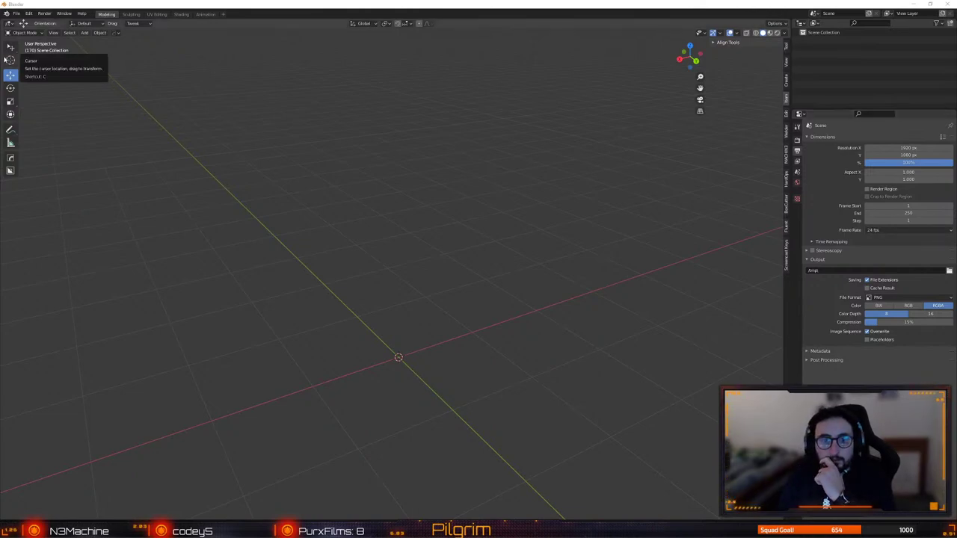
Open the recent file GutterGunSave_0026.blend without saving the untitled scene
left_click(21, 15)
mouse_move(60, 37)
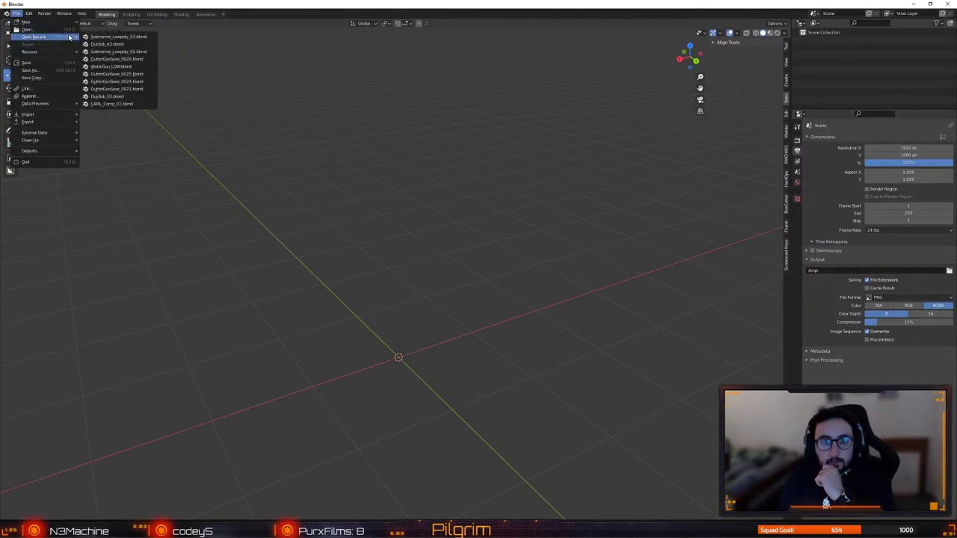
left_click(133, 59)
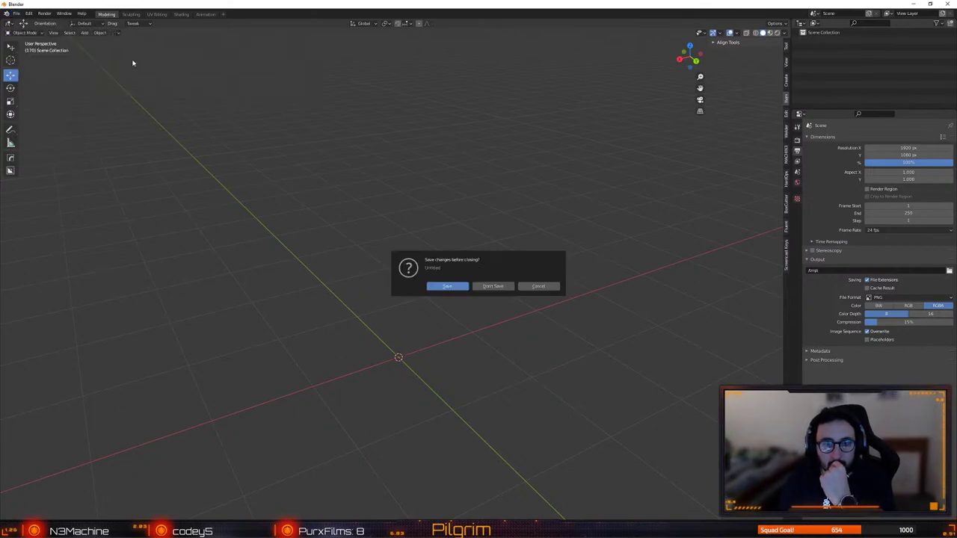
left_click(494, 287)
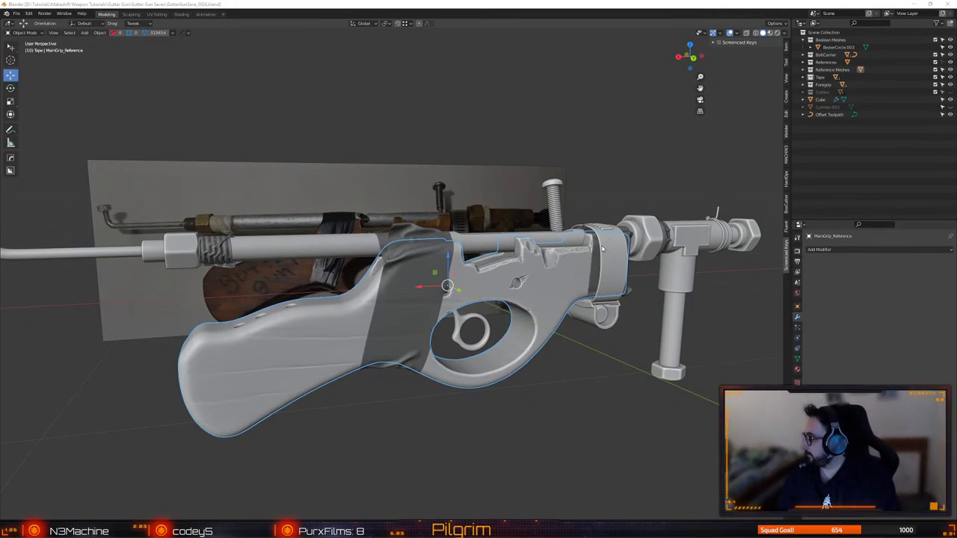
Inspect the grip, trigger and tape wrap of the gutter gun model from several angles
left_click(513, 139)
middle_click_drag(513, 139, 388, 248)
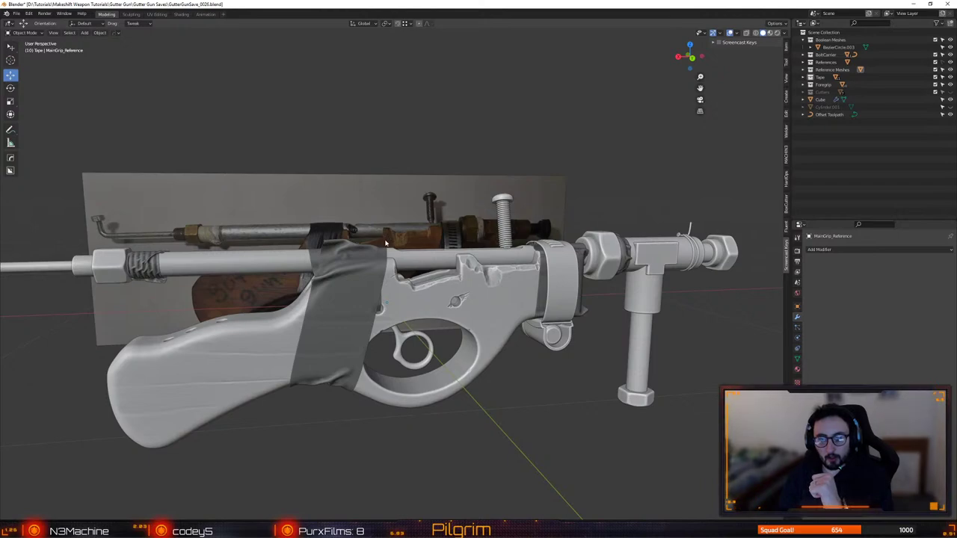
left_click(405, 338)
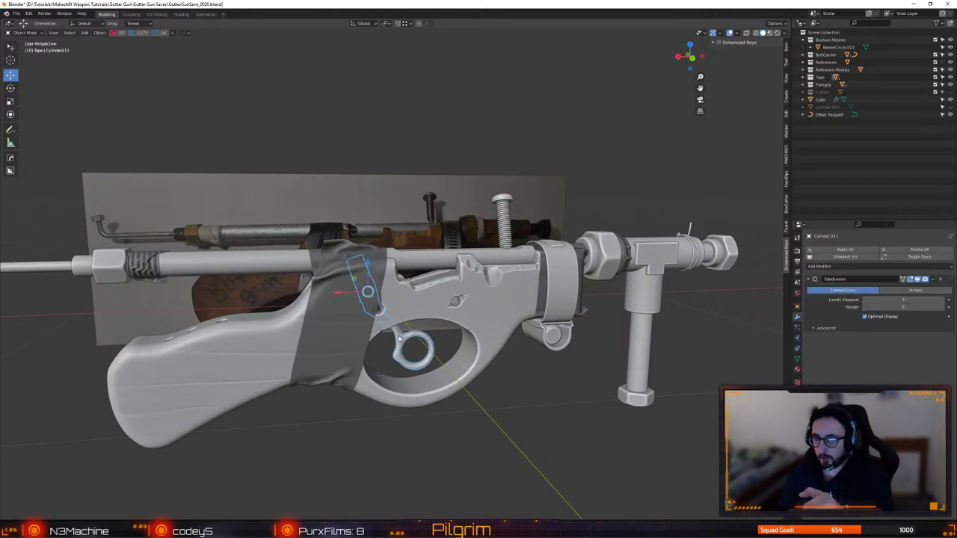
left_click(476, 421)
middle_click_drag(546, 404, 465, 326)
left_click(481, 305)
left_click(476, 327)
middle_click_drag(477, 327, 658, 307)
scroll(431, 261, "down", 3)
middle_click_drag(267, 307, 327, 288, "shift")
left_click(287, 250)
middle_click_drag(286, 250, 423, 282)
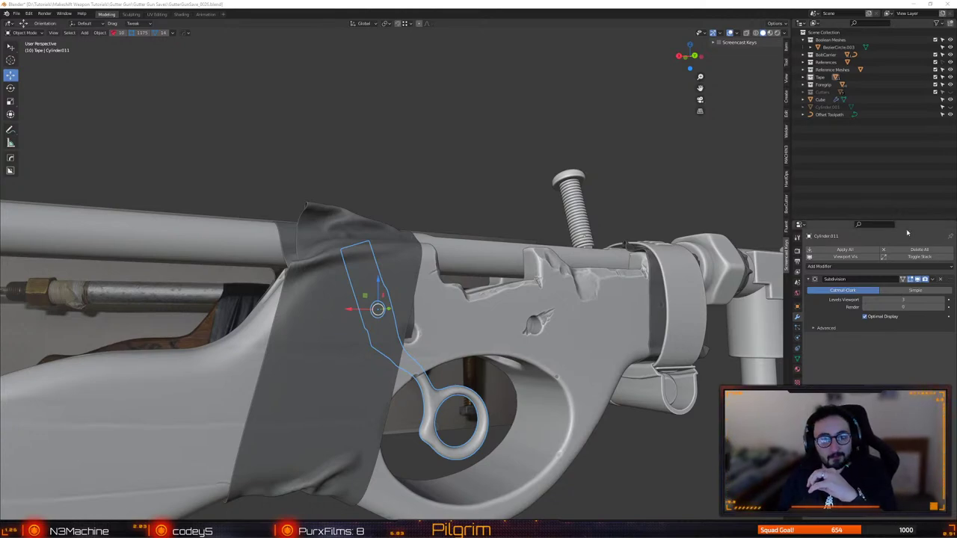
Compare the barrel, bolt and carved grip details with the reference photo behind the model
left_click(486, 168)
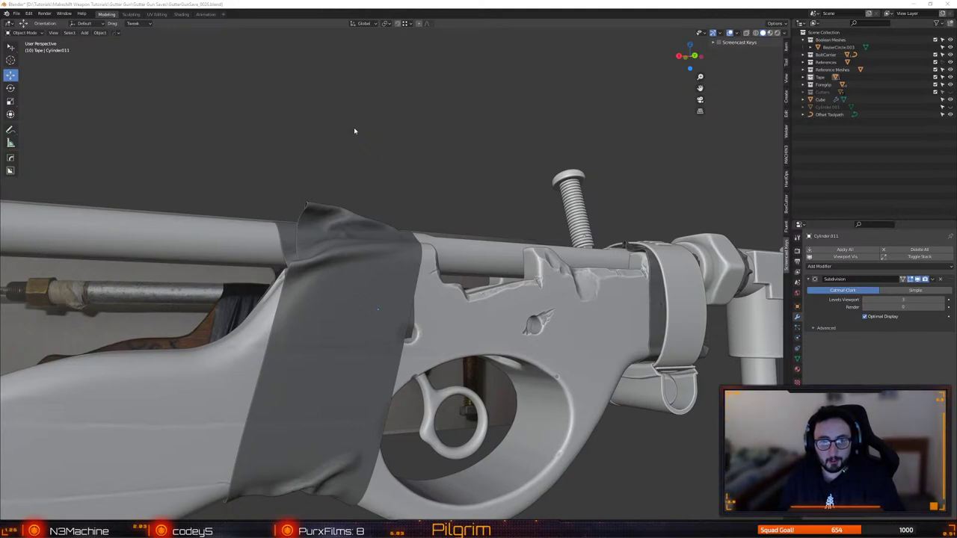
left_click_drag(546, 137, 509, 153)
middle_click_drag(510, 153, 482, 165)
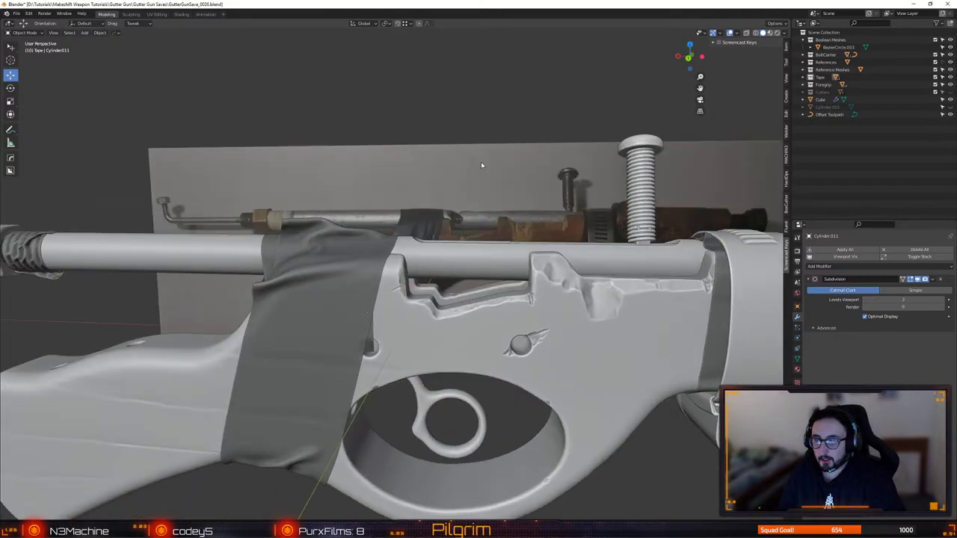
scroll(449, 153, "down", 2)
middle_click_drag(414, 143, 486, 179)
scroll(401, 232, "up", 2)
middle_click_drag(402, 232, 384, 228)
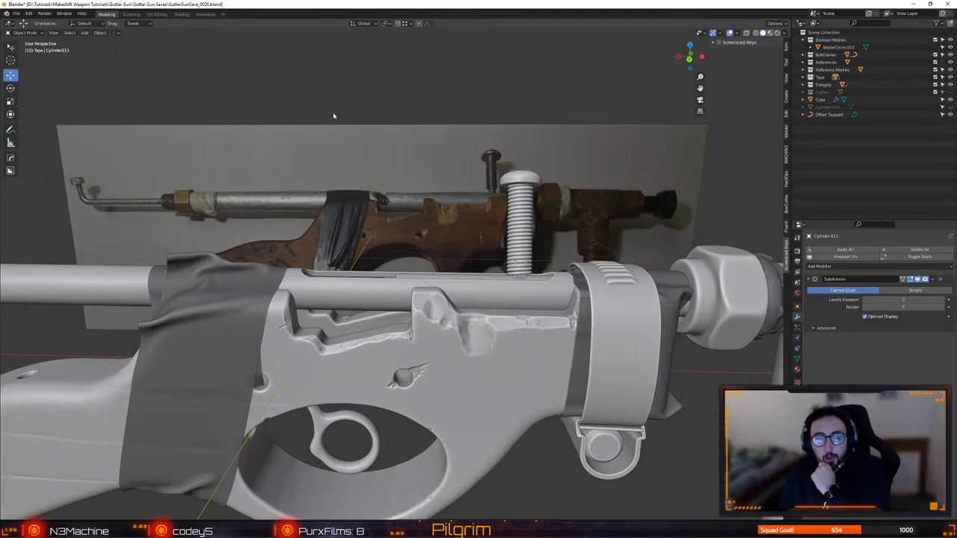
left_click(456, 283)
middle_click_drag(455, 282, 360, 289)
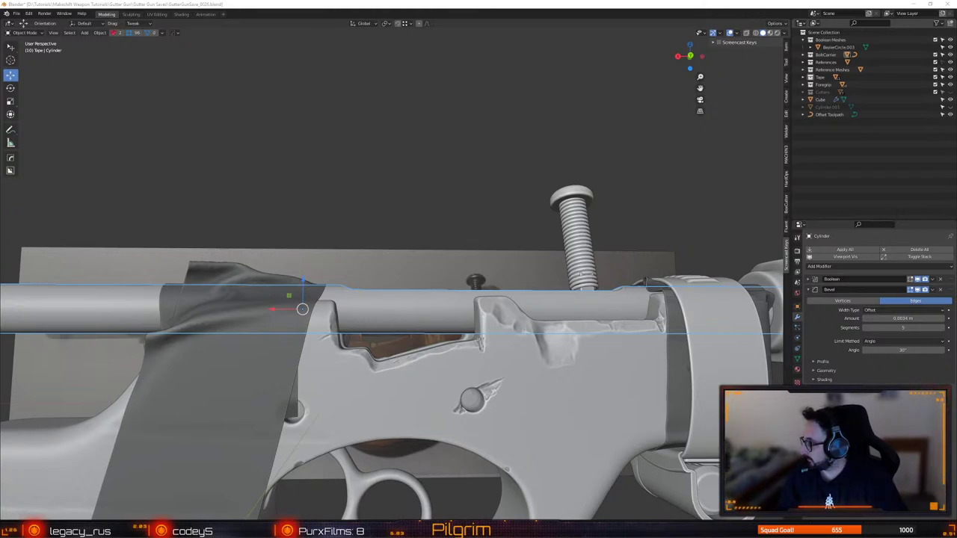
left_click(105, 149)
middle_click_drag(290, 153, 294, 175)
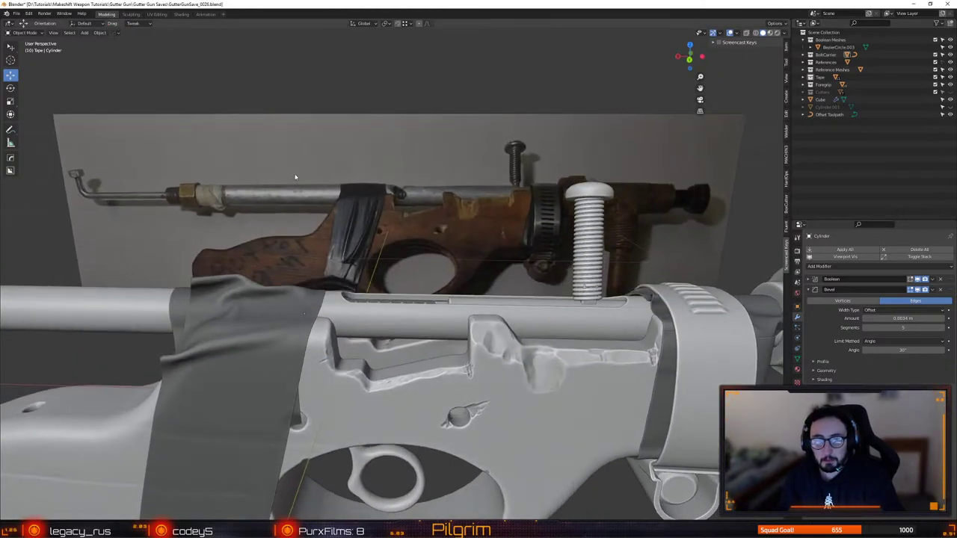
scroll(364, 163, "down", 3)
middle_click_drag(364, 163, 466, 301)
scroll(448, 288, "up", 2)
scroll(465, 303, "up", 1)
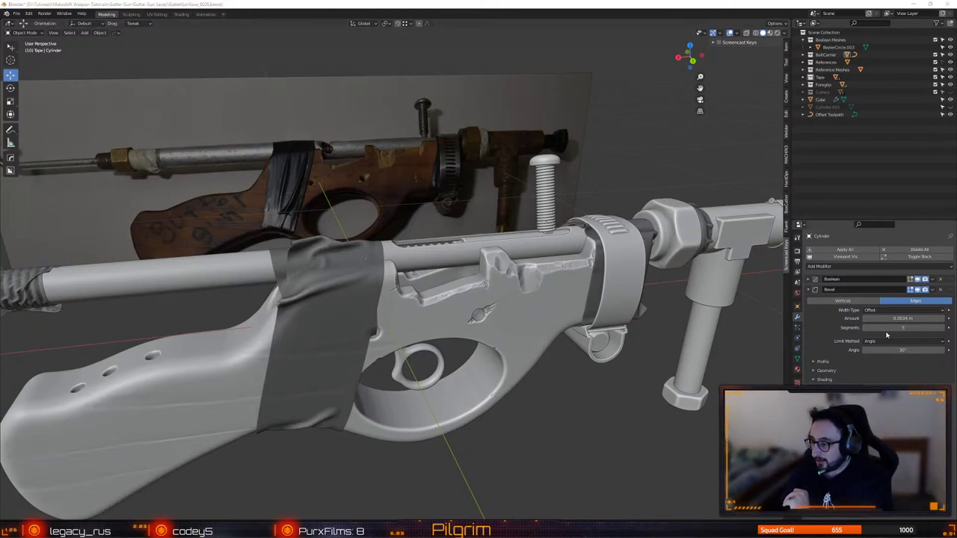
left_click(646, 137)
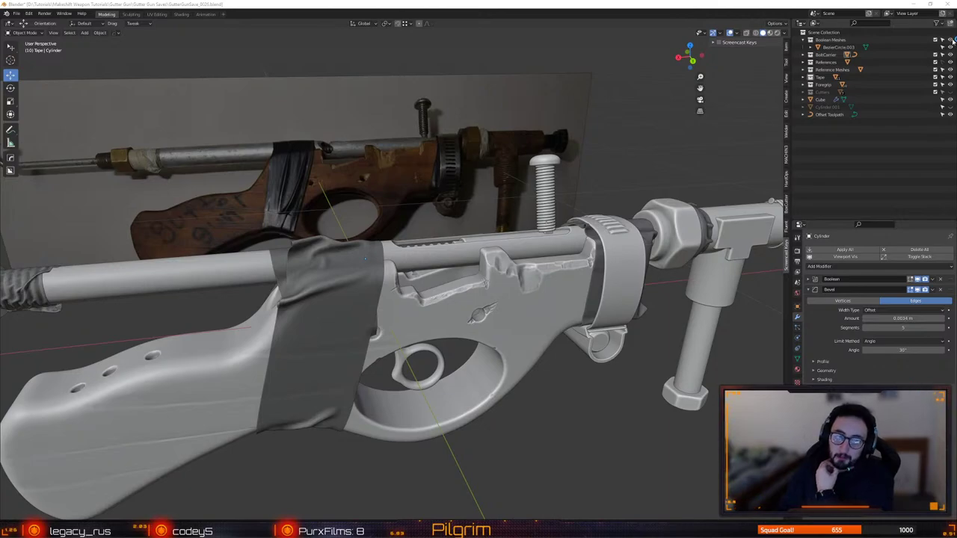
middle_click_drag(602, 183, 497, 227)
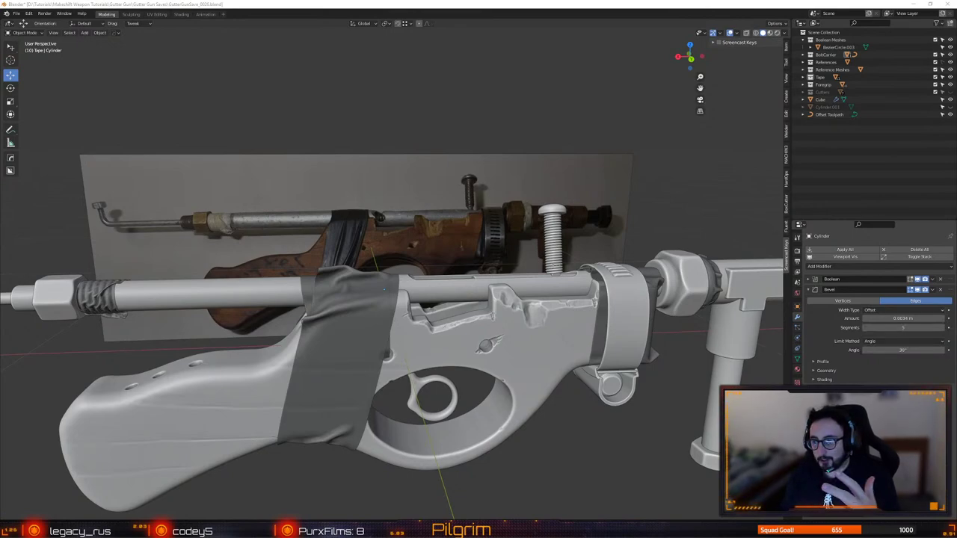
key("ctrl+alt+s")
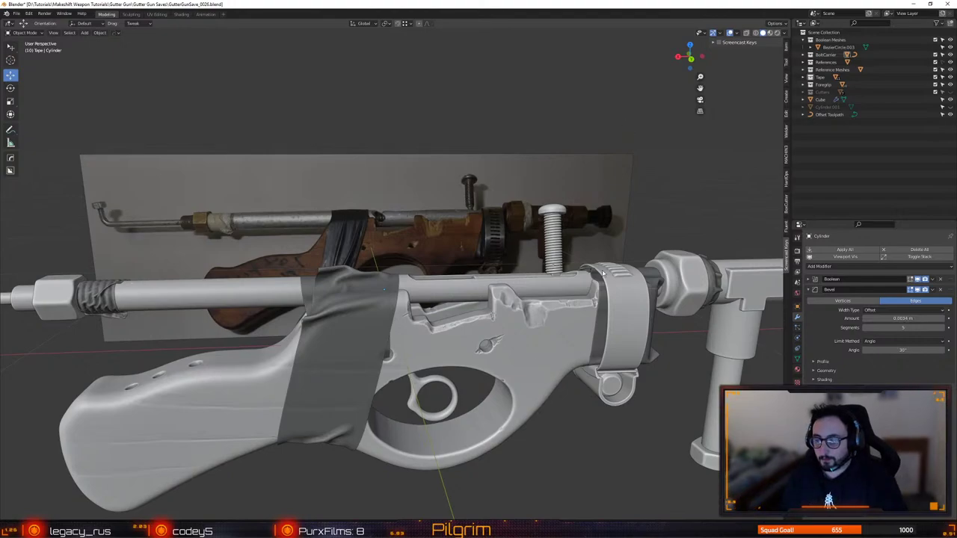
middle_click_drag(449, 329, 436, 315)
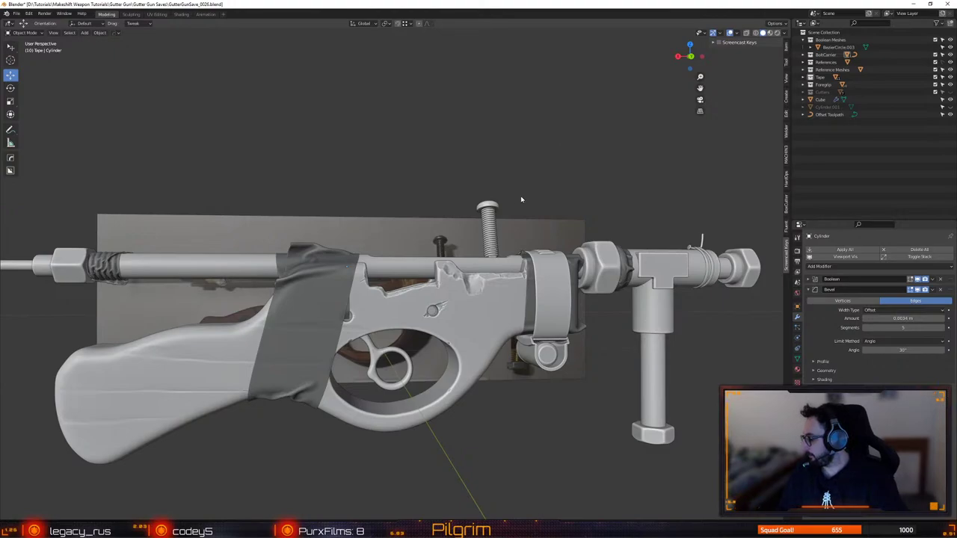
middle_click_drag(521, 199, 782, 216)
scroll(543, 271, "up", 3)
key("ctrl+s")
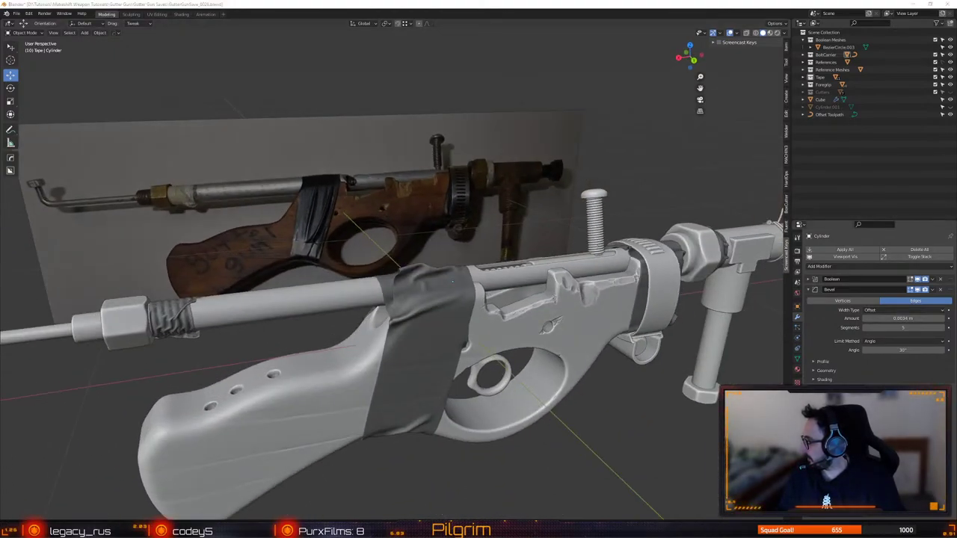
middle_click_drag(540, 123, 474, 186)
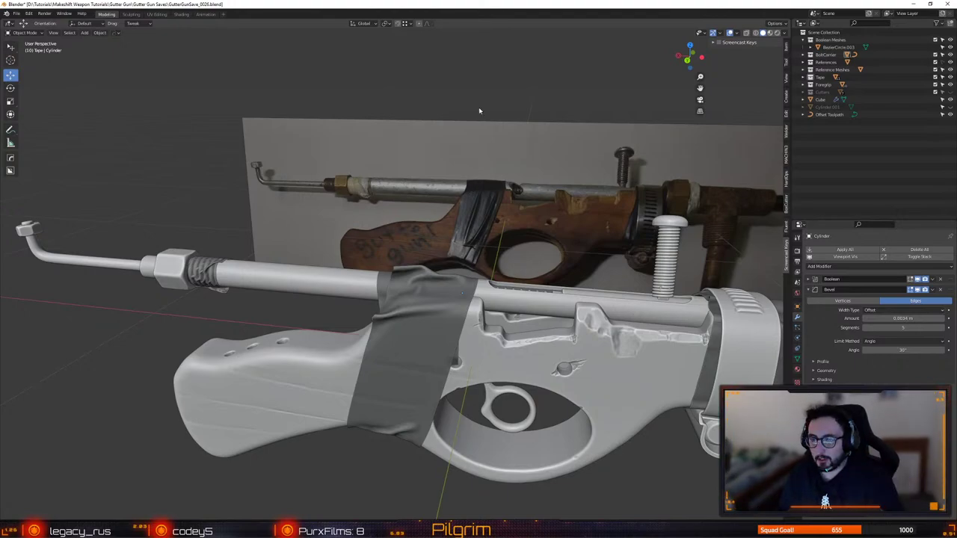
mouse_move(471, 187)
middle_mouse_down()
mouse_move(460, 226)
mouse_move(459, 199)
middle_mouse_up()
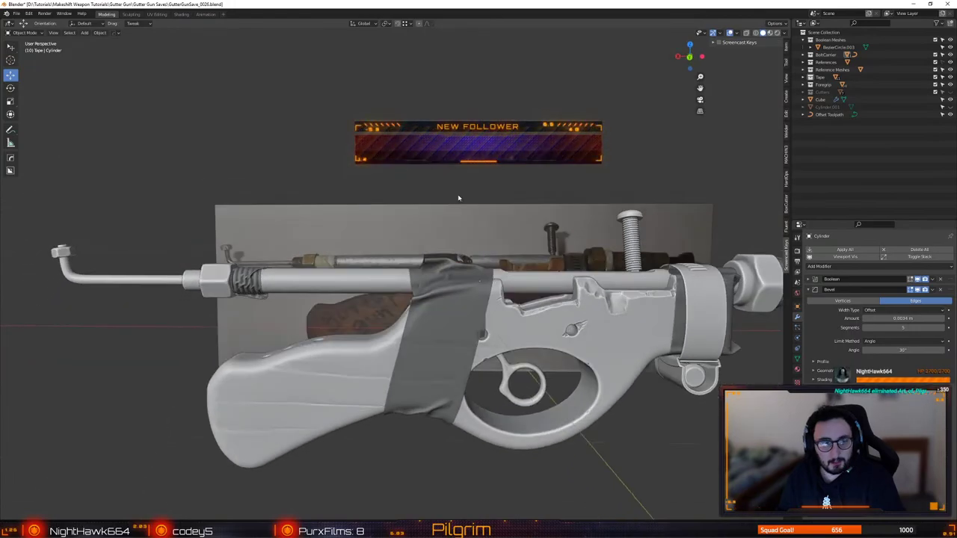
scroll(417, 222, "up", 3)
middle_click_drag(416, 222, 427, 265)
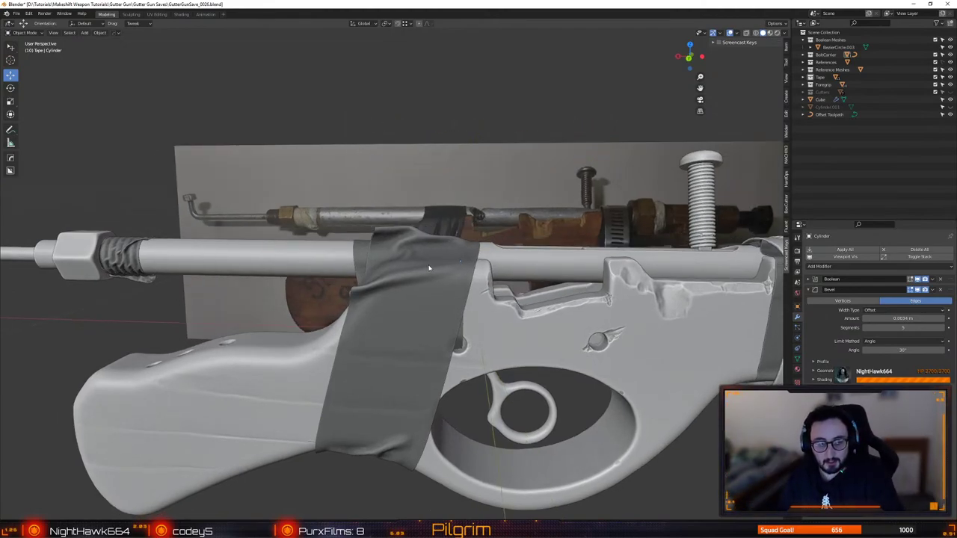
middle_click_drag(428, 268, 444, 249)
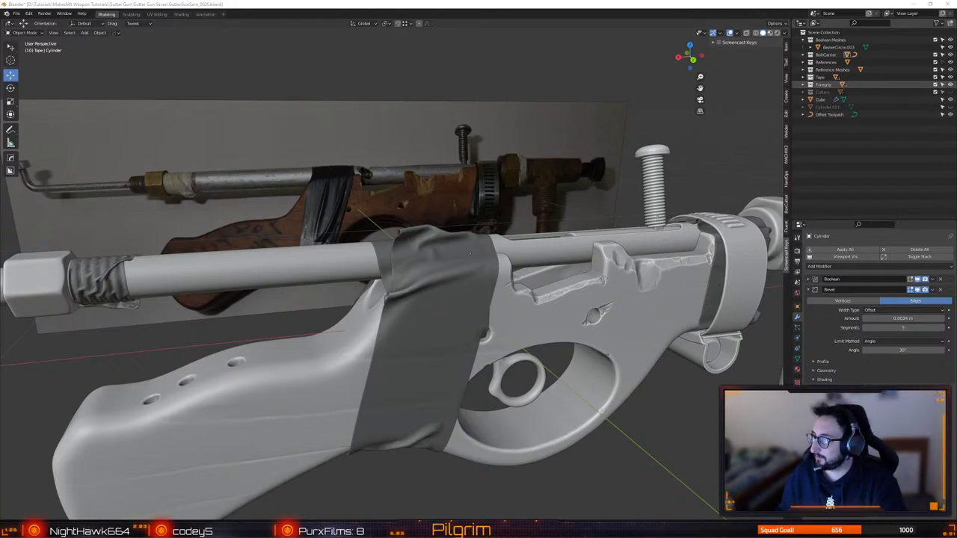
Switch to the browser showing kungfusuperstar.com, play the Kung Fu Superstar announcement video and minimize the browser window
left_click_drag(956, 83, 364, 83)
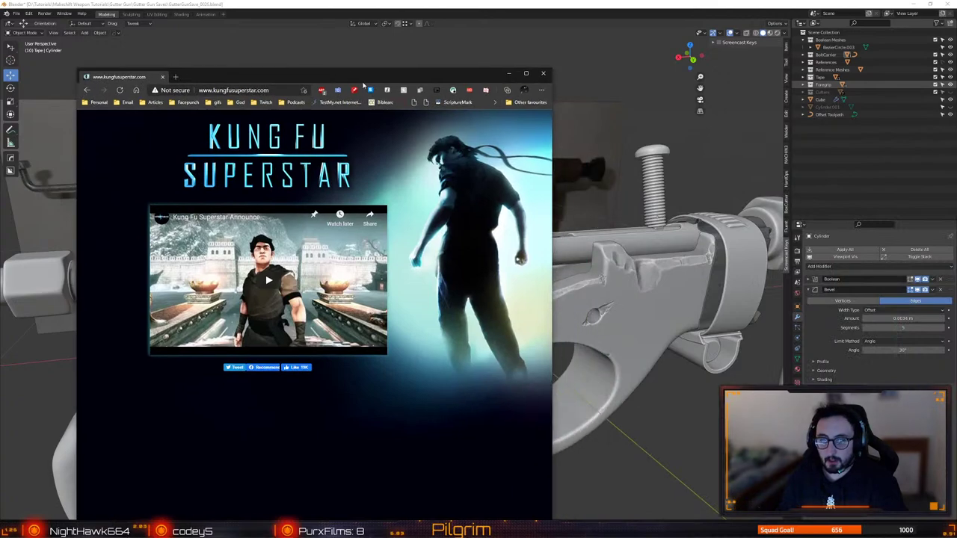
left_click(269, 281)
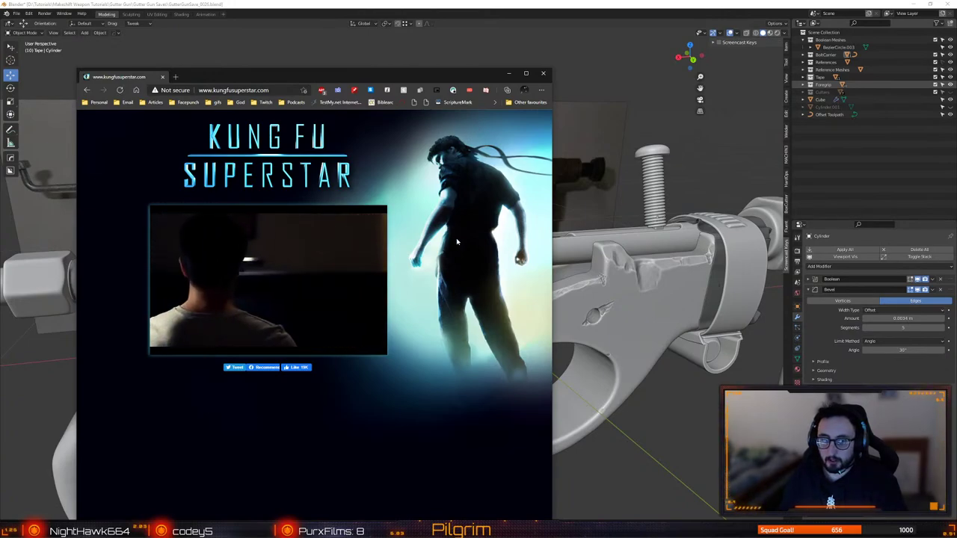
left_click(508, 73)
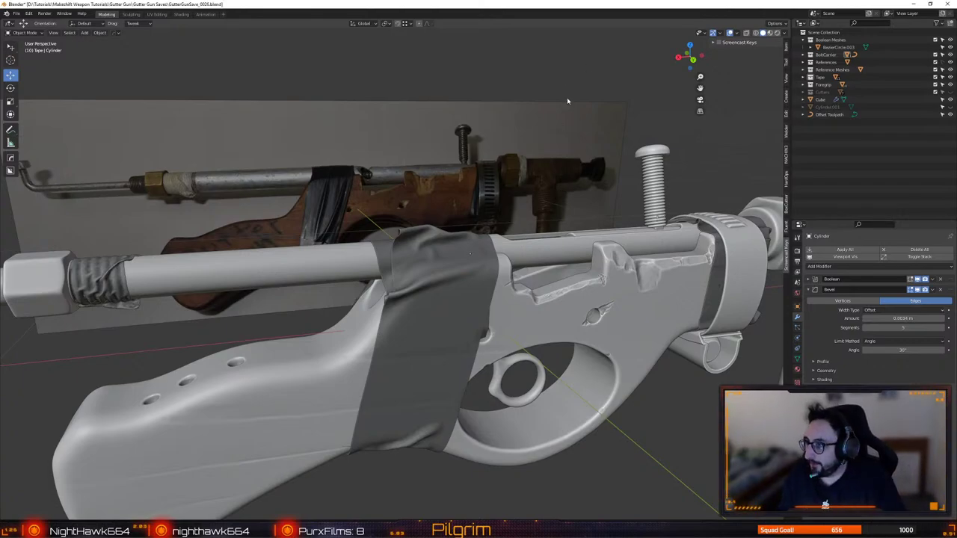
Examine the complete gun model beside the reference photo, including the trigger and the foregrip
middle_click_drag(566, 100, 423, 170)
scroll(417, 167, "up", 1)
scroll(385, 154, "up", 2)
scroll(426, 160, "down", 5)
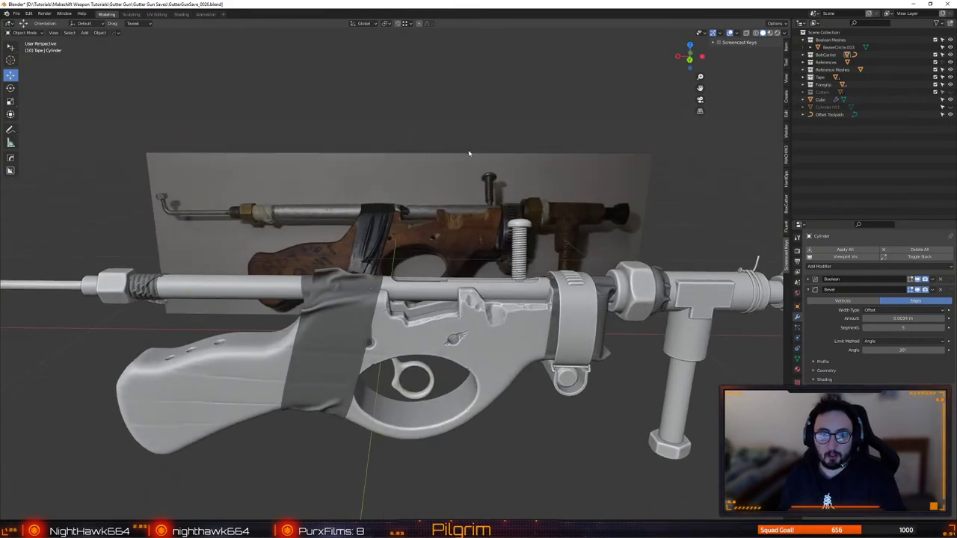
middle_click_drag(354, 177, 359, 167)
scroll(359, 167, "up", 2)
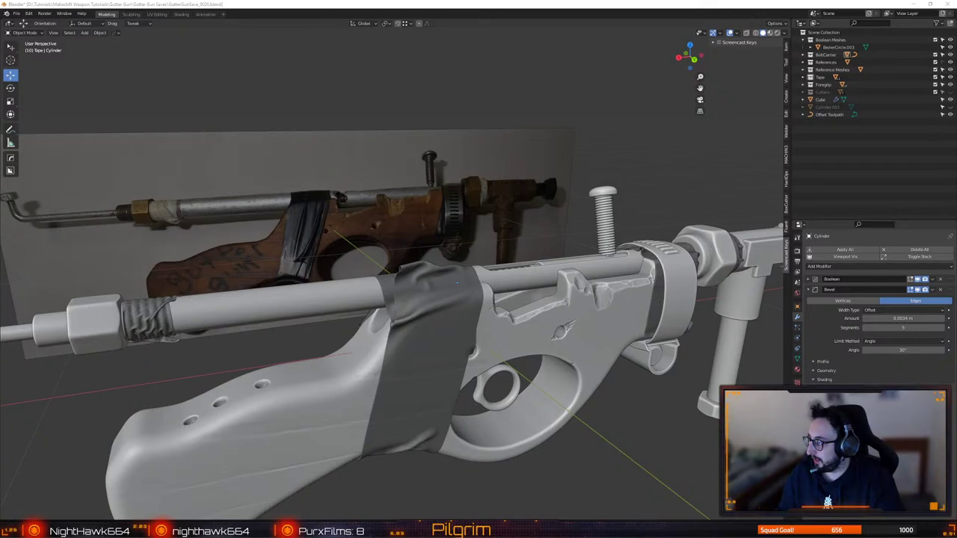
middle_click_drag(456, 282, 506, 279)
left_click(447, 351)
middle_click_drag(447, 352, 540, 343)
left_click(538, 432)
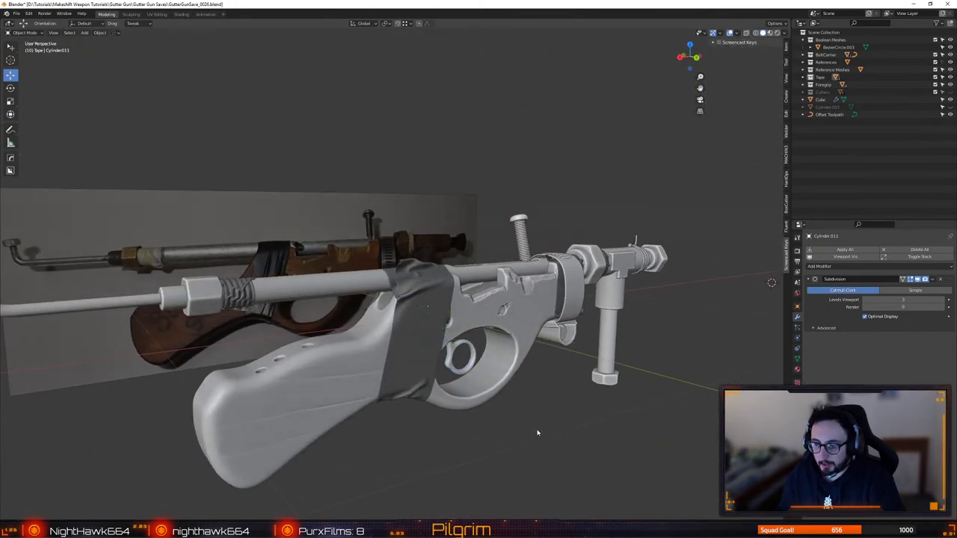
middle_click_drag(538, 432, 469, 405)
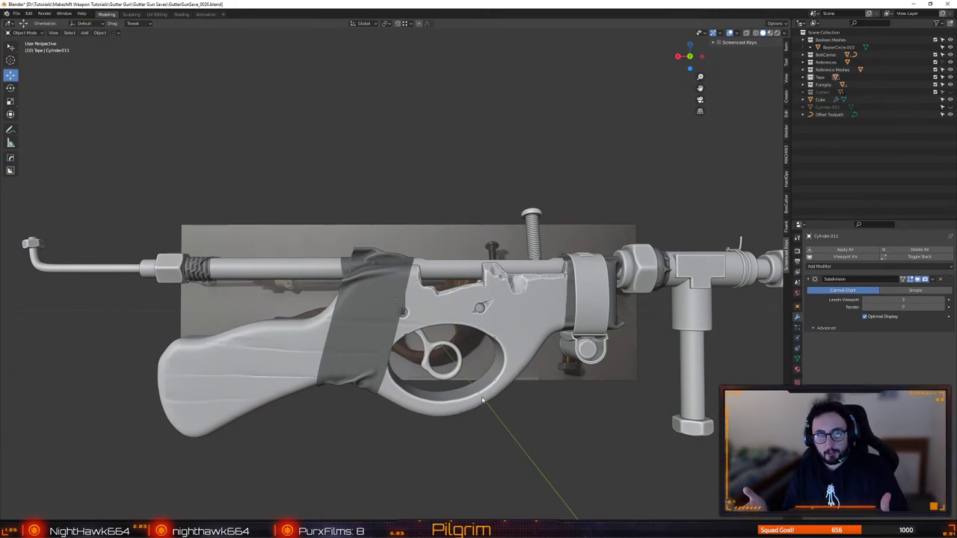
middle_click_drag(477, 388, 568, 409)
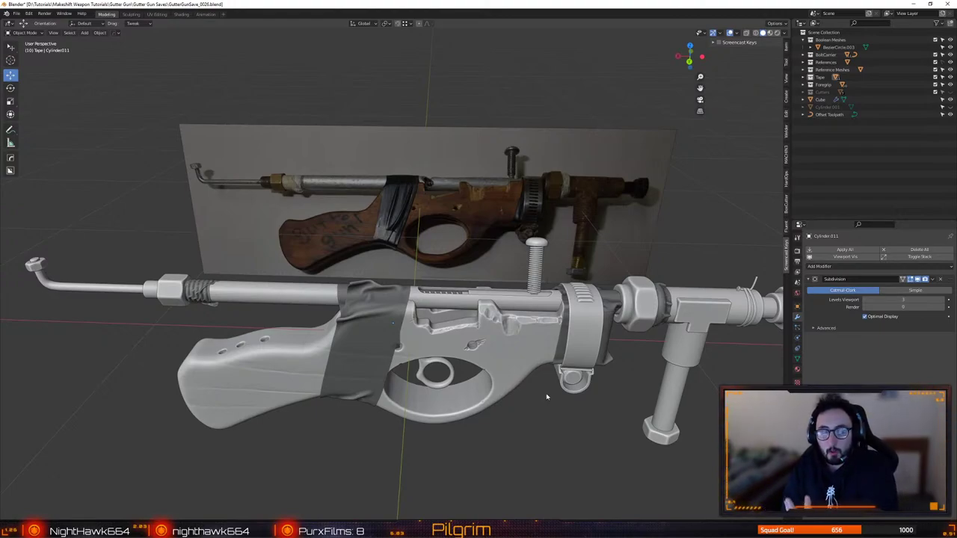
middle_click_drag(539, 384, 370, 370)
scroll(419, 396, "up", 1)
scroll(374, 365, "up", 1)
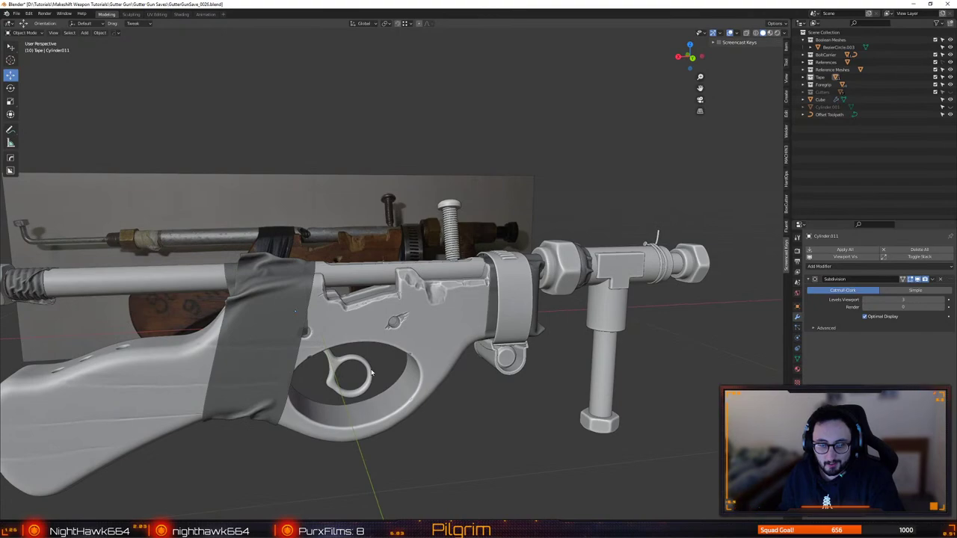
Try rotating the trigger about 105° around the global Y axis
middle_click_drag(371, 373, 364, 374)
left_click(326, 363)
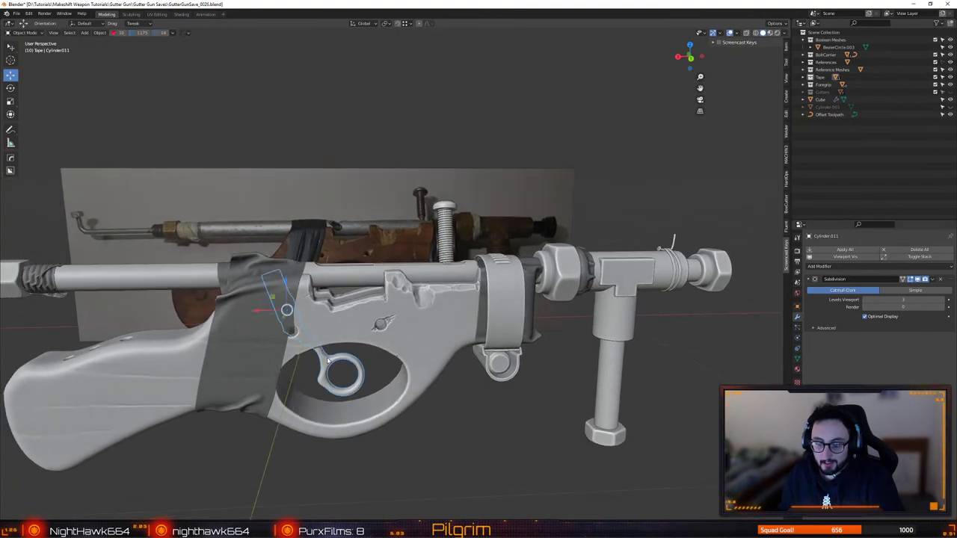
key("shift+space")
key("r")
left_click_drag(305, 286, 318, 357)
key("shift+space")
key("g")
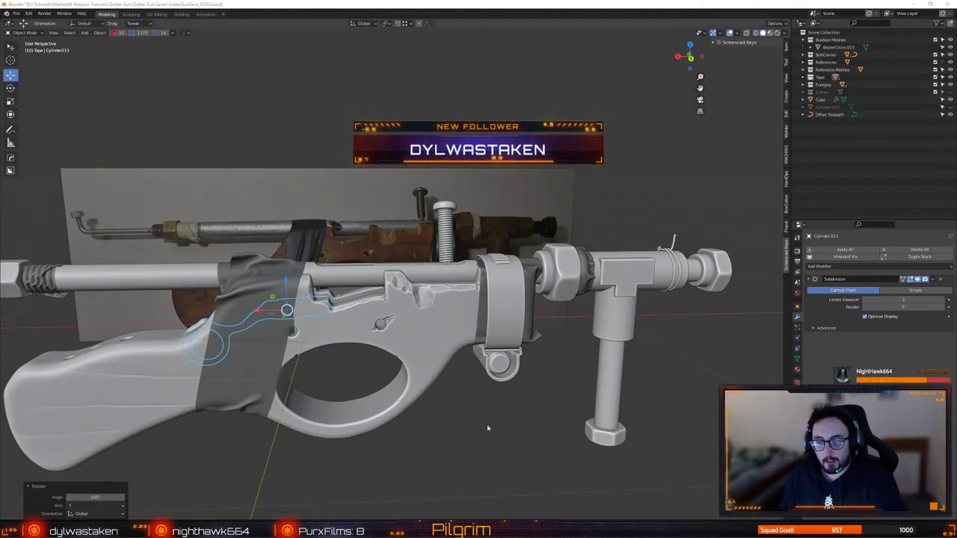
Undo the trigger's rotation
middle_click_drag(427, 325, 482, 426)
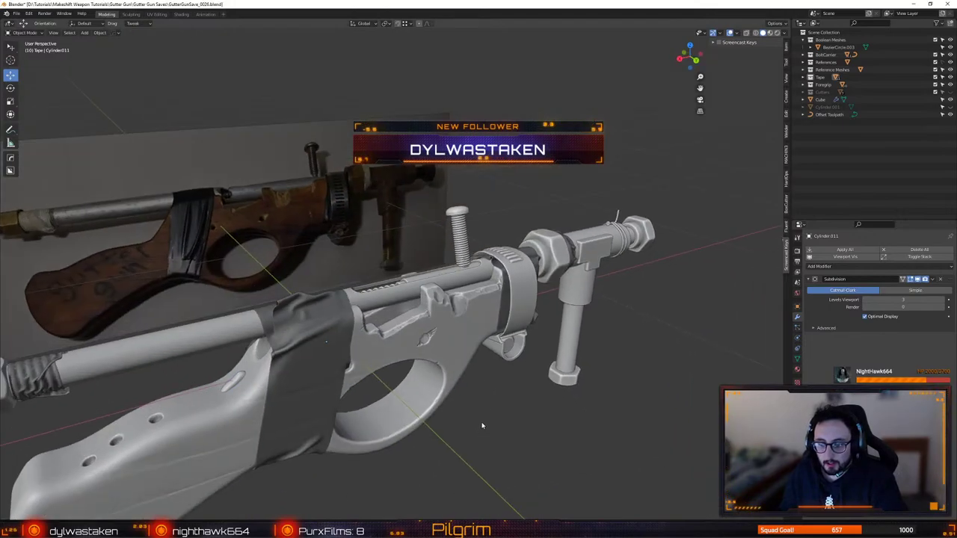
key("ctrl+z")
left_click_drag(339, 355, 381, 401)
key("ctrl+z")
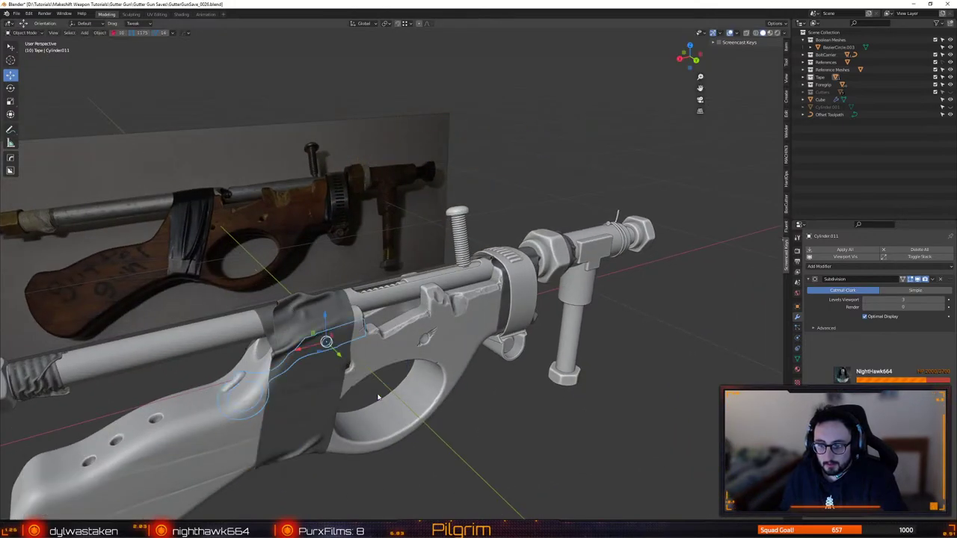
key("ctrl+z")
Select the ringed trigger part inside the grip and rotate it 110° around the global Y axis
middle_click_drag(378, 397, 299, 247)
scroll(299, 247, "up", 4)
middle_click_drag(364, 391, 232, 308)
left_click(252, 366)
left_click(247, 355)
left_click(241, 352)
scroll(270, 321, "down", 5)
key("shift+space")
key("r")
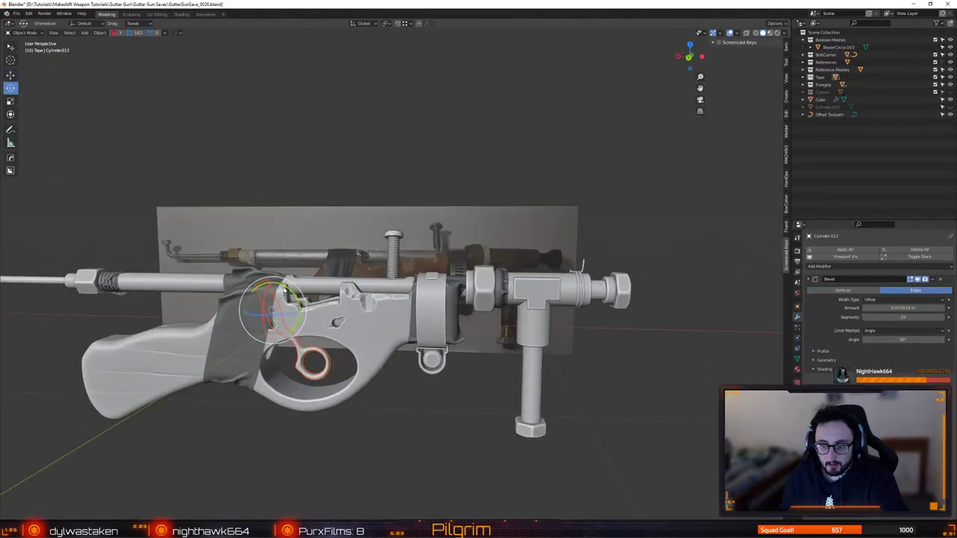
left_click_drag(287, 286, 298, 343, "ctrl")
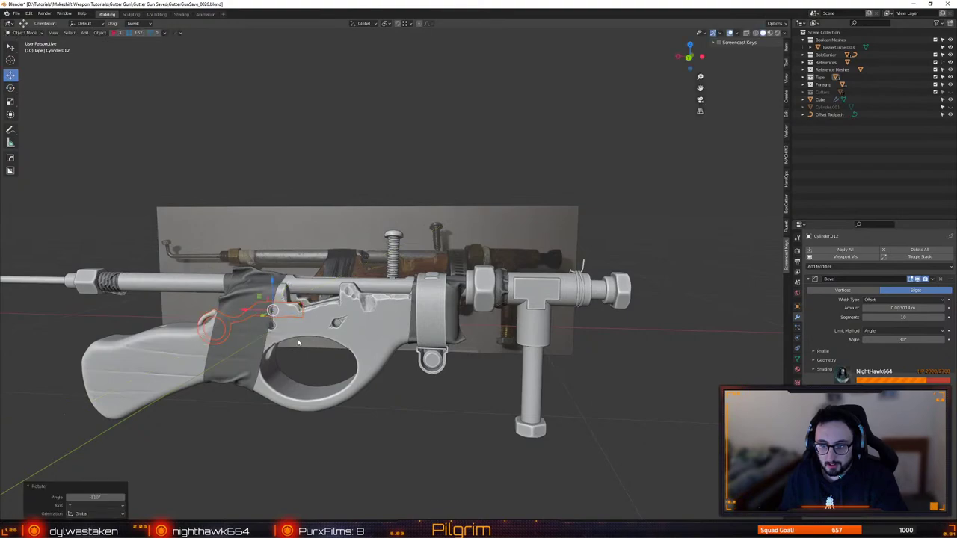
Move the trigger about -1.4 m along X and 0.11 m along Z to the foregrip end and fine-tune its placement
left_click_drag(256, 298, 591, 278)
middle_click_drag(598, 280, 363, 318)
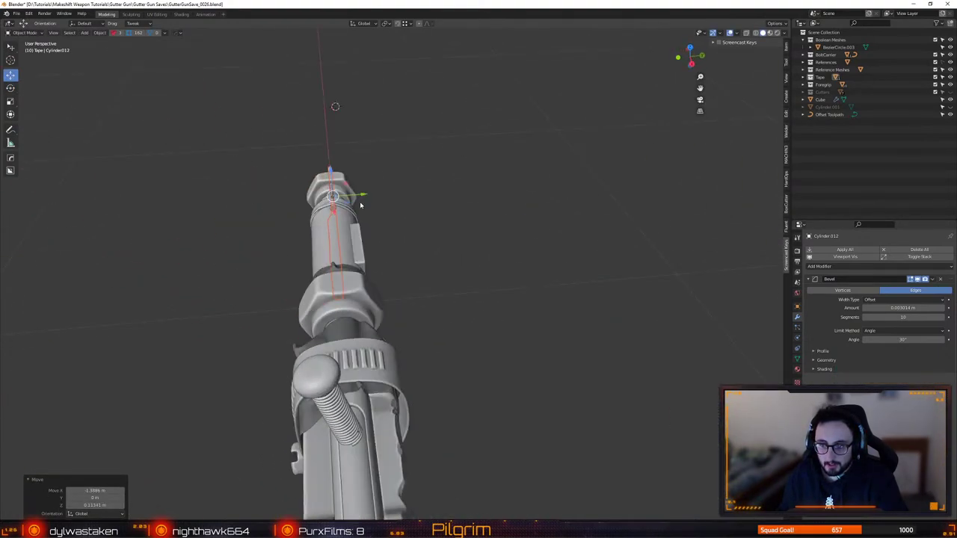
left_click_drag(361, 194, 339, 195)
left_click(341, 196)
middle_click_drag(340, 196, 364, 201)
middle_click_drag(340, 254, 317, 247)
left_click_drag(218, 275, 223, 271)
middle_click_drag(351, 224, 479, 237)
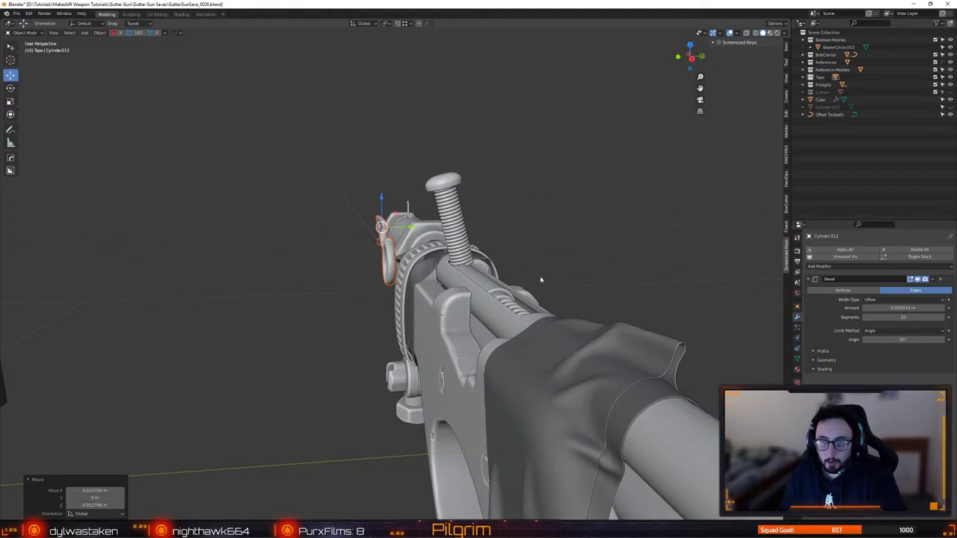
Move the trigger about 0.15 m along Y to the outer side of the foregrip pipe and fine-tune its Y and Z position
middle_click_drag(540, 280, 471, 229)
scroll(438, 284, "down", 3)
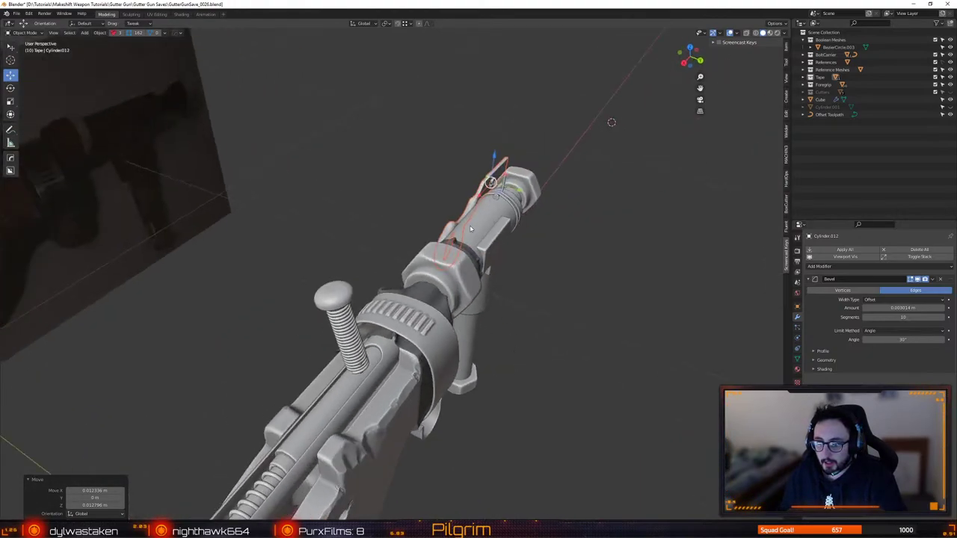
left_click_drag(514, 190, 562, 206)
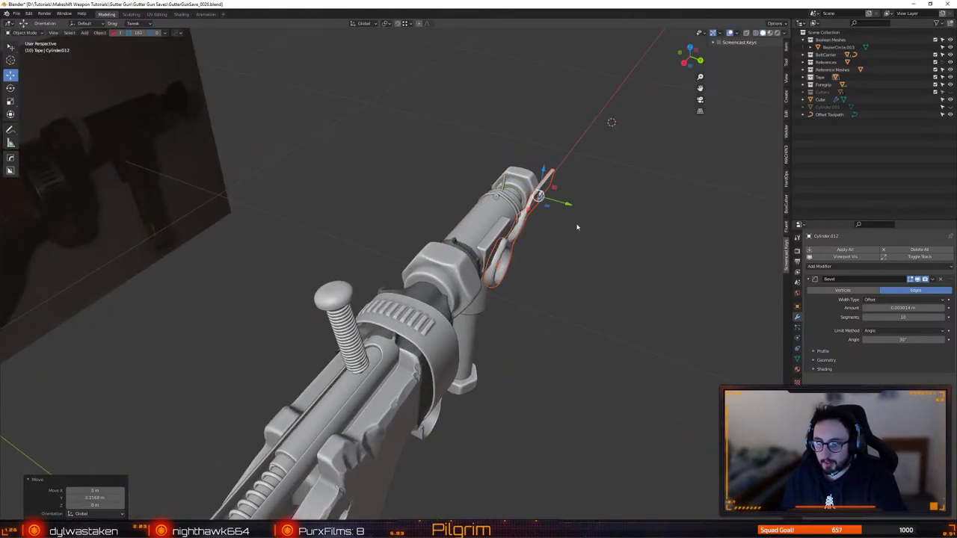
middle_click_drag(576, 226, 429, 324)
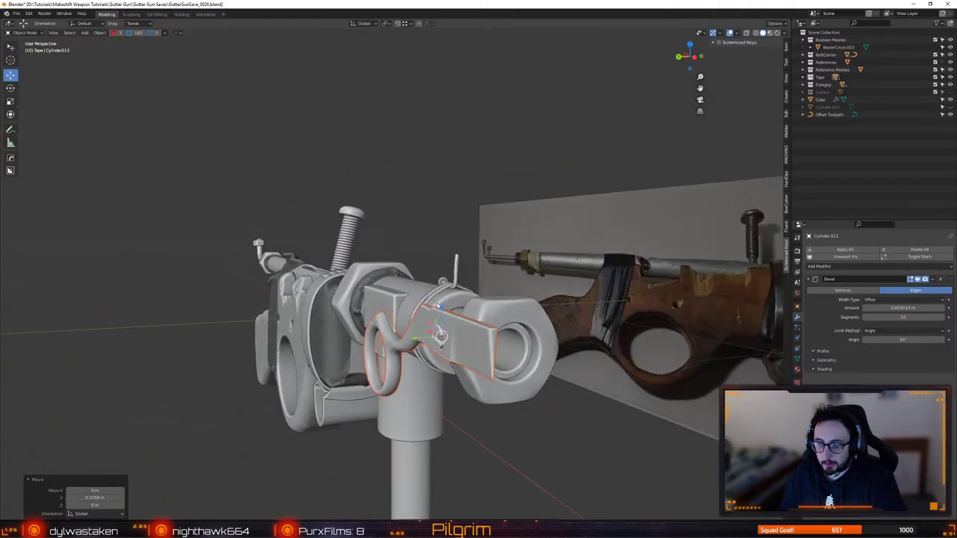
left_click_drag(429, 324, 419, 307)
middle_click_drag(419, 307, 409, 281)
key("g")
left_click(518, 226)
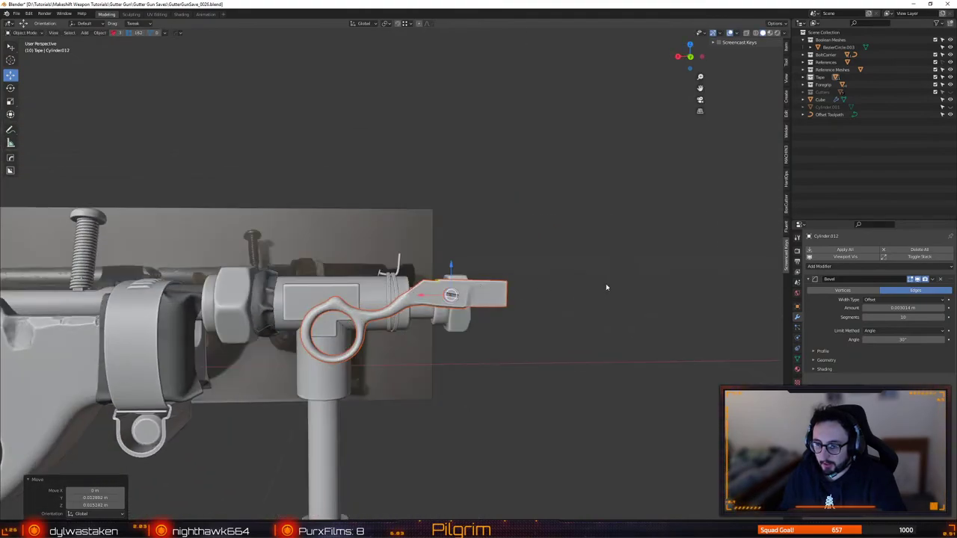
middle_click_drag(474, 383, 407, 301)
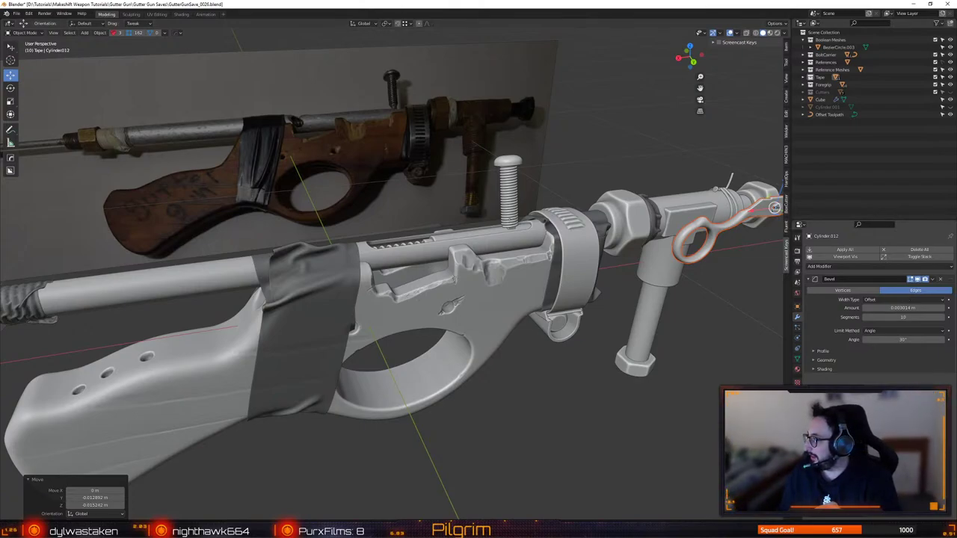
Switch to the browser with the wooden clothes peg photo, enlarge its window, examine the peg springs and close it
left_click_drag(956, 79, 478, 78)
scroll(628, 358, "down", 2)
scroll(620, 353, "up", 1)
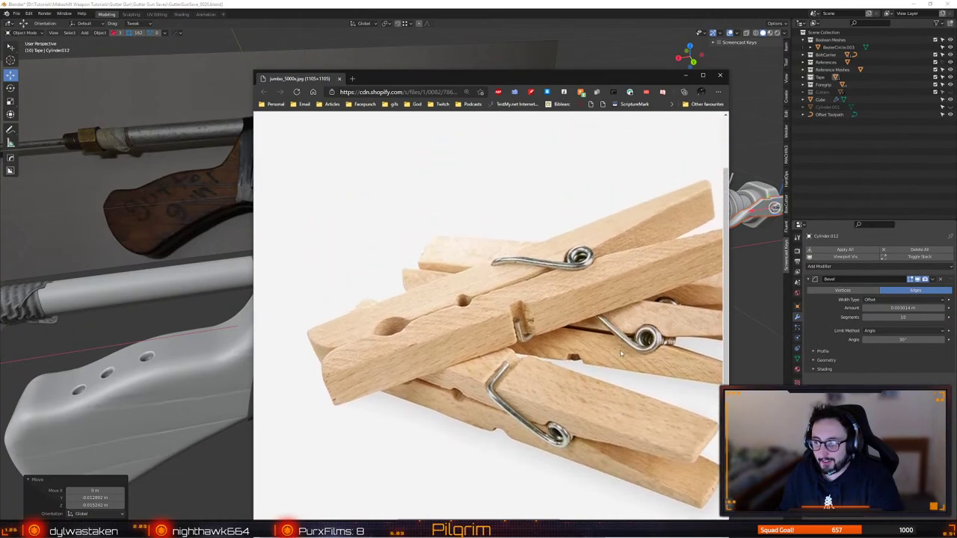
scroll(620, 354, "up", 1)
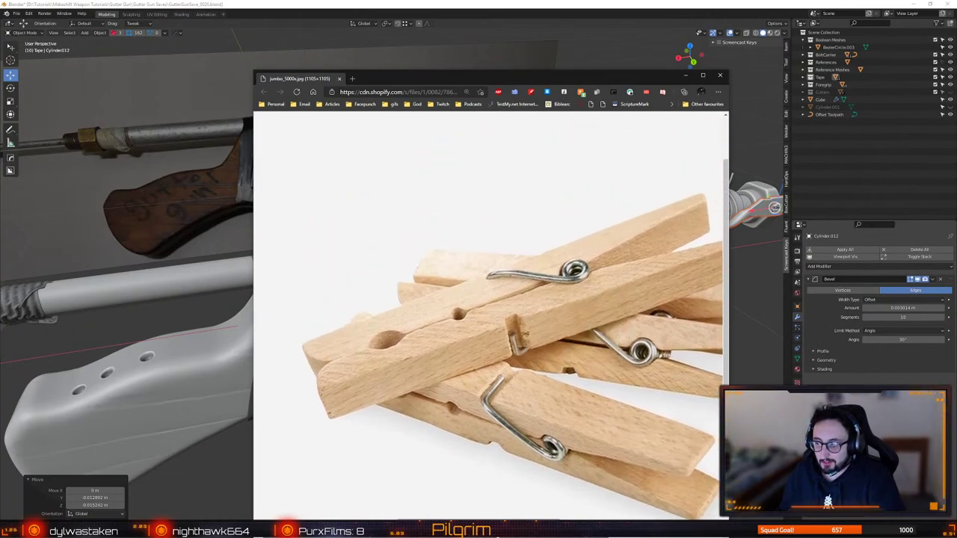
scroll(684, 390, "right", 3, "shift")
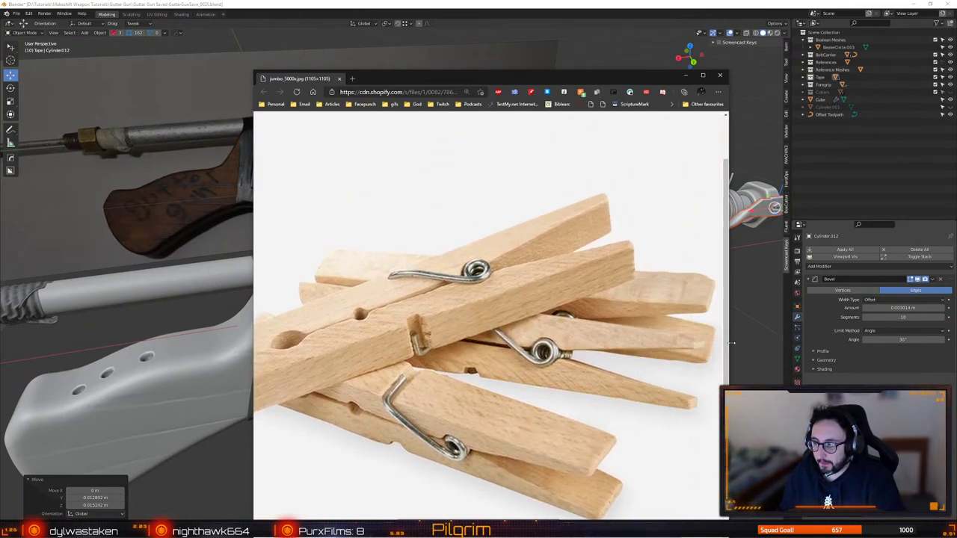
left_click_drag(732, 343, 837, 343)
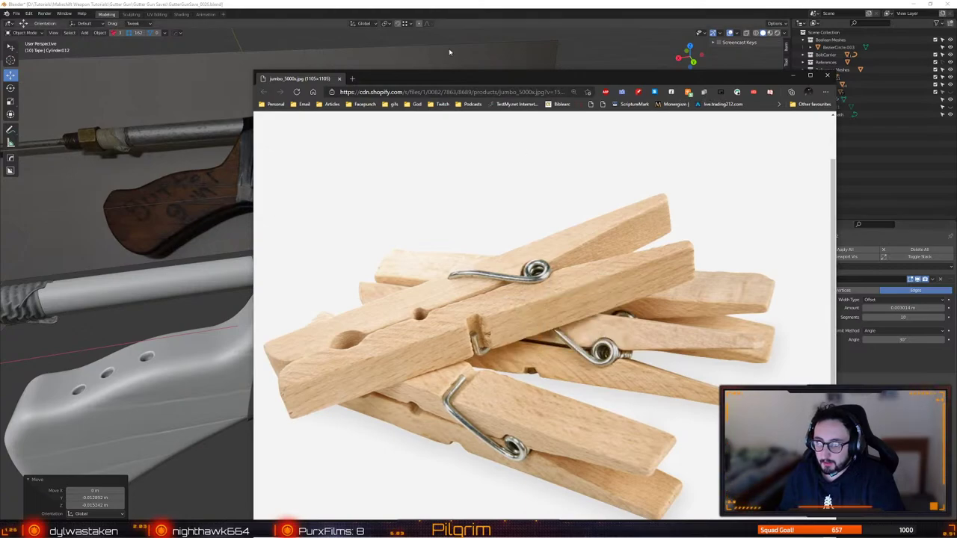
left_click_drag(455, 78, 463, 15)
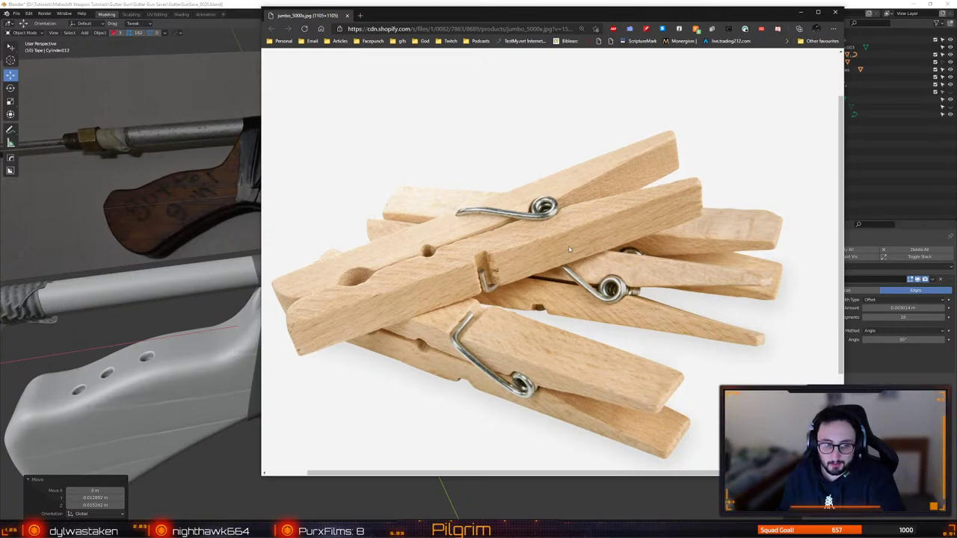
left_click(823, 13)
Examine the tape and trigger guard opening up close, clear the selection and return to the whole gun beside the reference photo
middle_click_drag(546, 382, 410, 335)
scroll(411, 335, "up", 3)
left_click(410, 300)
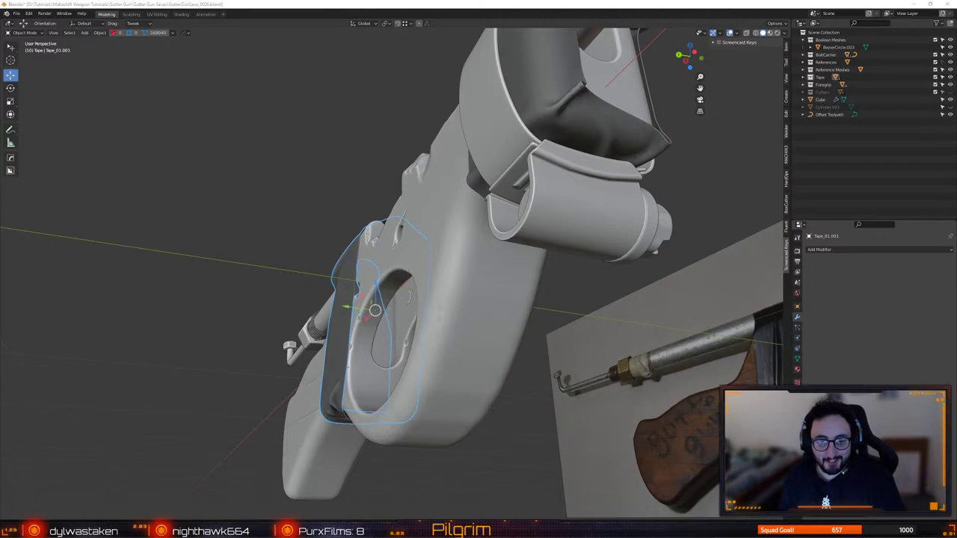
left_click(168, 276)
middle_click_drag(237, 312, 359, 299)
scroll(269, 288, "down", 2)
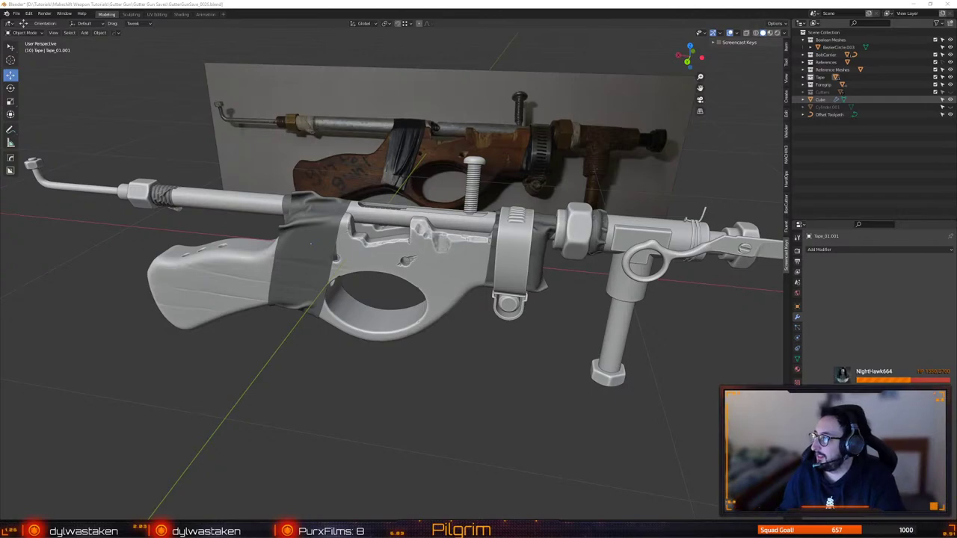
Switch to the browser's "old plastic peg" search, show its image results and preview the pink peg photo
left_click_drag(956, 119, 431, 111)
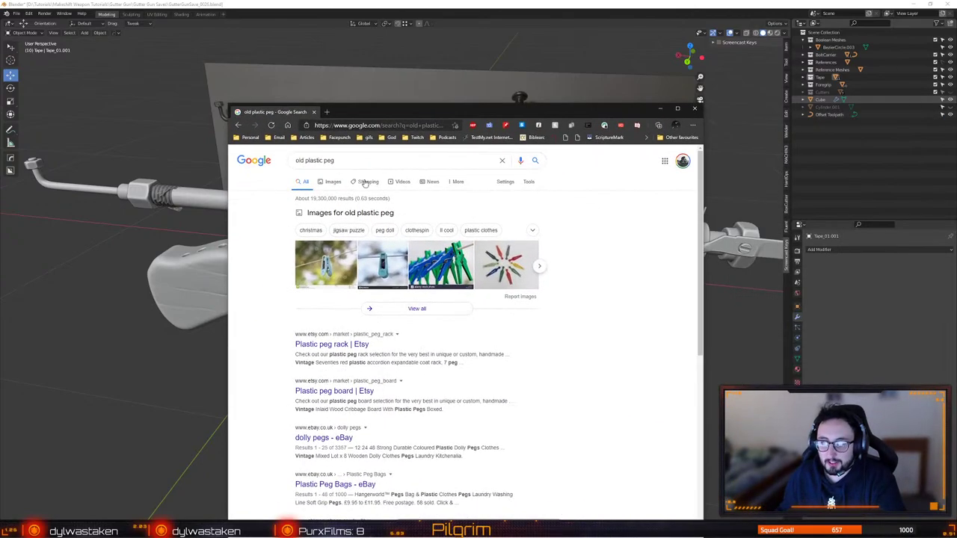
left_click(333, 183)
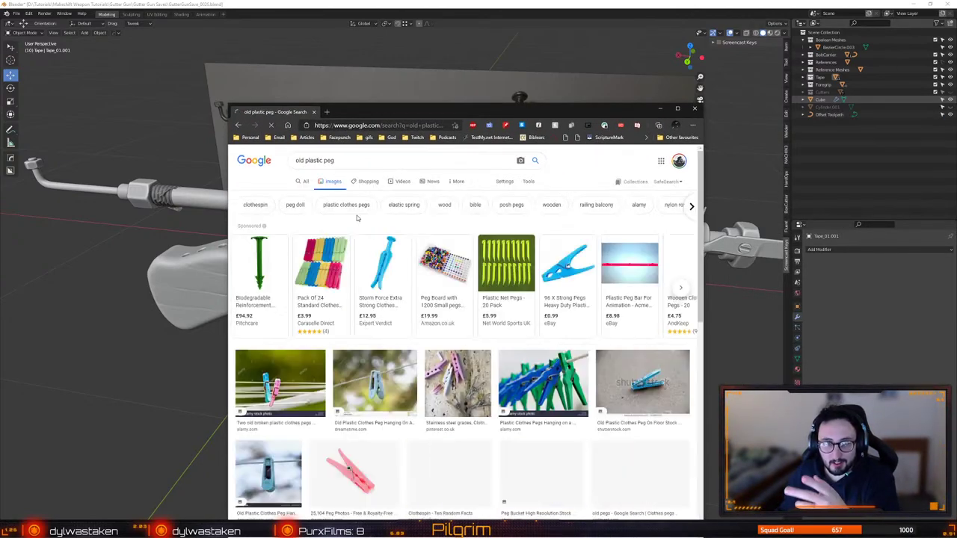
scroll(411, 346, "down", 2)
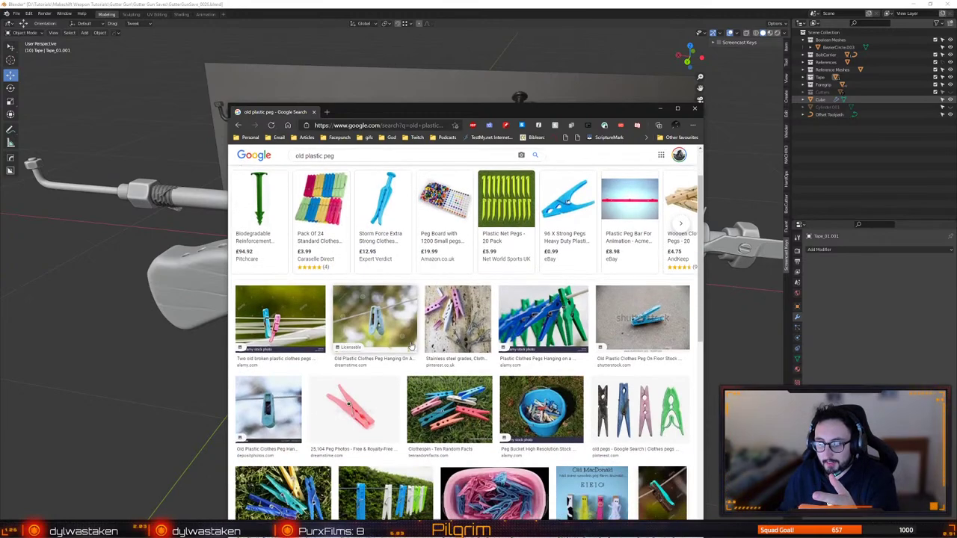
scroll(411, 345, "down", 1)
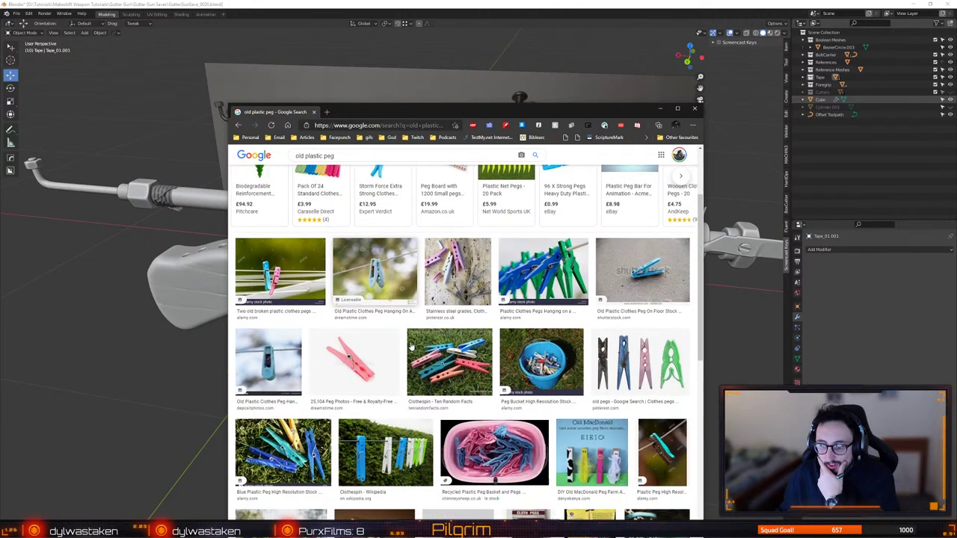
left_click(390, 344)
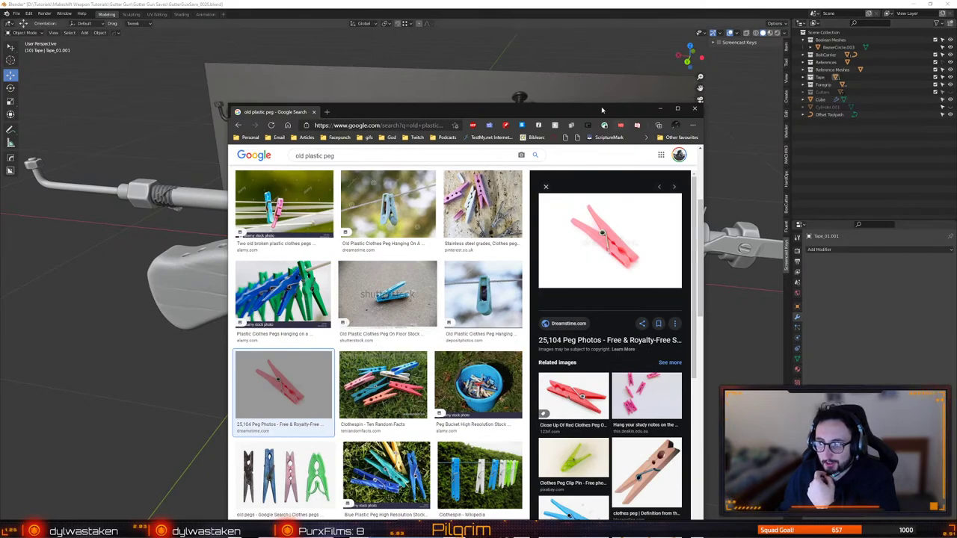
left_click_drag(598, 112, 502, 214)
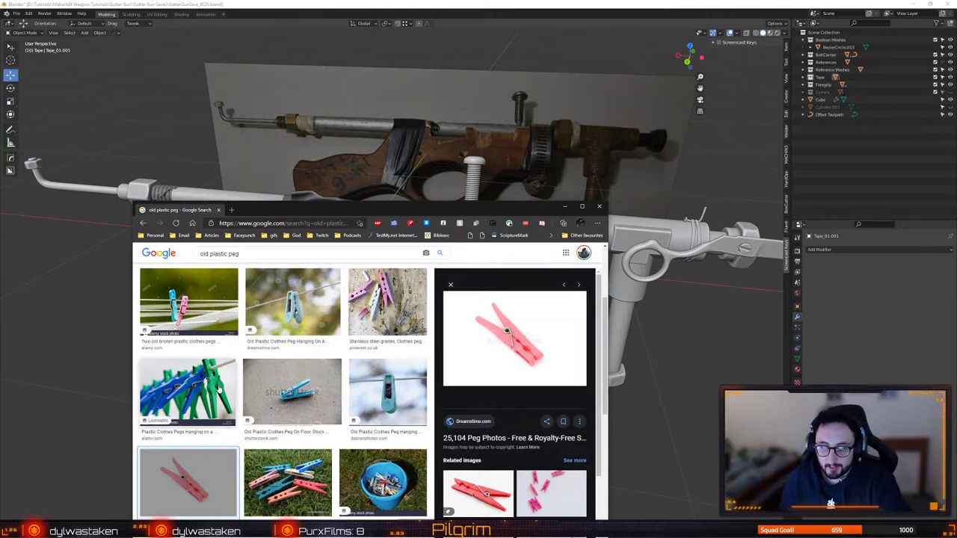
Compare the Clothespin, Peg Bucket and old pegs image results by previewing each one
scroll(209, 335, "down", 3)
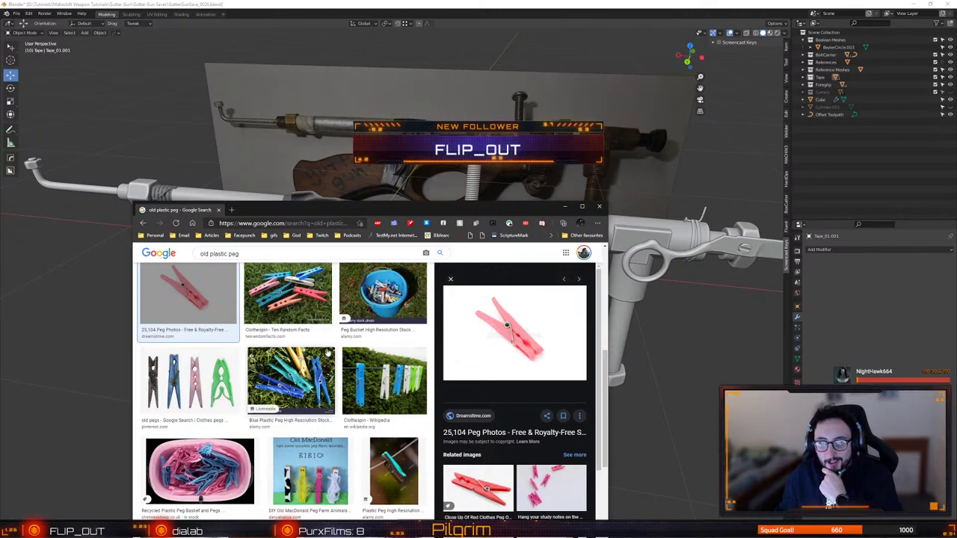
scroll(299, 309, "down", 1)
scroll(271, 377, "up", 2)
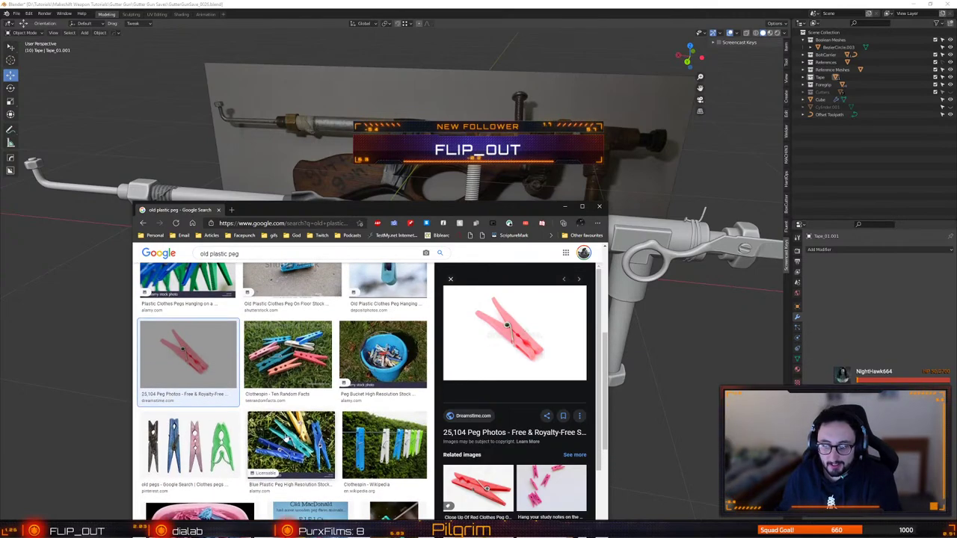
left_click(306, 356)
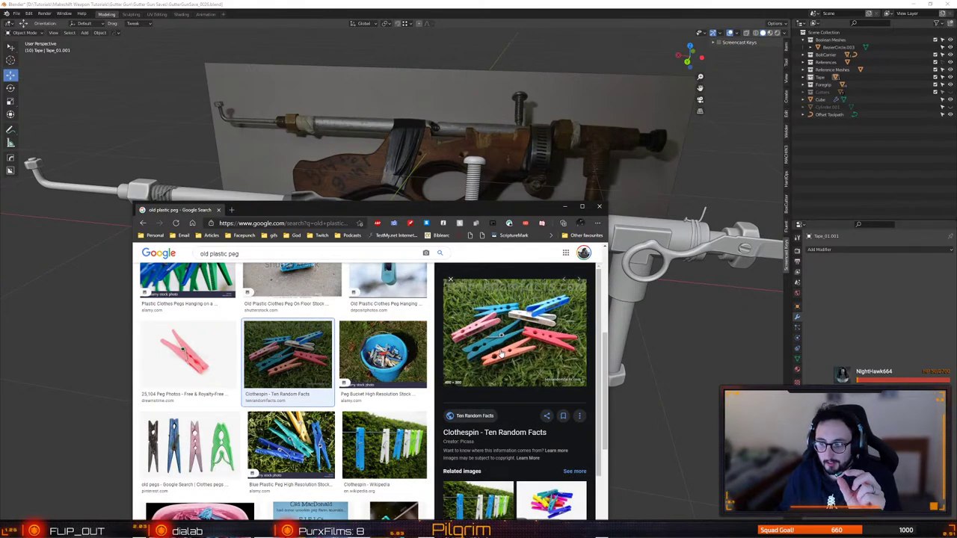
left_click(383, 356)
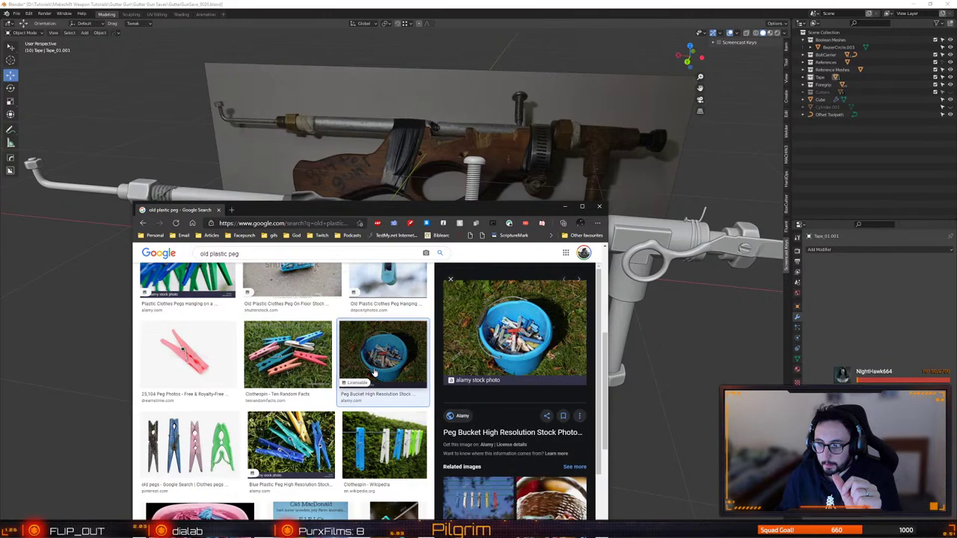
left_click(289, 358)
scroll(288, 367, "down", 2)
left_click(191, 329)
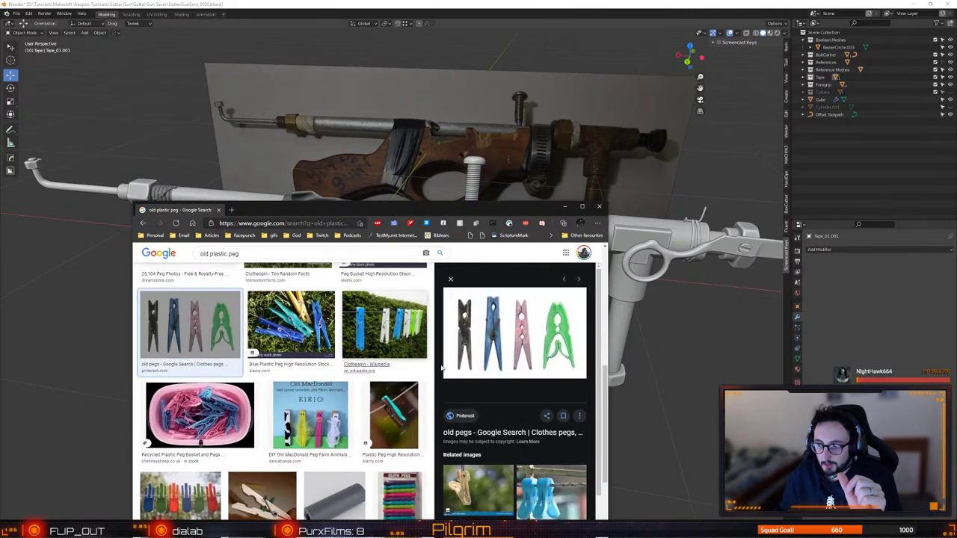
Reposition and widen the browser window and open the old pegs image in a new tab
left_click_drag(493, 209, 469, 90)
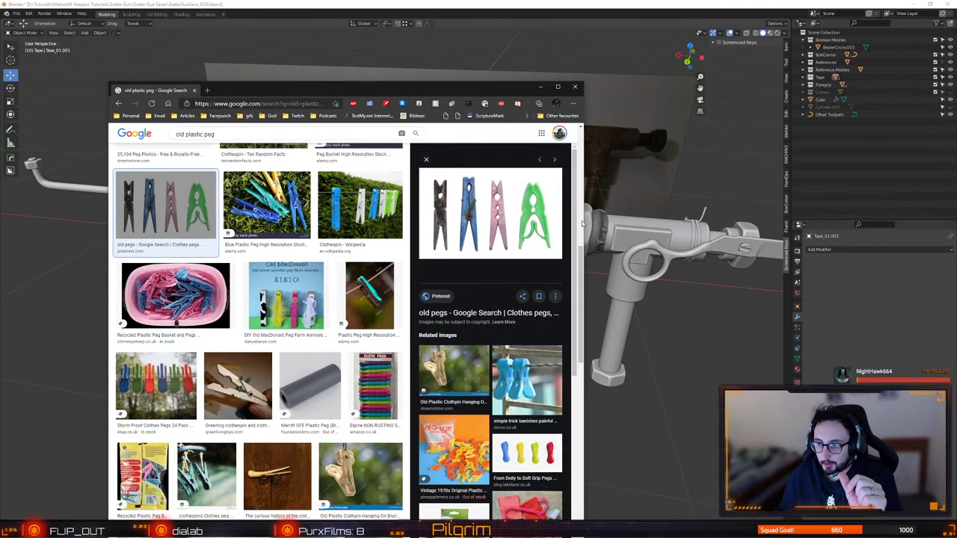
left_click_drag(583, 218, 805, 218)
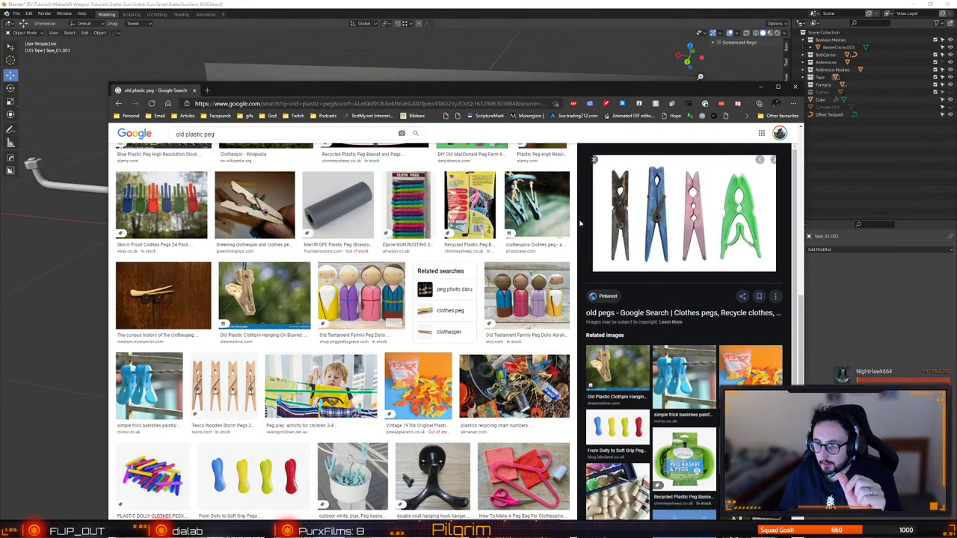
right_click(658, 221)
left_click(698, 296)
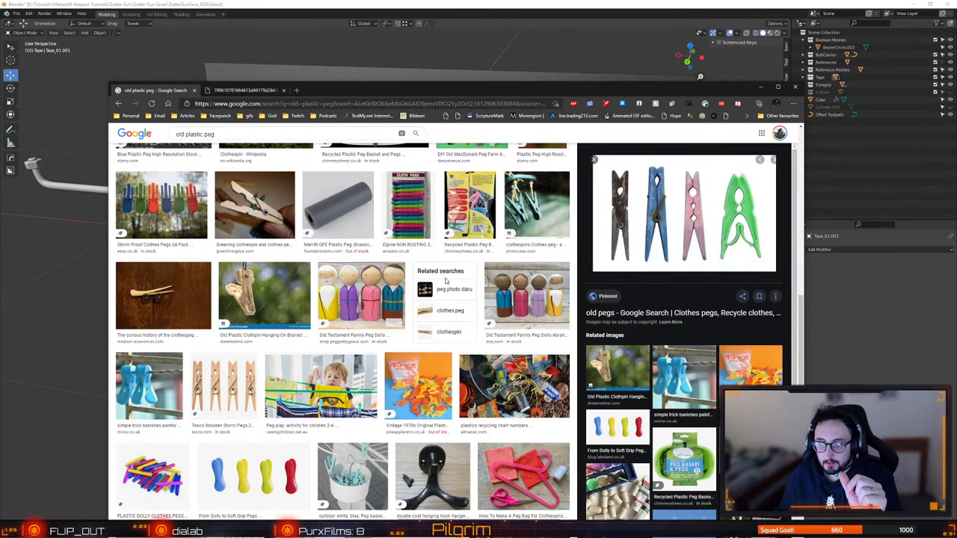
Browse the remaining peg image results and preview the Wikipedia clothespin photo
scroll(424, 290, "down", 1)
scroll(423, 290, "up", 1)
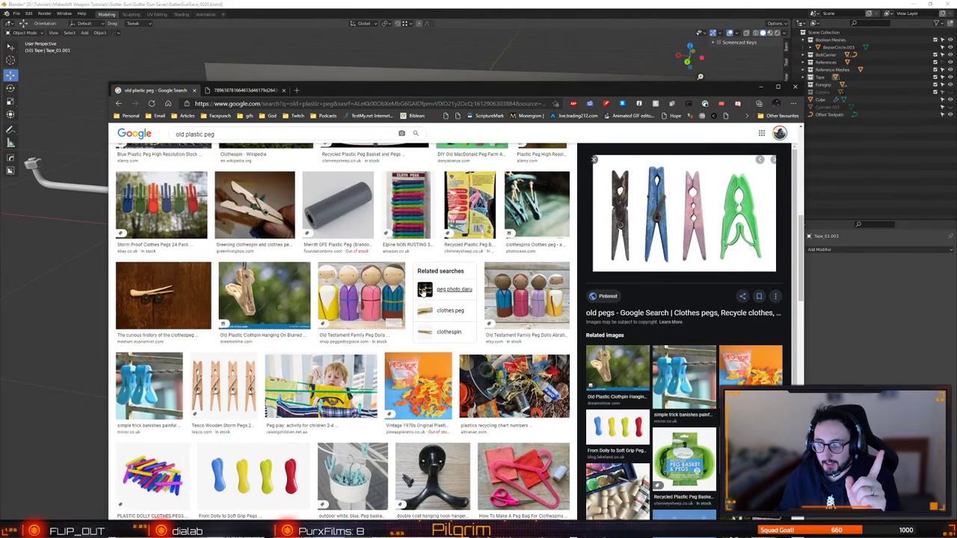
scroll(423, 292, "up", 3)
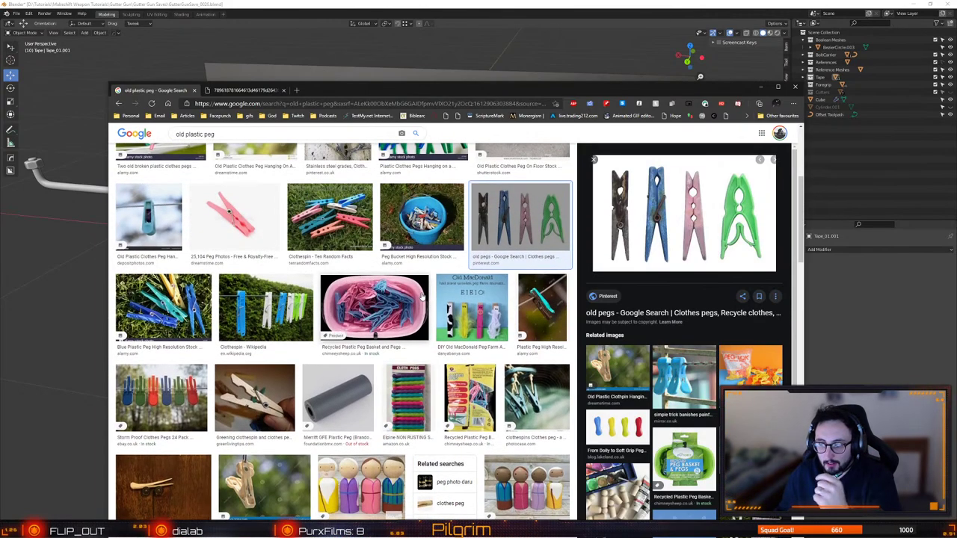
left_click(270, 312)
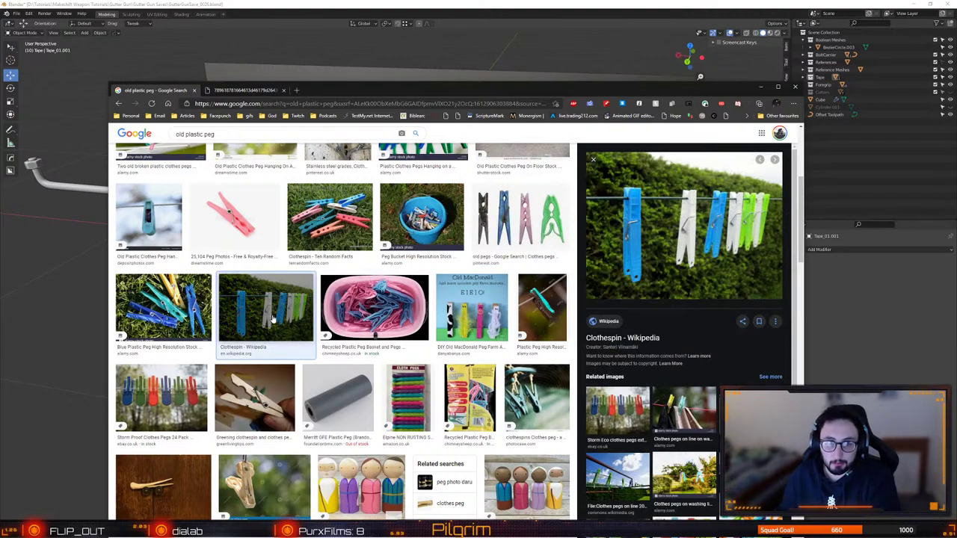
Show the opened image of the four old pegs and reposition the browser window over the 3D viewport
left_click(252, 91)
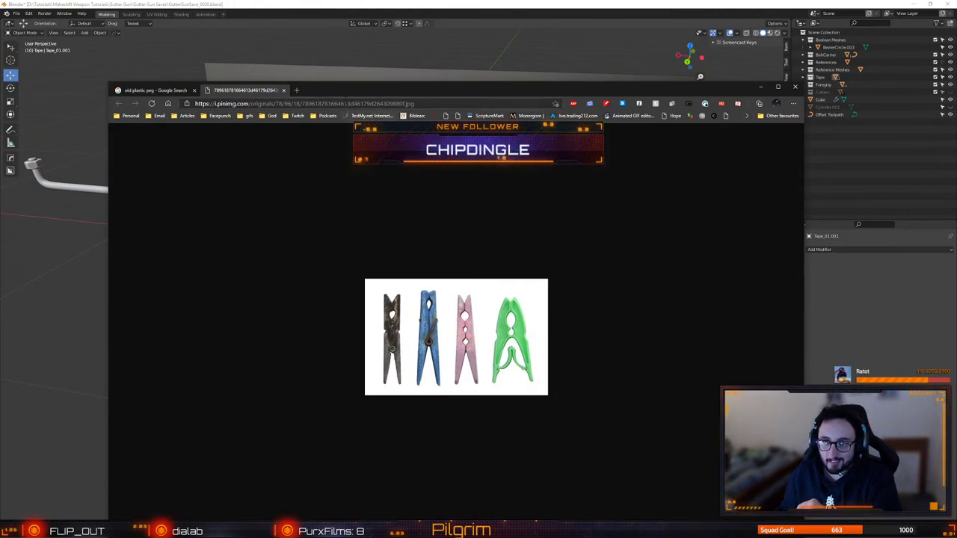
left_click_drag(391, 95, 424, 99)
left_click(941, 114)
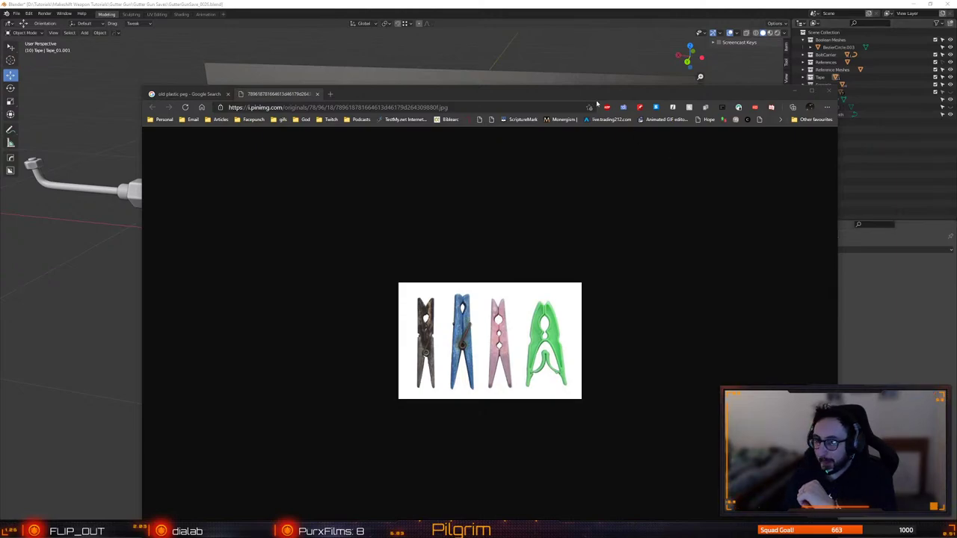
Reposition the browser window, recheck the old plastic peg search results, and return to the opened image of the four old pegs
left_click_drag(587, 95, 537, 45)
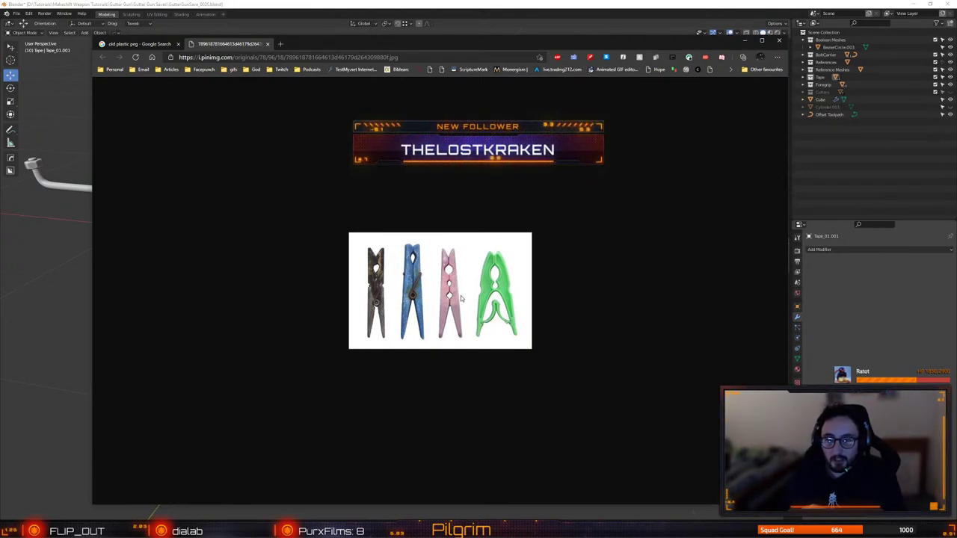
left_click(138, 43)
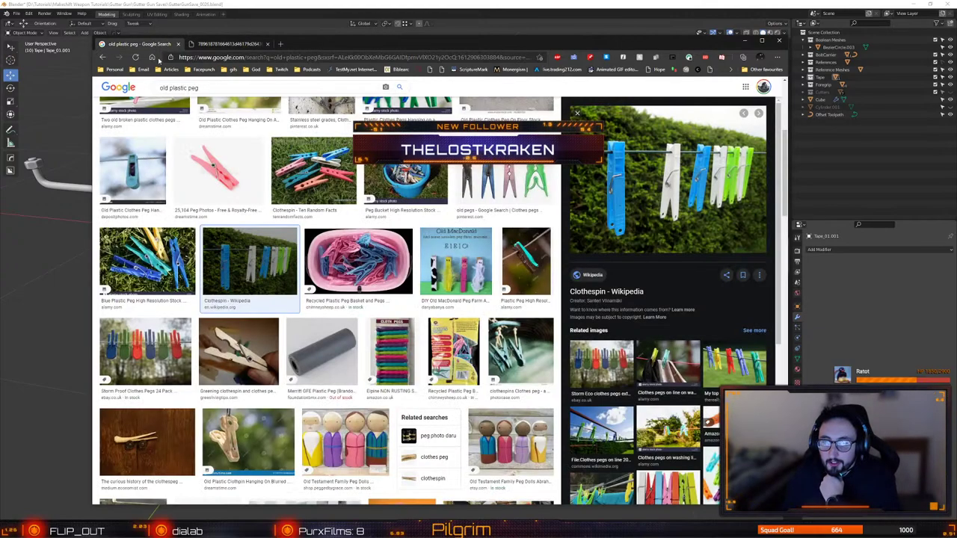
scroll(288, 199, "up", 5)
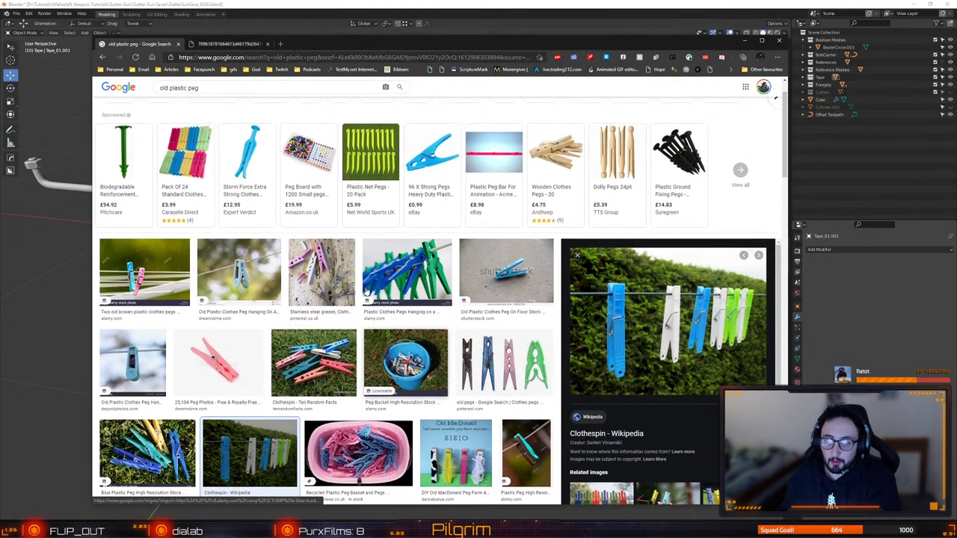
scroll(366, 297, "down", 5)
key("ctrl+Tab")
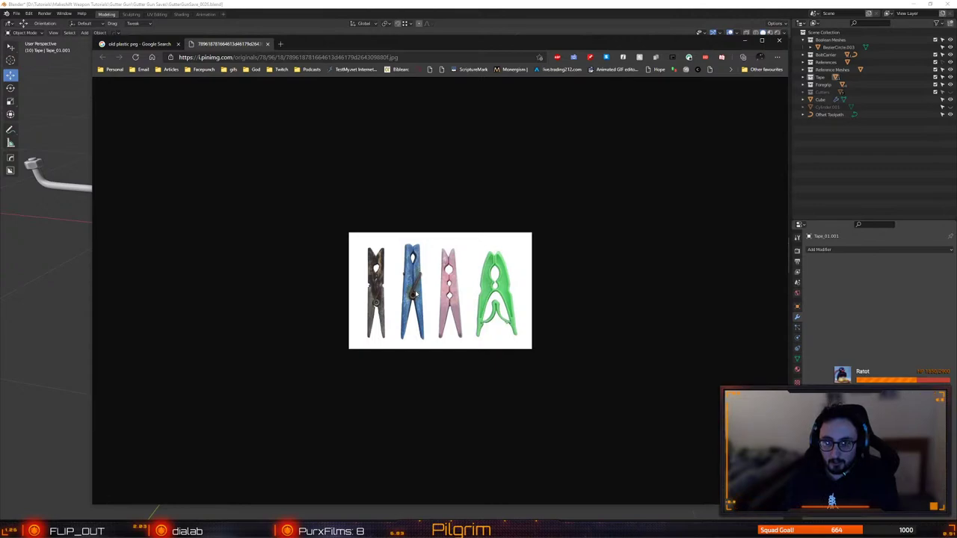
Copy the image of the four old pegs onto the reference board, with the browser narrowed and the board beside it
right_click(415, 293)
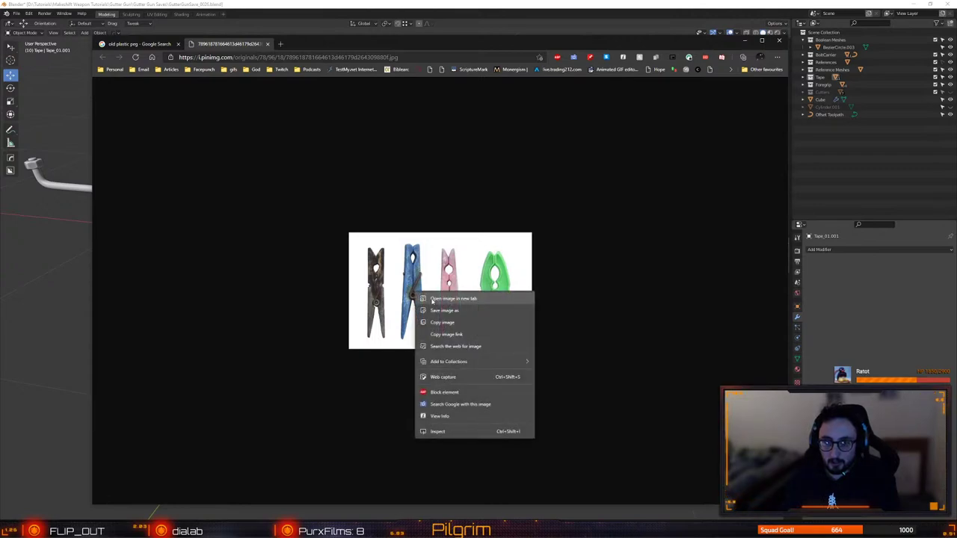
left_click(460, 324)
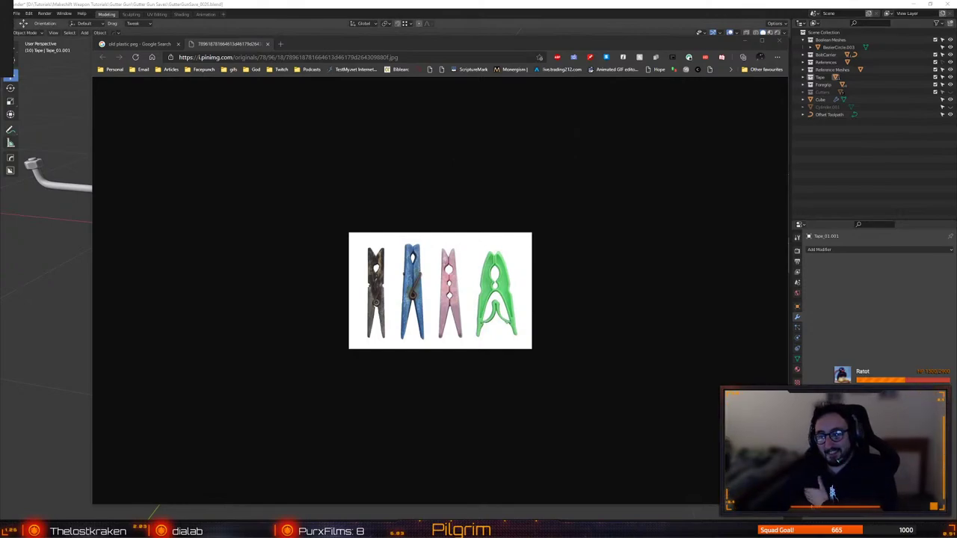
right_click_drag(267, 292, 775, 382)
left_click_drag(425, 42, 357, 34)
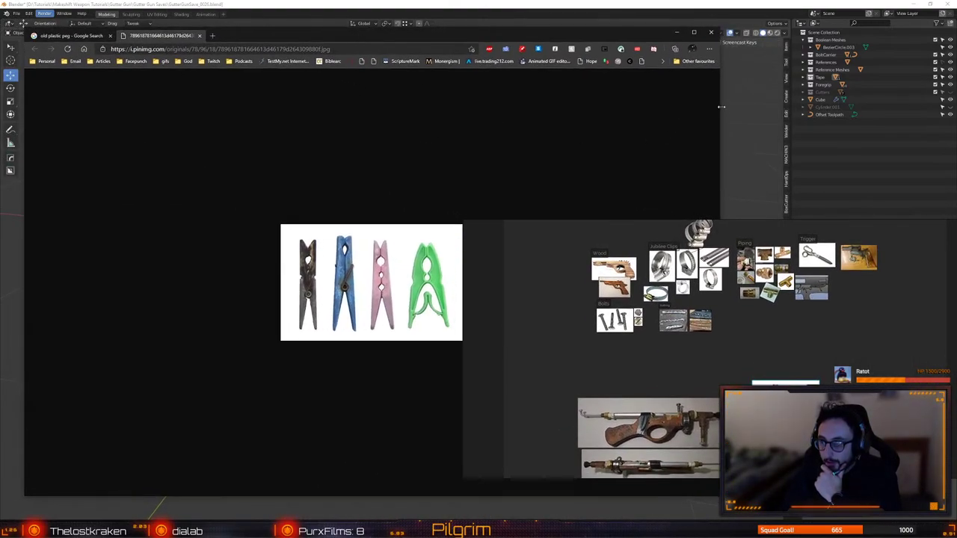
left_click_drag(721, 107, 443, 103)
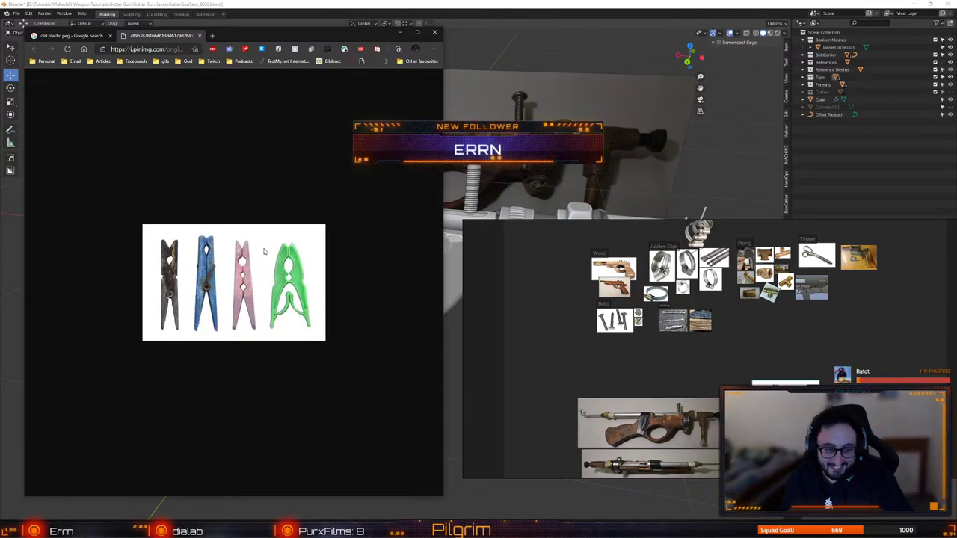
left_click(67, 36)
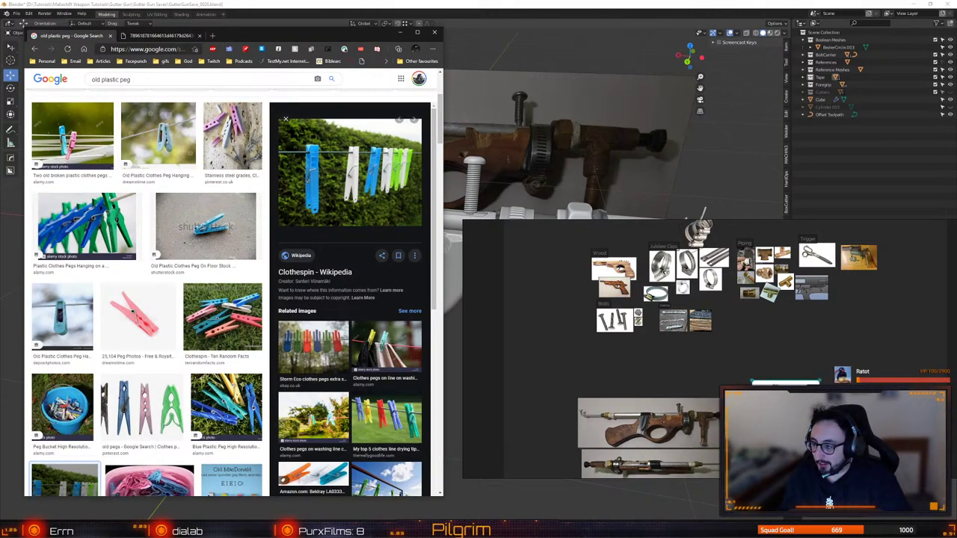
left_click_drag(786, 384, 840, 362)
scroll(841, 382, "up", 5)
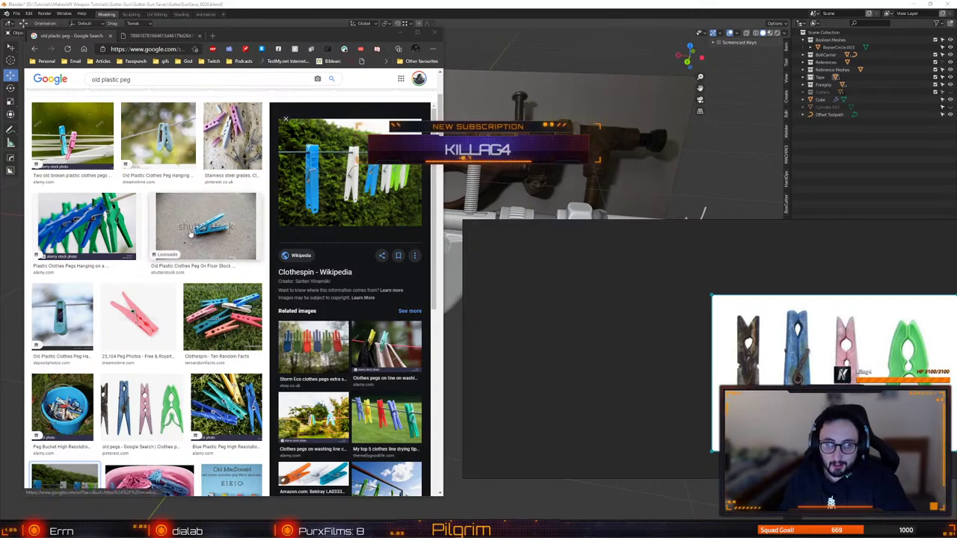
Open the image of the two old broken plastic clothes pegs in its own tab and copy it
left_click(86, 142)
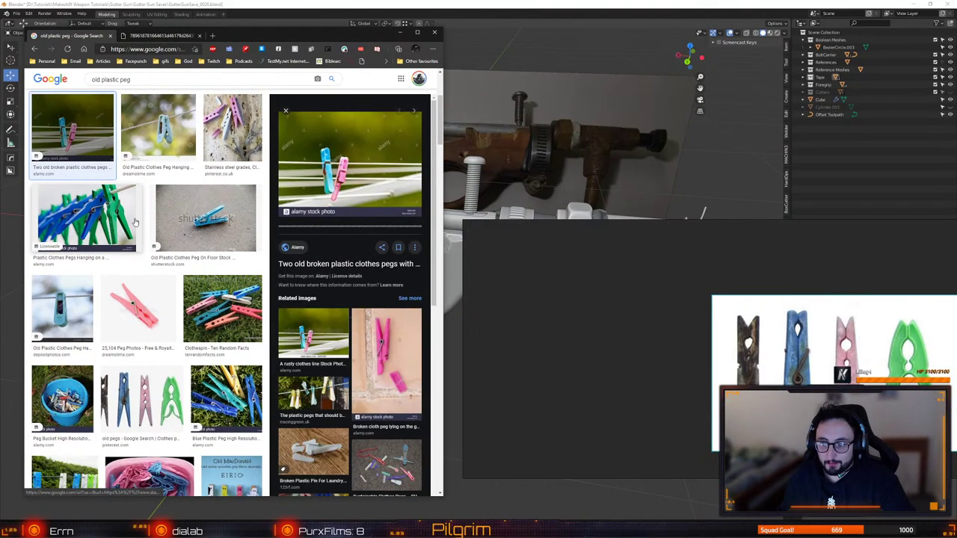
right_click(344, 179)
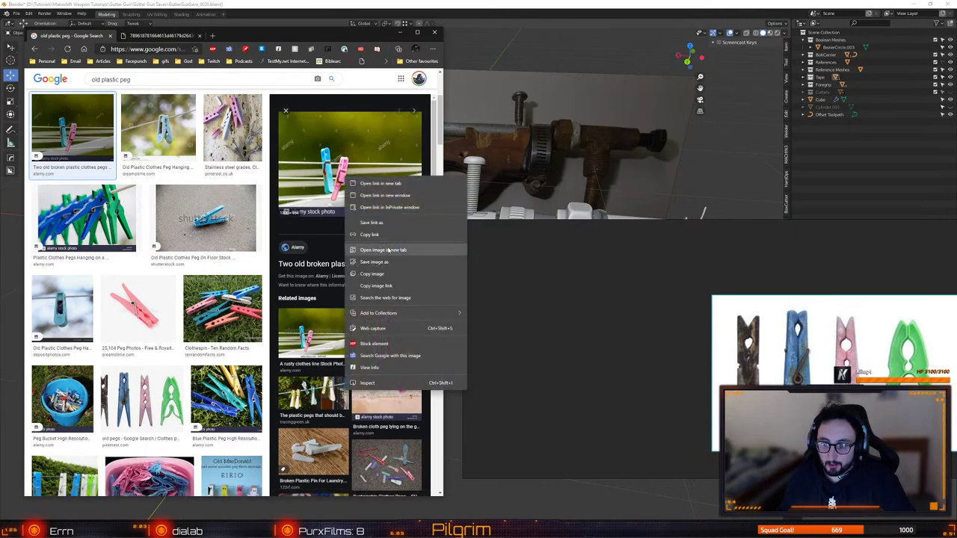
left_click(383, 249)
left_click(247, 35)
left_click(234, 274)
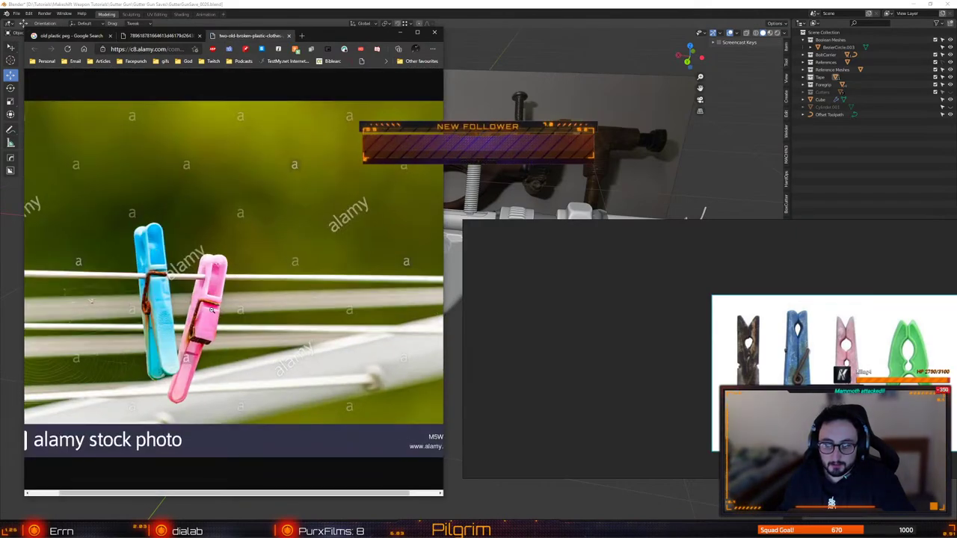
right_click(210, 319)
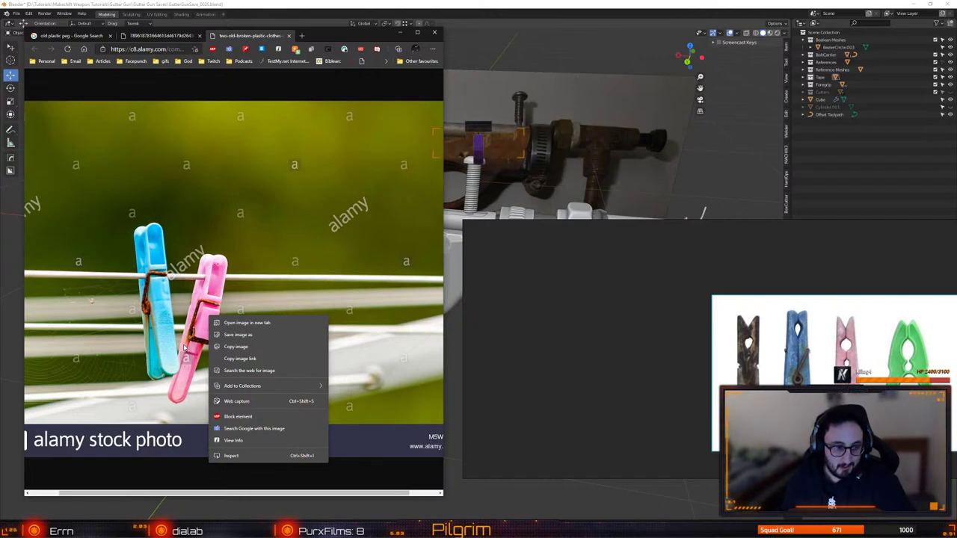
left_click(262, 347)
Paste the broken pegs photo onto the reference board beside the four-peg image and view its springs up close
key("ctrl+v")
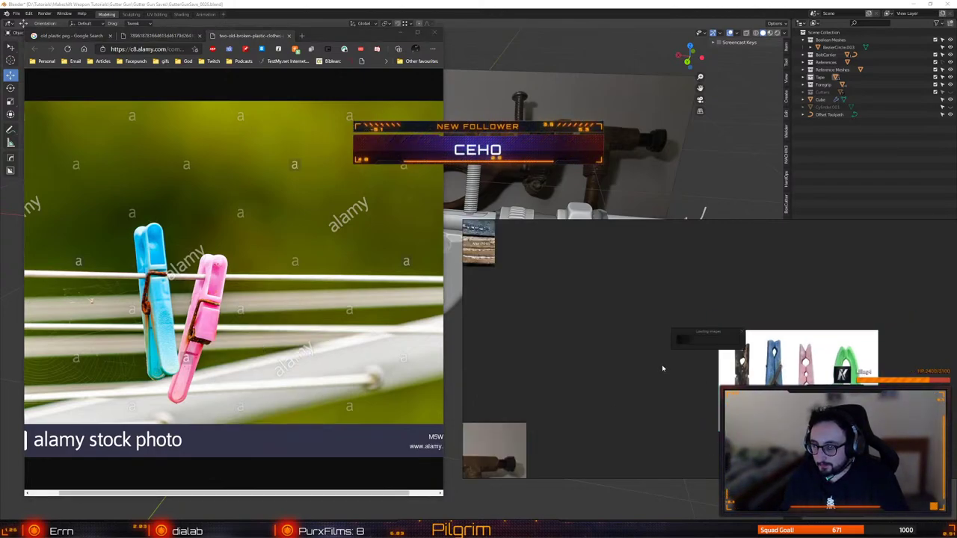
left_click_drag(668, 366, 684, 257)
left_click_drag(770, 359, 842, 307)
left_click_drag(630, 345, 678, 334)
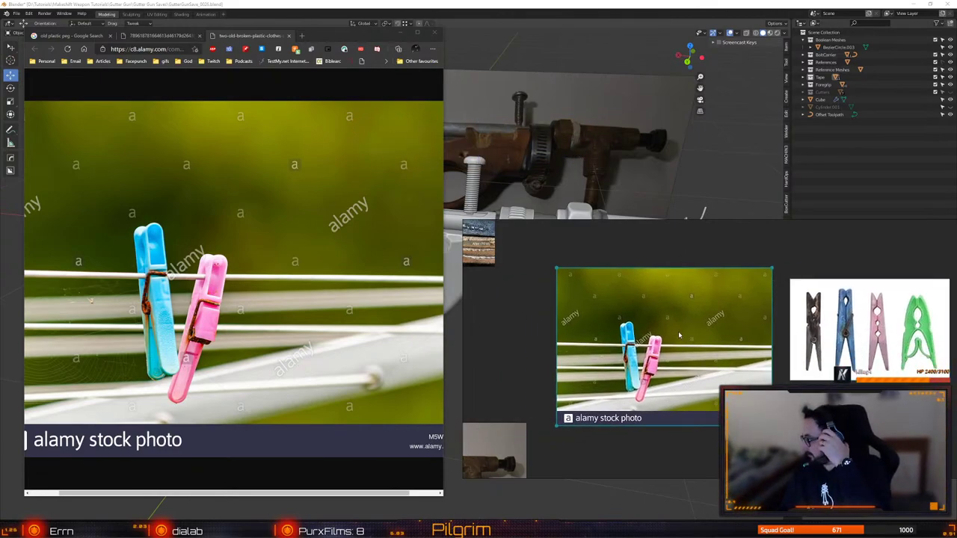
scroll(677, 336, "up", 5)
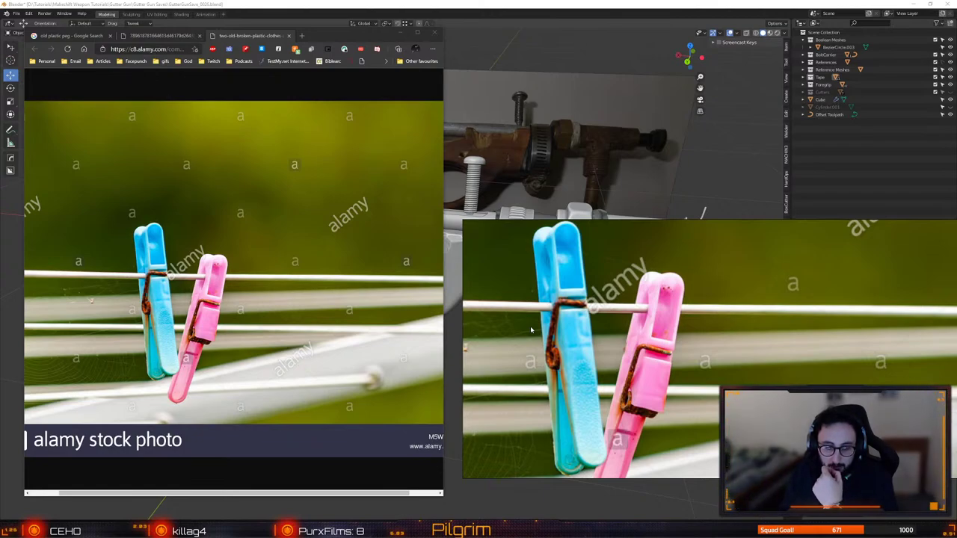
Close the two opened peg image tabs, leaving only the old plastic peg search results
left_click(359, 310)
left_click_drag(369, 323, 287, 202)
left_click(184, 36)
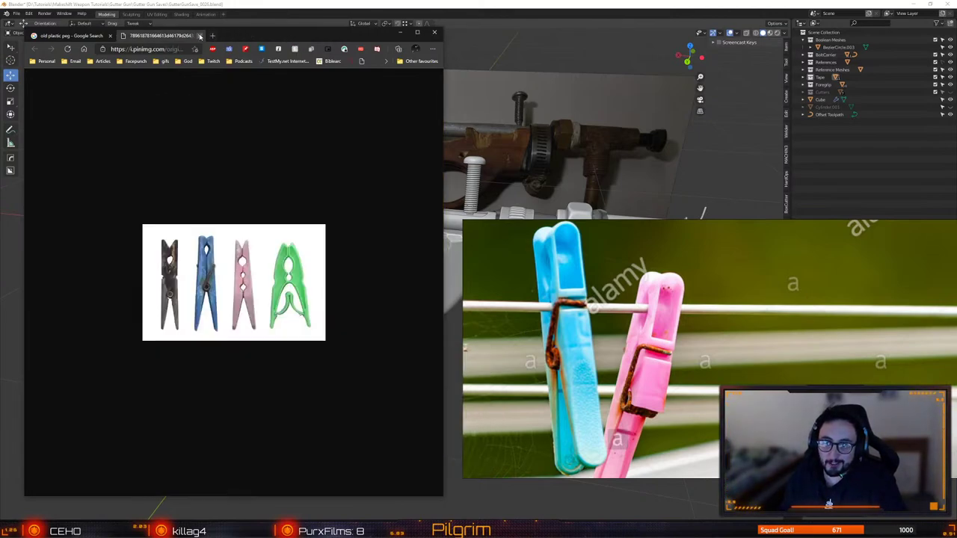
left_click(200, 35)
Find the close-up of the red clothes peg through the pink peg result's related images and open it in a new tab
scroll(198, 356, "down", 3)
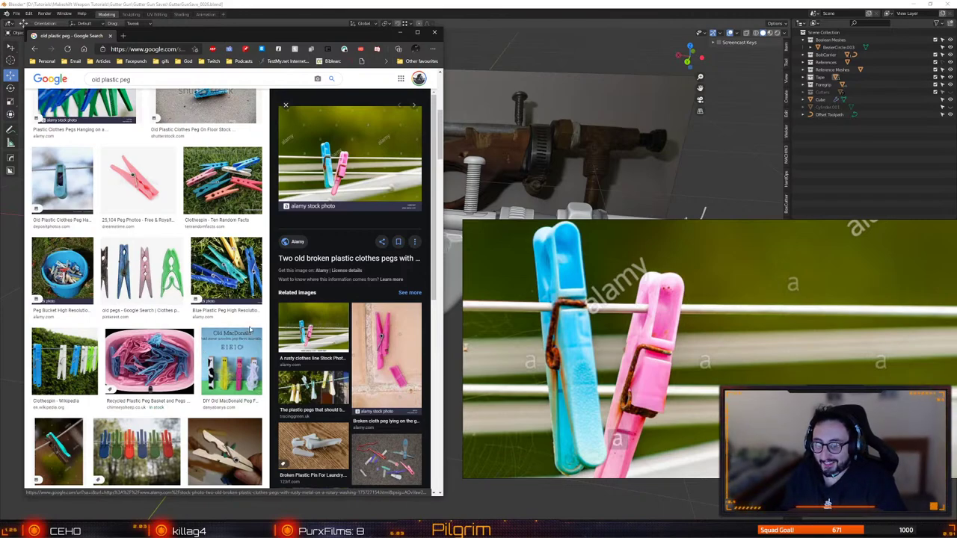
scroll(243, 340, "down", 5)
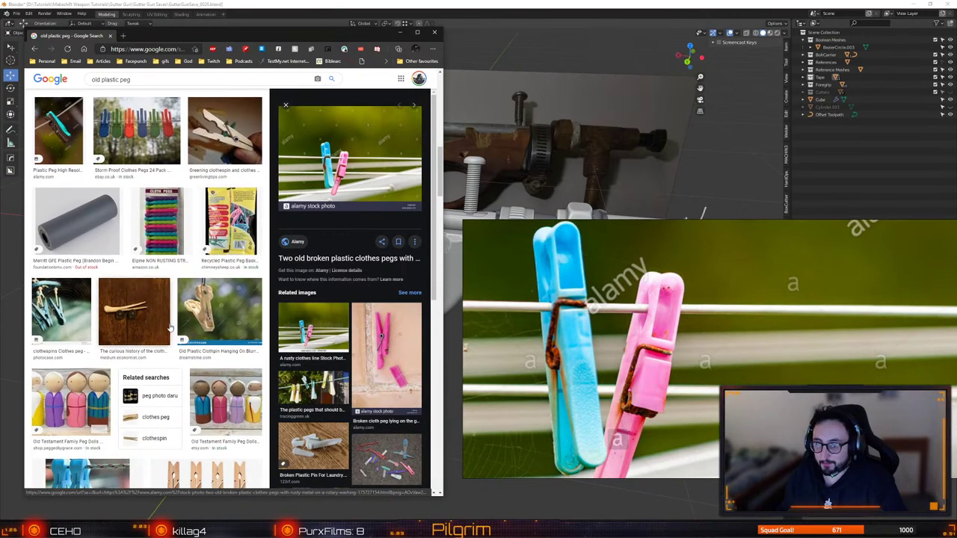
scroll(172, 327, "up", 6)
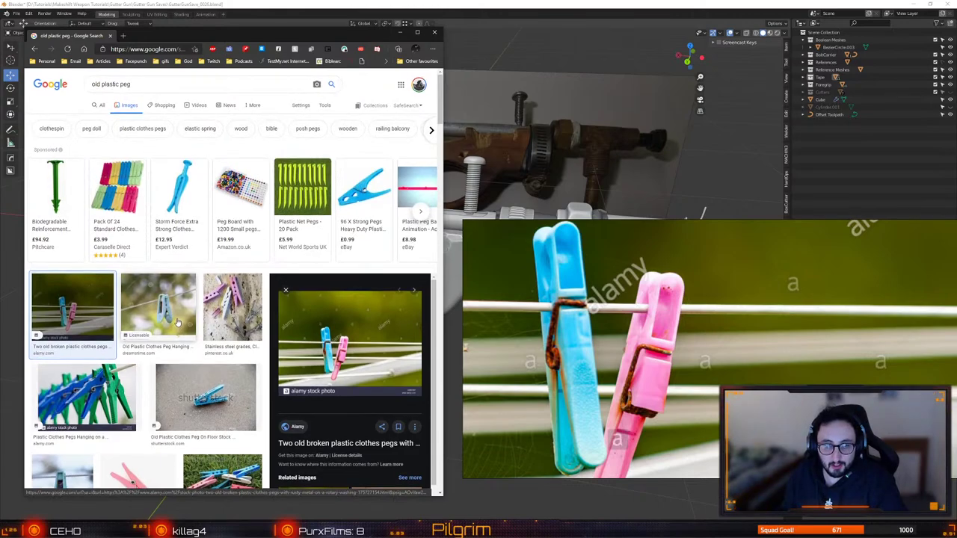
scroll(178, 322, "down", 4)
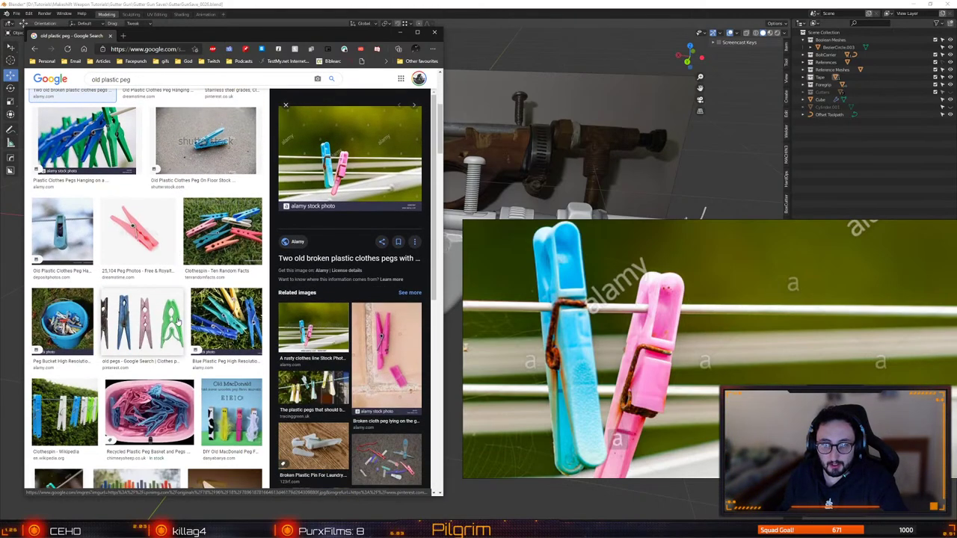
left_click(145, 264)
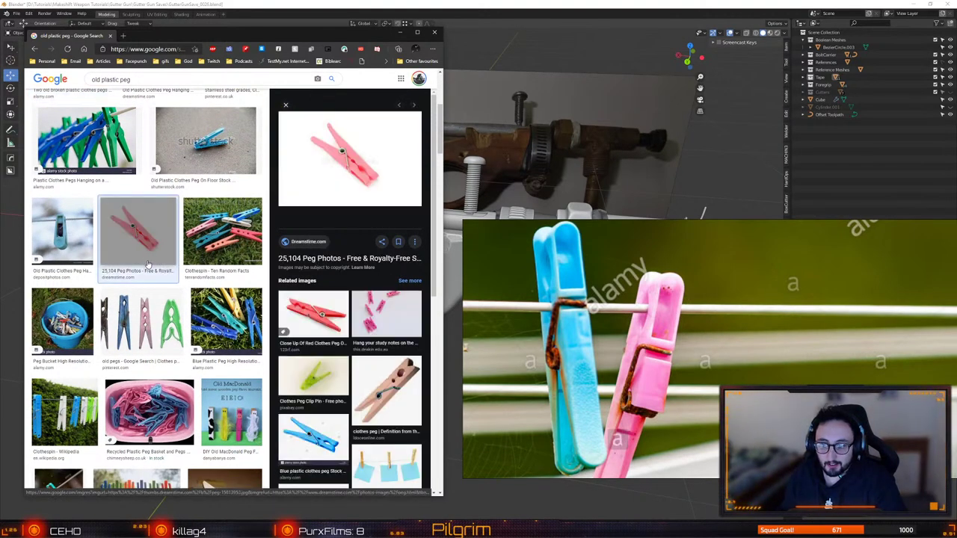
left_click(316, 314)
right_click(366, 155)
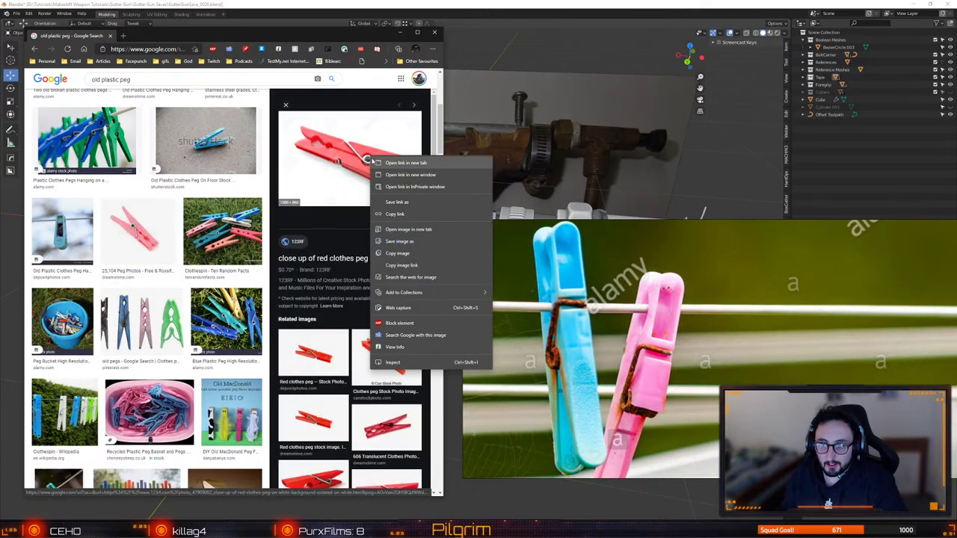
left_click(401, 229)
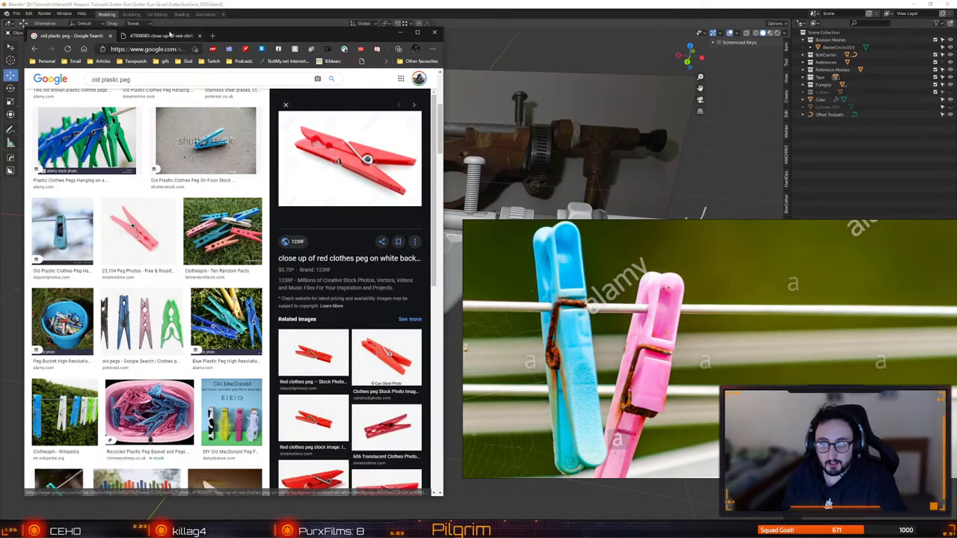
Copy the full-size red clothes peg image and paste it onto the reference board
left_click(161, 35)
right_click(187, 213)
left_click(198, 247)
scroll(722, 359, "down", 8)
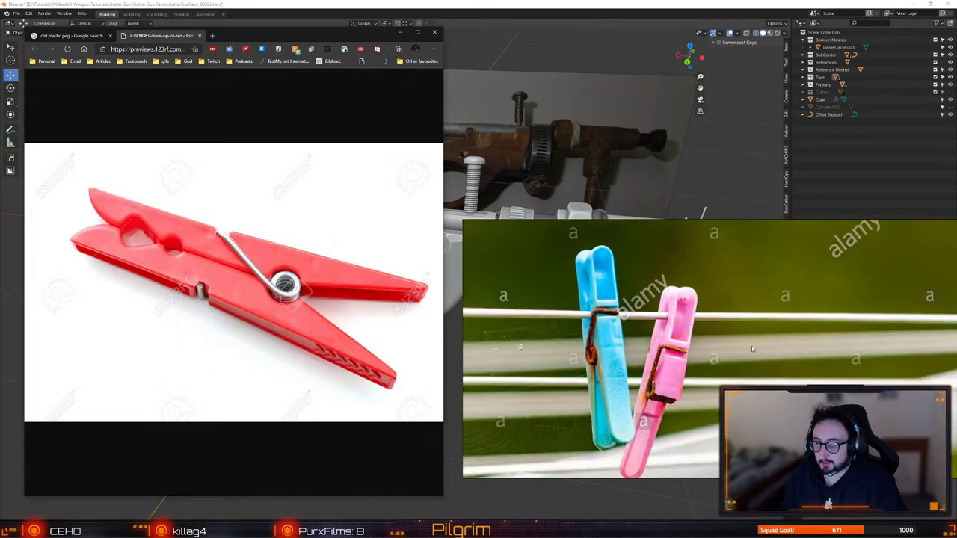
left_click(614, 337)
key("ctrl+v")
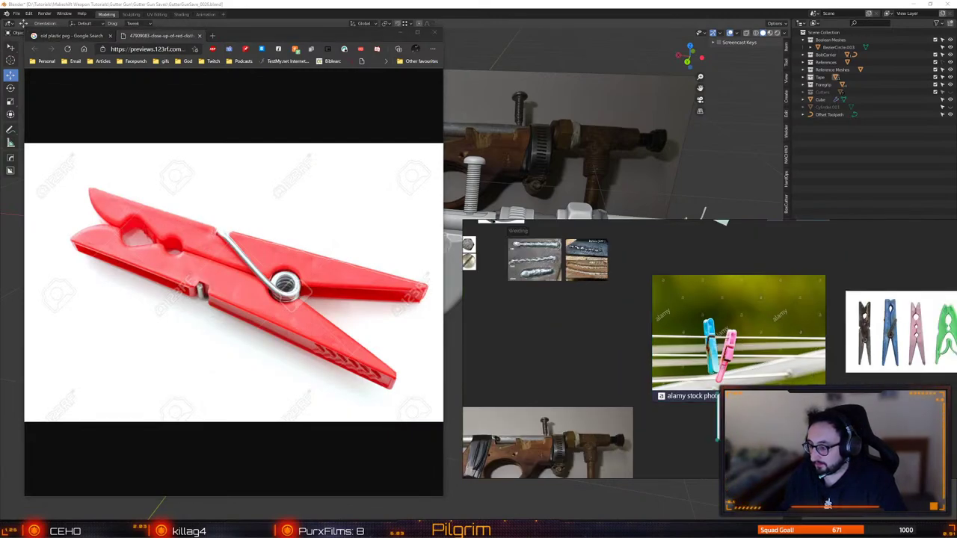
Position the red clothes peg image directly below the four old pegs on the reference board
middle_click_drag(905, 379, 784, 335)
scroll(807, 320, "up", 3)
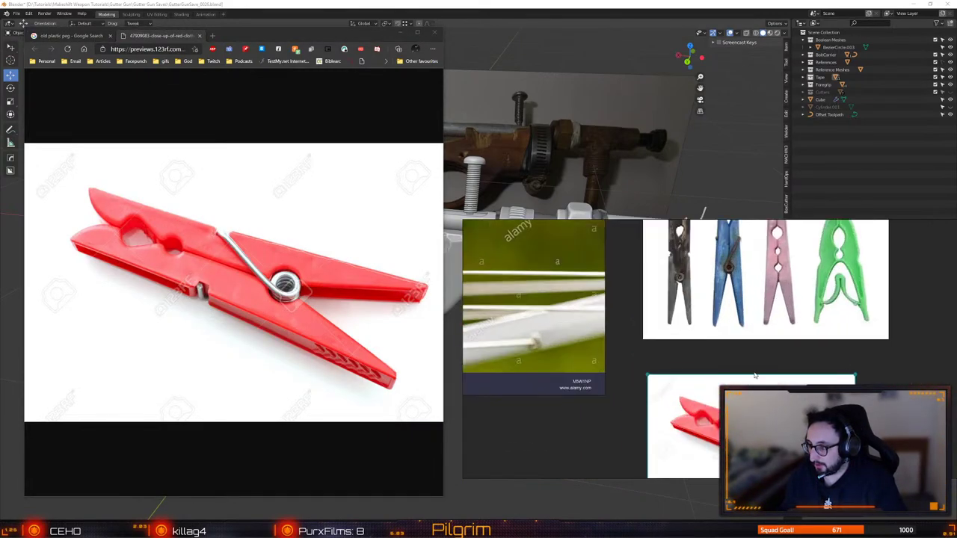
middle_click_drag(755, 374, 761, 347)
left_click_drag(745, 396, 728, 372)
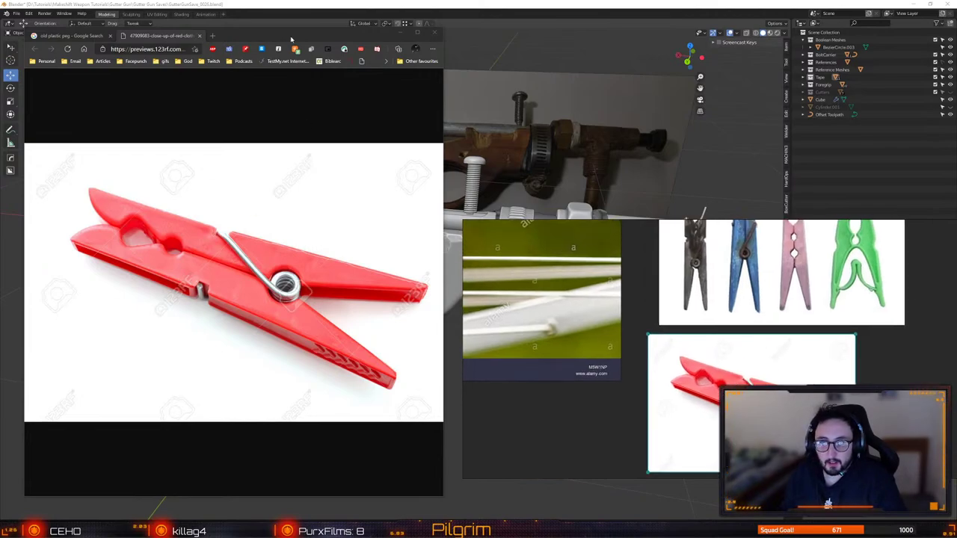
Close the peg search browser and replace the reference board over the viewport with the ArtStation portfolio window
left_click(434, 32)
left_click_drag(746, 325, 356, 352)
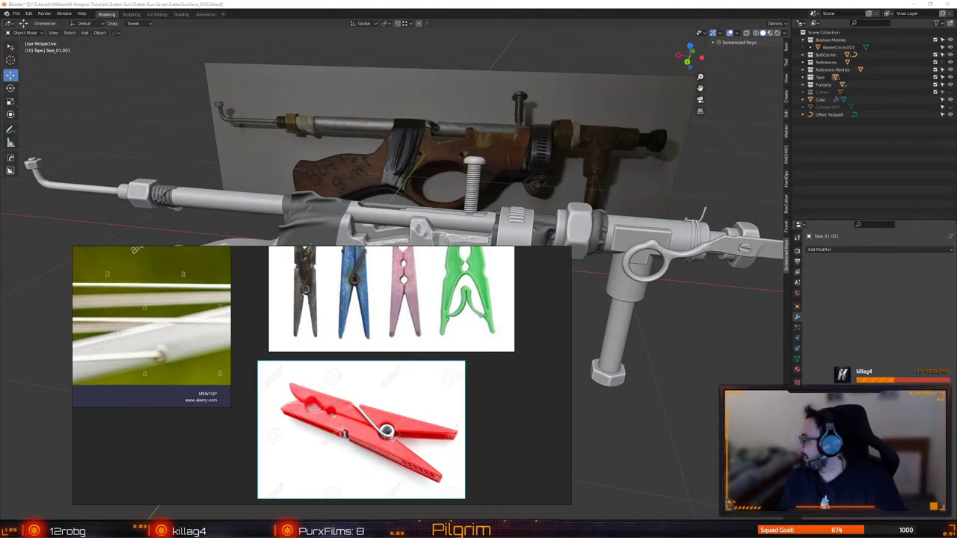
left_click_drag(956, 56, 464, 56)
right_click_drag(393, 354, 0, 423)
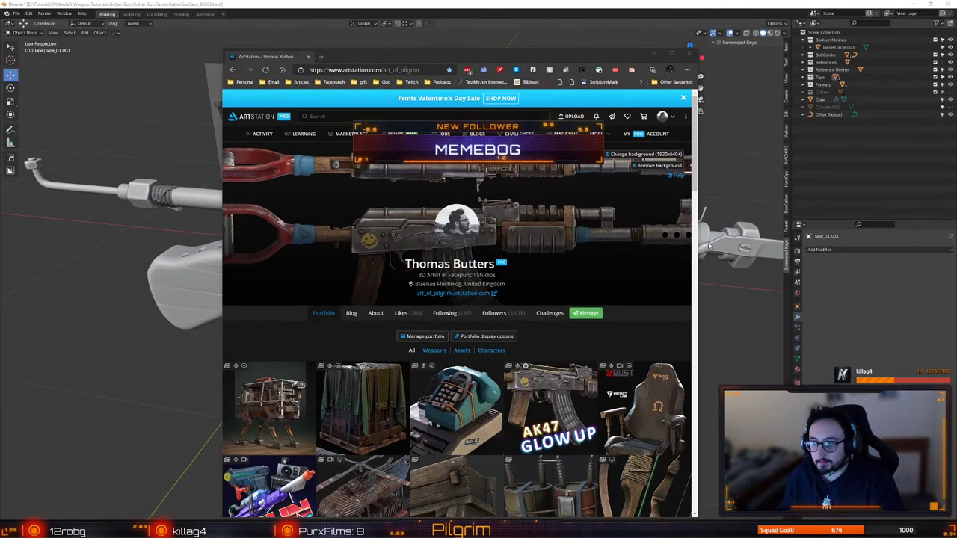
Enlarge and reposition the ArtStation window and browse through the portfolio's artwork thumbnails
left_click_drag(700, 238, 844, 238)
scroll(822, 247, "down", 5)
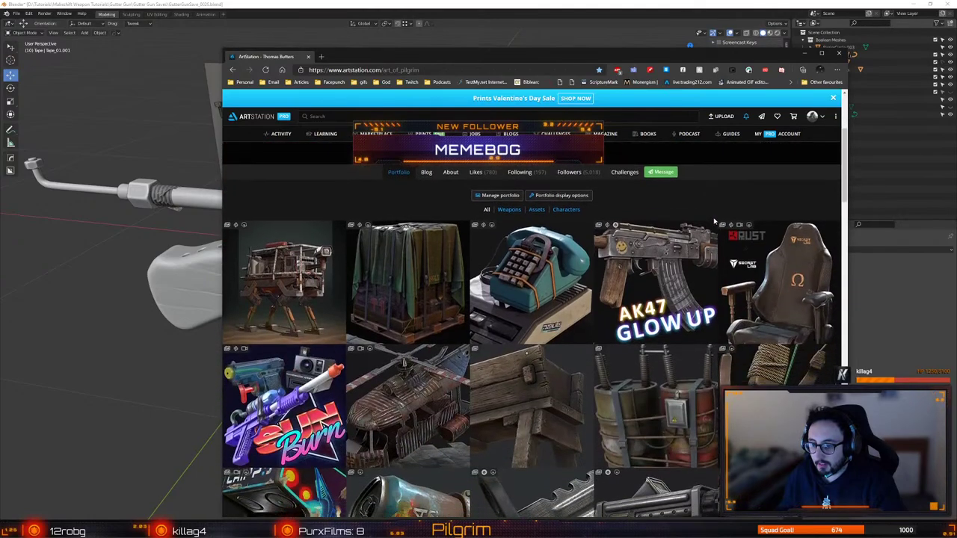
left_click_drag(620, 56, 510, 26)
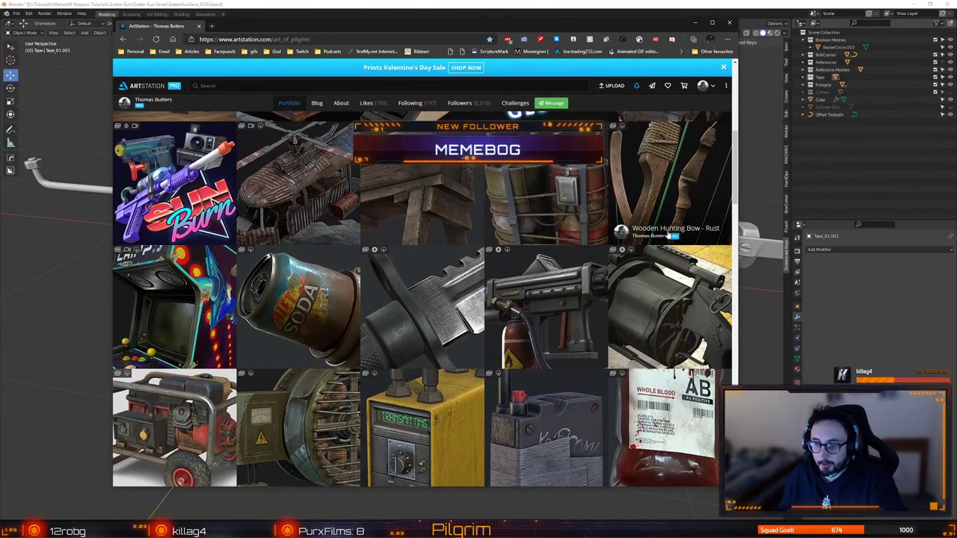
left_click_drag(737, 230, 838, 210)
scroll(749, 217, "up", 3)
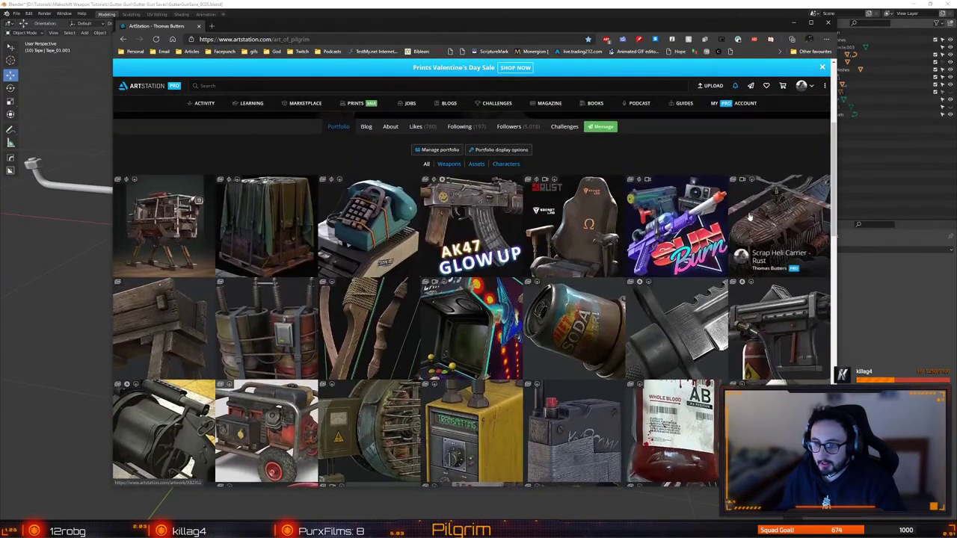
scroll(749, 217, "down", 4)
scroll(748, 218, "down", 5)
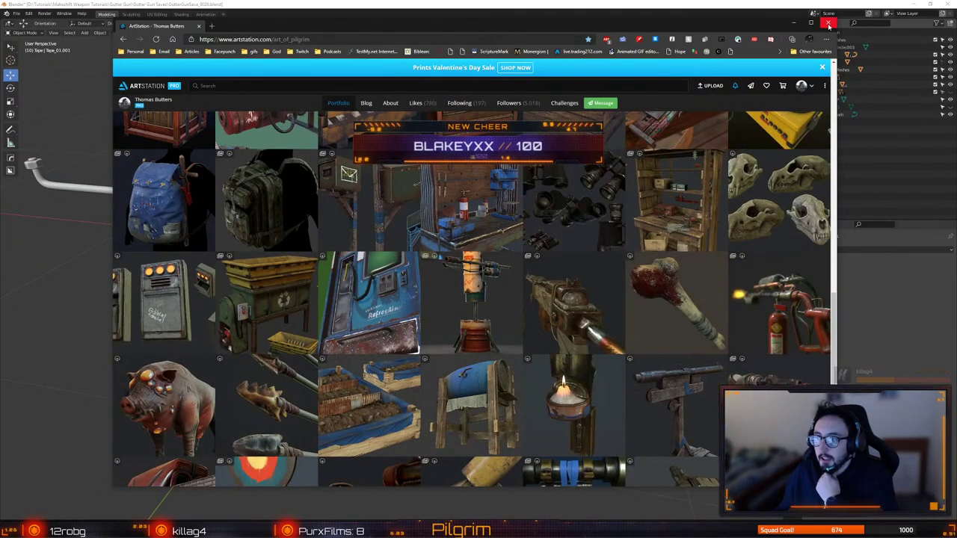
Close the ArtStation portfolio window and select the scissor blade mounted on the gun's foregrip
left_click(828, 24)
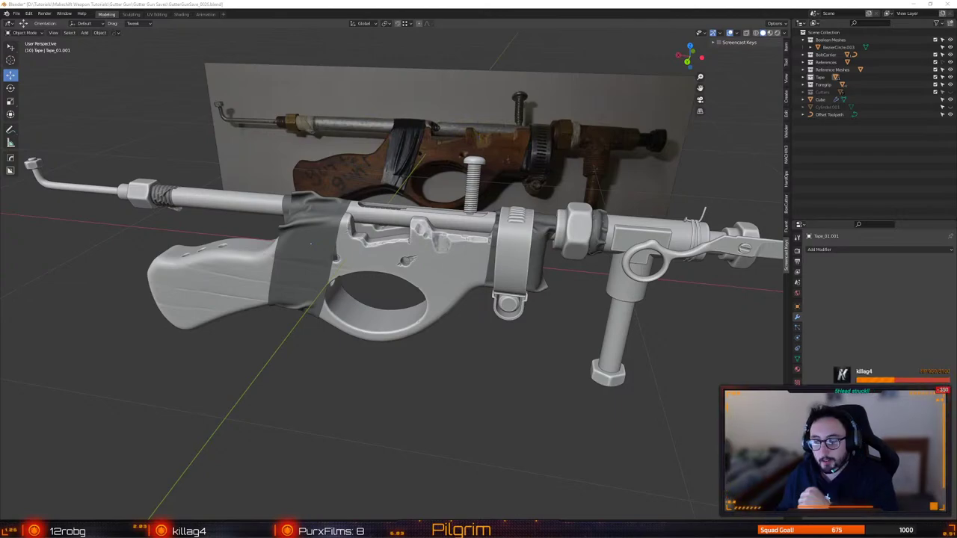
middle_click_drag(409, 390, 496, 297)
left_click(536, 256)
middle_click_drag(536, 256, 242, 338)
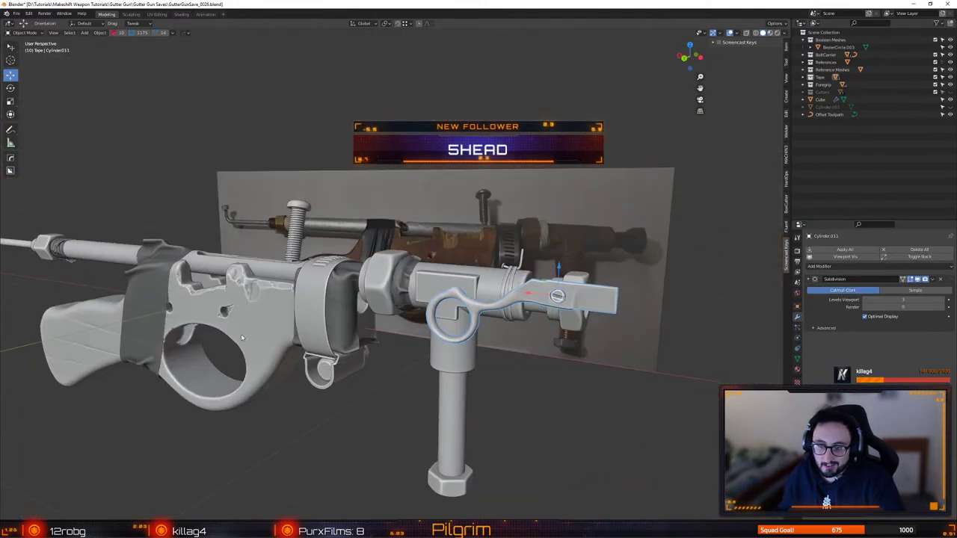
middle_click_drag(285, 387, 456, 385)
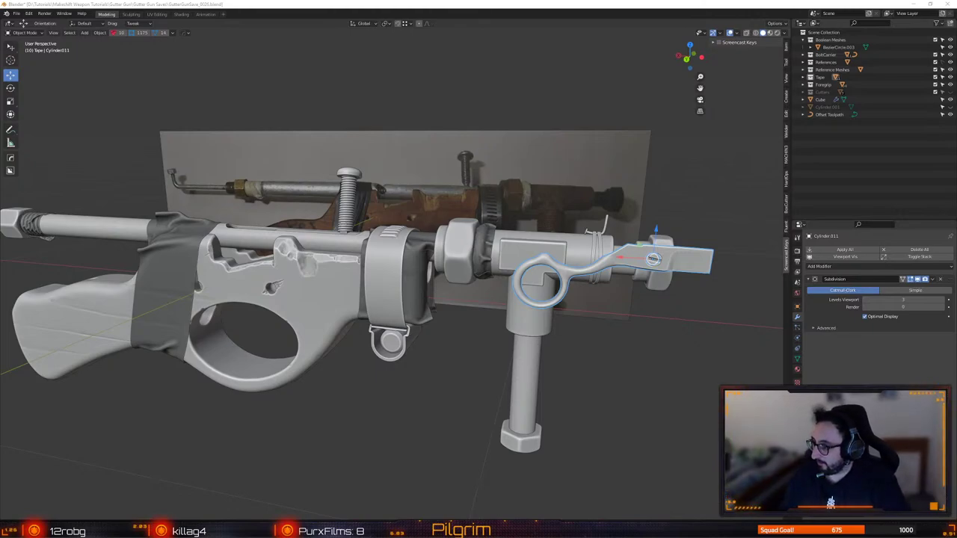
Bring the Supply Drop - Rust artwork page over the viewport, widen its window and examine the turntable and renders
left_click_drag(956, 143, 393, 18)
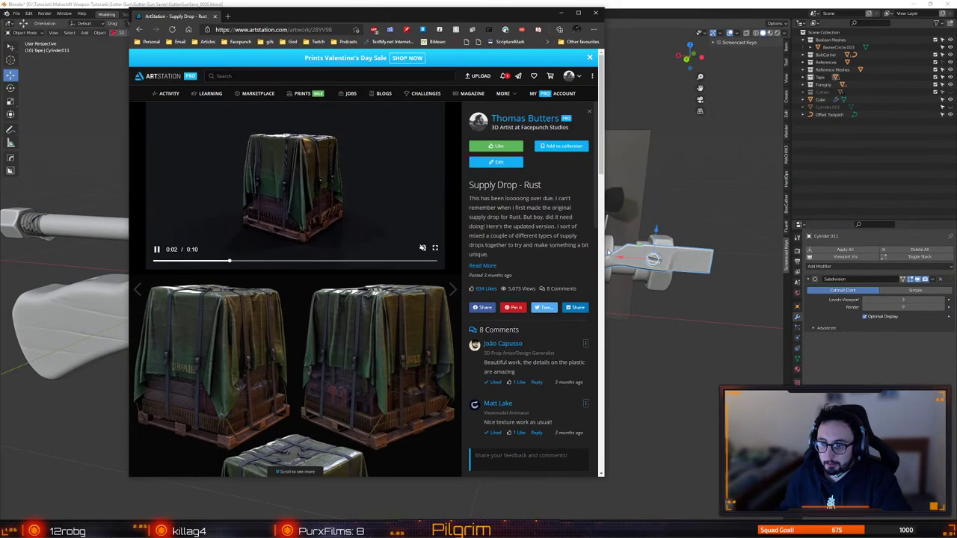
left_click_drag(603, 252, 816, 256)
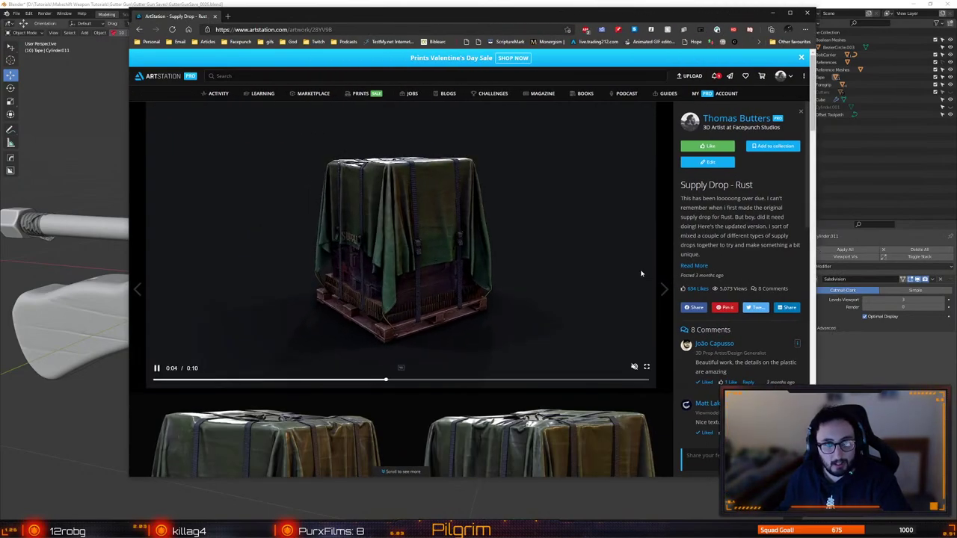
scroll(639, 269, "down", 2)
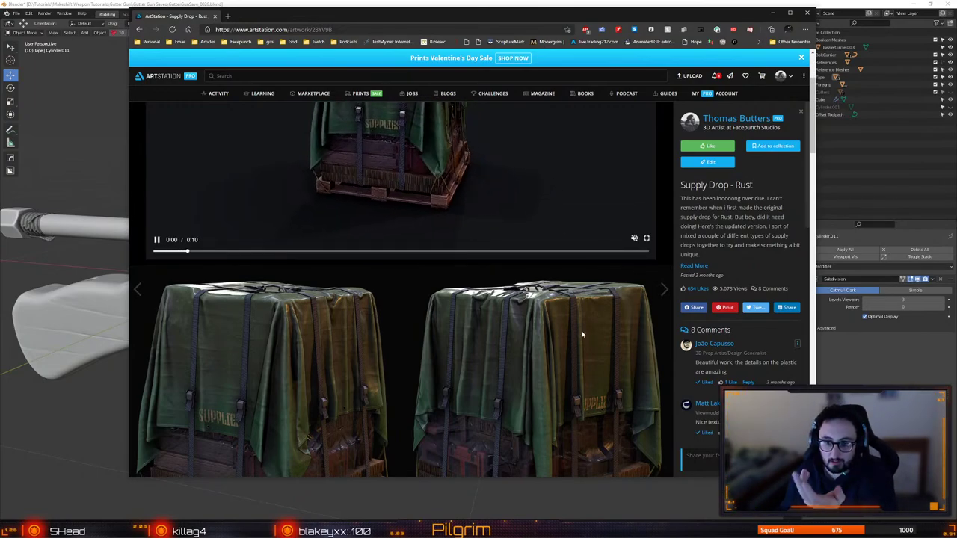
scroll(579, 333, "down", 4)
scroll(580, 340, "down", 3)
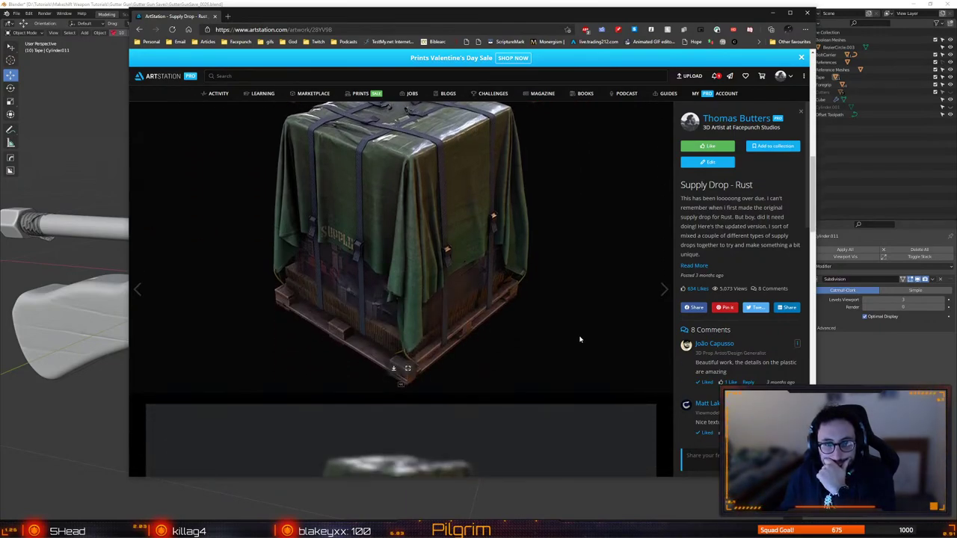
scroll(580, 339, "down", 5)
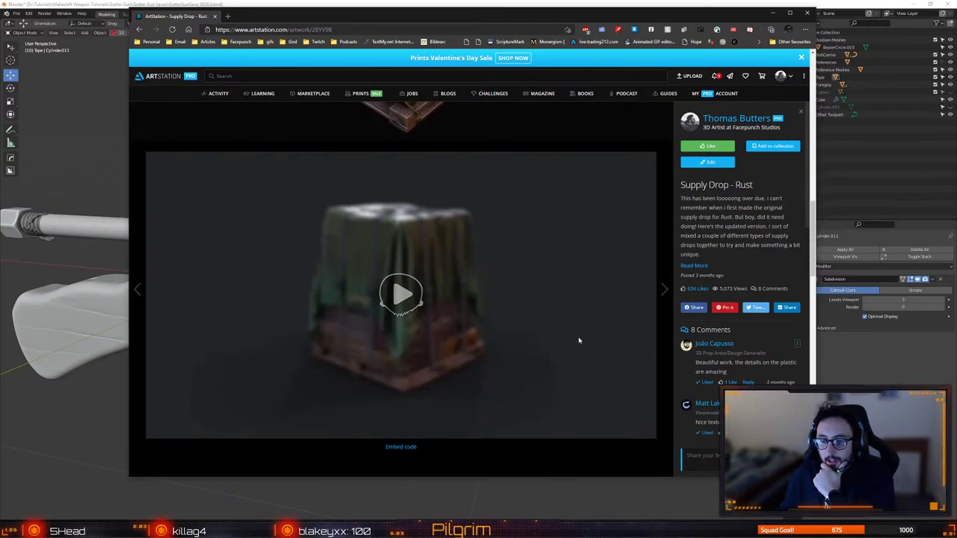
scroll(479, 300, "down", 8)
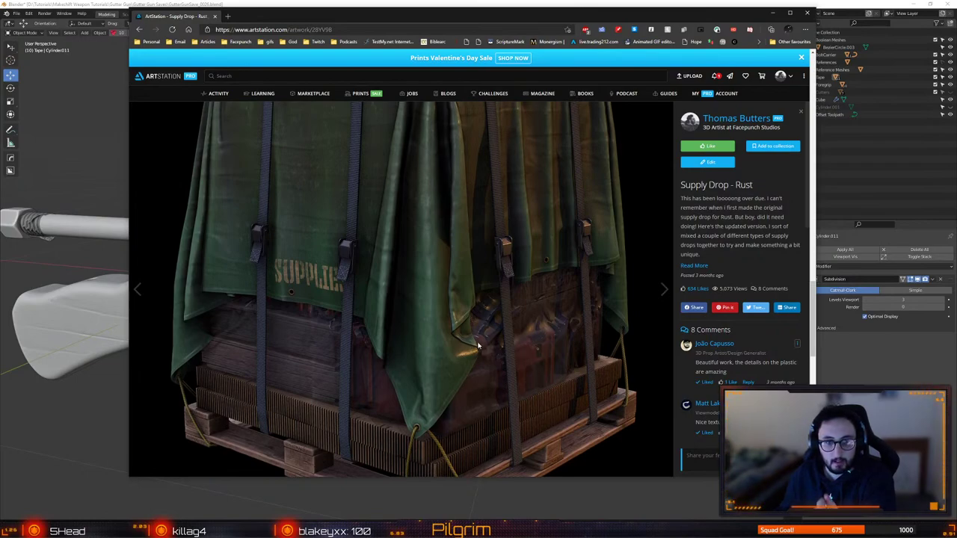
scroll(480, 344, "up", 10)
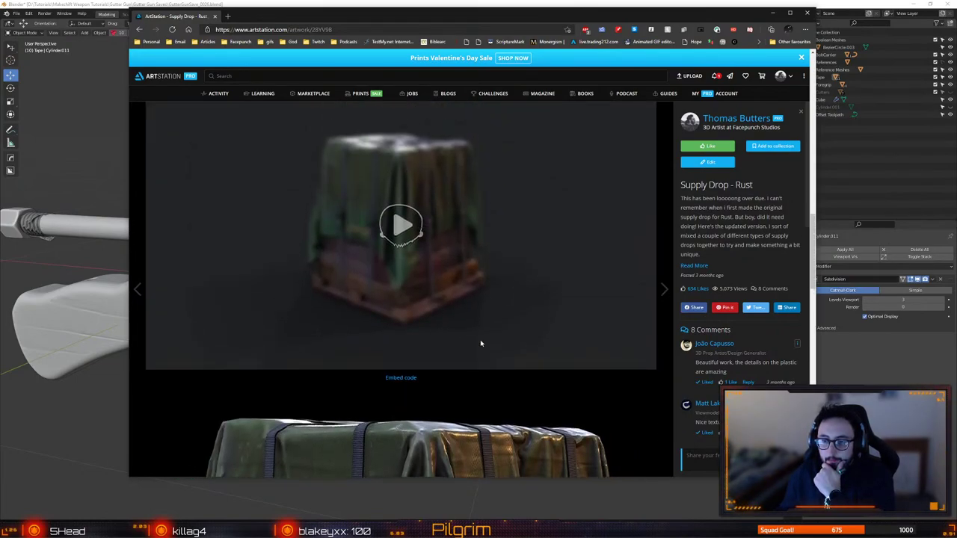
scroll(481, 344, "down", 10)
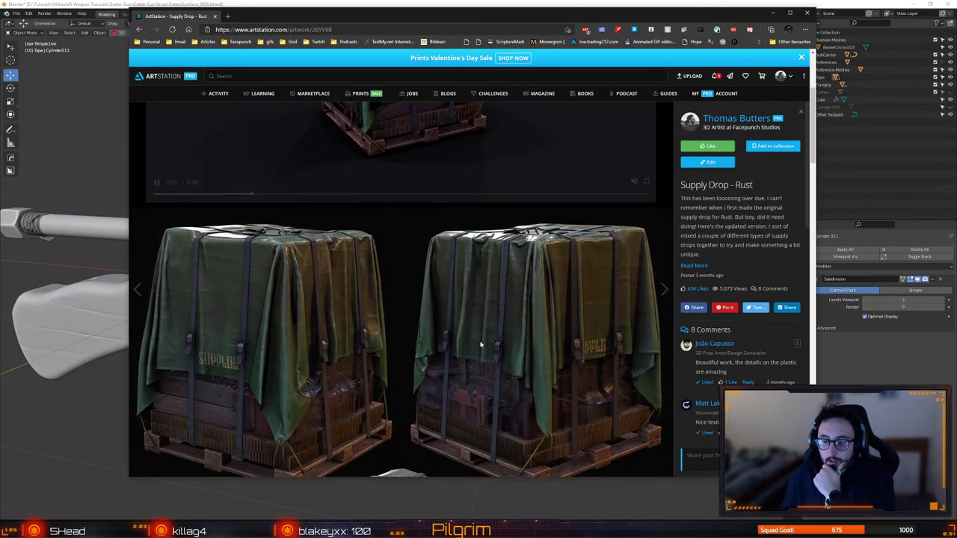
scroll(480, 345, "up", 2)
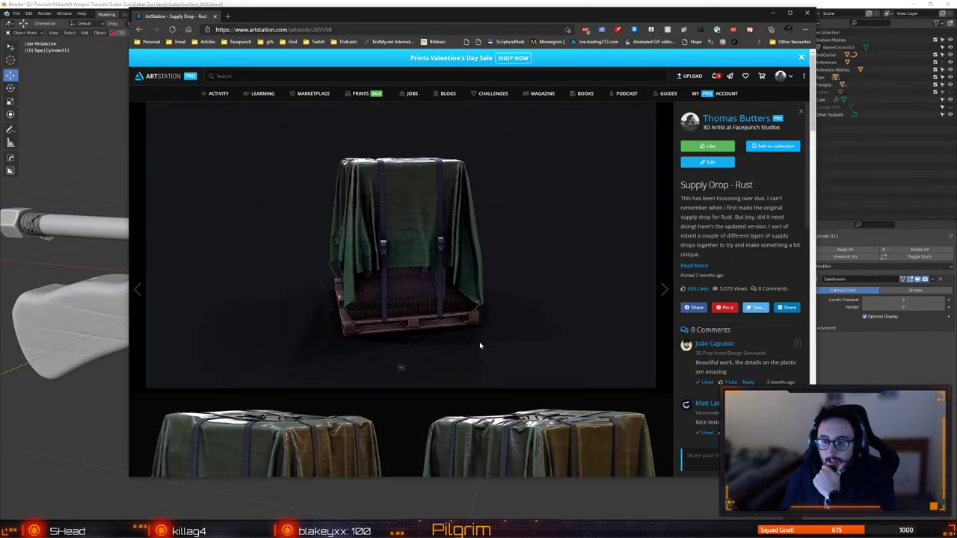
mouse_move(481, 344)
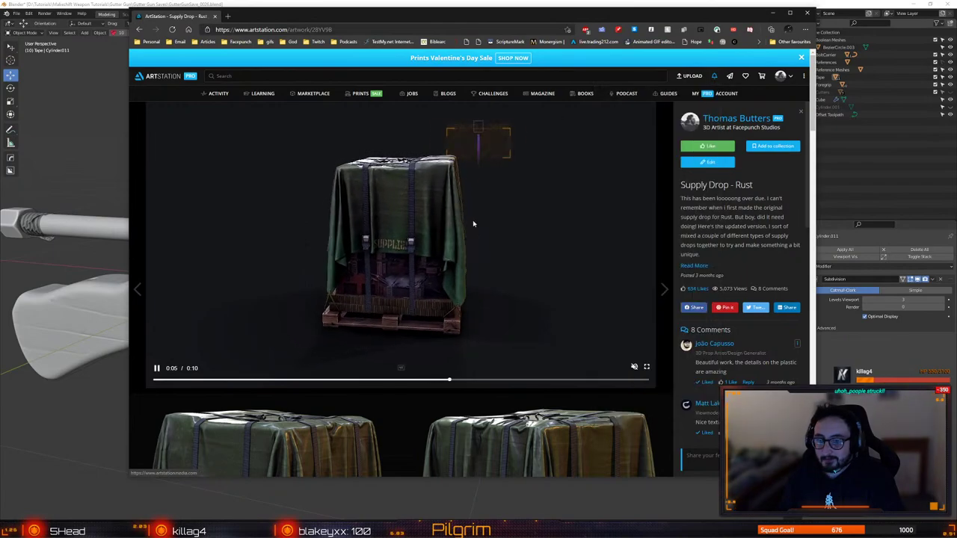
Look over the supply drop's still renders again and close the artwork window
scroll(474, 237, "down", 2)
scroll(474, 237, "down", 1)
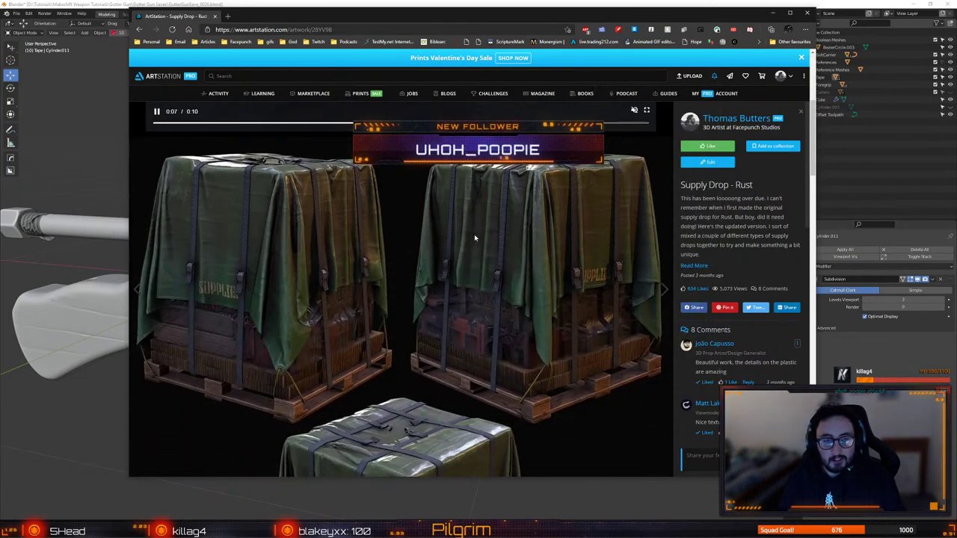
scroll(475, 239, "down", 4)
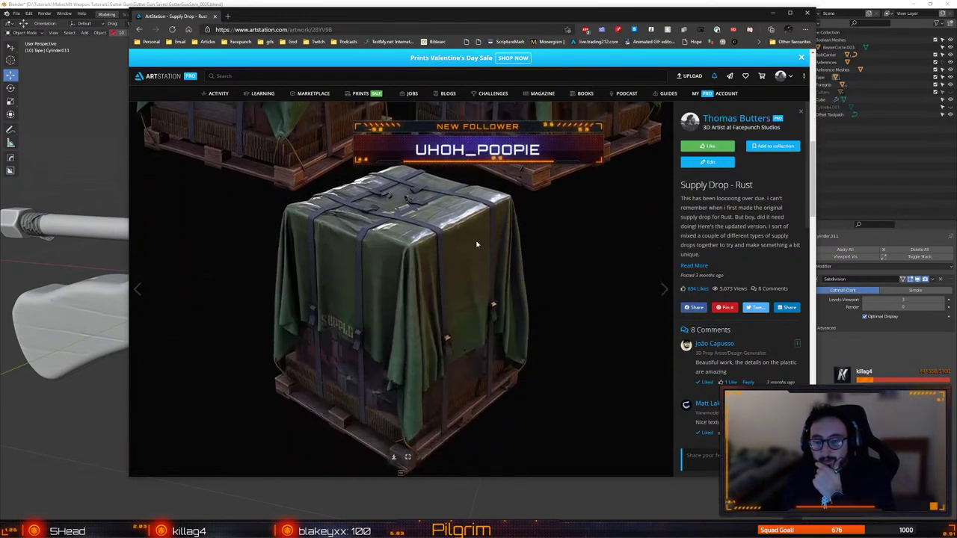
left_click(810, 13)
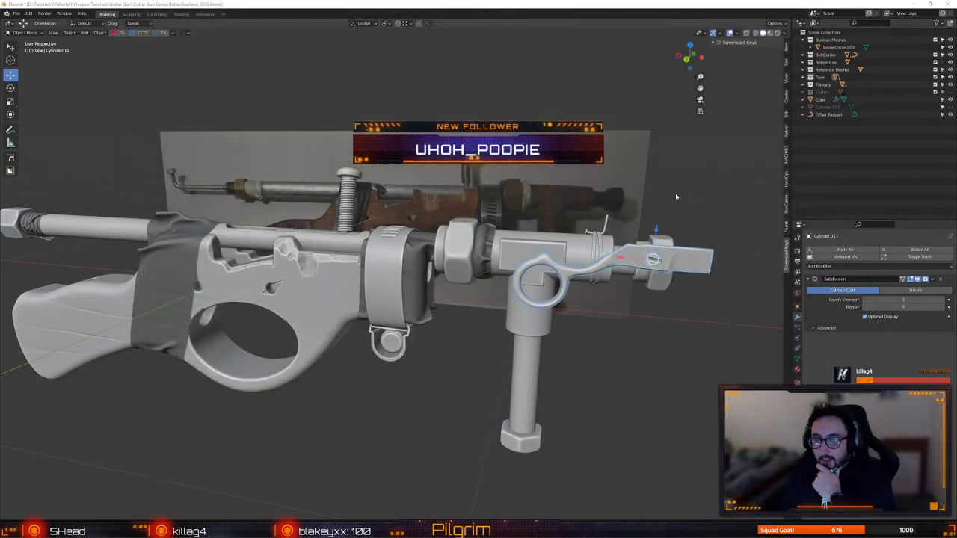
Examine the gutter gun model from several angles, including the tape, trigger guard and foregrip, against the reference photo
scroll(608, 343, "up", 4)
middle_click_drag(627, 340, 611, 330)
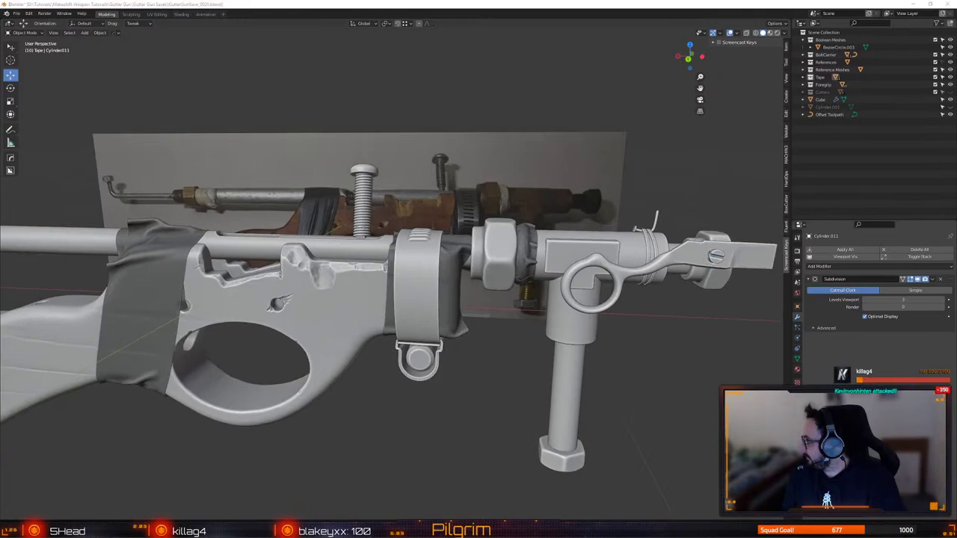
middle_click_drag(669, 364, 493, 319)
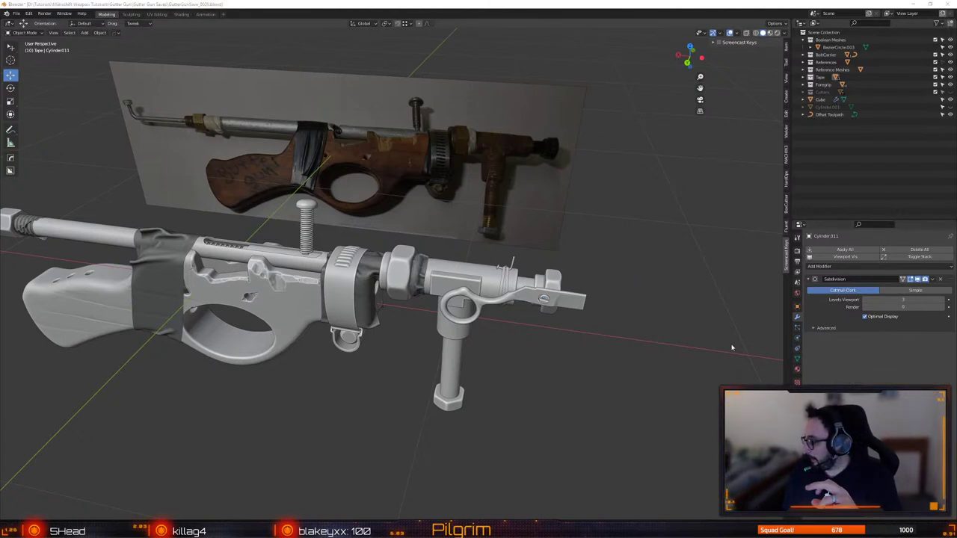
middle_click_drag(314, 366, 371, 372)
scroll(440, 358, "up", 2)
left_click(344, 292)
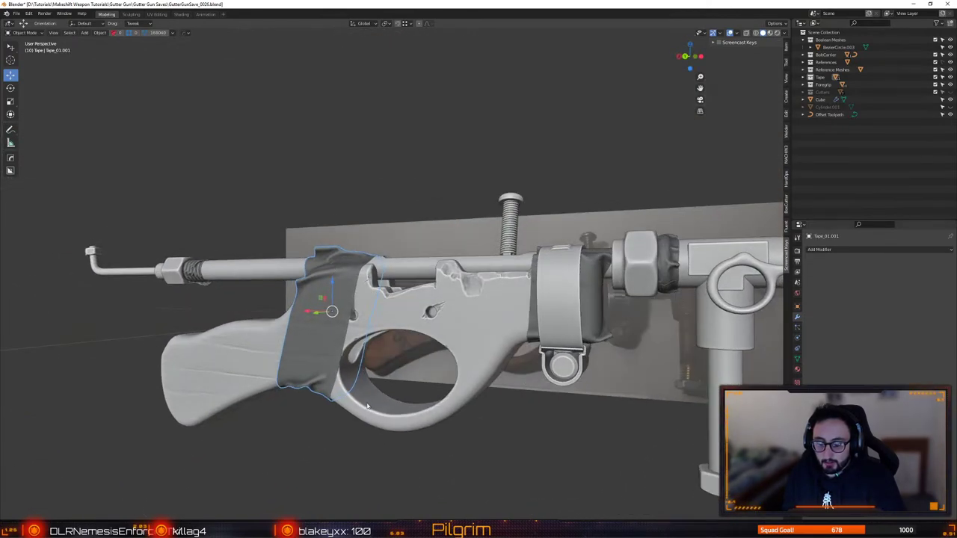
key("alt+a")
middle_click_drag(381, 417, 391, 399)
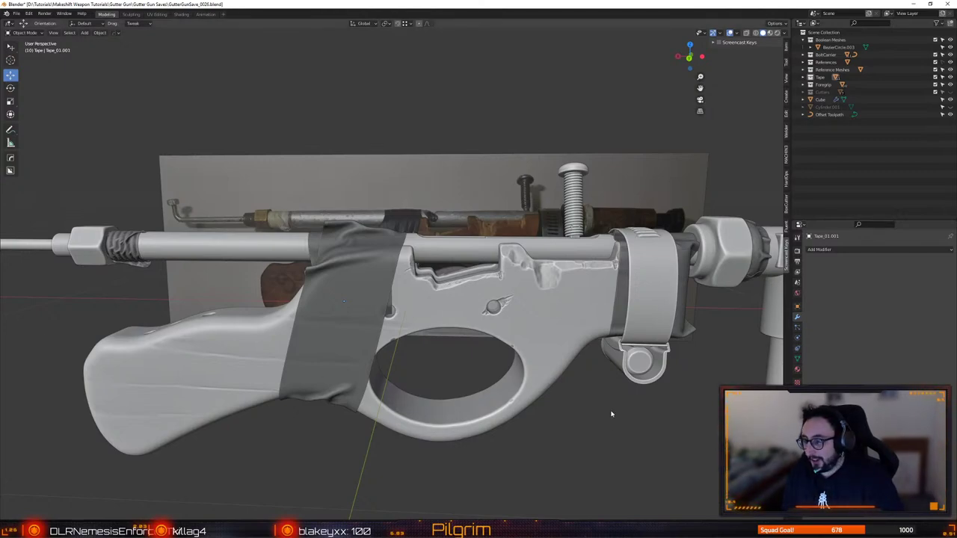
middle_click_drag(611, 413, 496, 347)
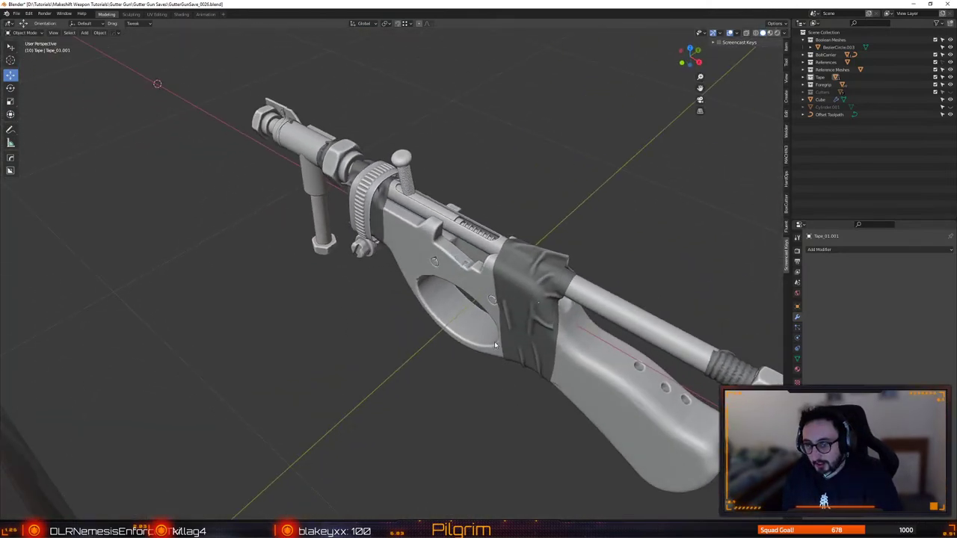
middle_click_drag(495, 345, 408, 352)
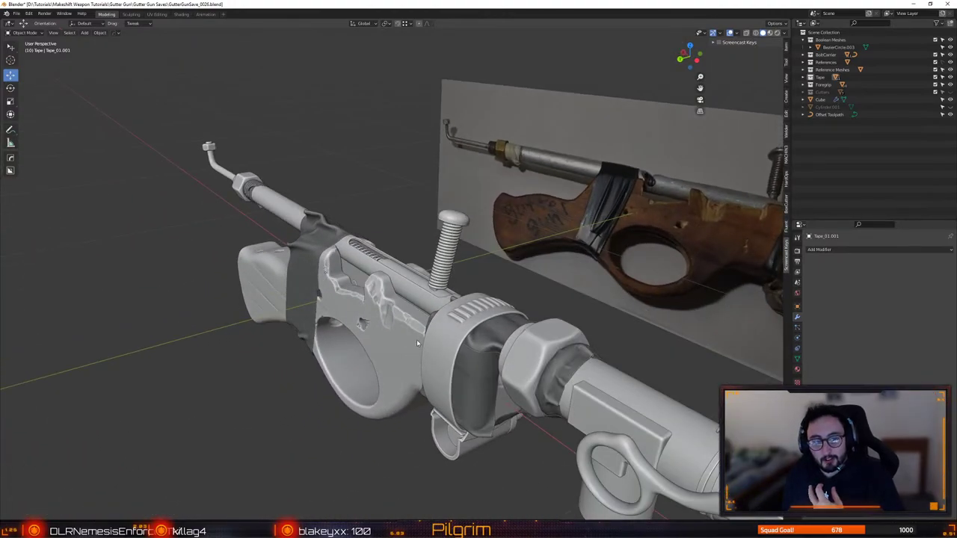
middle_click_drag(416, 340, 326, 331)
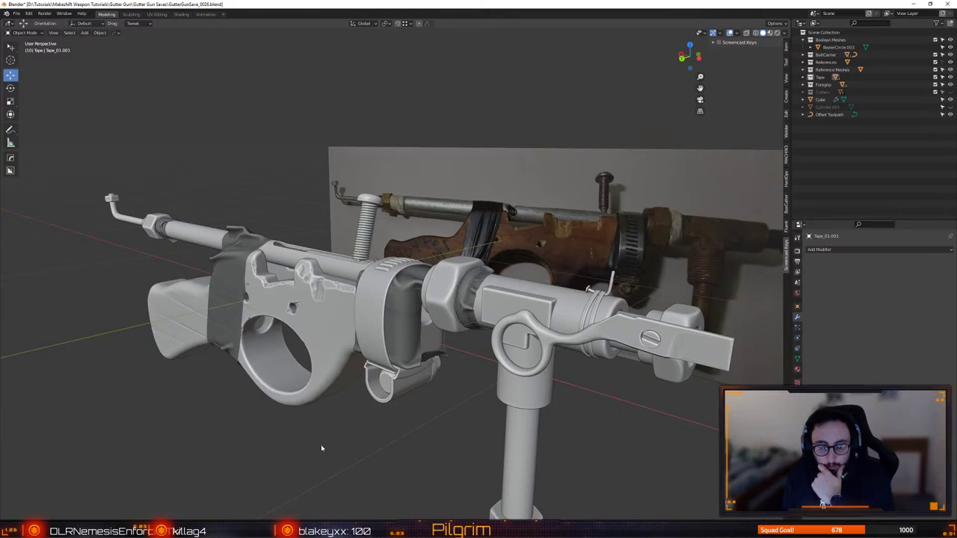
middle_click_drag(371, 432, 368, 355)
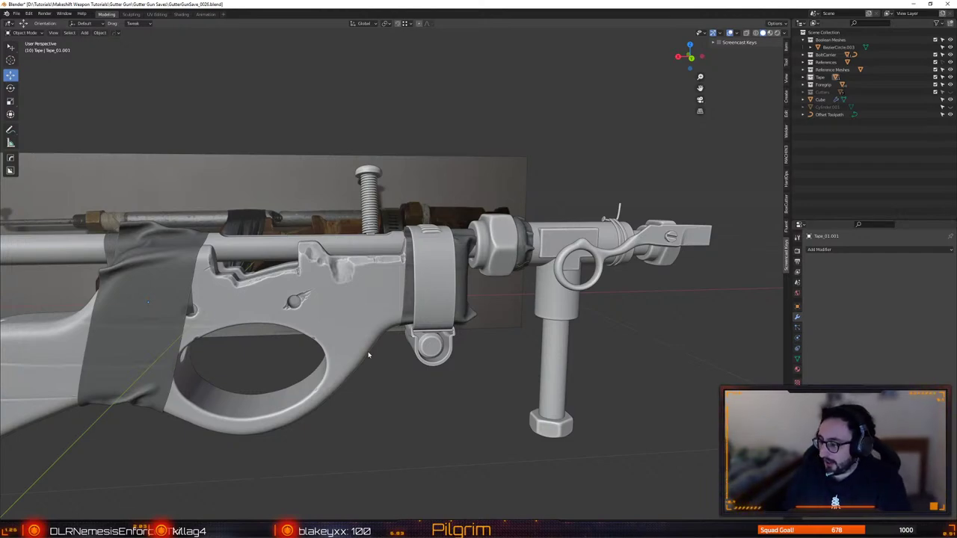
Move the slotted screw in the scissor blade about 0.003 m along the X axis and focus on it
middle_click_drag(326, 379, 494, 339)
left_click(534, 320)
key("KP_Decimal")
scroll(443, 375, "up", 1)
left_click(570, 303)
key("g")
key("x")
left_click(535, 288)
key("KP_Decimal")
scroll(449, 279, "down", 2)
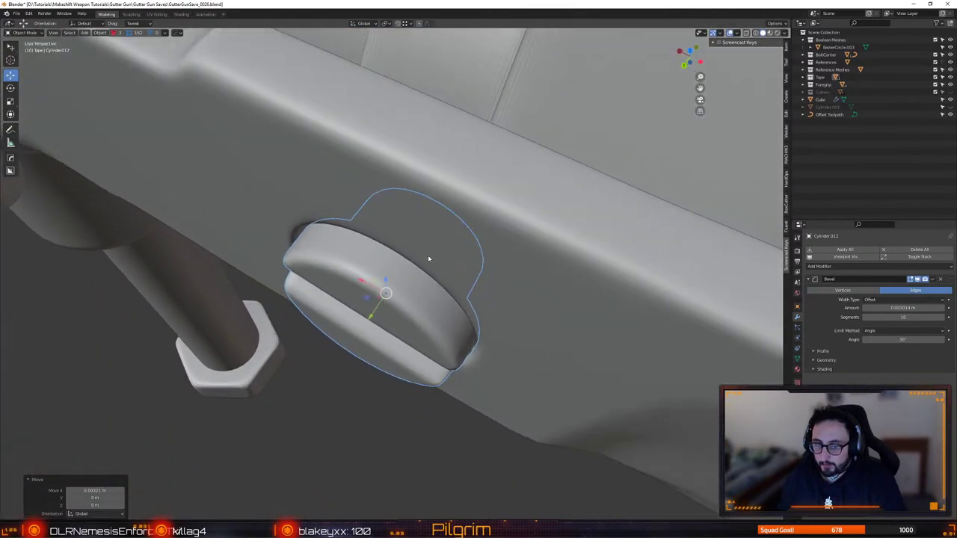
Nudge the slotted screw slightly within the scissor blade and save the file
middle_click_drag(427, 255, 349, 298)
left_click_drag(366, 282, 363, 281)
scroll(382, 358, "down", 4)
middle_click_drag(382, 359, 338, 327)
left_click(355, 264)
scroll(357, 279, "down", 3)
key("ctrl+s")
left_click(297, 300)
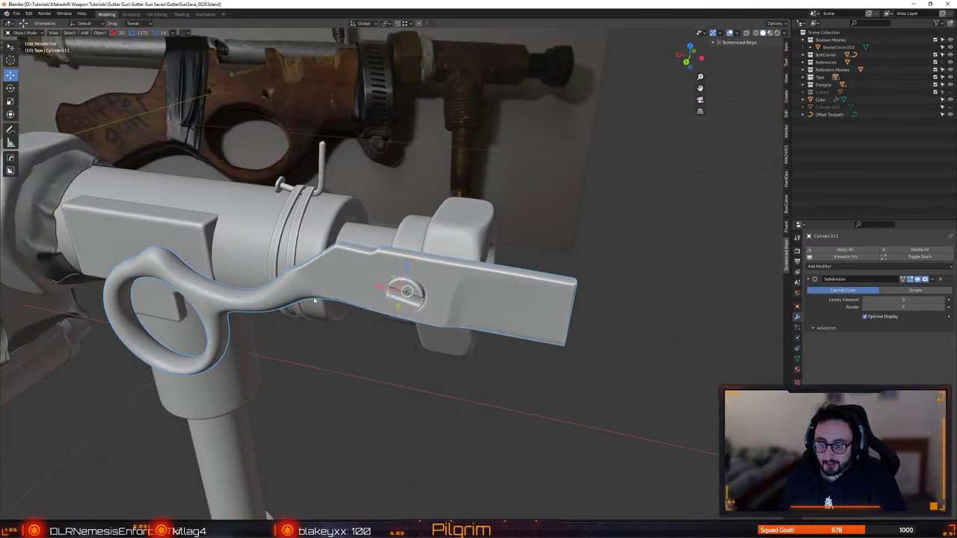
Move the scissor blade with its screw about 0.044 m along the X axis toward the large nut
middle_click_drag(314, 297, 391, 257)
scroll(404, 270, "up", 2)
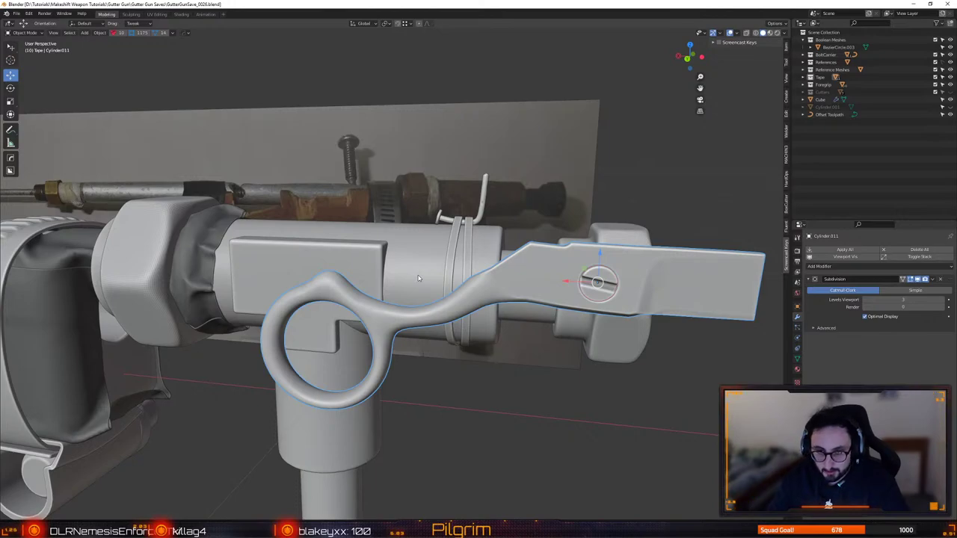
mouse_move(418, 278)
middle_mouse_down()
mouse_move(363, 296)
mouse_move(427, 281)
middle_mouse_up()
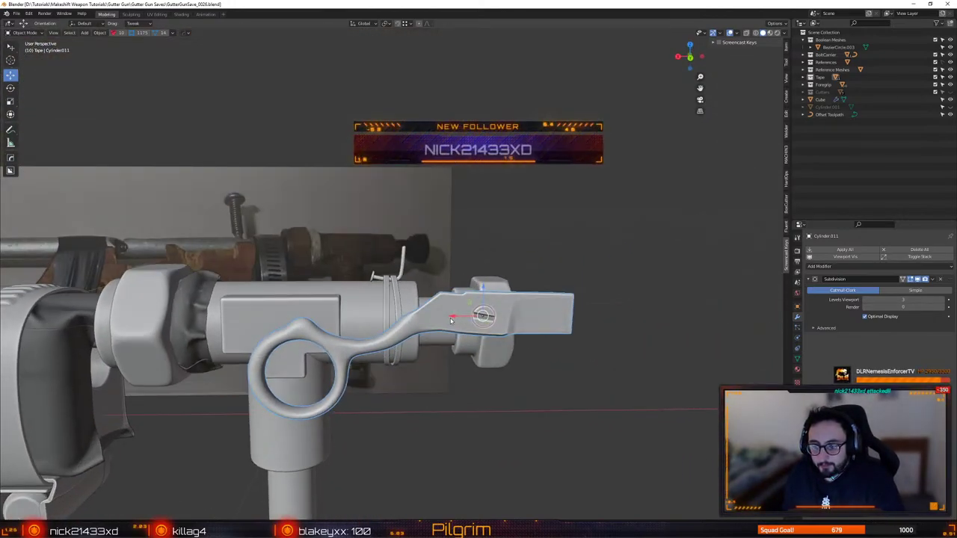
key("g")
key("x")
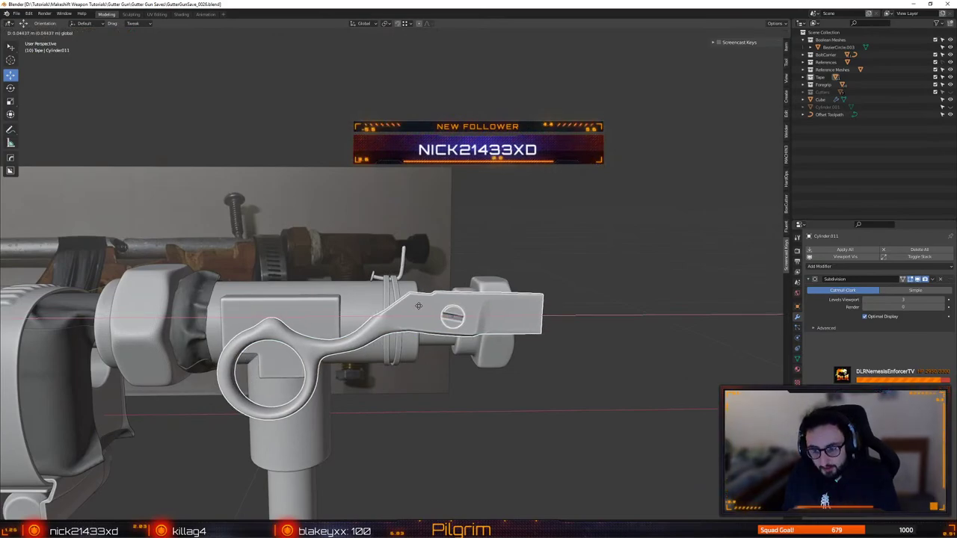
left_click(419, 306)
middle_click_drag(418, 307, 454, 352)
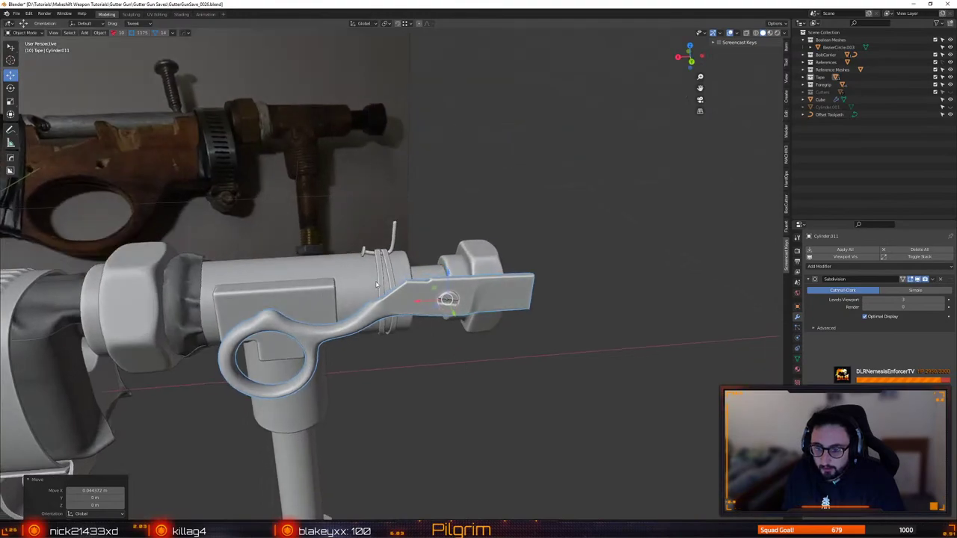
Select the wire loops wrapped around the foregrip pipe to inspect them, and save the file
left_click(381, 280)
middle_click_drag(380, 281, 406, 430)
scroll(406, 356, "up", 2)
scroll(407, 430, "up", 3)
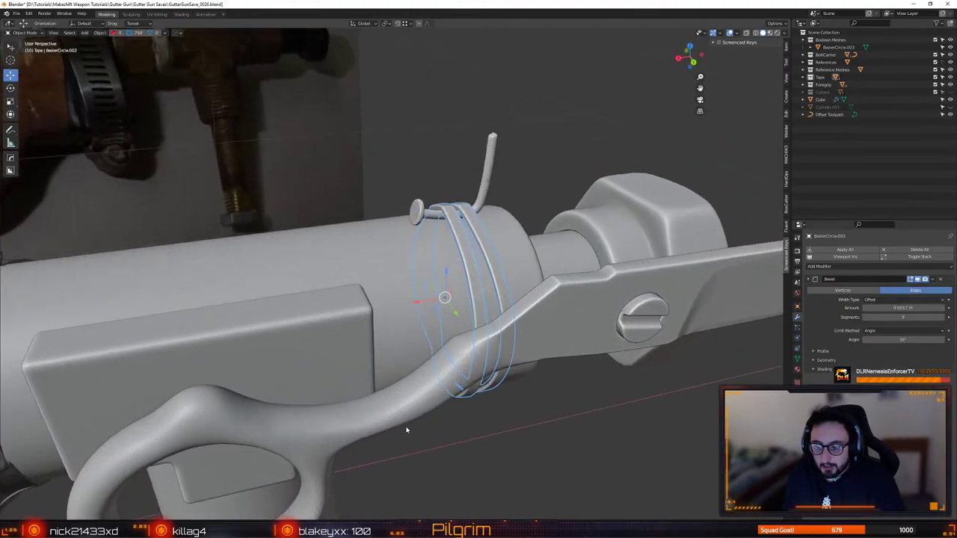
left_click(467, 250)
left_click(462, 242)
left_click(457, 237)
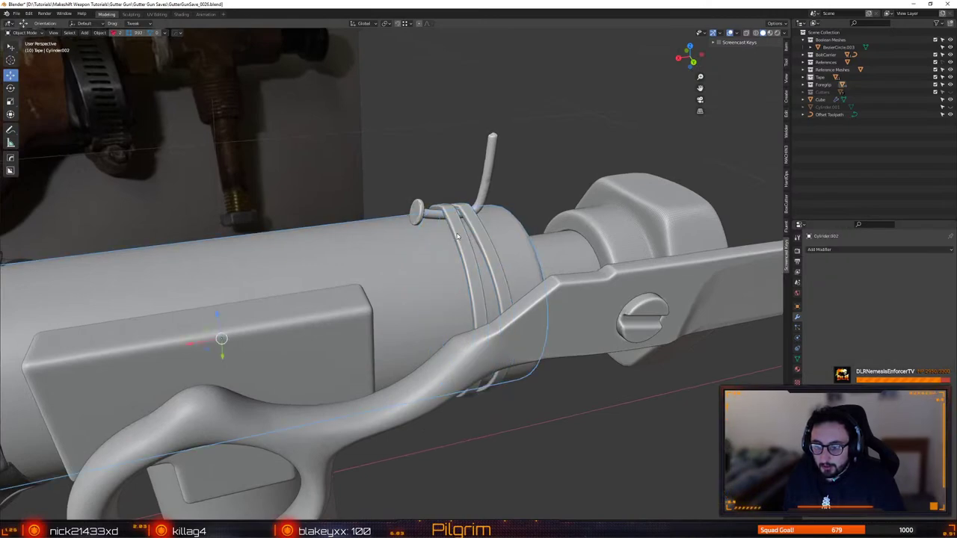
left_click(453, 224)
left_click(449, 223)
scroll(448, 223, "down", 2)
middle_click_drag(449, 223, 403, 290)
key("ctrl+s")
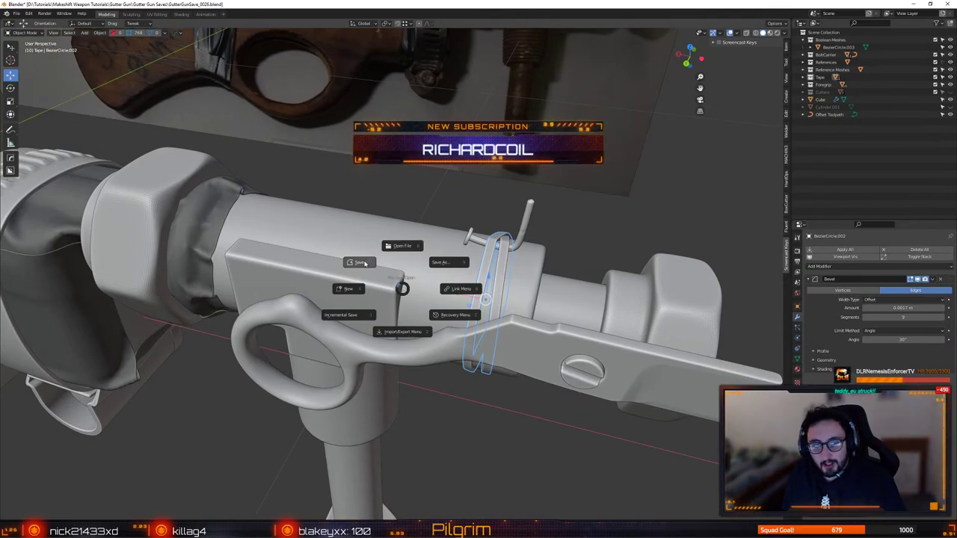
left_click(361, 263)
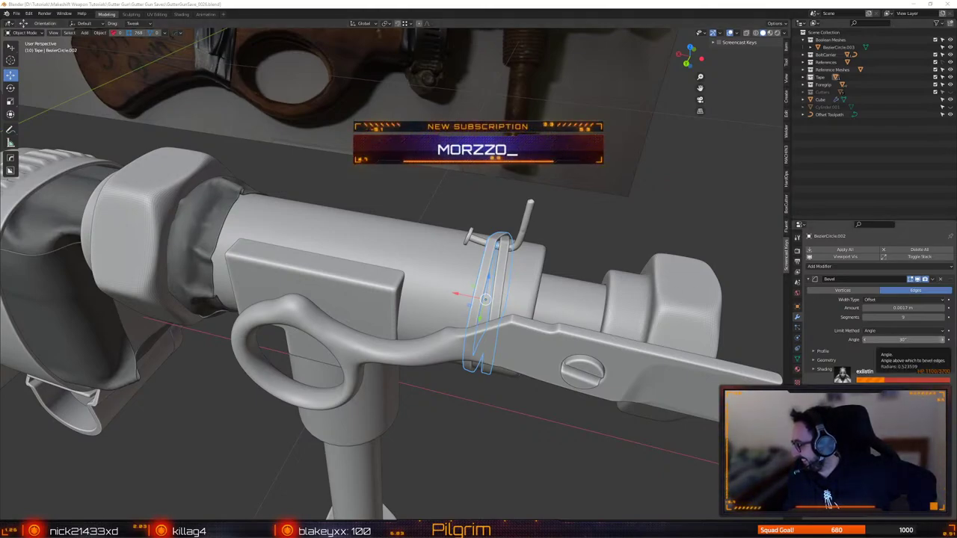
left_click(637, 217)
middle_click_drag(638, 196, 509, 217)
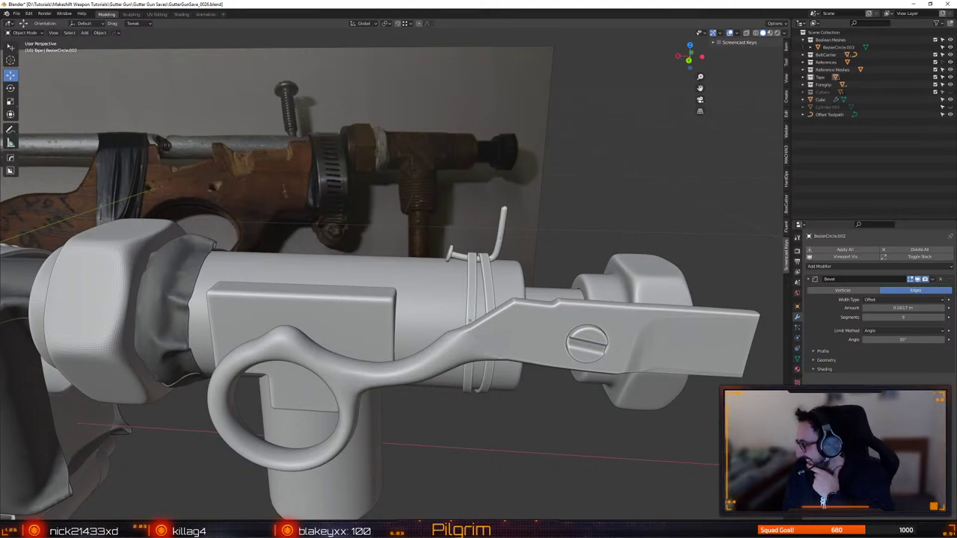
Adjust the position of the scissor blade along the Y axis beside the foregrip pipe and save the file
middle_click_drag(566, 217, 408, 306)
left_click(400, 188)
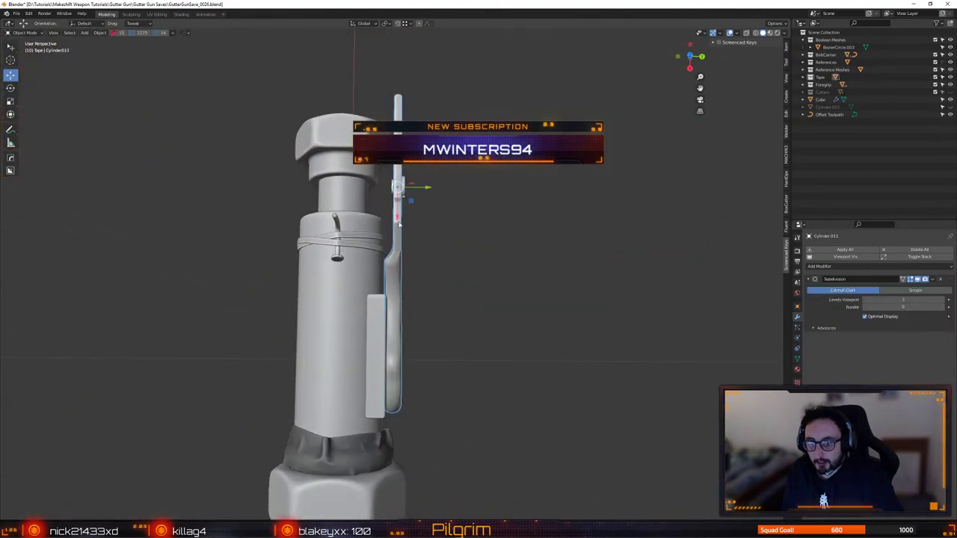
left_click_drag(437, 215, 430, 187)
middle_click_drag(402, 181, 317, 154)
left_click(317, 154)
middle_click_drag(431, 254, 410, 306)
key("ctrl+s")
Select the wire loops on the foregrip pipe, examine them beside the scissor blade and clear the selection
left_click(468, 250)
left_click(428, 287)
scroll(383, 266, "up", 2)
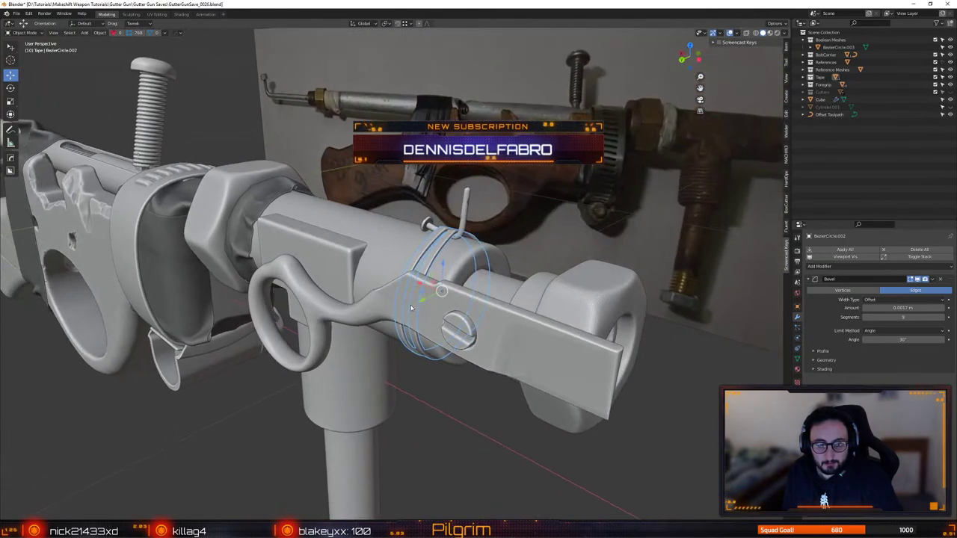
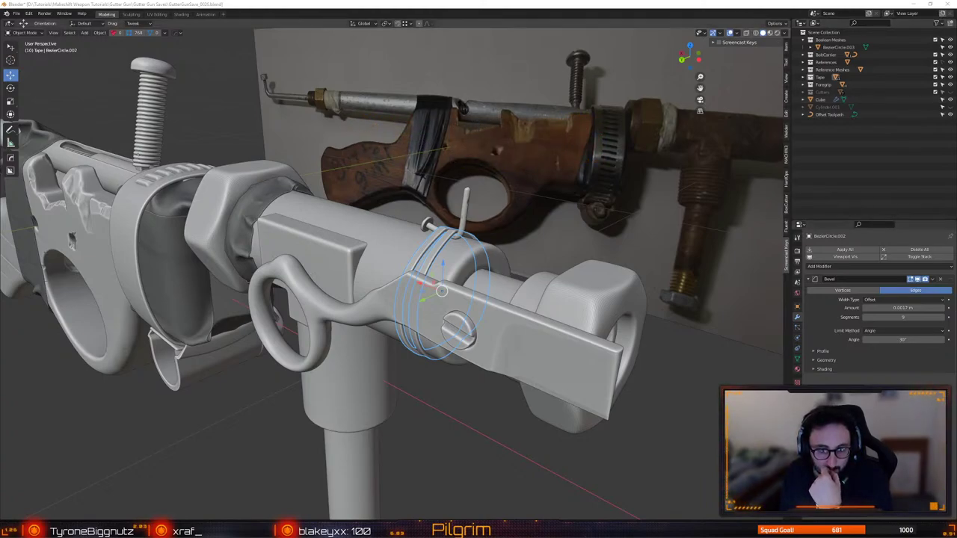
left_click(453, 450)
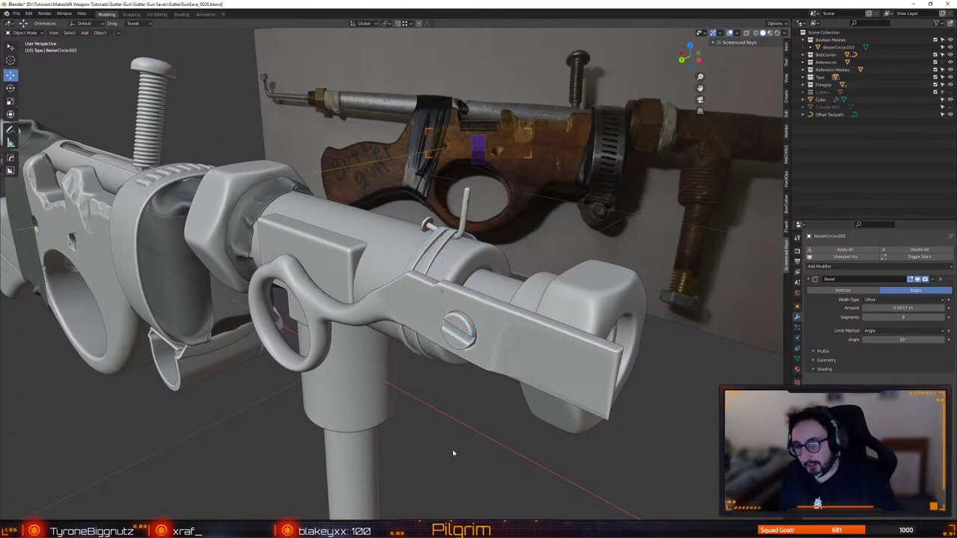
Move the slotted screw about 0.0005 m along the Y axis relative to the scissor blade and save the file
middle_click_drag(378, 329, 457, 342)
scroll(456, 318, "up", 3)
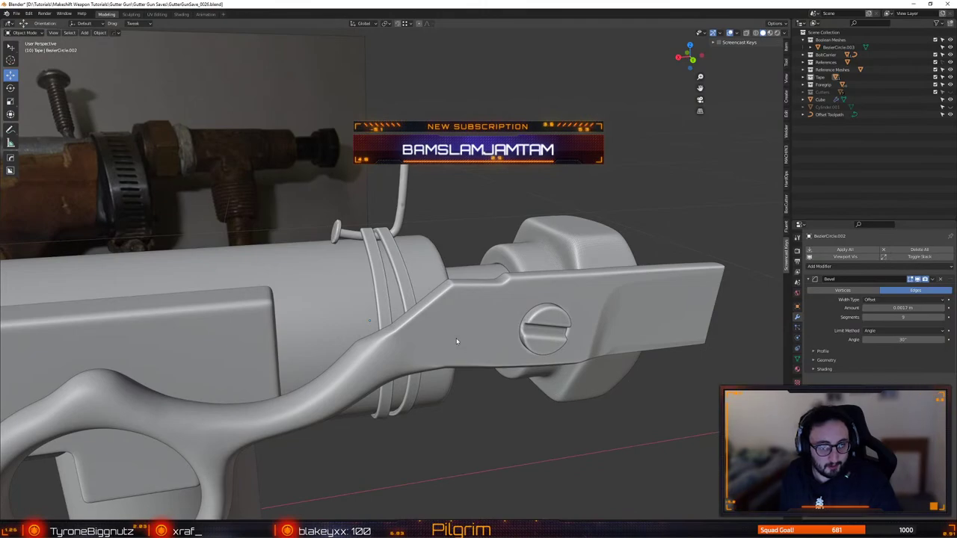
left_click(545, 338)
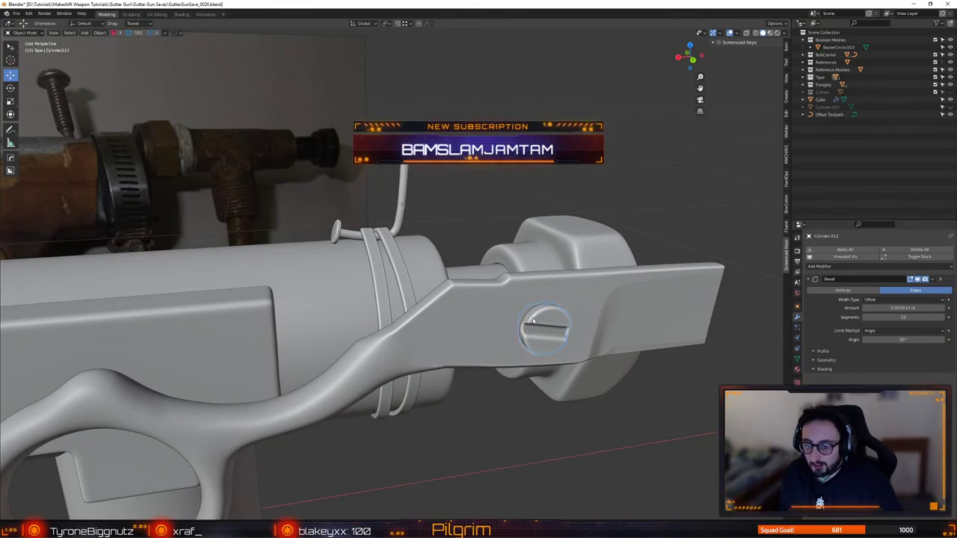
middle_click_drag(545, 338, 380, 318)
scroll(472, 377, "up", 1)
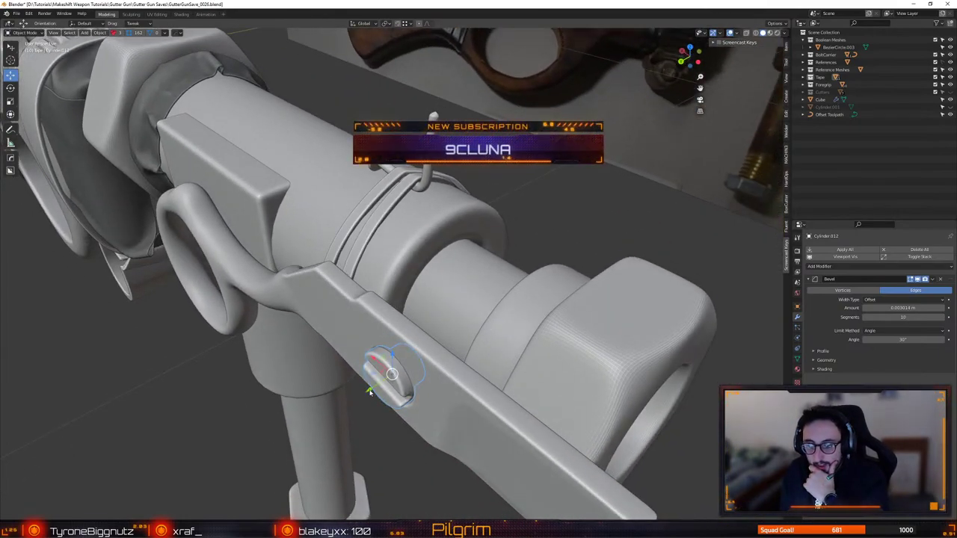
key("g")
left_click(392, 363)
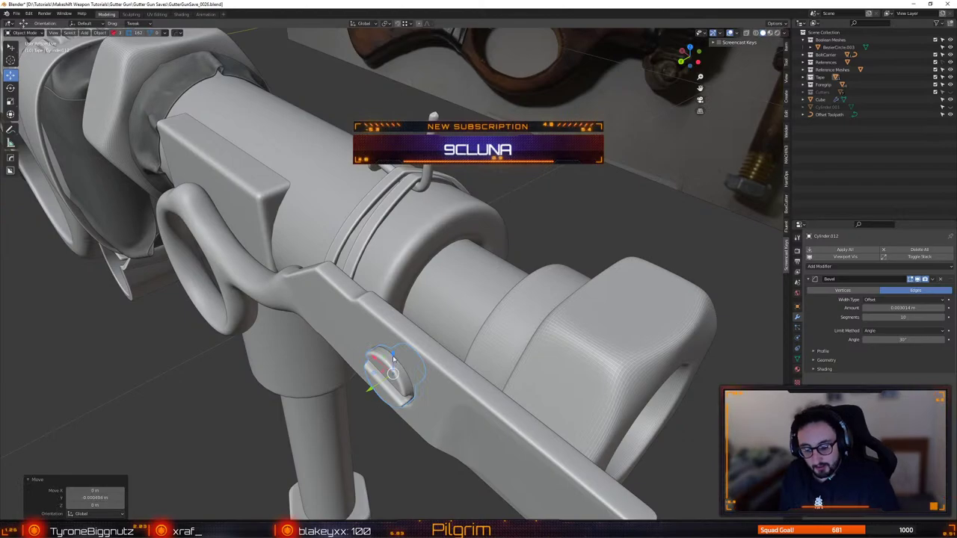
key("ctrl+s")
left_click(354, 334)
Rotate the slotted screw 14.9° about the Y axis, return to the Move tool and clear the selection
middle_click_drag(354, 333, 402, 315)
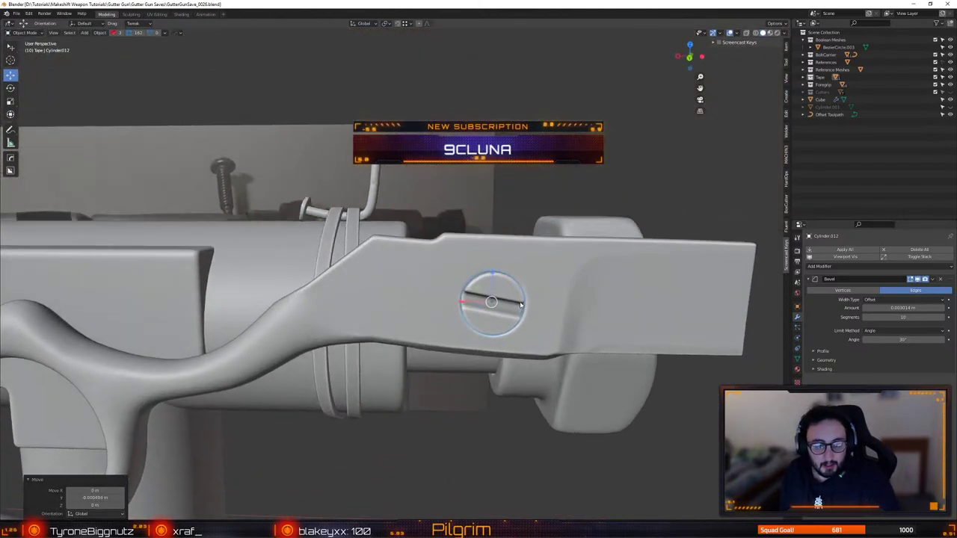
key("shift+space")
key("r")
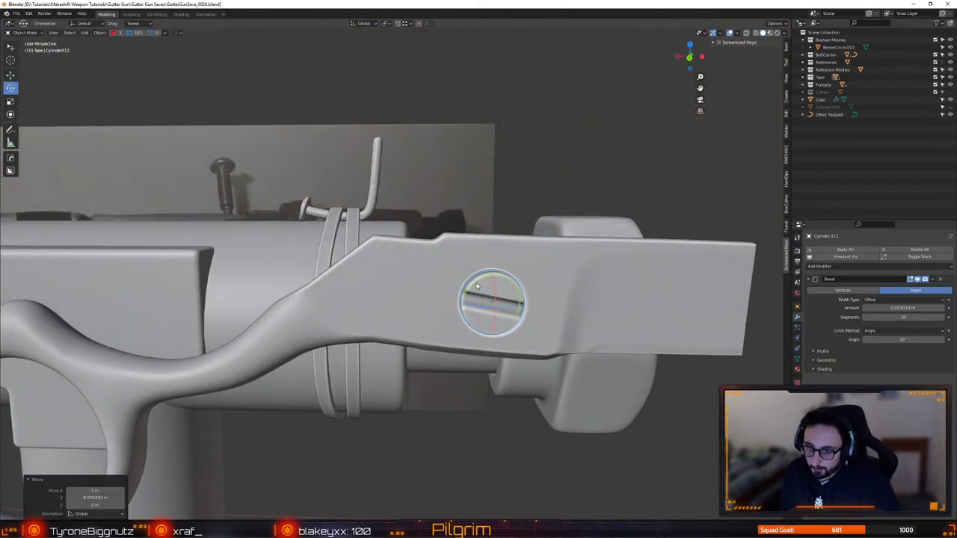
left_click_drag(476, 283, 470, 288)
key("shift+space")
key("g")
middle_click_drag(384, 286, 437, 253)
scroll(437, 253, "down", 2)
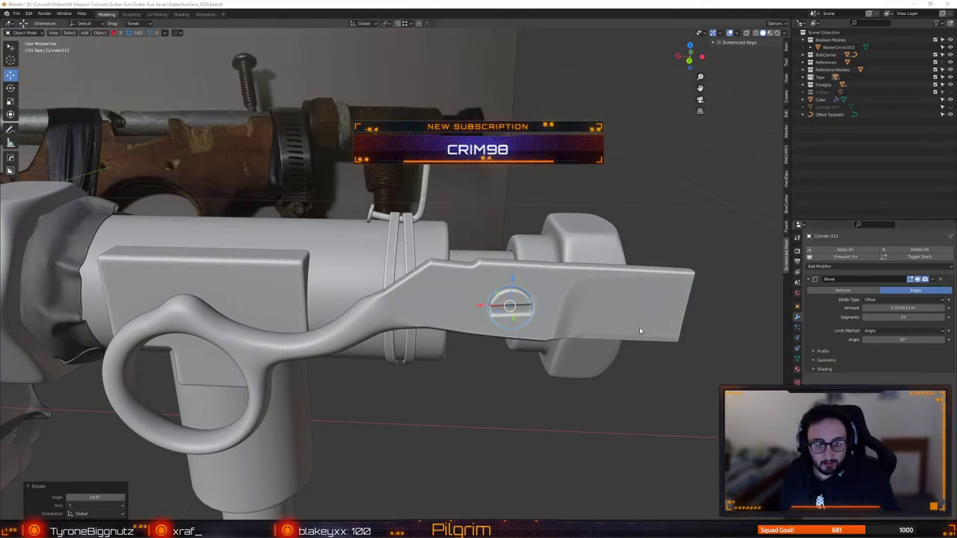
left_click(556, 422)
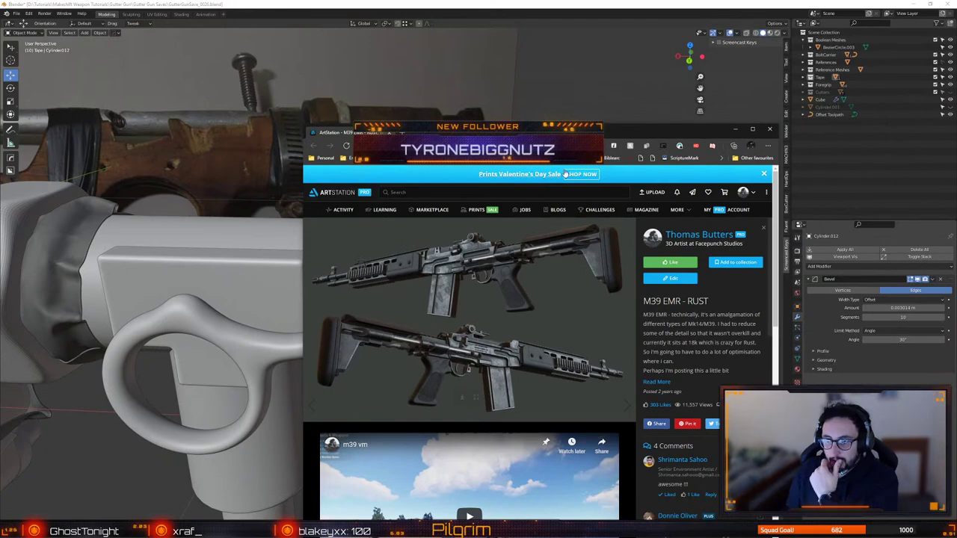
Maximize the ArtStation browser window and look through the images of the M39 EMR - RUST project
left_click_drag(659, 132, 506, 45)
left_click(603, 45)
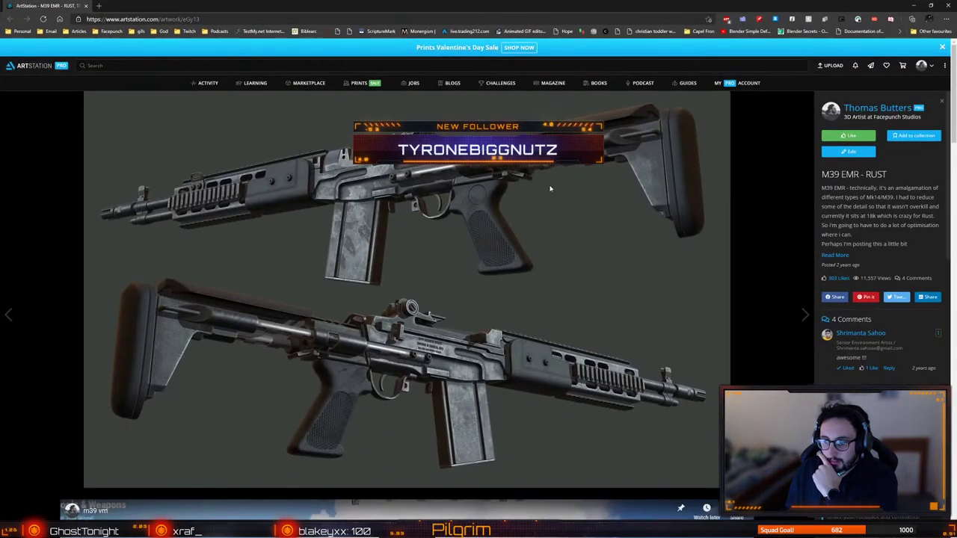
scroll(493, 305, "down", 2)
scroll(494, 307, "up", 2)
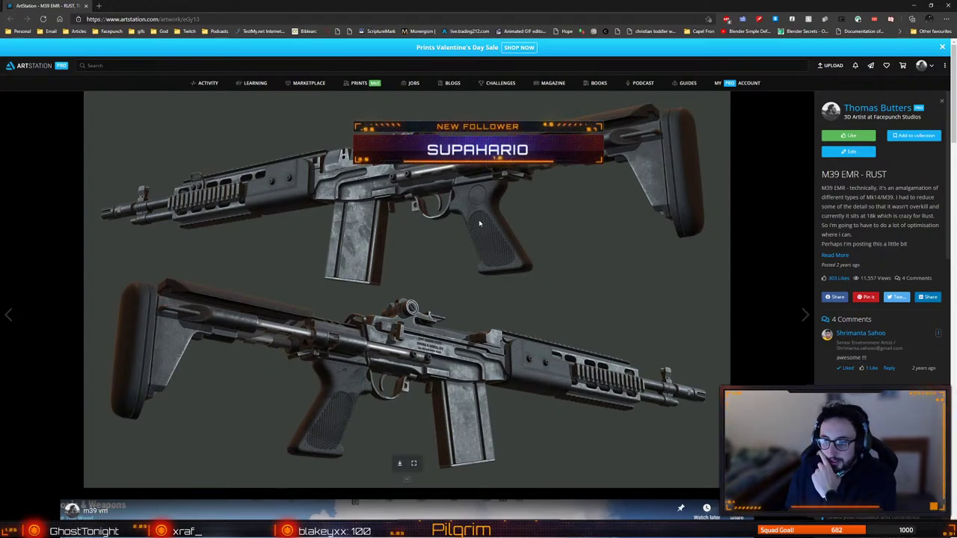
scroll(445, 299, "down", 15)
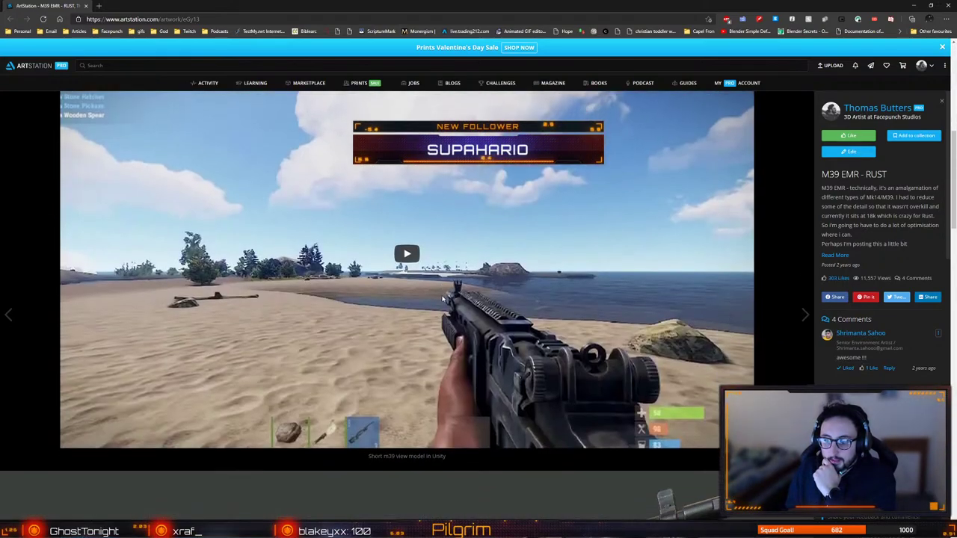
scroll(441, 299, "down", 10)
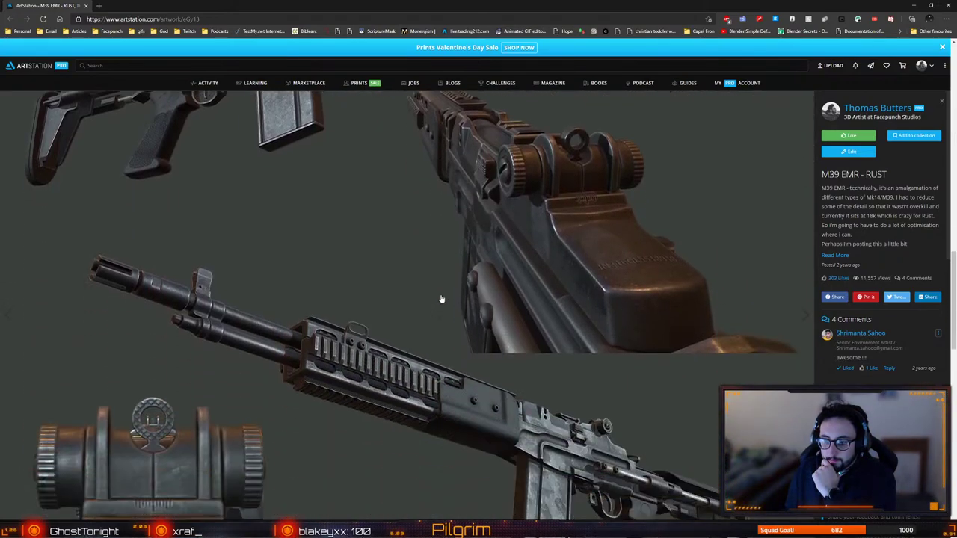
scroll(441, 299, "down", 6)
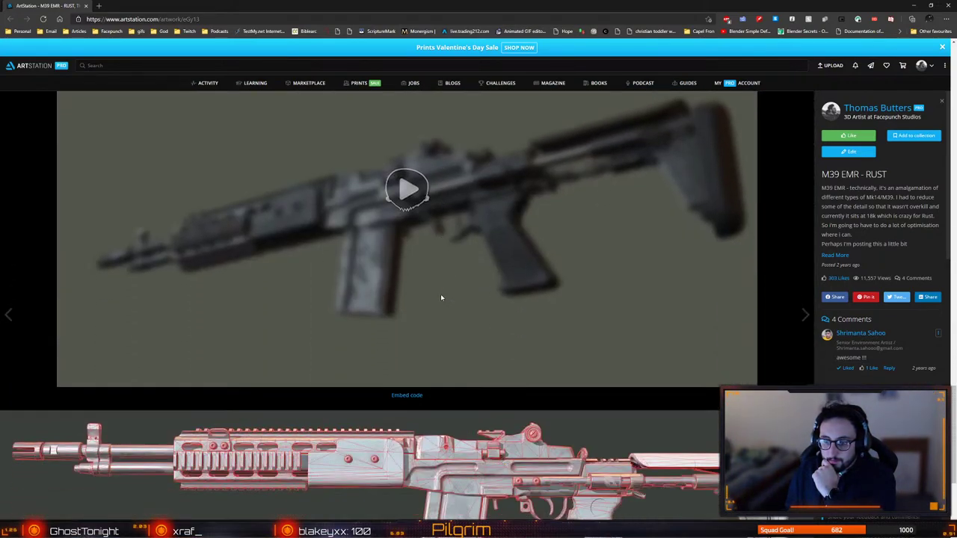
Examine the M39 EMR in the interactive 3D viewer from the side, up close and from behind, and return to Blender
scroll(440, 294, "up", 3)
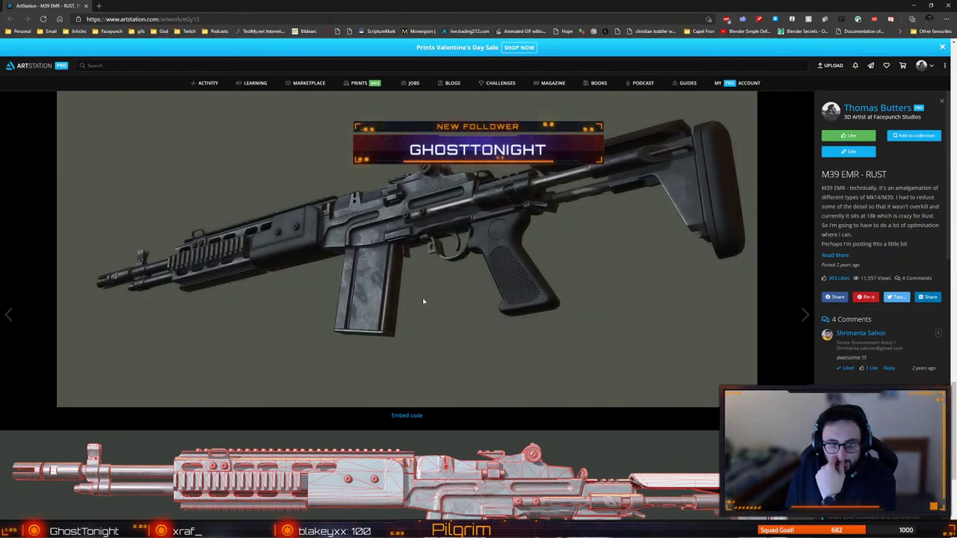
mouse_move(424, 300)
left_mouse_down()
mouse_move(462, 317)
mouse_move(409, 302)
left_mouse_up()
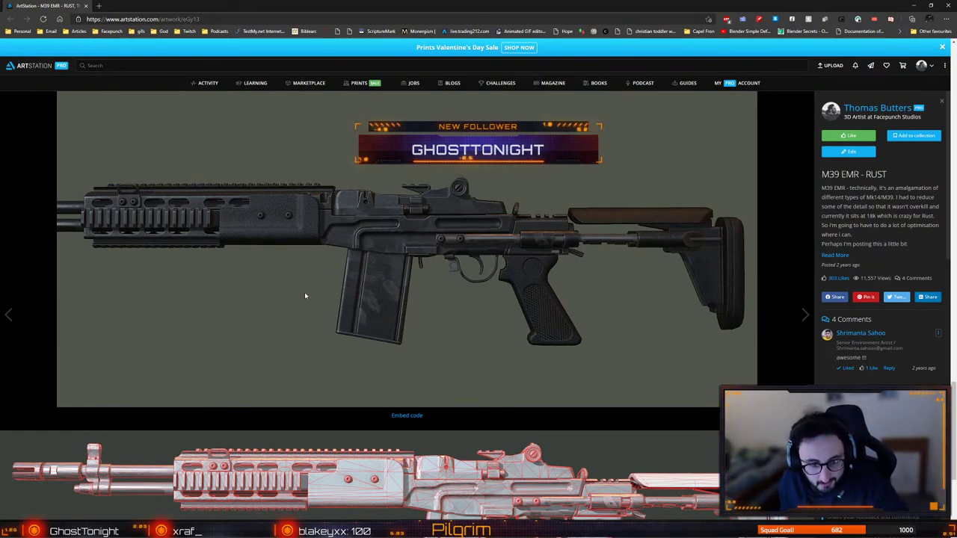
left_click_drag(305, 292, 45, 402)
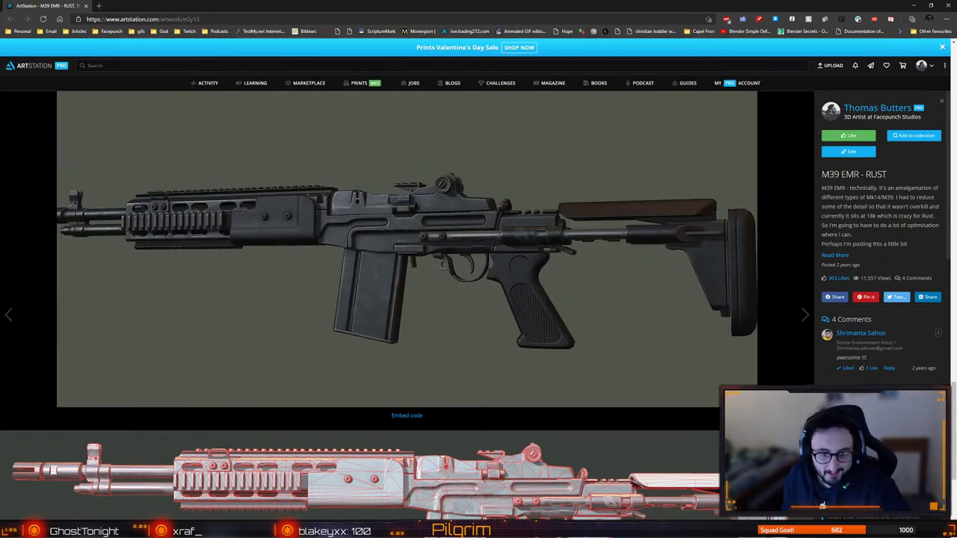
left_click_drag(391, 232, 308, 162)
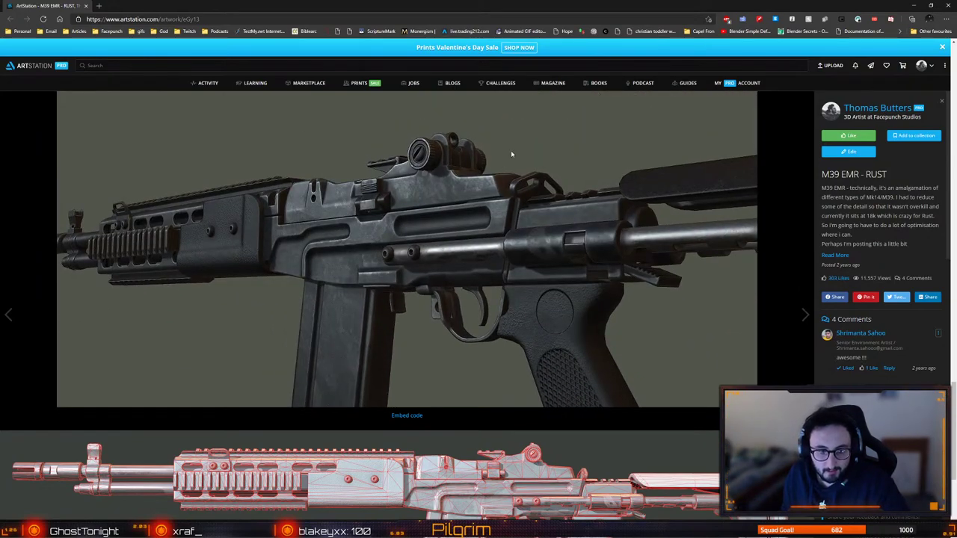
left_click_drag(536, 156, 216, 280, "shift")
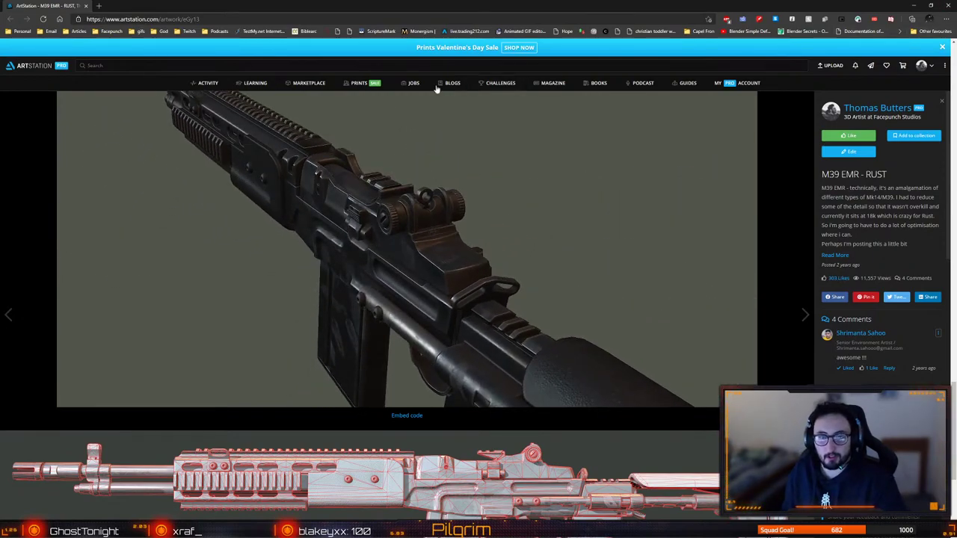
left_click(951, 4)
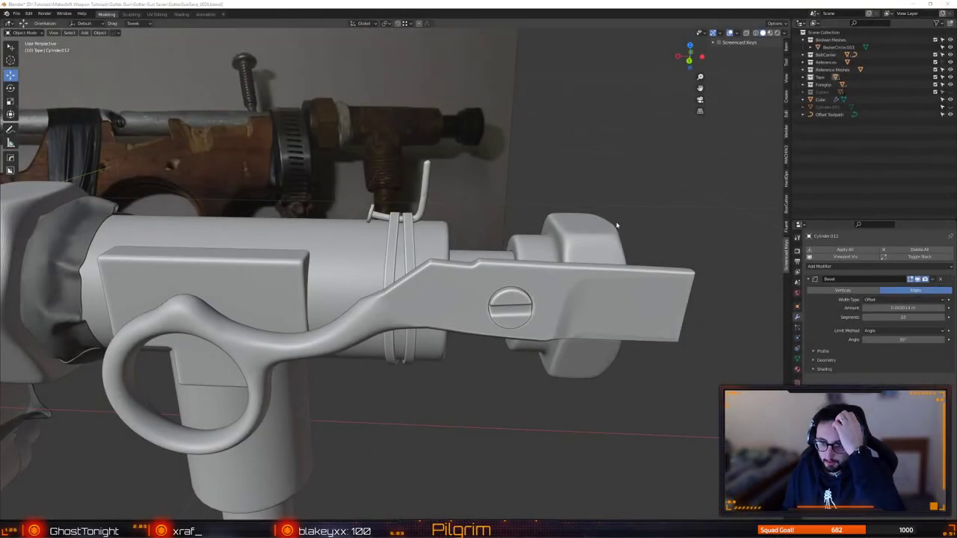
Select the wire loops and examine how they wrap the foregrip pipe beside the scissor blade from several angles
middle_click_drag(486, 276, 418, 359)
scroll(411, 281, "down", 4)
scroll(419, 359, "up", 3)
left_click(377, 317)
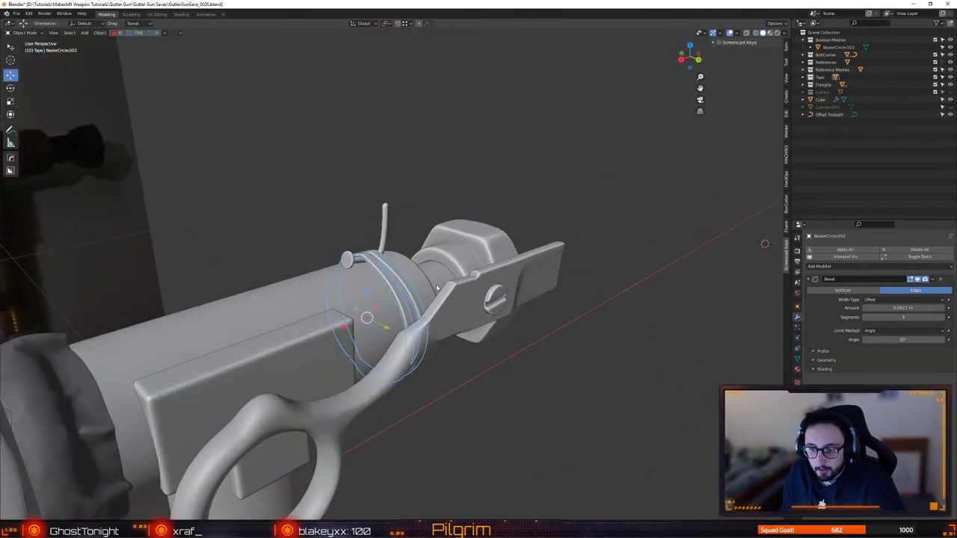
middle_click_drag(377, 318, 257, 344)
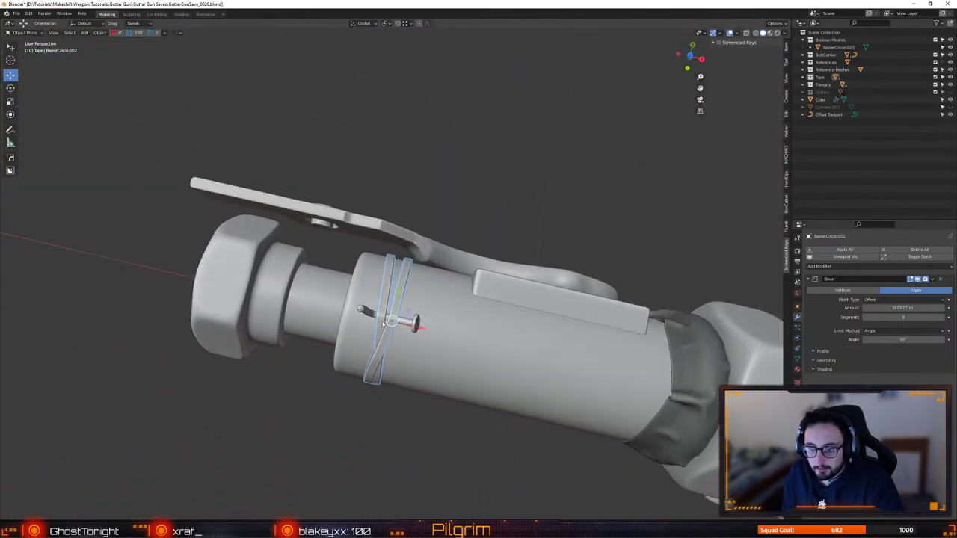
middle_click_drag(383, 323, 373, 375)
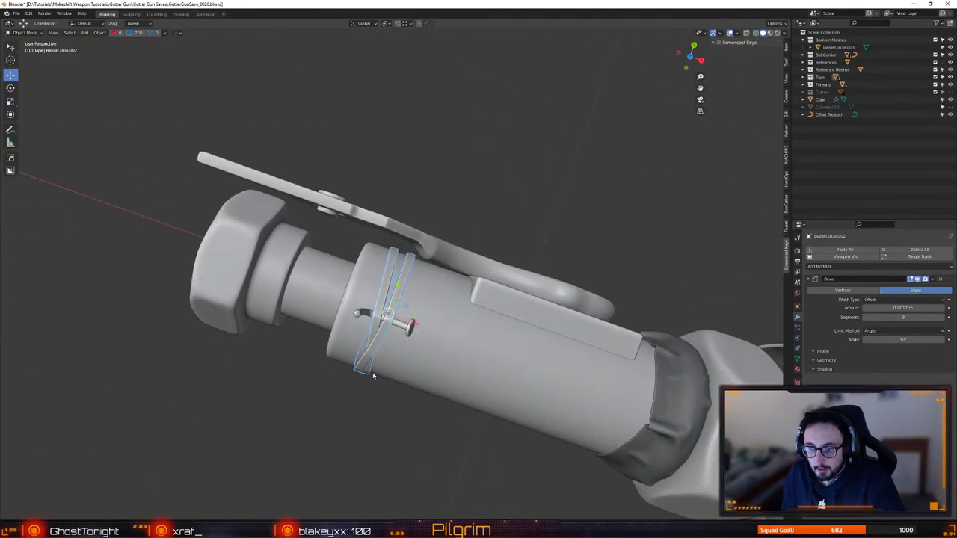
middle_click_drag(424, 349, 484, 308)
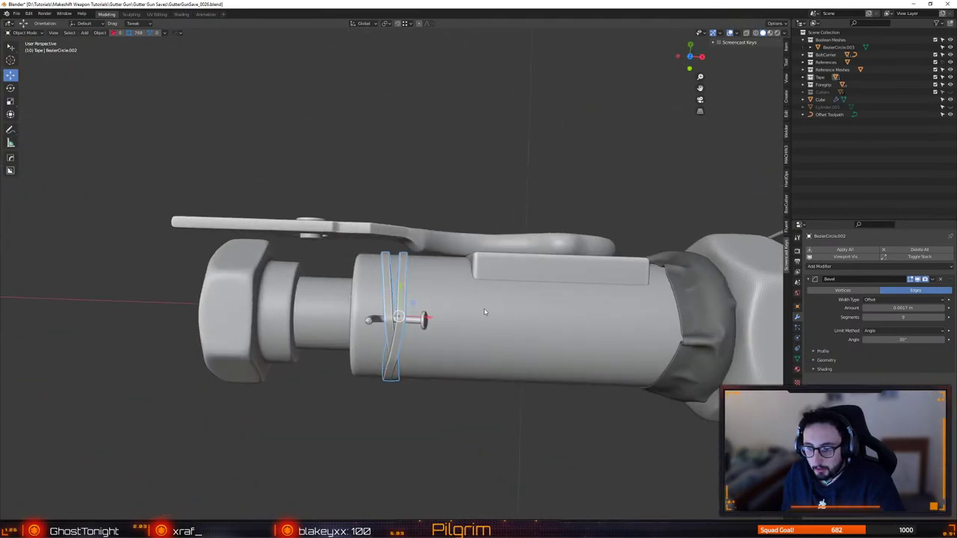
middle_click_drag(483, 236, 342, 262)
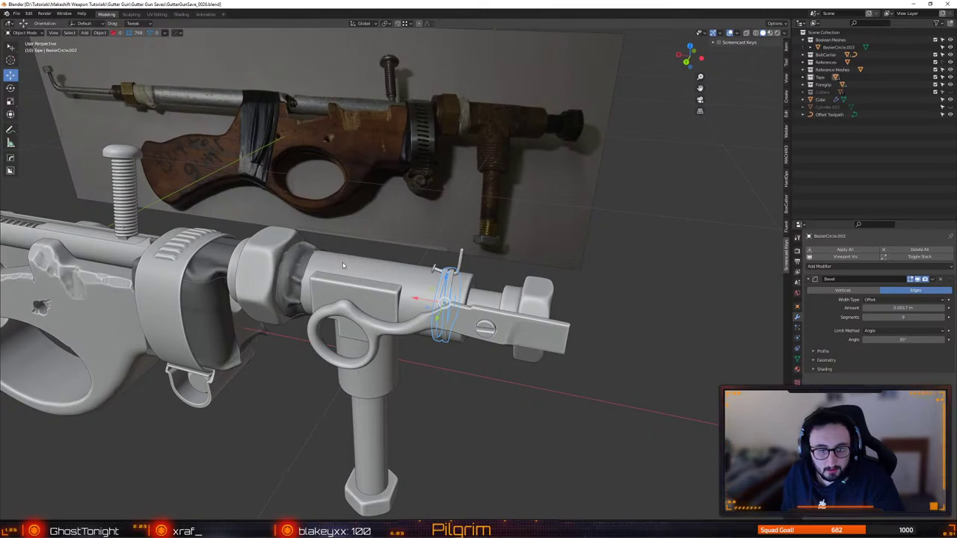
middle_click_drag(343, 262, 382, 317)
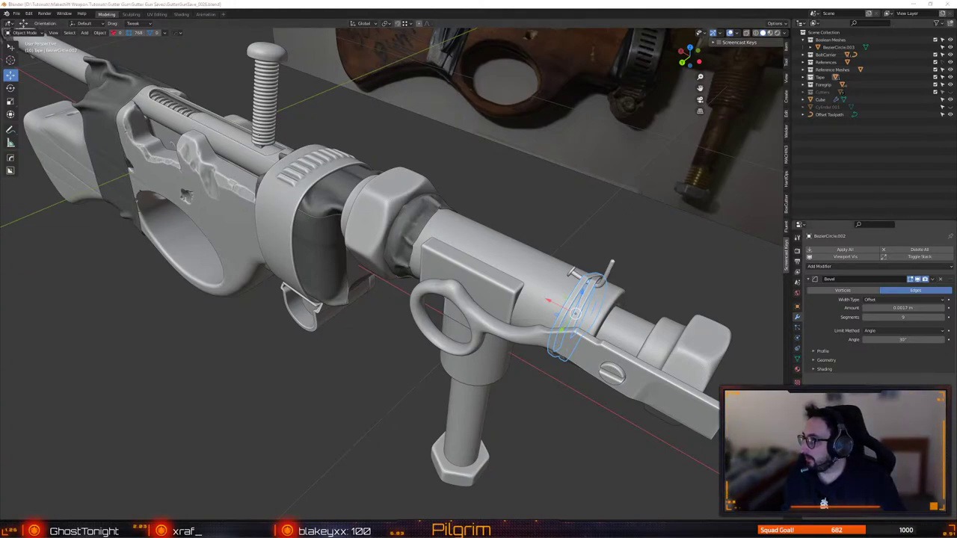
Add a rectangle curve and scale it uniformly to 0.062, then shrink it further
left_click(628, 262)
middle_click_drag(351, 278, 402, 266)
scroll(443, 240, "down", 3)
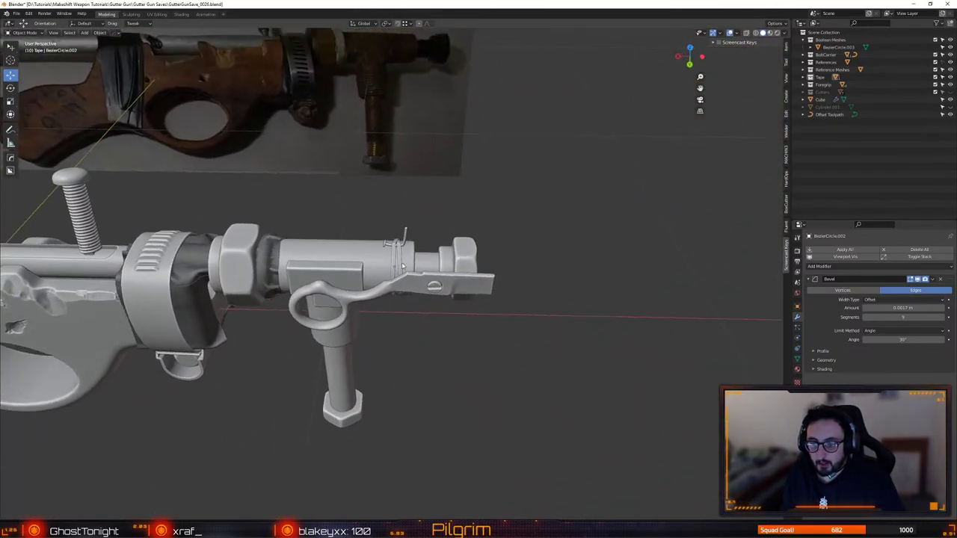
left_click(85, 33)
mouse_move(98, 44)
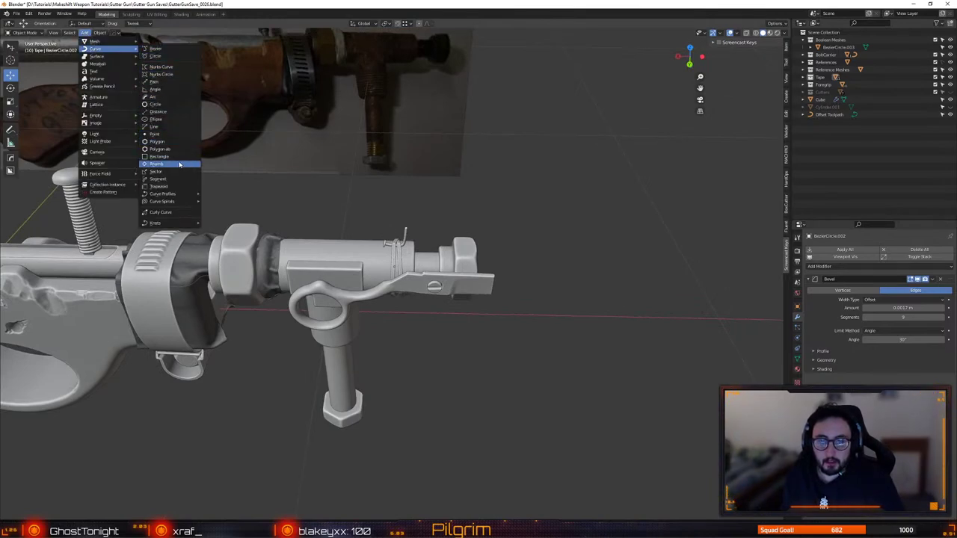
left_click(158, 156)
scroll(681, 251, "down", 5)
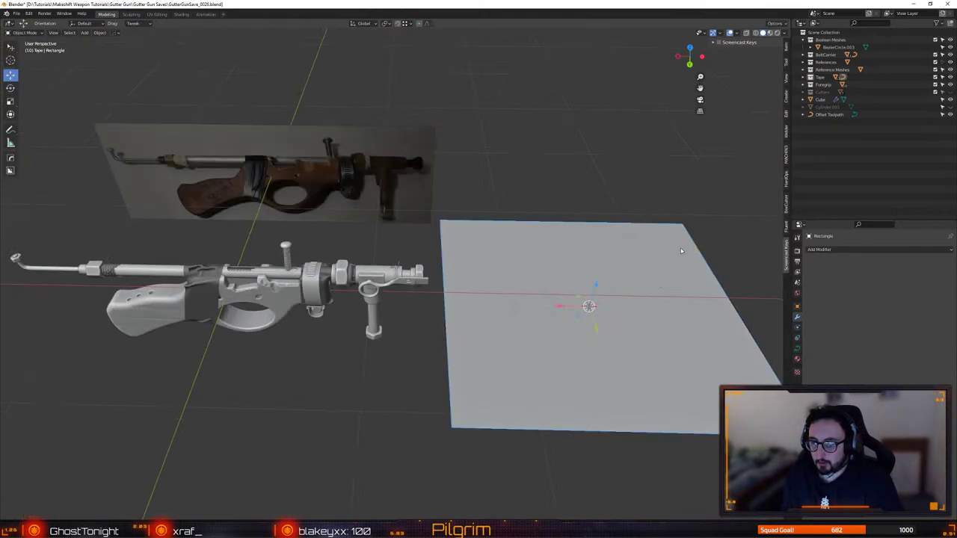
key("s")
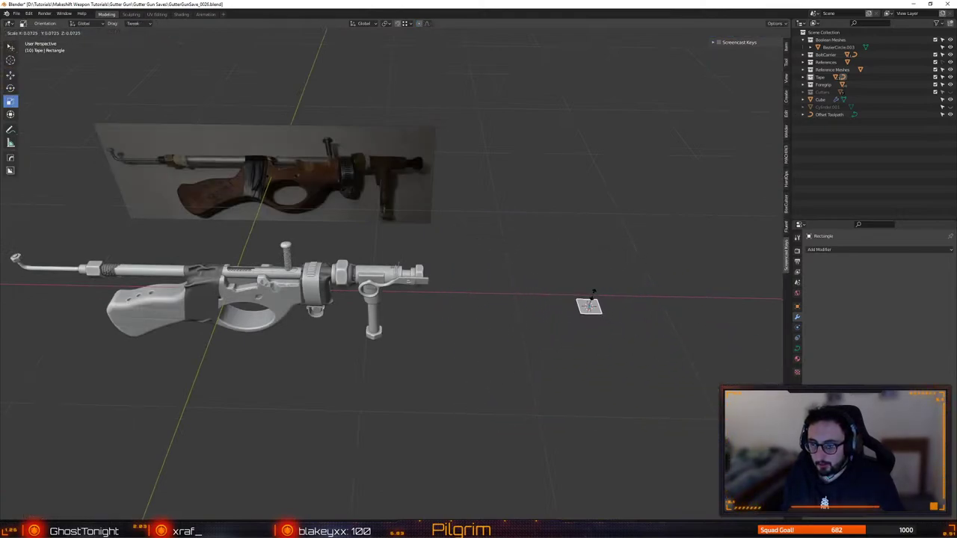
left_click(596, 299)
key("s")
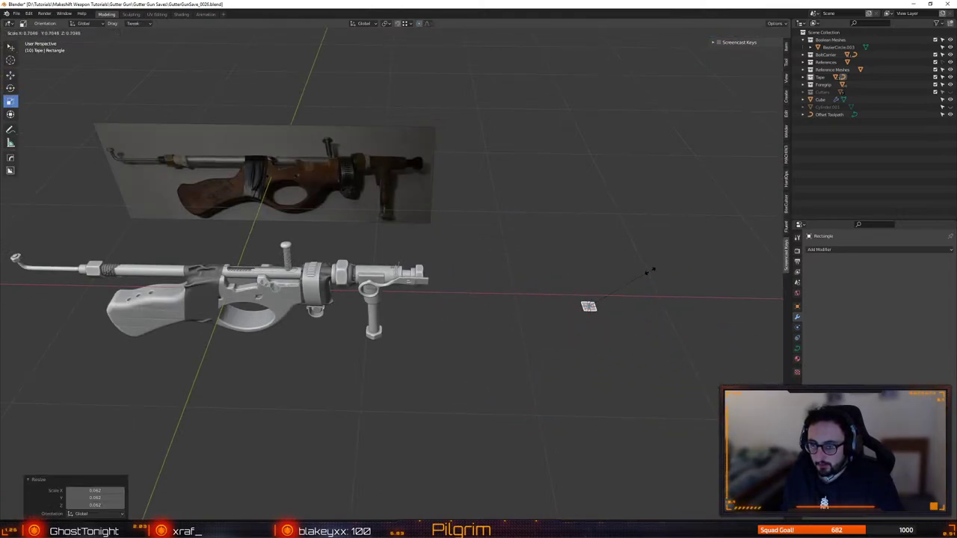
left_click(640, 276)
Move the small rectangle about 1.39 m along the X axis toward the foregrip and focus the view on it
key("shift+space")
key("g")
key("g")
key("x")
left_click(387, 299)
key("KP_Decimal")
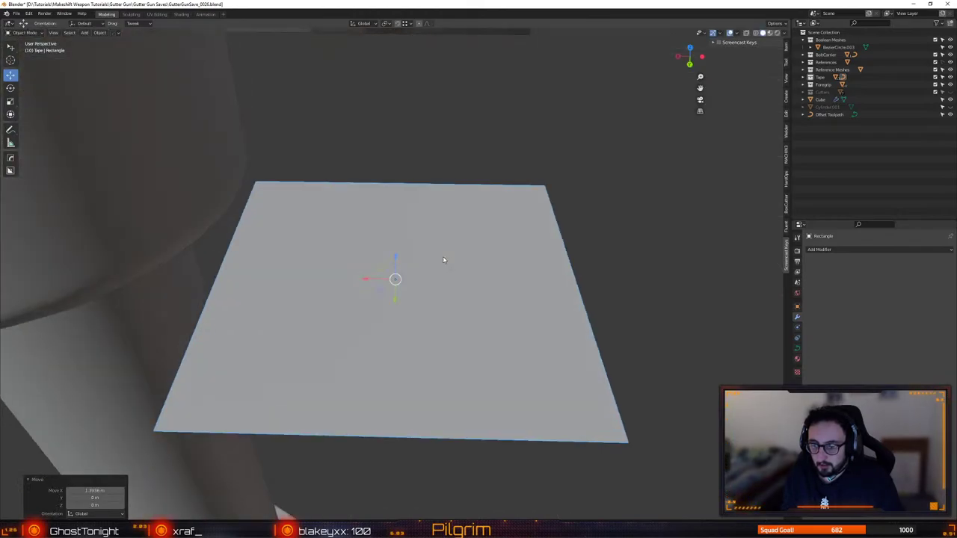
Add a Bezier circle curve with a 1 m radius, delete it, and undo the deletion
middle_click_drag(445, 260, 380, 322)
scroll(380, 321, "down", 4)
scroll(380, 321, "down", 7)
middle_click_drag(404, 224, 463, 259)
left_click(85, 33)
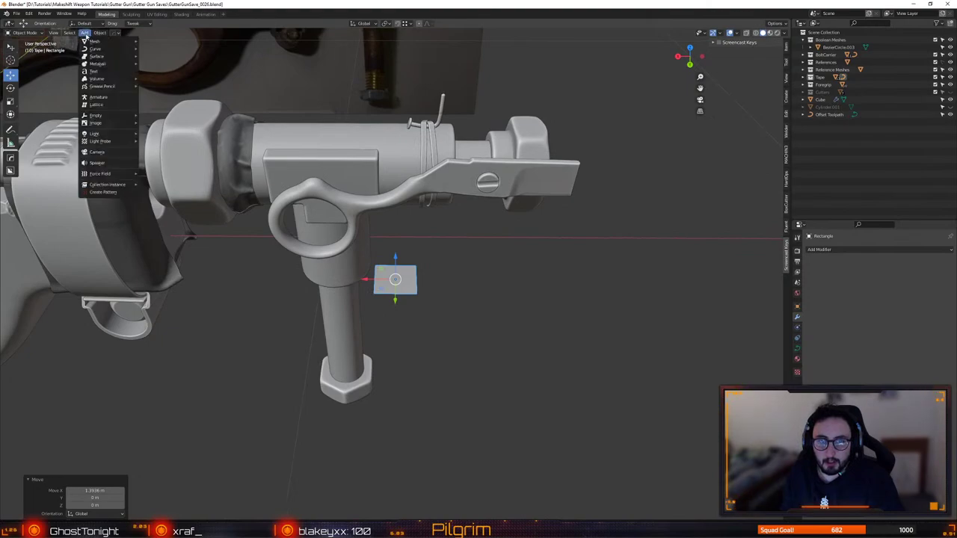
mouse_move(95, 48)
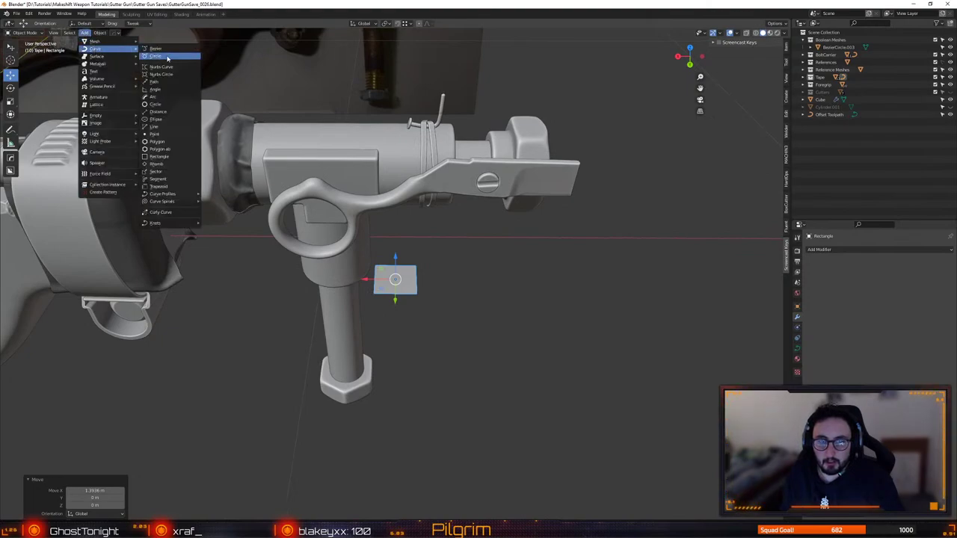
left_click(167, 59)
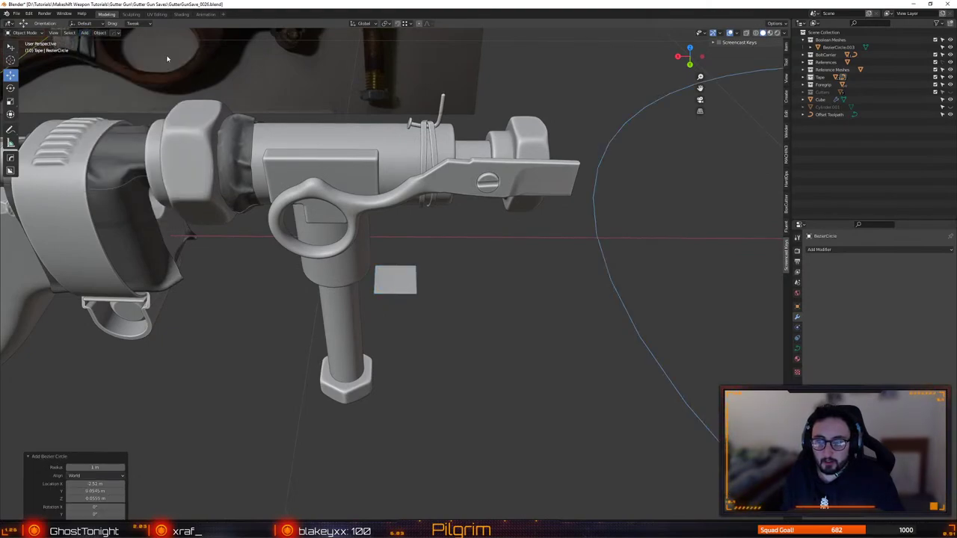
key("Delete")
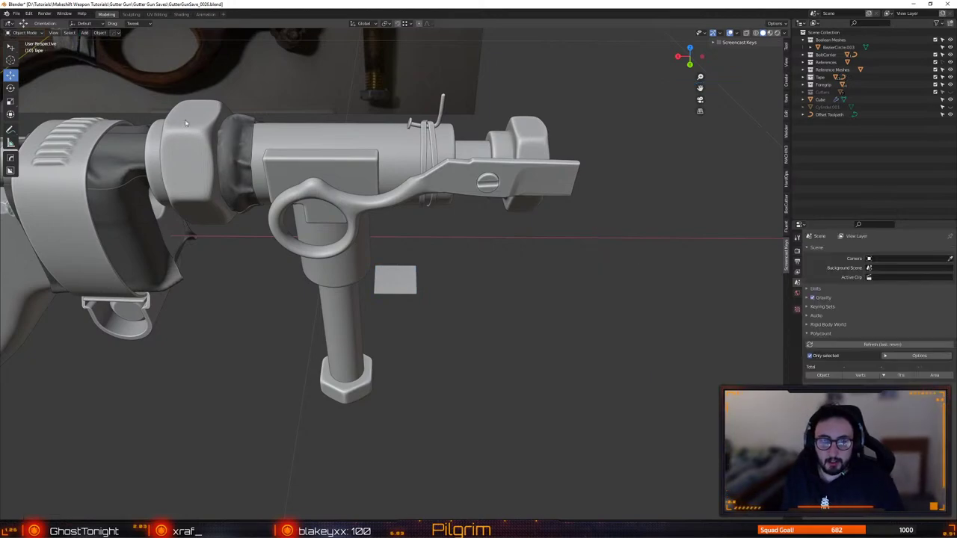
key("ctrl+z")
Move the Bezier circle about 1.58 m along the X axis toward the foregrip
scroll(443, 255, "down", 3)
middle_click_drag(539, 189, 432, 200, "shift")
scroll(432, 200, "down", 2)
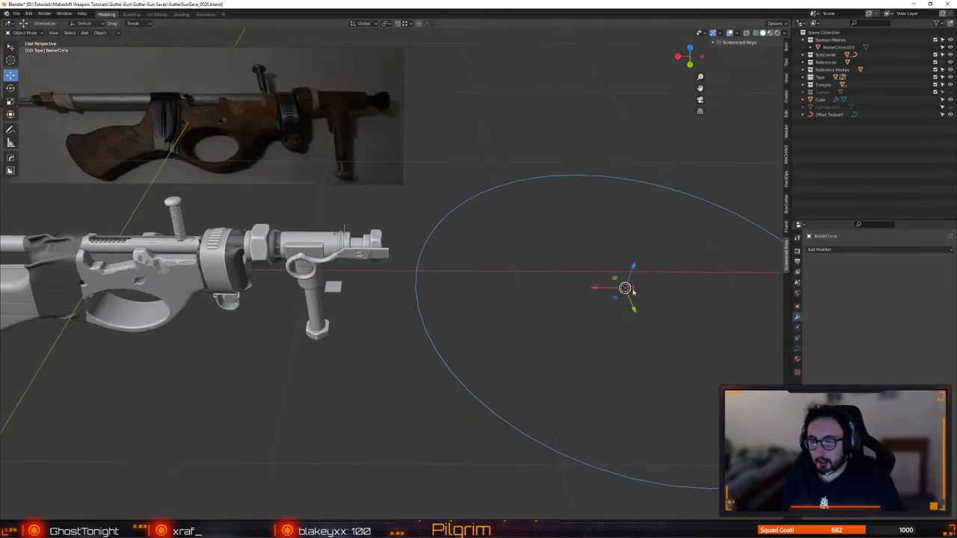
left_click_drag(602, 288, 203, 271)
Rotate the Bezier circle upright so that it faces along the barrel
middle_click_drag(369, 272, 301, 277)
key("r")
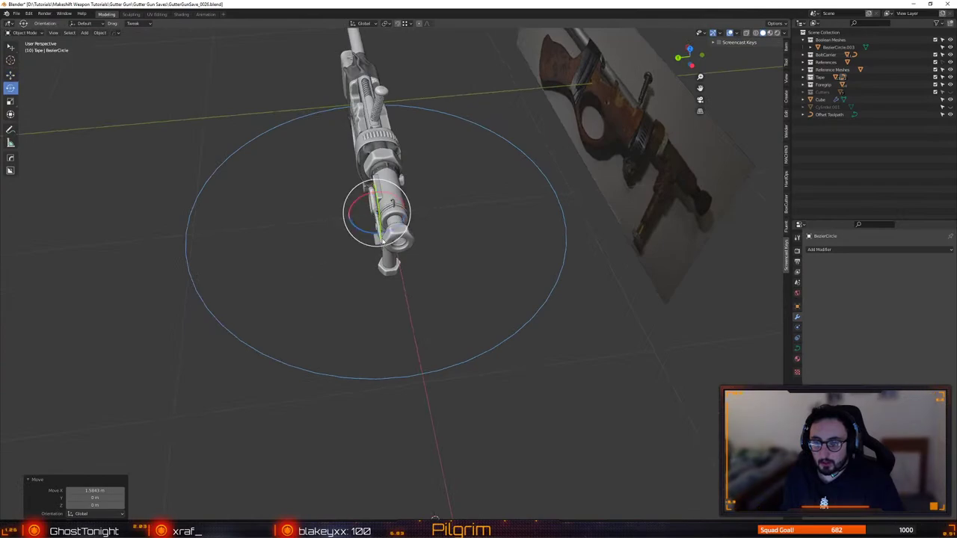
left_click_drag(392, 206, 477, 273)
left_click_drag(394, 234, 359, 225)
middle_click_drag(359, 224, 466, 175)
Scale the Bezier circle down uniformly toward the diameter of the foregrip pipe
key("shift+space")
key("s")
key("s")
left_click(338, 241)
Move the circle about 0.18 m along X and 0.19 m along Z onto the pipe beside the scissor handle
key("shift+space")
key("g")
middle_click_drag(309, 245, 424, 207)
left_click_drag(278, 272, 312, 232)
key("KP_Decimal")
Shrink the circle slightly and shift it about 0.04 m along Y so it wraps both the pipe and the scissor shank
middle_click_drag(448, 172, 345, 223)
scroll(401, 237, "up", 3)
key("s")
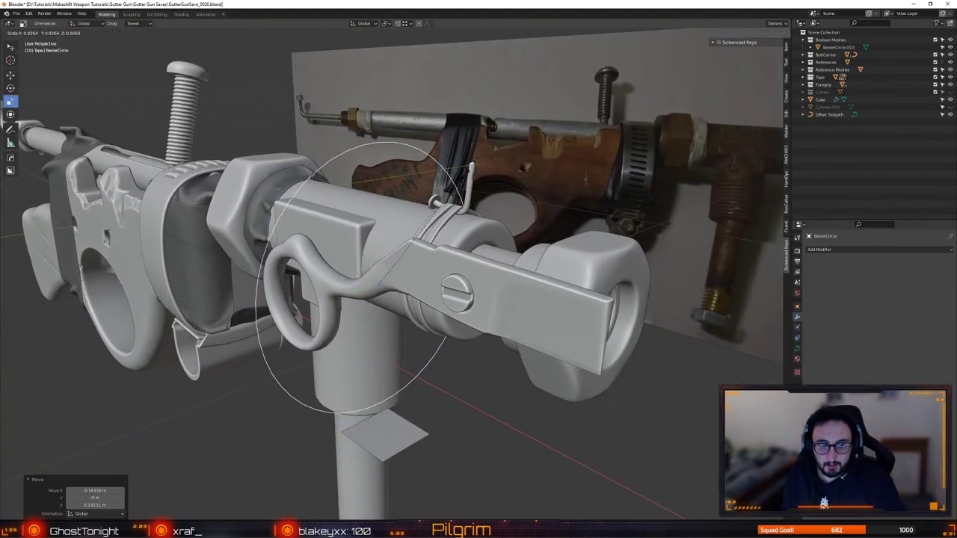
left_click_drag(416, 236, 402, 256)
key("g")
middle_click_drag(473, 157, 498, 225)
key("g")
key("y")
left_click(419, 243)
key("q")
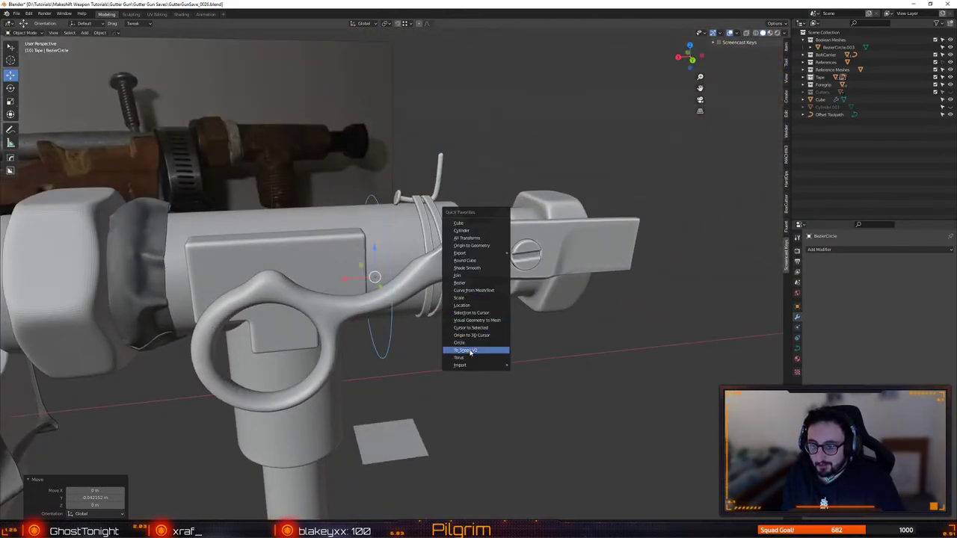
right_click(423, 303)
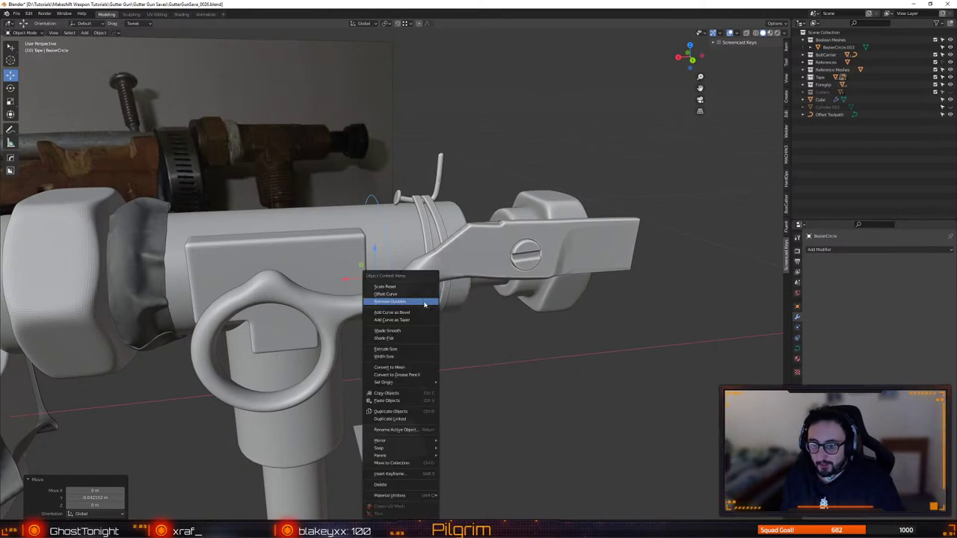
key("Escape")
key("q")
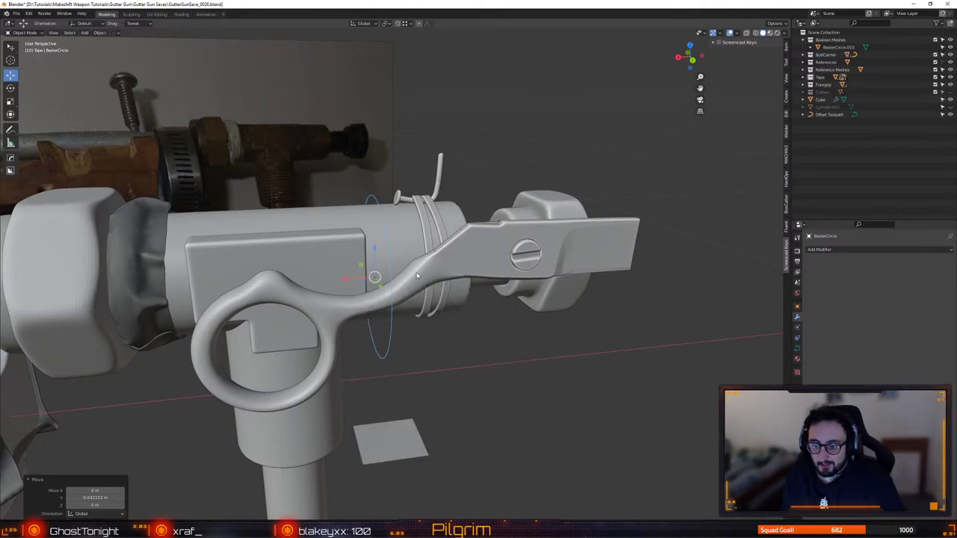
key("q")
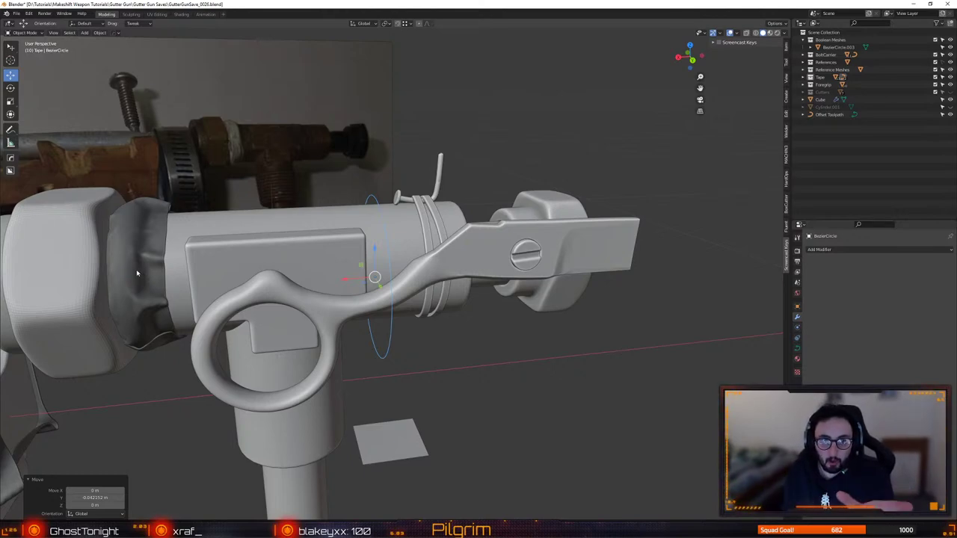
left_click(488, 377)
middle_click_drag(488, 377, 465, 366)
key("ctrl+z")
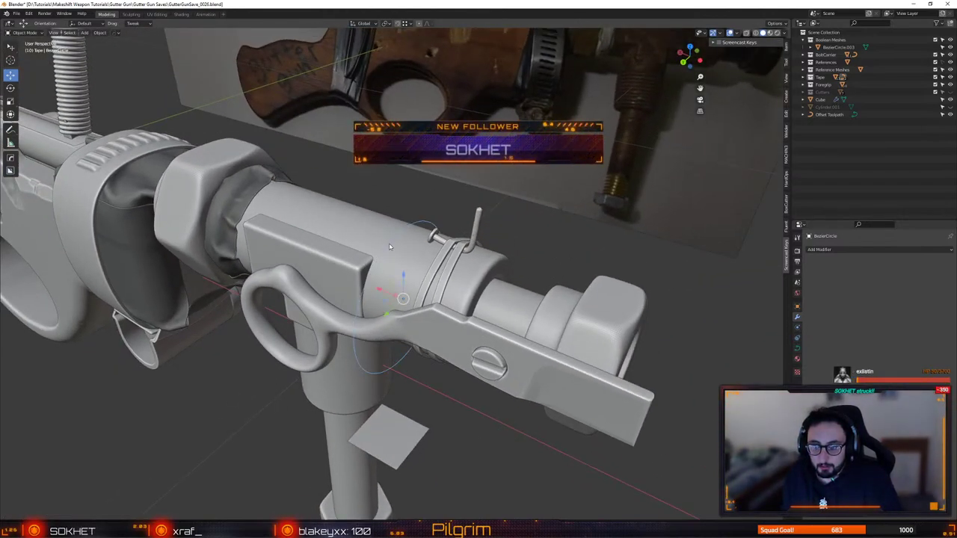
middle_click_drag(388, 245, 373, 306)
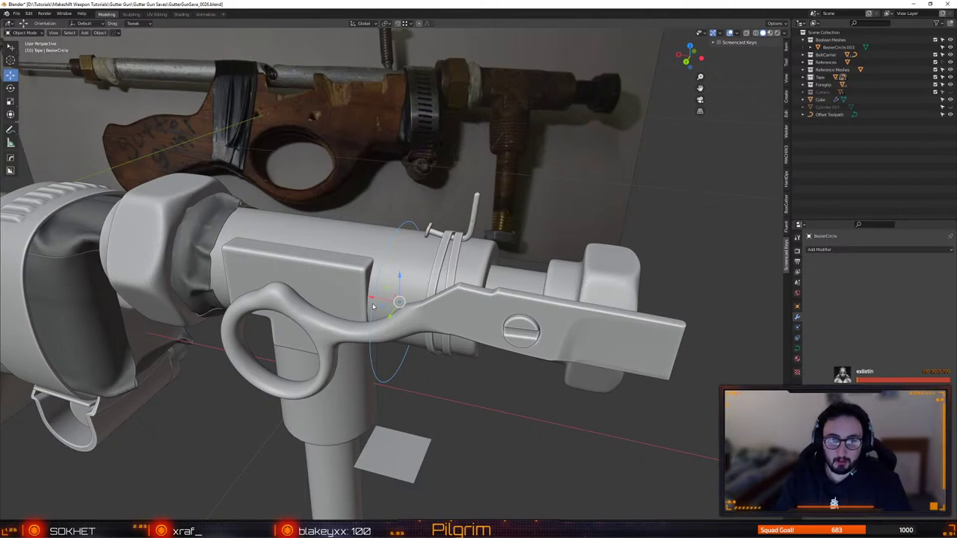
middle_click_drag(385, 335, 337, 334)
scroll(351, 325, "up", 1)
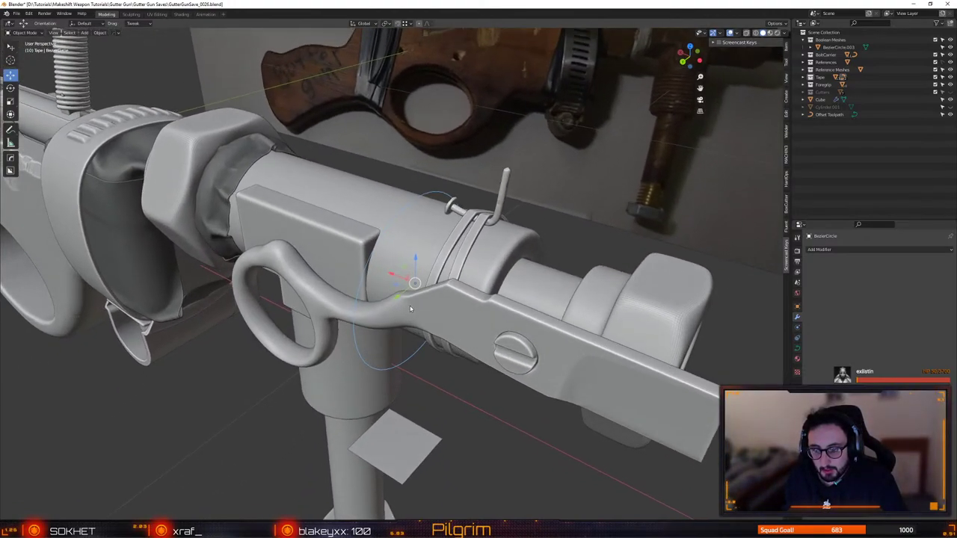
Reshape the circle by moving its scissor-side control point inward and lowering its top control point about 0.012 m
key("Tab")
middle_click_drag(441, 302, 373, 298)
left_click(328, 313)
key("shift+space")
key("g")
left_click_drag(306, 317, 326, 310)
middle_click_drag(327, 311, 430, 199)
left_click(419, 203)
left_click_drag(419, 176, 419, 189)
middle_click_drag(478, 192, 420, 184)
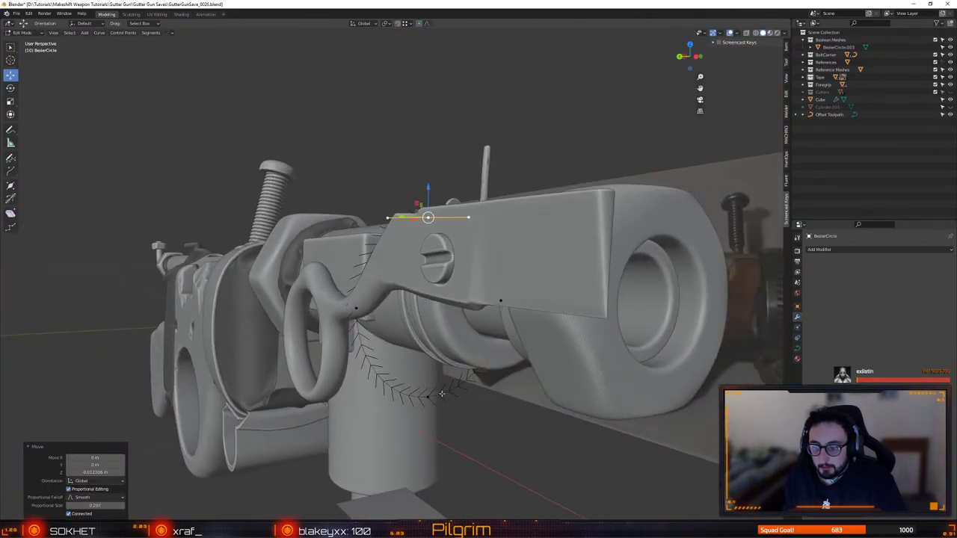
Try giving the circle curve a round bevel thickness with the interactive curve bevel tool
key("Tab")
middle_click_drag(424, 397, 439, 275)
key("q")
left_click(438, 273)
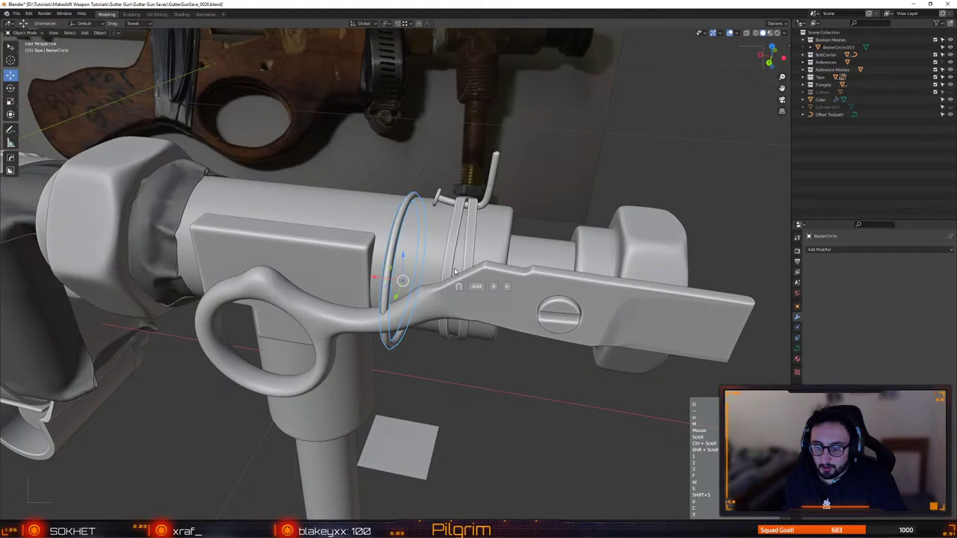
left_click(453, 272)
Turn on the wireframe overlay to check the topology of the band around the pipe
key("n")
key("alt+v")
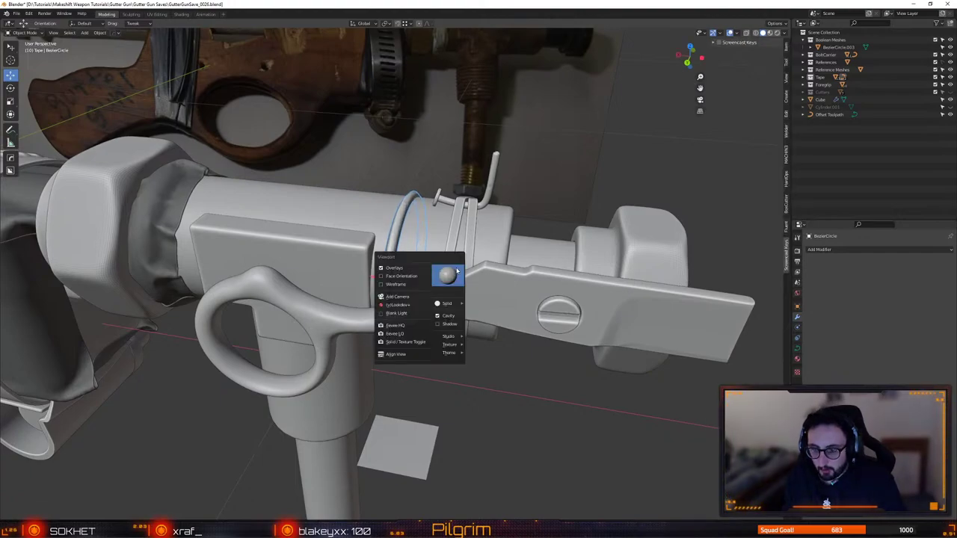
left_click(396, 284)
middle_click_drag(399, 283, 453, 231)
scroll(449, 278, "up", 4)
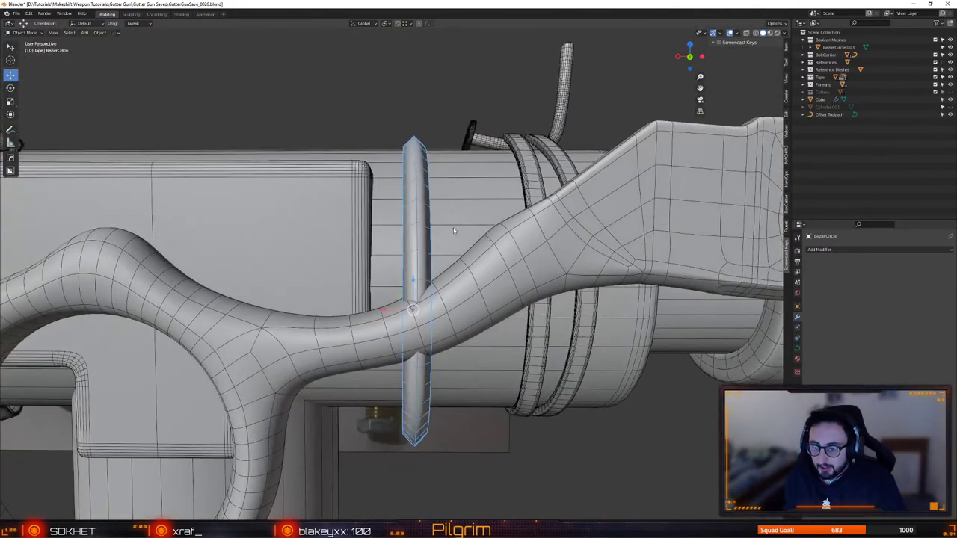
Try tilting all of the circle's control points by about 44.7° and undo the tilt
key("q")
middle_click_drag(478, 150, 456, 186)
key("Tab")
key("a")
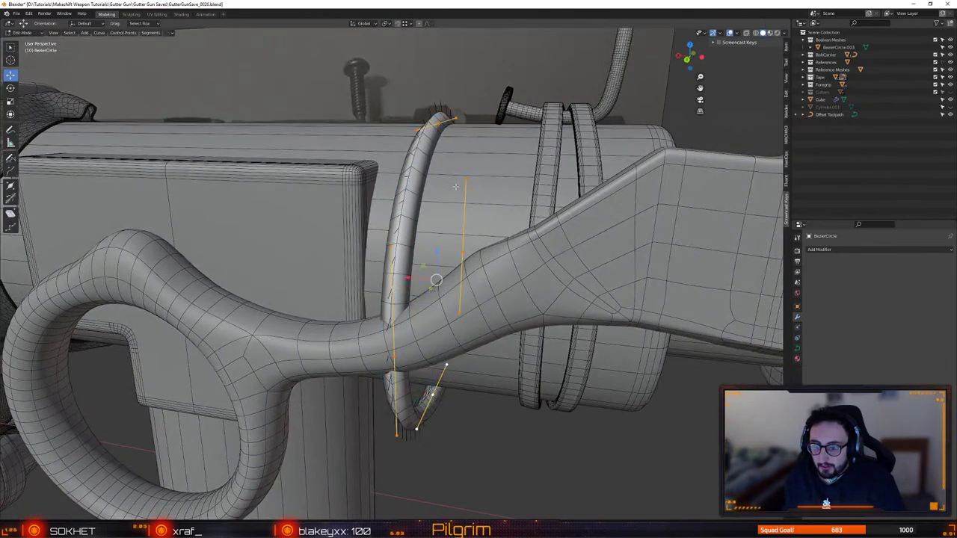
key("q")
left_click(482, 241)
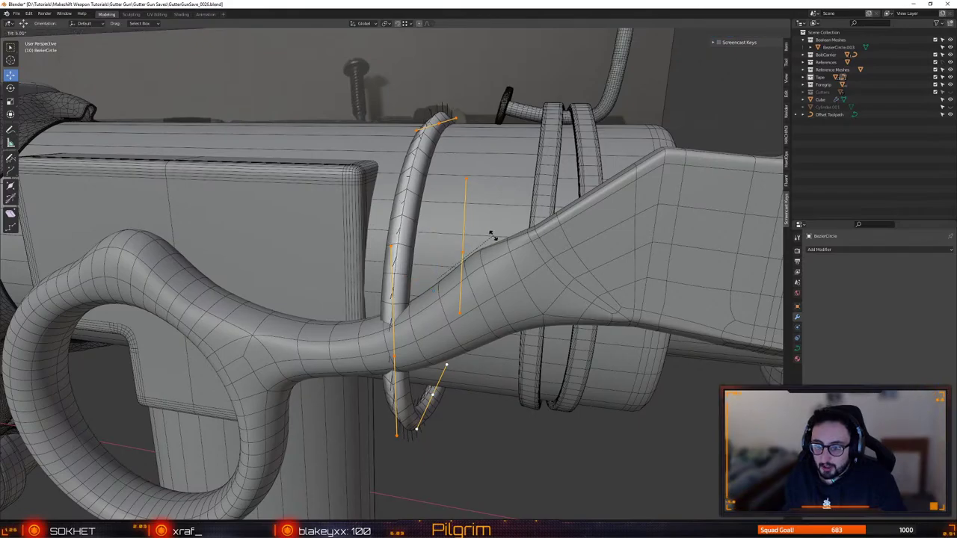
left_click(556, 281)
middle_click_drag(556, 282, 410, 259)
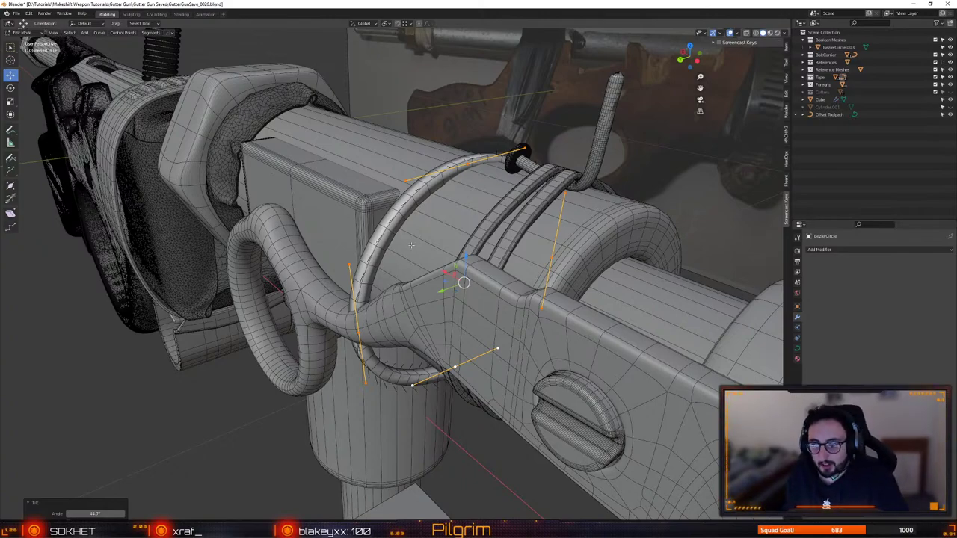
middle_click_drag(412, 245, 439, 250)
key("ctrl+z")
Leave Edit Mode and set the circle curve's bevel back to 0
key("Tab")
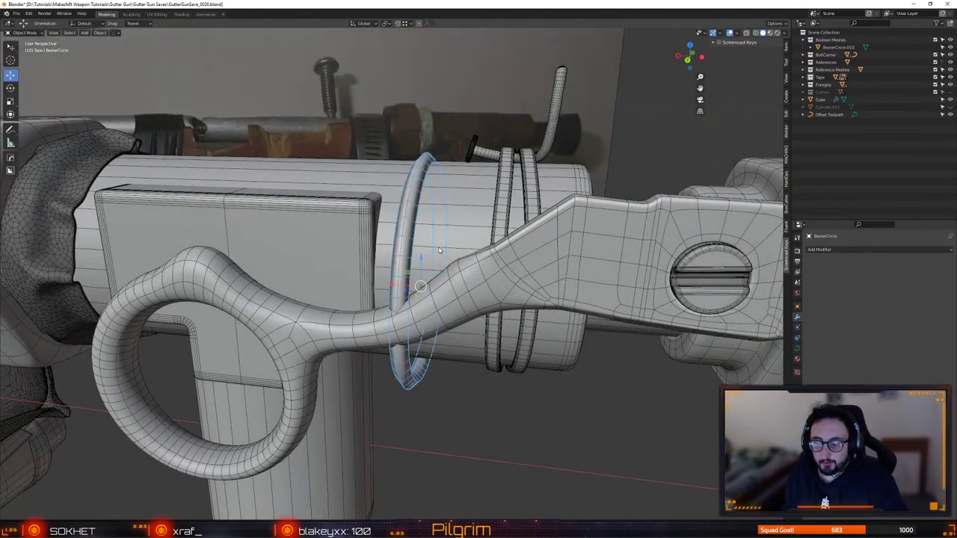
key("q")
left_click(438, 247)
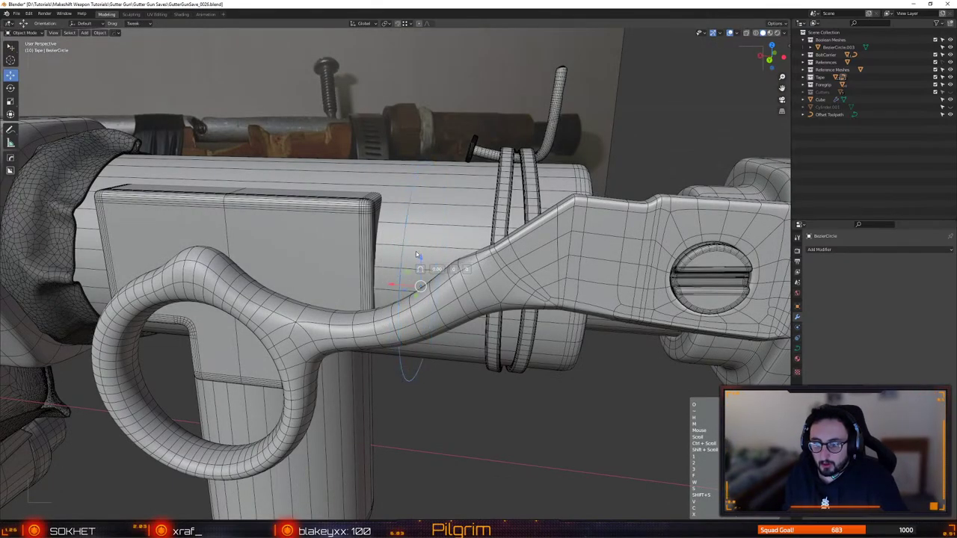
left_click(416, 252)
Apply Curve Bevel with the small rectangle as the profile for the circle curve around the pipe
mouse_move(418, 384)
middle_mouse_down()
mouse_move(418, 414)
mouse_move(416, 382)
middle_mouse_up()
scroll(417, 382, "down", 2)
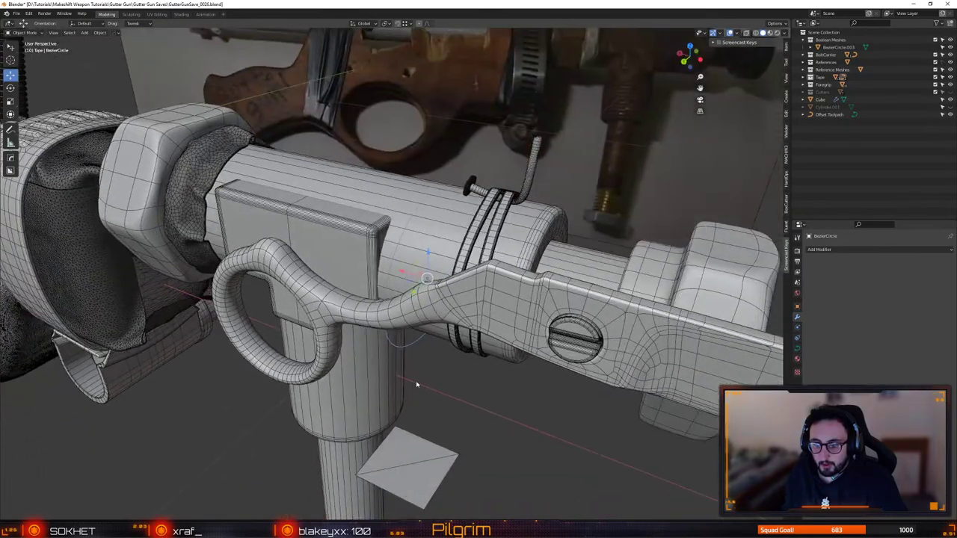
left_click(414, 472)
middle_click_drag(414, 472, 431, 454)
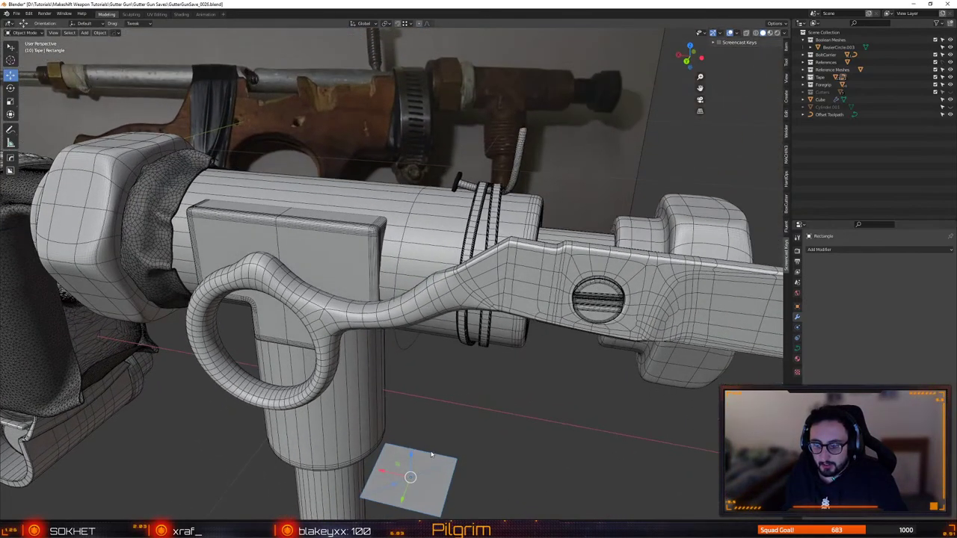
left_click(395, 292)
middle_click_drag(395, 292, 402, 313)
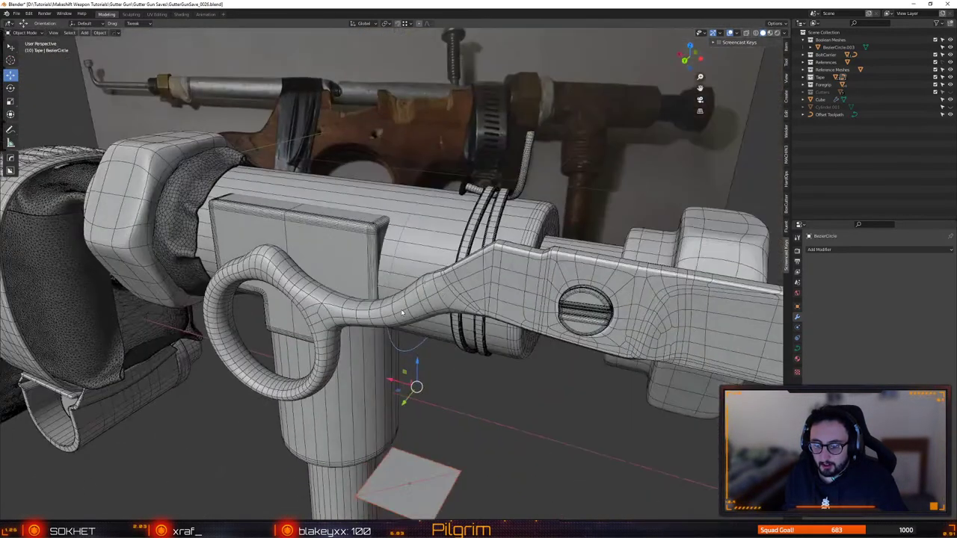
key("q")
key("shift+v")
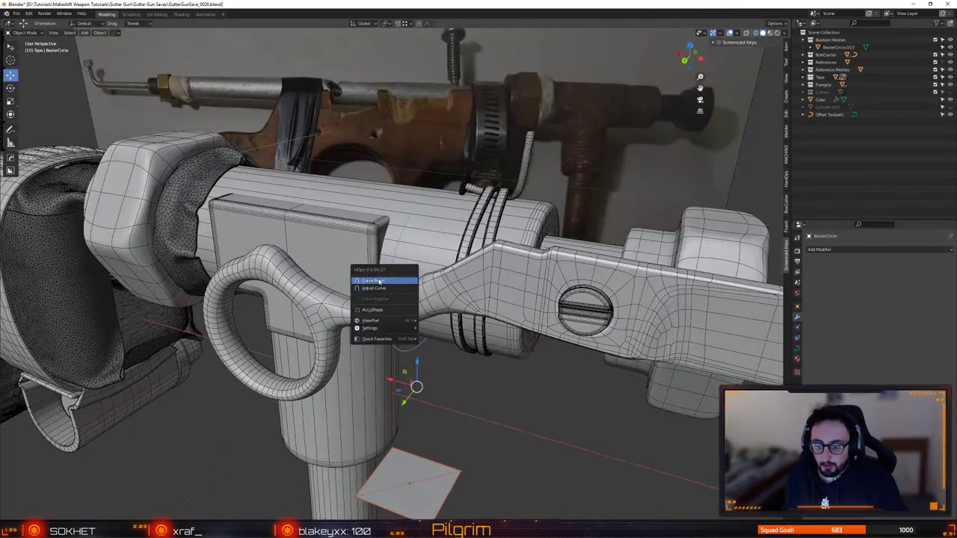
left_click(377, 281)
Scale the profile rectangle by about 1.434 along the Y axis to widen the band around the pipe
middle_click_drag(386, 316, 425, 384)
left_click(419, 396)
key("shift+space")
key("s")
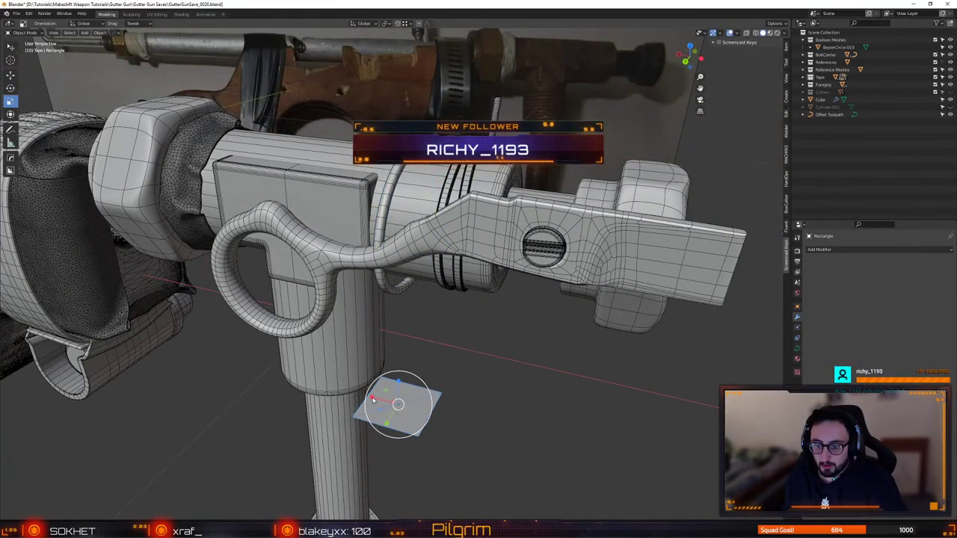
left_click_drag(371, 397, 349, 392)
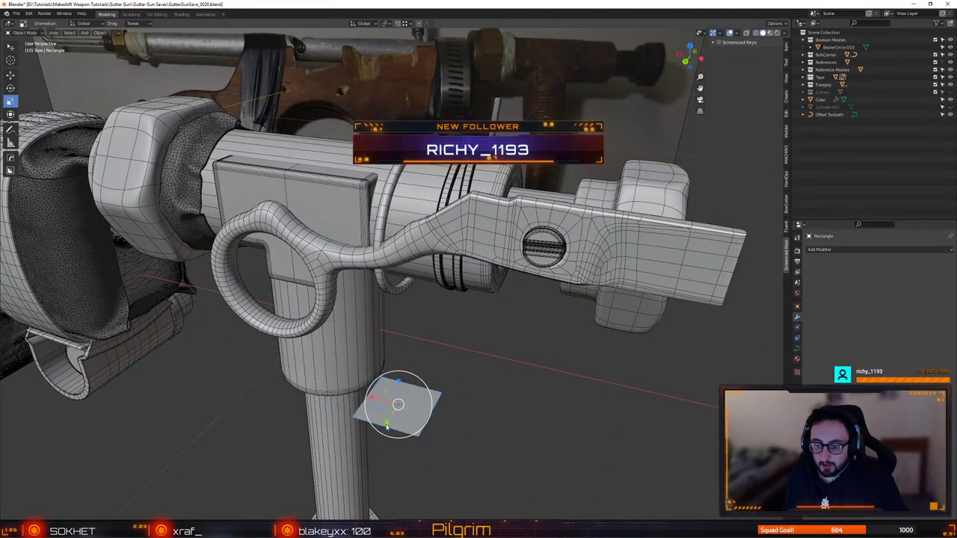
key("y")
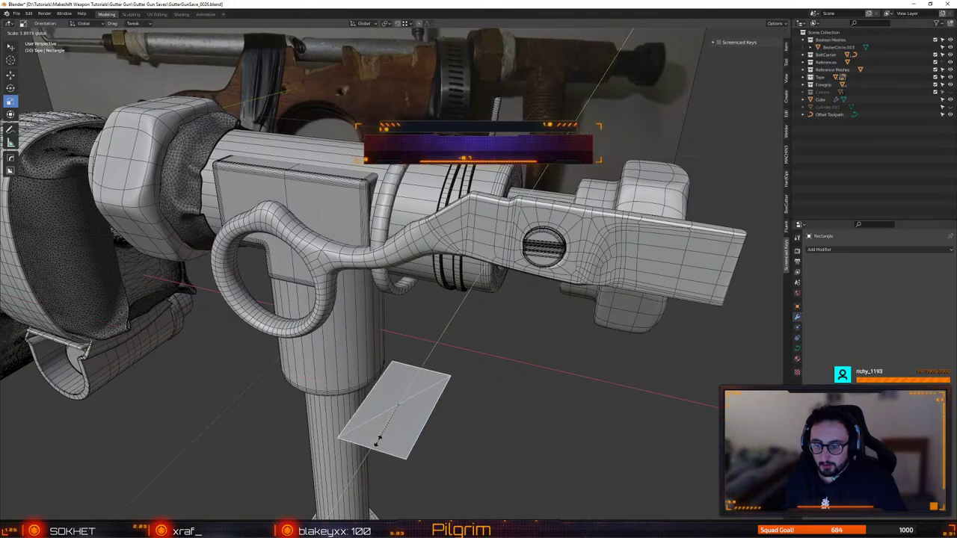
left_click(382, 420)
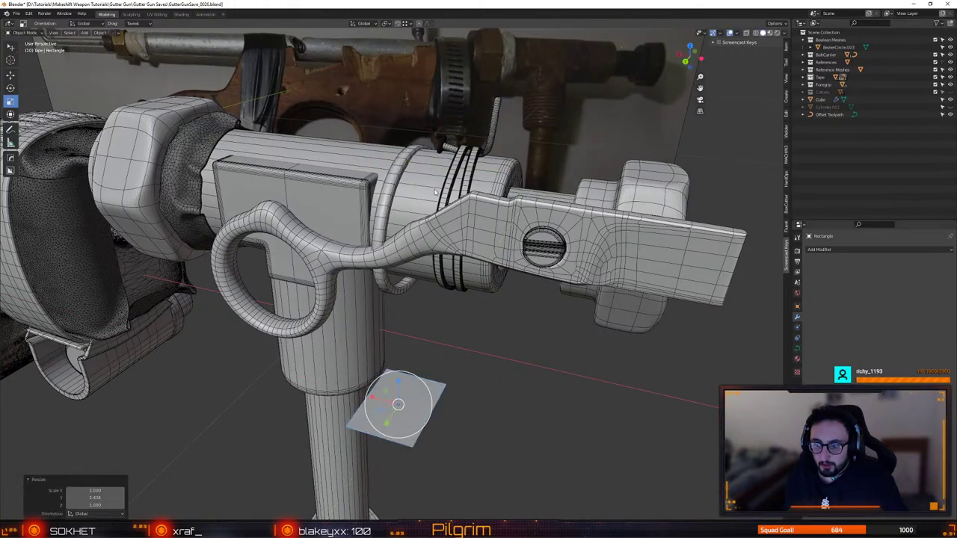
Scale the profile rectangle by about 1.12 along Y and 0.713 along X
mouse_move(388, 404)
middle_mouse_down()
mouse_move(453, 343)
mouse_move(397, 400)
middle_mouse_up()
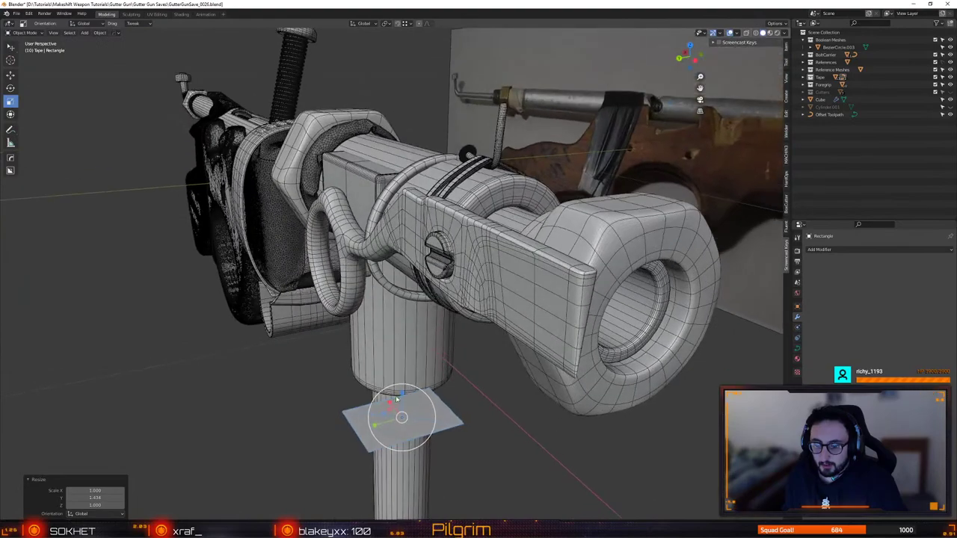
mouse_move(403, 397)
left_mouse_down()
mouse_move(372, 426)
mouse_move(388, 403)
mouse_move(391, 411)
left_mouse_up()
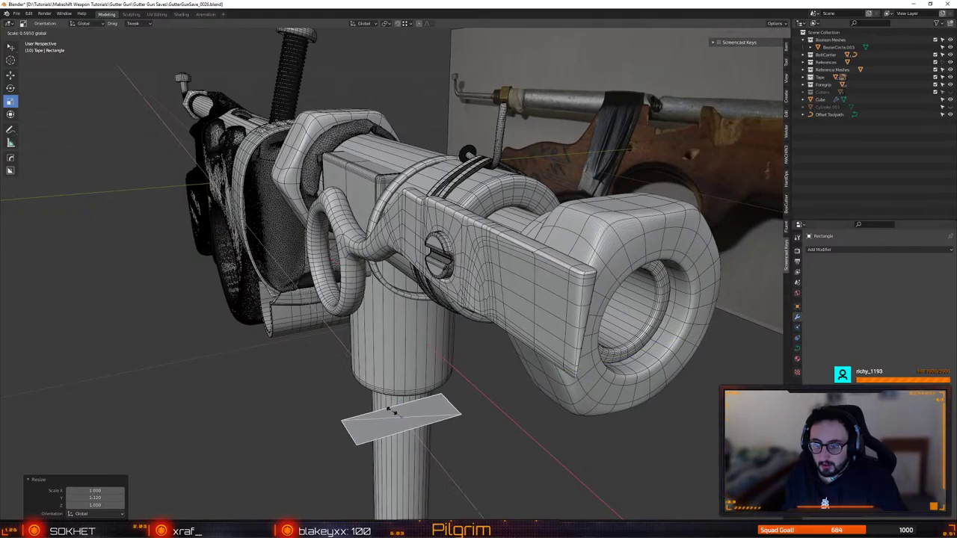
left_click(389, 412)
Turn off the wireframe overlay and frame the band and its profile rectangle from the side
scroll(463, 273, "up", 5)
key("alt+v")
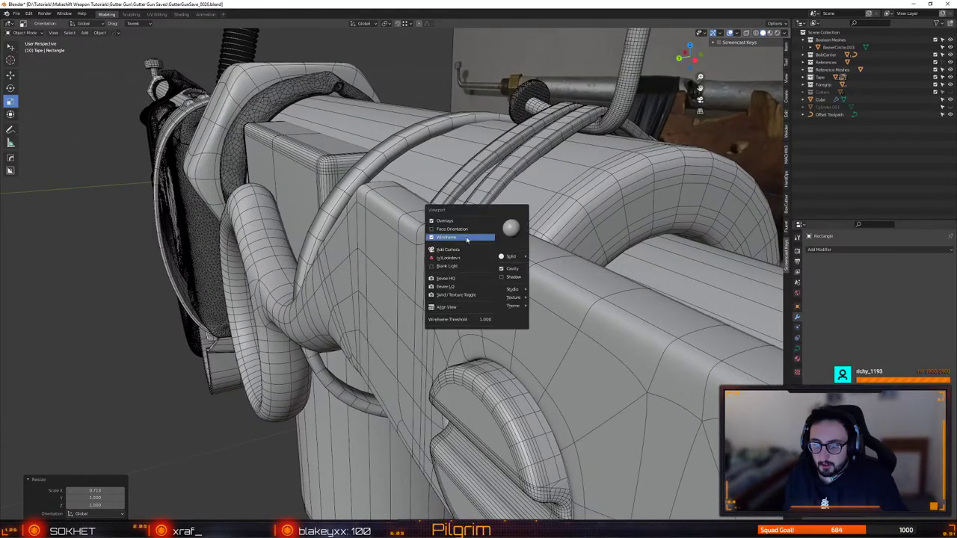
left_click(466, 238)
scroll(464, 316, "down", 5)
middle_click_drag(423, 284, 437, 343)
scroll(437, 343, "up", 3)
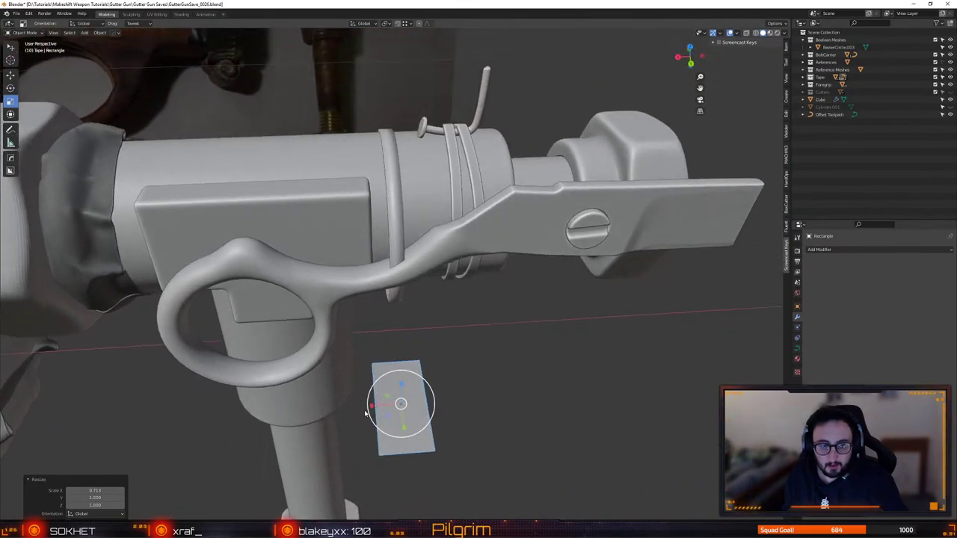
Scale the band's profile rectangle down slightly along X and along Y
left_click_drag(372, 405, 376, 404)
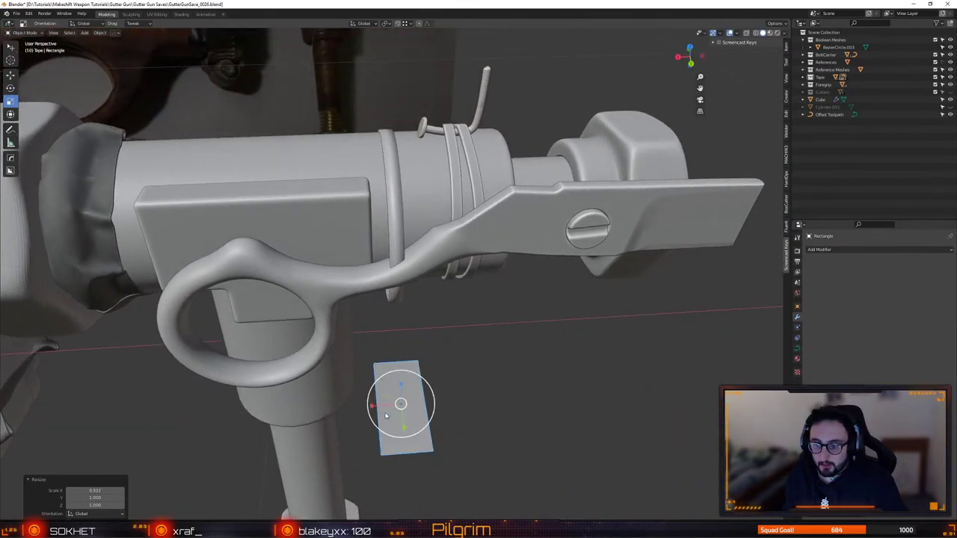
key("s")
key("y")
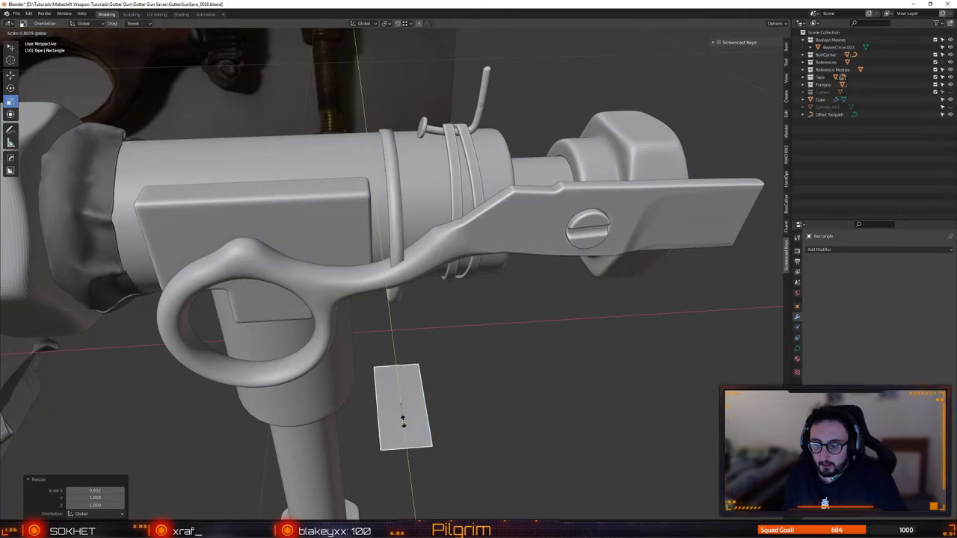
left_click(402, 422)
Edit the band's circle curve and move its control point beside the scissor handle about 0.0063 m along Y
middle_click_drag(427, 341, 365, 224)
left_click(367, 228)
key("Tab")
left_click(365, 259)
middle_click_drag(365, 260, 343, 264)
left_click_drag(343, 264, 326, 268)
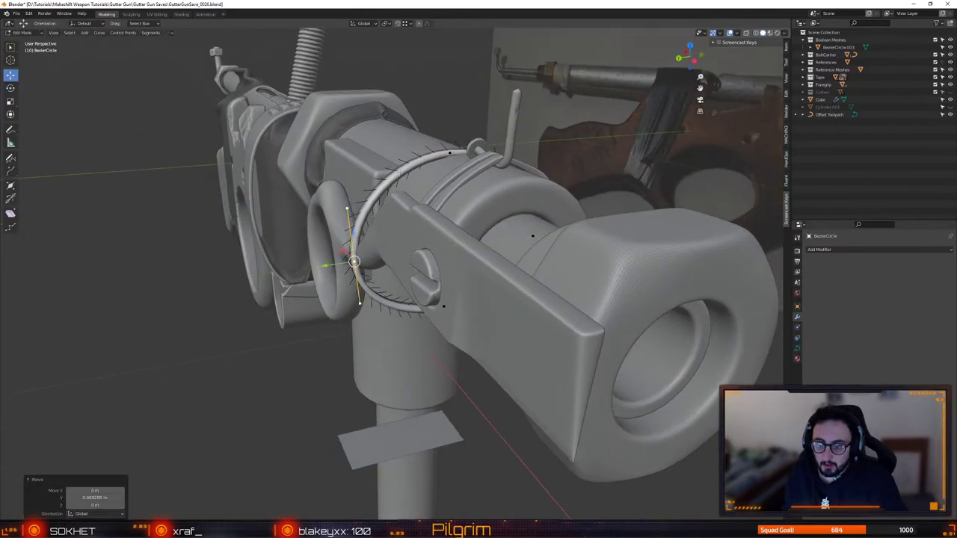
Scale the handles of the band's top control point by about 0.679
middle_click_drag(326, 268, 374, 280)
left_click(424, 154)
middle_click_drag(423, 154, 265, 276)
key("s")
left_click_drag(506, 112, 494, 112)
Move the band's top control point along Y and raise it about 0.003 m along Z
key("g")
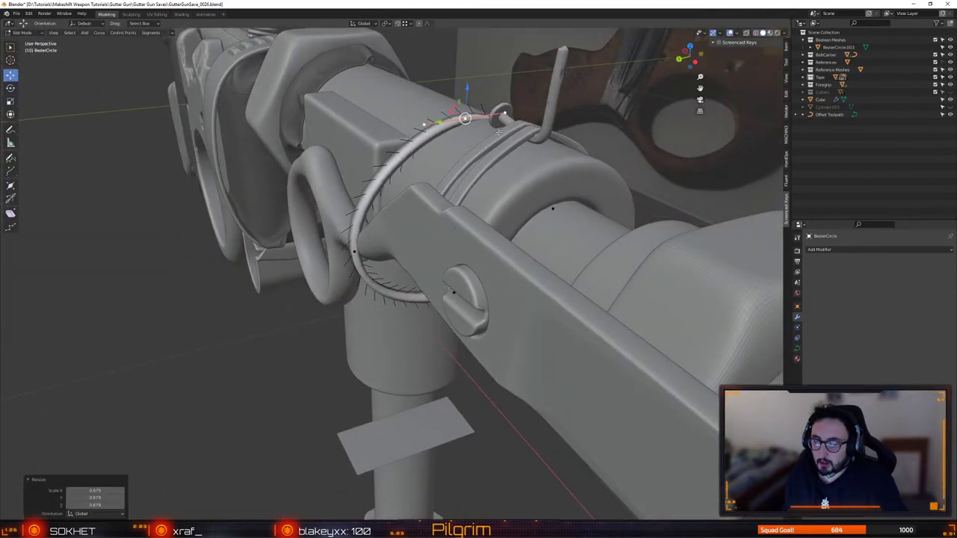
middle_click_drag(494, 113, 314, 172)
key("g")
key("y")
left_click(503, 187)
key("g")
key("z")
left_click(431, 154)
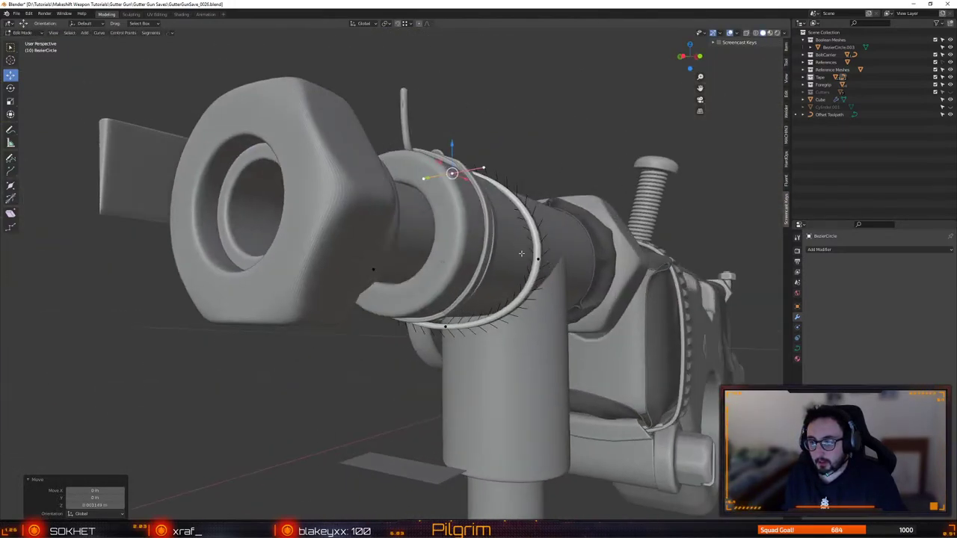
Move the control point on the pipe side opposite the scissor handle within the YZ plane
left_click(521, 255)
middle_click_drag(521, 247, 458, 251)
key("g")
key("shift+x")
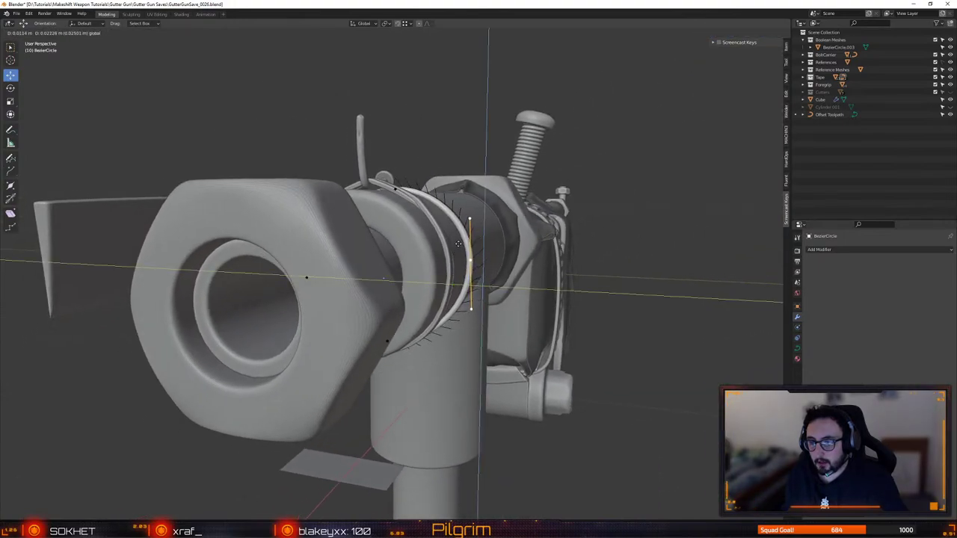
left_click(456, 247)
Move the band's bottom control point in the YZ plane closer to the pipe's underside and scale its handles
middle_click_drag(456, 245, 88, 35)
middle_click_drag(430, 220, 499, 237)
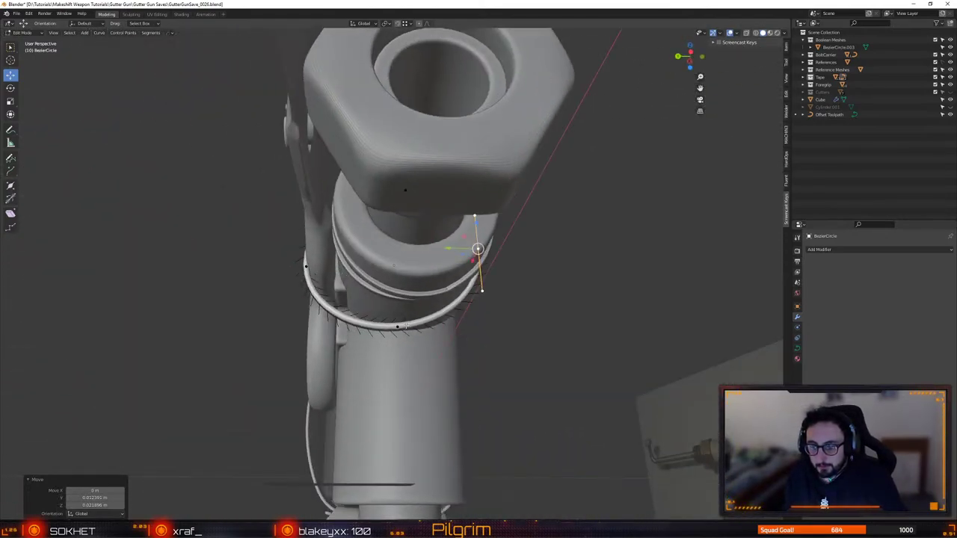
left_click(397, 322)
middle_click_drag(397, 322, 381, 299)
left_click_drag(380, 308, 388, 295)
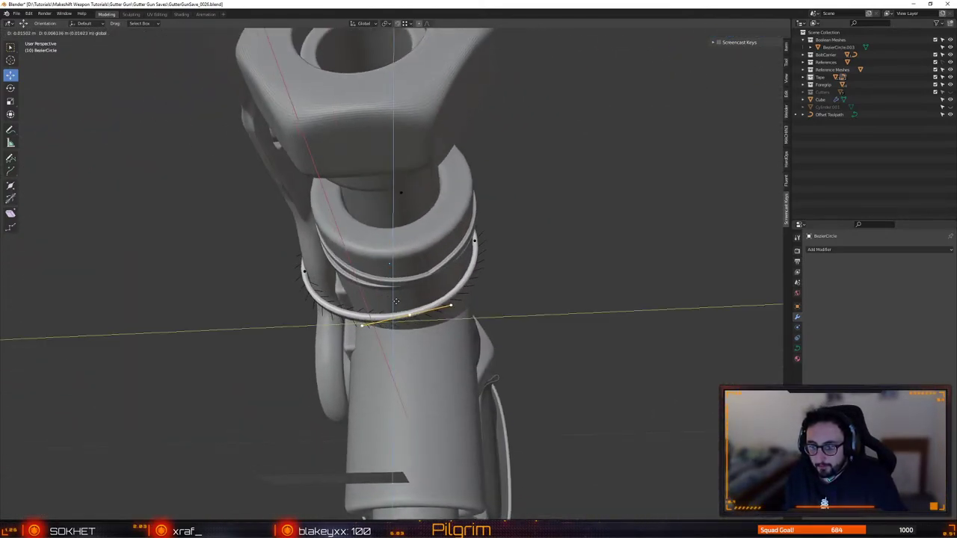
left_click(397, 301)
middle_click_drag(397, 301, 409, 261)
key("s")
left_click(371, 237)
Shift the control point beside the scissor handle in the XZ plane, about 0.0046 m along Z, and scale its handles
key("g")
key("shift+y")
left_click(409, 255)
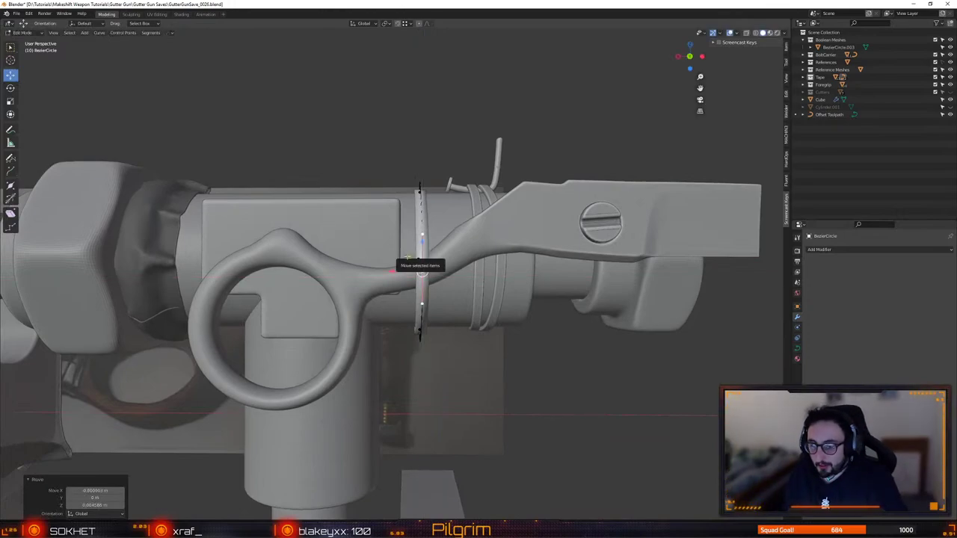
middle_click_drag(408, 258, 441, 322)
key("s")
left_click(389, 214)
Rotate the band's bottom control point slightly and nudge it upward toward the pipe
left_click(417, 318)
key("shift+space")
key("r")
left_click_drag(443, 338, 438, 342)
key("shift+space")
key("g")
key("shift+space")
key("s")
key("shift+space")
key("g")
middle_click_drag(492, 305, 396, 269)
left_click_drag(392, 303, 392, 299)
middle_click_drag(393, 299, 466, 331)
Rotate the band's top control point about 5.17° around X and lengthen its handles along Y
left_click(471, 276)
middle_click_drag(469, 275, 447, 273)
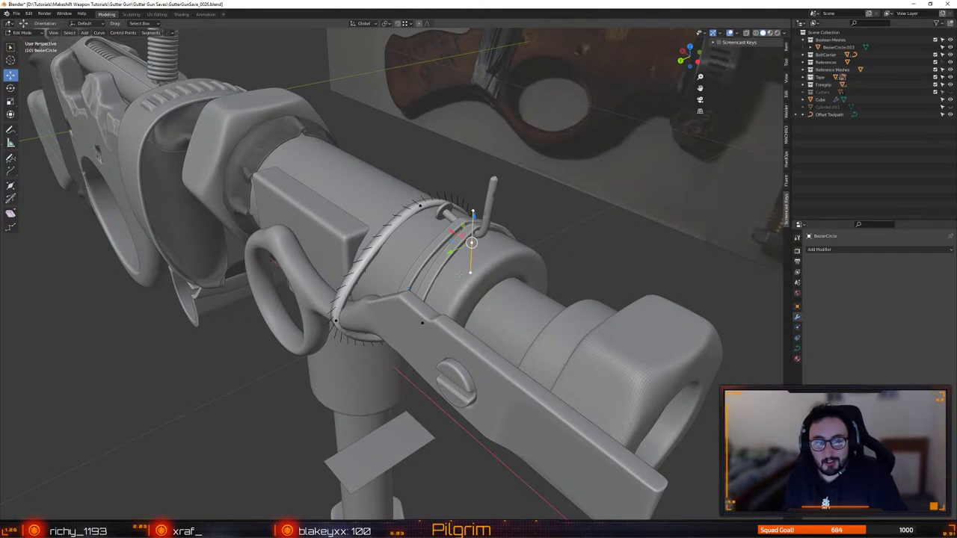
middle_click_drag(462, 268, 450, 275)
scroll(449, 274, "up", 1)
left_click(412, 198)
middle_click_drag(412, 198, 362, 193)
key("shift+space")
key("r")
left_click_drag(406, 171, 402, 168)
key("shift+space")
key("s")
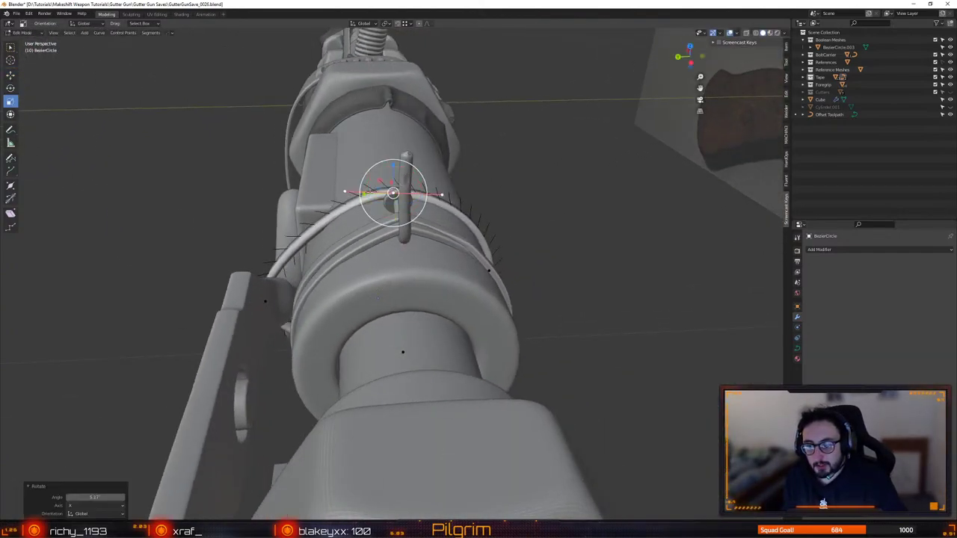
left_click_drag(364, 194, 353, 197)
key("shift+space")
key("g")
Shorten the handles of the control point opposite the scissor handle and move it about 0.0013 m along Y
middle_click_drag(449, 233, 409, 220)
left_click(479, 280)
key("shift+space")
key("s")
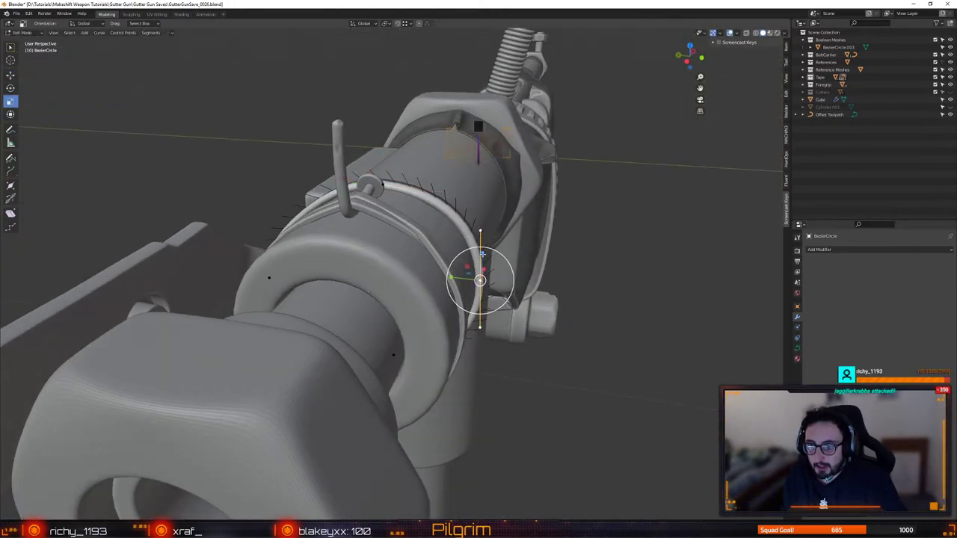
left_click_drag(481, 254, 451, 277)
key("shift+space")
key("g")
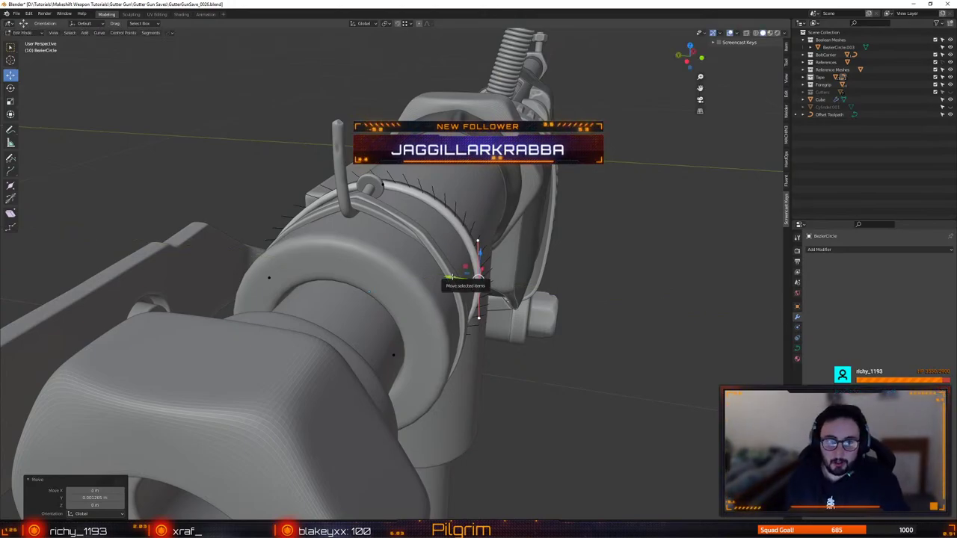
Move the control point at the scissor handle about 0.0018 m along Y and 0.0027 m along Z
middle_click_drag(402, 329, 475, 326)
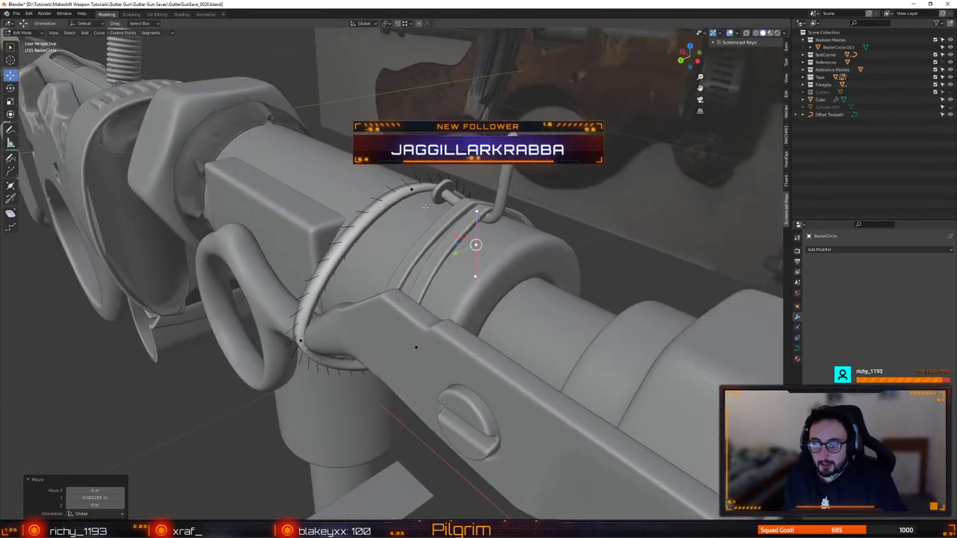
left_click(411, 189)
middle_click_drag(314, 374, 353, 325)
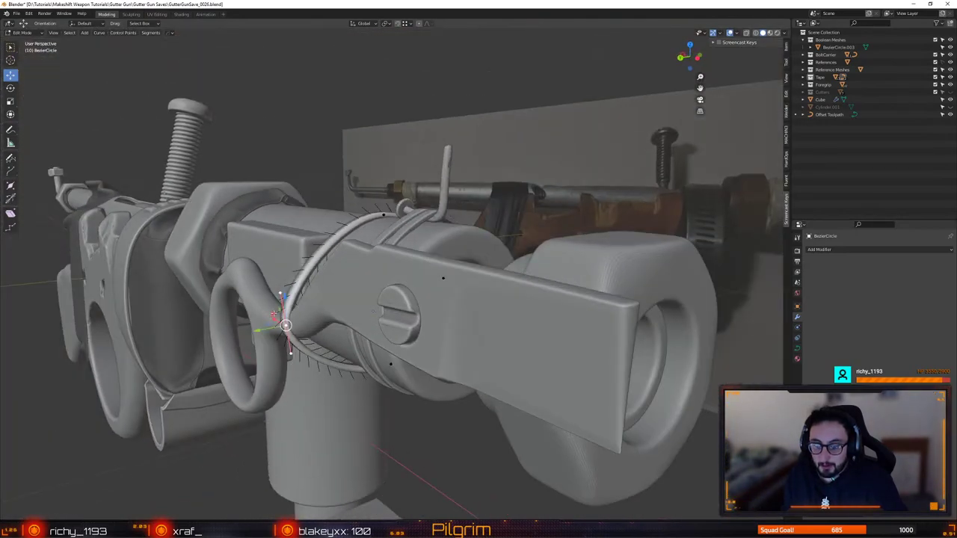
key("g")
left_click(272, 310)
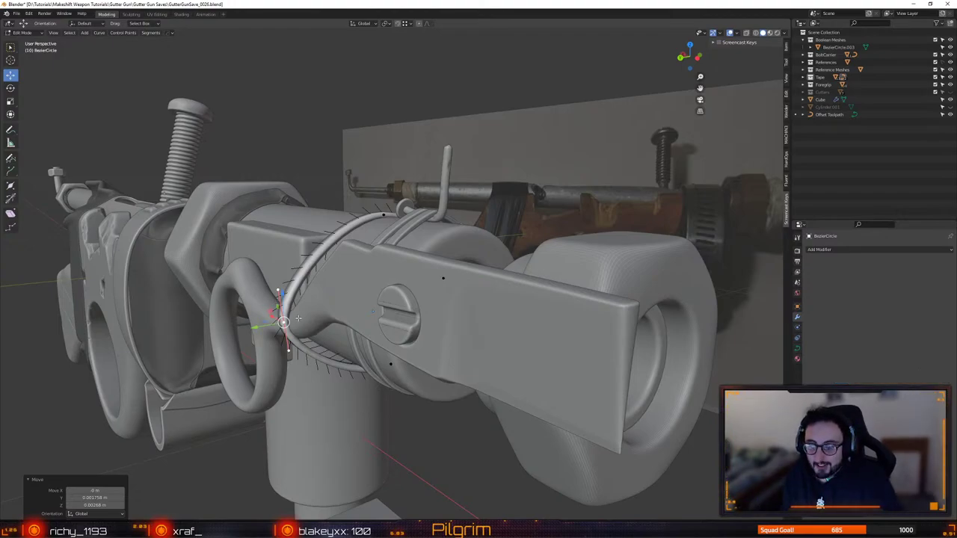
Nudge the control point at the scissor handle in the XZ plane, about 0.0003 m in X and 0.0013 m in Z
middle_click_drag(322, 279, 434, 247)
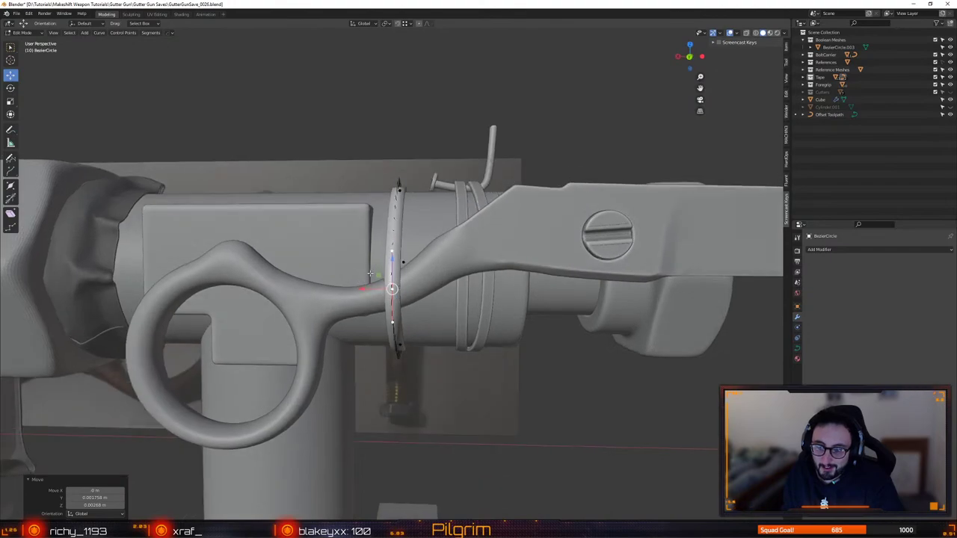
left_click_drag(376, 276, 378, 276)
left_click(378, 276)
middle_click_drag(379, 275, 414, 273)
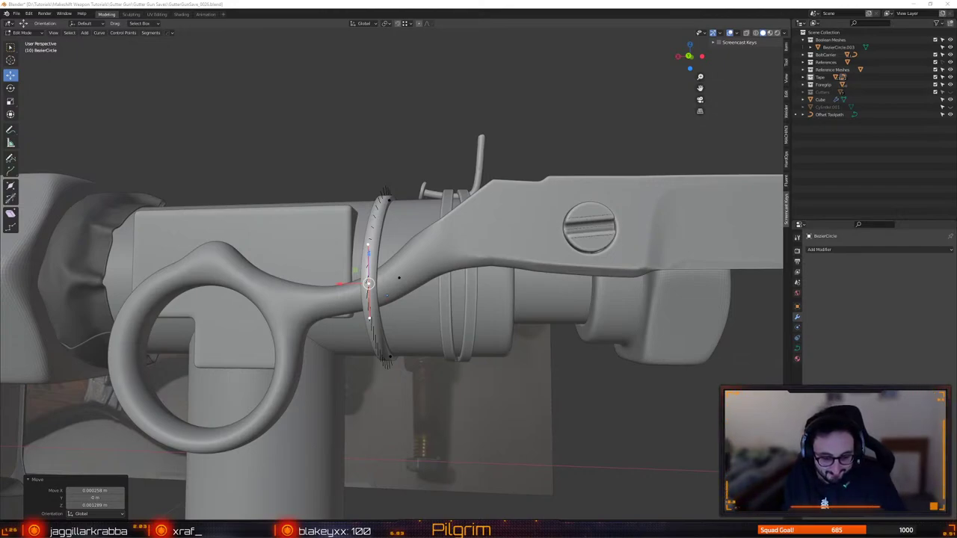
Close the NVIDIA Broadcast window, switch back to Blender and save the file
left_click_drag(410, 196, 558, 229)
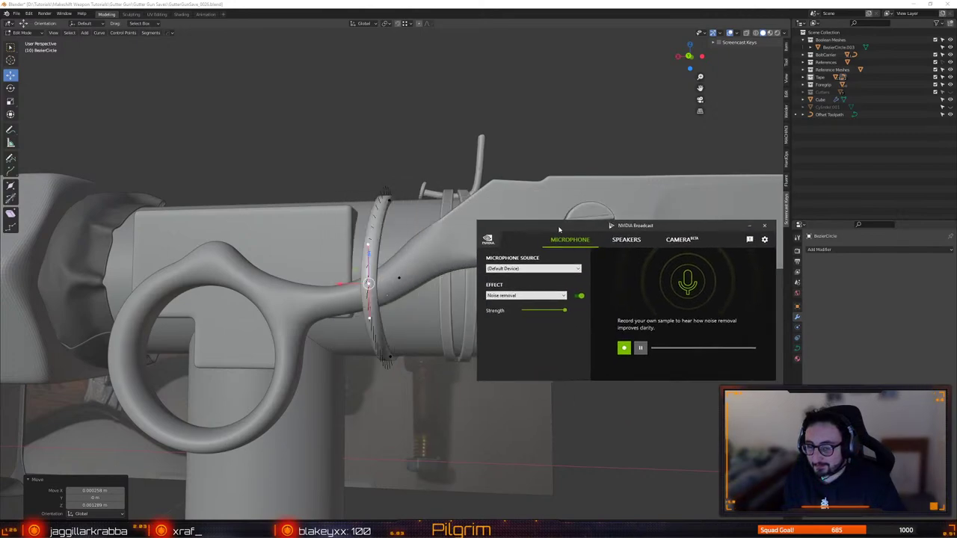
left_click(763, 226)
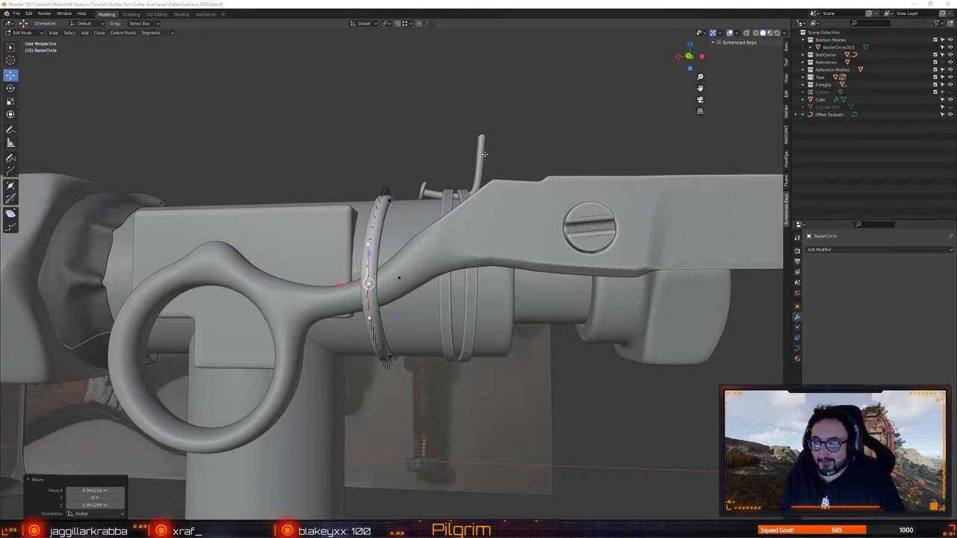
scroll(484, 154, "down", 5)
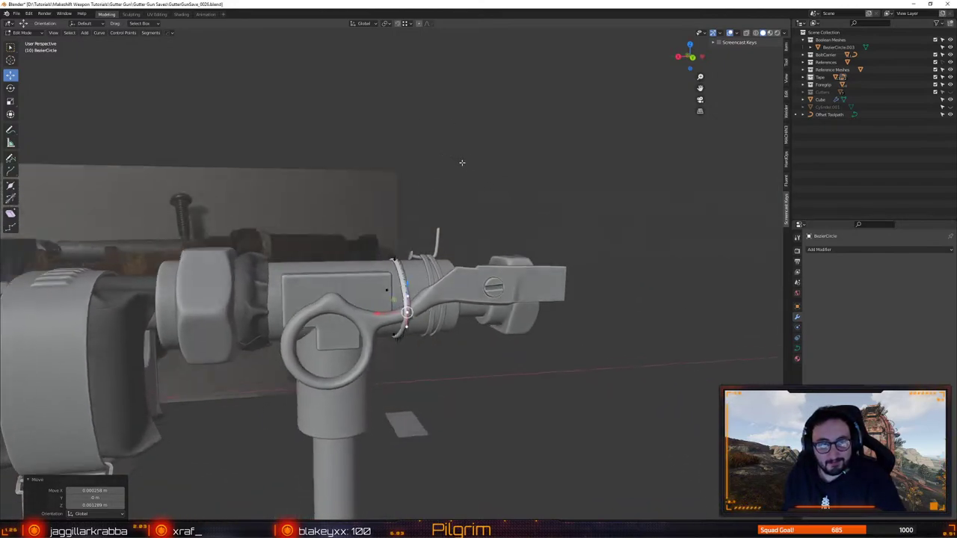
scroll(461, 162, "up", 6)
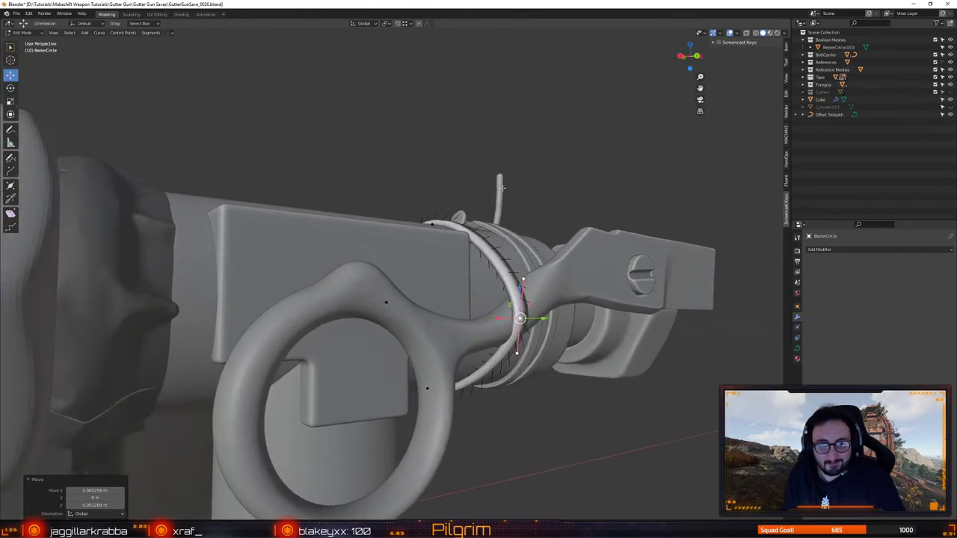
middle_click_drag(501, 187, 533, 192)
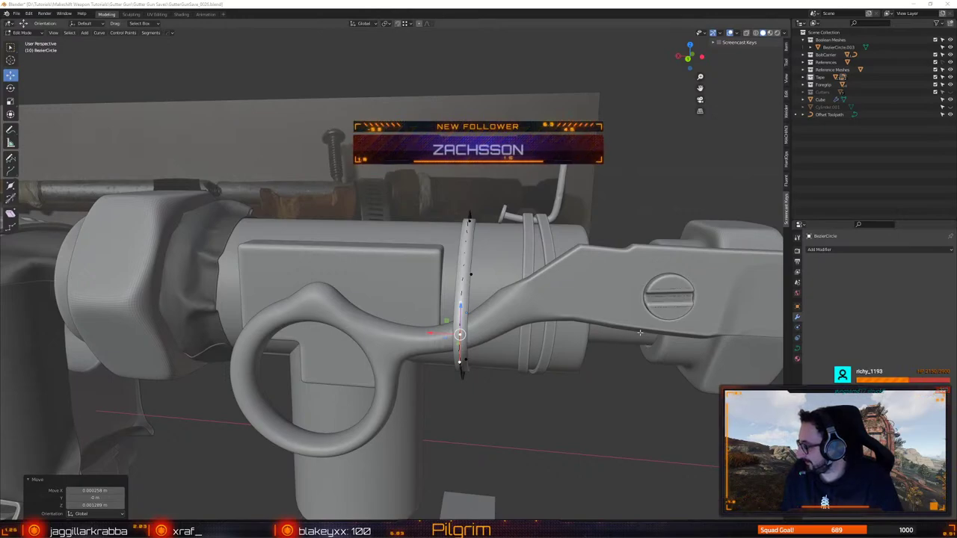
key("ctrl+s")
Try to lower the band's control point at the scissor handle by about 0.003 m along Z
middle_click_drag(191, 280, 361, 293)
scroll(341, 275, "up", 1)
scroll(341, 275, "down", 1)
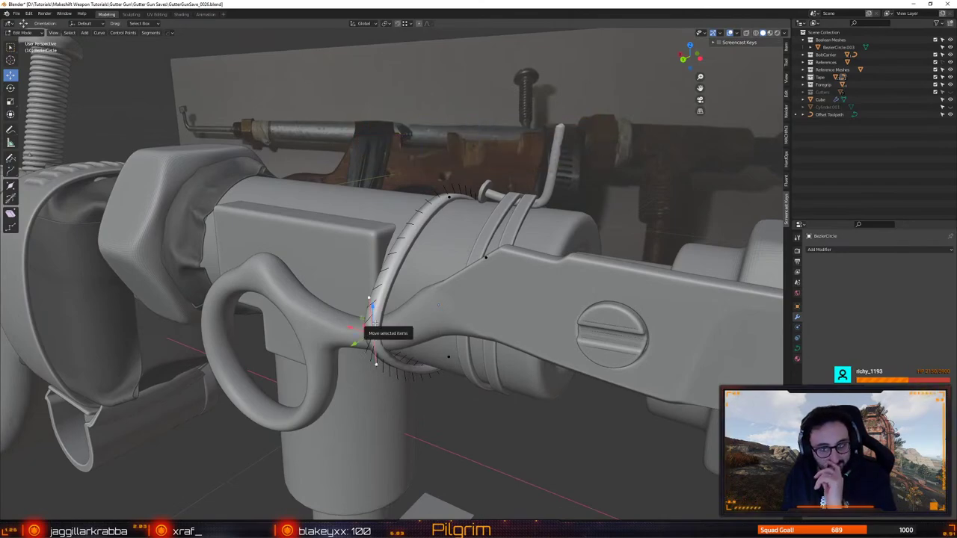
middle_click_drag(379, 334, 387, 271)
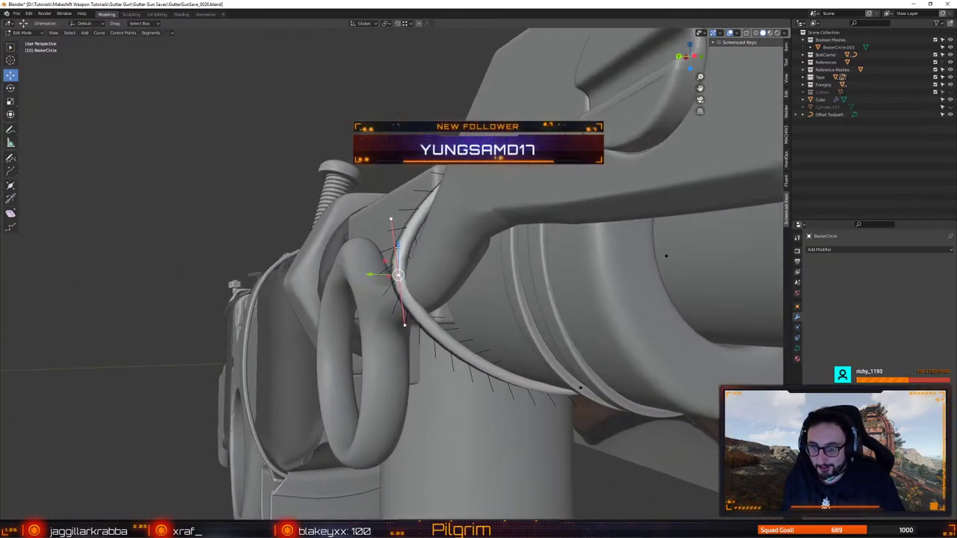
left_click_drag(398, 246, 398, 257)
middle_click_drag(381, 288, 429, 277)
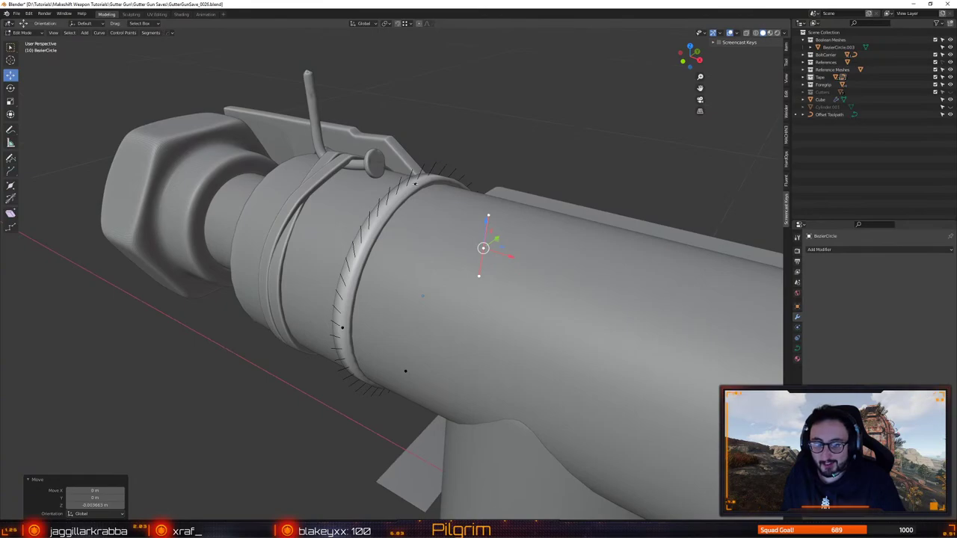
key("ctrl+z")
Duplicate the band in Object Mode and move the copy along X onto the end of the rectangular side block
middle_click_drag(415, 184, 538, 228)
scroll(357, 264, "up", 3)
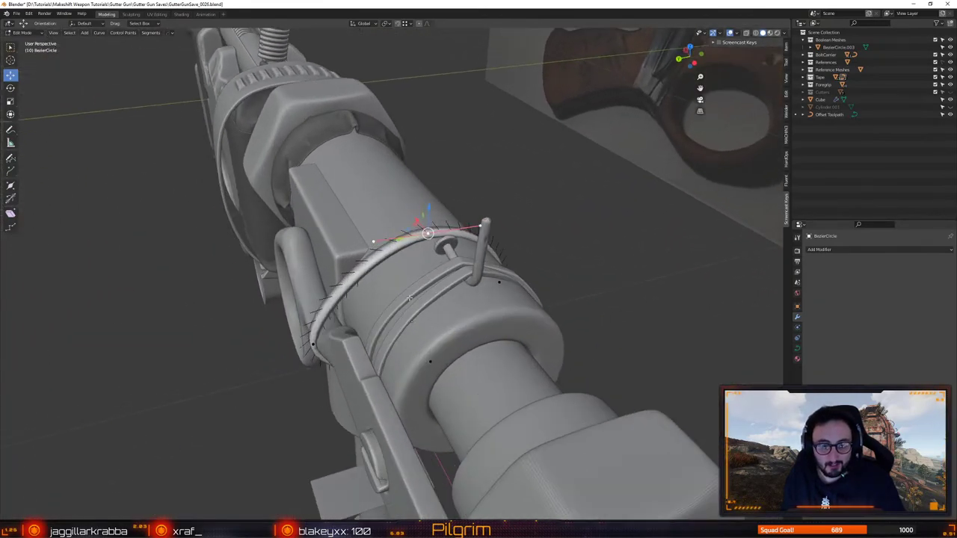
middle_click_drag(396, 280, 416, 320)
key("Tab")
key("shift+d")
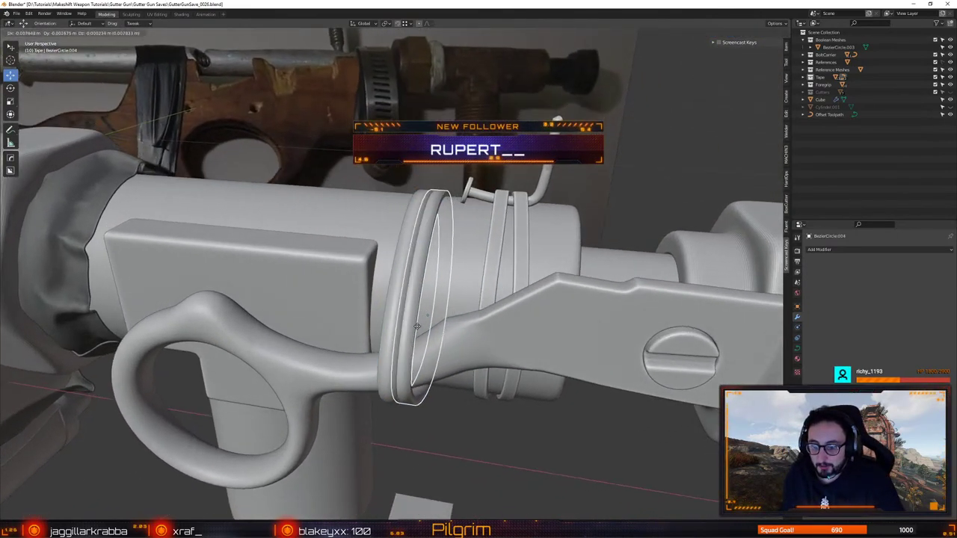
right_click(419, 326)
key("g")
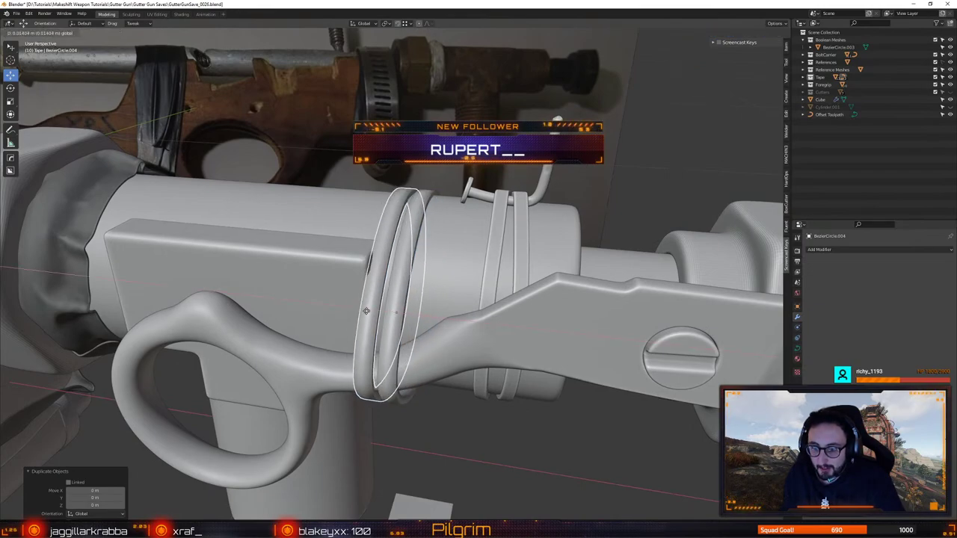
left_click(411, 306)
middle_click_drag(410, 306, 445, 349)
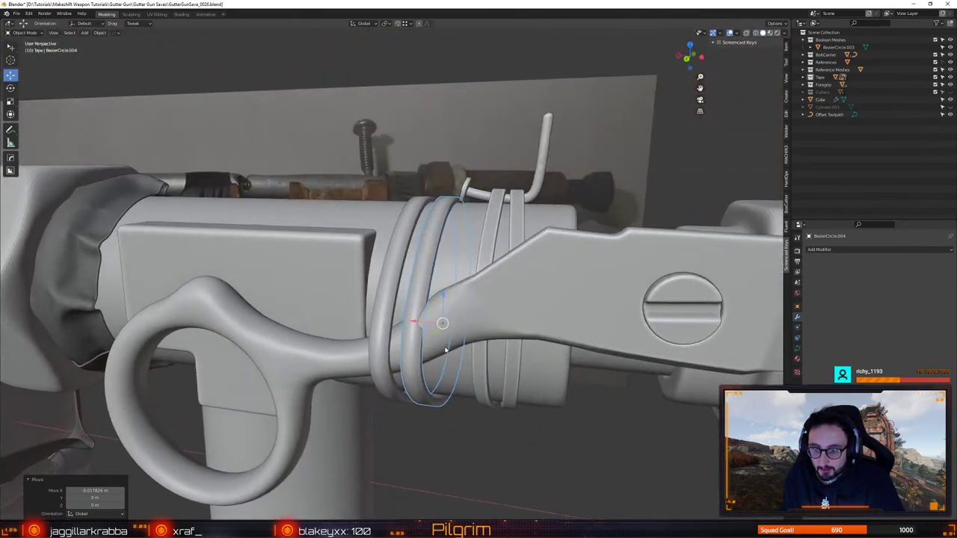
left_click_drag(418, 326, 366, 317)
left_click_drag(365, 315, 331, 317)
middle_click_drag(342, 321, 365, 329)
Edit the duplicated band and lower its control point at the scissor handle about 0.0084 m along Z
key("Tab")
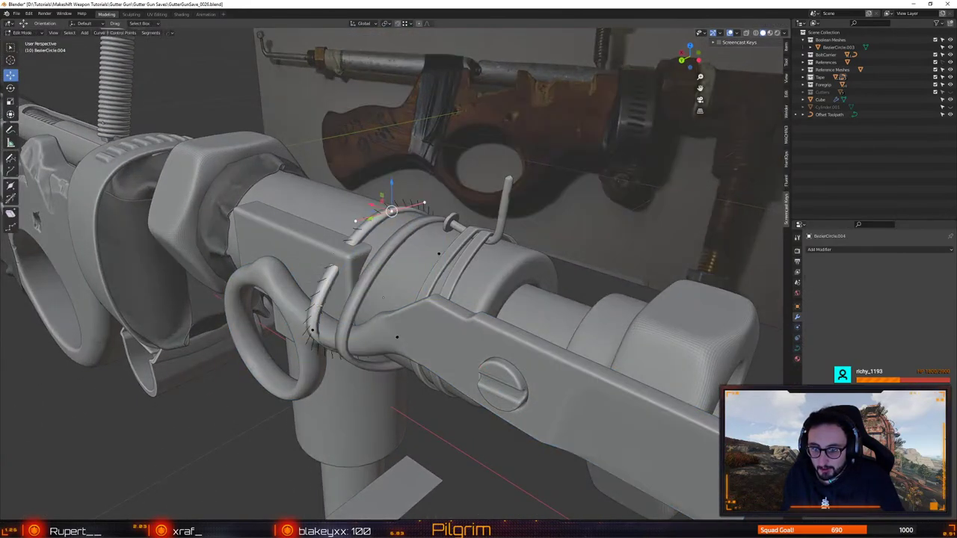
middle_click_drag(365, 337, 307, 288)
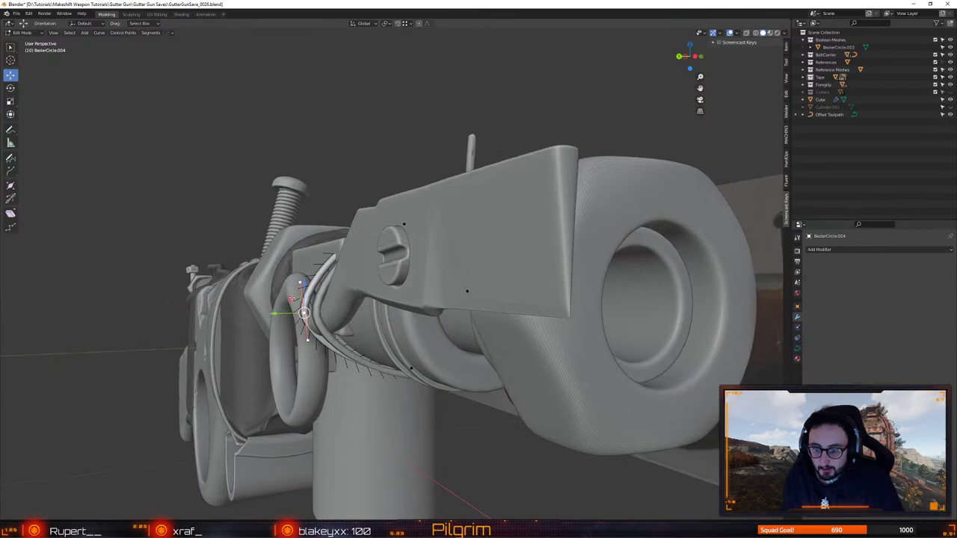
left_click_drag(294, 299, 295, 314)
middle_click_drag(313, 312, 336, 363)
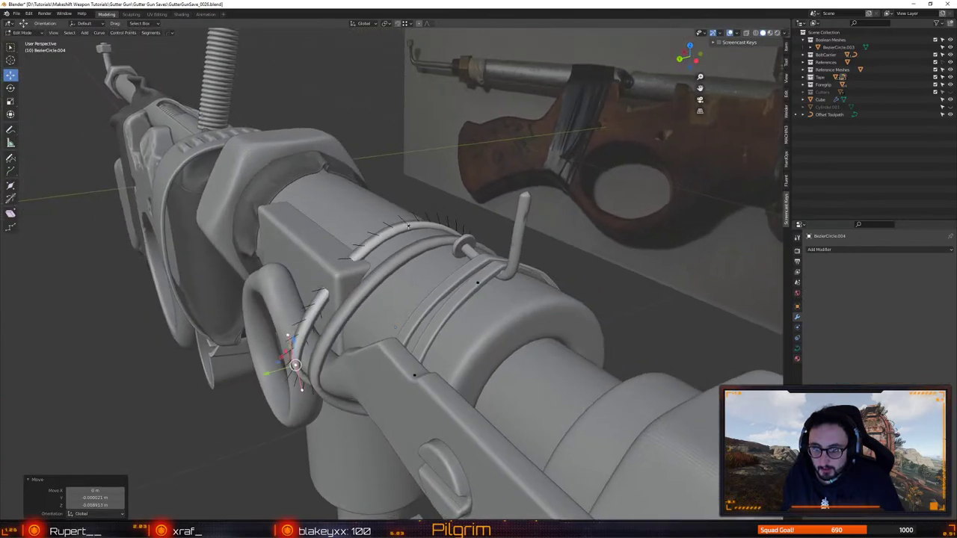
Subdivide the duplicated band's segment between its top control point and the one at the scissor handle
left_click(408, 225)
middle_click_drag(372, 284, 373, 278)
right_click(373, 279)
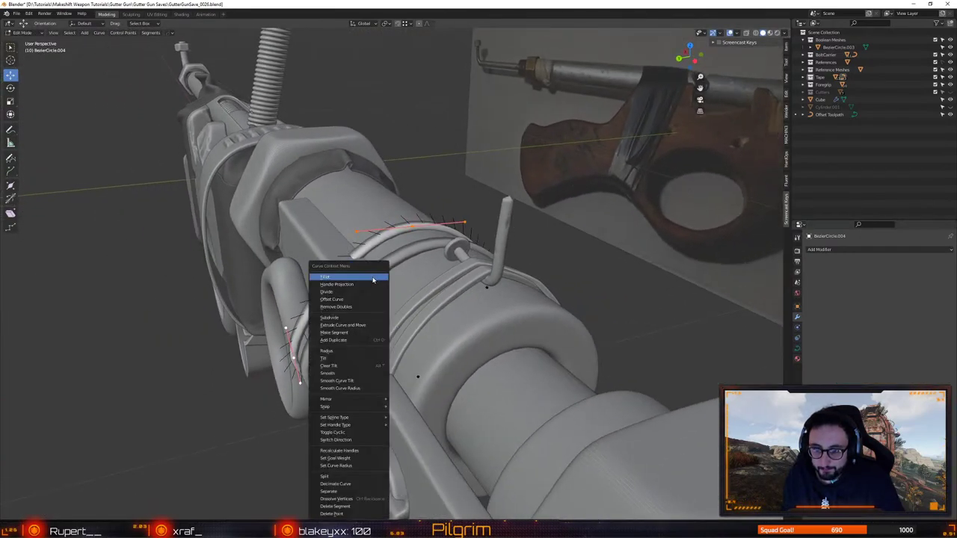
left_click(357, 317)
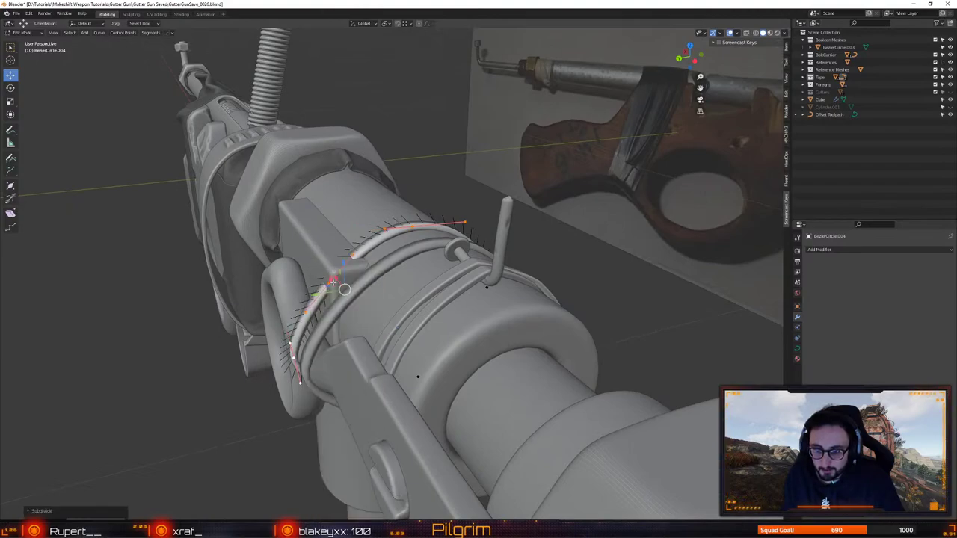
Move the duplicated band's new control point onto the side block's upper corner and shorten its handles for a tight bend
middle_click_drag(344, 290, 327, 271)
key("g")
left_click(324, 257)
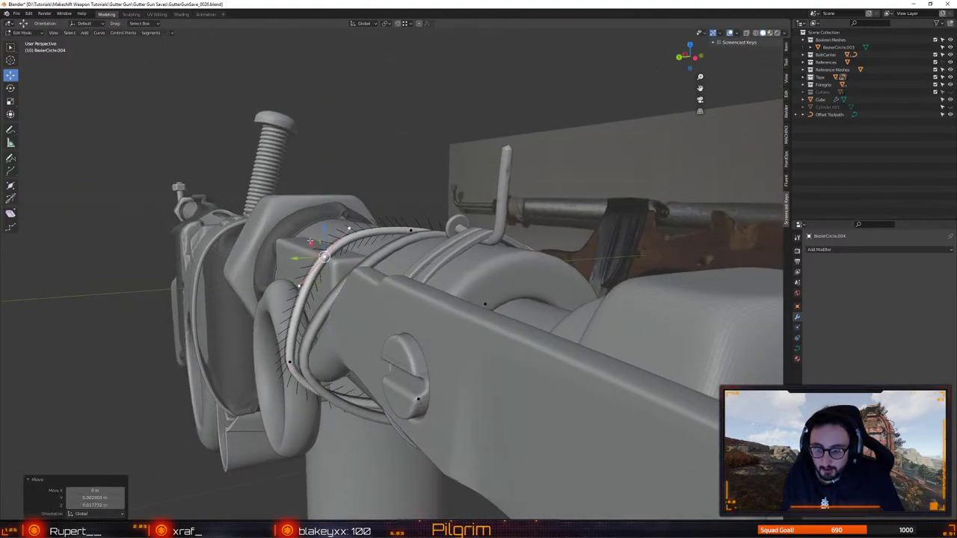
key("s")
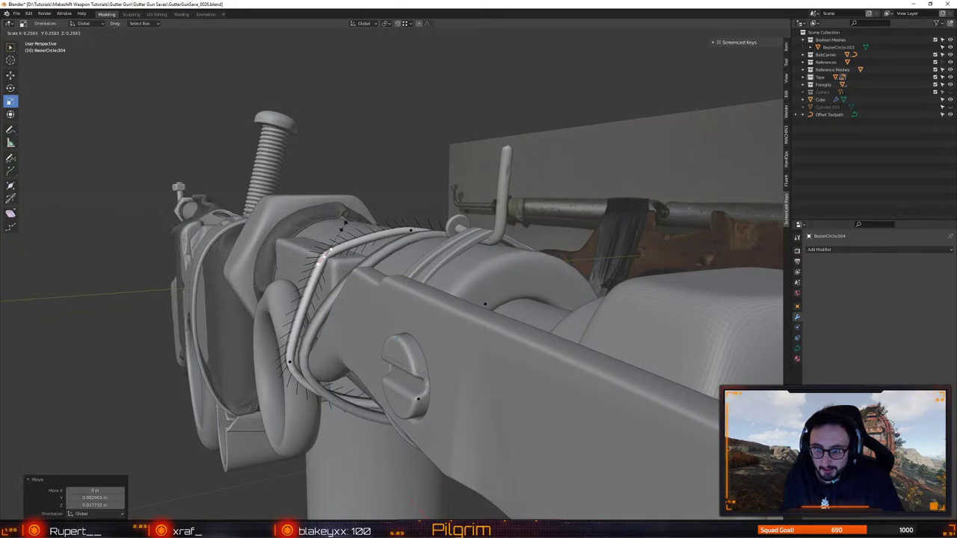
left_click(333, 240)
middle_click_drag(299, 299, 320, 340)
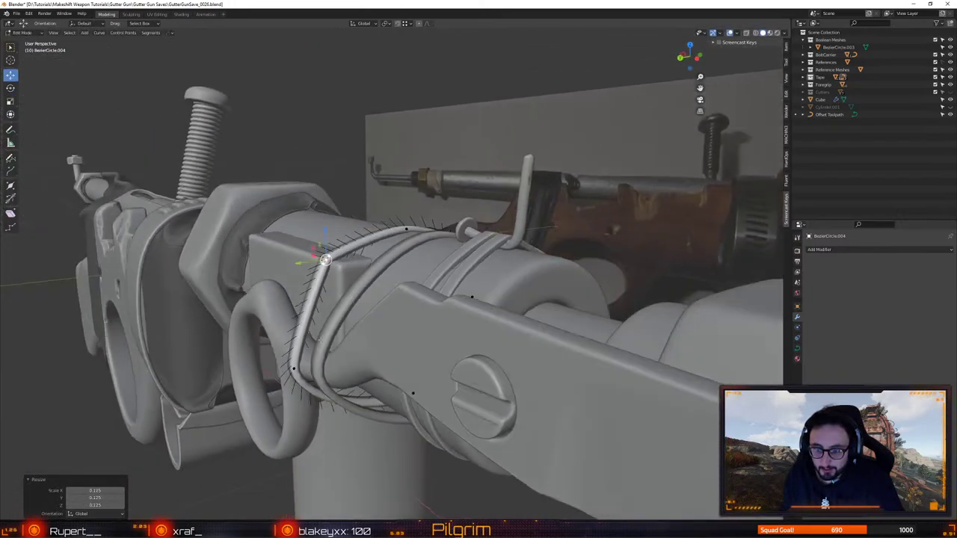
Nudge the band's control point at the scissor handle along X and Z and scale down its handles
left_click(294, 368)
middle_click_drag(294, 368, 362, 356)
left_click_drag(362, 356, 366, 355)
middle_click_drag(366, 355, 295, 365)
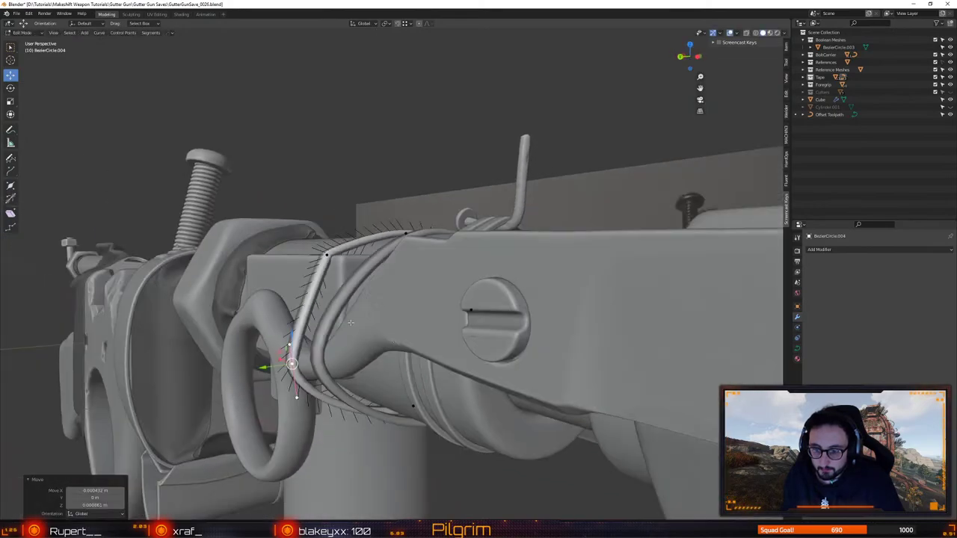
key("s")
left_click(394, 254)
middle_click_drag(394, 255, 370, 351)
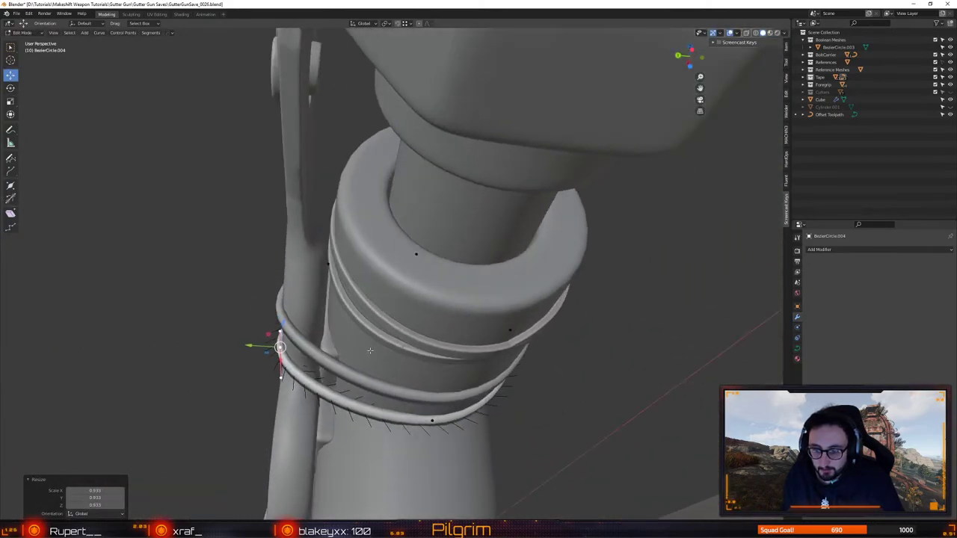
Scale the handles of the band's bottom control point to about 0.86 and shift the point slightly along Y
left_click(432, 421)
key("shift+space")
key("s")
key("s")
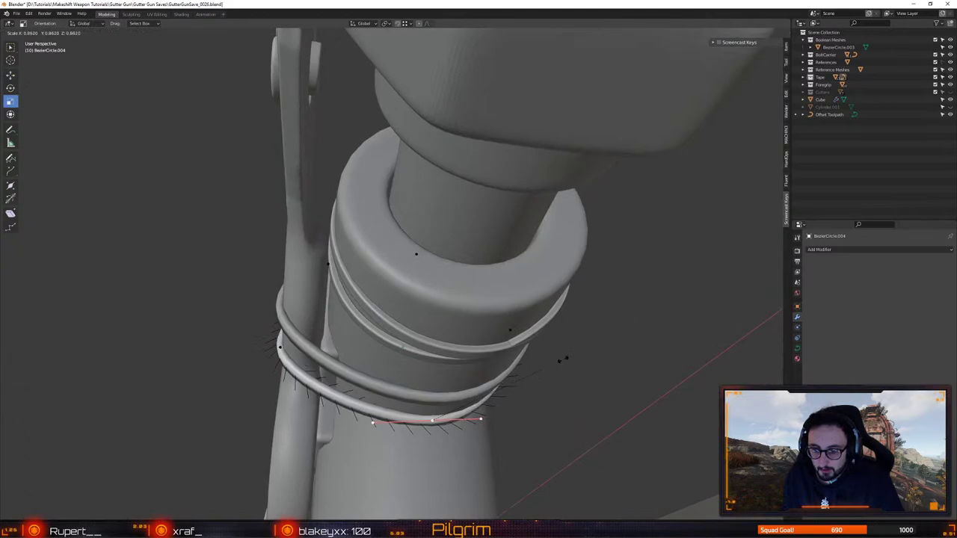
left_click(563, 359)
middle_click_drag(549, 390, 403, 425)
key("shift+space")
key("g")
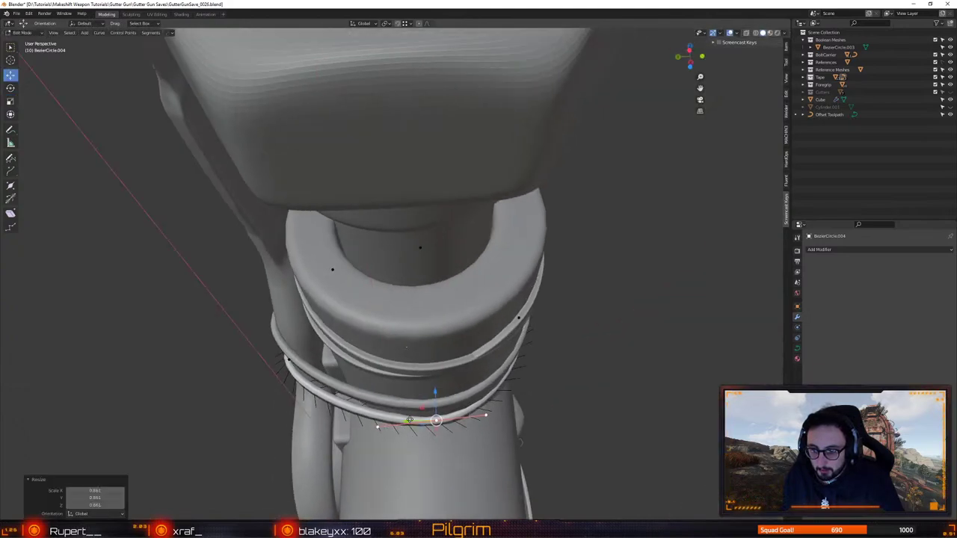
left_click_drag(409, 419, 422, 419)
scroll(421, 419, "down", 1)
middle_click_drag(421, 419, 329, 346)
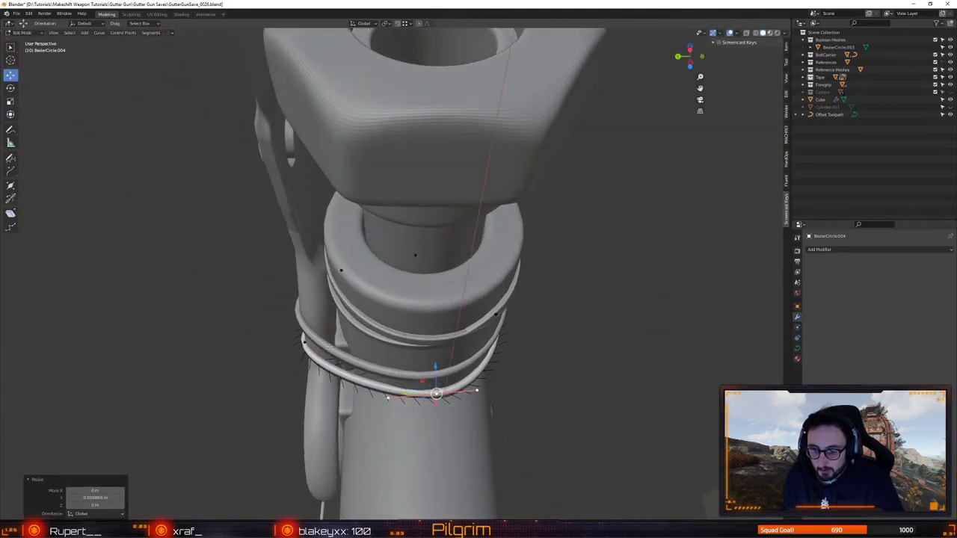
Subdivide the segment between the scissor handle and bottom points, then adjust the new point and rotate it 2.67° about X
right_click(486, 338)
left_click(486, 338)
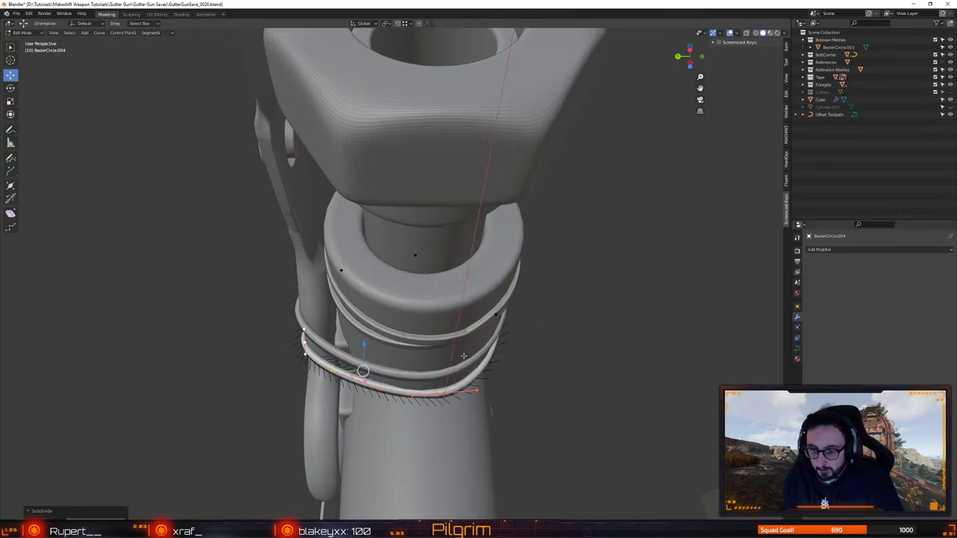
left_click(352, 378)
left_click_drag(355, 357, 354, 355)
key("shift+space")
key("r")
left_click_drag(380, 385, 380, 381)
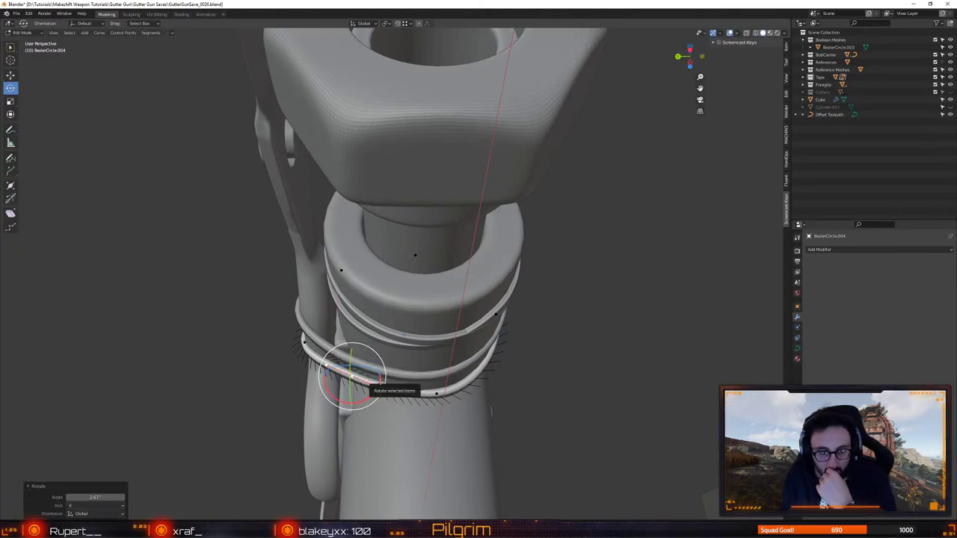
Inspect how both bands sit around the foregrip pipe, side block and scissor handle from several sides
middle_click_drag(379, 381, 496, 298)
scroll(436, 297, "up", 2)
scroll(392, 299, "down", 3)
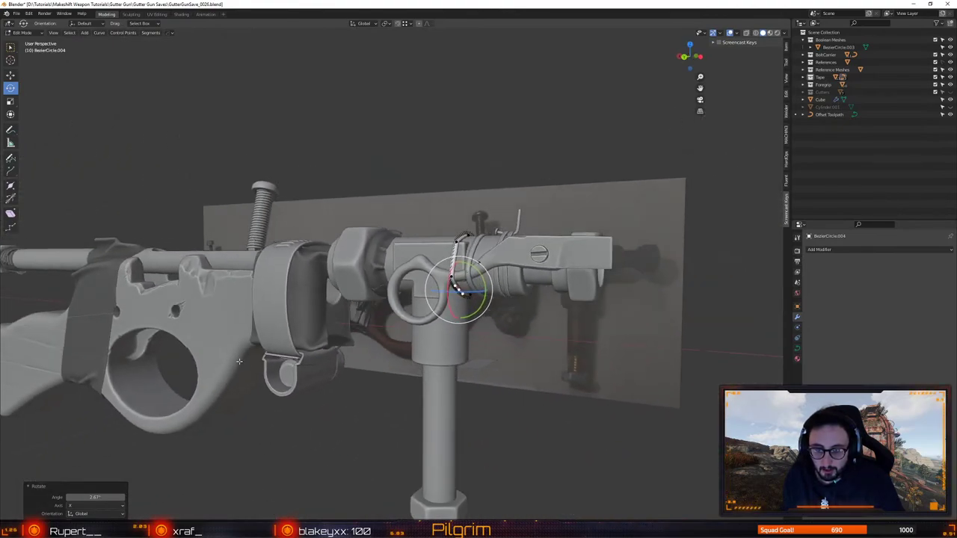
middle_click_drag(273, 340, 549, 302)
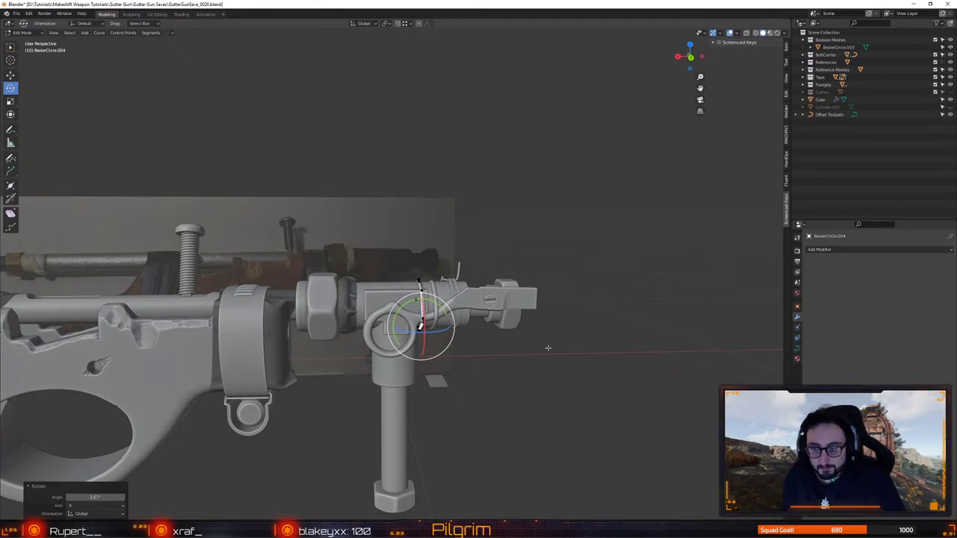
middle_click_drag(595, 317, 523, 341)
scroll(479, 335, "up", 3)
middle_click_drag(457, 333, 479, 335)
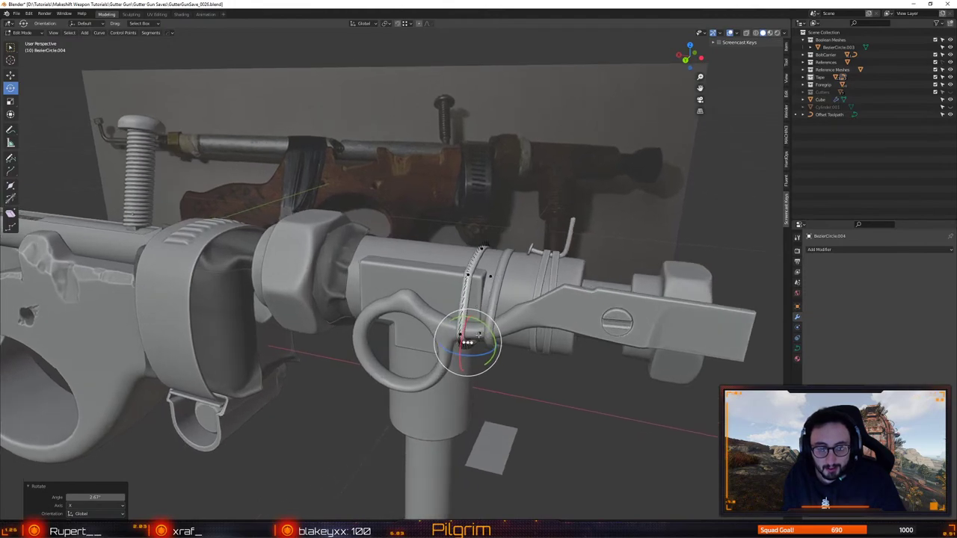
Switch to the reference image board and examine the clothes peg and gutter gun photos
key("alt+Tab")
right_click_drag(447, 331, 558, 335)
scroll(513, 373, "down", 4)
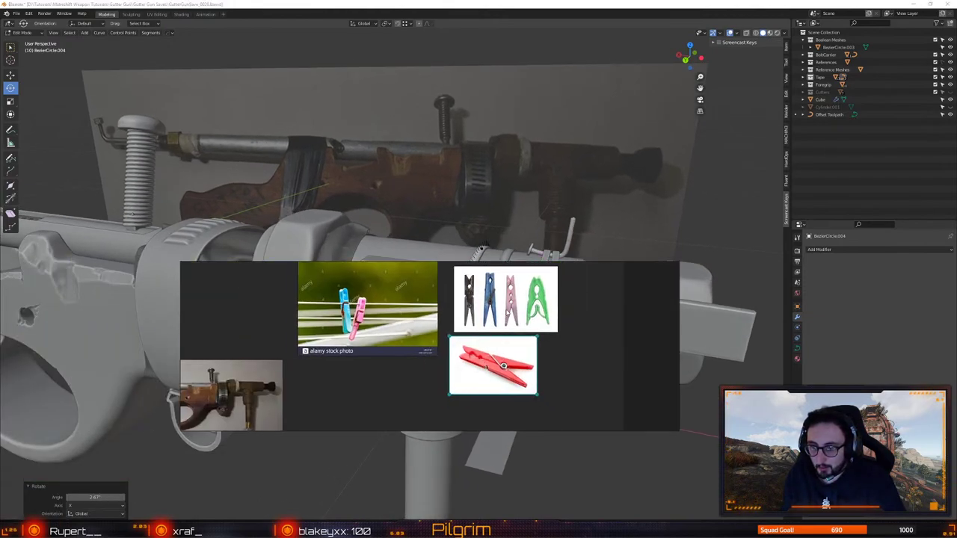
scroll(340, 301, "up", 3)
scroll(365, 320, "up", 1)
middle_click_drag(419, 353, 253, 322)
scroll(324, 321, "down", 3)
right_click_drag(394, 314, 0, 366)
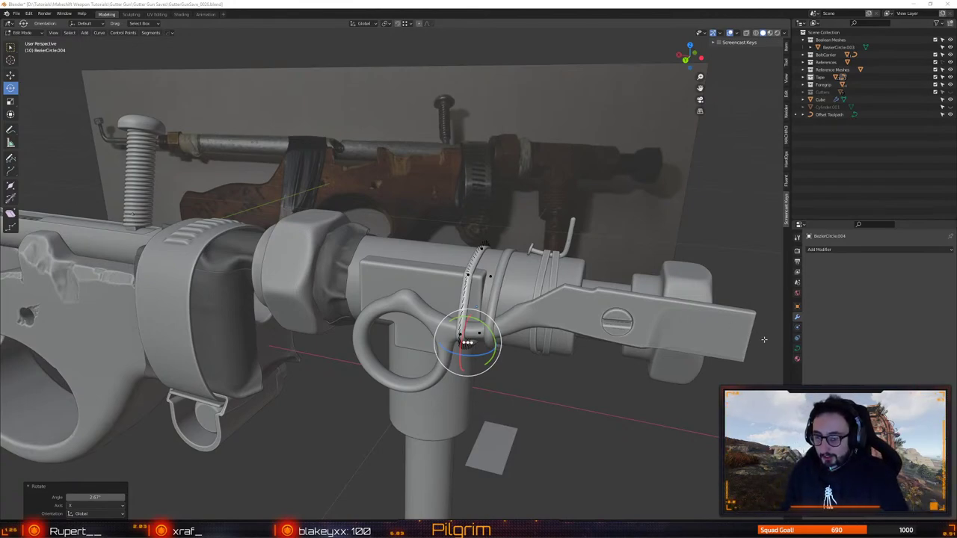
Rotate the selected control point about 4.5° in the view plane, return to Object Mode and check both bands
middle_click_drag(594, 352, 561, 305)
scroll(550, 314, "up", 1)
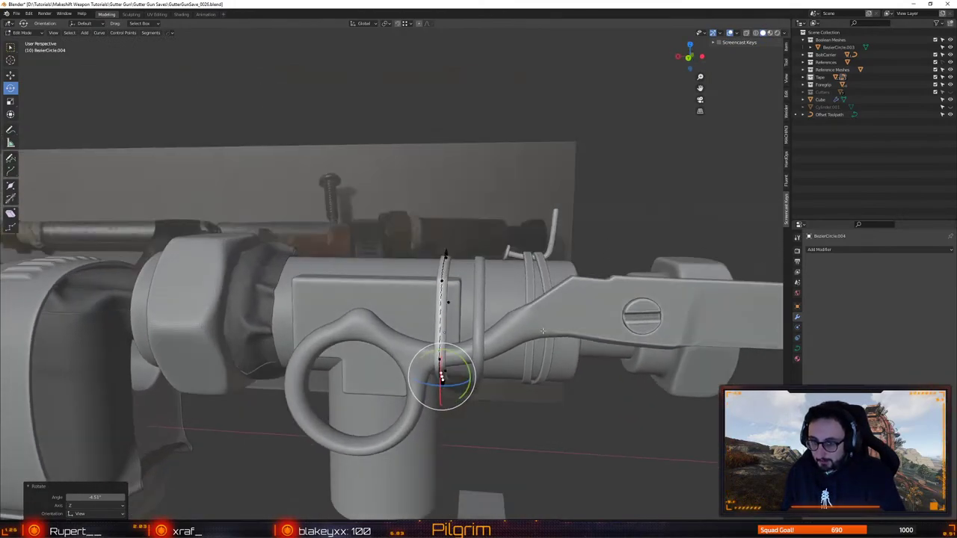
key("Tab")
middle_click_drag(486, 321, 417, 325)
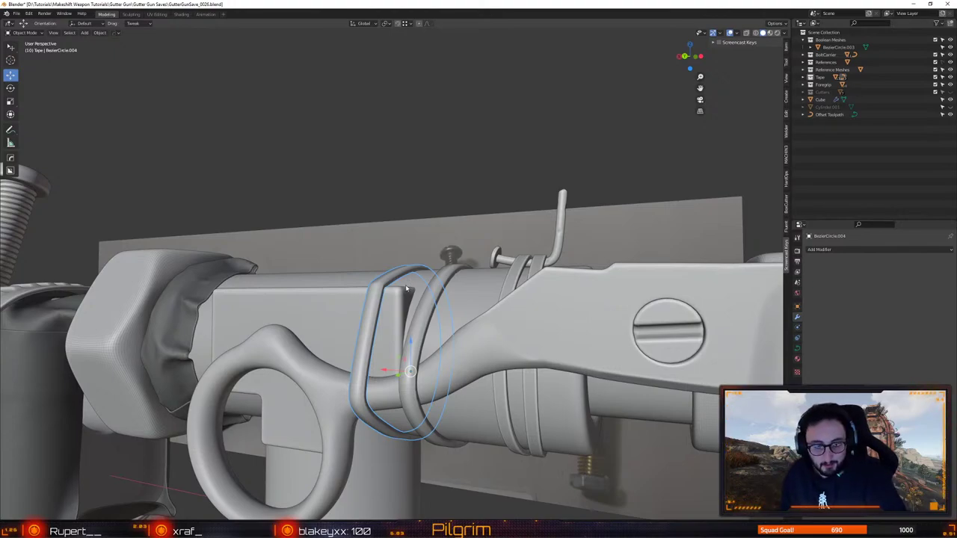
scroll(464, 326, "down", 1)
middle_click_drag(464, 326, 451, 283, "shift")
scroll(494, 271, "up", 1)
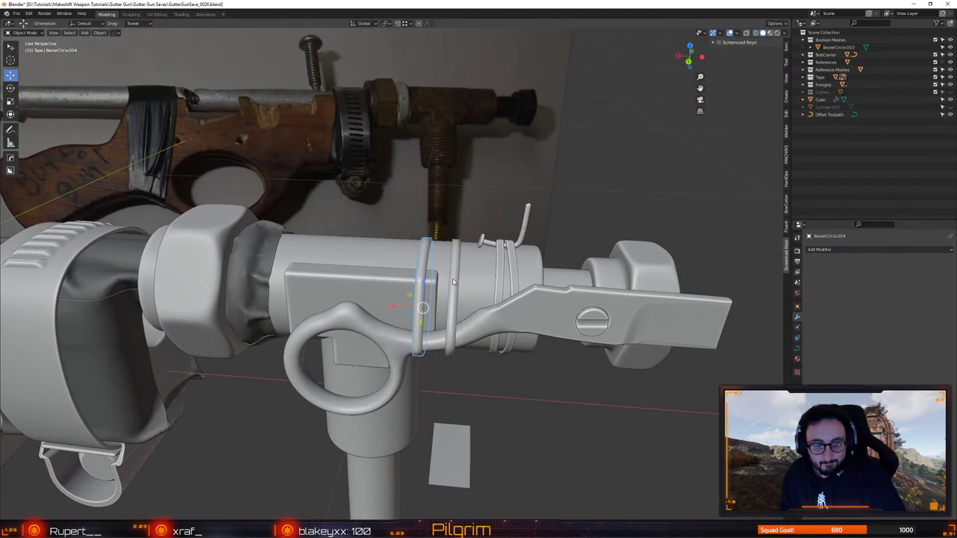
middle_click_drag(453, 281, 463, 263)
scroll(464, 235, "up", 2)
Select the flat rectangle profile below the gun and look up the Rectangle curve among the primitives that can be added
left_click(482, 434)
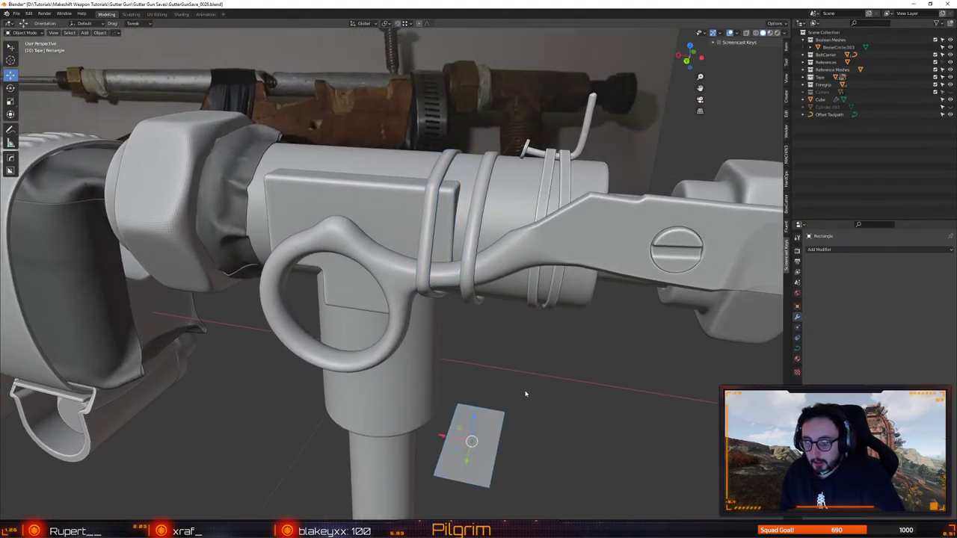
mouse_move(530, 378)
middle_mouse_down()
mouse_move(530, 365)
mouse_move(518, 374)
middle_mouse_up()
scroll(493, 369, "down", 1)
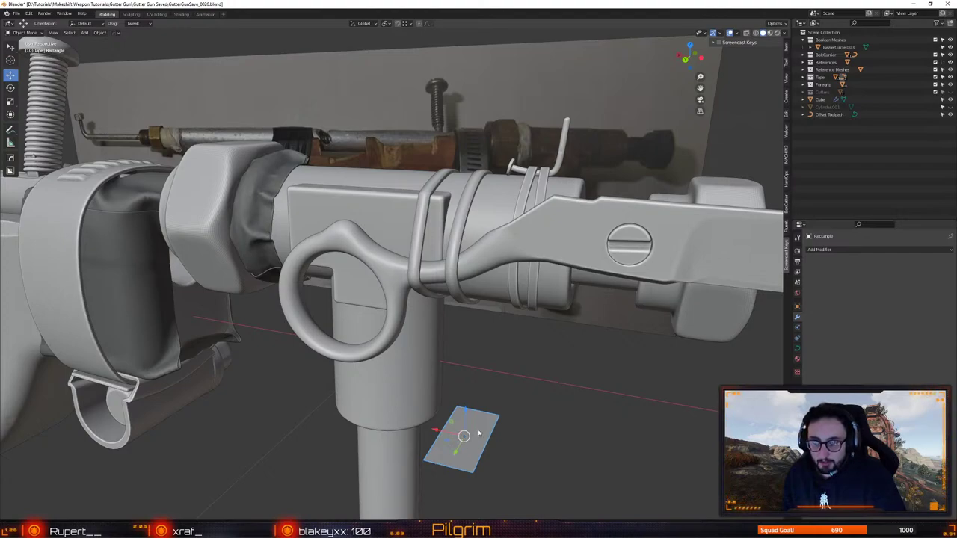
left_click(84, 33)
mouse_move(99, 48)
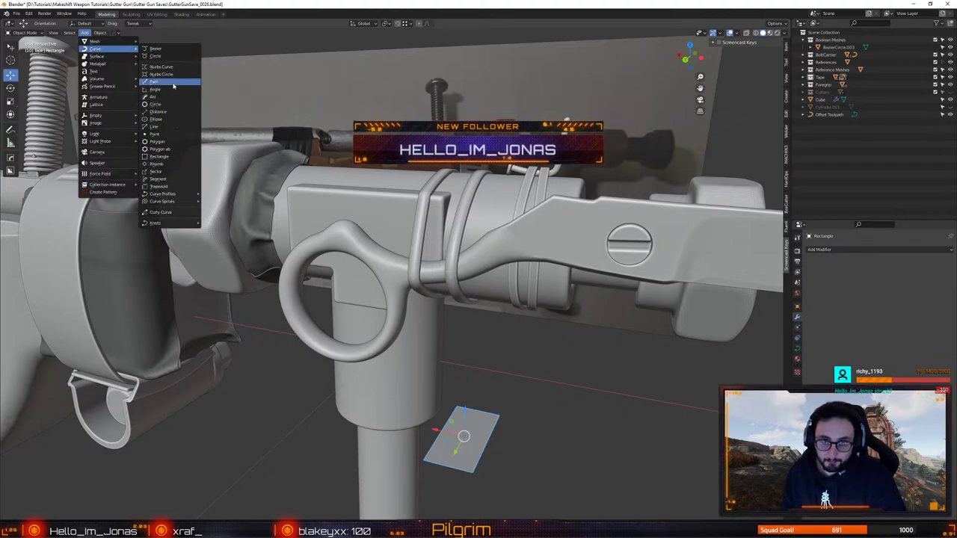
left_click(157, 159)
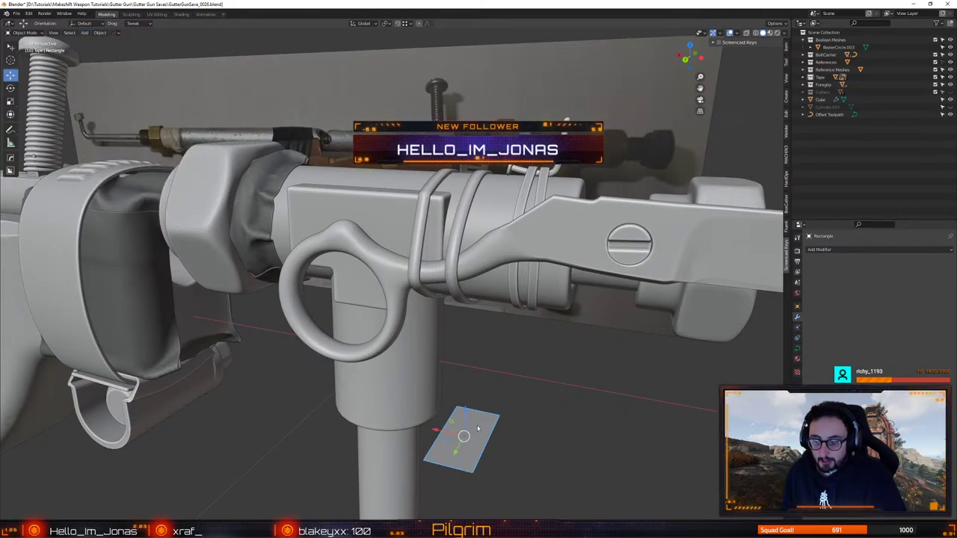
Select the duplicated band together with the rectangle profile and view the HOps Curve Bevel option
left_click(420, 255)
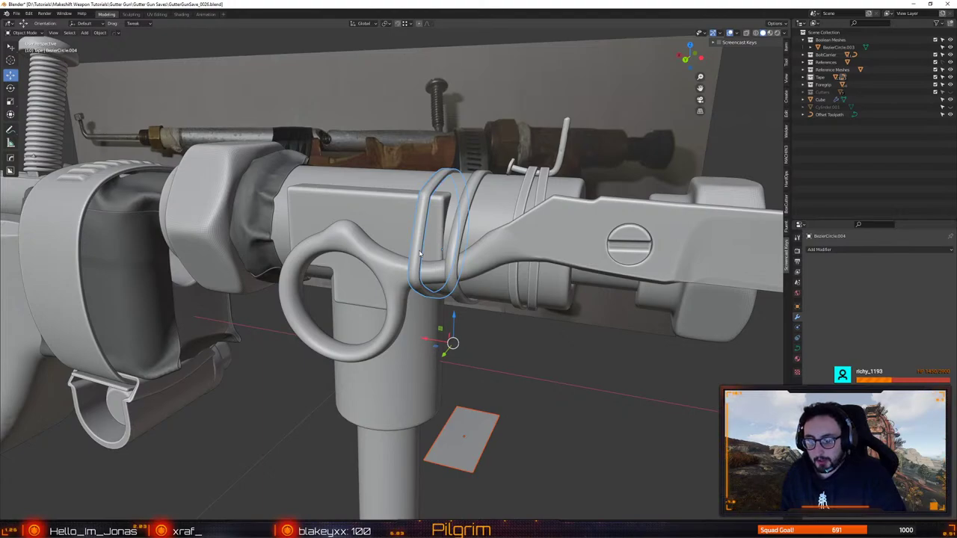
key("q")
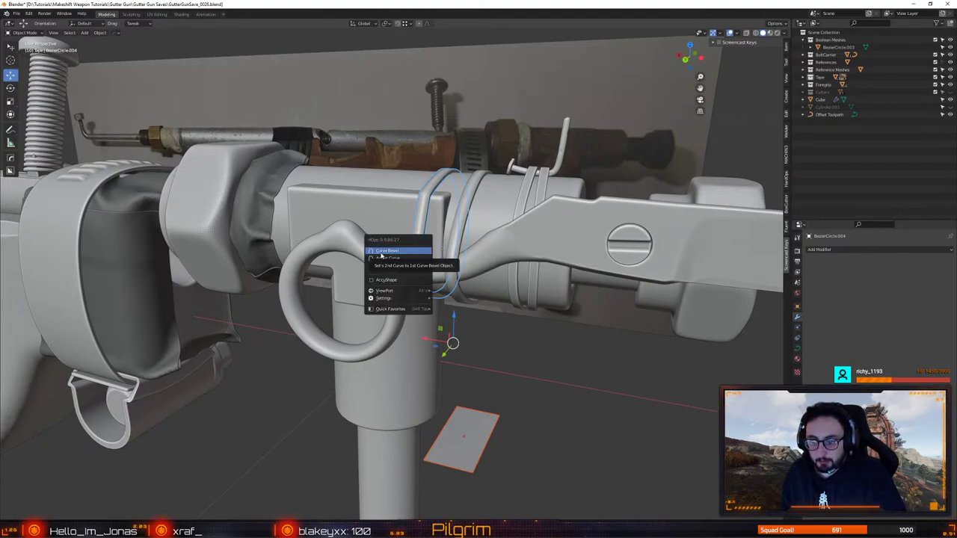
left_click(409, 251)
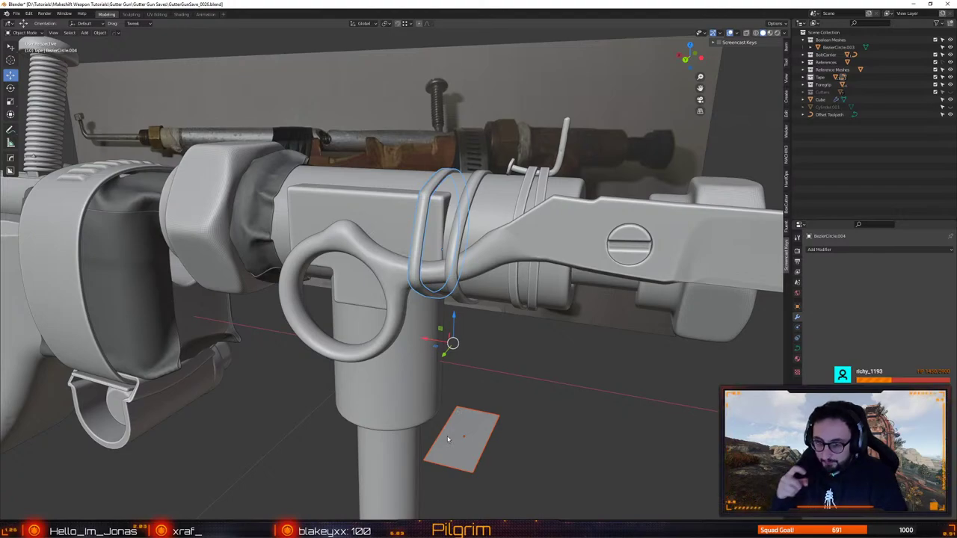
left_click(480, 435)
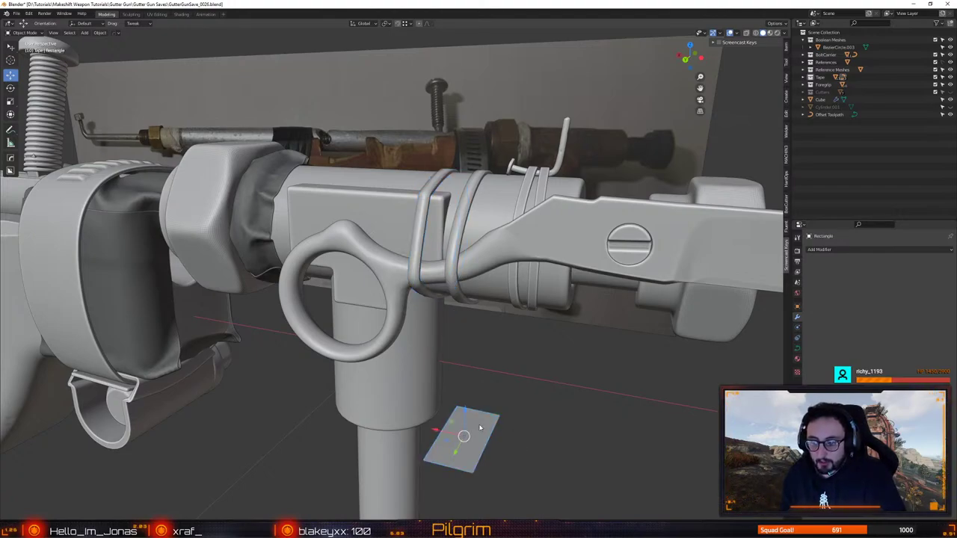
Edit the duplicated band and move its bottom control point about 0.006 m along X on the pipe's far side
left_click(423, 224)
scroll(396, 286, "up", 3)
middle_click_drag(441, 235, 413, 278)
key("Tab")
key("shift+space")
key("g")
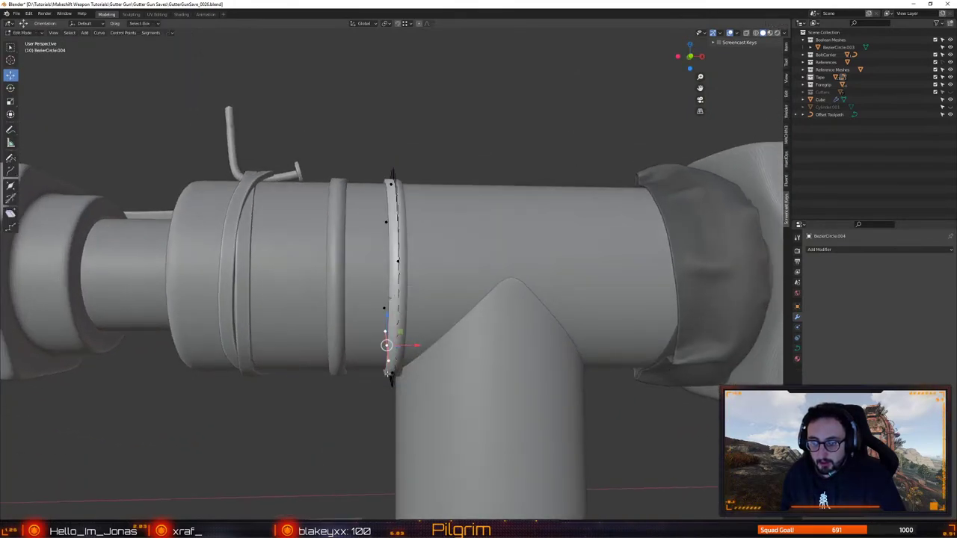
middle_click_drag(421, 371, 419, 367)
key("g")
key("x")
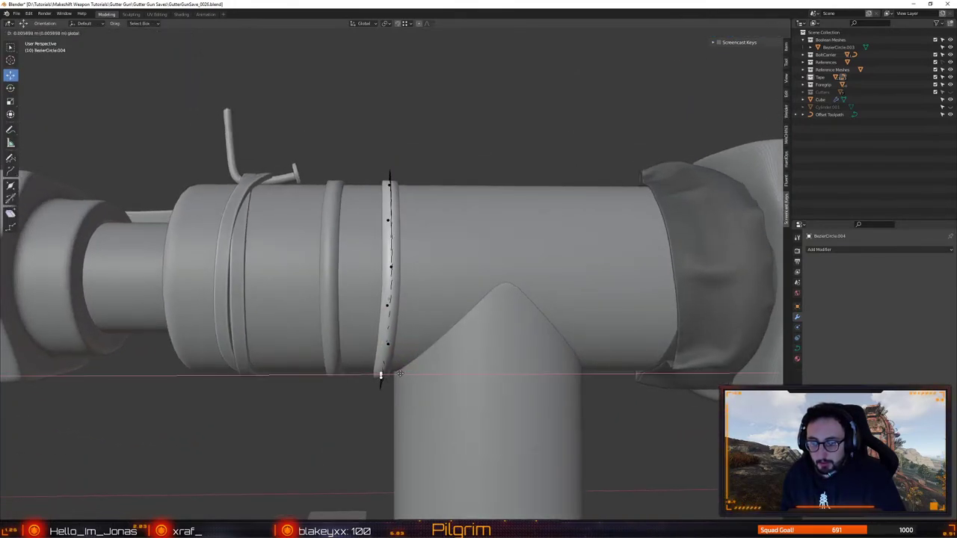
left_click(403, 277)
Reposition the control point halfway down the pipe's far side so the band slants evenly towards its bottom point
left_click(393, 267)
left_click_drag(409, 268, 401, 286)
key("shift+space")
key("r")
Shift the band's bottom control point a further 0.004 m or so along X away from the vertical grip pipe
left_click(378, 375)
key("shift+space")
key("g")
left_click_drag(400, 374, 395, 374)
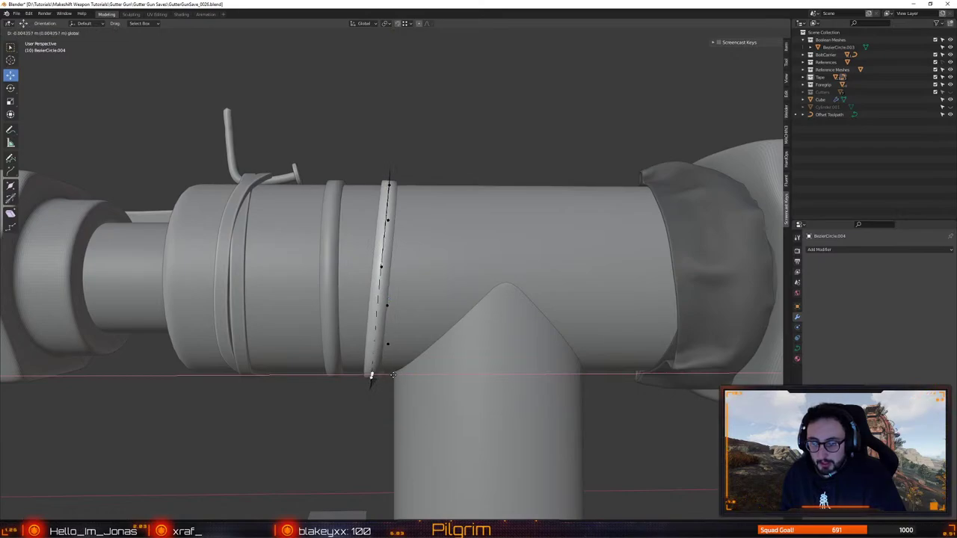
left_click(394, 374)
Adjust the position of the control point under the pipe and rotate it about 7.2° around Z
middle_click_drag(380, 266, 404, 297)
left_click_drag(365, 301, 374, 298)
key("shift+space")
key("r")
mouse_move(409, 272)
left_mouse_down()
mouse_move(420, 271)
mouse_move(409, 272)
left_mouse_up()
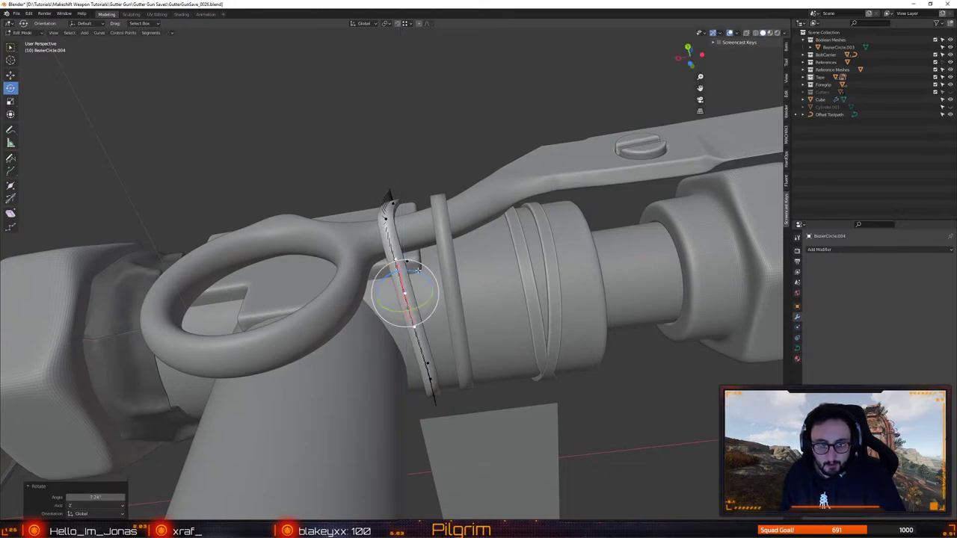
Move the control point under the pipe about 0.001 m along X and rotate it to smooth the band
middle_click_drag(408, 271, 408, 264)
left_click_drag(425, 263, 409, 281)
key("shift+space")
key("g")
key("r")
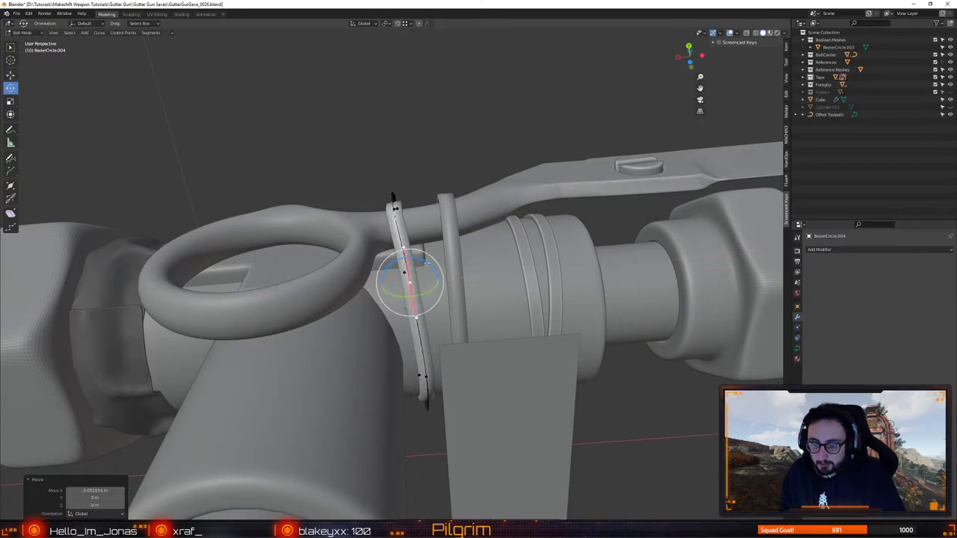
left_click(427, 263)
Return to Object Mode, compare the whole gun with the reference photo and deselect the band
middle_click_drag(426, 262, 375, 261)
scroll(414, 199, "down", 3)
key("Tab")
scroll(384, 248, "down", 2)
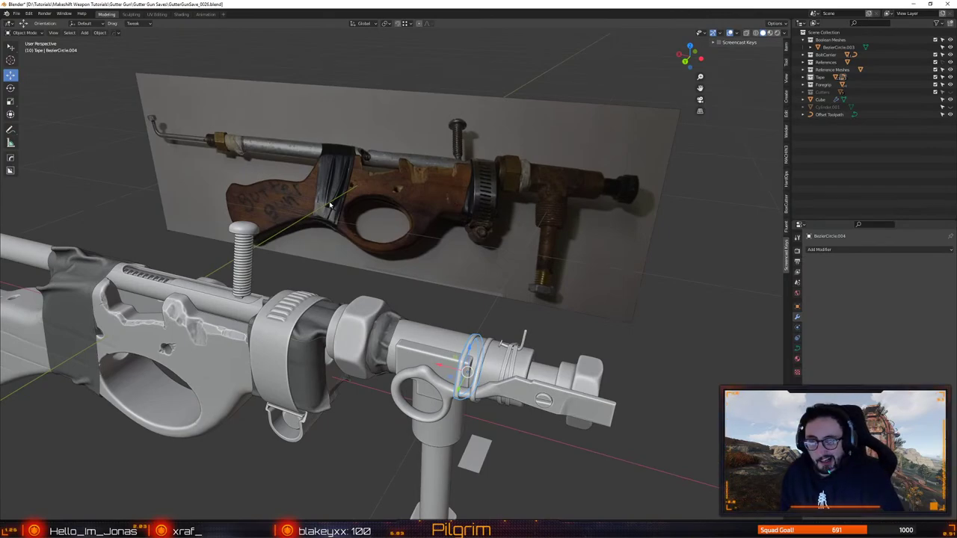
middle_click_drag(364, 231, 397, 228)
scroll(397, 224, "up", 1)
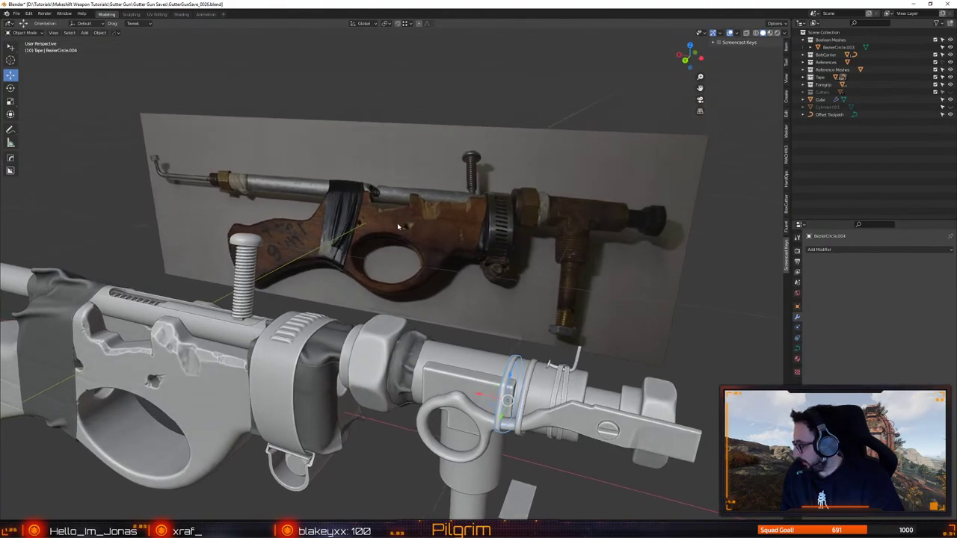
scroll(397, 223, "up", 1)
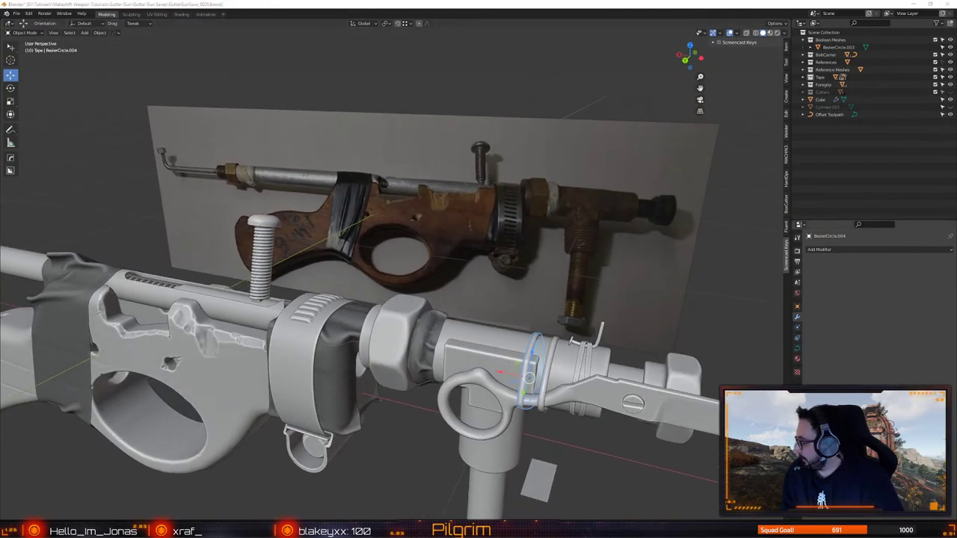
left_click(473, 370)
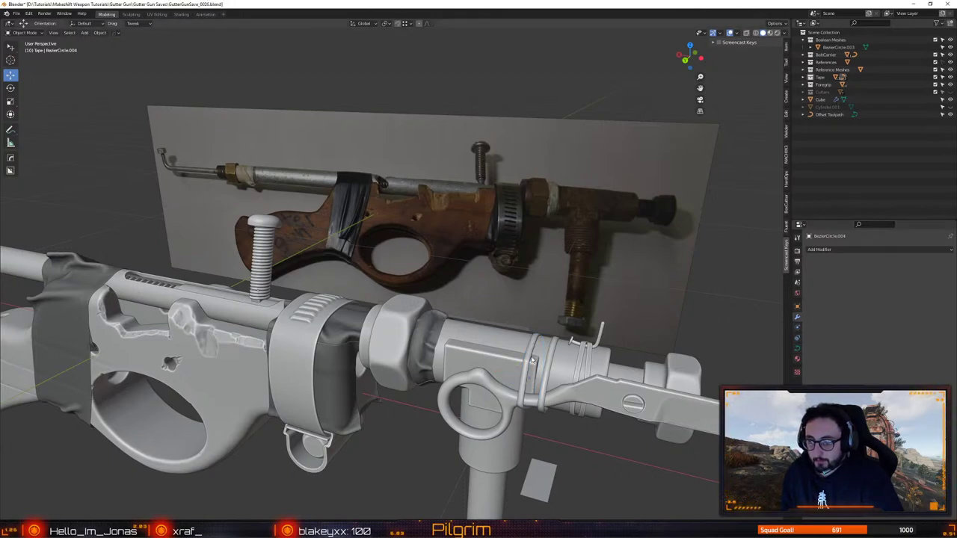
Save the current Blender file
middle_click_drag(529, 356, 385, 315)
key("ctrl+s")
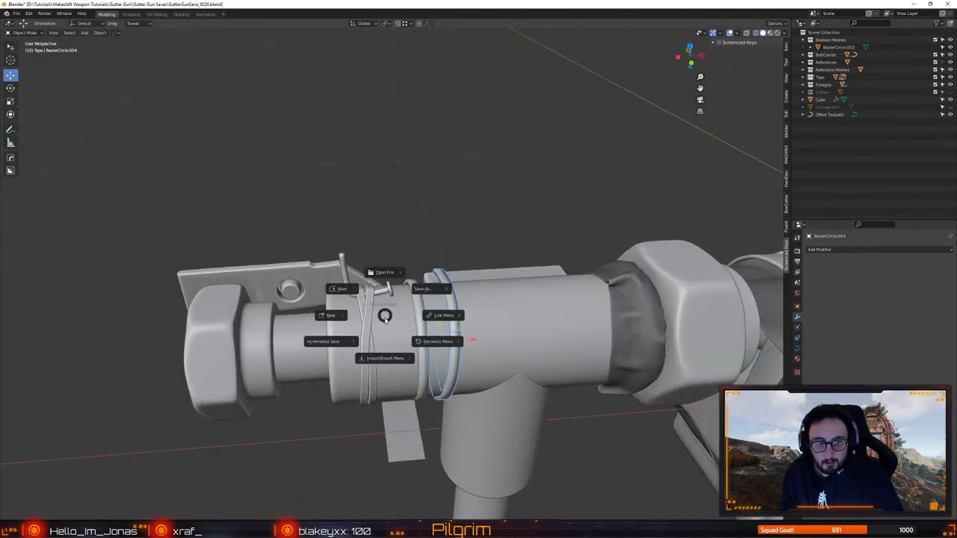
left_click(346, 289)
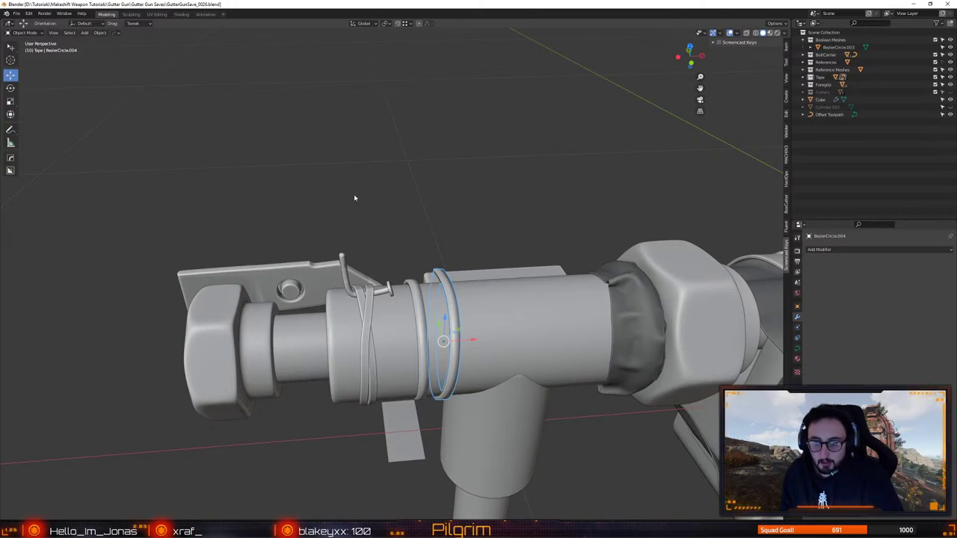
Examine how both bands wrap around the foregrip pipe, side block and scissor handle
middle_click_drag(354, 197, 472, 342)
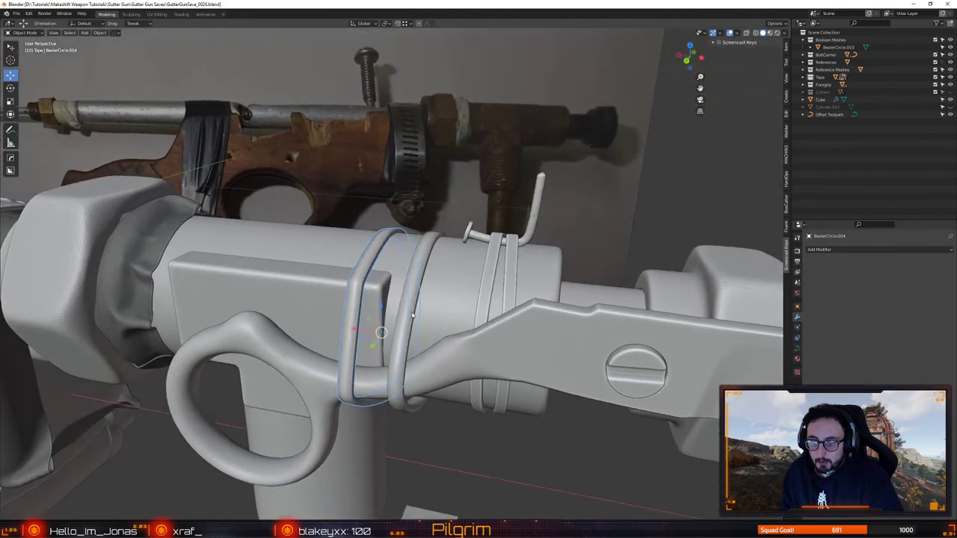
middle_click_drag(410, 311, 434, 332, "ctrl")
left_click(380, 247)
middle_click_drag(448, 251, 420, 275)
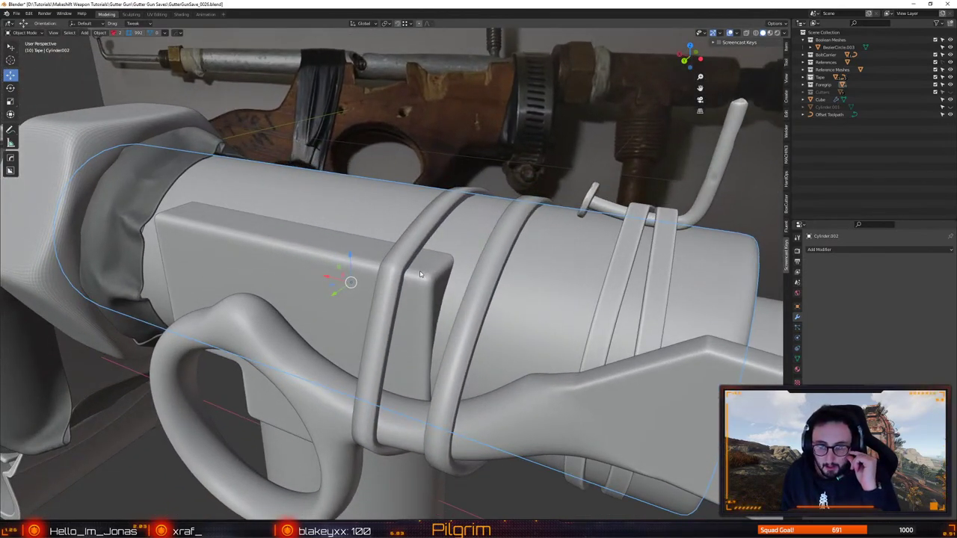
scroll(412, 277, "down", 5)
middle_click_drag(441, 278, 497, 273)
scroll(420, 294, "down", 3)
scroll(420, 294, "up", 2)
left_click(531, 442)
middle_click_drag(478, 374, 447, 351)
scroll(424, 353, "up", 2)
scroll(424, 352, "down", 2)
scroll(411, 361, "up", 2)
scroll(421, 363, "up", 2)
Subdivide the front band between its pipe-top control point and the one on the scissor handle, and select the new point
left_click(431, 294)
scroll(450, 387, "up", 2)
key("Tab")
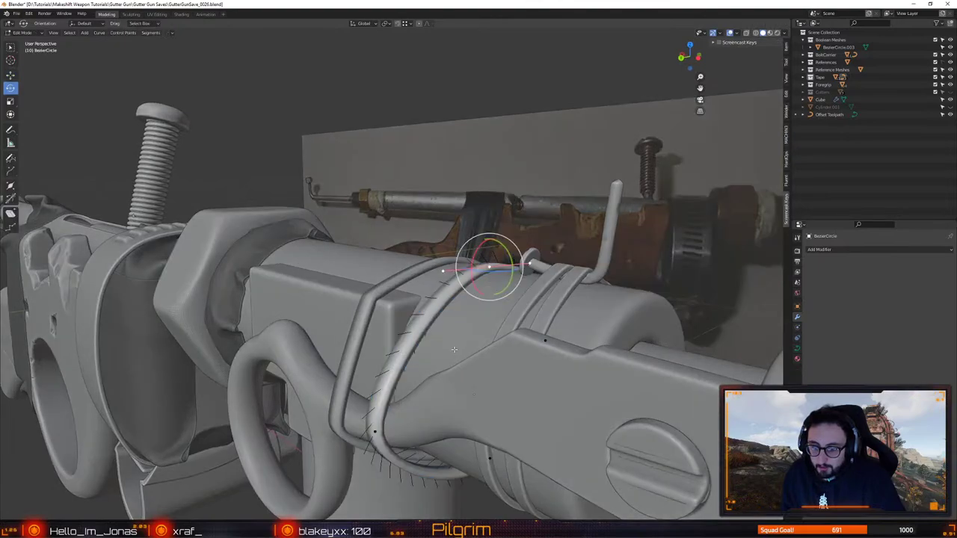
left_click(375, 431)
left_click(489, 267, "shift")
right_click(510, 241)
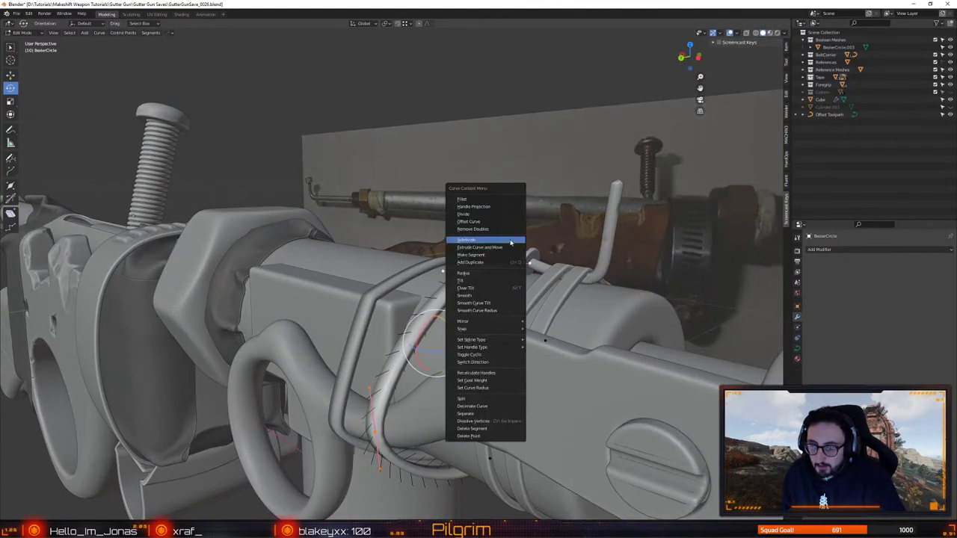
left_click(511, 241)
left_click(415, 326)
Move the new control point about 0.001 m along Y and 0.002 m down Z, and turn on the wireframe overlay
middle_click_drag(490, 329, 374, 335)
scroll(425, 327, "up", 2)
key("shift+space")
key("g")
left_click_drag(399, 289, 402, 294)
middle_click_drag(396, 311, 438, 299)
key("q")
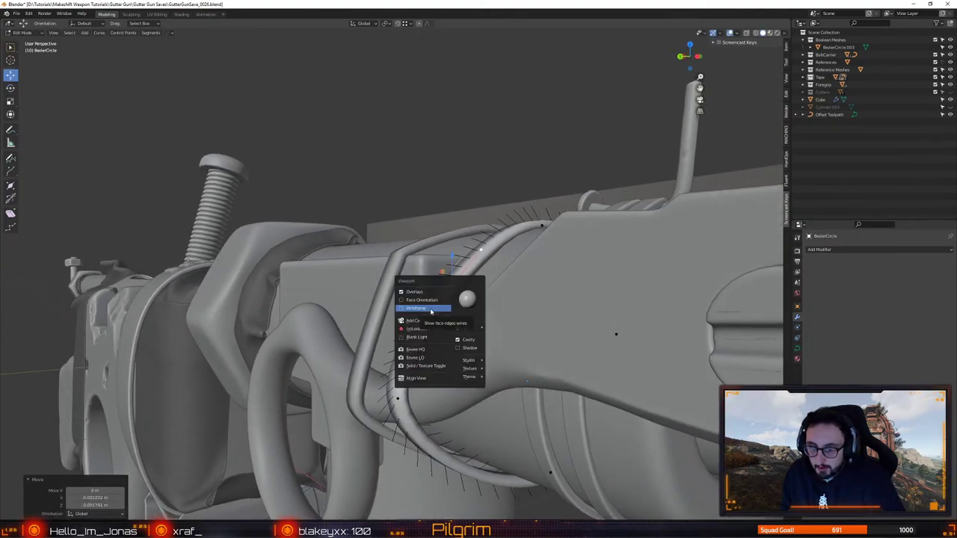
left_click(429, 312)
Lower the front band's control point on the scissor handle about 0.004 m along Z and return to Object Mode
middle_click_drag(455, 331, 547, 327)
key("g")
key("z")
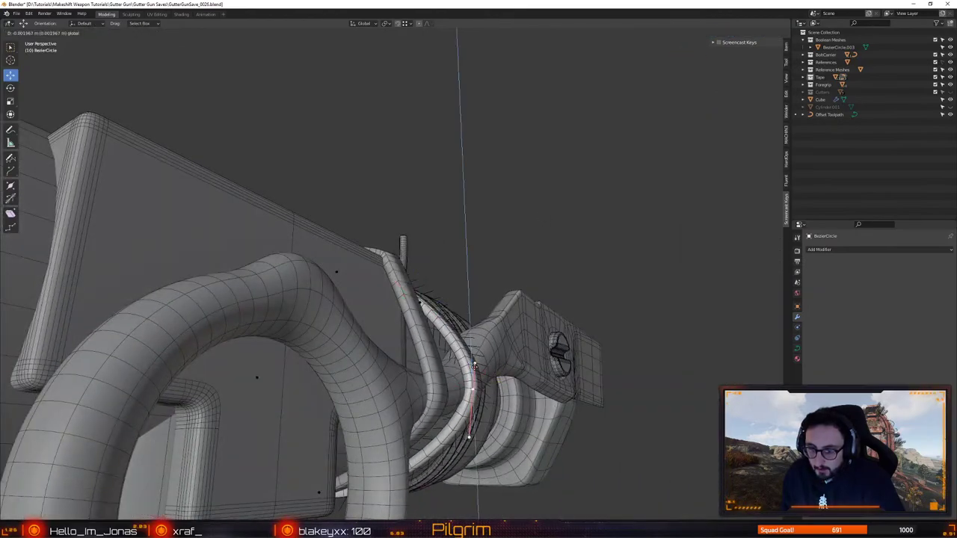
left_click(475, 372)
middle_click_drag(473, 385, 378, 349)
scroll(397, 364, "down", 8)
middle_click_drag(500, 336, 443, 339)
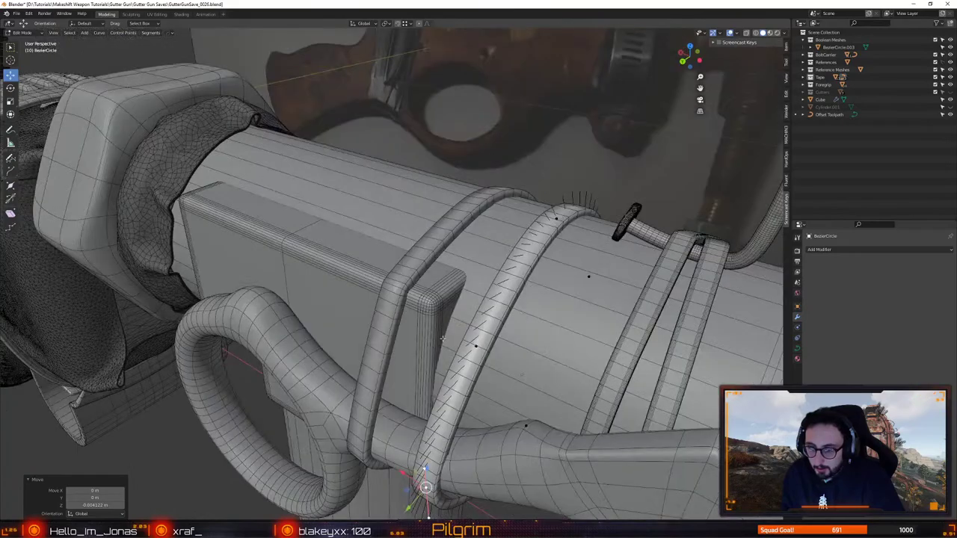
key("Tab")
Select the band over the side block's corner and save the file
left_click(400, 293)
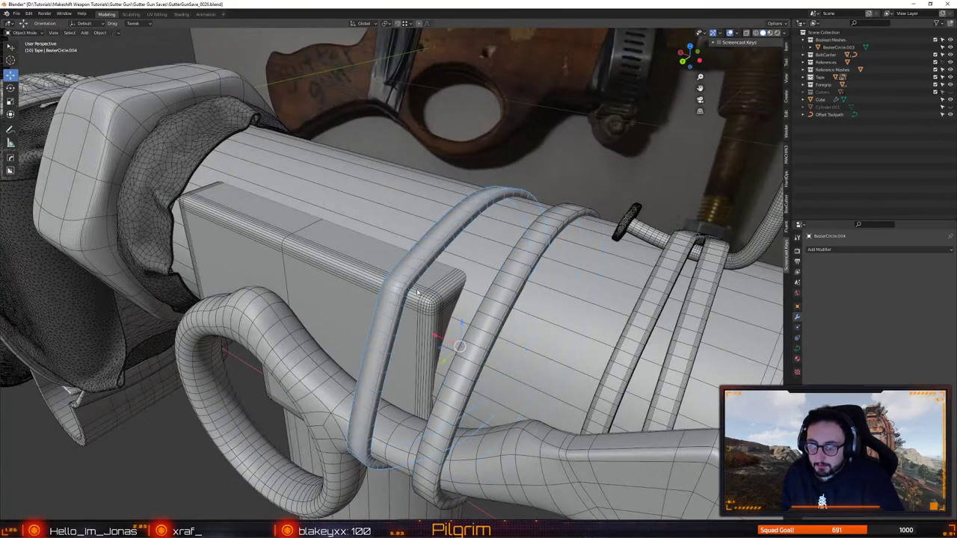
scroll(449, 299, "down", 1)
middle_click_drag(495, 312, 357, 240)
key("ctrl+s")
left_click(436, 258)
middle_click_drag(314, 178, 339, 197)
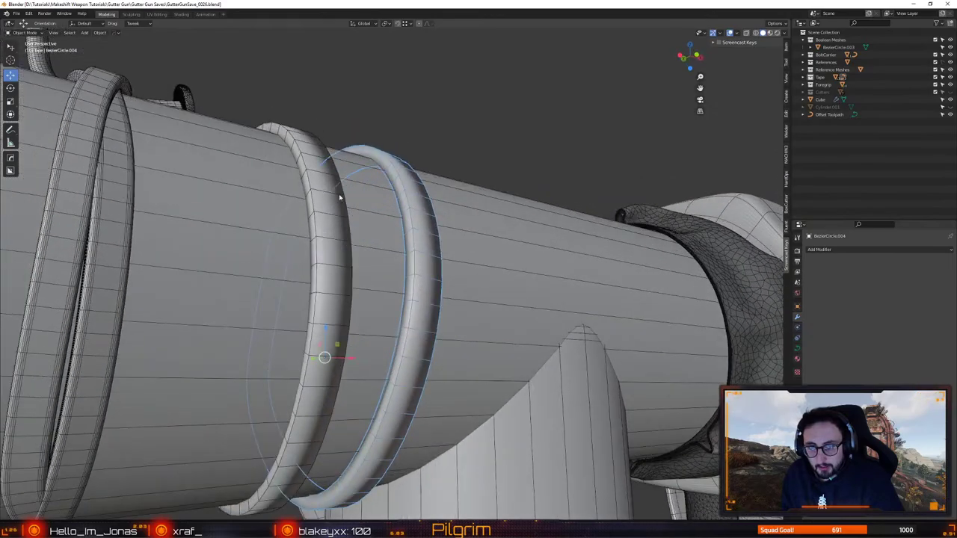
mouse_move(377, 162)
middle_mouse_down()
mouse_move(294, 166)
mouse_move(376, 199)
mouse_move(367, 164)
middle_mouse_up()
scroll(297, 162, "up", 1)
left_click(368, 126)
key("Tab")
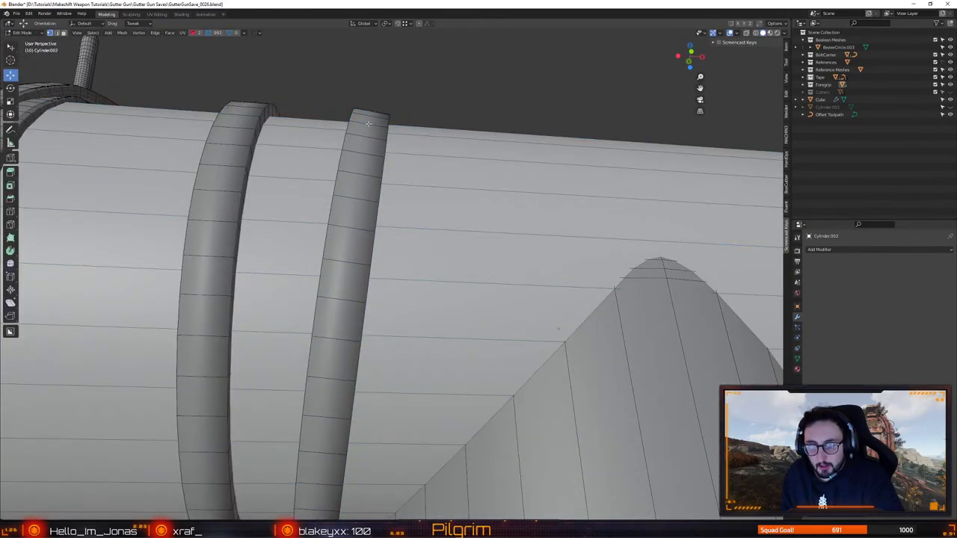
key("Tab")
Open the side-block band for curve editing and tilt its control point on the pipe's far side by about 10.6°
left_click(366, 142)
key("Tab")
scroll(382, 241, "down", 4)
middle_click_drag(382, 241, 406, 286)
scroll(282, 342, "up", 1)
scroll(396, 303, "up", 2)
key("shift+q")
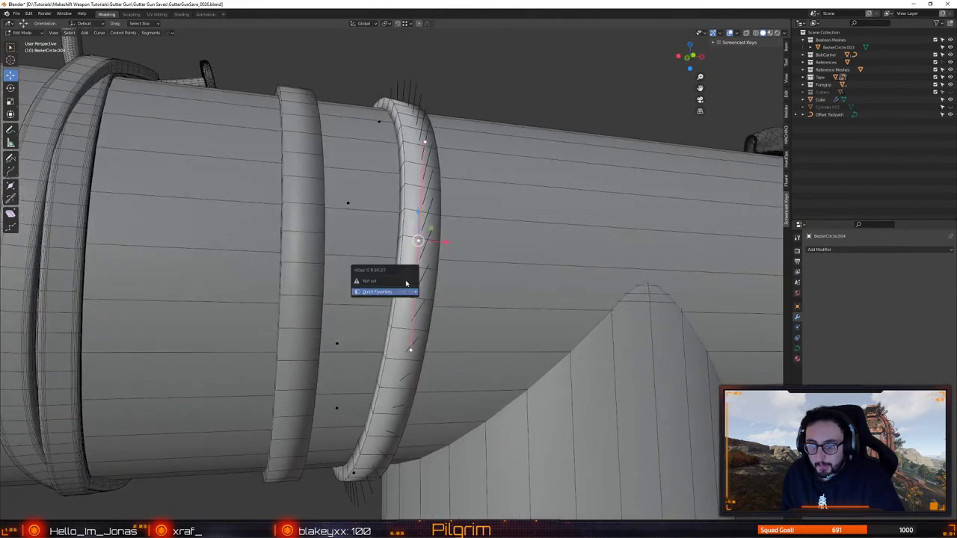
key("q")
left_click(429, 275)
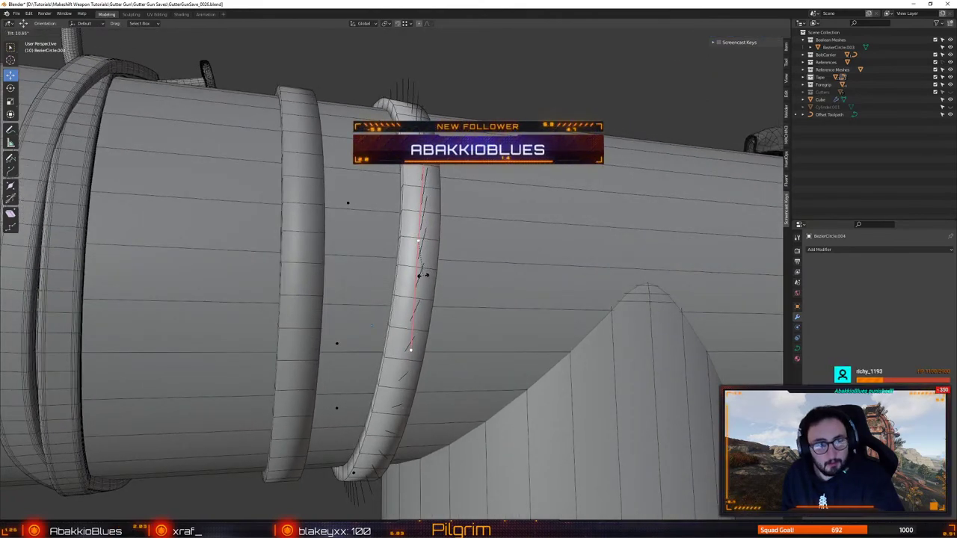
left_click(422, 275)
Tilt the side-block band's next control point, near the top of the pipe, by about 8.7°
middle_click_drag(423, 275, 366, 211)
scroll(419, 268, "down", 2)
middle_click_drag(396, 183, 390, 171)
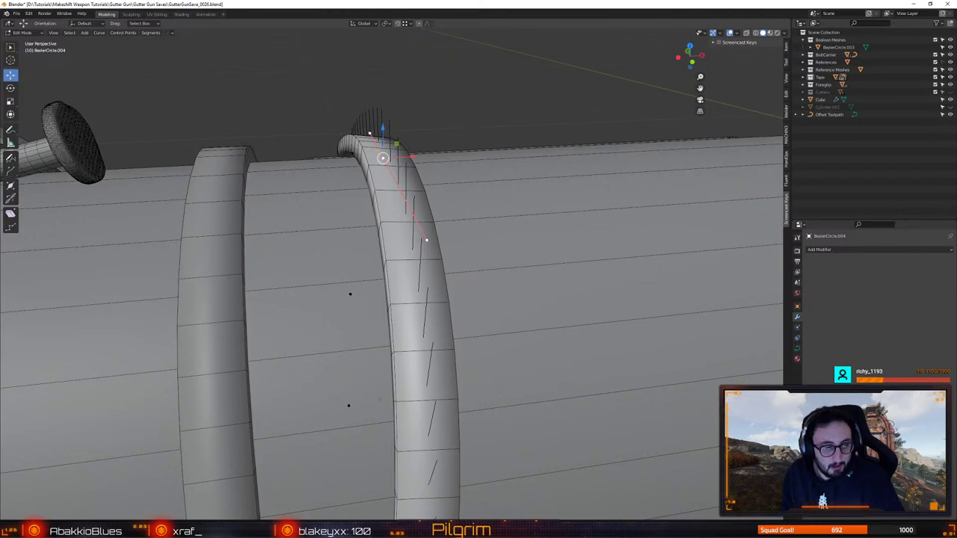
middle_click_drag(467, 125, 397, 187)
key("q")
key("shift+q")
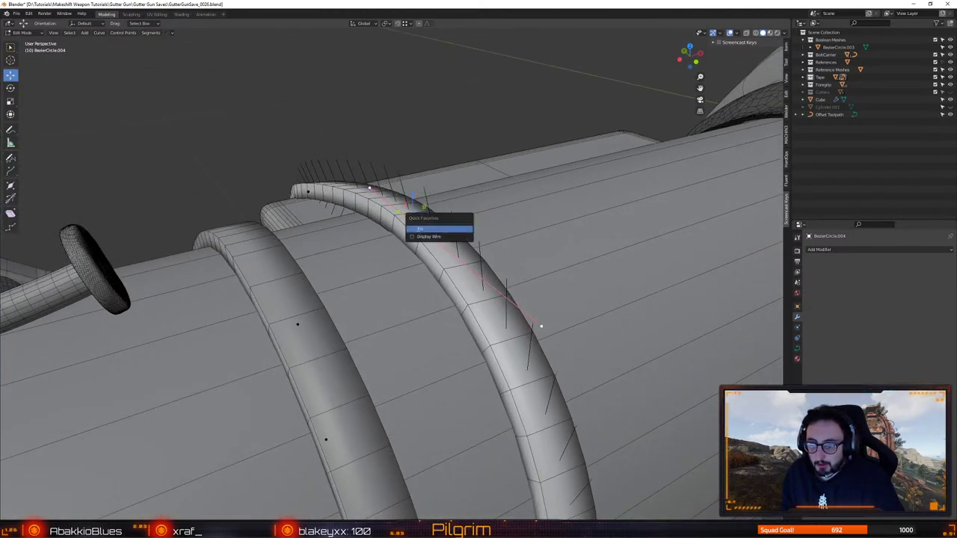
left_click(453, 228)
left_click(452, 235)
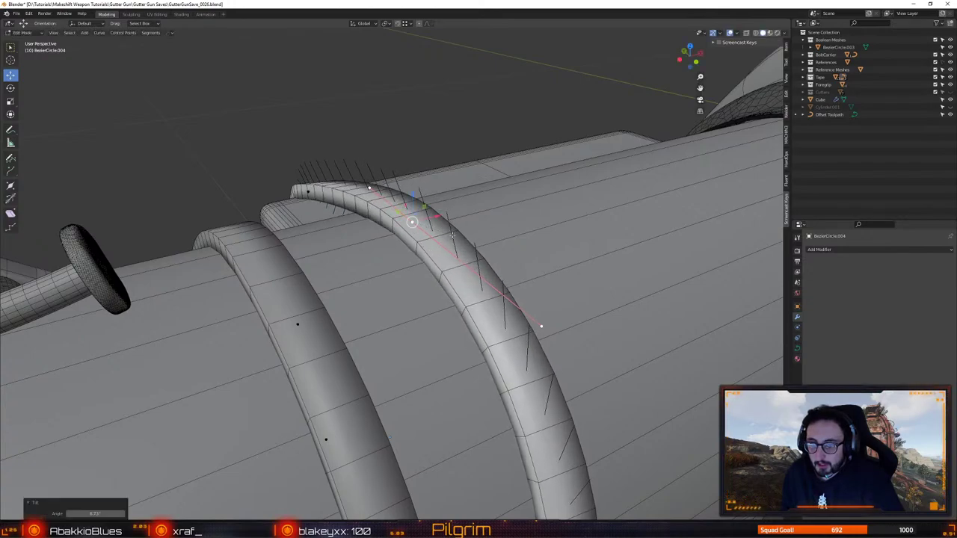
Tilt the band's control point at the side block's upper edge by about 2.9° and return to Object Mode
middle_click_drag(452, 235, 343, 232)
middle_click_drag(513, 178, 495, 223)
key("q")
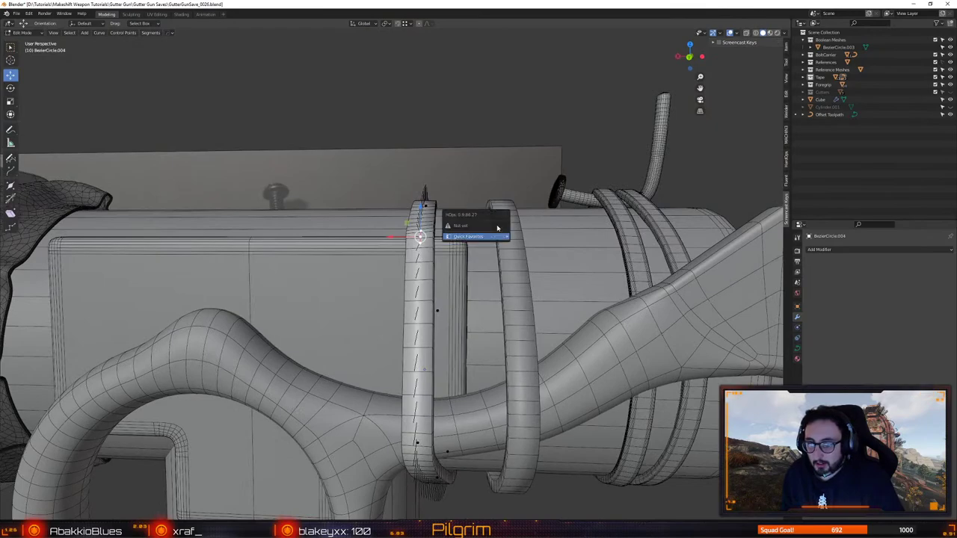
key("q")
left_click(511, 218)
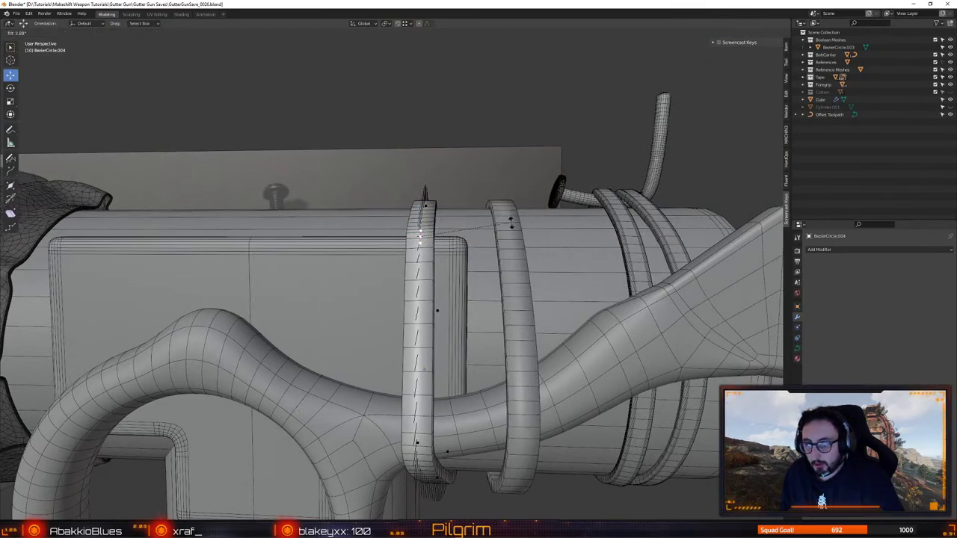
left_click(511, 225)
middle_click_drag(510, 226, 483, 269)
key("Tab")
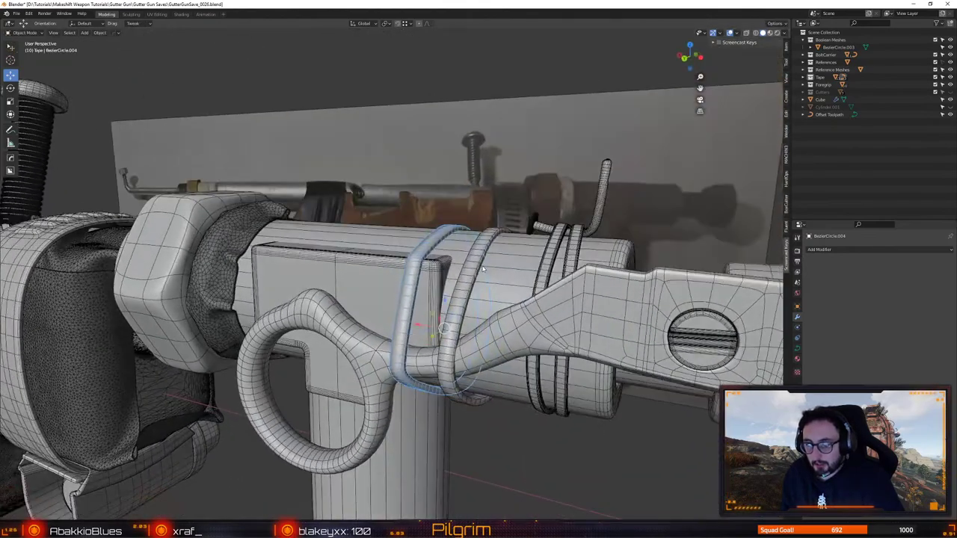
Check the bands against the reference photo, select the front band and enter Edit Mode on it
left_click(437, 240)
middle_click_drag(437, 239, 441, 273)
middle_click_drag(420, 278, 390, 264)
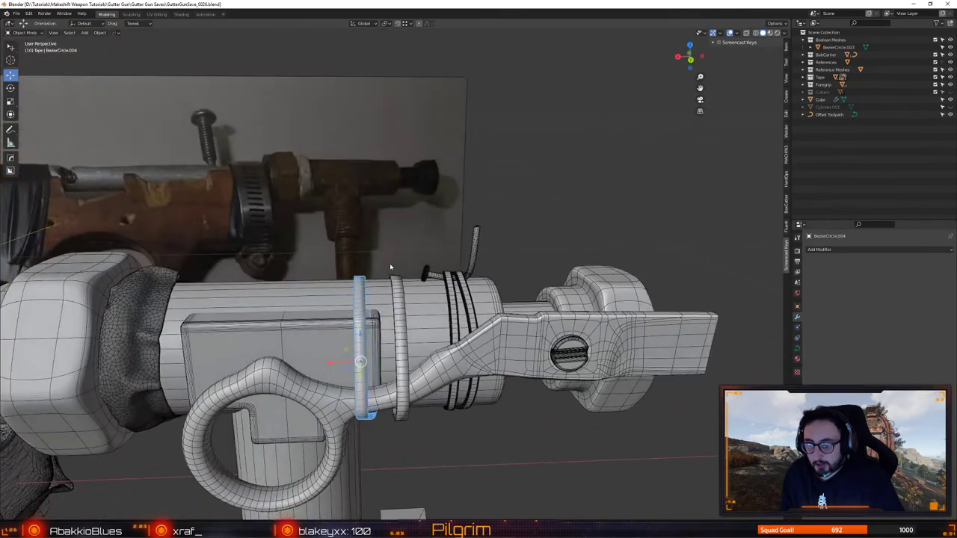
scroll(389, 265, "up", 2)
middle_click_drag(397, 311, 490, 224)
left_click(521, 428)
key("Tab")
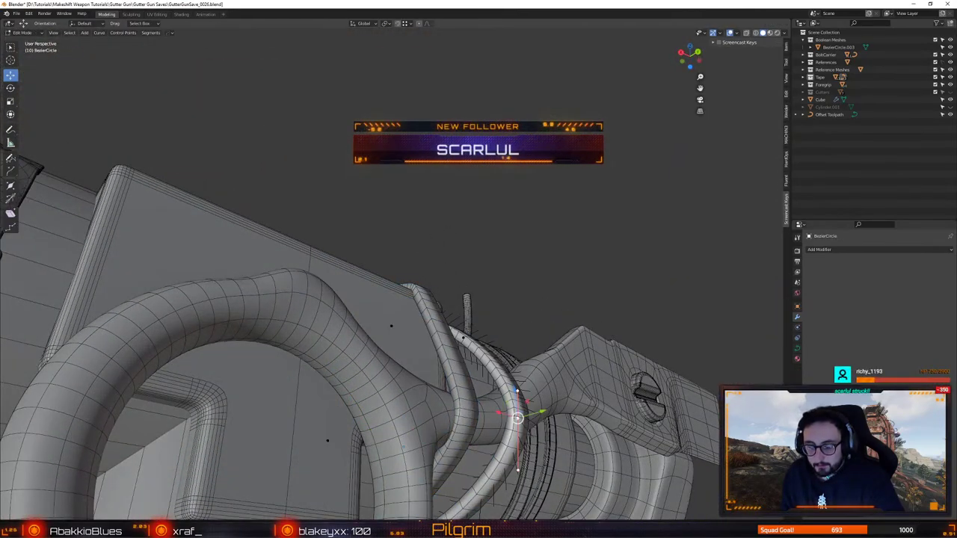
Scale the handles of the front band's control point on the scissor handle
middle_click_drag(522, 431, 411, 322)
left_click(381, 403, "shift")
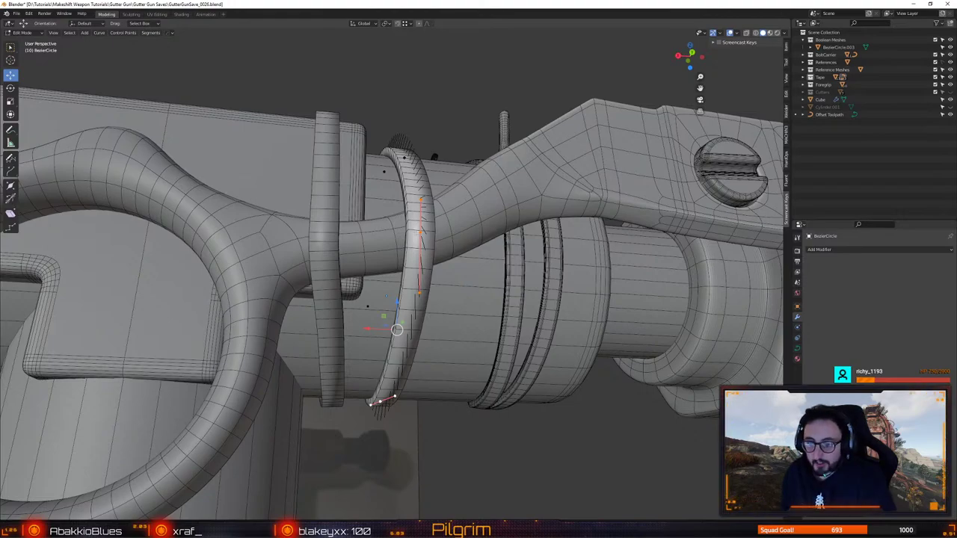
left_click(418, 233)
middle_click_drag(418, 232, 503, 302)
key("shift+space")
key("s")
key("s")
left_click(589, 243)
Subdivide the front band between the scissor handle and pipe underside, and raise the new point about 0.003 m along Z
left_click(379, 397, "shift")
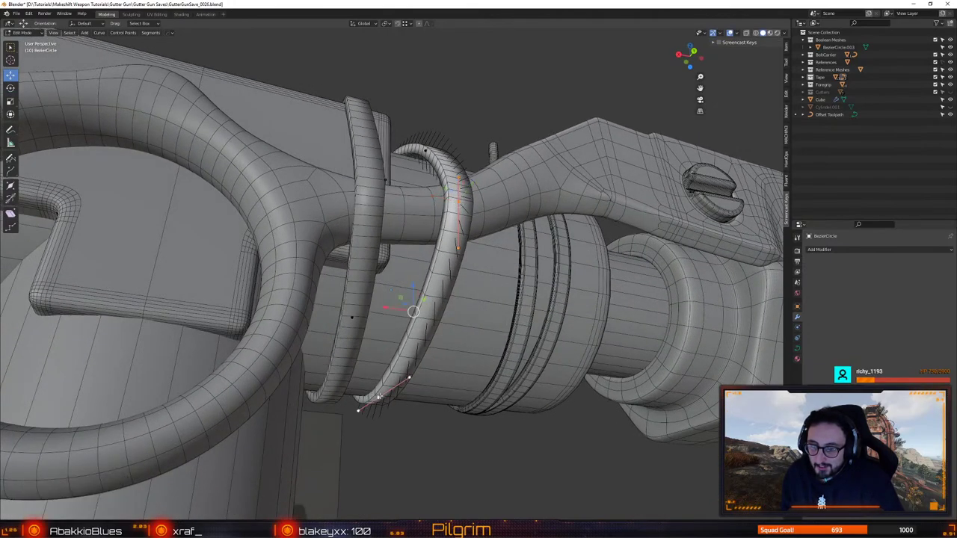
right_click(508, 236)
left_click(509, 237)
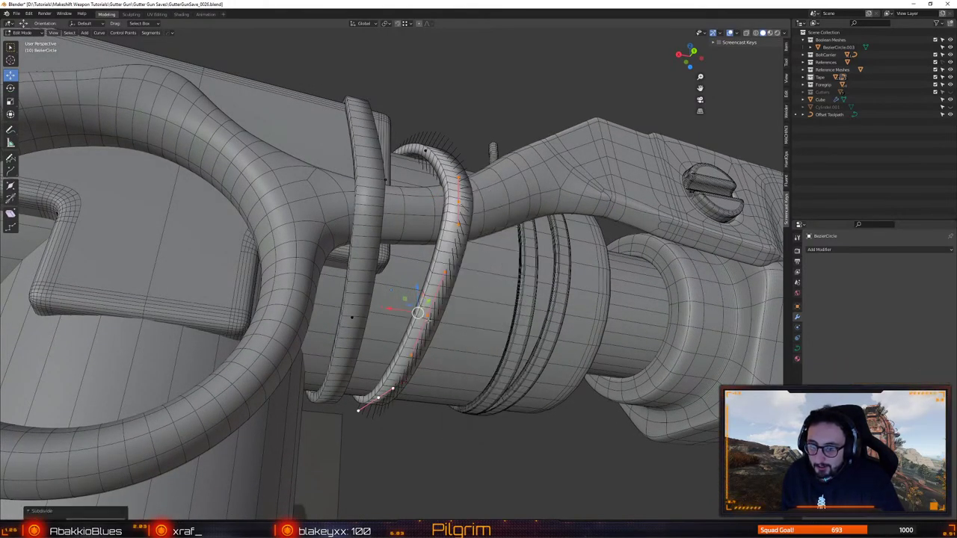
middle_click_drag(426, 321, 485, 361)
left_click_drag(486, 361, 488, 354)
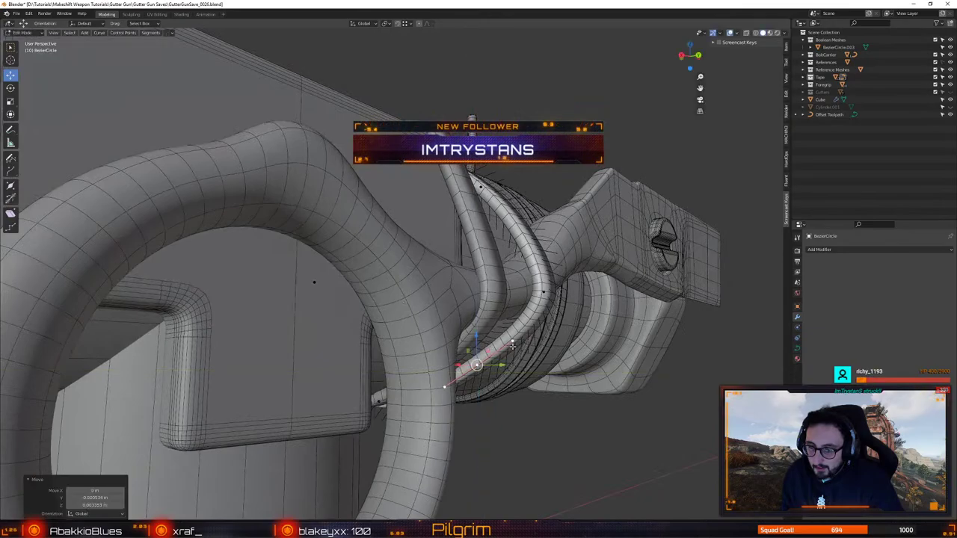
Tilt the front band's control point at its bend around the scissor handle by about 4.4°
middle_click_drag(488, 355, 327, 286)
key("KP_Decimal")
scroll(395, 282, "down", 4)
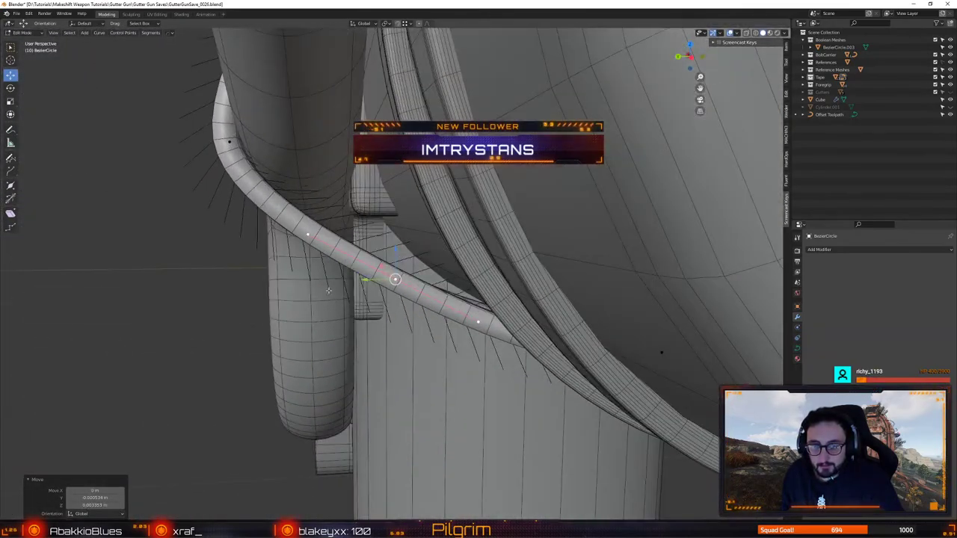
left_click(230, 141)
middle_click_drag(661, 352, 390, 169)
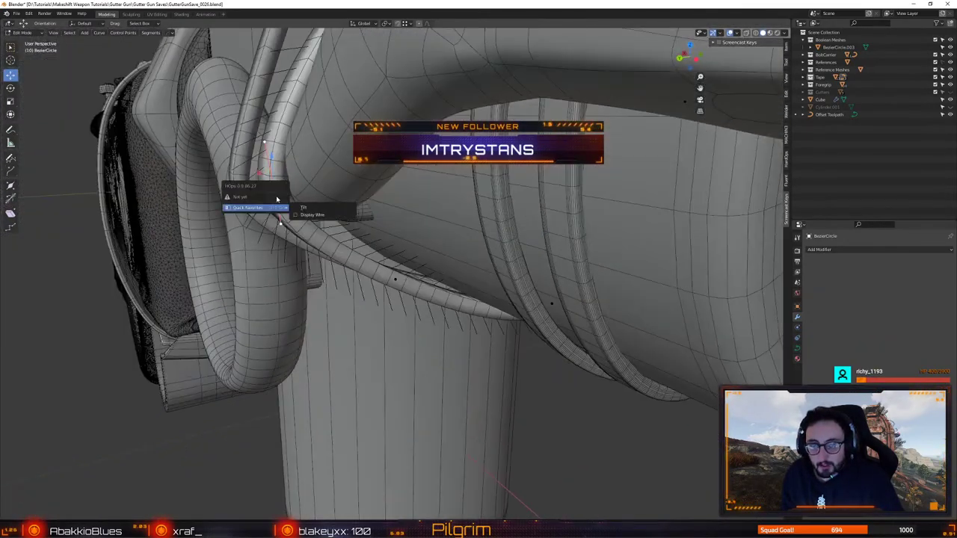
key("q")
left_click(333, 217)
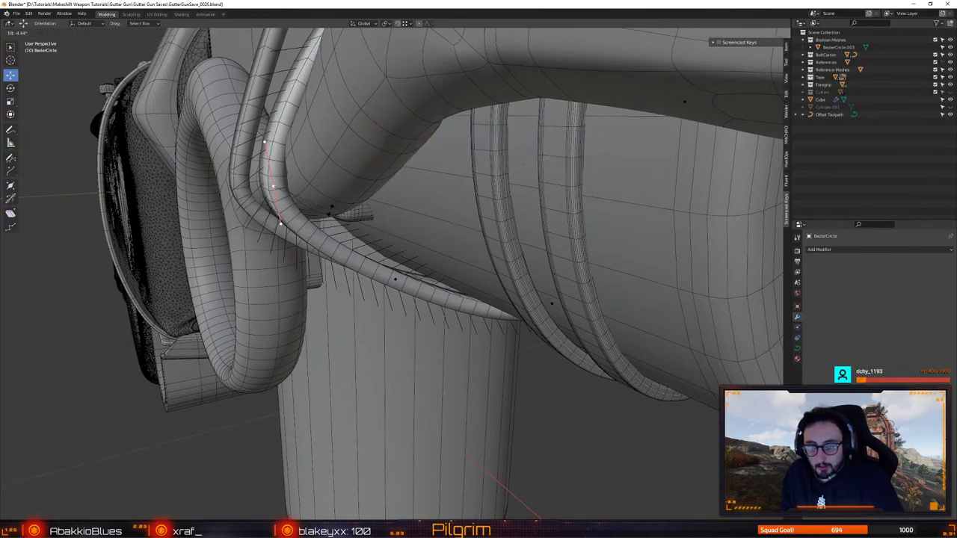
left_click(329, 212)
Adjust the height of the front band's bend point on the scissor handle along Z
middle_click_drag(286, 219, 385, 281)
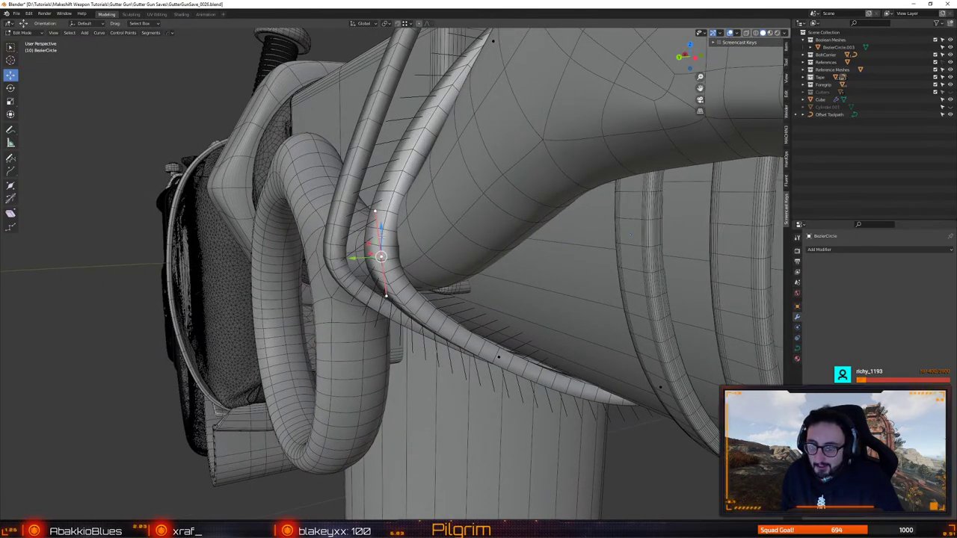
key("g")
key("z")
left_click(473, 353)
Move the control point between scissor handle and pipe underside about 0.003 m along Y and 0.004 m up Z
left_click(498, 357)
middle_click_drag(498, 356, 428, 355)
left_click_drag(477, 348, 487, 337)
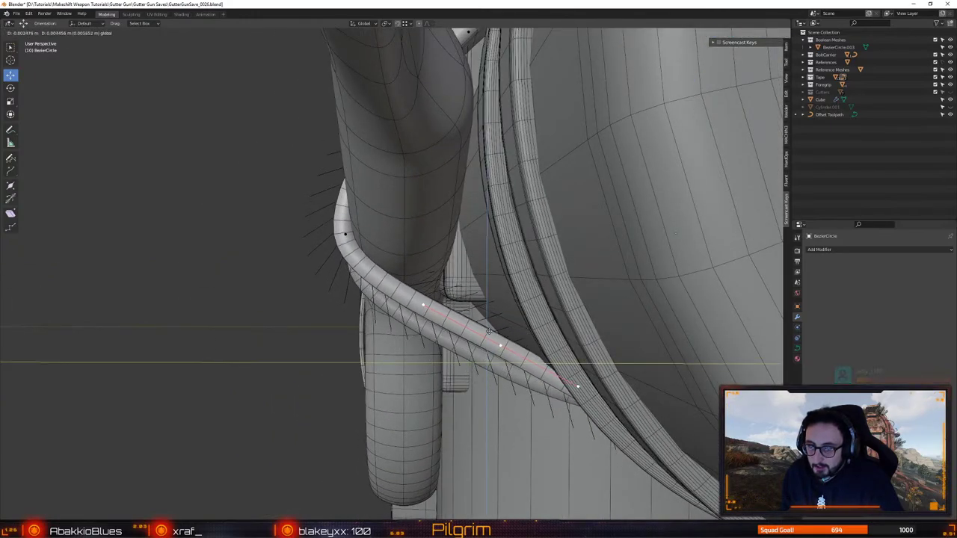
left_click(486, 338)
Lower that control point slightly along Z and shift the band's bottom control point along Y
middle_click_drag(486, 338, 396, 241)
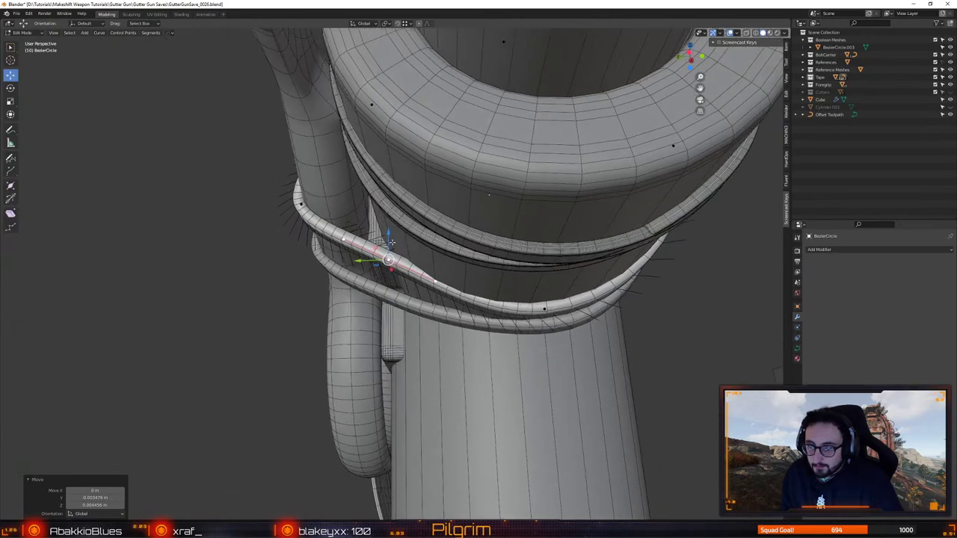
left_click_drag(390, 243, 391, 254)
left_click(544, 308)
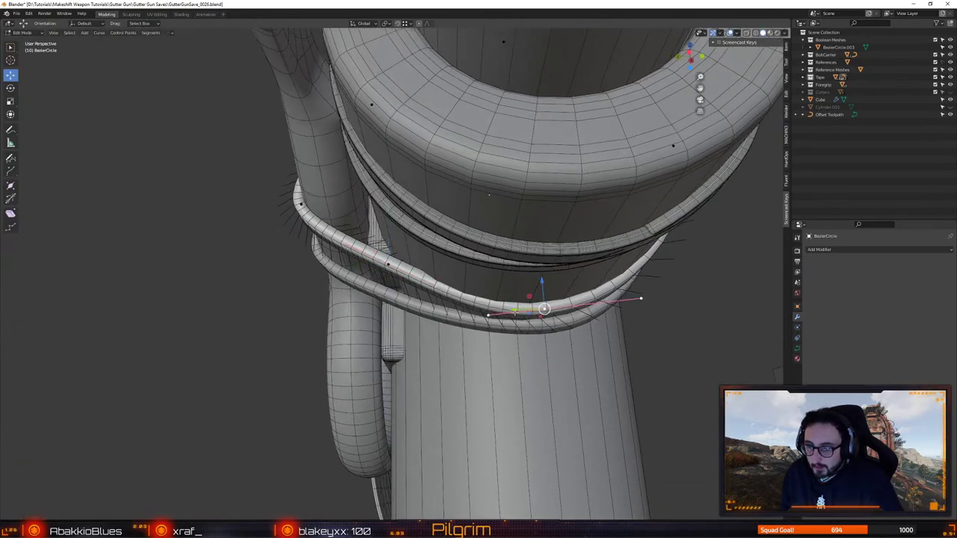
left_click_drag(515, 310, 509, 310)
Subdivide the front band between its bottom control point and the next one up the pipe's far side
middle_click_drag(536, 318, 464, 374)
scroll(479, 299, "down", 2)
left_click(480, 203, "shift")
right_click(480, 206)
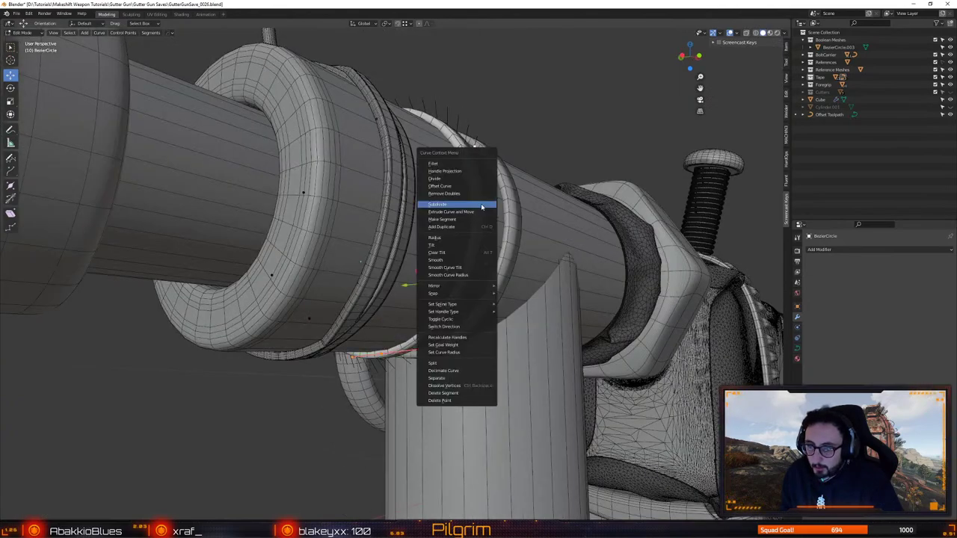
left_click(481, 206)
middle_click_drag(475, 285, 458, 293)
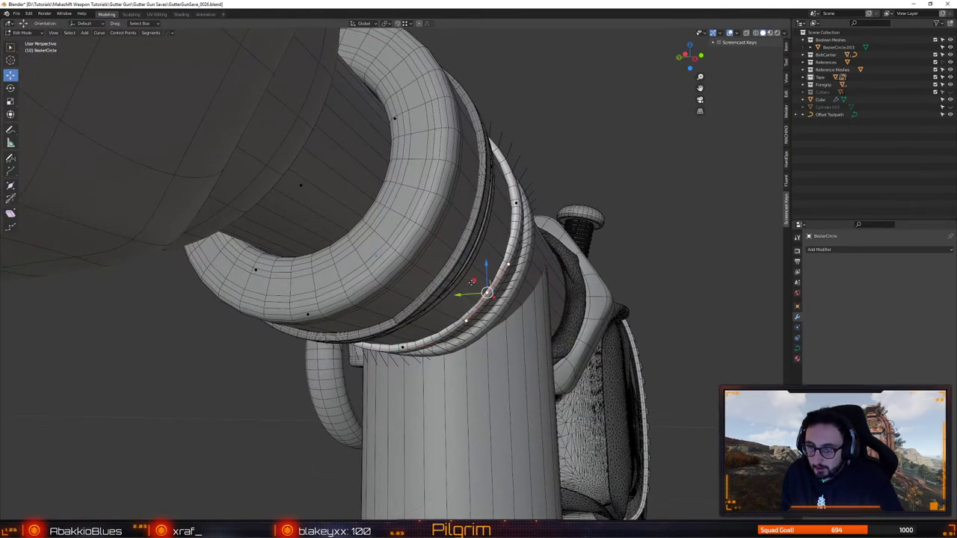
Move the front band's lower far-side control point about 0.001 m down Z and subdivide the segment between the top and far-side points
left_click_drag(471, 282, 471, 286)
middle_click_drag(490, 220, 494, 254)
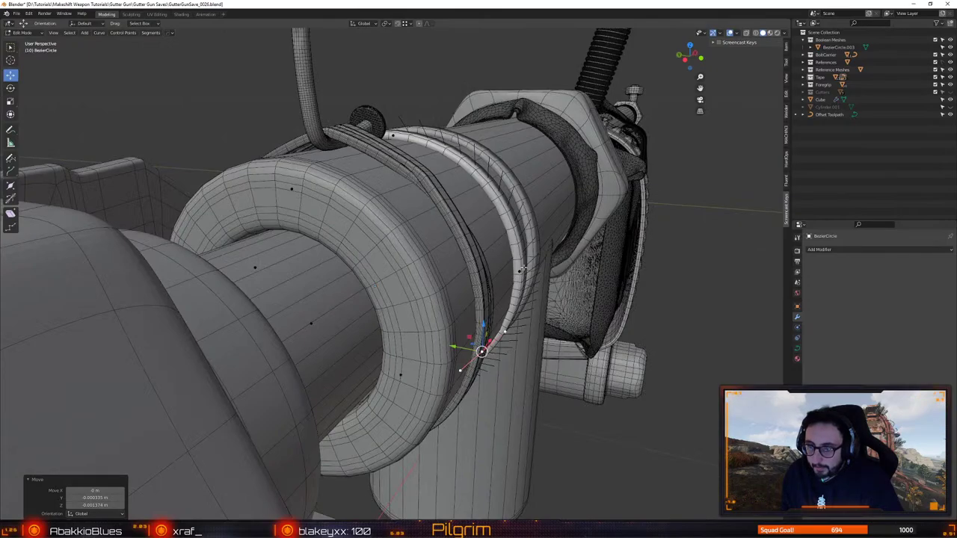
left_click(522, 269)
left_click(394, 135, "shift")
right_click(507, 90)
left_click(507, 90)
middle_click_drag(510, 133, 487, 154)
Lower the front band's top control point slightly along Z and save the file
left_click(461, 195)
middle_click_drag(461, 195, 440, 166)
left_click(443, 137)
key("g")
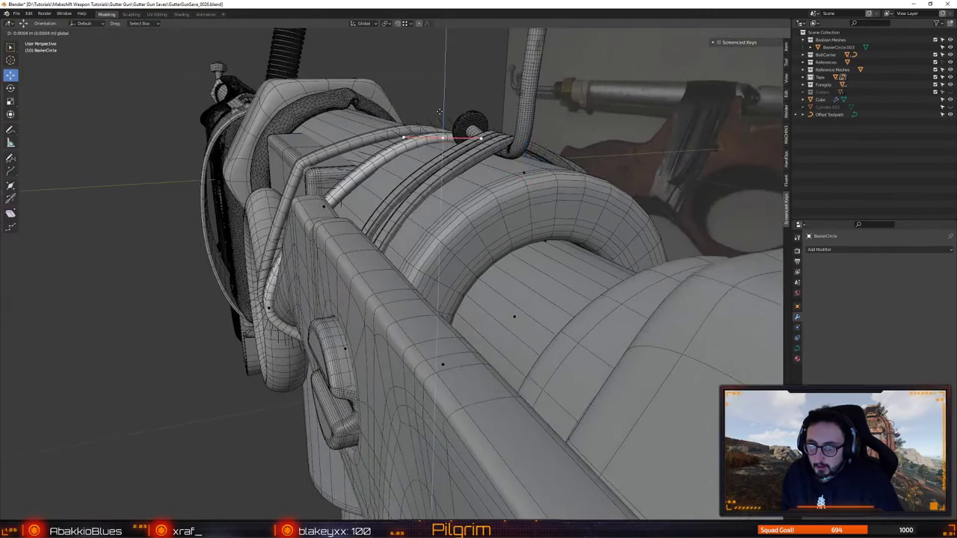
left_click(453, 140)
key("Tab")
middle_click_drag(333, 281, 397, 275)
key("ctrl+s")
left_click(389, 223)
Shift the front band's upper group of control points along X
scroll(408, 254, "down", 4)
scroll(427, 323, "up", 3)
key("Tab")
left_click_drag(389, 115, 446, 295)
left_click_drag(378, 200, 366, 201)
Move the control point on the band's near side above the scissor handle along X and rotate it 3.57° in the view plane
left_click(406, 306)
middle_click_drag(406, 306, 385, 221)
scroll(386, 219, "up", 1)
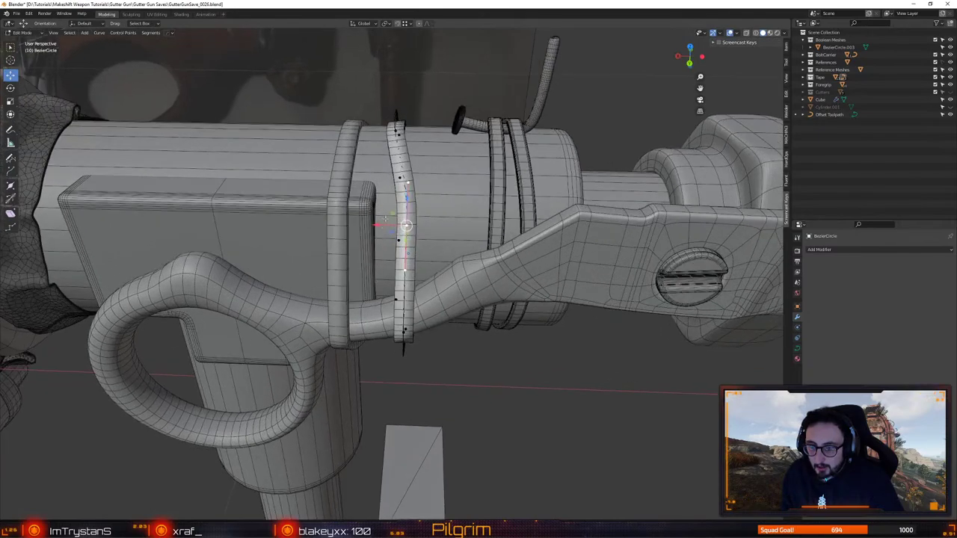
key("g")
key("x")
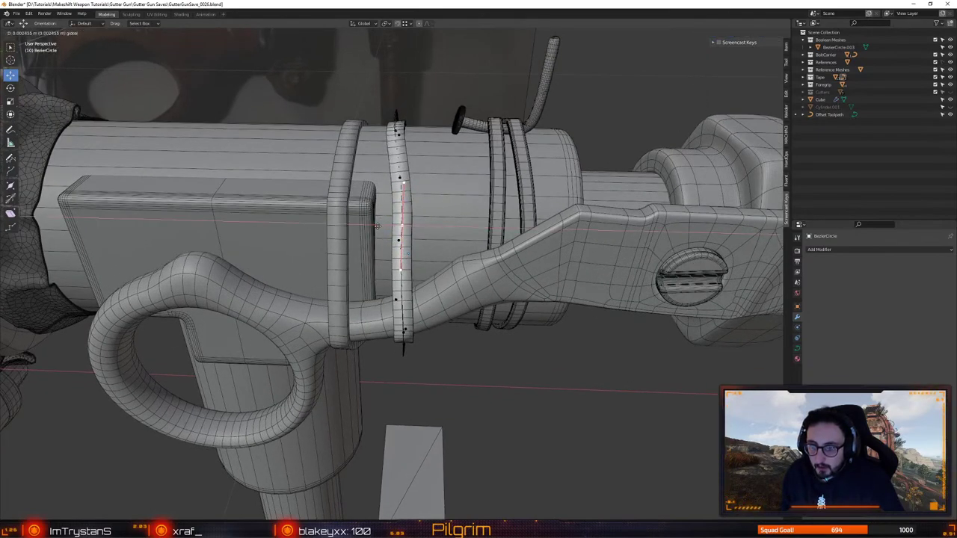
left_click_drag(374, 227, 374, 226)
key("r")
left_click_drag(430, 210, 428, 208)
key("g")
middle_click_drag(424, 215, 449, 202)
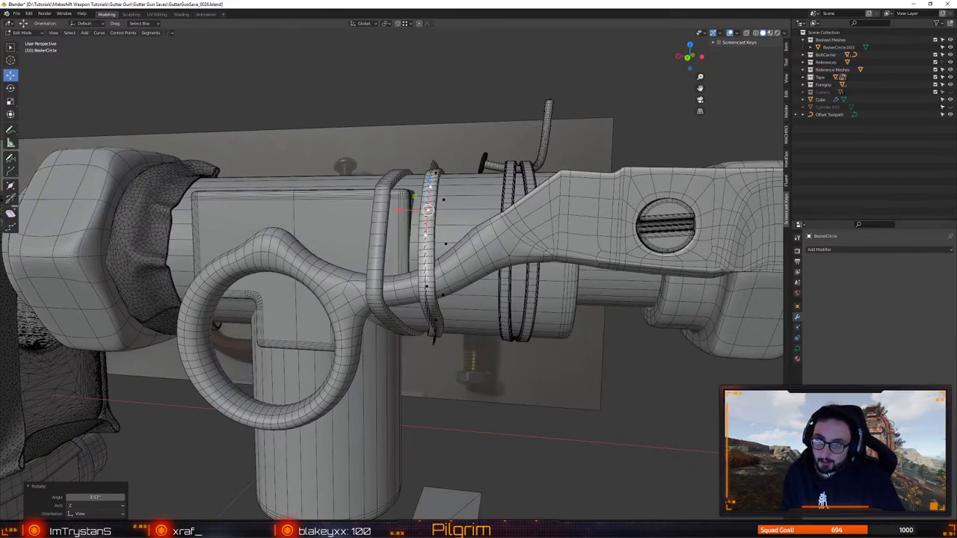
Move the control point beneath the scissor handle about 0.005 m along X and rotate it about global Z by 8.4°, followed by -3.44°
middle_click_drag(455, 246, 438, 298)
left_click_drag(412, 281, 405, 281)
key("shift+space")
key("r")
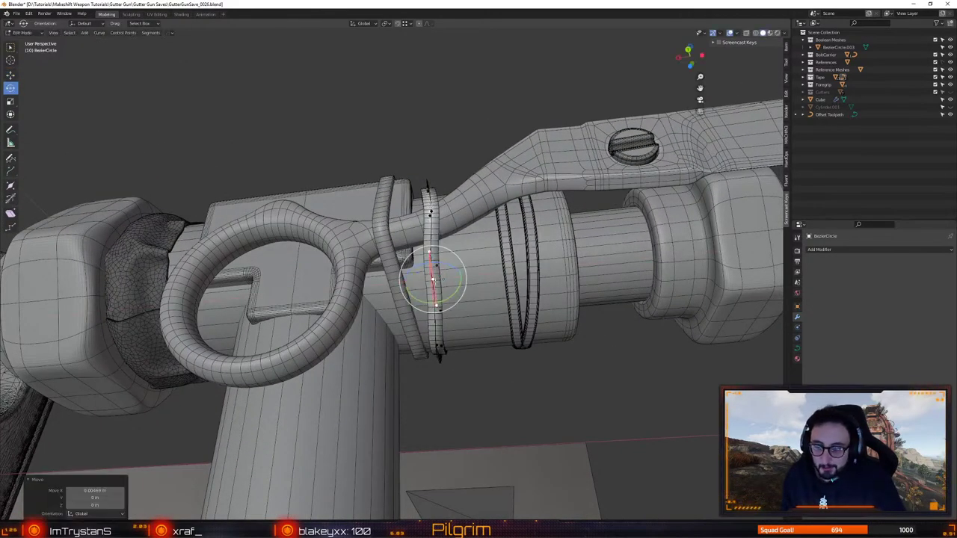
middle_click_drag(441, 276, 447, 246)
left_click_drag(447, 247, 450, 234)
middle_click_drag(450, 234, 451, 257)
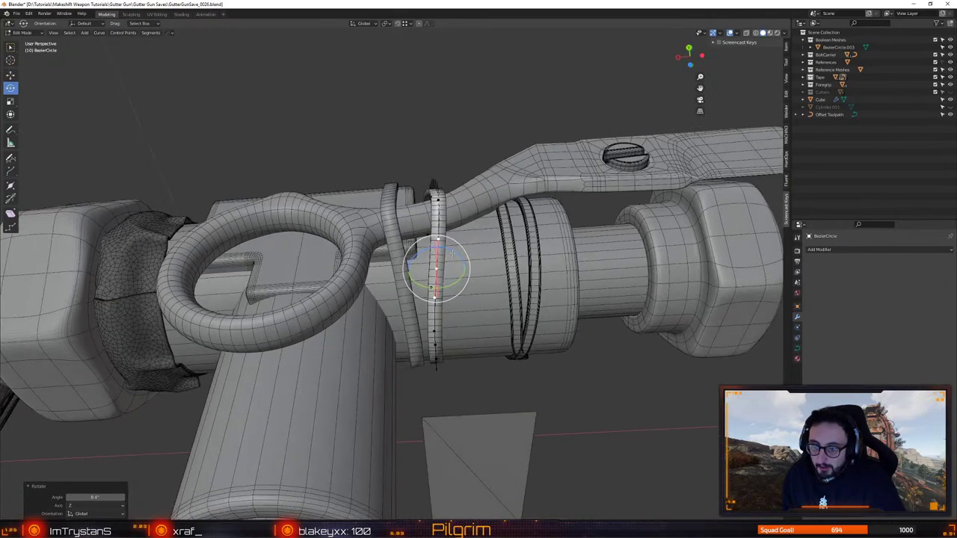
left_click_drag(453, 252, 442, 256)
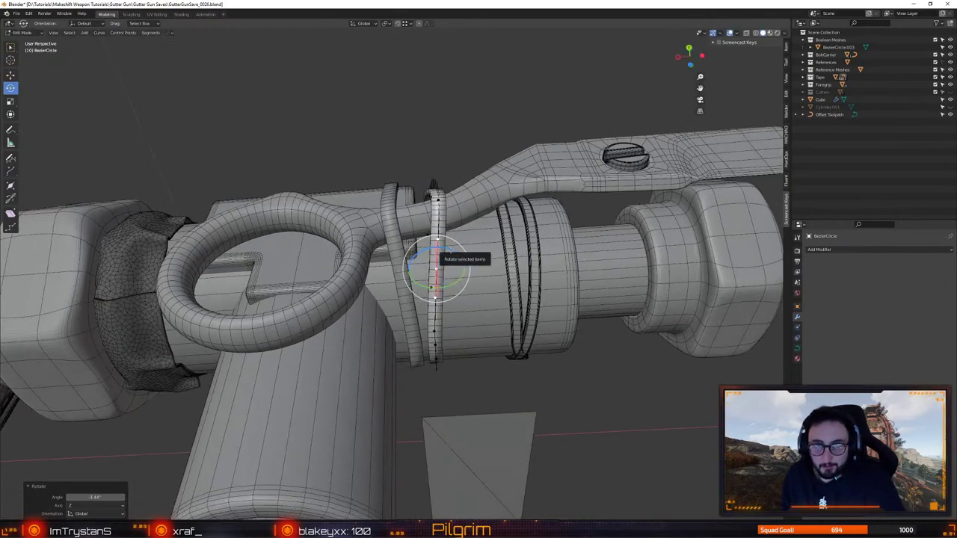
middle_click_drag(438, 270, 472, 238)
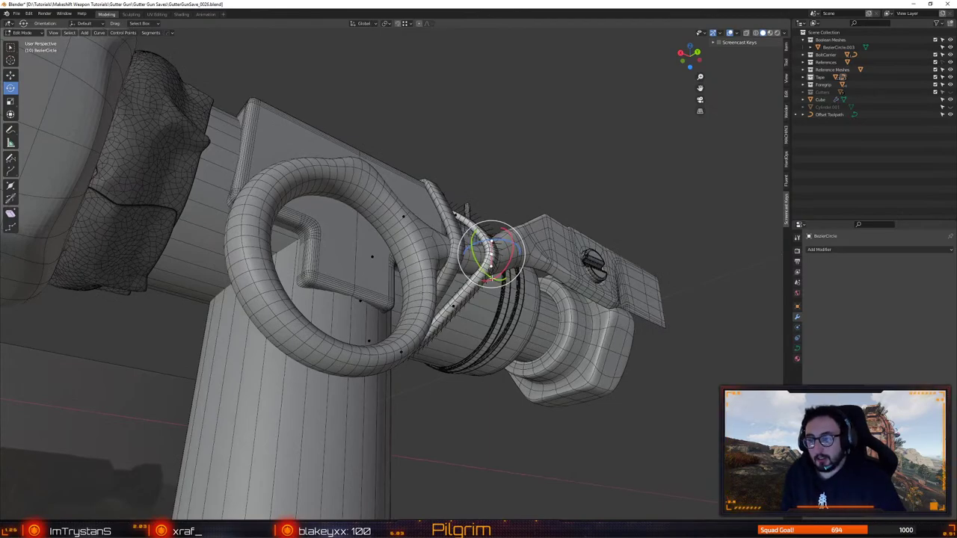
Lower the front band's bend point on the scissor handle along Z and nudge it along X
key("shift+space")
key("g")
left_click_drag(489, 231, 490, 260)
middle_click_drag(489, 260, 484, 288)
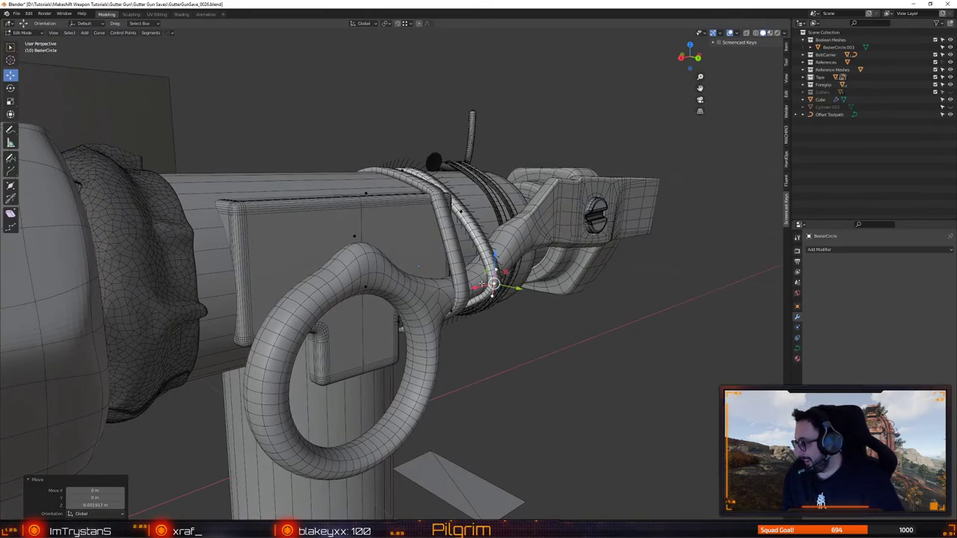
middle_click_drag(422, 264, 441, 278)
left_click_drag(412, 199, 410, 199)
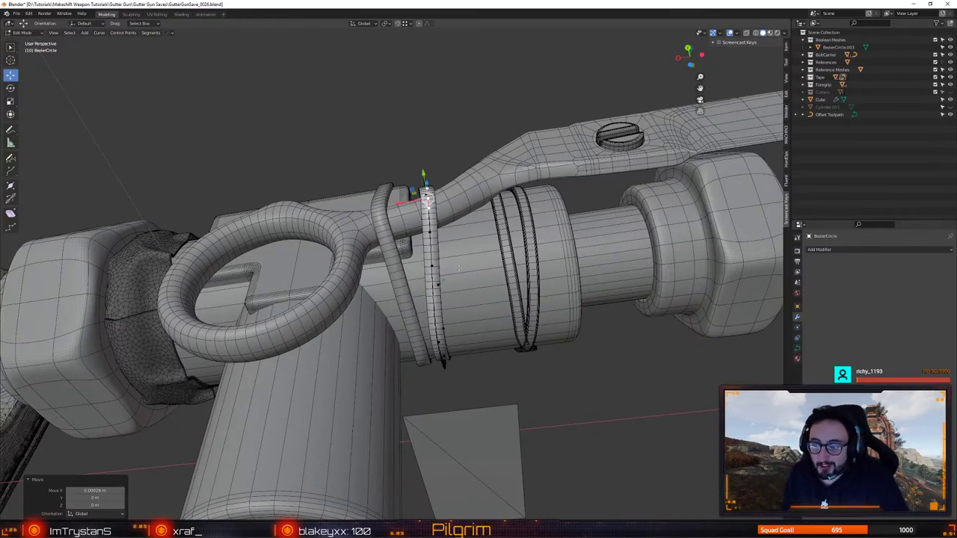
Examine how the front band runs around the pipe's far side and beneath the scissor handle
middle_click_drag(458, 267, 358, 269)
left_click(432, 277)
key("shift+space")
key("r")
key("Tab")
key("Tab")
left_click(485, 275)
key("shift+space")
key("g")
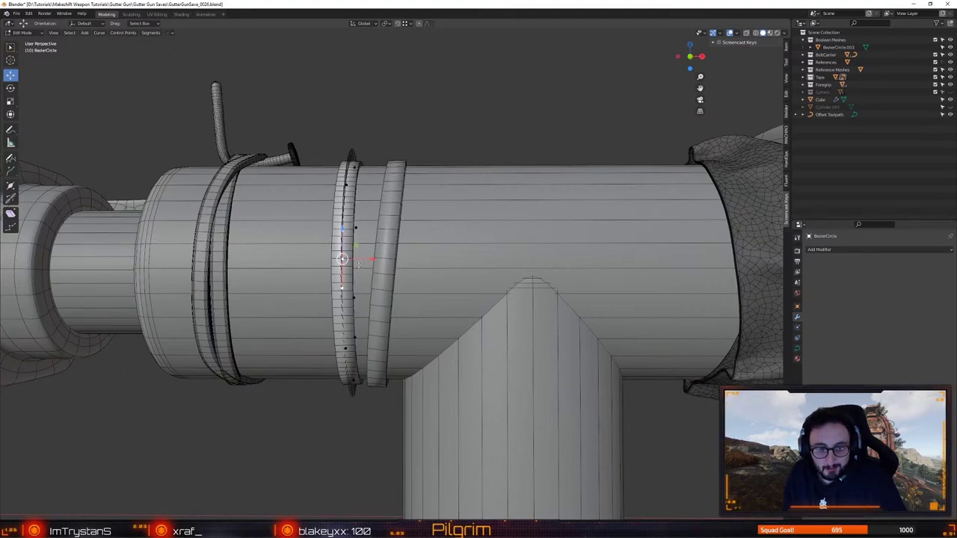
middle_click_drag(354, 280, 390, 311, "shift")
scroll(355, 303, "down", 2)
scroll(377, 296, "up", 2)
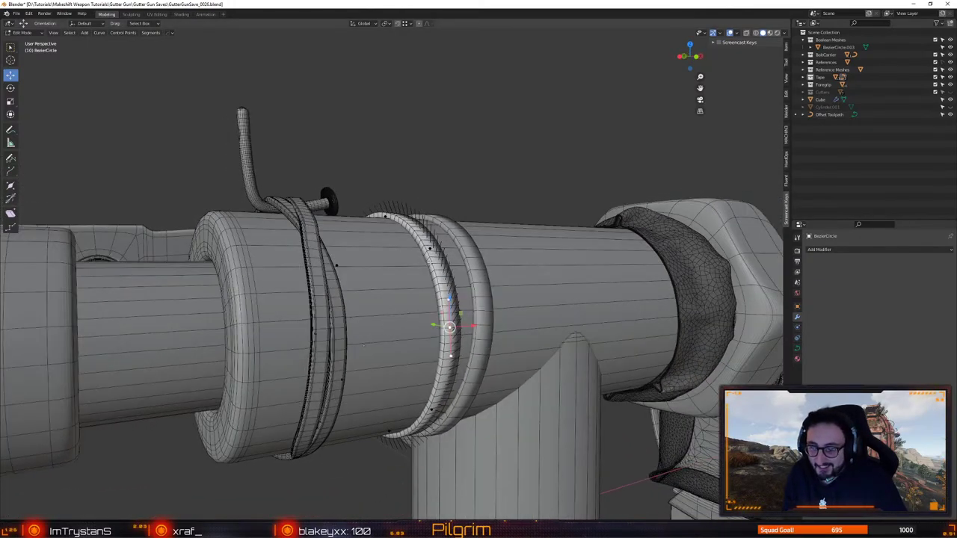
middle_click_drag(445, 249, 472, 224)
middle_click_drag(421, 288, 456, 278)
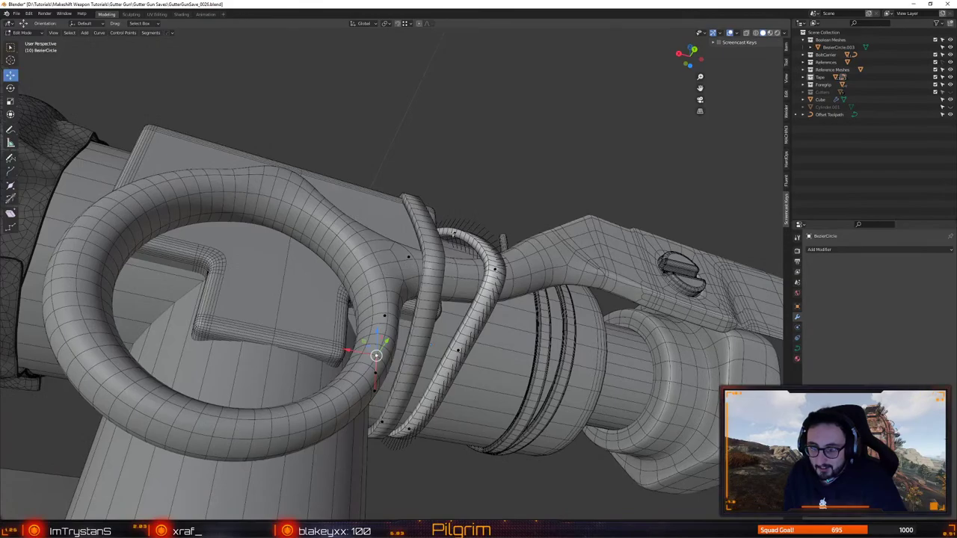
Rotate the control point between pipe top and scissor handle, move it about -0.002 m along Y and Z, and save the file
middle_click_drag(458, 243, 314, 329)
key("r")
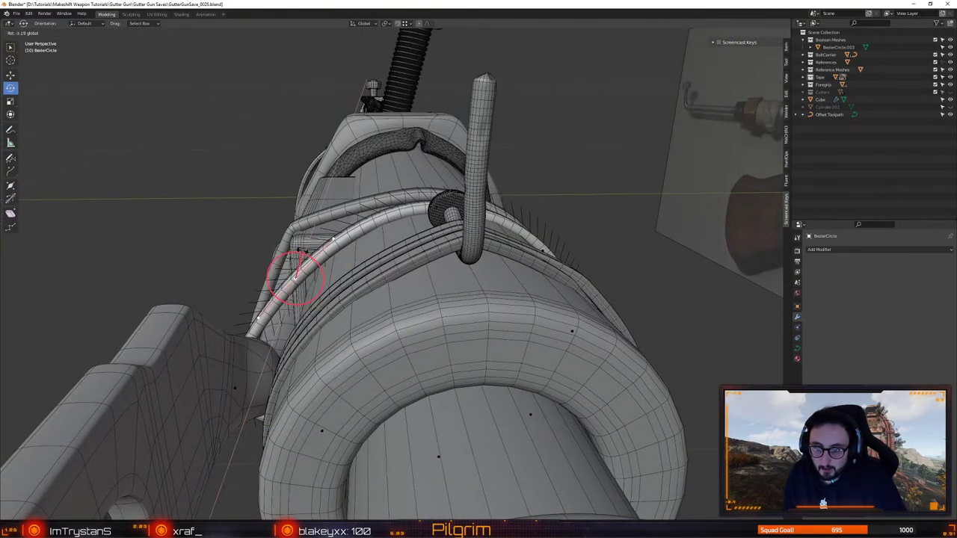
key("s")
left_click_drag(302, 249, 283, 273)
key("g")
left_click(282, 273)
middle_click_drag(282, 273, 386, 285)
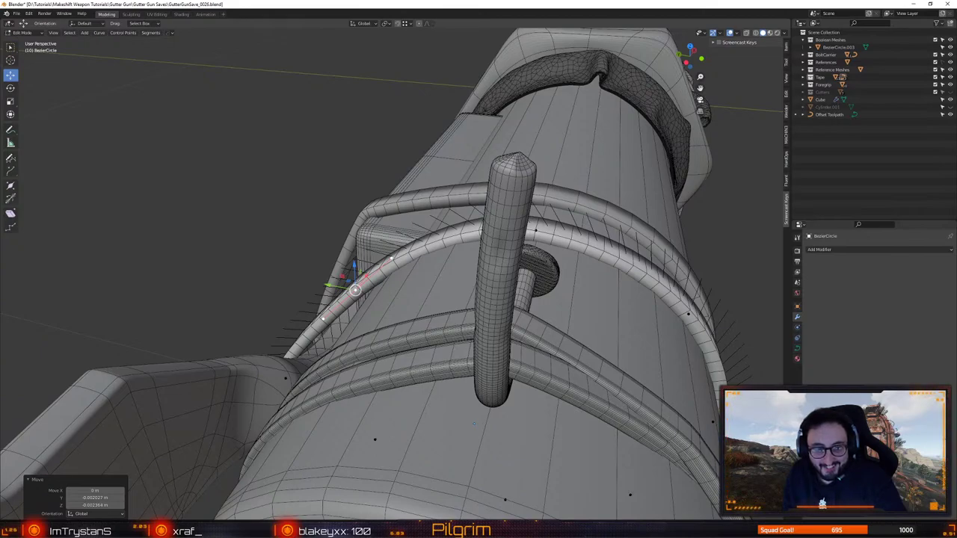
key("ctrl+s")
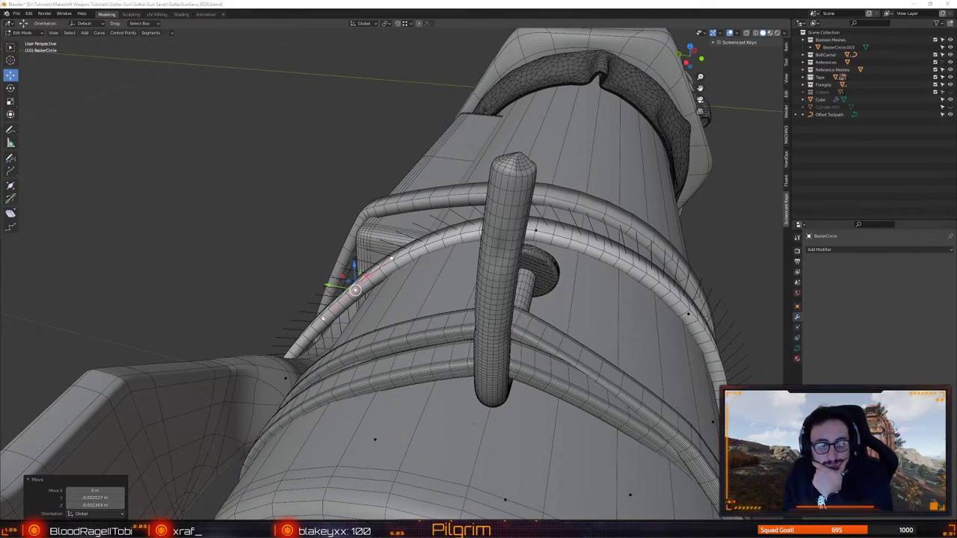
left_click(176, 213)
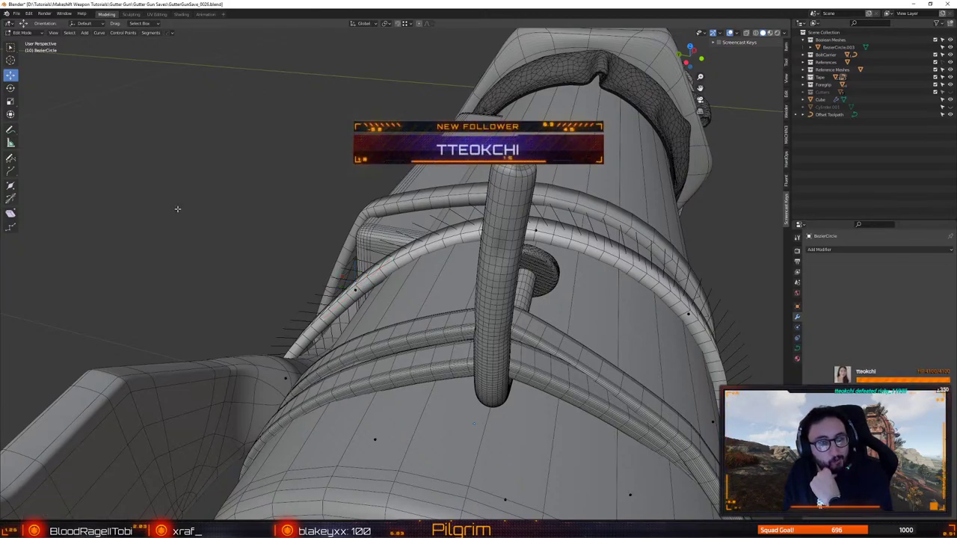
Move the front band's bend point on the scissor handle about 0.0006 m along X and 0.0017 m up Z
middle_click_drag(282, 221, 384, 275)
left_click(300, 392)
middle_click_drag(299, 392, 423, 327)
left_click_drag(425, 340, 423, 334)
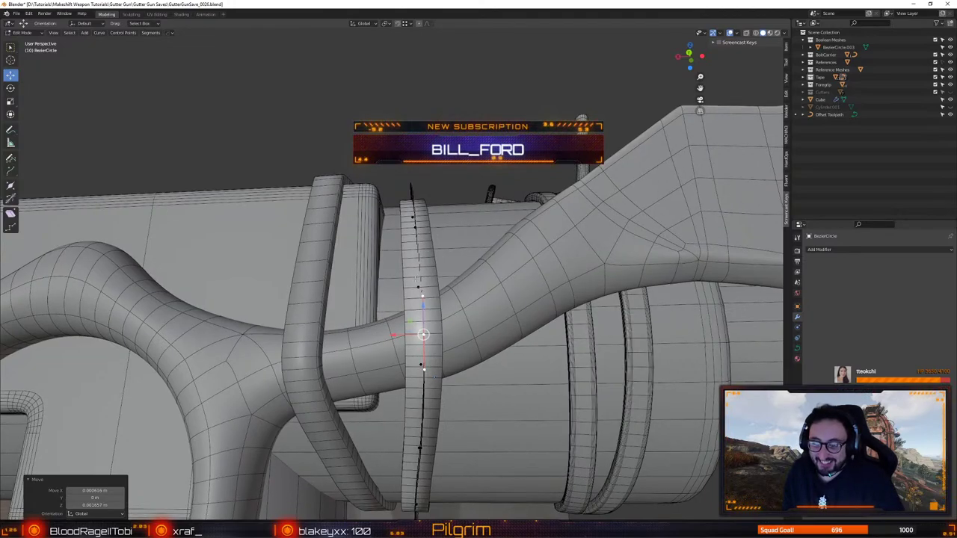
scroll(415, 279, "down", 2)
middle_click_drag(415, 279, 362, 265)
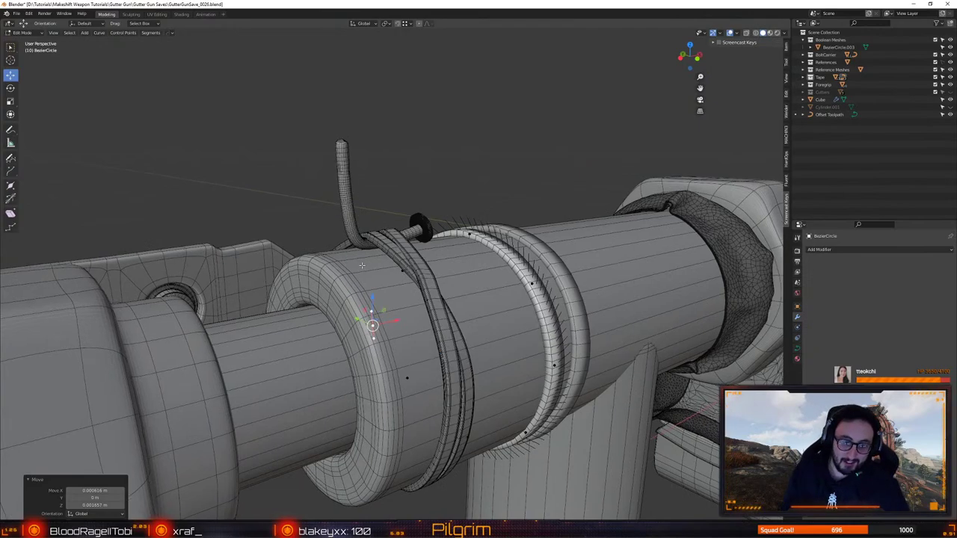
Raise the front band's bend point on the scissor handle about 0.0013 m along Z
mouse_move(382, 241)
middle_mouse_down()
mouse_move(399, 297)
mouse_move(421, 281)
mouse_move(382, 361)
middle_mouse_up()
key("Tab")
scroll(383, 361, "up", 5)
key("Tab")
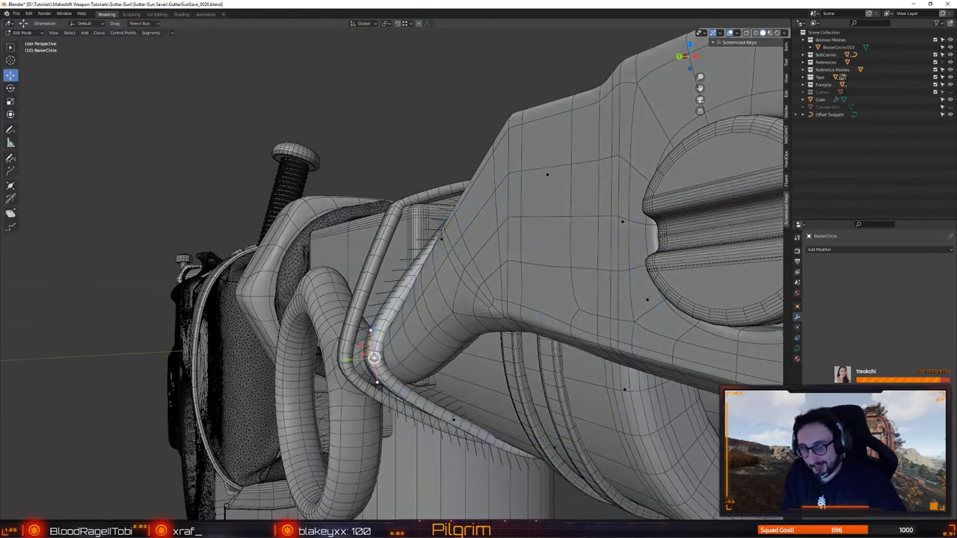
left_click_drag(374, 329, 372, 319)
middle_click_drag(371, 318, 400, 358)
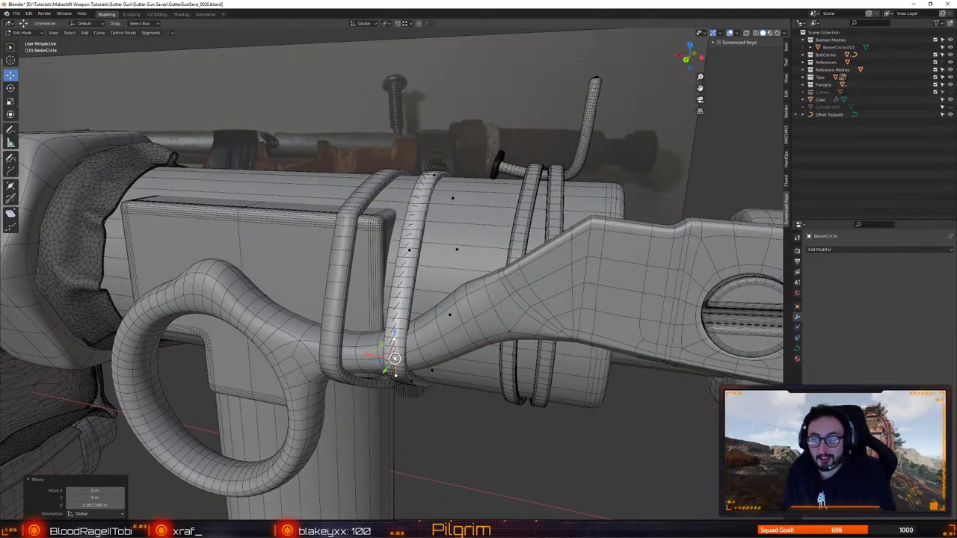
Inspect the front band's segment between its top control point and the one above the scissor handle
middle_click_drag(478, 187, 533, 234)
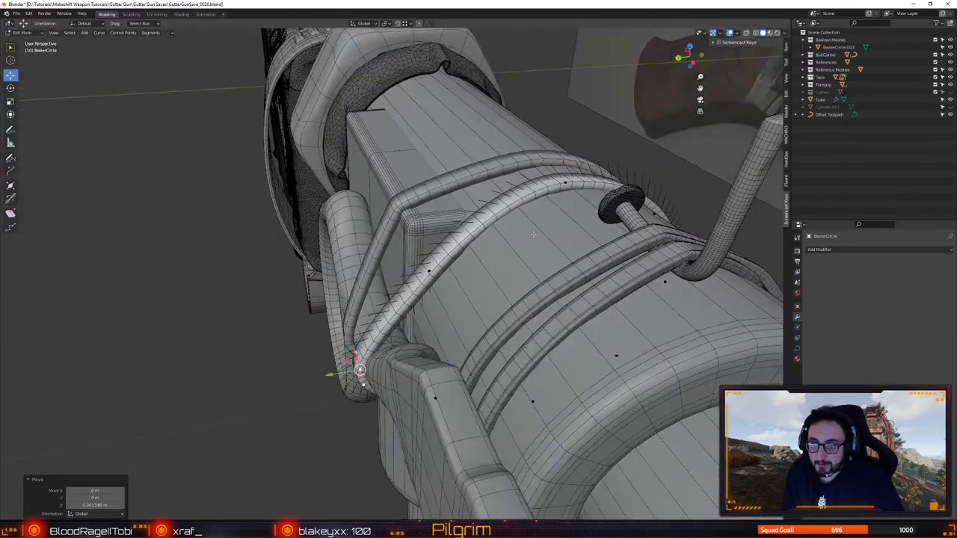
left_click(565, 182)
middle_click_drag(565, 182, 561, 167)
left_click(429, 273, "shift")
mouse_move(419, 273)
middle_mouse_down()
mouse_move(434, 249)
mouse_move(464, 238)
mouse_move(468, 245)
mouse_move(455, 238)
mouse_move(436, 247)
mouse_move(414, 274)
middle_mouse_up()
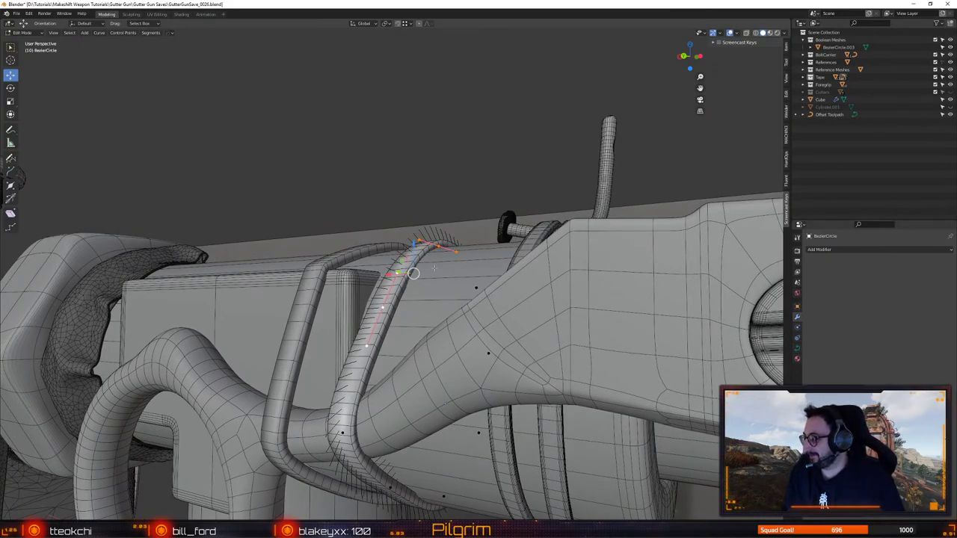
middle_click_drag(434, 268, 433, 292)
scroll(434, 277, "down", 4)
Leave curve editing on the front band and save the file
key("Tab")
middle_click_drag(438, 239, 432, 265)
key("ctrl+s")
left_click(379, 233)
scroll(438, 275, "up", 2)
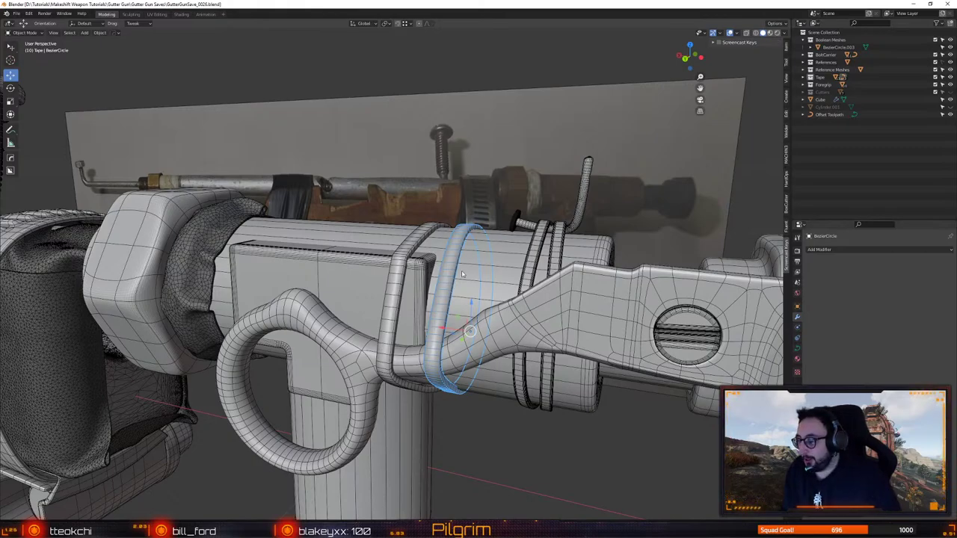
Apply the front band's transform and save the file
middle_click_drag(479, 290, 450, 292)
scroll(441, 299, "up", 2)
middle_click_drag(440, 381, 451, 301)
key("ctrl+a")
left_click(425, 280)
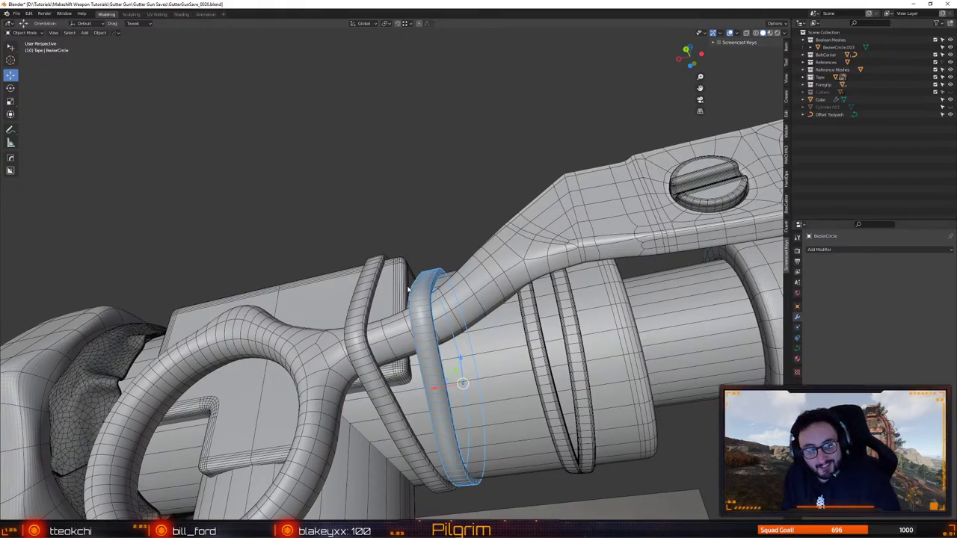
mouse_move(451, 301)
middle_mouse_down()
mouse_move(375, 216)
mouse_move(398, 228)
mouse_move(436, 298)
middle_mouse_up()
key("ctrl+s")
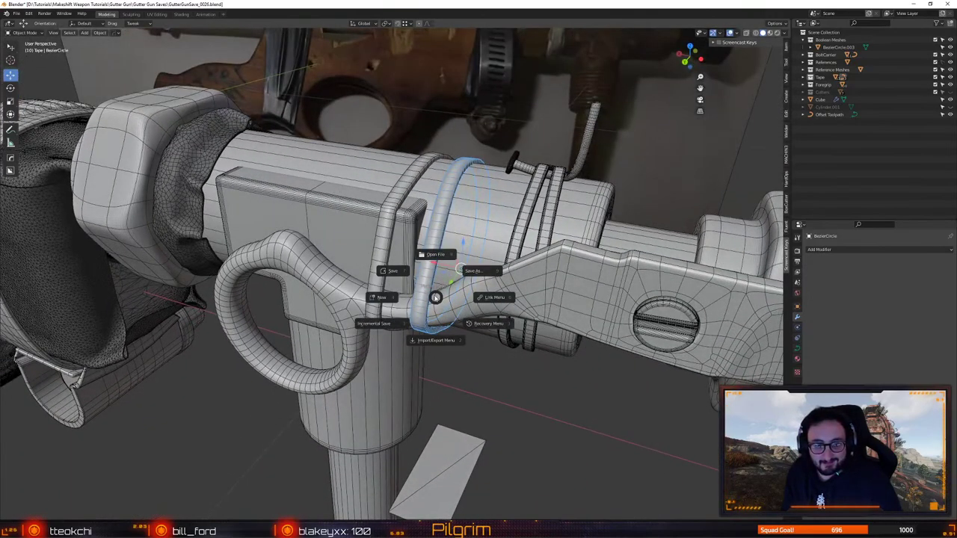
left_click(414, 260)
Check how both bands wrap around the foregrip pipe, side block and scissor handle against the reference photo
middle_click_drag(413, 242, 406, 255, "shift")
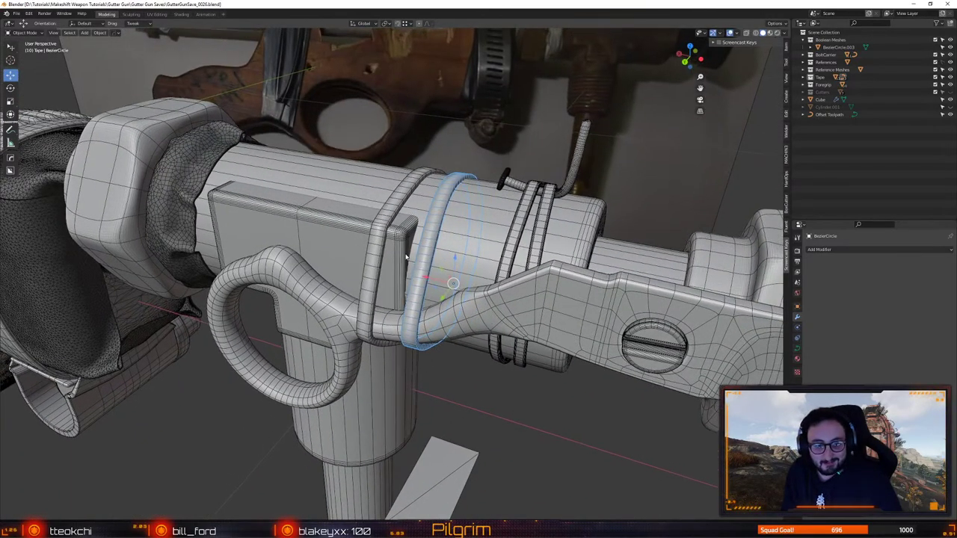
scroll(406, 258, "up", 2)
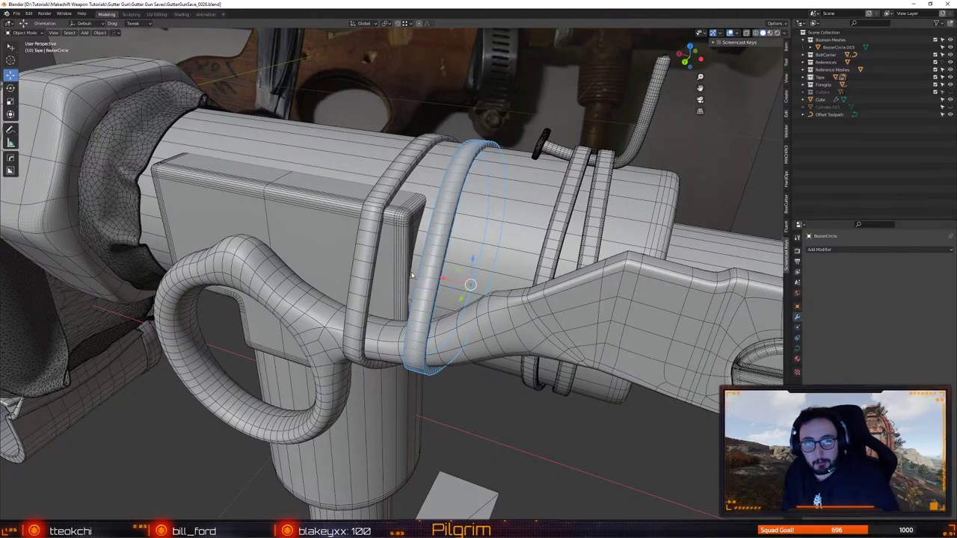
middle_click_drag(424, 258, 400, 315)
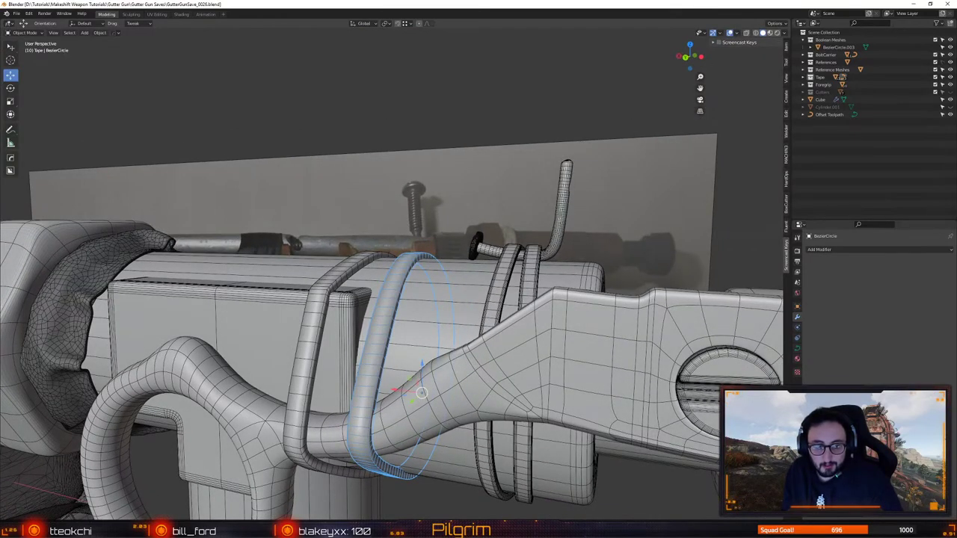
middle_click_drag(401, 315, 361, 287)
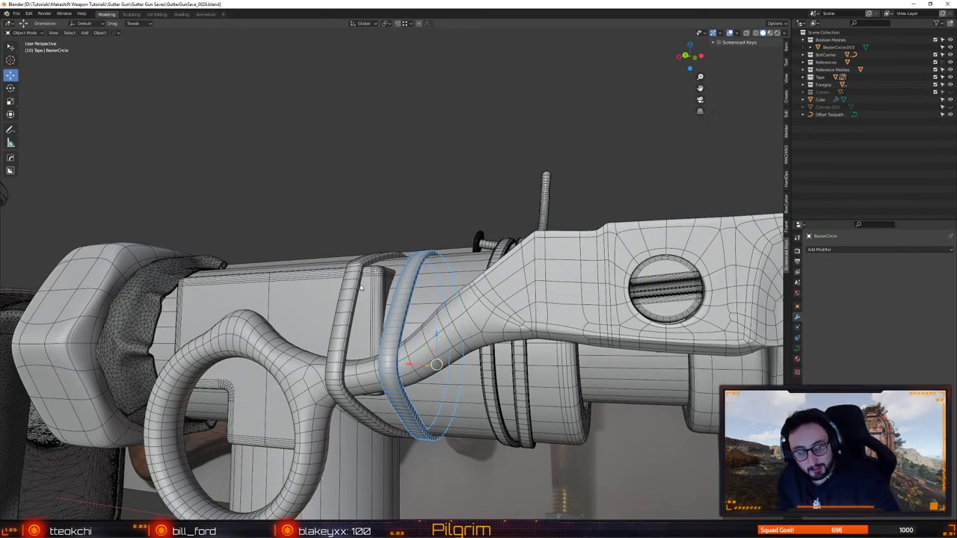
middle_click_drag(335, 280, 352, 313)
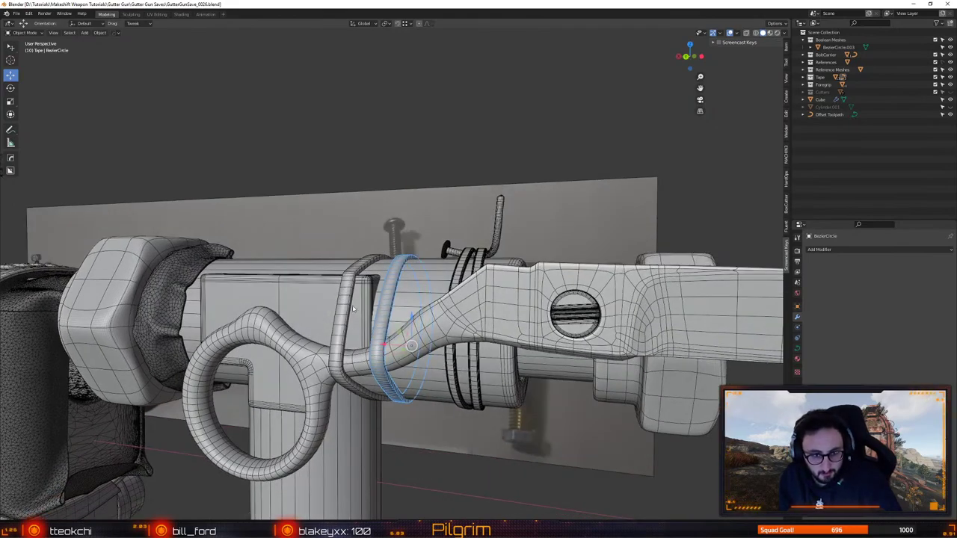
scroll(353, 308, "up", 2)
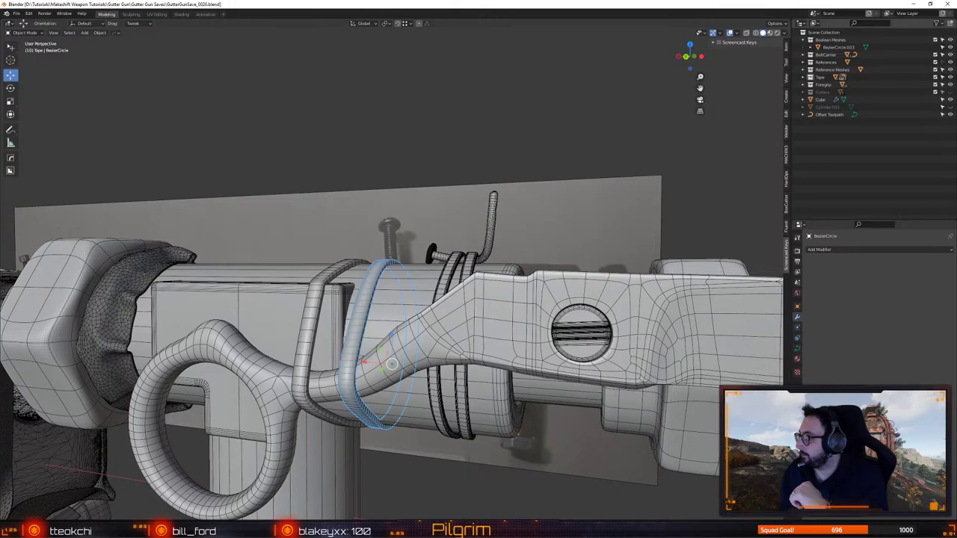
Clear the selection, hide the wireframe overlay in the viewport, and save the file
left_click(404, 192)
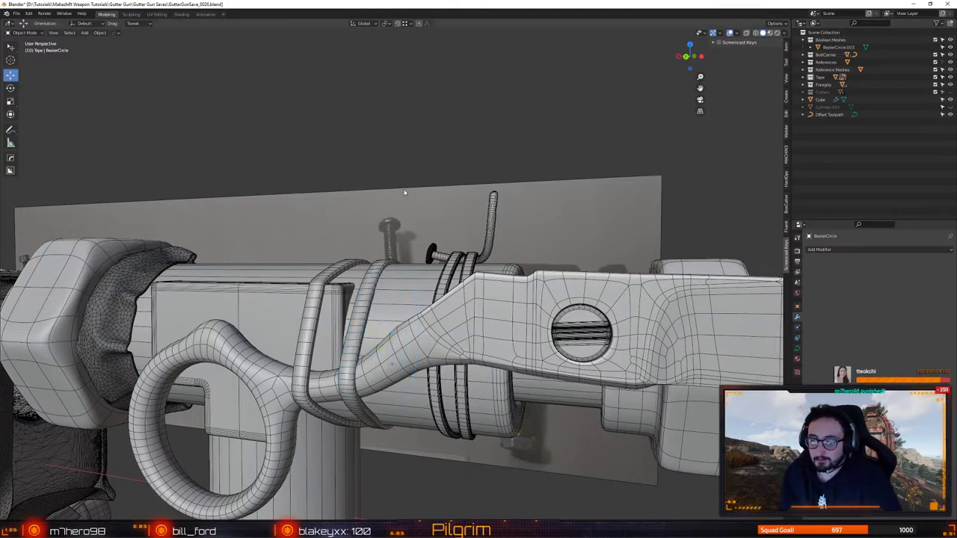
middle_click_drag(404, 193, 459, 232)
scroll(435, 248, "down", 2)
key("alt+v")
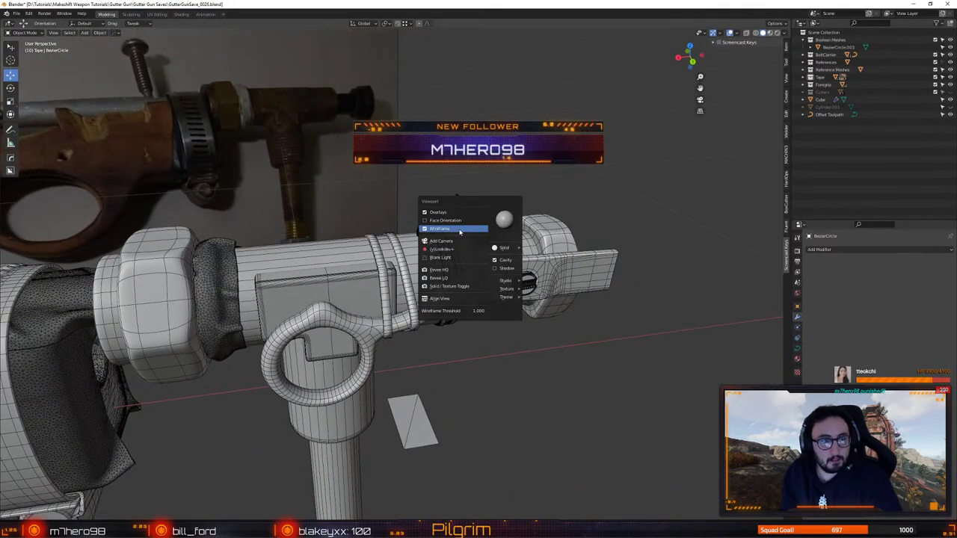
left_click(459, 233)
middle_click_drag(459, 233, 442, 288)
key("ctrl+s")
left_click(380, 230)
Scale the bands' rectangular profile down along X and Y to slim both bands, and save the file
scroll(385, 273, "up", 3)
left_click(389, 251)
left_click(406, 258)
scroll(455, 393, "up", 1)
scroll(455, 394, "down", 2)
middle_click_drag(451, 445, 444, 389, "shift")
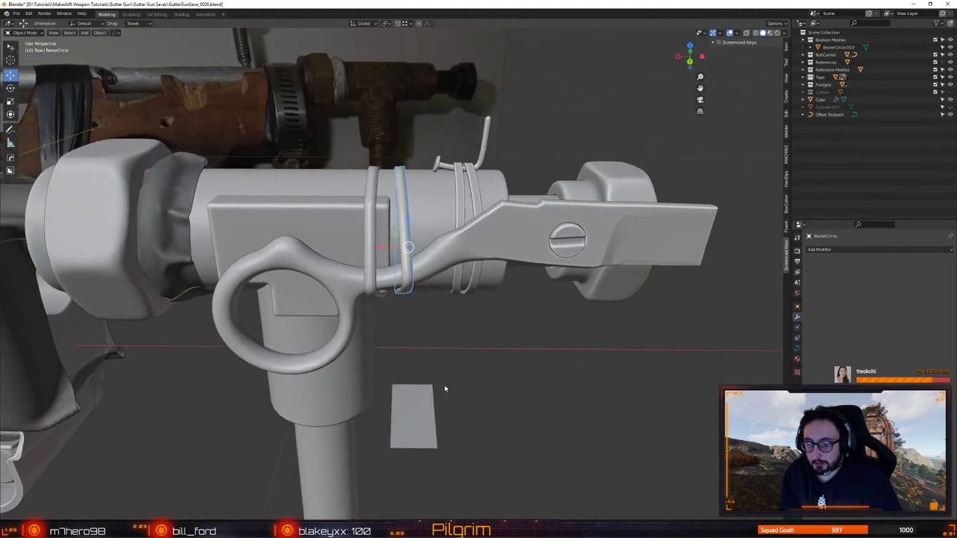
left_click(432, 406)
key("s")
left_click_drag(384, 415, 396, 415)
mouse_move(396, 415)
middle_mouse_down()
mouse_move(447, 420)
mouse_move(400, 425)
middle_mouse_up()
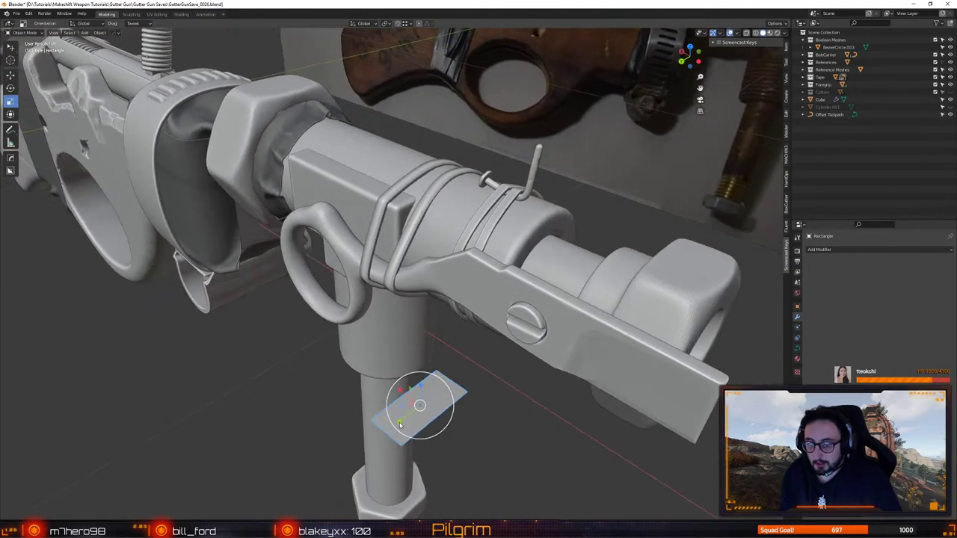
left_click_drag(401, 422, 405, 418)
middle_click_drag(409, 360, 498, 345)
left_click(501, 424)
middle_click_drag(501, 424, 445, 356)
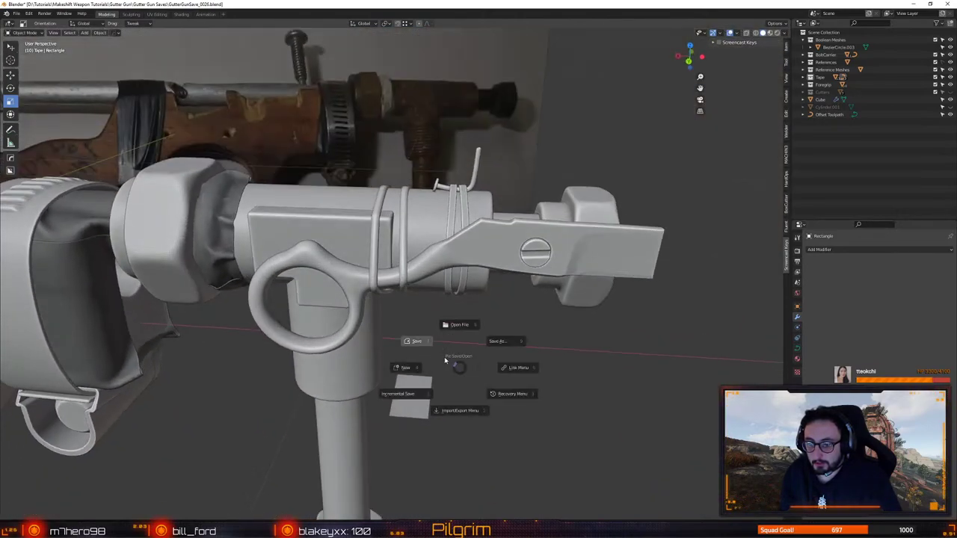
Review the front band and the whole gun from several angles against the reference photo, and save the file
left_click(406, 262)
key("KP_Decimal")
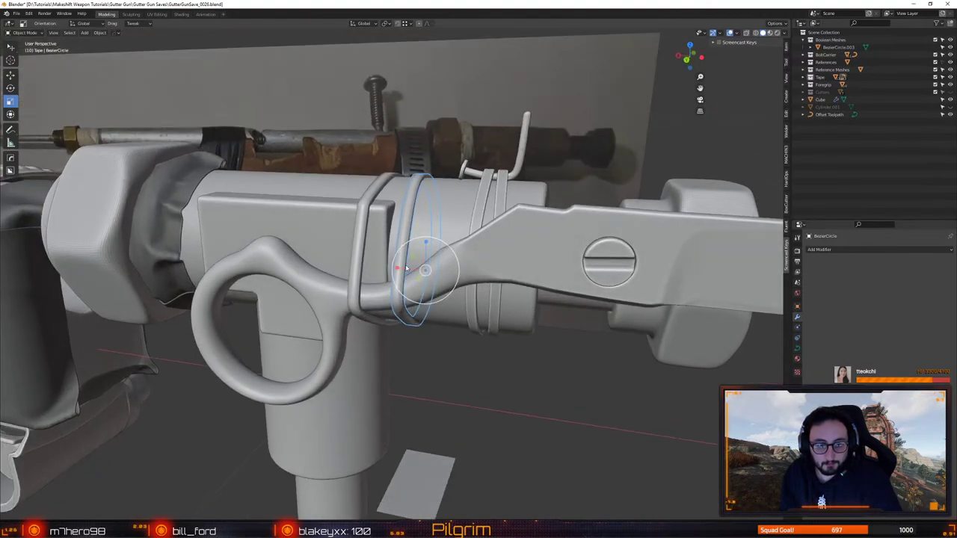
middle_click_drag(409, 338, 388, 363)
scroll(420, 325, "down", 1)
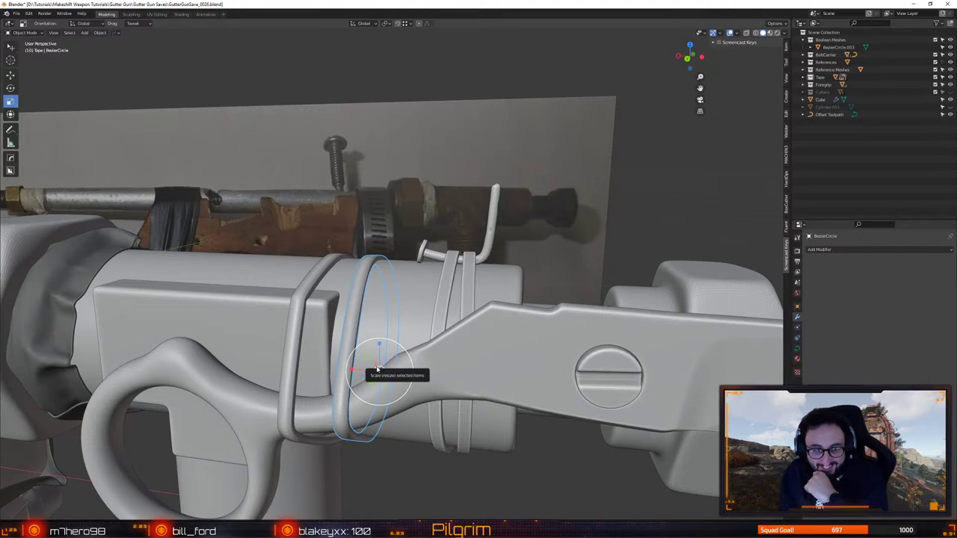
middle_click_drag(385, 381, 452, 341)
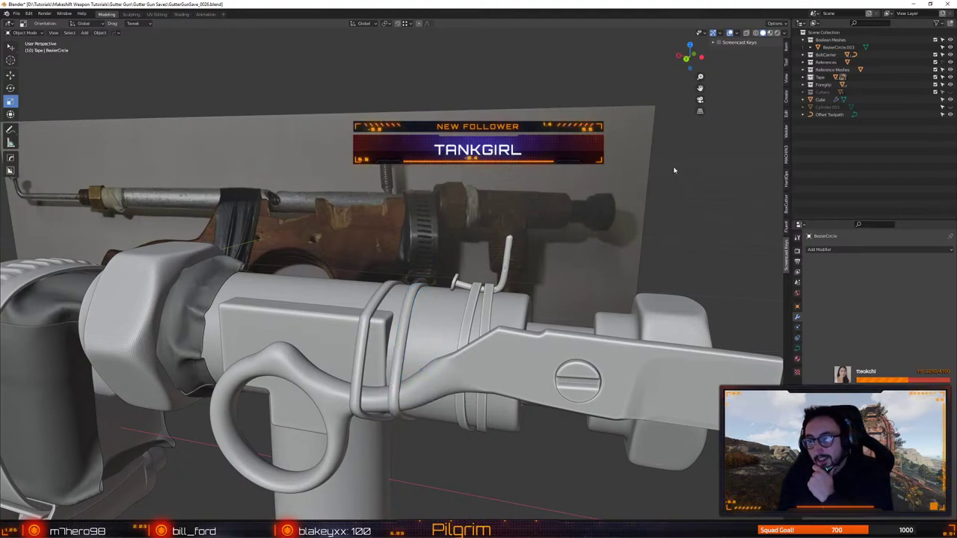
middle_click_drag(405, 326, 416, 274)
key("ctrl+a")
left_click(376, 248)
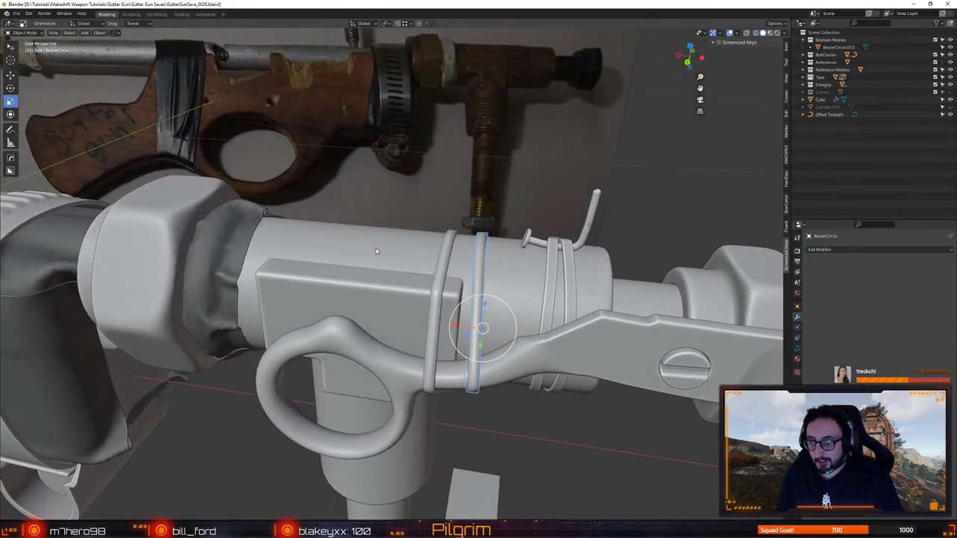
middle_click_drag(375, 247, 402, 282)
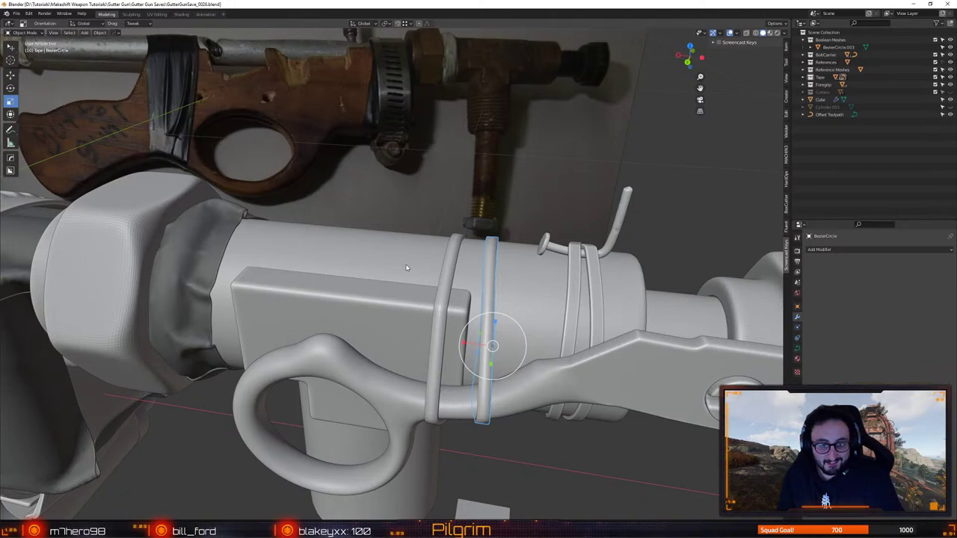
middle_click_drag(409, 270, 357, 346)
left_click(399, 348)
key("ctrl+s")
left_click(317, 321)
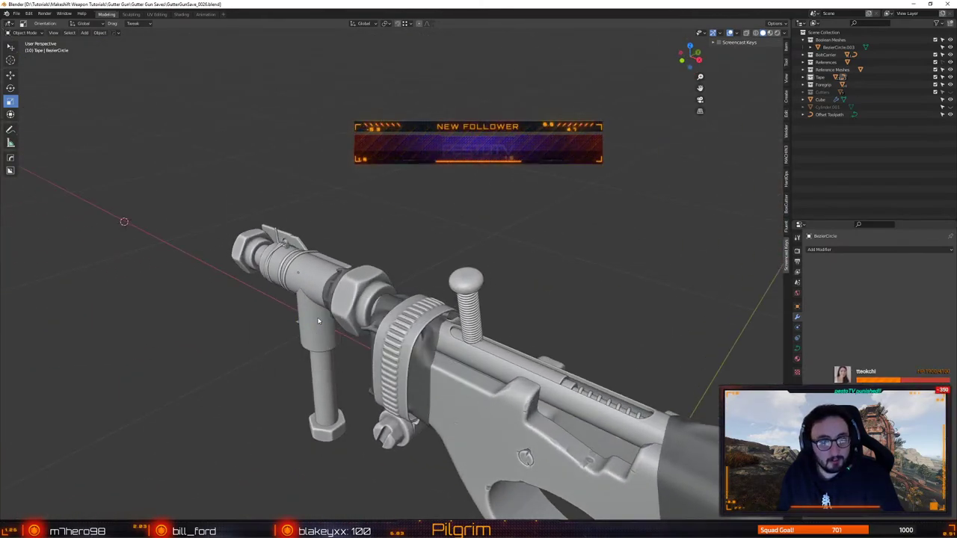
Join the two bands around the foregrip into one object and convert it to a mesh with Visual Geometry to Mesh
middle_click_drag(319, 320, 356, 340)
scroll(388, 334, "up", 10)
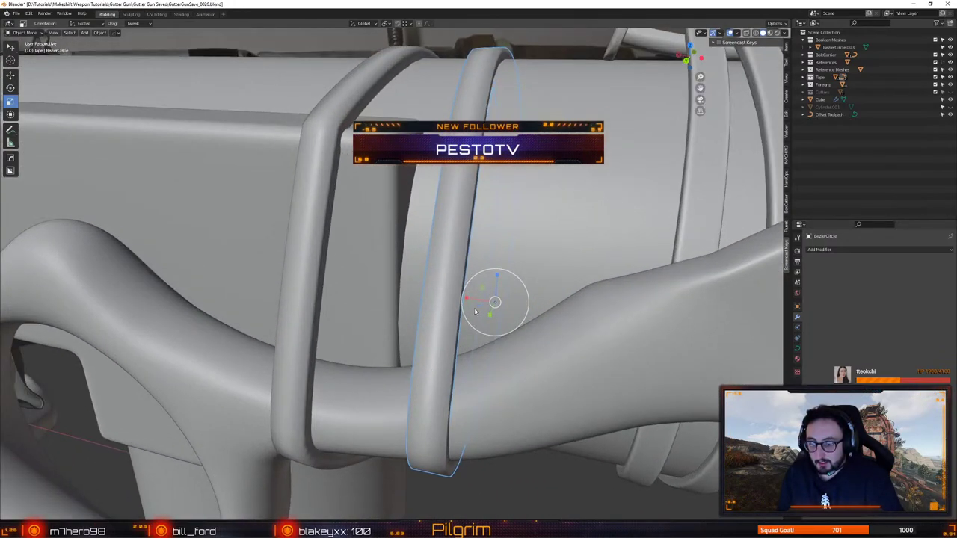
right_click(474, 311)
key("Escape")
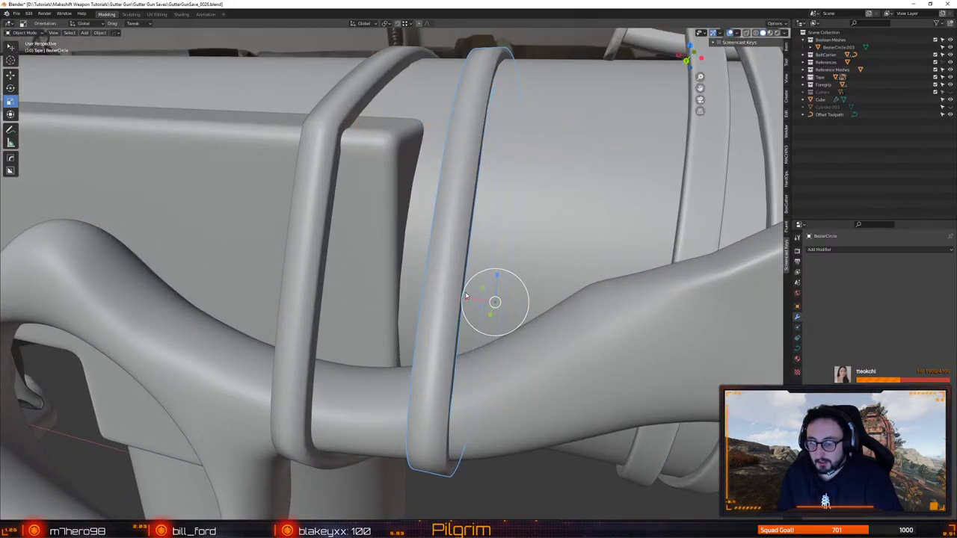
key("q")
left_click(322, 166, "shift")
key("q")
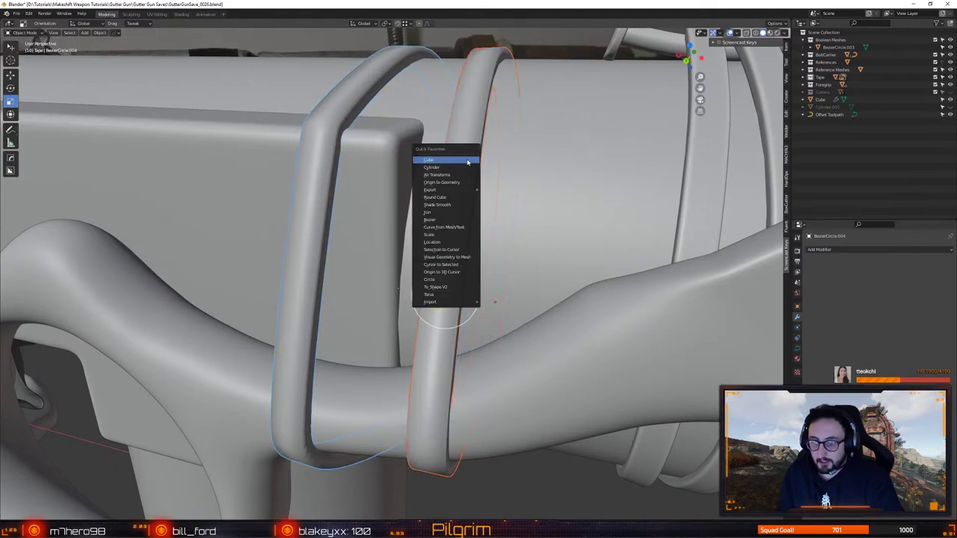
left_click(444, 212)
key("q")
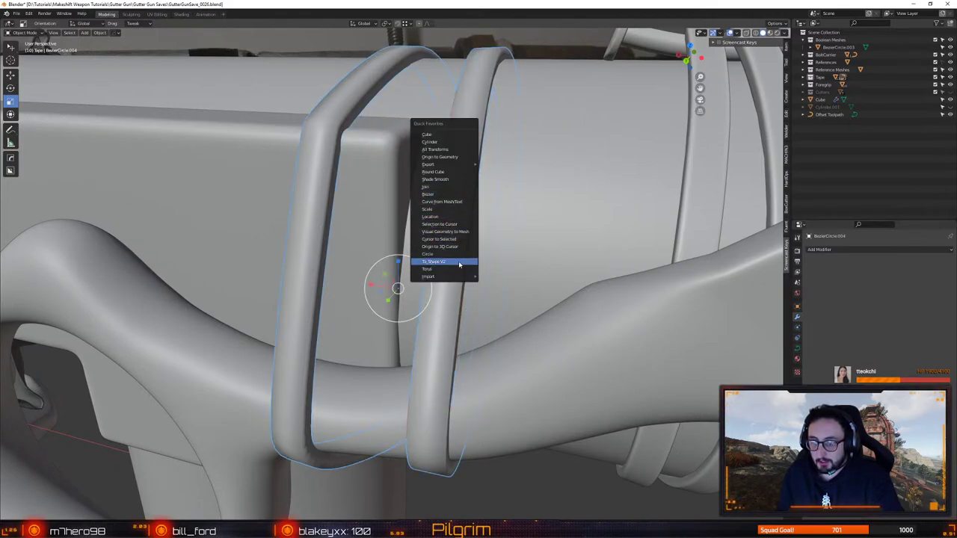
left_click(459, 232)
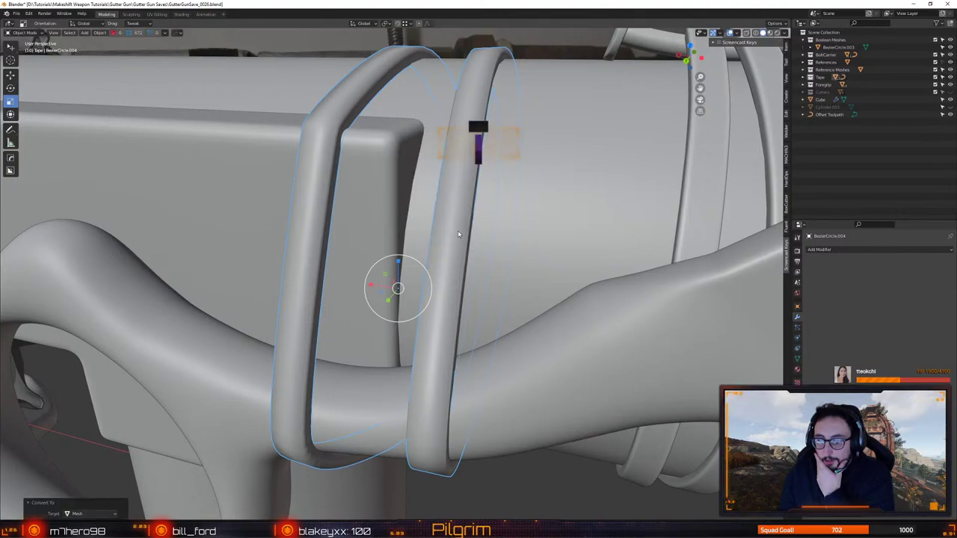
middle_click_drag(459, 205, 447, 229, "shift")
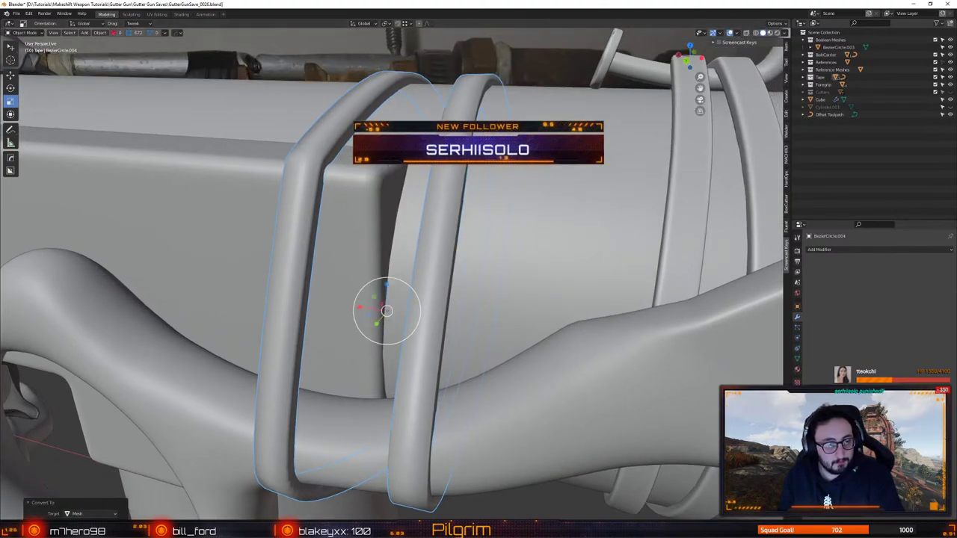
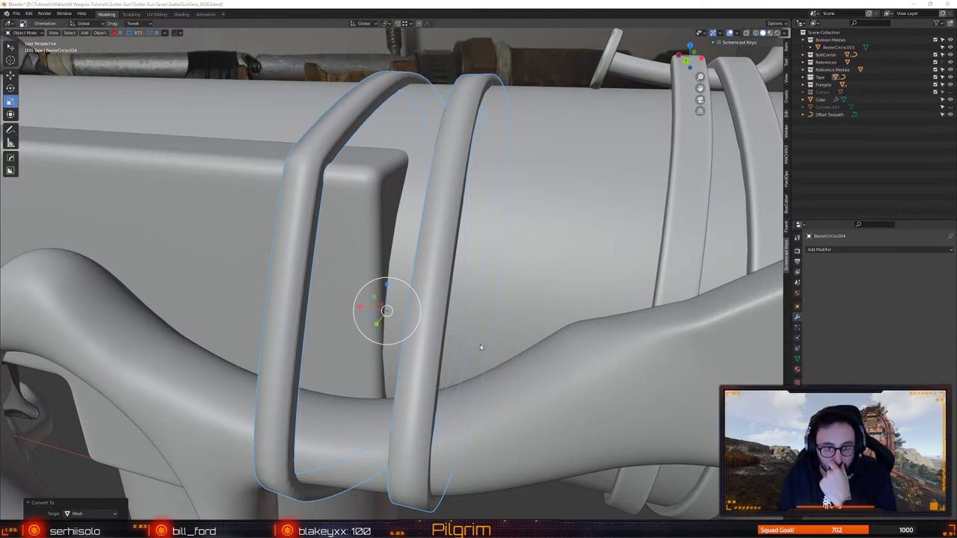
Try enlarging the joined bands uniformly to about 1.23 times their size
key("s")
left_click(417, 326)
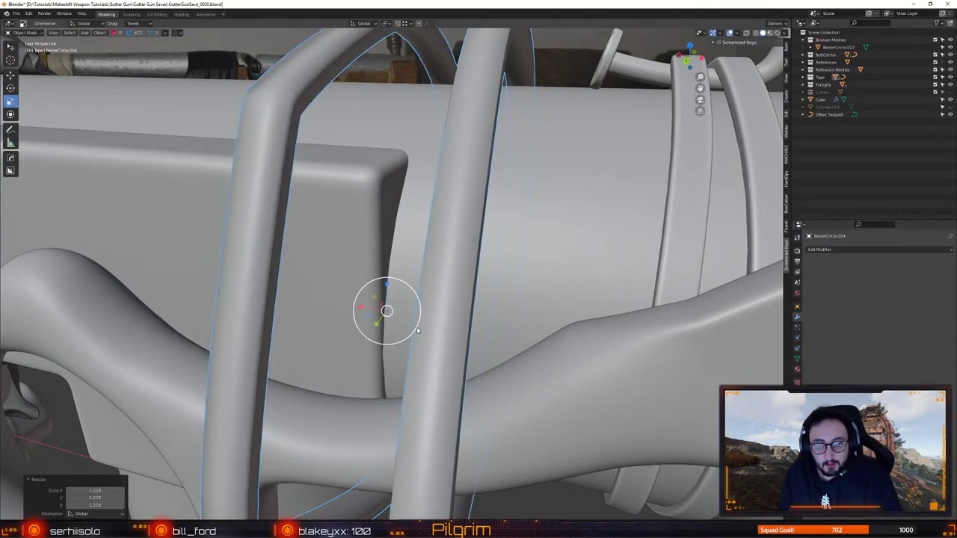
key("ctrl+z")
Sharpen the joined bands with HardOps and add an edge bevel of 0.00163 m with 7 segments
middle_click_drag(529, 328, 412, 294, "shift")
key("q")
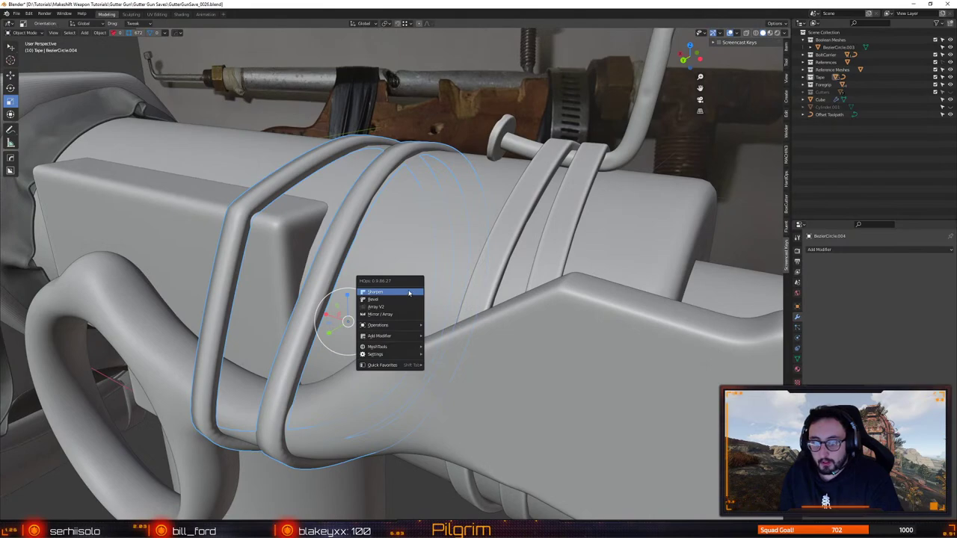
left_click(409, 293)
key("q")
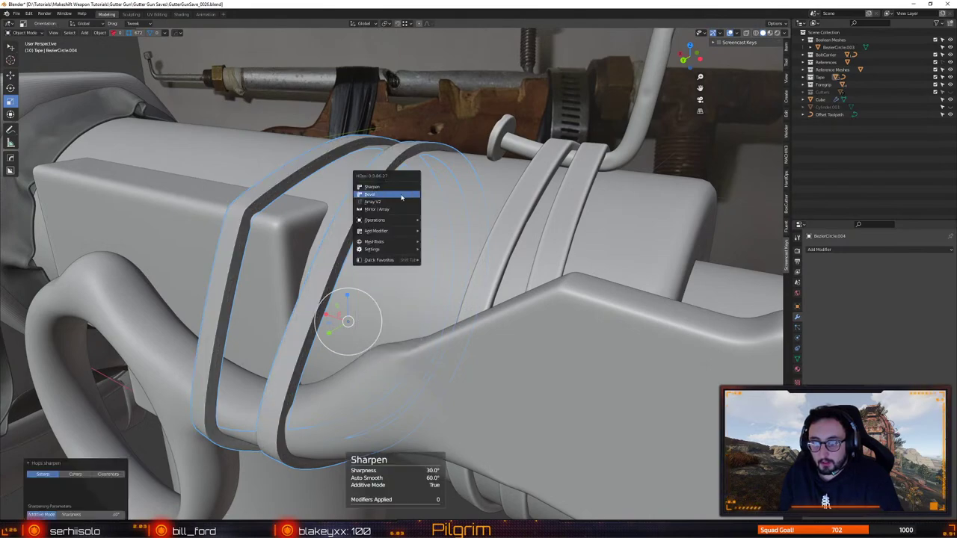
left_click(402, 197)
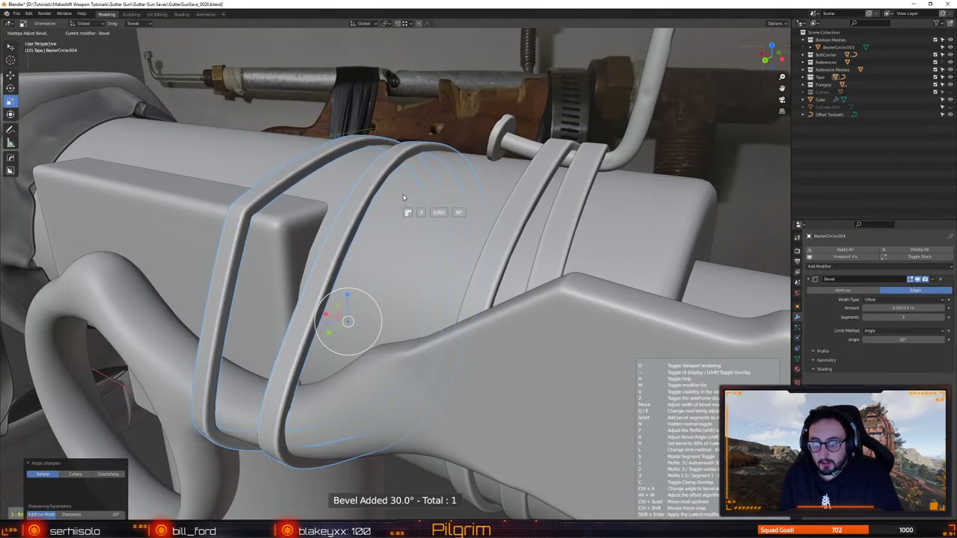
scroll(407, 213, "up", 4)
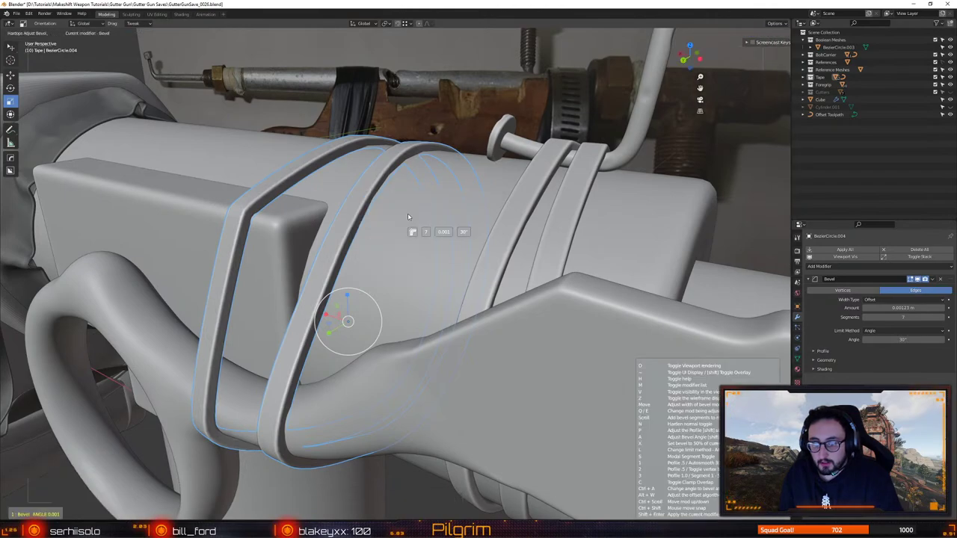
left_click(407, 216)
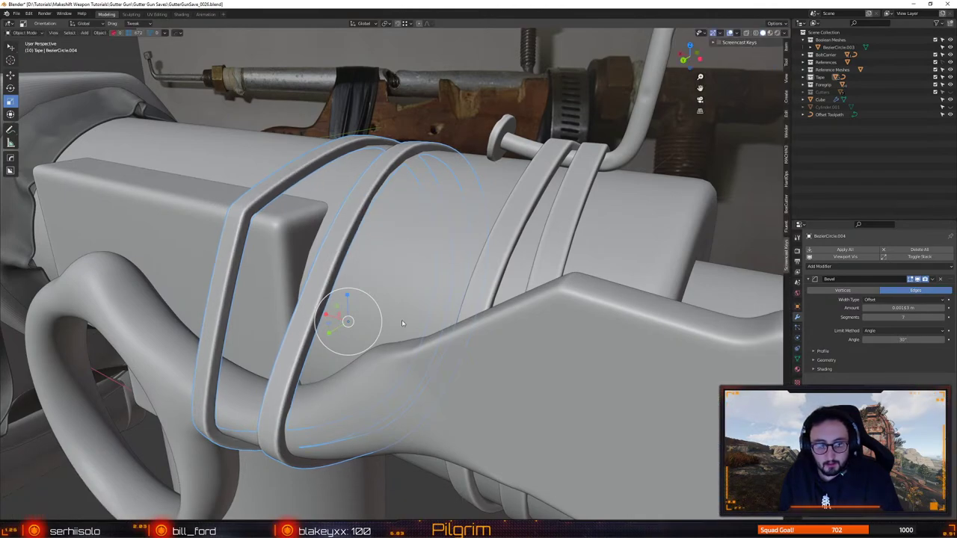
Deselect the beveled bands, check their shape against the reference photo, and save the file
middle_click_drag(407, 216, 423, 261)
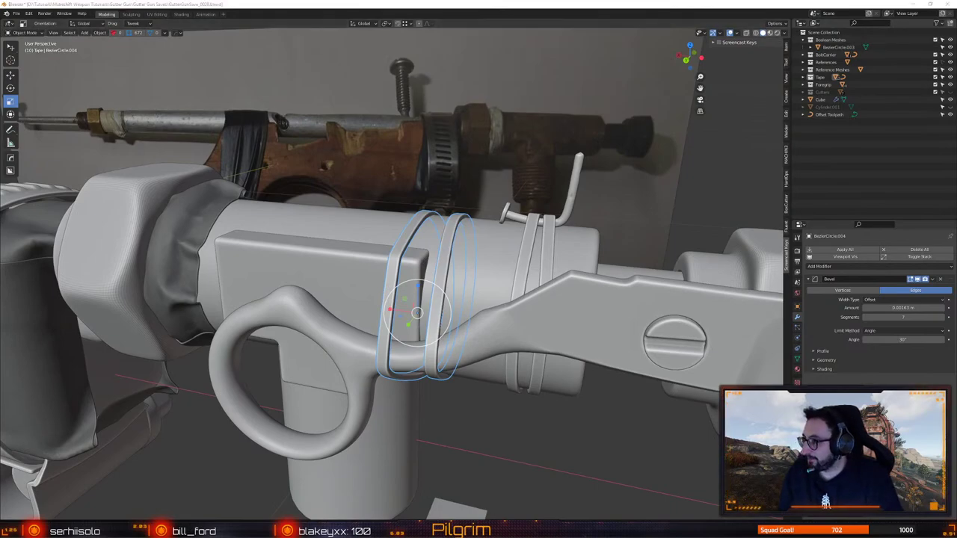
left_click(681, 196)
scroll(494, 239, "down", 3)
middle_click_drag(493, 239, 428, 269)
key("grave")
left_click(345, 272)
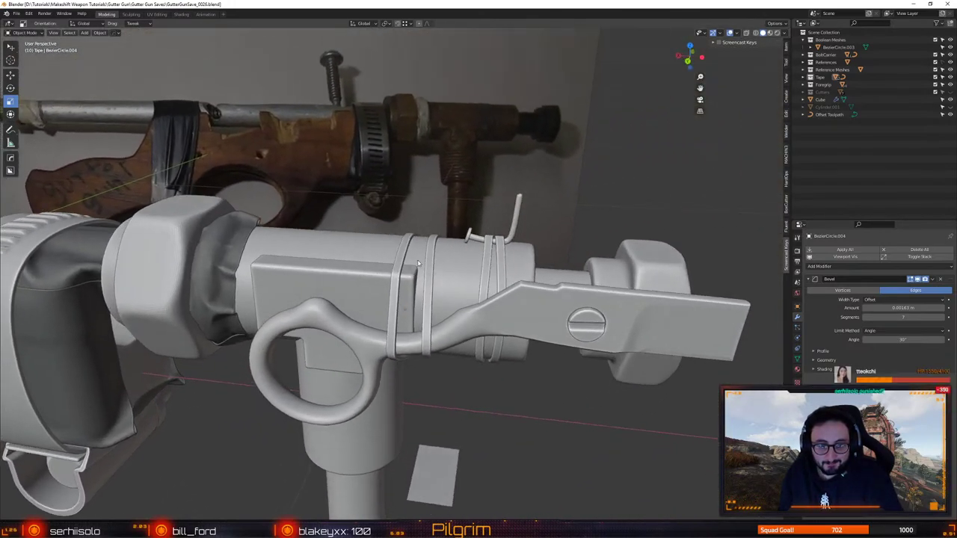
middle_click_drag(374, 281, 391, 275)
scroll(392, 276, "up", 1)
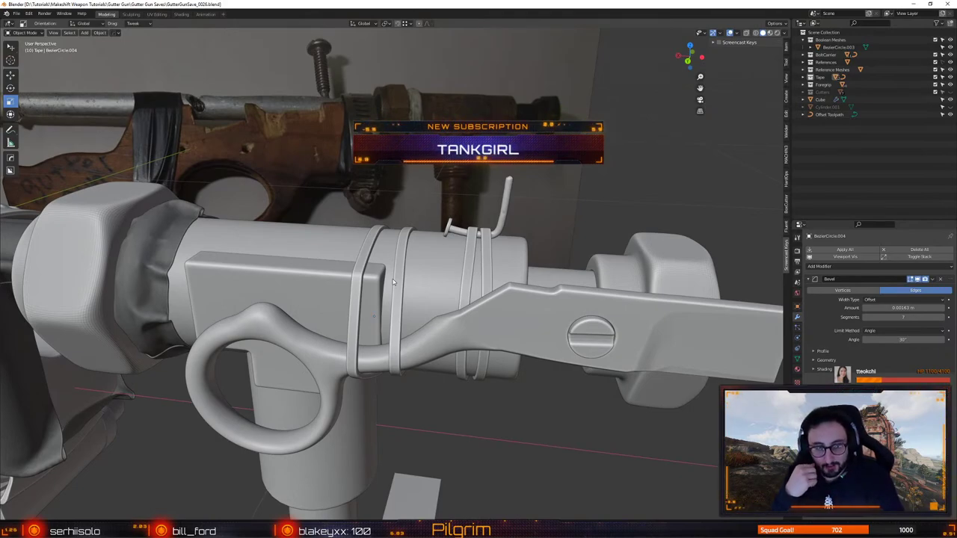
mouse_move(393, 279)
middle_mouse_down()
mouse_move(409, 264)
mouse_move(386, 275)
middle_mouse_up()
key("ctrl+s")
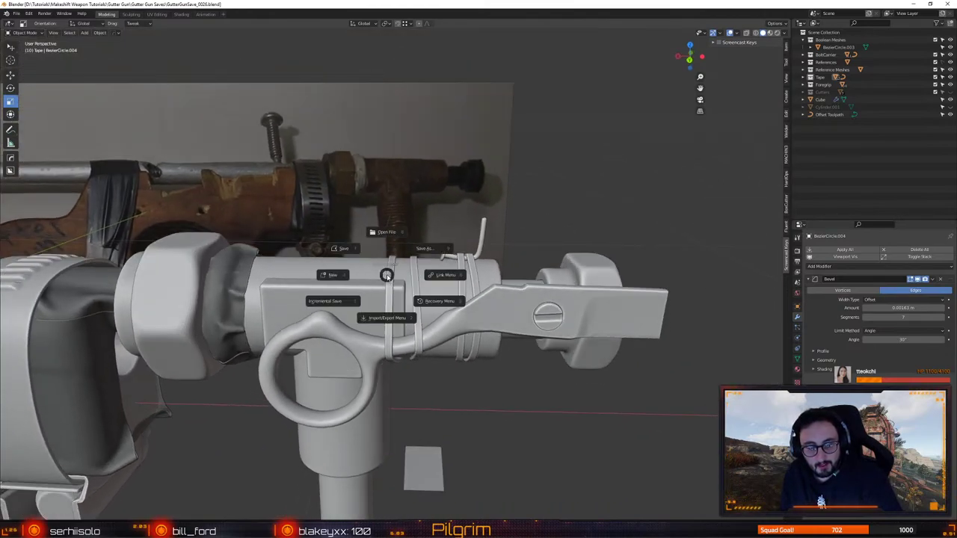
left_click(343, 249)
scroll(394, 295, "up", 1)
middle_click_drag(345, 251, 415, 305)
scroll(403, 309, "down", 3)
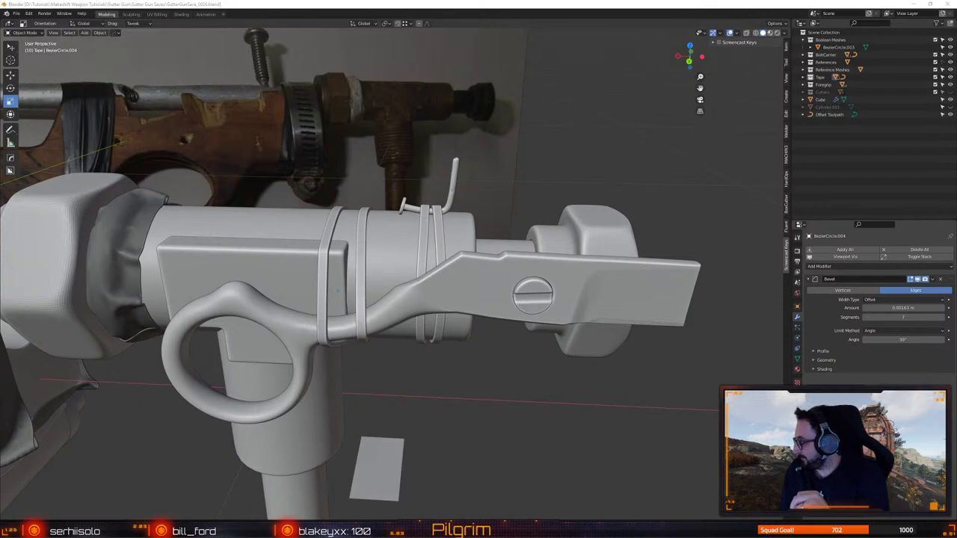
left_click(638, 174)
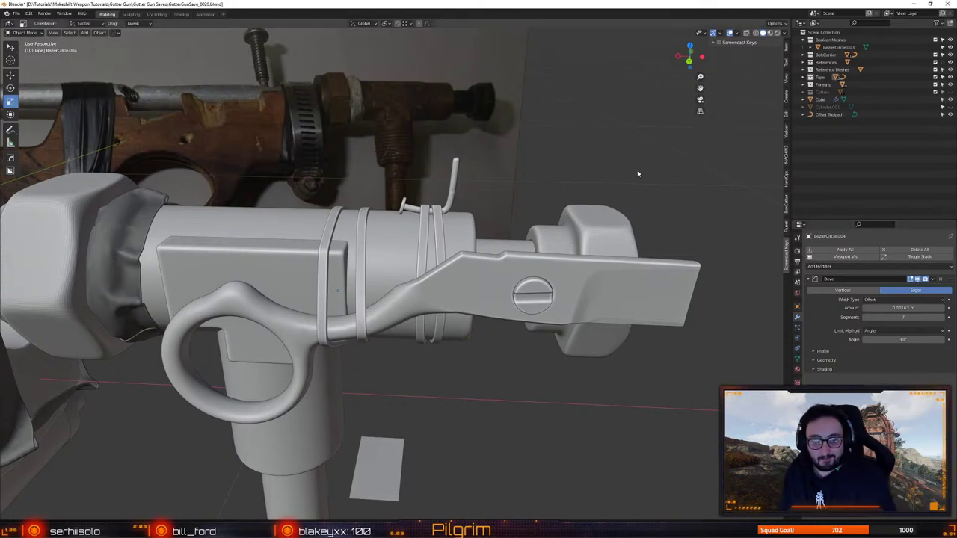
middle_click_drag(544, 290, 401, 296)
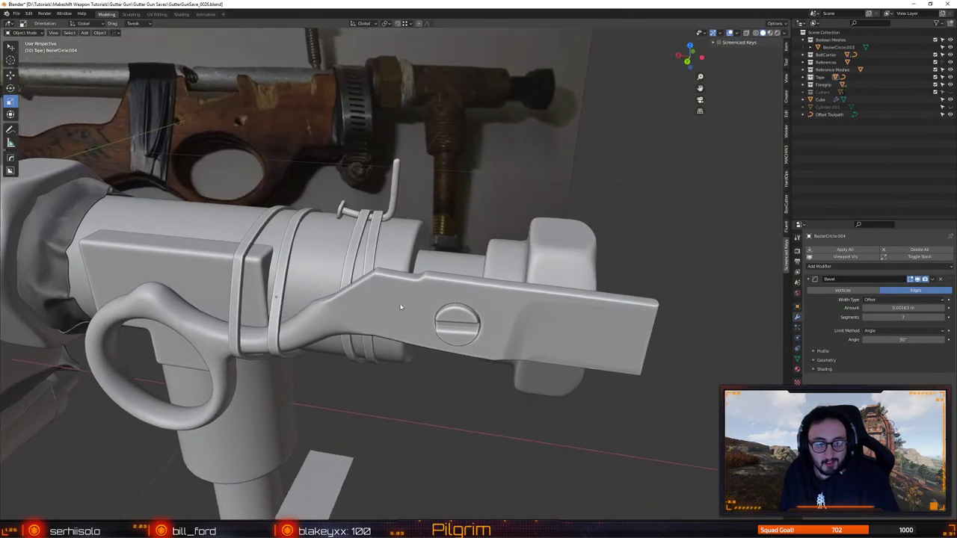
scroll(402, 296, "down", 1)
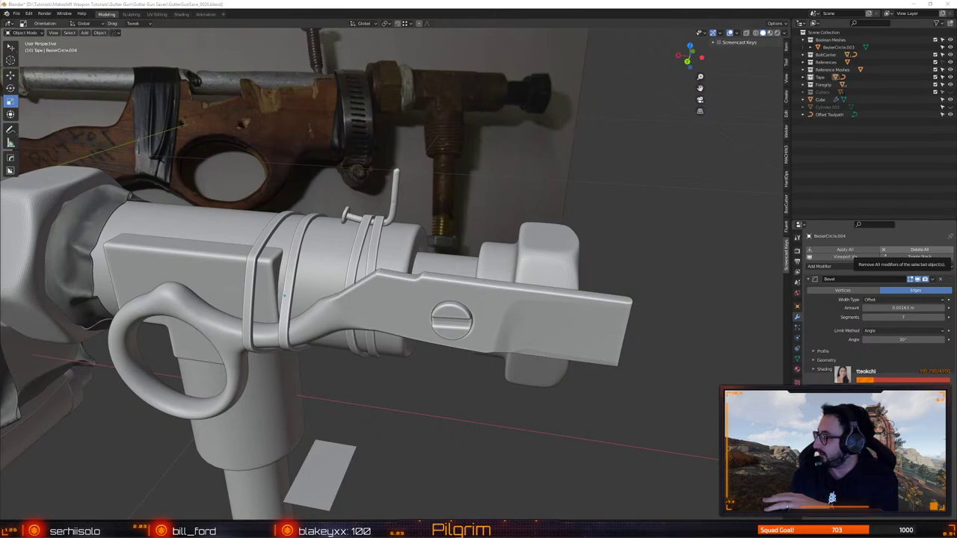
Bring the browser window with the imgur chat screenshot over the model, widen it, and read the messages
left_click_drag(956, 97, 399, 67)
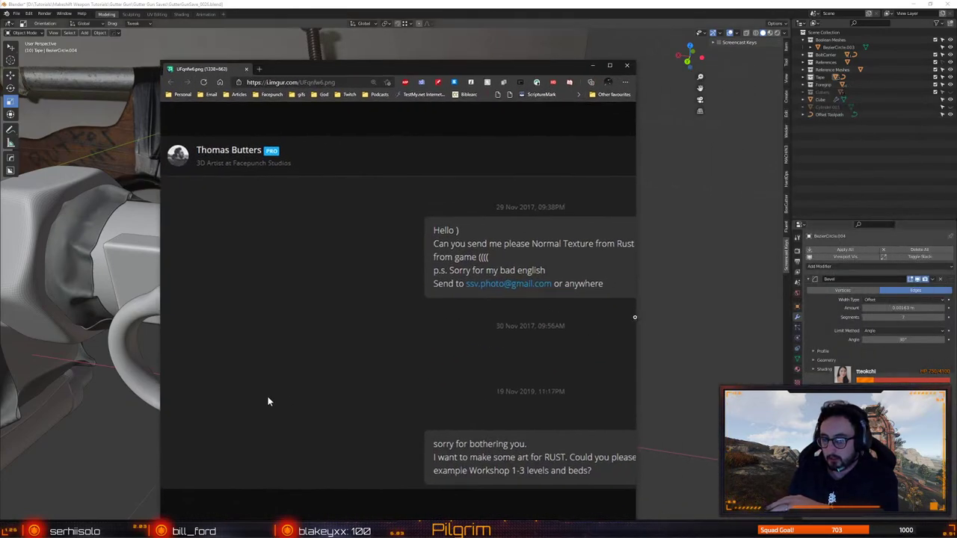
left_click_drag(647, 316, 676, 312)
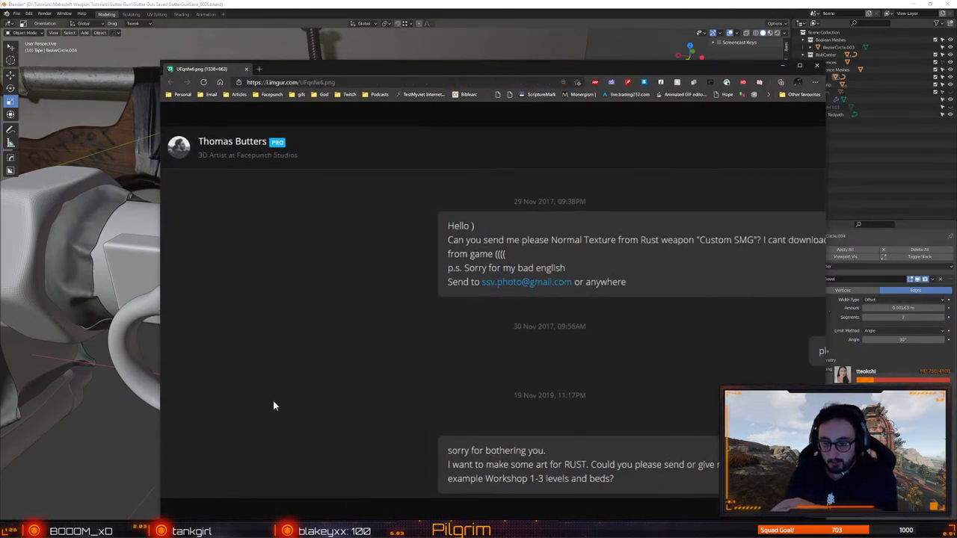
left_click_drag(368, 514, 487, 506)
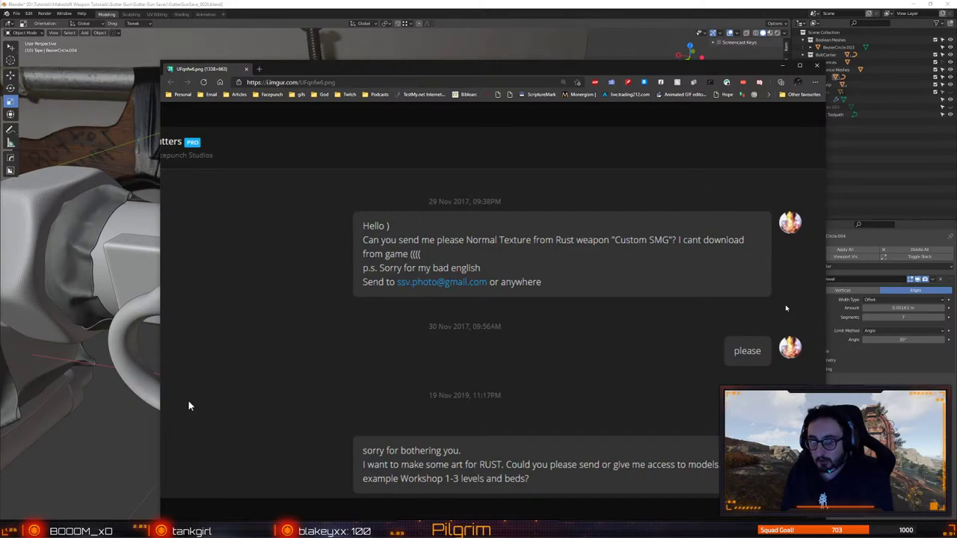
Close the browser window with the chat screenshot and examine the whole gun model from several angles against the reference photo
left_click_drag(727, 73, 690, 55)
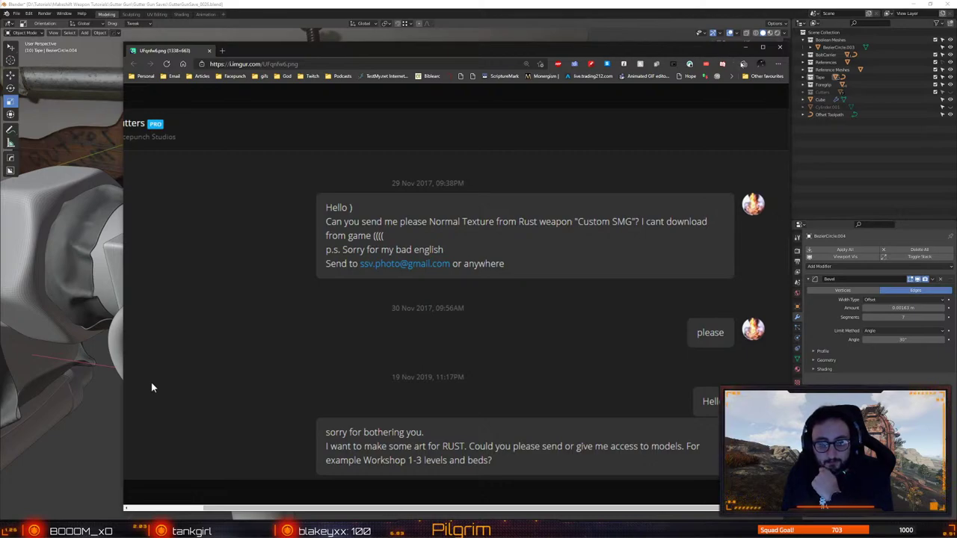
left_click(780, 47)
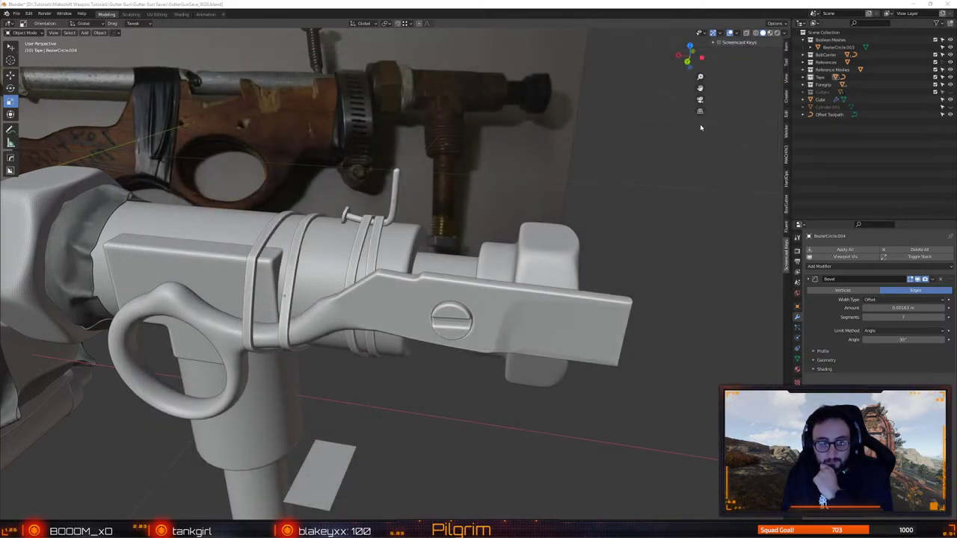
left_click(641, 233)
middle_click_drag(377, 290, 453, 302, "shift")
scroll(451, 271, "down", 5)
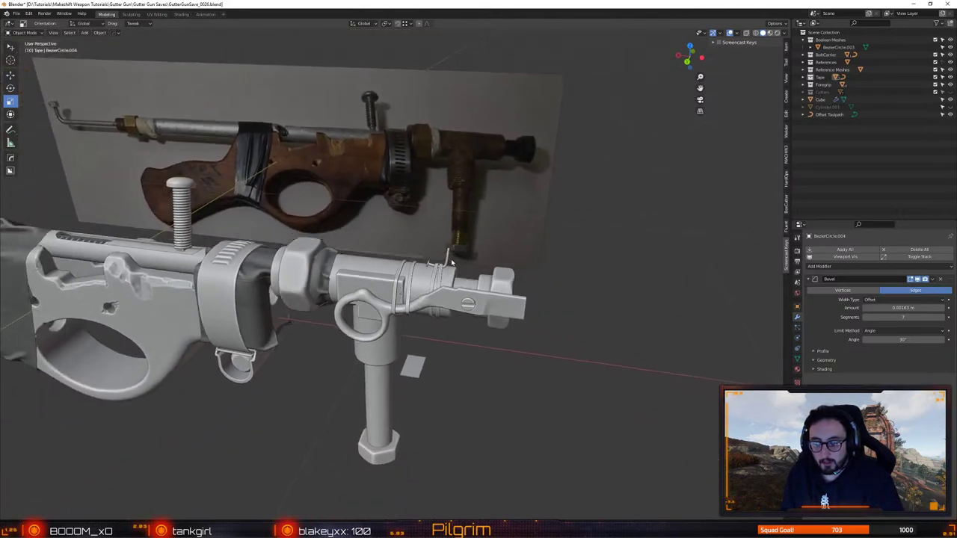
middle_click_drag(451, 259, 423, 214)
middle_click_drag(386, 187, 558, 232)
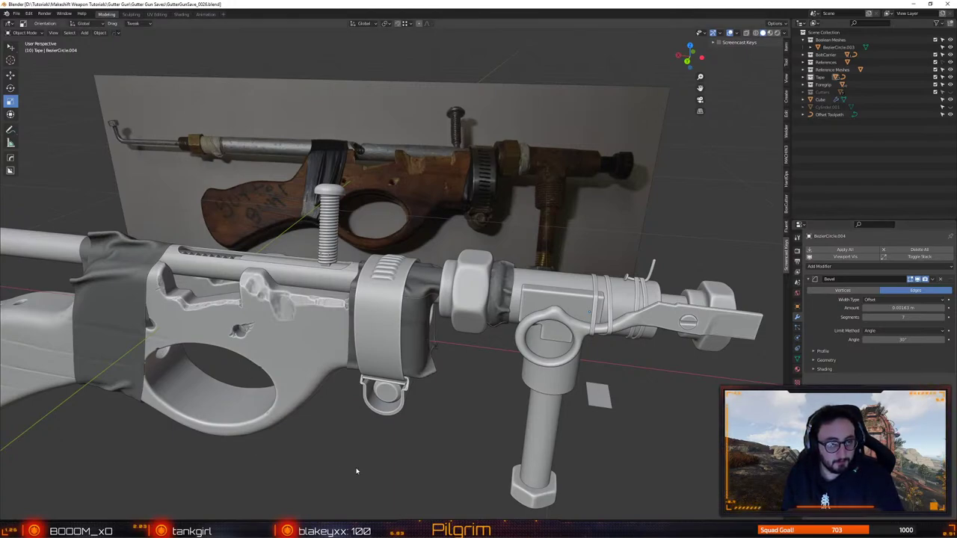
middle_click_drag(357, 471, 414, 412)
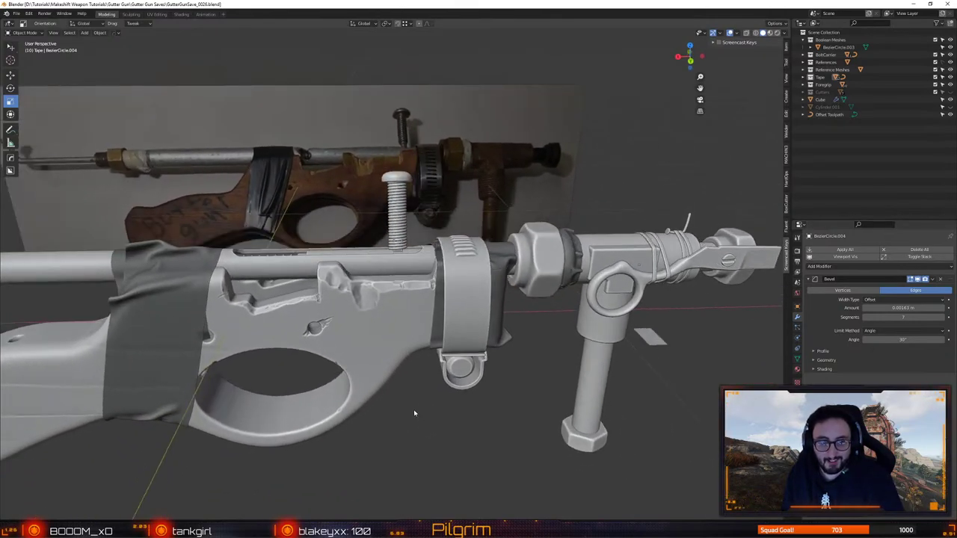
scroll(414, 413, "up", 1)
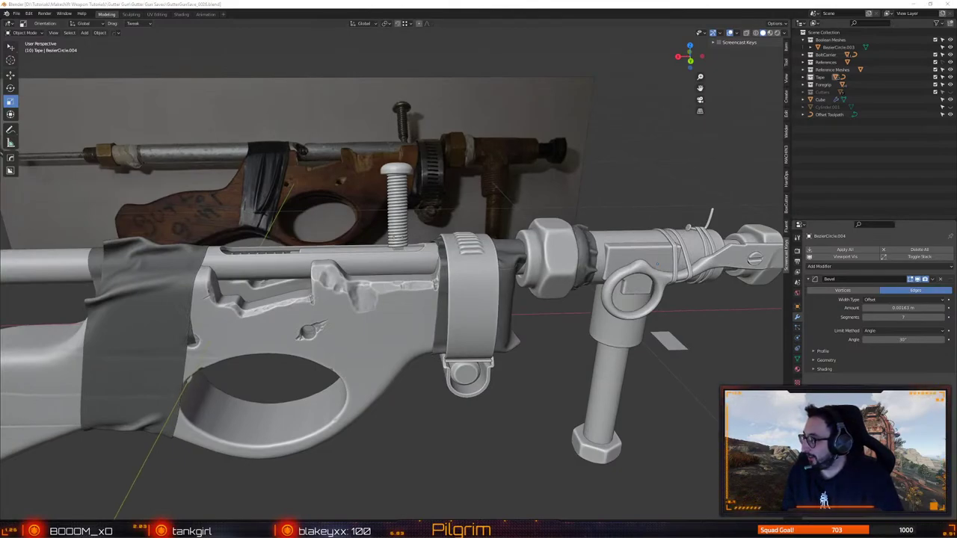
Switch to the browser window with the Google image result for "rust dome" and look at the spherical tank photo
key("alt+Tab")
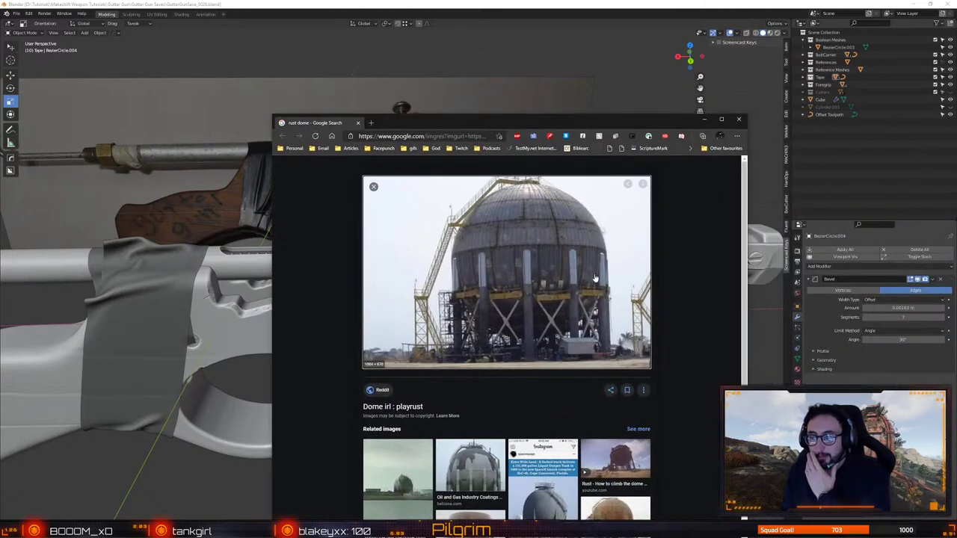
Look through the related spherical dome reference images and close the browser window
scroll(583, 303, "down", 4)
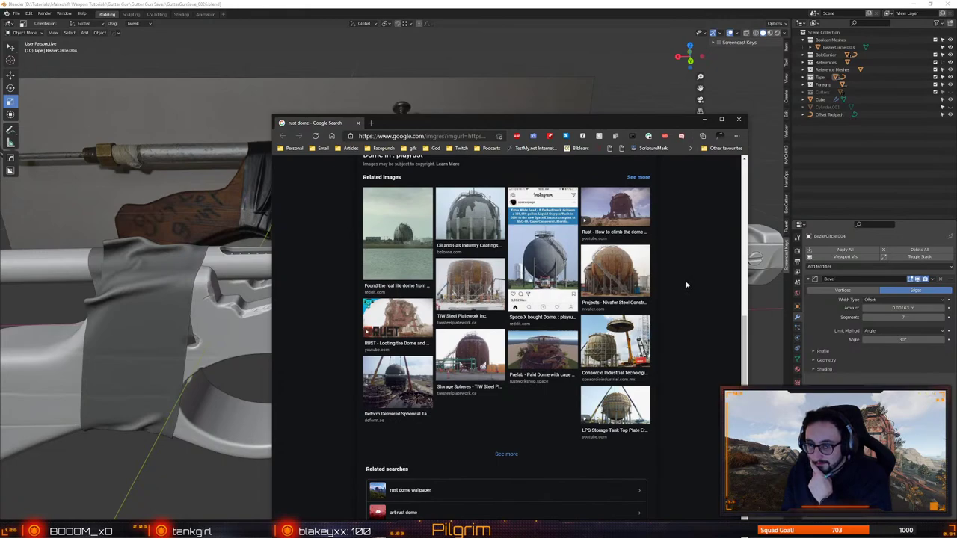
scroll(686, 284, "up", 4)
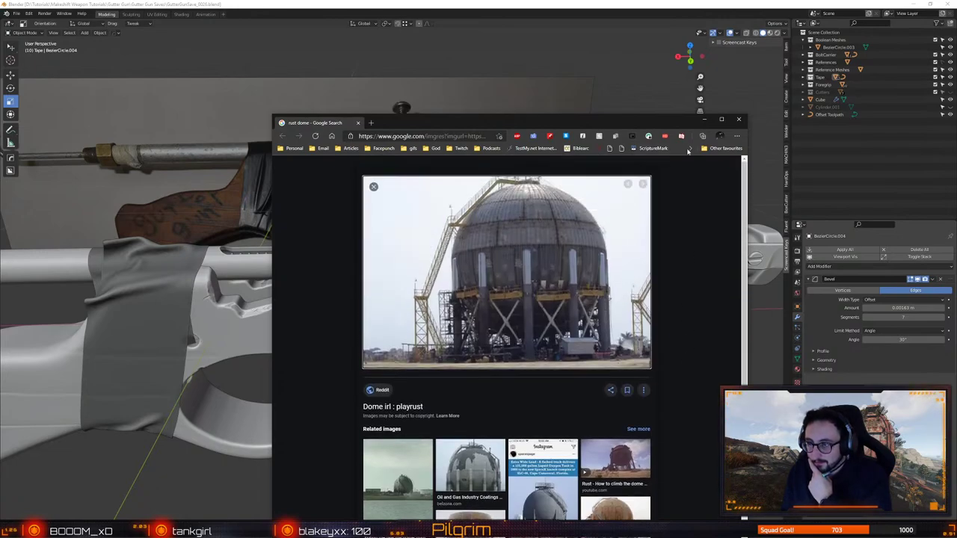
left_click(739, 118)
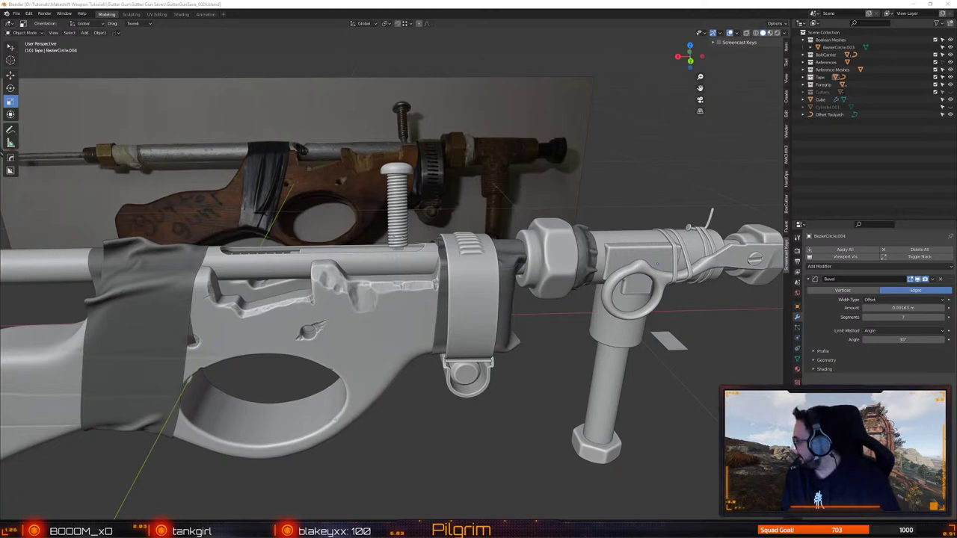
Lengthen the scissor blade by moving all its end vertices outward along X, and narrow that end vertically
left_click(709, 425)
middle_click_drag(526, 394, 496, 322)
scroll(399, 369, "up", 2)
left_click(453, 330)
key("Tab")
left_click_drag(455, 225, 509, 402)
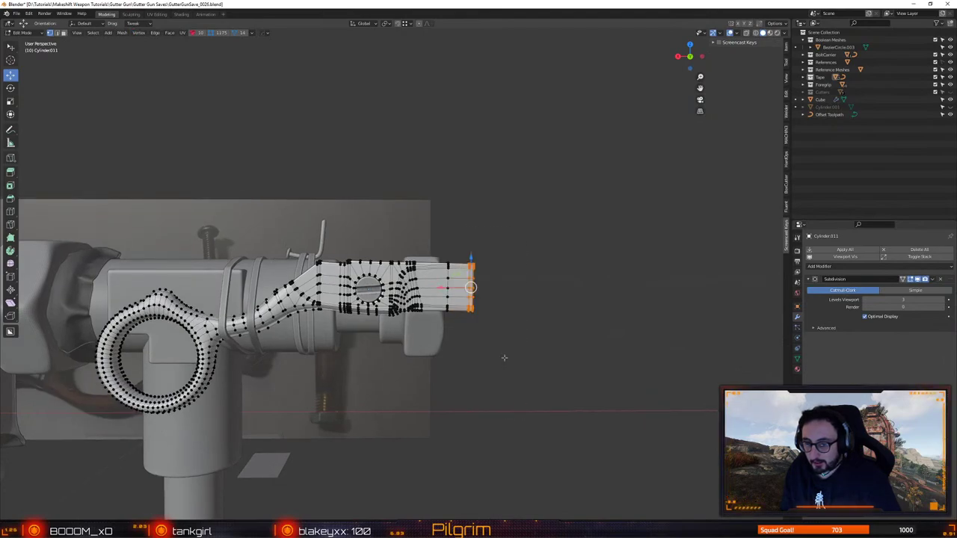
key("alt+z")
left_click_drag(510, 355, 458, 226)
key("alt+z")
left_click_drag(442, 289, 624, 289)
left_click_drag(652, 259, 653, 264)
Add six vertical loop cuts spaced along the lengthened section of the scissor blade
key("shift+space")
key("g")
middle_click_drag(584, 299, 519, 307, "shift")
key("shift+space")
key("ctrl+r")
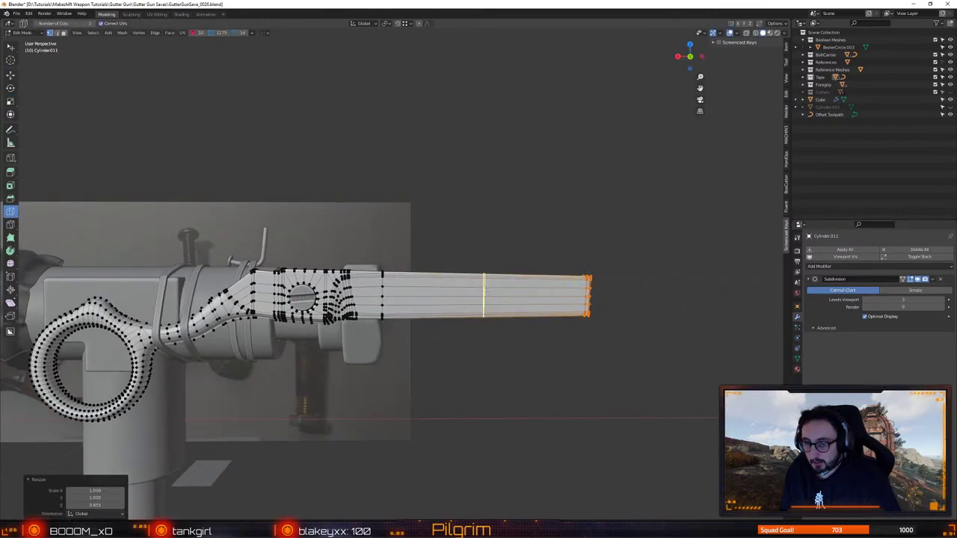
left_click(485, 291)
left_click(540, 288)
left_click(435, 290)
left_click(510, 296)
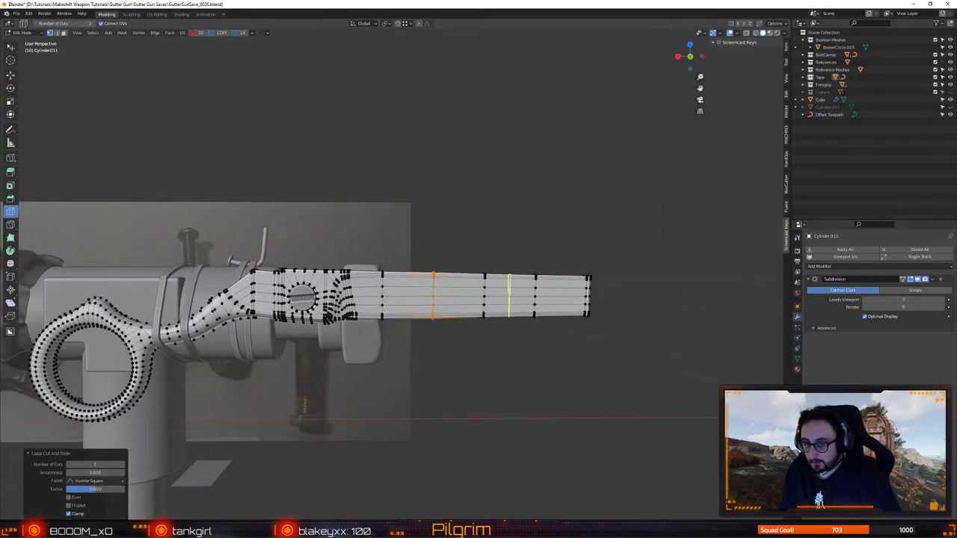
left_click(560, 296)
left_click(408, 296)
key("shift+space")
key("g")
Move the lower corner vertices at the blade's tip inward along X to form a slanted end
key("Tab")
middle_click_drag(489, 369, 446, 313)
key("Tab")
scroll(494, 359, "up", 4)
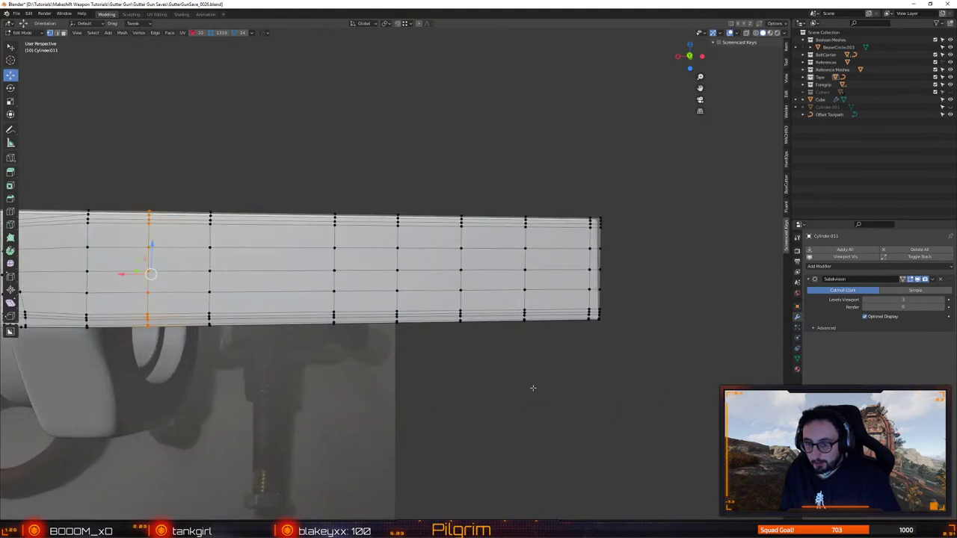
left_click_drag(615, 312, 518, 366)
left_click_drag(616, 372, 510, 298)
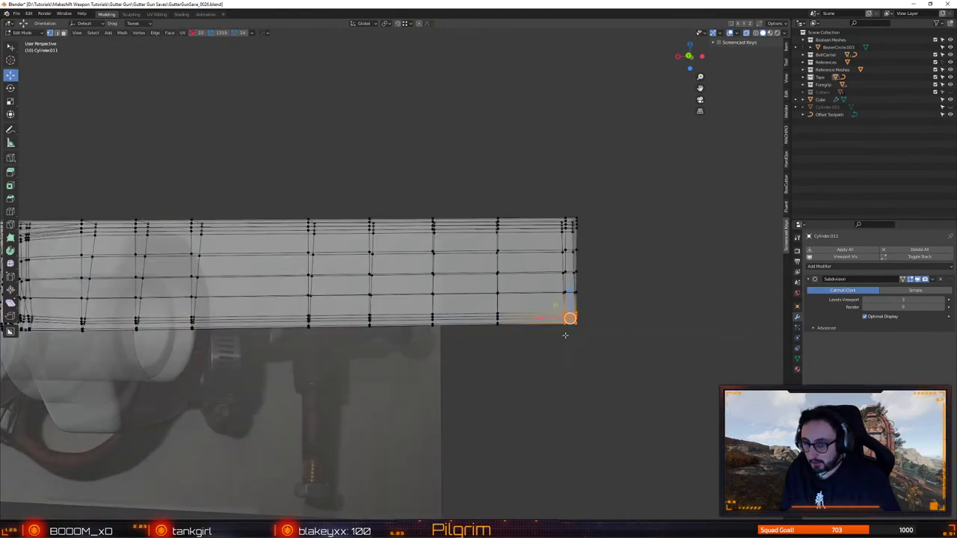
key("g")
key("x")
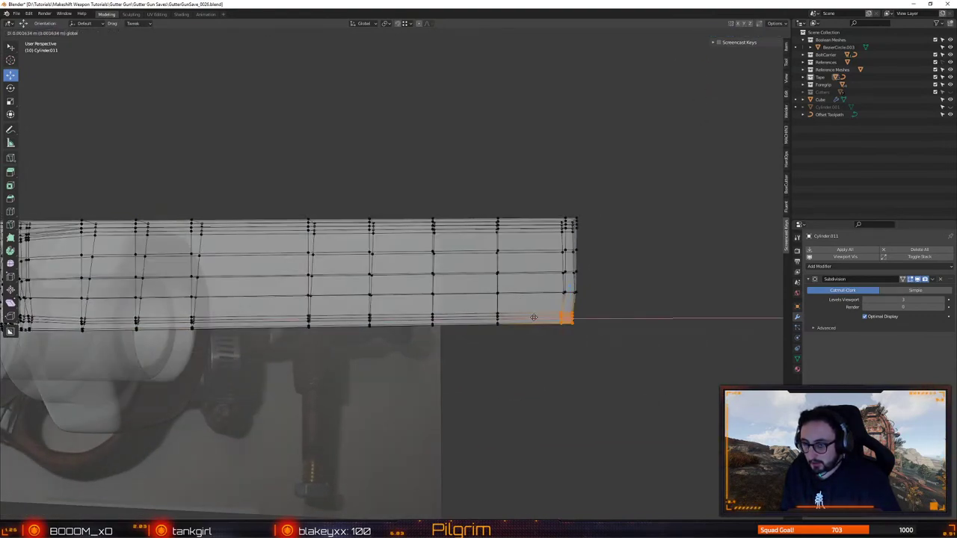
left_click(518, 318)
Rotate the blade tip's lower corner vertices to follow the slant, and shift the inner vertices toward the tip along X
key("shift+space")
key("r")
middle_click_drag(628, 384, 519, 384, "shift")
scroll(518, 384, "up", 5)
left_click(575, 430)
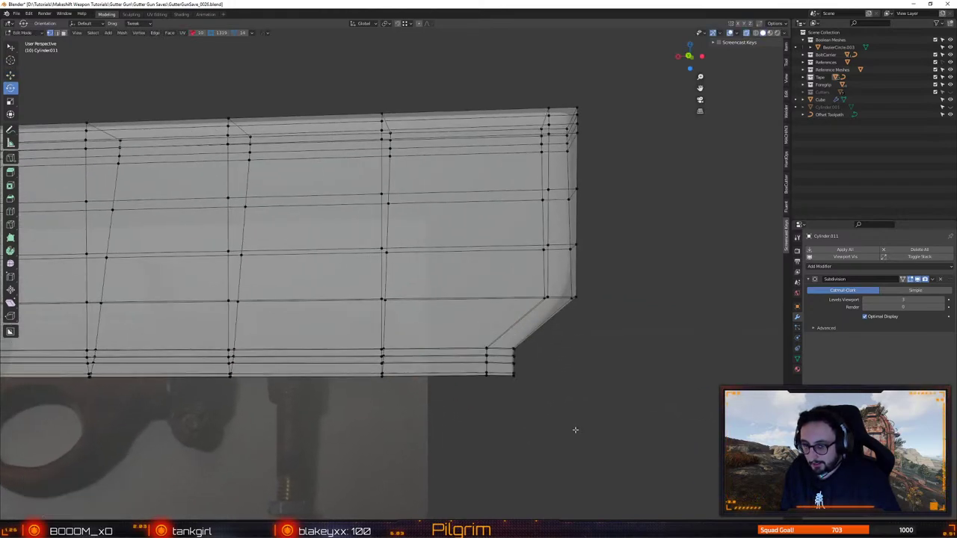
mouse_move(577, 406)
left_mouse_down()
mouse_move(507, 336)
mouse_move(544, 365)
left_mouse_up()
left_click_drag(438, 321, 491, 410)
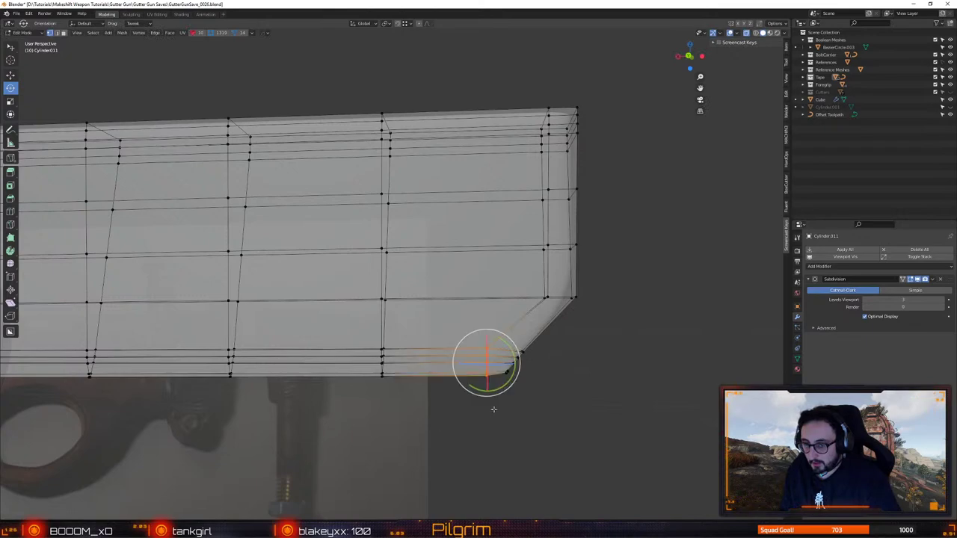
left_click_drag(507, 341, 543, 518)
left_click_drag(515, 362, 515, 355)
key("shift+space")
key("g")
left_click_drag(456, 363, 469, 363)
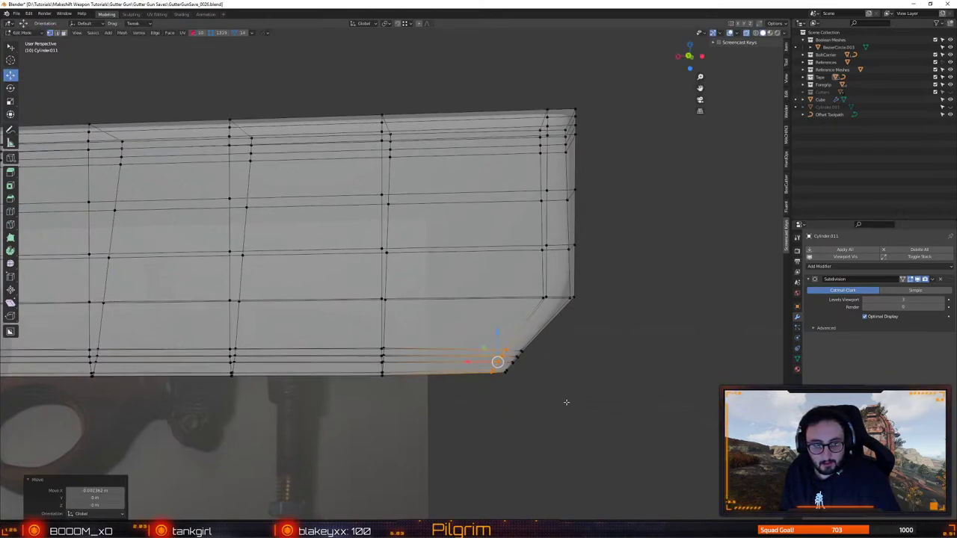
Return the scissor blade to Object Mode, turn off X-ray and save the file
scroll(561, 396, "down", 2)
key("Tab")
middle_click_drag(225, 271, 417, 282, "shift")
scroll(416, 282, "down", 3)
middle_click_drag(164, 277, 385, 288, "shift")
scroll(384, 288, "down", 3)
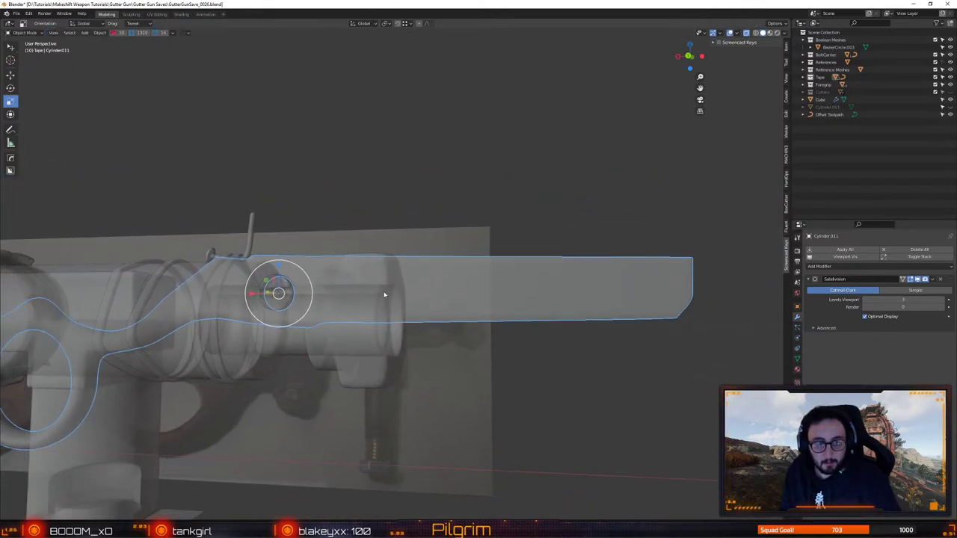
key("alt+z")
middle_click_drag(213, 295, 369, 285, "shift")
scroll(369, 285, "down", 1)
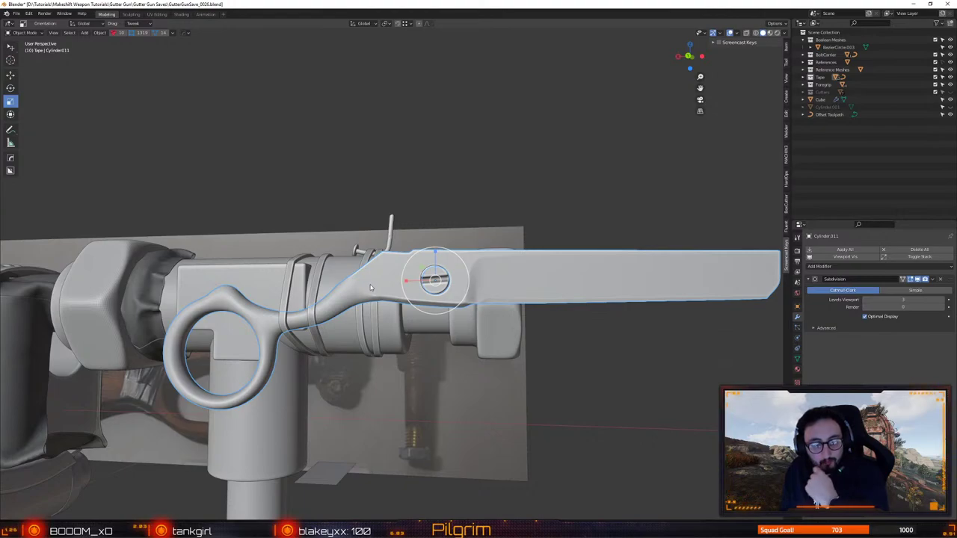
middle_click_drag(463, 302, 492, 313, "shift")
scroll(351, 314, "down", 3)
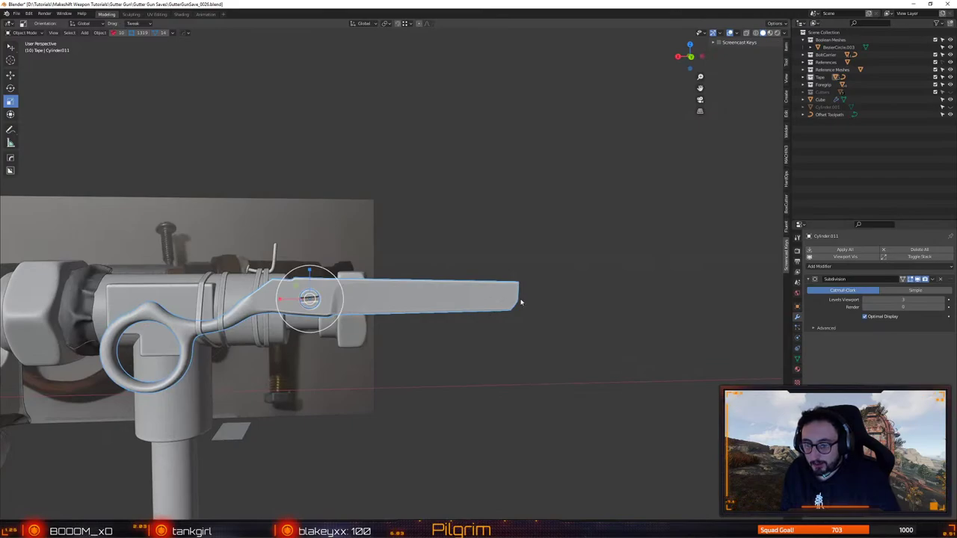
middle_click_drag(267, 323, 551, 333, "shift")
scroll(400, 330, "down", 2)
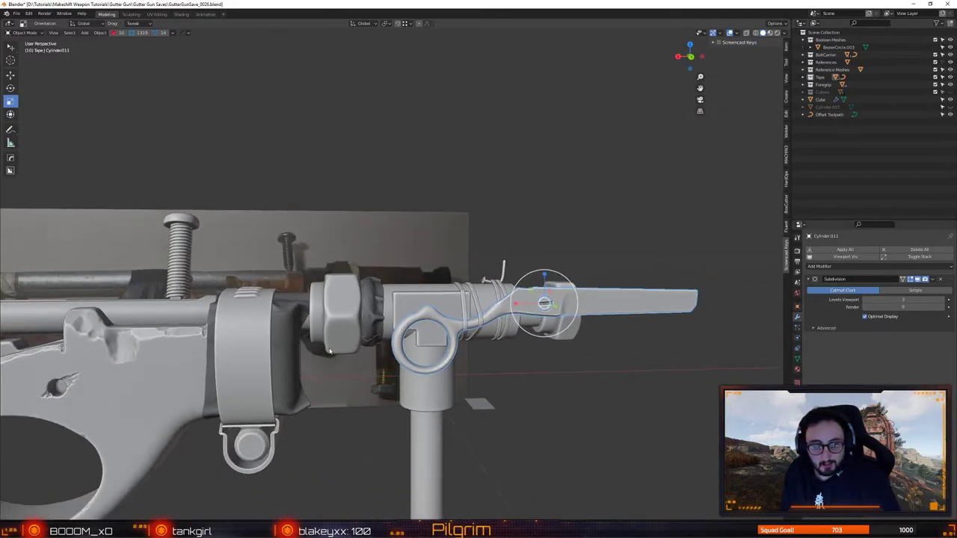
middle_click_drag(330, 351, 361, 323)
key("ctrl+s")
left_click(357, 313)
scroll(345, 326, "down", 1)
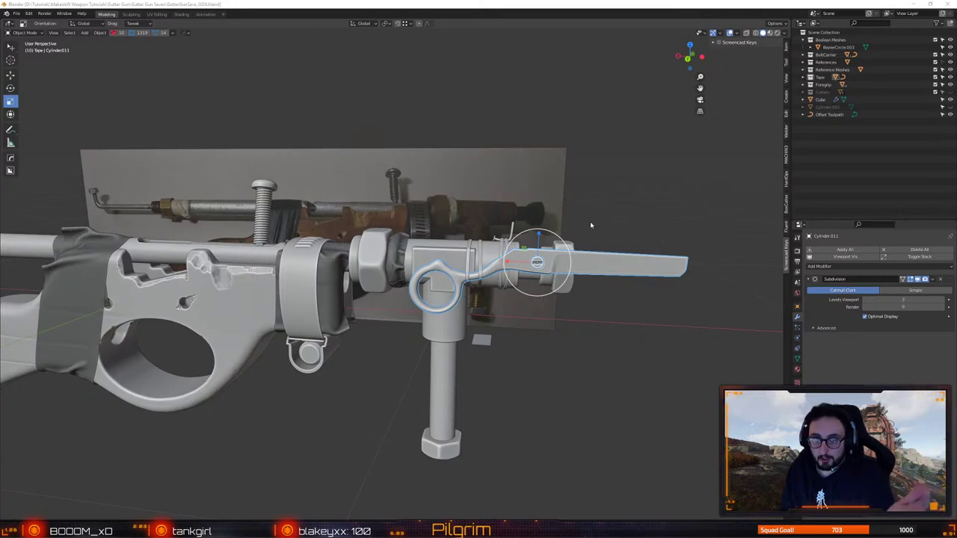
Deselect the scissor blade and save the file again
left_click(543, 382)
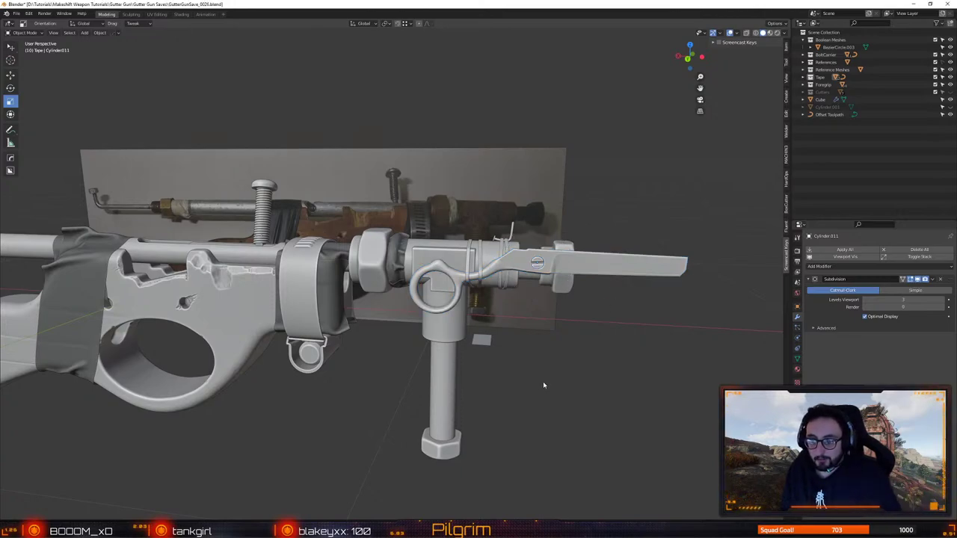
middle_click_drag(543, 381, 463, 277)
scroll(400, 330, "up", 1)
scroll(401, 305, "up", 1)
scroll(401, 305, "down", 3)
scroll(412, 341, "up", 2)
key("ctrl+s")
key("Escape")
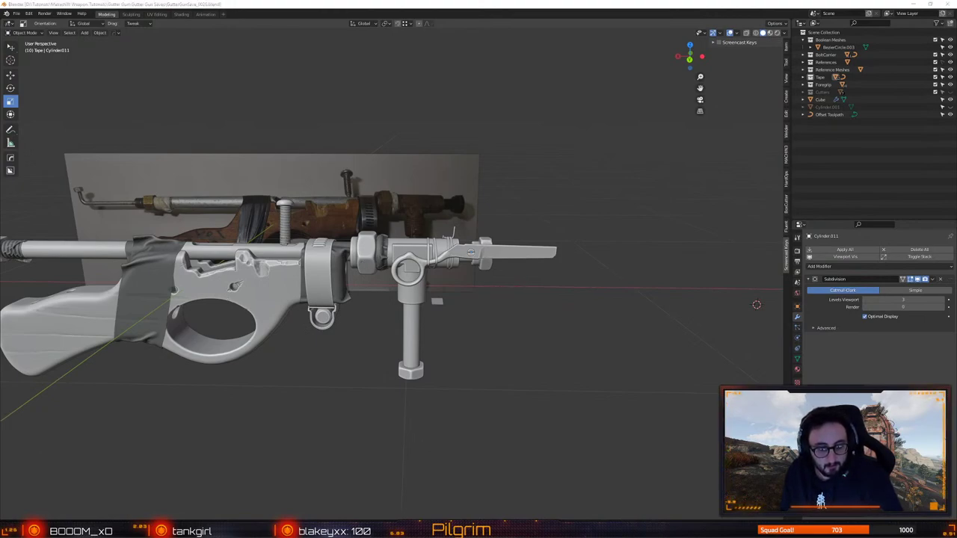
Switch to the image reference board and rotate the red clothespin picture until the peg stands upright
key("alt+Tab")
right_click_drag(591, 229, 708, 208)
scroll(708, 228, "down", 2)
middle_click_drag(619, 284, 549, 271)
scroll(603, 296, "up", 4)
mouse_move(664, 280)
left_mouse_down("ctrl")
mouse_move(629, 337)
mouse_move(664, 276)
mouse_move(663, 288)
left_mouse_up("ctrl")
left_click_drag(656, 253, 632, 300, "ctrl")
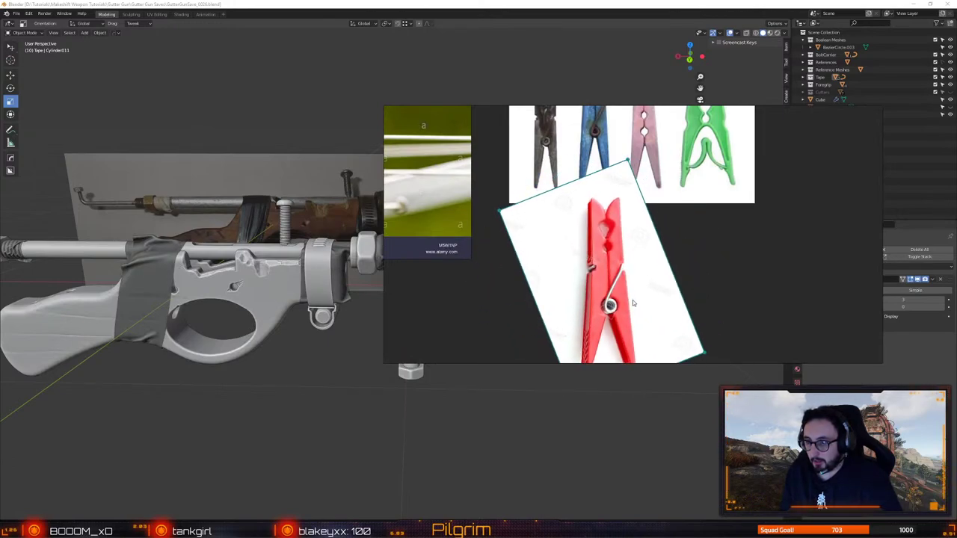
Move the rotated red clothespin picture over beside the other clothespin photos on the reference board
middle_click_drag(633, 300, 622, 258)
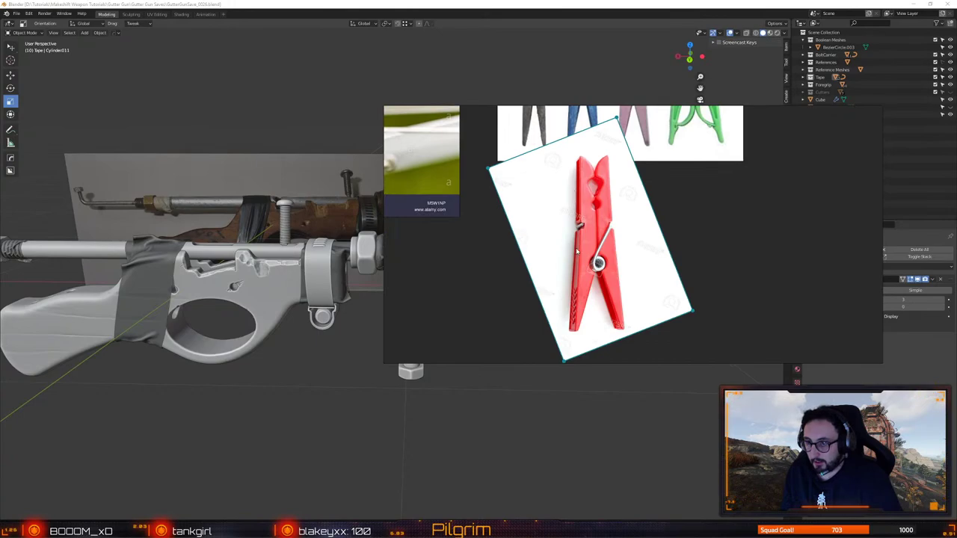
middle_click_drag(528, 212, 717, 265)
left_click_drag(722, 256, 550, 190)
middle_click_drag(540, 196, 549, 216)
scroll(549, 217, "down", 2)
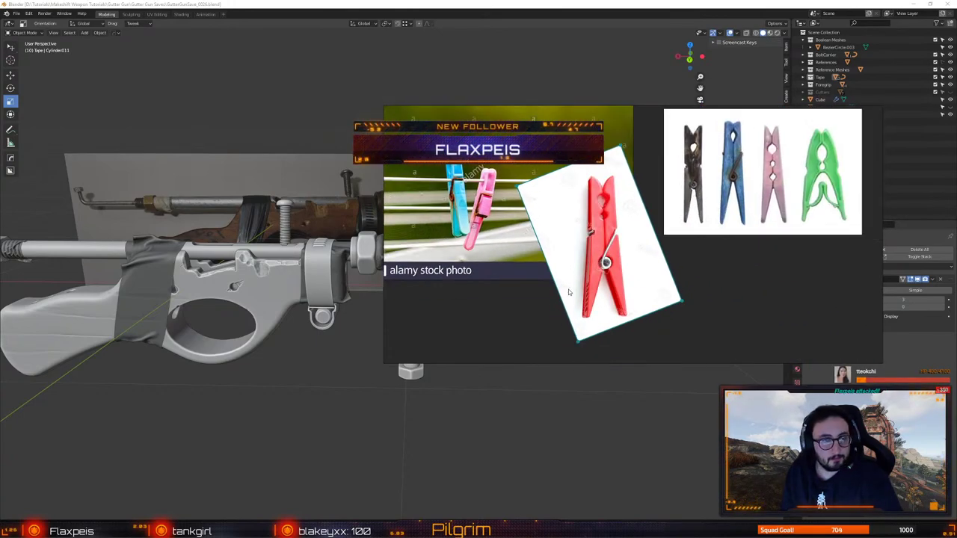
Shrink the reference board window around the red clothespin and place it over empty viewport space away from the gun
middle_click_drag(534, 331, 397, 298)
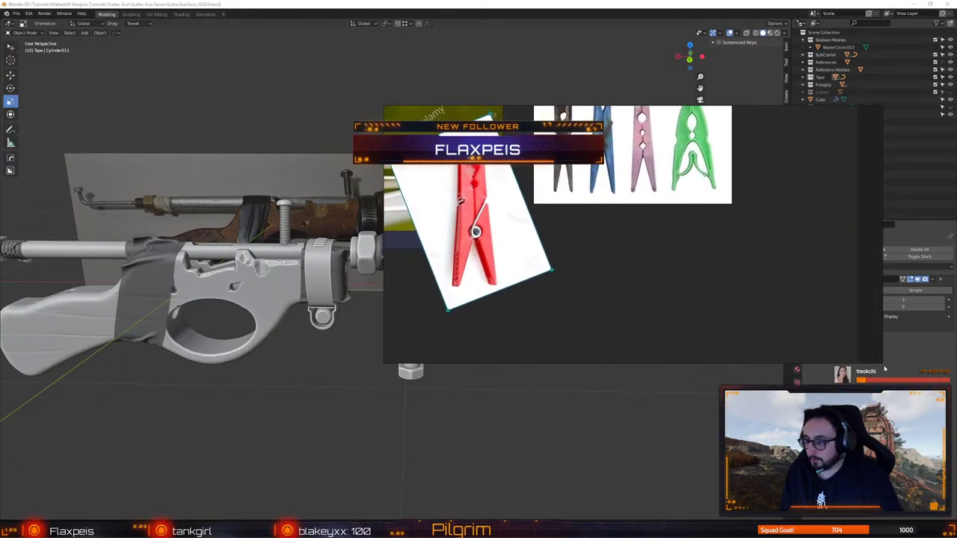
left_click_drag(884, 368, 563, 334)
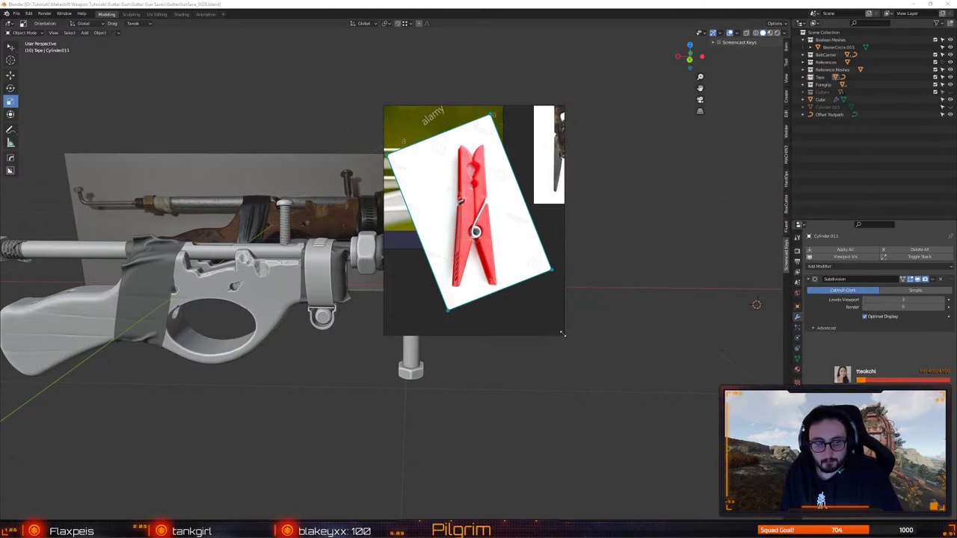
left_click_drag(480, 230, 700, 191)
Turn on Screencast Keys in Blender and save the file
left_click(719, 42)
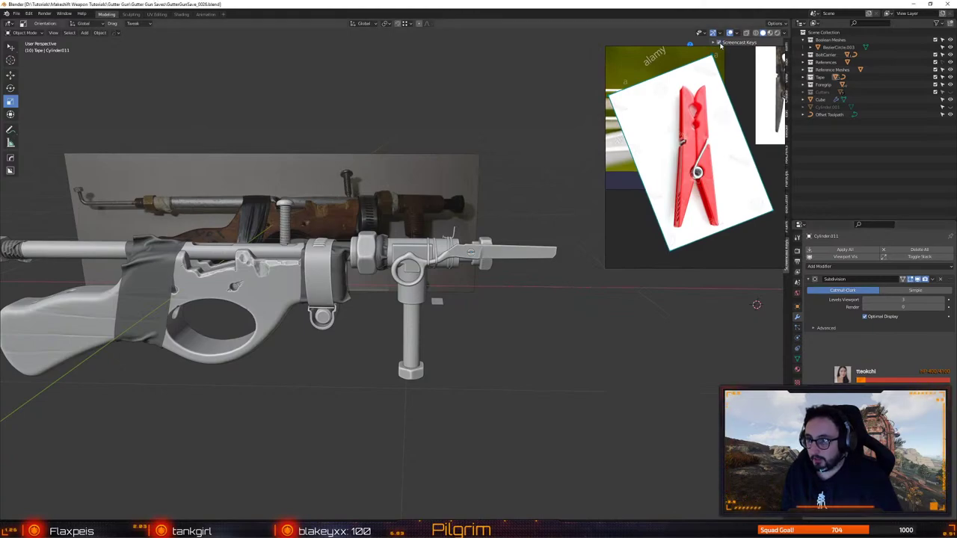
right_click_drag(403, 127, 475, 181, "alt")
left_click_drag(475, 182, 516, 257, "alt")
right_click_drag(516, 258, 464, 280, "alt")
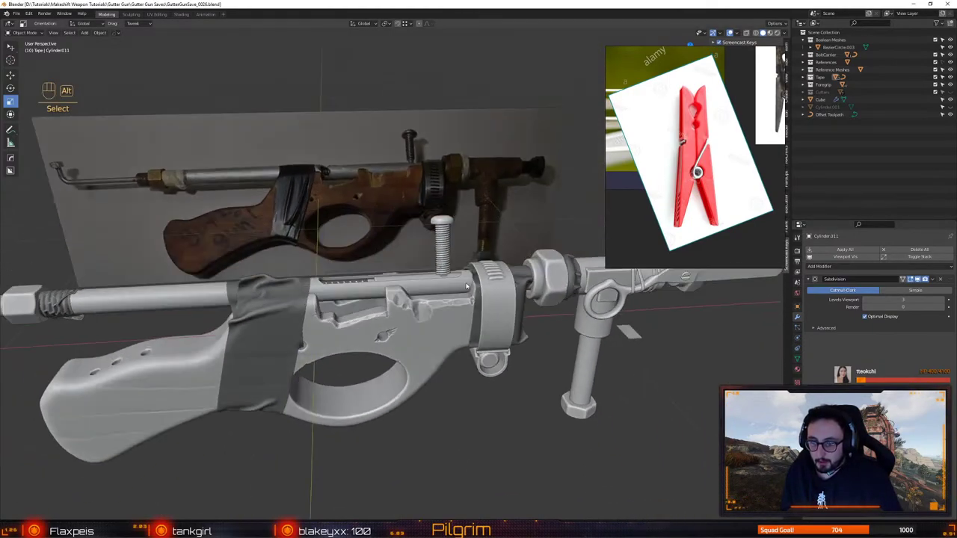
key("ctrl+s")
left_click(423, 258)
middle_click_drag(495, 274, 416, 294)
key("ctrl+s")
left_click(466, 258)
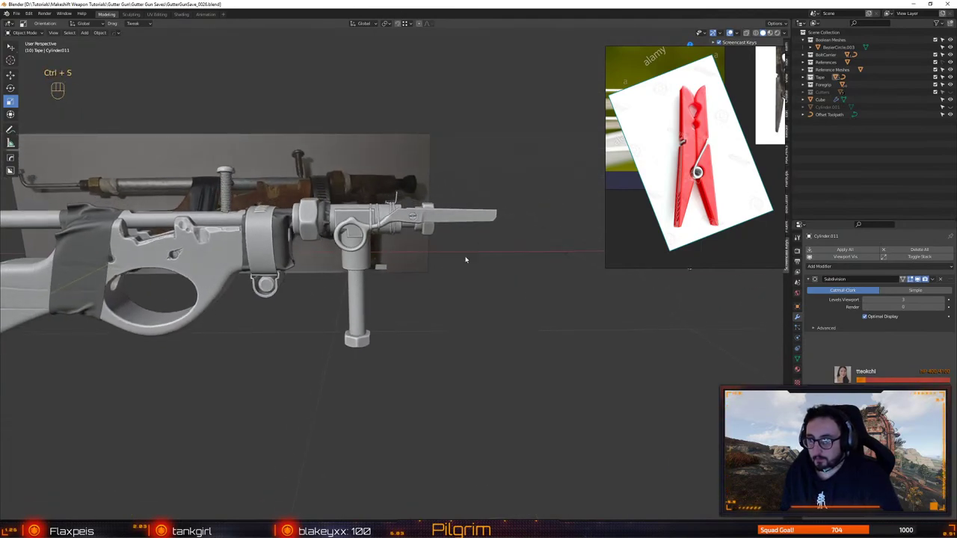
left_click(733, 181)
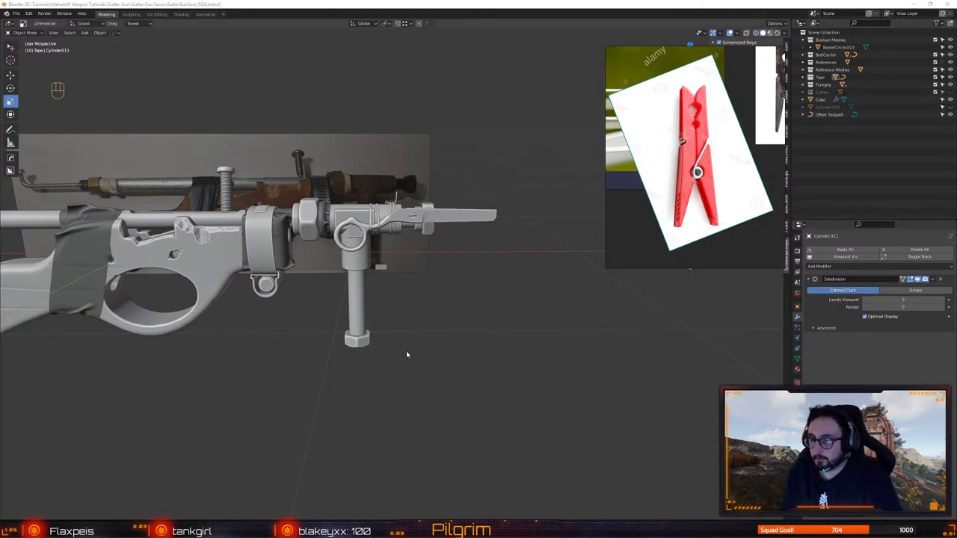
key("shift+Tab")
mouse_move(486, 357)
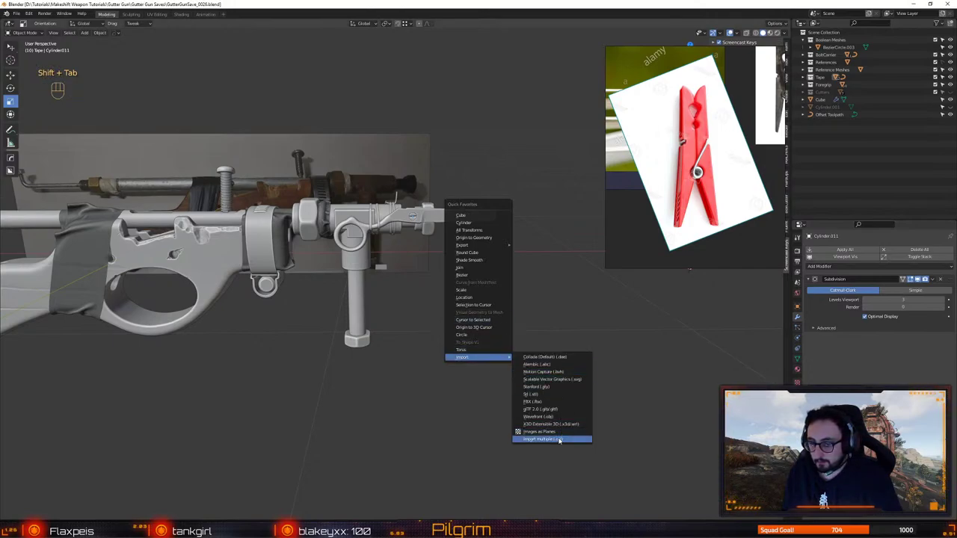
left_click(542, 432)
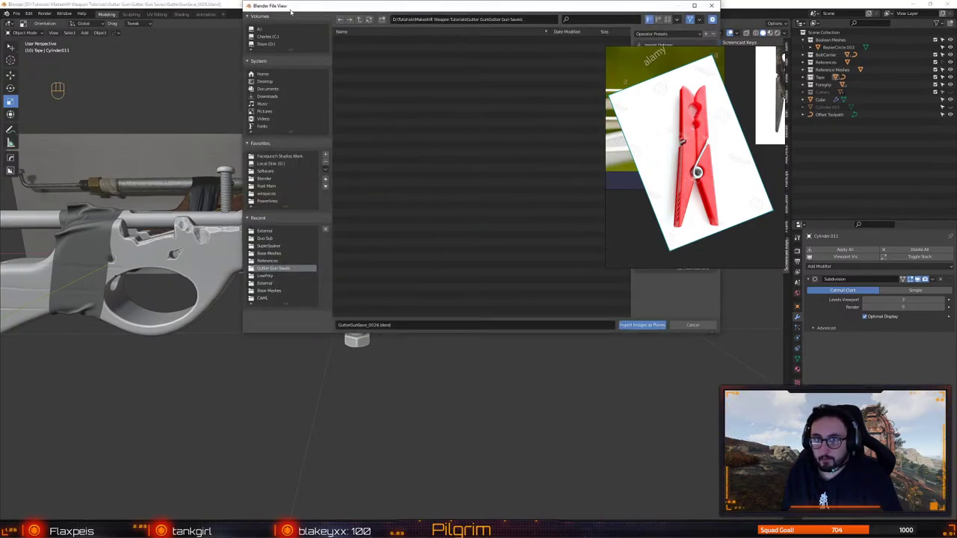
key("Escape")
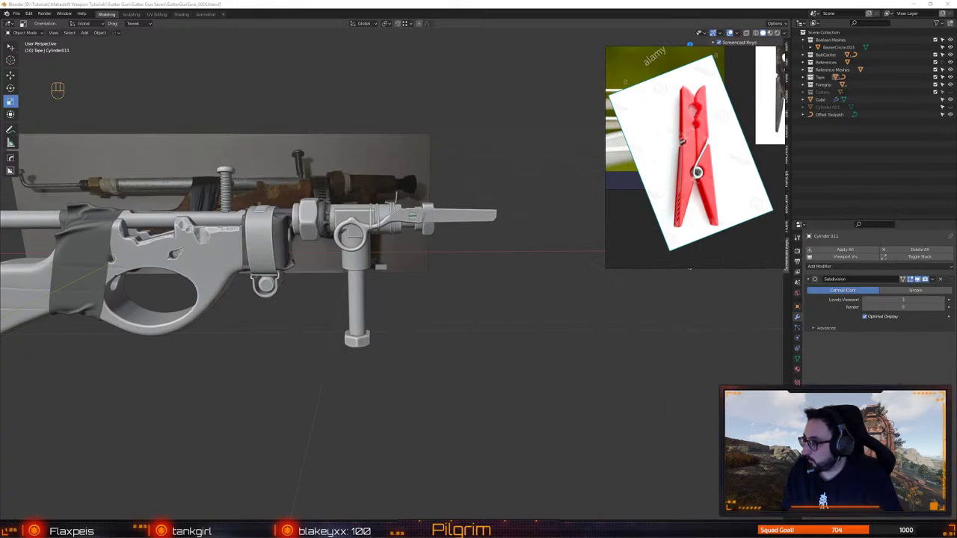
Delete the clothespin image plane and undo the deletion
middle_click_drag(652, 273, 500, 337)
left_click_drag(504, 341, 524, 275)
key("Delete")
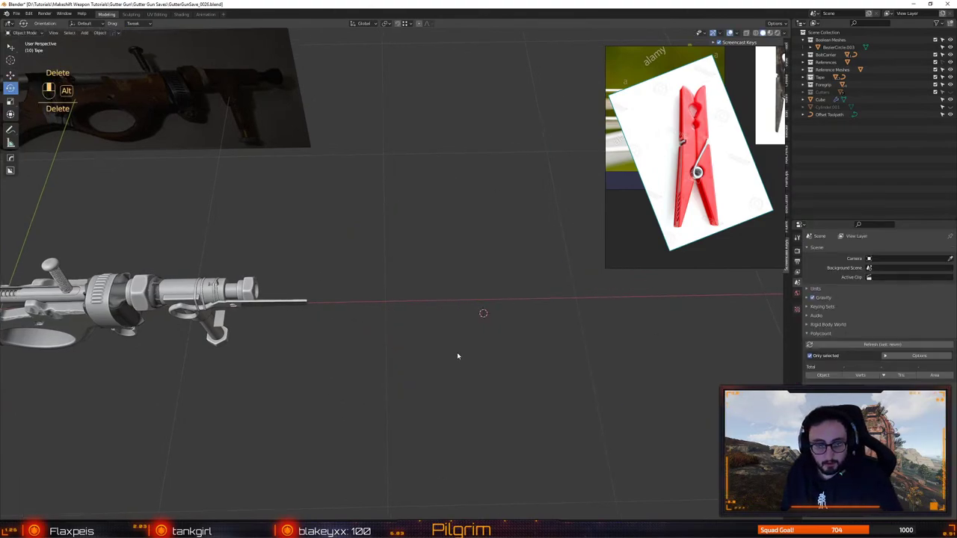
middle_click_drag(457, 353, 356, 310)
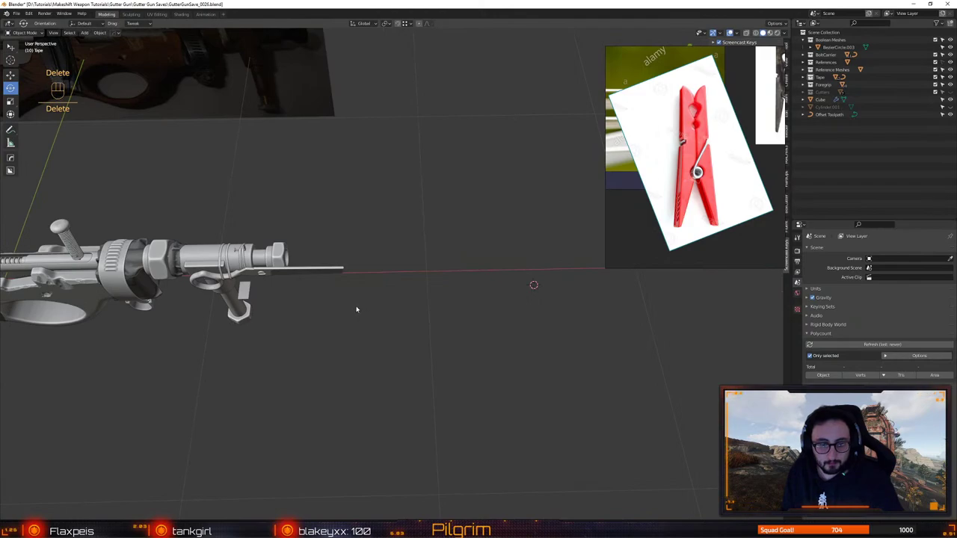
key("ctrl+z")
Scale the clothespin image plane to about 0.78 and move it beneath the gun, near the trigger guard
key("r")
left_click_drag(546, 317, 540, 385)
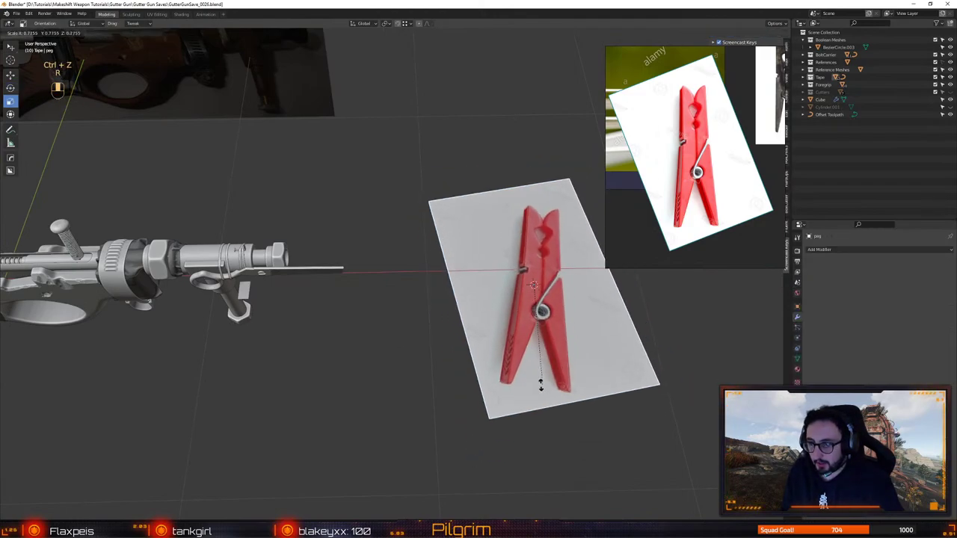
middle_click_drag(540, 385, 578, 282)
key("w")
left_click_drag(379, 359, 540, 240, "alt")
left_click_drag(591, 271, 291, 321)
middle_click_drag(292, 321, 448, 320, "alt")
right_click_drag(449, 320, 439, 361, "alt")
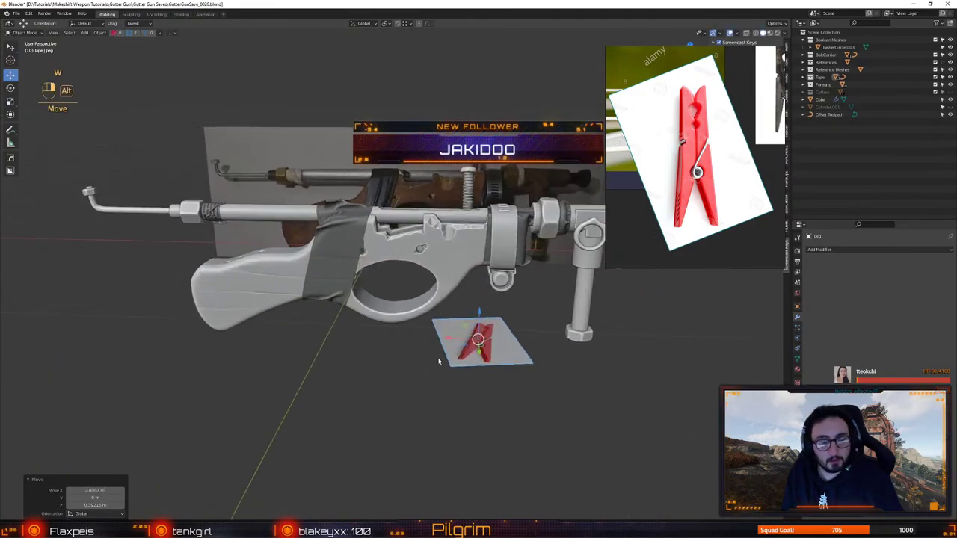
Undo the recent moves and scaling of the clothespin image plane, keeping the plane itself flat in the scene
left_click_drag(439, 362, 441, 344, "alt")
key("e")
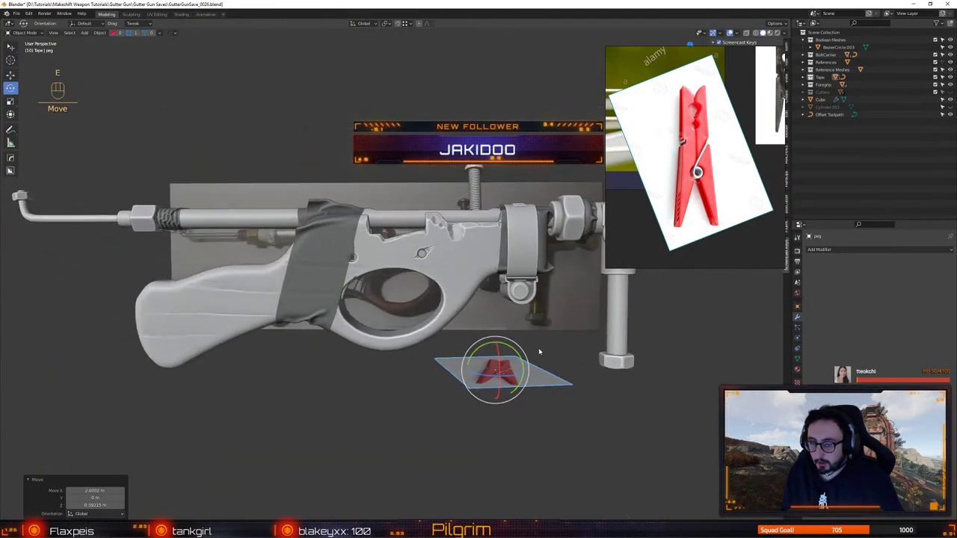
key("ctrl+z")
key("ctrl+z")
key("ctrl+z")
left_click_drag(534, 352, 529, 395, "alt")
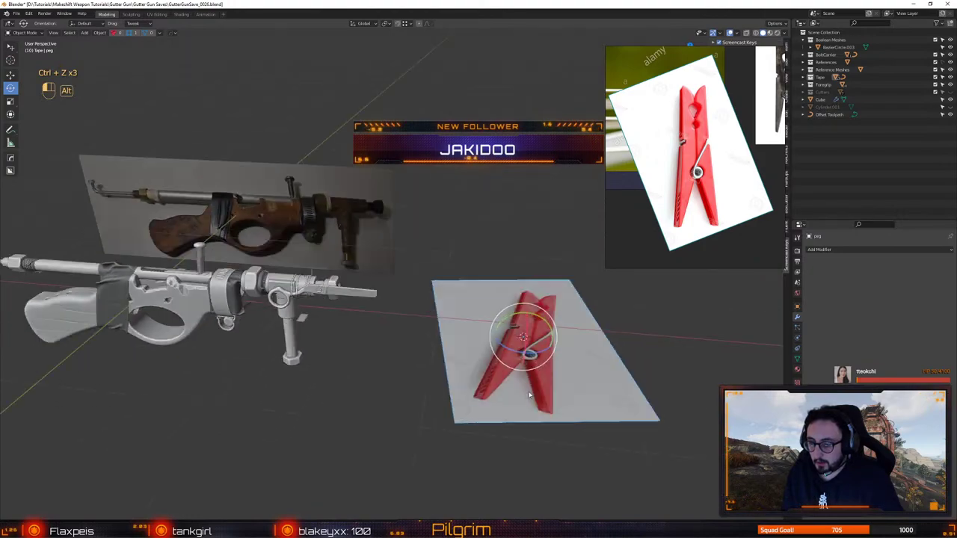
key("ctrl+z")
key("ctrl+z")
key("ctrl+z")
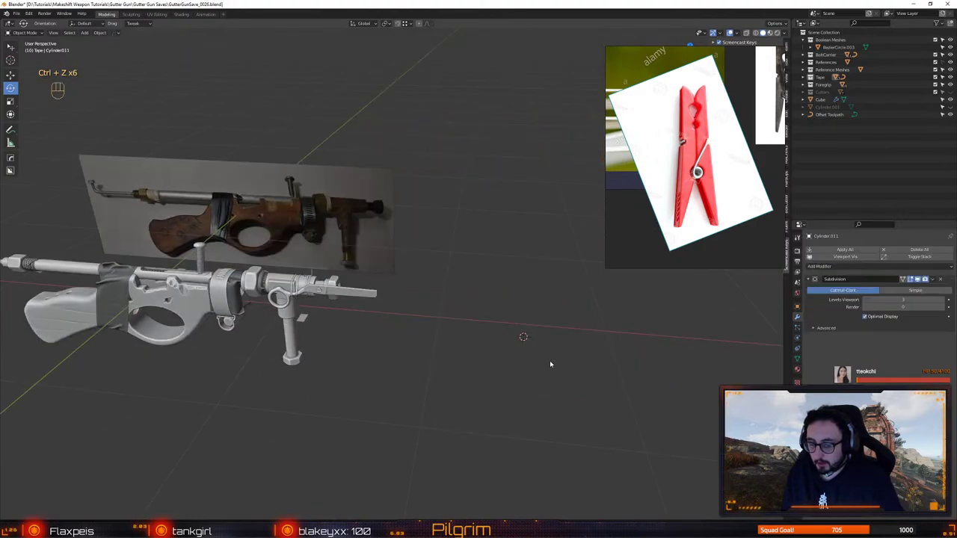
key("ctrl+shift+z")
left_click_drag(549, 360, 511, 346, "alt")
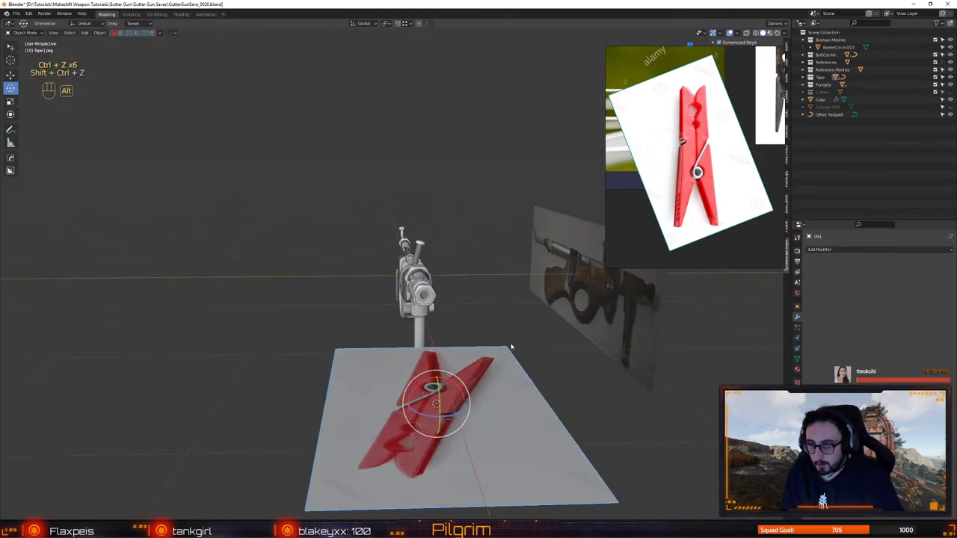
Stand the clothespin image plane upright, shrink it and move it over the gun's trigger guard opening
left_click_drag(436, 427, 203, 304, "ctrl")
key("r")
key("w")
middle_click_drag(203, 304, 425, 305, "alt")
right_click_drag(425, 305, 448, 365, "alt")
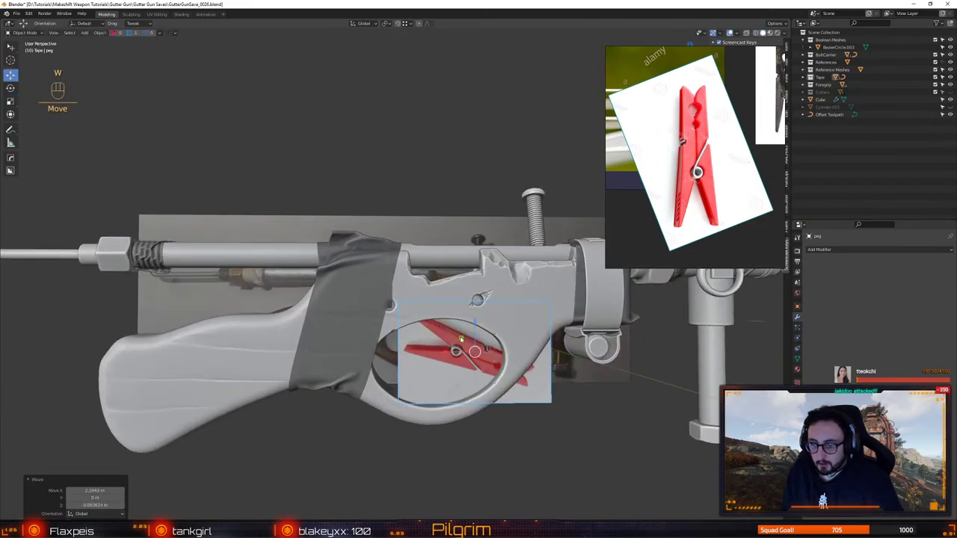
Shift the clothespin plane toward the tape wrap and rotate it 150° about the Y axis
left_click_drag(461, 339, 423, 378)
key("e")
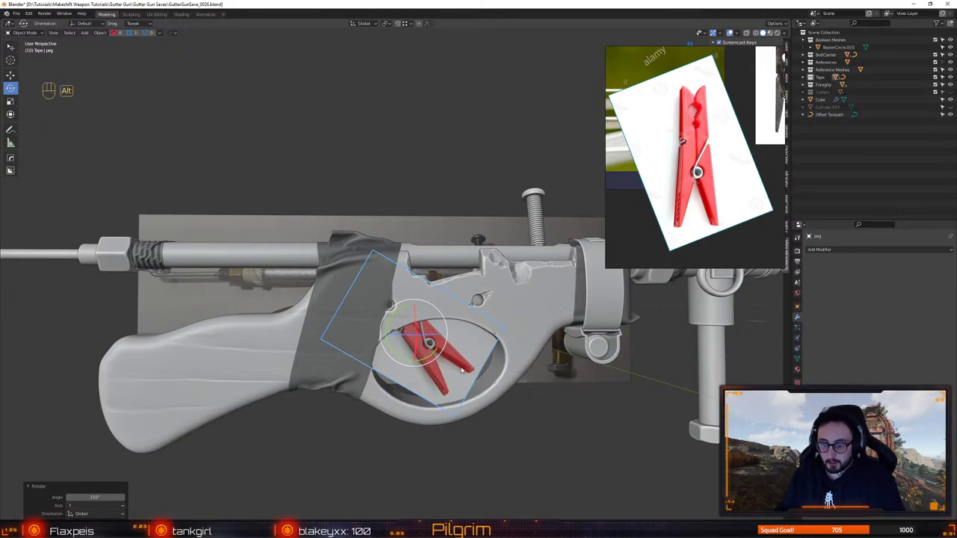
middle_click_drag(463, 370, 310, 335)
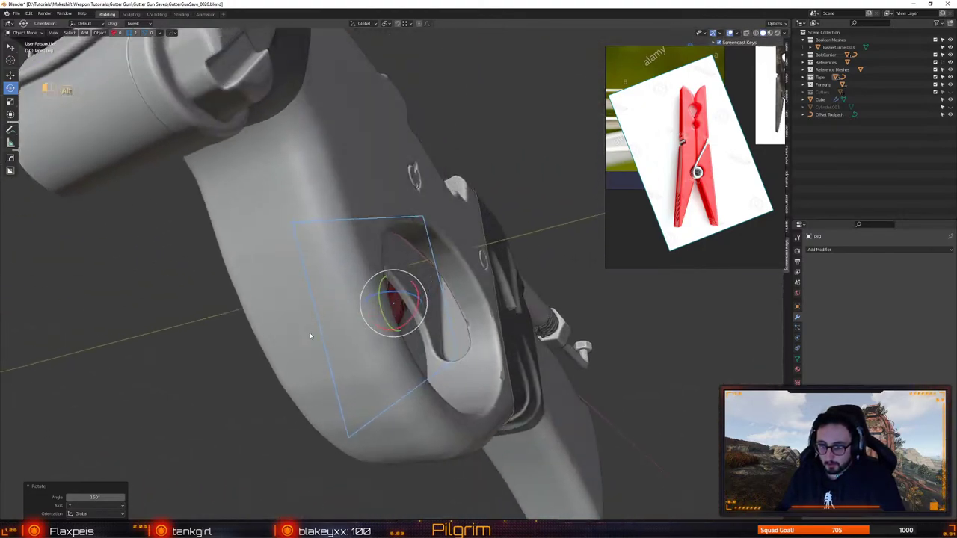
Nudge the clothespin plane within the trigger guard, try rotating it and undo the last change
left_click_drag(310, 335, 291, 334, "alt")
key("w")
left_click_drag(372, 310, 414, 298)
left_click_drag(414, 299, 383, 283, "alt")
key("e")
key("ctrl+z")
middle_click_drag(391, 294, 419, 293, "alt")
right_click_drag(419, 293, 421, 320, "alt")
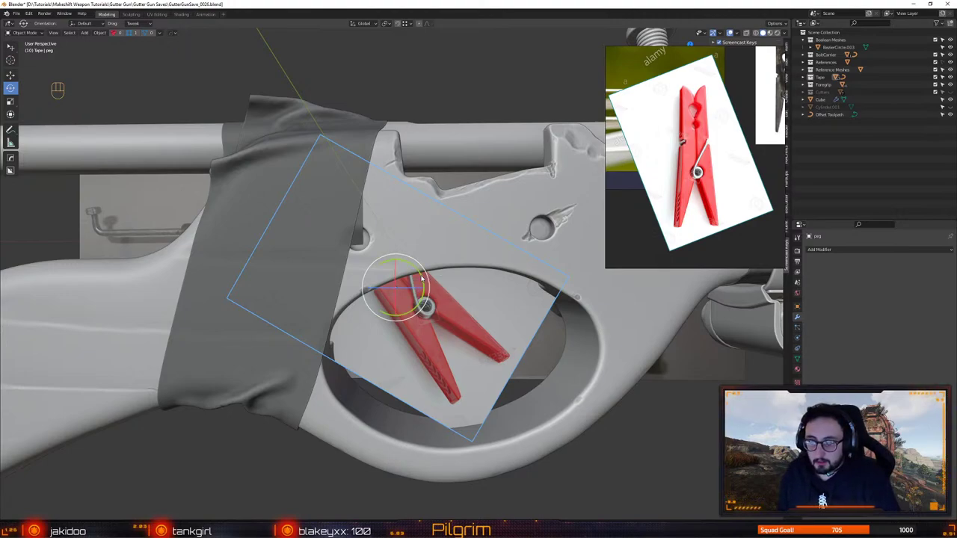
Turn the clothespin end for end about the Y axis and shift its plane about 0.22 m along Y
left_click_drag(428, 278, 202, 421, "ctrl")
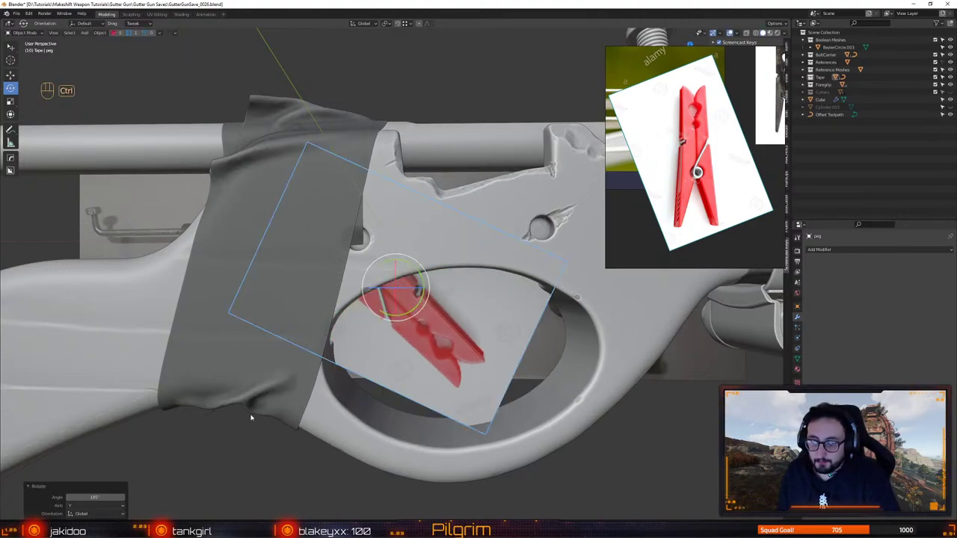
left_click_drag(415, 271, 355, 314)
key("w")
scroll(374, 269, "down", 3)
left_click_drag(406, 282, 493, 303)
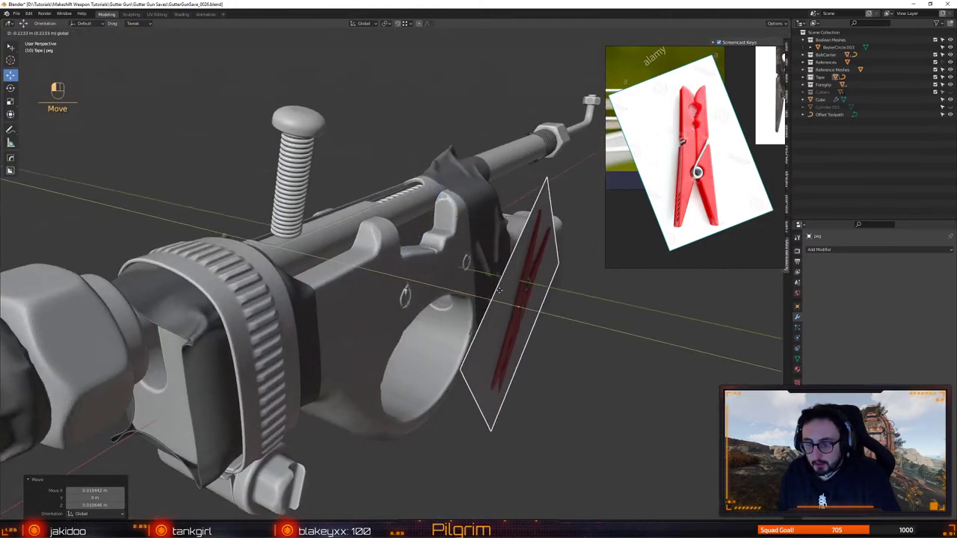
mouse_move(314, 306)
left_mouse_down("alt")
mouse_move(441, 317)
mouse_move(404, 329)
mouse_move(376, 309)
mouse_move(316, 319)
left_mouse_up("alt")
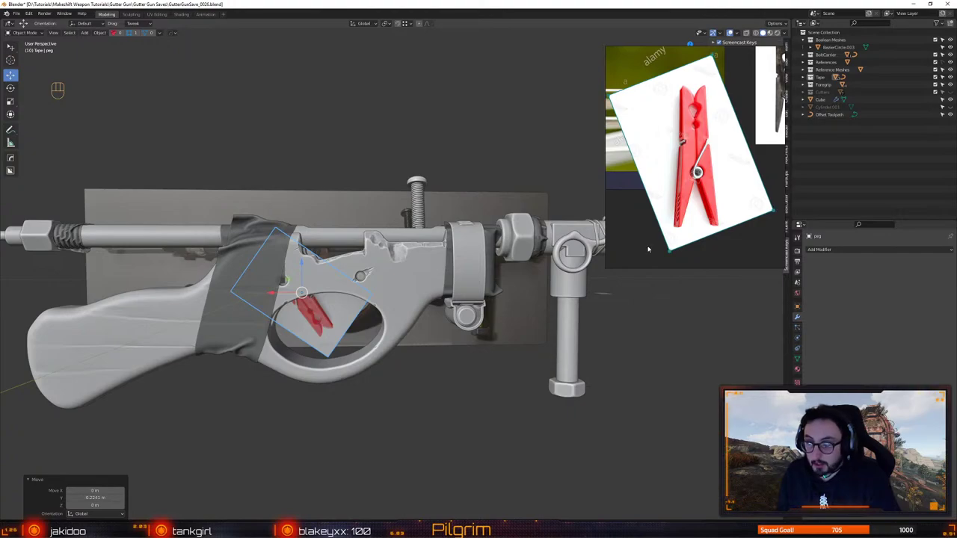
Frame the blue and pink clothespins photo in the reference board window
left_click_drag(648, 170, 769, 209, "alt")
scroll(677, 157, "up", 3)
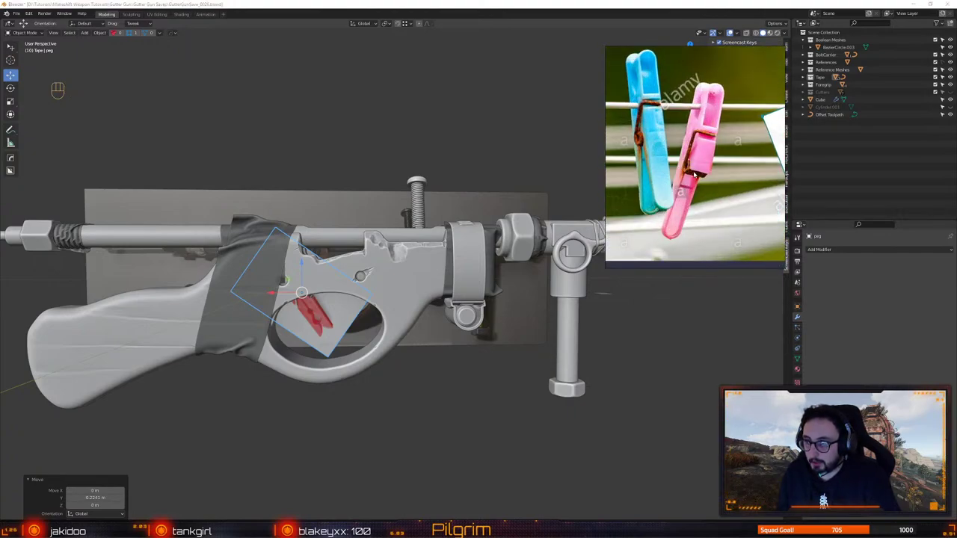
Move the clothespin plane beyond the blade tip and rotate it about the Y axis so the clothespin lies roughly horizontal
left_click_drag(292, 284, 666, 303)
middle_click_drag(672, 336, 397, 362, "alt")
key("e")
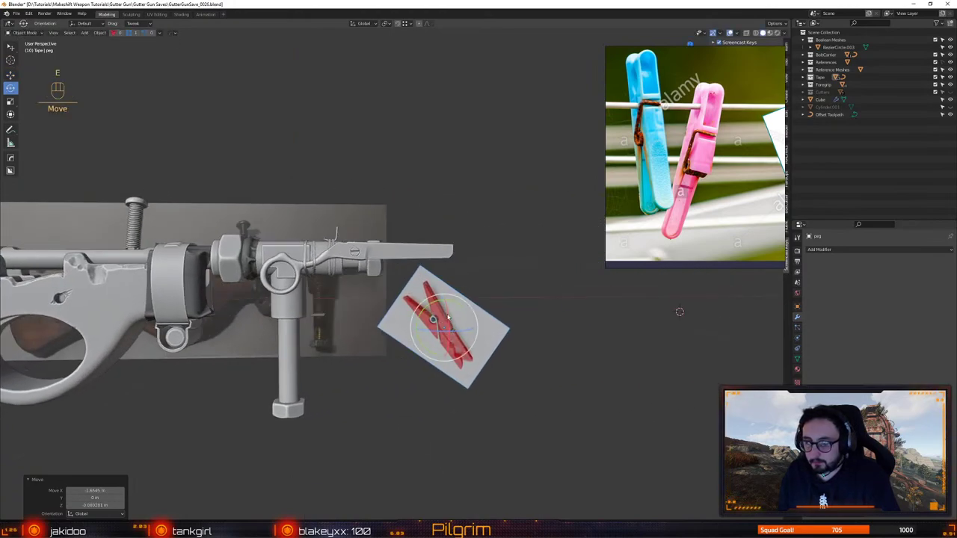
left_click_drag(460, 305, 419, 305, "ctrl")
key("w")
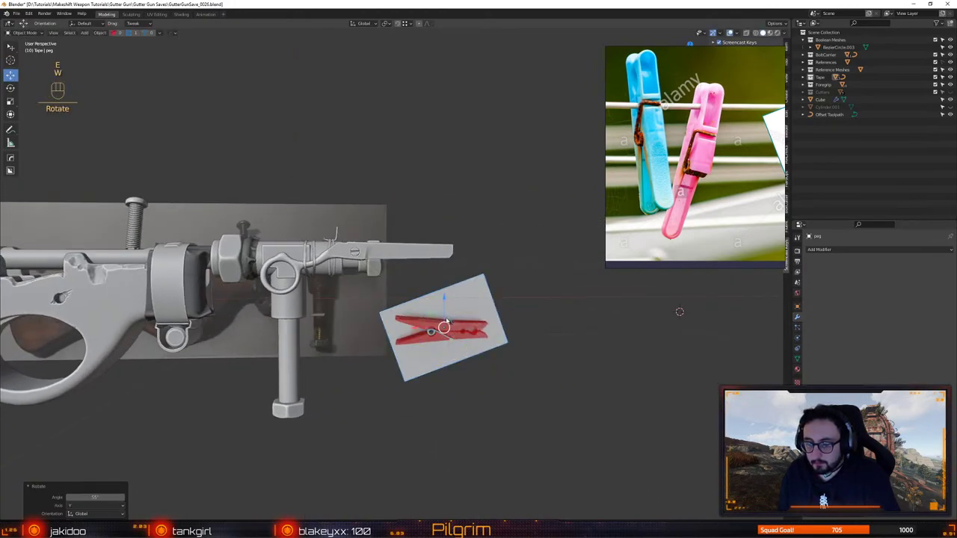
left_click_drag(490, 348, 558, 314)
middle_click_drag(558, 313, 464, 322, "alt")
left_click_drag(464, 322, 445, 335, "alt")
Save the file and move the clothespin plane about 0.26 m along X, farther from the gun
key("ctrl+s")
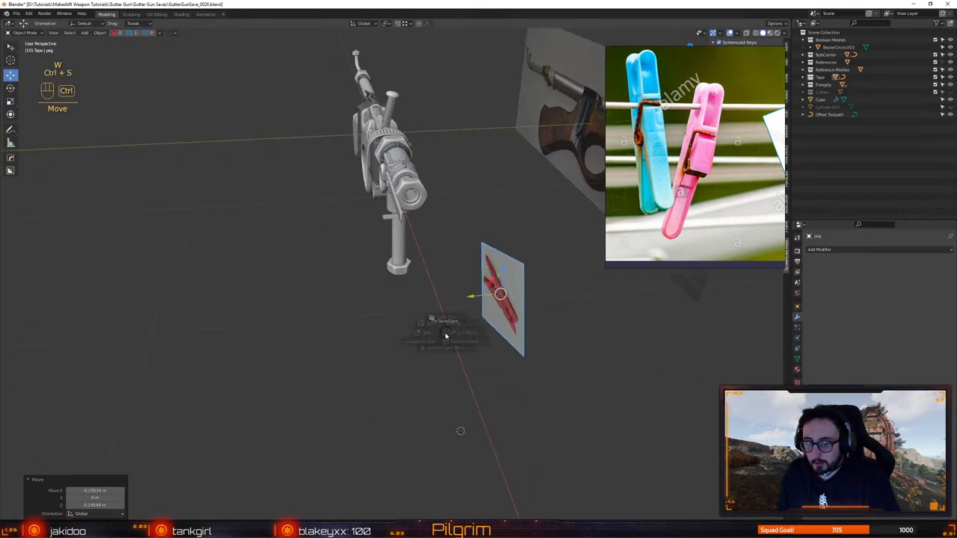
left_click(407, 307)
left_click_drag(481, 298, 596, 288)
middle_click_drag(596, 287, 427, 322, "alt")
mouse_move(426, 322)
left_mouse_down("alt")
mouse_move(403, 342)
mouse_move(359, 312)
mouse_move(438, 316)
left_mouse_up("alt")
middle_click_drag(438, 316, 370, 290, "alt")
left_click_drag(370, 290, 385, 276, "alt")
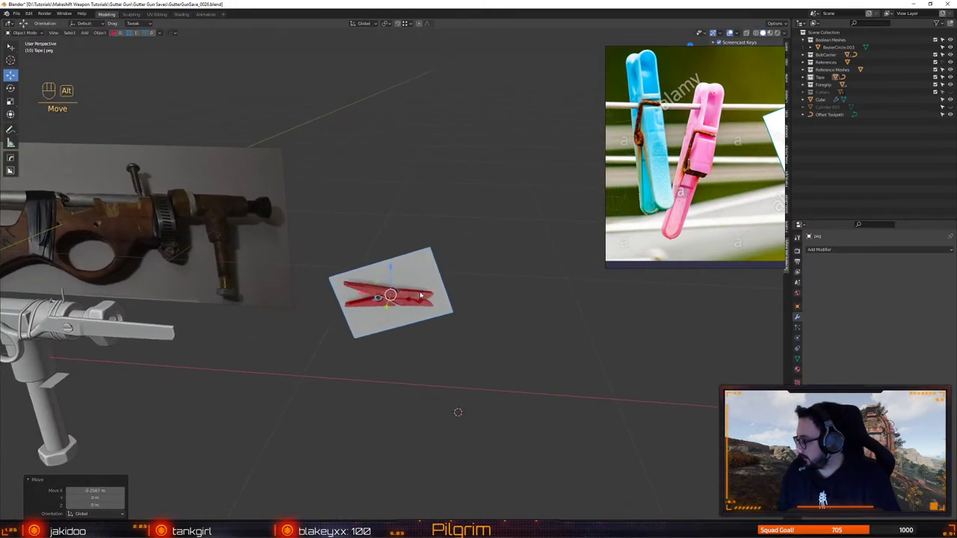
middle_click_drag(396, 153, 516, 169, "alt")
left_click_drag(516, 169, 526, 151, "alt")
Place the reference board window above the gun photo and shrink it around the blue and pink clothespins
left_click_drag(686, 95, 689, 359)
scroll(690, 359, "up", 2)
right_click_drag(690, 359, 690, 363)
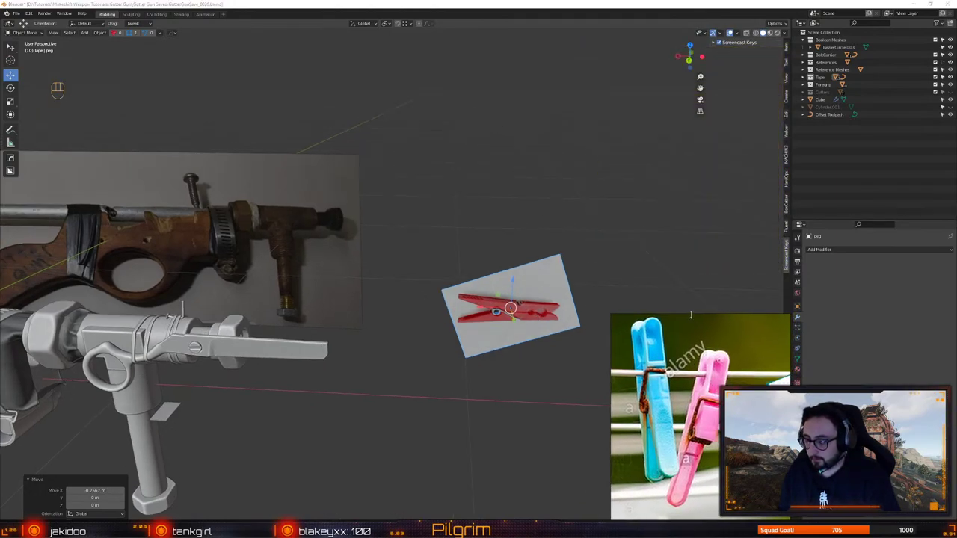
left_click_drag(689, 314, 264, 80)
left_click_drag(335, 205, 296, 154)
middle_click_drag(280, 130, 250, 89)
scroll(271, 113, "down", 2)
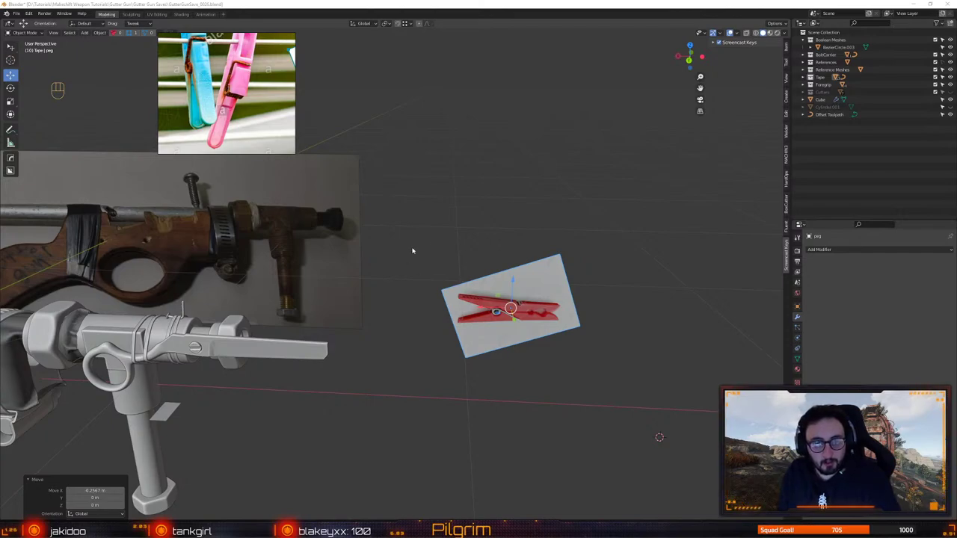
Set the back orthographic view and snap the 3D cursor to the clothespin image plane
middle_click_drag(489, 249, 457, 269, "alt")
right_click_drag(457, 269, 465, 299, "alt")
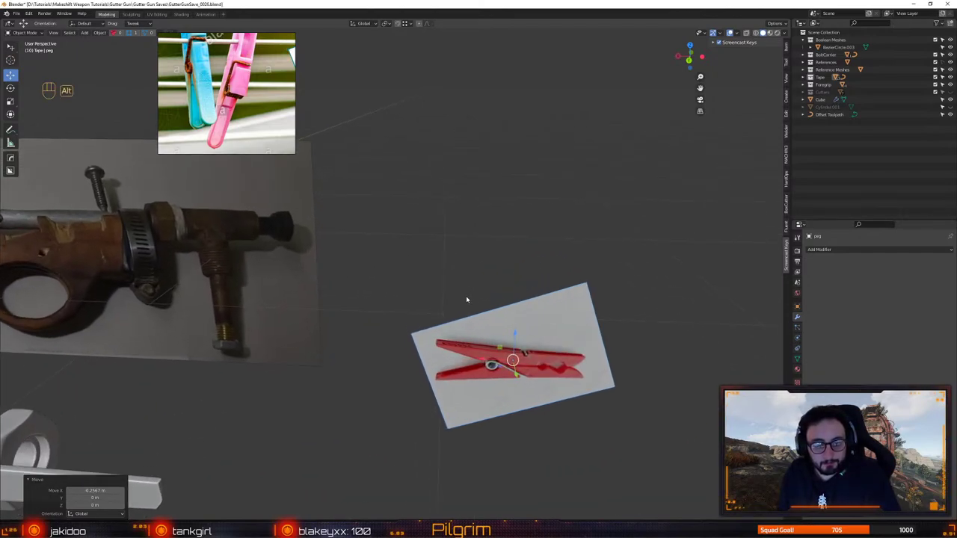
middle_click_drag(466, 299, 490, 320)
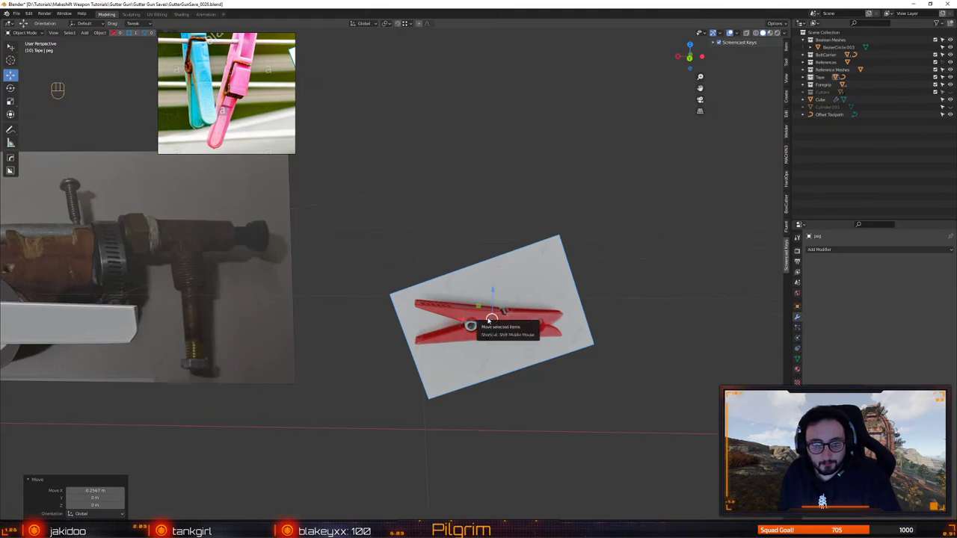
left_click(690, 58)
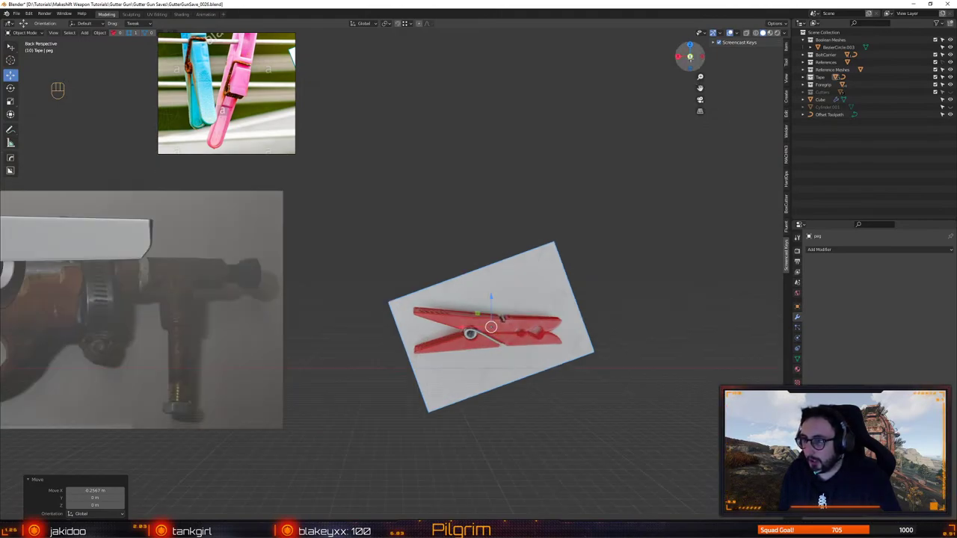
scroll(483, 316, "up", 4)
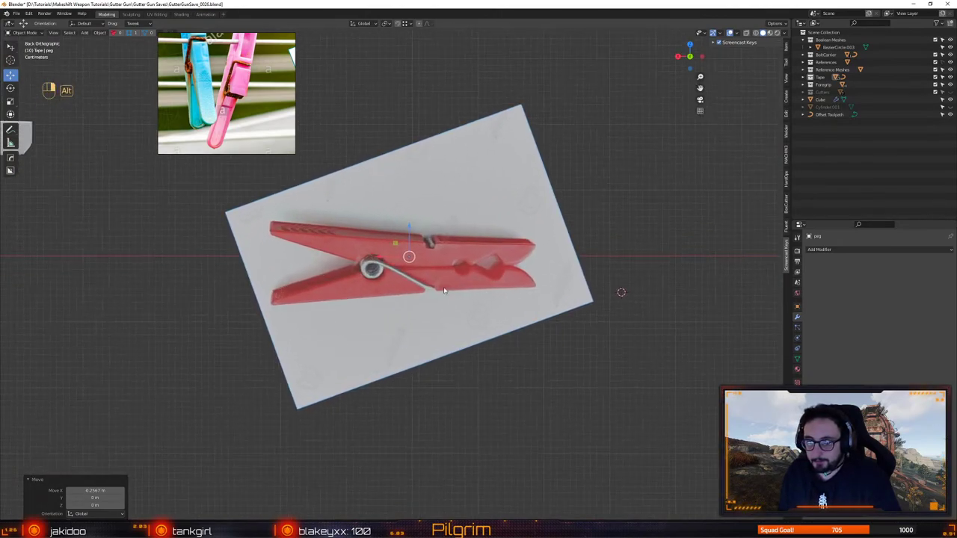
key("shift+Tab")
left_click(425, 223)
key("shift+Tab")
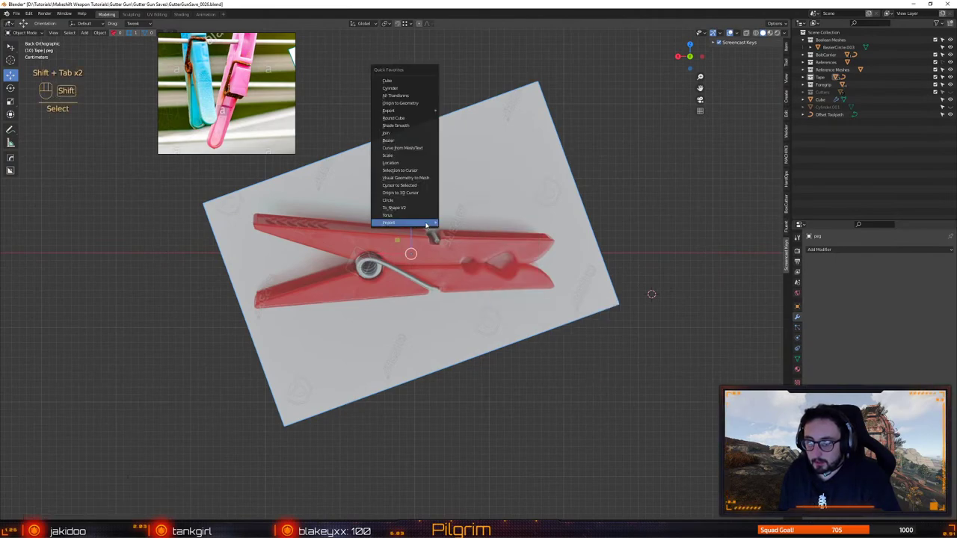
left_click(413, 186)
key("shift+Tab")
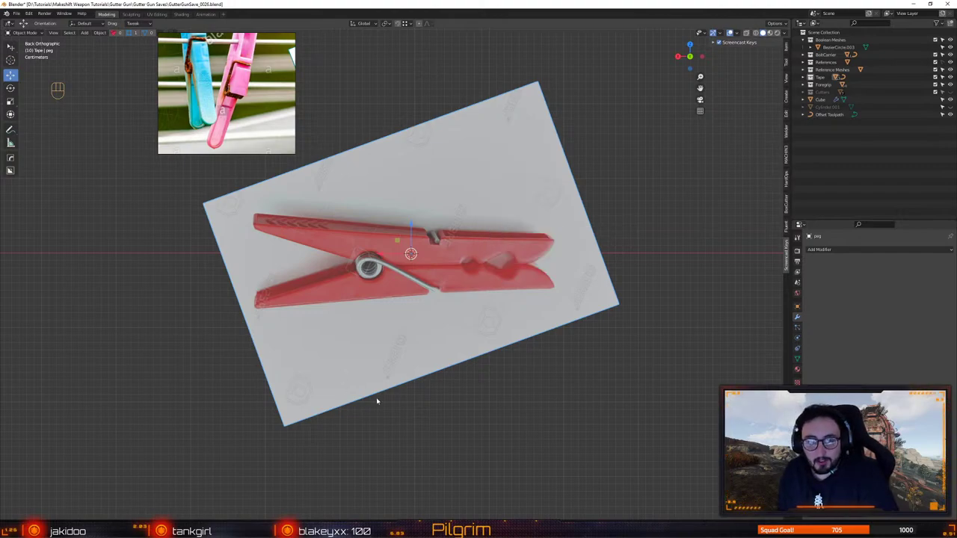
Compare the clothespin image's size and position with the gun model from the back
middle_click_drag(270, 370, 466, 390, "alt")
right_click_drag(466, 388, 404, 333, "alt")
middle_click_drag(404, 333, 483, 378, "alt")
right_click_drag(482, 377, 457, 362, "alt")
middle_click_drag(457, 361, 511, 393, "alt")
right_click_drag(510, 394, 389, 347, "alt")
middle_click_drag(390, 347, 451, 335, "alt")
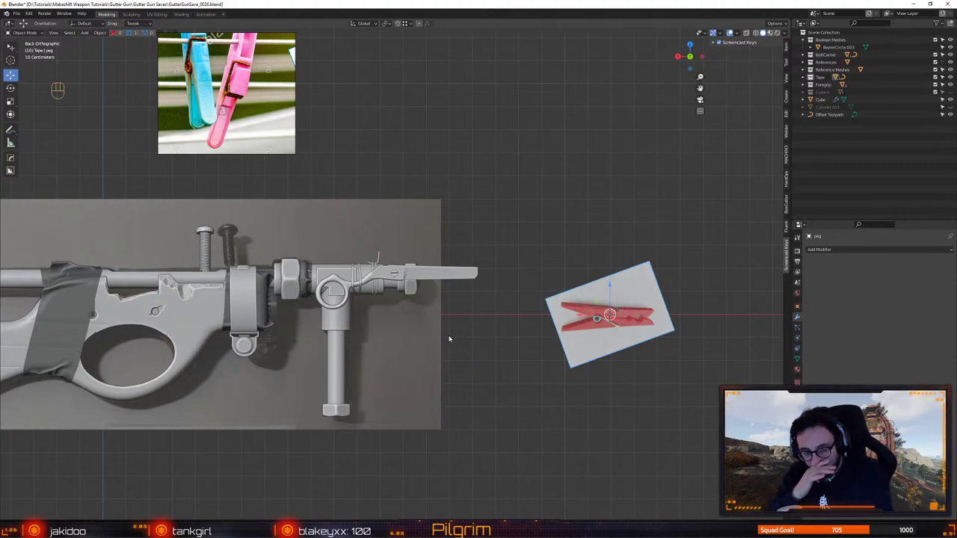
middle_click_drag(562, 317, 423, 331, "alt")
right_click_drag(462, 330, 487, 383, "alt")
middle_click_drag(488, 383, 430, 332, "alt")
scroll(430, 332, "up", 2)
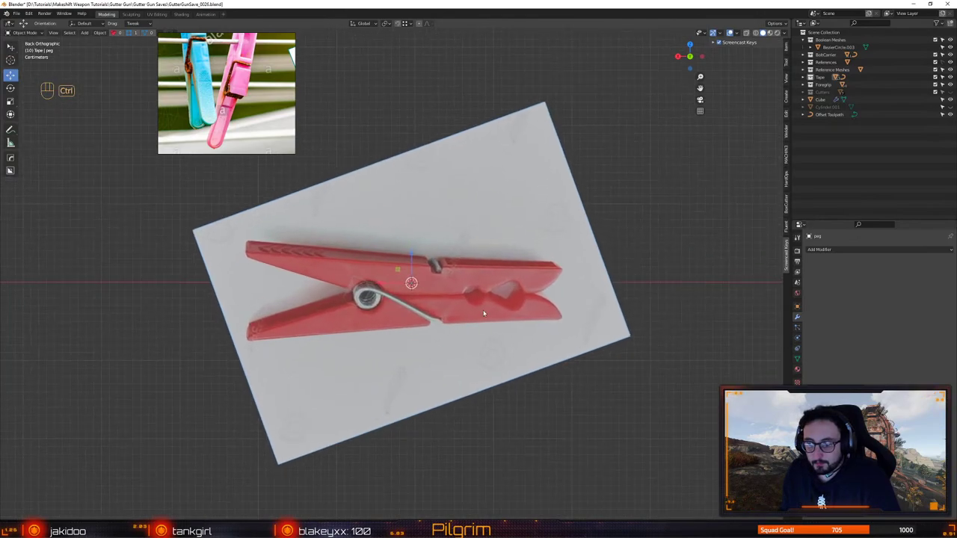
Save the file with the clothespin reference image framed in the back view
key("ctrl+s")
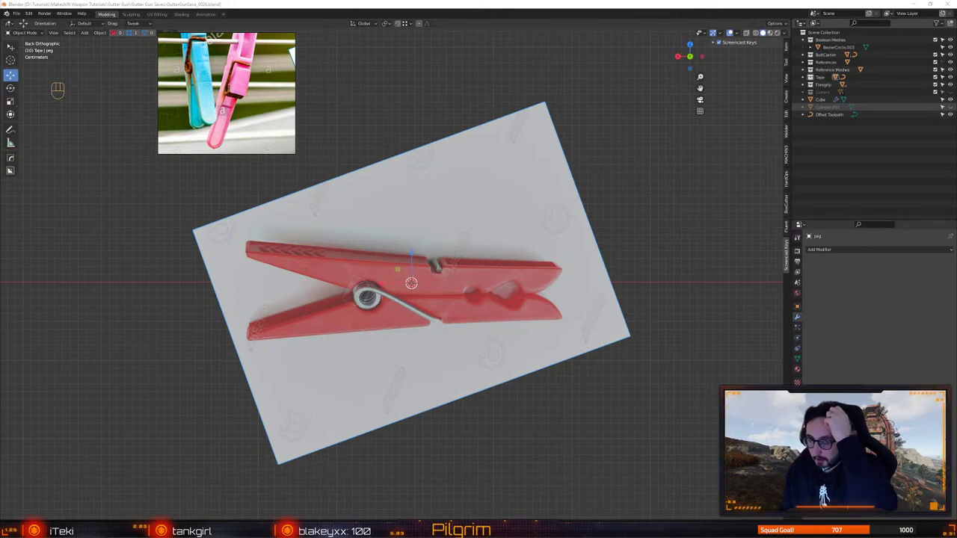
middle_click_drag(623, 223, 621, 244, "alt")
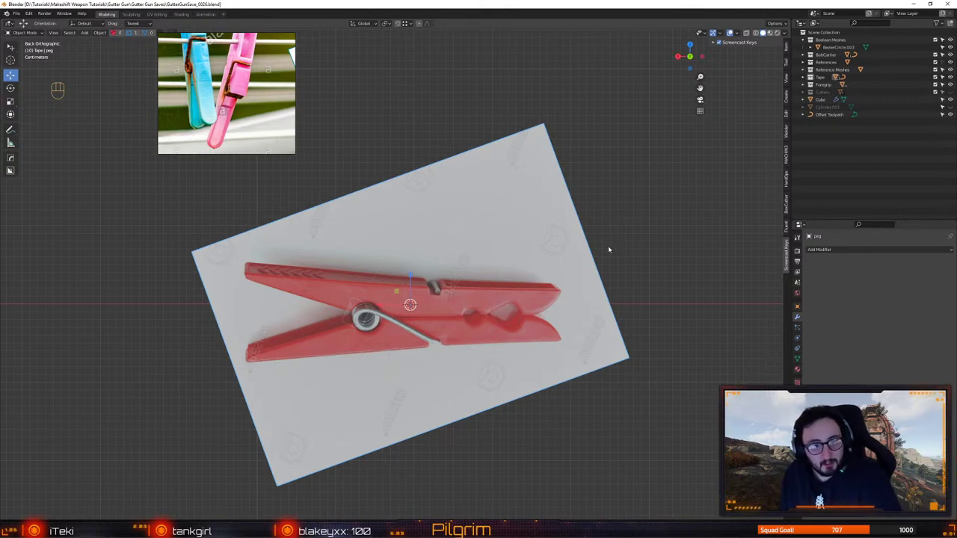
key("alt")
scroll(516, 258, "up", 2)
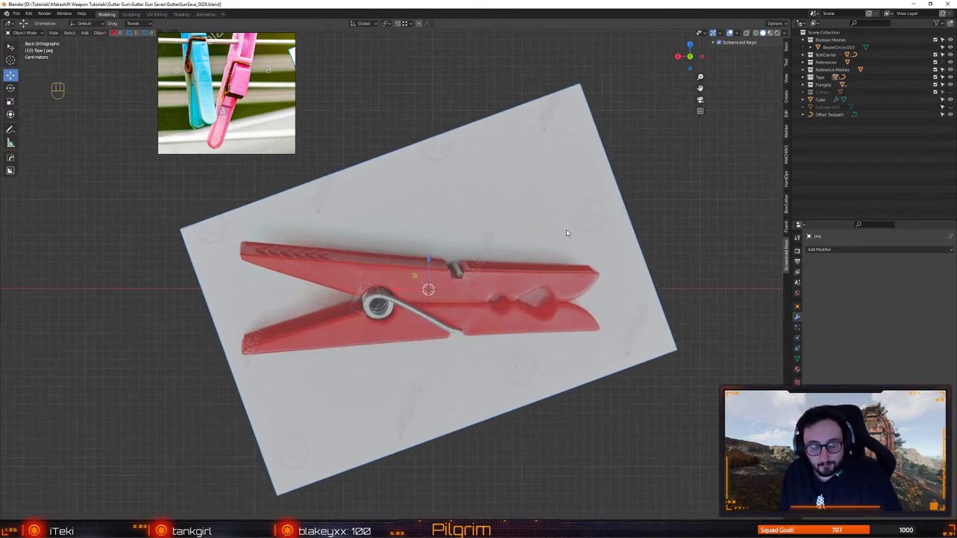
key("ctrl+s")
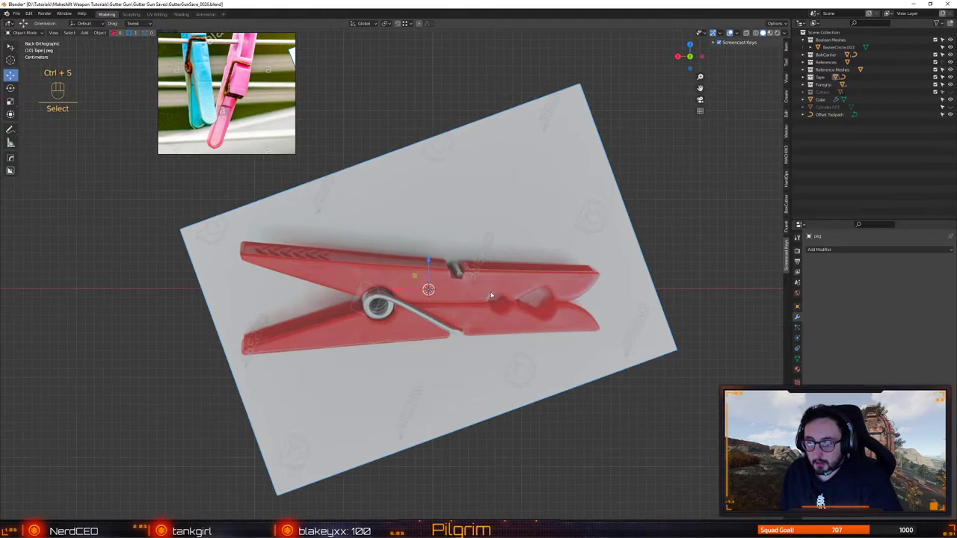
Add a cube at the 3D cursor and scale it down over the middle of the clothespin
key("shift+Tab")
left_click(452, 187)
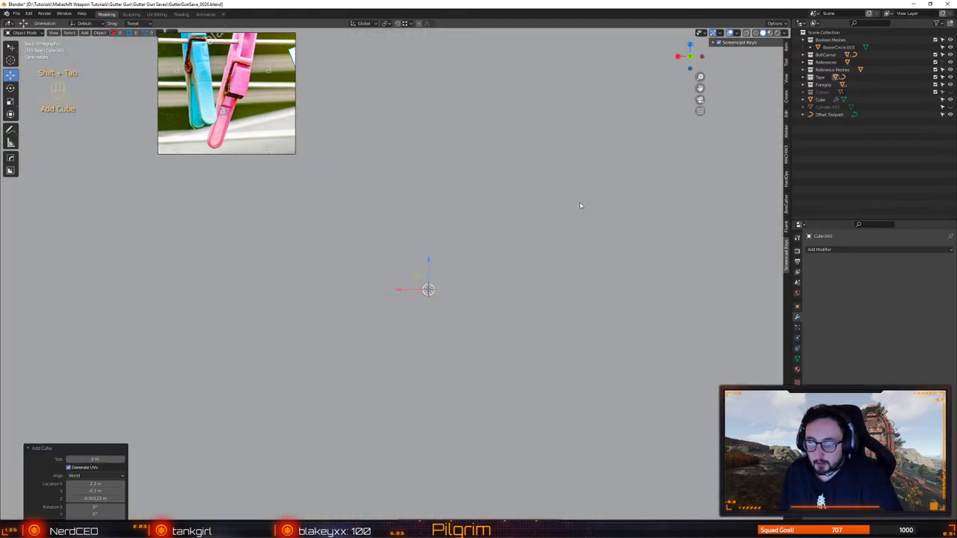
key("s")
left_click(469, 273)
key("r")
left_click(482, 244)
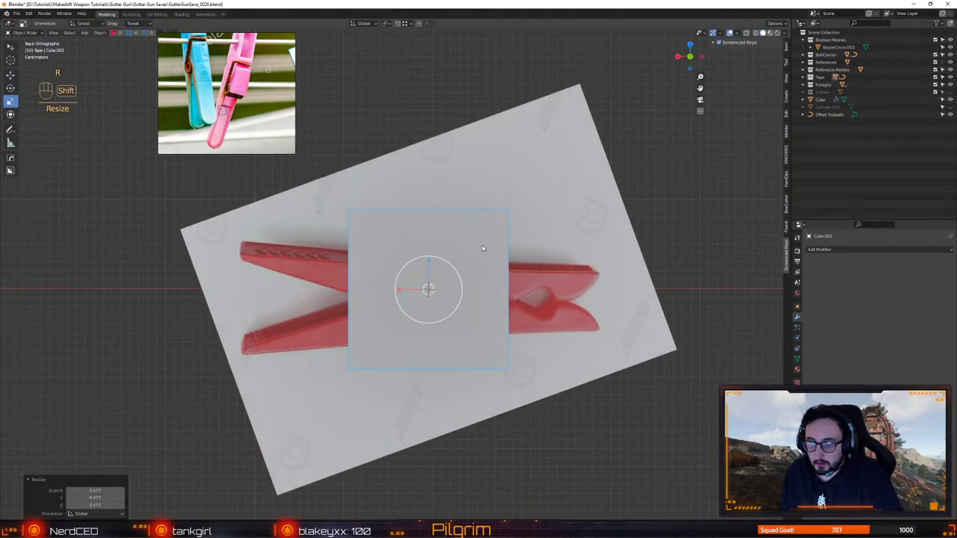
Turn on X-ray display and scale the cube by about 0.527
key("shift+x")
middle_click_drag(483, 258, 500, 236, "alt")
mouse_move(500, 236)
right_mouse_down("alt")
mouse_move(506, 253)
mouse_move(516, 241)
right_mouse_up("alt")
left_click_drag(536, 211, 505, 237)
key("w")
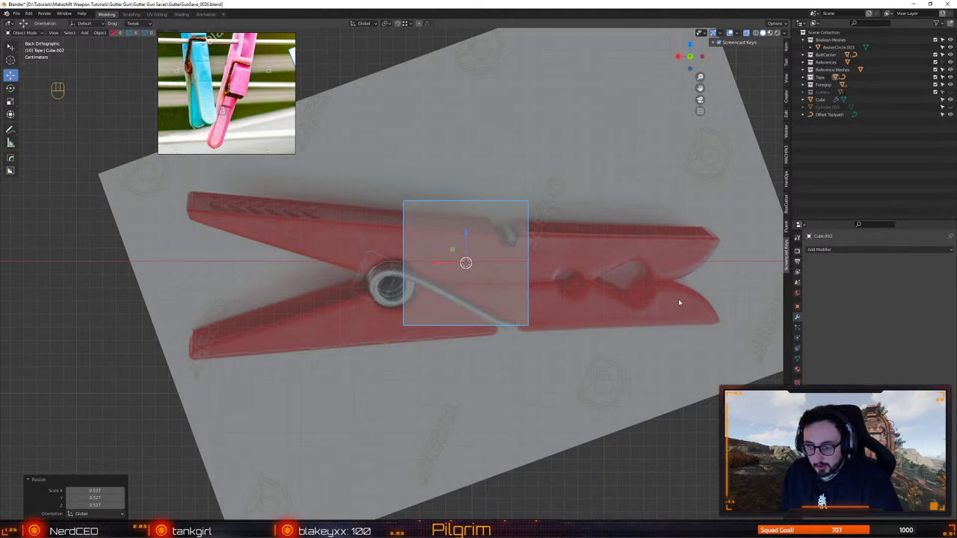
Move the cube along X over the clothespin's jaws, starting just past the spring notch
left_click_drag(455, 256, 578, 258)
middle_click_drag(579, 259, 454, 253, "shift")
middle_click_drag(460, 281, 466, 320, "ctrl")
left_click_drag(477, 243, 464, 242)
Lower the cube's top vertices about 0.058 m to the seam between the clothespin's two halves
key("Tab")
key("1")
left_click_drag(361, 166, 631, 225)
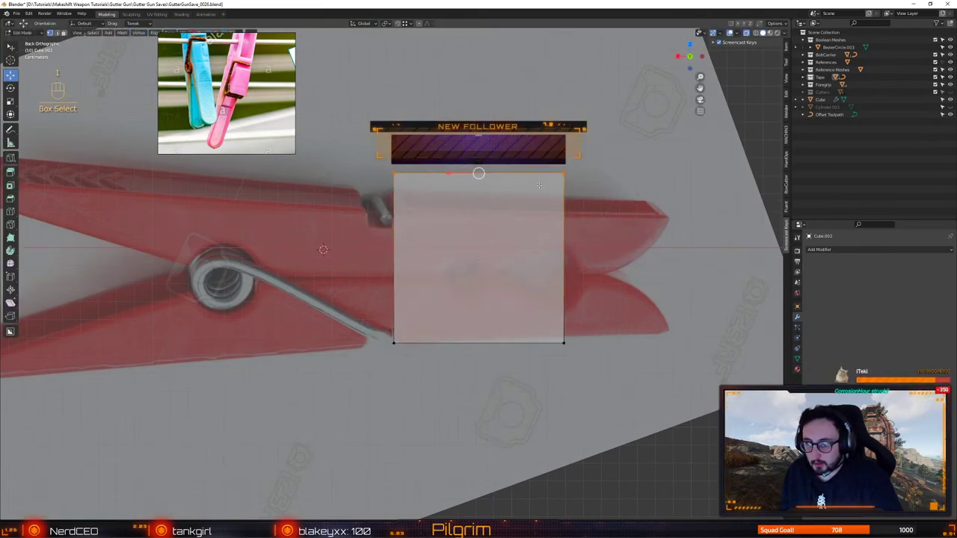
left_click_drag(478, 174, 478, 277)
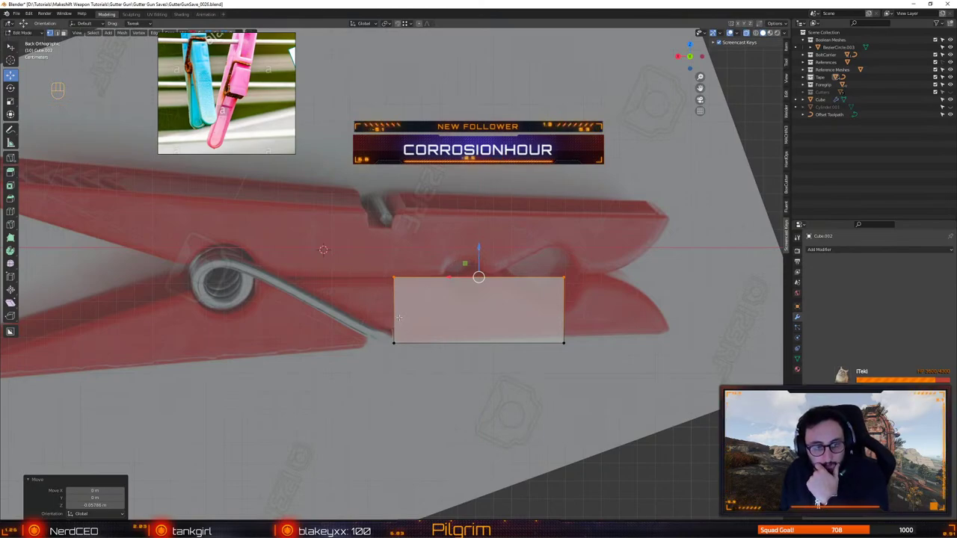
Extend the cube's spring-side end along X past the spring to the tip of the clothespin's lower handle
middle_click_drag(391, 326, 495, 305, "alt")
left_click_drag(428, 220, 502, 341)
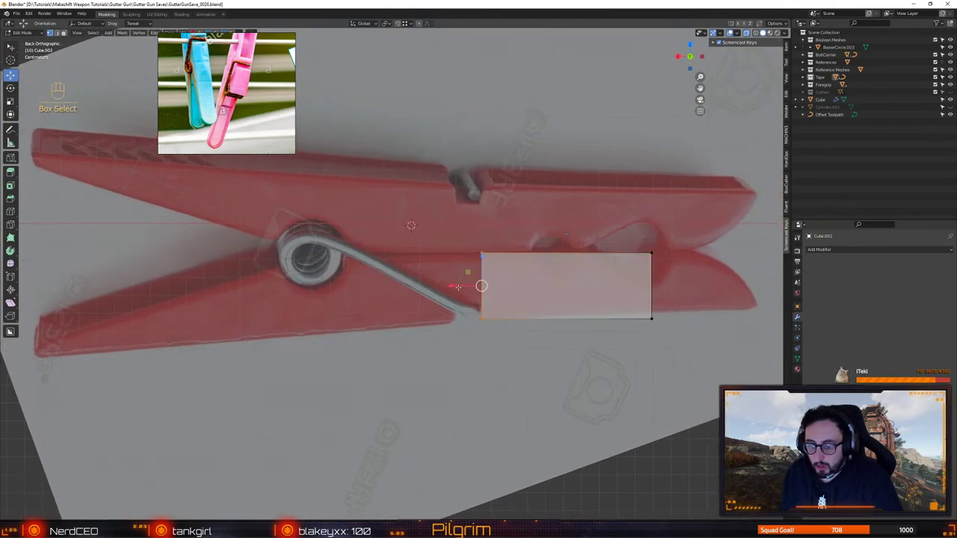
left_click_drag(464, 285, 338, 350)
middle_click_drag(342, 307, 466, 306, "shift")
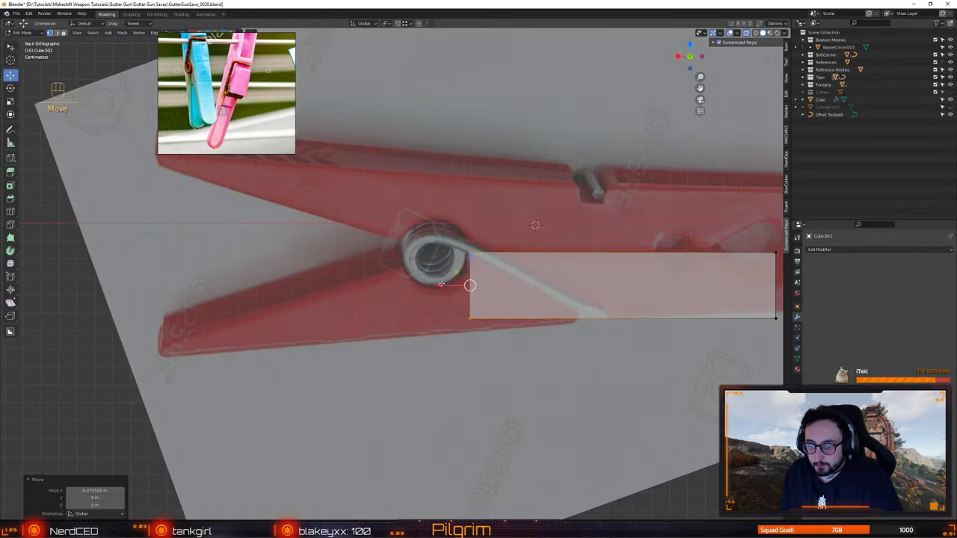
left_click_drag(444, 282, 125, 291)
middle_click_drag(595, 236, 487, 243, "shift")
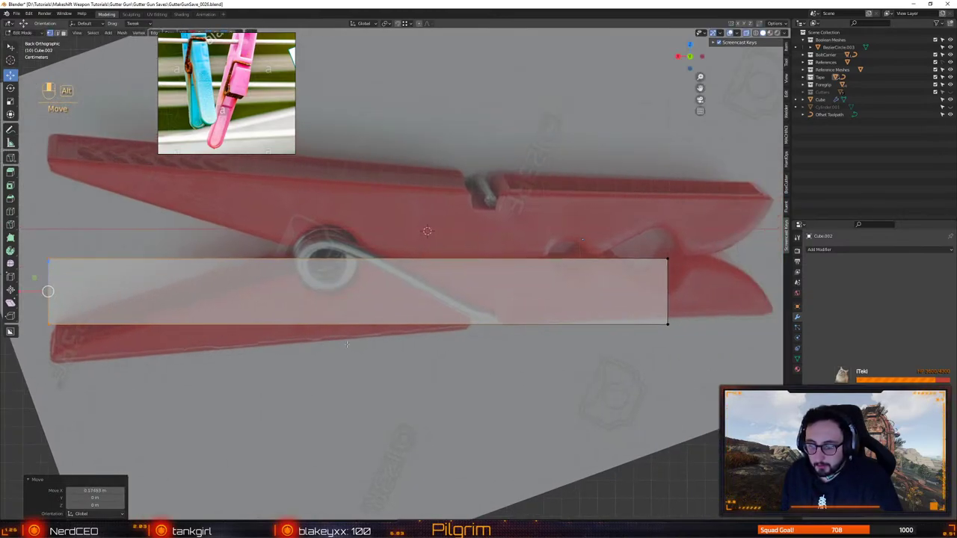
Lower the bottom vertices at the handle end about 0.020 m and shift that end about 0.0027 m along X to match the tip
left_click_drag(487, 242, 423, 312, "alt")
left_click_drag(210, 338, 169, 306)
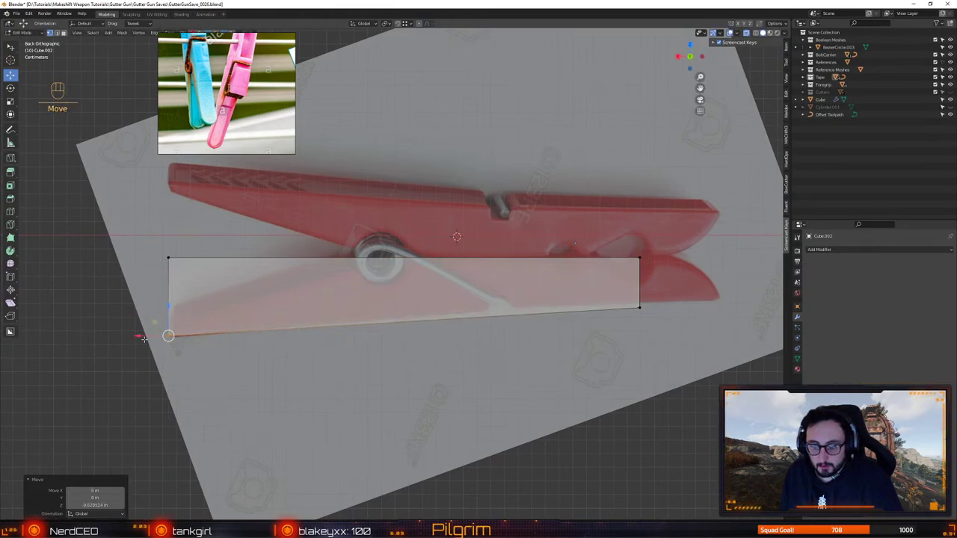
left_click_drag(148, 224, 202, 377)
left_click_drag(144, 297, 147, 297)
middle_click_drag(479, 291, 337, 306, "shift")
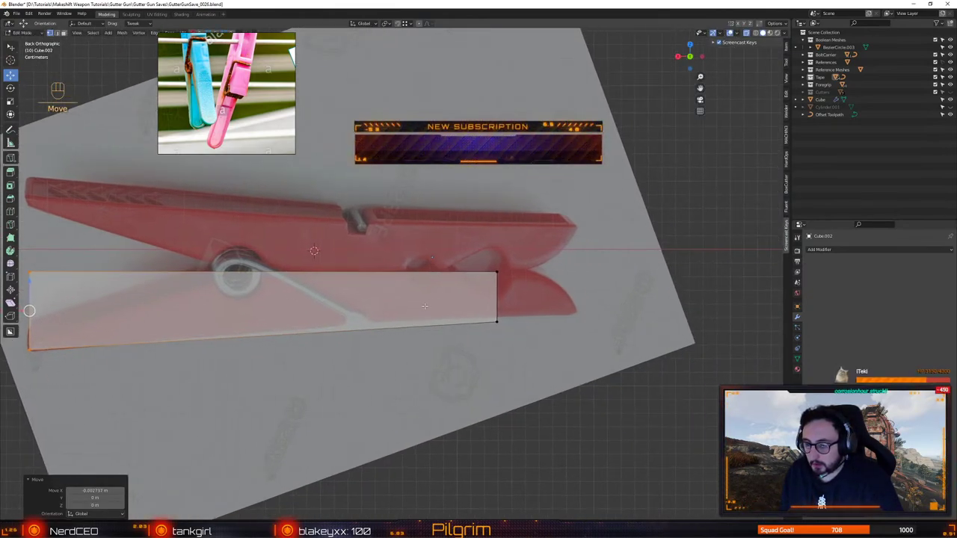
Stretch the jaw-side end of the cube to the tip of the lower jaw and align it with the half's slope
left_click_drag(467, 250, 523, 344)
left_click_drag(471, 297, 567, 273)
left_click(567, 273)
middle_click_drag(404, 317, 471, 308, "shift")
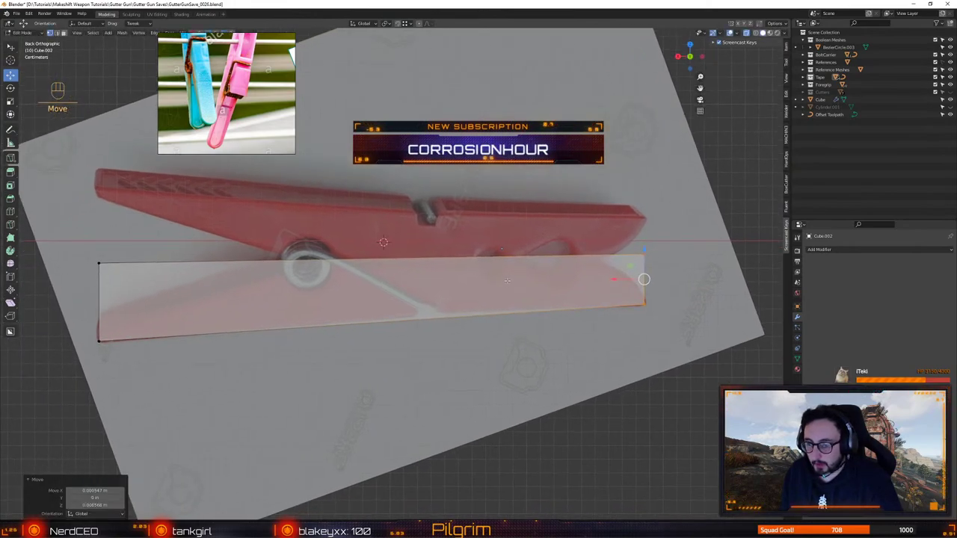
Apply all transforms to the clothespin half and set its origin to geometry
key("Tab")
key("ctrl+a")
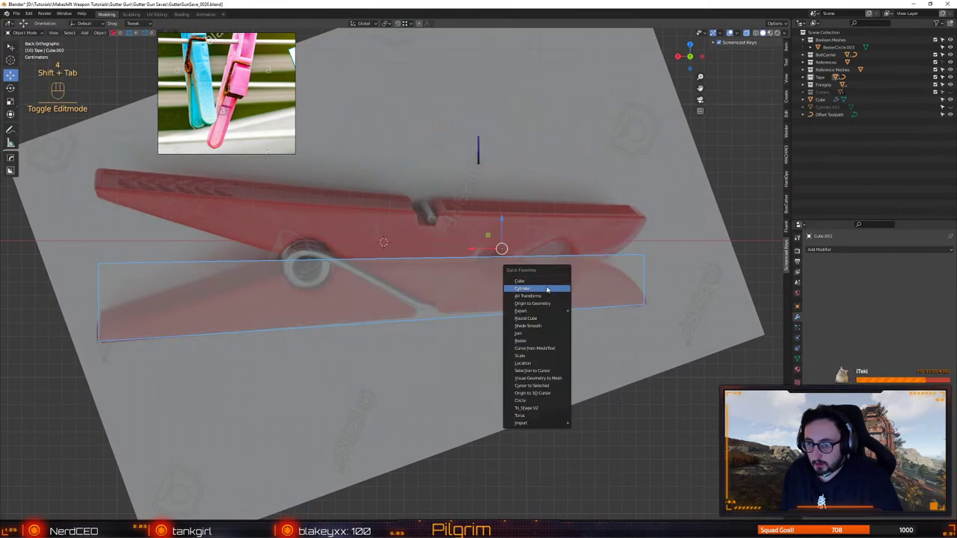
left_click(543, 297)
key("shift+Tab")
left_click(536, 303)
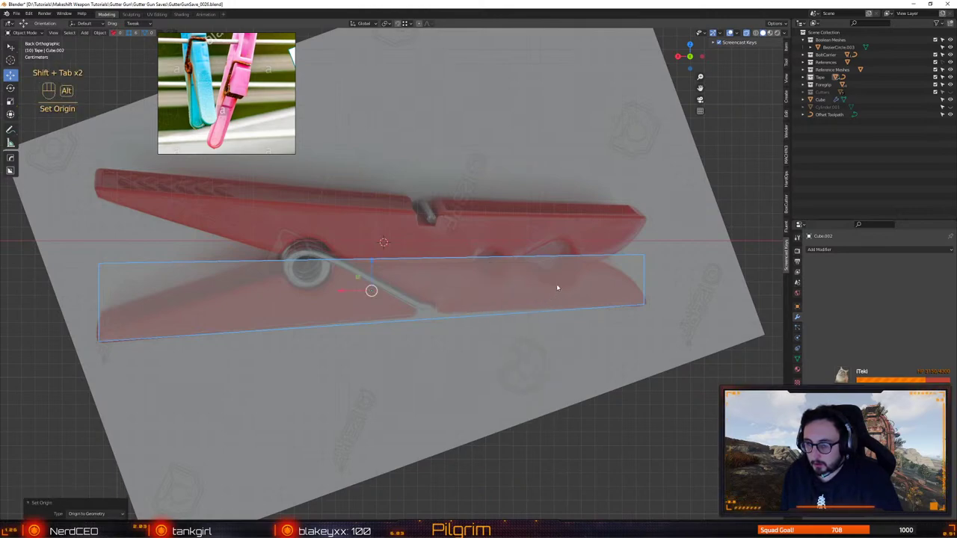
Cut a rectangular notch with BoxCutter into the half's upper edge, over the large jaw hole
key("alt+w")
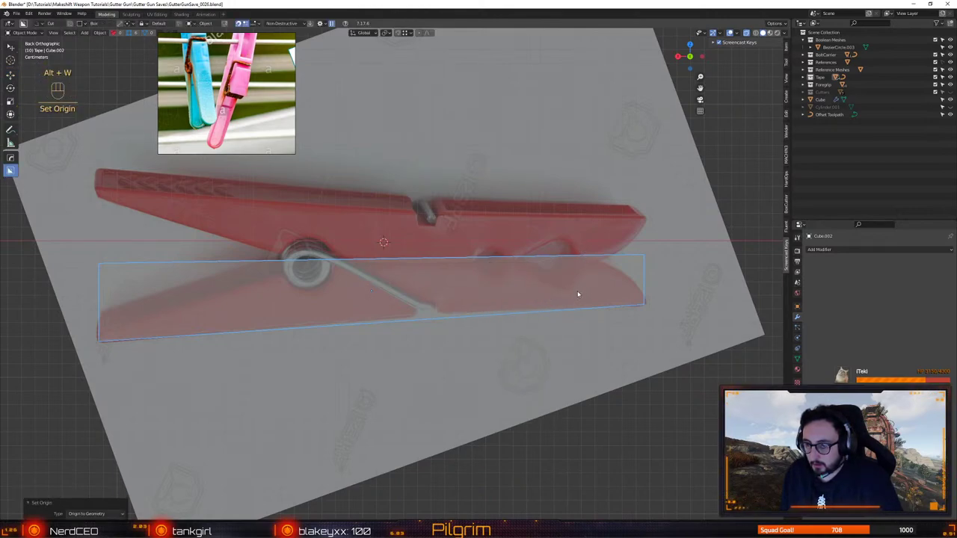
left_click_drag(566, 292, 517, 232)
left_click(517, 228)
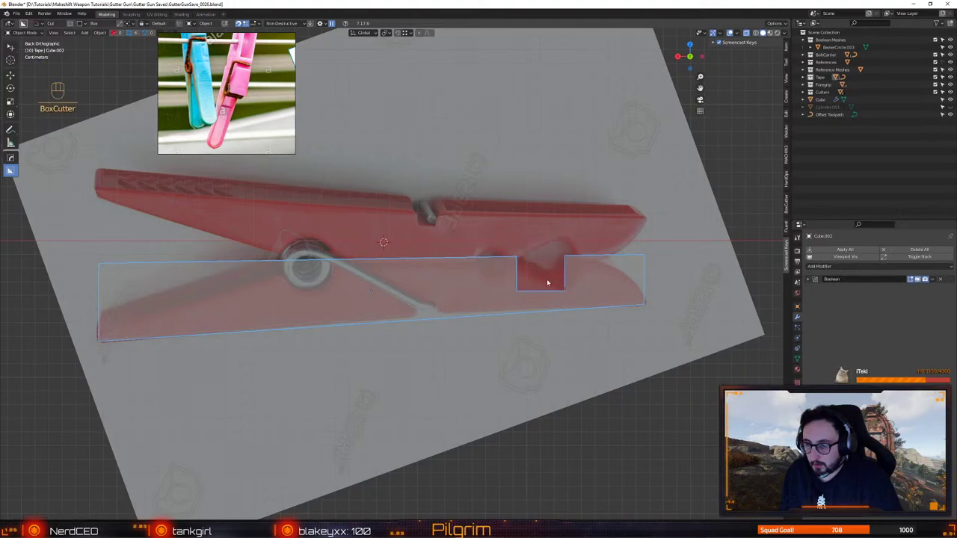
Reveal the notch's cutter with Mod Scroll/Toggle and open its mesh for editing
key("1")
key("4")
key("q")
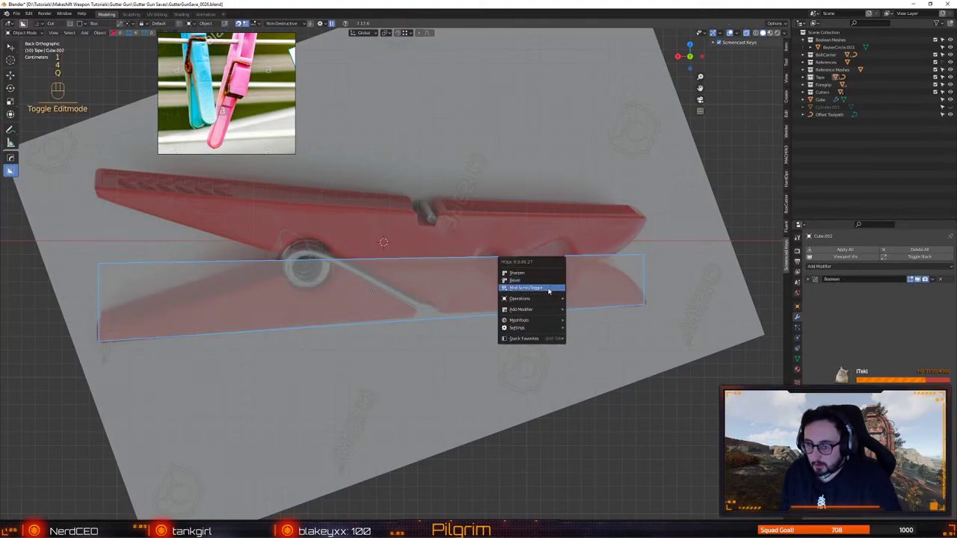
left_click(550, 289)
key("Tab")
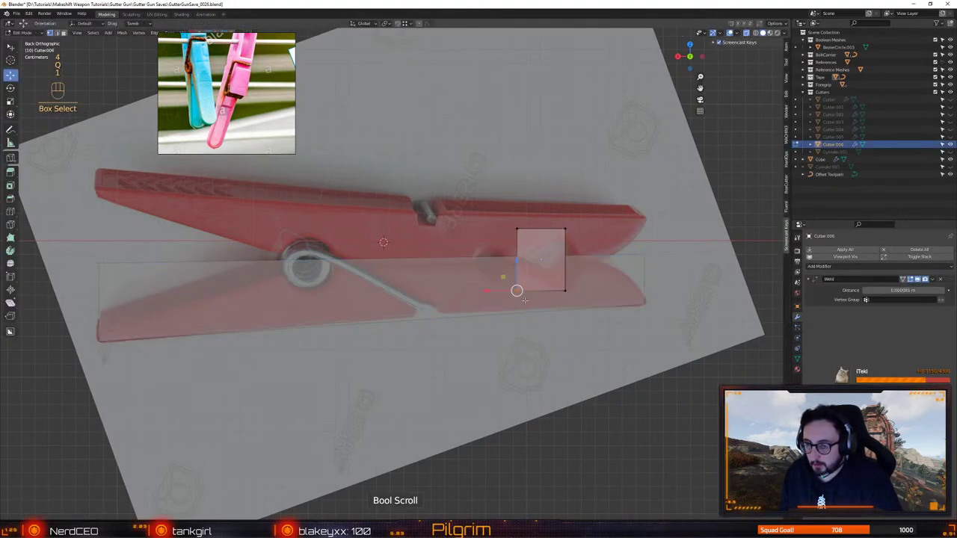
Move the cutter's spring-side lower and upper corners so the edge between them follows the jaw hole's slanted side
middle_click_drag(550, 280, 498, 205, "shift")
left_click_drag(463, 174, 467, 218)
left_click(499, 292)
key("g")
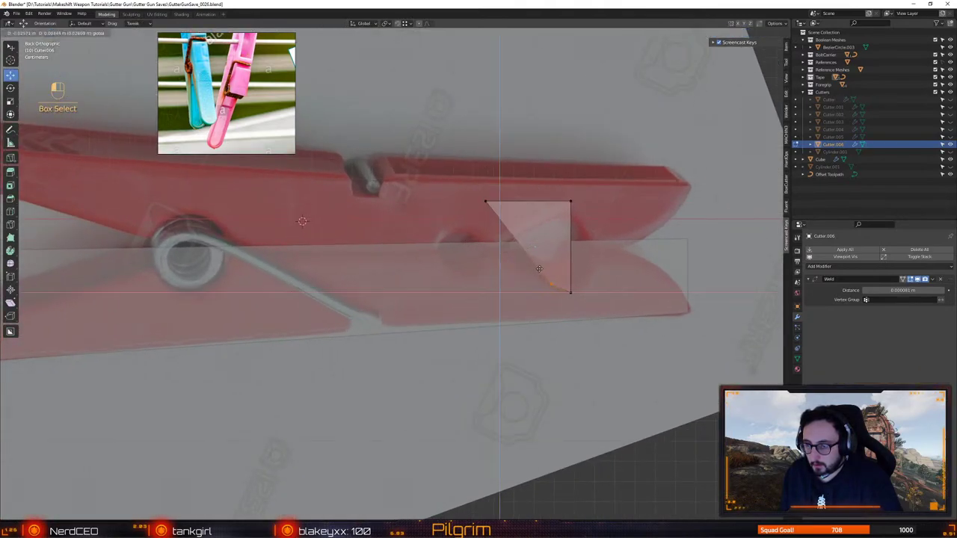
left_click(476, 186)
left_click(486, 201)
key("g")
key("z")
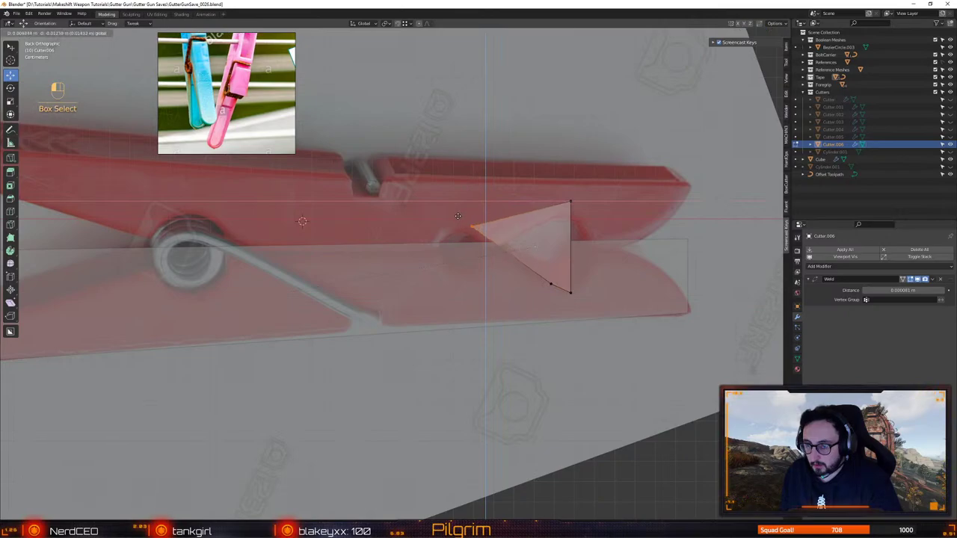
left_click(455, 218)
Extrude the cutter's jaw-tip side face about 0.015 m toward the tip of the clothespin
middle_click_drag(454, 218, 382, 225, "shift")
left_click_drag(515, 324, 486, 265)
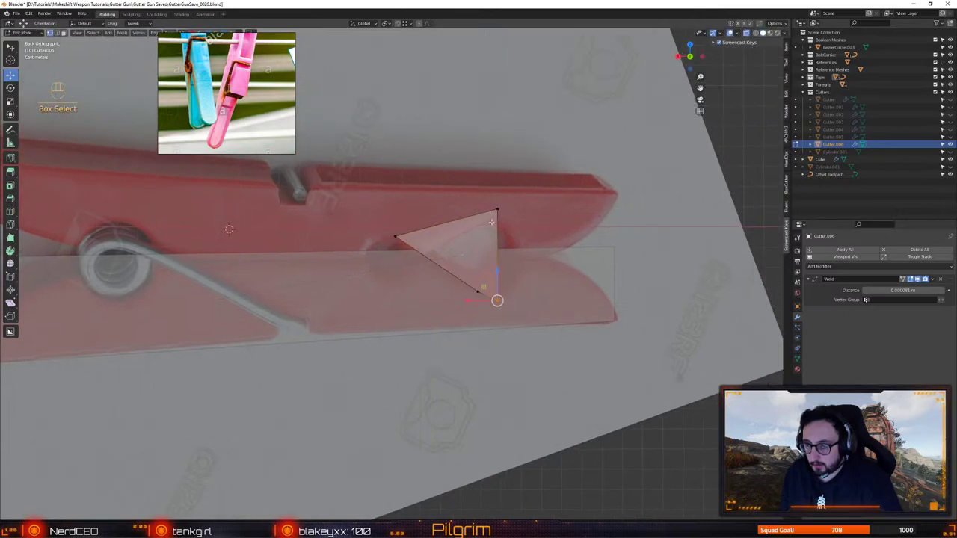
key("3")
key("shift+x")
key("shift+x")
left_click_drag(526, 234, 496, 269)
key("e")
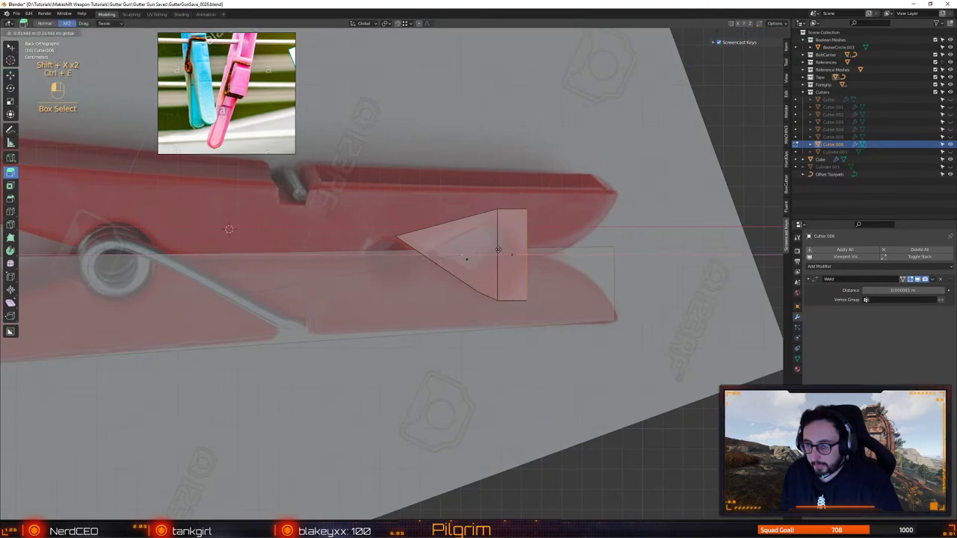
left_click(538, 320)
Move the extruded lower corner inward and up and the upper corner outward so the cutter follows the jaw hole's outer side
left_click(527, 302)
left_click_drag(512, 287, 500, 264)
left_click(517, 199)
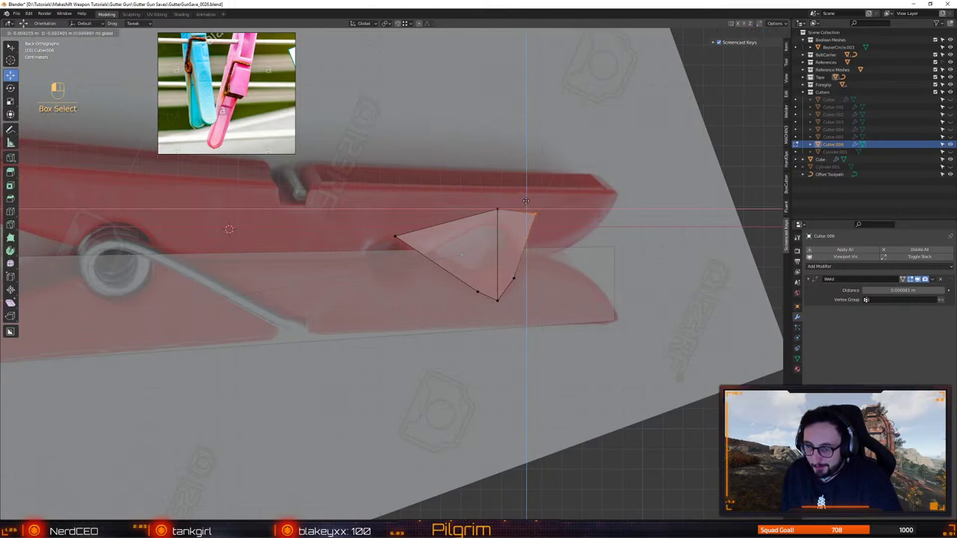
left_click_drag(514, 196, 525, 200)
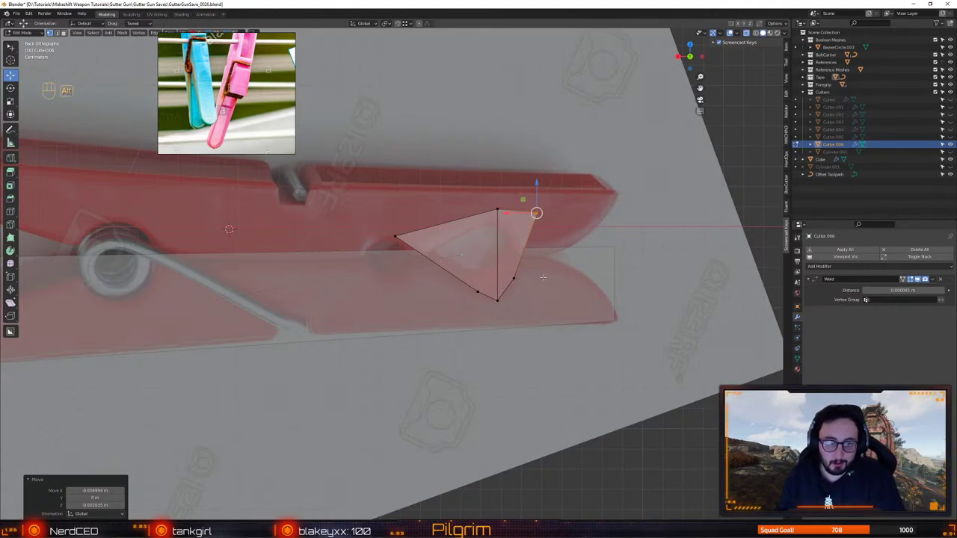
right_click_drag(544, 277, 575, 294, "alt")
middle_click_drag(575, 294, 558, 311, "alt")
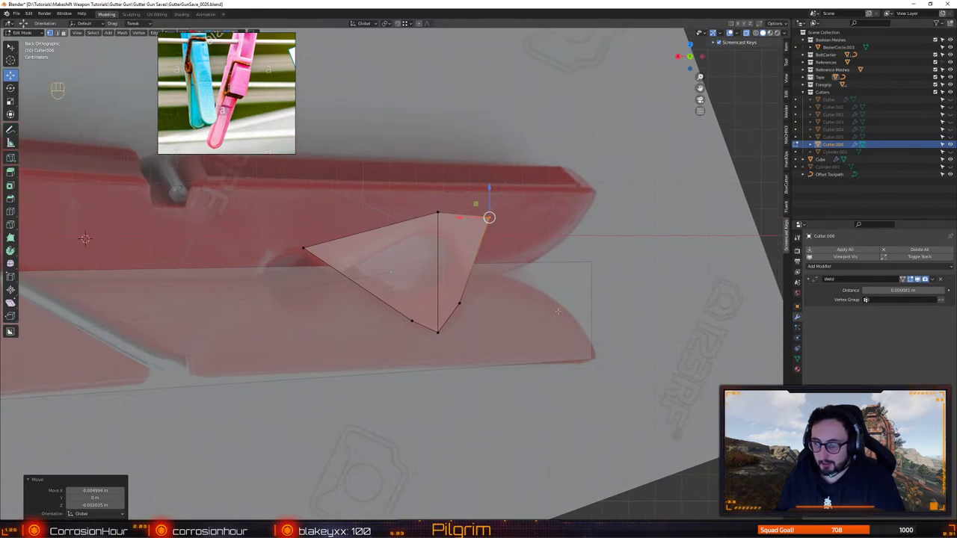
scroll(557, 311, "down", 1)
key("Tab")
left_click(553, 283)
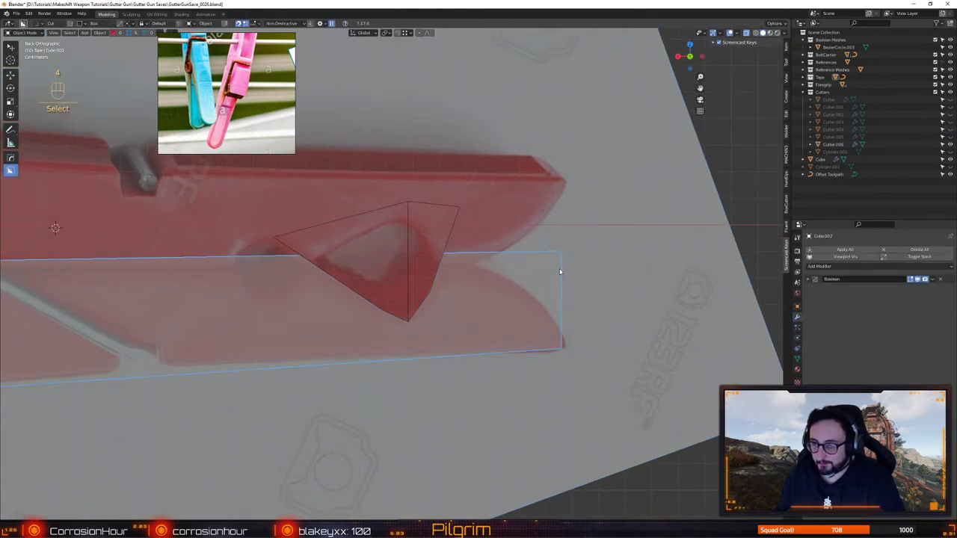
key("Tab")
key("2")
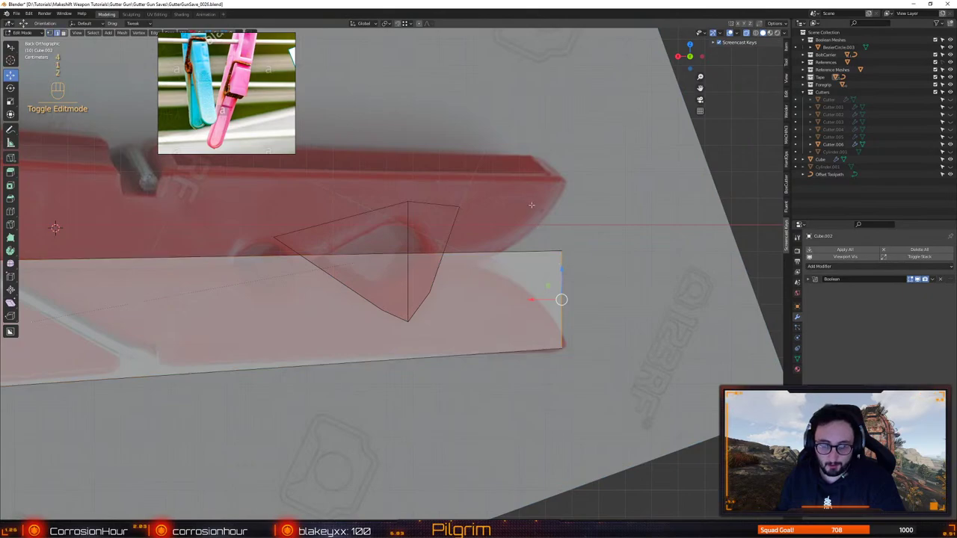
left_click_drag(532, 205, 599, 266)
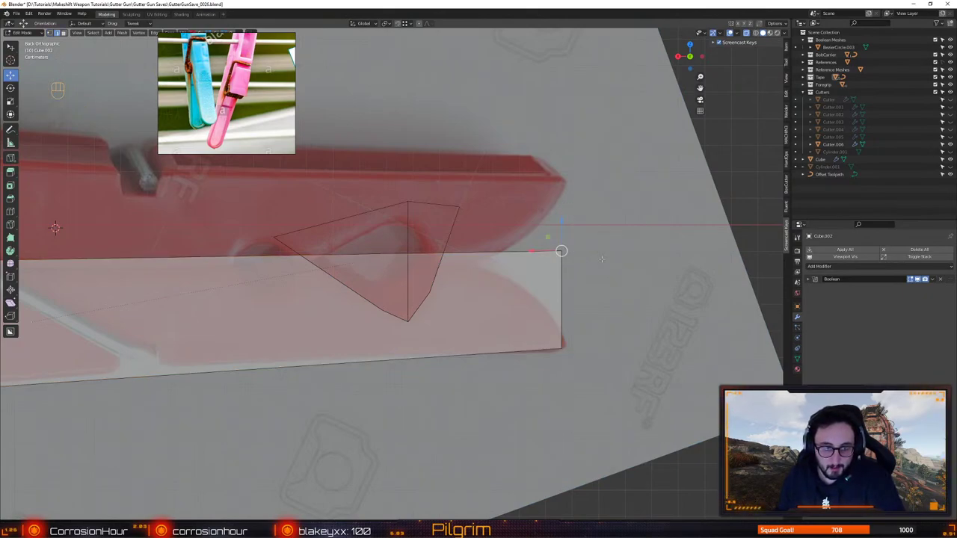
key("alt+b")
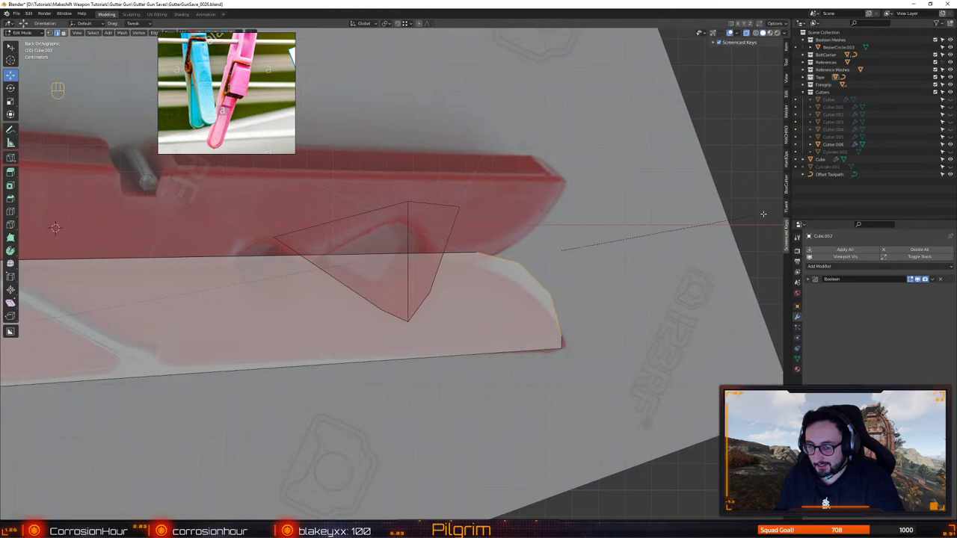
right_click(762, 215)
key("4")
middle_click_drag(344, 318, 536, 289, "alt")
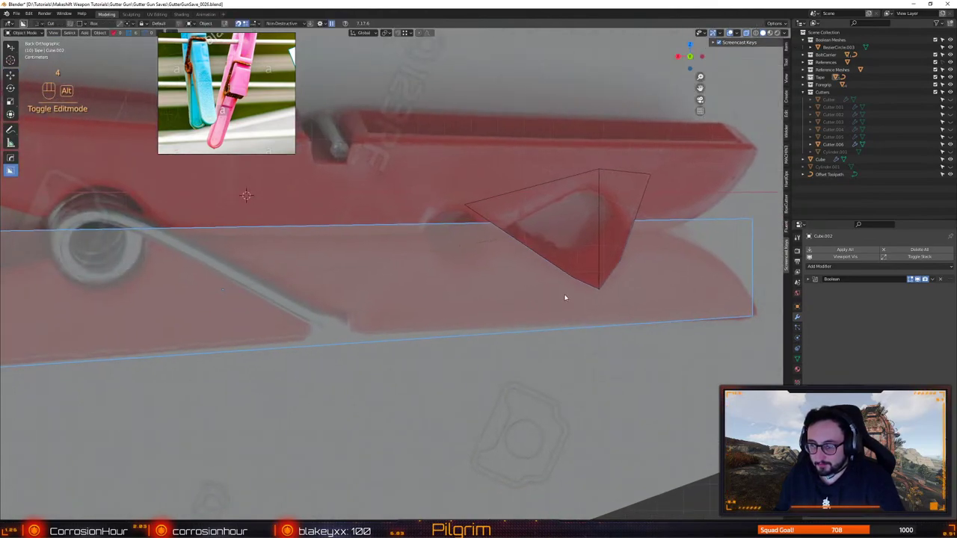
key("1")
key("4")
Bevel the notch cutter's lowest edge with a width of about 0.0071 m
left_click(618, 264)
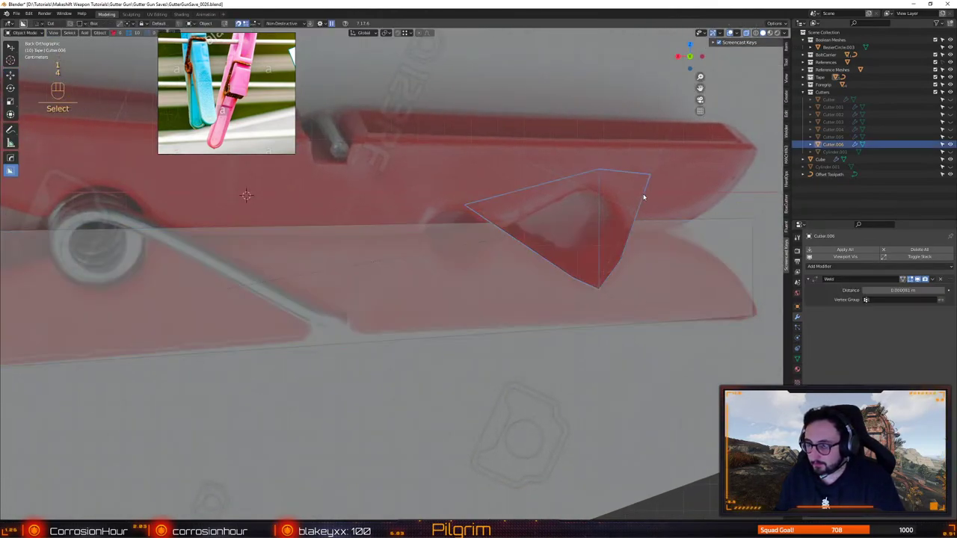
key("Tab")
key("1")
key("2")
left_click(599, 288)
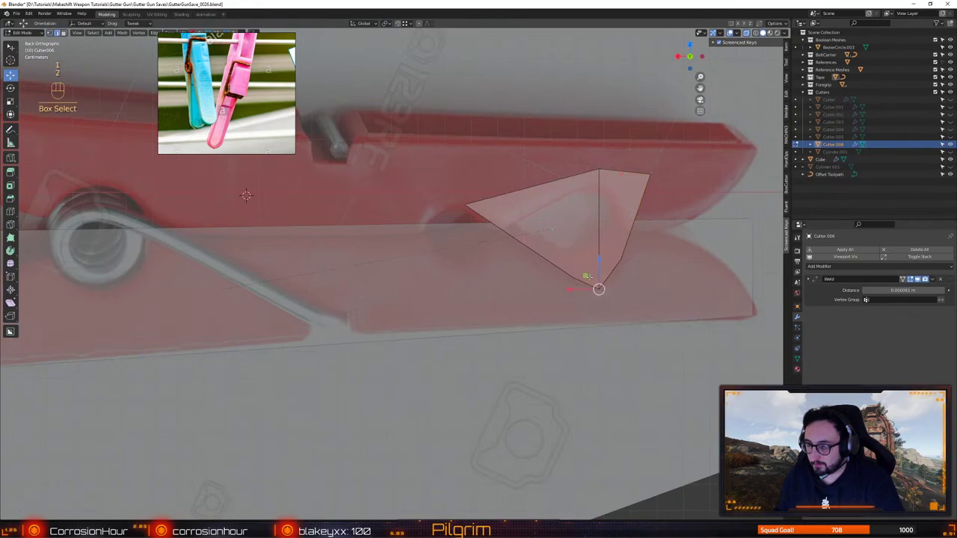
key("alt+b")
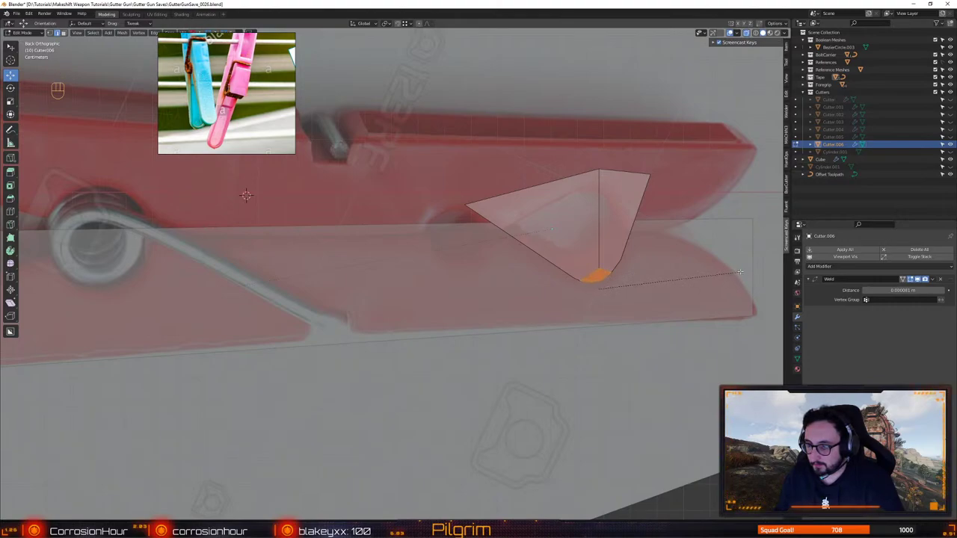
left_click(737, 273)
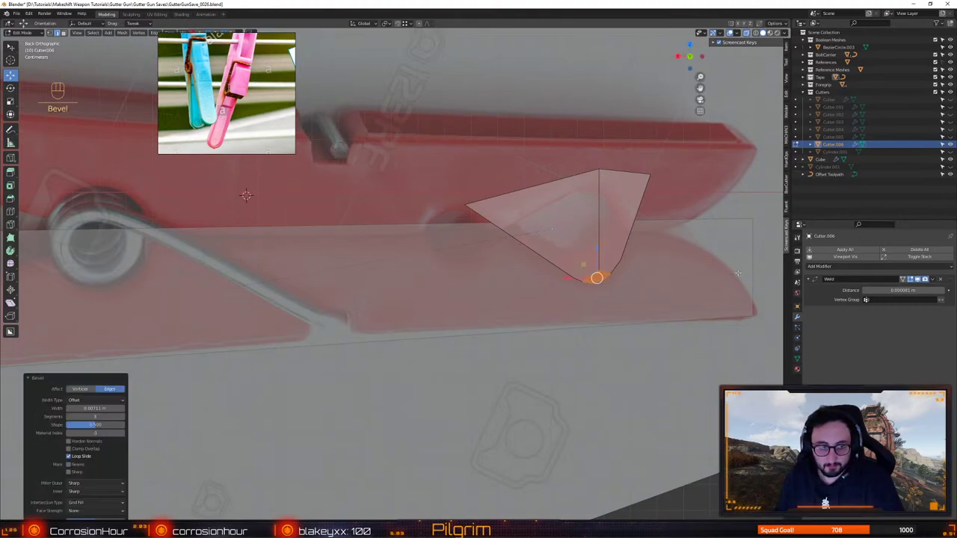
Bevel the cutter's corner edge just above the rounded bottom, on the jaw-tip side, by about 0.0033 m and leave mesh editing
mouse_move(580, 298)
middle_mouse_down("shift")
mouse_move(473, 330)
mouse_move(581, 314)
middle_mouse_up("shift")
key("b")
left_click_drag(581, 314, 547, 289)
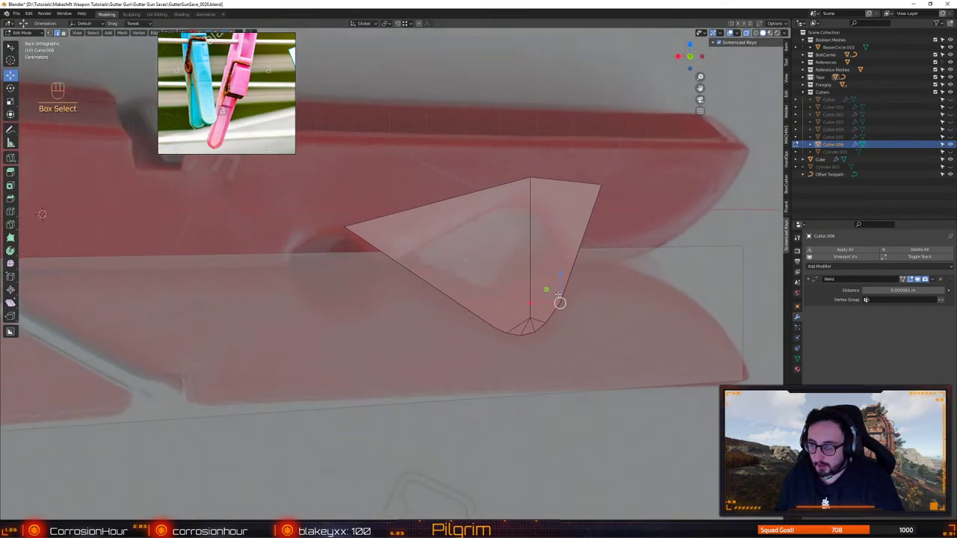
key("alt+b")
left_click(672, 271)
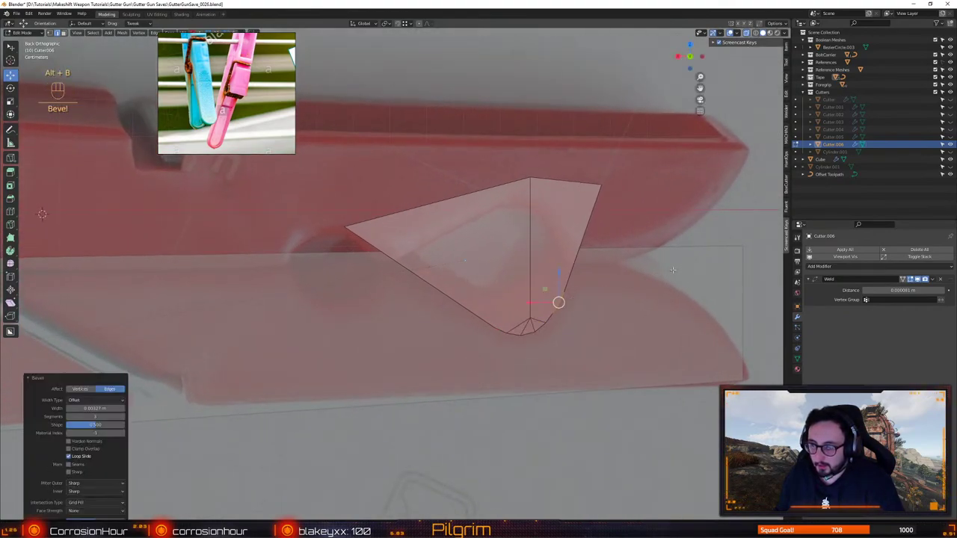
key("1")
middle_click_drag(352, 287, 359, 289, "alt")
left_click_drag(359, 290, 485, 270, "alt")
key("Tab")
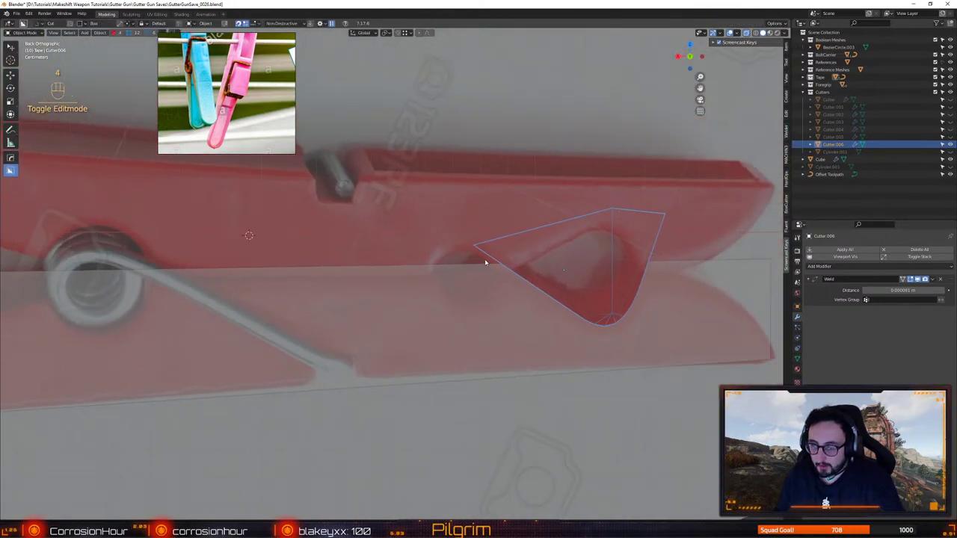
Select the lower clothespin half and hide the Cutters collection
key("1")
middle_click_drag(485, 262, 540, 248, "alt")
key("4")
middle_click_drag(329, 323, 348, 292, "alt")
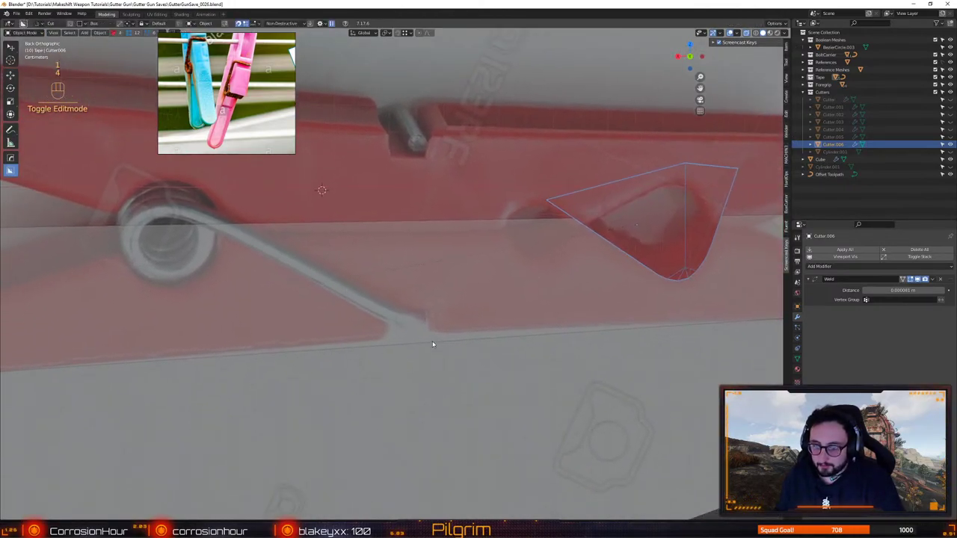
left_click(433, 343)
left_click(522, 233)
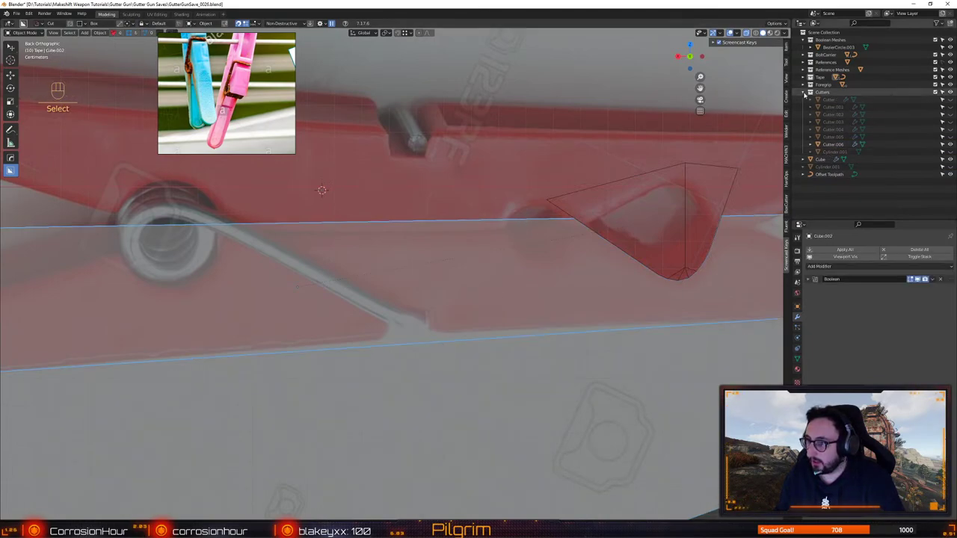
left_click(938, 93)
Cut a rectangular notch into the clothespin half's lower edge where the spring wire ends
middle_click_drag(457, 327, 410, 285, "shift")
key("alt+w")
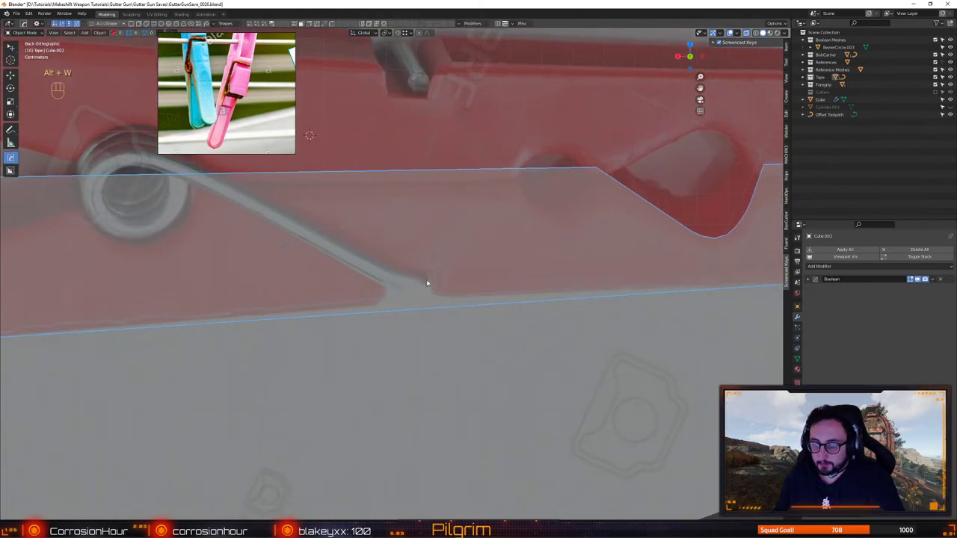
key("ctrl+z")
key("alt+w")
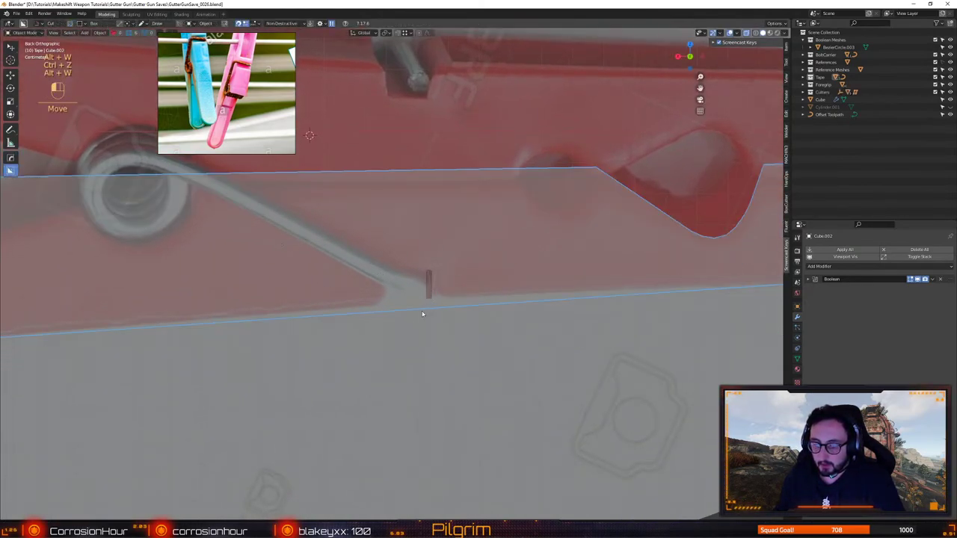
left_click_drag(423, 314, 385, 352)
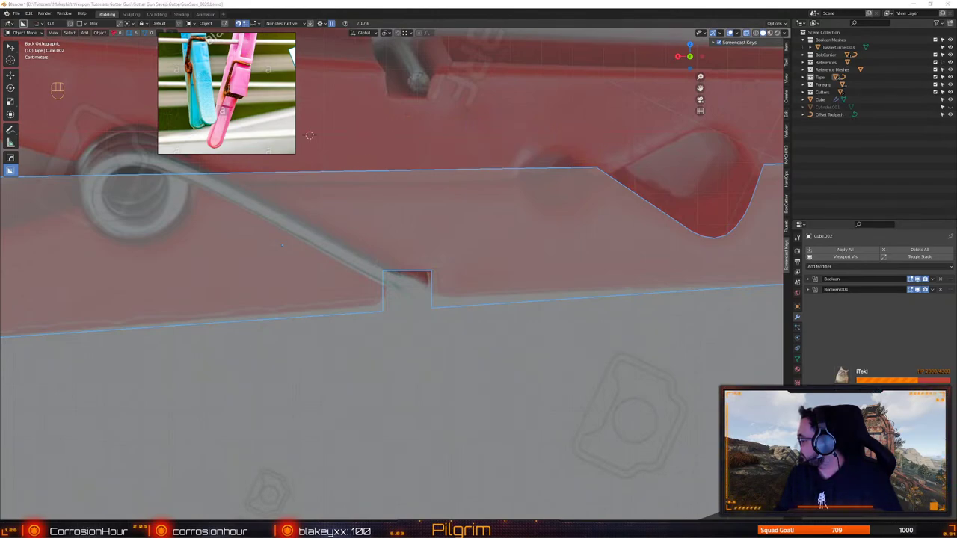
left_click(404, 318)
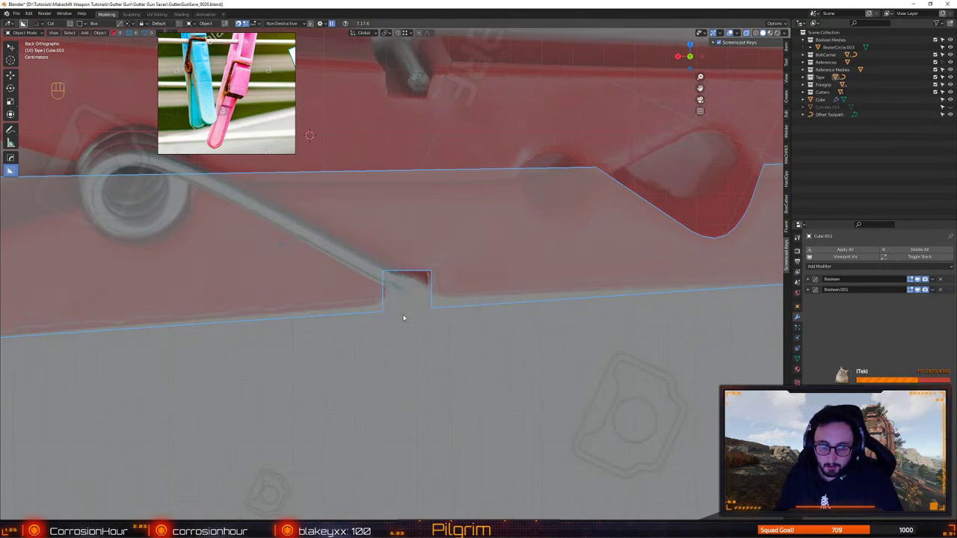
Reveal the spring notch's boolean cutter and open it for mesh editing
middle_click_drag(403, 302, 453, 341, "shift")
scroll(441, 293, "up", 1)
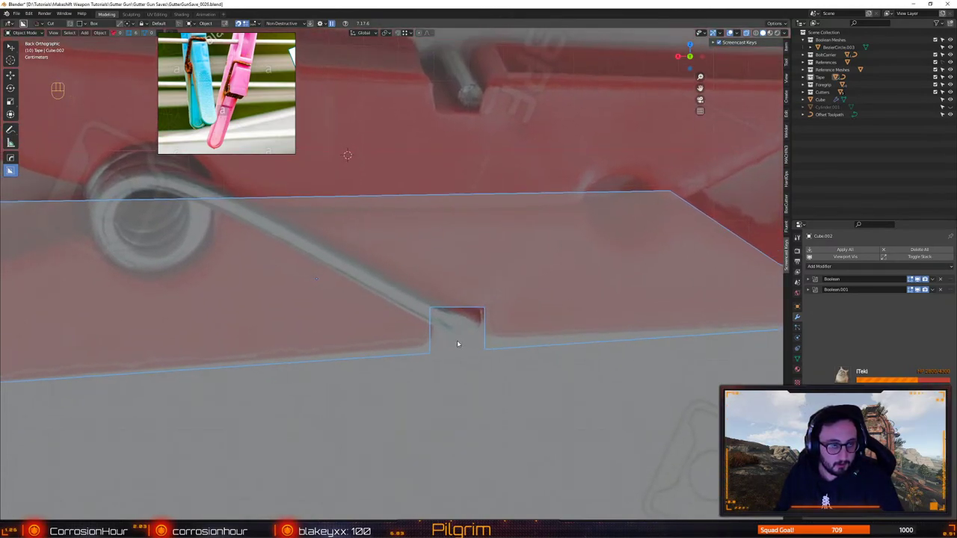
key("Tab")
key("4")
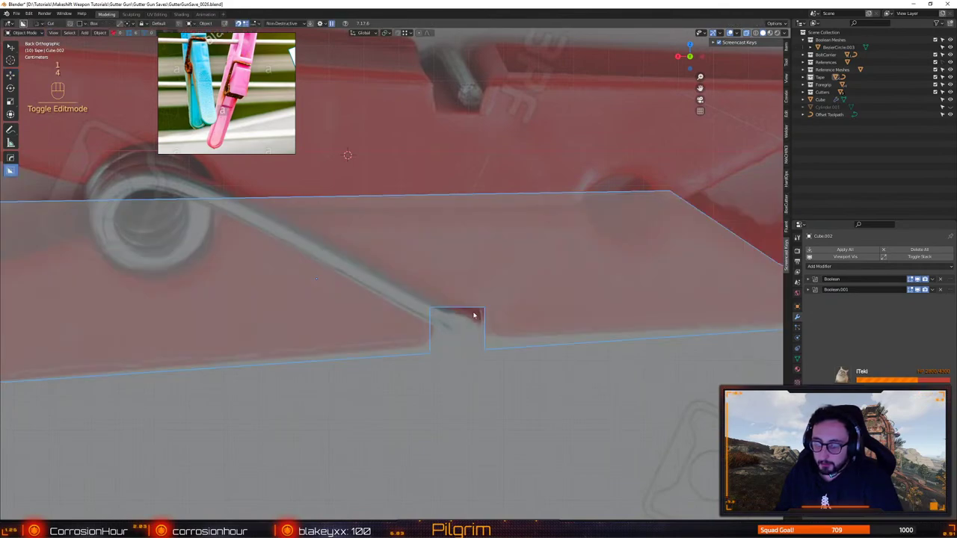
key("1")
key("4")
left_click(476, 313)
left_click(483, 312)
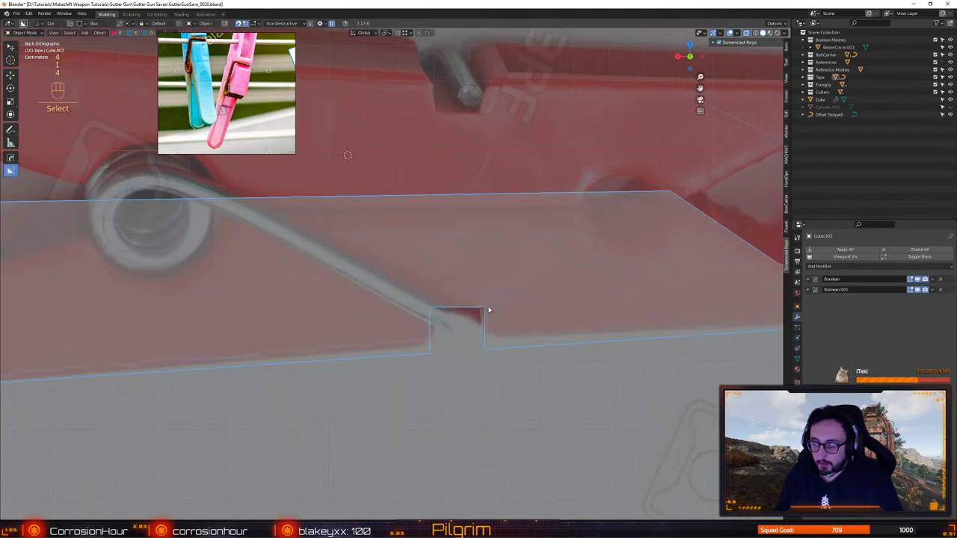
key("q")
left_click(486, 308)
key("Tab")
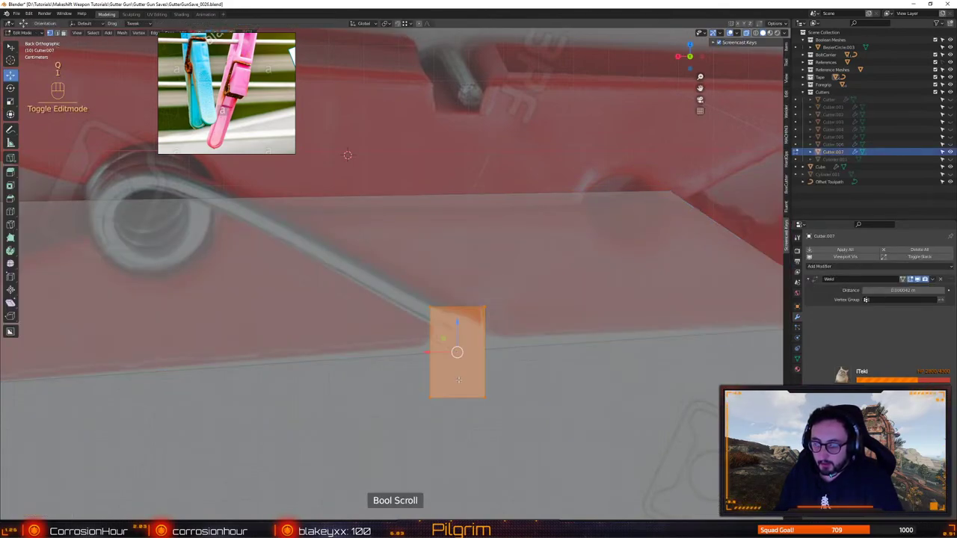
Raise the notch cutter's lower edge slightly and widen it along X so the sides taper
left_click_drag(418, 385, 509, 399)
left_click_drag(457, 372, 496, 392)
left_click_drag(393, 266, 500, 402)
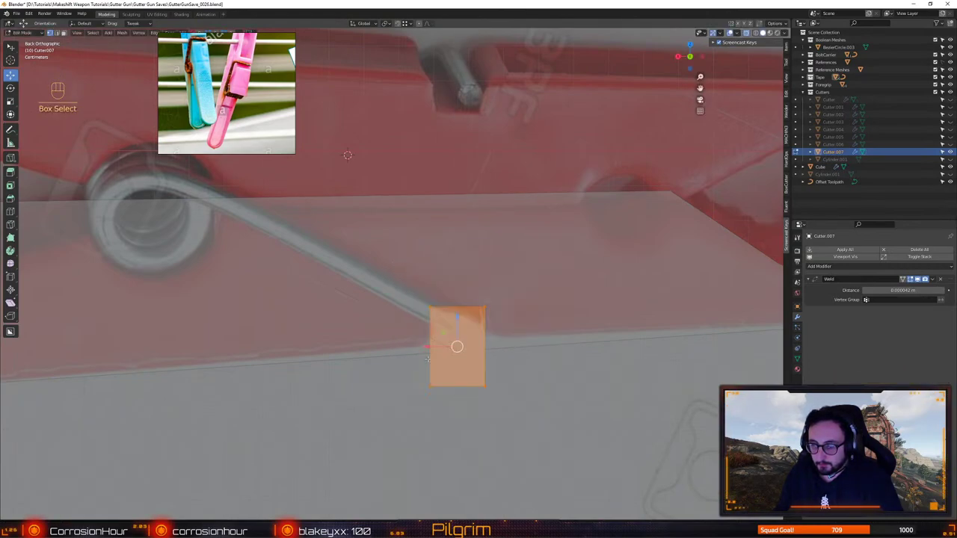
left_click_drag(433, 346, 460, 319)
left_click_drag(393, 362, 598, 436)
key("r")
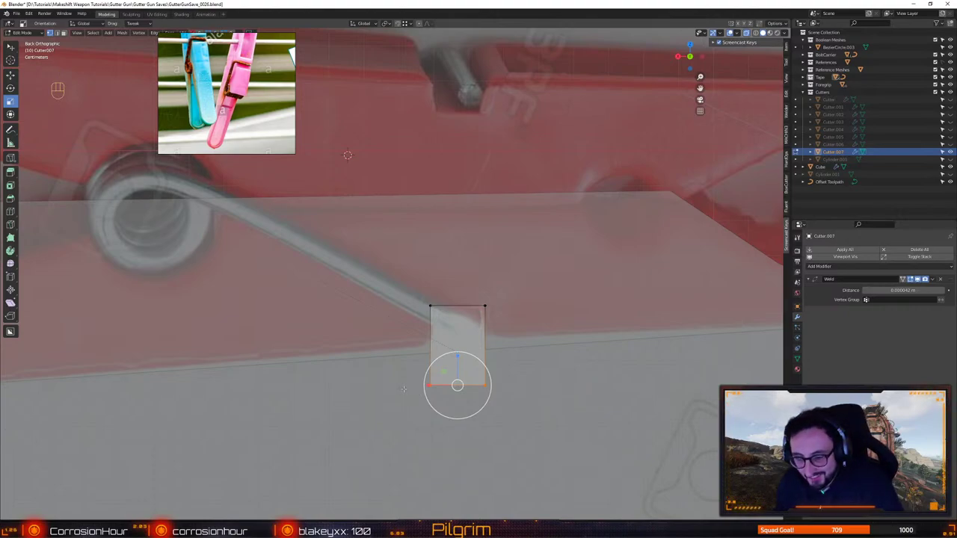
left_click_drag(425, 385, 414, 382)
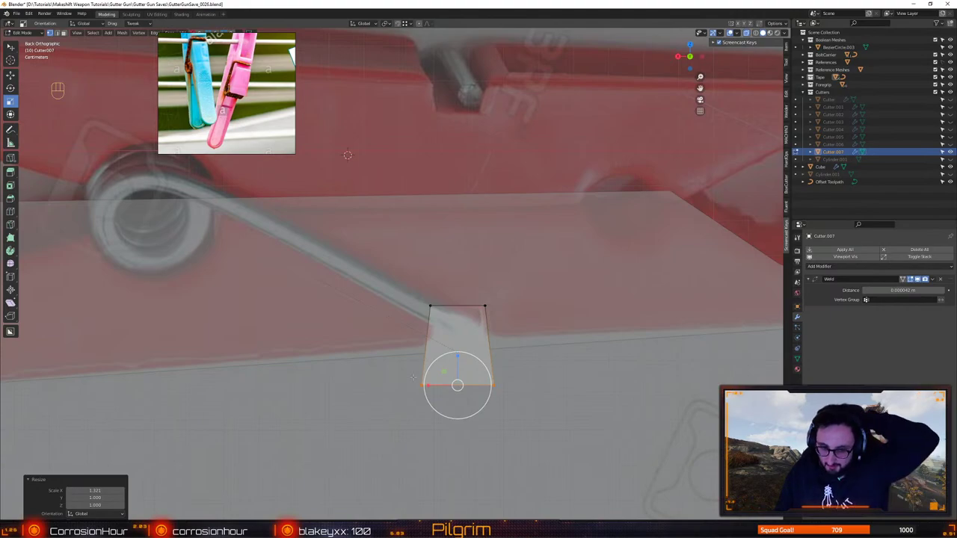
Raise the widened lower edge of the notch cutter a little further and leave mesh editing
key("alt")
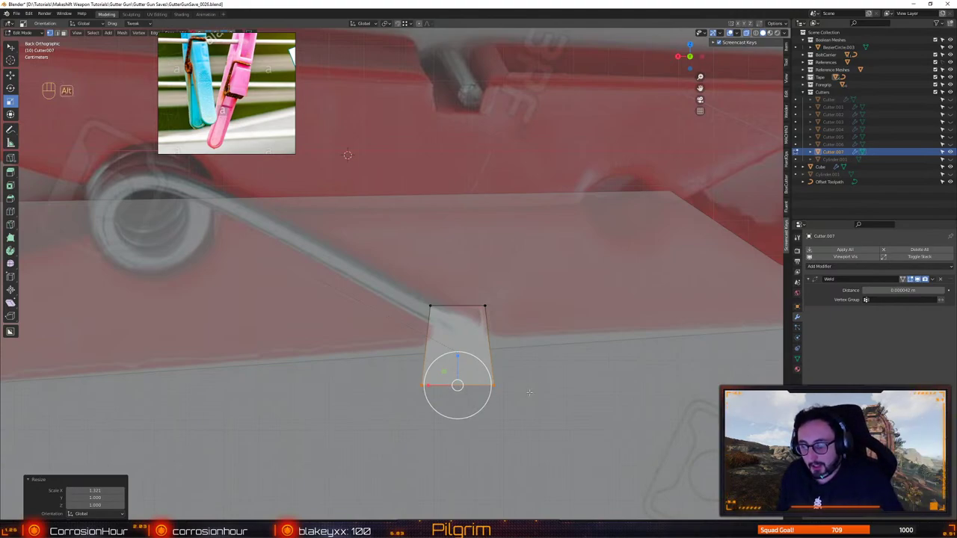
middle_click_drag(531, 329, 537, 344, "alt")
left_click_drag(523, 374, 408, 422)
key("w")
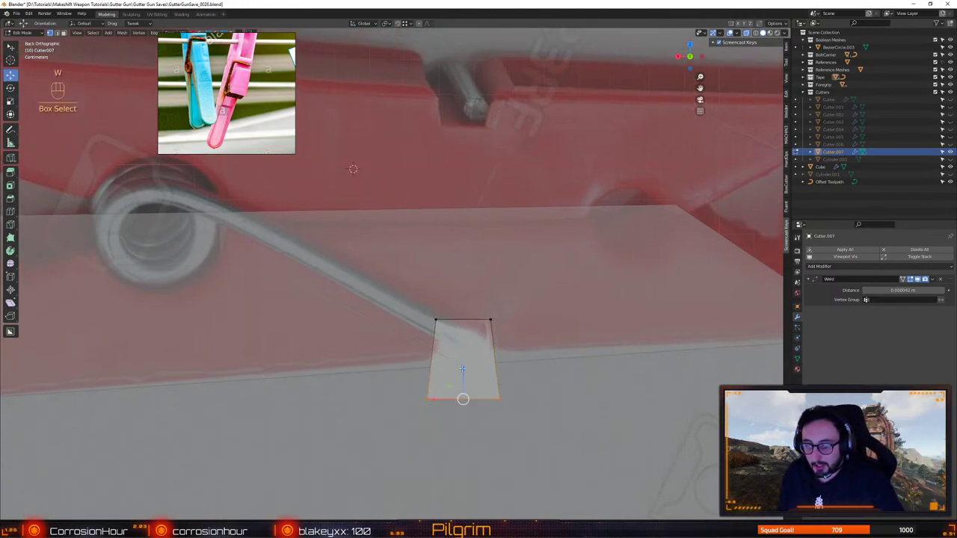
left_click_drag(466, 367, 466, 354)
middle_click_drag(467, 353, 469, 370, "alt")
key("4")
right_click_drag(469, 370, 478, 336, "alt")
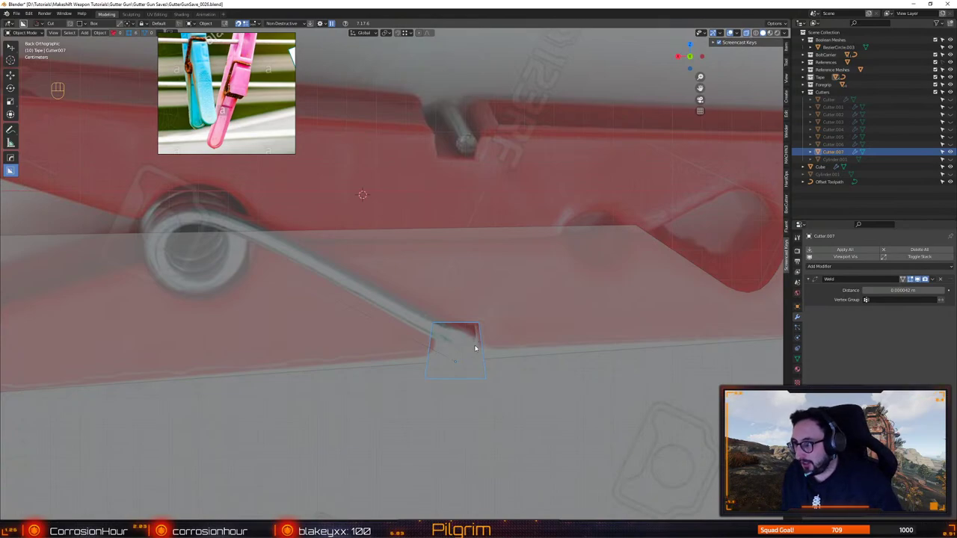
Select the lower clothespin half and shift its handle-end vertices slightly outward to match the reference
left_click(496, 356)
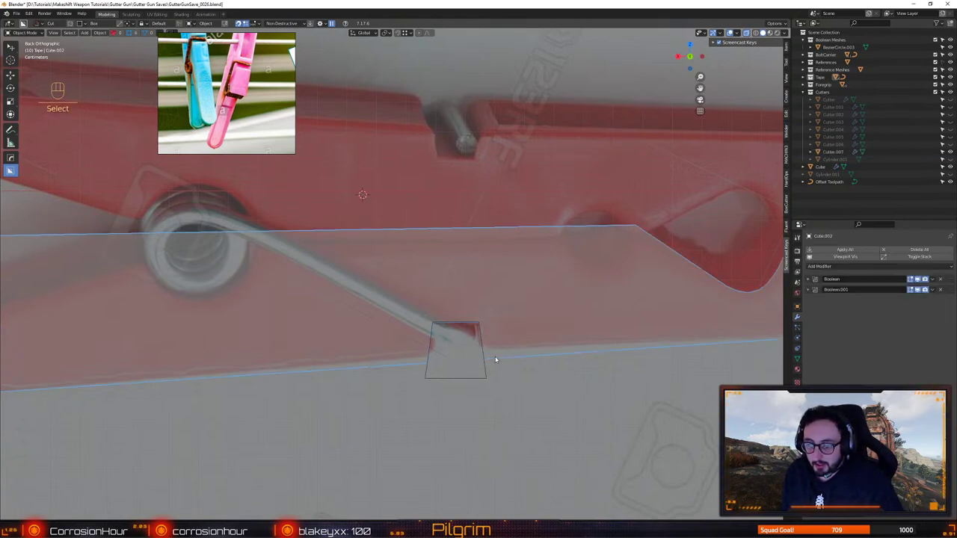
middle_click_drag(382, 380, 634, 364, "alt")
middle_click_drag(265, 385, 601, 377, "alt")
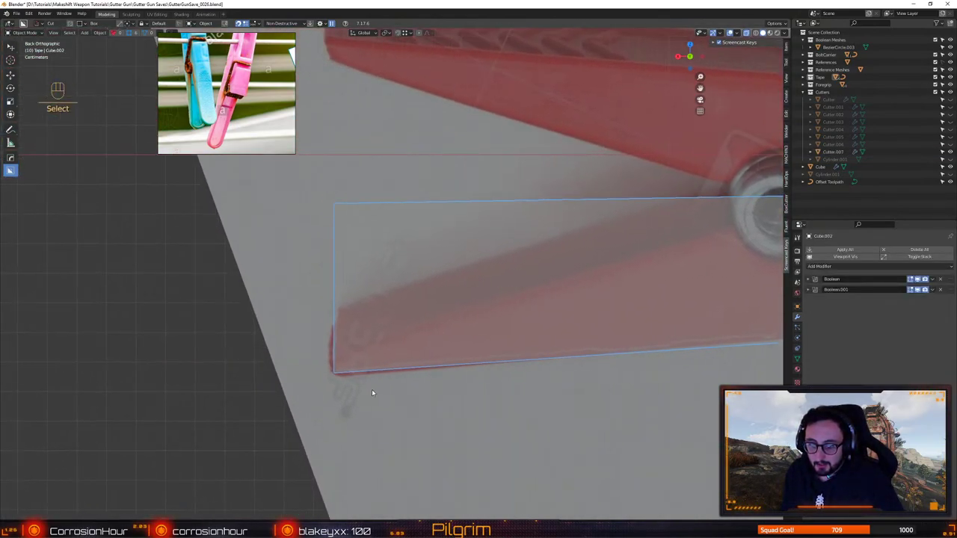
key("Tab")
key("1")
left_click(333, 373)
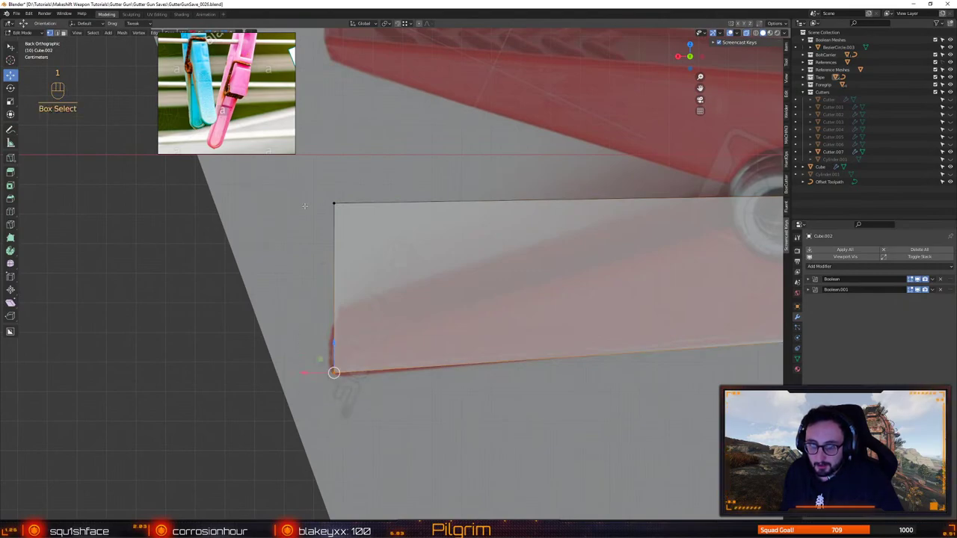
left_click_drag(355, 187, 313, 390)
left_click_drag(305, 289, 297, 289)
left_click_drag(330, 257, 331, 262)
Cut a rectangle out of the clothespin half's upper edge between the handle end and the spring coil
middle_click_drag(474, 268, 356, 306, "shift")
key("4")
key("alt+w")
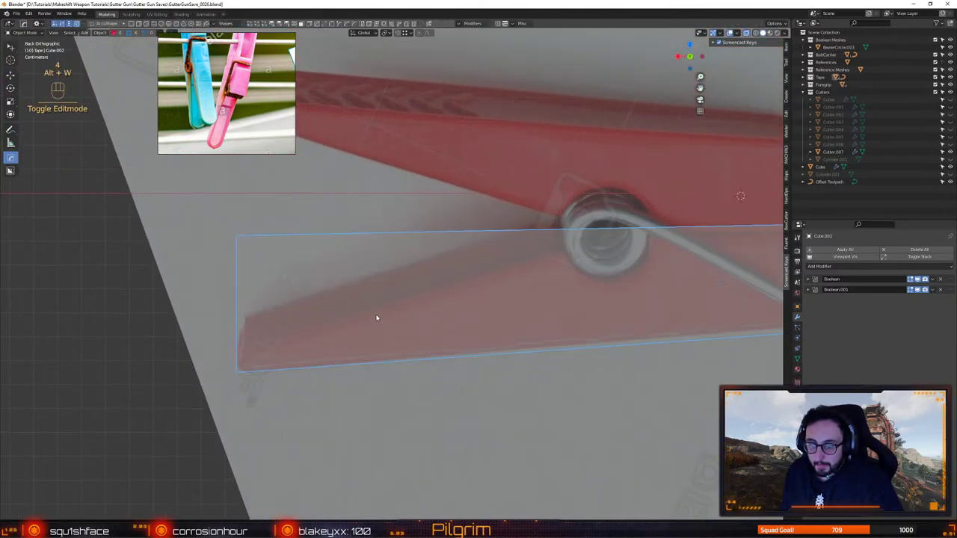
mouse_move(377, 316)
left_mouse_down()
mouse_move(501, 272)
mouse_move(481, 280)
left_mouse_up()
key("ctrl+z")
key("alt+w")
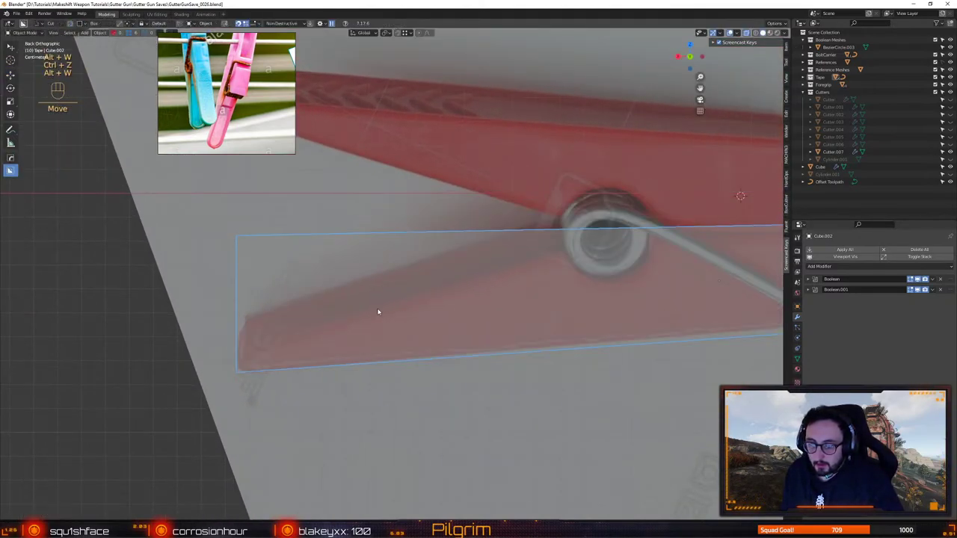
mouse_move(378, 311)
left_mouse_down()
mouse_move(471, 230)
mouse_move(470, 173)
left_mouse_up()
Reveal the boolean cutter of the new rectangular handle cut
key("1")
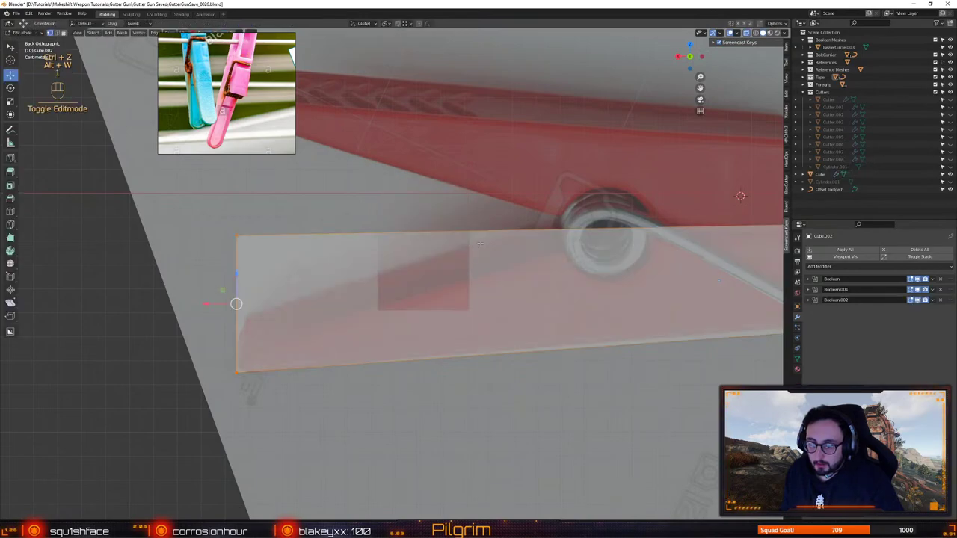
key("4")
key("q")
left_click(485, 246)
scroll(487, 246, "down", 2)
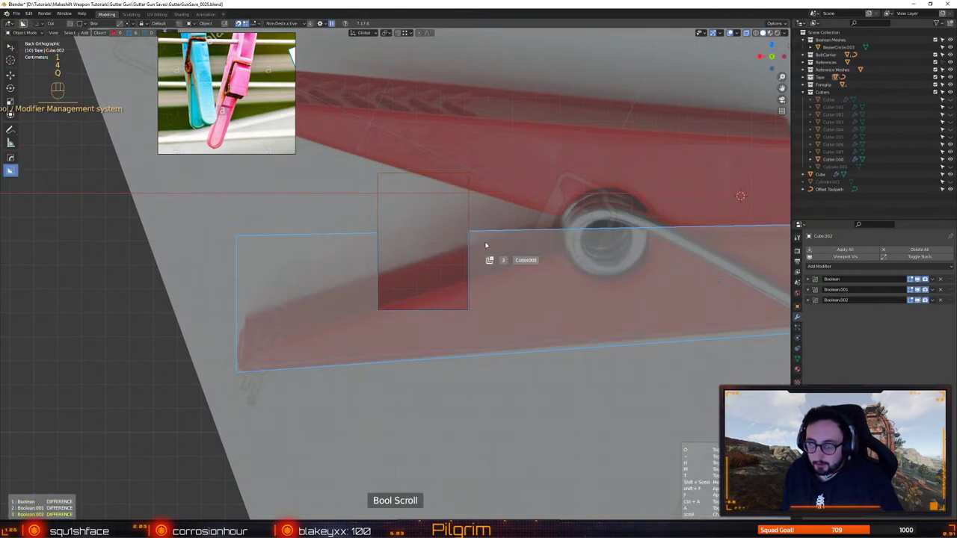
left_click(487, 246)
Move the cutter's spring-side edge up past the coil and its other edge down beyond the handle end, following the handle's slope
key("1")
left_click(468, 310)
left_click_drag(457, 288, 460, 258)
left_click_drag(440, 143, 708, 129, "shift")
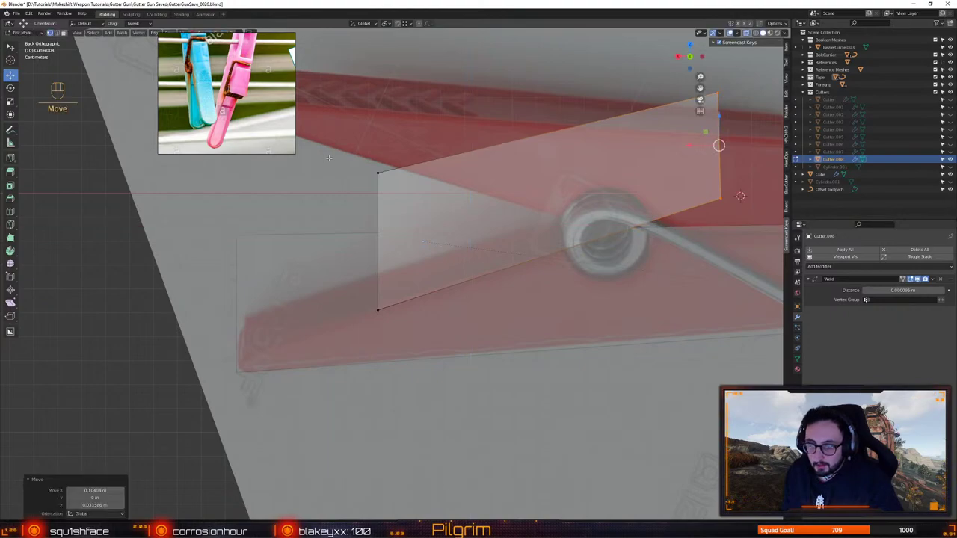
left_click_drag(378, 239, 164, 288)
key("4")
Select the clothespin half and cut a circular recess into its upper edge beside the jaw notch, over the reference hole
middle_click_drag(723, 261, 484, 299, "shift")
left_click(458, 289)
left_click(623, 262)
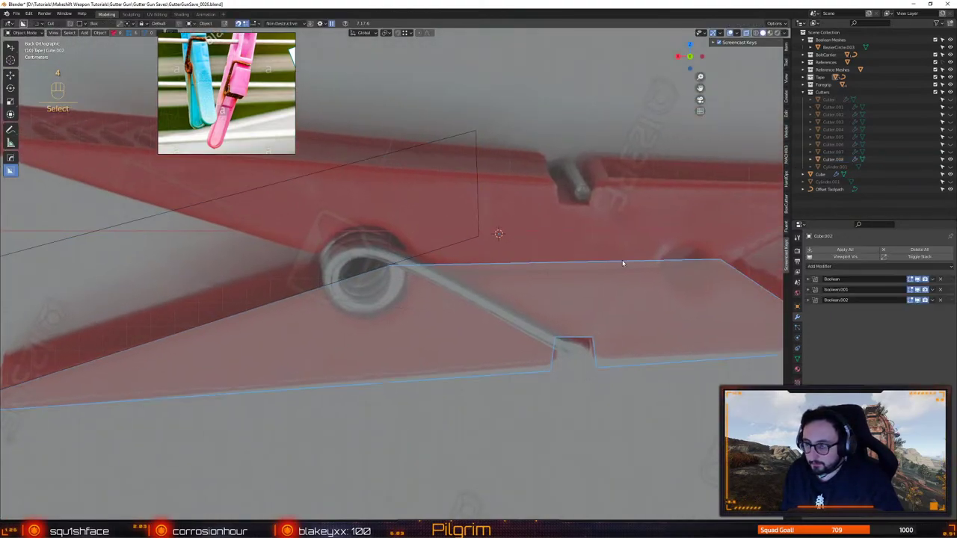
middle_click_drag(700, 282, 519, 297, "shift")
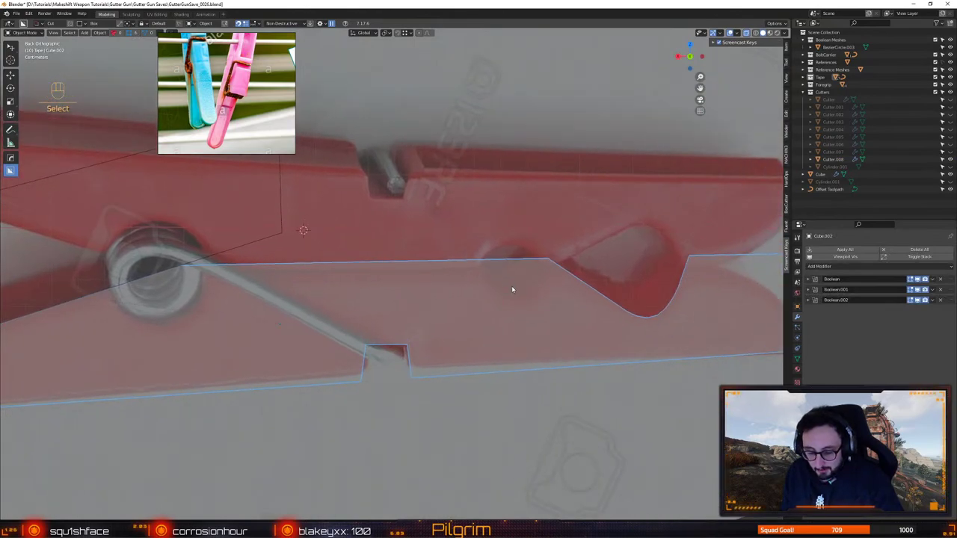
key("q")
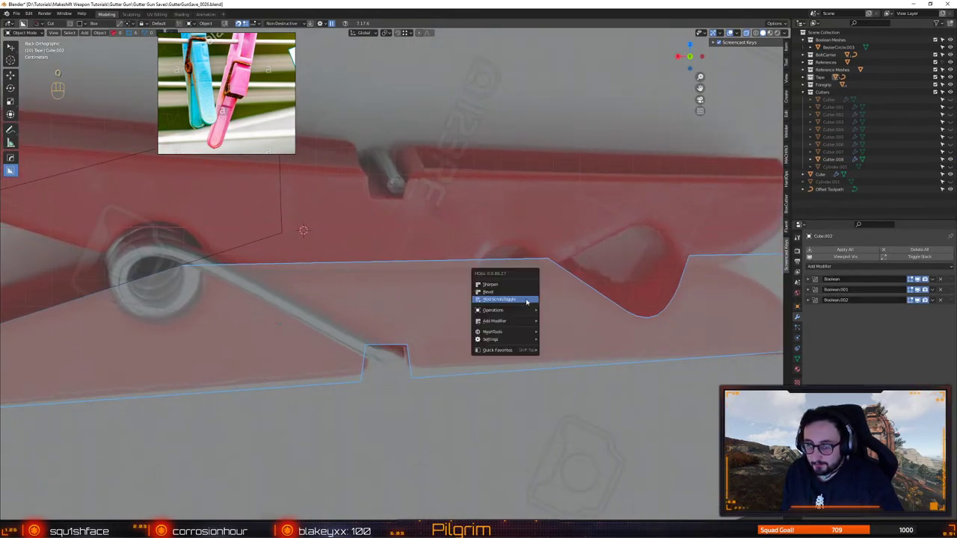
key("alt+w")
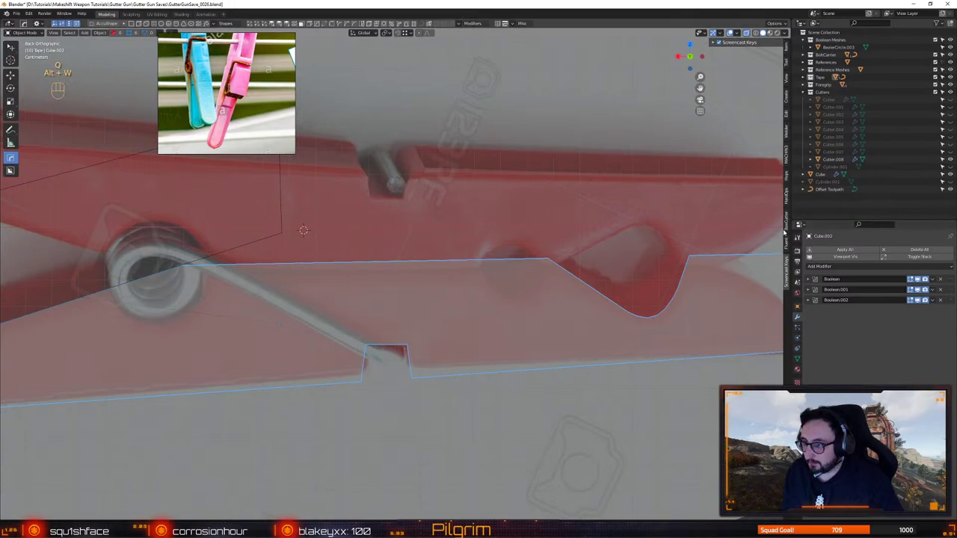
key("alt+w")
left_click(717, 190)
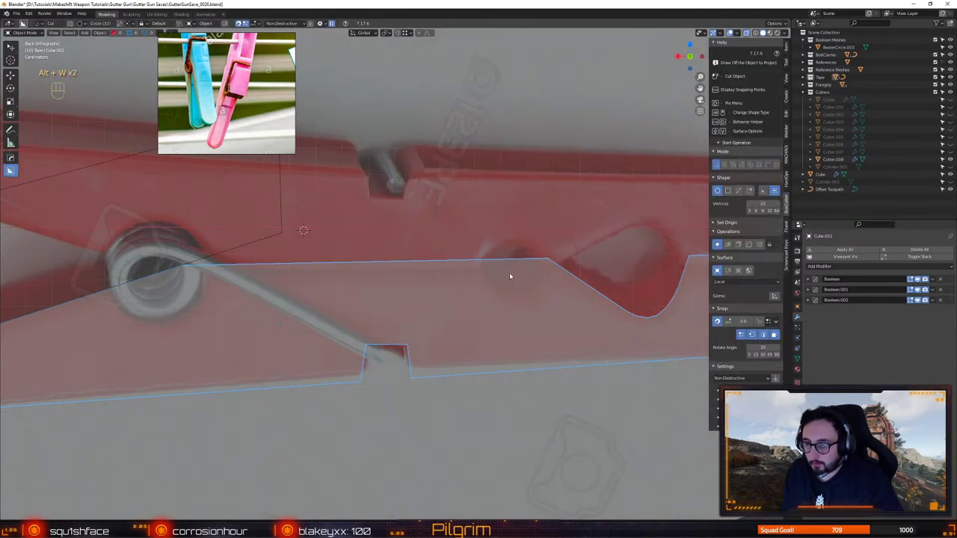
left_click_drag(511, 270, 545, 353)
Reveal the jaw notch's cutter and move its pointed corner about 0.0066 m away from the circular recess
key("q")
left_click(568, 314)
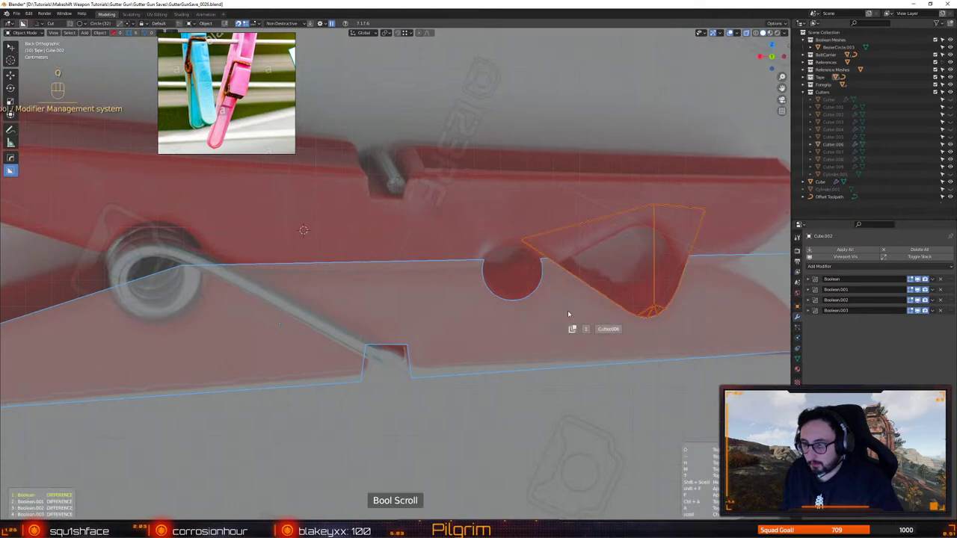
left_click(568, 311)
middle_click_drag(567, 311, 465, 317, "shift")
middle_click_drag(479, 284, 464, 261, "ctrl")
key("1")
left_click(415, 234)
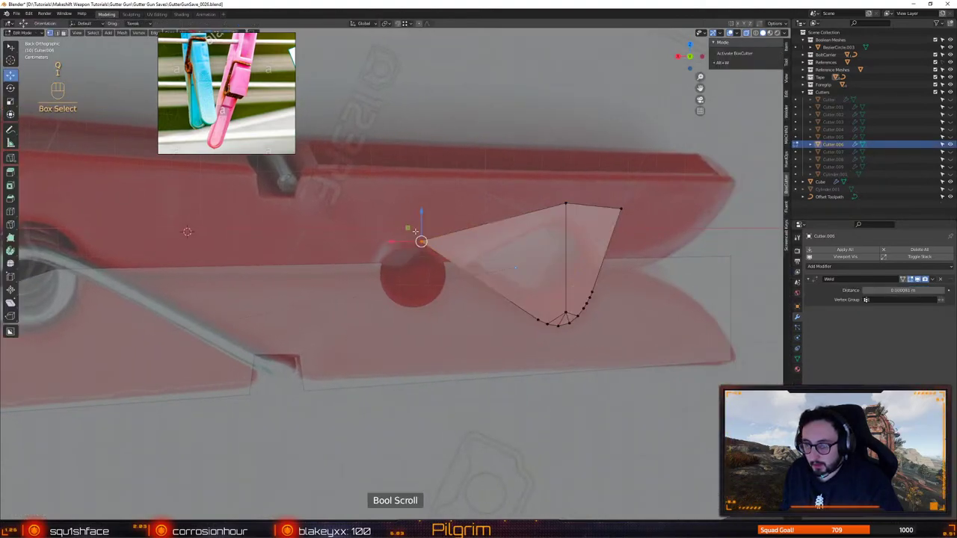
key("g")
left_click(426, 224)
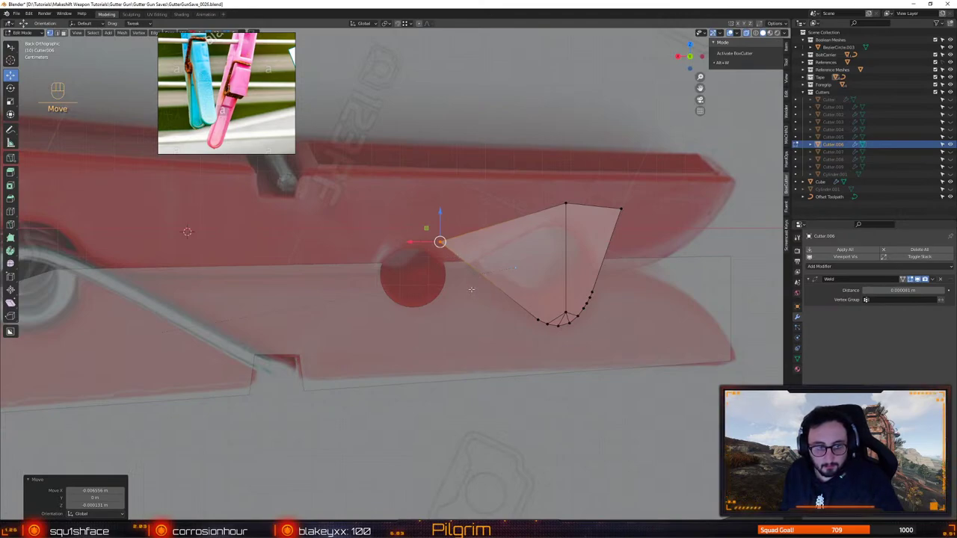
Add two loop cuts through the notch cutter's sloping sides, one below and one above its pointed corner, close to the tip
key("shift+f")
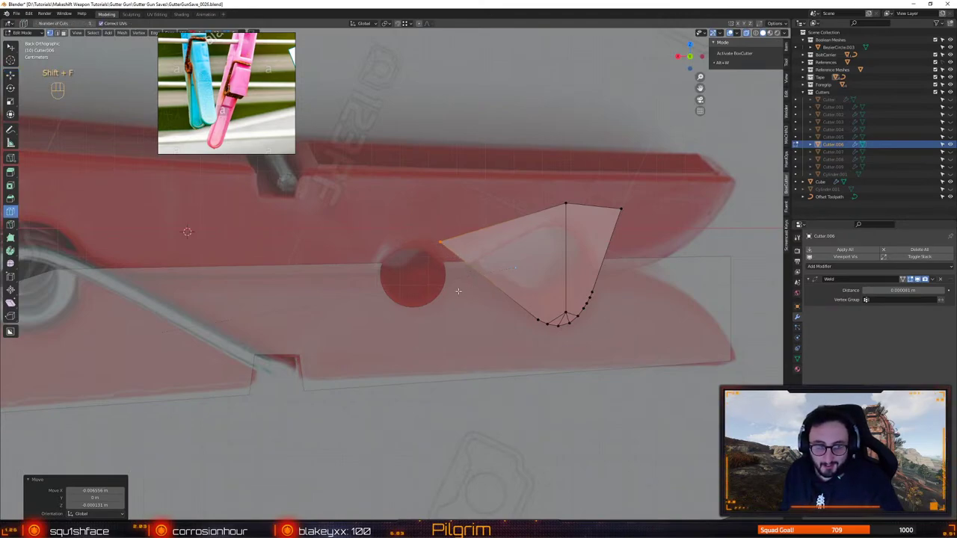
middle_click_drag(455, 286, 443, 304, "alt")
right_click_drag(442, 304, 444, 331, "alt")
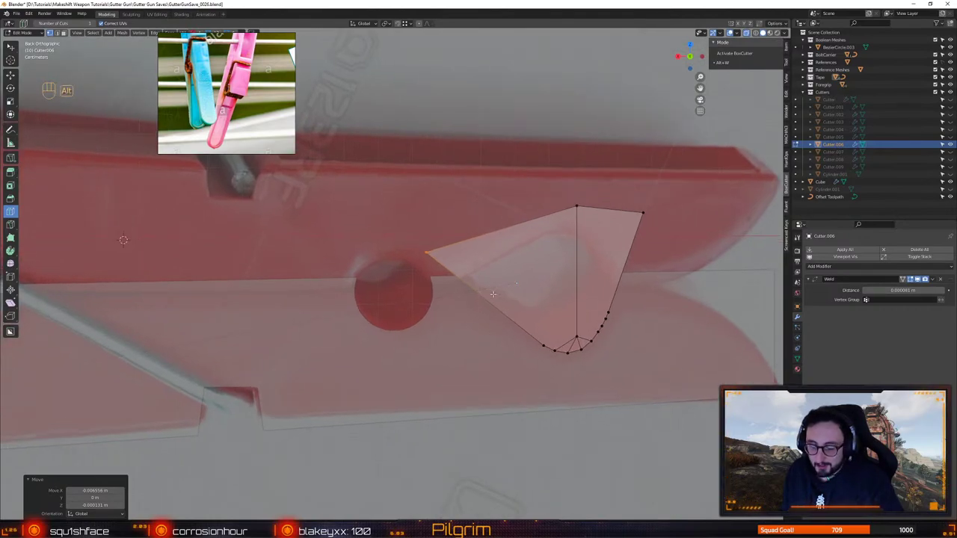
middle_click_drag(492, 300, 426, 310)
left_click(416, 312)
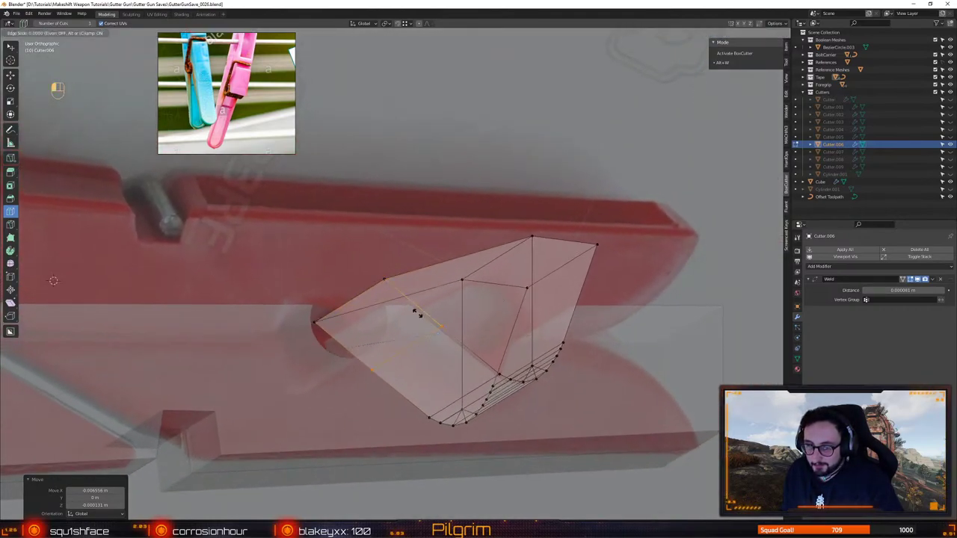
left_click_drag(401, 287, 404, 278)
middle_click_drag(406, 276, 417, 299)
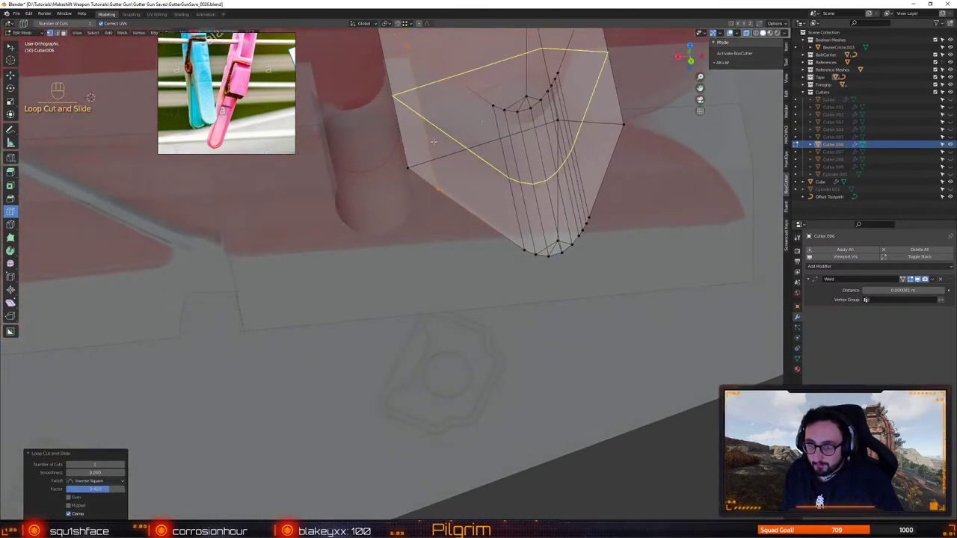
middle_click_drag(463, 152, 409, 293)
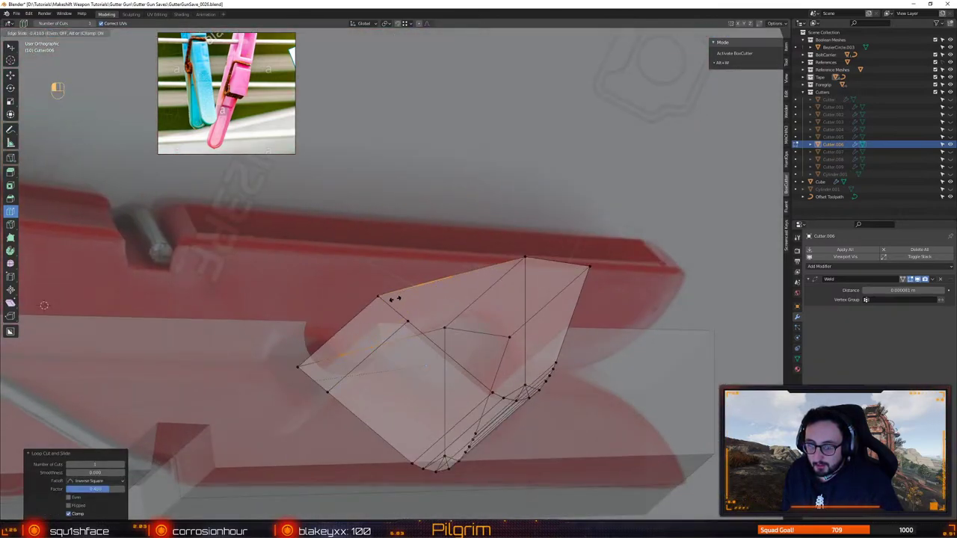
Connect the upper and lower loop-cut vertices with an edge across each end face of the notch cutter
key("w")
left_click(413, 318, "shift")
left_click(331, 359)
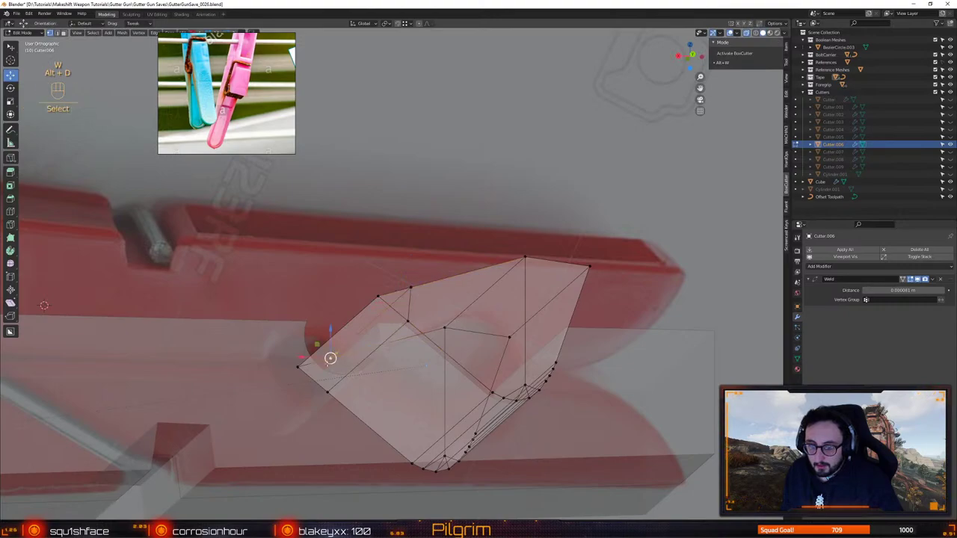
left_click(328, 391, "shift")
key("alt+d")
Move the cutter's pointed tip up beside the upper loop-cut vertices and merge it into them on both end faces
left_click(690, 57)
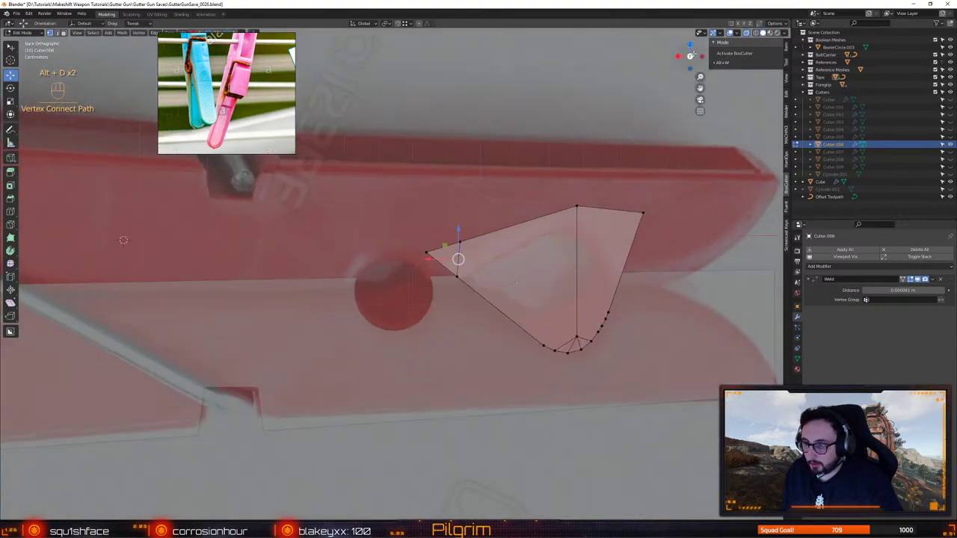
left_click_drag(369, 226, 430, 282)
left_click_drag(414, 238, 432, 228)
middle_click_drag(438, 255, 464, 263, "alt")
key("1")
left_click(372, 222)
left_click(388, 221, "shift")
key("alt+f")
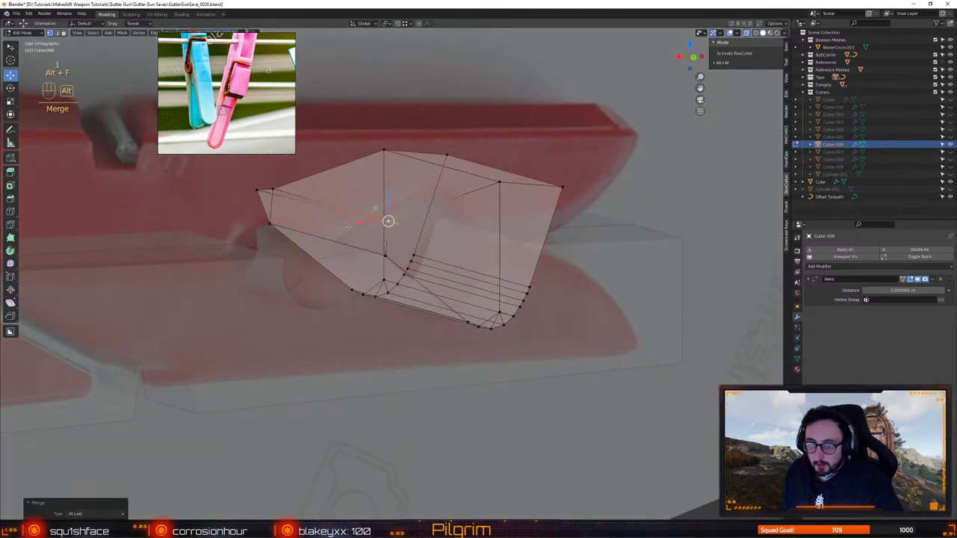
left_click(256, 190)
left_click(273, 189, "shift")
key("alt+f")
middle_click_drag(421, 212, 366, 214, "alt")
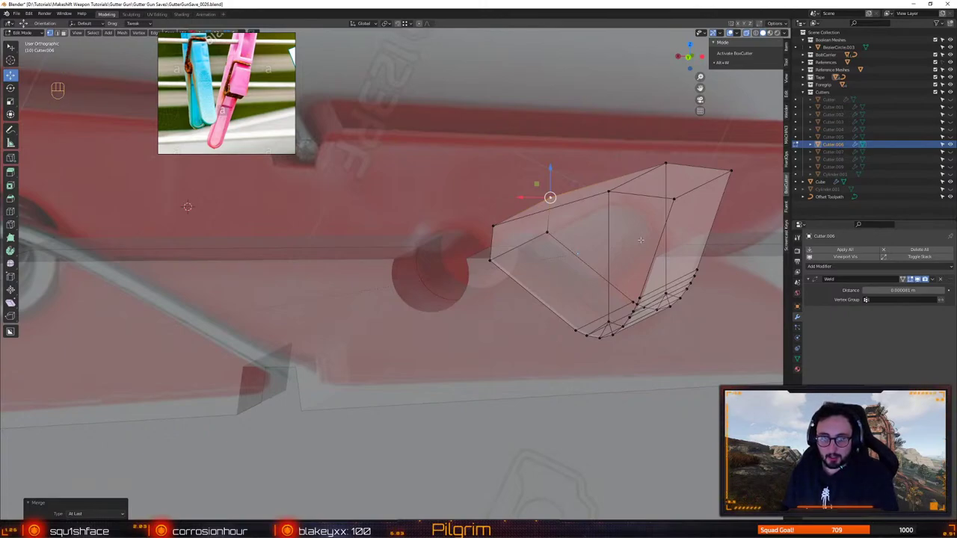
Raise the two inner vertices near the cutter's rounded tip and merge each into the apex vertex on its end face
middle_click_drag(641, 270, 501, 299, "alt")
scroll(501, 299, "up", 1)
key("4")
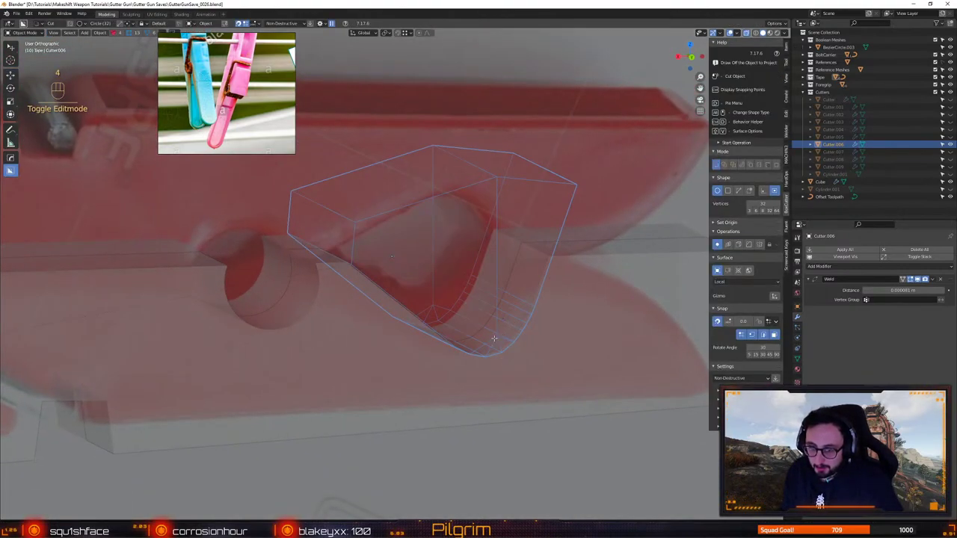
key("1")
left_click(495, 339)
left_click(433, 306, "shift")
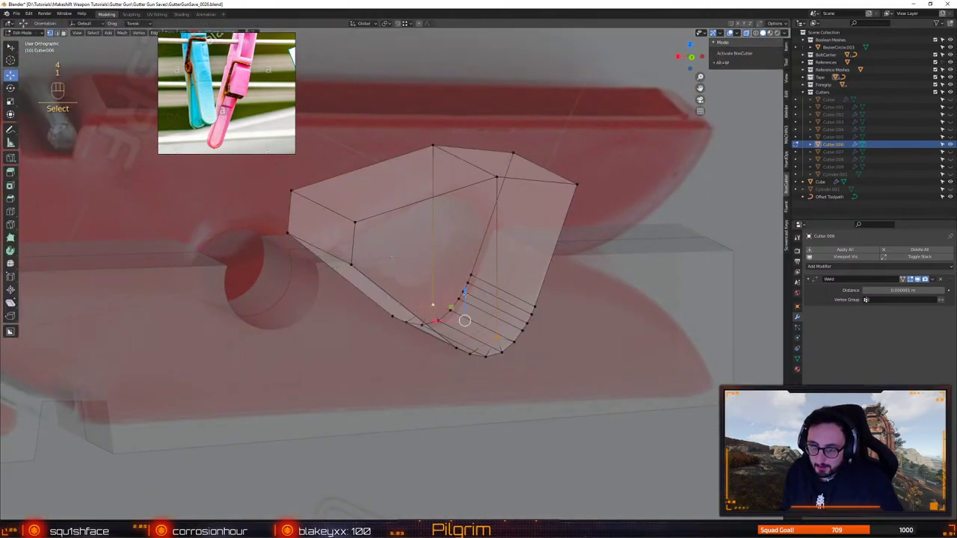
left_click_drag(463, 291, 461, 211)
middle_click_drag(460, 211, 507, 199)
left_click(528, 241)
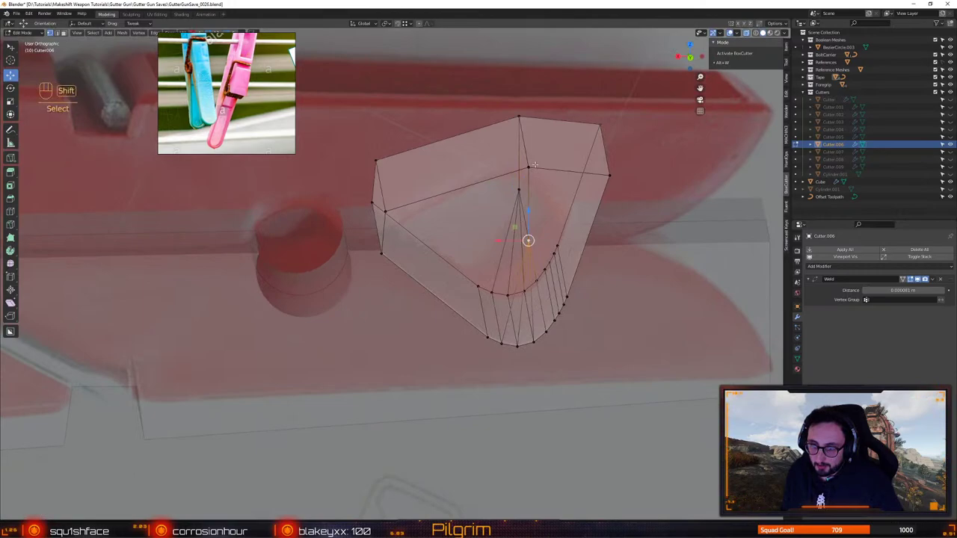
left_click(529, 168, "shift")
key("alt+f")
key("alt+f")
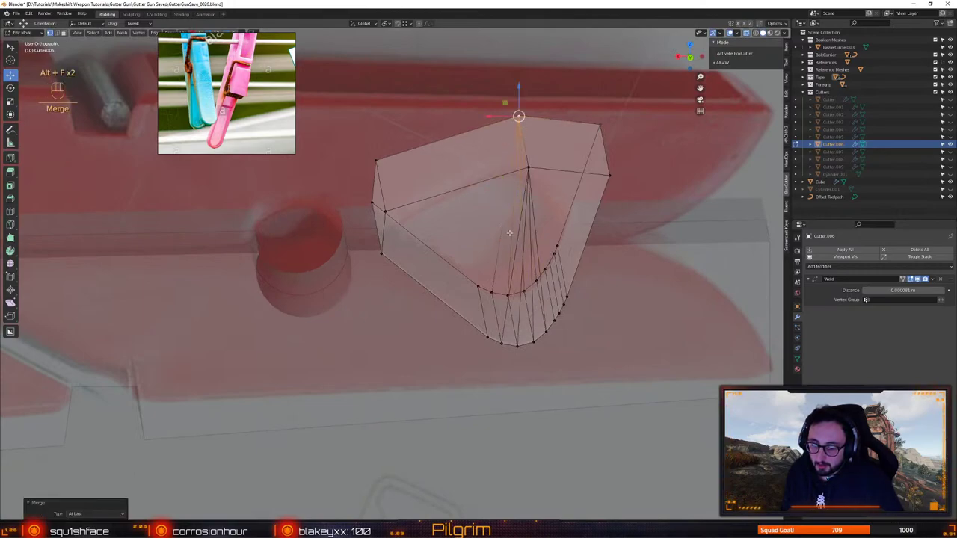
key("Tab")
Select the clothespin half and reveal the circular recess's boolean cutter
left_click(690, 58)
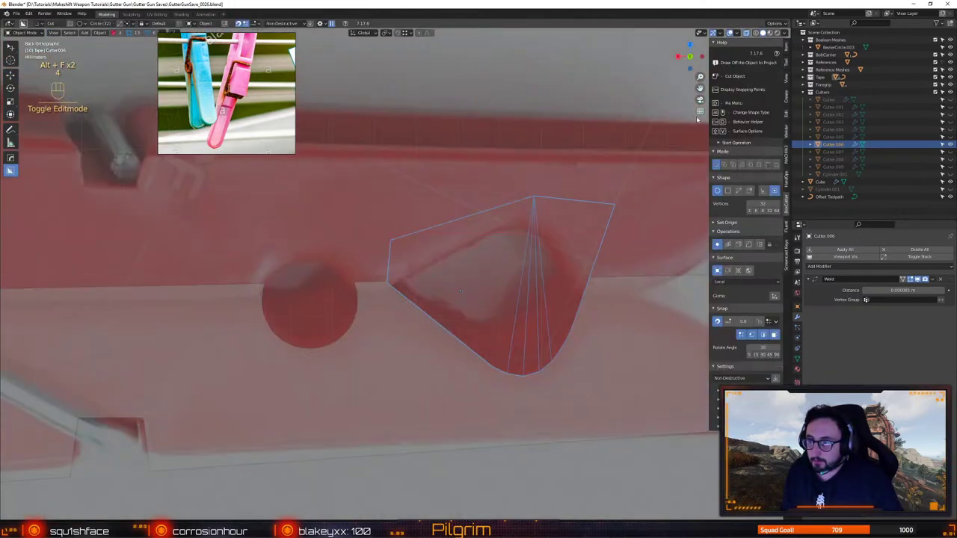
middle_click_drag(444, 332, 495, 295, "alt")
scroll(496, 294, "up", 1)
left_click(412, 279)
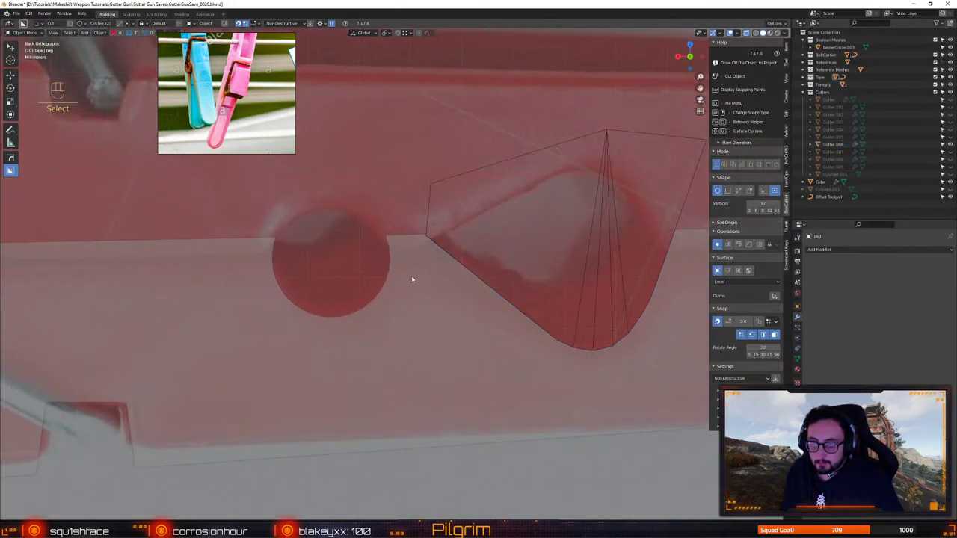
key("q")
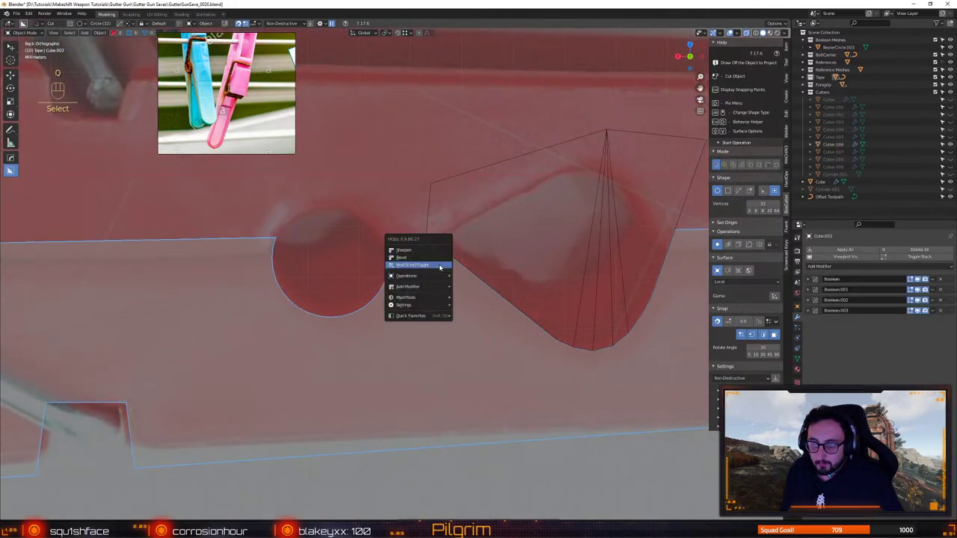
left_click(438, 264)
scroll(439, 265, "down", 1)
left_click(438, 264)
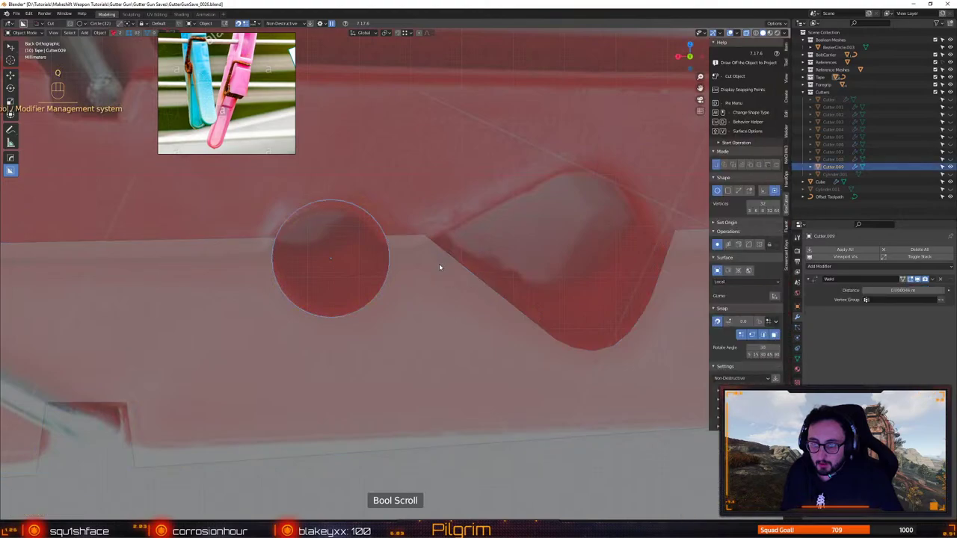
Stretch the circular cutter upward by moving its upper arc and side vertices along Z above the clothespin's edge
key("Tab")
key("1")
left_click_drag(241, 189, 426, 232)
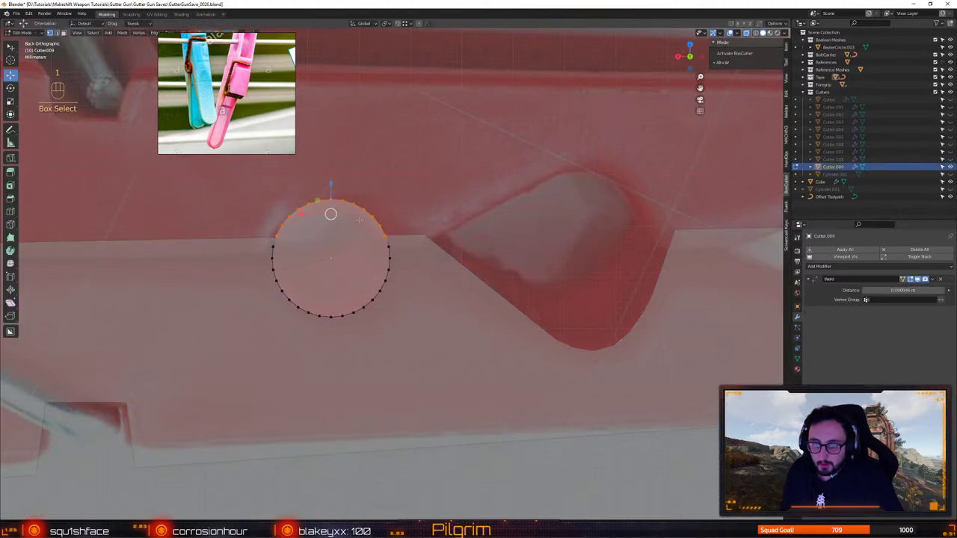
key("g")
key("z")
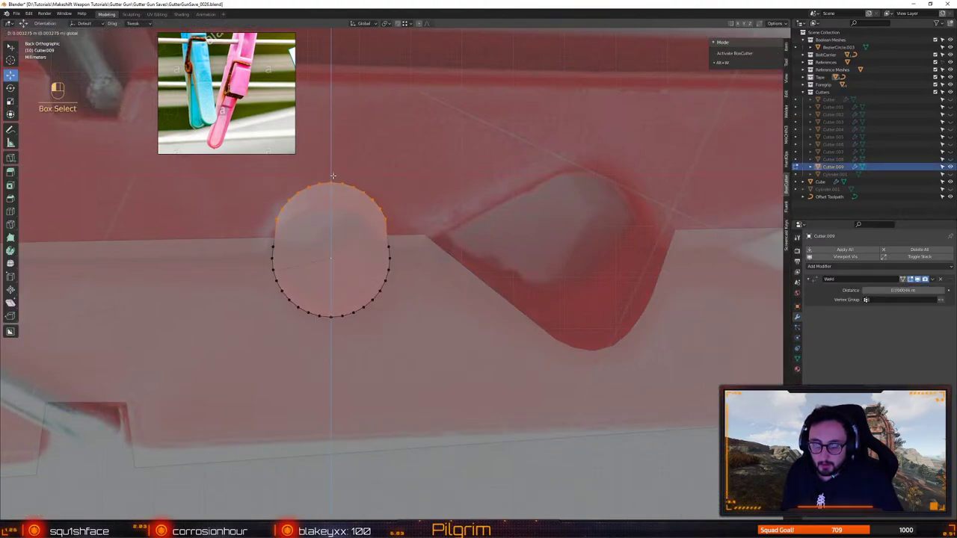
left_click_drag(333, 176, 332, 176)
left_click_drag(232, 232, 415, 250)
left_click_drag(332, 221, 335, 200)
left_click(274, 173)
left_click_drag(239, 174, 421, 219)
left_click(331, 166)
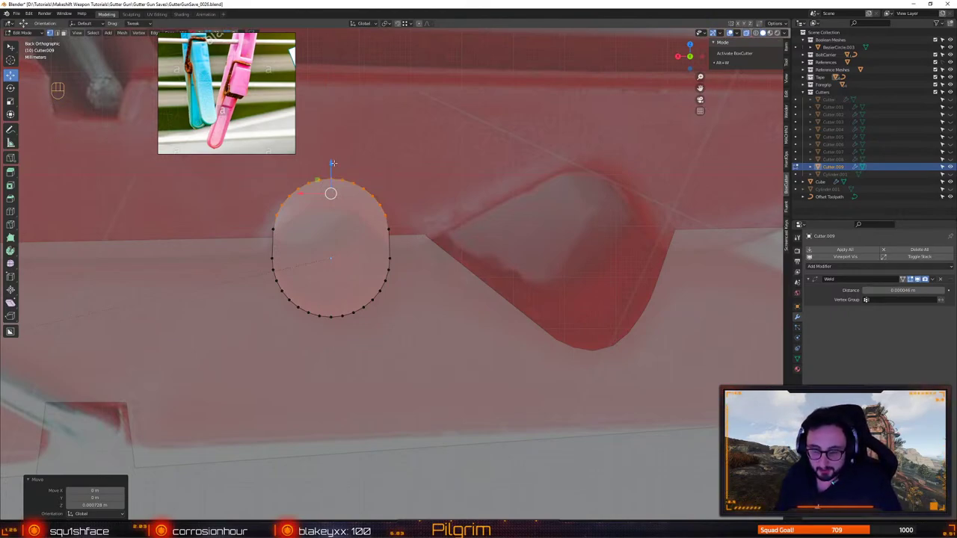
Flatten the recess cutter's upper arc by aligning its selected vertices along Z
middle_click_drag(424, 212, 450, 276, "shift")
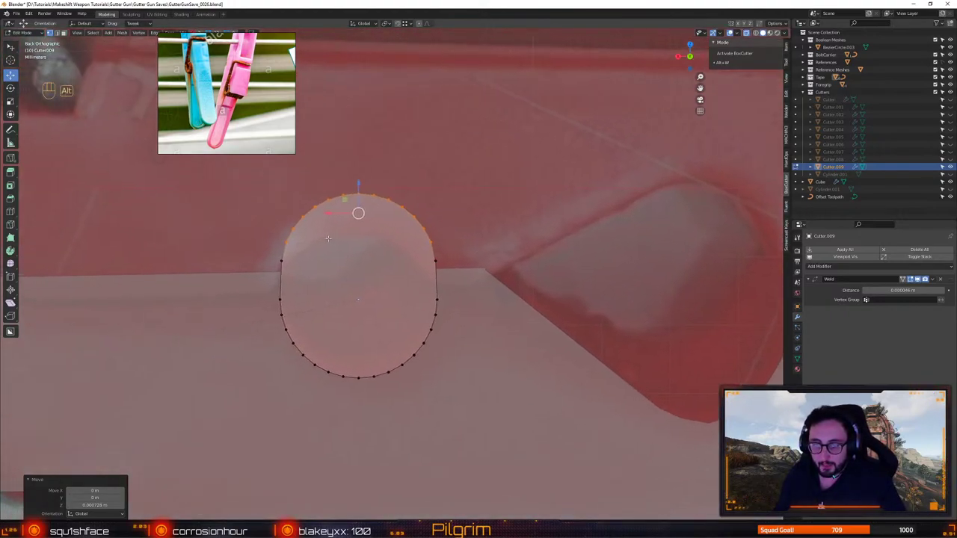
key("alt+x")
left_click(485, 189)
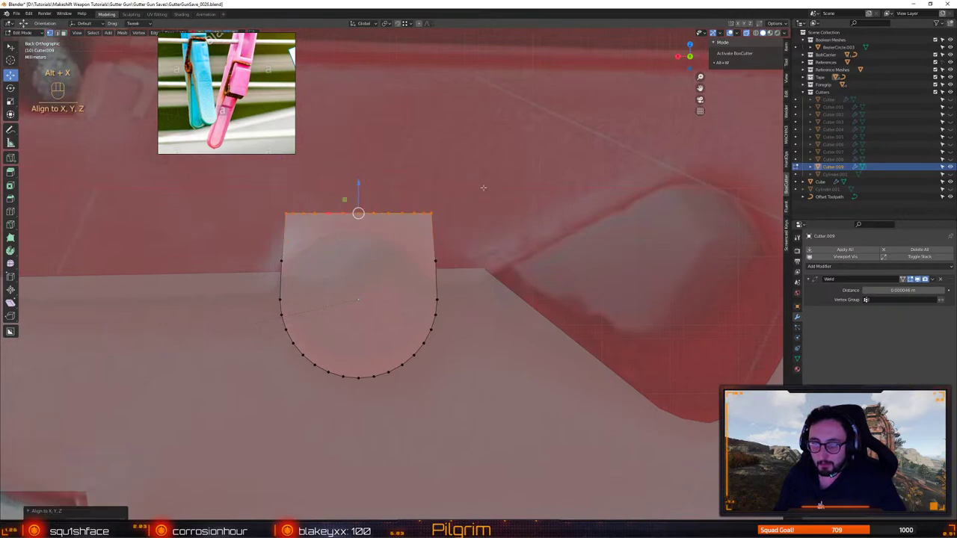
Try to dissolve all edges of the recess cutter's flattened top at once
middle_click_drag(316, 205, 338, 211, "shift")
key("2")
left_click_drag(313, 207, 448, 236)
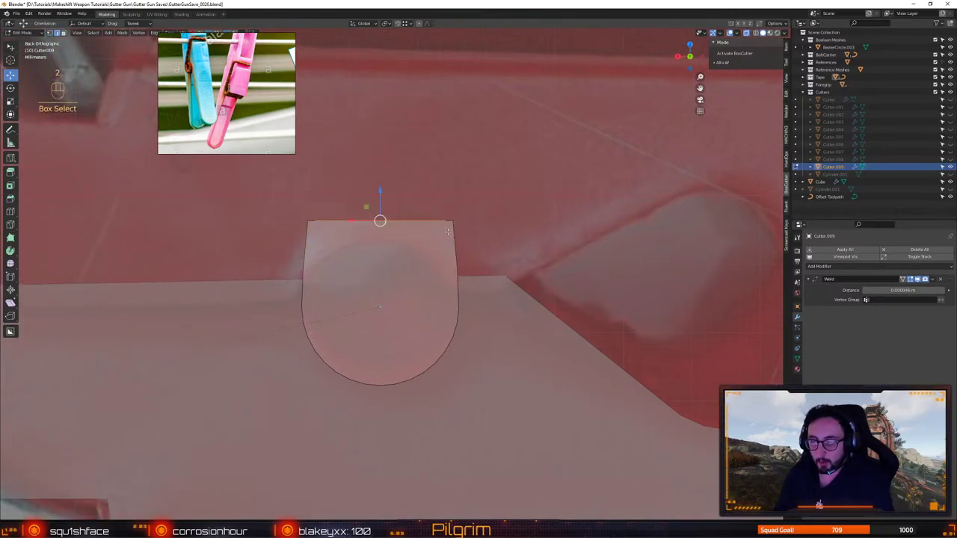
key("ctrl+BackSpace")
key("ctrl+z")
middle_click_drag(448, 233, 387, 248, "alt")
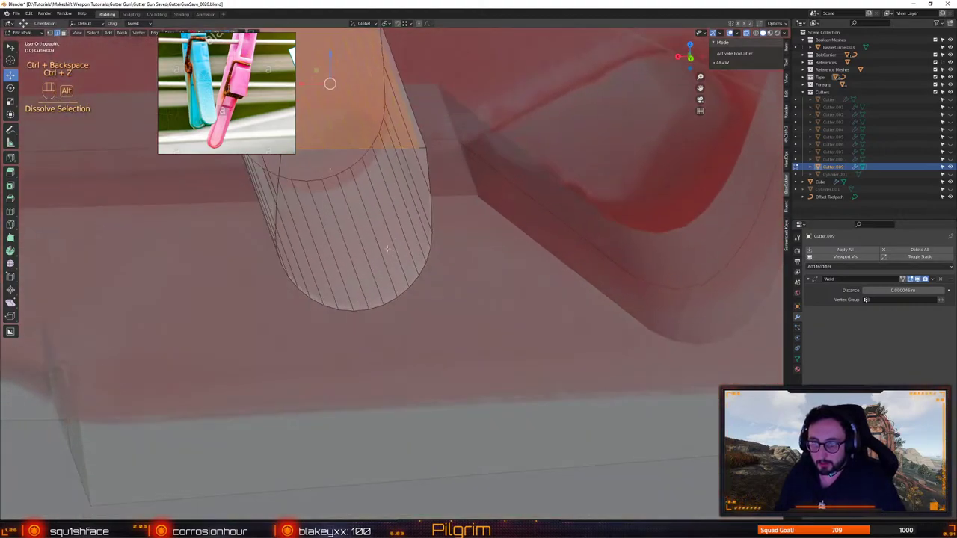
Dissolve the intermediate edges running across the recess cutter's flattened top face
middle_click(335, 181, "alt")
left_click(334, 183)
left_click(346, 180, "shift")
left_click(357, 175, "shift")
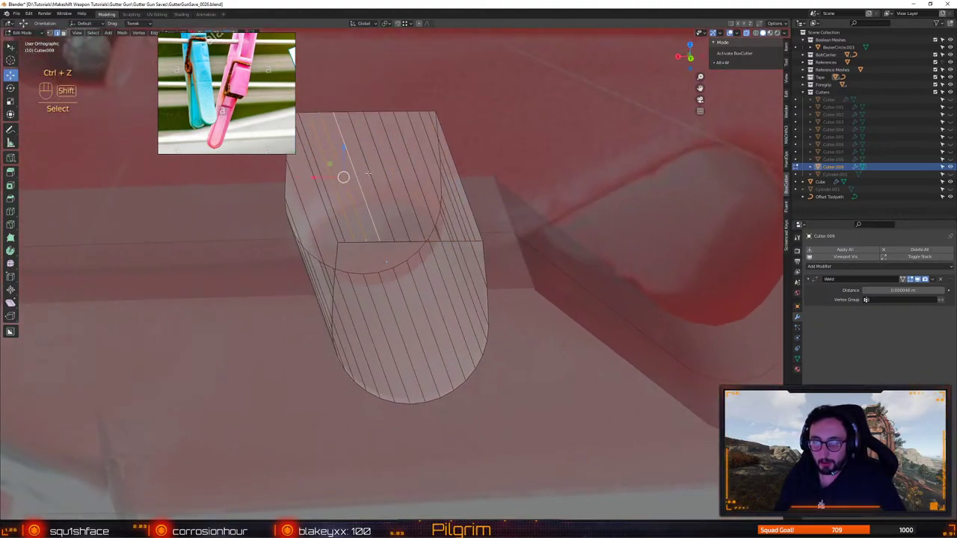
left_click(378, 163, "shift")
left_click(387, 152, "shift")
left_click(397, 141, "shift")
left_click(409, 129, "shift")
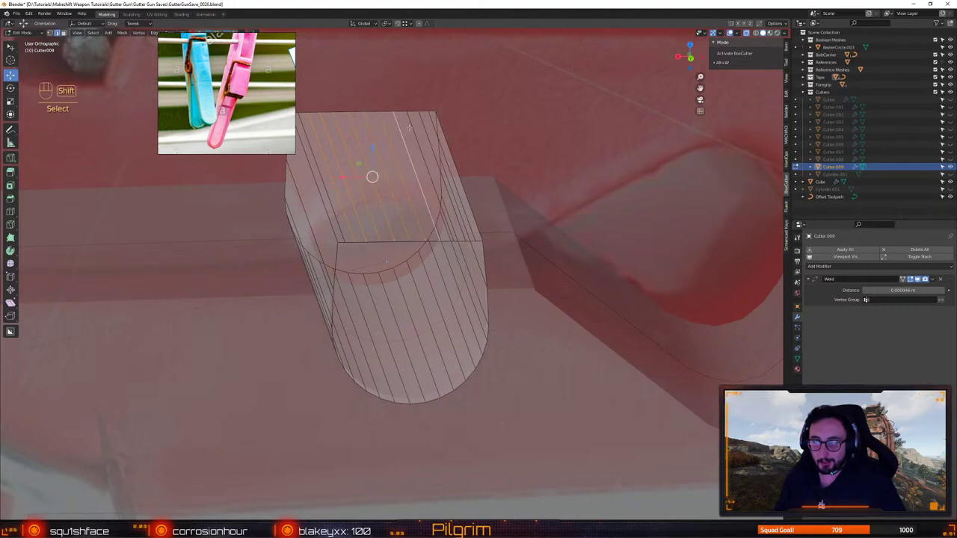
left_click(419, 118, "shift")
left_click(429, 114, "shift")
key("ctrl+BackSpace")
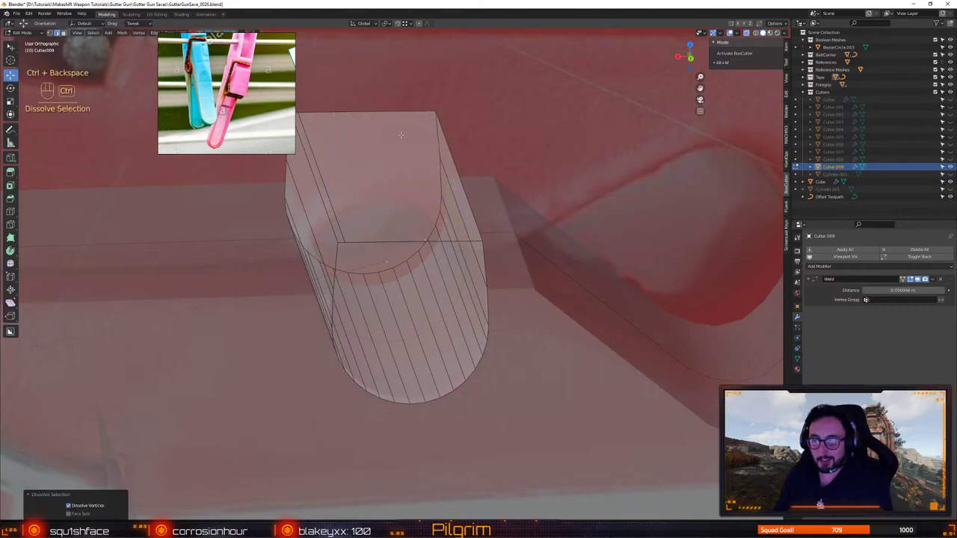
key("ctrl+BackSpace")
middle_click_drag(401, 135, 404, 194)
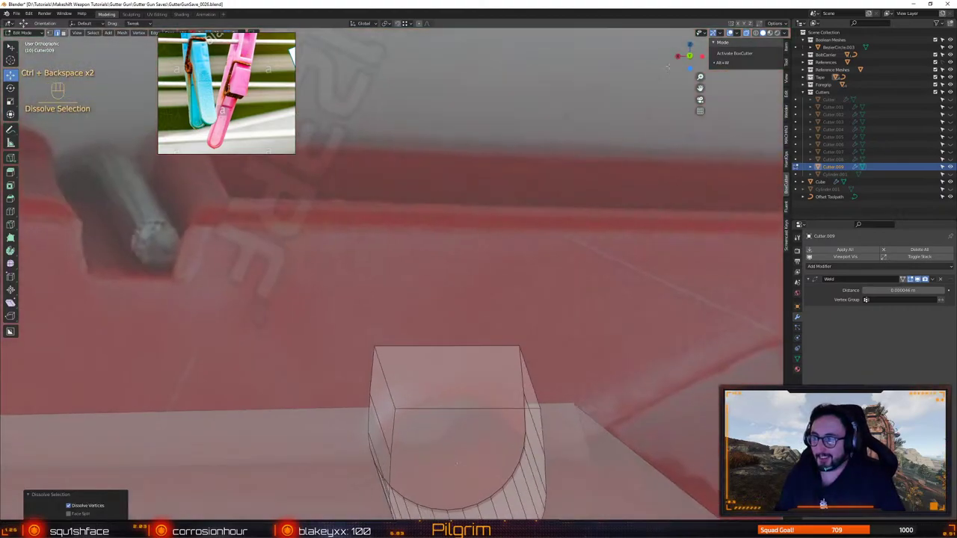
Align the recess cutter's upper spring-side vertices along X and shift them about 0.0006 m outward to make that side vertical
left_click(687, 55)
middle_click_drag(509, 302, 474, 247, "shift")
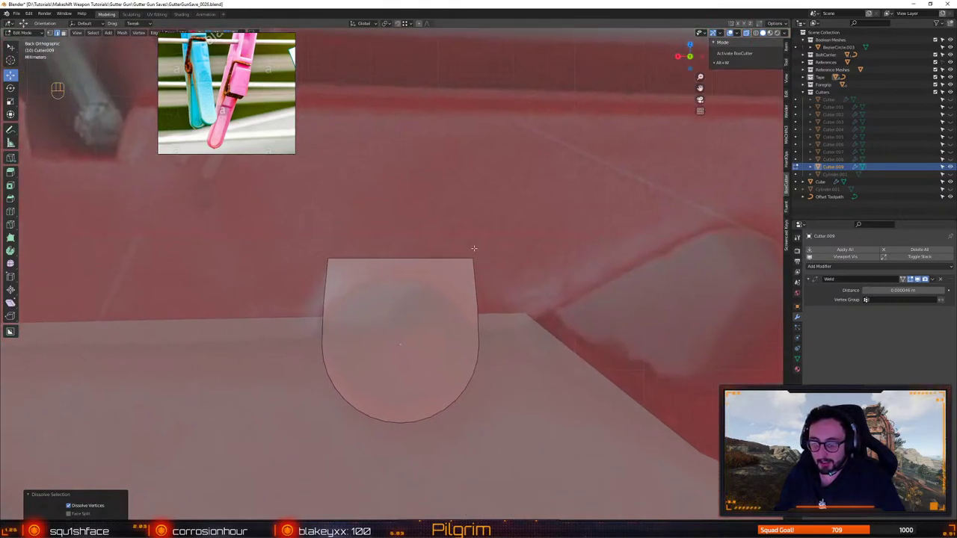
key("1")
left_click_drag(268, 225, 358, 290)
left_click_drag(265, 201, 297, 282)
key("alt+x")
left_click(350, 259)
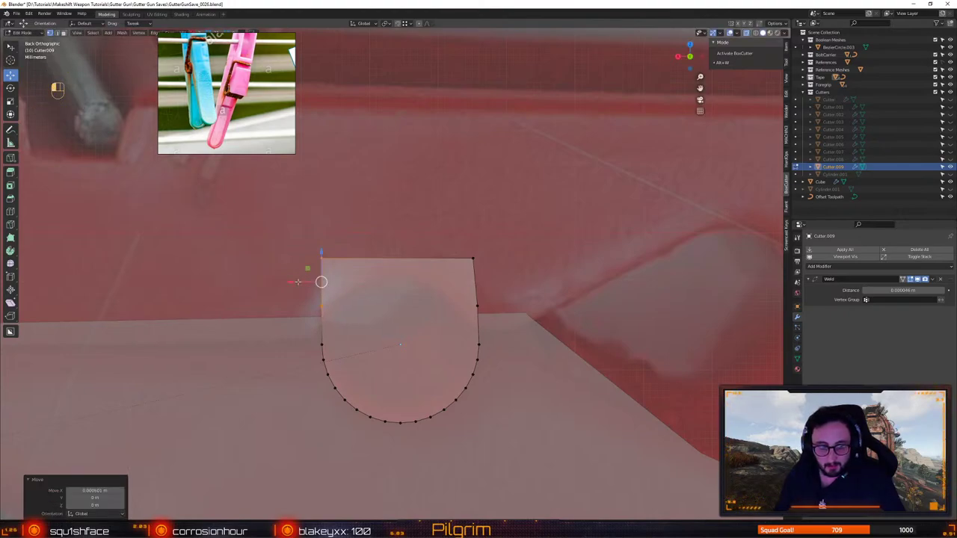
Align the upper vertices facing the jaw notch along X and shift them flush with the cutter's rounded part
middle_click_drag(397, 283, 347, 277, "shift")
left_click_drag(378, 199, 446, 301)
key("alt+x")
left_click(424, 273)
left_click_drag(404, 274, 406, 274)
Select the clothespin half and reveal the jaw notch's boolean cutter again
scroll(416, 282, "down", 1)
middle_click_drag(417, 282, 378, 251, "shift")
key("4")
left_click(425, 283)
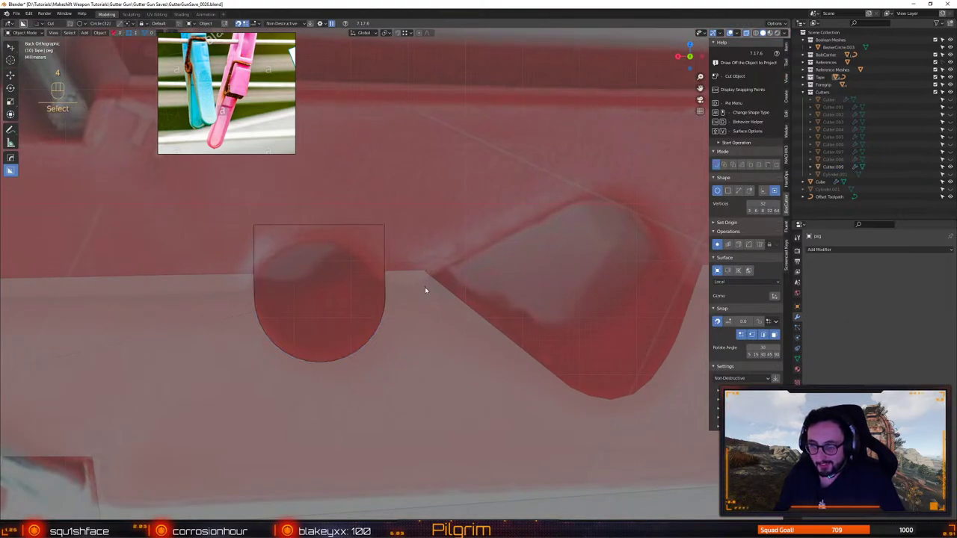
key("q")
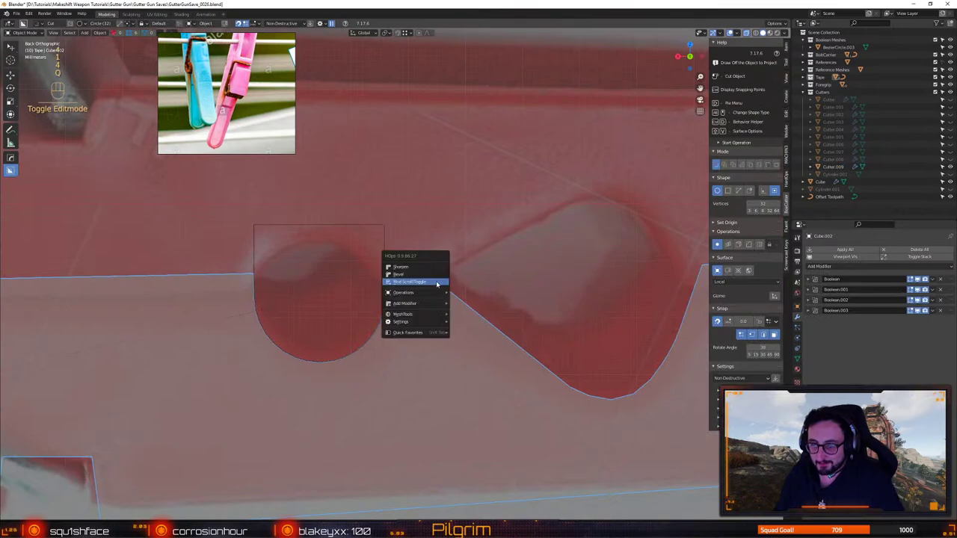
left_click(436, 283)
scroll(436, 285, "down", 1)
left_click(436, 285)
Move the notch cutter's blunted corner about 0.0003 m toward the circular recess and about 0.00066 m up
key("1")
left_click_drag(397, 191, 468, 284)
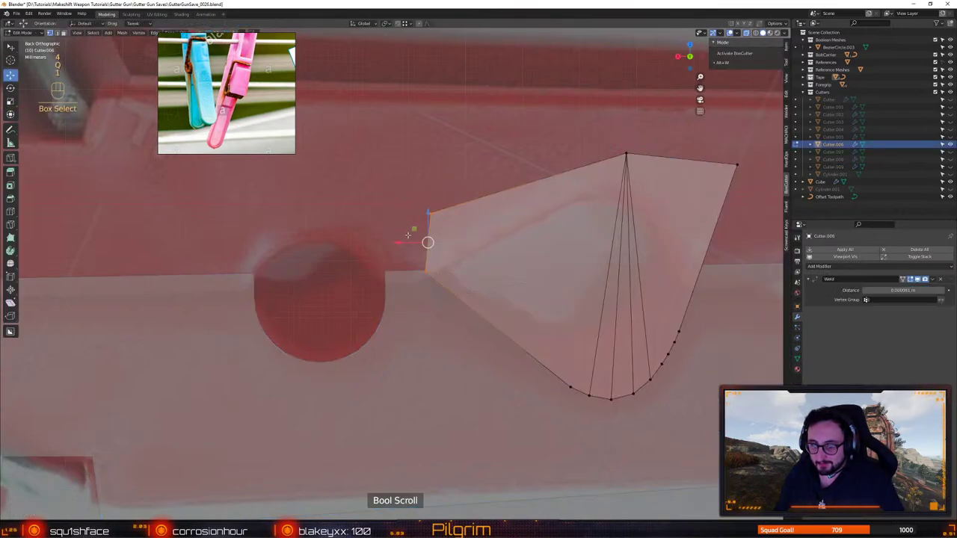
left_click_drag(413, 225, 411, 222)
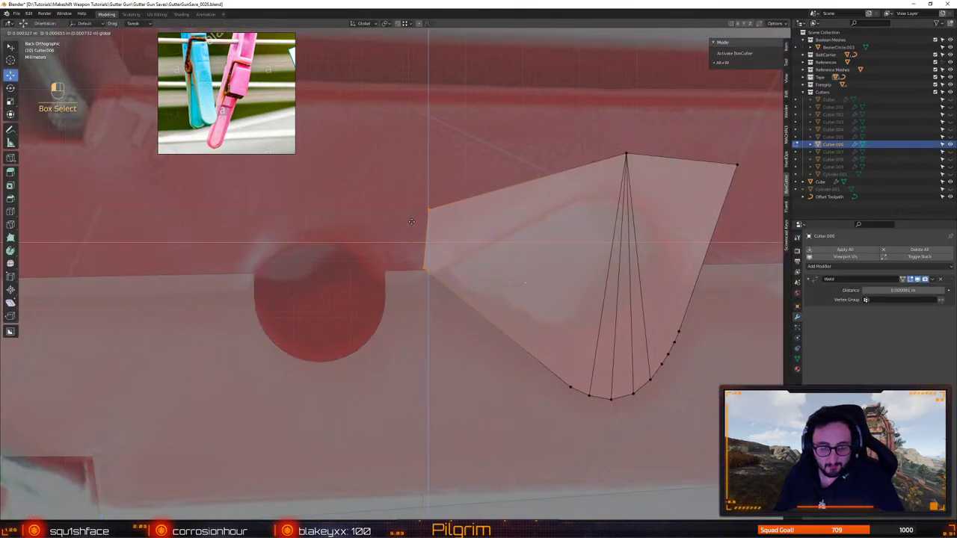
left_click(411, 222)
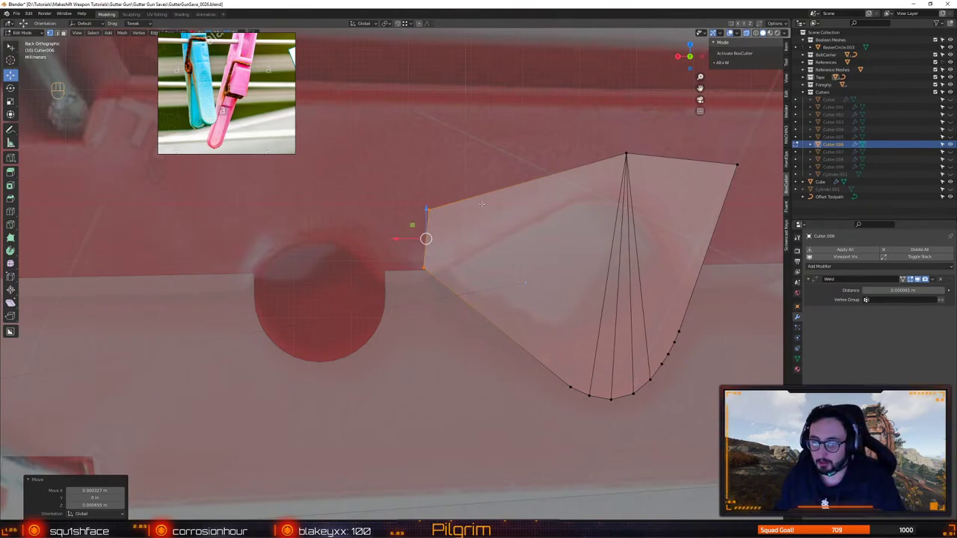
Align the notch cutter's blunted corner vertices along X to make its recess-side edge vertical
left_click_drag(391, 173, 455, 279)
key("alt+x")
left_click(406, 254)
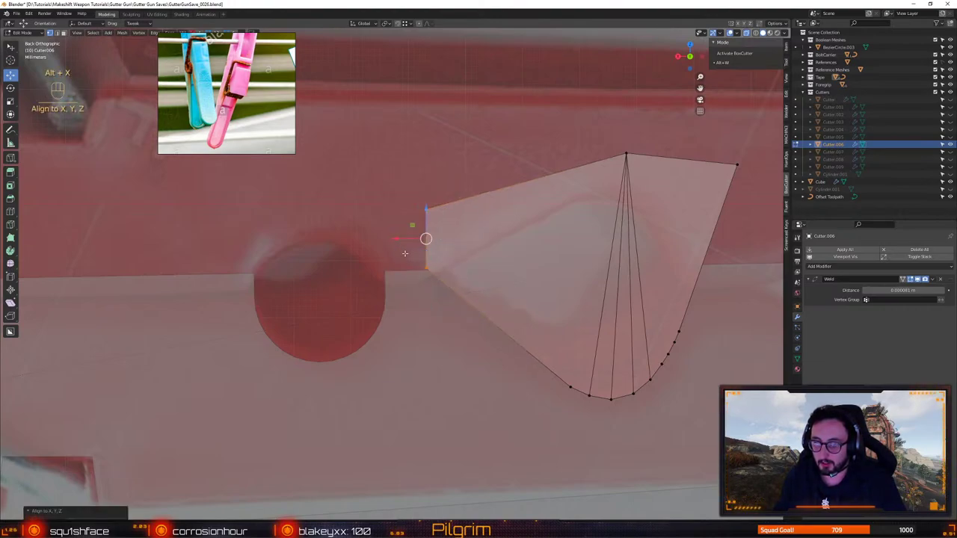
Add one loop cut across the notch cutter's sloping jaw-side wall and slide it down toward the rounded bottom
middle_click_drag(558, 266, 446, 273, "shift")
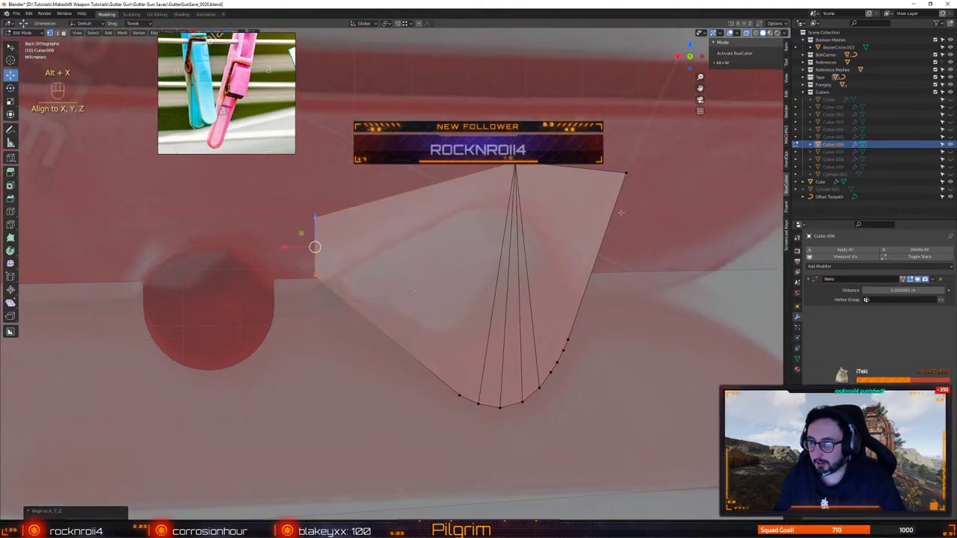
middle_click_drag(621, 213, 434, 182, "shift")
key("shift+f")
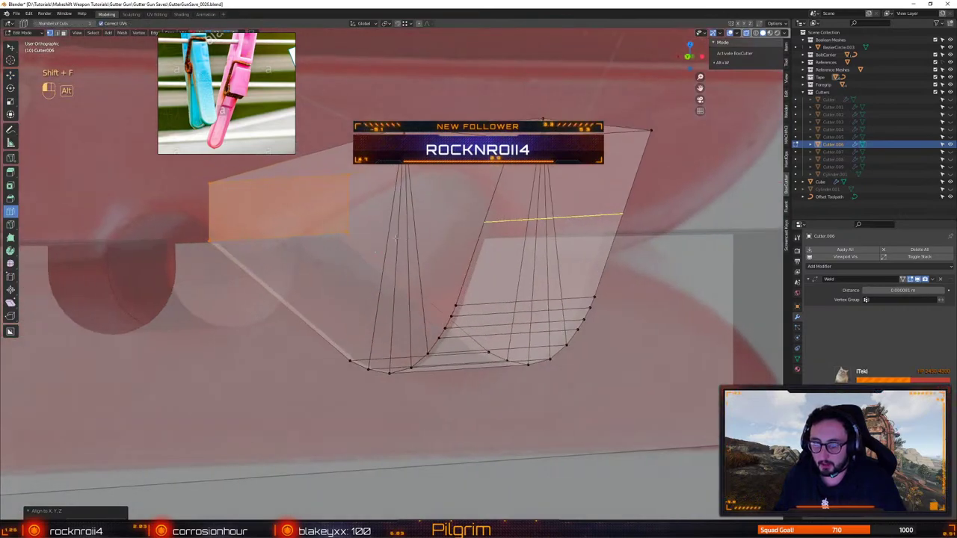
middle_click_drag(399, 240, 529, 214)
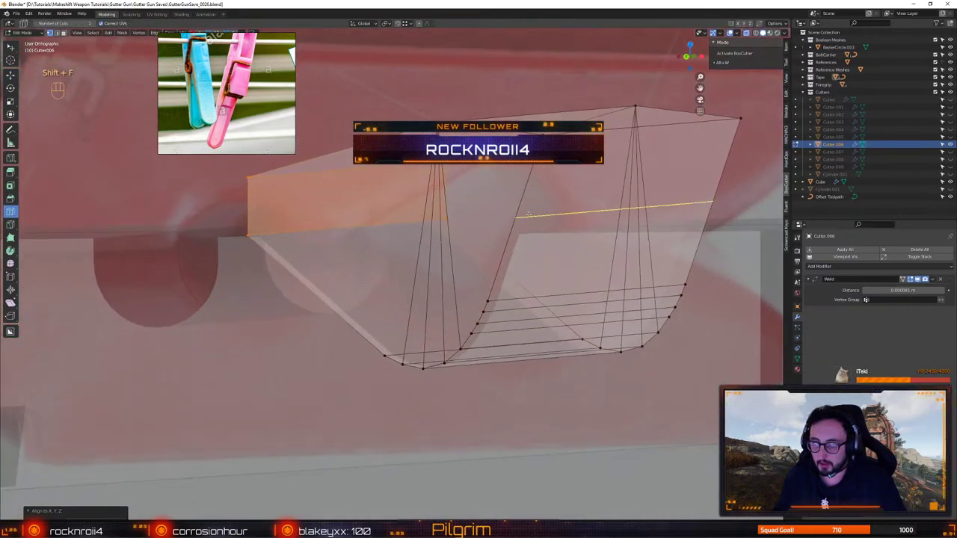
left_click(528, 215)
key("w")
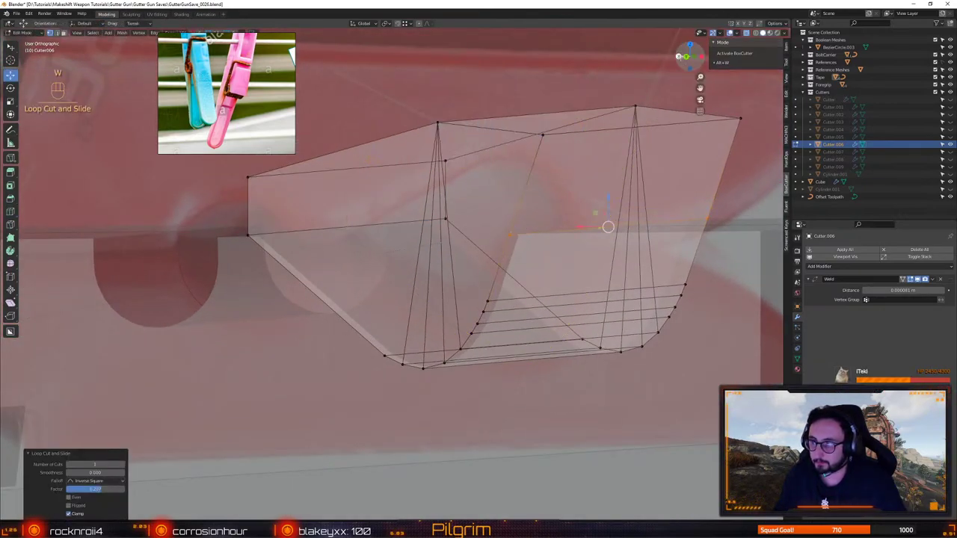
left_click(686, 57)
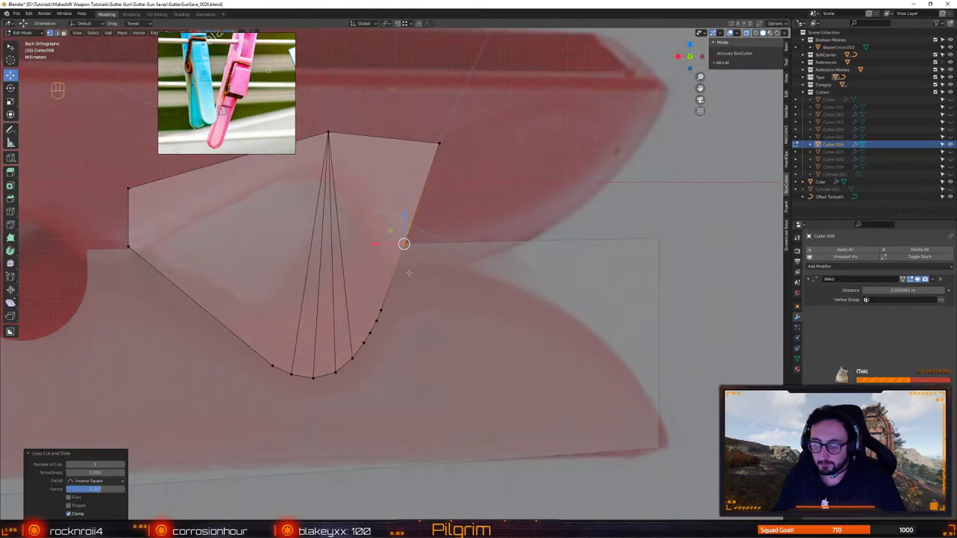
key("shift+s")
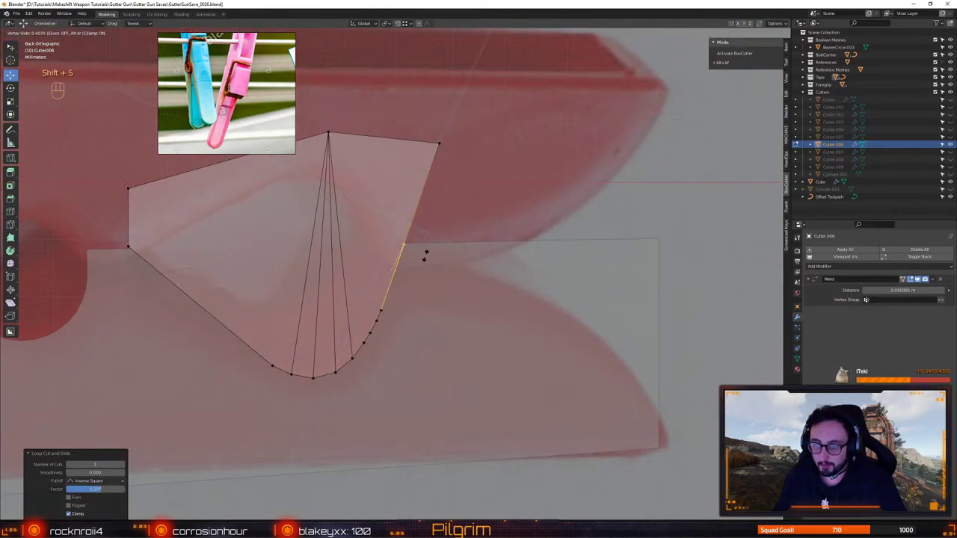
left_click(425, 256)
Extrude the wall face above the new loop cut about 0.02 m along X toward the jaw tip
key("3")
middle_click_drag(433, 235, 457, 205)
left_click_drag(468, 205, 430, 187)
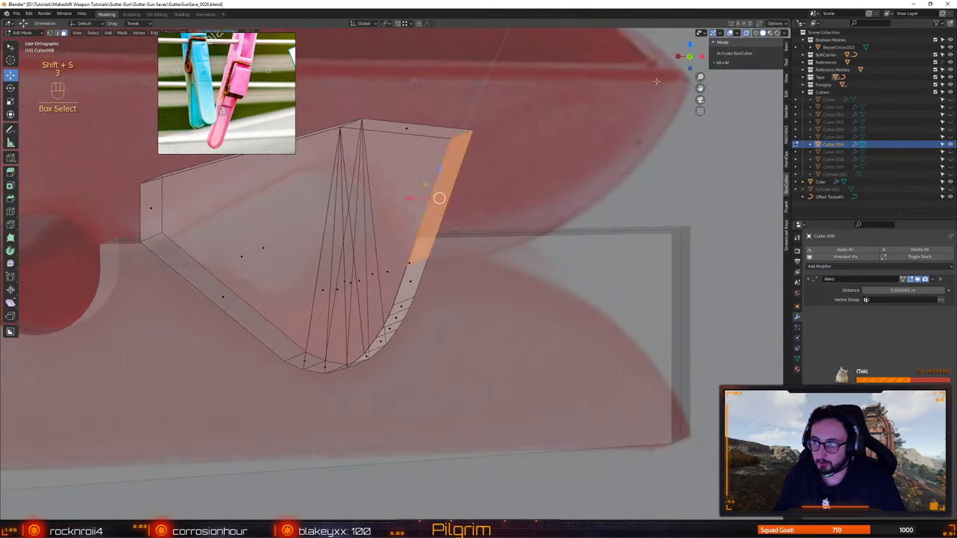
middle_click_drag(440, 198, 417, 208, "alt")
key("ctrl+e")
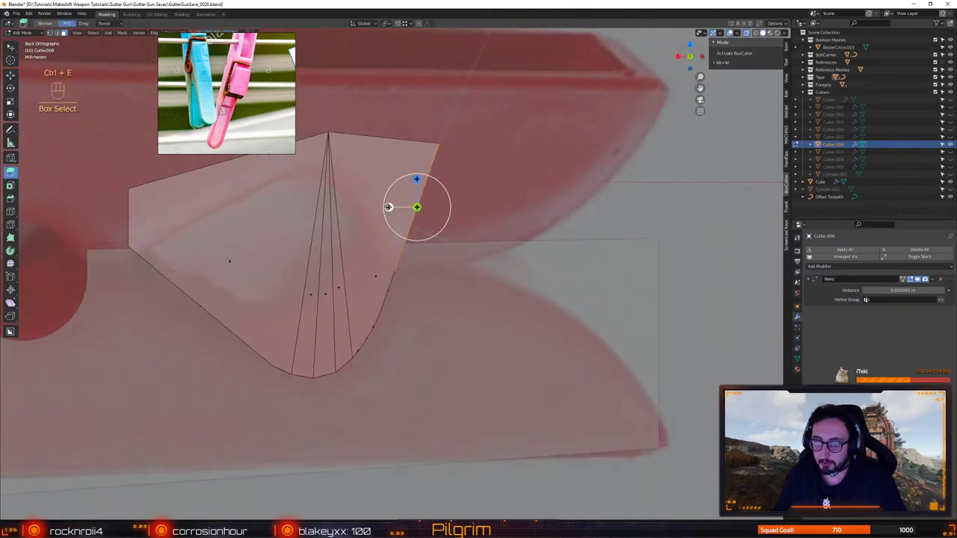
left_click_drag(391, 208, 534, 207)
key("w")
Bevel the inner corner edge between the sloping wall and the extrusion into a rounded, multi-segment curve matching the reference
key("2")
middle_click_drag(534, 207, 657, 297)
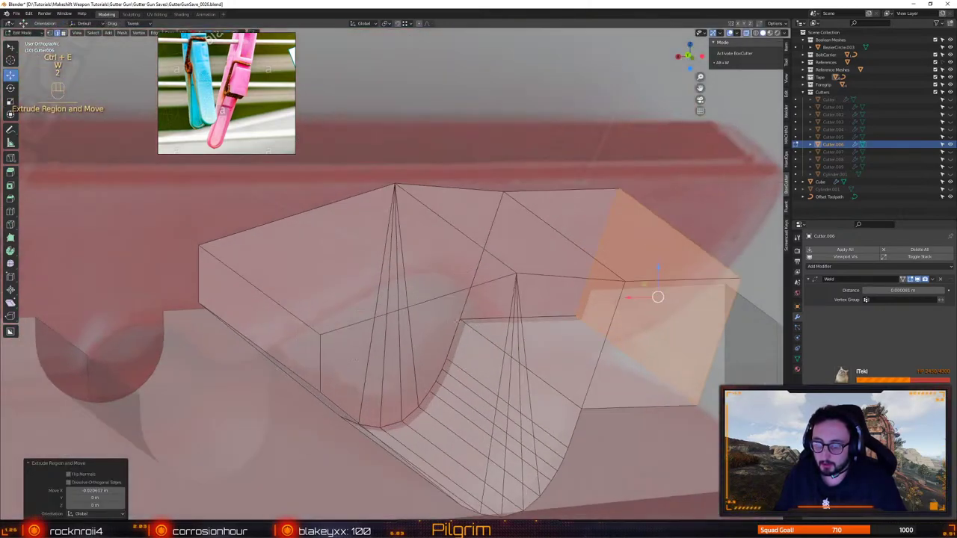
left_click(554, 385)
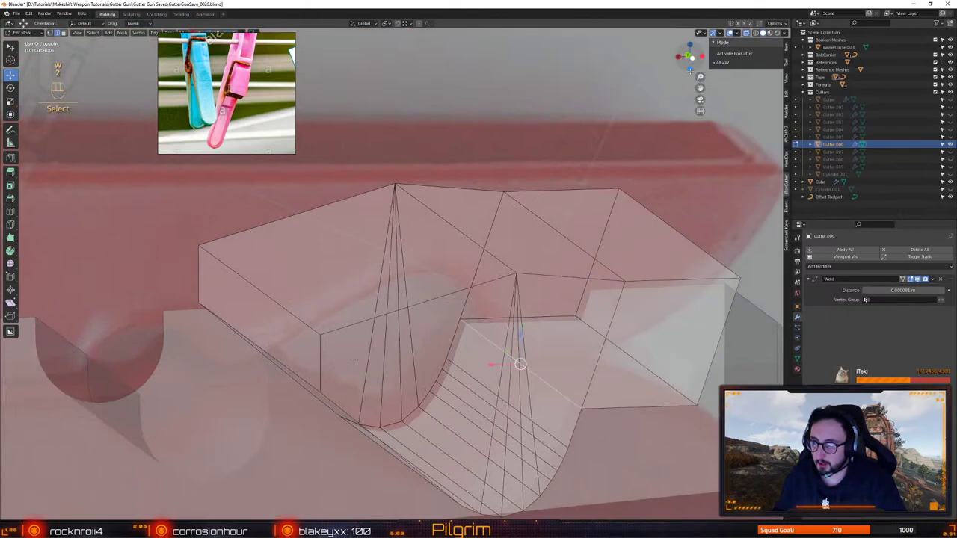
middle_click_drag(619, 302, 451, 283)
scroll(658, 225, "down", 1)
scroll(452, 282, "up", 1)
left_click_drag(451, 282, 671, 70, "alt")
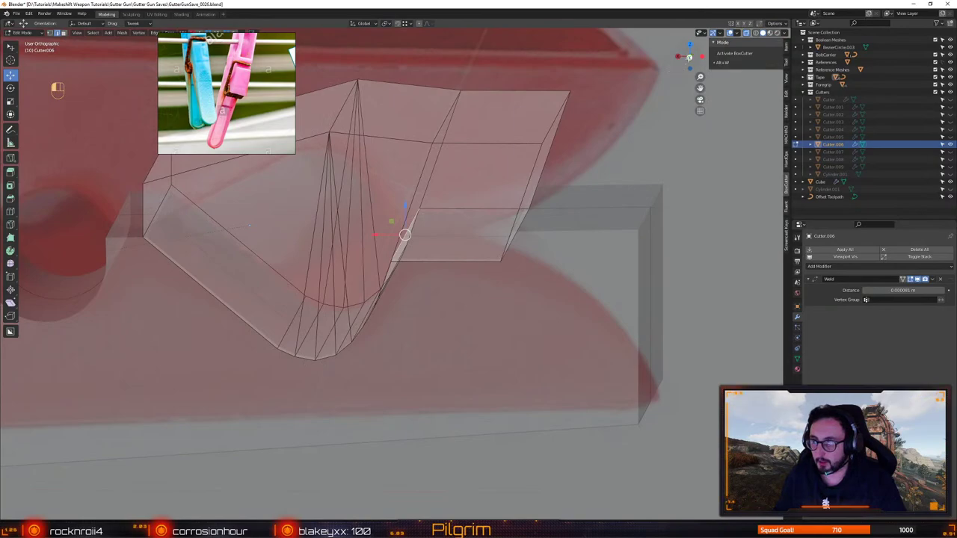
left_click(689, 57)
left_click(700, 110)
left_click(700, 111)
right_click_drag(453, 201, 486, 212, "alt")
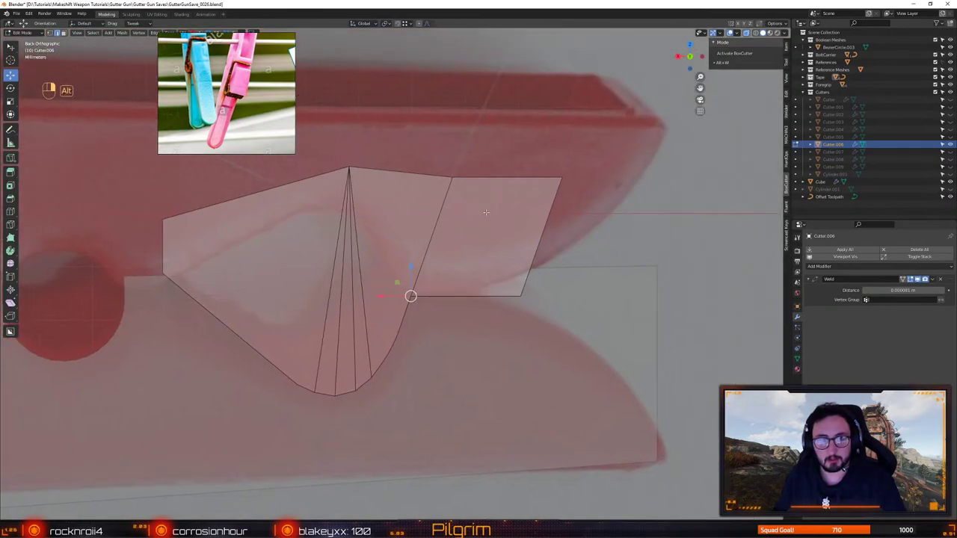
scroll(486, 213, "up", 1)
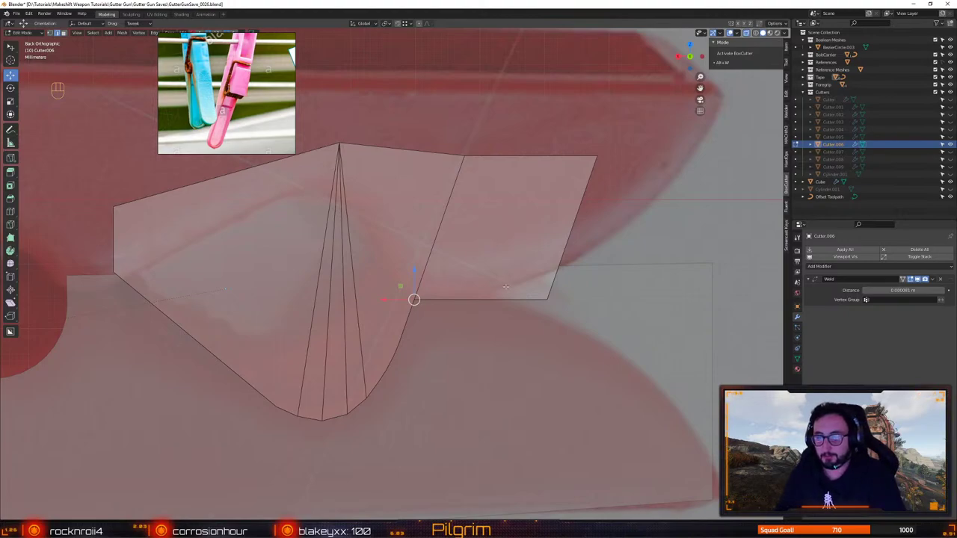
key("alt+b")
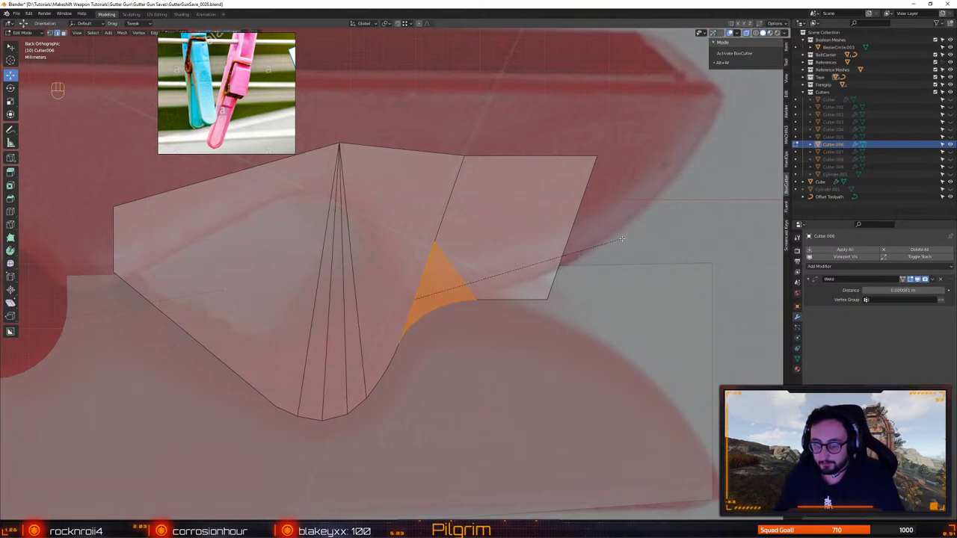
left_click(622, 239)
Pull the extrusion's lower end corner and its two upper corners back toward the notch
middle_click_drag(622, 238, 540, 238, "shift")
key("1")
left_click_drag(493, 322, 427, 290)
left_click(516, 155)
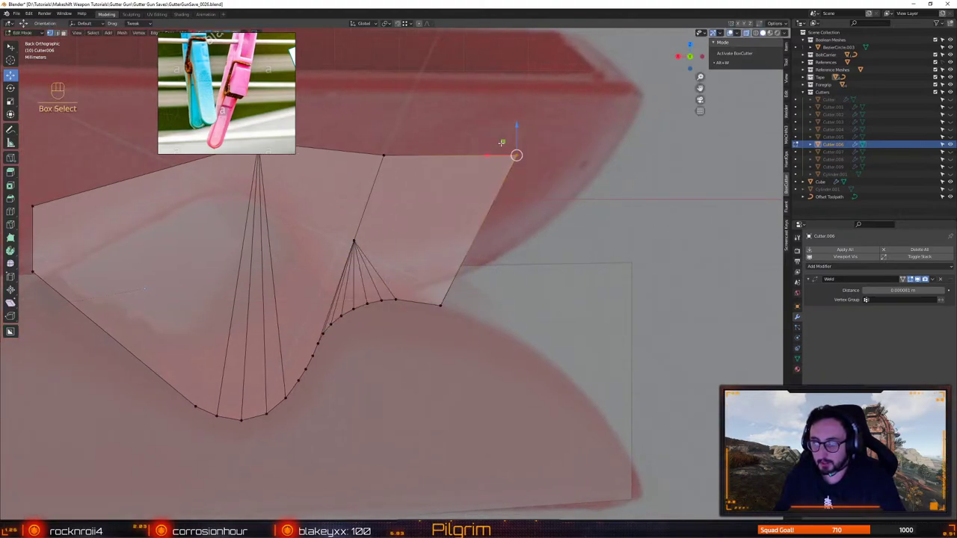
left_click_drag(516, 155, 460, 157)
left_click(383, 155)
left_click_drag(367, 138, 338, 139)
Extrude the cutter's end face toward the jaw tip along the reference outline and adjust its upper corner
left_click(450, 231)
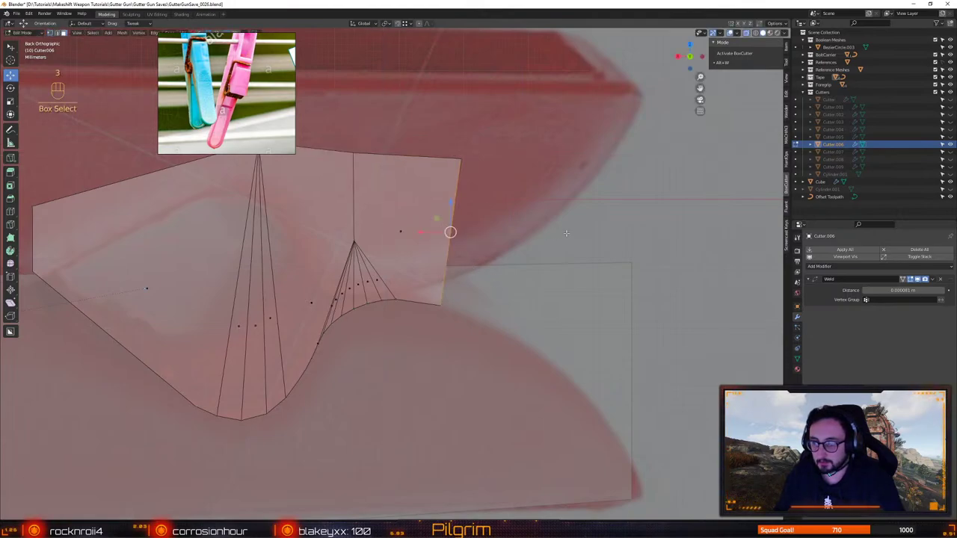
key("ctrl+e")
left_click_drag(423, 232, 570, 277)
key("w")
key("w")
key("1")
left_click_drag(610, 216, 634, 200)
Extrude the end face again, diagonally down along the curved jaw outline, and fine-tune its position
key("3")
left_click_drag(570, 259, 651, 347)
key("ctrl+e")
key("w")
middle_click_drag(650, 346, 519, 286, "shift")
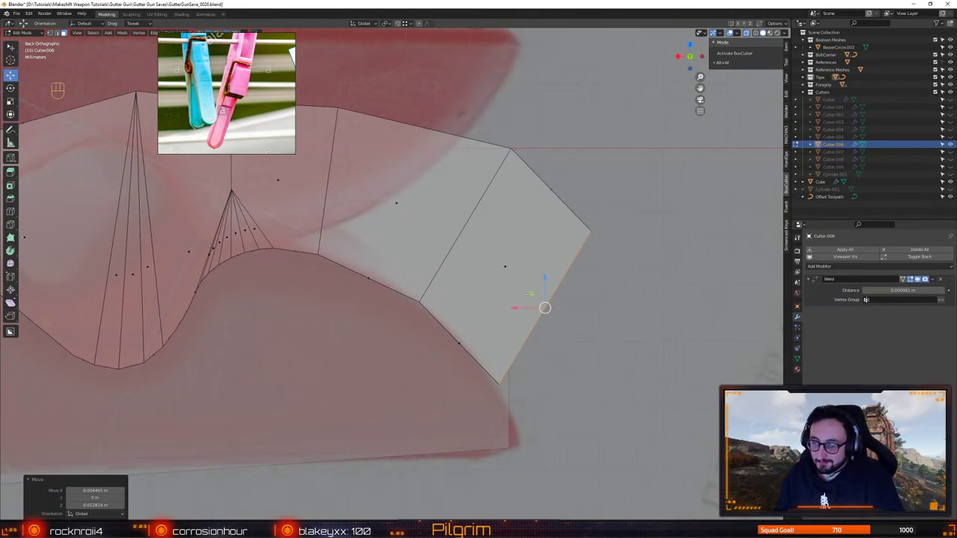
mouse_move(545, 308)
left_mouse_down()
mouse_move(531, 299)
mouse_move(544, 306)
left_mouse_up()
middle_click_drag(459, 295, 501, 307, "shift")
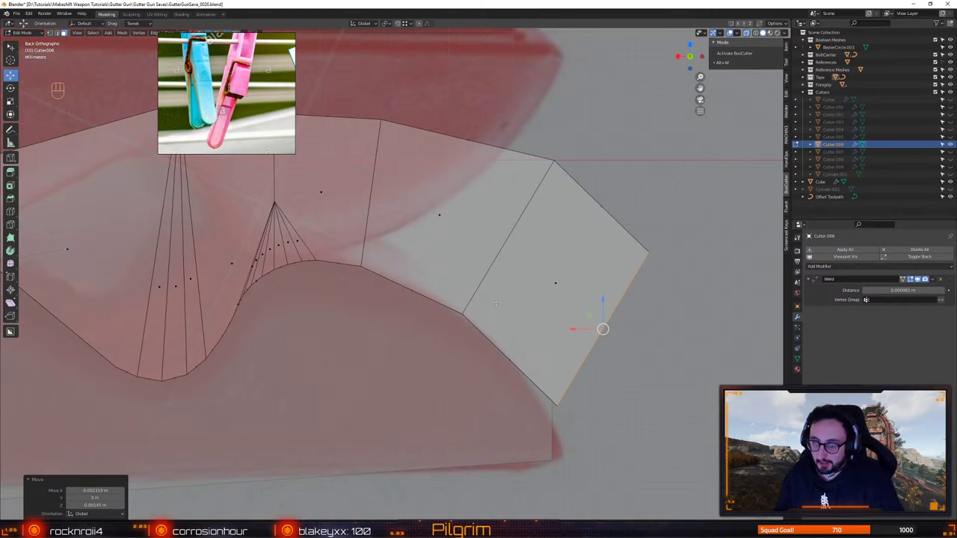
left_click(488, 271, "alt")
key("alt+b")
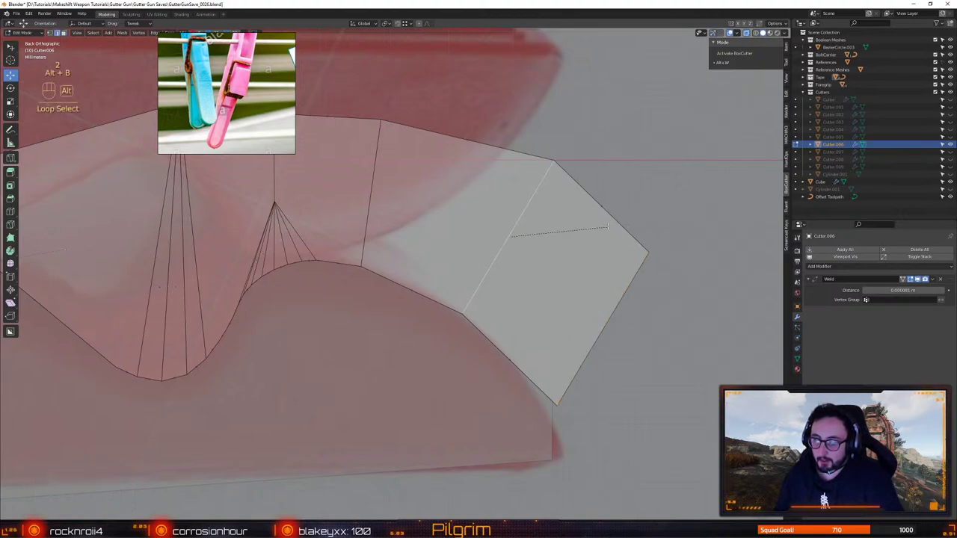
right_click(653, 197)
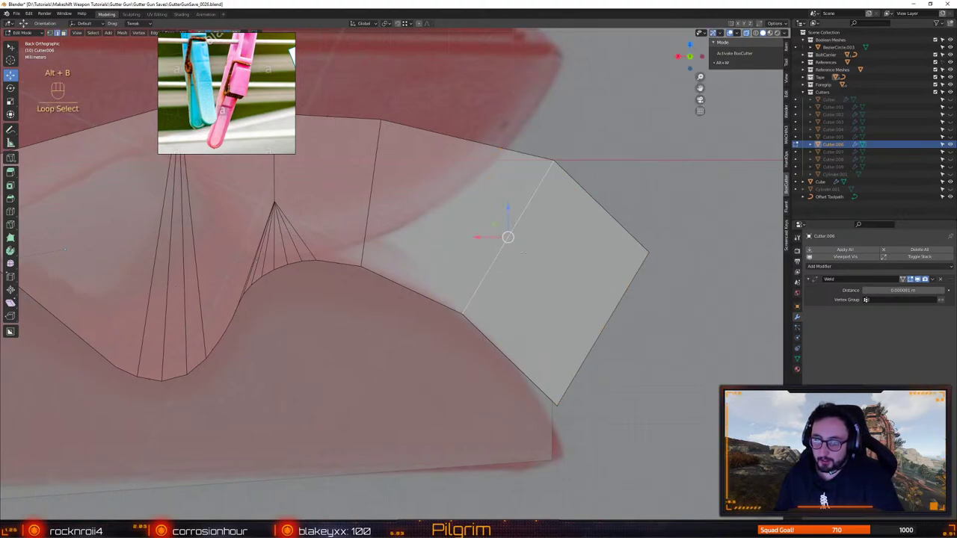
left_click(370, 220, "shift")
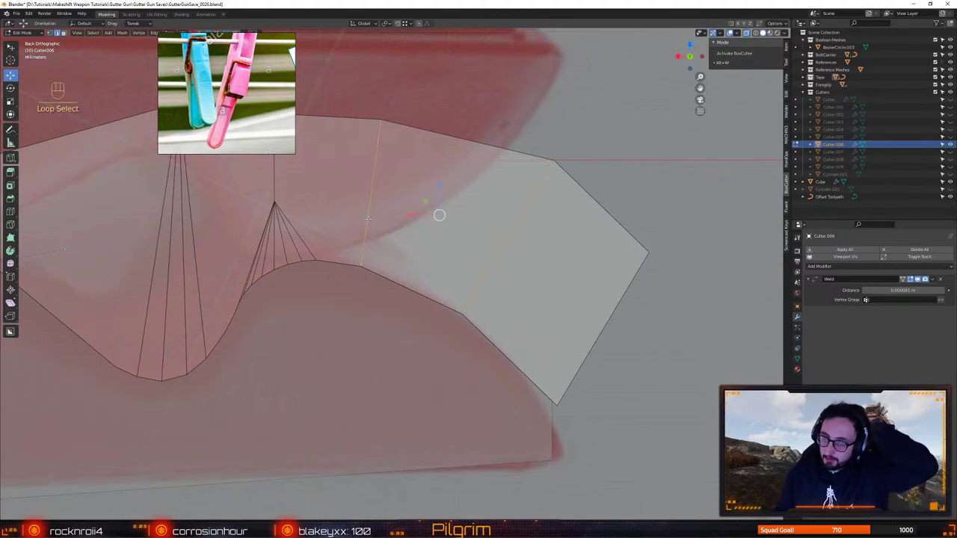
key("ctrl+b")
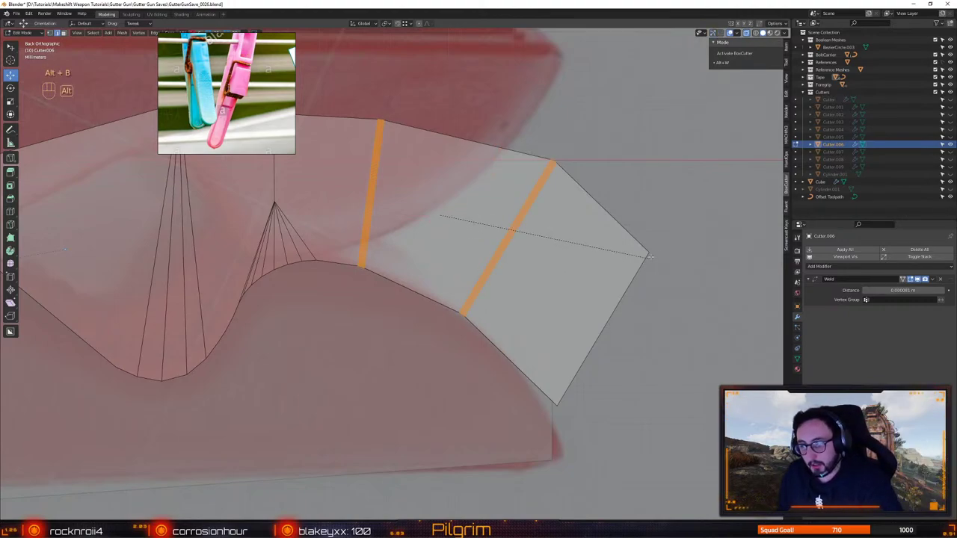
right_click(688, 233)
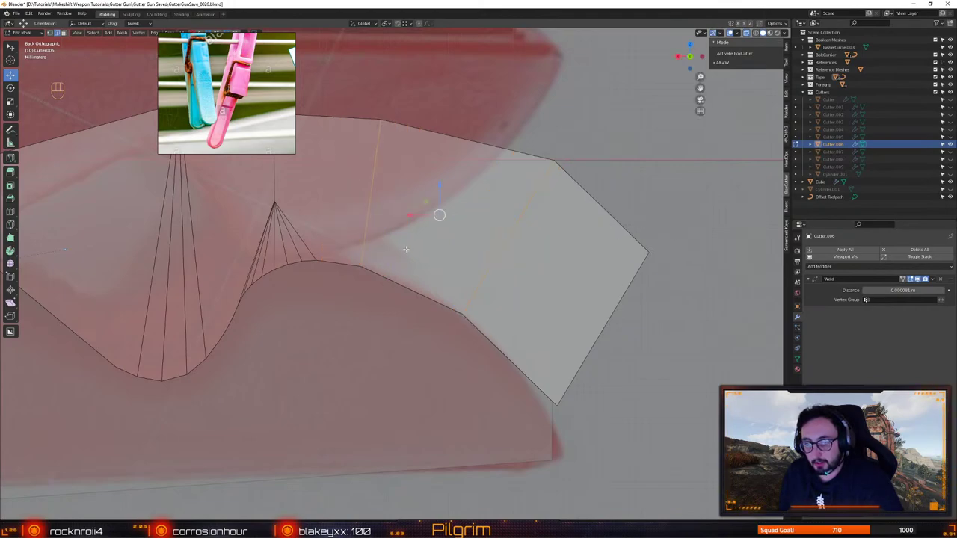
Move the vertices of the extension's first cross edge about 0.0029 m toward the jaw tip and 0.0008 m down
key("1")
key("1")
left_click_drag(336, 88, 403, 295)
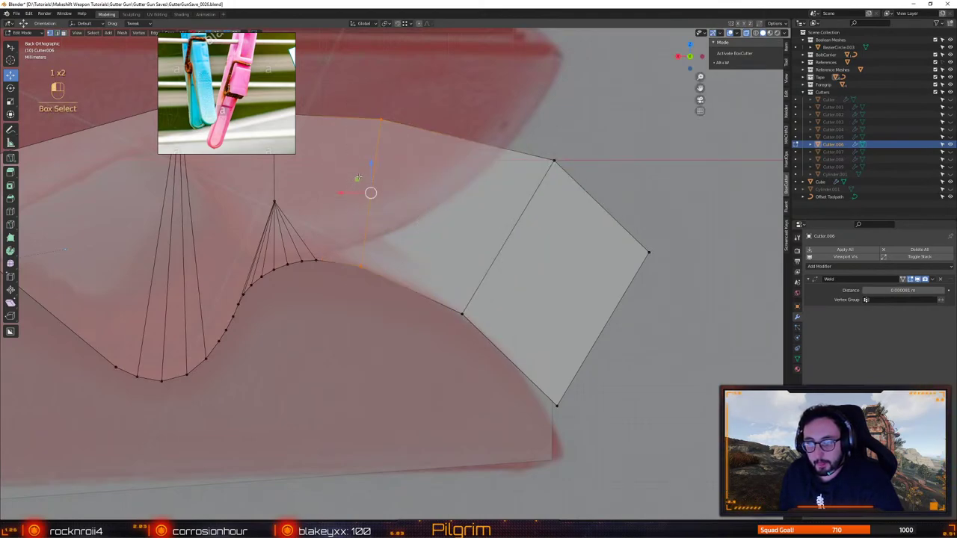
key("g")
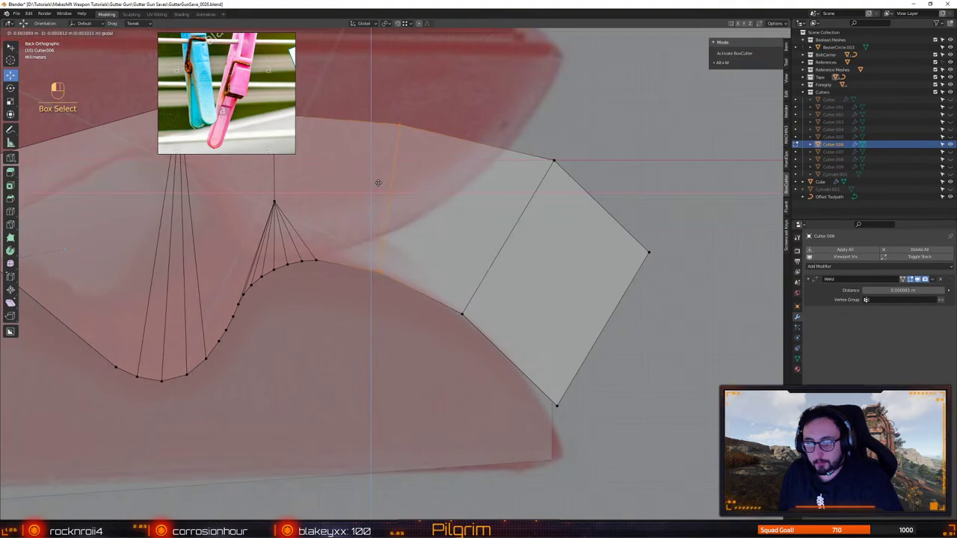
left_click(378, 184)
Pull the end face's lower corner back along the jaw outline and move its outer corner about 0.0032 m outward and 0.0046 m down
middle_click(580, 356, "alt")
left_click(517, 411)
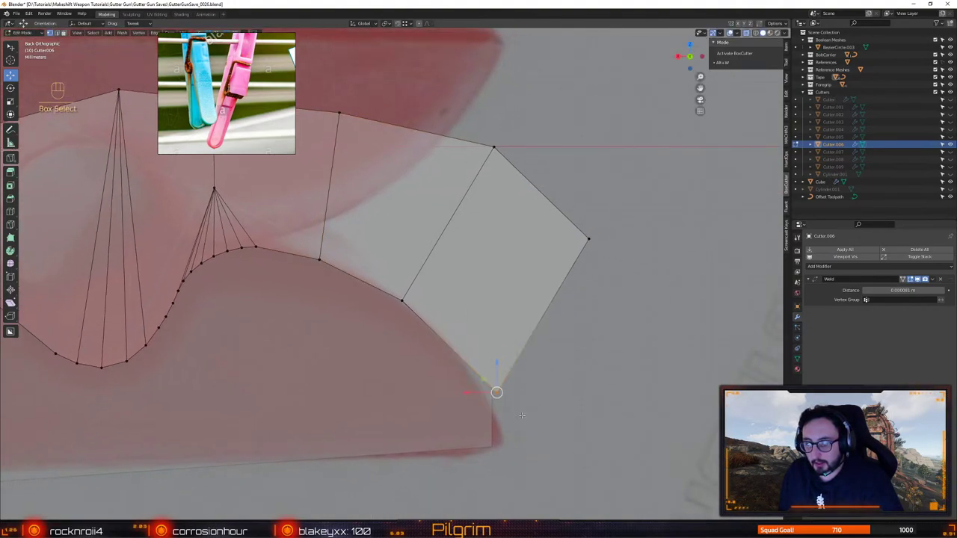
left_click_drag(483, 380, 457, 357)
left_click(590, 241)
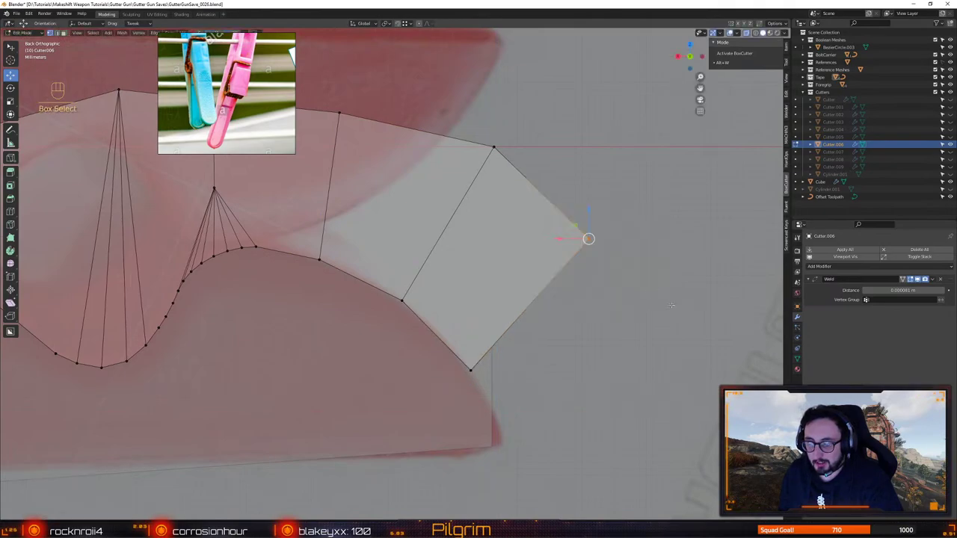
key("g")
left_click(596, 254)
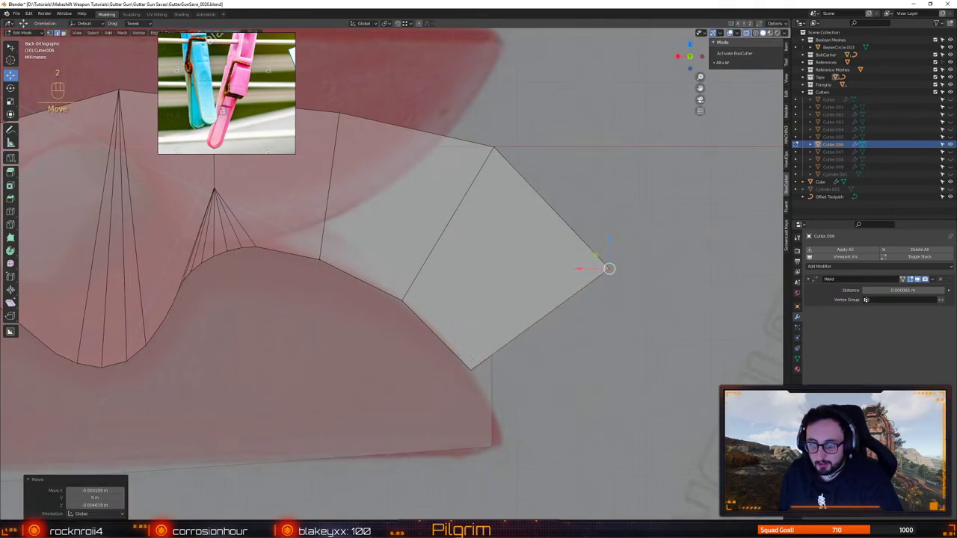
Extrude the cutter's end face down past the jaw tip and nudge the inner corner where the new section begins
key("3")
left_click(540, 318)
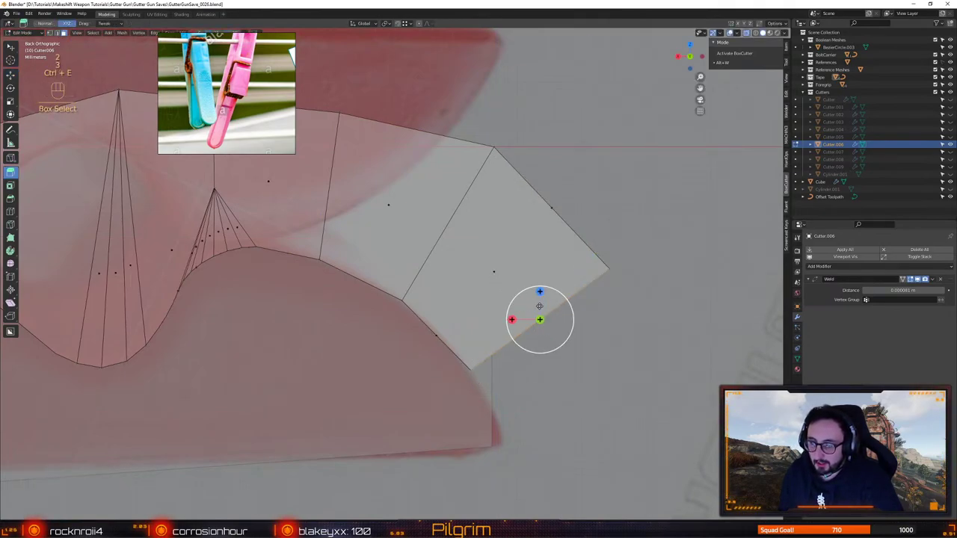
left_click_drag(513, 316, 608, 451)
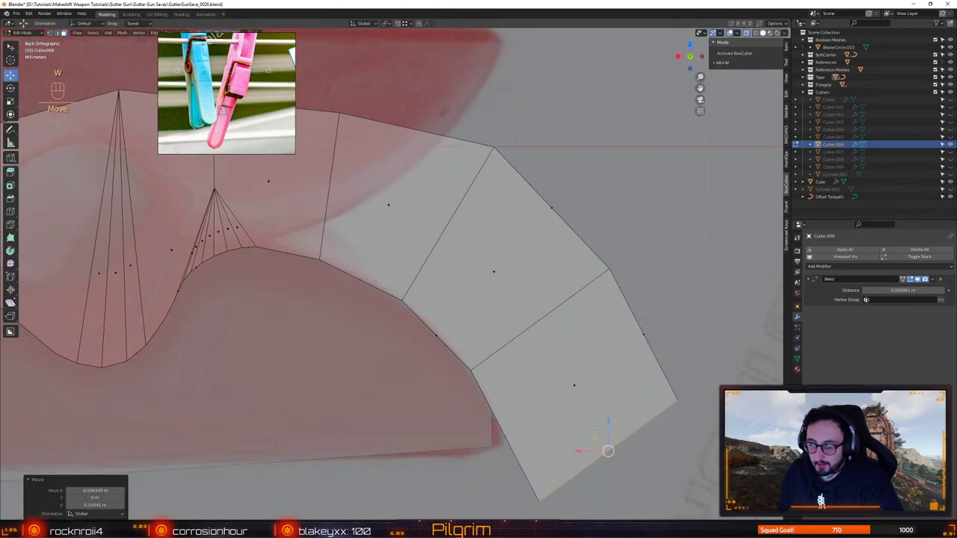
key("1")
left_click_drag(461, 358, 446, 368)
Extend the jaw end of the clothespin half slightly outward along X to reach the reference tip
key("4")
left_click(484, 447)
left_click(484, 448)
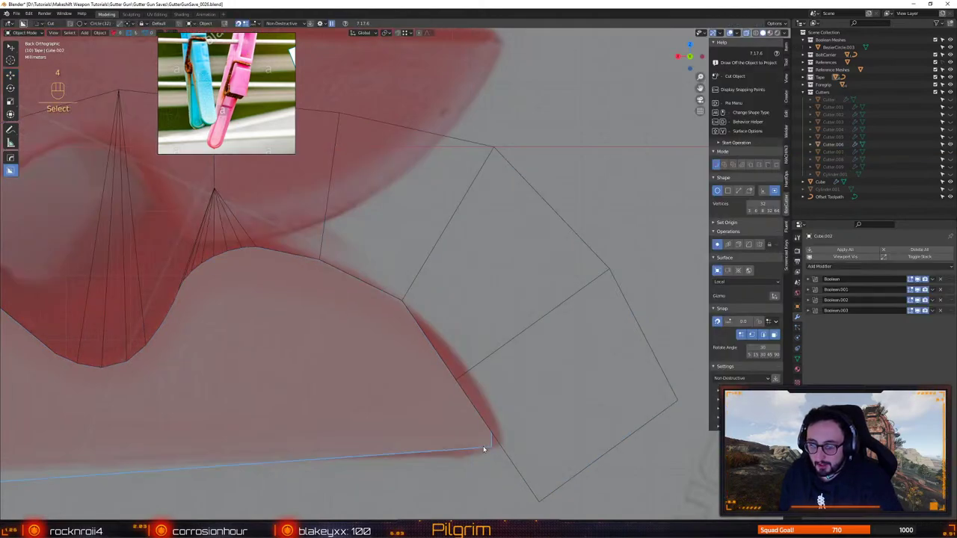
key("1")
left_click_drag(546, 320, 493, 474)
left_click_drag(494, 320, 475, 196)
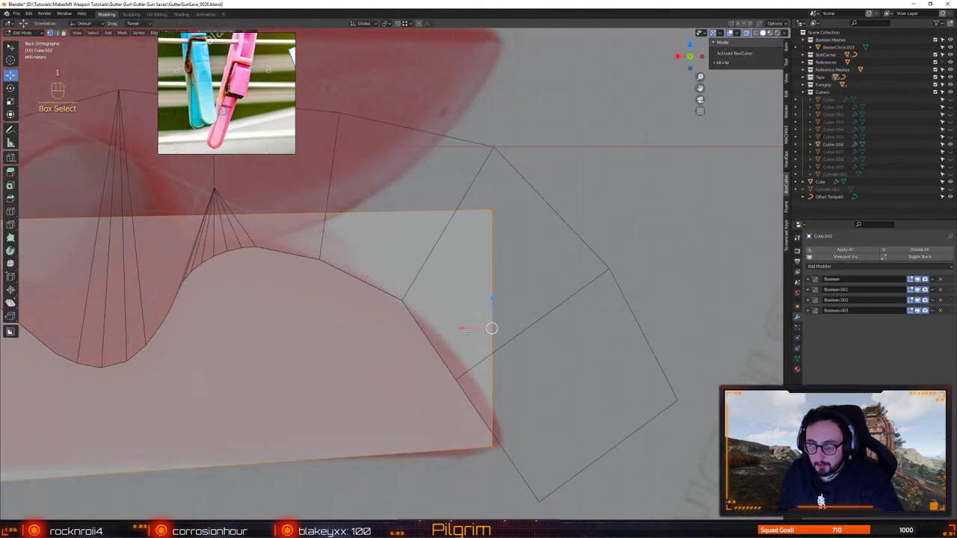
left_click_drag(462, 328, 486, 323)
key("4")
Move the notch cutter's inner corner near the jaw tip about 0.0016 m outward and 0.0014 m up onto the reference outline
left_click(596, 282)
key("Tab")
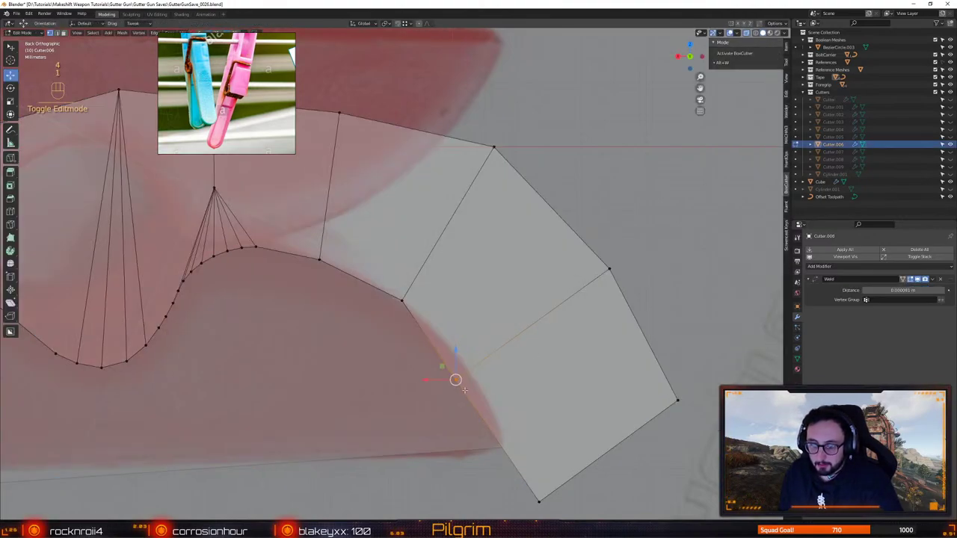
left_click_drag(412, 361, 469, 404)
left_click_drag(441, 366, 450, 355)
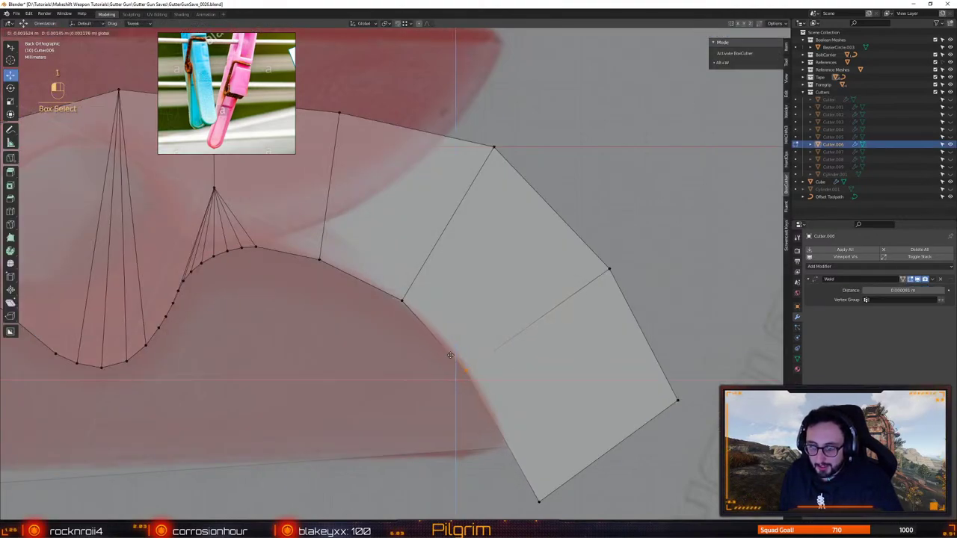
Place the cutter's inner corner on the jaw outline and shift the end face's lower corner about 0.0014 m inward along X
left_click(465, 369)
left_click(536, 498)
key("g")
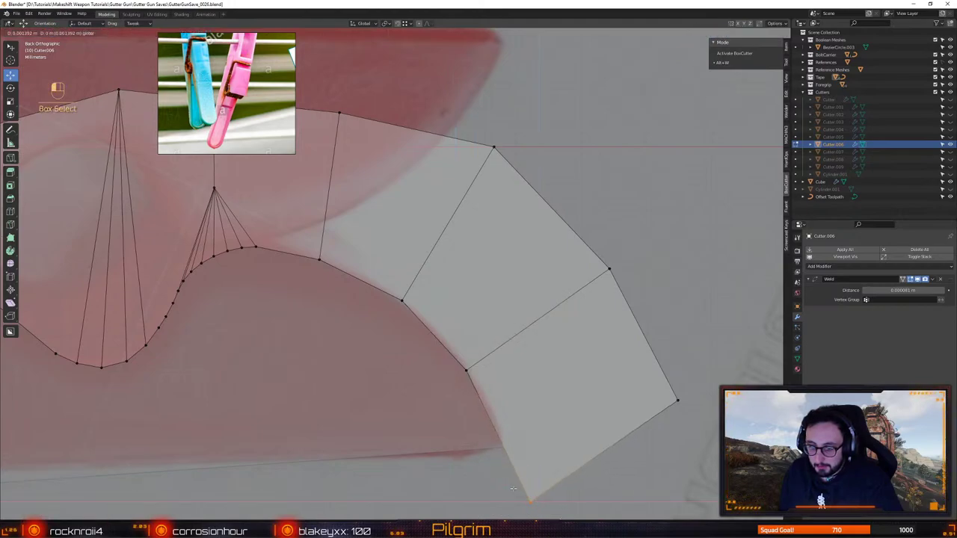
left_click(523, 493)
Bevel the notch cutter's three cross edges along the jaw curve with several segments to round the outline
scroll(472, 274, "up", 3)
key("2")
left_click(472, 273, "alt")
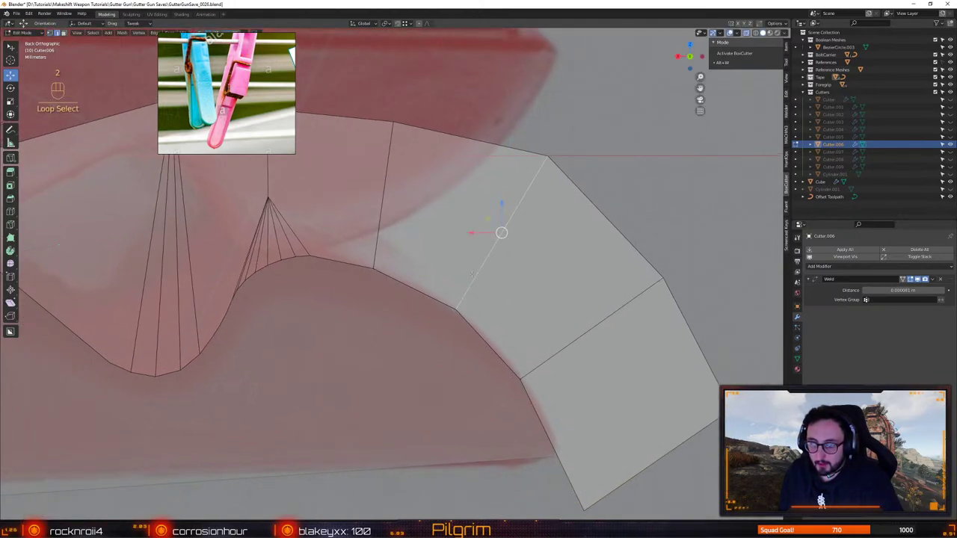
key("alt+b")
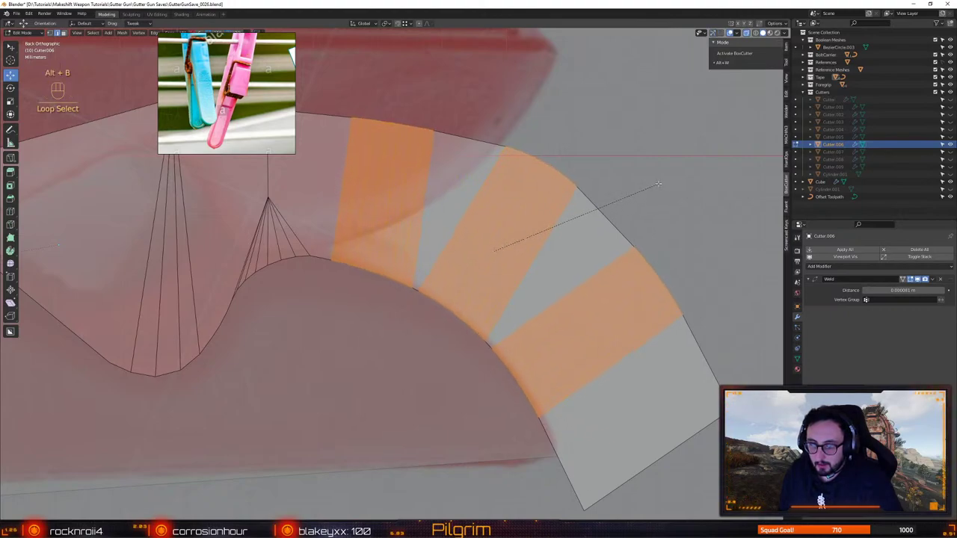
left_click(658, 183)
Move the cutter's inner fan vertex above the jaw bump about 0.0034 m along X and 0.0055 m up
key("1")
scroll(590, 314, "up", 4)
left_click(416, 308)
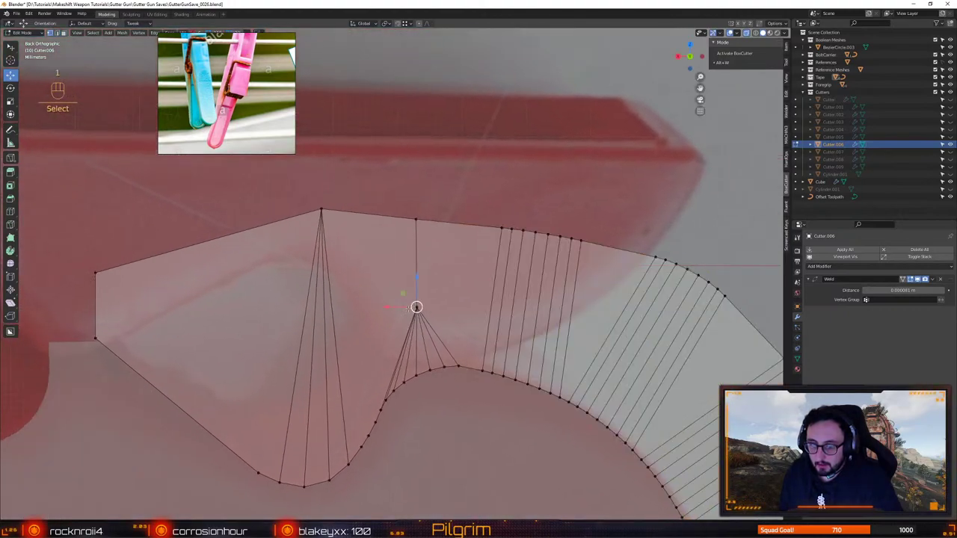
left_click_drag(402, 293, 379, 256)
Inspect the clothespin half's outline along its length against the reference photo
right_click_drag(497, 249, 449, 255, "alt")
middle_click_drag(146, 332, 493, 285, "alt")
right_click_drag(494, 285, 565, 300, "alt")
middle_click_drag(566, 299, 438, 301, "alt")
right_click_drag(464, 358, 306, 321, "alt")
middle_click_drag(306, 321, 480, 303, "alt")
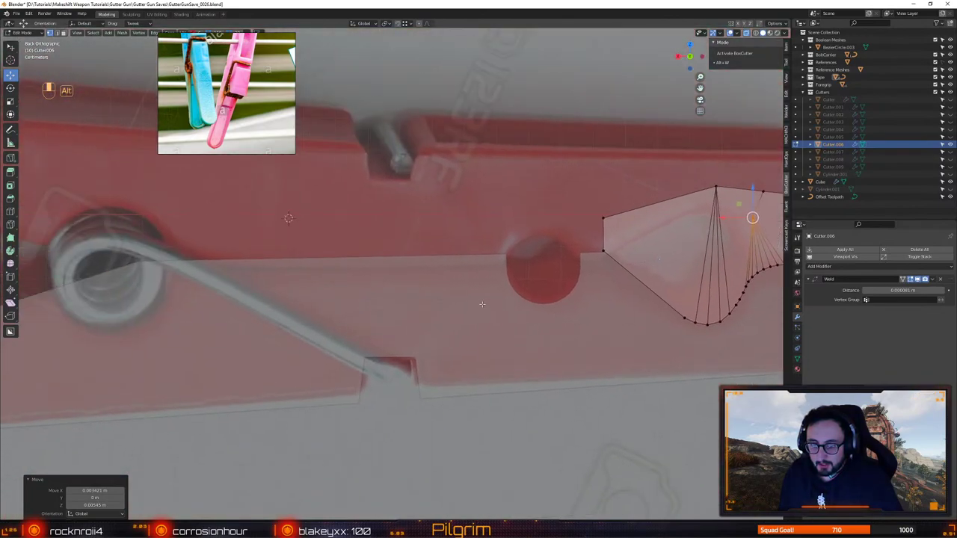
right_click_drag(431, 362, 359, 366, "alt")
middle_click_drag(358, 367, 513, 337, "alt")
right_click_drag(352, 342, 259, 329, "alt")
mouse_move(259, 328)
middle_mouse_down("alt")
mouse_move(391, 310)
mouse_move(272, 334)
middle_mouse_up("alt")
right_click_drag(272, 334, 389, 343, "alt")
Leave mesh editing, select the lower clothespin half and cut a circular notch around the spring coil with BoxCutter
key("4")
left_click(433, 287)
middle_click_drag(508, 267, 266, 302, "alt")
right_click_drag(523, 262, 389, 258, "alt")
middle_click_drag(524, 293, 348, 287, "alt")
middle_click_drag(249, 290, 320, 302, "alt")
middle_click_drag(157, 299, 513, 307, "alt")
right_click_drag(411, 283, 532, 363, "alt")
left_click(449, 312)
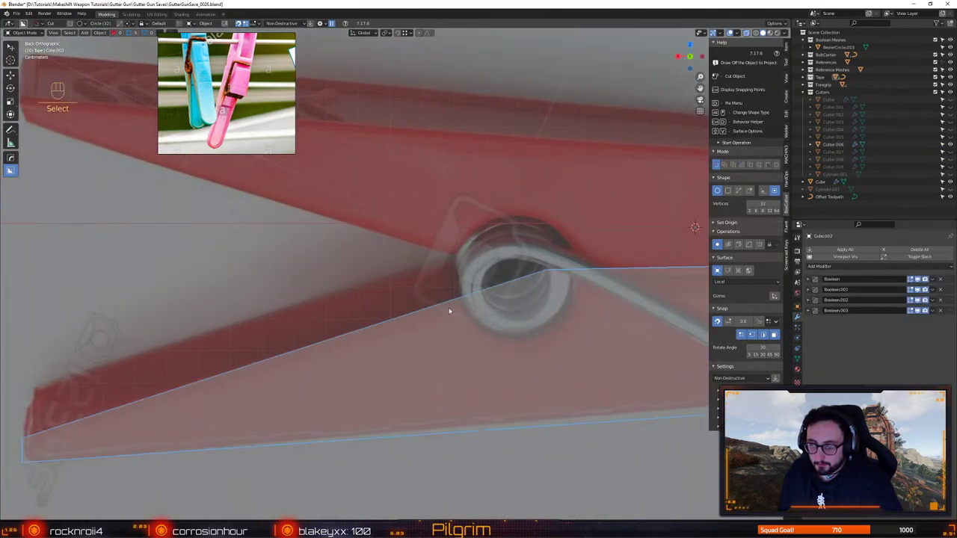
right_click_drag(524, 321, 537, 321, "alt")
middle_click_drag(536, 322, 461, 309, "shift")
key("alt+w")
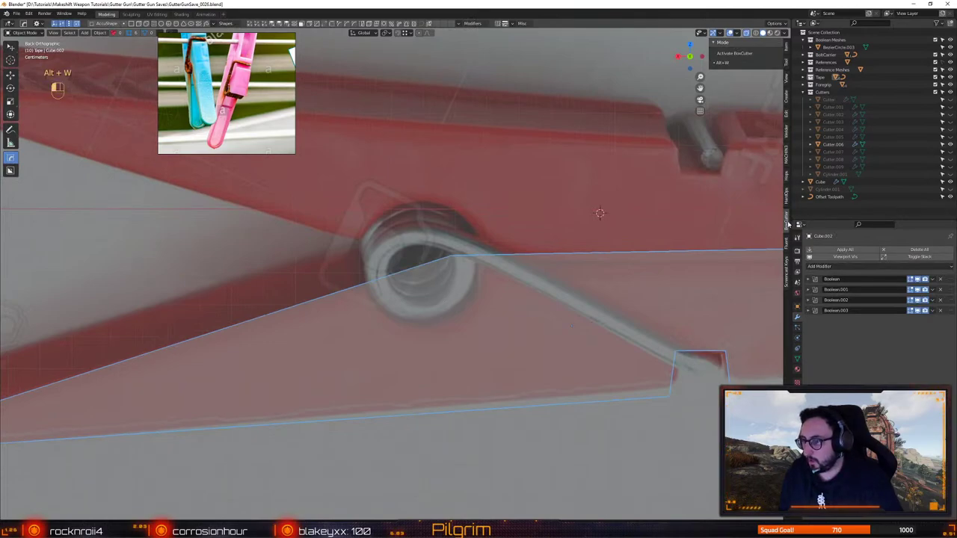
left_click(788, 224)
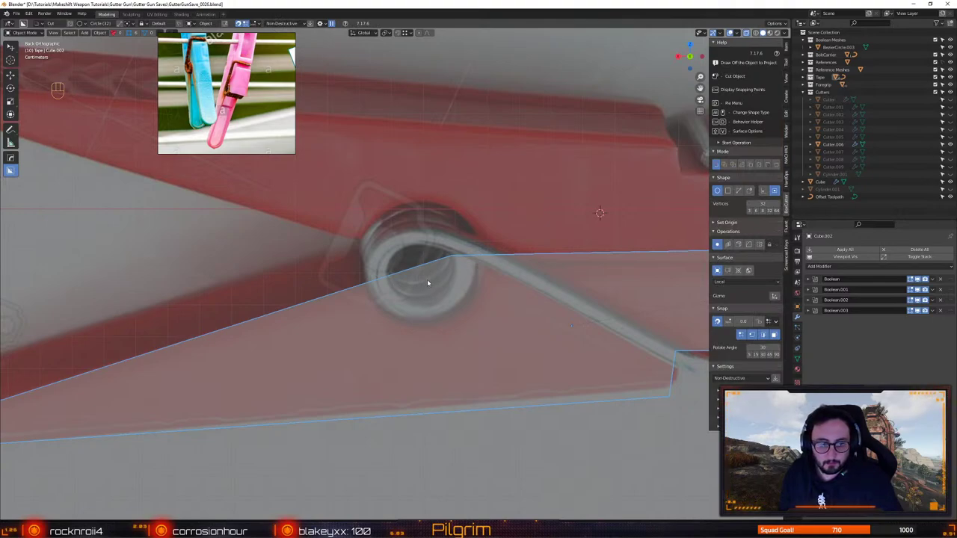
left_click_drag(427, 280, 487, 342)
Use HardOps Bool Scroll on the clothespin half to reveal the circular spring notch's cutter
key("q")
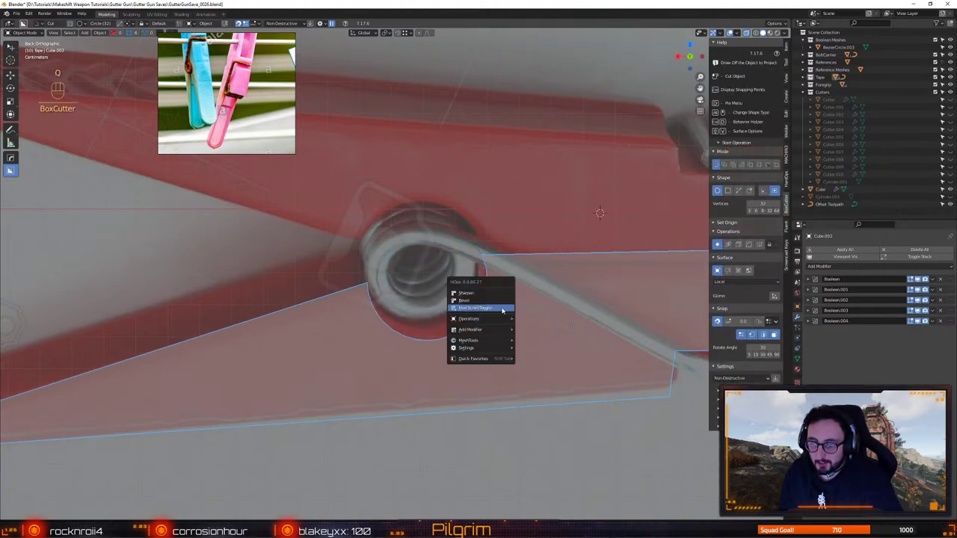
left_click(503, 309)
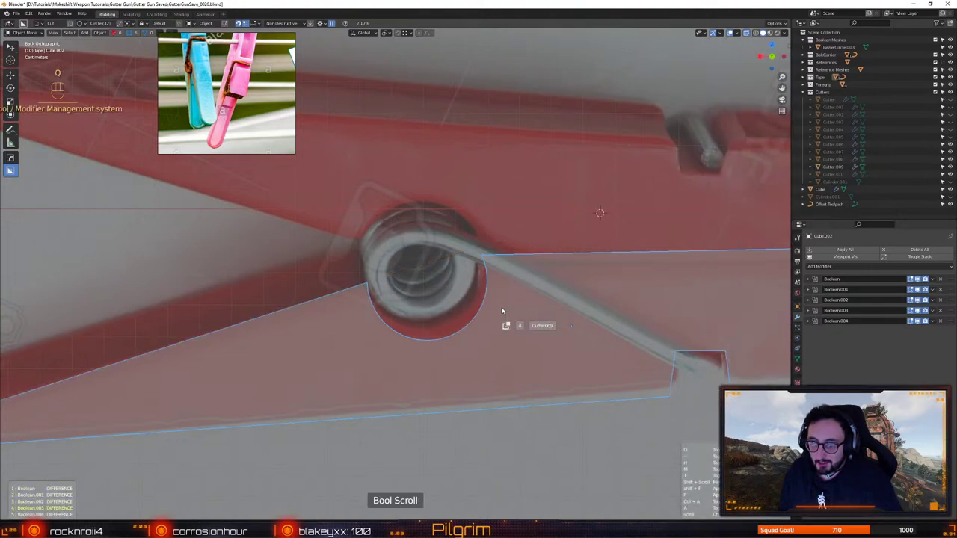
scroll(501, 310, "down", 1)
left_click(500, 309)
Move the circular cutter up onto the spring coil, scale it up slightly and nudge it upward to surround the coil
key("w")
left_click_drag(416, 265, 409, 249)
key("r")
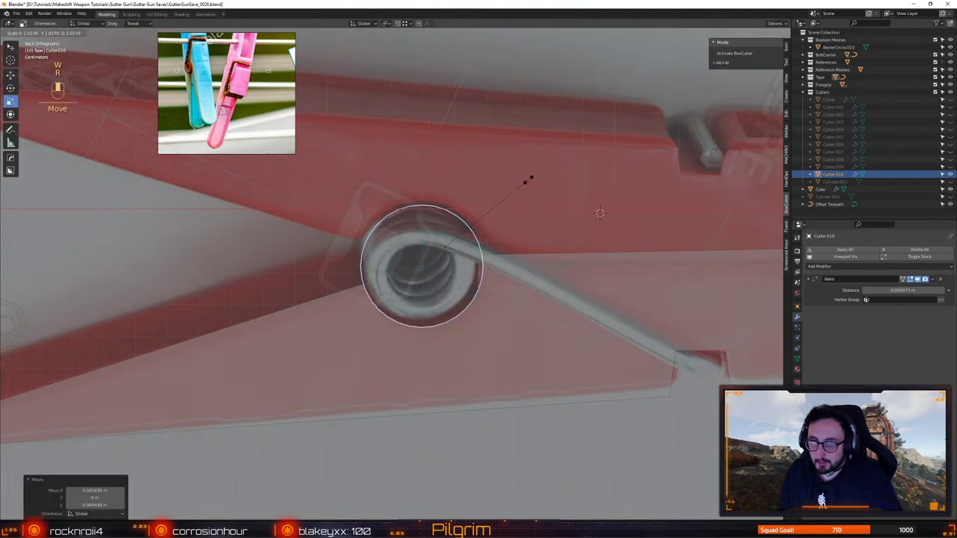
middle_click_drag(528, 180, 537, 172)
key("w")
mouse_move(404, 249)
left_mouse_down()
mouse_move(397, 239)
mouse_move(405, 241)
left_mouse_up()
key("w")
left_click(538, 319)
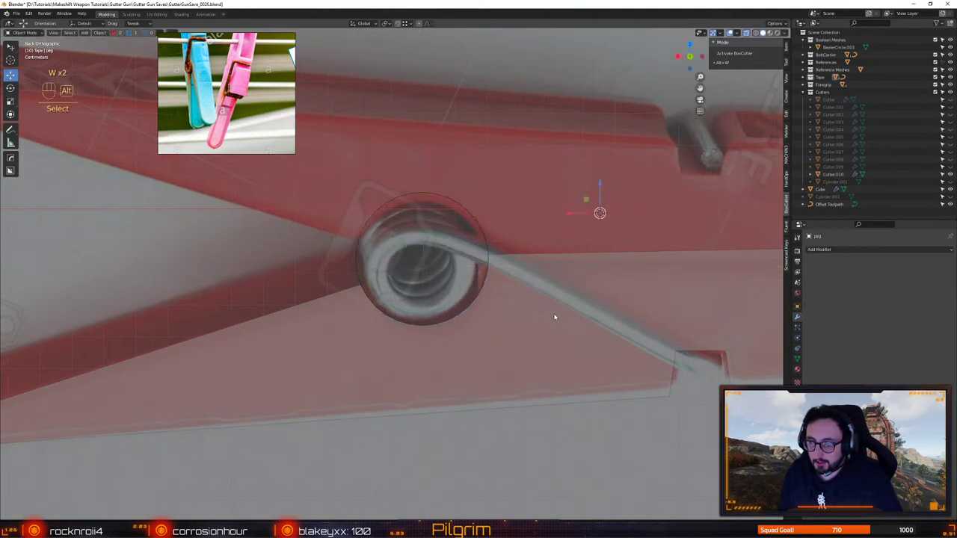
middle_click_drag(555, 317, 494, 316, "shift")
middle_click_drag(610, 295, 425, 364, "alt")
scroll(389, 350, "down", 8)
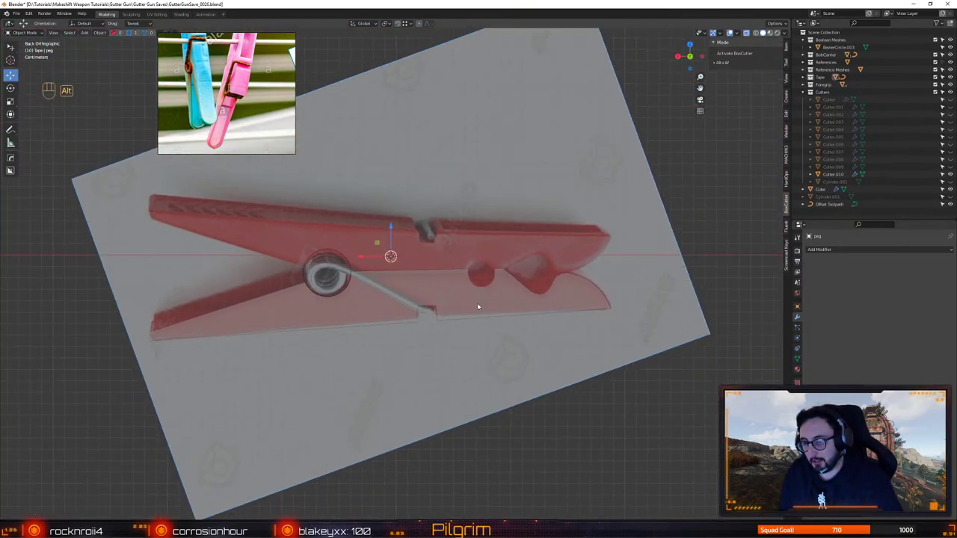
middle_click_drag(478, 306, 494, 348, "shift")
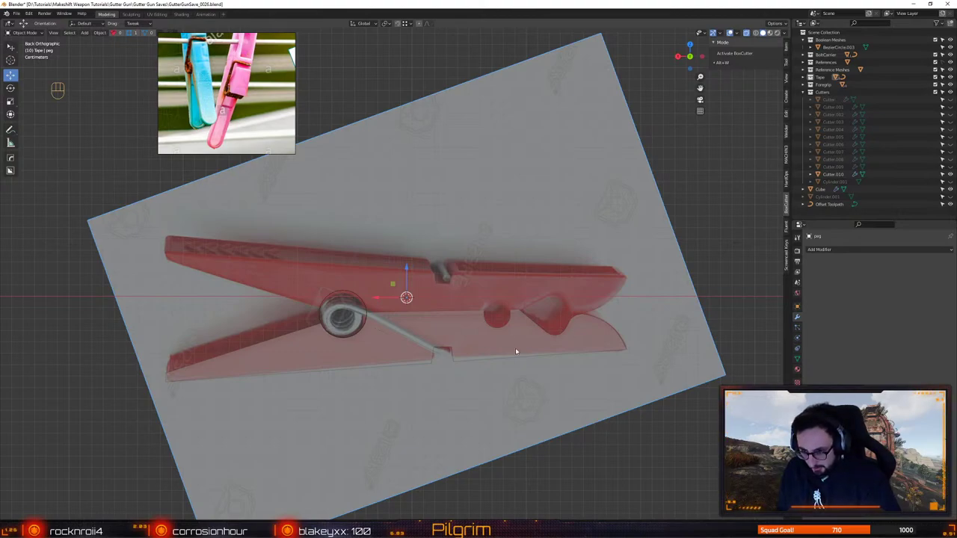
middle_click_drag(515, 348, 397, 332, "alt")
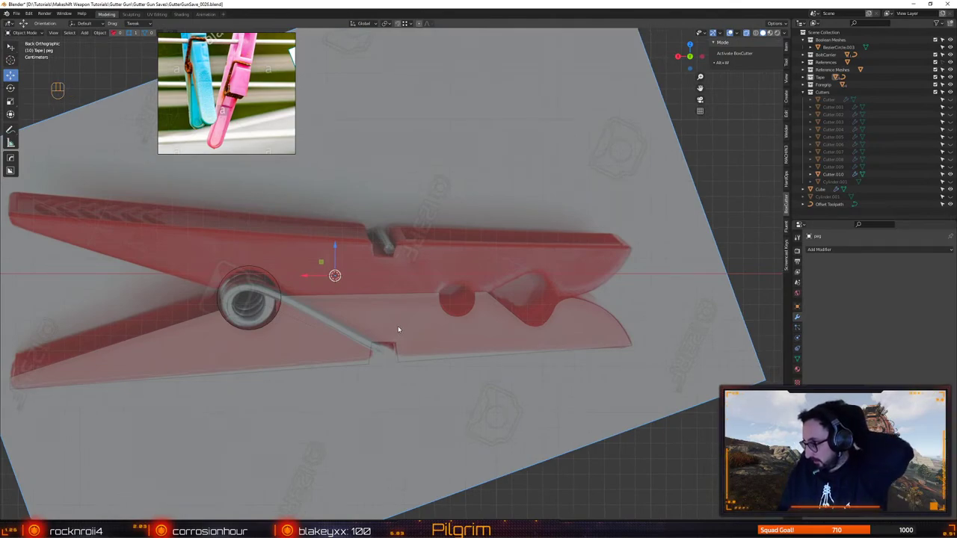
middle_click_drag(398, 330, 439, 305, "alt")
middle_click_drag(439, 305, 434, 310, "ctrl")
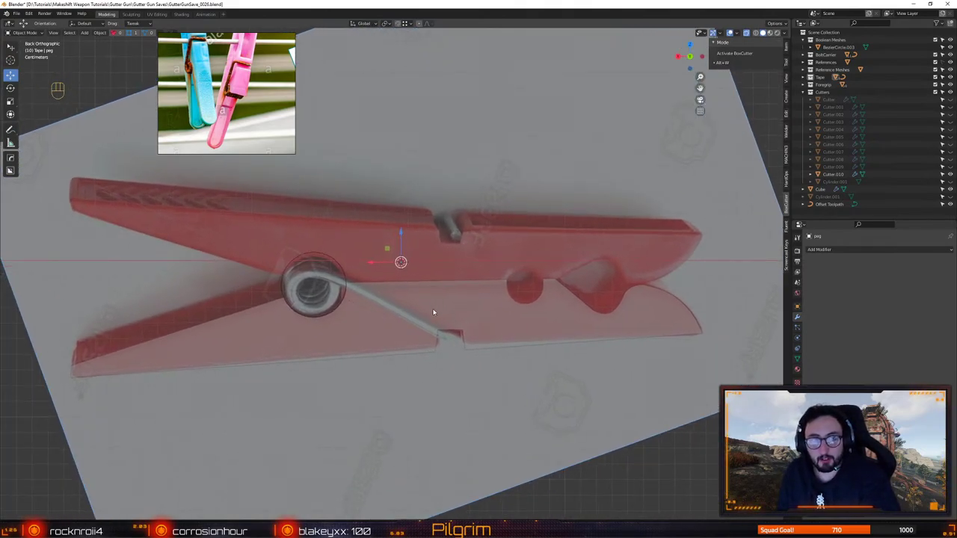
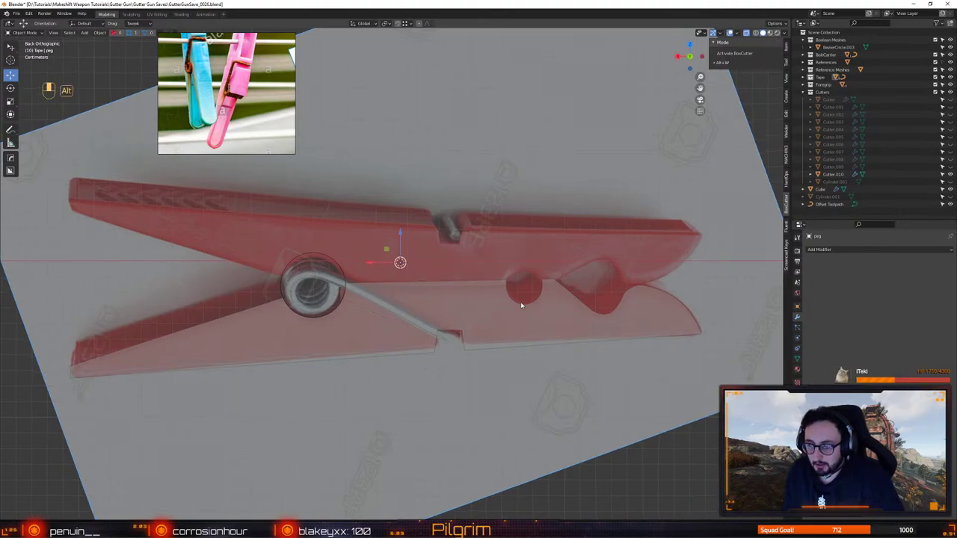
middle_click_drag(519, 306, 462, 327, "alt")
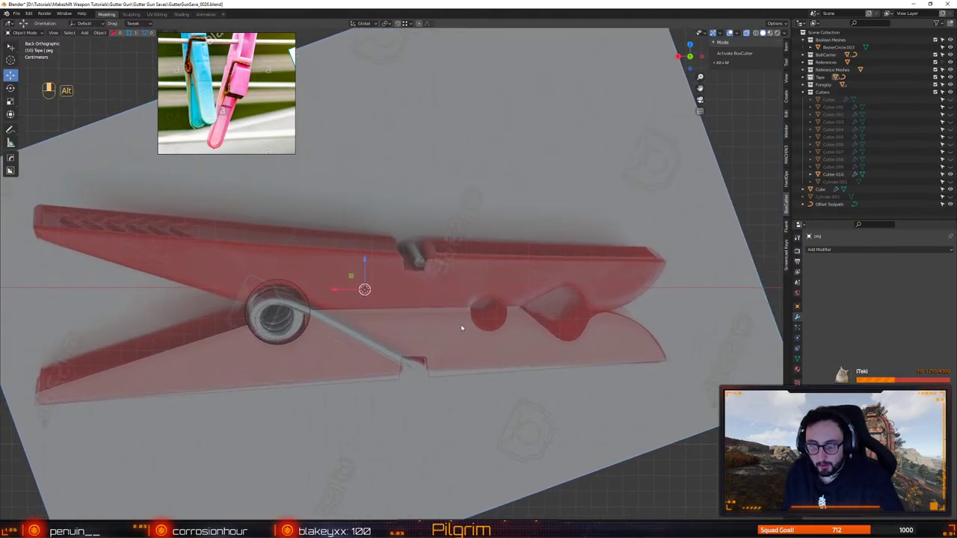
right_click_drag(461, 327, 442, 367, "alt")
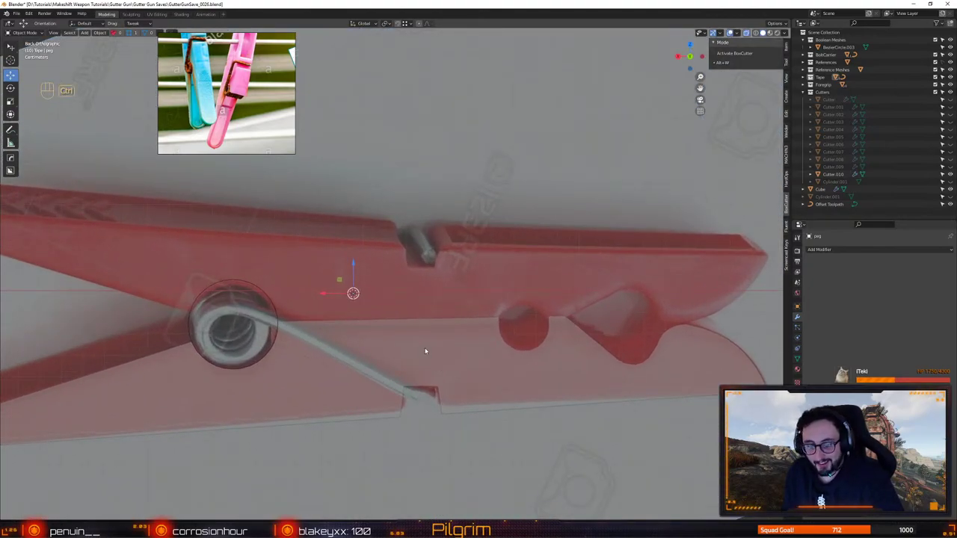
Save the Blender file and select the lower clothespin half
key("ctrl+s")
left_click(399, 326)
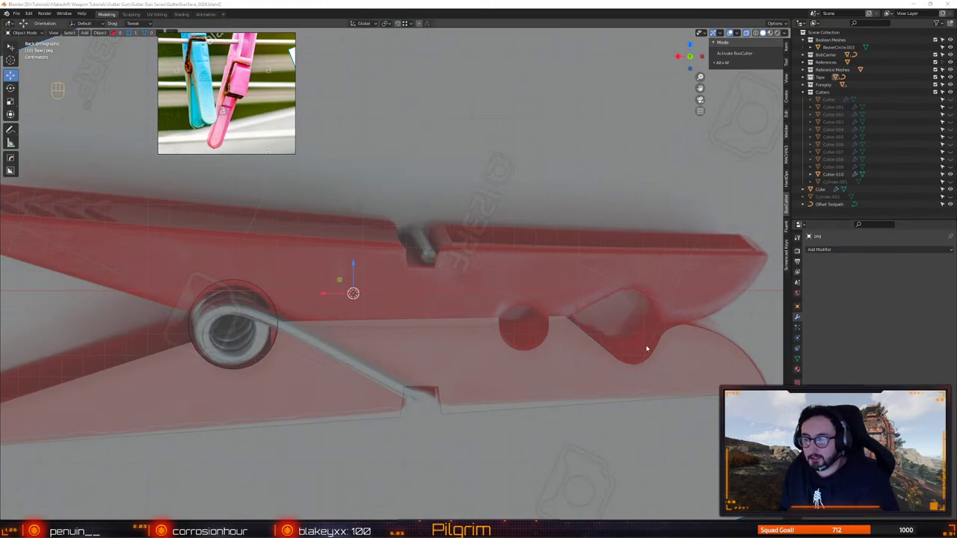
left_click(365, 365)
middle_click_drag(352, 366, 408, 358, "alt")
right_click_drag(408, 357, 421, 351, "alt")
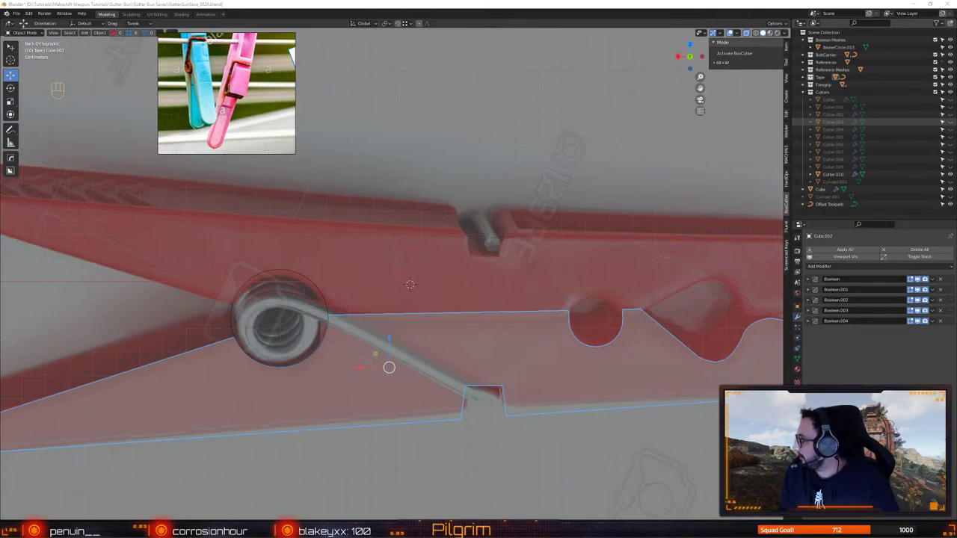
Switch to the web browser, maximize its window and look through the artist's ArtStation portfolio grid
left_click_drag(956, 68, 325, 51)
right_click_drag(230, 71, 0, 135)
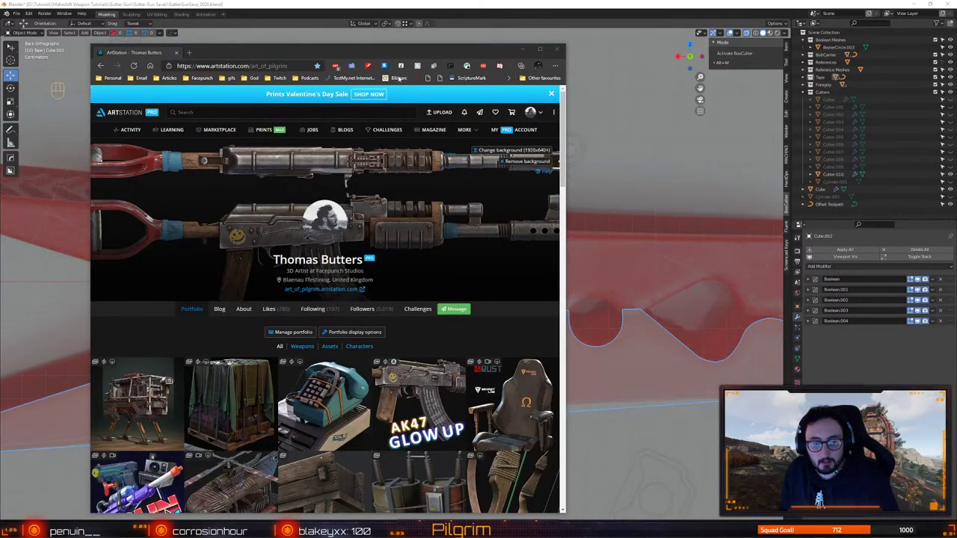
double_click(349, 52)
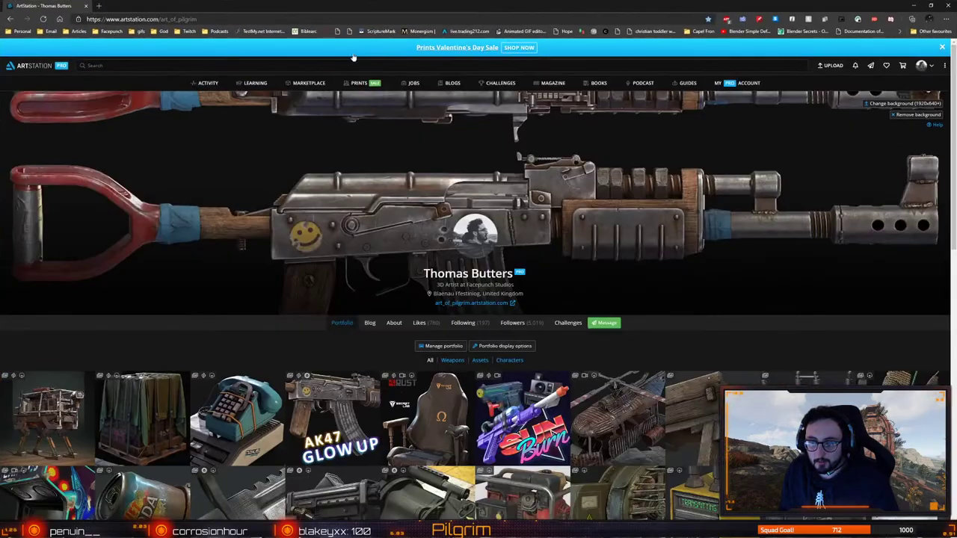
scroll(425, 271, "down", 10)
scroll(425, 271, "down", 2)
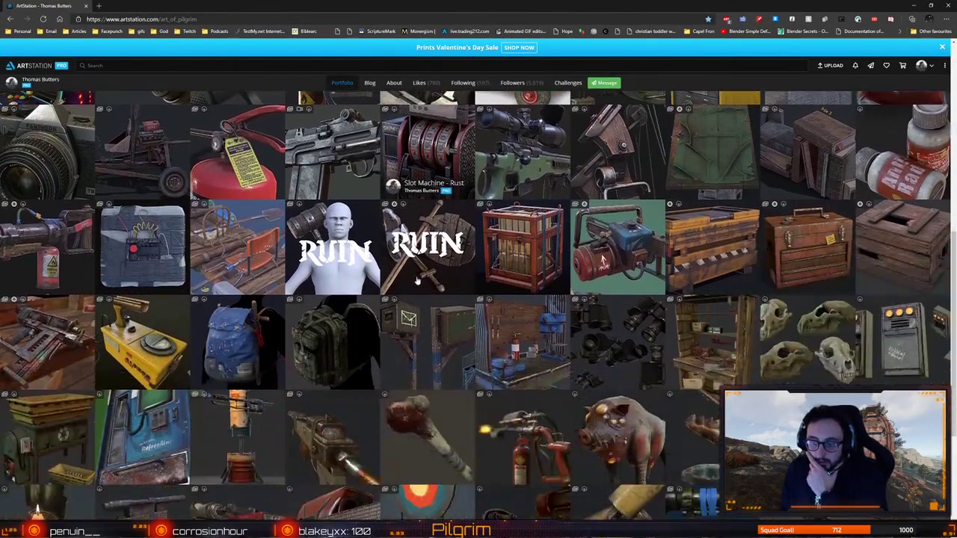
scroll(419, 277, "up", 2)
scroll(407, 285, "down", 2)
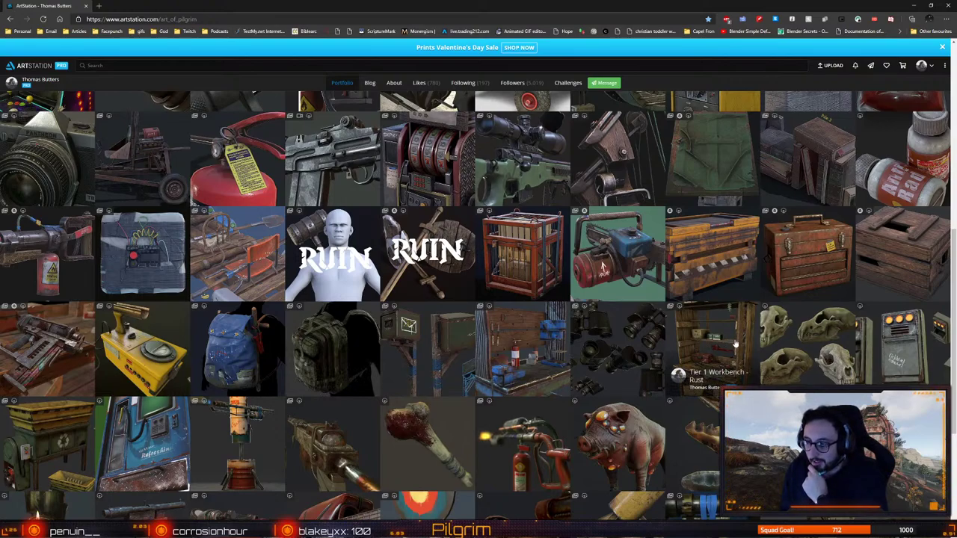
scroll(735, 346, "up", 3)
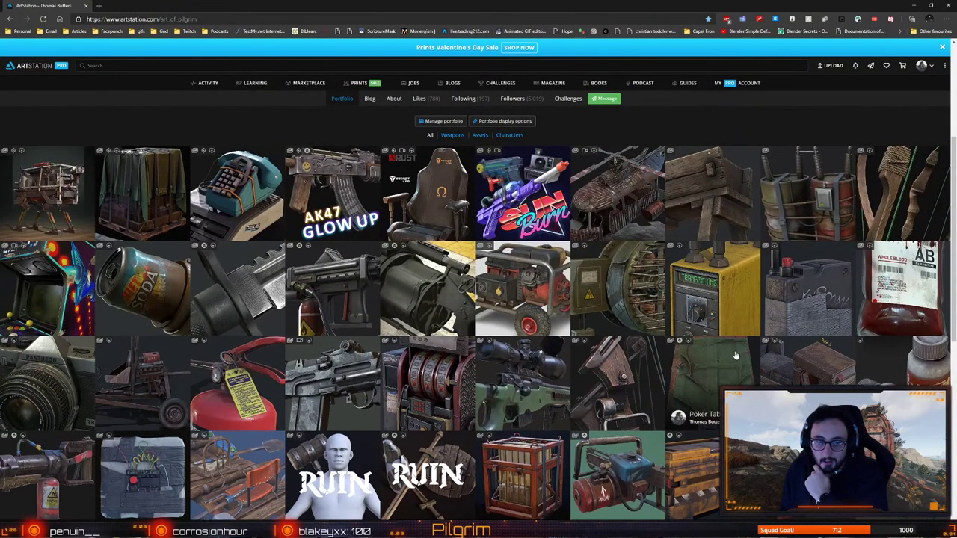
View the Old Film Camera - Rust artwork and return to the artist's portfolio grid
left_click(32, 370)
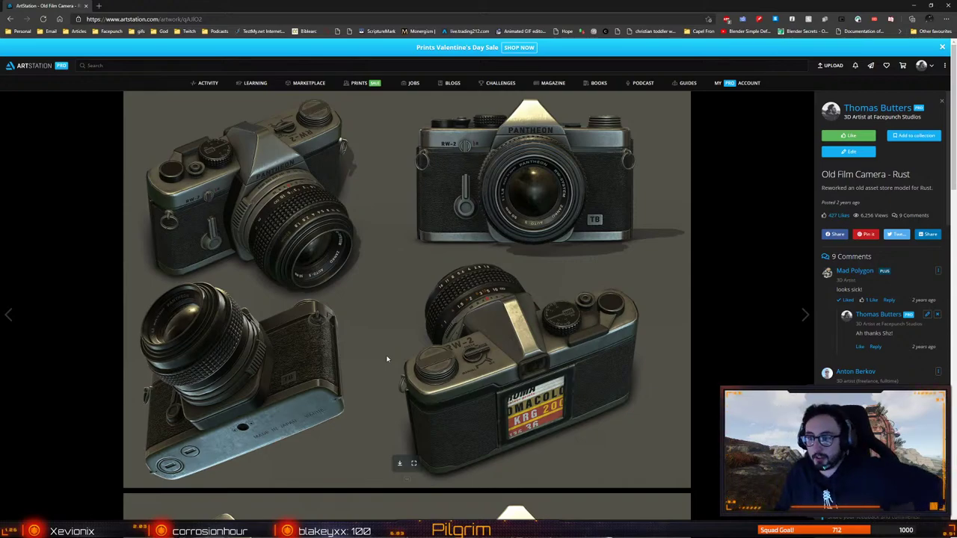
left_click(877, 109)
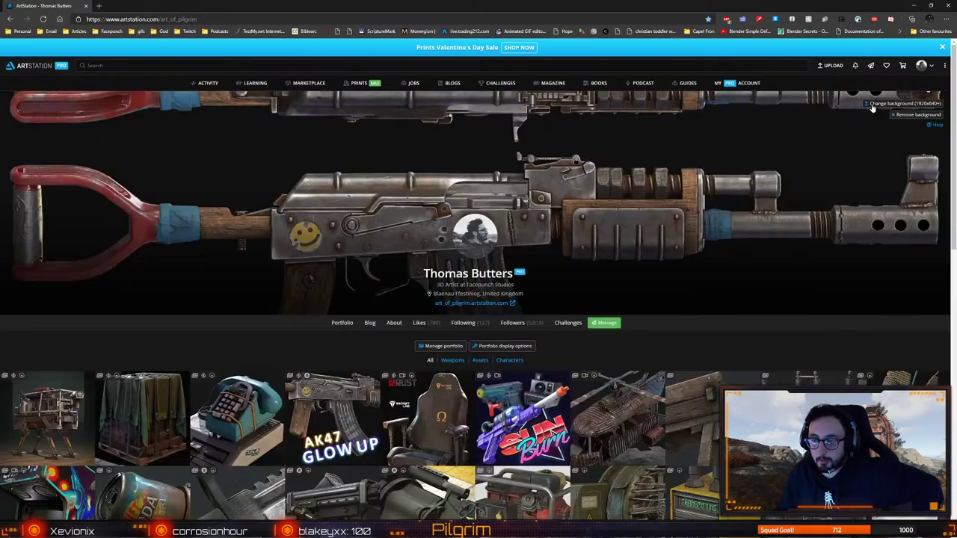
scroll(800, 228, "down", 3)
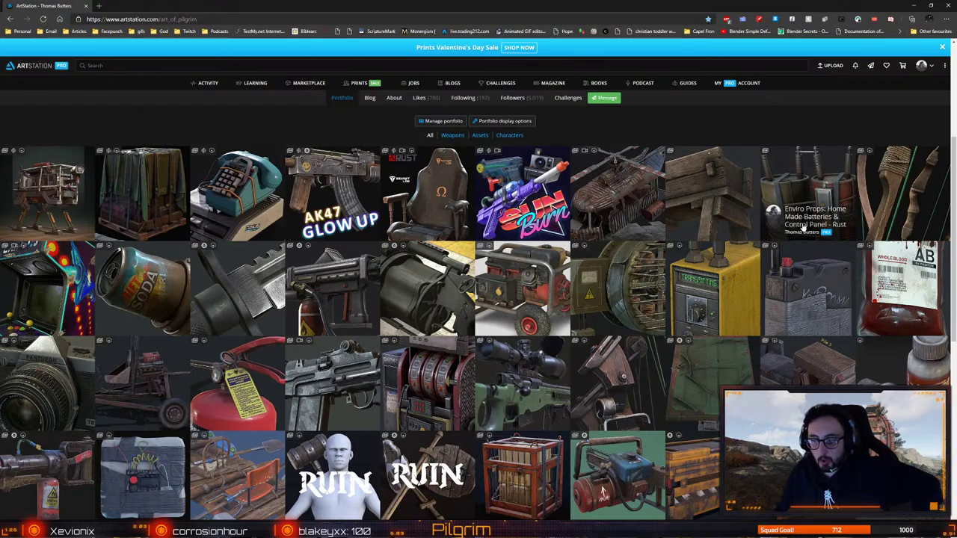
scroll(799, 234, "down", 1)
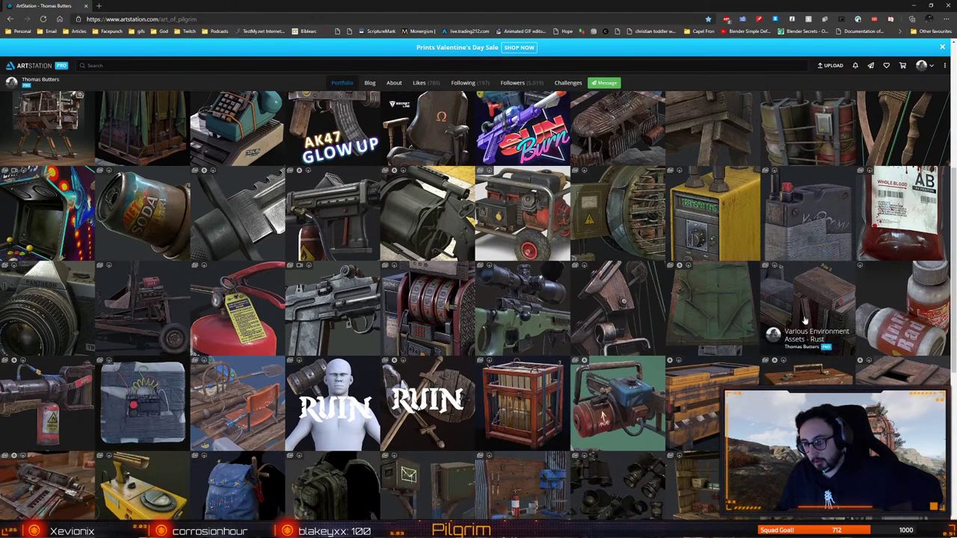
Look through the Various Environment Assets - Rust renders, return to the portfolio and continue browsing its artworks
left_click(806, 318)
scroll(736, 327, "down", 10)
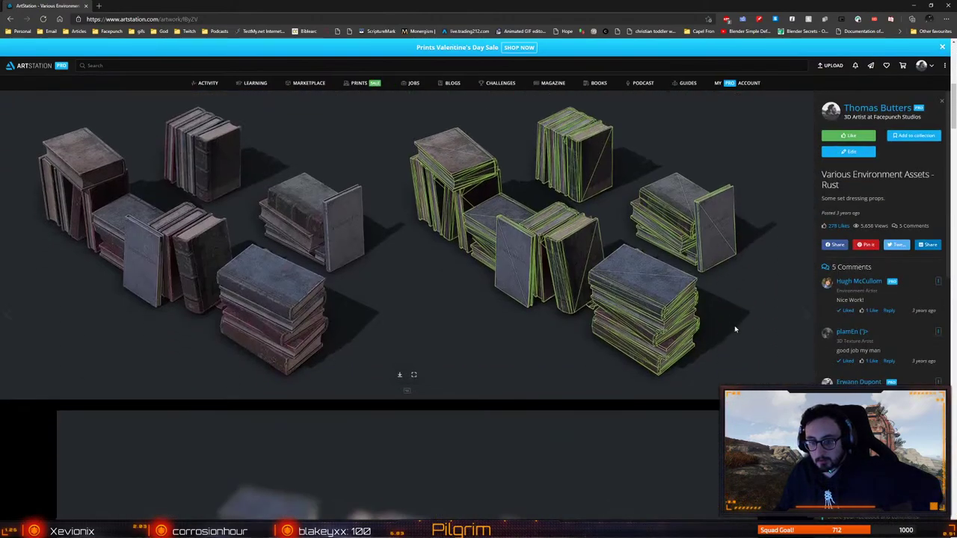
scroll(736, 326, "down", 15)
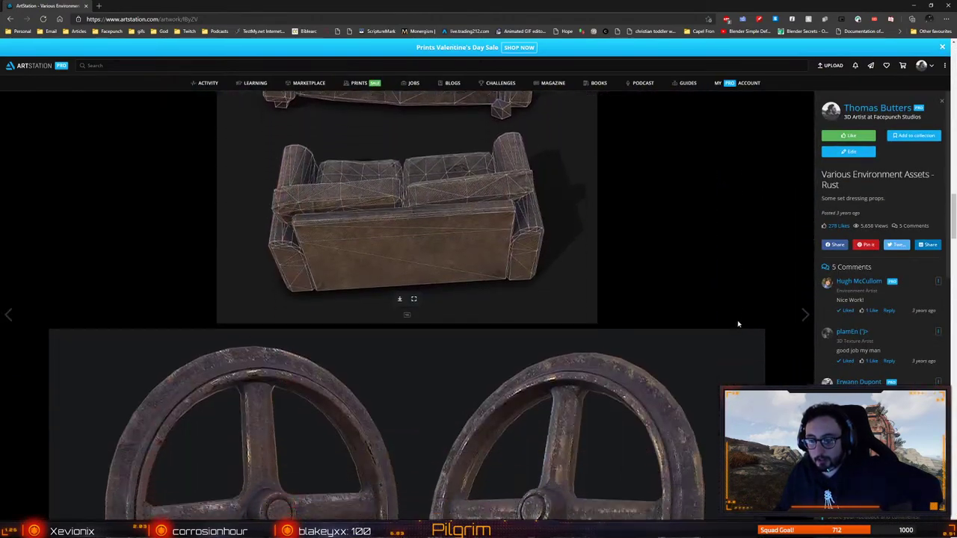
scroll(734, 312, "down", 4)
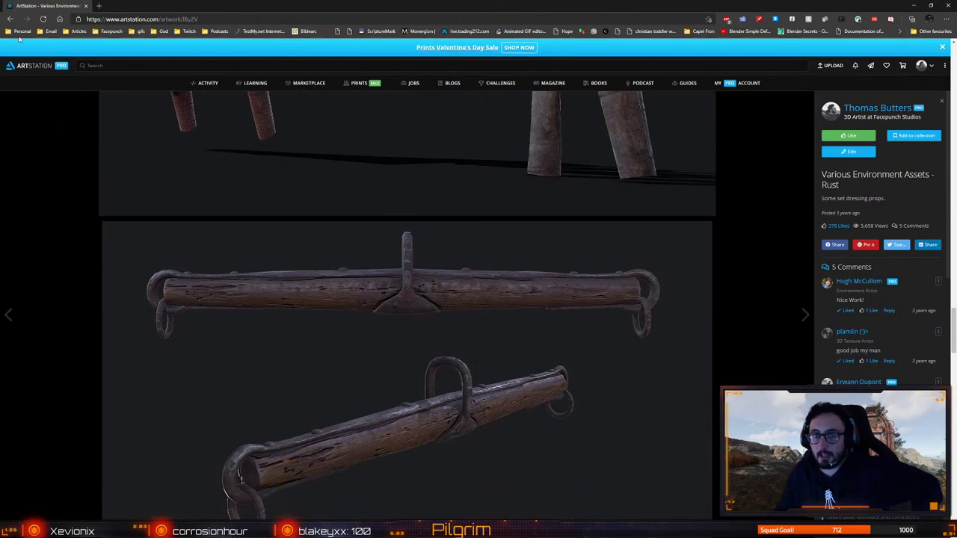
key("Escape")
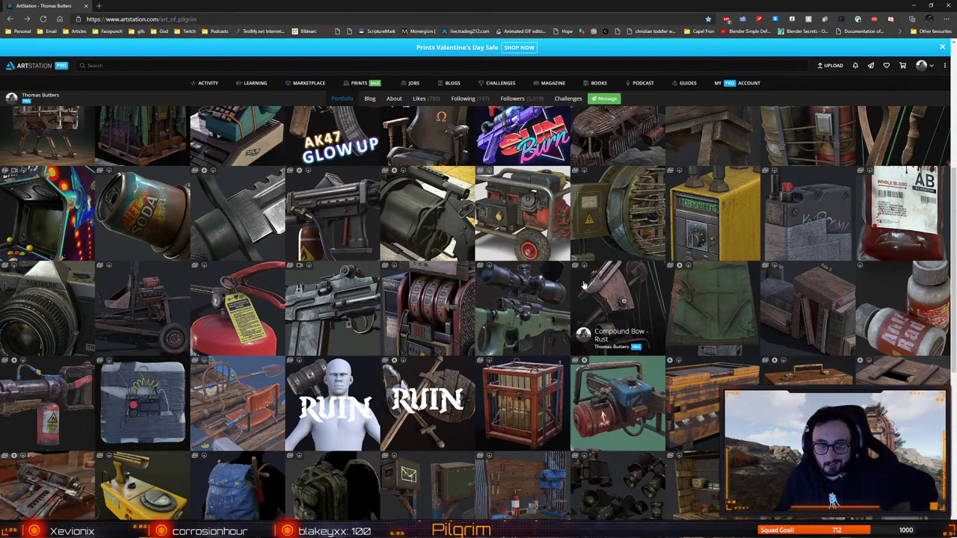
scroll(587, 280, "down", 3)
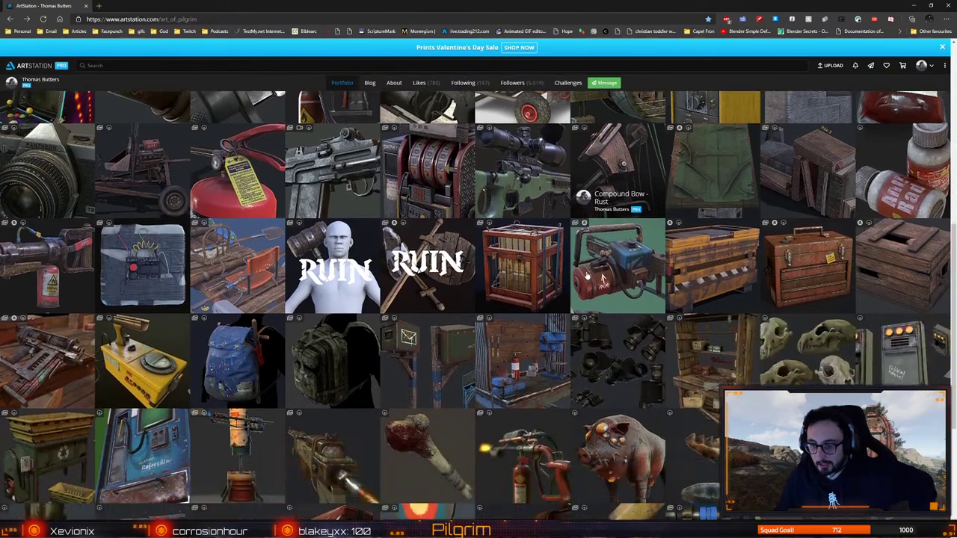
Look through the rest of the portfolio grid, view the Various RUIN Artwork renders and return to the portfolio
scroll(591, 273, "down", 3)
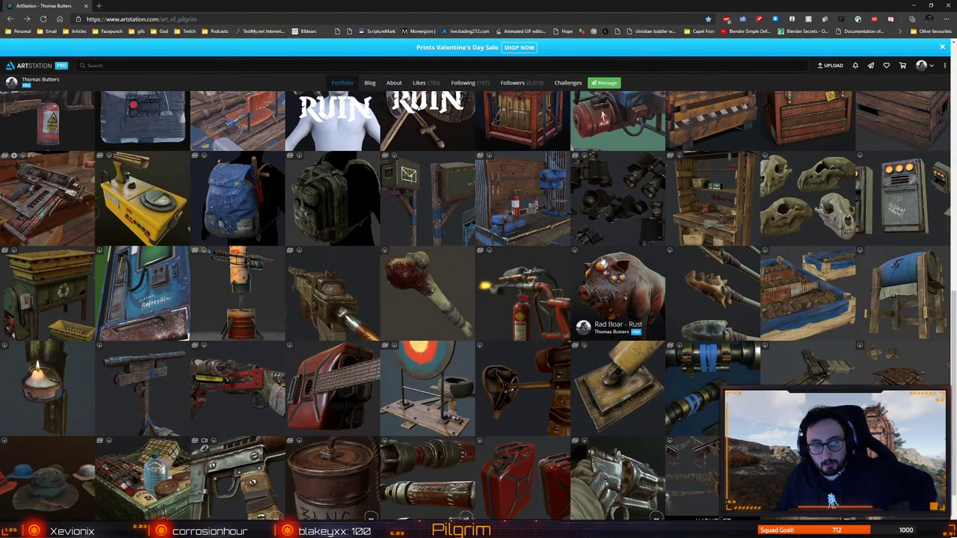
scroll(602, 262, "down", 1)
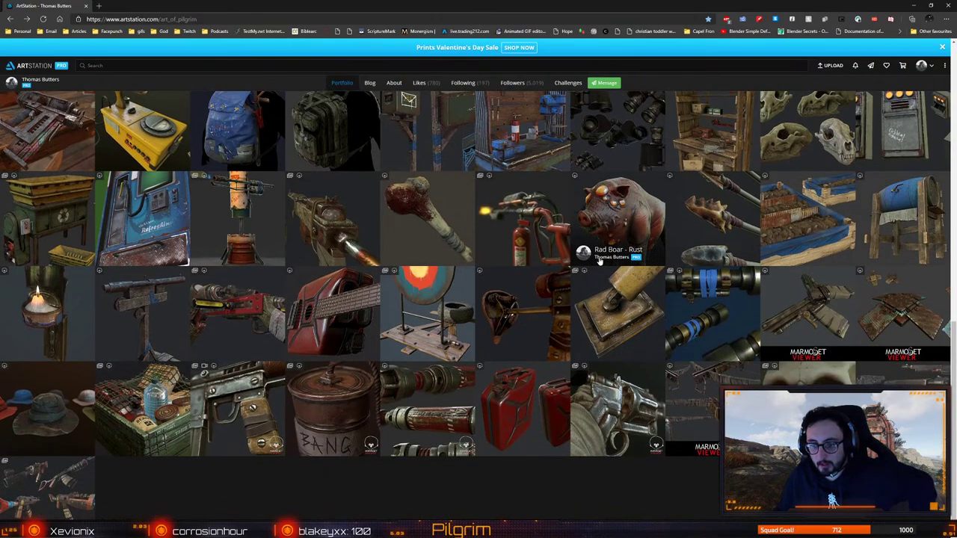
scroll(602, 262, "up", 3)
scroll(599, 261, "up", 4)
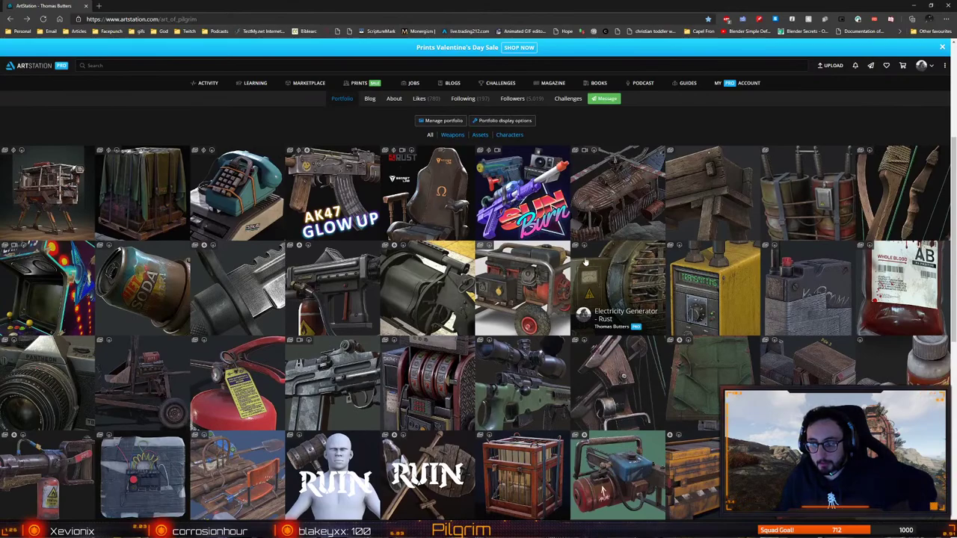
left_click(439, 467)
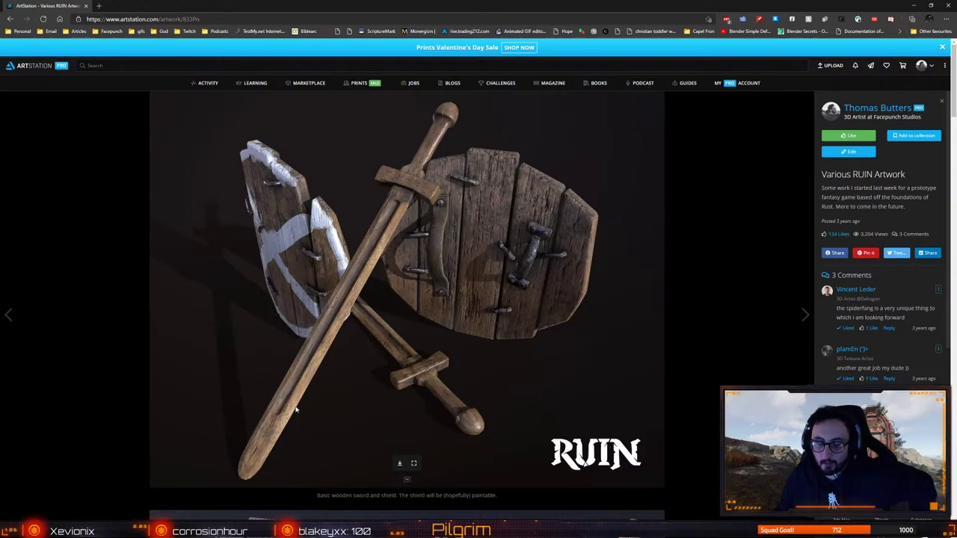
scroll(333, 434, "down", 5)
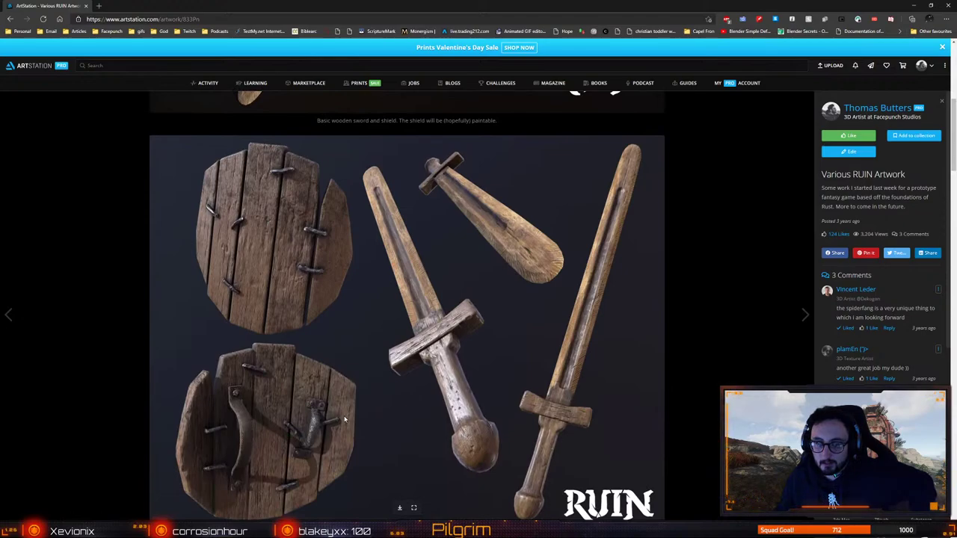
scroll(344, 420, "down", 8)
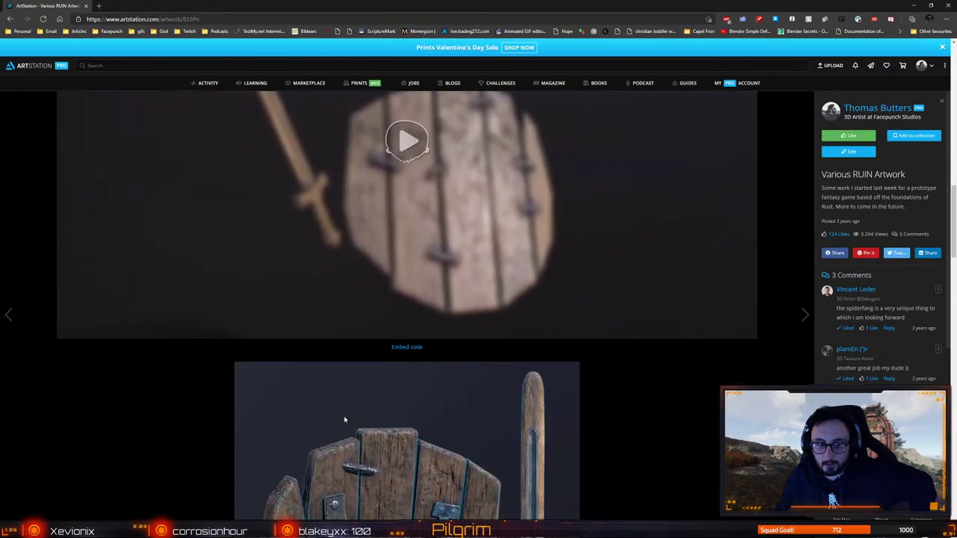
scroll(345, 420, "down", 3)
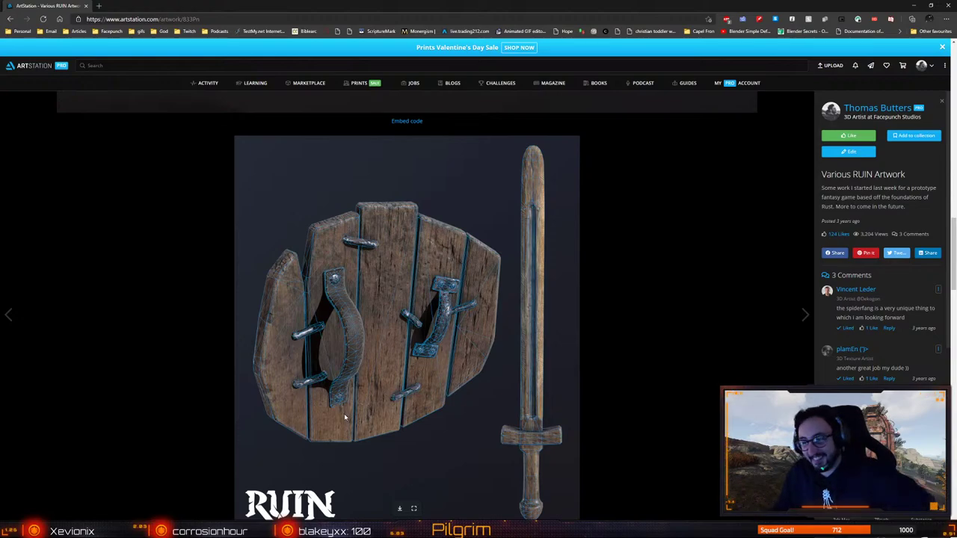
left_click(11, 18)
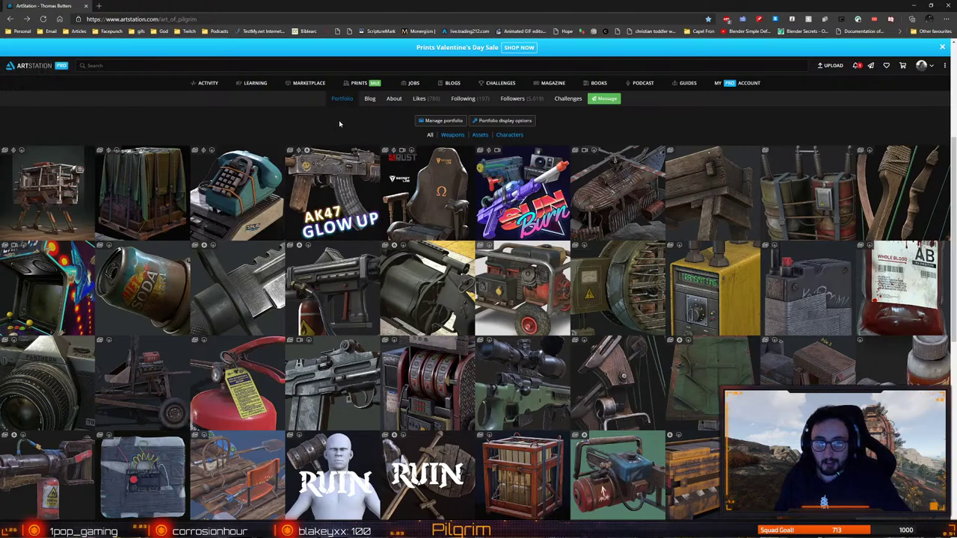
Check the ArtStation notifications and look through the Chainsaw - Rust renders from the portfolio
left_click(854, 67)
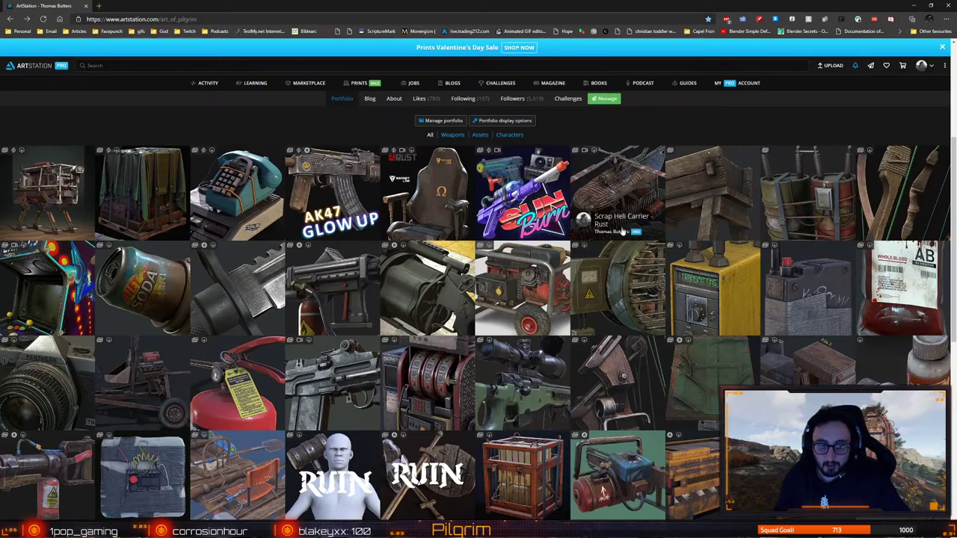
scroll(621, 232, "down", 3)
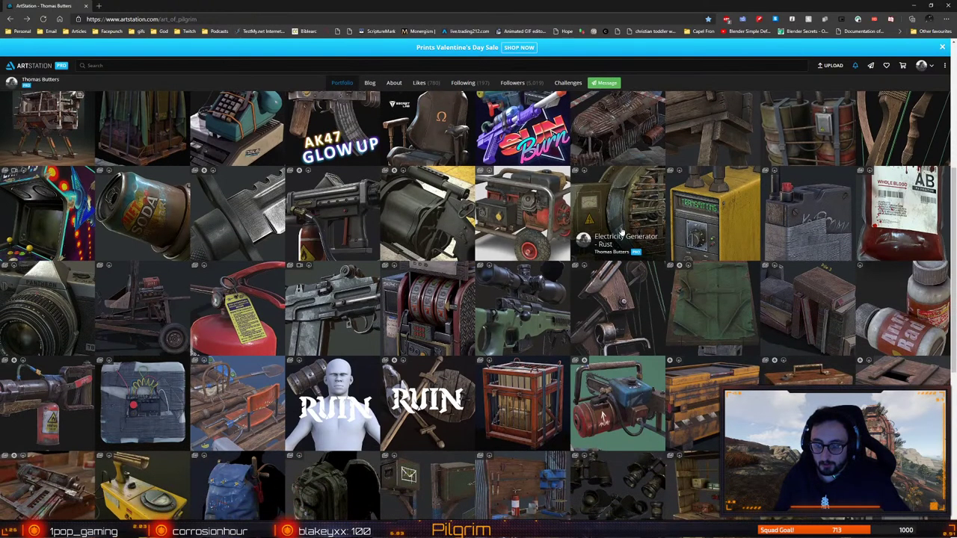
scroll(544, 465, "up", 8)
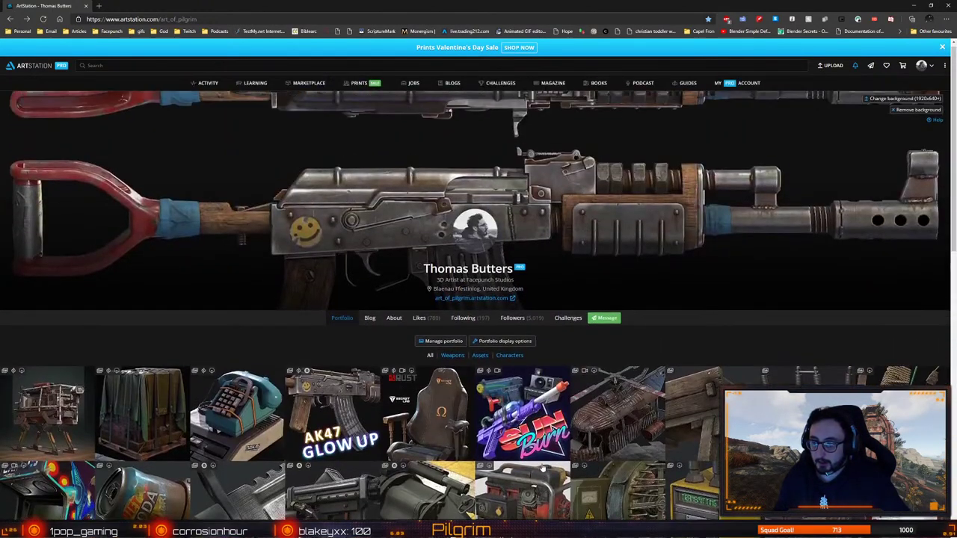
scroll(545, 465, "down", 7)
left_click(594, 351)
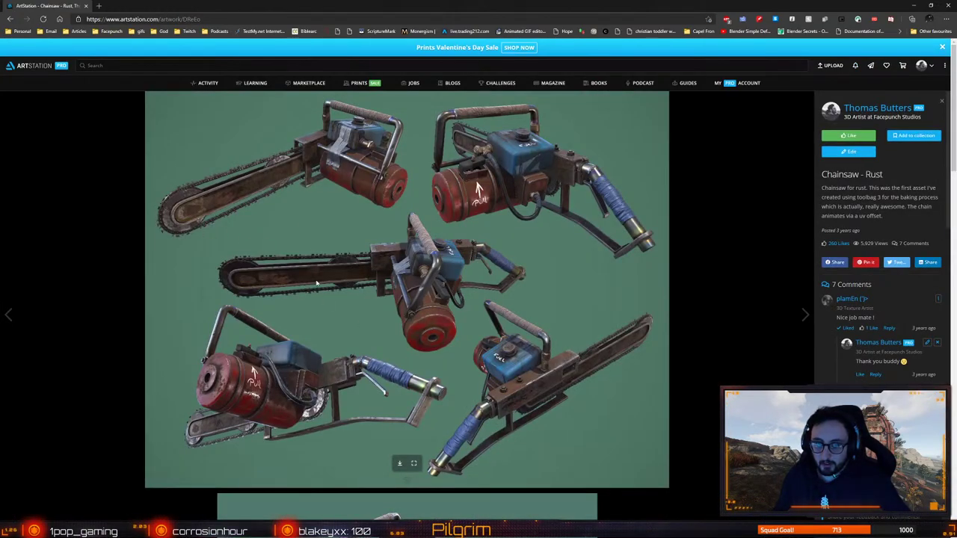
scroll(333, 288, "down", 5)
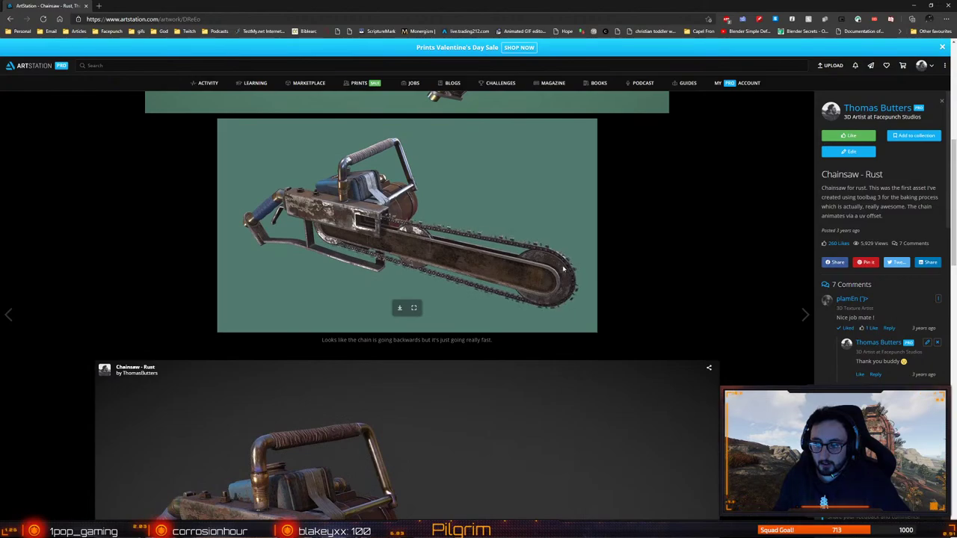
scroll(470, 268, "down", 2)
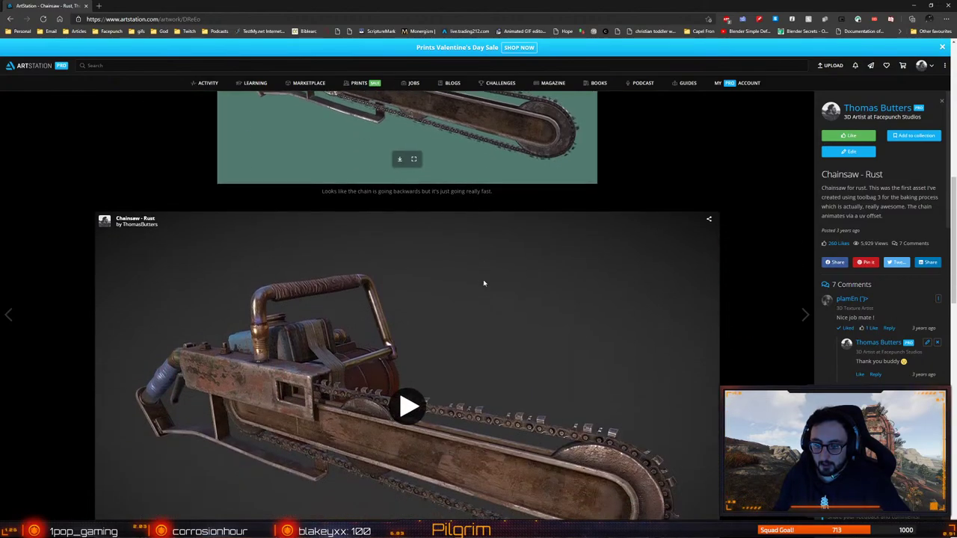
Load the Chainsaw - Rust 3D model, inspect it from several angles and return to the portfolio
left_click(407, 406)
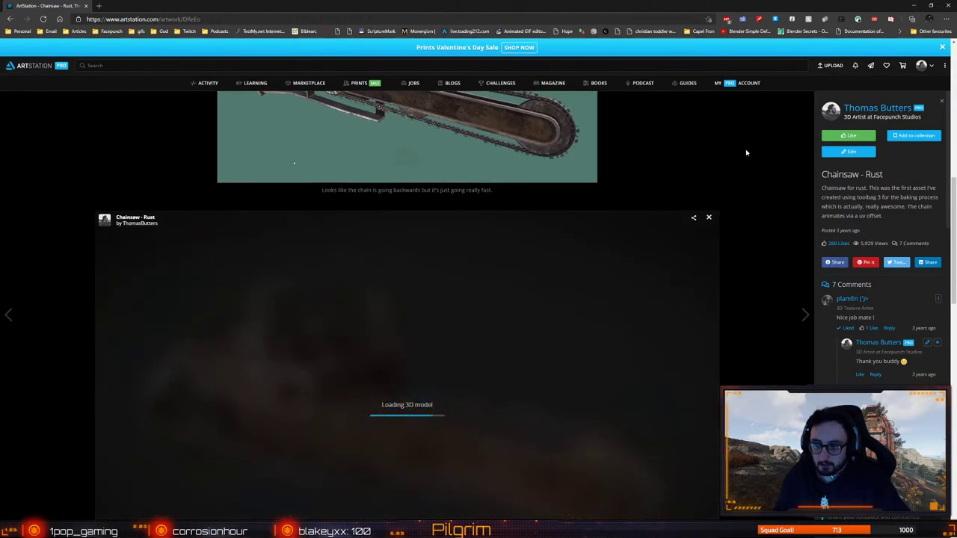
scroll(745, 149, "down", 1)
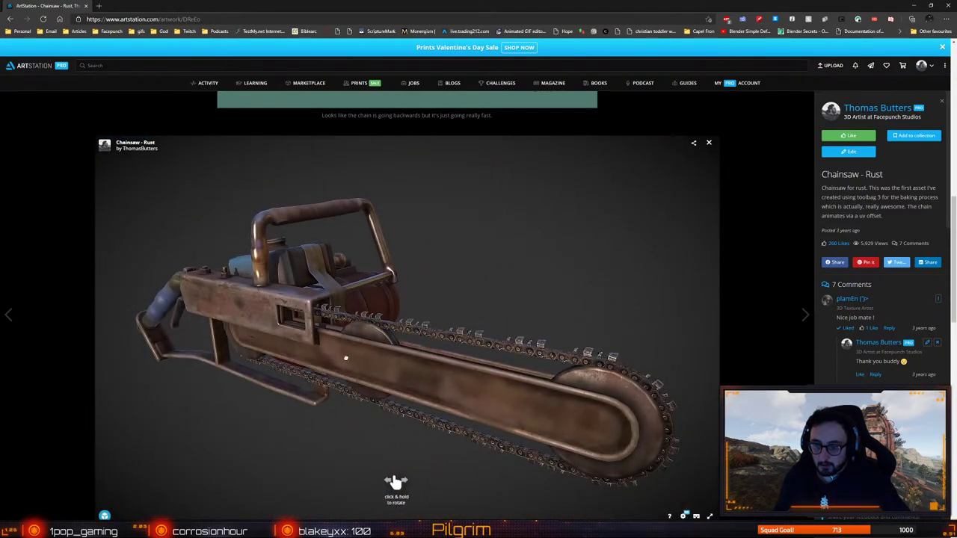
left_click_drag(346, 358, 441, 343)
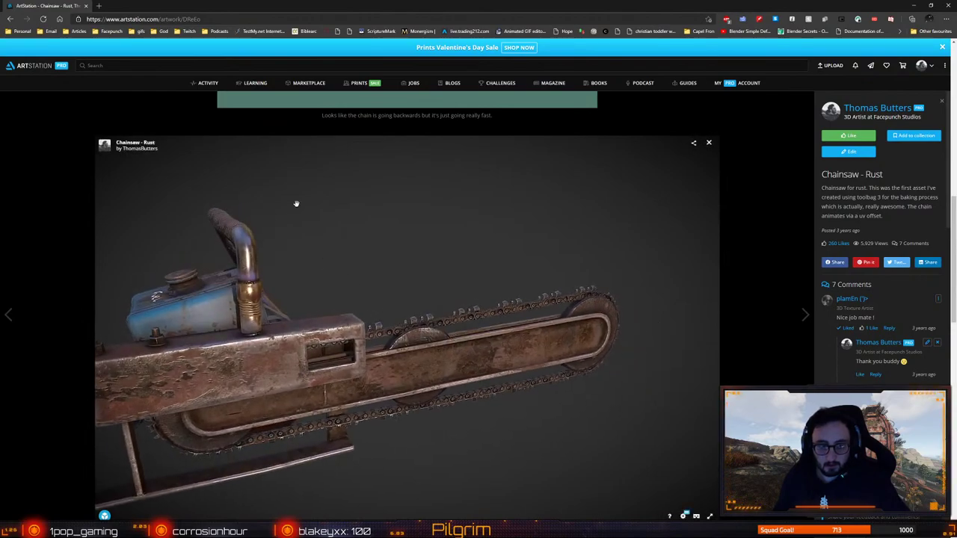
left_click_drag(297, 204, 314, 216)
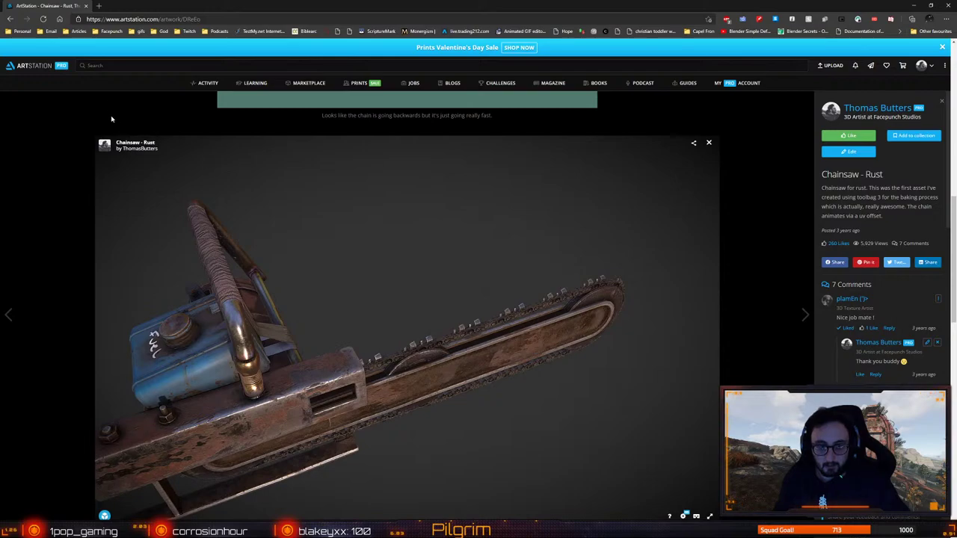
left_click(11, 20)
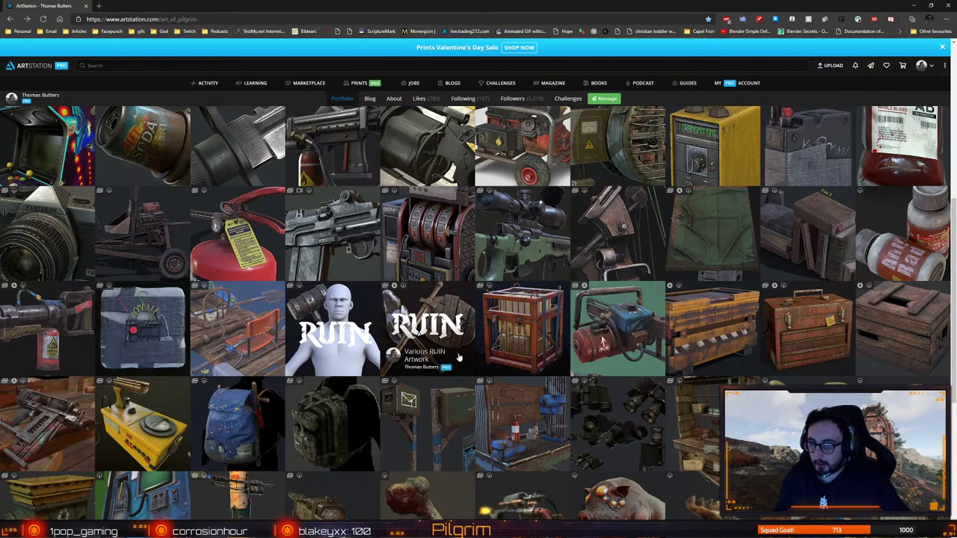
scroll(347, 276, "up", 5)
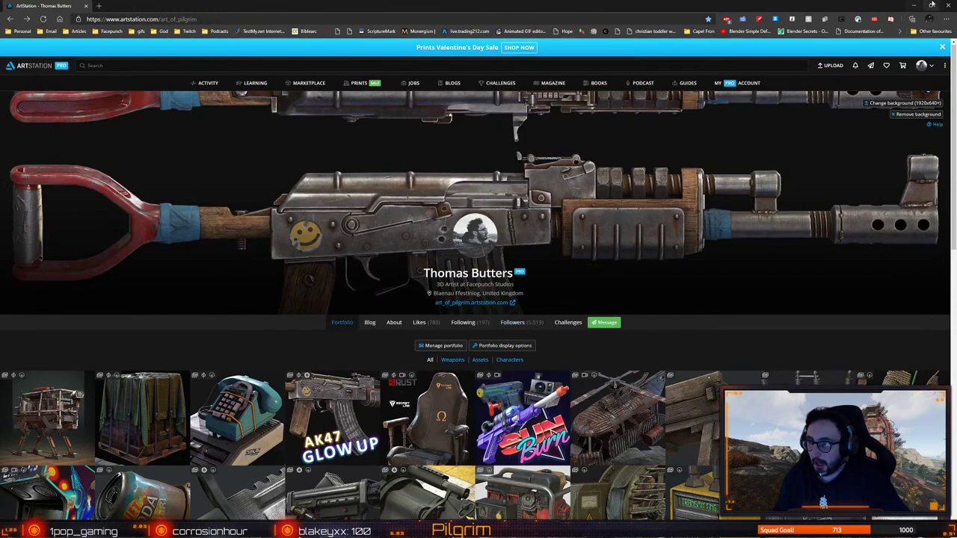
Close the browser window and look over the clothespin half against its reference in Blender
left_click(948, 4)
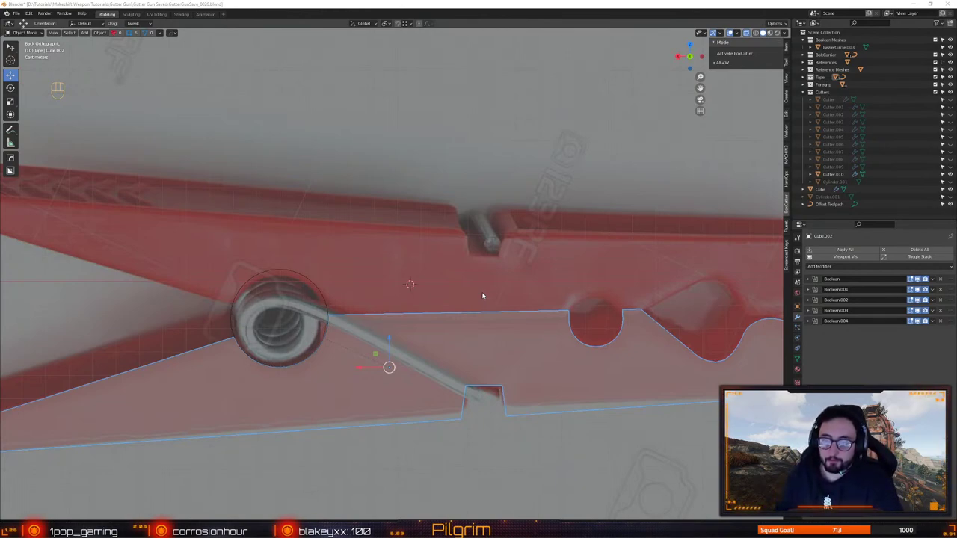
middle_click_drag(510, 371, 432, 375, "alt")
right_click_drag(432, 375, 416, 343, "alt")
middle_click_drag(415, 343, 457, 337, "alt")
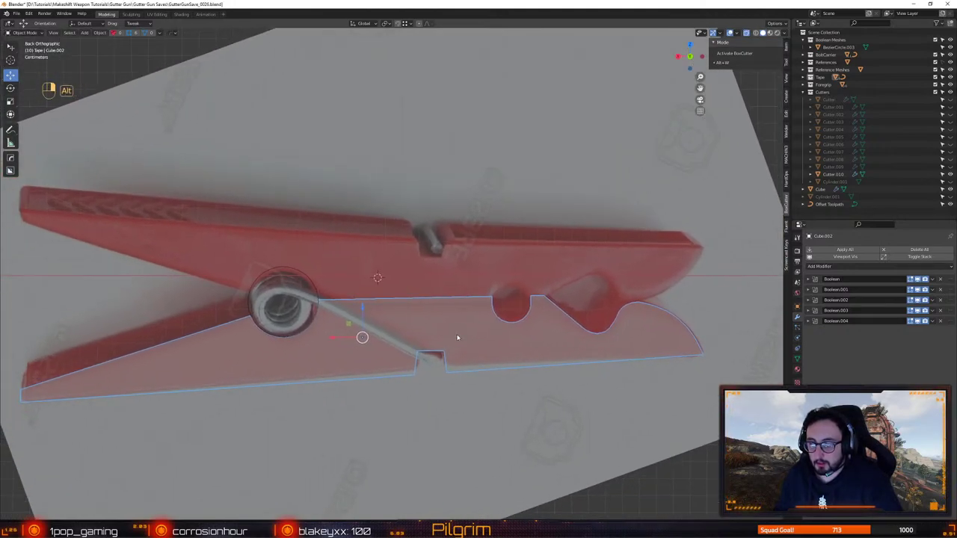
scroll(455, 339, "up", 2)
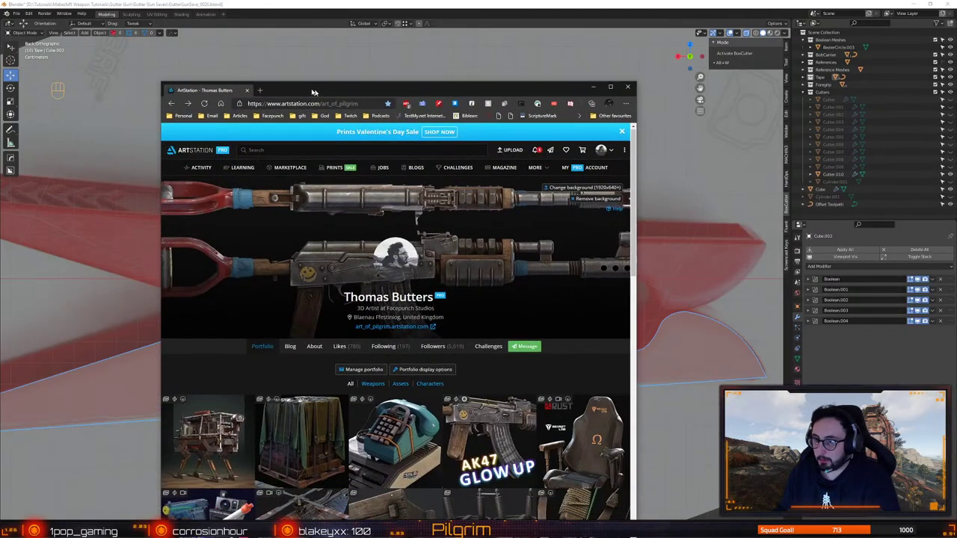
Return to the portfolio in the browser, open the AK-47 Glow Up artwork and widen the browser window on both sides
left_click_drag(313, 92, 357, 54)
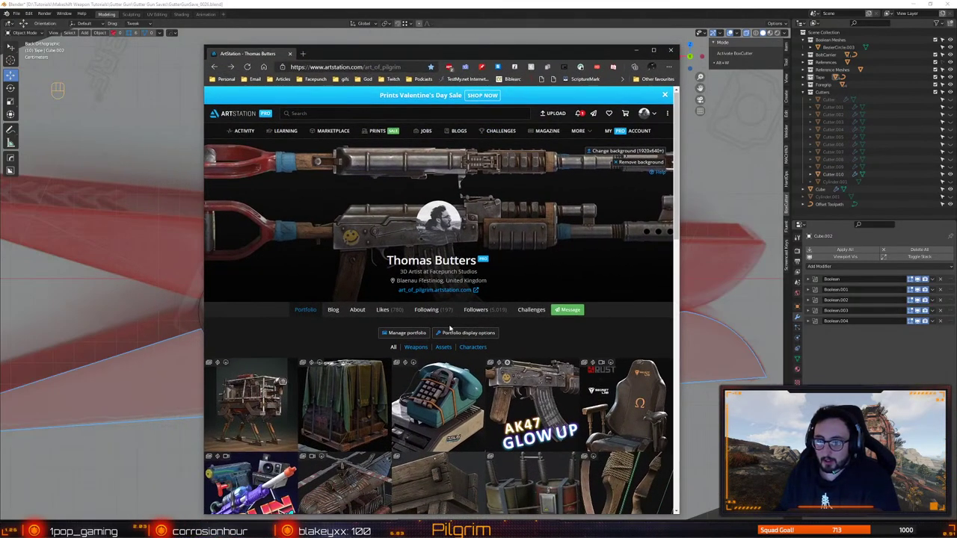
scroll(450, 328, "down", 3)
left_click(516, 292)
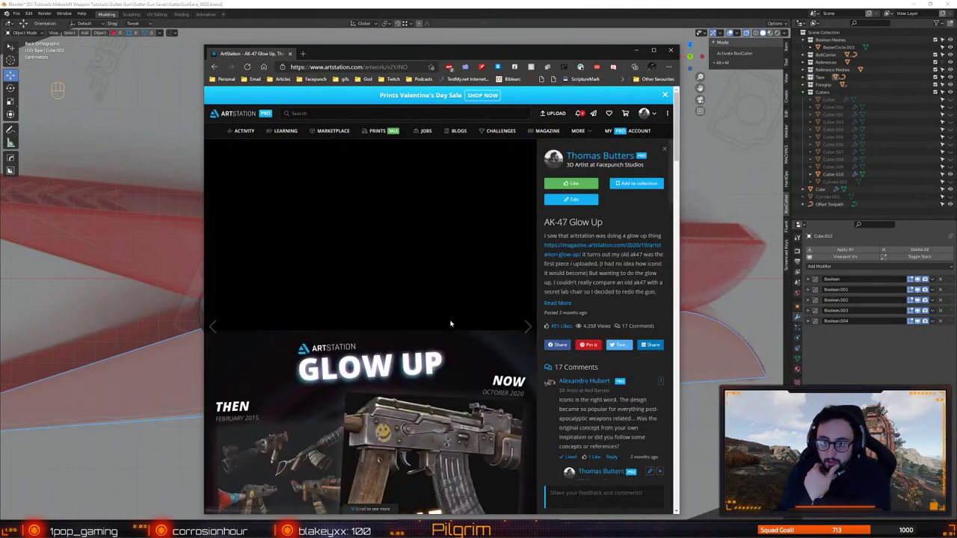
left_click_drag(678, 305, 875, 305)
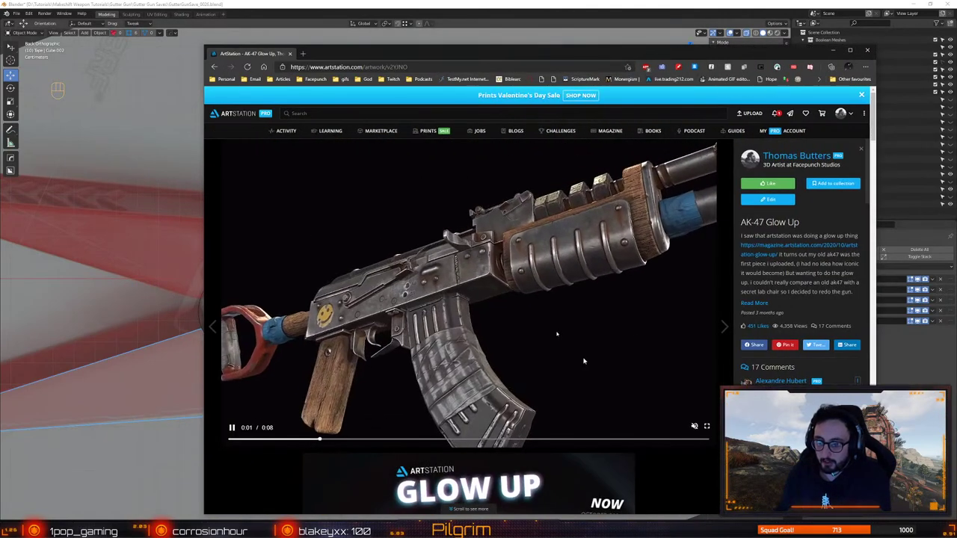
scroll(584, 362, "down", 10)
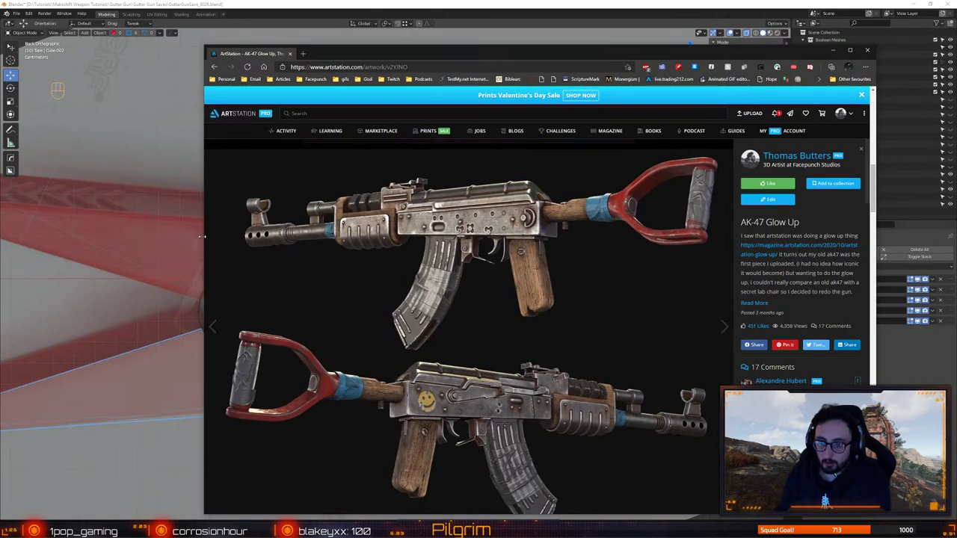
left_click_drag(204, 239, 64, 239)
Examine the side-view renders of the AK-47 Glow Up and close the browser to return to Blender
scroll(394, 292, "down", 3)
scroll(394, 292, "down", 4)
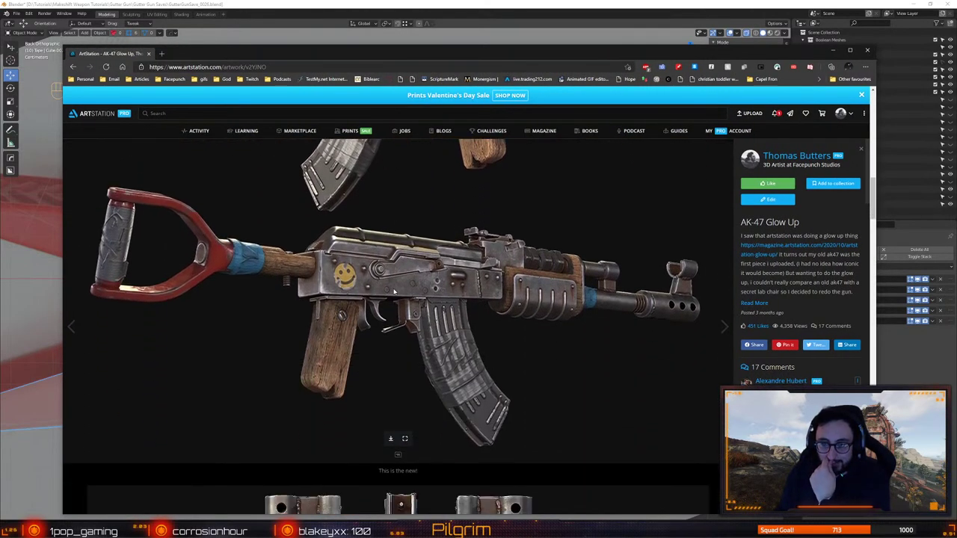
scroll(454, 391, "up", 3)
scroll(454, 392, "up", 2)
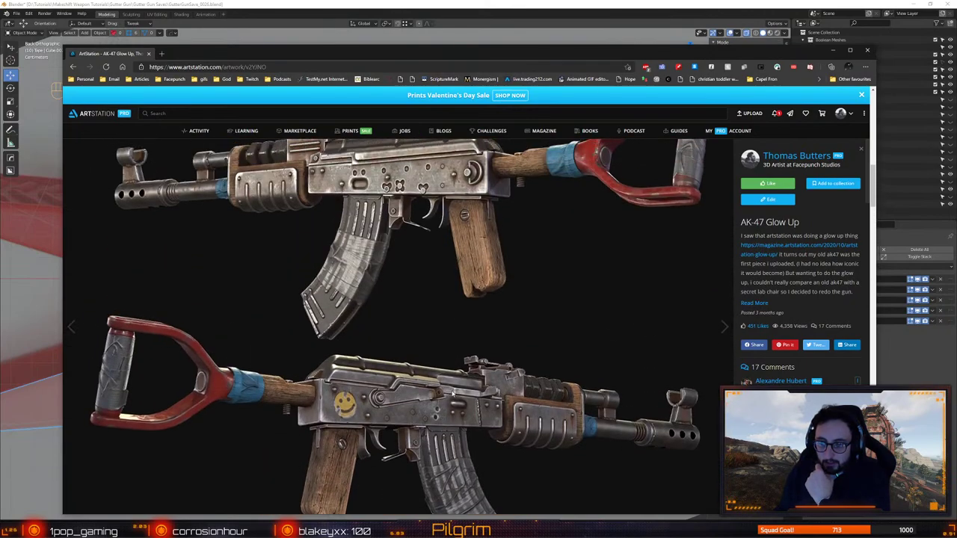
scroll(453, 394, "down", 1)
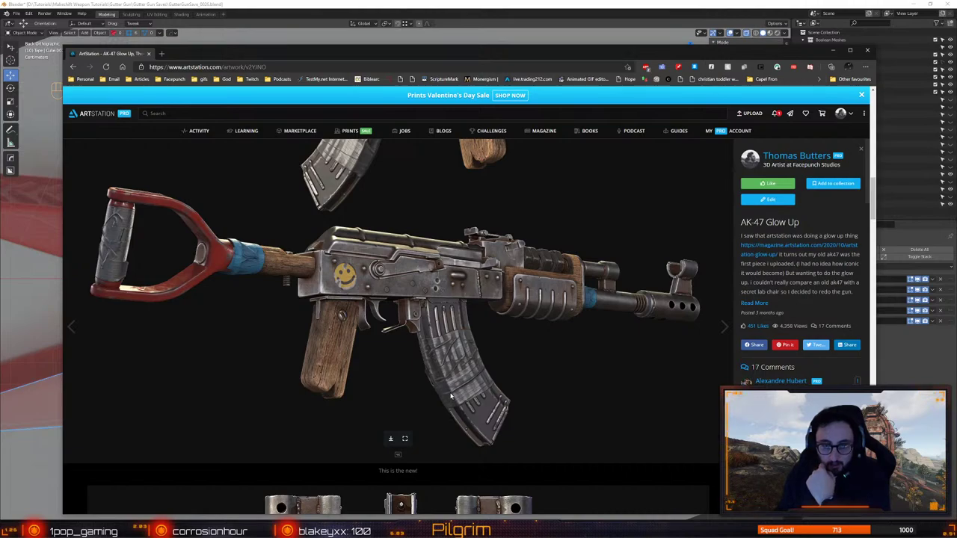
left_click(868, 50)
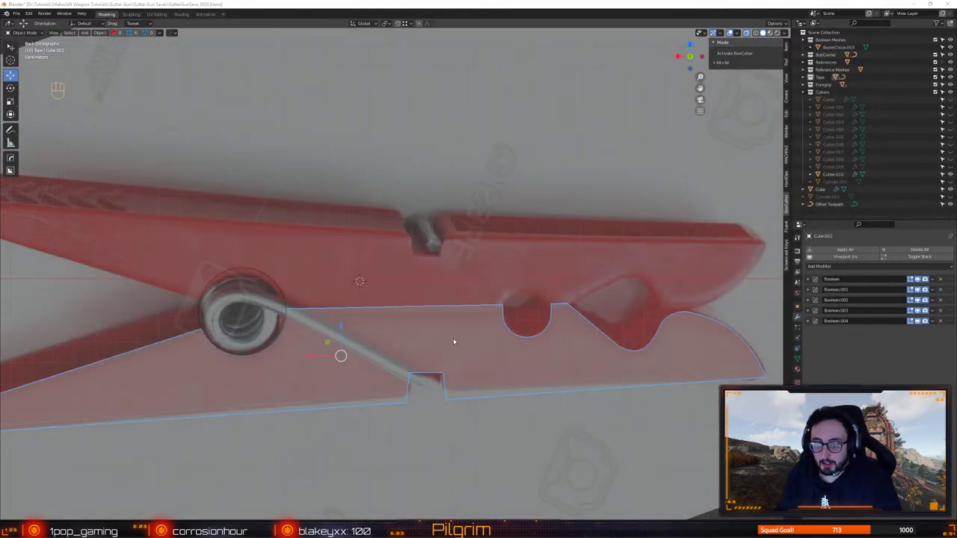
left_click(461, 316)
middle_click_drag(463, 311, 452, 339, "alt")
right_click_drag(451, 339, 445, 305, "alt")
scroll(445, 307, "up", 3)
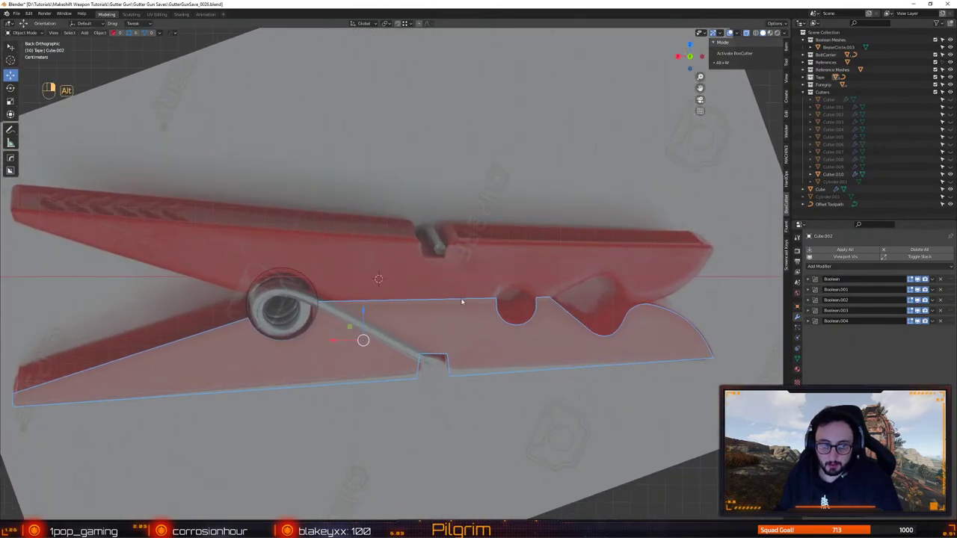
scroll(440, 327, "down", 6)
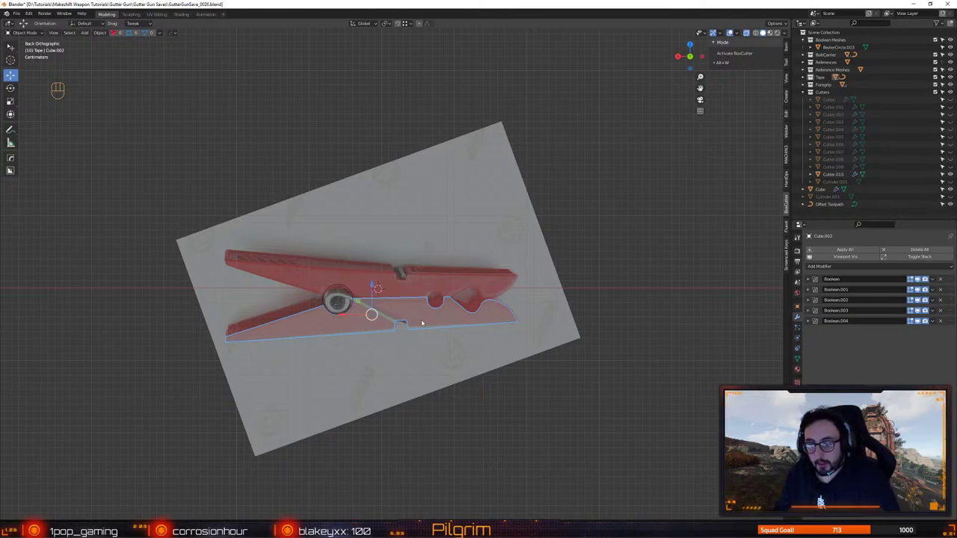
scroll(393, 360, "up", 6)
middle_click_drag(410, 371, 449, 362, "alt")
right_click_drag(448, 362, 445, 349, "alt")
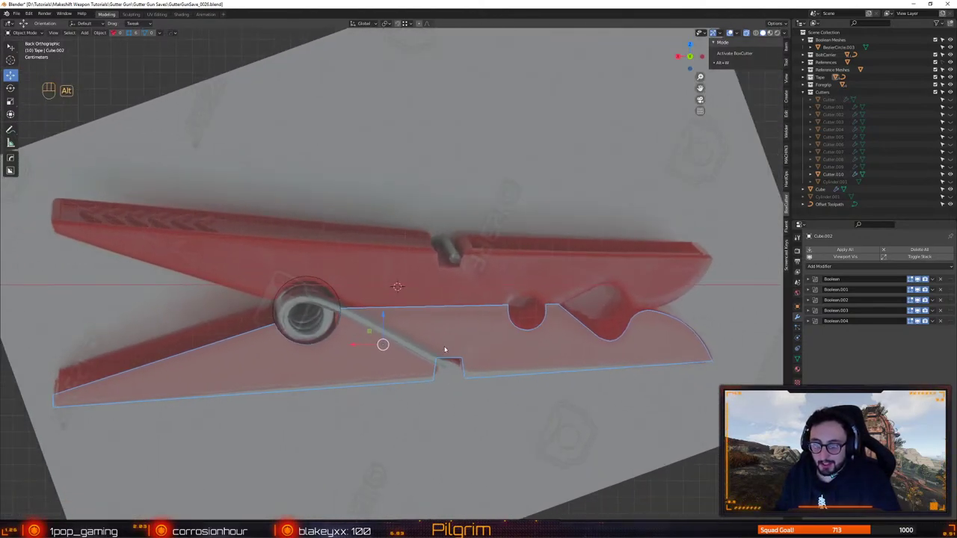
middle_click_drag(444, 348, 461, 342, "alt")
right_click_drag(461, 341, 464, 347, "alt")
middle_click_drag(464, 347, 457, 352, "alt")
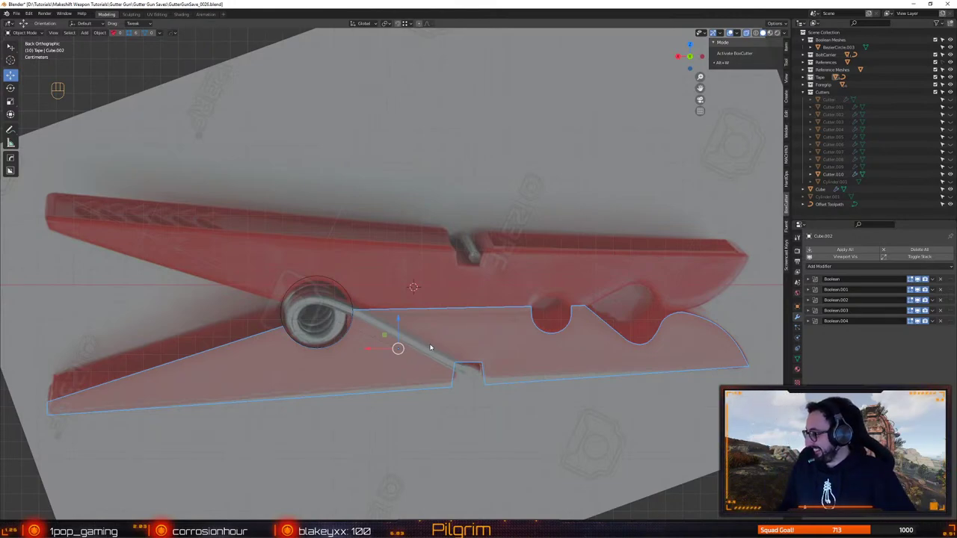
Save the file with the clothespin half aligned to its reference
middle_click_drag(431, 347, 336, 372, "alt")
key("ctrl+s")
left_click(357, 337)
left_click(343, 370)
left_click(346, 357)
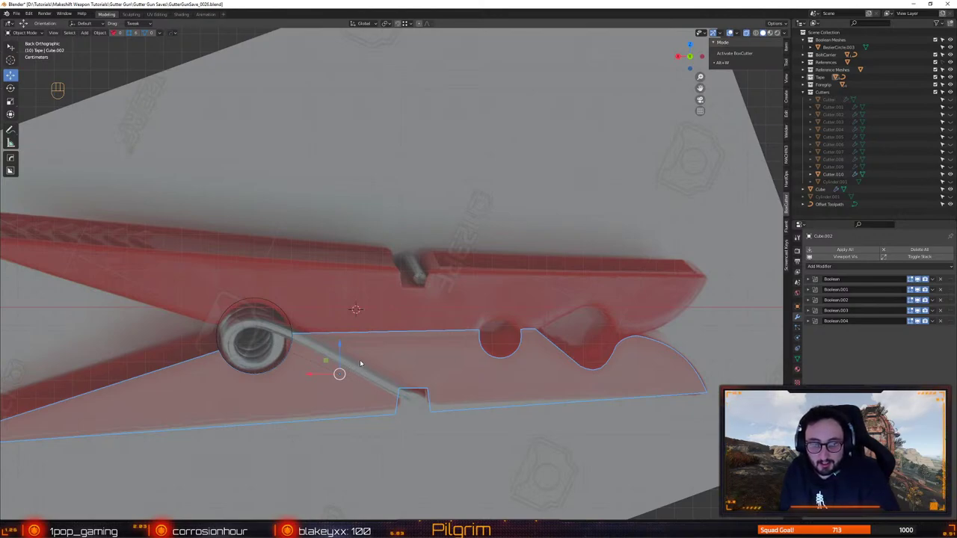
Isolate the clothespin half in local view and turn off X-ray shading
middle_click_drag(360, 359, 393, 326, "alt")
middle_click_drag(547, 344, 402, 329, "alt")
scroll(402, 329, "up", 4)
left_click_drag(402, 329, 381, 333, "alt")
scroll(352, 333, "down", 4)
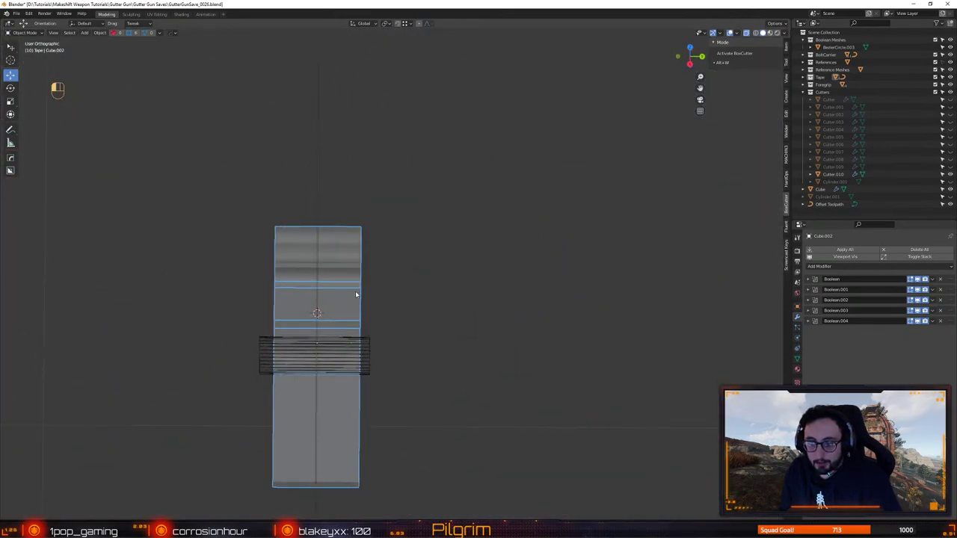
middle_click_drag(357, 293, 428, 320, "alt")
key("alt+q")
key("shift+x")
left_click_drag(429, 320, 428, 288, "alt")
Narrow the clothespin half by scaling its whole mesh along the Y axis, and return to Object Mode
key("1")
left_click_drag(355, 316, 399, 257, "alt")
middle_click_drag(400, 257, 423, 257, "alt")
key("ctrl+a")
key("r")
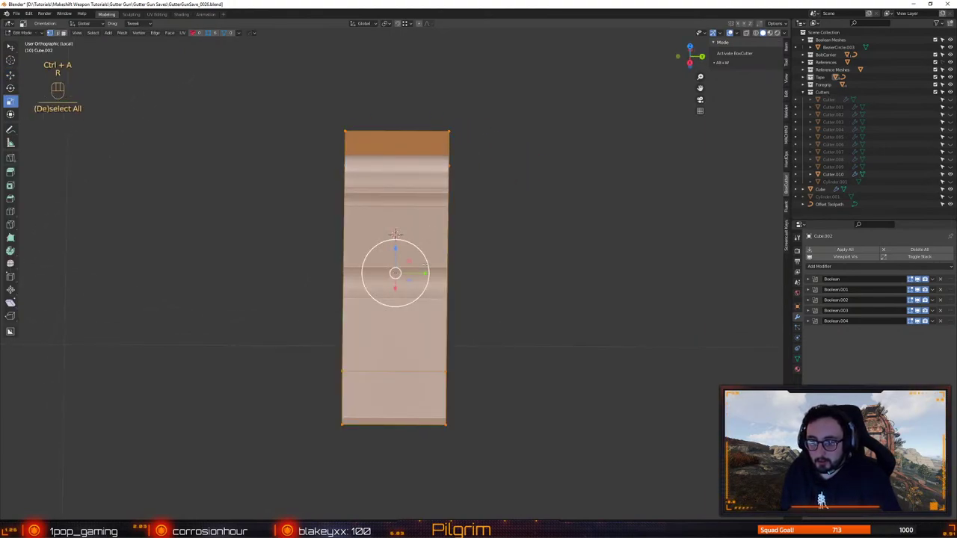
left_click_drag(424, 273, 405, 273)
key("w")
left_click_drag(469, 269, 426, 264, "alt")
key("4")
right_click_drag(425, 263, 408, 308, "alt")
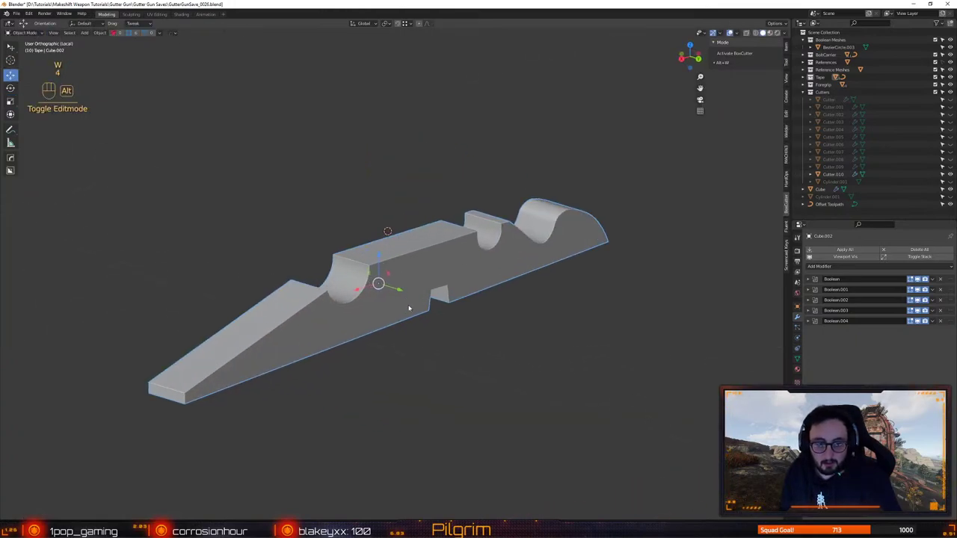
Switch the viewport from orthographic to perspective projection and view the clothespin half from the side
left_click_drag(408, 307, 375, 256, "alt")
middle_click_drag(376, 257, 351, 306)
left_click(700, 111)
left_click_drag(408, 320, 369, 295, "alt")
middle_click_drag(367, 296, 424, 267, "alt")
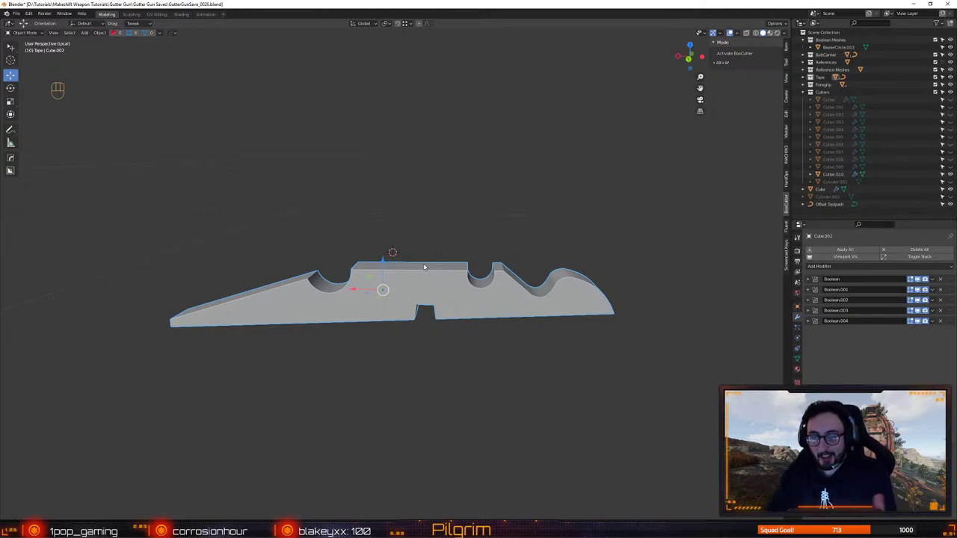
scroll(424, 266, "up", 4)
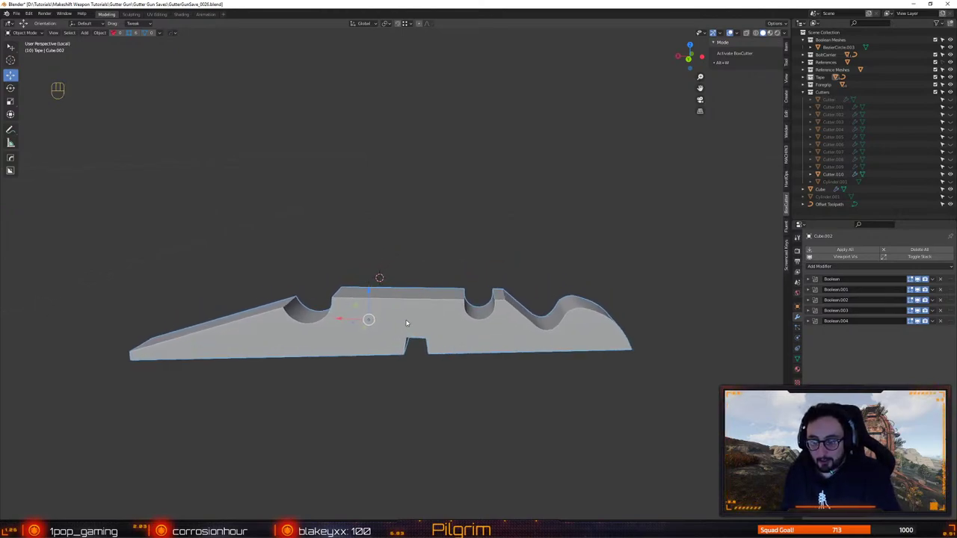
Examine the underlying box mesh and its upper corner vertices in Edit Mode, and return to Object Mode
key("4")
left_click_drag(549, 367, 508, 365, "alt")
key("1")
left_click_drag(611, 264, 648, 307)
left_click_drag(174, 267, 254, 316)
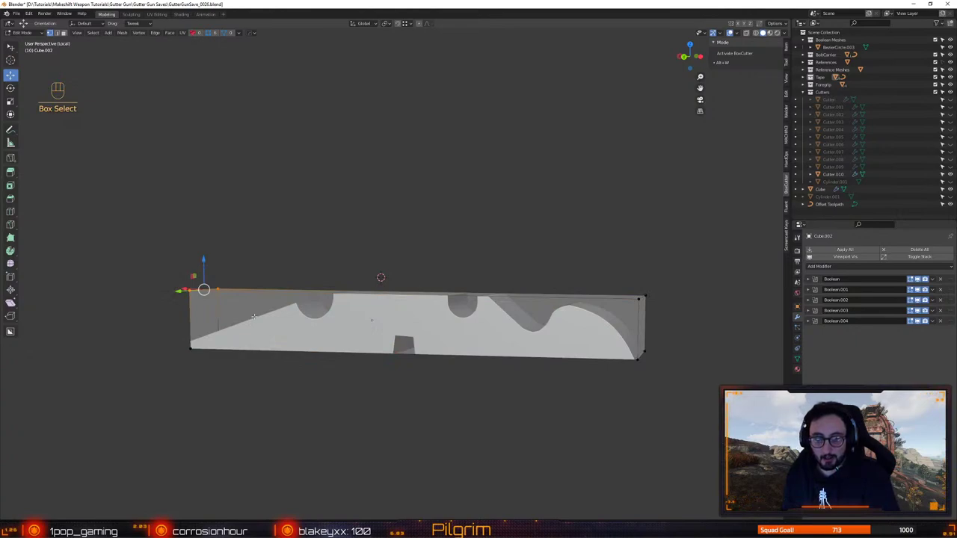
left_click_drag(359, 320, 257, 378, "alt")
middle_click_drag(257, 377, 402, 340, "alt")
key("Tab")
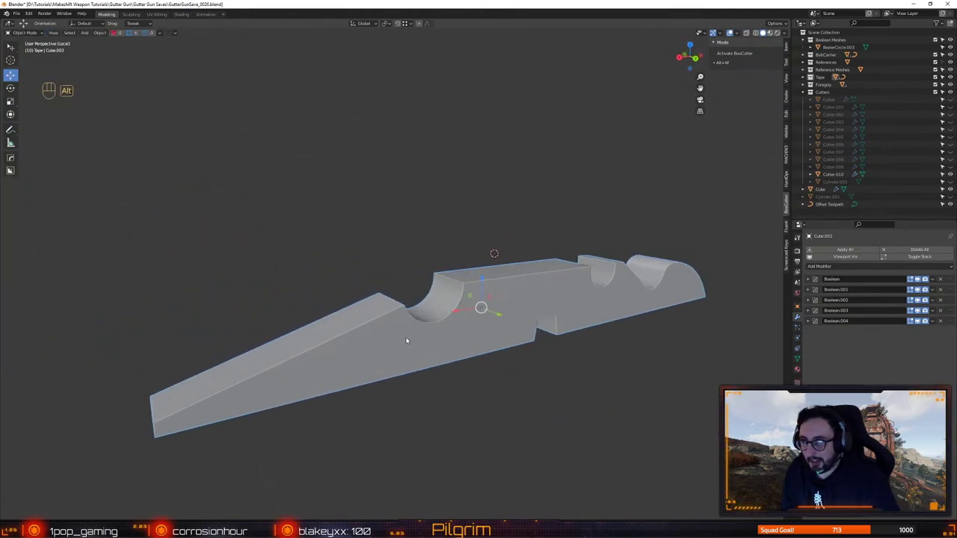
Turn on the wireframe overlay to show the facets of the clothespin half's notches
scroll(361, 353, "up", 1)
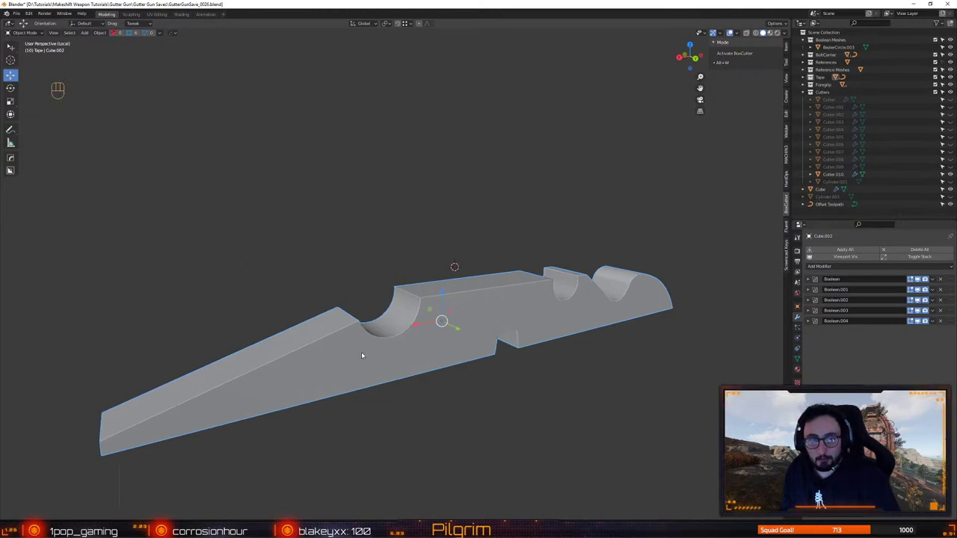
key("Tab")
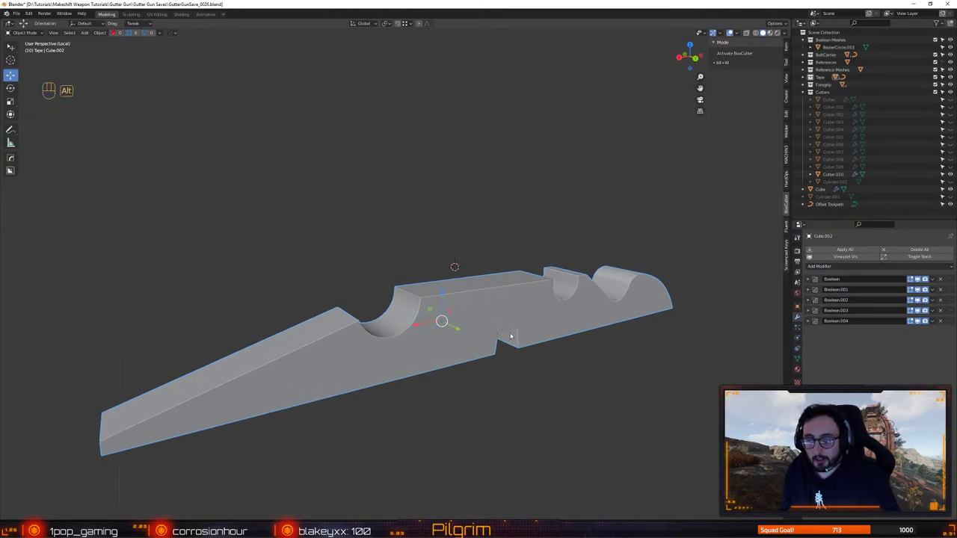
middle_click_drag(362, 355, 493, 341)
key("4")
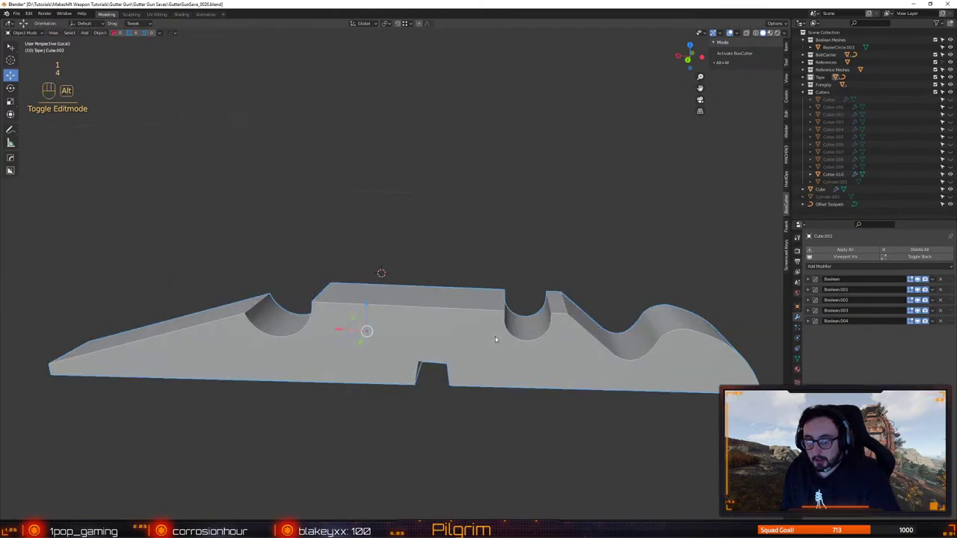
key("alt+v")
left_click(495, 337)
left_click_drag(487, 350, 483, 340, "alt")
middle_click_drag(482, 340, 463, 319)
left_click_drag(464, 319, 500, 310, "alt")
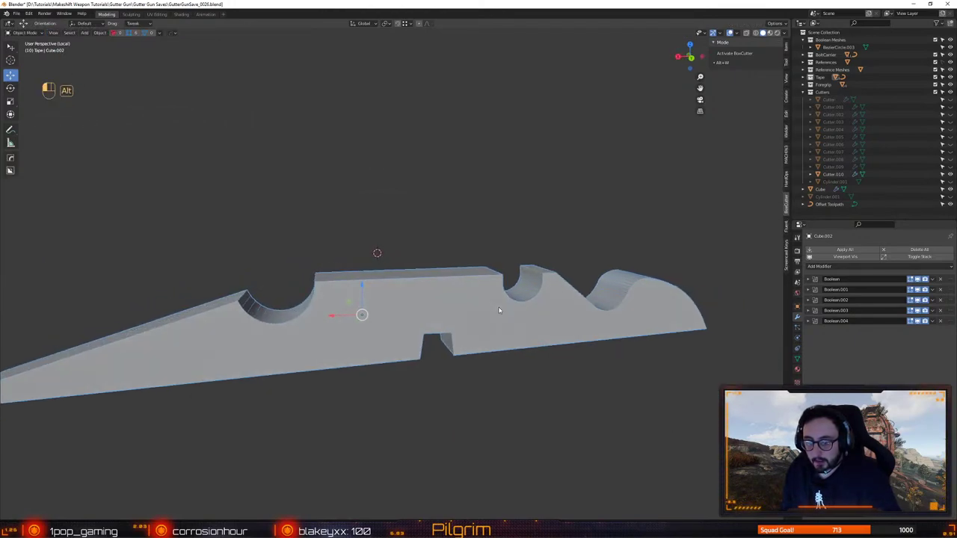
Save the file and look over the facets of the notches with the clothespin half selected
key("ctrl+s")
left_click(461, 286)
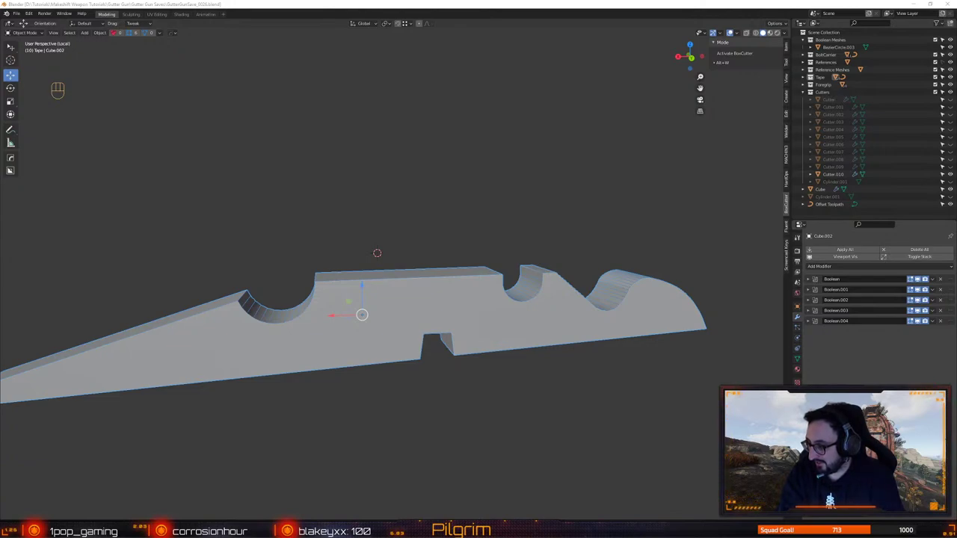
left_click(502, 212)
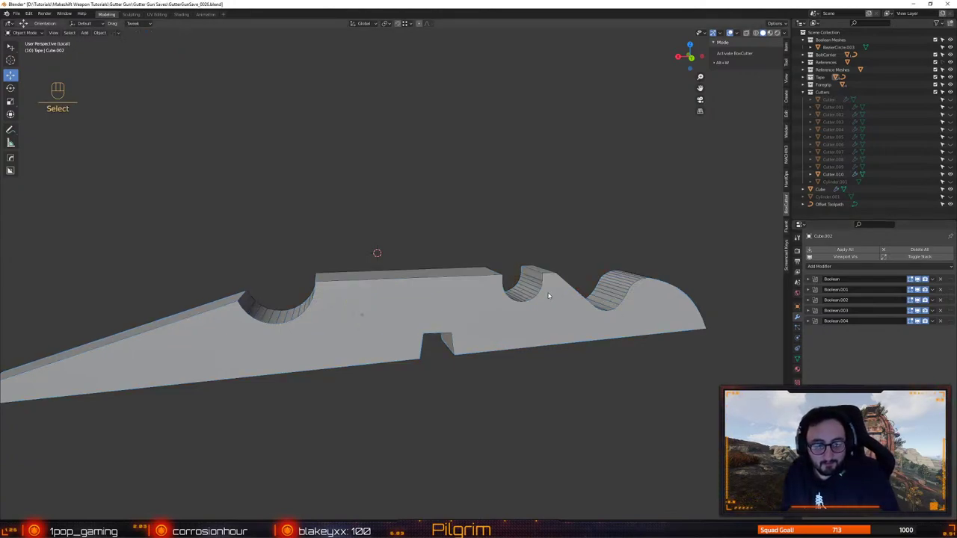
left_click(479, 298)
middle_click_drag(478, 299, 409, 293)
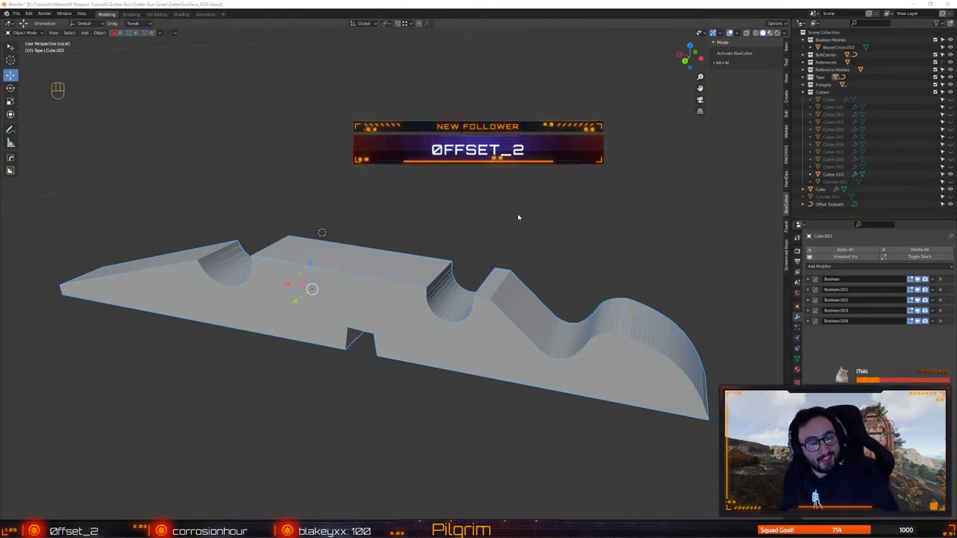
Save the file again and inspect the clothespin half from both sides and from below
left_click(410, 314)
middle_click_drag(383, 314, 419, 300)
scroll(410, 319, "up", 1)
key("ctrl+s")
left_click(443, 302)
left_click_drag(419, 300, 415, 250, "alt")
scroll(414, 249, "down", 2)
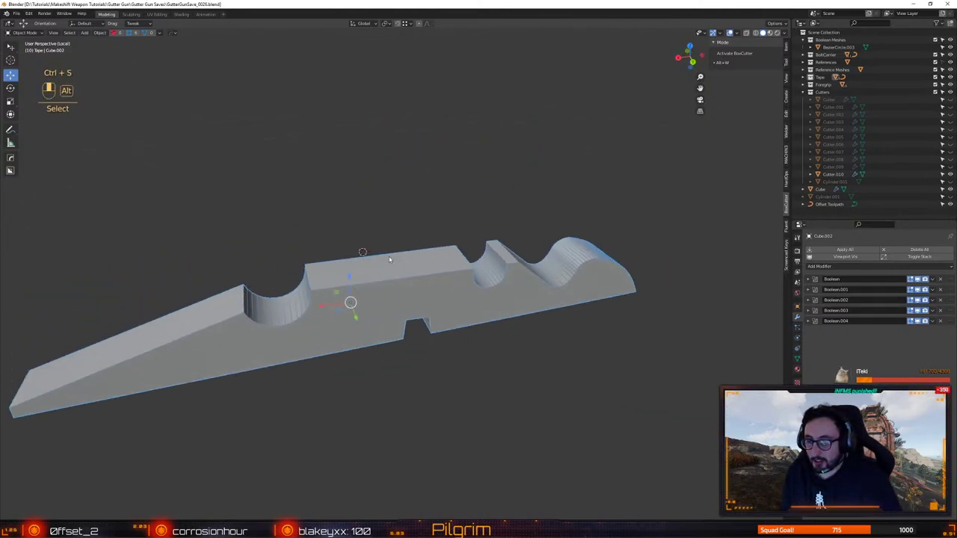
middle_click_drag(414, 250, 487, 241, "alt")
left_click_drag(487, 241, 460, 246, "alt")
key("1")
key("4")
scroll(516, 259, "down", 1)
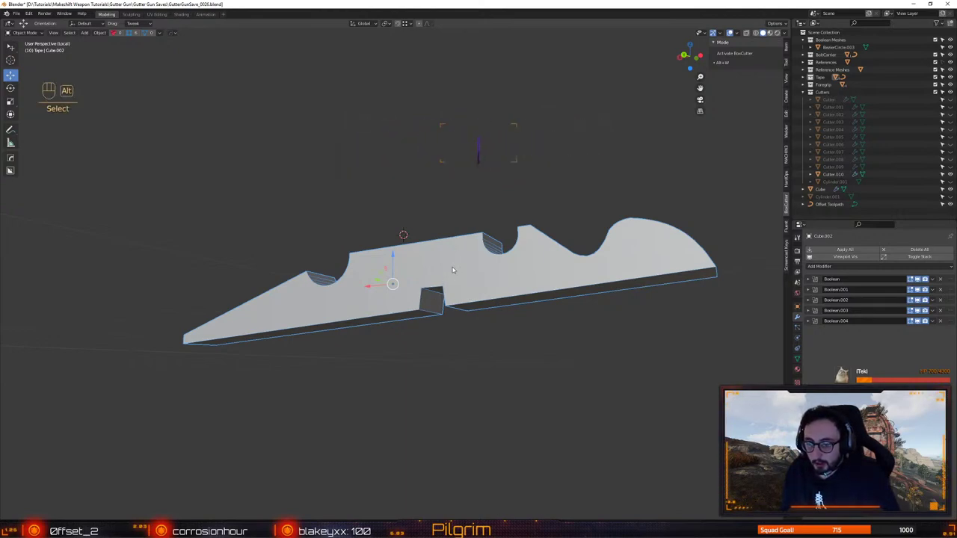
Apply all Boolean modifiers on the clothespin half with the HardOps Smart Apply operation
left_click_drag(458, 244, 481, 282, "alt")
key("q")
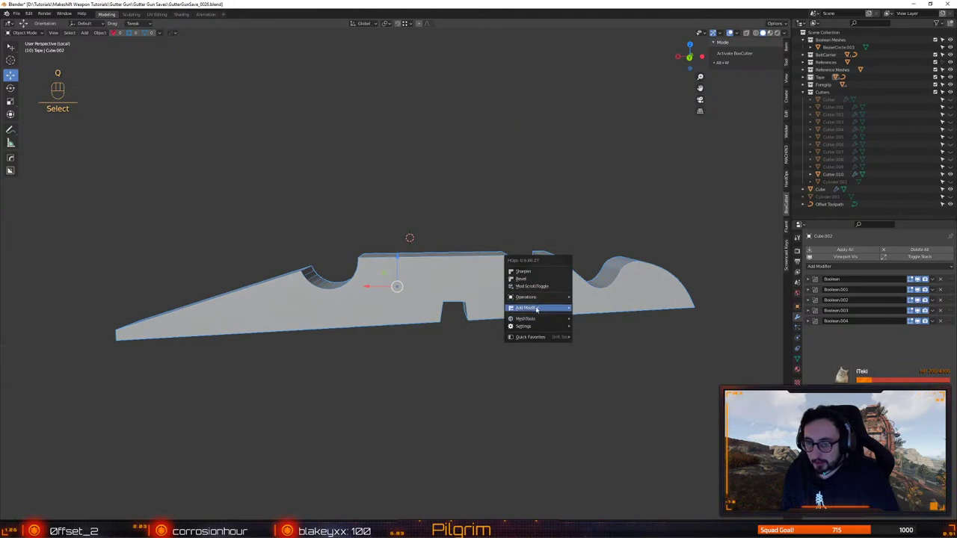
mouse_move(530, 297)
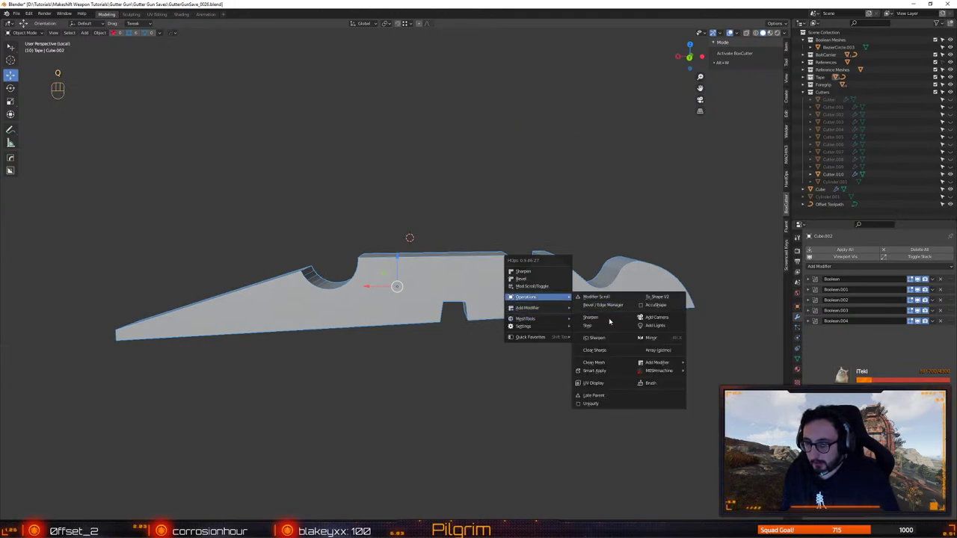
left_click(604, 373)
middle_click_drag(604, 375, 437, 329)
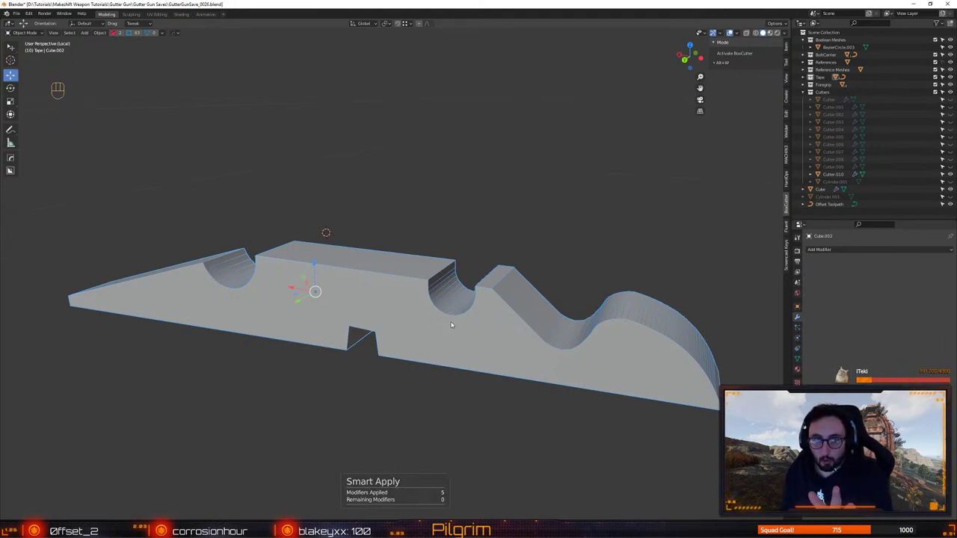
middle_click_drag(422, 346, 413, 309)
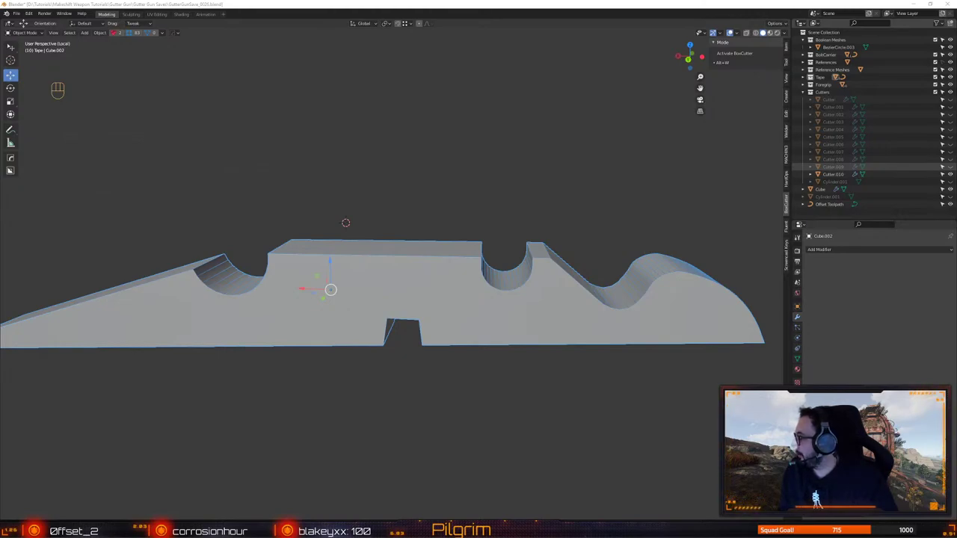
Bring the ArtStation browser window over, check its notifications, and move it away to return to Blender
left_click_drag(956, 160, 539, 4)
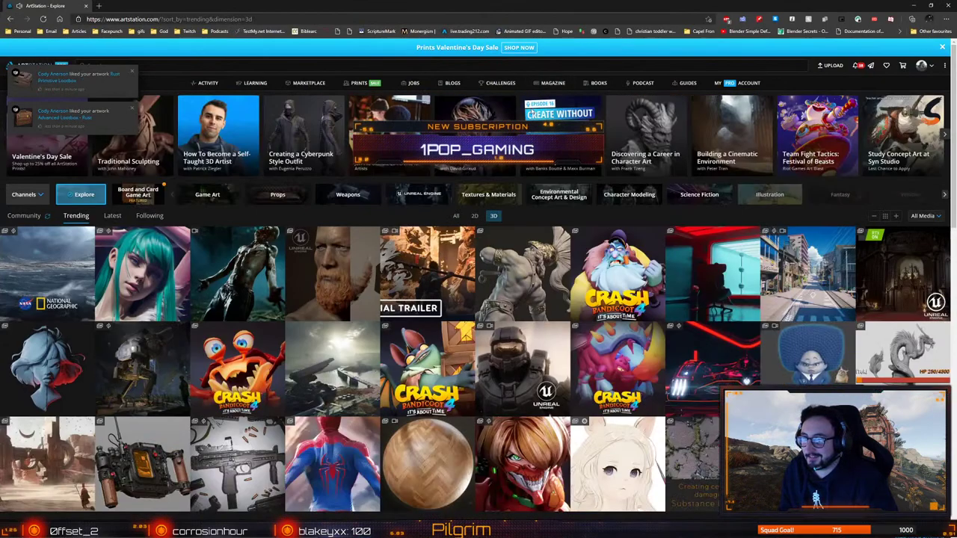
left_click(858, 67)
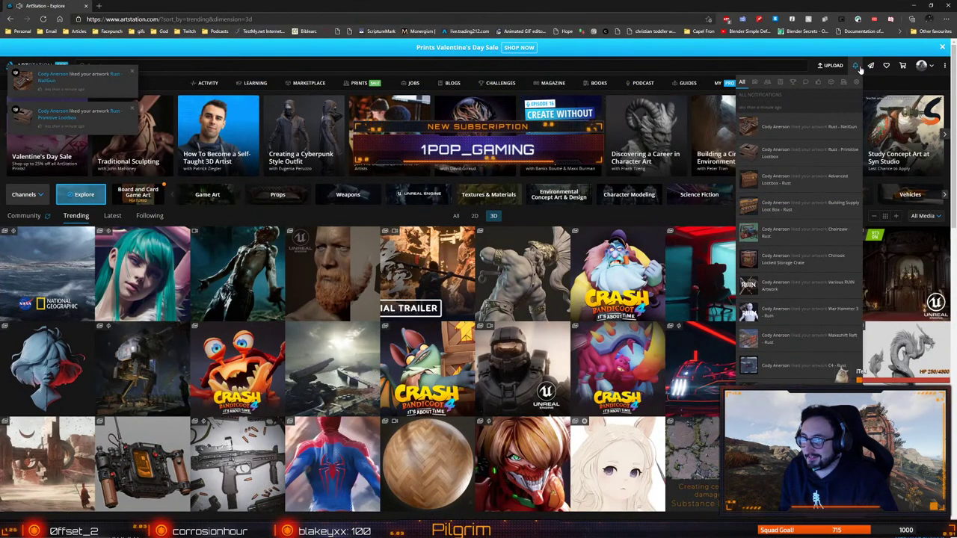
left_click(858, 67)
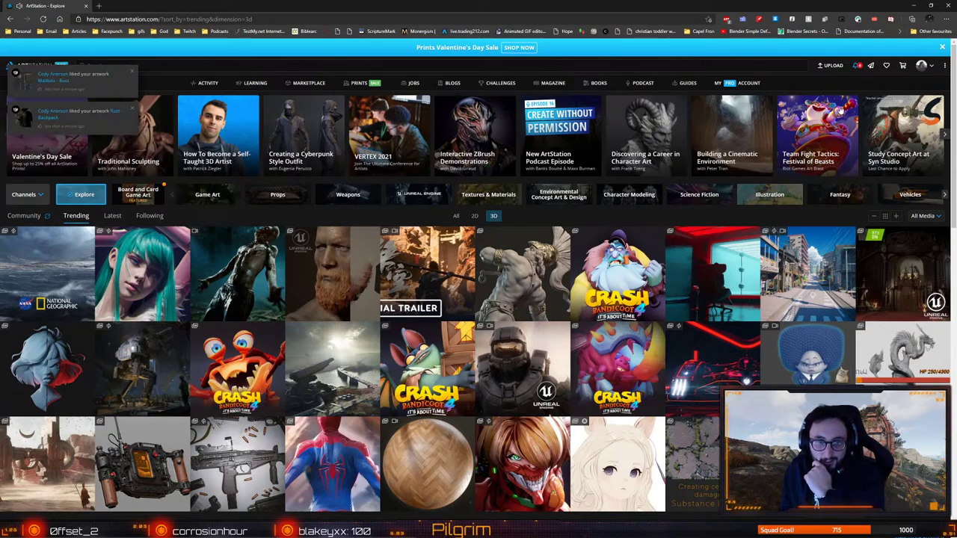
left_click(854, 67)
left_click(855, 67)
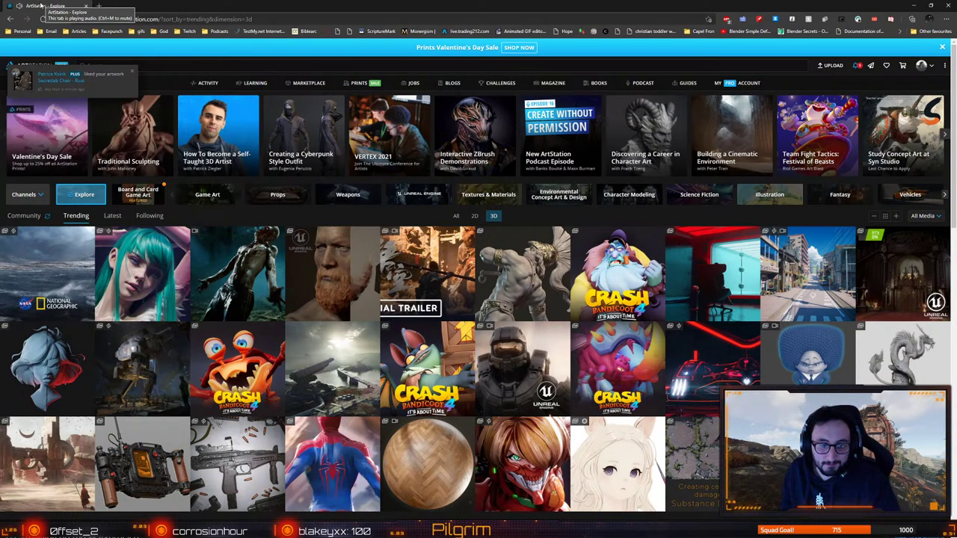
left_click_drag(40, 5, 956, 228)
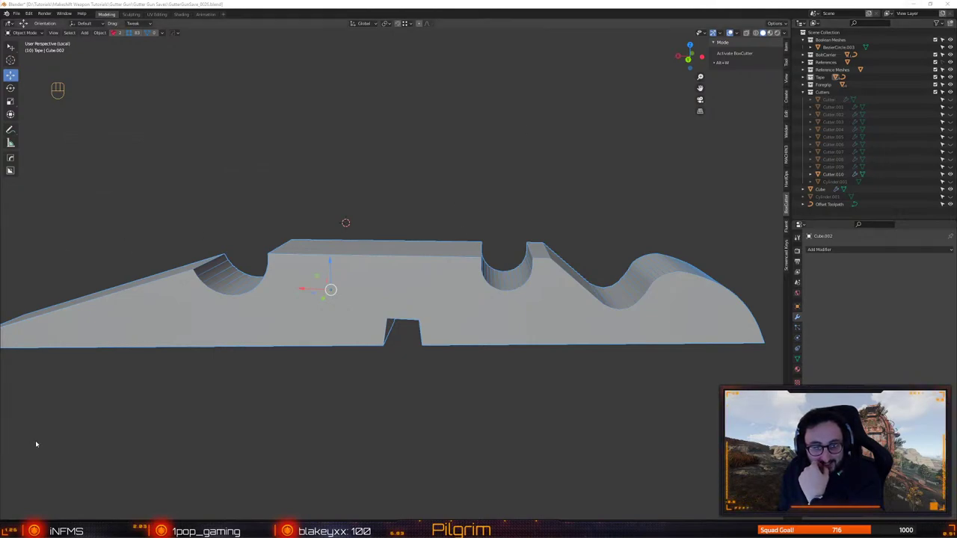
left_click(571, 229)
left_click_drag(571, 229, 428, 323, "alt")
left_click(453, 317)
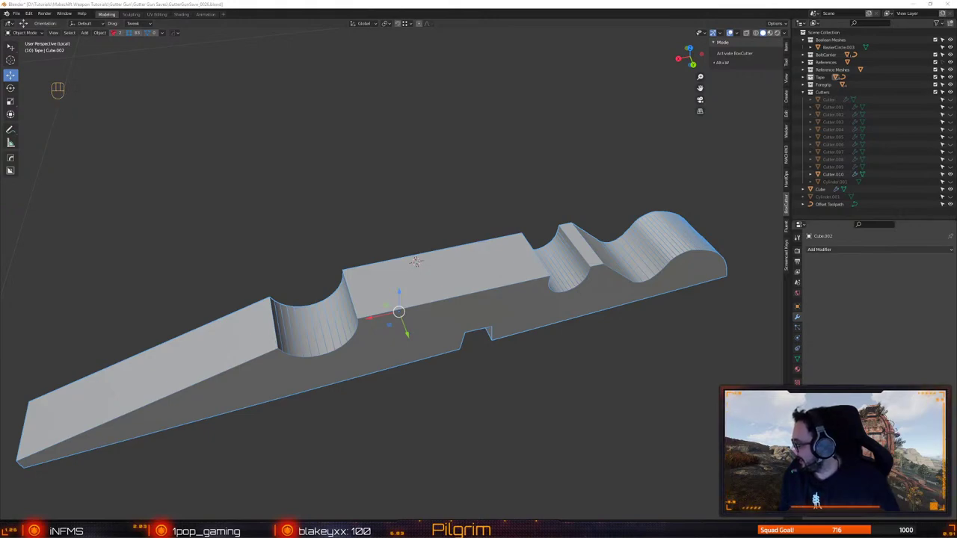
Round both top edges of the small ridge between the two jaw notches with a multi-segment bevel
left_click(620, 218)
scroll(562, 235, "up", 5)
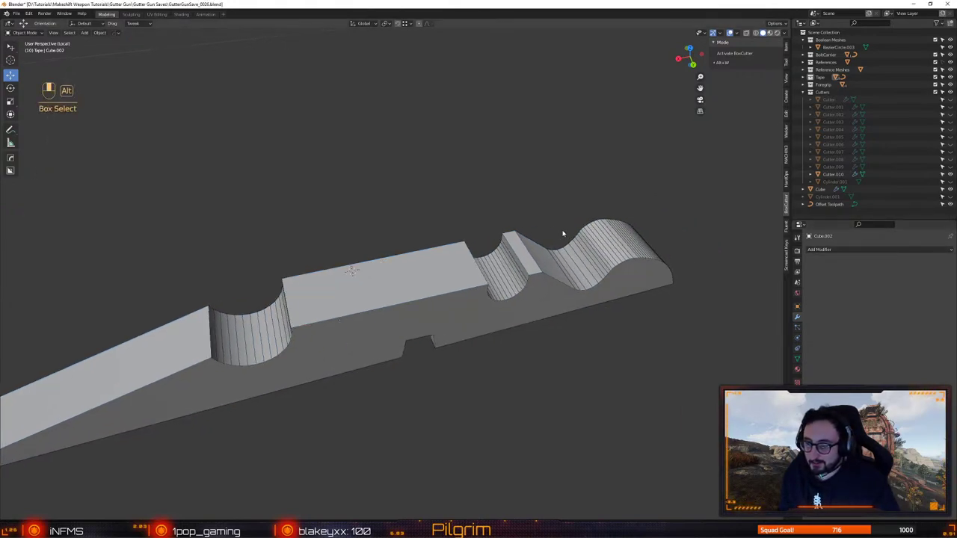
key("2")
left_click(525, 231)
middle_click_drag(525, 231, 389, 269)
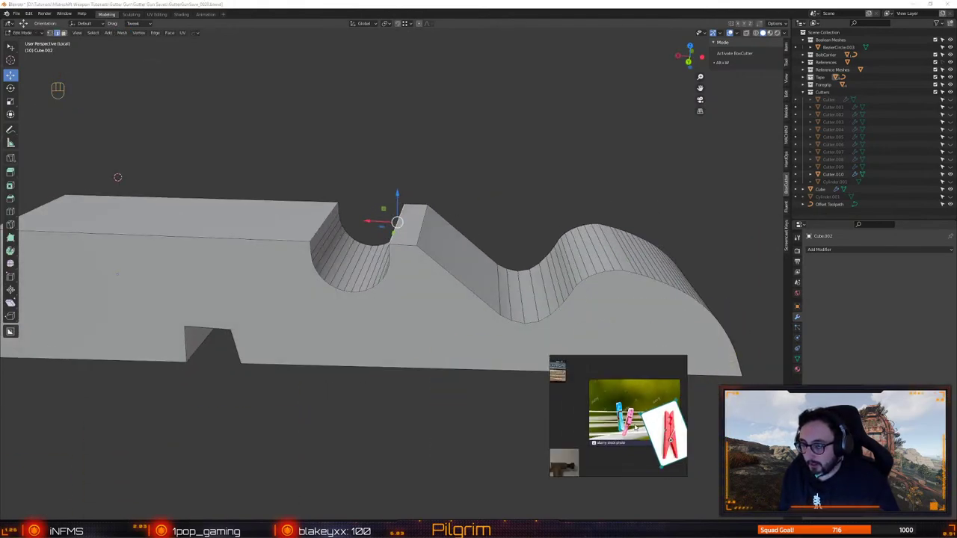
scroll(615, 406, "up", 5)
middle_click_drag(418, 256, 400, 269, "shift")
left_click(402, 250, "shift")
left_click_drag(402, 250, 488, 217, "alt")
key("alt+b")
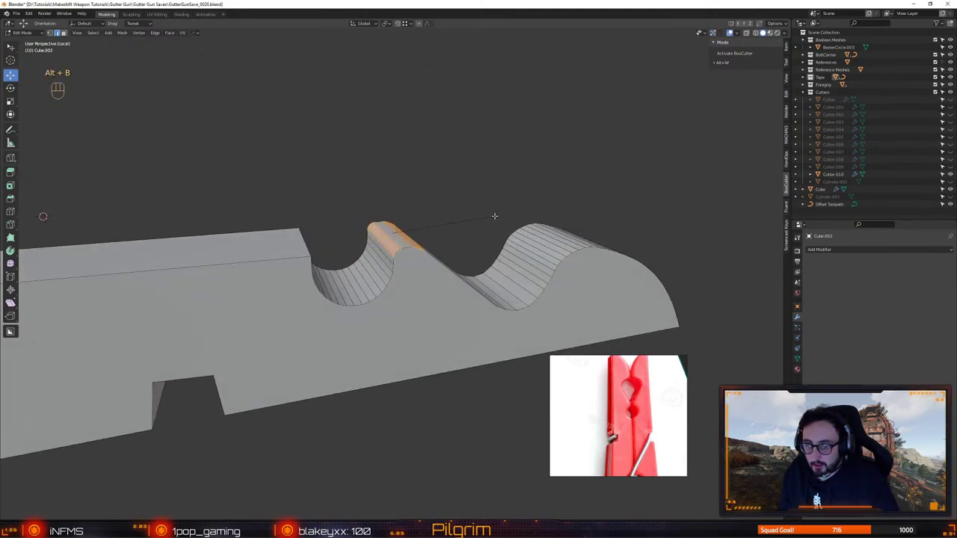
left_click(495, 216)
Bevel the edge between the flat middle section and the round jaw notch by about 0.003 m with 5 segments
left_click_drag(434, 239, 328, 270, "alt")
left_click(350, 238)
left_click_drag(351, 238, 474, 216, "alt")
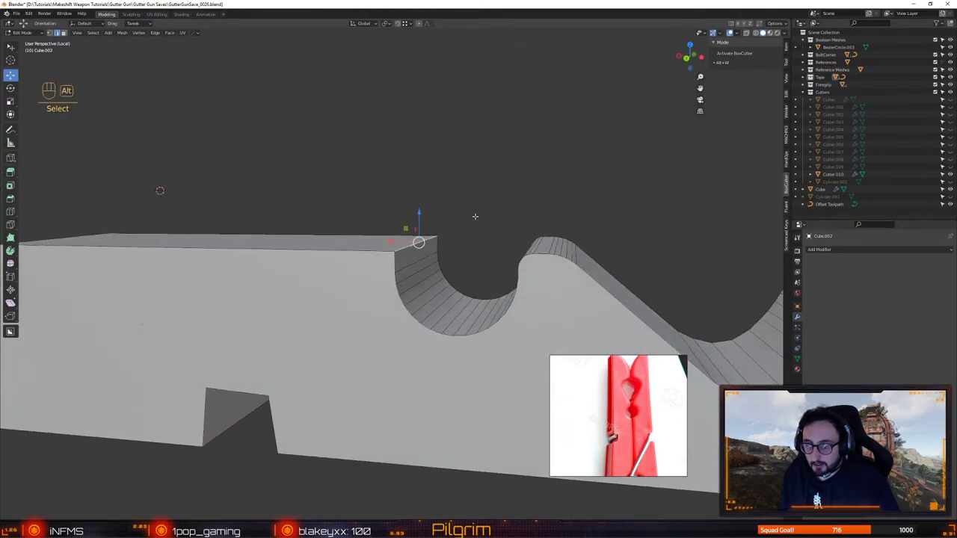
key("alt+b")
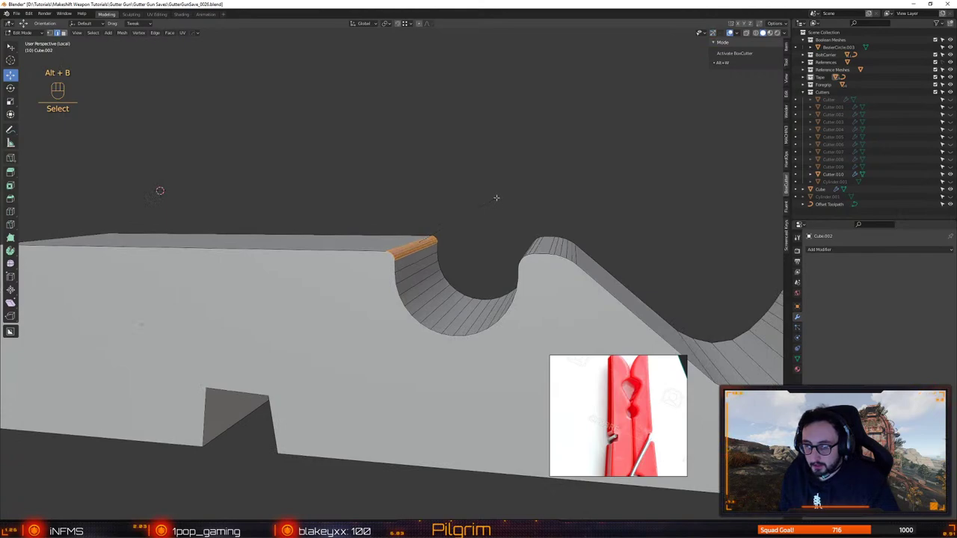
left_click(498, 197, "alt")
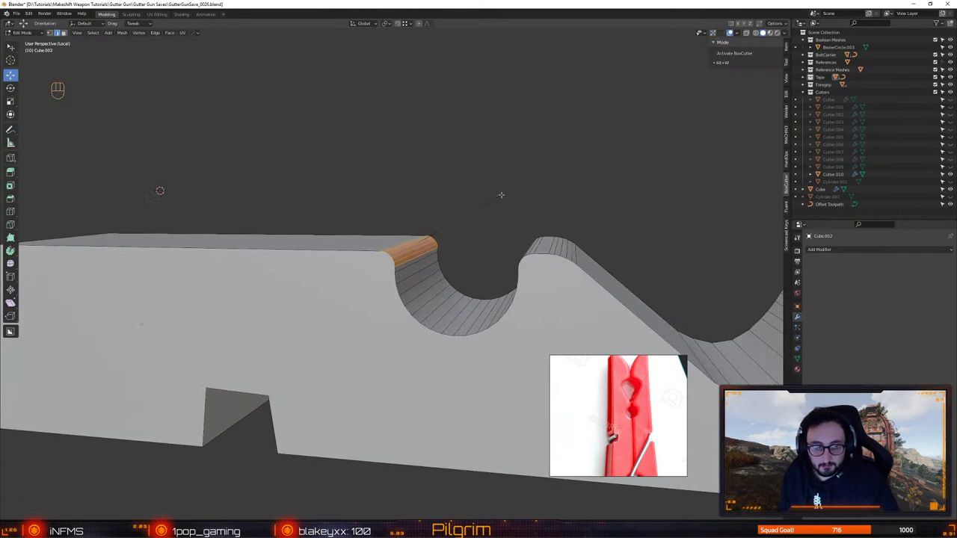
left_click(502, 195)
right_click_drag(502, 195, 449, 209, "alt")
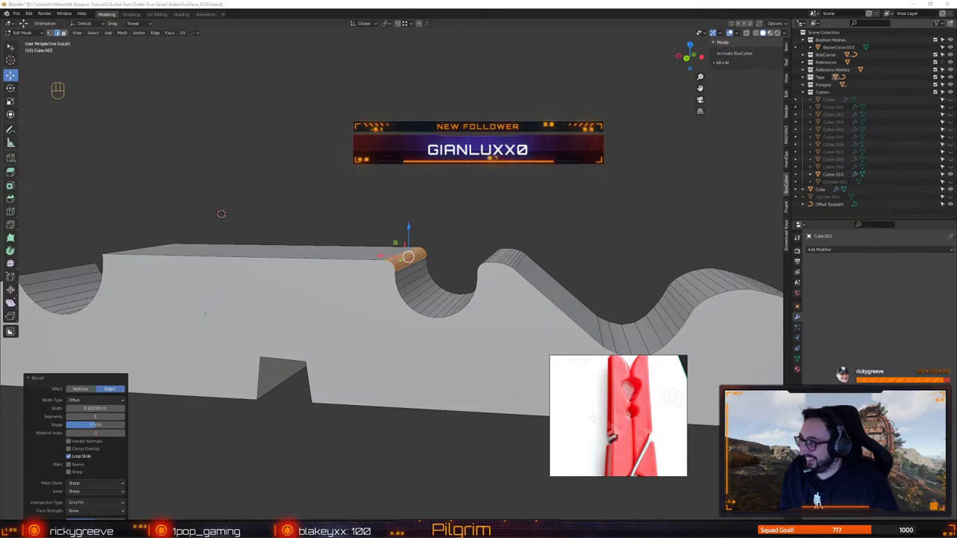
Select the extra edge just inside the round notch beside the flat section on the handle side, and show the active tool's options
left_click_drag(277, 176, 469, 196, "alt")
right_click_drag(468, 197, 523, 209, "alt")
left_click_drag(404, 224, 451, 235, "alt")
left_click(416, 233)
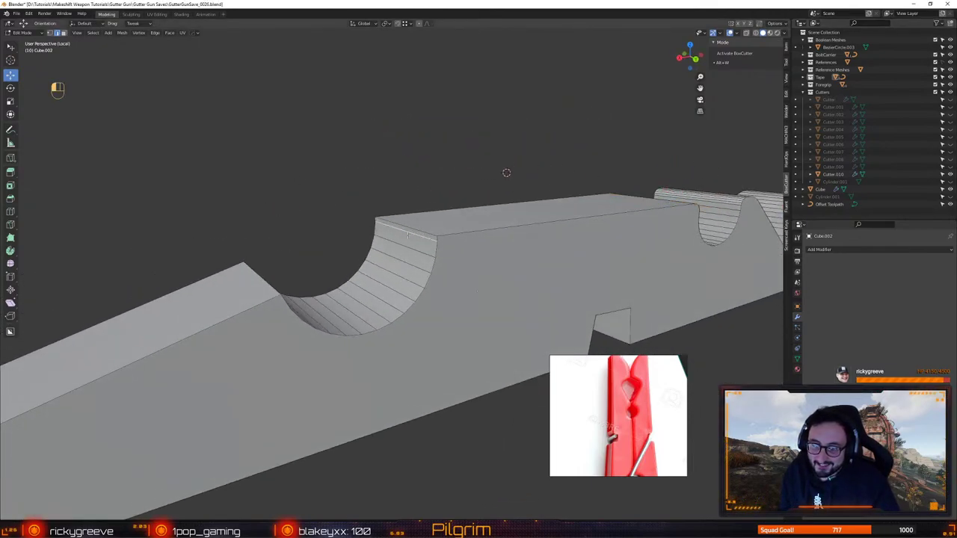
left_click(786, 62)
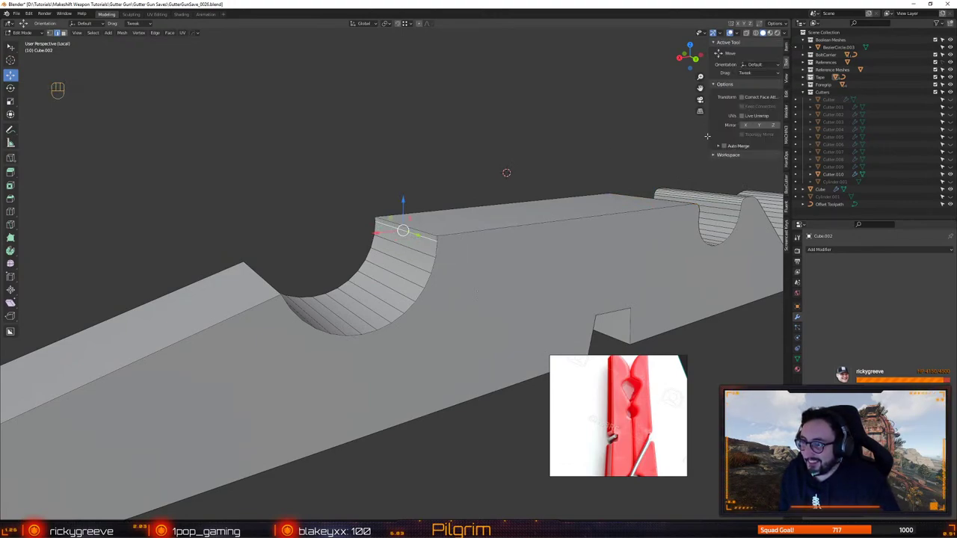
left_click_drag(708, 131, 697, 131)
middle_click_drag(457, 205, 462, 233, "shift")
scroll(461, 234, "up", 2)
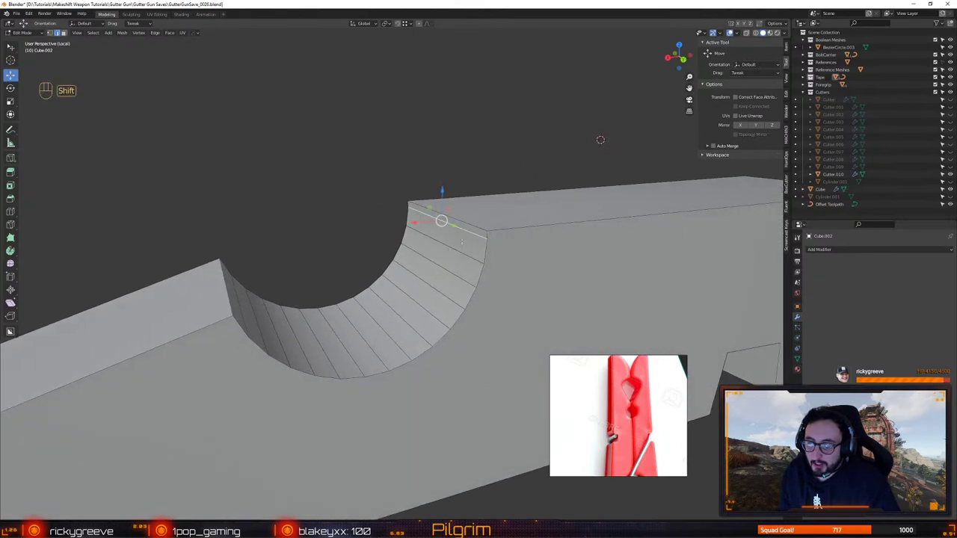
Try to remove the extra edge by merging its end vertices into the notch corners, and undo the attempt
key("shift+s")
left_click(462, 243)
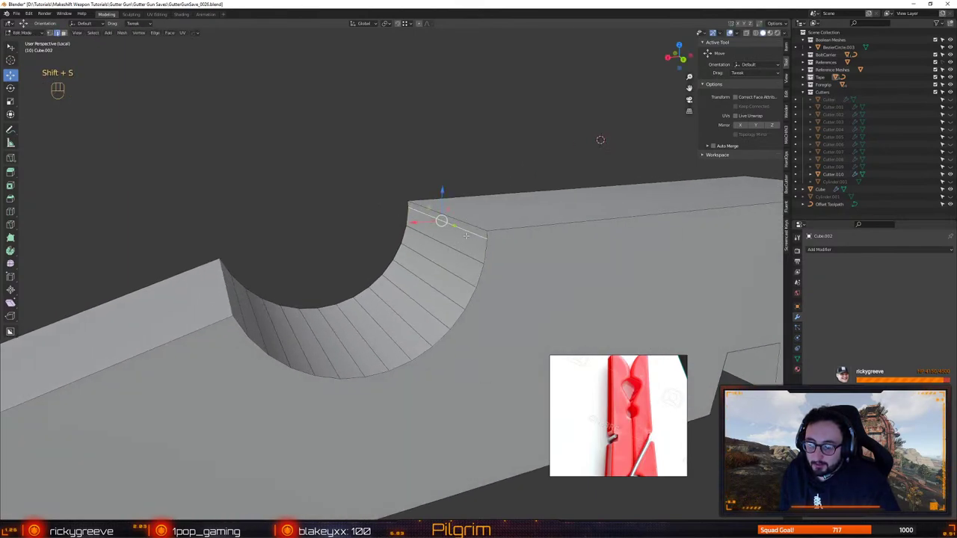
key("1")
left_click(484, 240, "alt")
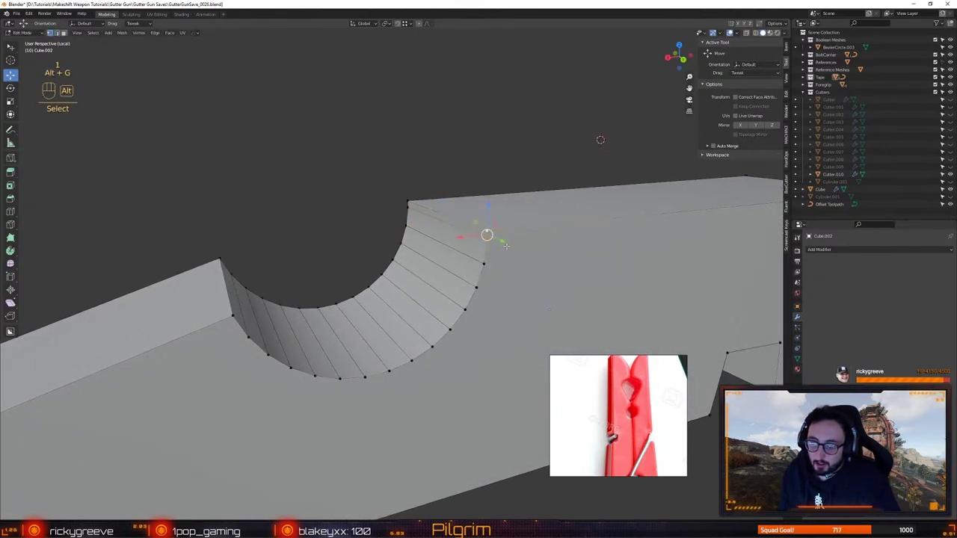
key("alt+f")
key("alt+f")
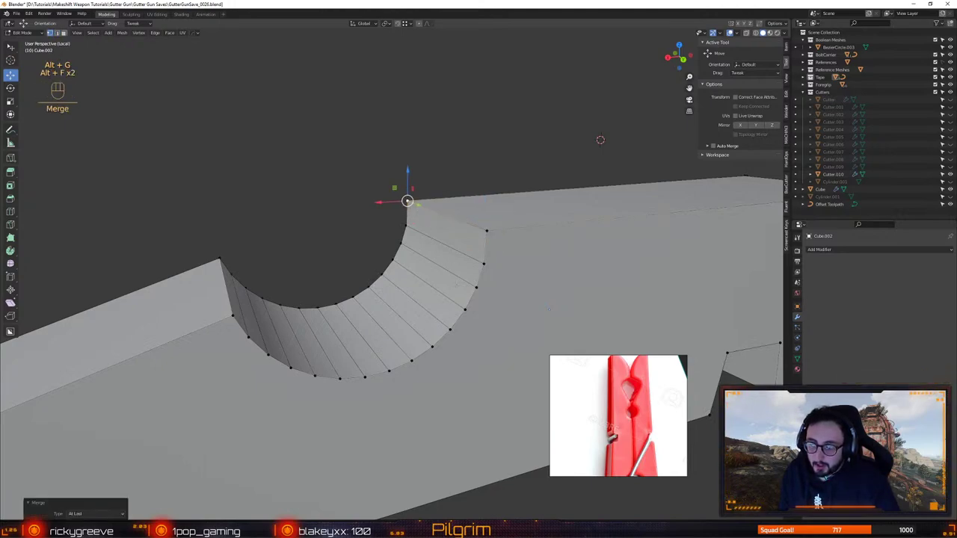
key("ctrl+z")
key("ctrl+z")
key("ctrl+z")
key("ctrl+z")
key("2")
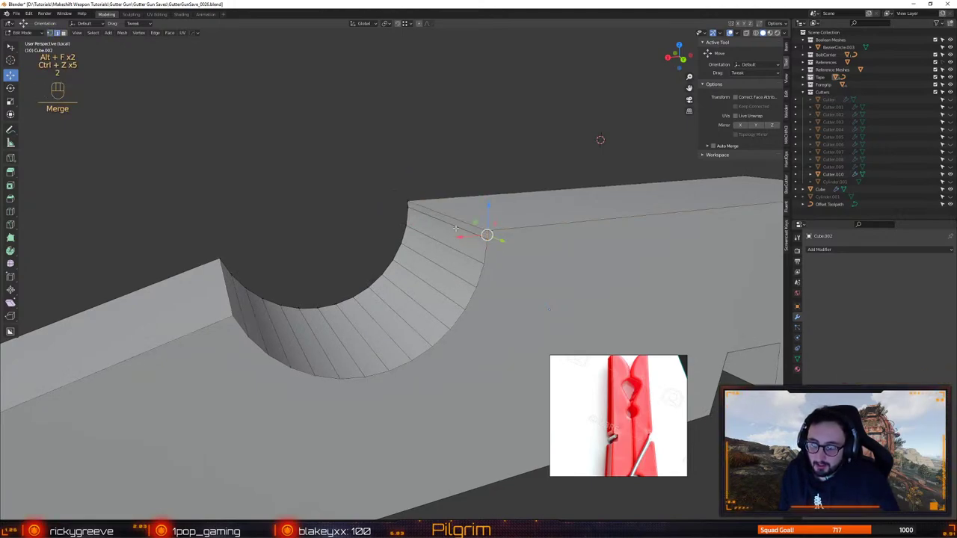
Turn on Auto Merge and slide the extra edge fully onto the flat section's corner edge so they merge
left_click(453, 227)
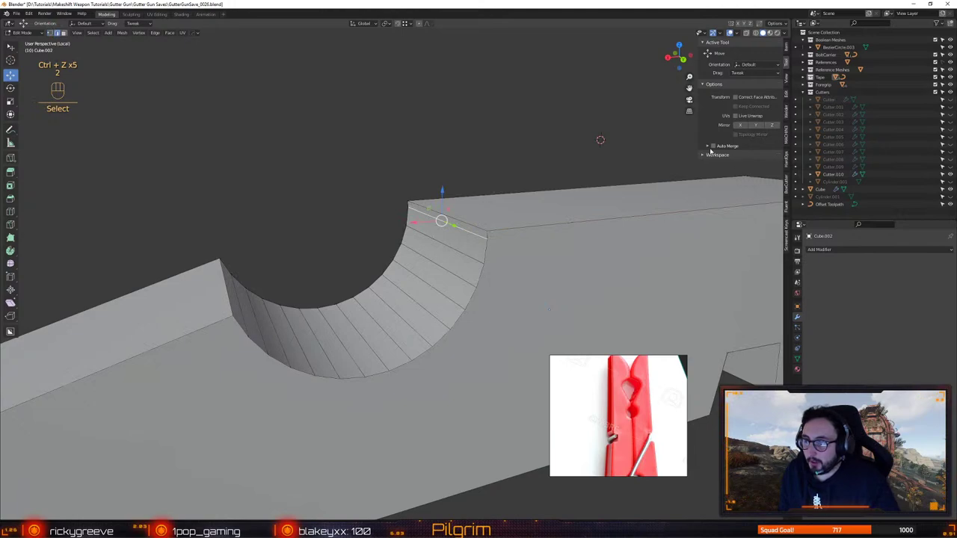
left_click(712, 146)
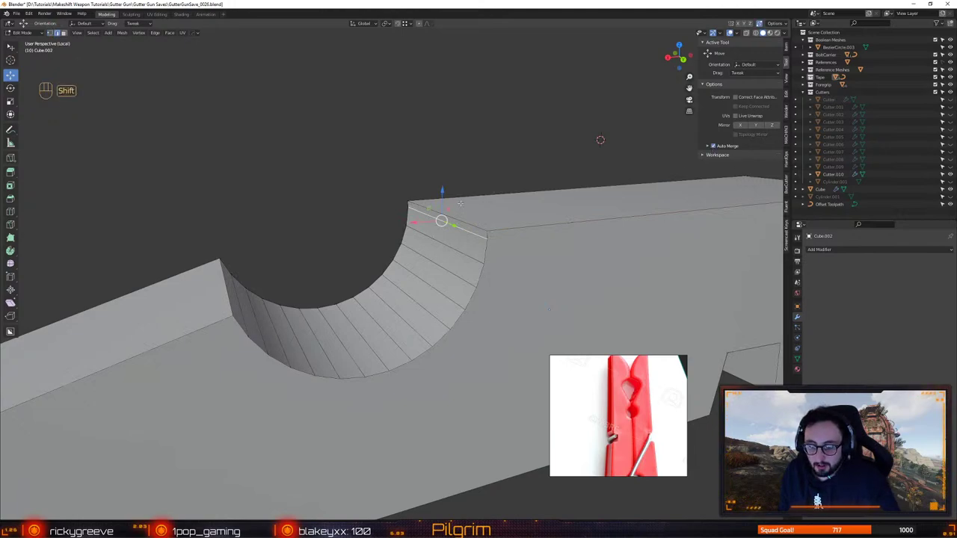
key("shift+v")
left_click(470, 184)
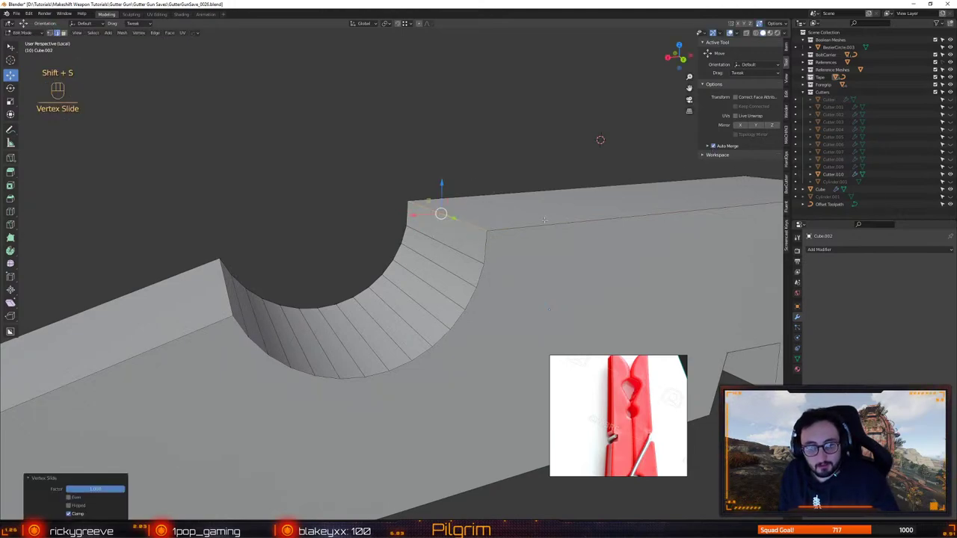
Round the corner edge between the flat section and the handle-side notch with a multi-segment bevel
middle_click_drag(544, 219, 395, 180)
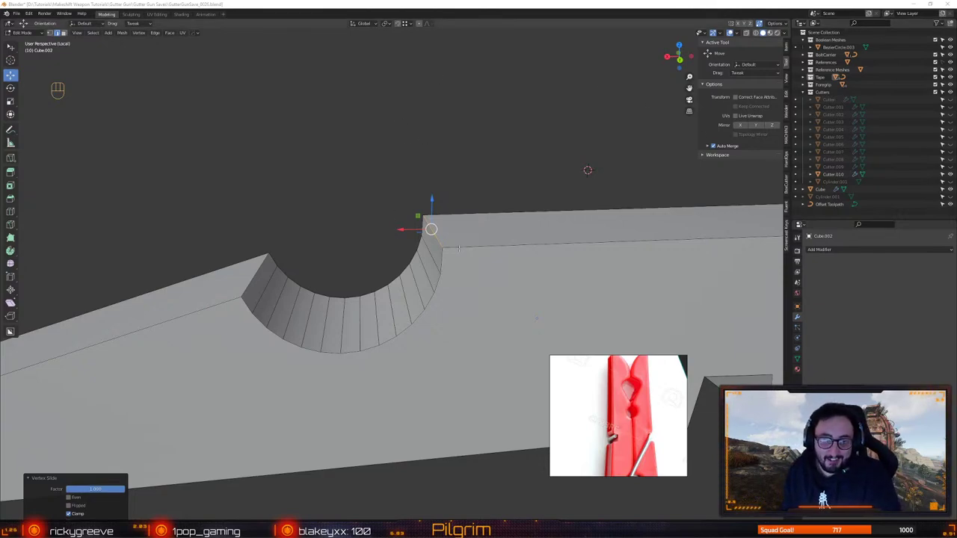
left_click(384, 224)
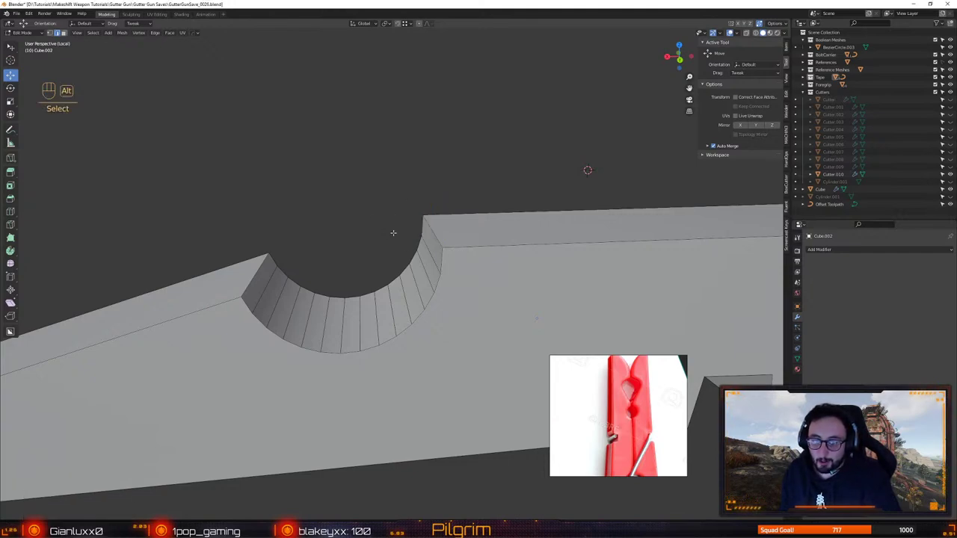
left_click_drag(393, 232, 465, 251, "alt")
left_click(395, 238)
key("alt+b")
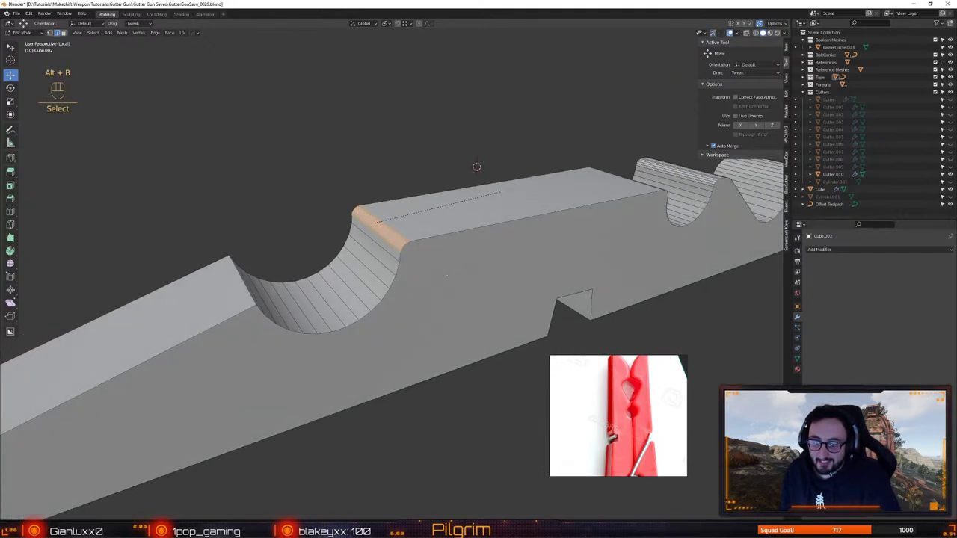
left_click(500, 192)
Bevel the edge between the sloped handle and the round notch by about 0.00275 m with 5 segments, and save the file
left_click(244, 278)
left_click_drag(247, 277, 383, 194, "alt")
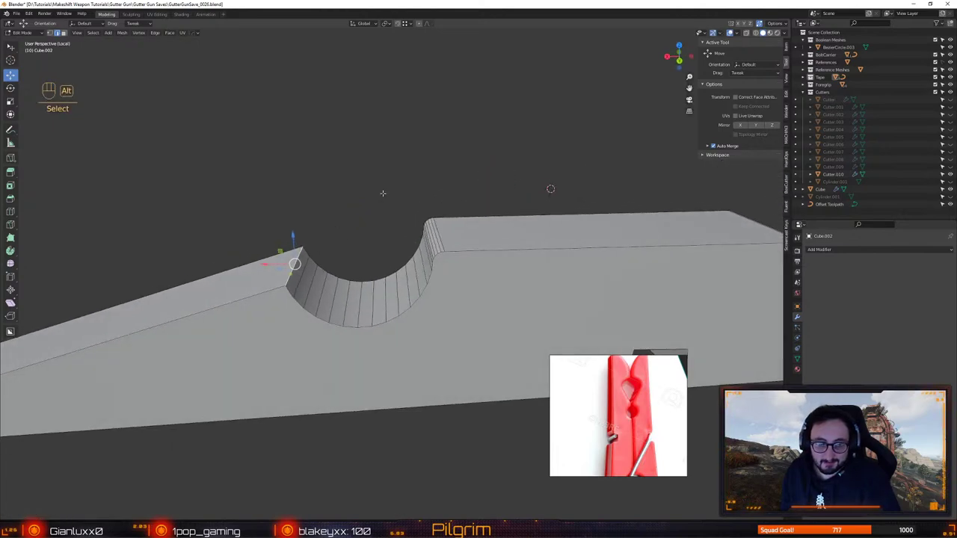
left_click(385, 192, "alt")
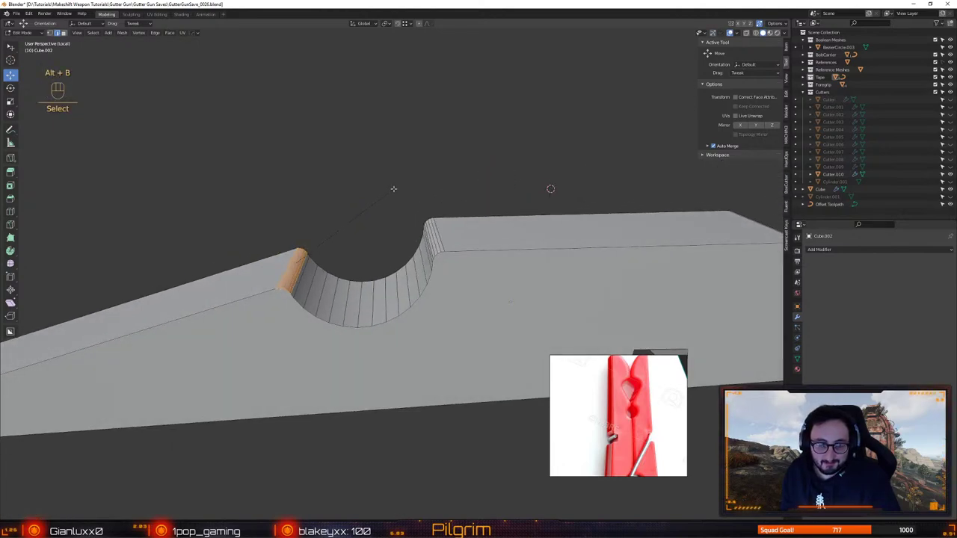
left_click(394, 189)
middle_click_drag(393, 189, 315, 273)
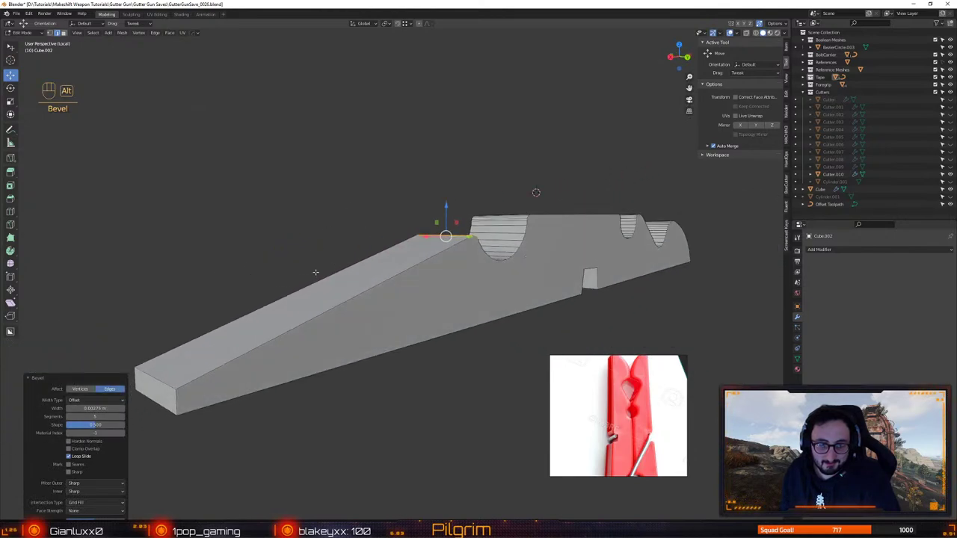
scroll(315, 273, "up", 4)
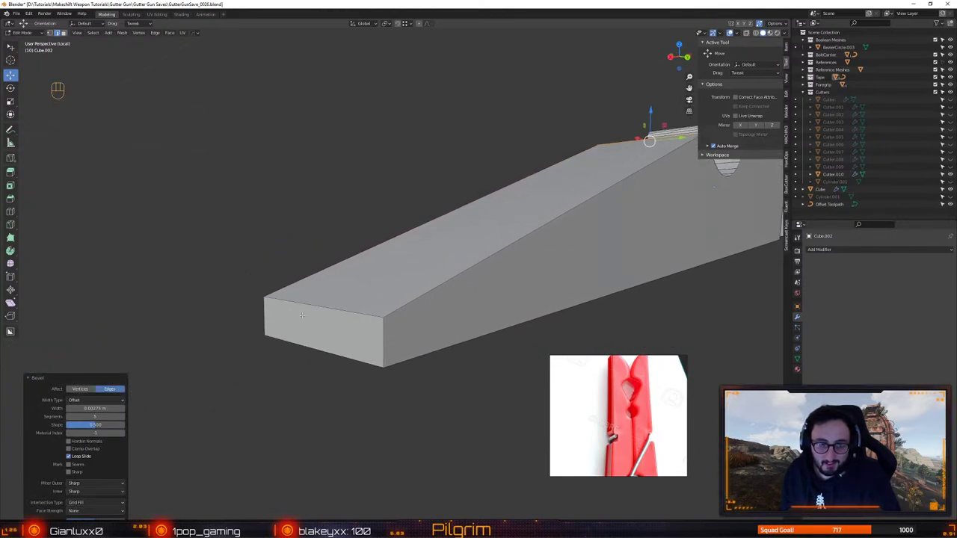
key("ctrl+s")
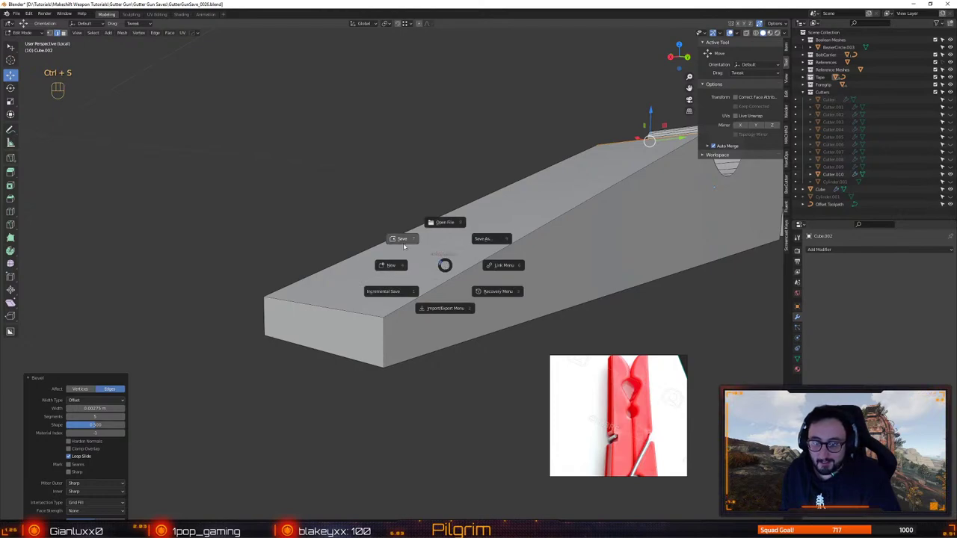
Bevel the upper and lower edges of the handle's end face by about 0.002 m with 5 segments
left_click(348, 310)
left_click(348, 310)
left_click(337, 354, "shift")
middle_click_drag(438, 326, 391, 319)
middle_click_drag(623, 385, 623, 409)
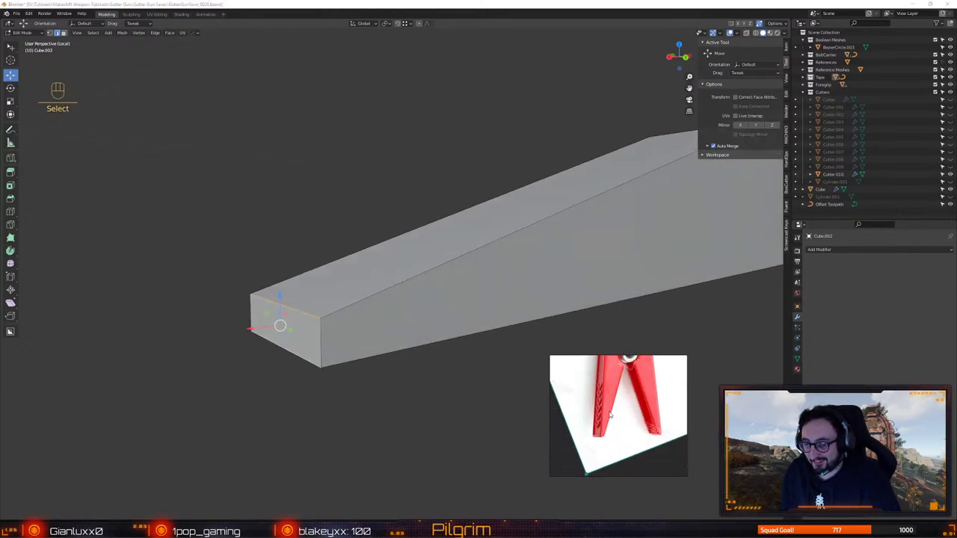
mouse_move(449, 290)
middle_mouse_down("alt")
mouse_move(436, 303)
mouse_move(441, 278)
middle_mouse_up("alt")
key("alt+b")
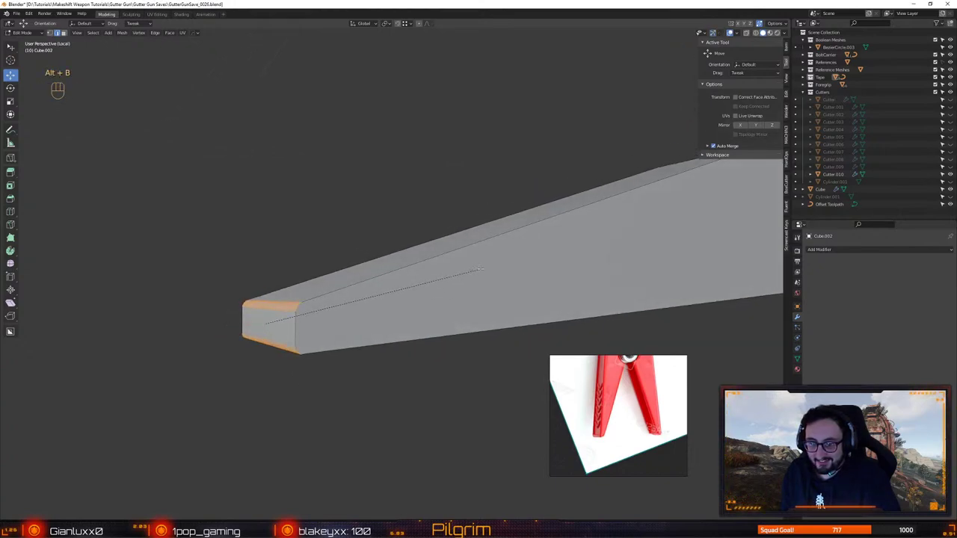
left_click(484, 267)
Round the bottom edge at the tip of the curved jaw with a multi-segment bevel
left_click_drag(485, 267, 474, 286, "alt")
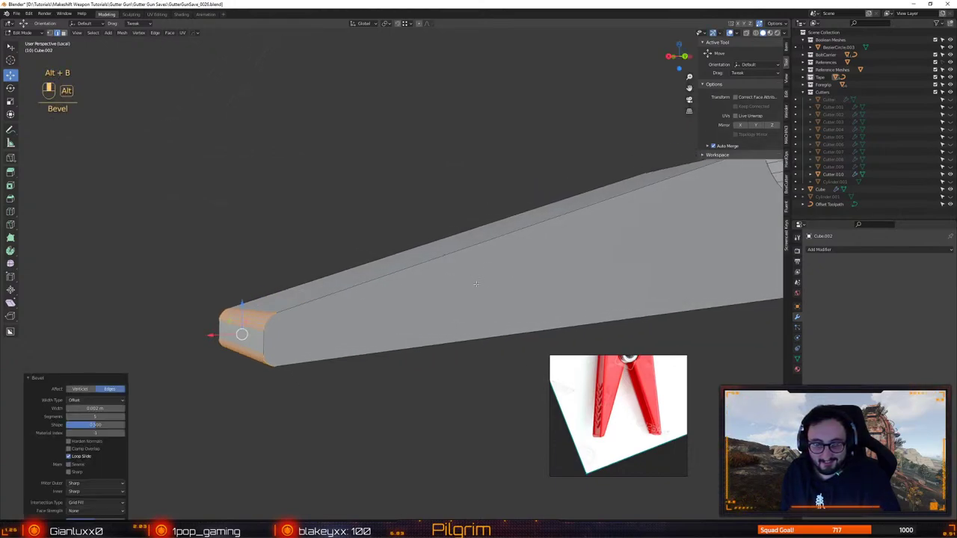
right_click_drag(474, 287, 421, 250, "alt")
middle_click_drag(421, 250, 359, 262, "alt")
left_click_drag(359, 262, 424, 273, "alt")
middle_click_drag(423, 273, 324, 282, "alt")
left_click_drag(436, 190, 320, 216, "alt")
middle_click_drag(418, 291, 302, 259, "alt")
right_click_drag(302, 259, 488, 299, "alt")
left_click(489, 299)
left_click_drag(489, 299, 441, 258, "alt")
key("alt+b")
left_click(543, 237, "alt")
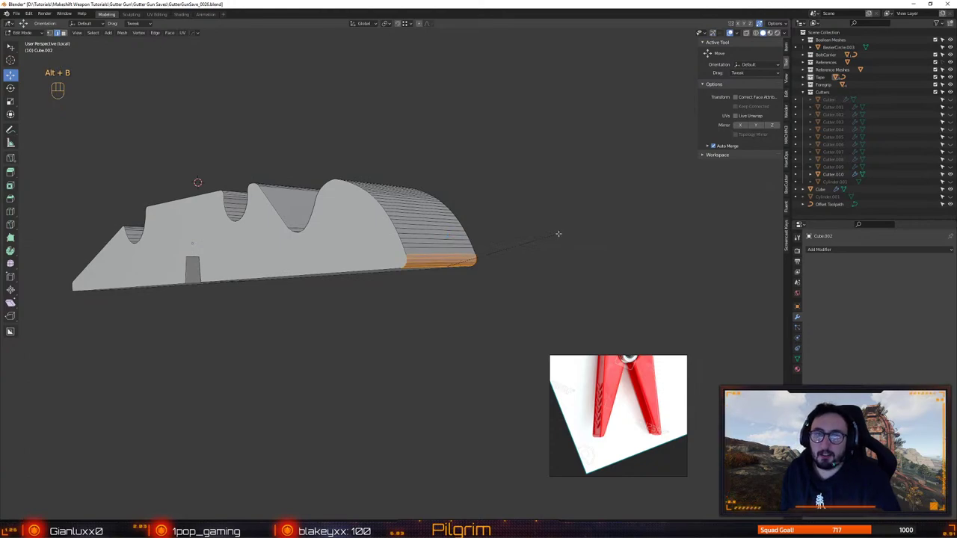
left_click(558, 234)
Leave Edit Mode on the clothespin half and save the file
left_click_drag(438, 261, 533, 320, "alt")
key("4")
middle_click_drag(291, 319, 333, 312, "alt")
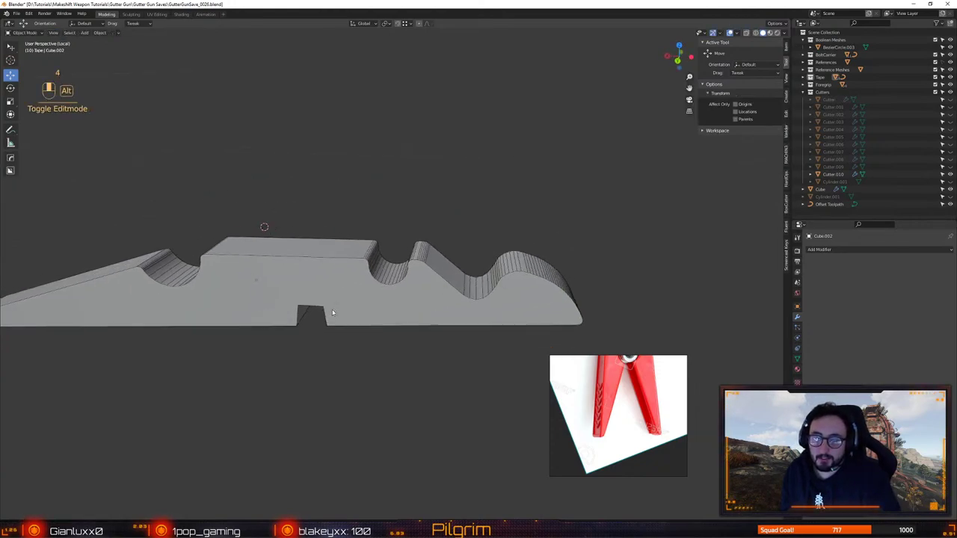
right_click_drag(333, 312, 380, 341, "alt")
left_click_drag(380, 341, 469, 256, "alt")
key("ctrl+s")
left_click(430, 229)
left_click_drag(430, 229, 468, 222, "alt")
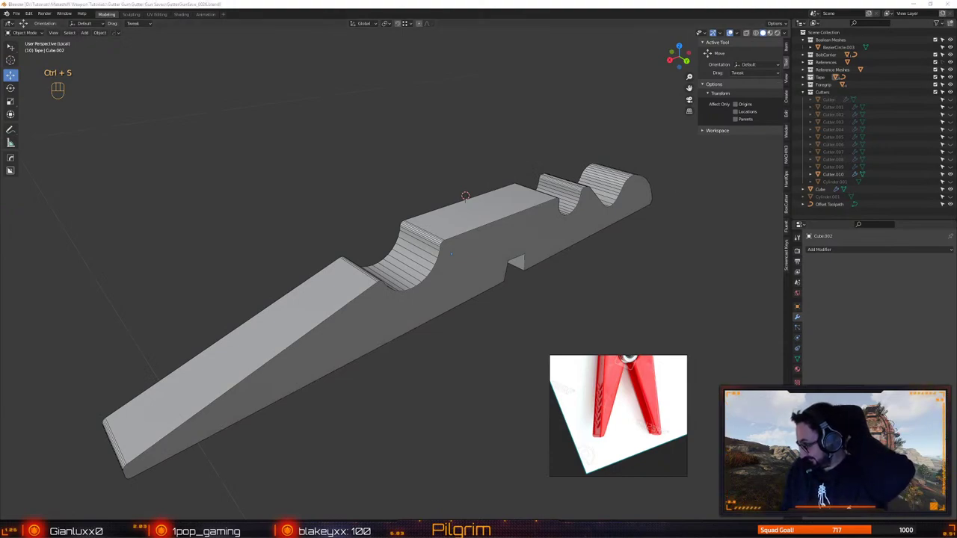
left_click(413, 342)
middle_click_drag(443, 308, 495, 271, "alt")
key("ctrl+s")
Apply the HardOps Sharpen operation to the clothespin half with 30° sharpness
key("q")
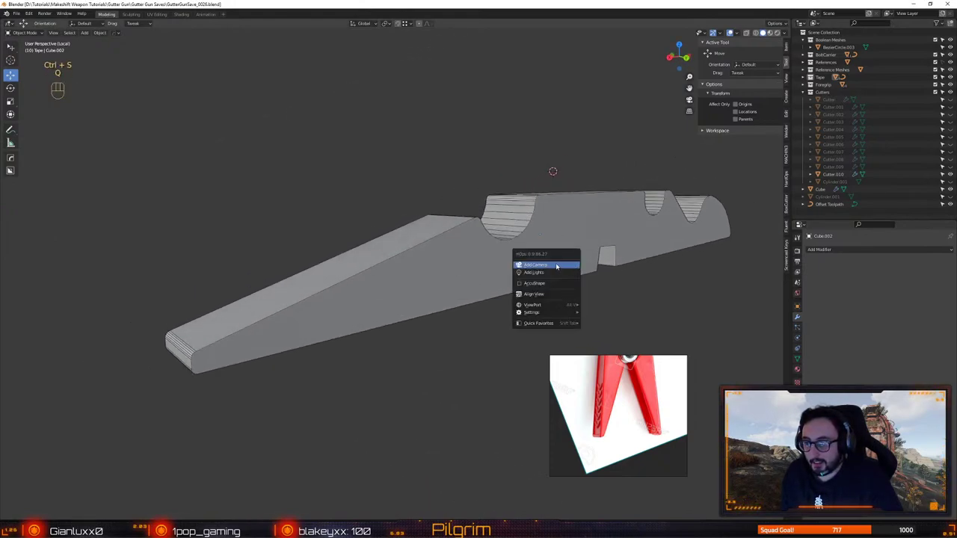
left_click(597, 229)
key("q")
left_click(586, 195)
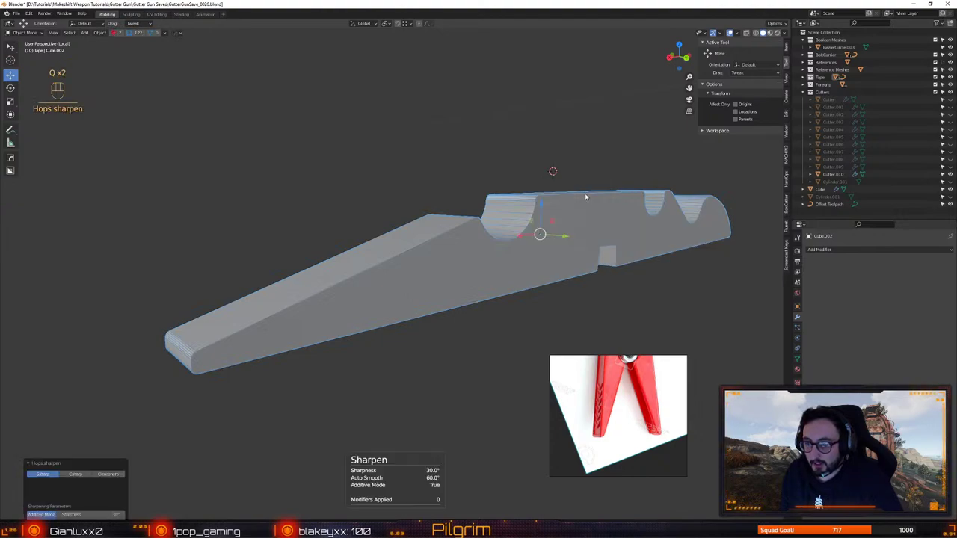
Add a HardOps bevel modifier to the clothespin half, about 0.003 m wide, with more segments and a 30° angle limit
key("q")
left_click(548, 245, "shift")
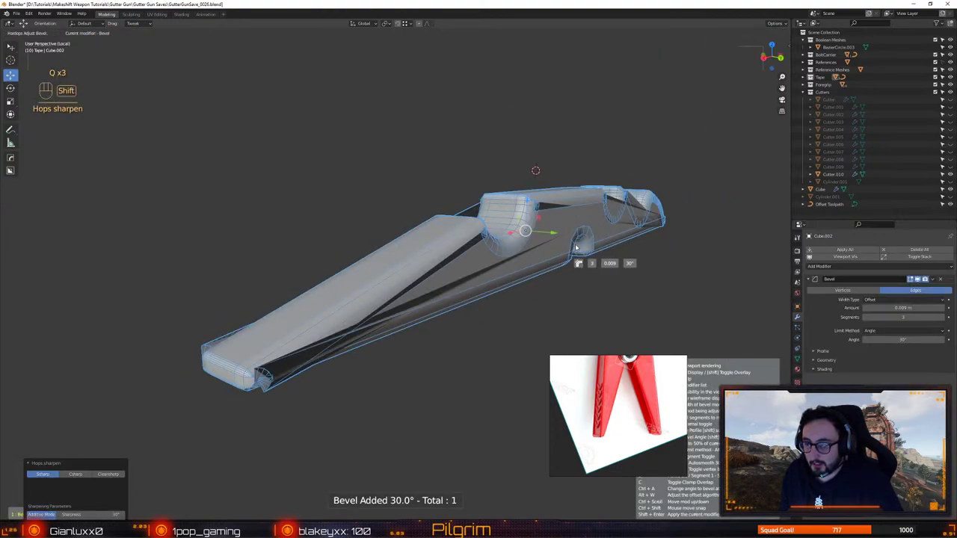
scroll(599, 239, "up", 1)
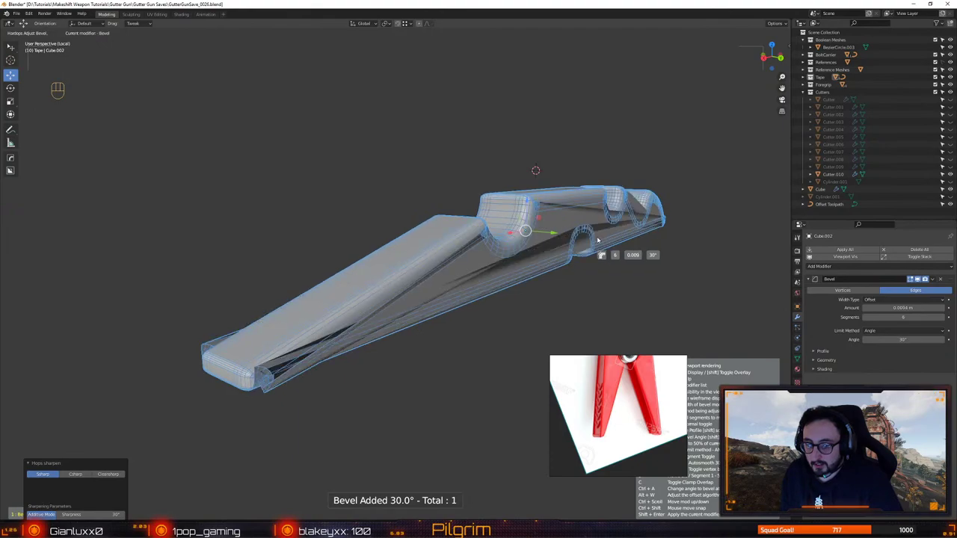
left_click(645, 232)
Add a loop cut across the underside below the V-shaped jaw notch and connect its side vertex to the notch's lowest vertex
middle_click_drag(645, 232, 408, 273)
key("Tab")
key("2")
key("shift+f")
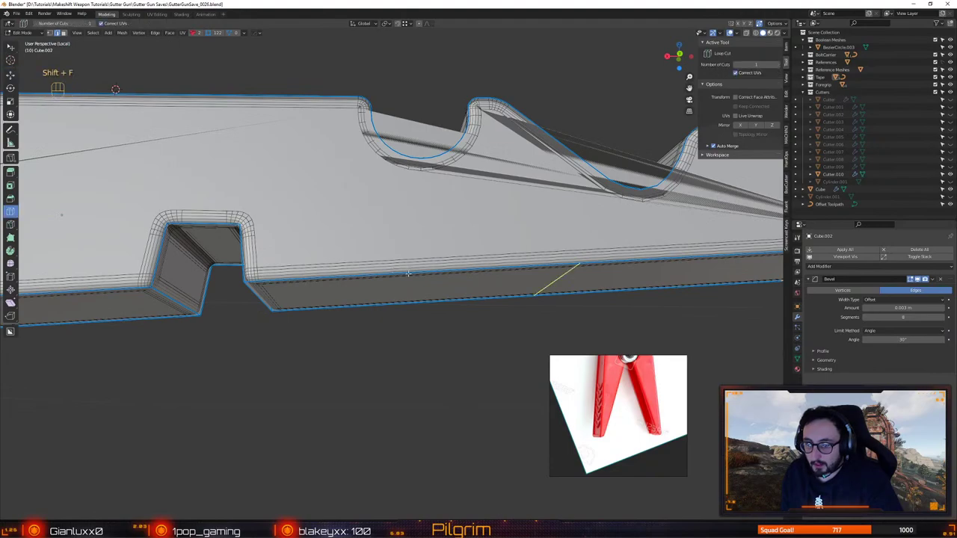
left_click_drag(409, 273, 480, 257)
key("w")
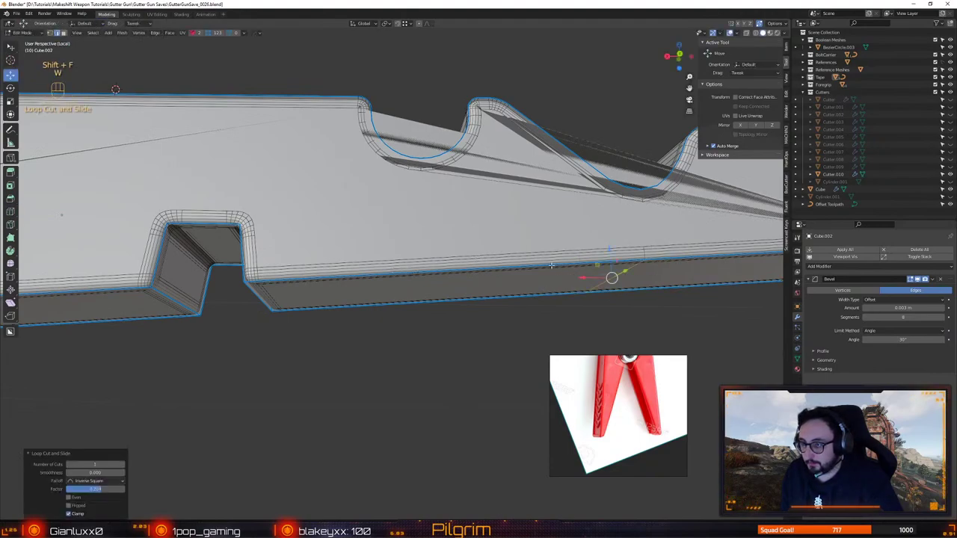
key("1")
left_click(646, 259)
left_click(642, 190, "shift")
key("alt+d")
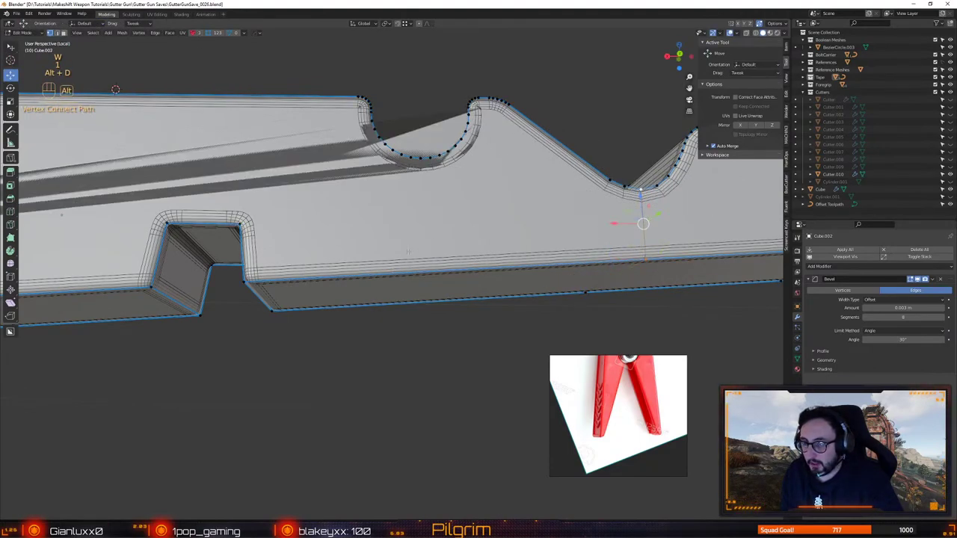
Add a second underside loop cut below the round jaw notch and connect its side vertex to the bottom of that notch
middle_click_drag(408, 252, 464, 271)
key("shift+f")
left_click_drag(463, 270, 457, 275)
key("w")
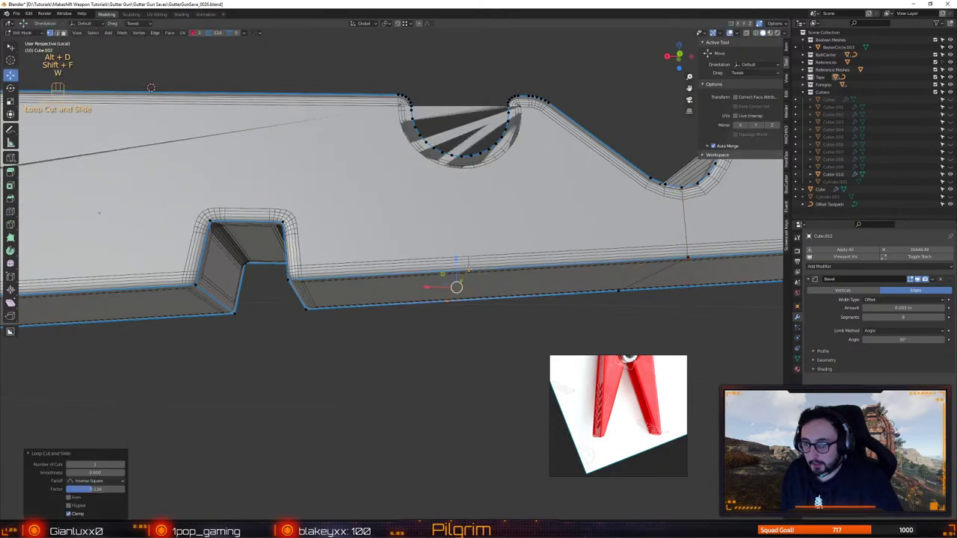
left_click(470, 269)
left_click(461, 156, "shift")
key("alt+d")
Add a loop cut across the flat top section and connect its side vertex to the bottom slot's handle-side upper corner
middle_click_drag(554, 195, 415, 225, "alt")
left_click_drag(415, 226, 359, 344, "alt")
right_click_drag(359, 344, 340, 305, "alt")
middle_click_drag(341, 304, 262, 146)
key("shift+f")
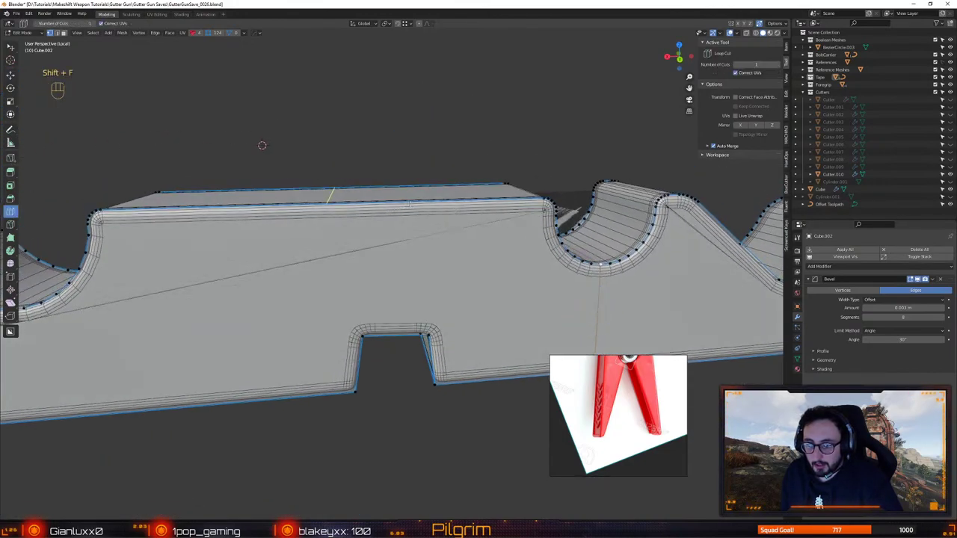
left_click_drag(404, 209, 443, 200)
key("w")
left_click(359, 203)
left_click(362, 337, "shift")
key("alt+d")
Add another loop cut across the flat top, connect it to the bottom slot's jaw-side upper corner, and leave Edit Mode
key("shift+f")
key("w")
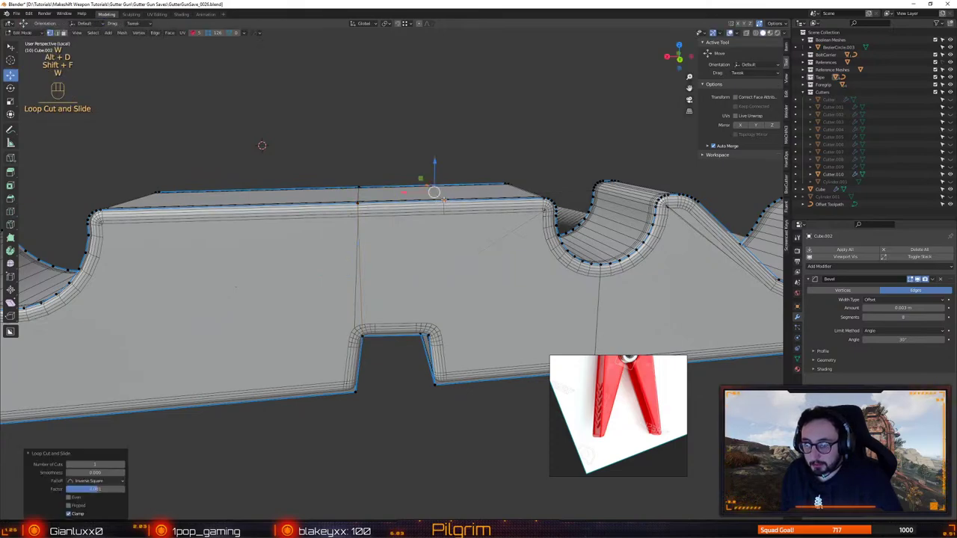
left_click(444, 201)
left_click(428, 335, "shift")
key("alt+d")
middle_click_drag(262, 145, 145, 103)
middle_click_drag(394, 296, 411, 281)
key("Tab")
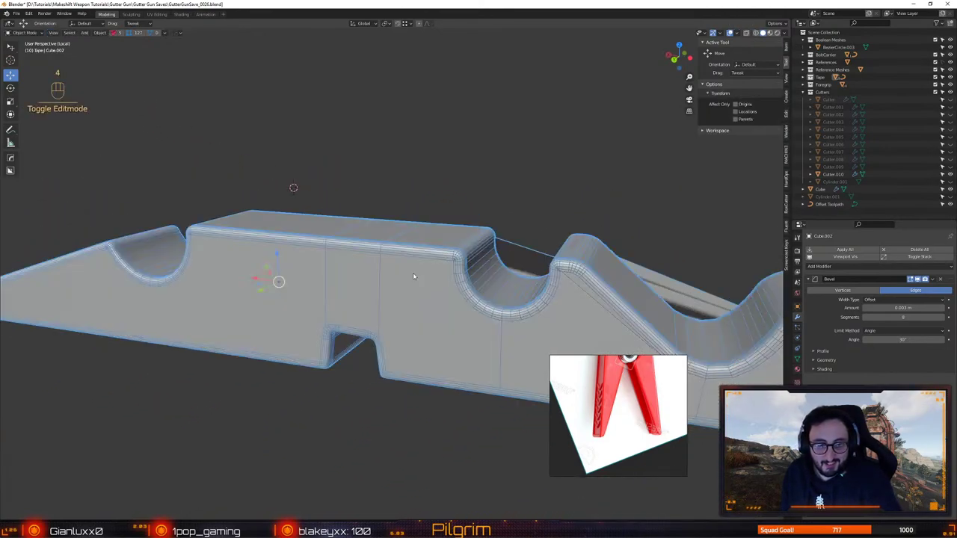
Save the gutter gun file
key("ctrl+s")
left_click(370, 258)
left_click_drag(476, 261, 404, 284, "alt")
scroll(404, 284, "up", 3)
key("2")
key("shift+f")
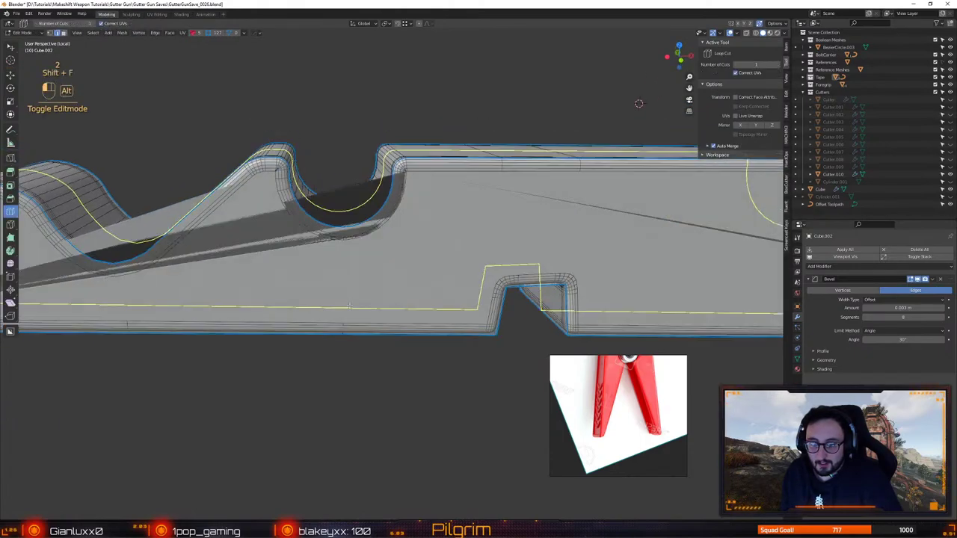
left_click_drag(404, 329, 341, 308, "alt")
key("w")
key("1")
left_click(336, 347)
left_click_drag(344, 244, 386, 219, "alt")
Mirror the clothespin half's clean side across its width with a mirror modifier along the Y axis
key("4")
key("alt+x")
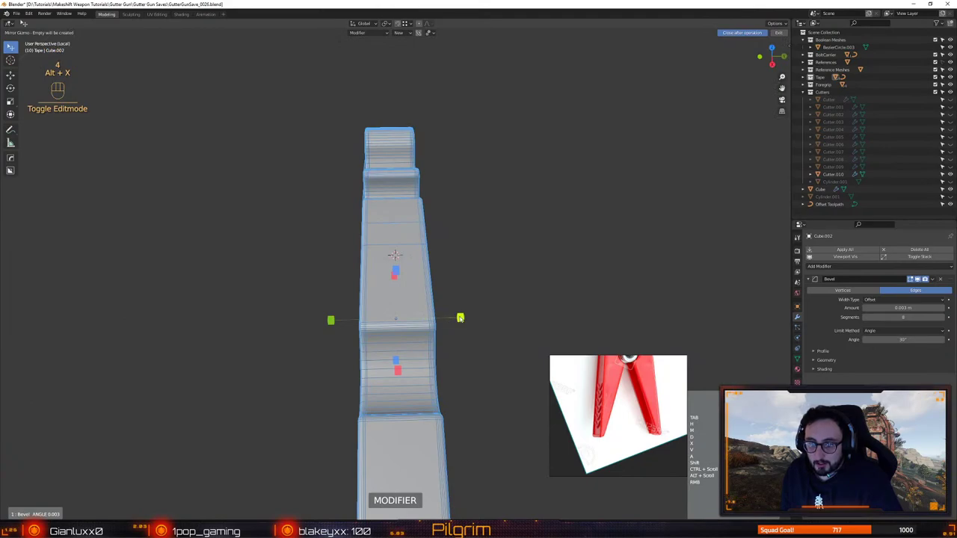
key("alt+c")
middle_click_drag(446, 320, 430, 272, "alt")
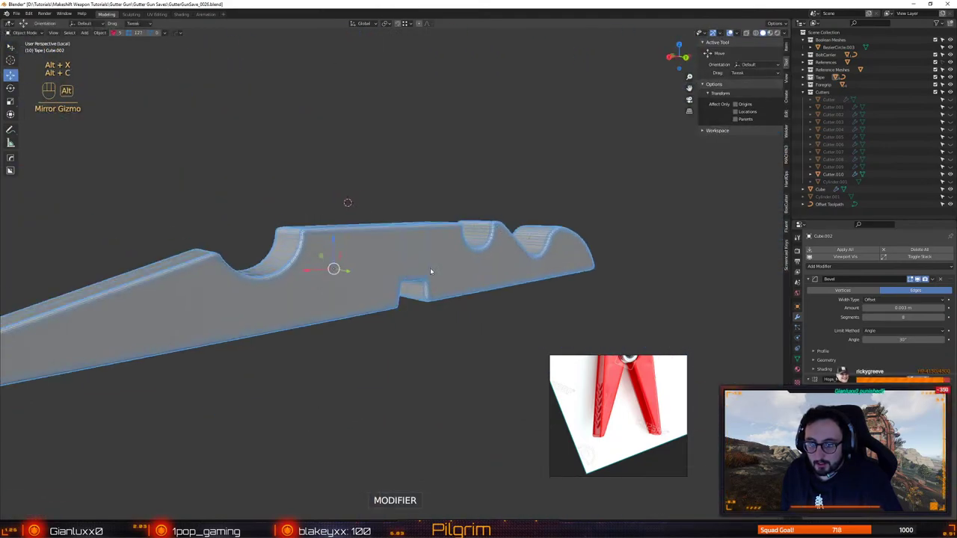
key("alt+c")
Turn off the wireframe overlay and save the file
key("alt+v")
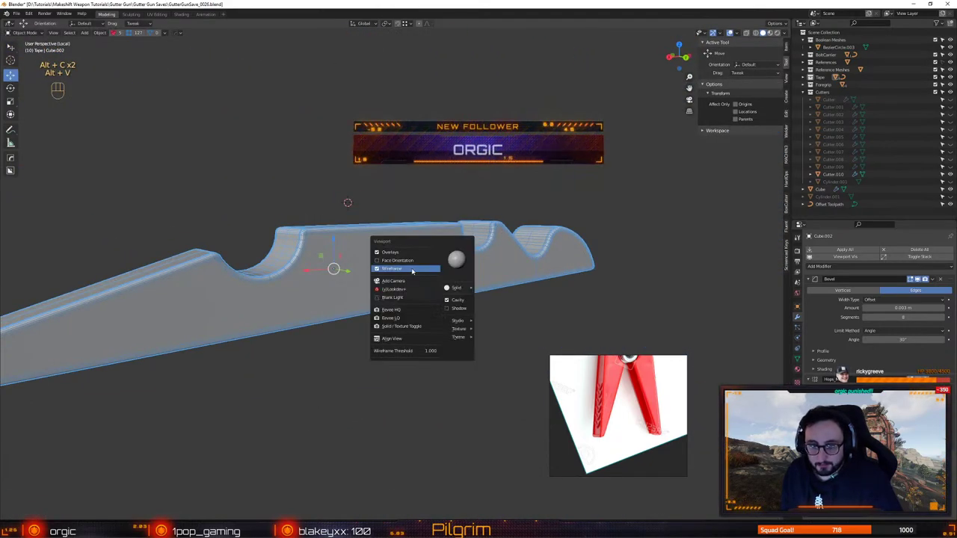
left_click(412, 271)
left_click_drag(412, 272, 460, 264, "alt")
key("ctrl+s")
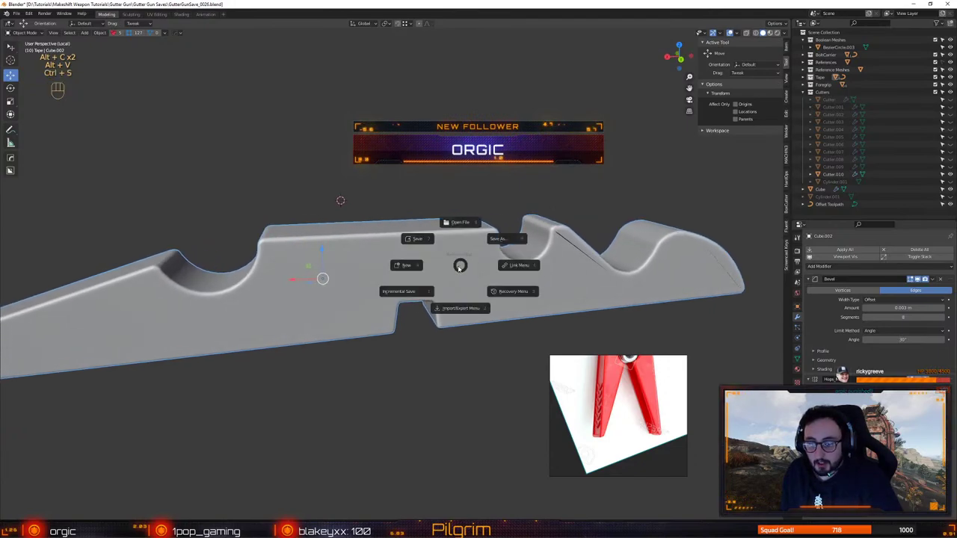
left_click(416, 241)
middle_click_drag(416, 241, 365, 289, "alt")
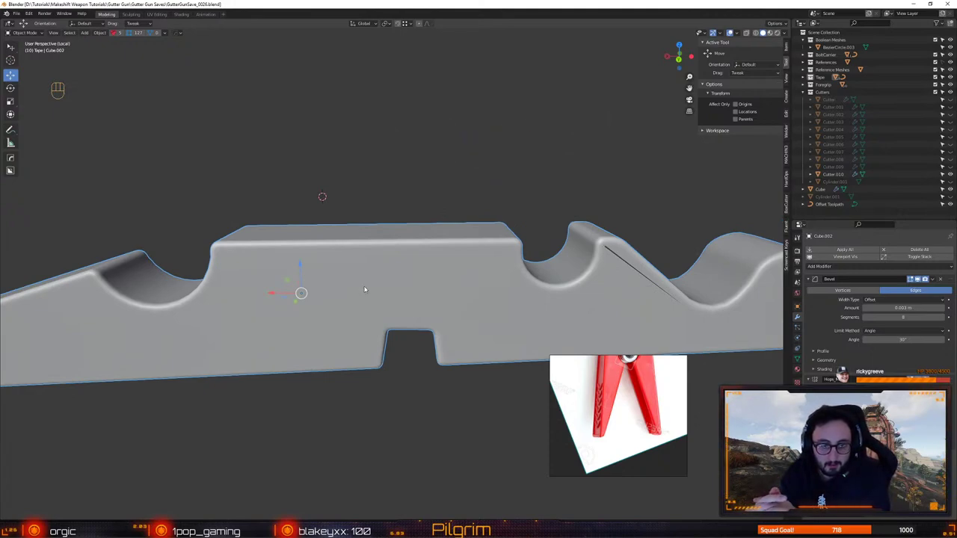
Try to connect a vertex on the round notch's jaw-side wall to the vertex where the hump's slope begins
middle_click_drag(453, 386, 394, 240, "alt")
key("Tab")
scroll(394, 240, "up", 3)
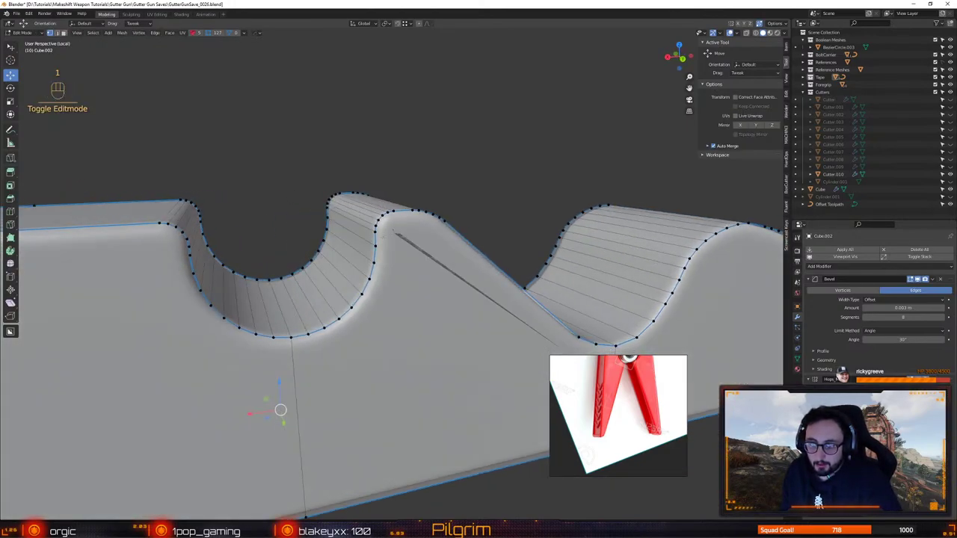
left_click(374, 246)
left_click_drag(373, 246, 415, 223, "alt")
left_click(377, 231, "shift")
key("alt+d")
key("ctrl+z")
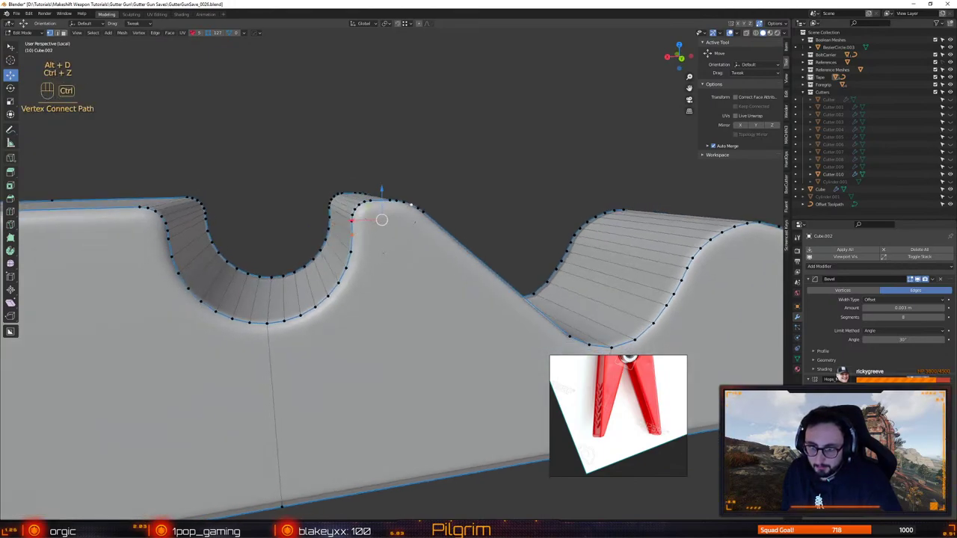
Add a loop cut across the sloped face between the hump and the V-shaped jaw notch
left_click_drag(353, 252, 292, 261, "alt")
key("shift+f")
left_click_drag(368, 284, 403, 247)
key("w")
Try to connect the new loop cut's side vertex to a vertex on the round notch's wall
left_click(417, 254)
left_click(314, 263, "shift")
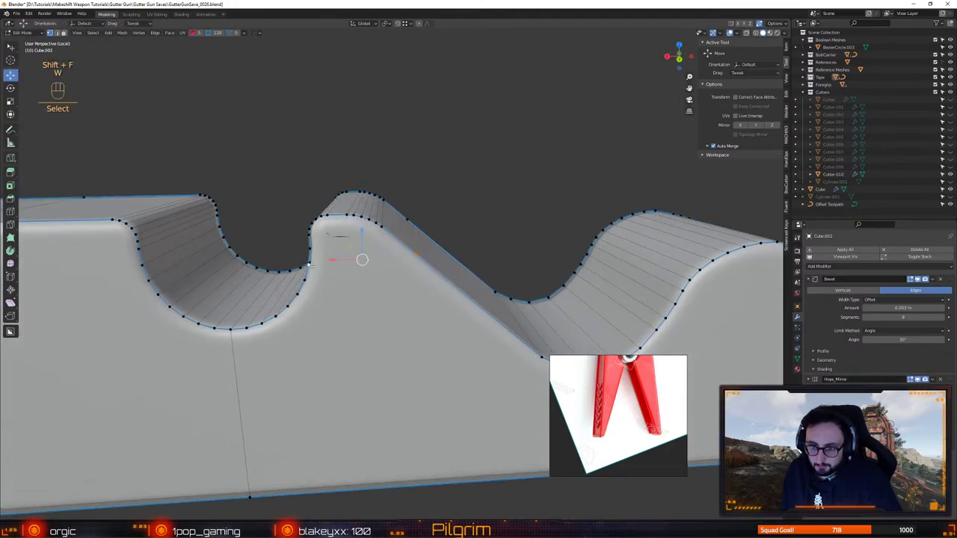
mouse_move(321, 273)
left_mouse_down("alt")
mouse_move(357, 278)
mouse_move(338, 277)
left_mouse_up("alt")
key("alt+d")
key("ctrl+z")
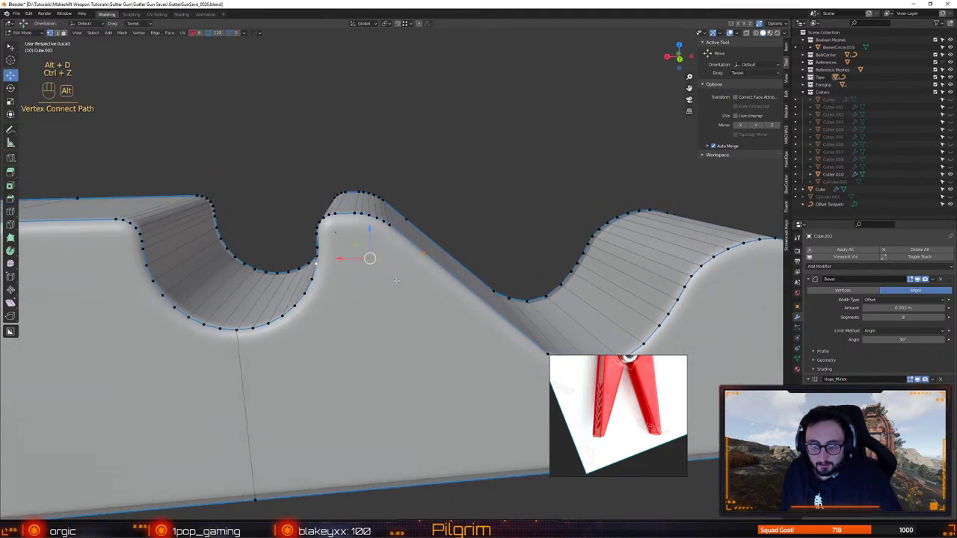
Leave Edit Mode, save the file and deselect the clothespin half
left_click_drag(402, 269, 414, 264, "alt")
key("4")
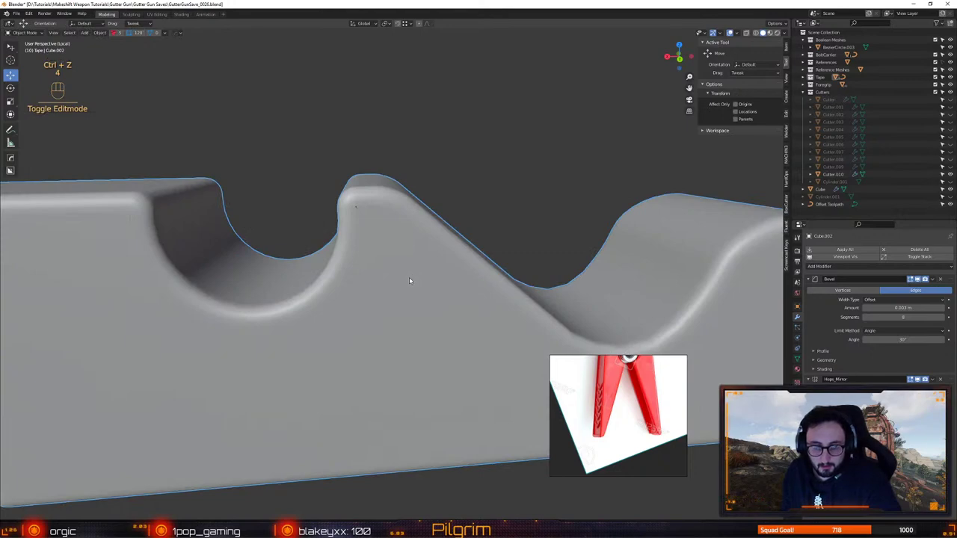
middle_click_drag(410, 277, 386, 283, "alt")
key("ctrl+s")
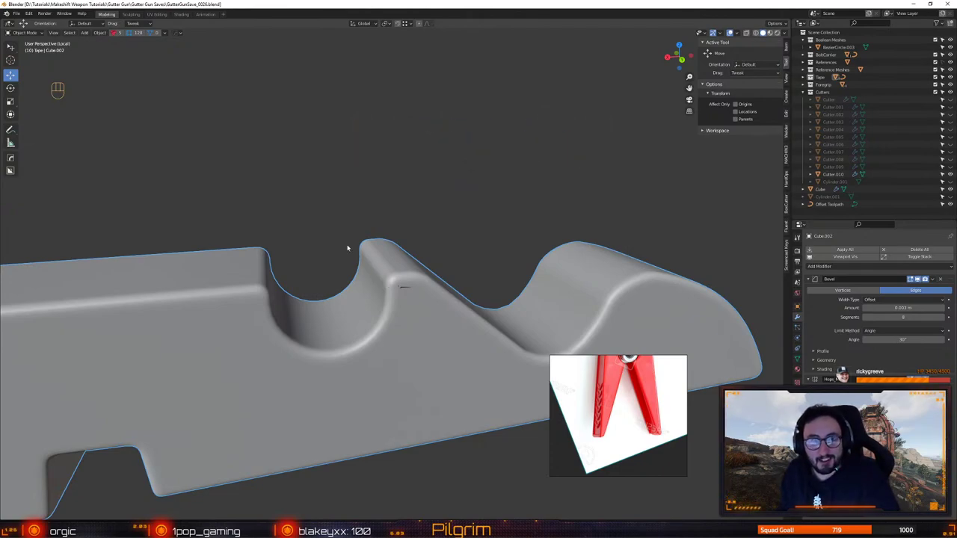
middle_click_drag(397, 233, 406, 294)
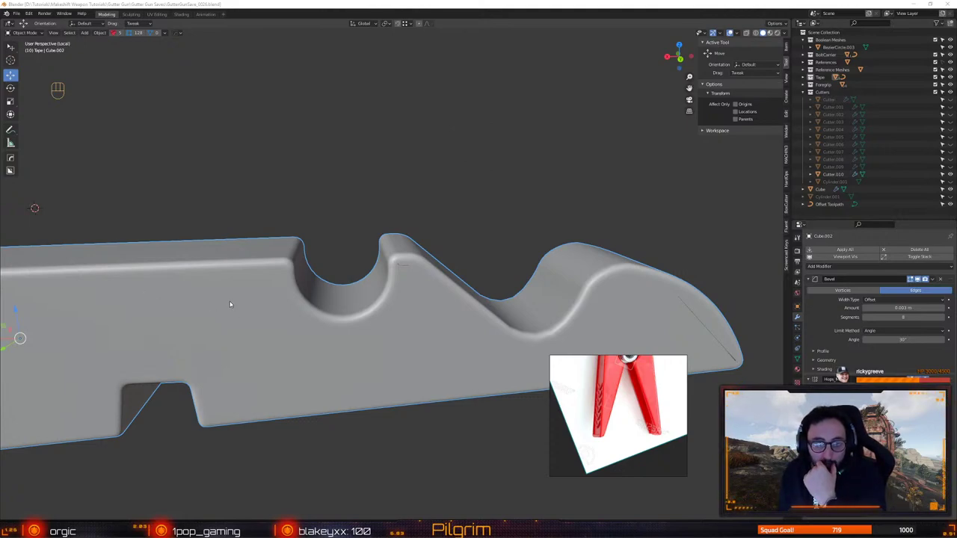
left_click(472, 154)
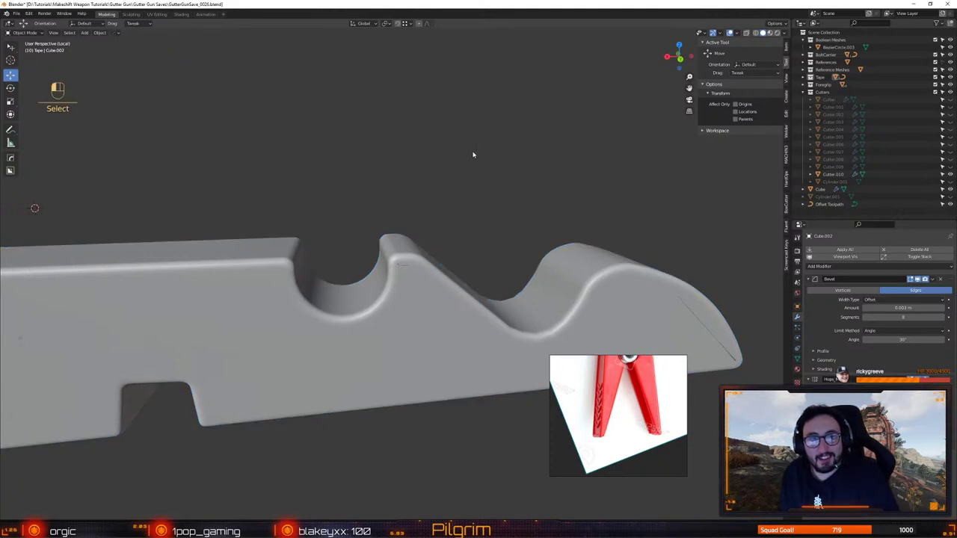
Add a loop cut across the underside below the curved jaw tip
left_click_drag(472, 154, 479, 262, "alt")
scroll(566, 247, "up", 3)
scroll(425, 166, "down", 3)
key("Tab")
key("1")
key("shift+f")
key("w")
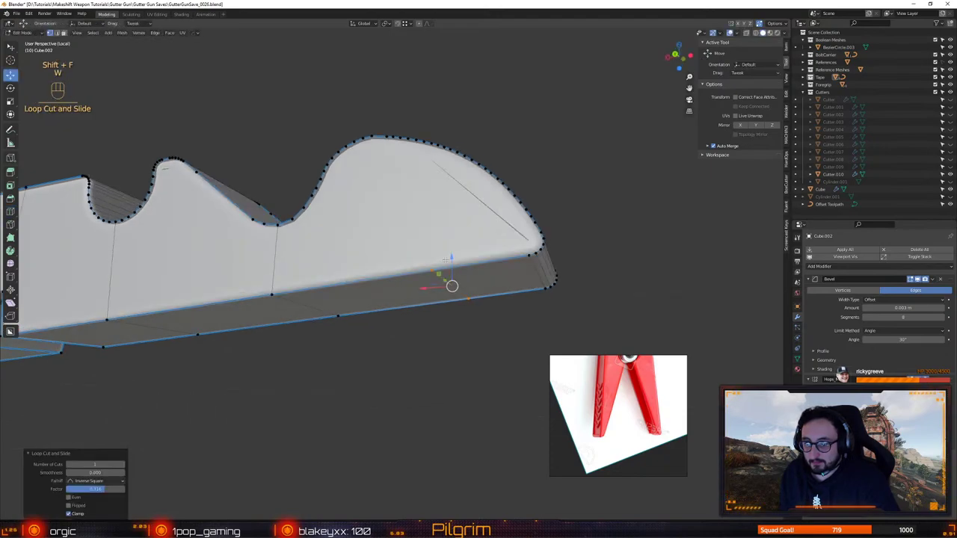
Try to connect the underside loop cut's side vertex to a vertex on the jaw tip's upper curve
left_click(432, 269)
left_click(449, 148, "shift")
key("alt+d")
key("ctrl+z")
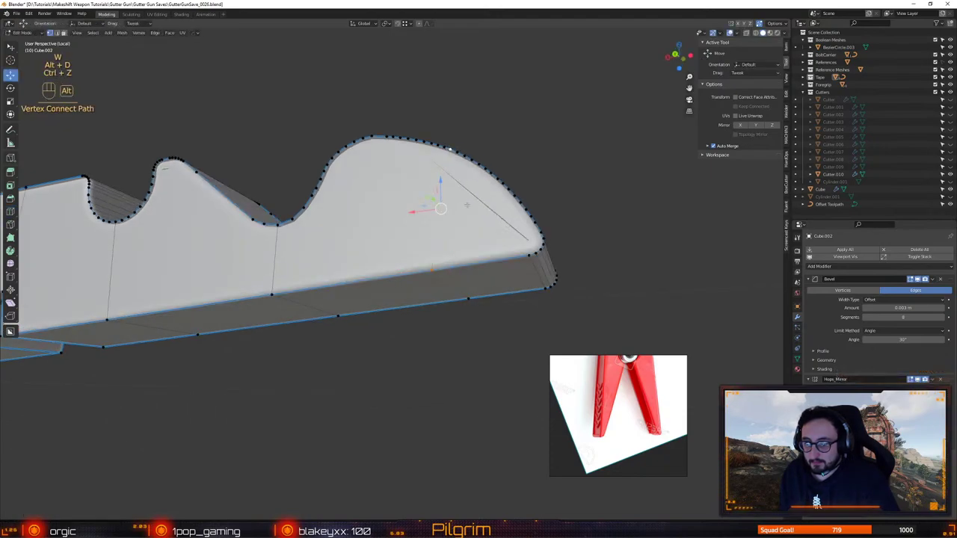
Try to triangulate all faces of the clothespin mesh and undo it
middle_click_drag(450, 149, 444, 227)
key("4")
key("1")
key("ctrl+a")
right_click(448, 221)
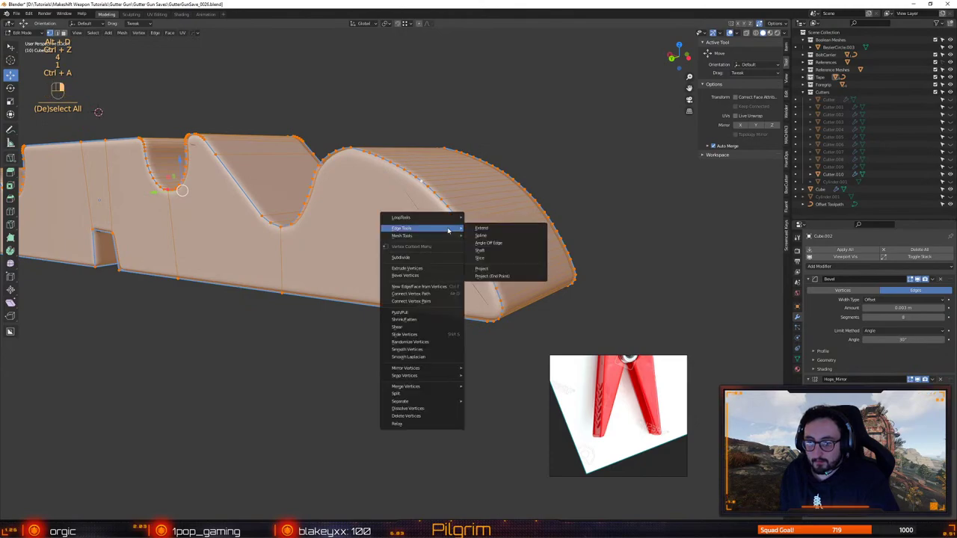
key("3")
left_click(169, 33)
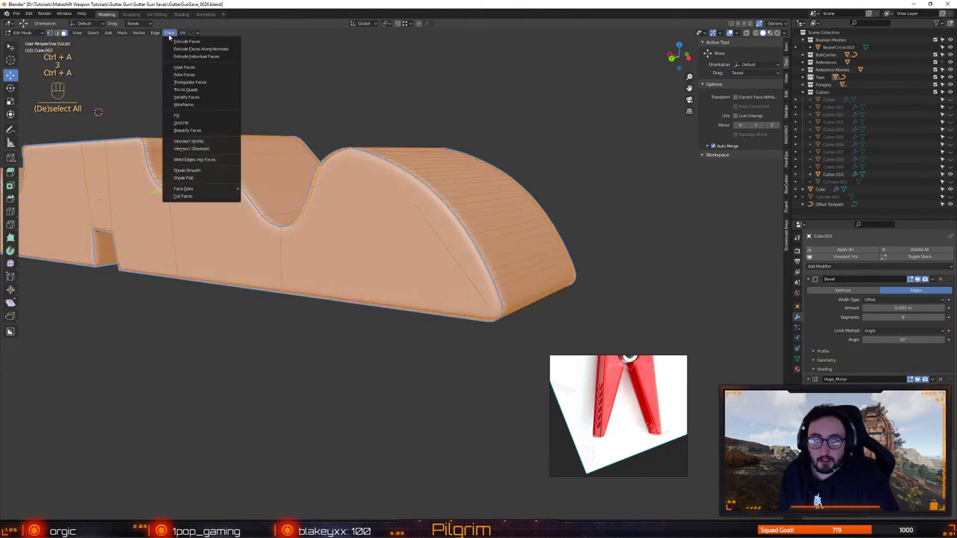
left_click(204, 82)
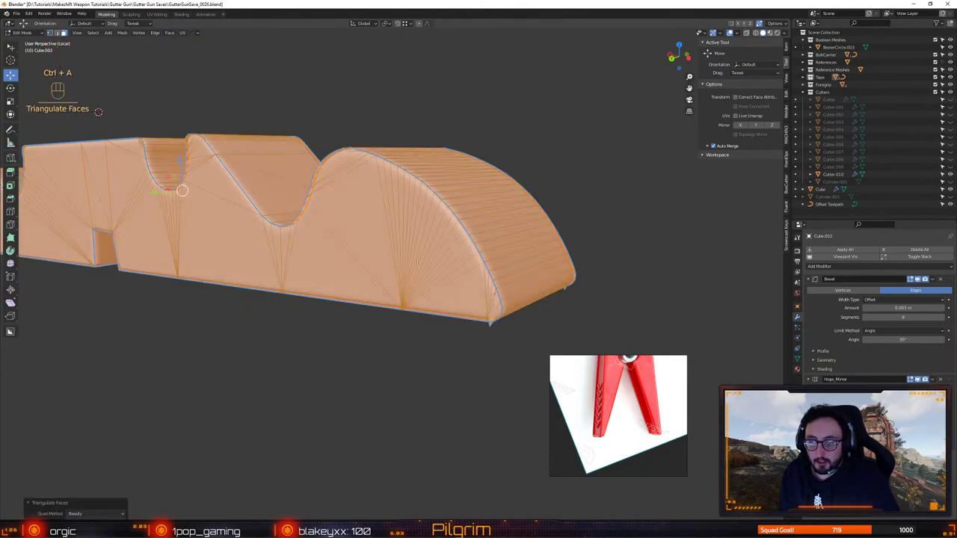
mouse_move(417, 261)
middle_mouse_down()
mouse_move(449, 275)
mouse_move(411, 280)
middle_mouse_up()
key("Tab")
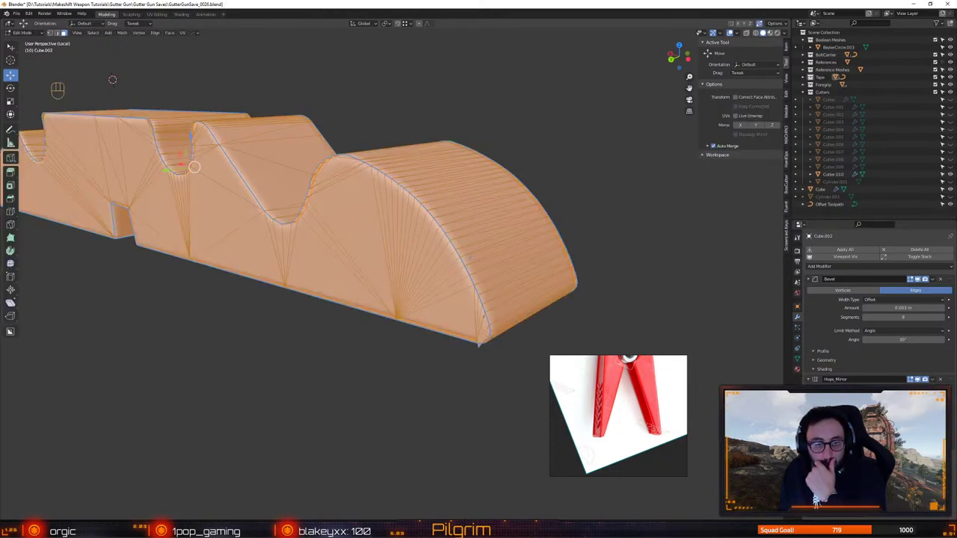
key("ctrl+z")
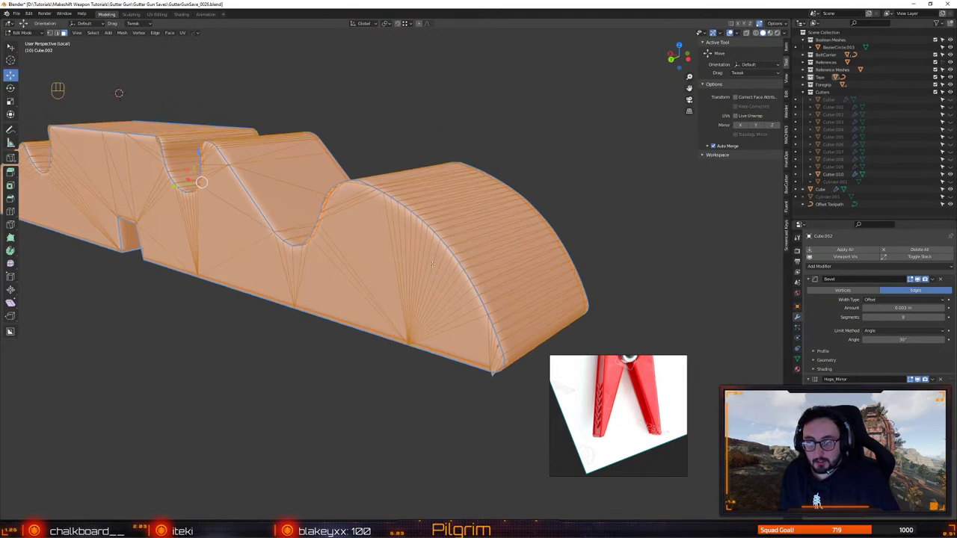
left_click_drag(399, 260, 357, 264, "alt")
key("4")
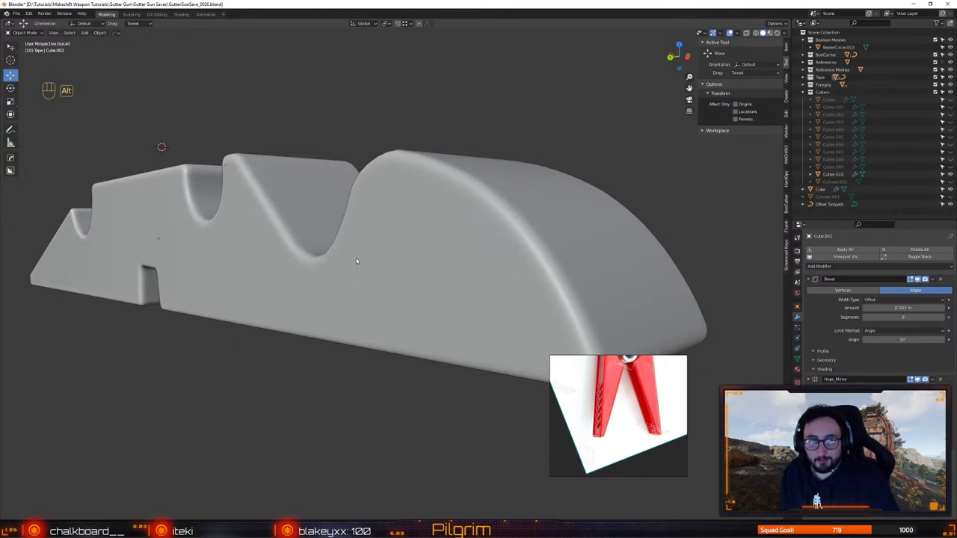
Save the file again with the clothespin in Object Mode
left_click_drag(356, 258, 364, 283, "alt")
key("ctrl+s")
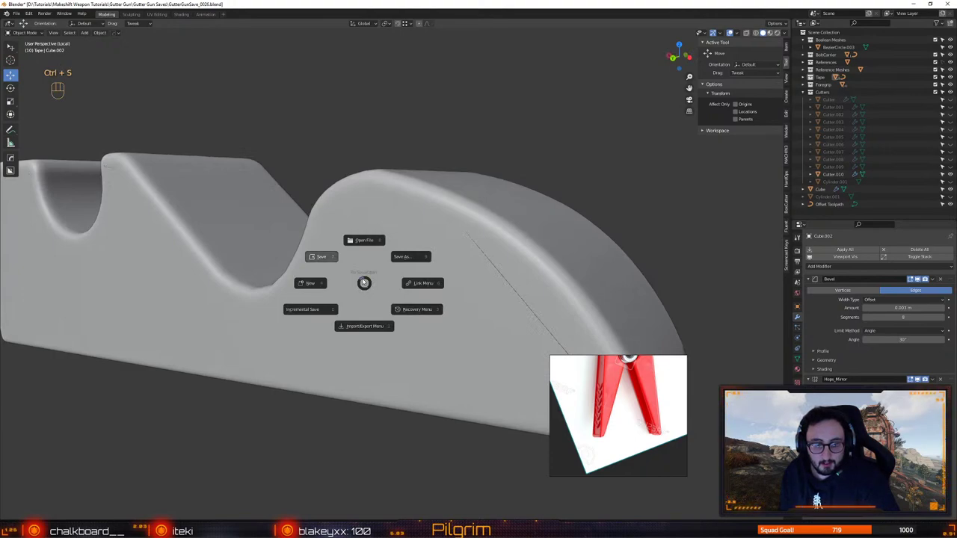
left_click(335, 263)
Examine the jaw tip's shading and the mesh around its lower corner
left_click_drag(351, 254, 369, 236, "alt")
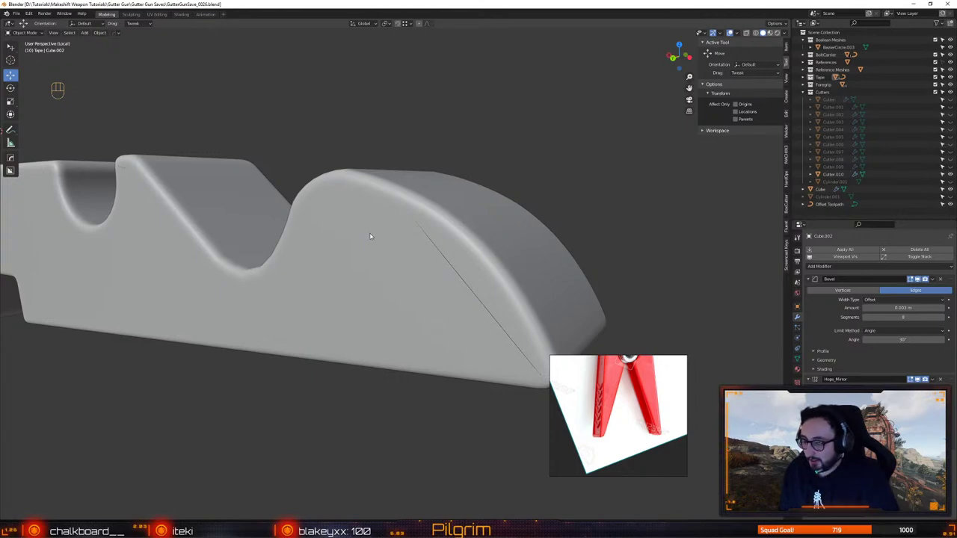
left_click_drag(370, 237, 391, 248, "alt")
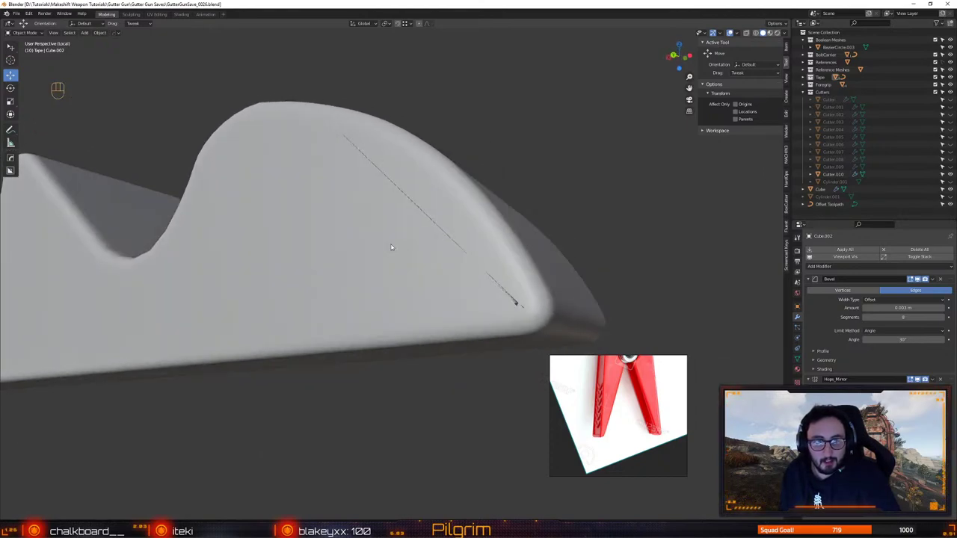
key("Tab")
right_click_drag(514, 315, 467, 314, "alt")
left_click_drag(468, 314, 419, 320, "alt")
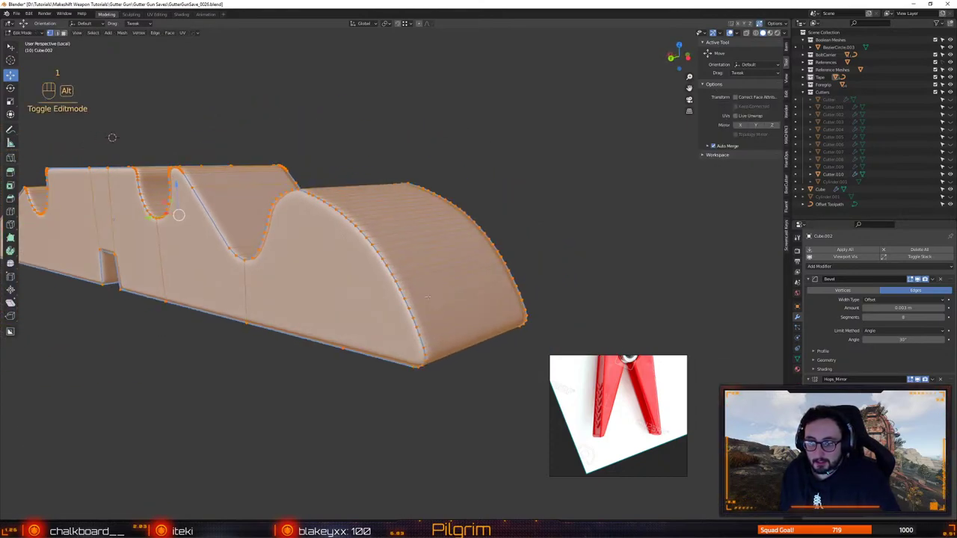
right_click_drag(418, 320, 420, 276, "alt")
left_click_drag(420, 275, 472, 256, "alt")
key("4")
key("q")
key("Escape")
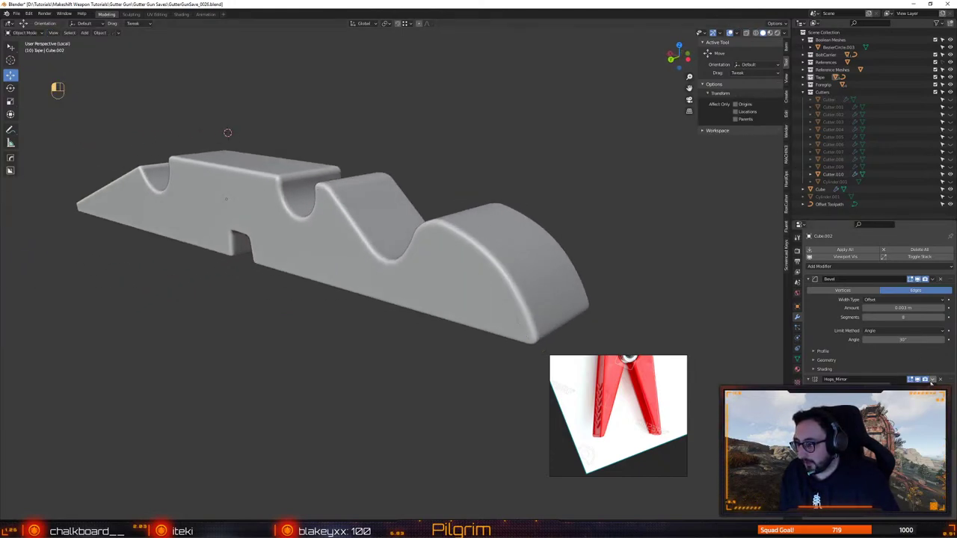
Apply the mirror modifier and the bevel modifier to the clothespin half
left_click(933, 379)
left_click(908, 388)
left_click(933, 279)
left_click(906, 288)
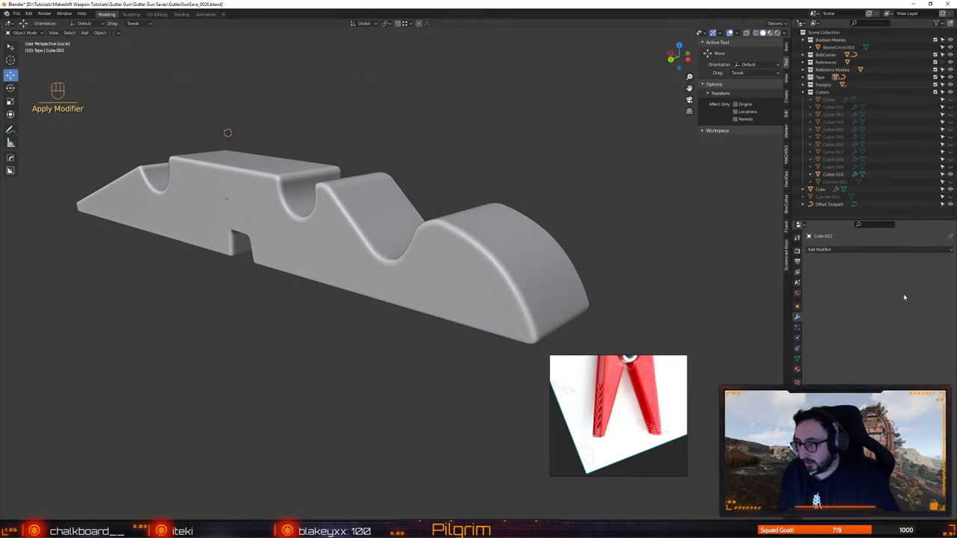
Merge the overlapping bevel vertices at the jaw tip's lower corner at their center
left_click_drag(419, 300, 516, 246, "alt")
scroll(479, 276, "up", 3)
key("1")
scroll(498, 332, "up", 6)
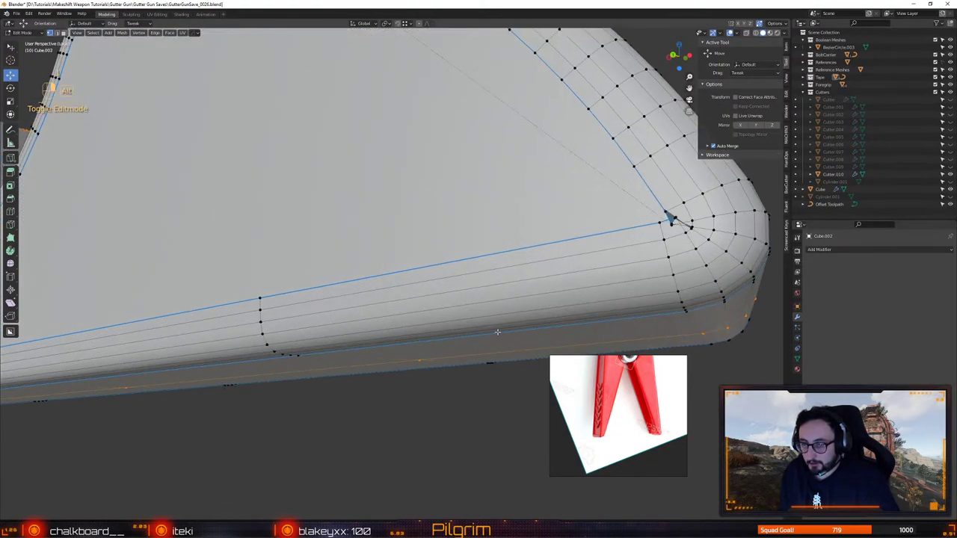
left_click_drag(498, 331, 460, 254, "alt")
scroll(475, 248, "up", 4)
key("alt+m")
left_click_drag(461, 287, 511, 287)
key("alt+c")
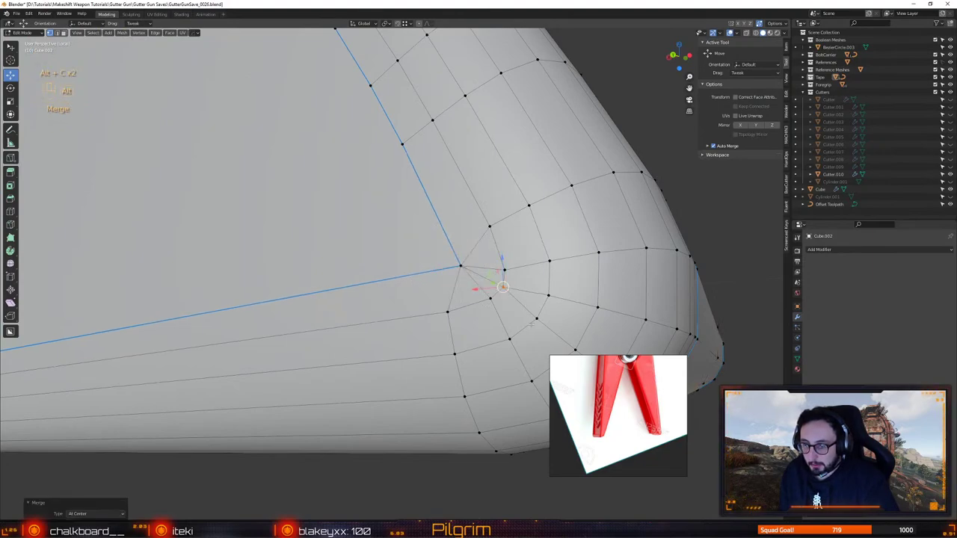
Merge the clustered vertices at the hump's inner bevel corner beside the round notch at their center
scroll(504, 285, "down", 5)
right_click_drag(504, 285, 466, 254, "alt")
middle_click_drag(466, 255, 401, 206)
right_click_drag(402, 206, 386, 259, "alt")
middle_click_drag(386, 259, 372, 311, "alt")
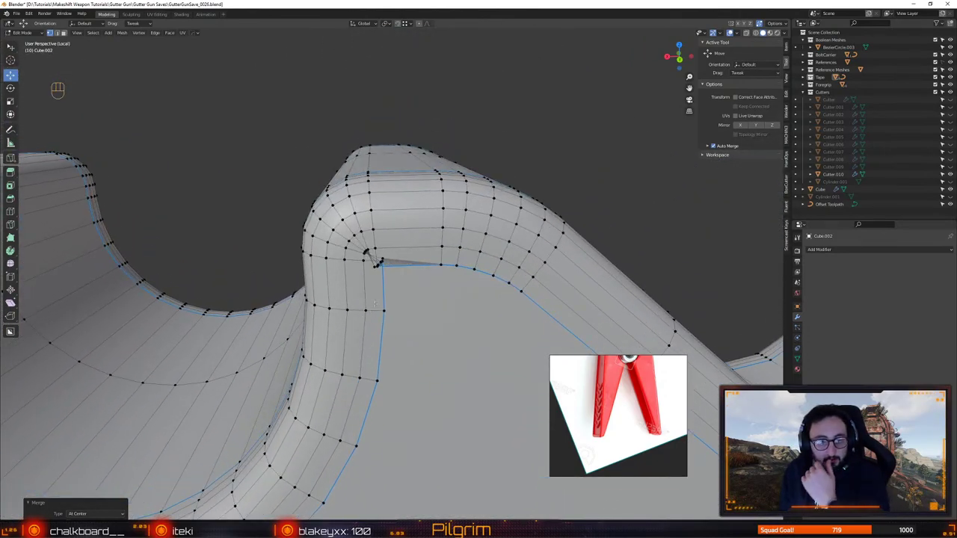
left_click(380, 262)
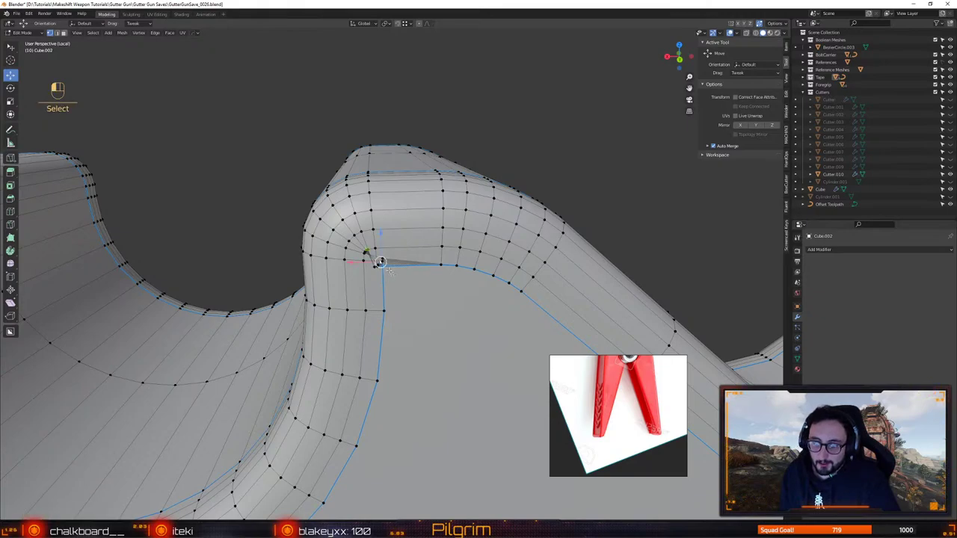
left_click_drag(393, 275, 394, 276)
key("alt+c")
Merge the remaining small vertex cluster on the hump corner's bevel at its center
middle_click_drag(394, 276, 441, 261)
scroll(441, 262, "up", 4)
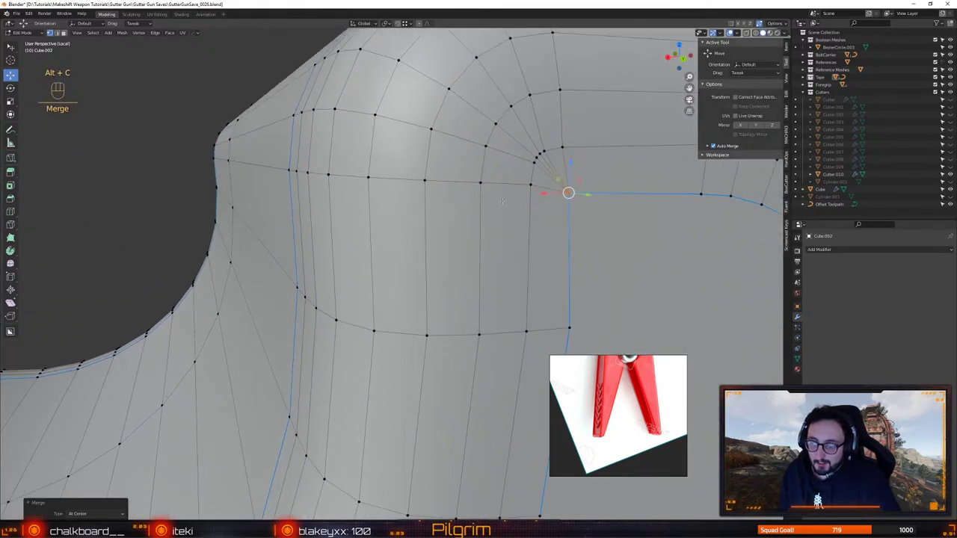
left_click_drag(519, 143, 551, 168)
key("alt+c")
Merge the clustered bevel vertices at the flat top section's corner beside the jaw-side round notch at their center
right_click_drag(551, 169, 456, 224, "alt")
left_click_drag(456, 224, 396, 310, "alt")
right_click_drag(396, 310, 426, 299, "alt")
left_click_drag(426, 299, 468, 280, "alt")
right_click_drag(467, 280, 490, 263, "alt")
left_click_drag(475, 266, 524, 313)
key("alt+c")
Examine the bevelled corners around the clothespin half's round notches for remaining clusters of overlapping vertices
right_click_drag(525, 313, 419, 303, "alt")
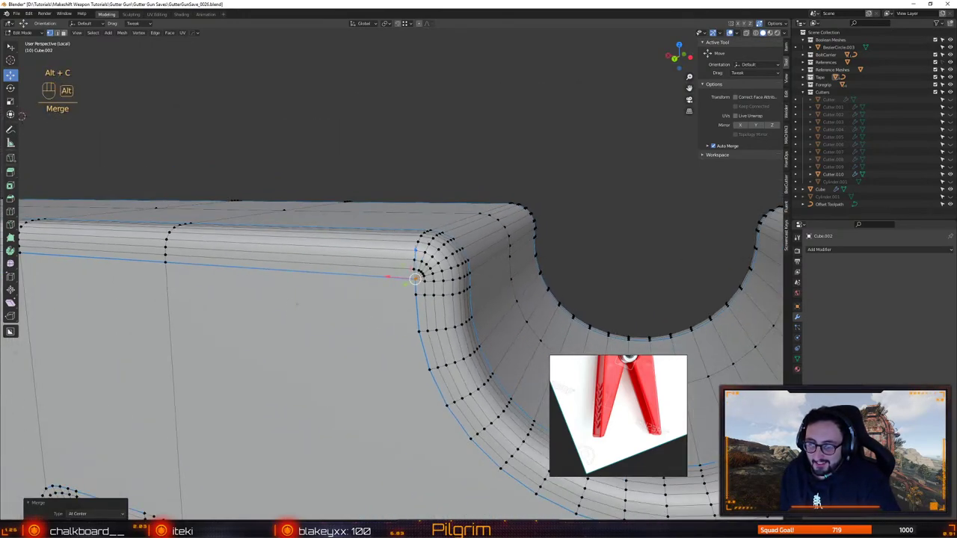
left_click_drag(418, 303, 283, 327, "alt")
middle_click_drag(325, 88, 667, 152)
left_click_drag(576, 264, 613, 288, "alt")
right_click_drag(478, 284, 546, 277, "alt")
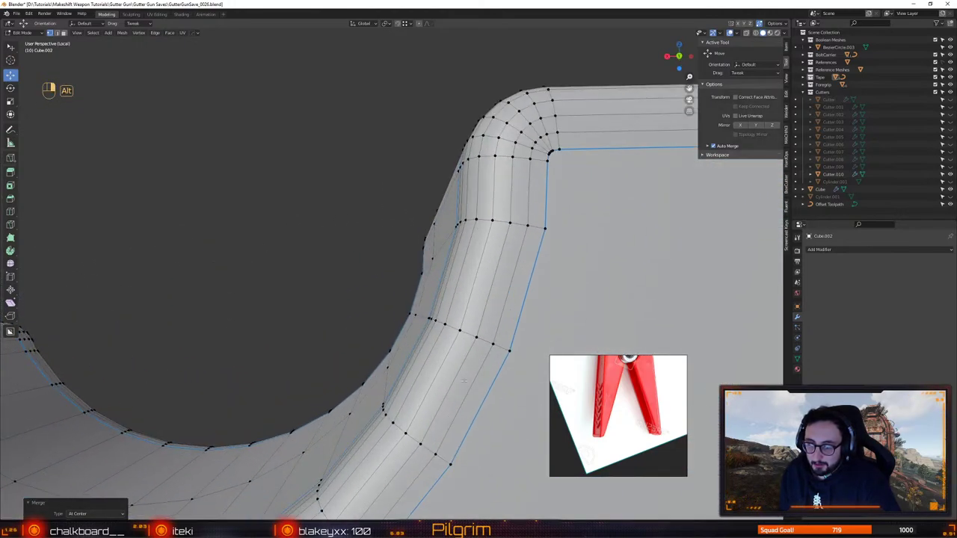
left_click_drag(486, 285, 506, 295, "alt")
middle_click_drag(507, 296, 459, 298)
middle_click_drag(377, 299, 399, 199)
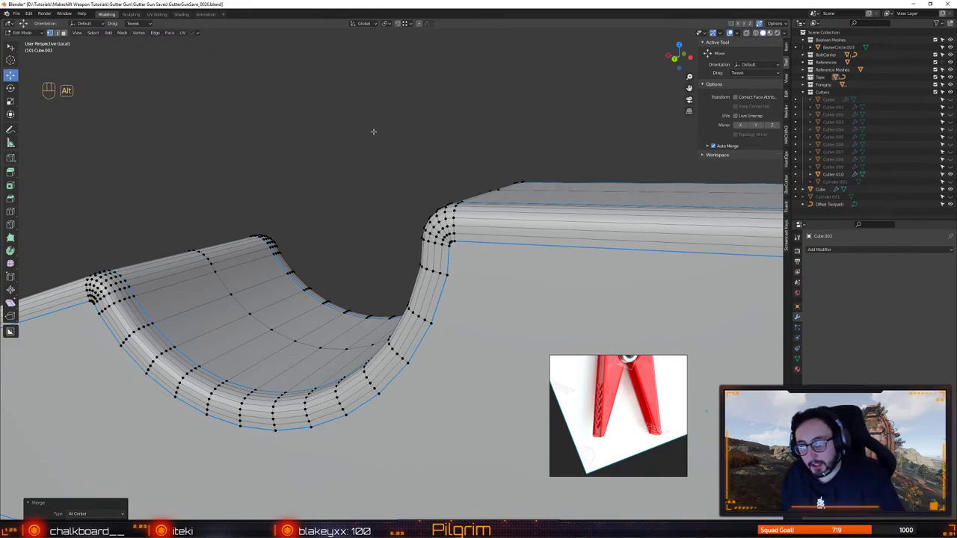
middle_click_drag(373, 131, 442, 223)
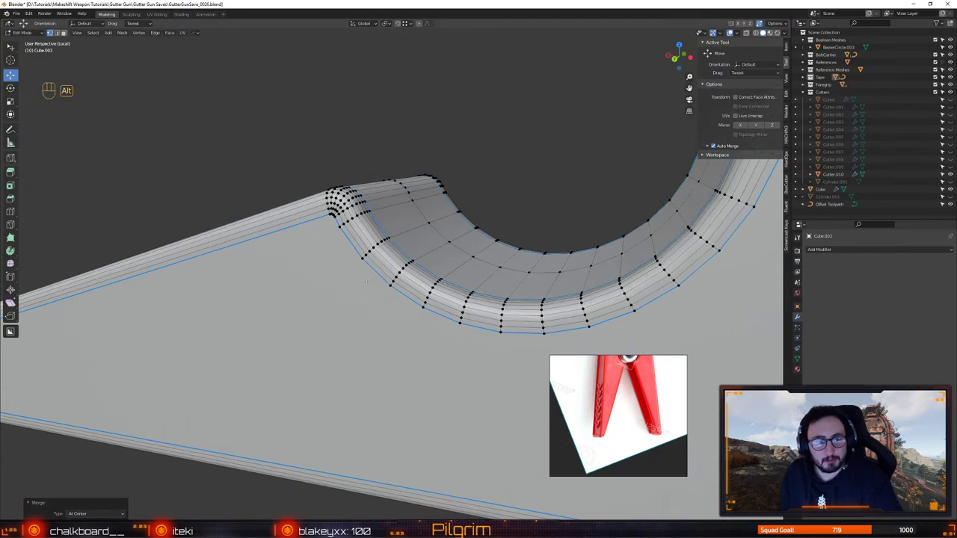
middle_click_drag(365, 282, 343, 145)
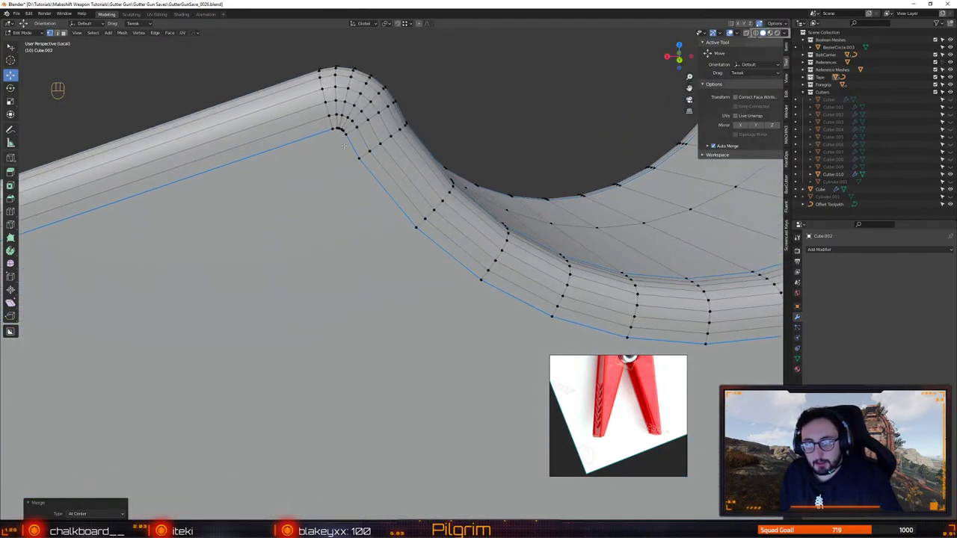
Merge the overlapping inner bevel vertices at the lower corner of the clothespin's tapered tip at their center
middle_click_drag(279, 195, 347, 283)
left_click(320, 296)
key("f")
right_click_drag(329, 279, 374, 305, "alt")
left_click_drag(405, 311, 338, 286)
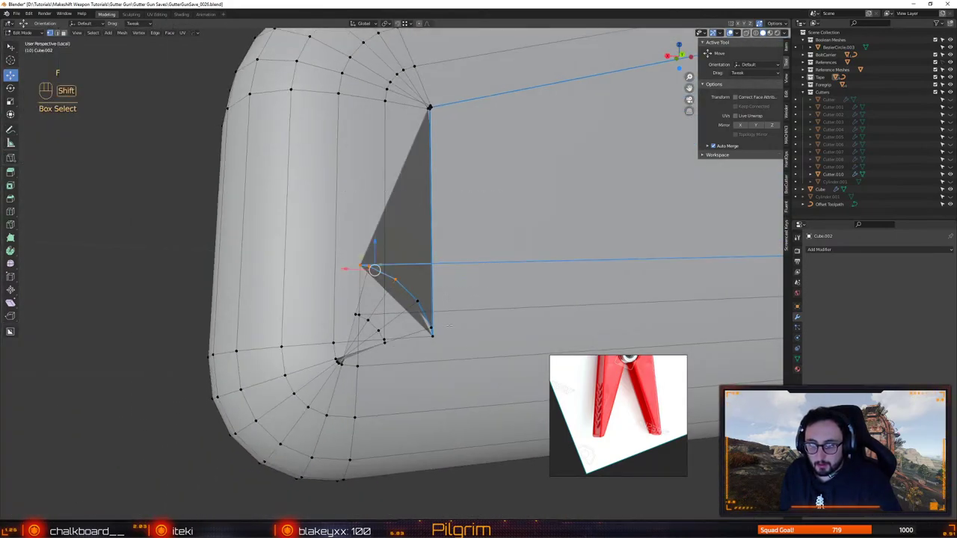
left_click_drag(448, 345, 408, 350, "shift")
key("alt+c")
key("alt+c")
Merge the small stray cluster on the tapered tip's lower bevel and the clustered vertices at its upper corner at their centers
left_click_drag(320, 348, 348, 374)
key("alt+c")
left_click_drag(414, 254, 407, 273, "alt")
key("alt+c")
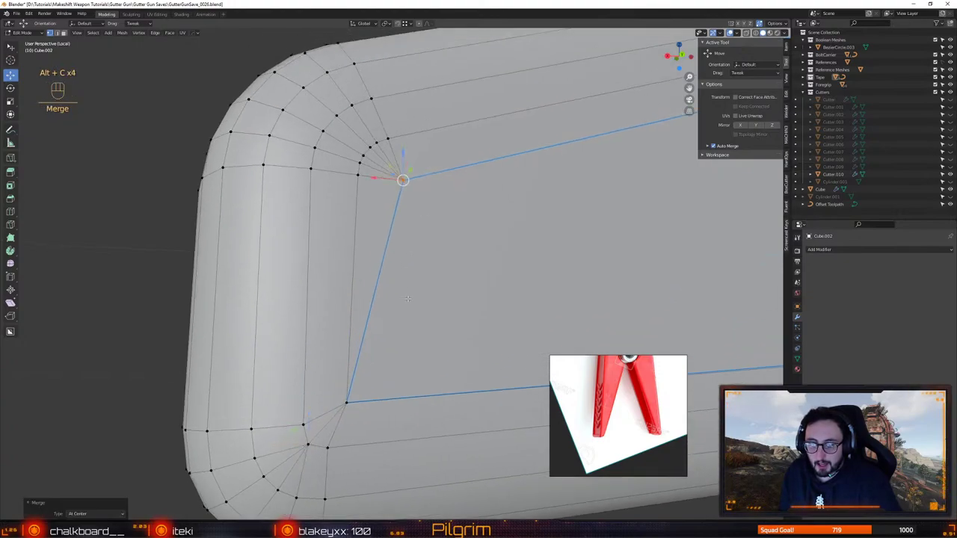
Return to Object Mode, select the clothespin half and save the file
middle_click_drag(407, 274, 413, 272)
scroll(509, 262, "down", 3)
left_click_drag(414, 273, 314, 289, "alt")
key("4")
scroll(440, 257, "down", 3)
middle_click_drag(440, 257, 295, 291)
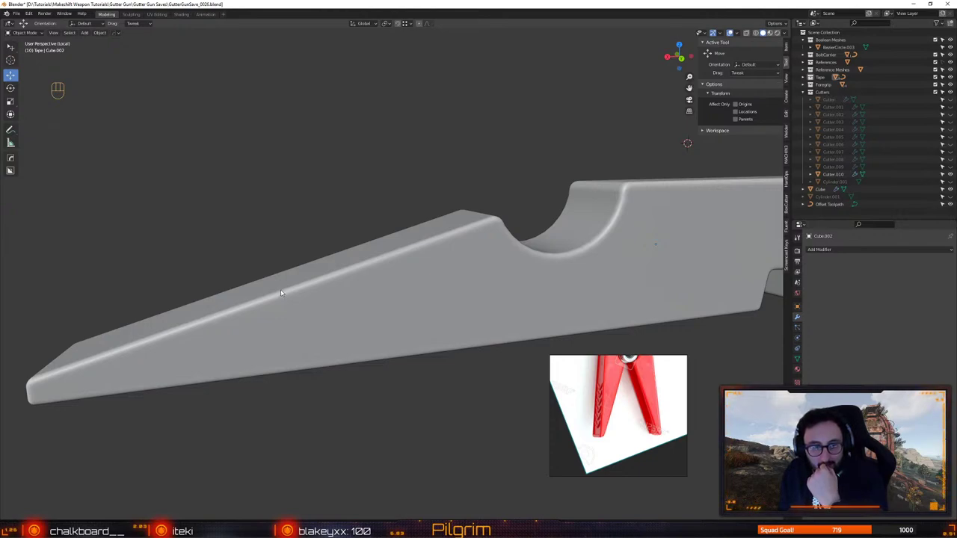
middle_click_drag(326, 294, 306, 319)
left_click(325, 292)
key("ctrl+s")
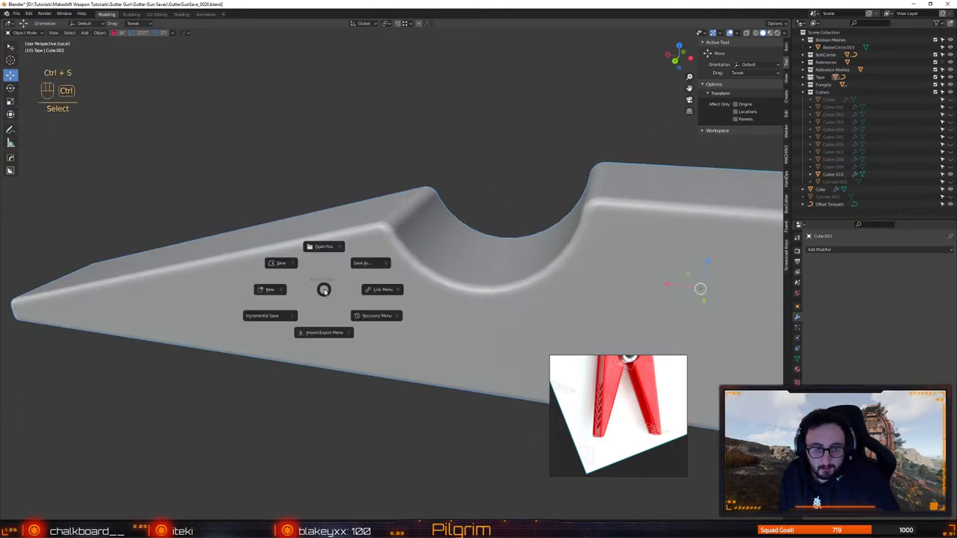
left_click(281, 267)
Check the clothespin half's shading from several sides, reselect it and save the file again
left_click_drag(411, 270, 404, 337, "alt")
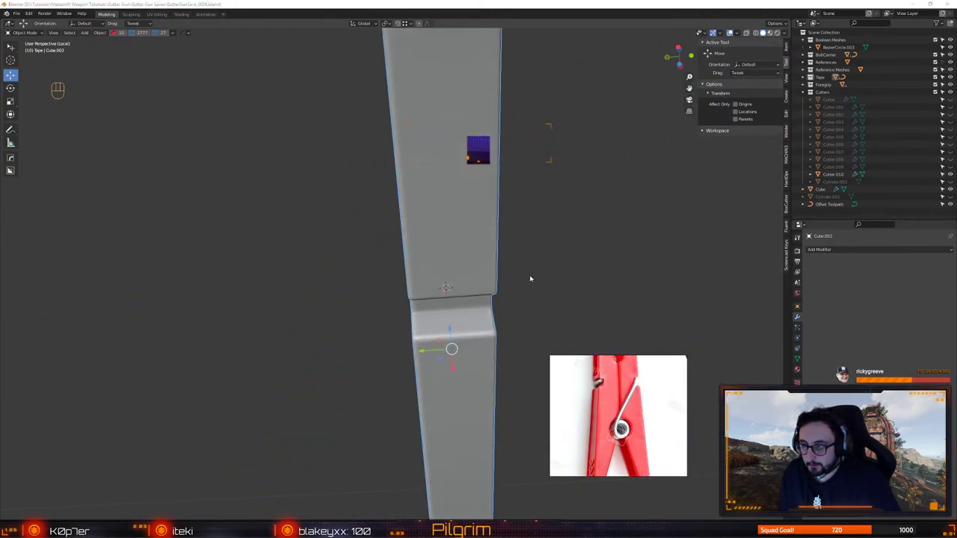
left_click_drag(530, 277, 434, 332, "alt")
scroll(434, 332, "down", 5)
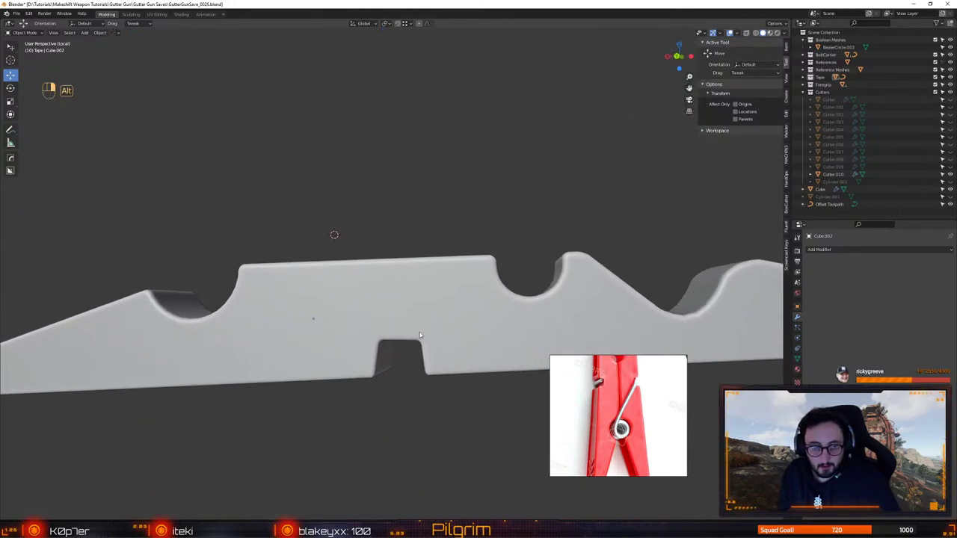
scroll(351, 340, "up", 2)
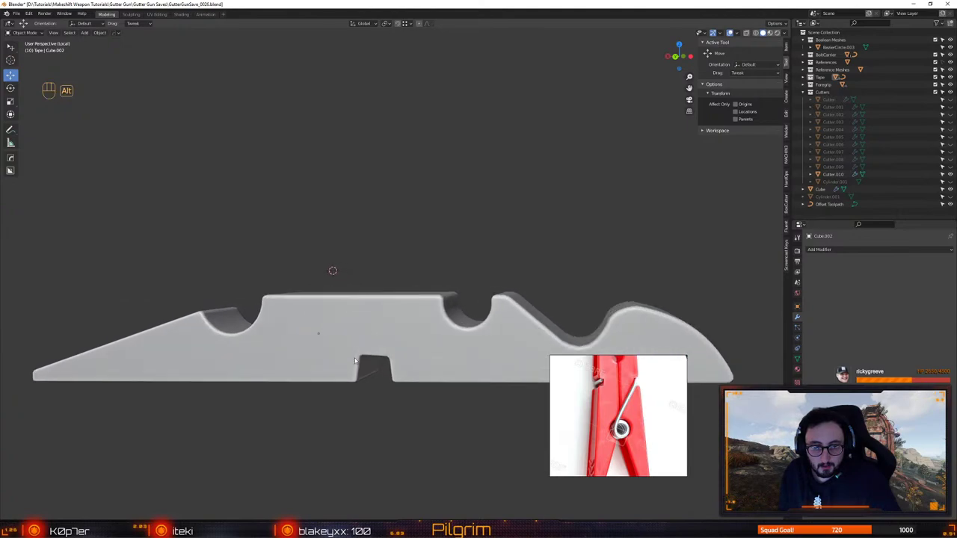
left_click(359, 338)
left_click_drag(359, 338, 368, 351, "alt")
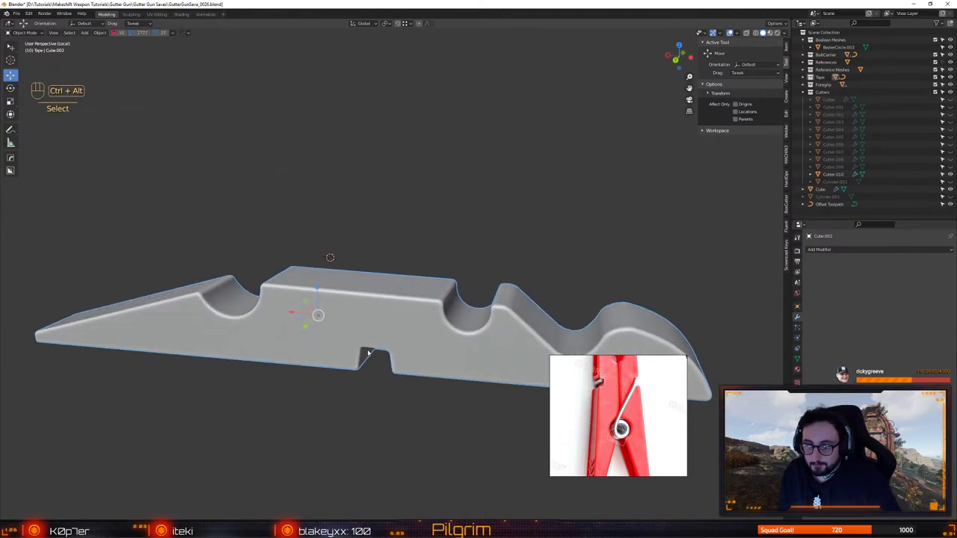
key("ctrl+s")
left_click(359, 301)
left_click(360, 302)
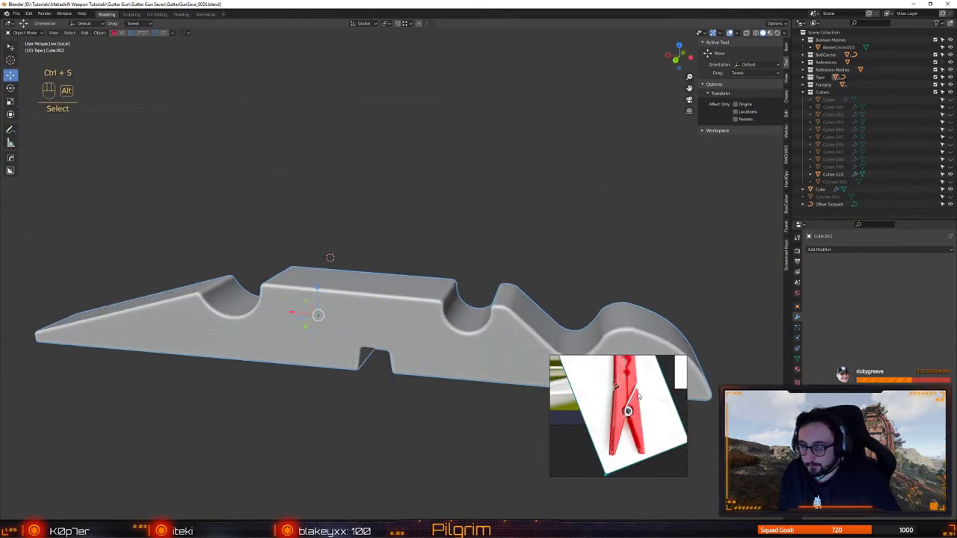
Mirror the clothespin half across the Y axis with bisect enabled
left_click(407, 303)
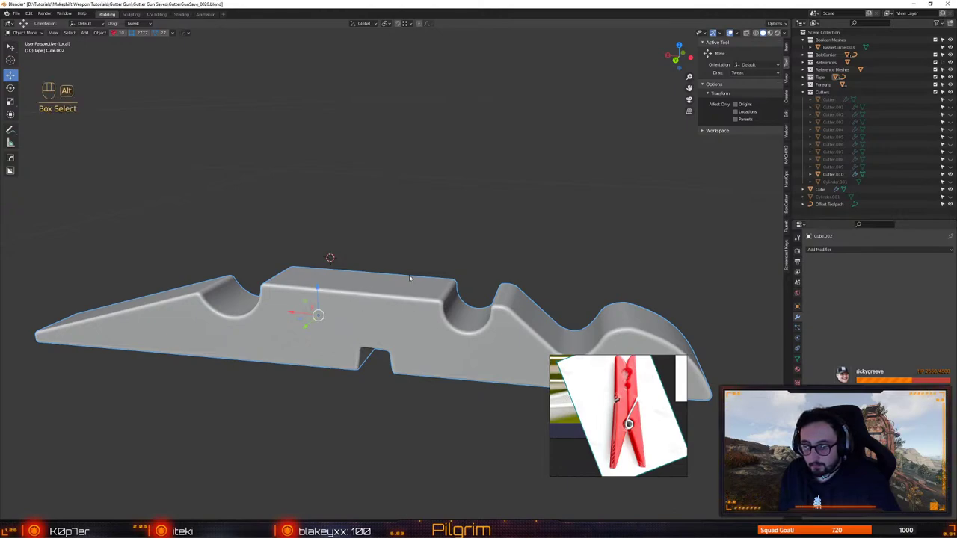
left_click_drag(433, 288, 365, 270, "alt")
key("alt+x")
left_click(362, 293)
left_click(365, 270)
left_click_drag(410, 309, 541, 310, "alt")
Bevel the edge loops around the bottom of the V-shaped valley to smooth its curve, and leave mesh editing
scroll(505, 299, "up", 3)
key("Tab")
left_click_drag(462, 352, 438, 389, "alt")
key("2")
scroll(415, 396, "up", 4)
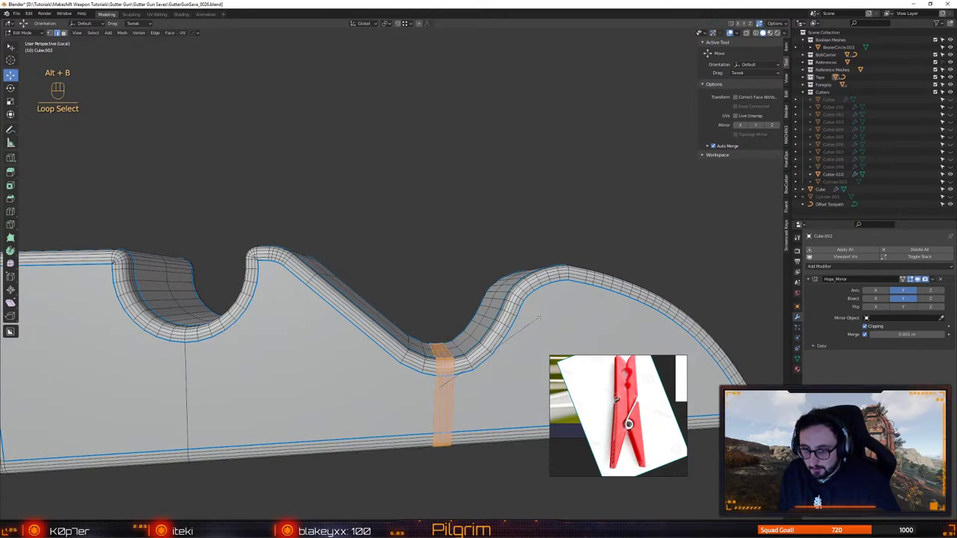
right_click(438, 388, "shift")
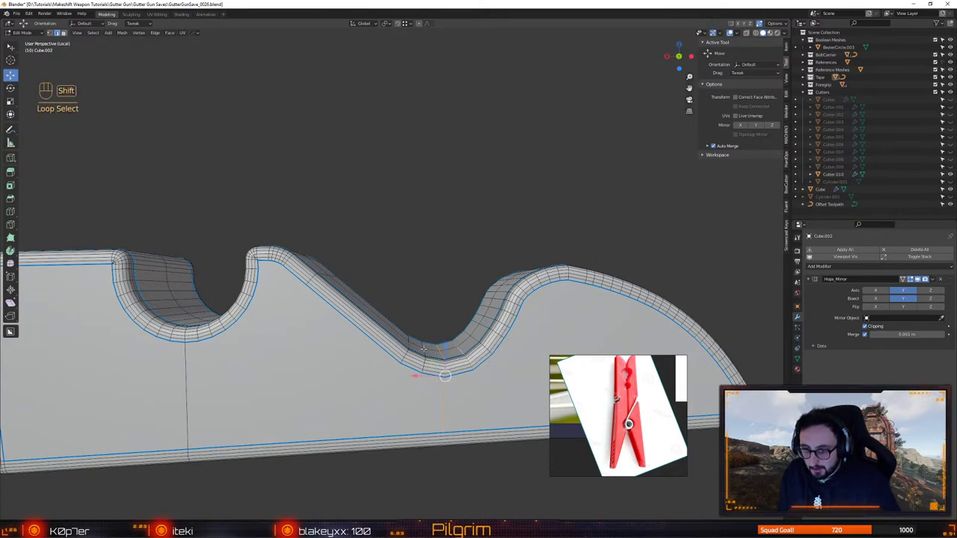
middle_click_drag(450, 332, 462, 349)
left_click(472, 345, "alt+shift")
key("alt+b")
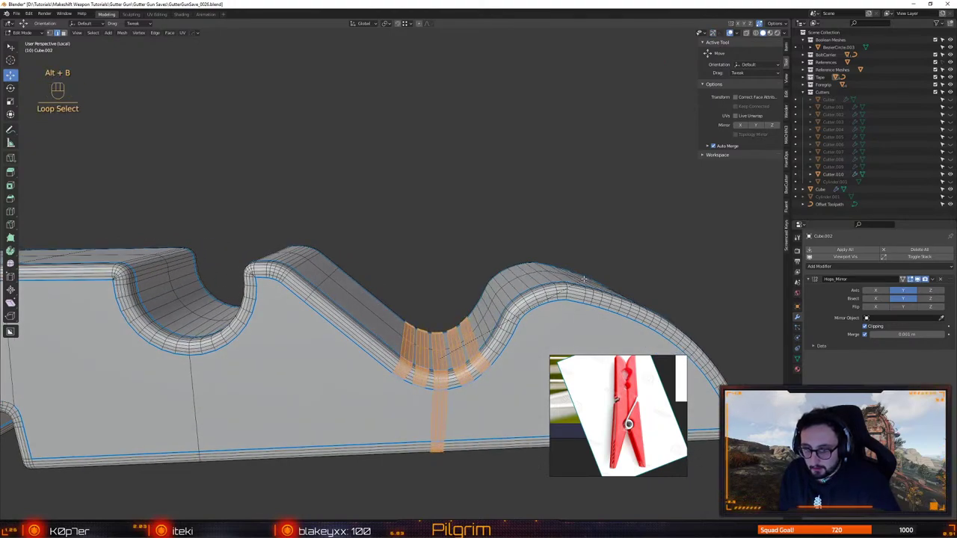
left_click(584, 279)
left_click(519, 316)
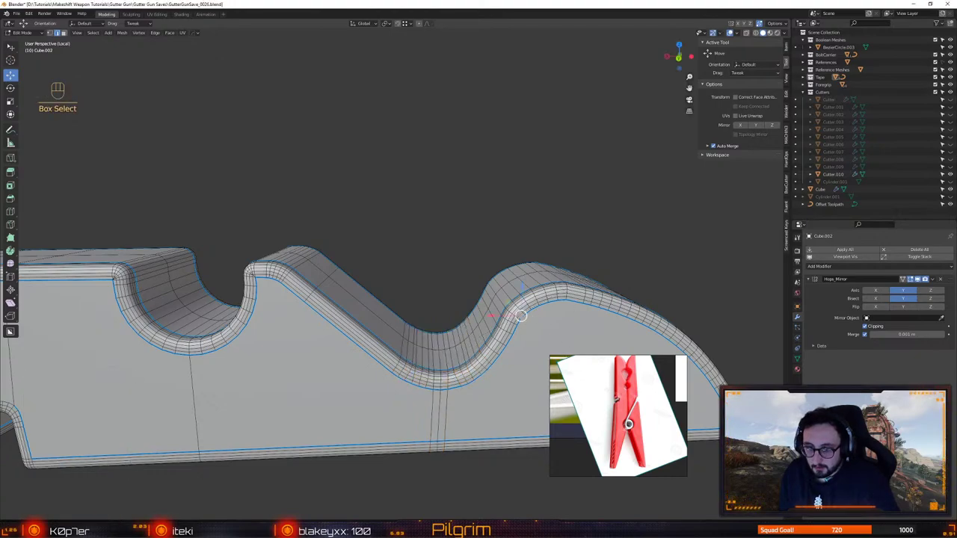
key("4")
Examine the smoothed clothespin half from several angles
left_click_drag(518, 316, 406, 318, "alt")
middle_click_drag(406, 318, 382, 332)
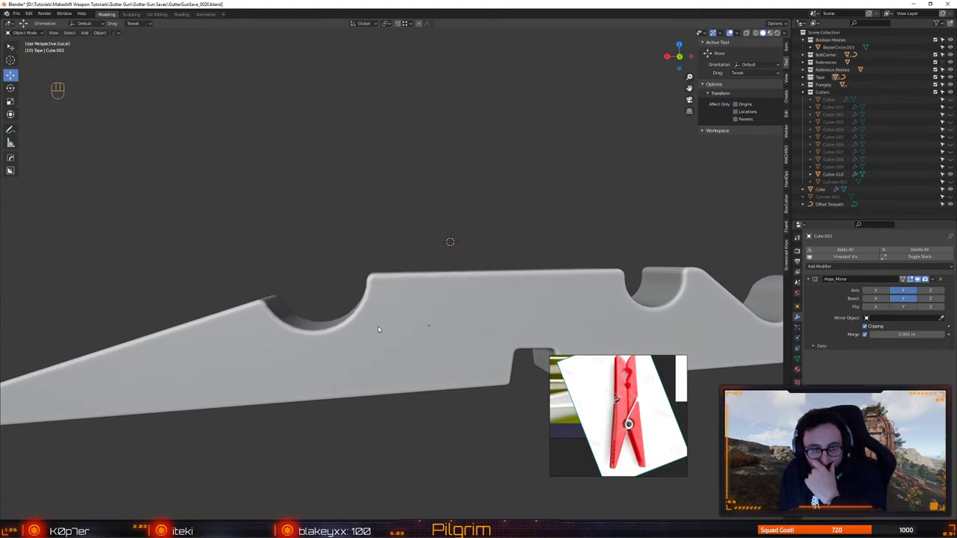
middle_click_drag(379, 329, 419, 305)
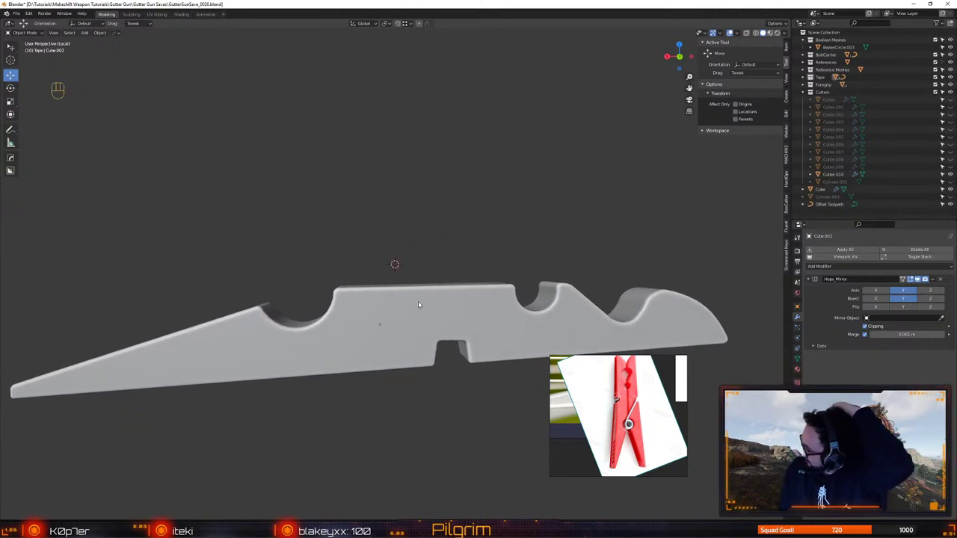
middle_click_drag(404, 341, 458, 330, "shift")
scroll(402, 304, "down", 1)
left_click_drag(401, 304, 465, 337, "alt")
middle_click_drag(465, 336, 427, 341, "alt")
left_click_drag(427, 342, 476, 295, "alt")
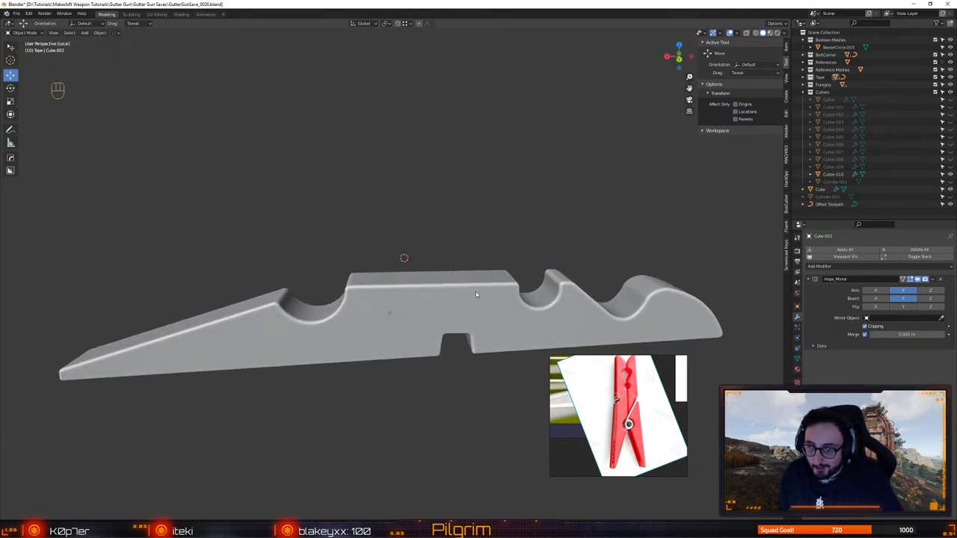
Save the scene as a new incremental version of the file
left_click(477, 295)
middle_click_drag(476, 294, 395, 299, "alt")
key("ctrl+s")
left_click(382, 274)
key("ctrl+s")
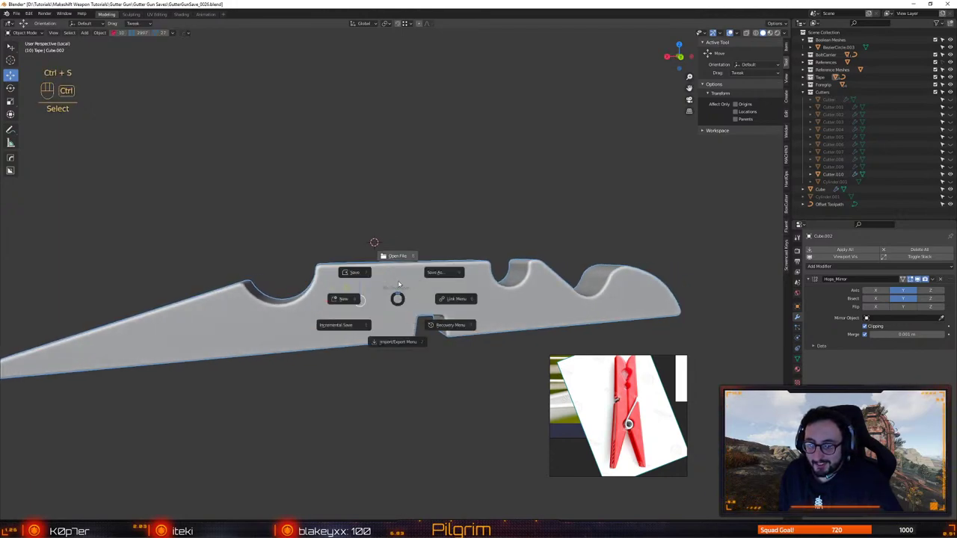
left_click(399, 297)
key("ctrl+s")
left_click(346, 320)
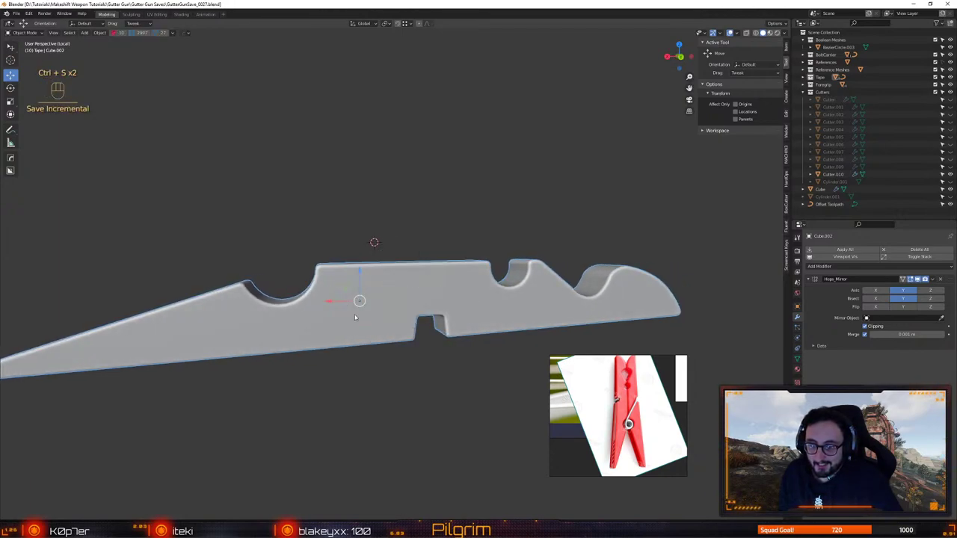
Duplicate the clothespin half and move the copy straight up along Z by about 0.04 m
middle_click_drag(360, 258, 395, 263, "alt")
key("ctrl+d")
right_click(396, 263)
left_click_drag(374, 272, 380, 196)
In the orthographic back view, rotate the copied half 180° around X so its cutouts face the original
key("e")
middle_click_drag(401, 209, 478, 196, "alt")
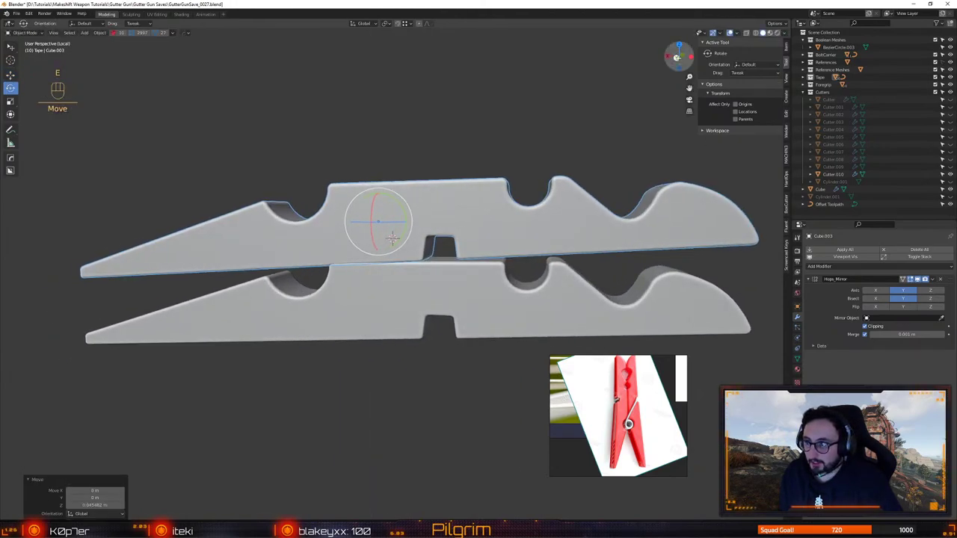
left_click(676, 58)
left_click(689, 111)
middle_click_drag(426, 328, 473, 281, "alt")
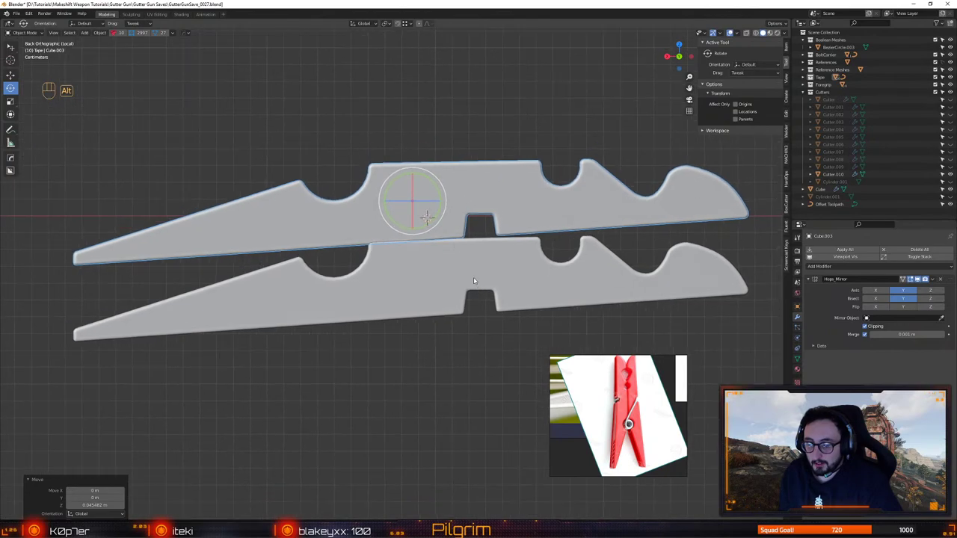
left_click_drag(421, 184, 411, 233)
key("w")
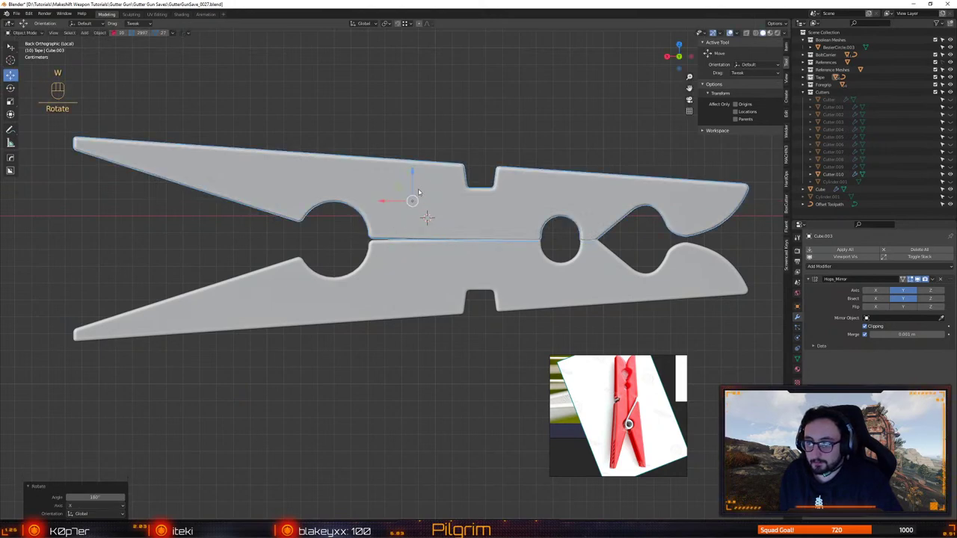
Rotate the upper half about 2° around Y and nudge it so its flat edge lines up with the lower half
key("e")
left_click_drag(432, 185, 430, 179)
key("w")
right_click_drag(433, 184, 449, 273, "alt")
middle_click_drag(377, 308, 444, 328, "alt")
right_click_drag(444, 328, 453, 309, "alt")
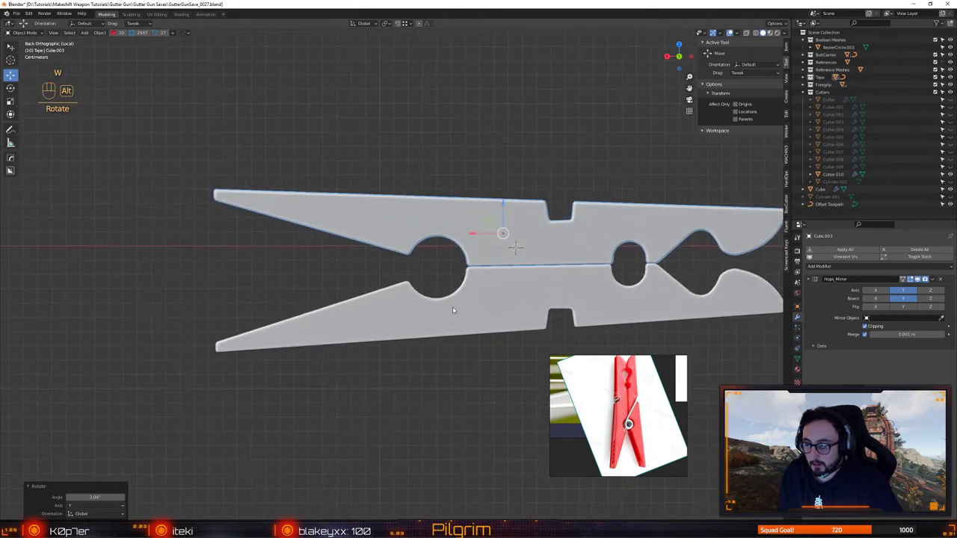
middle_click_drag(453, 307, 390, 331, "alt")
left_click_drag(421, 257, 419, 257)
Compare the joint, holes and spring notches of both halves with the clothespin reference photo
middle_click_drag(519, 267, 396, 281, "alt")
right_click_drag(397, 281, 498, 337, "alt")
key("1")
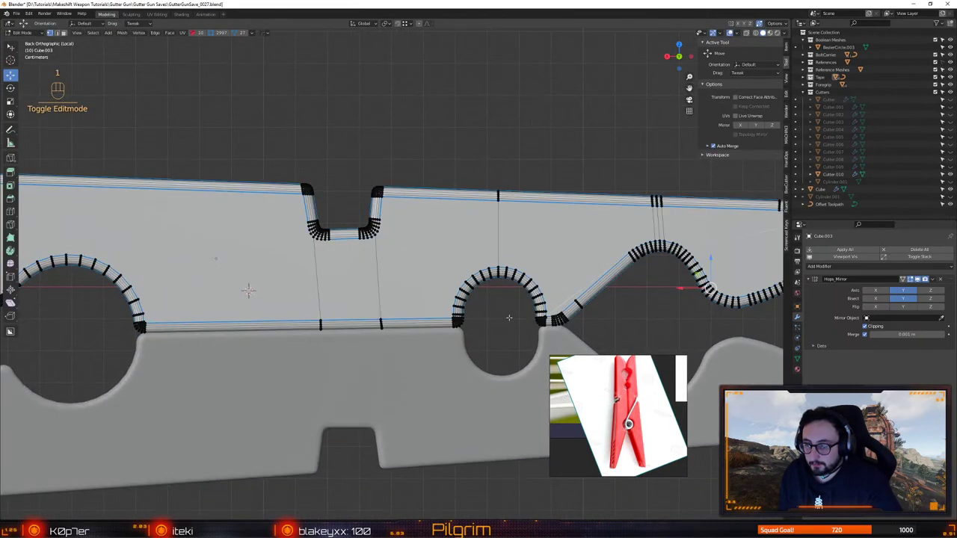
key("Tab")
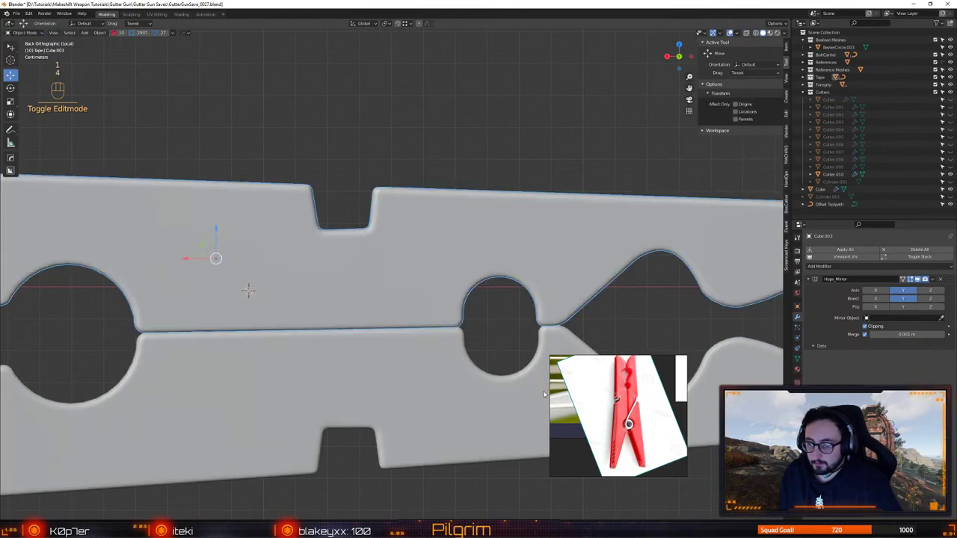
scroll(632, 420, "up", 4)
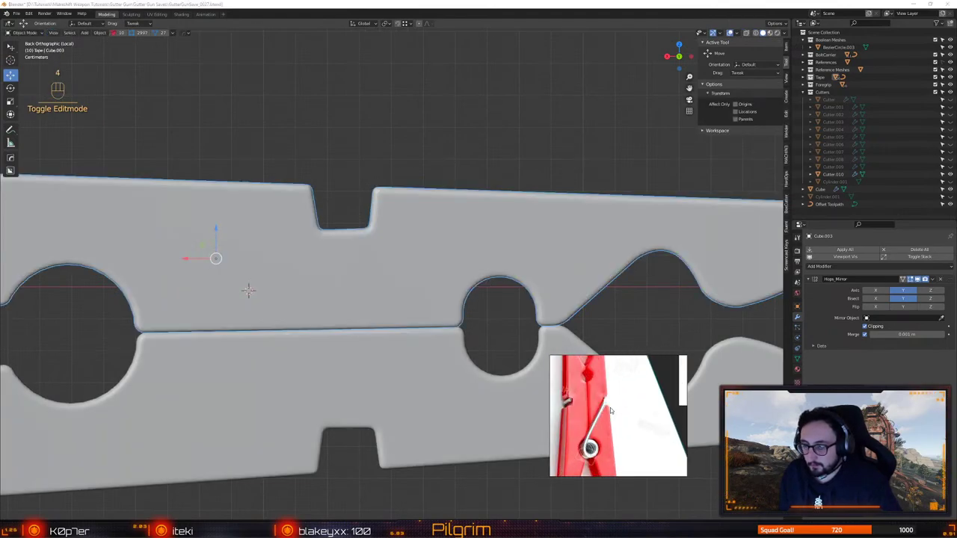
left_click(482, 426)
middle_click_drag(517, 405, 401, 368, "alt")
mouse_move(401, 368)
right_mouse_down("alt")
mouse_move(404, 442)
mouse_move(400, 358)
right_mouse_up("alt")
middle_click_drag(400, 358, 476, 351, "shift")
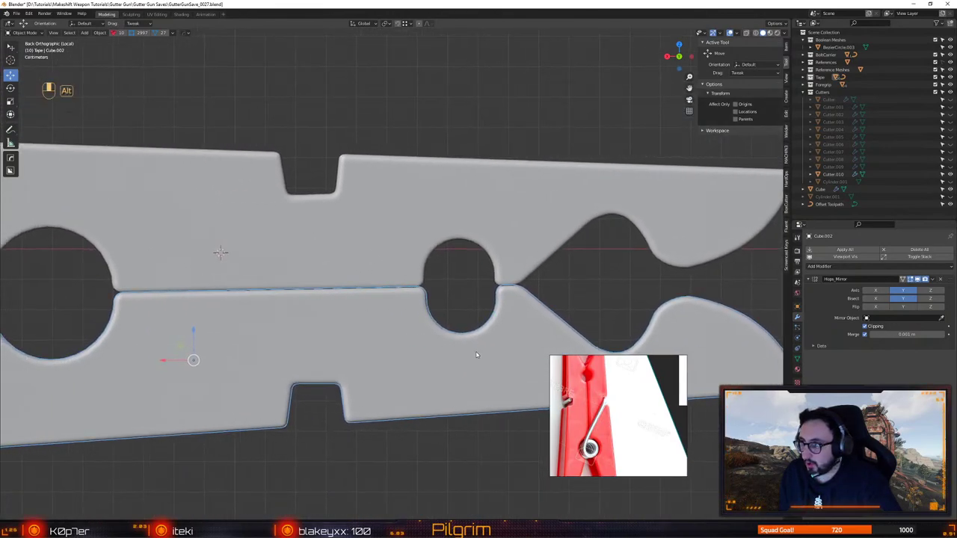
left_click(434, 236)
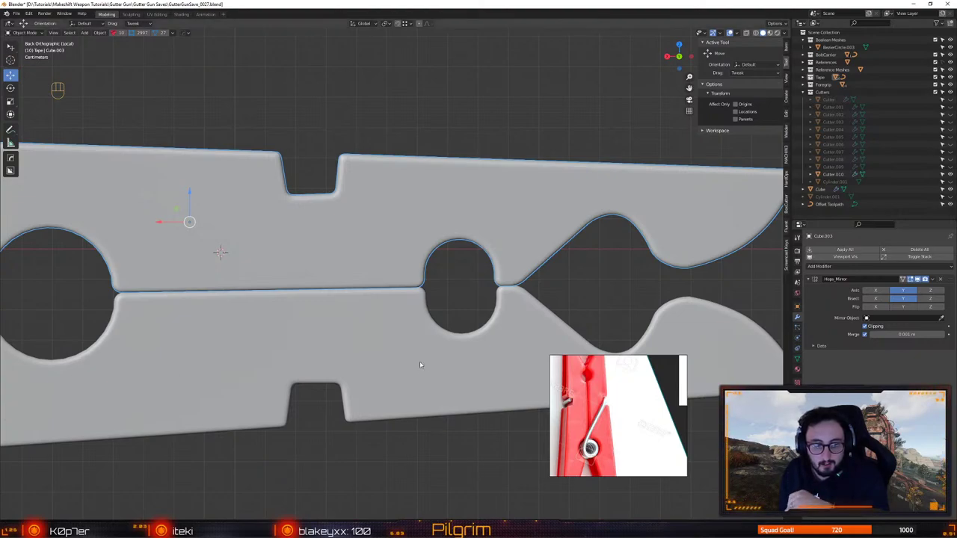
middle_click_drag(315, 357, 435, 348, "alt")
right_click_drag(435, 349, 440, 333, "alt")
middle_click_drag(441, 332, 383, 338, "alt")
right_click_drag(382, 338, 372, 326, "alt")
Widen both clothespin halves together by scaling them to about 1.26 along Y, and save the file
middle_click_drag(501, 419, 439, 332)
left_click(388, 321, "shift")
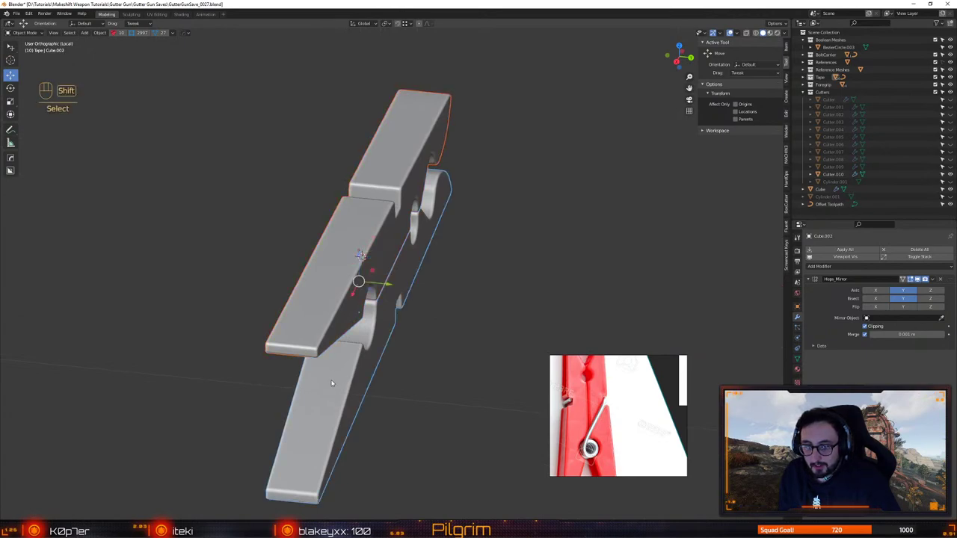
left_click_drag(388, 322, 437, 333, "alt")
key("r")
left_click_drag(375, 282, 382, 280)
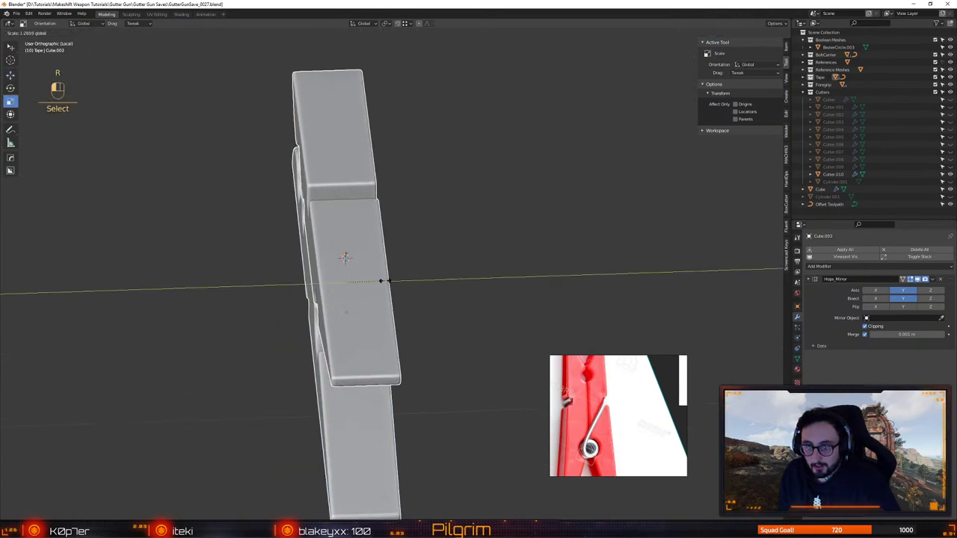
key("w")
left_click_drag(459, 317, 438, 331, "alt")
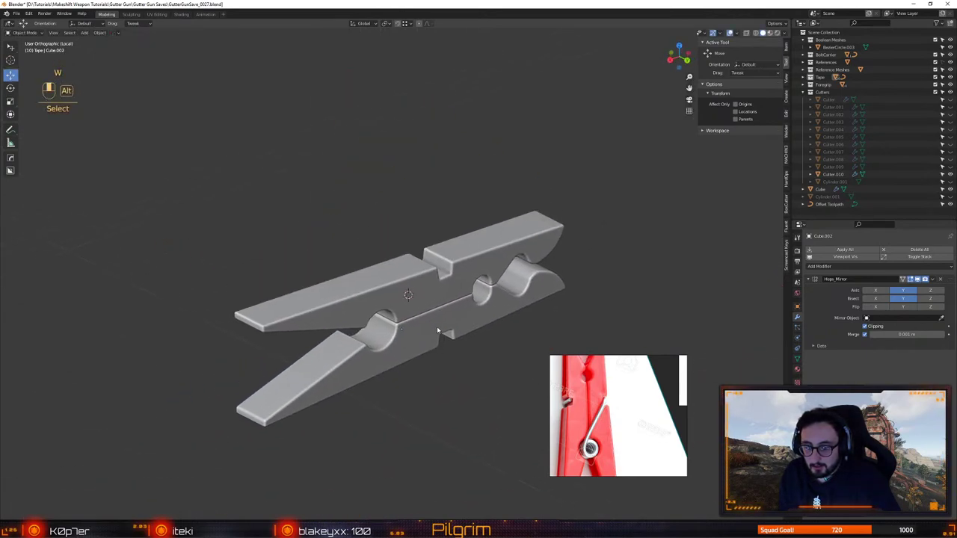
scroll(438, 332, "up", 1)
key("ctrl+s")
Try to apply the location, rotation and scale of both halves, and undo it
left_click(393, 274)
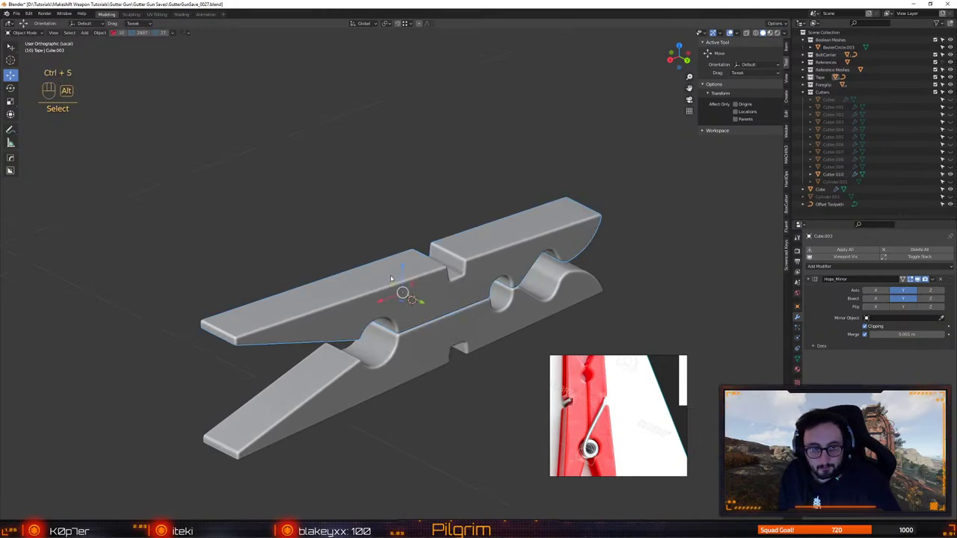
middle_click_drag(391, 278, 375, 266, "alt")
right_click_drag(375, 266, 374, 290, "alt")
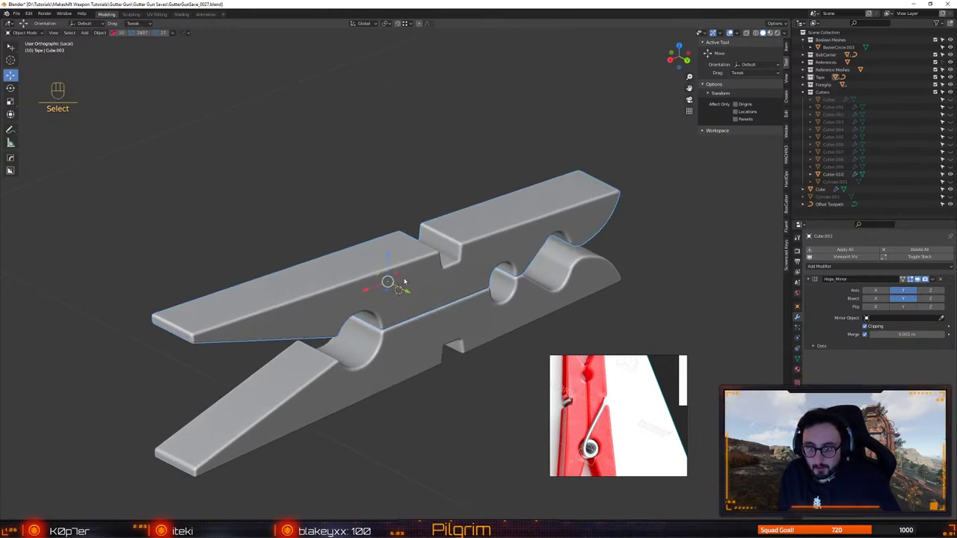
left_click(420, 341, "shift")
key("q")
left_click(473, 287)
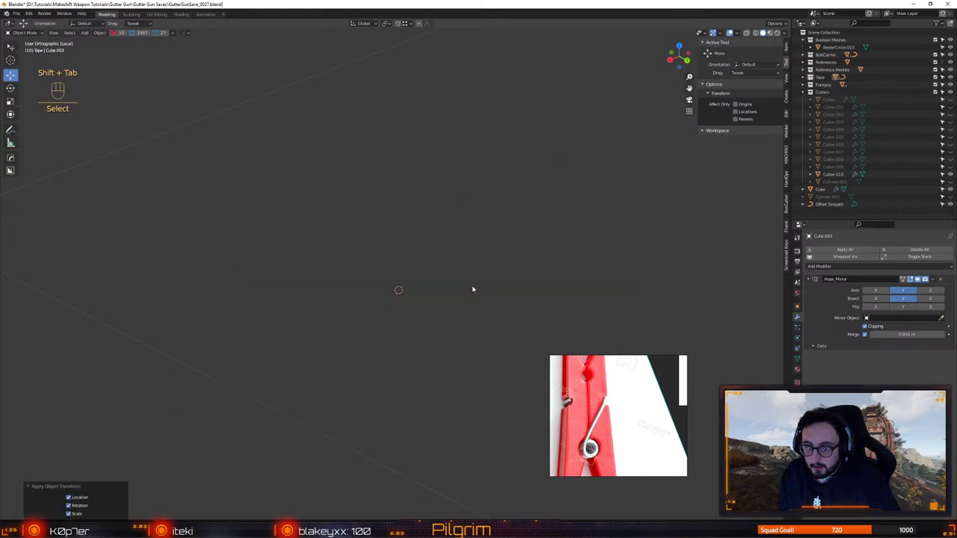
key("ctrl+z")
Switch back to the perspective view and examine the whole clothespin alongside the grip ridges in the reference photo
middle_click_drag(455, 336, 522, 308)
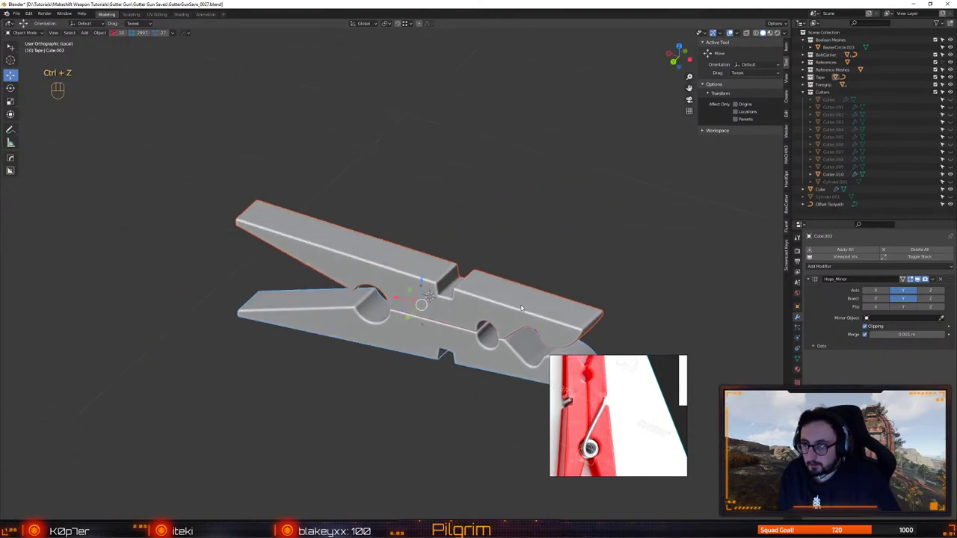
left_click(689, 111)
scroll(414, 222, "down", 4)
middle_click_drag(414, 222, 456, 224)
left_click_drag(456, 225, 464, 232)
scroll(422, 312, "up", 2)
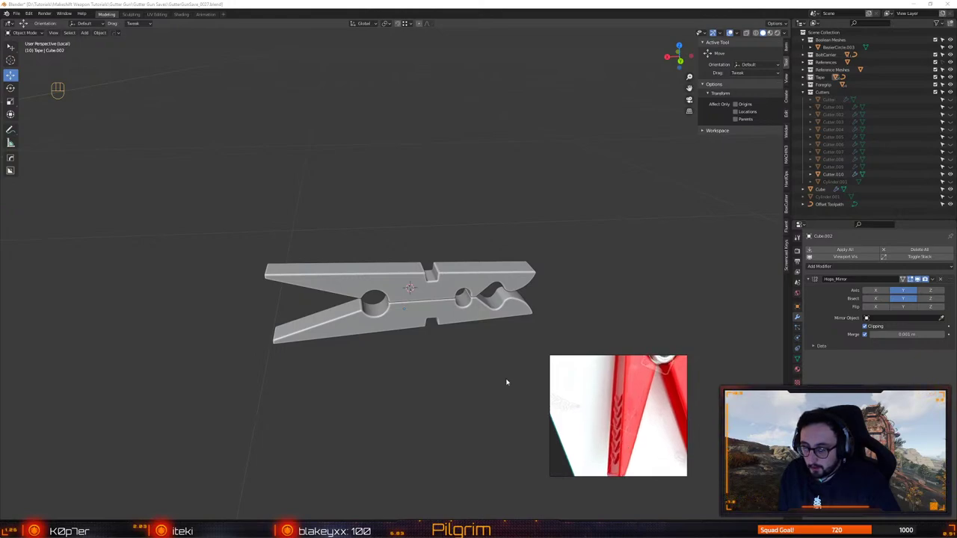
Activate BoxCutter for the lower clothespin half, with Box as the cutting shape
left_click(357, 284)
left_click_drag(374, 288, 425, 202, "alt")
middle_click_drag(426, 201, 443, 263, "alt")
key("alt+w")
mouse_move(267, 230)
left_mouse_down("alt")
mouse_move(262, 196)
mouse_move(436, 233)
mouse_move(441, 224)
left_mouse_up("alt")
key("ctrl")
right_click(461, 196)
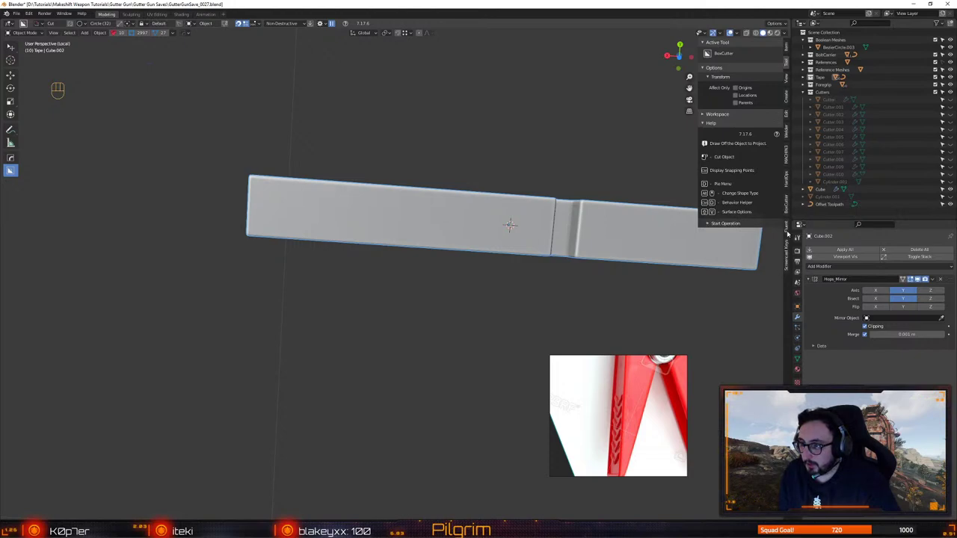
left_click(787, 211)
left_click(719, 189)
Cut a long rectangular recess into the lower half's underside, leaving a thin rim all around
middle_click_drag(511, 228, 419, 282)
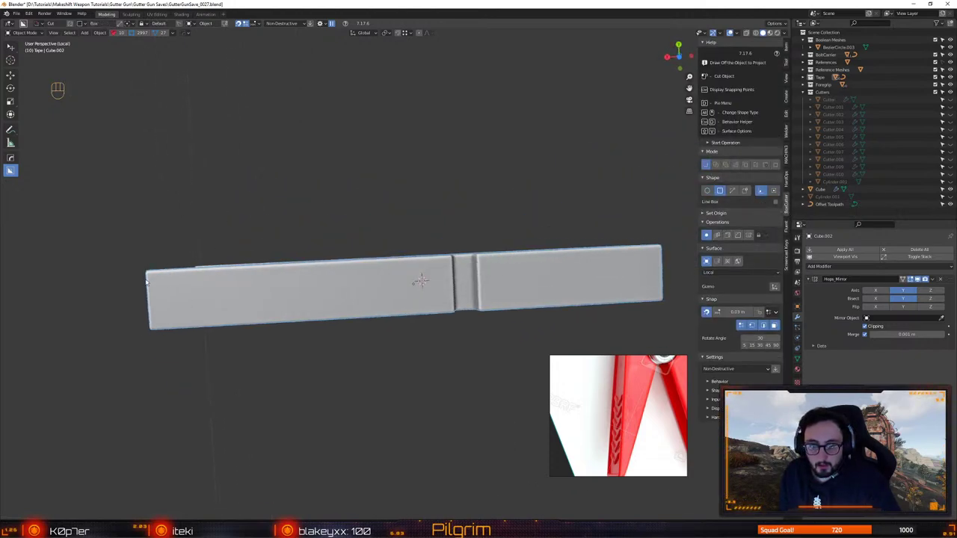
mouse_move(153, 281)
left_mouse_down()
mouse_move(448, 314)
mouse_move(664, 294)
mouse_move(646, 295)
left_mouse_up()
middle_click_drag(646, 295, 483, 317)
Reveal the recess's cutter with Mod Scroll/Toggle and open its mesh in face mode with x-ray shading
key("q")
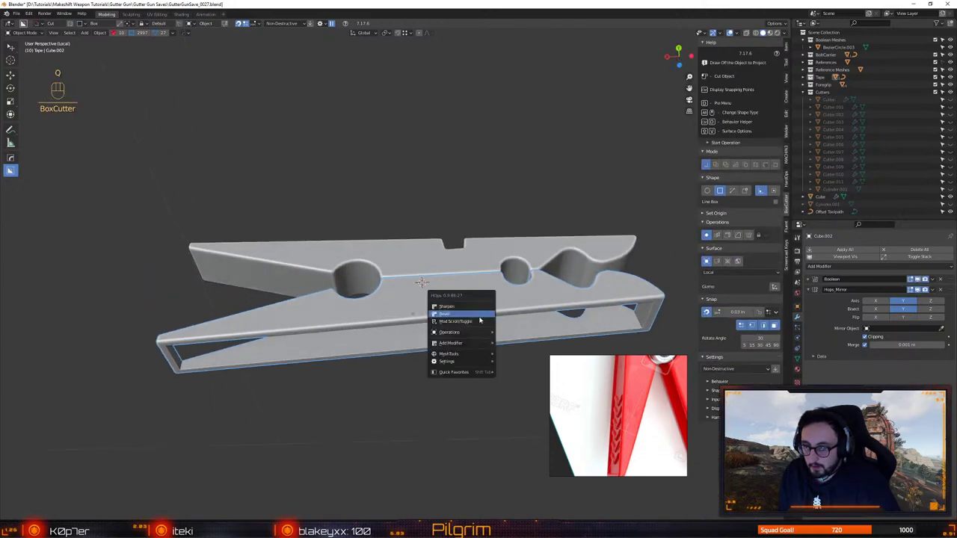
left_click(477, 320)
left_click(476, 319)
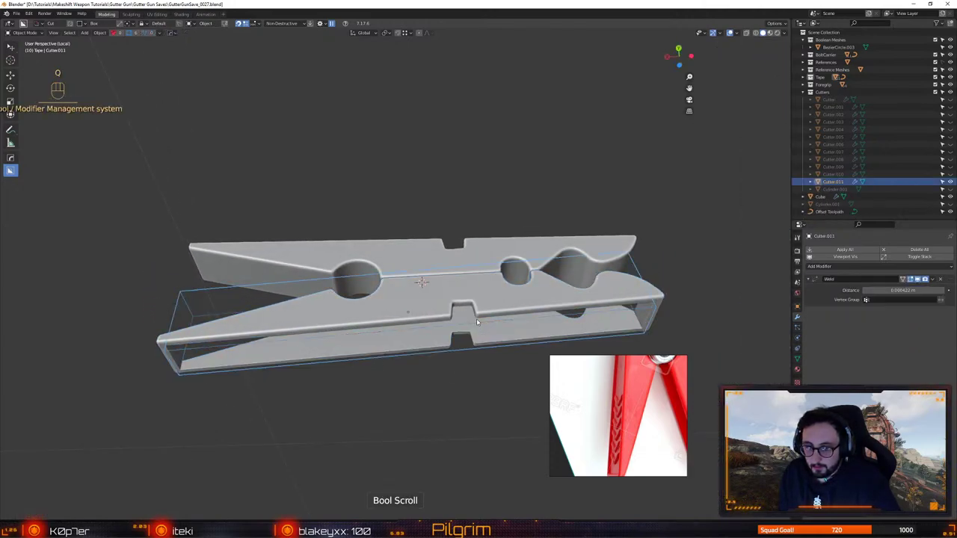
key("Tab")
key("3")
middle_click_drag(476, 322, 413, 342)
key("shift+x")
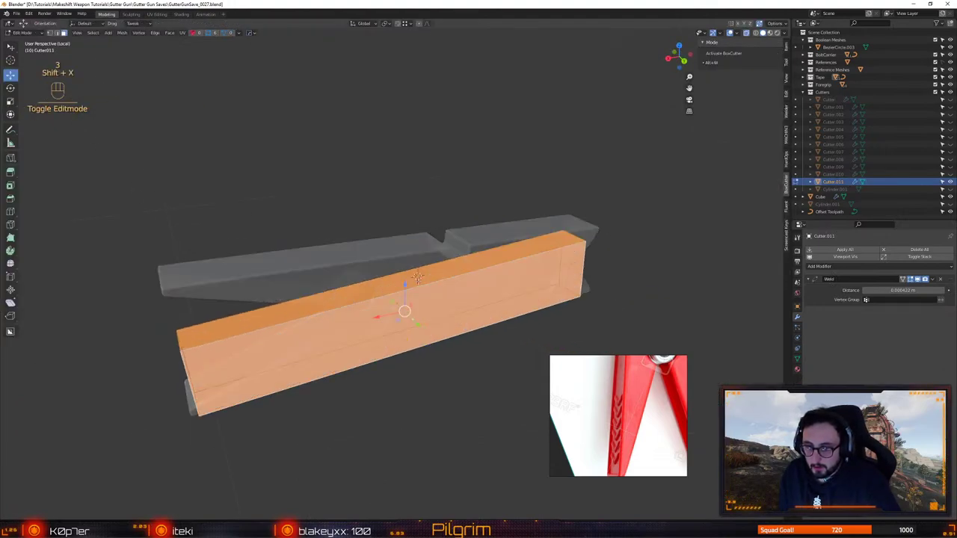
Set the transform orientation to Normal and move the recess cutter's inner face outward to make the underside recess shallower
left_click(403, 281)
middle_click_drag(404, 280, 385, 102)
left_click(364, 24)
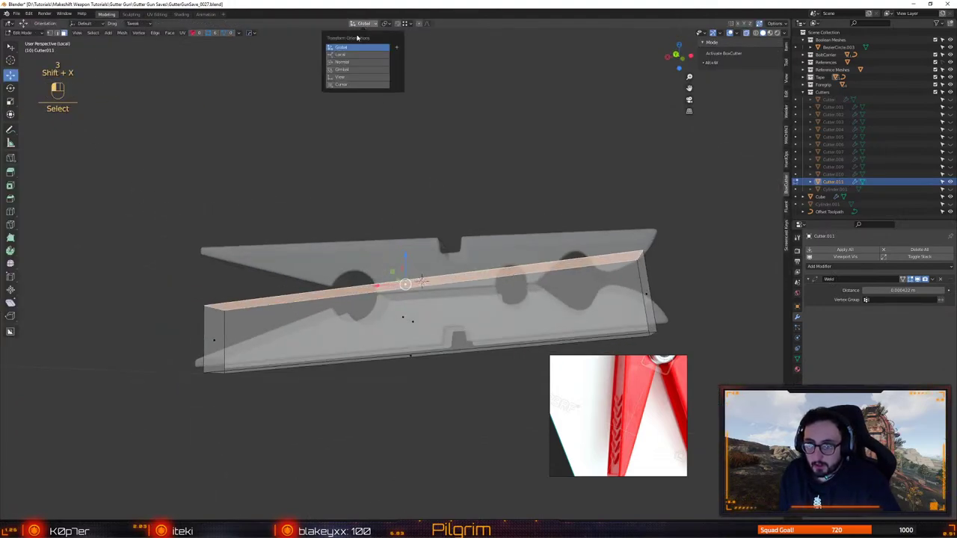
middle_click_drag(381, 224, 402, 275)
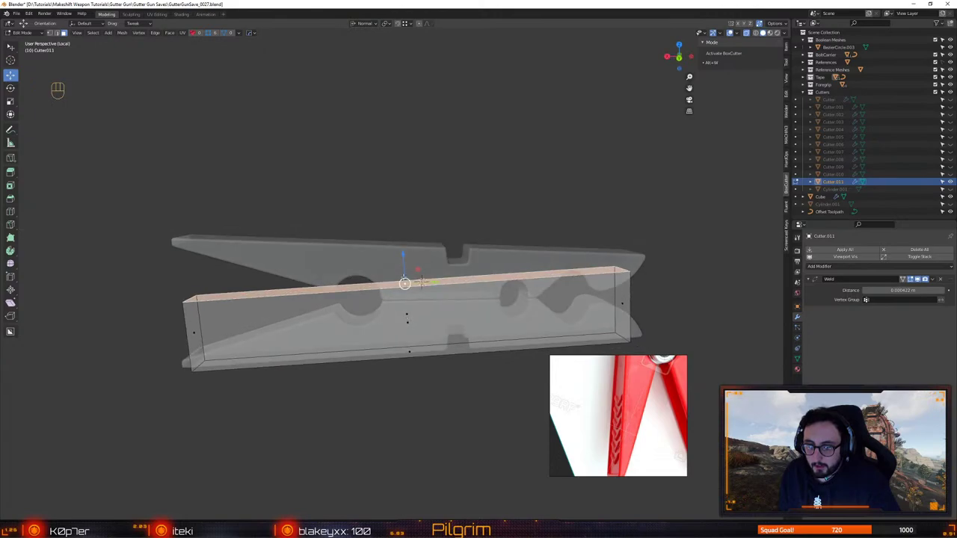
left_click_drag(407, 318, 412, 360, "alt")
key("shift+x")
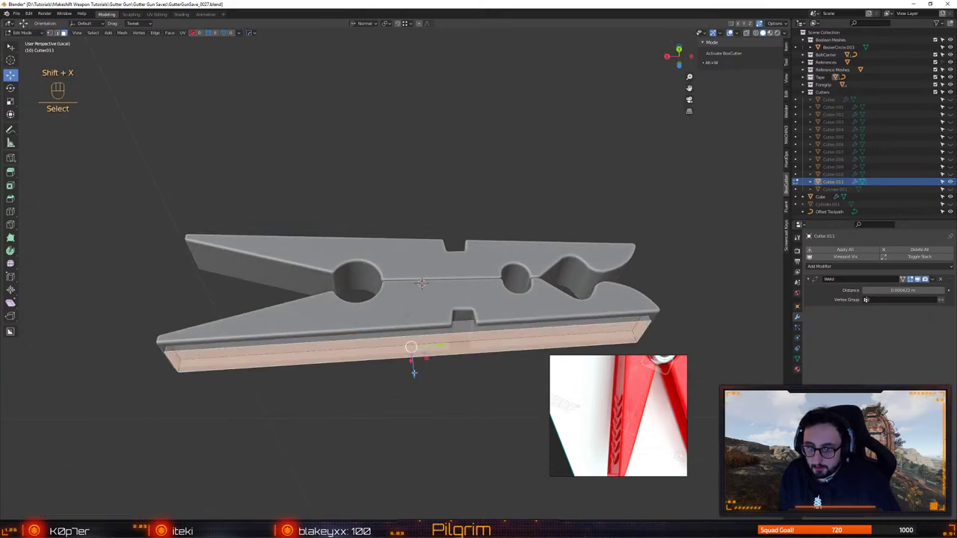
key("Tab")
Examine the recess and its rim around the notch on the lower half's underside
middle_click_drag(414, 371, 371, 302)
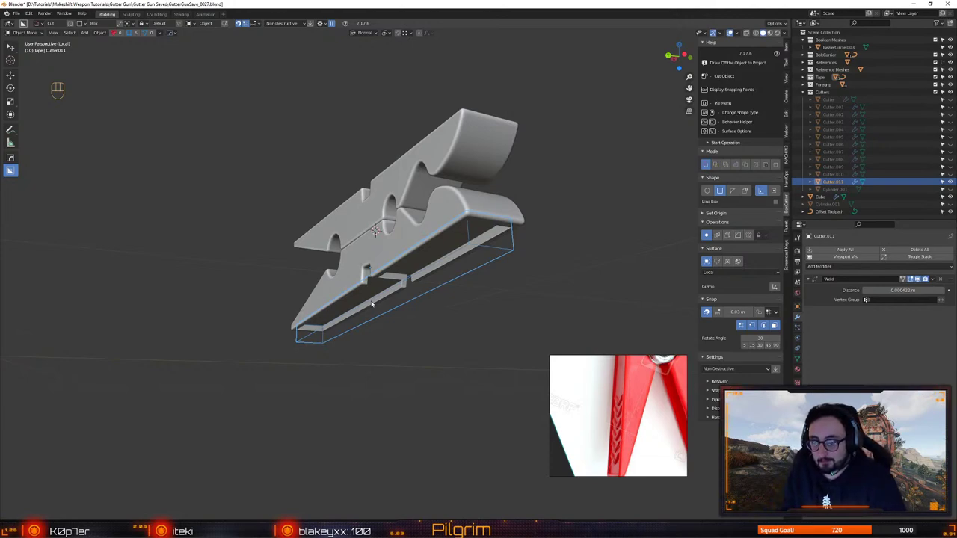
middle_click_drag(450, 320, 400, 301)
scroll(438, 286, "up", 3)
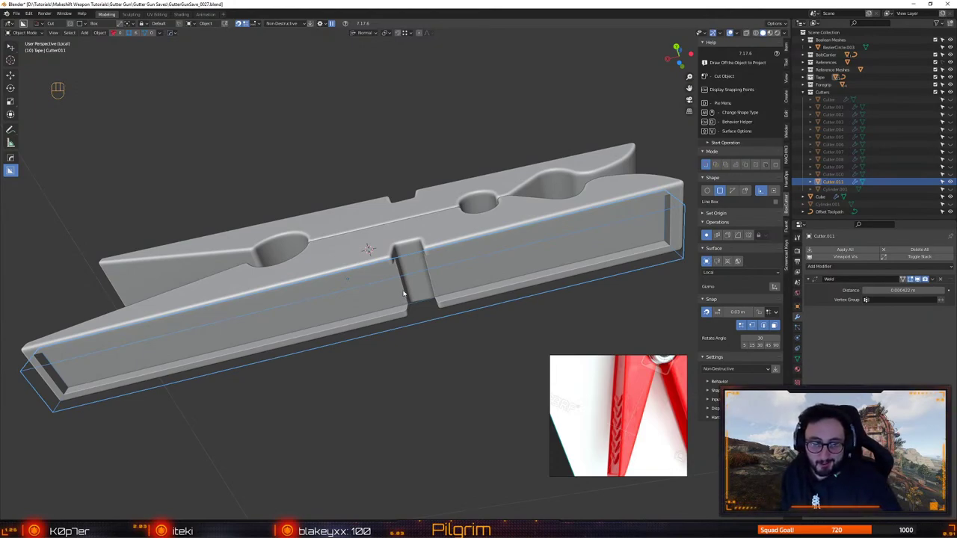
right_click_drag(378, 301, 322, 374, "alt")
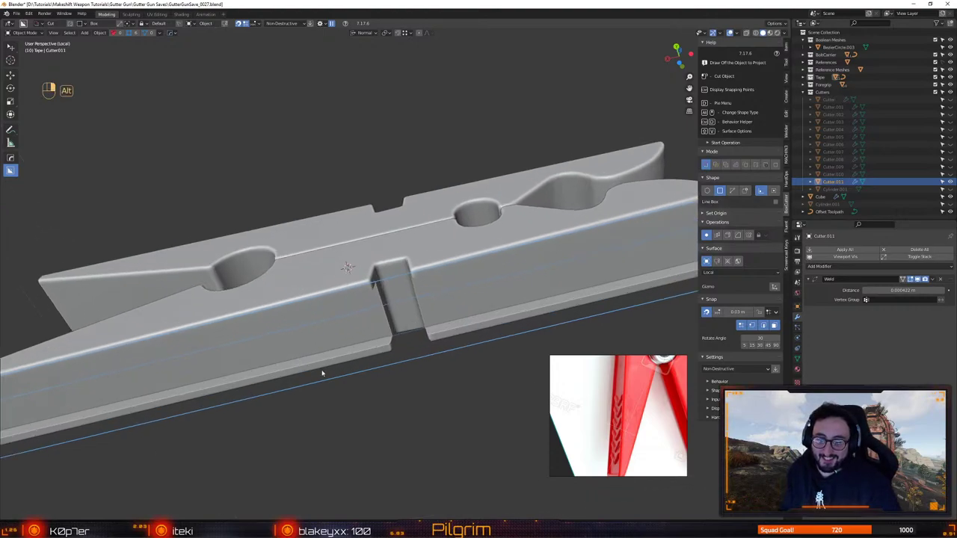
left_click_drag(322, 374, 333, 344, "alt")
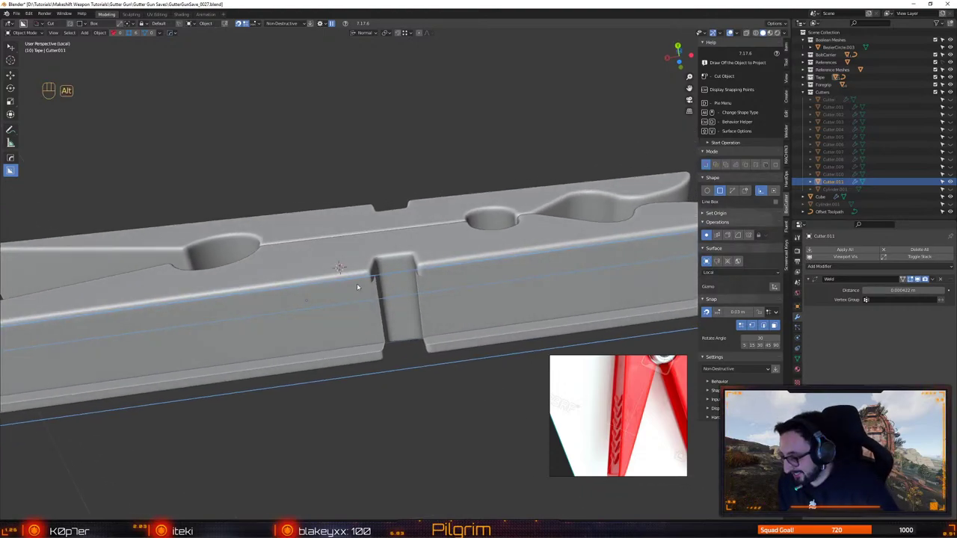
left_click_drag(505, 246, 506, 244)
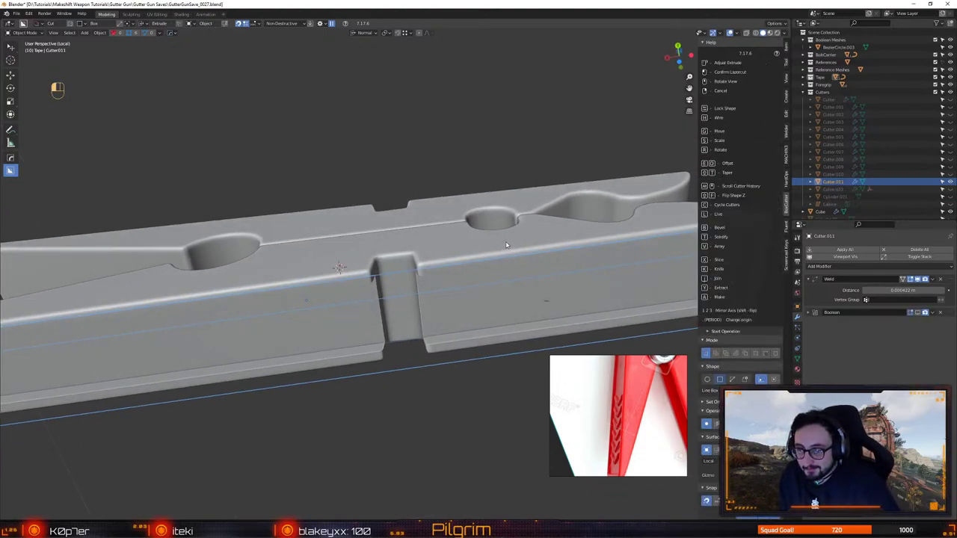
right_click(435, 224)
scroll(436, 235, "down", 4)
left_click_drag(435, 235, 443, 299, "alt")
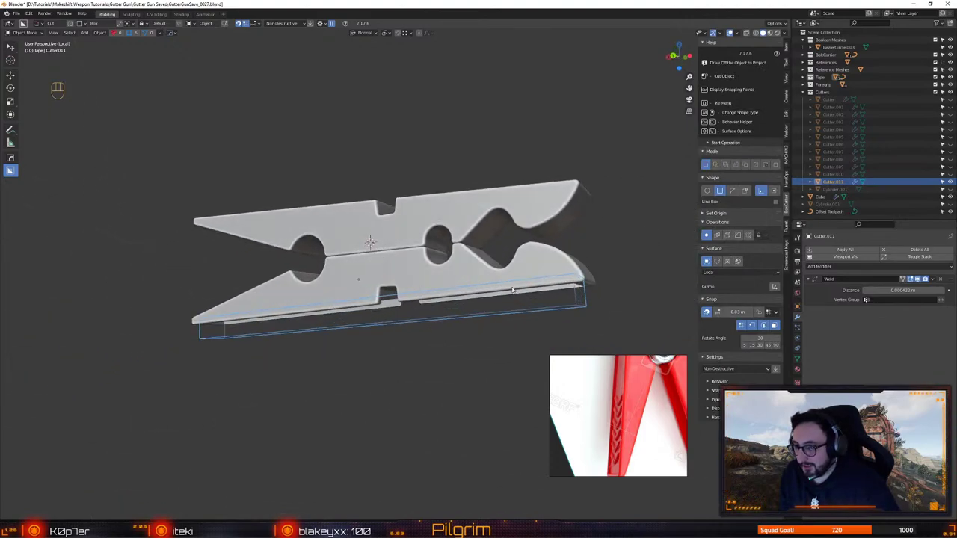
Select the lower clothespin half and save the file
left_click(543, 261)
right_click_drag(543, 261, 479, 284, "alt")
left_click_drag(479, 284, 393, 257, "alt")
key("ctrl+s")
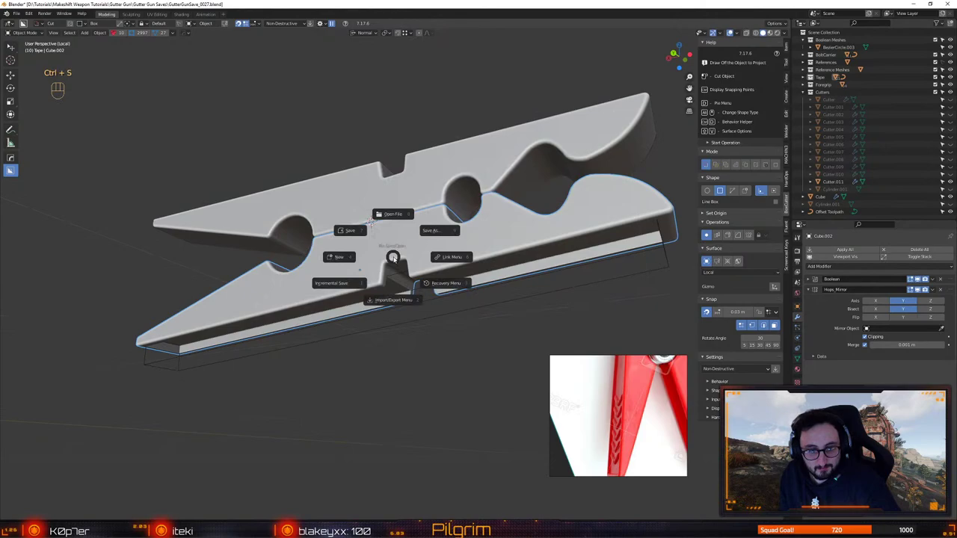
left_click(356, 240)
Move the recess cutter about 0.003 m outward along its local Z axis
left_click_drag(315, 334, 351, 294)
key("ctrl+z")
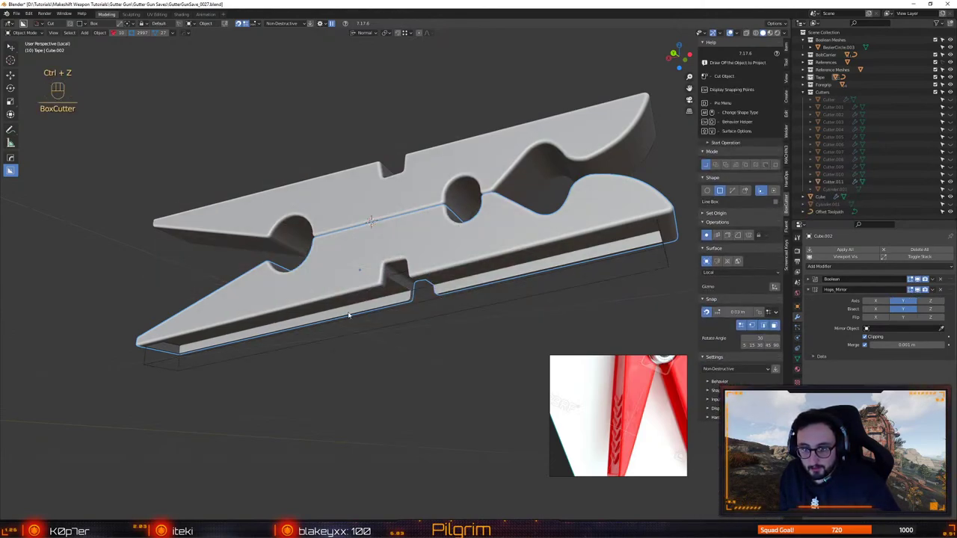
key("w")
left_click(369, 318)
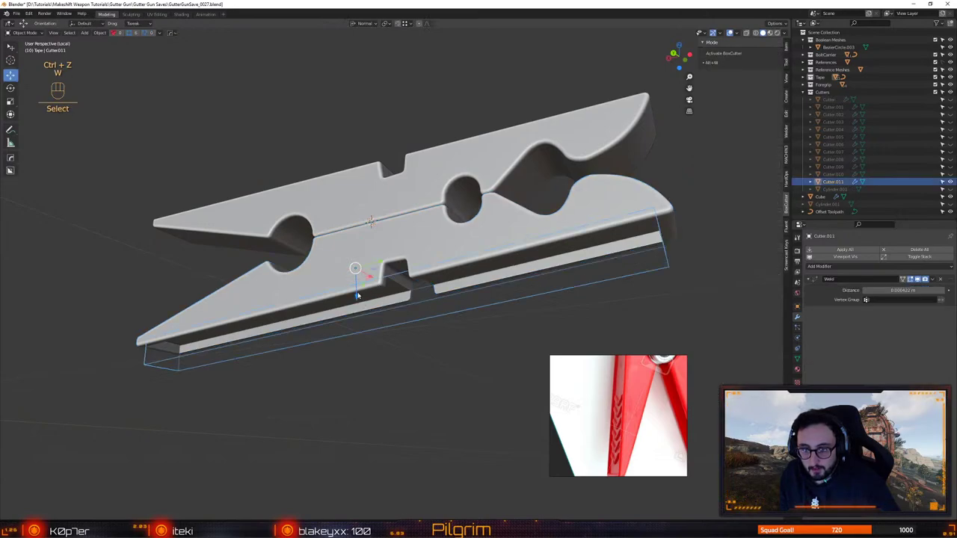
left_click_drag(357, 296, 350, 298)
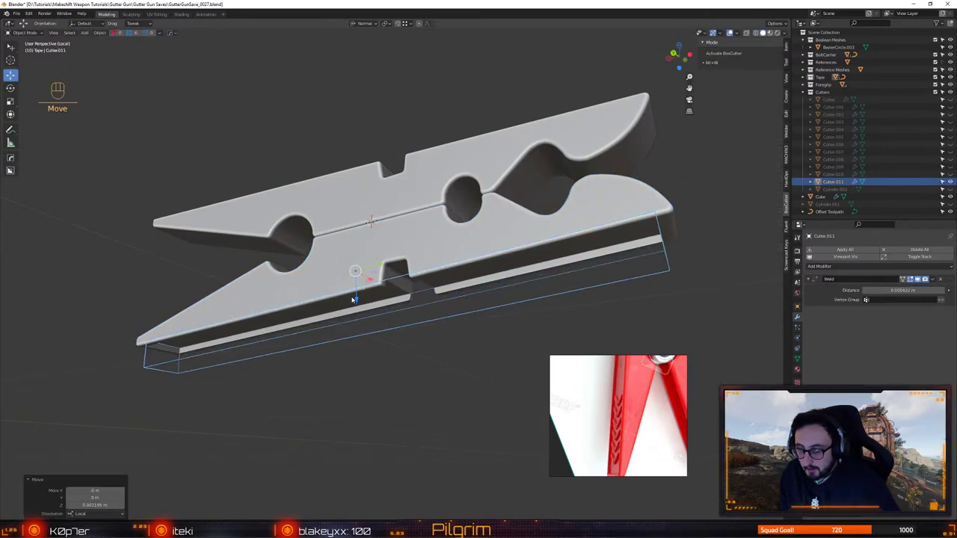
Move the recess cutter's end face slightly outward at the clothespin's rounded end to thin the rim there
middle_click_drag(349, 299, 496, 142)
key("Tab")
key("3")
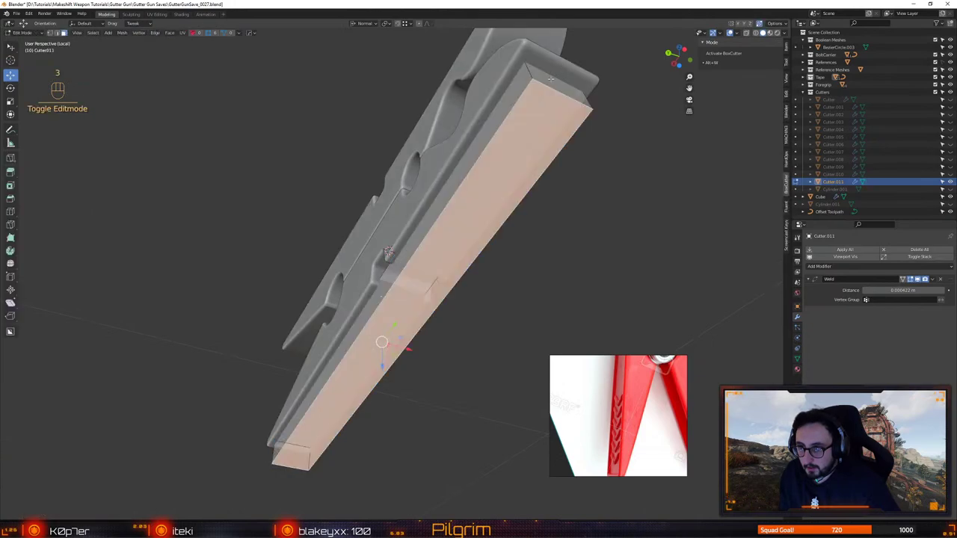
left_click(557, 83)
left_click_drag(562, 69, 566, 63)
middle_click_drag(567, 61, 448, 131, "alt")
key("4")
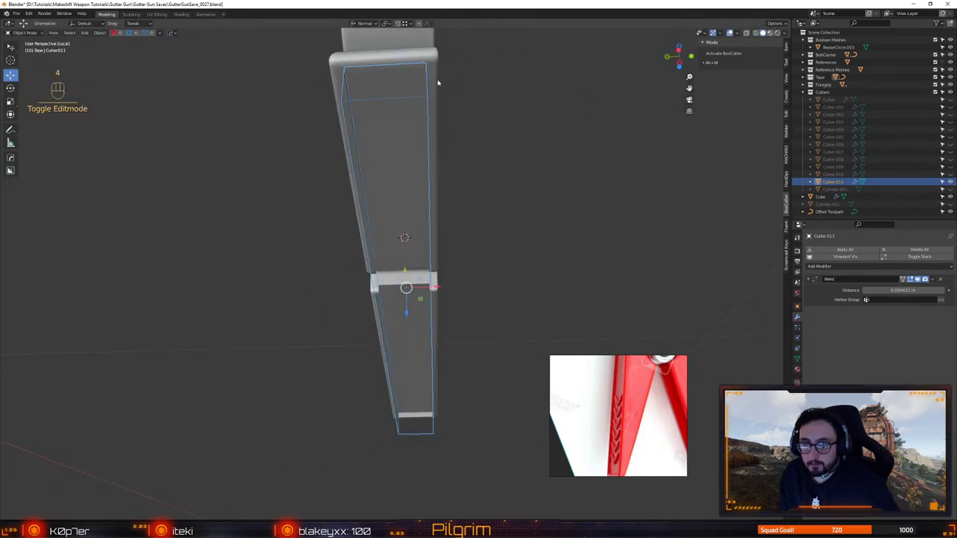
Try mirroring the lower clothespin half with the Mirror Gizmo
left_click(438, 83)
key("alt+x")
left_click(341, 288)
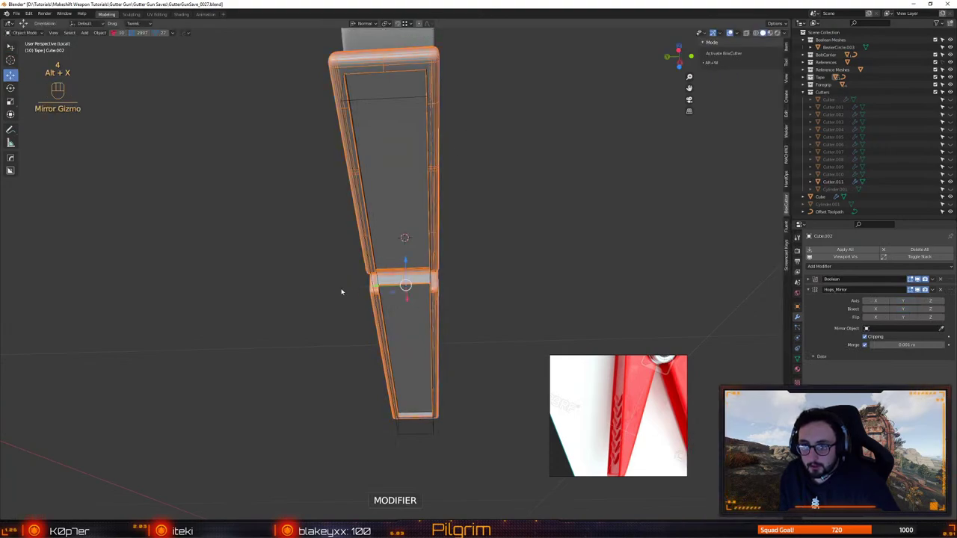
Sharpen the lower clothespin half with Hard Ops at a 30° sharpness
middle_click_drag(342, 292, 434, 173, "alt")
left_click_drag(434, 173, 471, 194, "alt")
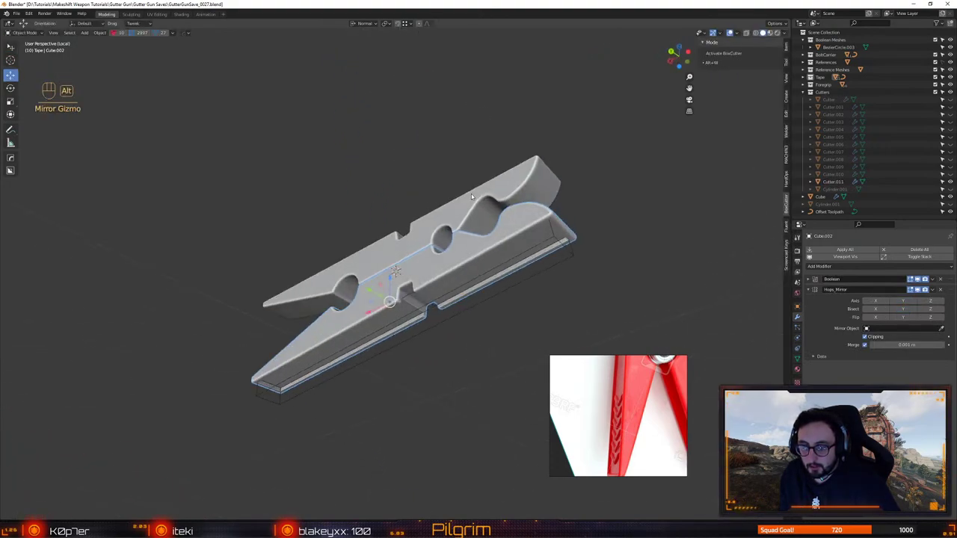
right_click_drag(471, 193, 465, 218, "alt")
left_click(465, 218)
middle_click_drag(463, 258, 456, 250, "alt")
right_click_drag(456, 250, 410, 200, "alt")
left_click_drag(409, 200, 391, 186, "alt")
left_click(453, 214)
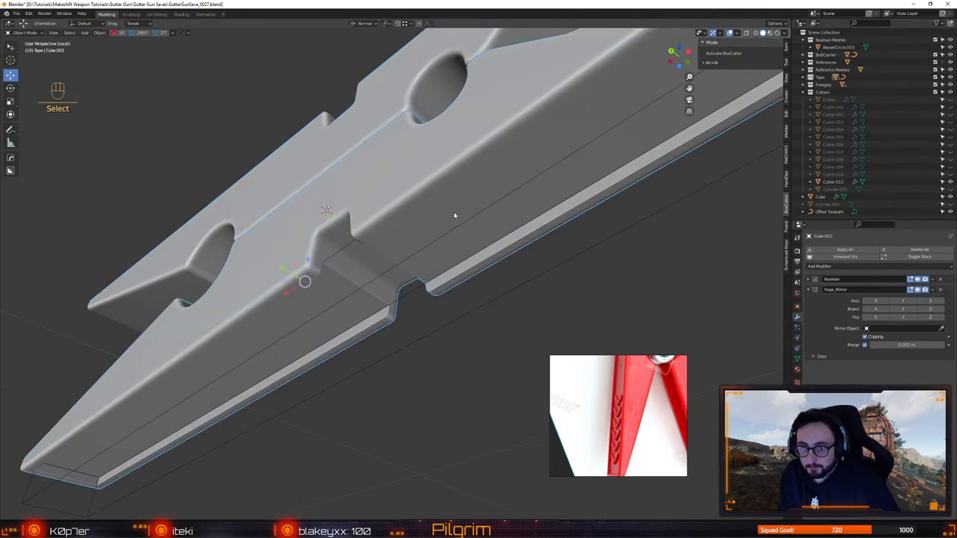
key("q")
left_click(447, 200)
Add a 0.002 bevel with a 30° angle limit to the lower half and increase its segment count
key("q")
left_click(448, 210)
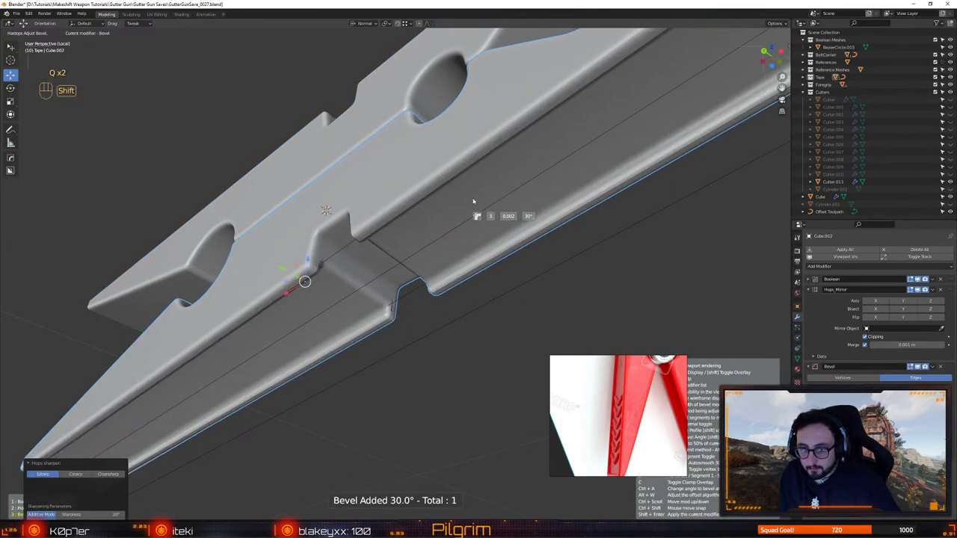
scroll(474, 201, "up", 3)
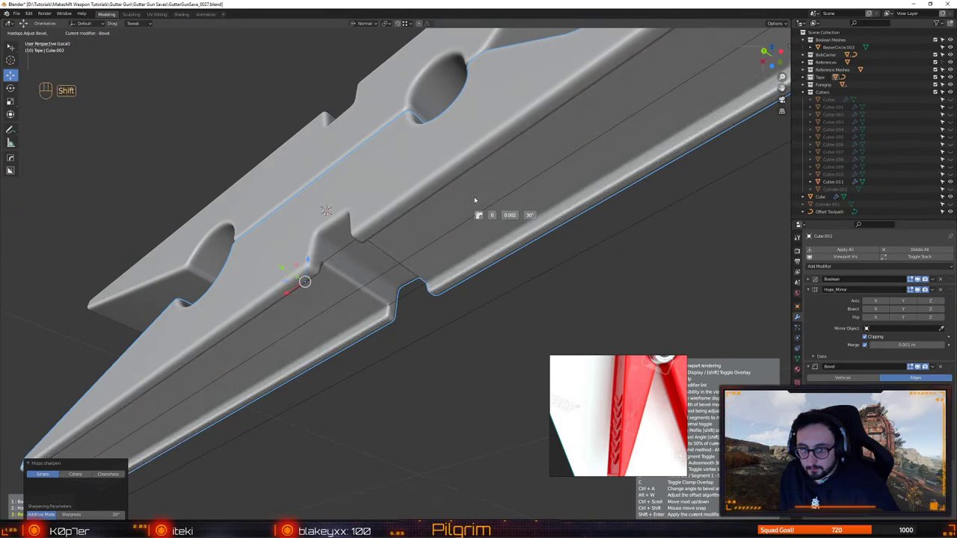
left_click(474, 201)
Compare the beveled recess and side notch with the reference photo, with the recess cutter selected
left_click_drag(437, 270, 307, 221, "alt")
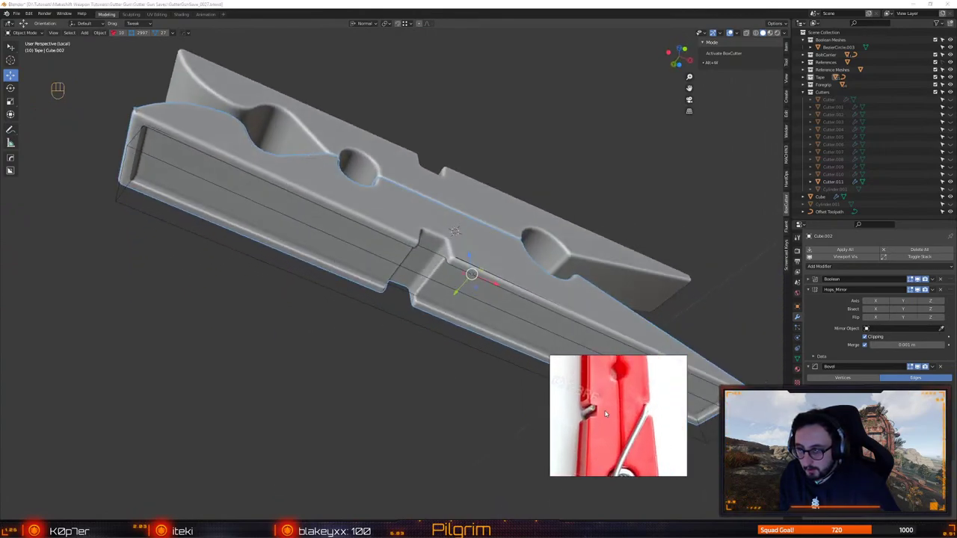
left_click(421, 278)
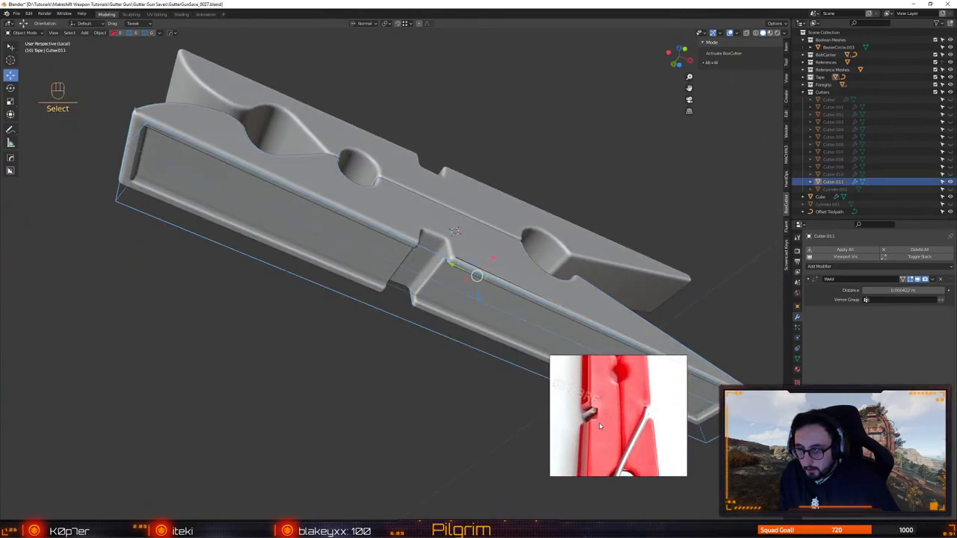
key("alt")
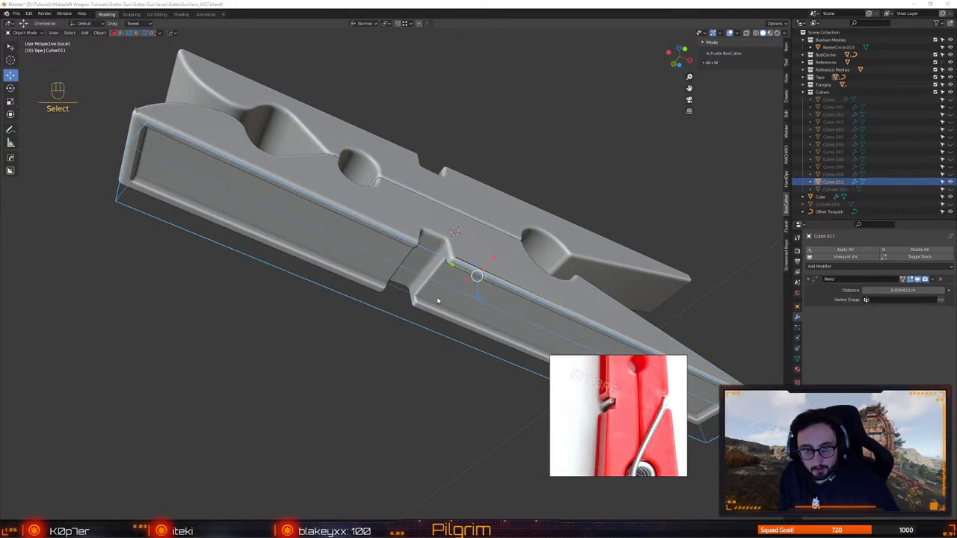
left_click(379, 372, "alt")
left_click(401, 321)
left_click_drag(402, 322, 367, 373, "alt")
right_click_drag(367, 374, 419, 368, "alt")
left_click_drag(419, 368, 483, 308, "alt")
middle_click_drag(483, 308, 466, 293, "alt")
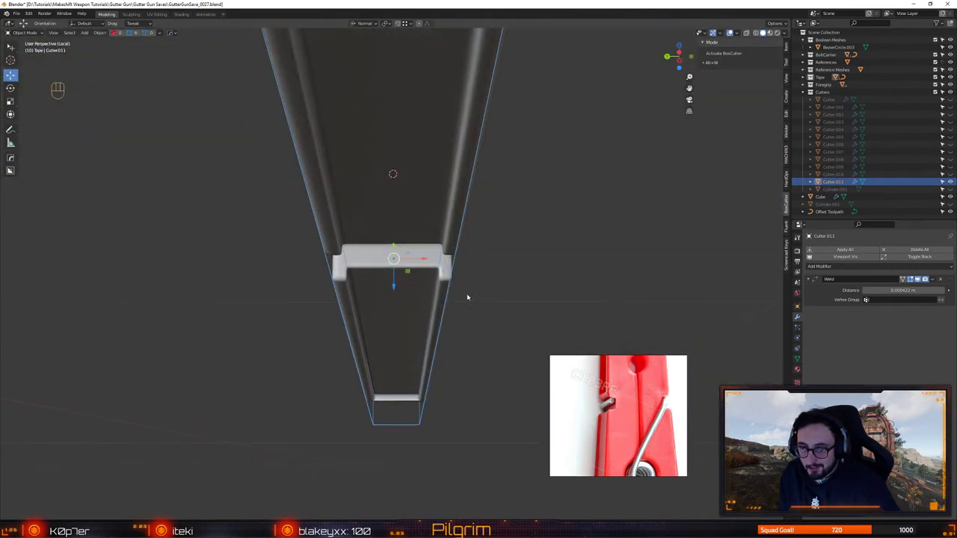
Scale the recess cutter slightly across the clothespin's width along the global Y axis
key("r")
key("s")
key("y")
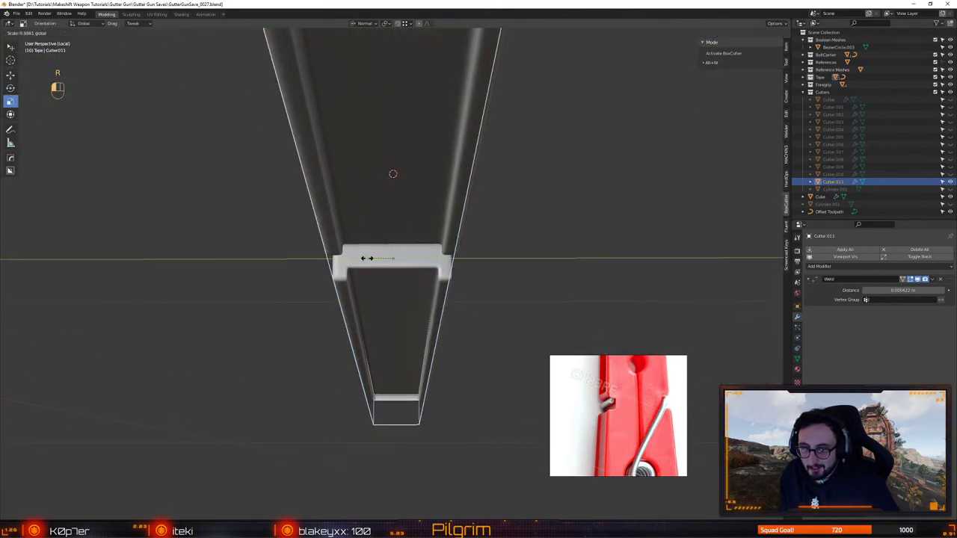
left_click_drag(368, 258, 366, 258)
key("w")
Try moving a vertex at the notch's rounded corner in the lower half's mesh, and undo the move
left_click_drag(449, 292, 427, 247, "alt")
left_click(496, 244)
key("Tab")
key("1")
scroll(334, 229, "up", 8)
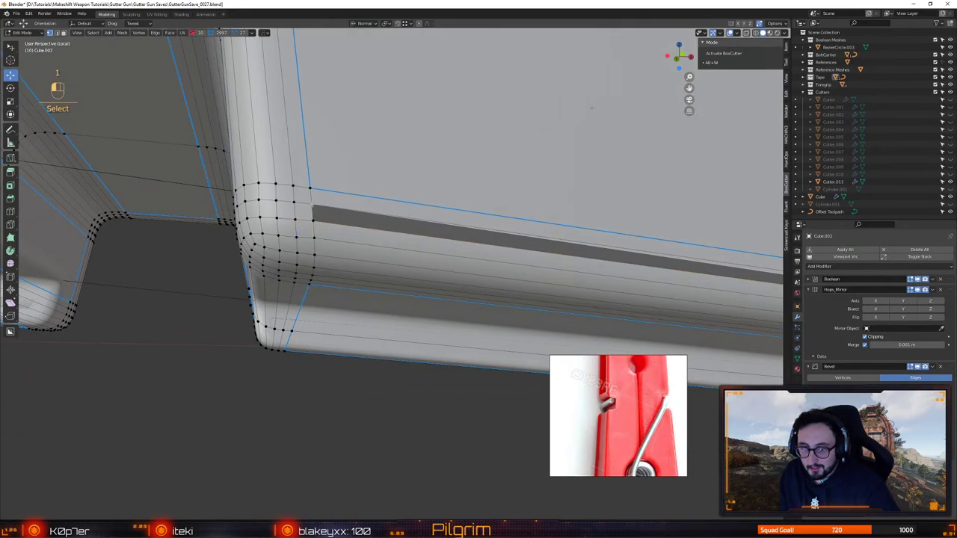
left_click_drag(312, 229, 353, 246)
key("ctrl+z")
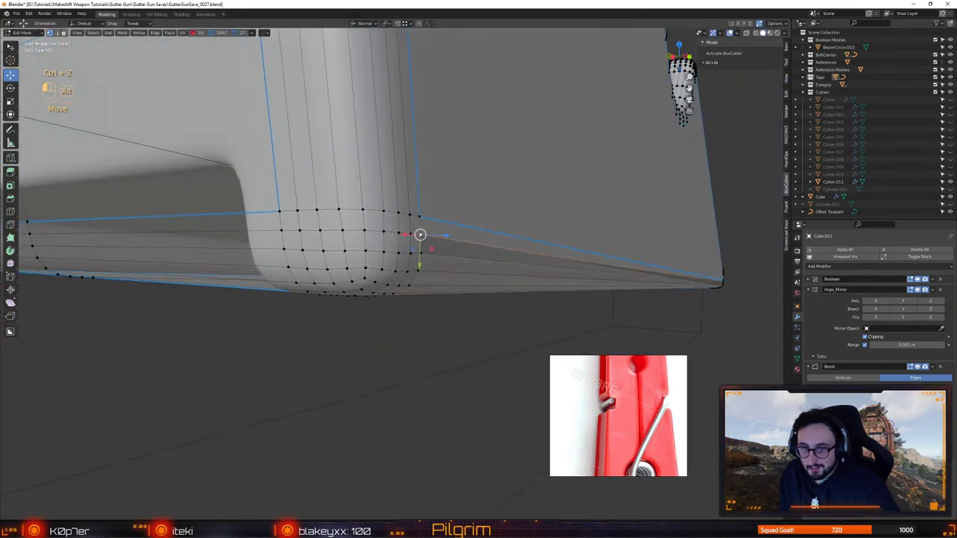
middle_click_drag(354, 246, 278, 298, "alt")
key("Tab")
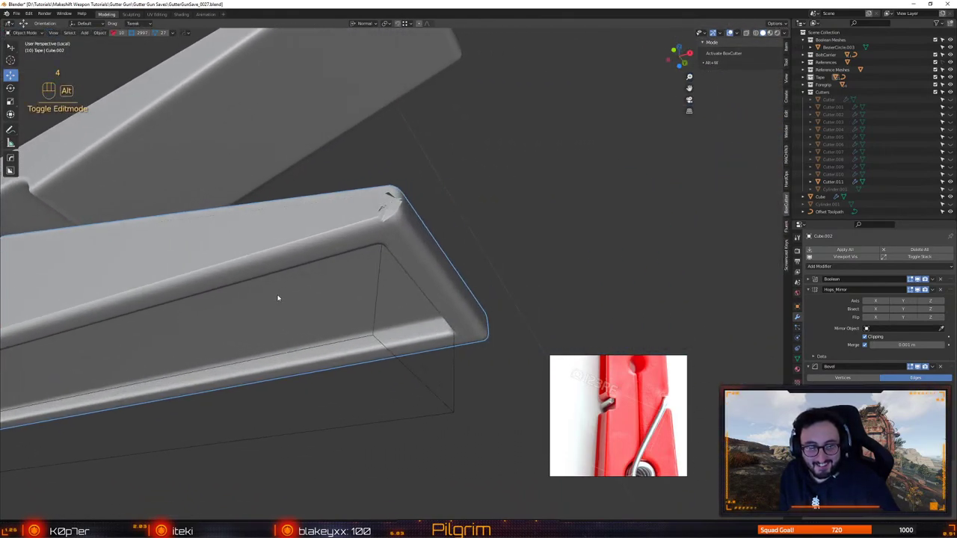
Mark the stray vertices at the damaged corner of the lower half's tapered tip and merge them at center
scroll(367, 299, "up", 2)
middle_click_drag(378, 276, 456, 281, "alt")
key("1")
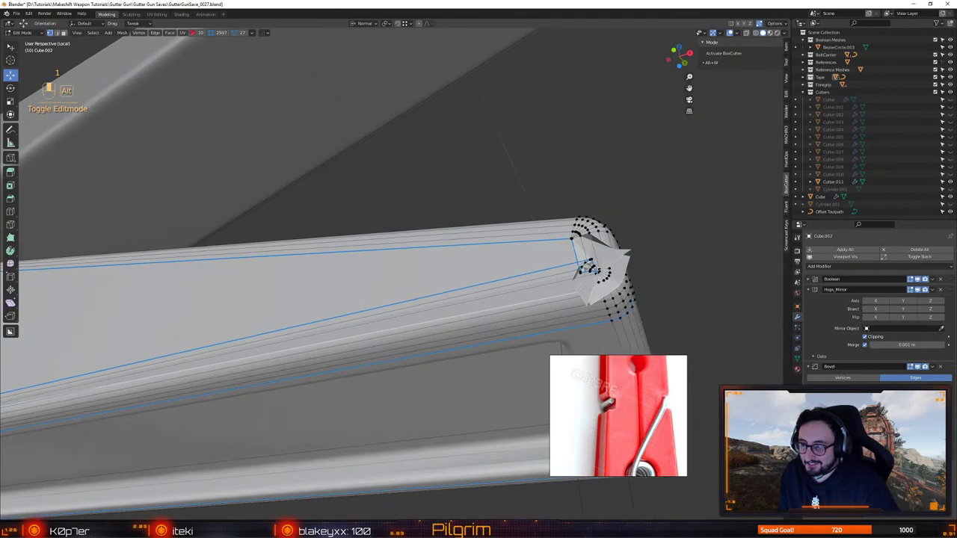
middle_click(542, 274, "alt")
key("q")
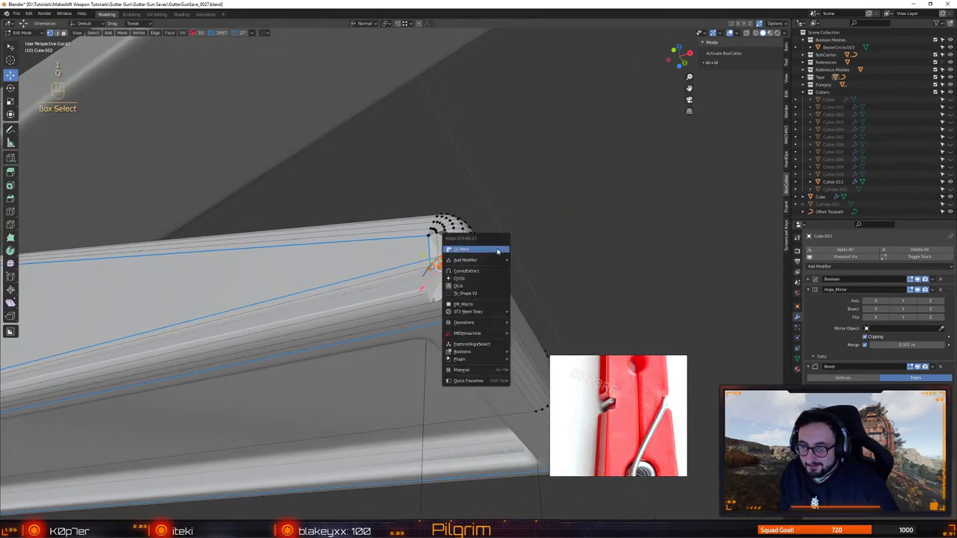
left_click(496, 249)
key("alt+c")
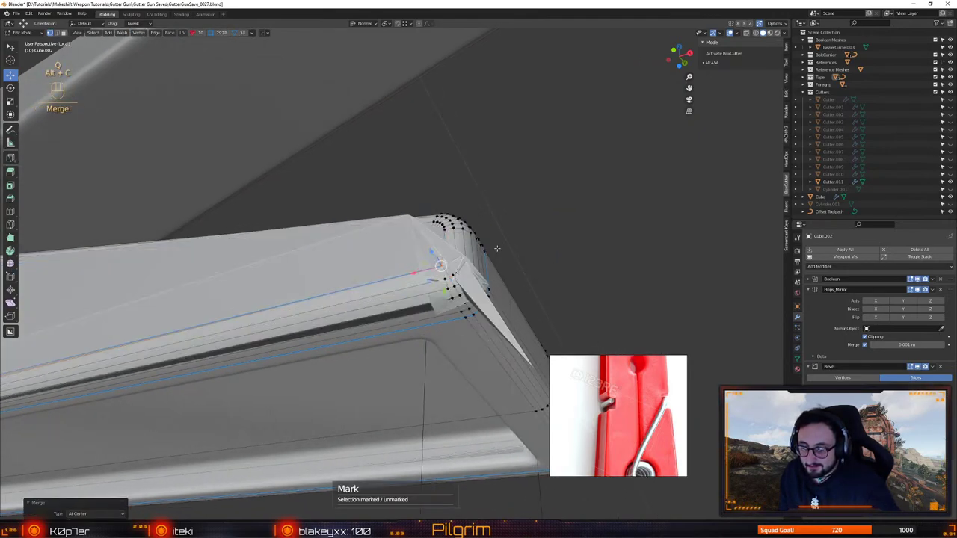
Remove the HardOps mark from the side face's lower boundary edge running into the tapered tip's damaged corner
middle_click_drag(497, 249, 436, 278)
key("q")
key("2")
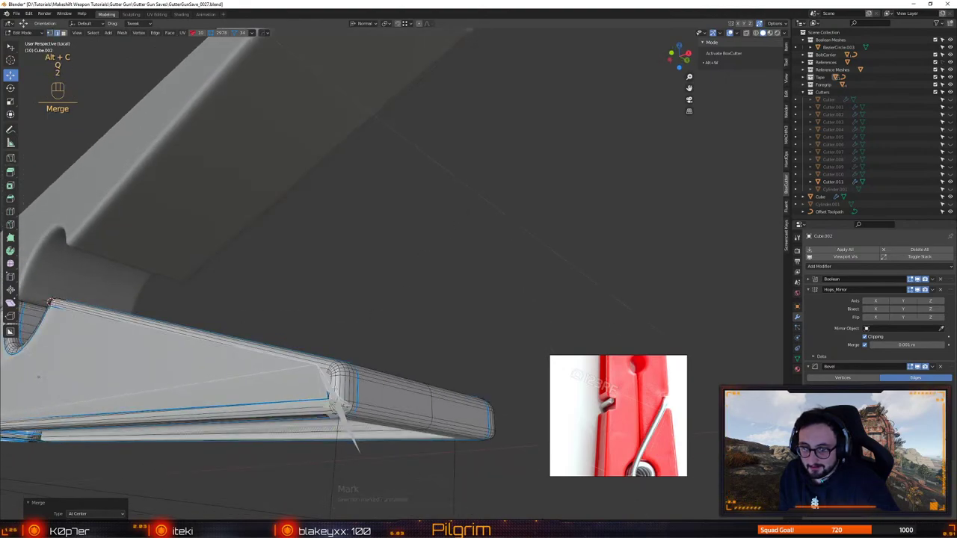
left_click(314, 397)
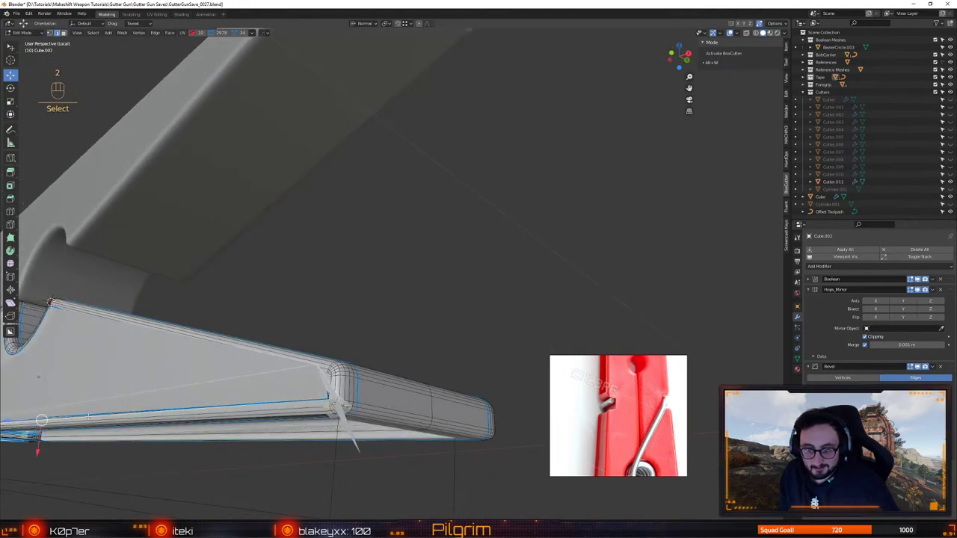
middle_click_drag(42, 418, 193, 349)
left_click(193, 349, "alt")
middle_click_drag(337, 327, 385, 283)
left_click(446, 255, "shift")
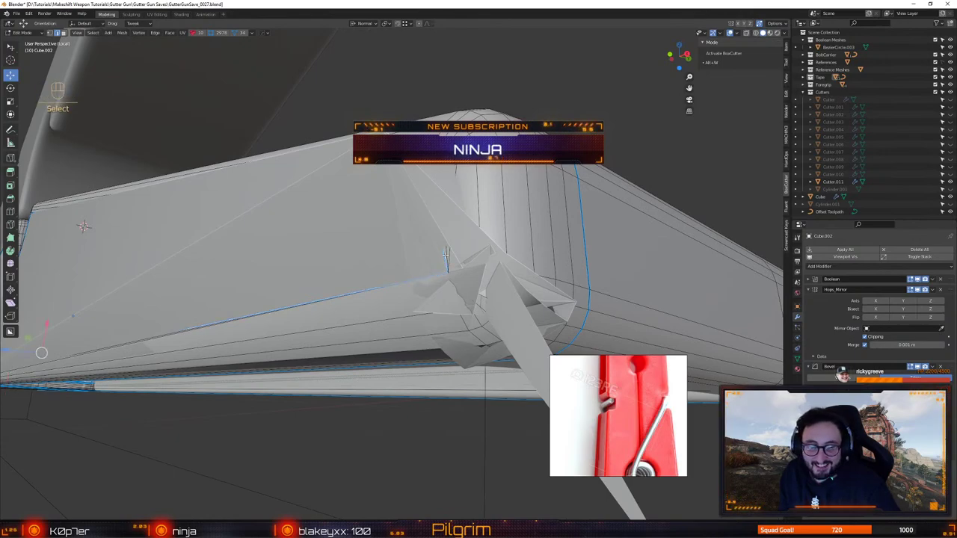
key("q")
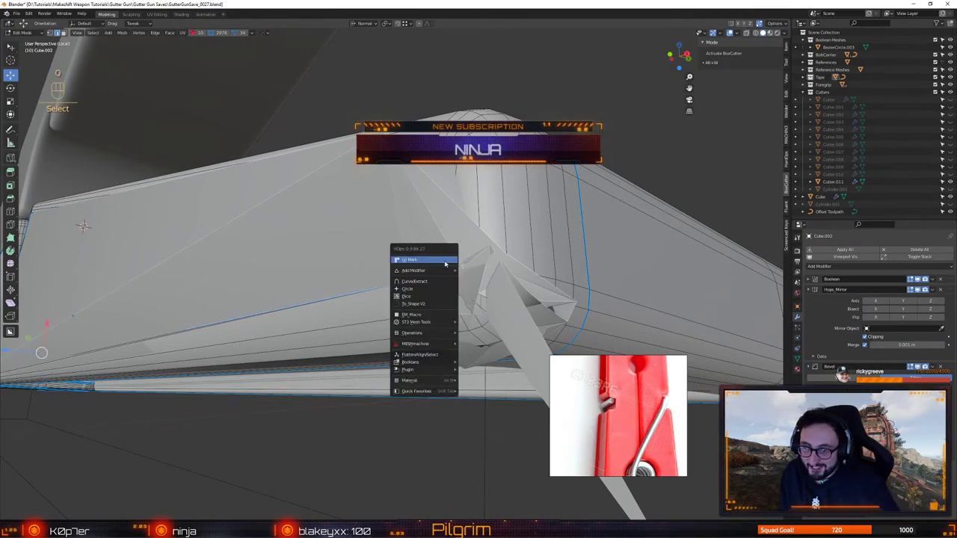
left_click(444, 261)
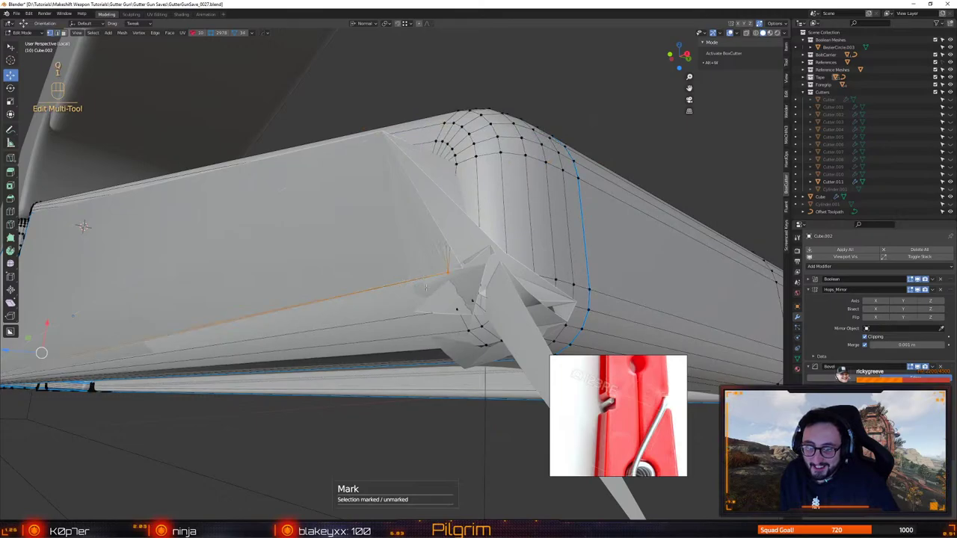
With see-through selection, merge at center the cluster of vertices where the tapered tip's rounded corner meets the side face
key("shift+x")
key("2")
key("1")
left_click_drag(417, 176, 432, 189)
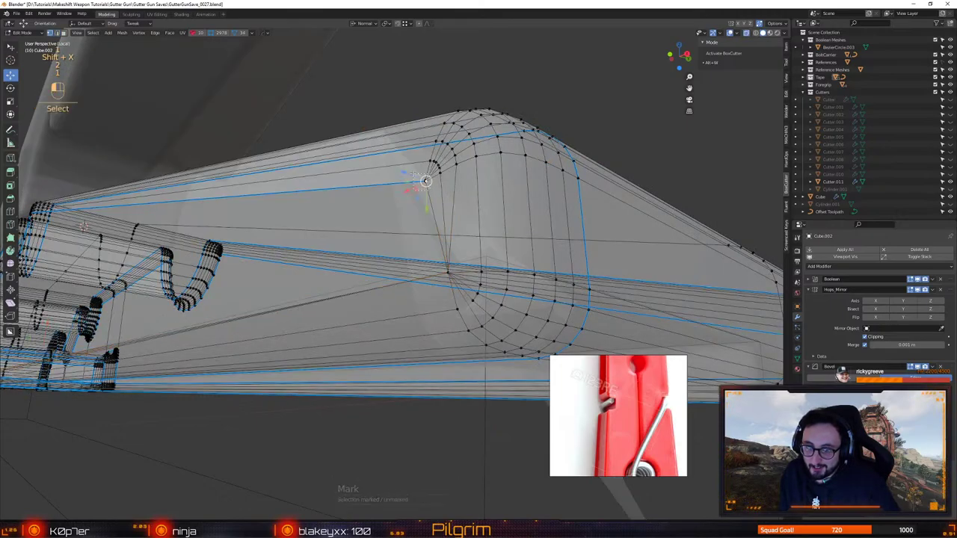
key("alt+c")
left_click_drag(359, 281, 388, 278, "alt")
Remove the HardOps mark from the edges along the side notch's outer rim on the lower half
middle_click_drag(389, 278, 355, 276)
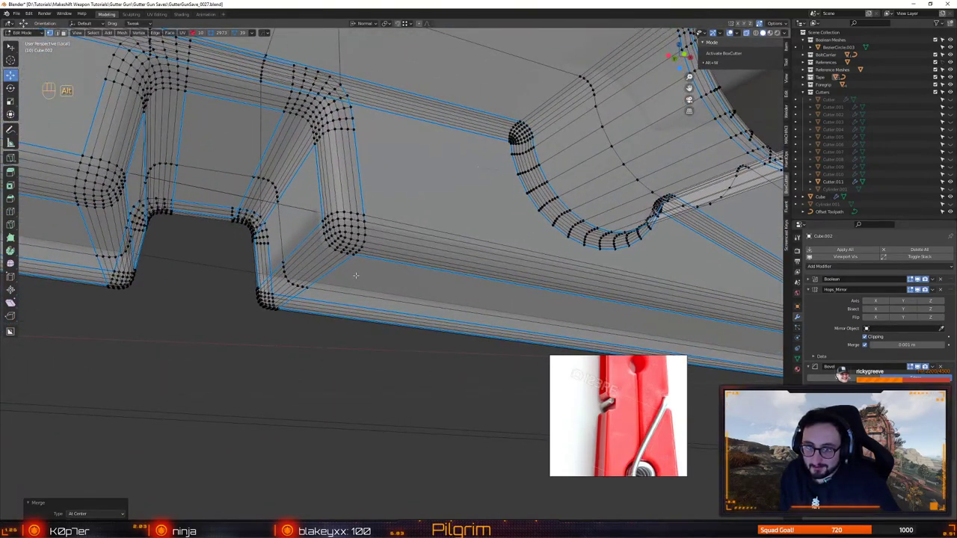
key("2")
key("shift+x")
left_click(362, 192)
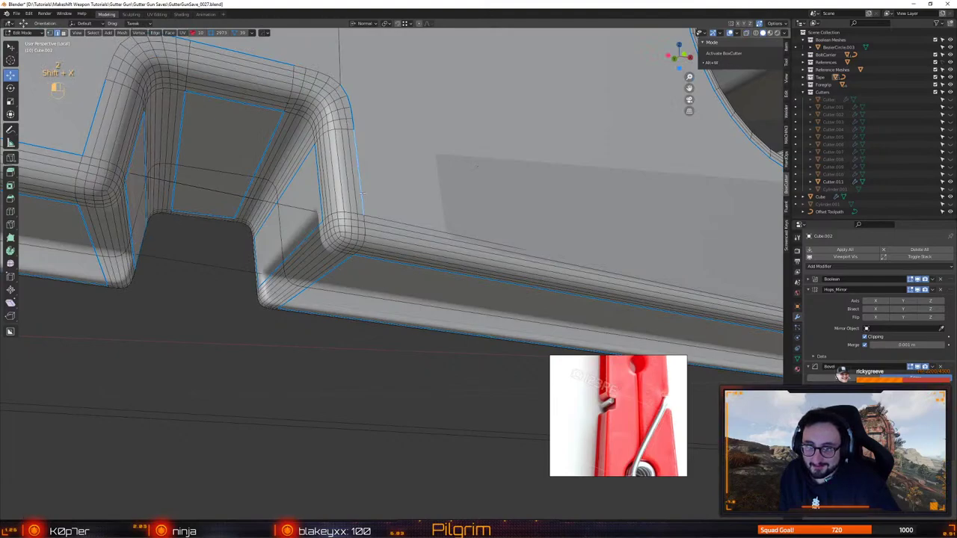
key("q")
left_click(364, 196)
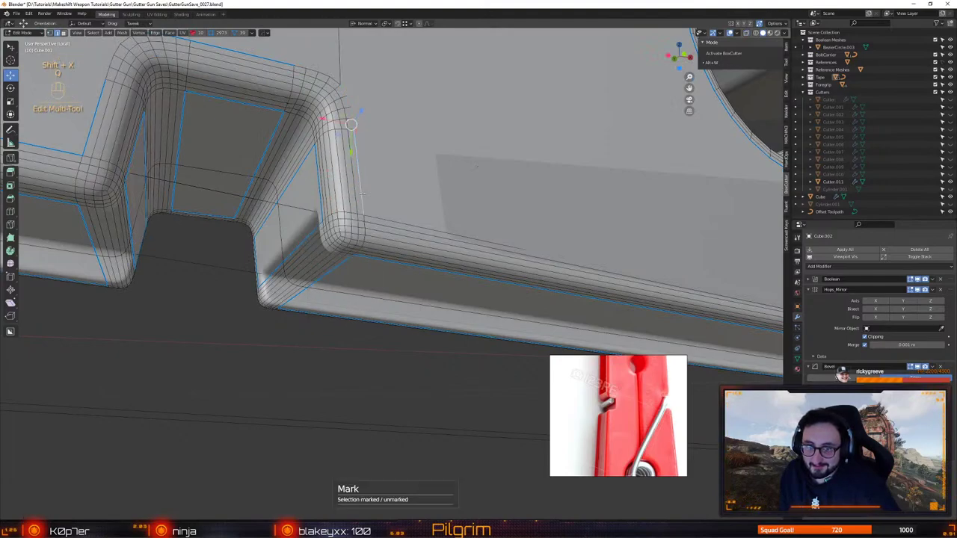
middle_click_drag(292, 165, 389, 216)
key("q")
left_click(449, 149)
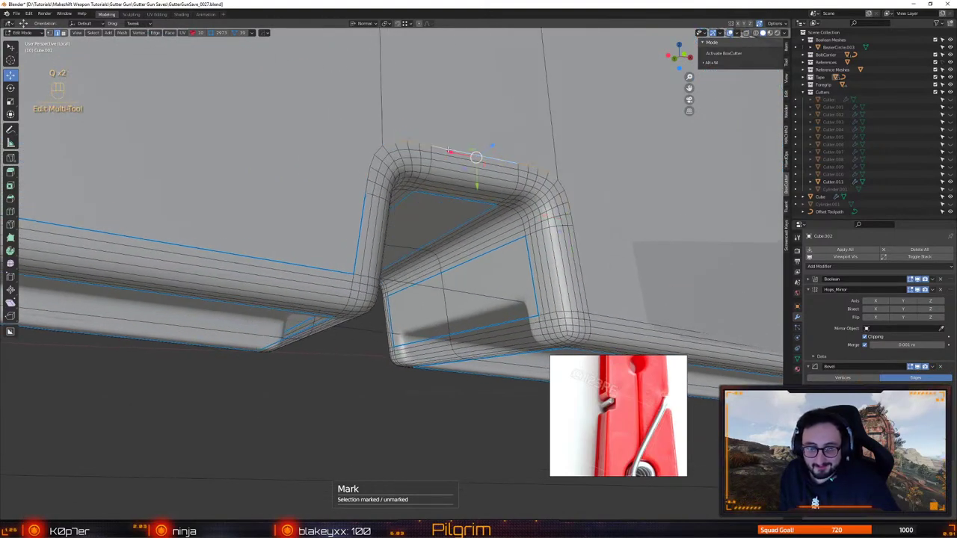
Add a single loop cut across the recessed underside of the lower half, below the large round cutout
middle_click_drag(448, 153, 418, 256)
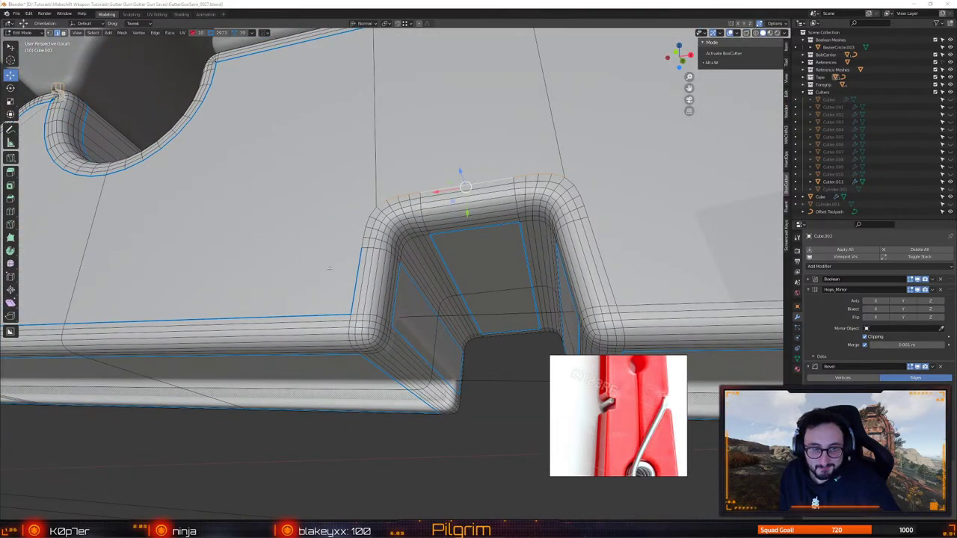
middle_click_drag(360, 258, 308, 304)
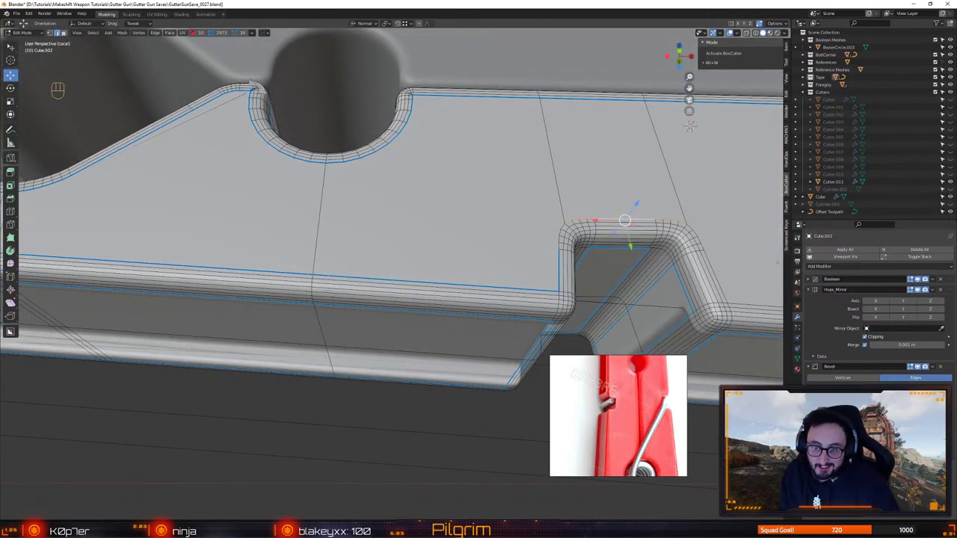
middle_click_drag(327, 290, 307, 309, "alt")
middle_click_drag(500, 292, 191, 291, "alt")
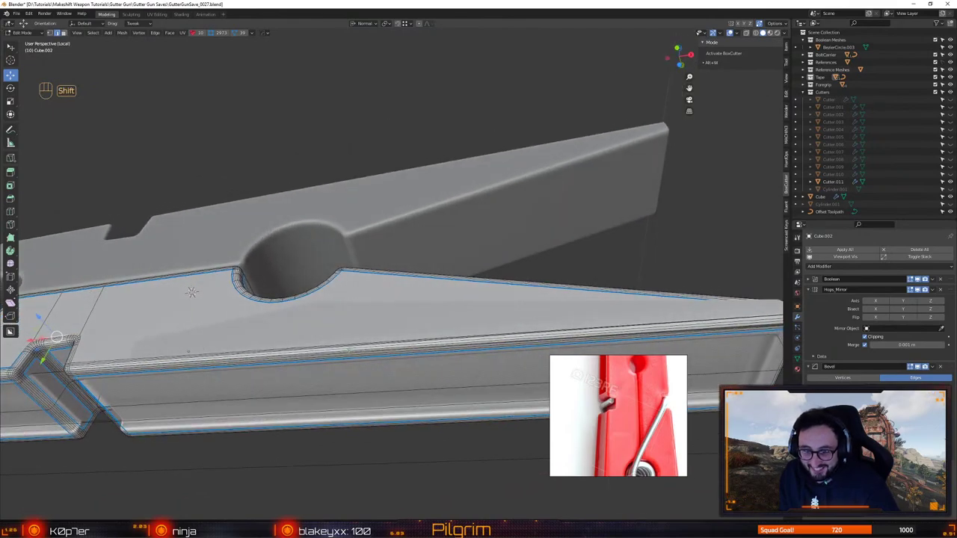
key("shift+f")
left_click(350, 350)
left_click(303, 354)
key("w")
middle_click_drag(304, 355, 329, 404, "alt")
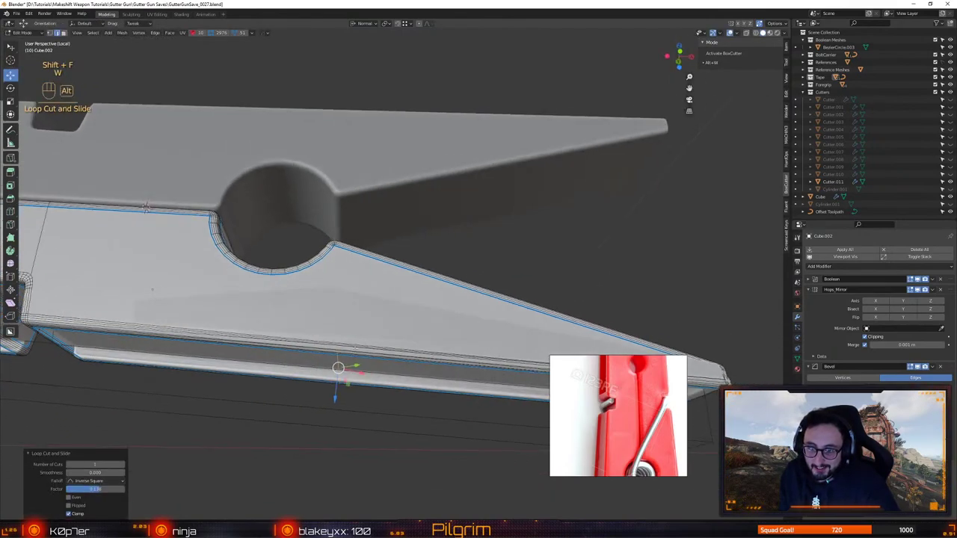
Vertex-slide the new loop along the lower half toward the tapered tip
right_click_drag(329, 284, 389, 254, "alt")
left_click_drag(329, 225, 291, 247, "alt")
middle_click_drag(292, 245, 398, 270, "alt")
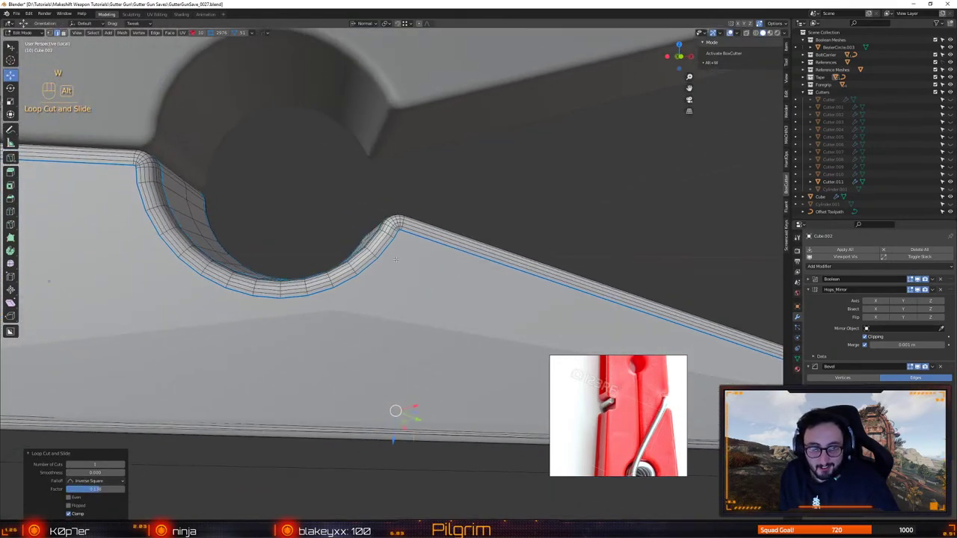
middle_click_drag(474, 340, 328, 270)
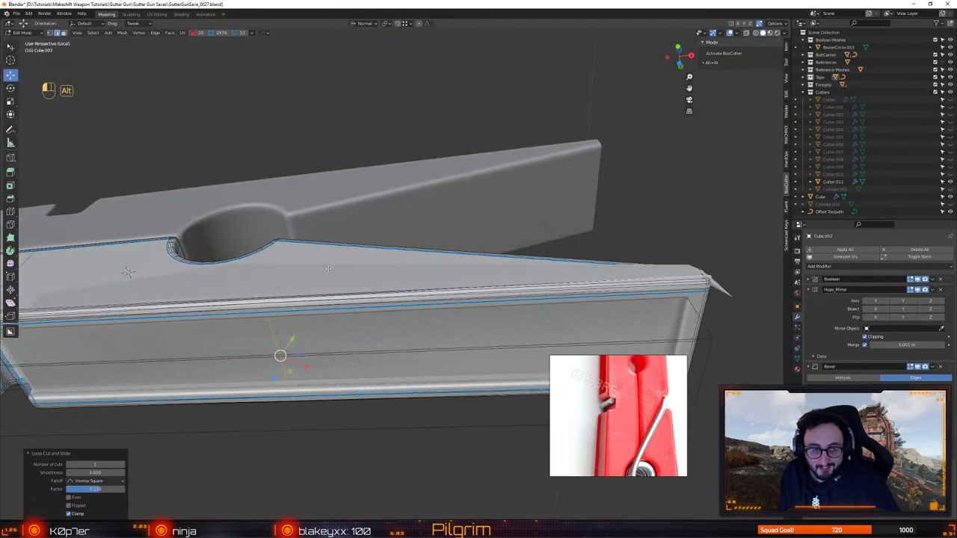
key("shift+s")
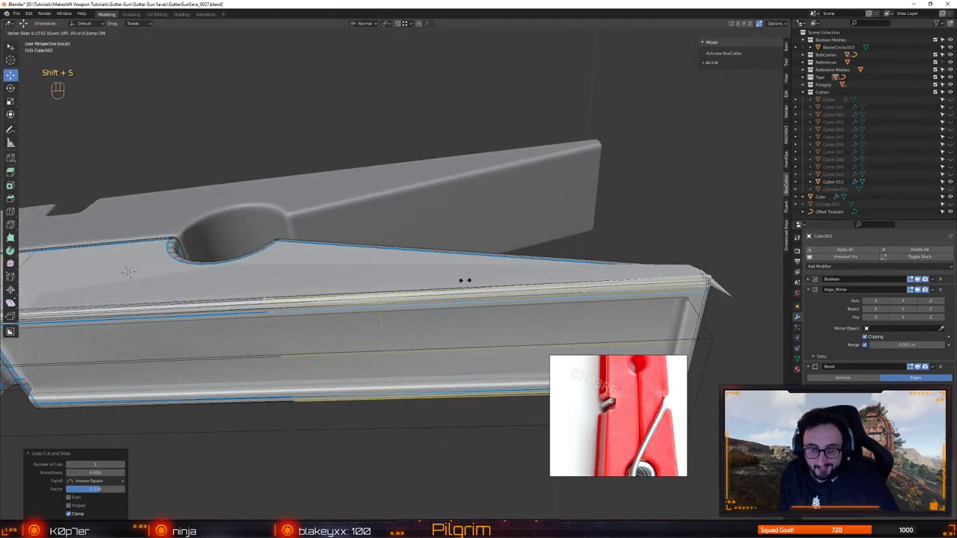
left_click(487, 276)
Clean up the remaining stray vertices at the tapered tip's lower corner and leave mesh editing
middle_click_drag(486, 276, 459, 317)
key("shift+x")
scroll(503, 314, "up", 5)
key("1")
left_click(498, 312)
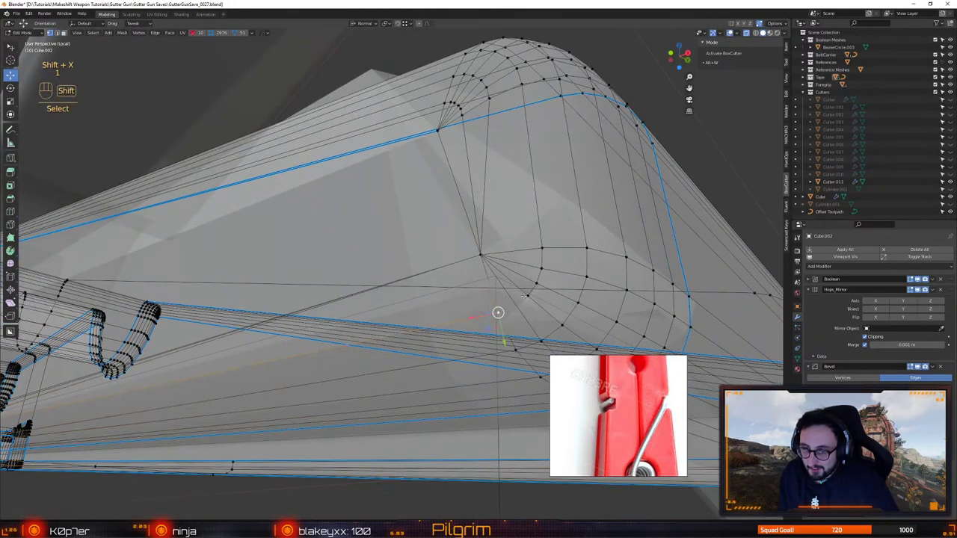
key("alt+d")
mouse_move(516, 305)
left_mouse_down()
mouse_move(515, 315)
mouse_move(416, 325)
mouse_move(410, 240)
mouse_move(427, 194)
mouse_move(487, 160)
mouse_move(475, 189)
left_mouse_up()
scroll(442, 320, "down", 4)
key("4")
key("shift+x")
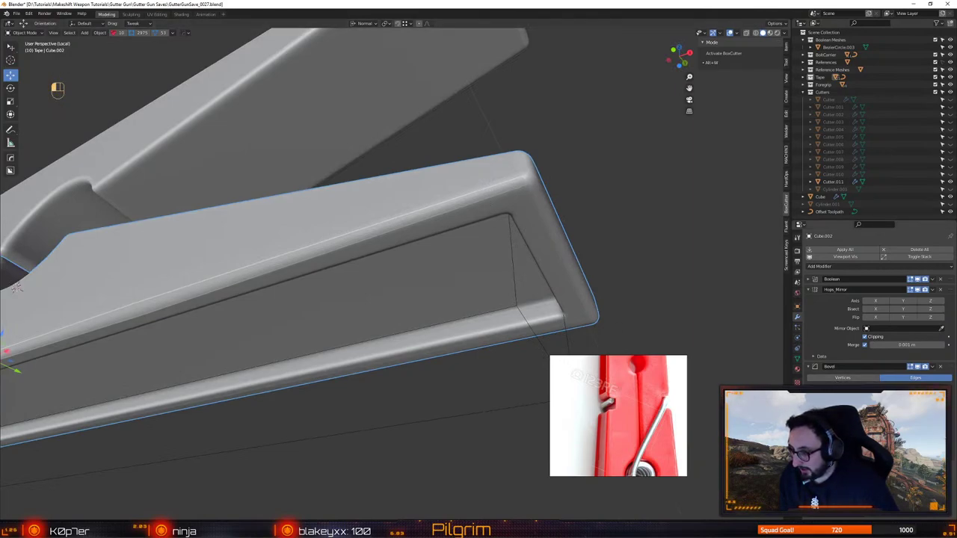
Examine the lower half's recess and tapered tip, switching between its mesh and the shaded result
key("Tab")
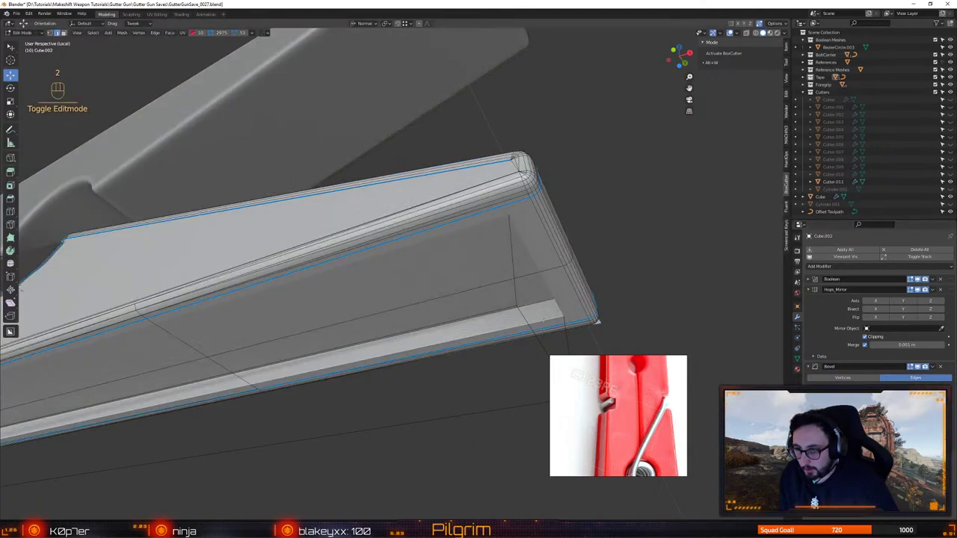
key("2")
left_click(543, 320)
key("Tab")
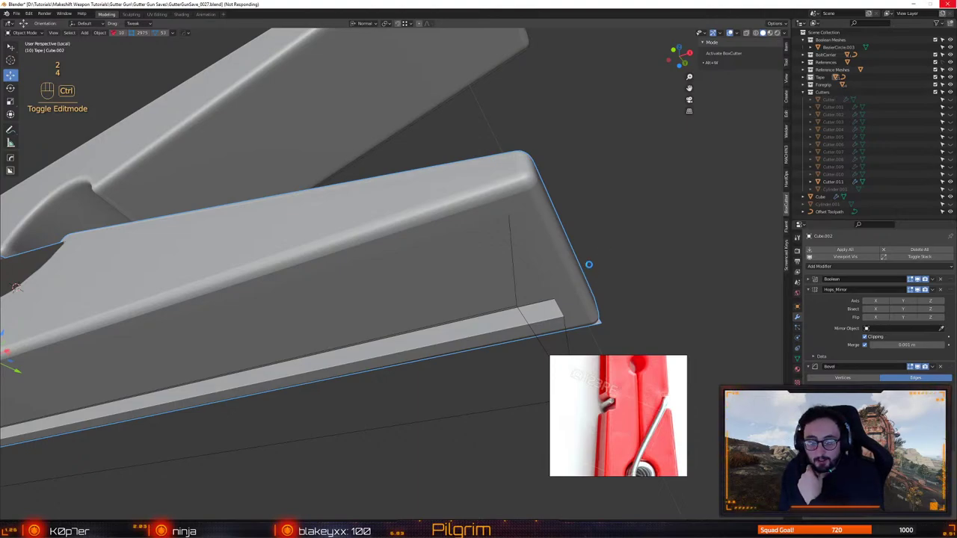
key("4")
left_click_drag(563, 287, 486, 291, "alt")
key("2")
left_click_drag(502, 254, 519, 274, "alt")
key("4")
left_click_drag(342, 241, 343, 218, "alt")
key("ctrl")
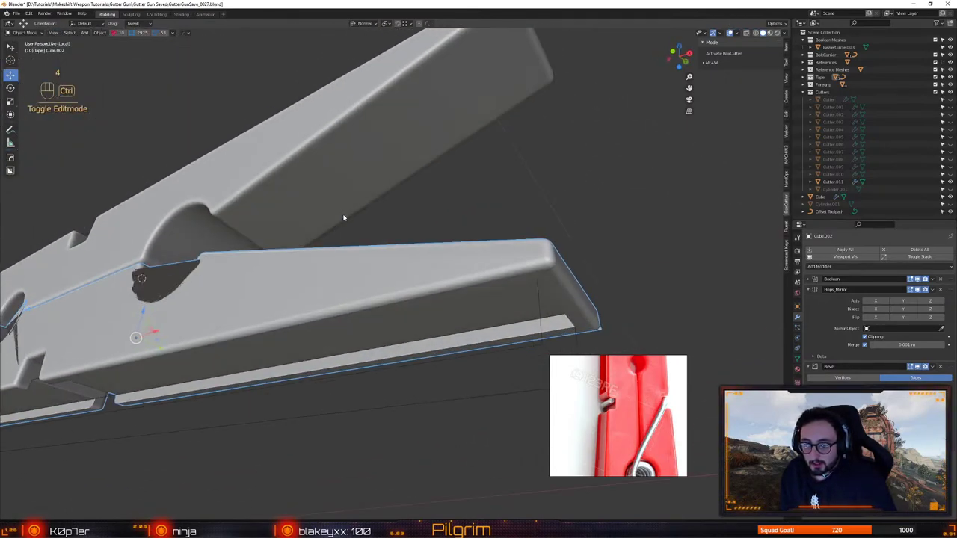
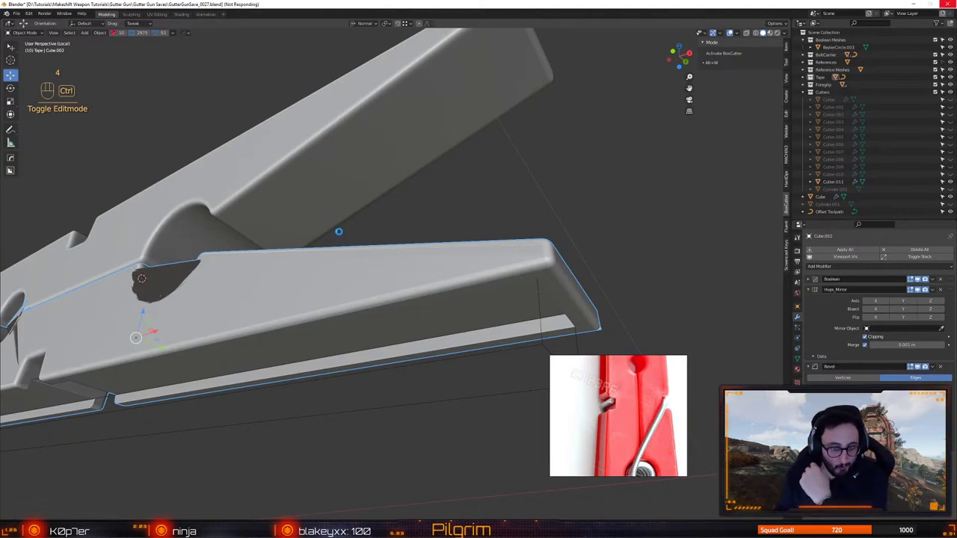
Save the current Blender file
key("alt")
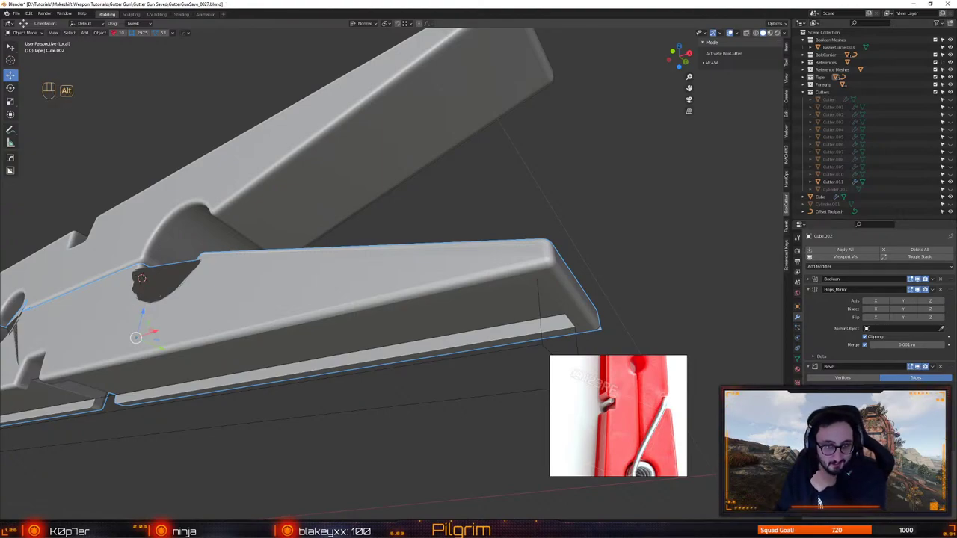
middle_click_drag(357, 316, 522, 293)
key("ctrl+s")
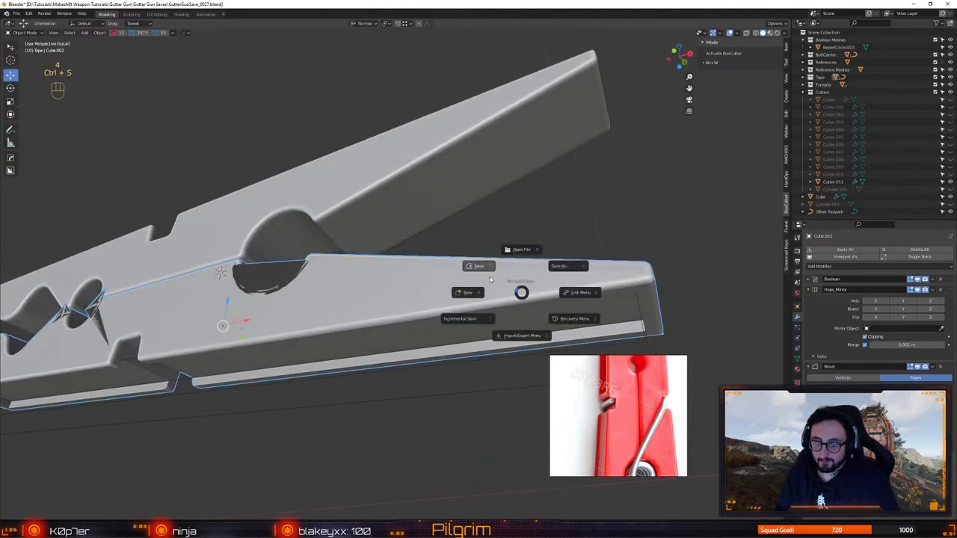
Try moving the recess cutter away from the lower half, and undo the move
left_click(638, 311)
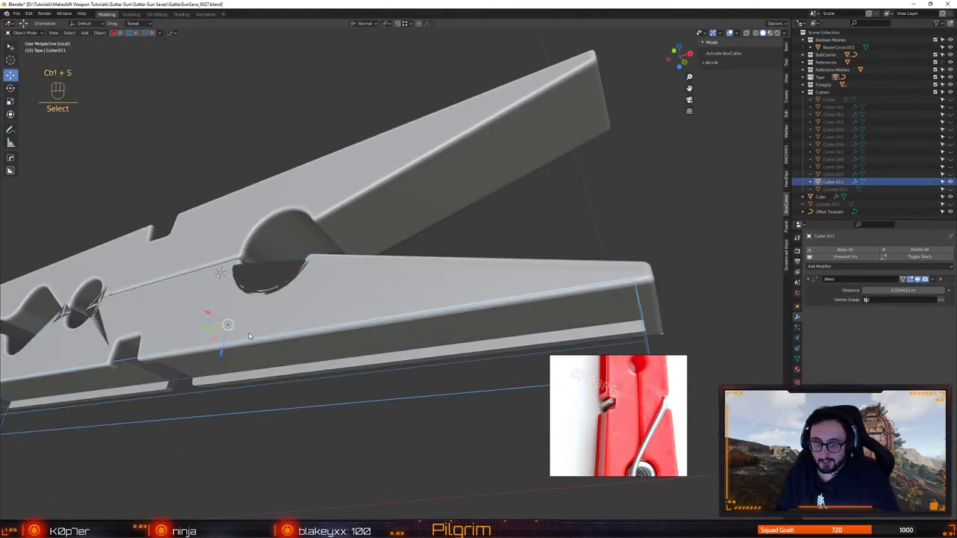
left_click_drag(223, 349, 235, 374)
key("ctrl+z")
Examine the lower half's vertices around the tapered tip, round cutouts and side notch from both sides
left_click(393, 321)
key("1")
left_click_drag(549, 300, 334, 271, "alt")
key("4")
left_click_drag(467, 314, 388, 293, "alt")
key("1")
left_click_drag(573, 266, 407, 265, "alt+shift")
left_click_drag(643, 292, 403, 292, "alt+shift")
scroll(404, 291, "down", 1)
left_click_drag(479, 225, 455, 220, "alt")
left_click_drag(314, 277, 489, 276, "alt+shift")
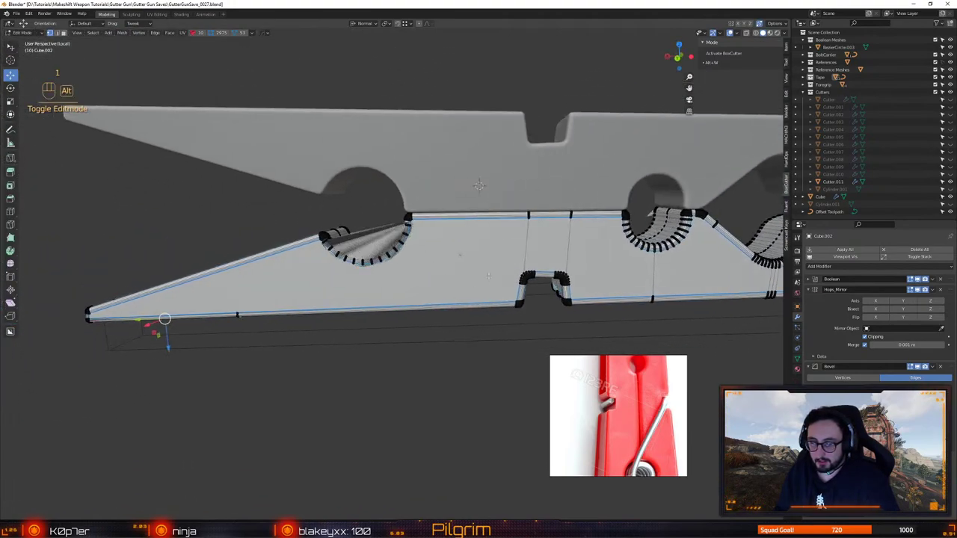
scroll(489, 277, "up", 3)
middle_click_drag(359, 291, 428, 287, "alt")
key("shift+f")
left_click_drag(434, 415, 456, 389, "alt")
key("w")
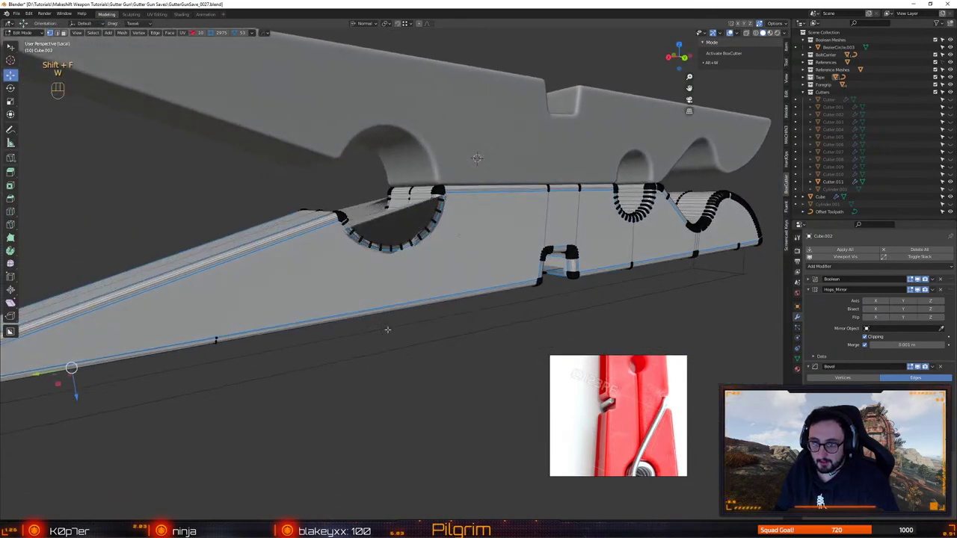
Leave mesh editing and delete the damaged lower half together with its recess cutter
key("4")
left_click(482, 160)
scroll(386, 253, "down", 5)
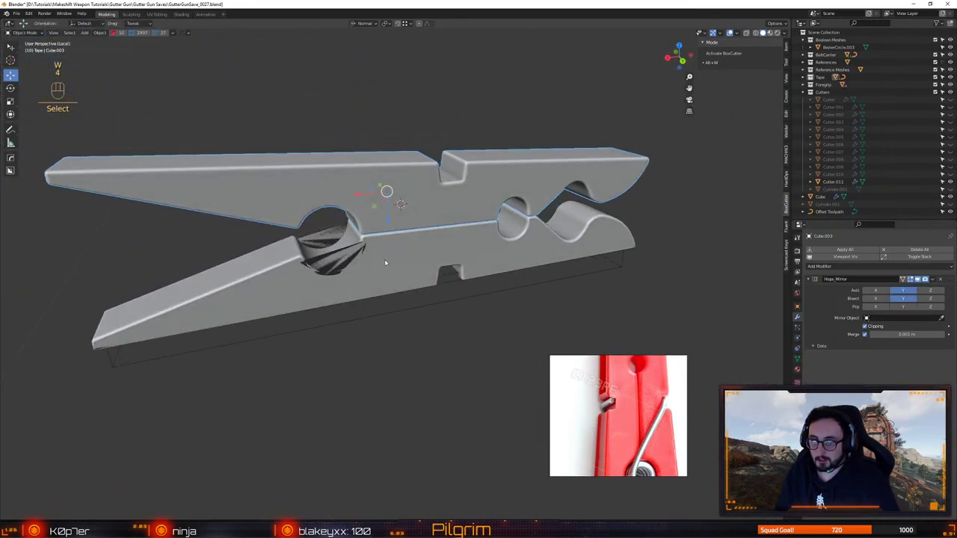
middle_click_drag(426, 249, 461, 258)
left_click(461, 258)
key("Delete")
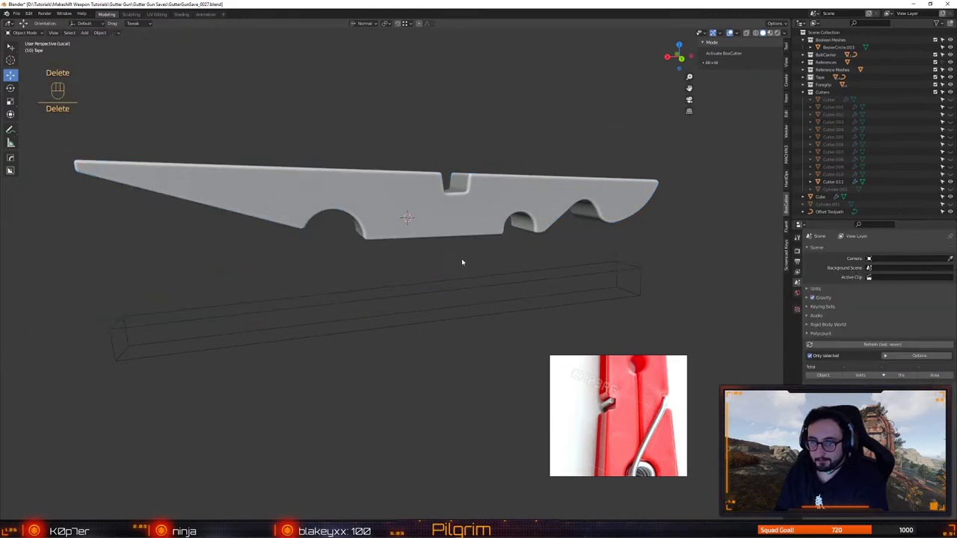
left_click(448, 283)
key("Delete")
Duplicate the intact upper half in place and move the copy about 0.045 m down along its local Z axis
left_click(410, 217)
key("ctrl+d")
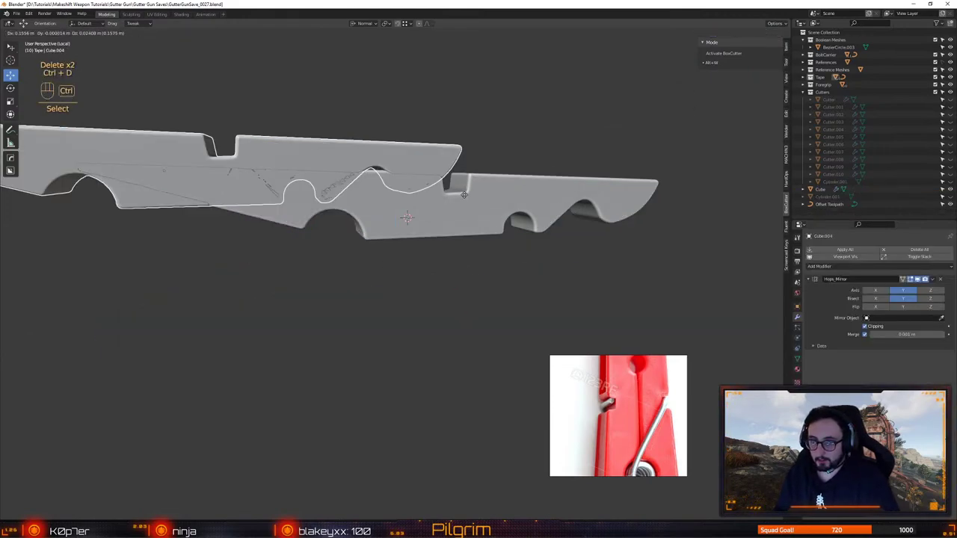
right_click(414, 217)
left_click_drag(395, 232, 392, 294)
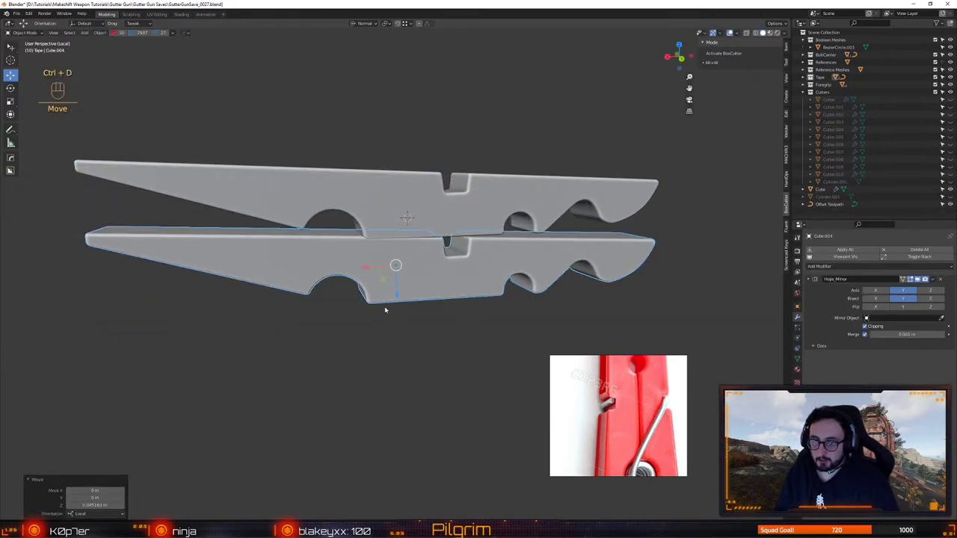
Rotate the copy 180° about its local X axis to form the mirrored lower half, and check the mating edges
middle_click_drag(385, 310, 401, 290)
key("e")
left_click_drag(386, 248, 284, 358, "ctrl")
key("w")
left_click_drag(384, 318, 370, 256, "alt")
right_click_drag(369, 256, 397, 273, "alt")
left_click_drag(396, 273, 412, 285, "alt")
middle_click_drag(411, 284, 323, 310, "alt")
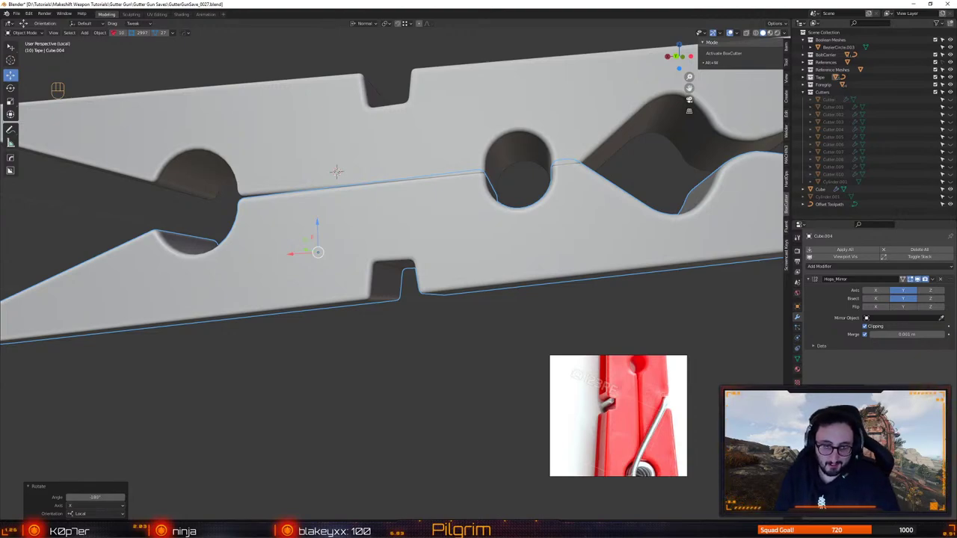
Save the file with the rebuilt two-part clothespin
middle_click_drag(401, 331, 479, 380, "alt")
right_click_drag(479, 380, 409, 327, "alt")
left_click_drag(409, 326, 398, 337, "alt")
key("ctrl+s")
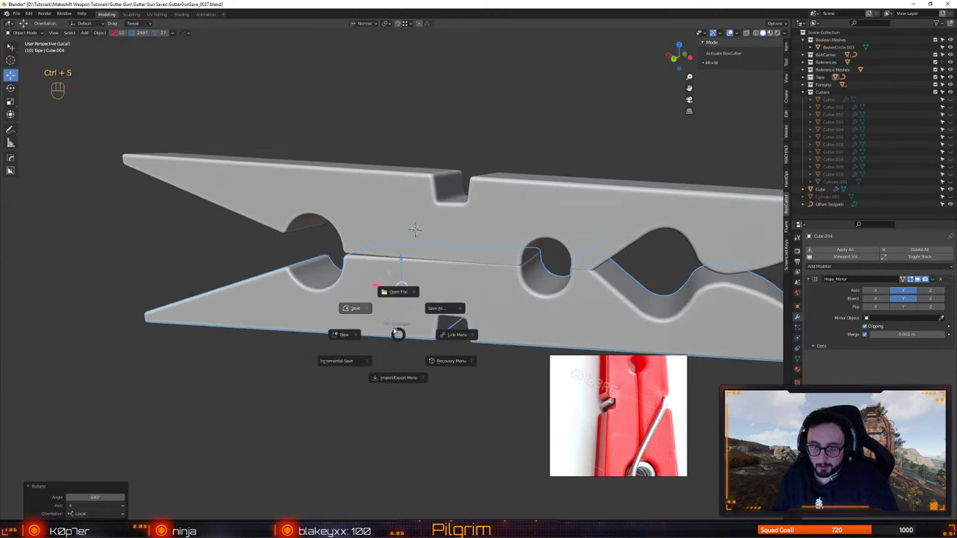
left_click(354, 310)
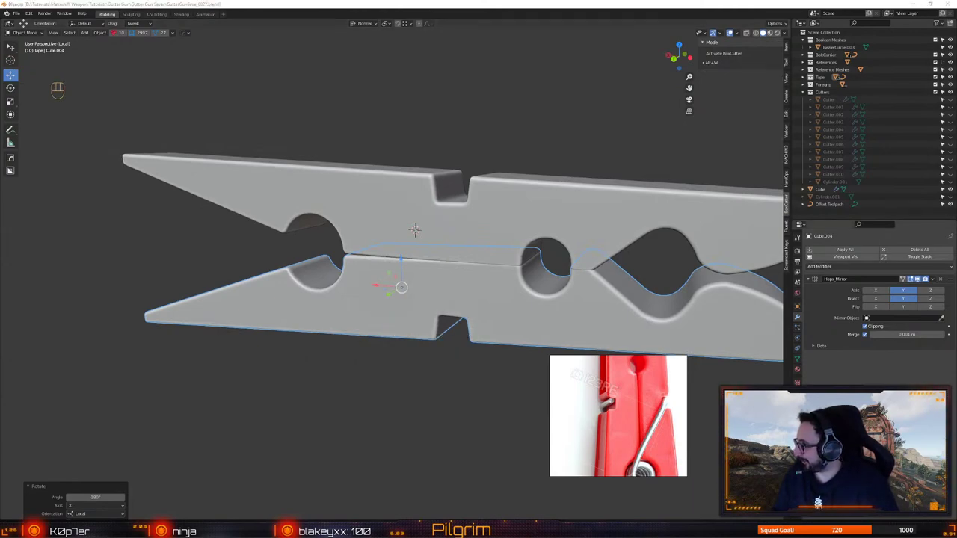
Tilt the lower half slightly and shift it about 0.0005 m in local X and -0.0009 m in local Z to meet the upper half
mouse_move(419, 258)
left_mouse_down("alt")
mouse_move(456, 235)
mouse_move(419, 247)
left_mouse_up("alt")
scroll(438, 251, "down", 2)
scroll(427, 241, "up", 3)
key("e")
left_click_drag(319, 250, 284, 255)
left_click(319, 261)
key("w")
right_click_drag(316, 210, 333, 269, "alt")
left_click_drag(333, 269, 321, 210, "alt")
middle_click_drag(321, 210, 454, 250, "alt")
Save the file with the refitted lower half and check the seam between both halves
key("ctrl+s")
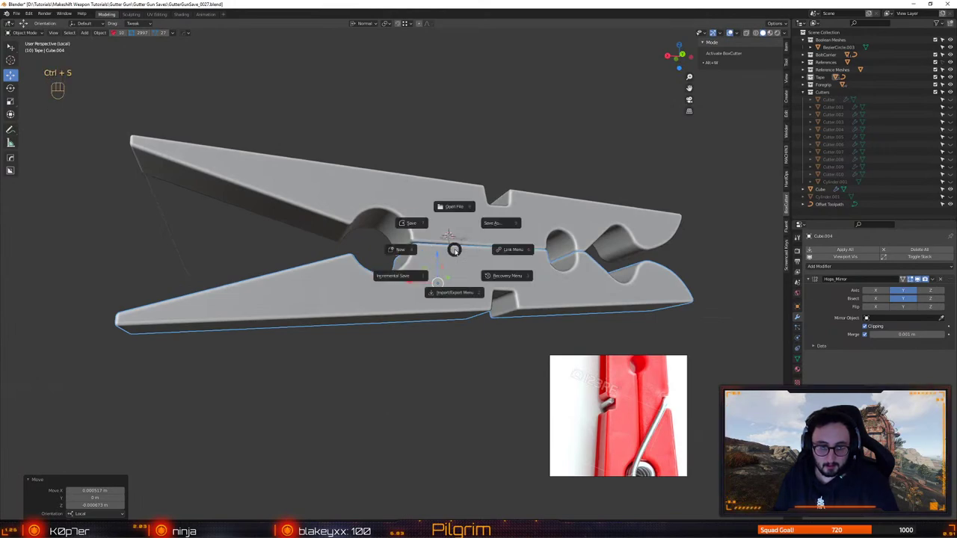
left_click(415, 224)
middle_click_drag(417, 227, 415, 268, "alt")
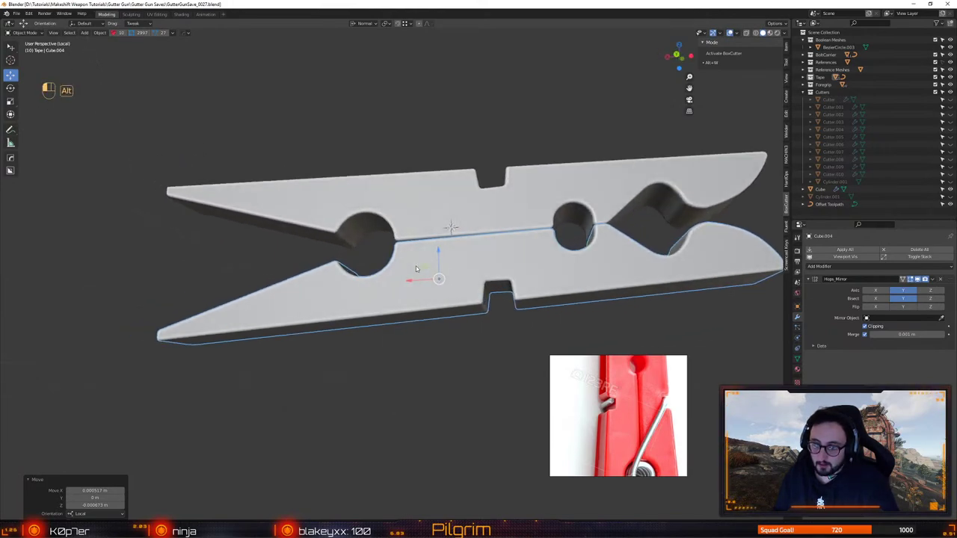
left_click_drag(415, 266, 427, 268, "alt")
right_click_drag(427, 268, 421, 281, "alt")
left_click_drag(425, 288, 425, 276, "alt")
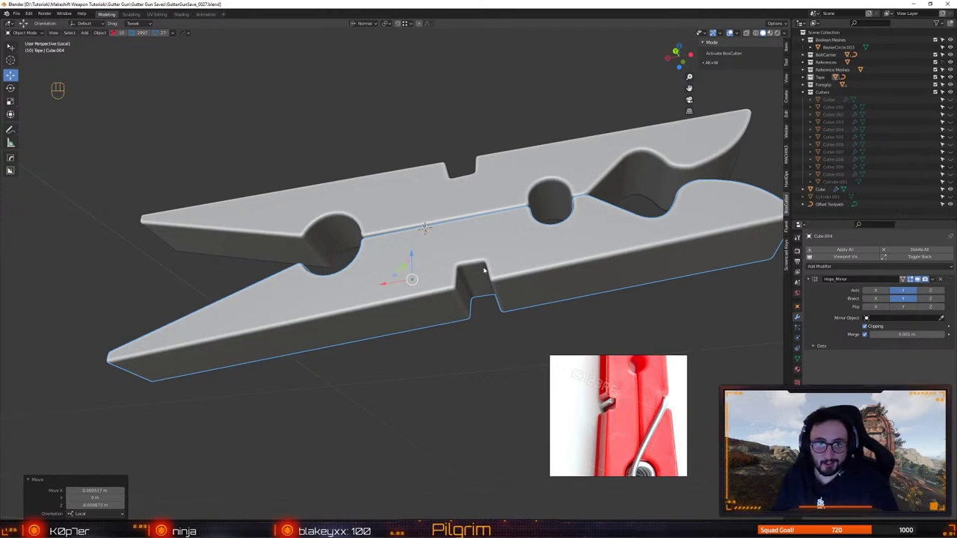
Enter vertex editing on the lower half with see-through display on and the transform orientation set to Global
left_click_drag(586, 275, 490, 306, "alt")
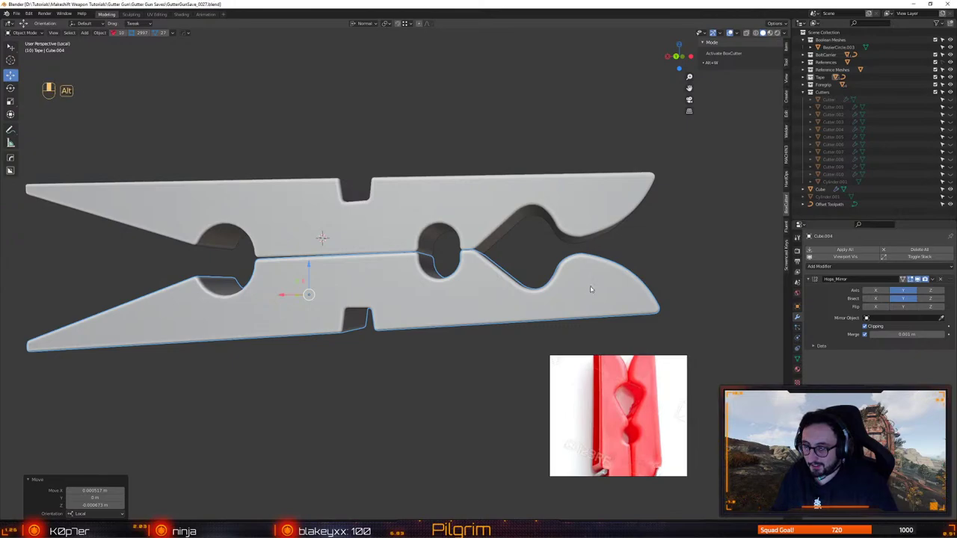
left_click_drag(590, 286, 491, 294, "alt")
key("Tab")
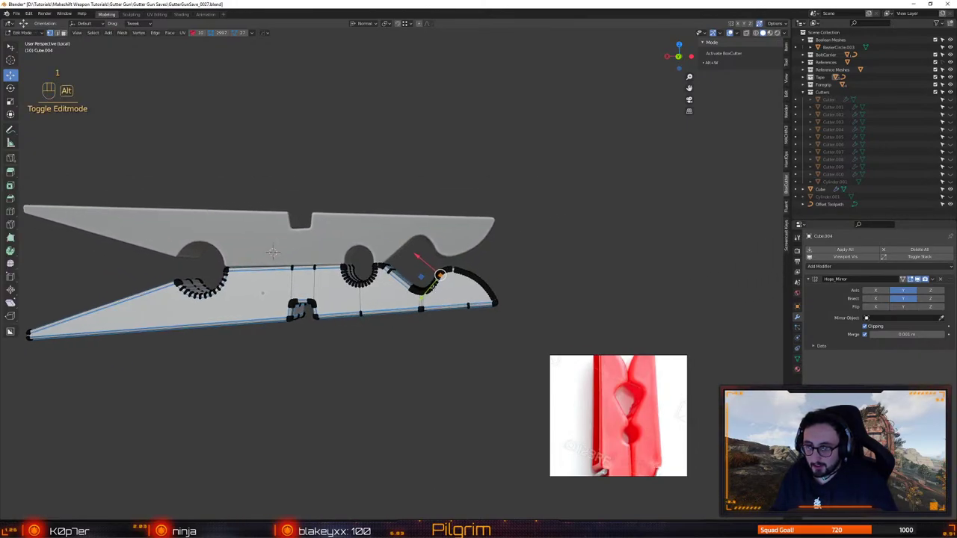
key("1")
scroll(477, 371, "up", 5)
left_click_drag(477, 371, 465, 309, "alt")
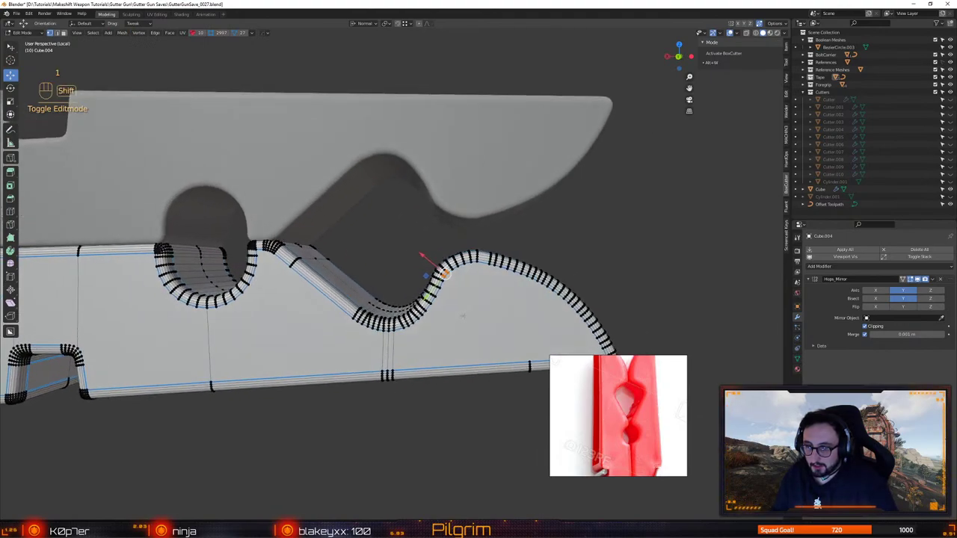
key("shift+x")
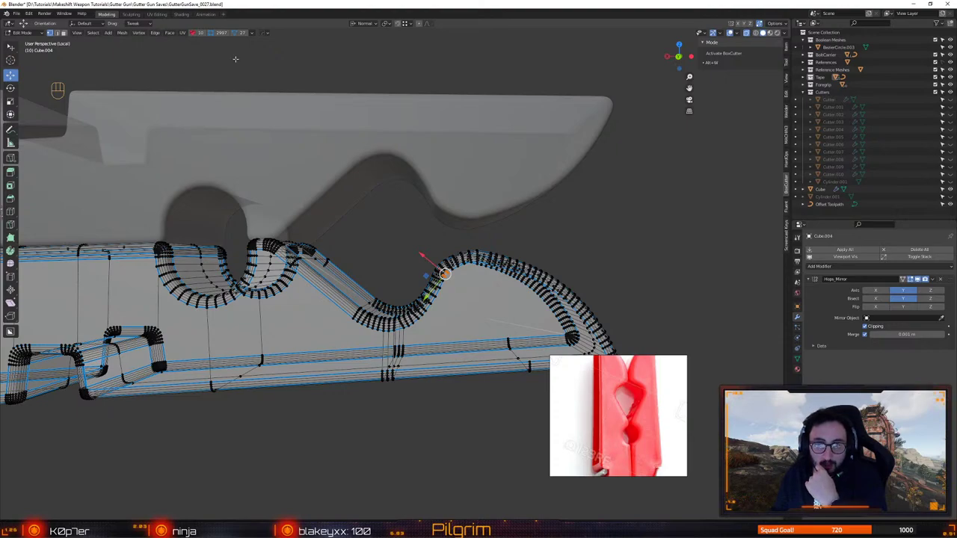
left_click(364, 23)
left_click(357, 47)
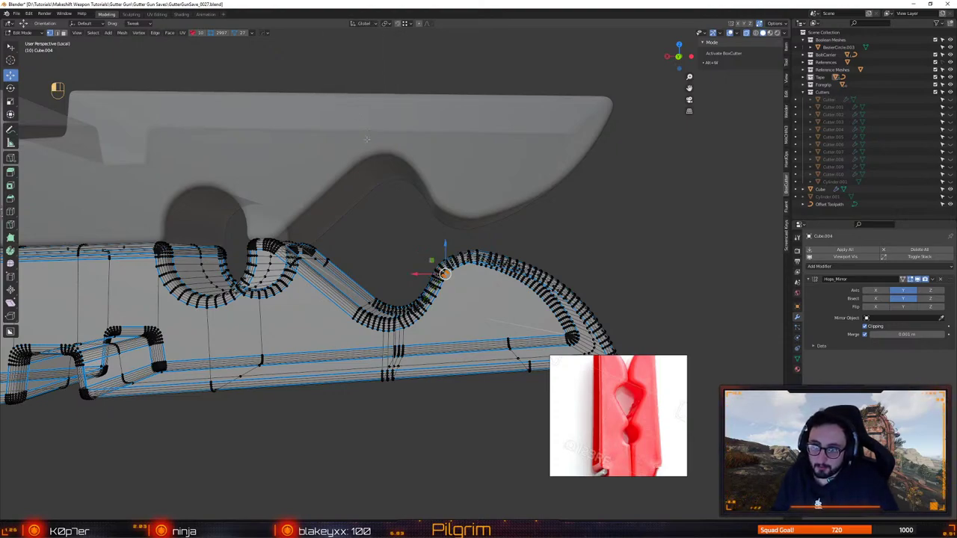
Select the crest vertices of the lower jaw and raise them with proportional editing until they meet the upper jaw, and leave mesh editing
left_click(475, 225, "alt")
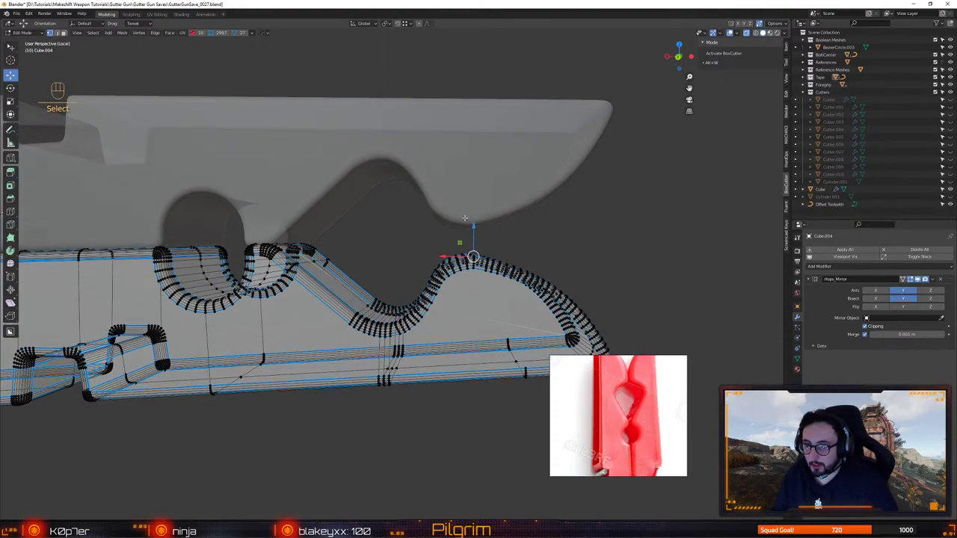
middle_click_drag(466, 217, 495, 220)
left_click_drag(473, 236, 467, 283)
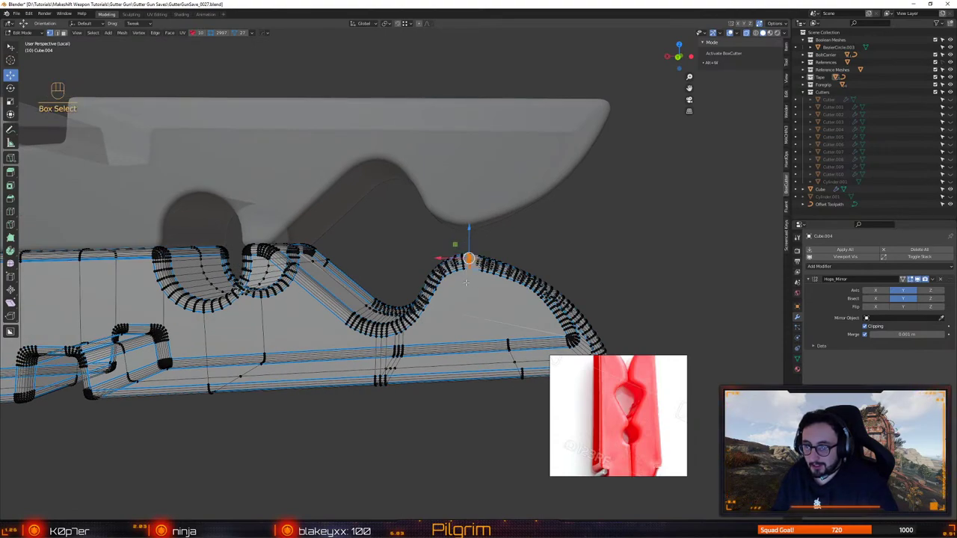
left_click(419, 24)
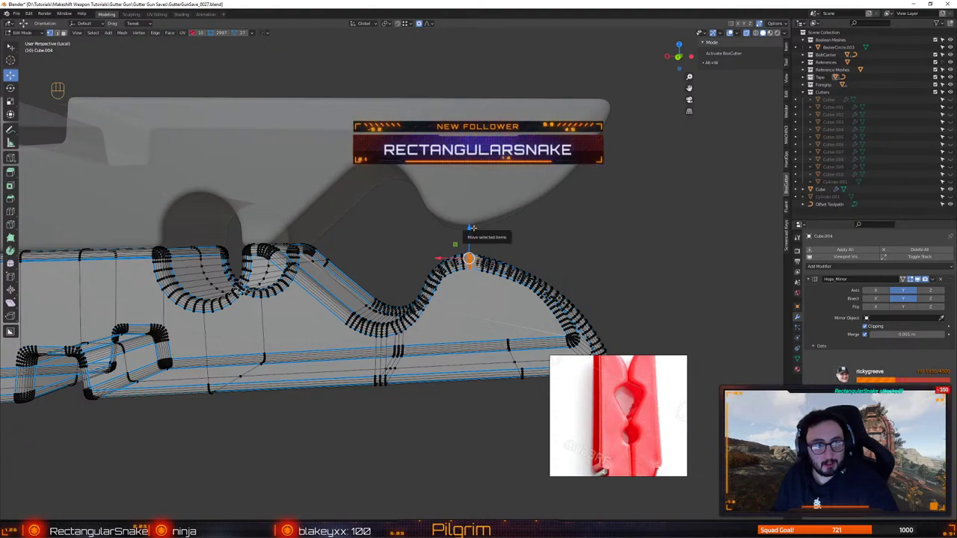
left_click_drag(470, 235, 445, 253)
scroll(461, 236, "up", 17)
scroll(459, 240, "up", 5)
scroll(462, 244, "up", 1)
key("4")
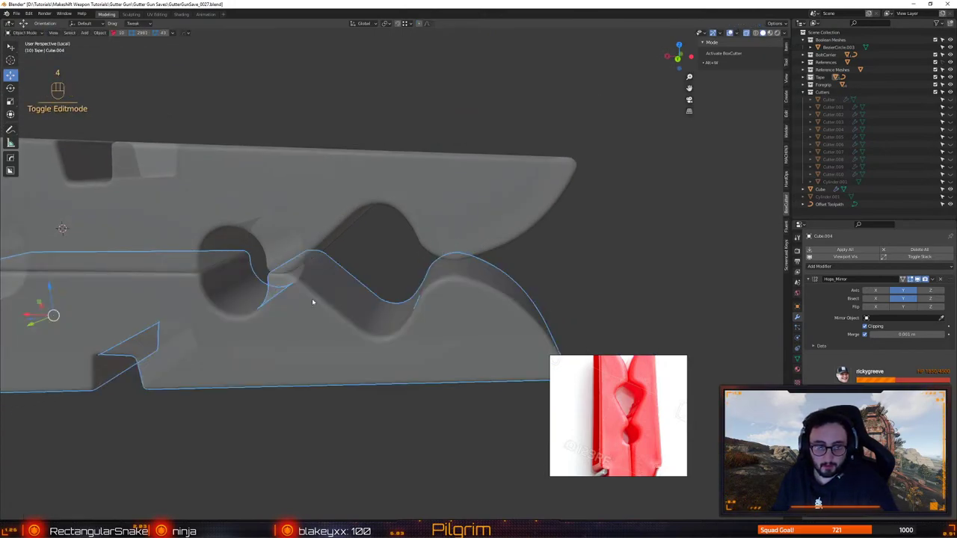
Turn off the see-through display and delete the upper clothespin half
left_click_drag(312, 298, 432, 283, "alt")
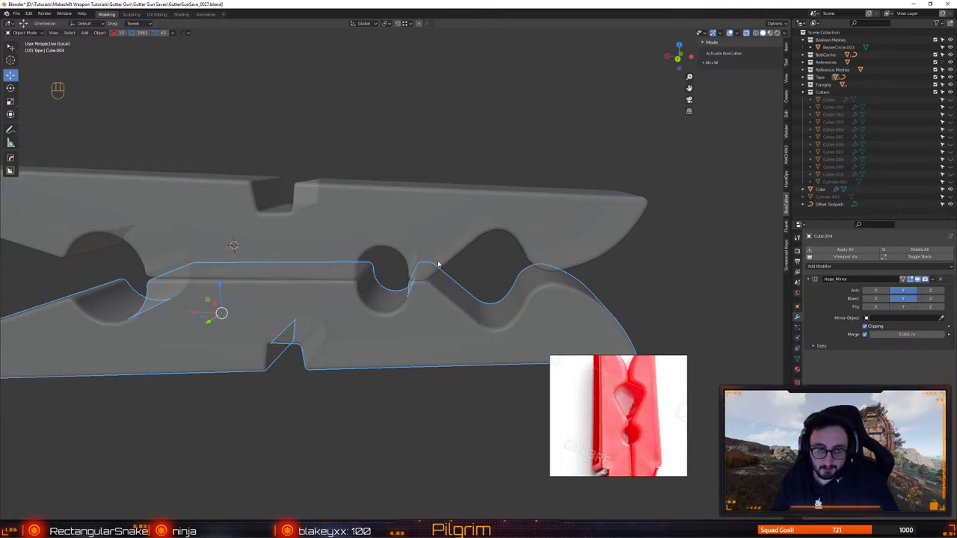
key("shift+x")
left_click_drag(501, 298, 480, 278, "alt")
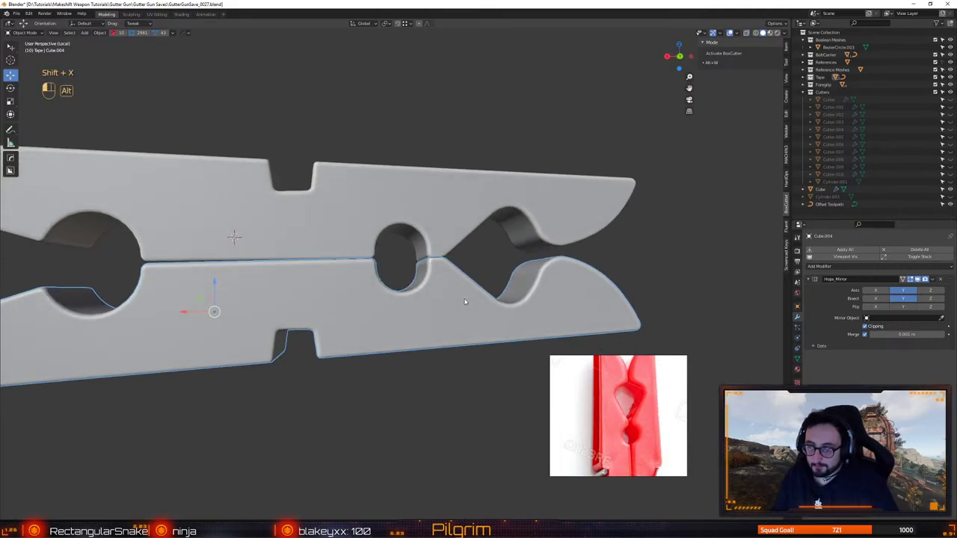
right_click_drag(480, 278, 434, 303, "alt")
middle_click_drag(433, 303, 435, 250, "alt")
left_click(435, 243)
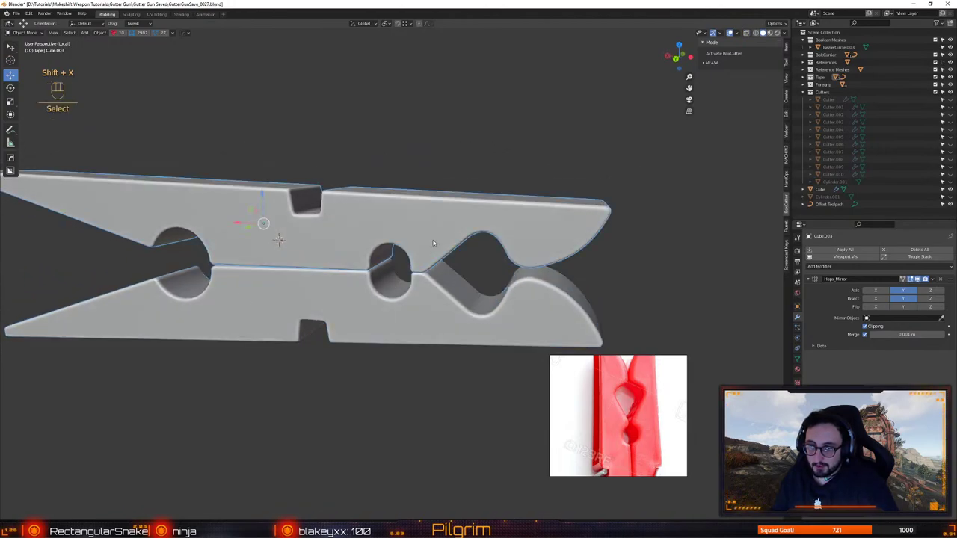
key("Delete")
Duplicate the reshaped lower half in place and raise the copy about 0.047 m along global Z
left_click(374, 312)
left_click_drag(374, 312, 342, 289, "alt")
key("ctrl+d")
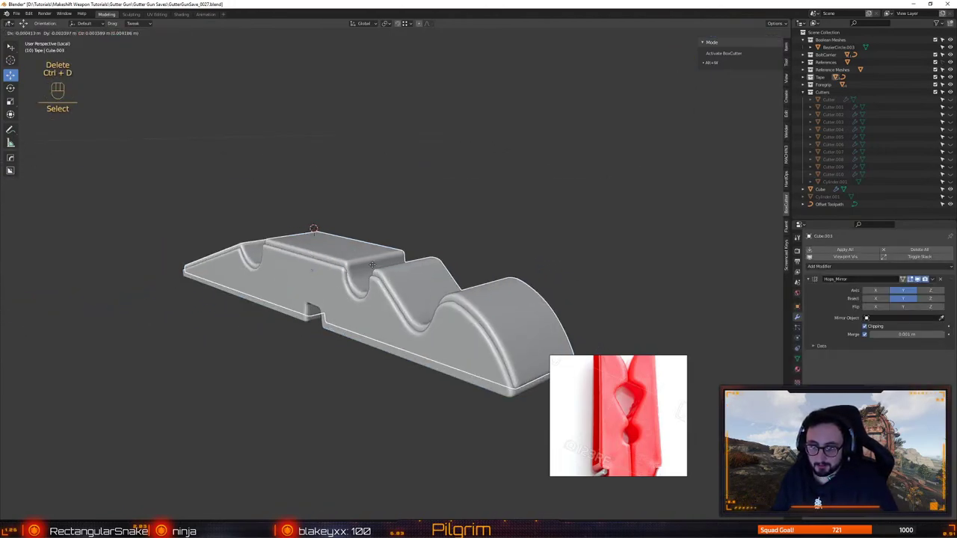
right_click(339, 267)
left_click_drag(310, 249, 310, 181)
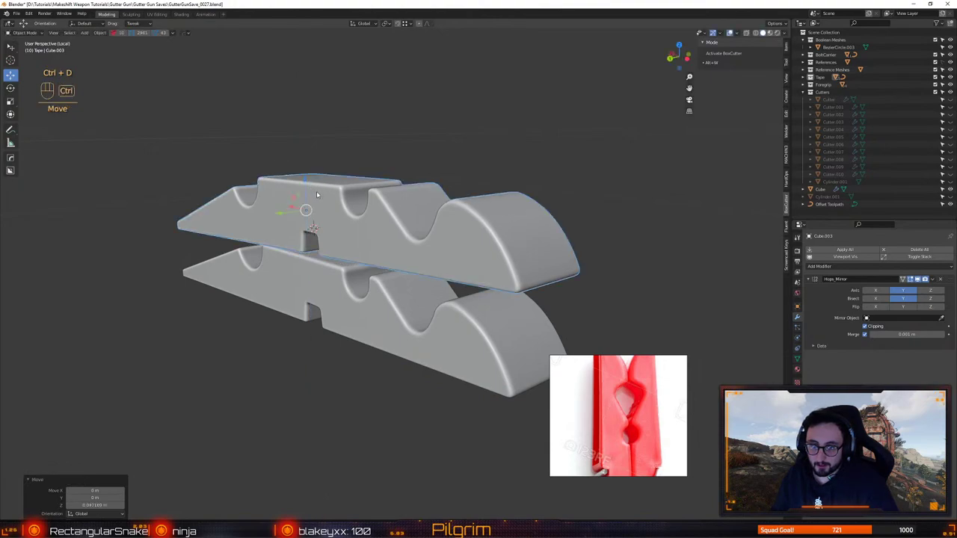
Turn the raised copy upside down about the global X axis so its jaw faces the lower half
left_click_drag(374, 201, 518, 454, "alt")
key("e")
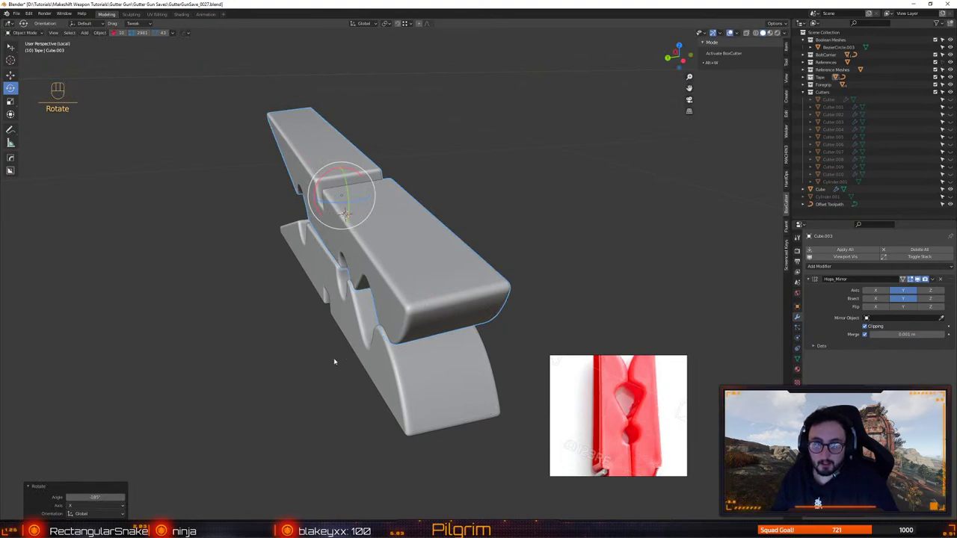
middle_click_drag(336, 361, 363, 341, "alt")
key("w")
key("e")
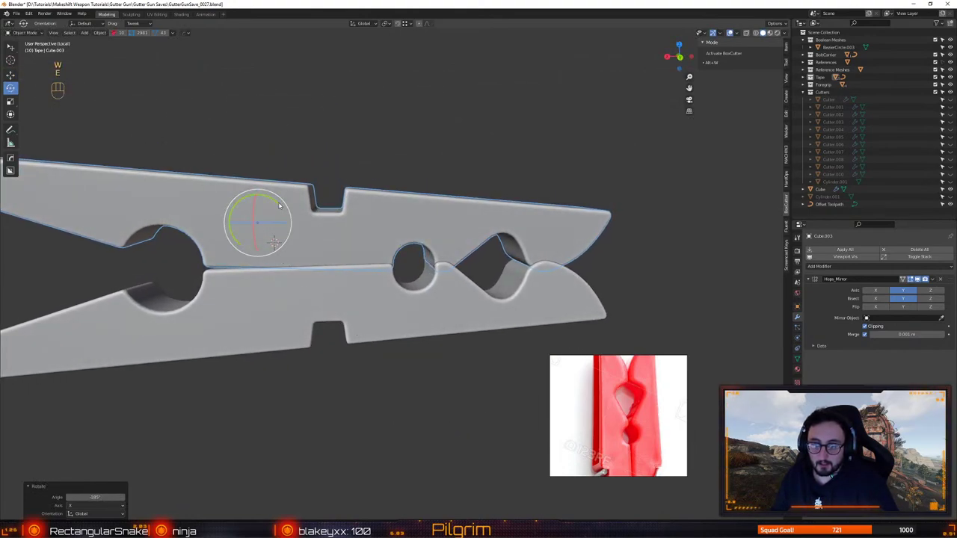
Try tilting the upper copy about 2.5° around the global Y axis, and undo the tilt
left_click_drag(273, 197, 277, 200)
key("w")
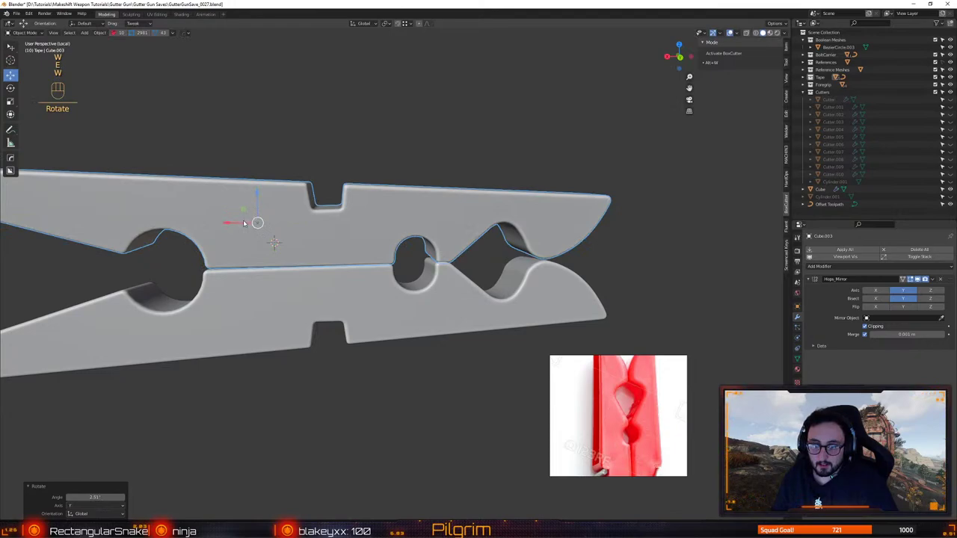
middle_click_drag(244, 223, 497, 224)
key("ctrl+z")
Set the upper copy's rotation to exactly -180° in X, 0° in Y and 0° in Z
key("n")
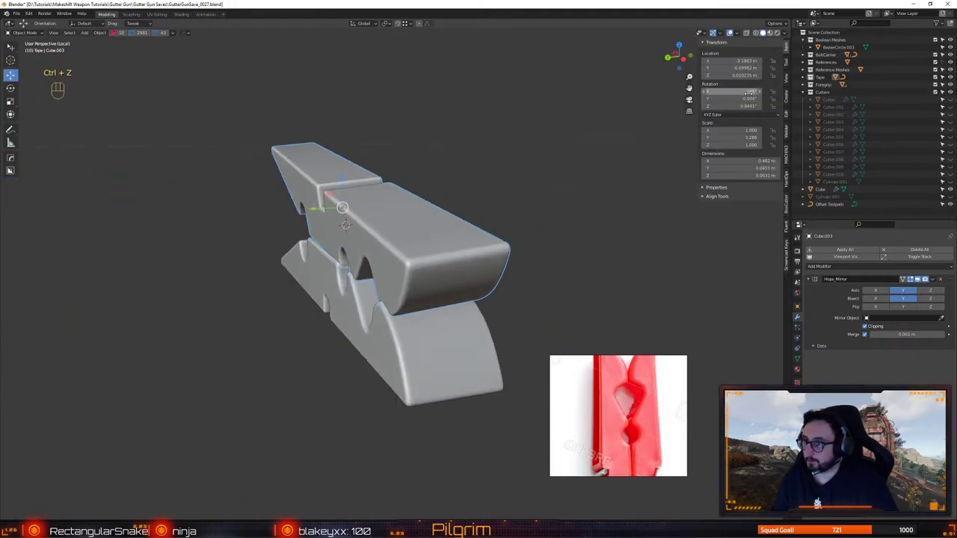
left_click(750, 92)
type("-180")
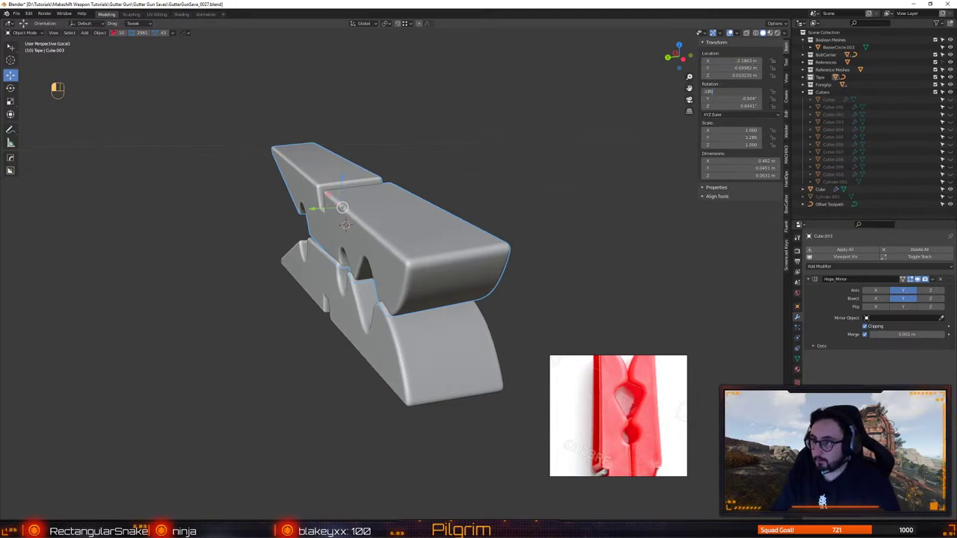
key("Return")
key("Tab")
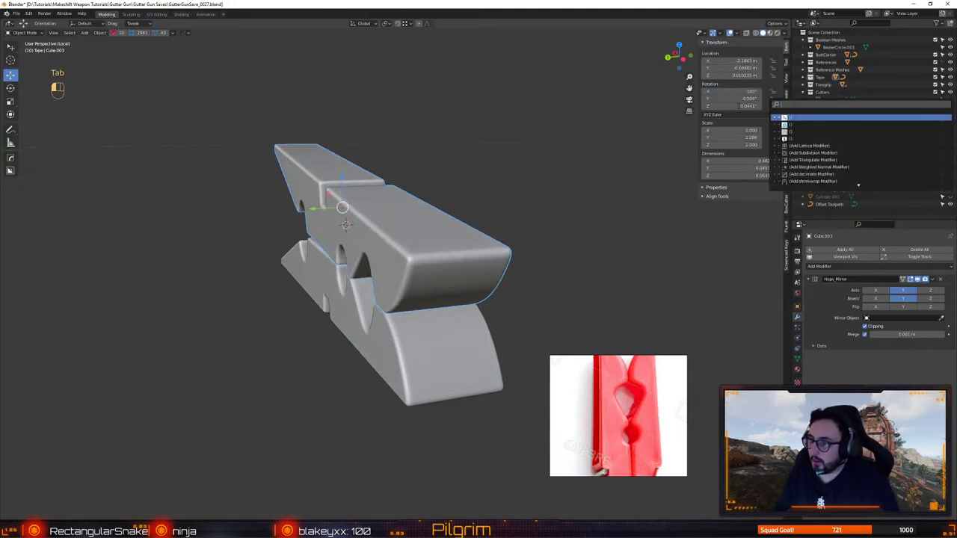
key("Escape")
left_click(751, 99)
type("0")
key("Tab")
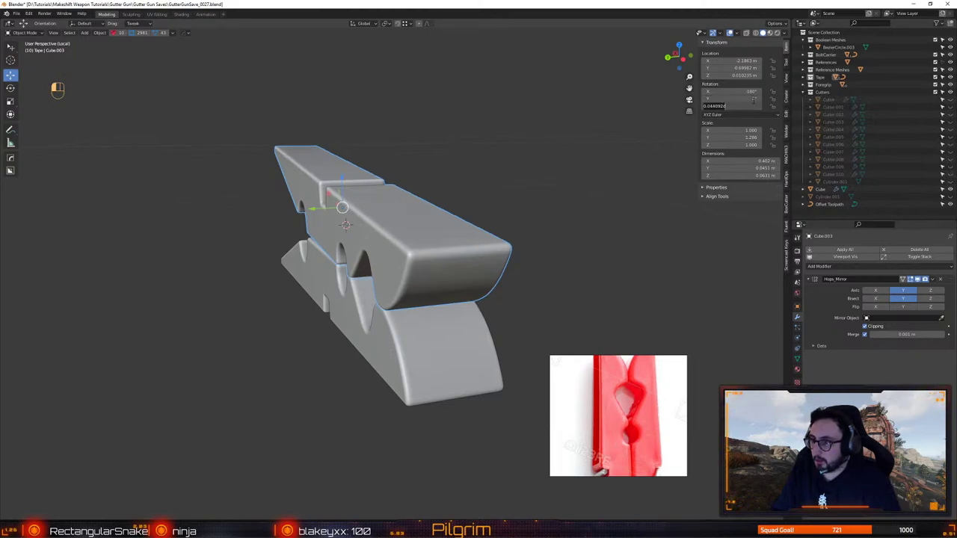
type("0")
key("Return")
Save the file with the upper copy's rotation cleaned up
right_click_drag(515, 168, 520, 173, "alt")
middle_click_drag(520, 174, 504, 154, "alt")
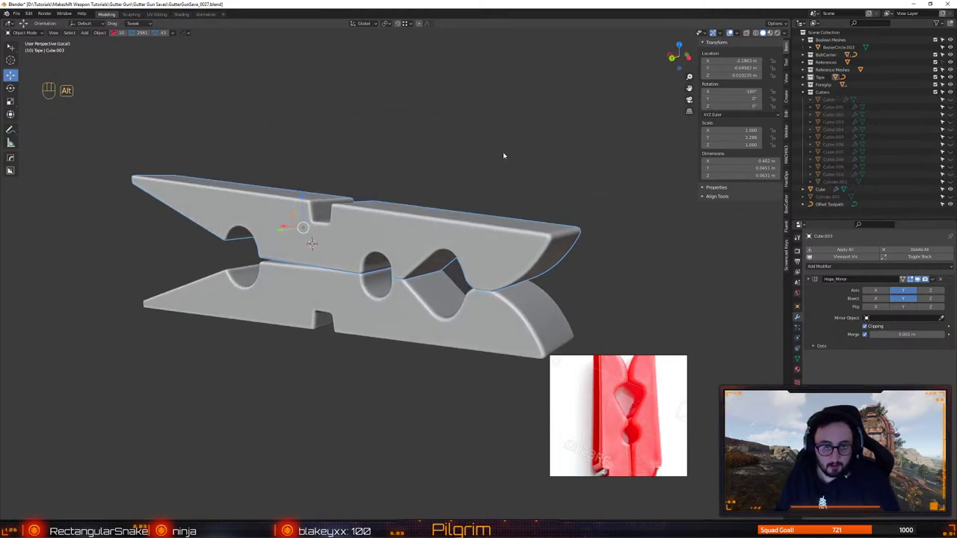
scroll(485, 173, "up", 3)
key("ctrl+s")
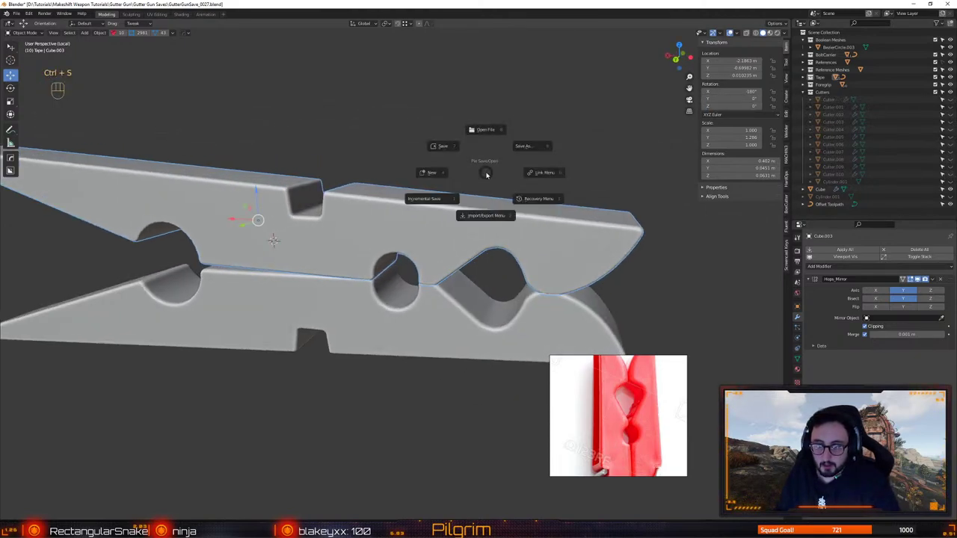
left_click(444, 146)
Rotate the upper half around the Y axis to about 1.63° so its mating edge follows the lower half
middle_click_drag(444, 147, 470, 148, "alt")
right_click_drag(470, 148, 395, 194, "alt")
left_click_drag(359, 229, 379, 220, "alt")
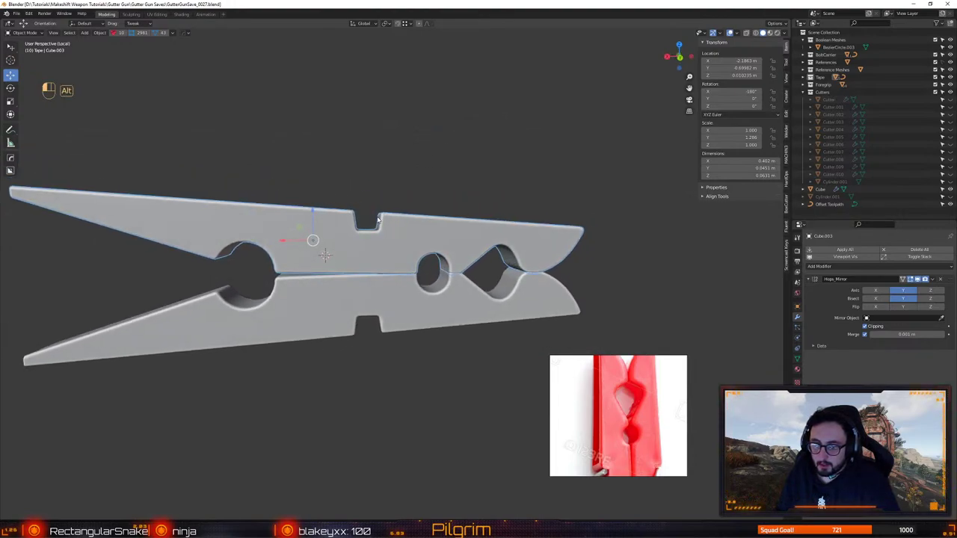
middle_click_drag(378, 218, 340, 228, "alt")
key("e")
left_click_drag(337, 223, 429, 266)
key("w")
scroll(336, 222, "down", 2)
left_click(547, 286)
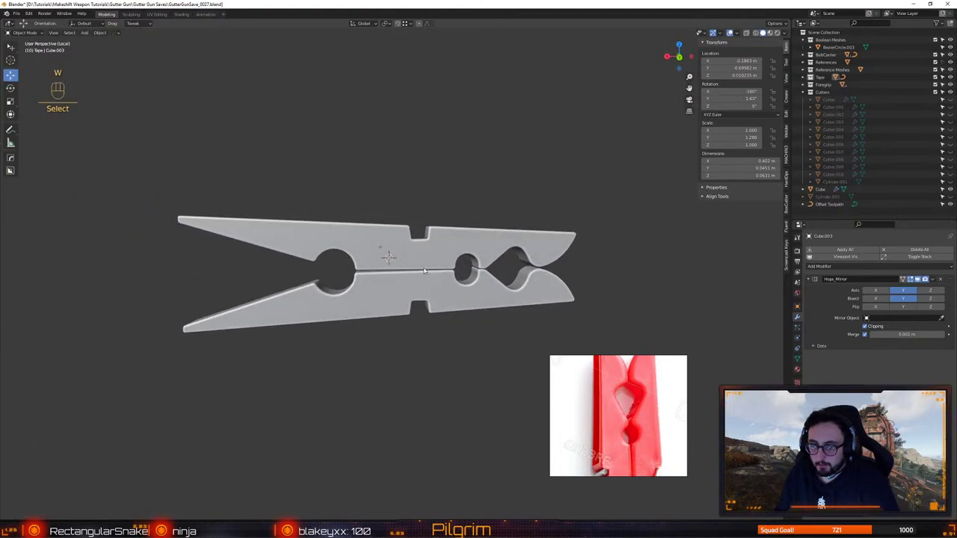
Reselect the upper half and lower it about 0.0012 m along global Z onto the lower half
left_click(428, 266)
left_click_drag(366, 235, 382, 220)
left_click(364, 234)
key("ctrl+z")
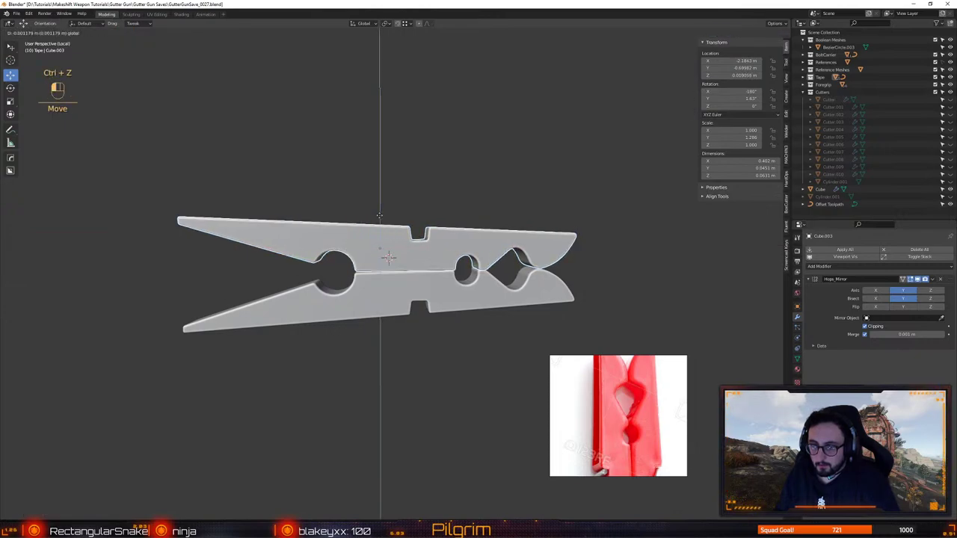
Tilt the upper half about 0.12° further around the global Y axis and save the file
key("e")
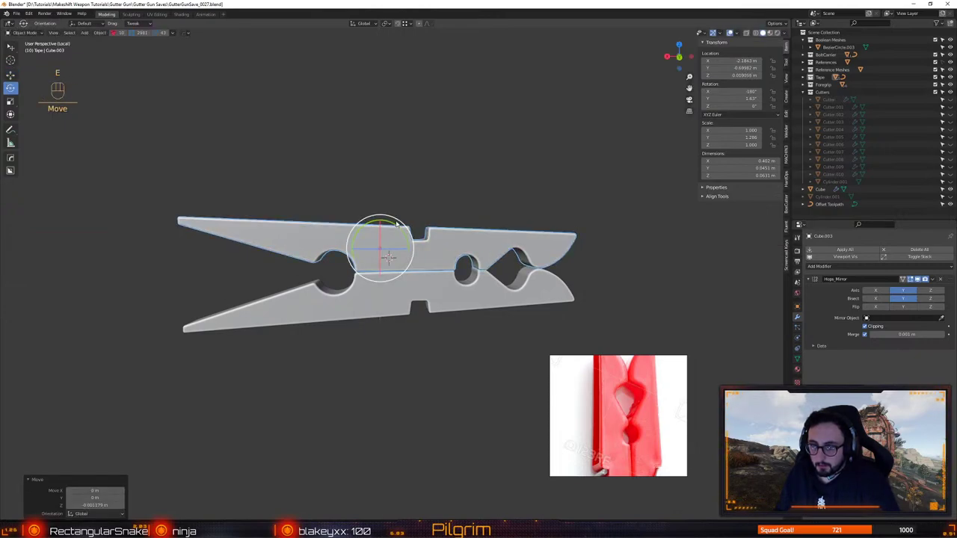
left_click_drag(398, 228, 390, 223)
key("w")
scroll(453, 204, "up", 2)
key("ctrl+s")
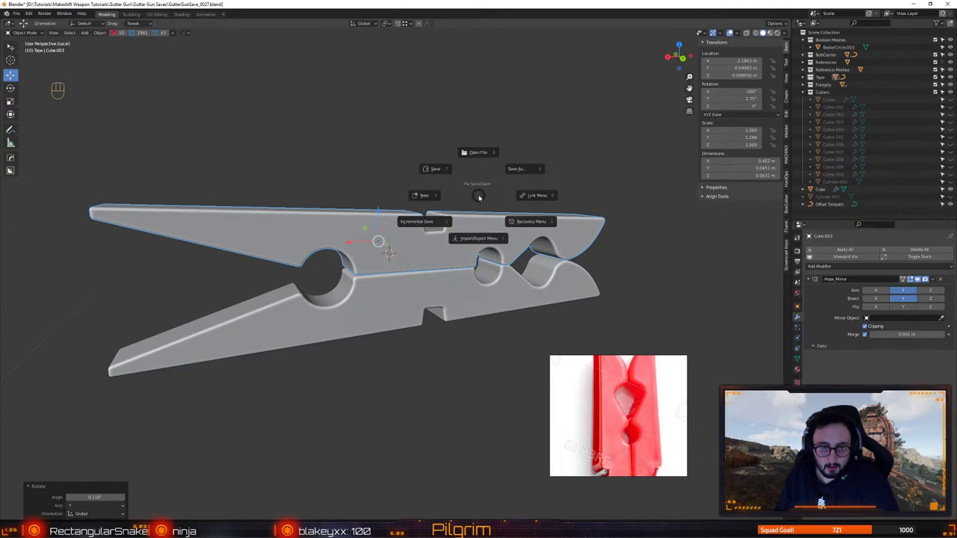
left_click(453, 173)
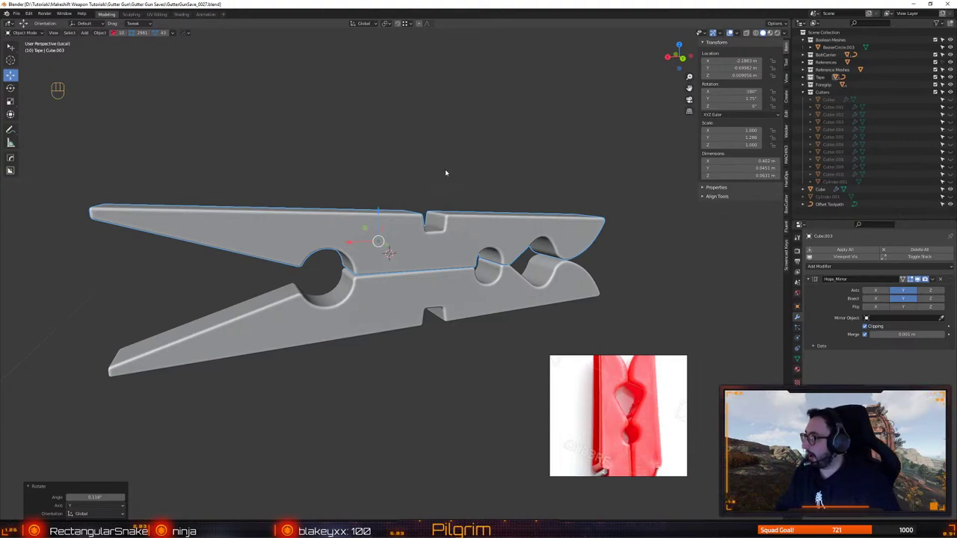
Inspect the fit of both clothespin halves from different angles and save the file again
left_click_drag(436, 155, 434, 187, "alt")
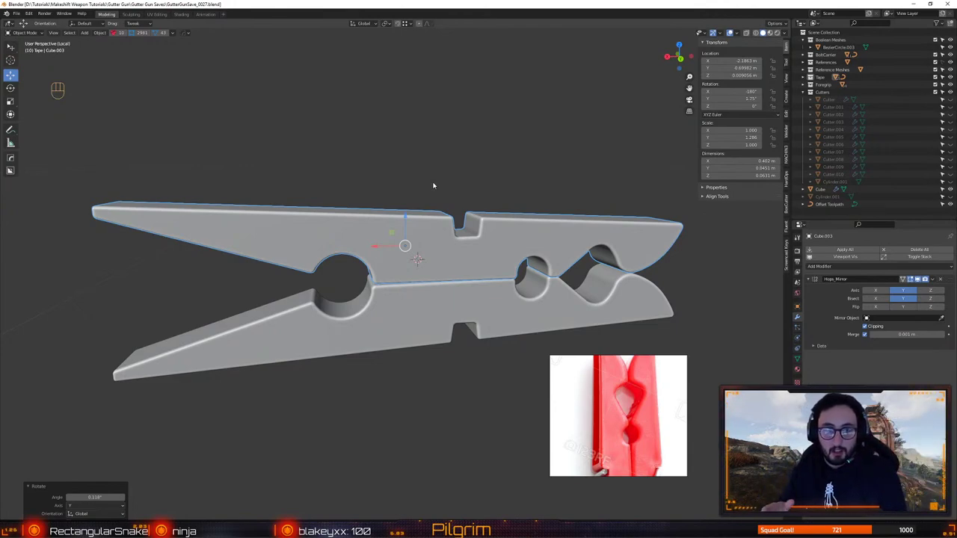
left_click_drag(444, 195, 448, 324, "alt")
left_click(426, 226)
key("ctrl+s")
left_click(439, 298)
Try applying all transforms to the upper half, and undo it
left_click_drag(428, 274, 444, 297, "alt")
key("shift+Tab")
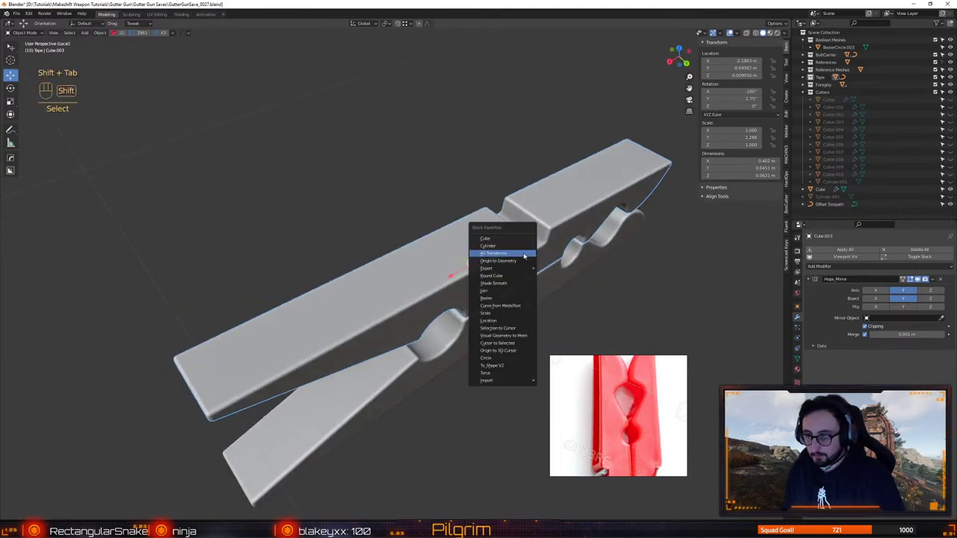
left_click(524, 256)
key("ctrl+z")
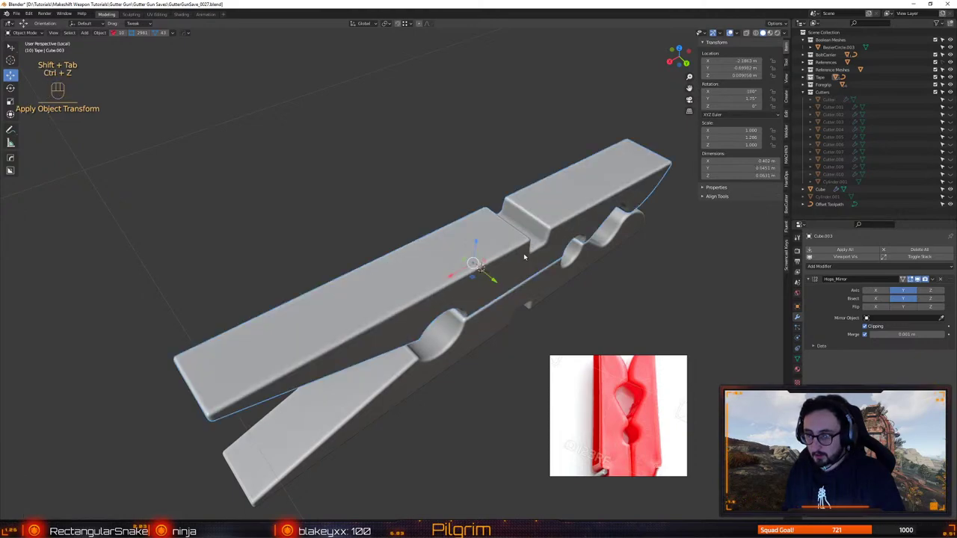
key("shift+Tab")
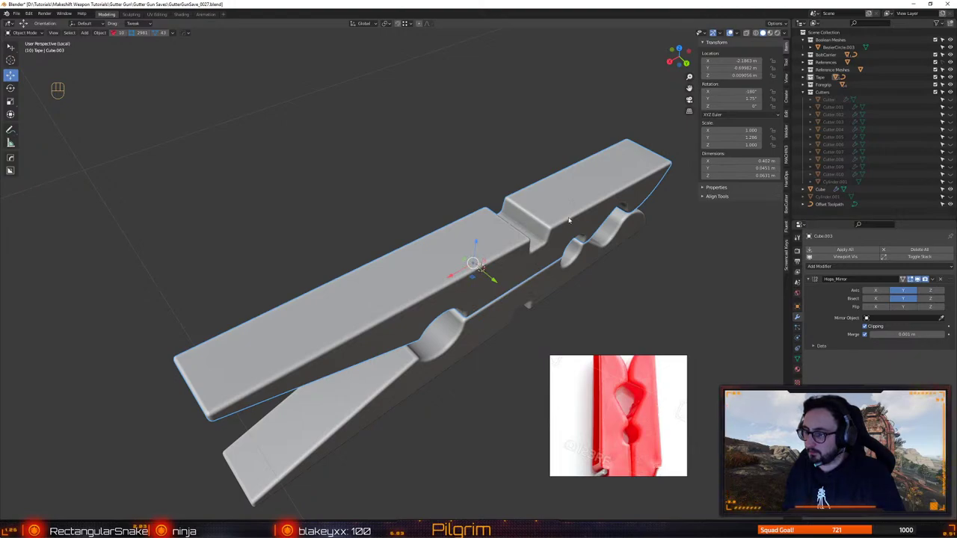
key("shift+Tab")
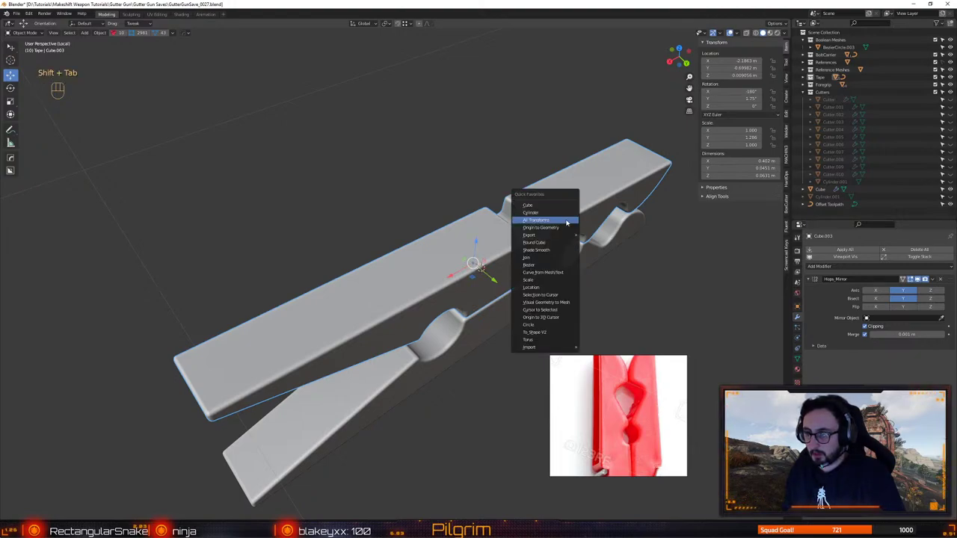
left_click(567, 222)
middle_click_drag(560, 337, 372, 172, "ctrl")
key("ctrl+z")
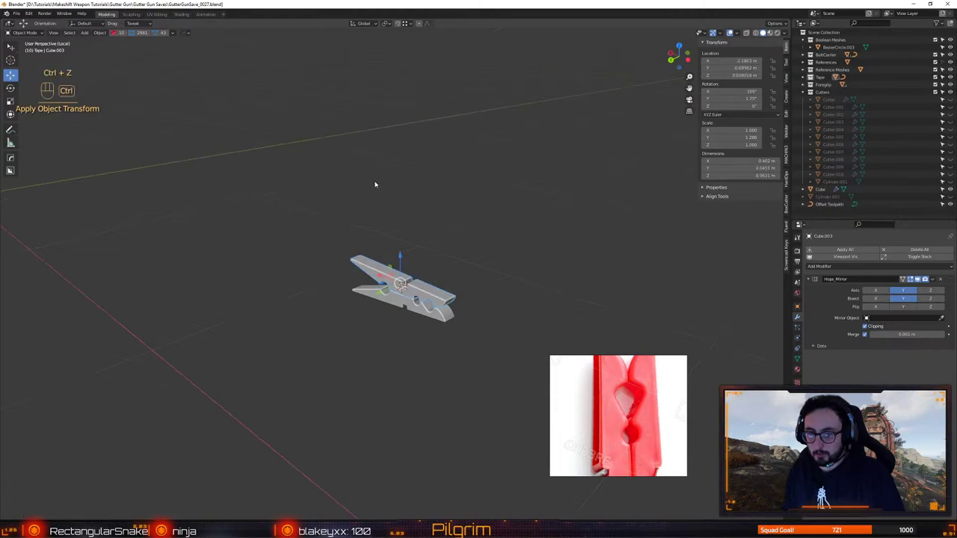
Apply the upper half's Mirror modifier and all of its transforms
scroll(396, 251, "up", 6)
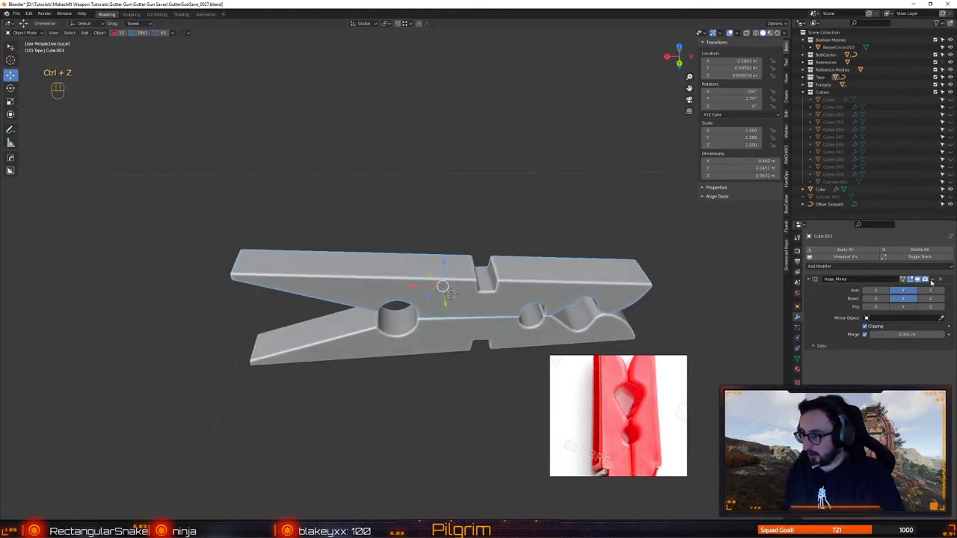
key("ctrl+a")
key("shift+Tab")
left_click(514, 281)
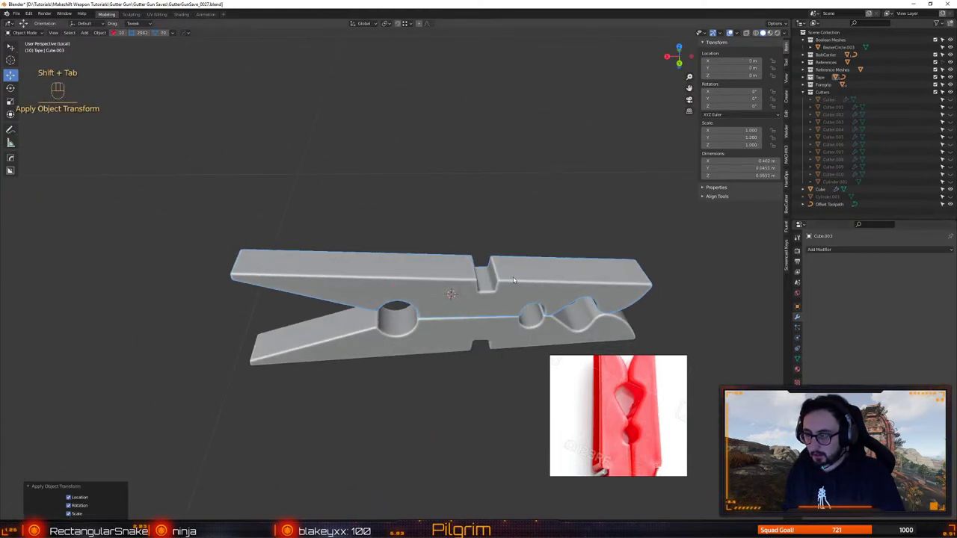
Set the upper half's origin to its geometry and save the file
key("shift+Tab")
left_click(509, 279)
middle_click_drag(508, 279, 465, 289)
left_click_drag(465, 288, 457, 288, "alt")
key("alt+w")
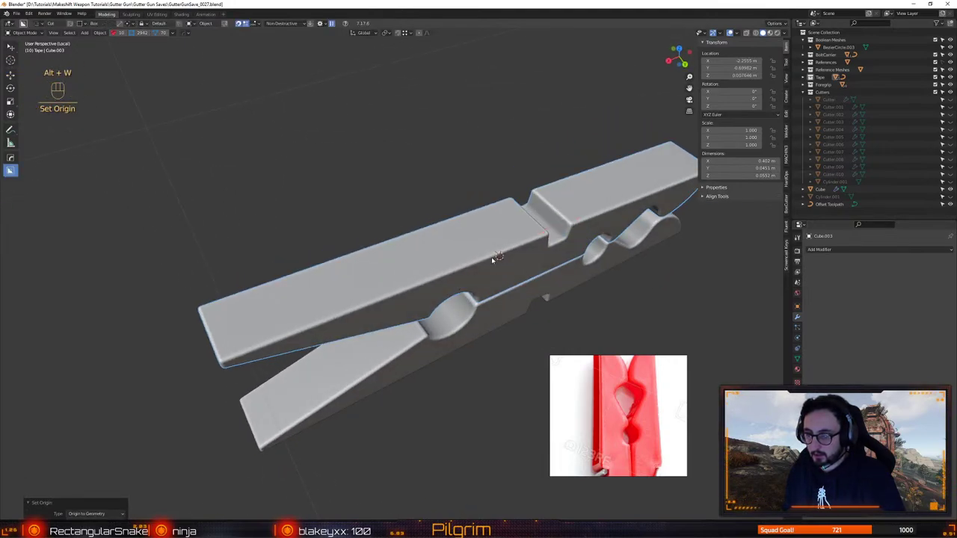
left_click_drag(494, 261, 506, 258, "alt")
scroll(506, 258, "down", 8)
middle_click_drag(463, 237, 444, 282)
key("w")
key("alt+w")
key("w")
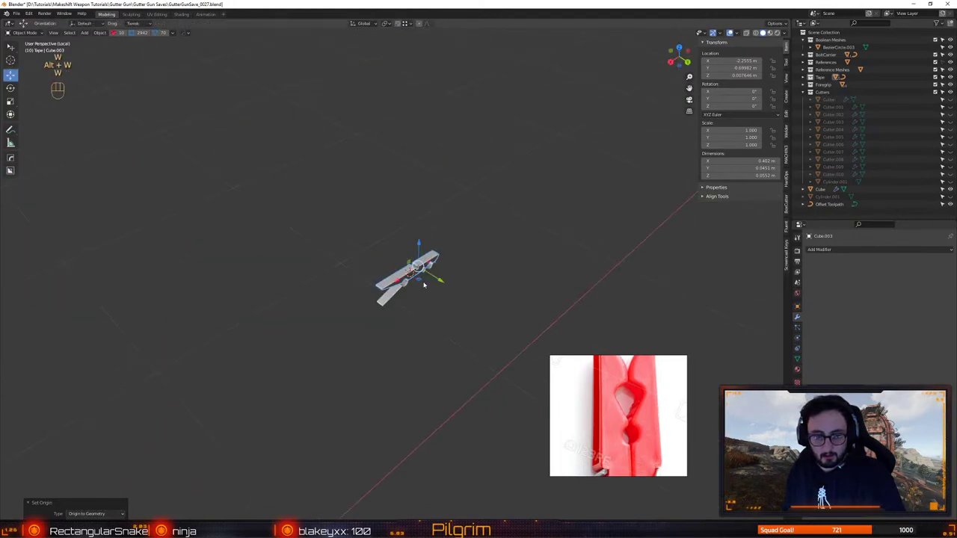
key("Escape")
scroll(427, 327, "up", 4)
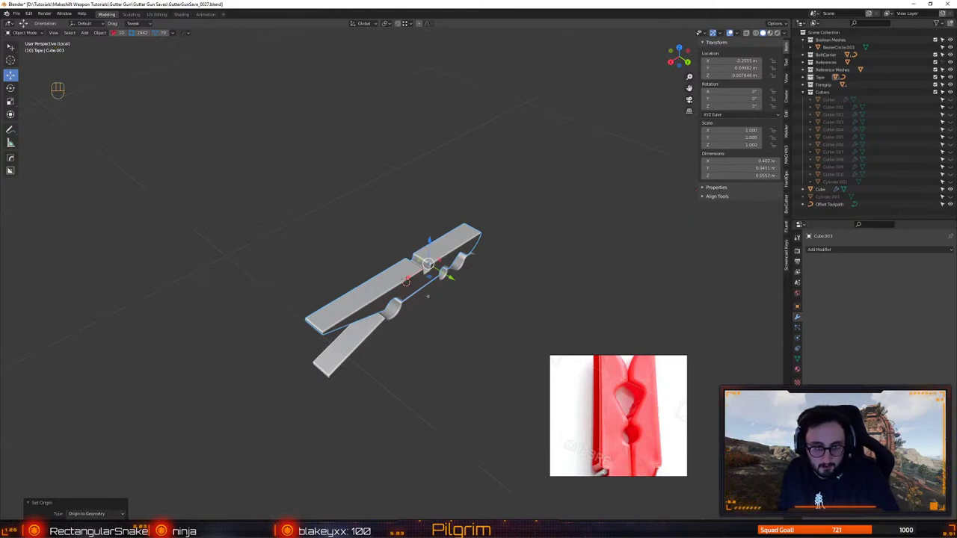
scroll(311, 369, "up", 4)
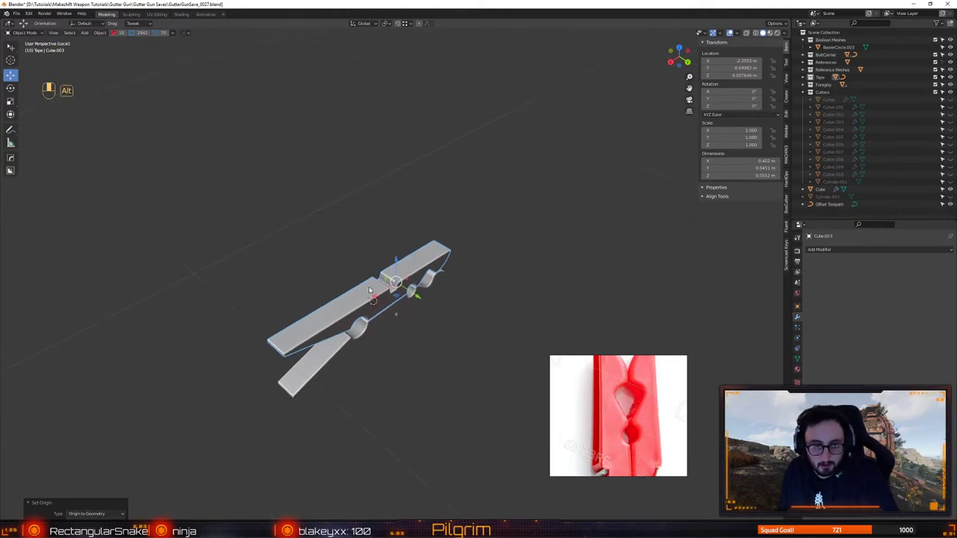
key("ctrl+s")
Mirror the upper half across its Y axis with the mirror gizmo and activate the BoxCutter tool
left_click(371, 279)
middle_click_drag(370, 279, 403, 295)
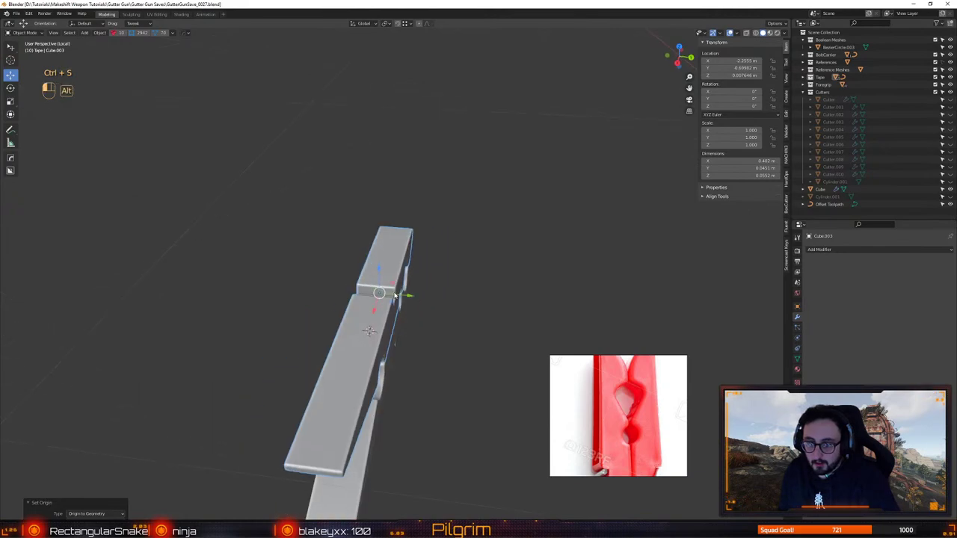
key("alt+x")
left_click(315, 288)
left_click_drag(549, 296, 476, 285, "alt")
middle_click_drag(475, 285, 486, 284)
key("alt+w")
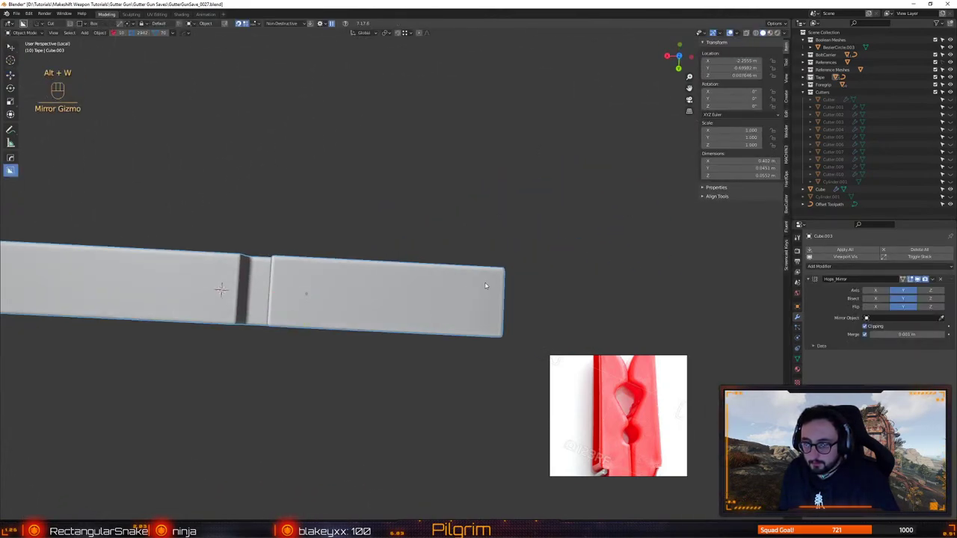
mouse_move(494, 268)
left_mouse_down()
mouse_move(456, 297)
mouse_move(442, 297)
mouse_move(443, 282)
left_mouse_up()
right_click(456, 298)
mouse_move(493, 266)
left_mouse_down()
mouse_move(479, 287)
mouse_move(404, 280)
left_mouse_up()
right_click(404, 281)
left_click_drag(292, 187, 317, 198, "alt")
middle_click_drag(317, 198, 348, 279, "alt")
left_click(689, 111)
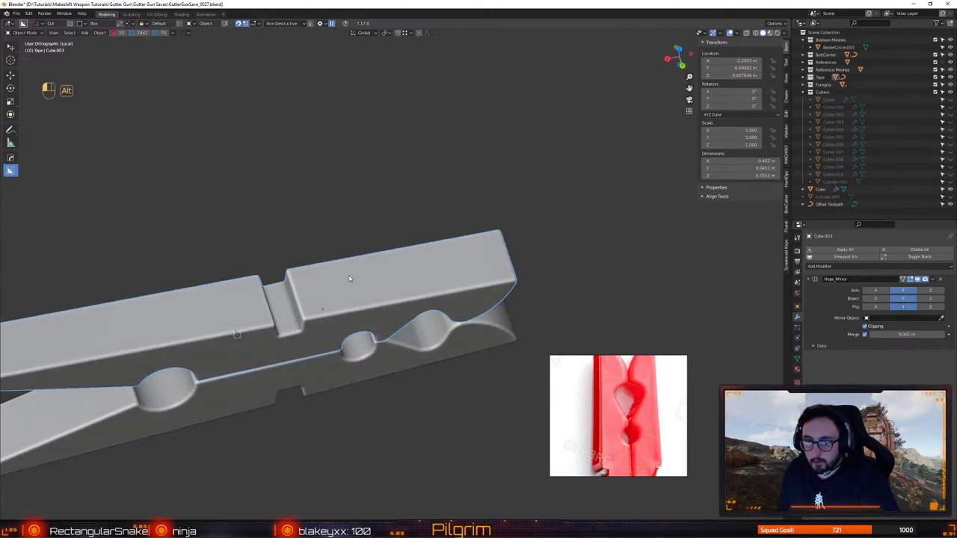
mouse_move(299, 277)
left_mouse_down()
mouse_move(309, 288)
mouse_move(438, 282)
mouse_move(486, 265)
left_mouse_up()
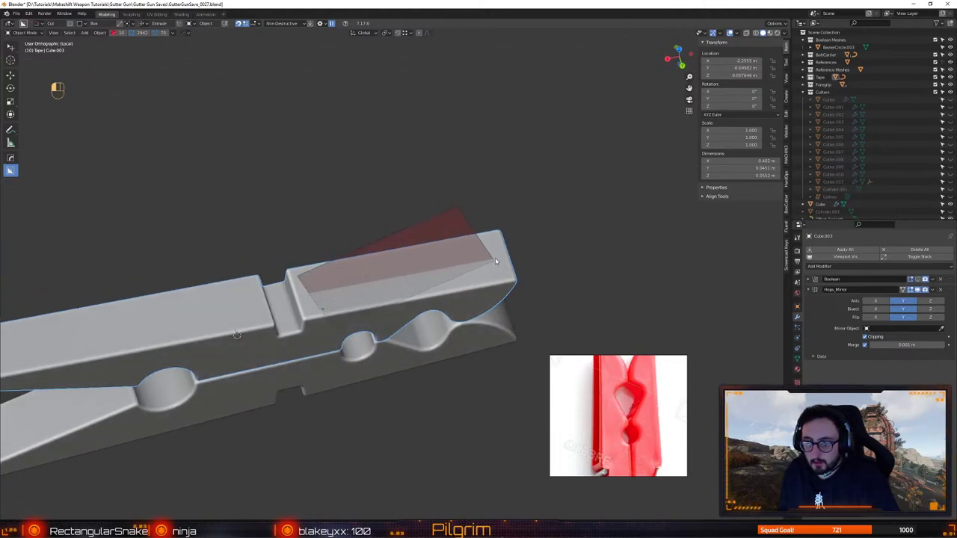
right_click(496, 263)
mouse_move(392, 287)
middle_mouse_down("alt")
mouse_move(407, 275)
mouse_move(408, 287)
middle_mouse_up("alt")
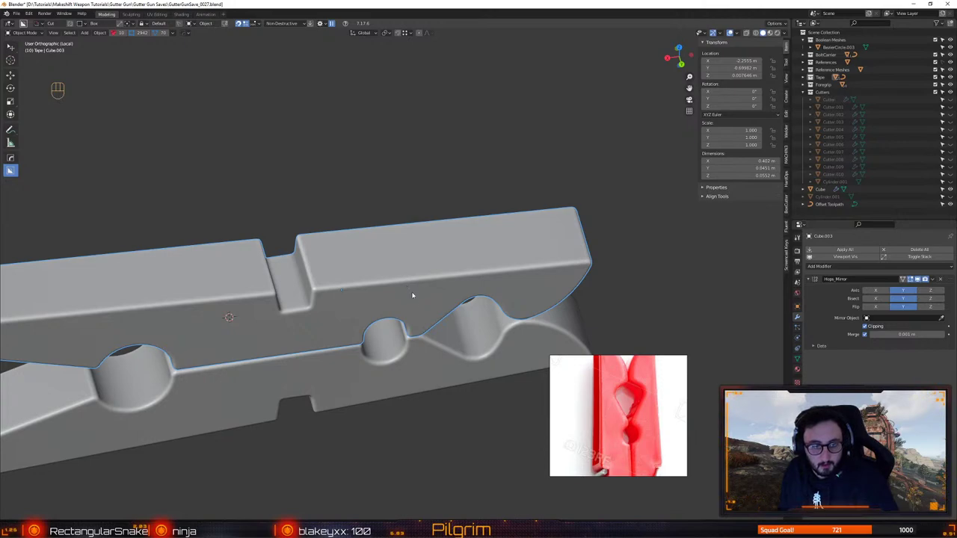
middle_click_drag(407, 288, 378, 291, "alt")
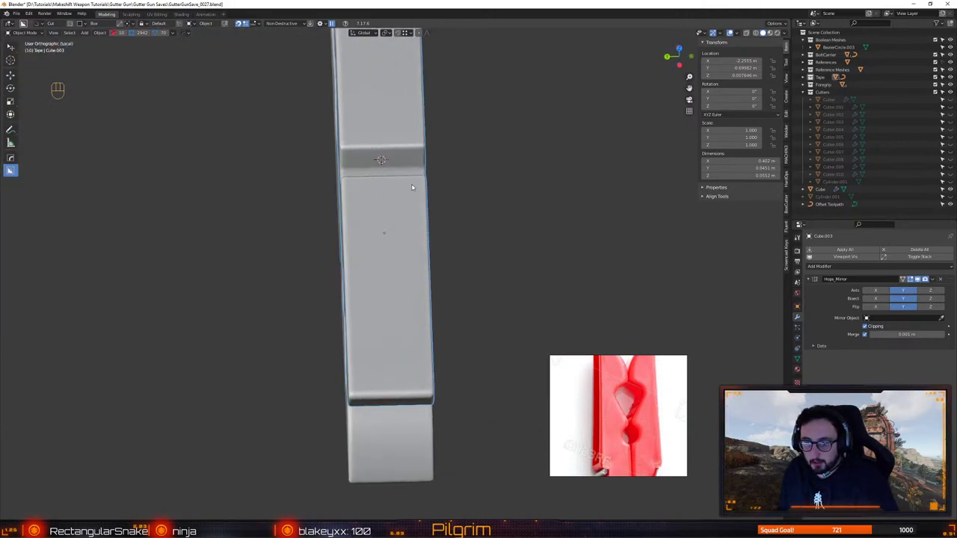
Cut a rectangular recess about 0.033 by 0.141 m into the upper half's outer face, between the notch and the jaw tip
mouse_move(416, 177)
left_mouse_down()
mouse_move(396, 196)
mouse_move(363, 281)
mouse_move(359, 396)
left_mouse_up()
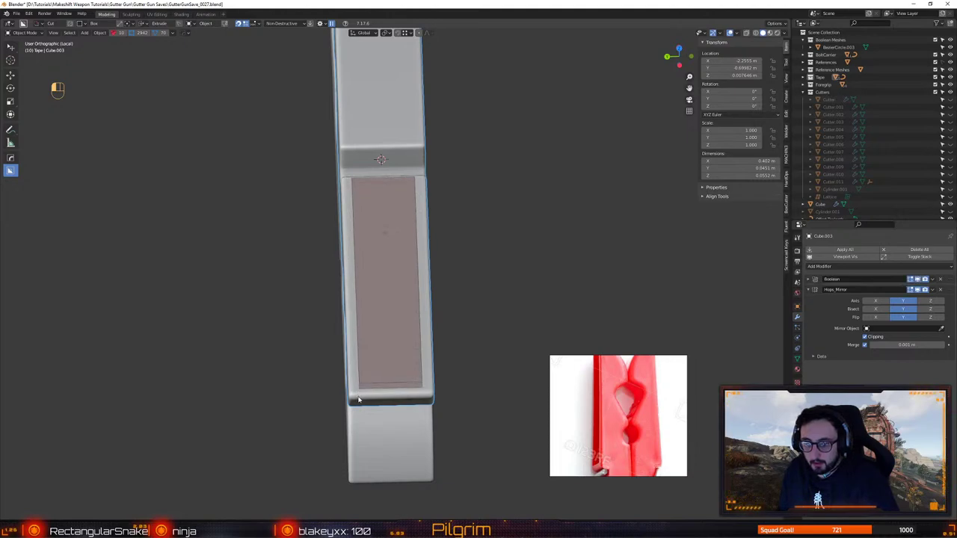
left_click(359, 400)
middle_click_drag(359, 399, 437, 331, "alt")
Reveal the recess cutter with Bool Scroll and raise it about 0.049 m along its normal orientation to make the recess shallower
key("q")
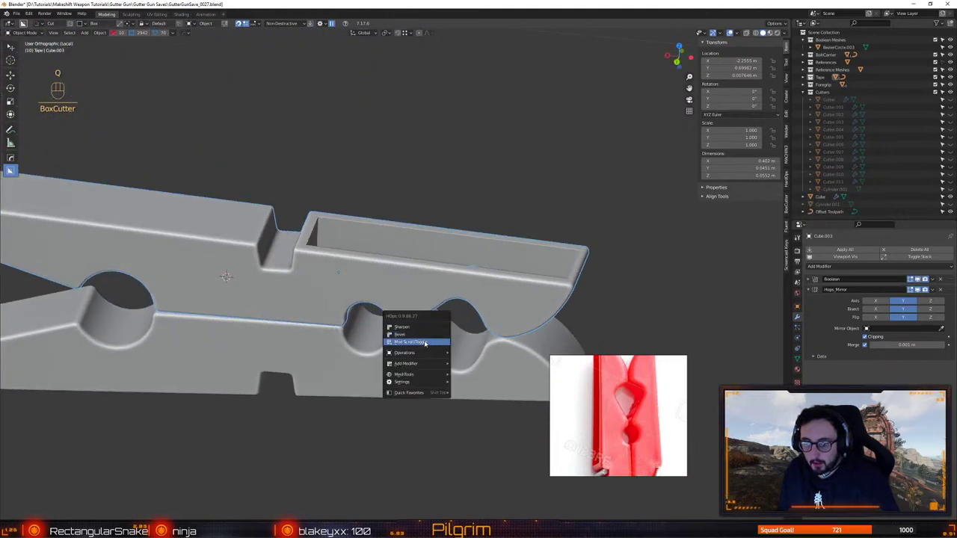
left_click(430, 338)
key("w")
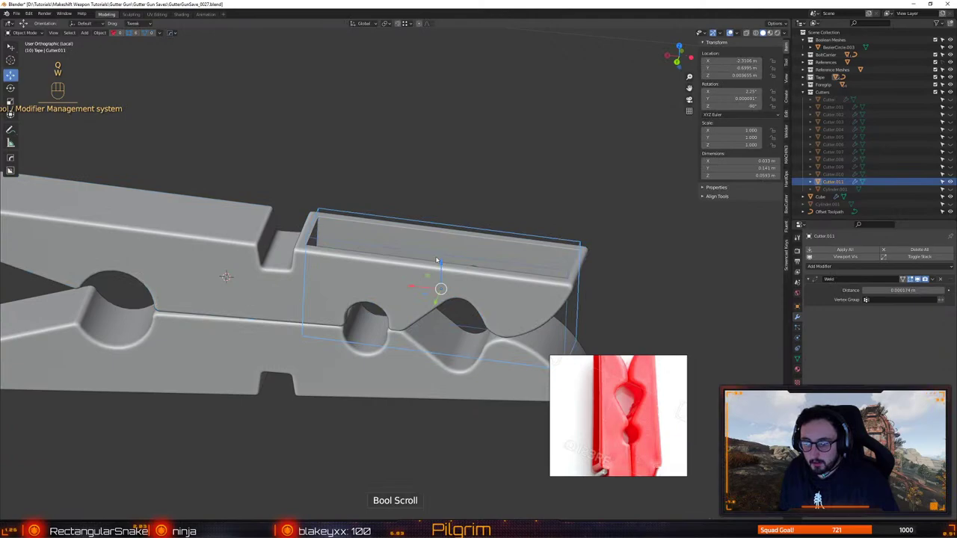
left_click(365, 23)
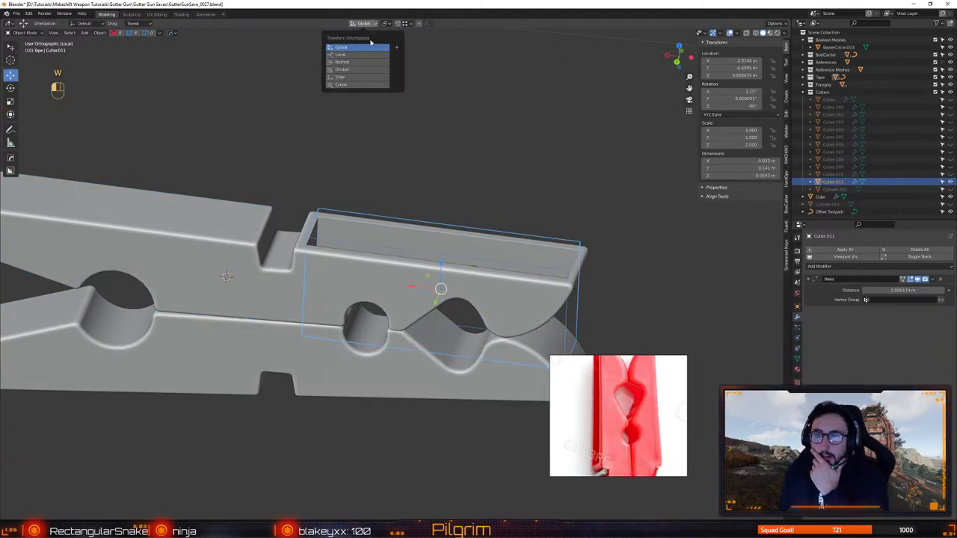
left_click(356, 57)
left_click_drag(444, 274, 449, 179)
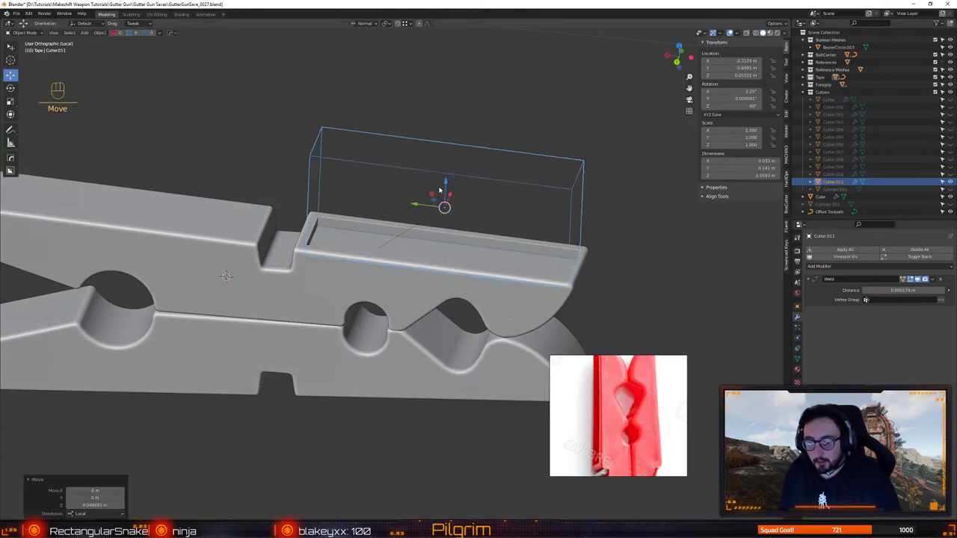
Select the cutter's vertices at the jaw-tip end and move them inward about 0.0023 m
middle_click_drag(440, 190, 448, 209)
key("1")
key("shift+x")
left_click_drag(546, 122, 626, 302)
key("shift+x")
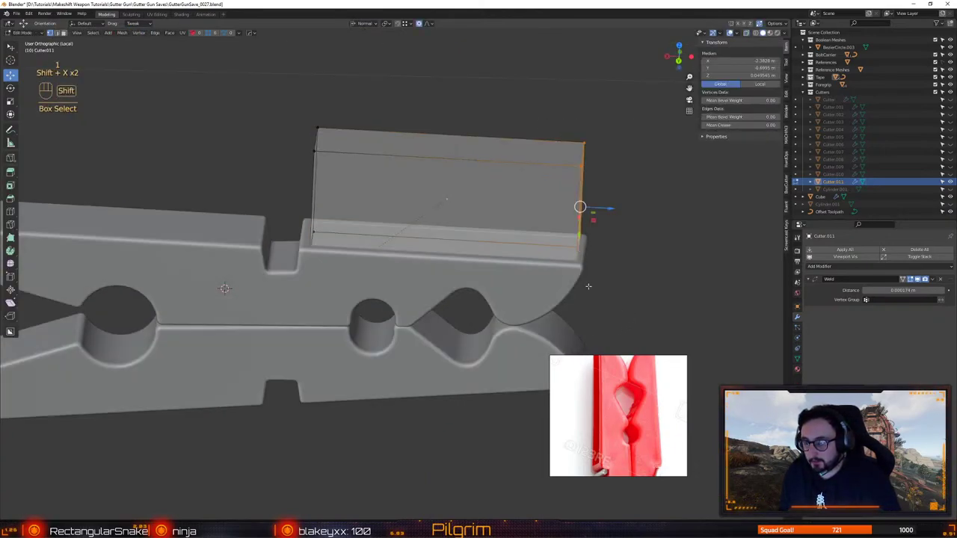
left_click_drag(604, 208, 600, 203)
left_click(600, 202)
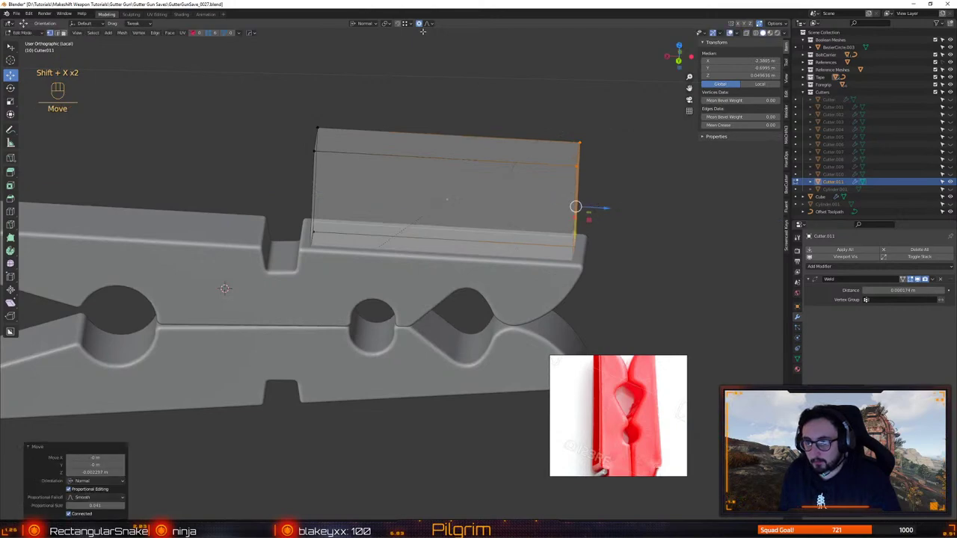
Lower the cutter's top face toward the clothespin, leave mesh editing and select the upper half
middle_click_drag(549, 179, 494, 224)
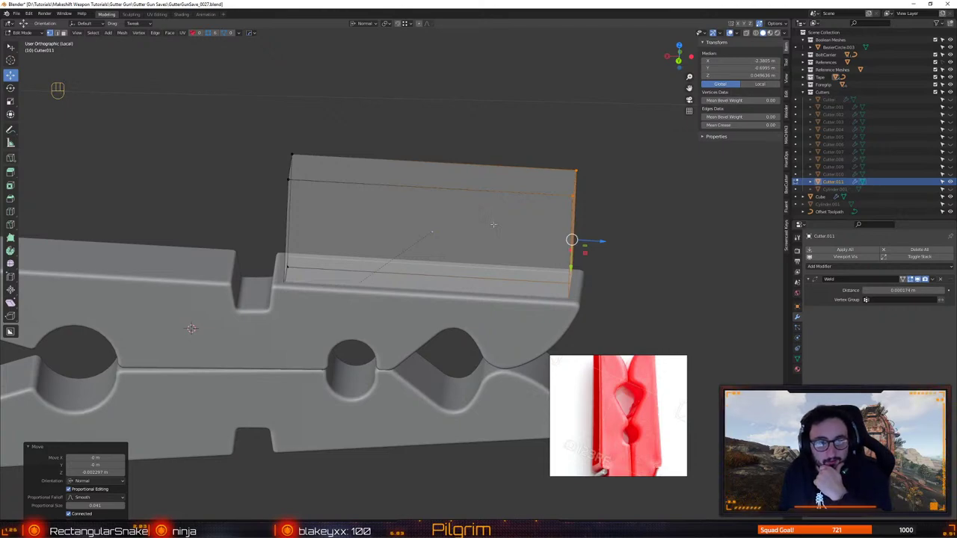
middle_click_drag(488, 228, 470, 252)
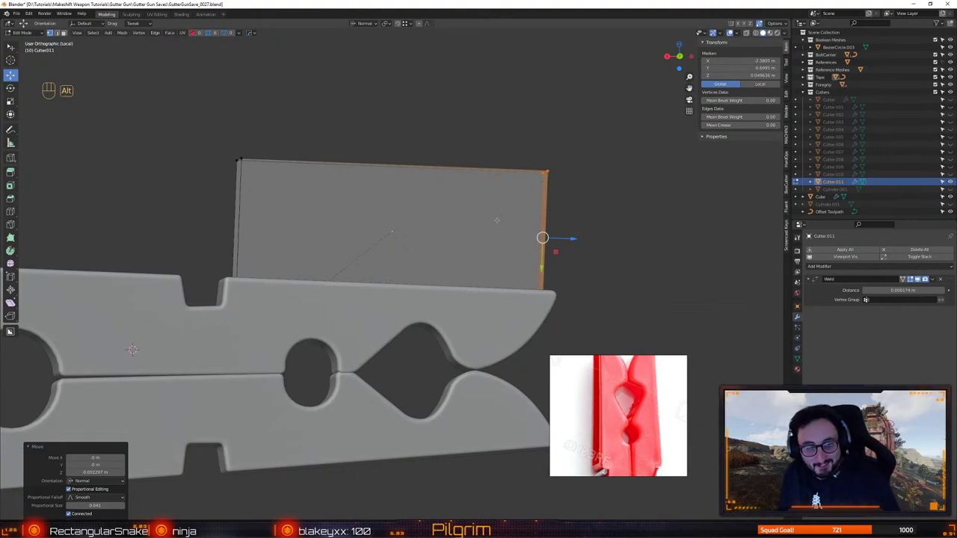
left_click_drag(498, 220, 449, 258, "alt")
left_click(362, 118)
left_click_drag(361, 226, 396, 204, "alt")
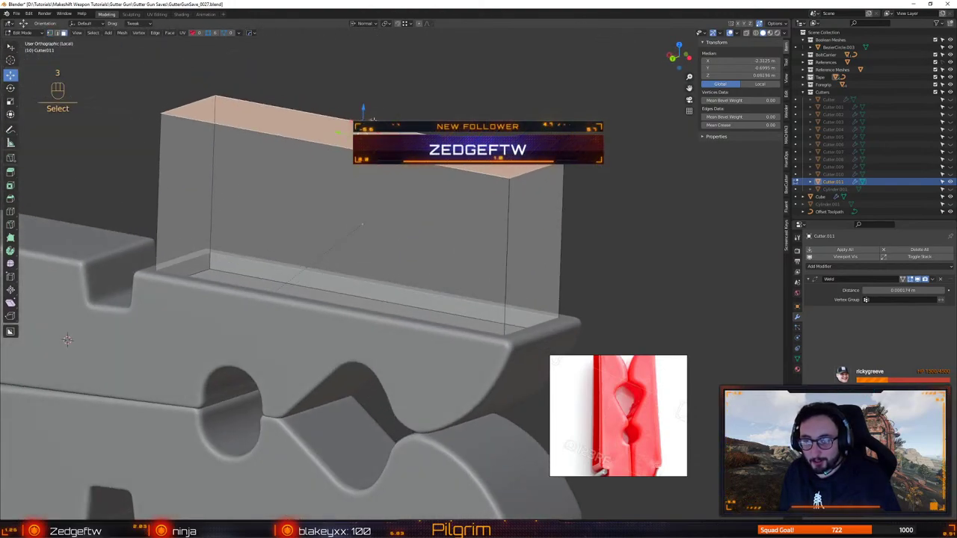
left_click_drag(362, 112, 362, 224)
left_click_drag(375, 294, 386, 314, "alt")
key("Tab")
left_click(375, 329)
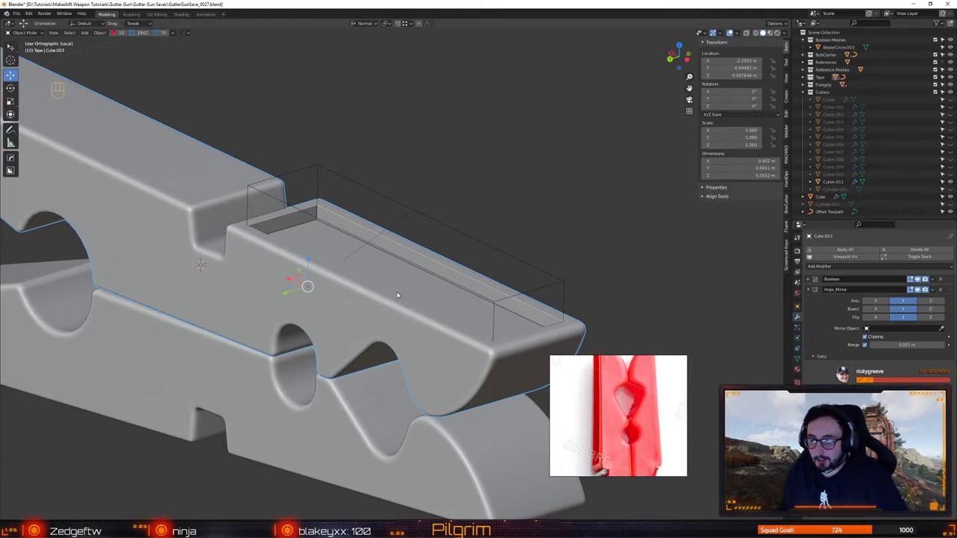
Save the file and lower the cutter's top face about 0.0036 m further
mouse_move(438, 306)
middle_mouse_down()
mouse_move(464, 245)
mouse_move(438, 241)
mouse_move(427, 217)
mouse_move(439, 187)
middle_mouse_up()
left_click(459, 249)
key("ctrl+s")
left_click(451, 204)
key("Tab")
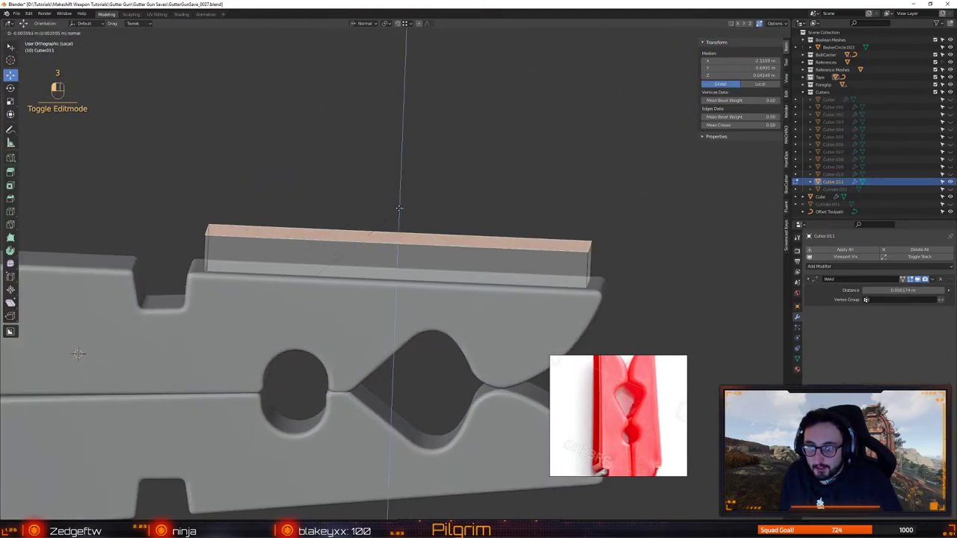
key("Tab")
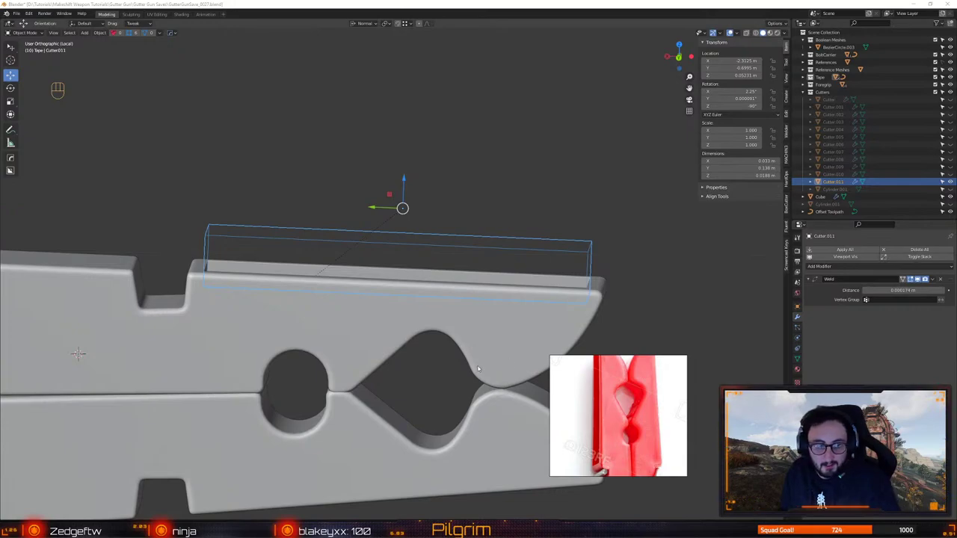
Inspect the shallow recess in the upper half from different angles and save the file
left_click(440, 162)
left_click_drag(440, 161, 388, 222, "alt")
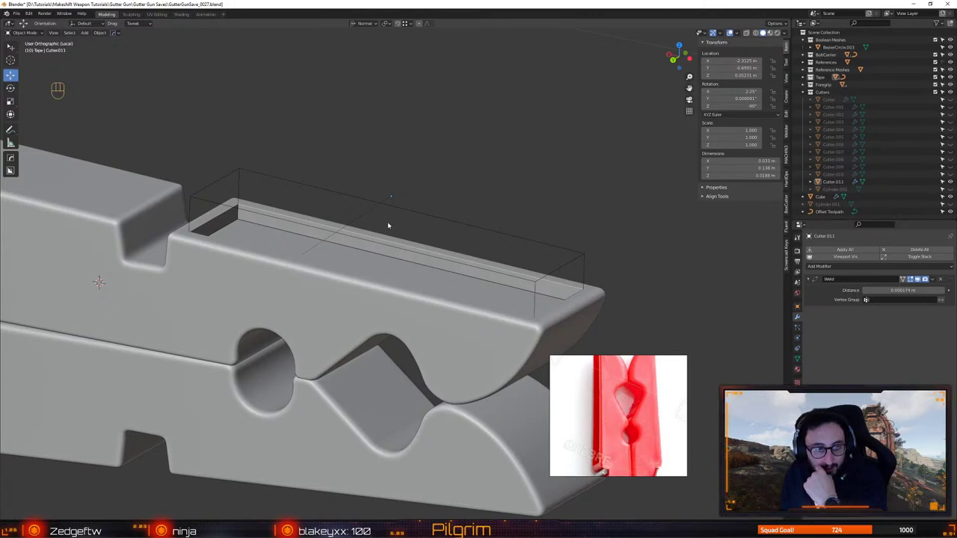
left_click(414, 241, "alt")
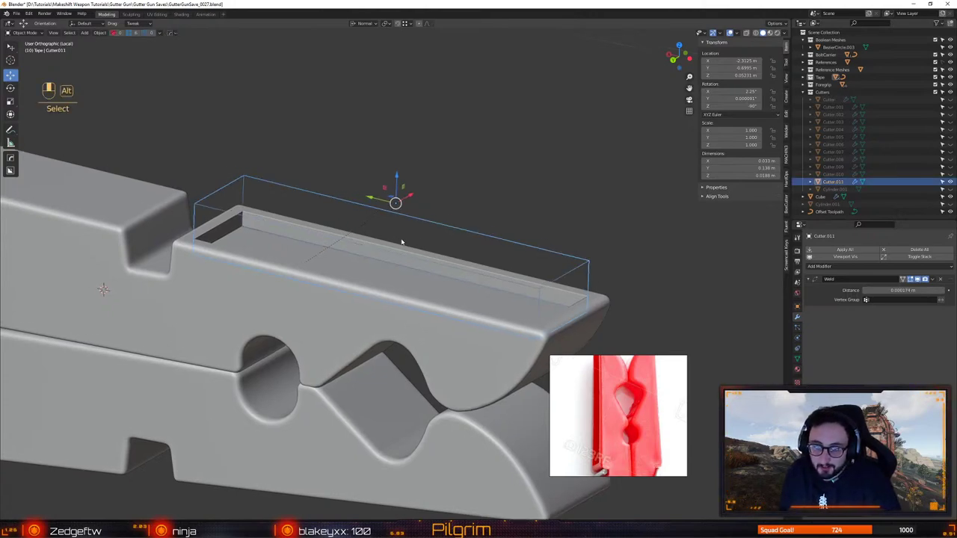
scroll(403, 258, "up", 1)
middle_click_drag(398, 283, 415, 276)
key("ctrl+s")
left_click(371, 252)
scroll(357, 288, "down", 2)
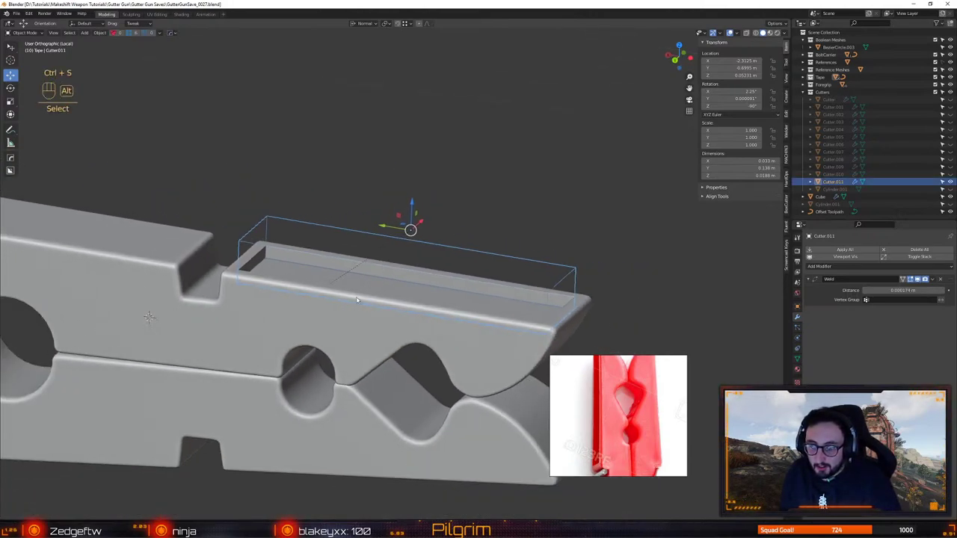
middle_click_drag(357, 300, 396, 328)
Select the upper half's entire mesh and unmark all of its edges
left_click(403, 331)
key("Tab")
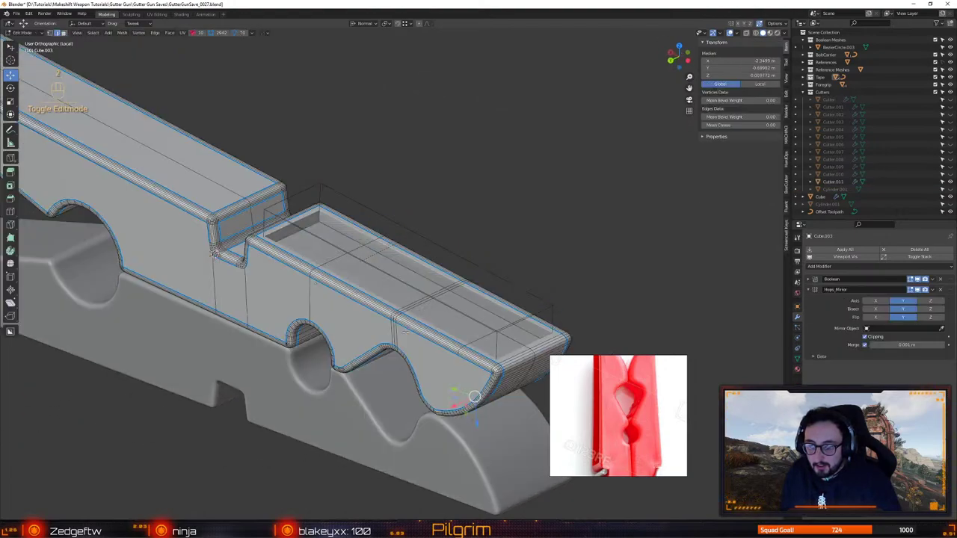
key("Tab")
key("Tab")
key("a")
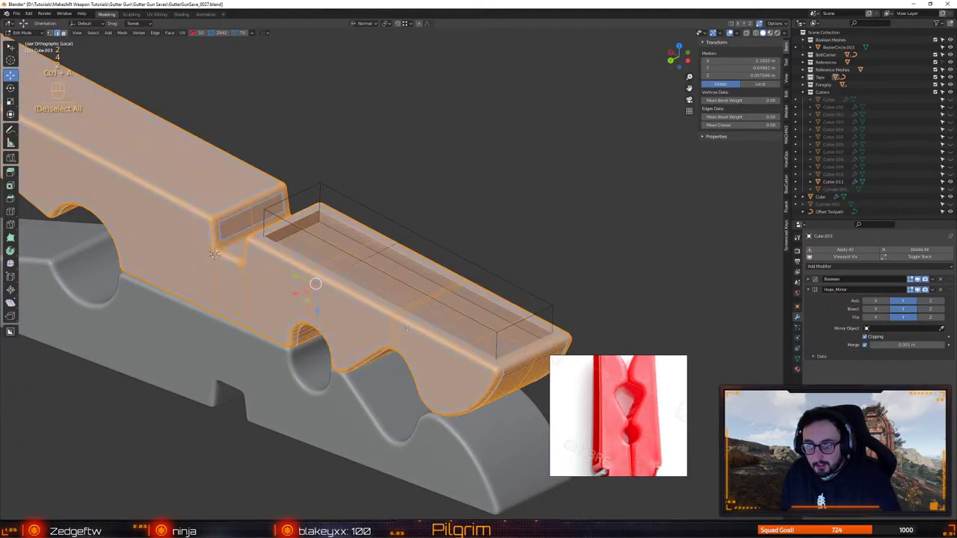
key("q")
left_click(407, 330)
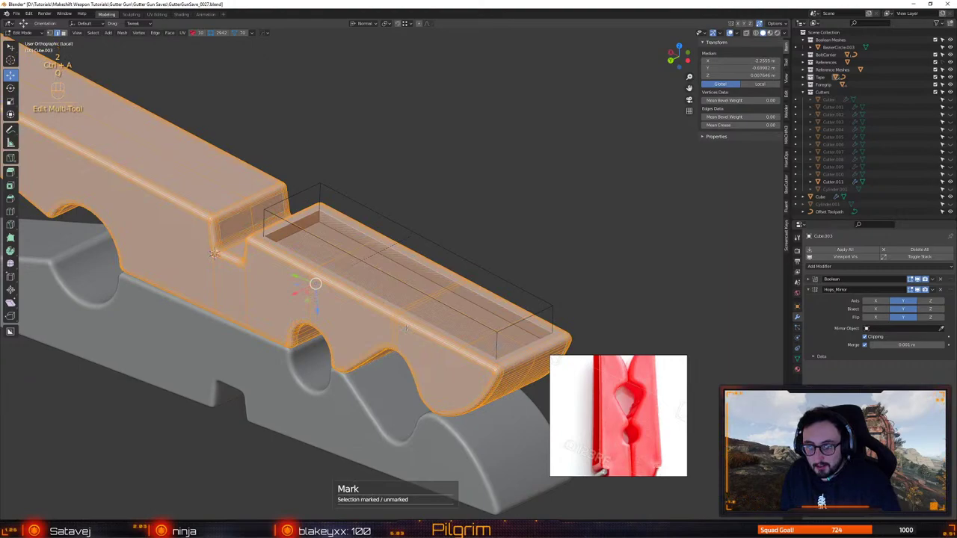
Run Sharpen on the upper half with 30° sharpness
key("Tab")
key("q")
left_click(440, 324)
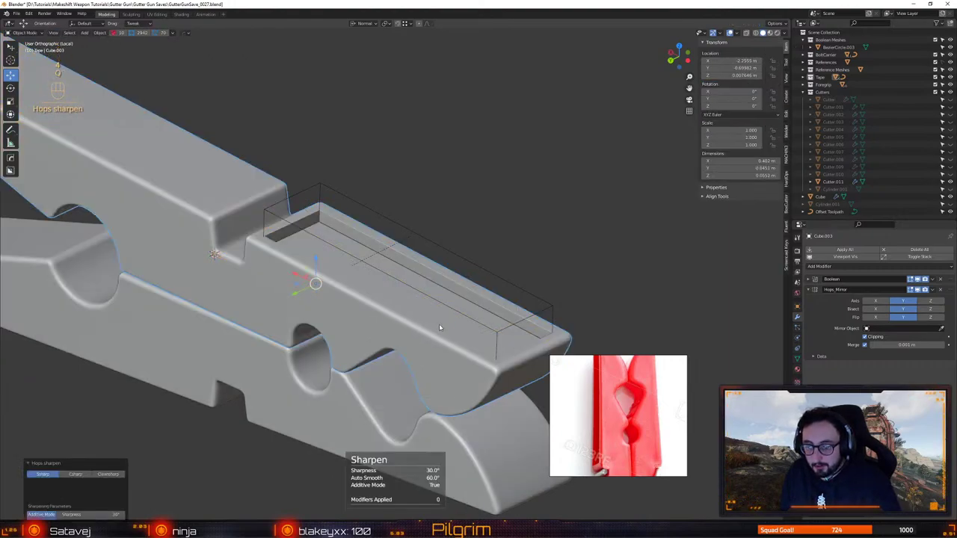
Add a 30° Bevel modifier to the upper clothespin half and accept its settings
key("q")
left_click(437, 331)
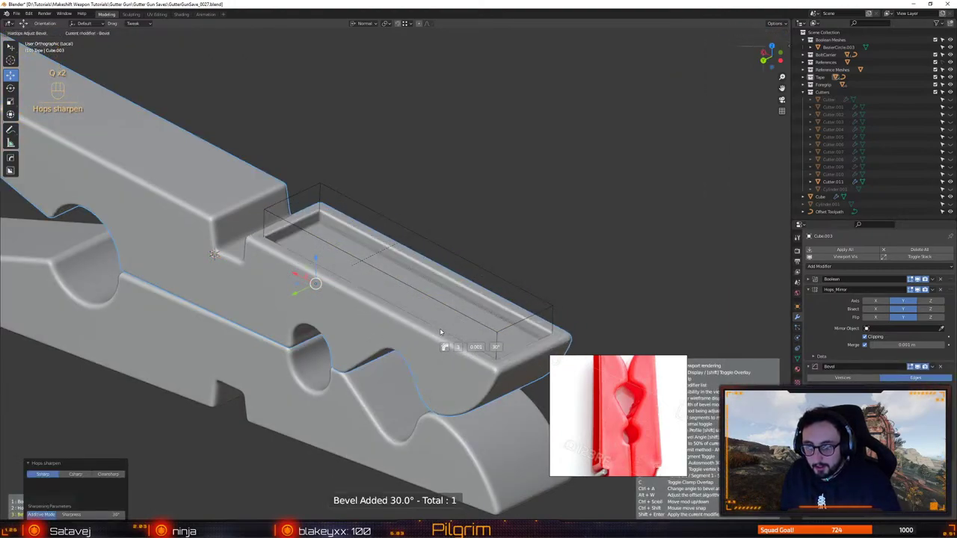
key("shift")
left_click(434, 340)
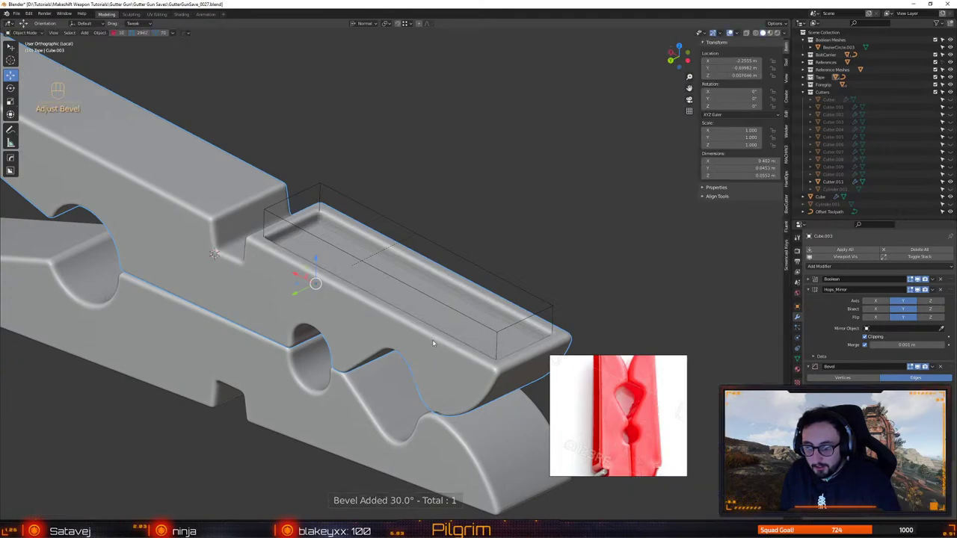
Toggle the edge marking on the short edge beside the shading glitch at the upper jaw's lowest curve
key("1")
left_click_drag(434, 340, 471, 314, "alt")
left_click_drag(434, 374, 457, 344, "alt")
right_click_drag(388, 403, 433, 417, "alt")
scroll(432, 418, "up", 6)
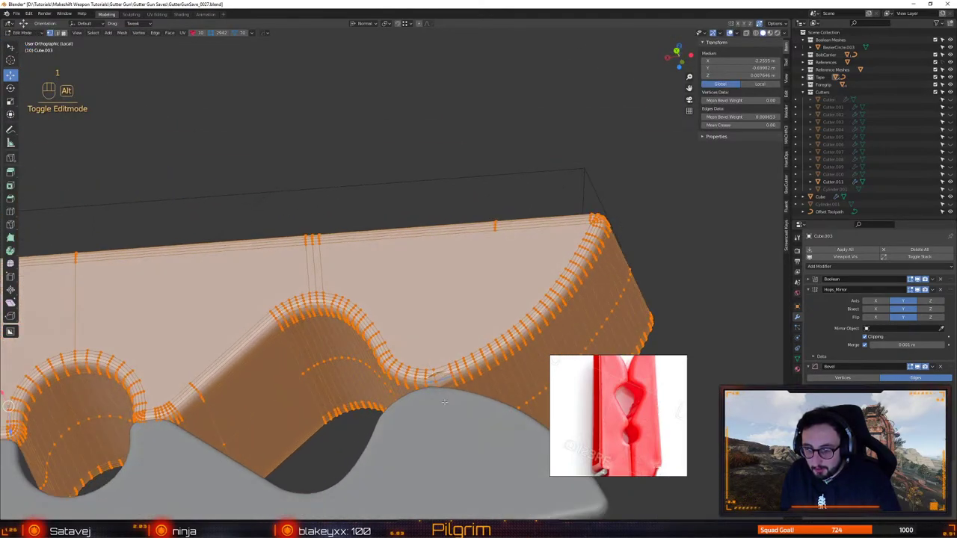
left_click(410, 420)
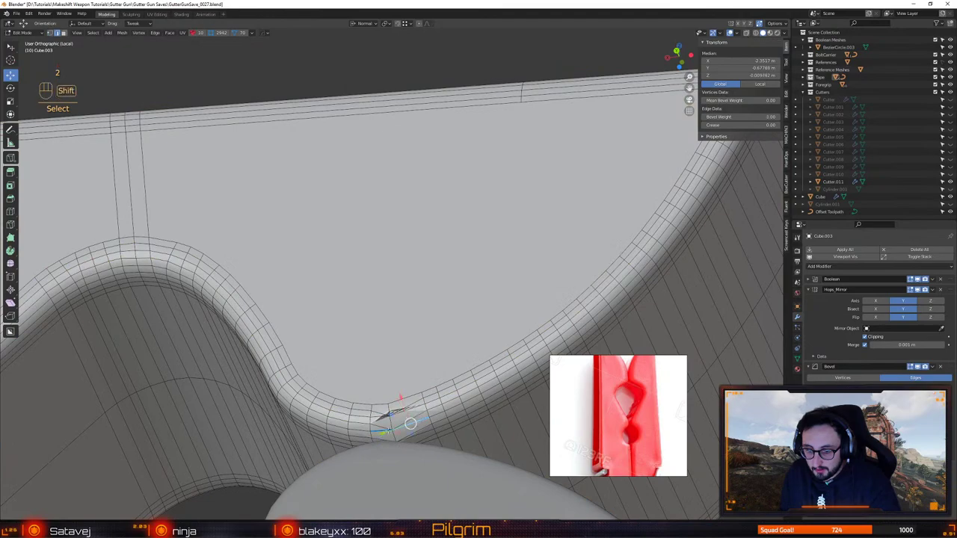
key("alt+q")
left_click(408, 398)
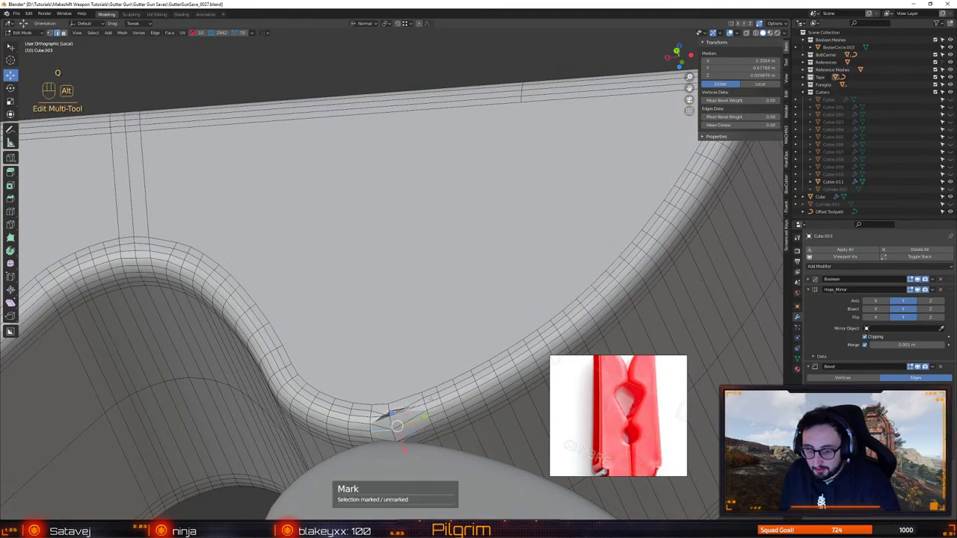
Try to move the vertex at the shading glitch on the jaw's rounded rim, and undo the move
left_click_drag(428, 398, 438, 409, "alt")
scroll(415, 430, "up", 2)
key("1")
left_click(403, 426)
key("f")
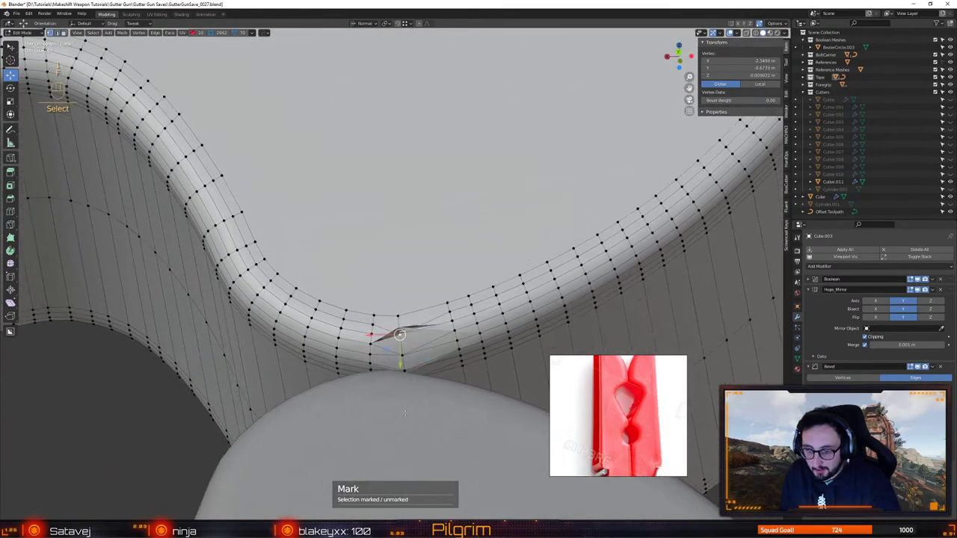
middle_click_drag(405, 413, 413, 309)
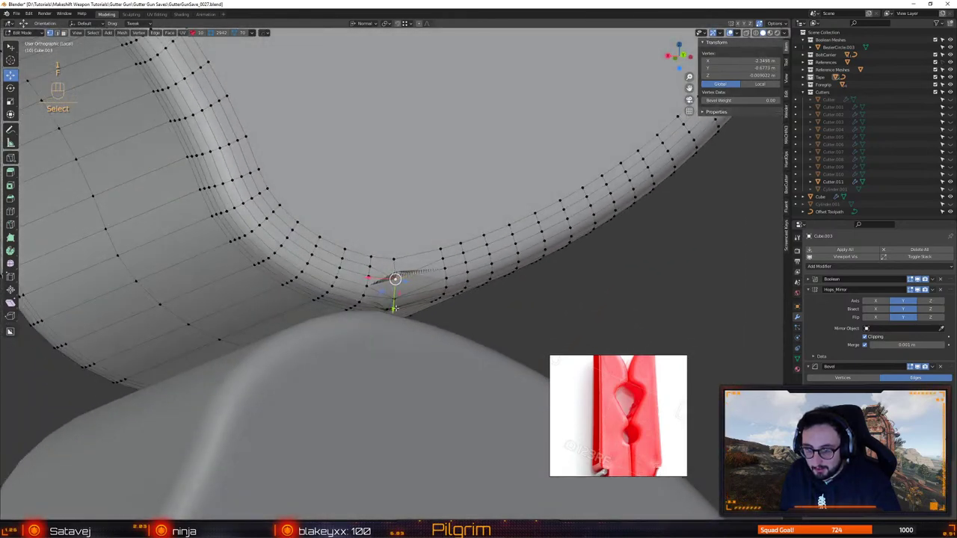
left_click_drag(396, 307, 416, 282)
key("ctrl+z")
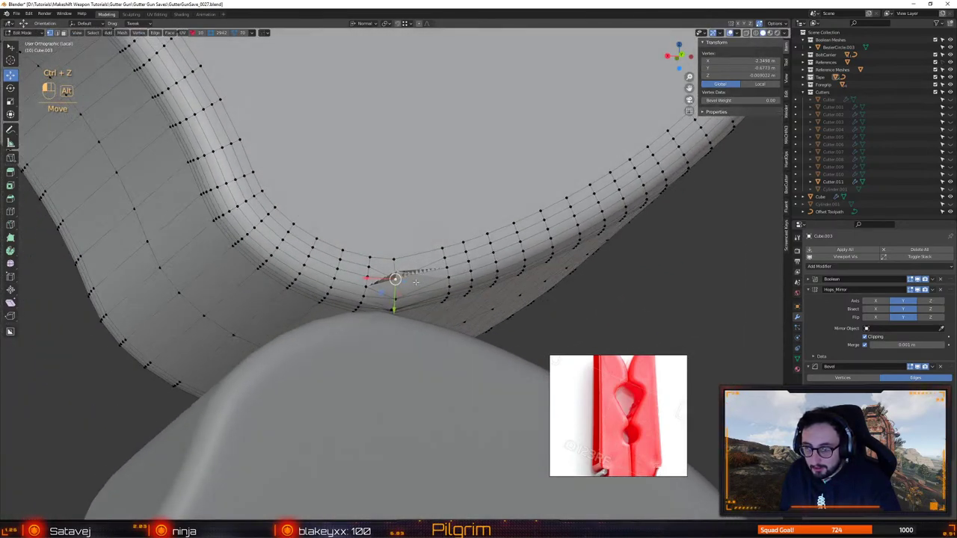
Connect vertices across the upper row of the glitched rim, slide the middle vertex into line, and dissolve the old edges
middle_click_drag(415, 282, 415, 287)
left_click(787, 62)
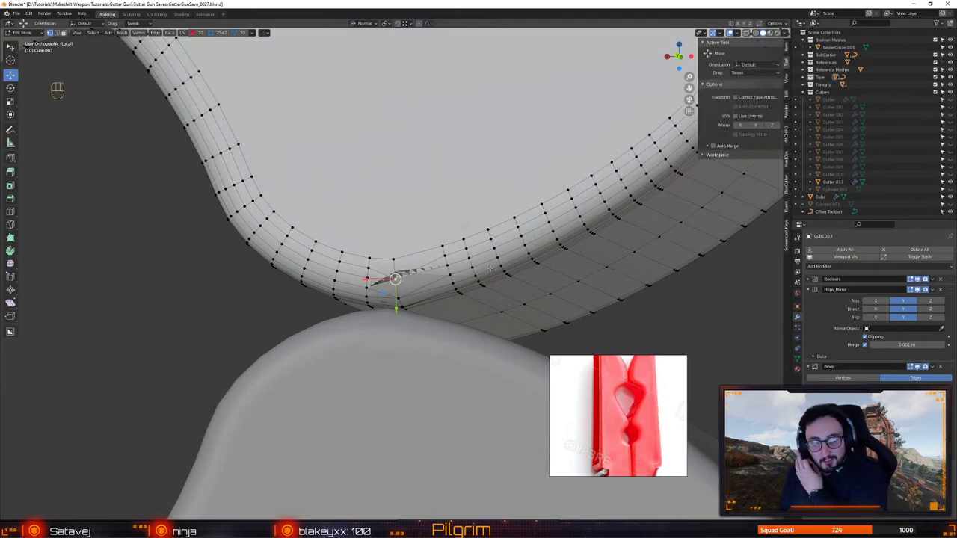
middle_click_drag(415, 287, 486, 287)
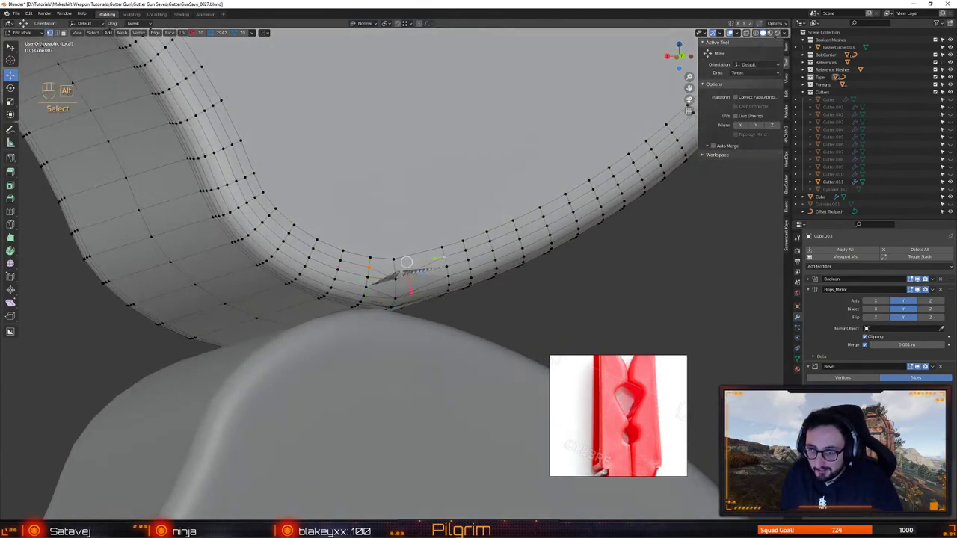
middle_click_drag(406, 262, 382, 267)
key("alt+d")
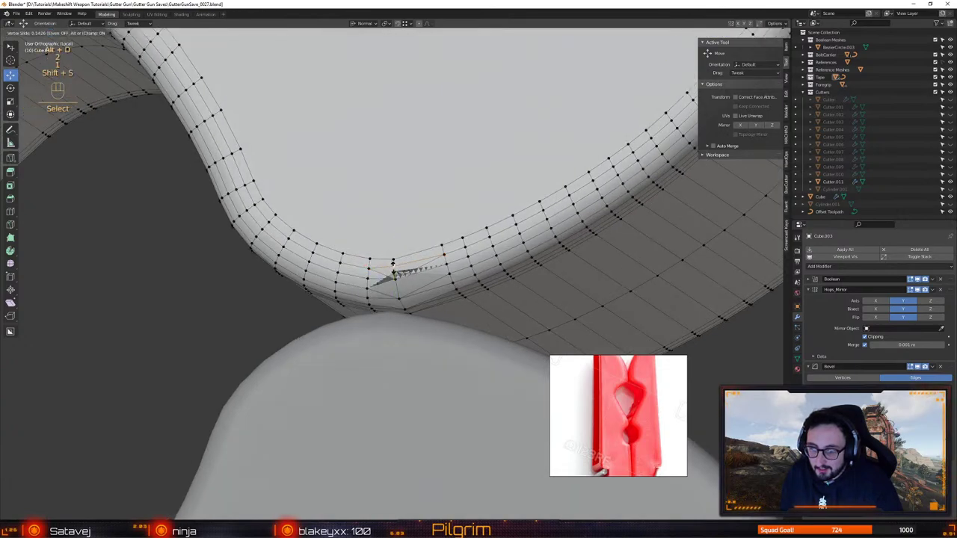
left_click(393, 268)
key("2")
left_click(383, 274)
key("ctrl+BackSpace")
key("ctrl+BackSpace")
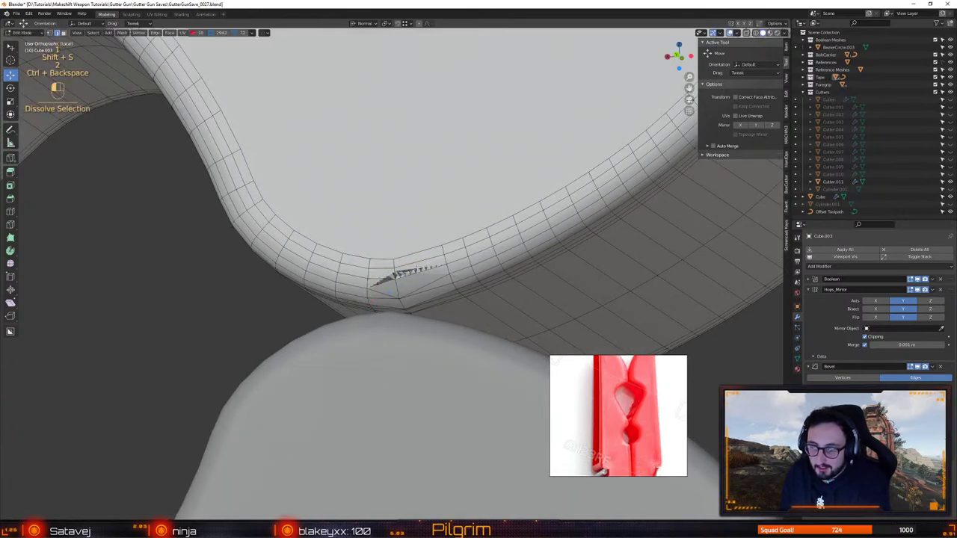
Connect and slide the vertices of the next rim row into line, and dissolve the leftover diagonal edges on both sides
key("1")
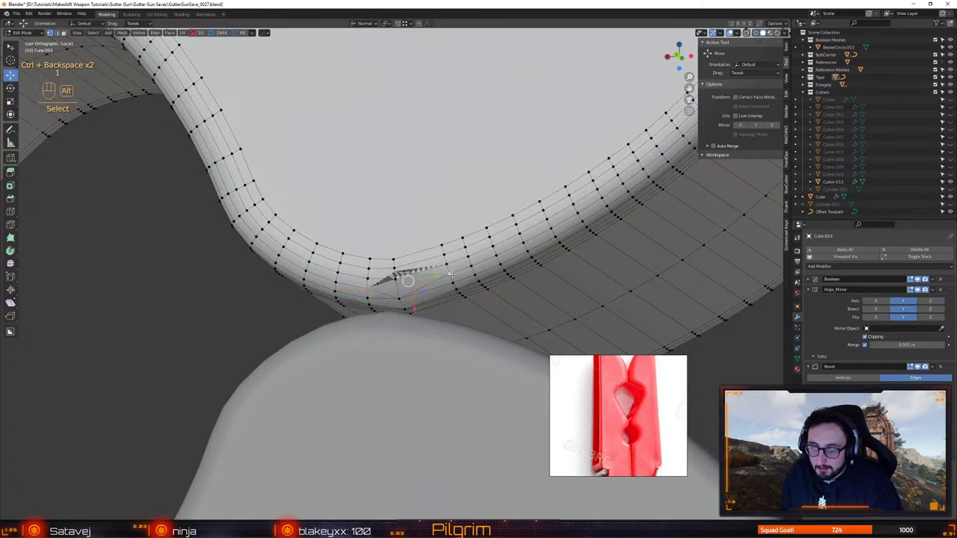
key("alt+d")
middle_click_drag(452, 275, 404, 281)
left_click(396, 281)
key("shift+s")
left_click(392, 294)
key("2")
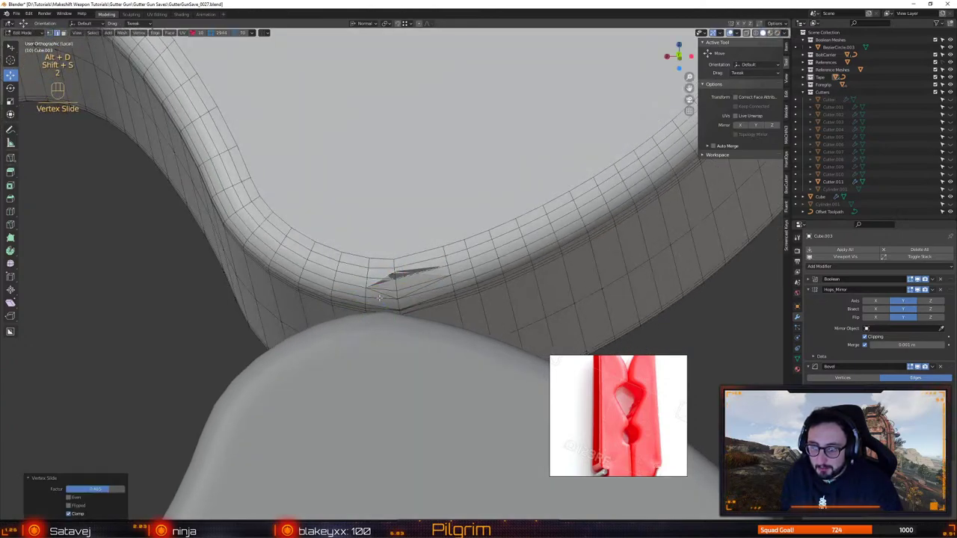
left_click(381, 296)
left_click(423, 292, "shift")
key("ctrl+BackSpace")
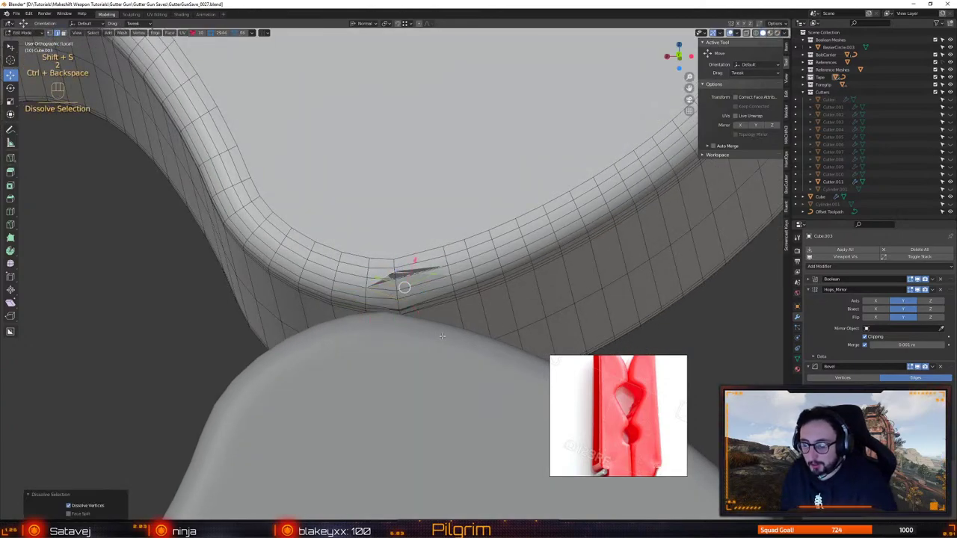
mouse_move(442, 336)
middle_mouse_down()
mouse_move(377, 317)
mouse_move(430, 335)
middle_mouse_up()
key("Tab")
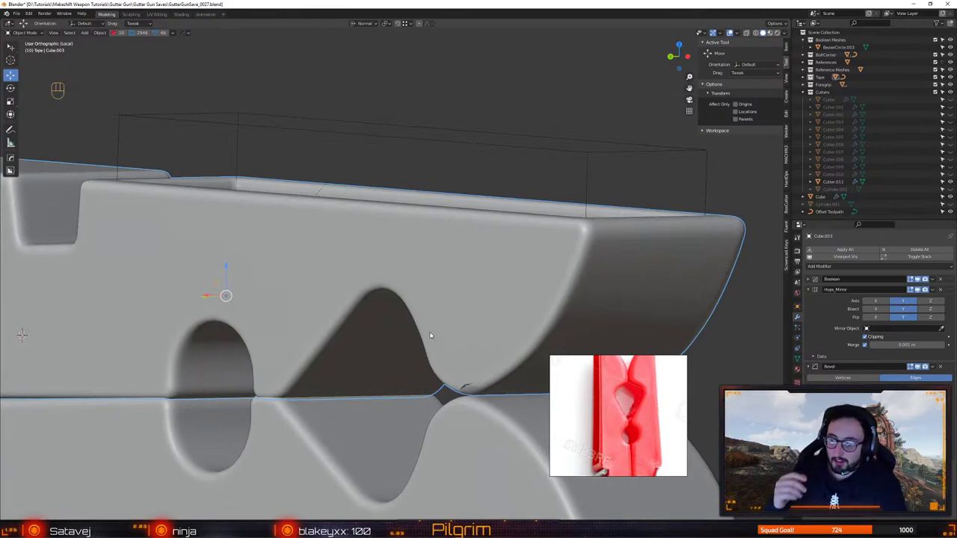
Connect the vertices on the lower rim row beneath the glitch and dissolve the redundant edge there
mouse_move(418, 345)
middle_mouse_down("alt")
mouse_move(500, 329)
mouse_move(410, 361)
mouse_move(479, 341)
mouse_move(449, 367)
mouse_move(429, 353)
middle_mouse_up("alt")
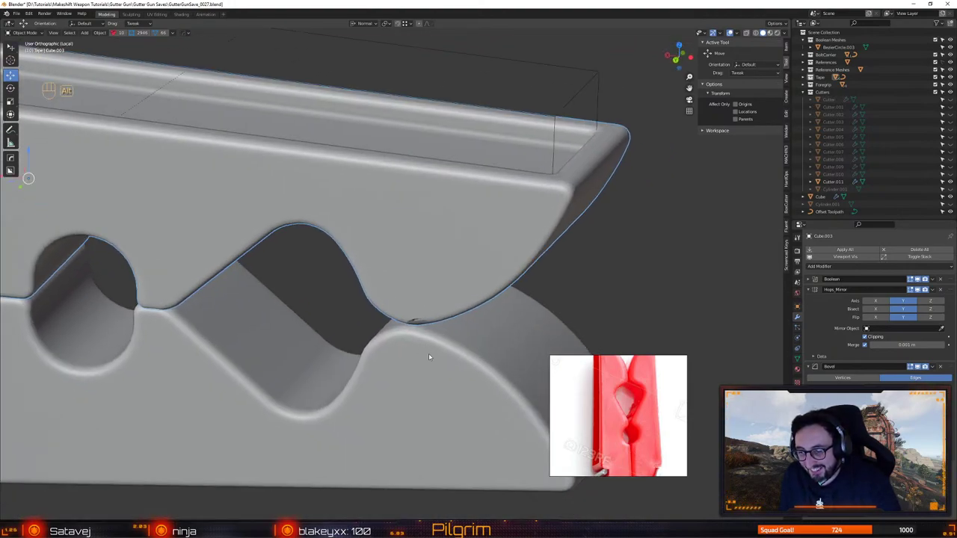
scroll(429, 353, "up", 5)
left_click_drag(452, 402, 430, 408, "alt")
key("1")
left_click(421, 378)
middle_click_drag(430, 408, 400, 385, "alt")
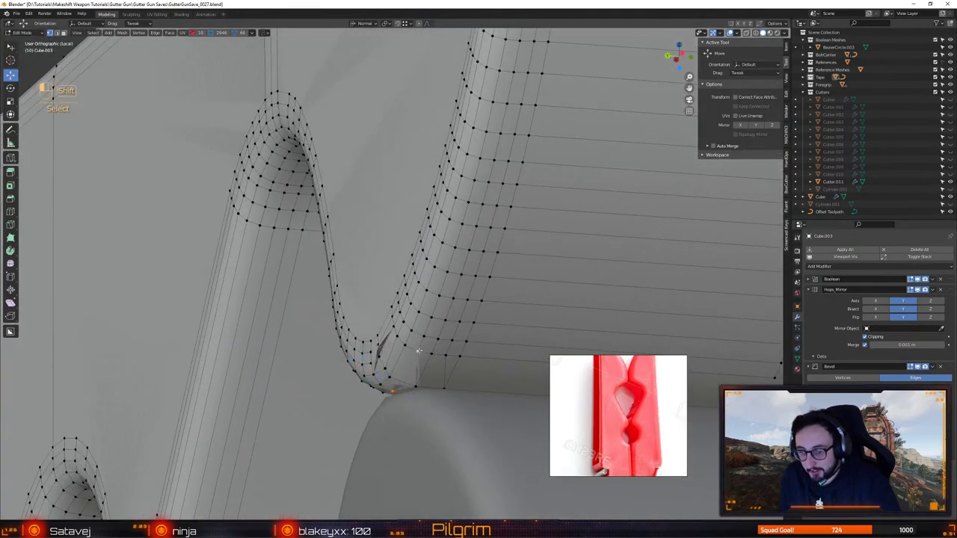
key("alt+d")
key("ctrl+BackSpace")
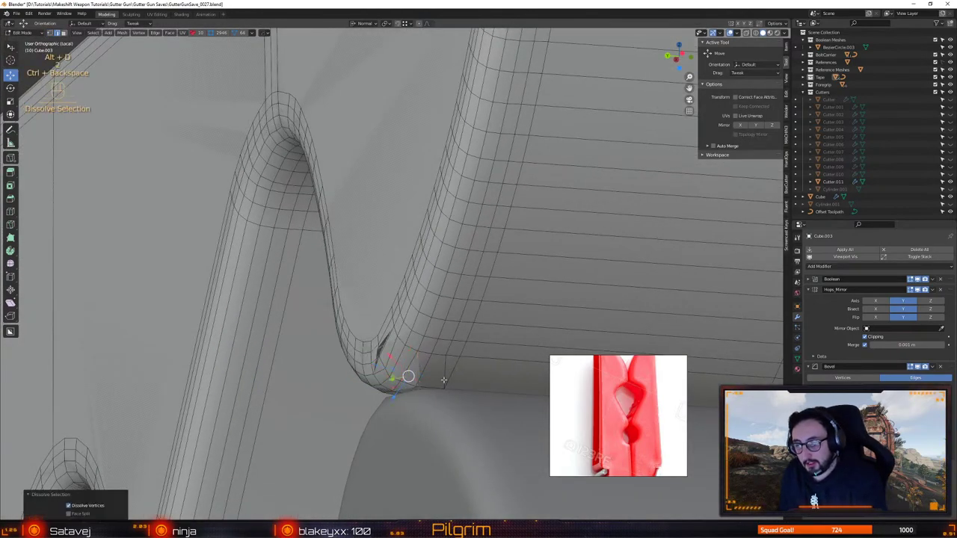
With X-ray on, connect two vertices on the jaw's curved underside and dissolve the stray edge next to them
key("1")
key("shift+x")
left_click(444, 354)
middle_click_drag(444, 353, 421, 389, "alt")
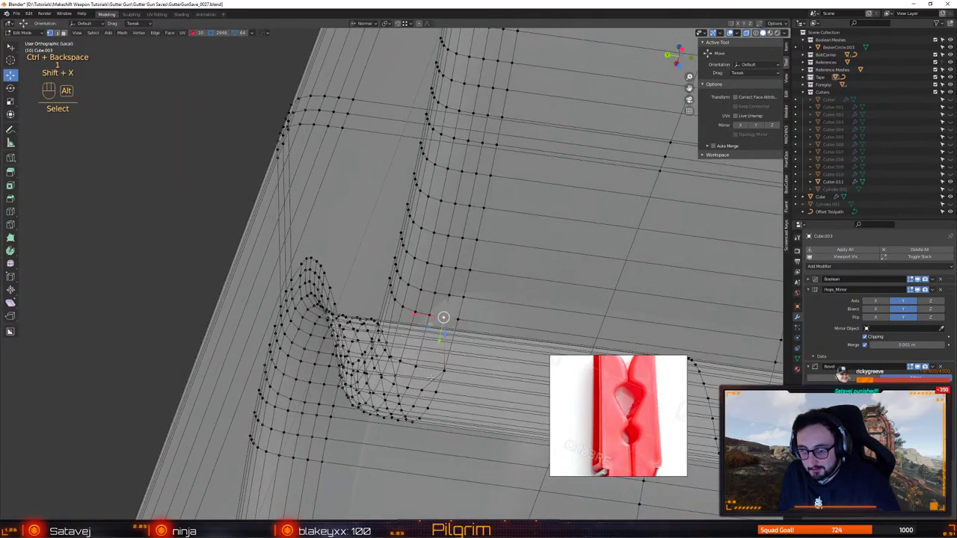
left_click(422, 390, "shift")
key("alt+d")
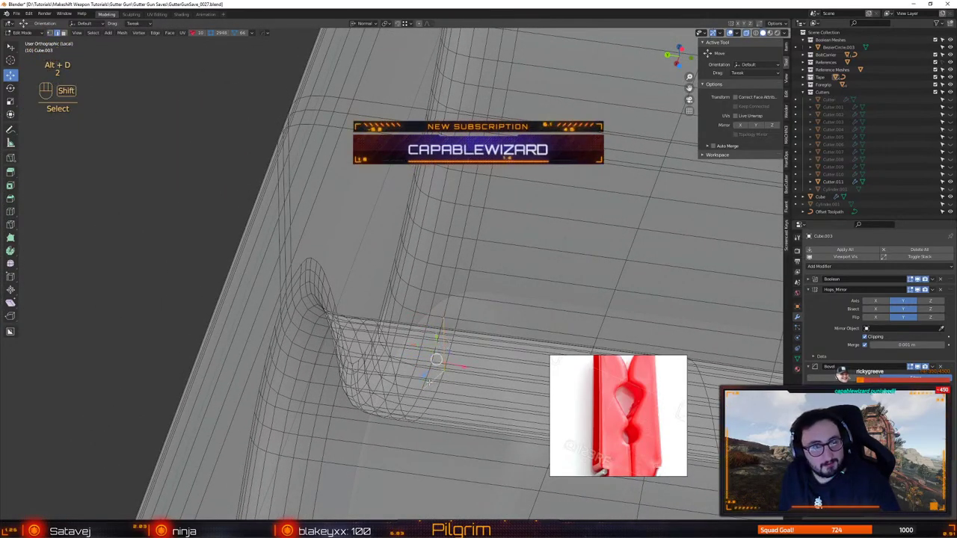
key("ctrl+BackSpace")
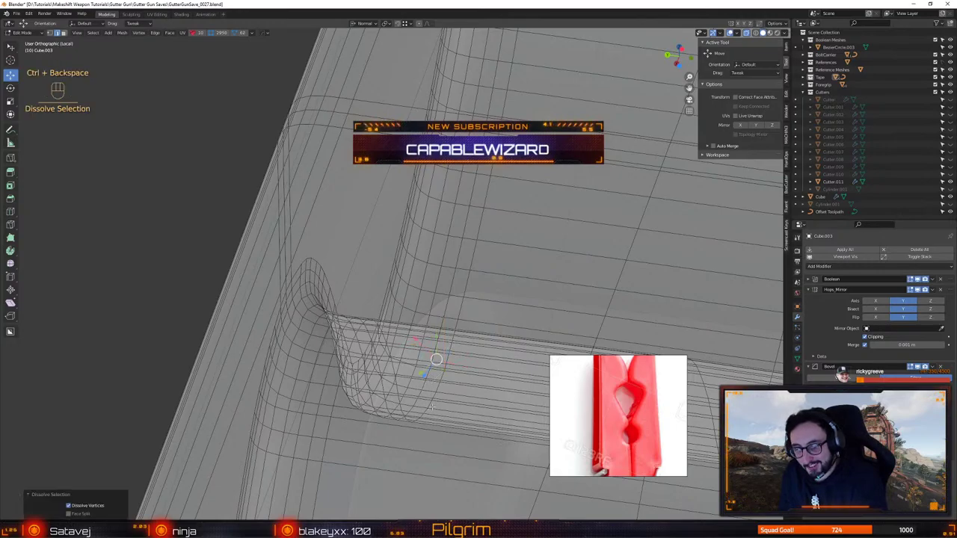
Return to Object Mode, turn off X-ray and save the file
mouse_move(432, 407)
middle_mouse_down()
mouse_move(416, 347)
mouse_move(437, 378)
mouse_move(405, 352)
mouse_move(371, 343)
mouse_move(396, 345)
mouse_move(348, 377)
mouse_move(372, 401)
mouse_move(355, 351)
mouse_move(438, 419)
mouse_move(401, 391)
mouse_move(429, 431)
middle_mouse_up()
key("4")
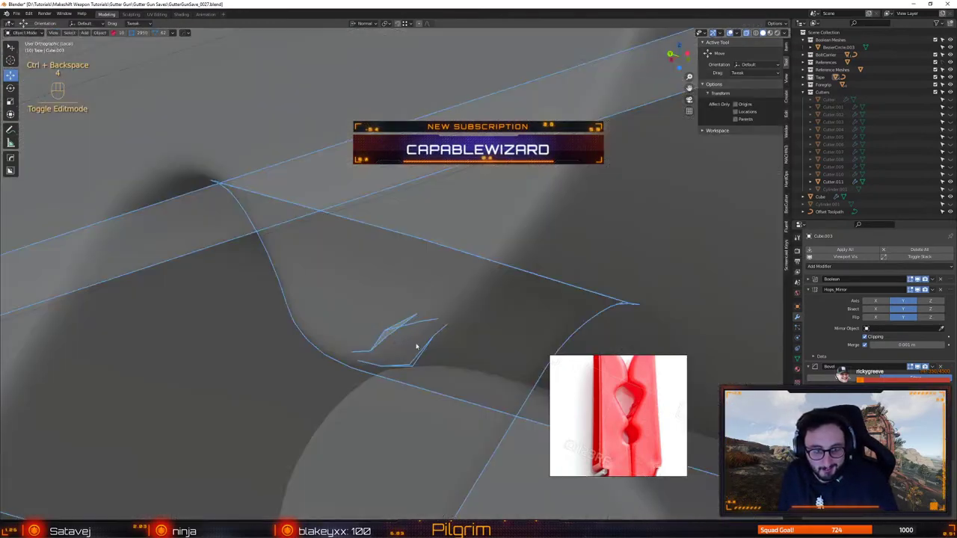
key("shift+x")
key("ctrl+s")
Slide the vertex at the remaining rim glitch along its edge, return to Object Mode and save the file
key("Tab")
key("2")
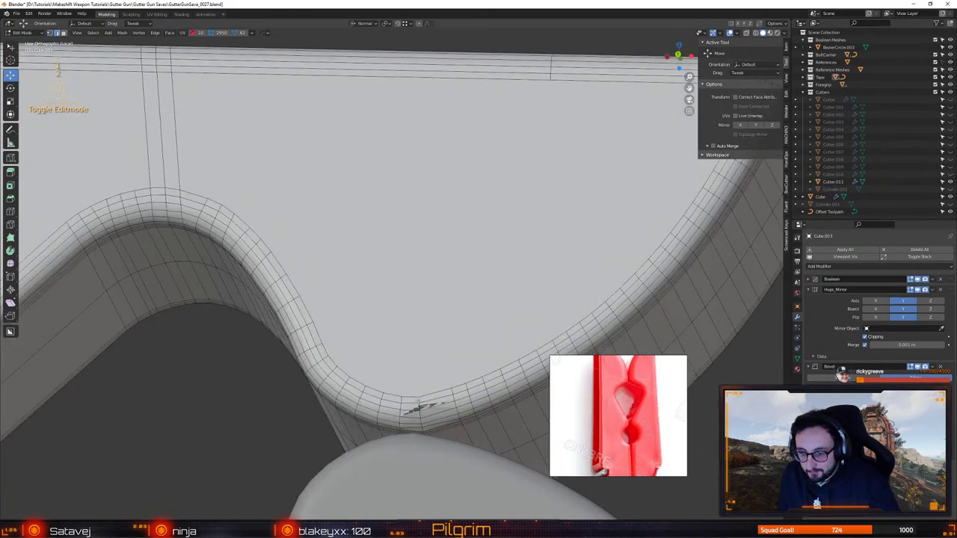
left_click(418, 404, "alt")
key("shift+v")
left_click(423, 398)
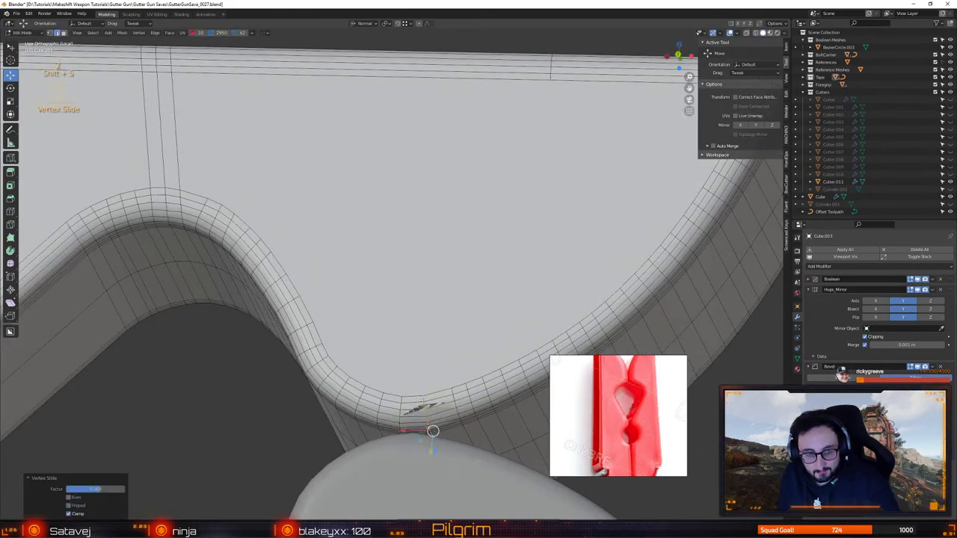
middle_click_drag(424, 410, 391, 387)
scroll(410, 396, "down", 2)
key("4")
scroll(434, 360, "down", 1)
middle_click_drag(438, 356, 415, 371)
key("ctrl+s")
Try to cut a box shape into the outer face of the upper half's handle with BoxCutter
left_click(385, 349)
middle_click_drag(336, 328, 509, 310)
key("alt+w")
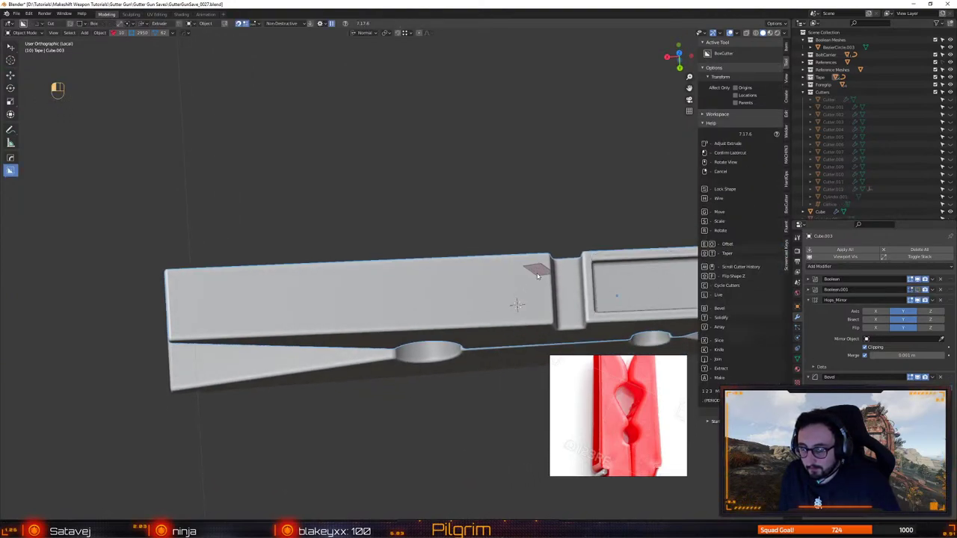
middle_click_drag(530, 267, 488, 300, "alt")
mouse_move(176, 357)
left_mouse_down()
mouse_move(203, 317)
mouse_move(545, 301)
left_mouse_up()
middle_click_drag(545, 302, 354, 268, "alt")
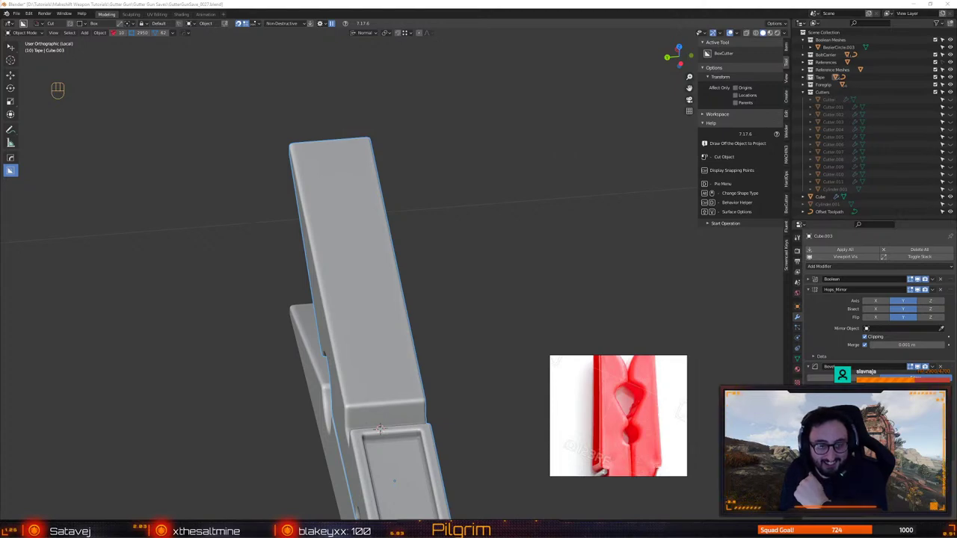
Inspect the handle's outer face from several angles and save the file
middle_click_drag(442, 311, 450, 283, "alt")
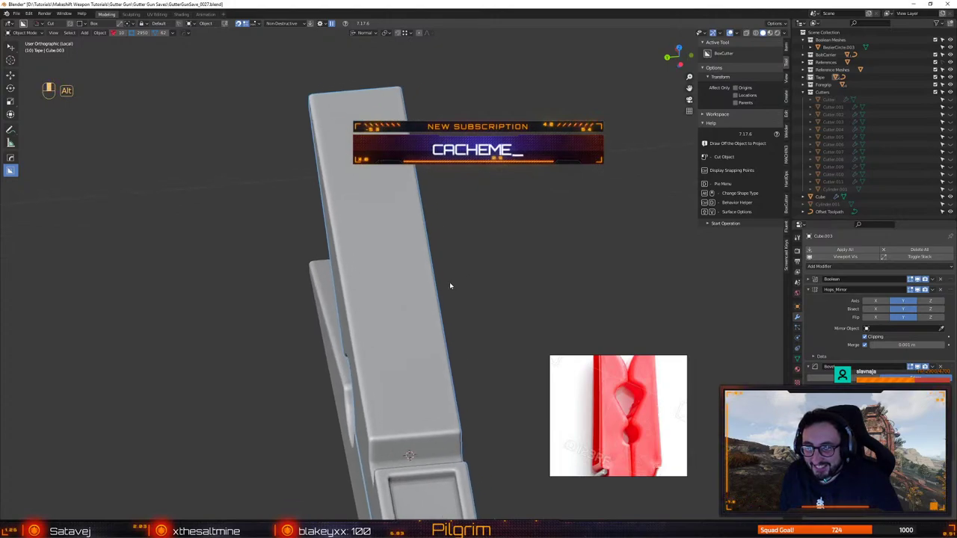
left_click_drag(450, 285, 421, 248, "alt")
key("ctrl+s")
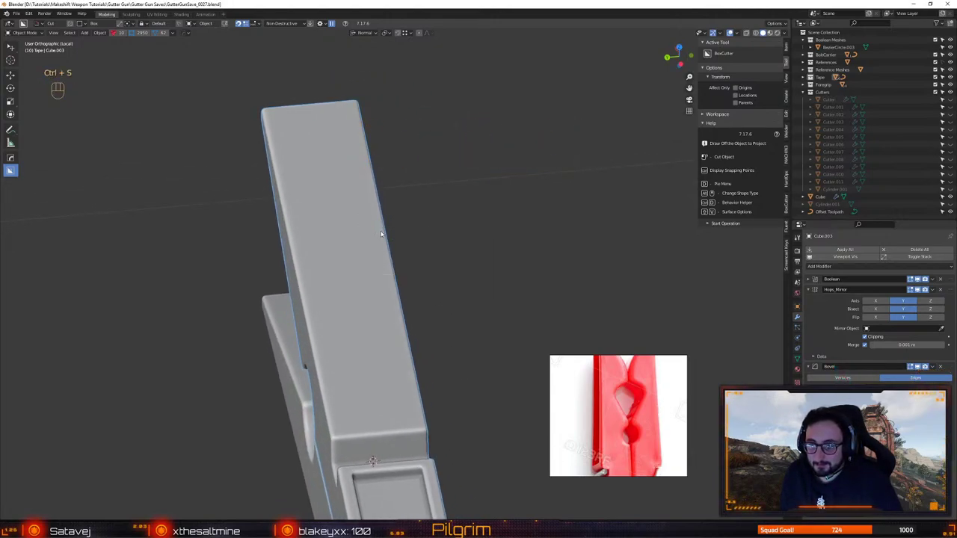
mouse_move(381, 234)
middle_mouse_down()
mouse_move(393, 214)
mouse_move(374, 218)
middle_mouse_up()
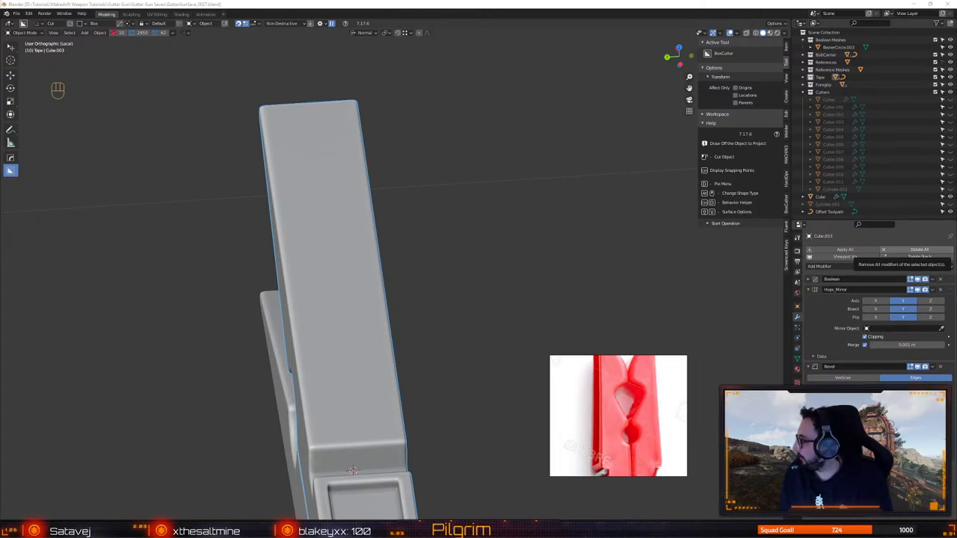
Switch to the web browser and look through the prop and weapon artworks in the open ArtStation portfolio
key("alt+Tab")
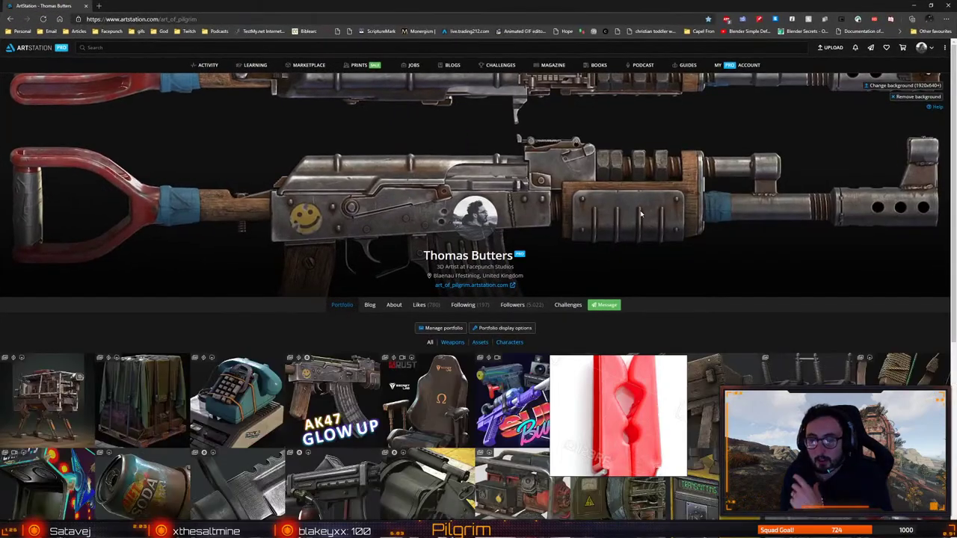
scroll(630, 219, "down", 4)
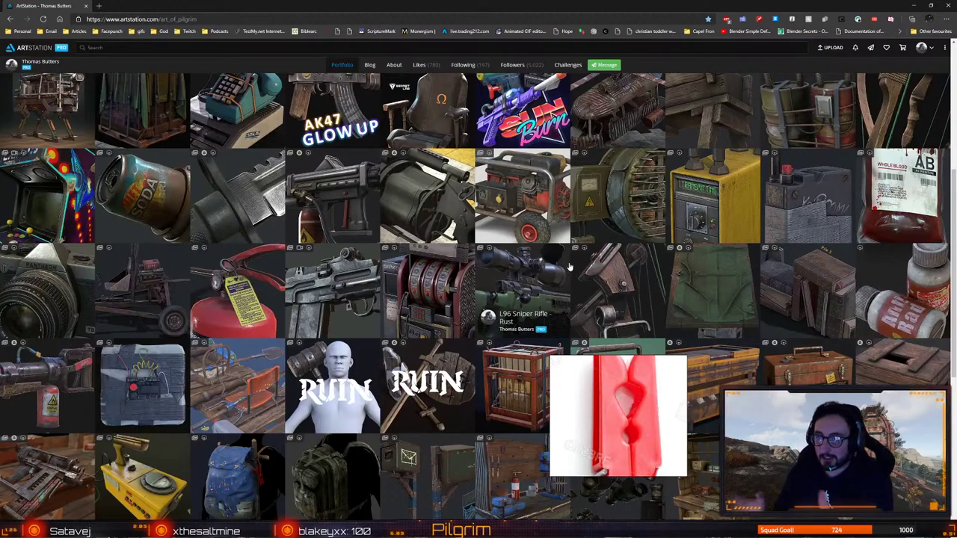
scroll(570, 267, "down", 2)
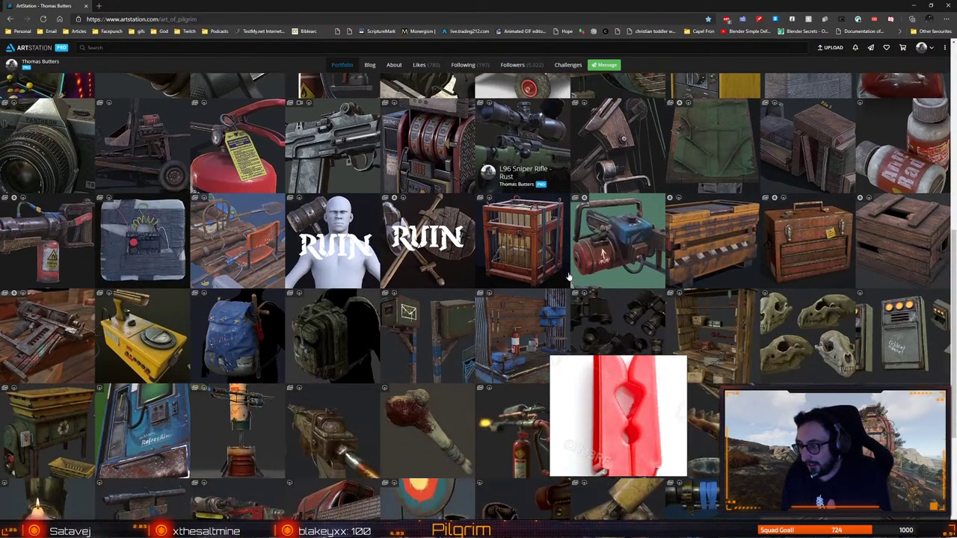
scroll(570, 275, "down", 3)
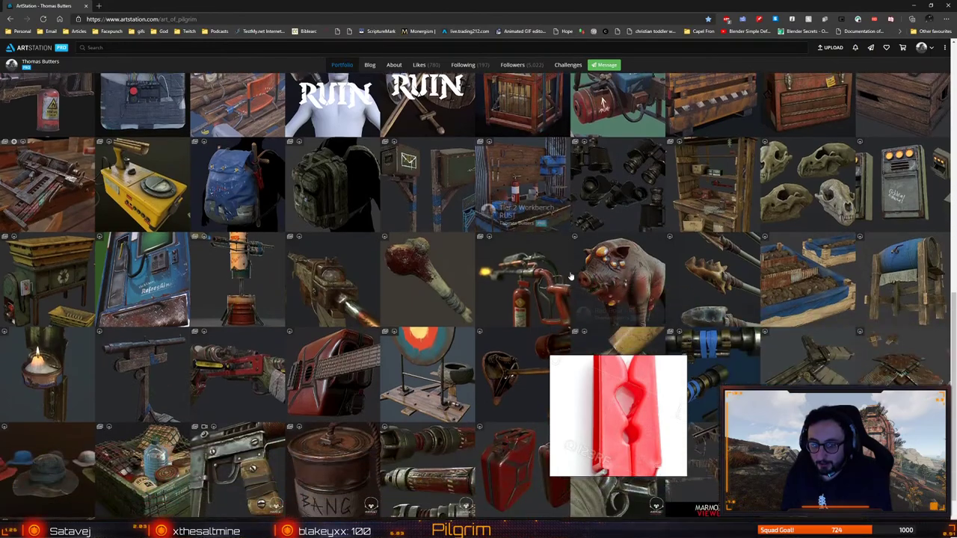
scroll(482, 329, "up", 10)
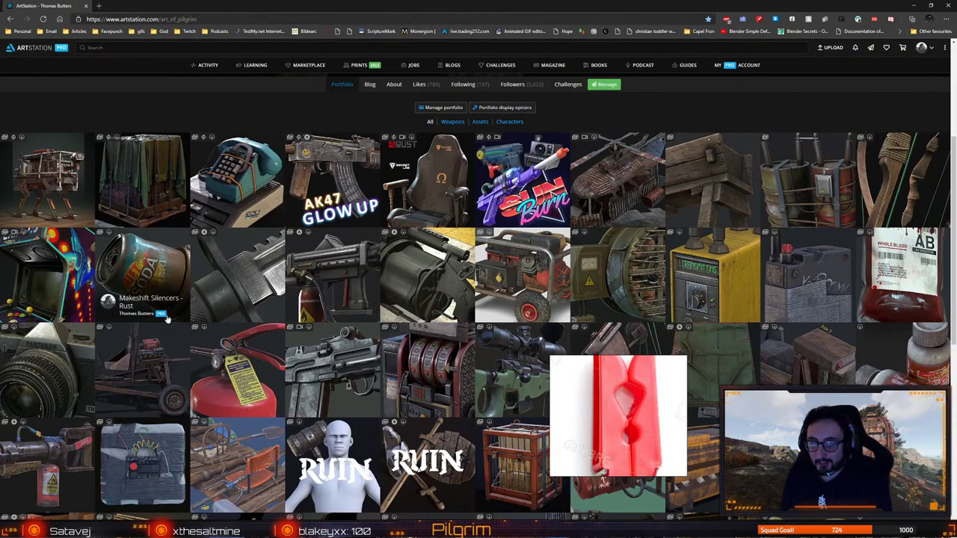
Open the Makeshift Silencers - Rust artwork in a separate tab, look through its soda can silencer renders and close it
left_click(163, 292)
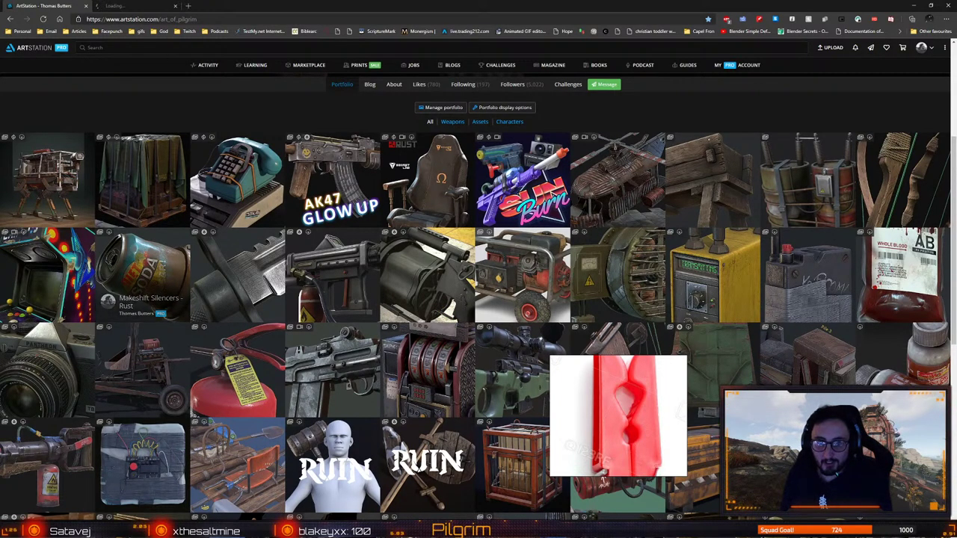
scroll(367, 350, "down", 5)
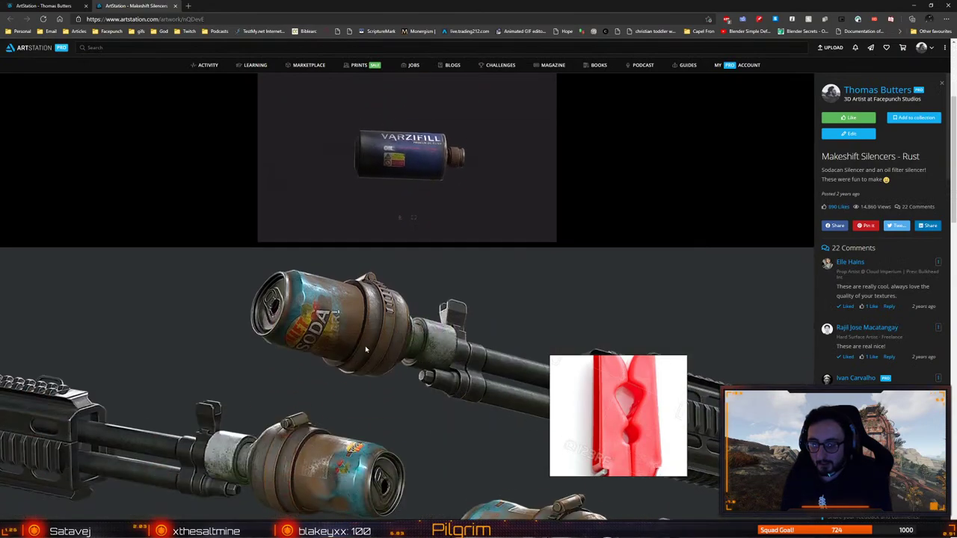
scroll(366, 350, "down", 3)
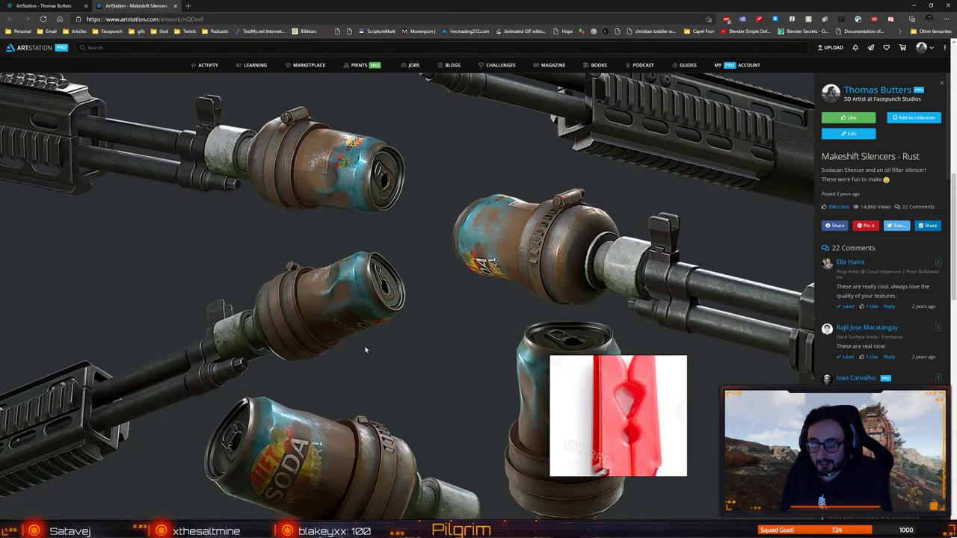
left_click(58, 7)
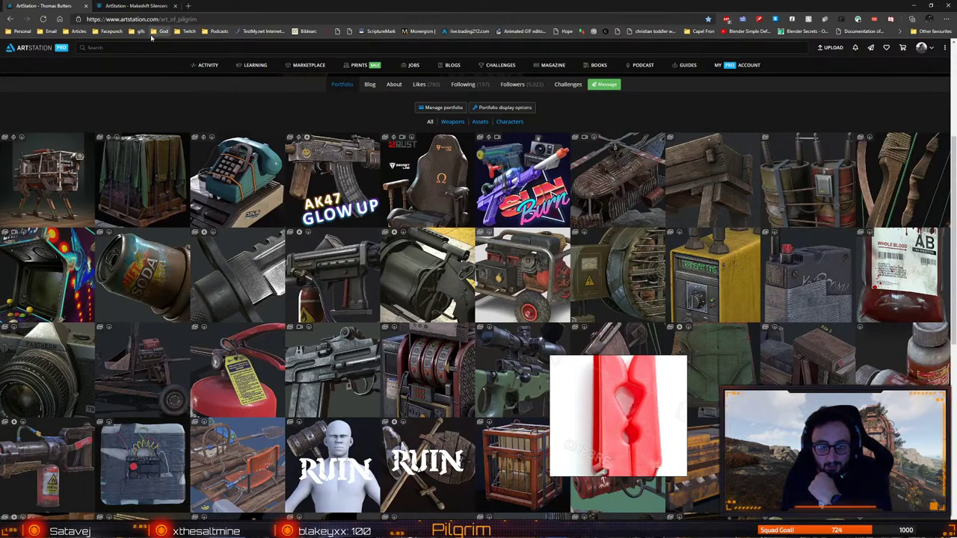
left_click(175, 6)
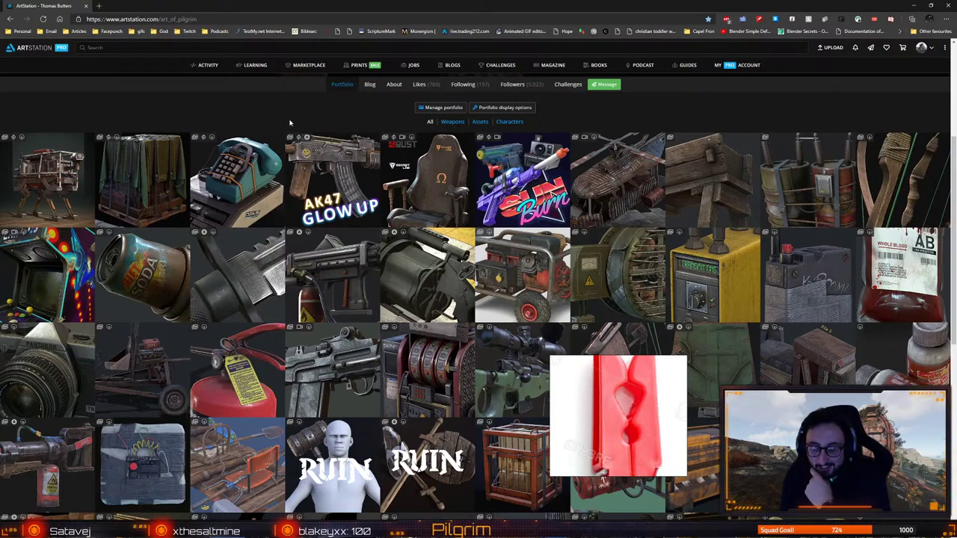
Open the Secretlab Chair - Rust artwork, examine its renders from the backrest to the base, and return to the portfolio
left_click(416, 189)
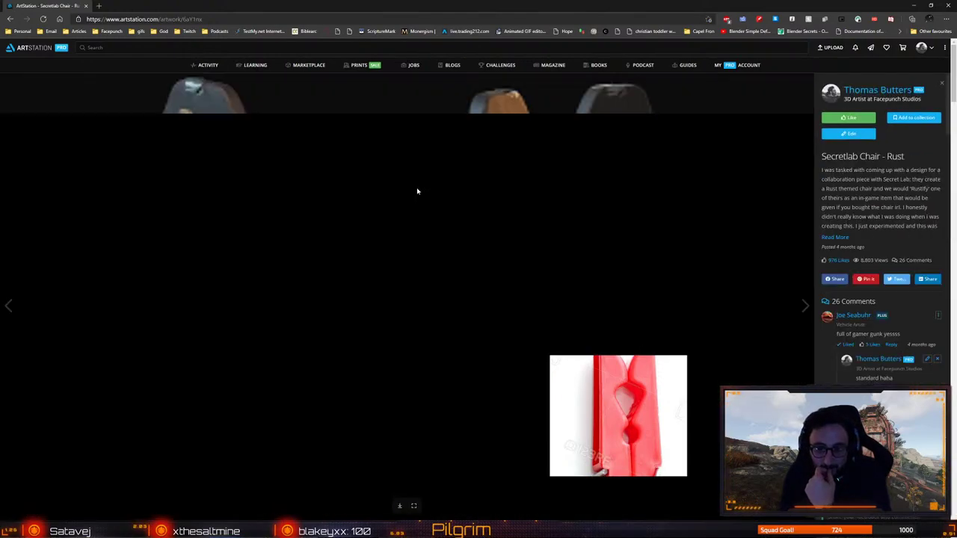
scroll(450, 317, "down", 1)
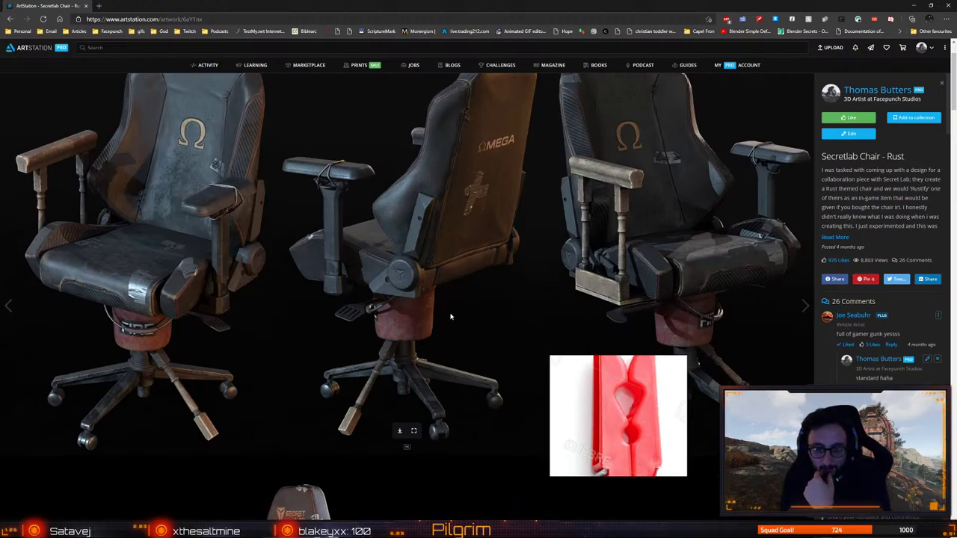
scroll(446, 303, "down", 3)
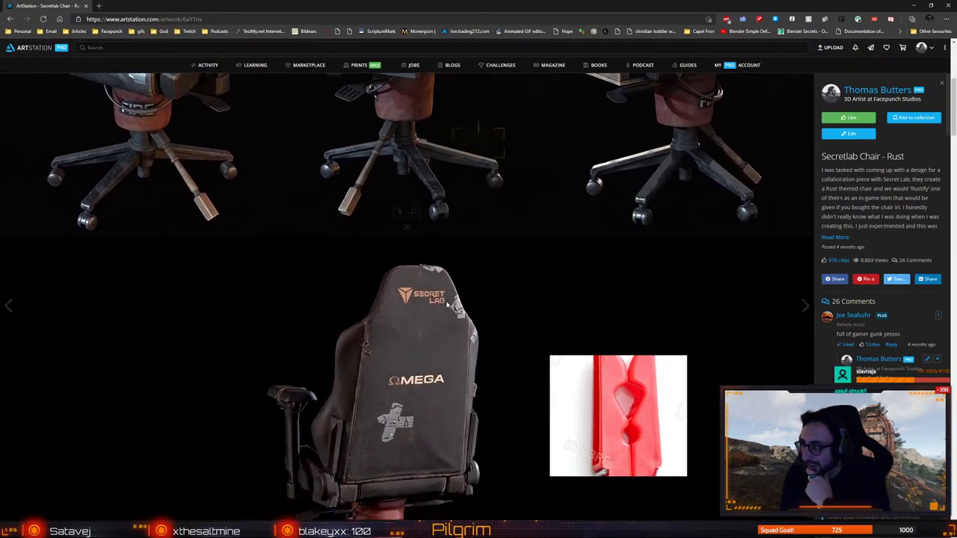
scroll(447, 302, "down", 5)
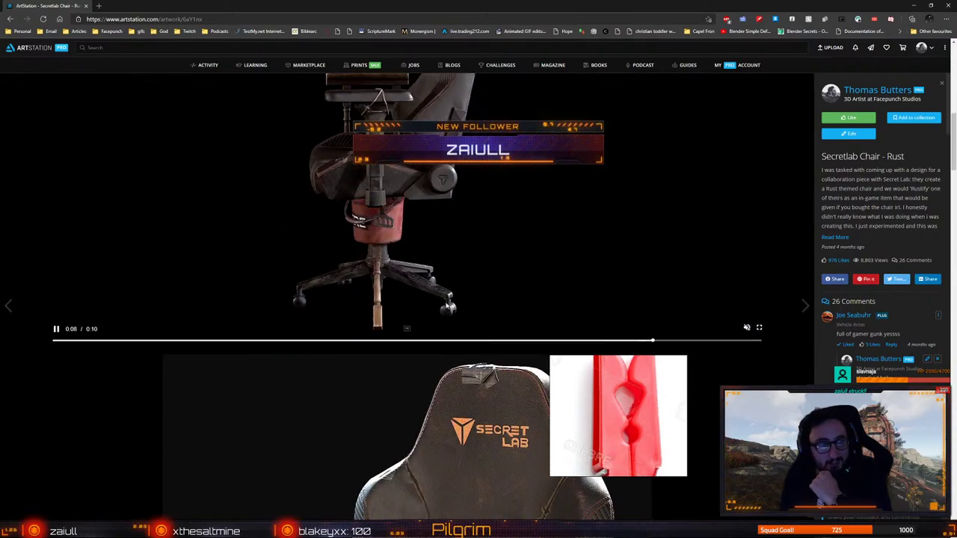
scroll(447, 303, "down", 3)
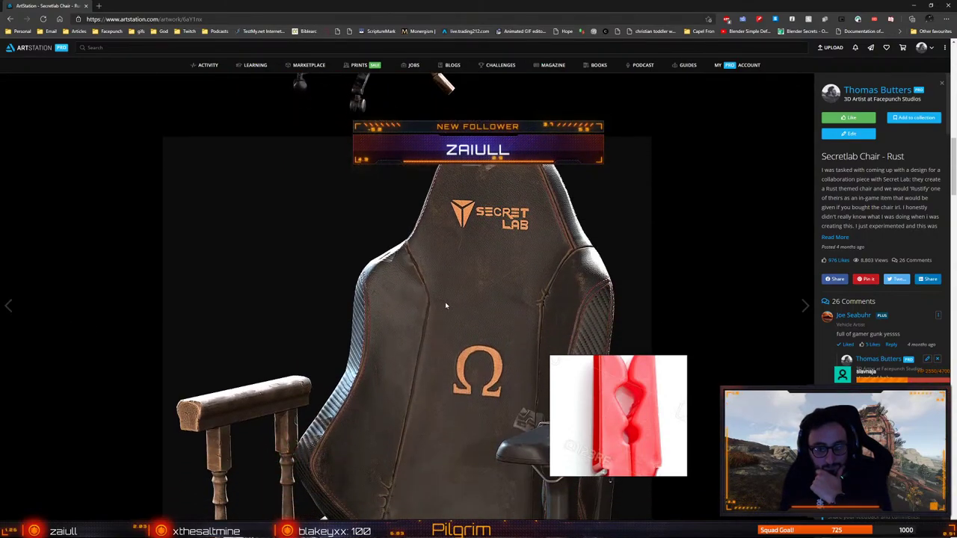
scroll(445, 306, "down", 6)
scroll(325, 242, "up", 1)
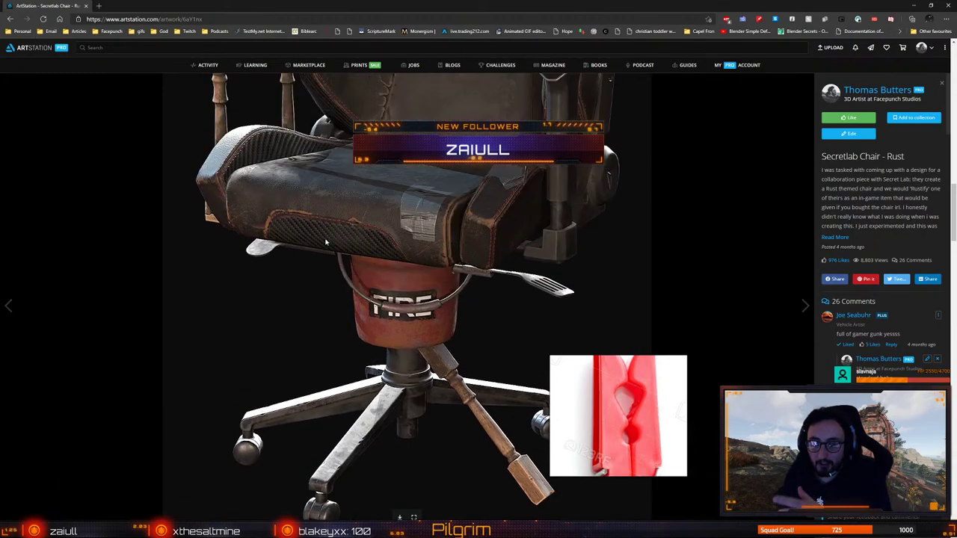
scroll(325, 242, "up", 6)
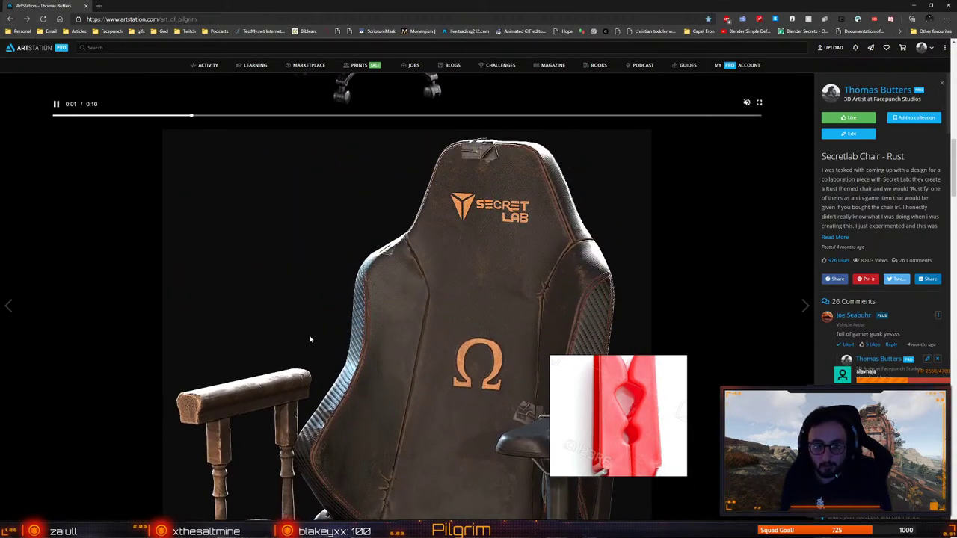
key("Escape")
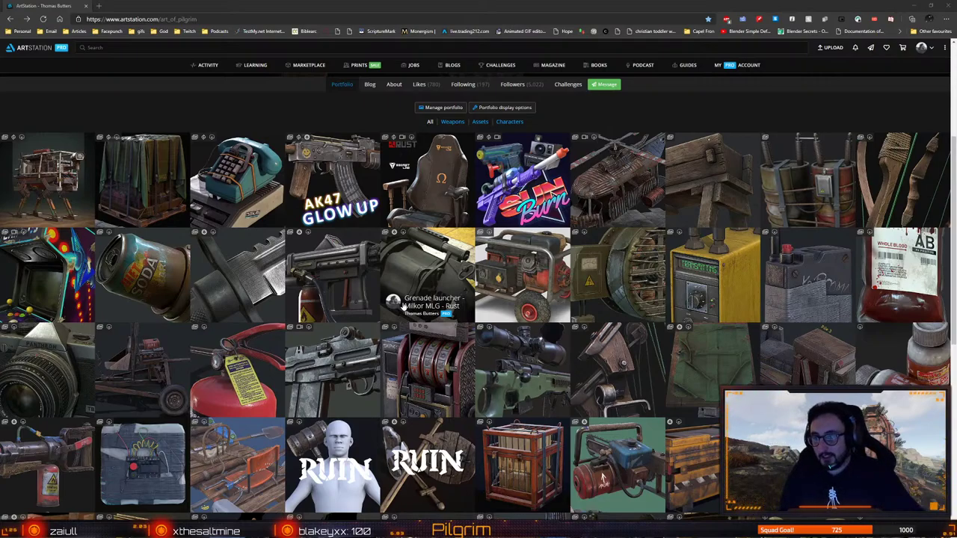
Open the Poker Table - Rust artwork in a separate tab, view its table variations and wireframes, and close it
scroll(505, 298, "down", 1)
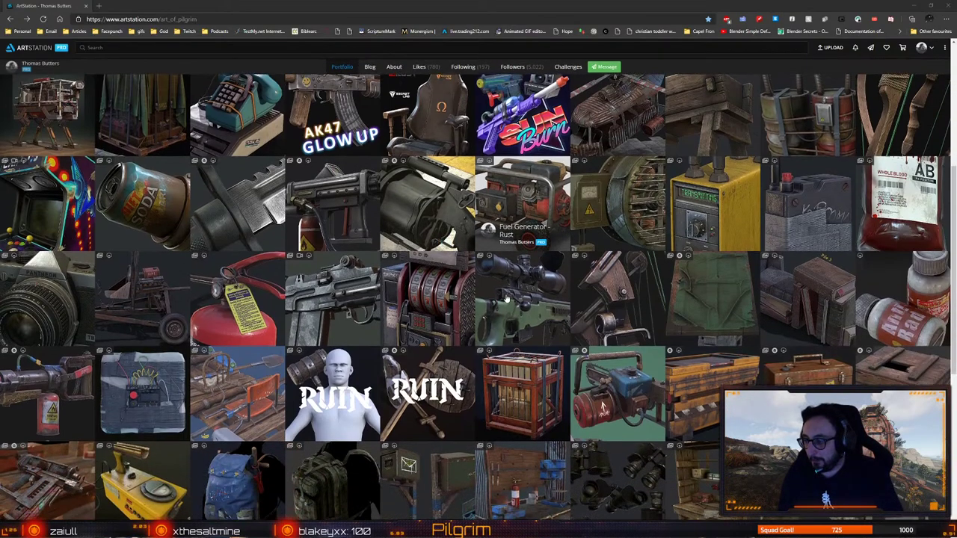
scroll(505, 298, "up", 1)
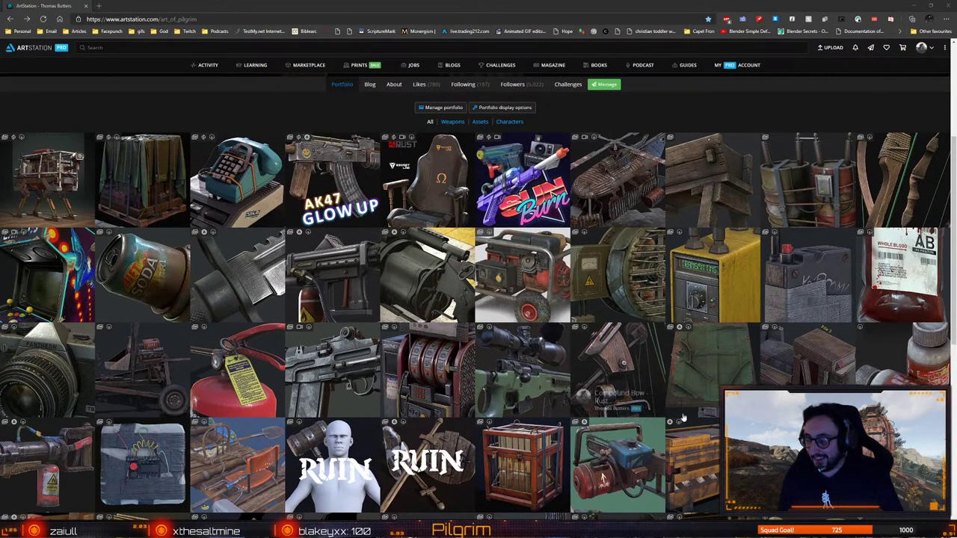
middle_click(718, 358)
left_click(124, 6)
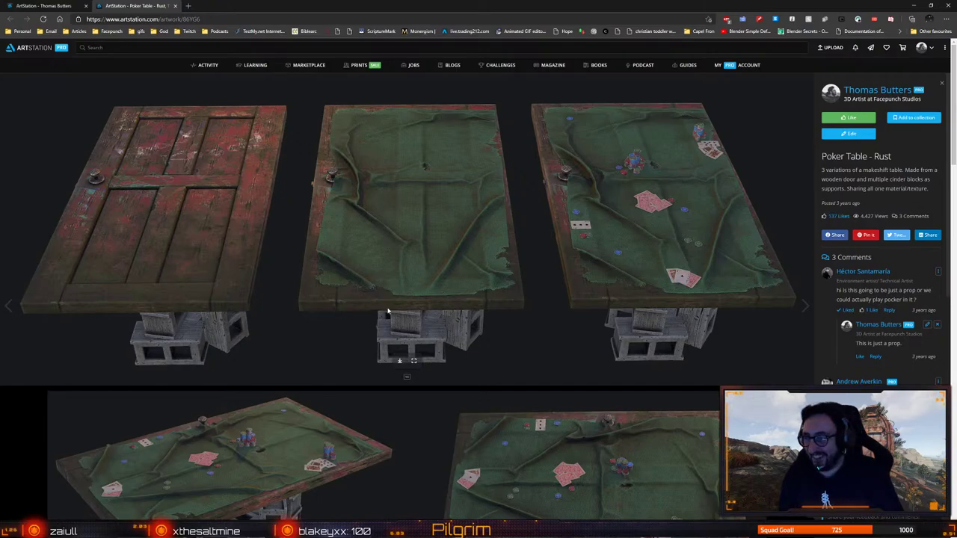
scroll(388, 311, "down", 15)
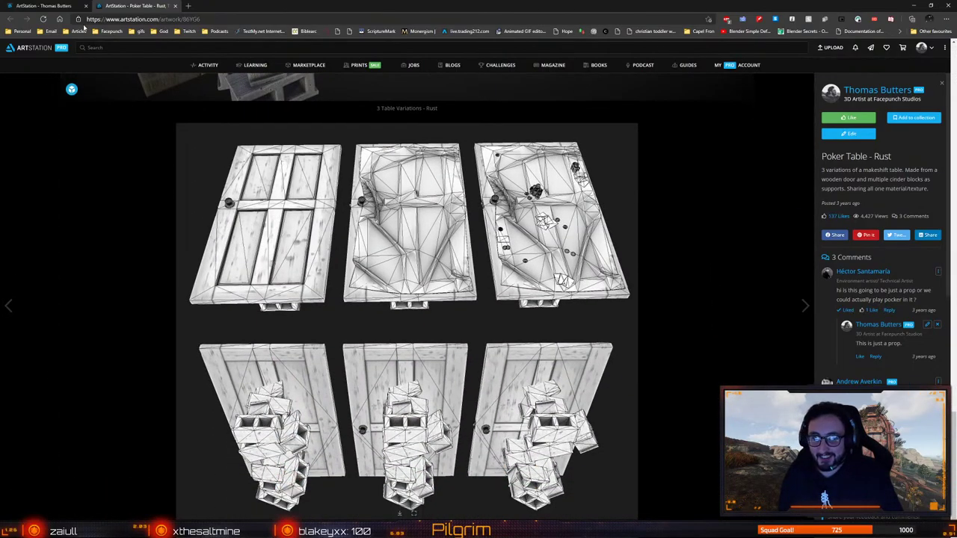
key("ctrl+w")
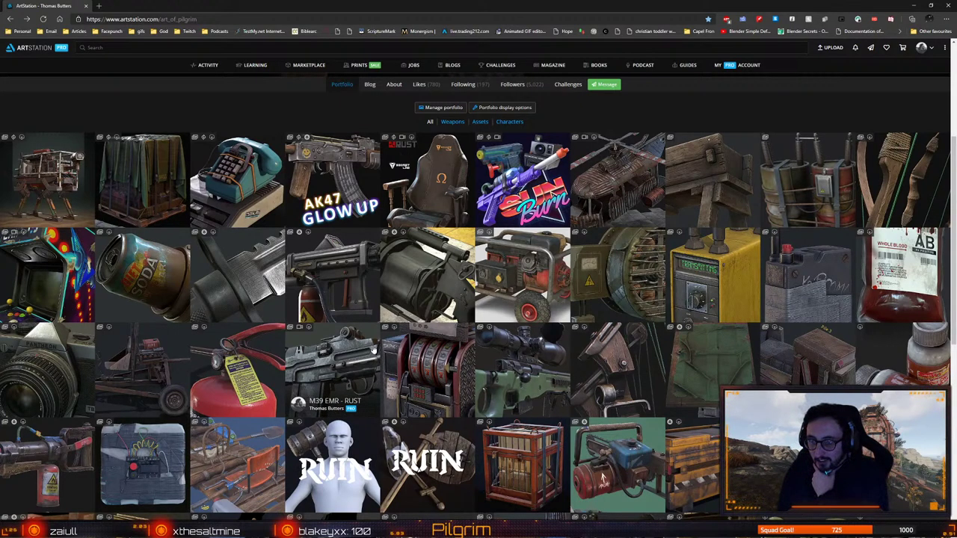
Open the Sunburn DLC Assets - Rust artwork in a separate tab, examine its water gun and water pistol renders, and close it
middle_click(374, 350)
left_click(169, 6)
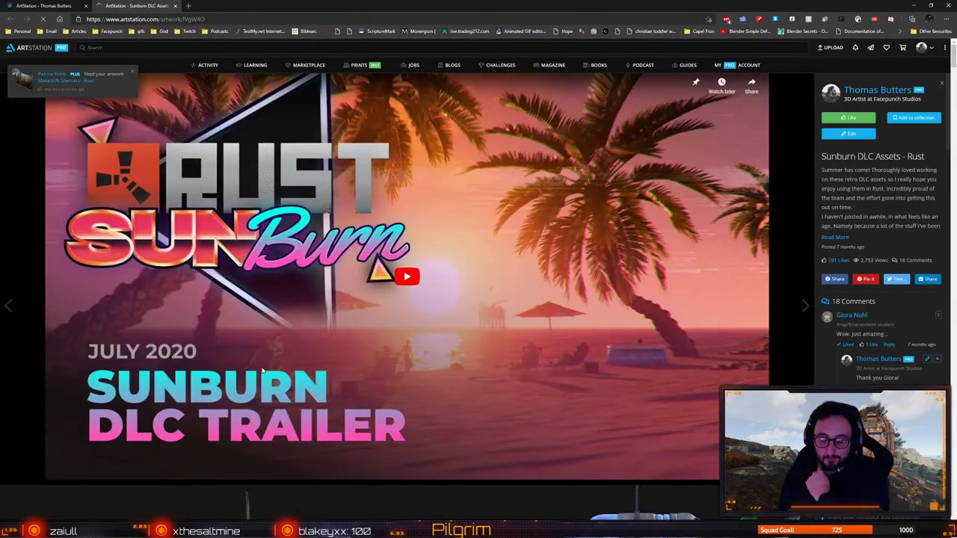
scroll(263, 373, "down", 10)
scroll(263, 375, "down", 2)
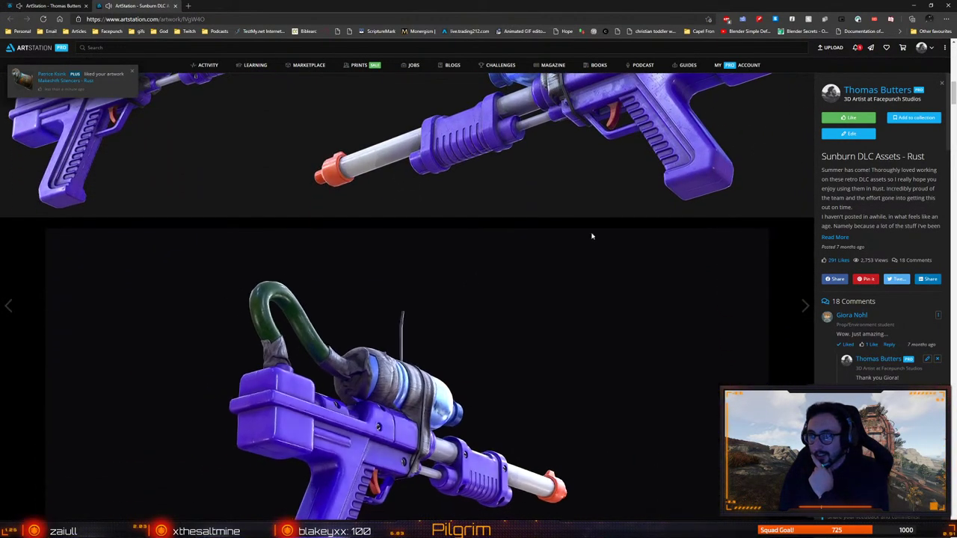
left_click(857, 48)
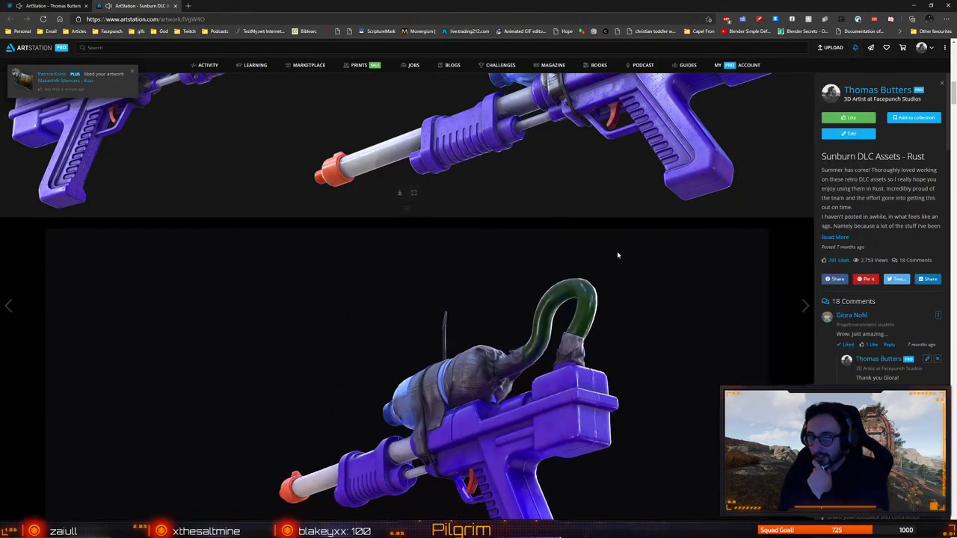
scroll(617, 252, "down", 2)
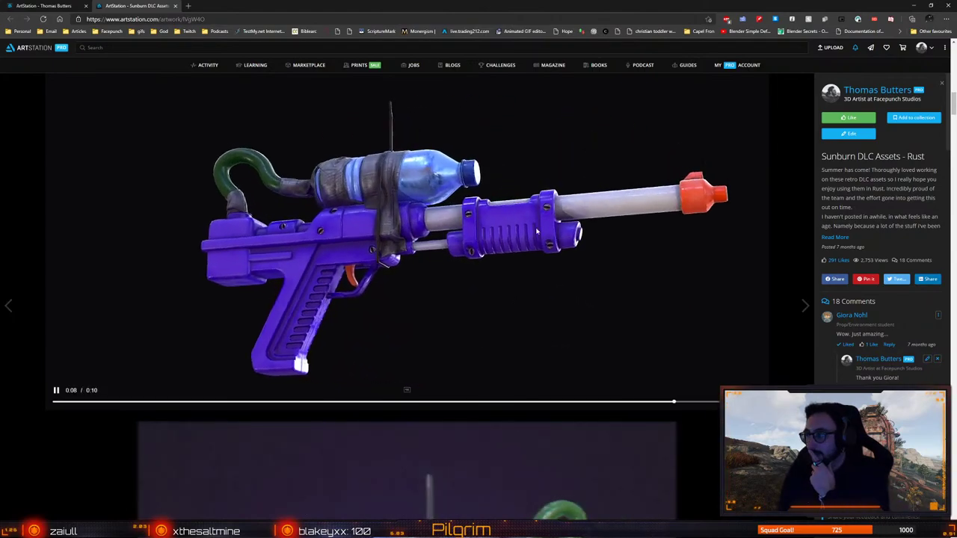
scroll(207, 117, "down", 1)
scroll(207, 117, "down", 4)
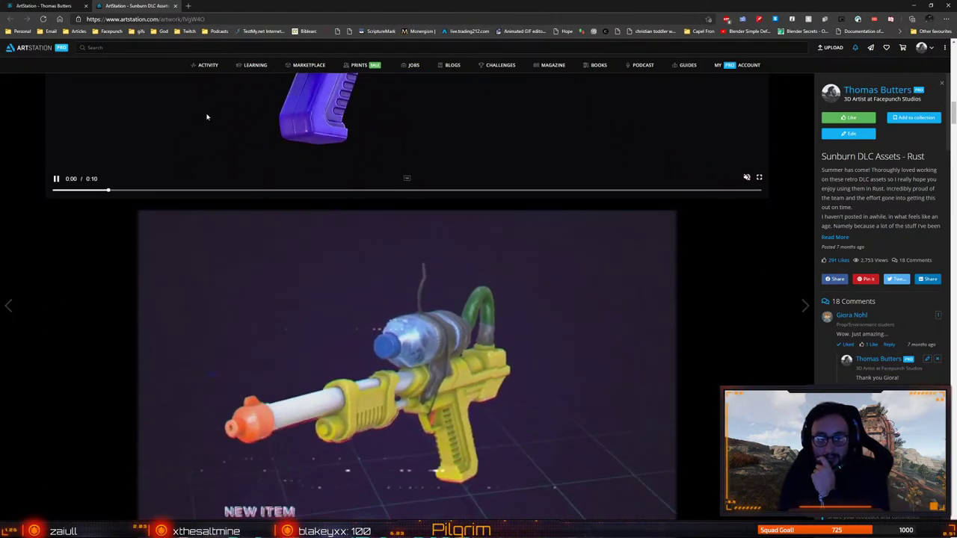
scroll(208, 117, "down", 3)
scroll(266, 252, "down", 8)
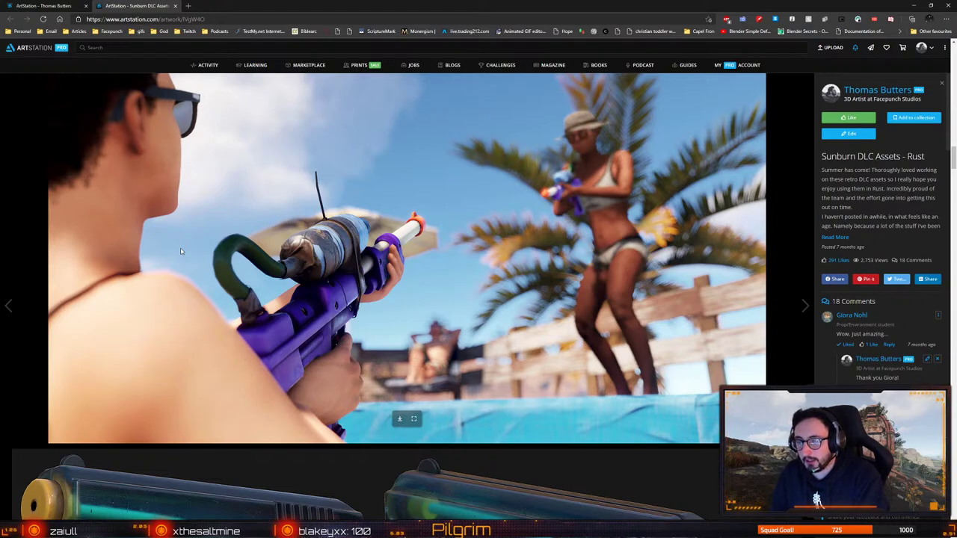
scroll(479, 247, "down", 10)
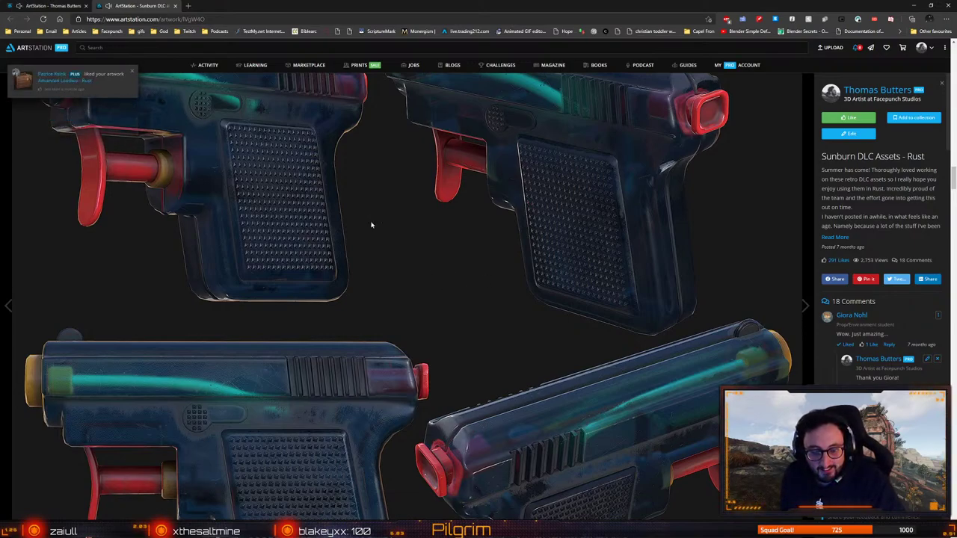
key("ctrl+w")
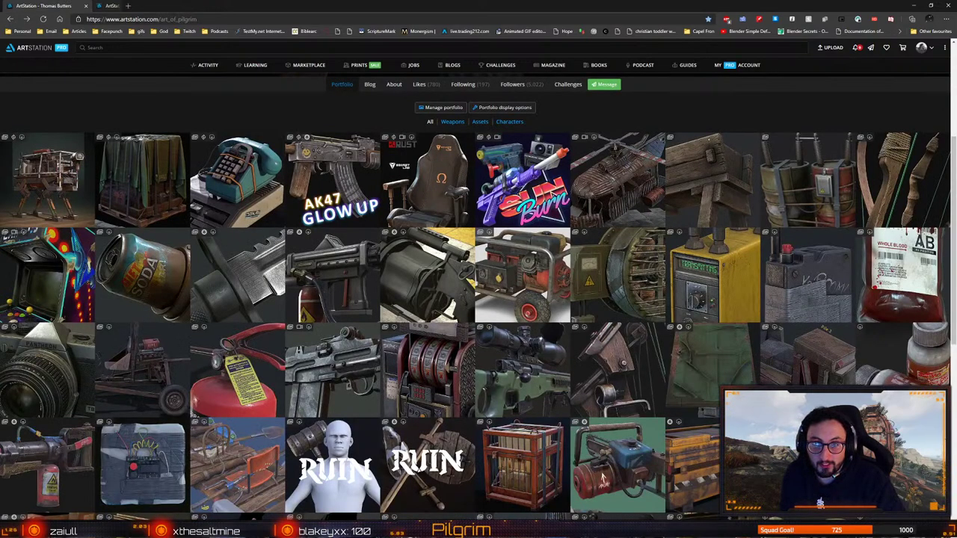
Open the Phone & Answering Machine - Rust artwork and examine its turntable, renders and wireframes
left_click(243, 170)
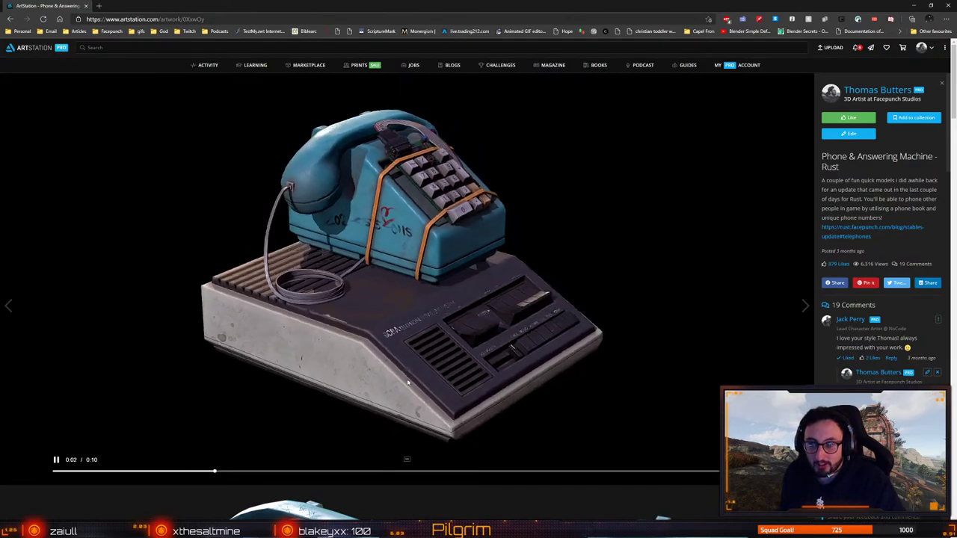
scroll(406, 381, "down", 4)
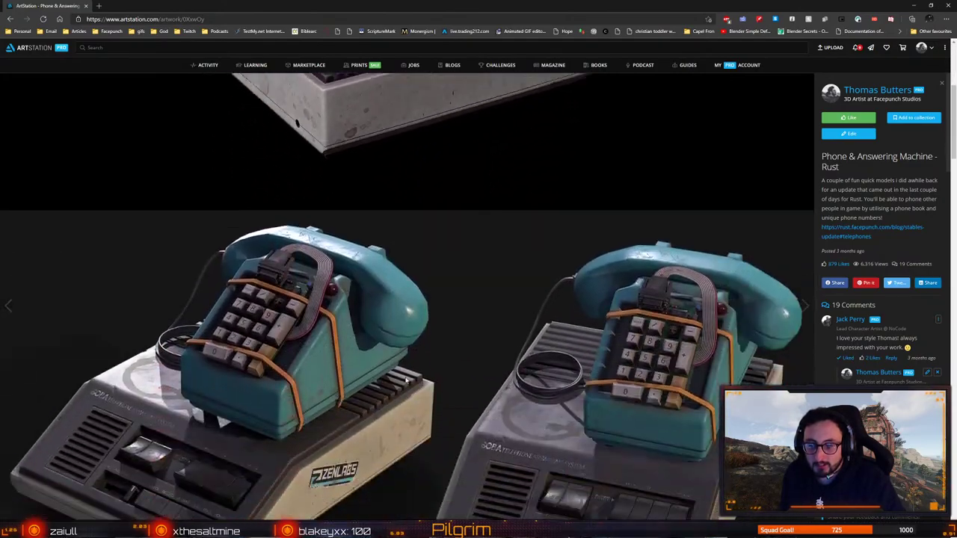
scroll(406, 381, "down", 10)
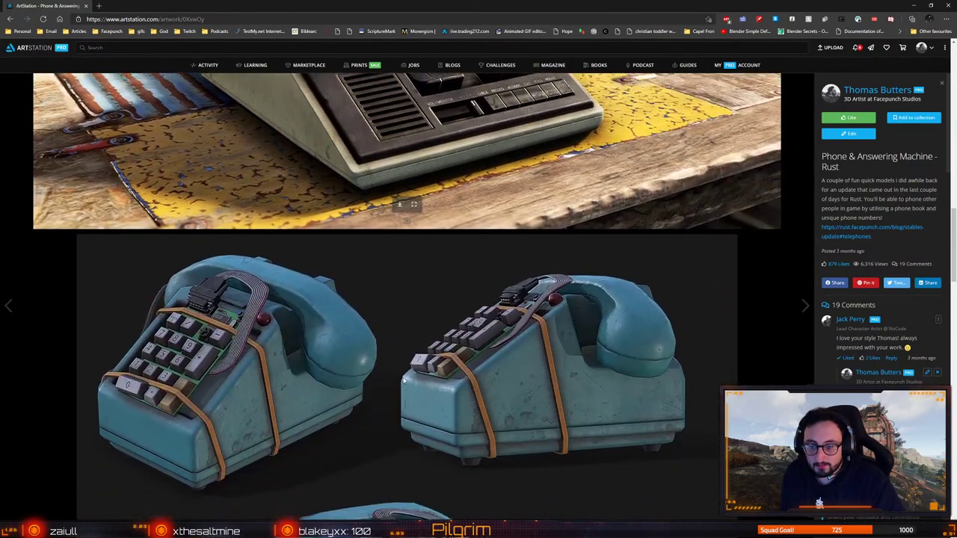
scroll(404, 380, "down", 10)
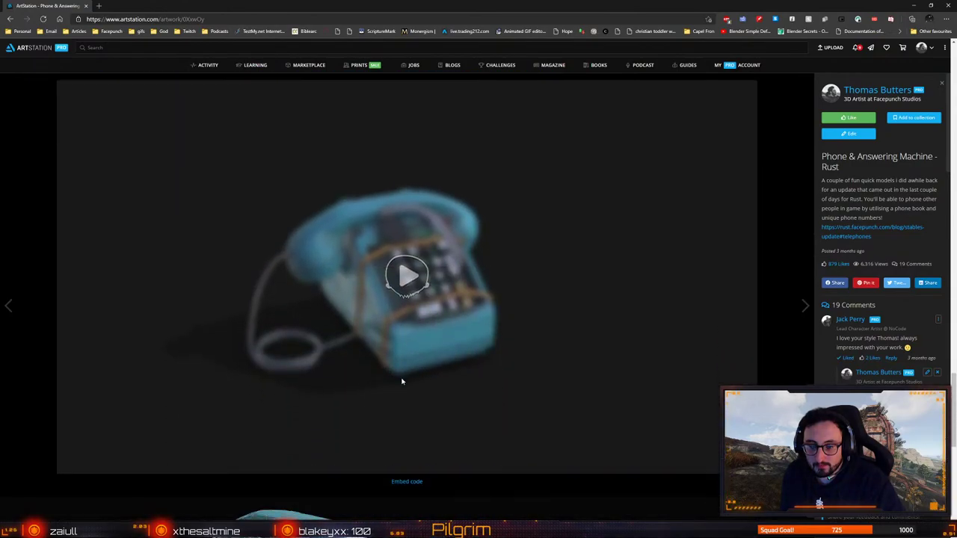
scroll(402, 382, "down", 8)
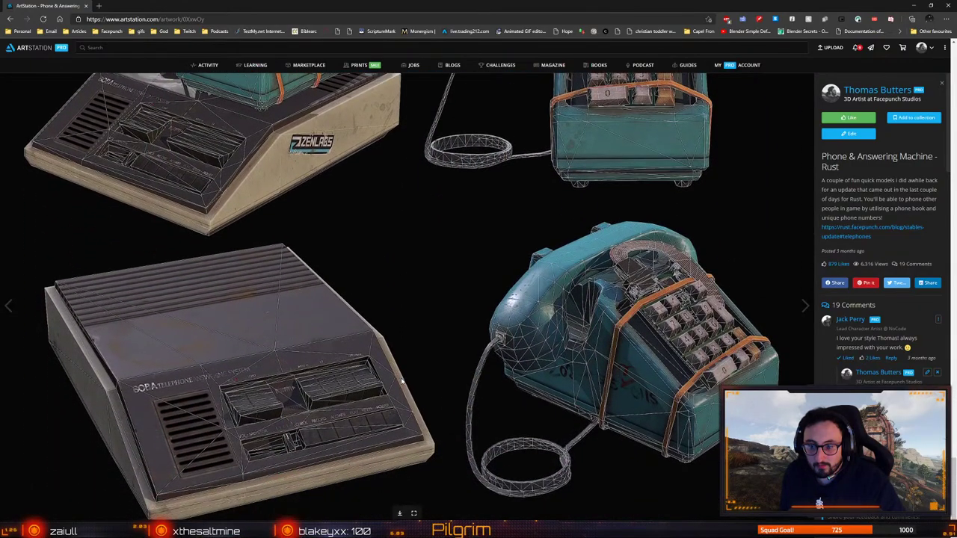
scroll(400, 381, "up", 10)
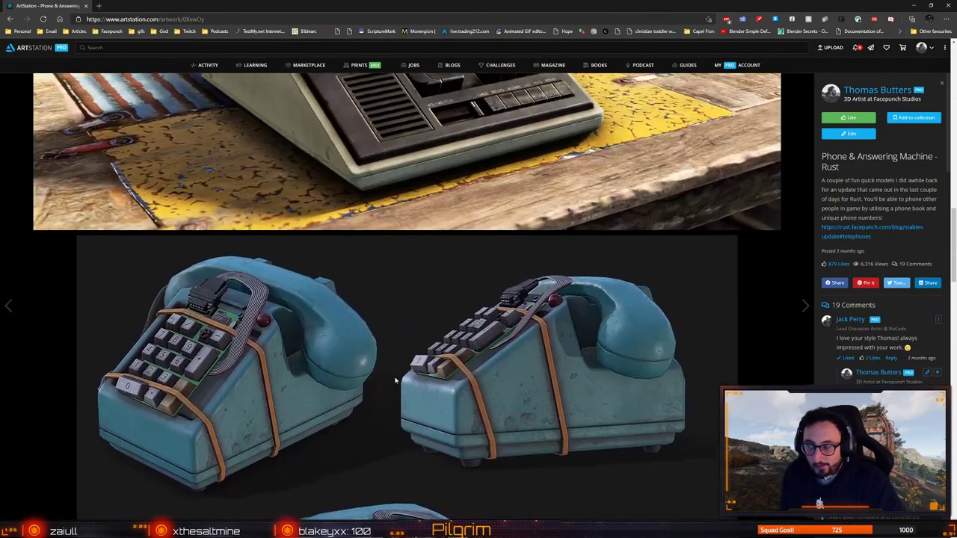
scroll(397, 381, "down", 5)
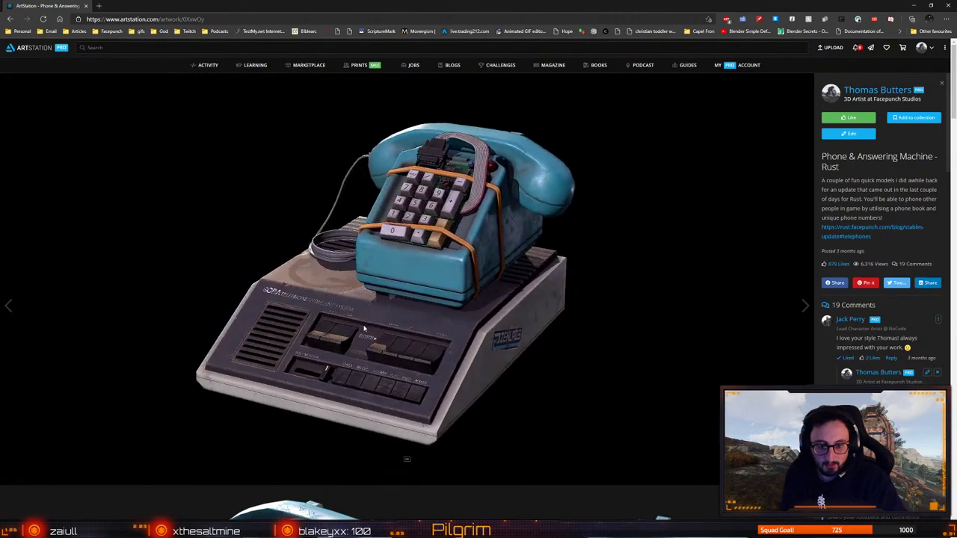
scroll(364, 330, "down", 3)
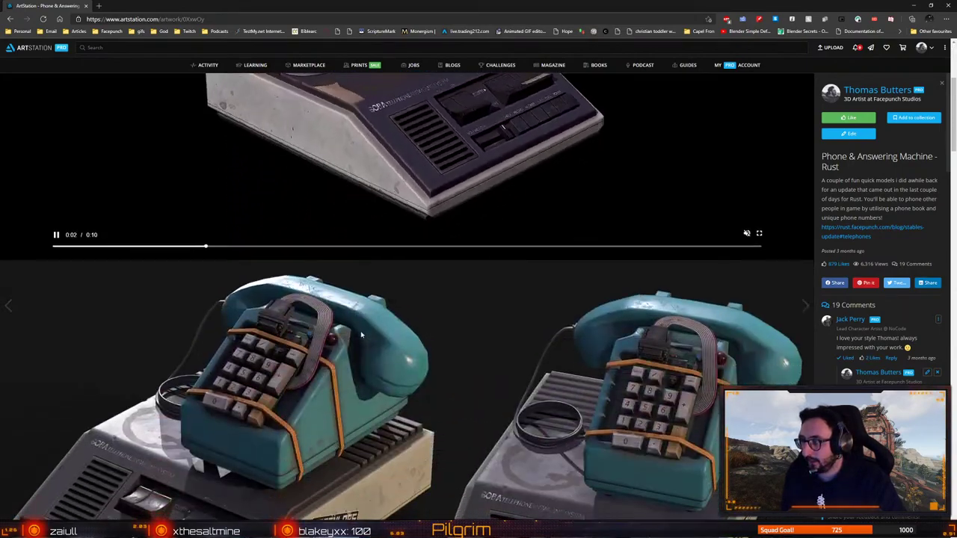
scroll(369, 329, "up", 2)
scroll(366, 335, "down", 10)
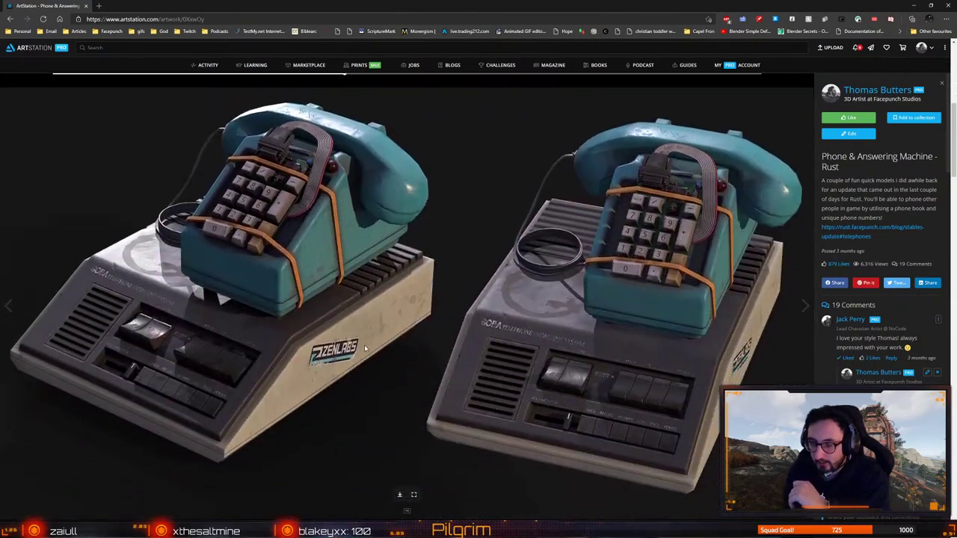
Look over the telephone renders and turntable once more, close the artwork and switch back to Blender
scroll(362, 347, "down", 1)
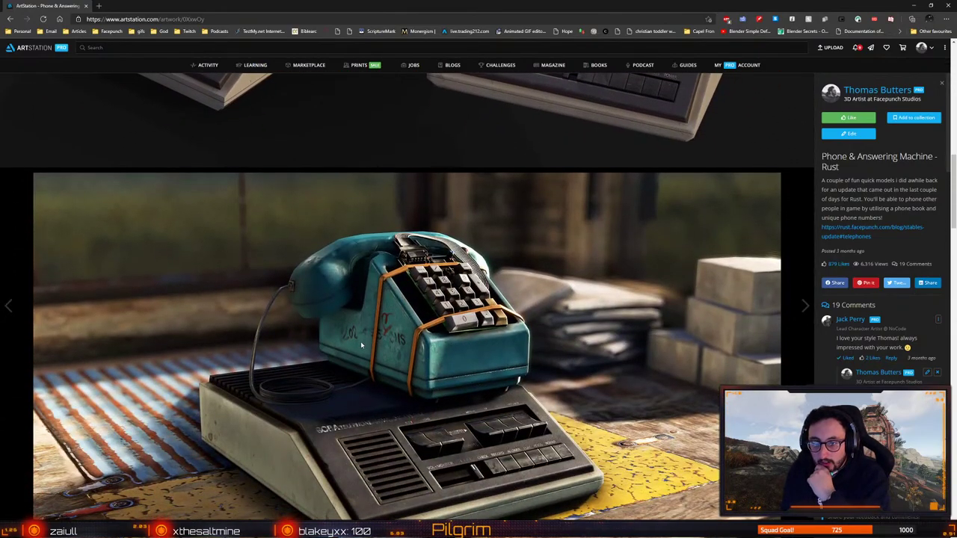
scroll(361, 344, "up", 5)
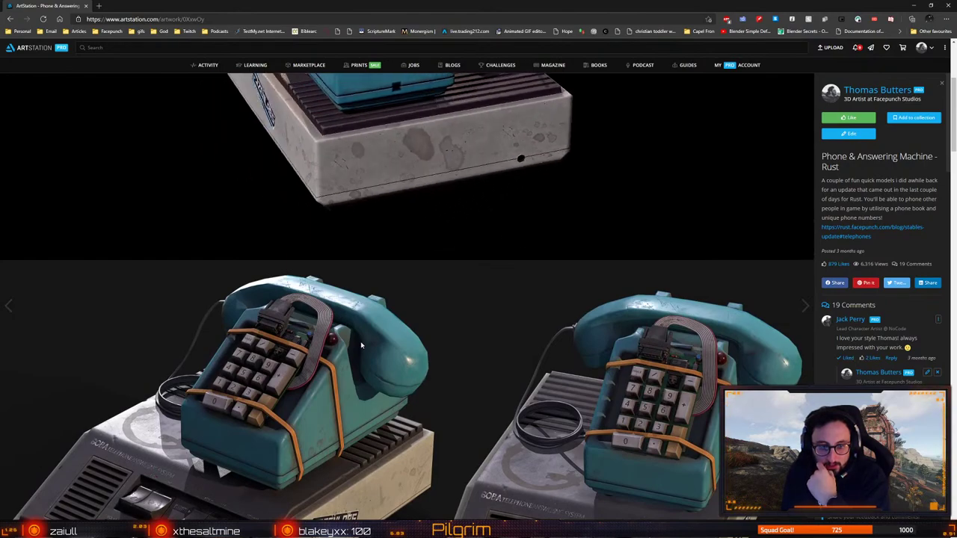
scroll(361, 345, "up", 3)
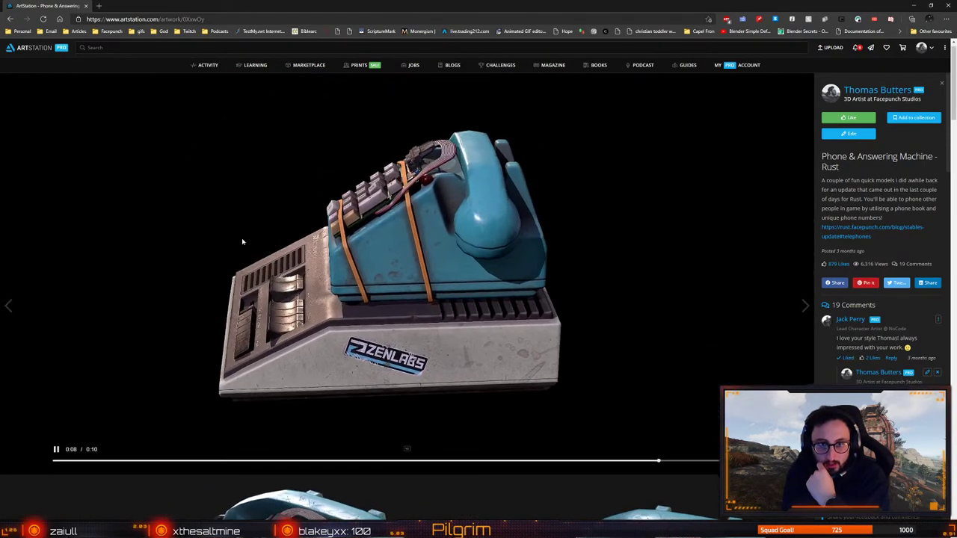
left_click(86, 6)
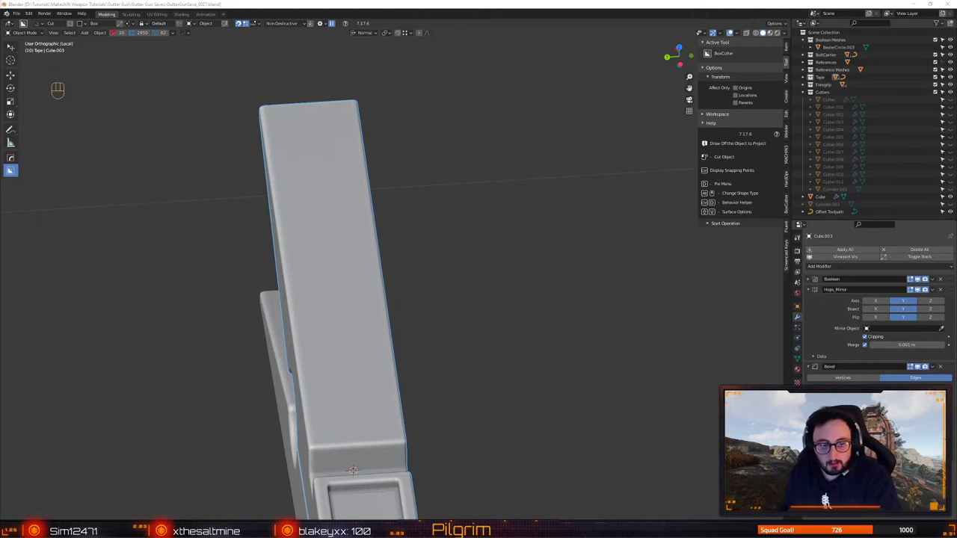
left_click(423, 271)
left_click_drag(423, 271, 372, 247, "alt")
right_click_drag(371, 247, 389, 284, "alt")
left_click_drag(389, 285, 409, 325, "alt")
middle_click_drag(410, 324, 406, 262)
left_click(419, 204)
key("Tab")
key("3")
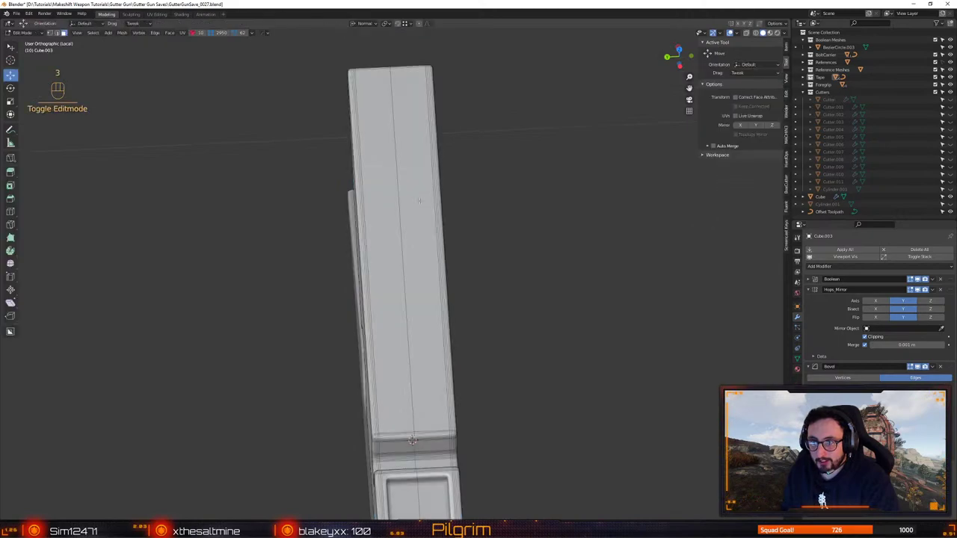
key("Tab")
key("alt+w")
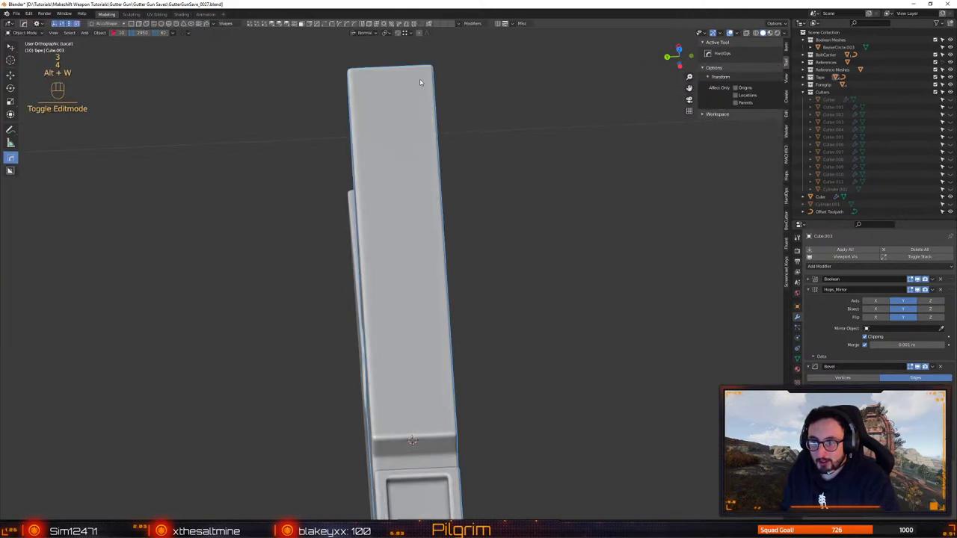
left_click_drag(423, 79, 407, 124)
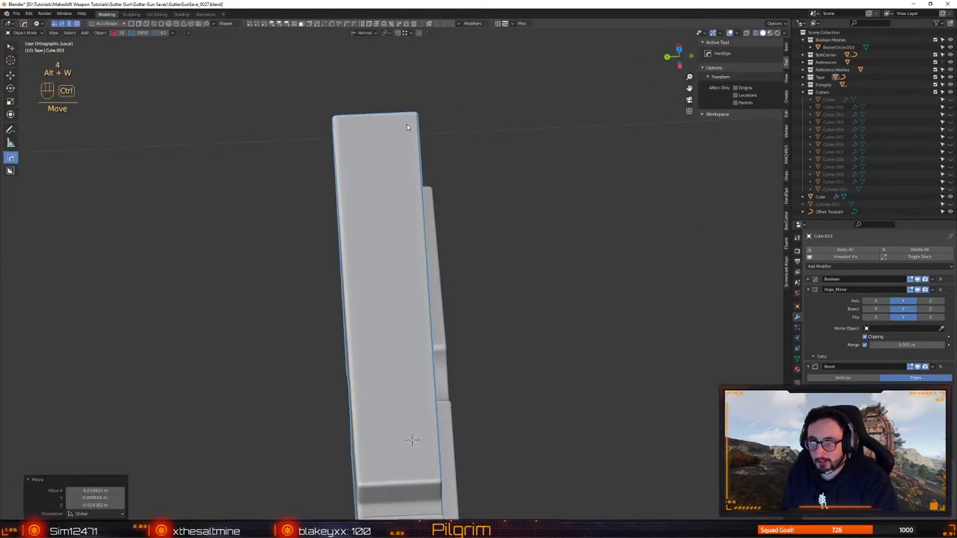
key("ctrl+z")
Cut a long rectangular pocket into the outer face of the upper clothespin half's handle with BoxCutter, leaving a narrow rim
key("alt+w")
mouse_move(422, 79)
left_mouse_down()
mouse_move(385, 172)
mouse_move(381, 436)
left_mouse_up()
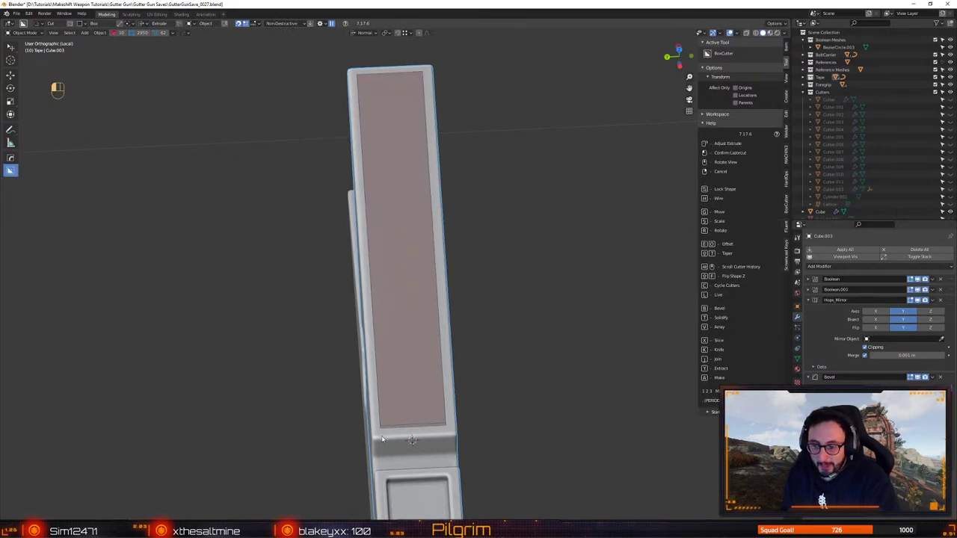
left_click(382, 440)
middle_click_drag(382, 440, 489, 367)
Reveal the pocket's cutter through the modifier scroll and raise it about 0.053 m along local Z to make the recess shallow
key("q")
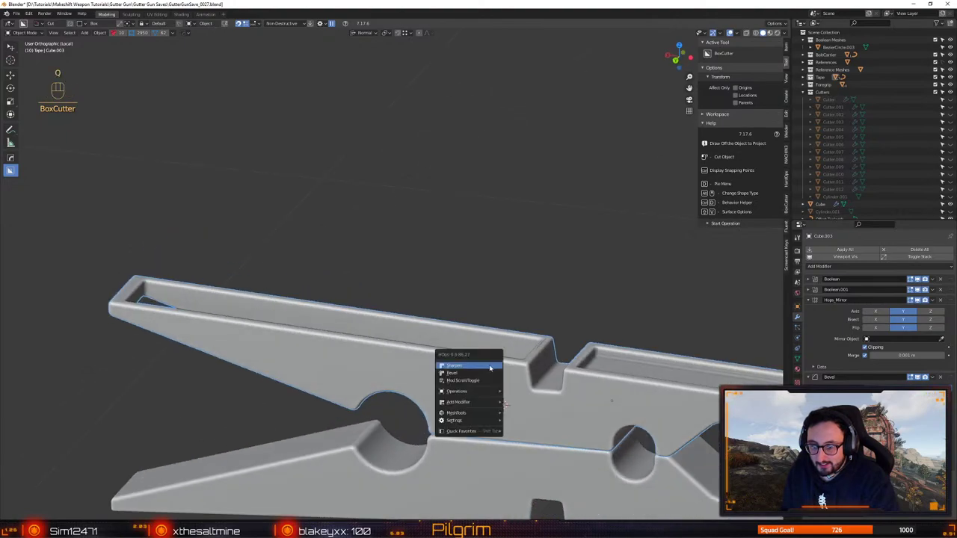
left_click(482, 381)
key("w")
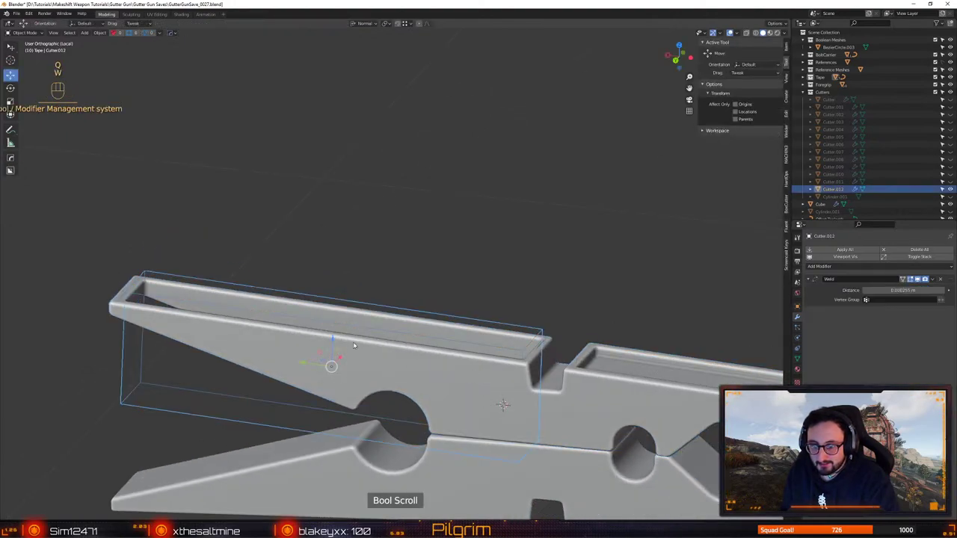
left_click_drag(333, 345, 353, 247)
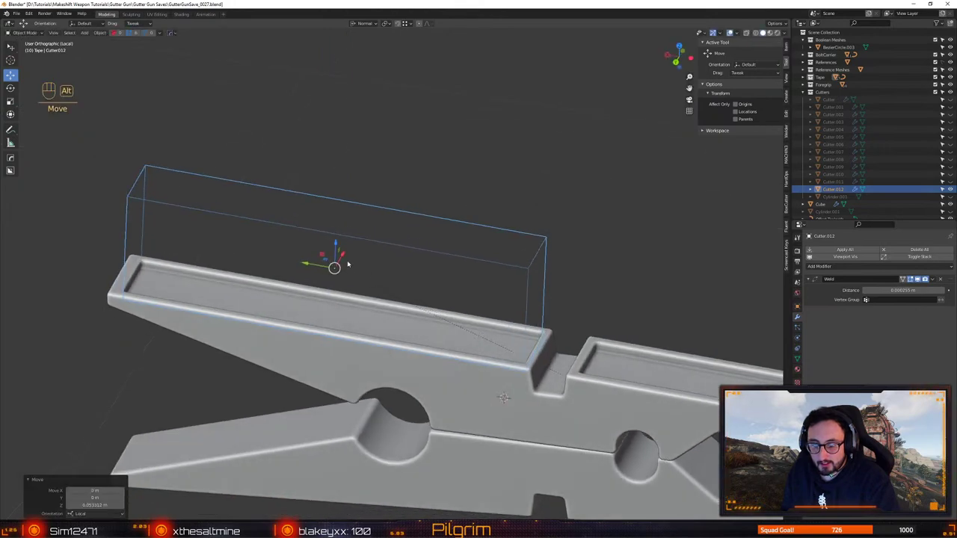
Nudge both end faces of the cutter box slightly along the handle to even out the rim around the recess
scroll(456, 236, "up", 5)
key("Tab")
key("shift+x")
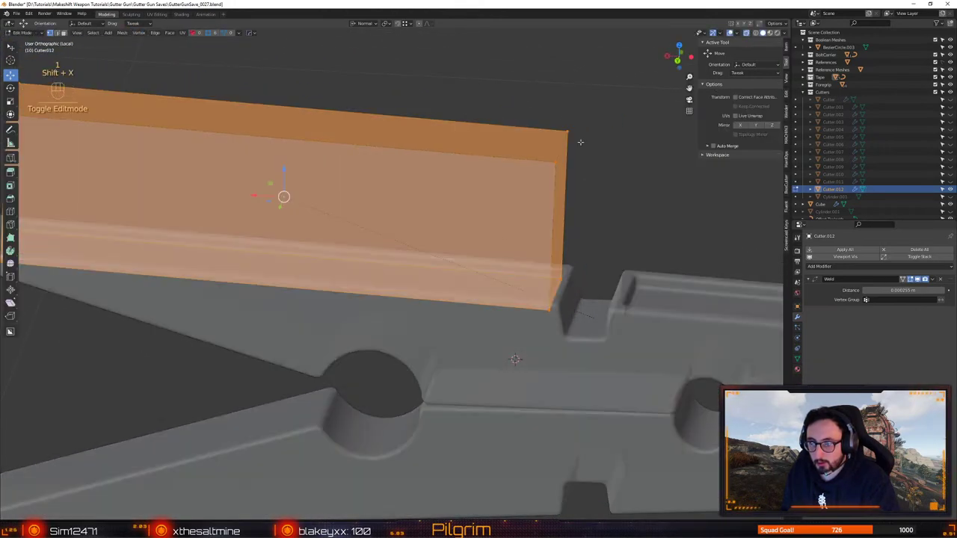
left_click_drag(530, 90, 630, 362)
key("shift+x")
left_click_drag(587, 226, 581, 226)
middle_click_drag(96, 219, 386, 219, "shift")
left_click_drag(246, 88, 368, 321)
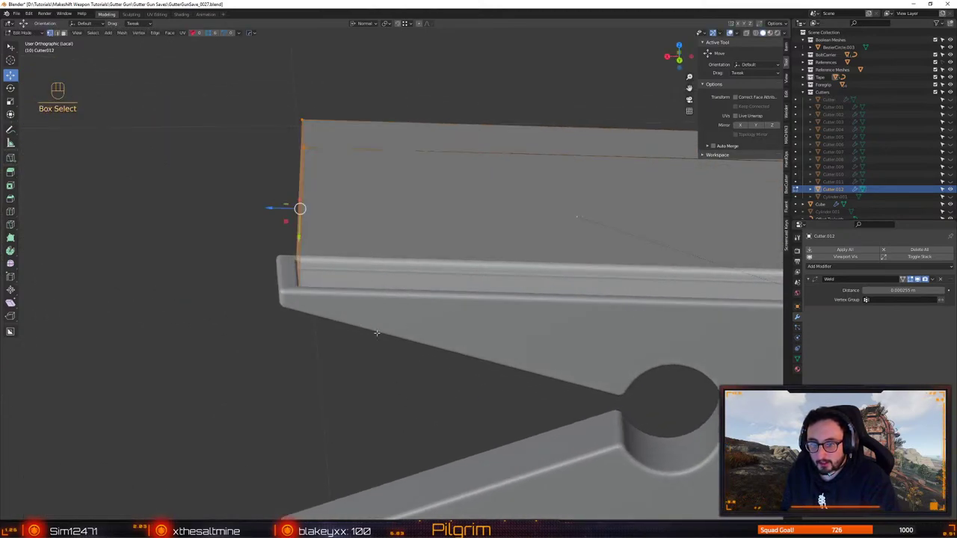
left_click_drag(276, 208, 273, 208)
middle_click_drag(444, 246, 333, 257, "shift")
scroll(344, 192, "down", 2)
left_click_drag(333, 256, 391, 206, "alt")
scroll(344, 191, "up", 1)
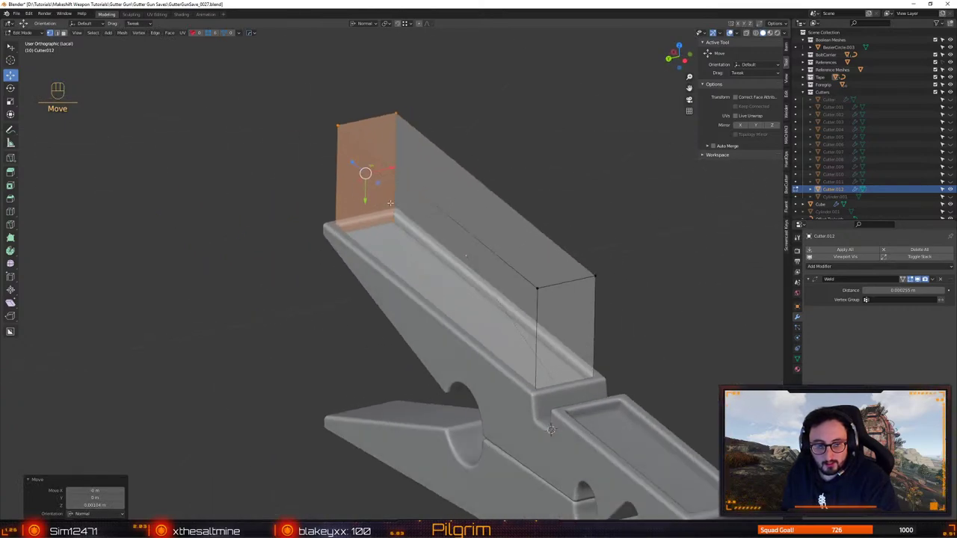
key("4")
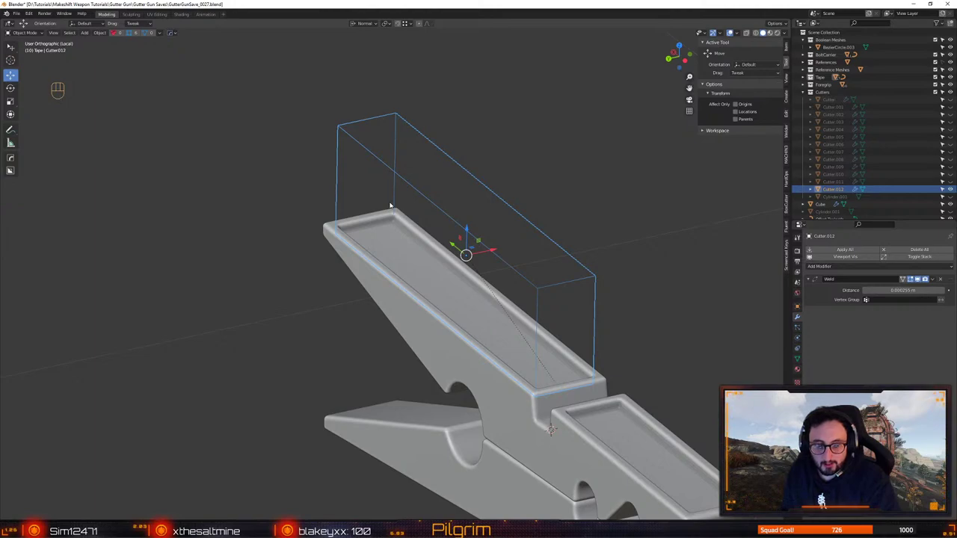
Save the Blender file with the finished handle recess
middle_click_drag(405, 179, 379, 190, "alt")
right_click_drag(378, 191, 373, 212, "alt")
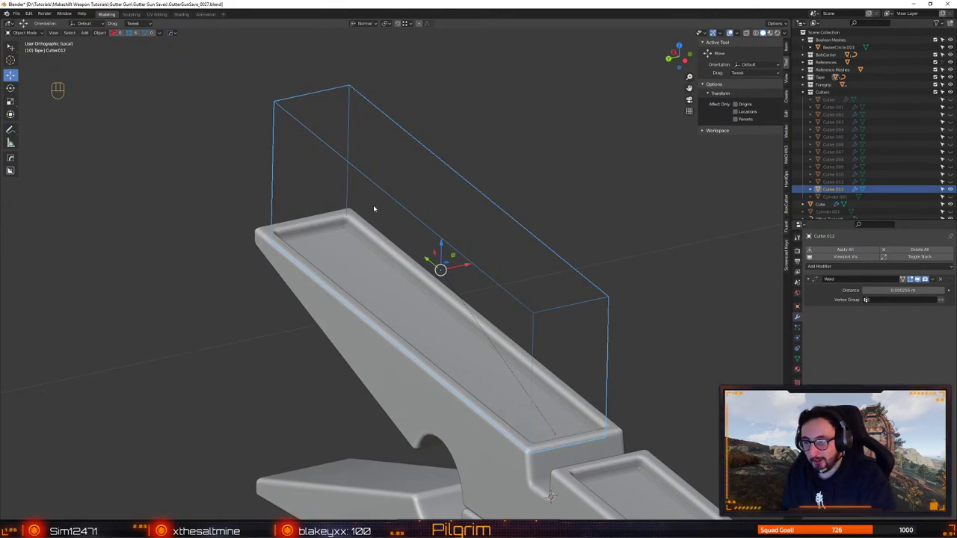
middle_click_drag(373, 208, 433, 222)
key("ctrl+s")
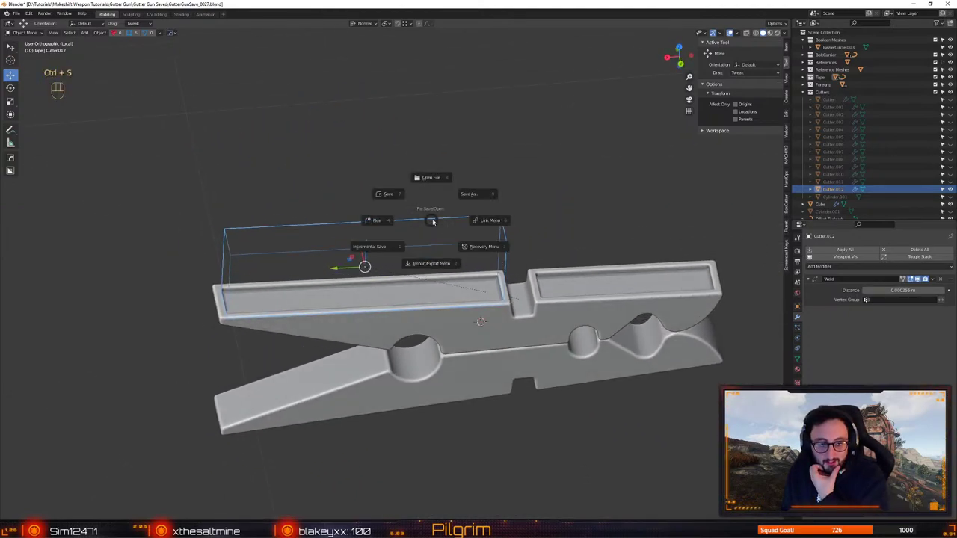
left_click(397, 199)
mouse_move(493, 312)
left_mouse_down("alt")
mouse_move(458, 238)
mouse_move(469, 281)
left_mouse_up("alt")
middle_click_drag(469, 281, 466, 308, "alt")
left_click_drag(466, 309, 461, 316, "alt")
key("ctrl+s")
left_click(429, 295)
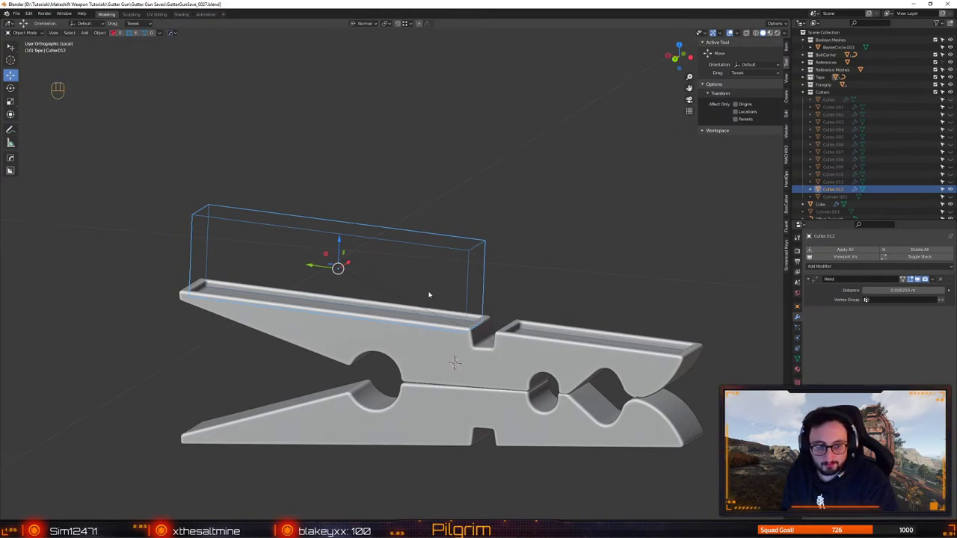
Exclude the Cutters collection from the view layer and select the upper clothespin half
middle_click_drag(464, 316, 437, 305)
left_click(438, 305)
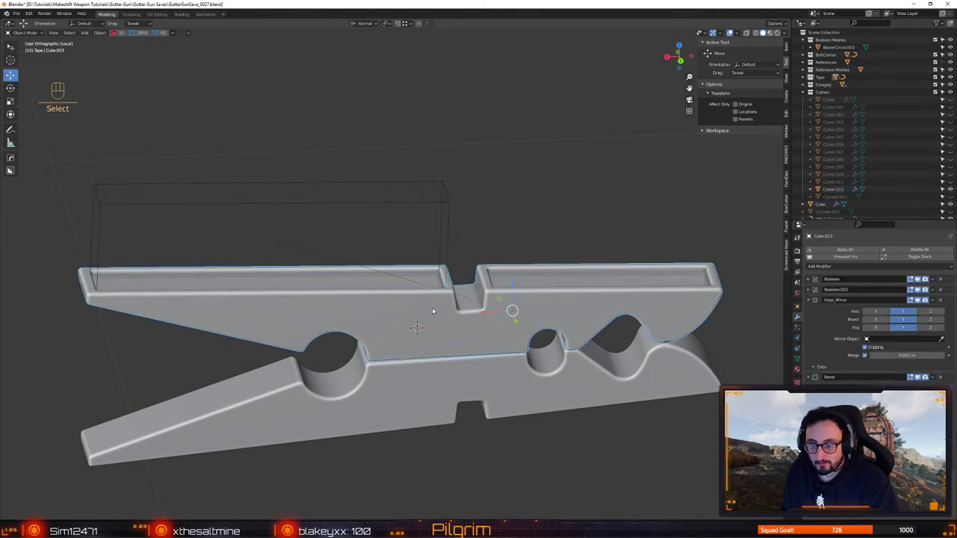
left_click_drag(626, 230, 598, 226, "alt")
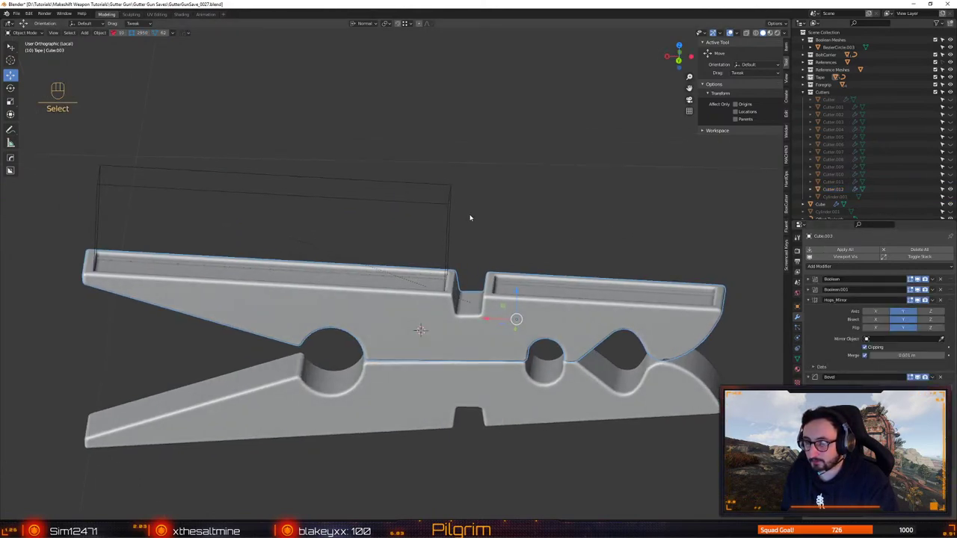
left_click(449, 211)
left_click(935, 92)
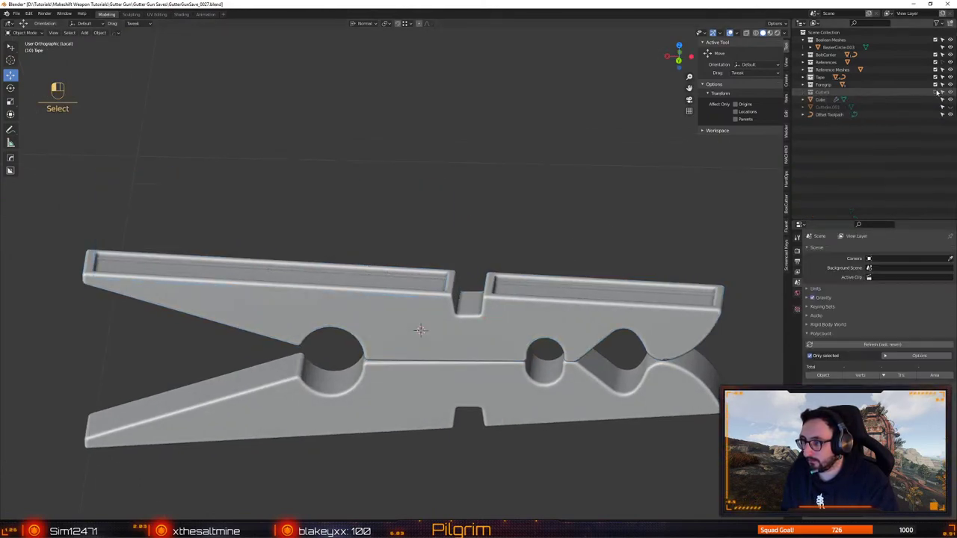
left_click(513, 323)
Smart Apply the upper half's boolean and mirror modifiers, keeping the bevel live, and delete the old lower half
left_click_drag(514, 323, 433, 347, "alt")
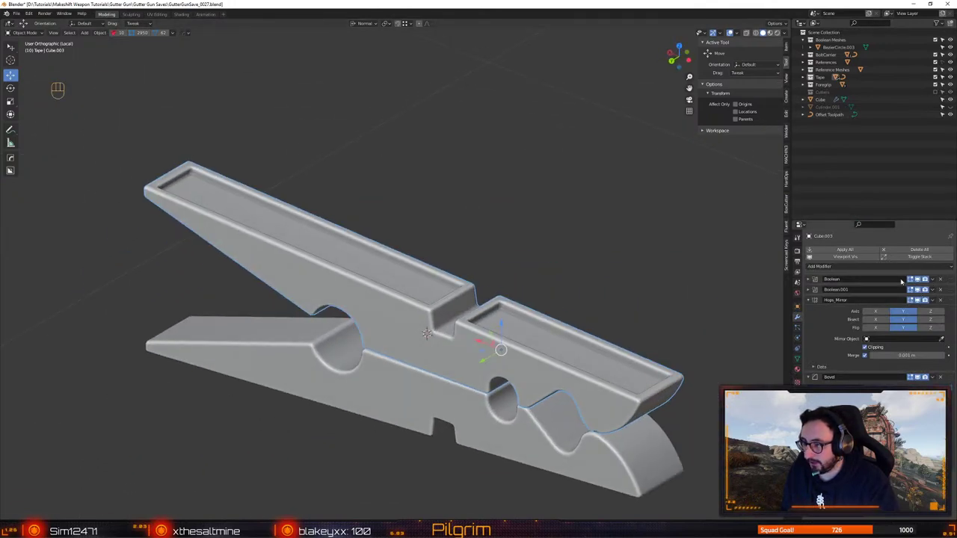
key("q")
mouse_move(549, 334)
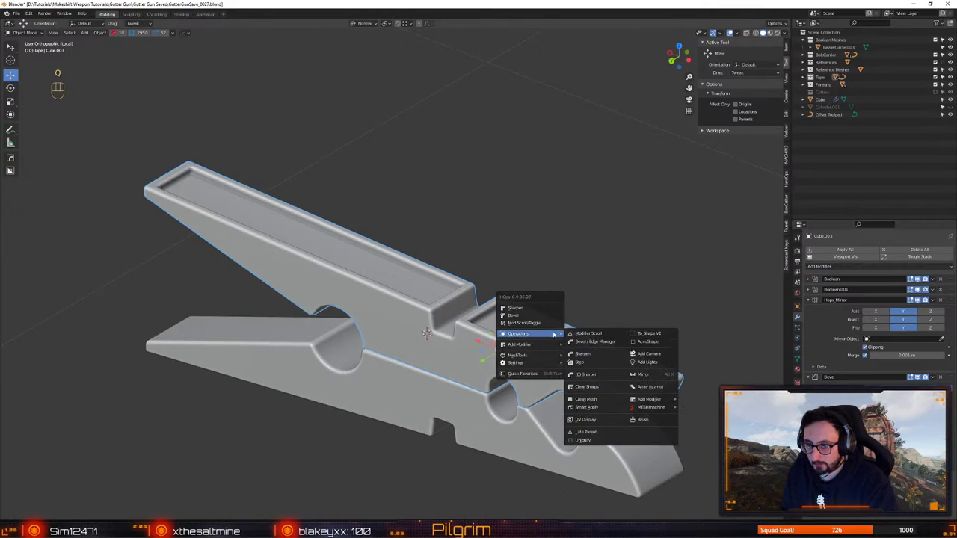
left_click(596, 409)
left_click_drag(596, 409, 466, 334, "alt")
key("Delete")
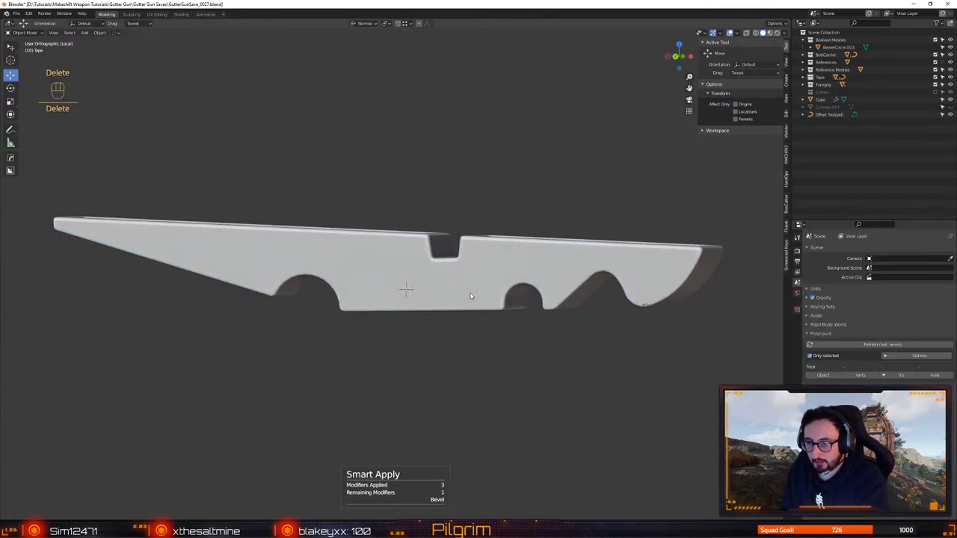
Duplicate the upper half, move the copy down and rotate it 180° about local X to form the matching lower half
left_click(467, 277)
key("ctrl+d")
right_click(464, 263)
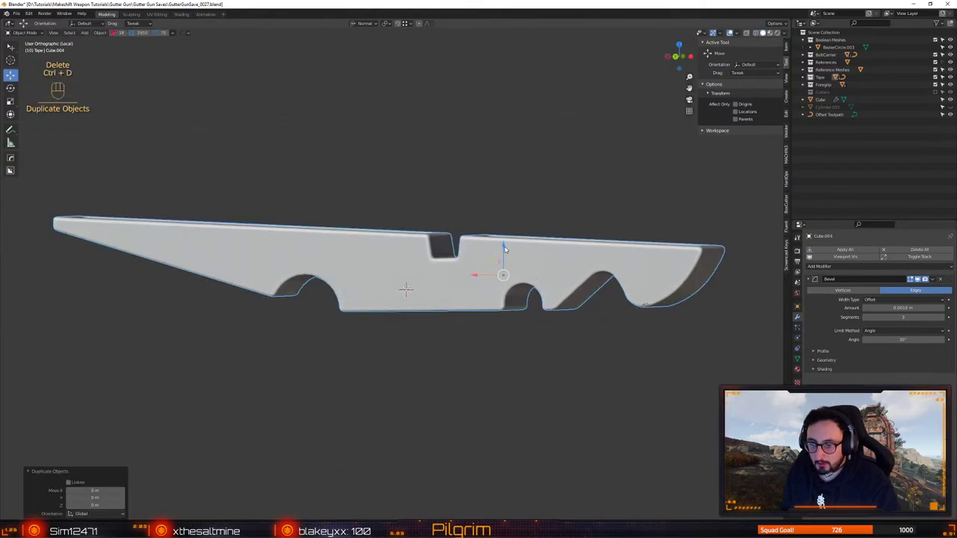
left_click_drag(505, 249, 539, 449)
key("e")
middle_click_drag(500, 317, 523, 324)
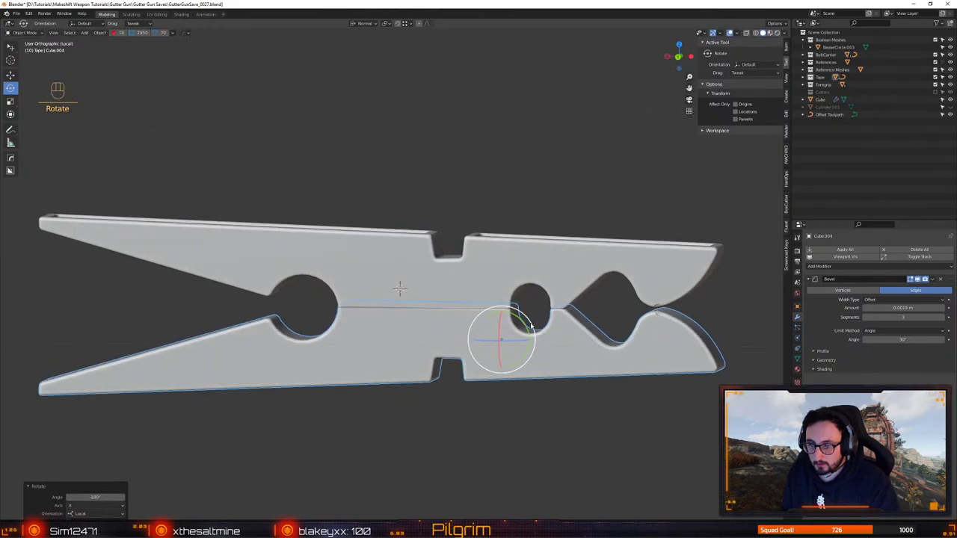
left_click_drag(522, 323, 502, 358)
key("w")
Leave local view and move the clothespin reference image -0.3046 m along its local Z, away from the model
right_click_drag(477, 386, 492, 287, "alt")
key("alt+q")
left_click_drag(492, 287, 442, 299, "alt")
right_click_drag(442, 299, 432, 279, "alt")
left_click_drag(432, 278, 415, 266, "alt")
left_click(416, 266)
left_click_drag(349, 281, 516, 217)
Show the full weapon in perspective with the view focused on the main grip, and save the file
right_click_drag(419, 337, 357, 228, "alt")
left_click_drag(356, 228, 441, 213, "alt")
left_click(689, 111)
left_click_drag(334, 273, 404, 250, "alt")
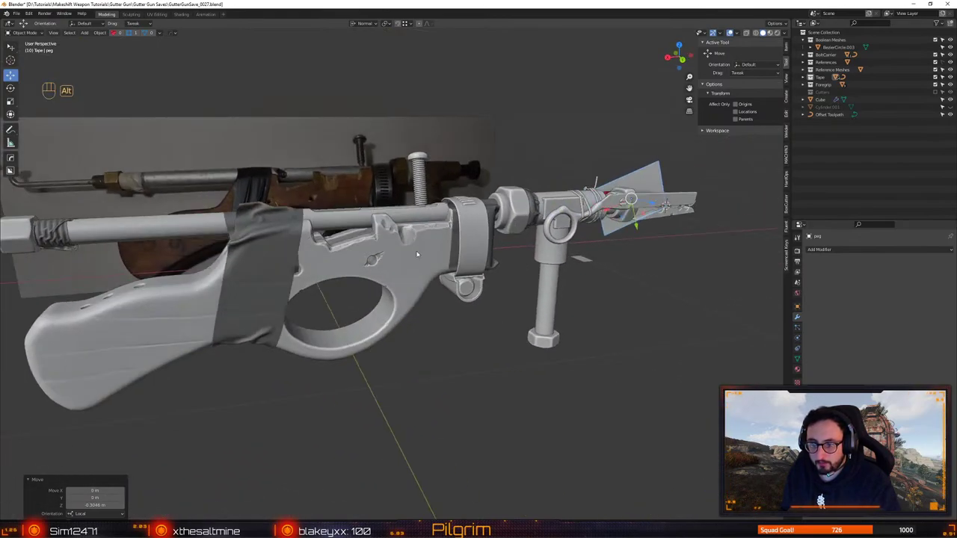
left_click(412, 264)
key("f")
mouse_move(456, 278)
left_mouse_down("alt")
mouse_move(429, 292)
mouse_move(486, 327)
mouse_move(459, 288)
mouse_move(466, 292)
left_mouse_up("alt")
key("ctrl+s")
left_click(439, 294)
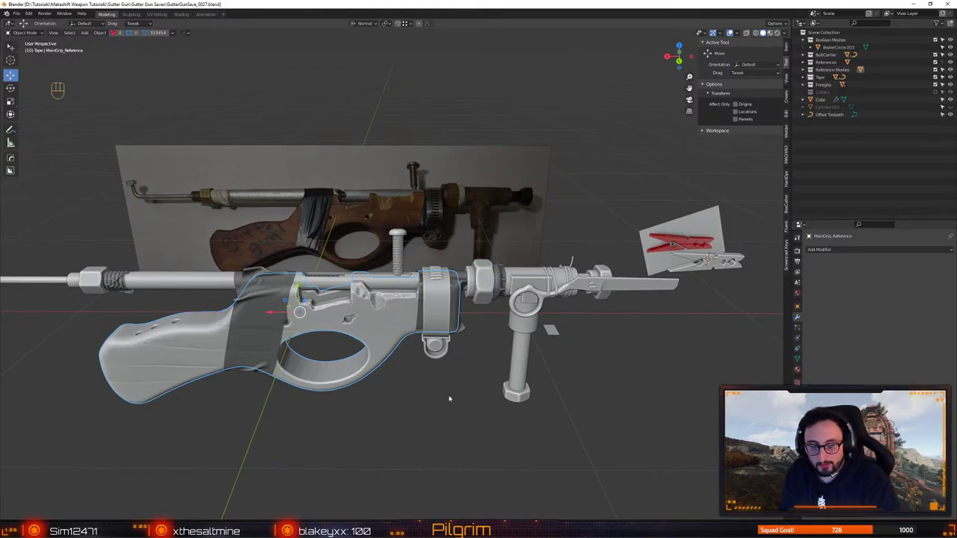
Deselect the main grip and save the Blender file again
middle_click_drag(449, 399, 441, 404)
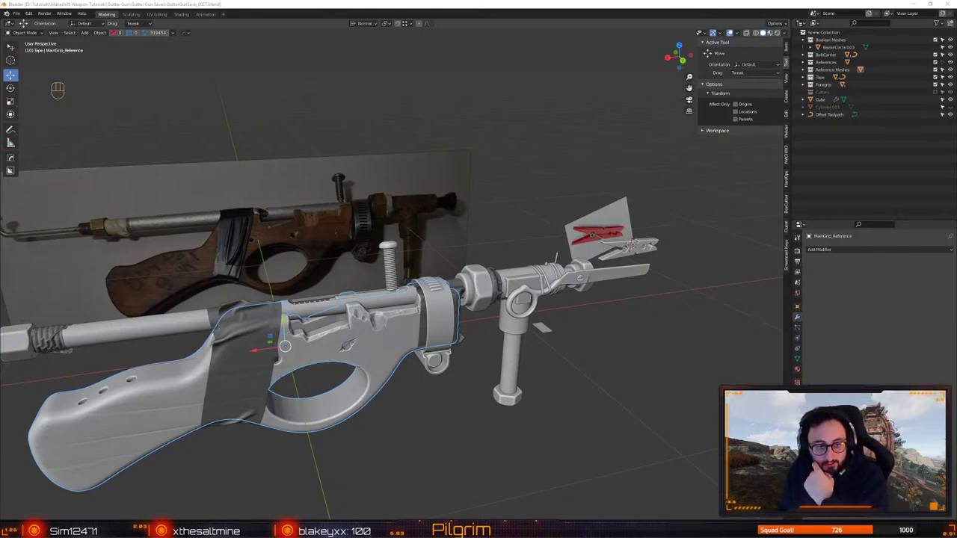
left_click(546, 485)
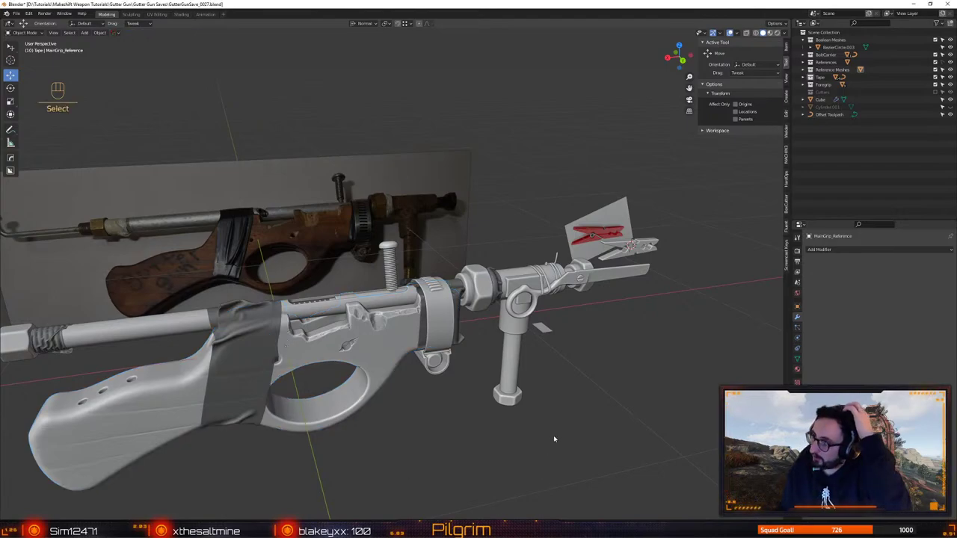
middle_click_drag(530, 394, 504, 379)
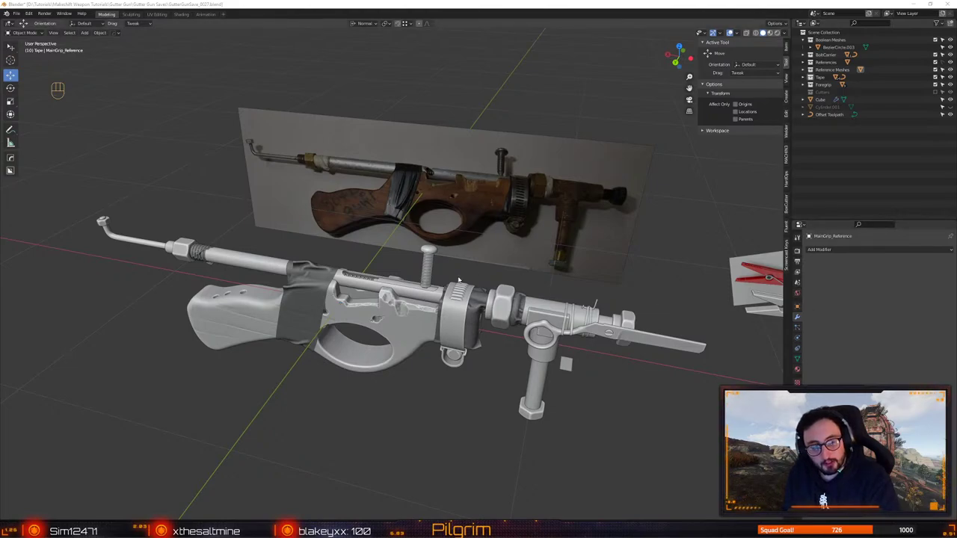
left_click_drag(311, 427, 371, 282, "alt")
key("ctrl+s")
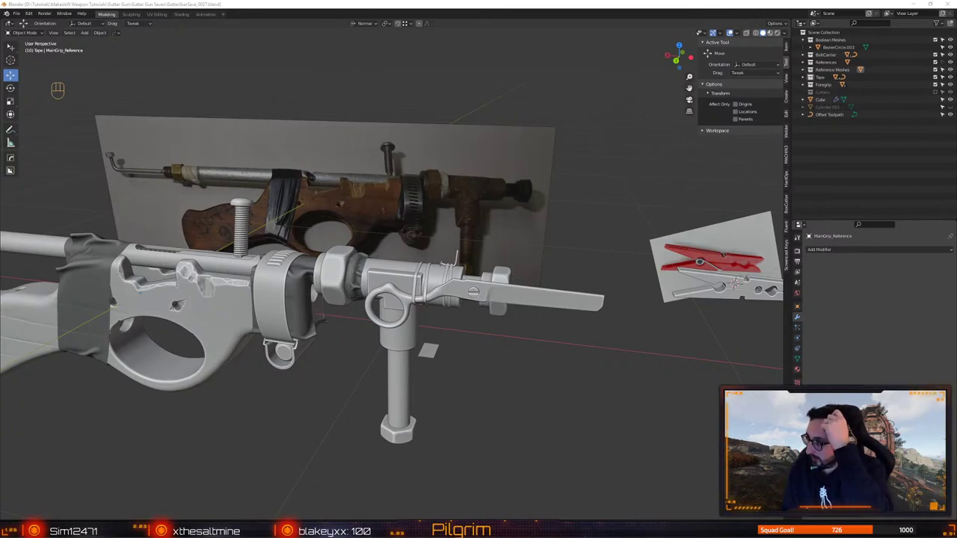
Select the upper clothespin half and focus the view on it beside its reference image
left_click_drag(426, 411, 439, 377, "alt")
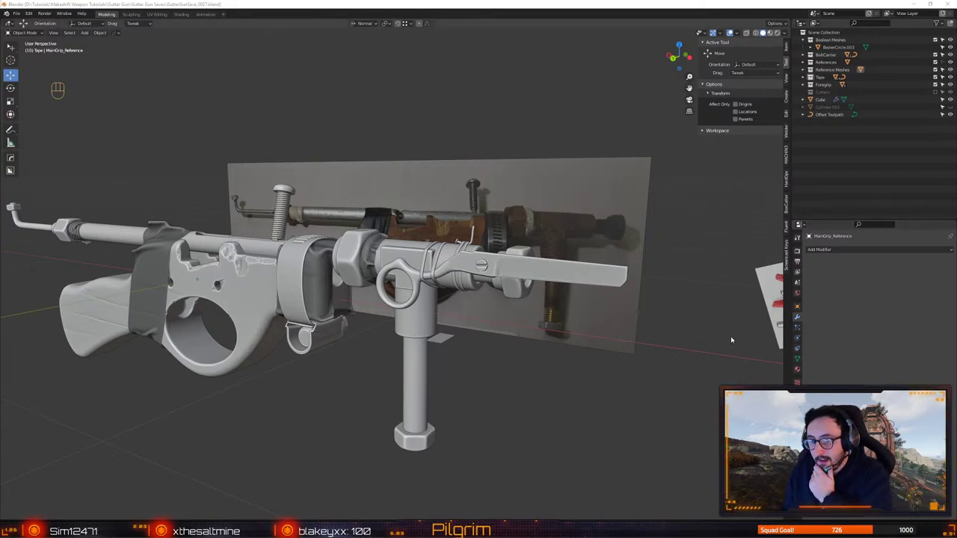
left_click_drag(602, 379, 510, 371, "alt")
middle_click_drag(510, 372, 429, 329, "alt")
left_click_drag(430, 329, 430, 351, "alt")
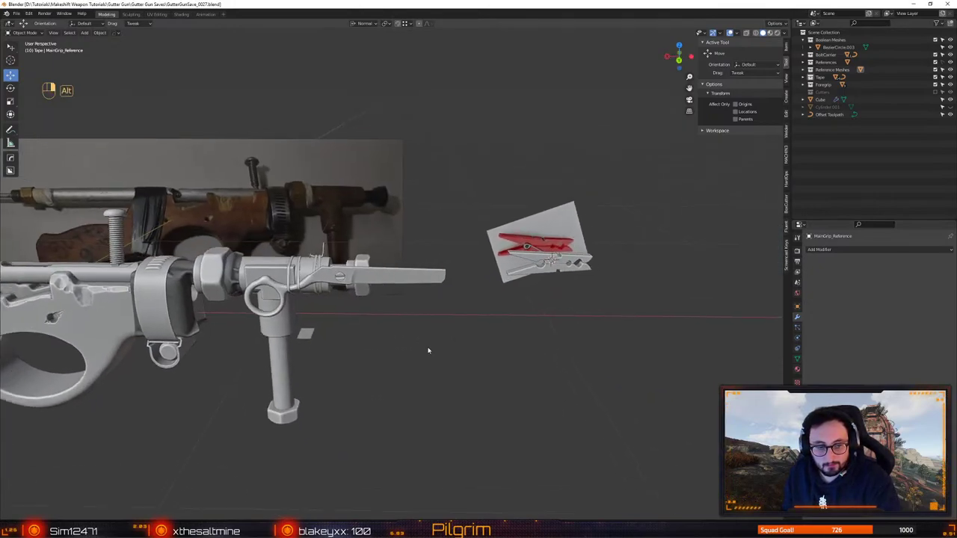
right_click_drag(429, 351, 520, 322, "alt")
middle_click_drag(520, 323, 408, 202, "alt")
left_click(504, 304)
key("f")
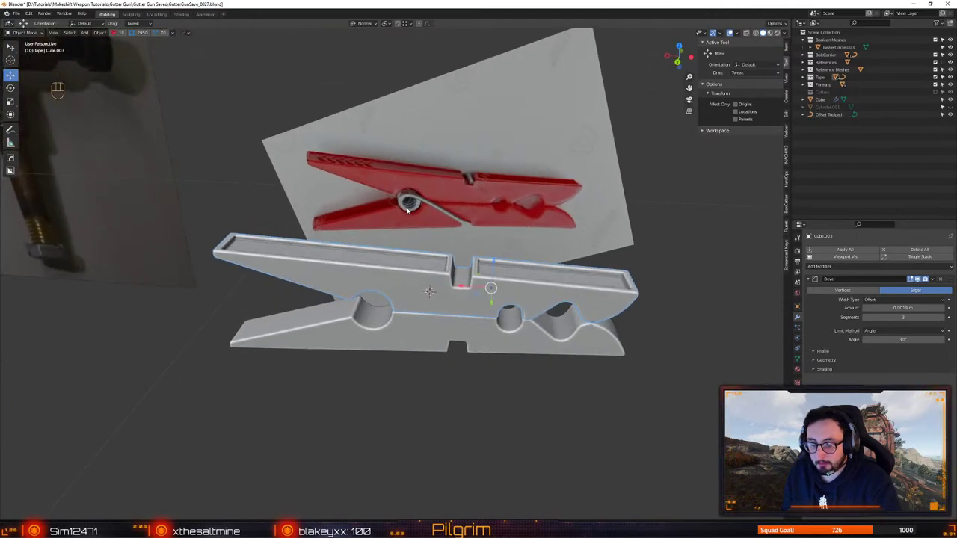
Reselect the upper clothespin half beside its reference image and save the Blender file
middle_click_drag(415, 196, 430, 273)
key("ctrl+s")
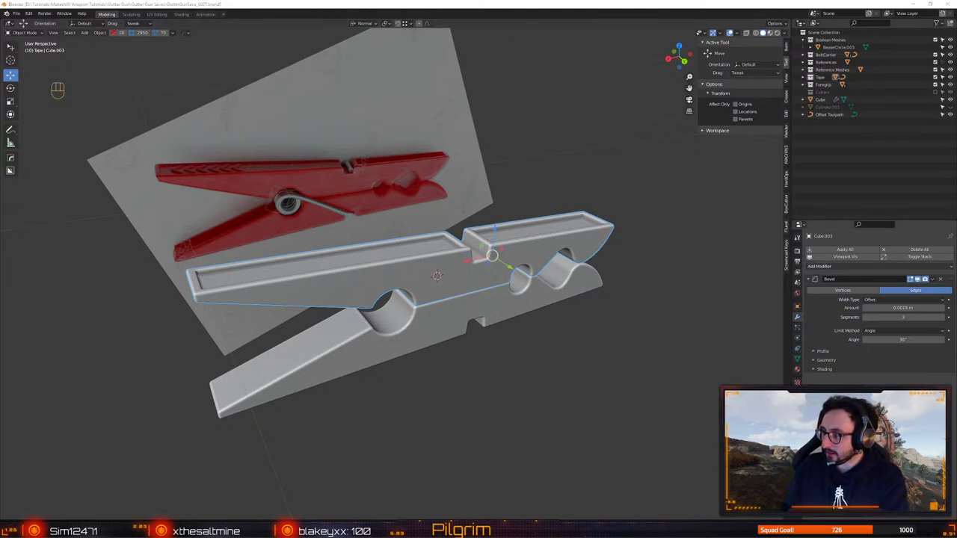
left_click(400, 397)
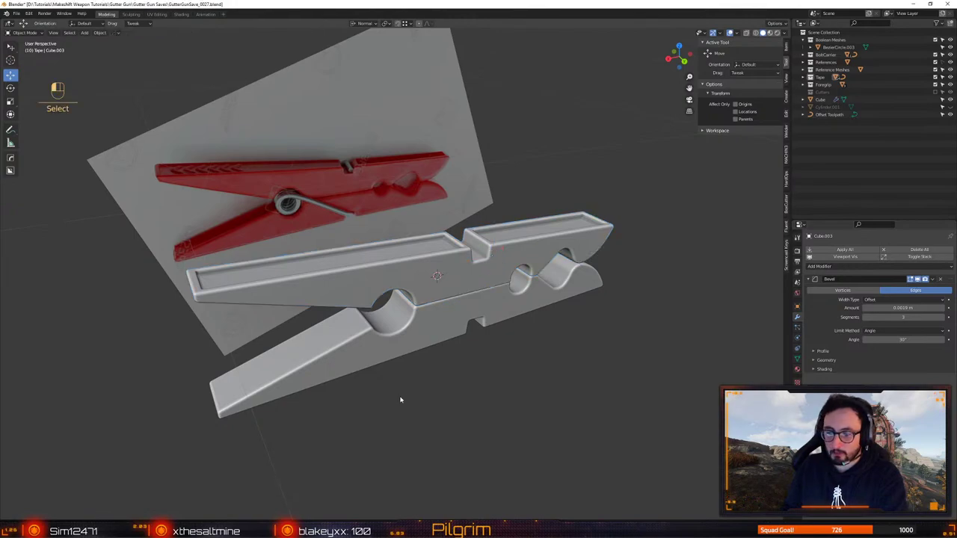
mouse_move(459, 342)
left_mouse_down("alt")
mouse_move(474, 334)
mouse_move(455, 349)
left_mouse_up("alt")
right_click_drag(456, 349, 425, 376, "alt")
scroll(425, 376, "down", 2)
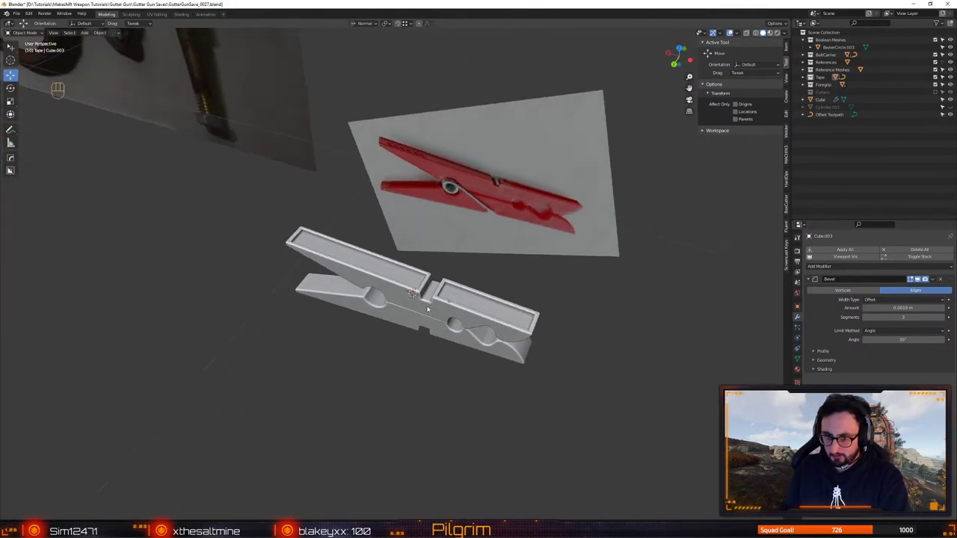
left_click(427, 304)
right_click_drag(408, 329, 422, 381, "alt")
key("ctrl+s")
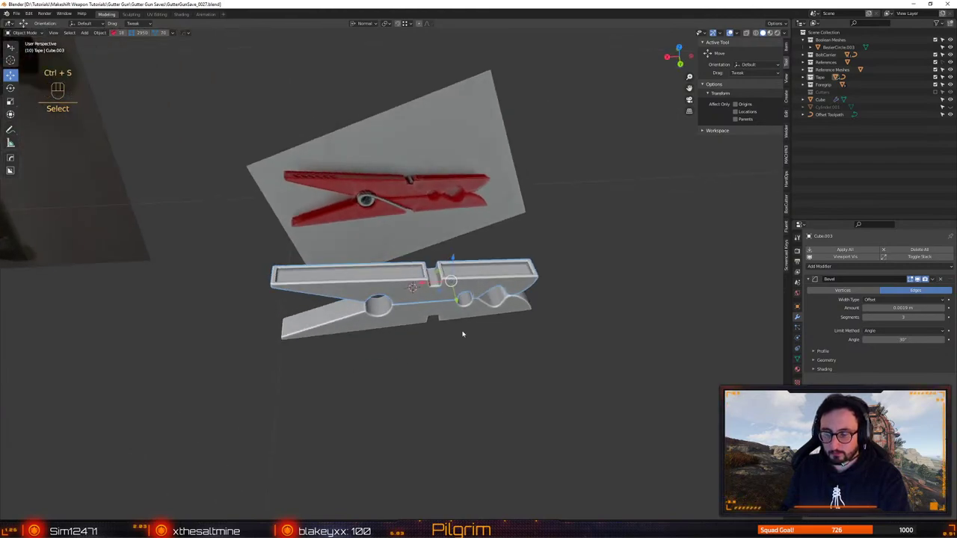
Add a Bezier circle at the clothespin and scale it down to less than the clothespin's length
left_click(85, 33)
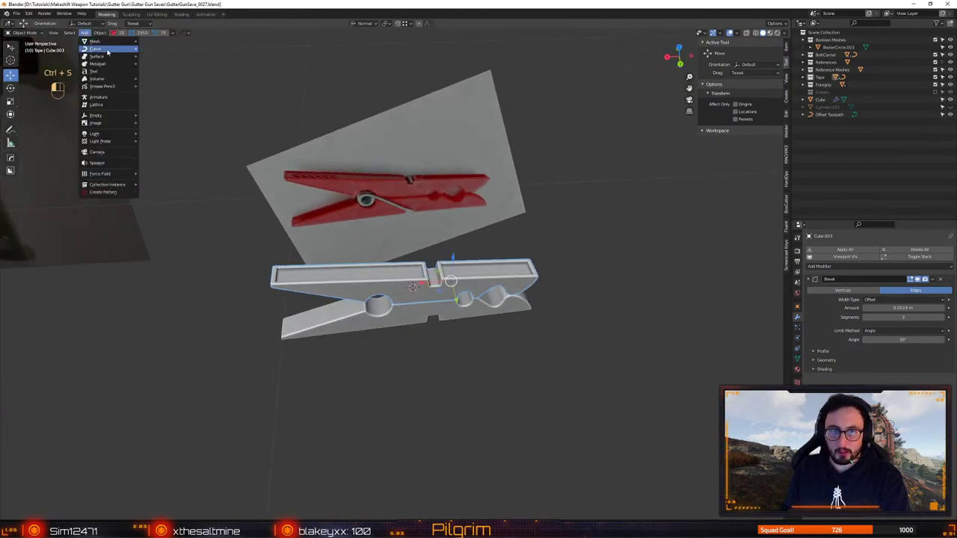
left_click(155, 56)
scroll(585, 354, "down", 4)
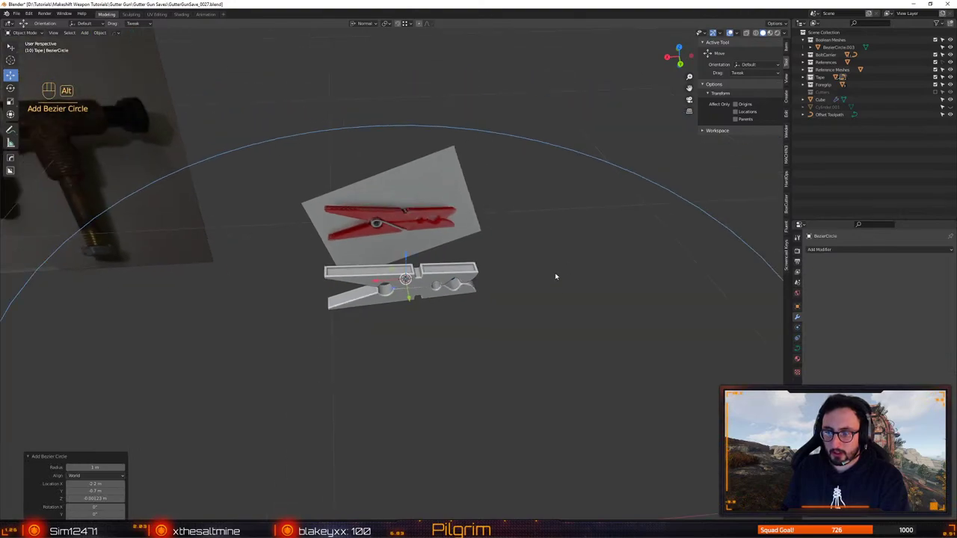
key("s")
left_click(487, 273)
key("s")
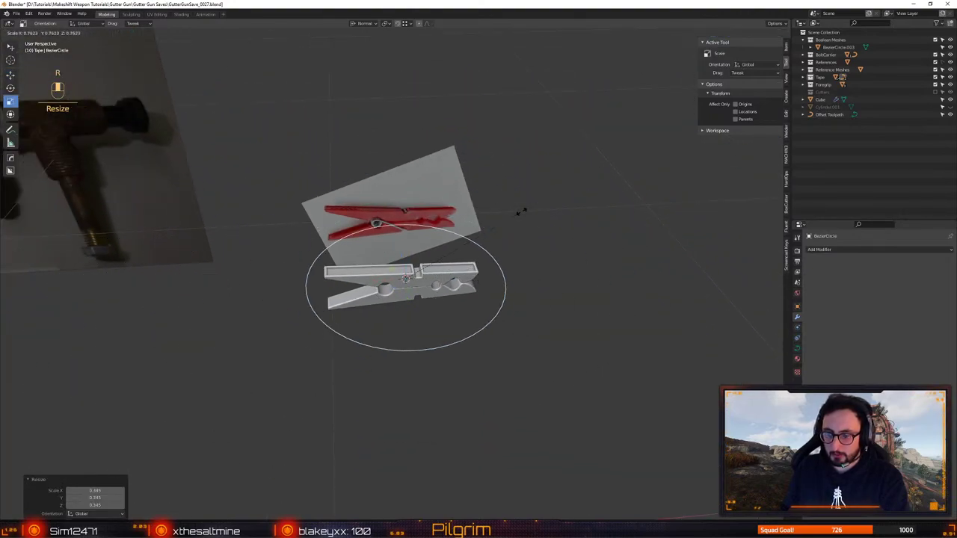
left_click(413, 252)
Move the Bezier circle out in front of the clothespin, scale it by 0.828, and save the file
key("w")
middle_click_drag(413, 327, 425, 303)
left_click_drag(423, 302, 454, 345)
left_click_drag(463, 343, 479, 339, "alt")
right_click_drag(479, 339, 534, 290, "alt")
key("r")
middle_click_drag(550, 270, 528, 280)
right_click_drag(497, 294, 545, 275, "alt")
left_click_drag(546, 275, 494, 315, "alt")
middle_click_drag(495, 315, 470, 332)
key("ctrl+s")
key("shift+Tab")
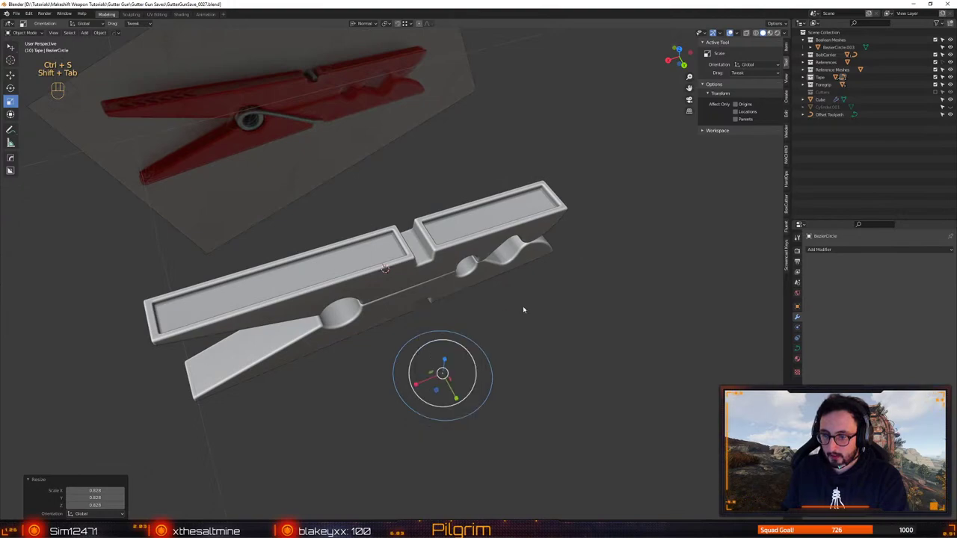
key("q")
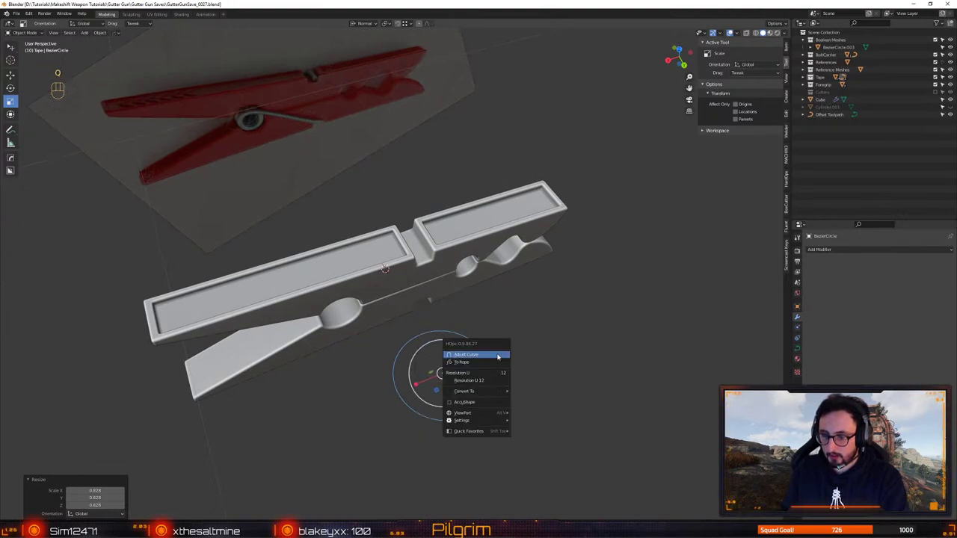
right_click(471, 329)
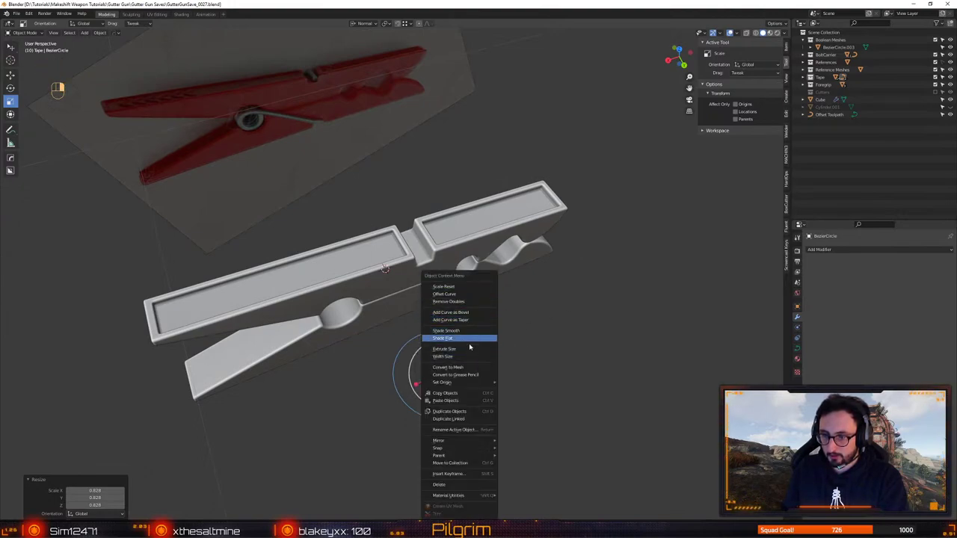
left_click(465, 290)
Offset all of the circle's control points along X from the object's origin in Edit Mode, and return to Object Mode
left_click_drag(568, 430, 423, 284, "alt")
key("1")
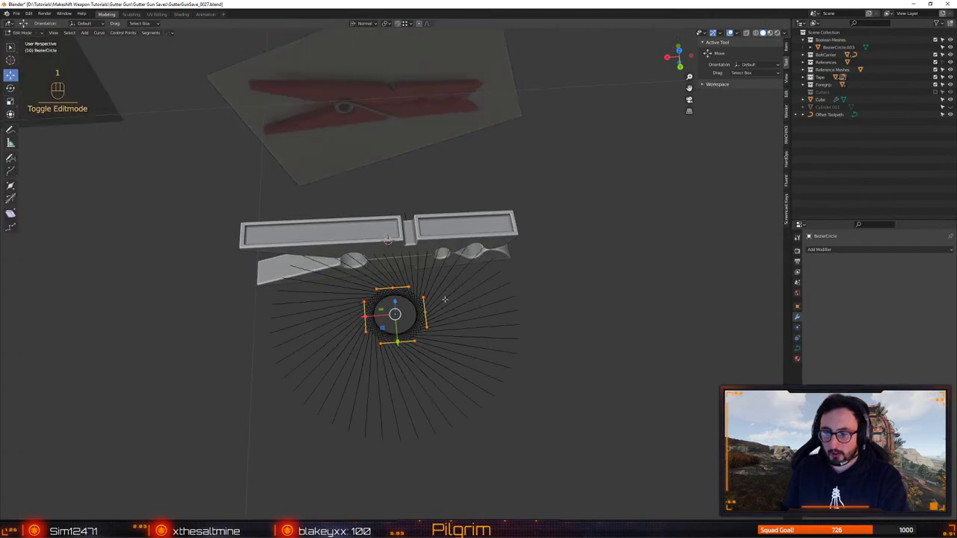
left_click_drag(313, 232, 505, 340)
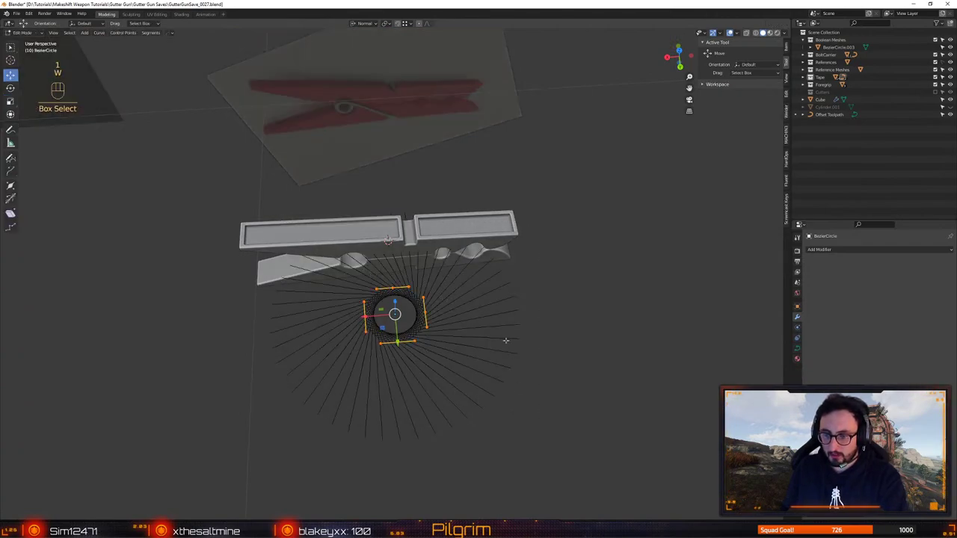
left_click_drag(369, 315, 564, 317)
key("4")
left_click_drag(427, 431, 488, 312, "alt")
Add a Screw modifier to the offset Bezier circle and set its axis to Y
key("q")
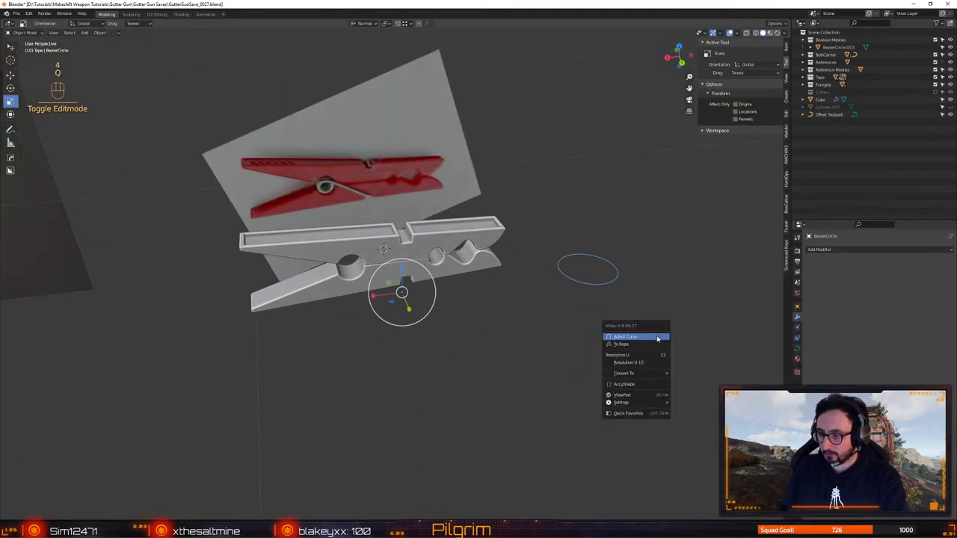
left_click(832, 251)
left_click(832, 330)
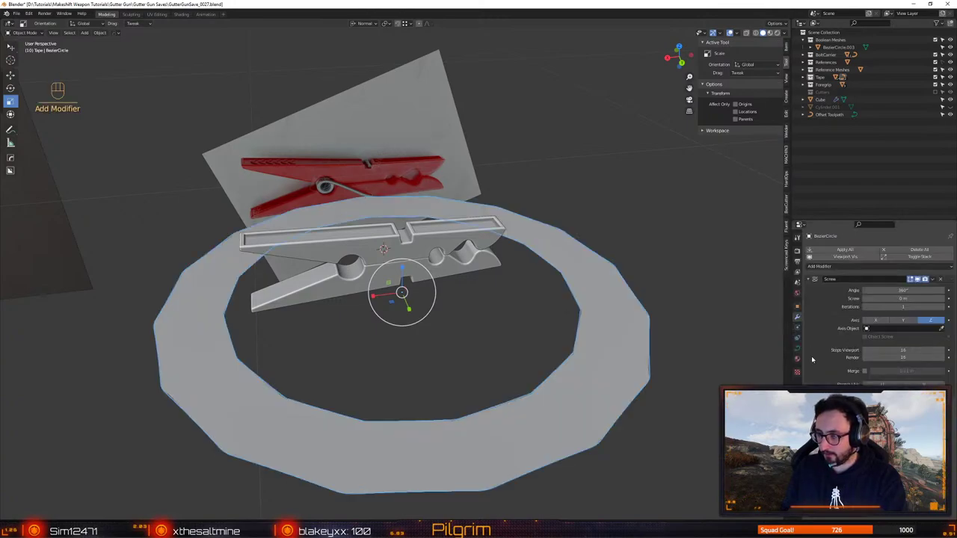
left_click(876, 321)
left_click(904, 320)
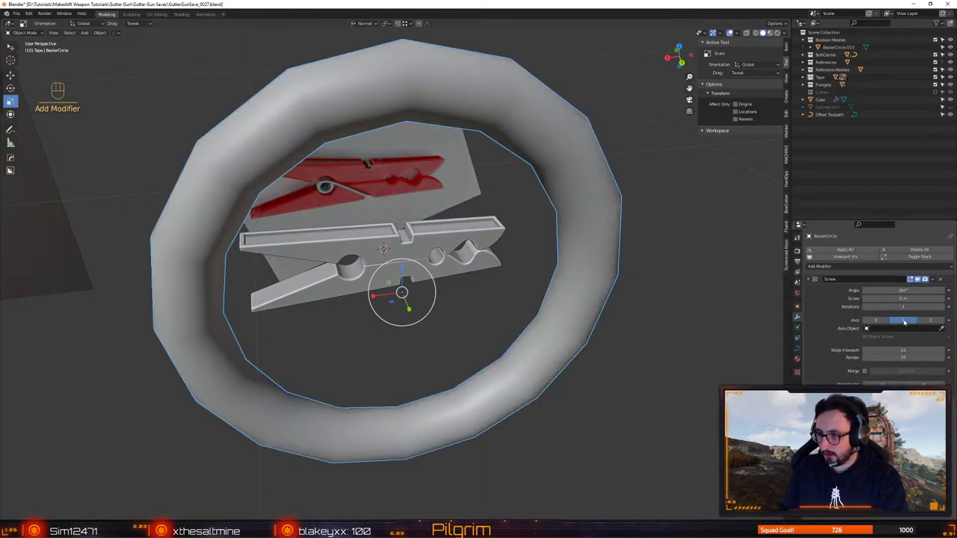
Set the Screw modifier's screw offset to 0.2 m so the ring opens into a coil
middle_click_drag(389, 307, 427, 310)
key("Tab")
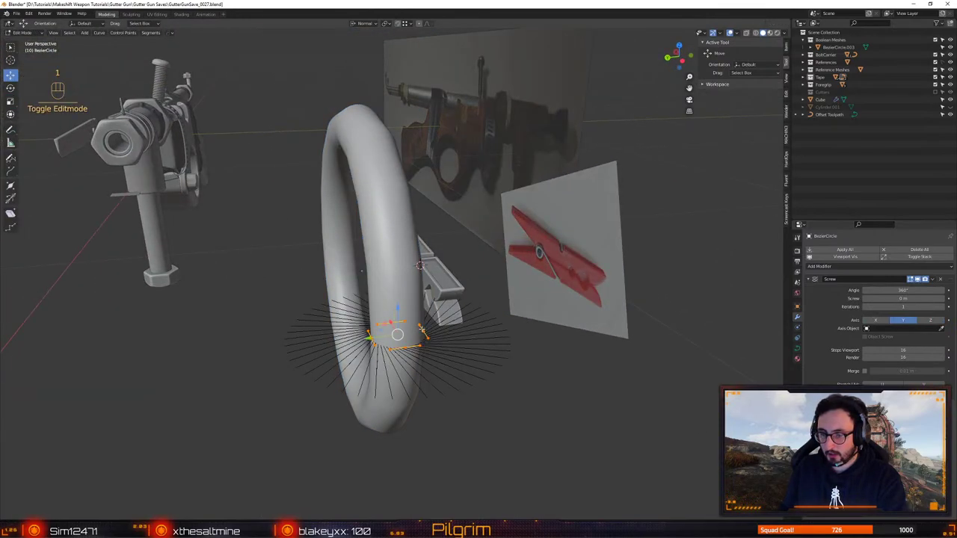
key("Tab")
mouse_move(901, 298)
left_mouse_down()
mouse_move(935, 298)
mouse_move(911, 298)
left_mouse_up()
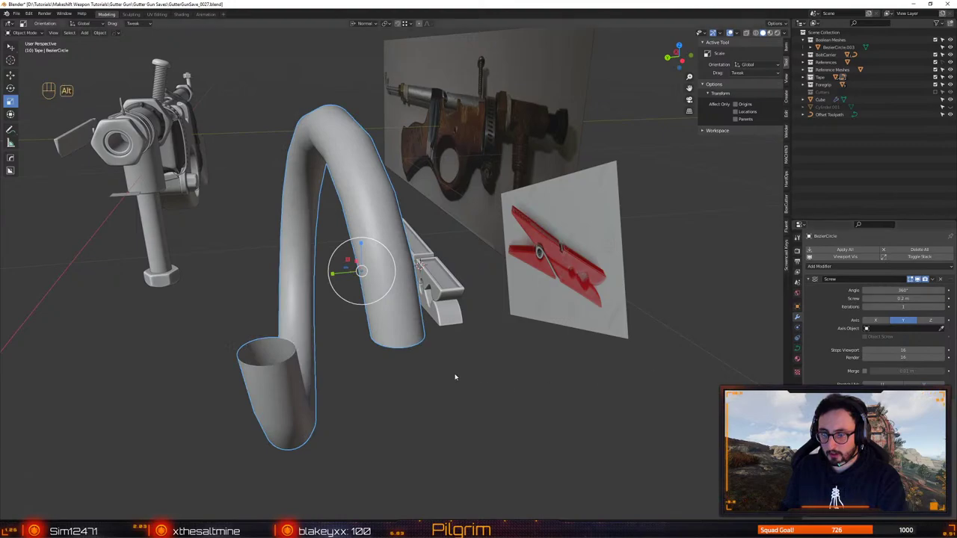
Set the Screw modifier's iterations to 4 for the clothespin spring coil
middle_click_drag(455, 378, 474, 324)
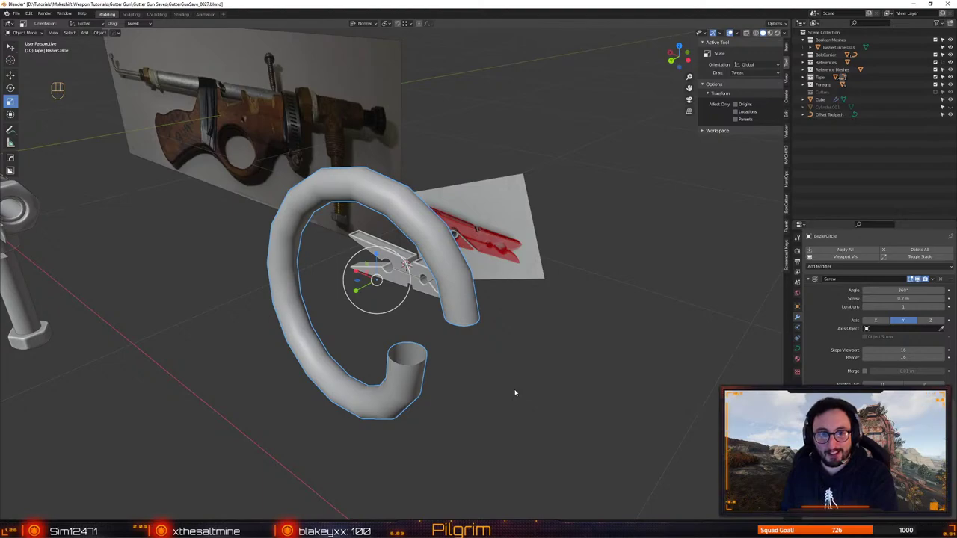
middle_click_drag(474, 363, 455, 343)
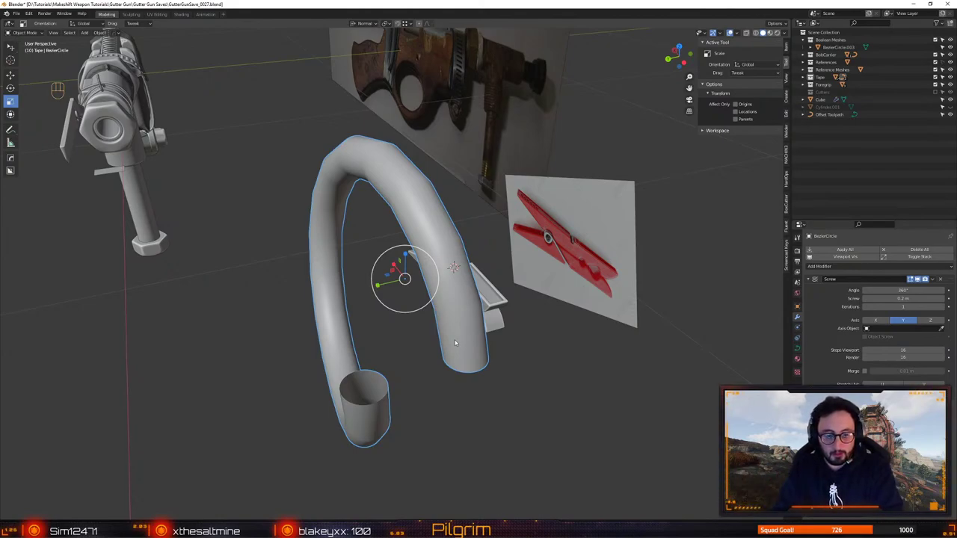
middle_click_drag(387, 349, 471, 364)
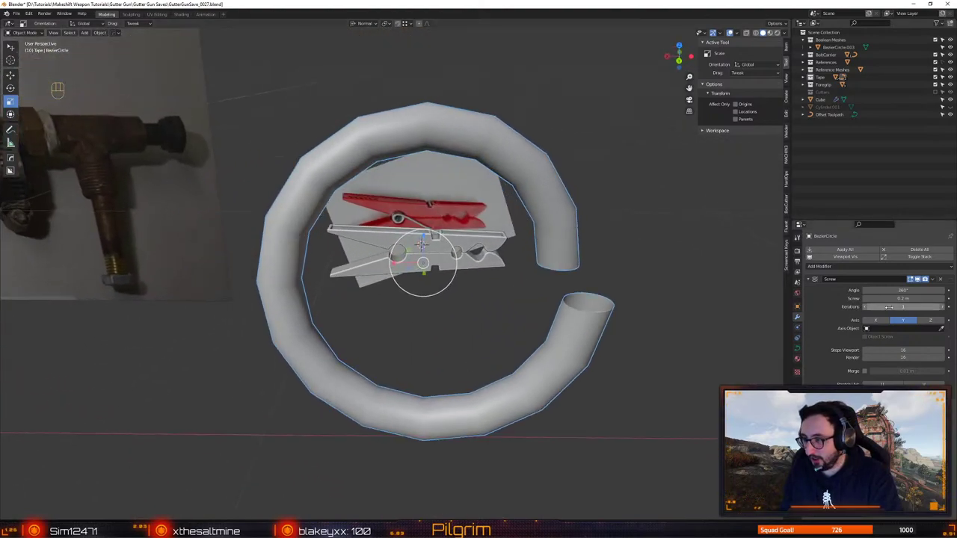
left_click_drag(889, 307, 912, 308)
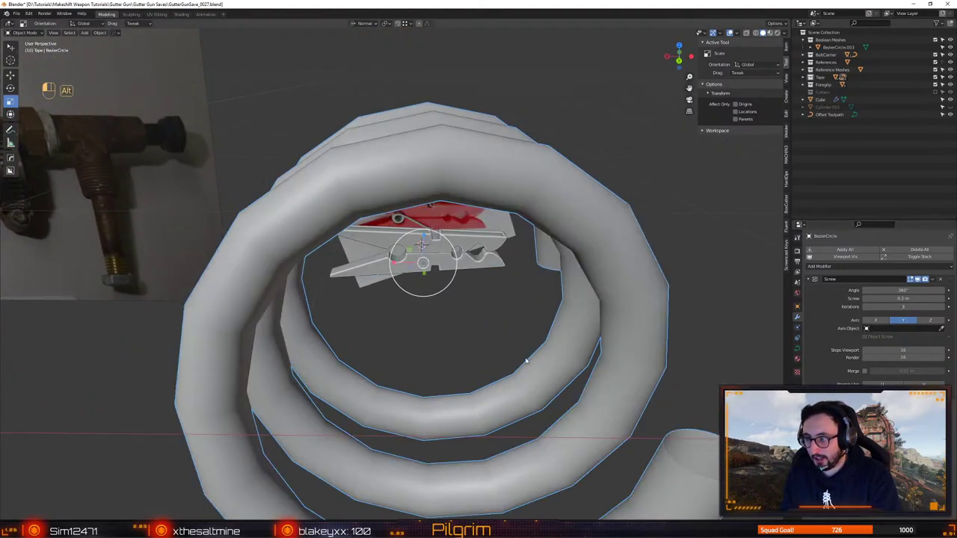
middle_click_drag(525, 361, 440, 373)
left_click_drag(439, 372, 471, 347, "alt")
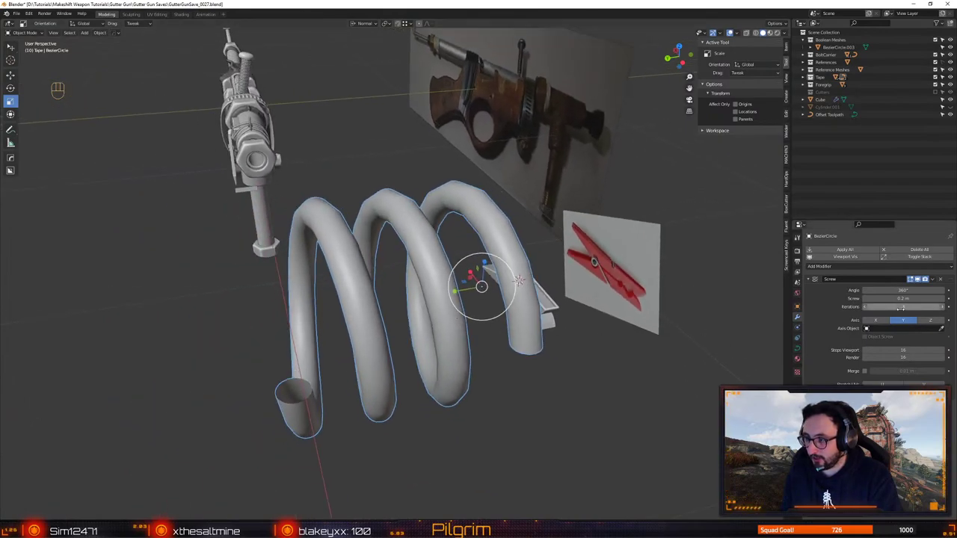
left_click_drag(898, 307, 906, 307)
left_click_drag(441, 364, 404, 389, "alt")
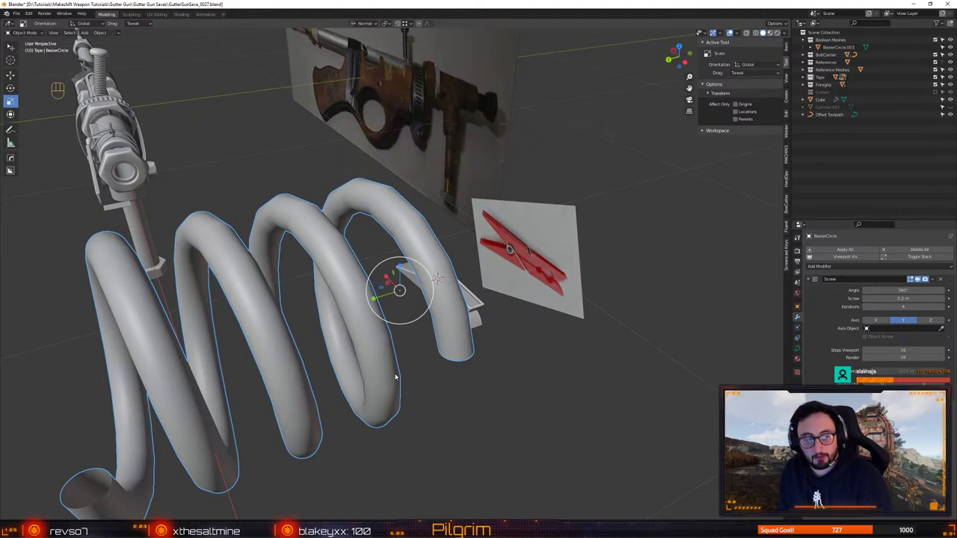
Scale the spring coil by 0.160 toward the size of the clothespin's pivot hole
middle_click_drag(401, 405, 558, 316)
key("r")
left_click(447, 301)
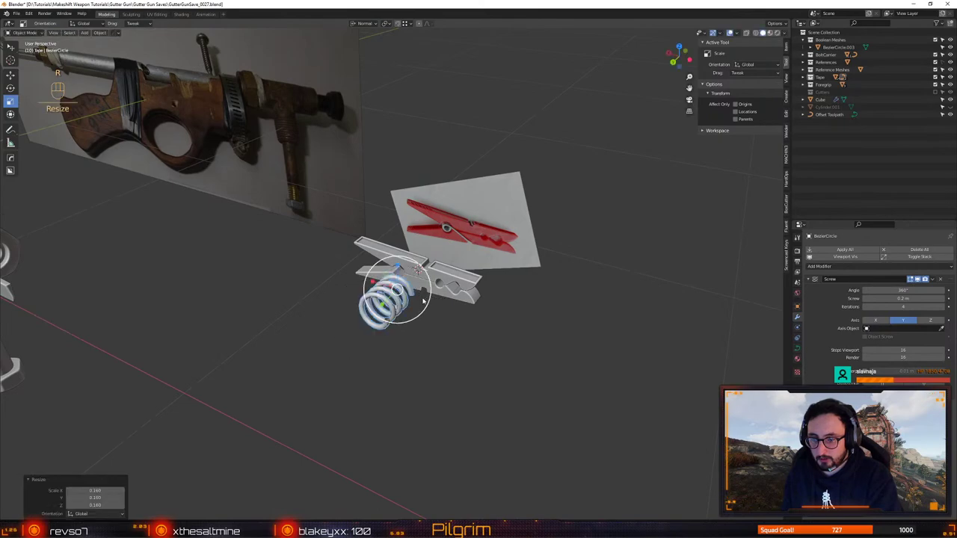
key("w")
Set the Screw modifier's viewport steps to 32 to smooth the spring coil
scroll(480, 395, "up", 5)
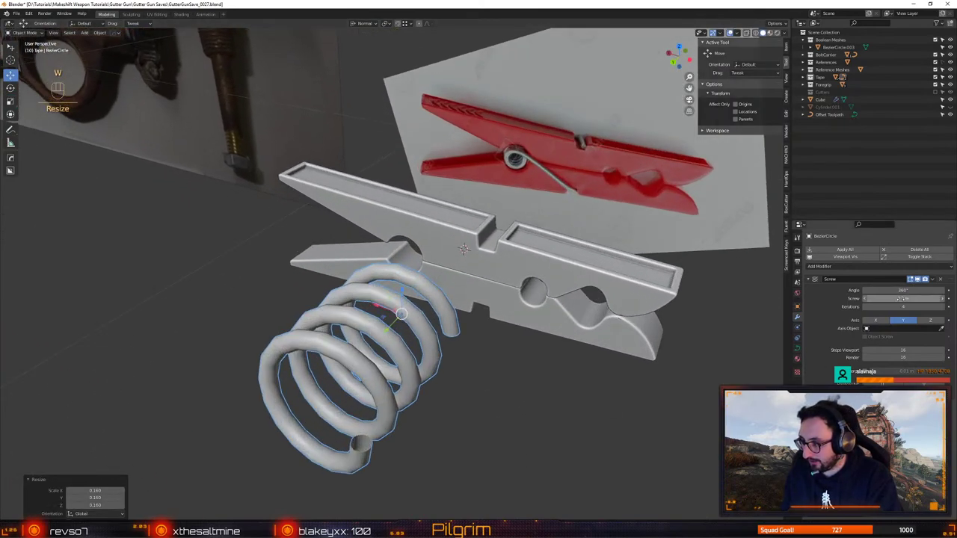
left_click_drag(891, 357, 921, 350)
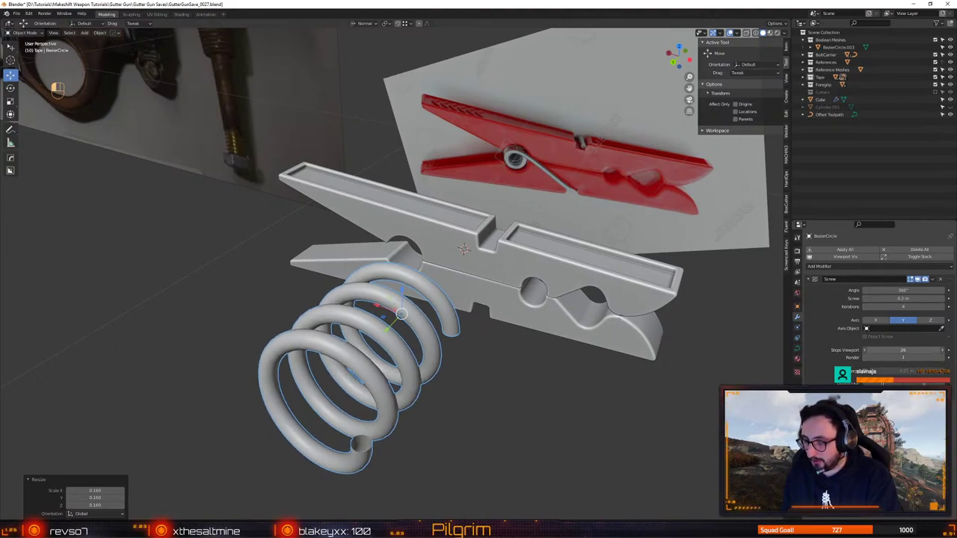
double_click(898, 350)
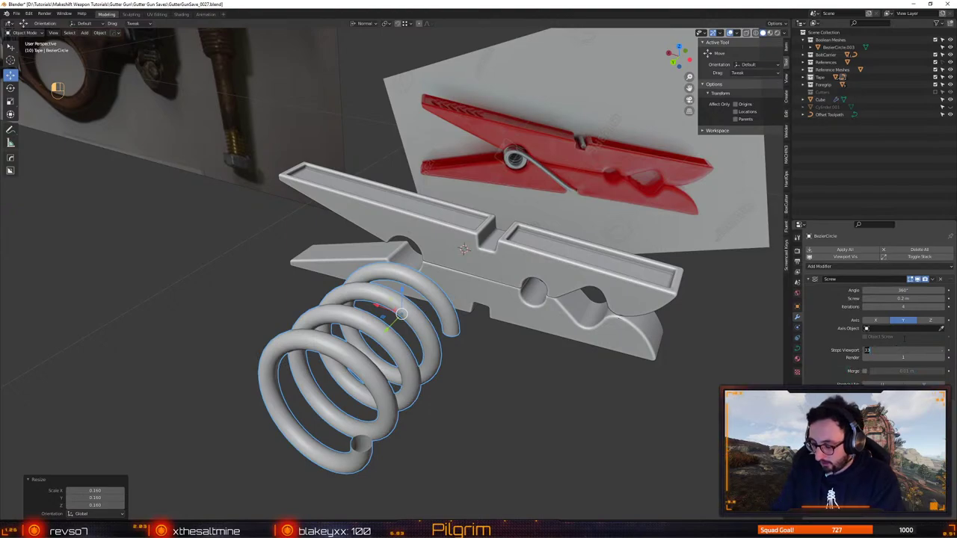
type("32")
key("Return")
Move the spring coil along its local Y axis into the thickness of the clothespin
left_click_drag(553, 421, 481, 376, "alt")
key("w")
left_click_drag(416, 306, 456, 278)
left_click(198, 265)
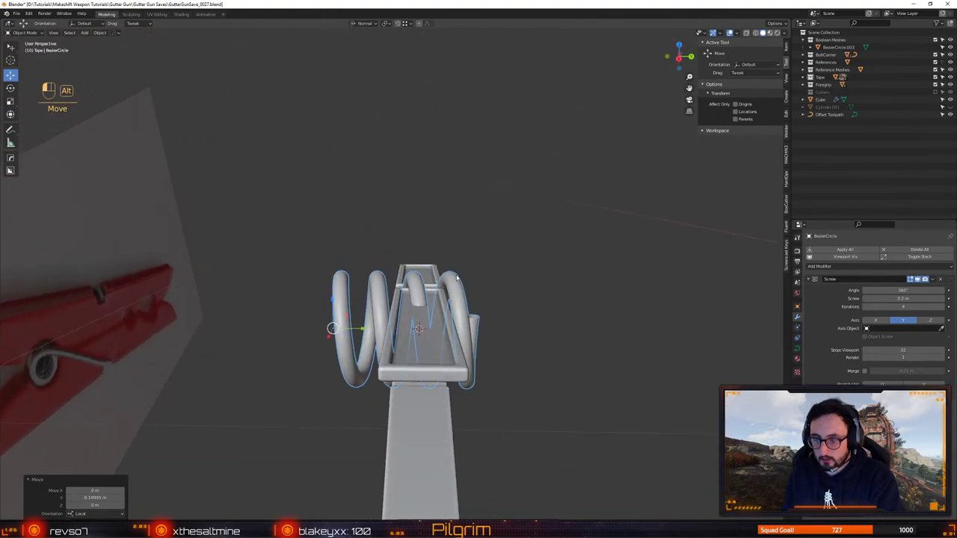
left_click_drag(363, 328, 619, 275)
Scale the coil down and move it about 0.0565 m in local X and -0.0124 m in local Z toward the pivot hole
key("r")
middle_click_drag(619, 275, 543, 312)
key("w")
left_click_drag(581, 327, 423, 369, "alt")
left_click_drag(299, 326, 361, 364, "alt")
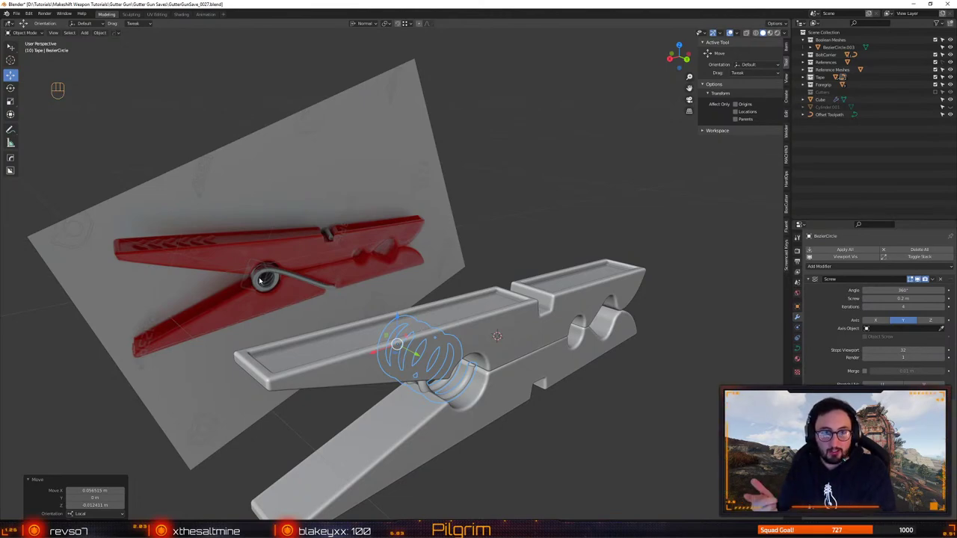
Move the spring coil 0.025101 m along its local Y axis across the clothespin's width
middle_click_drag(506, 362, 437, 384, "alt")
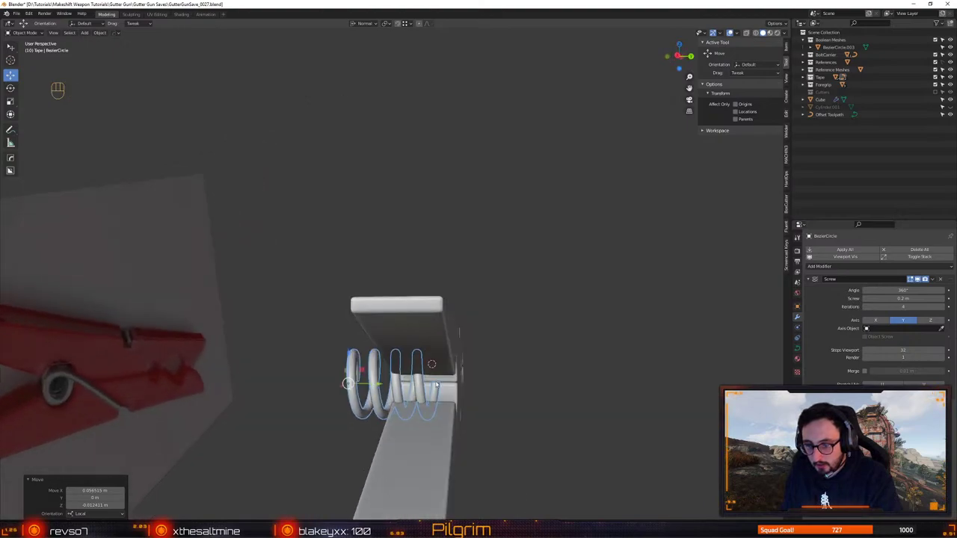
left_click_drag(366, 386, 402, 386)
left_click_drag(505, 385, 477, 381, "alt")
middle_click_drag(477, 381, 673, 337, "alt")
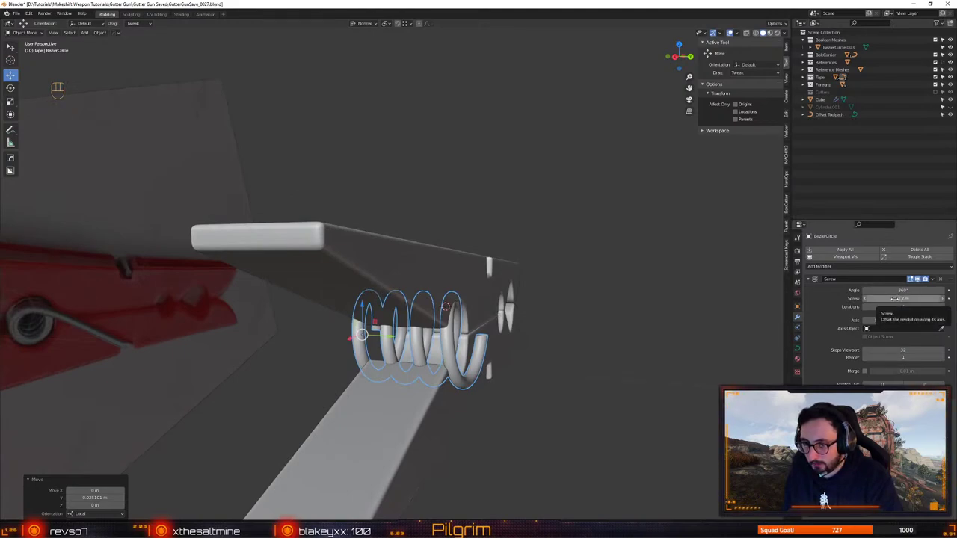
mouse_move(894, 298)
left_mouse_down()
mouse_move(934, 299)
mouse_move(894, 298)
left_mouse_up()
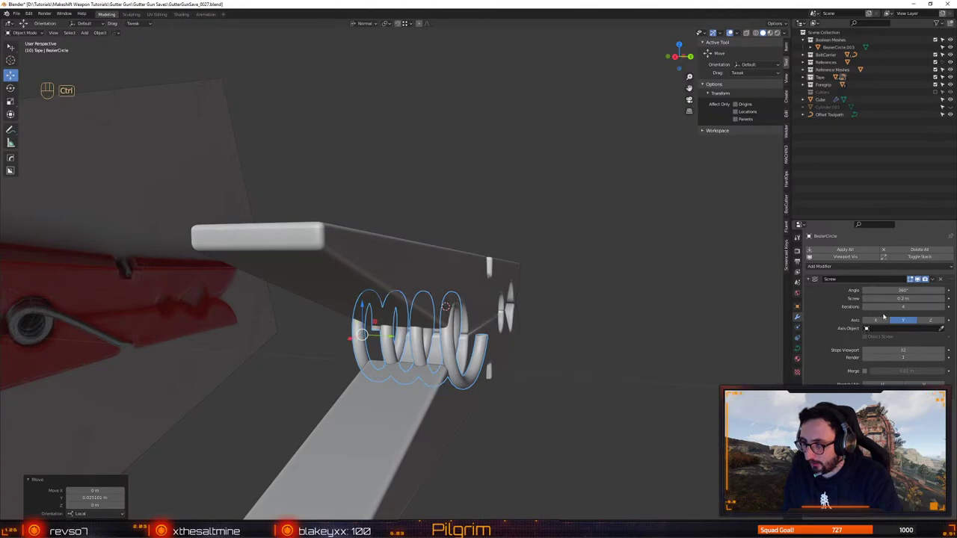
key("ctrl+z")
left_click_drag(548, 358, 525, 357, "alt")
key("q")
Scale up the spring's circular profile in Edit Mode to thicken the wire, and return to Object Mode
left_click_drag(581, 322, 451, 323, "alt")
key("Tab")
left_click_drag(322, 365, 424, 339, "alt")
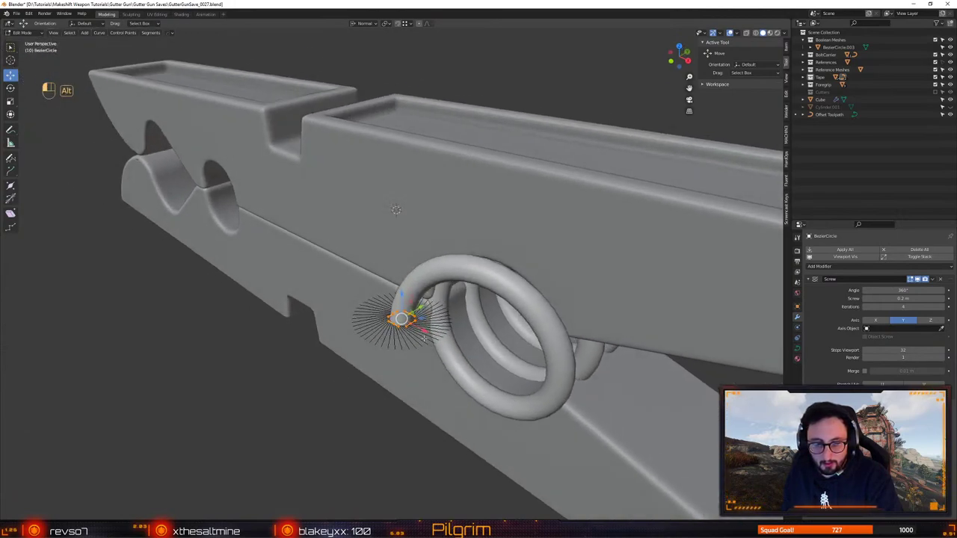
key("r")
middle_click_drag(561, 355, 562, 356)
left_click_drag(563, 357, 733, 319)
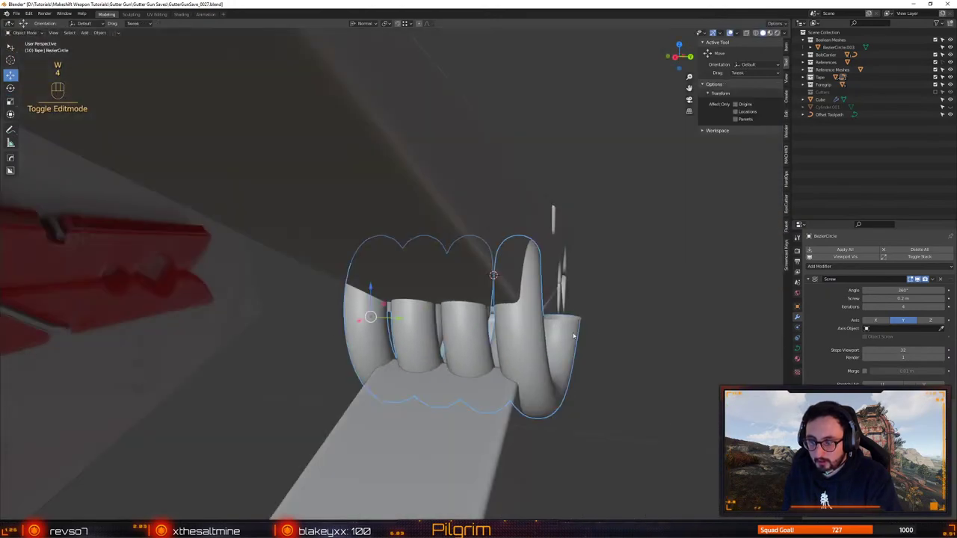
Move the thickened spring about 0.012 m along its local Y axis to centre it between the clothespin's sides
left_click_drag(677, 277, 574, 288)
key("w")
left_click_drag(574, 288, 549, 319, "alt")
left_click_drag(406, 315, 441, 315)
left_click_drag(470, 403, 438, 344, "alt")
right_click_drag(438, 343, 433, 357, "alt")
left_click_drag(433, 357, 433, 360, "alt")
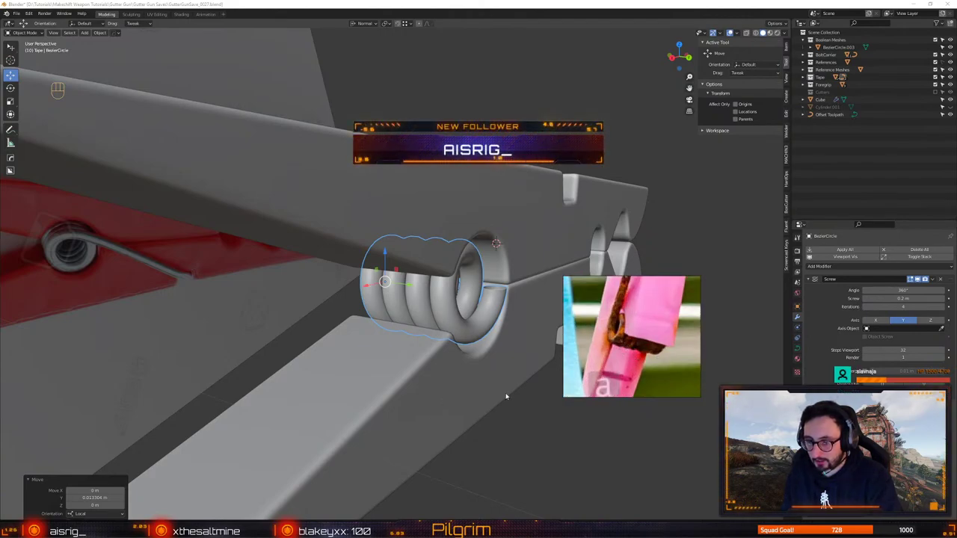
Increase the Screw modifier's iterations on the spring coil to 6
left_click(470, 336)
left_click(469, 335)
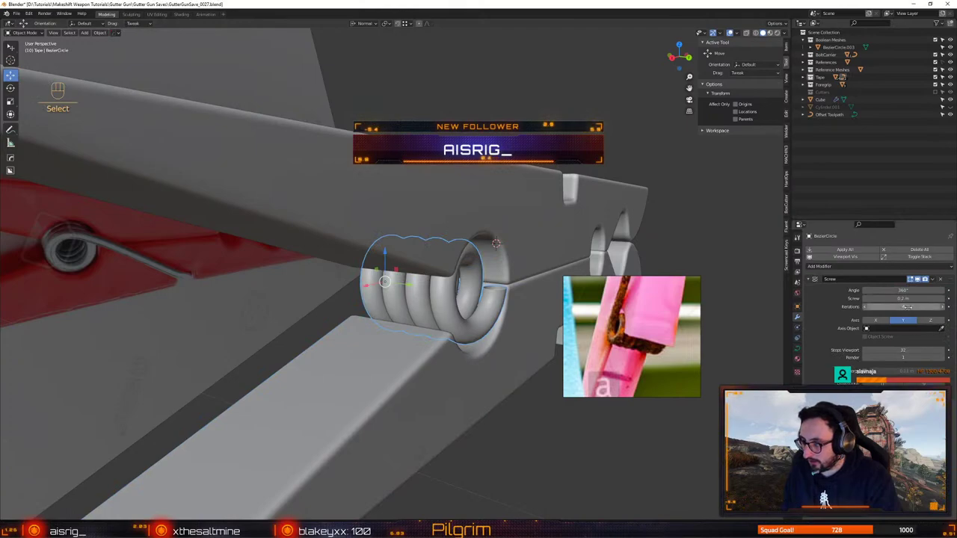
left_click(942, 307)
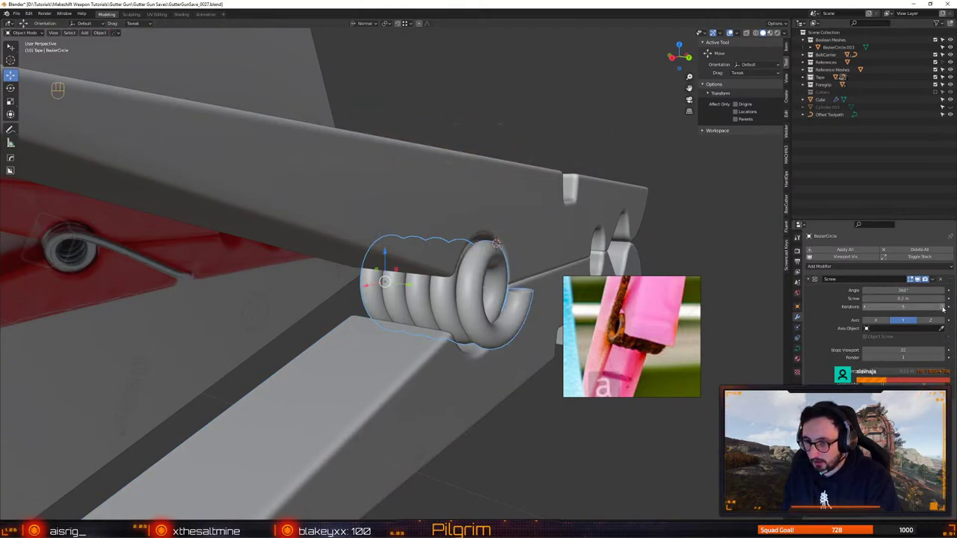
left_click(942, 307)
Scale the spring's circular profile by 0.837 in Edit Mode to thin the wire, and return to Object Mode
left_click_drag(412, 337, 491, 302, "alt")
key("Tab")
key("r")
middle_click_drag(490, 302, 490, 301)
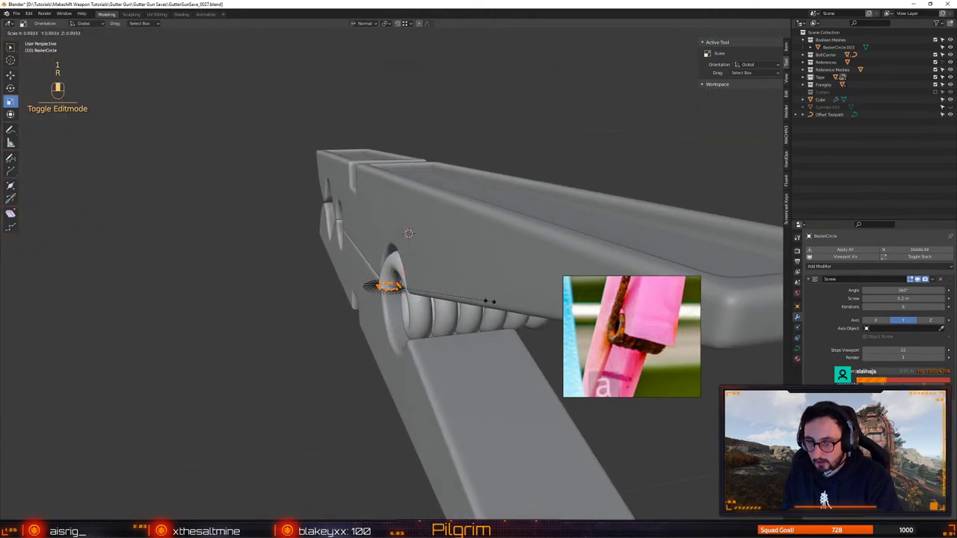
left_click_drag(486, 302, 477, 300)
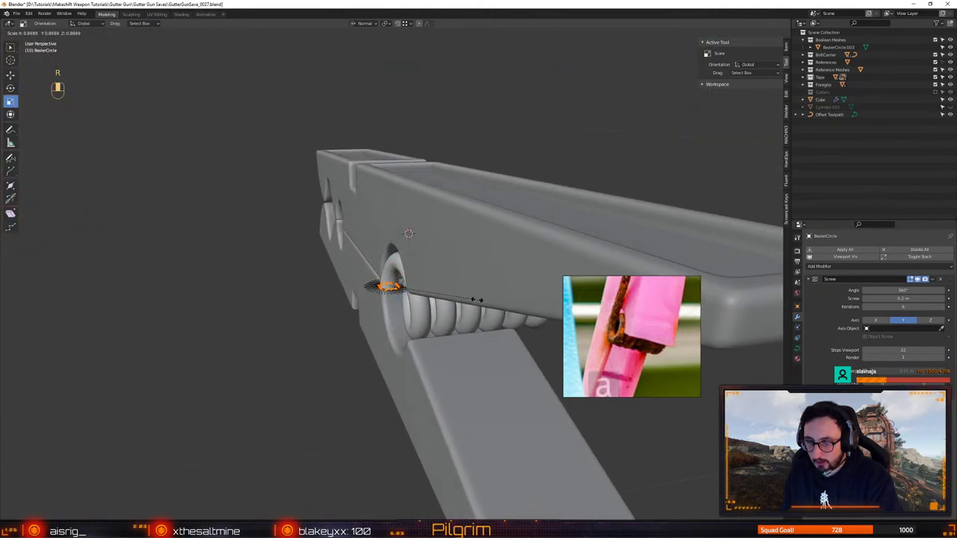
middle_click_drag(474, 299, 473, 300)
key("w")
left_click_drag(489, 291, 404, 324, "alt")
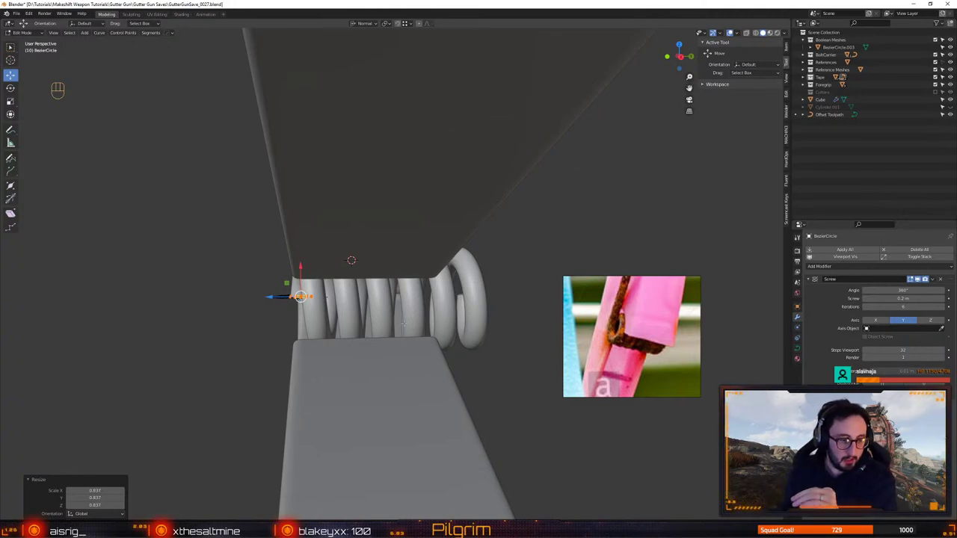
middle_click_drag(471, 343, 348, 340)
key("Tab")
Move the spring about -0.002 m along its local Y axis and set the modifier's Screw distance to 0.16 m to close the coil gaps
left_click_drag(343, 320, 337, 320)
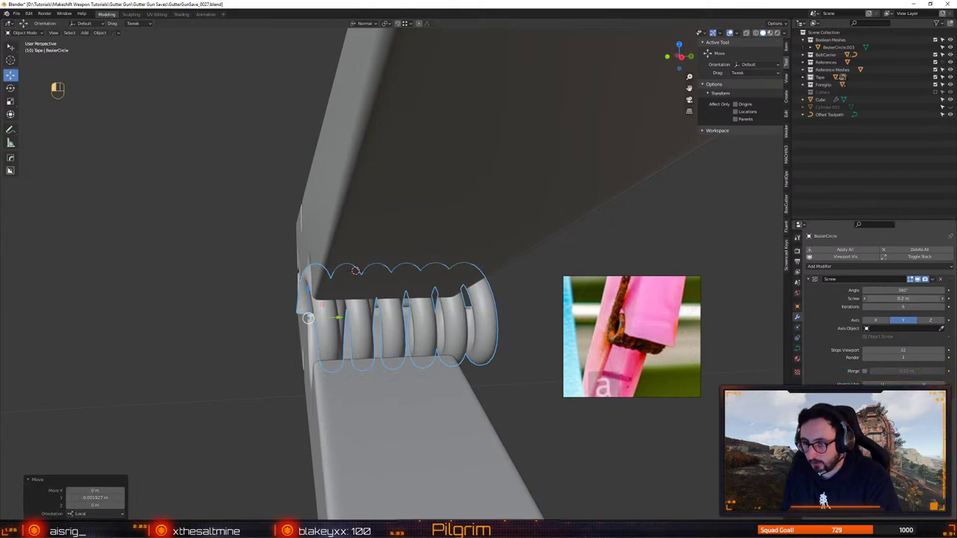
mouse_move(903, 298)
left_mouse_down()
mouse_move(865, 299)
mouse_move(901, 299)
left_mouse_up()
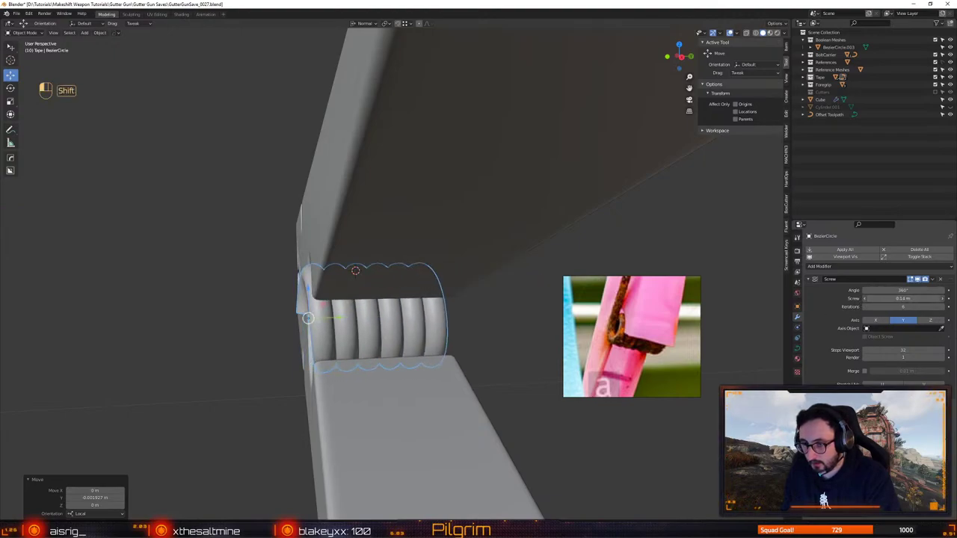
middle_click_drag(478, 344, 449, 419)
left_click_drag(901, 298, 901, 299)
scroll(608, 347, "down", 4)
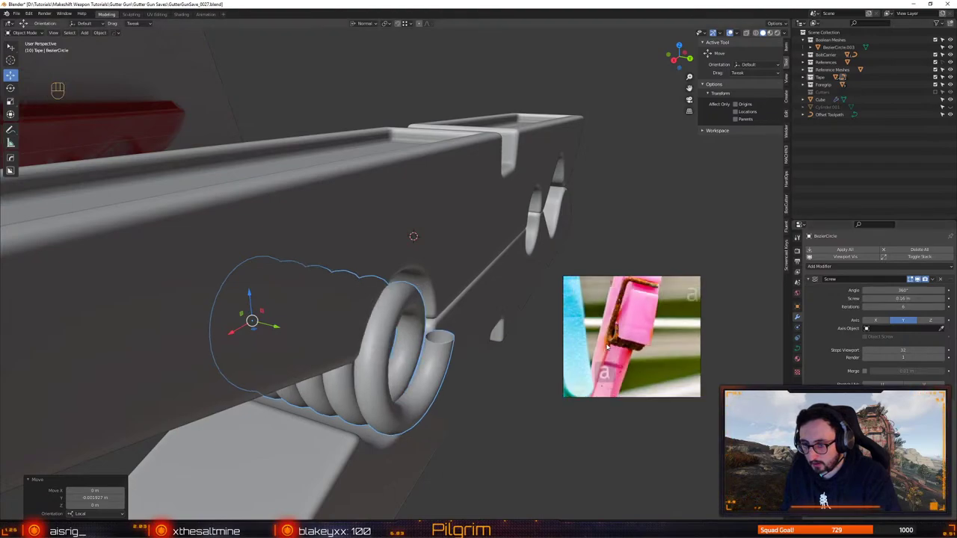
Check the tightened coil's fit in the clothespin's pivot hole and save the file
middle_click_drag(480, 469, 440, 393, "alt")
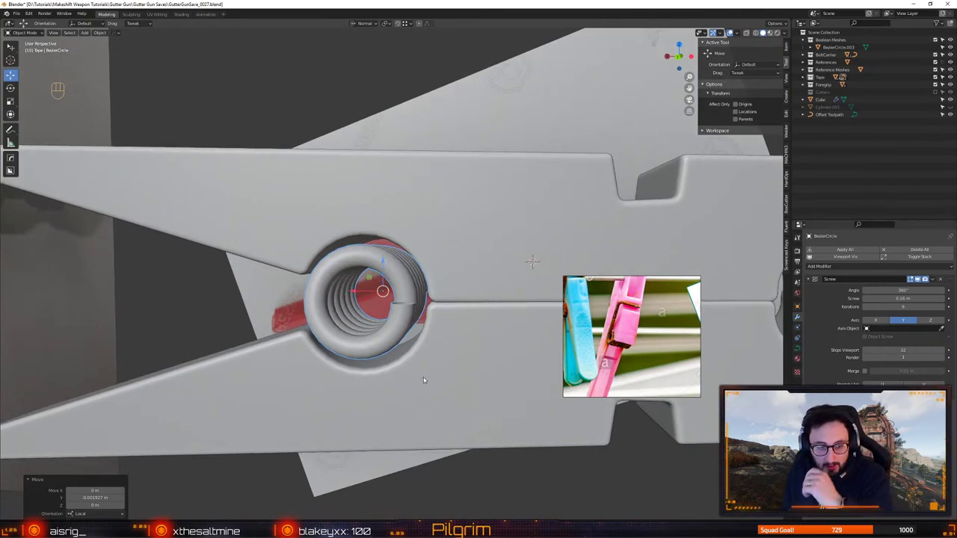
middle_click_drag(420, 361, 392, 341, "alt")
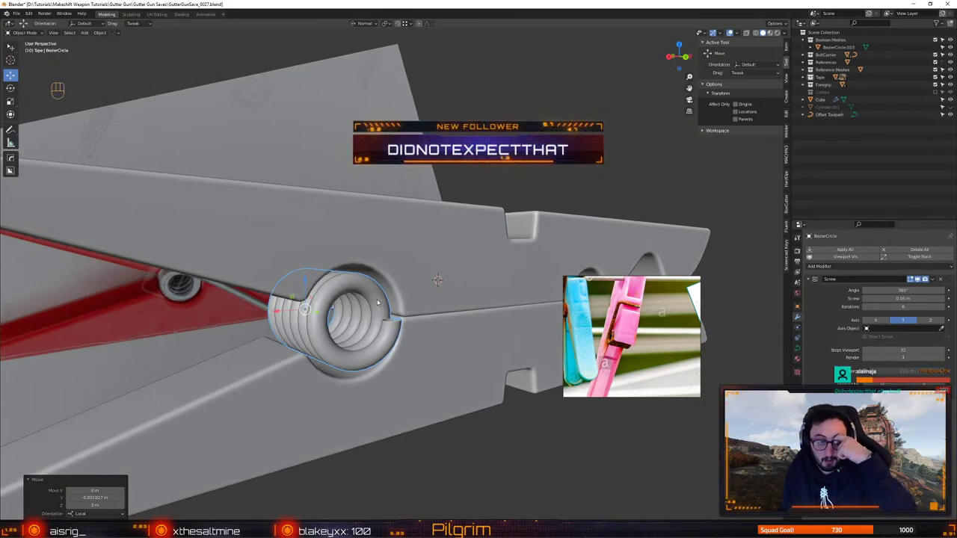
middle_click_drag(389, 305, 371, 284, "alt")
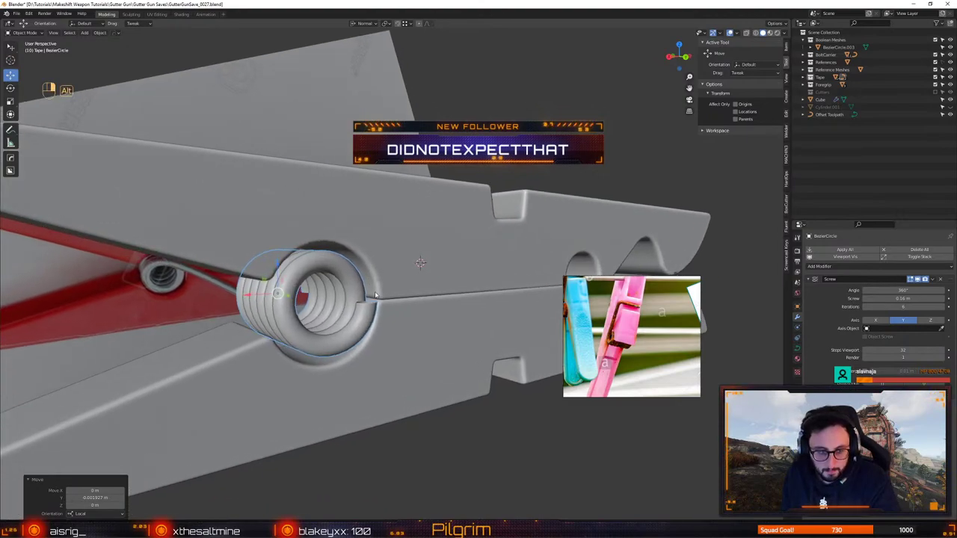
right_click_drag(371, 285, 362, 305, "alt")
left_click_drag(363, 305, 380, 305, "alt")
key("ctrl+s")
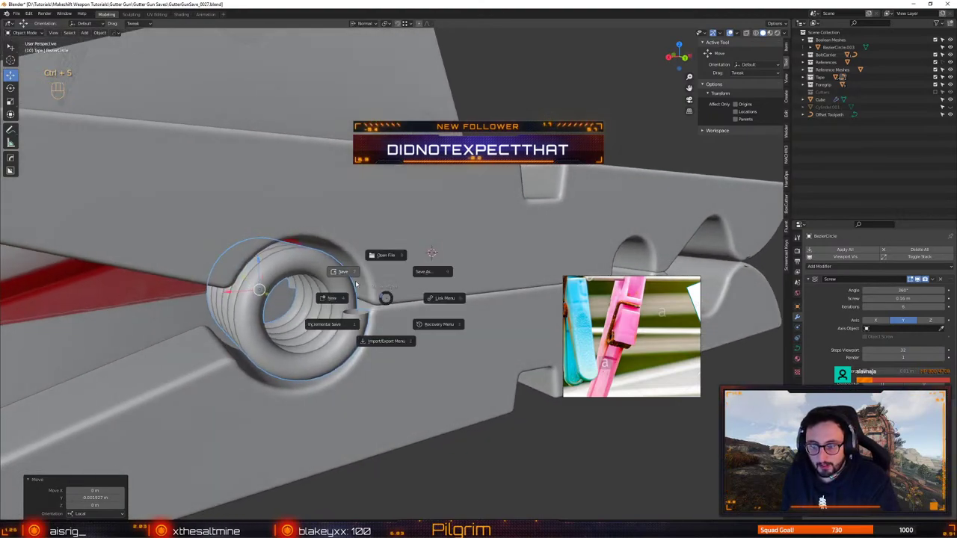
left_click(353, 277)
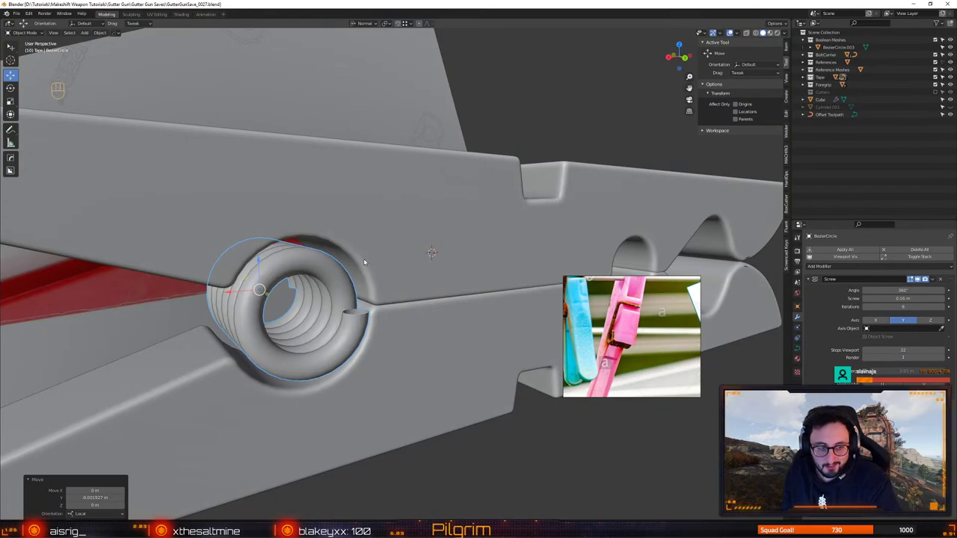
Raise the spring's Screw iterations to 7 and move the coil about -0.0065 m along its local Y axis
middle_click_drag(409, 280, 494, 317, "alt")
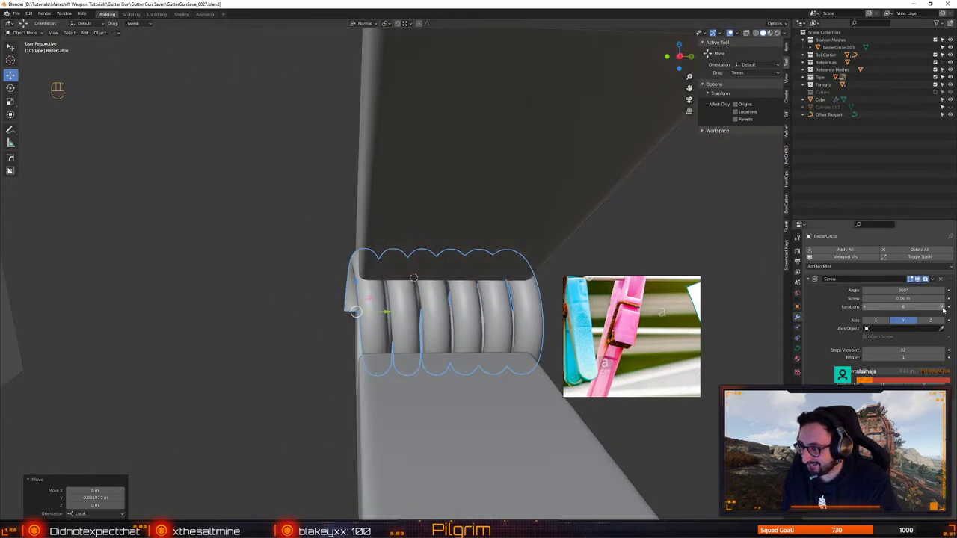
left_click(943, 307)
mouse_move(357, 312)
left_mouse_down()
mouse_move(394, 318)
mouse_move(335, 318)
mouse_move(342, 301)
mouse_move(257, 316)
left_mouse_up()
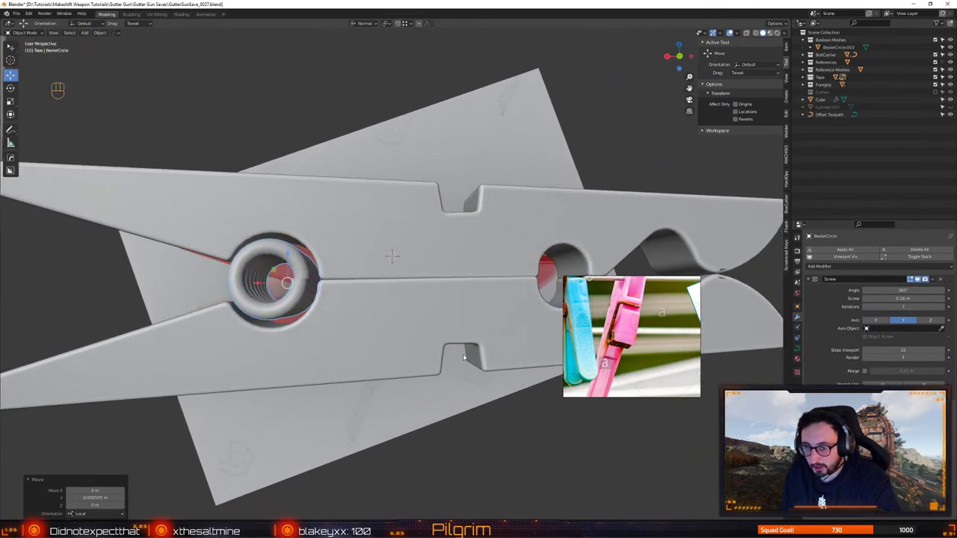
Check how far the seven-turn coil protrudes on both sides of the clothespin and save the file
middle_click_drag(463, 358, 351, 300)
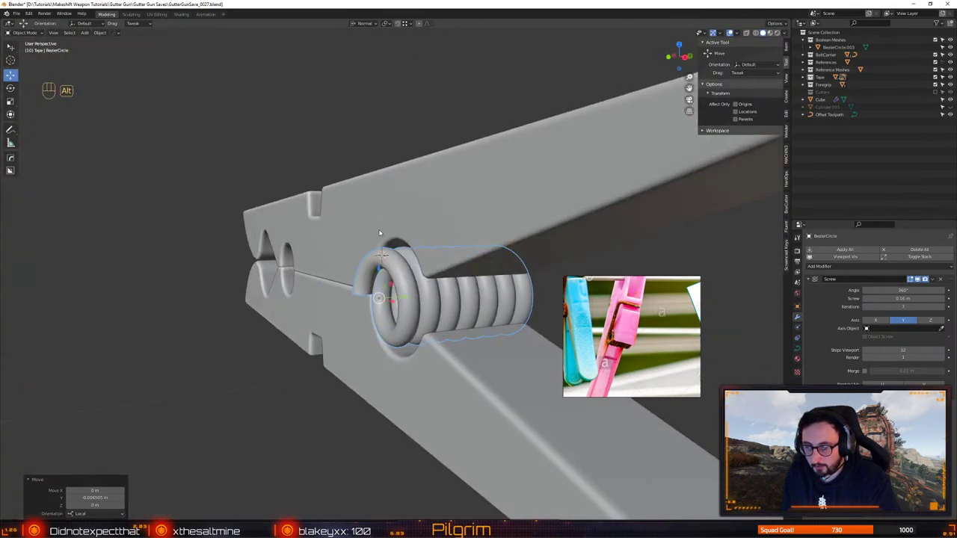
left_click_drag(379, 233, 346, 277, "alt")
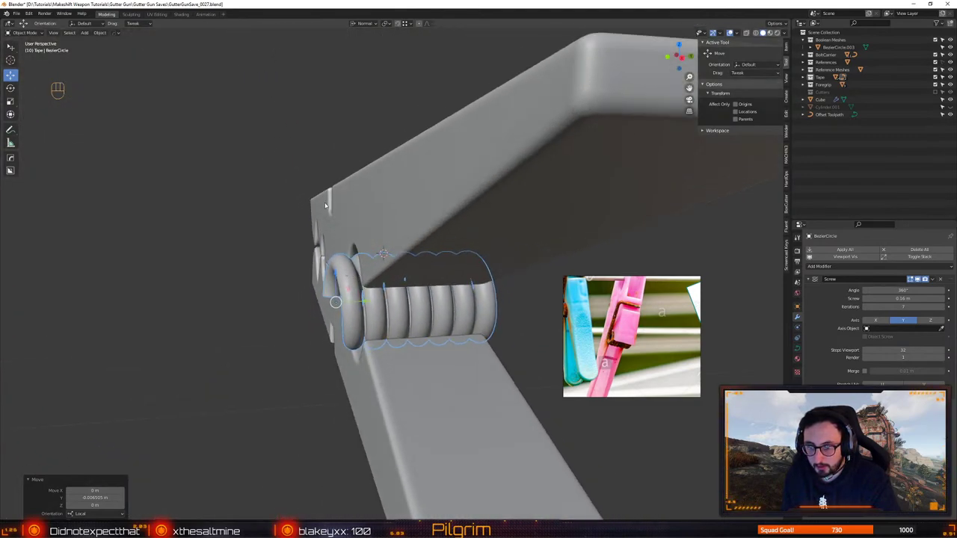
middle_click_drag(382, 214, 438, 270)
key("ctrl+s")
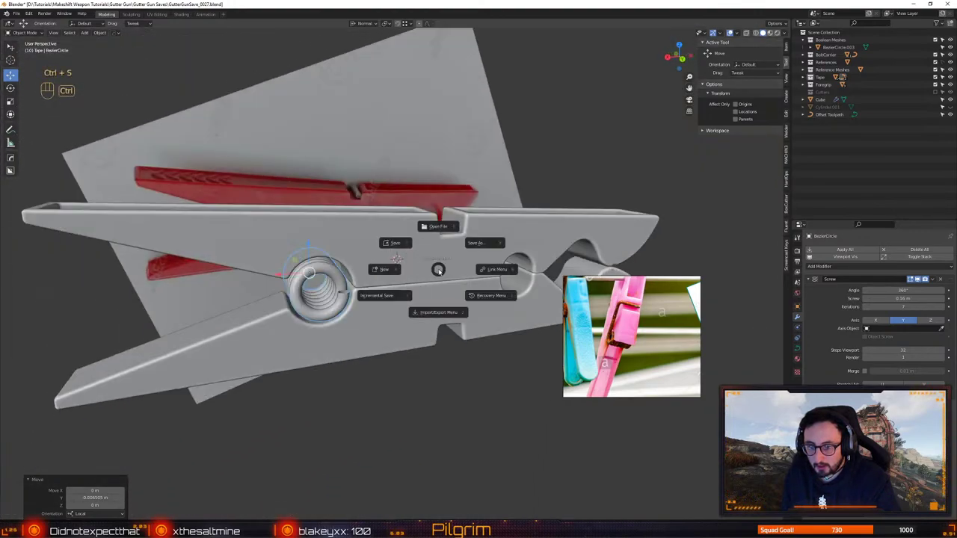
left_click(398, 246)
Examine the clothespin beside the full weapon model and its reference photo, and save the file
left_click_drag(397, 255, 388, 286, "alt")
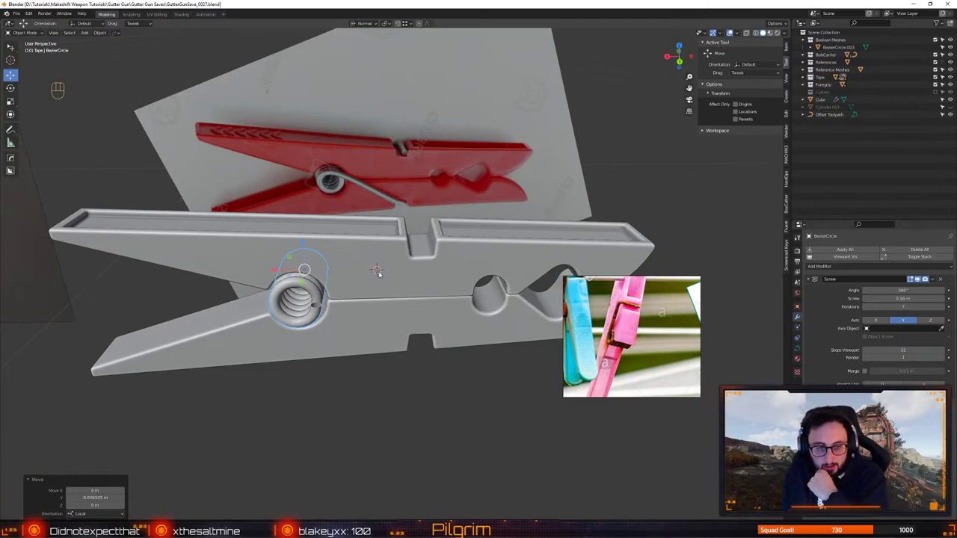
right_click_drag(438, 363, 347, 314, "alt")
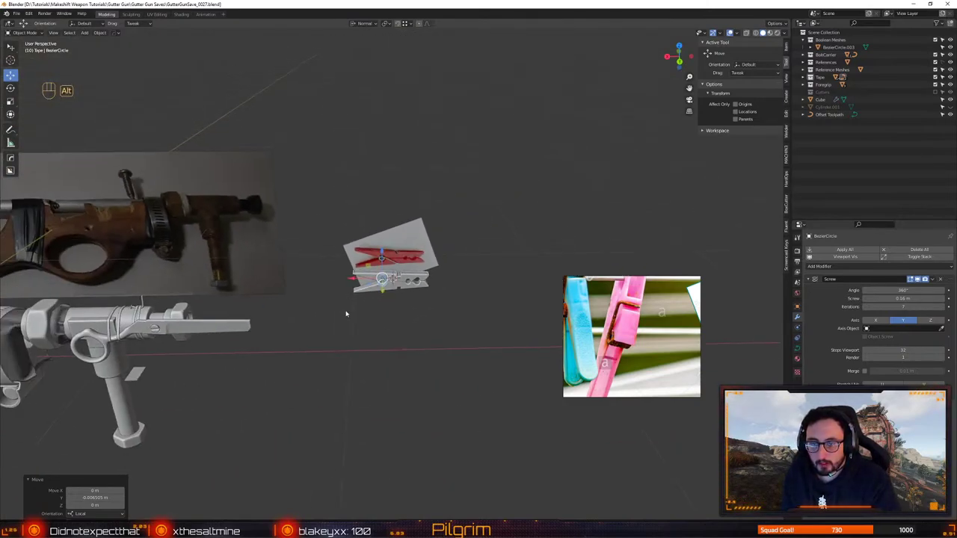
left_click_drag(346, 314, 329, 261, "alt")
middle_click_drag(329, 261, 518, 272, "alt")
left_click_drag(518, 272, 555, 278, "alt")
right_click_drag(374, 329, 419, 339, "alt")
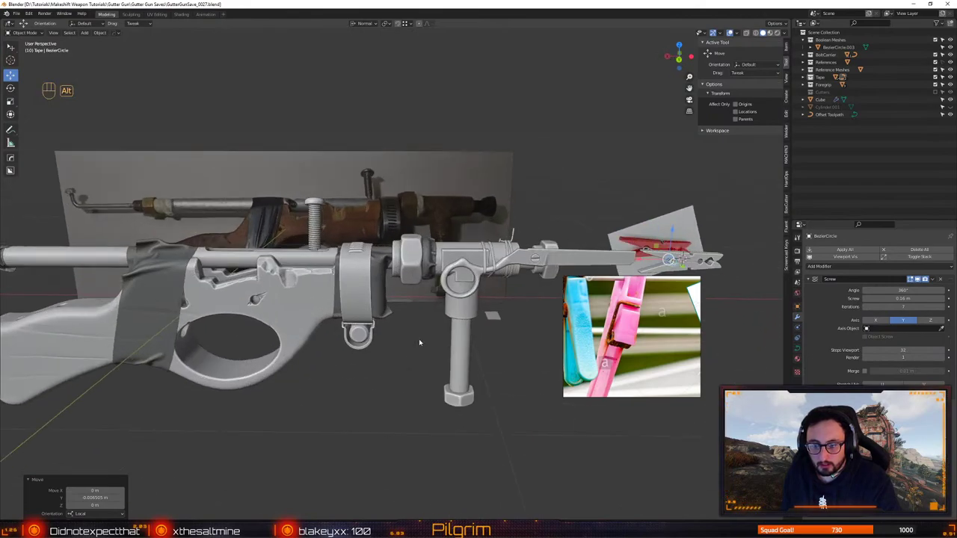
left_click_drag(419, 338, 277, 312, "alt")
key("ctrl+s")
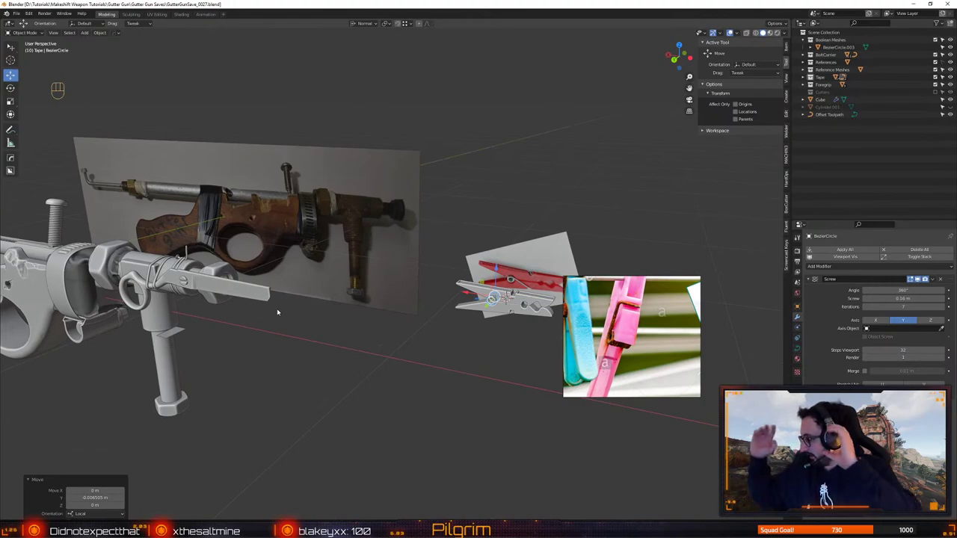
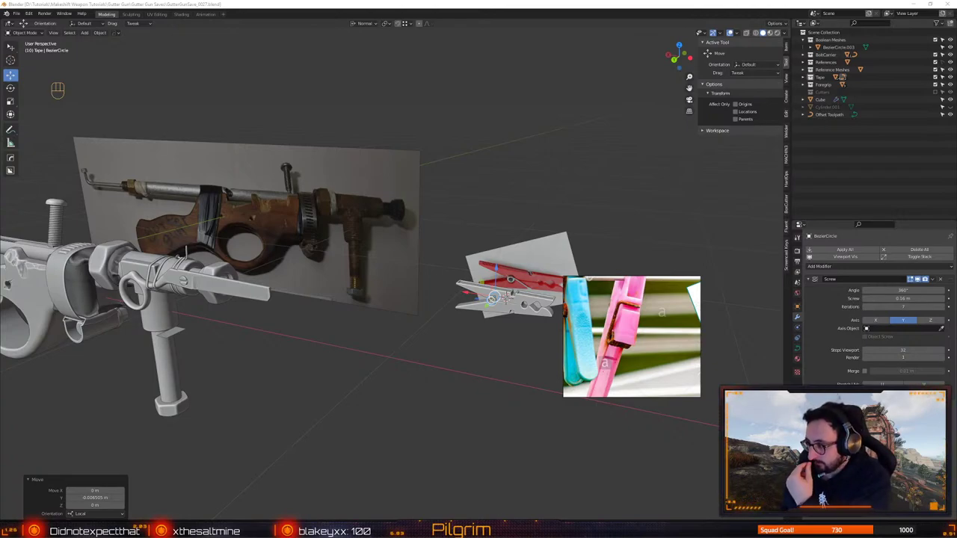
Compare the modelled spring with the red clothespin reference, examining the wire arm that leaves the coil, and save the file
left_click_drag(396, 385, 417, 385, "alt")
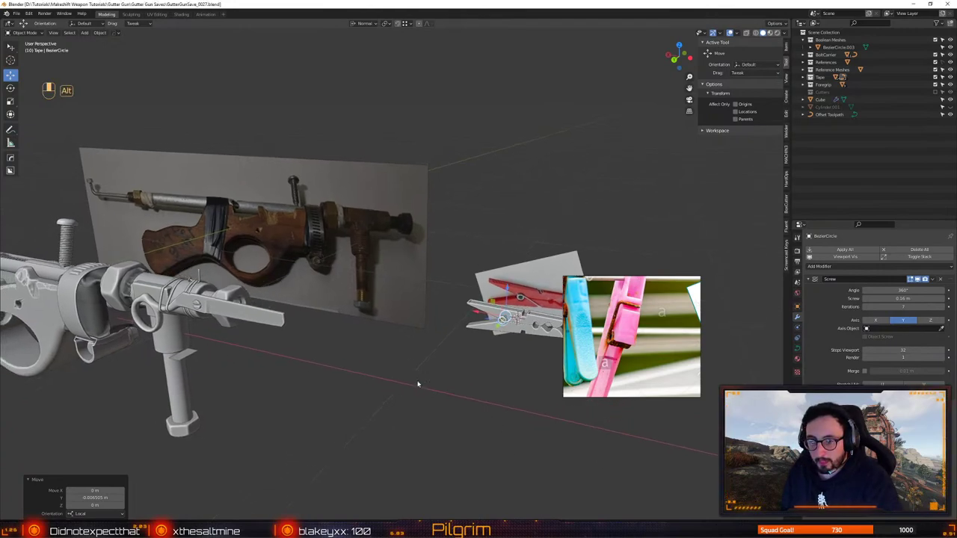
middle_click_drag(417, 385, 196, 386, "alt")
right_click_drag(196, 385, 314, 403, "alt")
left_click_drag(313, 403, 374, 337, "alt")
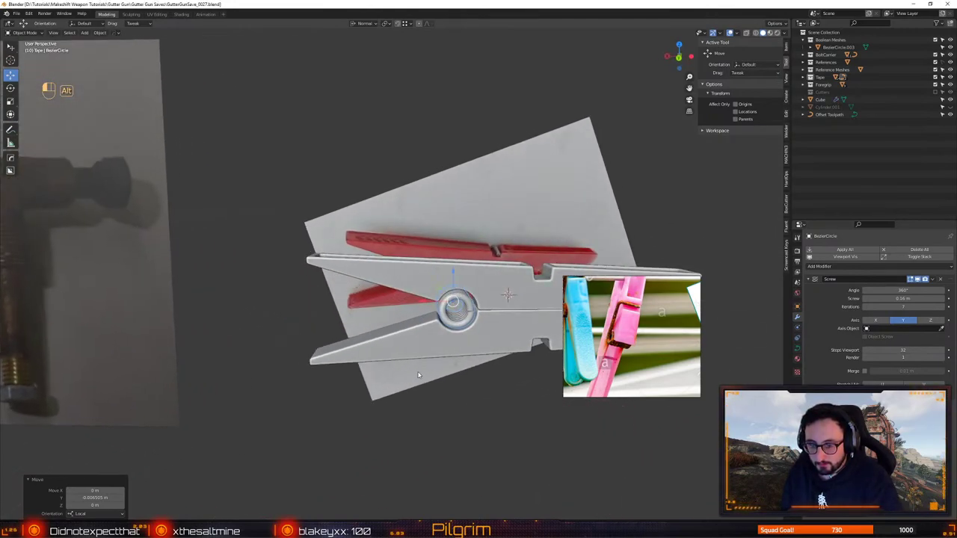
right_click_drag(374, 337, 452, 322, "alt")
middle_click_drag(453, 323, 383, 343, "alt")
left_click_drag(383, 343, 389, 322, "alt")
right_click_drag(390, 323, 369, 320, "alt")
middle_click_drag(369, 320, 430, 306, "alt")
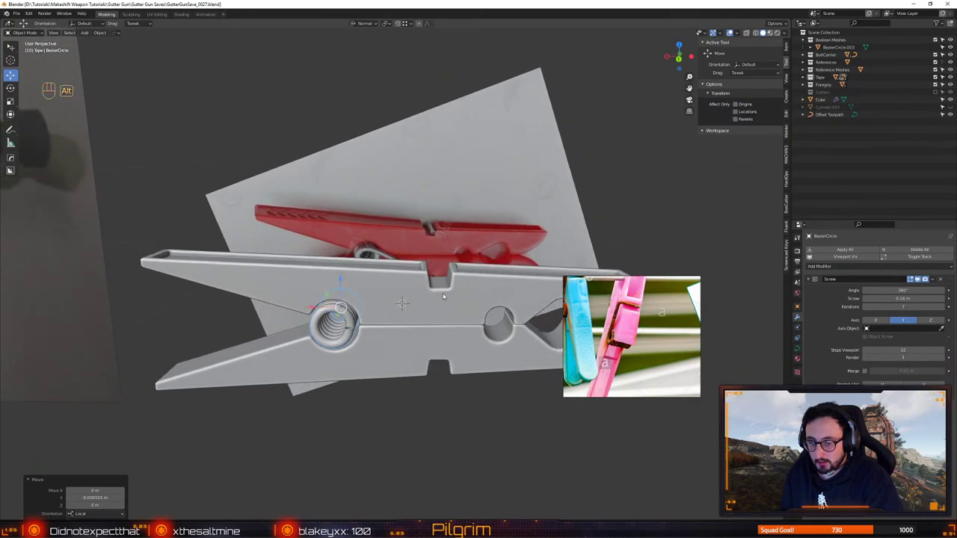
mouse_move(431, 306)
left_mouse_down("alt")
mouse_move(439, 275)
mouse_move(441, 305)
left_mouse_up("alt")
middle_click_drag(442, 305, 443, 302)
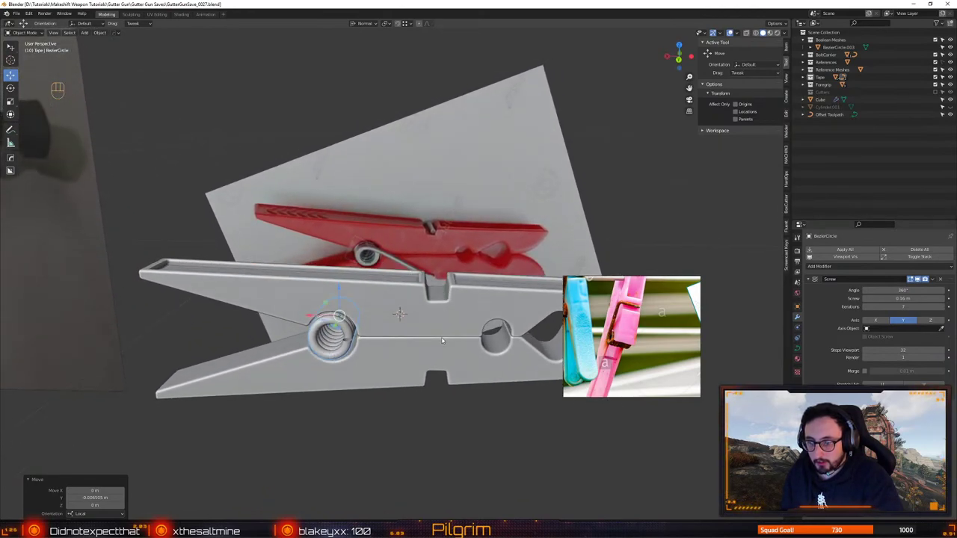
key("ctrl+s")
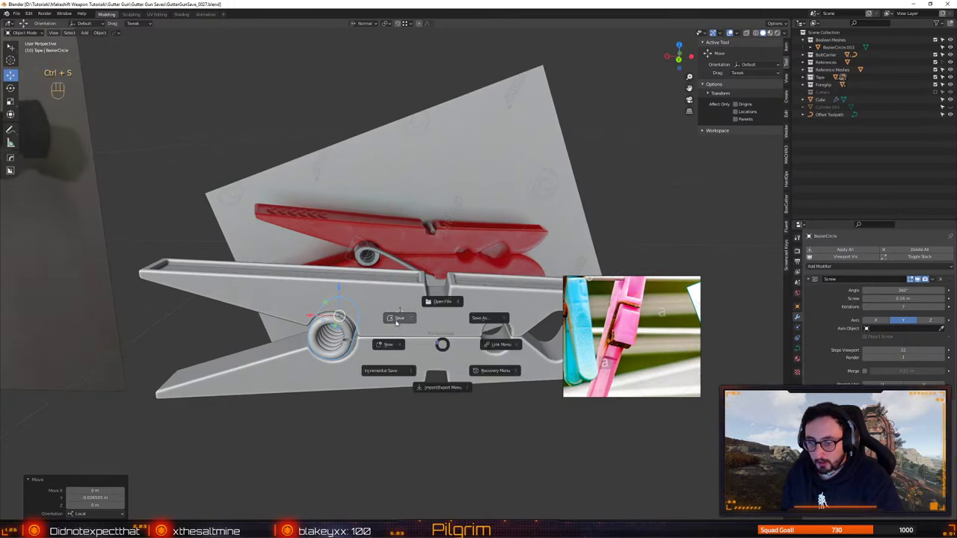
Add a Bezier curve to serve as the spring's wire arm
scroll(443, 329, "down", 5)
left_click_drag(438, 315, 387, 329, "alt")
right_click_drag(386, 329, 425, 324, "alt")
left_click(85, 33)
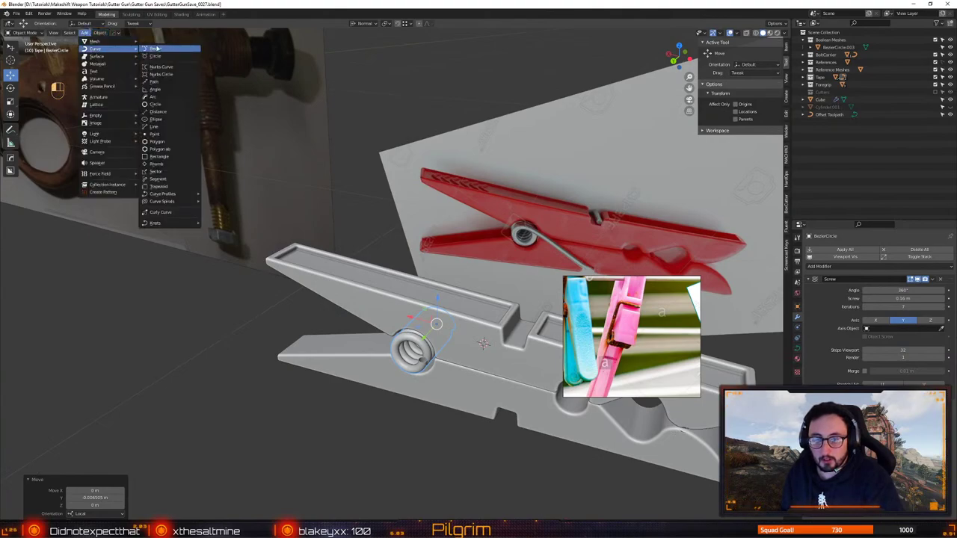
left_click(156, 48)
Rotate the handles at the Bezier curve's end point in Edit Mode to straighten it, and return to Object Mode
scroll(414, 364, "down", 8)
middle_click_drag(414, 363, 310, 318)
left_click(310, 318)
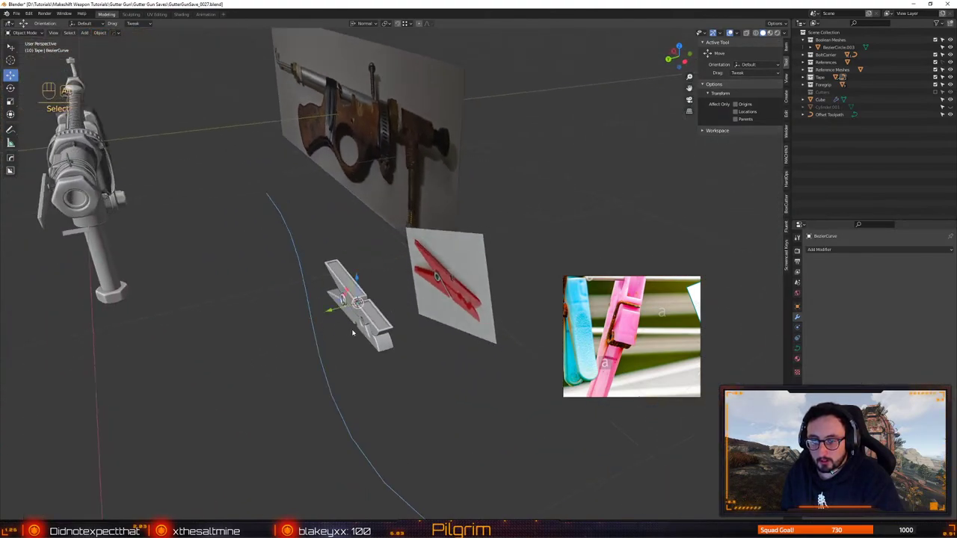
scroll(353, 333, "down", 3)
left_click_drag(353, 333, 396, 387, "alt")
key("1")
left_click(427, 430)
key("e")
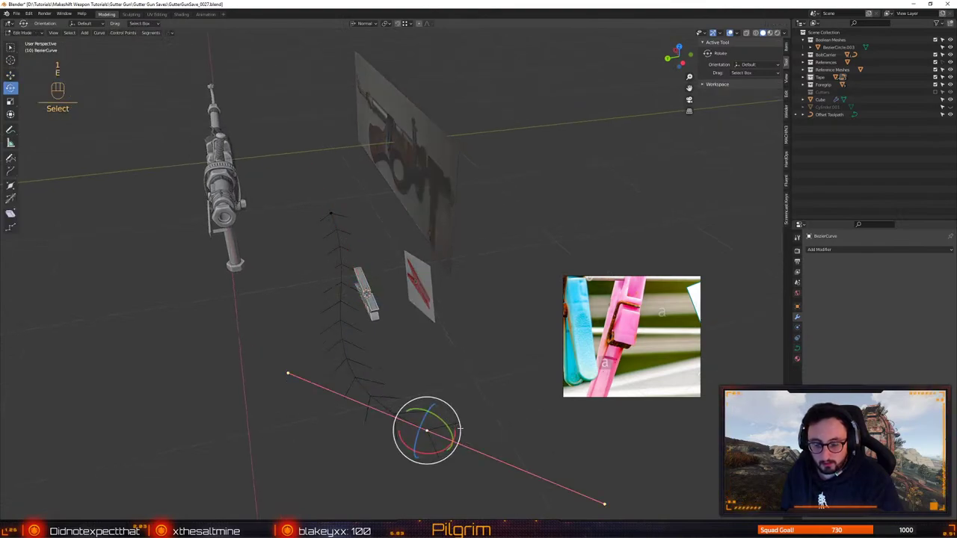
left_click_drag(453, 420, 405, 404)
middle_click_drag(405, 405, 487, 351)
key("r")
key("4")
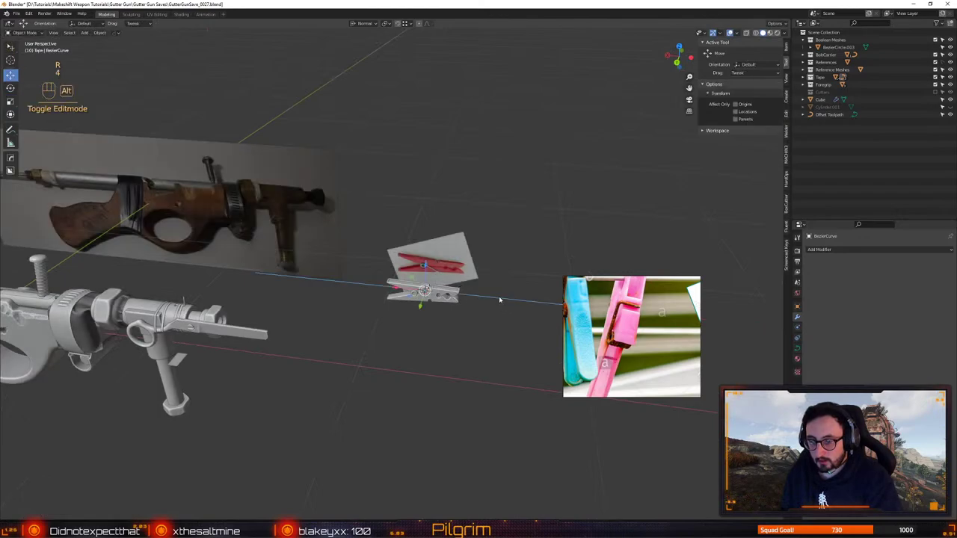
Scale the Bezier curve uniformly by 0.194 to bring it near the clothespin's size
middle_click_drag(499, 298, 458, 316, "alt")
key("r")
middle_click_drag(476, 257, 462, 265)
left_click(382, 291)
key("w")
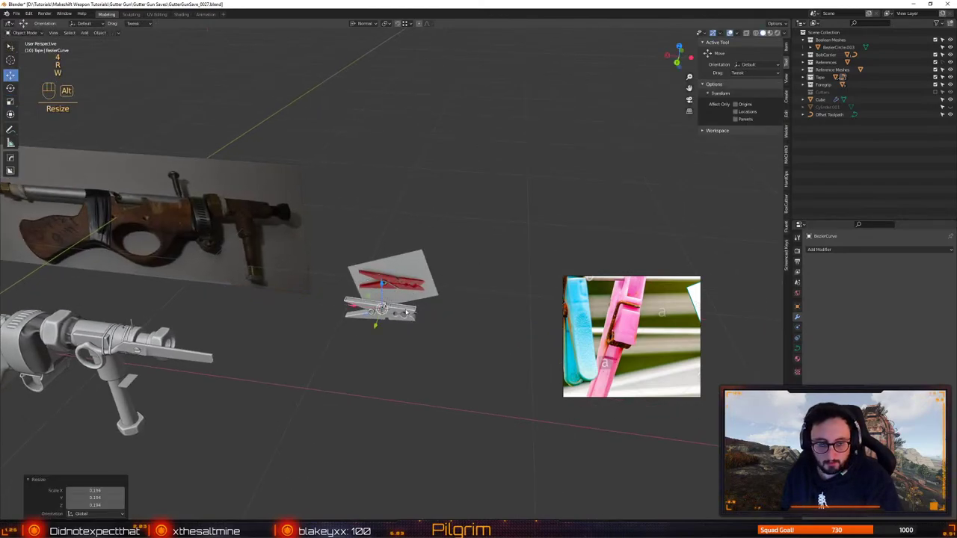
Scale the Bezier curve uniformly by 0.368 to suit the length of the reference spring's wire arm
right_click_drag(379, 300, 421, 404, "alt")
left_click_drag(421, 404, 384, 357, "alt")
right_click_drag(384, 329, 418, 386, "alt")
left_click_drag(418, 388, 409, 370, "alt")
middle_click_drag(409, 370, 441, 370, "alt")
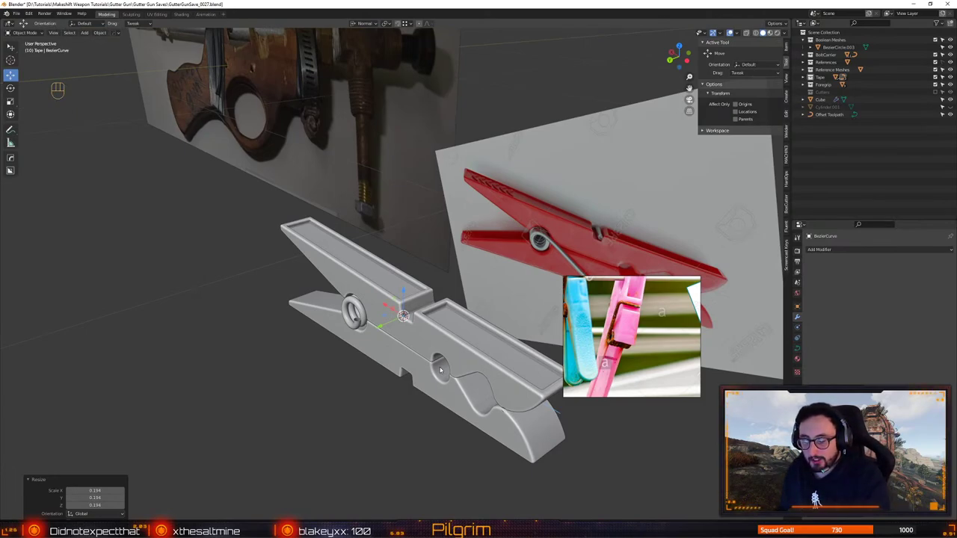
mouse_move(431, 356)
left_mouse_down("alt")
mouse_move(419, 325)
mouse_move(370, 323)
mouse_move(367, 348)
mouse_move(418, 358)
left_mouse_up("alt")
key("r")
middle_click_drag(489, 241, 522, 273)
right_click_drag(522, 273, 456, 337, "alt")
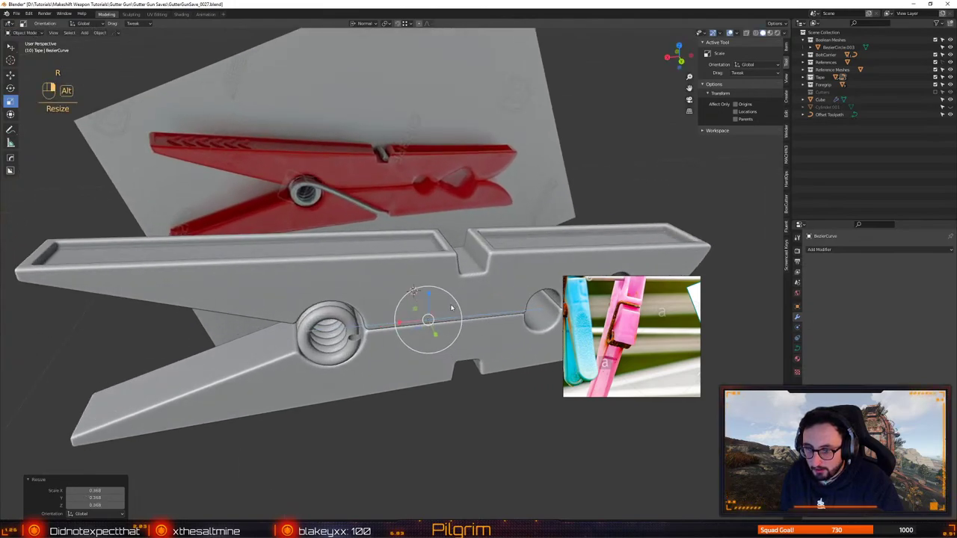
Move the Bezier curve sideways past the clothespin's face to the outer end of the spring coil
left_click_drag(456, 336, 358, 311, "alt")
key("w")
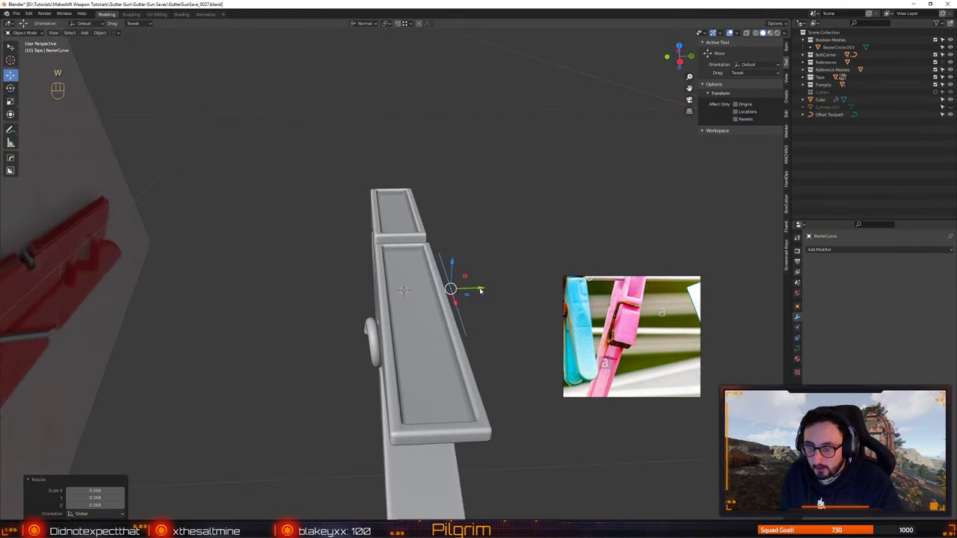
left_click_drag(481, 290, 112, 239)
scroll(216, 249, "down", 3)
left_click(217, 249)
left_click_drag(281, 262, 412, 298, "alt")
Shrink the Bezier curve slightly and position it between the coil and the upper half's notch
right_click_drag(412, 298, 401, 308, "alt")
left_click(397, 303)
left_click_drag(397, 303, 359, 329, "alt")
right_click_drag(359, 329, 420, 358, "alt")
left_click_drag(421, 358, 427, 338, "alt")
key("s")
left_click(418, 295)
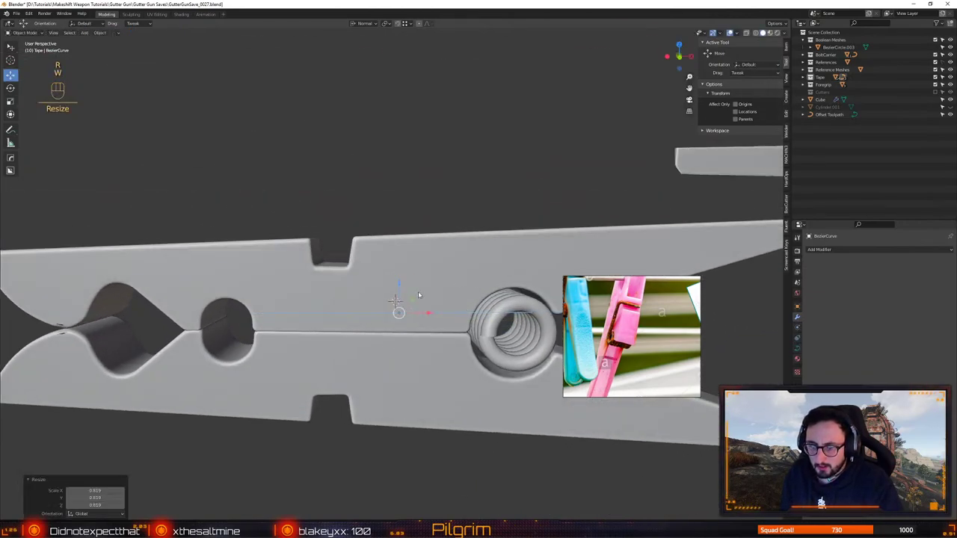
left_click_drag(412, 301, 418, 290)
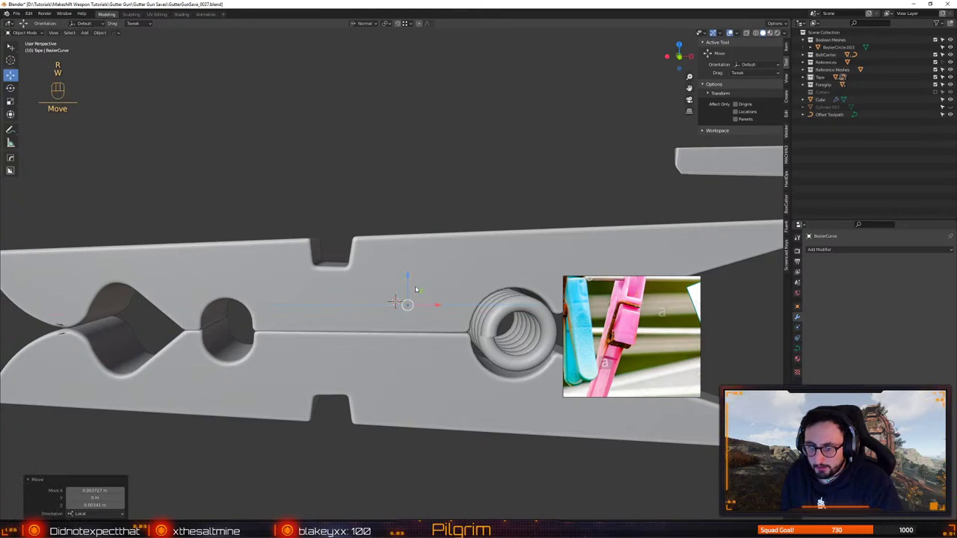
Resize and angle the Bezier curve in Object Mode so it slopes from the coil's top up to the upper notch
key("1")
key("w")
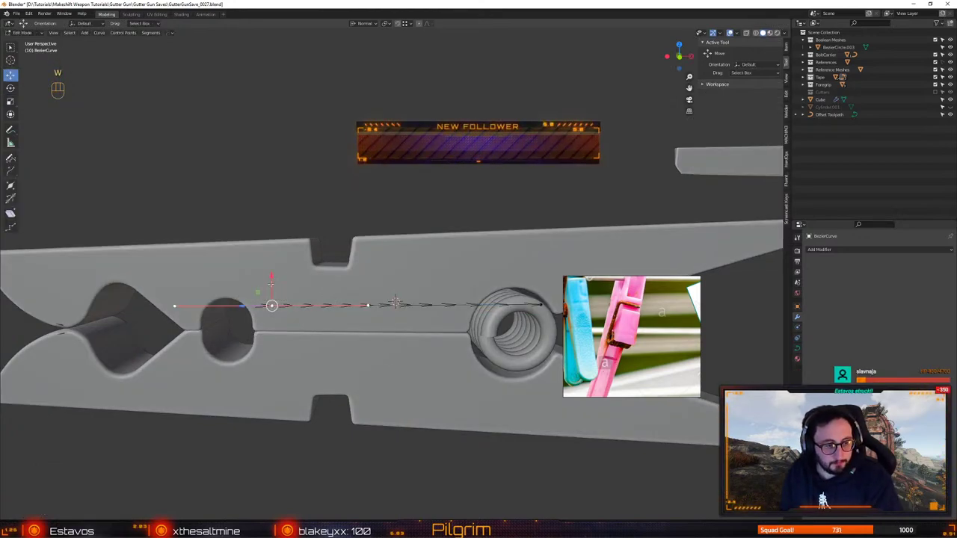
left_click_drag(338, 270, 335, 274, "alt")
middle_click_drag(334, 273, 362, 271, "alt")
key("4")
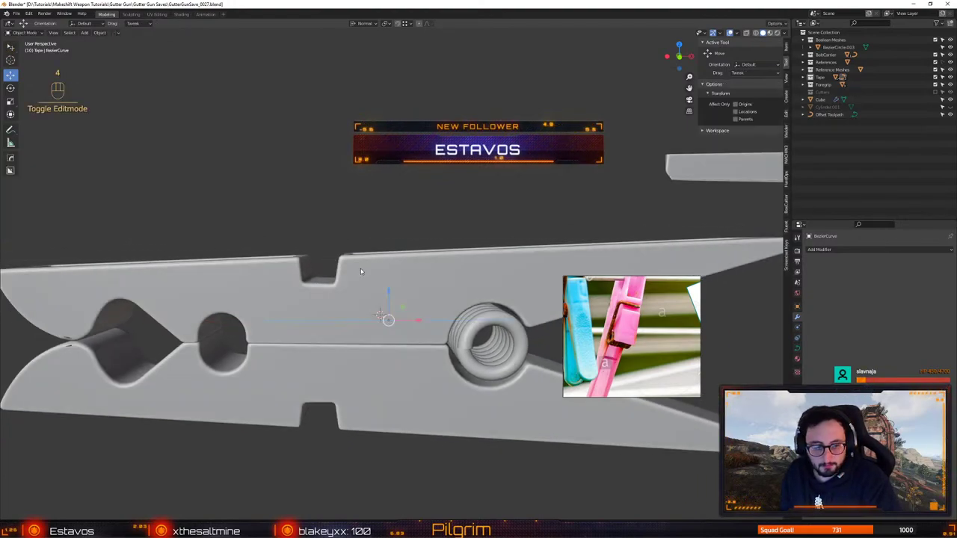
key("r")
left_click_drag(411, 294, 381, 286)
key("w")
key("e")
key("w")
mouse_move(381, 288)
left_mouse_down("alt")
mouse_move(372, 342)
mouse_move(377, 297)
left_mouse_up("alt")
left_click_drag(378, 297, 404, 362, "alt")
Give the Bezier curve a round wire thickness with Adjust Curve and move it 0.000284 m along its local Y axis
key("q")
left_click(421, 337)
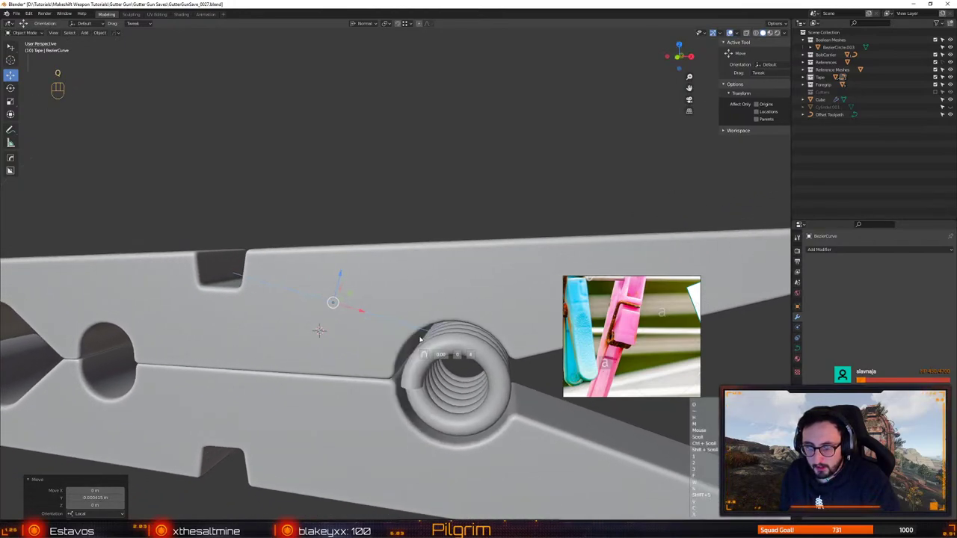
left_click(458, 310)
middle_click_drag(458, 311, 377, 304)
left_click_drag(354, 289, 383, 300)
mouse_move(383, 301)
left_mouse_down("alt")
mouse_move(353, 317)
mouse_move(401, 313)
mouse_move(398, 300)
left_mouse_up("alt")
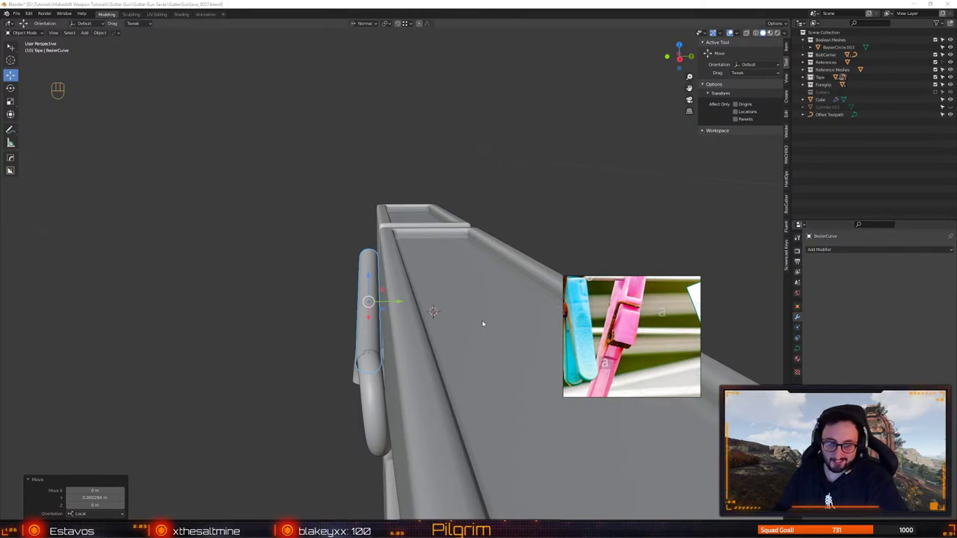
Set the Screw modifier's screw distance on the spring coil to 0.15 m
middle_click_drag(528, 224, 404, 348)
left_click(388, 392)
left_click(461, 389)
left_click(557, 418)
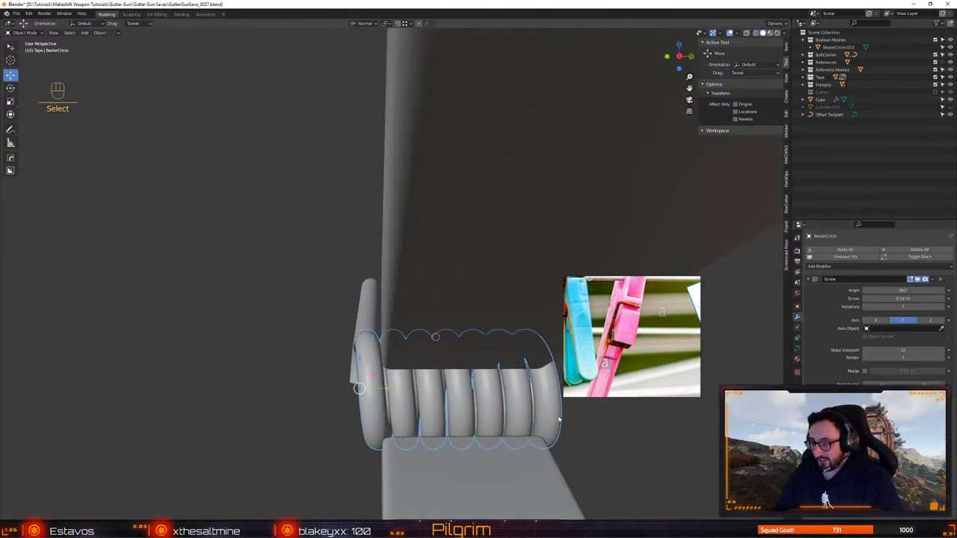
middle_click_drag(557, 418, 516, 419)
left_click(905, 299)
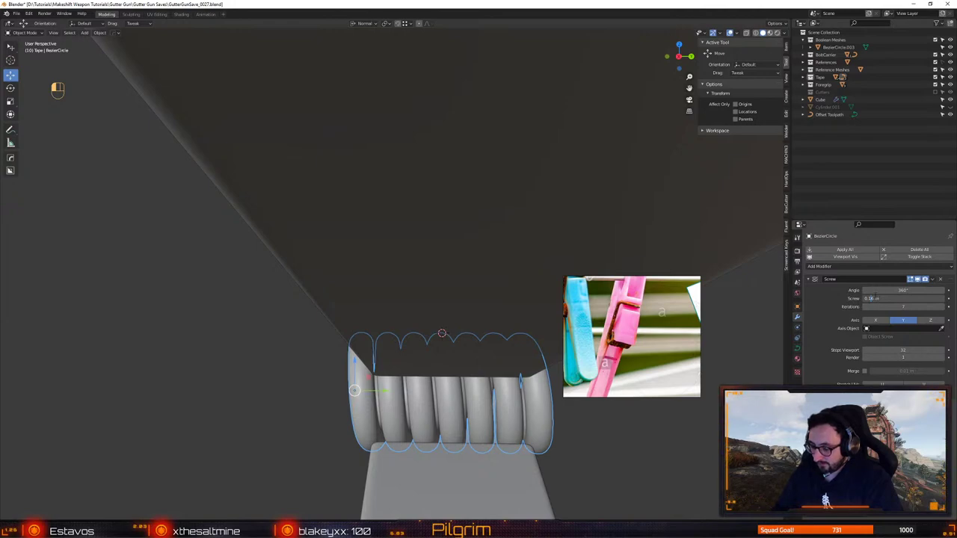
left_click_drag(875, 296, 873, 296)
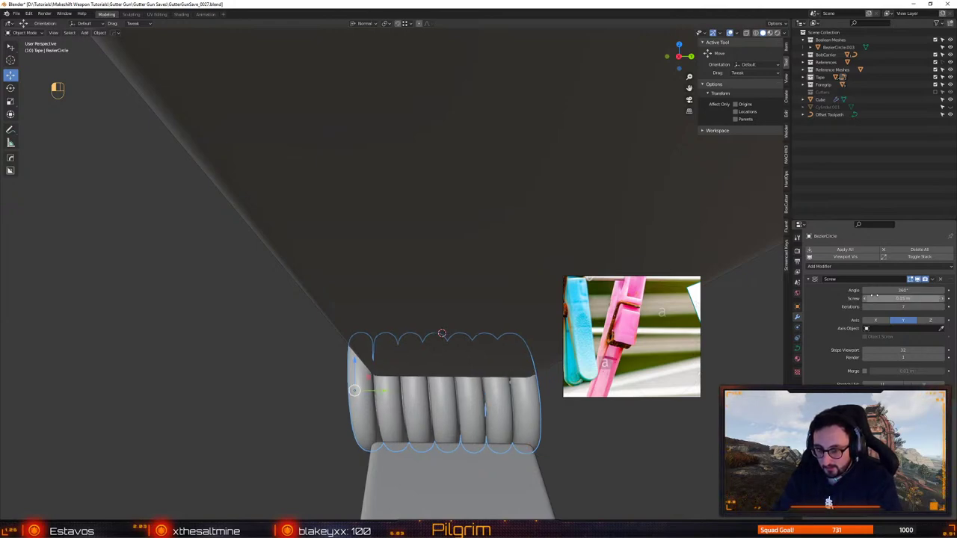
middle_click_drag(509, 395, 495, 374, "shift")
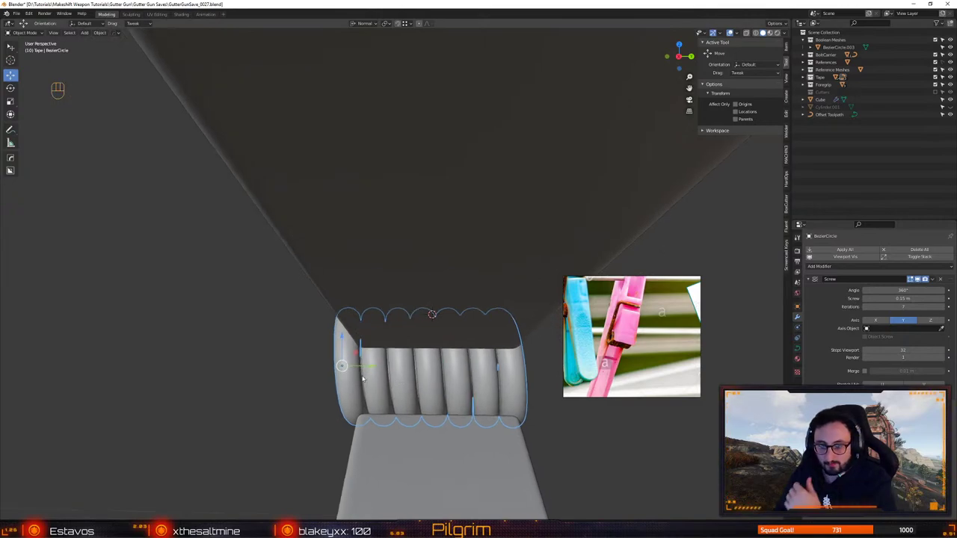
Shift the spring coil sideways to centre it across the clothespin's width, and save the file
left_click_drag(369, 367, 345, 385)
left_click(284, 385)
middle_click_drag(284, 384, 420, 397)
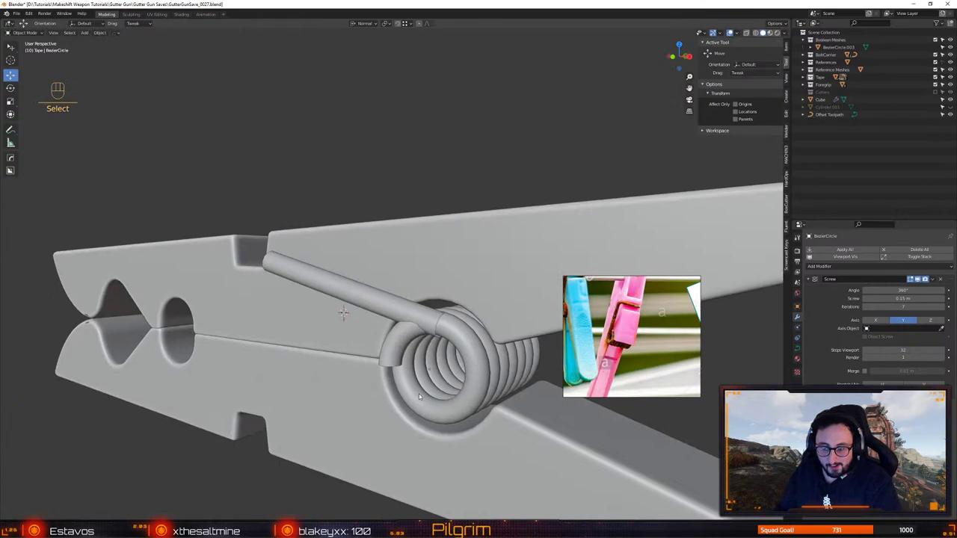
left_click(481, 375)
key("ctrl+s")
Adjust the wire arm's curve thickness to match the coil's wire
left_click(437, 346)
middle_click_drag(416, 292, 442, 304)
left_click(364, 317)
key("q")
left_click(507, 265)
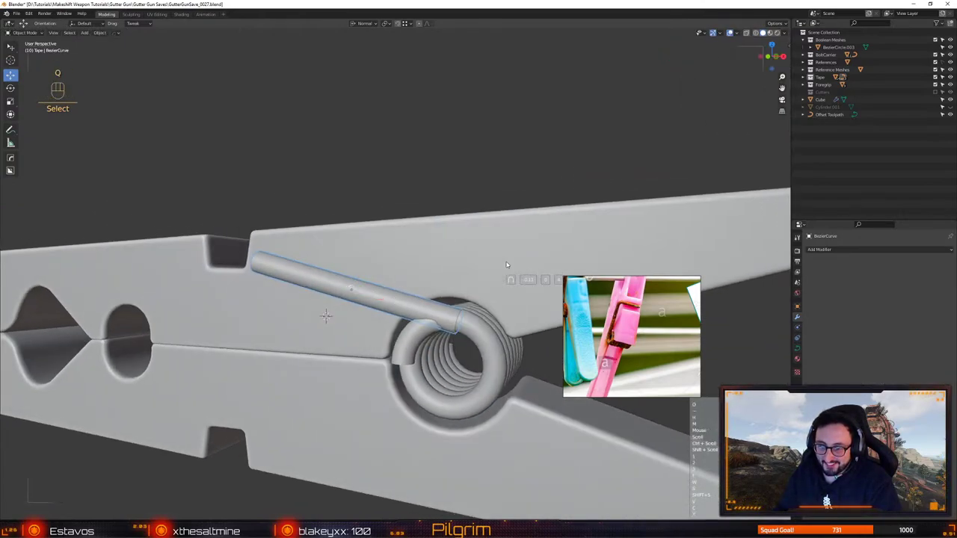
key("n")
middle_click_drag(427, 279, 388, 283)
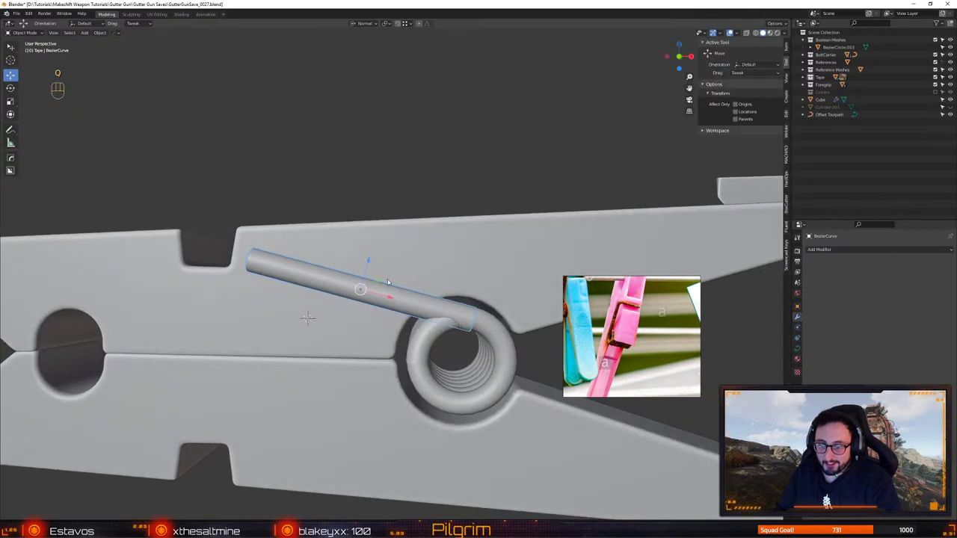
Move the wire arm sideways along its local Y axis to meet the coil's end, and fine-tune its thickness
left_click_drag(383, 279, 390, 283)
mouse_move(485, 275)
middle_mouse_down()
mouse_move(392, 302)
mouse_move(407, 273)
mouse_move(477, 282)
middle_mouse_up()
key("q")
left_click(476, 281)
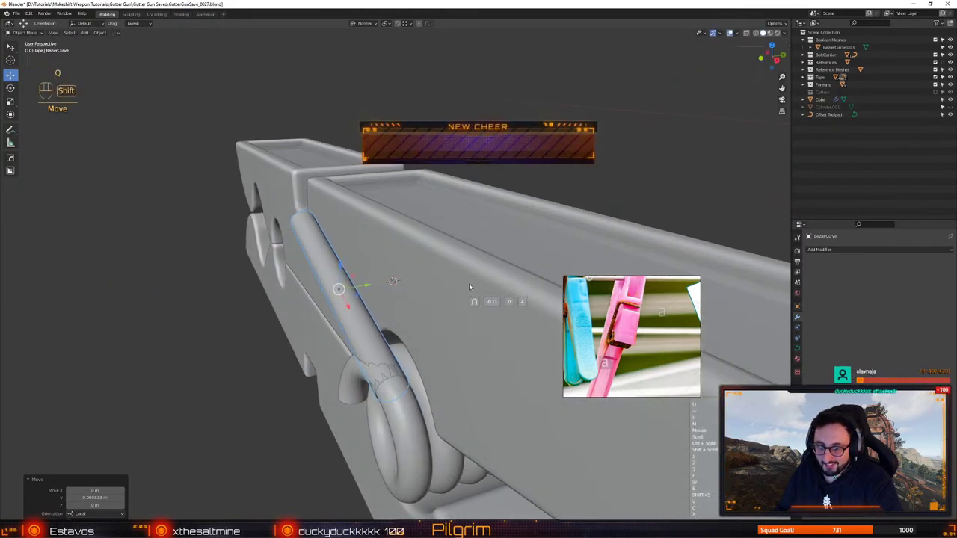
left_click(465, 289)
right_click_drag(399, 319, 495, 286, "alt")
middle_click_drag(346, 286, 454, 302, "alt")
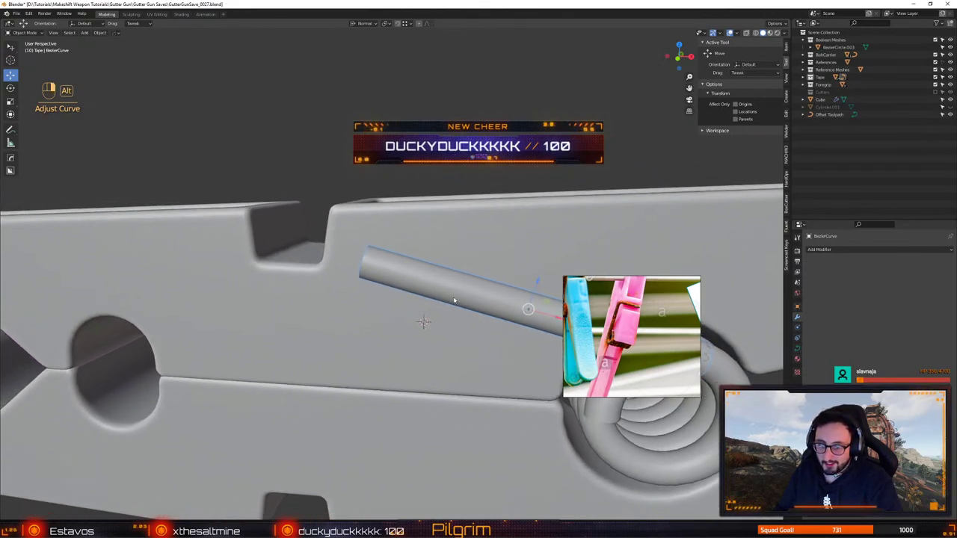
left_click_drag(407, 273, 439, 274, "alt")
Shorten the handles of the wire arm's end point near the notch in Edit Mode
key("1")
left_click(378, 266)
key("r")
middle_click_drag(486, 218, 416, 236)
key("w")
right_click_drag(416, 236, 428, 234, "alt")
left_click_drag(428, 234, 435, 232, "alt")
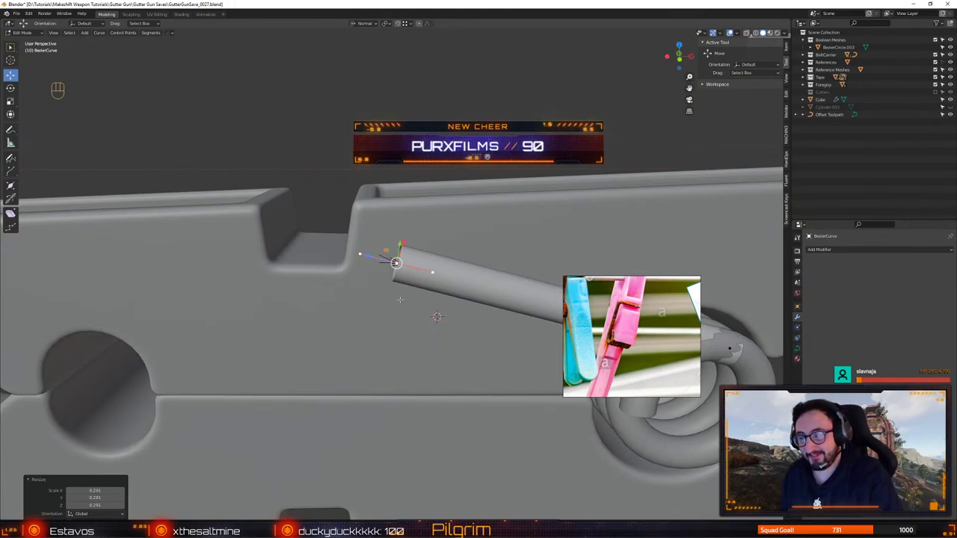
Extrude the wire arm's end point about 0.0127 m along its direction to the notch opening
left_click_drag(400, 300, 466, 258, "alt")
key("ctrl+e")
key("w")
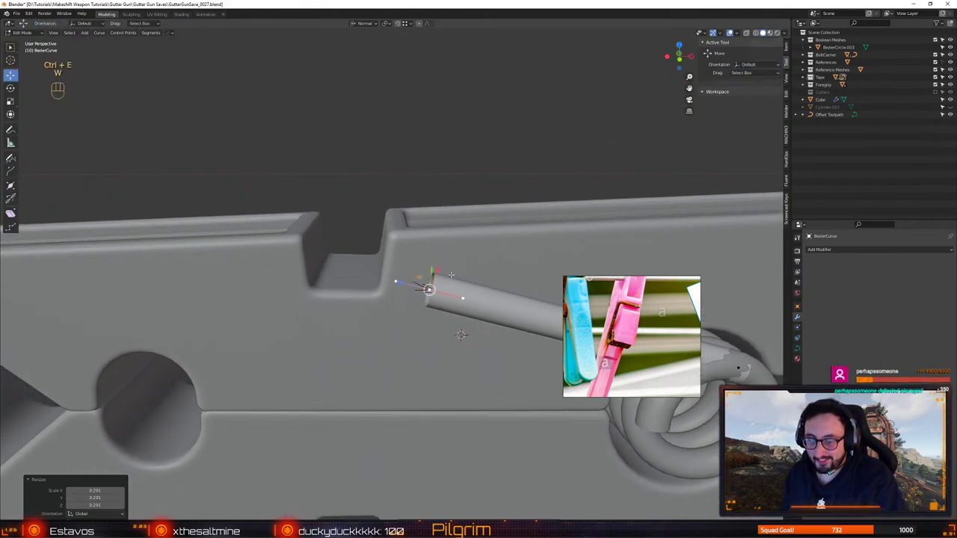
key("e")
key("w")
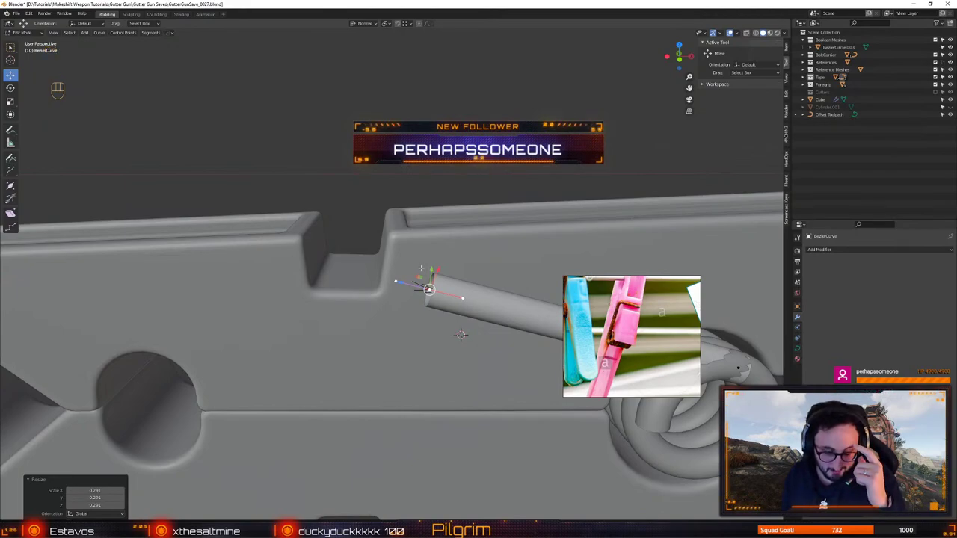
key("w")
key("ctrl+e")
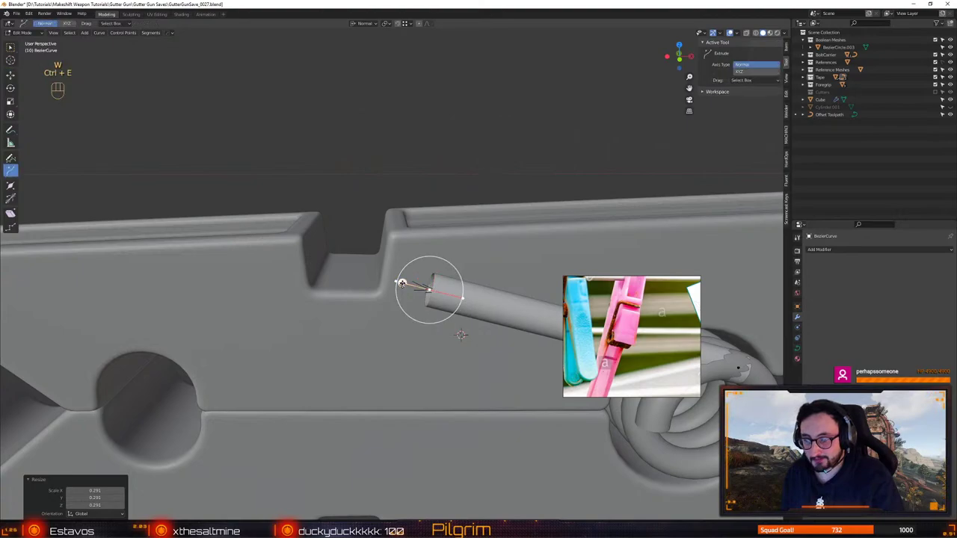
left_click_drag(429, 289, 349, 273)
key("w")
middle_click_drag(348, 273, 480, 360)
Extrude the wire arm again into the notch, rotating the new point's handles 90° about X and extending it across
key("ctrl+e")
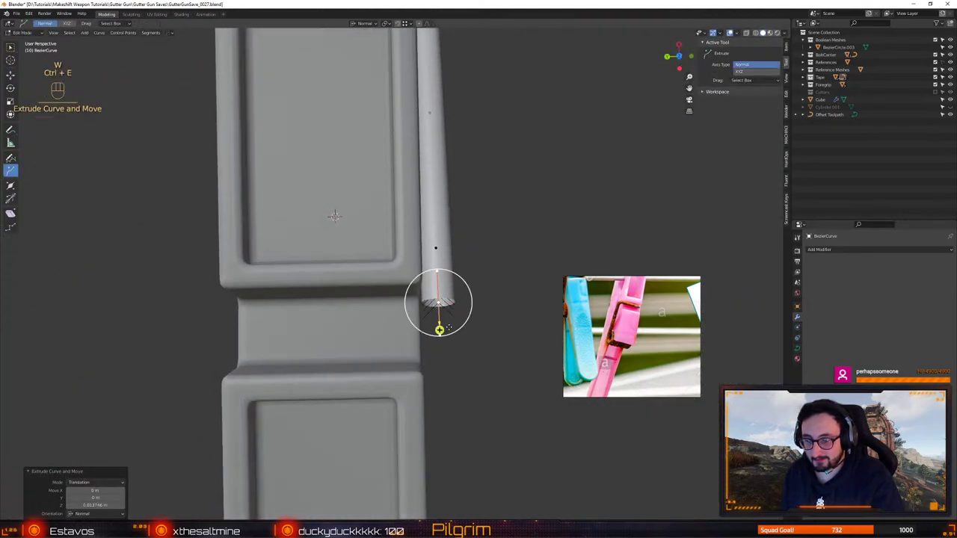
key("w")
left_click_drag(464, 308, 338, 359)
key("e")
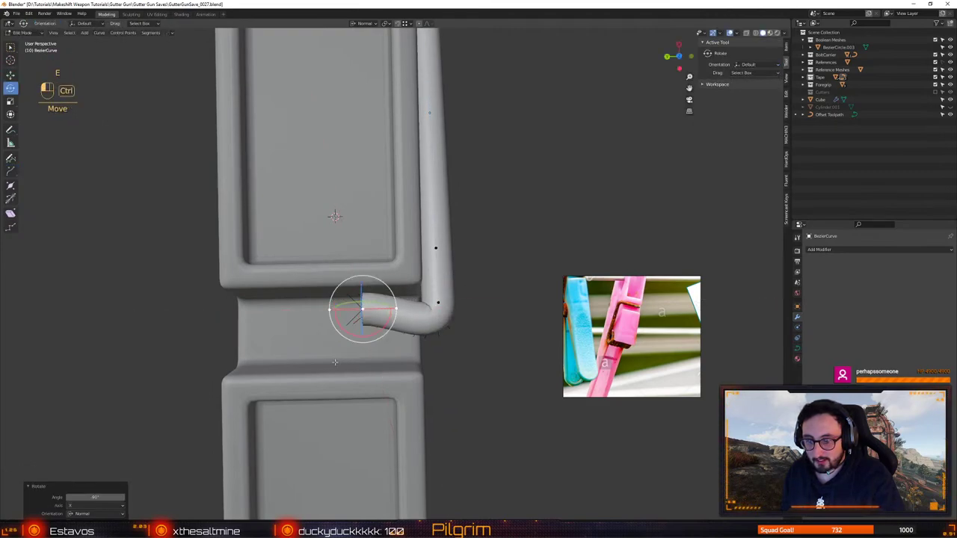
key("w")
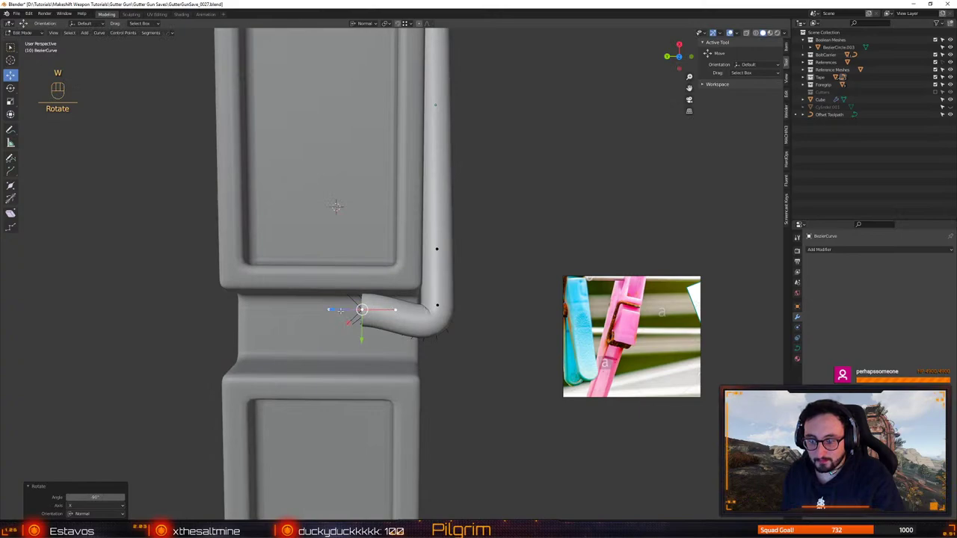
left_click_drag(340, 310, 233, 311)
Try to rotate the handles of the wire arm's corner point, and undo the rotation
left_click(438, 305)
key("e")
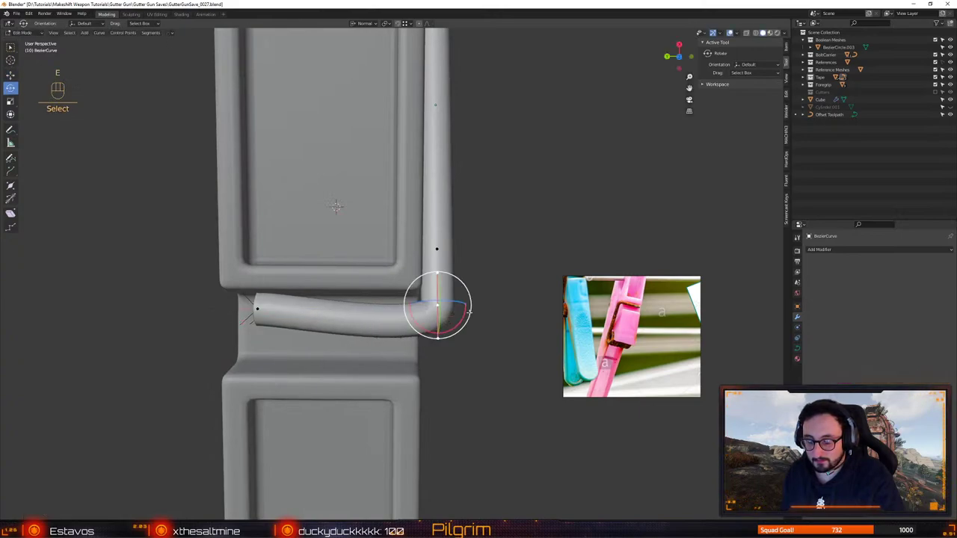
left_click_drag(460, 322, 447, 316)
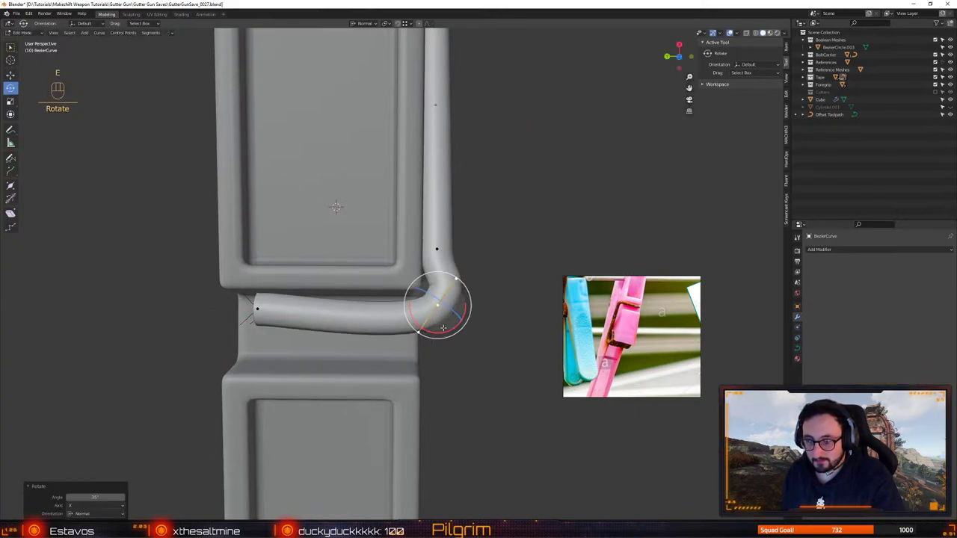
key("w")
key("ctrl+z")
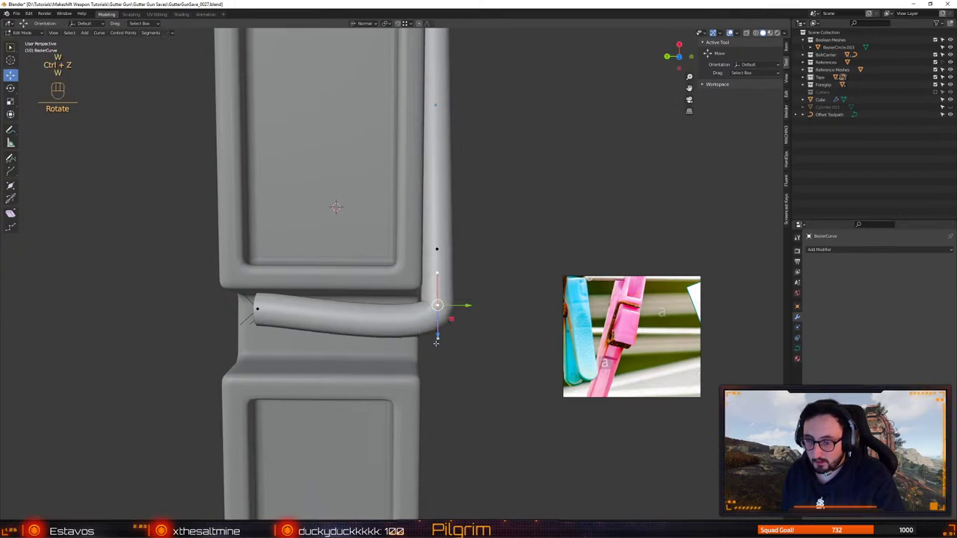
Move the wire arm's corner point back along its normal Z axis to tighten the bend at the notch
middle_click_drag(439, 329, 539, 355)
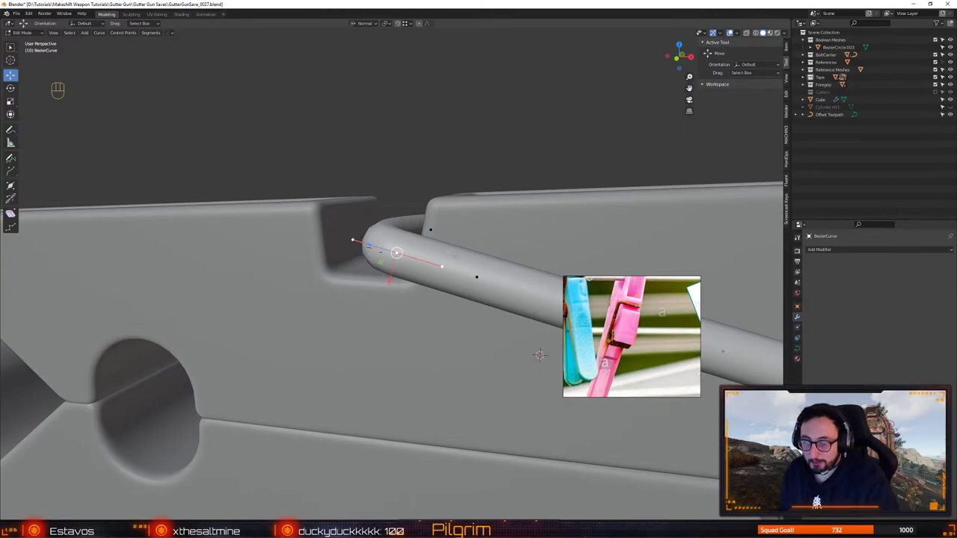
right_click_drag(453, 255, 396, 273, "alt")
mouse_move(397, 273)
left_mouse_down("alt")
mouse_move(419, 317)
mouse_move(387, 272)
left_mouse_up("alt")
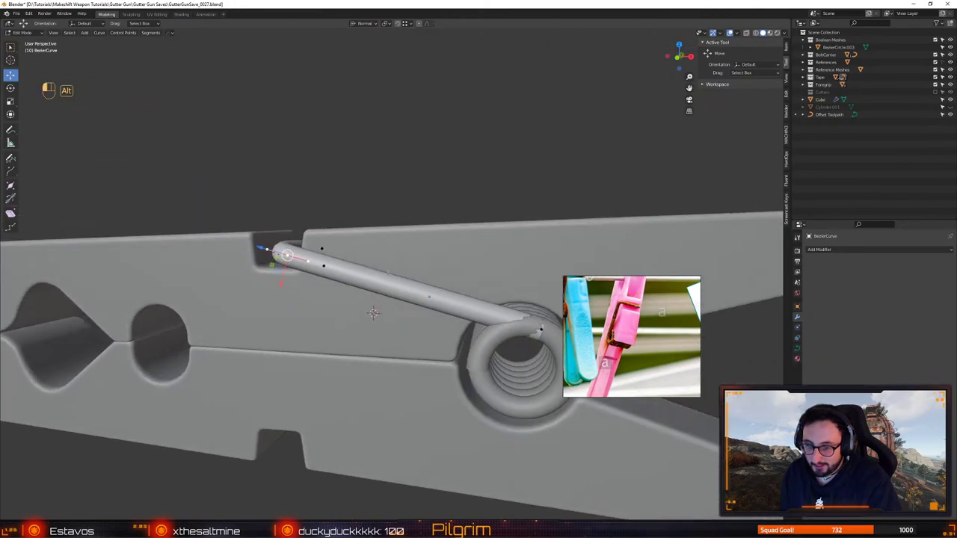
middle_click_drag(373, 313, 304, 300)
key("Tab")
key("Tab")
left_click_drag(288, 293, 323, 302)
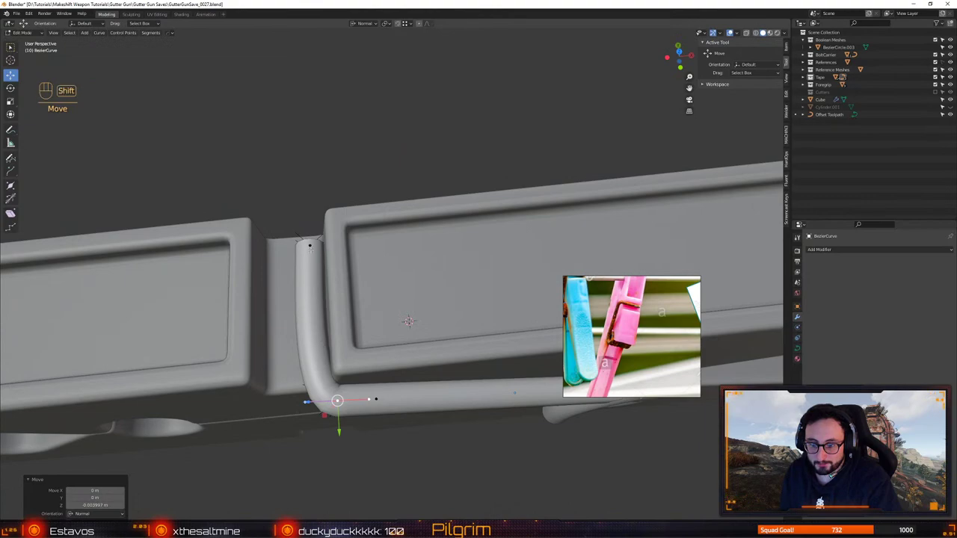
Subdivide the wire segment crossing the notch and move the new control point closer to the bend
right_click(389, 215)
left_click(408, 215)
left_click(312, 330)
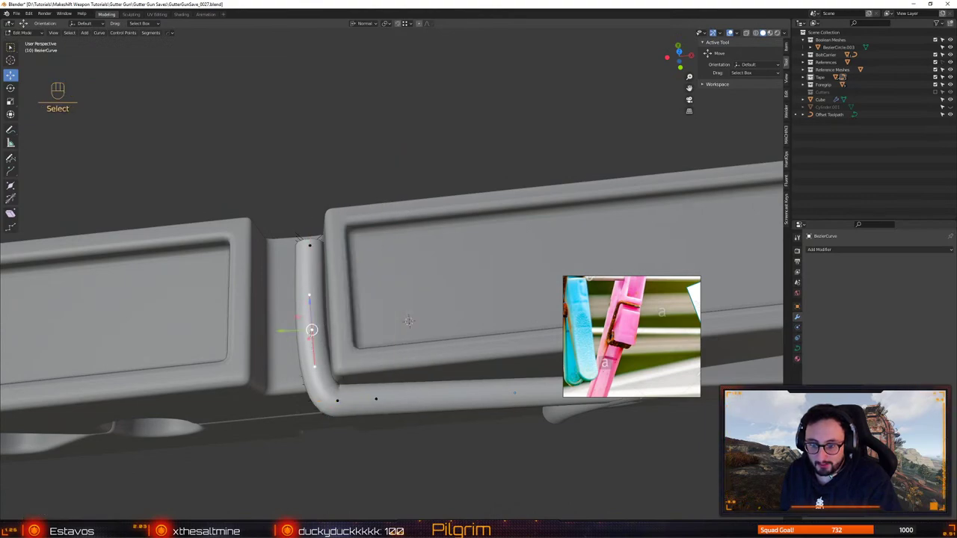
left_click_drag(312, 330, 314, 400)
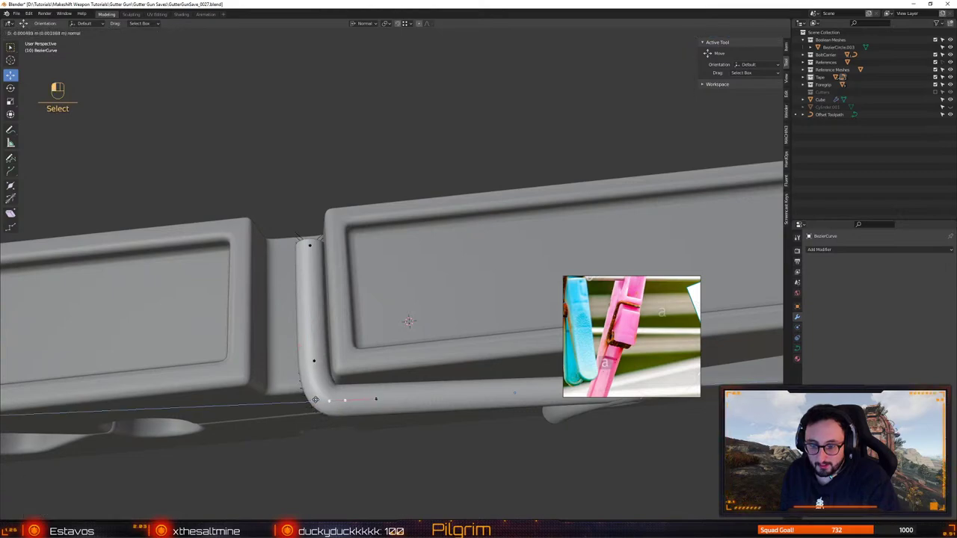
Scale the corner point's handles by 1.2 and slide the neighbouring control point along the arm away from the bend
key("r")
left_click_drag(372, 387, 458, 360)
key("w")
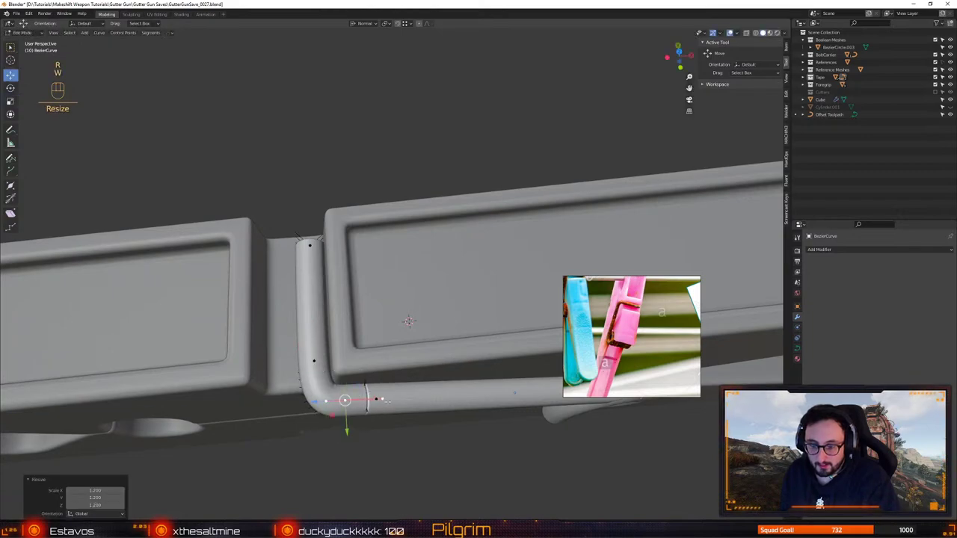
left_click(376, 399)
key("shift+s")
left_click_drag(418, 418, 454, 353, "alt")
key("w")
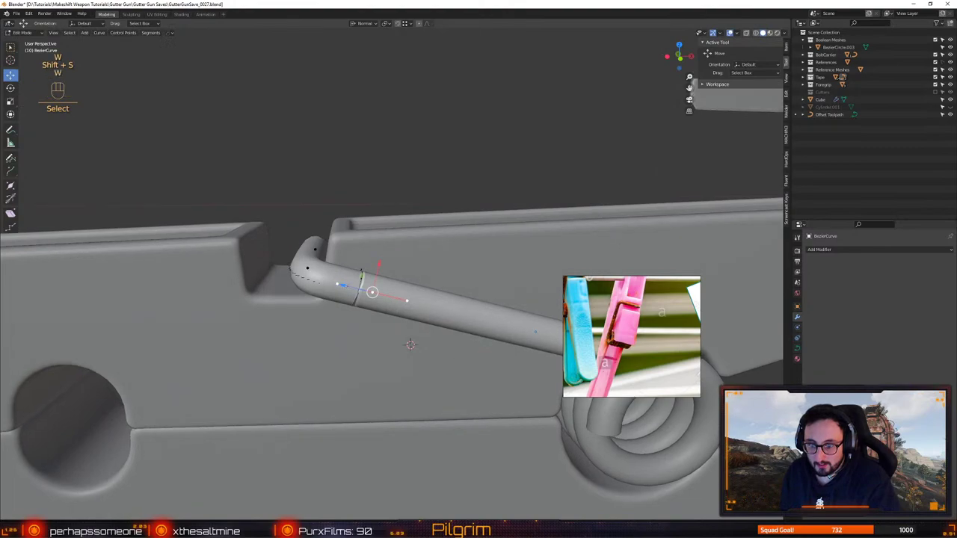
left_click_drag(344, 288, 356, 289)
Move the control point in the notch about 0.001 m along its normal Z axis toward the bend
left_click(373, 295)
middle_click_drag(373, 295, 405, 323)
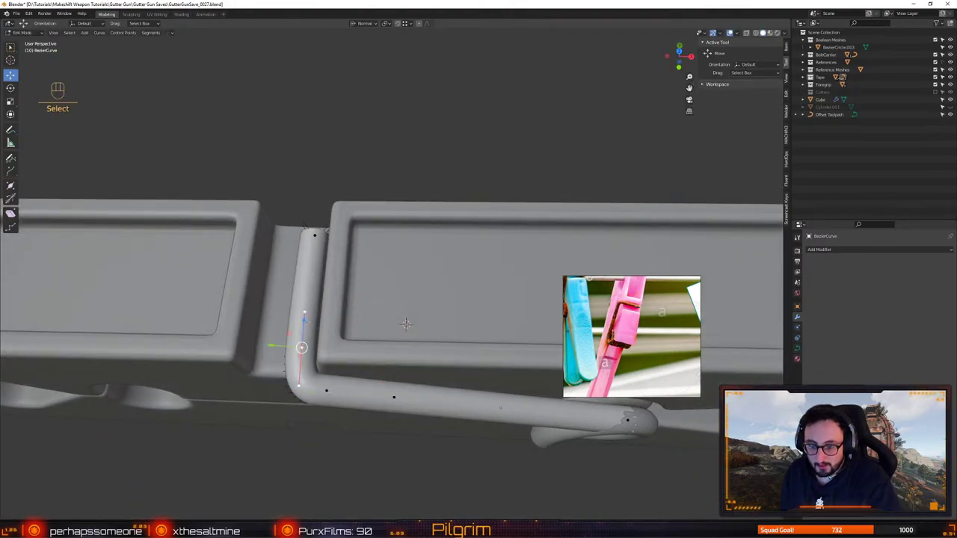
key("g")
key("z")
key("z")
left_click_drag(301, 327, 302, 326)
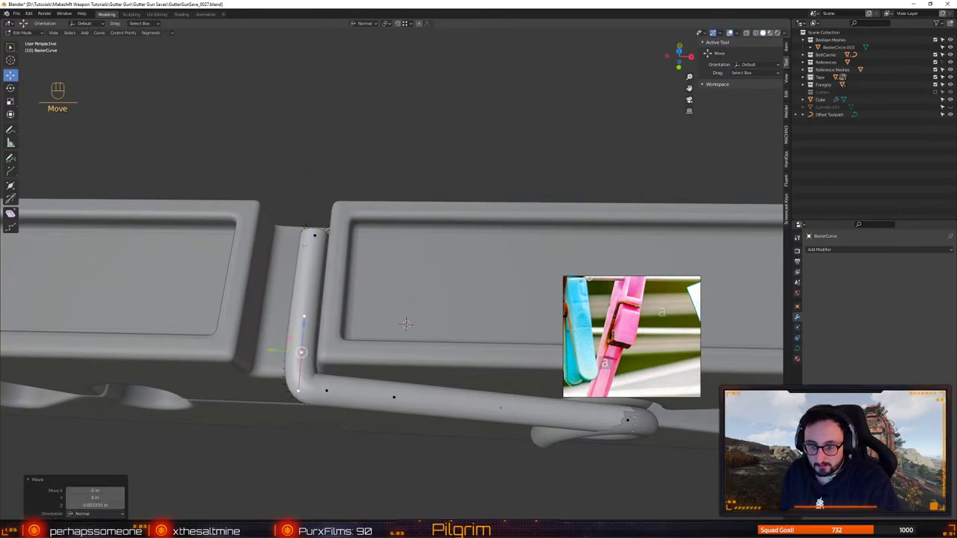
Leave curve editing and inspect how the wire arm sits in the notch from the outer side of the clothespin
left_click(314, 237)
left_click_drag(318, 211, 538, 161)
left_click(410, 258, "shift")
left_click_drag(393, 259, 453, 239)
key("4")
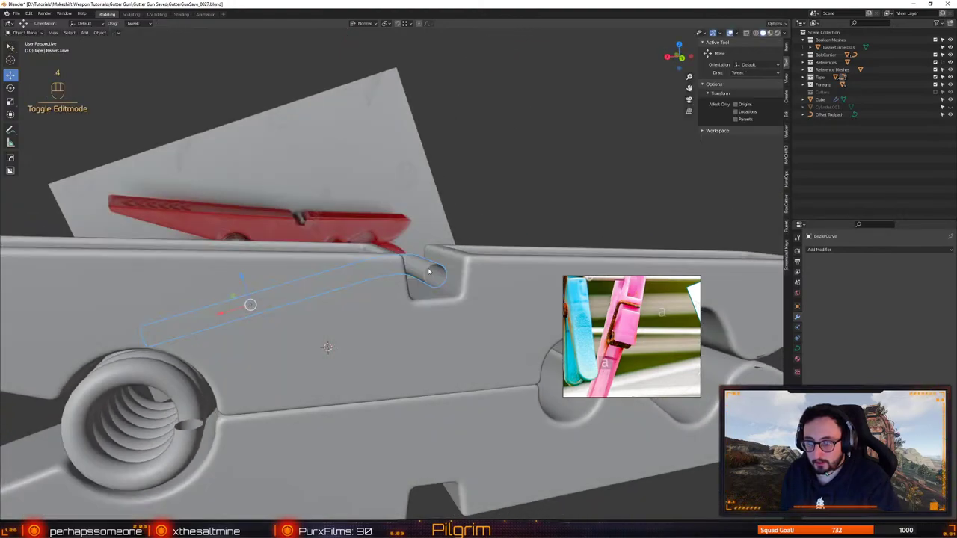
mouse_move(378, 257)
left_mouse_down("alt")
mouse_move(472, 284)
mouse_move(386, 262)
left_mouse_up("alt")
scroll(372, 233, "down", 3)
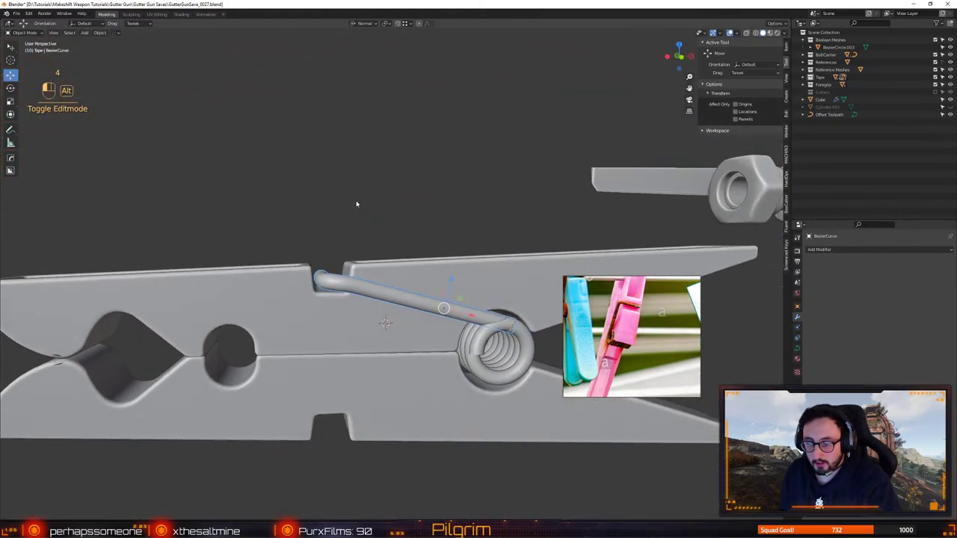
Move the arm's control point beside the notch about 0.0006 m along its normal X axis and rotate it to align with the arm
key("1")
left_click_drag(357, 203, 345, 278, "alt")
left_click(350, 291)
left_click_drag(346, 310, 344, 308)
left_click(345, 308)
key("e")
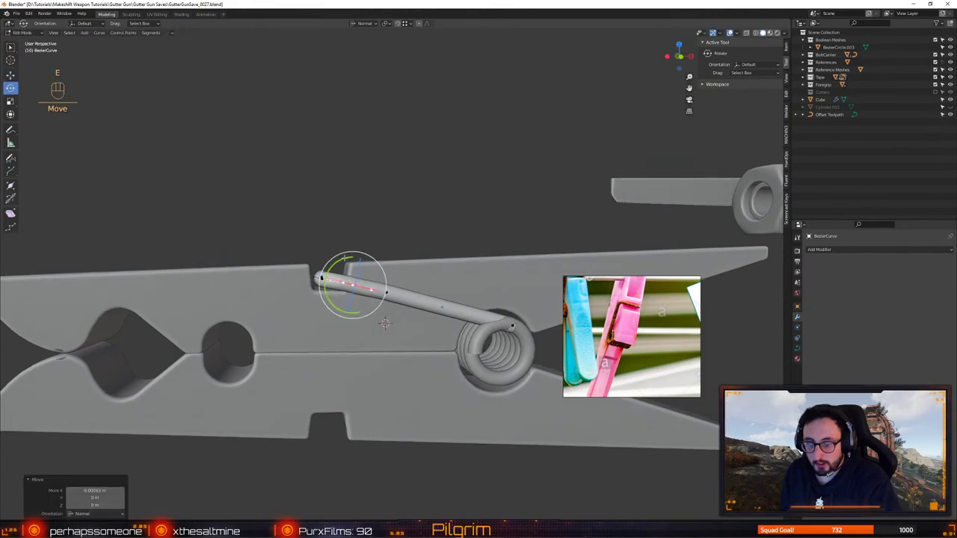
left_click_drag(345, 258, 436, 294)
Slide the mid-arm control point along the wire toward the coil
key("w")
left_click(387, 293)
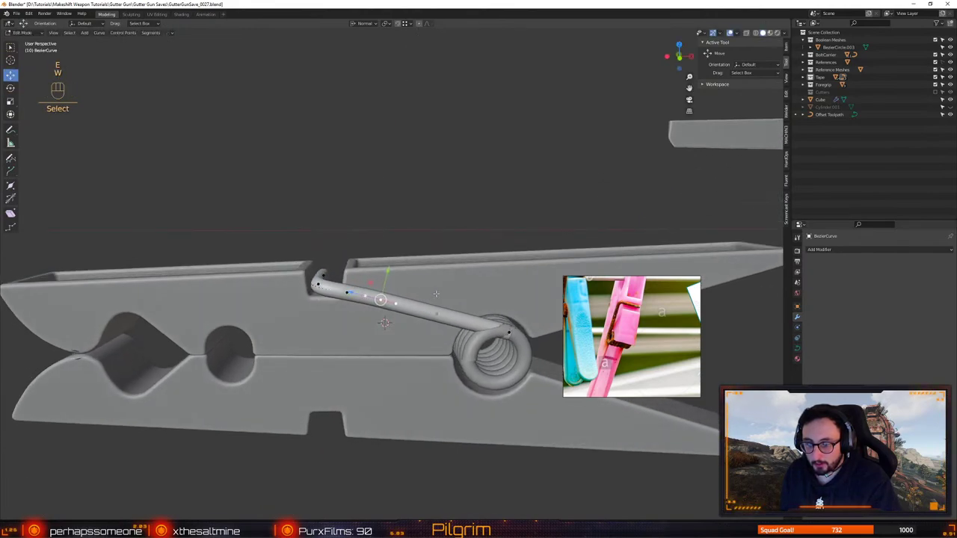
left_click_drag(352, 292, 421, 291)
Nudge the control point beside the notch along its normal X axis to straighten the wire
left_click(347, 294)
scroll(347, 294, "up", 2)
left_click(337, 294)
key("e")
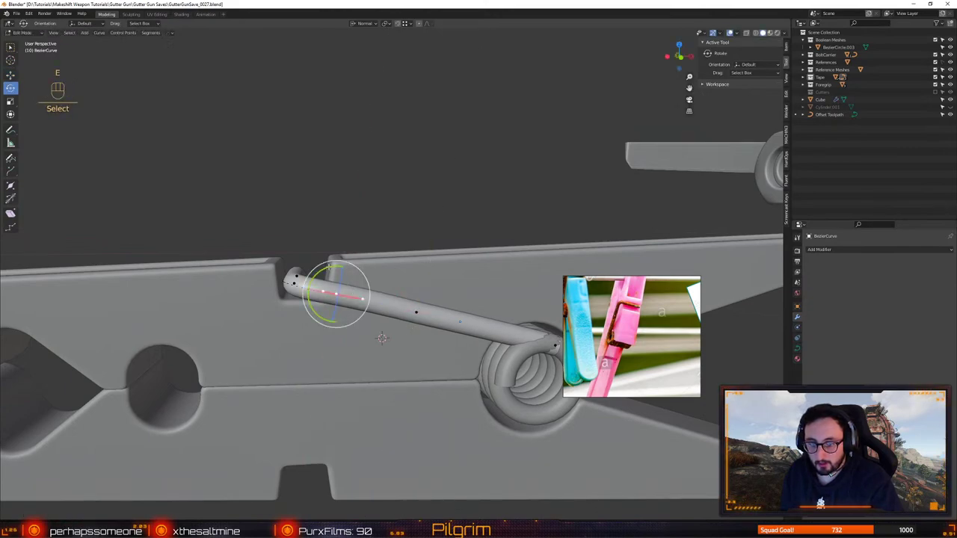
key("w")
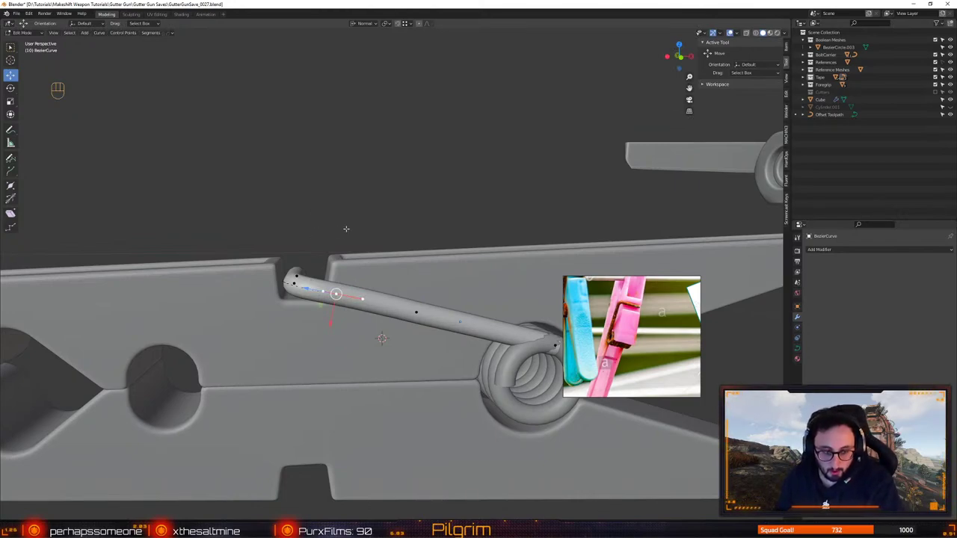
left_click_drag(331, 321, 382, 308)
Enlarge the mid-arm control point's handles and dissolve that point from the wire arm
left_click(382, 309, "alt")
middle_click_drag(382, 309, 433, 306)
left_click_drag(411, 281, 410, 281)
key("r")
middle_click_drag(447, 280, 480, 261)
left_click_drag(483, 260, 351, 281)
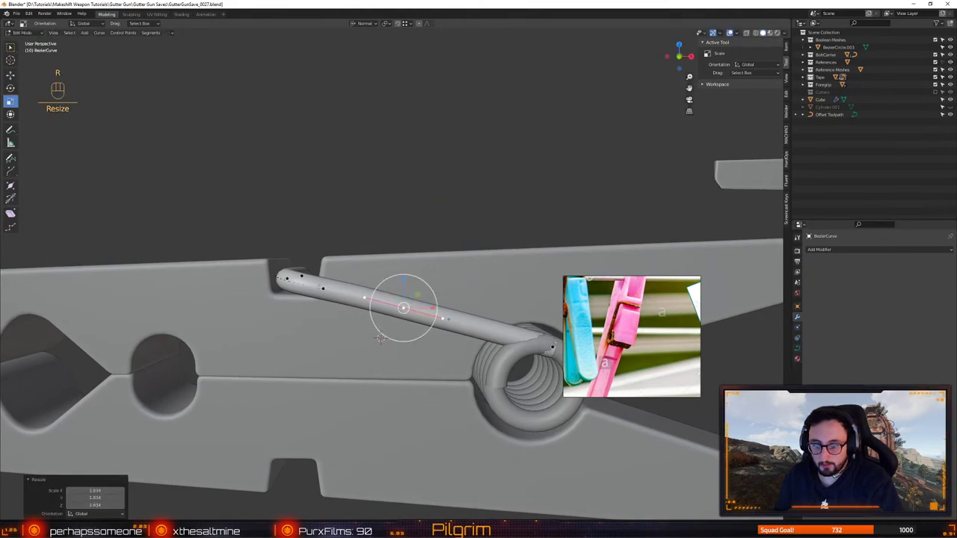
left_click(323, 287)
key("ctrl+BackSpace")
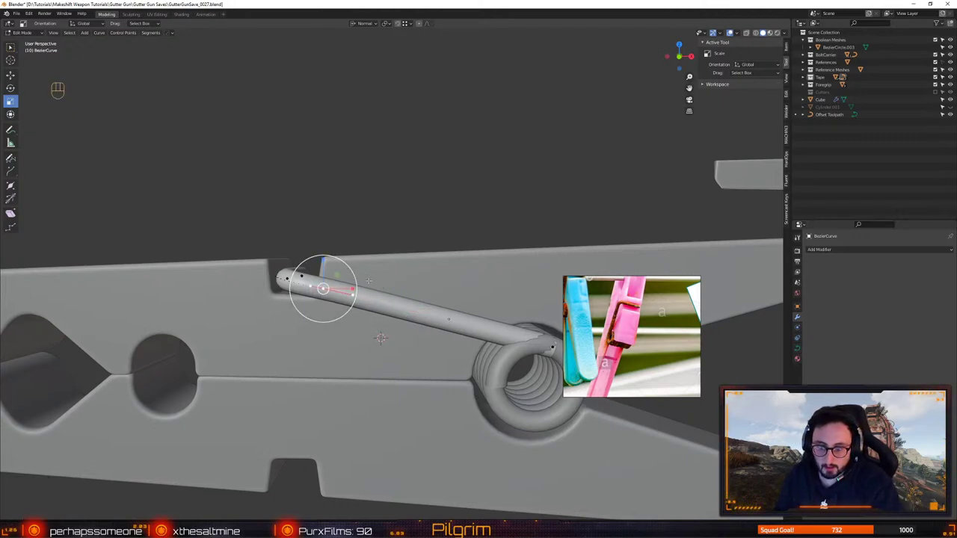
Rotate the control point beside the notch slightly and nudge it so the arm runs straight to the coil
key("e")
left_click_drag(345, 275, 348, 277)
key("w")
left_click_drag(317, 313, 318, 308)
left_click_drag(329, 313, 392, 320, "alt")
Leave curve editing, save the file, and select the coiled spring
key("4")
key("ctrl+s")
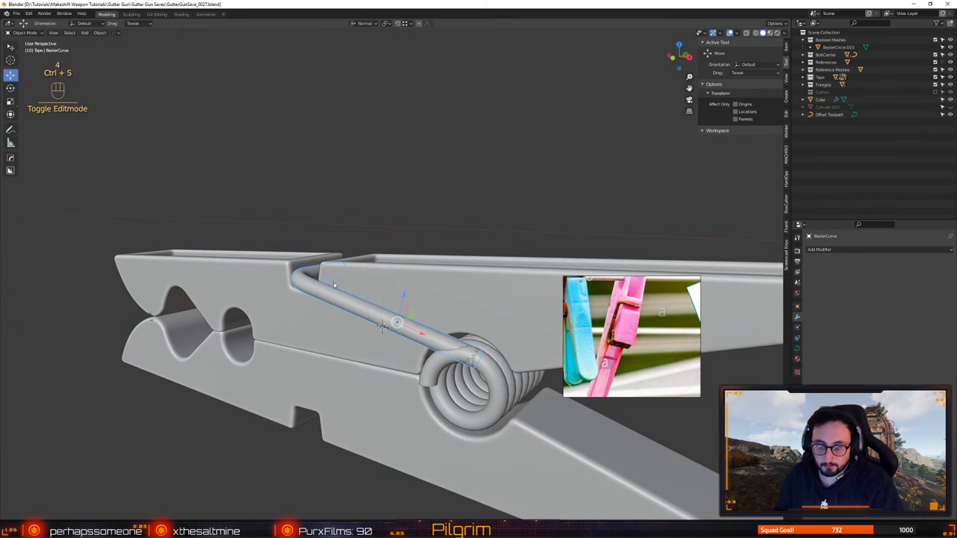
scroll(377, 318, "up", 2)
left_click(468, 402, "alt")
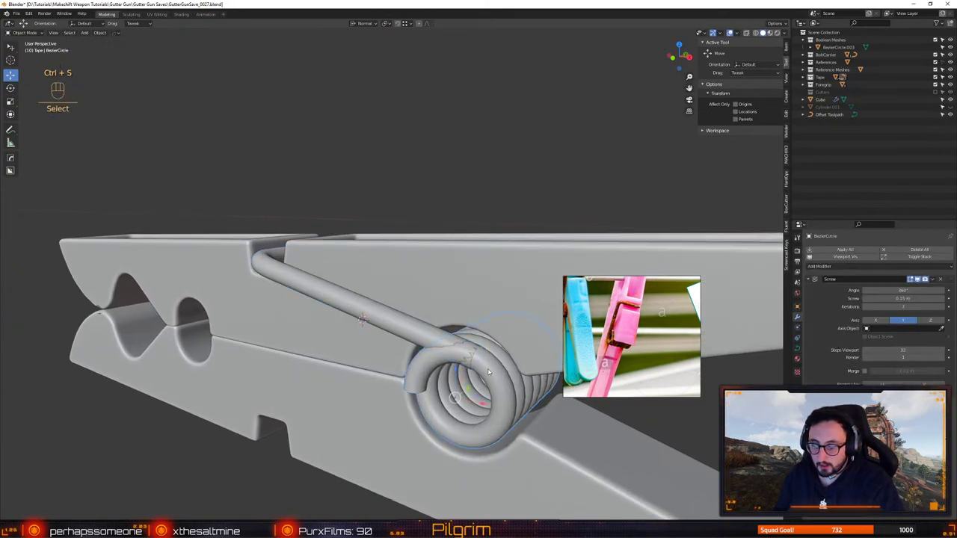
Turn on the wireframe overlay to show the topology of the spring coil and the rod
scroll(459, 343, "up", 3)
mouse_move(459, 343)
middle_mouse_down()
mouse_move(424, 356)
mouse_move(464, 361)
middle_mouse_up()
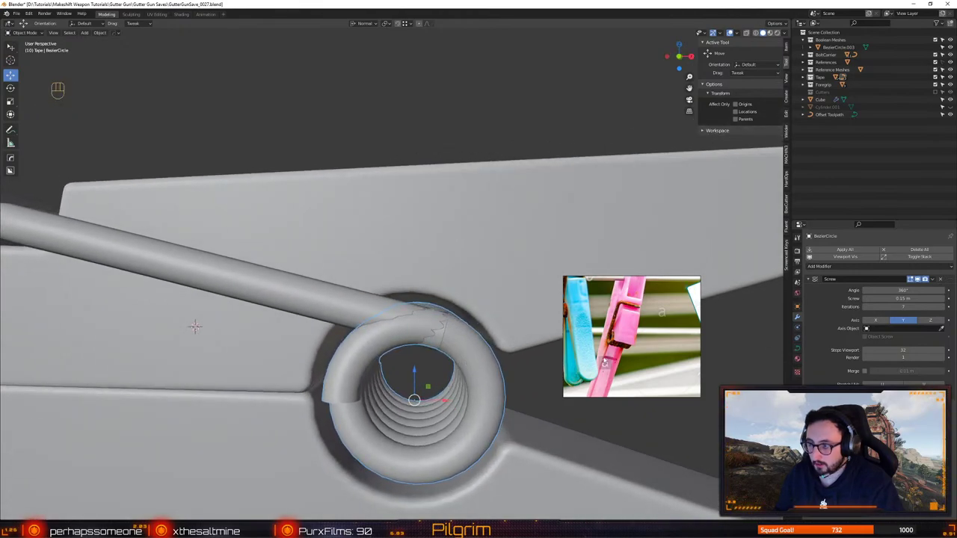
left_click(932, 279)
left_click(921, 295)
key("Tab")
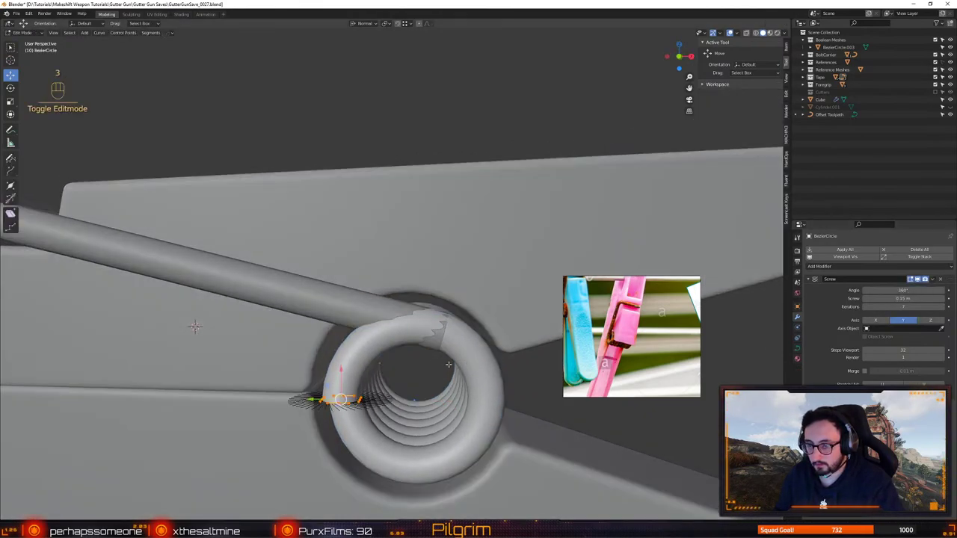
key("Tab")
key("Tab")
key("alt+v")
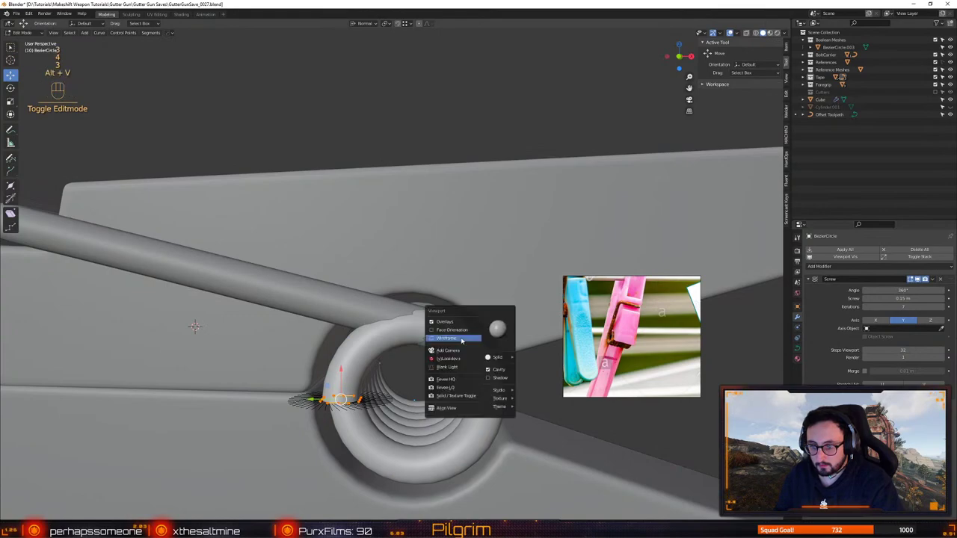
left_click(461, 340)
left_click_drag(461, 341, 424, 358, "alt")
Convert the spring coil to an editable mesh with Visual Geometry to Mesh, applying its Screw modifier
key("4")
key("Tab")
scroll(424, 359, "up", 5)
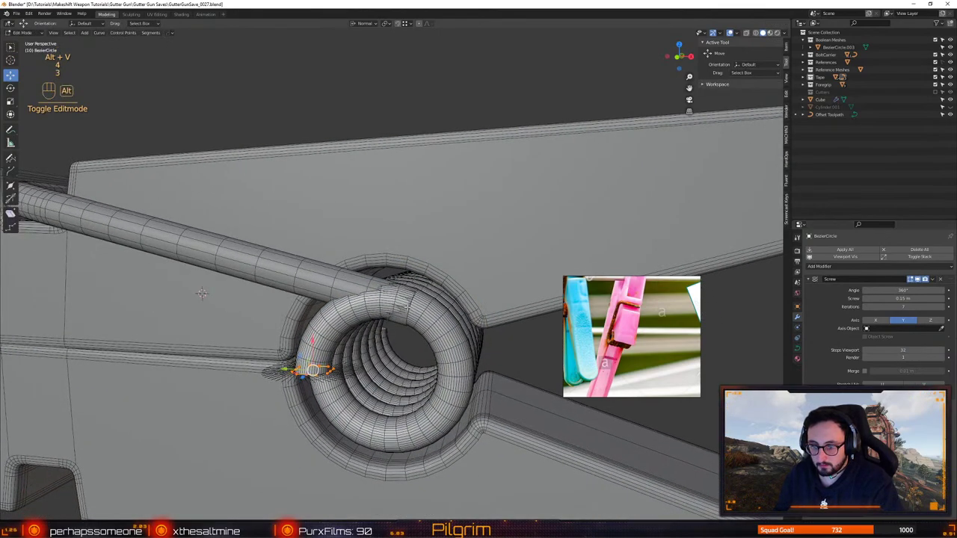
left_click(418, 339)
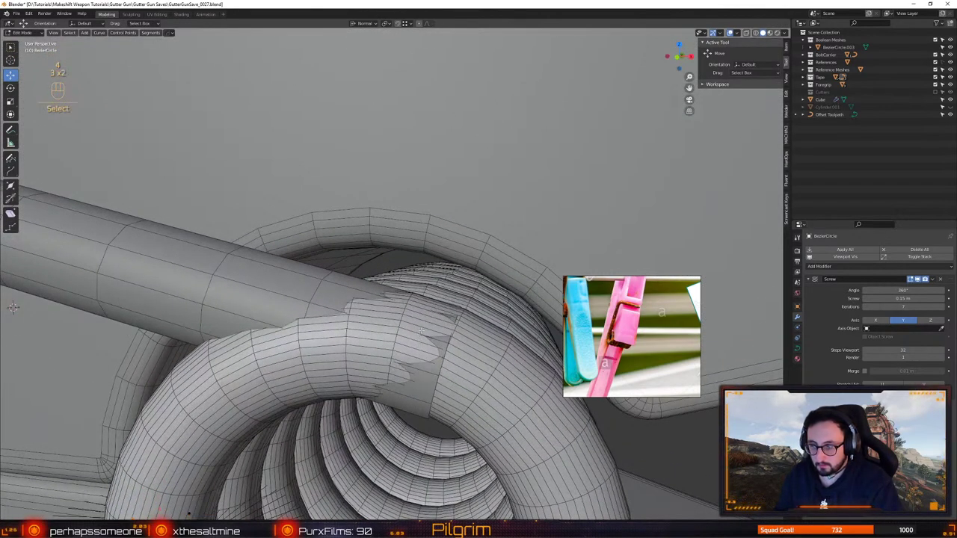
key("Tab")
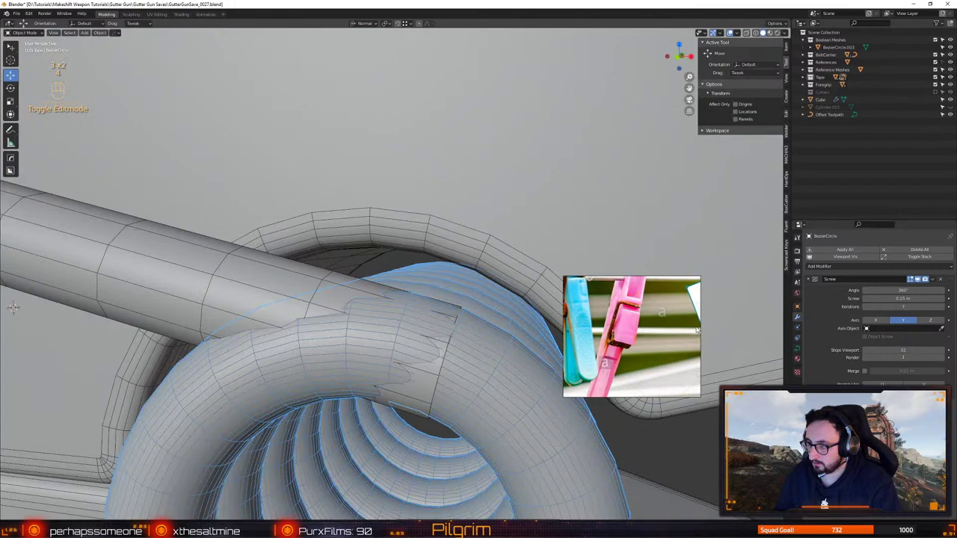
left_click(933, 280)
left_click(922, 290)
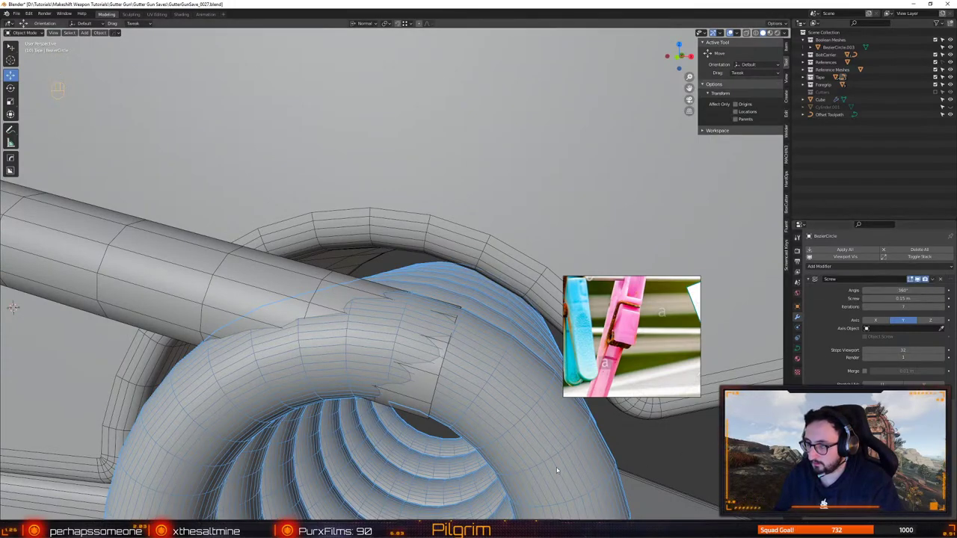
scroll(411, 329, "down", 6)
middle_click_drag(456, 321, 411, 329)
right_click(417, 368)
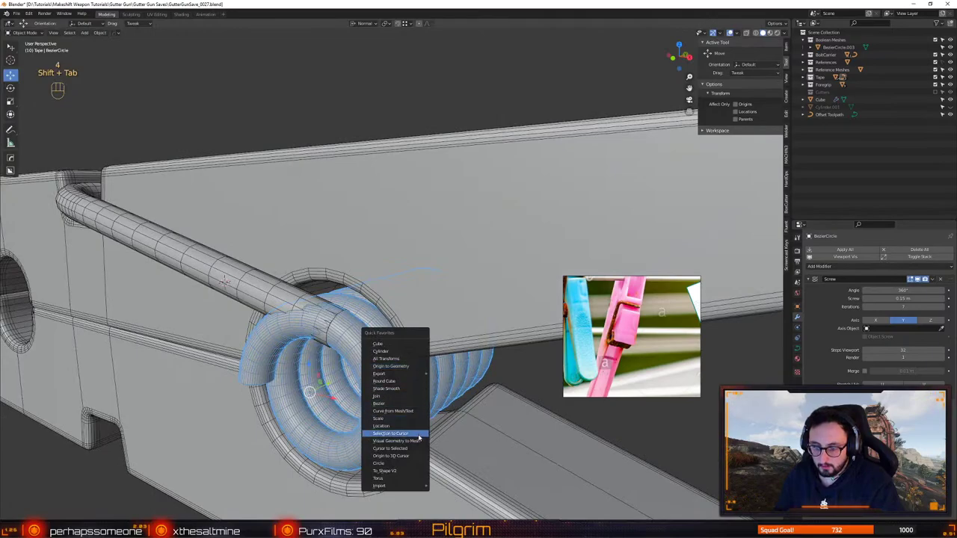
left_click(420, 396)
middle_click_drag(420, 396, 440, 381)
Delete the loop of faces on the coil's front turn where it overlaps the end of the rod
key("2")
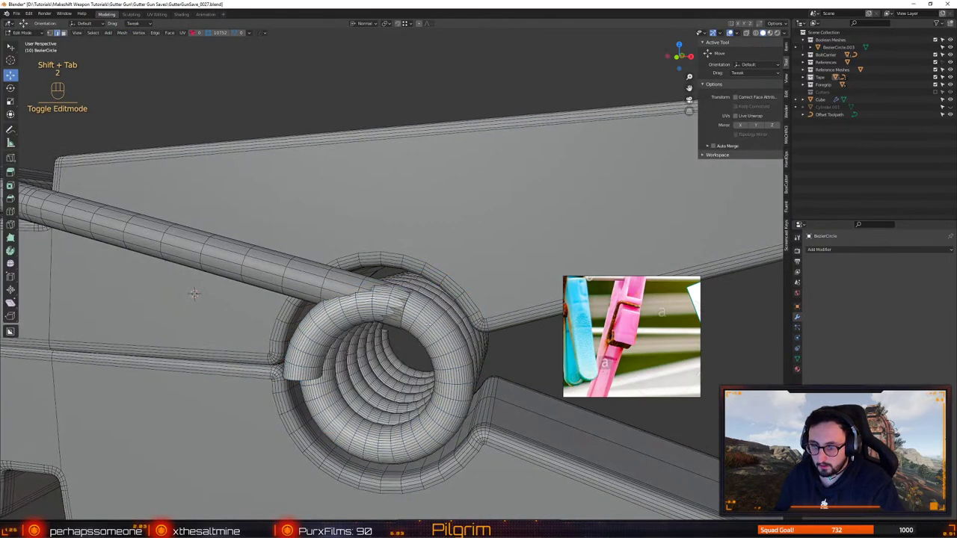
key("3")
scroll(395, 303, "up", 5)
left_click(409, 352, "alt")
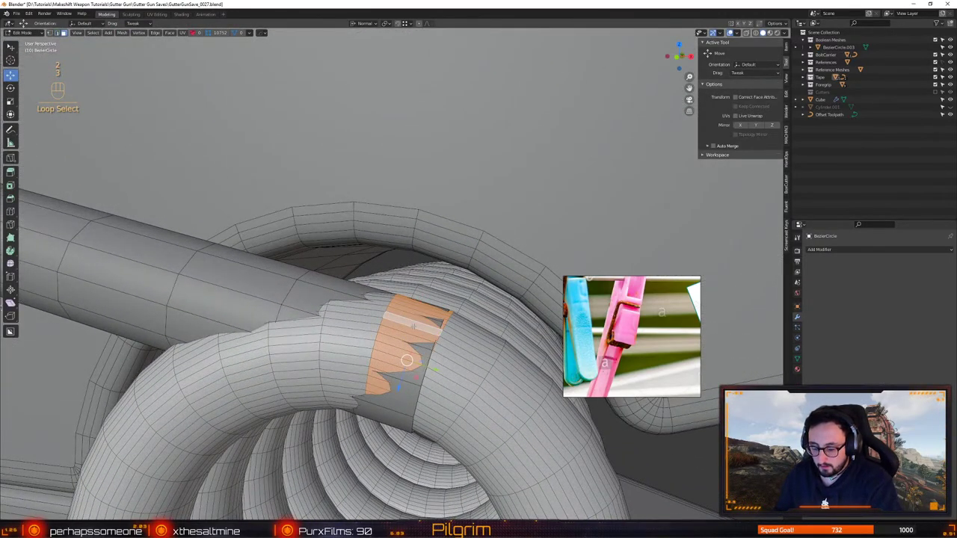
key("x")
left_click(393, 341)
Select the whole detached end section of the coil through its linked geometry and delete its faces
left_click_drag(393, 341, 457, 297, "alt")
left_click(457, 287, "alt")
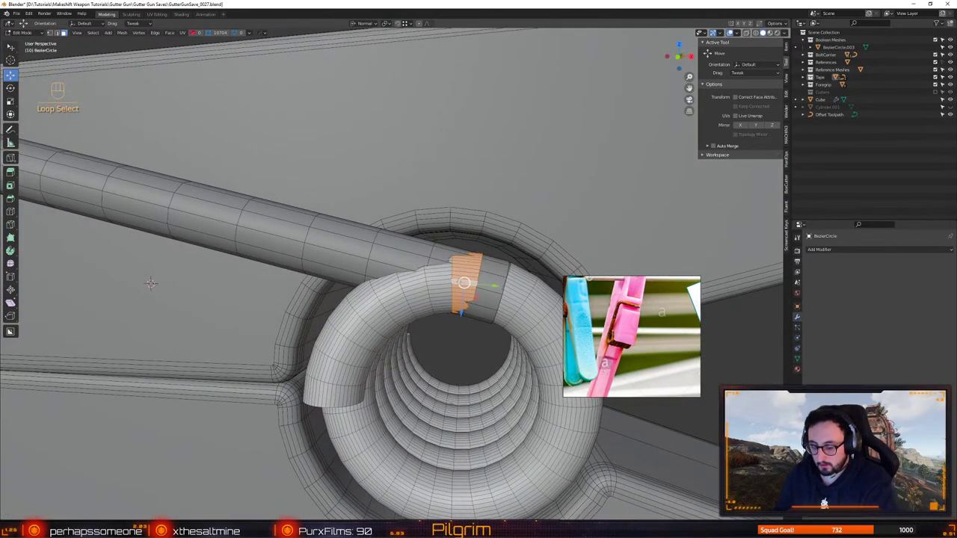
key("ctrl+l")
key("x")
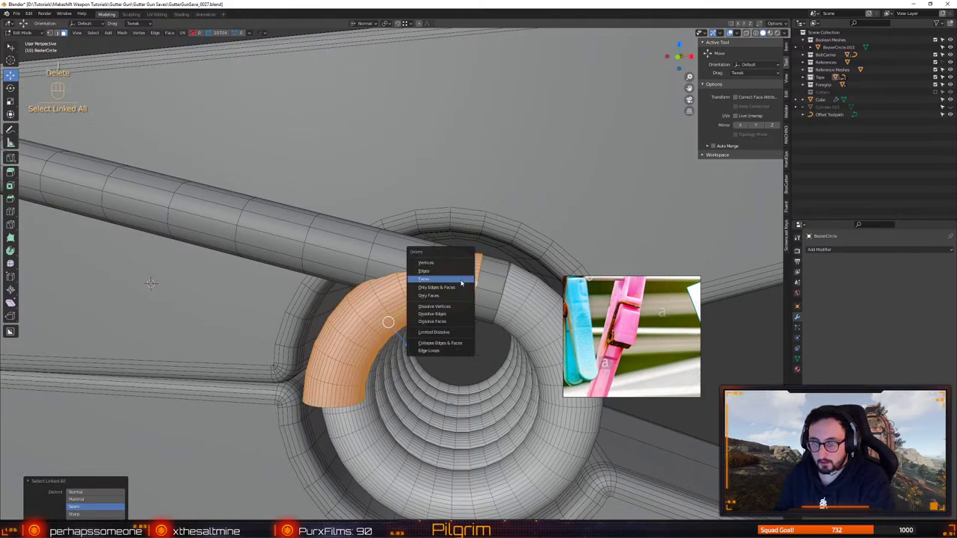
left_click(462, 282)
left_click_drag(462, 282, 441, 287, "alt")
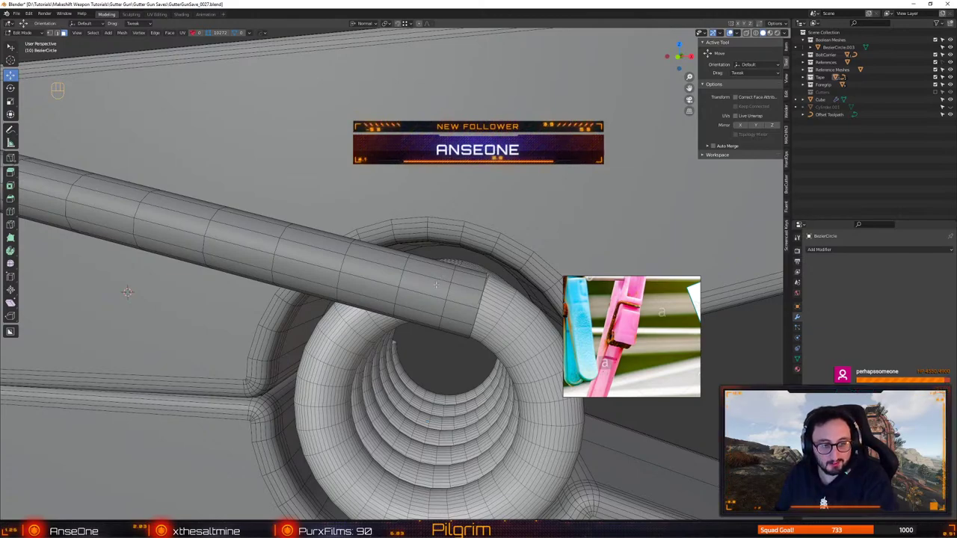
Examine how the rod's end lines up with the coil's open end
left_click_drag(437, 285, 418, 332, "alt")
key("4")
left_click(403, 314)
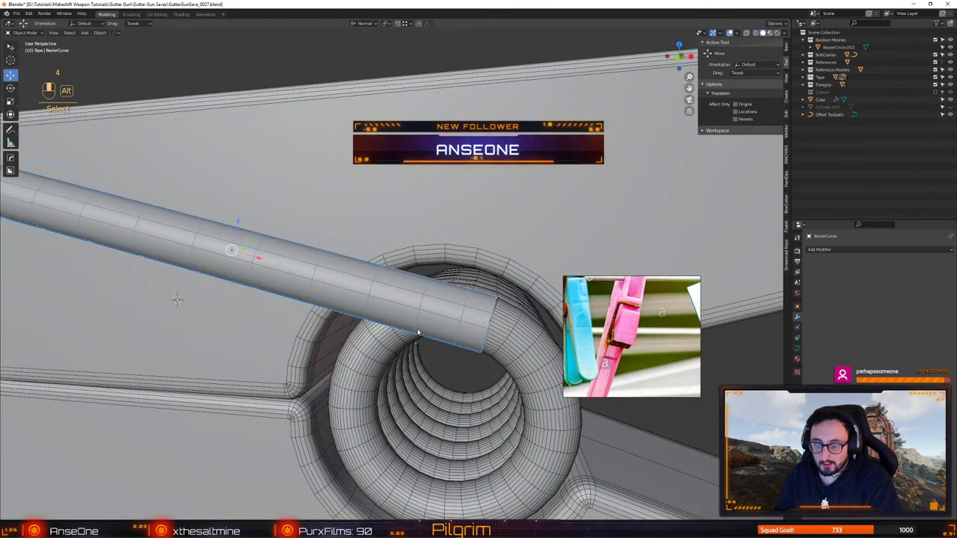
scroll(500, 293, "down", 2)
key("1")
left_click(493, 314)
left_click_drag(509, 318, 427, 367, "alt")
key("4")
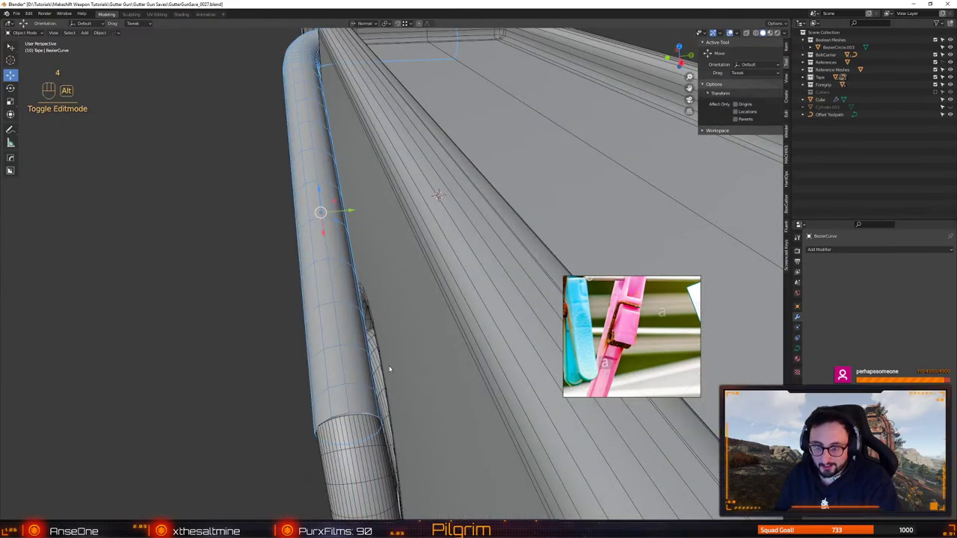
Nudge the coil's open edge loop along the global Y axis with proportional editing to align it with the rod
mouse_move(389, 369)
middle_mouse_down()
mouse_move(407, 347)
mouse_move(398, 356)
middle_mouse_up()
left_click(397, 356)
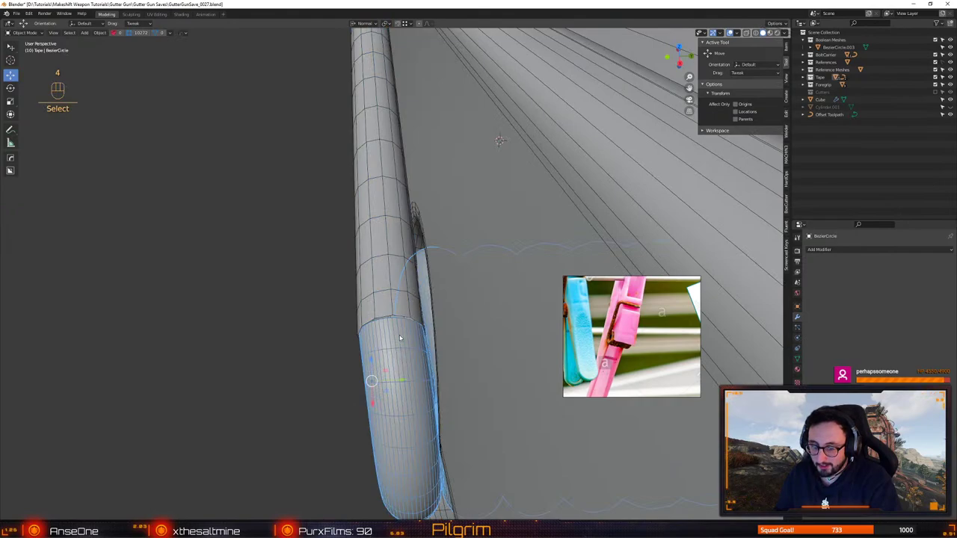
key("Tab")
left_click(393, 333, "alt")
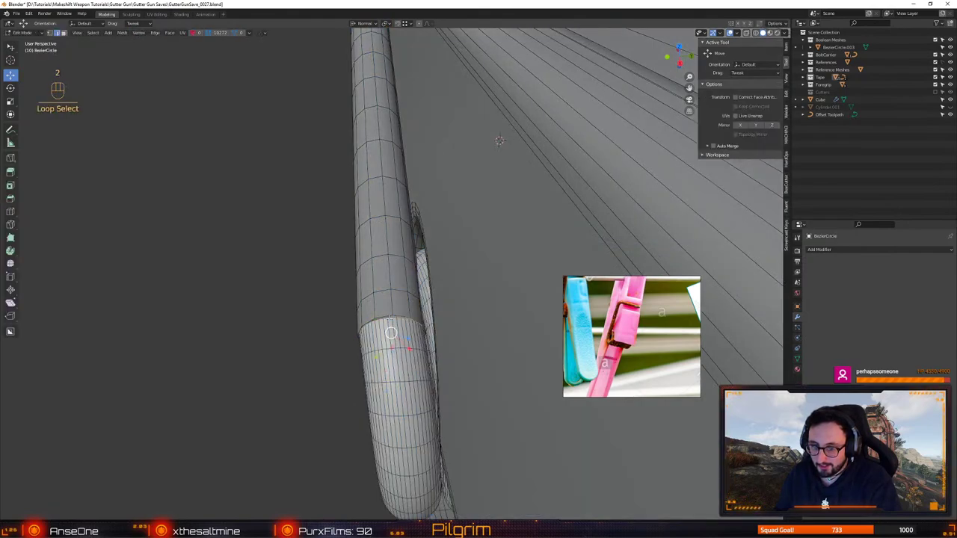
left_click(363, 23)
left_click(359, 48)
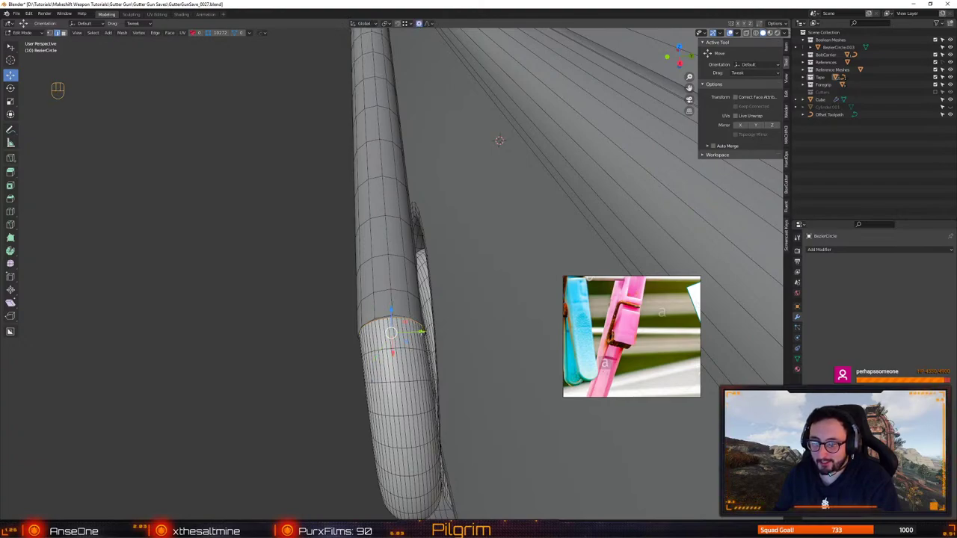
left_click_drag(423, 331, 423, 332)
scroll(422, 332, "up", 15)
scroll(426, 331, "down", 1)
scroll(427, 330, "up", 5)
key("4")
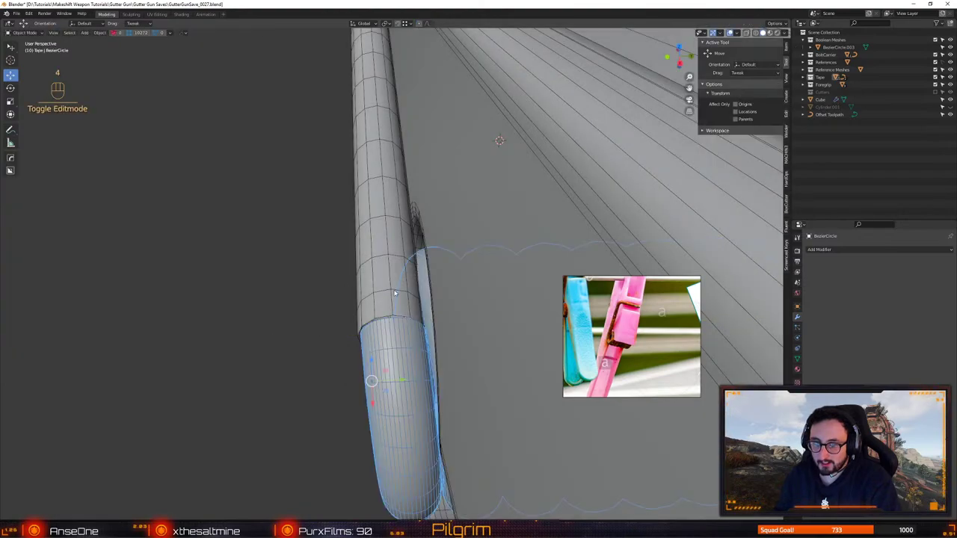
Nudge the rod slightly along the global Y axis to line it up with the coil's open end
left_click(396, 278)
middle_click_drag(397, 278, 393, 297)
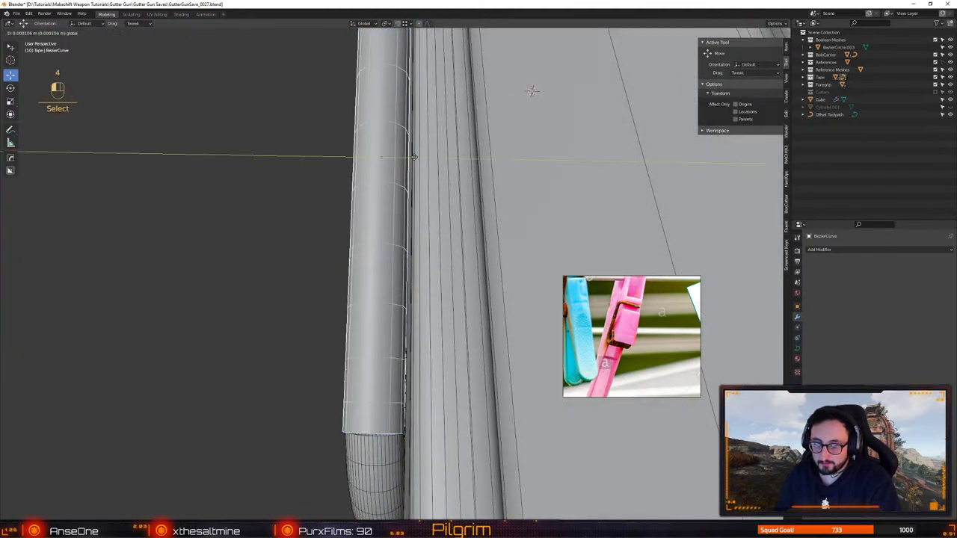
left_click(414, 160)
middle_click_drag(413, 160, 483, 257)
key("q")
left_click(516, 142)
Select the open edge loop at the coil's front end for editing
left_click(454, 320)
key("2")
left_click(484, 262, "alt")
key("ctrl+e")
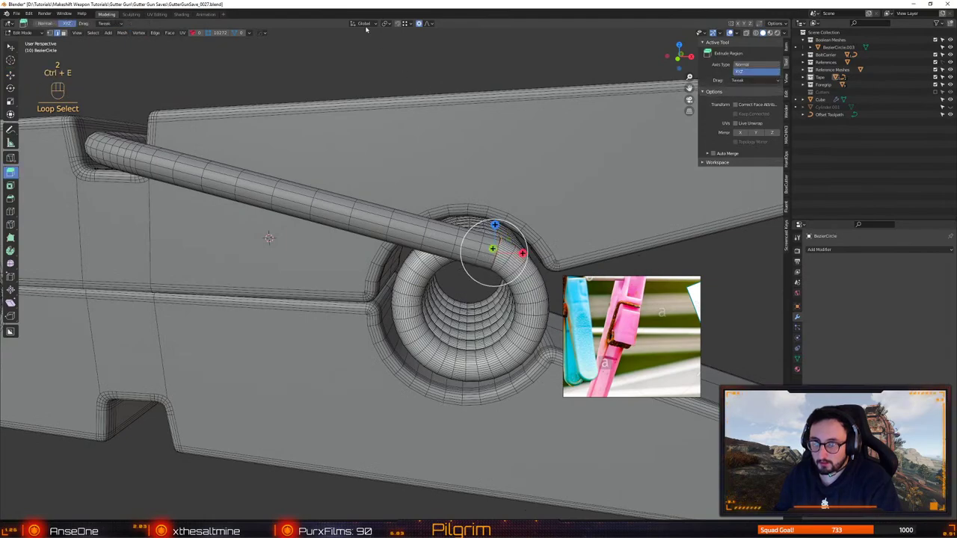
left_click(364, 23)
left_click(355, 58)
middle_click_drag(486, 258, 416, 234)
left_click(365, 26)
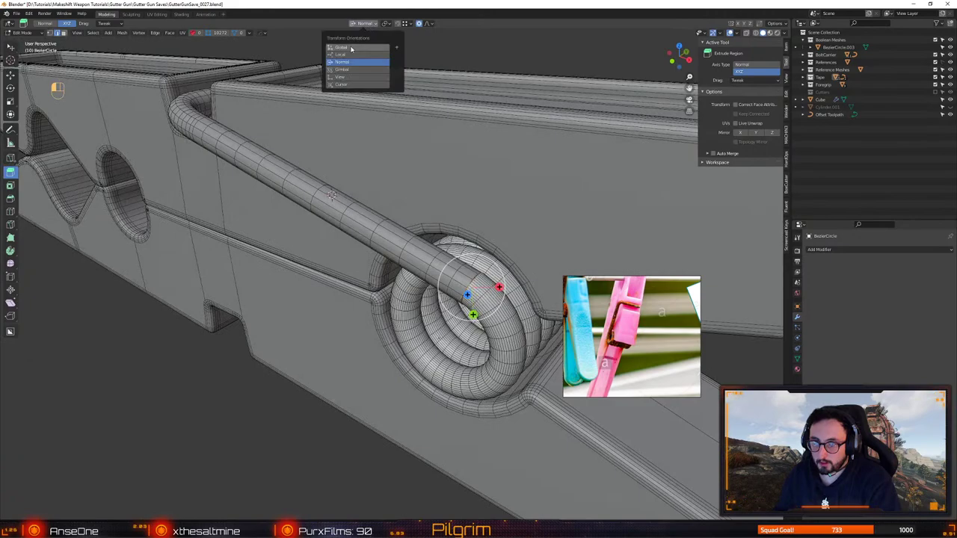
left_click(350, 49)
left_click_drag(409, 269, 484, 243, "alt")
key("w")
middle_click_drag(484, 241, 501, 238)
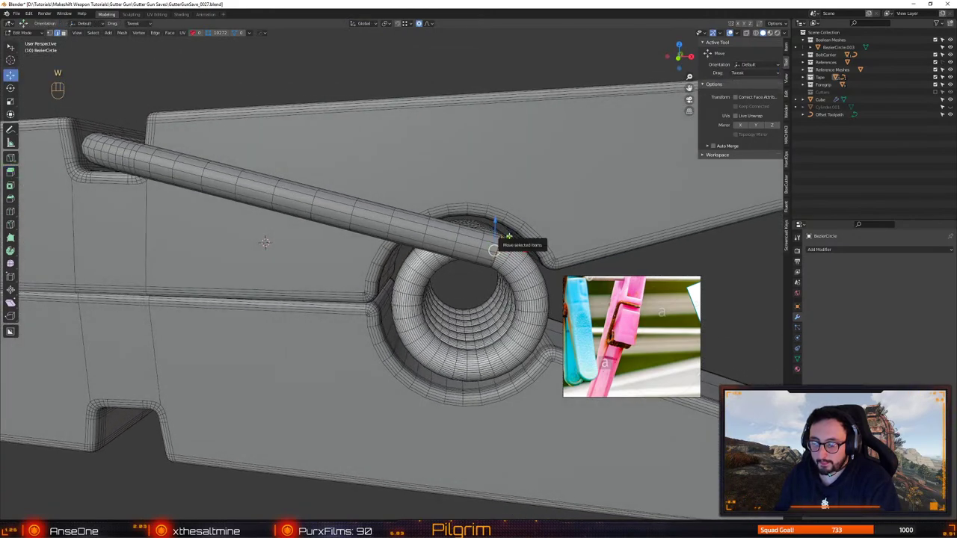
Extrude the coil's open edge loop along the straight rod to just before the bend, shifting it 0.004175 m along Y
key("ctrl+e")
left_click_drag(493, 247, 322, 224)
key("w")
right_click_drag(322, 224, 388, 247, "alt")
left_click_drag(388, 246, 508, 150, "alt")
Rotate the extruded end loop to match the rod's angle and nudge it into alignment, finishing with -0.000263 m in X and -0.000055 m in Z
key("e")
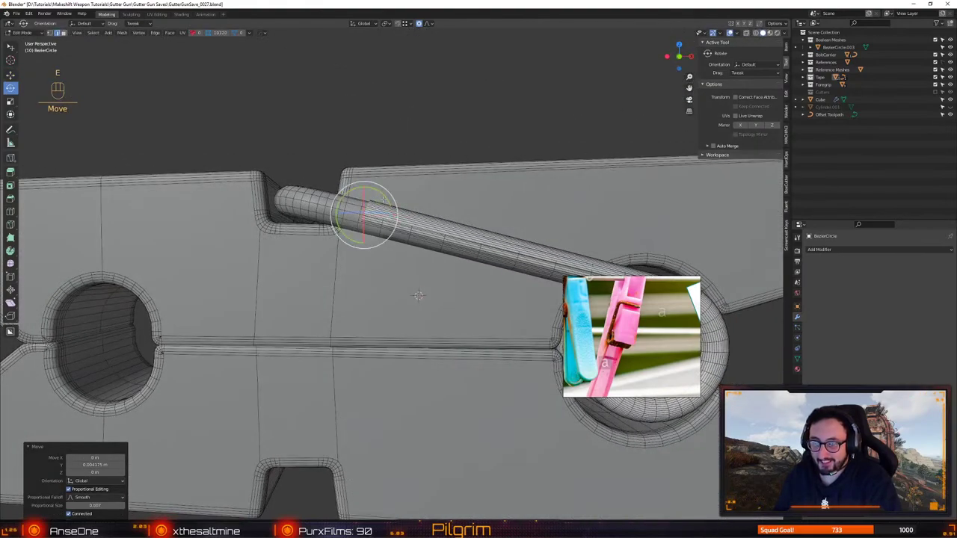
key("e")
left_click_drag(381, 192, 377, 203)
key("w")
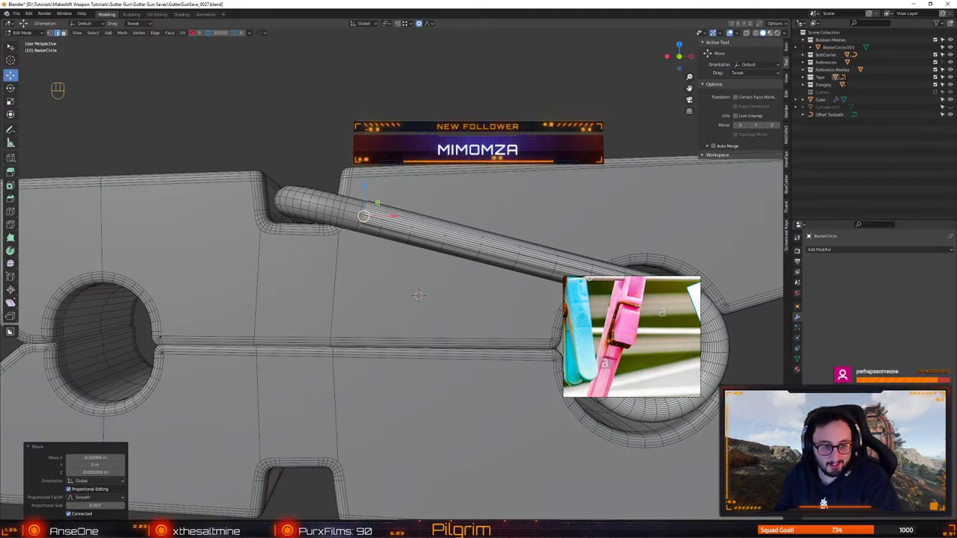
middle_click_drag(380, 202, 419, 213, "alt")
right_click_drag(419, 213, 455, 241, "alt")
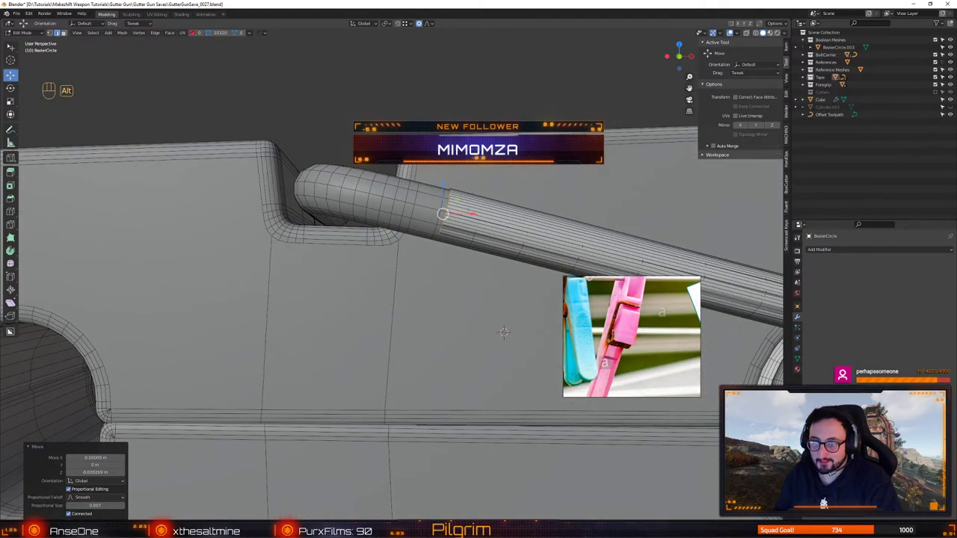
left_click_drag(457, 200, 456, 200)
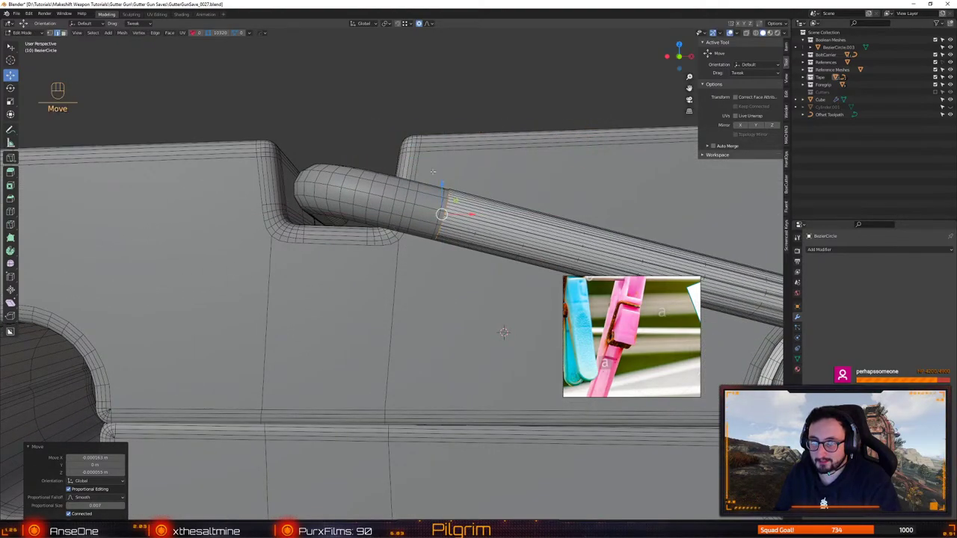
Save the file GutterGunSave_0027.blend
key("ctrl+s")
left_click(476, 128)
right_click_drag(477, 129, 478, 167, "alt")
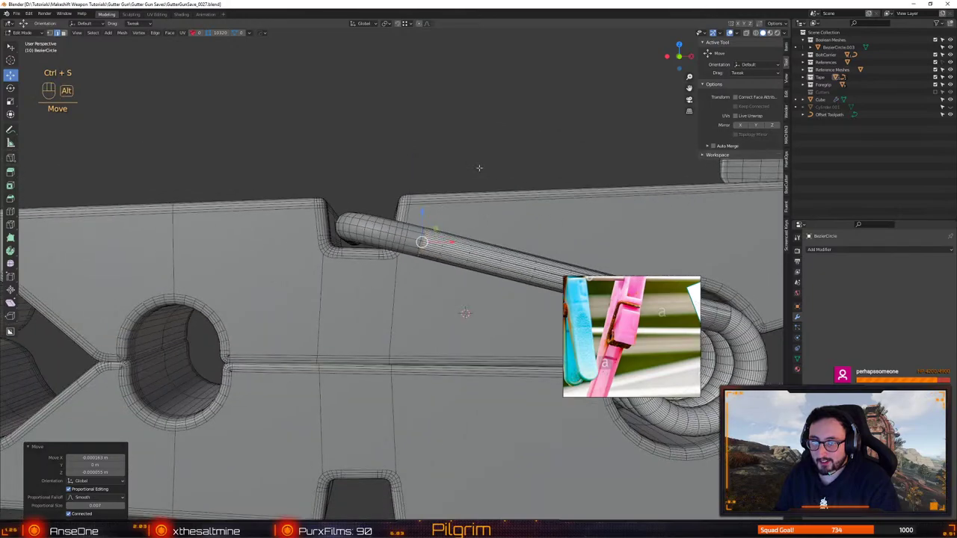
left_click_drag(479, 166, 401, 228, "alt")
middle_click_drag(401, 228, 521, 268)
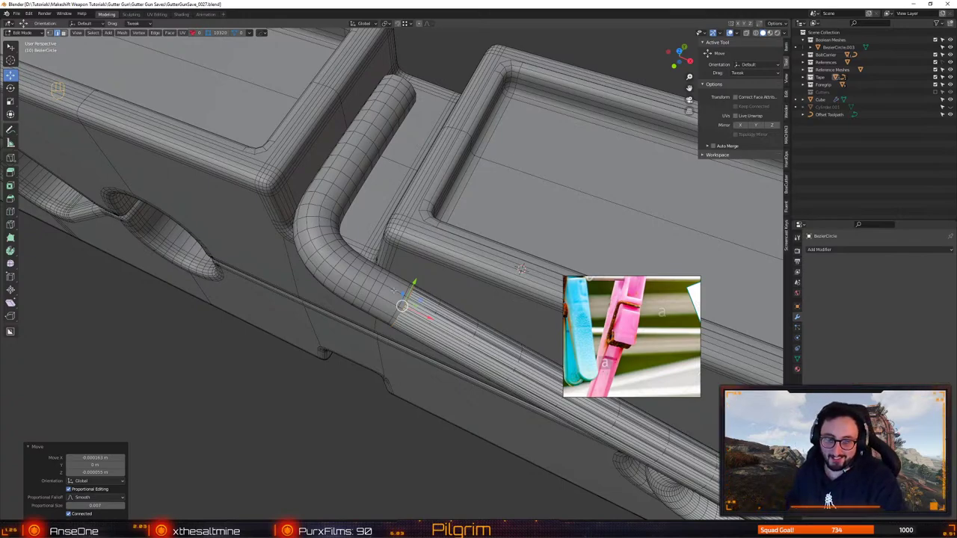
middle_click_drag(521, 268, 449, 258)
key("ctrl+s")
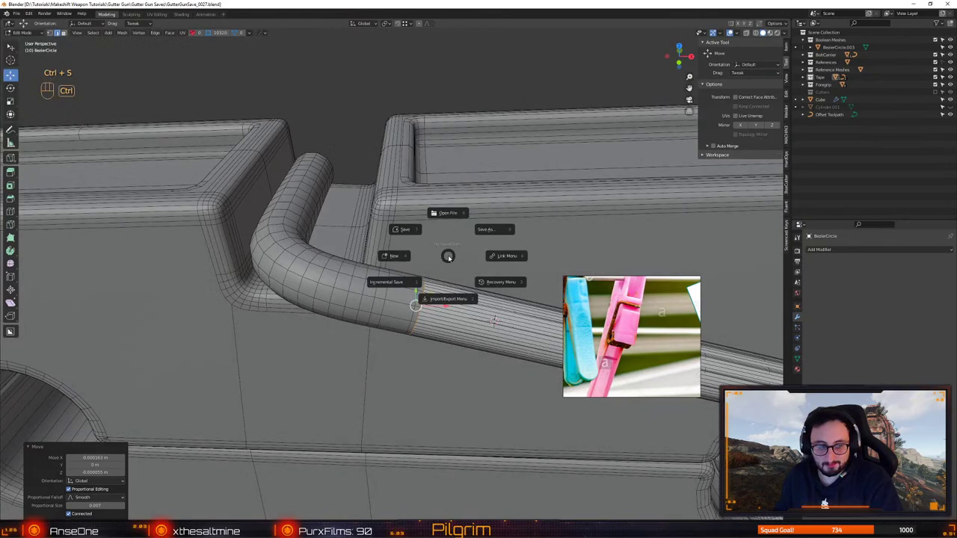
left_click(411, 229)
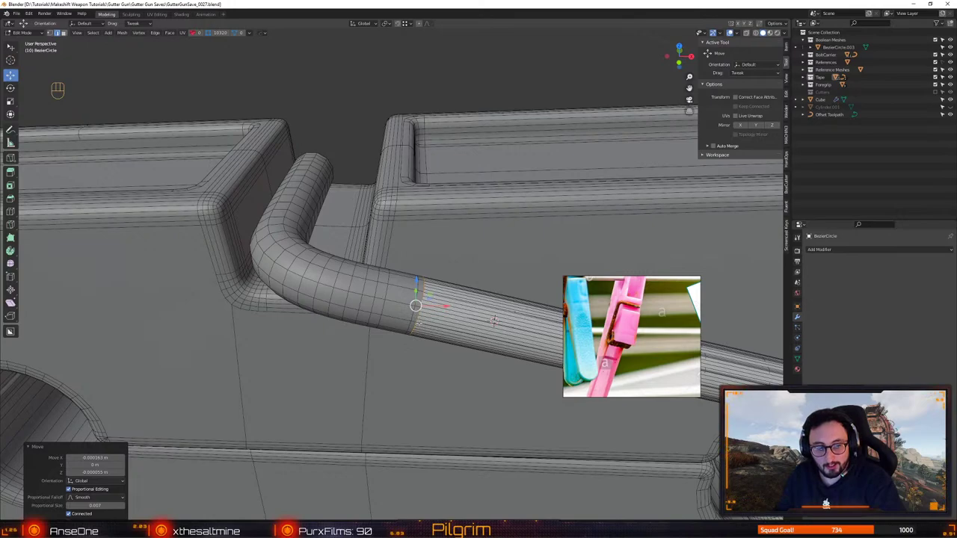
left_click_drag(417, 333, 399, 315, "alt")
key("ctrl+s")
key("ctrl+e")
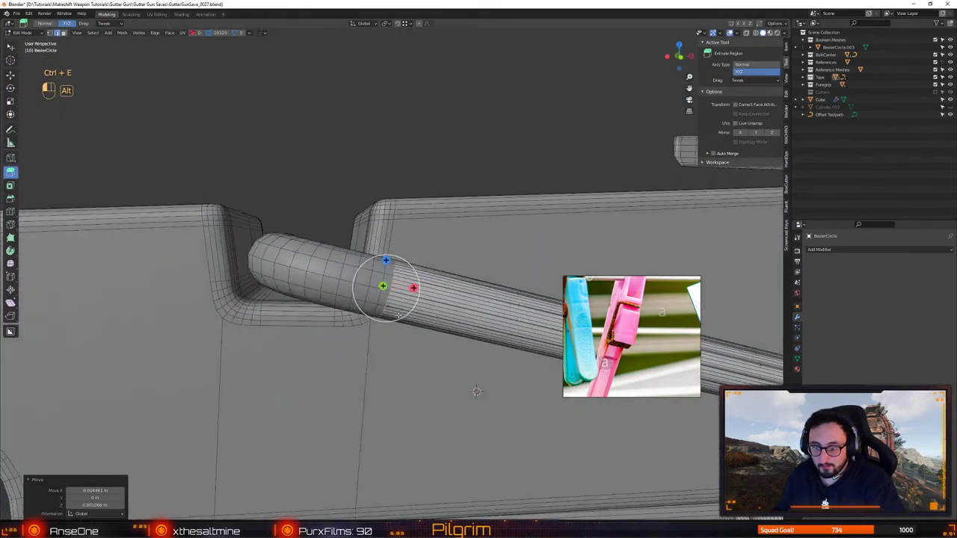
left_click(364, 23)
left_click(345, 54)
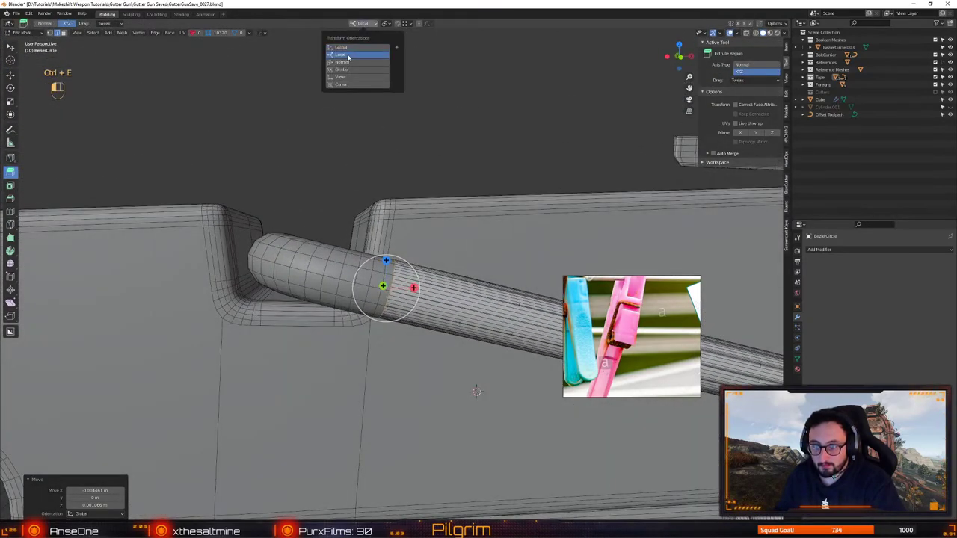
left_click(348, 62)
left_click(363, 24)
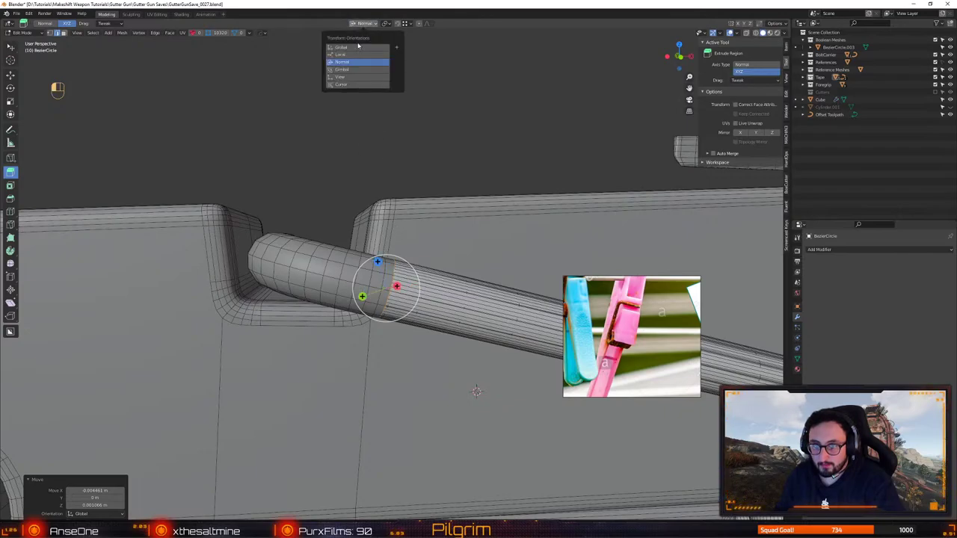
left_click(356, 47)
Leave mesh editing, select the bent rod curve in the notch and raise its bevel resolution with Adjust Curve
scroll(397, 183, "down", 4)
key("4")
left_click_drag(453, 308, 391, 319, "alt")
scroll(386, 318, "up", 2)
left_click(324, 279)
left_click_drag(325, 280, 395, 324, "alt")
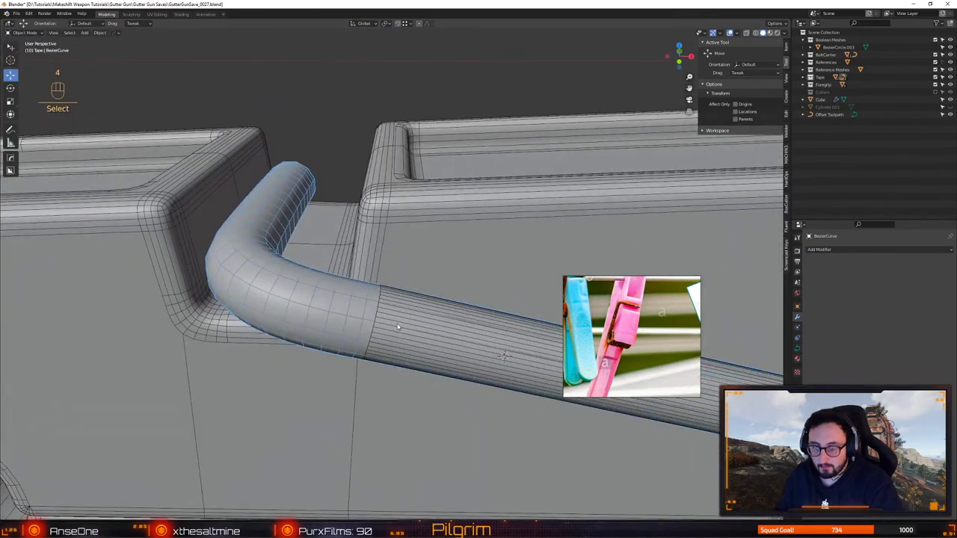
key("q")
left_click(397, 323)
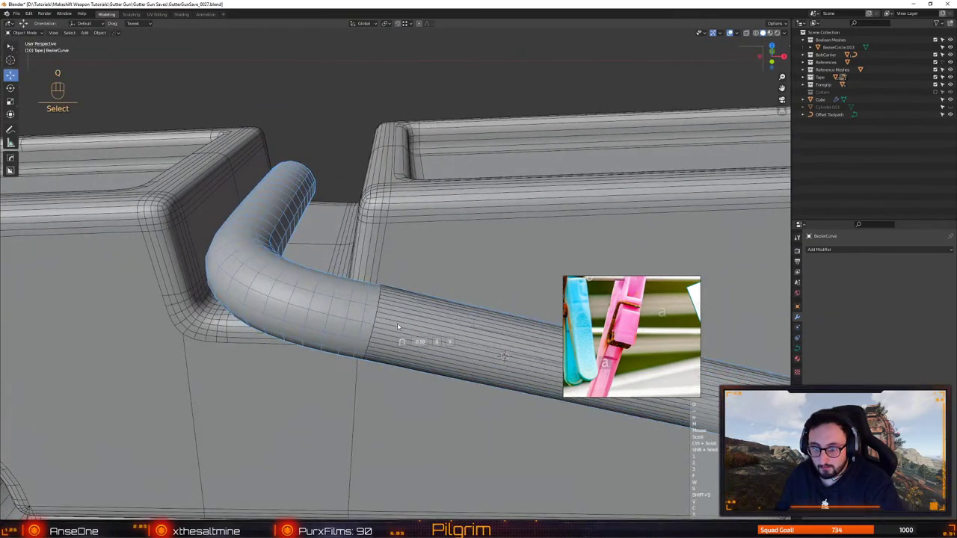
scroll(398, 326, "up", 4)
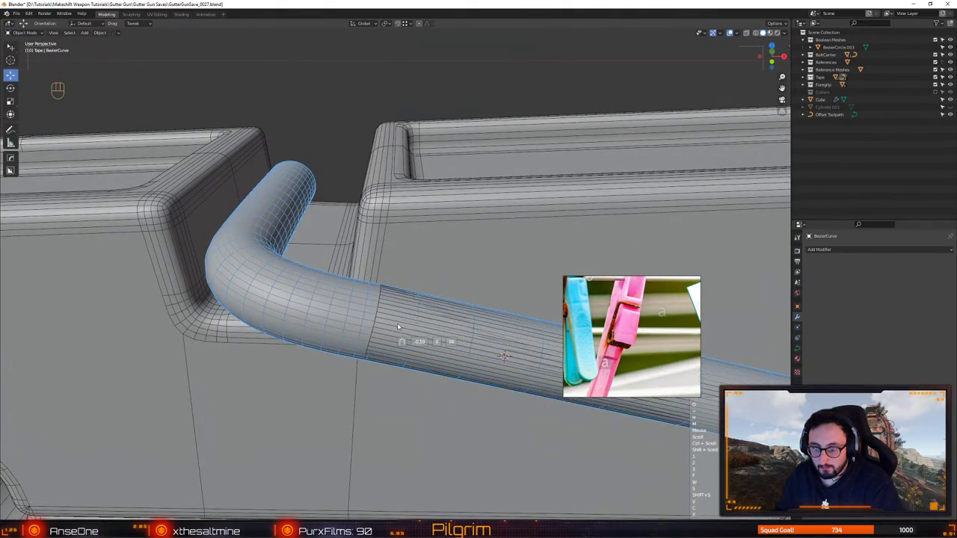
scroll(398, 326, "up", 13)
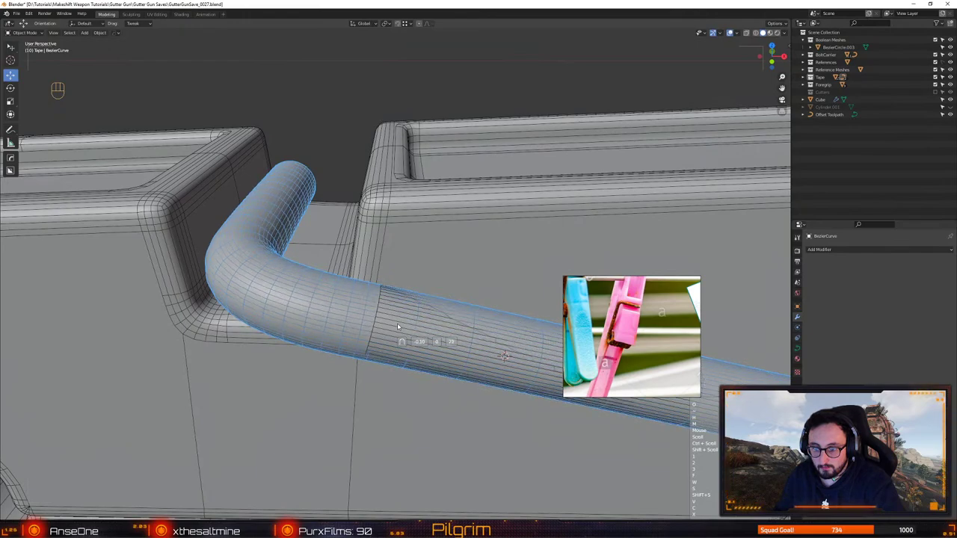
scroll(397, 327, "up", 5)
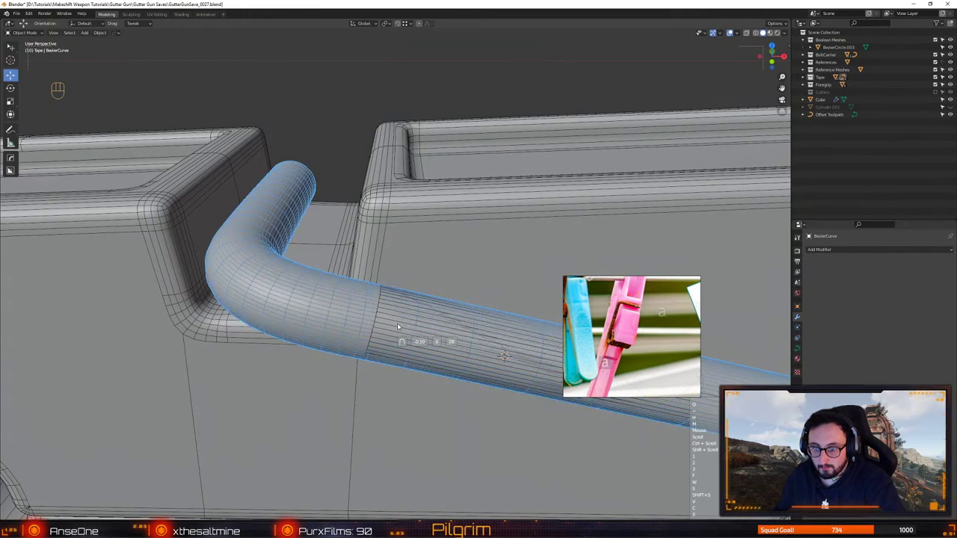
scroll(398, 326, "up", 4)
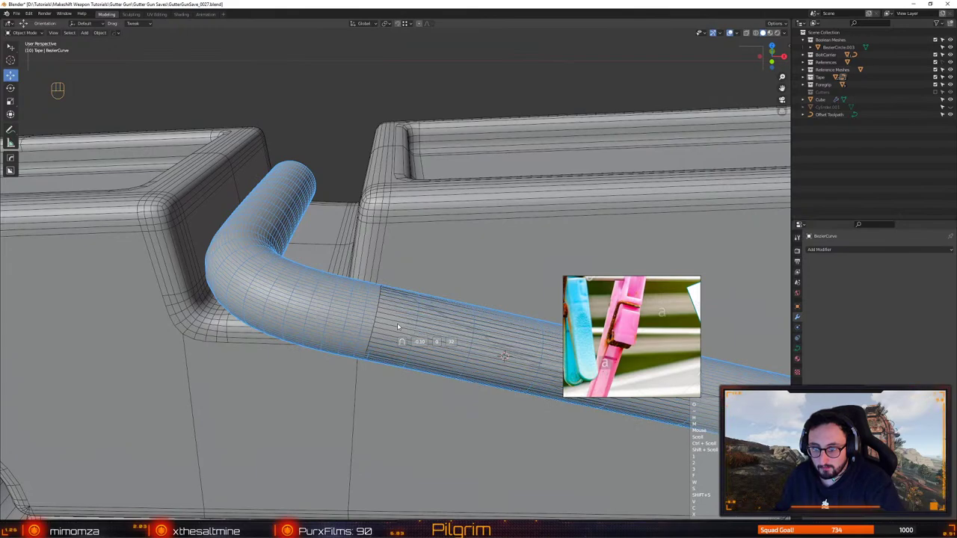
left_click(397, 326)
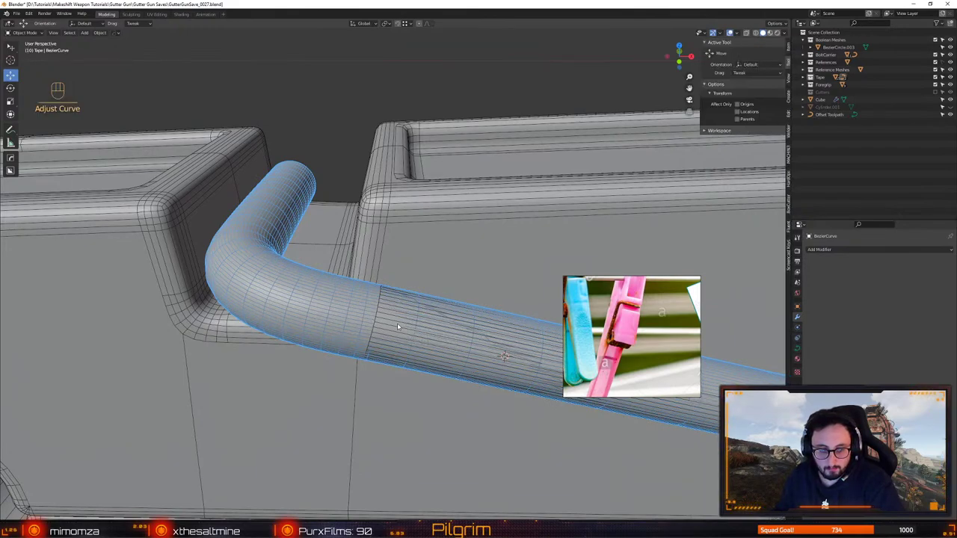
Readjust the bent rod curve's bevel resolution at the seam, lowering it to line up with the straight rod's lengthwise edges
right_click_drag(397, 326, 401, 331, "alt")
left_click_drag(402, 332, 416, 357, "alt")
right_click_drag(416, 357, 424, 368, "alt")
middle_click_drag(424, 366, 422, 388)
scroll(426, 390, "up", 3)
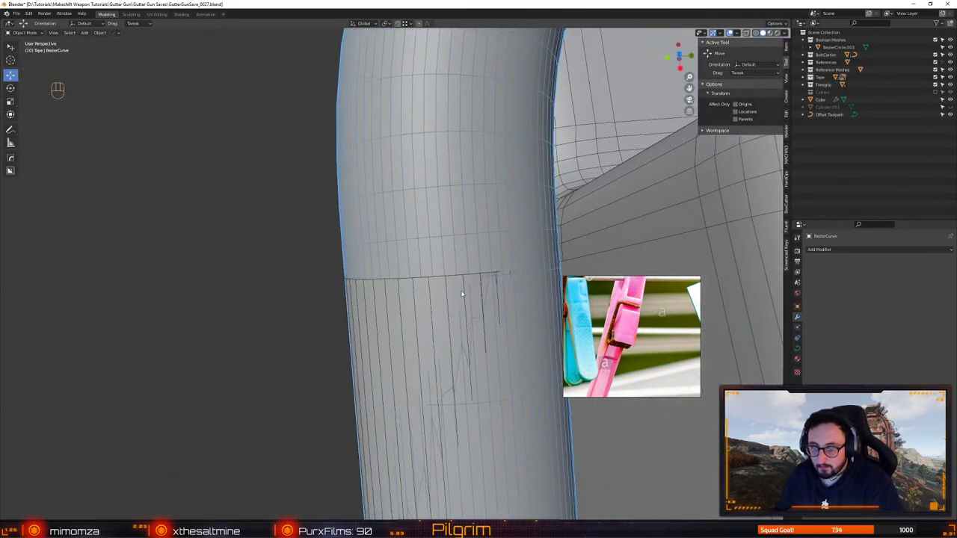
key("q")
left_click(460, 292)
scroll(462, 294, "down", 4)
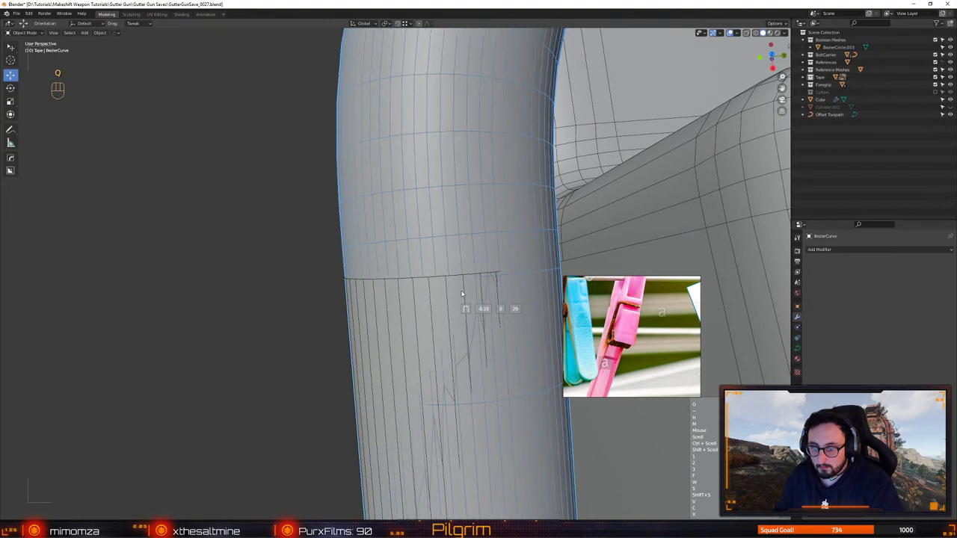
scroll(462, 293, "down", 3)
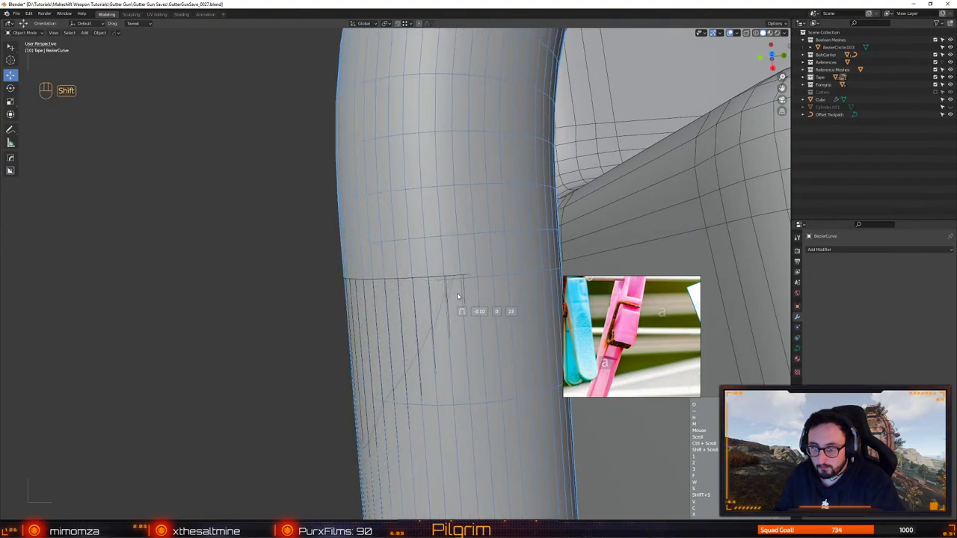
scroll(458, 296, "up", 2, "shift")
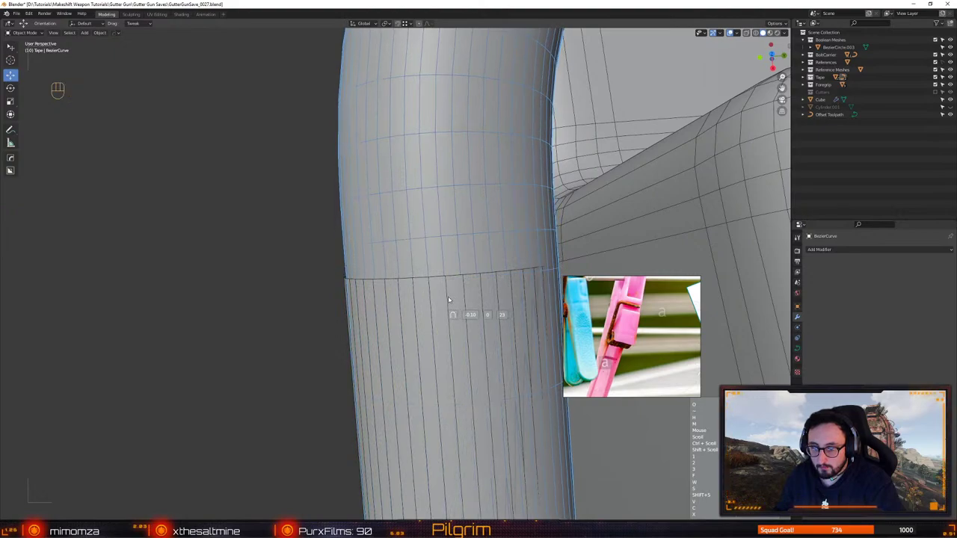
scroll(450, 301, "down", 1)
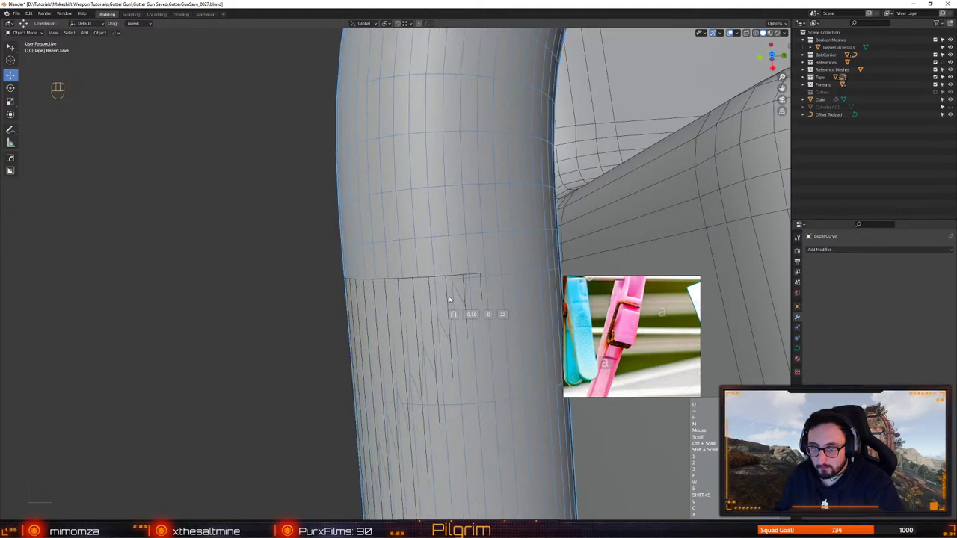
scroll(450, 301, "up", 1)
left_click(452, 299)
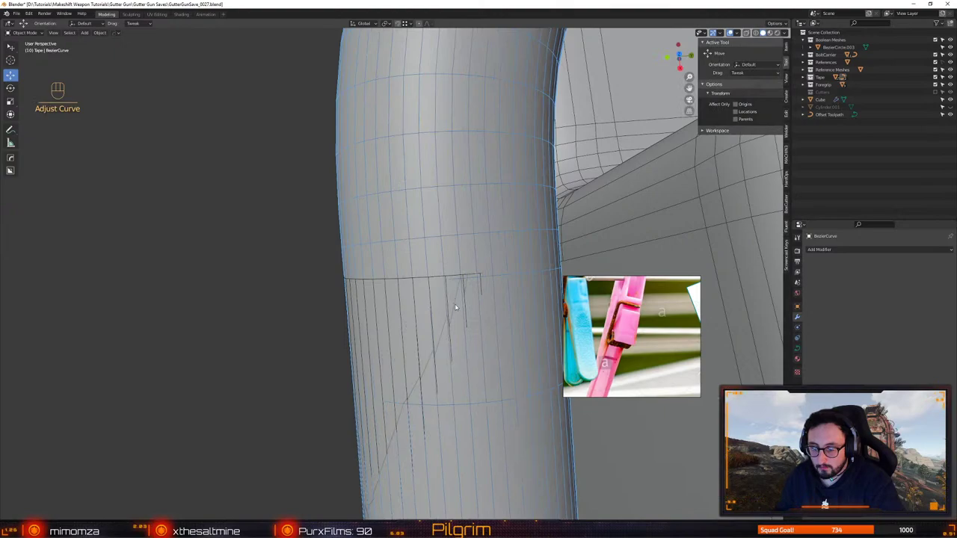
Nudge the bent rod's curve point at the seam and fine-tune the curve's bevel resolution to match the straight rod
key("Tab")
left_click(451, 275)
left_click_drag(480, 273, 476, 268)
key("4")
key("q")
left_click(547, 219)
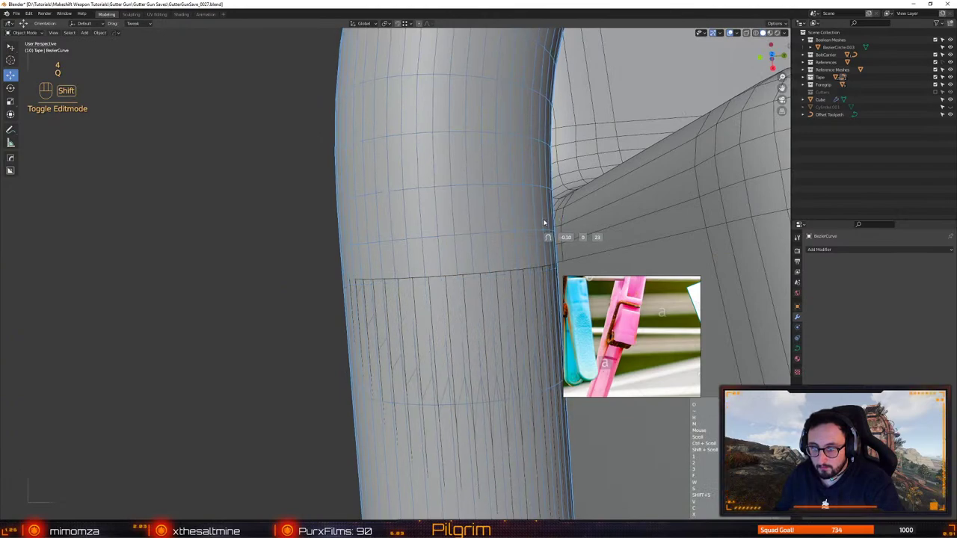
left_click(545, 222)
Nudge the bent rod's curve point near the seam along Z by about 0.00007 m
middle_click_drag(546, 222, 487, 246, "alt")
key("Tab")
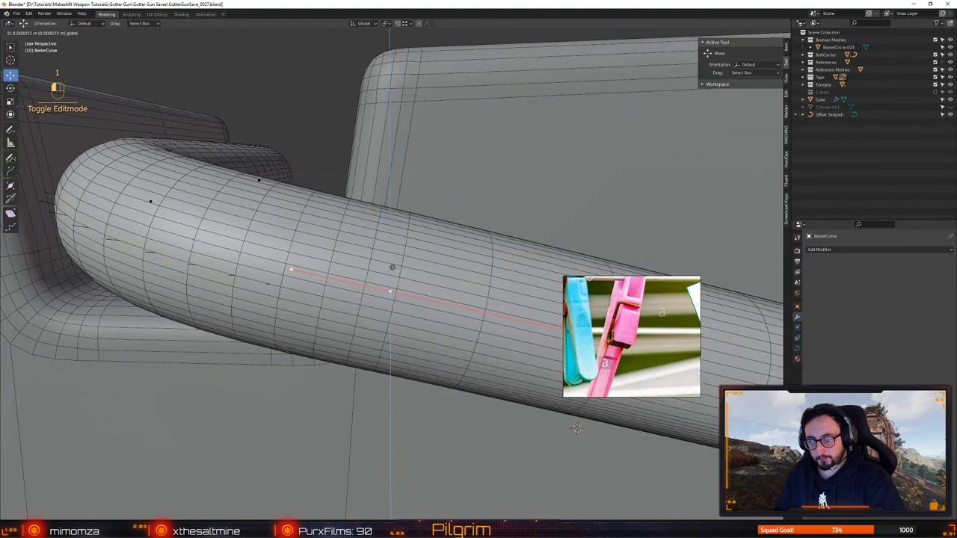
left_click_drag(390, 265, 392, 262)
scroll(379, 267, "down", 7)
middle_click_drag(393, 261, 350, 268, "alt")
Dissolve the bent rod curve's control point beside the coil so the curve ends just past the bend
left_click(486, 313)
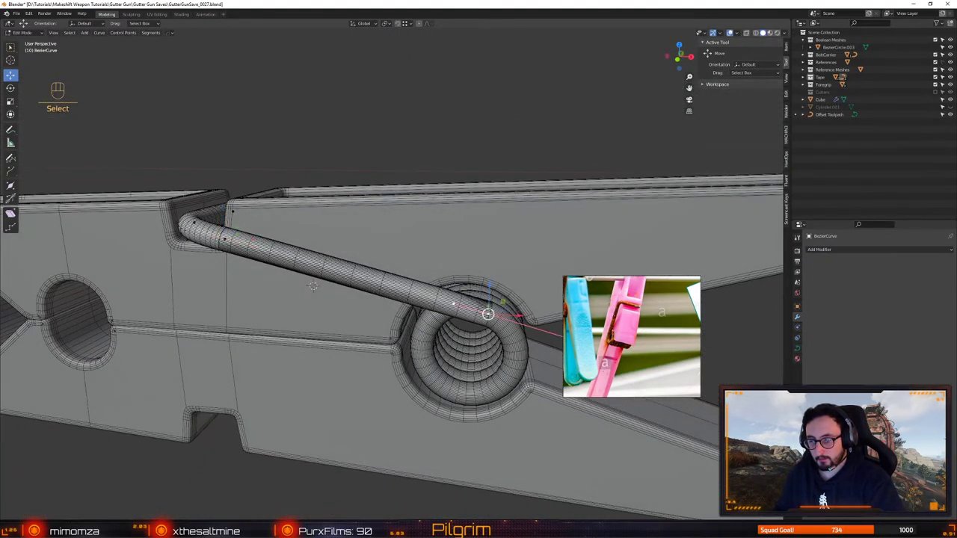
key("ctrl+BackSpace")
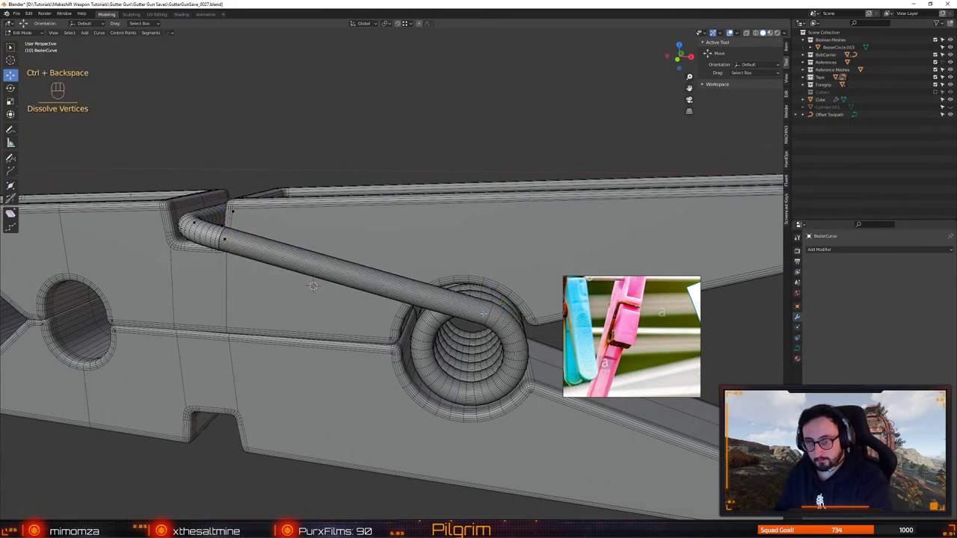
middle_click_drag(484, 314, 471, 318, "alt")
scroll(228, 251, "up", 5)
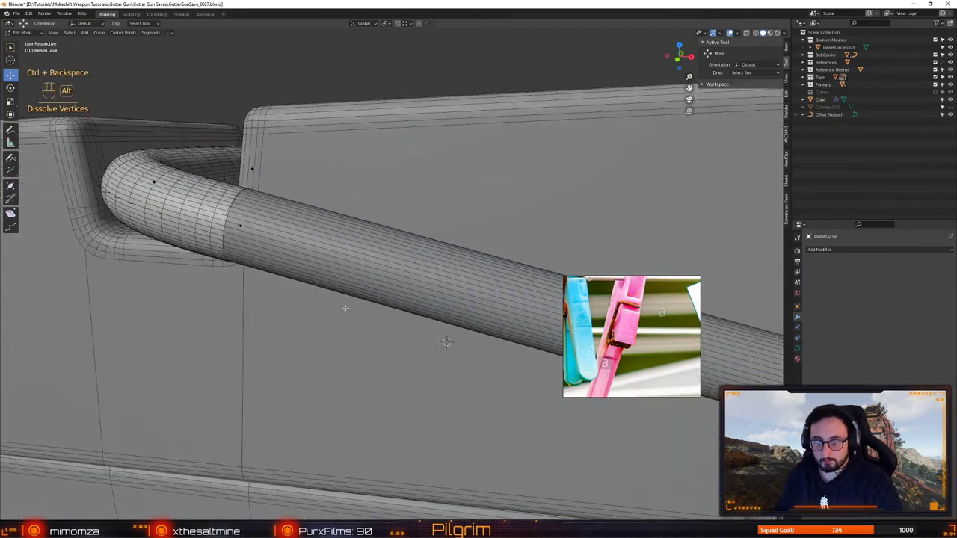
middle_click_drag(314, 250, 359, 258, "alt")
scroll(367, 262, "up", 2)
key("Tab")
middle_click_drag(305, 229, 414, 241)
Save the current blend file over the existing version
key("q")
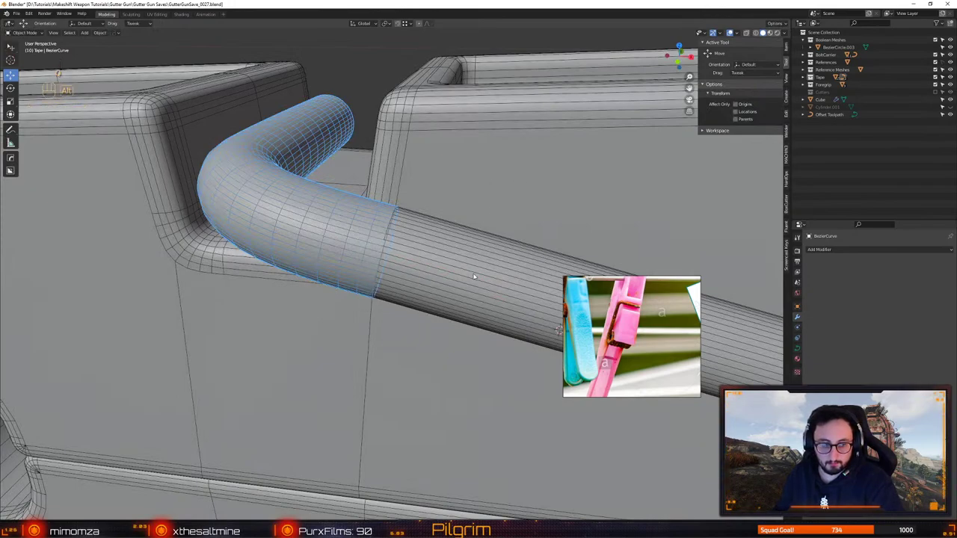
scroll(474, 277, "down", 1)
middle_click_drag(474, 276, 453, 286)
key("ctrl+s")
left_click(416, 261)
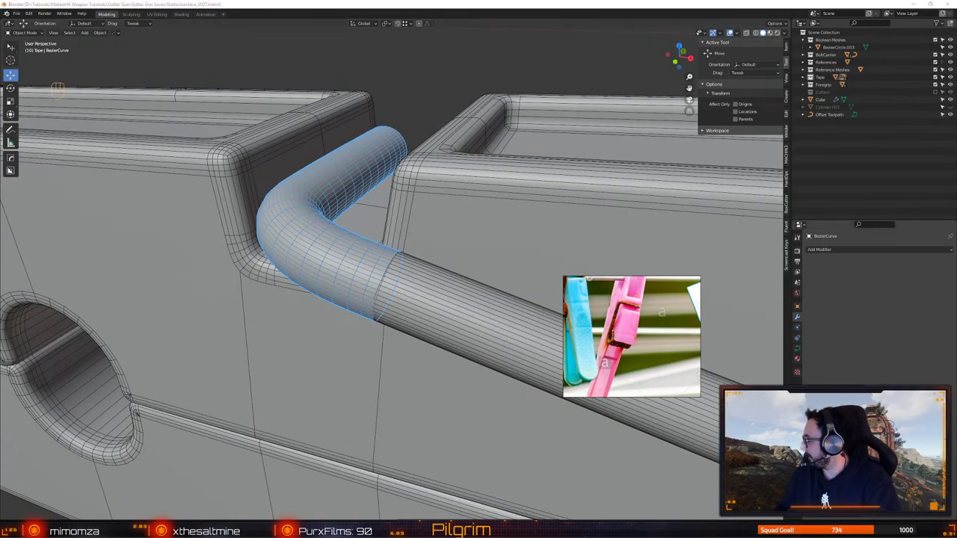
Convert the bent rod curve to a mesh
left_click_drag(331, 279, 408, 261, "alt")
middle_click_drag(408, 263, 455, 302)
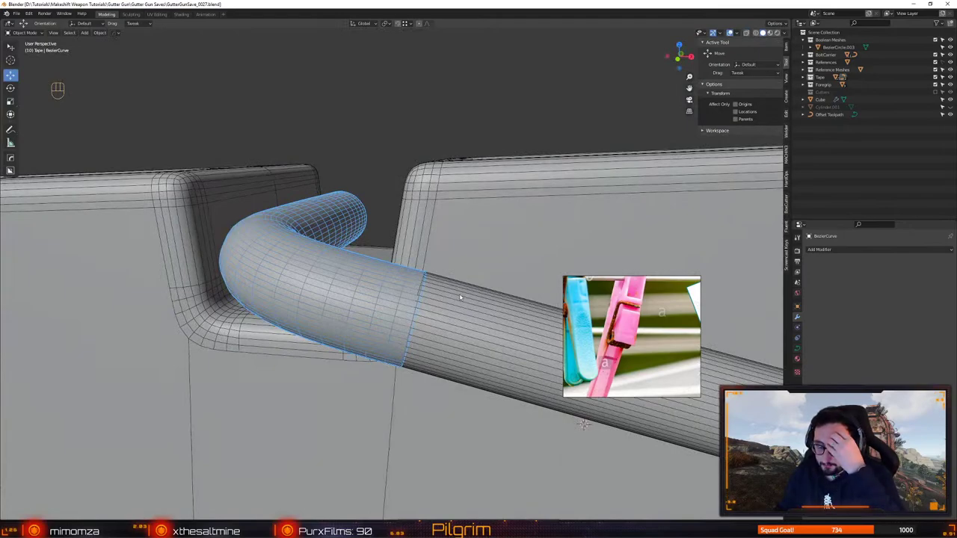
key("q")
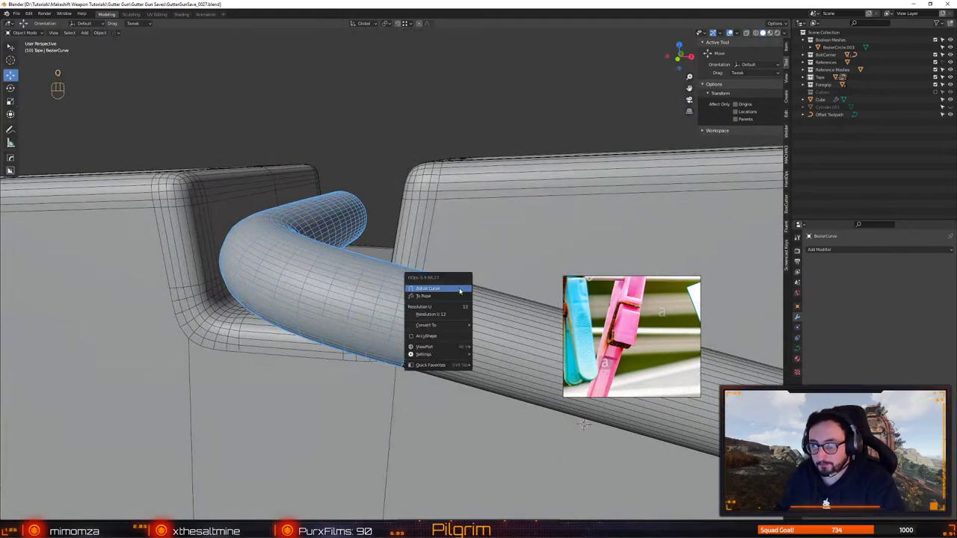
mouse_move(447, 326)
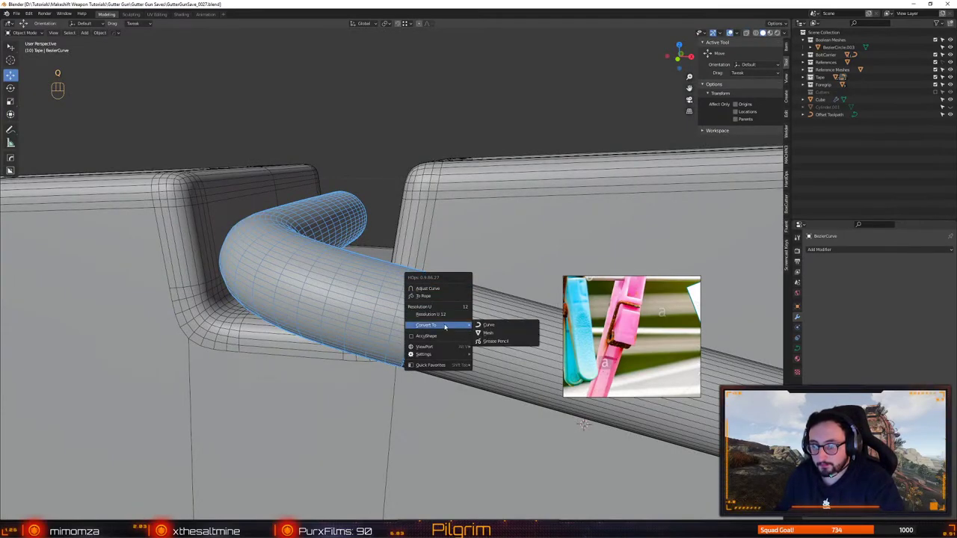
left_click(496, 335)
Examine how the straight rod's end loop meets the bent rod, selecting both meshes in turn at the seam
key("2")
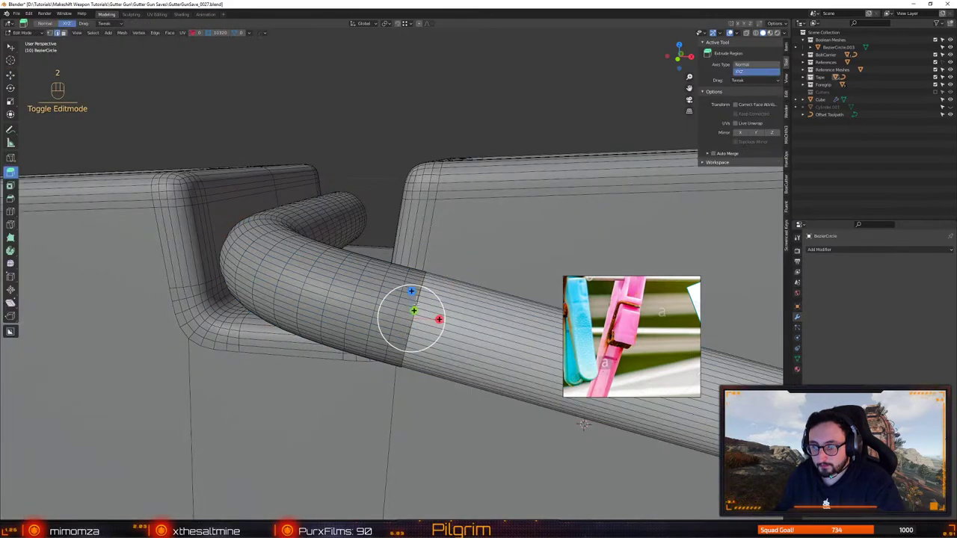
key("w")
middle_click_drag(416, 304, 355, 269, "shift")
scroll(354, 269, "up", 4)
key("4")
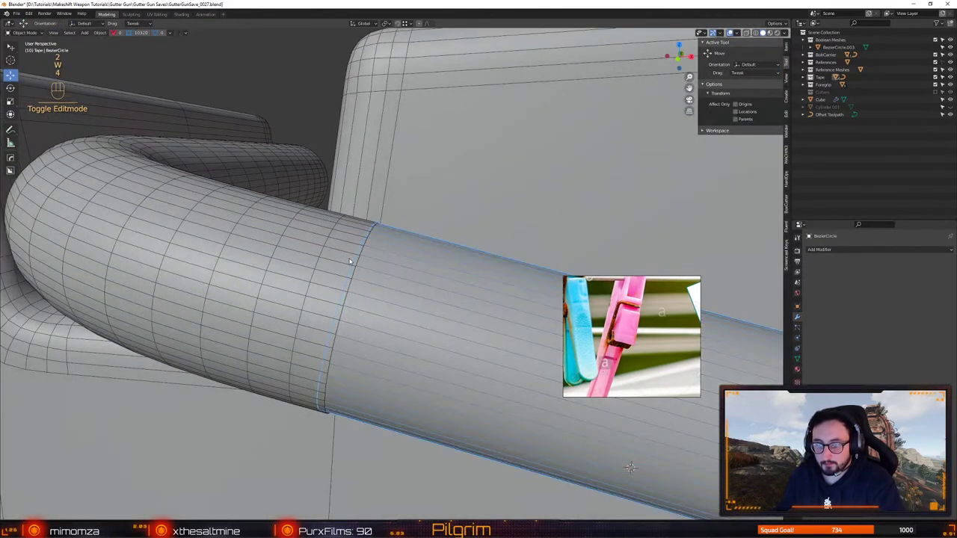
left_click(345, 263)
left_click(411, 277, "shift")
left_click(280, 246)
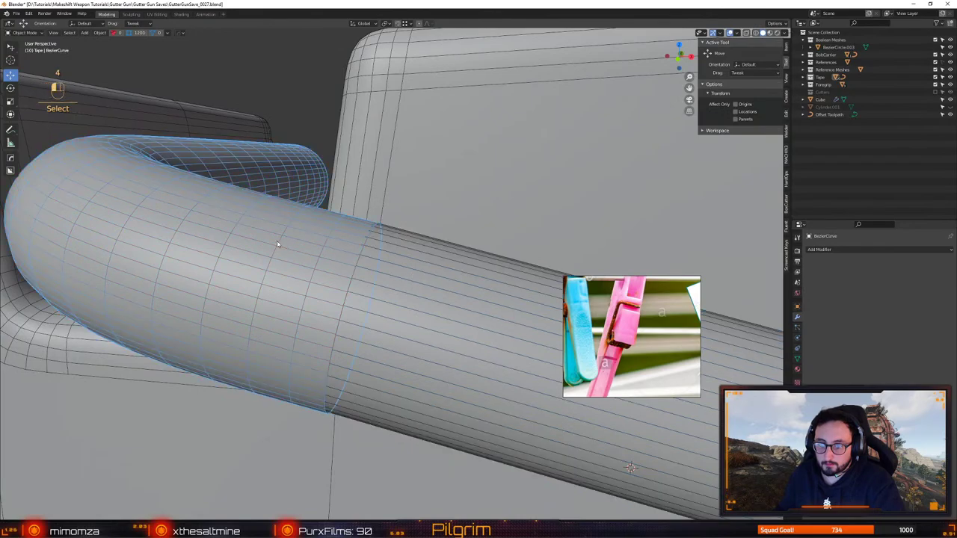
Set the origin of the bent rod mesh to its geometry
right_click_drag(279, 246, 433, 220, "alt")
left_click_drag(433, 220, 479, 284, "alt")
right_click_drag(479, 284, 398, 305, "alt")
left_click(353, 281)
left_click(353, 280)
right_click_drag(353, 280, 397, 216, "alt")
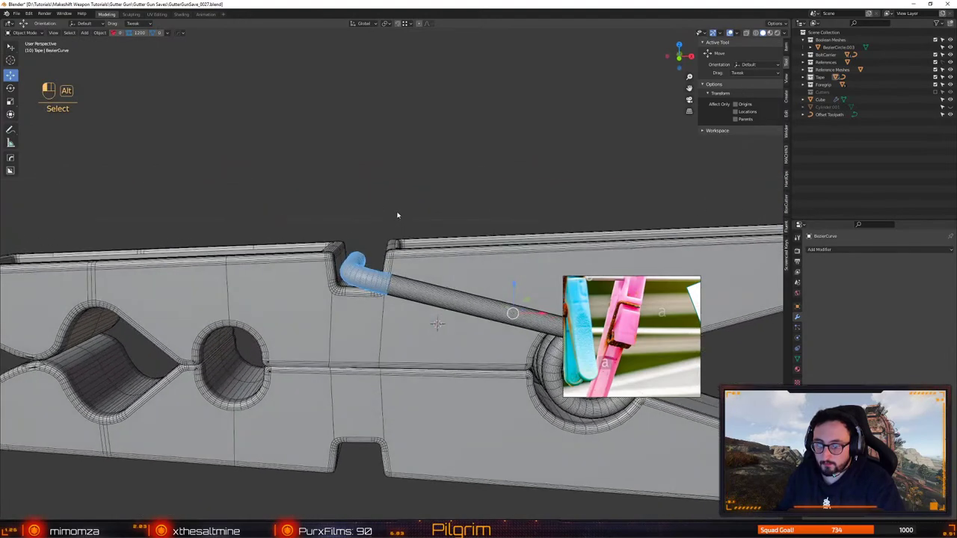
key("shift+Tab")
left_click(460, 224)
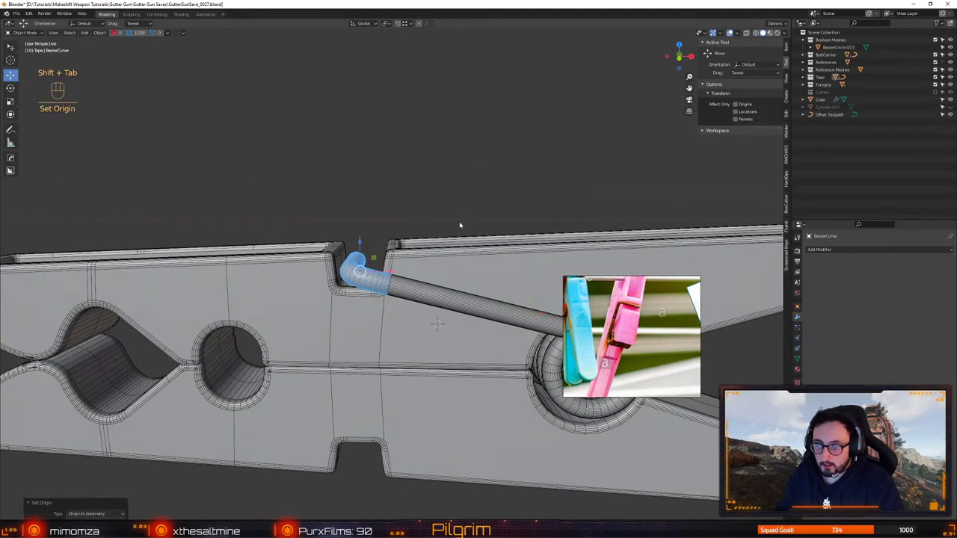
Duplicate the bent rod, move the copy down to the lower notch and rotate it 180° about X
key("shift+d")
left_click_drag(359, 243, 360, 422)
key("e")
left_click_drag(442, 377, 254, 254, "alt")
key("w")
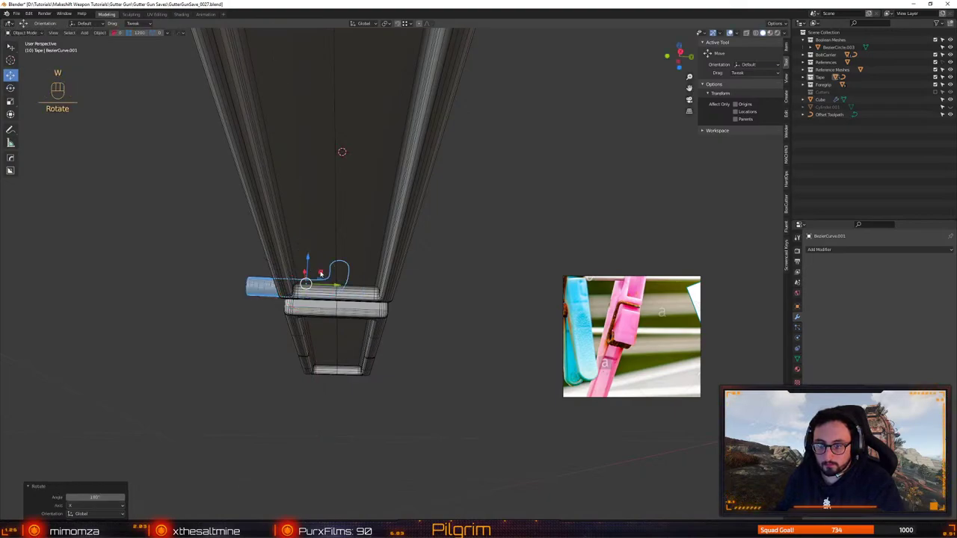
Seat the rotated bent rod copy in the lower notch, finishing with a 0.004748 m move in Z
left_click_drag(321, 274, 362, 283)
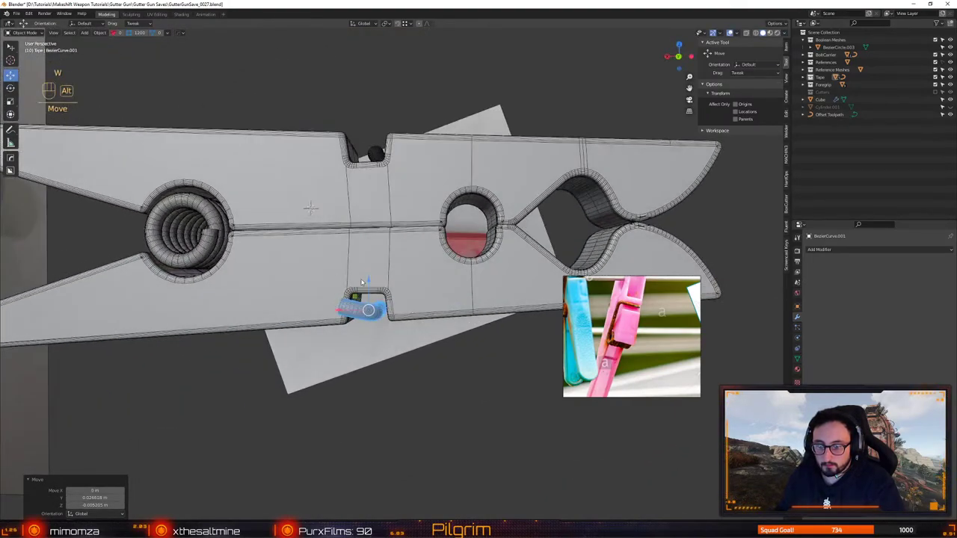
middle_click_drag(361, 282, 396, 295, "alt")
right_click_drag(395, 294, 409, 327, "alt")
left_click_drag(403, 330, 386, 301)
middle_click_drag(345, 296, 397, 299, "shift")
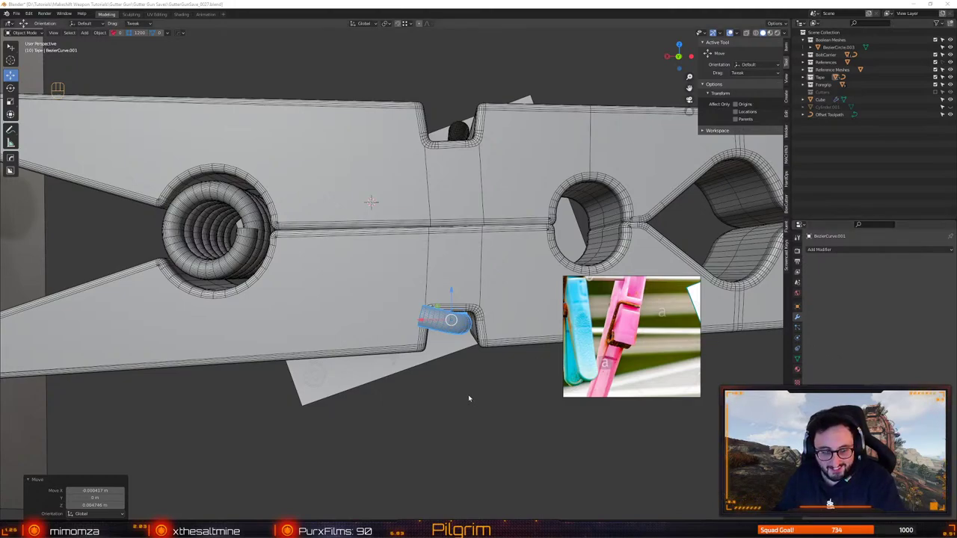
Save the blend file with the second bent rod piece in place
right_click_drag(427, 368, 474, 390, "alt")
middle_click_drag(474, 389, 407, 302, "alt")
key("ctrl+s")
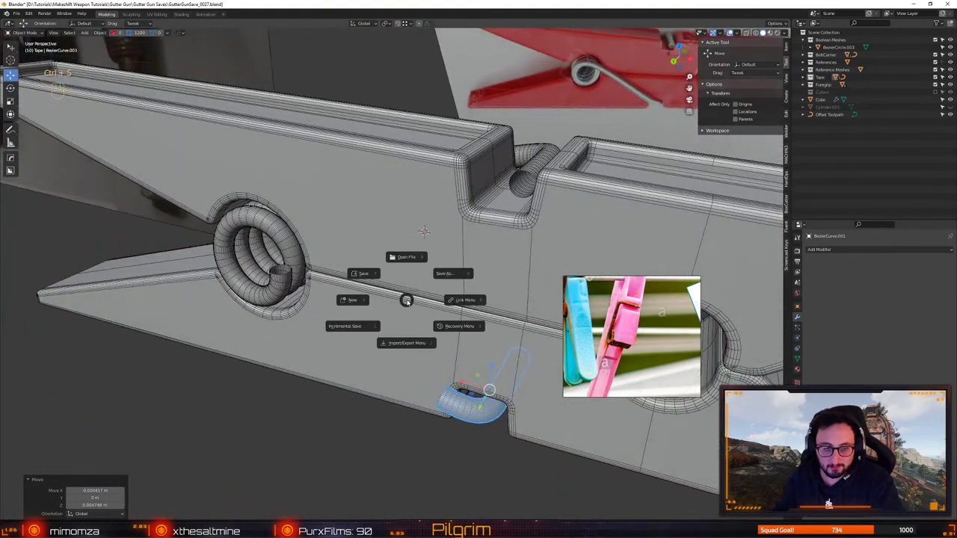
left_click(363, 274)
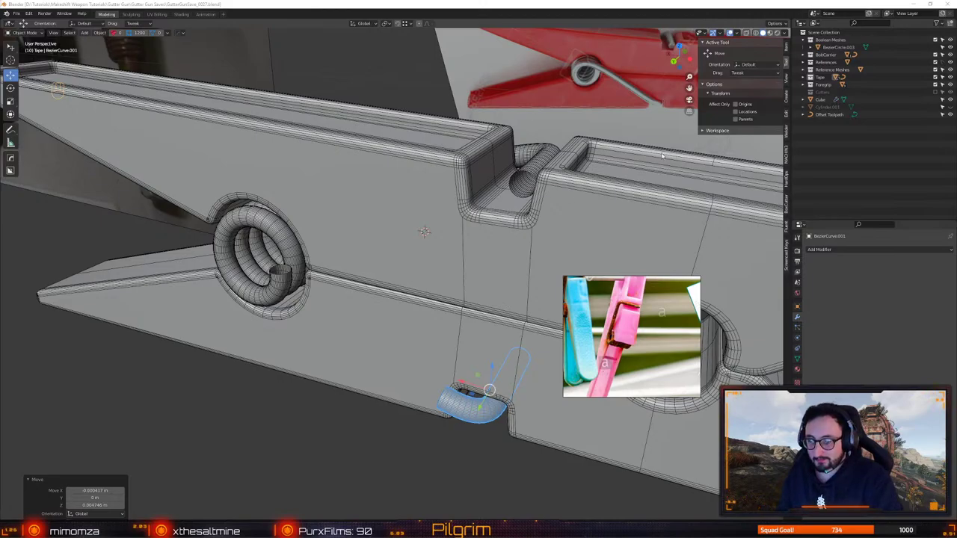
Examine in see-through vertex editing where the coil's straight rod meets the bent rod in the upper notch
left_click_drag(535, 273, 346, 254, "alt")
left_click(293, 228)
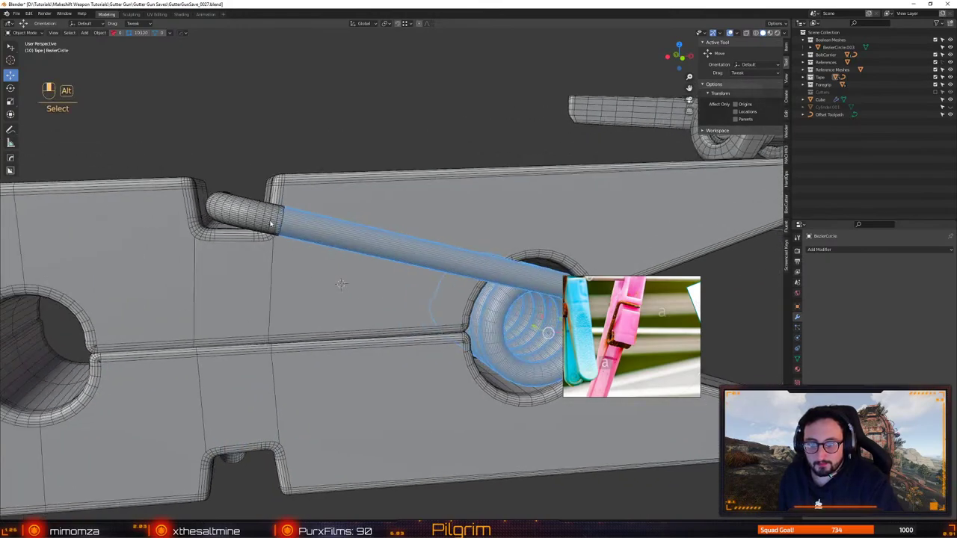
scroll(406, 294, "up", 4)
scroll(413, 297, "up", 5)
left_click_drag(406, 293, 397, 241, "alt")
scroll(447, 272, "down", 4)
key("1")
key("shift+x")
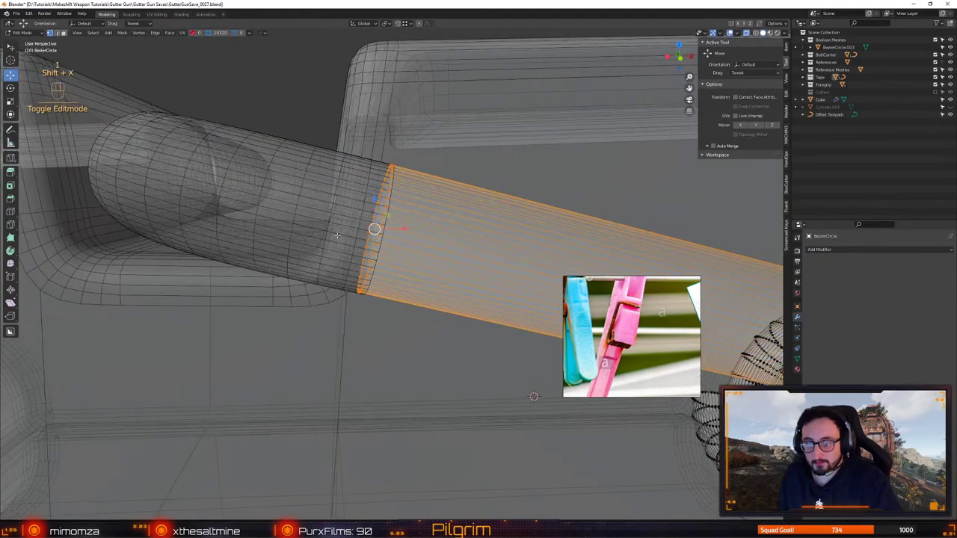
key("4")
left_click(317, 187)
left_click(424, 218, "shift")
right_click(424, 219)
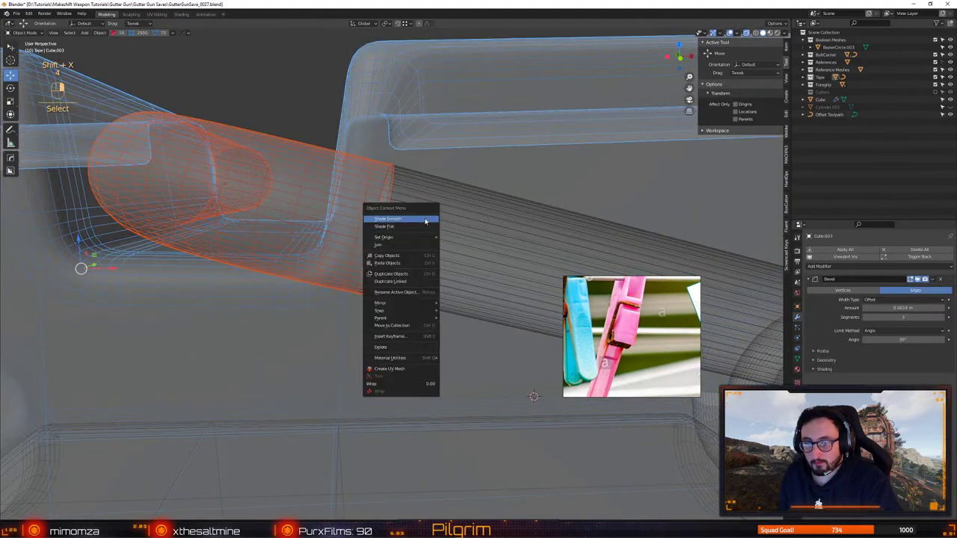
left_click(449, 196)
left_click(303, 183)
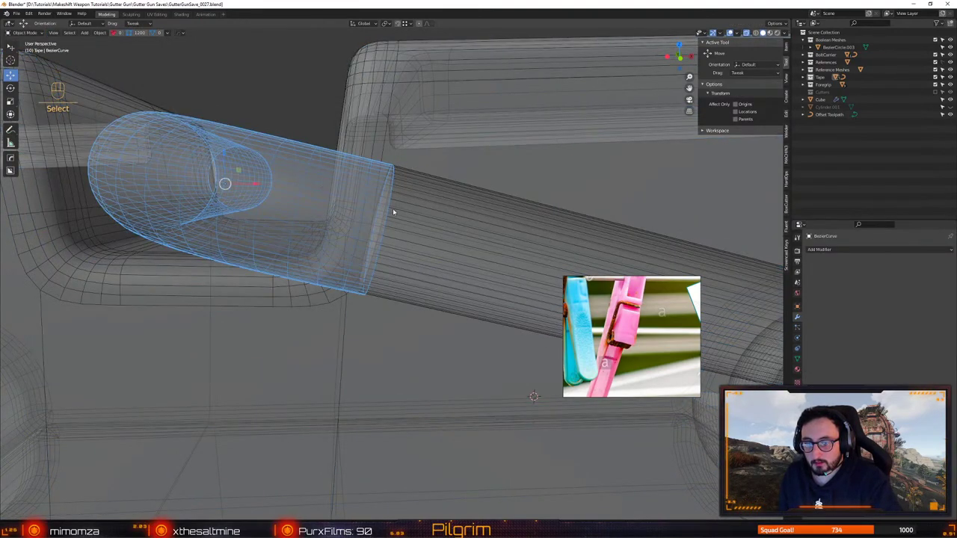
left_click(424, 217, "shift")
key("ctrl+z")
key("shift+x")
Join the upper bent rod and the coil's rod into one mesh object
left_click_drag(403, 211, 291, 239, "alt")
left_click(291, 238, "shift")
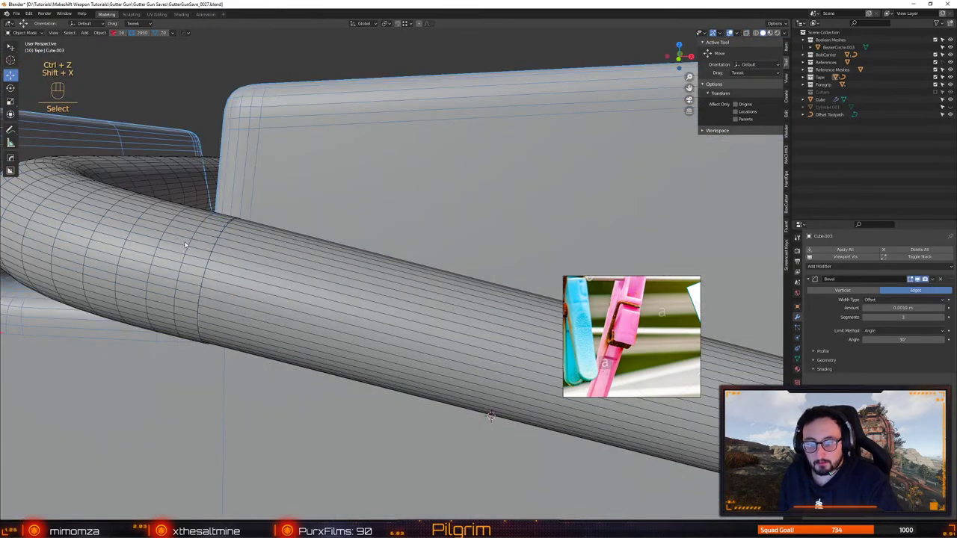
left_click(222, 274)
left_click(270, 280, "shift")
right_click(270, 279)
left_click(258, 303)
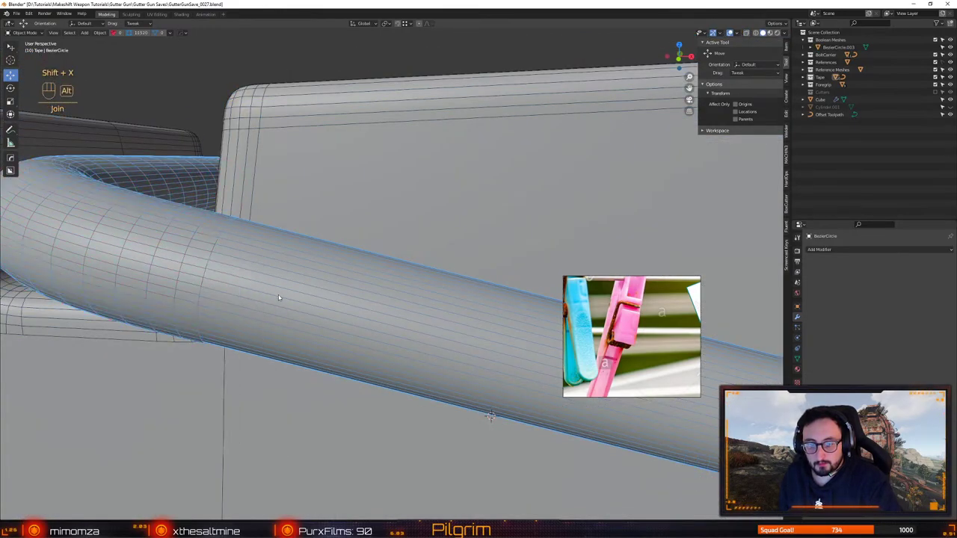
Show the joined mesh's vertices in X-ray and box-select the coil rod's end ring at the seam
key("1")
left_click_drag(278, 298, 436, 214, "alt")
key("shift+x")
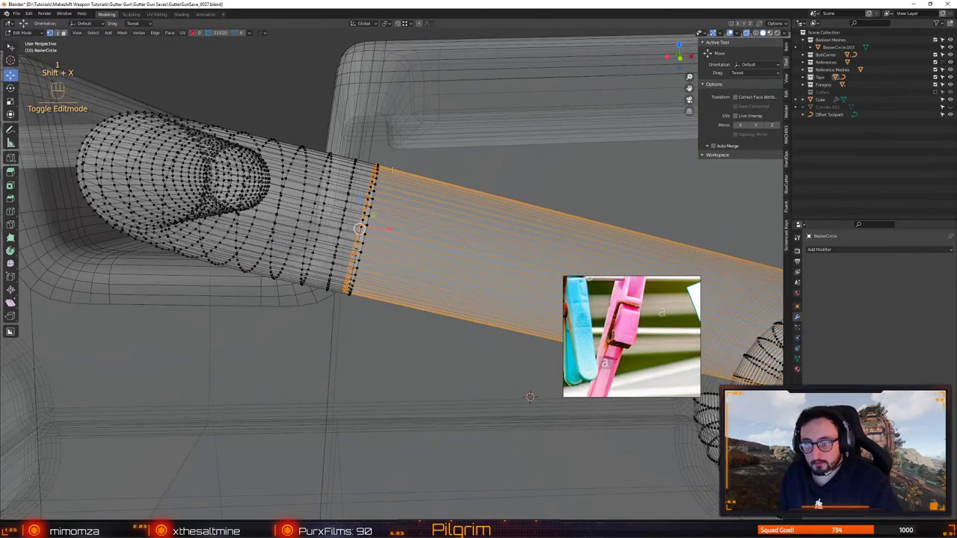
left_click_drag(406, 147, 363, 309)
left_click_drag(363, 308, 396, 293, "alt")
key("f")
scroll(374, 247, "up", 3)
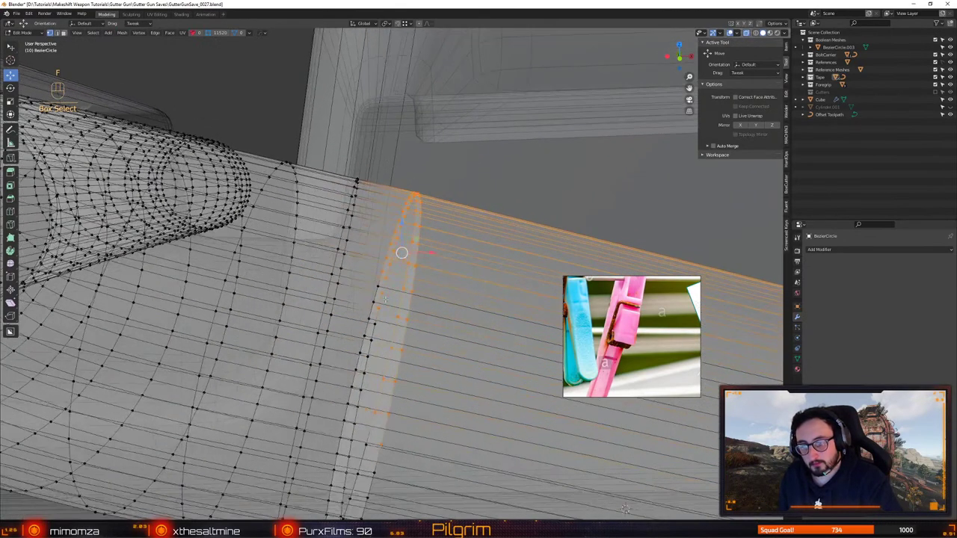
Start closing the seam by merging the first facing pairs of coil-rod and bent-rod vertices at their centers
left_click_drag(397, 224, 386, 275, "alt")
middle_click_drag(387, 276, 382, 343)
left_click_drag(383, 343, 328, 378, "alt")
left_click_drag(329, 378, 372, 377, "alt")
middle_click_drag(371, 375, 412, 380)
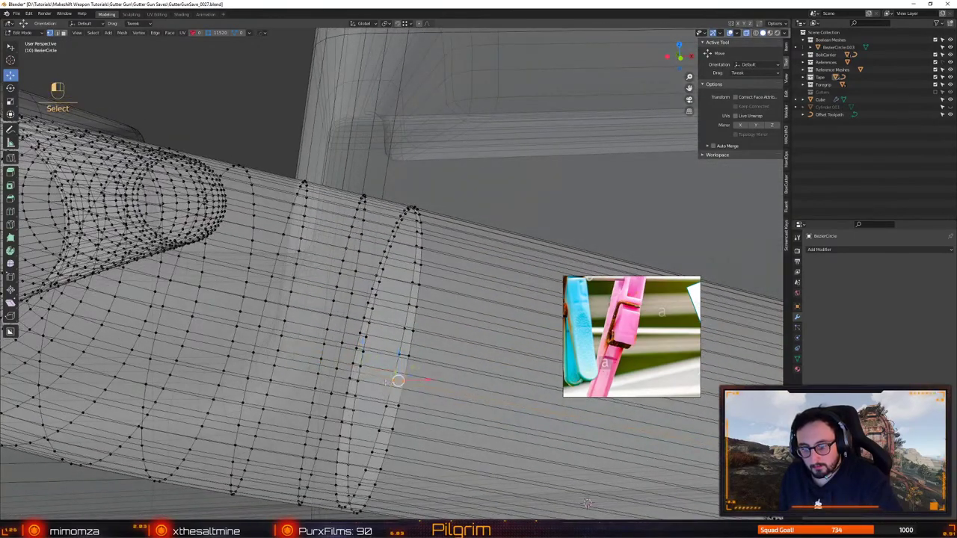
key("alt+c")
left_click_drag(423, 343, 396, 361)
key("alt+c")
left_click_drag(425, 320, 397, 337)
key("alt+c")
left_click_drag(427, 295, 401, 312)
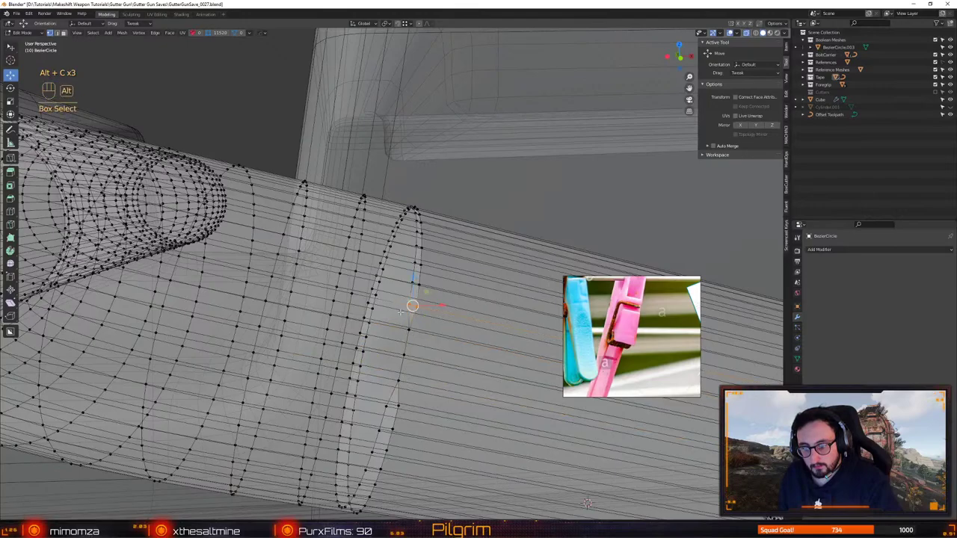
Continue up the same side of the seam, merging each successive pair of neighbouring ring vertices at center
key("alt+c")
left_click_drag(429, 274, 404, 292)
key("alt+c")
left_click_drag(432, 259, 375, 272)
key("alt+c")
key("alt+c")
key("alt+c")
key("alt+c")
key("alt+c")
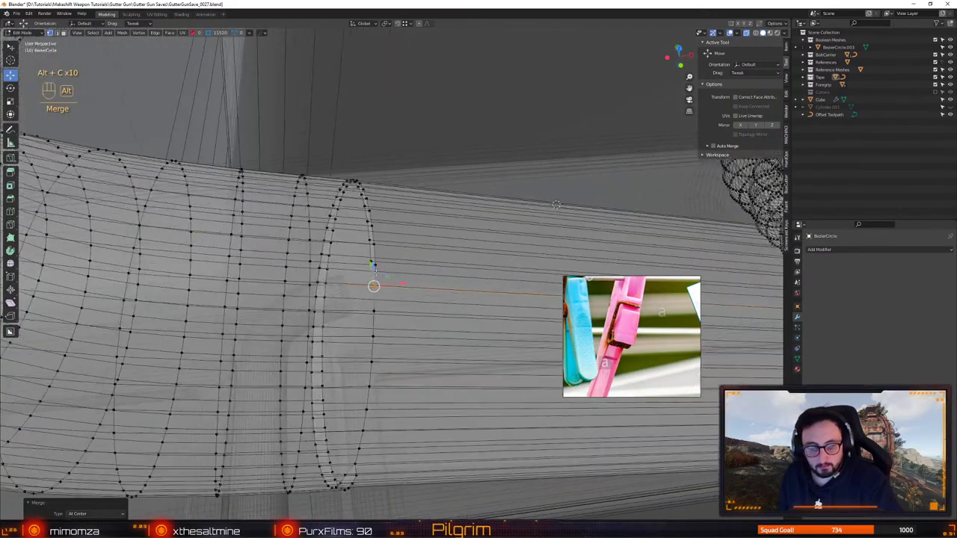
middle_click_drag(373, 285, 370, 299)
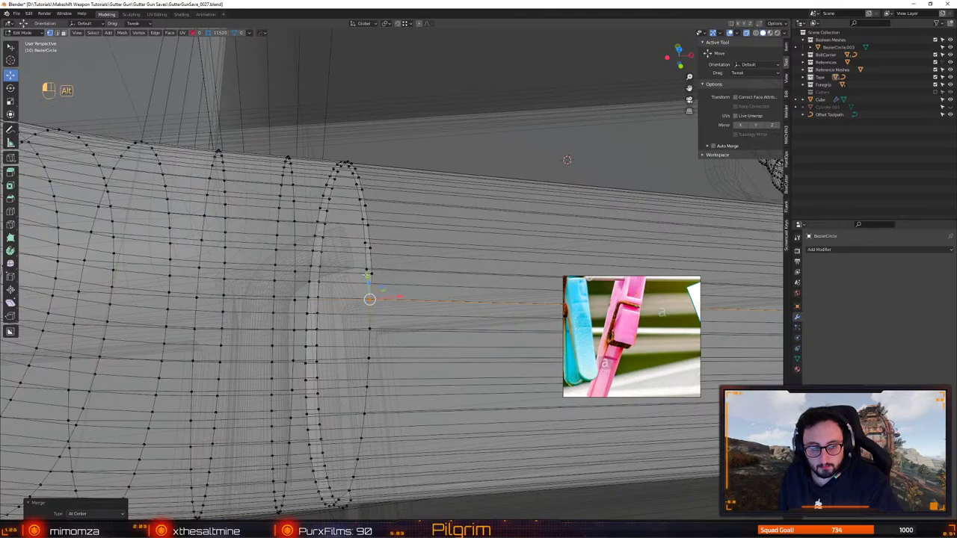
middle_click_drag(369, 299, 393, 269)
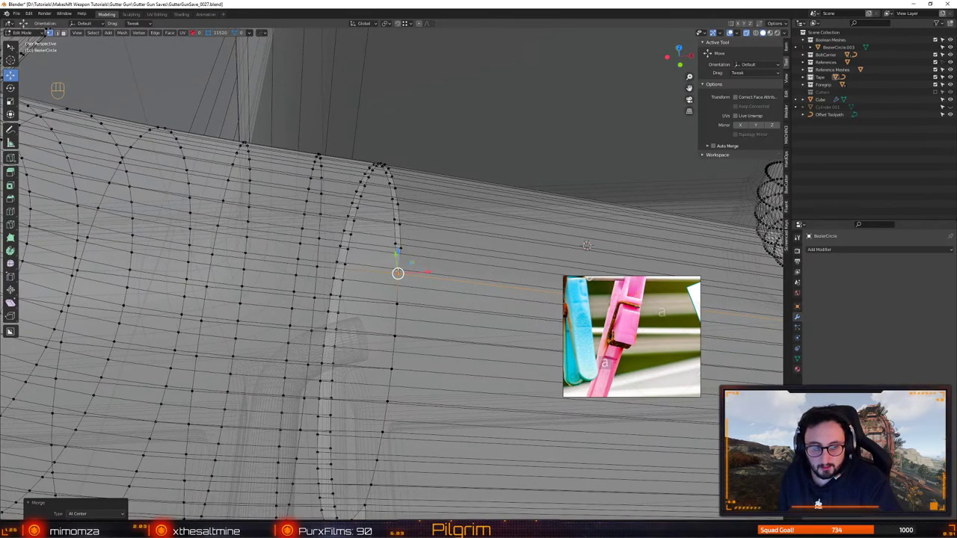
Merge three more vertex pairs at center where the seam approaches the top of the rod
middle_click_drag(398, 274, 398, 289)
left_click(398, 264)
left_click(399, 259, "shift")
key("alt+c")
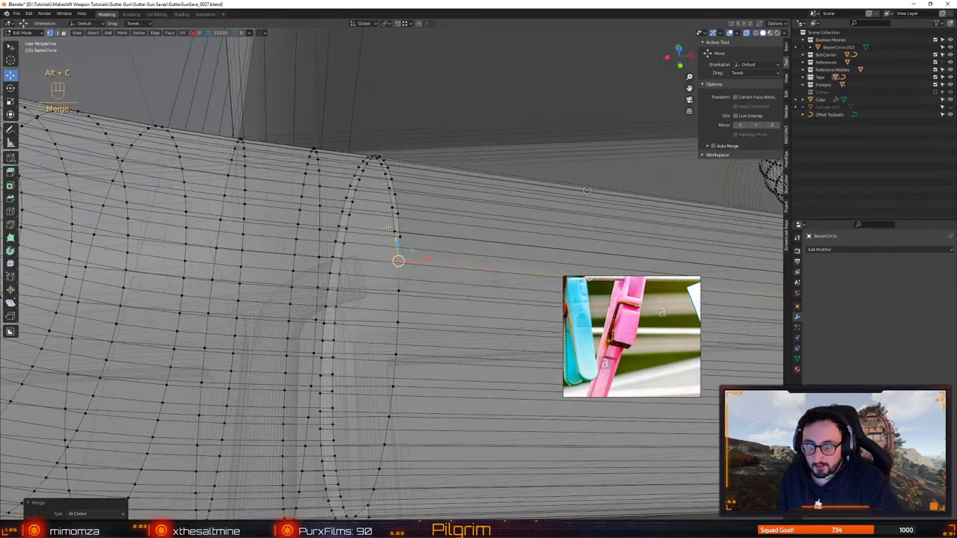
left_click(395, 232)
left_click(400, 237, "shift")
key("alt+c")
left_click(393, 208)
left_click(398, 213, "shift")
key("alt+c")
From the opposite side of the rod, merge three vertex pairs at center along the seam's upper edge
left_click_drag(394, 212, 372, 247, "alt")
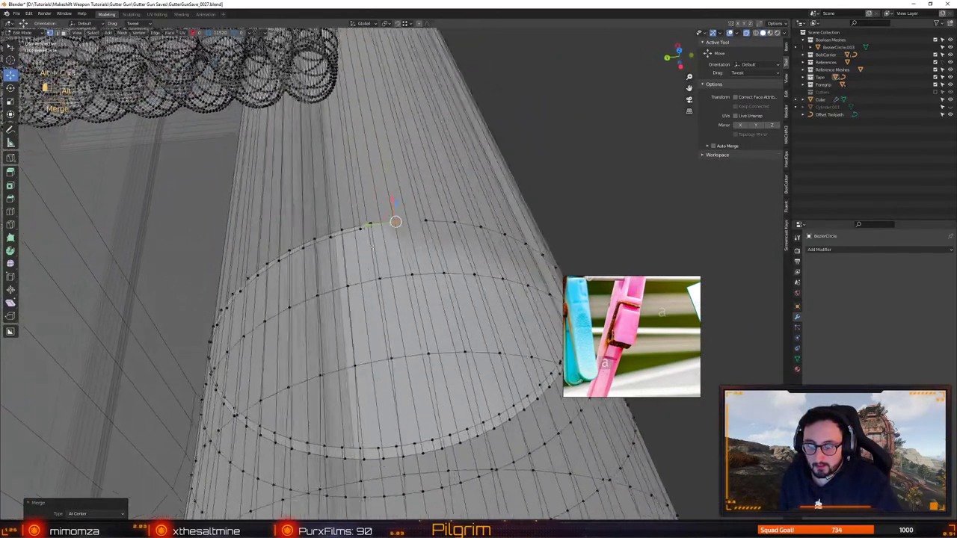
middle_click_drag(372, 248, 337, 258)
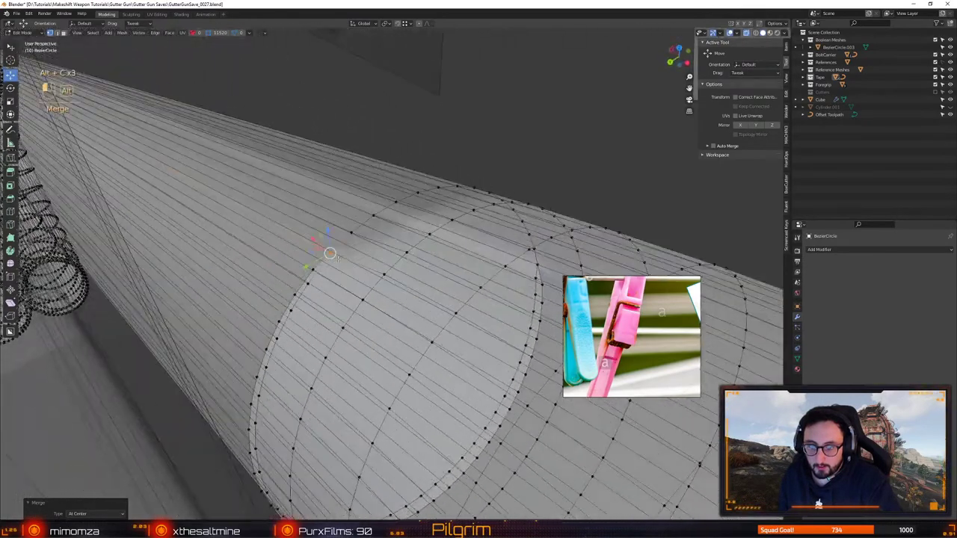
left_click(312, 269)
left_click(308, 284, "shift")
key("alt+c")
left_click(294, 294)
left_click(291, 309, "shift")
key("alt+c")
left_click(279, 322)
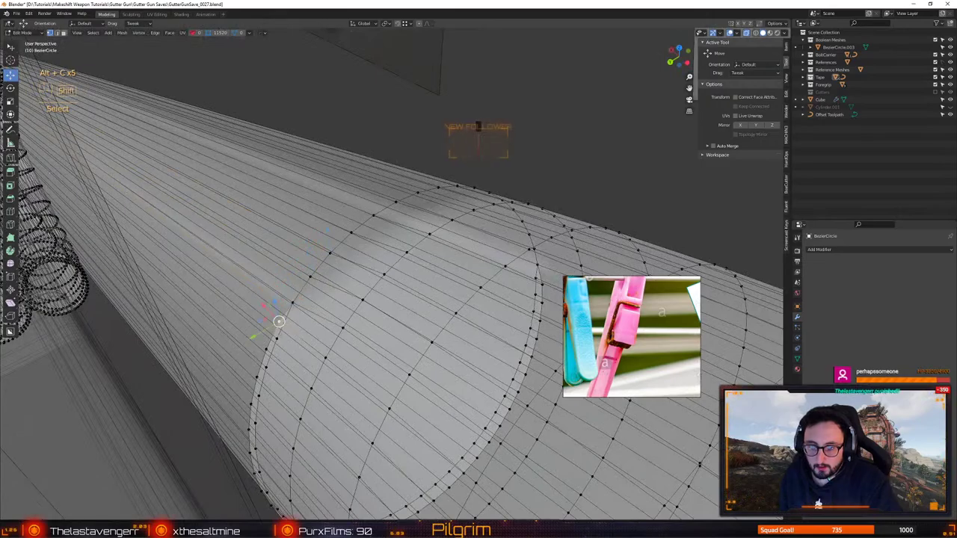
left_click(276, 338, "shift")
key("alt+c")
Merge the following vertex pairs at center, working down the opposite side of the seam to about mid-height
left_click(267, 350)
left_click(266, 366, "shift")
right_click_drag(271, 359, 397, 281, "alt")
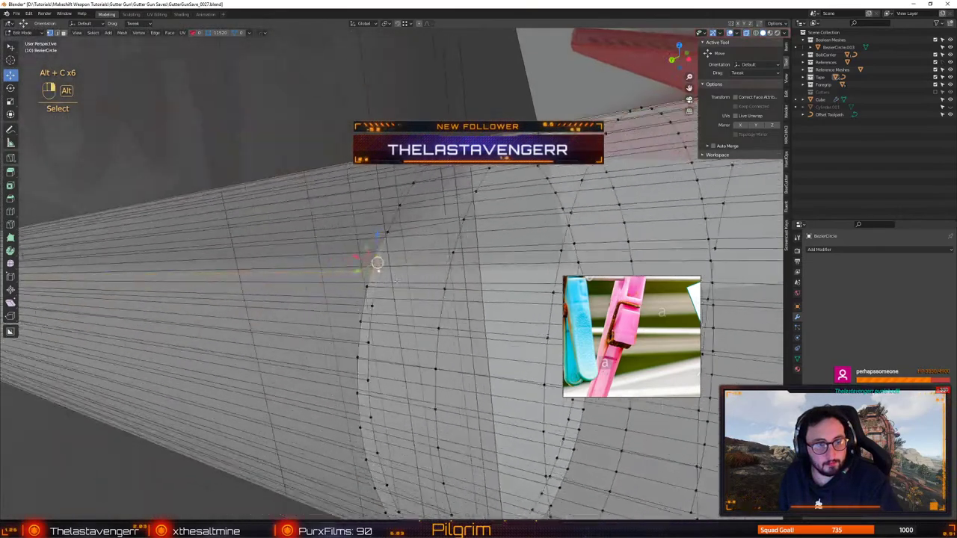
middle_click_drag(376, 263, 348, 272)
key("alt+c")
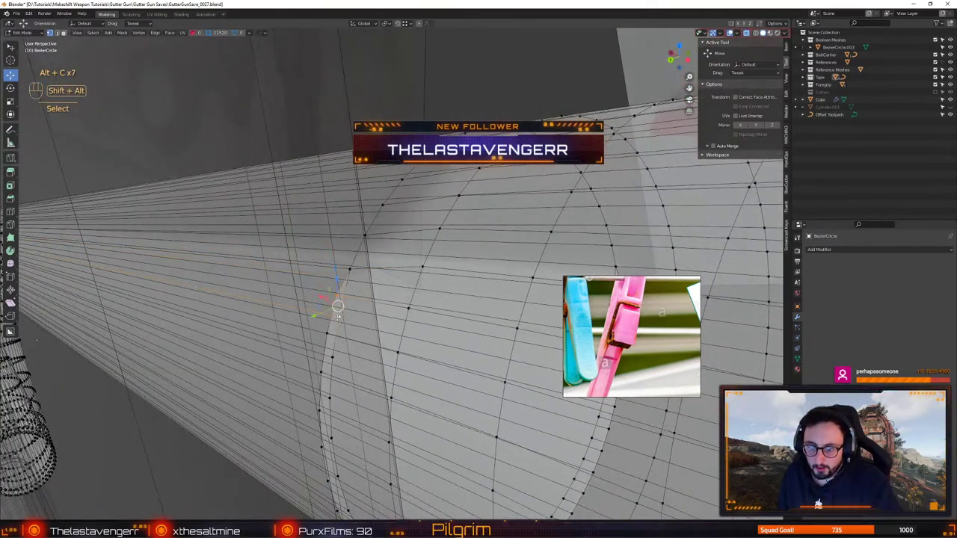
key("alt+c")
left_click(329, 397, "shift")
key("alt+c")
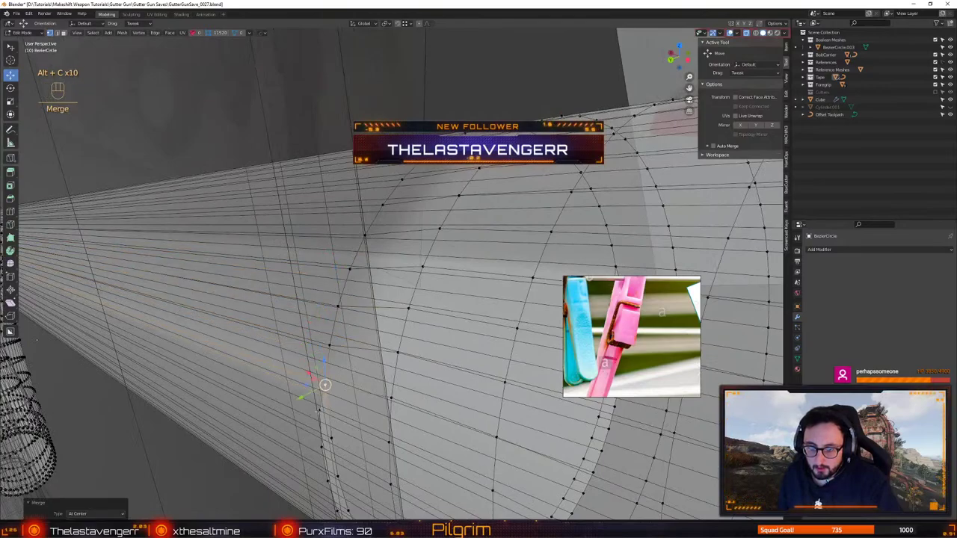
left_click(319, 411)
left_click(331, 437, "shift")
key("alt+c")
Merge four vertex pairs at center along the lower half of the seam's opposite side
left_click_drag(332, 434, 398, 307, "alt")
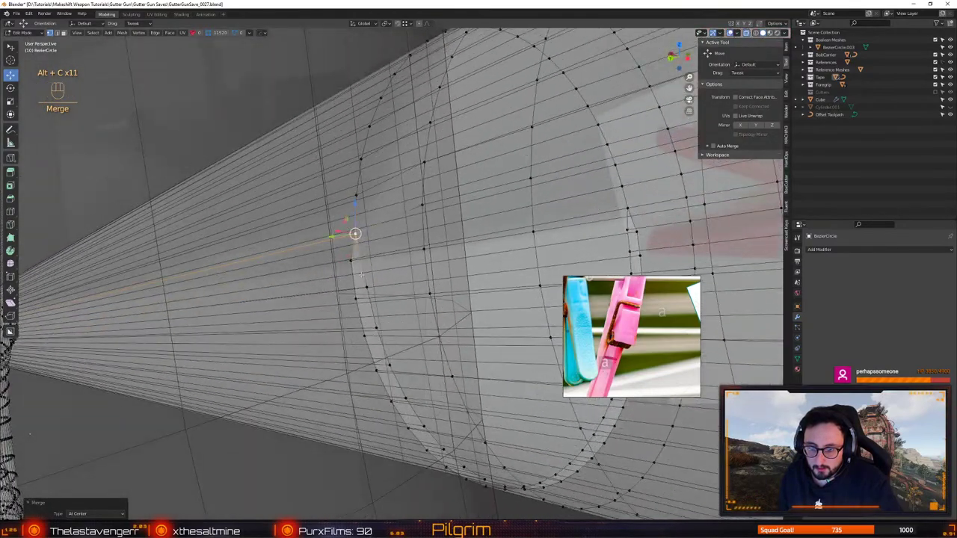
left_click(351, 261)
left_click(363, 286, "shift")
key("alt+c")
left_click(356, 299)
left_click(376, 327, "shift")
key("alt+c")
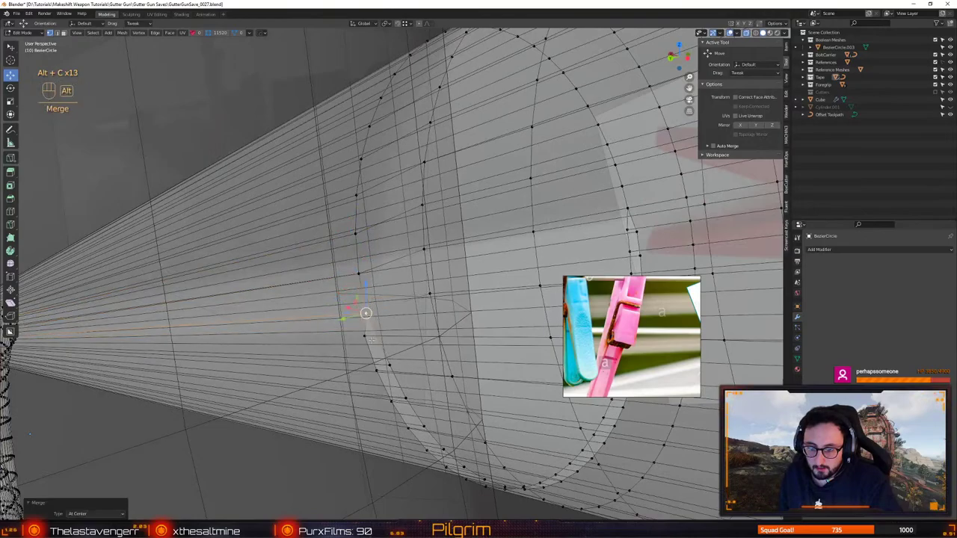
left_click(365, 335)
left_click(389, 364, "shift")
key("alt+c")
left_click(377, 370)
left_click(404, 397, "shift")
key("alt+c")
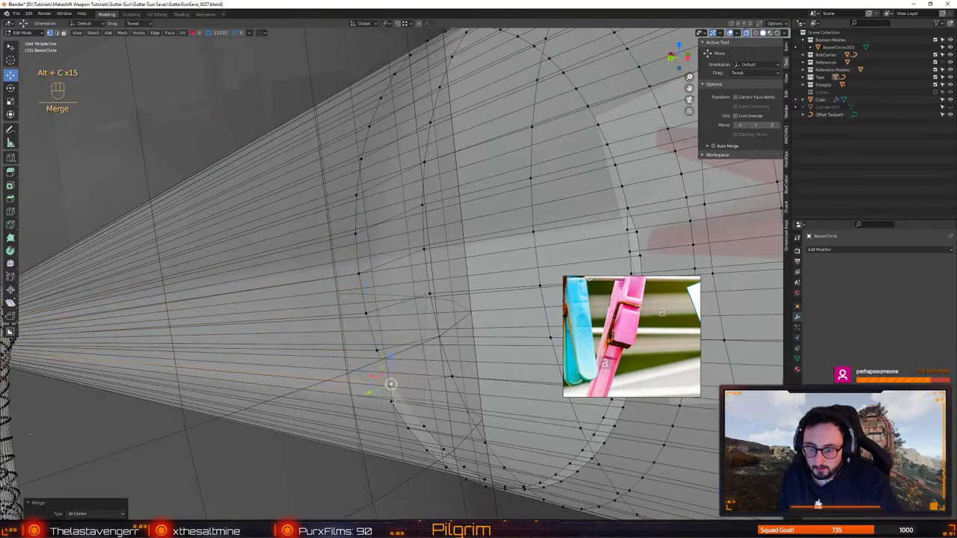
Merge four more vertex pairs at center where the seam curves toward the underside of the rod
left_click(391, 401)
left_click(423, 426, "shift")
key("alt+c")
left_click(408, 428)
left_click_drag(412, 428, 499, 422, "alt")
left_click(380, 379, "shift")
key("alt+c")
left_click(374, 389)
left_click(411, 415, "shift")
key("alt+c")
left_click(400, 420)
left_click(444, 439, "shift")
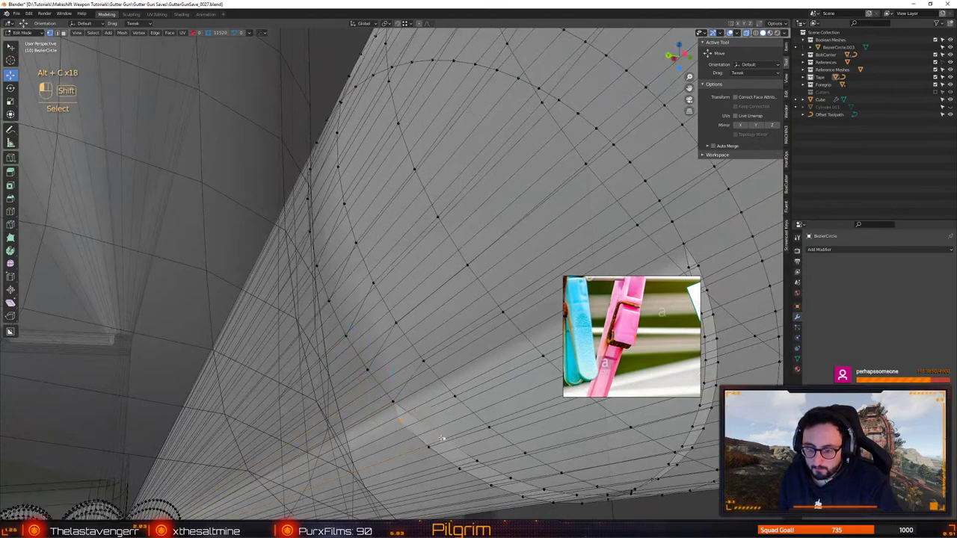
key("alt+c")
From below the rod, merge three vertex pairs at center at the start of the seam's underside
left_click_drag(444, 439, 397, 411, "alt")
left_click(383, 399)
key("alt+c")
left_click(418, 421)
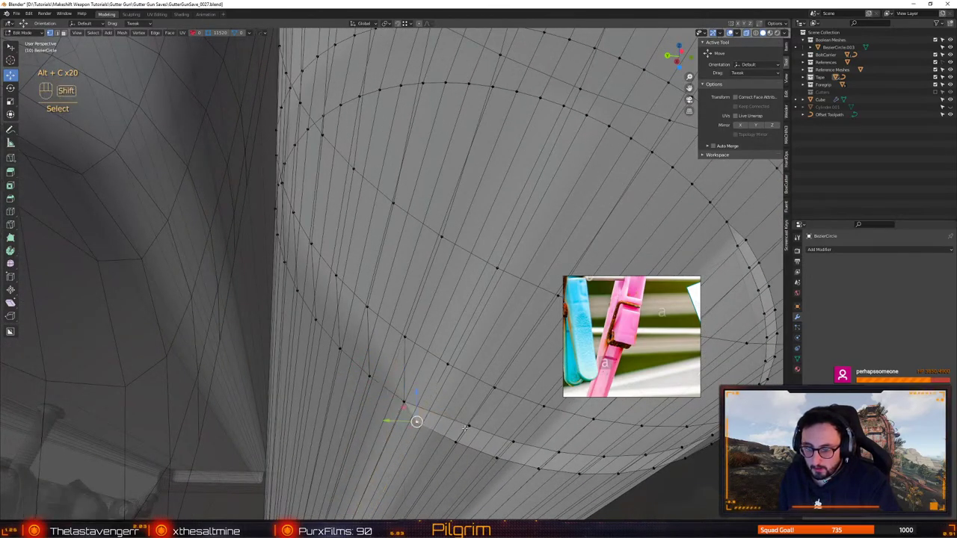
left_click(469, 425, "shift")
key("alt+c")
left_click(456, 442)
left_click(513, 442, "shift")
key("alt+c")
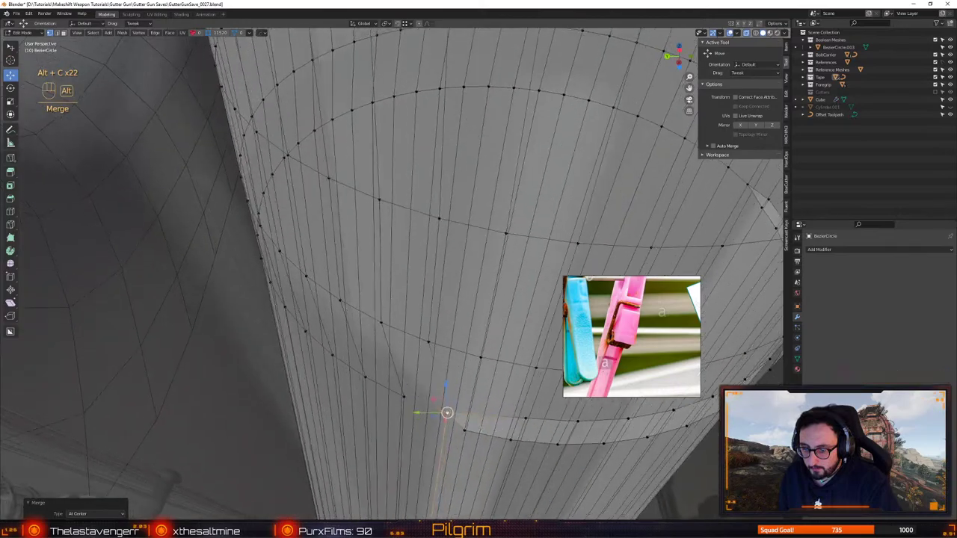
Merge the vertex pairs at center across the middle of the seam's underside
key("alt+c")
left_click(494, 431)
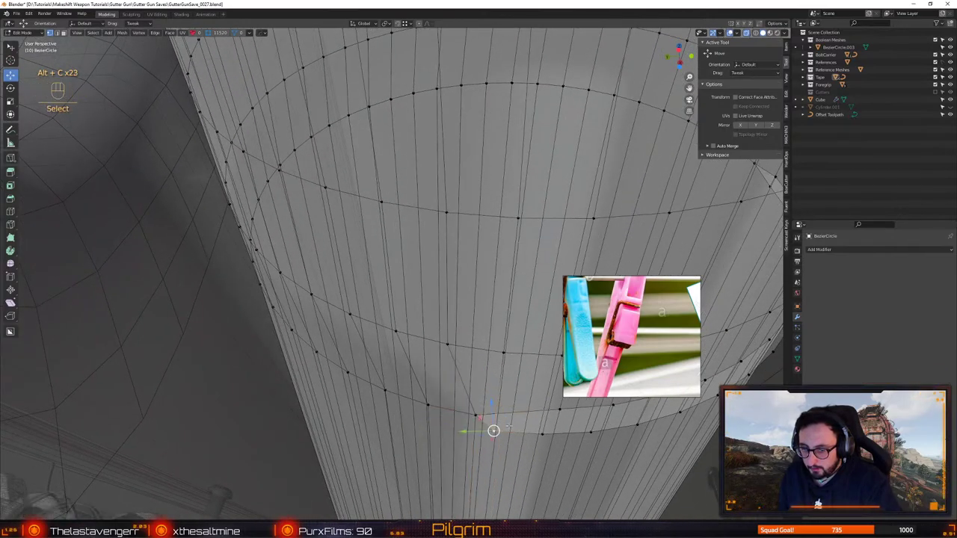
left_click_drag(494, 430, 459, 402, "alt")
key("alt+c")
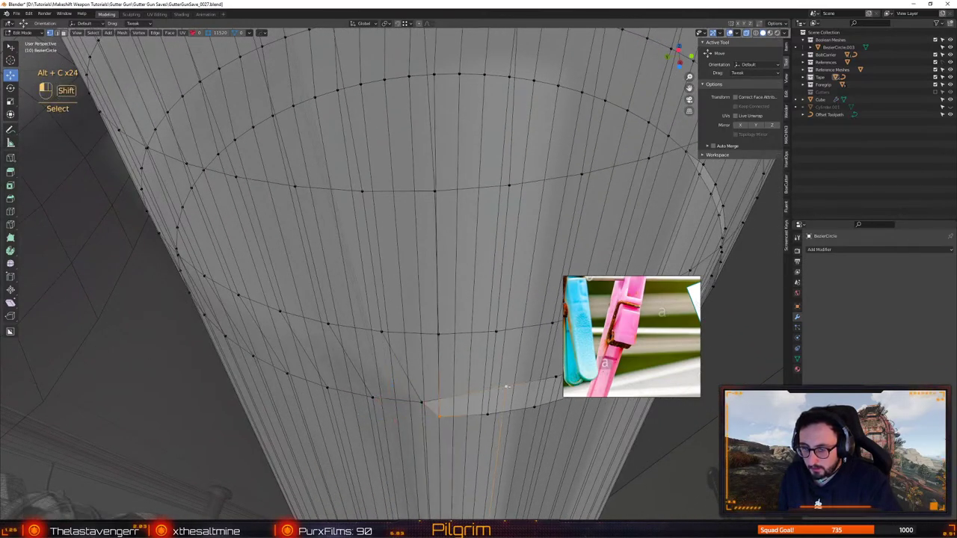
middle_click_drag(506, 386, 459, 427)
key("alt+c")
key("alt+c")
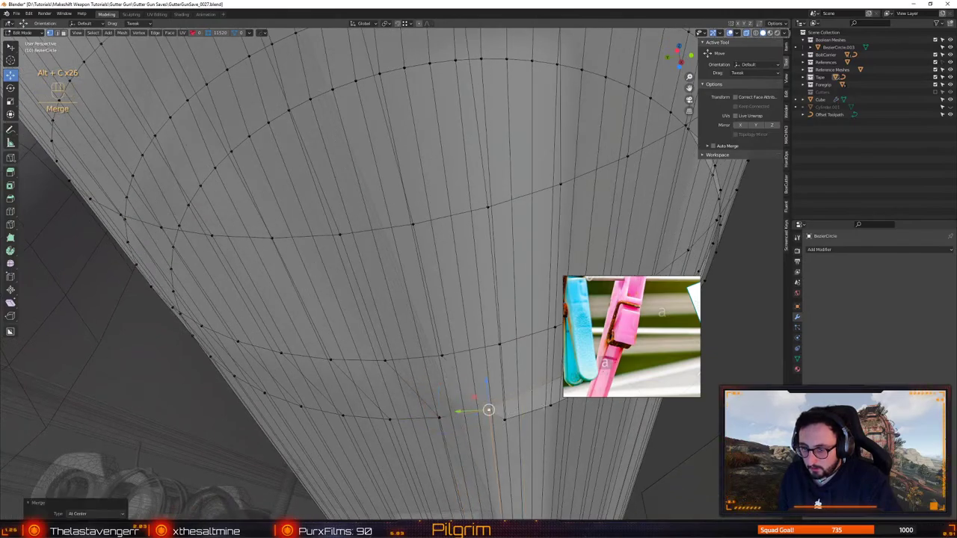
Merge six vertex pairs at center from the underside up toward the side where the seam merging began
middle_click_drag(518, 393, 448, 407)
left_click(457, 425)
left_click(513, 379, "shift")
key("alt+c")
left_click(400, 414)
left_click(450, 364, "shift")
key("alt+c")
left_click(441, 396)
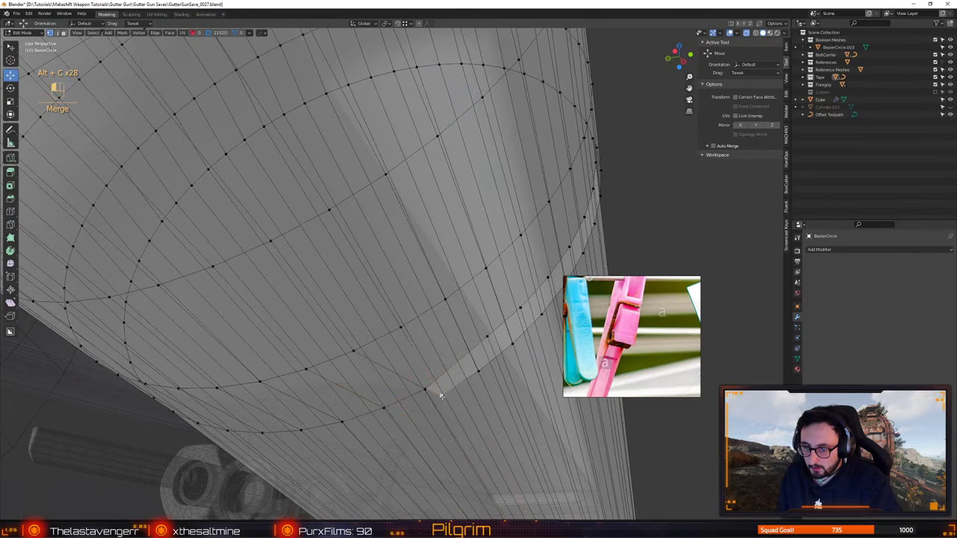
key("alt+c")
left_click(479, 371)
left_click(521, 308, "shift")
key("alt+c")
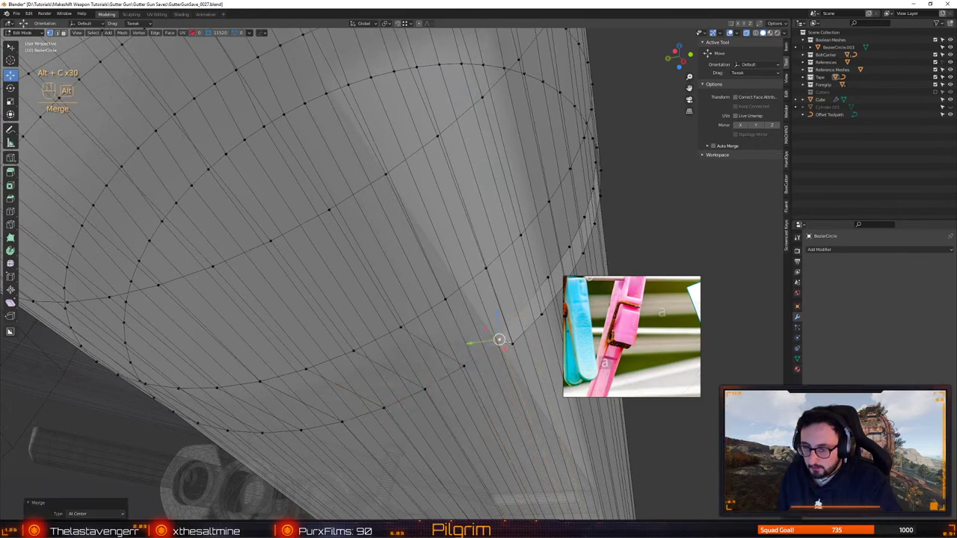
left_click(513, 344)
key("alt+c")
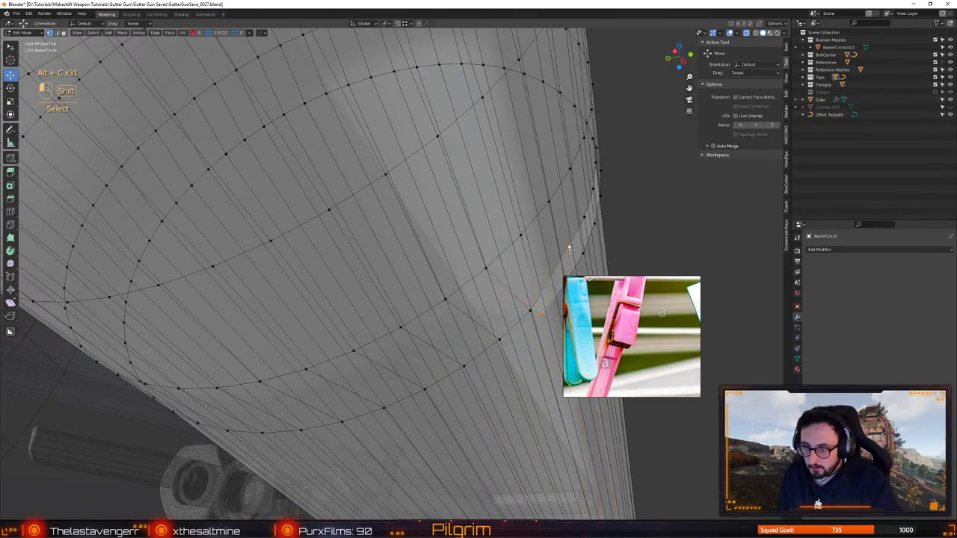
key("alt+c")
Merge the next vertex pairs at center up the side of the rod seam
middle_click_drag(569, 249, 474, 384)
left_click(486, 383)
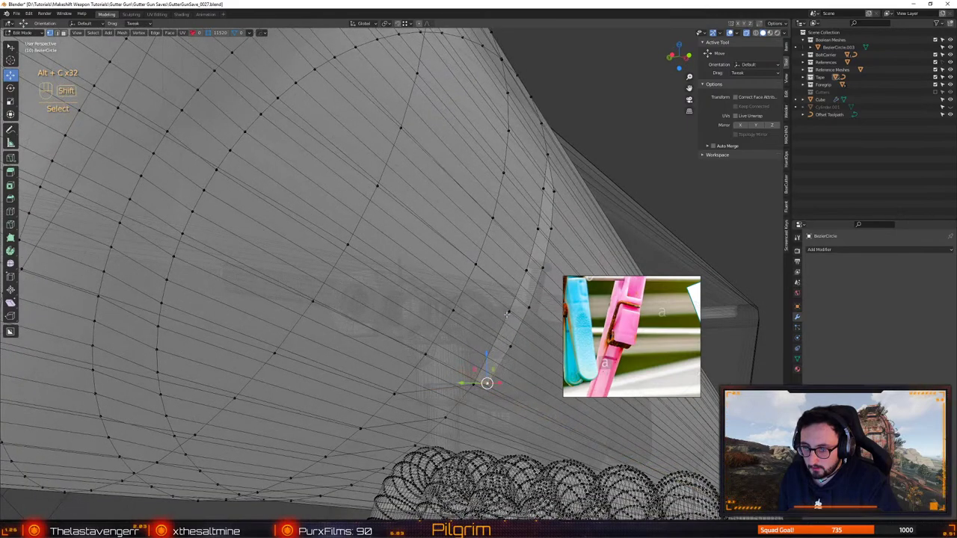
left_click(510, 346, "shift")
key("alt+c")
left_click(526, 272, "shift")
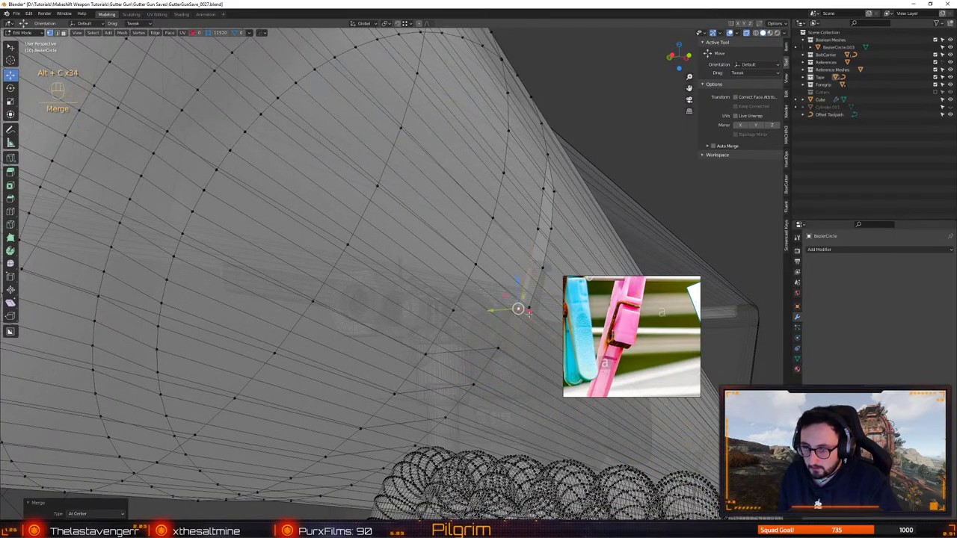
key("alt+c")
key("alt+c")
left_click(543, 267)
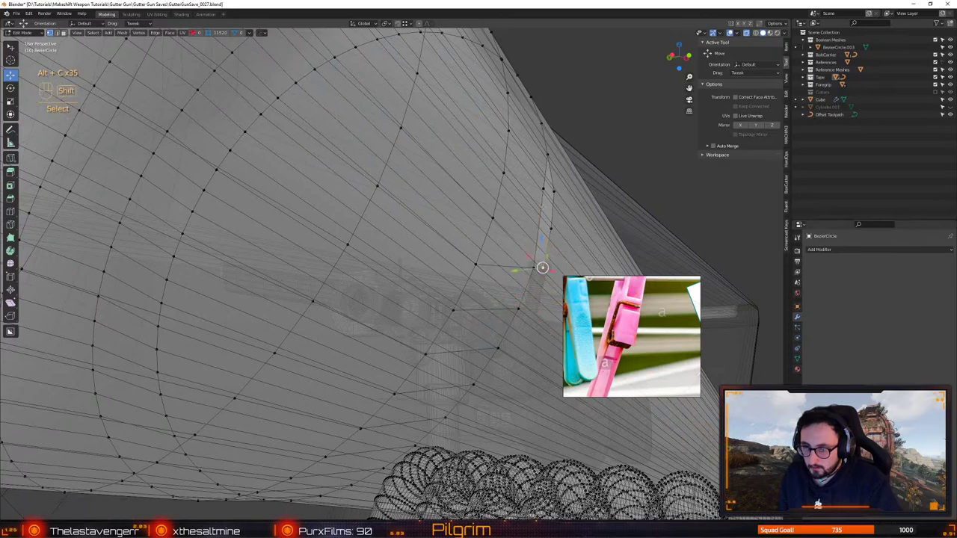
left_click(543, 188, "shift")
key("alt+c")
Finish welding the rod seam by merging the remaining vertices at center and at last, and turn off x-ray
left_click(551, 229)
left_click_drag(551, 229, 532, 248, "alt")
key("alt+c")
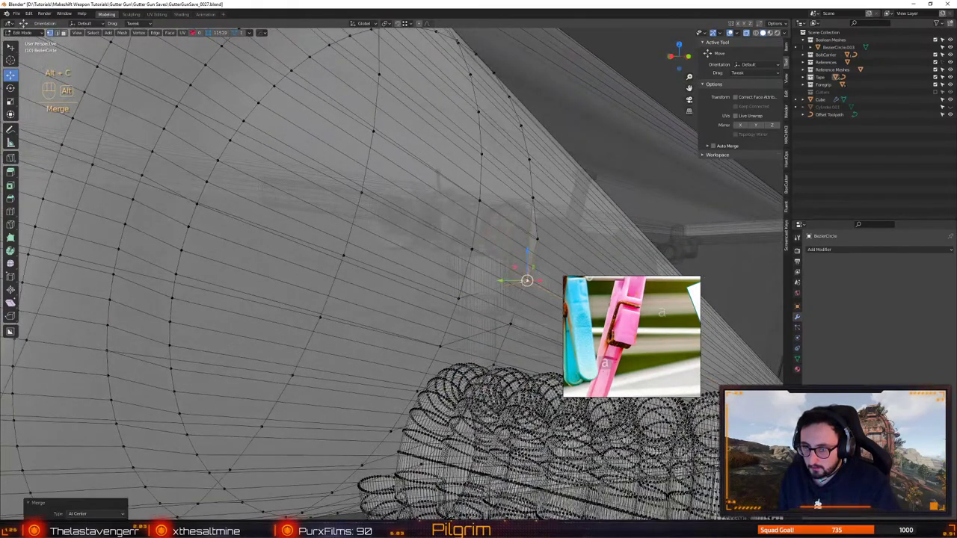
key("ctrl+z")
key("alt+c")
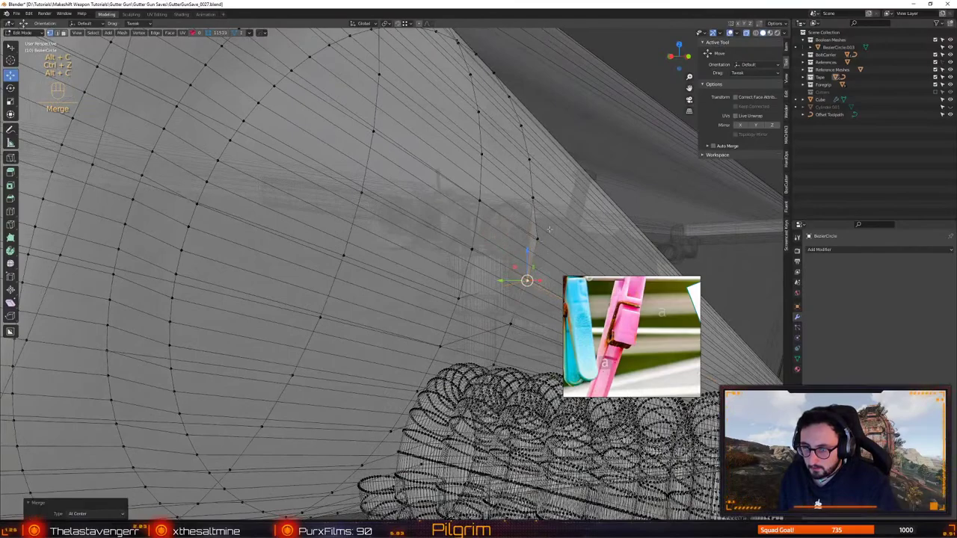
middle_click_drag(549, 230, 397, 214)
key("alt+f")
key("shift+x")
scroll(404, 243, "down", 4)
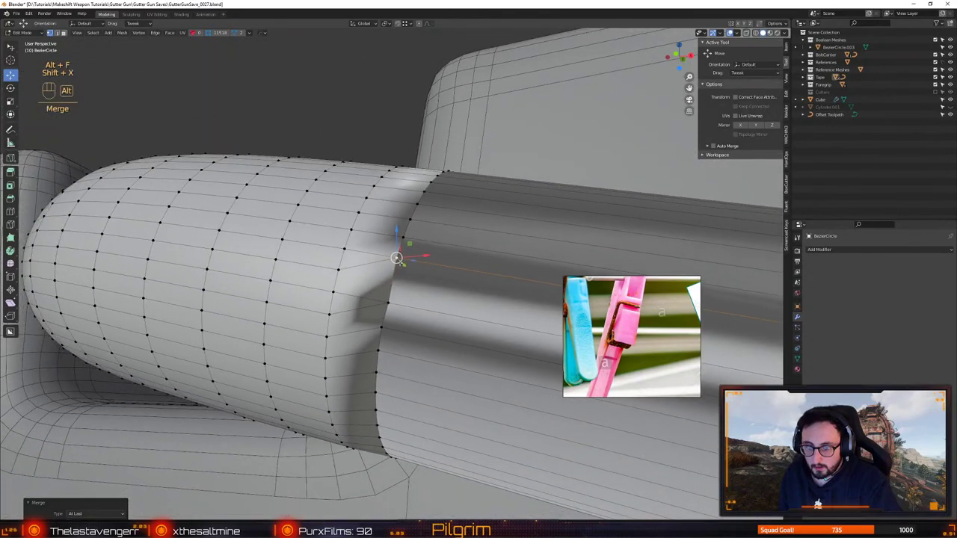
Select the welded seam's edge loop to check it, and apply Sharpen to the spring mesh
mouse_move(396, 246)
left_mouse_down("alt")
mouse_move(368, 315)
mouse_move(395, 258)
left_mouse_up("alt")
key("2")
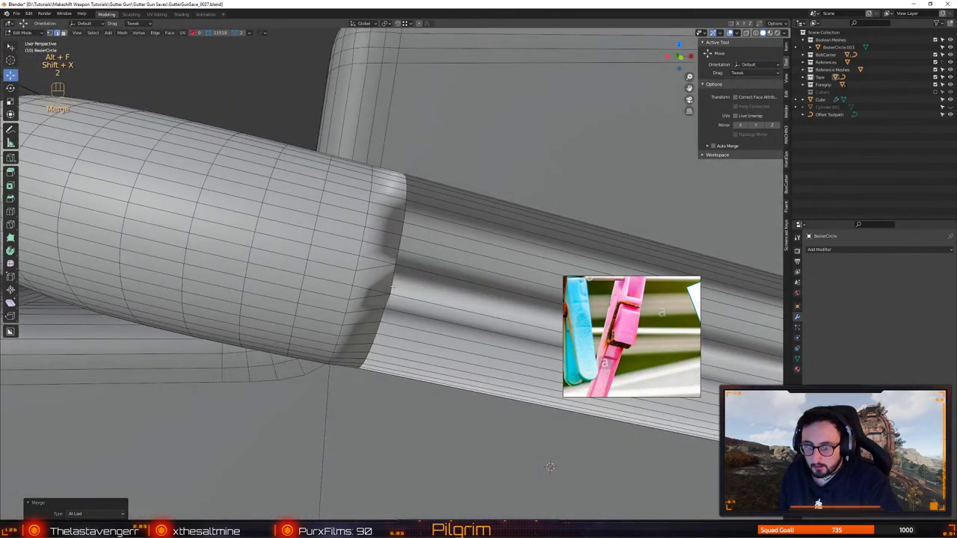
double_click(393, 279)
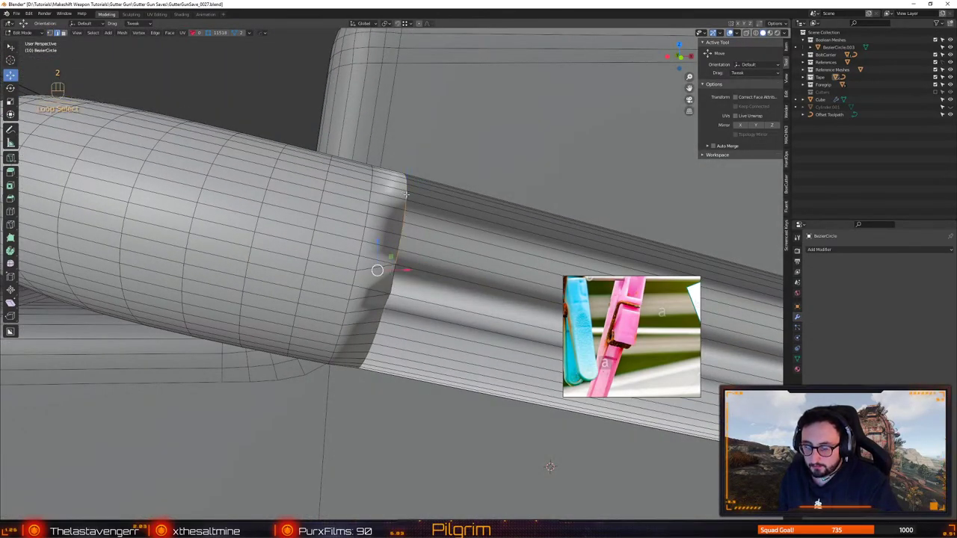
left_click(393, 276, "shift")
left_click_drag(394, 277, 365, 290, "alt")
key("Tab")
key("q")
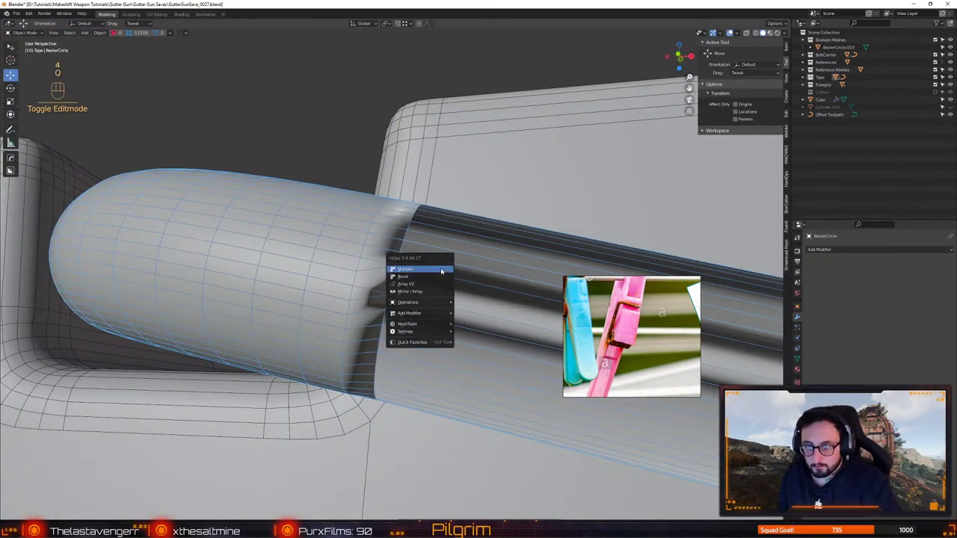
left_click(440, 267)
left_click(440, 271)
Turn off the wireframe overlay and check the shading across the welded rod seam
middle_click_drag(419, 316, 378, 291)
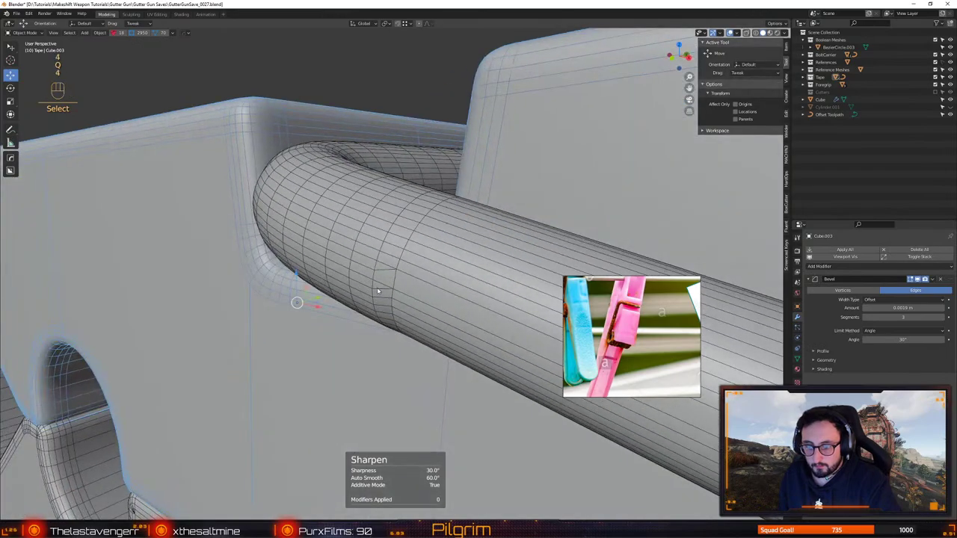
middle_click_drag(420, 323, 420, 295)
left_click_drag(421, 293, 405, 331, "alt")
key("alt+c")
key("alt+v")
left_click(417, 310)
scroll(369, 337, "up", 6)
key("1")
scroll(404, 330, "up", 1)
key("4")
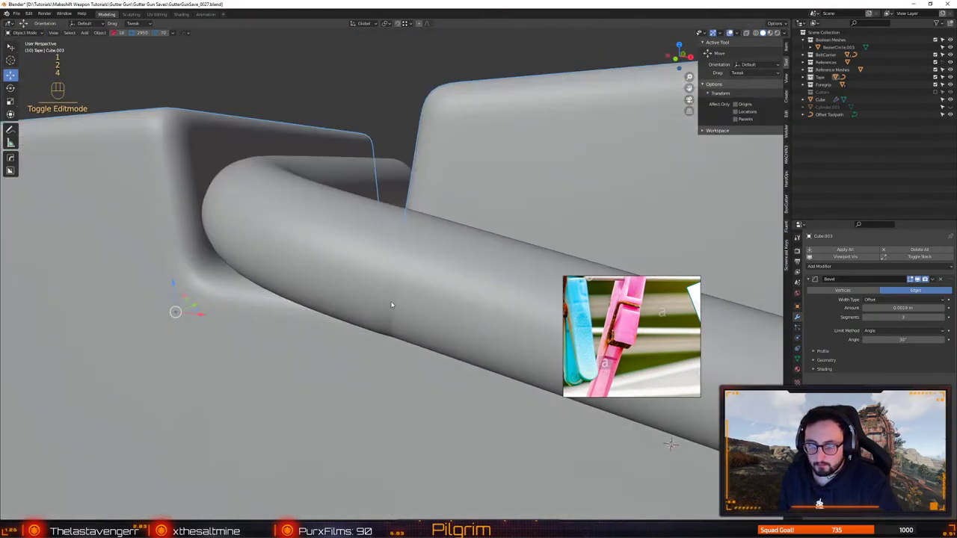
key("1")
key("4")
Select the edge loop at the welded rod seam and isolate the spring in local view
left_click(419, 281)
key("1")
left_click_drag(419, 281, 396, 293, "alt")
key("2")
key("1")
key("2")
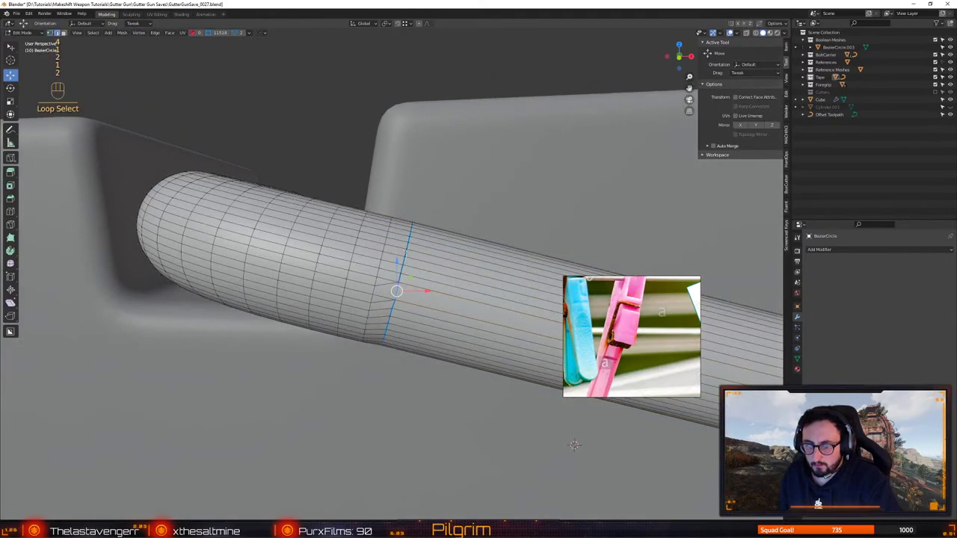
key("shift+x")
left_click_drag(405, 254, 418, 267, "alt")
key("alt+q")
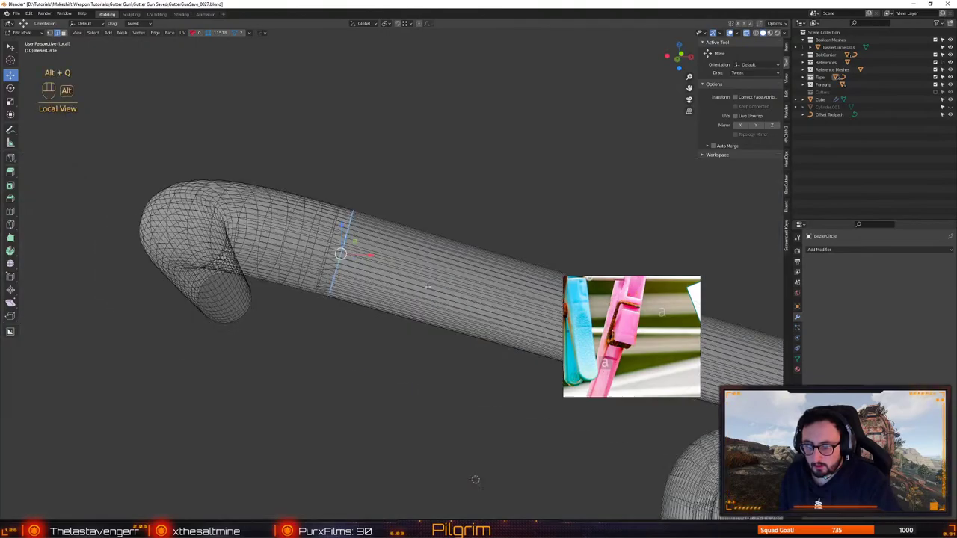
Clear the edge marks from the selected seam loop and dissolve the loop
left_click_drag(519, 294, 408, 336, "alt")
key("shift+x")
scroll(408, 337, "up", 2)
key("q")
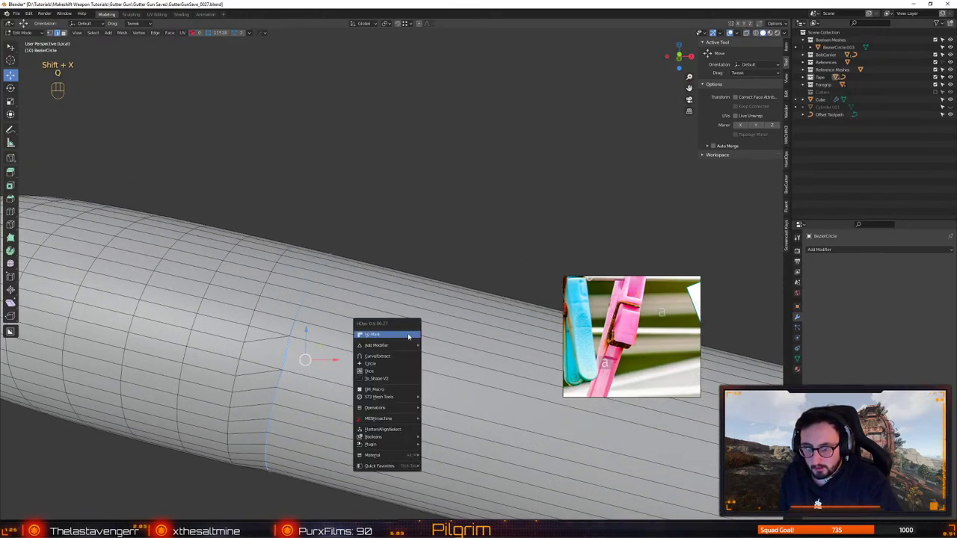
left_click(409, 336)
key("ctrl+BackSpace")
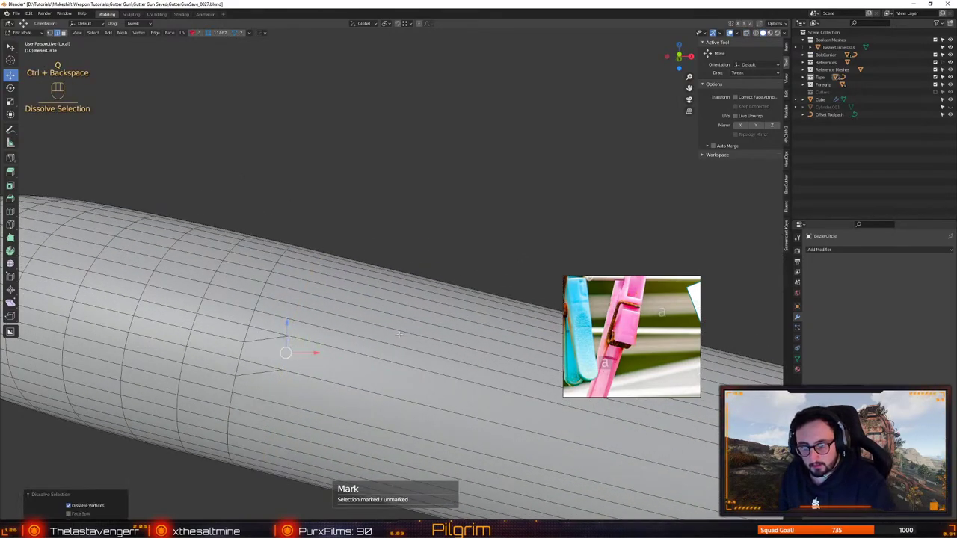
Merge the two leftover seam vertices at last into the neighboring vertices of the adjacent loop
key("1")
left_click(290, 337)
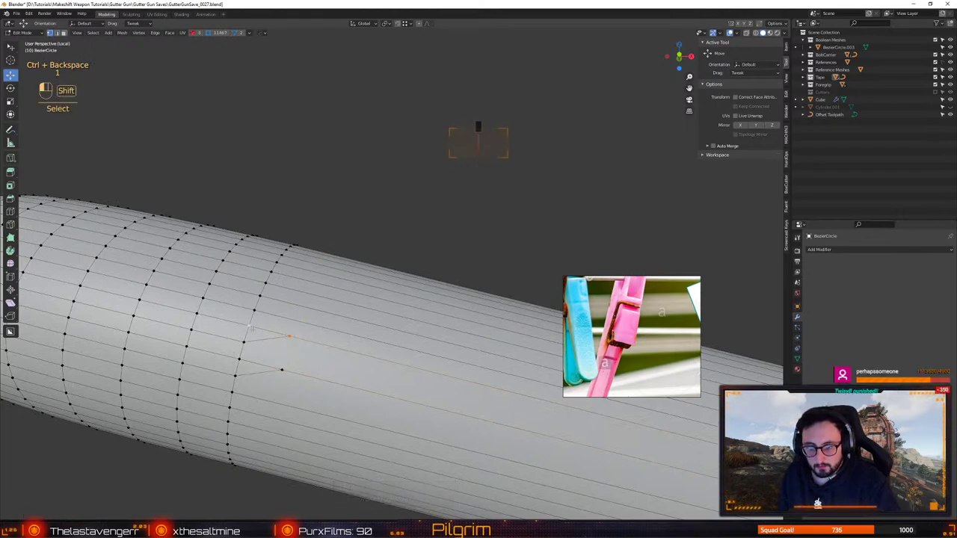
left_click(249, 326, "shift")
key("alt+f")
left_click(282, 369)
left_click(241, 360, "shift")
key("alt+f")
right_click_drag(359, 322, 404, 314, "alt")
Try to move the edge loop where the straight rod meets the coil along the X axis
key("4")
left_click_drag(403, 314, 353, 272, "alt")
middle_click_drag(353, 273, 344, 303)
scroll(359, 329, "up", 5)
key("Tab")
left_click(364, 302, "alt")
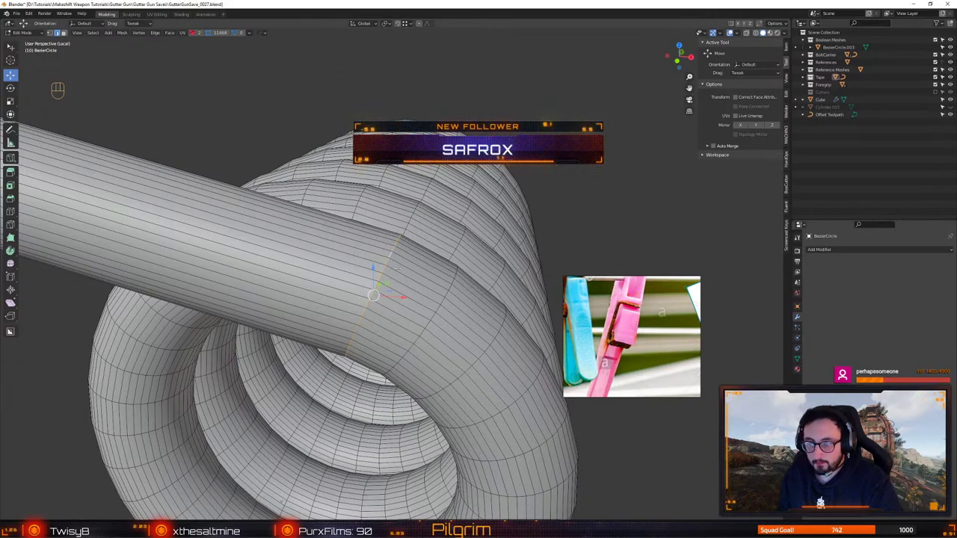
middle_click_drag(412, 282, 423, 287)
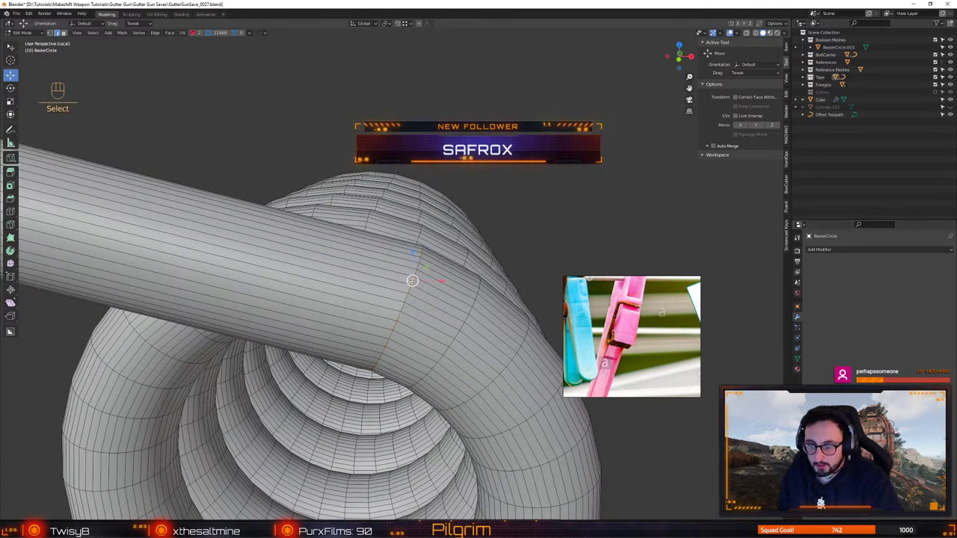
left_click(426, 280)
left_click(413, 282)
left_click_drag(435, 282, 447, 282)
key("ctrl+z")
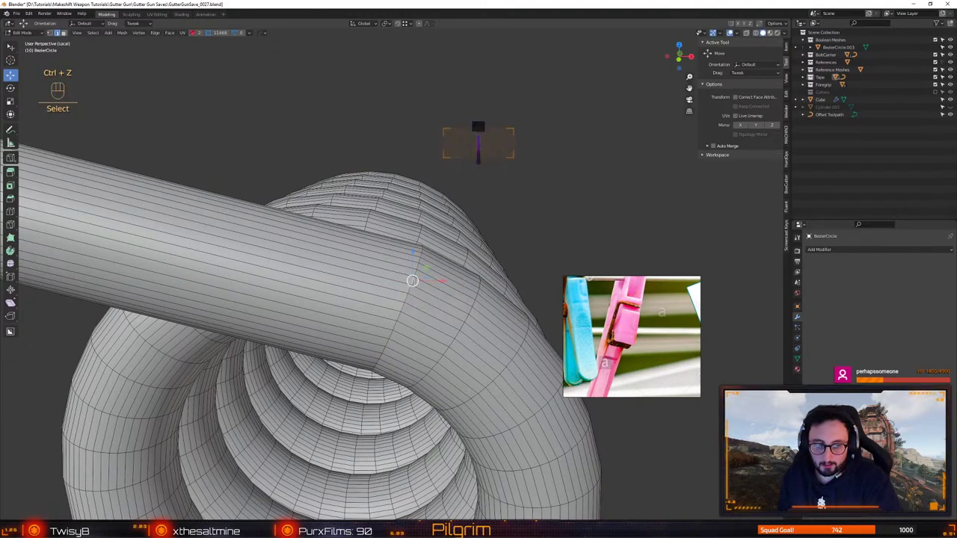
Try to bevel the edge loop at the junction of the rod and the coil
mouse_move(412, 282)
middle_mouse_down()
mouse_move(357, 298)
mouse_move(404, 273)
middle_mouse_up()
left_click(395, 287, "alt")
middle_click_drag(74, 277, 446, 278)
key("alt+b")
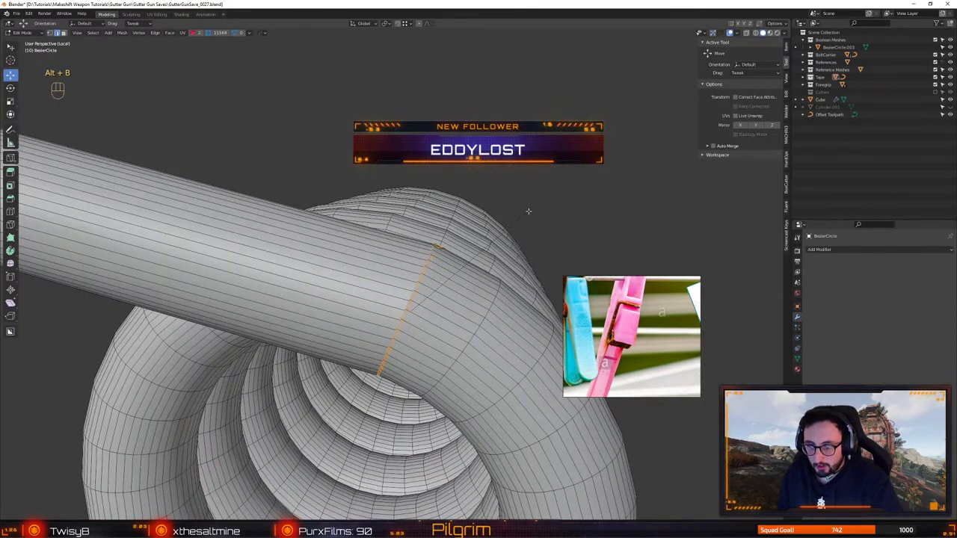
right_click(529, 212)
middle_click_drag(529, 211, 362, 306)
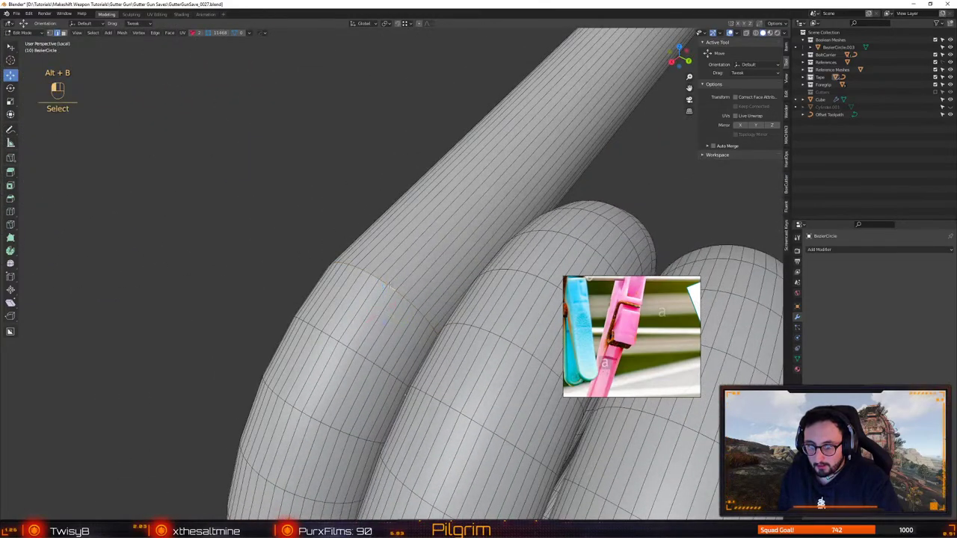
key("ctrl+z")
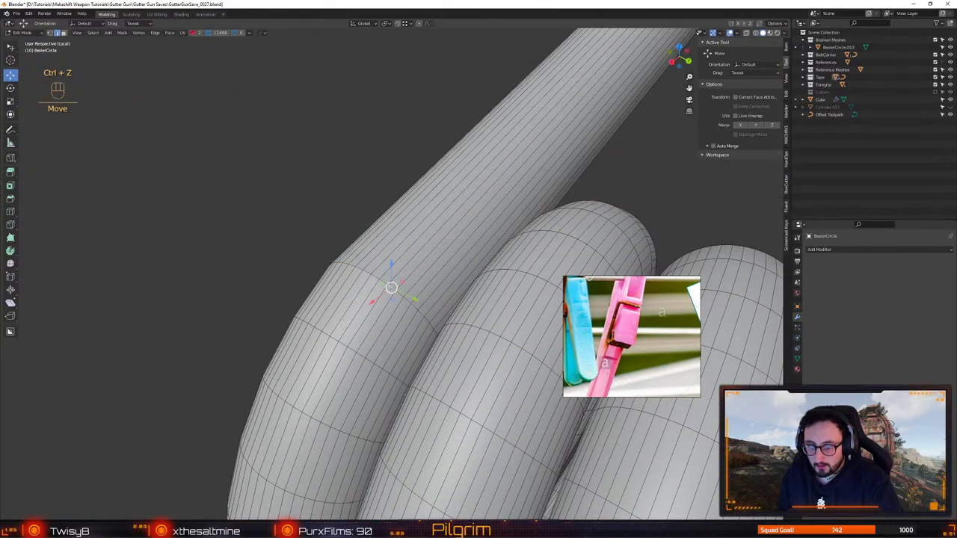
key("alt+b")
right_click(476, 233)
key("1")
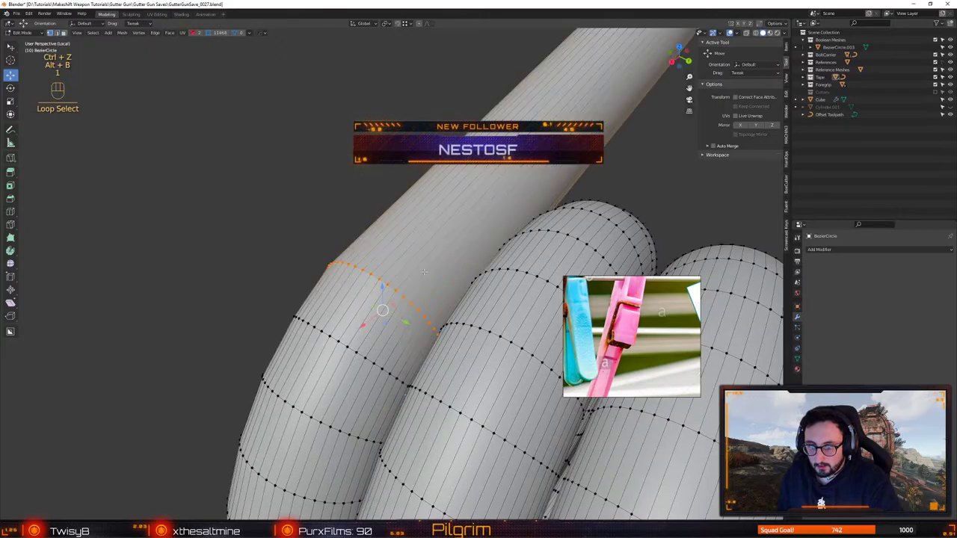
Examine the junction between the rod and the coil in x-ray for separate or leftover geometry
key("shift+x")
left_click_drag(396, 282, 374, 301, "alt")
scroll(397, 287, "up", 4)
key("ctrl+a")
left_click(384, 270)
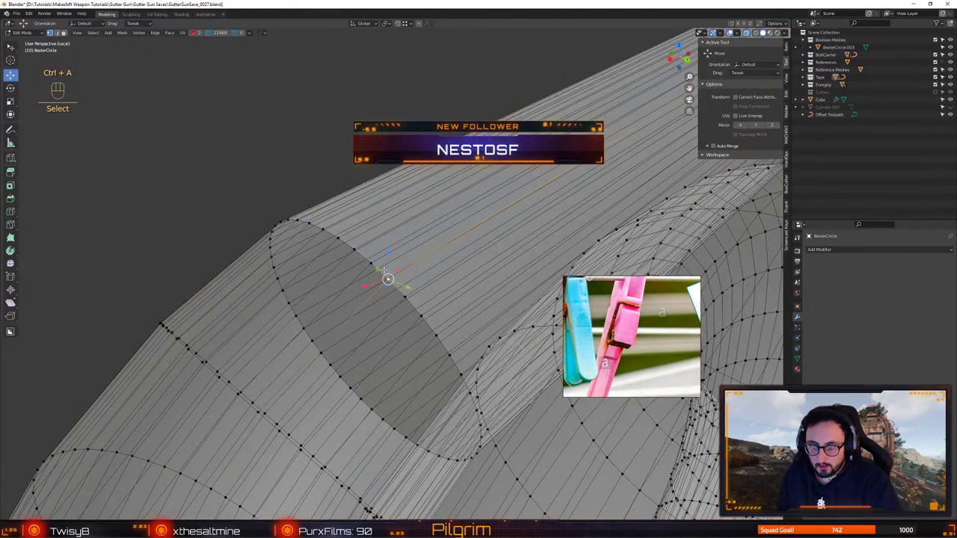
key("shift+x")
key("shift+x")
mouse_move(384, 271)
middle_mouse_down()
mouse_move(394, 294)
mouse_move(385, 284)
middle_mouse_up()
key("shift+x")
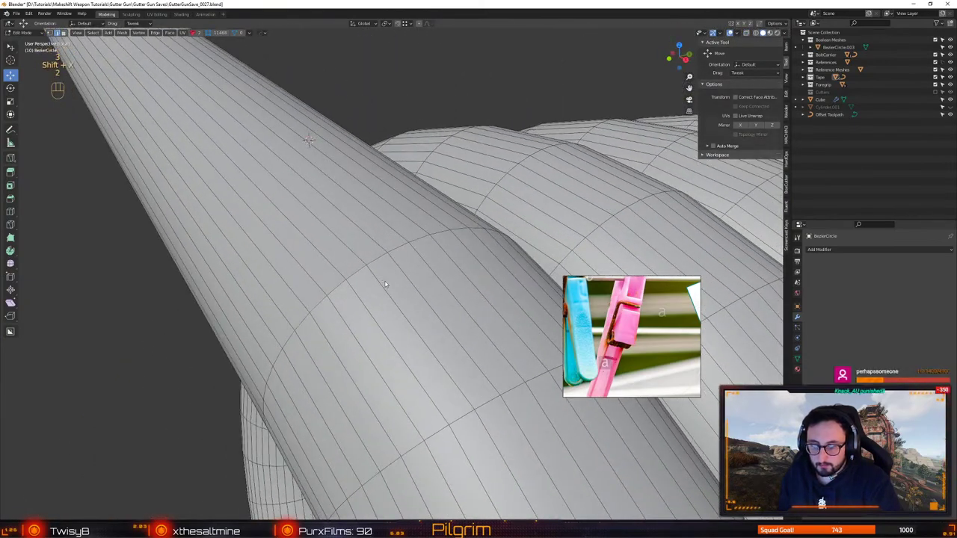
Apply Shade Smooth to the joined spring in Object Mode
key("shift+Tab")
key("q")
left_click(374, 304)
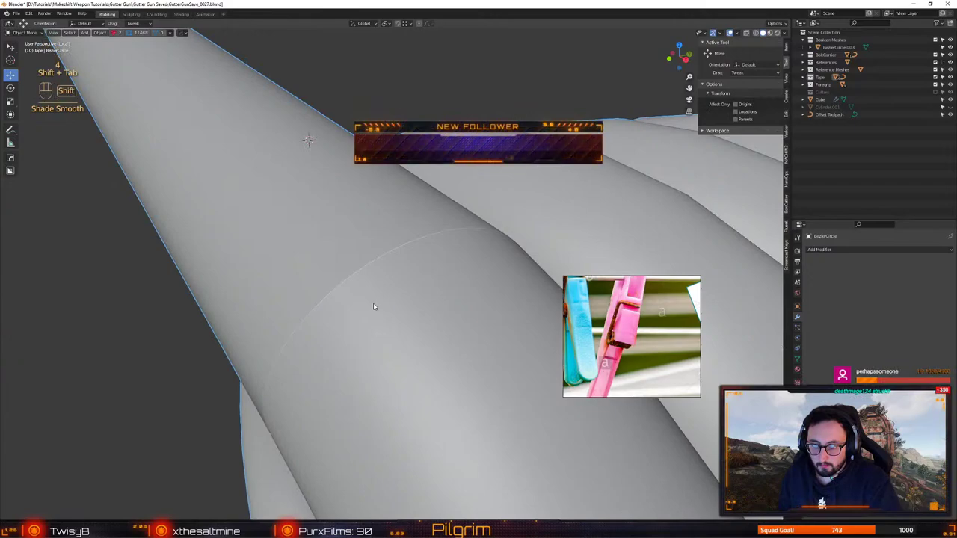
key("shift+Tab")
left_click(374, 304)
Show face orientation and recalculate the normals of all the spring's faces to point outside
key("alt+v")
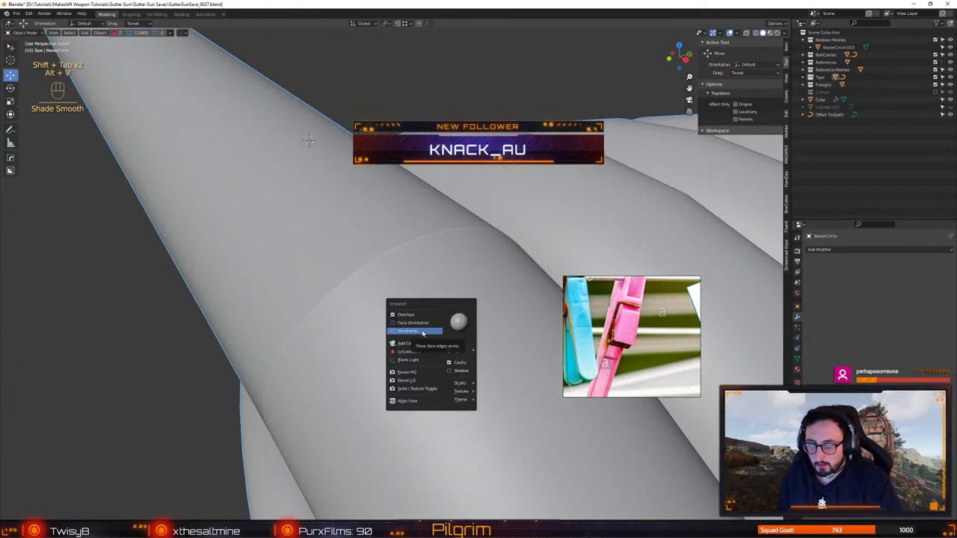
left_click(412, 322)
scroll(418, 224, "down", 6)
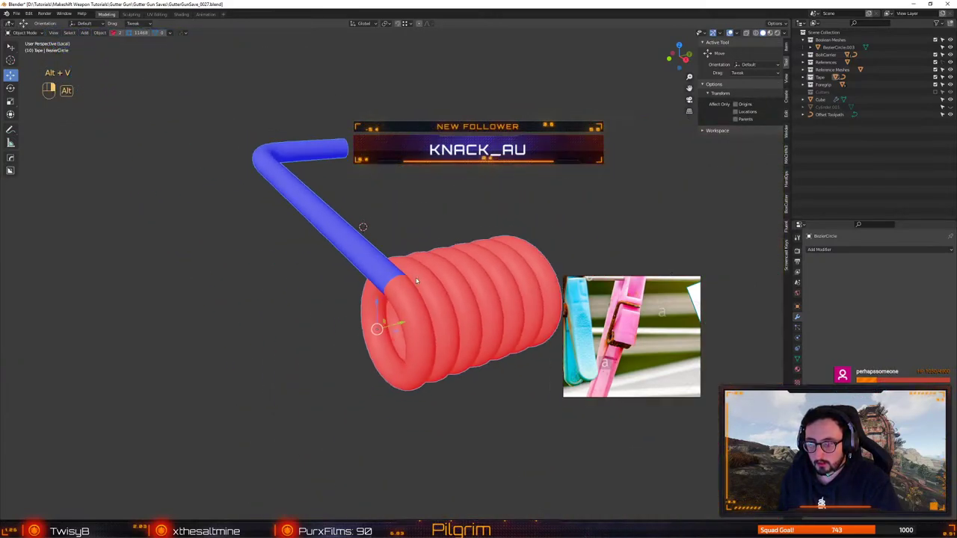
key("Tab")
key("3")
key("a")
key("q")
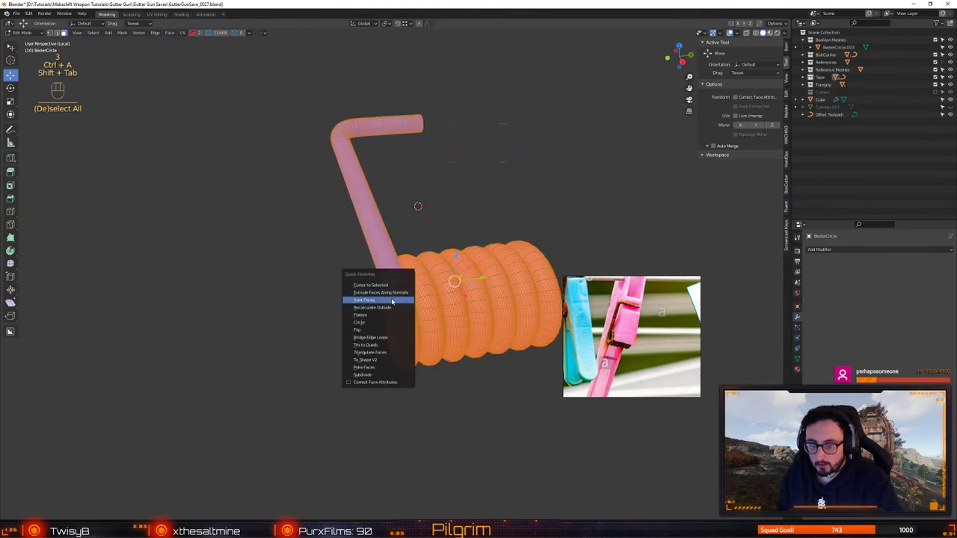
left_click(388, 308)
key("Tab")
Inspect the inside of the spring's coil and rod in x-ray
left_click_drag(388, 309, 421, 310, "alt")
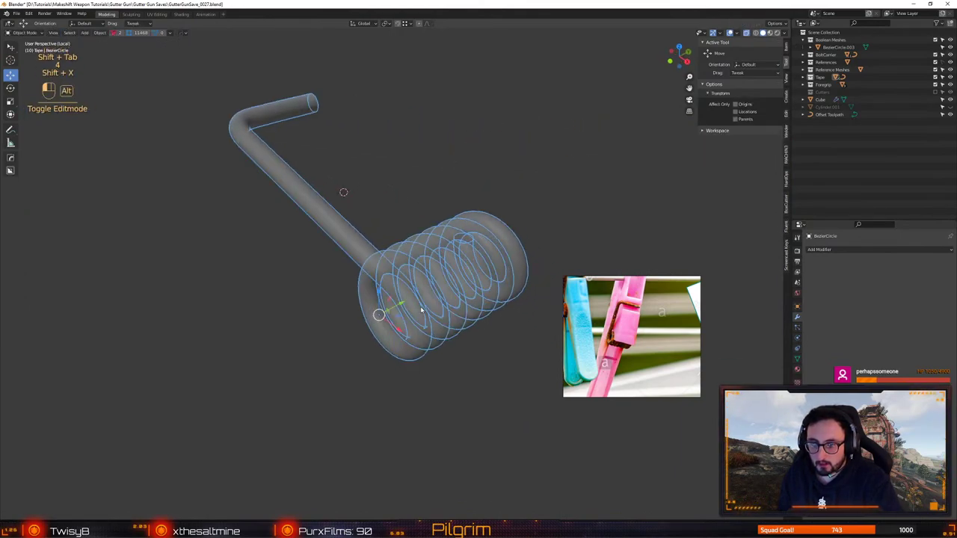
scroll(421, 310, "up", 3)
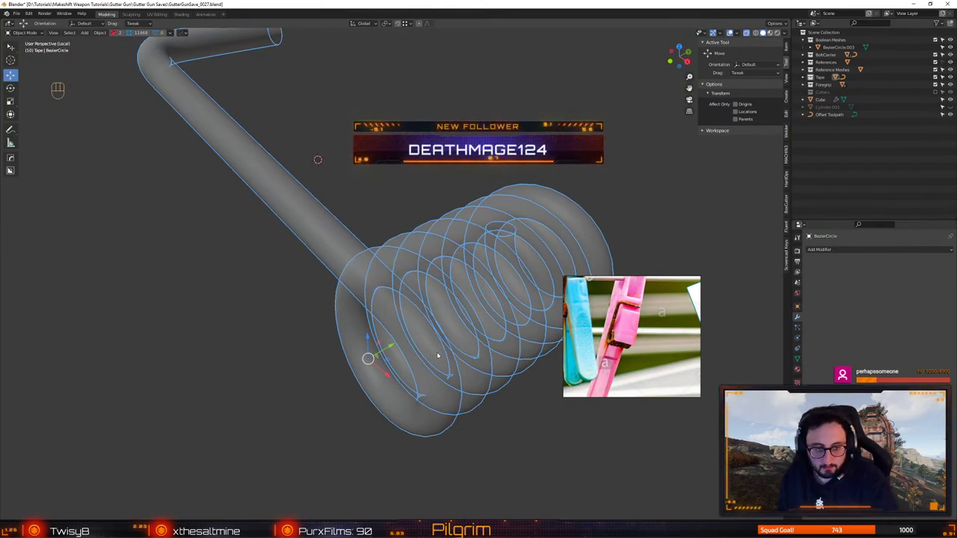
middle_click_drag(439, 353, 448, 329)
key("Tab")
key("Tab")
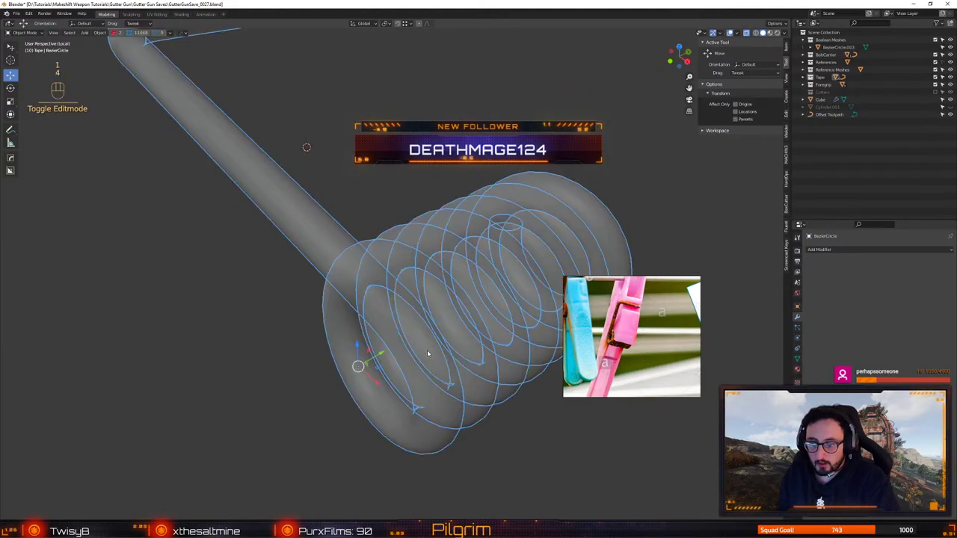
Turn off x-ray and the face orientation overlay, and save the file
key("q")
key("shift+x")
left_click_drag(440, 319, 434, 312, "alt")
key("alt+v")
left_click(433, 311)
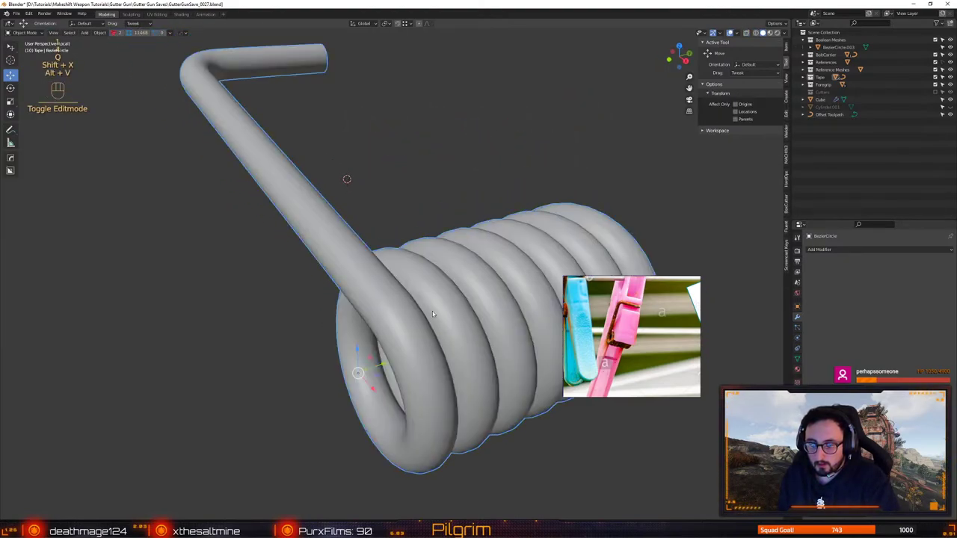
mouse_move(432, 311)
right_mouse_down("alt")
mouse_move(437, 296)
mouse_move(471, 288)
right_mouse_up("alt")
left_click_drag(471, 288, 454, 272, "alt")
key("ctrl+s")
Duplicate the metal spring and leave the copy in its original position
left_click(409, 244)
left_click_drag(327, 256, 377, 232, "alt")
middle_click_drag(376, 232, 419, 268)
key("ctrl+d")
right_click(456, 248)
left_click_drag(455, 247, 407, 253, "alt")
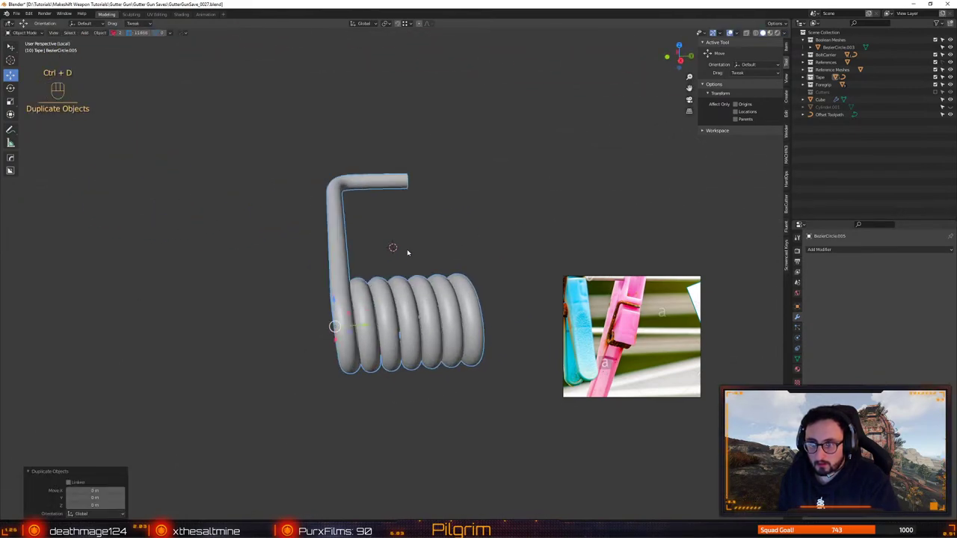
Rotate the spring copy with snapping and move it along the coil axis so its arm sits at the coil's opposite end
key("shift+Tab")
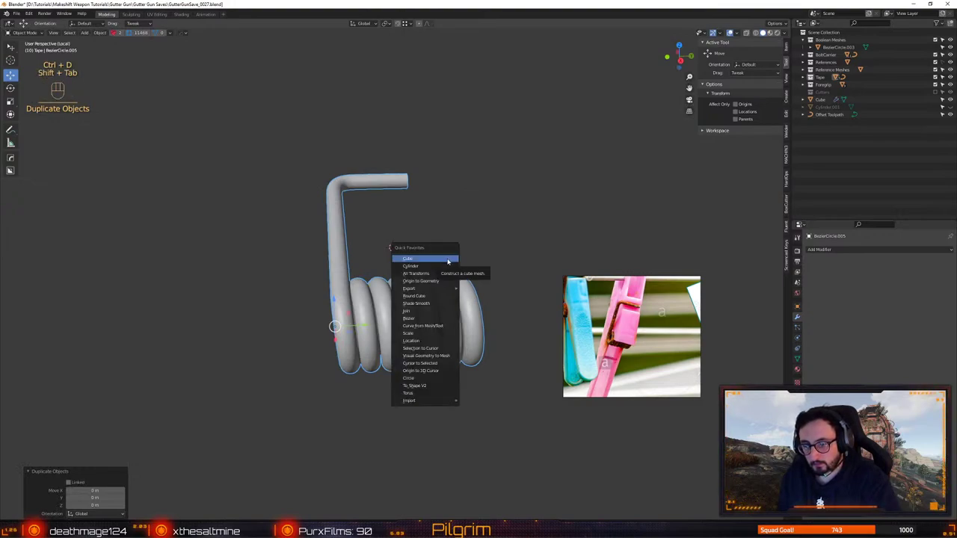
key("e")
left_click_drag(359, 343, 298, 420, "alt")
key("w")
left_click_drag(360, 325, 505, 331)
left_click_drag(505, 330, 264, 380, "alt")
scroll(263, 380, "up", 4)
left_click_drag(381, 349, 410, 336, "alt")
left_click_drag(428, 241, 449, 288)
Show the wireframe on the springs and select the original spring
key("alt+v")
left_click(497, 293)
scroll(448, 288, "up", 2)
left_click(523, 222)
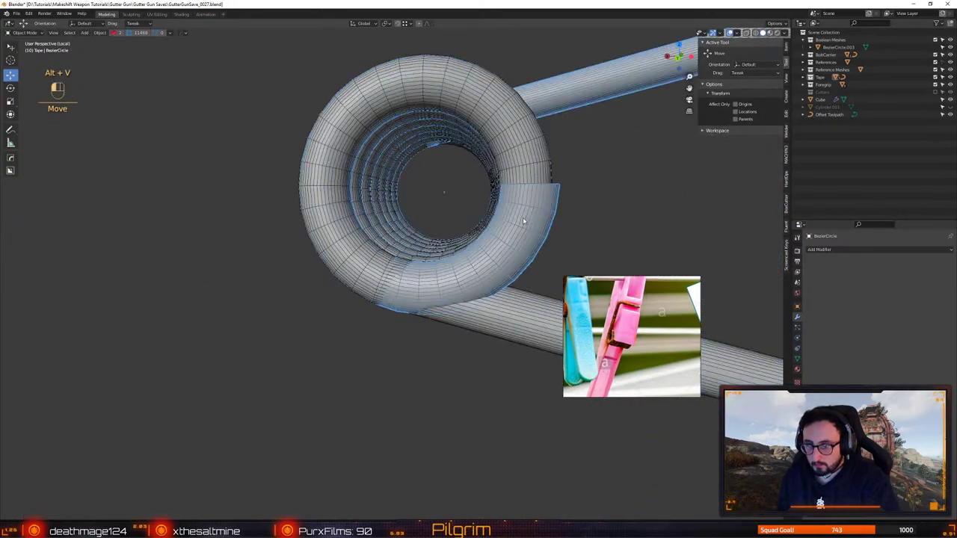
Delete the overlapping end section of the original coil, growing the face selection from its open end loop
key("Tab")
left_click_drag(529, 193, 529, 172, "alt")
key("2")
key("3")
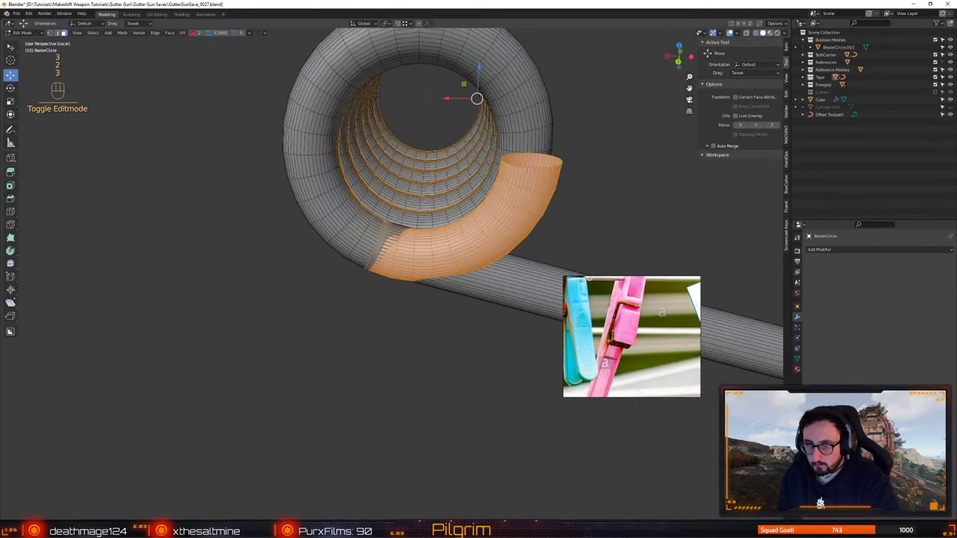
left_click(528, 170, "alt")
key("Up")
key("Up")
key("Up")
key("Up")
key("Up")
key("Up")
key("Up")
key("Up")
key("Up")
key("Up")
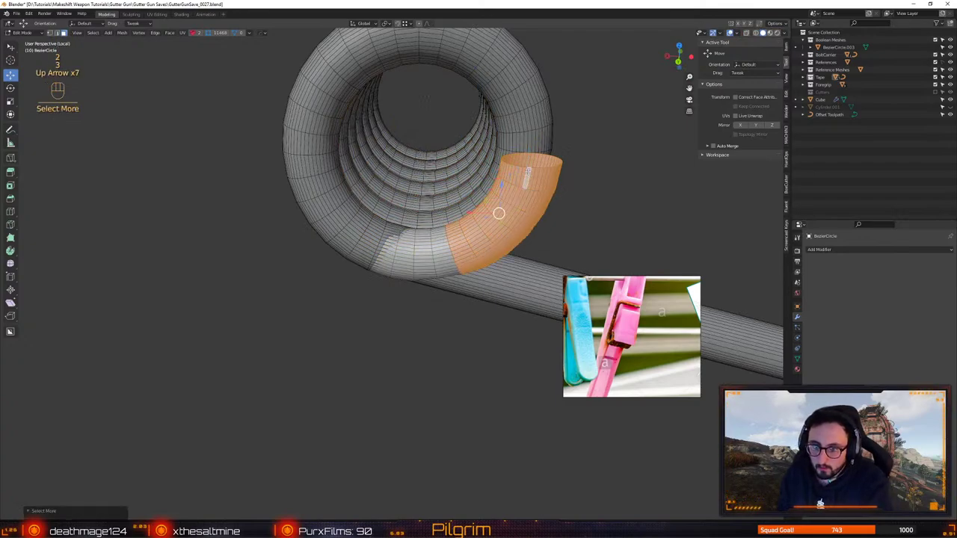
key("Delete")
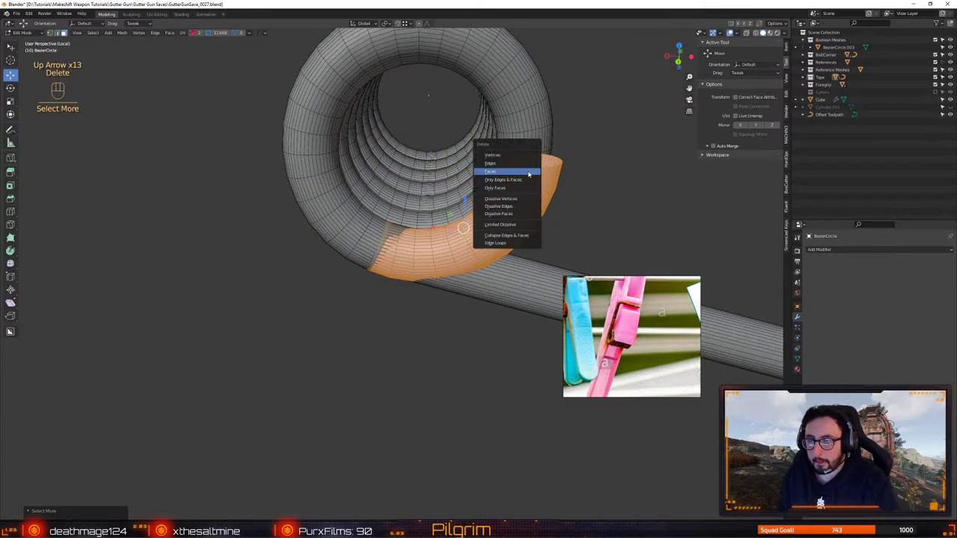
left_click(529, 174)
left_click_drag(528, 174, 377, 220, "alt")
Trim the copy to its straight arm and hook by growing a face selection from the hook end, inverting it and deleting those faces
key("4")
left_click(493, 244)
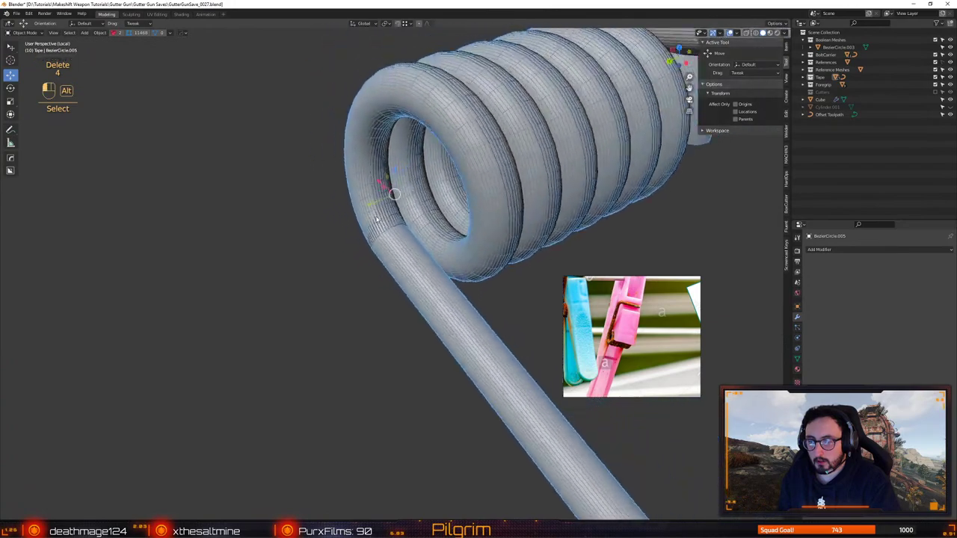
middle_click_drag(377, 219, 412, 317)
middle_click_drag(425, 258, 422, 301)
key("3")
left_click(478, 320)
left_click_drag(478, 320, 546, 243, "alt")
left_click(545, 245)
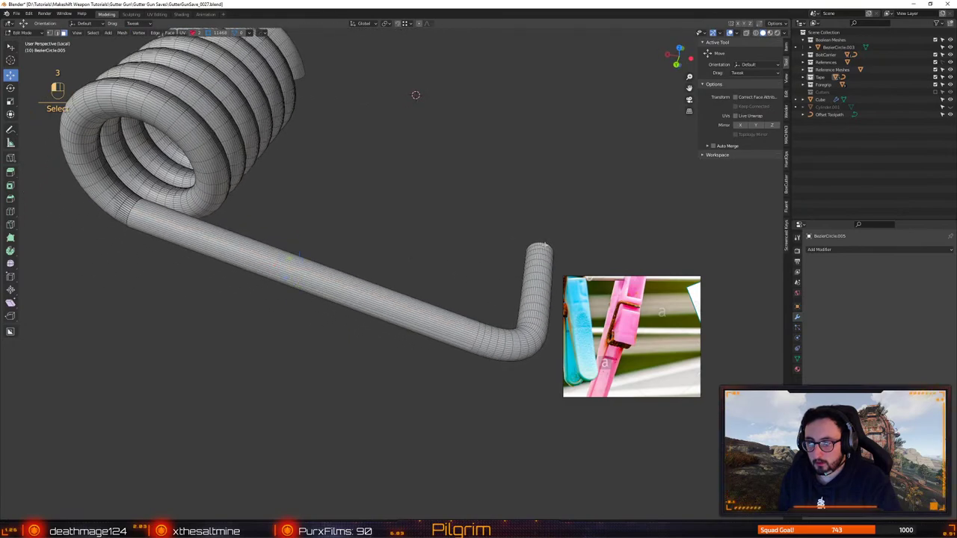
key("Up")
key("Up")
key("Up")
key("Up")
key("Up")
key("Up")
key("Up")
key("Up")
key("Up")
key("Up")
key("Up")
key("Up")
key("Up")
key("Up")
key("Up")
key("Up")
key("Up")
key("Up")
key("Up")
key("Up")
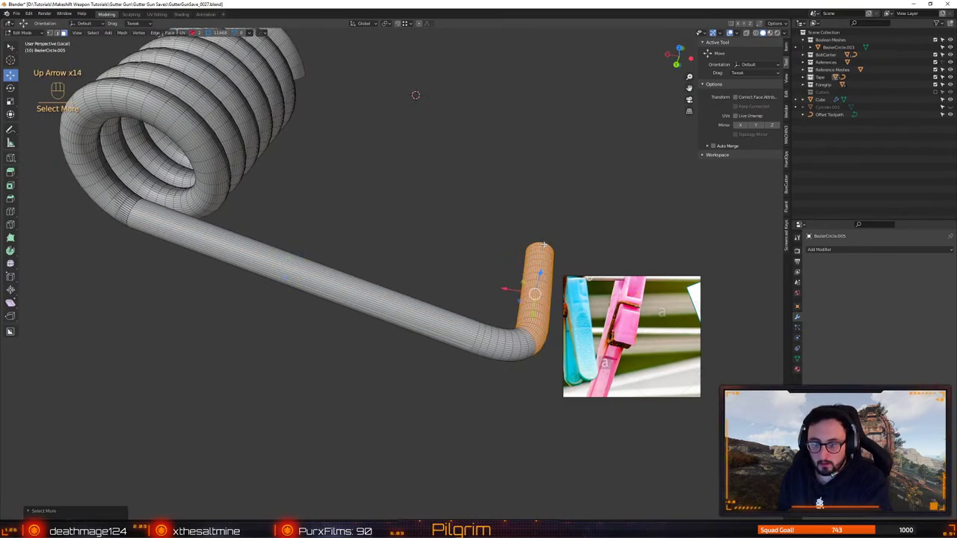
key("Up")
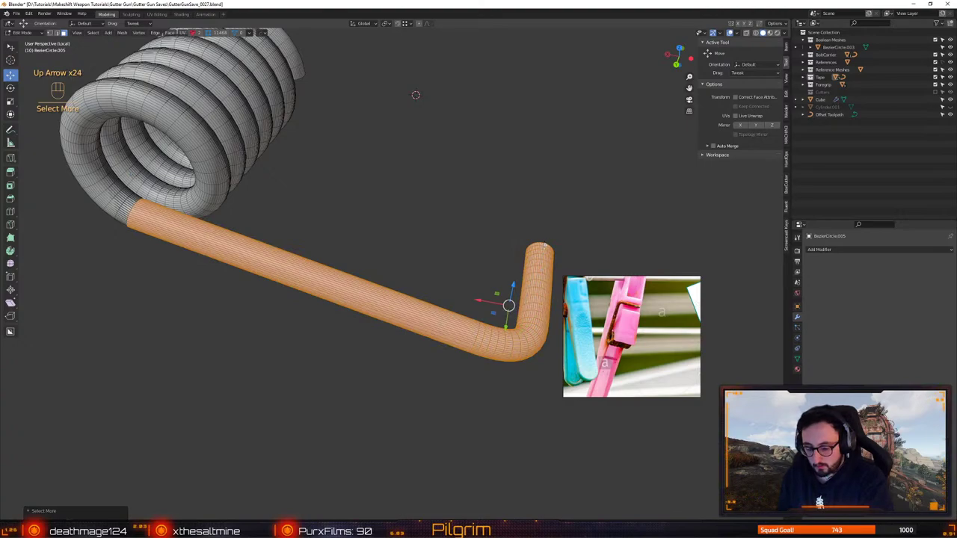
key("ctrl+i")
key("Delete")
left_click(546, 246)
Check the joint between the original coil and the trimmed arm, and save the file
middle_click_drag(261, 214, 337, 150)
scroll(337, 149, "down", 3)
middle_click_drag(337, 149, 400, 210, "shift")
key("4")
scroll(307, 295, "up", 3)
middle_click_drag(357, 328, 399, 271, "shift")
scroll(395, 259, "up", 2)
scroll(400, 276, "up", 1)
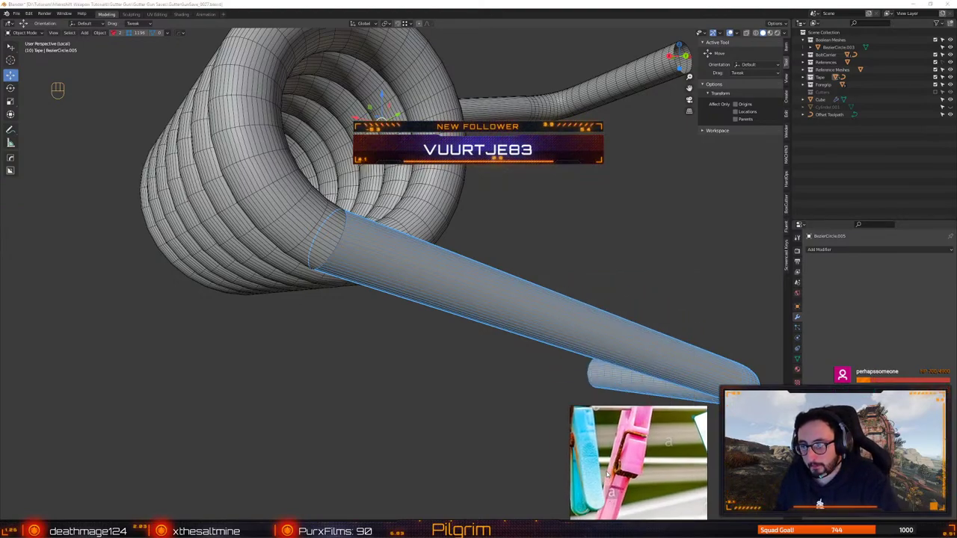
left_click(489, 357)
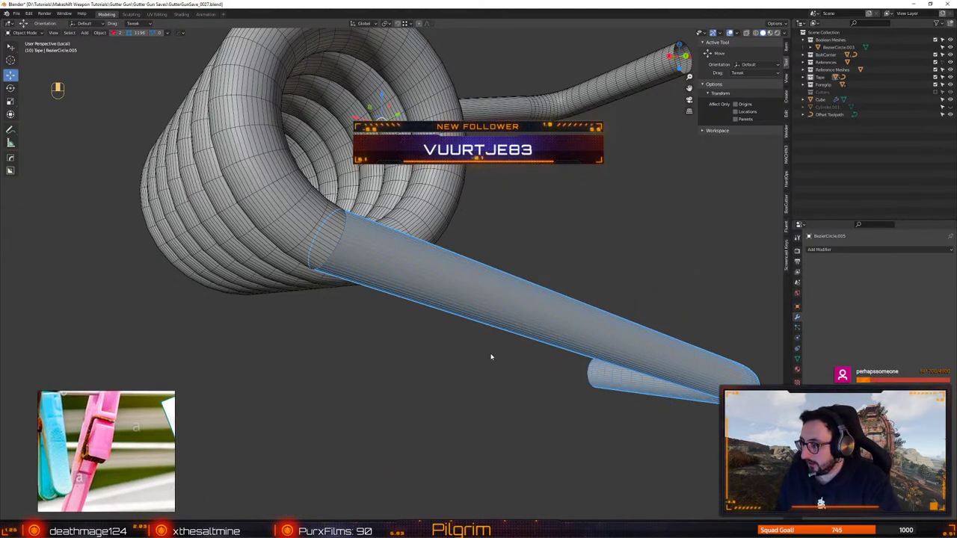
left_click_drag(489, 357, 479, 270, "alt")
left_click(349, 235)
left_click(461, 267)
key("ctrl+s")
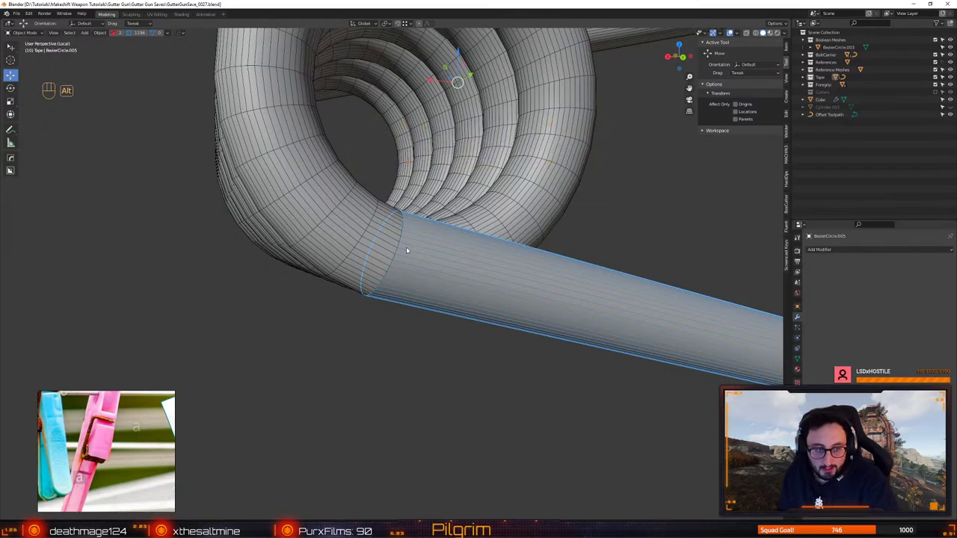
Add one loop cut around the trimmed arm close to its joint with the coil
left_click_drag(418, 244, 434, 308, "alt")
right_click_drag(433, 307, 387, 267, "alt")
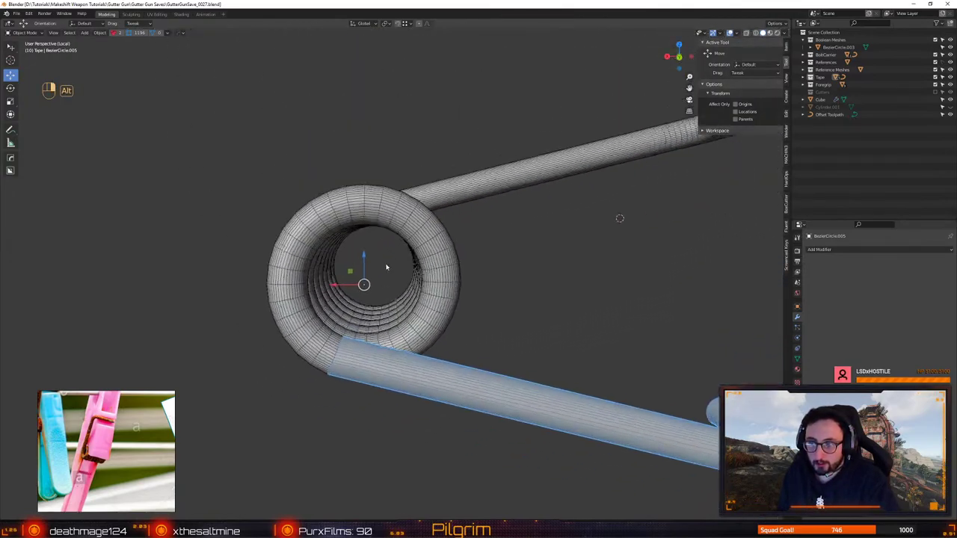
left_click_drag(386, 267, 430, 222, "alt")
right_click_drag(429, 222, 441, 299, "alt")
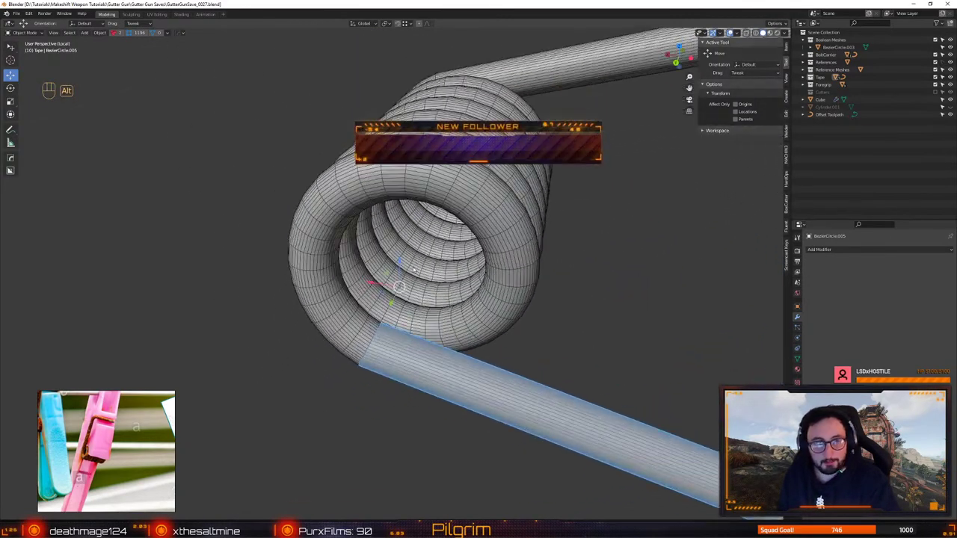
left_click_drag(441, 299, 413, 280, "alt")
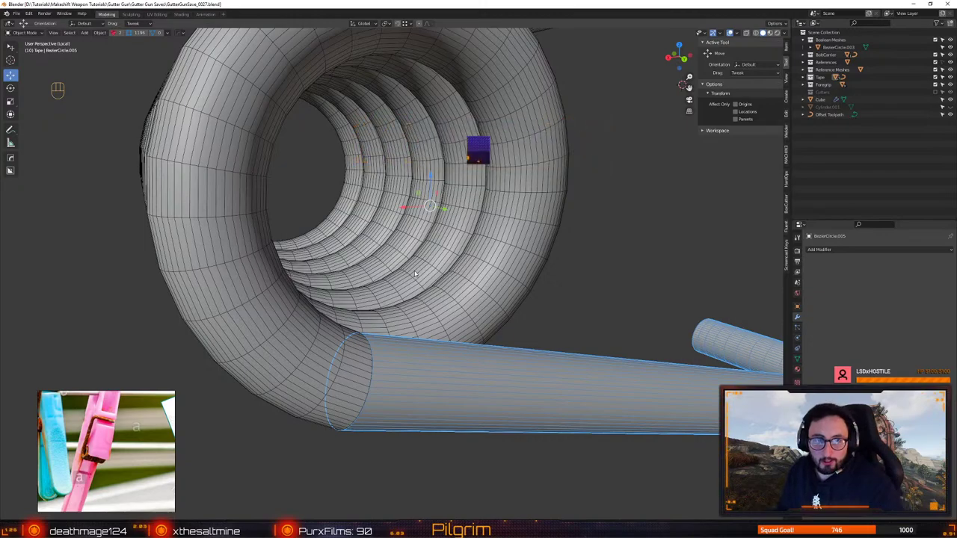
left_click_drag(410, 341, 382, 327, "alt")
key("2")
key("shift+f")
scroll(610, 353, "down", 4)
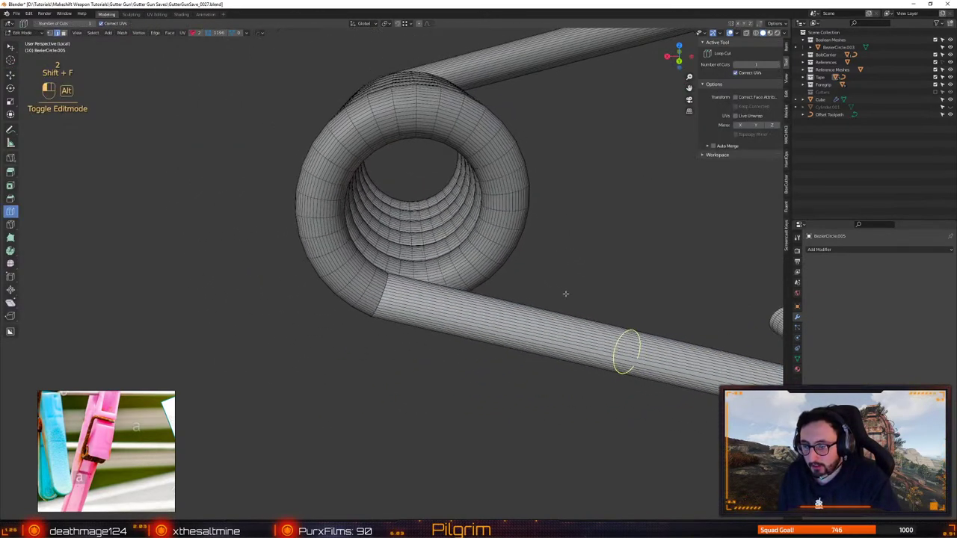
left_click_drag(625, 349, 358, 305)
key("w")
Connect vertices at the arm's end with Vertex Connect Path, and delete the narrow face loop next to the coil
right_click_drag(363, 314, 448, 419, "alt")
left_click_drag(383, 438, 359, 352, "alt")
key("1")
key("alt+d")
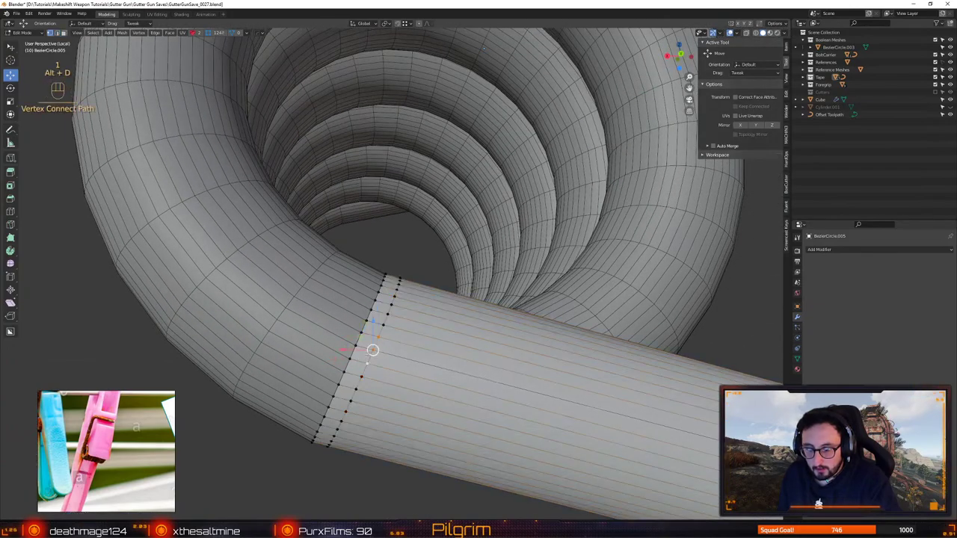
left_click(356, 356, "alt")
key("f")
left_click_drag(356, 356, 389, 314, "alt")
right_click_drag(389, 314, 351, 299, "alt")
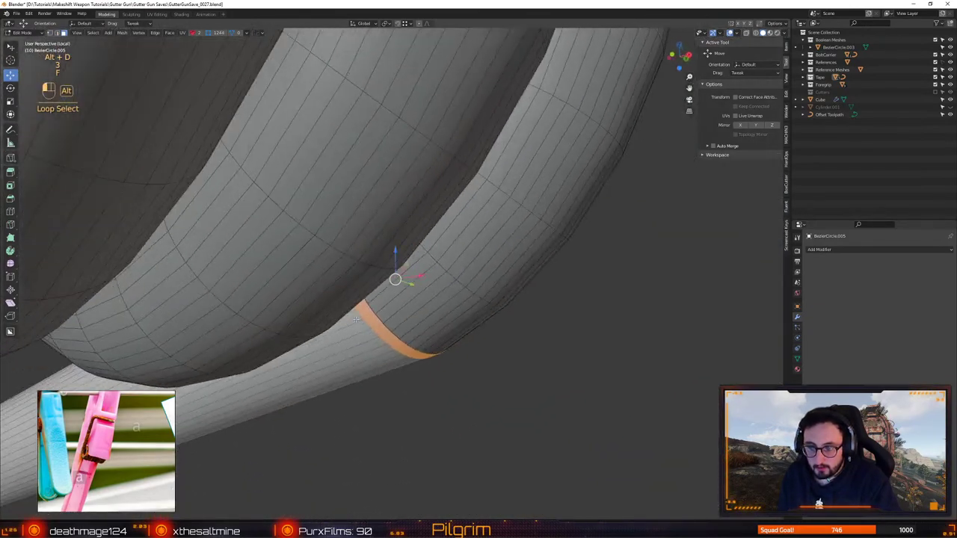
left_click_drag(351, 299, 385, 217, "alt")
key("x")
left_click(428, 290)
Join the coil and the trimmed arm into one object
key("Tab")
left_click(384, 214)
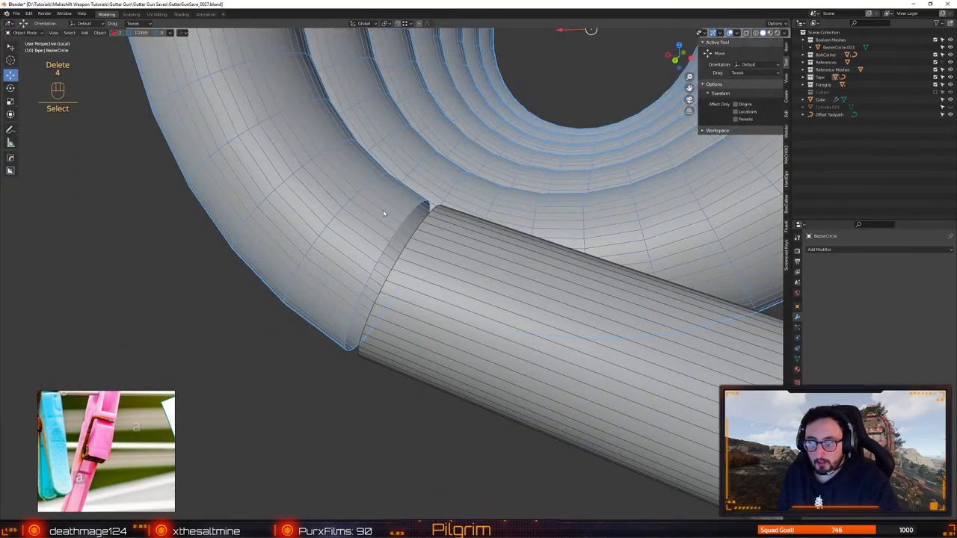
left_click(483, 281, "shift")
right_click(483, 282)
left_click(483, 281)
Fill the ring-shaped gap between the coil and the arm with faces all the way around
key("2")
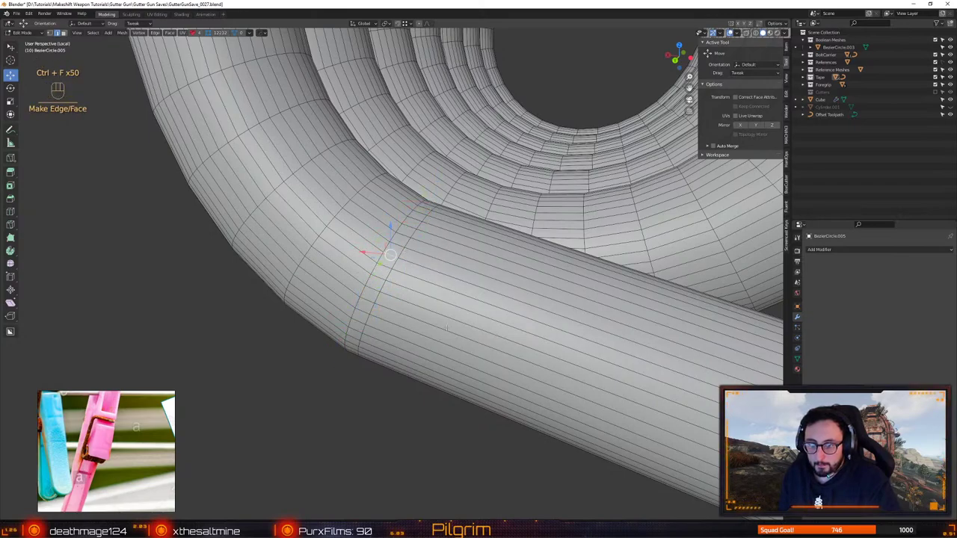
scroll(449, 312, "down", 6)
middle_click_drag(447, 327, 401, 324)
key("4")
scroll(401, 324, "up", 6)
Dissolve the extra edge loop at the seam between coil and arm, and save the file
key("2")
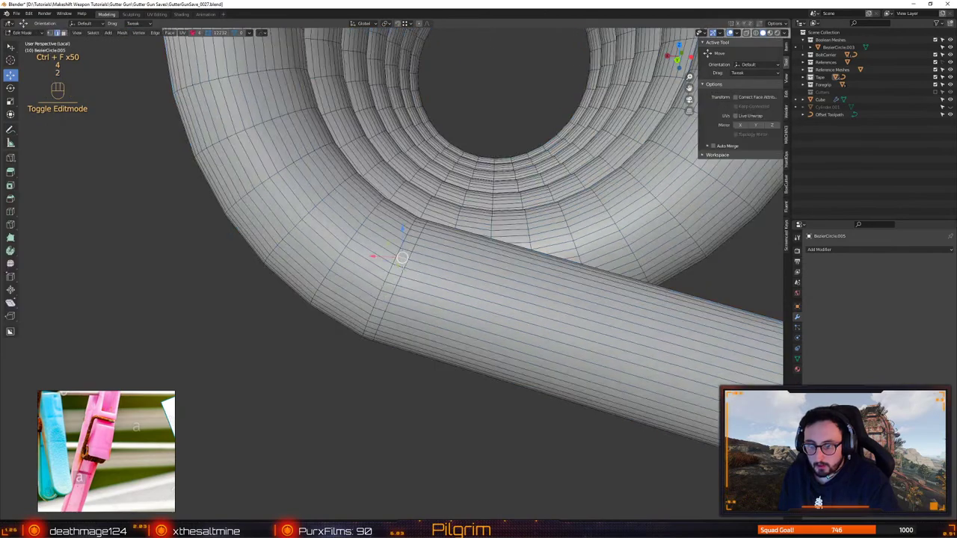
left_click(403, 270, "alt")
scroll(434, 377, "down", 5)
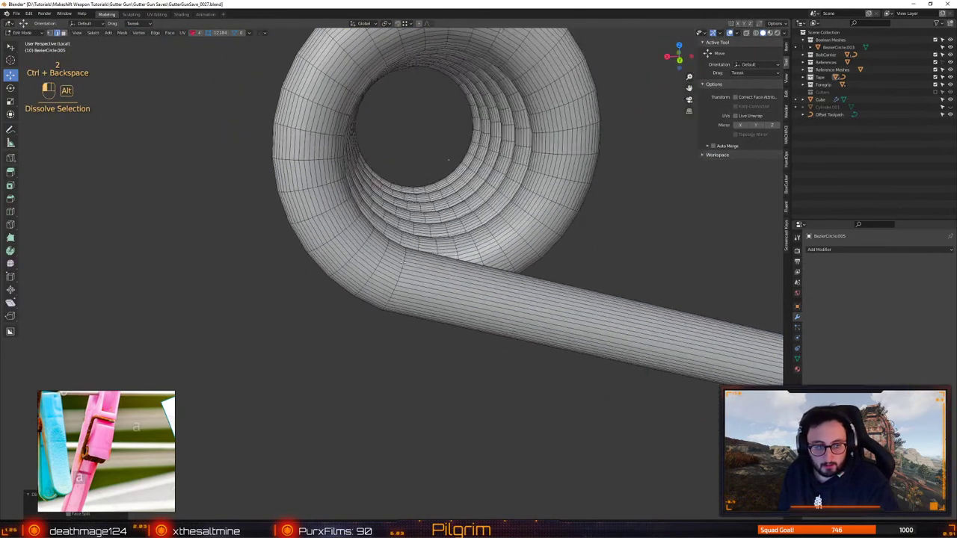
key("Tab")
scroll(357, 263, "down", 2)
middle_click_drag(358, 264, 332, 265)
key("ctrl+s")
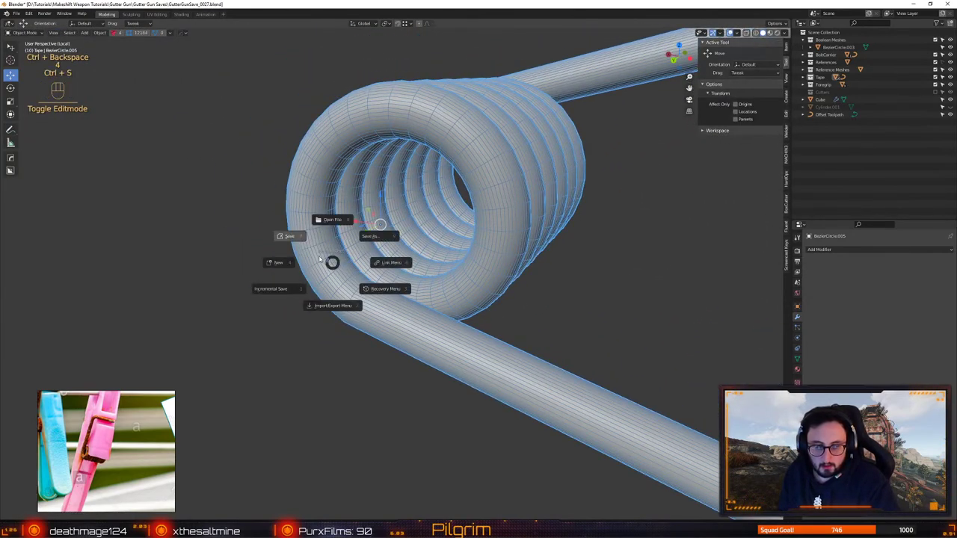
left_click(293, 237)
Inspect the bend where the arm meets the coil from several angles, and save the file again
left_click_drag(293, 237, 317, 289, "alt")
scroll(309, 342, "up", 2)
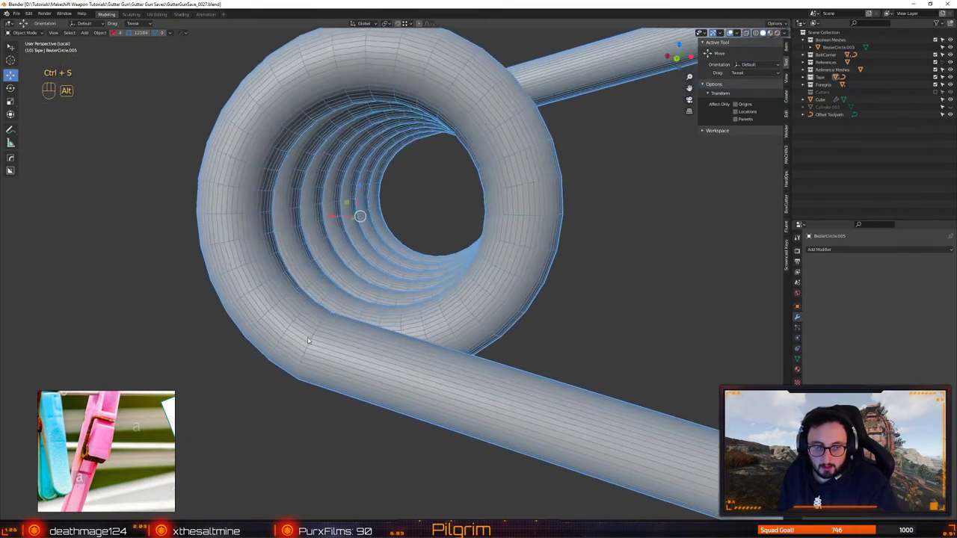
left_click_drag(309, 342, 357, 333, "alt")
scroll(357, 334, "down", 3)
left_click_drag(321, 269, 327, 299, "alt")
scroll(352, 303, "up", 2)
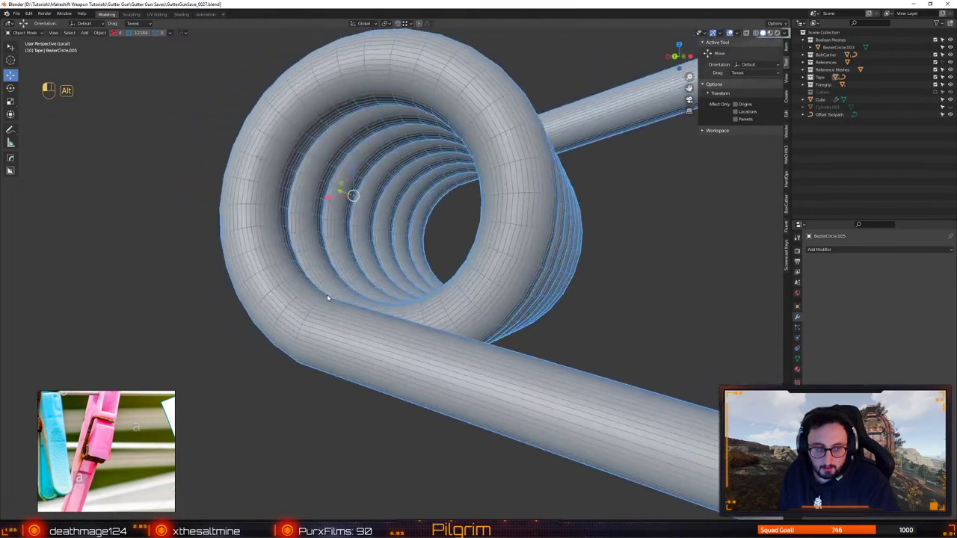
key("ctrl+s")
left_click(291, 273)
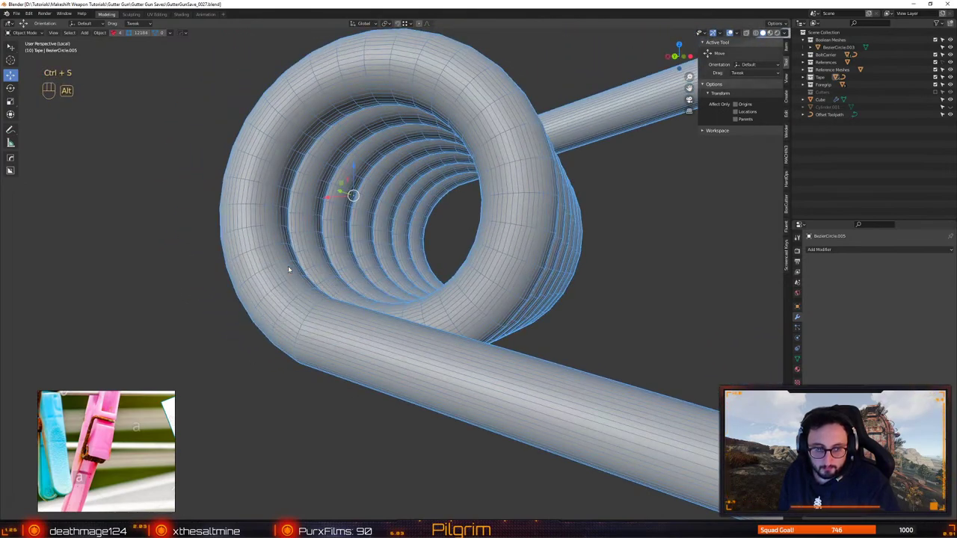
Turn off the wireframe display and look over the shading of the whole spring
key("alt+v")
left_click(290, 267)
scroll(292, 273, "down", 5)
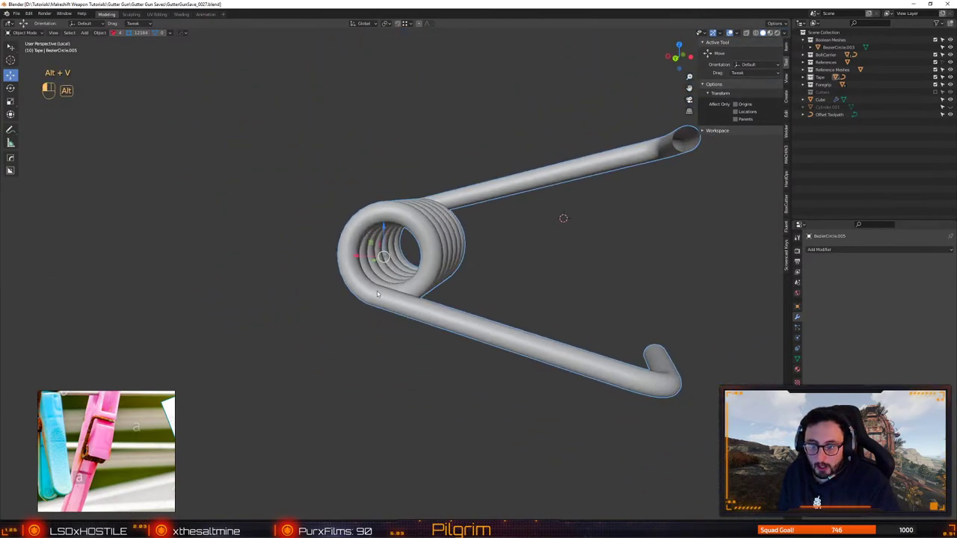
middle_click_drag(291, 273, 361, 307)
key("alt+v")
left_click(405, 305)
key("alt+v")
left_click(404, 305)
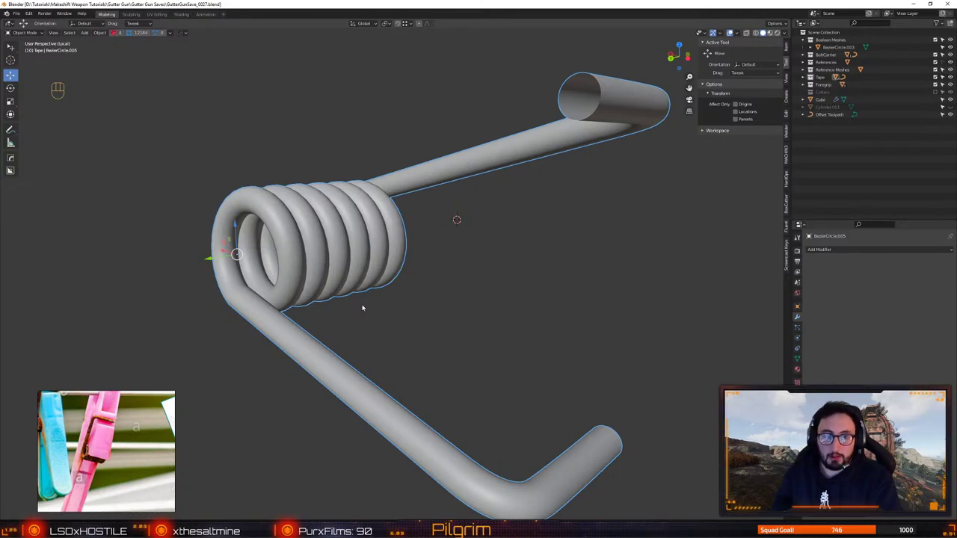
Exit local view and delete the leftover rod piece in the clothespin's lower notch
key("alt+q")
scroll(441, 283, "down", 6)
left_click_drag(383, 263, 343, 381, "alt")
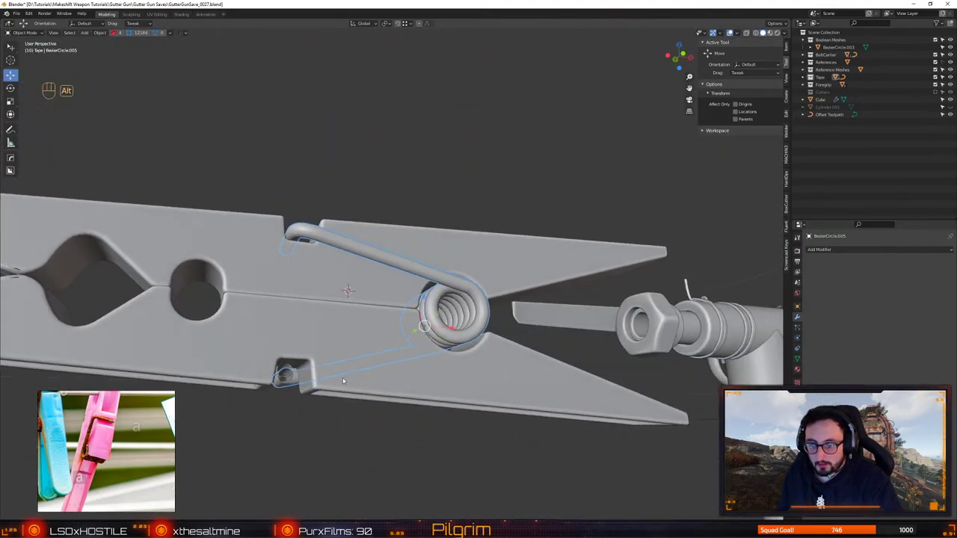
left_click(289, 372)
key("Delete")
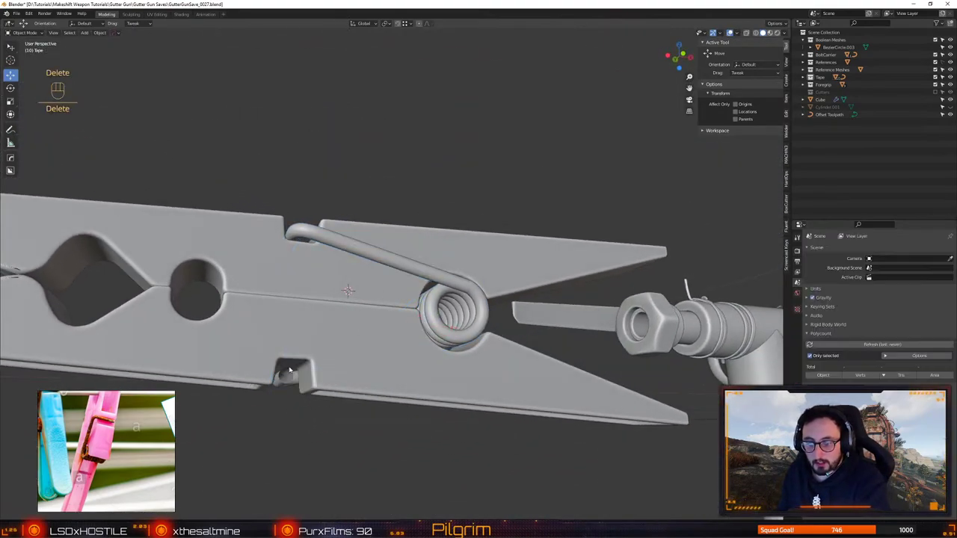
Select the open edge loop at the spring's hook end and cap it with a face
left_click(438, 312)
left_click_drag(438, 312, 377, 355, "alt")
right_click_drag(378, 356, 377, 325, "alt")
left_click_drag(378, 326, 424, 334, "alt")
double_click(424, 334)
double_click(433, 302)
scroll(433, 302, "up", 7)
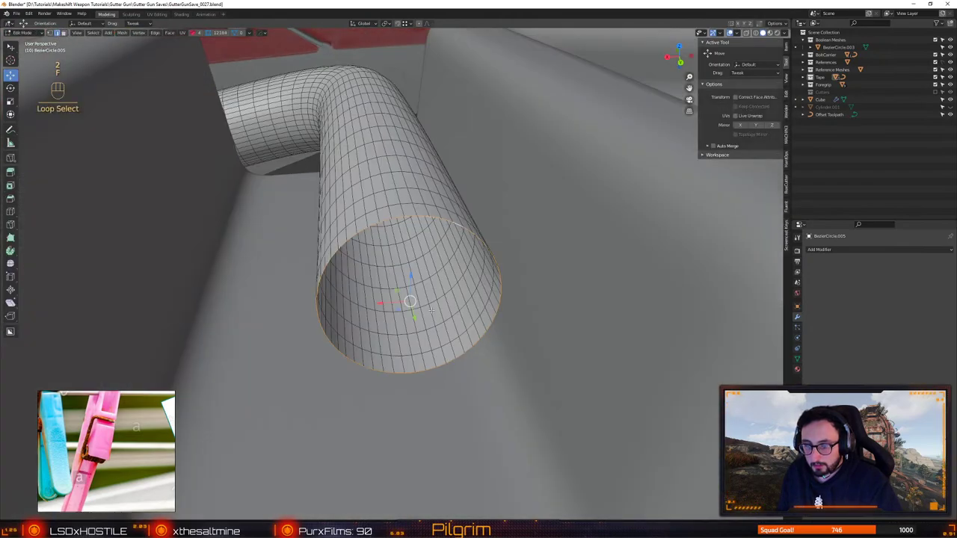
left_click_drag(433, 302, 476, 263, "alt")
key("f")
key("ctrl+f")
double_click(457, 239)
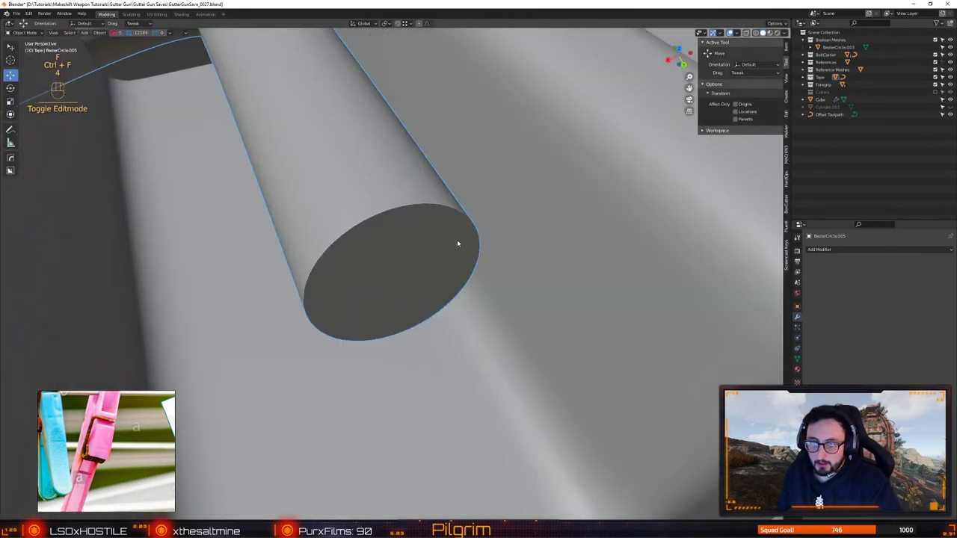
double_click(458, 237)
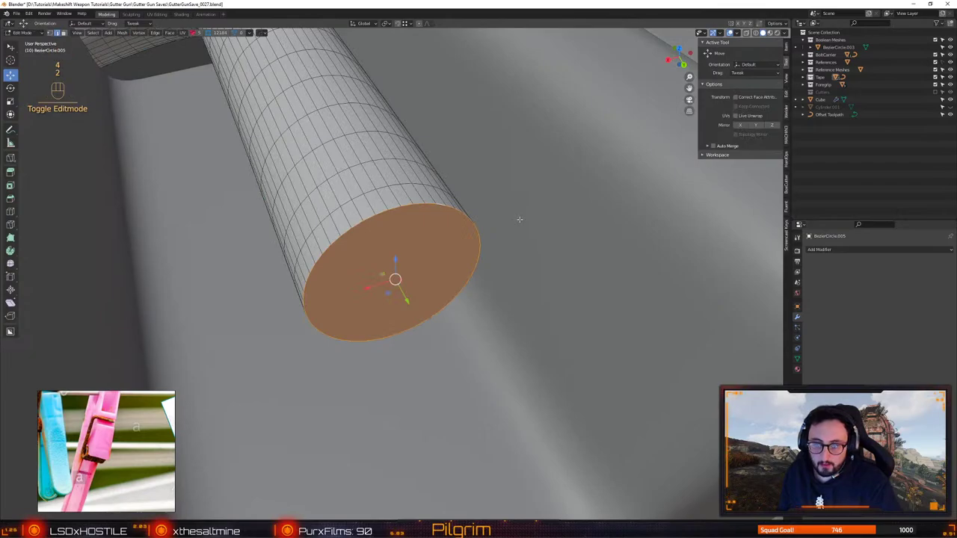
Select the open edge loop at the spring's other hook end and fill it with a cap face
key("4")
scroll(510, 367, "down", 8)
left_click_drag(511, 367, 424, 242, "alt")
double_click(424, 241)
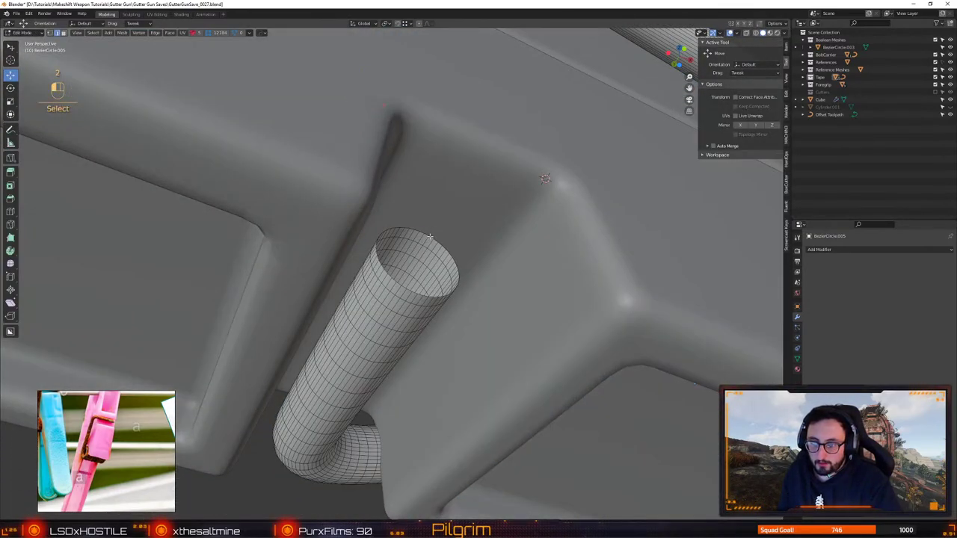
key("ctrl+f")
scroll(435, 307, "down", 3)
key("4")
Sharpen the spring's edges and add a 30° angle-limited Bevel modifier about 0.001 m wide with HardOps
key("q")
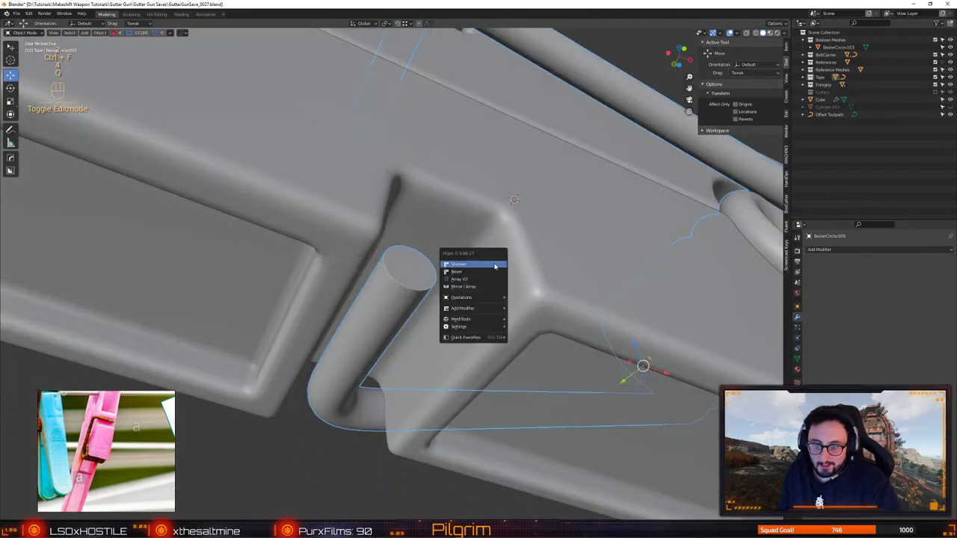
left_click(494, 266)
key("q")
left_click(490, 272)
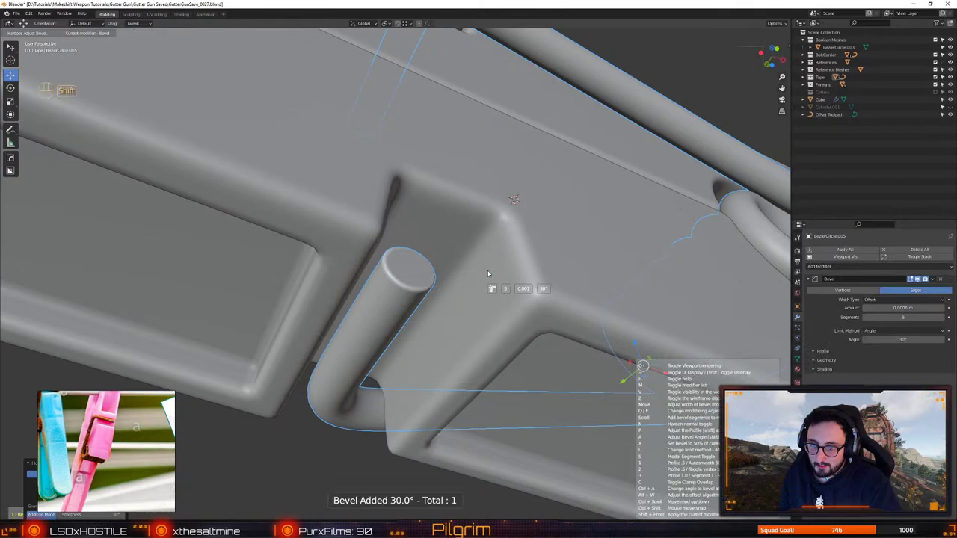
left_click(486, 274)
scroll(486, 276, "down", 6)
left_click_drag(464, 333, 108, 336, "alt")
left_click(500, 410)
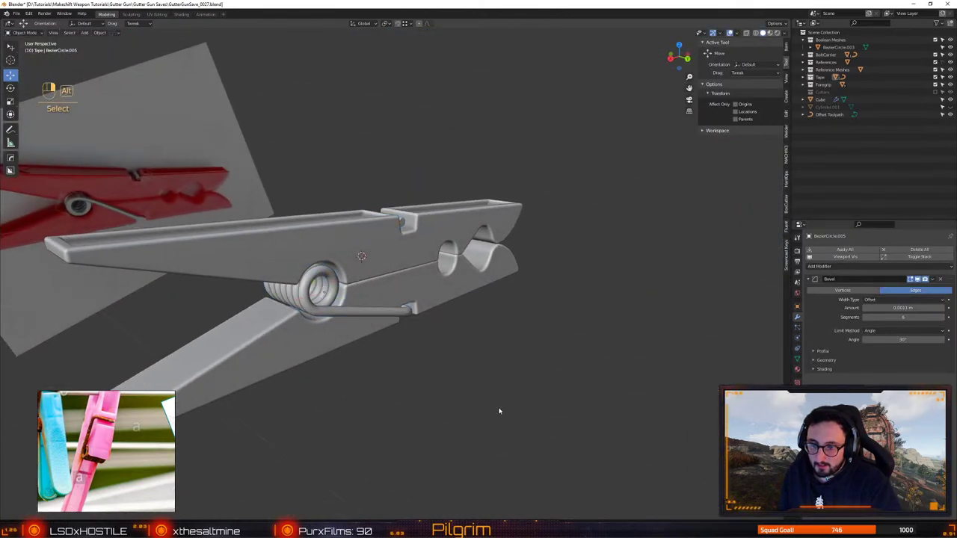
Look over the spring's fit in the whole clothespin and save the file
scroll(500, 411, "down", 6)
left_click_drag(438, 259, 468, 319, "alt")
scroll(468, 319, "up", 4)
key("ctrl+s")
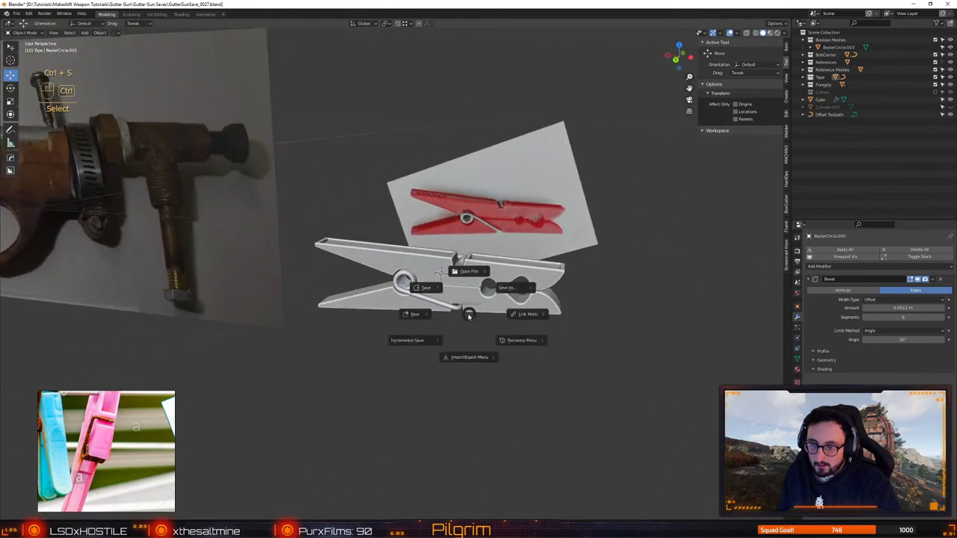
left_click(426, 288)
Select the spring in the clothespin and apply its Bevel modifier
left_click_drag(434, 289, 460, 297, "alt")
scroll(460, 297, "up", 4)
left_click(322, 345)
left_click_drag(329, 345, 436, 308, "alt")
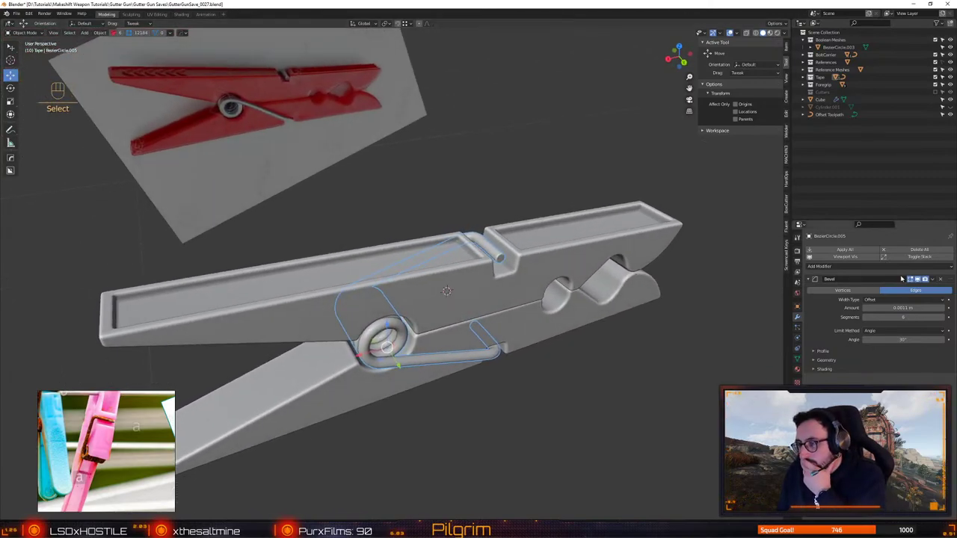
left_click(931, 280)
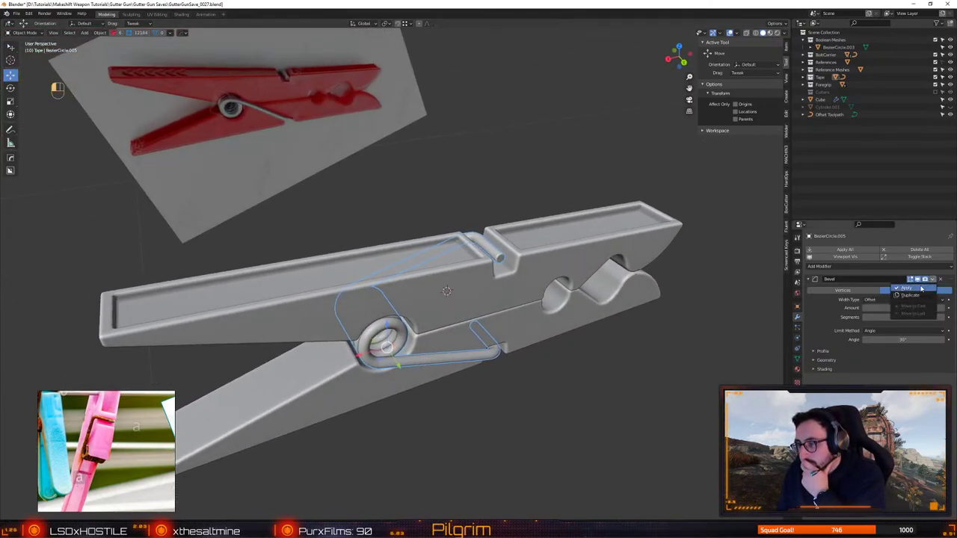
left_click(919, 288)
Add a Solidify modifier to the spring and fine-tune its thickness to make the wire slightly thicker
left_click(896, 251)
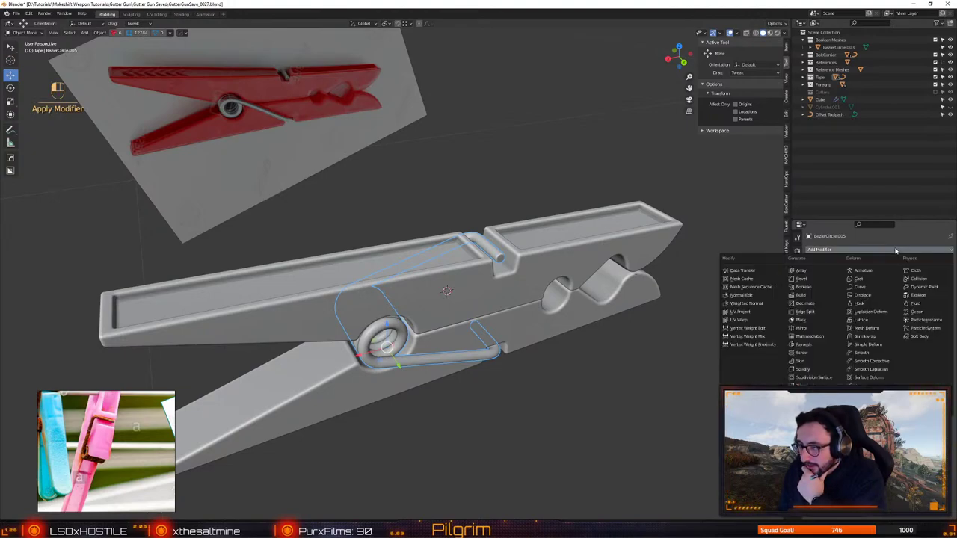
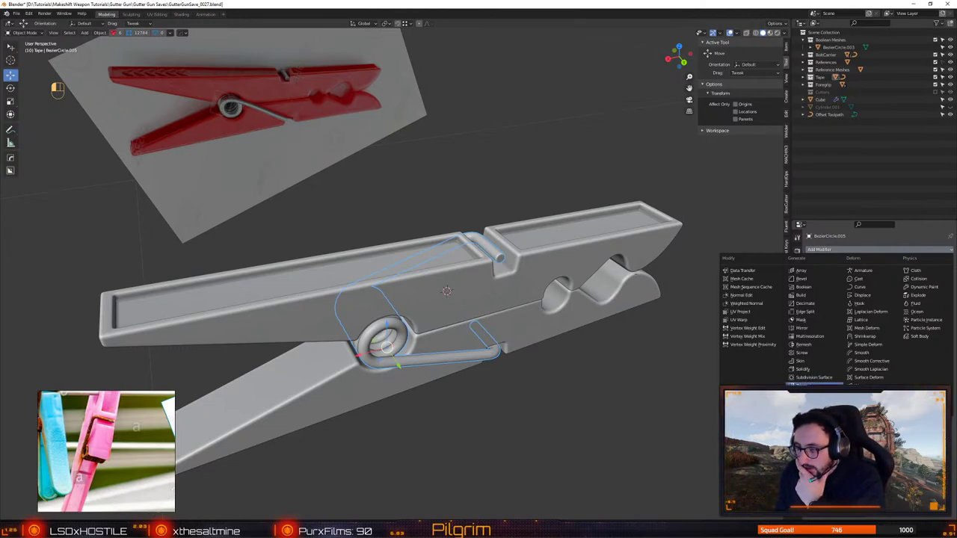
left_click(828, 369)
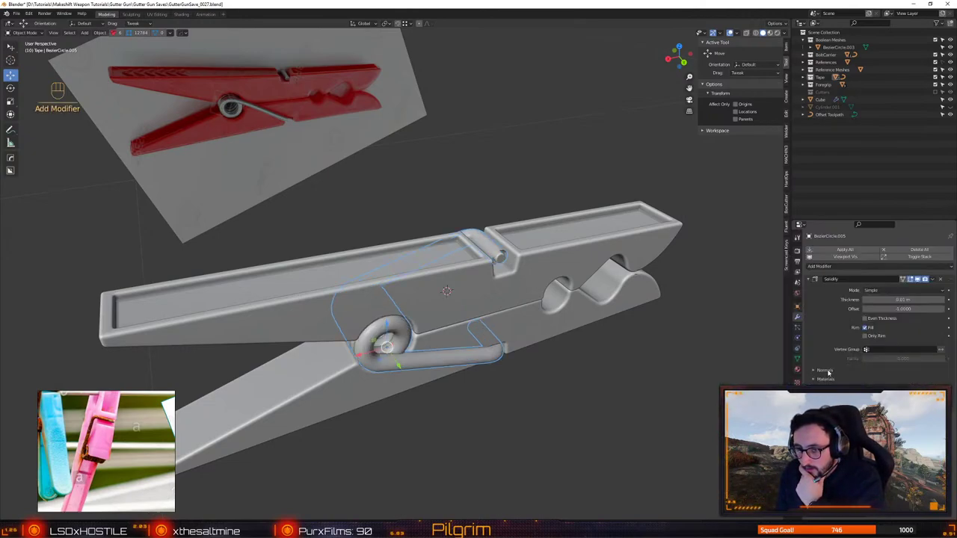
left_click_drag(498, 394, 463, 401, "alt")
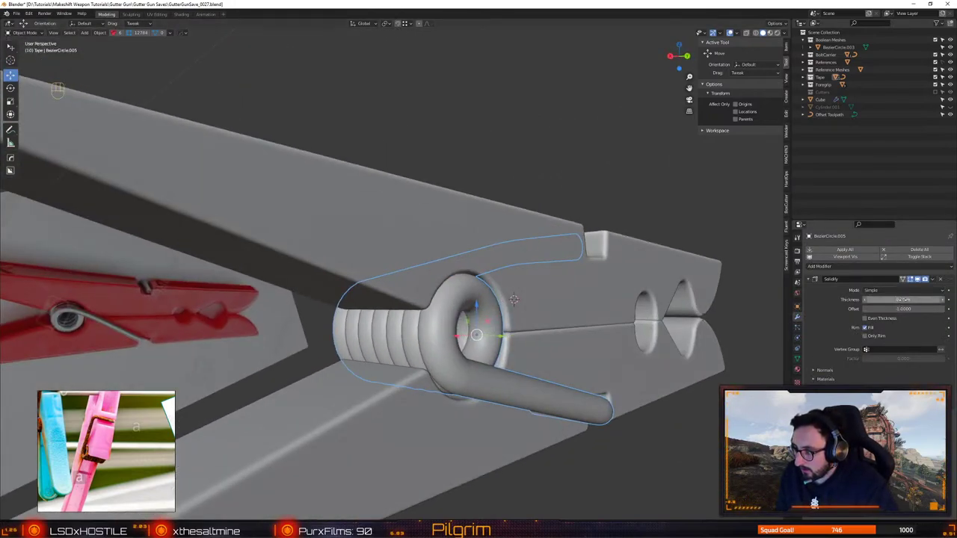
mouse_move(894, 300)
left_mouse_down("shift")
mouse_move(867, 300)
mouse_move(903, 300)
left_mouse_up("shift")
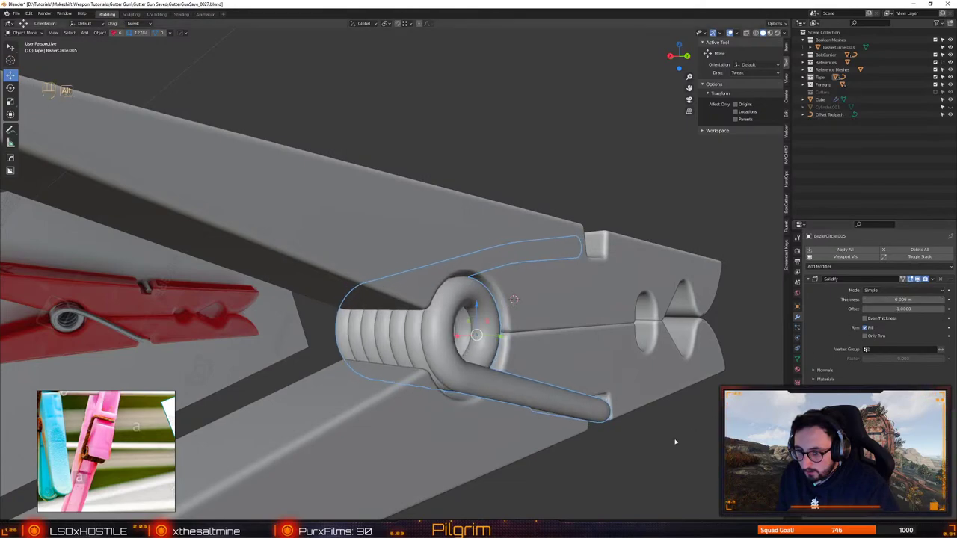
Check the thickened spring against the clothespin and the reference photo, and save the file
left_click_drag(675, 442, 508, 359, "alt")
left_click(524, 462)
left_click_drag(524, 462, 396, 330, "alt")
left_click(395, 330)
scroll(396, 329, "up", 4)
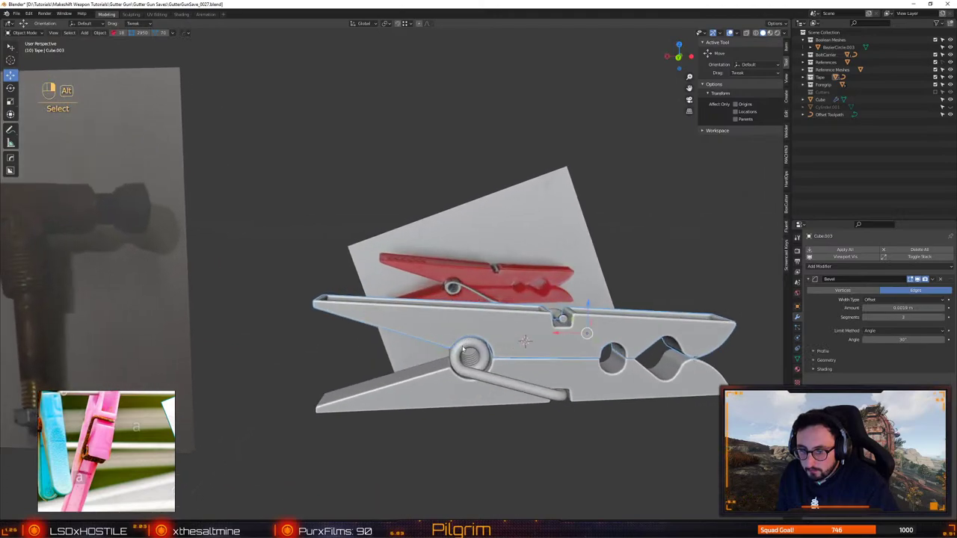
key("ctrl+s")
scroll(500, 364, "up", 3)
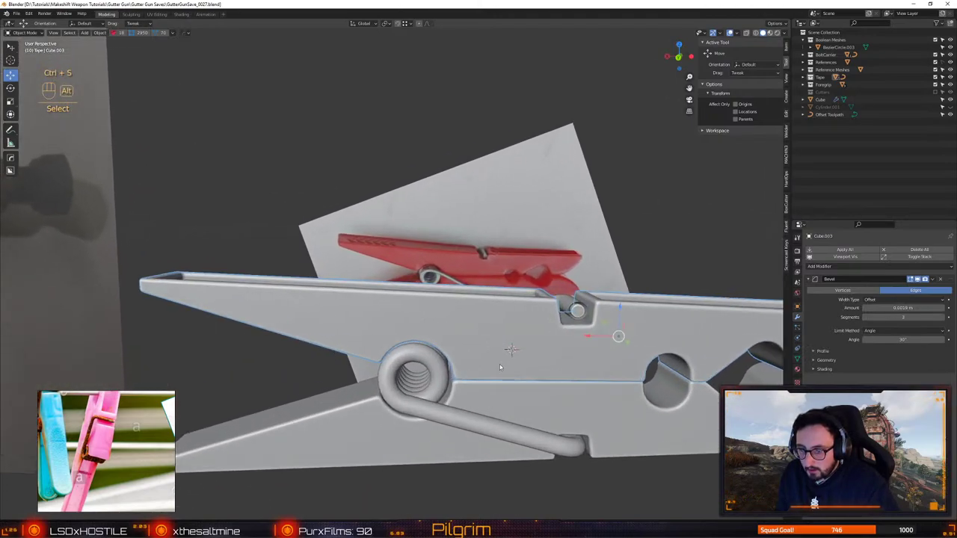
Examine the thickened spring's hook ends where they sit in the clothespin's notches
left_click_drag(499, 365, 467, 364, "alt")
left_click(625, 322)
key("3")
left_click_drag(623, 323, 615, 330, "alt")
left_click(616, 318)
key("f")
scroll(465, 259, "down", 6)
left_click_drag(476, 259, 278, 122, "alt")
key("4")
scroll(472, 271, "down", 5)
scroll(395, 331, "down", 3)
scroll(444, 298, "up", 3)
left_click_drag(444, 297, 445, 348, "alt")
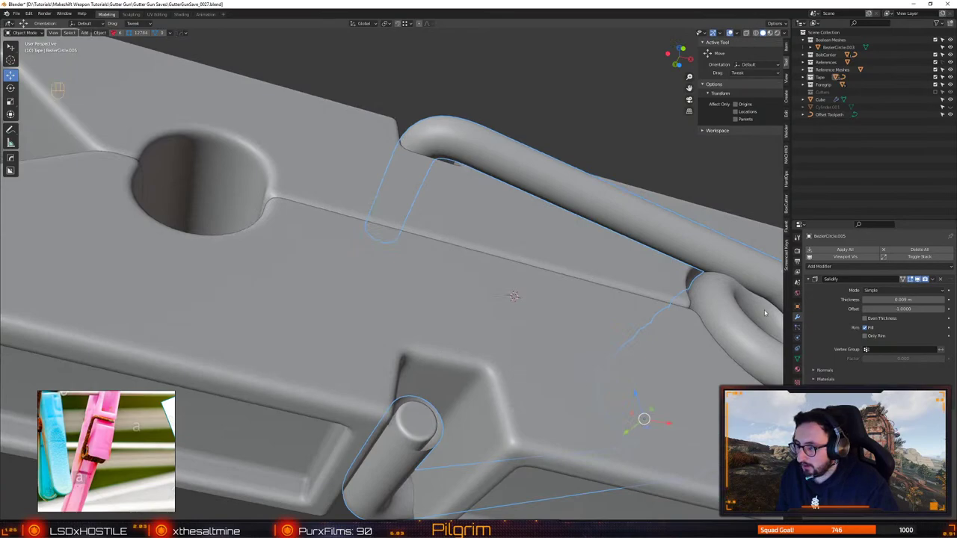
Apply the spring's Solidify modifier, select one of the two nested shells as linked geometry from the hook end, and delete it
left_click(932, 279)
left_click(918, 289)
key("Tab")
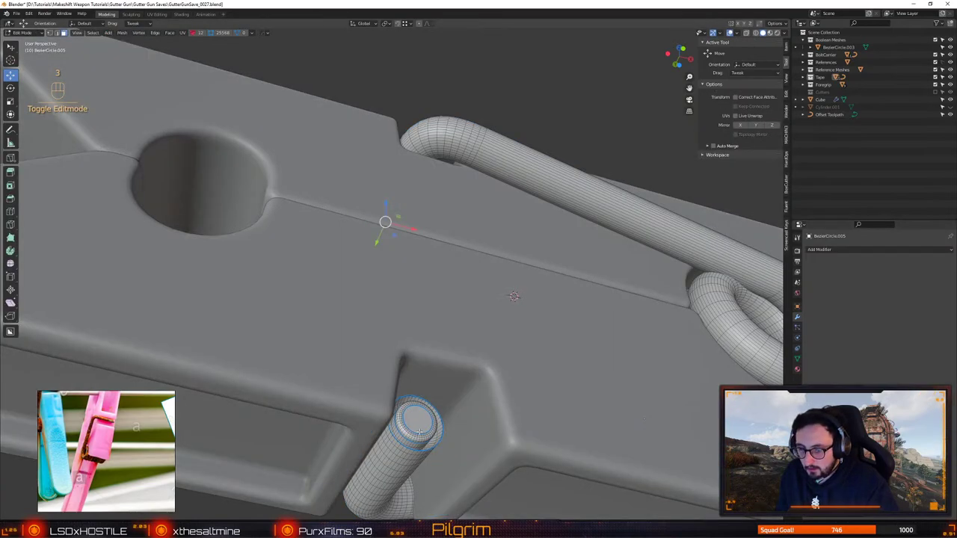
key("Up")
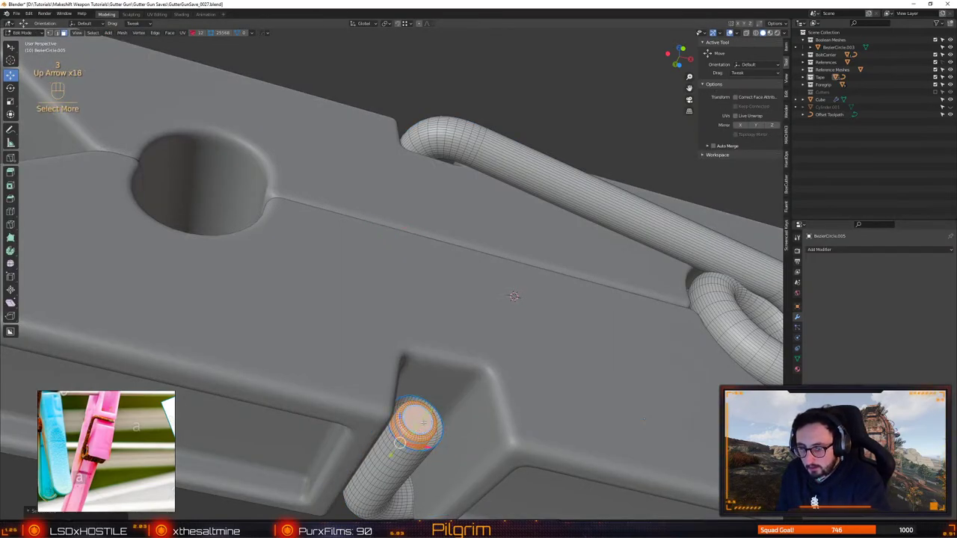
key("ctrl+l")
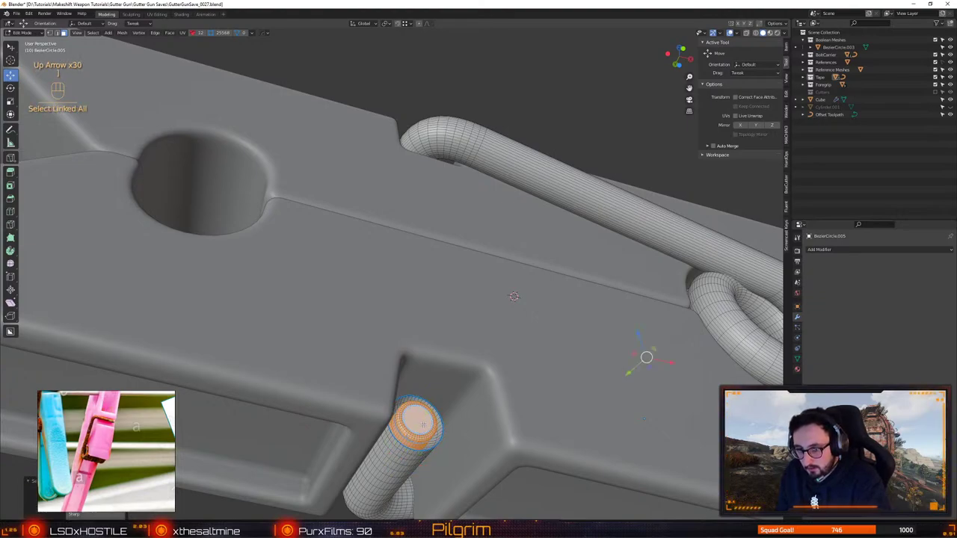
key("Delete")
left_click(426, 425)
right_click_drag(425, 425, 396, 404, "alt")
left_click_drag(397, 404, 453, 390, "alt")
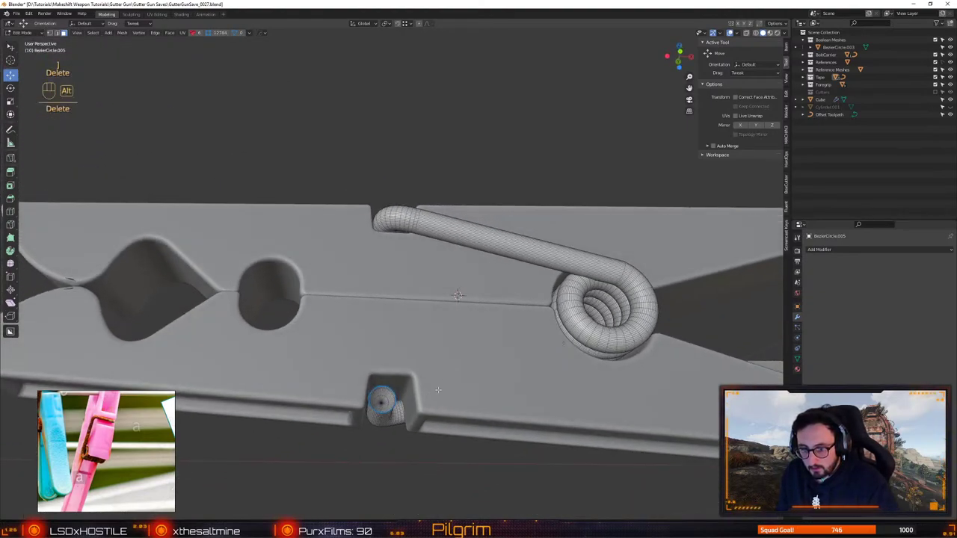
right_click_drag(388, 401, 428, 451, "alt")
Switch on X-ray display and select the edge loop around the inner cap at the spring's hook end
key("1")
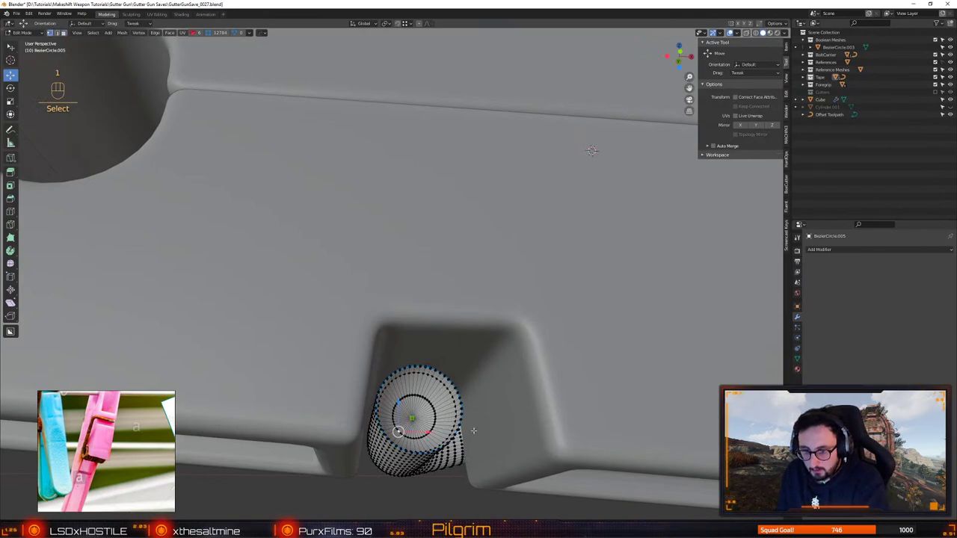
right_click_drag(413, 418, 416, 453, "alt")
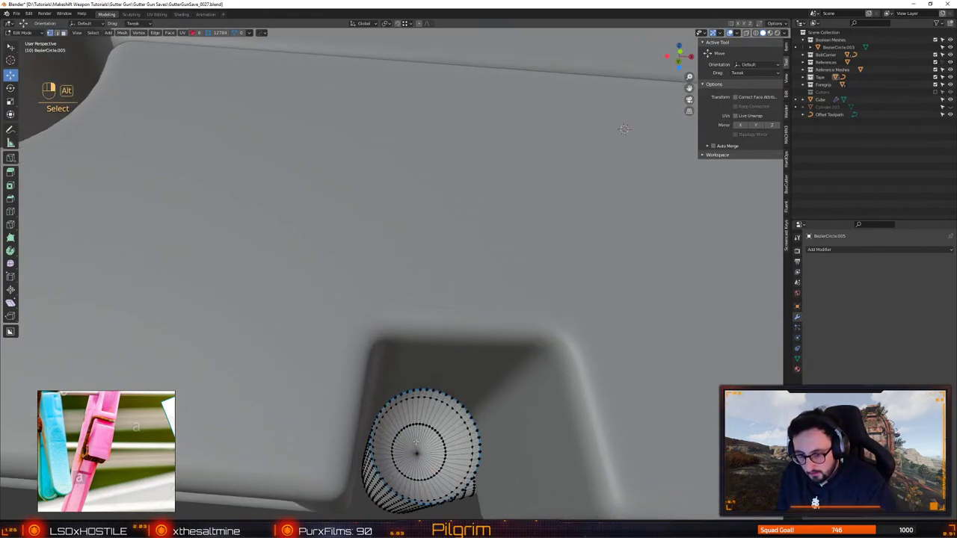
left_click_drag(416, 453, 394, 181, "alt")
right_click_drag(394, 181, 399, 250, "alt")
left_click_drag(400, 249, 404, 276, "alt")
key("shift+x")
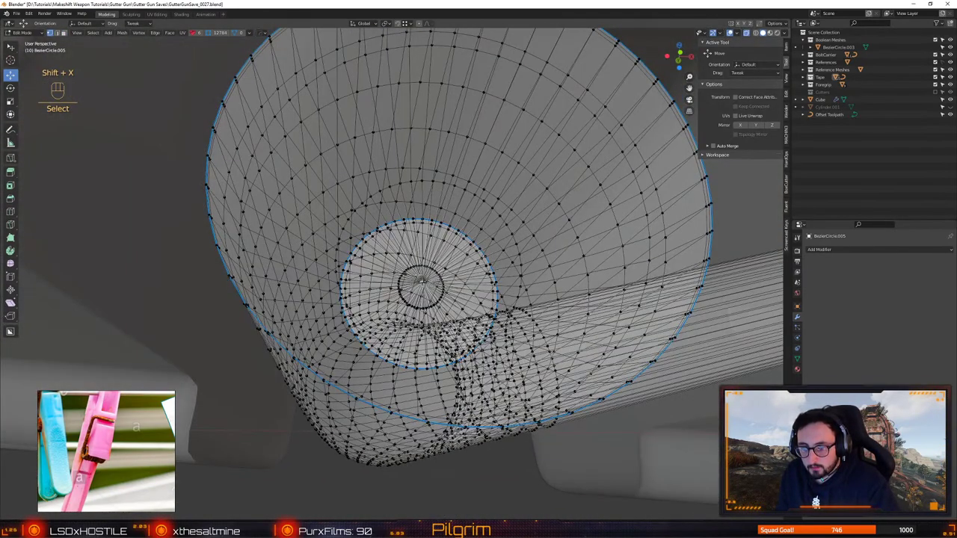
left_click(436, 334)
key("f")
right_click_drag(436, 334, 374, 168, "alt")
left_click_drag(374, 168, 419, 291, "alt")
right_click_drag(419, 291, 471, 261, "alt")
left_click_drag(471, 261, 450, 266, "alt")
middle_click_drag(416, 215, 416, 215, "alt")
left_click_drag(426, 271, 378, 276, "alt")
right_click_drag(378, 277, 419, 287, "alt")
key("2")
left_click(366, 222, "alt")
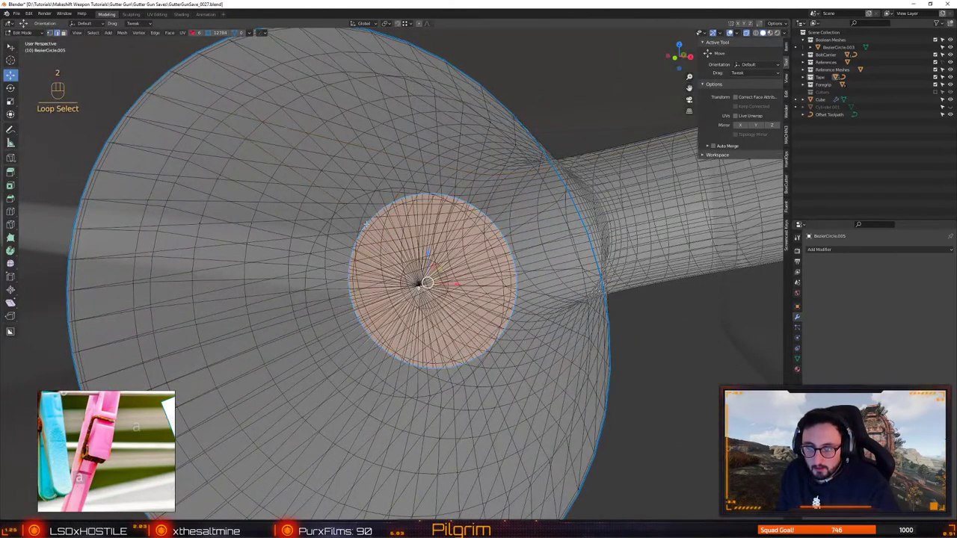
Box-select all vertices of the inner end cap, including its rim and centre rings, and delete their faces
left_click_drag(418, 287, 329, 329, "alt")
key("1")
right_click_drag(329, 329, 437, 372, "alt")
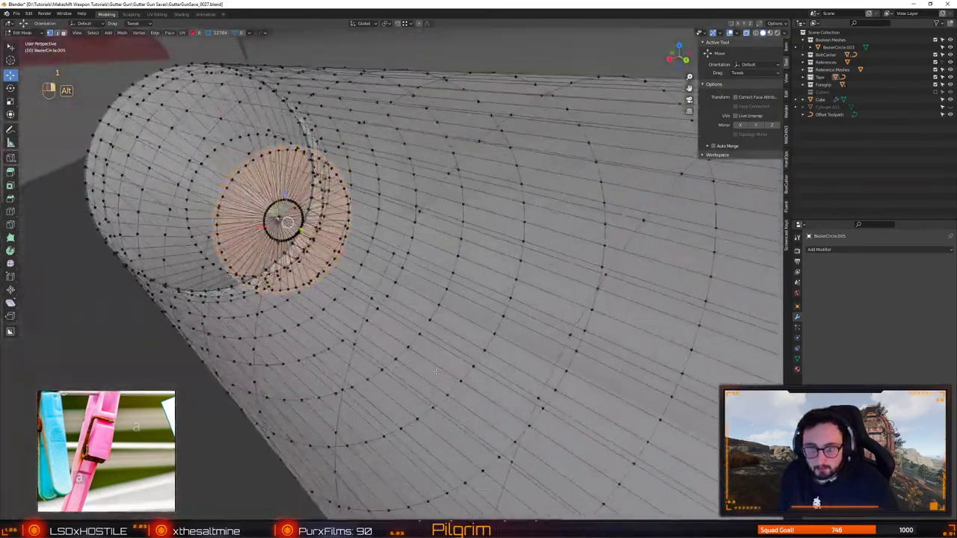
middle_click_drag(437, 370, 332, 205, "alt")
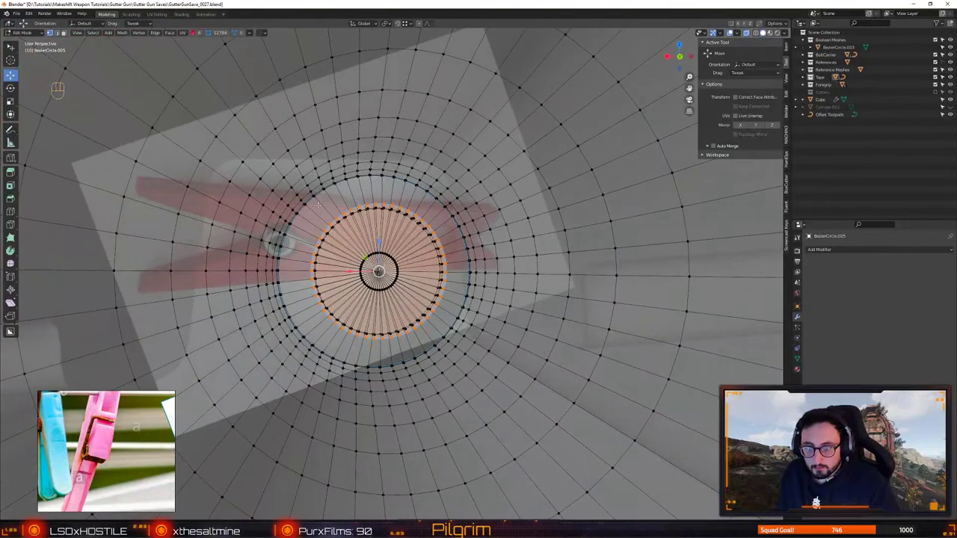
left_click(317, 204)
left_click_drag(315, 206, 404, 330)
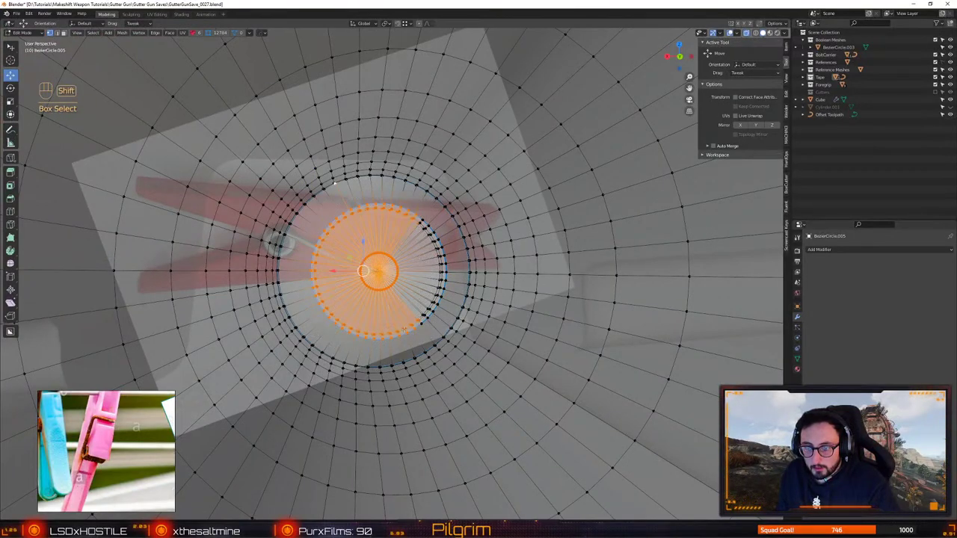
left_click_drag(450, 267, 451, 264, "shift")
left_click_drag(402, 223, 376, 197, "shift")
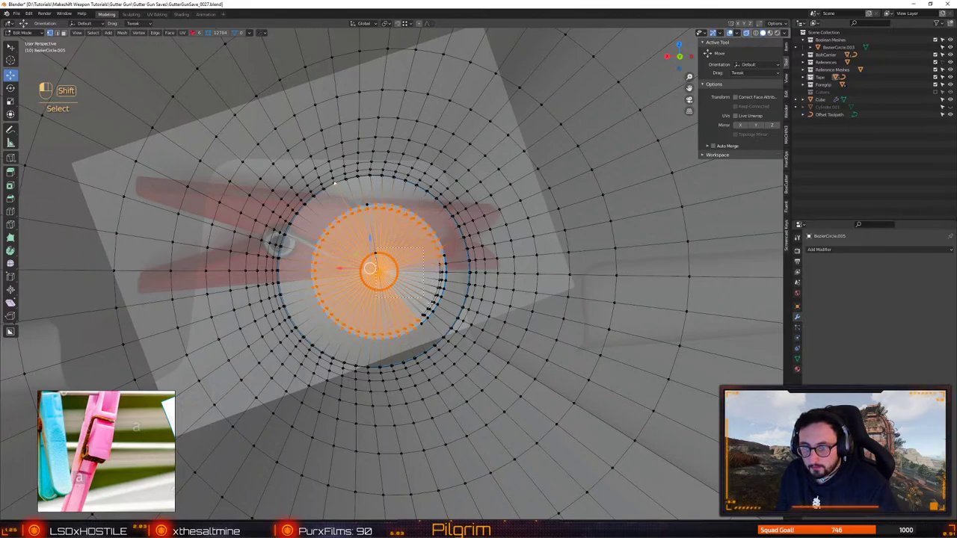
left_click_drag(447, 322, 447, 323, "shift")
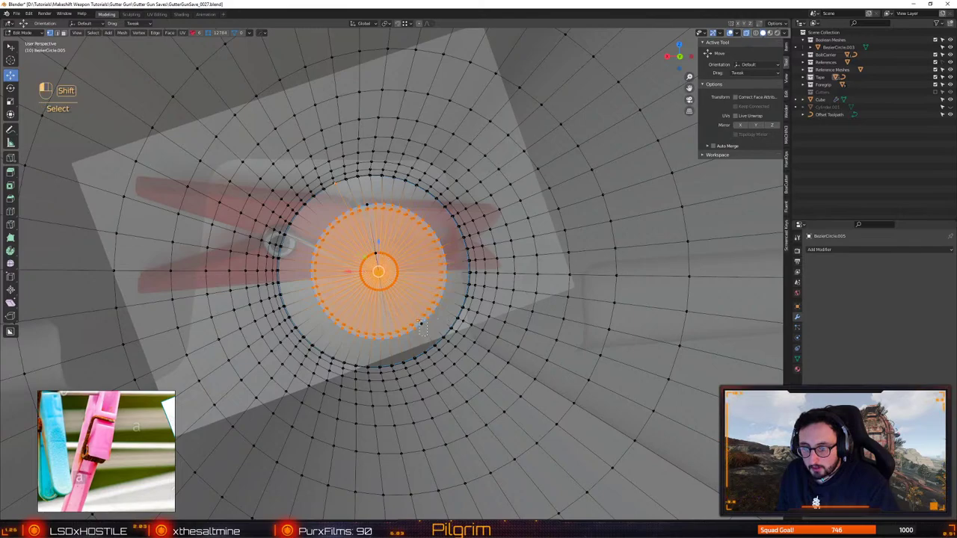
left_click_drag(336, 204, 336, 204, "shift")
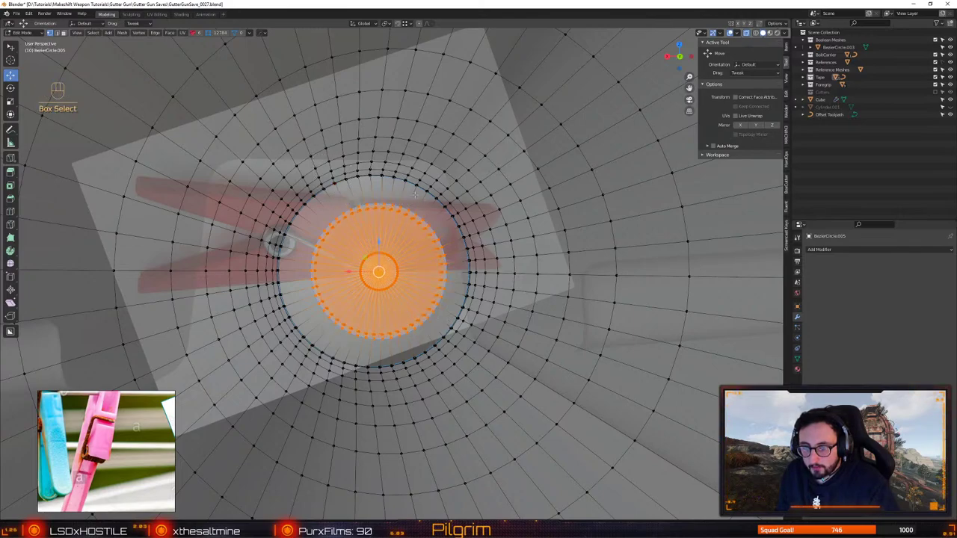
key("x")
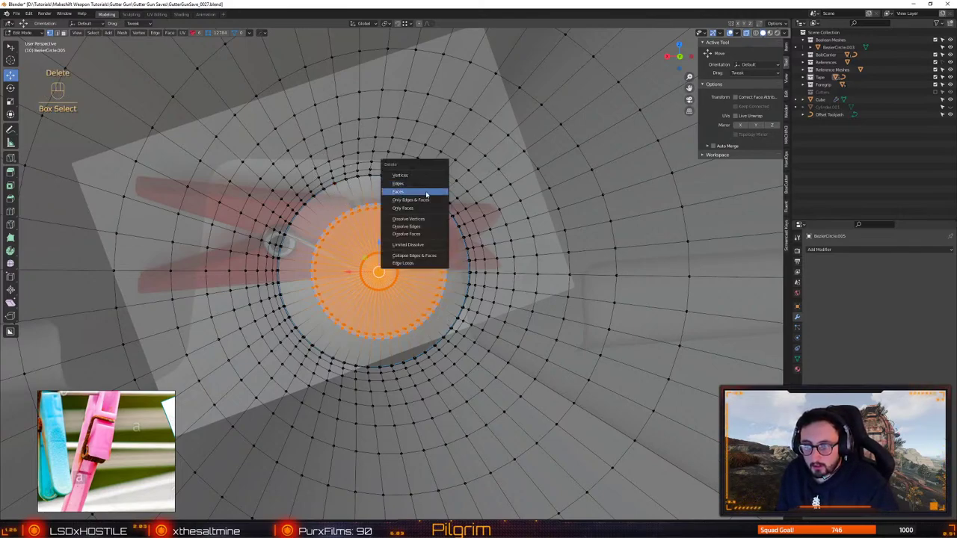
left_click(424, 193)
Select the leftover edge loop around the opening and delete its vertices
left_click(362, 210, "alt")
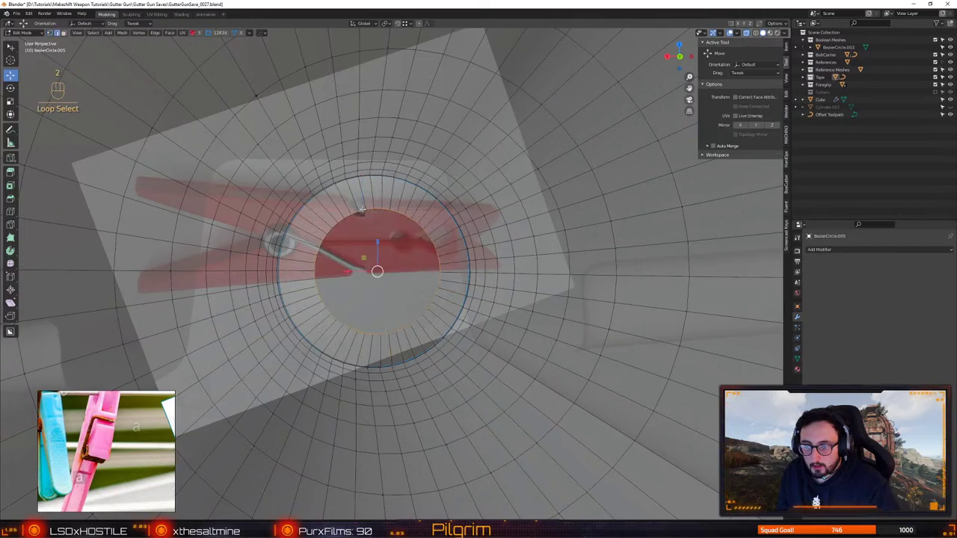
key("ctrl+BackSpace")
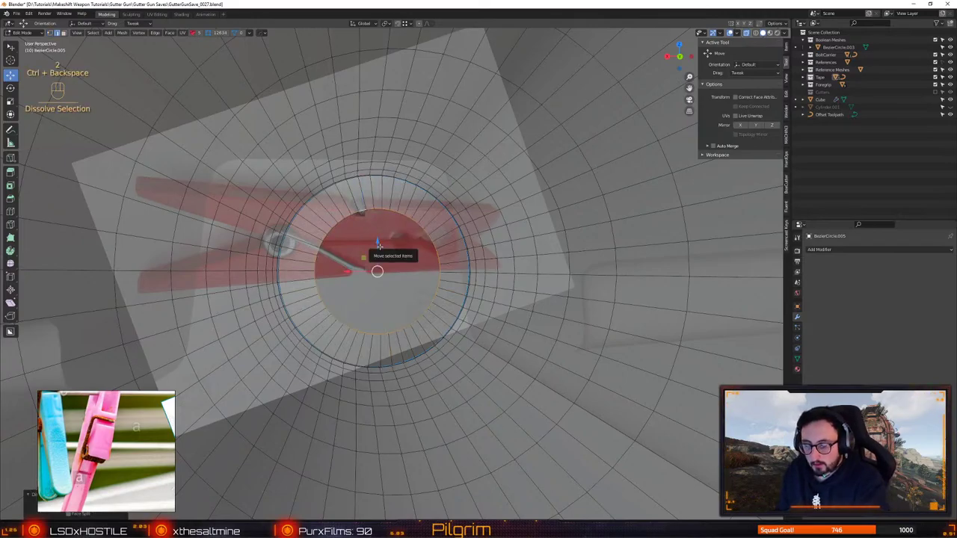
key("x")
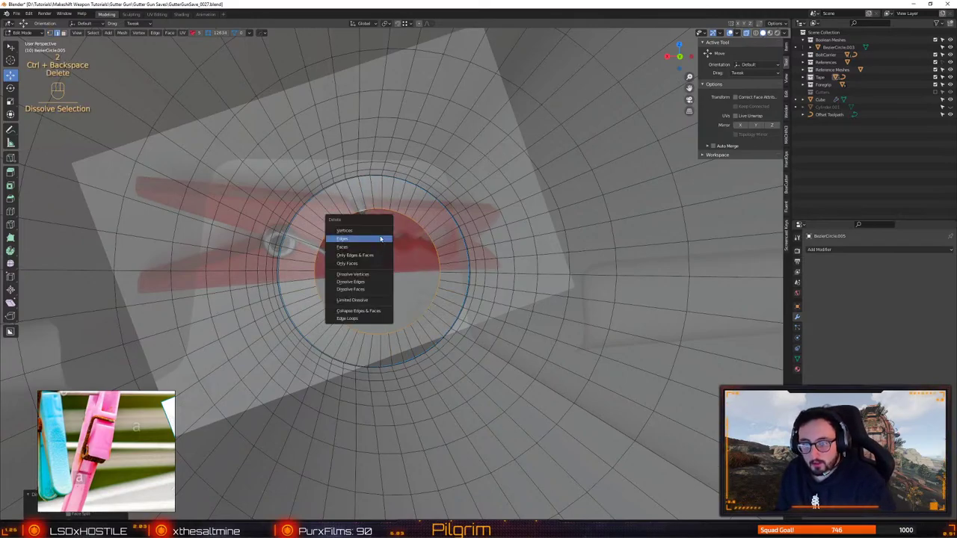
left_click(380, 231)
Select the next inner edge loop just behind the rim of the spring's hook end and delete its vertices
left_click_drag(380, 230, 471, 232, "alt")
middle_click_drag(472, 233, 270, 235)
left_click(252, 222, "alt")
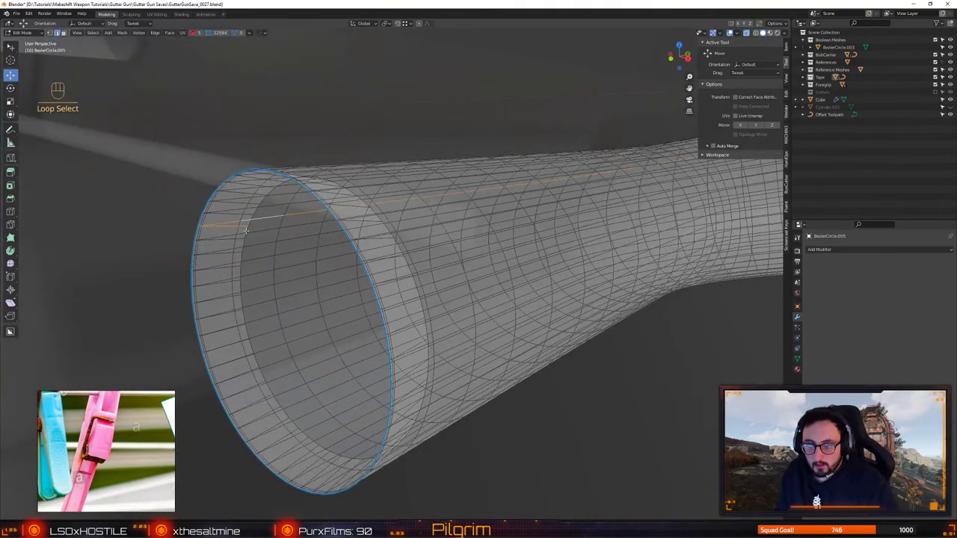
left_click(245, 232, "alt")
left_click(243, 242, "alt")
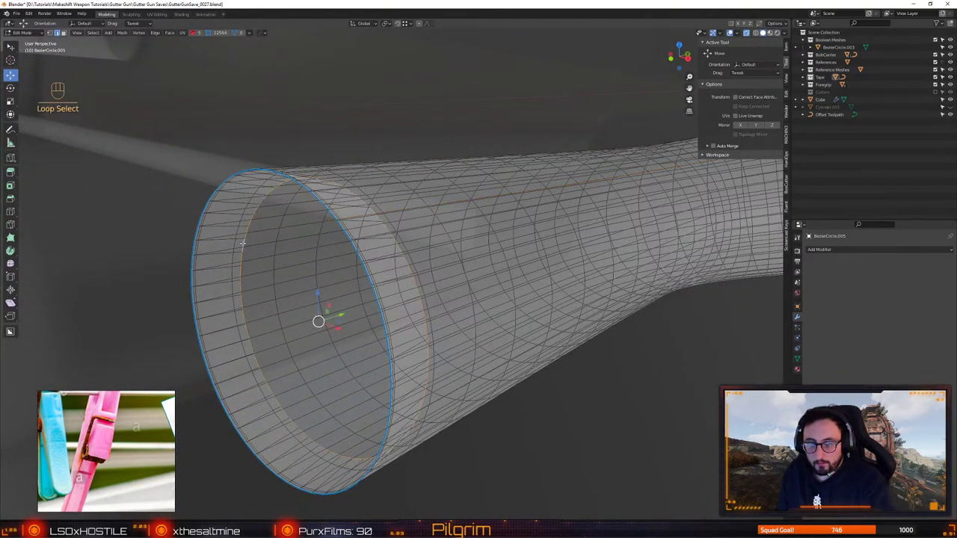
key("Delete")
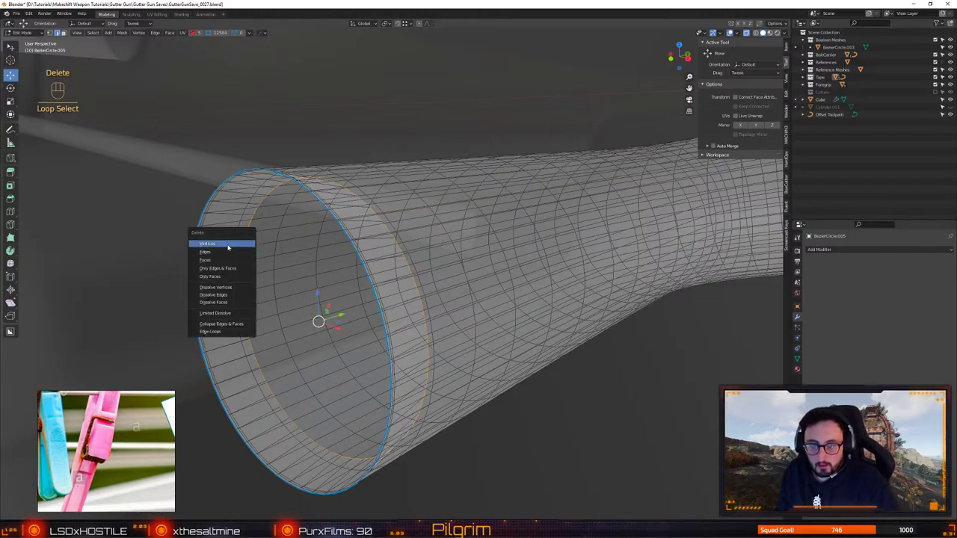
left_click(229, 245)
Select the leftover inner edge loop at the same spring end, delete its vertices, and save the file
left_click_drag(229, 246, 354, 242, "alt")
left_click(319, 224)
key("f")
left_click(365, 233, "alt")
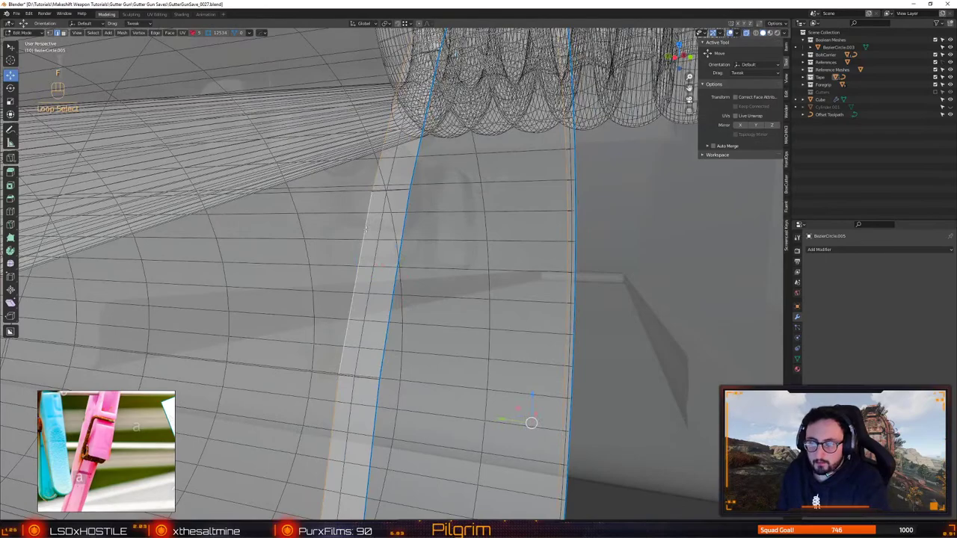
key("ctrl+BackSpace")
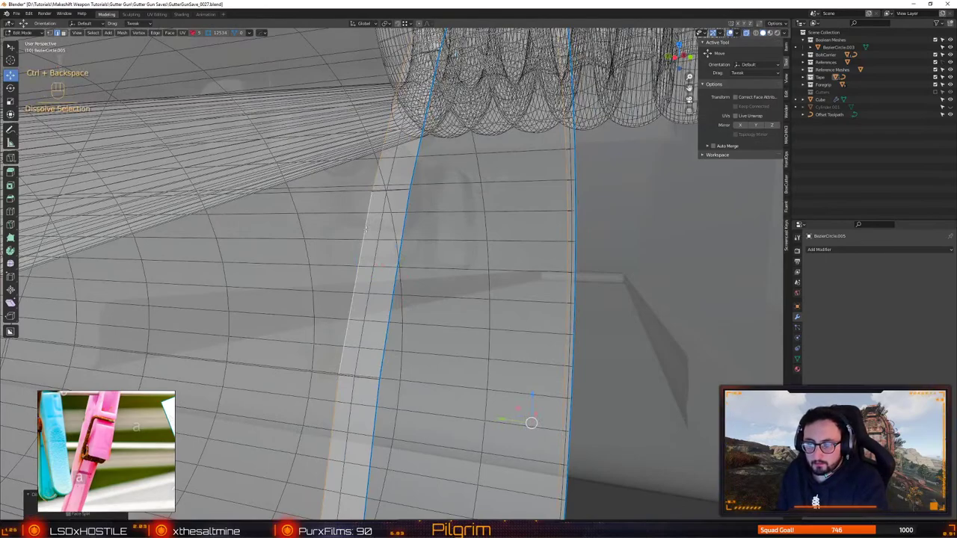
key("Delete")
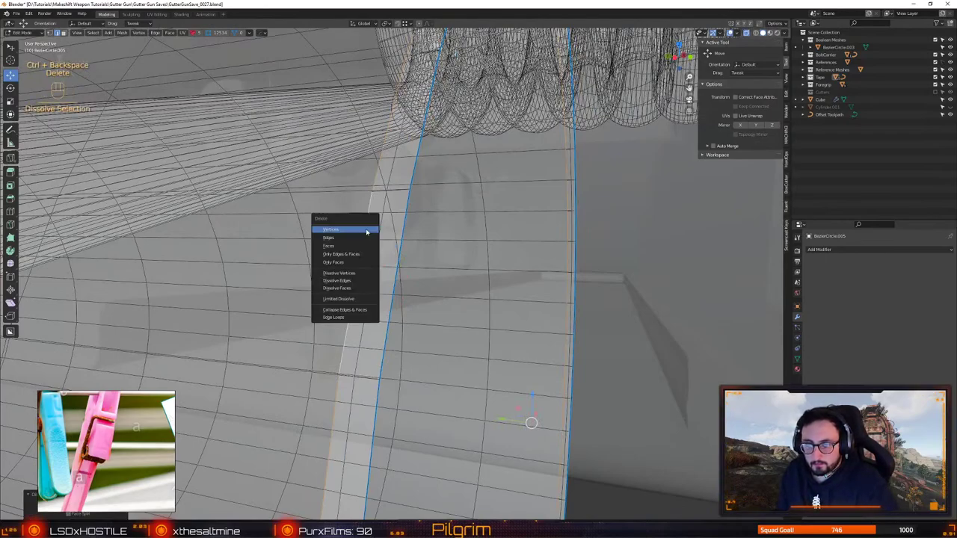
left_click(366, 232)
middle_click_drag(406, 201, 438, 196)
key("ctrl+BackSpace")
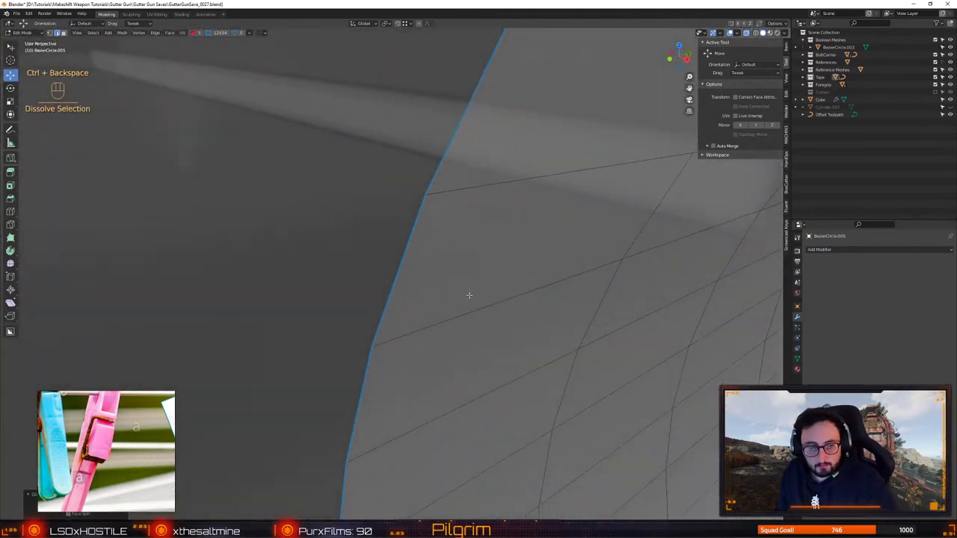
scroll(441, 247, "down", 8)
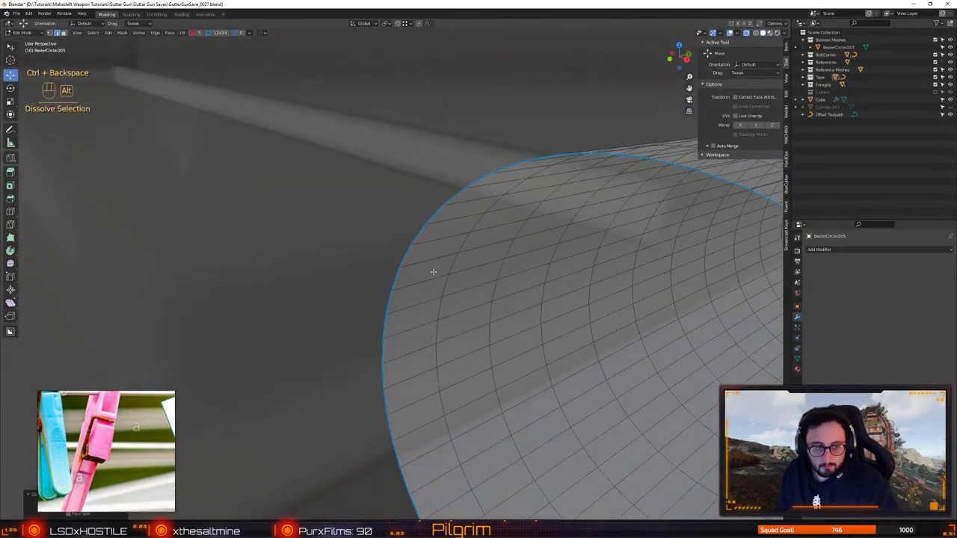
left_click_drag(432, 271, 417, 228, "alt")
middle_click_drag(416, 226, 380, 228)
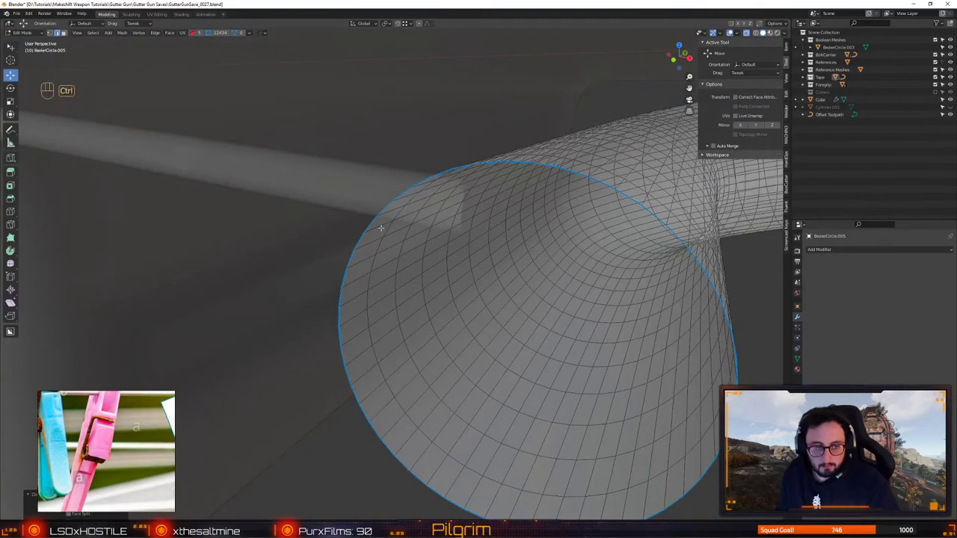
key("ctrl+s")
left_click(338, 202)
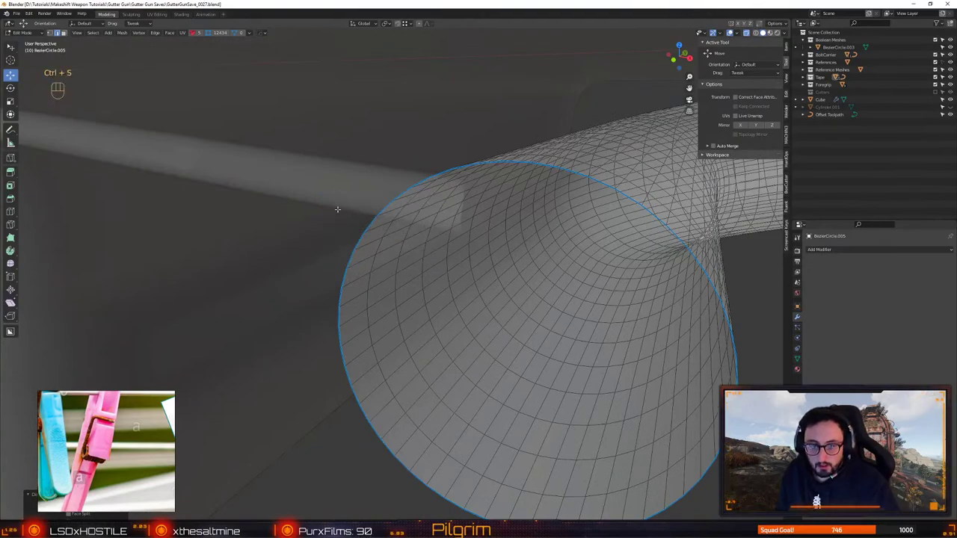
Turn off X-ray, fill the open rim at the spring's hook end with a flat face, and leave Edit Mode
key("shift+x")
left_click_drag(479, 254, 372, 237, "alt")
double_click(434, 167)
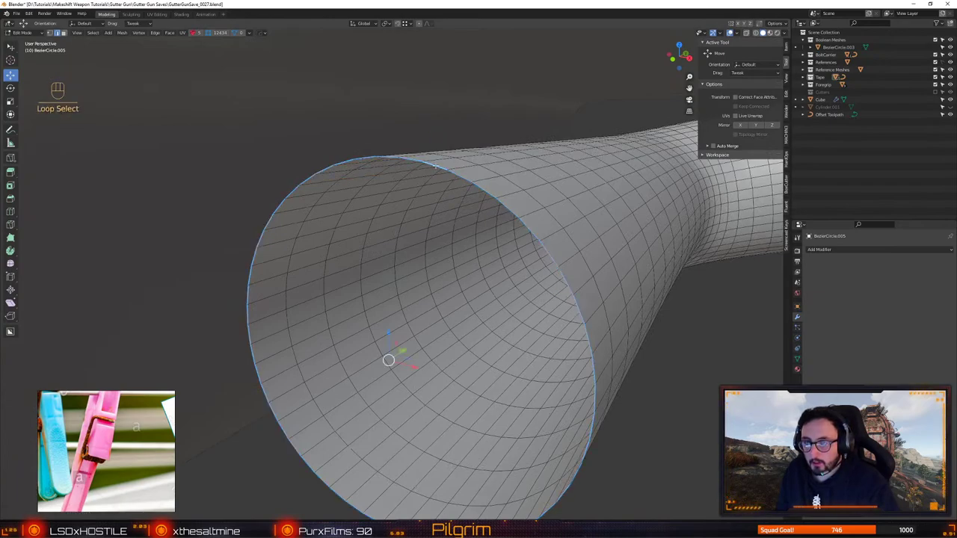
key("ctrl+f")
right_click_drag(435, 167, 475, 246, "alt")
key("4")
left_click_drag(474, 246, 477, 228, "alt")
right_click_drag(476, 229, 459, 203, "alt")
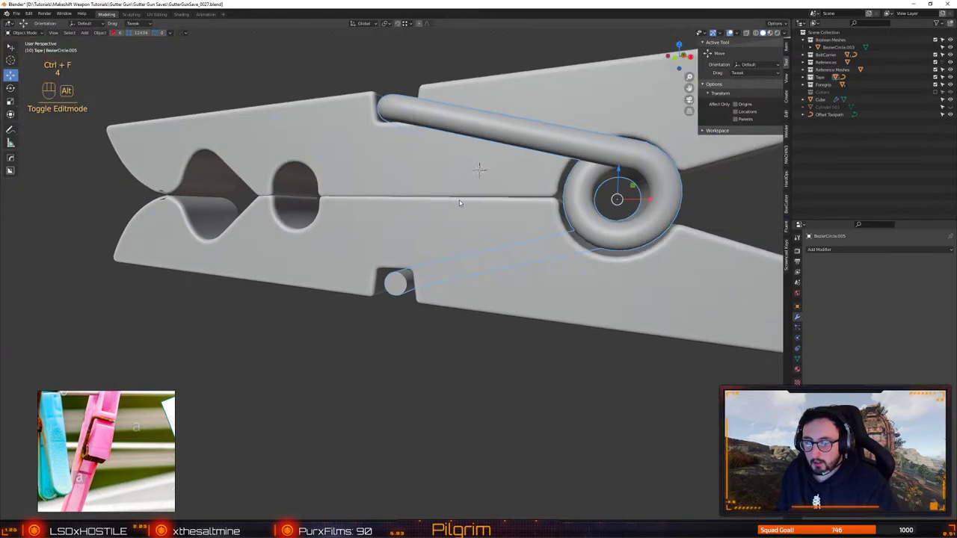
Edit the spring's faces with X-ray display on and select a face on the inner cap at its other end
left_click_drag(459, 202, 194, 229, "alt")
right_click_drag(419, 249, 429, 224, "alt")
left_click_drag(429, 223, 379, 259, "alt")
key("3")
key("shift+x")
scroll(378, 257, "up", 3)
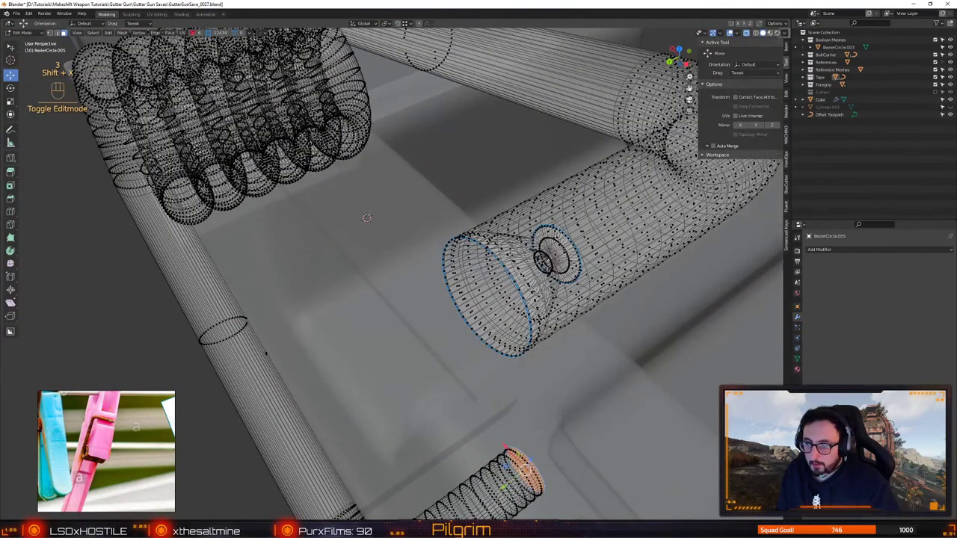
left_click(544, 240)
key("f")
left_click_drag(544, 240, 418, 321, "alt")
scroll(418, 321, "down", 3)
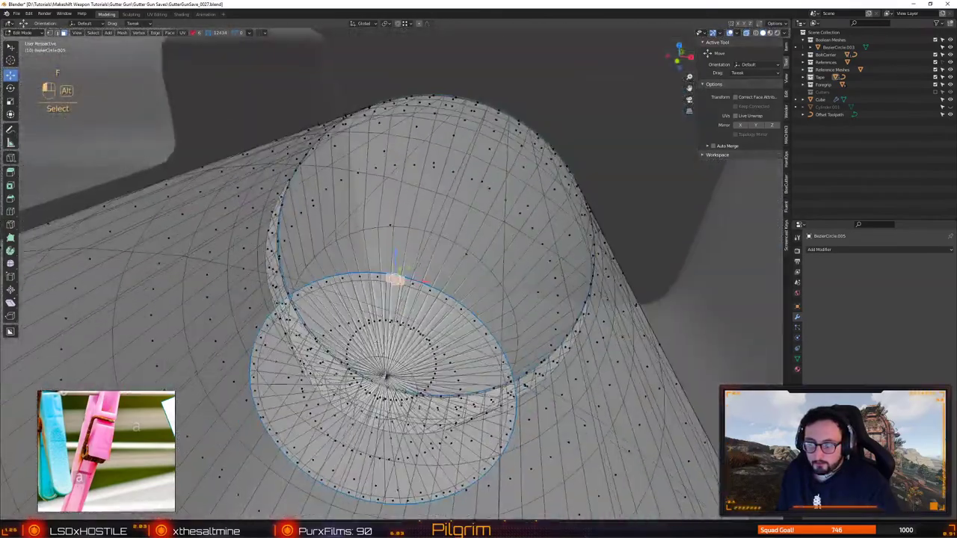
left_click_drag(395, 280, 405, 240, "alt")
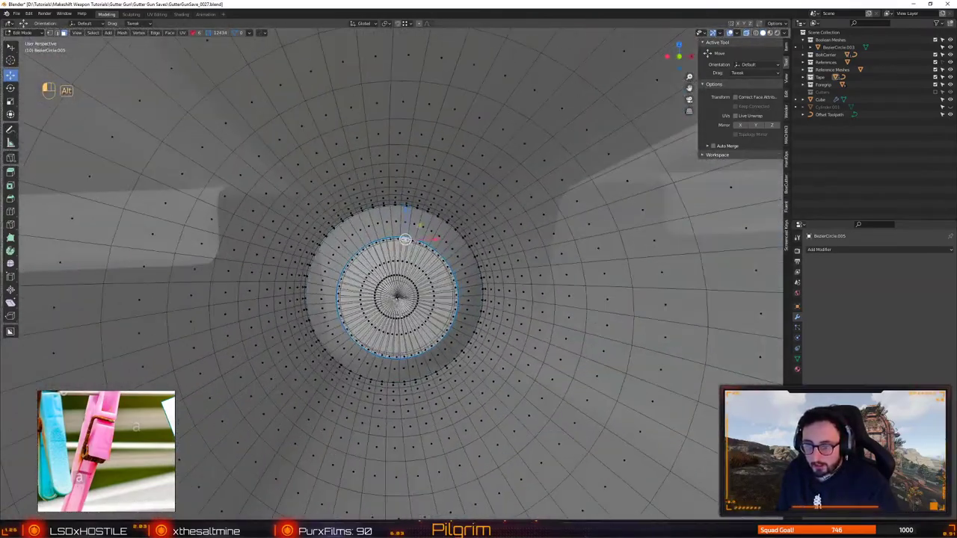
mouse_move(399, 317)
left_mouse_down("alt")
mouse_move(398, 303)
mouse_move(403, 326)
mouse_move(404, 317)
left_mouse_up("alt")
Box-select all vertices of this end's inner cap, adding the remaining sections until the whole disc is selected
key("1")
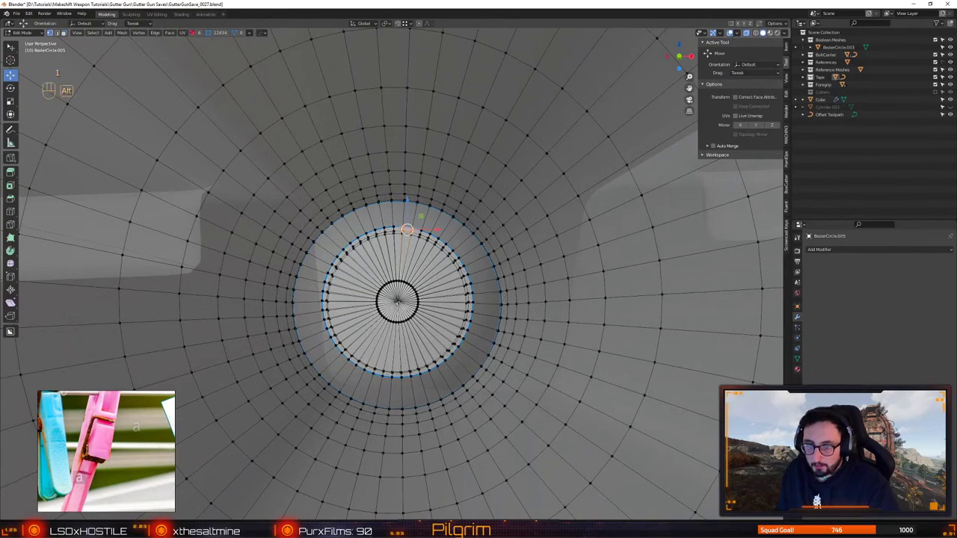
left_click_drag(407, 230, 407, 230, "alt")
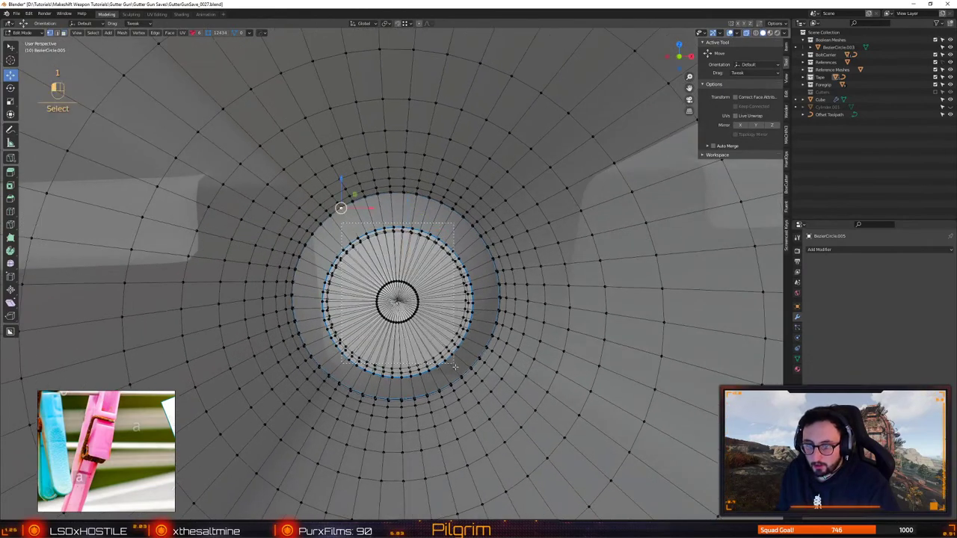
left_click_drag(441, 381, 442, 360)
left_click_drag(464, 239, 426, 293, "shift")
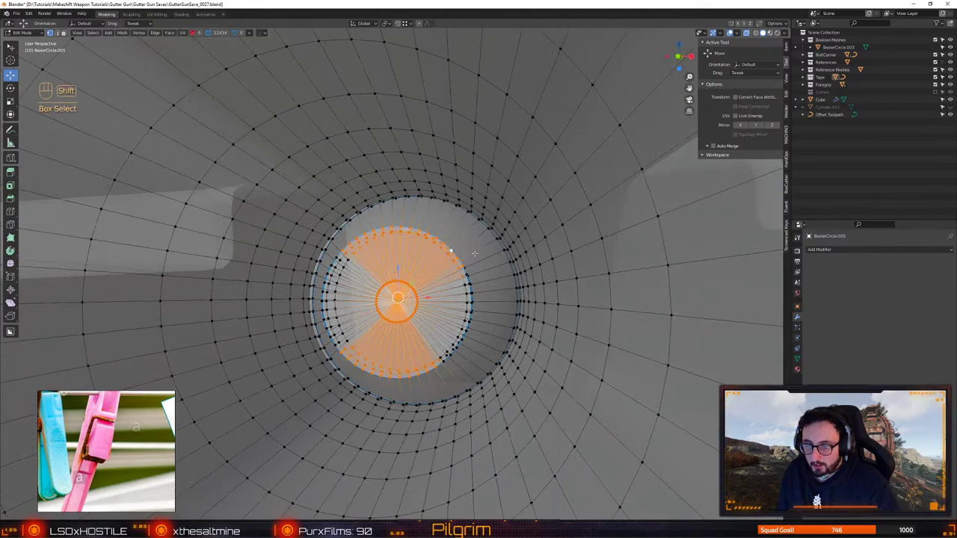
left_click_drag(441, 361, 446, 360, "alt")
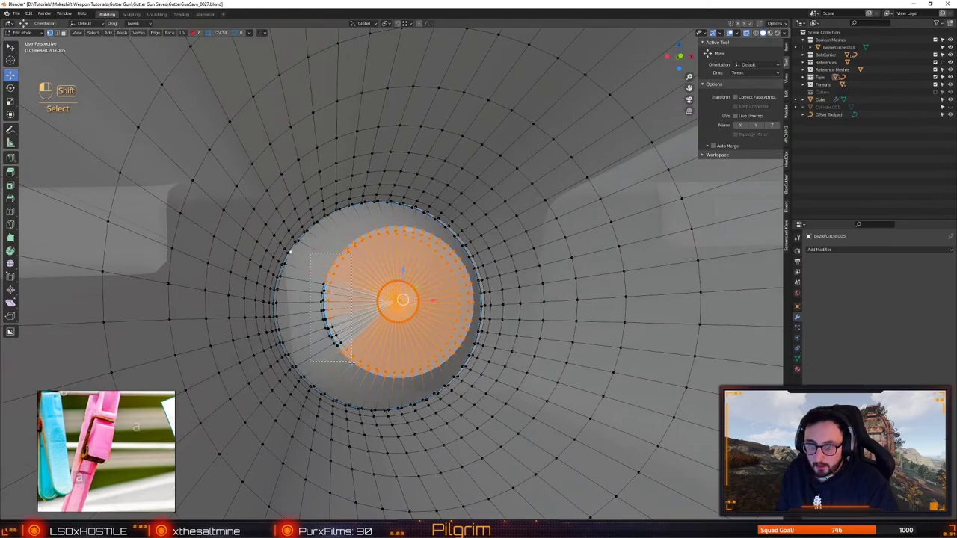
left_click_drag(351, 362, 352, 362, "shift")
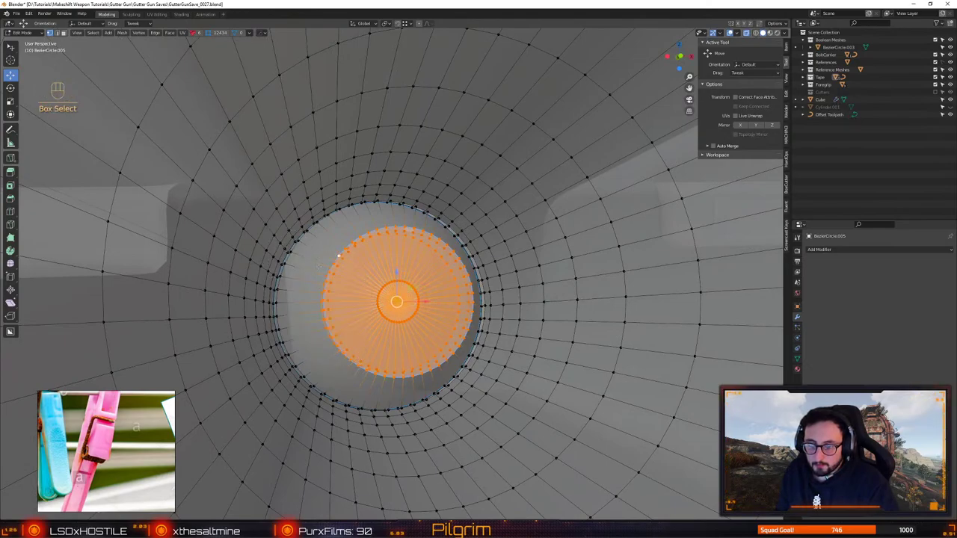
Grow the selection from the inner cap out to the surrounding rings, turn off X-ray, and delete the selected vertices
key("ctrl+KP_Add")
middle_click_drag(313, 304, 437, 267)
left_click_drag(437, 268, 440, 294, "alt")
key("shift+x")
key("Up")
key("Up")
key("Up")
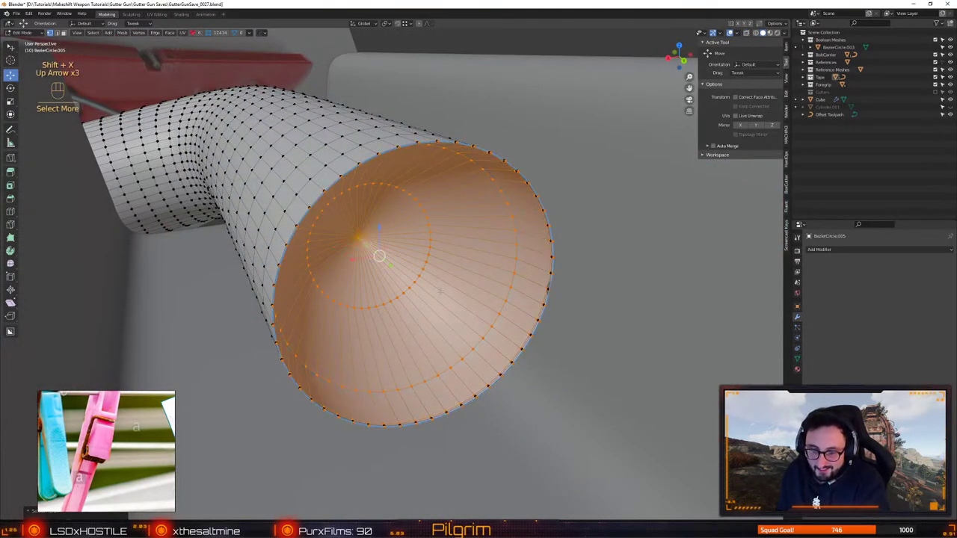
key("Up")
key("Up")
key("Down")
key("Down")
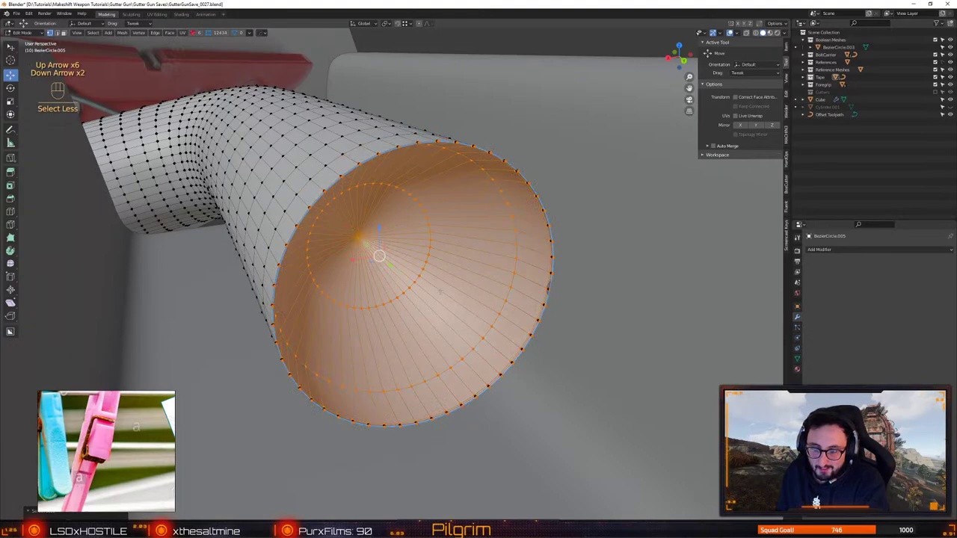
key("Delete")
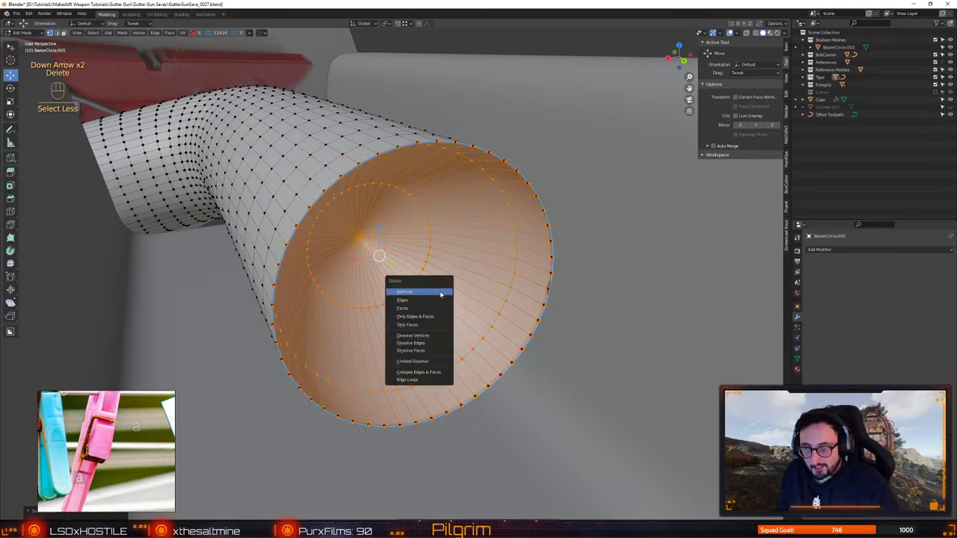
left_click(441, 295)
Fill the opening at this spring end with a flat face, leave Edit Mode, and save the file
middle_click_drag(441, 295, 426, 209)
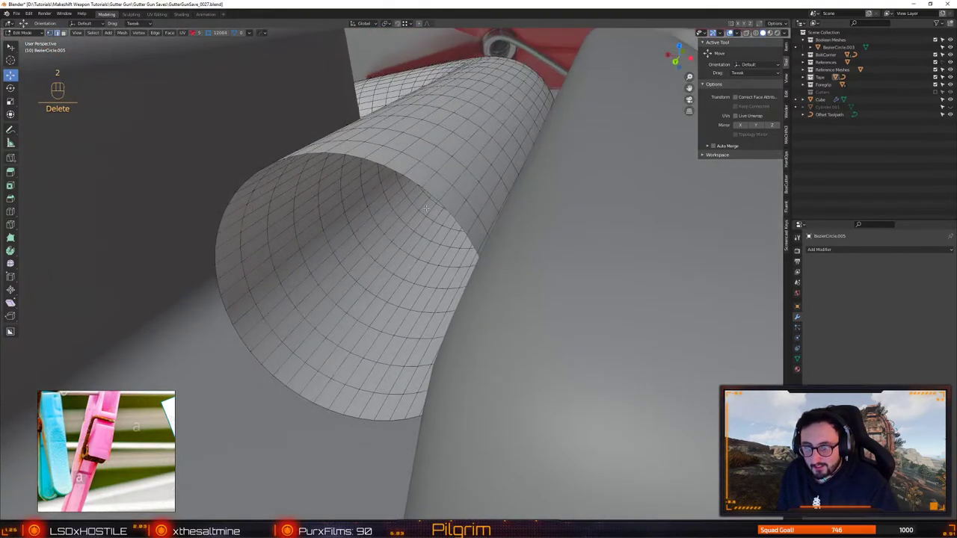
double_click(428, 191)
key("ctrl+f")
right_click_drag(428, 192, 374, 202, "alt")
key("4")
left_click_drag(374, 202, 429, 272, "alt")
right_click_drag(429, 272, 427, 318, "alt")
left_click_drag(426, 318, 401, 265, "alt")
key("ctrl+s")
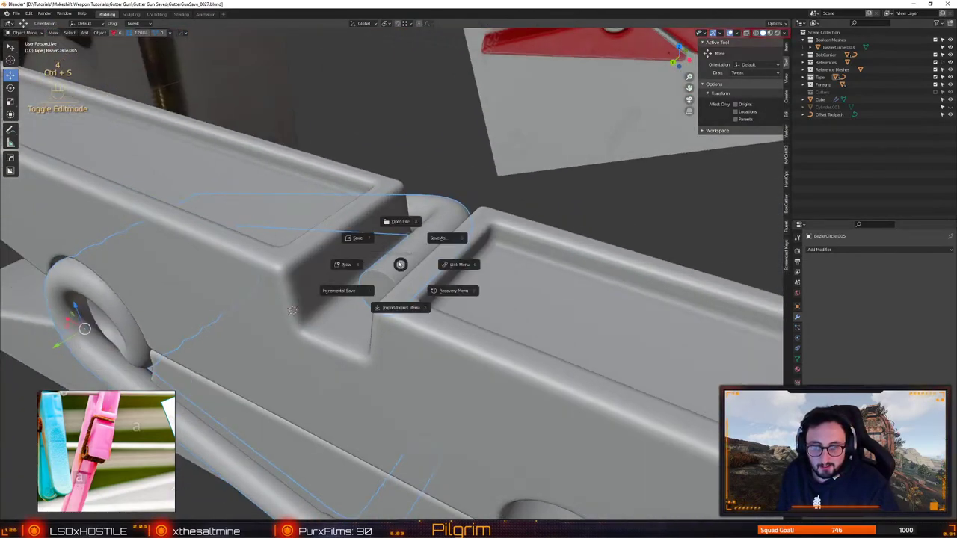
left_click(366, 240)
Sharpen the spring at 30° and try adding a Bevel modifier to it
key("q")
key("q")
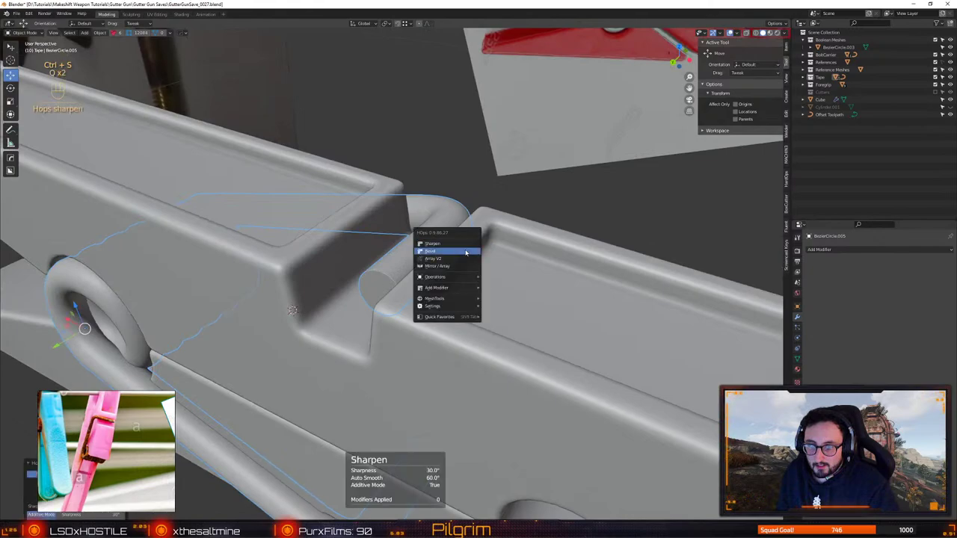
left_click(464, 254)
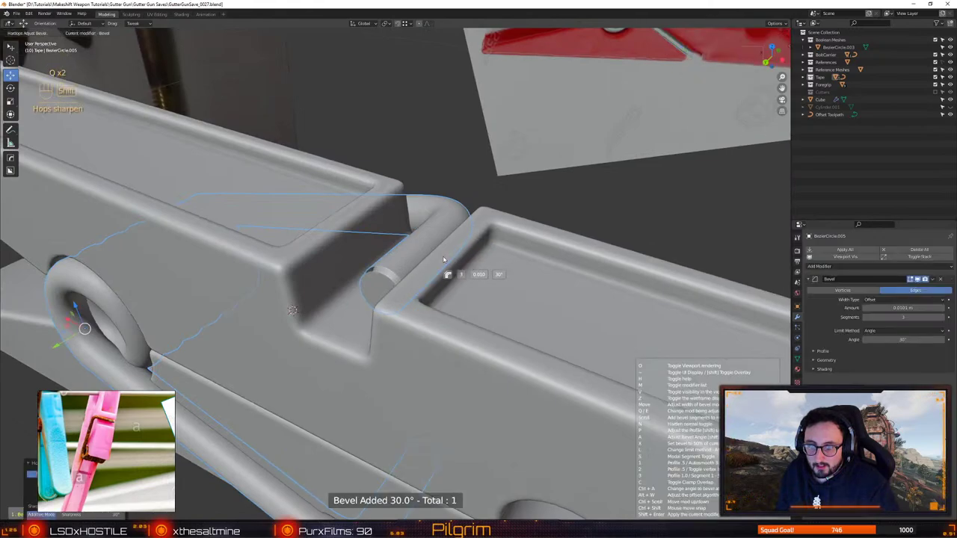
left_click(455, 258, "alt")
Check the spring with the Face Orientation overlay, recalculate all its normals to the outside, and turn the overlay off
key("alt+v")
left_click(453, 254)
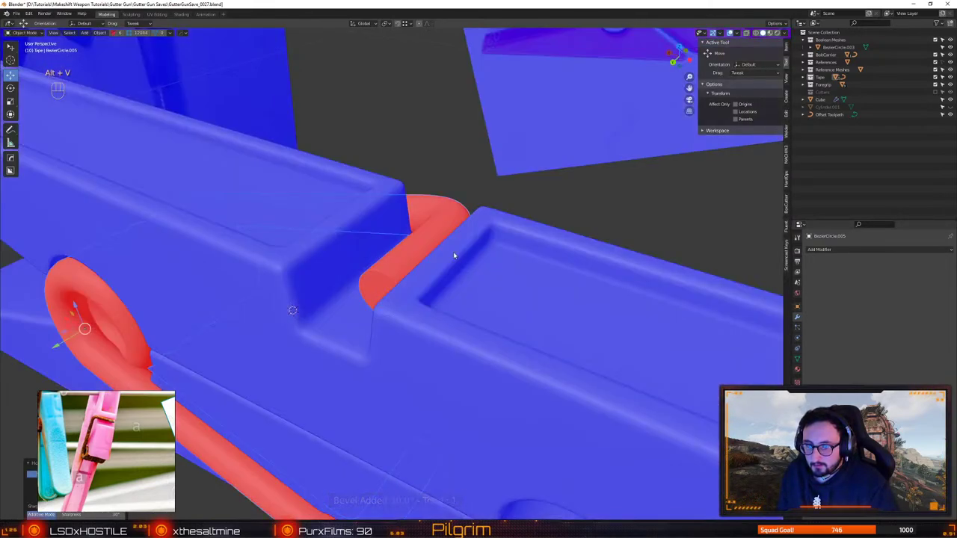
key("Tab")
key("a")
key("q")
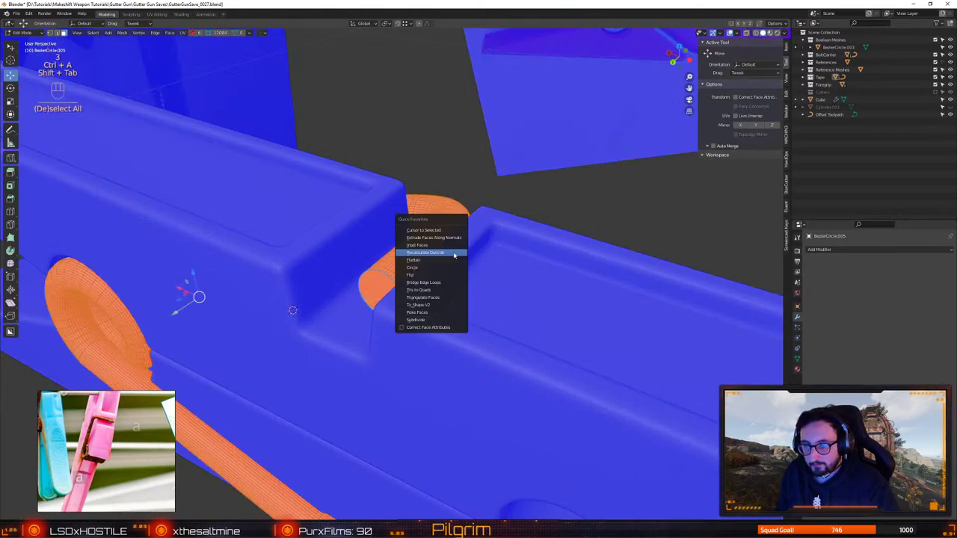
left_click(453, 254)
key("Tab")
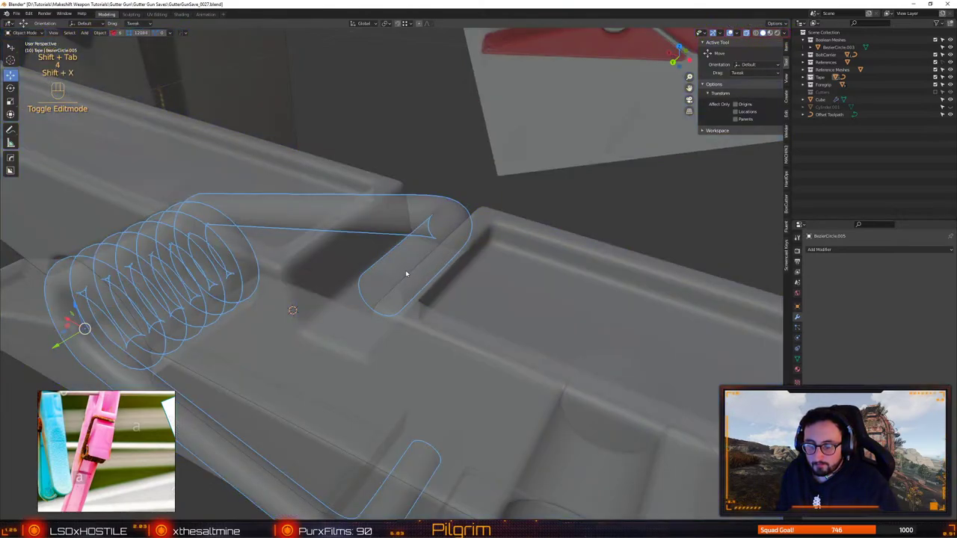
key("shift+x")
key("alt+v")
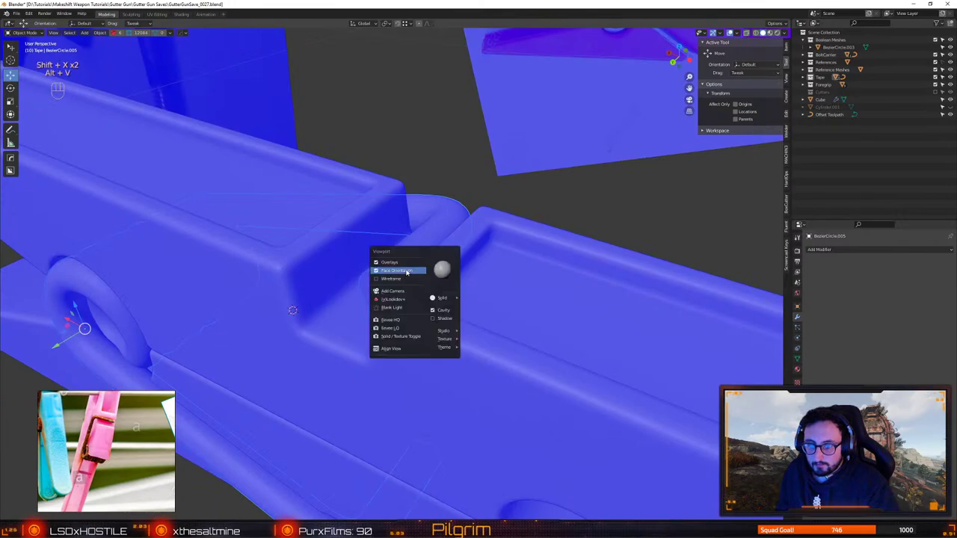
left_click(407, 272)
Sharpen the corrected spring with 30° sharpness and 60° auto smooth, and try the Bevel modifier once more
key("q")
left_click(408, 264)
key("q")
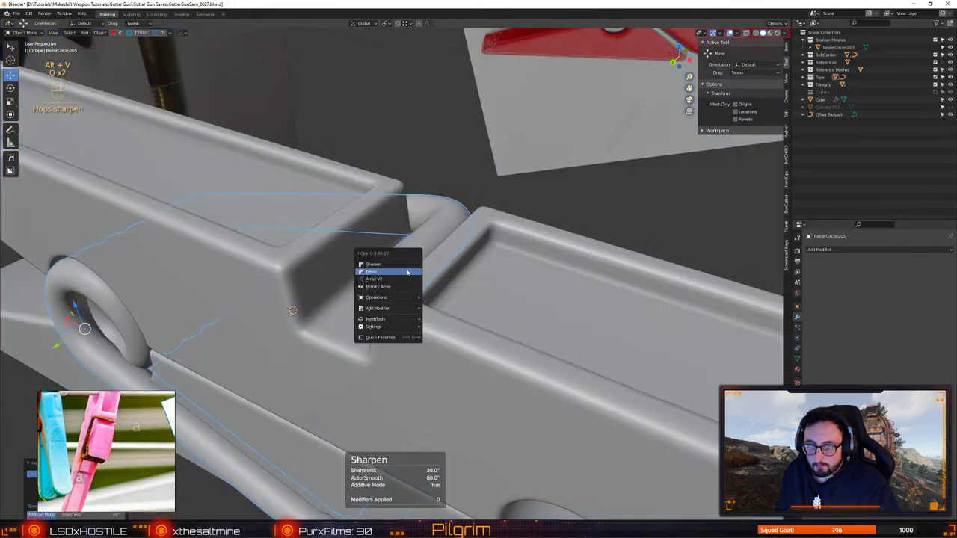
left_click(407, 272)
middle_click(400, 285, "alt")
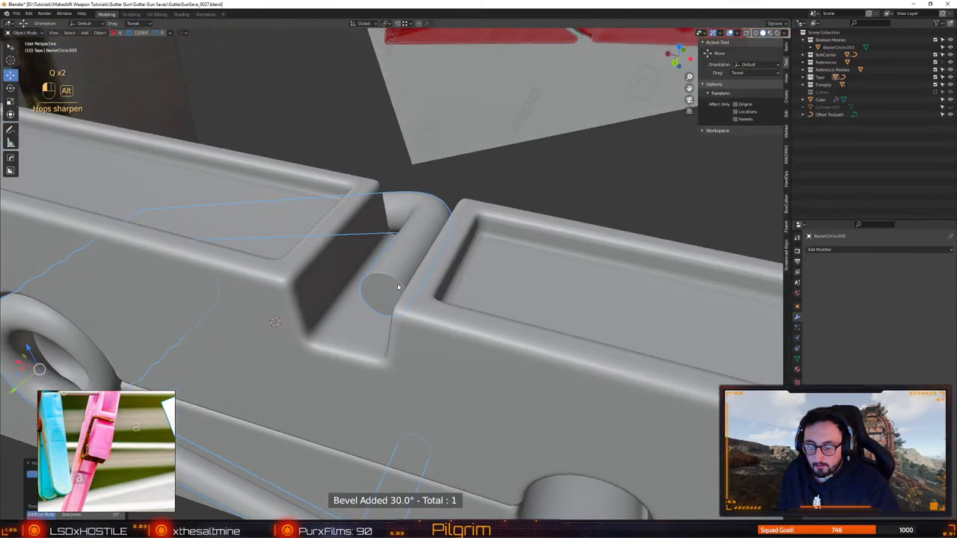
Bevel the rim edge loop around the spring's flat end cap with a small, rounded multi-segment bevel
key("Tab")
middle_click_drag(398, 287, 508, 284)
scroll(398, 283, "up", 8)
key("2")
key("shift+x")
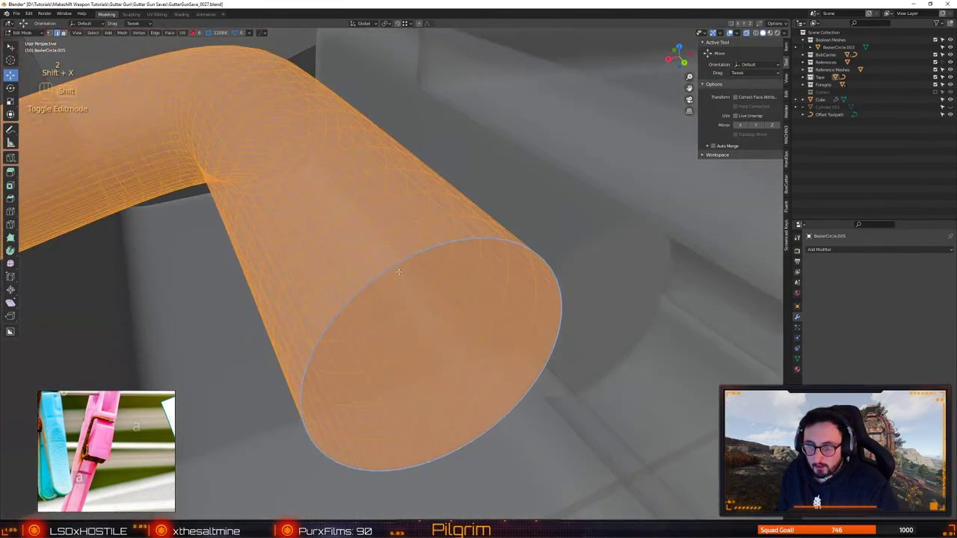
key("shift+x")
left_click(404, 268, "alt")
key("alt+b")
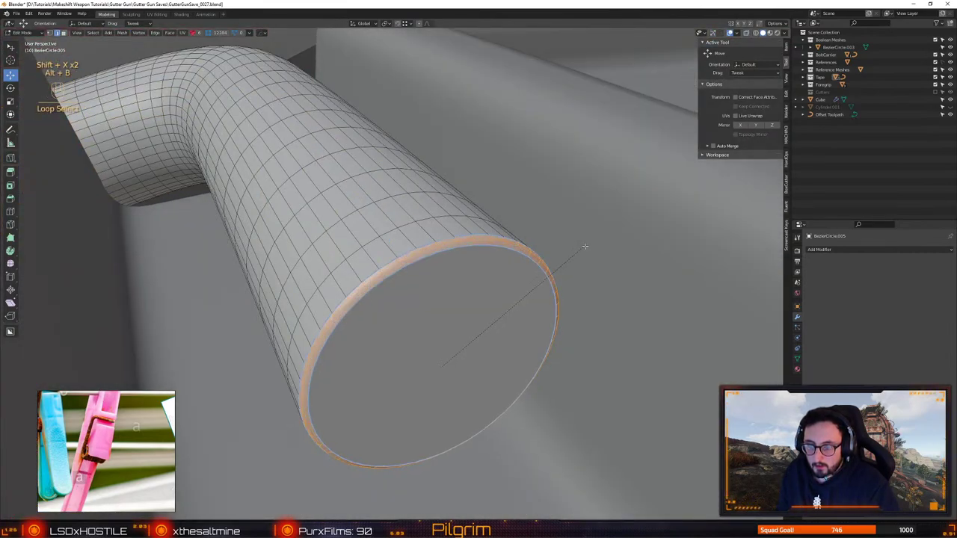
key("ctrl+b")
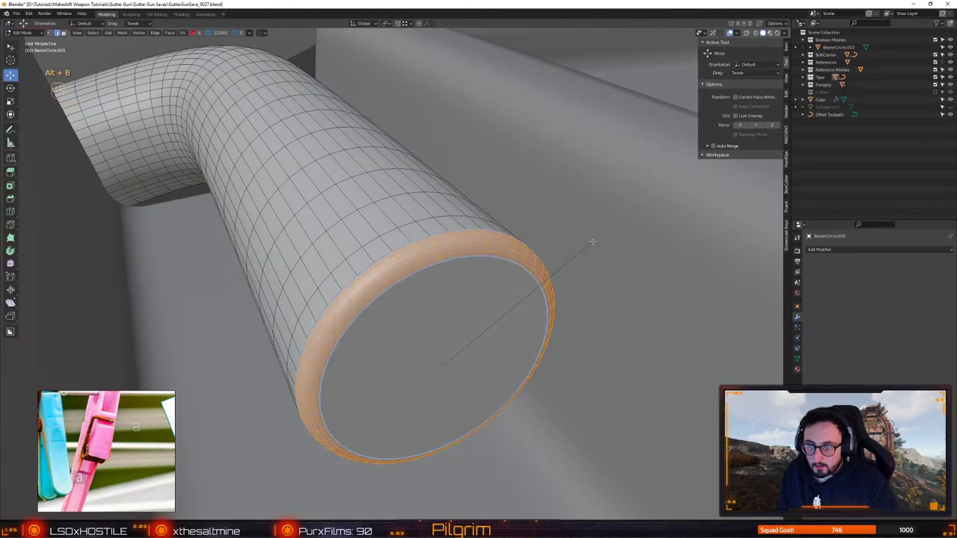
left_click(593, 241)
Bevel the rim loop at the spring's other end the same way, leave Edit Mode, and save the file
scroll(593, 242, "down", 9)
left_click_drag(593, 241, 334, 227, "alt")
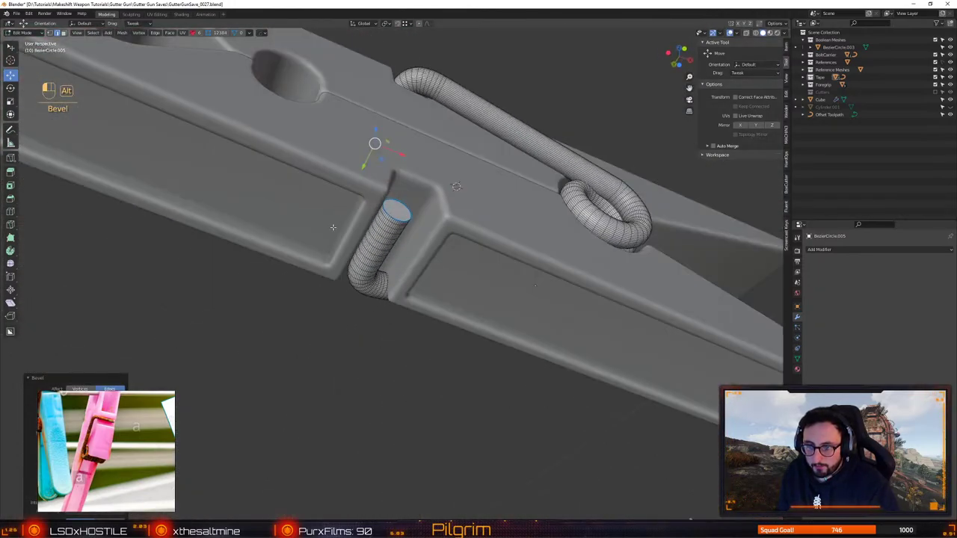
scroll(390, 305, "up", 4)
left_click_drag(389, 262, 389, 302, "alt")
scroll(389, 302, "up", 2)
double_click(422, 204)
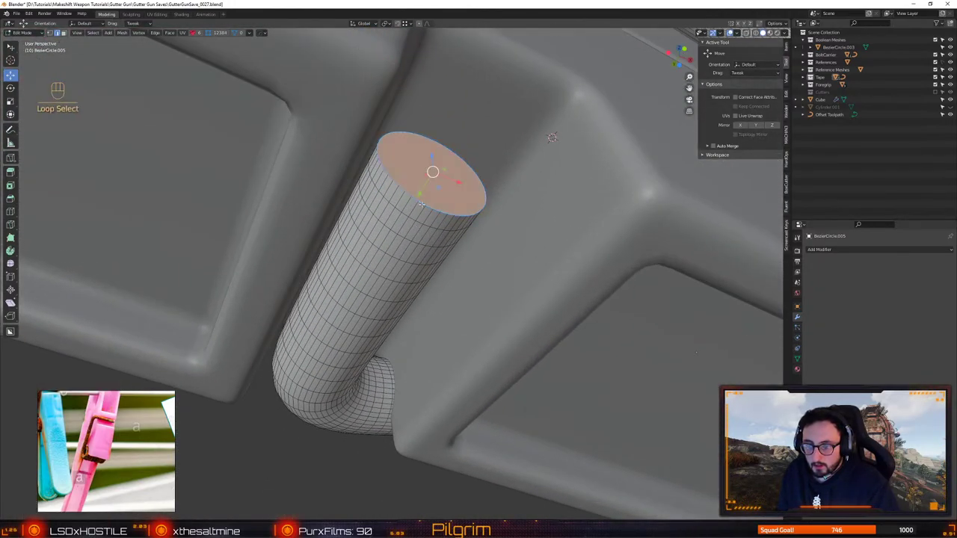
key("alt+b")
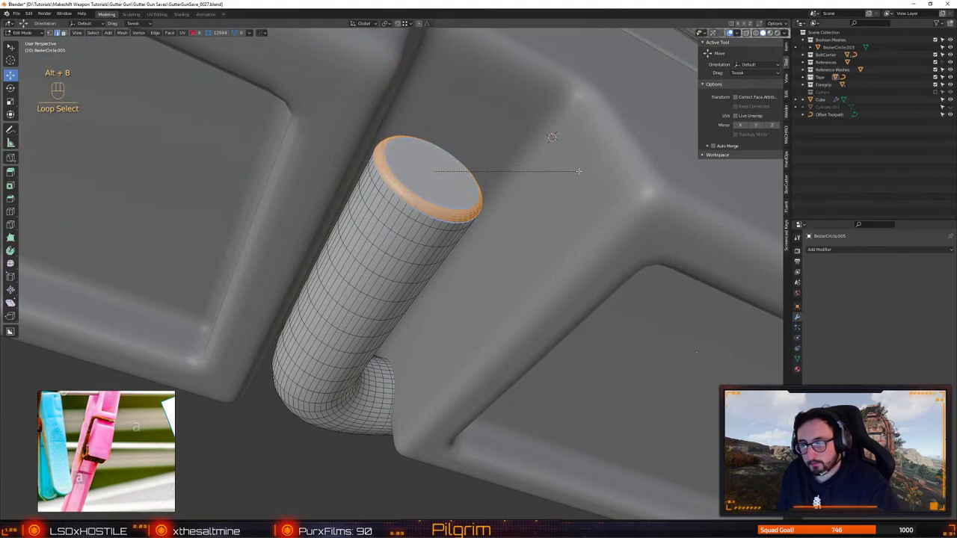
left_click(579, 172)
scroll(579, 171, "down", 10)
key("Tab")
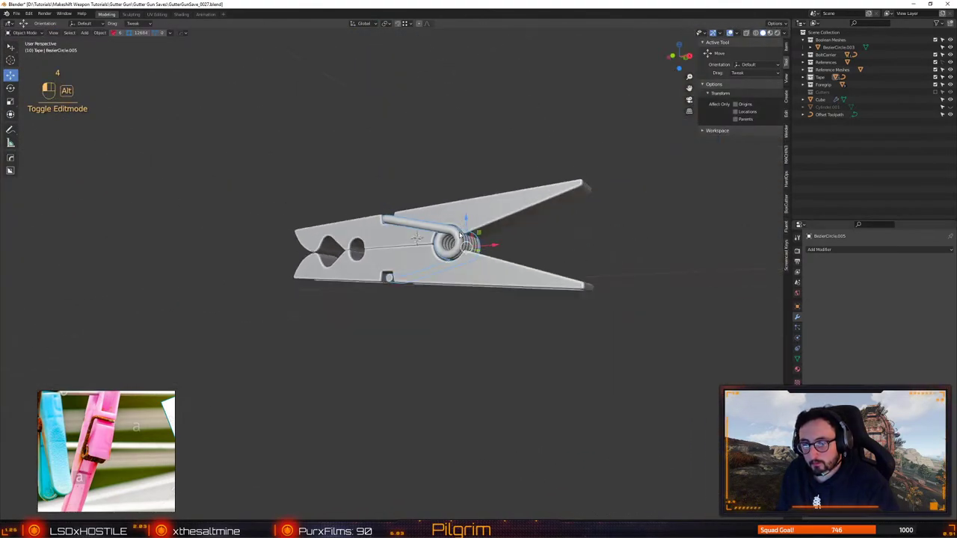
key("ctrl+s")
left_click(414, 224)
Compare the finished clothespin with the red reference photo from several sides and save the file
left_click_drag(416, 226, 381, 261, "alt")
scroll(423, 273, "up", 2)
left_click(380, 249)
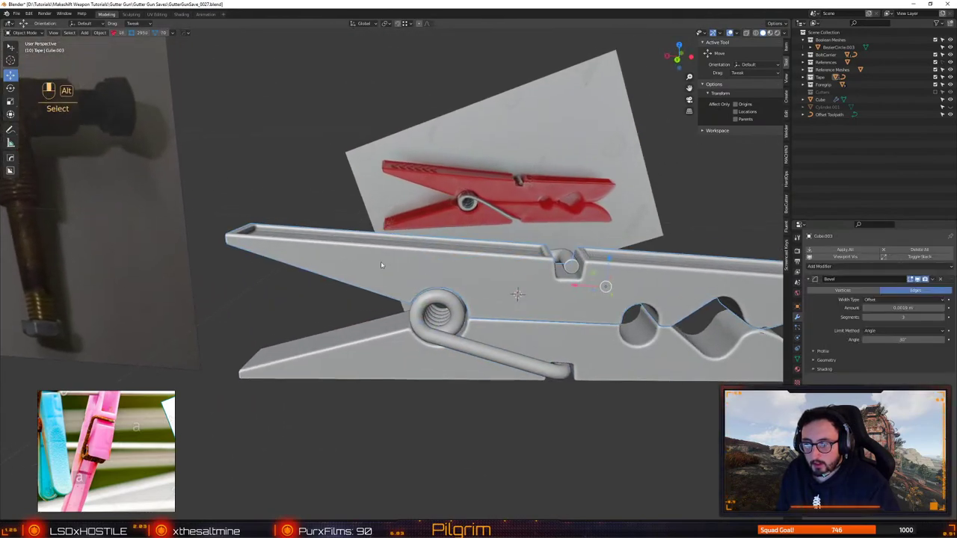
scroll(377, 243, "down", 3)
middle_click_drag(373, 224, 363, 230)
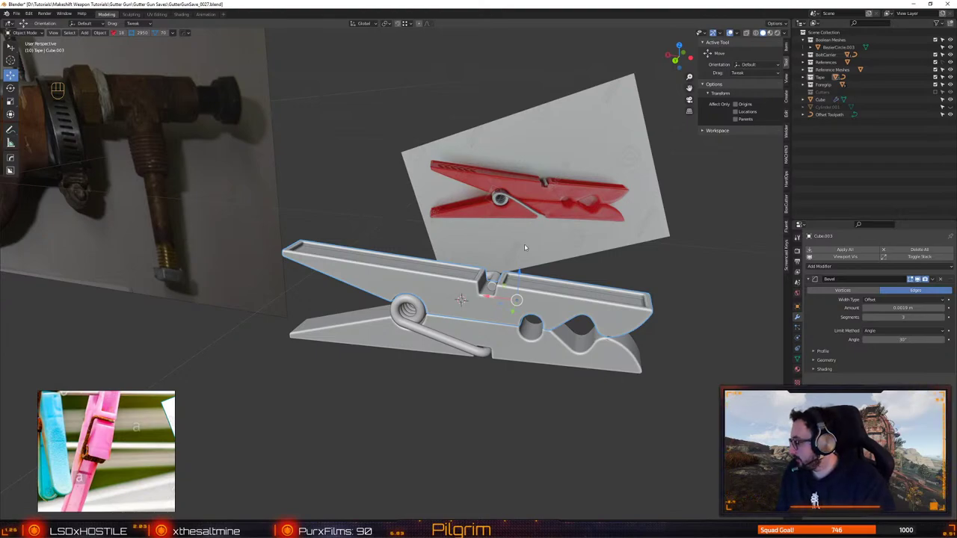
middle_click_drag(524, 244, 418, 212)
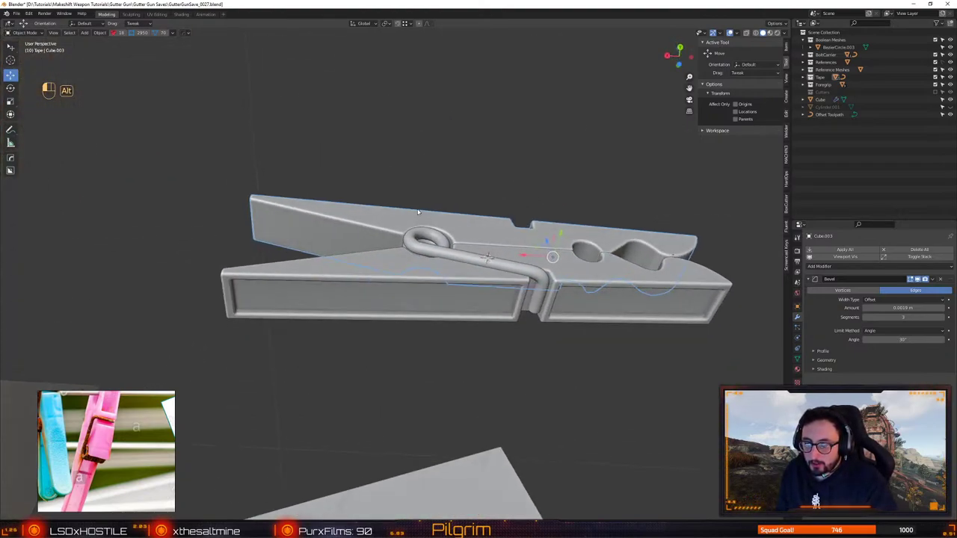
left_click_drag(418, 212, 414, 278, "alt")
key("ctrl+s")
left_click(423, 274)
scroll(428, 273, "down", 3)
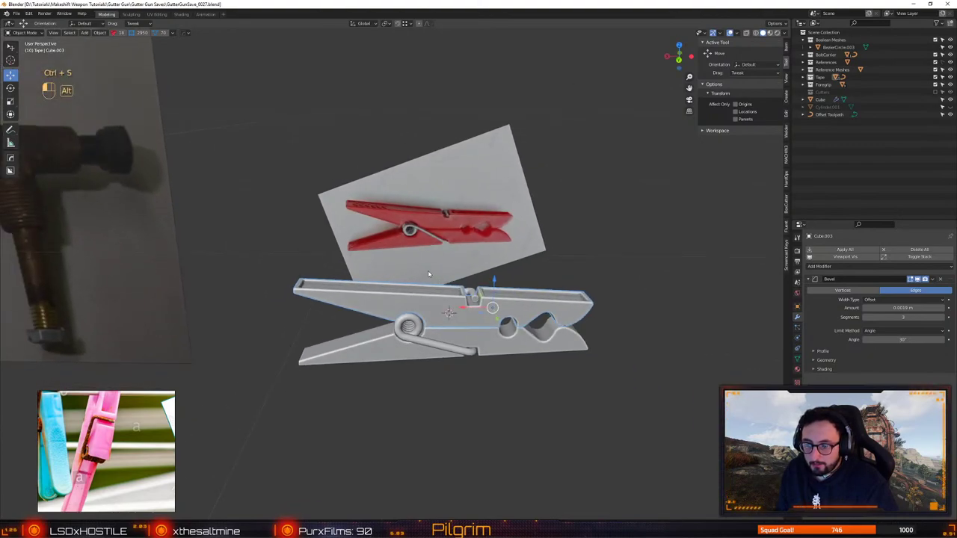
mouse_move(429, 274)
middle_mouse_down("alt")
mouse_move(469, 309)
mouse_move(468, 248)
mouse_move(464, 289)
mouse_move(464, 277)
mouse_move(421, 275)
middle_mouse_up("alt")
key("ctrl+s")
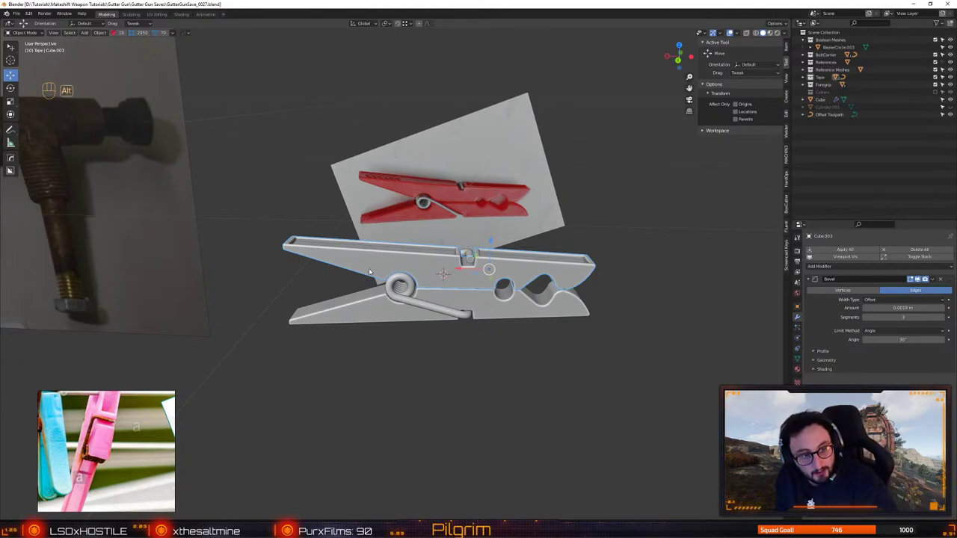
scroll(370, 273, "up", 2)
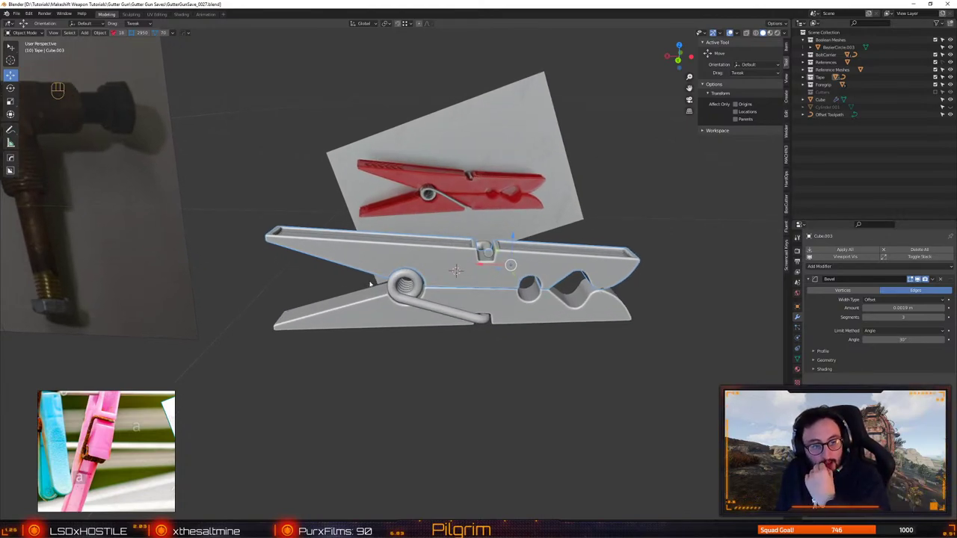
left_click_drag(407, 304, 452, 317, "alt")
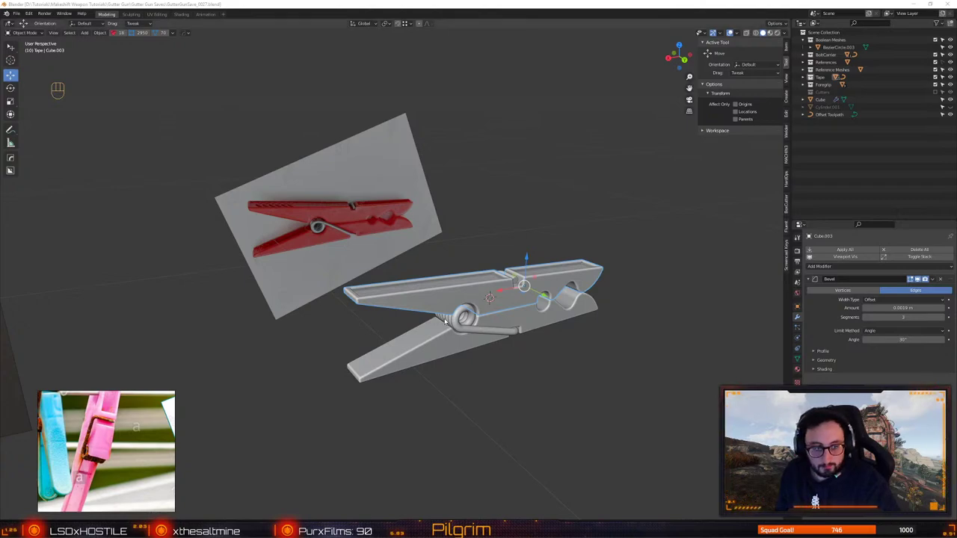
Select the clothespin's two halves and its spring together and move them over to the gun's body
left_click(515, 414)
middle_click_drag(516, 386, 487, 373)
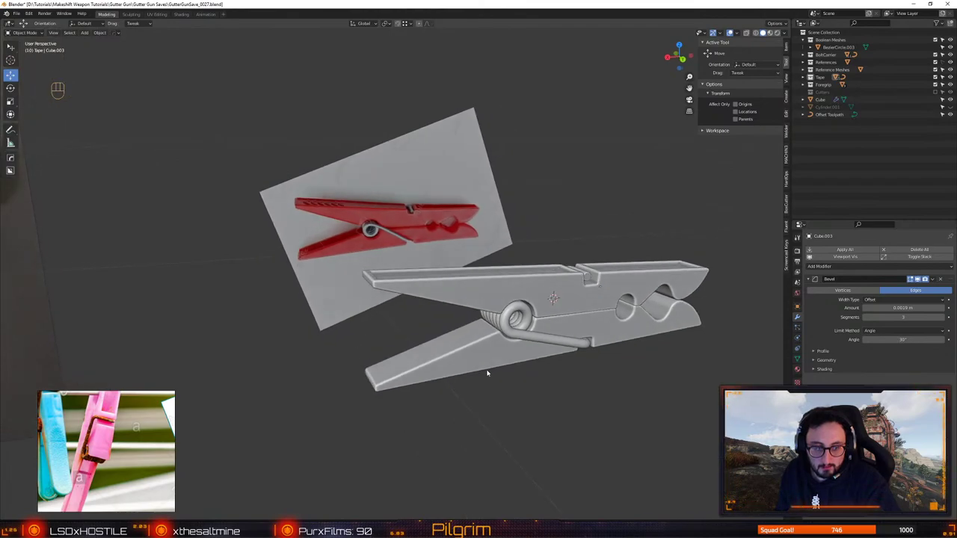
left_click(499, 337, "alt")
scroll(509, 329, "down", 10)
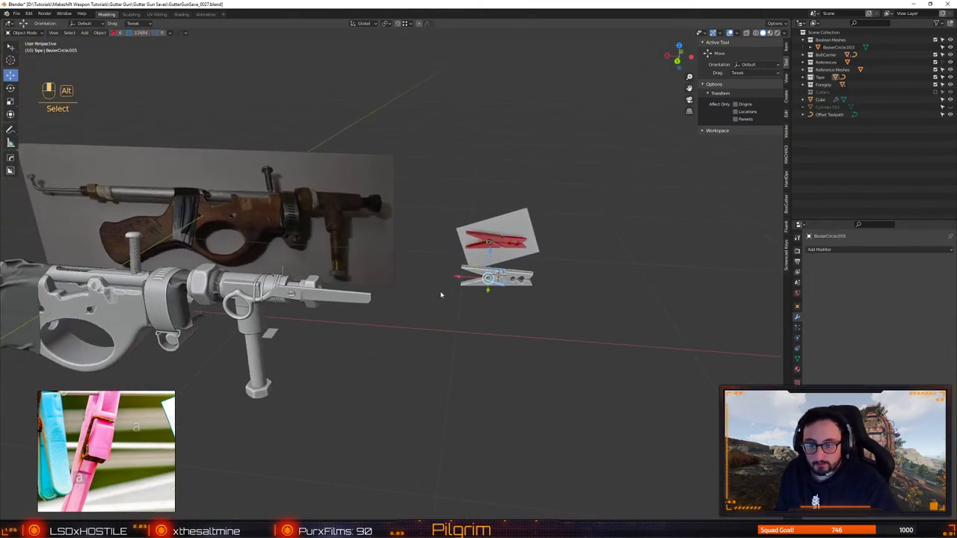
middle_click_drag(511, 280, 395, 327)
left_click_drag(396, 327, 504, 476)
middle_click_drag(504, 476, 470, 334)
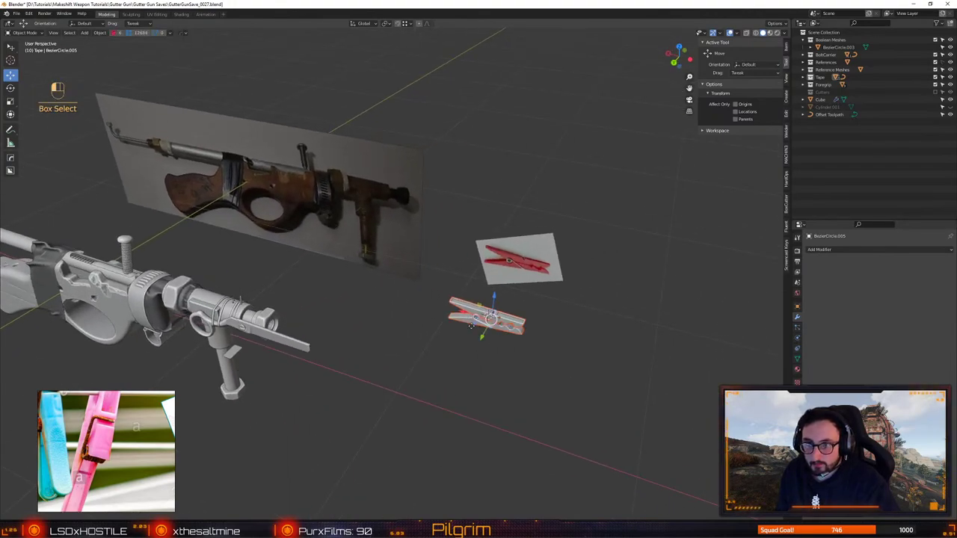
left_click_drag(473, 329, 79, 321)
middle_click_drag(79, 321, 202, 313, "alt")
right_click_drag(202, 312, 391, 355, "alt")
left_click_drag(391, 355, 421, 316, "alt")
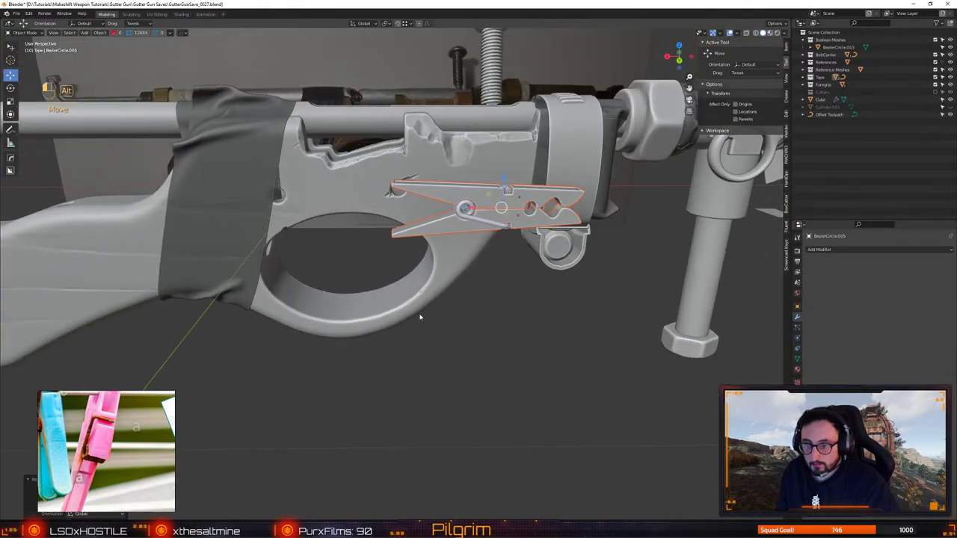
Move the whole clothespin back along the gun to the trigger guard opening
right_click_drag(421, 316, 486, 311, "alt")
left_click_drag(486, 311, 476, 298, "alt")
left_click_drag(574, 219, 313, 273)
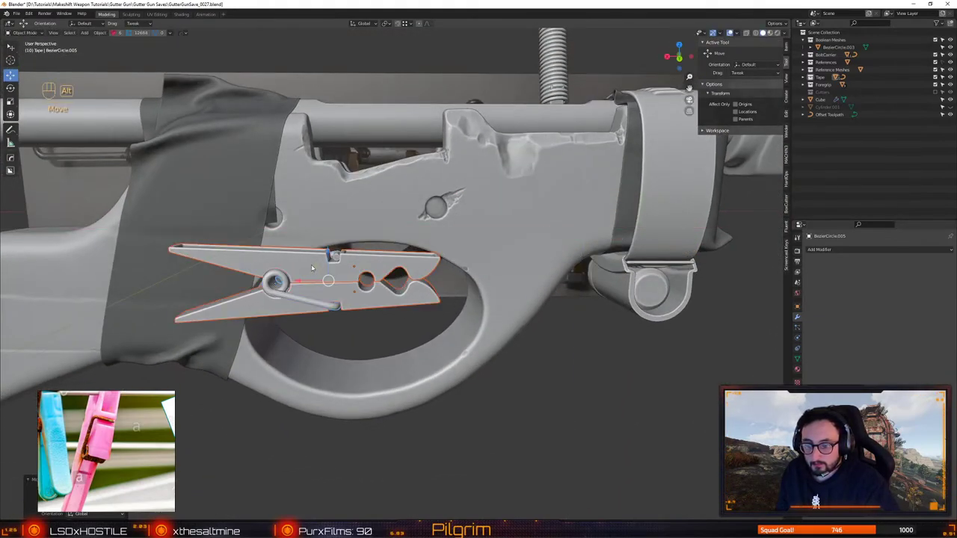
middle_click_drag(312, 273, 415, 262, "alt")
mouse_move(415, 263)
left_mouse_down("alt")
mouse_move(532, 229)
mouse_move(404, 252)
left_mouse_up("alt")
right_click_drag(404, 253, 431, 230, "alt")
Rotate the clothespin diagonally so its jaws point down into the trigger guard like a trigger
middle_click_drag(432, 230, 414, 248, "alt")
key("e")
left_click_drag(430, 223, 434, 236, "ctrl")
left_click_drag(434, 236, 380, 215, "alt")
key("w")
key("e")
key("w")
Move the rotated clothespin into the gun's body so its jaws stick out inside the trigger guard
scroll(380, 243, "down", 2)
scroll(380, 243, "down", 3)
left_click_drag(324, 228, 450, 229, "alt")
middle_click_drag(449, 229, 382, 254)
left_click_drag(380, 221, 394, 223)
scroll(394, 223, "down", 3)
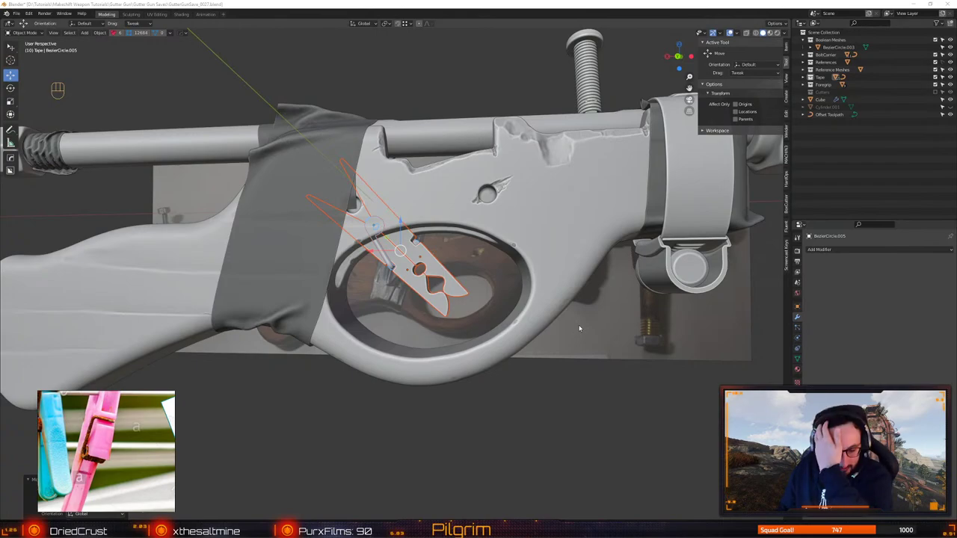
Deselect the clothespin, check its placement in the trigger guard, and save the file
left_click_drag(528, 331, 433, 290, "alt")
key("ctrl+s")
key("ctrl+s")
left_click(435, 329)
key("ctrl+s")
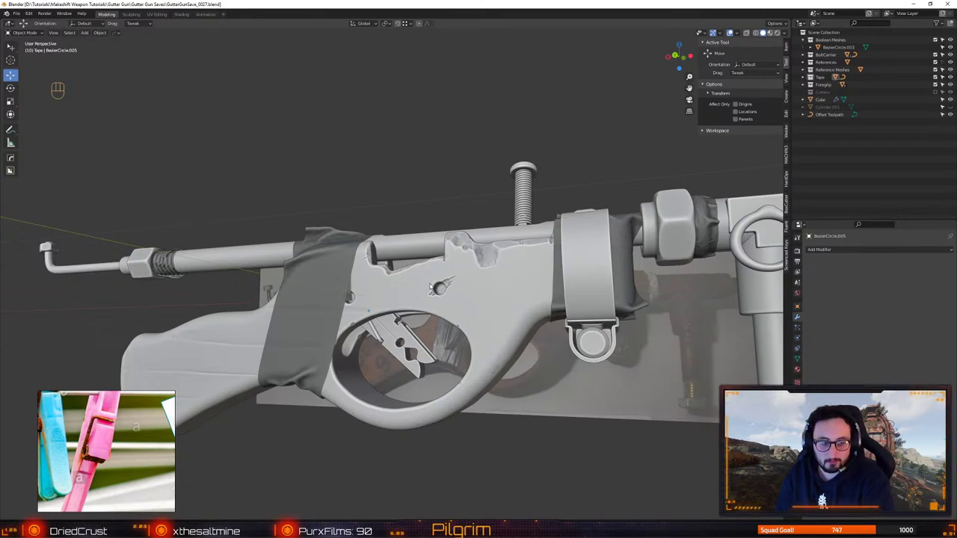
middle_click_drag(437, 287, 438, 314)
key("ctrl+s")
left_click(404, 293)
Delete the leftover small Rectangle object beside the gun's foregrip
left_click_drag(404, 293, 544, 364, "alt")
key("Delete")
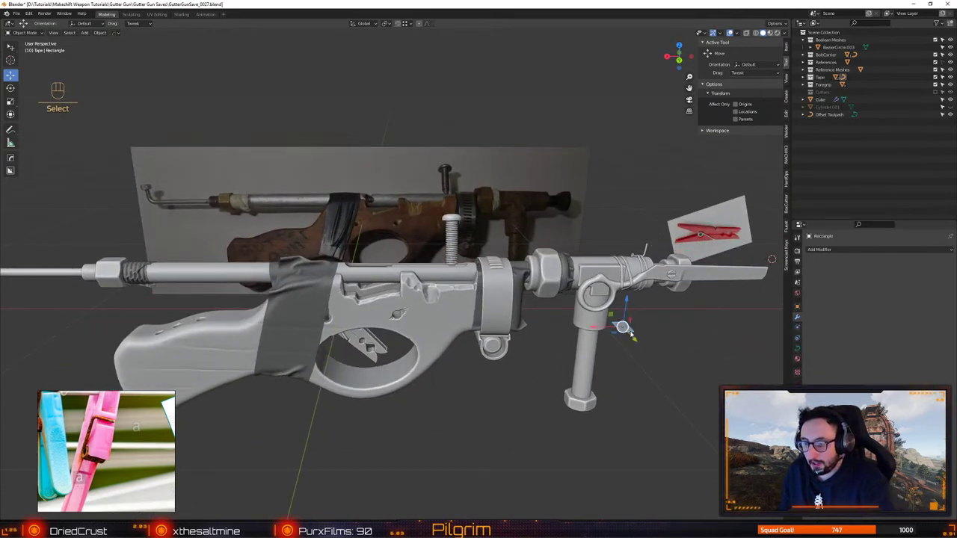
left_click_drag(673, 298, 562, 326, "alt")
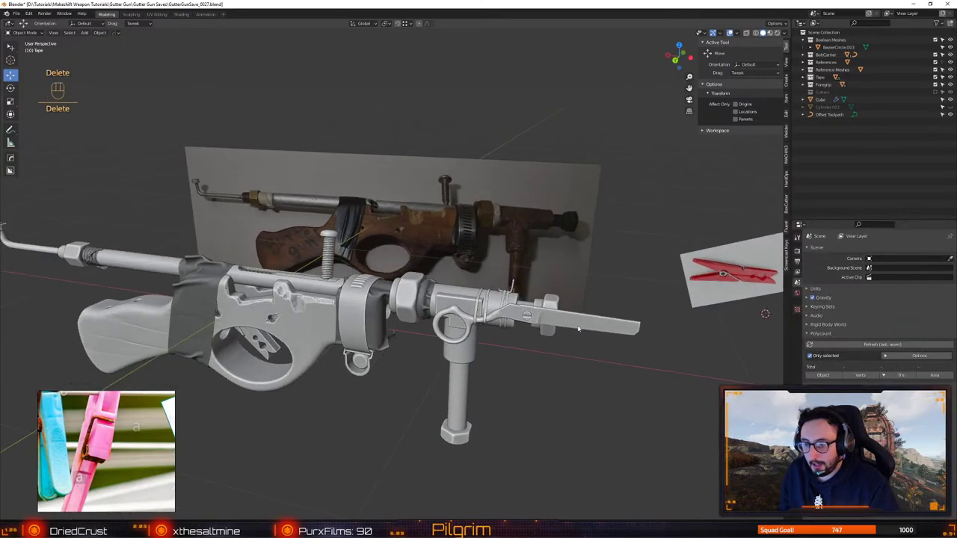
Select the flat ringed lever at the foregrip end of the gun and save the file
left_click(558, 324)
left_click_drag(523, 357, 645, 300, "alt")
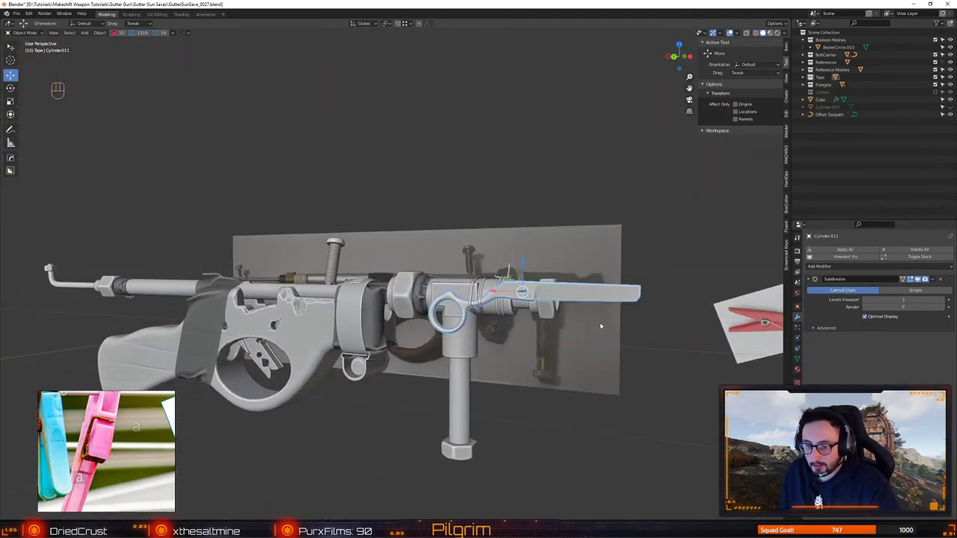
left_click_drag(600, 323, 504, 323, "alt")
key("ctrl+s")
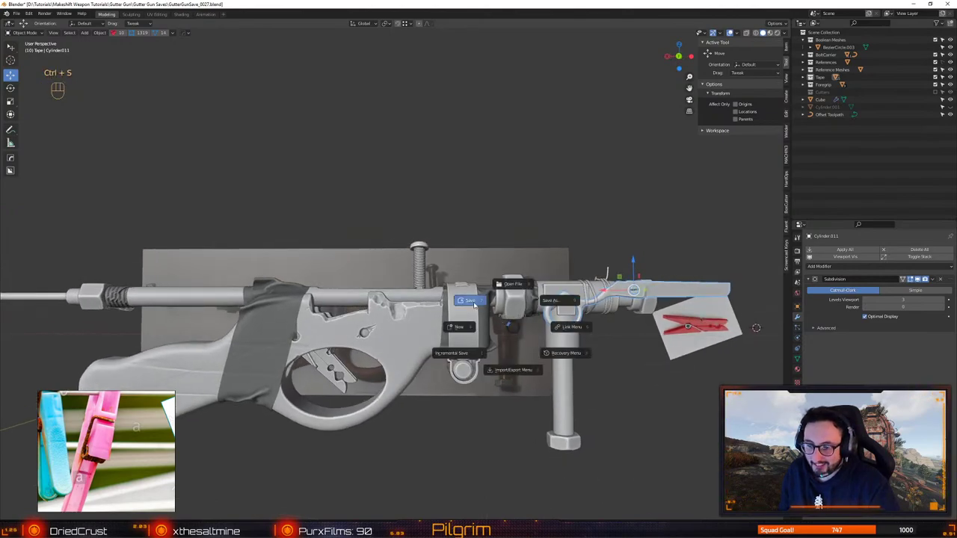
left_click(470, 301)
right_click_drag(470, 301, 485, 324, "alt")
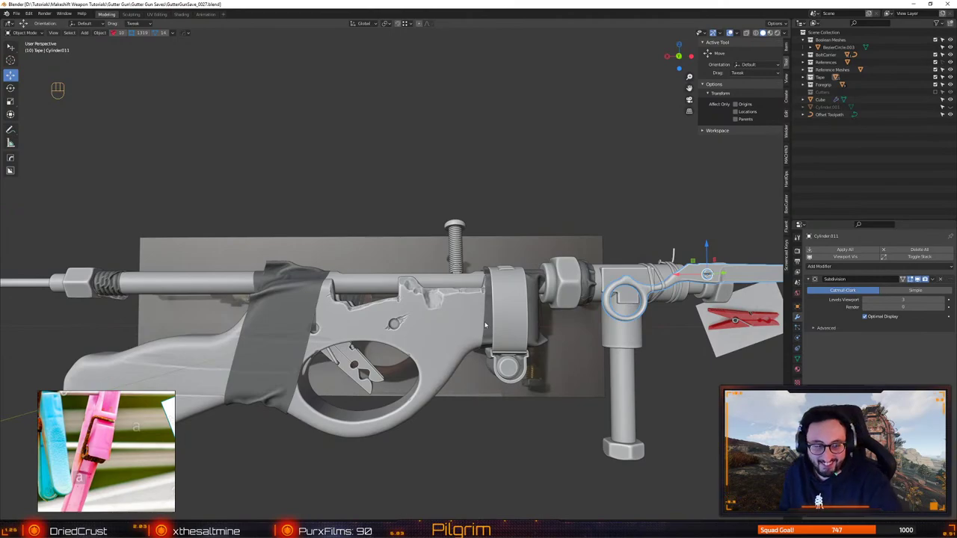
left_click_drag(315, 349, 362, 292, "alt")
scroll(362, 292, "up", 2)
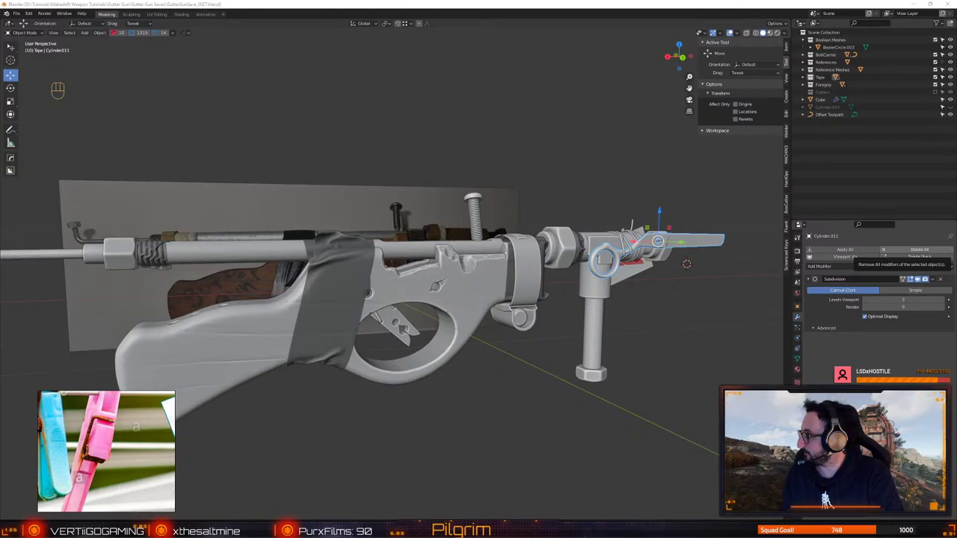
Switch to the ArtStation portfolio in the browser, view the "Caml - Rust" project with its animation sound on, and close the browser
key("alt+Tab")
scroll(99, 174, "down", 5)
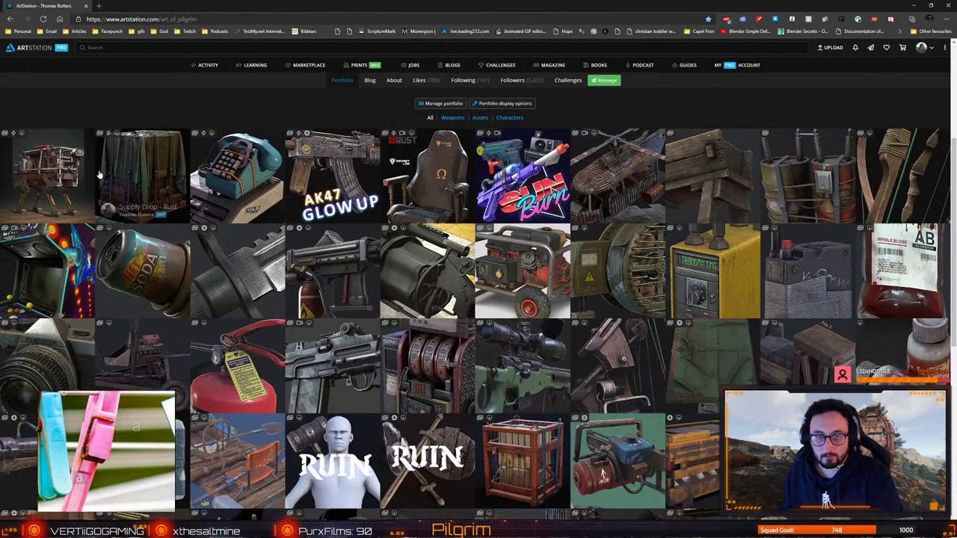
left_click(98, 174)
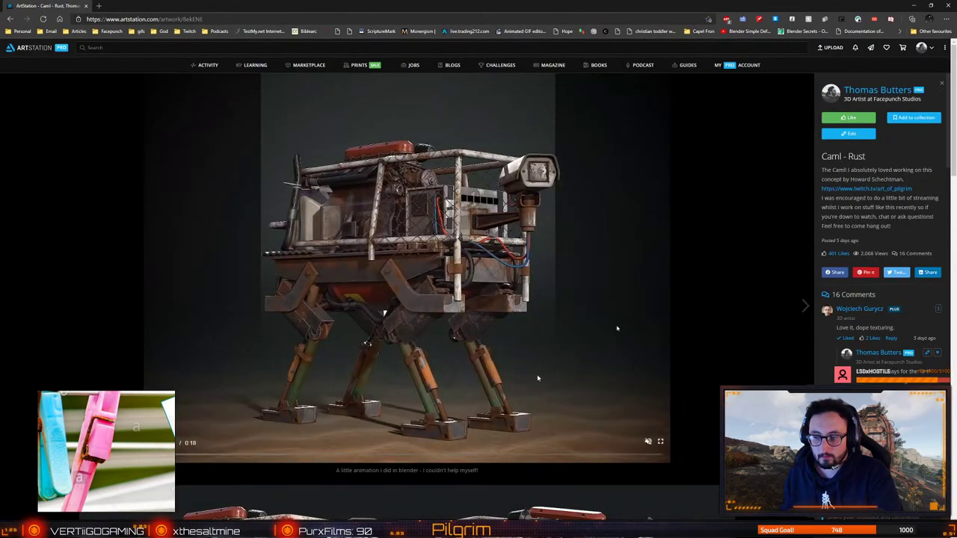
left_click(648, 441)
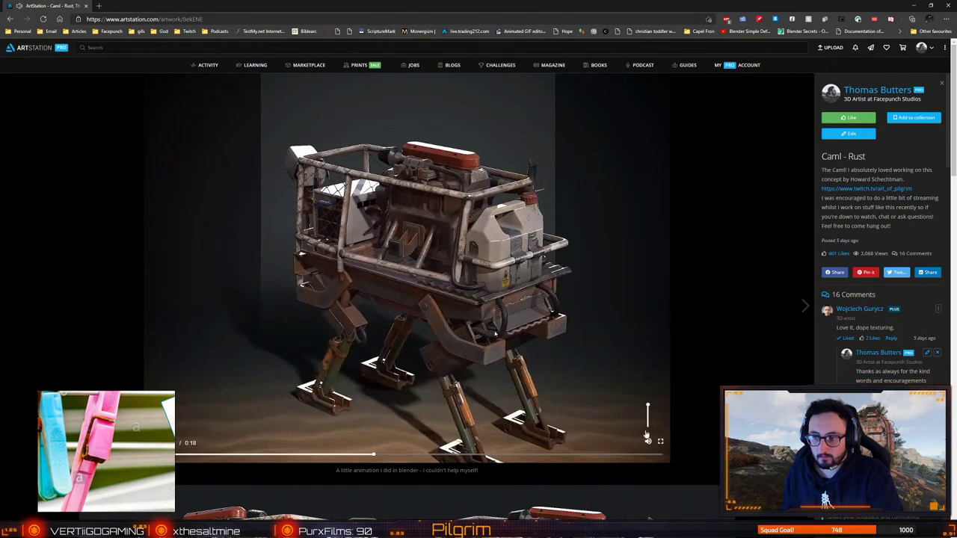
scroll(648, 435, "down", 5)
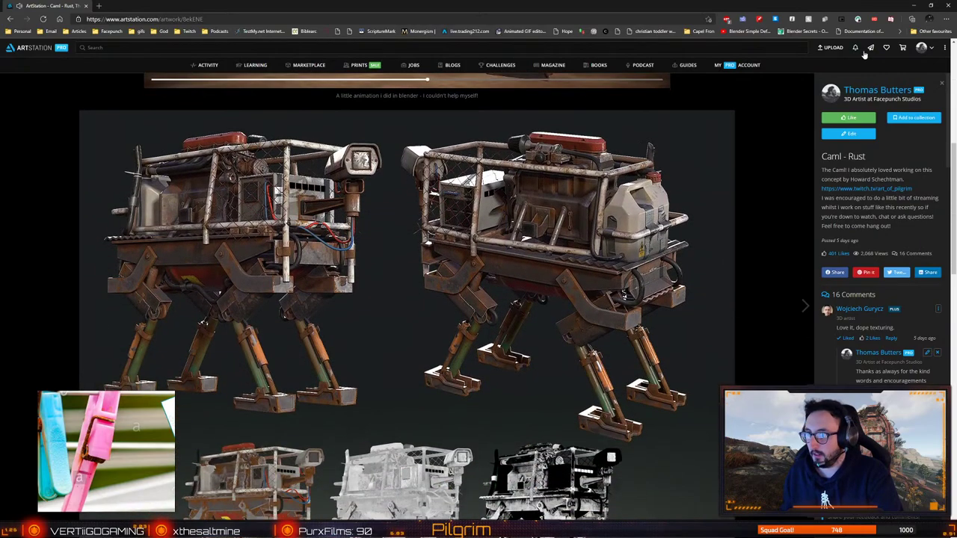
left_click(945, 5)
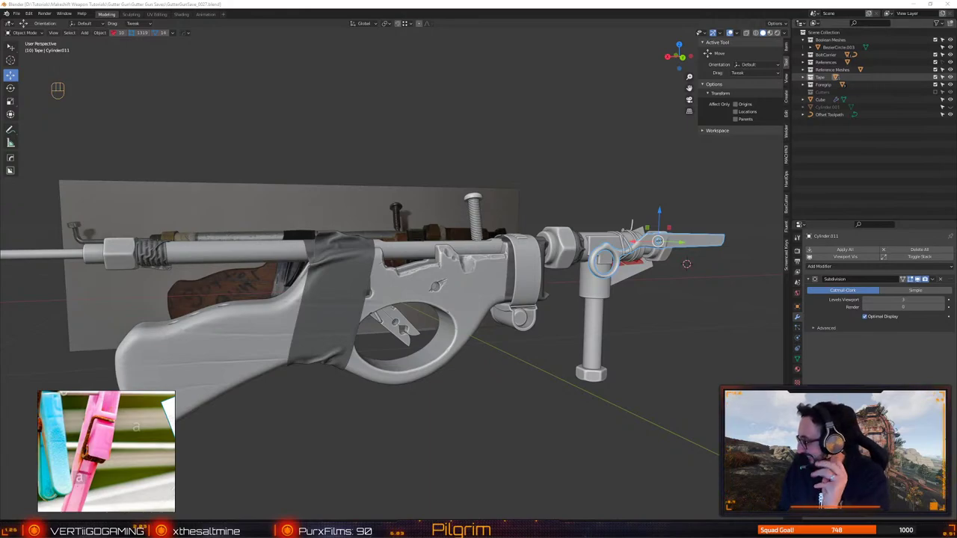
Save the file, look over the assembled gun, and select the flat ringed lever beside the foregrip
left_click(534, 117)
middle_click_drag(592, 164, 499, 208)
key("ctrl+s")
left_click(459, 187)
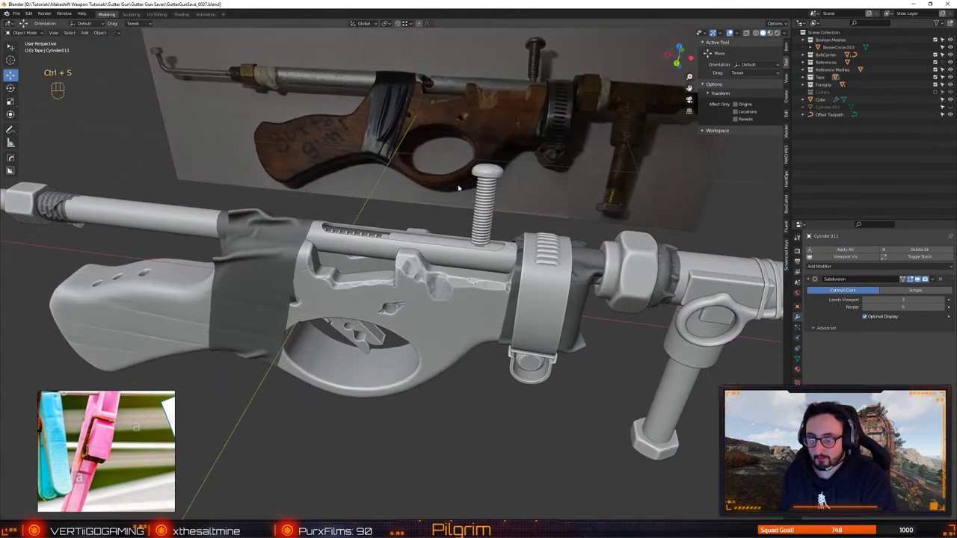
right_click_drag(459, 187, 418, 196, "alt")
mouse_move(419, 196)
left_mouse_down("alt")
mouse_move(468, 180)
mouse_move(410, 201)
left_mouse_up("alt")
middle_click_drag(409, 201, 321, 213, "alt")
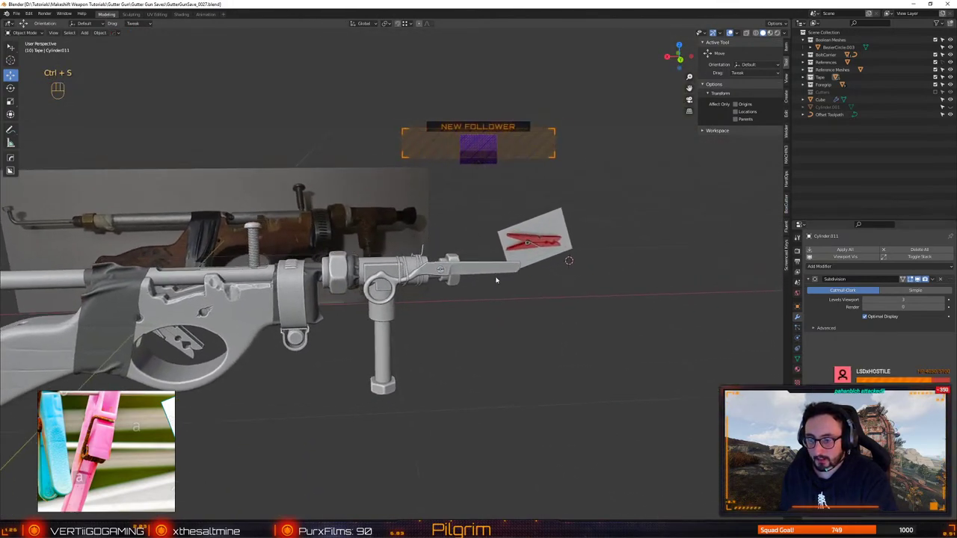
left_click(483, 267)
right_click_drag(478, 271, 462, 280, "alt")
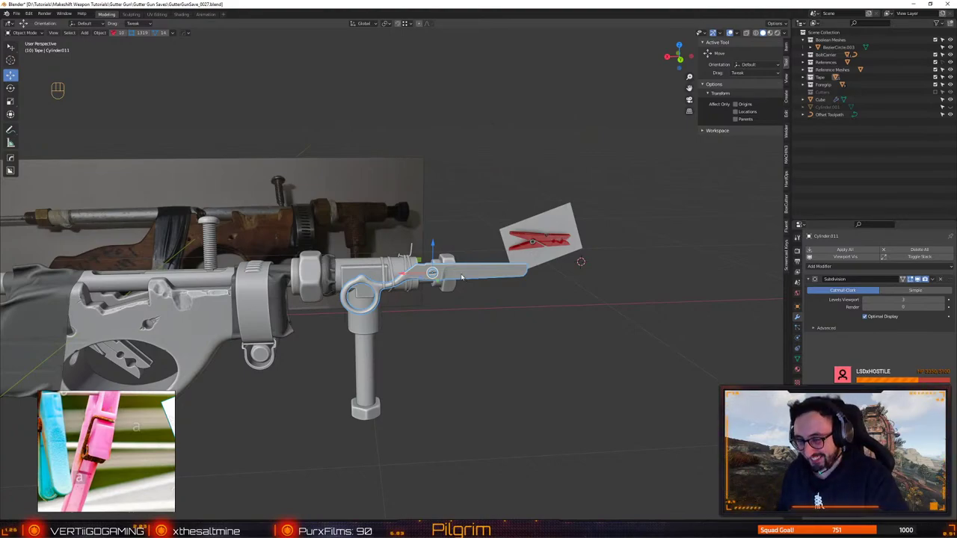
Deselect the flat ringed lever at the foregrip end and save the file
left_click(442, 329)
left_click_drag(442, 329, 408, 339, "alt")
key("ctrl+s")
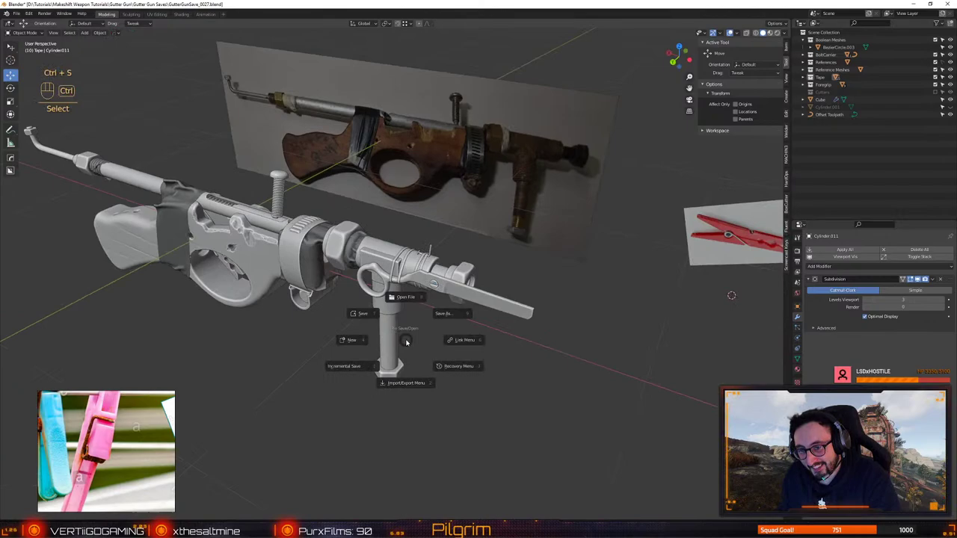
left_click(362, 314)
Examine the assembled gun's stock, clothespin trigger, barrel and foregrip from several angles against the reference image
left_click_drag(330, 327, 410, 286, "alt")
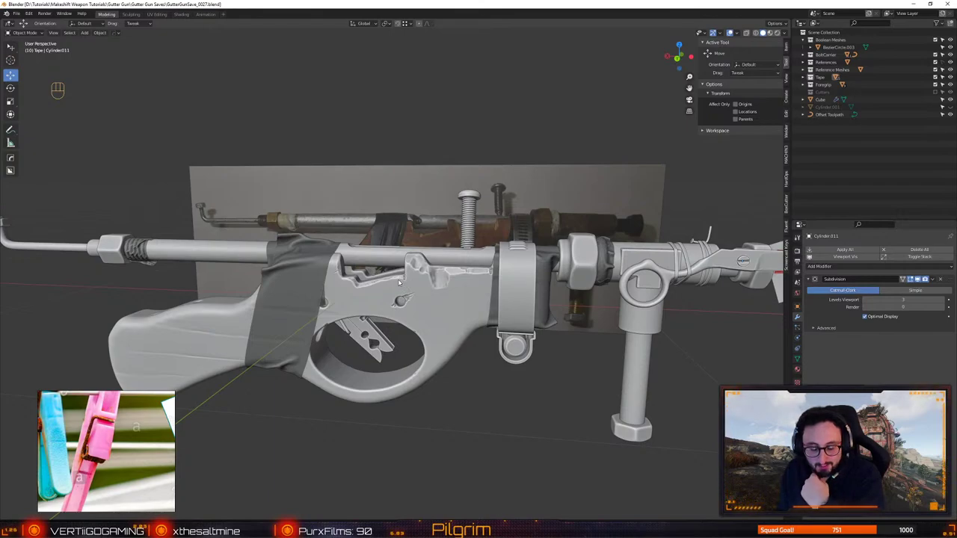
middle_click_drag(400, 299, 403, 318, "alt")
right_click_drag(403, 318, 384, 344, "alt")
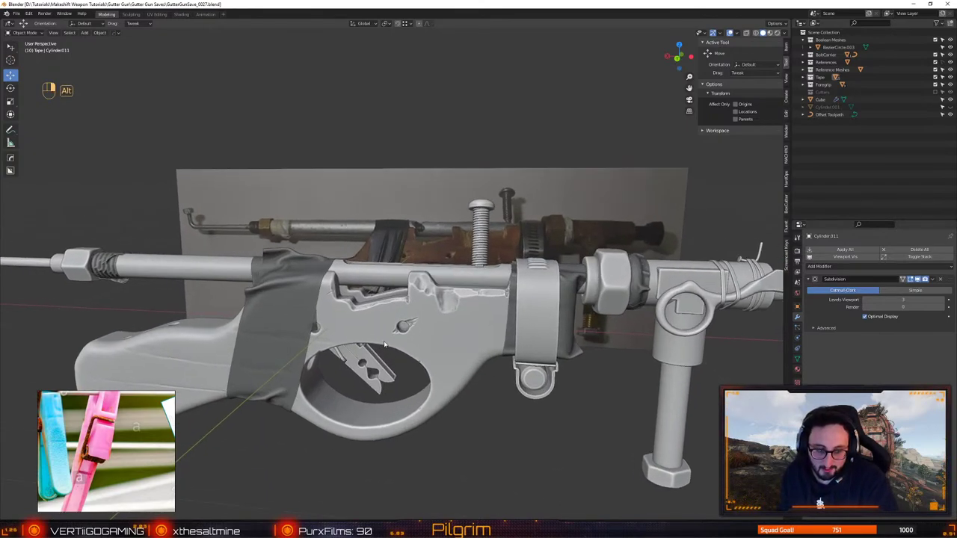
left_click_drag(385, 344, 388, 327, "alt")
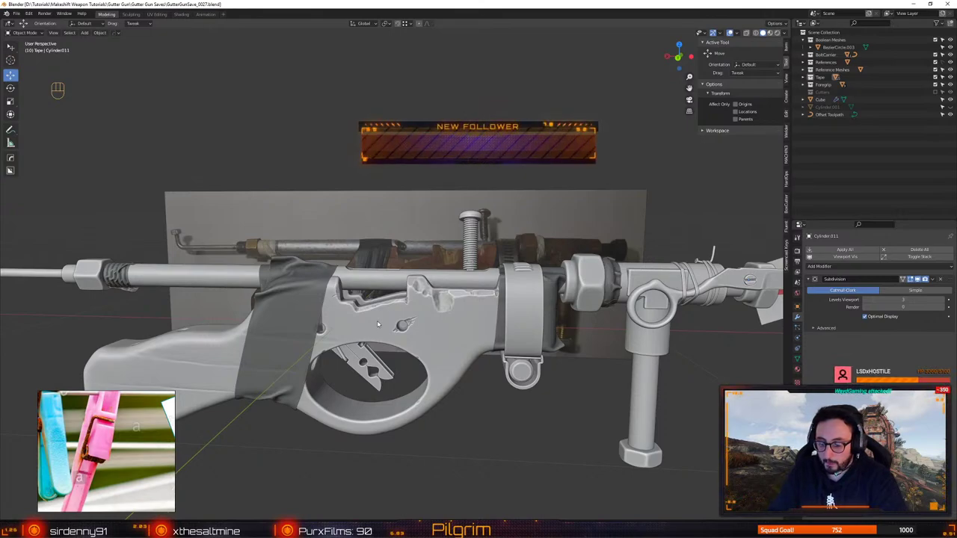
key("KP_Add")
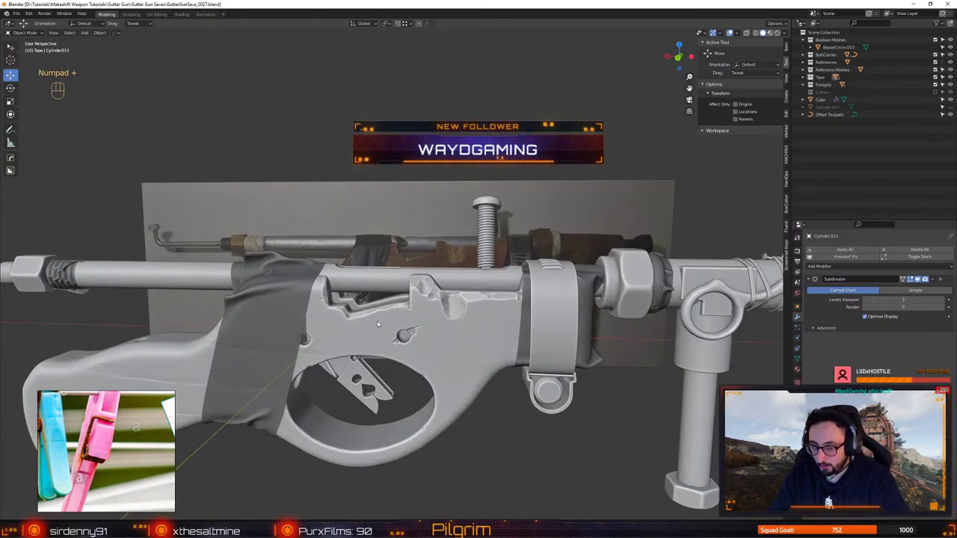
right_click_drag(128, 248, 305, 198, "alt")
left_click_drag(305, 197, 284, 176, "alt")
key("ctrl+s")
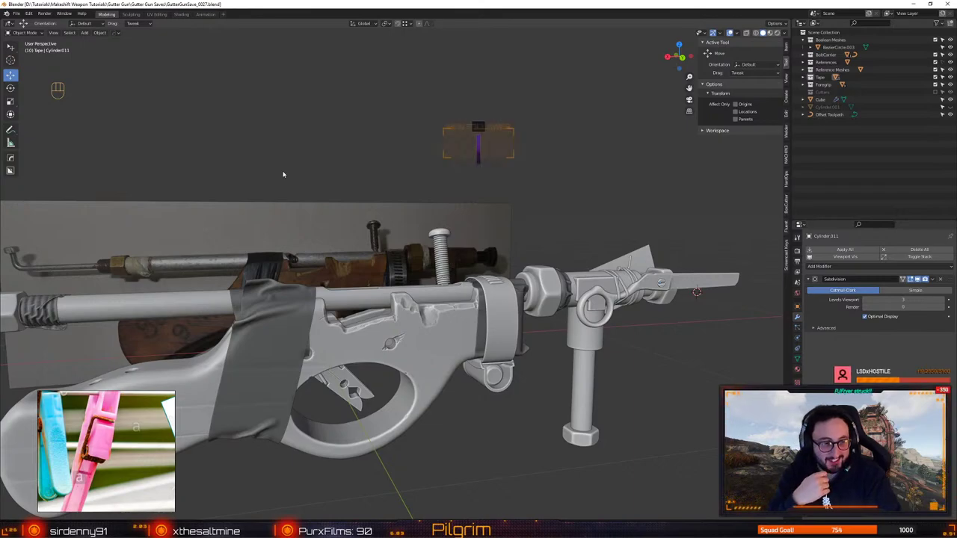
left_click_drag(283, 174, 503, 314, "alt")
key("ctrl+s")
key("ctrl+s")
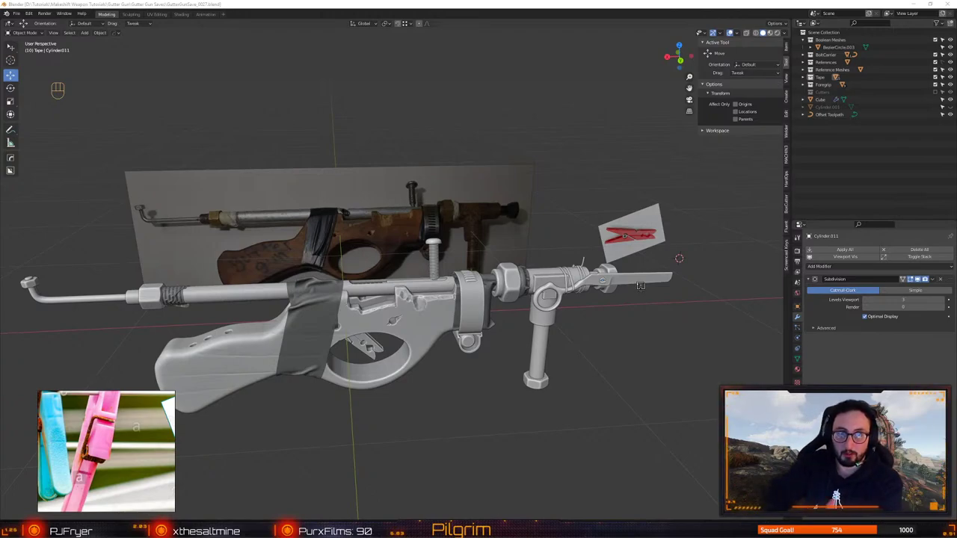
Switch to ZBrush and hide the LightBox browser
key("alt+Tab")
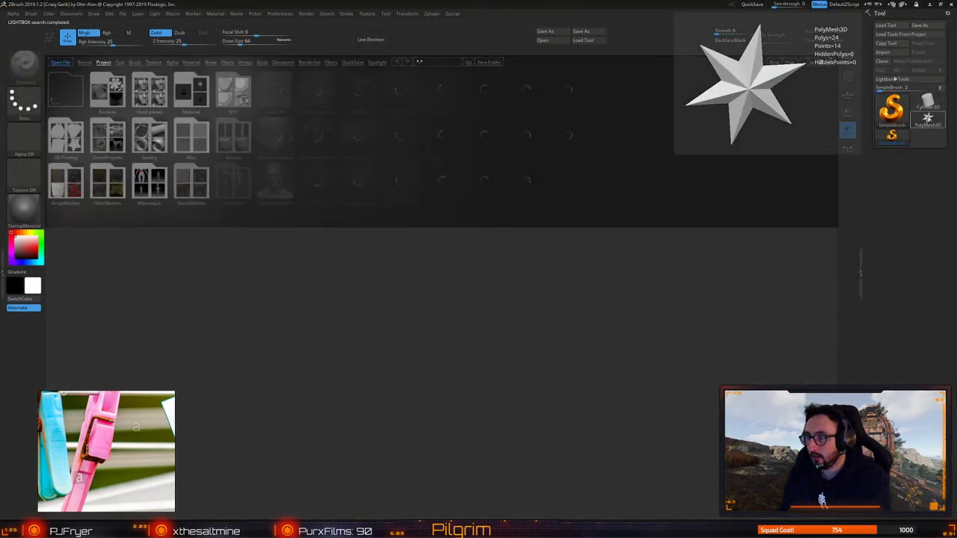
key("comma")
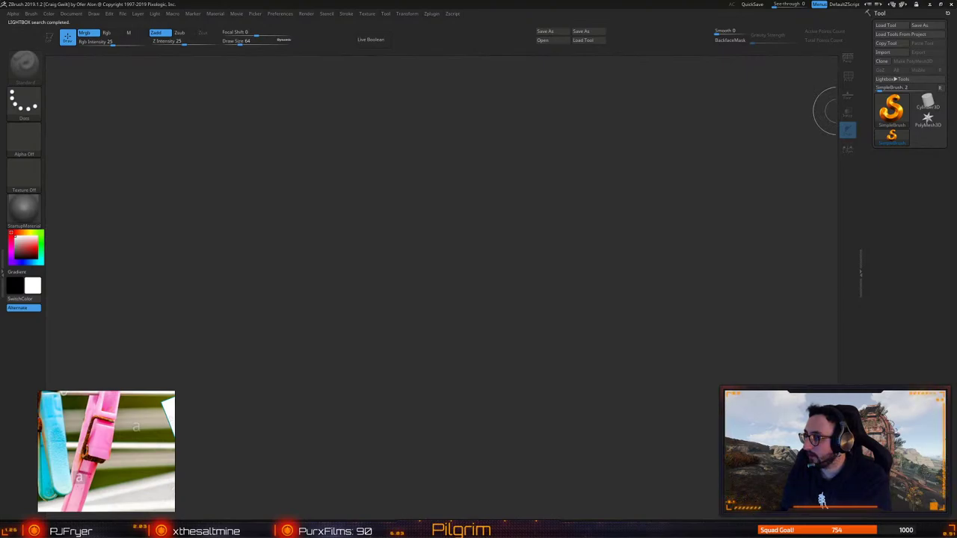
Switch to the ArtStation portfolio in the browser and look through the "Various RUIN Artwork" project's images
key("alt+Tab")
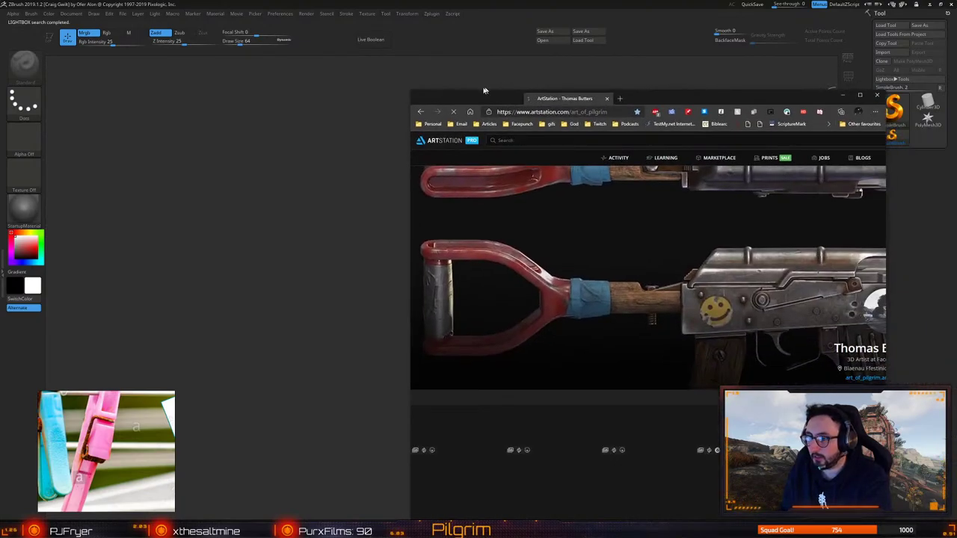
scroll(525, 240, "down", 5)
scroll(523, 241, "down", 1)
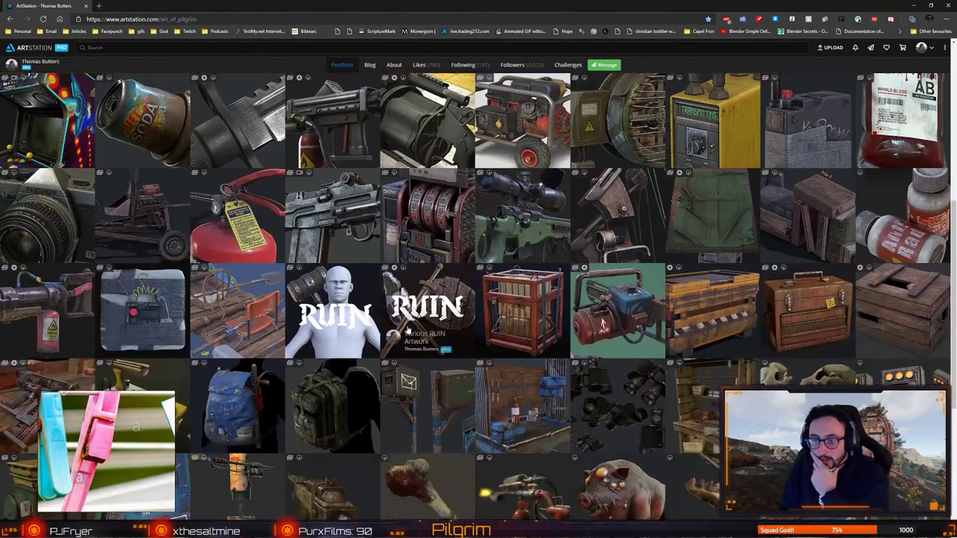
left_click(422, 333)
scroll(492, 350, "down", 1)
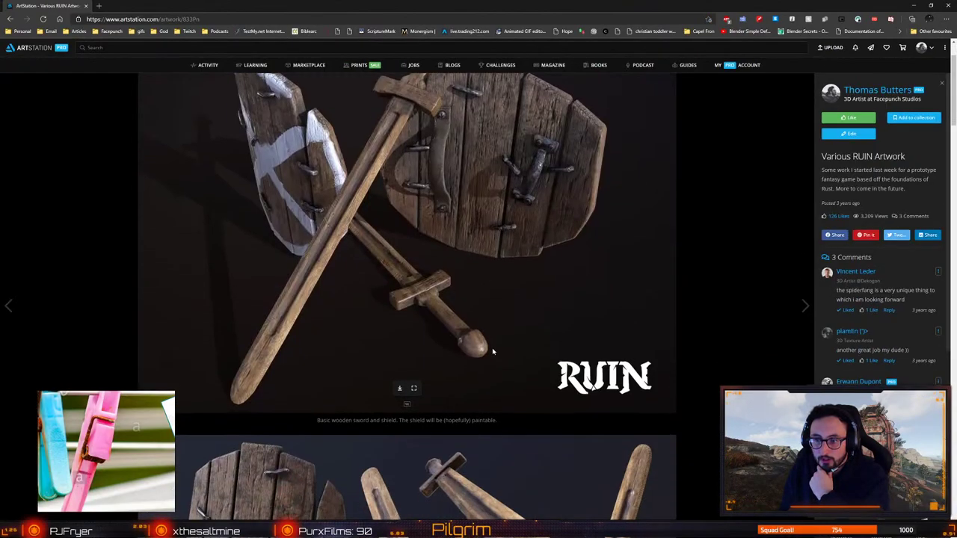
scroll(492, 350, "down", 4)
scroll(492, 350, "down", 6)
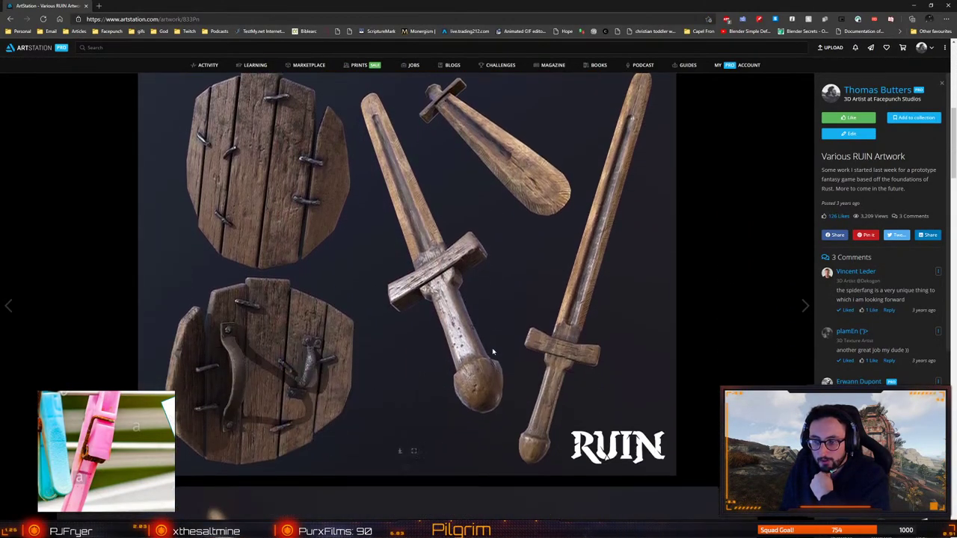
scroll(492, 350, "down", 6)
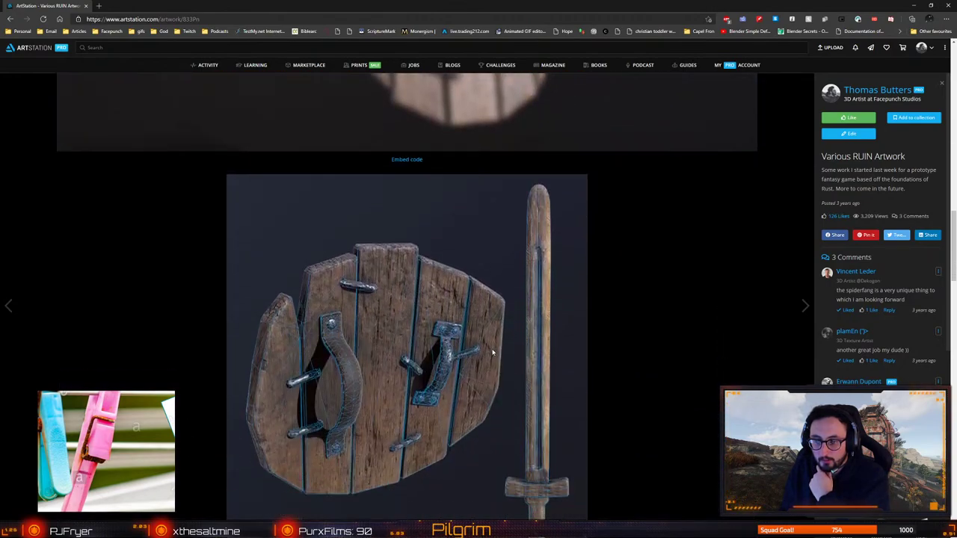
Look through the neighbouring "War Hammer 3 - Ruin" project down to its wireframe renders and close the browser page
left_click(11, 307)
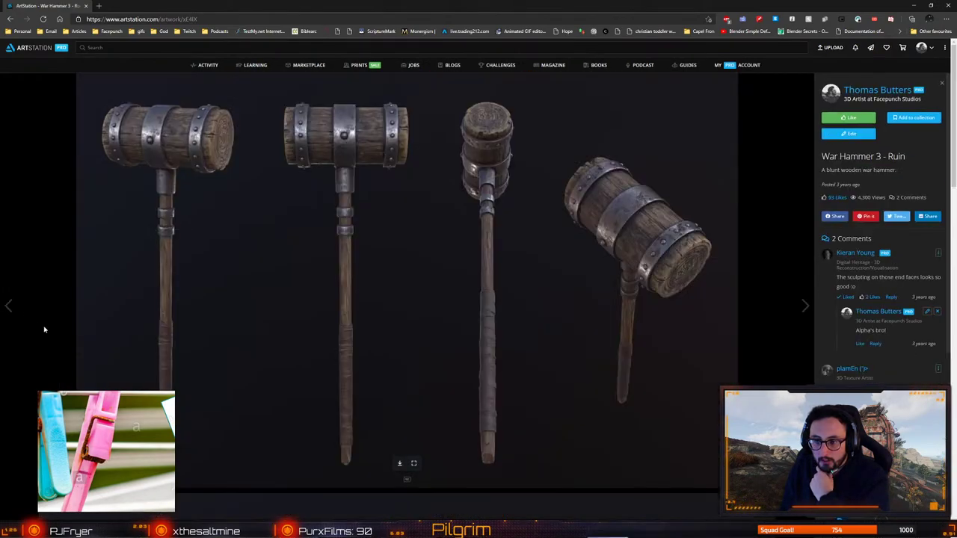
scroll(468, 349, "down", 3)
scroll(469, 353, "down", 3)
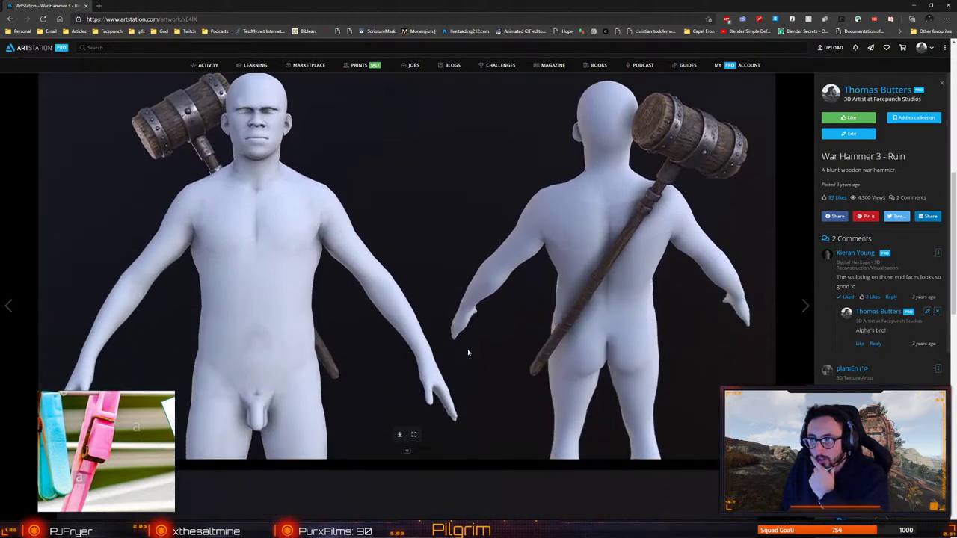
scroll(468, 353, "down", 6)
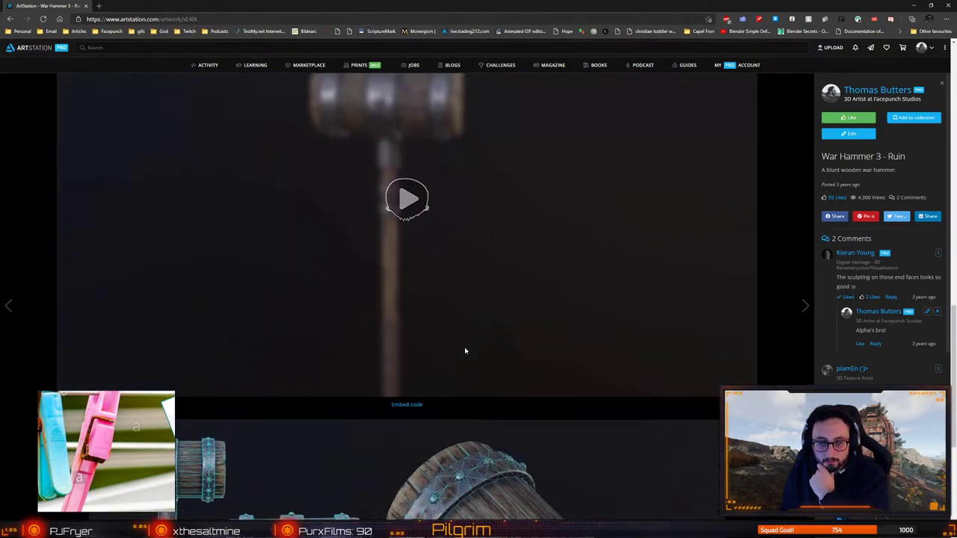
scroll(464, 350, "down", 4)
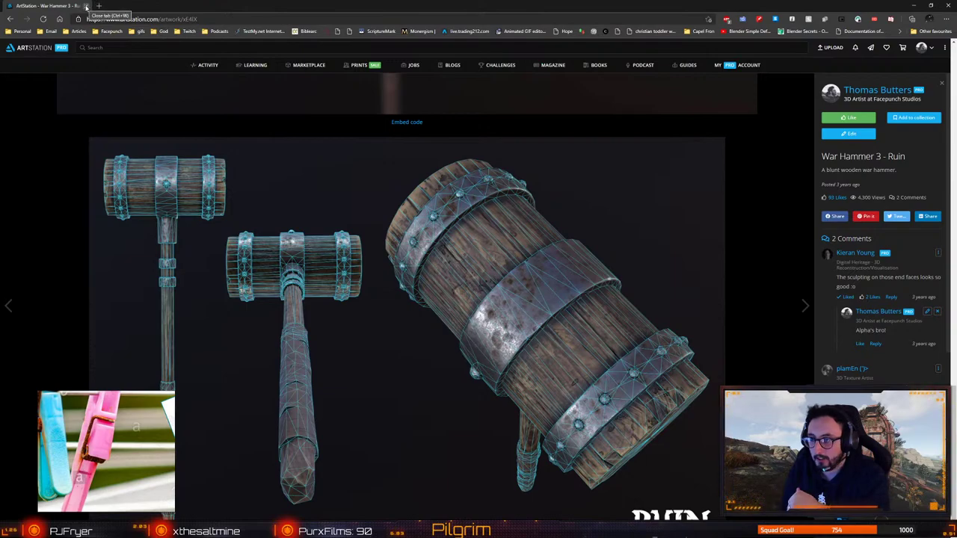
left_click(86, 6)
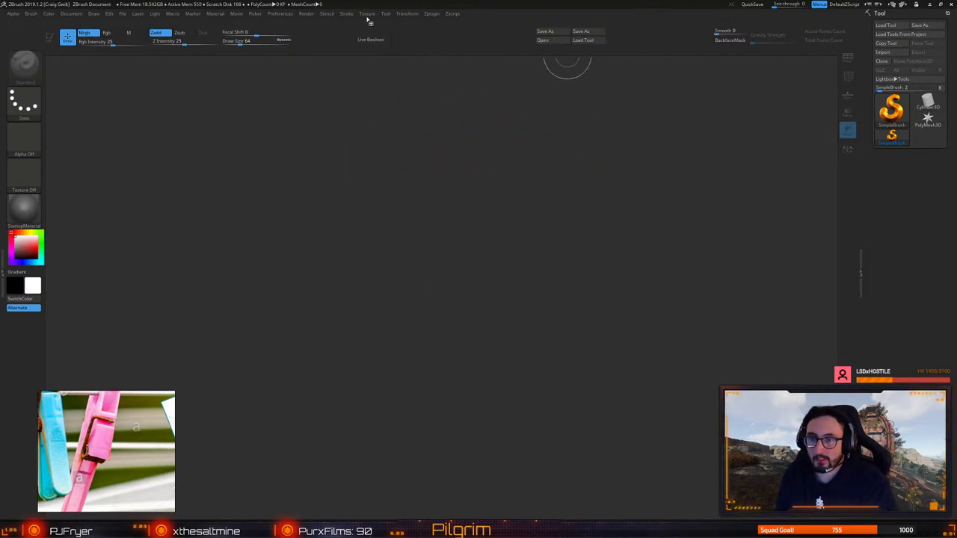
left_click(282, 13)
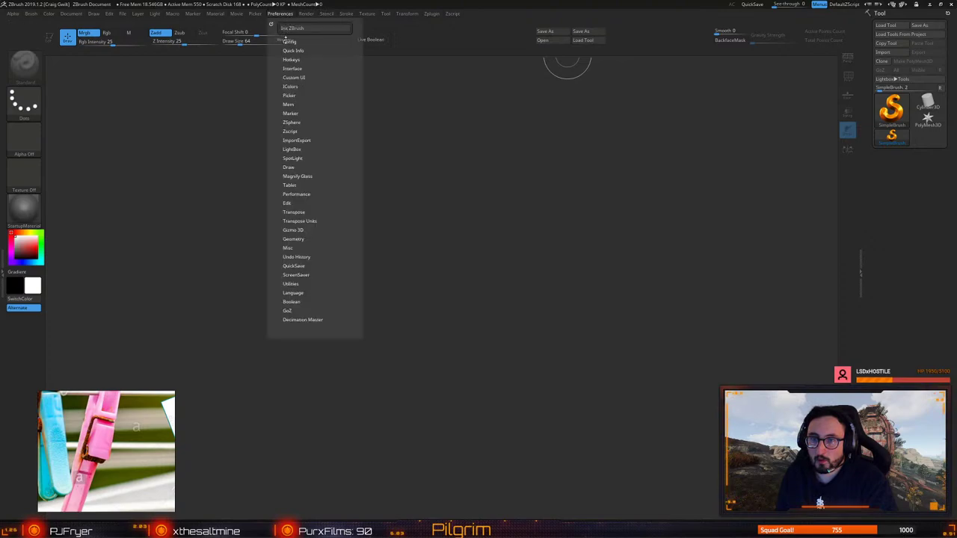
left_click(290, 42)
left_click(296, 51)
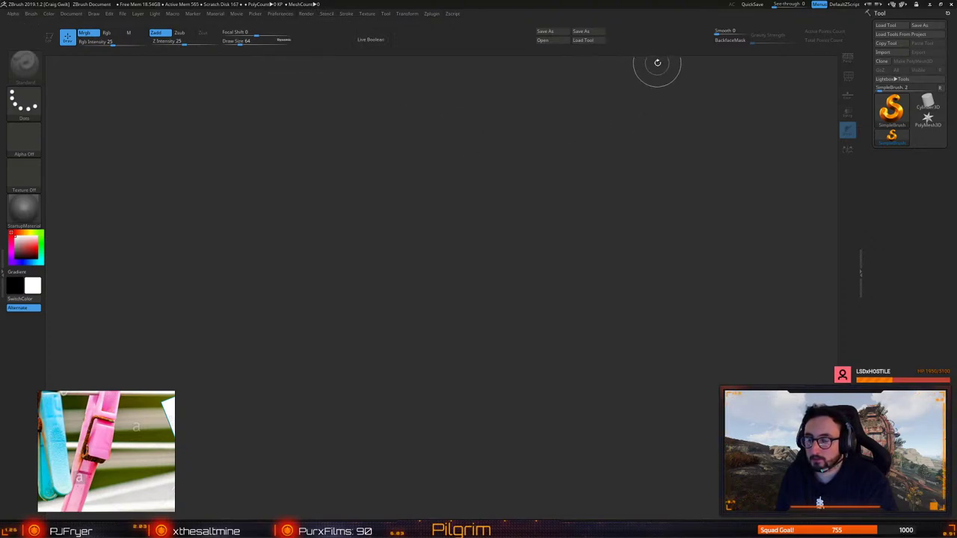
Open the GutterGun_04 project in ZBrush
left_click(927, 121)
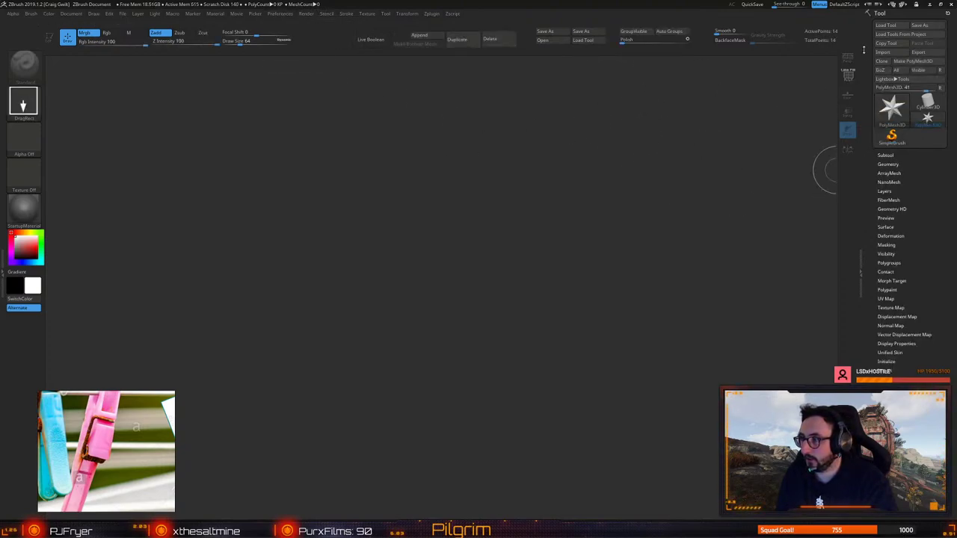
left_click(543, 41)
key("Escape")
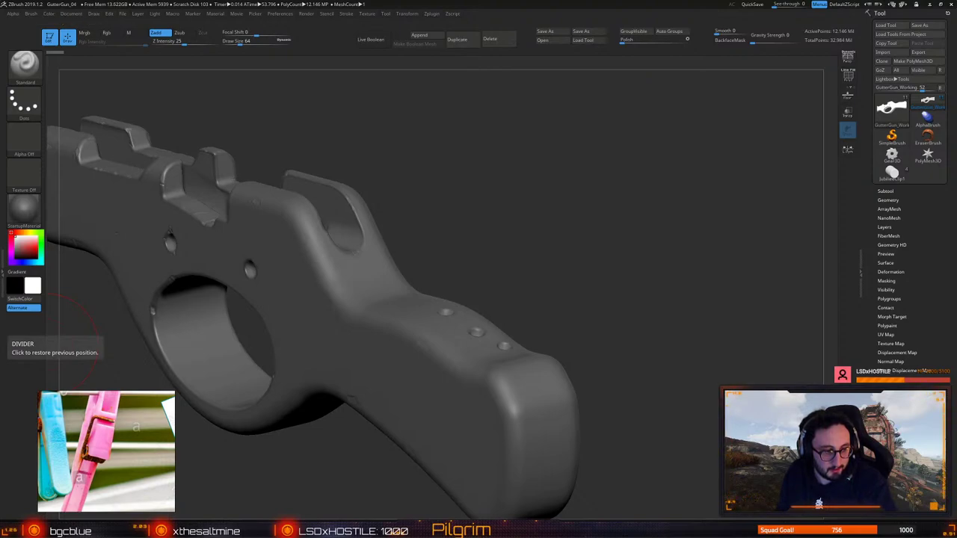
Inspect the sculpted wooden stock and make all the gun's other subtools visible
left_click_drag(467, 219, 545, 218)
left_click_drag(457, 202, 599, 239, "alt")
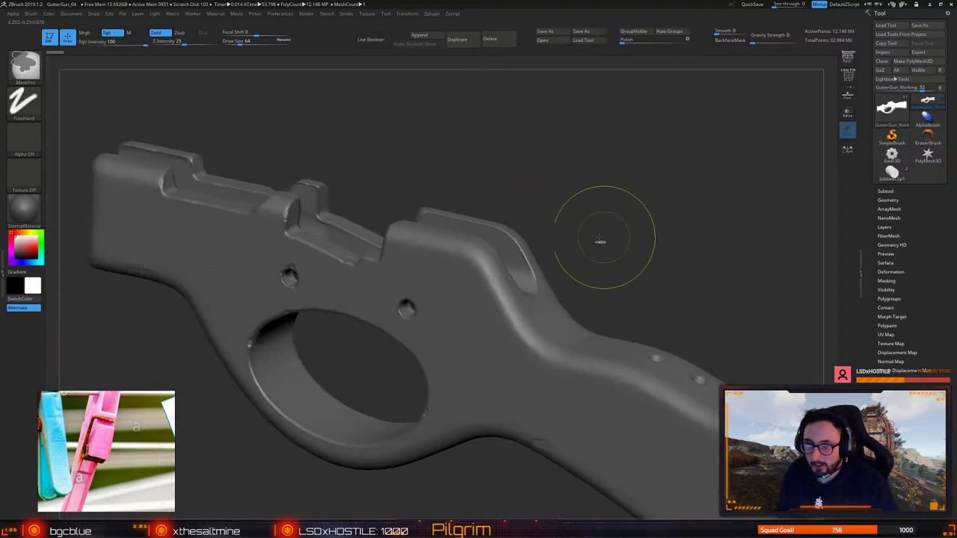
mouse_move(600, 239)
right_mouse_down("ctrl")
mouse_move(555, 186)
mouse_move(562, 213)
mouse_move(852, 191)
right_mouse_up("ctrl")
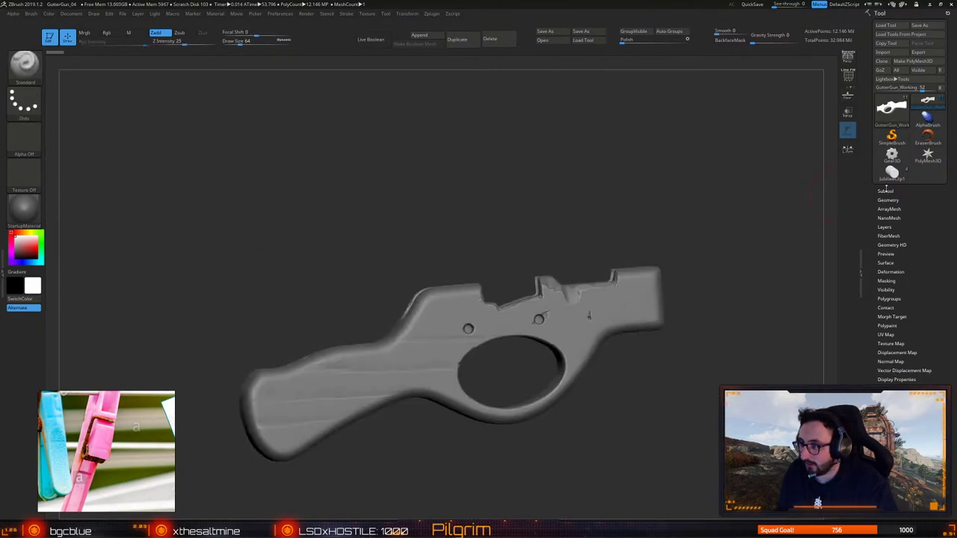
left_click(885, 190)
left_click(941, 226, "shift")
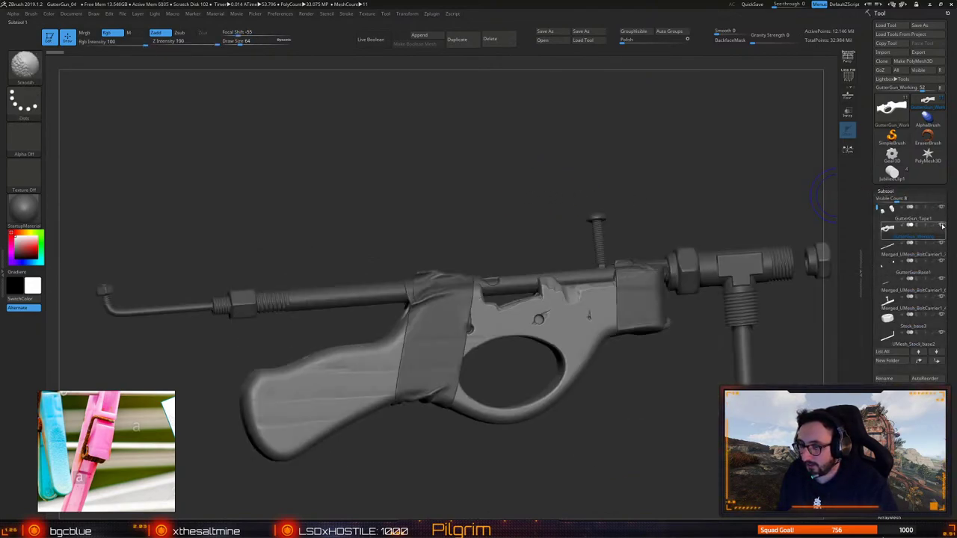
Examine the complete gun assembly from the side and from behind the stock
mouse_move(561, 175)
right_mouse_down()
mouse_move(633, 140)
mouse_move(676, 135)
mouse_move(572, 142)
right_mouse_up()
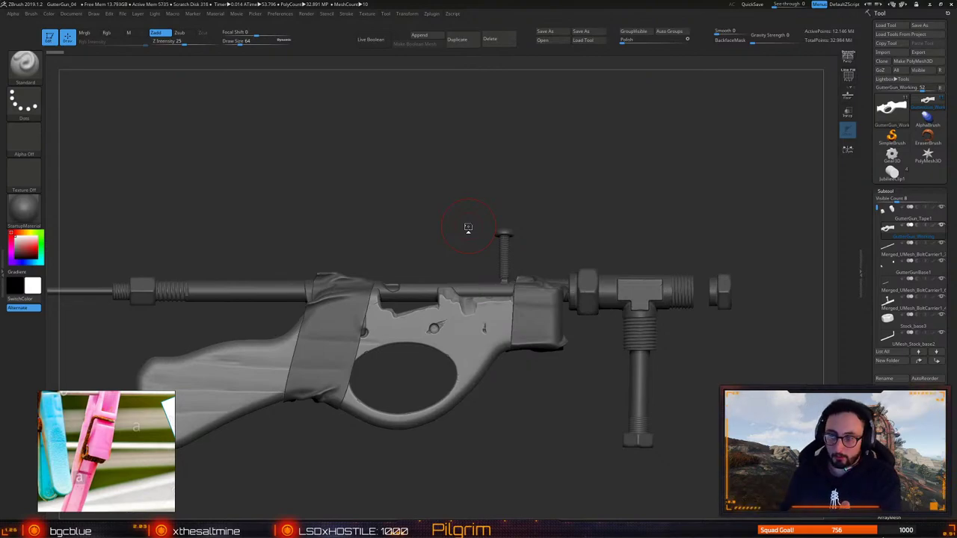
left_click_drag(400, 139, 359, 193)
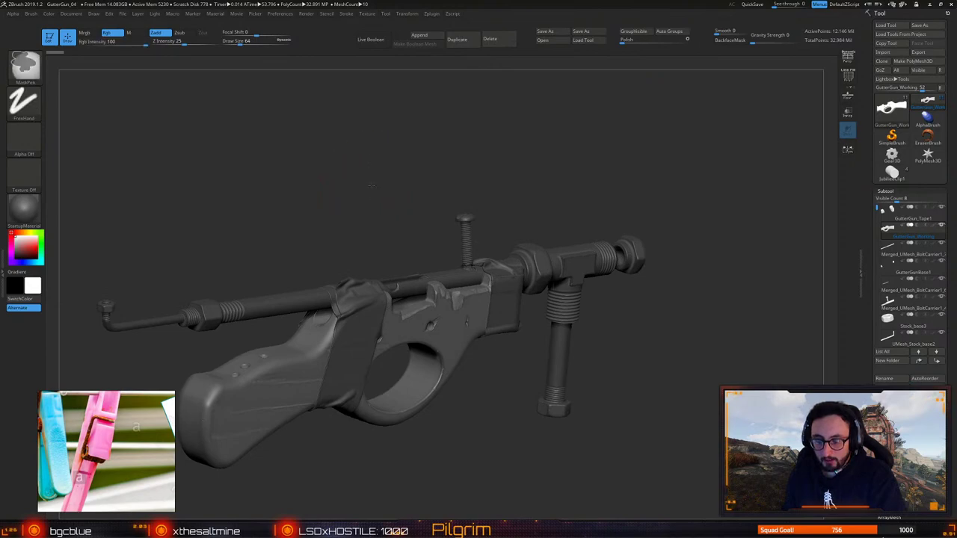
right_click_drag(372, 162, 385, 178, "ctrl")
left_click_drag(398, 131, 365, 139)
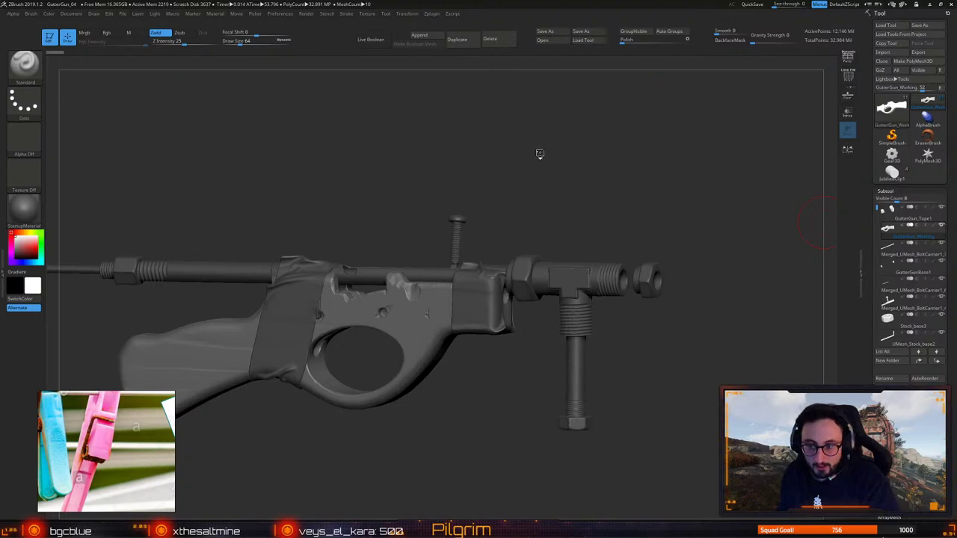
left_click_drag(541, 155, 552, 173)
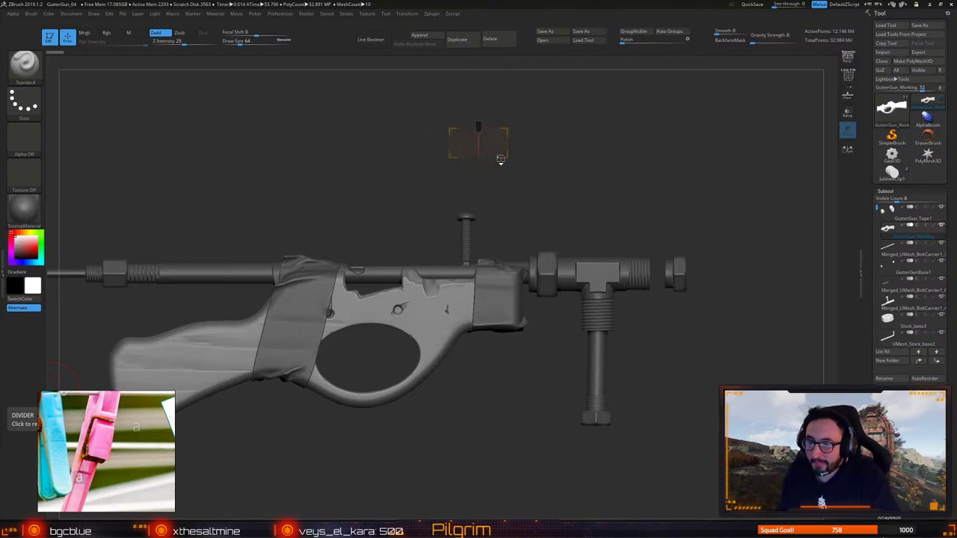
left_click_drag(500, 160, 172, 169)
left_click_drag(583, 153, 521, 149, "shift")
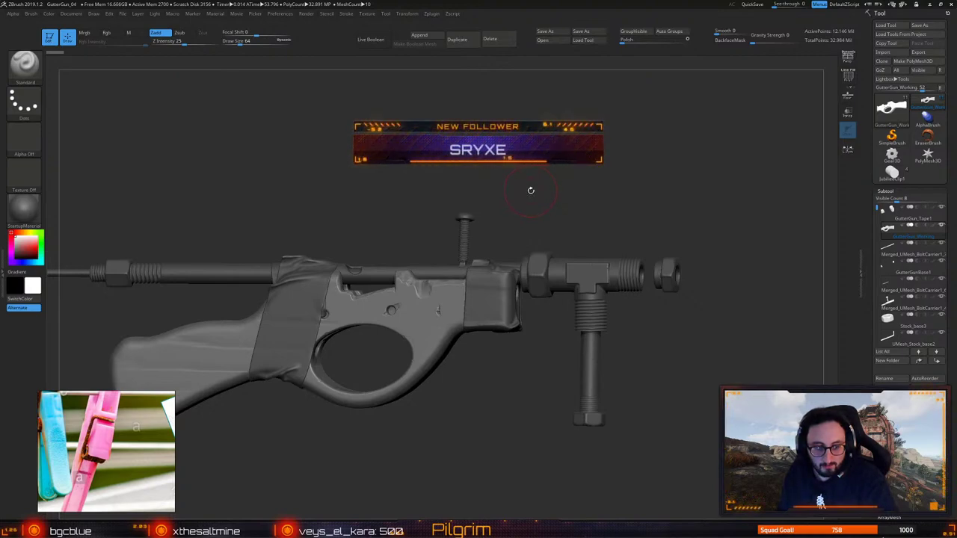
mouse_move(543, 177)
left_mouse_down()
mouse_move(552, 174)
mouse_move(538, 186)
left_mouse_up()
left_click_drag(536, 172, 536, 145)
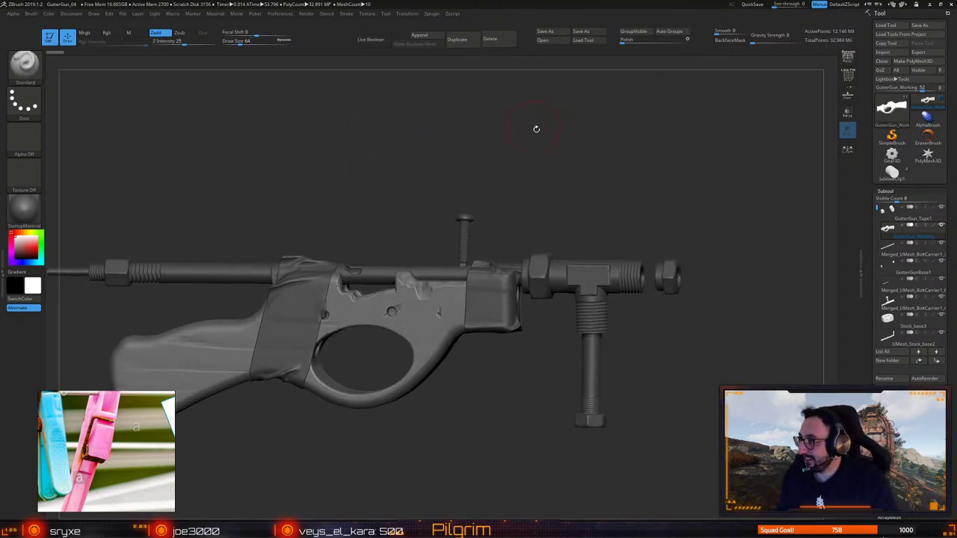
left_click_drag(533, 157, 560, 160)
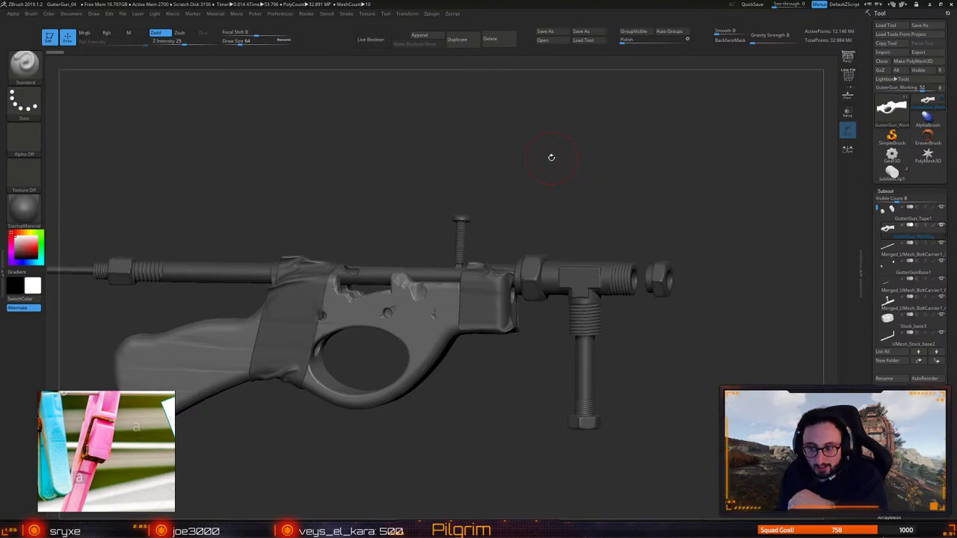
mouse_move(551, 158)
left_mouse_down()
mouse_move(562, 156)
mouse_move(558, 147)
left_mouse_up()
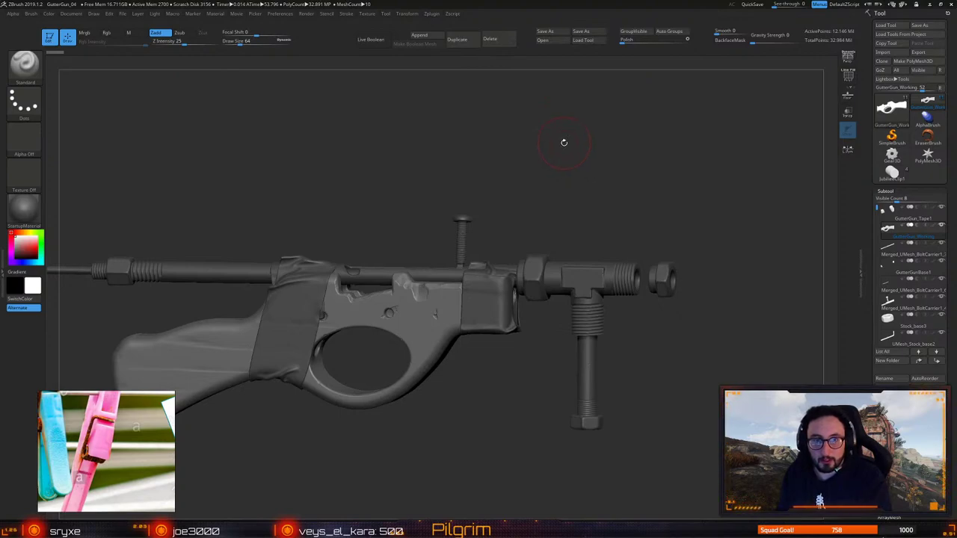
left_click_drag(564, 145, 572, 154)
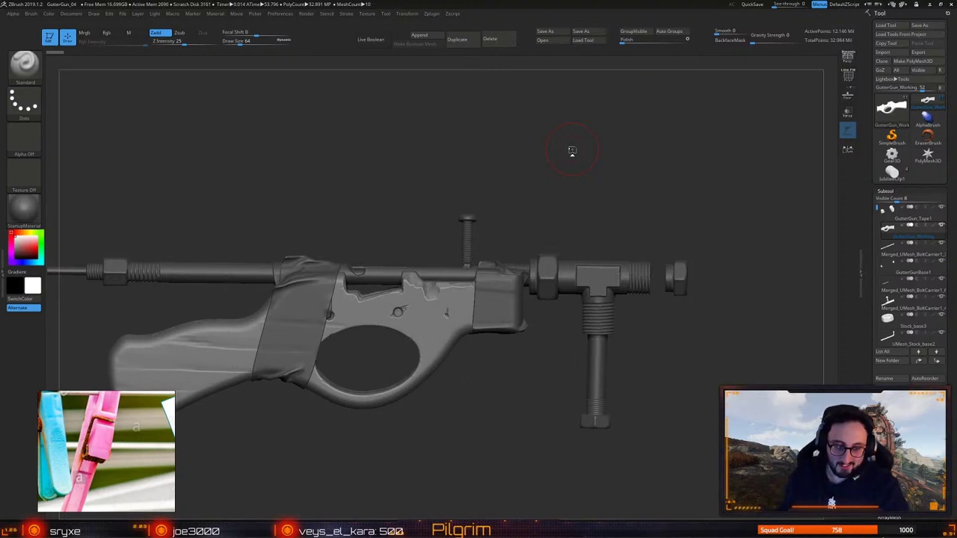
Examine the gun's taped grip, trigger guard and pipe fittings from the side and at slight three-quarter angles
mouse_move(560, 182)
left_mouse_down()
mouse_move(586, 175)
mouse_move(591, 160)
mouse_move(581, 166)
left_mouse_up()
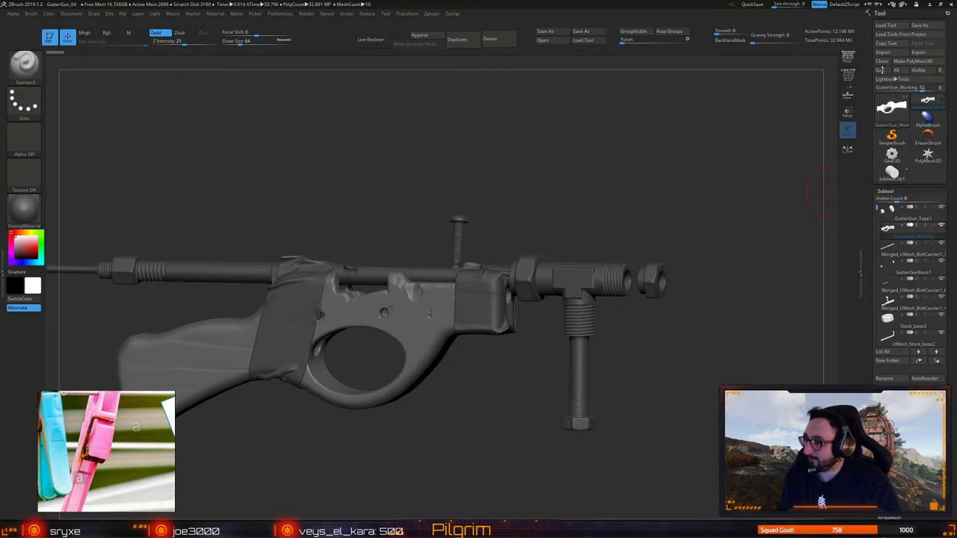
left_click_drag(539, 142, 523, 150)
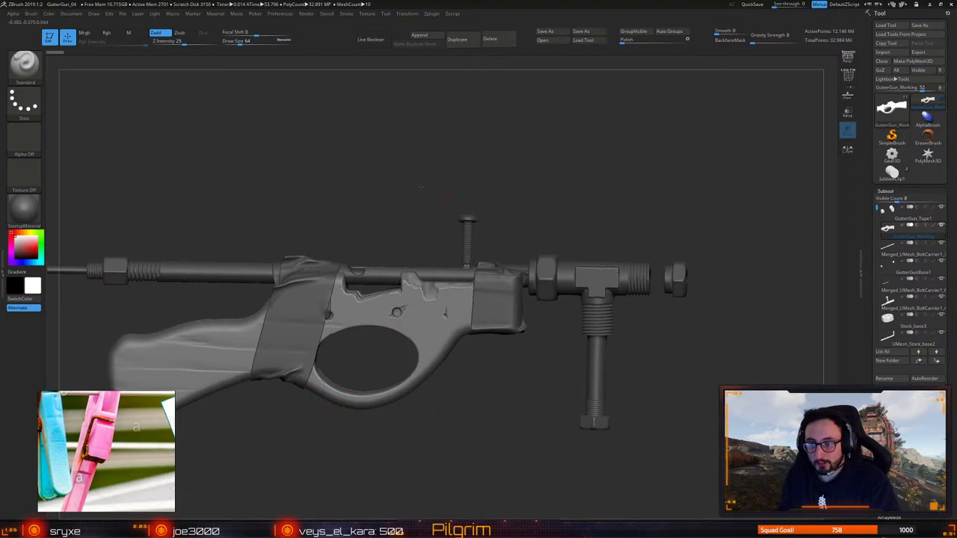
left_click_drag(419, 175, 500, 148, "alt")
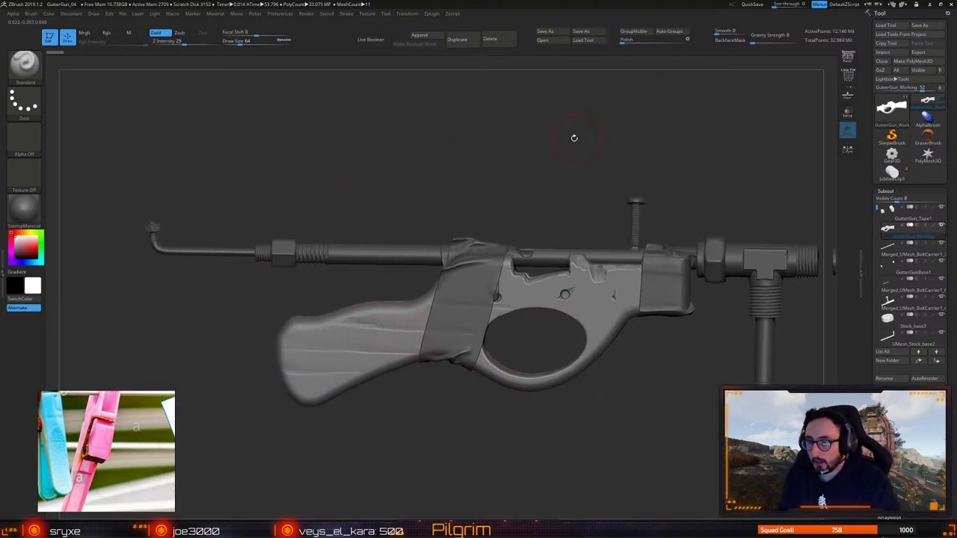
left_click_drag(574, 138, 572, 134)
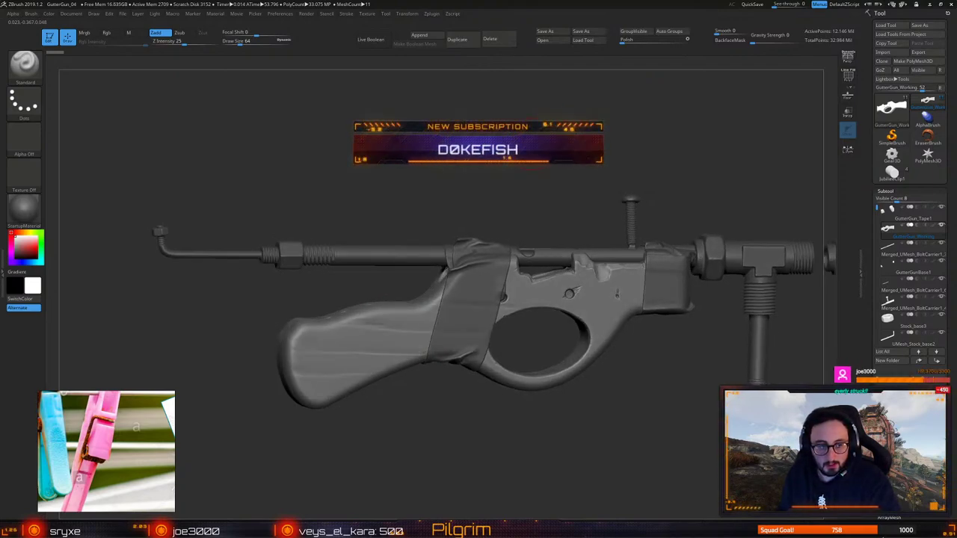
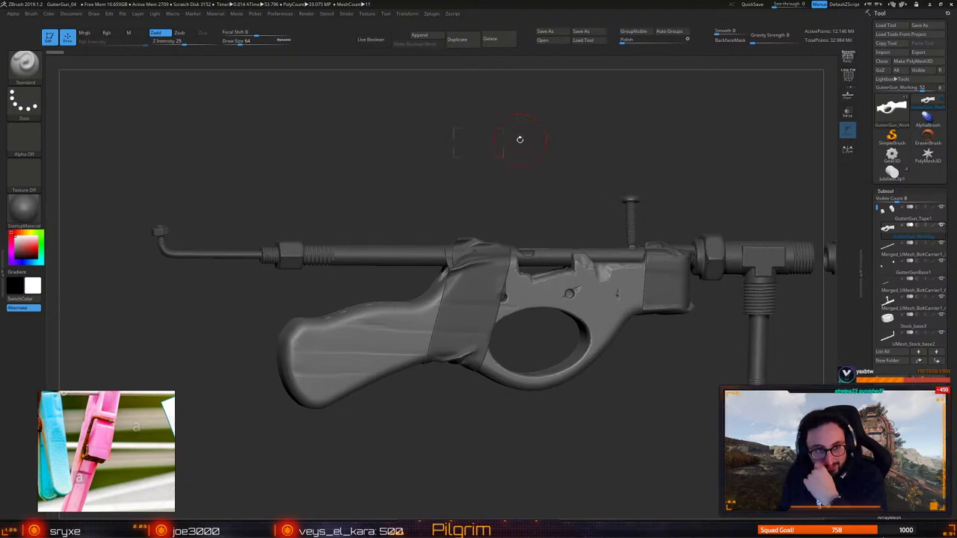
left_click_drag(519, 140, 493, 141)
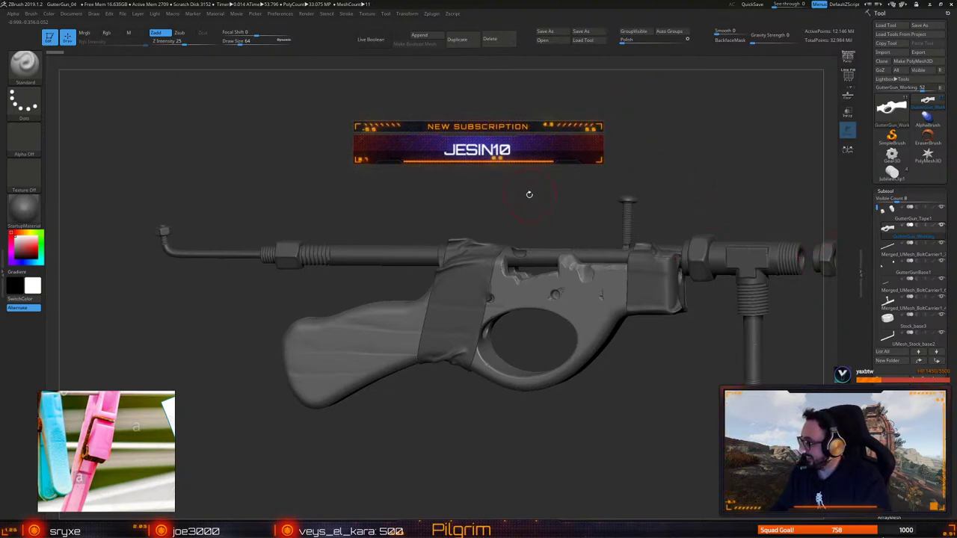
left_click_drag(480, 180, 501, 177)
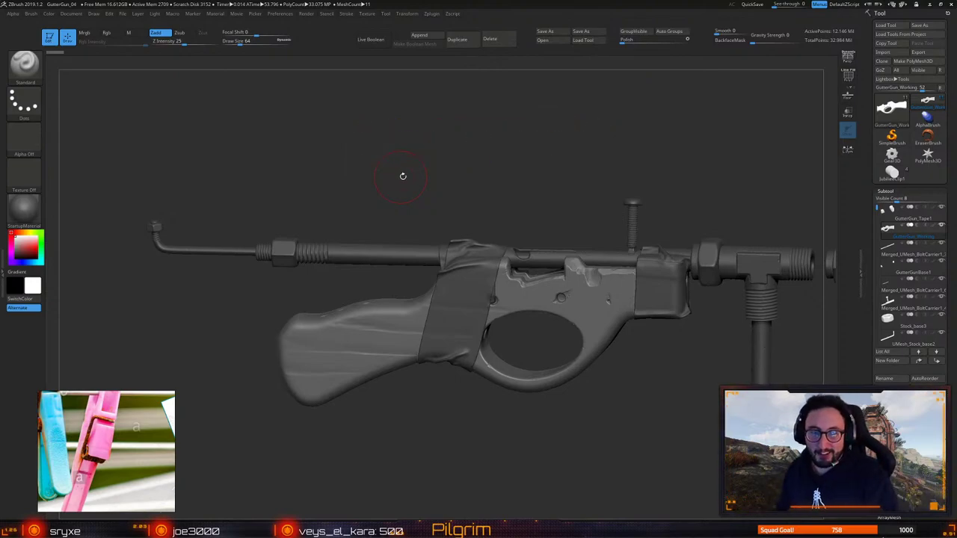
left_click_drag(542, 158, 547, 160)
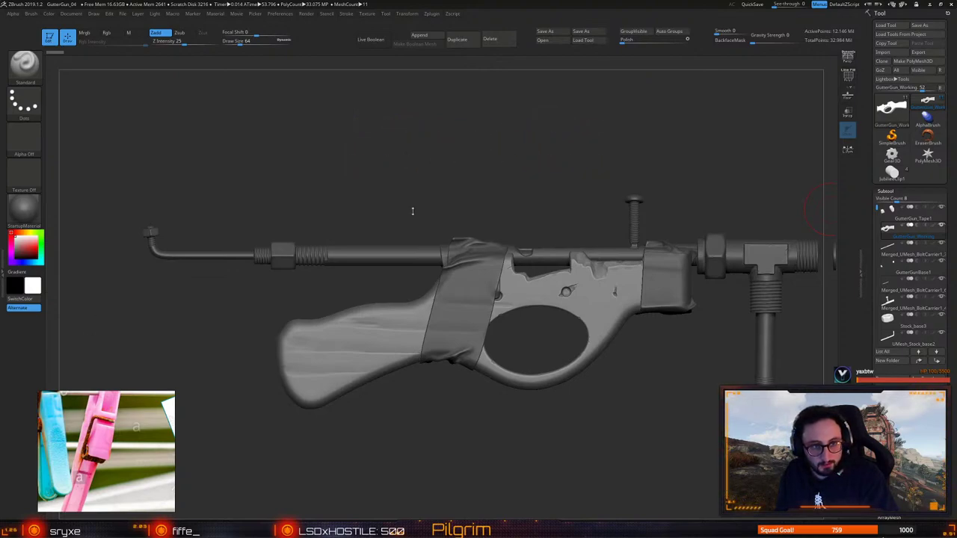
left_click_drag(566, 168, 563, 167)
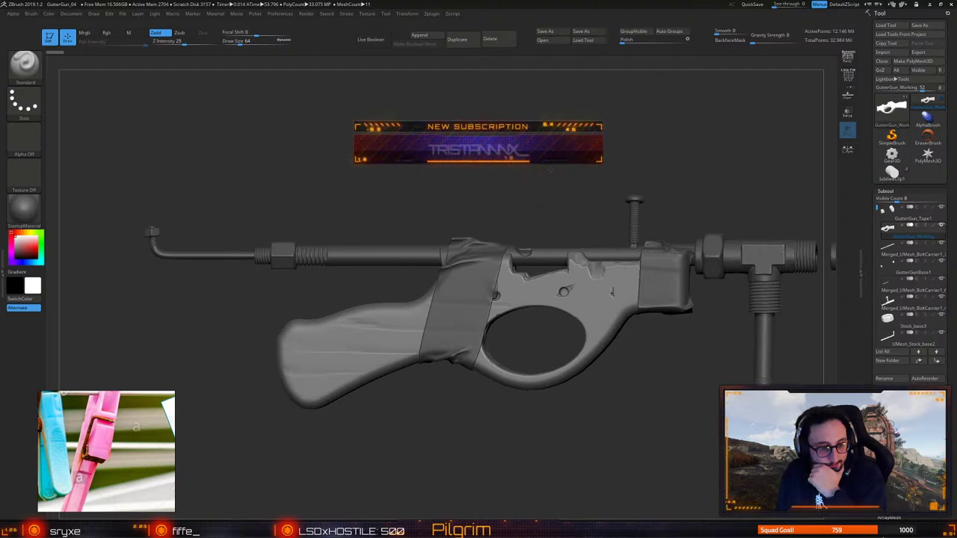
mouse_move(551, 168)
left_mouse_down()
mouse_move(553, 155)
mouse_move(478, 153)
mouse_move(556, 150)
mouse_move(469, 166)
left_mouse_up()
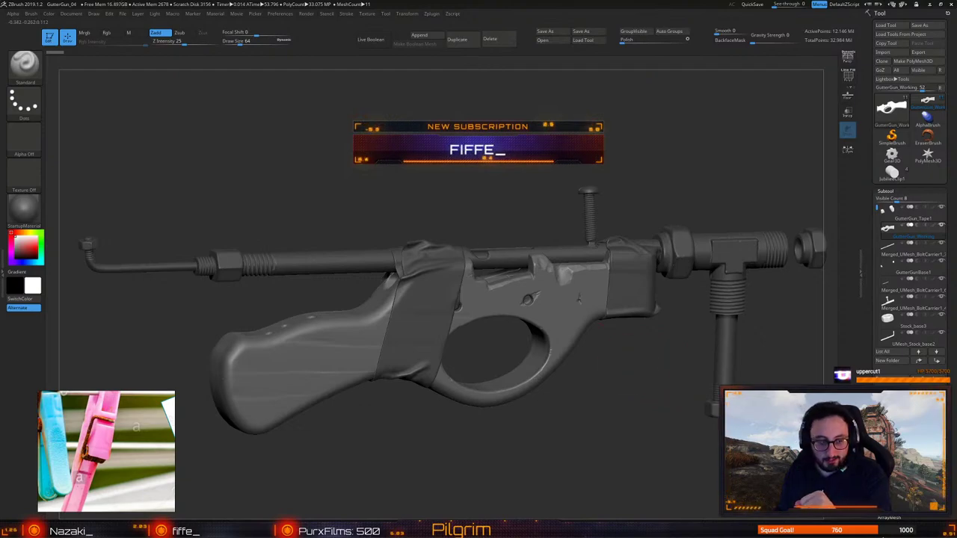
left_click_drag(486, 153, 437, 148)
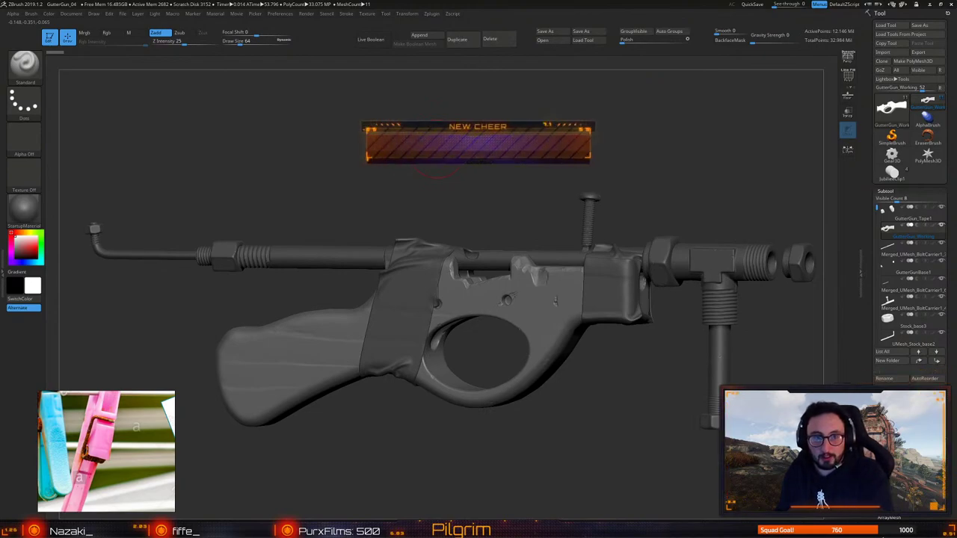
left_click_drag(437, 148, 418, 148, "shift")
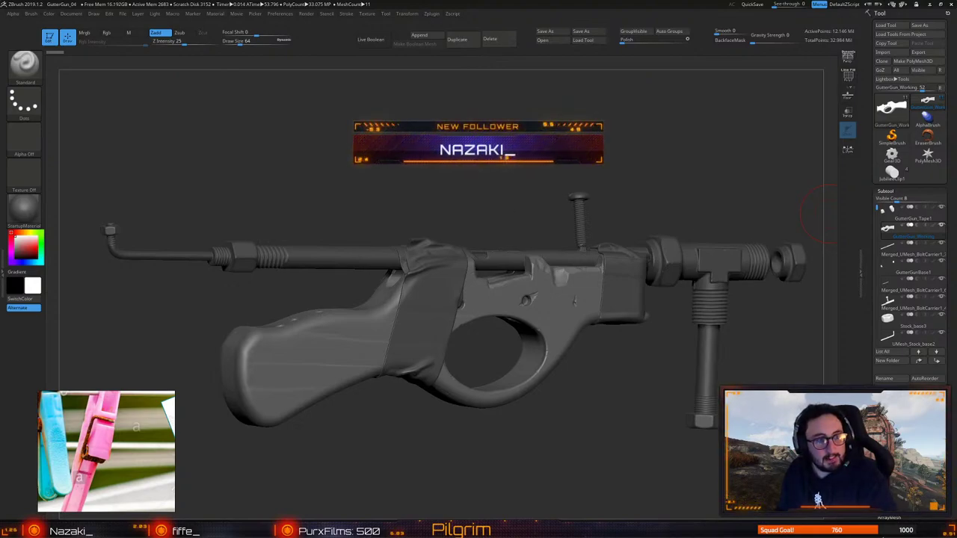
mouse_move(517, 216)
left_mouse_down("shift")
mouse_move(513, 168)
mouse_move(522, 160)
left_mouse_up("shift")
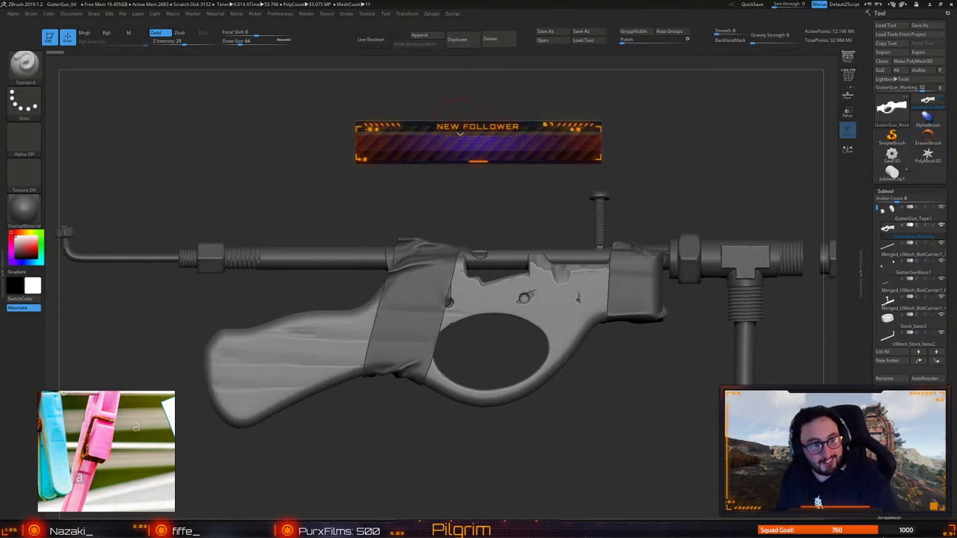
left_click_drag(512, 154, 489, 184, "alt")
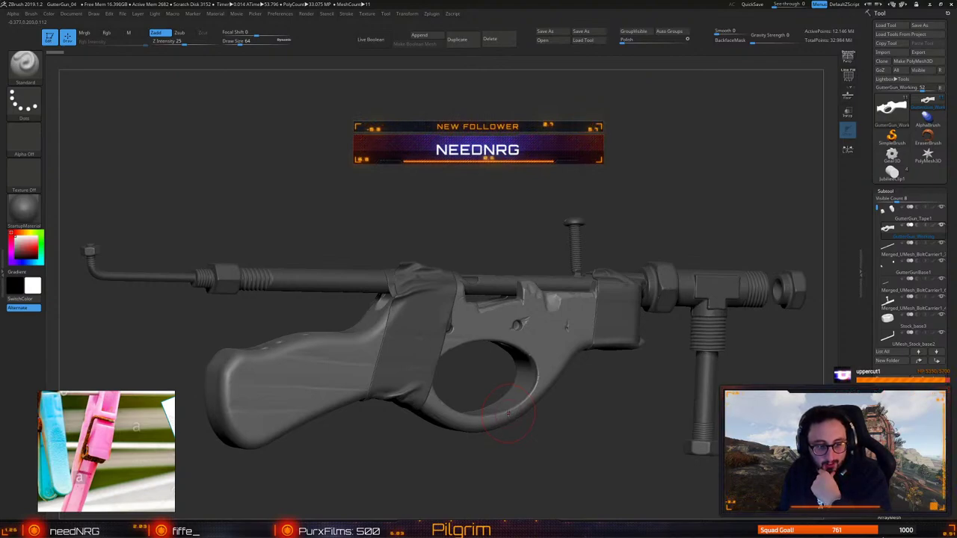
left_click_drag(504, 220, 318, 184)
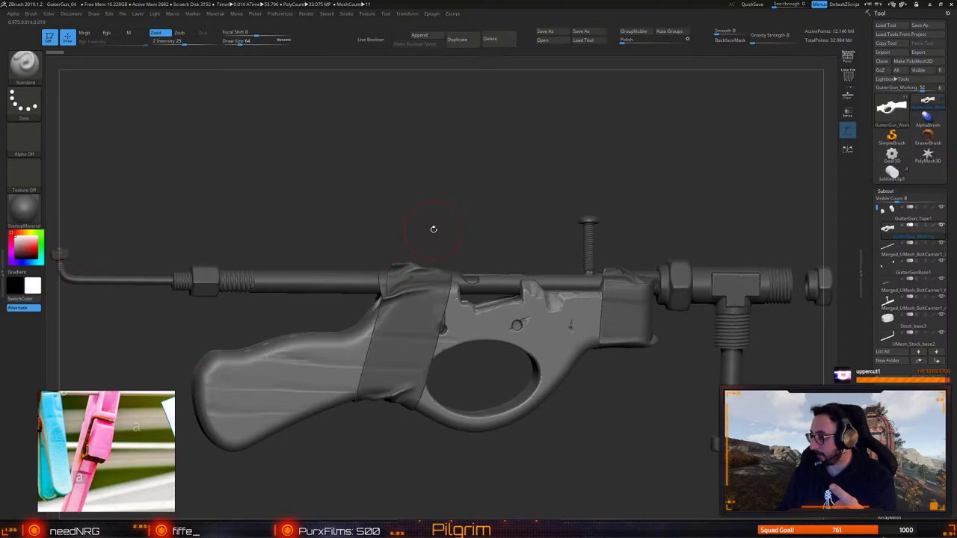
key("alt+Tab")
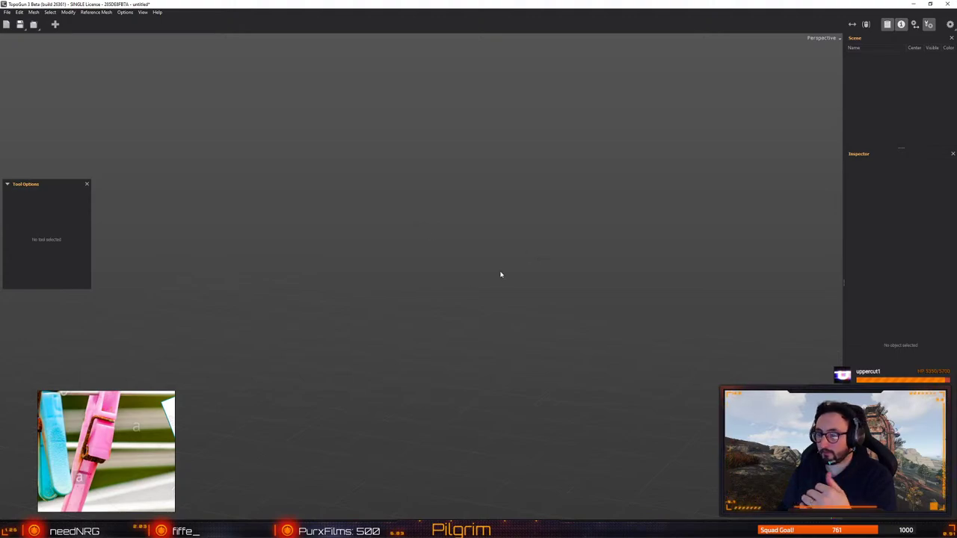
left_click(33, 24)
left_click(44, 36)
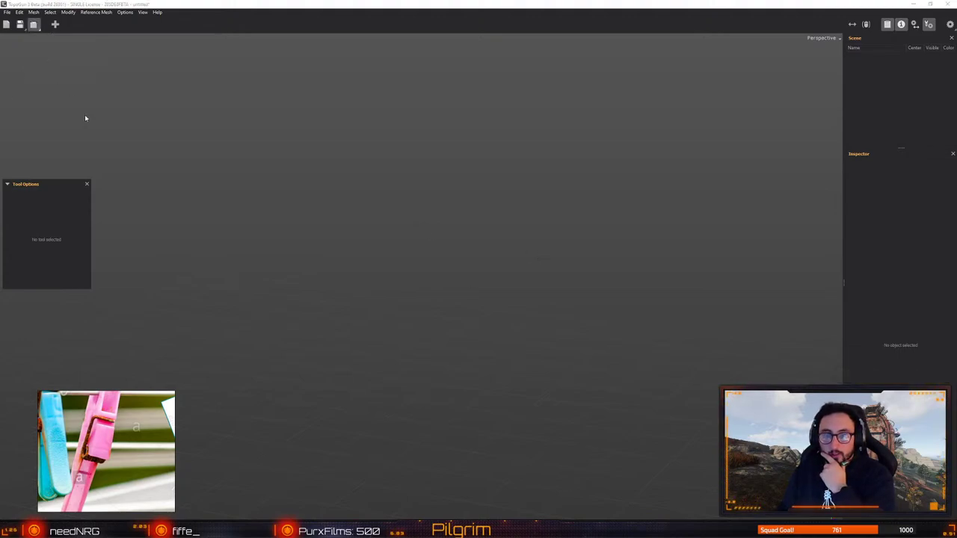
left_click_drag(494, 168, 956, 200)
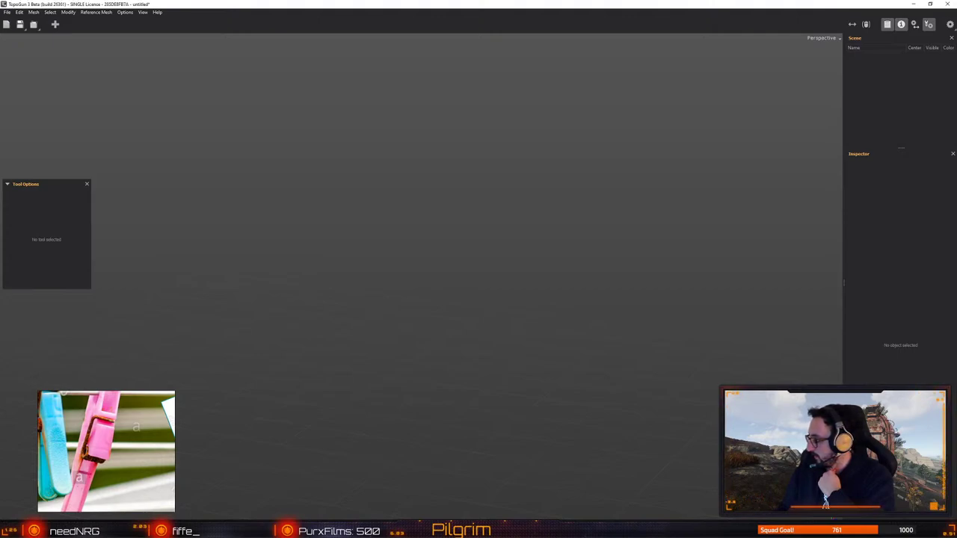
left_click(7, 12)
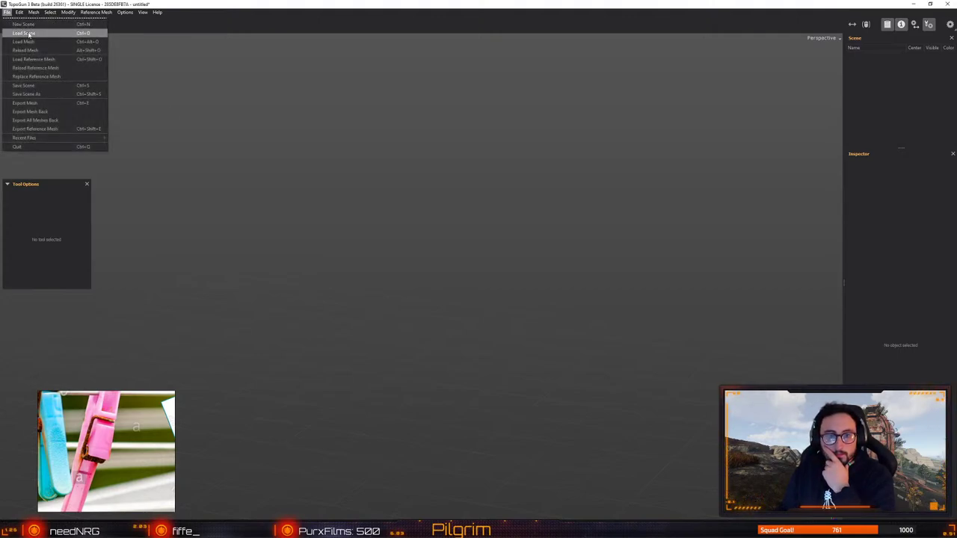
left_click(72, 35)
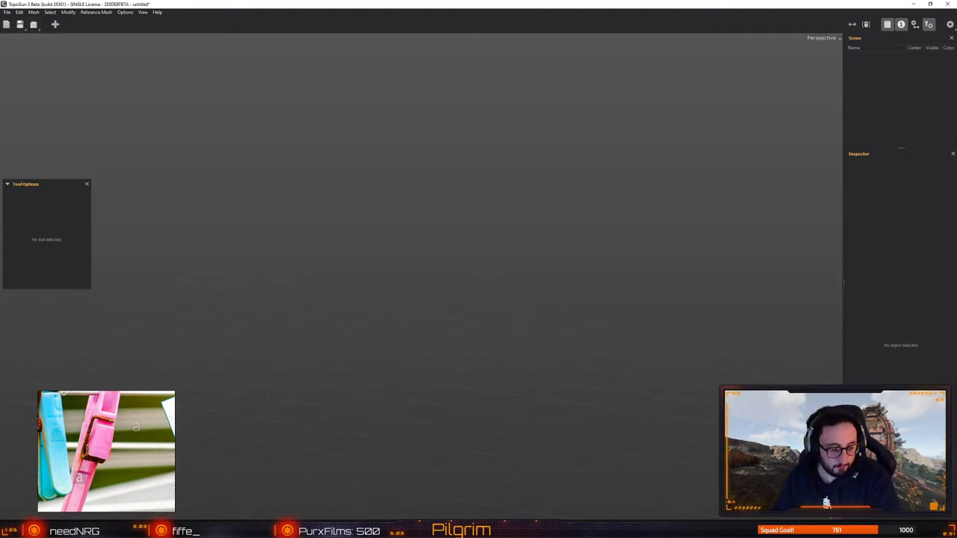
key("alt+Tab")
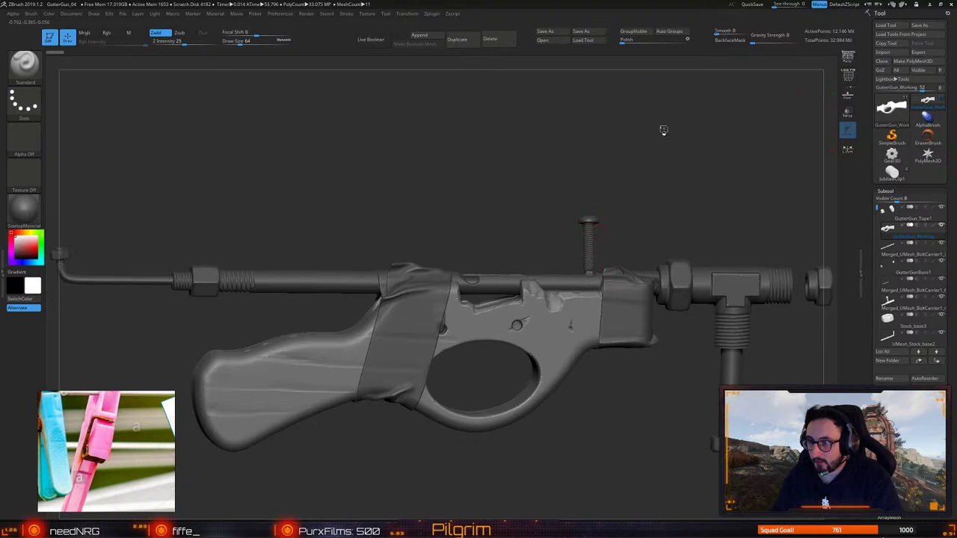
Switch to TopoGun and load MainGrip_Reference from the Gutter Gun project's Reference Meshes folder as a reference mesh
left_click(928, 4)
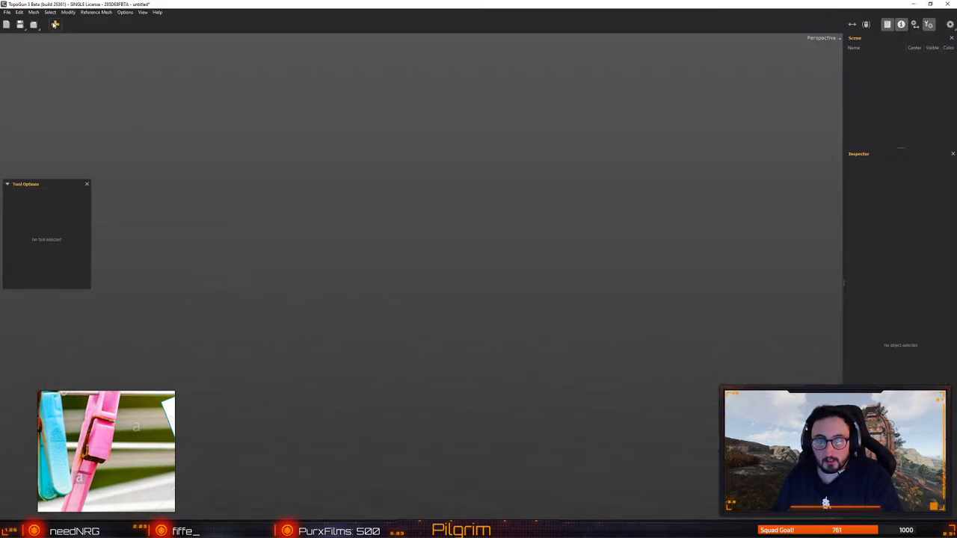
left_click(33, 24)
left_click(64, 44)
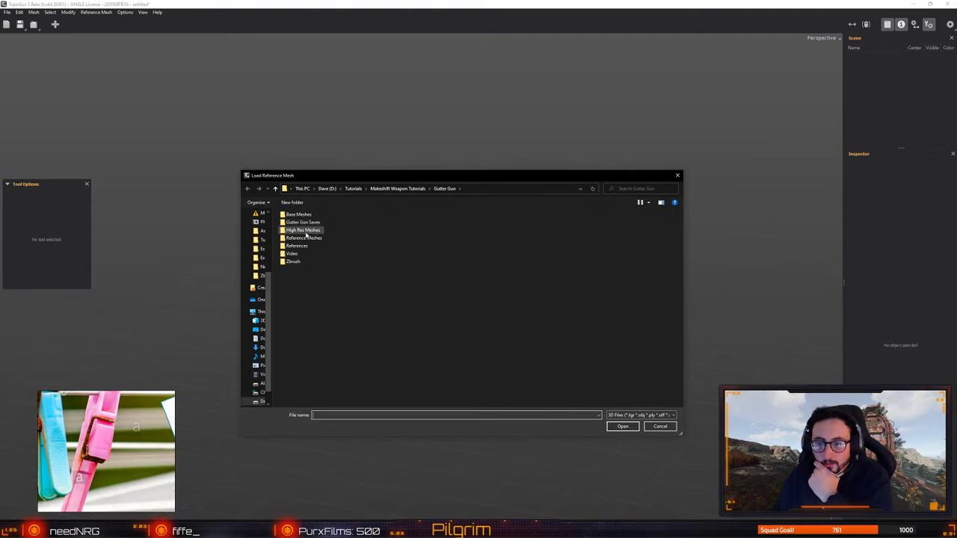
double_click(306, 231)
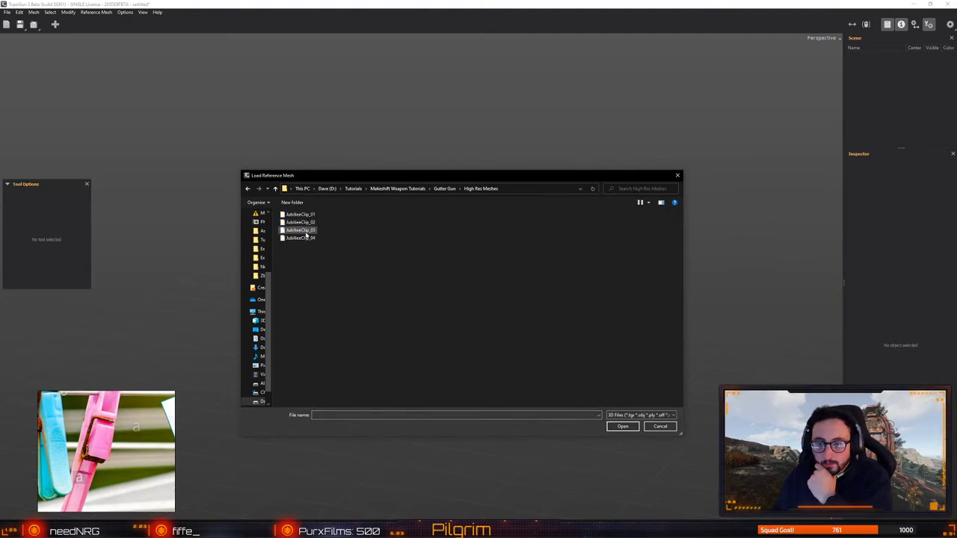
left_click(276, 189)
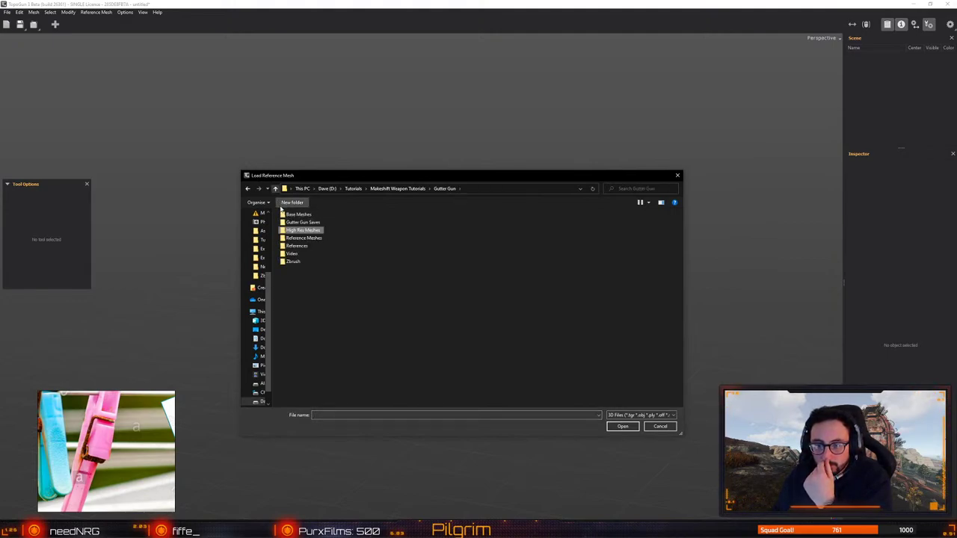
double_click(303, 246)
left_click(275, 188)
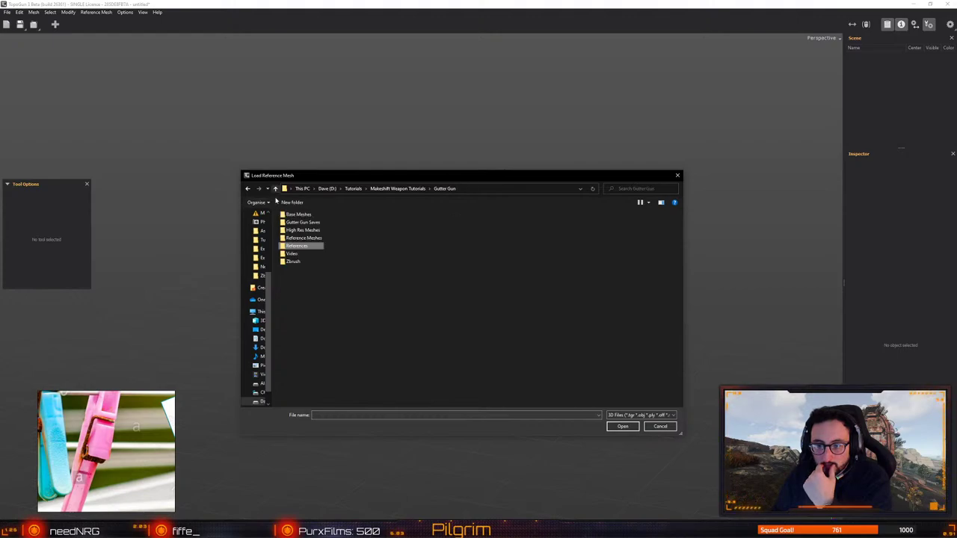
double_click(303, 237)
left_click(300, 232)
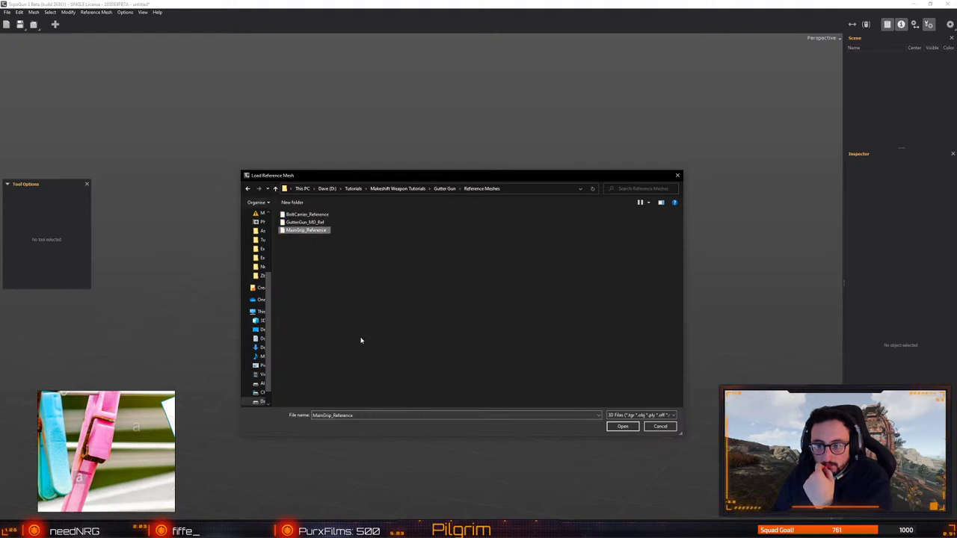
left_click(625, 427)
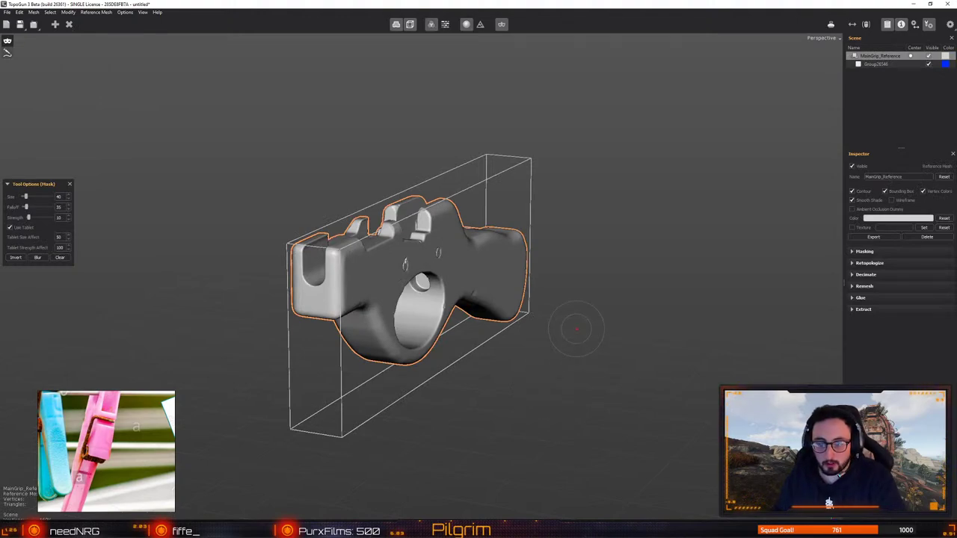
Examine the loaded grip reference mesh from both sides, including the stock end, trigger guard and damaged receiver edges
middle_click_drag(572, 325, 473, 322)
left_click_drag(430, 260, 462, 252, "alt")
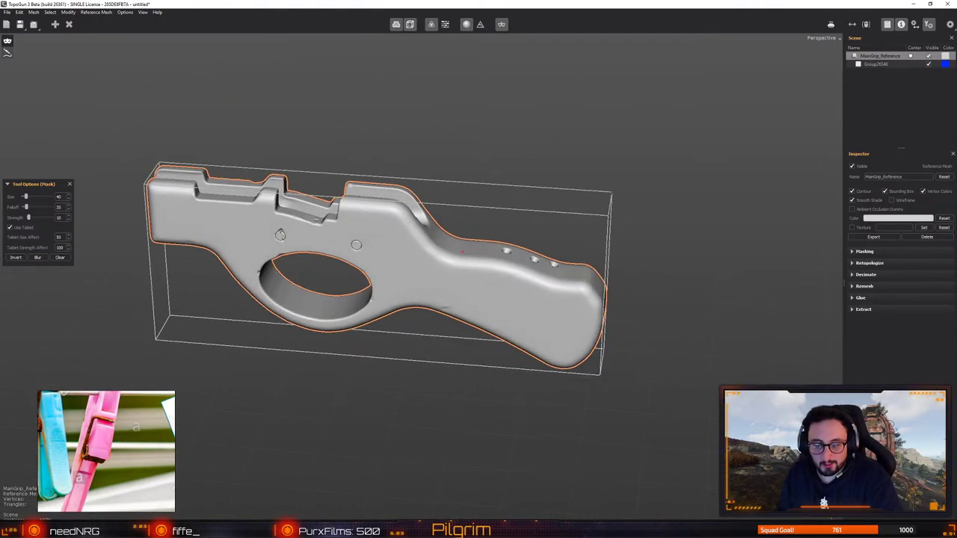
middle_click_drag(465, 252, 443, 193)
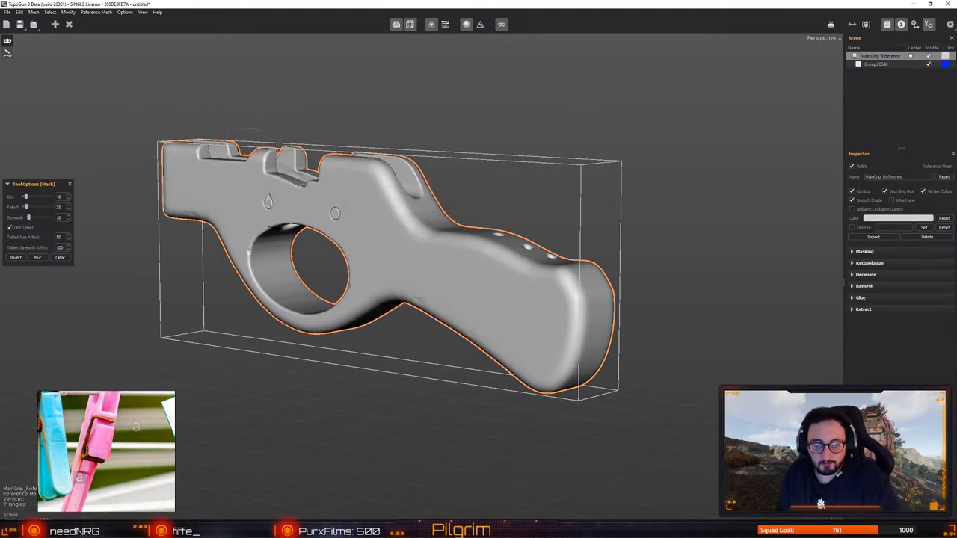
left_click_drag(287, 228, 198, 270, "alt")
left_click_drag(358, 248, 372, 225, "alt")
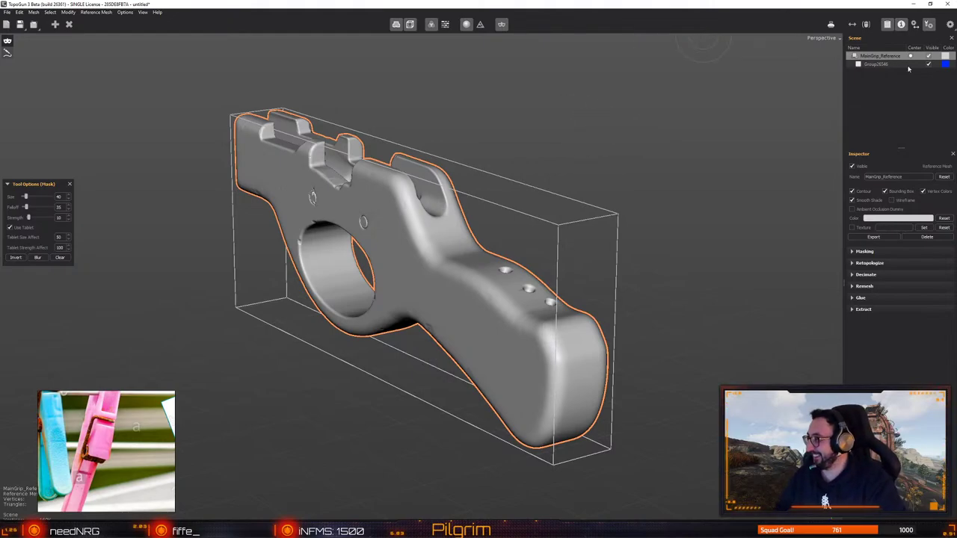
left_click_drag(588, 101, 441, 201, "alt")
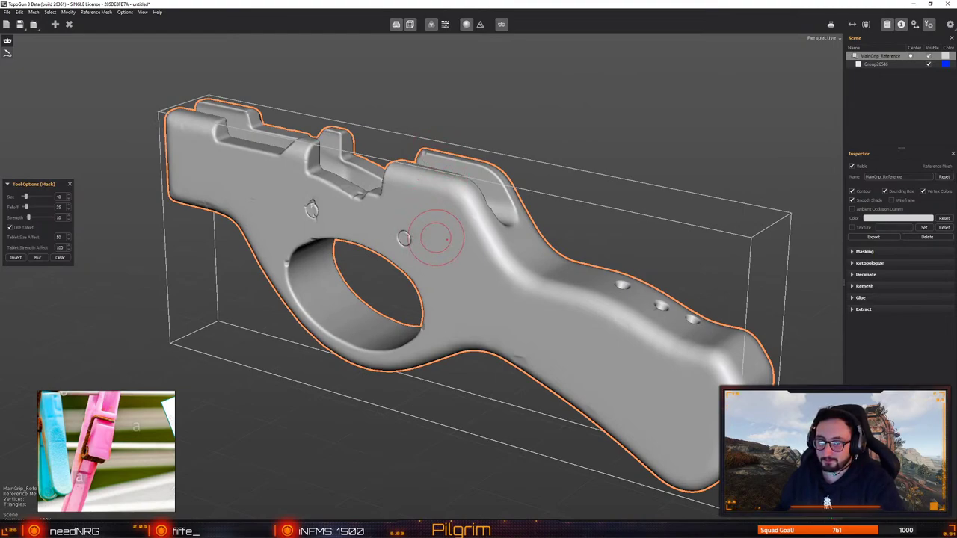
left_click_drag(447, 240, 229, 236, "alt")
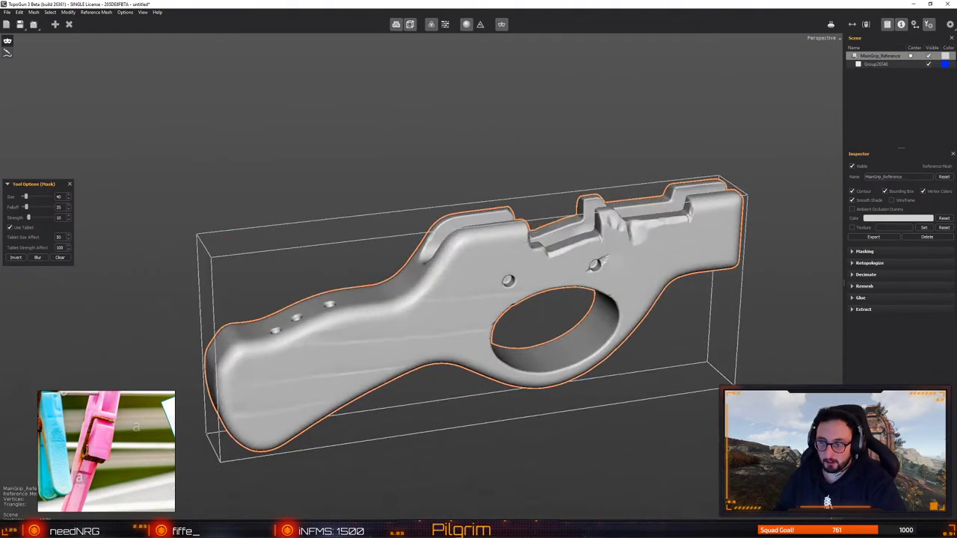
scroll(608, 244, "up", 3)
left_click_drag(608, 244, 451, 214, "alt")
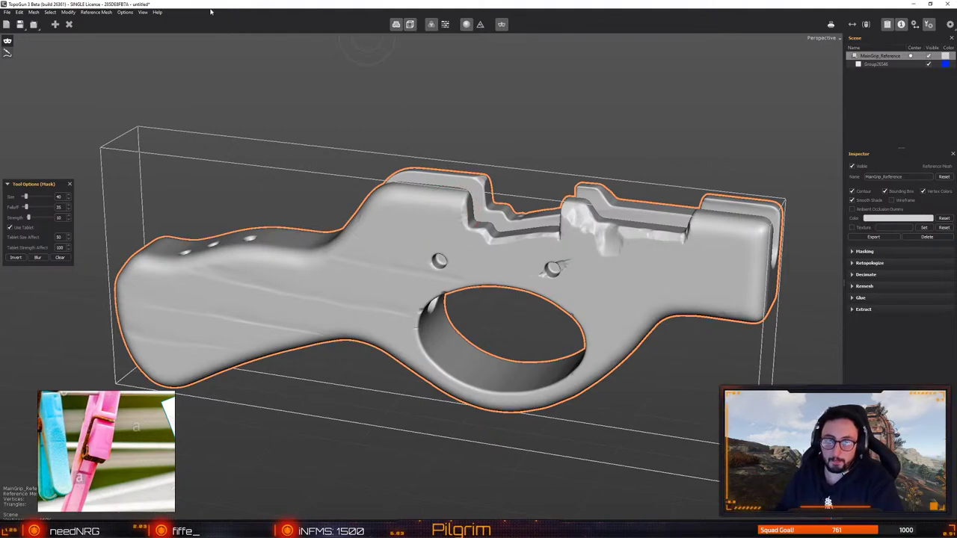
Add a new empty mesh under MainGrip_Reference for the retopology
left_click(55, 24)
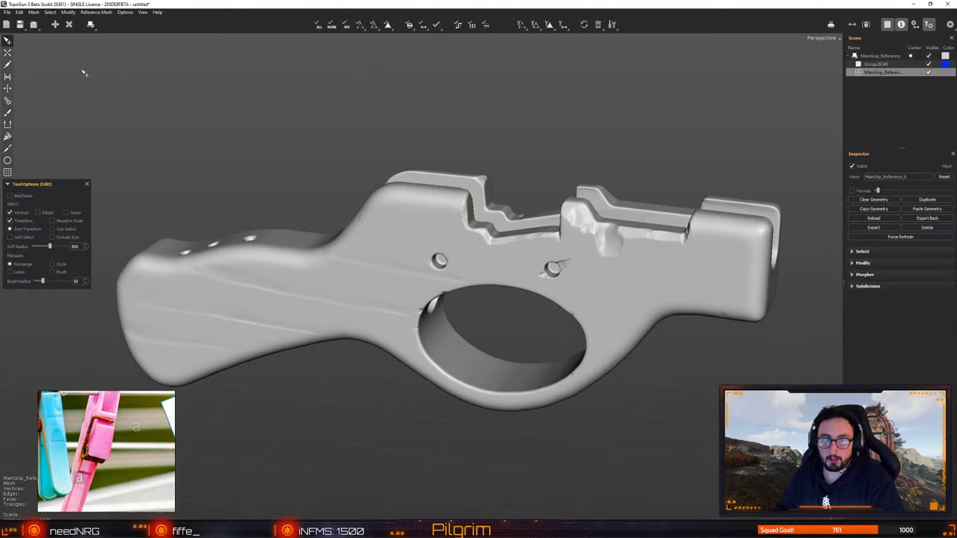
Examine the receiver's chipped rail edges, side holes, trigger guard and front block up close from several angles with the Create tool ready
left_click(8, 52)
left_click_drag(509, 259, 478, 292, "alt")
right_click_drag(479, 292, 568, 299, "alt")
left_click_drag(351, 224, 441, 157, "alt")
right_click_drag(441, 157, 487, 141, "alt")
middle_click_drag(487, 141, 425, 239, "alt")
left_click_drag(426, 240, 457, 192, "alt")
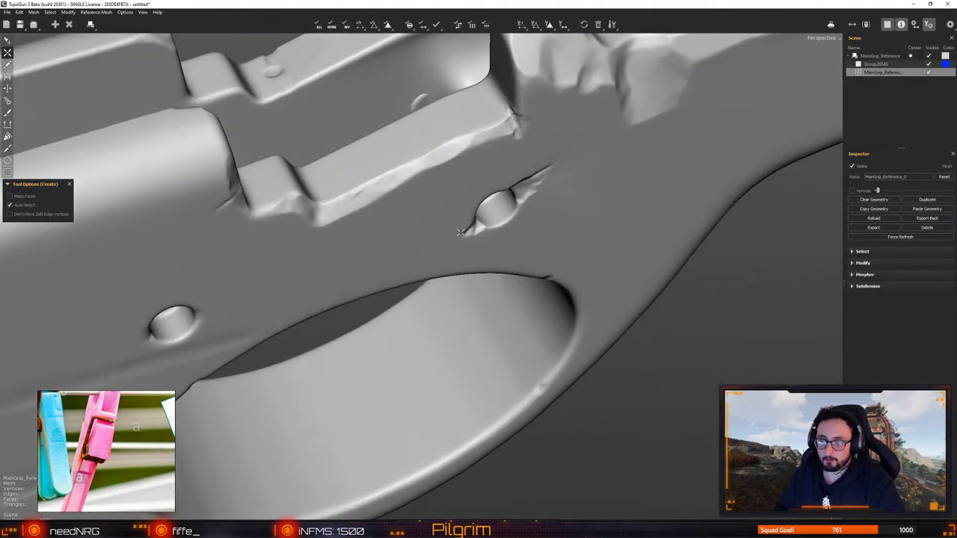
scroll(461, 233, "down", 5)
left_click_drag(478, 232, 401, 186, "alt")
scroll(417, 266, "up", 5)
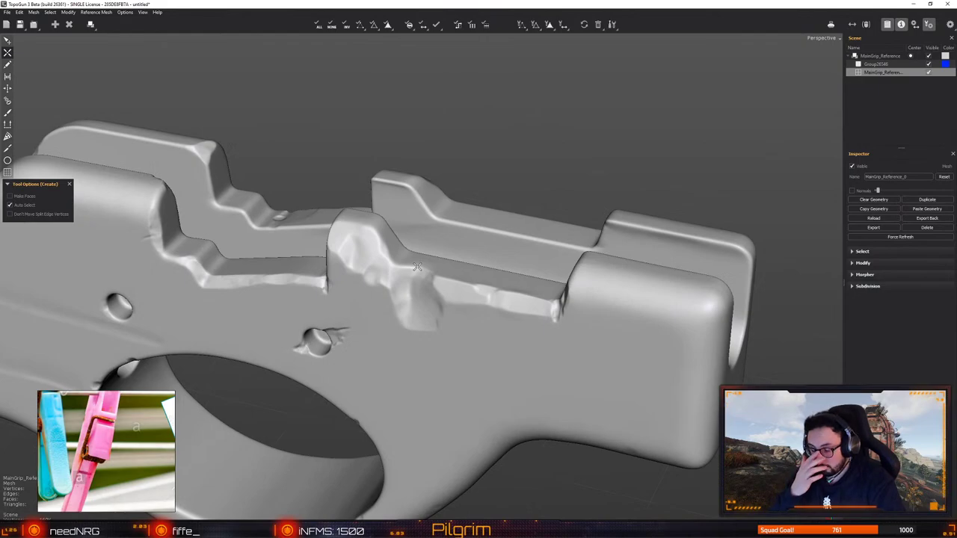
left_click_drag(480, 290, 409, 186, "alt")
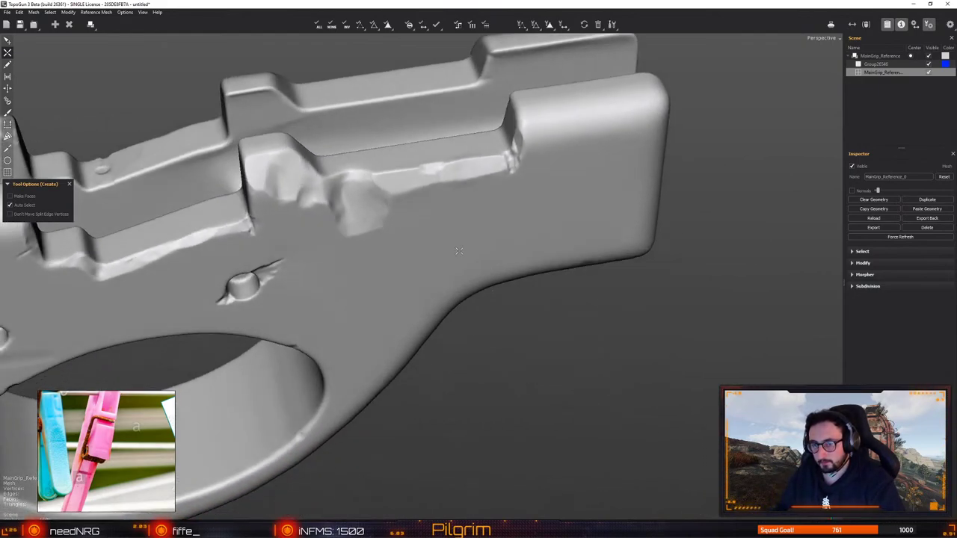
key("q")
key("f")
scroll(449, 275, "down", 4)
left_click_drag(449, 275, 577, 313, "alt")
scroll(438, 285, "up", 3)
Outline the chipped strip along the near rail's outer edge with connected vertices, from the deep chip to the front block
key("c")
left_click(415, 292)
left_click(508, 296)
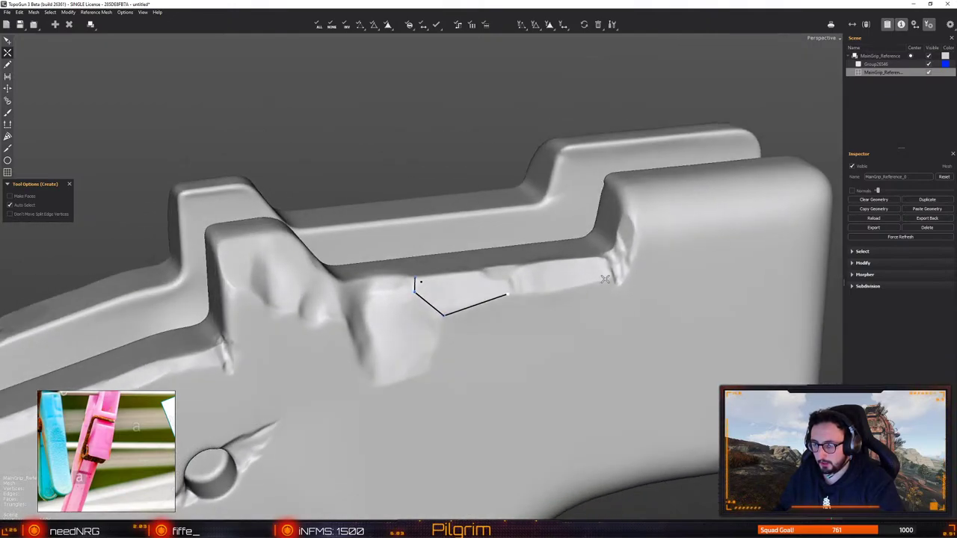
left_click(613, 279)
left_click_drag(608, 238, 608, 245, "alt")
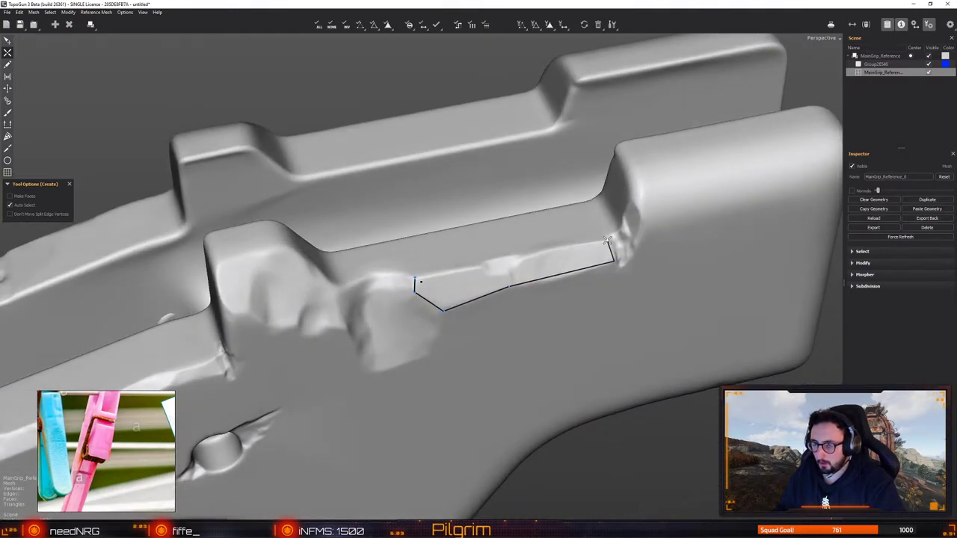
left_click(607, 241)
mouse_move(509, 292)
left_mouse_down("alt")
mouse_move(481, 293)
mouse_move(459, 278)
left_mouse_up("alt")
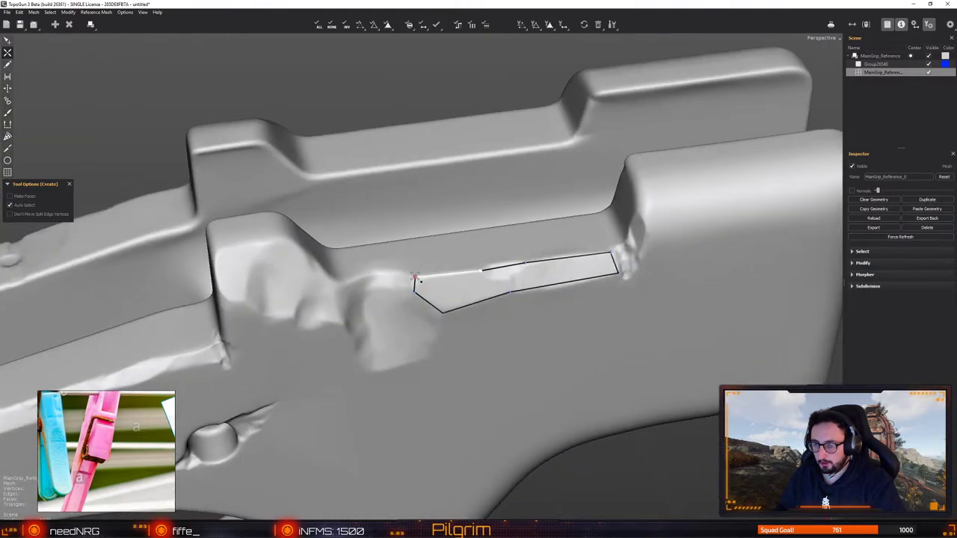
left_click(482, 271)
Divide the outlined rail strip into faces with diagonal edges between its upper and lower borders, adding a vertex on the lower border
left_click(510, 292)
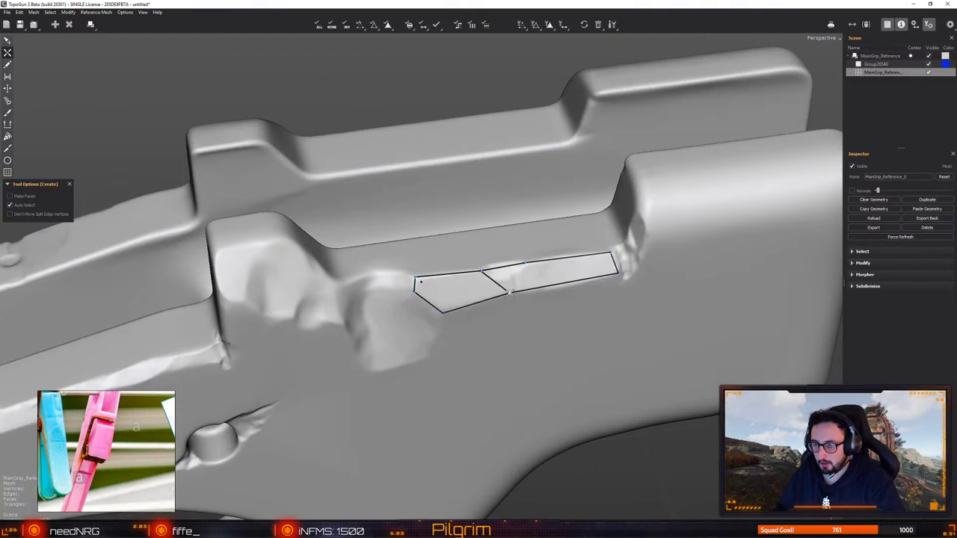
left_click(524, 264)
left_click_drag(525, 264, 442, 235, "alt")
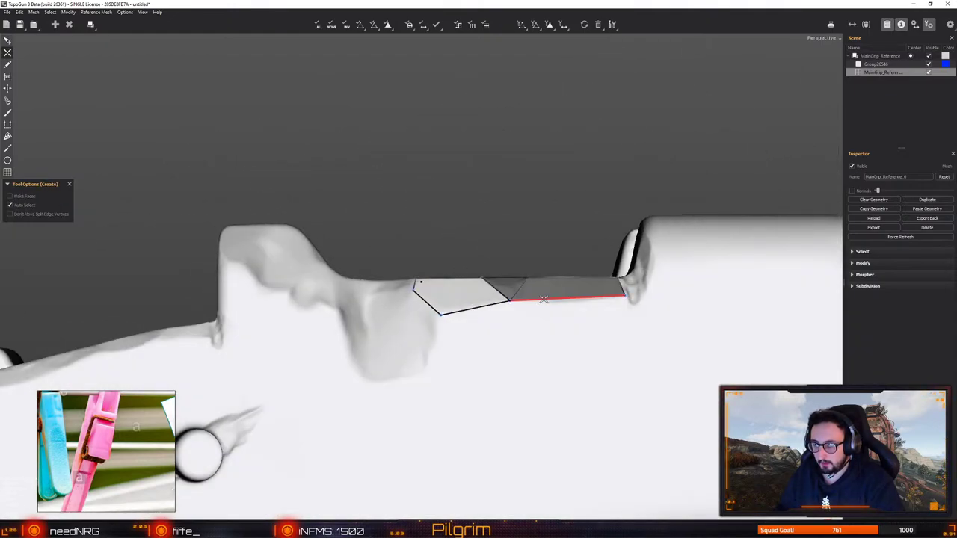
left_click(545, 301)
left_click_drag(544, 299, 543, 311, "alt")
left_click(529, 282)
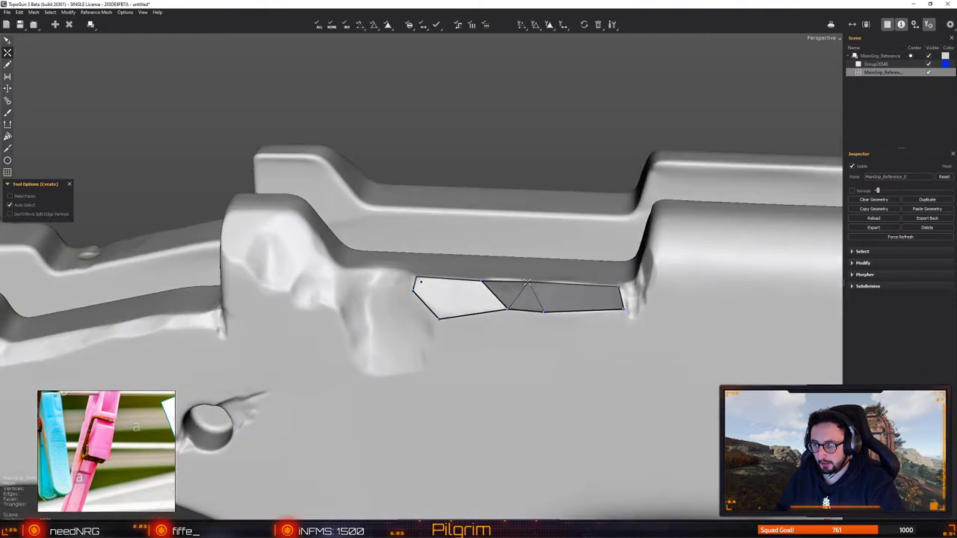
key("q")
key("c")
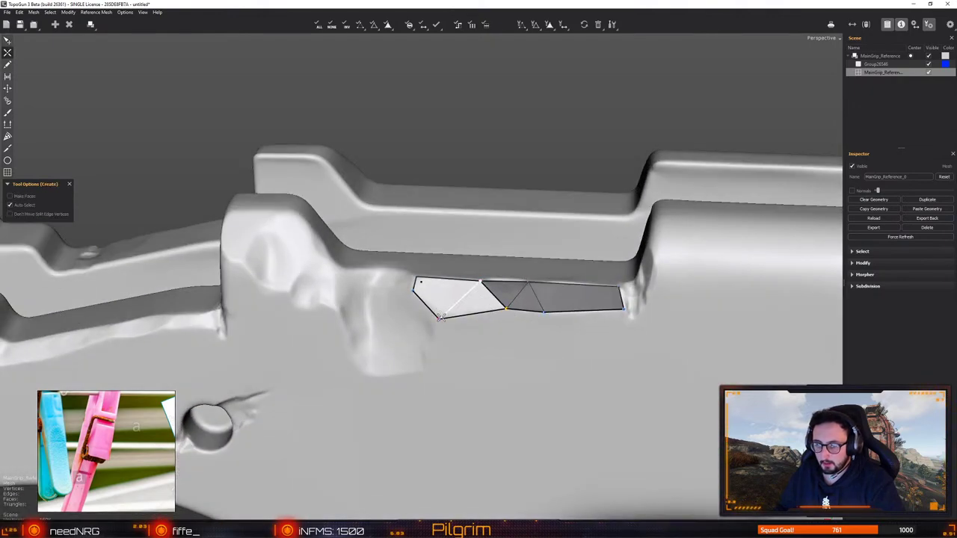
left_click(442, 316)
key("e")
left_click_drag(463, 331, 463, 292, "alt")
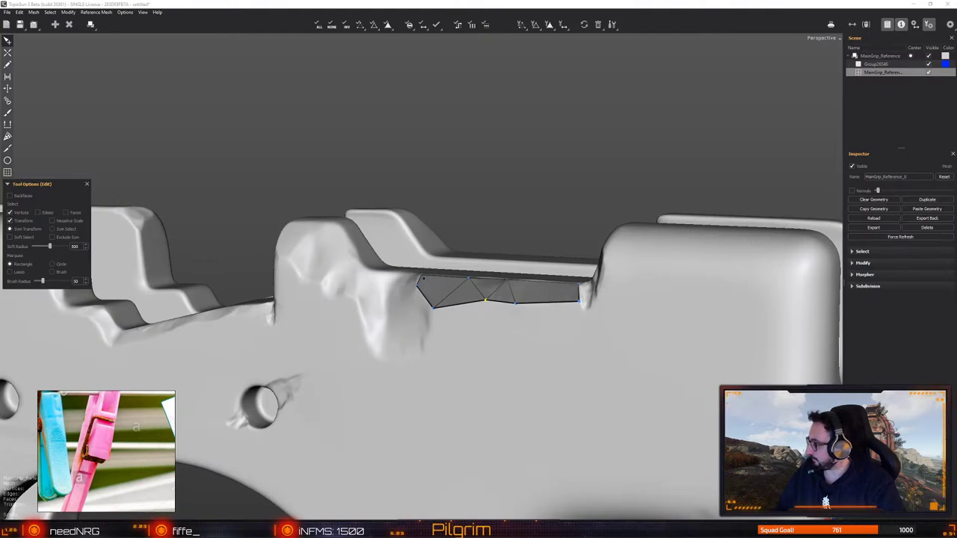
Switch to the ArtStation portfolio in the browser, open the Blood Bag - Rust artwork and examine its wireframe renders
left_click_drag(562, 520, 561, 1)
scroll(649, 239, "down", 3)
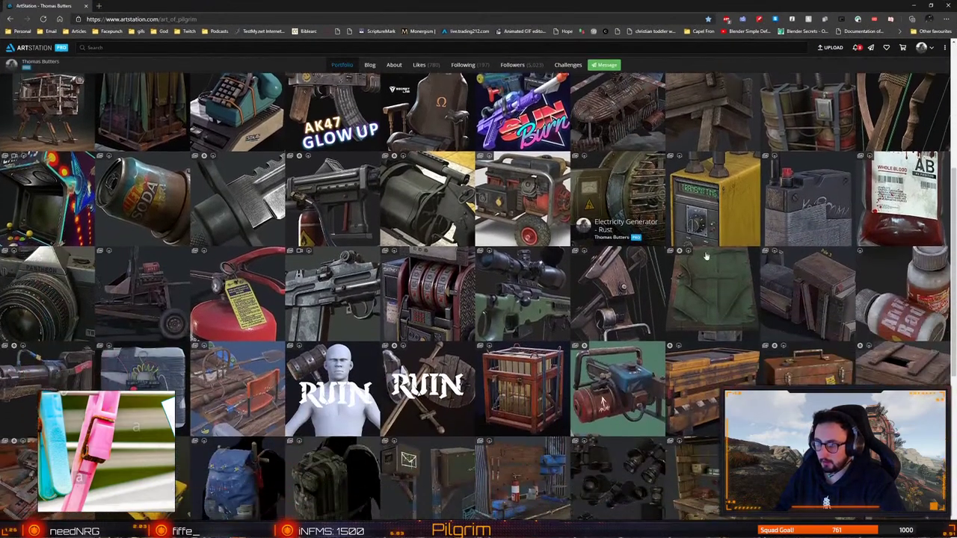
left_click(903, 196)
left_click(905, 196)
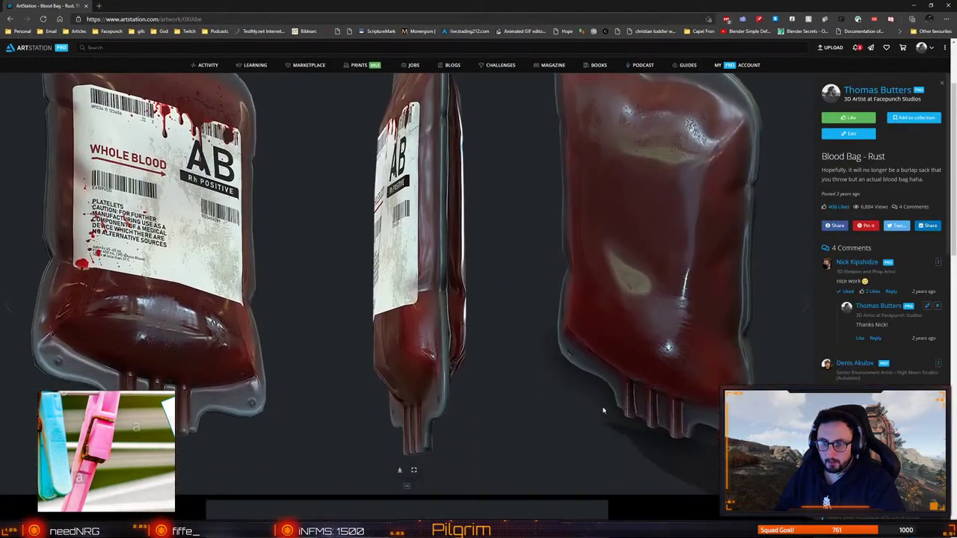
scroll(603, 410, "down", 1)
scroll(603, 410, "down", 8)
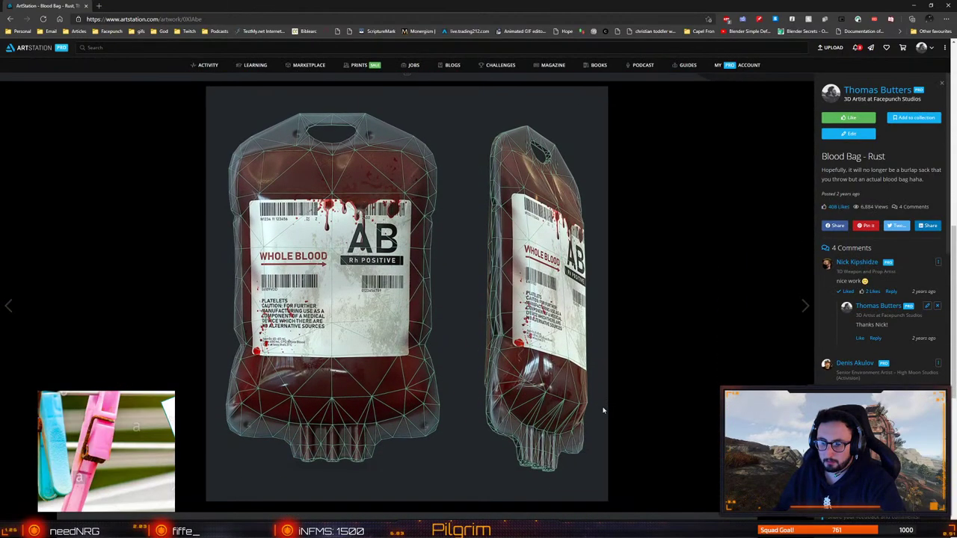
scroll(603, 410, "down", 3)
scroll(604, 410, "down", 8)
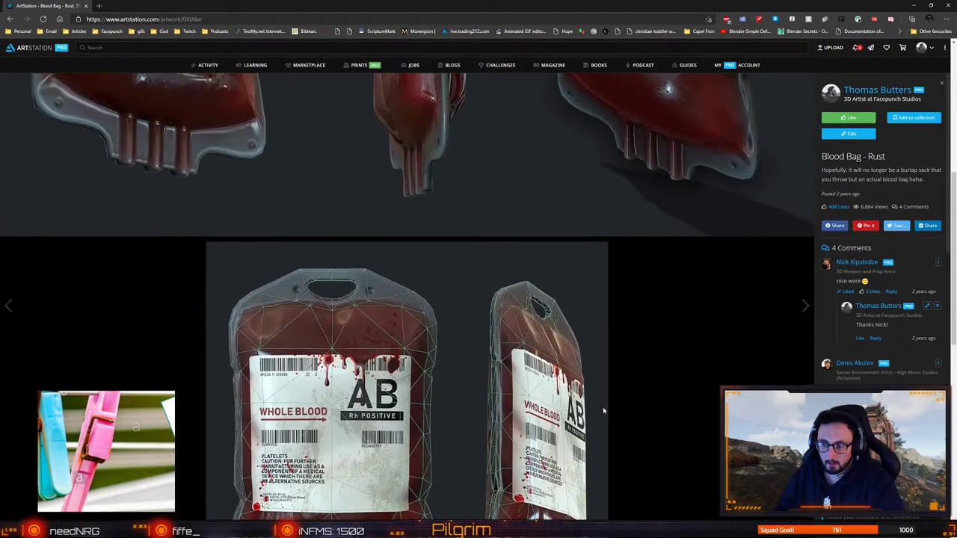
scroll(603, 410, "up", 1)
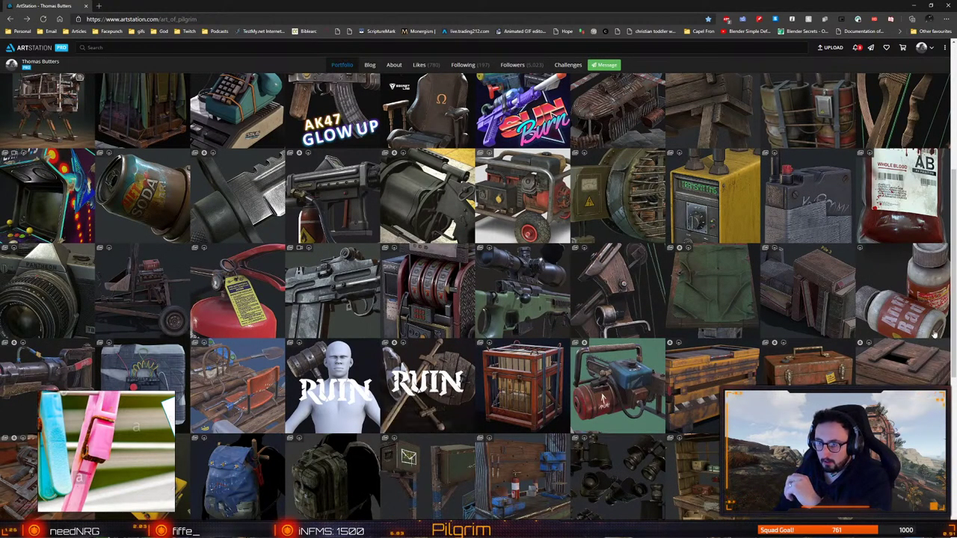
Open the Anti-Rad Pills - Rust artwork, look through its textured and wireframe renders, and return to the portfolio
left_click(902, 299)
scroll(652, 437, "down", 15)
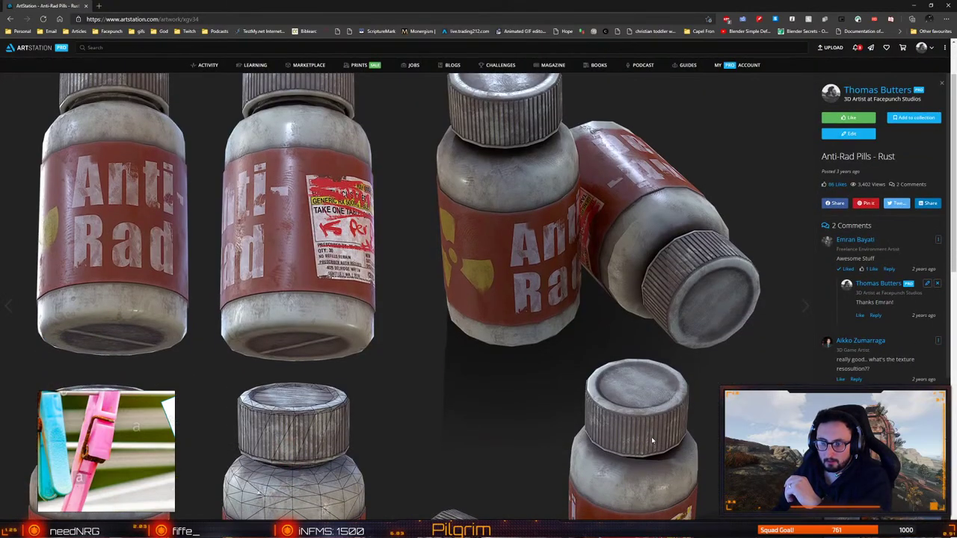
scroll(651, 440, "down", 3)
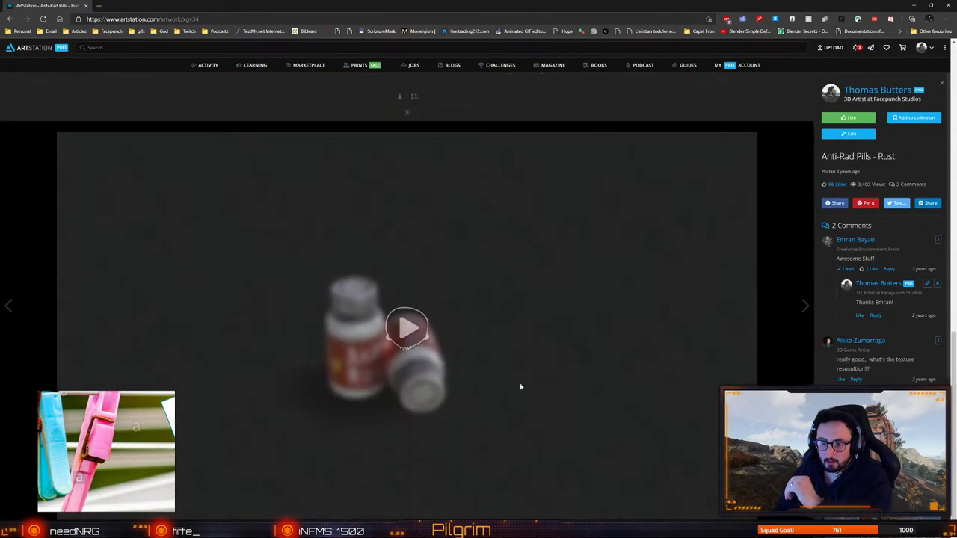
key("Escape")
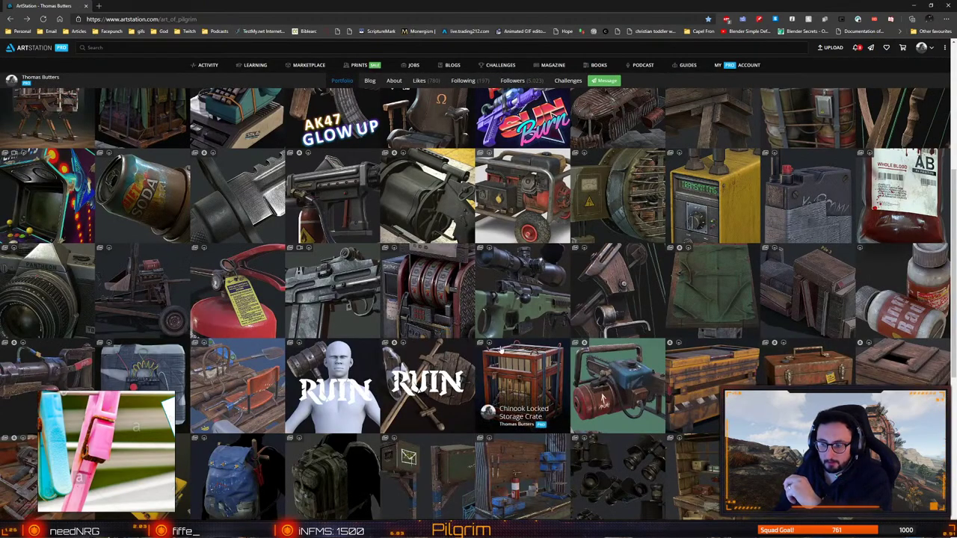
Browse the rest of the ArtStation portfolio's artwork thumbnails and close the page
scroll(501, 350, "down", 1)
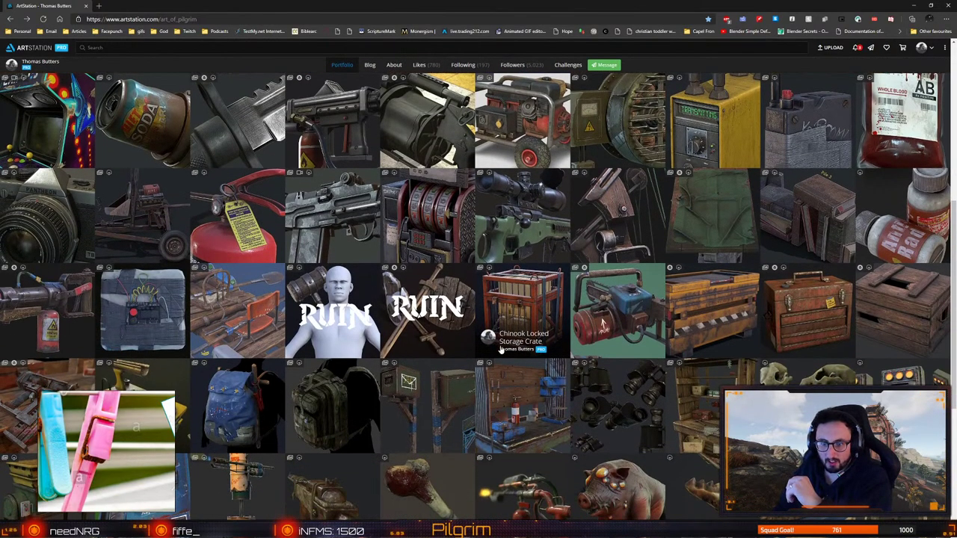
scroll(502, 350, "down", 4)
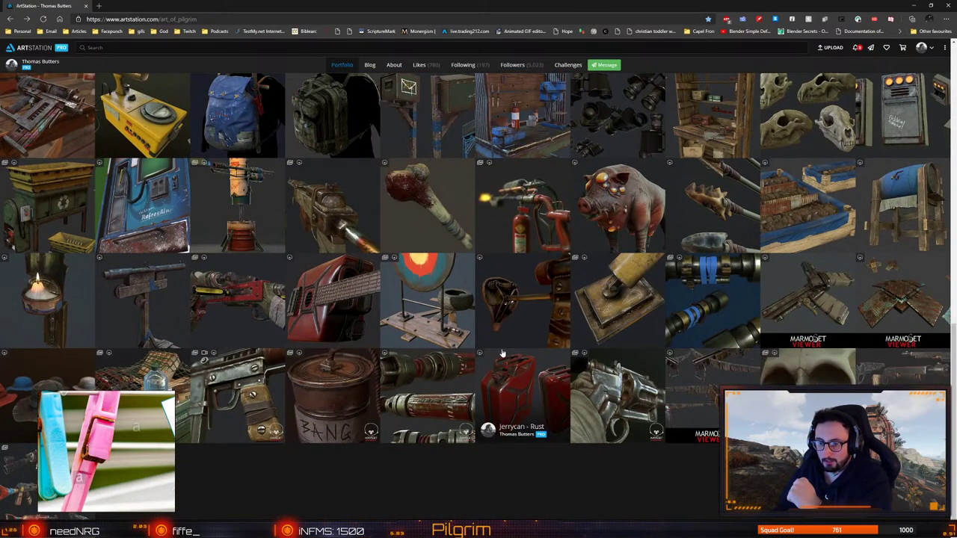
scroll(515, 374, "up", 4)
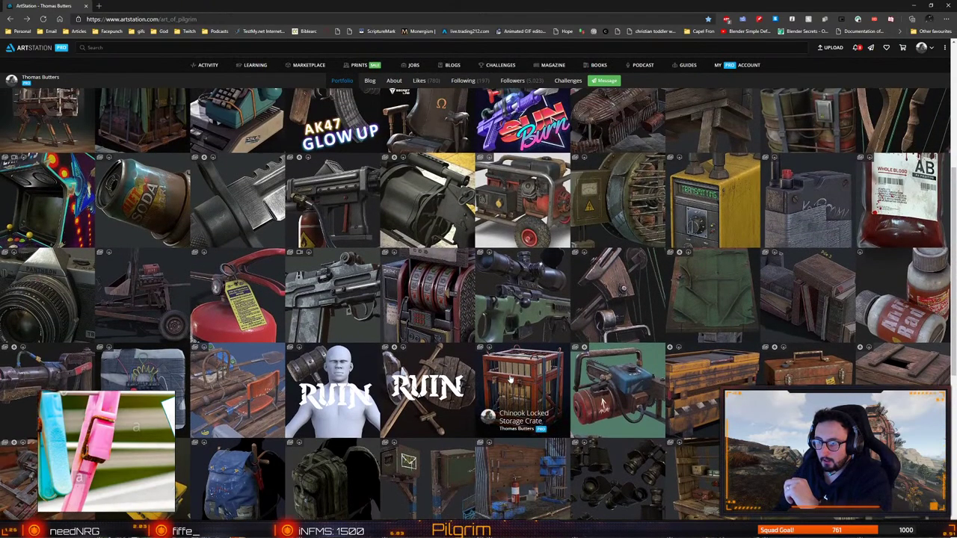
scroll(511, 379, "up", 1)
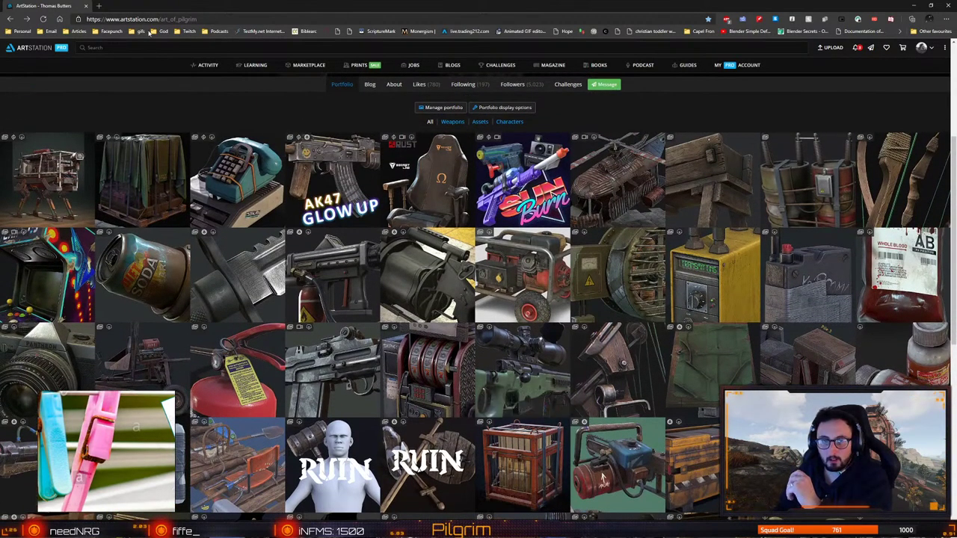
left_click(86, 6)
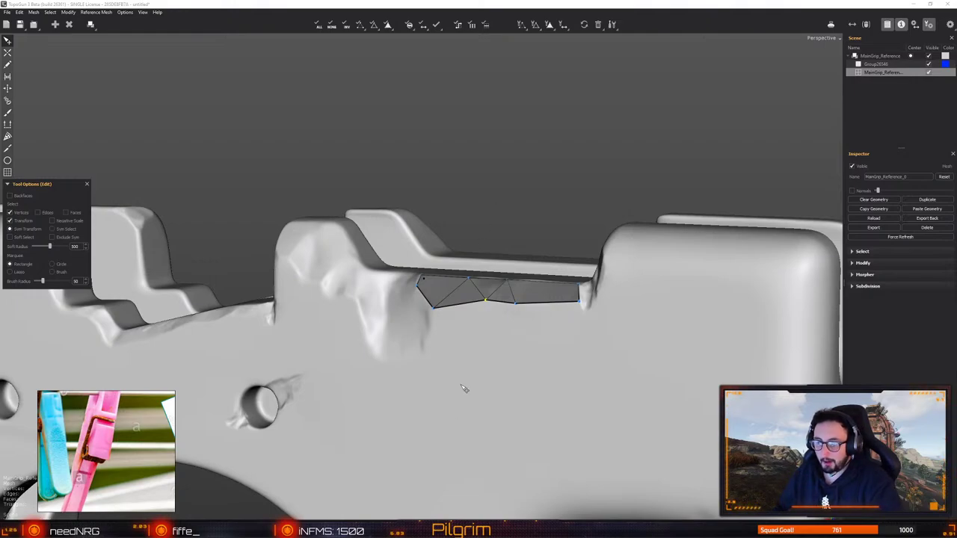
Enable Make Faces for the Create tool and extend the rail strip along the deep chip's upper edge towards the raised block
left_click_drag(453, 343, 486, 419, "alt")
scroll(483, 380, "up", 3)
key("w")
left_click(518, 333)
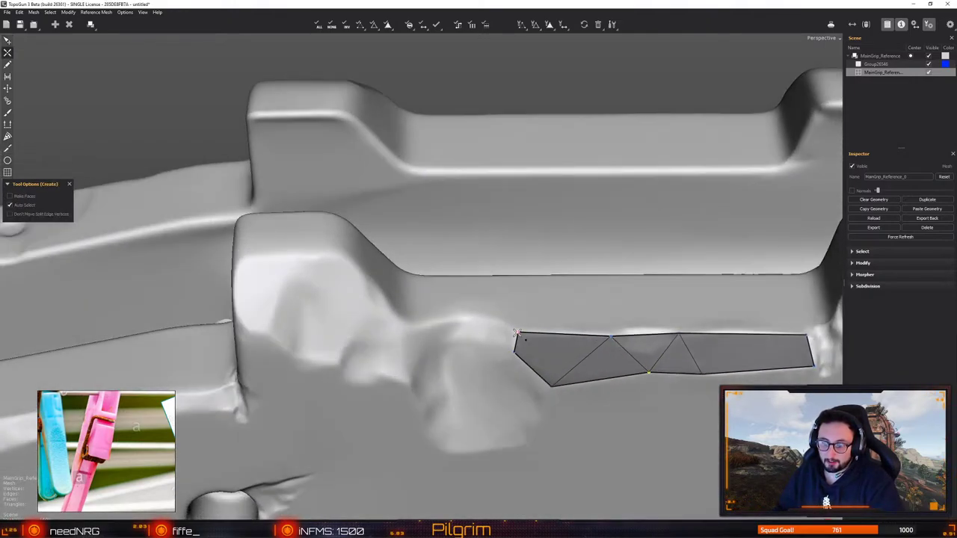
left_click_drag(466, 318, 431, 359, "alt")
left_click(486, 346)
left_click(467, 308)
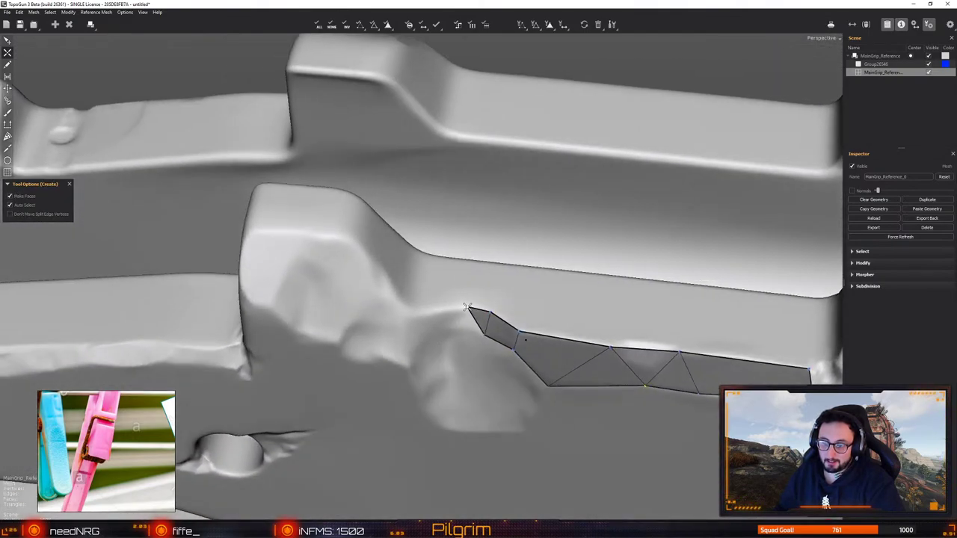
Continue the strip with another small face along the chipped edge, ending at the base of the raised block
left_click_drag(465, 310, 462, 288, "alt")
left_click(454, 339)
middle_click_drag(452, 338, 443, 318)
left_click_drag(439, 312, 487, 330)
left_click(570, 329)
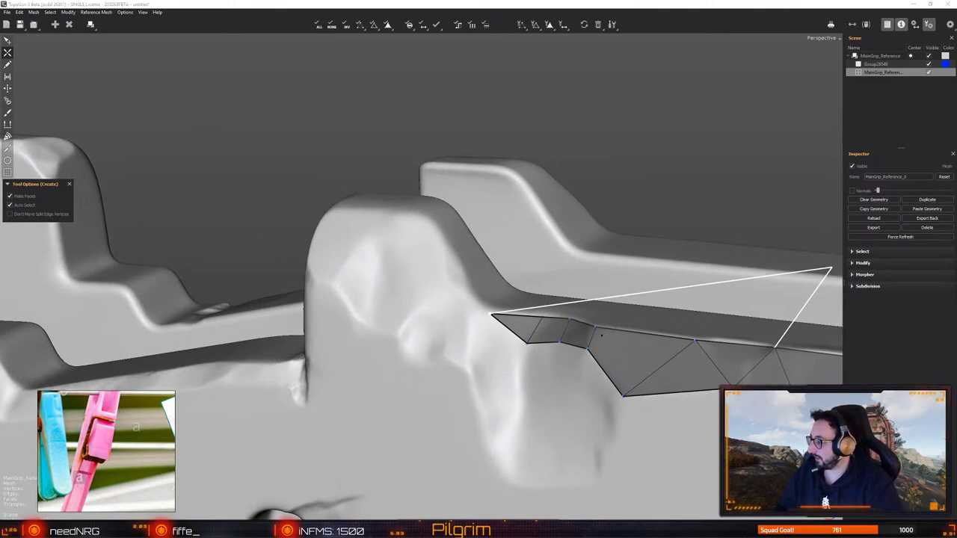
Open the Caml - Rust artwork in a widened browser window, mute its animation, view the renders, and close the window
left_click_drag(956, 206, 315, 64)
left_click(260, 221)
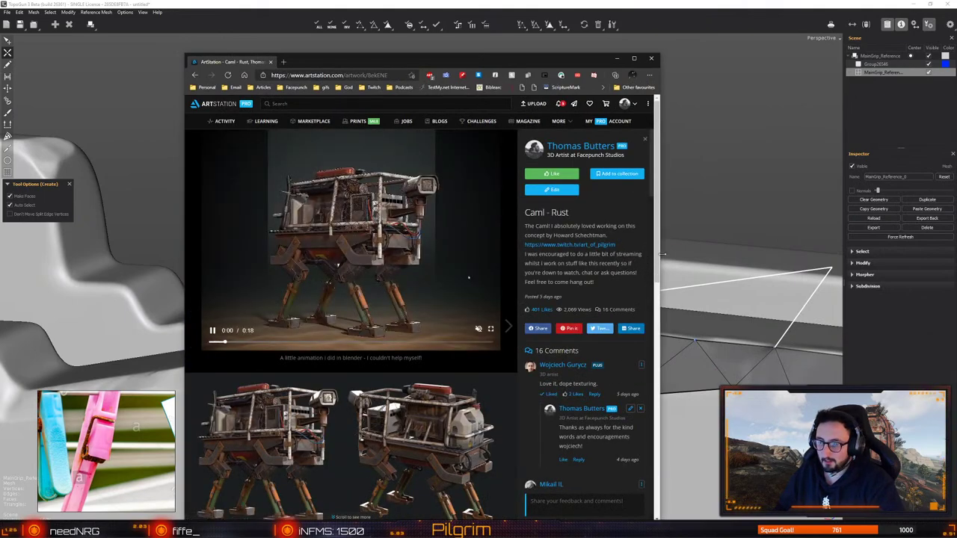
left_click_drag(663, 254, 858, 255)
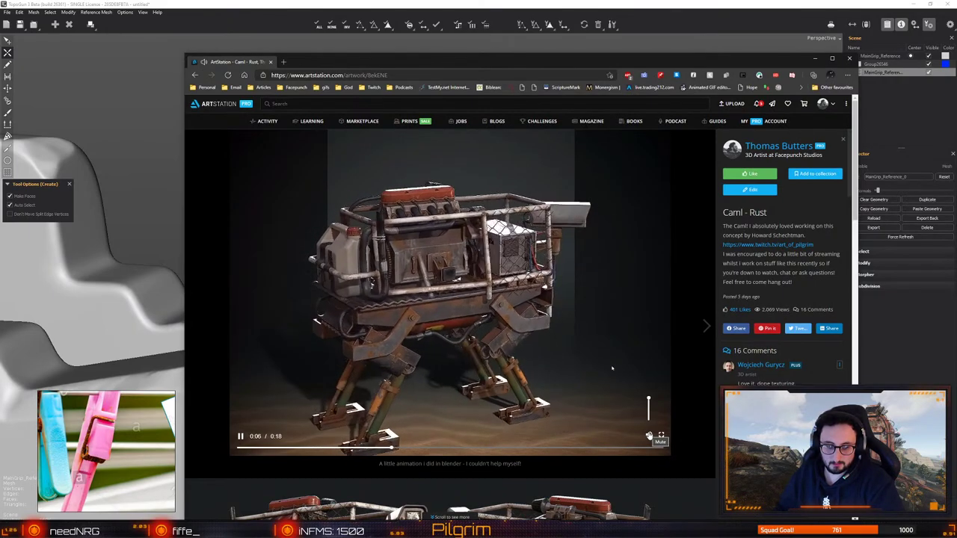
left_click(649, 436)
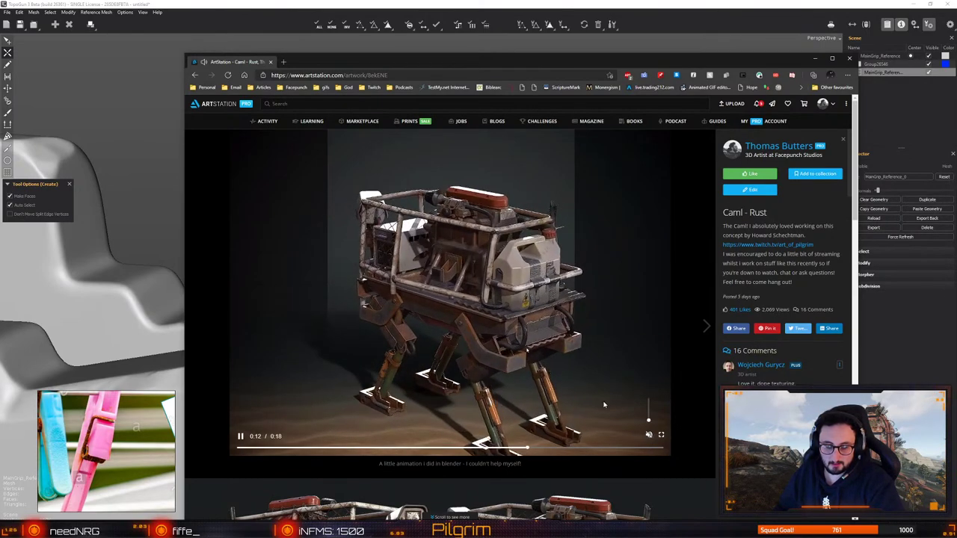
scroll(604, 404, "down", 10)
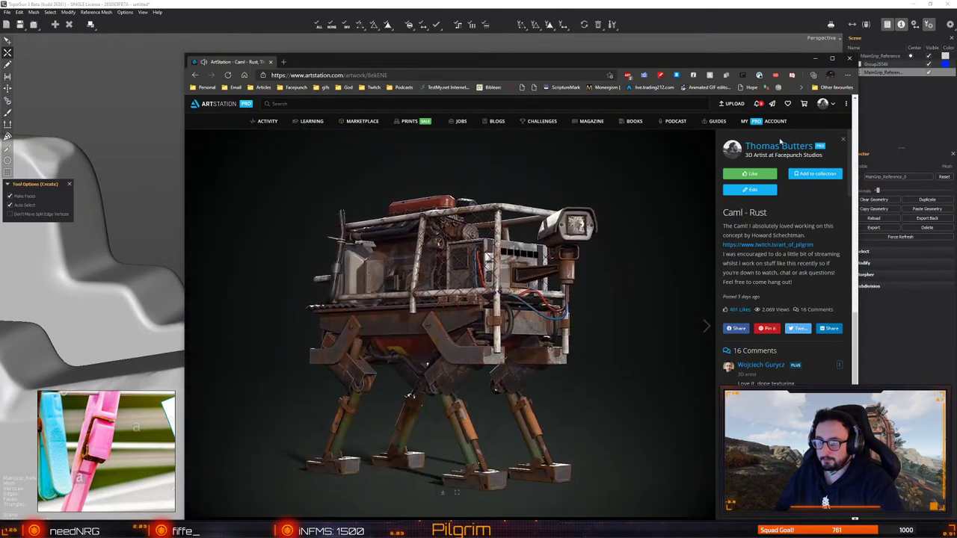
left_click(848, 59)
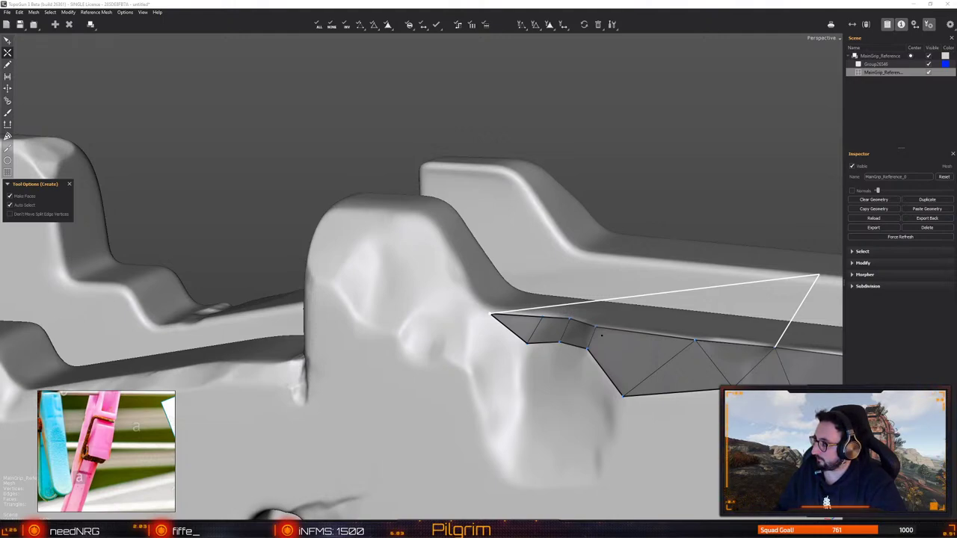
Add faces from the strip's tip down the deep chip's side nearest the raised block, following its sculpted border
left_click_drag(522, 349, 479, 359, "alt")
right_click_drag(481, 353, 476, 357)
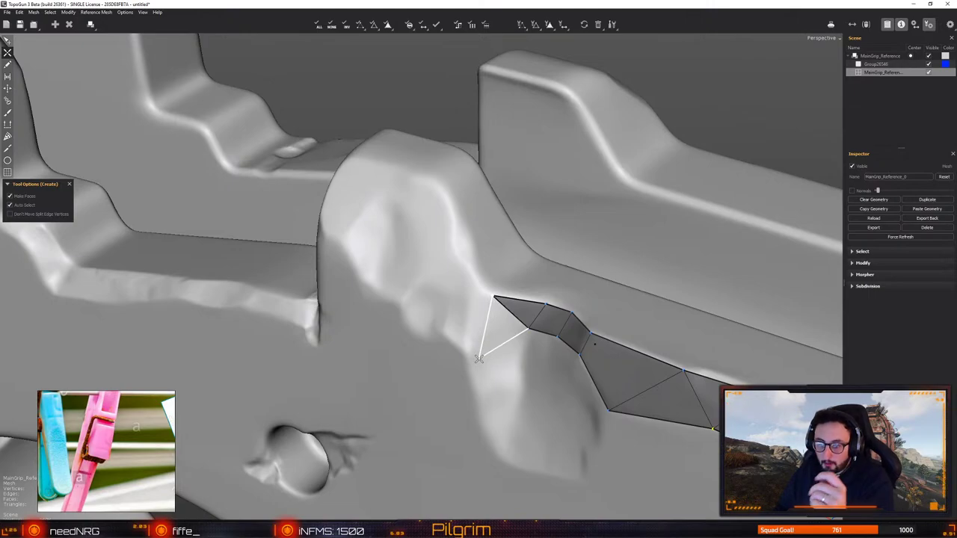
left_click(466, 348)
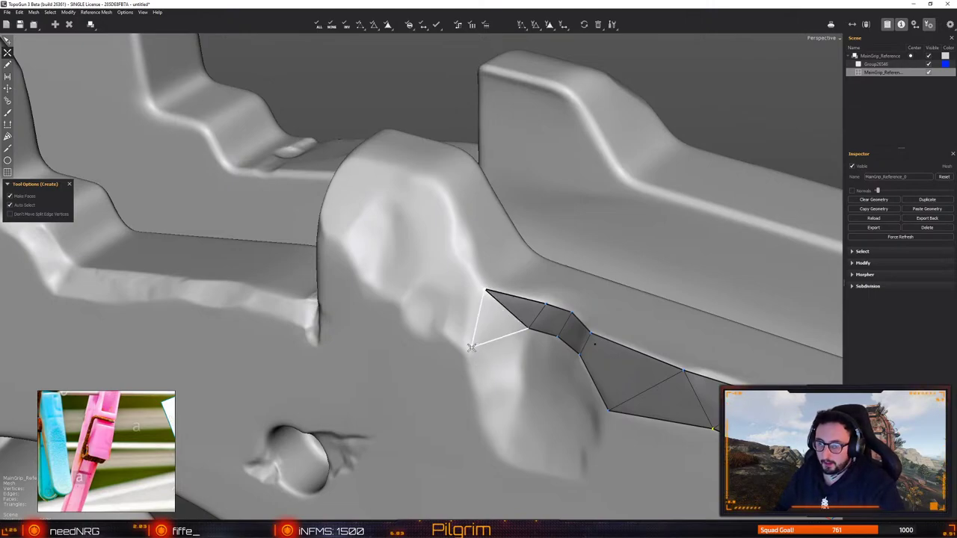
scroll(490, 365, "down", 3)
scroll(494, 377, "up", 3)
left_click_drag(493, 377, 451, 291, "alt")
scroll(476, 326, "down", 3)
left_click(441, 302)
left_click(472, 287)
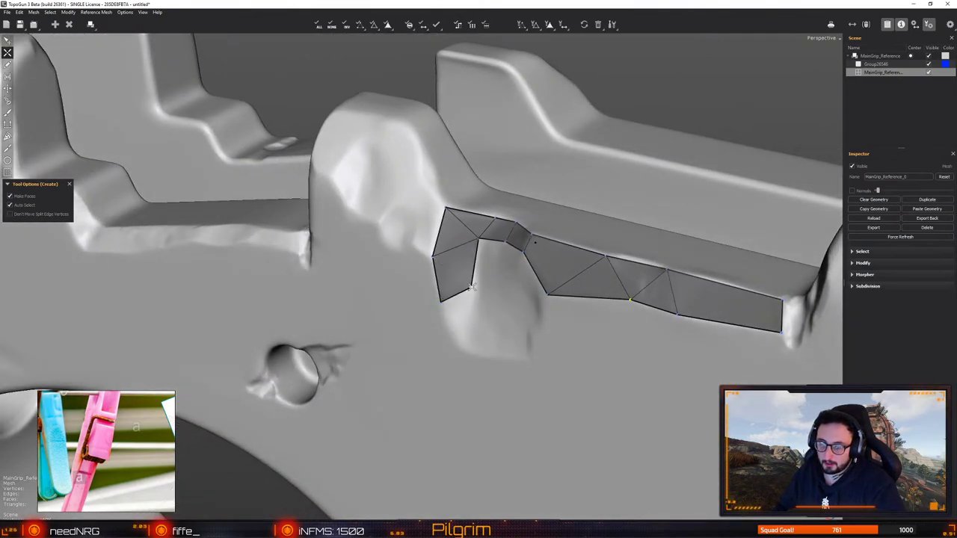
Extend the faces down the deep chip's side to its lower corner and across its lower part to the opposite border
left_click_drag(461, 356, 475, 344, "alt")
left_click(459, 357)
left_click(436, 317)
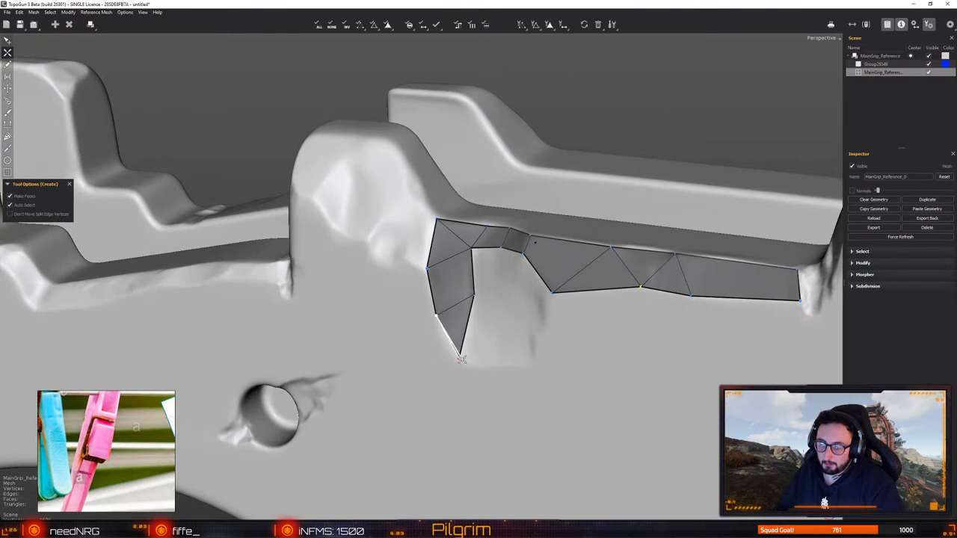
middle_click_drag(441, 321, 493, 295)
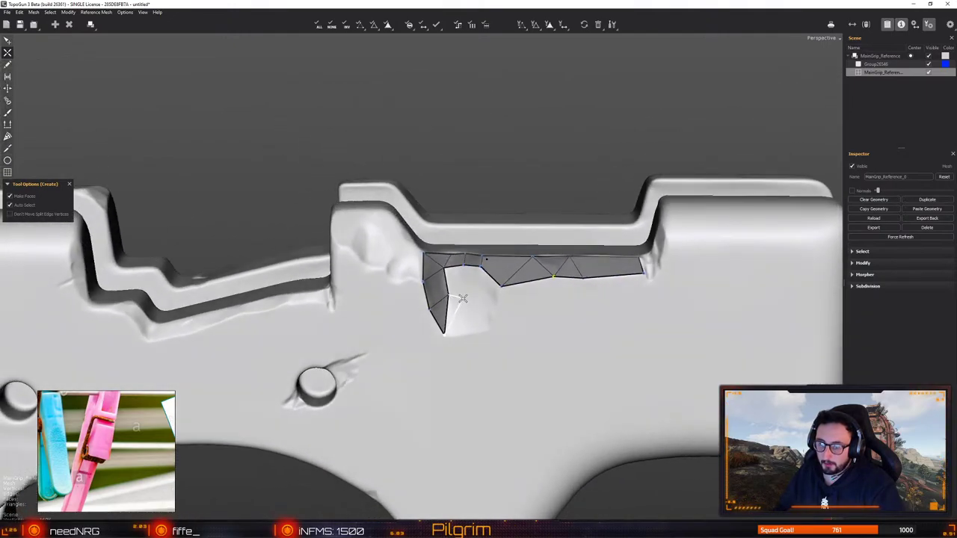
left_click(492, 297)
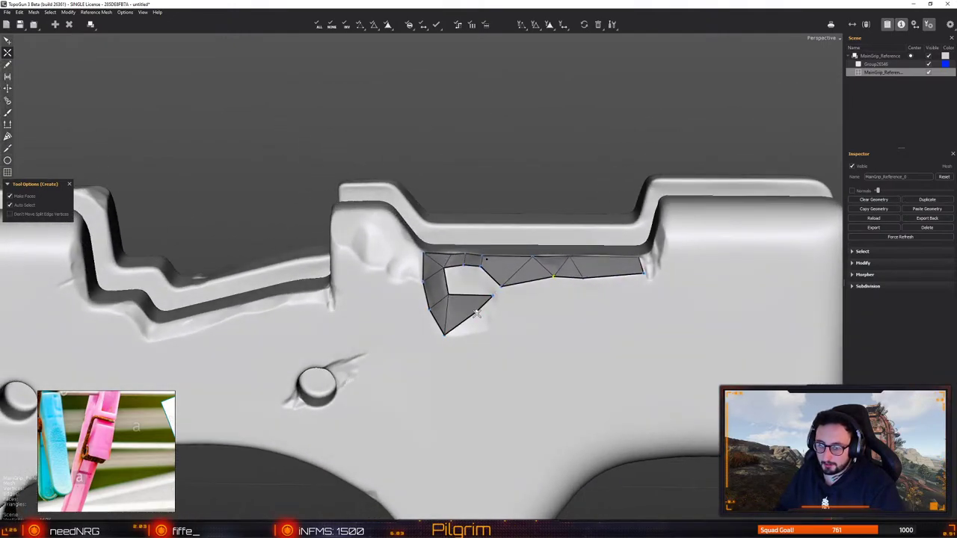
left_click(488, 329)
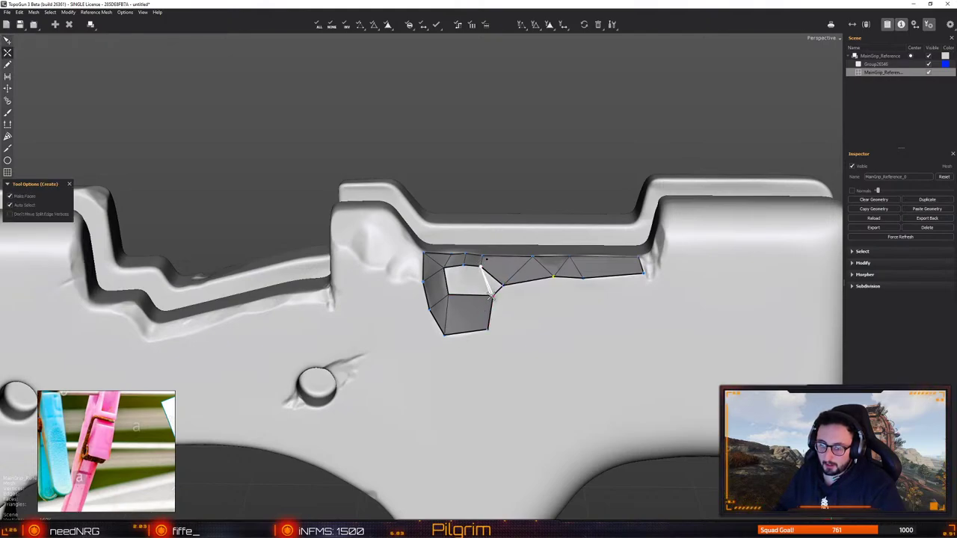
Fill the remaining opening inside the deep chip with faces, joining its lower faces to the surrounding rail strip
left_click(491, 297)
left_click(464, 265)
left_click(448, 294)
left_click_drag(448, 293, 423, 399, "alt")
right_click_drag(423, 399, 555, 333, "alt")
left_click_drag(555, 334, 499, 343, "alt")
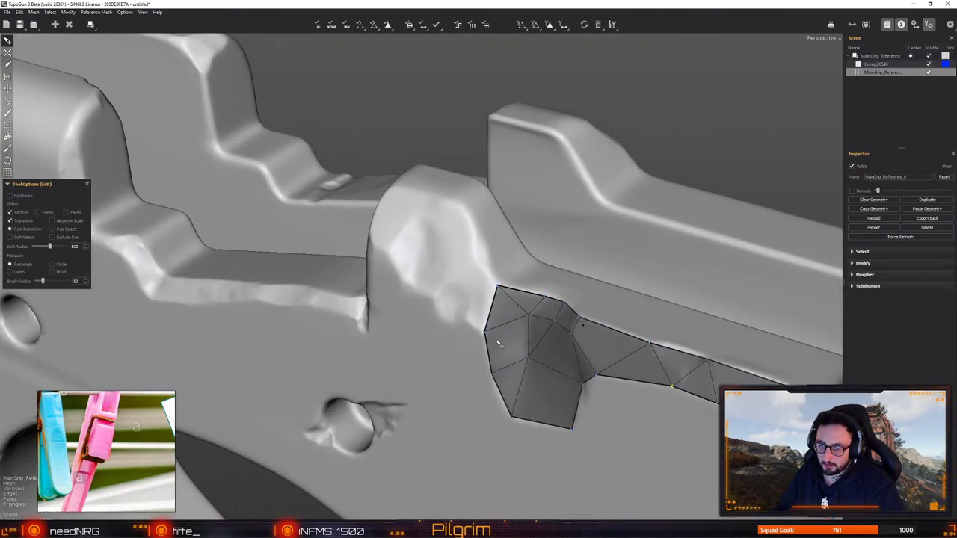
Turn off Make Faces and trace an edge line from the chip patch up the raised block's slope and along its upper edge
middle_click_drag(497, 342, 500, 349)
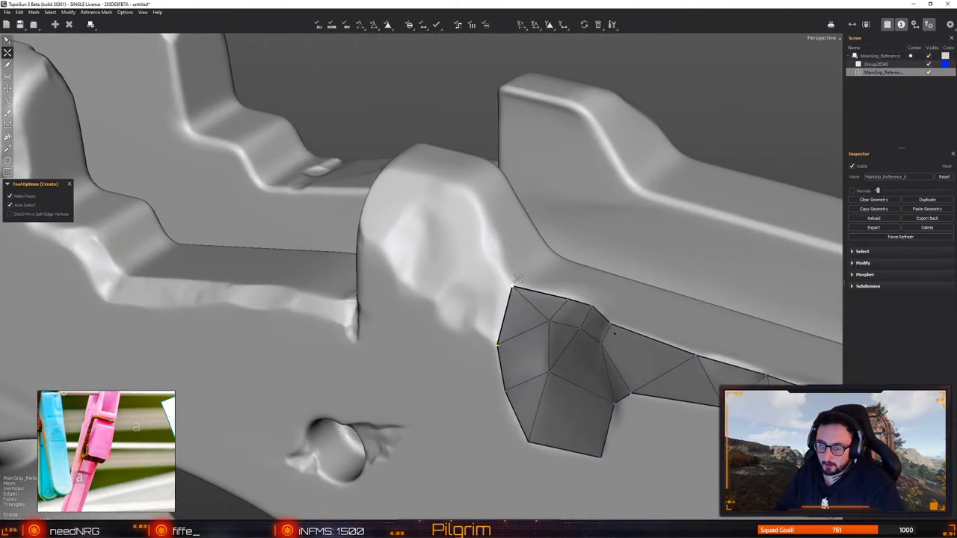
middle_click_drag(518, 279, 538, 250)
left_click_drag(544, 232, 512, 149, "alt")
middle_click_drag(512, 149, 555, 263)
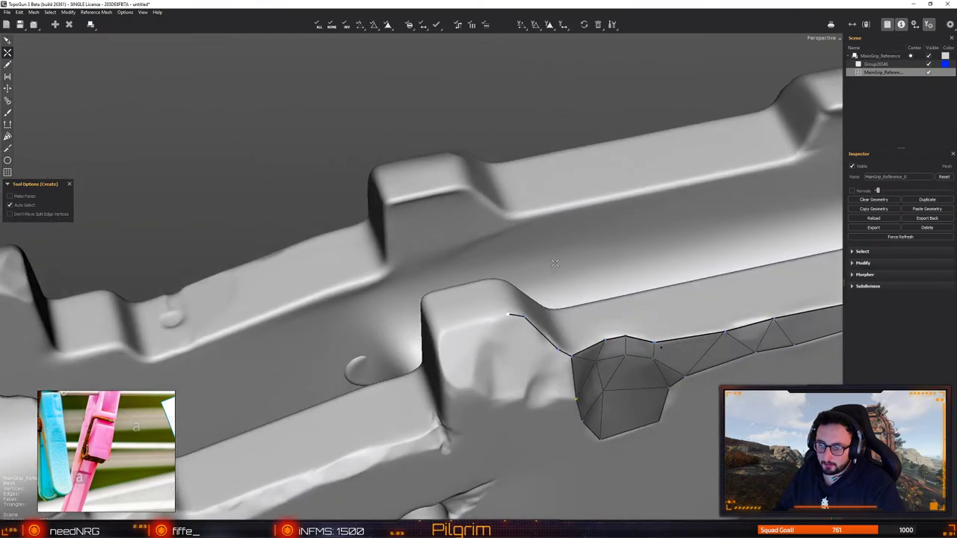
left_click(446, 332)
middle_click_drag(446, 332, 480, 300)
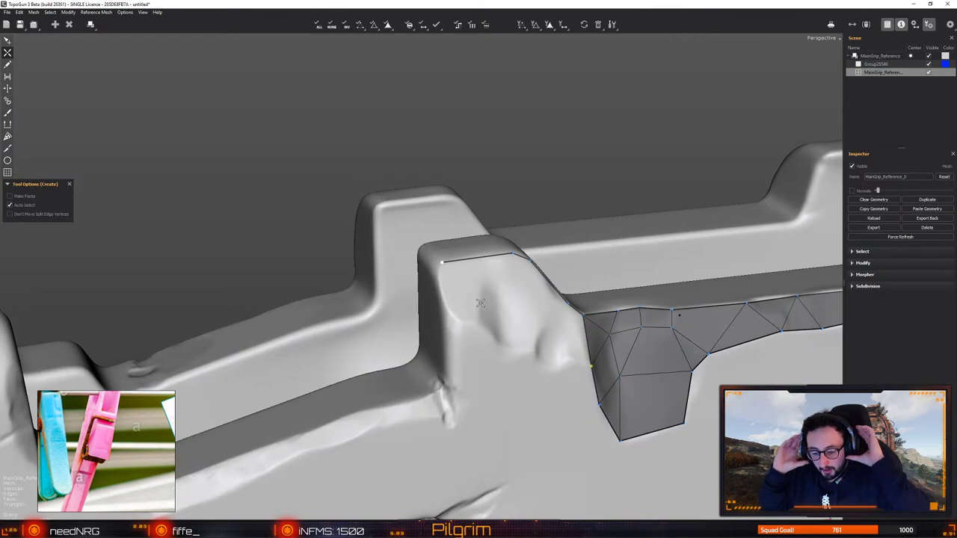
Continue the edge line down the raised block's far edge and outline the large dent on its side face as a closed loop
middle_click_drag(509, 371, 449, 306)
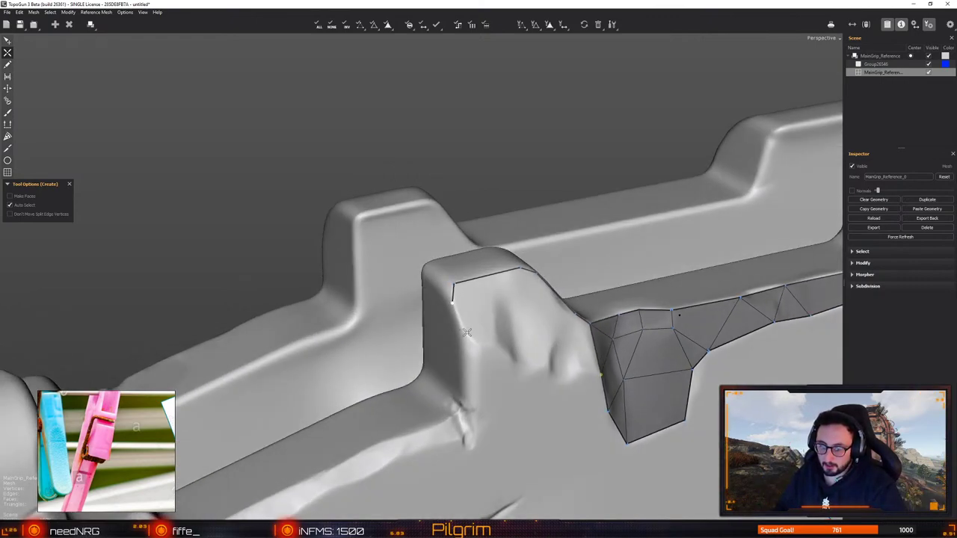
left_click(465, 332)
middle_click_drag(461, 343, 476, 264)
left_click(480, 255)
left_click_drag(499, 308, 513, 253, "alt")
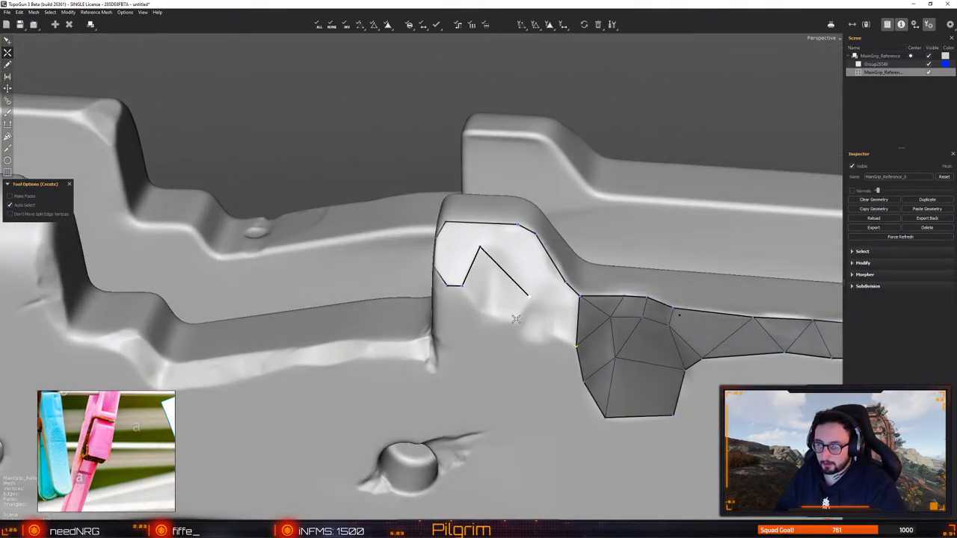
left_click(516, 319)
left_click(465, 287)
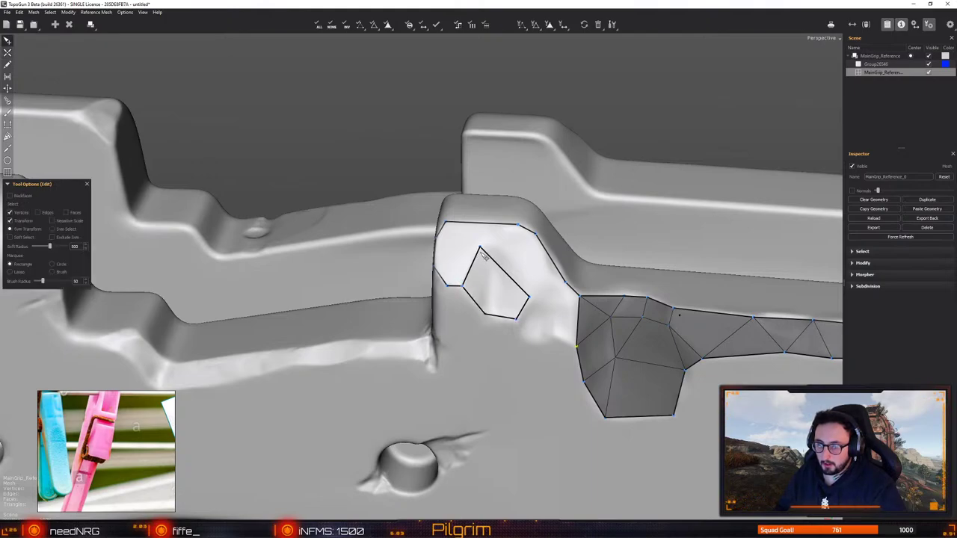
Fill the dent's outline with faces and divide them around a vertex in the middle of the dent
left_click(486, 312)
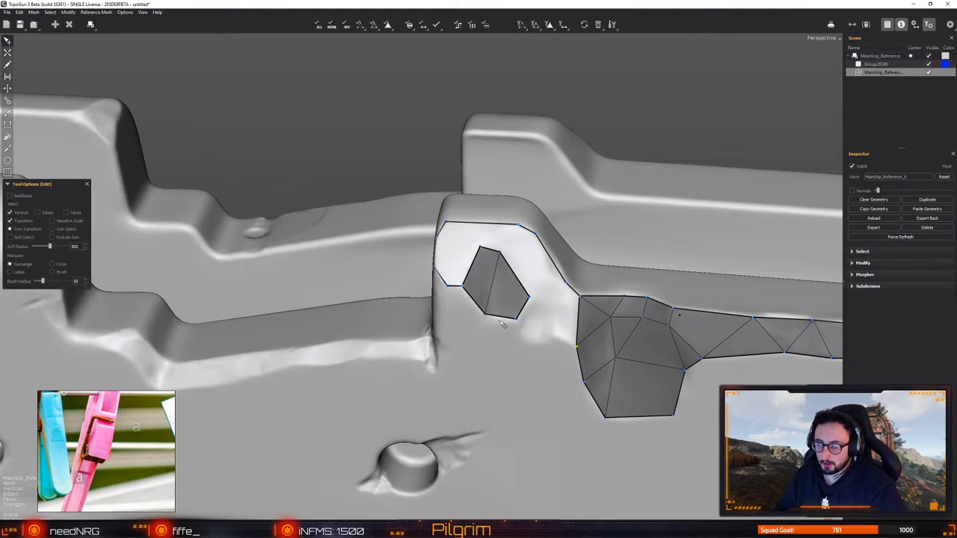
left_click_drag(486, 312, 507, 282, "alt")
key("q")
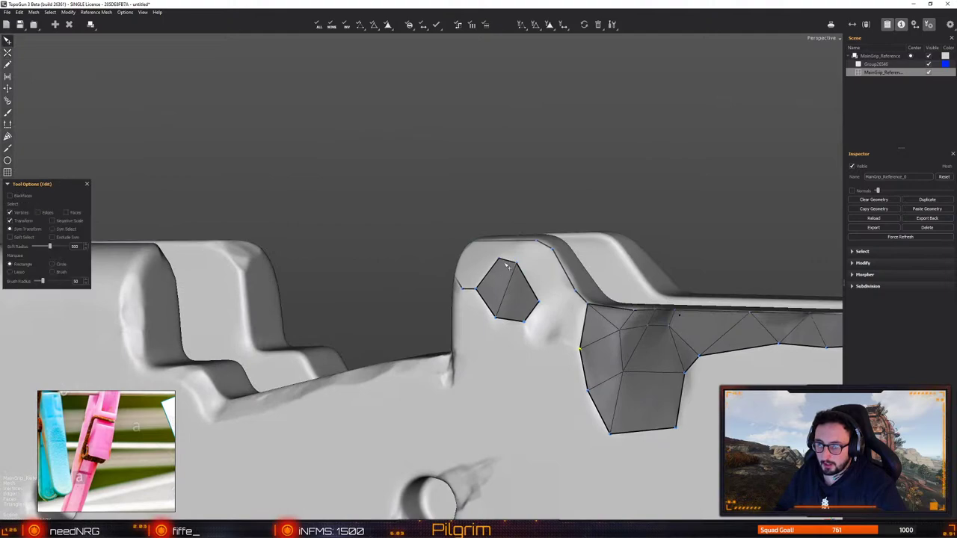
key("w")
left_click(506, 294)
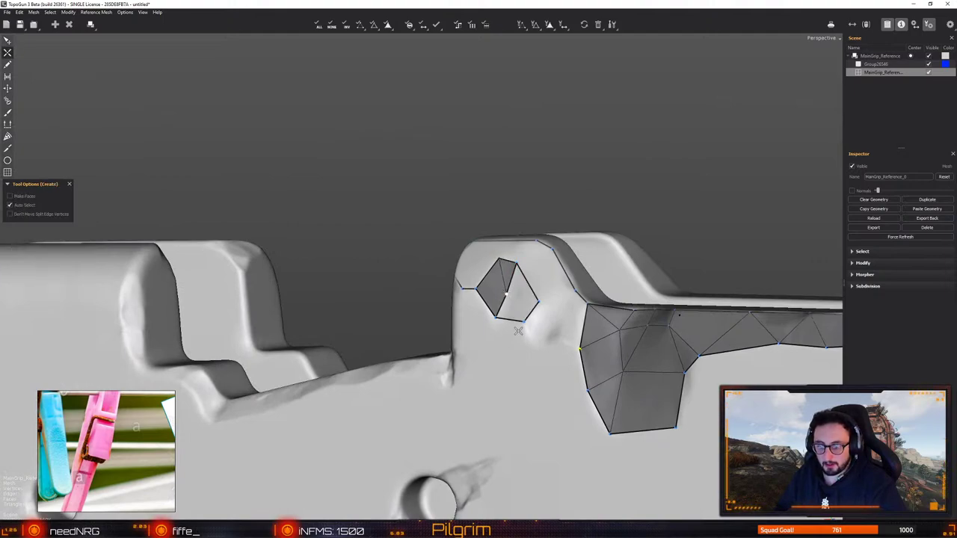
left_click(524, 322)
key("q")
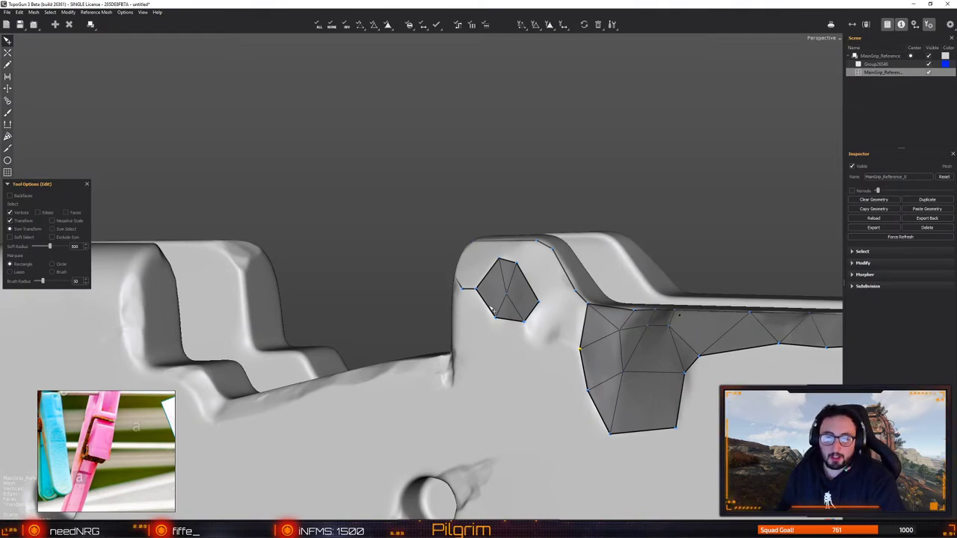
Connect the dent patch's upper corner to the raised block's sloped edge line with a new edge
mouse_move(461, 302)
left_mouse_down("alt")
mouse_move(440, 302)
mouse_move(449, 321)
mouse_move(477, 292)
mouse_move(459, 303)
left_mouse_up("alt")
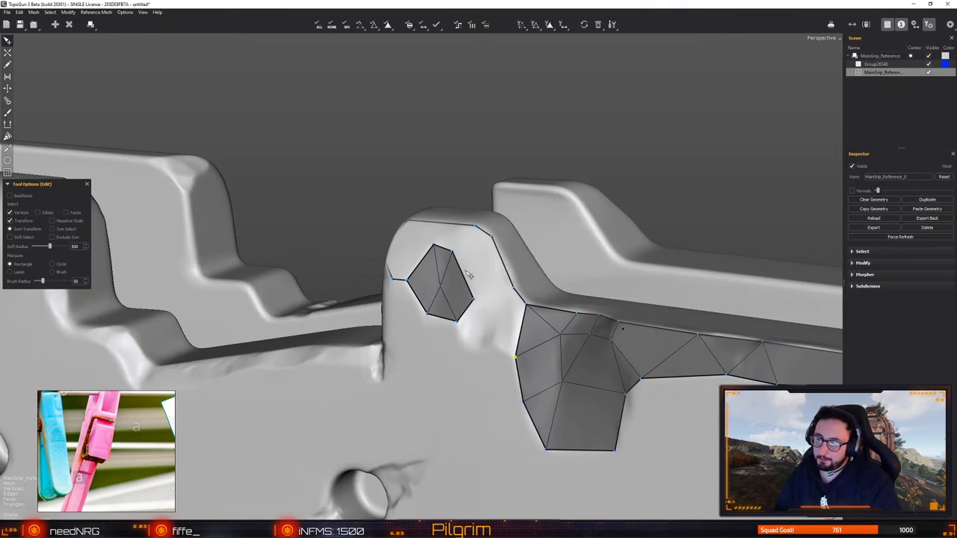
key("c")
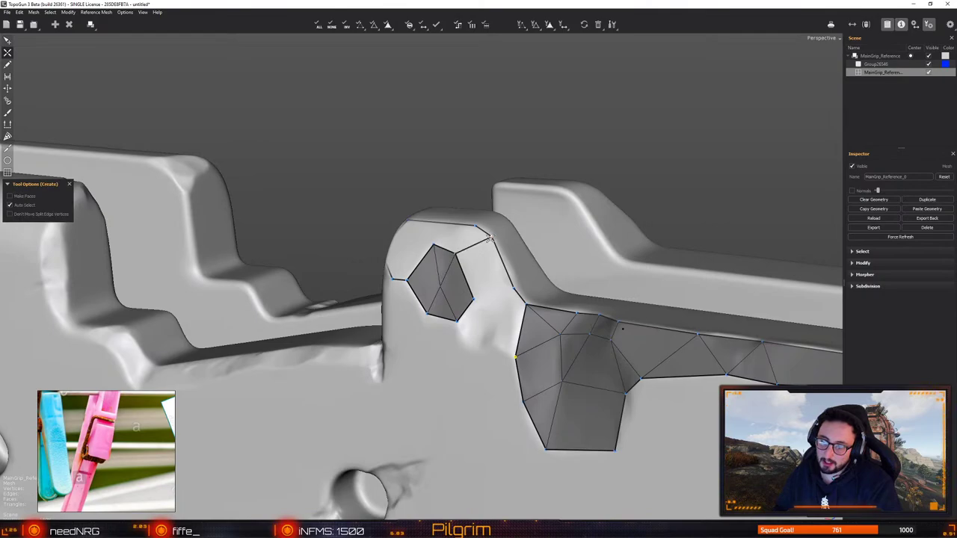
Fill the upper and left areas of the rounded bump's side with faces joining its outline to the existing centre patch
left_click(434, 244)
left_click_drag(395, 237, 359, 307, "alt")
left_click(354, 255)
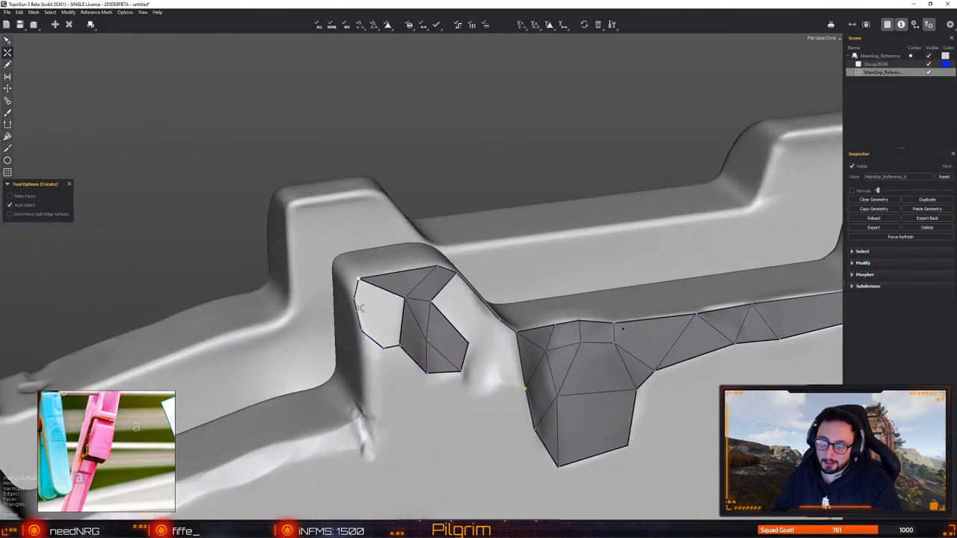
left_click(405, 298)
key("q")
key("w")
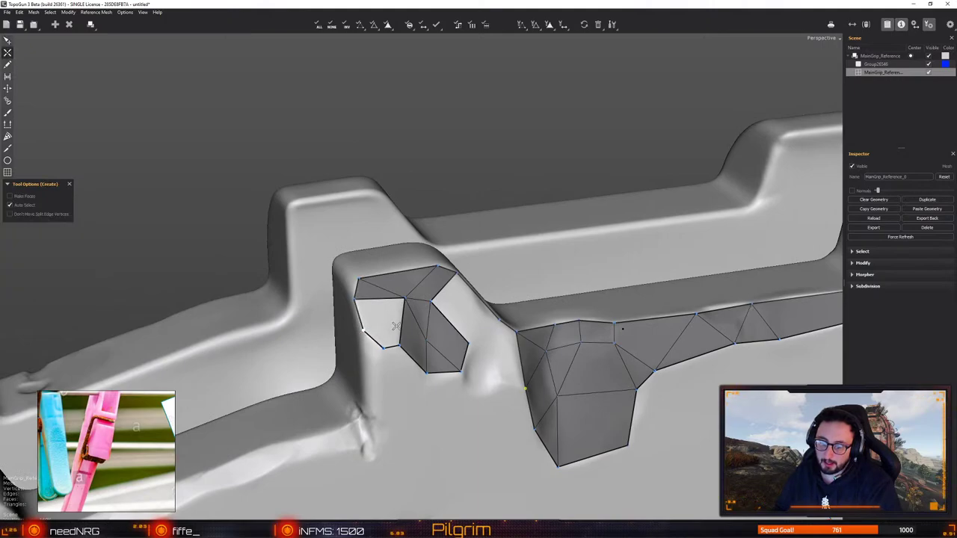
left_click(404, 299)
key("q")
mouse_move(404, 303)
left_mouse_down("alt")
mouse_move(388, 267)
mouse_move(397, 292)
left_mouse_up("alt")
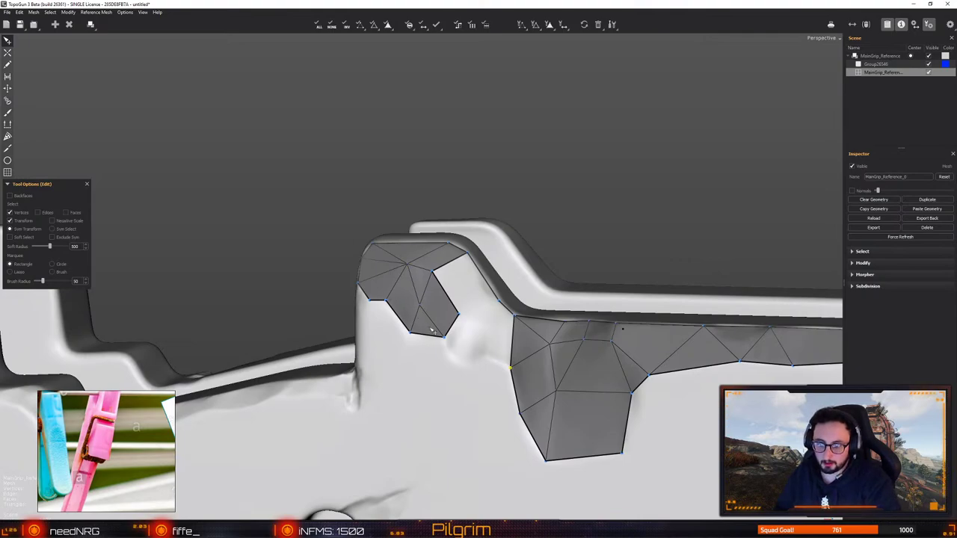
Connect the interior vertices of the bump's side patch with edges and fill the gap up to the sloping rim
key("e")
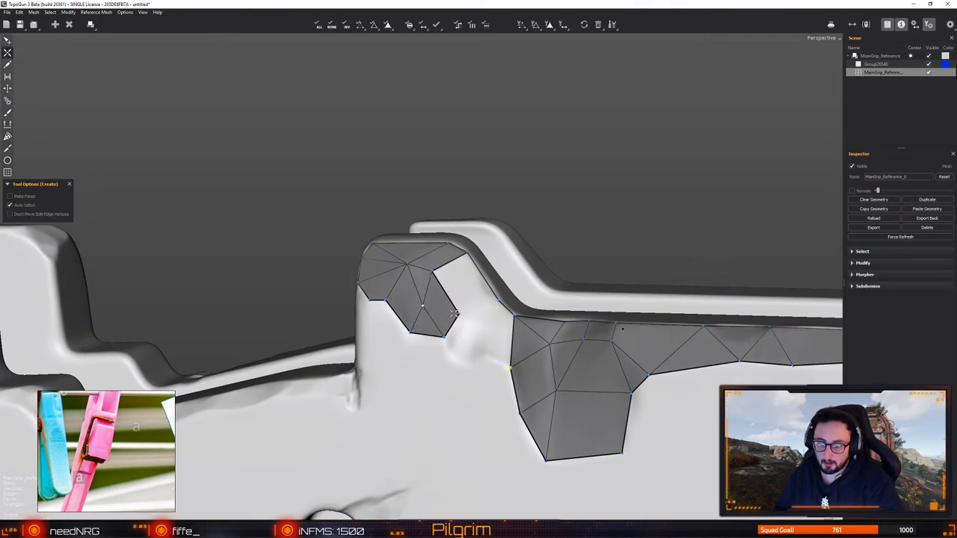
left_click(423, 307)
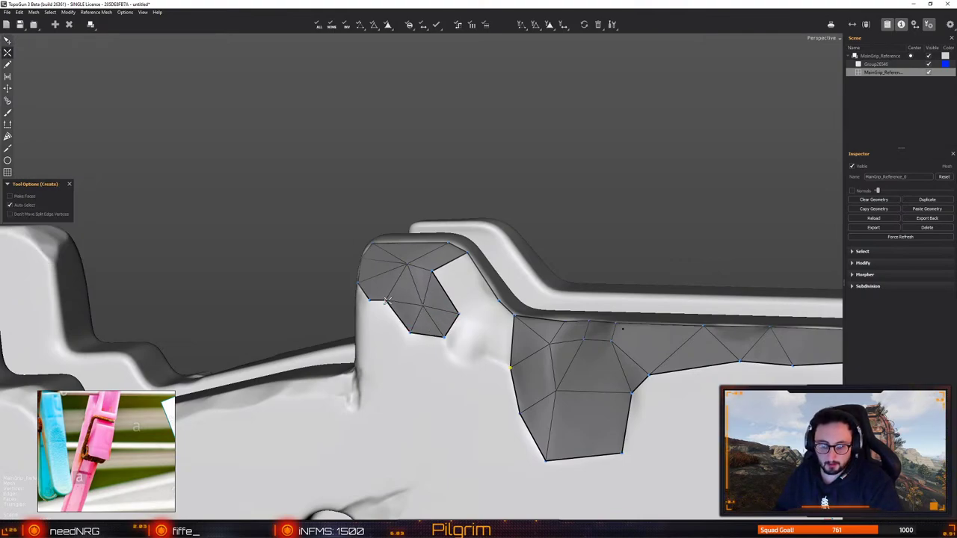
key("q")
left_click_drag(388, 301, 466, 352, "alt")
key("e")
key("e")
key("e")
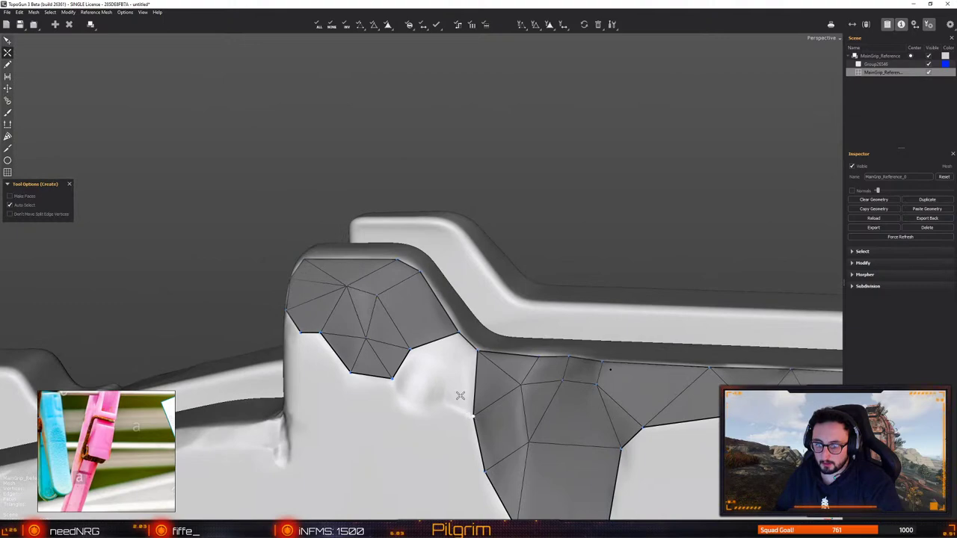
Bridge the bump's side patch to the neighbouring ledge patch with faces at the foot of the slope, beside the dent
left_click(441, 401, "shift")
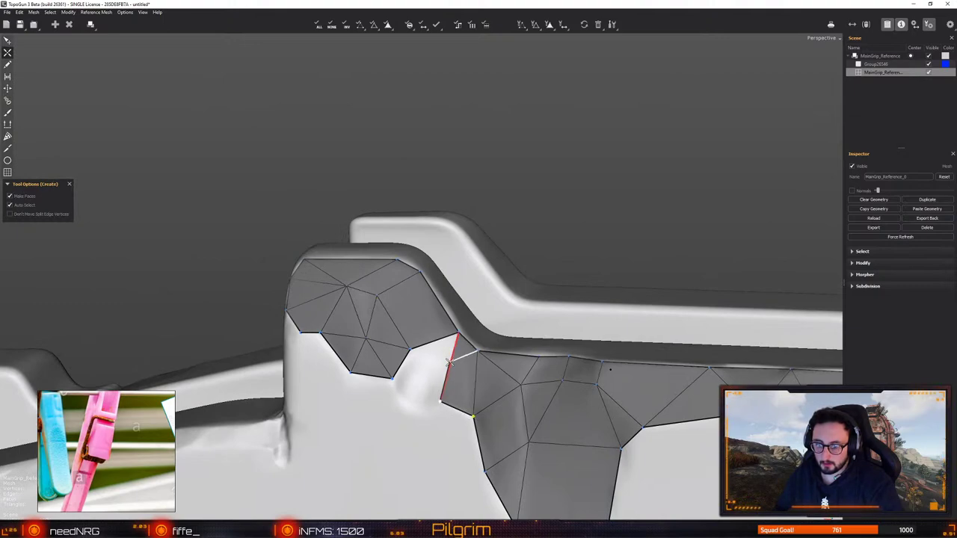
left_click(478, 350)
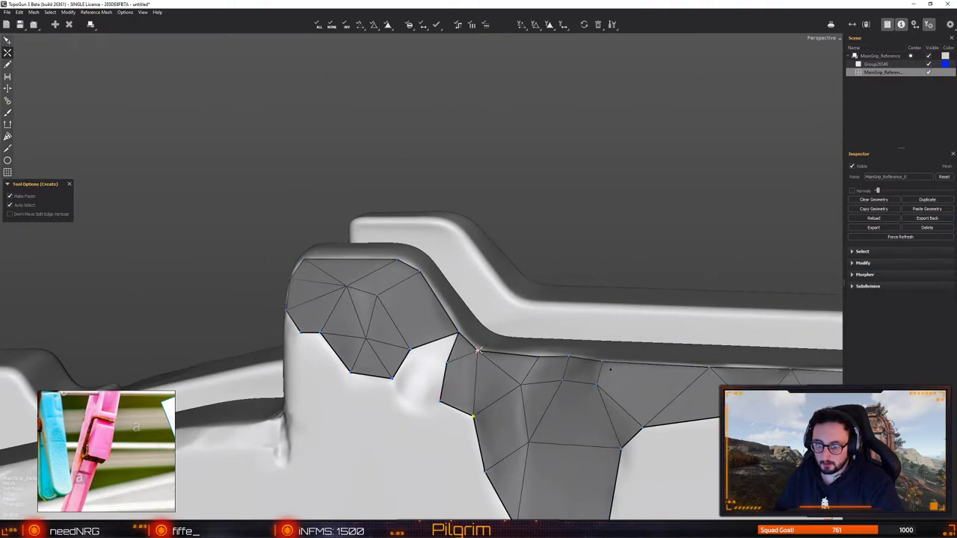
left_click(410, 350)
left_click_drag(421, 398, 336, 363, "alt")
key("q")
scroll(419, 349, "down", 5)
scroll(448, 363, "up", 3)
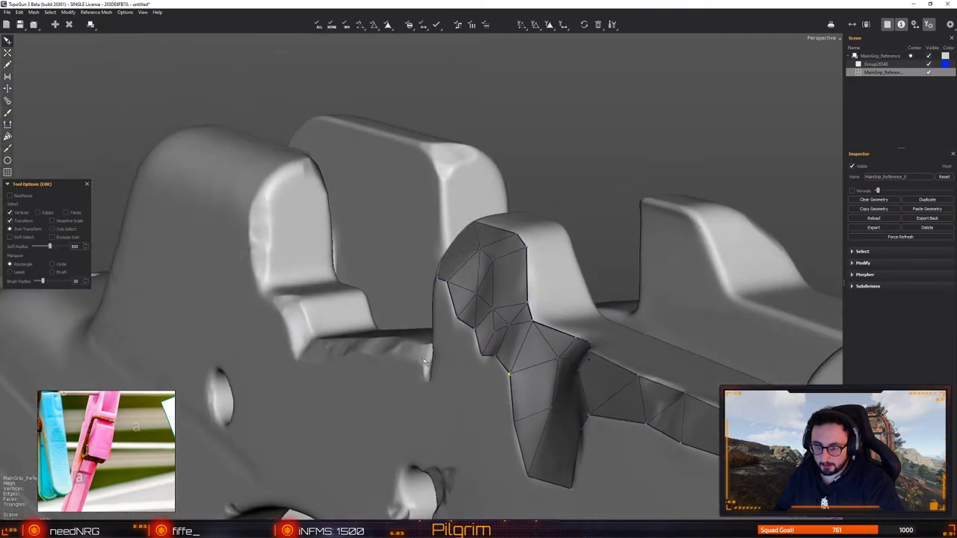
Build a row of quads across the flat top of the ledge, extending it toward the dip before the raised bump
left_click_drag(524, 374, 449, 271, "alt")
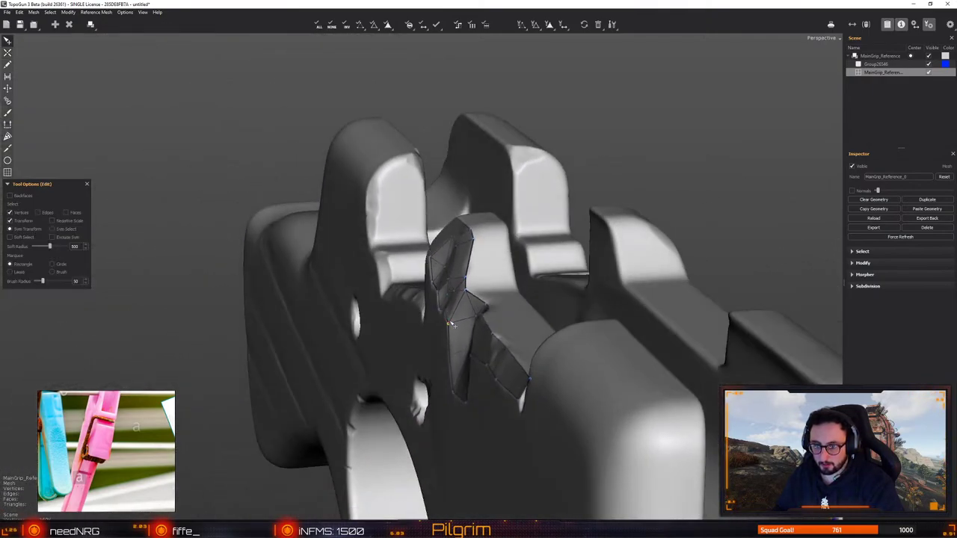
left_click_drag(450, 324, 481, 371, "alt")
key("c")
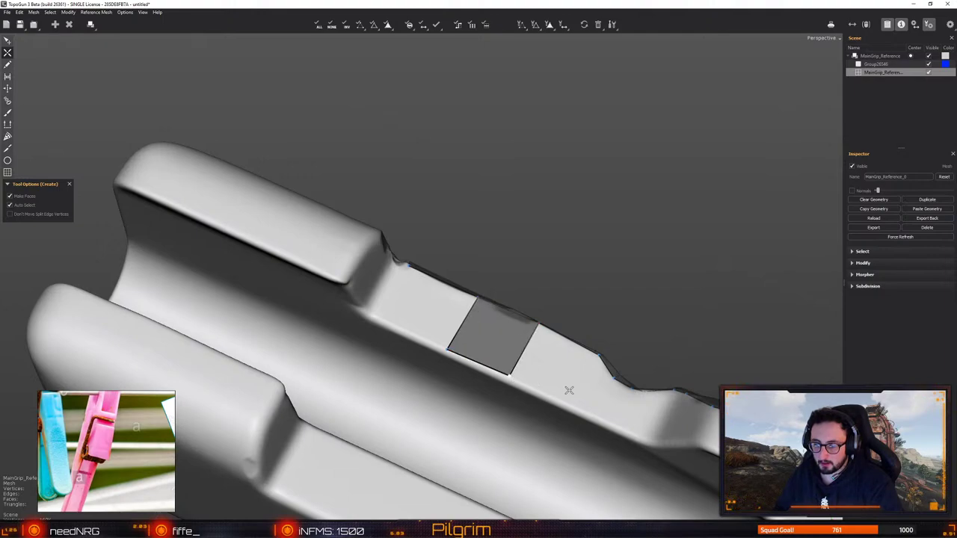
left_click_drag(569, 390, 431, 352, "alt")
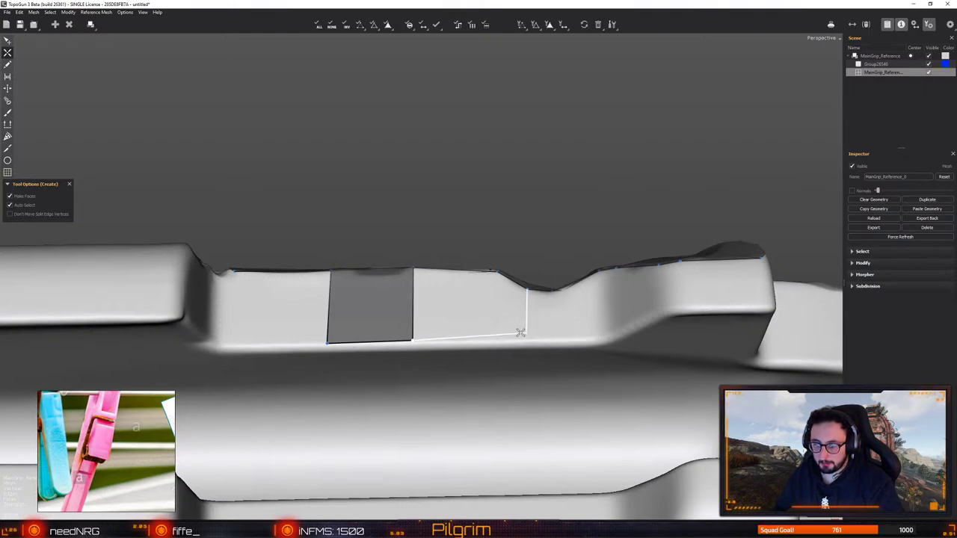
mouse_move(487, 324)
left_mouse_down("alt")
mouse_move(466, 337)
mouse_move(474, 395)
mouse_move(487, 309)
left_mouse_up("alt")
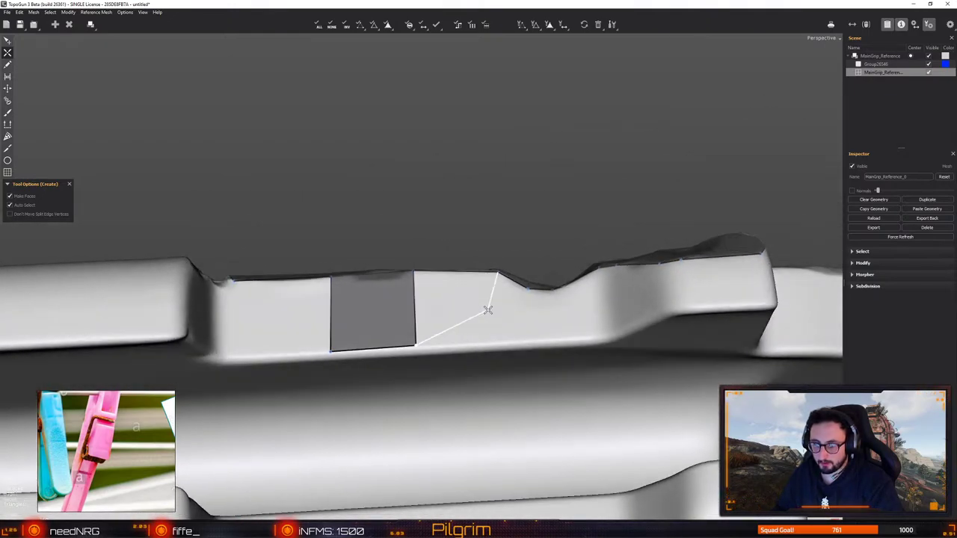
left_click(505, 342)
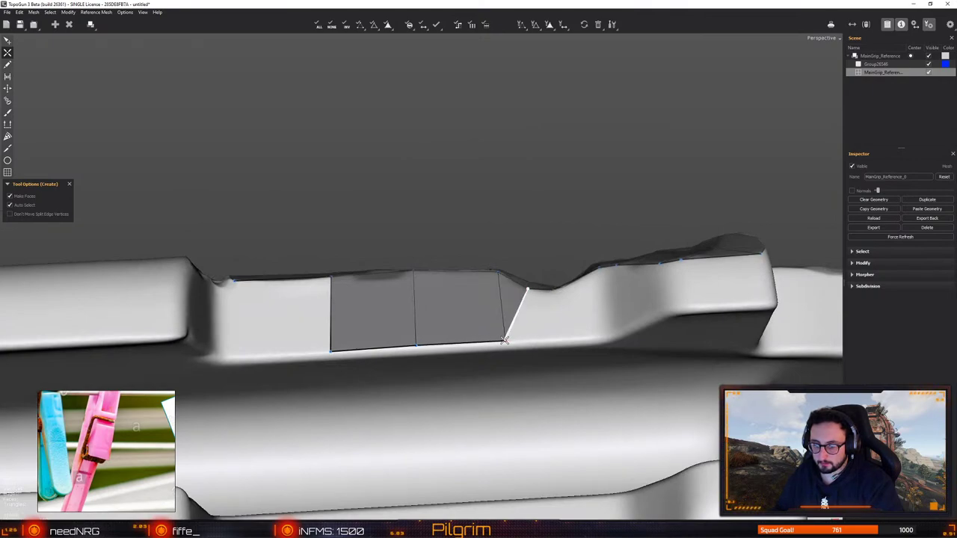
left_click(504, 340)
left_click(553, 338)
middle_click_drag(568, 330, 457, 326, "alt")
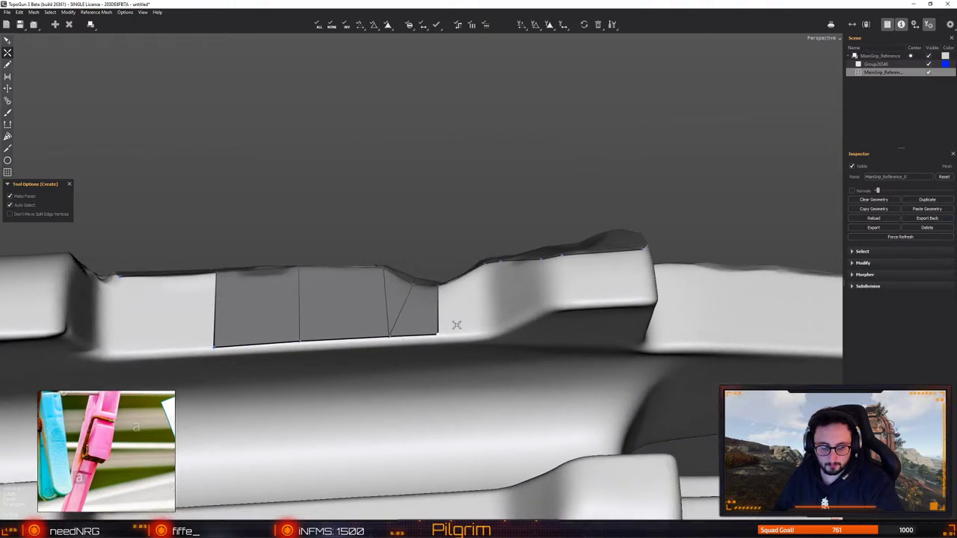
scroll(457, 325, "up", 1)
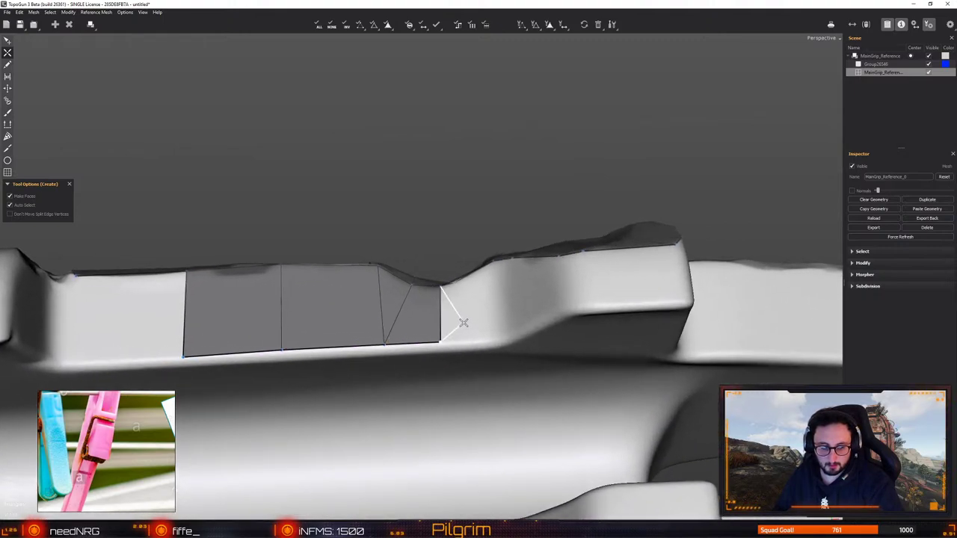
Continue the row of top faces from the ledge up the slope and across the flat top of the raised bump
key("1")
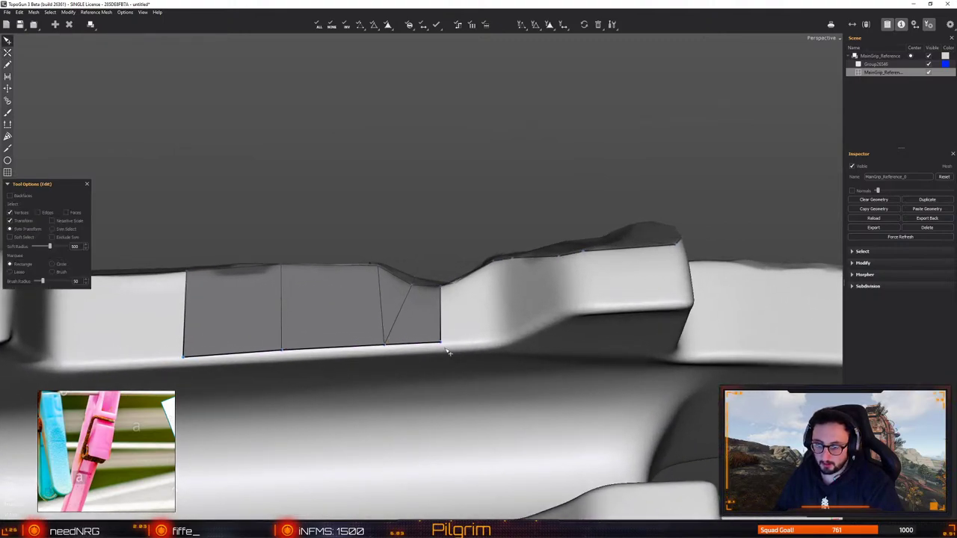
left_click_drag(447, 352, 478, 278, "alt")
scroll(478, 277, "up", 2)
key("2")
left_click_drag(341, 305, 463, 233, "alt")
left_click_drag(469, 184, 419, 309)
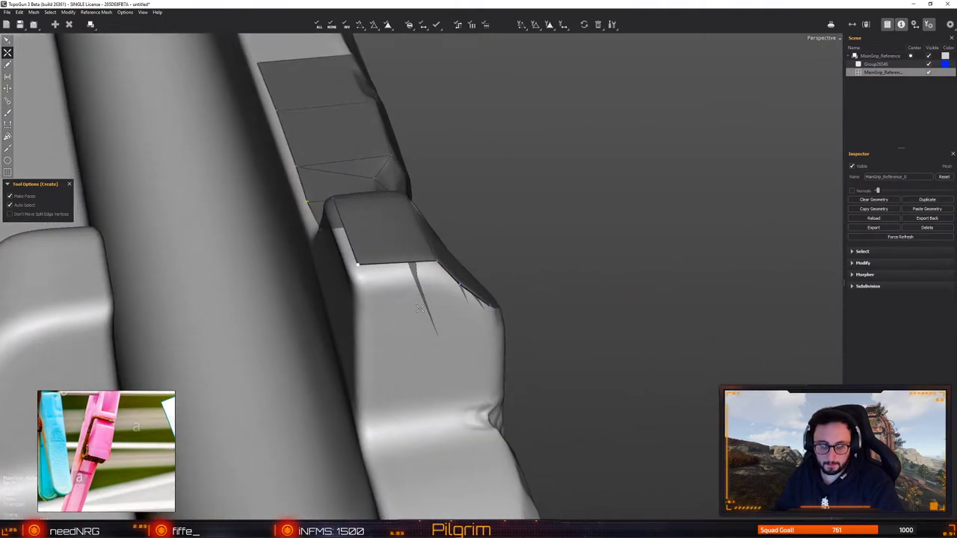
Add a strip of faces over the rounded front edge of the raised bump's top and close its inner corner with a triangle
middle_click_drag(420, 309, 476, 313)
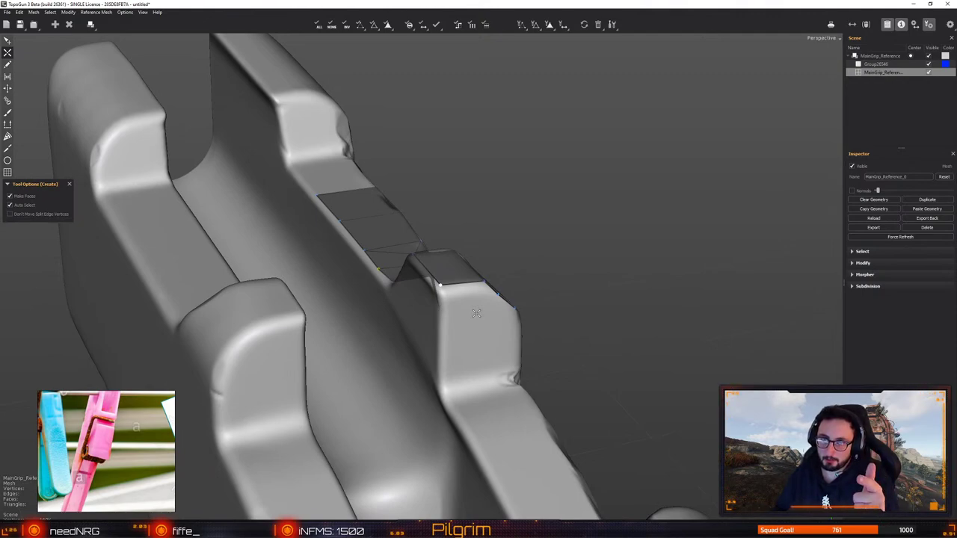
left_click(476, 312)
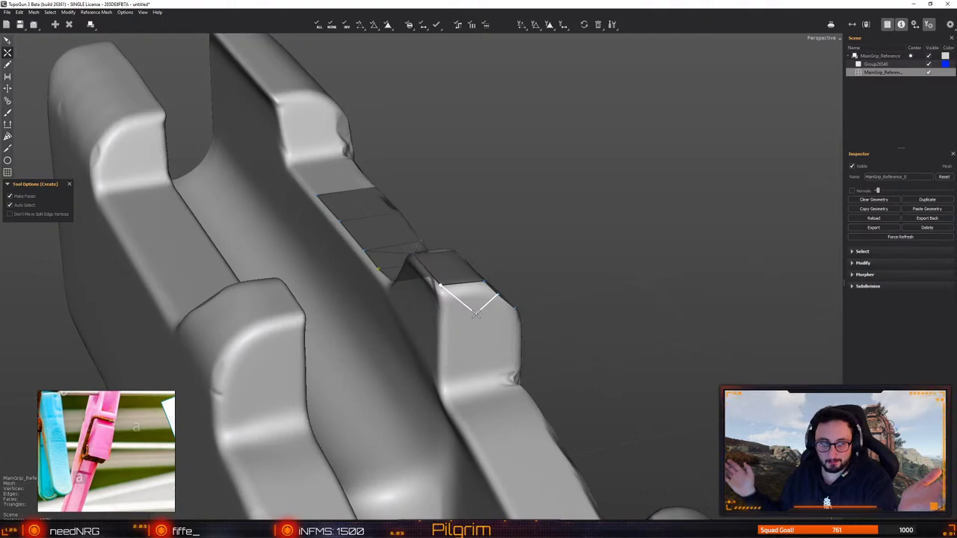
middle_click_drag(465, 292, 447, 313)
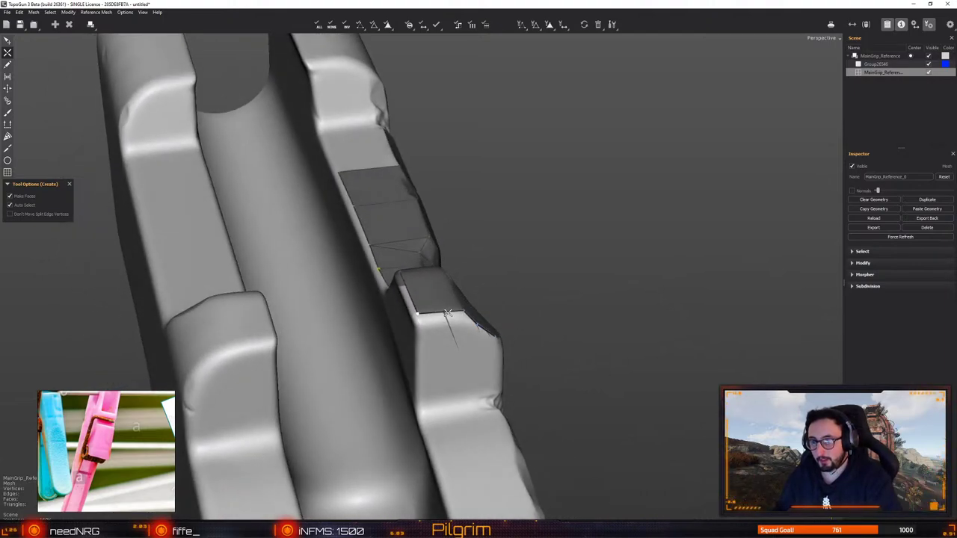
middle_click_drag(424, 326, 513, 325)
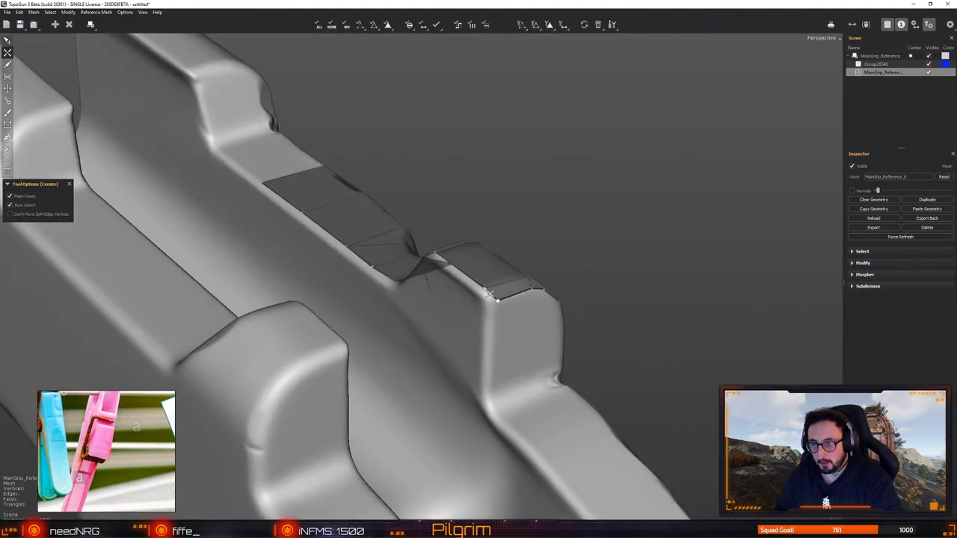
middle_click_drag(485, 290, 414, 348)
left_click(406, 282)
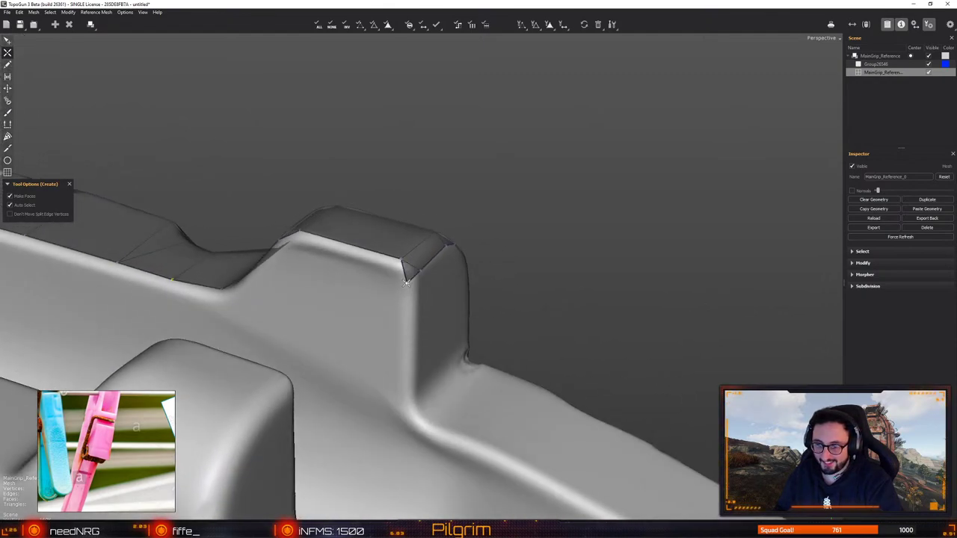
Add a bevel strip of faces along the bump's inner top edge and around the curve to where the slope begins
middle_click_drag(403, 281, 330, 187)
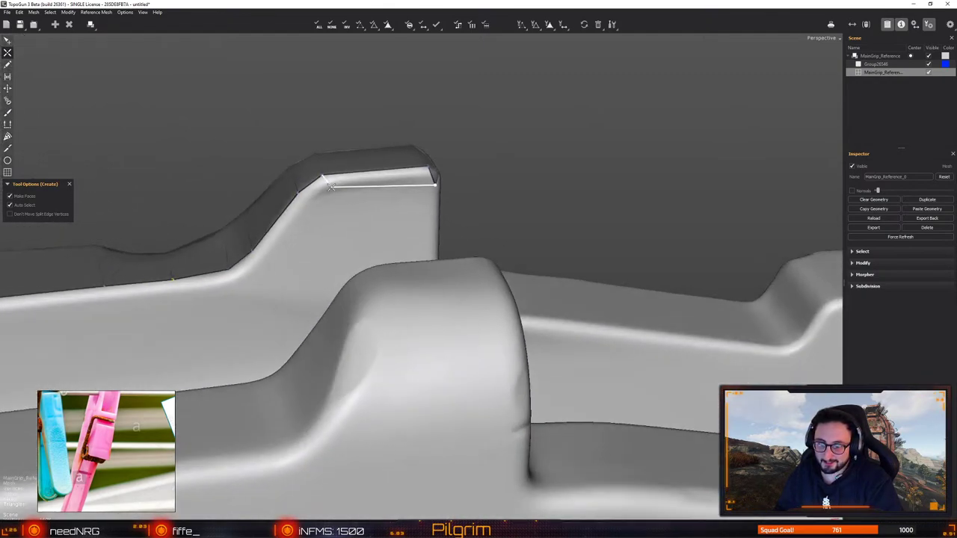
left_click(331, 190)
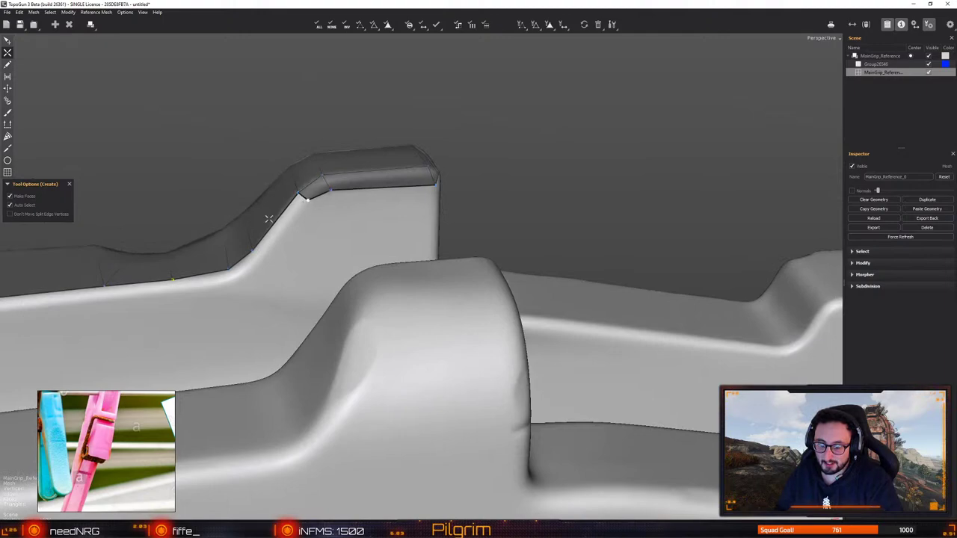
middle_click_drag(269, 218, 502, 191)
left_click(402, 157)
left_click(222, 162)
Adjust the bevel vertices and split the strips along the raised bump's top edges into two rows of faces
key("e")
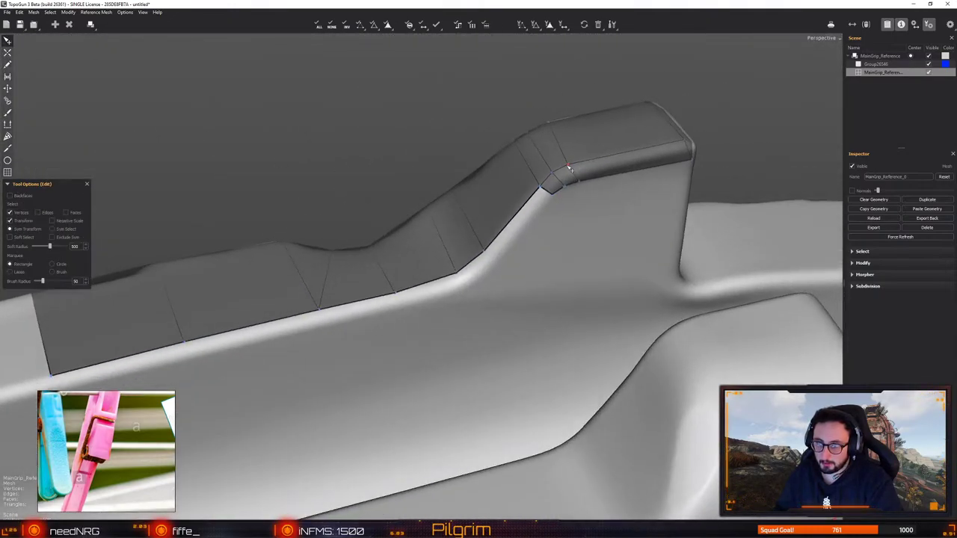
middle_click_drag(568, 168, 415, 280)
scroll(452, 284, "up", 4)
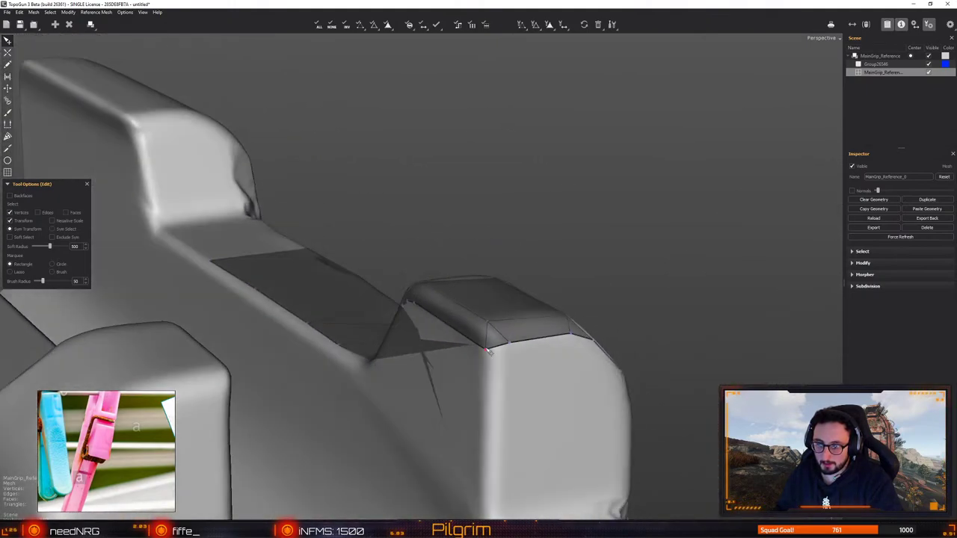
middle_click_drag(486, 333, 438, 359)
key("c")
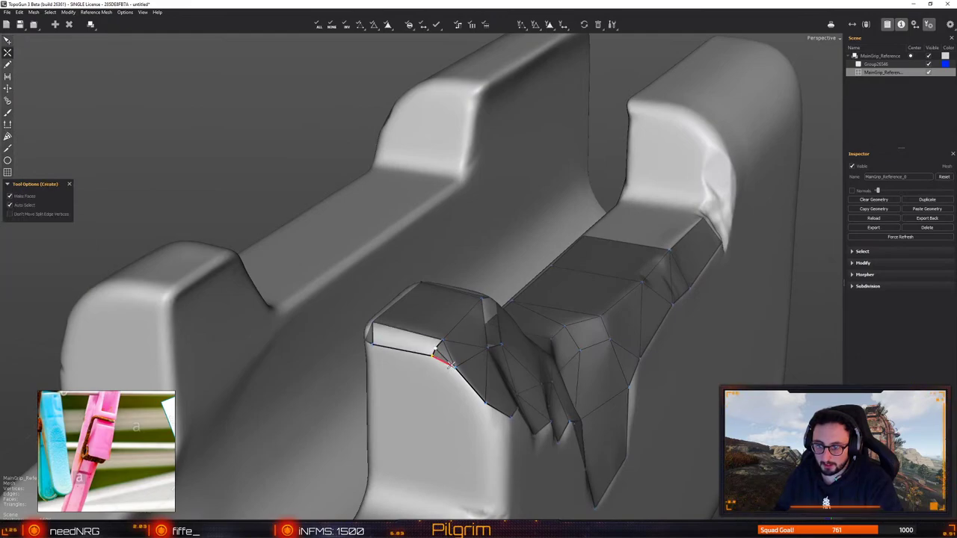
middle_click_drag(455, 367, 583, 278)
left_click(476, 337)
scroll(583, 277, "up", 2)
Rebuild the curved section of the inner bevel, between the bump's top and the slope, with two rows of small quads
left_click(424, 295)
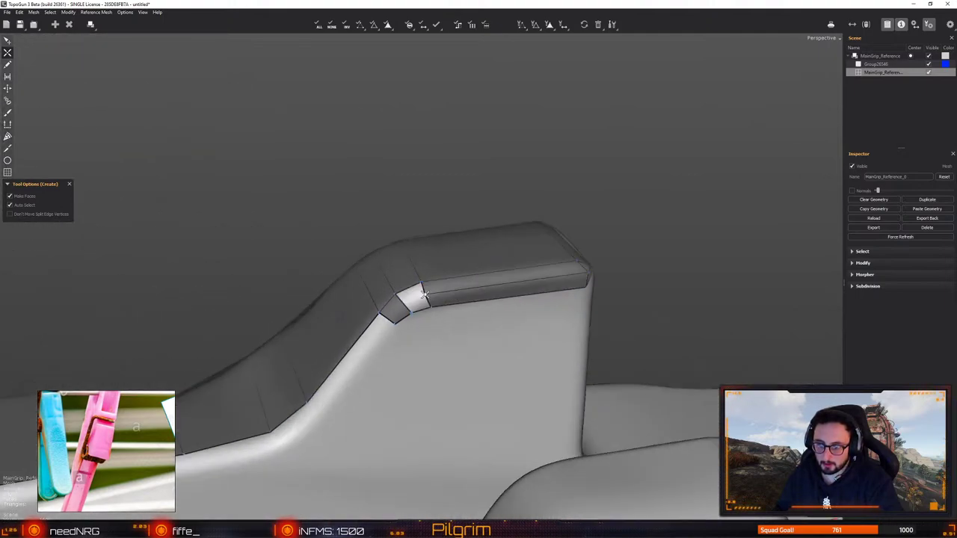
left_click(402, 303)
key("e")
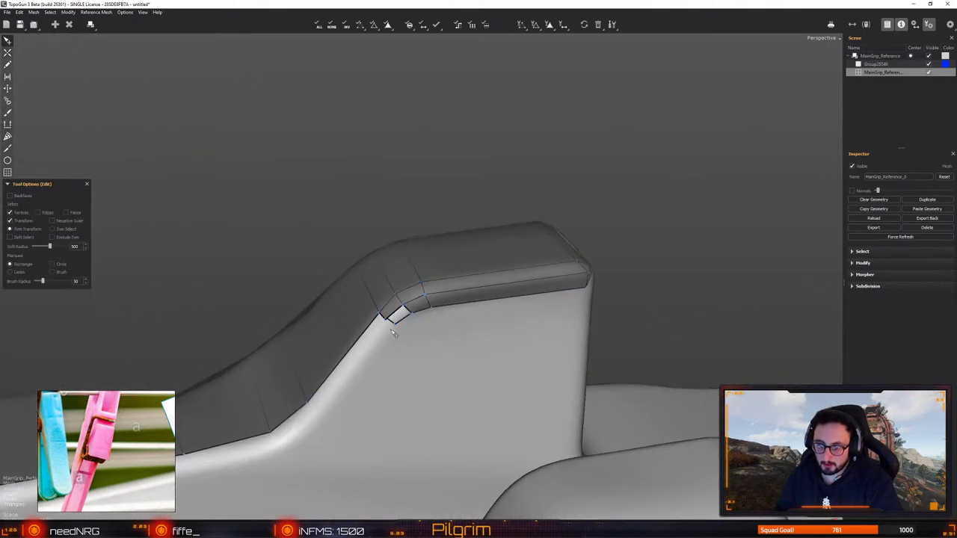
key("c")
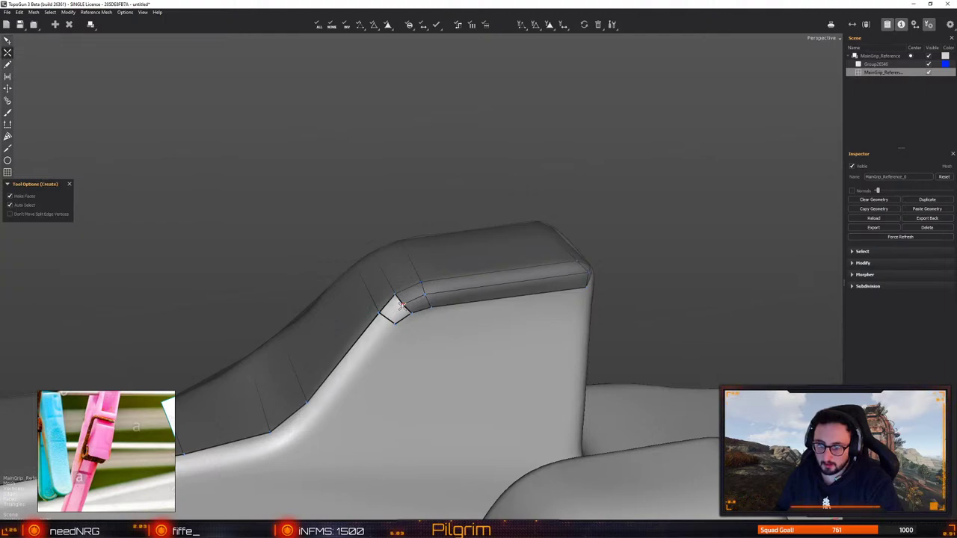
left_click(387, 316)
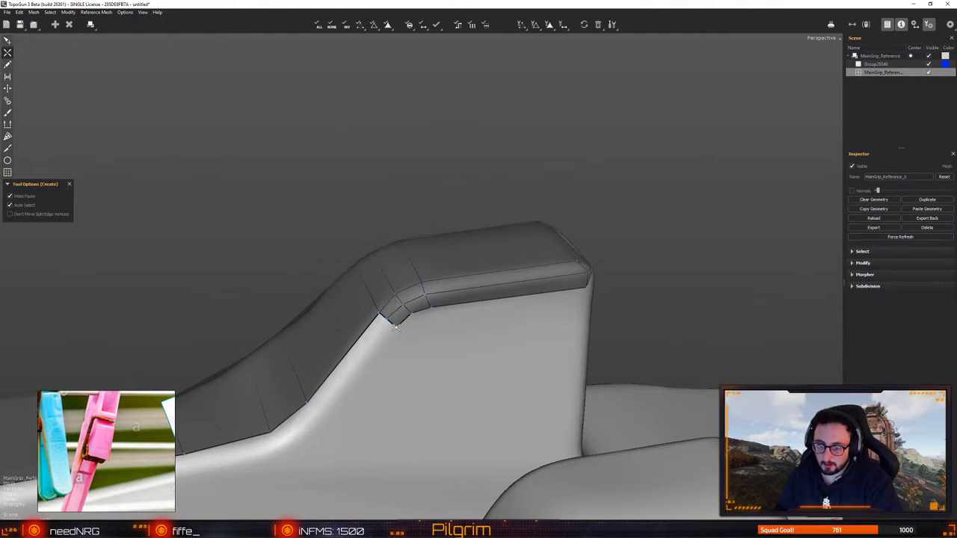
Extend the inner bevel strip down the slope, add a quad around its foot, and split that foot section in two
right_click_drag(397, 327, 368, 321, "alt")
middle_click_drag(367, 321, 472, 262, "alt")
left_click_drag(472, 262, 495, 221, "alt")
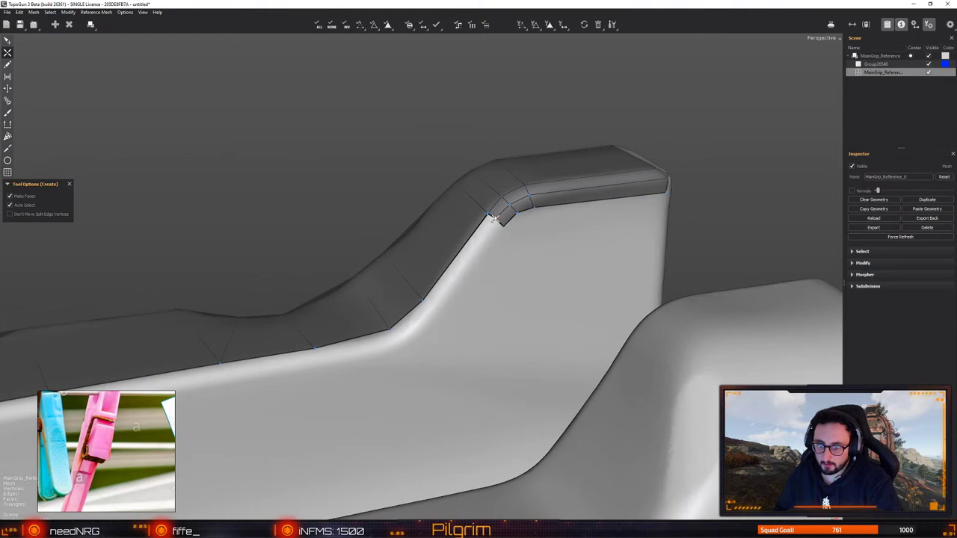
left_click(432, 305)
left_click(397, 337)
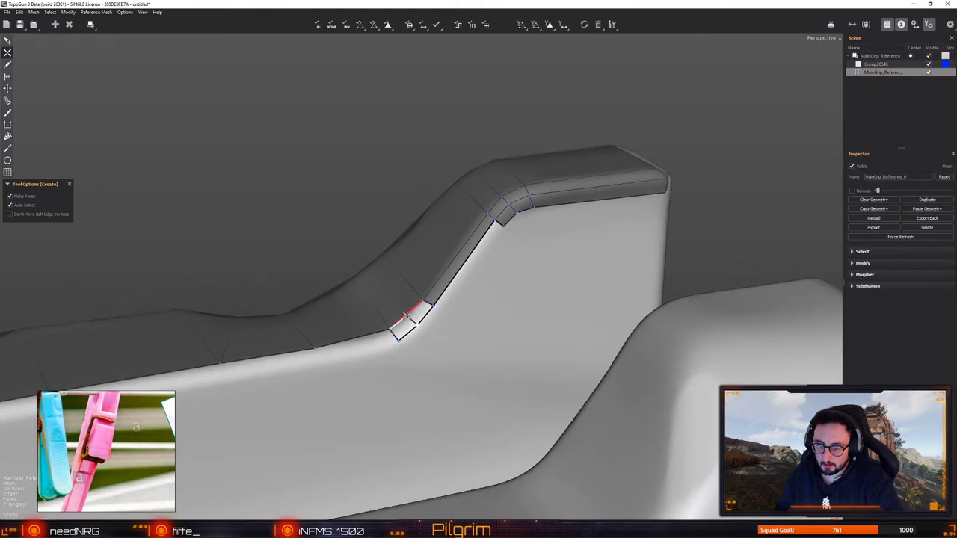
left_click(406, 316)
Rebuild the top-surface faces at the slope's foot with an extra cross edge that meets the split bevel
left_click_drag(363, 320, 326, 305, "alt")
key("q")
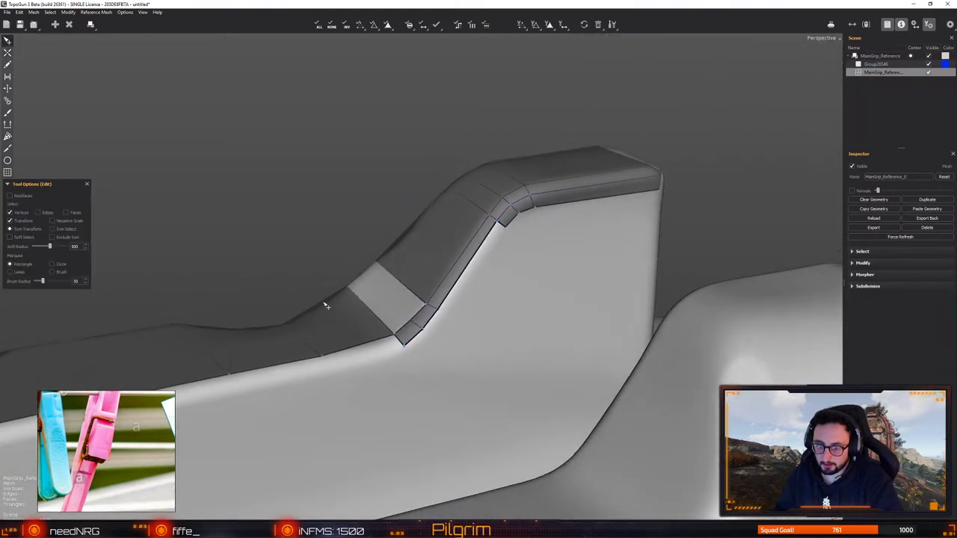
key("c")
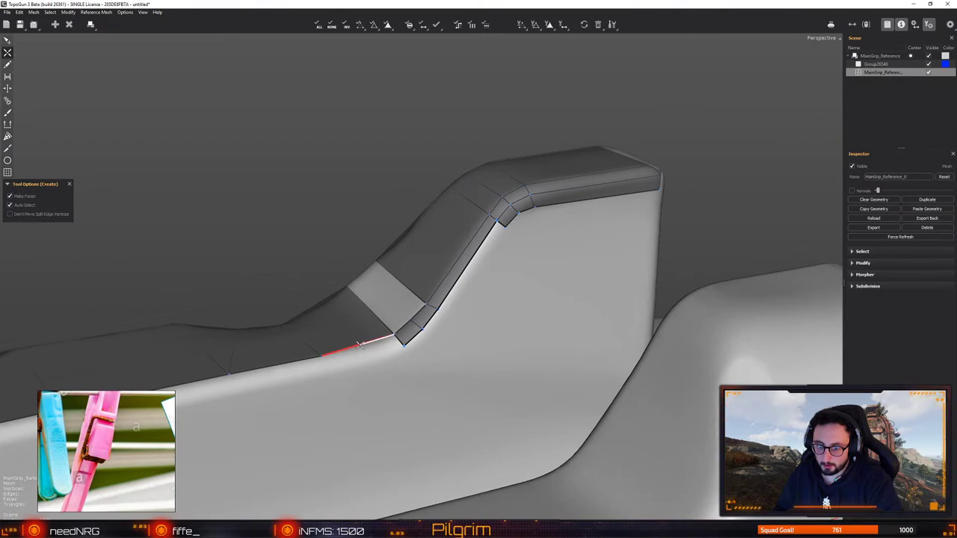
key("e")
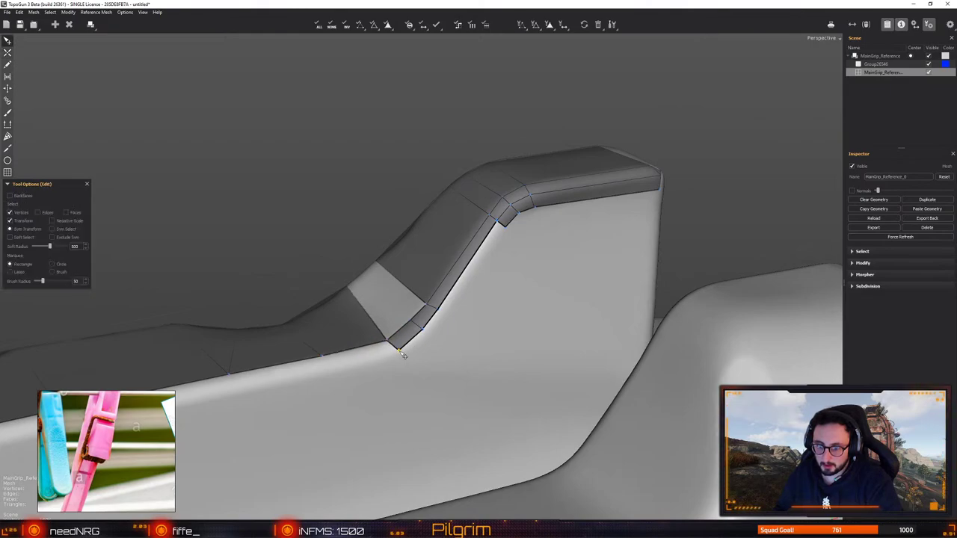
left_click_drag(332, 321, 449, 401, "alt")
key("c")
left_click(548, 401)
left_click(456, 380)
key("e")
key("c")
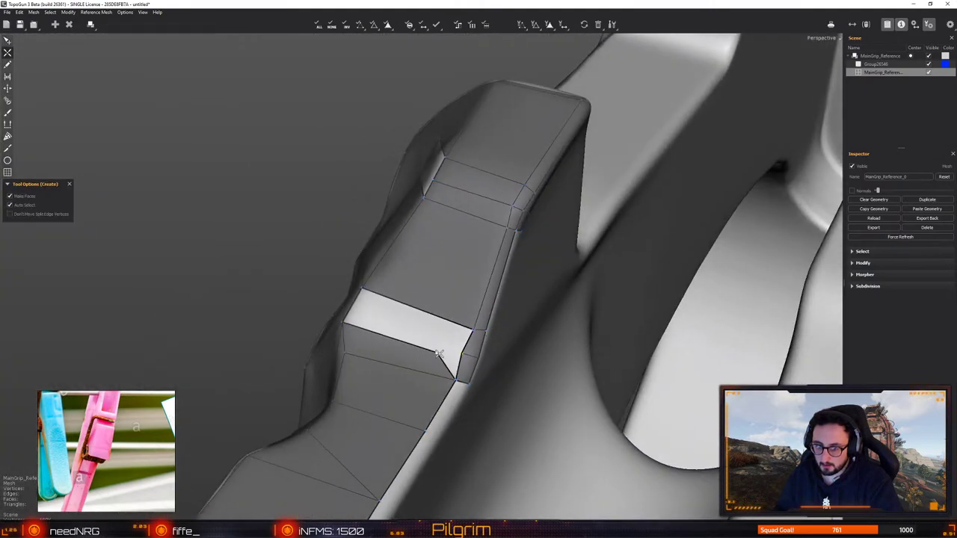
key("e")
left_click_drag(440, 353, 409, 282)
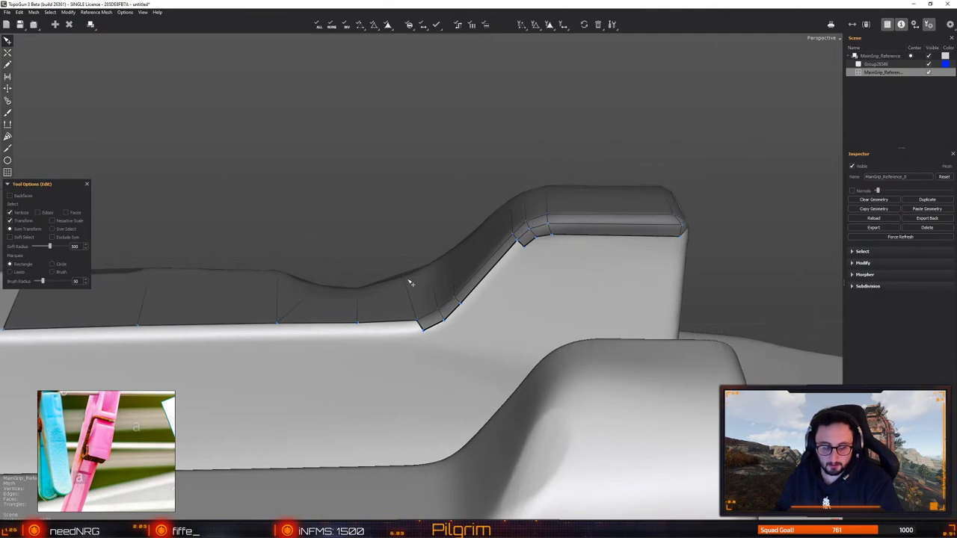
Reposition the lower bevel vertices at the foot of the slope to follow the sculpt's rounded edge
left_click_drag(406, 326, 490, 331, "alt")
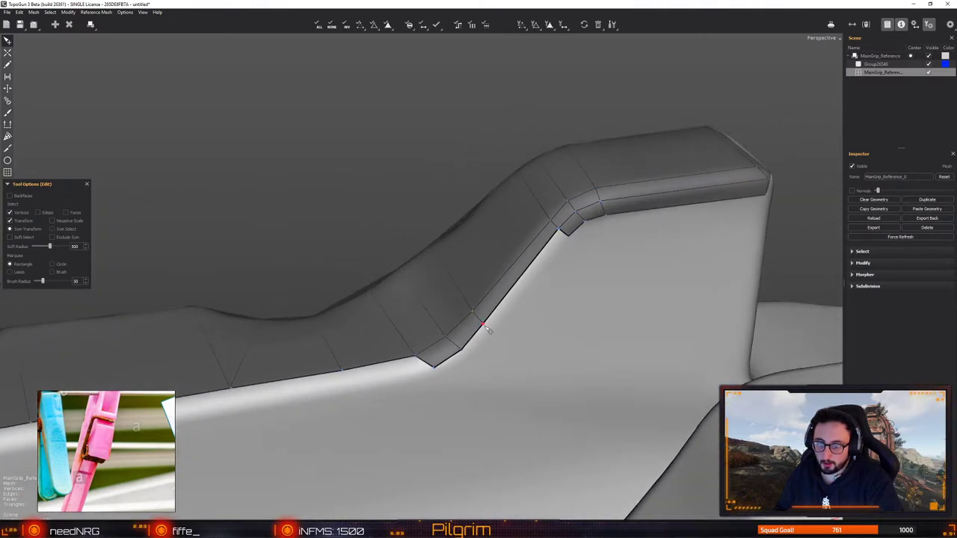
left_click(463, 352)
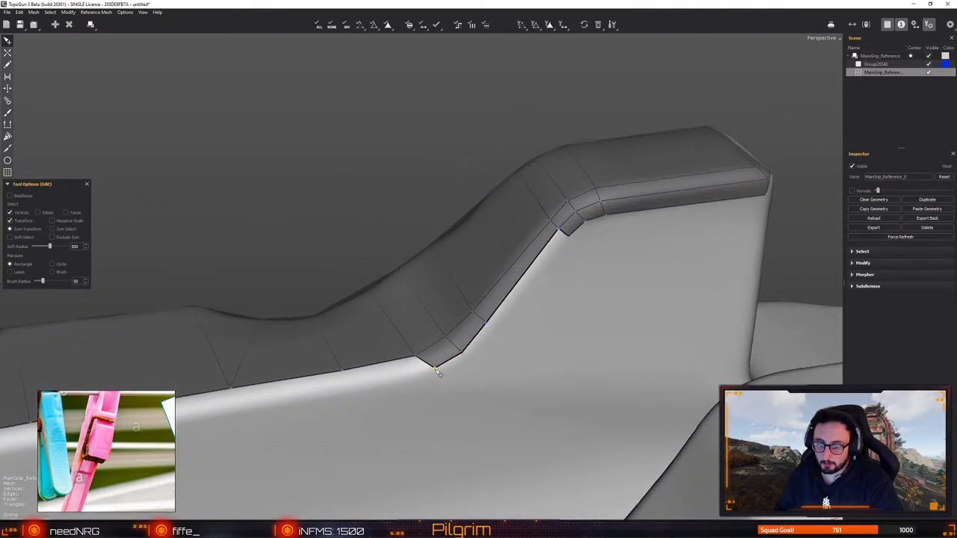
left_click_drag(435, 369, 431, 373)
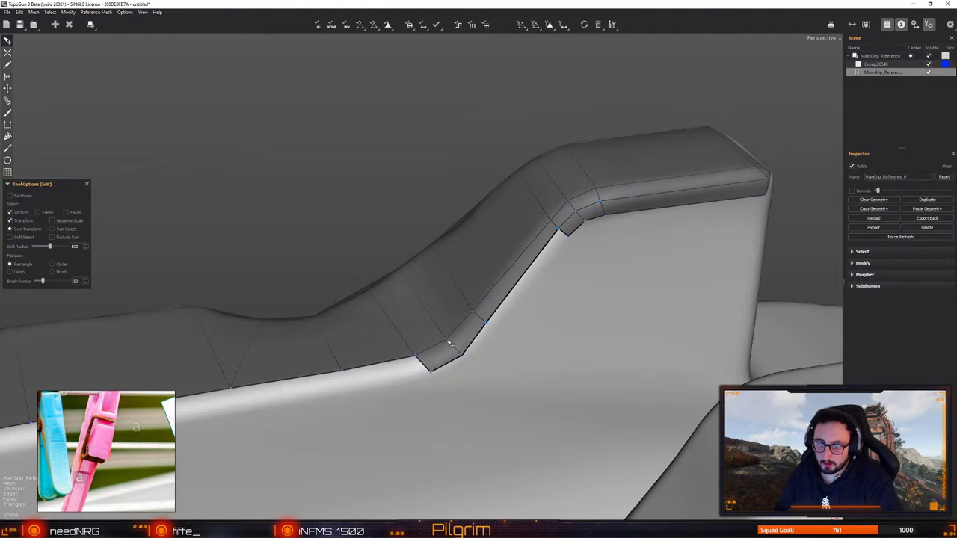
Continue the inner bevel strip with four quads along the low ledge to the end of its top faces
left_click_drag(429, 375, 416, 343, "alt")
key("c")
left_click(348, 346)
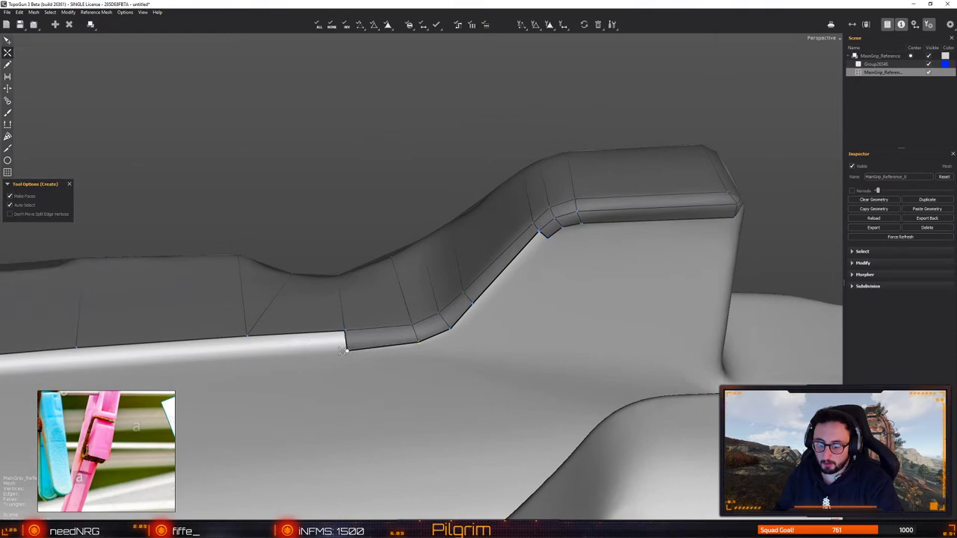
middle_click_drag(348, 346, 412, 327)
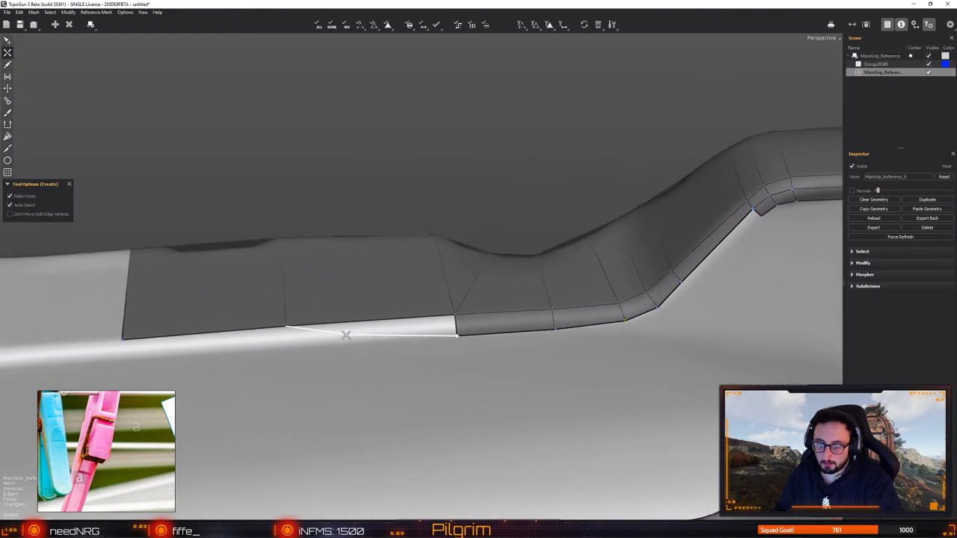
left_click(288, 346)
left_click(122, 358)
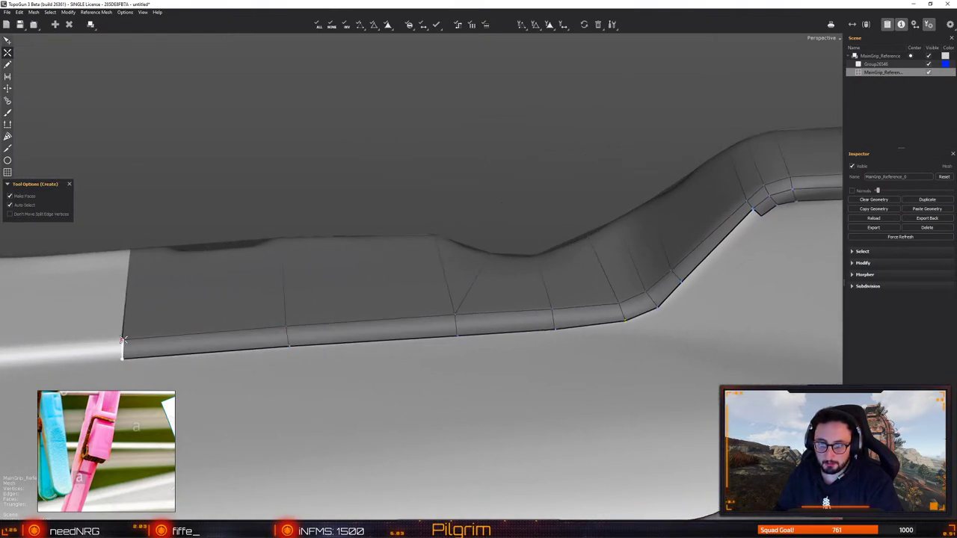
Adjust the bevel vertices along the ledge and slope foot, and close the sliver at the slope's upper end
key("e")
left_click_drag(289, 327, 291, 330)
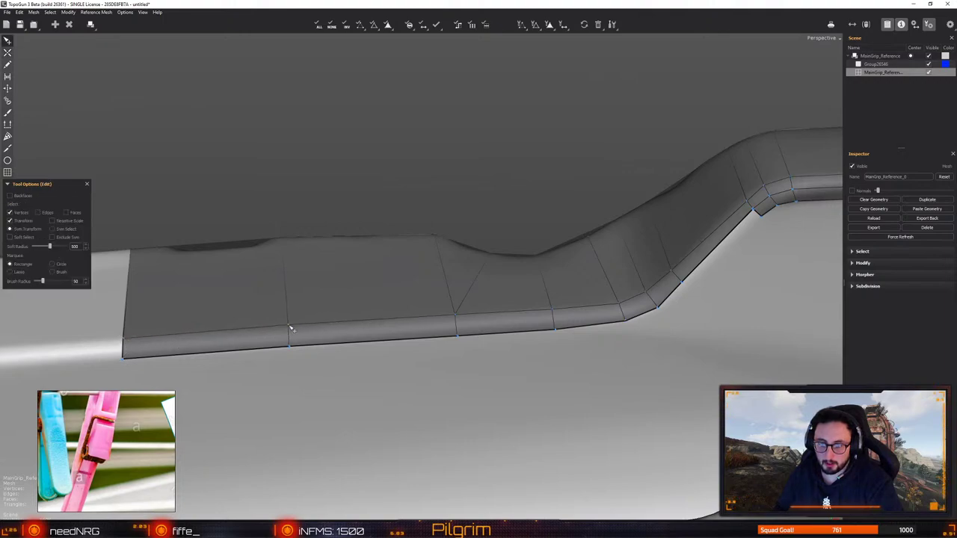
middle_click_drag(388, 340, 553, 362)
key("c")
key("e")
left_click_drag(562, 390, 540, 409)
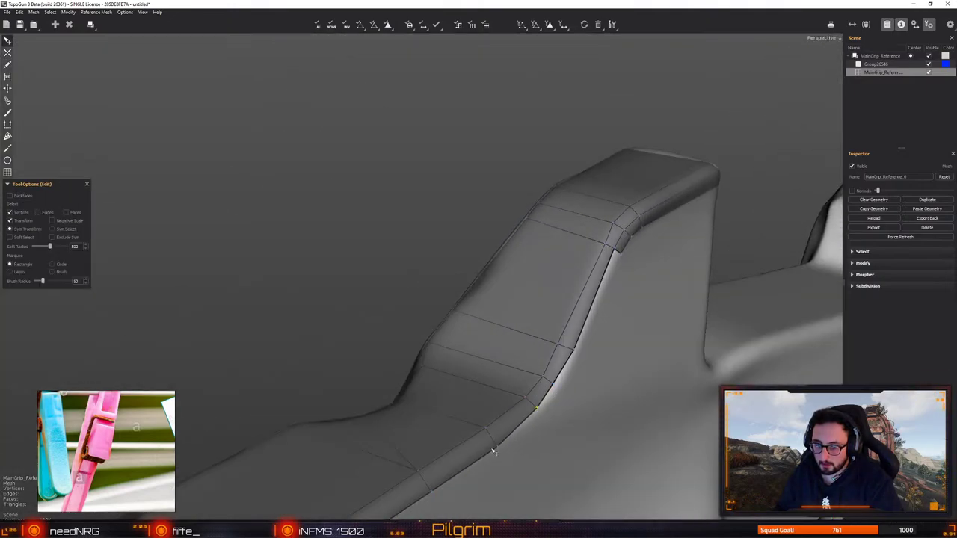
mouse_move(489, 447)
middle_mouse_down()
mouse_move(533, 414)
mouse_move(519, 417)
mouse_move(505, 452)
middle_mouse_up()
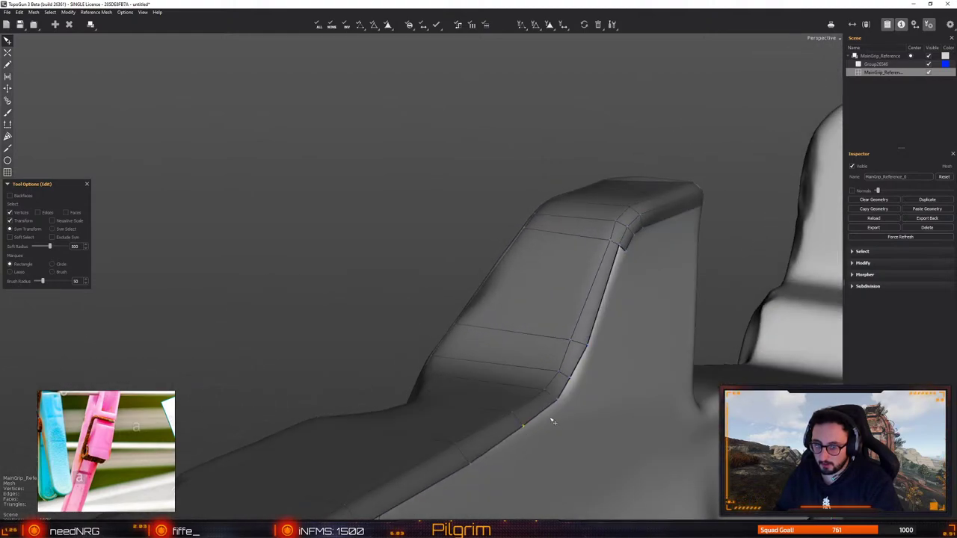
left_click_drag(569, 393, 576, 385)
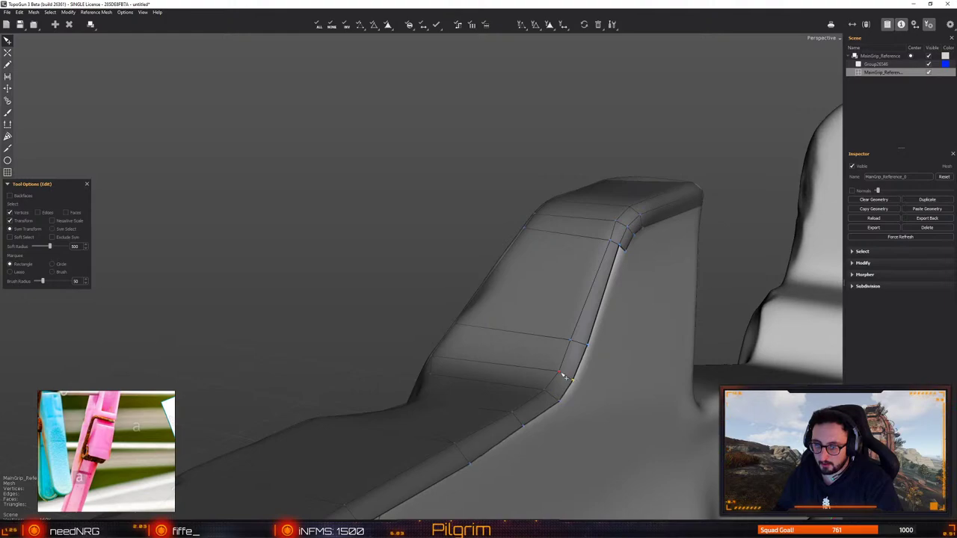
mouse_move(513, 368)
middle_mouse_down()
mouse_move(538, 363)
mouse_move(524, 407)
mouse_move(500, 378)
mouse_move(457, 384)
mouse_move(466, 389)
mouse_move(457, 376)
mouse_move(506, 363)
middle_mouse_up()
key("c")
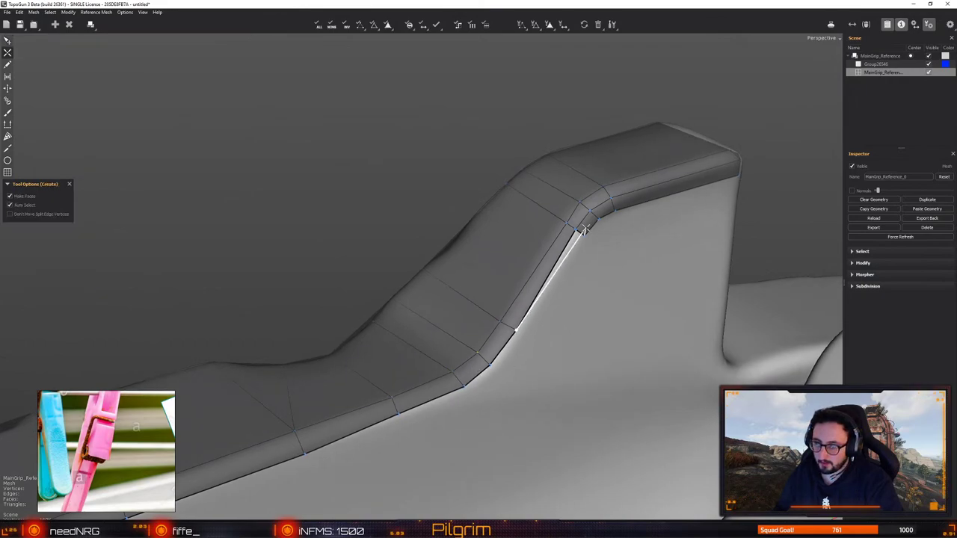
key("e")
Add a cross edge over the middle of the bump's top and continue it through the inner bevel strip
scroll(585, 239, "down", 3)
left_click_drag(585, 239, 384, 374, "alt")
scroll(528, 333, "up", 3)
key("c")
middle_click_drag(527, 332, 606, 150)
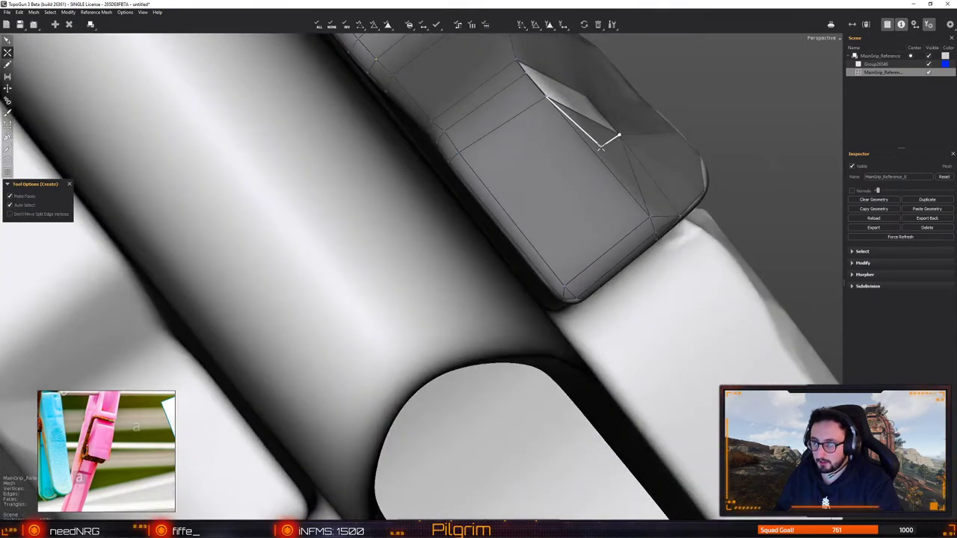
left_click(596, 153)
left_click_drag(529, 216, 560, 179, "alt")
left_click(544, 179)
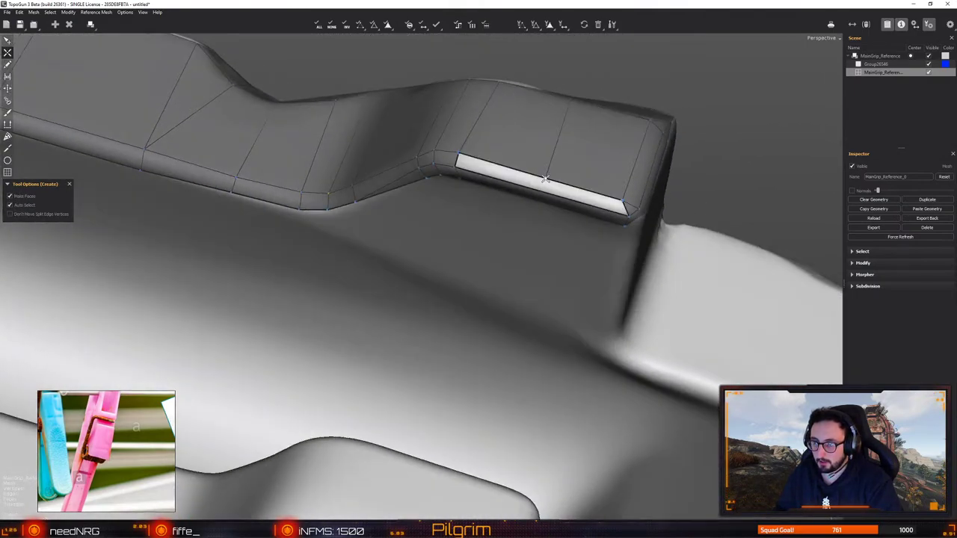
left_click(540, 192)
Fill the gap at the bump's front inner corner between the side bevel and the front bevel
middle_click_drag(540, 192, 521, 222)
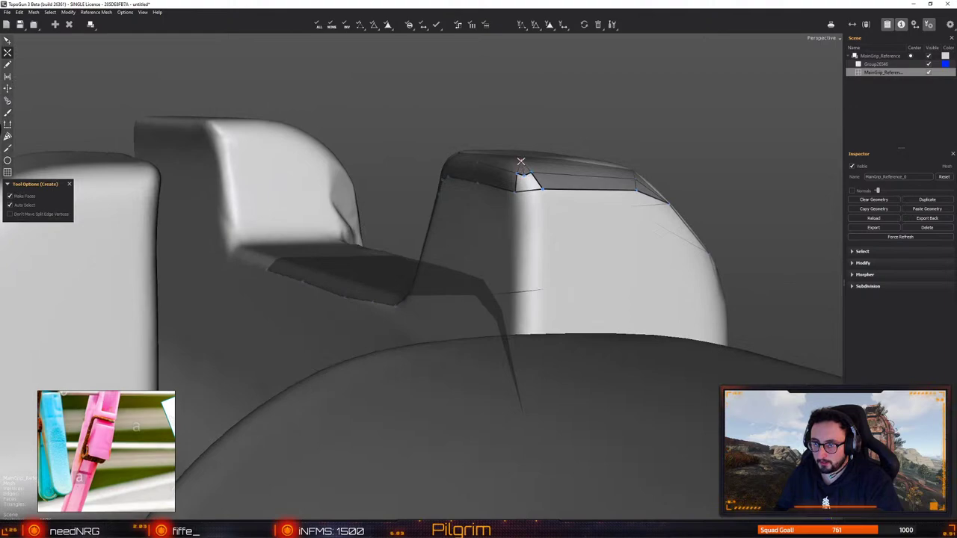
key("e")
middle_click_drag(521, 162, 537, 215)
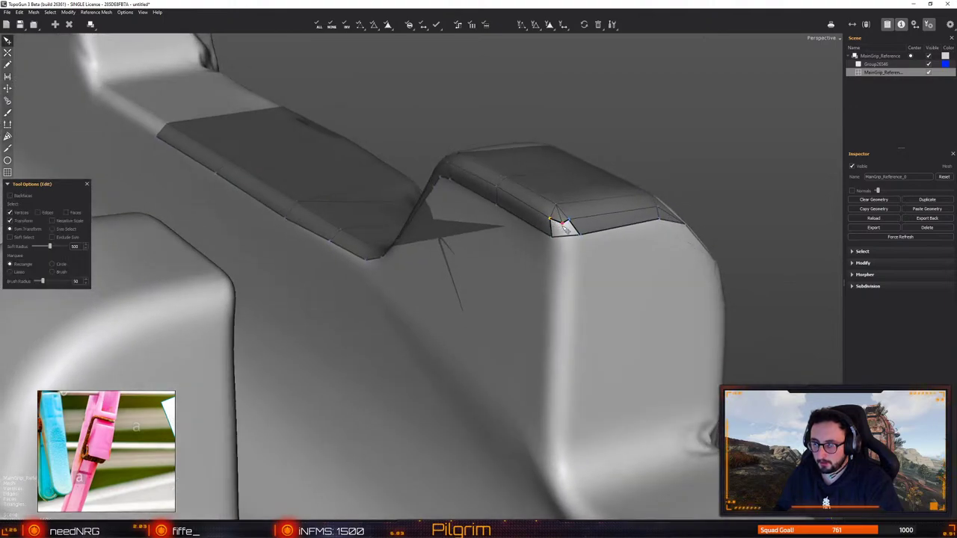
key("c")
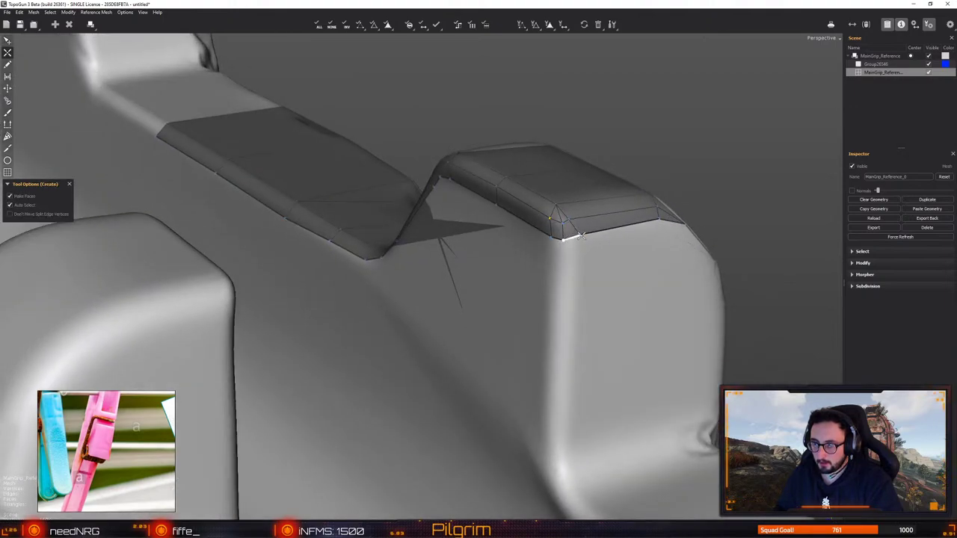
middle_click_drag(581, 237, 497, 256)
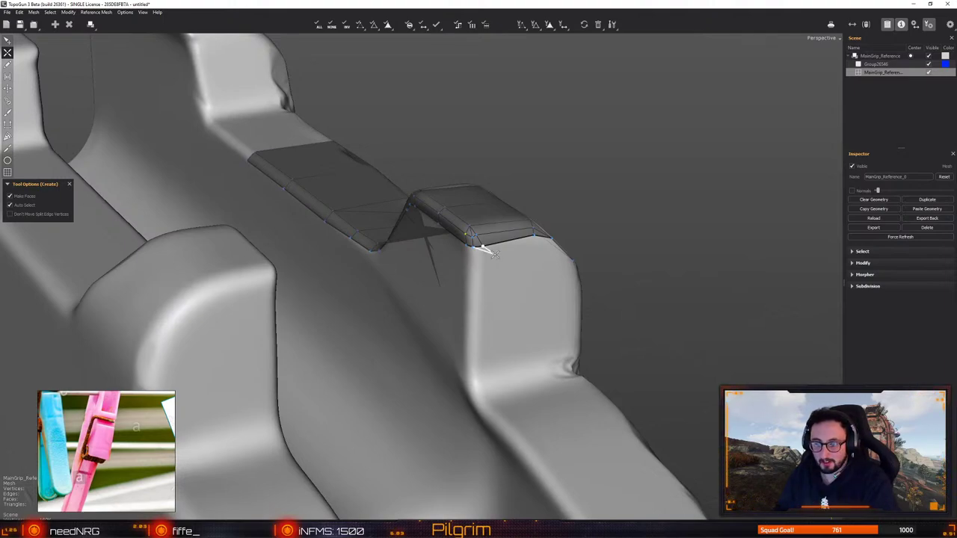
Add a narrow face down the full height of the bump's inner vertical front edge
middle_click_drag(494, 252, 476, 234)
left_click_drag(474, 227, 483, 240, "alt")
left_click_drag(483, 239, 477, 365)
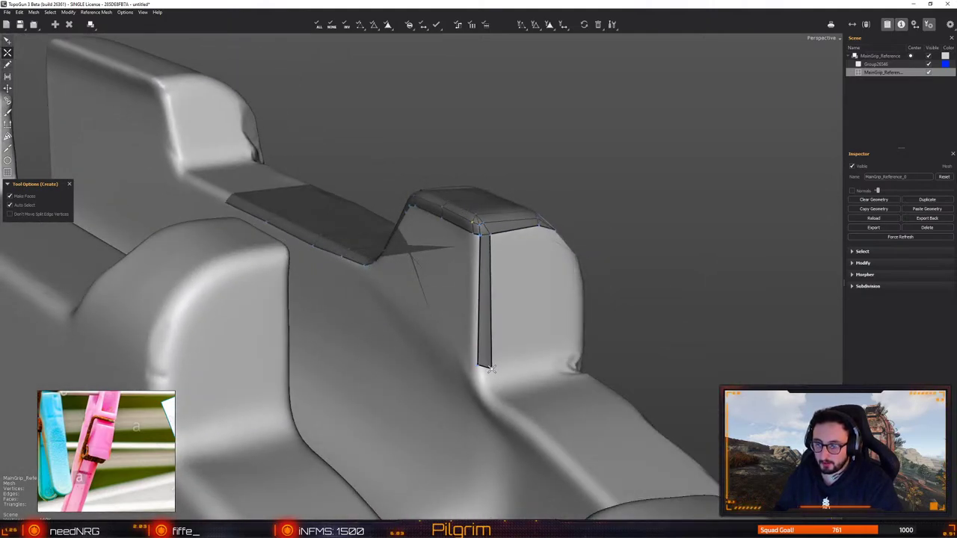
Add bevel faces around the curved outer corner of the bump's front, joining them to the outer side faces
middle_click_drag(486, 275, 433, 272)
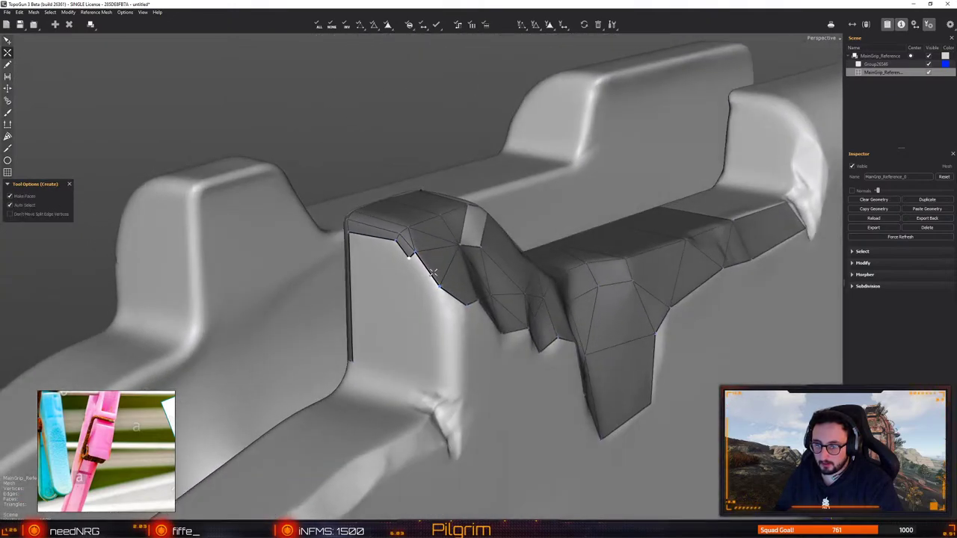
key("e")
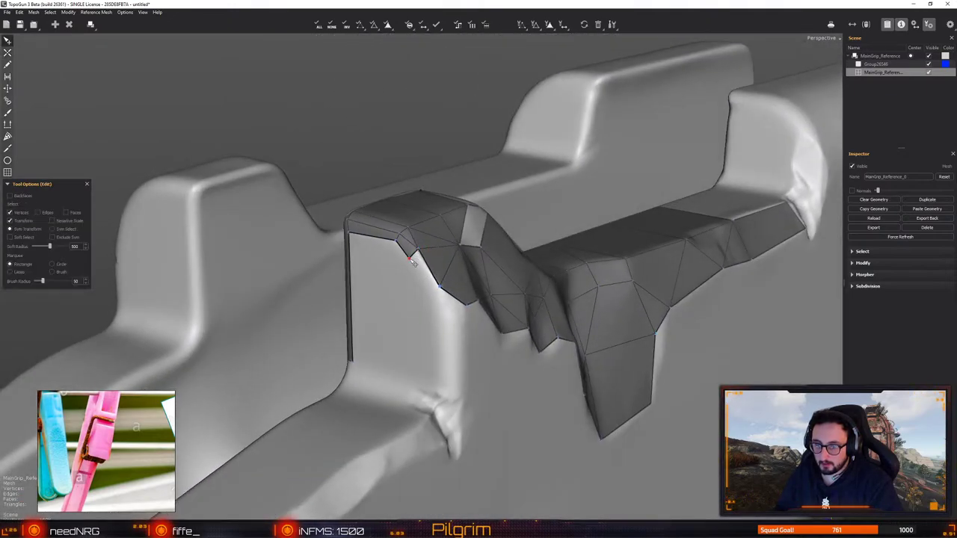
key("c")
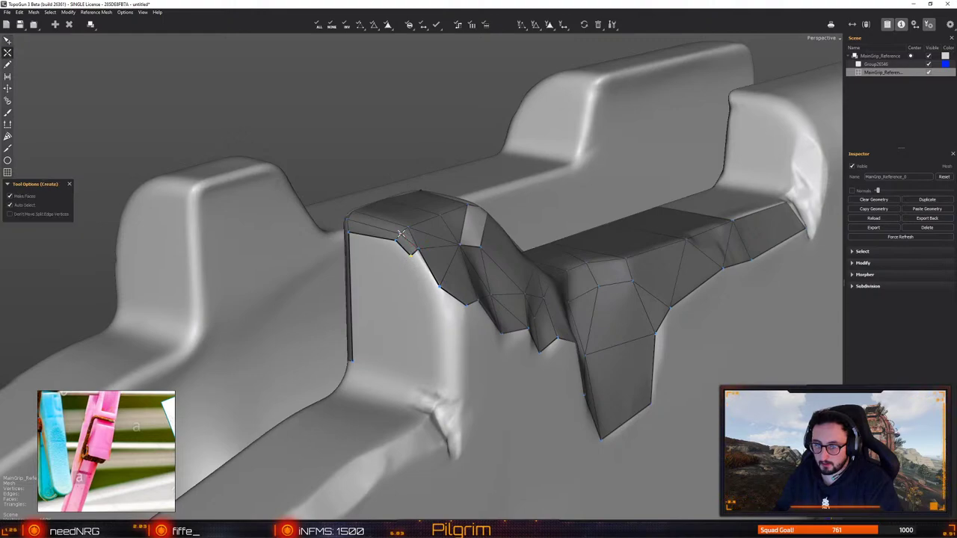
key("e")
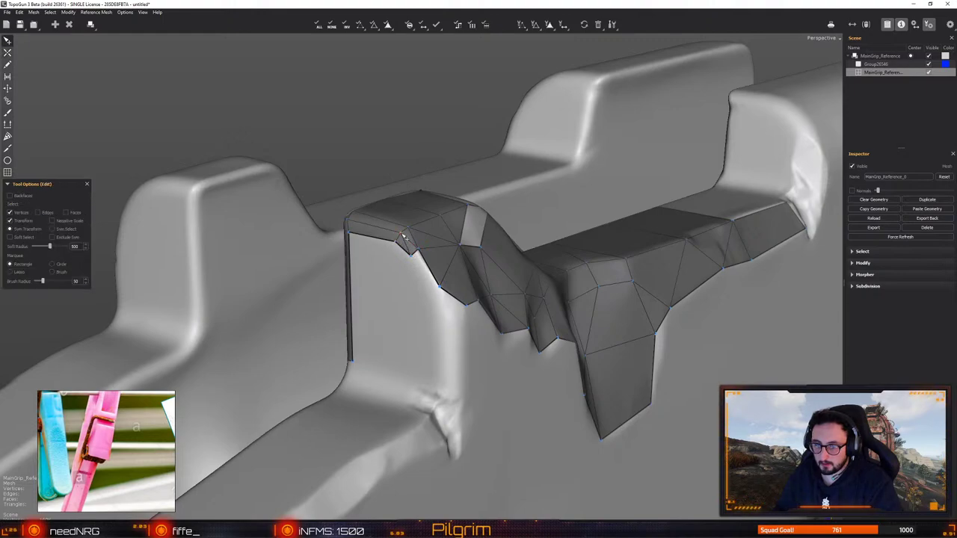
key("c")
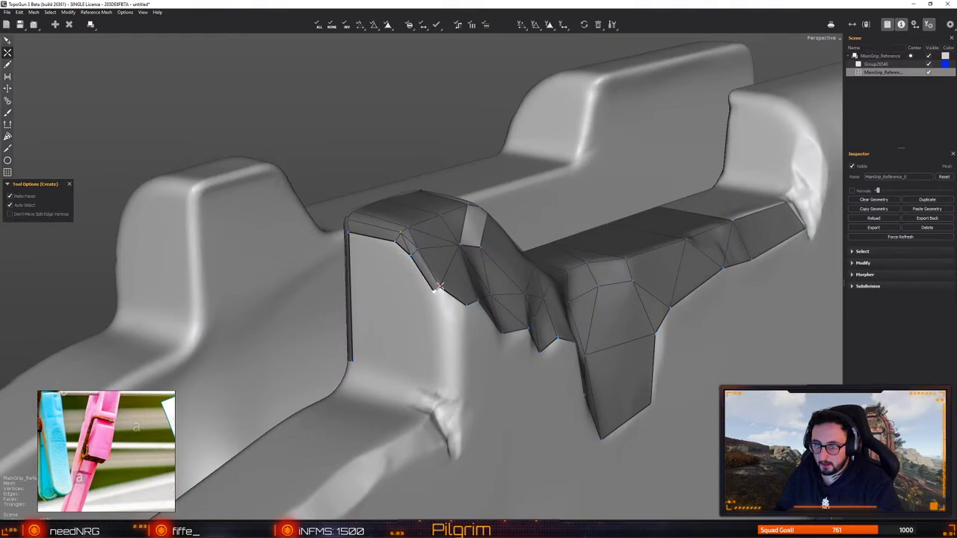
middle_click_drag(442, 284, 399, 277)
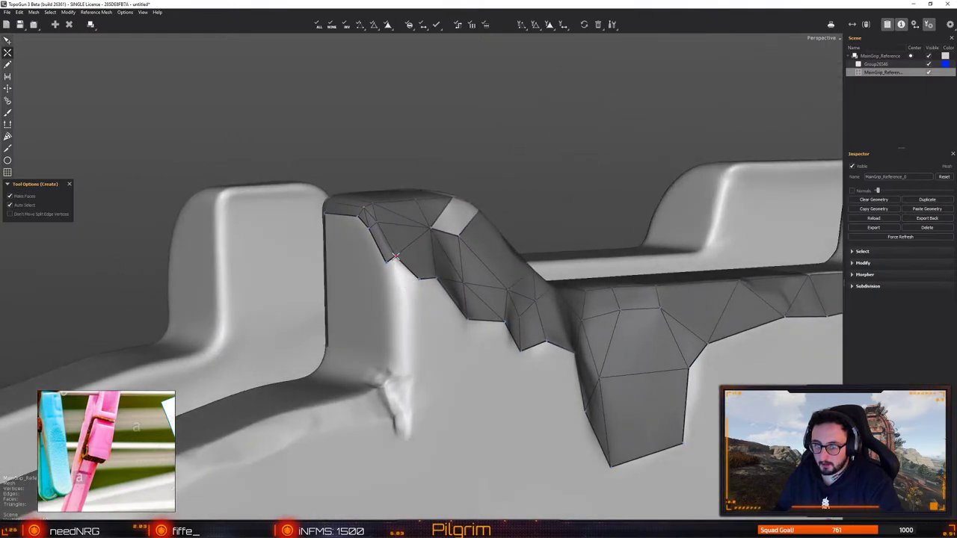
left_click(401, 278)
scroll(399, 271, "down", 2)
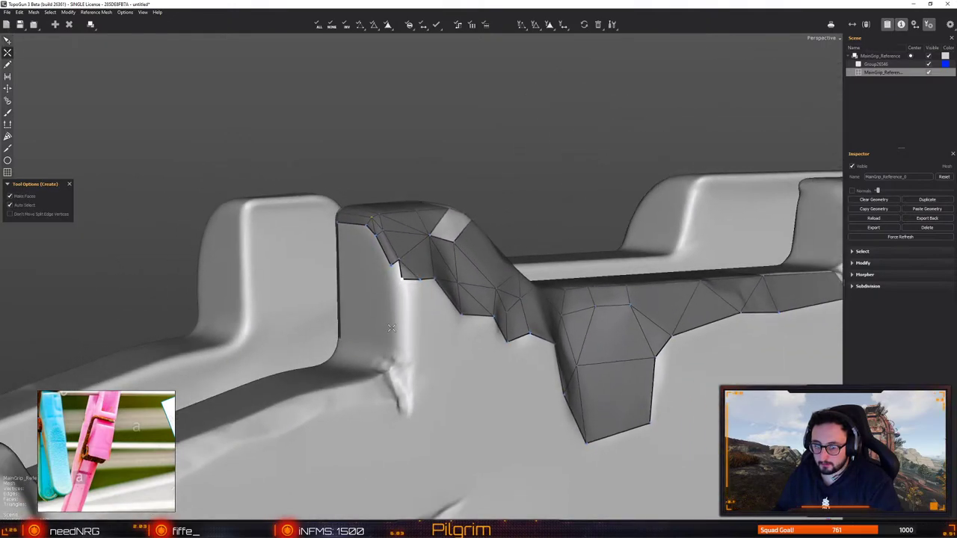
Add a narrow strip down the bump's outer vertical front edge and connect it to the neighbouring faces and front outline
left_click_drag(399, 271, 396, 288, "alt")
key("ctrl")
left_click(405, 366, "ctrl")
left_click_drag(408, 364, 397, 363, "alt")
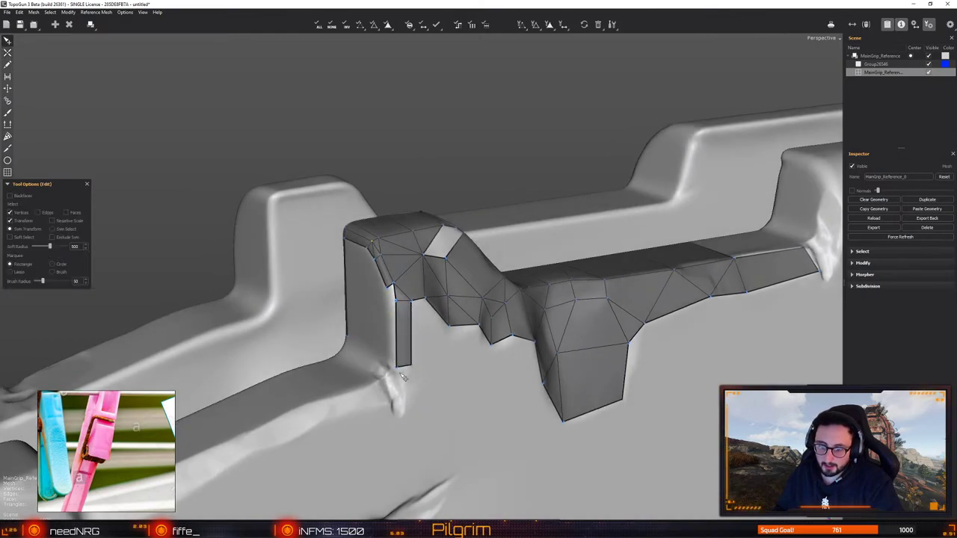
middle_click_drag(409, 364, 428, 367)
left_click(415, 303)
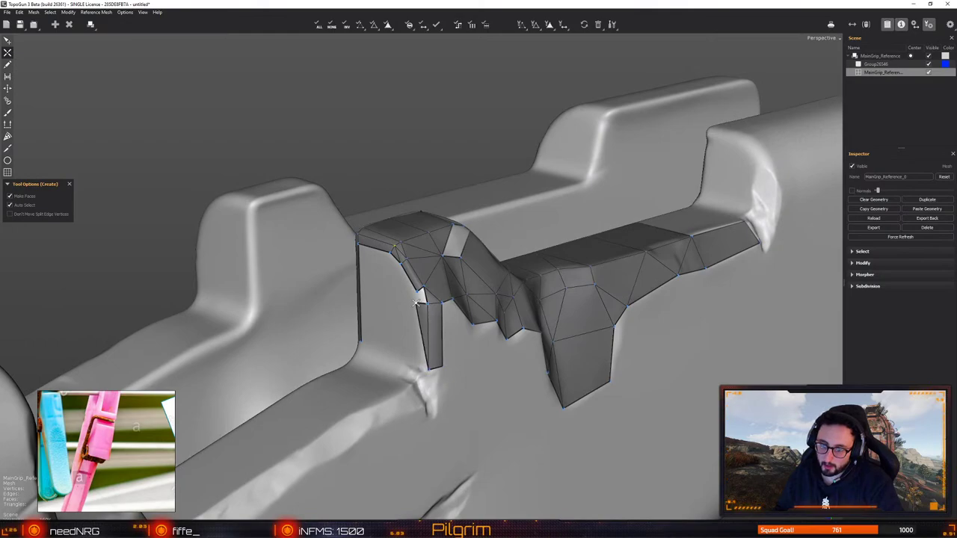
middle_click_drag(416, 366, 412, 351)
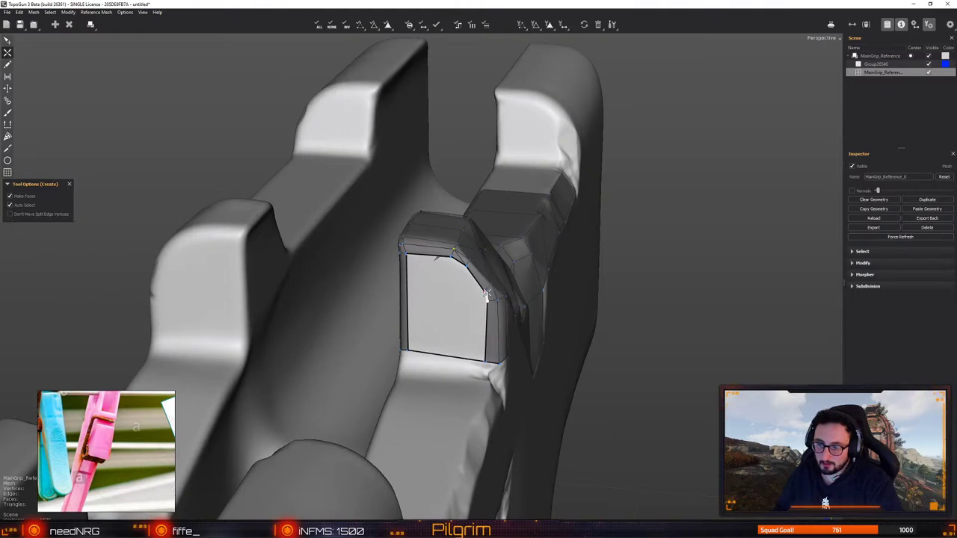
middle_click_drag(461, 294, 483, 322)
key("q")
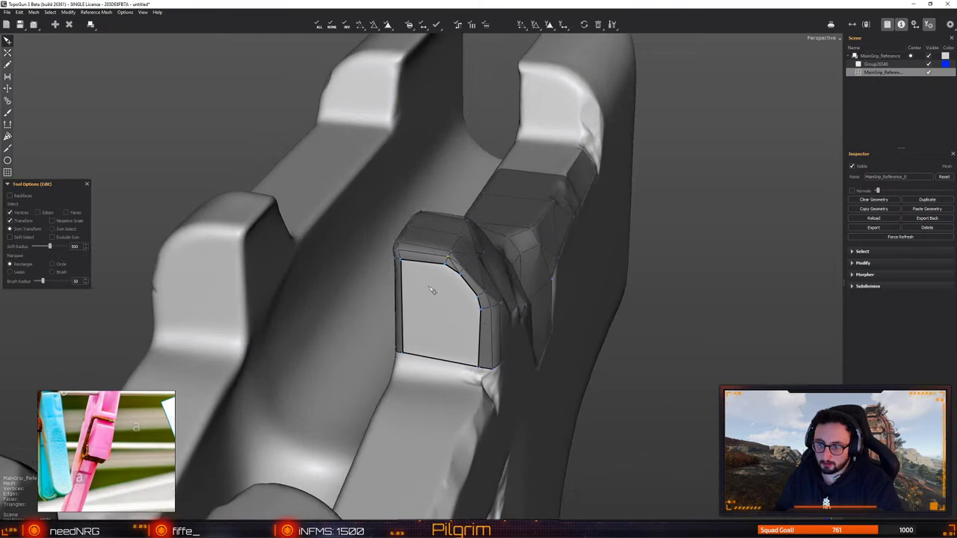
key("c")
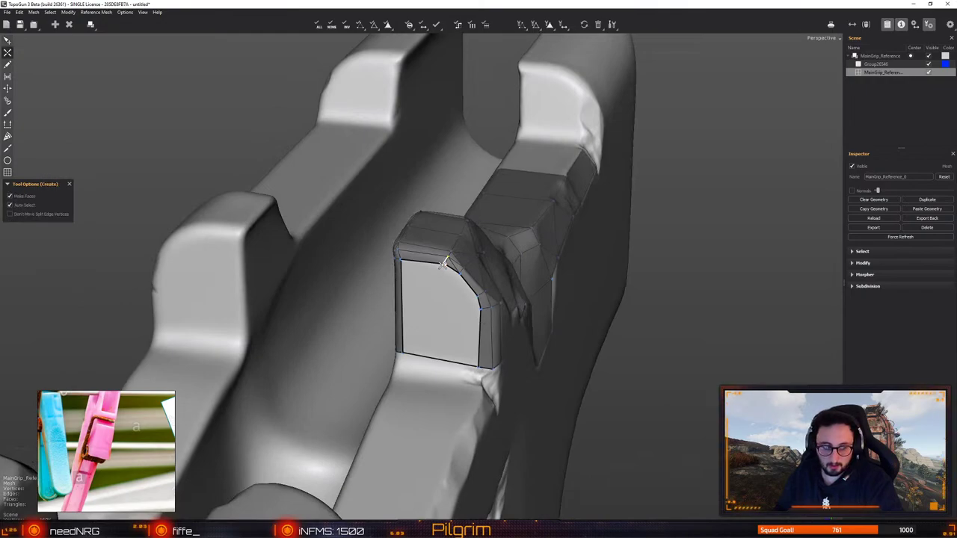
middle_click_drag(444, 263, 421, 287)
key("ctrl+s")
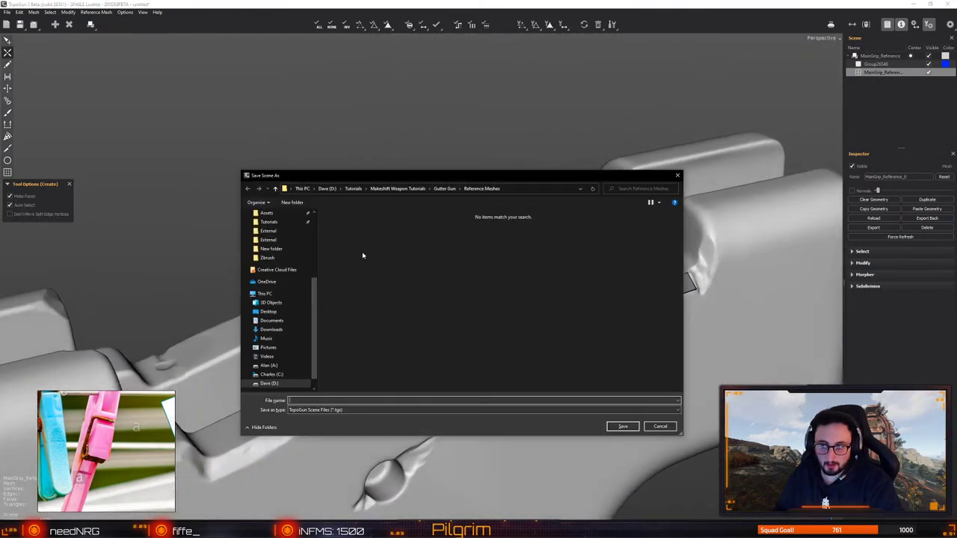
left_click(660, 426)
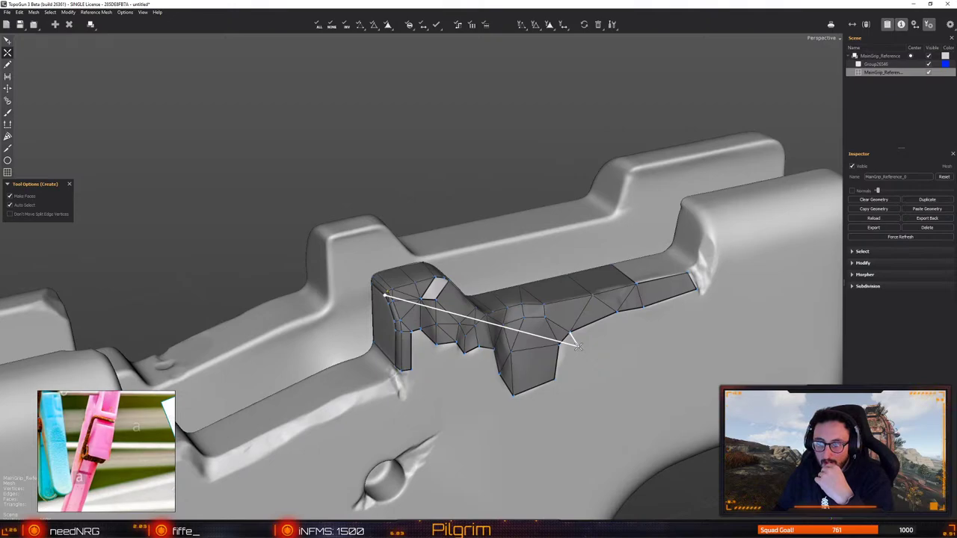
Fill the open gap on the upper outer side of the bump, just below its top edge
left_click_drag(448, 303, 362, 270, "alt")
scroll(421, 322, "up", 3)
left_click(421, 322)
left_click(428, 284)
middle_click_drag(361, 270, 342, 305)
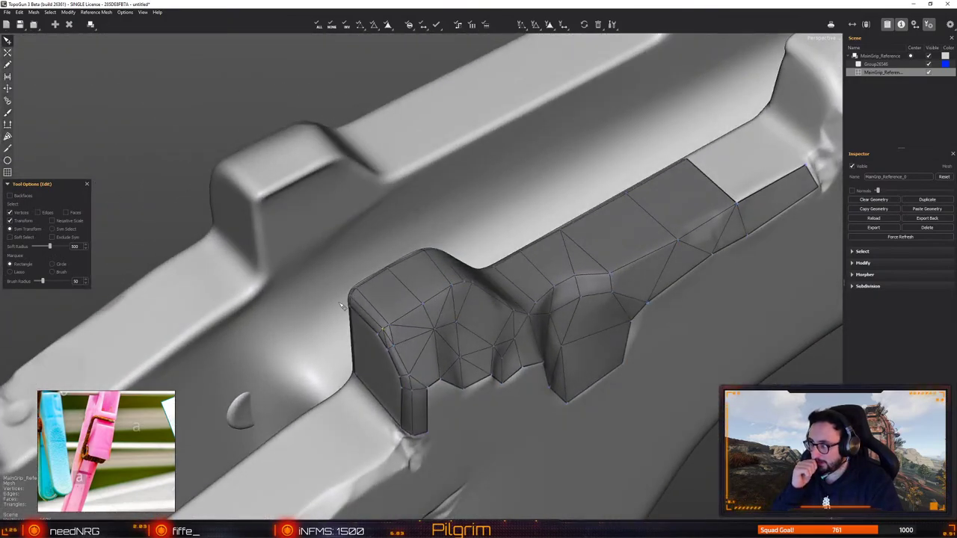
Add faces across the lower outer side of the bump, joining the front edge strip to the neighbouring downward column of faces
middle_click_drag(342, 305, 394, 344)
key("c")
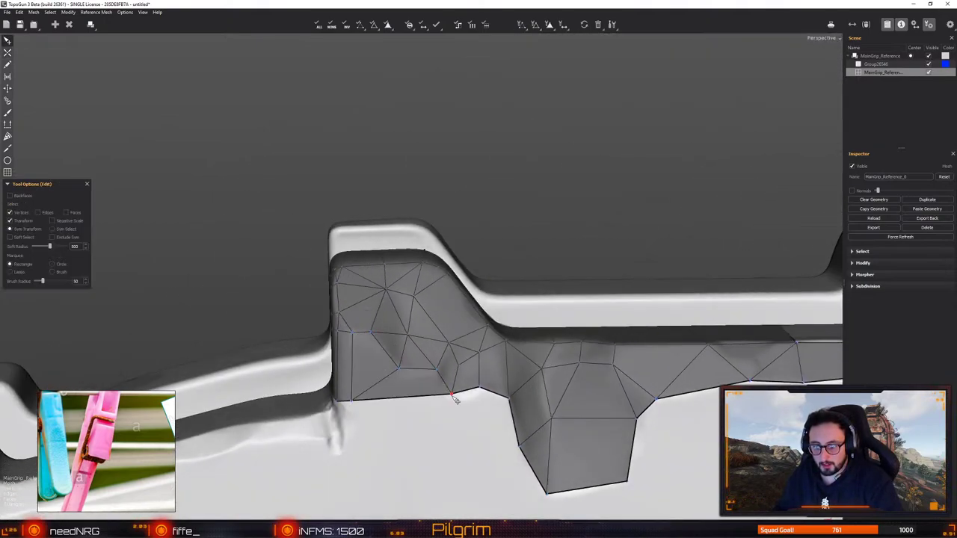
middle_click_drag(451, 394, 452, 395)
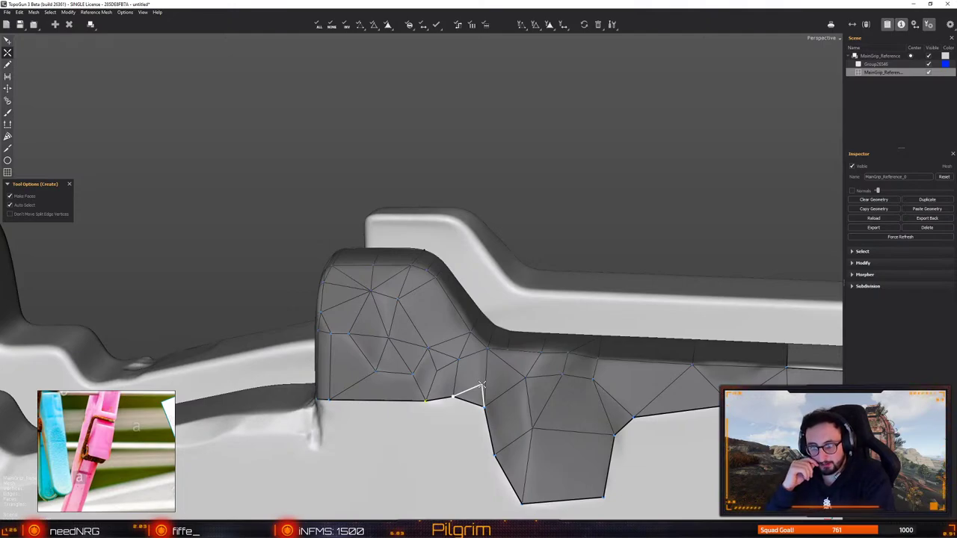
key("q")
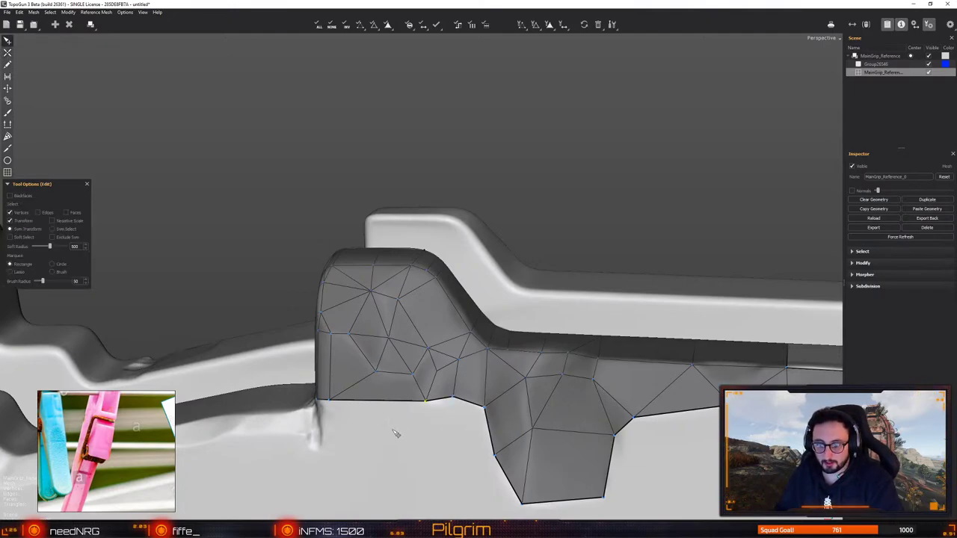
middle_click_drag(396, 434, 407, 355)
key("c")
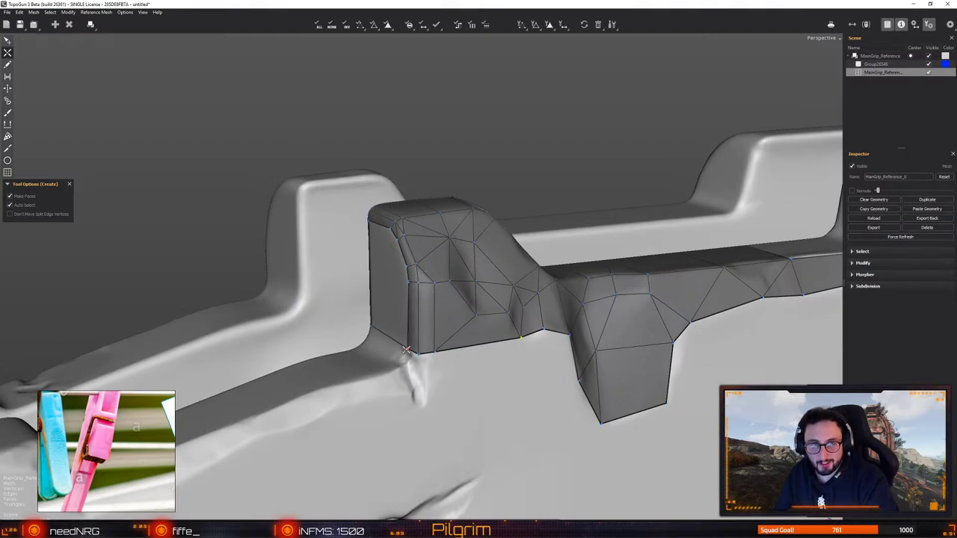
Add a face across the lower outer corner of the bump's front, then split it and merge the new vertex onto the bottom edge's midpoint
left_click_drag(399, 280, 516, 282, "alt")
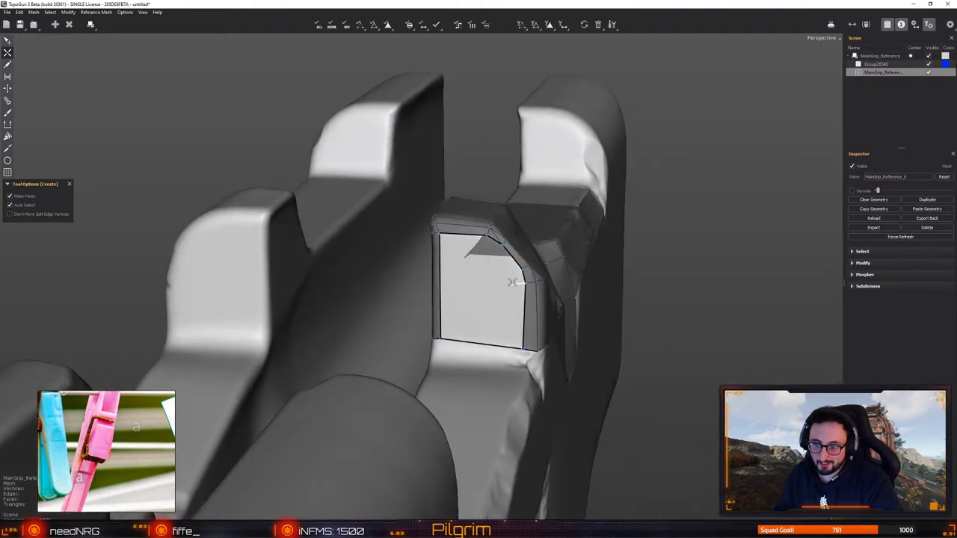
left_click(439, 343)
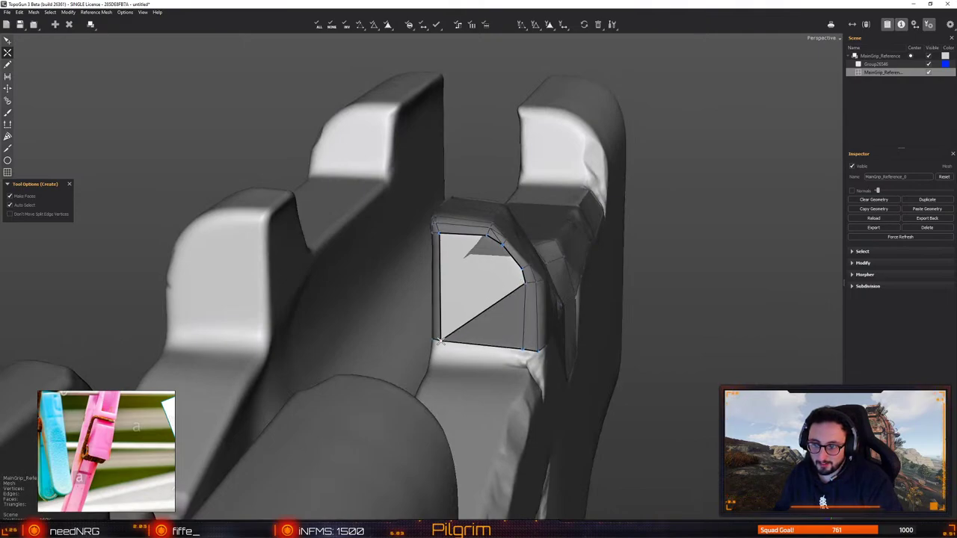
mouse_move(482, 304)
right_mouse_down()
mouse_move(410, 332)
mouse_move(490, 294)
right_mouse_up()
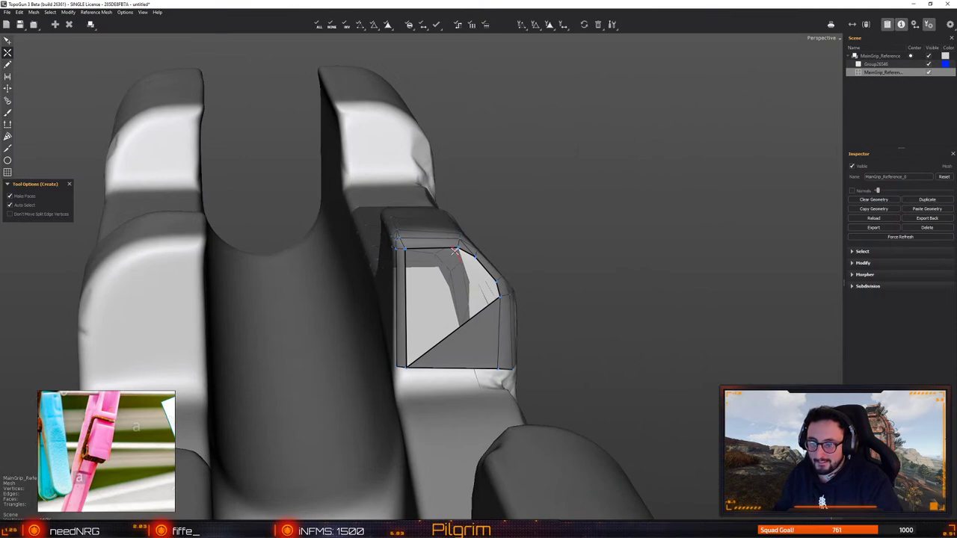
right_click_drag(460, 322, 449, 378)
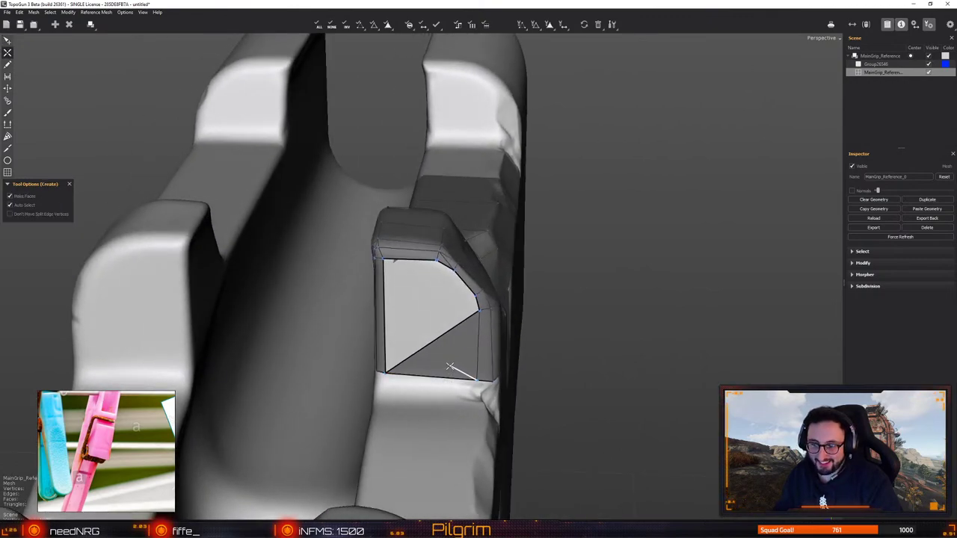
left_click(431, 375)
left_click(435, 344)
key("q")
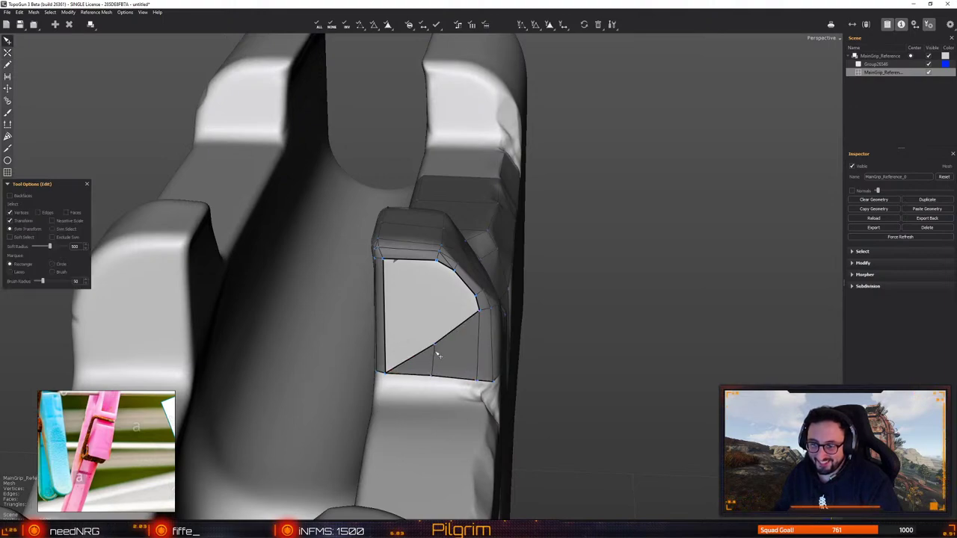
left_click_drag(435, 345, 432, 375)
Cover the outer half of the bump's front with faces meeting at a central vertex and following the curved bevel
key("w")
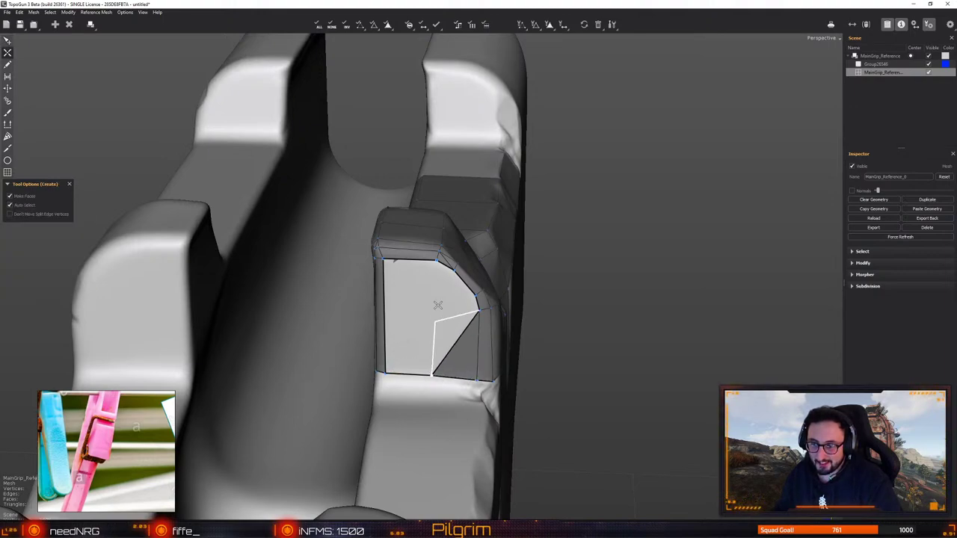
left_click(436, 263)
key("q")
key("w")
left_click(438, 305)
right_click_drag(392, 341, 455, 314)
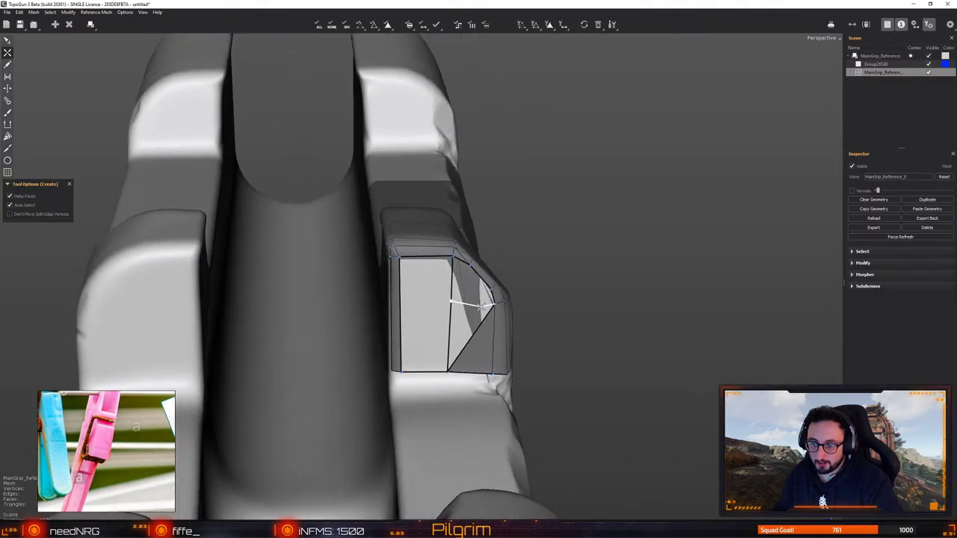
left_click(490, 303)
key("q")
key("w")
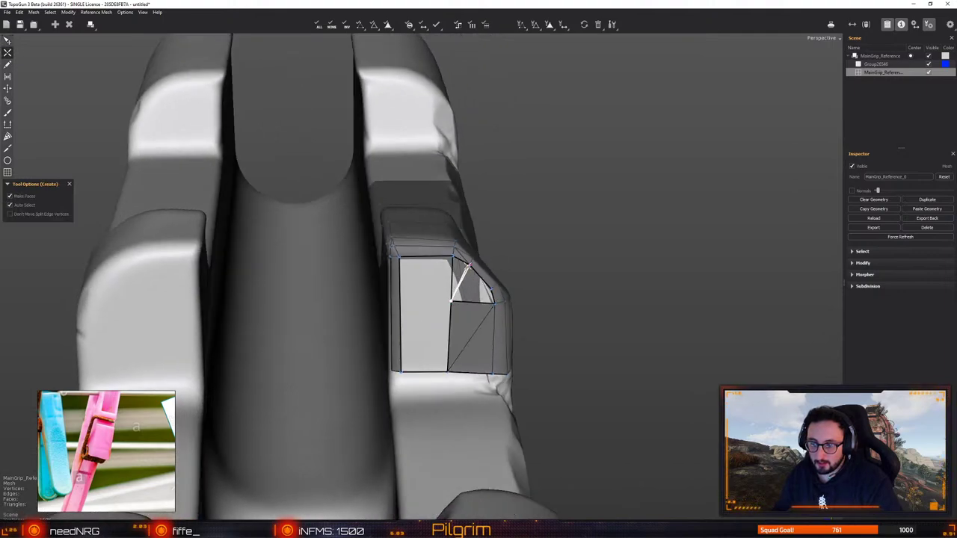
key("q")
key("w")
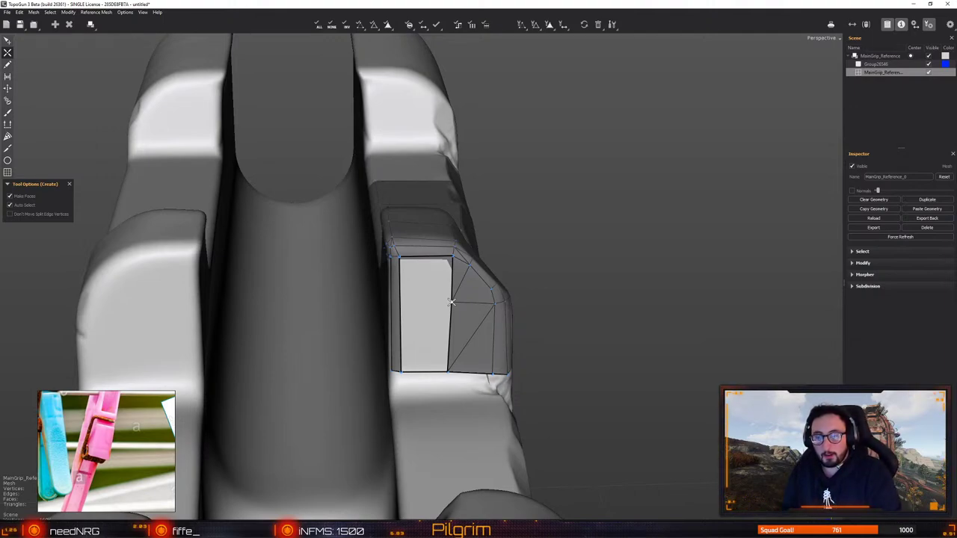
Fill the inner half of the bump's front with two faces and rebuild the inner vertical edge strip to match their middle edge
left_click_drag(390, 311, 421, 311, "alt")
left_click(410, 302)
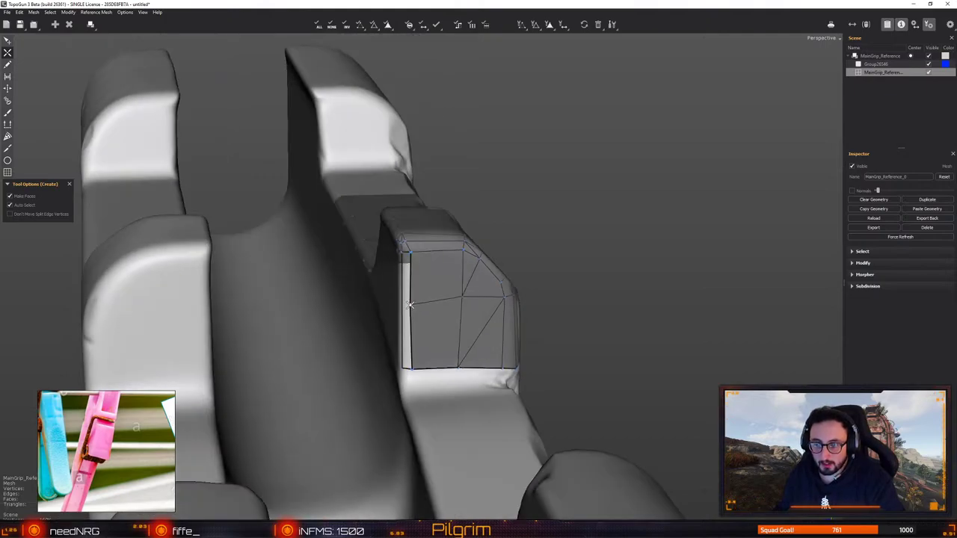
middle_click_drag(411, 302, 444, 355)
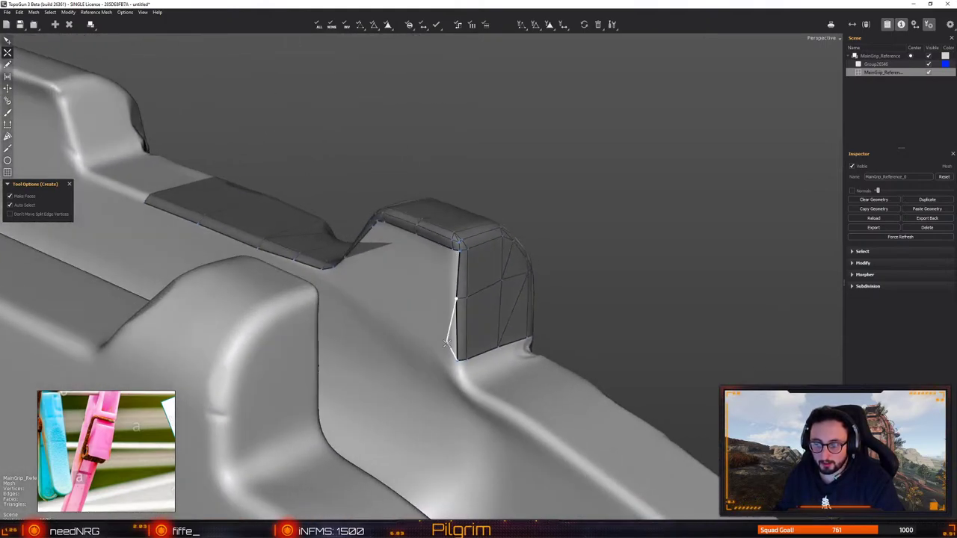
left_click_drag(450, 338, 448, 297)
key("e")
middle_click_drag(452, 252, 413, 293)
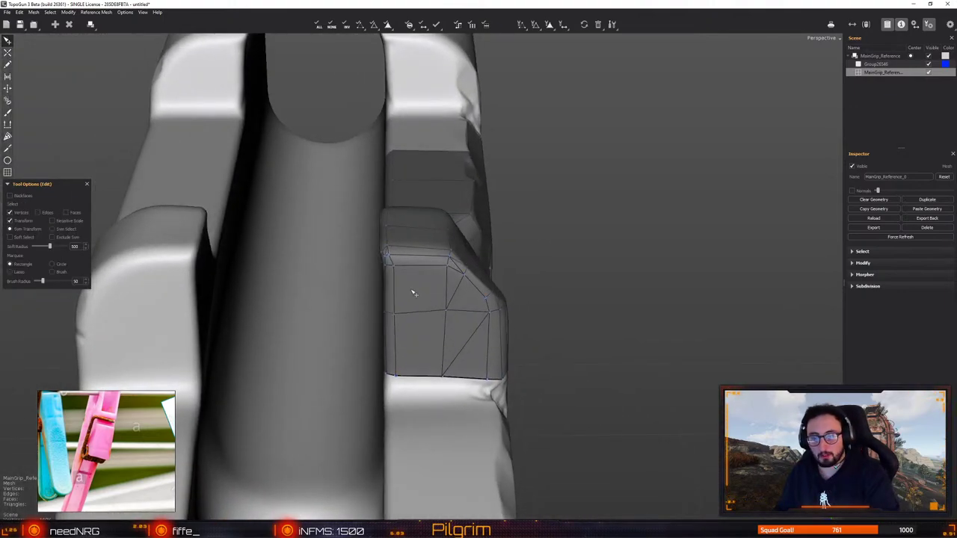
middle_click_drag(446, 297, 430, 321)
Extend faces from the bottom of the bump's front onto the ledge and around its outer corner
key("c")
middle_click_drag(431, 265, 462, 314)
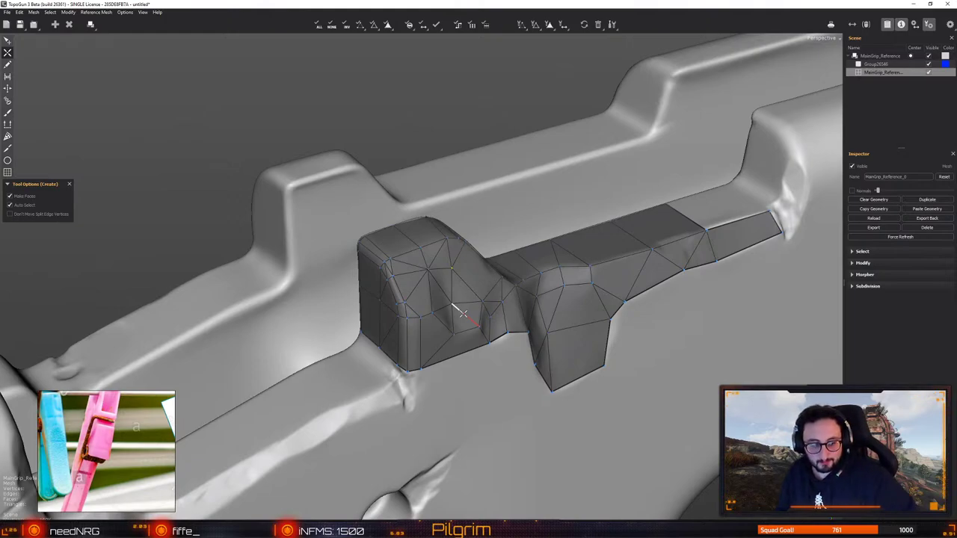
left_click_drag(440, 371, 396, 387, "alt")
scroll(472, 382, "up", 2)
mouse_move(396, 393)
middle_mouse_down("alt")
mouse_move(410, 387)
mouse_move(392, 384)
middle_mouse_up("alt")
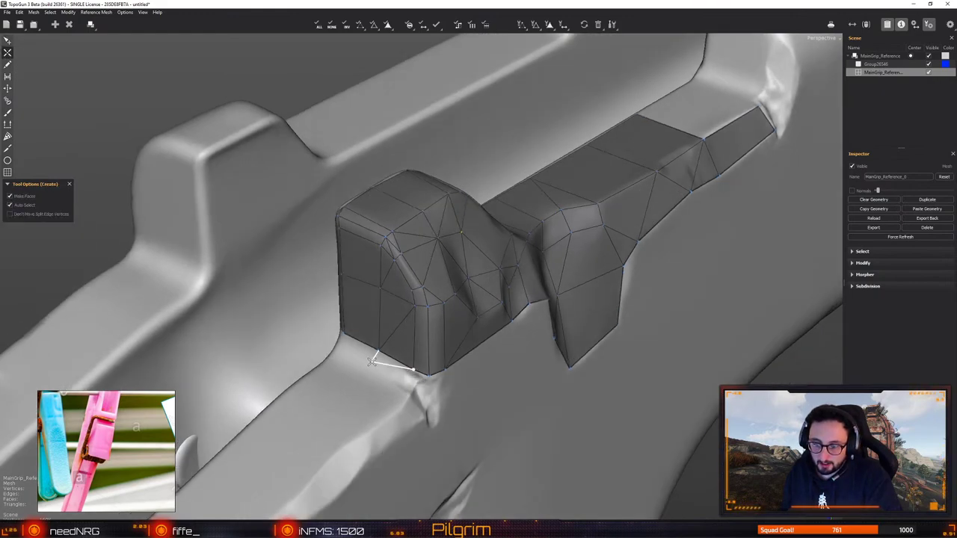
left_click_drag(370, 367, 365, 374)
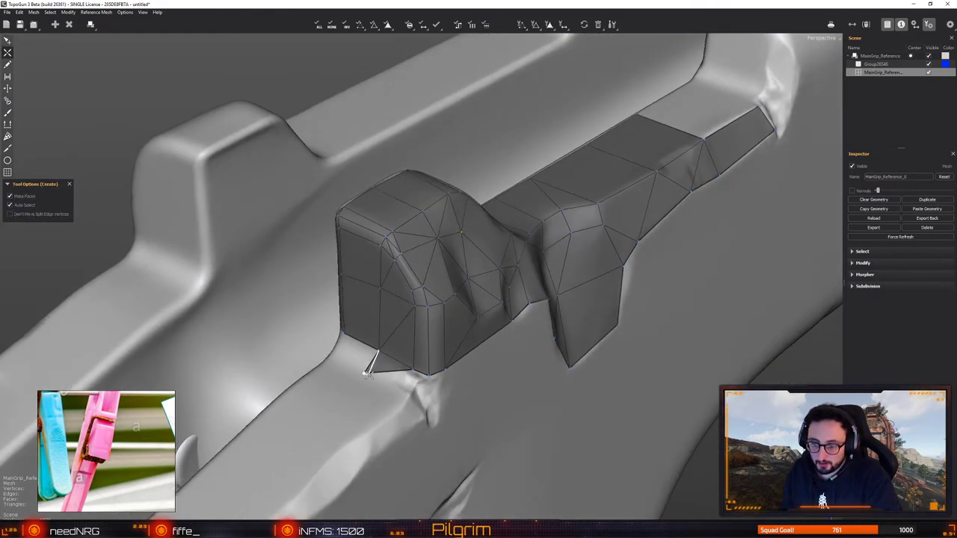
left_click(404, 396)
middle_click_drag(407, 400, 397, 348)
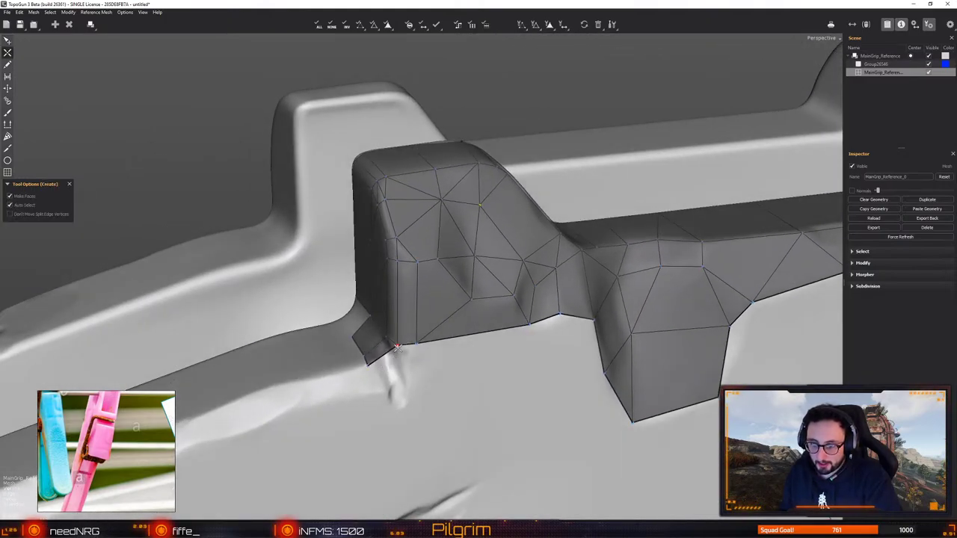
left_click(383, 389)
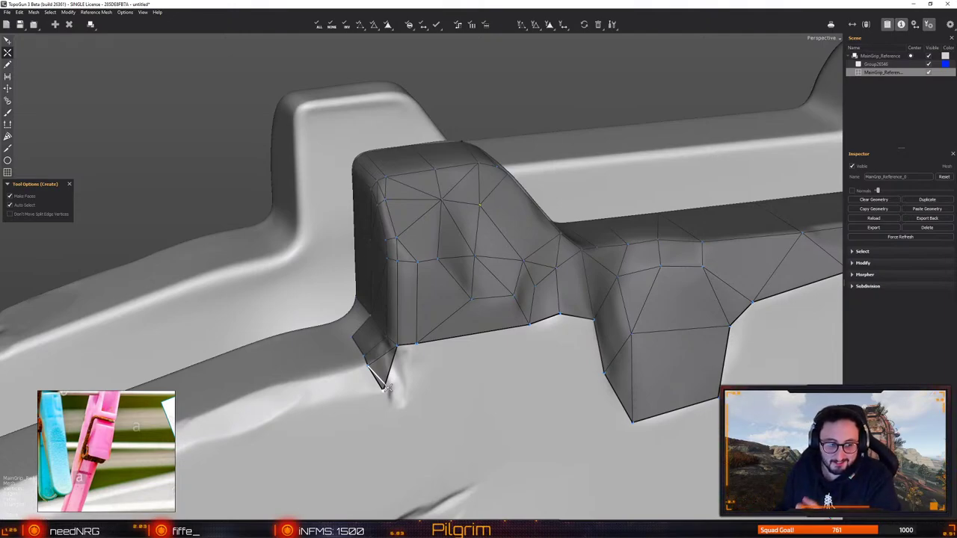
scroll(404, 352, "down", 3)
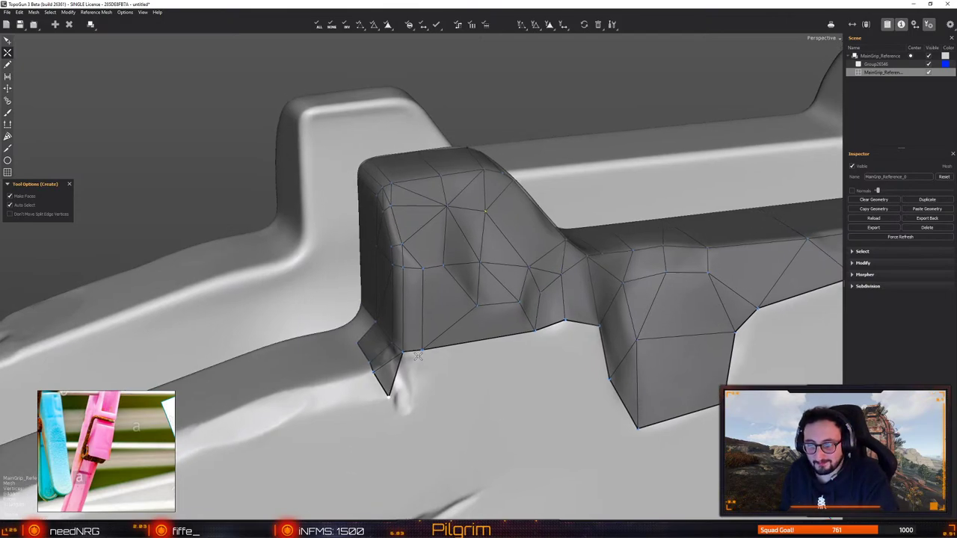
Add a strip of faces along the bottom of the bump's outer side, from the front corner to the neighbouring downward column of faces
left_click_drag(404, 352, 489, 336, "alt")
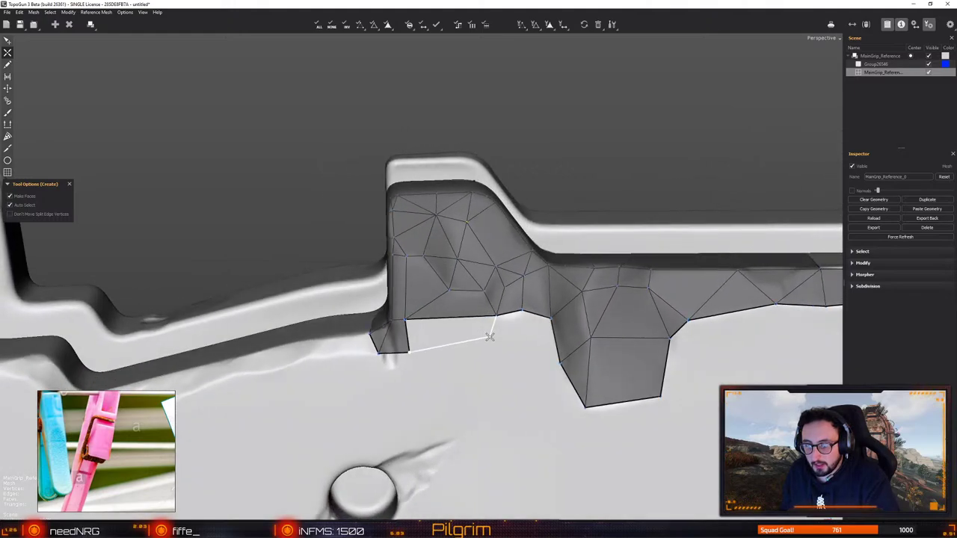
left_click(498, 351)
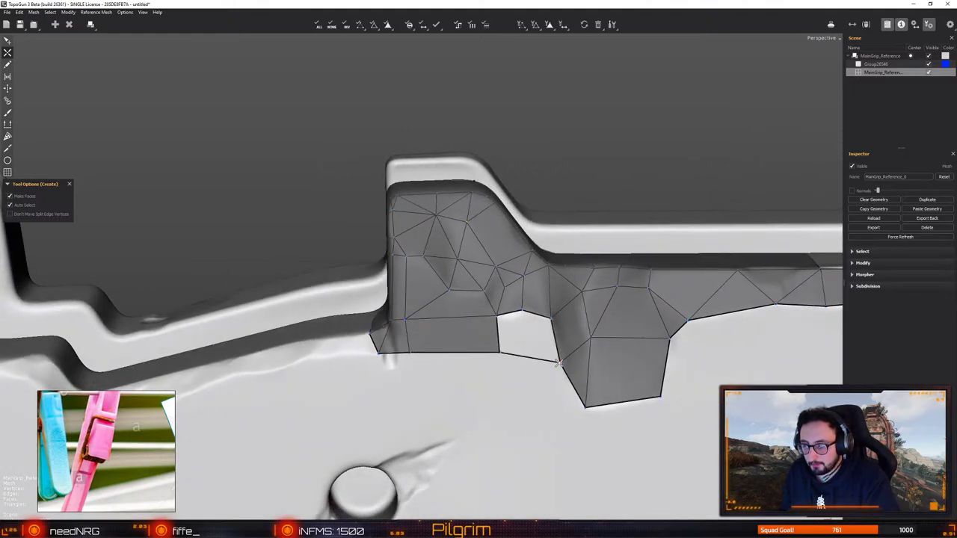
left_click_drag(522, 311, 522, 315)
left_click_drag(500, 353, 448, 342)
key("q")
key("w")
left_click(437, 303)
key("q")
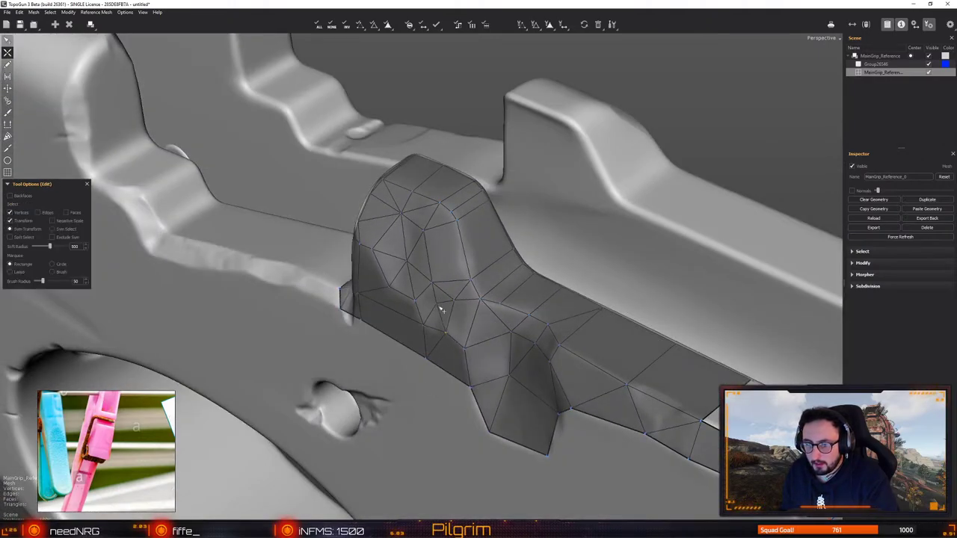
Adjust the middle vertex on the lower border of the bump's outer side strip
left_click_drag(441, 309, 460, 346, "alt")
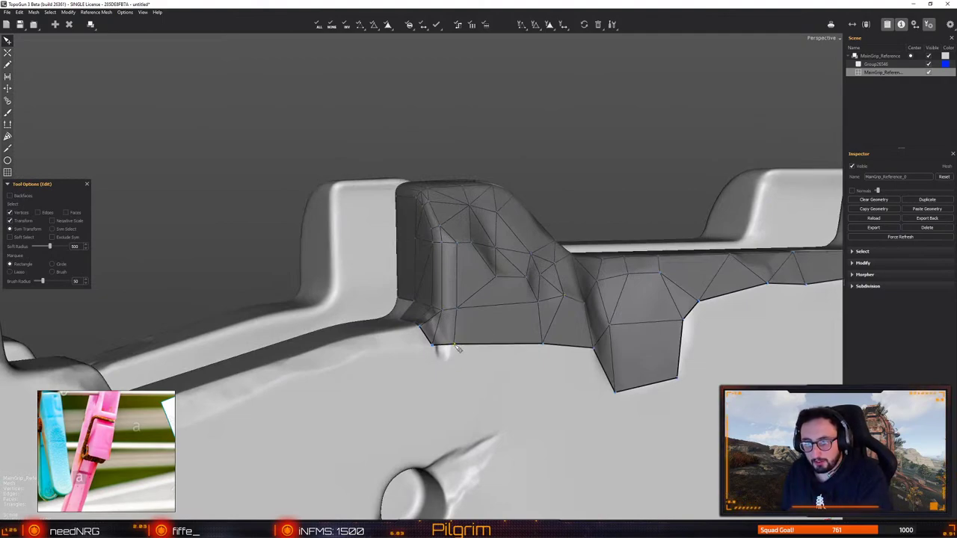
left_click_drag(453, 348, 424, 373, "alt")
left_click_drag(442, 368, 465, 306, "alt")
middle_click_drag(466, 309, 473, 361)
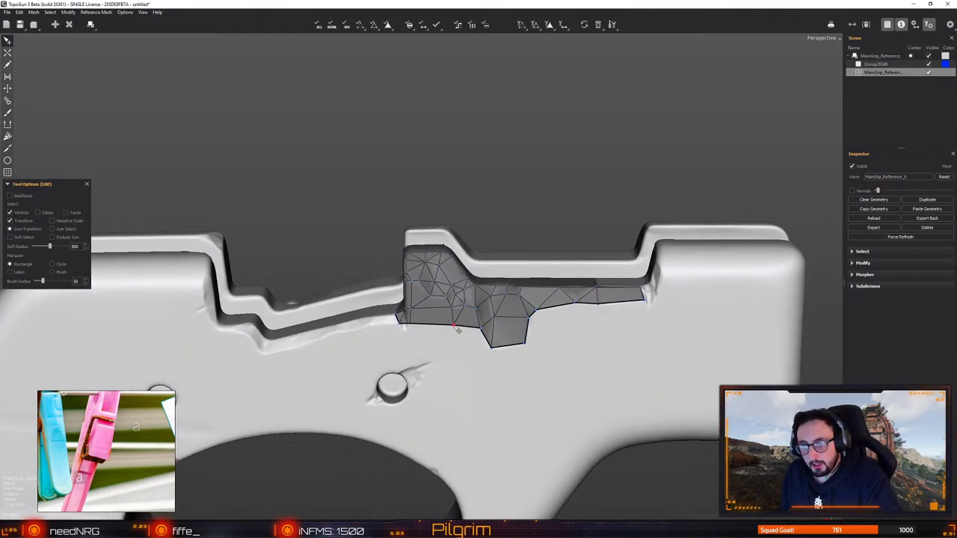
left_click_drag(454, 324, 450, 324)
middle_click_drag(451, 356, 438, 390)
left_click_drag(437, 390, 476, 385, "alt")
Build two four-sided faces along the outer edge of the sloping ledge, extending forward from the bump's outer front corner
key("w")
middle_click_drag(425, 327, 473, 323)
left_click(470, 321)
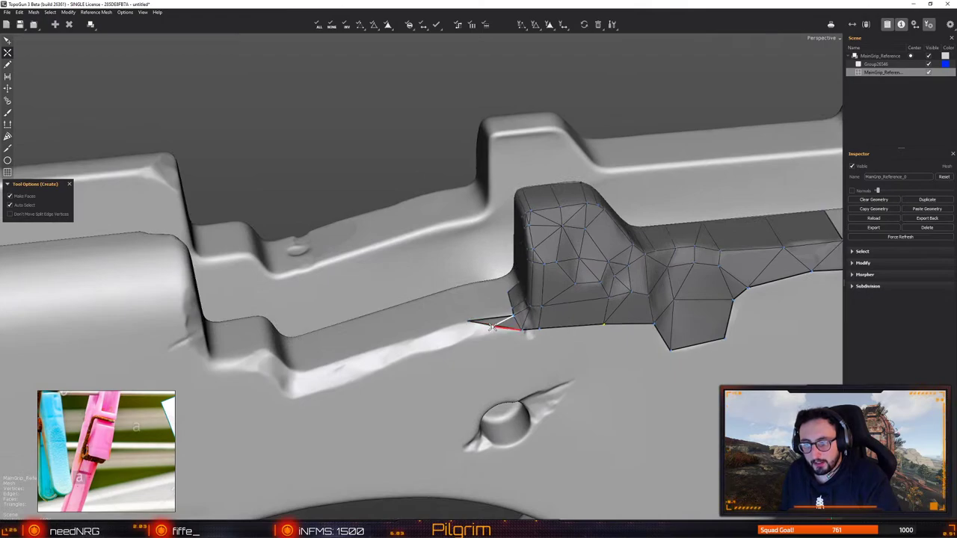
left_click(474, 336)
mouse_move(460, 342)
left_mouse_down("alt")
mouse_move(429, 356)
mouse_move(448, 349)
left_mouse_up("alt")
left_click(420, 356)
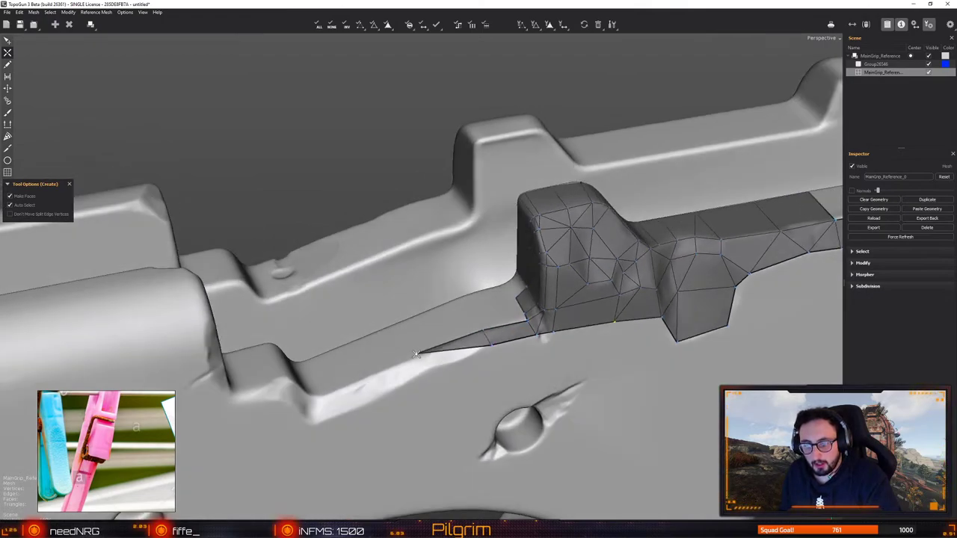
left_click(430, 366)
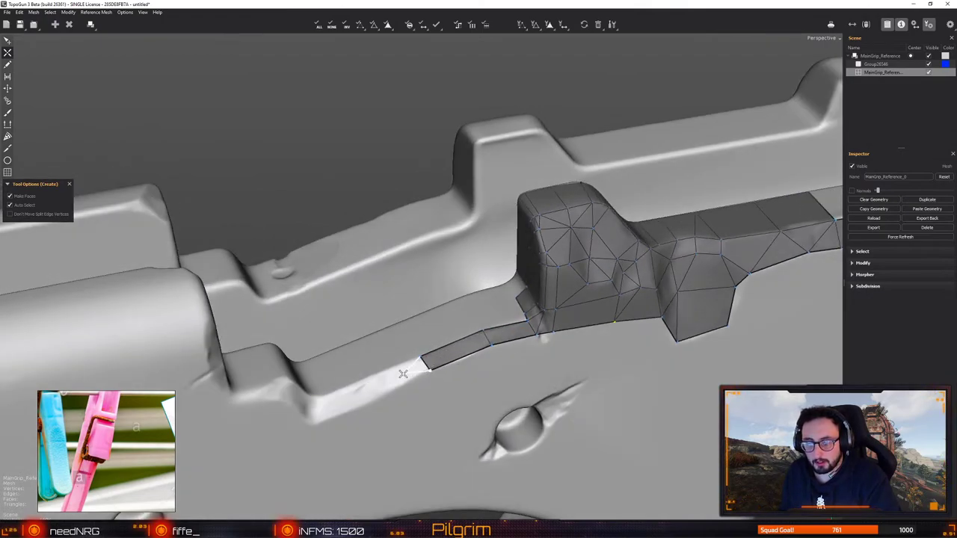
Add a four-sided face that extends the ledge's outer edge strip forward to the foot of the small step
left_click(324, 393)
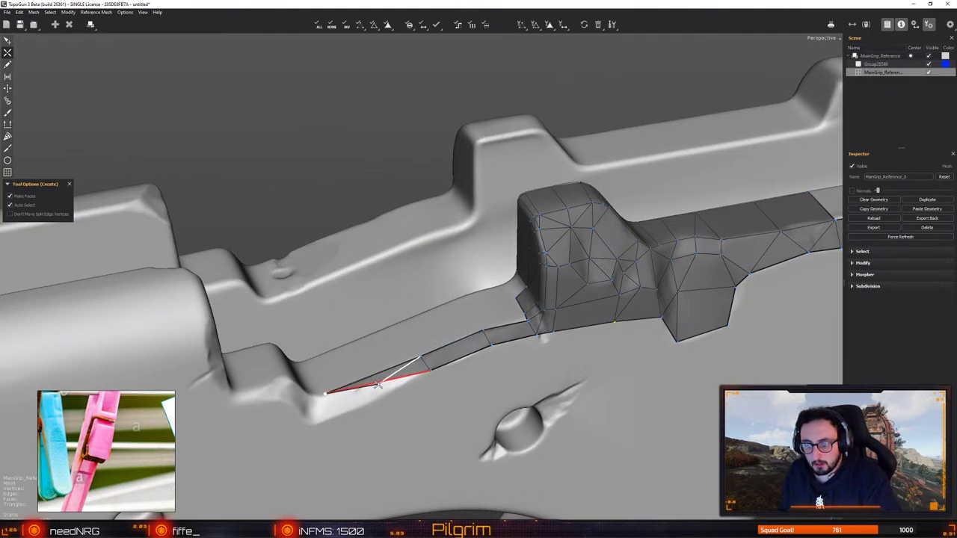
left_click(339, 414)
middle_click_drag(376, 417, 405, 376)
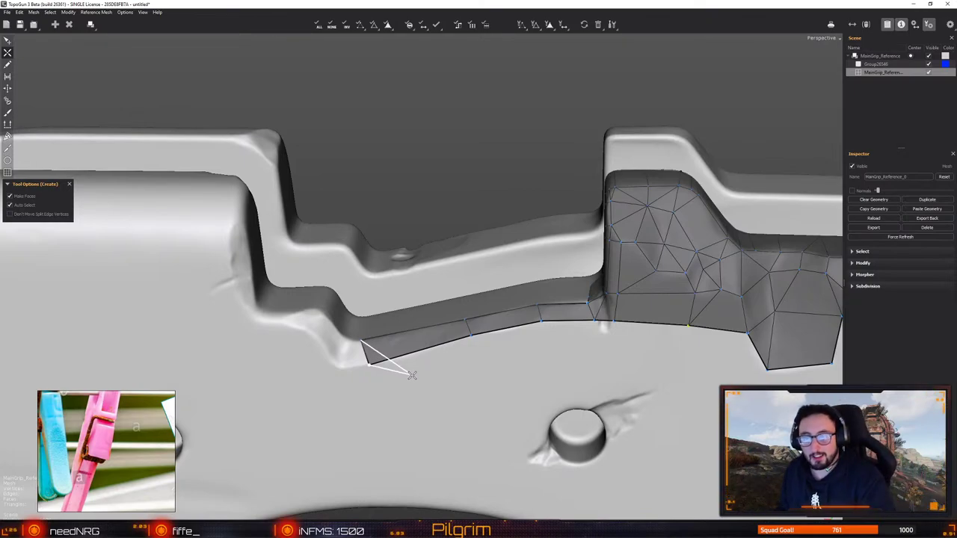
key("Escape")
key("q")
left_click_drag(412, 367, 344, 371, "alt")
middle_click_drag(345, 372, 401, 362, "alt")
right_click_drag(401, 362, 424, 351, "alt")
key("w")
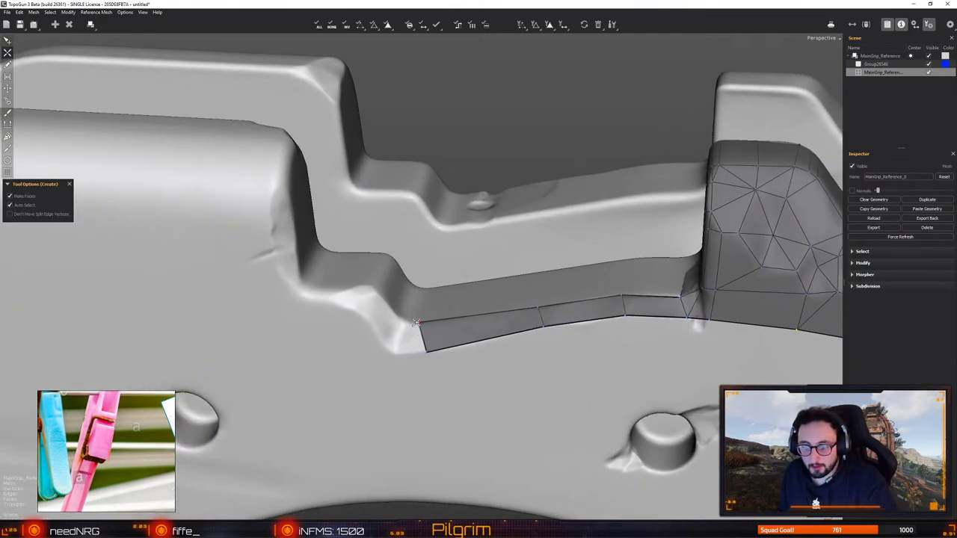
Wrap the edge strip around the foot of the small step with narrow faces turning up its outer edge
mouse_move(424, 324)
left_mouse_down("alt")
mouse_move(399, 337)
mouse_move(412, 351)
mouse_move(418, 324)
left_mouse_up("alt")
left_click(405, 322)
left_click(418, 352)
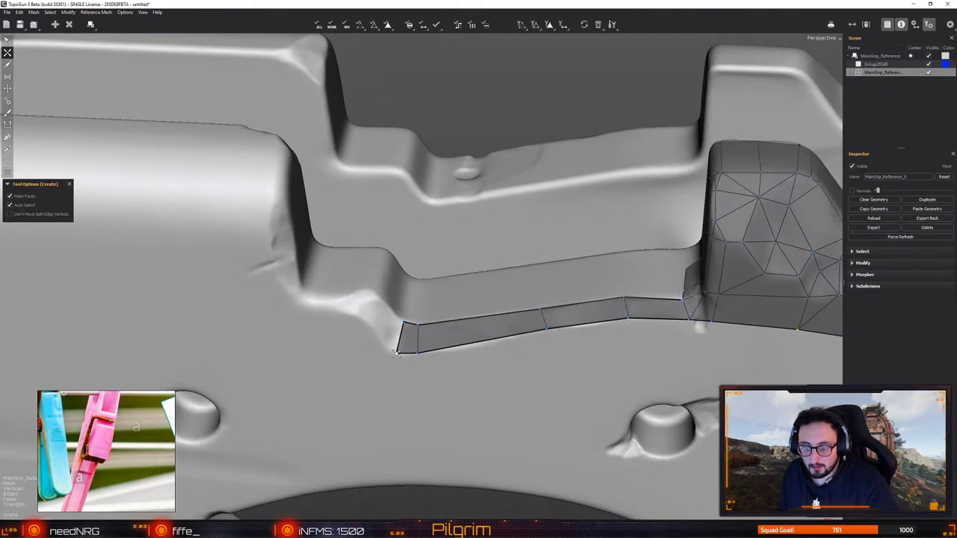
middle_click_drag(407, 336, 399, 316)
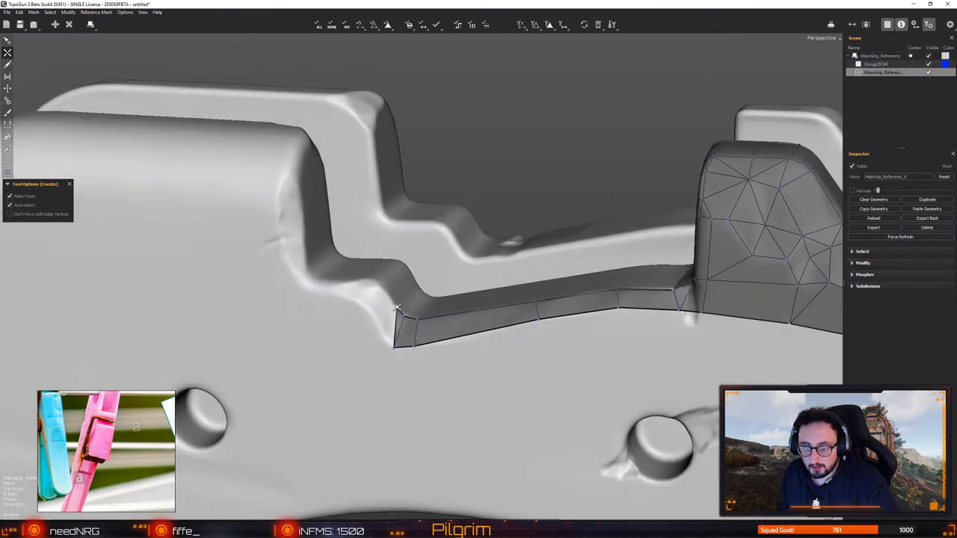
left_click(381, 331)
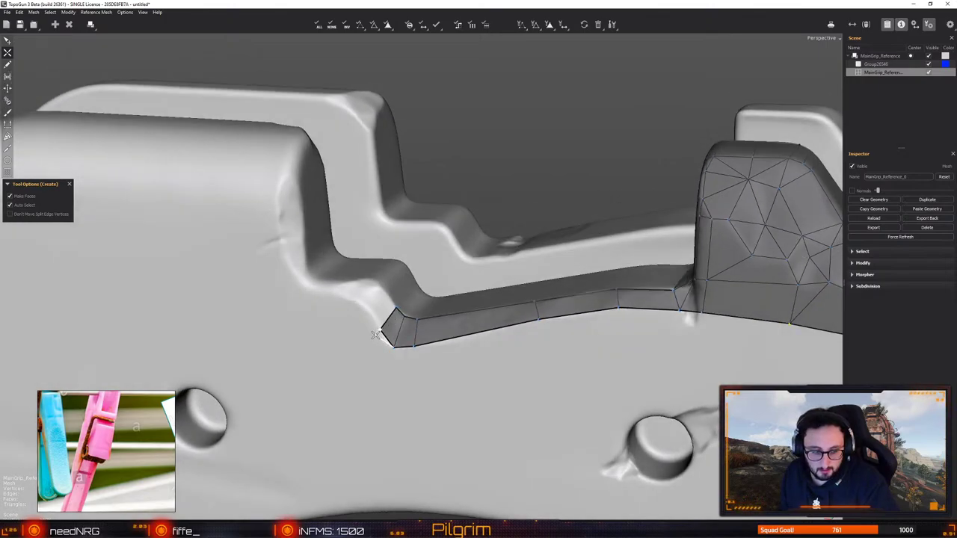
key("e")
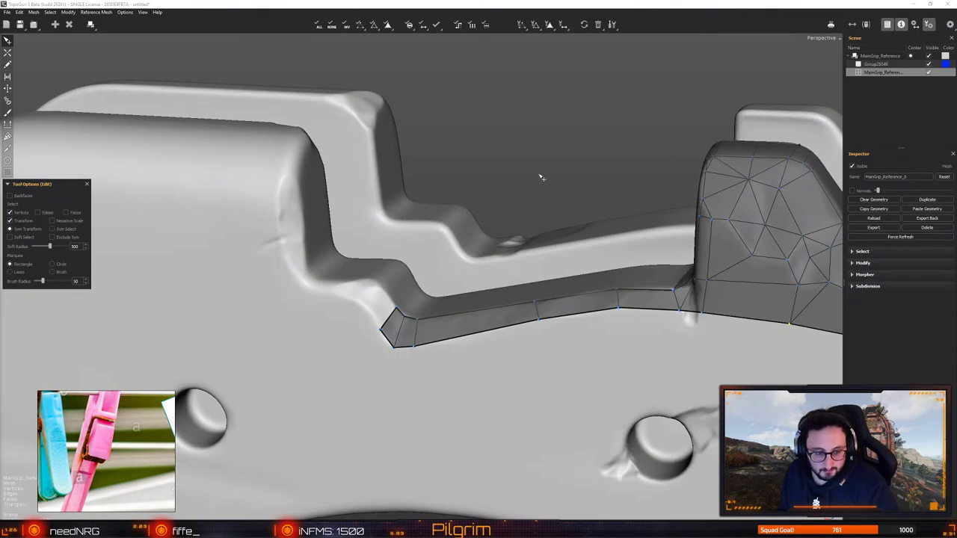
left_click_drag(540, 177, 531, 210, "alt")
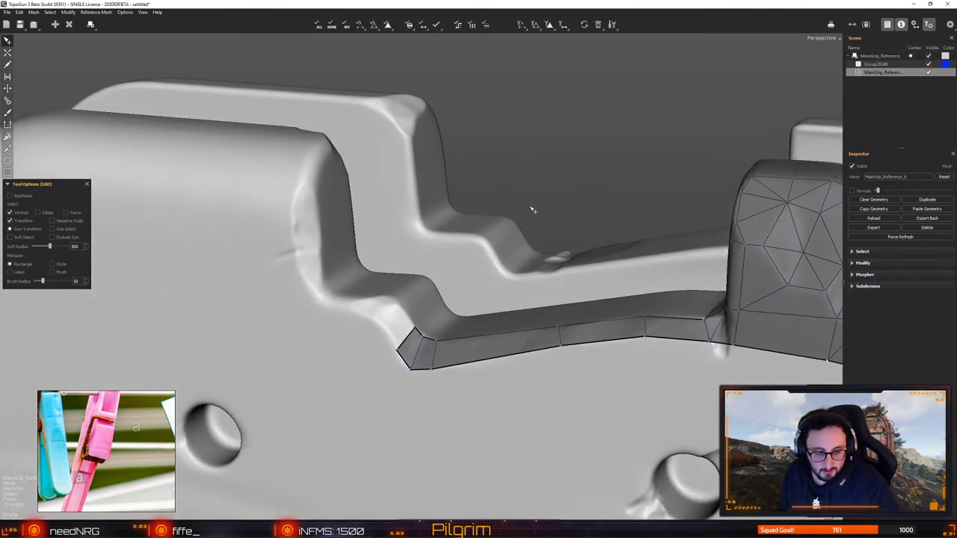
middle_click_drag(532, 210, 538, 195)
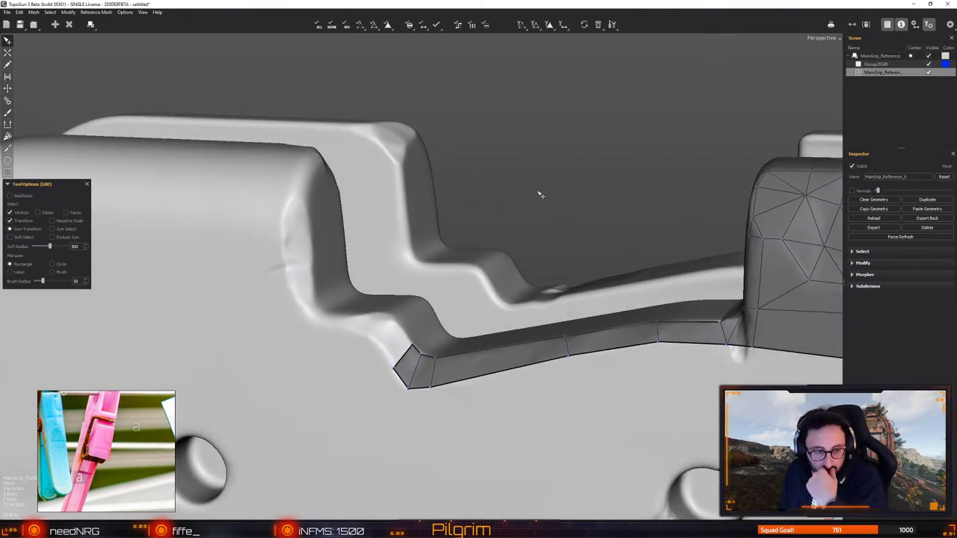
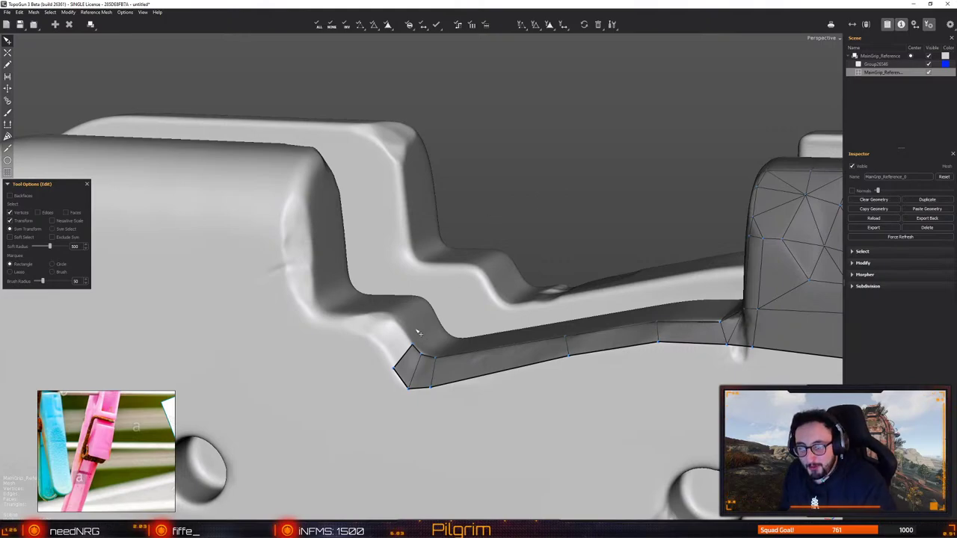
Continue the strip of faces up the small step's outer edge and over onto the start of its flat top
key("w")
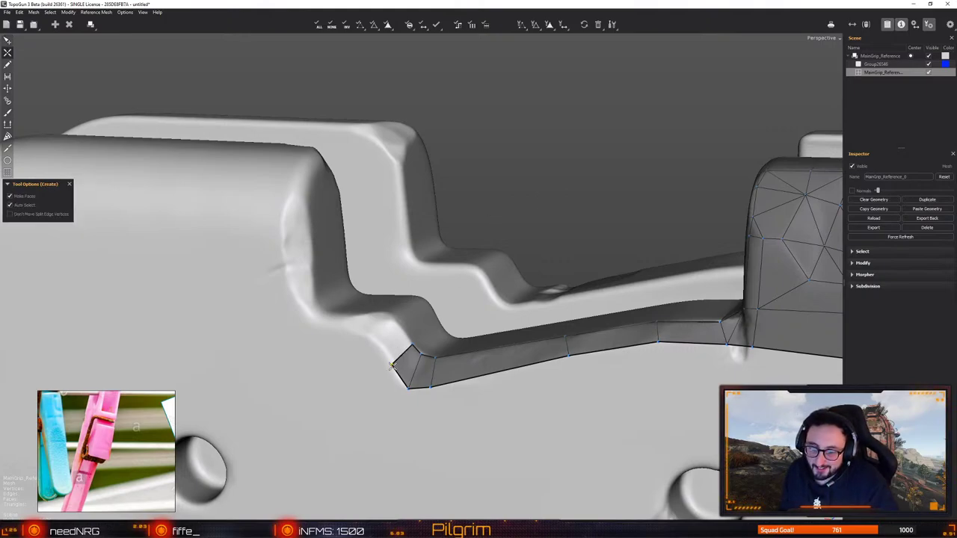
left_click(392, 365)
left_click_drag(402, 329, 411, 270, "alt")
middle_click_drag(411, 271, 463, 285, "alt")
left_click_drag(464, 285, 468, 276, "alt")
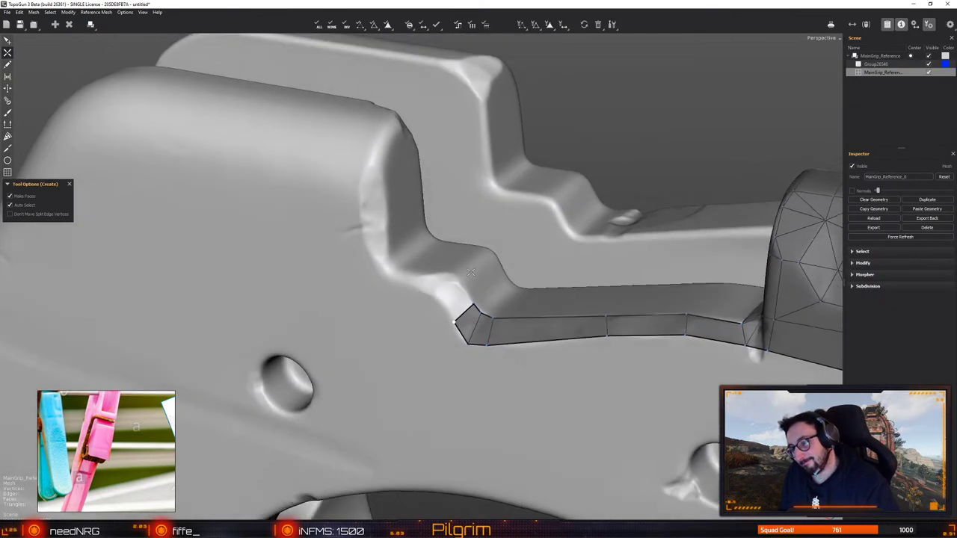
left_click(463, 284)
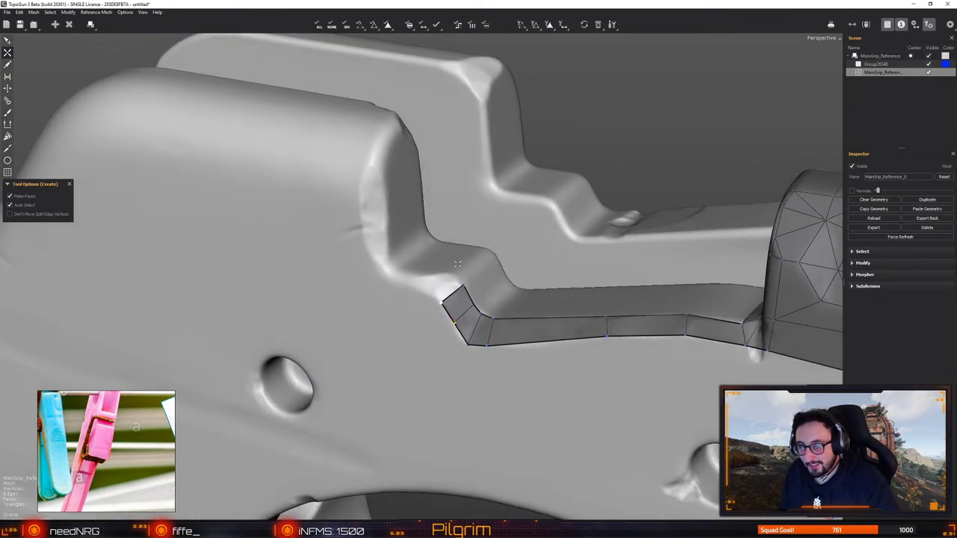
left_click_drag(442, 301, 483, 266, "alt")
middle_click_drag(483, 266, 556, 229, "alt")
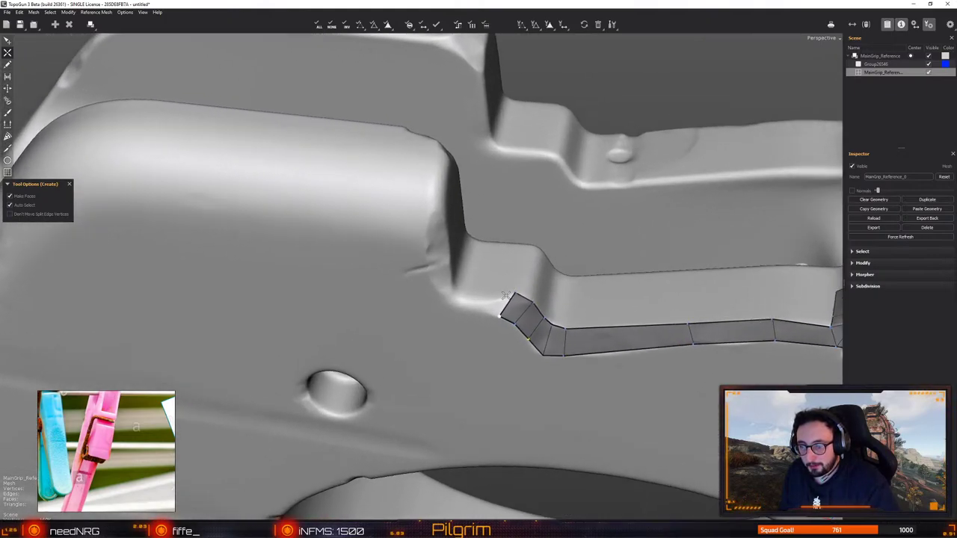
right_click_drag(556, 229, 591, 239, "alt")
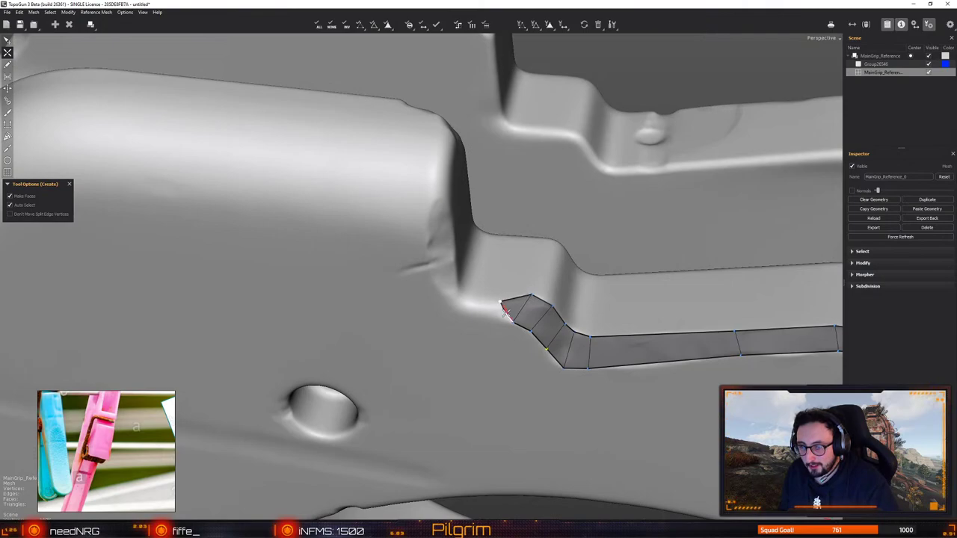
left_click_drag(495, 307, 406, 244, "alt")
left_click_drag(533, 221, 499, 246, "alt")
right_click_drag(499, 246, 508, 252, "alt")
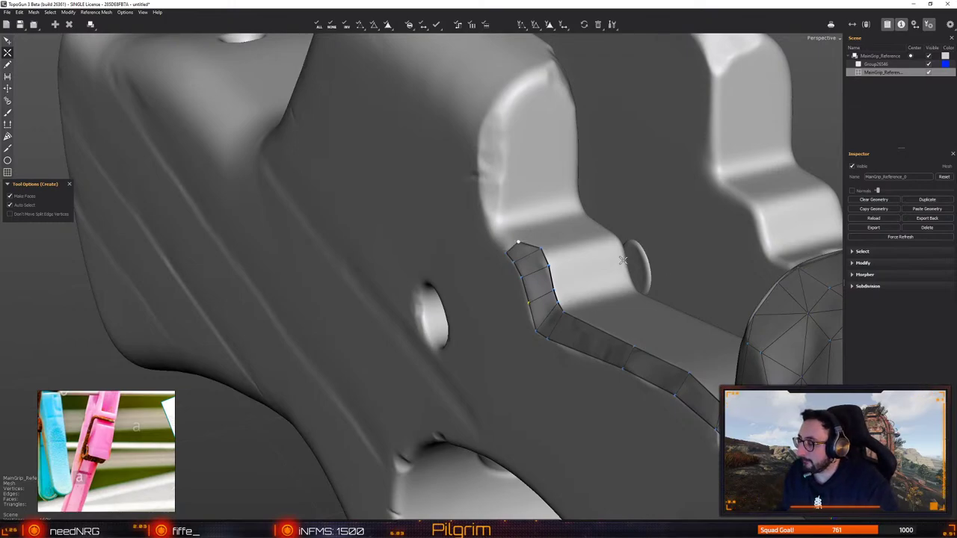
left_click_drag(589, 270, 507, 289, "alt")
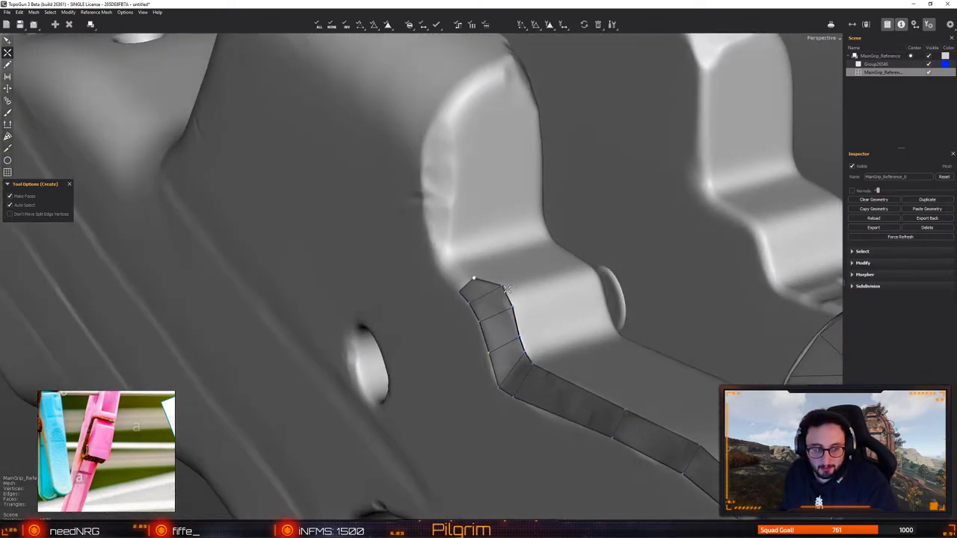
right_click_drag(507, 289, 450, 300)
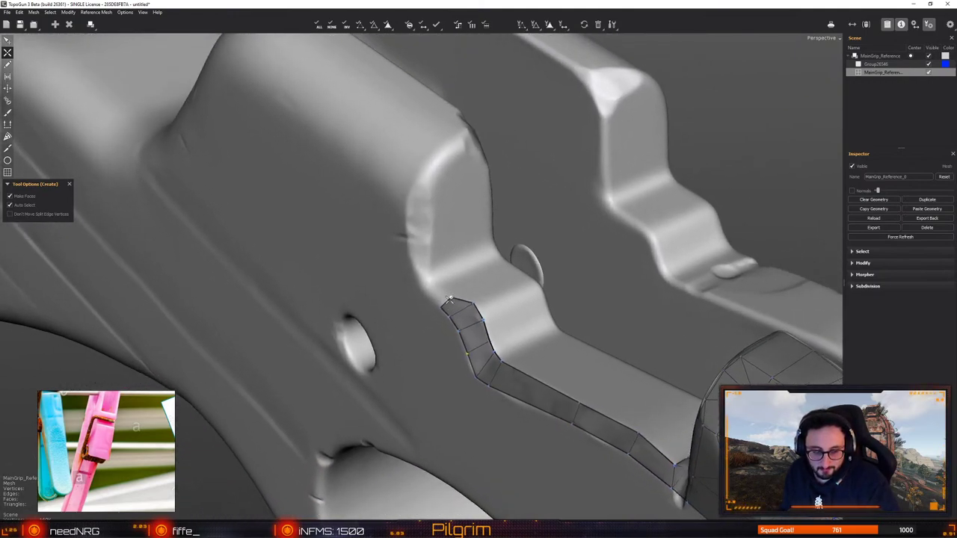
left_click(450, 299)
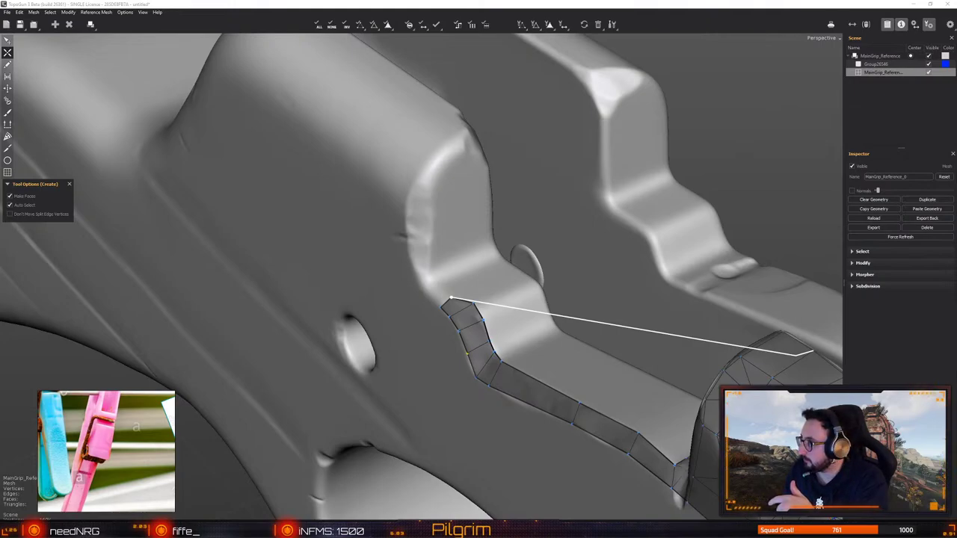
Switch to the browser, view the Attic Render project images on ArtStation, and return to TopoGun
key("alt+Tab")
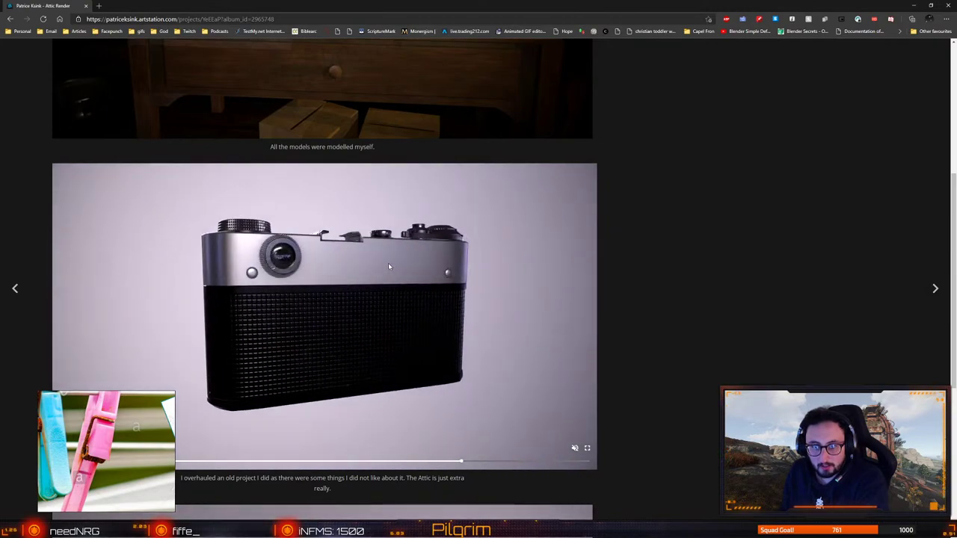
scroll(336, 254, "up", 3)
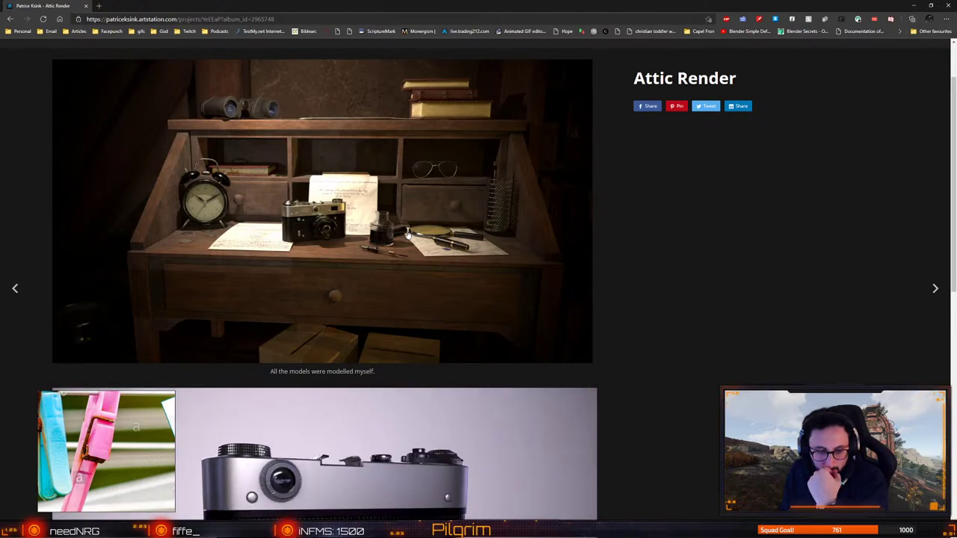
key("alt+Tab")
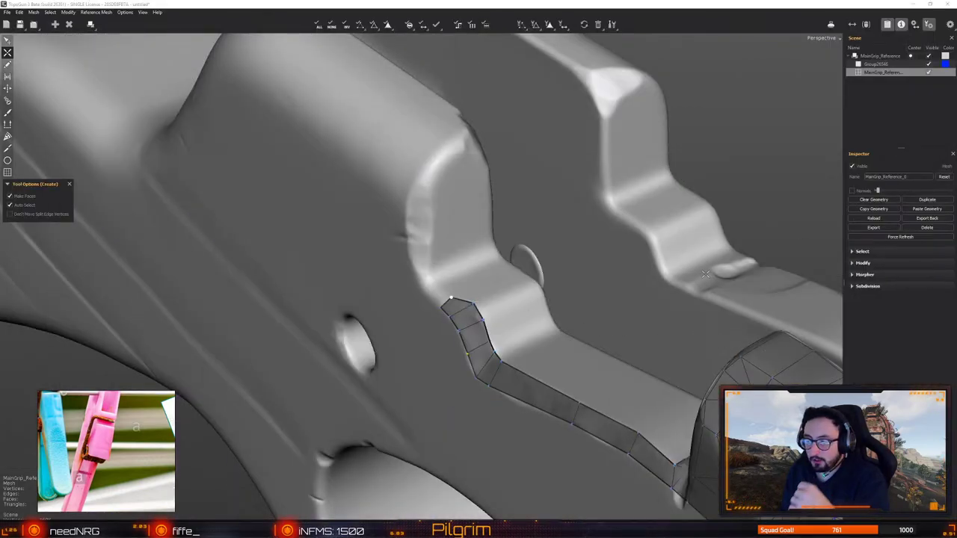
Extend the edge strip along the small step's flat top with two faces reaching the foot of the tall riser
left_click_drag(313, 314, 374, 314, "alt")
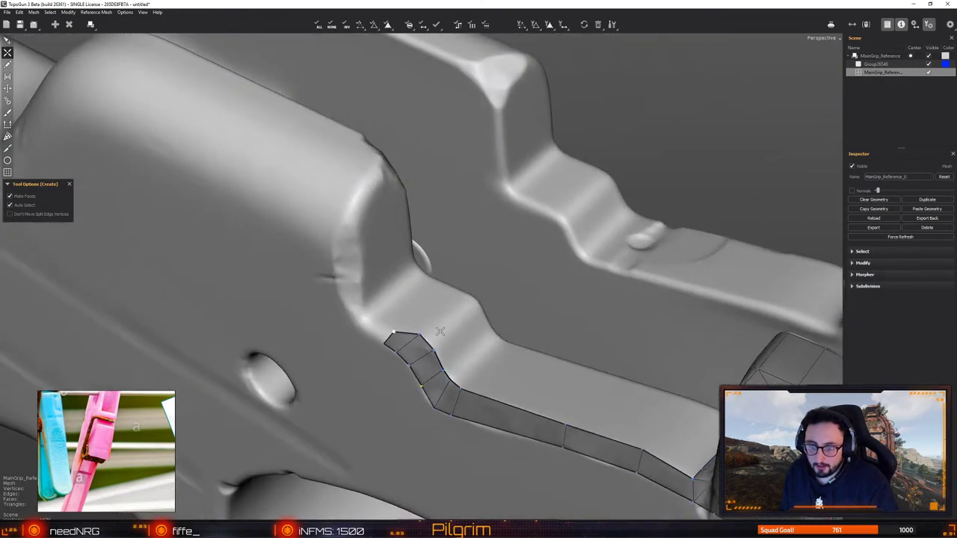
scroll(480, 302, "down", 2)
left_click_drag(480, 303, 504, 474, "alt")
scroll(466, 317, "down", 6)
left_click_drag(465, 318, 441, 307, "alt")
scroll(439, 302, "up", 4)
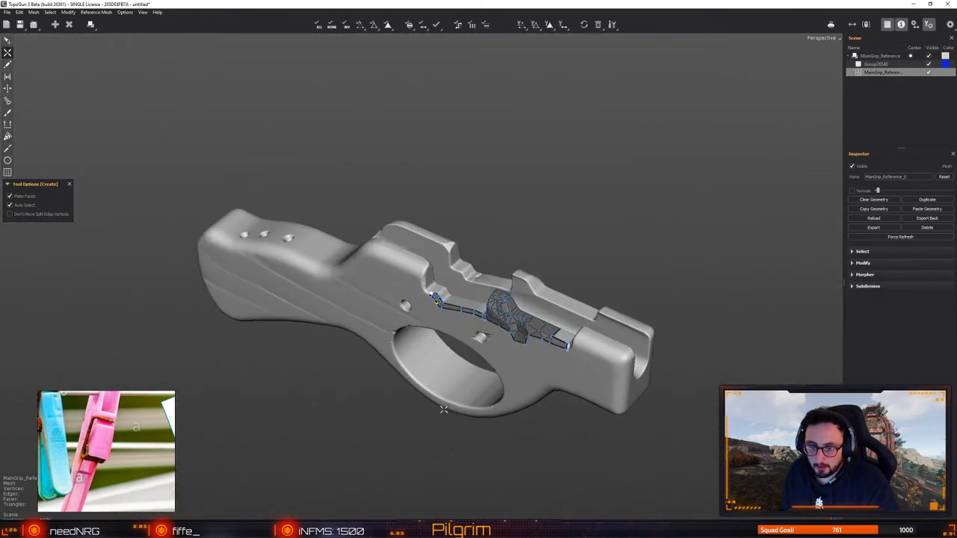
middle_click_drag(440, 301, 424, 305)
left_click_drag(424, 306, 472, 329, "alt")
scroll(471, 329, "up", 3)
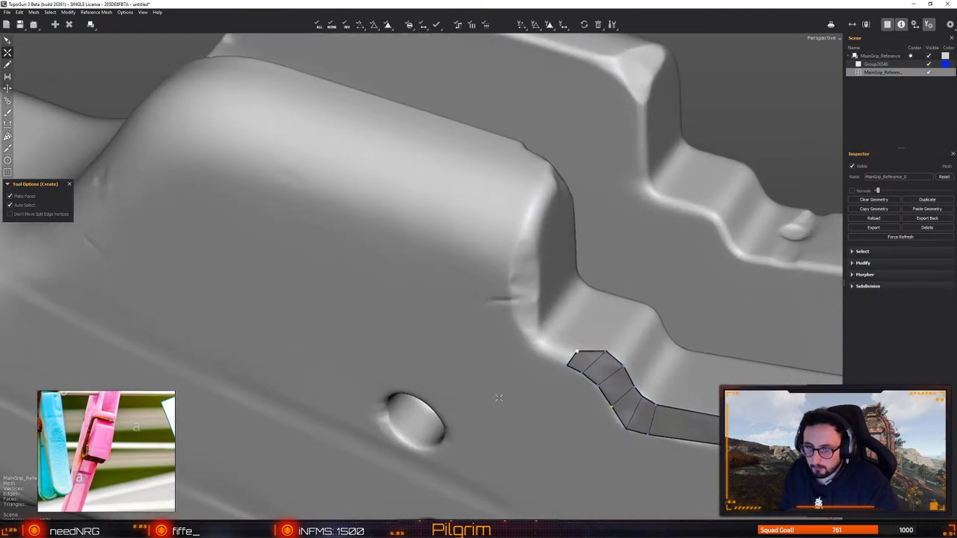
left_click(546, 342)
left_click(548, 354)
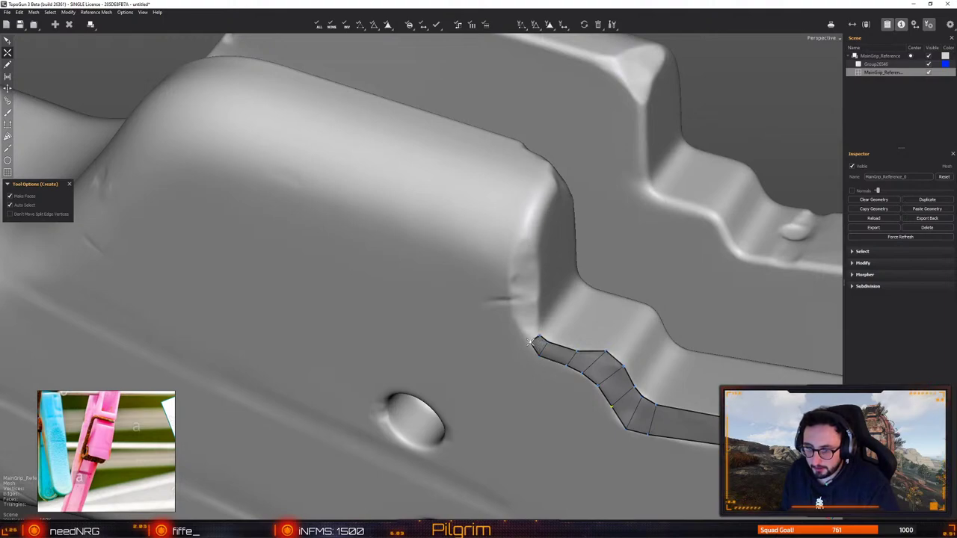
Add a face going up the lower outer edge of the tall riser and select its inner upper vertex
middle_click_drag(529, 342, 512, 307)
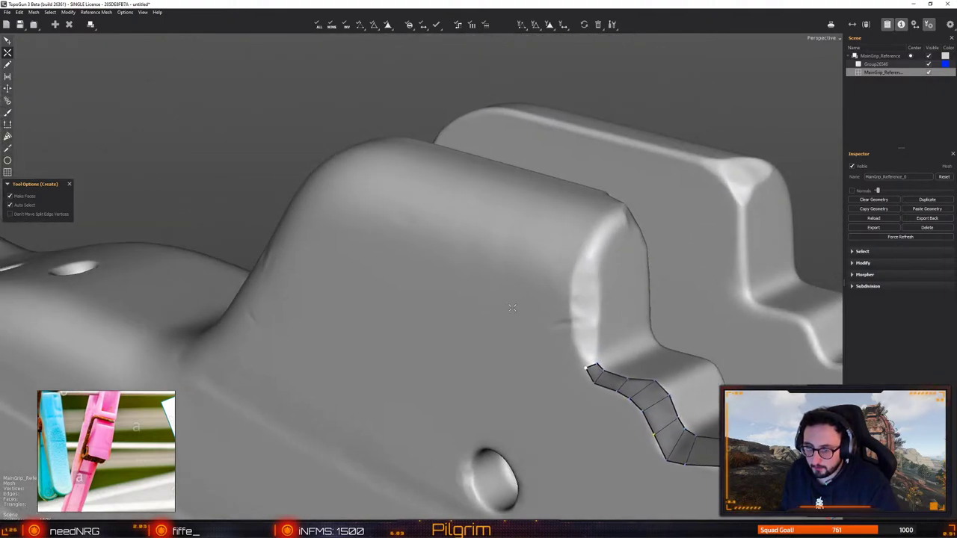
left_click(580, 352)
key("q")
left_click(597, 350)
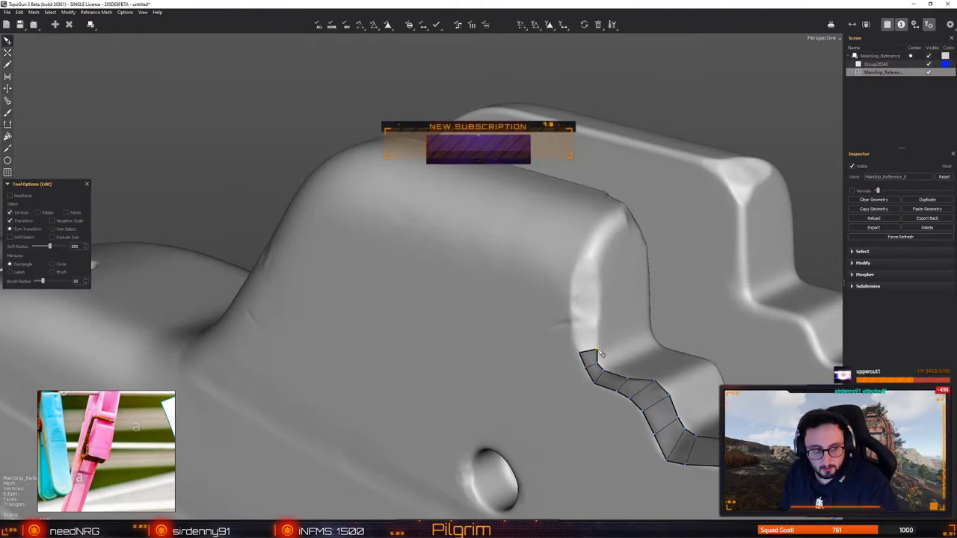
Build two four-sided faces across the curved foot of the tall riser, from the outer edge strip to the inner edge
middle_click_drag(598, 353, 459, 364)
middle_click_drag(378, 317, 343, 305)
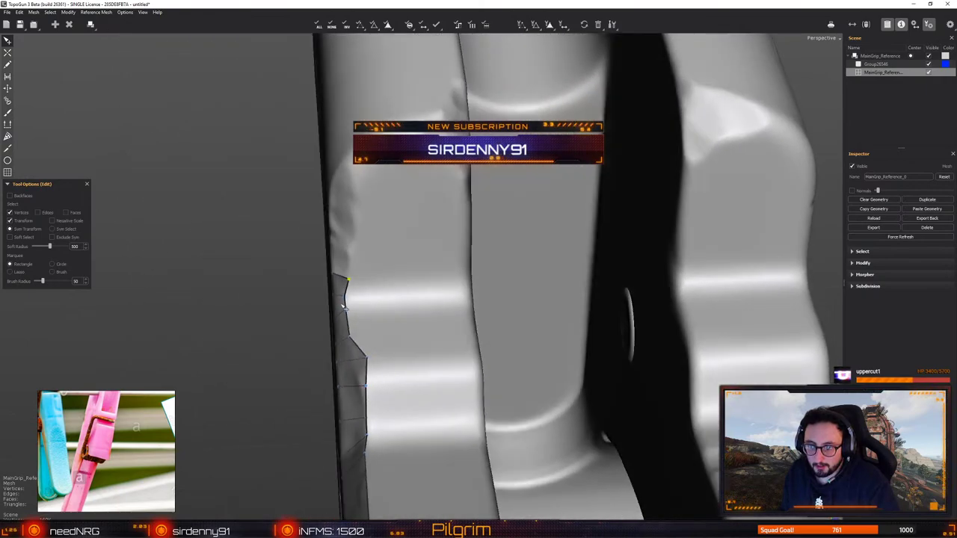
key("c")
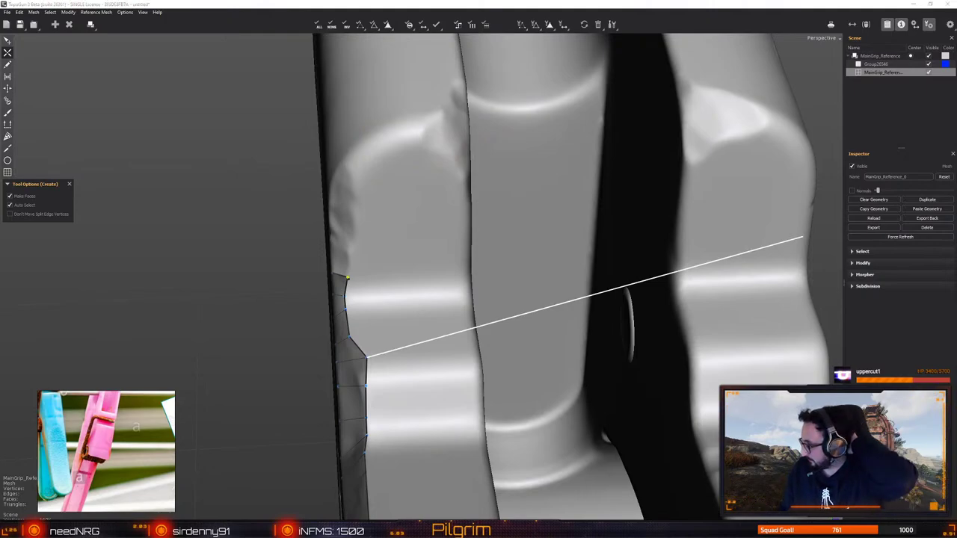
middle_click_drag(357, 297, 445, 337)
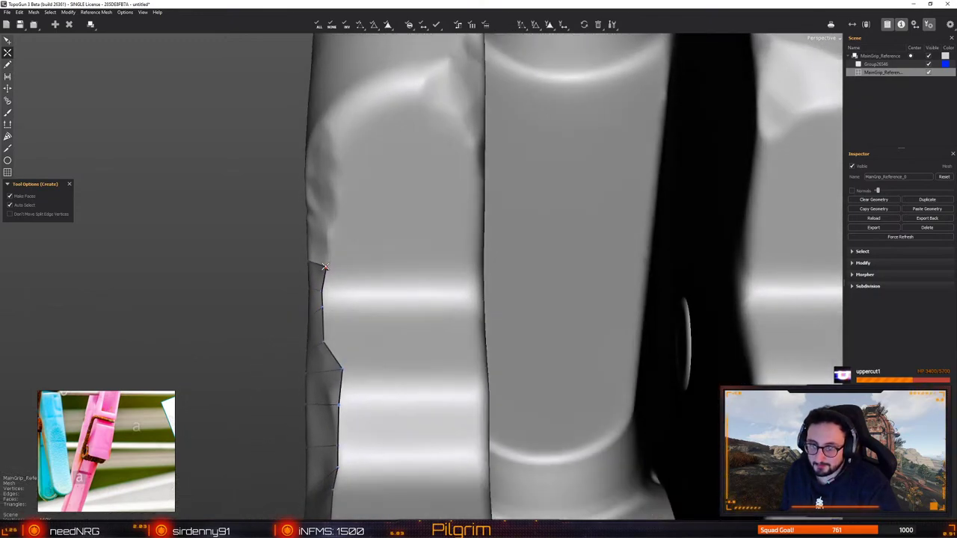
middle_click_drag(348, 275, 352, 269)
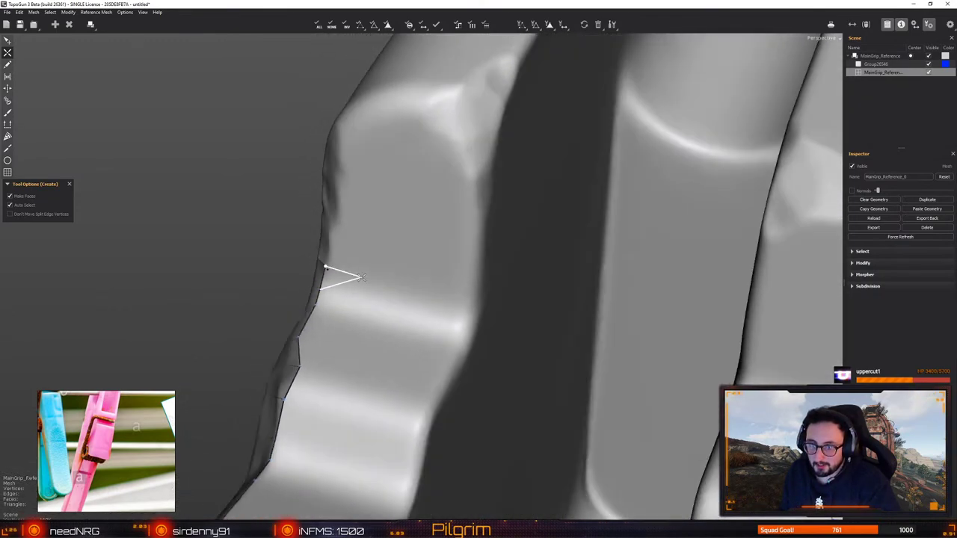
left_click_drag(368, 293, 460, 320)
middle_click_drag(364, 311, 401, 309)
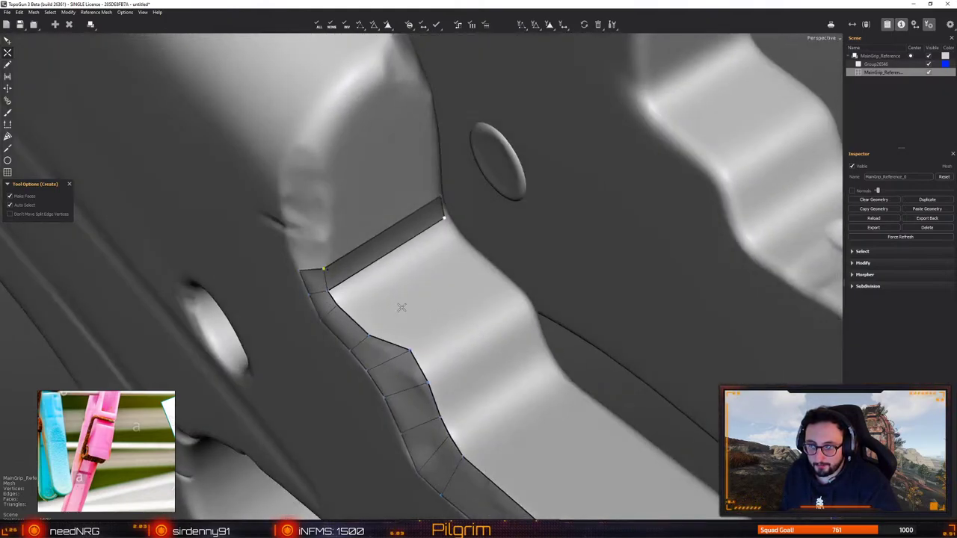
middle_click_drag(336, 305, 441, 352)
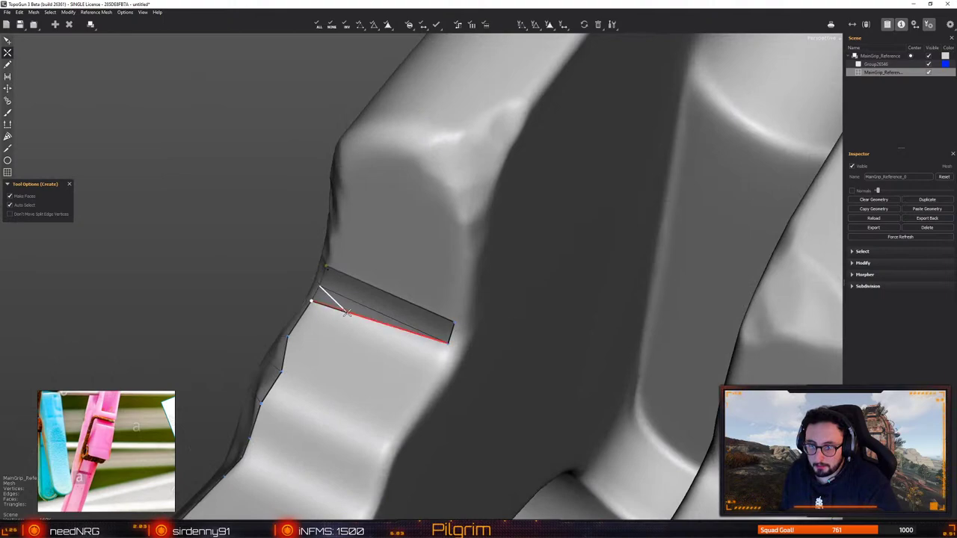
left_click_drag(440, 361, 440, 362)
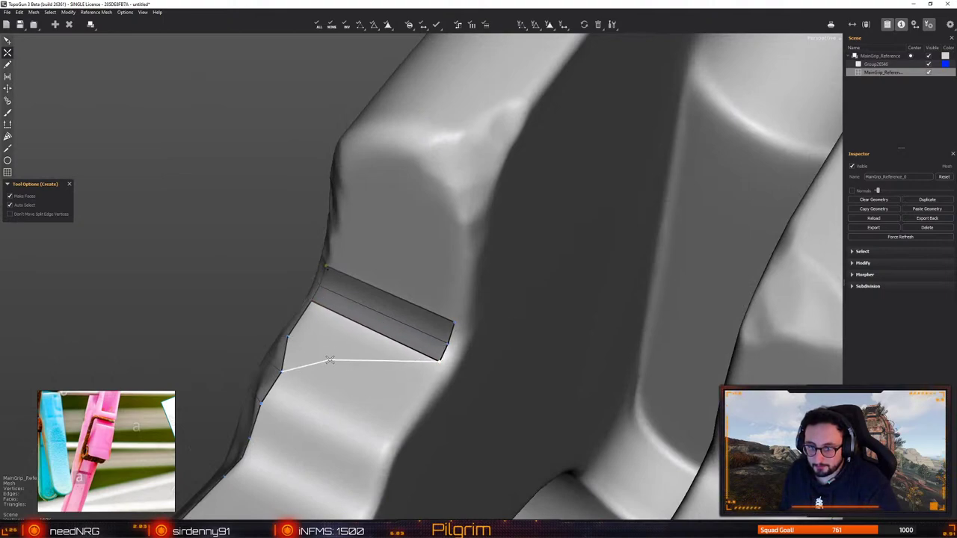
Build two four-sided faces across the small step's flat top, from the outer edge strip to the inner edge
left_click_drag(389, 385, 412, 393)
left_click(281, 372)
left_click(394, 424)
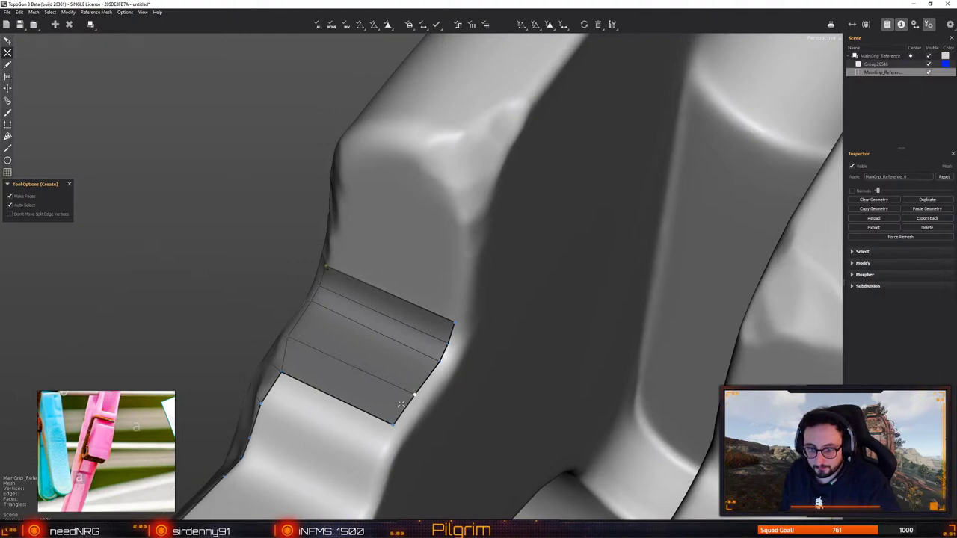
middle_click_drag(402, 404, 486, 321)
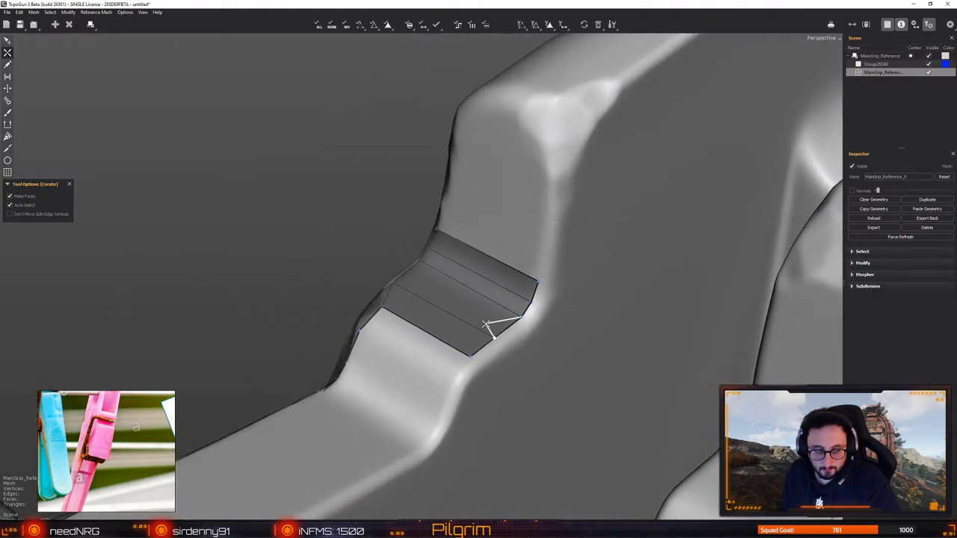
Add a face over the front lip of the small step and adjust its inner edge vertex on the surface
key("q")
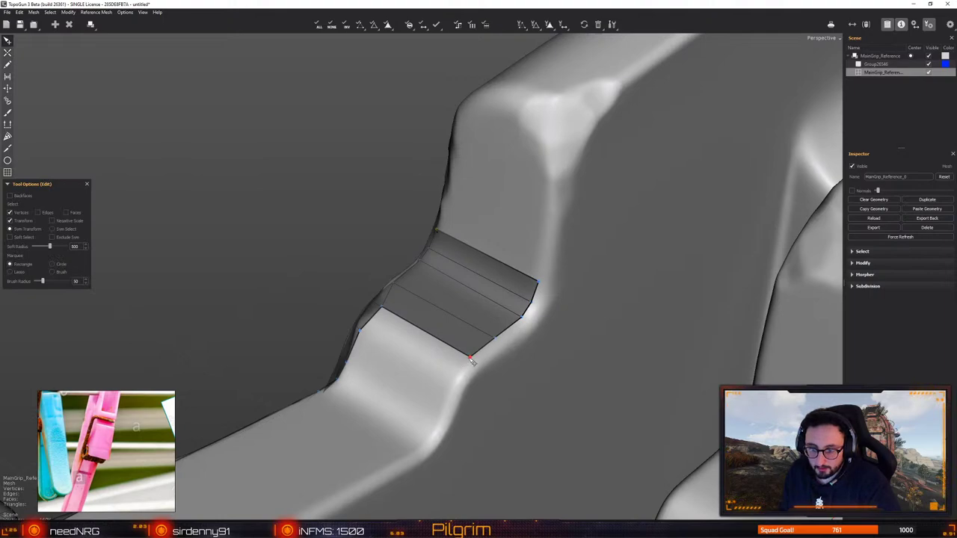
key("w")
middle_click_drag(427, 374, 443, 373)
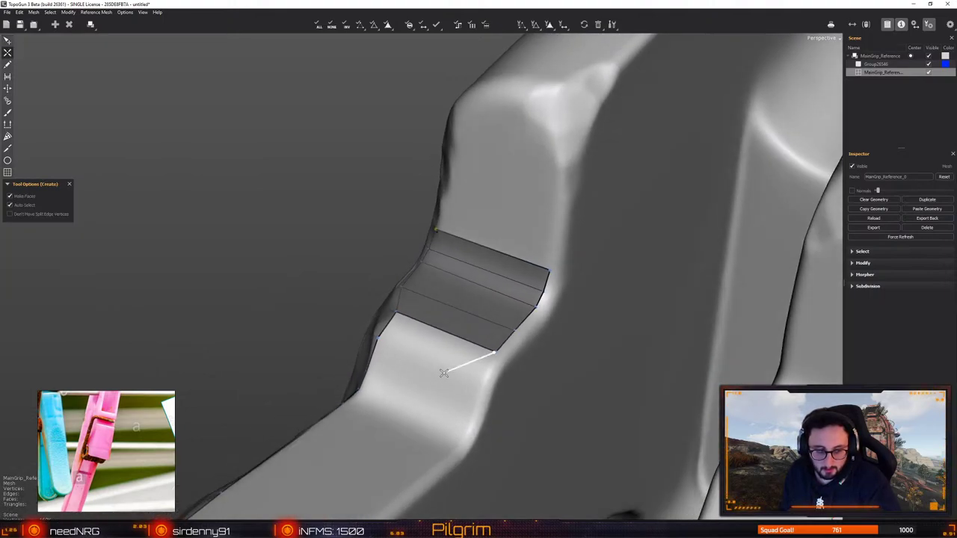
left_click(480, 378)
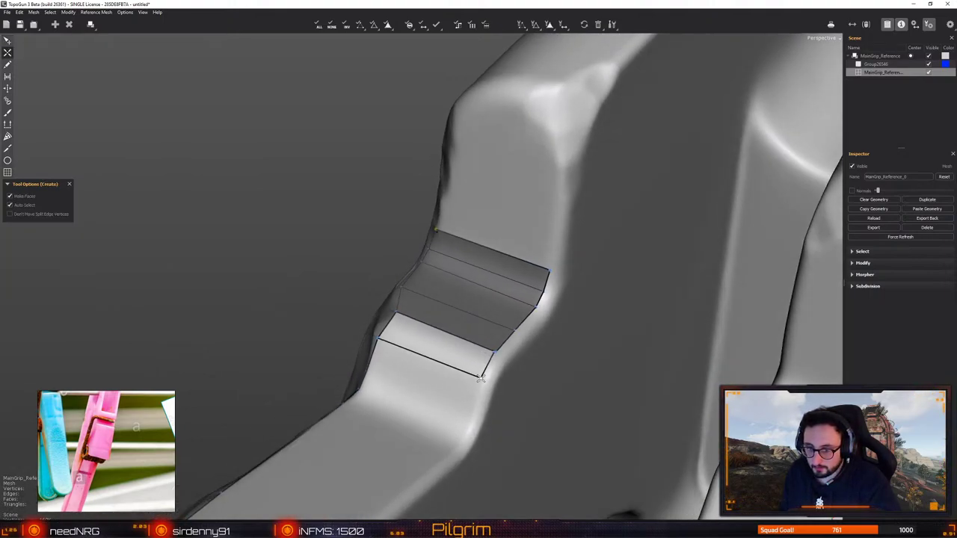
middle_click_drag(480, 379, 456, 360)
key("q")
left_click_drag(439, 354, 448, 360)
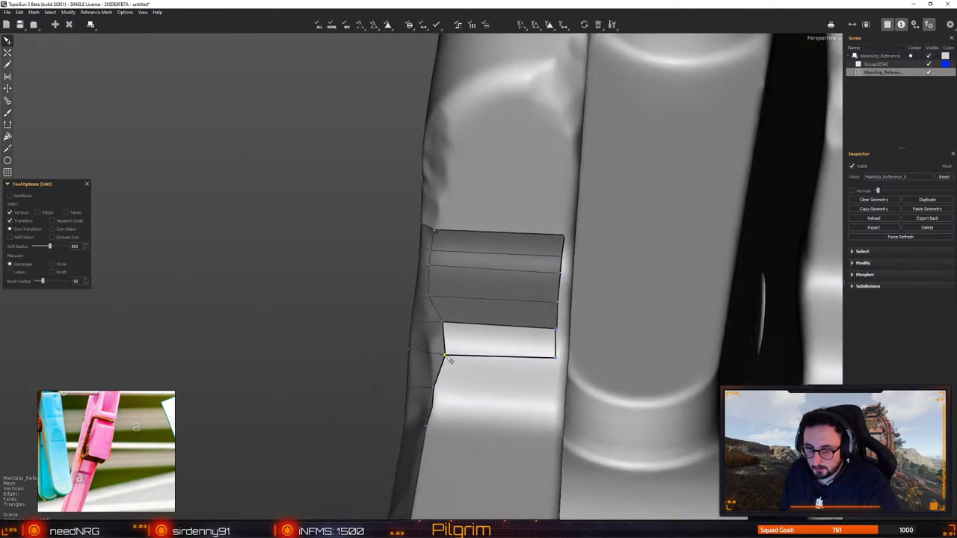
key("ctrl+z")
left_click_drag(554, 331, 557, 328)
middle_click_drag(557, 369, 493, 374)
Add faces down the small riser to the start of the long flat section and adjust the inner corner vertex
key("w")
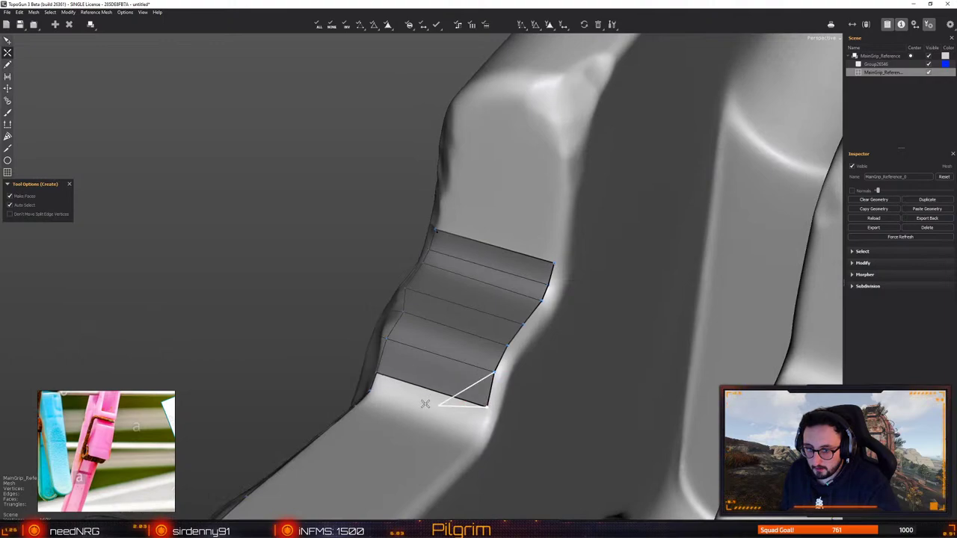
left_click(371, 391)
left_click_drag(470, 439, 486, 425)
left_click_drag(485, 424, 416, 353, "alt")
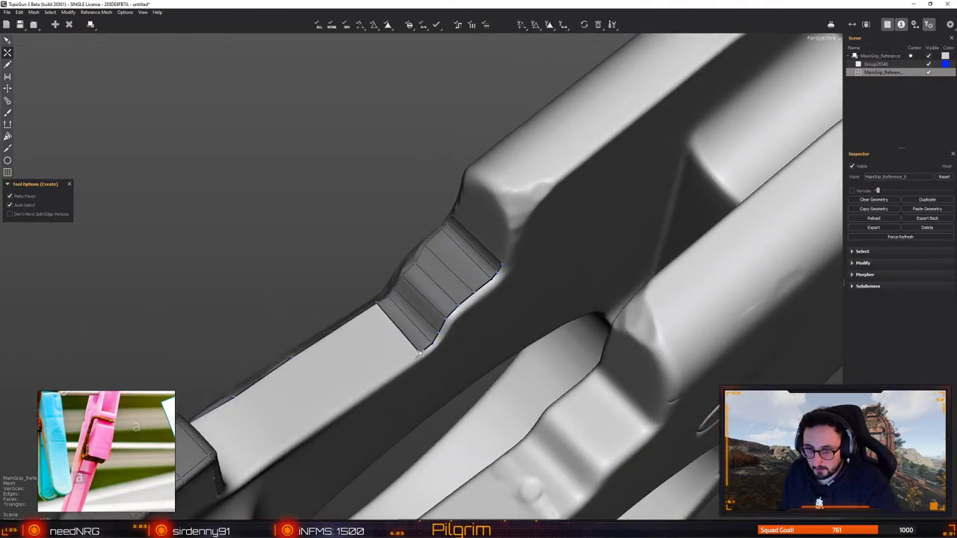
key("q")
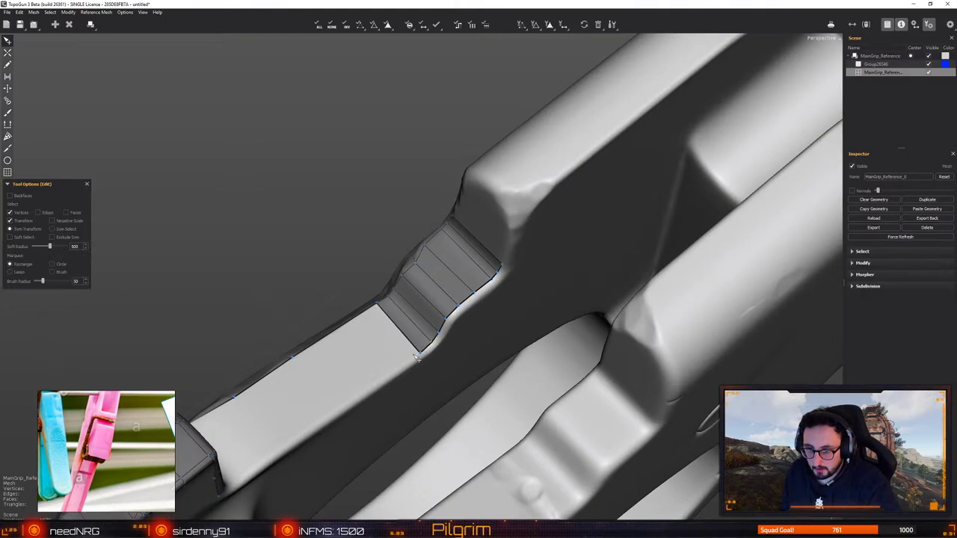
key("w")
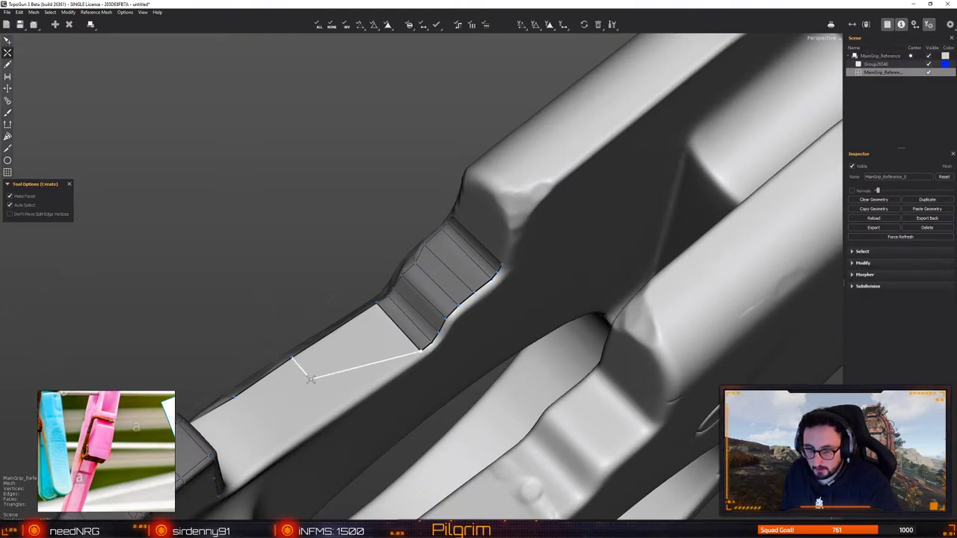
Extend the long flat section with two large four-sided faces towards the already retopologised tall block
left_click(334, 404)
left_click_drag(335, 408, 391, 301, "alt")
middle_click_drag(391, 301, 406, 421, "alt")
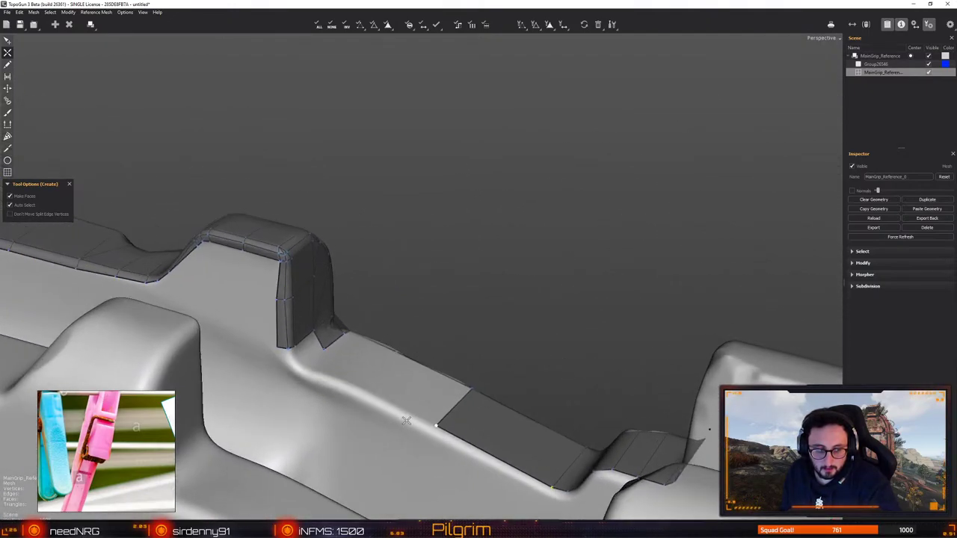
middle_click_drag(394, 358, 422, 366)
left_click(394, 389)
Adjust the outer and inner end vertices of the long flat section's last face near the tall block
key("q")
left_click_drag(423, 350, 429, 350)
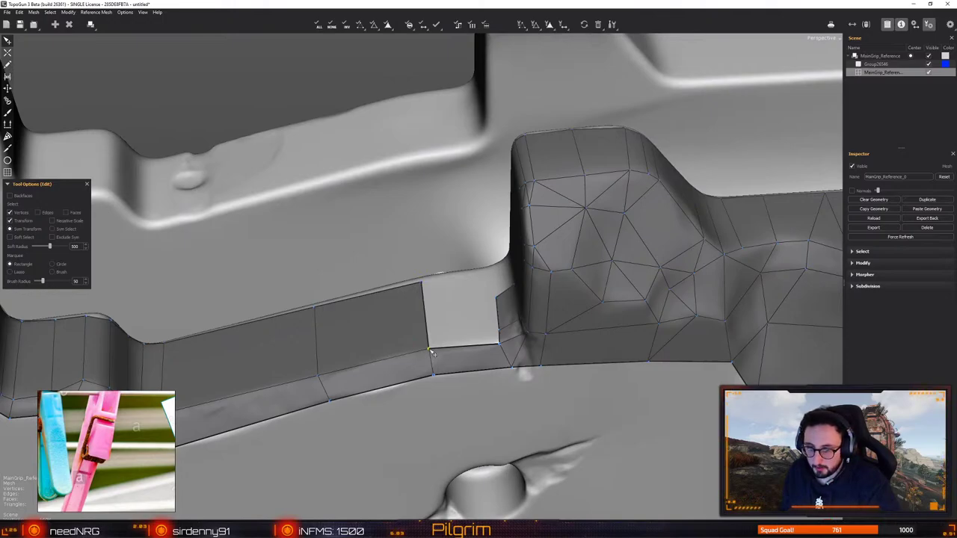
middle_click_drag(430, 351, 433, 299)
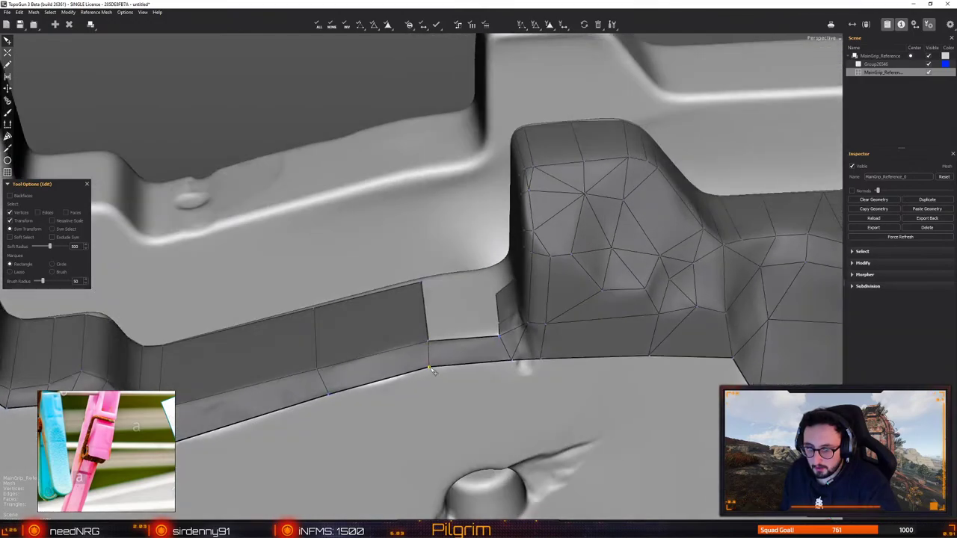
middle_click_drag(422, 339, 474, 291)
key("c")
left_click_drag(422, 283, 419, 282)
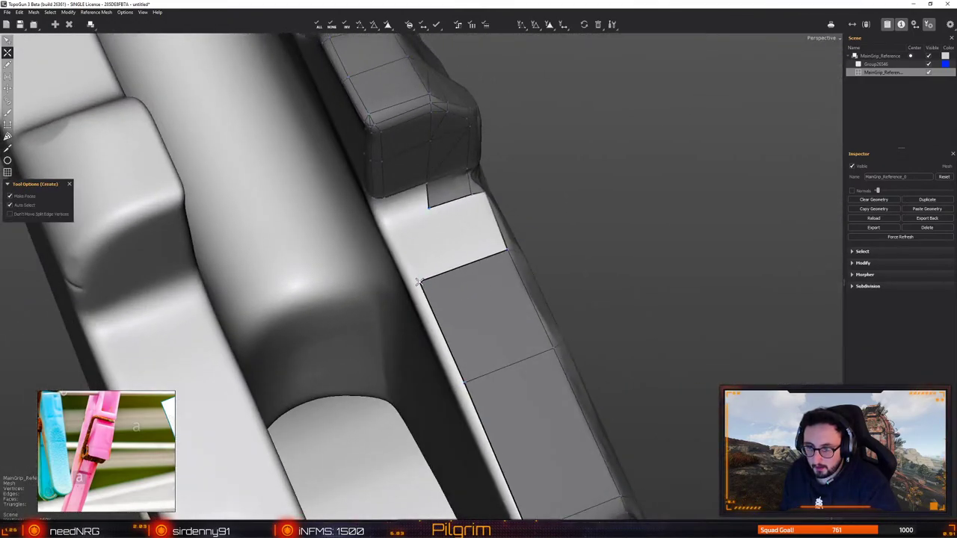
Build faces across the outer half of the curved foot of the retopologised tall block
middle_click_drag(409, 281, 409, 230)
left_click_drag(408, 231, 240, 159)
middle_click_drag(239, 159, 534, 314)
middle_click_drag(556, 282, 486, 245)
left_click(440, 212)
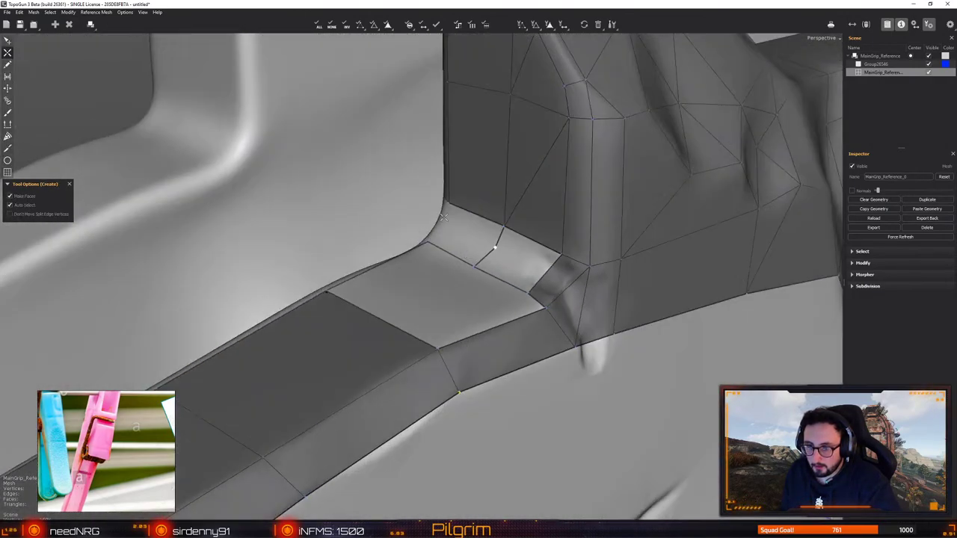
left_click(548, 276)
Close the creased outer corner at the tall block's foot with small faces reaching down to the outer border
middle_click_drag(548, 276, 513, 308)
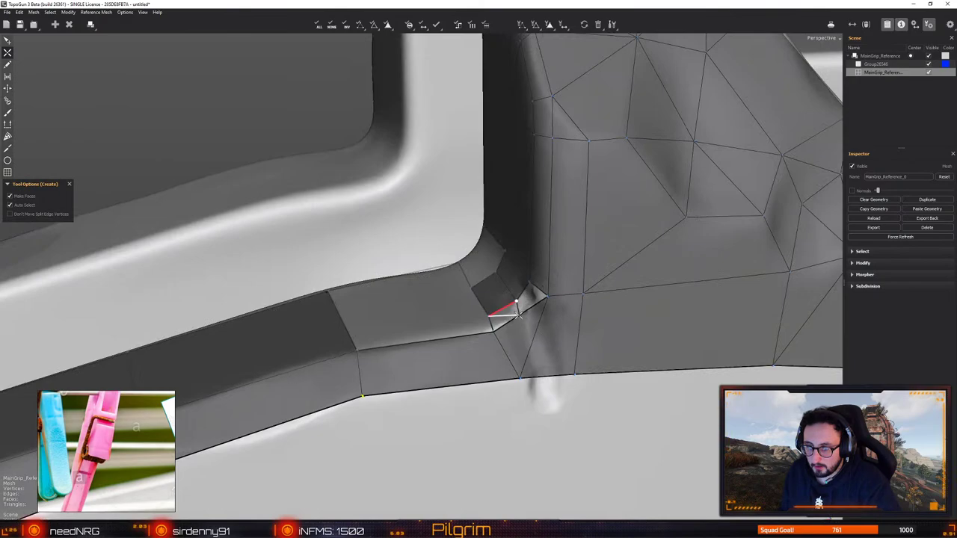
left_click(526, 317)
left_click_drag(534, 343, 547, 383)
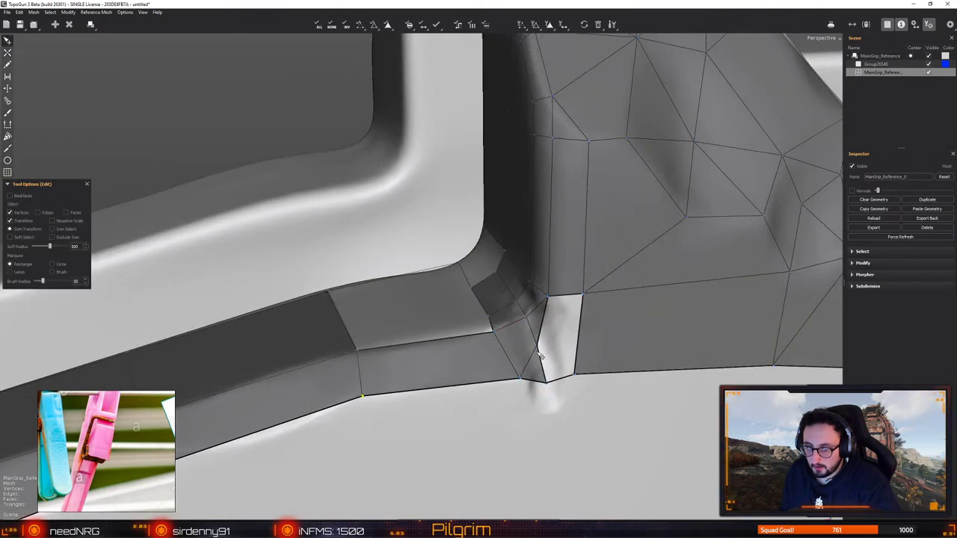
left_click(575, 375)
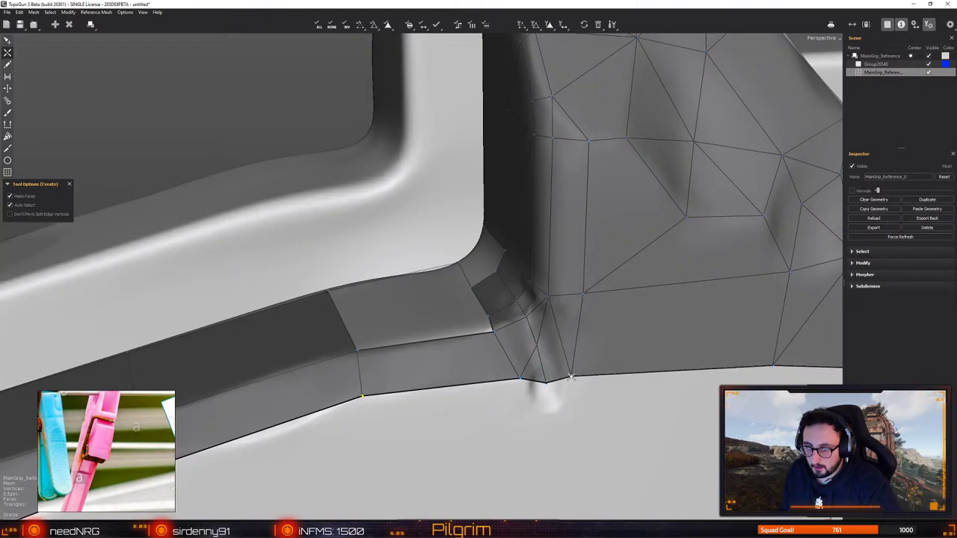
left_click_drag(556, 337, 475, 335, "alt")
key("e")
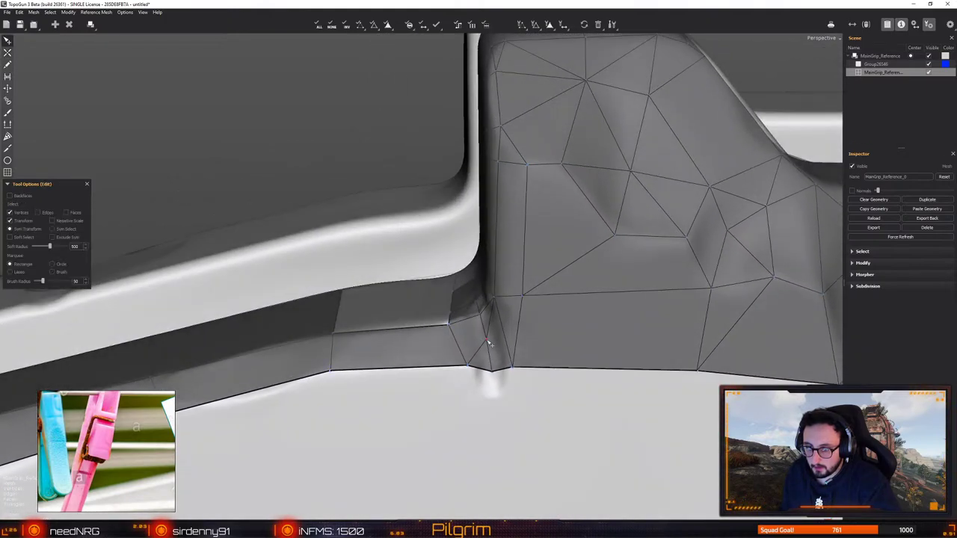
key("x")
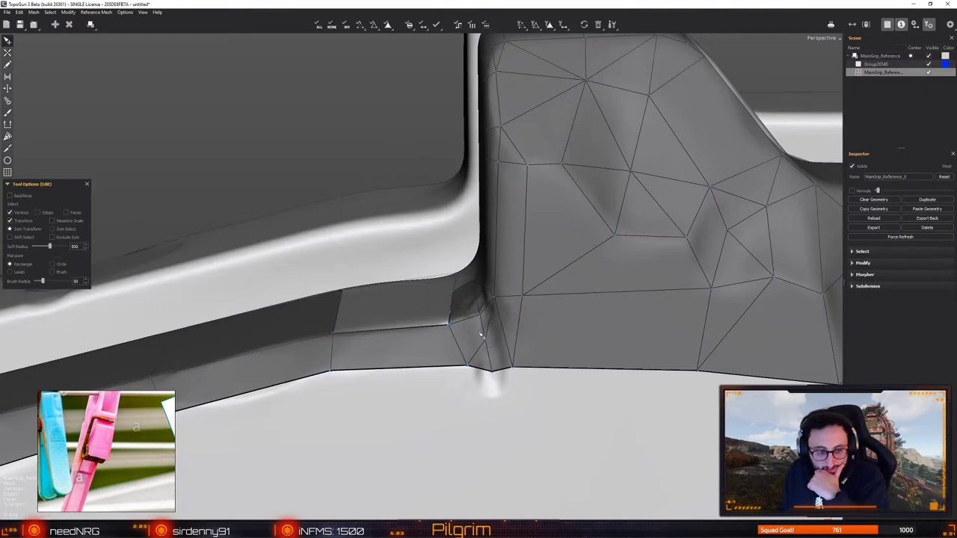
Fill the bare end of the long flat section with faces up to the tall block's curved foot
middle_click_drag(483, 384, 497, 312)
mouse_move(497, 313)
left_mouse_down("alt")
mouse_move(481, 339)
mouse_move(502, 346)
mouse_move(500, 329)
left_mouse_up("alt")
key("c")
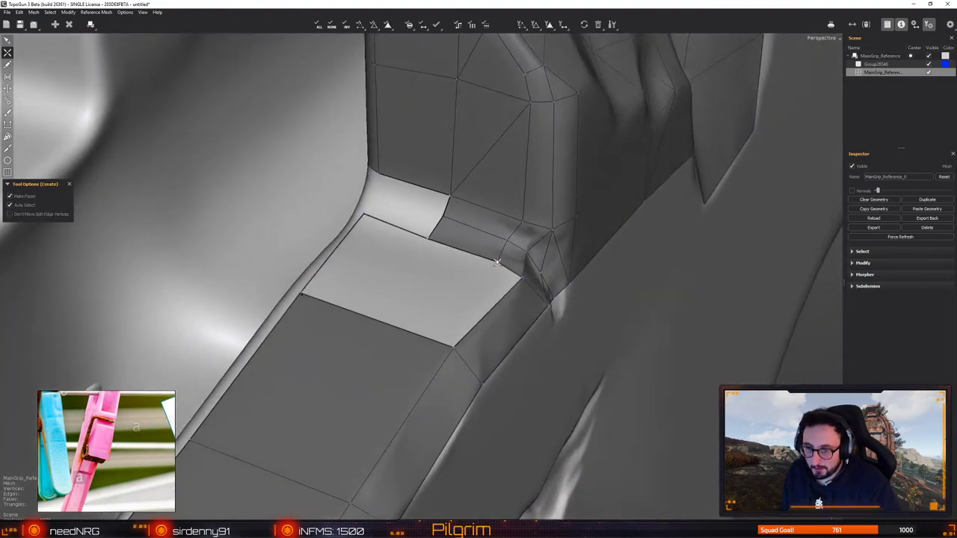
left_click(493, 264)
left_click(453, 347)
left_click_drag(454, 347, 421, 246, "alt")
left_click(395, 211)
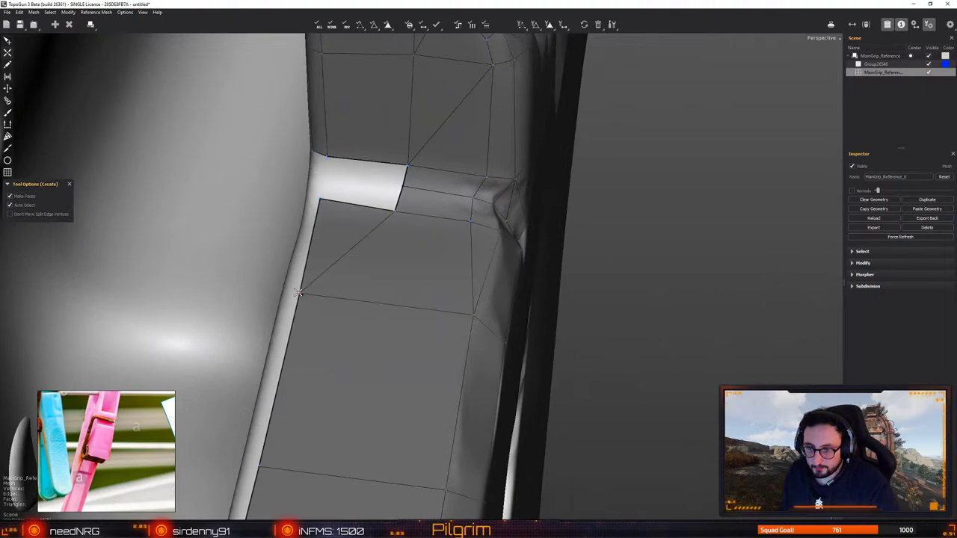
Fill the inner half of the tall block's curved foot with two faces and adjust the inner edge vertices
left_click(325, 179)
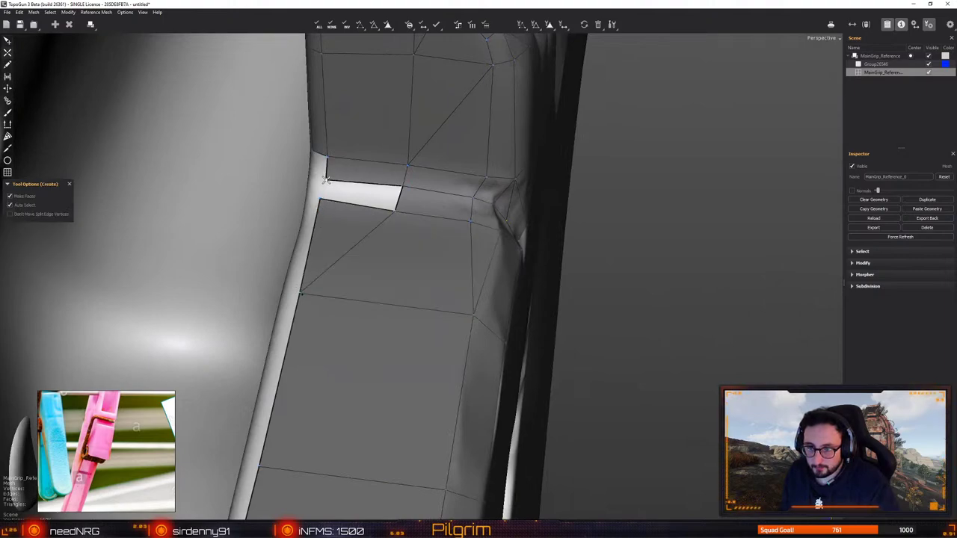
left_click(319, 199)
key("e")
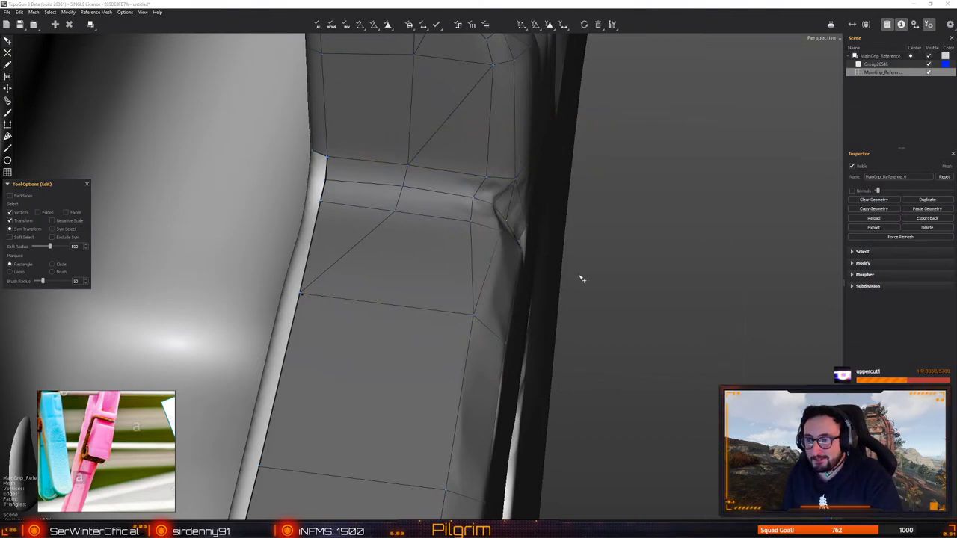
left_click_drag(478, 266, 354, 259, "alt")
middle_click_drag(275, 206, 338, 221, "alt")
left_click(345, 223)
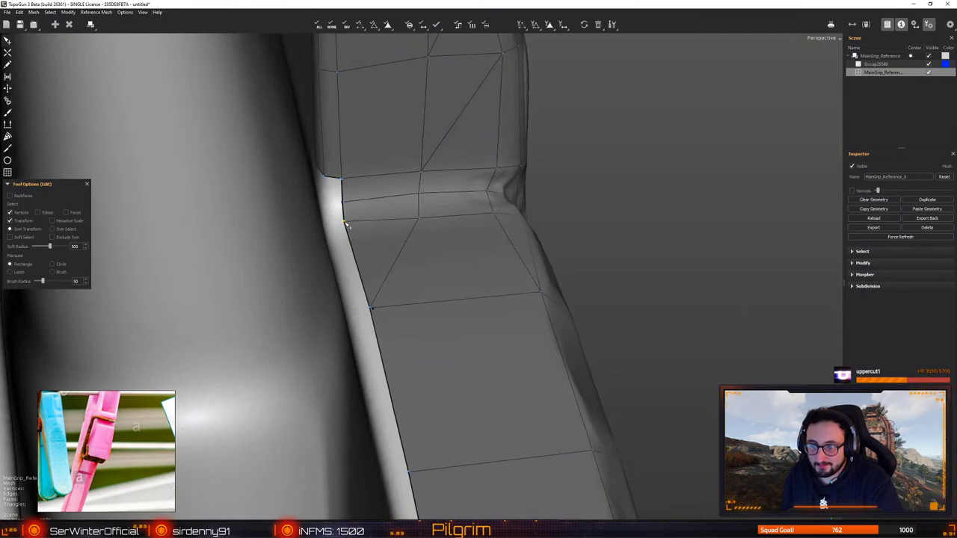
left_click_drag(419, 196, 352, 230)
Add a strip of narrow faces along the inner edge, from the tall block's foot to the end of the long flat section
key("w")
left_click_drag(287, 249, 326, 224, "alt")
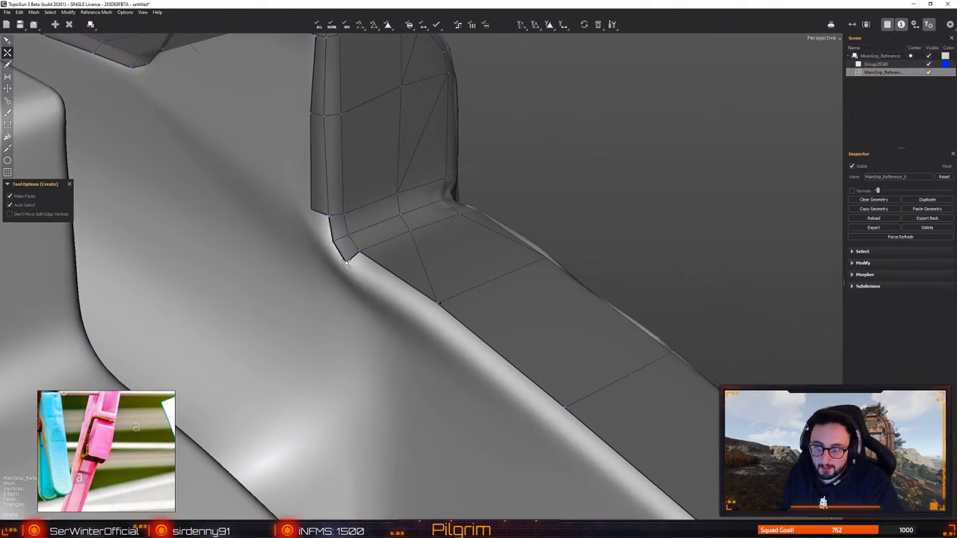
left_click(424, 315)
middle_click_drag(461, 347, 354, 255)
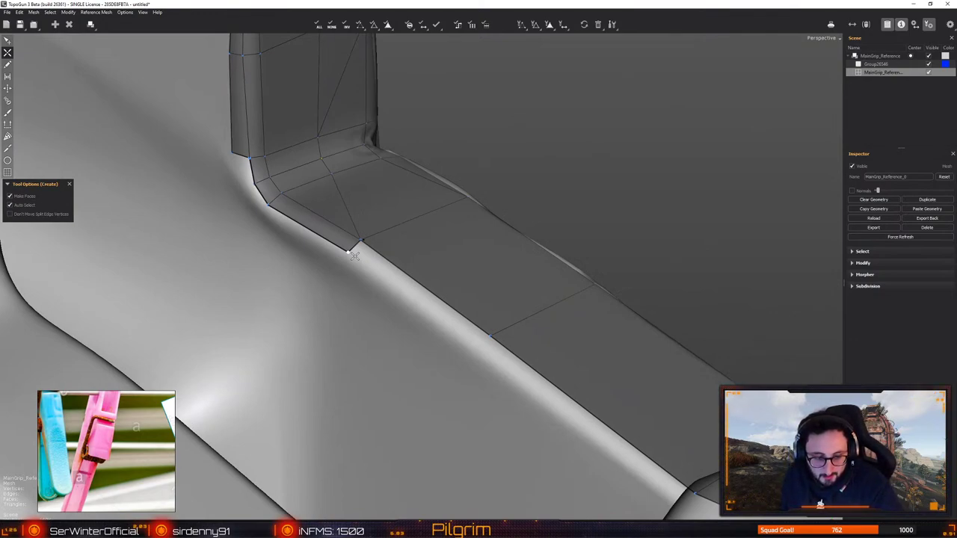
left_click(476, 345)
left_click_drag(399, 336, 388, 308, "alt")
middle_click_drag(388, 308, 564, 306)
left_click_drag(564, 307, 571, 311)
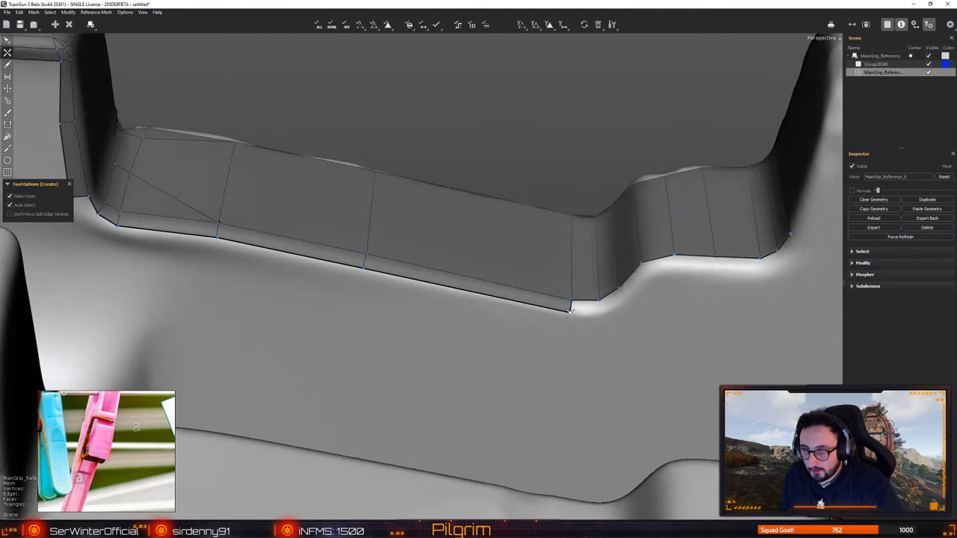
Continue the narrow inner edge strip up the small riser, along the small step and around the tall riser's foot
left_click(600, 308)
left_click(620, 294)
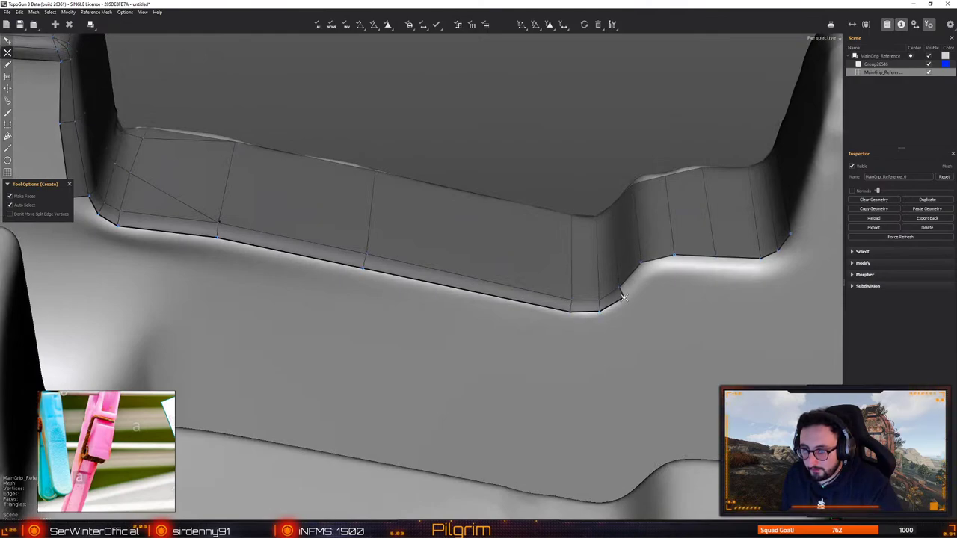
left_click(643, 268)
left_click(673, 259)
left_click(718, 266)
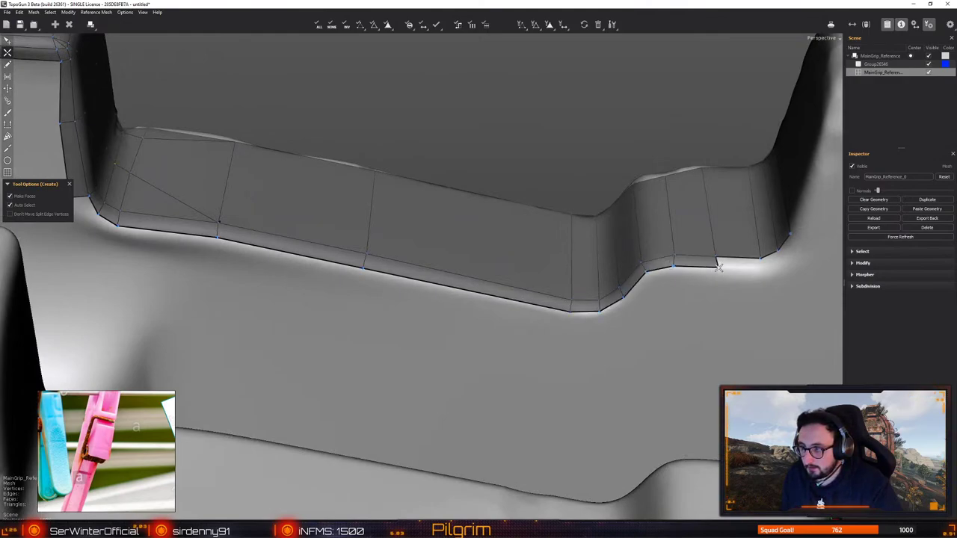
left_click(759, 268)
left_click(781, 260)
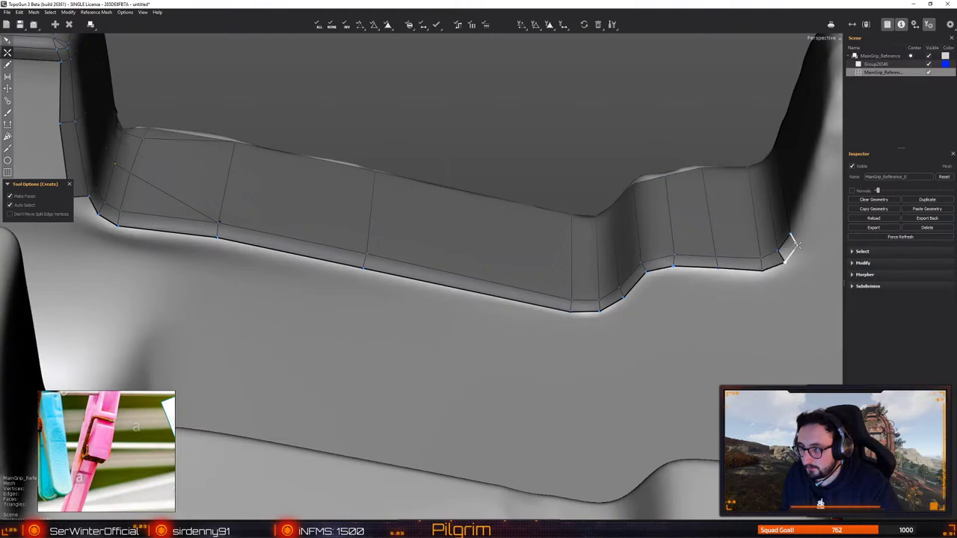
middle_click_drag(787, 245, 665, 287, "alt")
scroll(658, 293, "up", 1)
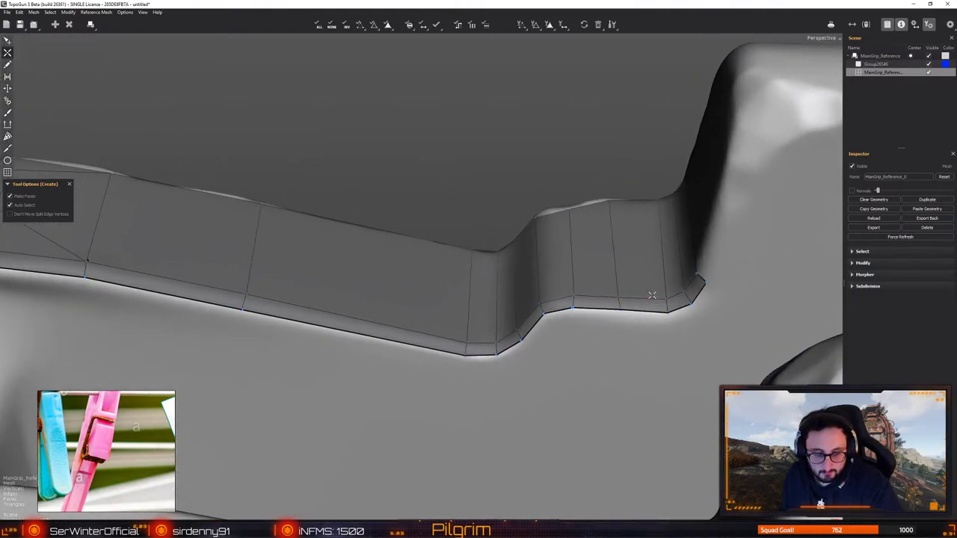
Adjust the narrow strip's inner edge vertices around the tall riser's foot to follow the sculpt
key("q")
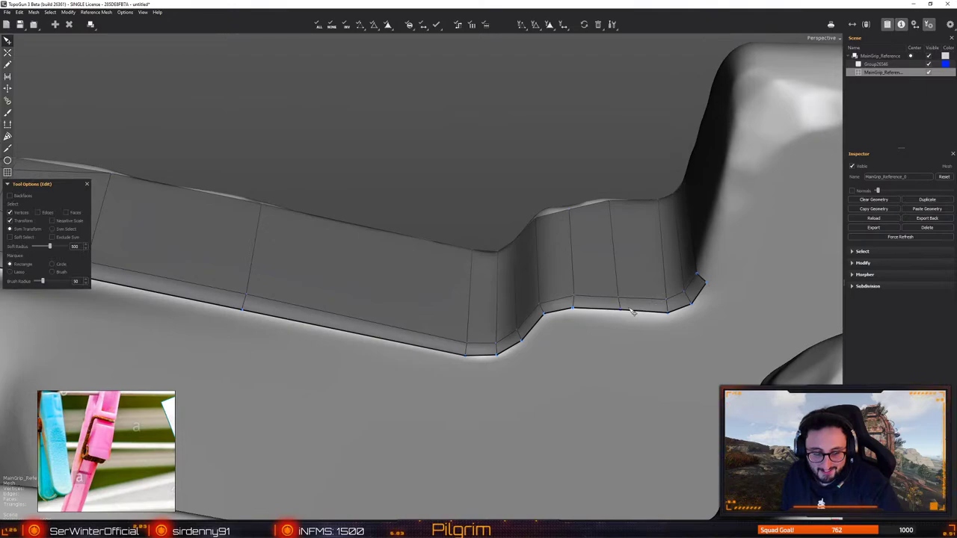
left_click_drag(698, 277, 424, 287, "alt")
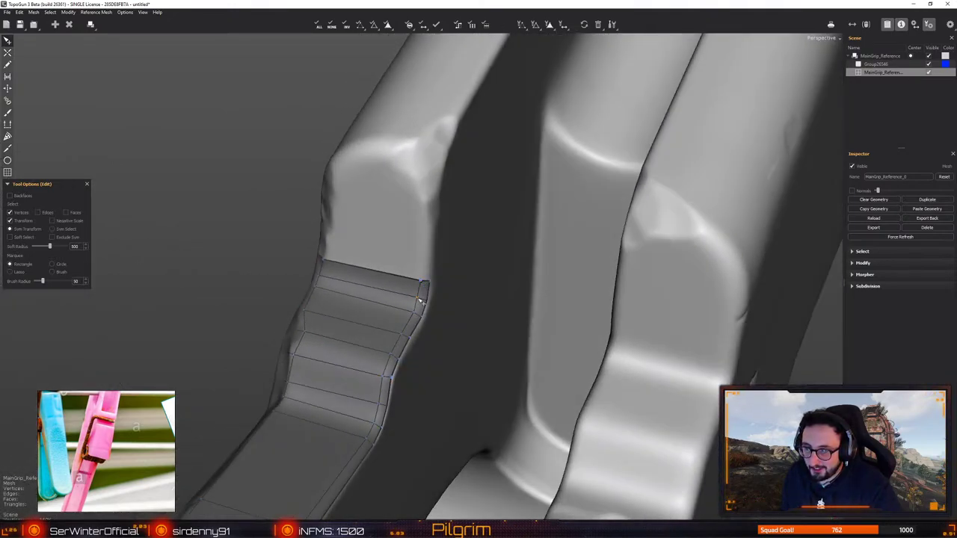
mouse_move(417, 316)
left_mouse_down("alt")
mouse_move(452, 307)
mouse_move(425, 306)
left_mouse_up("alt")
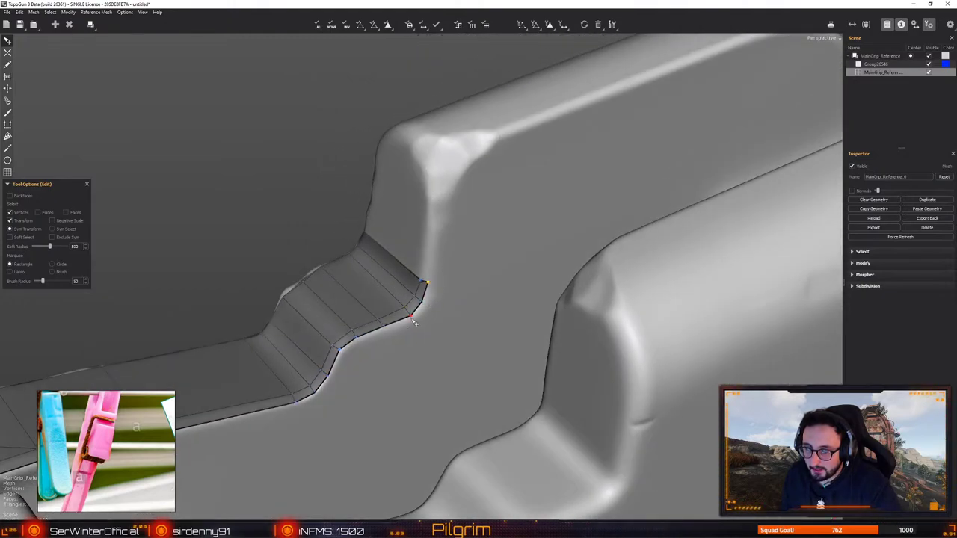
left_click_drag(411, 320, 333, 300, "alt")
Split the row of faces at the tall riser's foot with a short middle edge, connected to the corners of the row below
key("w")
left_click_drag(373, 253, 369, 285, "alt")
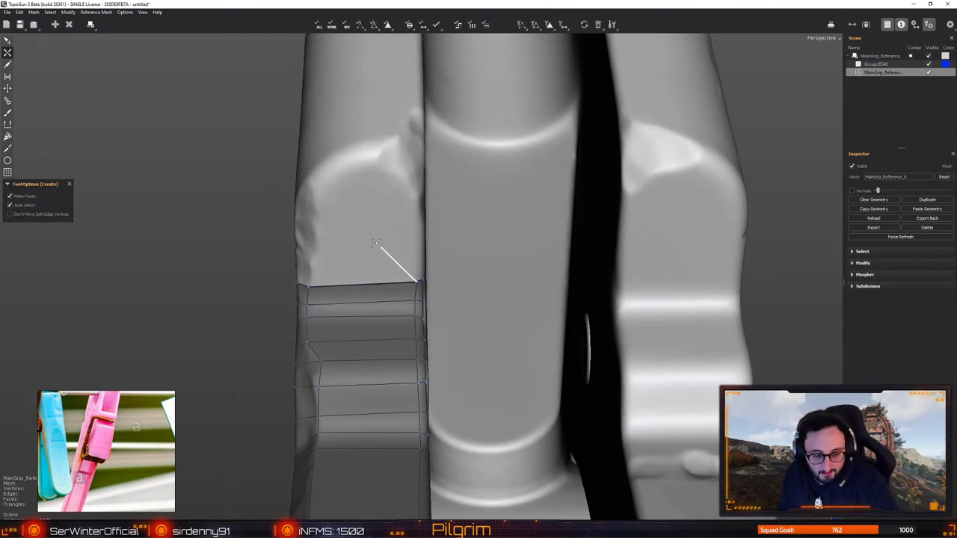
left_click_drag(403, 301, 410, 269, "alt")
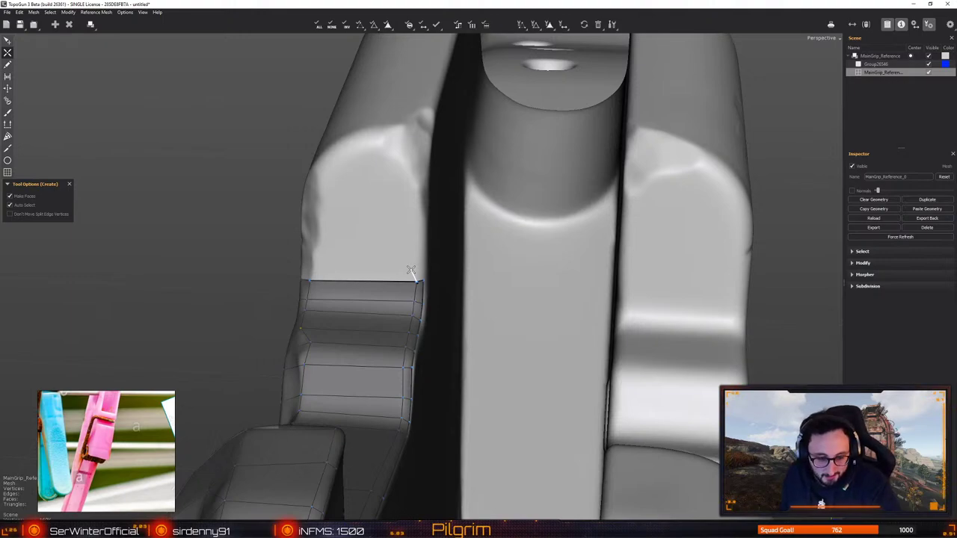
left_click_drag(362, 285, 376, 322, "alt")
left_click(365, 282)
left_click(365, 283)
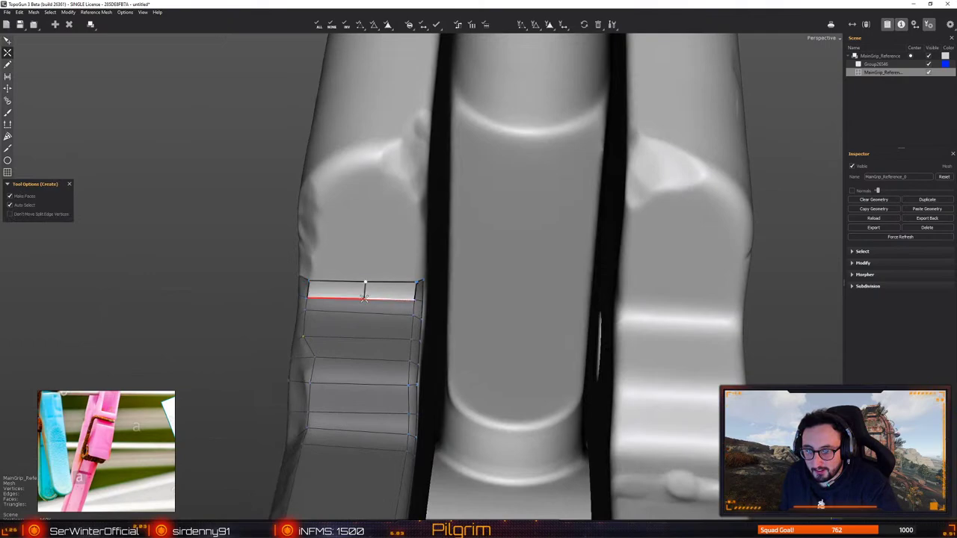
left_click(365, 300)
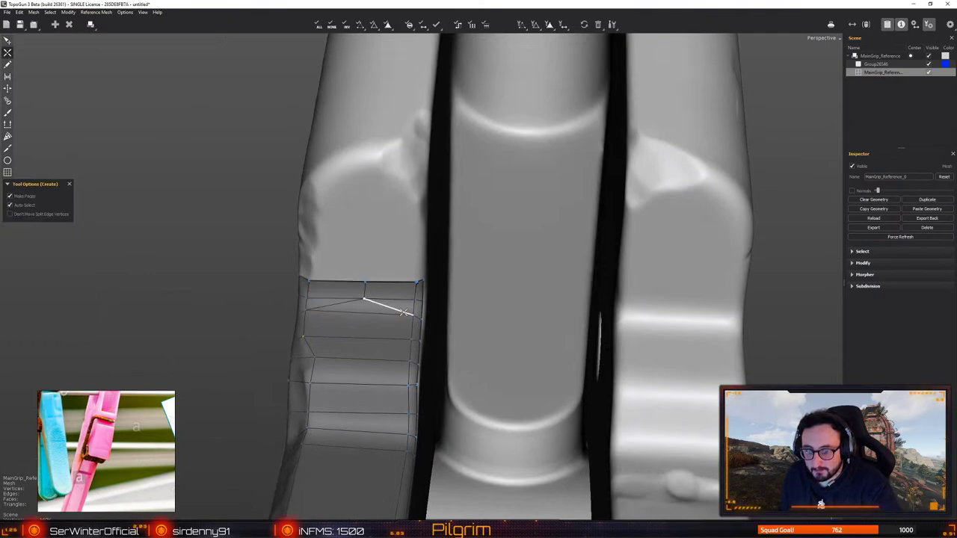
Reposition the strip's inner edge vertices along the small step just below the tall riser
key("q")
left_click_drag(412, 314, 429, 288, "alt")
key("c")
middle_click_drag(424, 285, 394, 322)
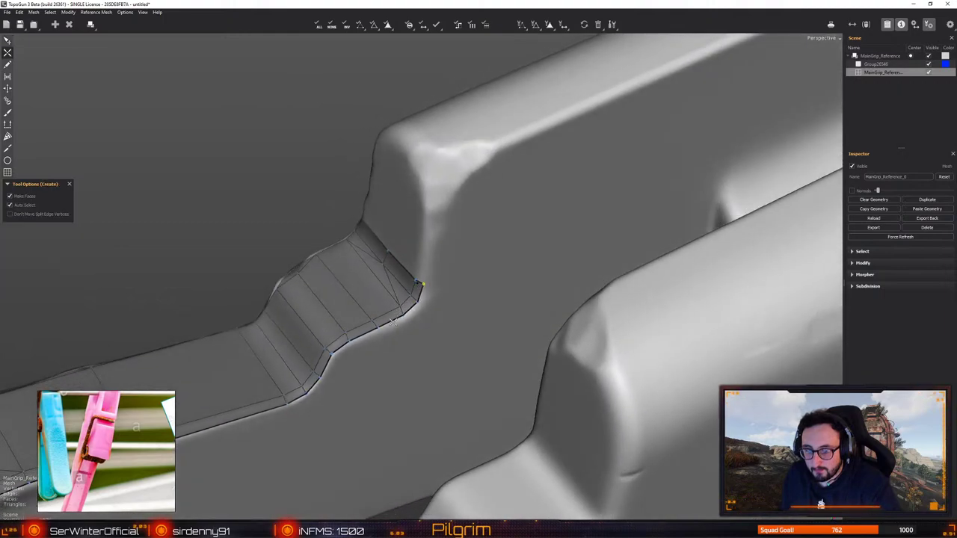
left_click(338, 349)
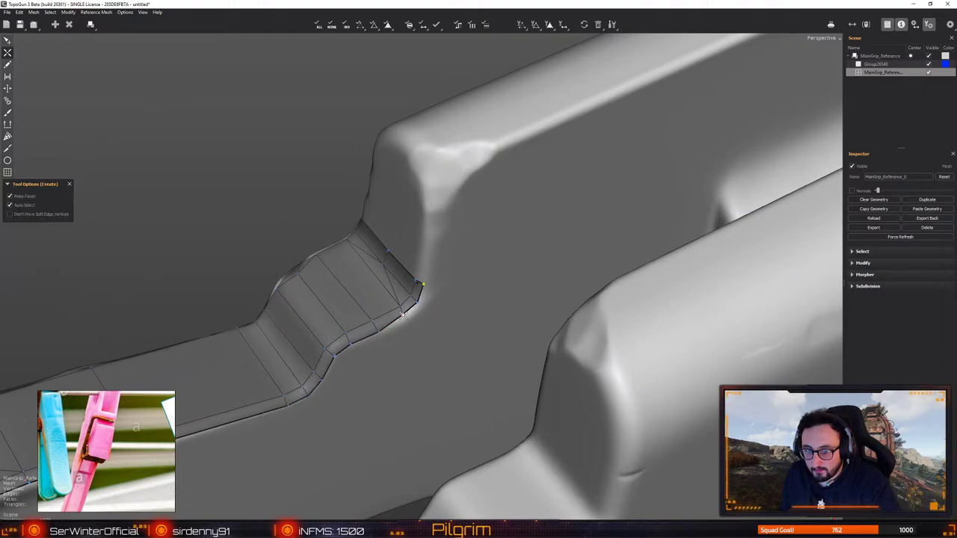
Extend the narrow inner edge strip up the tall riser with one long face
left_click(429, 283)
left_click_drag(429, 283, 421, 281, "alt")
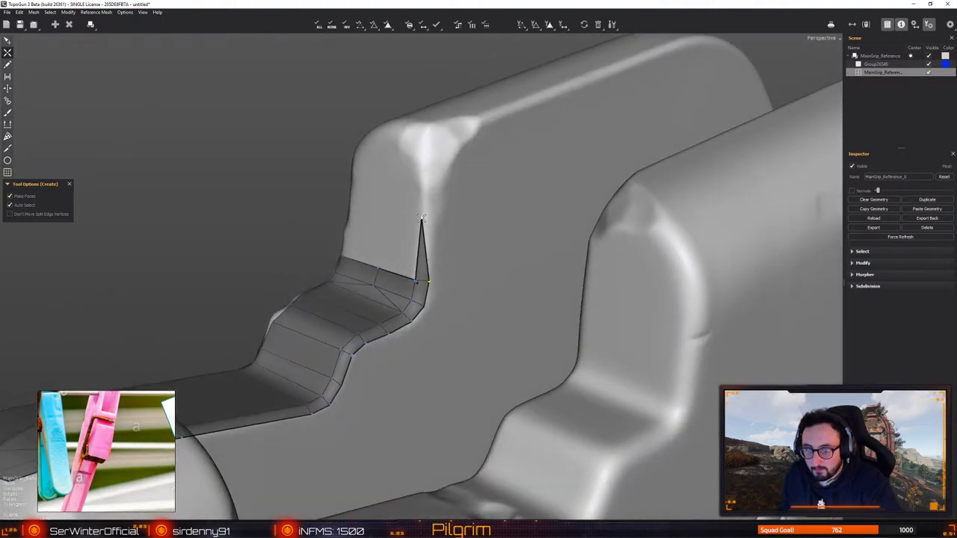
left_click(423, 218)
middle_click_drag(422, 219, 427, 281)
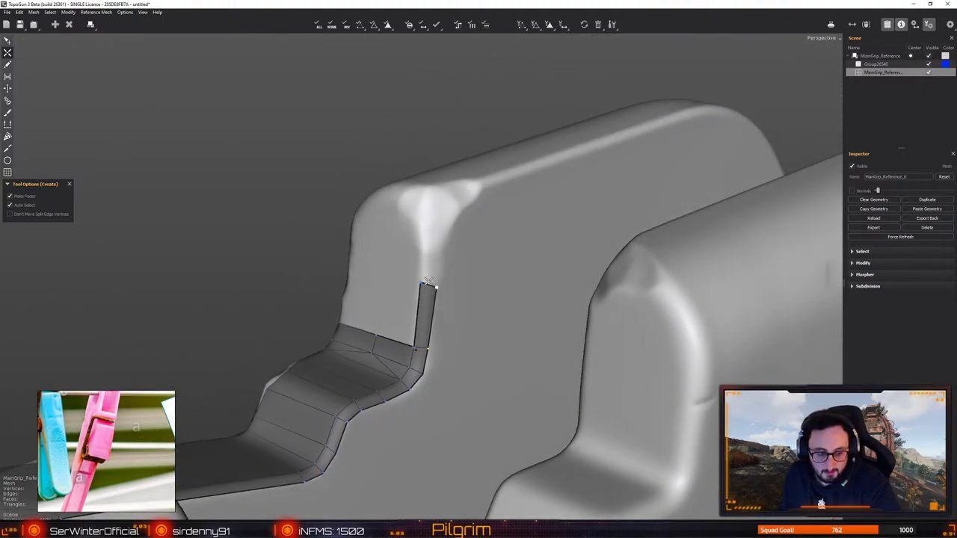
left_click_drag(428, 282, 428, 278, "alt")
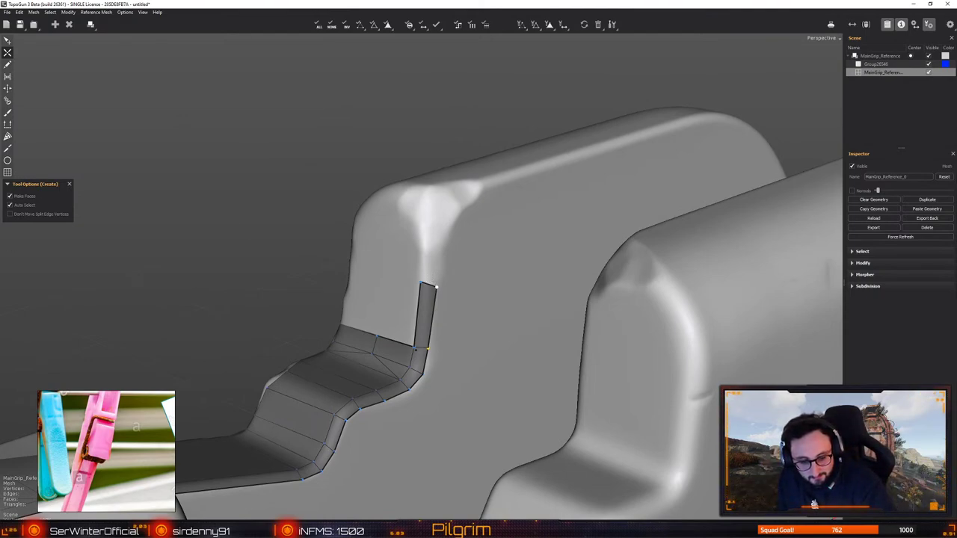
Continue the strip up the tall riser's inner edge with faces that widen towards the bright upper corner
middle_click_drag(281, 258, 309, 285)
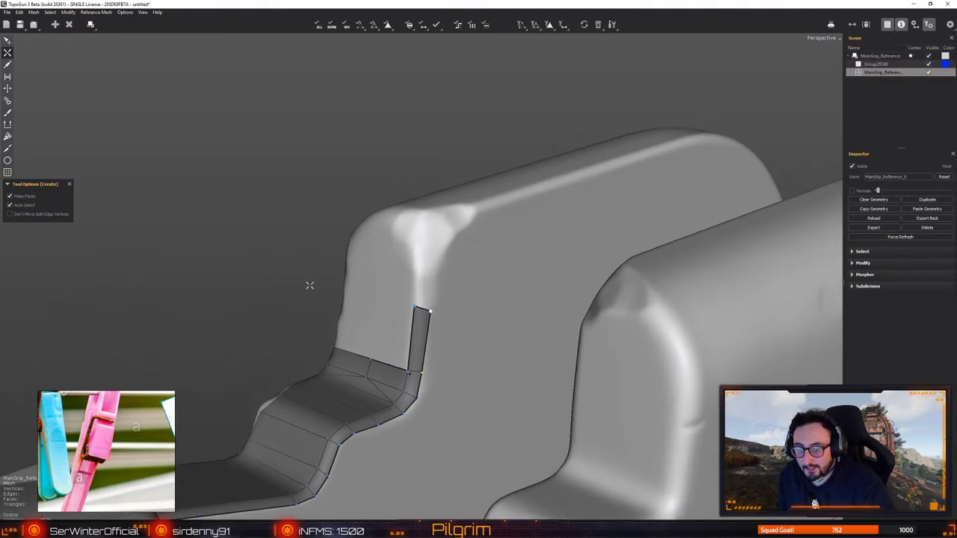
left_click(414, 270)
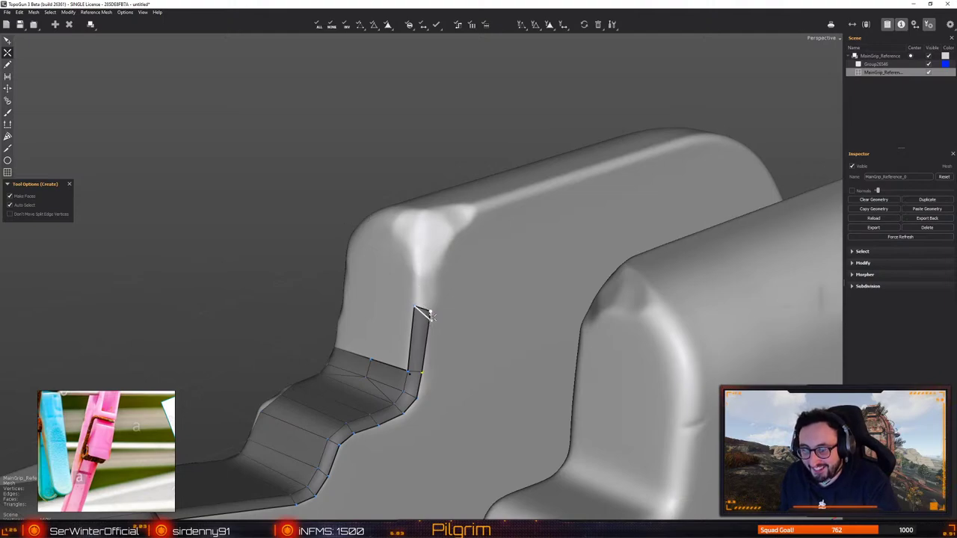
left_click(416, 273)
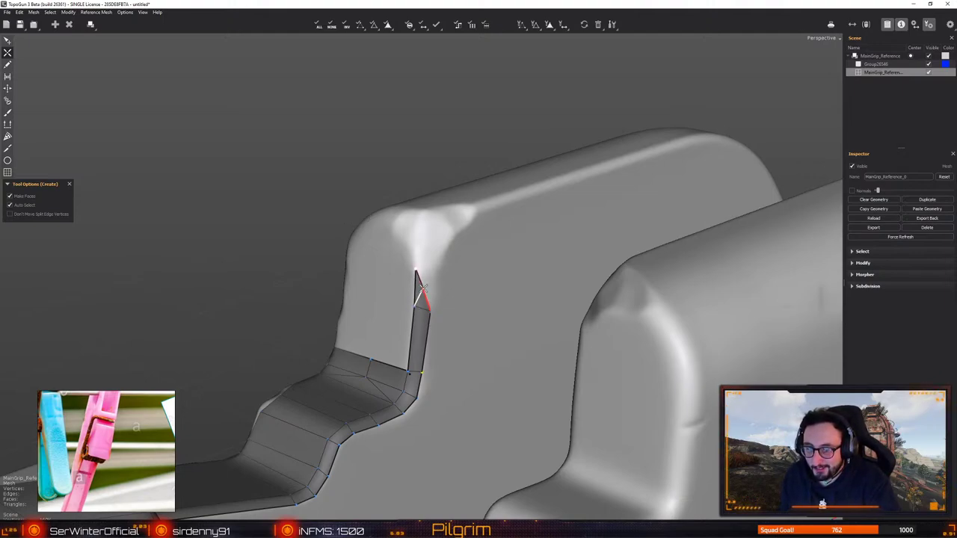
left_click_drag(423, 291, 429, 312)
left_click(427, 269)
left_click(429, 313)
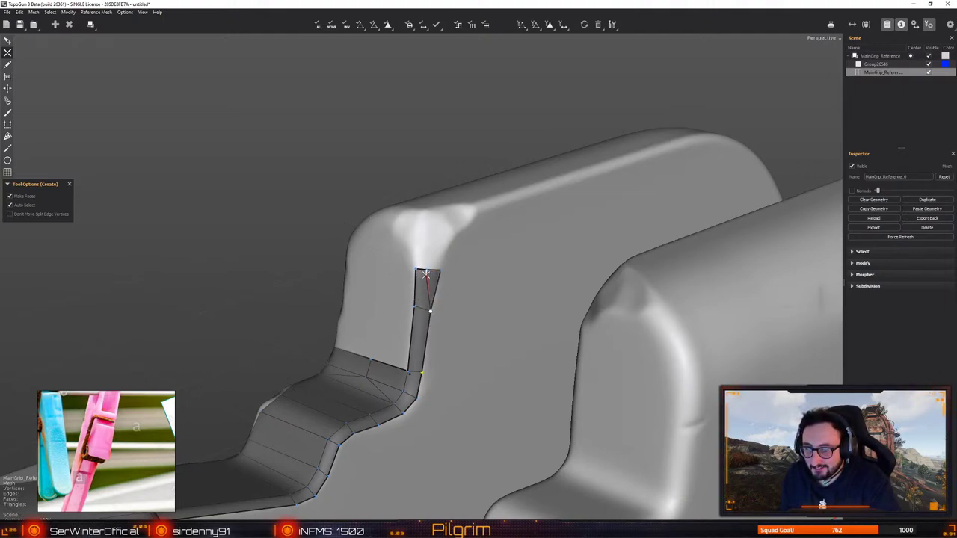
Add two side-by-side faces on top of the widened strip, reaching into the tall riser's upper inner corner
left_click_drag(434, 244, 418, 284, "alt")
left_click(398, 288)
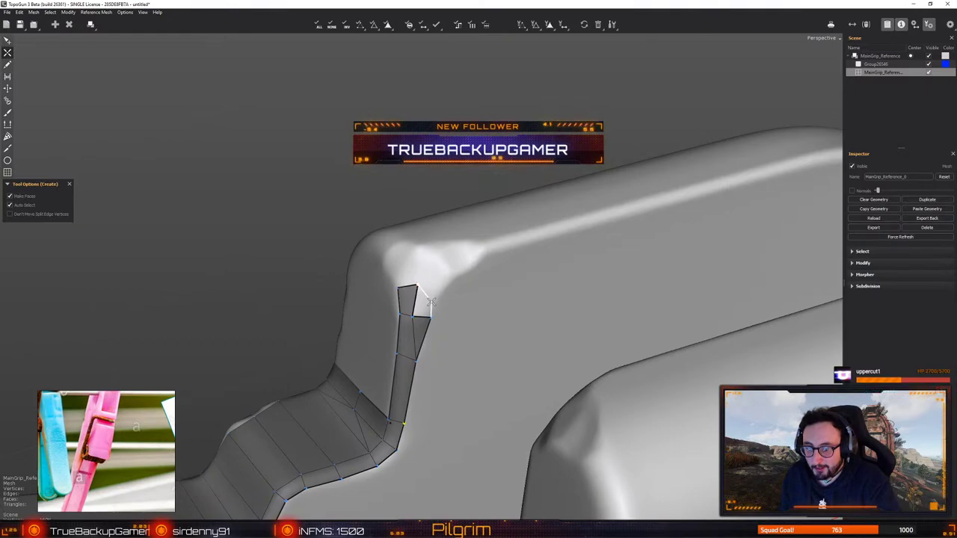
left_click_drag(432, 297, 455, 273)
middle_click_drag(456, 272, 447, 305)
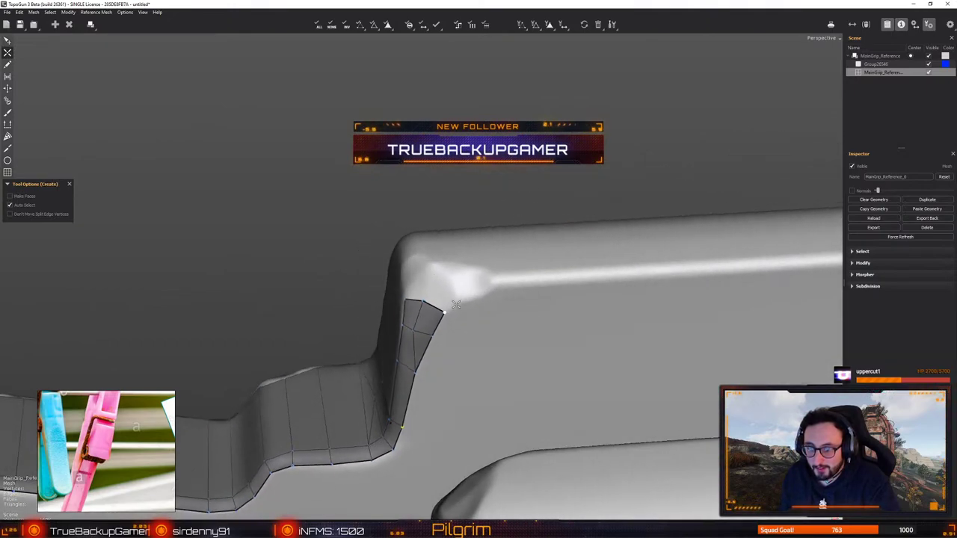
Outline the corner's side edge towards the long top edge and close a face at the start of that edge
left_click(490, 277)
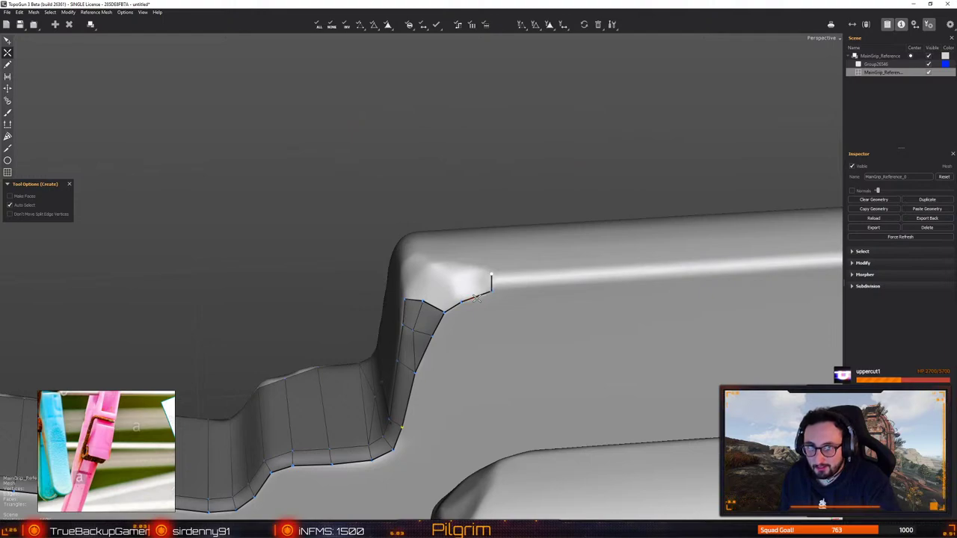
key("Escape")
key("f")
left_click_drag(473, 266, 465, 284, "alt")
left_click(454, 280)
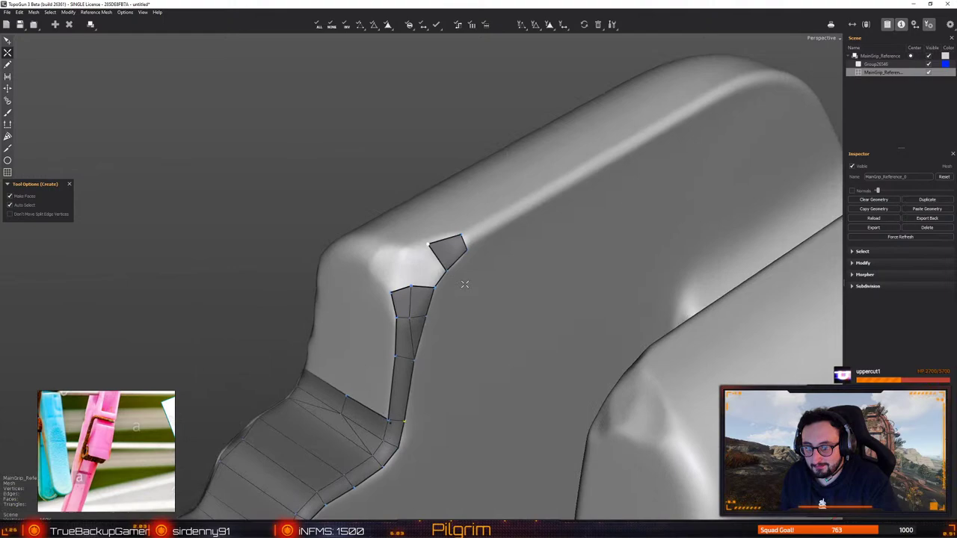
Fill the rest of the tall riser's upper inner corner with faces joining the vertical strip to the top edge
left_click(411, 247)
left_click_drag(410, 247, 395, 297, "alt")
left_click(376, 294)
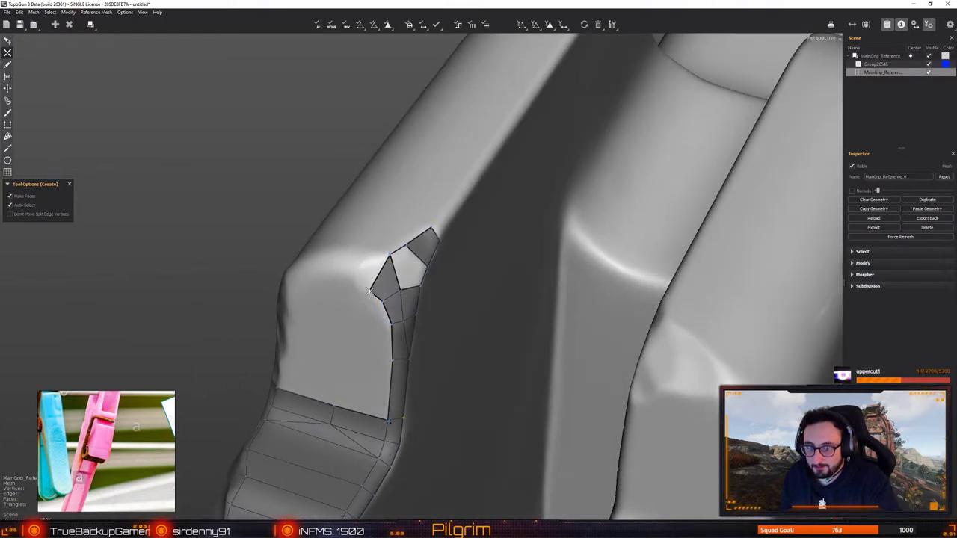
left_click(370, 290)
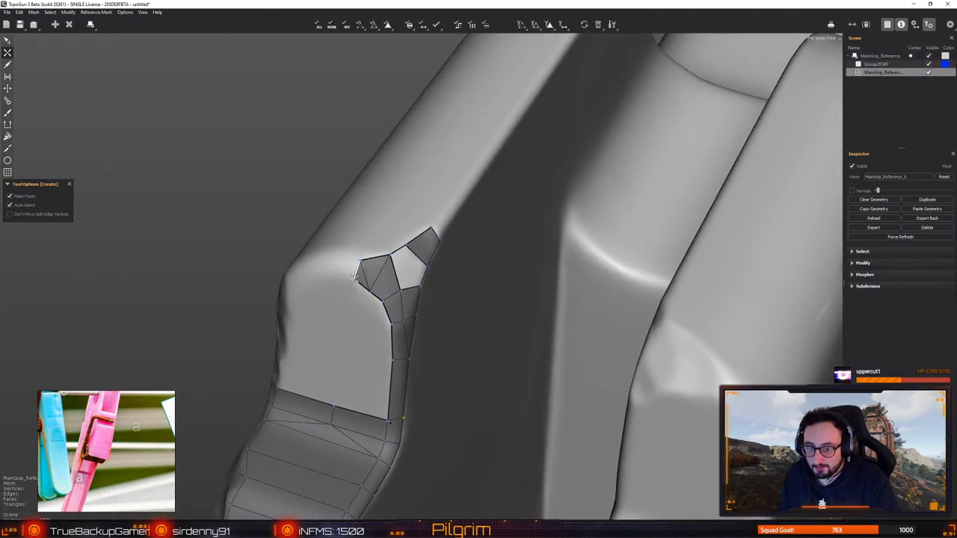
middle_click_drag(433, 274, 459, 281)
left_click(460, 282)
key("q")
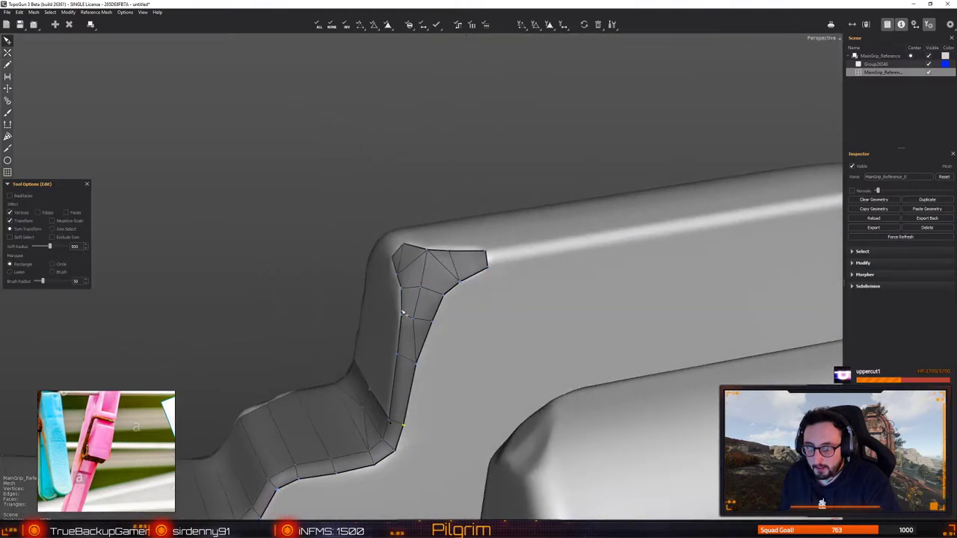
Adjust the vertices of the faces around the tall riser's upper inner corner
mouse_move(402, 312)
left_mouse_down("alt")
mouse_move(363, 331)
mouse_move(516, 276)
mouse_move(394, 294)
left_mouse_up("alt")
middle_click_drag(395, 297, 462, 283)
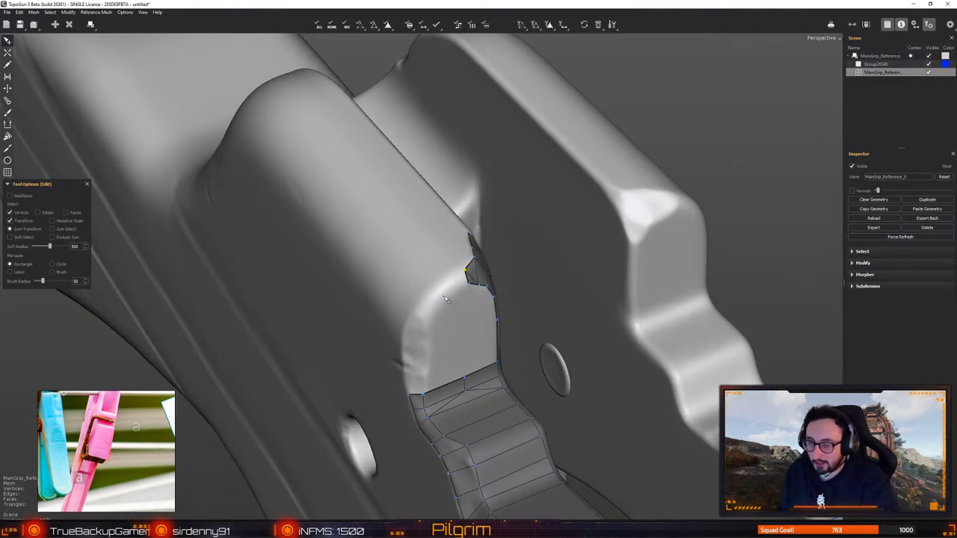
mouse_move(476, 293)
left_mouse_down("alt")
mouse_move(406, 313)
mouse_move(474, 293)
left_mouse_up("alt")
Add a strip of three narrow faces from the inner corner along the curved top edge of the riser's front
key("w")
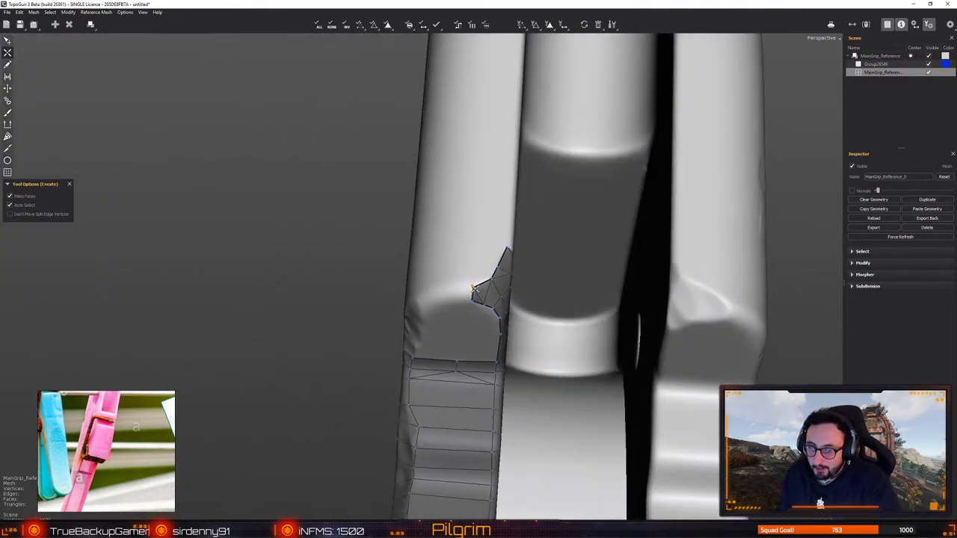
middle_click_drag(417, 306, 447, 278)
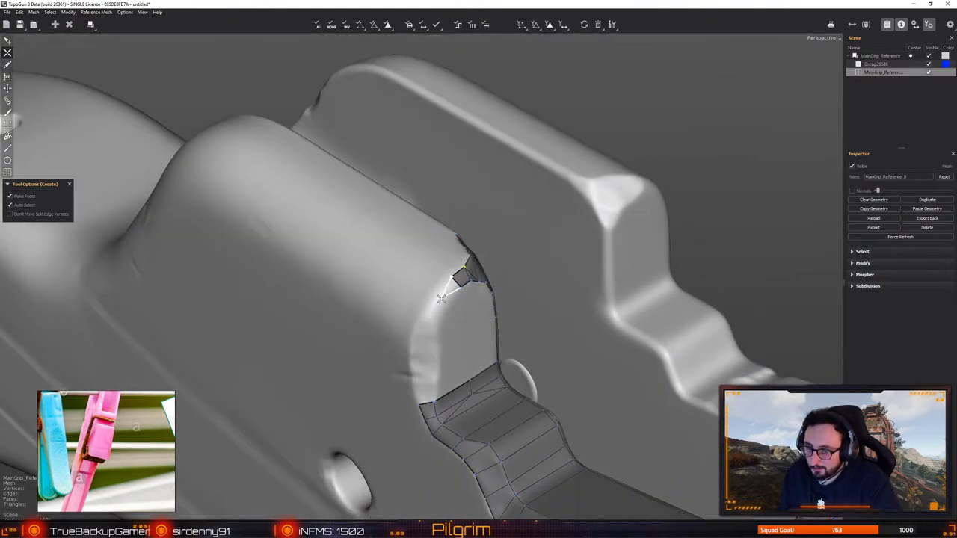
left_click(439, 294)
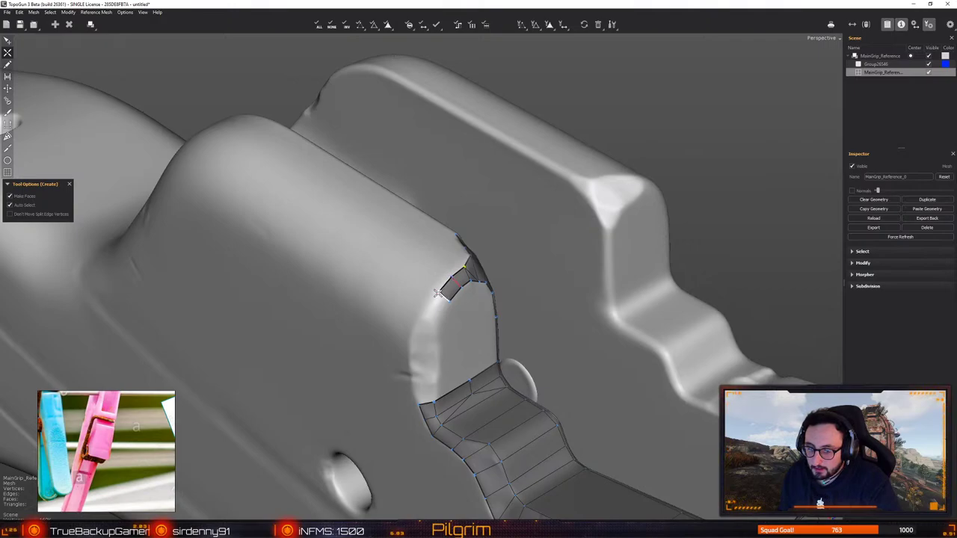
left_click(440, 320)
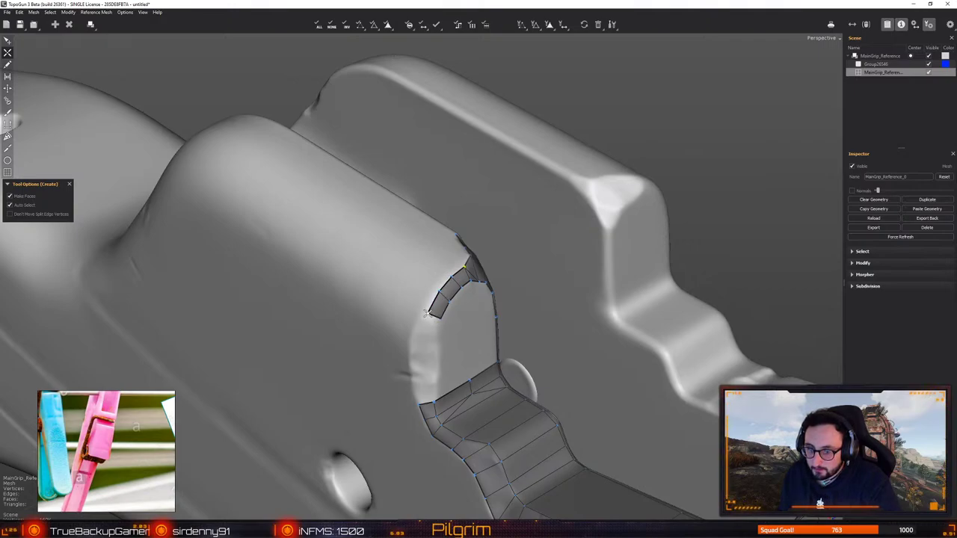
Continue the strip down the outer edge of the riser's front with four faces, joining it to the faces at the foot
mouse_move(439, 322)
left_mouse_down("alt")
mouse_move(396, 324)
mouse_move(430, 340)
mouse_move(425, 318)
left_mouse_up("alt")
left_click(425, 383)
left_click(426, 358)
left_click(429, 338)
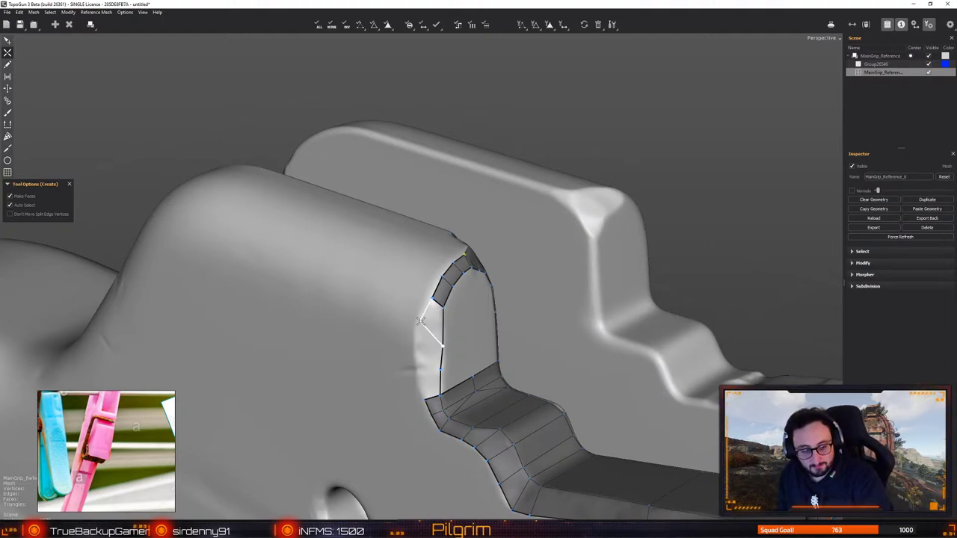
middle_click_drag(374, 363, 333, 366, "alt")
right_click_drag(333, 366, 362, 366, "alt")
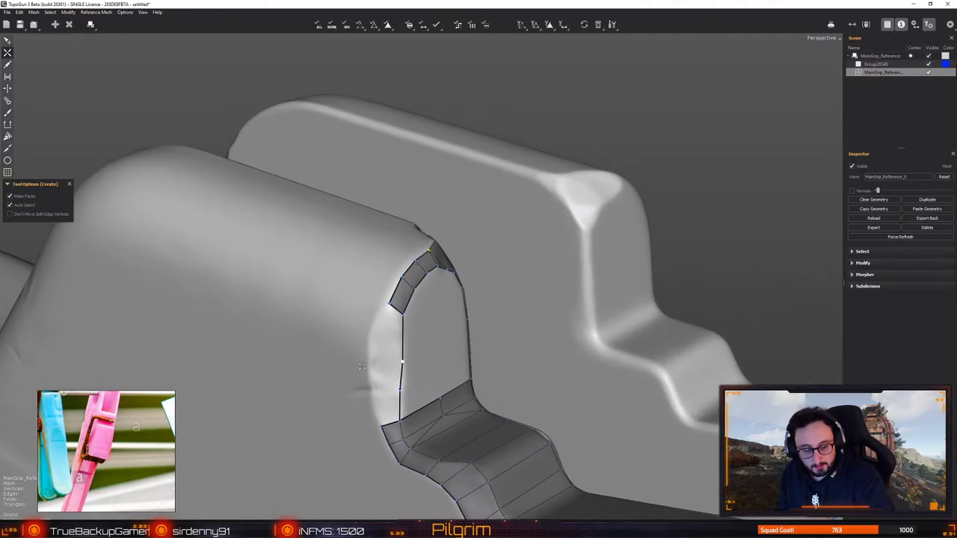
mouse_move(373, 347)
left_mouse_down()
mouse_move(367, 364)
mouse_move(370, 332)
left_mouse_up()
left_click(403, 338)
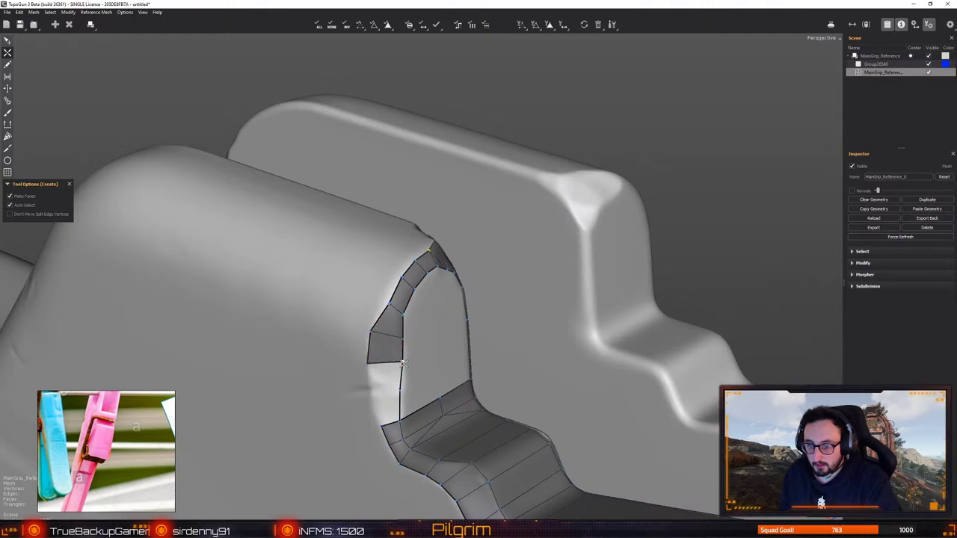
left_click(371, 394)
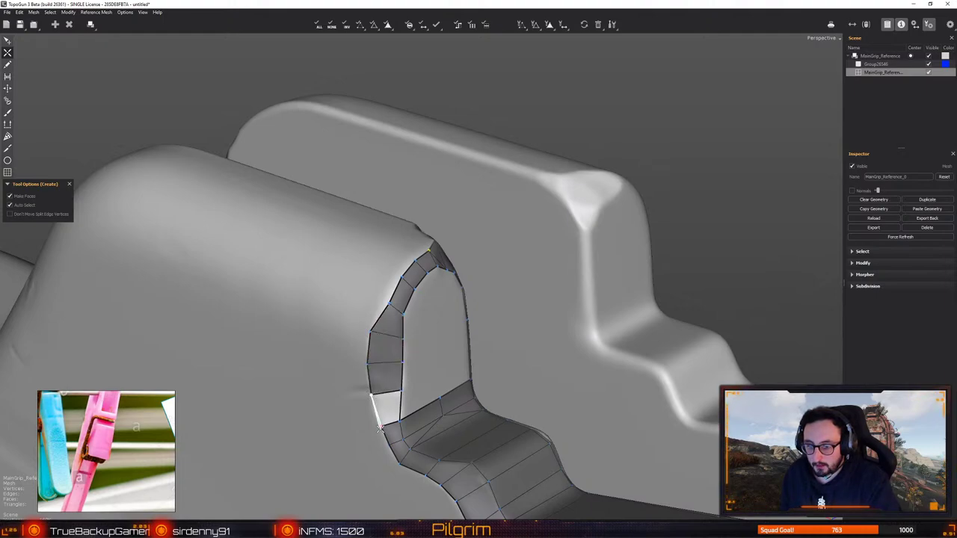
left_click(380, 428)
Fill the lower part of the tall riser's flat front with faces around a middle vertex, connecting the outer and inner strips
left_click_drag(380, 428, 246, 434, "alt")
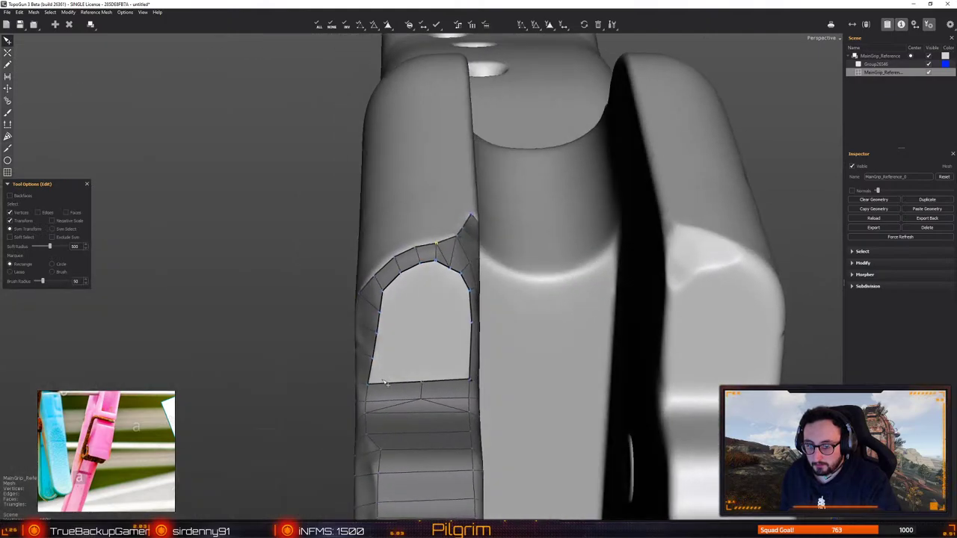
left_click(421, 357)
left_click(471, 323)
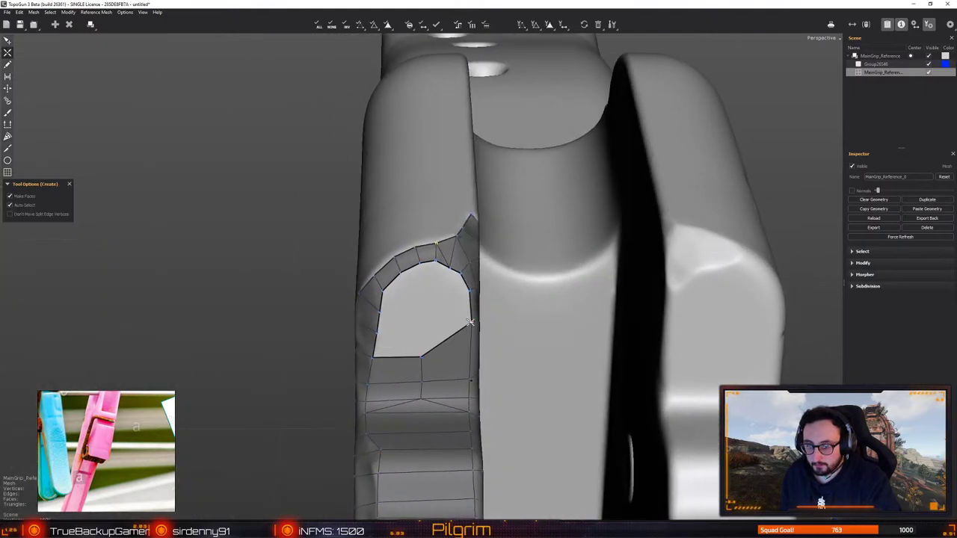
left_click(376, 332)
left_click(379, 312)
left_click(471, 323)
key("q")
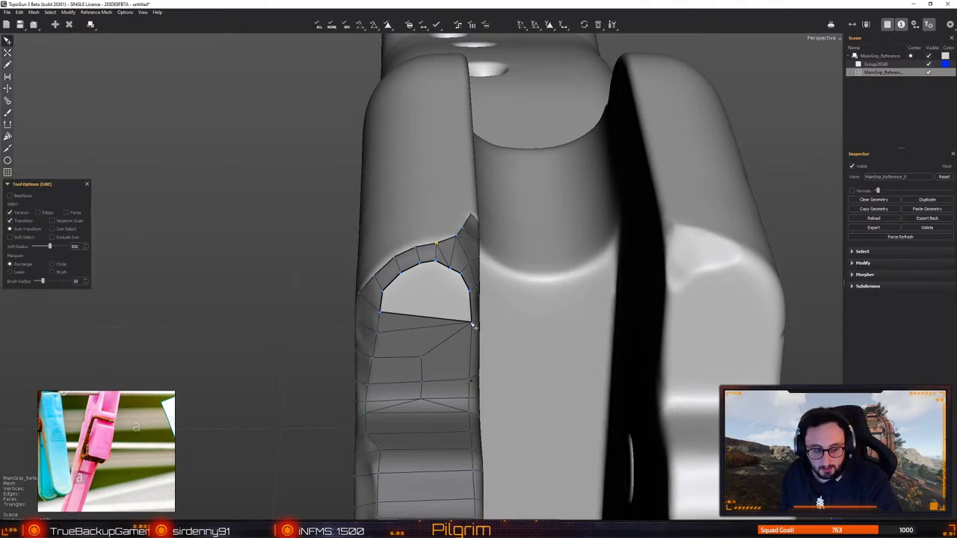
Fill the upper part of the tall riser's flat front with faces spanning between the inner and outer edge strips
middle_click_drag(459, 348, 453, 314)
key("c")
left_click(458, 306)
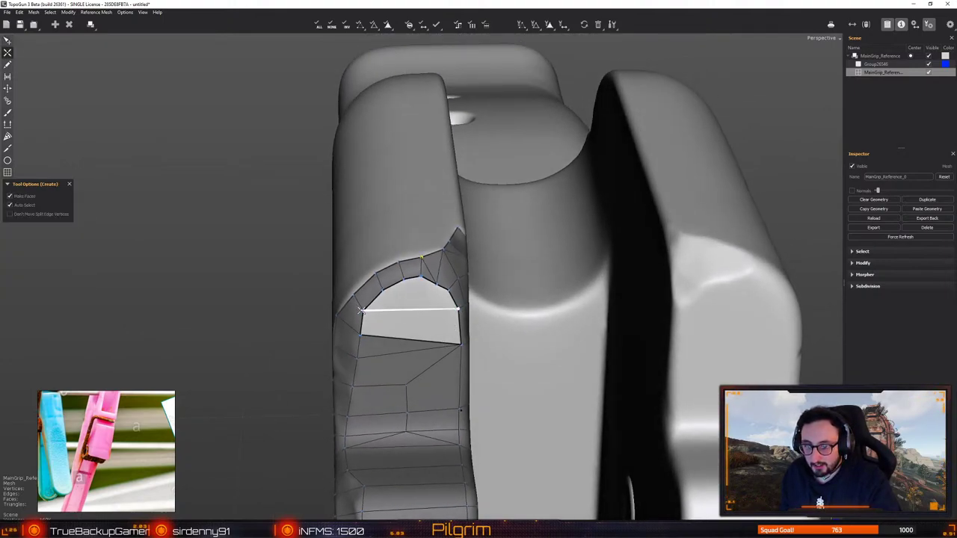
left_click(364, 311)
key("e")
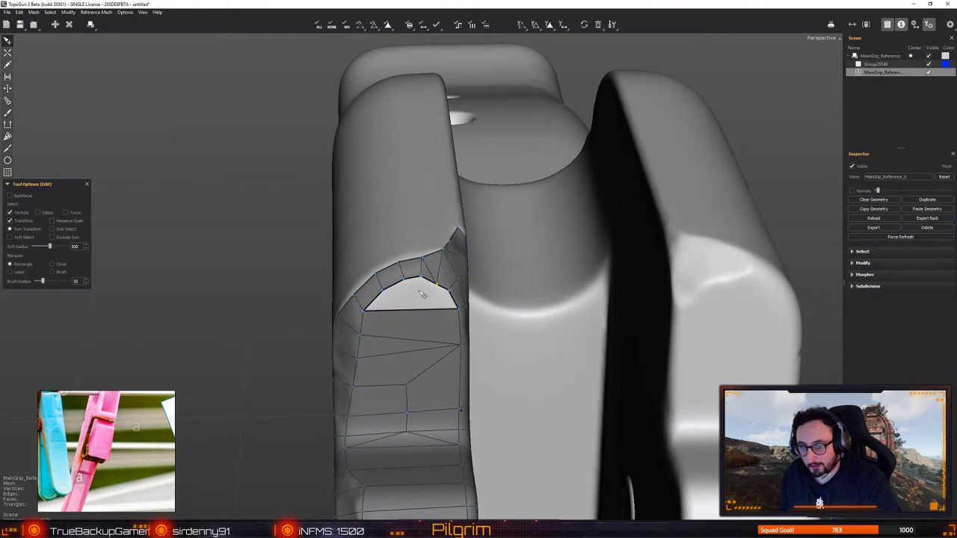
key("c")
left_click(446, 290)
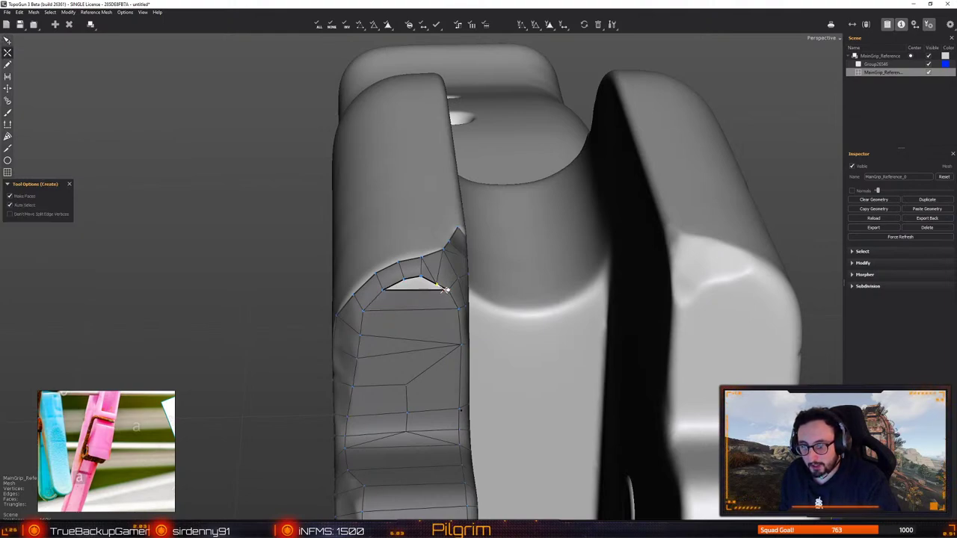
key("e")
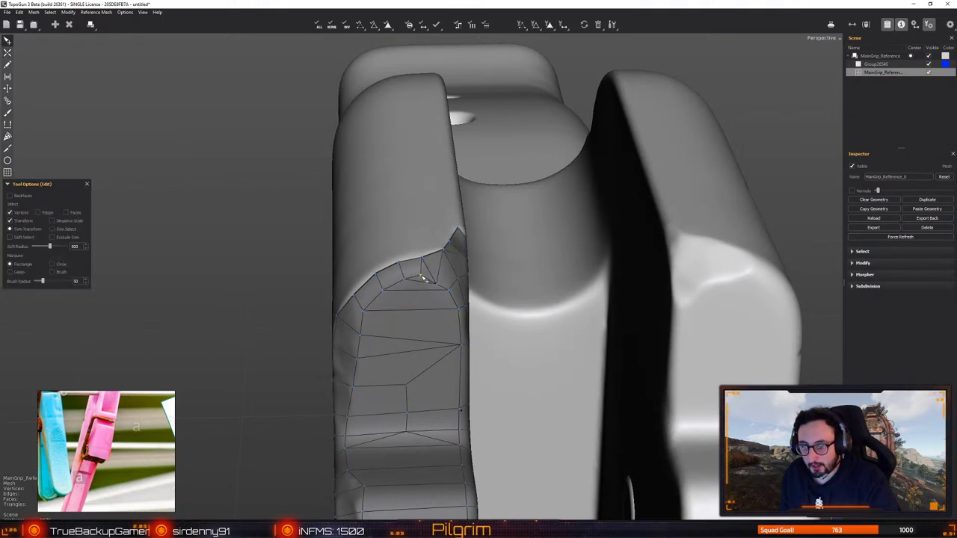
Extend the edge strip backwards from the riser's inner corner with one long narrow face along the arm's inner top edge
middle_click_drag(423, 278, 352, 374)
key("c")
key("e")
key("c")
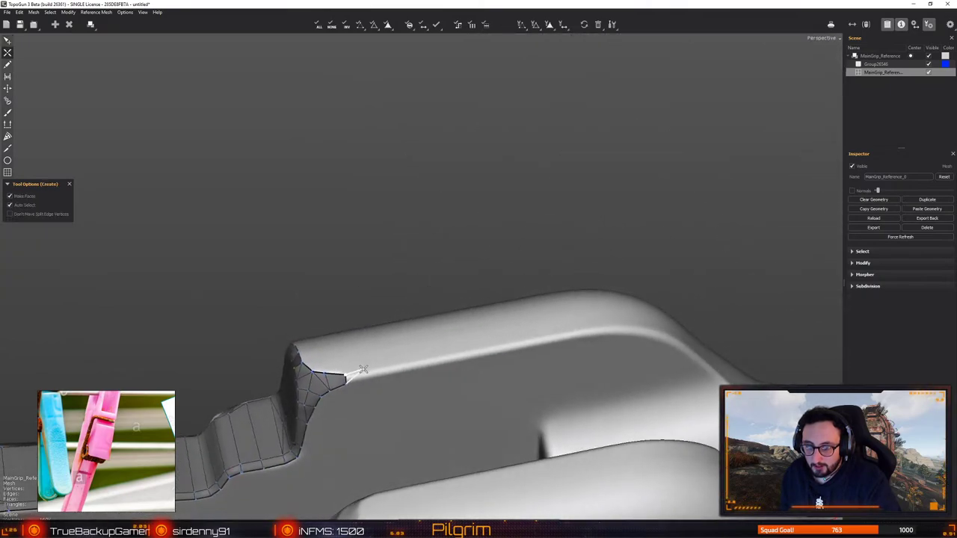
left_click(522, 342)
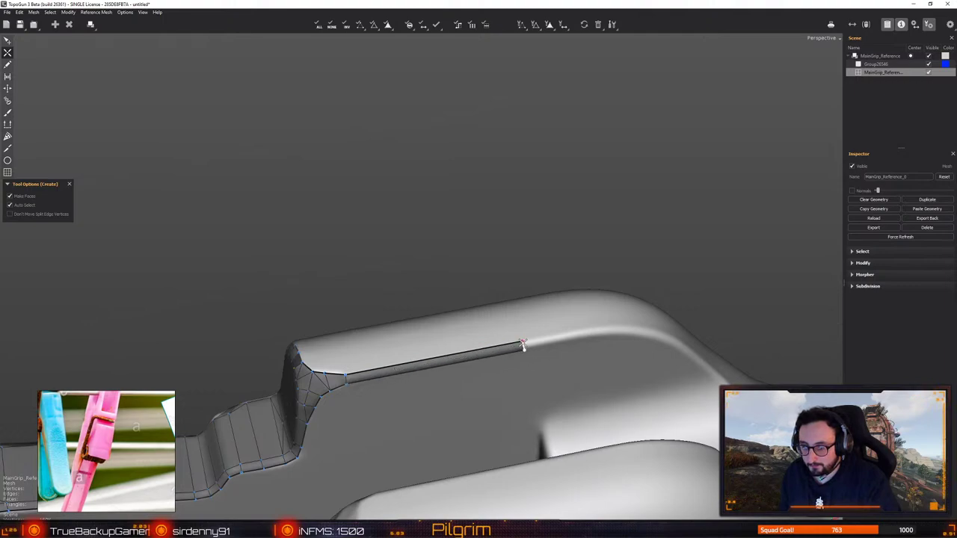
left_click_drag(523, 344, 522, 339)
middle_click_drag(522, 339, 463, 350)
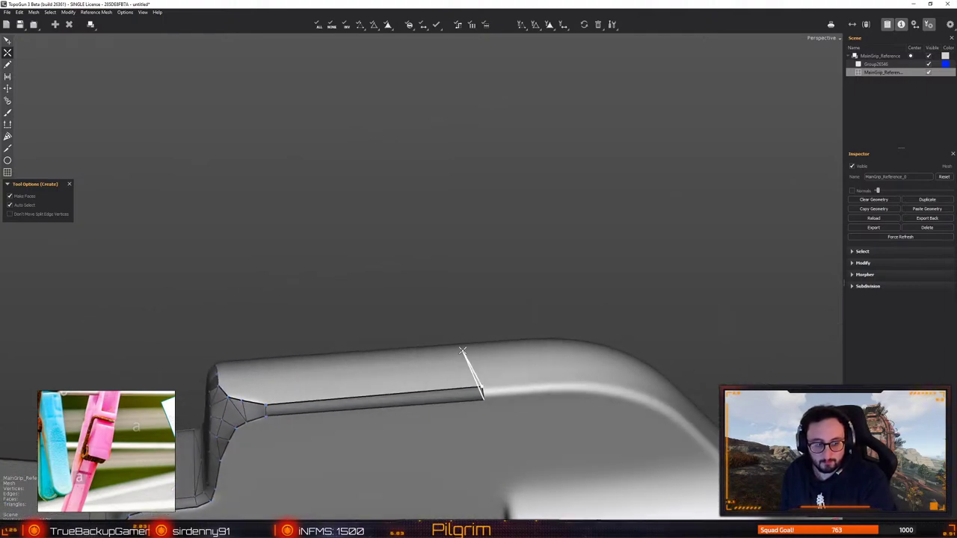
left_click_drag(462, 351, 468, 342)
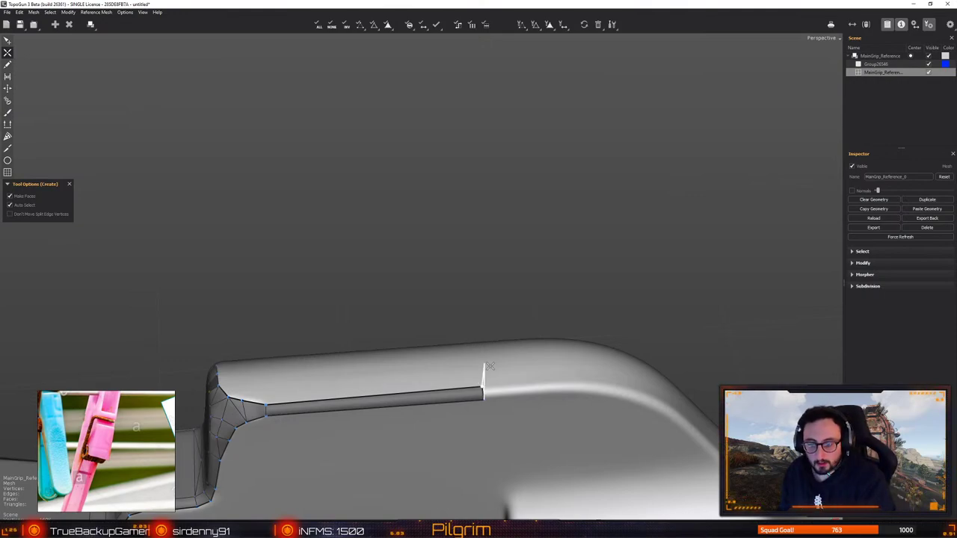
Trace a chain of edges without faces from the end of the strip down the slot's curved side rim
mouse_move(482, 396)
left_mouse_down()
mouse_move(574, 382)
mouse_move(468, 333)
mouse_move(382, 314)
mouse_move(333, 316)
mouse_move(474, 316)
mouse_move(466, 305)
left_mouse_up()
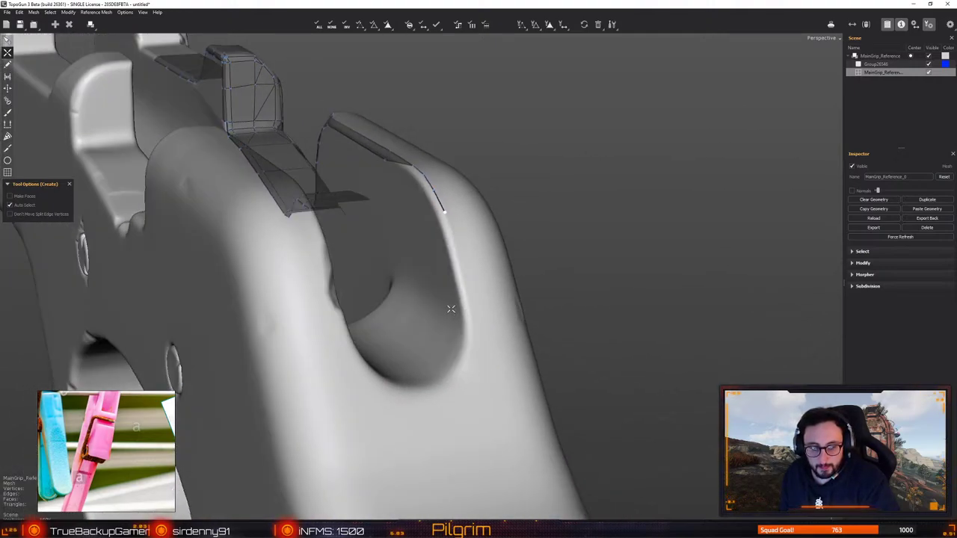
left_click_drag(454, 240, 469, 299)
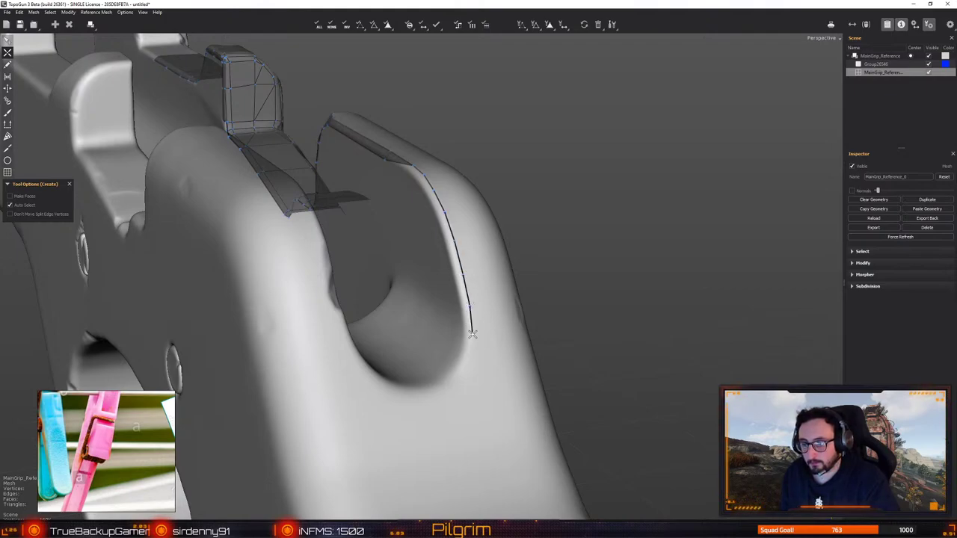
left_click_drag(473, 334, 292, 438)
middle_click_drag(292, 438, 533, 302, "alt")
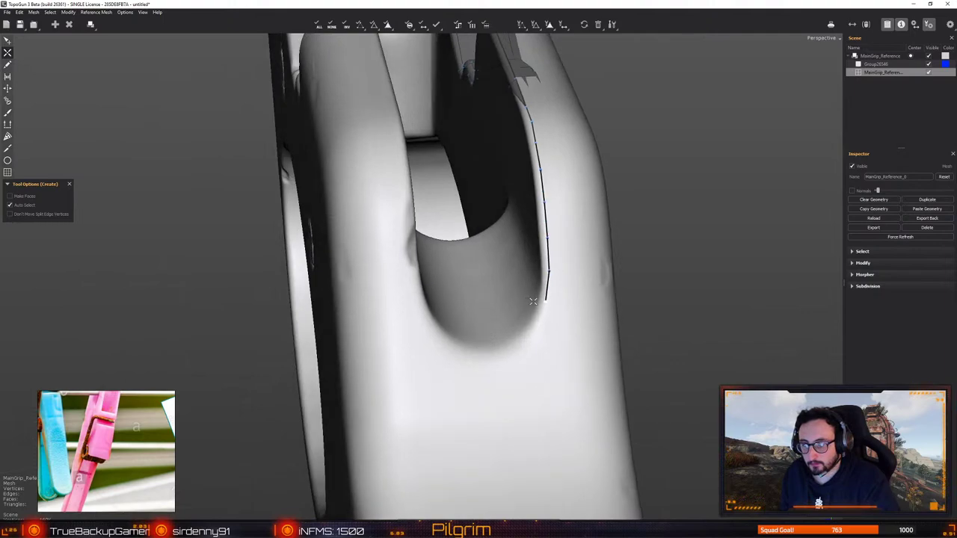
left_click_drag(546, 300, 540, 323)
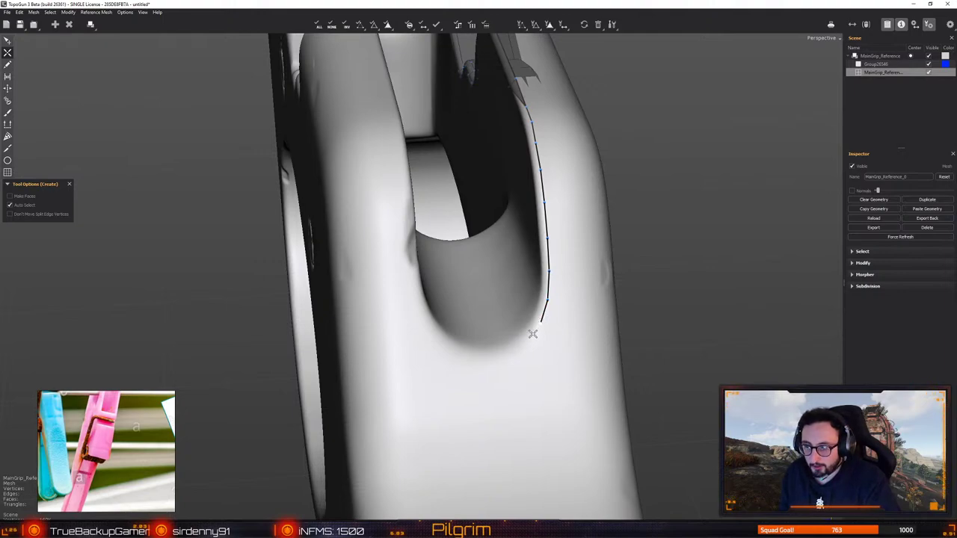
Continue the edge chain around the slot's rounded end to its middle and even out the vertices on the curve
left_click(526, 343)
left_click_drag(514, 359, 501, 409, "alt")
middle_click_drag(500, 409, 491, 387)
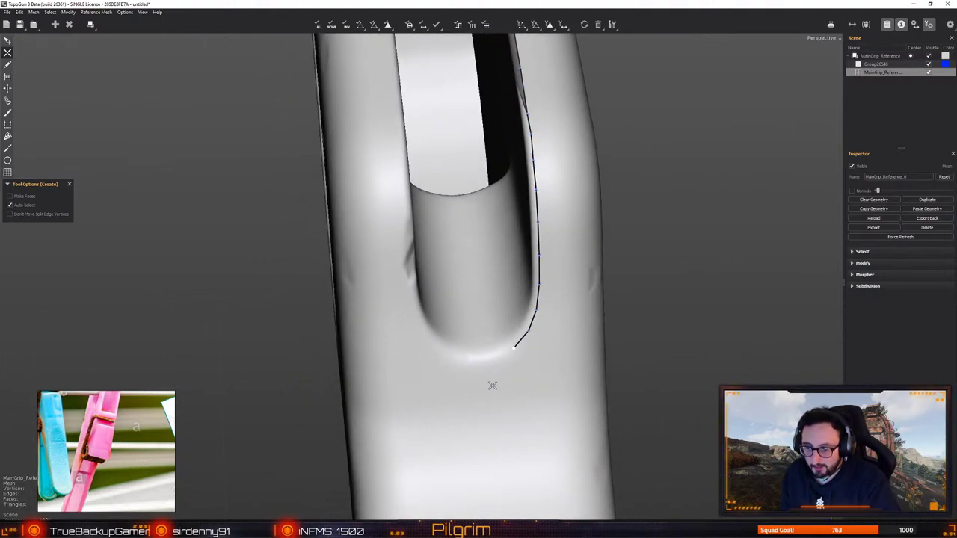
left_click(490, 359)
left_click(478, 364)
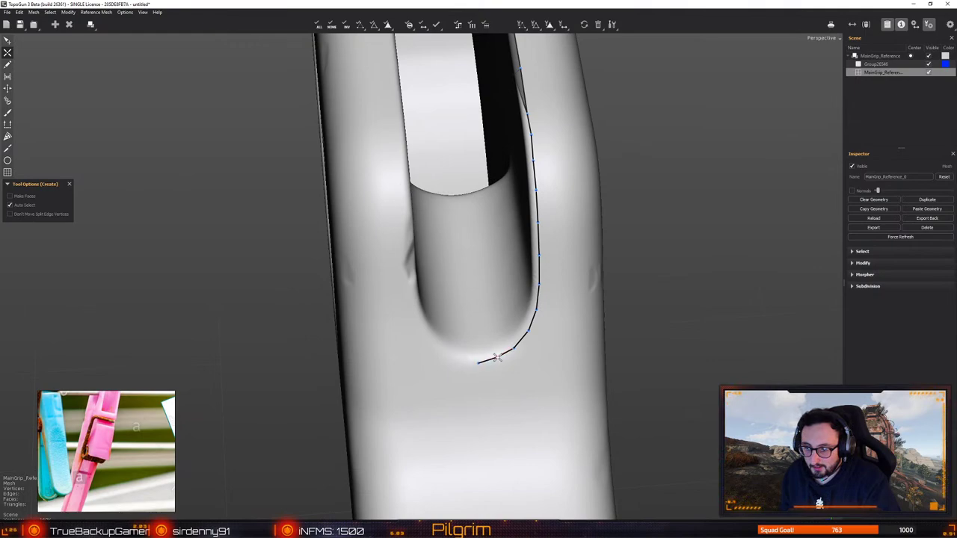
left_click_drag(513, 349, 517, 347)
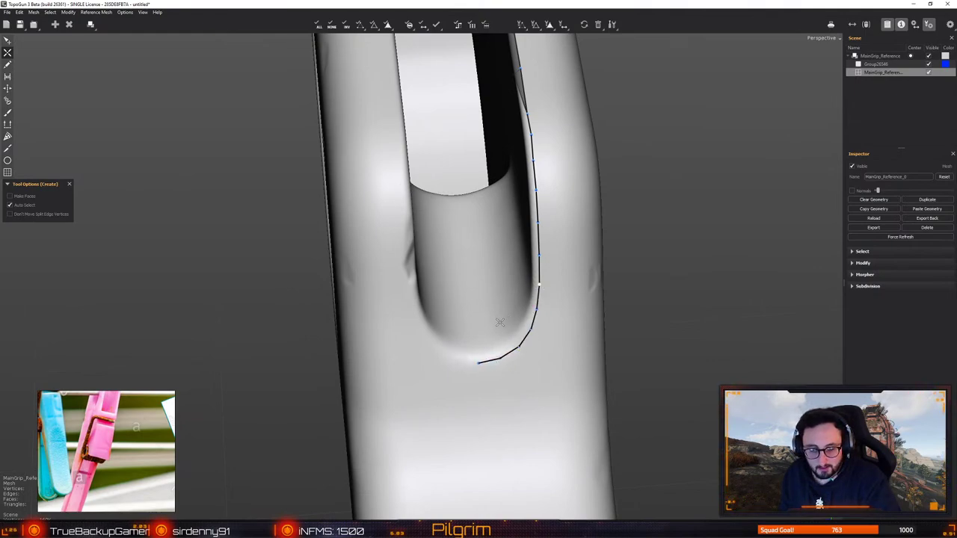
Start an inner row of faces along the traced chain at the slot's rounded end, with face creation enabled
mouse_move(499, 322)
middle_mouse_down()
mouse_move(464, 316)
mouse_move(316, 339)
mouse_move(308, 379)
mouse_move(370, 372)
middle_mouse_up()
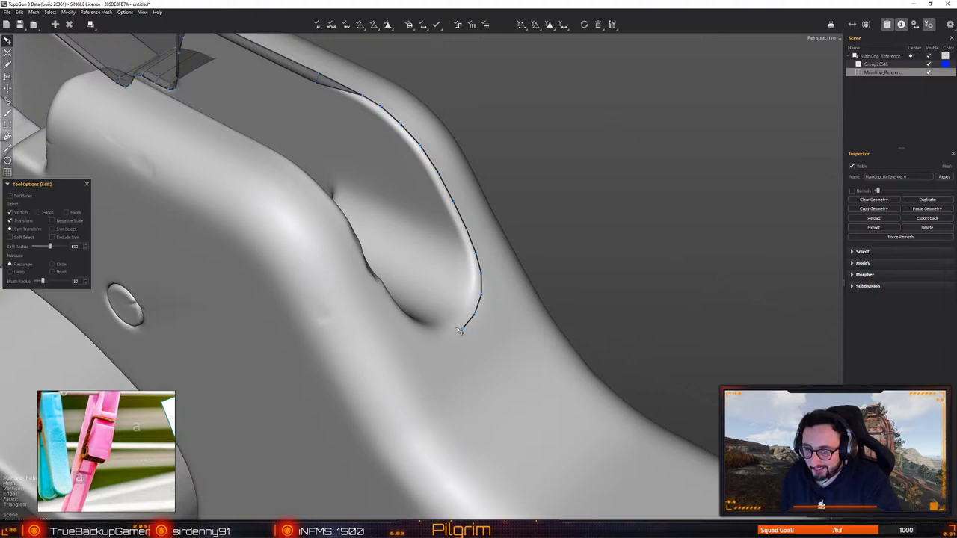
mouse_move(460, 331)
middle_mouse_down()
mouse_move(457, 310)
mouse_move(409, 405)
middle_mouse_up()
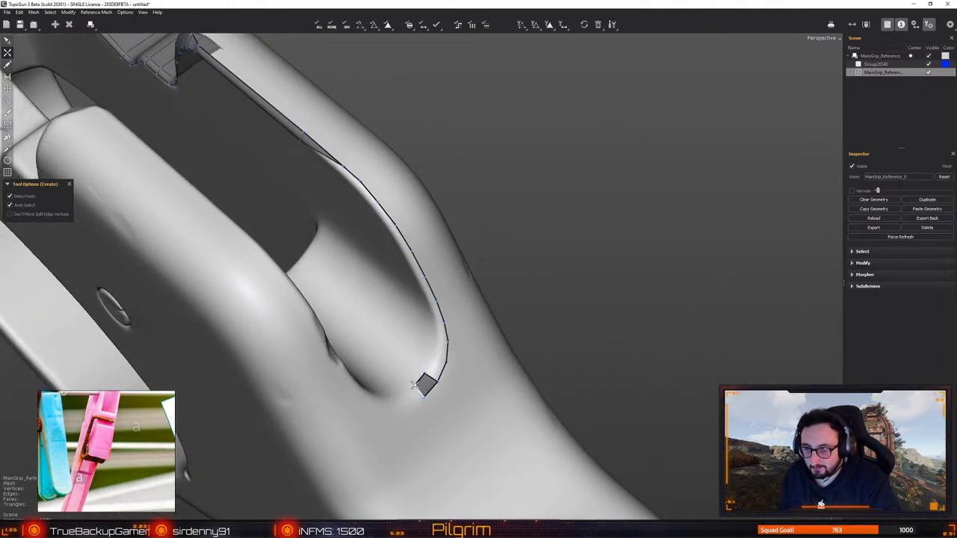
middle_click_drag(412, 385, 516, 282)
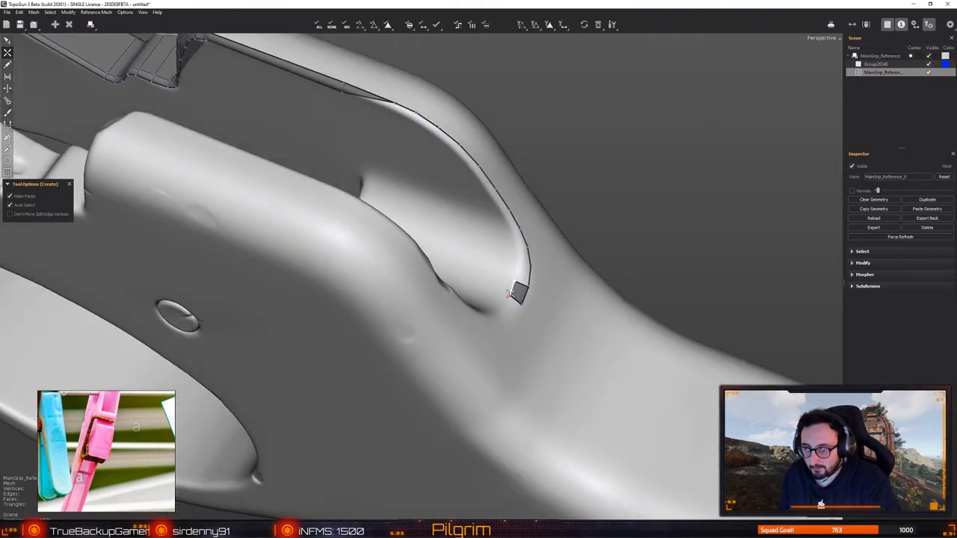
left_click(520, 265)
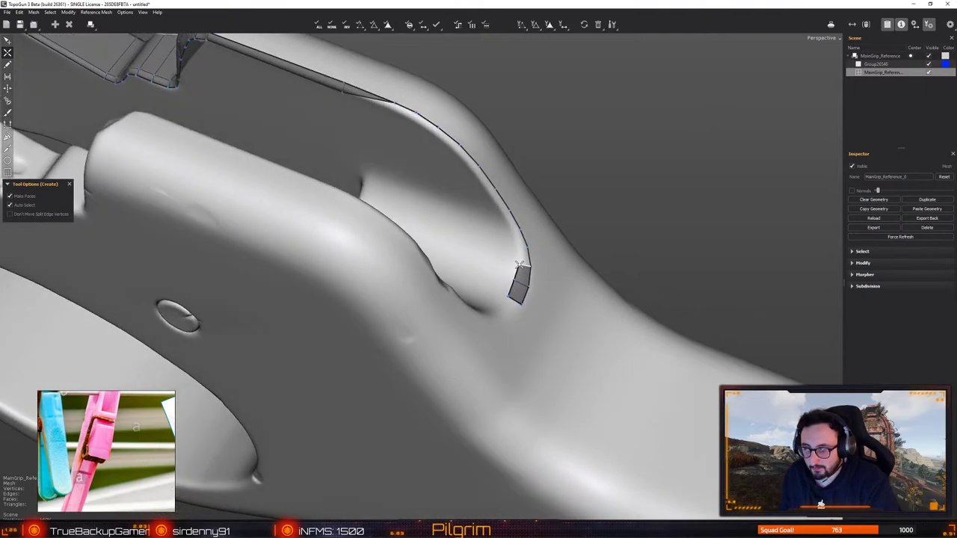
mouse_move(507, 282)
left_mouse_down("alt")
mouse_move(436, 273)
mouse_move(448, 259)
mouse_move(427, 312)
mouse_move(433, 302)
left_mouse_up("alt")
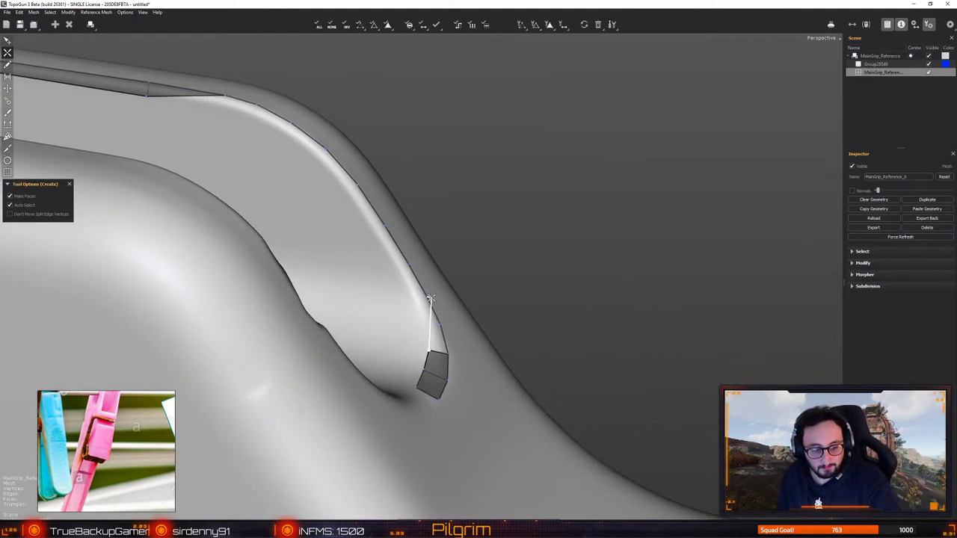
middle_click_drag(431, 299, 416, 297)
scroll(365, 344, "up", 2)
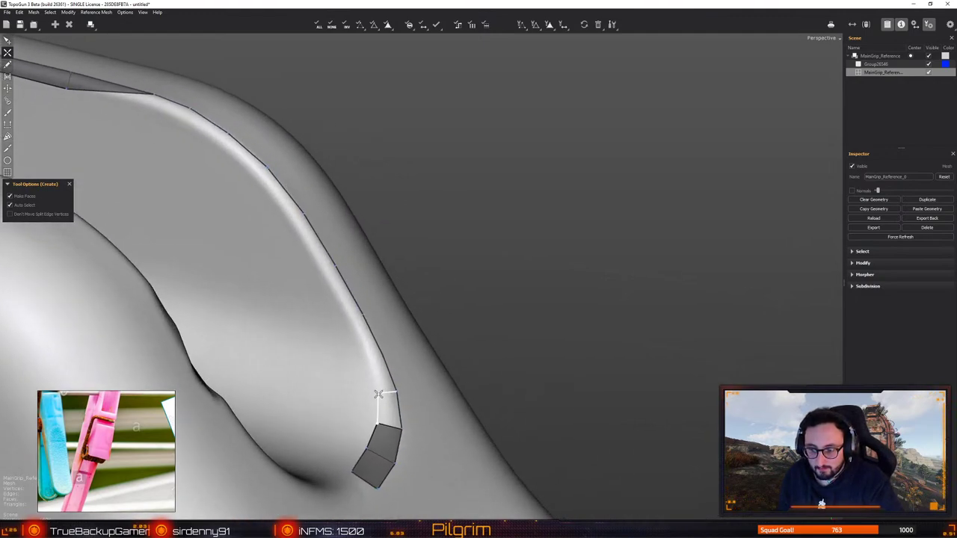
Continue the row of narrow faces along the slot's curved inner rim and join it to the long strip on the arm
left_click(377, 396)
left_click(370, 368)
left_click(349, 321)
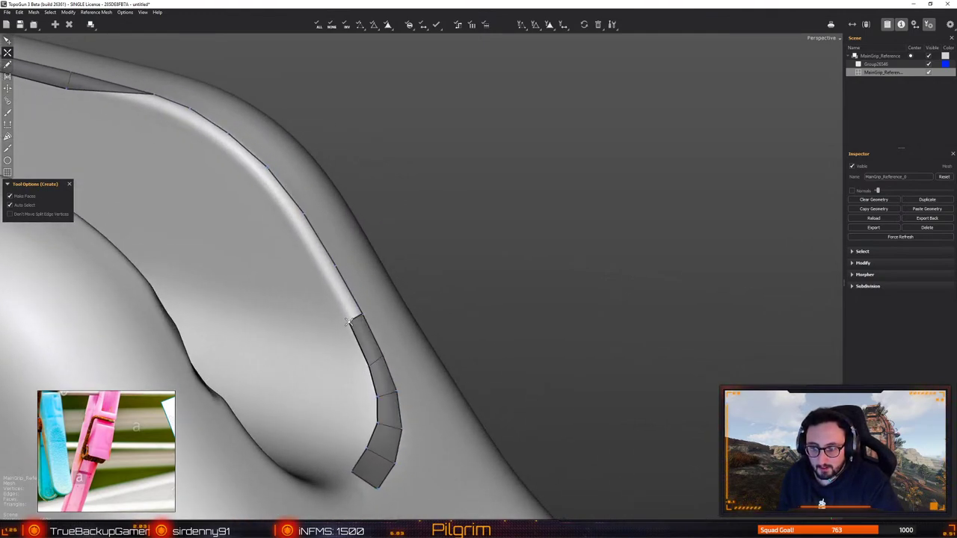
left_click(325, 283)
left_click(291, 224)
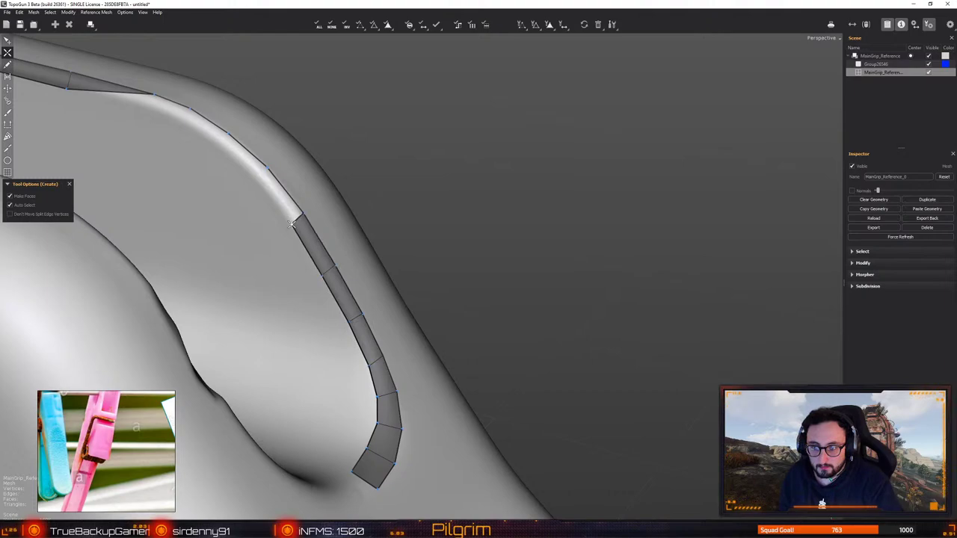
left_click(255, 178)
left_click(217, 141)
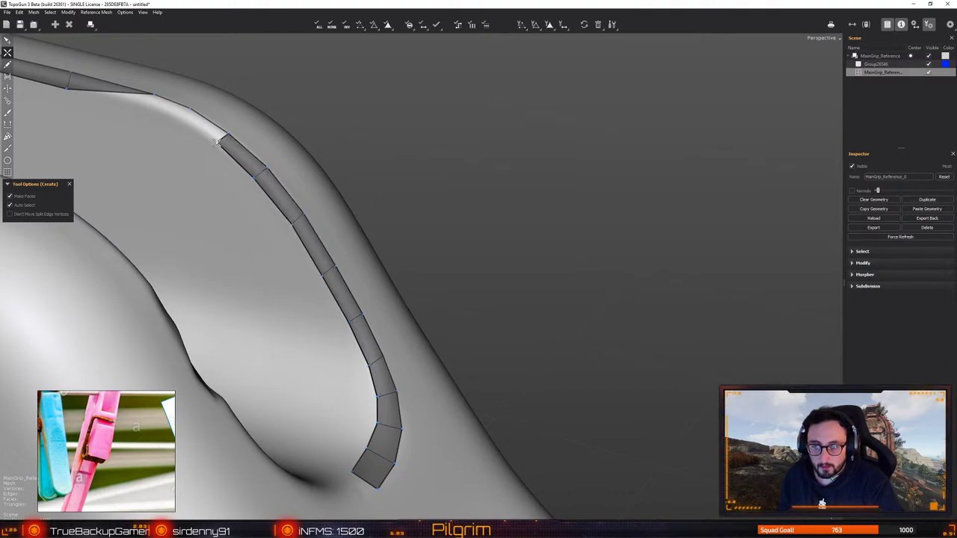
left_click(187, 120)
left_click(148, 107)
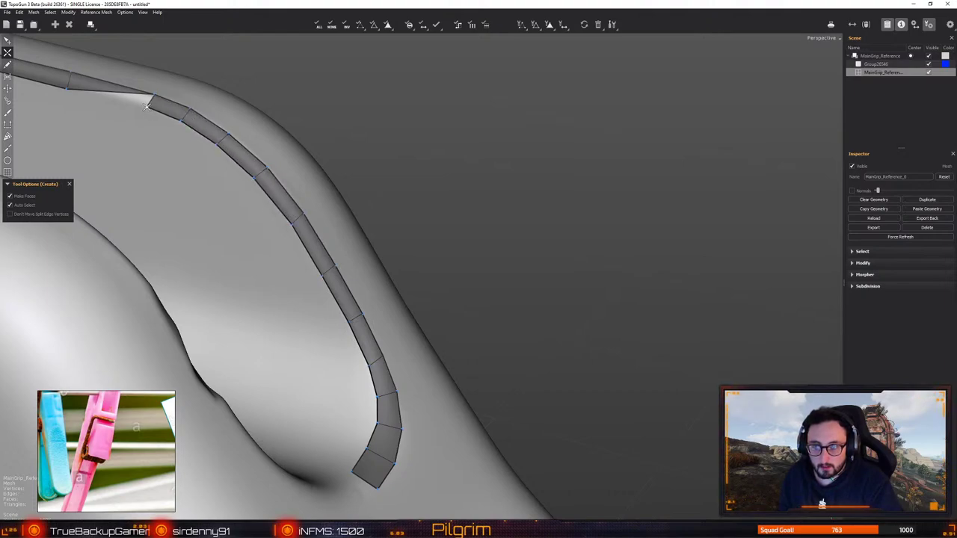
left_click(112, 100)
key("q")
left_click_drag(116, 106, 151, 110)
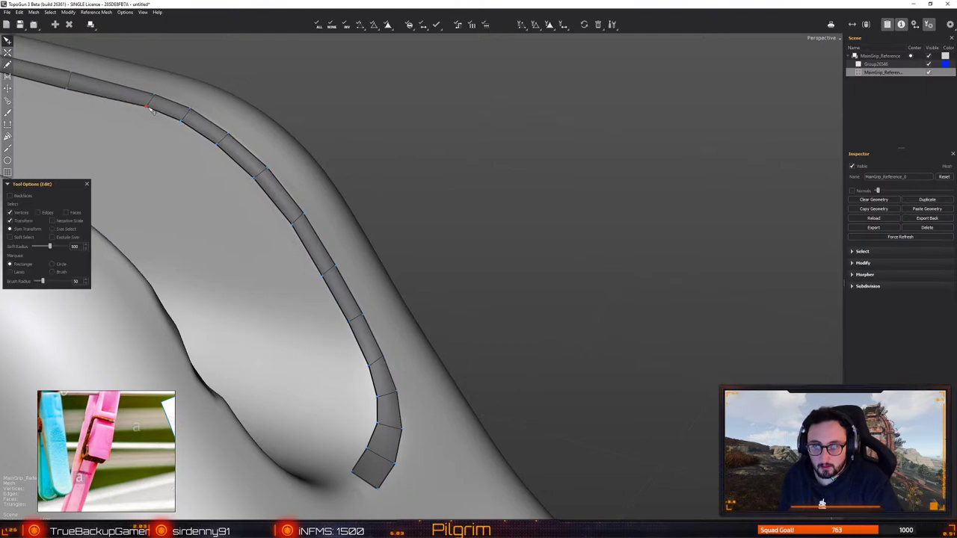
Enable edge selection alongside vertices and adjust the small faces at the top of the tall riser's front
middle_click_drag(148, 109, 442, 238)
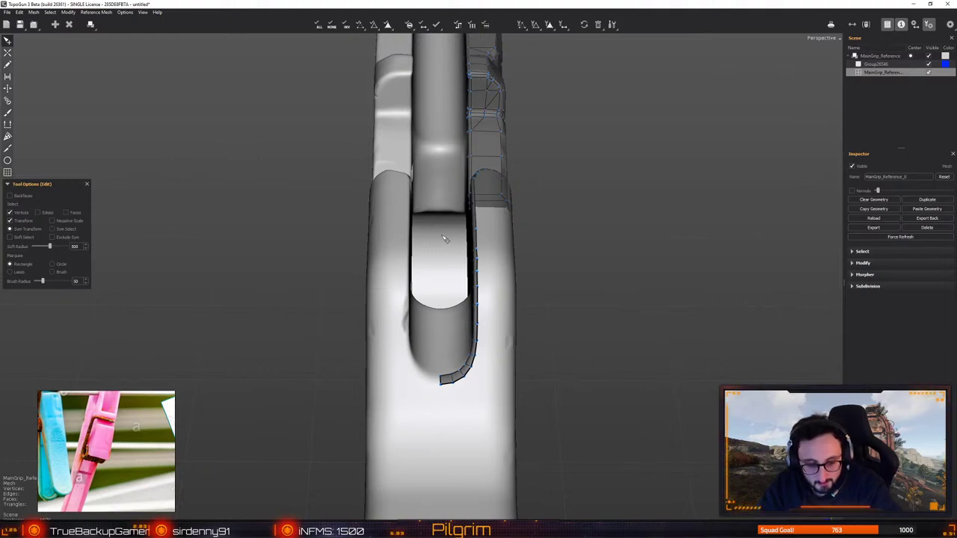
left_click_drag(490, 265, 521, 350, "alt")
middle_click_drag(521, 352, 477, 293)
middle_click_drag(507, 330, 432, 284)
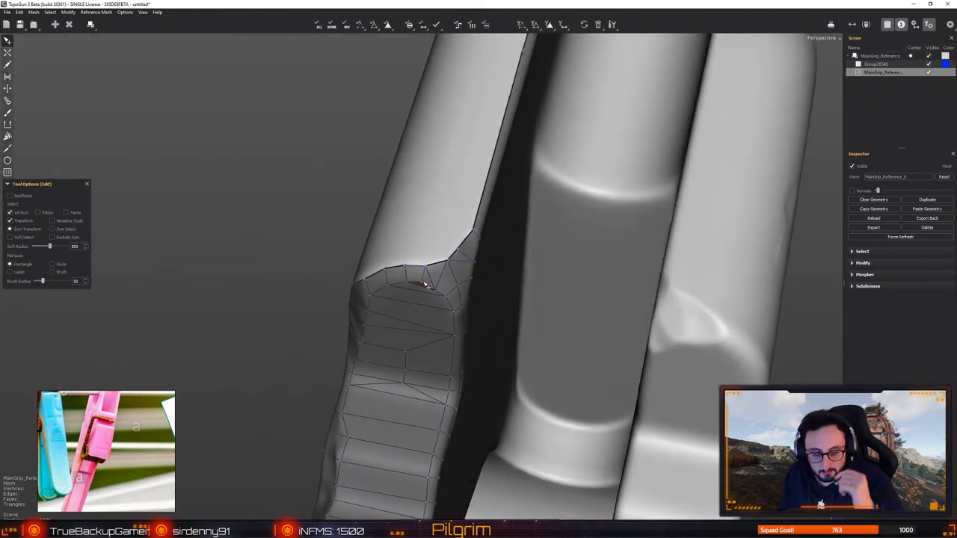
mouse_move(421, 272)
middle_mouse_down()
mouse_move(421, 312)
mouse_move(417, 266)
middle_mouse_up()
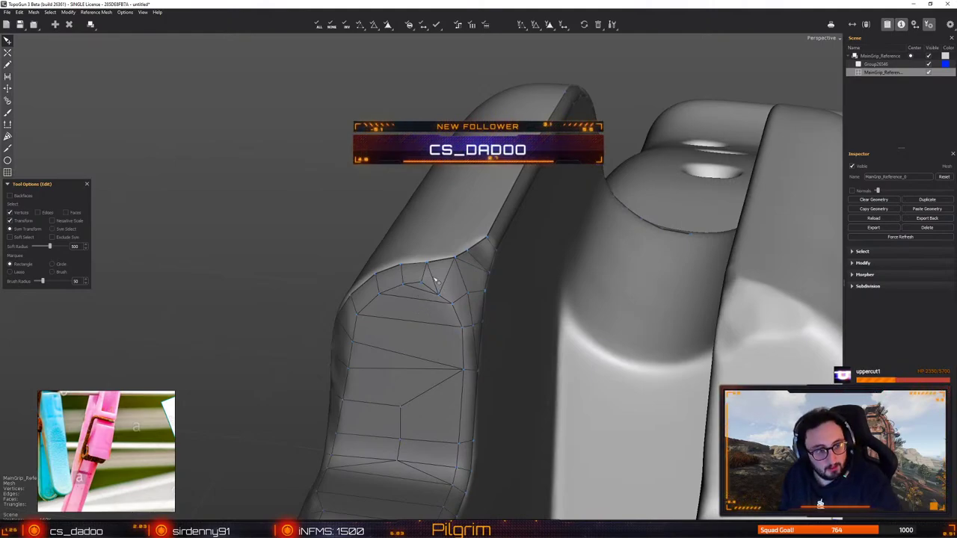
right_click_drag(436, 281, 421, 316, "alt")
left_click_drag(431, 299, 188, 322, "alt")
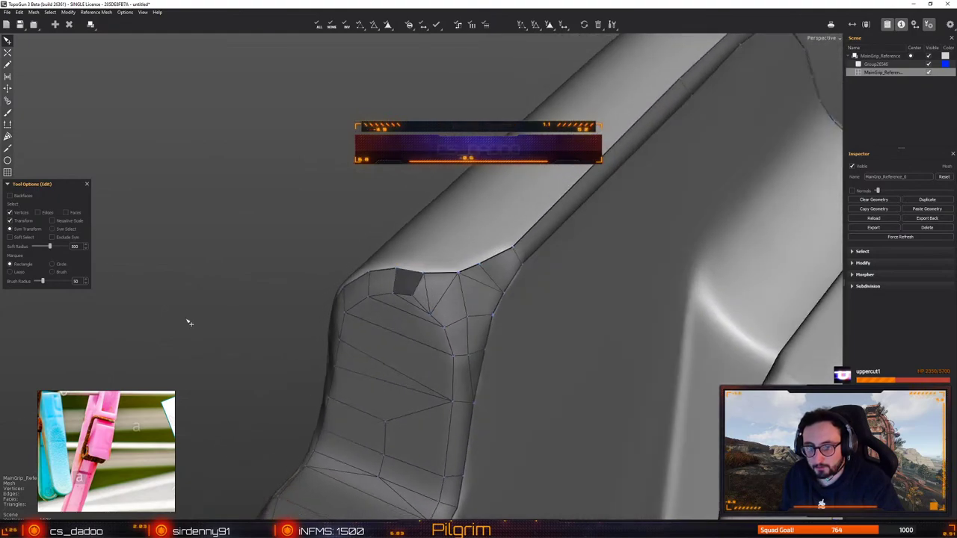
left_click(38, 213)
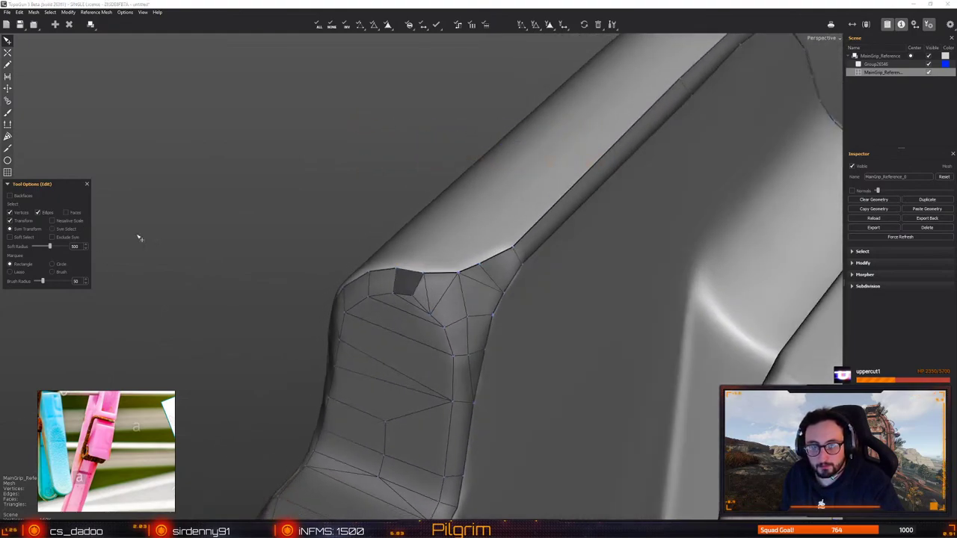
left_click(424, 274)
right_click_drag(424, 274, 404, 262, "alt")
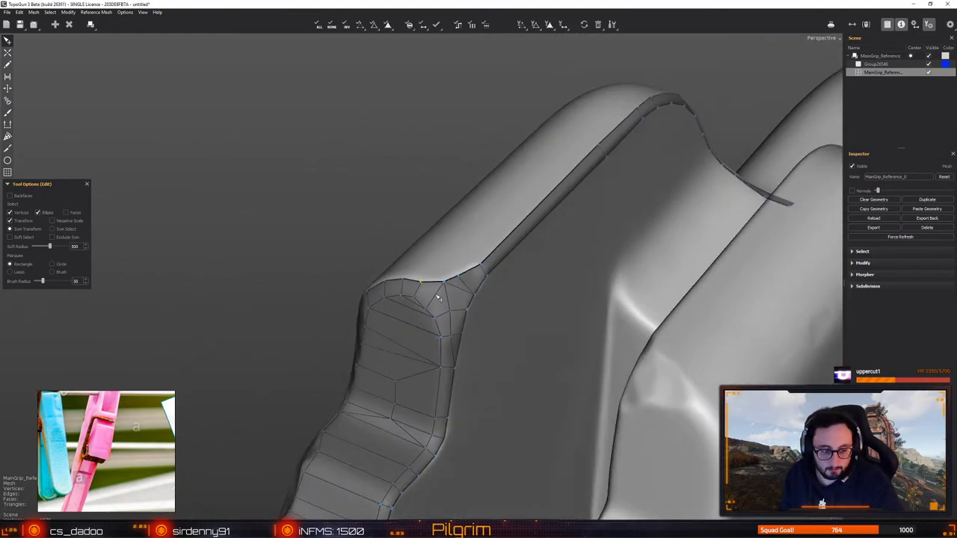
left_click_drag(404, 262, 419, 264, "alt")
Add a long wide face on top of the arm, attached to the inner edge strip behind the riser's corner
middle_click_drag(419, 263, 410, 359, "alt")
key("c")
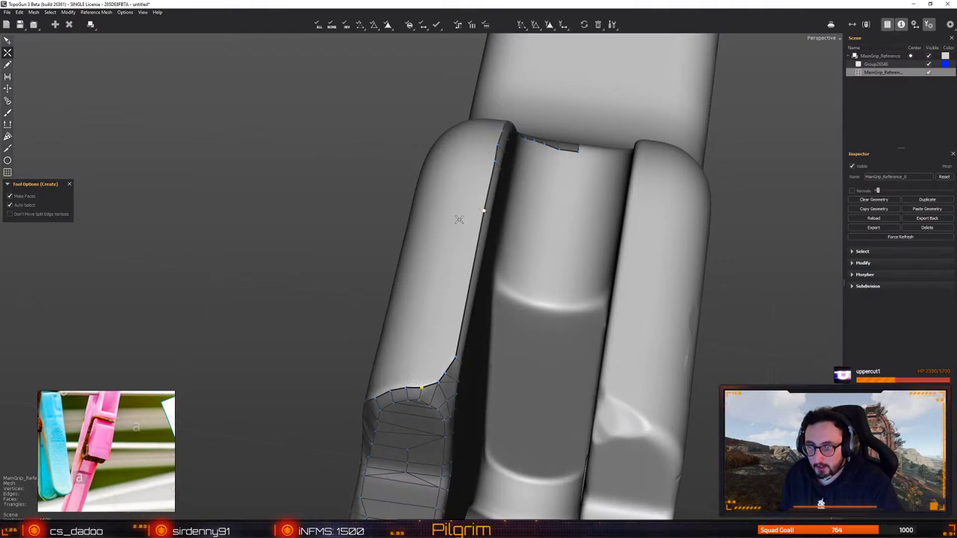
left_click_drag(459, 220, 418, 311, "alt")
left_click_drag(540, 329, 552, 325)
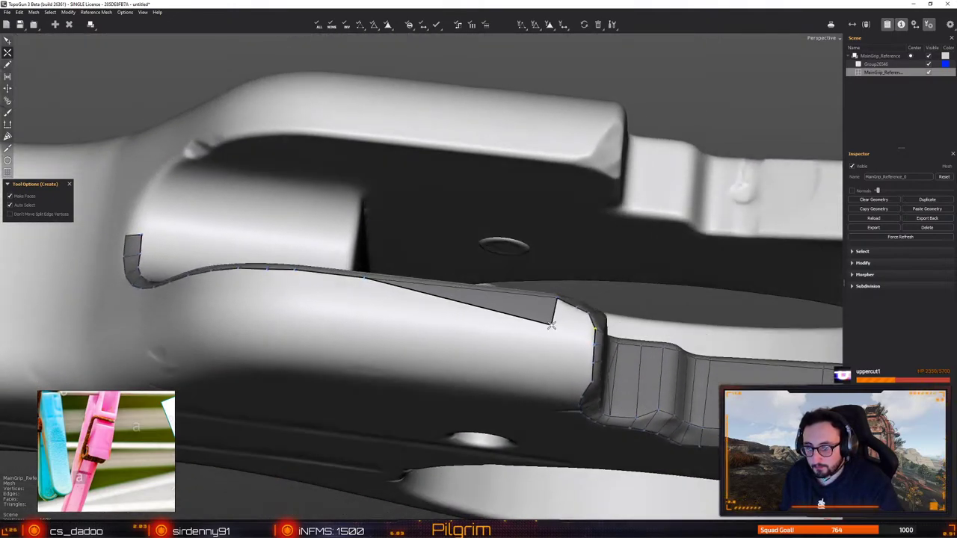
left_click(554, 327)
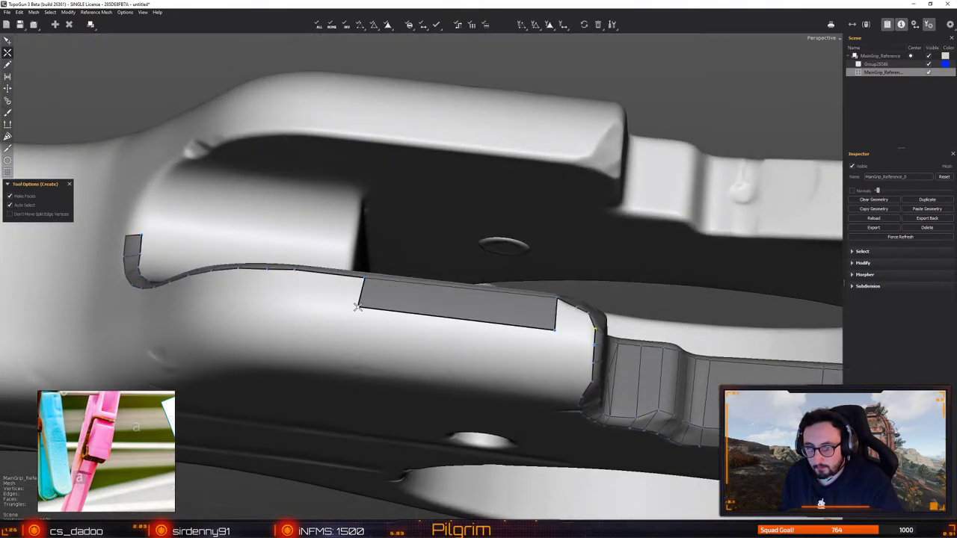
Attach a short face to the rear end of the long face on top of the arm
middle_click_drag(357, 307, 572, 266)
left_click(490, 362)
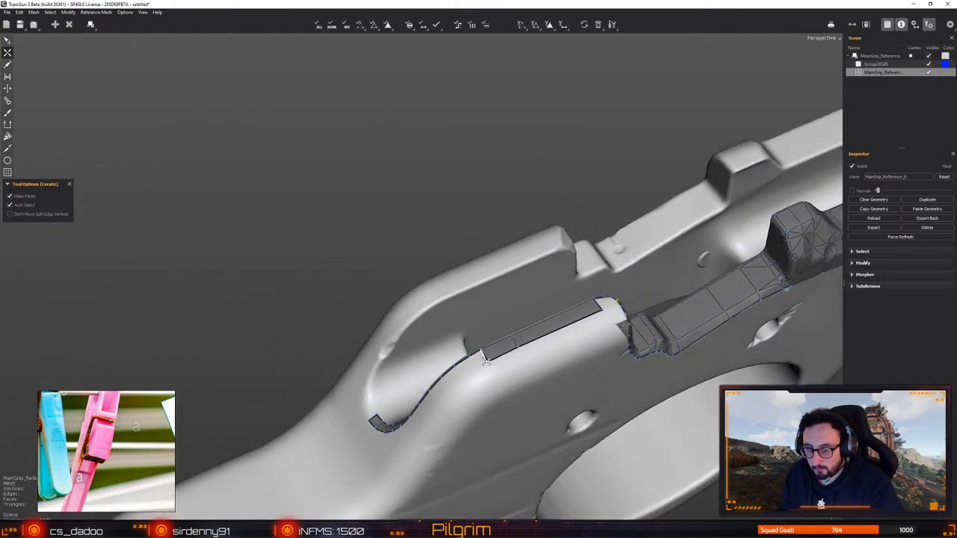
middle_click_drag(514, 364, 502, 327)
Add a second row of faces down the arm's outer side, alongside the short and long top faces
left_click(468, 321)
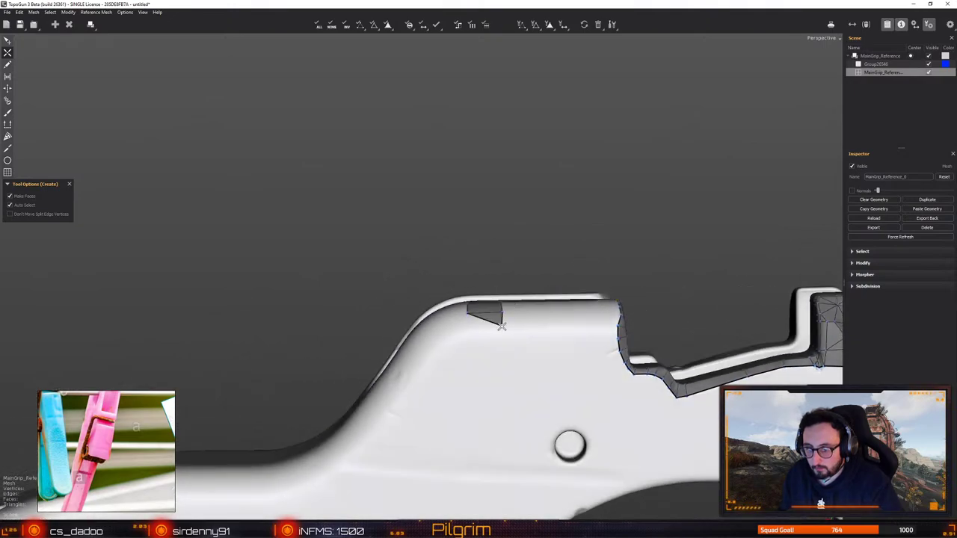
left_click_drag(503, 330, 471, 327)
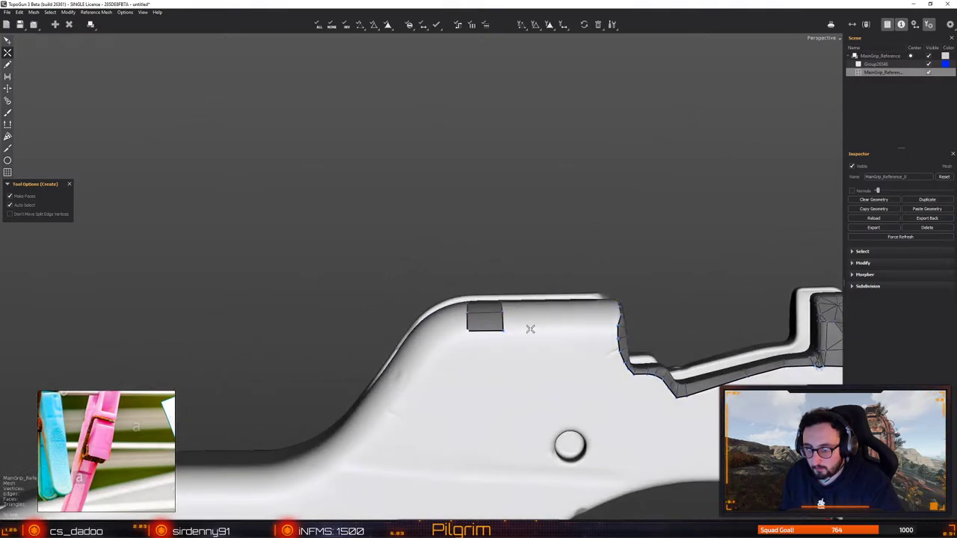
middle_click_drag(530, 329, 505, 284)
left_click(590, 311)
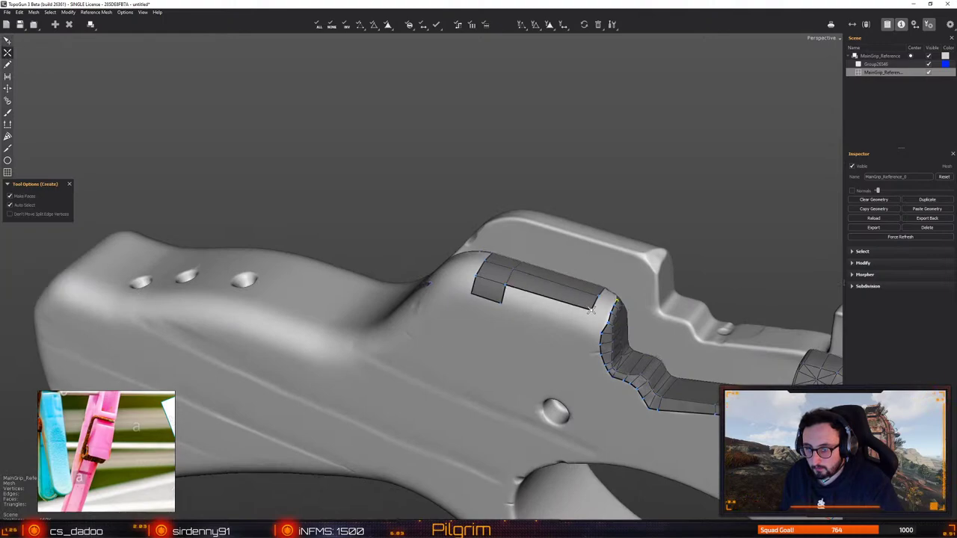
left_click(584, 327)
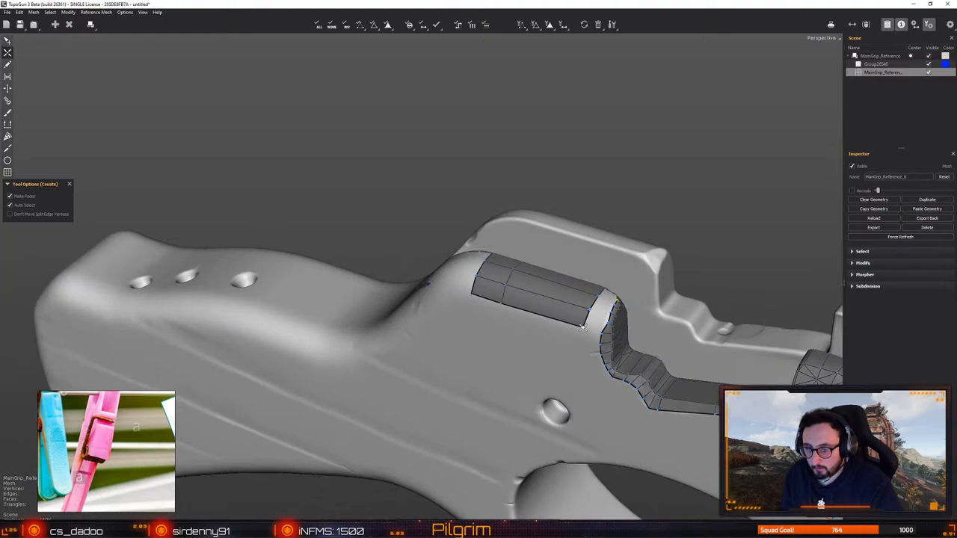
Bridge the gap between the front end of the arm's two face rows and the riser's rounded corner strip
middle_click_drag(583, 329, 465, 338)
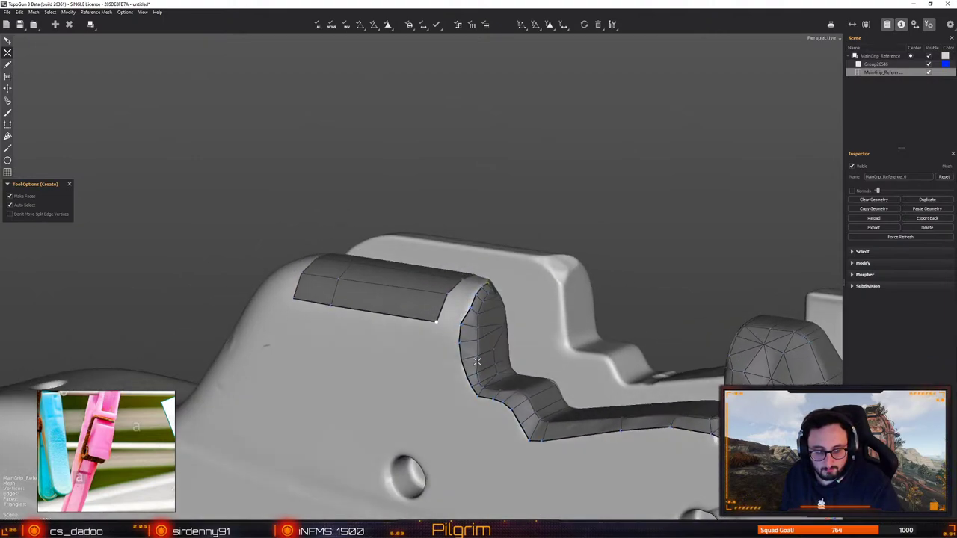
left_click(461, 324)
key("e")
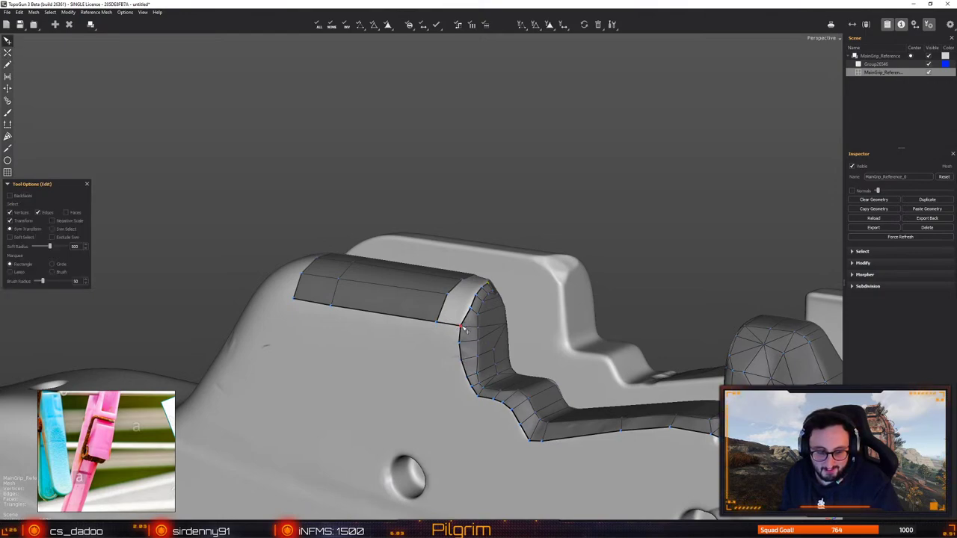
left_click_drag(462, 328, 477, 262, "alt")
key("c")
key("e")
key("c")
key("e")
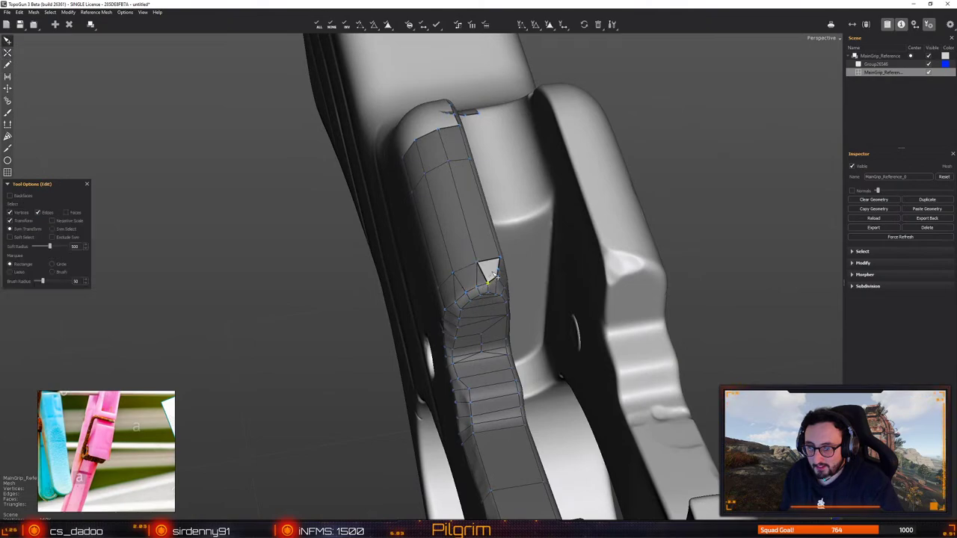
Close the remaining opening at the inner front corner of the arm's top faces
key("c")
key("e")
mouse_move(484, 281)
middle_mouse_down()
mouse_move(465, 283)
mouse_move(501, 286)
middle_mouse_up()
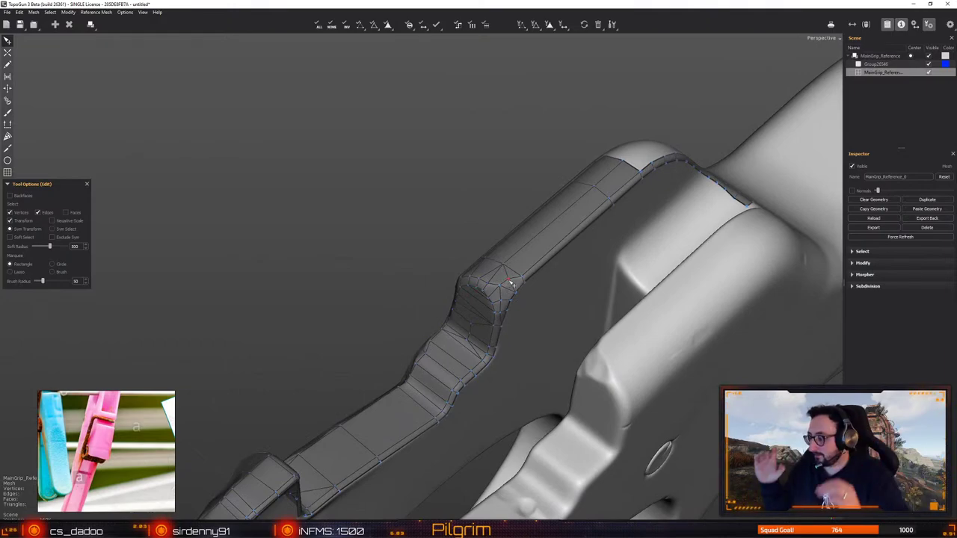
middle_click_drag(582, 261, 482, 309)
key("c")
middle_click_drag(462, 352, 457, 306)
key("e")
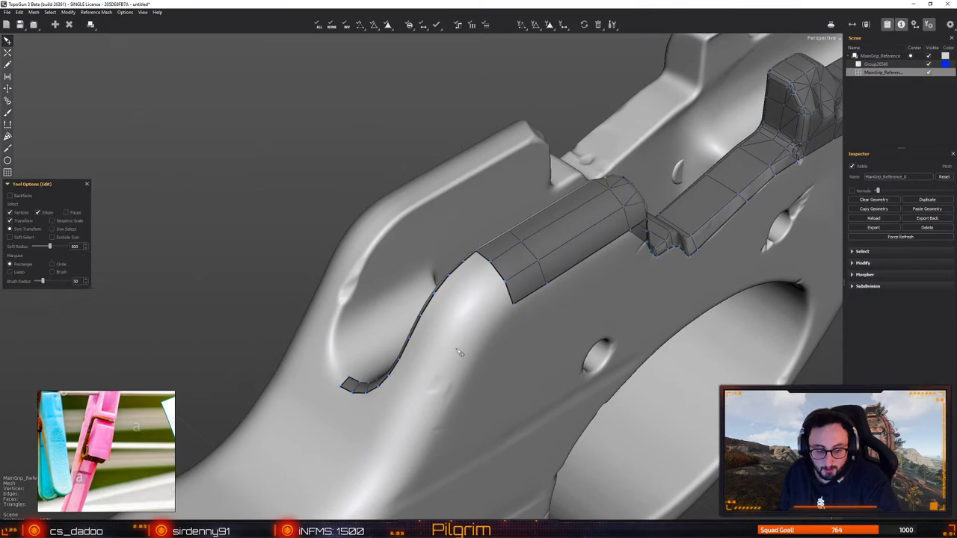
Select the edges along the slot's curved inner rim behind the arm and extrude them outward into a row of faces
middle_click_drag(459, 353, 526, 357)
left_click(516, 325)
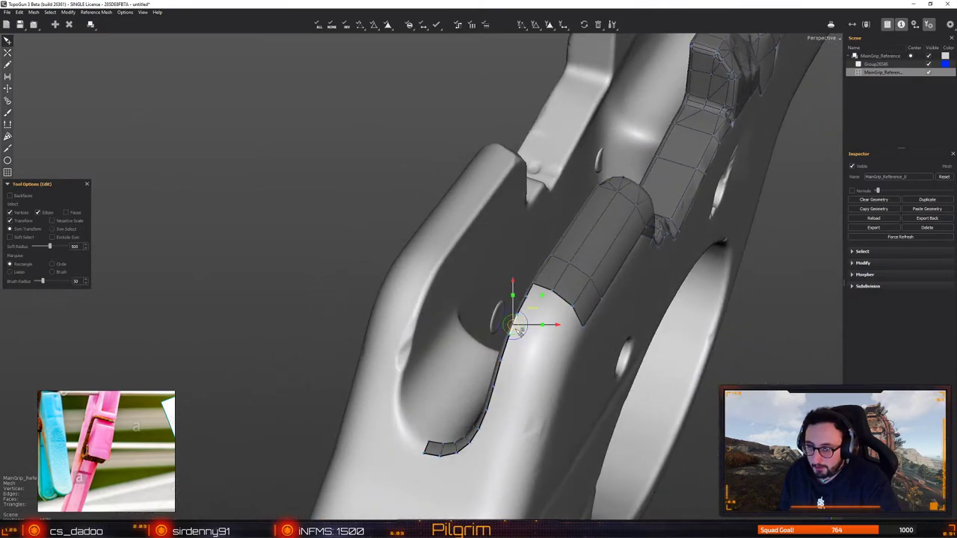
left_click(505, 348, "shift")
left_click(498, 373, "shift")
middle_click_drag(531, 396, 552, 337)
key("ctrl+e")
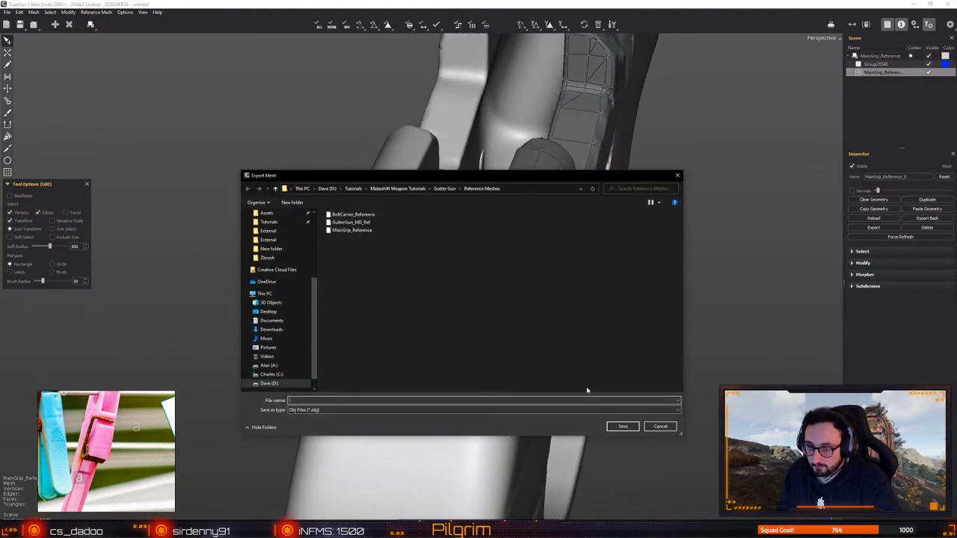
left_click(651, 427)
key("e")
left_click_drag(506, 361, 519, 358)
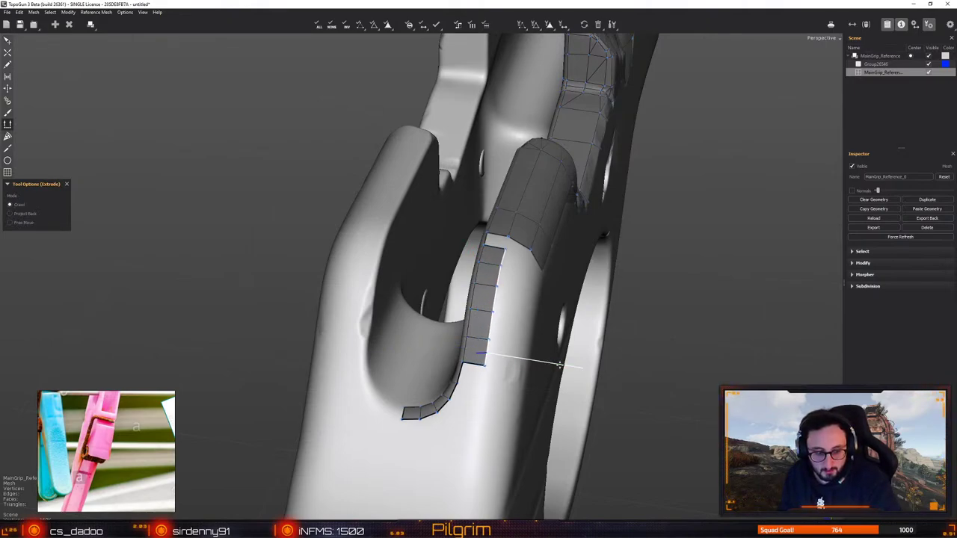
Extrude the outer edges of the curved rim row once more to form a second row of faces
left_click_drag(651, 331, 637, 305, "alt")
left_click_drag(510, 316, 369, 334)
scroll(524, 329, "down", 4)
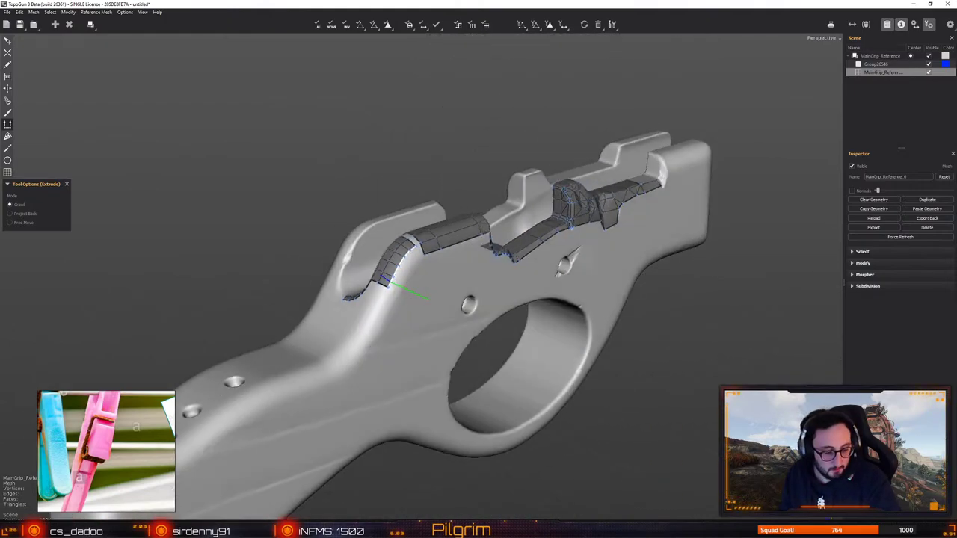
Switch to Blender, select the clothespin trigger's parts, and move and rotate them slightly within the trigger guard
key("alt+Tab")
left_click_drag(476, 419, 382, 376, "alt")
right_click_drag(382, 376, 412, 421, "alt")
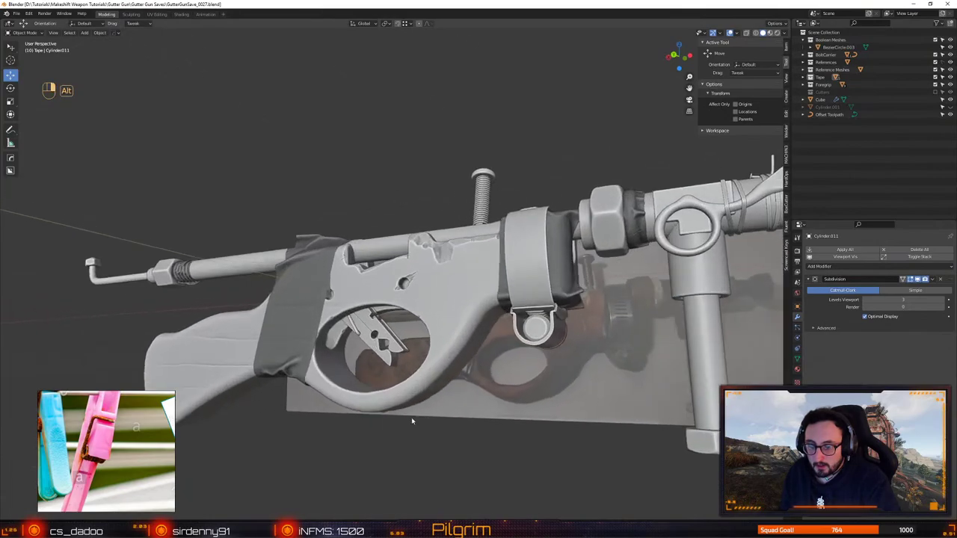
left_click_drag(412, 422, 410, 358, "alt")
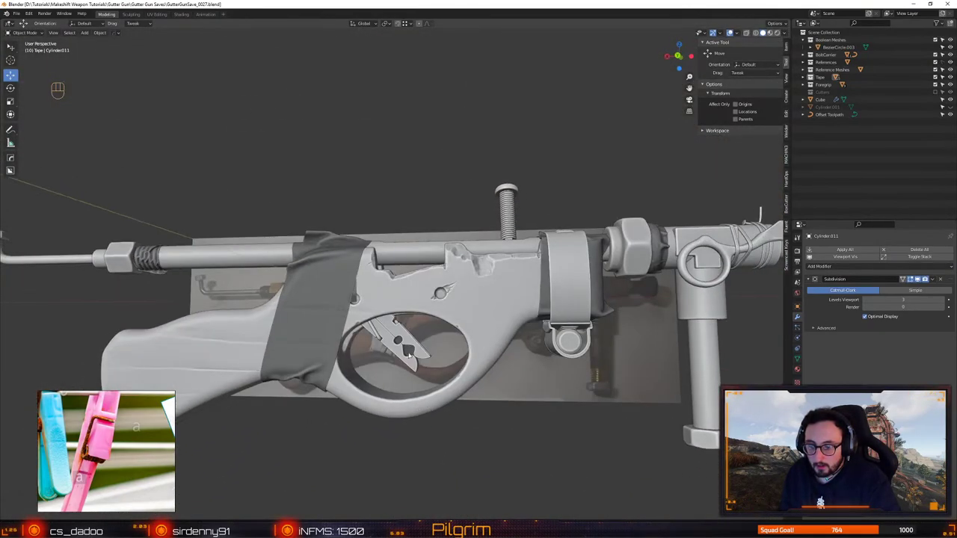
left_click(388, 331, "shift")
left_click(374, 331, "shift")
left_click_drag(374, 331, 477, 357, "alt")
key("e")
key("w")
key("e")
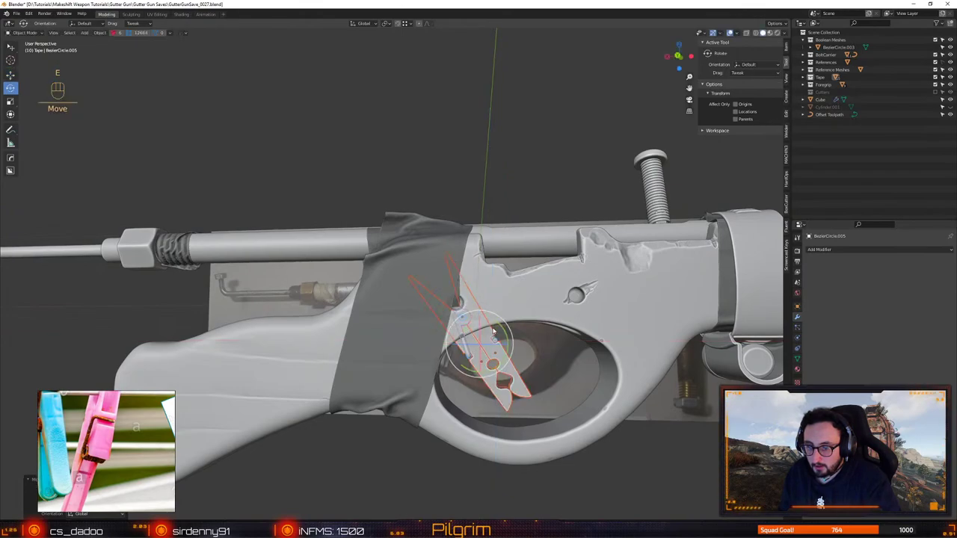
left_click_drag(494, 324, 497, 328)
key("w")
middle_click_drag(498, 330, 424, 328)
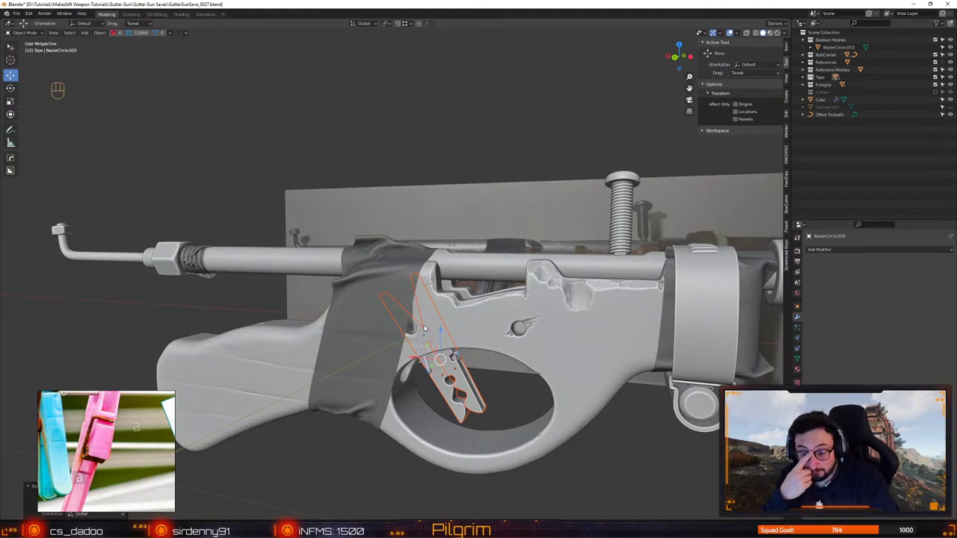
Save the GutterGunSave_0027 Blender file and clear the selection
middle_click_drag(410, 209, 412, 256)
key("ctrl+s")
key("ctrl+s")
left_click(378, 230)
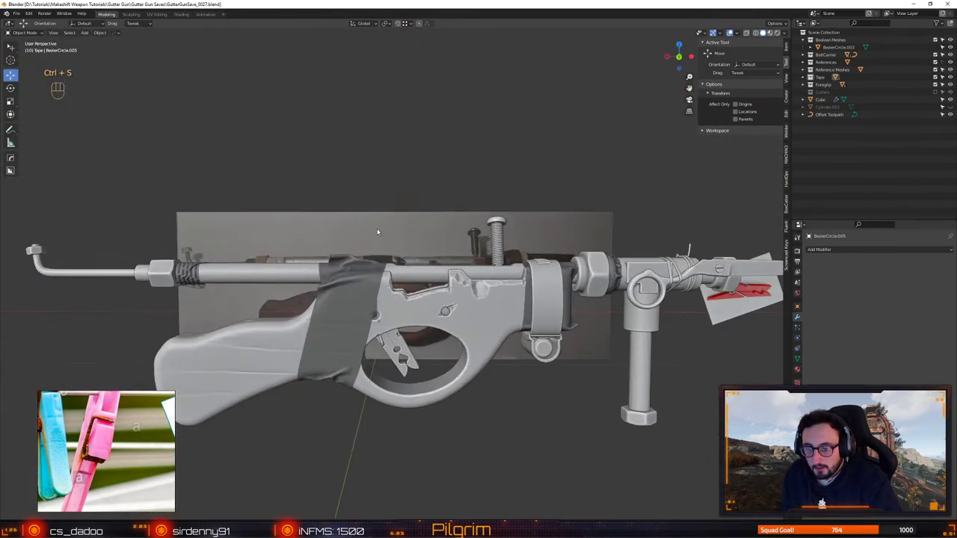
middle_click_drag(378, 231, 372, 243)
scroll(372, 243, "up", 1)
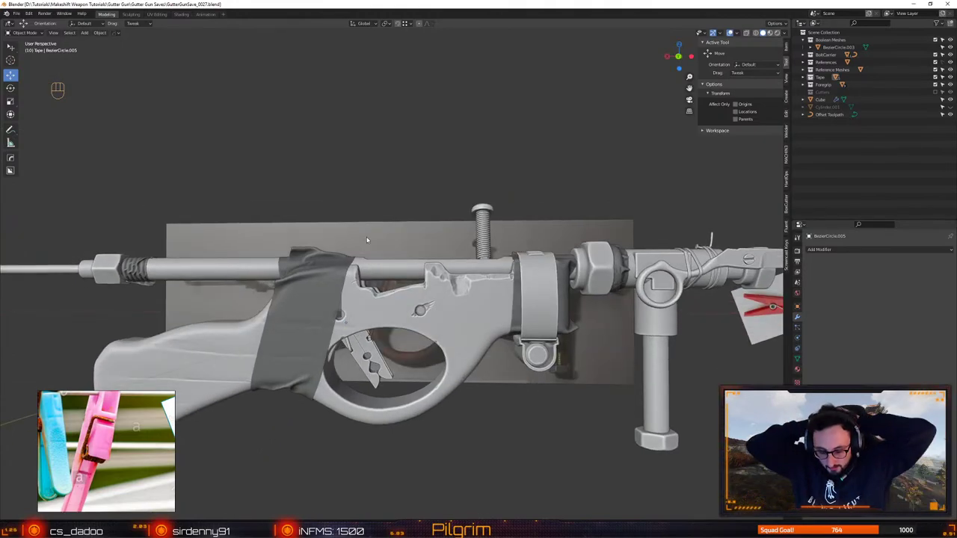
left_click_drag(372, 238, 336, 307, "alt")
scroll(335, 307, "up", 2)
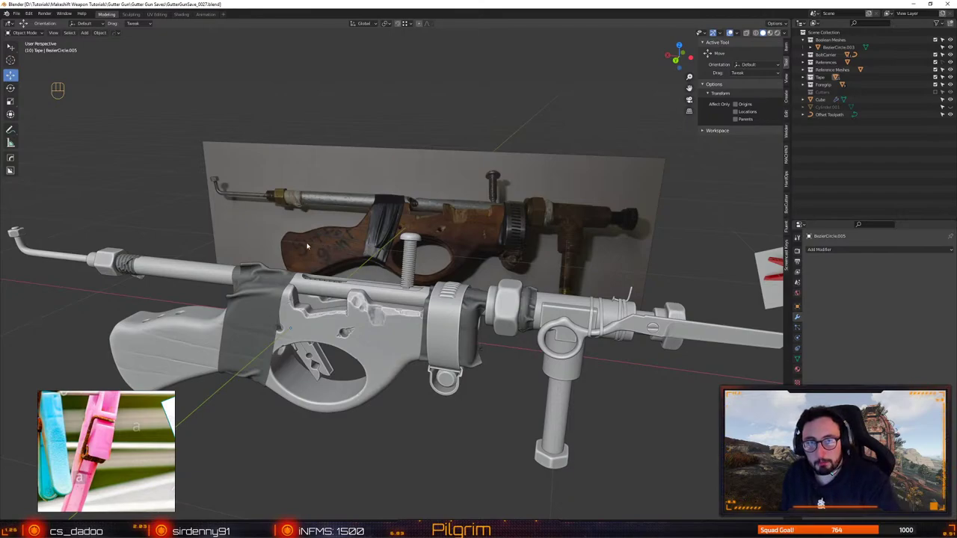
right_click_drag(385, 304, 353, 327, "alt")
scroll(353, 326, "down", 5)
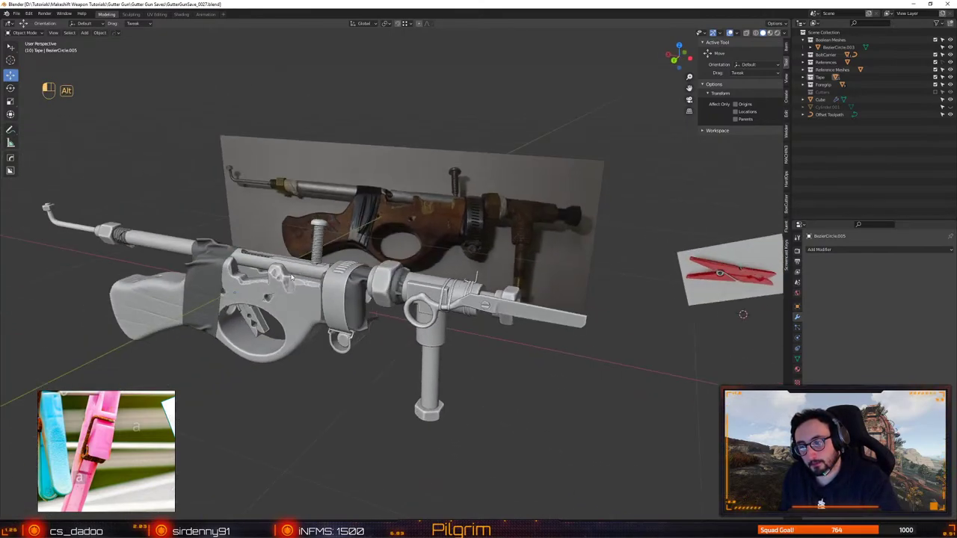
Save the Blender scene again under its current file name
key("ctrl+s")
mouse_move(406, 278)
left_mouse_down("alt")
mouse_move(253, 266)
mouse_move(397, 286)
left_mouse_up("alt")
key("ctrl+s")
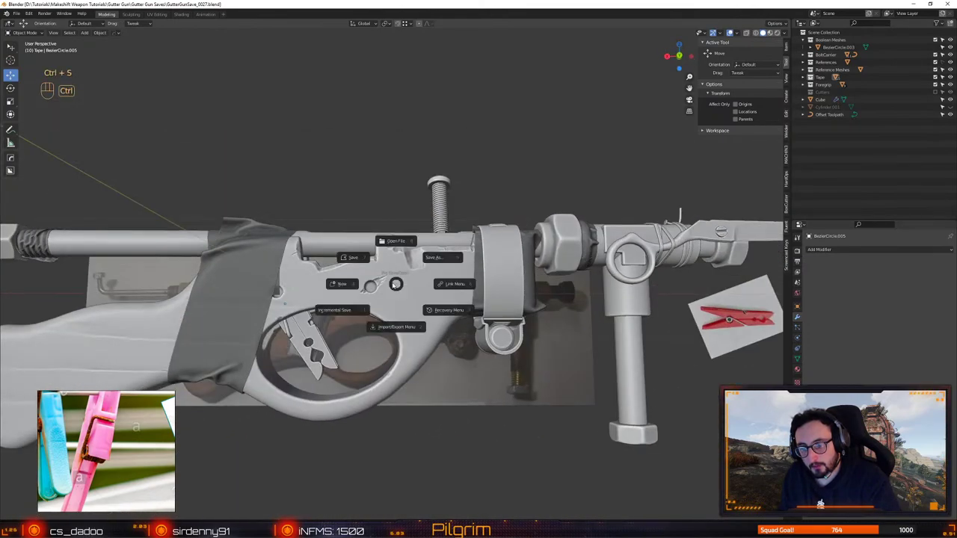
left_click(354, 257)
scroll(355, 256, "down", 2)
left_click_drag(295, 243, 315, 273, "alt")
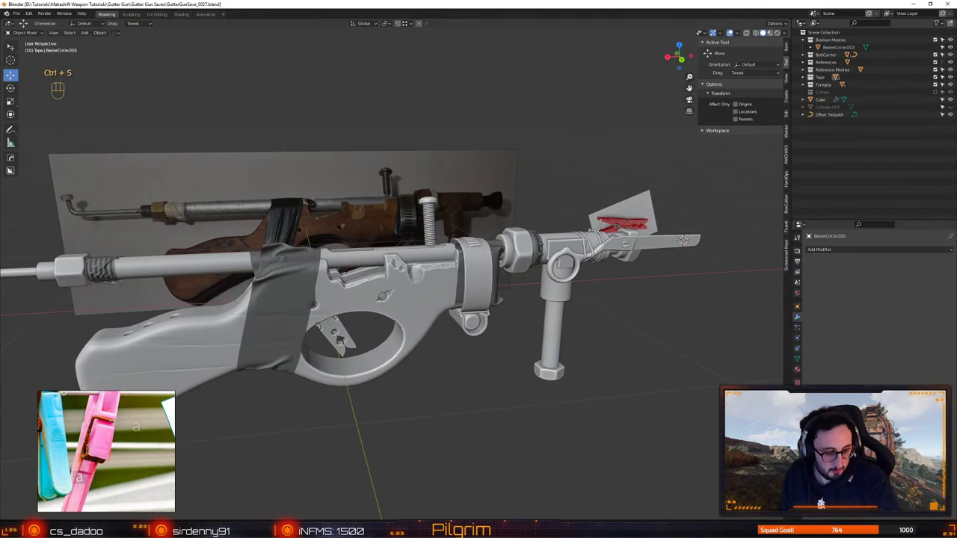
Switch to ZBrush, save the project as GutterGun_05, and close the program without saving further changes
key("alt+Tab")
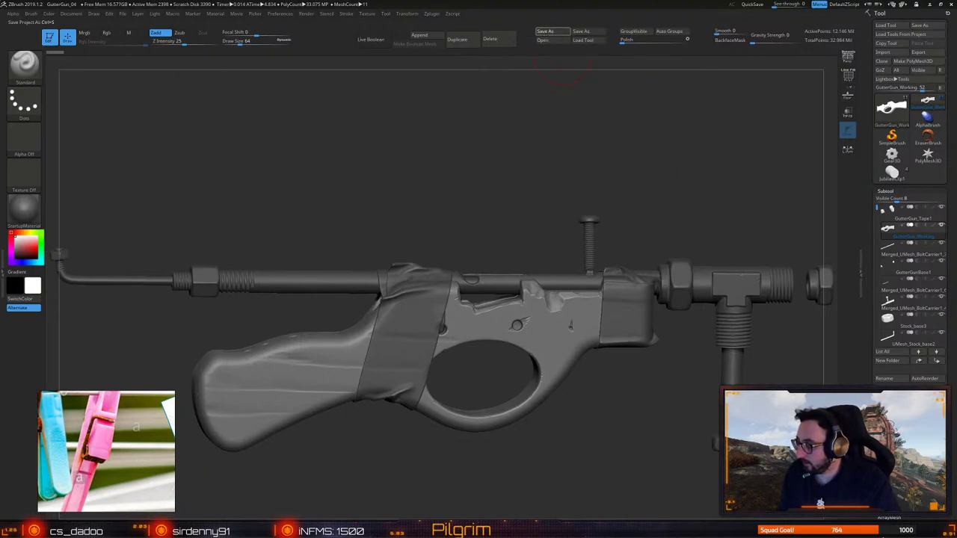
left_click(545, 32)
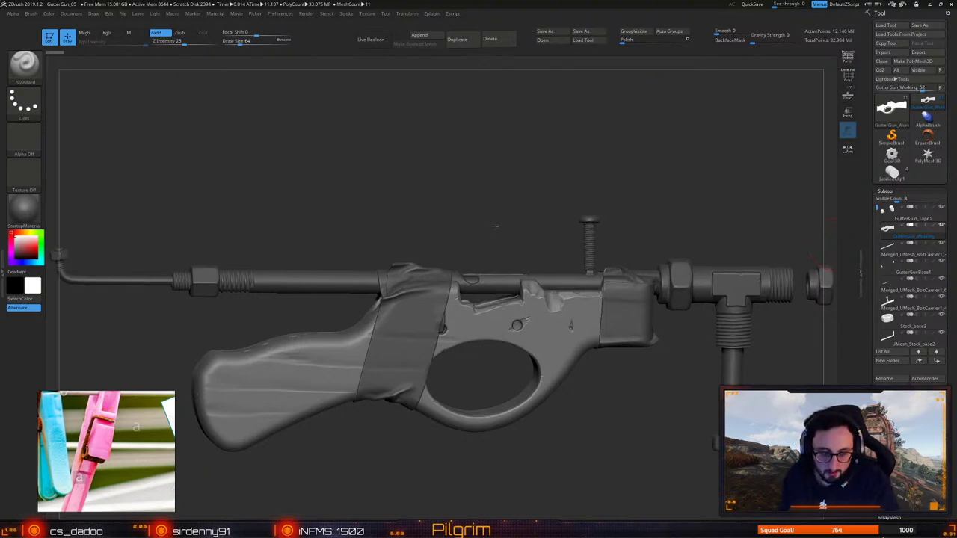
left_click_drag(498, 200, 501, 191)
left_click(949, 4)
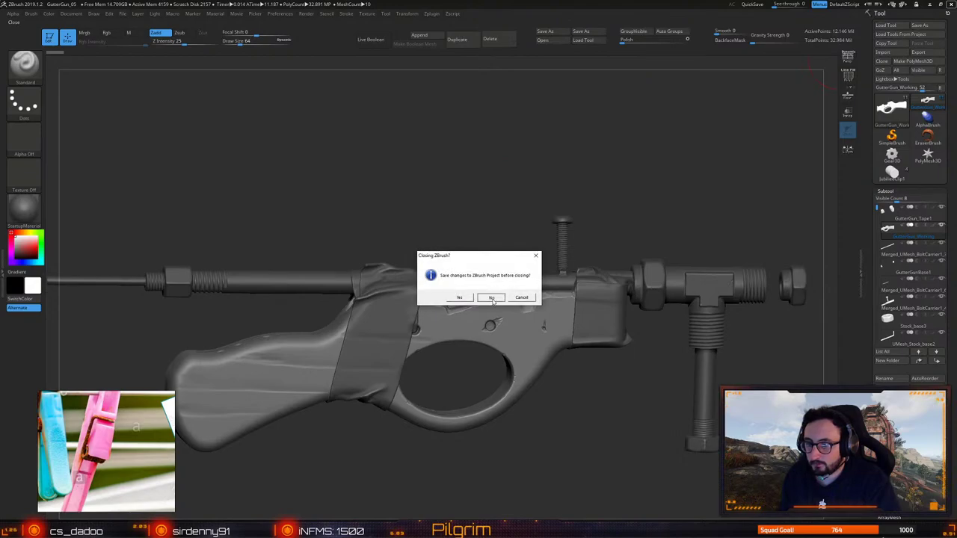
left_click(567, 371)
Save the gun model's Blender file once more after closing ZBrush
middle_click_drag(571, 401, 458, 346)
key("ctrl+s")
left_click(413, 320)
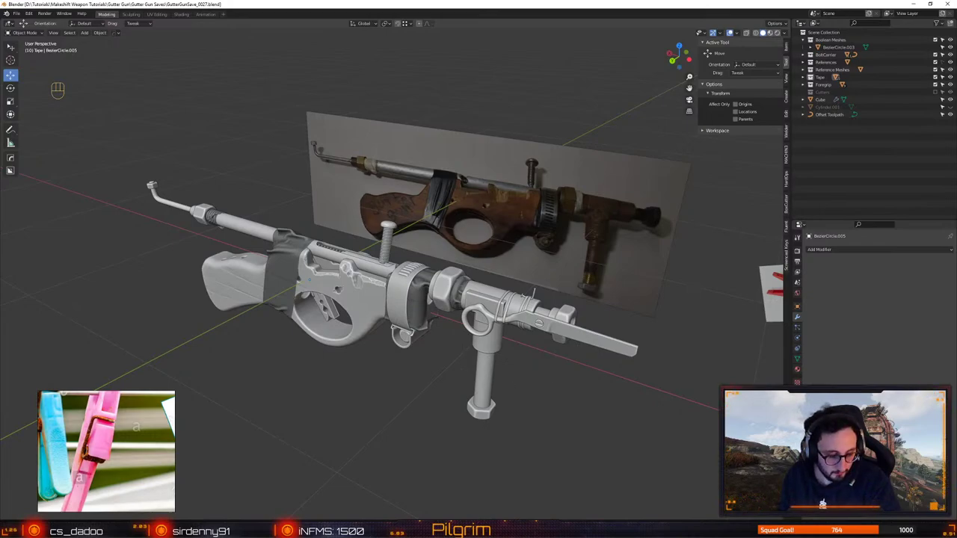
Switch back to TopoGun and fill the gap between the curved rim rows and the arm's top faces
key("alt+Tab")
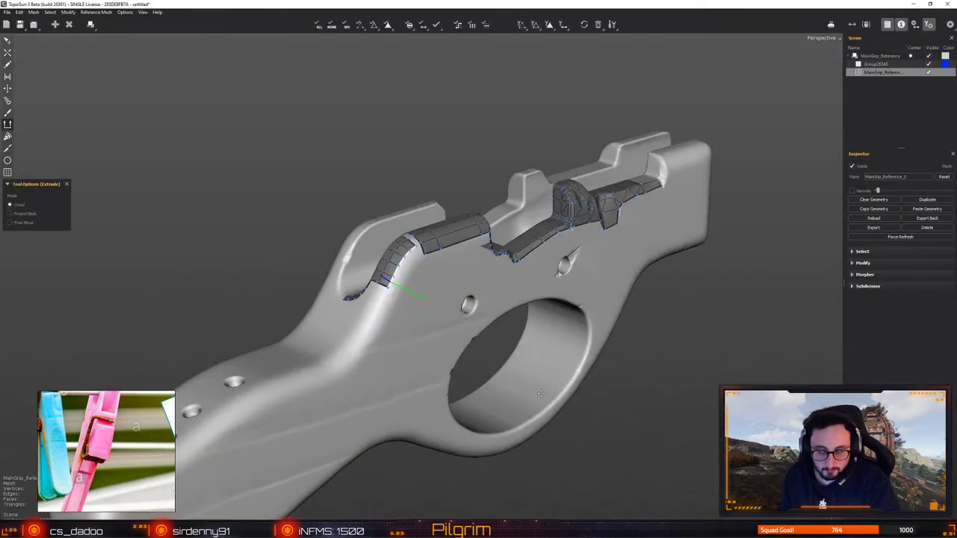
mouse_move(416, 254)
left_mouse_down("alt")
mouse_move(387, 267)
mouse_move(427, 257)
left_mouse_up("alt")
scroll(387, 267, "up", 5)
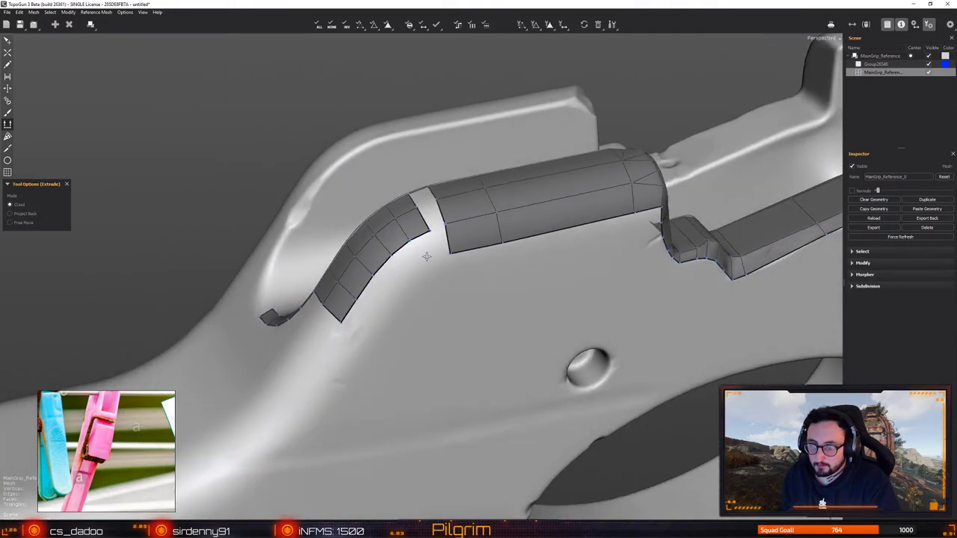
key("q")
left_click(429, 230)
key("w")
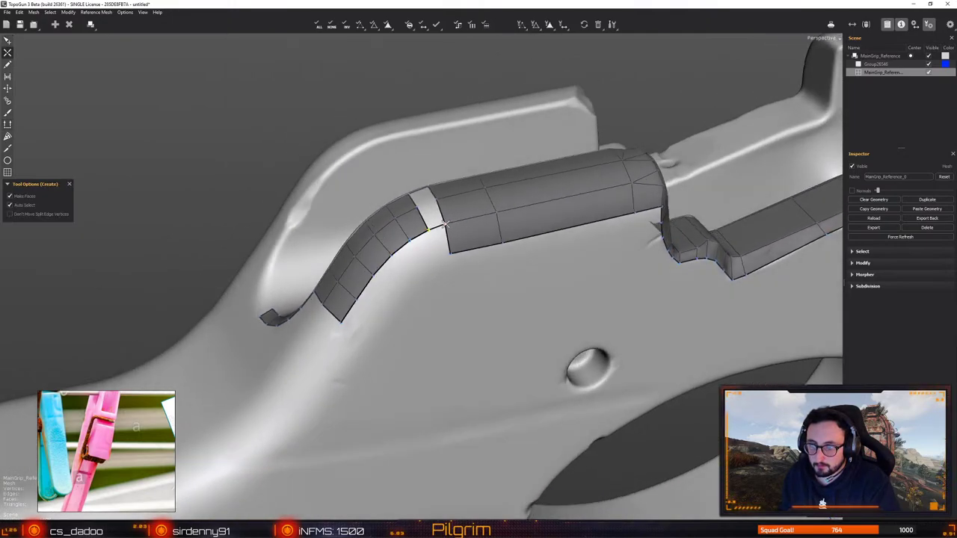
left_click(436, 198)
left_click(418, 209)
key("q")
Reposition the vertices along the lower edge of the arm's top faces to follow the sculpt's rounded side
left_click_drag(421, 209, 451, 256, "alt")
right_click_drag(451, 256, 483, 248, "alt")
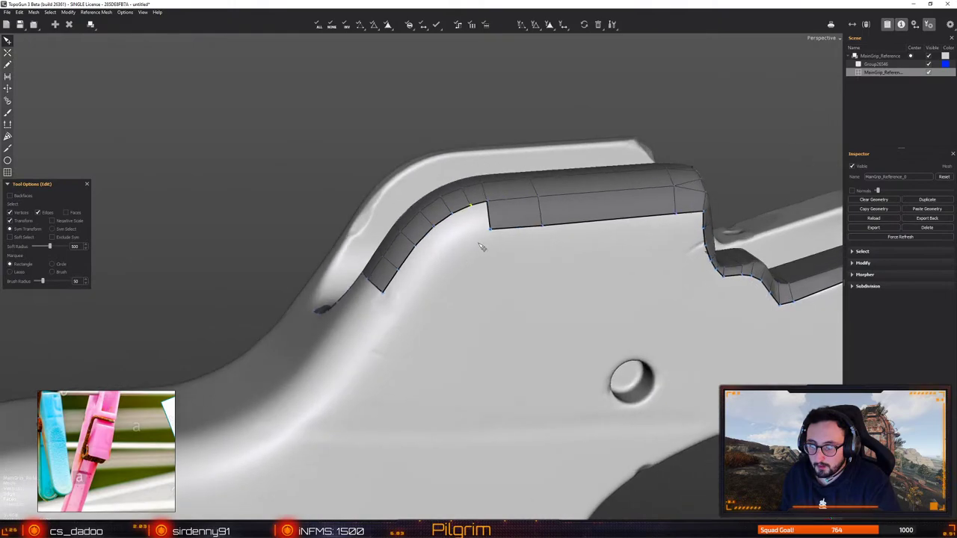
left_click(541, 229)
left_click(545, 232)
left_click(548, 227)
left_click_drag(544, 225, 473, 239)
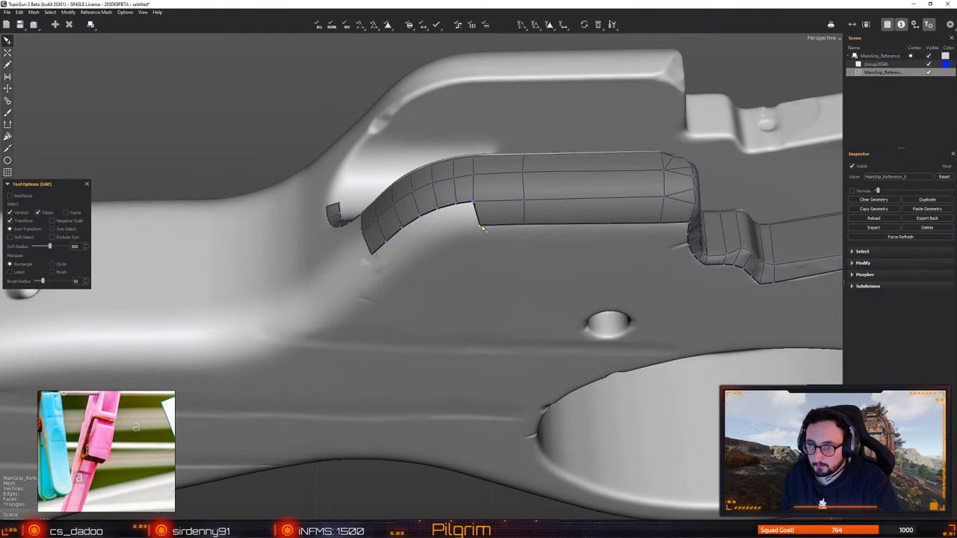
Turn off edge selection and adjust the corner vertex where the curved rim rows meet the arm's top faces
left_click(476, 208)
left_click(475, 204)
left_click(480, 201)
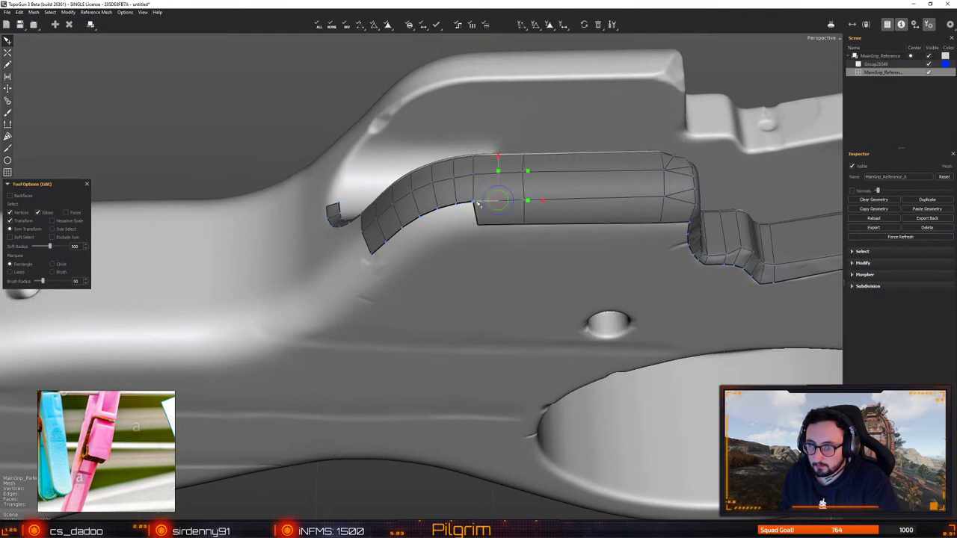
left_click(475, 210)
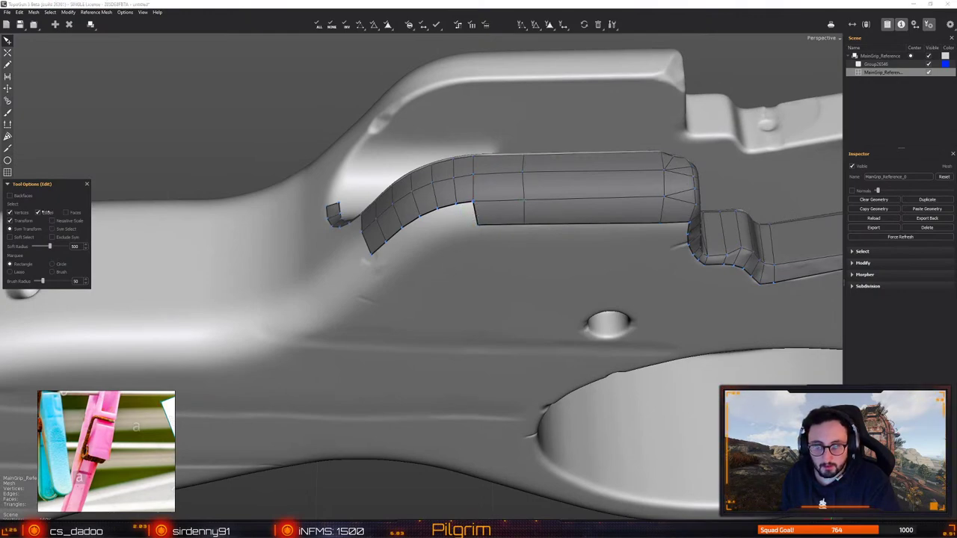
left_click_drag(475, 203, 414, 276)
Add an outer row of quads along the curved rim up to the arm's faces, and nudge its outer edge vertex into line
key("w")
left_click(416, 280)
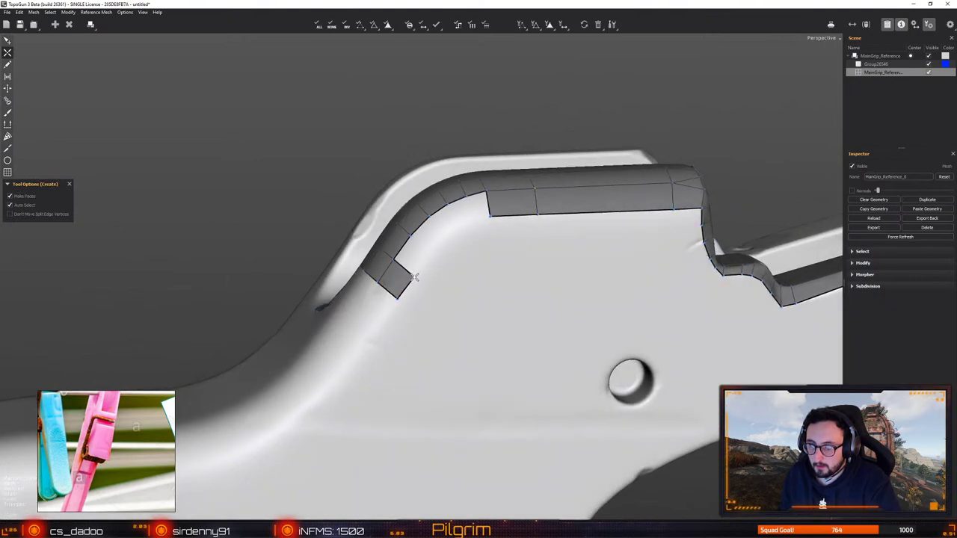
left_click(429, 255)
left_click(442, 237)
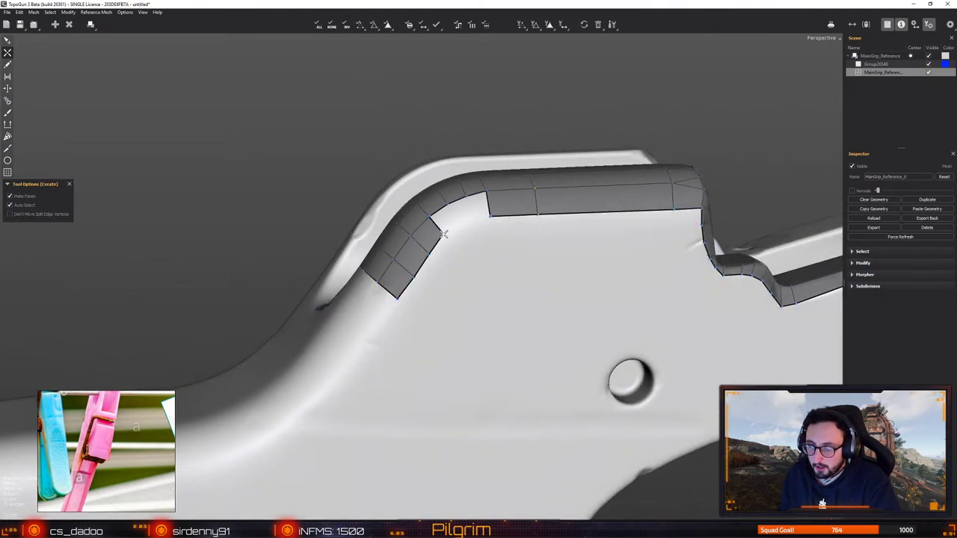
left_click(458, 220)
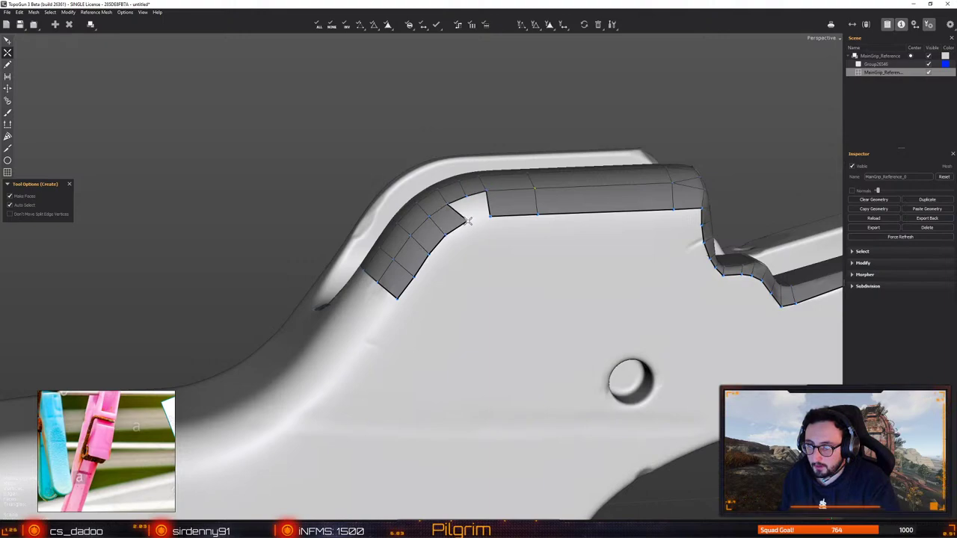
left_click(466, 200)
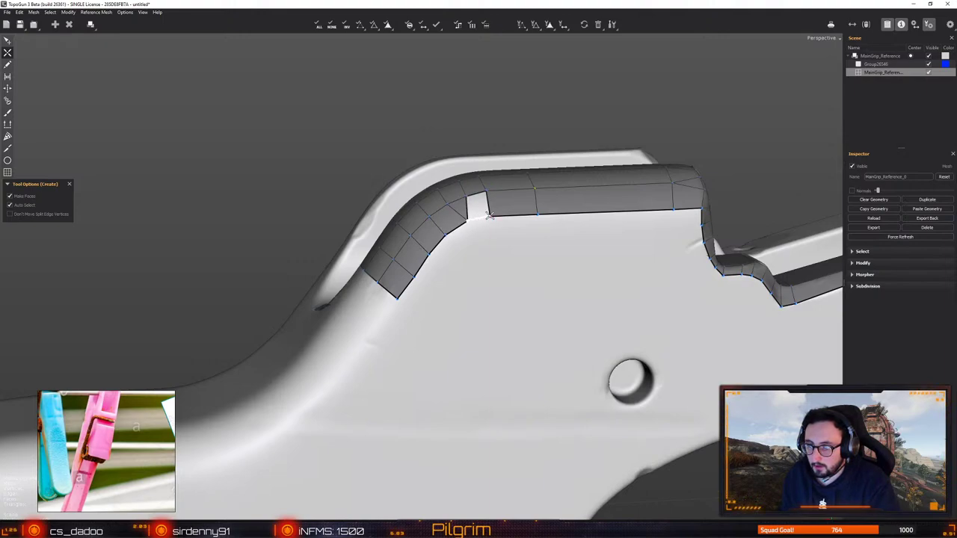
left_click(490, 216)
key("q")
left_click_drag(445, 235, 447, 233)
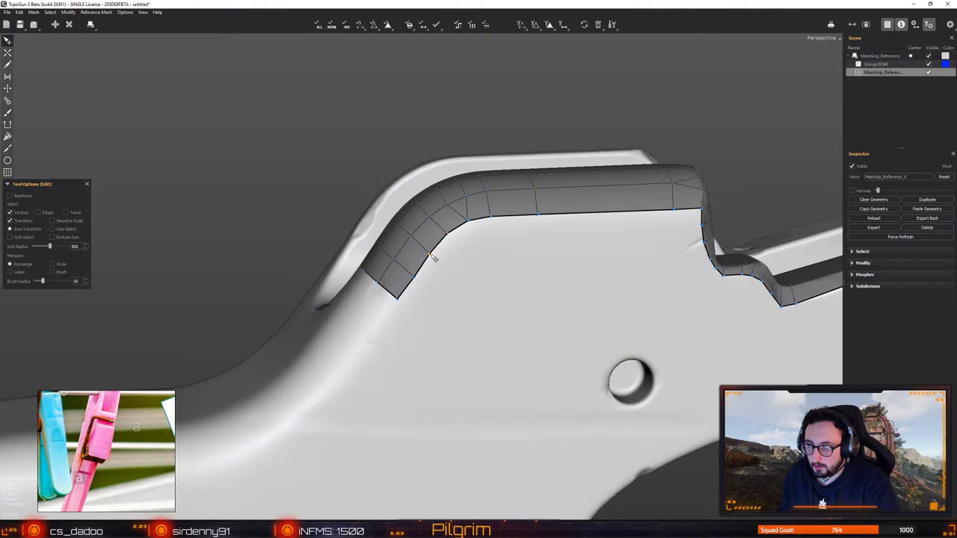
Disable face creation and start an edge chain from the lower outer corner of the curved rim rows down the grip's slope
right_click_drag(423, 309, 417, 239, "alt")
mouse_move(417, 239)
left_mouse_down("alt")
mouse_move(474, 249)
mouse_move(419, 244)
left_mouse_up("alt")
right_click_drag(418, 244, 423, 259, "alt")
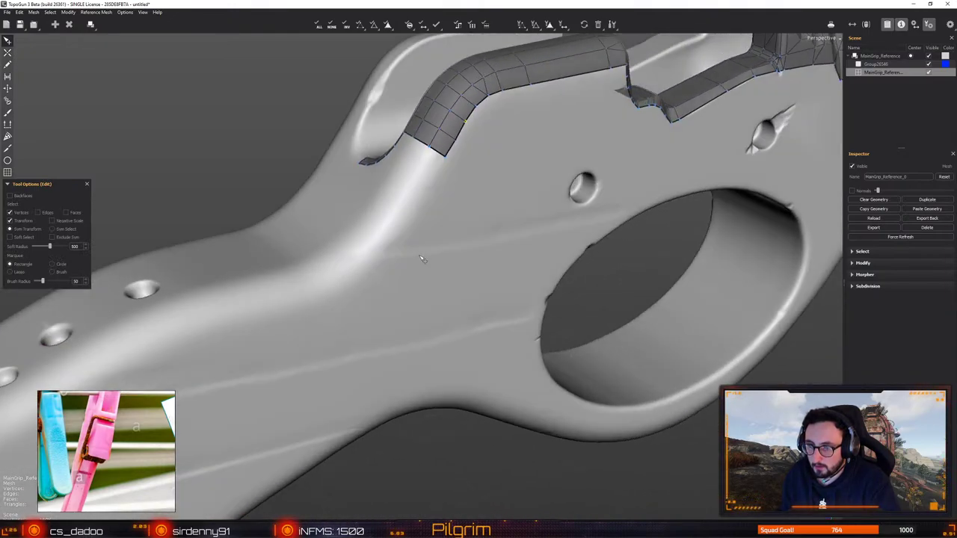
middle_click_drag(424, 259, 448, 250, "alt")
left_click_drag(456, 206, 496, 191, "alt")
right_click_drag(495, 190, 515, 181, "alt")
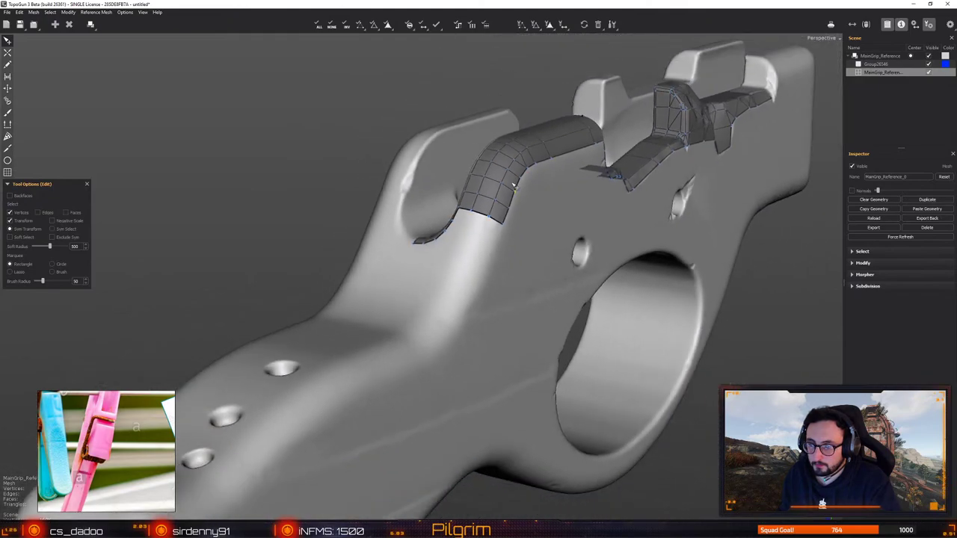
left_click_drag(515, 182, 521, 184, "alt")
middle_click_drag(521, 184, 498, 219, "alt")
left_click_drag(498, 218, 441, 299, "alt")
key("c")
right_click_drag(440, 299, 517, 247, "alt")
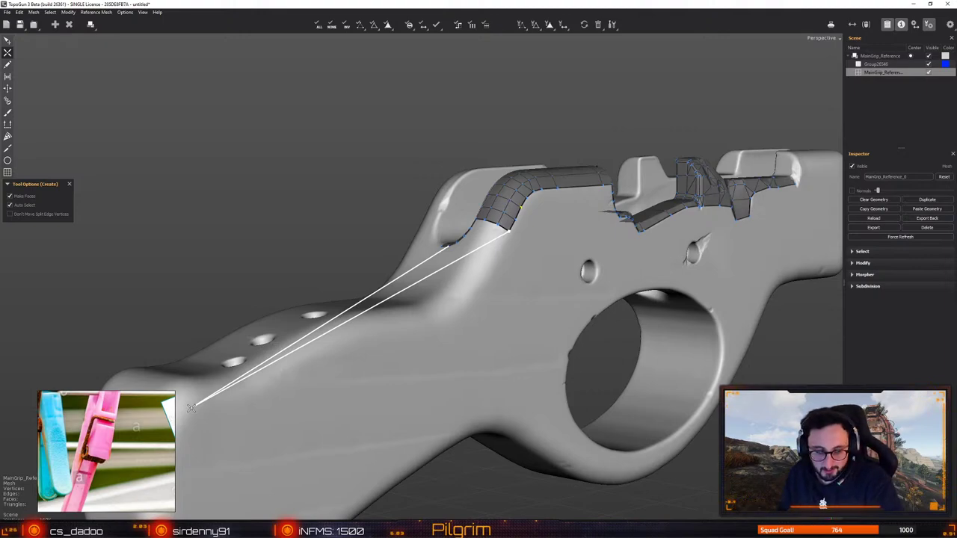
key("ctrl")
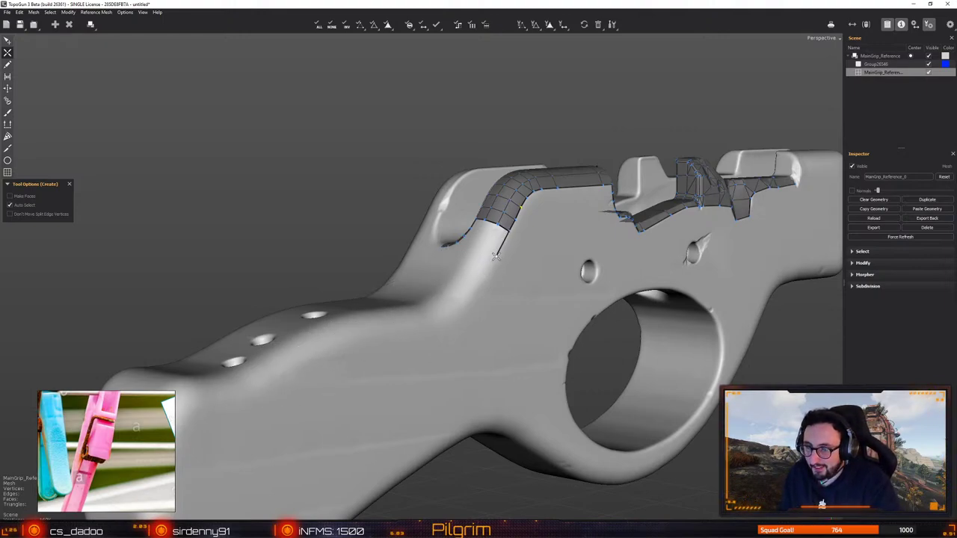
Extend the edge chain down the slope and onto the upper side edge of the grip, adjusting its points along the bend
left_click_drag(496, 257, 471, 284, "alt")
middle_click_drag(471, 285, 544, 264, "alt")
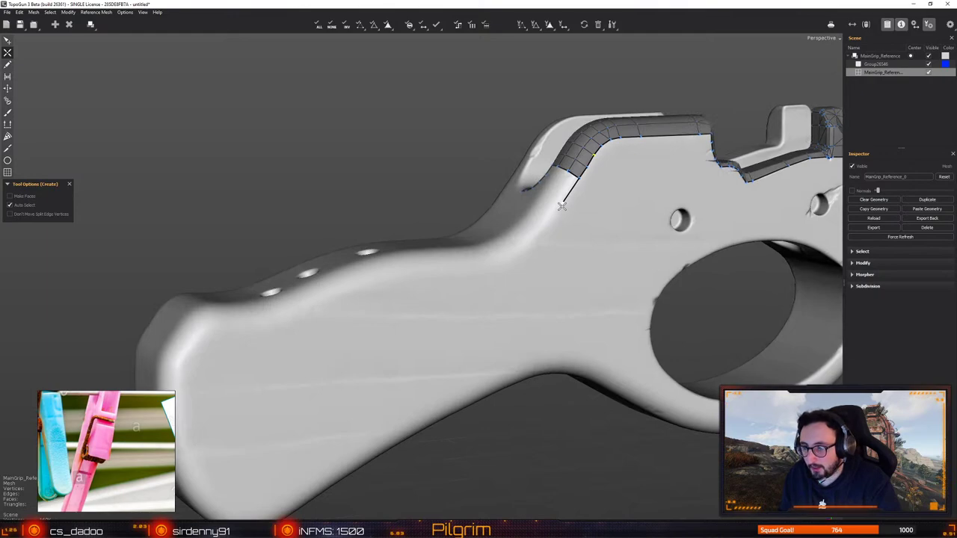
middle_click_drag(563, 202, 545, 249)
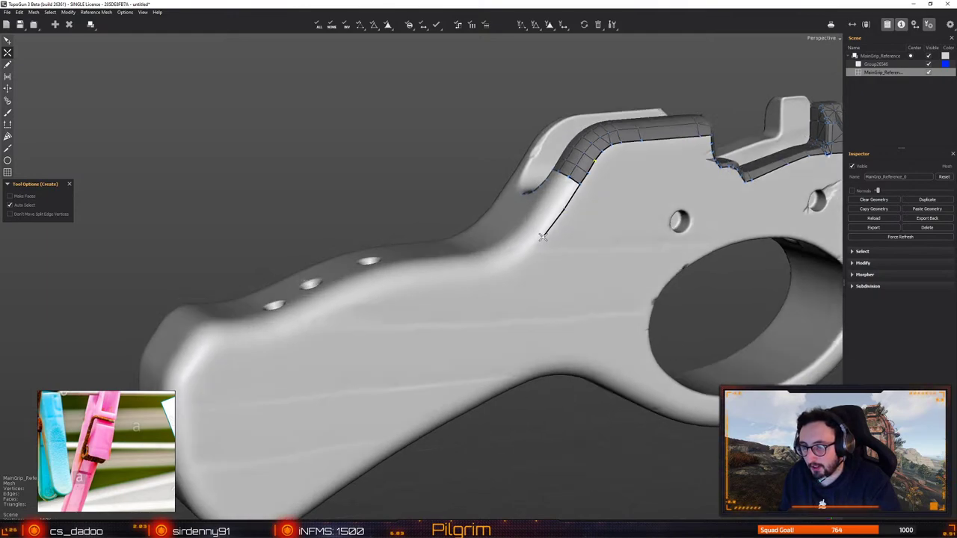
middle_click_drag(523, 255, 499, 257)
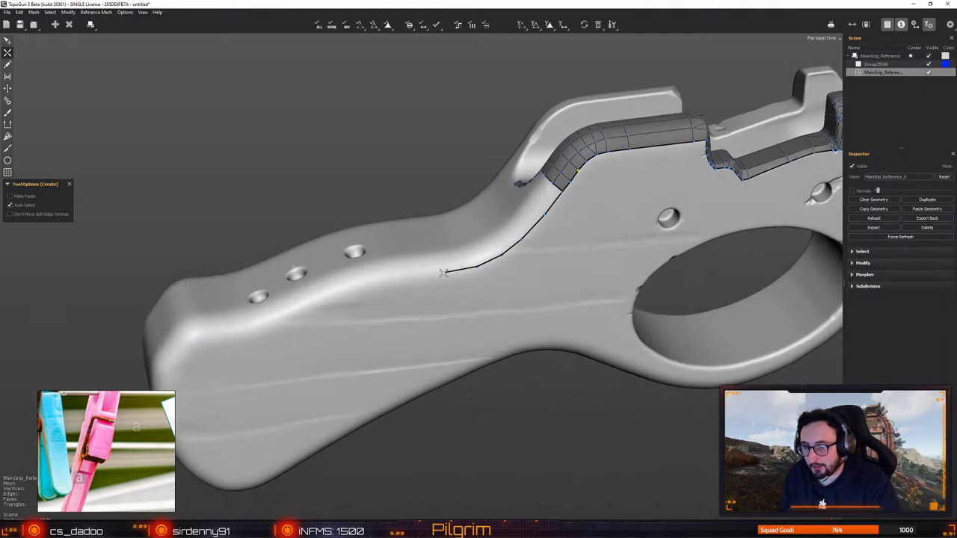
middle_click_drag(409, 295, 570, 293, "alt")
left_click_drag(551, 304, 555, 276, "alt")
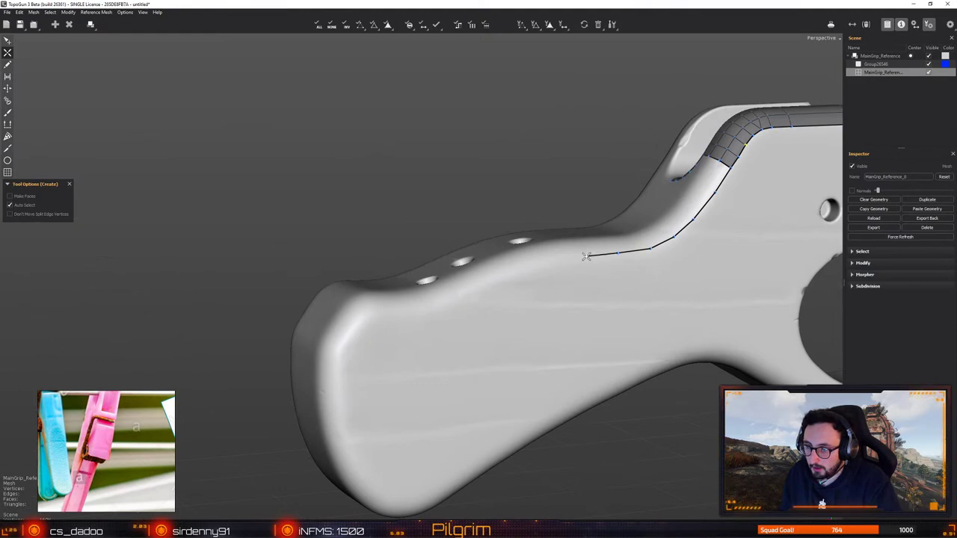
left_click(617, 255)
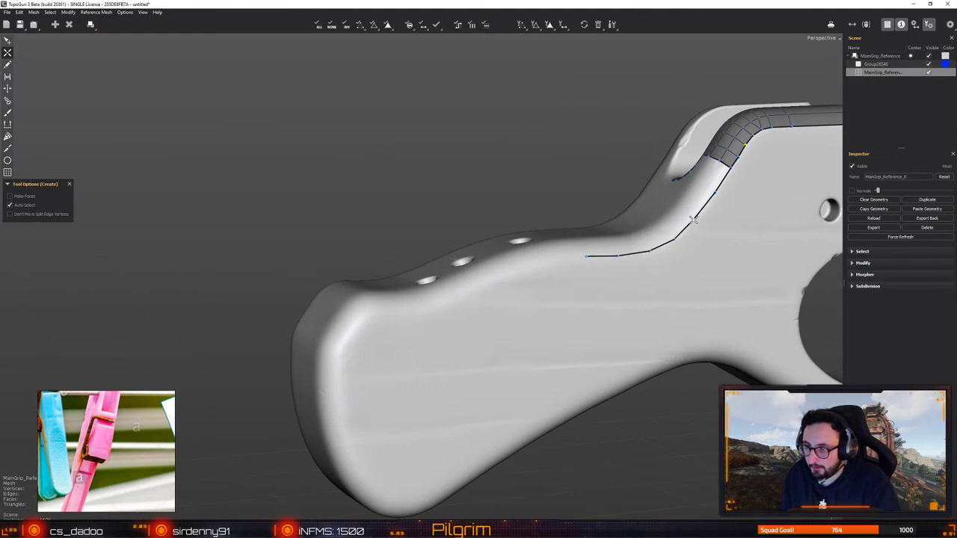
middle_click_drag(694, 220, 578, 281)
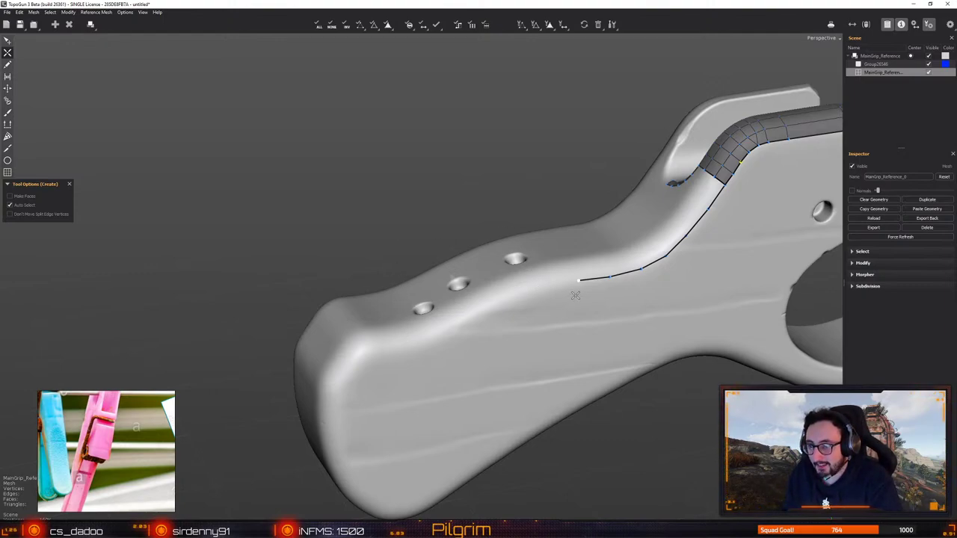
Continue the edge chain along the grip's upper side edge, past the three holes to the rear corner
left_click_drag(575, 295, 534, 285, "alt")
left_click(518, 284)
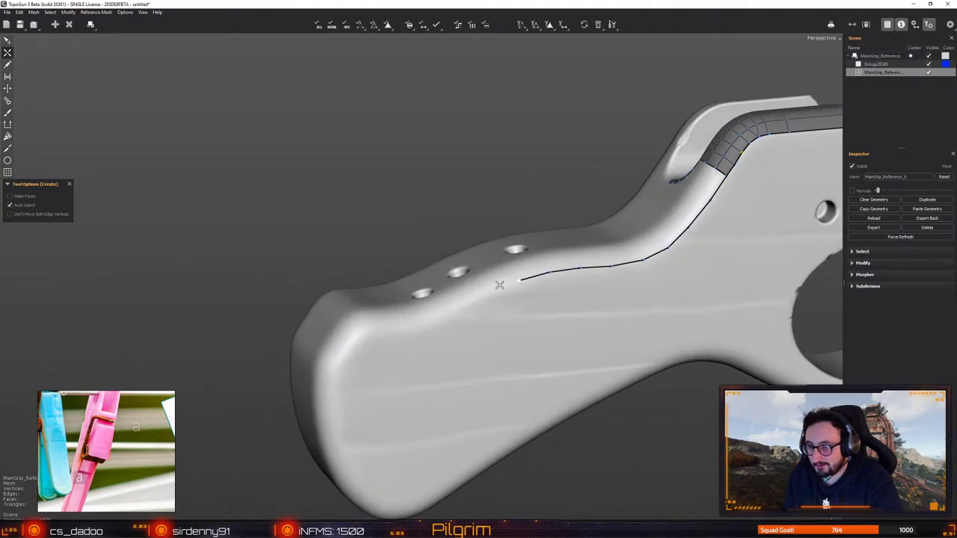
left_click(479, 296)
left_click(438, 319)
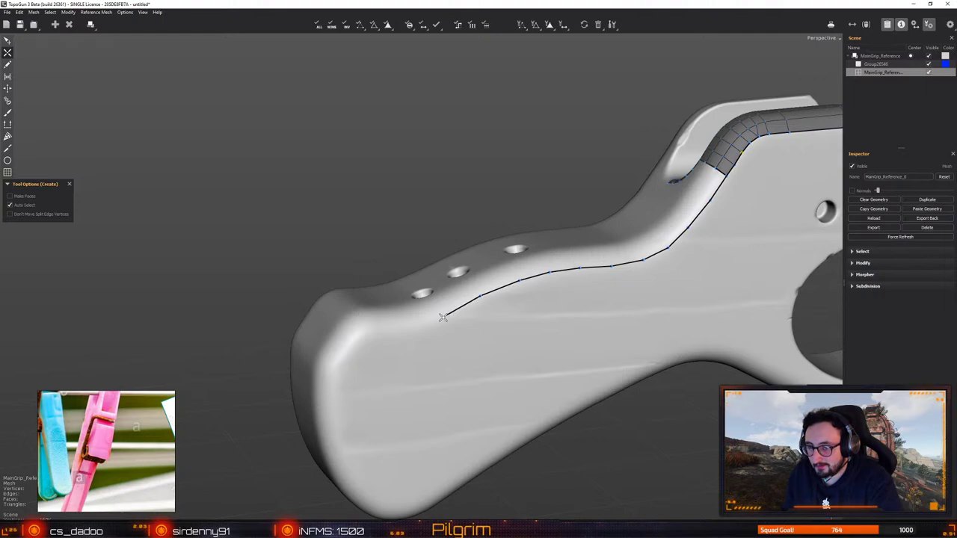
left_click_drag(492, 318, 517, 327, "alt")
left_click(486, 299)
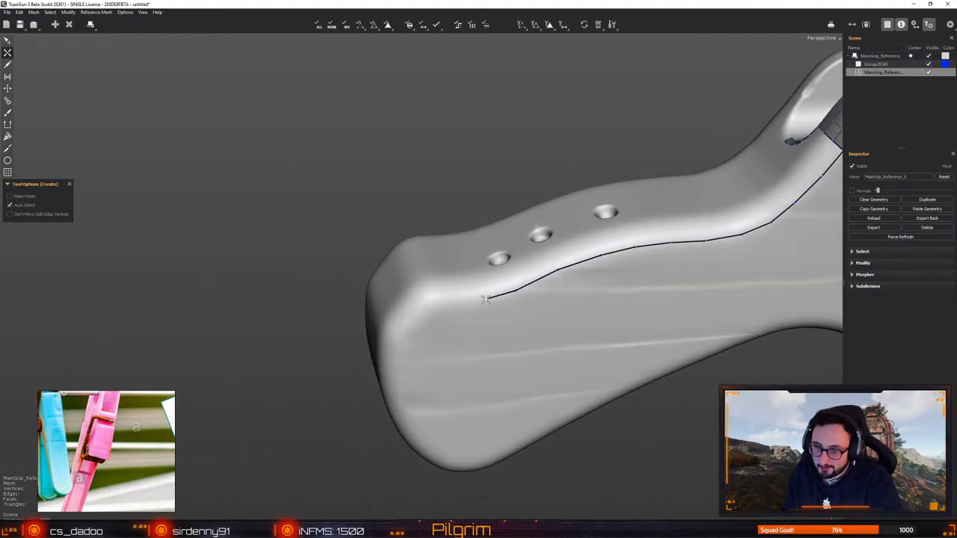
left_click(451, 299)
left_click(436, 300)
left_click_drag(435, 299, 469, 284, "alt")
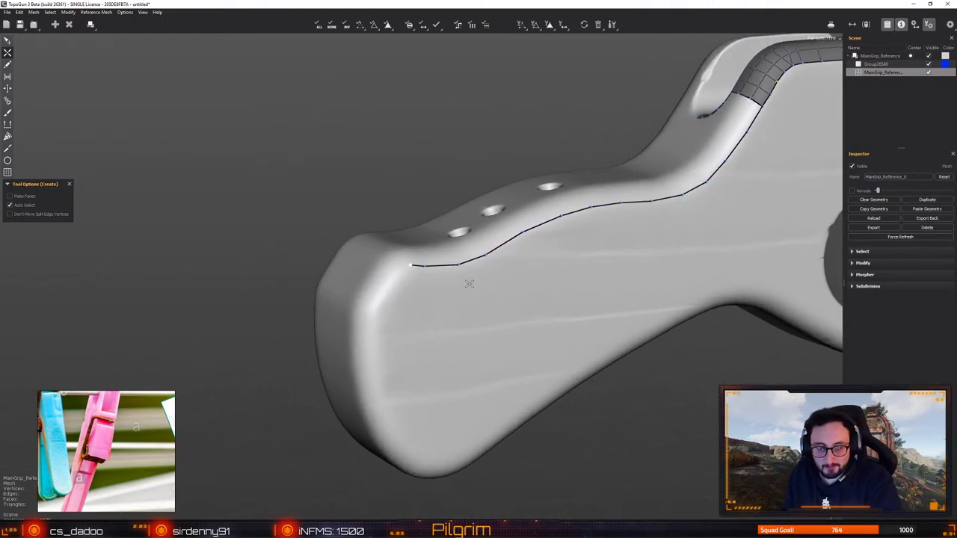
Carry the edge chain around the grip's upper rear corner and adjust the vertices just past the bend
left_click(394, 280)
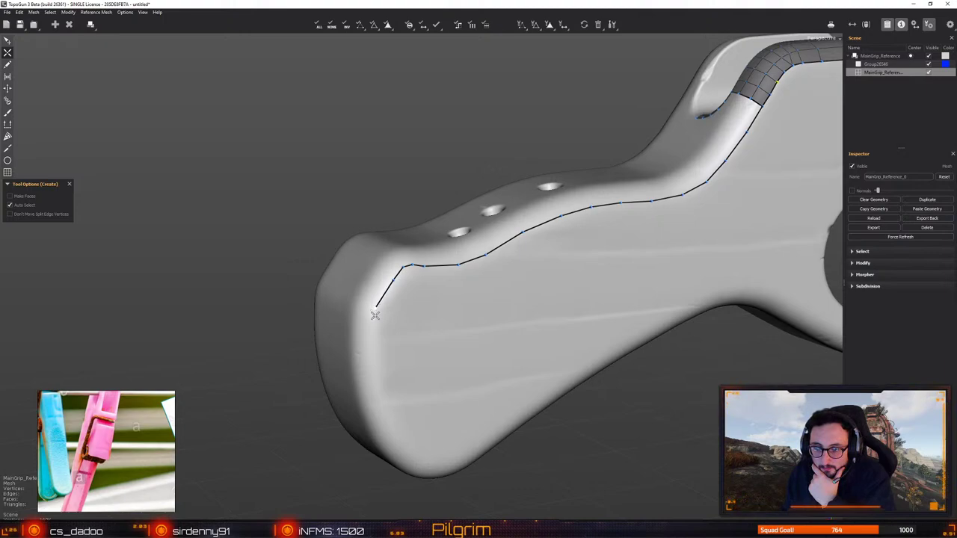
left_click(376, 322)
key("q")
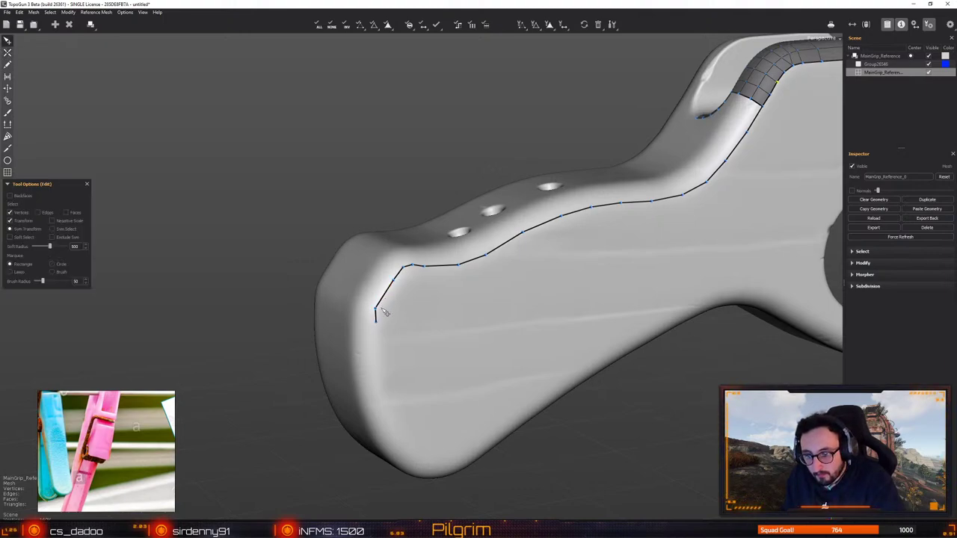
key("w")
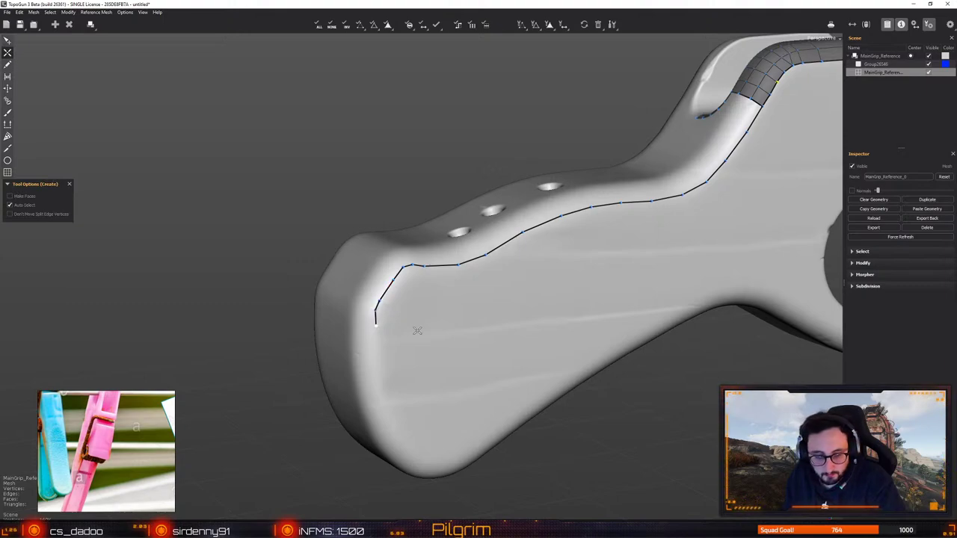
Run the edge chain down the grip's rear end and around its lower corner onto the underside edge
middle_click_drag(412, 329, 408, 278)
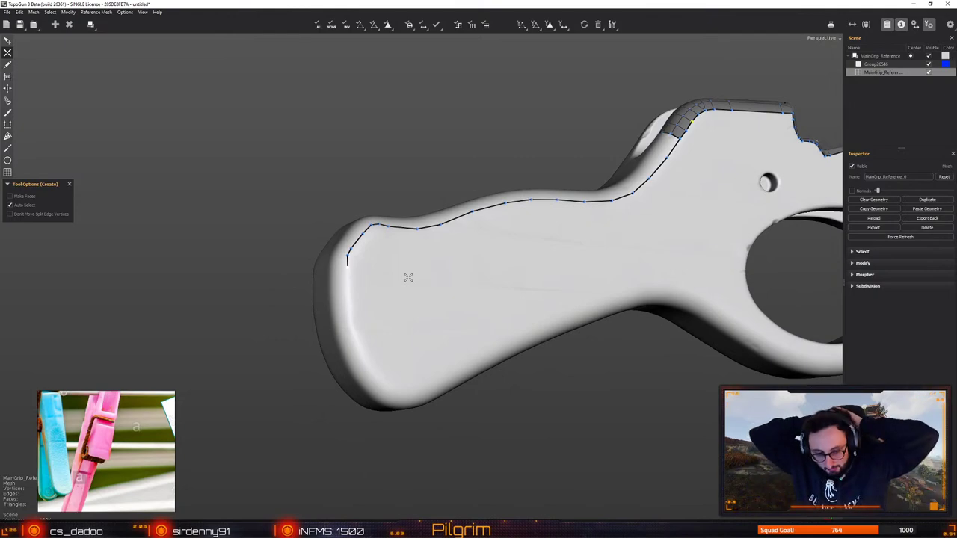
middle_click_drag(408, 278, 518, 276)
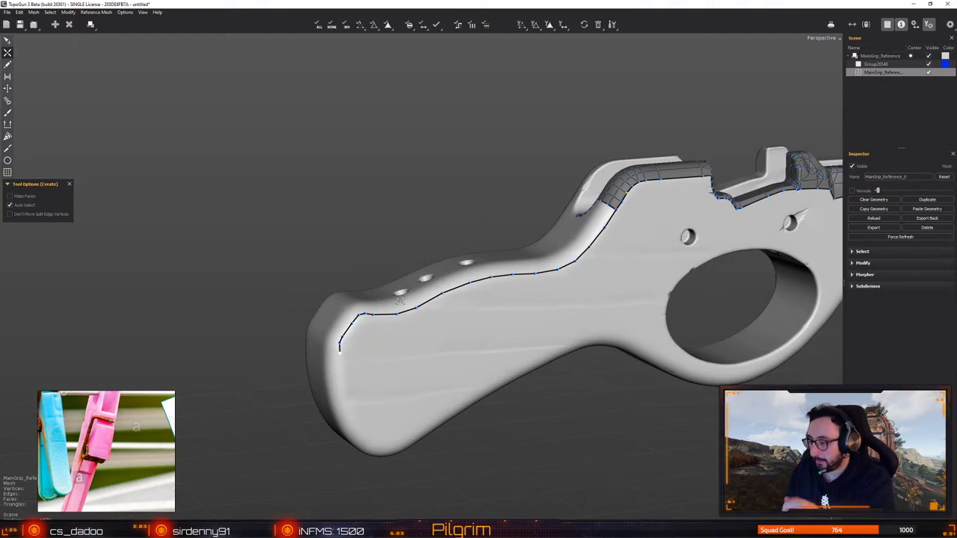
left_click_drag(365, 386, 340, 339, "alt")
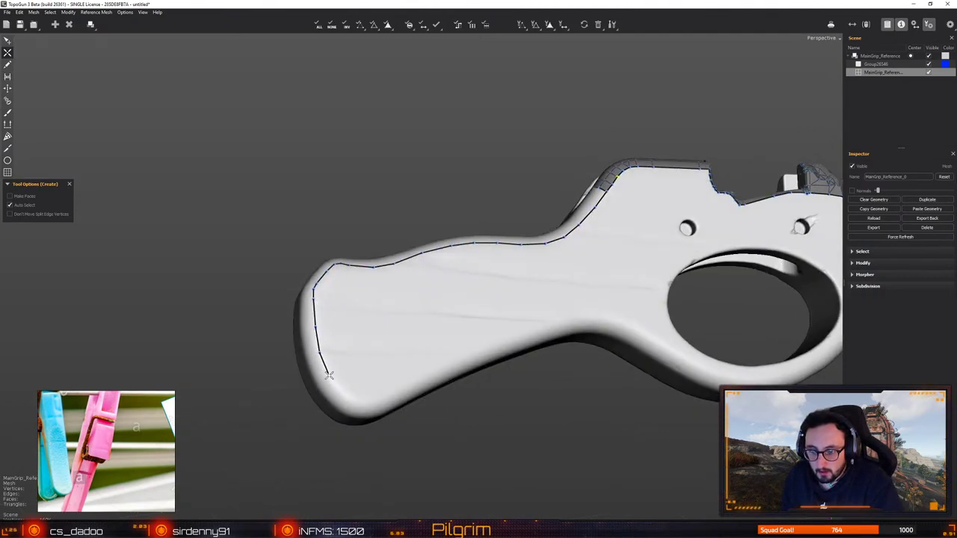
middle_click_drag(333, 378, 335, 372)
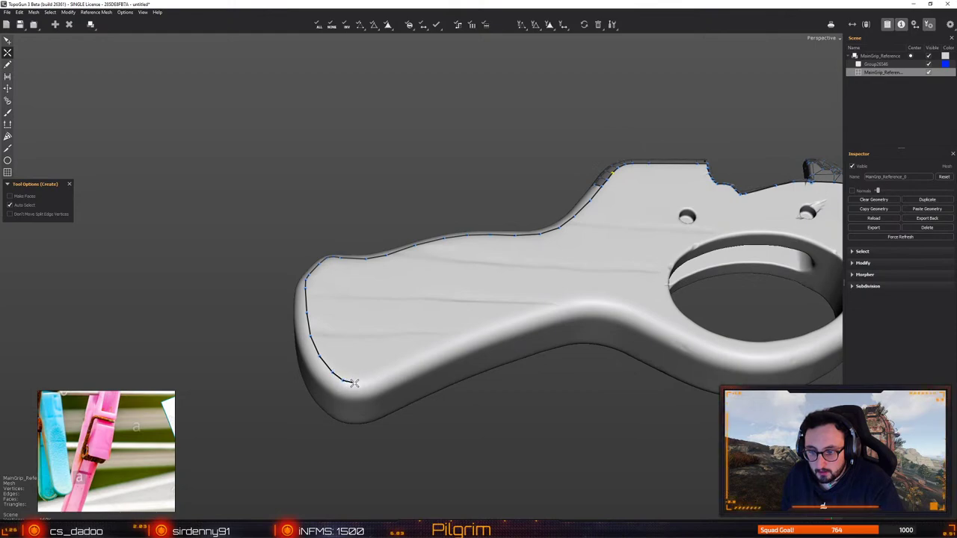
left_click(392, 367)
Enable face creation, join the grip's upper and lower outlines with cross edges, and fill a narrow quad at the grip's neck
left_click_drag(459, 307, 456, 367, "alt")
key("f")
left_click(505, 335)
left_click(511, 342)
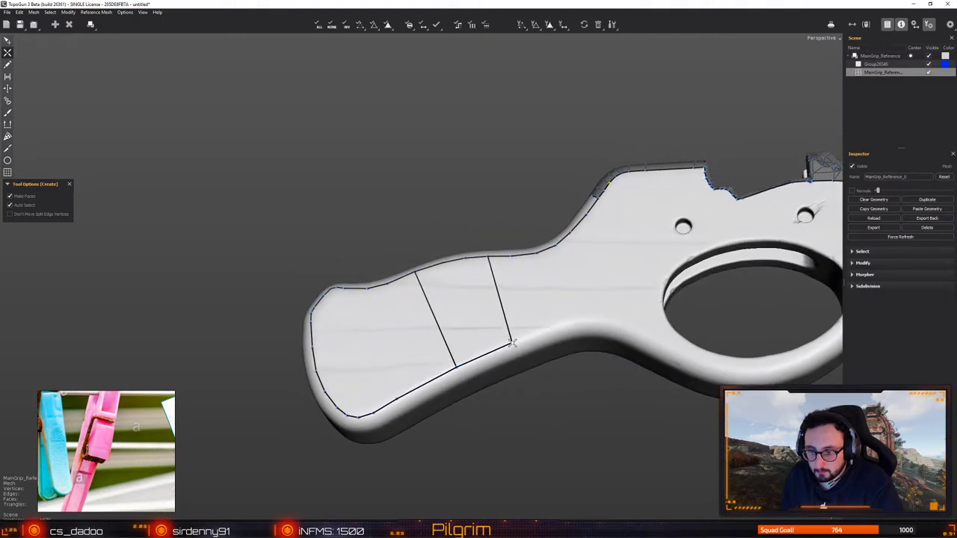
left_click(537, 255)
scroll(466, 329, "up", 4)
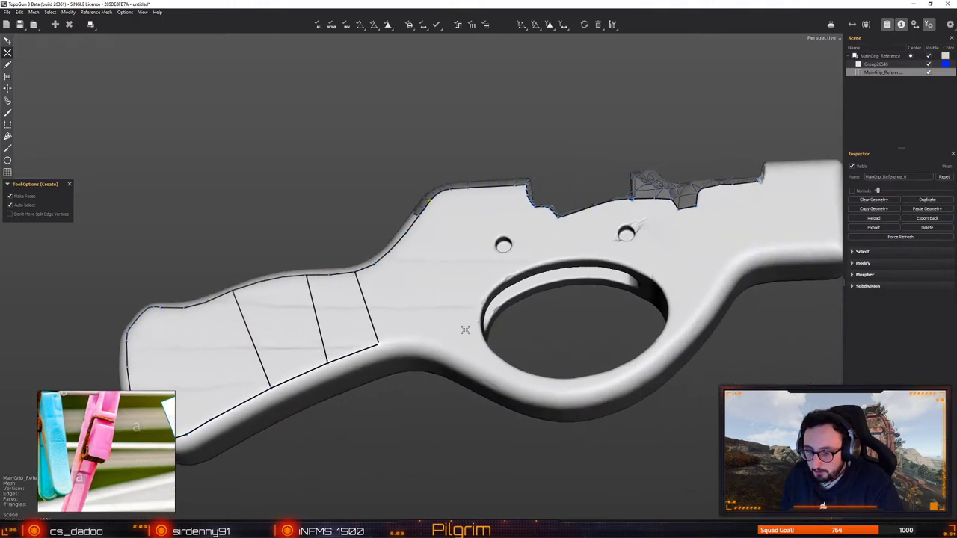
left_click(404, 347)
left_click_drag(404, 347, 387, 349)
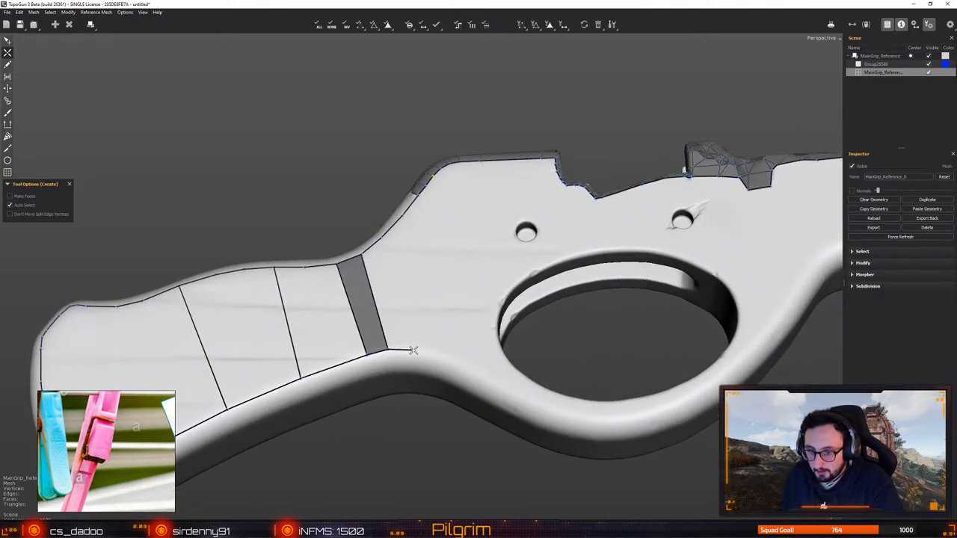
Continue the edge chain along the grip's underside edge, beneath the oval opening and up towards the front block
left_click(461, 363)
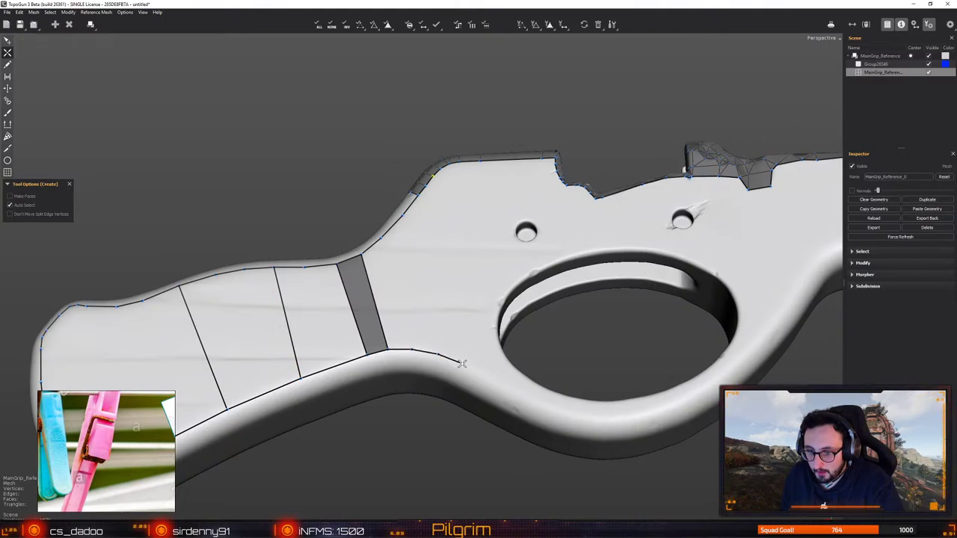
left_click_drag(508, 366, 464, 374, "alt")
middle_click_drag(463, 374, 399, 322, "alt")
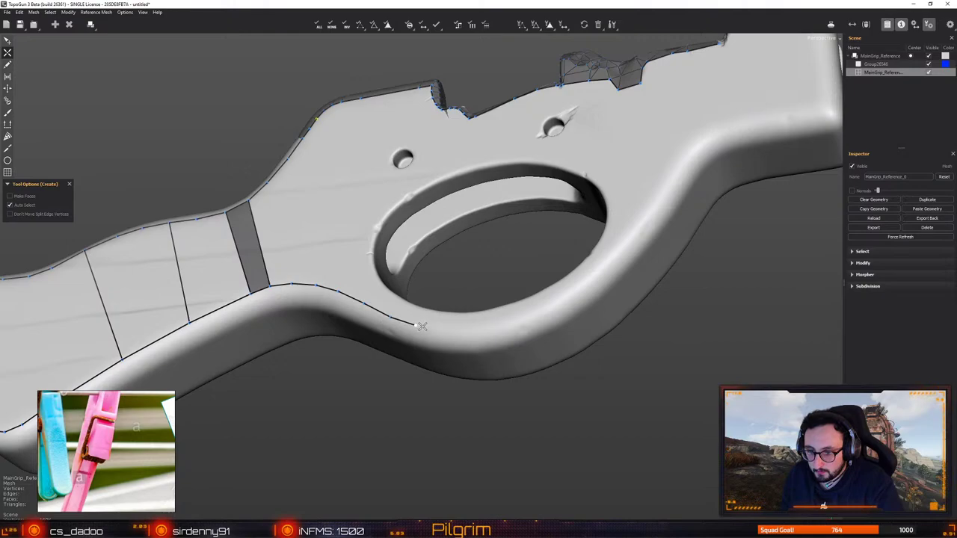
scroll(416, 294, "down", 2)
left_click_drag(432, 335, 441, 345, "alt")
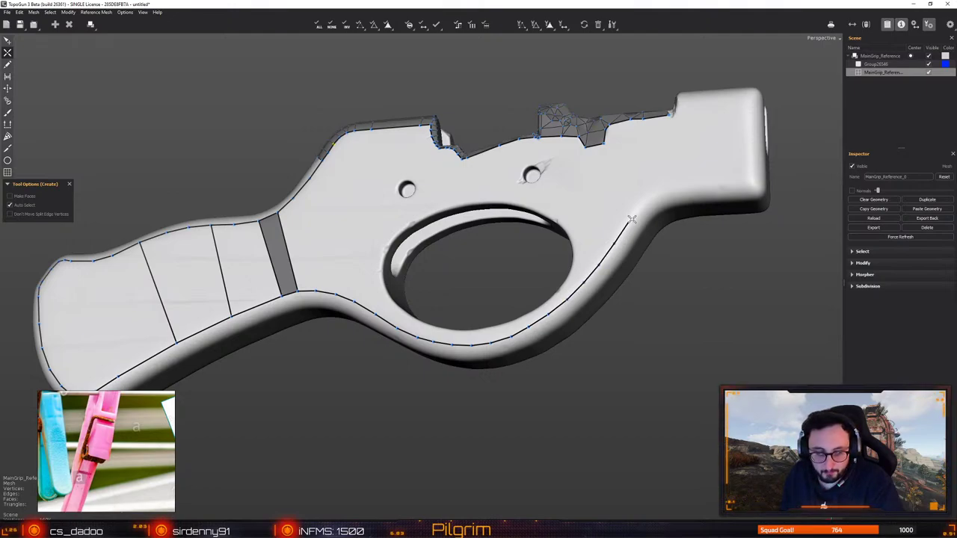
scroll(470, 304, "up", 3)
scroll(472, 306, "up", 1)
left_click_drag(472, 310, 529, 288, "alt")
scroll(498, 331, "up", 2)
scroll(506, 274, "down", 2)
middle_click_drag(529, 287, 425, 321)
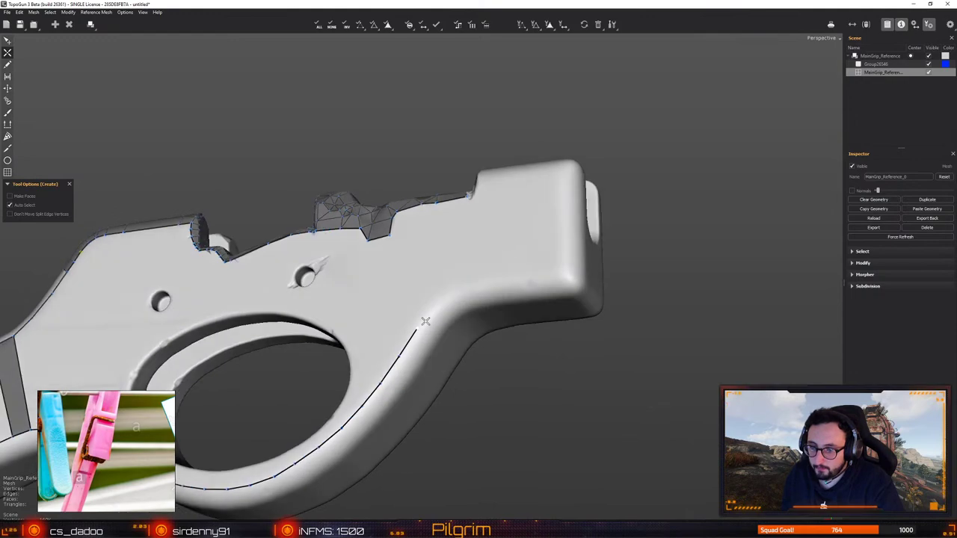
Carry the edge chain around the bend, along the front block's lower edge, and start it up past the lower corner
left_click_drag(442, 300, 460, 291)
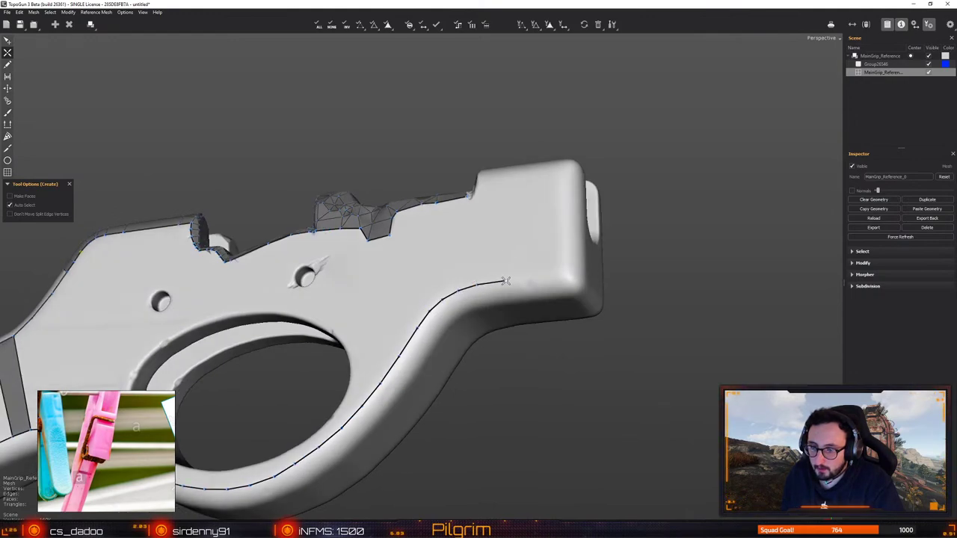
middle_click_drag(503, 282, 512, 297)
left_click_drag(512, 296, 535, 291)
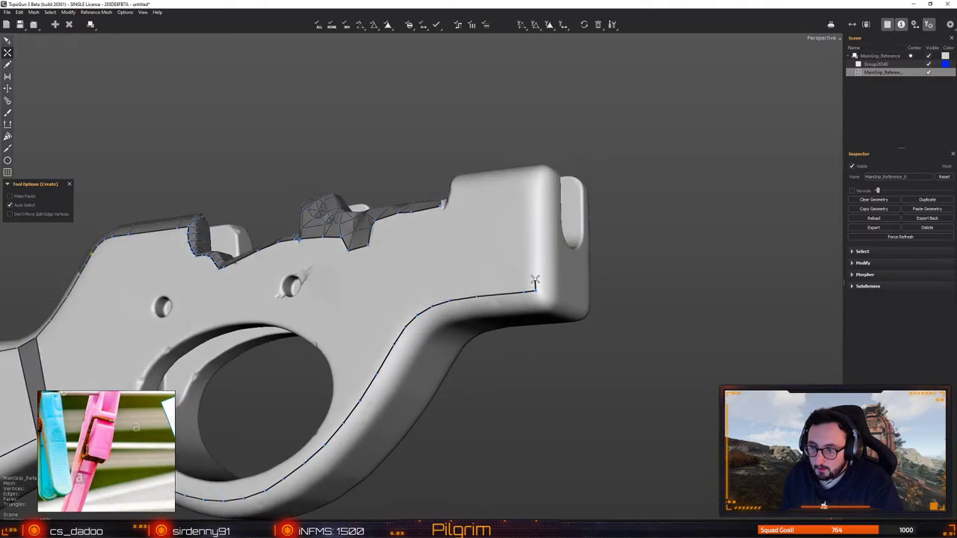
left_click(536, 280)
key("e")
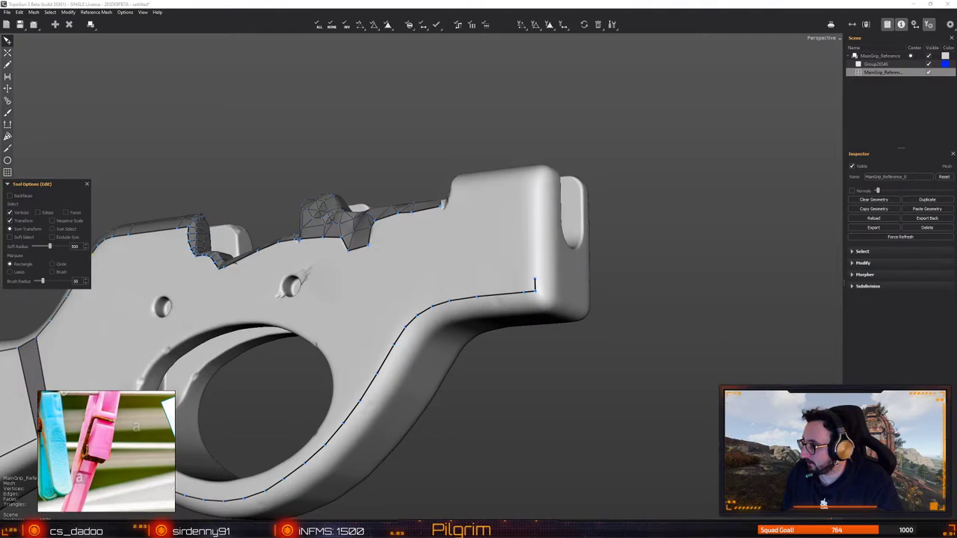
Switch to the ArtStation portfolio in the browser, widen the window and open the Rust - Backpack artwork
key("alt+Tab")
scroll(535, 235, "down", 3)
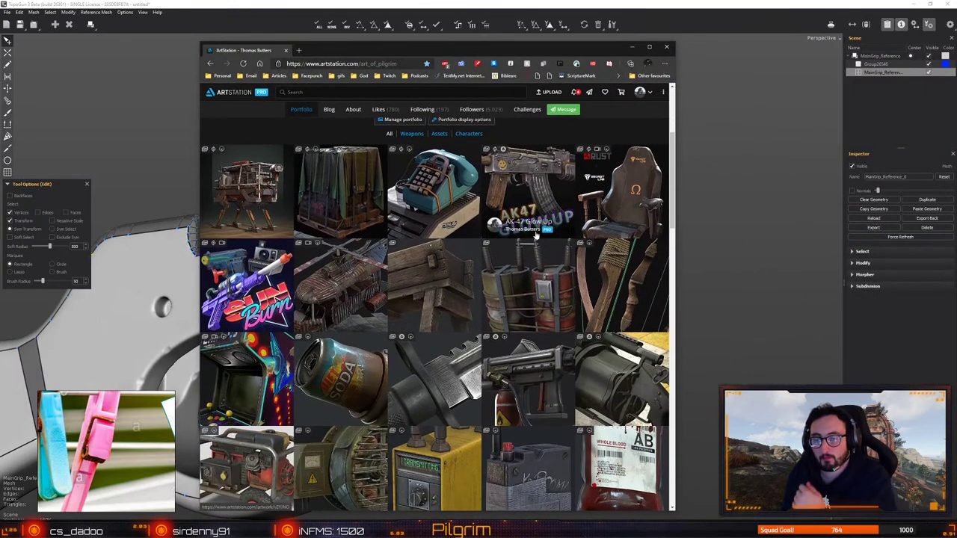
left_click_drag(675, 222, 807, 222)
scroll(635, 232, "down", 4)
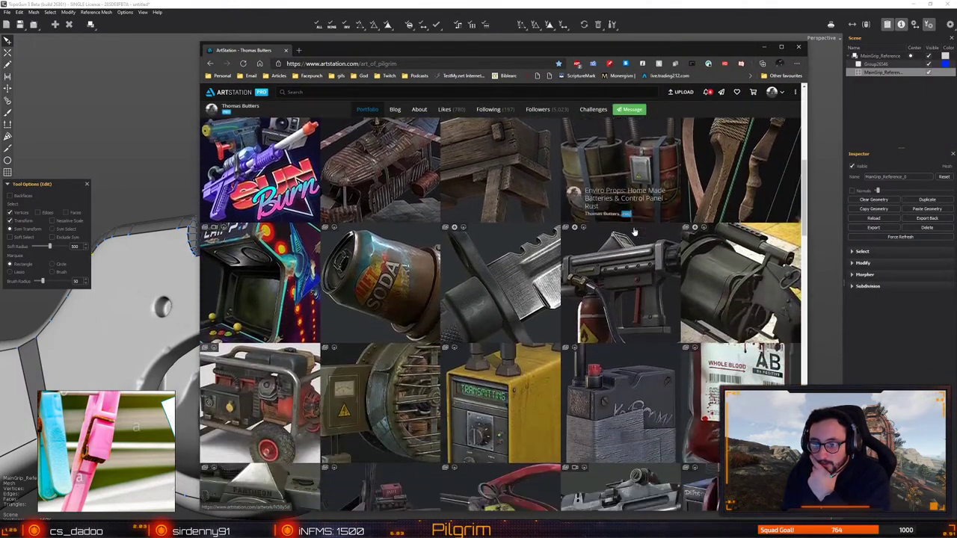
scroll(634, 232, "down", 10)
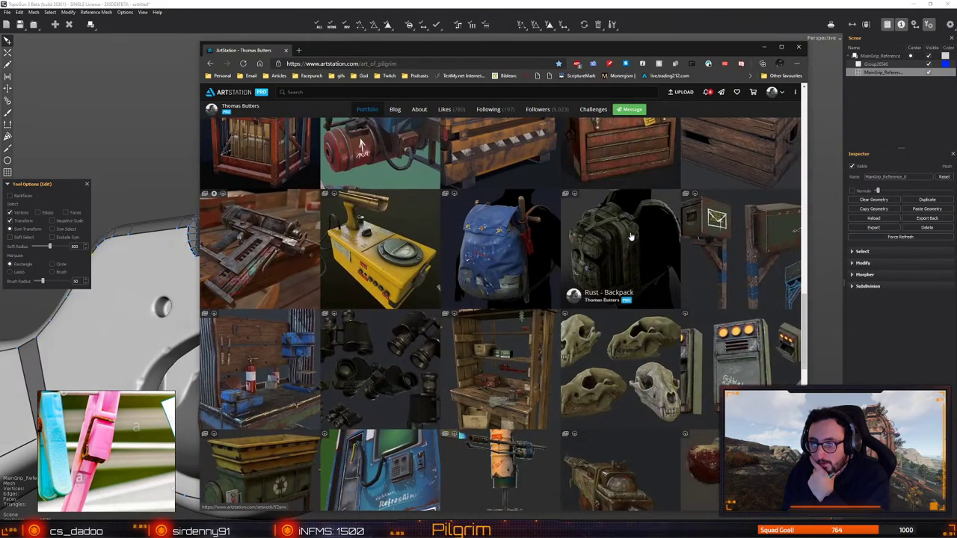
left_click(630, 237)
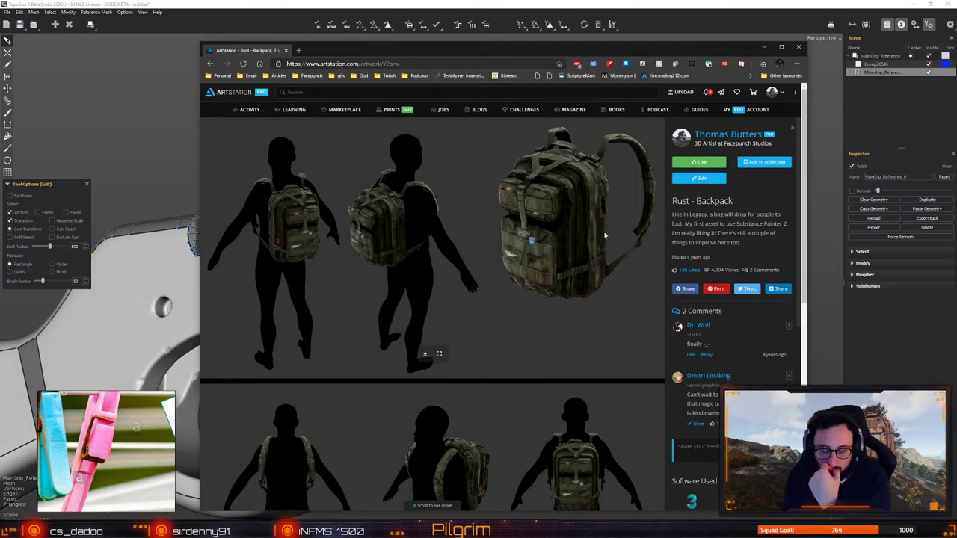
scroll(605, 232, "down", 5)
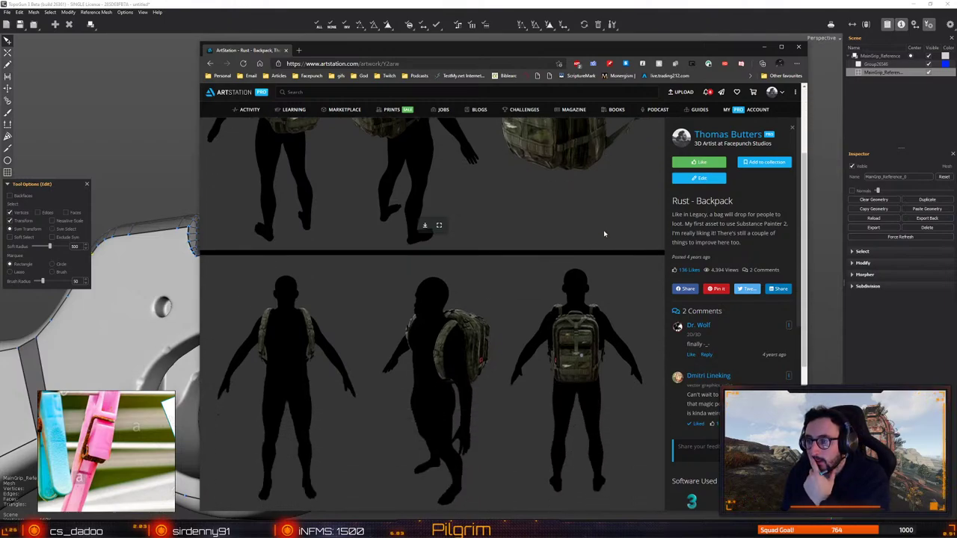
Check the ArtStation message inbox and return to the Rust - Backpack artwork
left_click(720, 91)
left_click(709, 92)
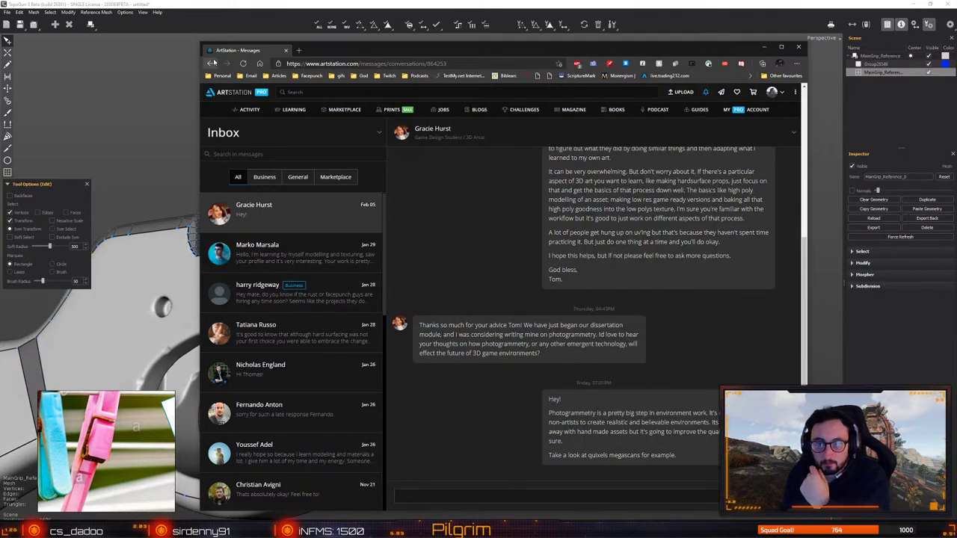
left_click(211, 63)
left_click(210, 64)
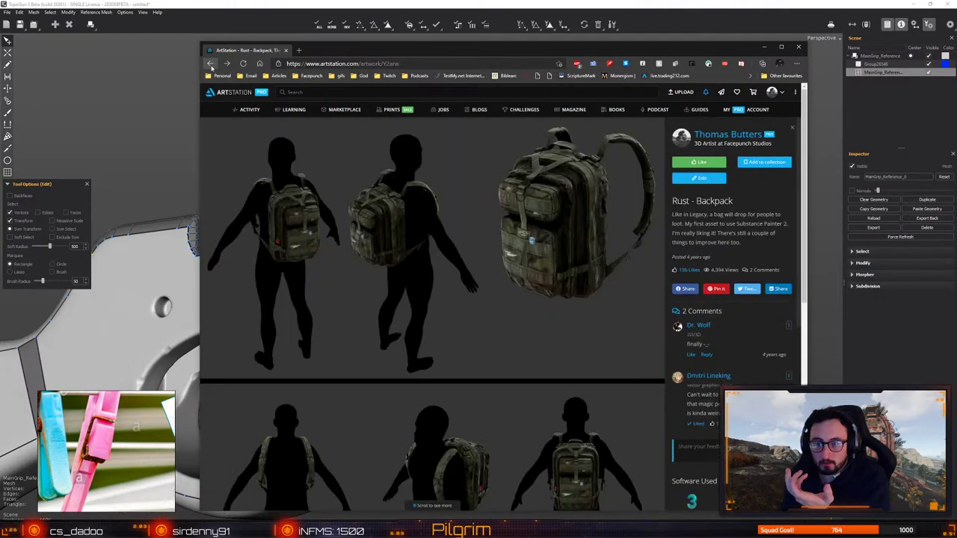
Examine the Rust - Backpack renders showing the bag on the character from several sides
scroll(492, 220, "down", 1)
scroll(528, 228, "down", 4)
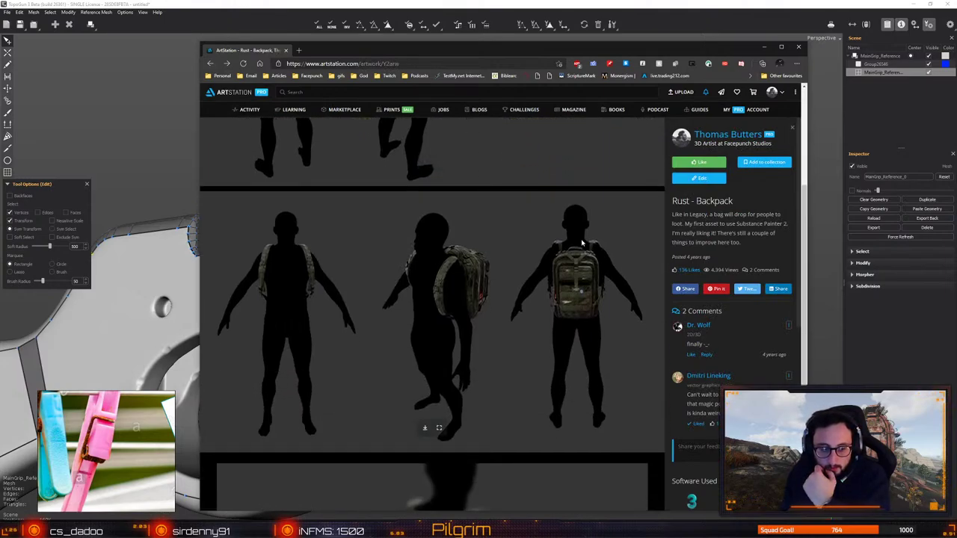
scroll(568, 263, "down", 5)
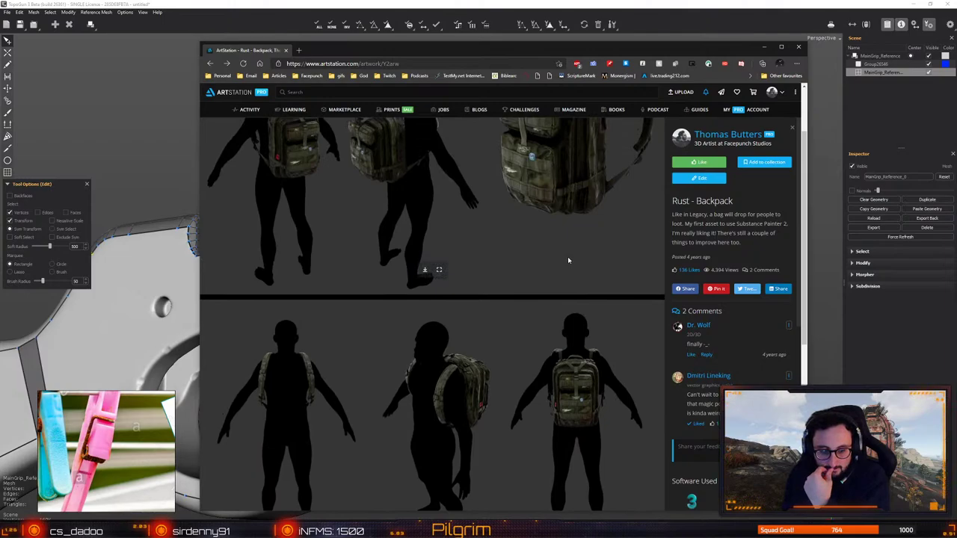
scroll(574, 241, "up", 1)
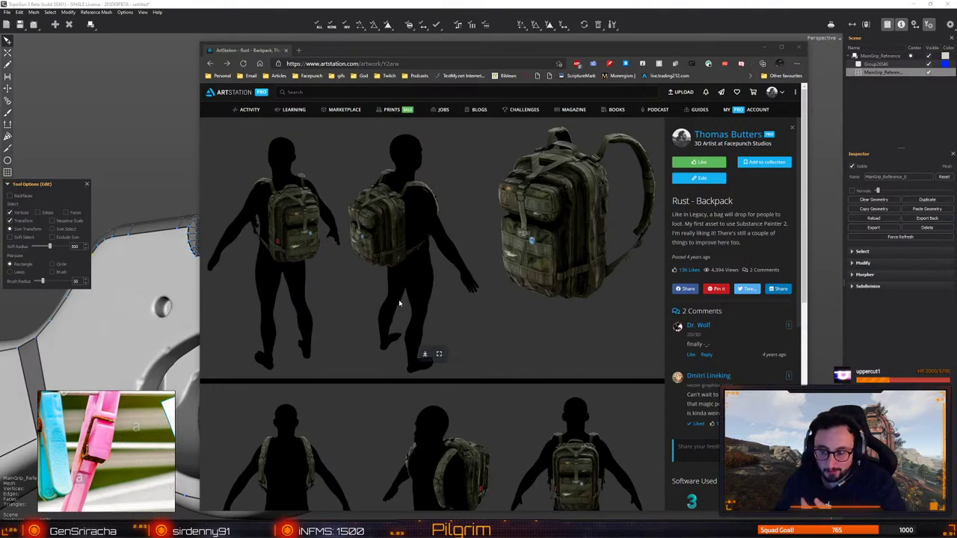
scroll(399, 303, "down", 5)
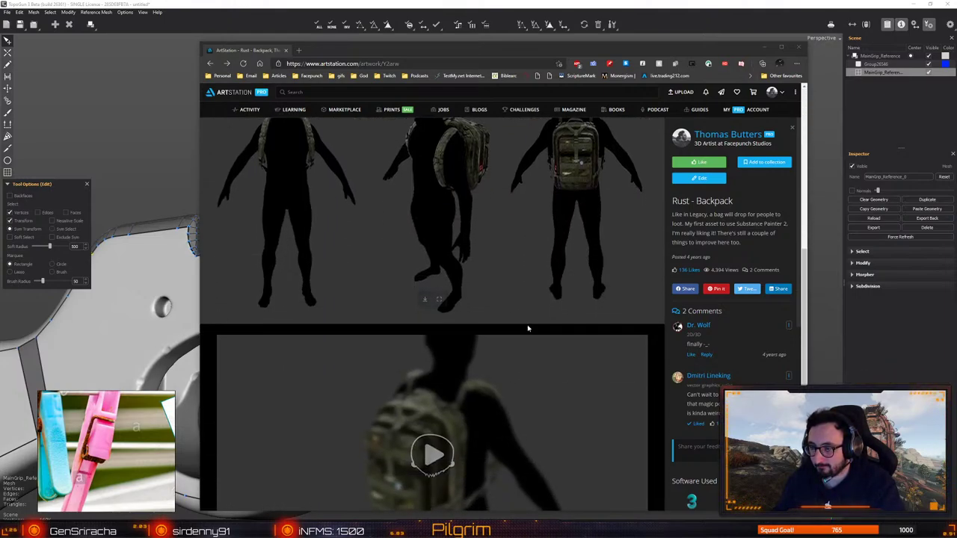
scroll(515, 259, "down", 5)
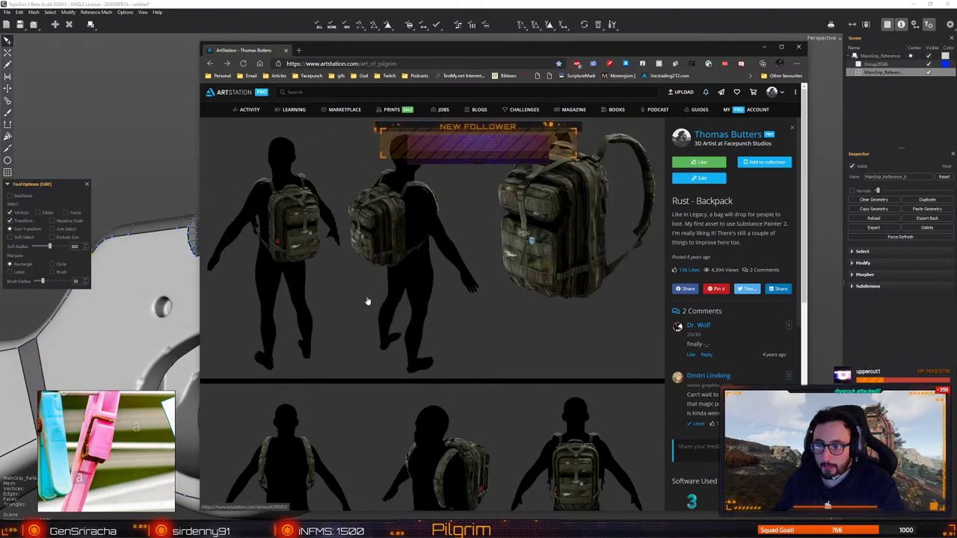
Close the artwork to return to the portfolio gallery, and move the browser window off the TopoGun workspace
key("Escape")
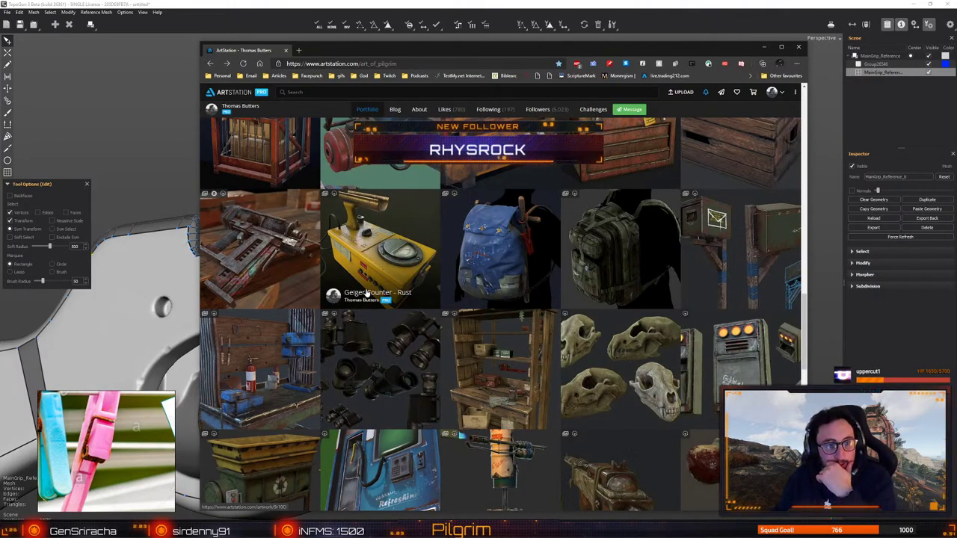
scroll(526, 341, "down", 1)
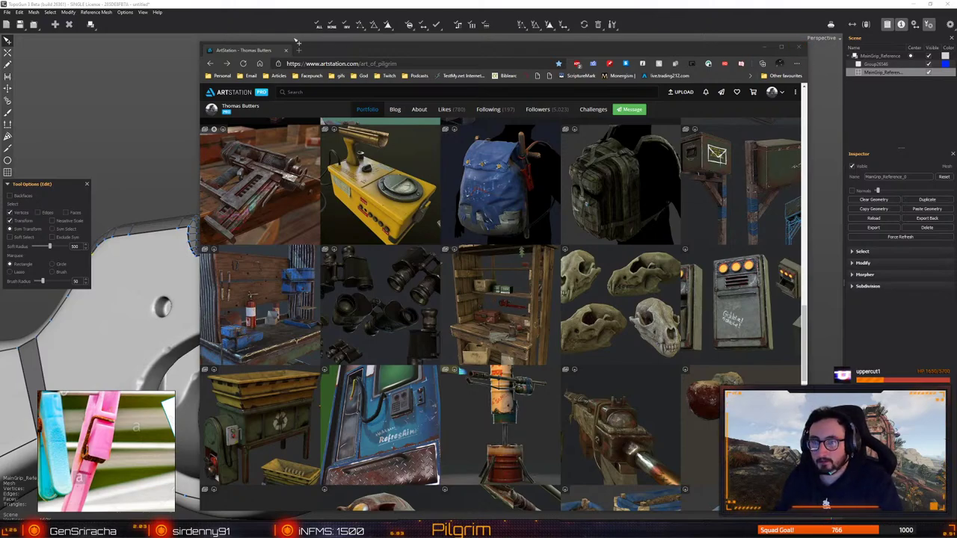
left_click_drag(251, 53, 0, 53)
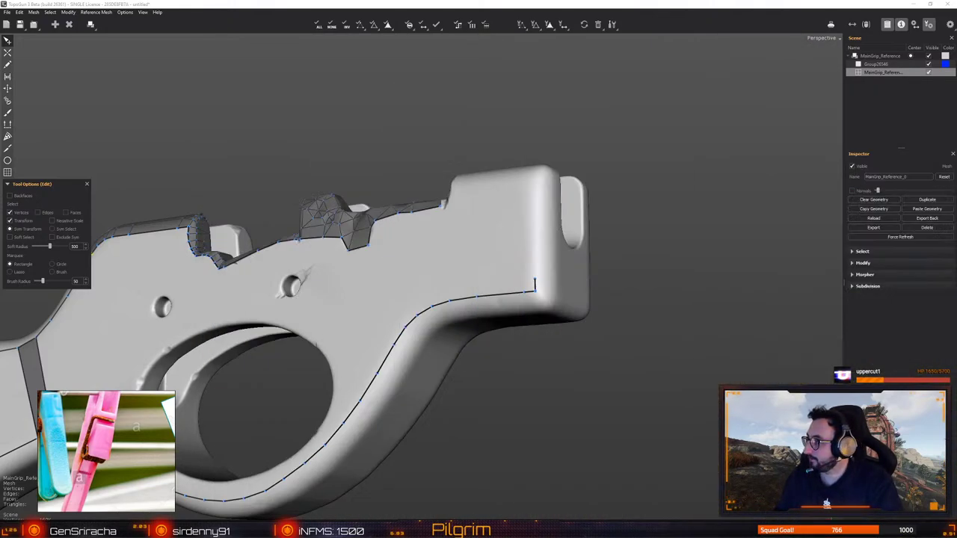
Adjust the vertex at the front block's lower corner and run the edge chain up the block's end and around its upper corner
left_click_drag(542, 252, 509, 332, "alt")
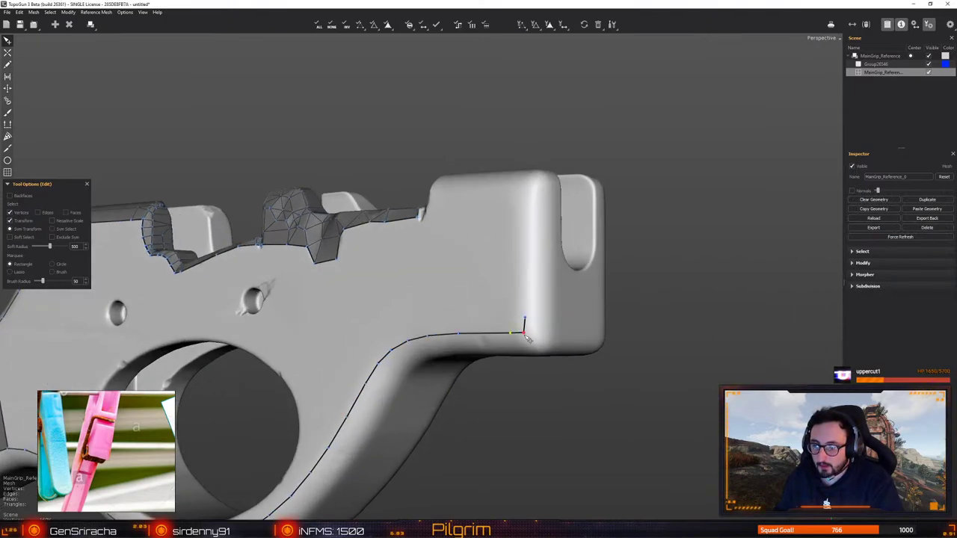
key("w")
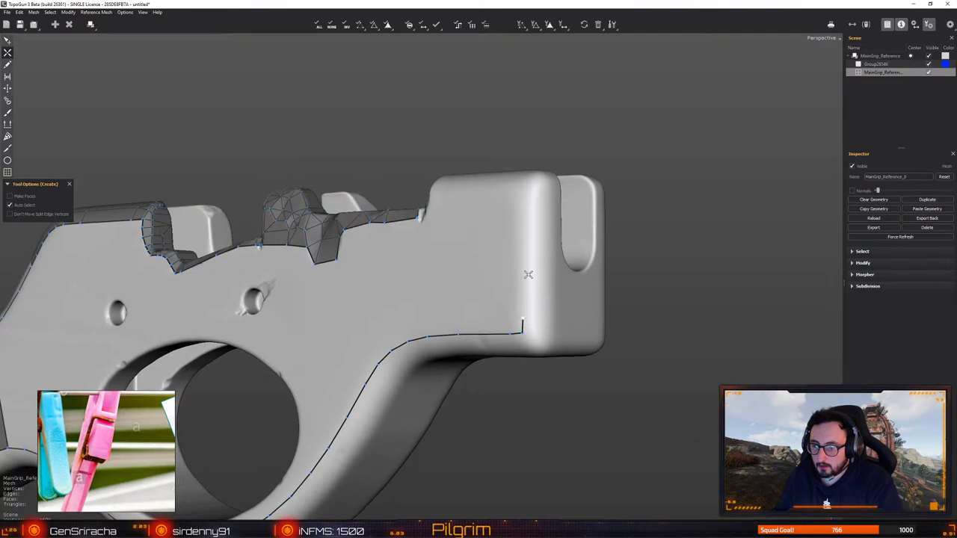
left_click_drag(528, 274, 528, 361, "alt")
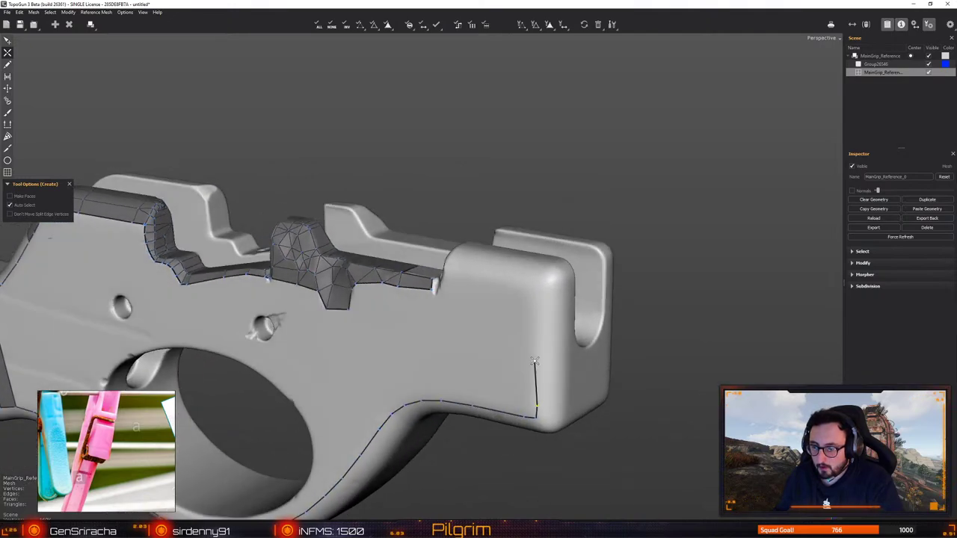
left_click(525, 286)
left_click_drag(525, 286, 548, 165, "alt")
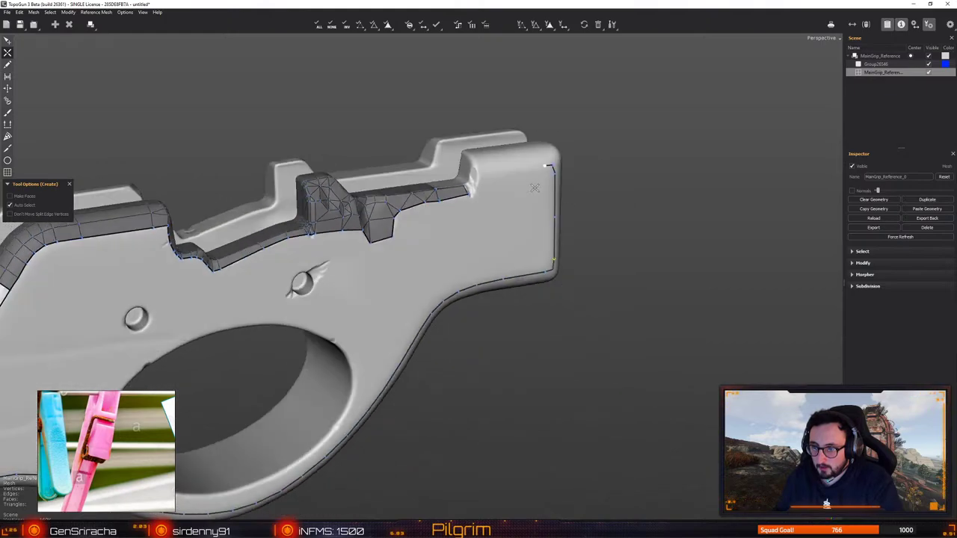
Extend the edge chain back along the front block's upper side edge and down to the existing mesh at the notch
middle_click_drag(548, 164, 504, 271, "alt")
scroll(504, 271, "up", 3)
left_click_drag(504, 271, 504, 313, "alt")
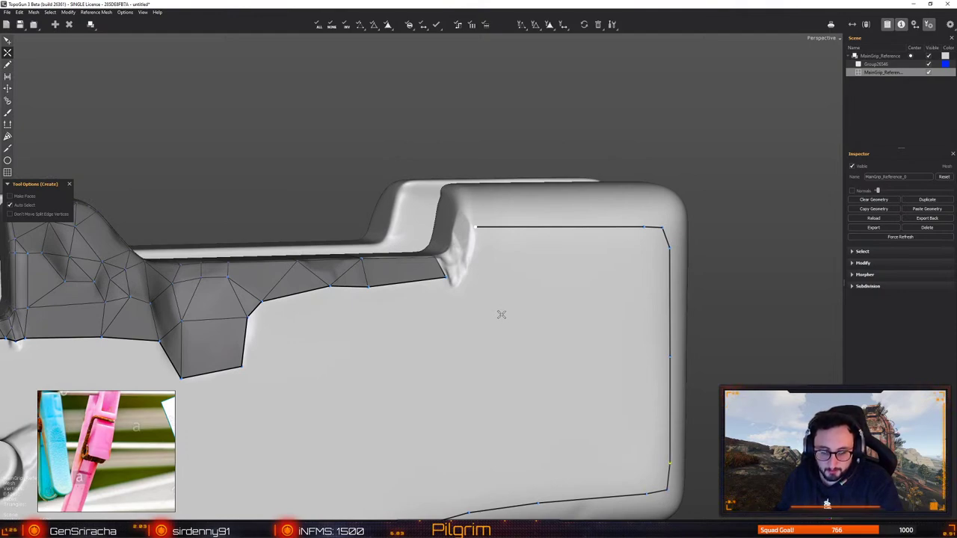
left_click(454, 283)
Enable face creation, fill small faces from the notch up the step's outer corner, and adjust the upper corner vertex
key("f")
left_click_drag(464, 282, 415, 294, "alt")
key("shift")
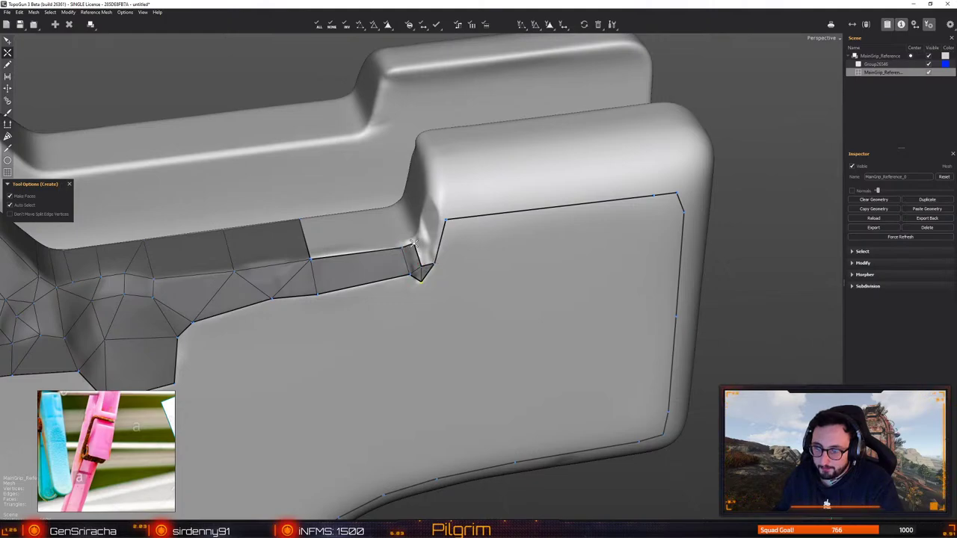
right_click_drag(412, 242, 424, 208)
left_click_drag(424, 208, 432, 248)
key("q")
right_click_drag(432, 247, 447, 298, "alt")
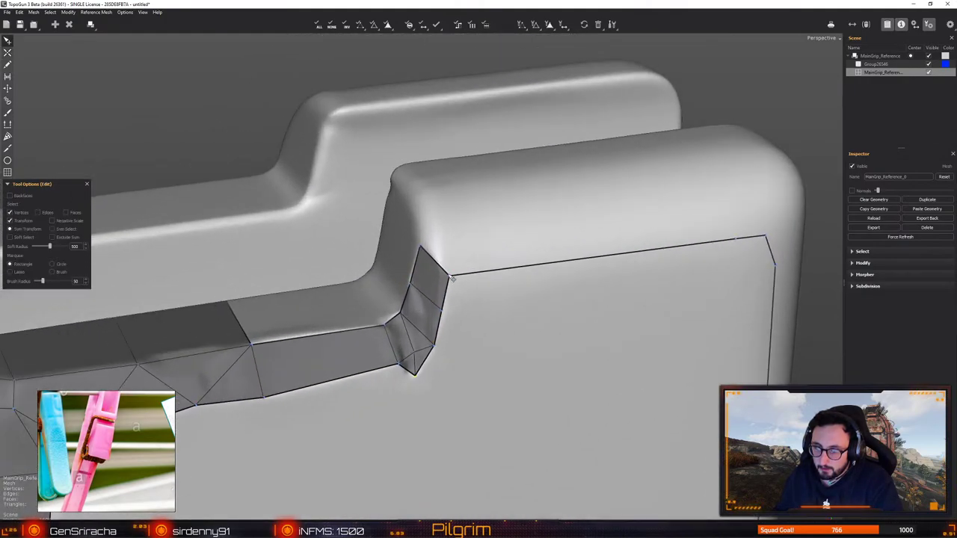
left_click_drag(448, 276, 446, 274)
mouse_move(446, 274)
left_mouse_down("alt")
mouse_move(448, 308)
mouse_move(440, 308)
mouse_move(428, 297)
mouse_move(449, 274)
mouse_move(437, 261)
left_mouse_up("alt")
Draw an edge chain without faces from the step's outer corner across its rounded upper rim to the inner side
key("w")
right_click_drag(438, 260, 411, 247)
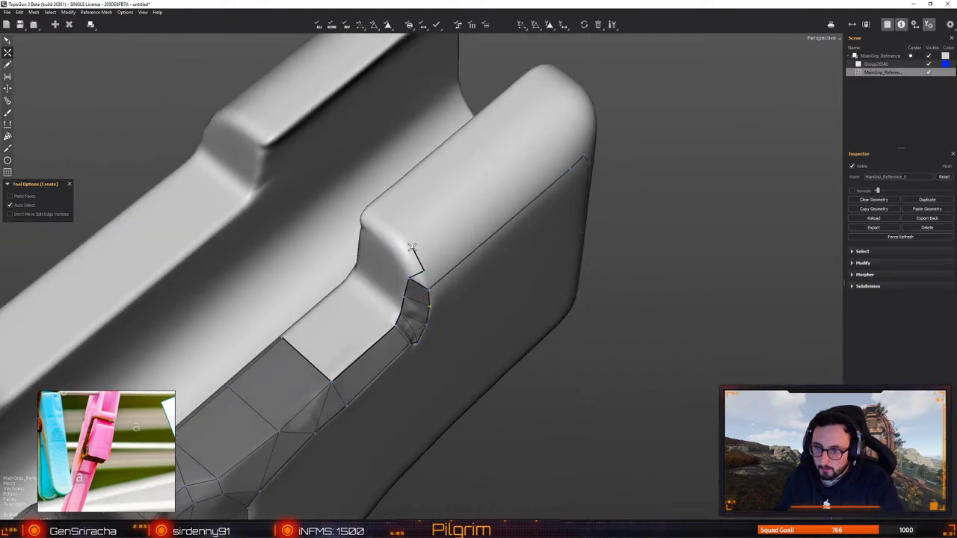
left_click_drag(415, 252, 477, 281, "alt")
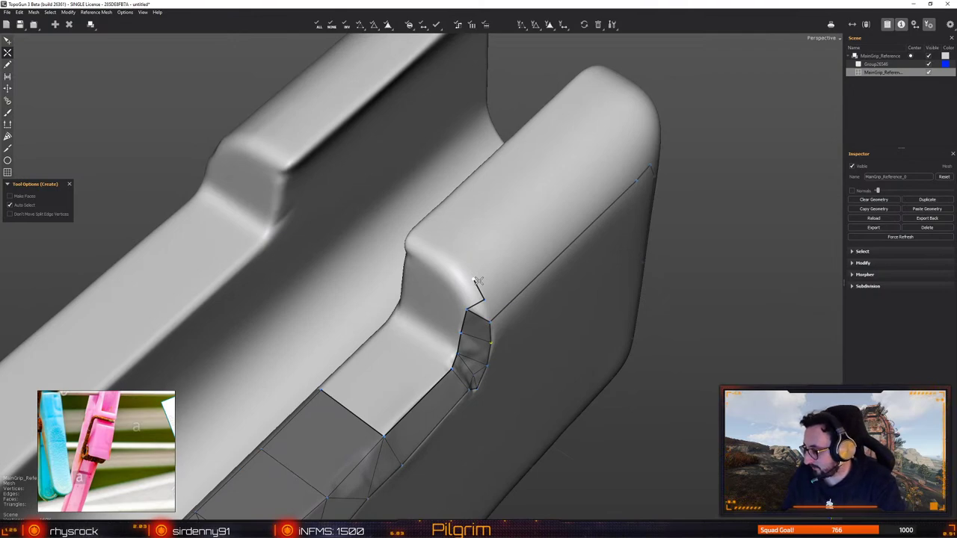
left_click(476, 280)
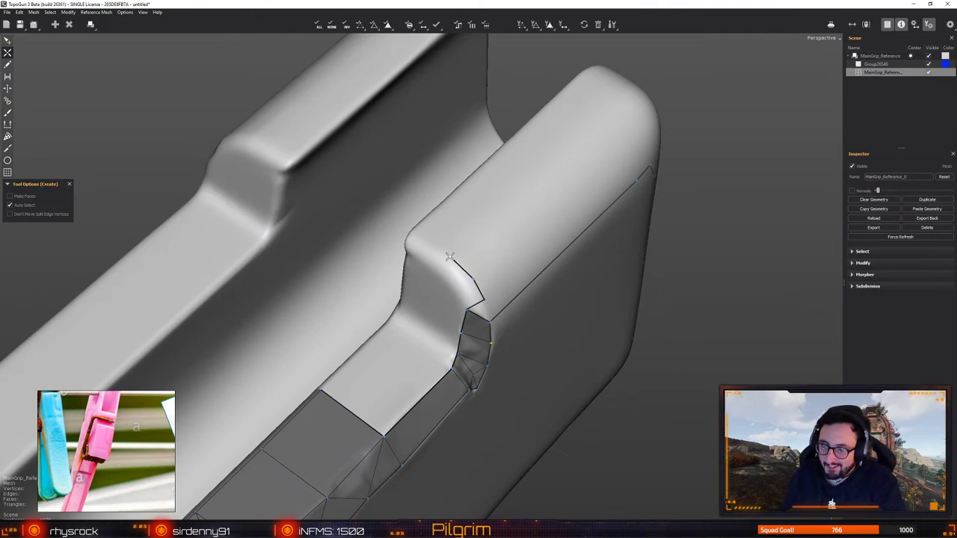
right_click_drag(447, 254, 528, 255)
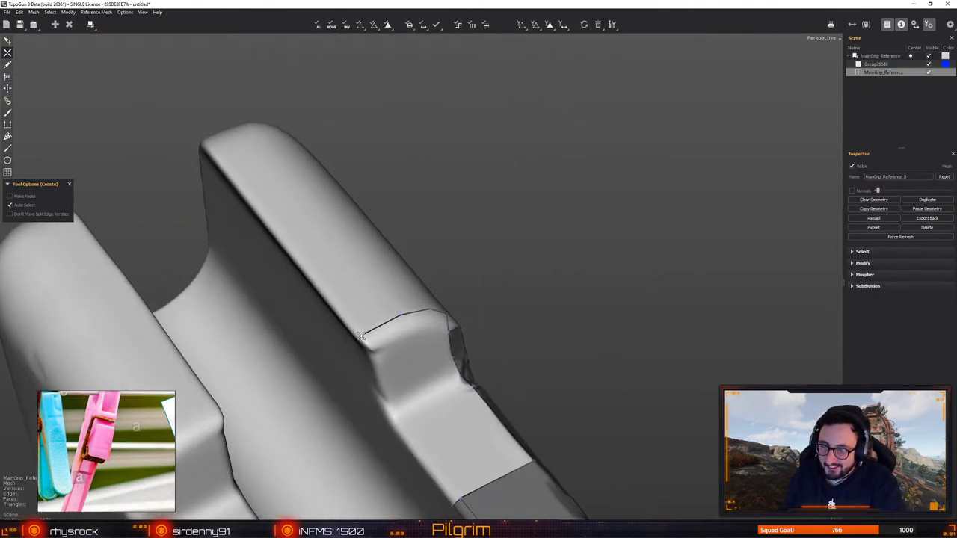
Enable face creation and fill a long narrow quad from the step's rim along the front block's top surface
right_click_drag(364, 327, 378, 166)
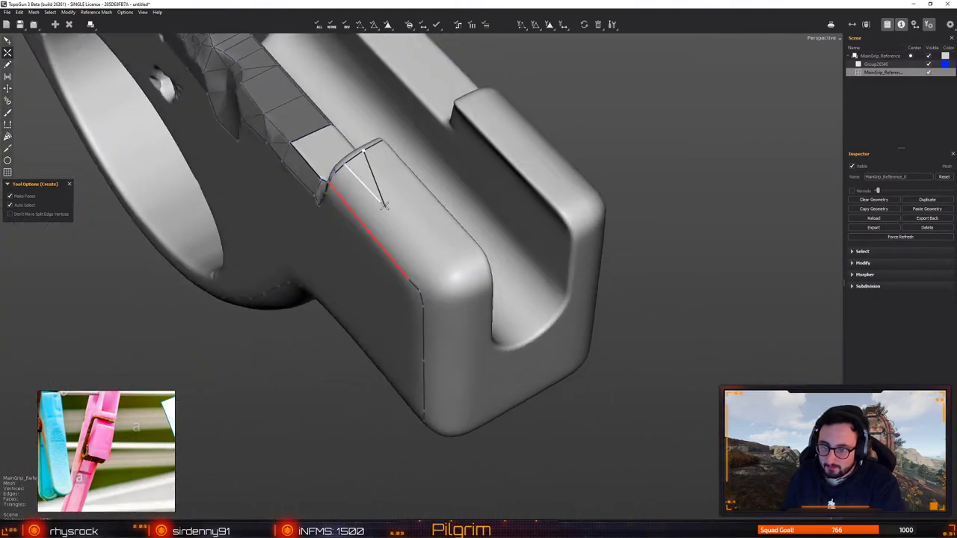
left_click(447, 265)
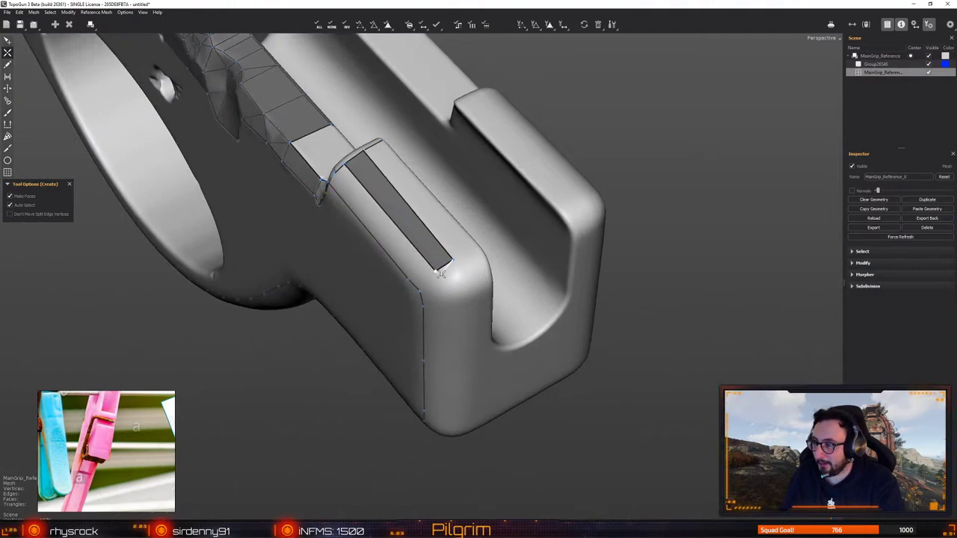
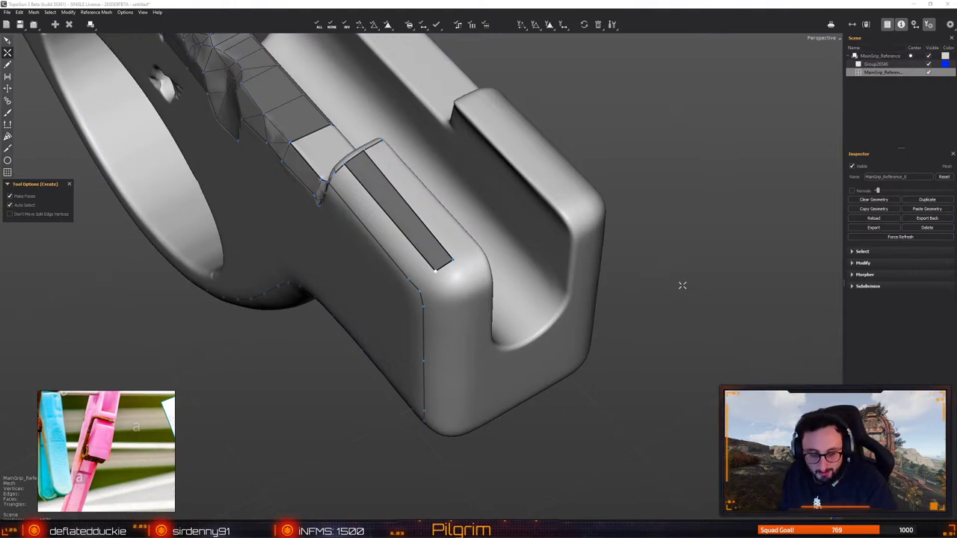
Fill long faces along the front block's rounded outer side, bridging the top strip to the side outline from the front corner to the step
middle_click_drag(679, 284, 351, 155)
left_click(350, 155)
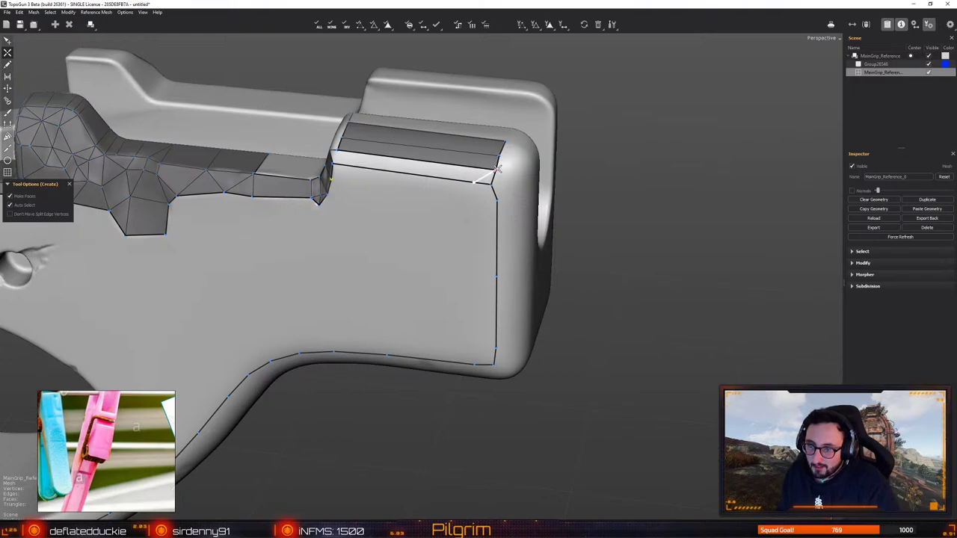
left_click(497, 169)
scroll(497, 169, "up", 3)
middle_click_drag(497, 169, 494, 254, "alt")
scroll(494, 255, "down", 2)
left_click_drag(493, 255, 462, 235, "alt")
key("q")
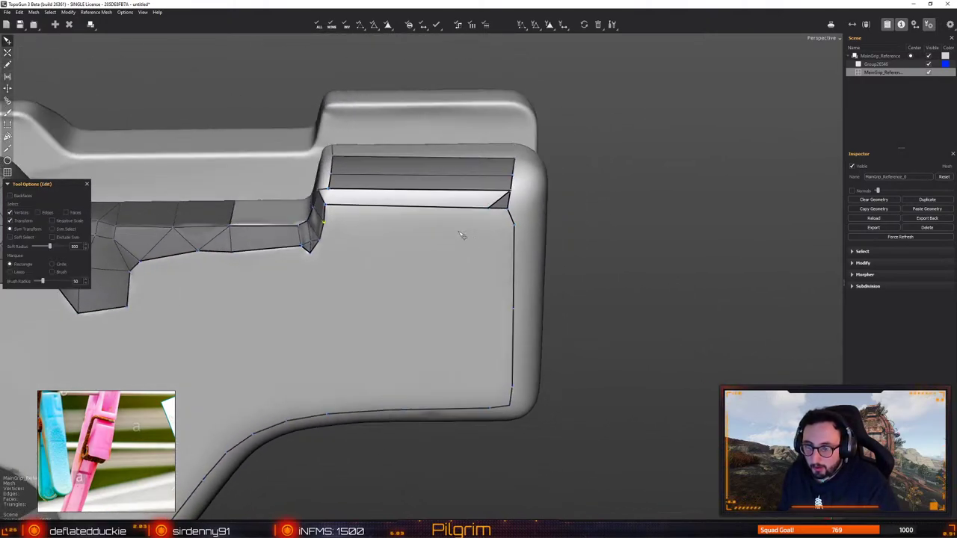
key("c")
left_click(326, 202)
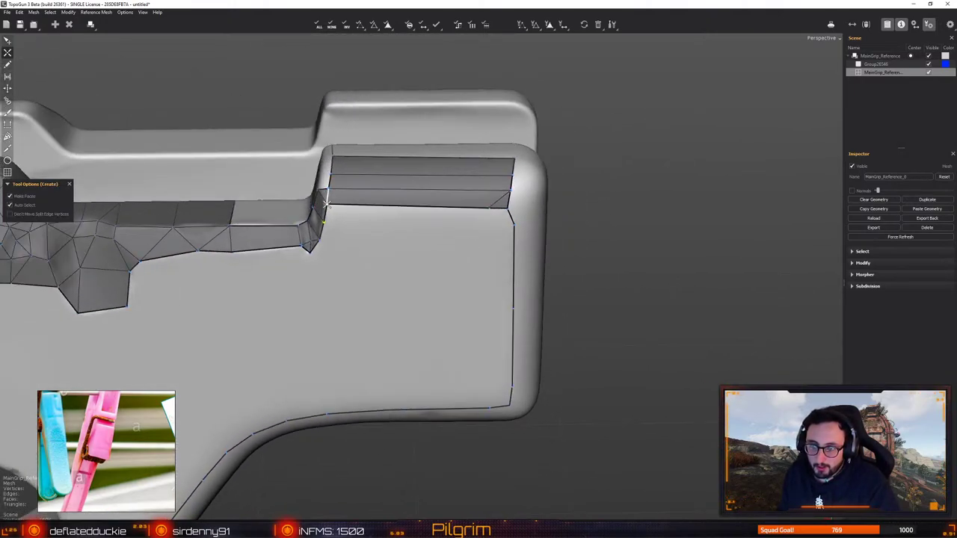
Fill small faces along the step's rounded upper rim, joining the rim edge chain to the block's top strip
middle_click_drag(326, 202, 405, 235)
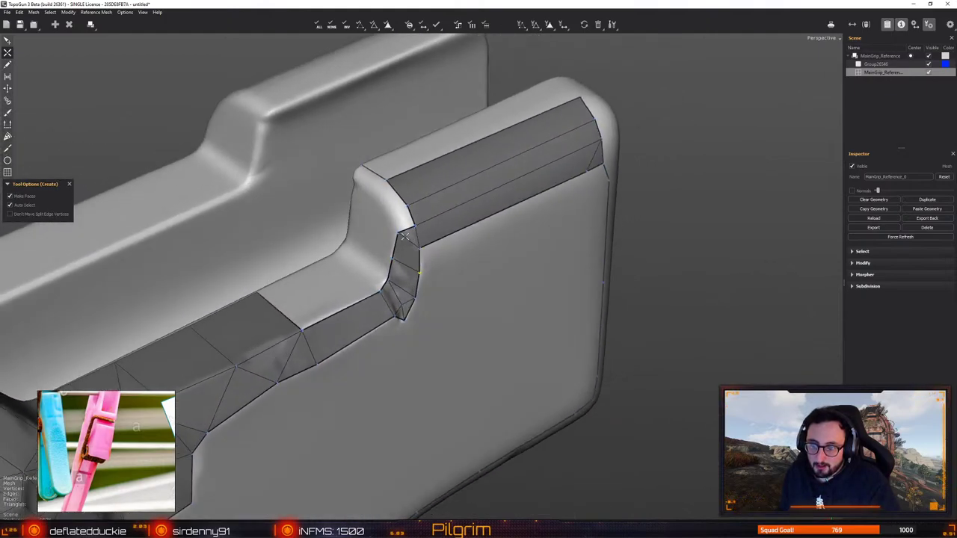
left_click_drag(393, 214, 229, 242, "alt")
left_click(360, 196)
left_click(308, 253)
scroll(329, 279, "down", 3)
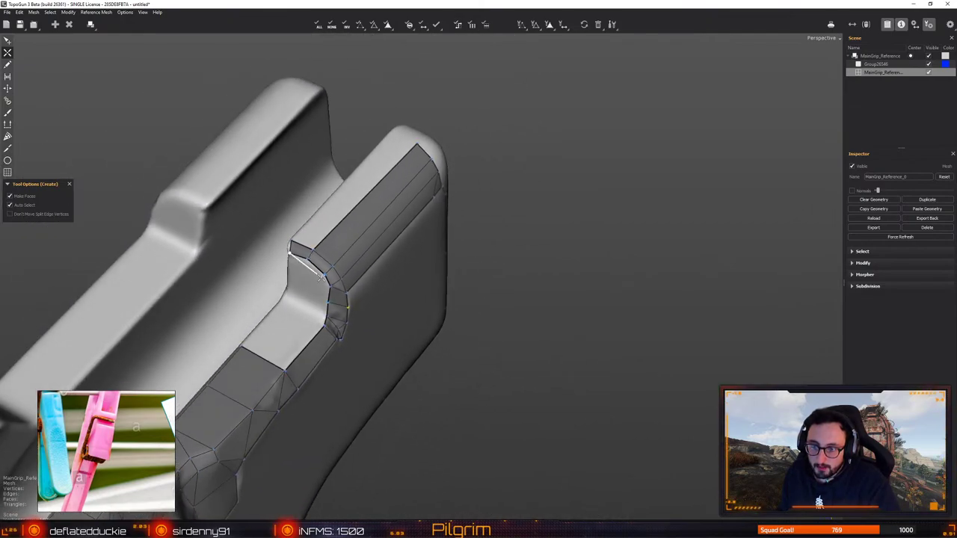
Fill a long quad along the block's top surface from the step's rim to the front end, following the inner slot edge
key("q")
middle_click_drag(333, 273, 499, 334)
middle_click_drag(461, 367, 372, 237)
key("c")
left_click(373, 234)
left_click(262, 318)
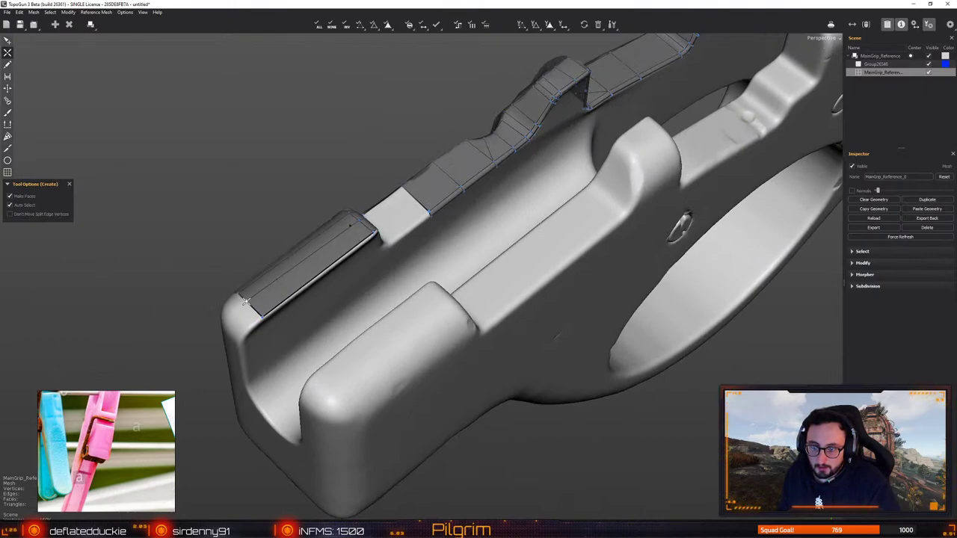
Reposition the vertices along the front end of the block's top faces to follow the rounded corner evenly
key("e")
middle_click_drag(262, 318, 462, 285)
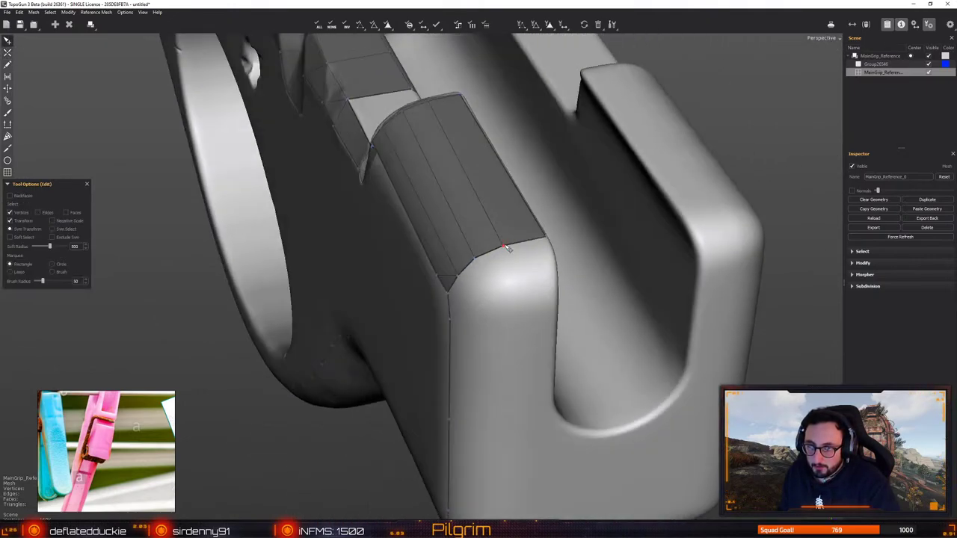
middle_click_drag(507, 250, 408, 271)
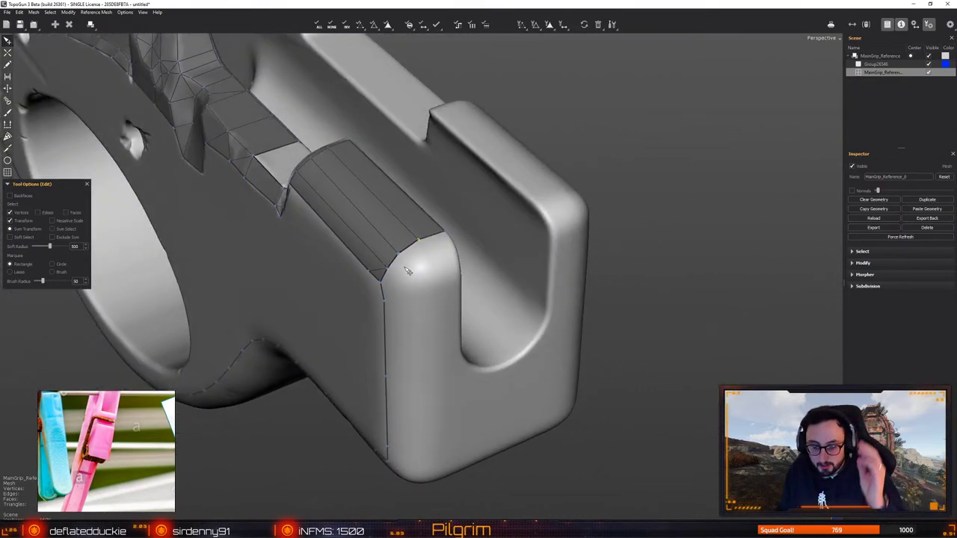
mouse_move(404, 269)
middle_mouse_down()
mouse_move(424, 272)
mouse_move(398, 281)
middle_mouse_up()
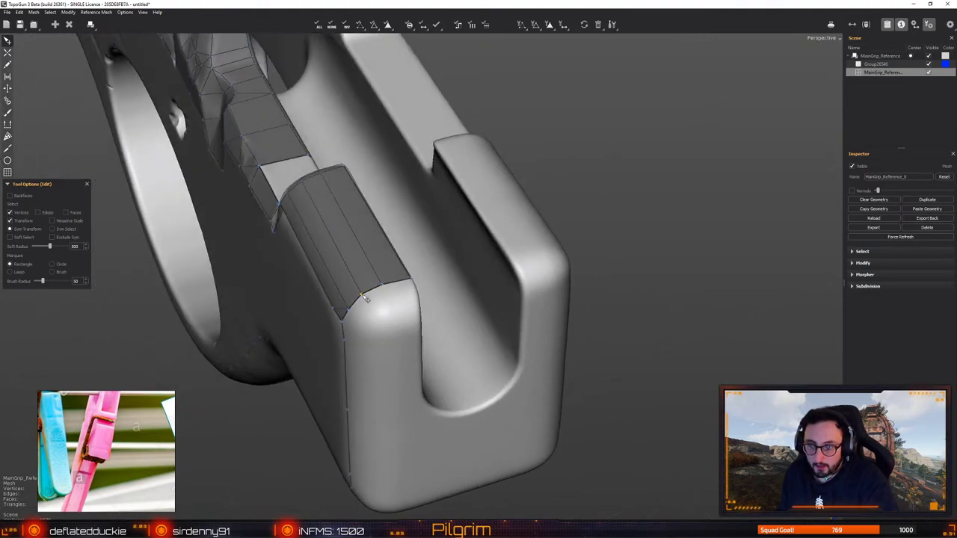
left_click_drag(363, 295, 387, 288)
middle_click_drag(224, 299, 426, 265, "alt")
scroll(426, 266, "up", 3)
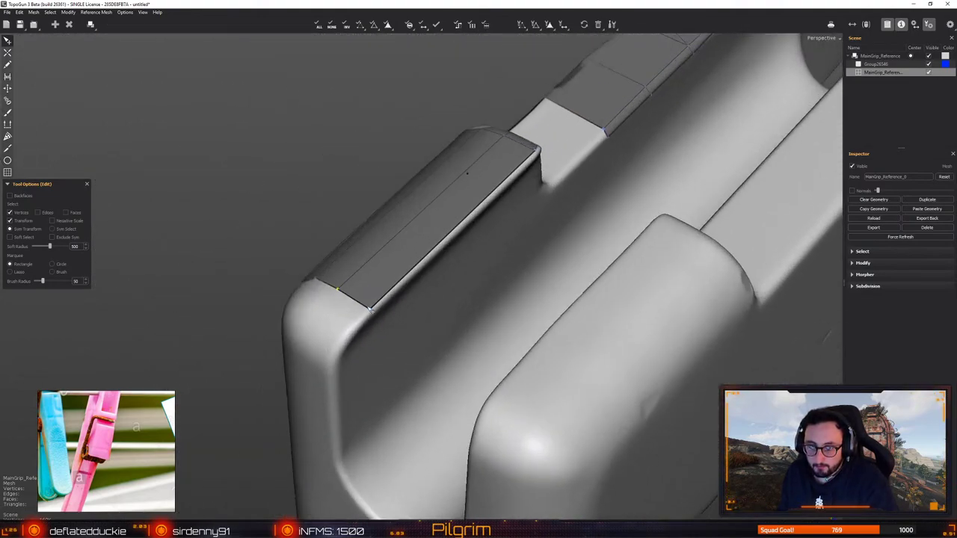
Add a face at the block's inner front corner and draw an edge chain without faces around the U-shaped slot's front rim
key("c")
left_click_drag(359, 312, 467, 286, "alt")
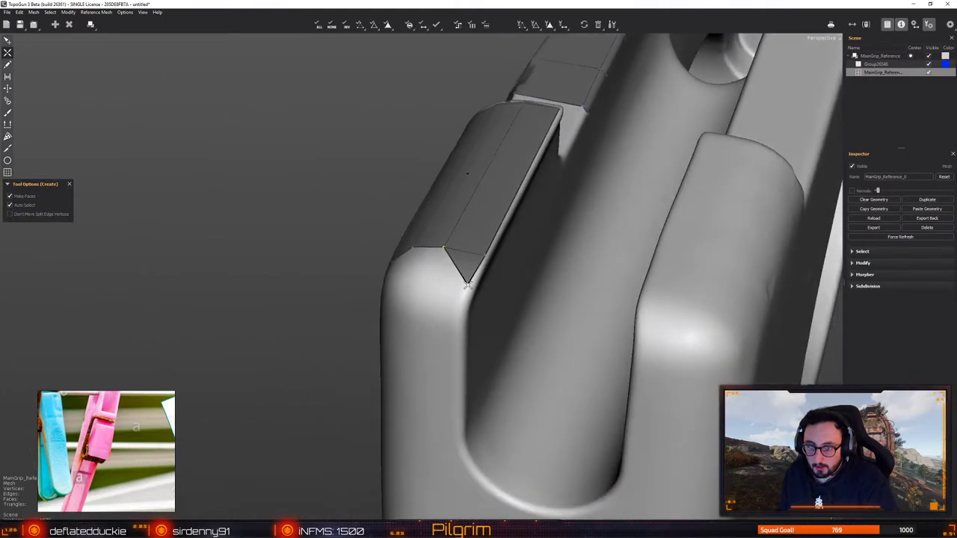
middle_click_drag(465, 283, 423, 148)
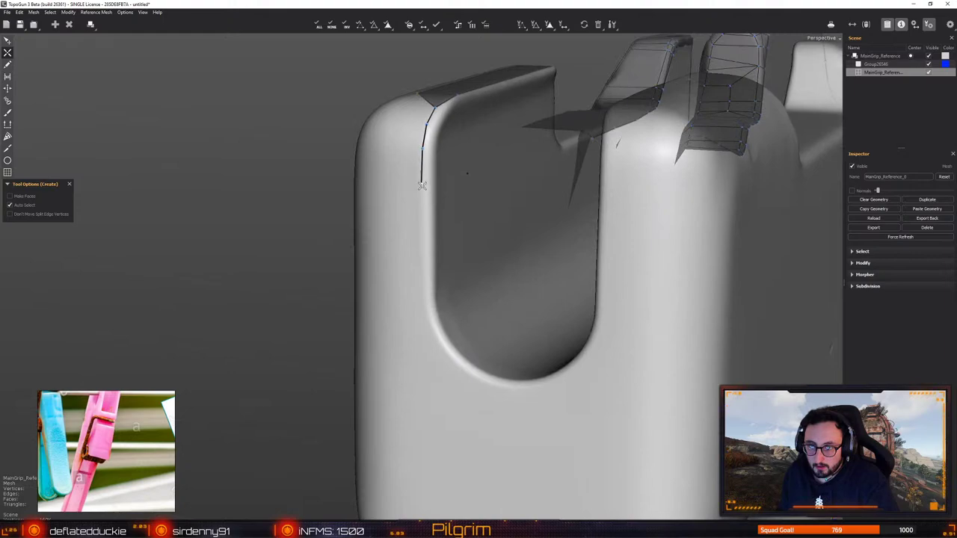
left_click(422, 187)
left_click_drag(422, 187, 431, 252, "alt")
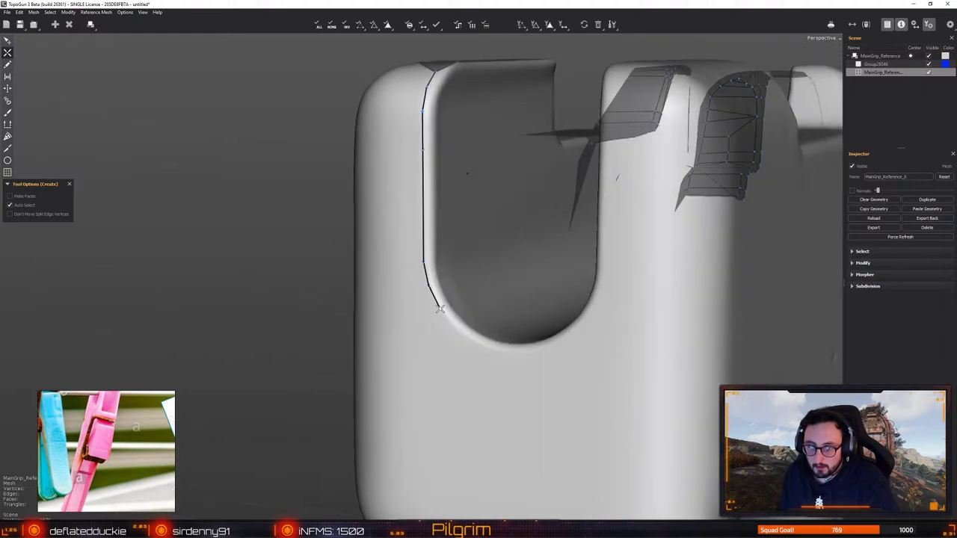
middle_click_drag(477, 354, 523, 393)
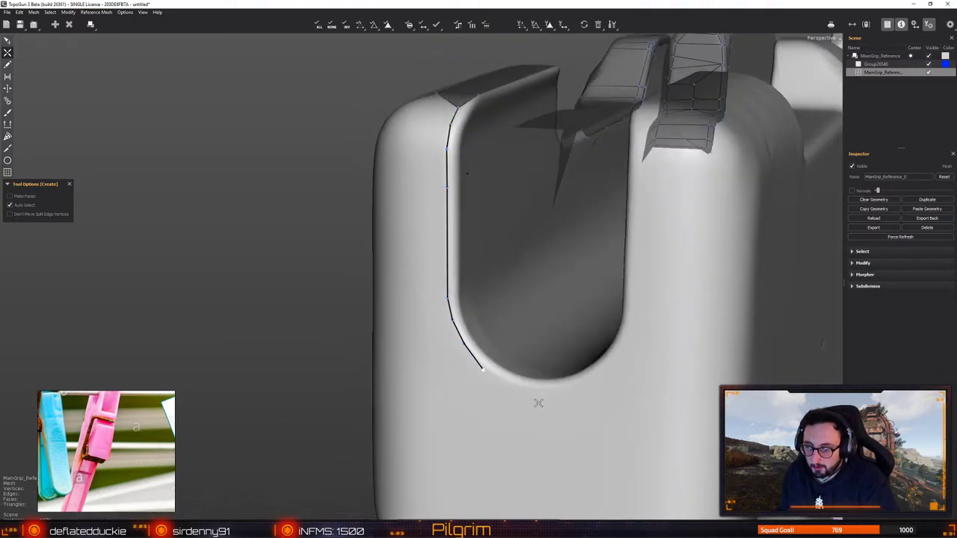
left_click(482, 368)
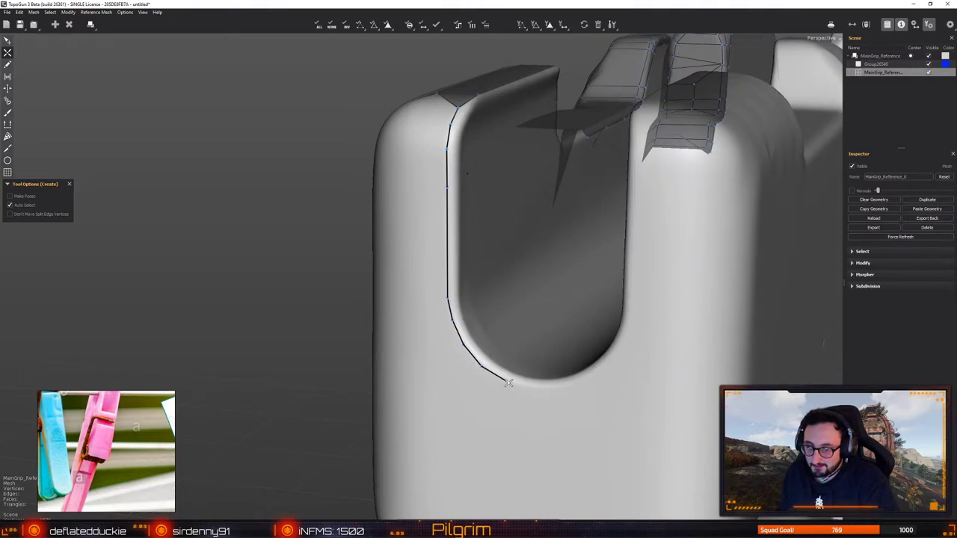
middle_click_drag(531, 389, 474, 348)
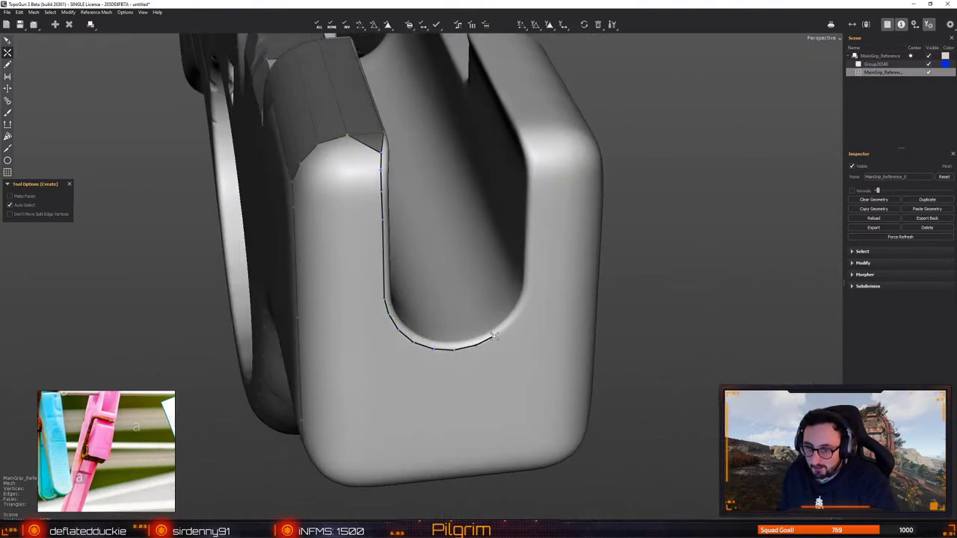
middle_click_drag(518, 318, 569, 278)
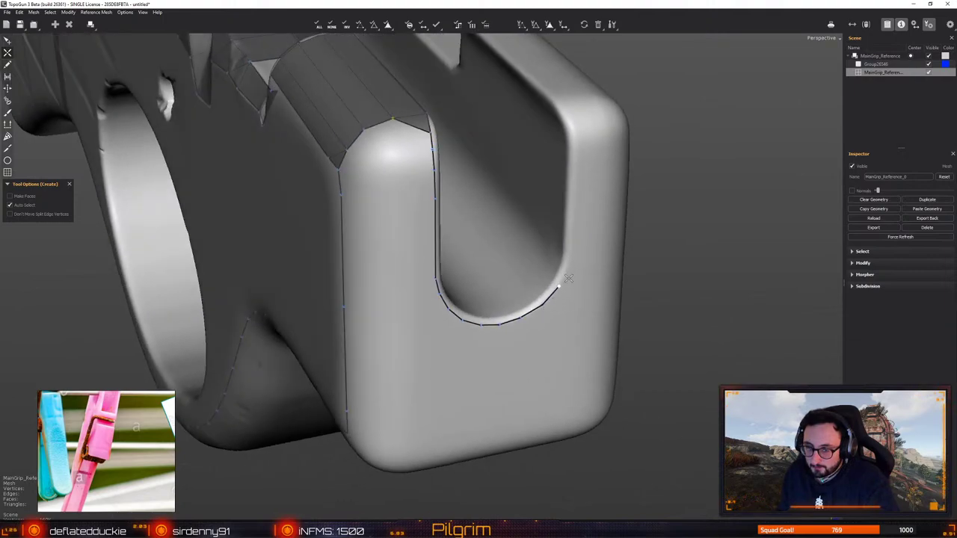
left_click(574, 179)
Connect the side outline to the slot chain across the block's rounded front with an edge, and split it with extra vertices
left_click_drag(398, 255, 448, 172, "alt")
key("q")
key("w")
left_click(389, 123)
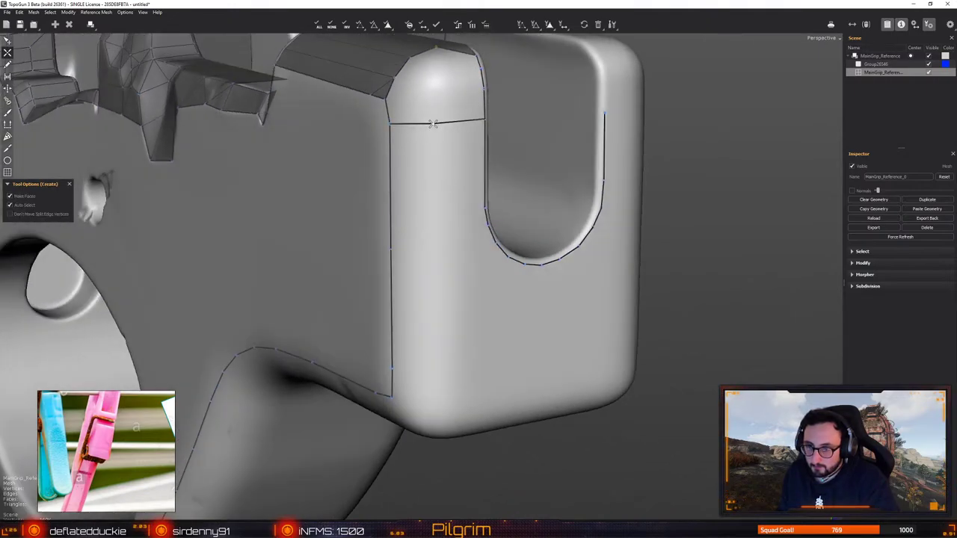
left_click(434, 122)
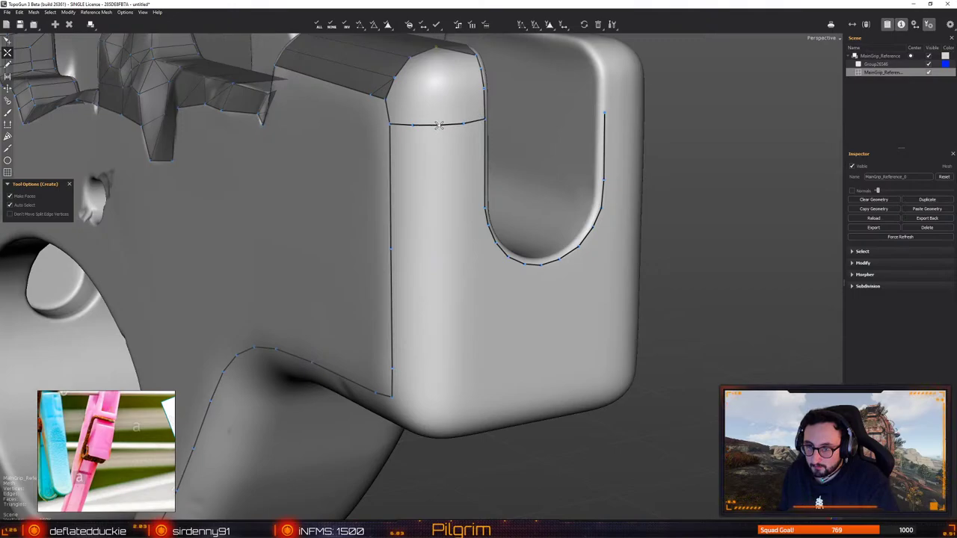
Fill a row of three quads above the cross edge on the rounded front and even out their upper vertices
middle_click_drag(440, 125, 403, 196)
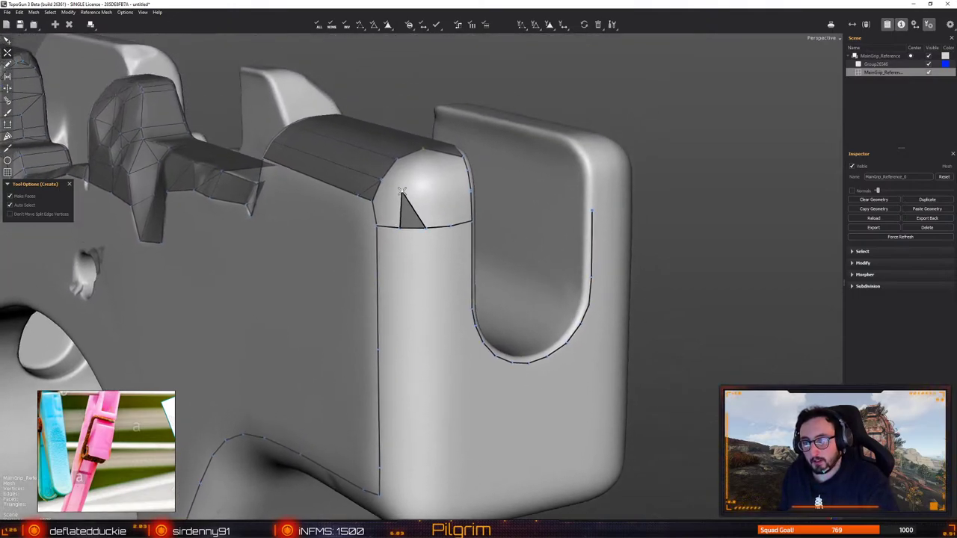
left_click(402, 190)
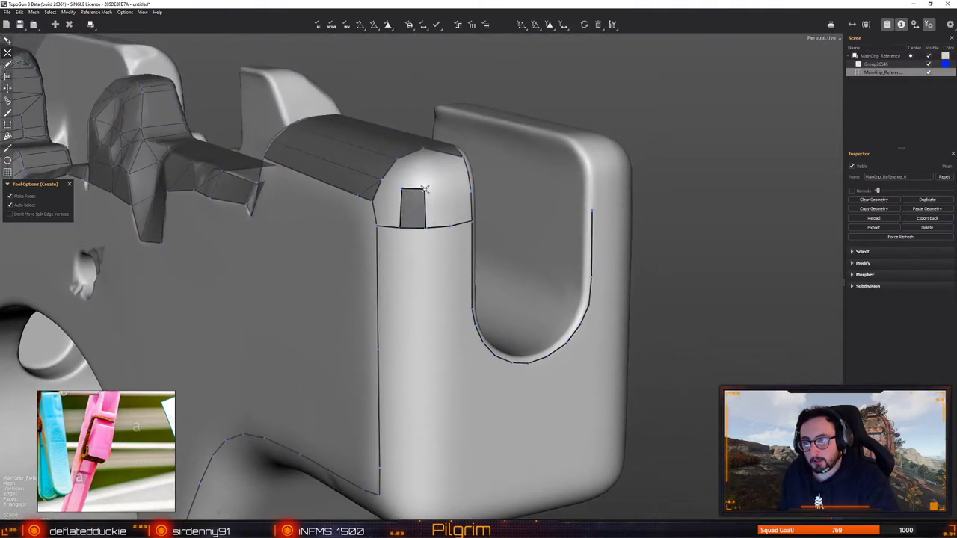
left_click(425, 190)
left_click_drag(425, 189, 403, 229, "alt")
left_click(424, 218)
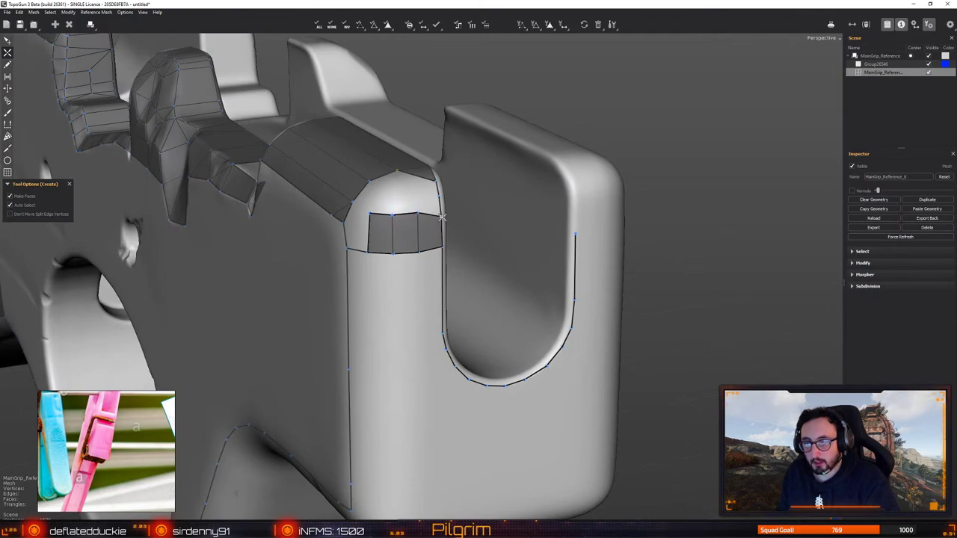
key("e")
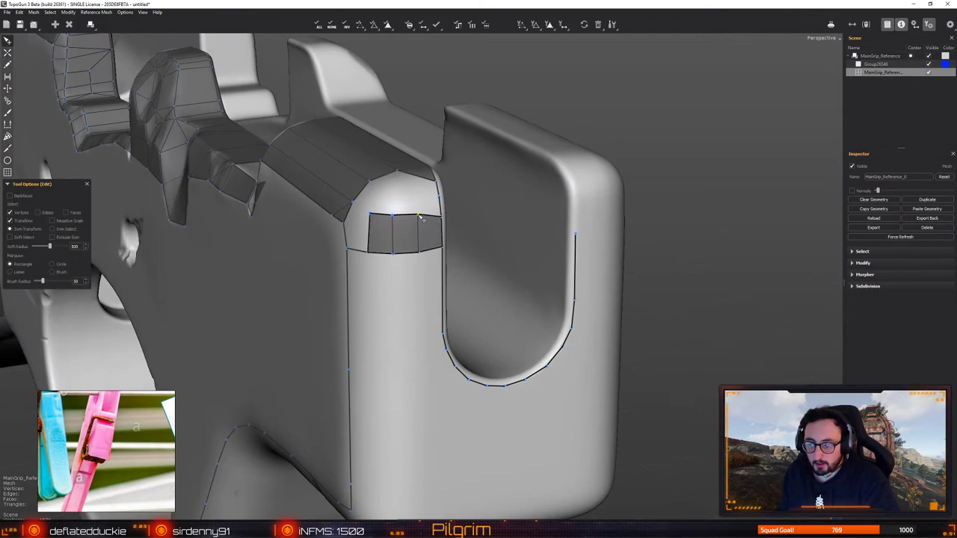
left_click(395, 216)
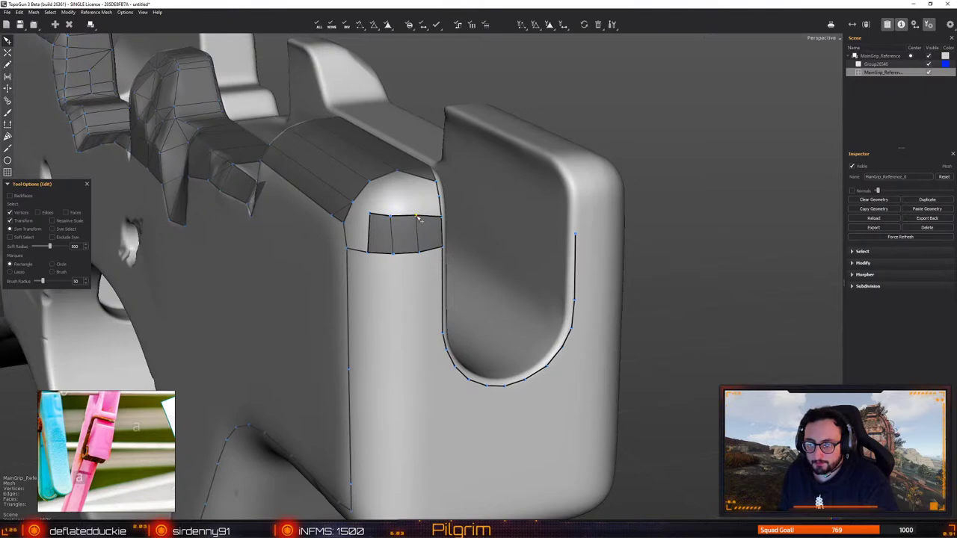
middle_click_drag(419, 217, 419, 239)
Fill faces over the rounded front cap between the top strips and the quad row, adjusting the row's upper vertices
key("c")
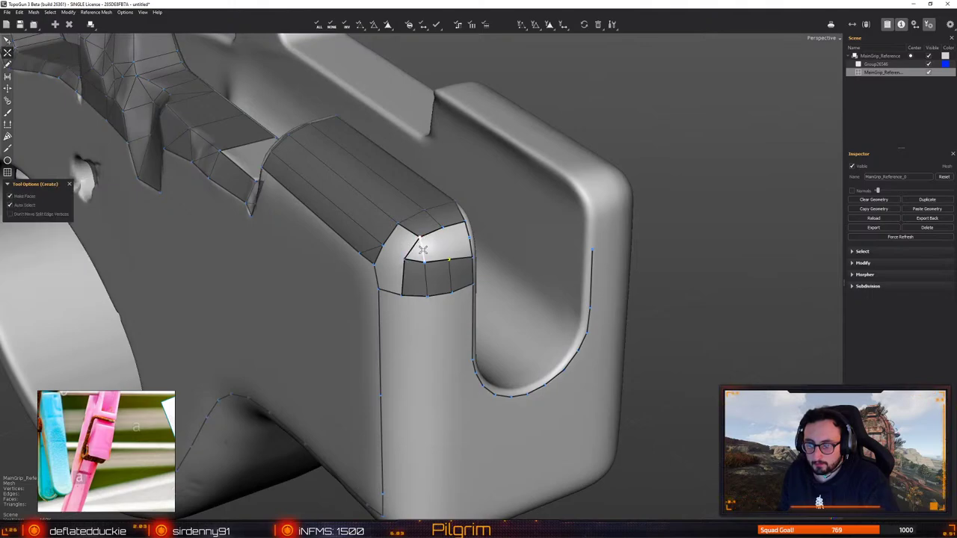
left_click(446, 259)
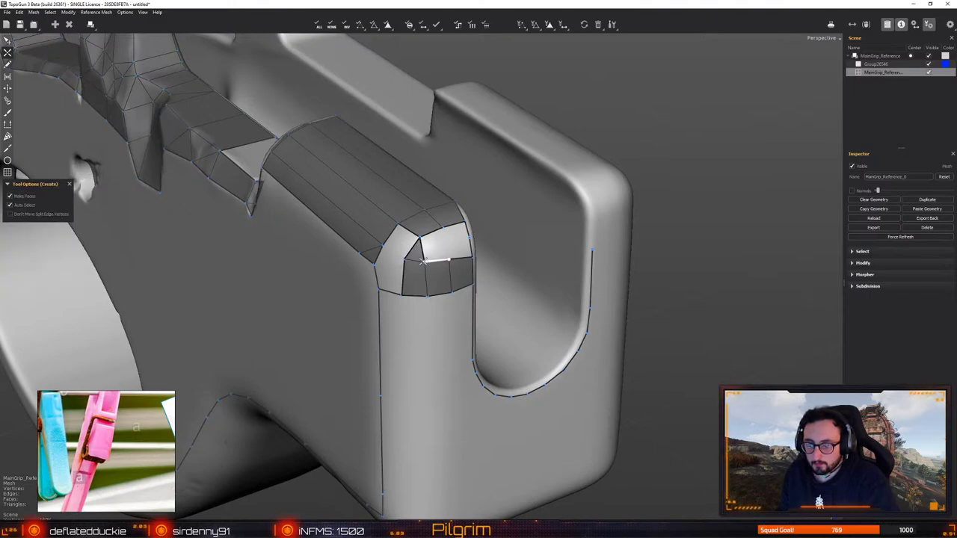
left_click_drag(423, 261, 452, 264)
key("q")
key("w")
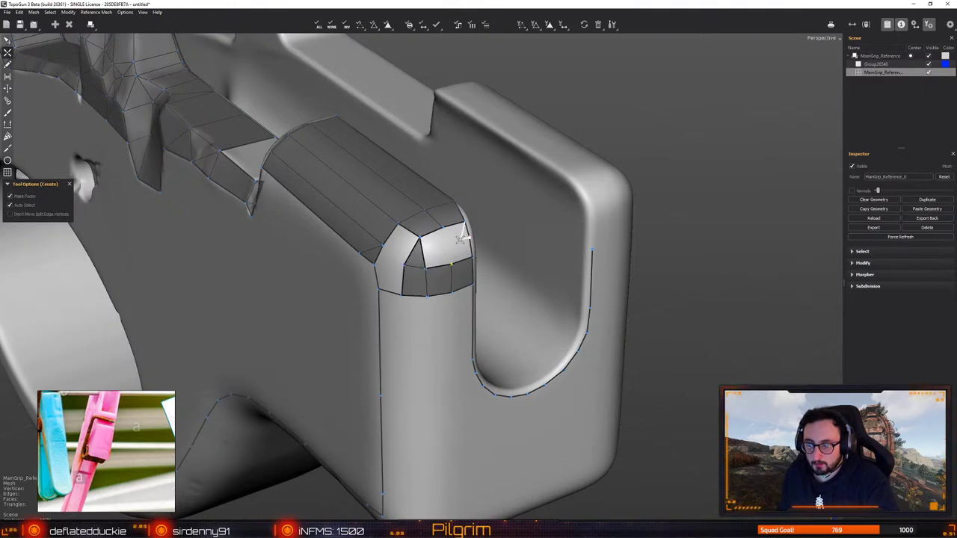
left_click_drag(466, 231, 449, 248)
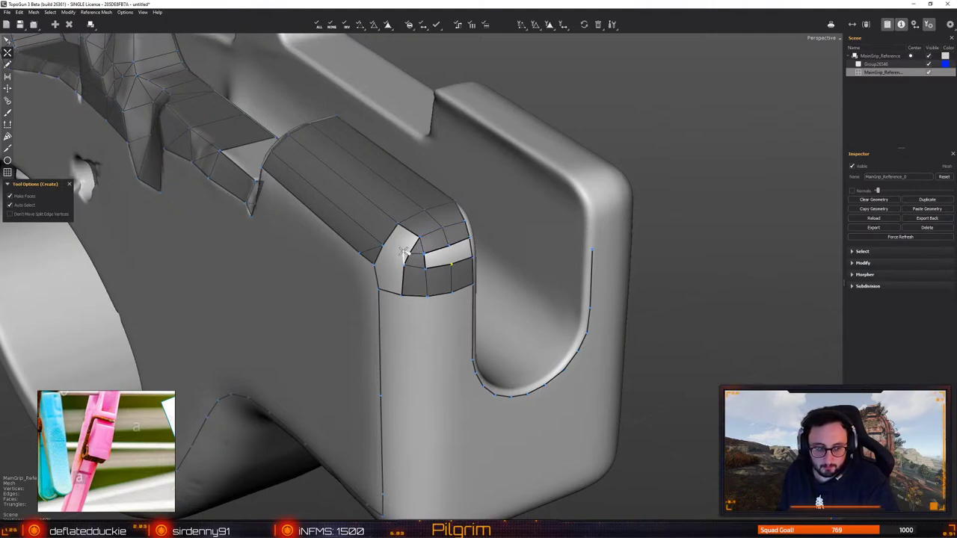
key("e")
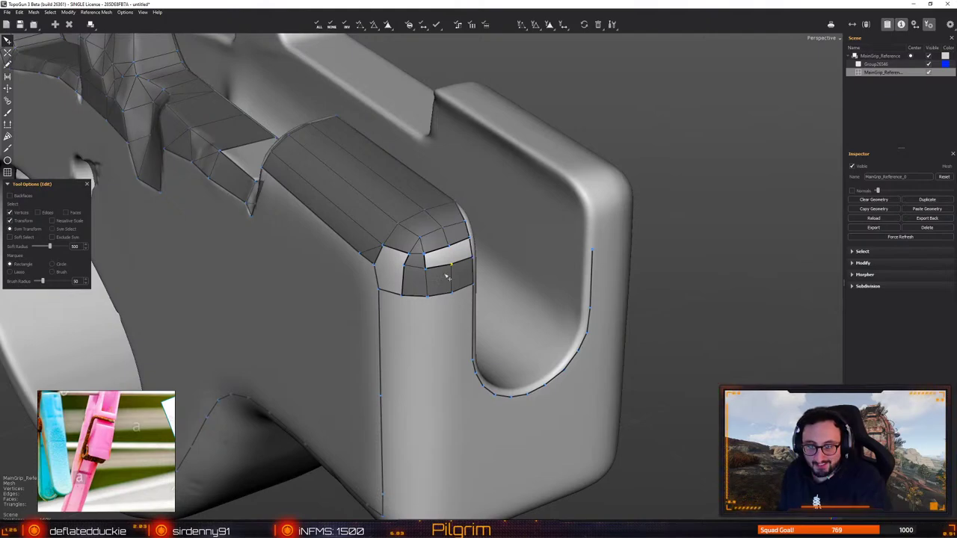
Close the remaining gap in the rounded front cap and adjust the vertices along its inner slot edge
left_click_drag(413, 280, 366, 289, "alt")
key("c")
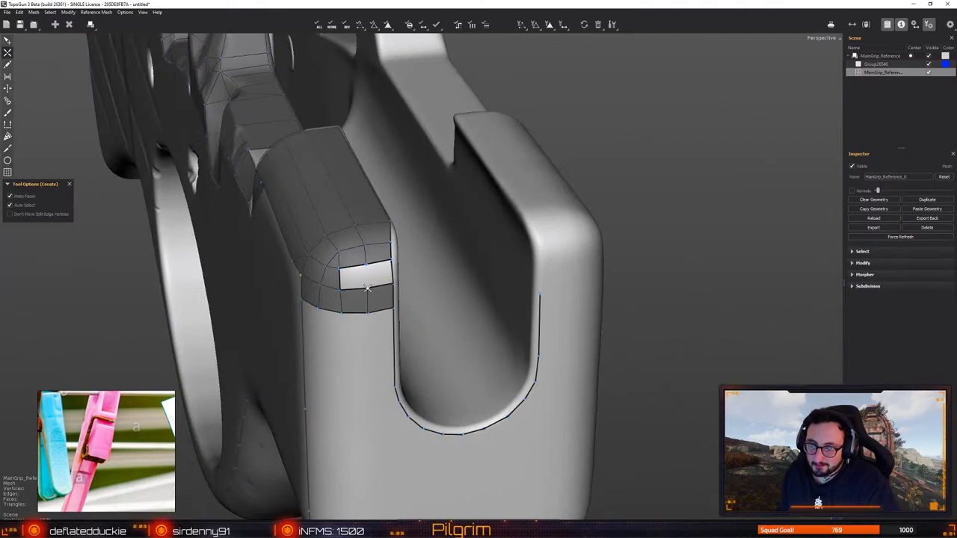
left_click(367, 266)
key("q")
left_click_drag(367, 265, 394, 285, "alt")
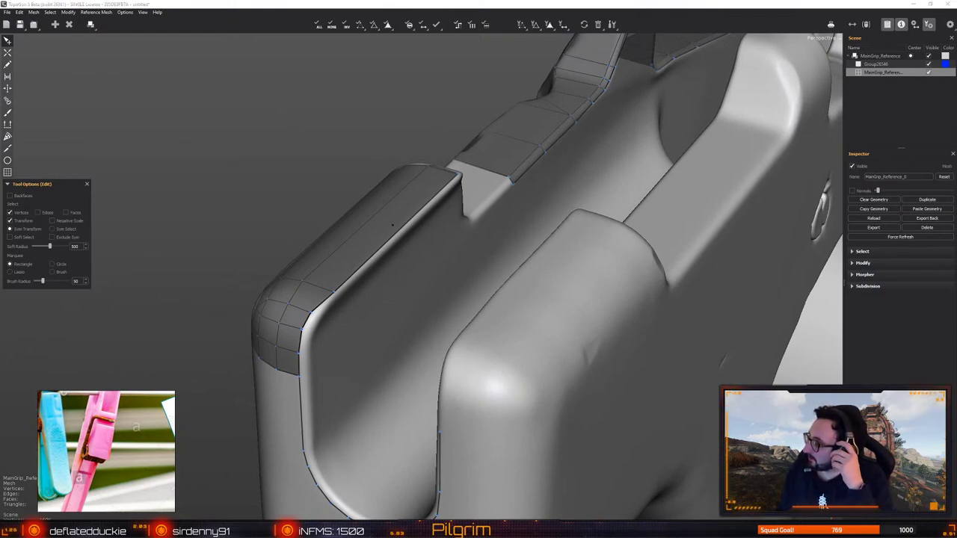
left_click(332, 295)
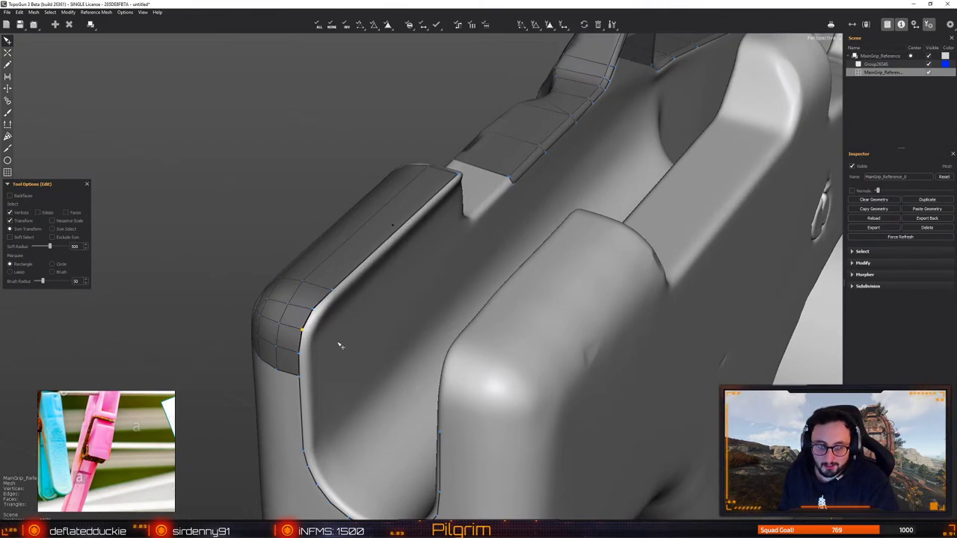
Fill the step's upright face behind the front block with stacked quads and close its arched upper end against the block's top strips
middle_click_drag(340, 346, 440, 352)
key("c")
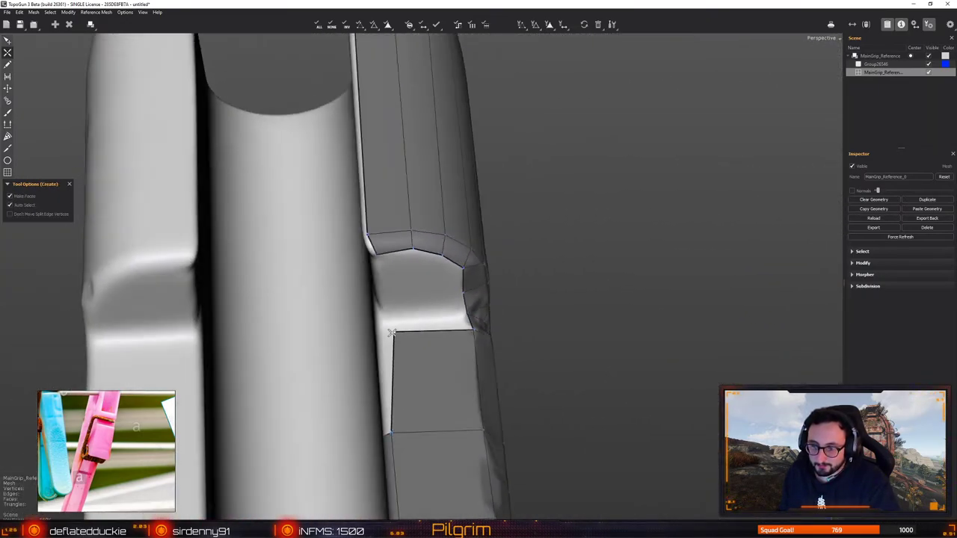
middle_click_drag(392, 332, 446, 327)
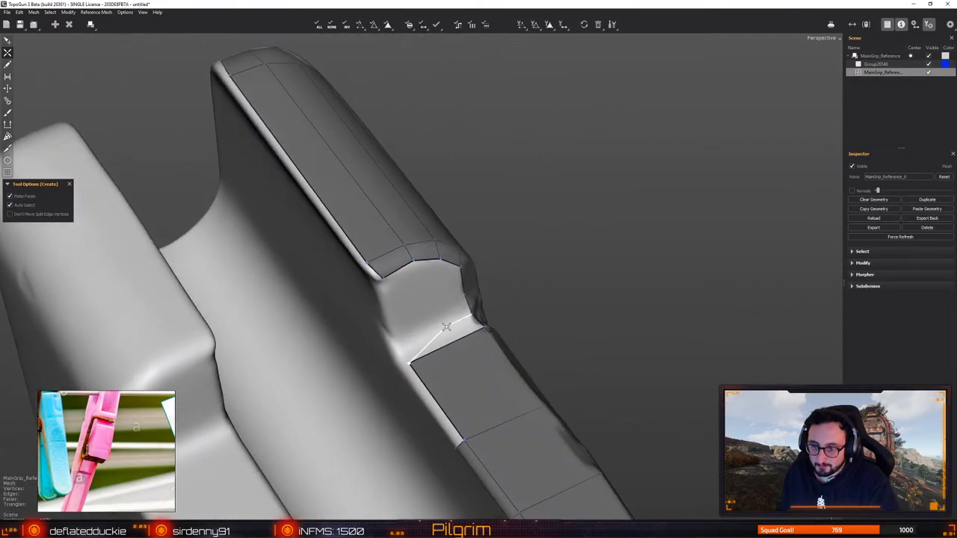
left_click_drag(447, 327, 416, 247)
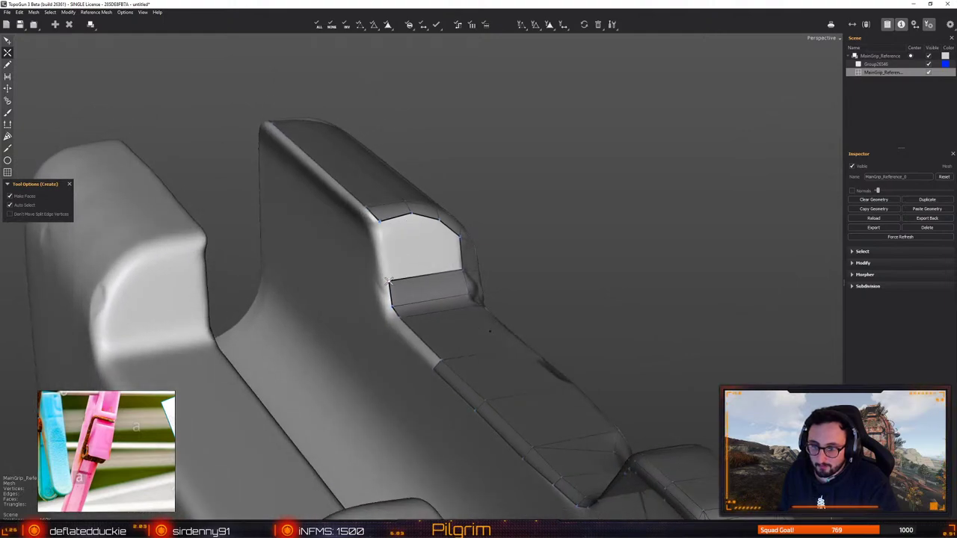
left_click_drag(441, 249, 384, 245)
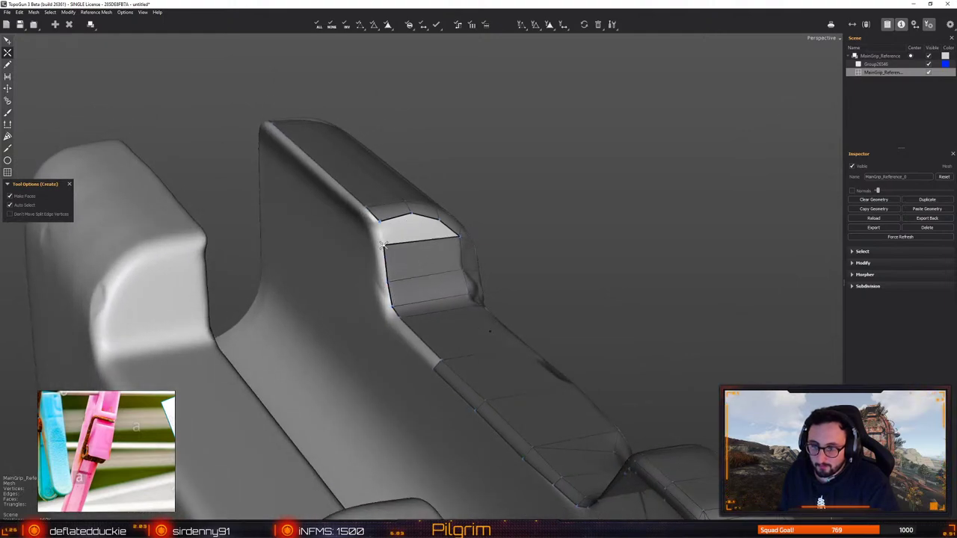
left_click(410, 216)
key("e")
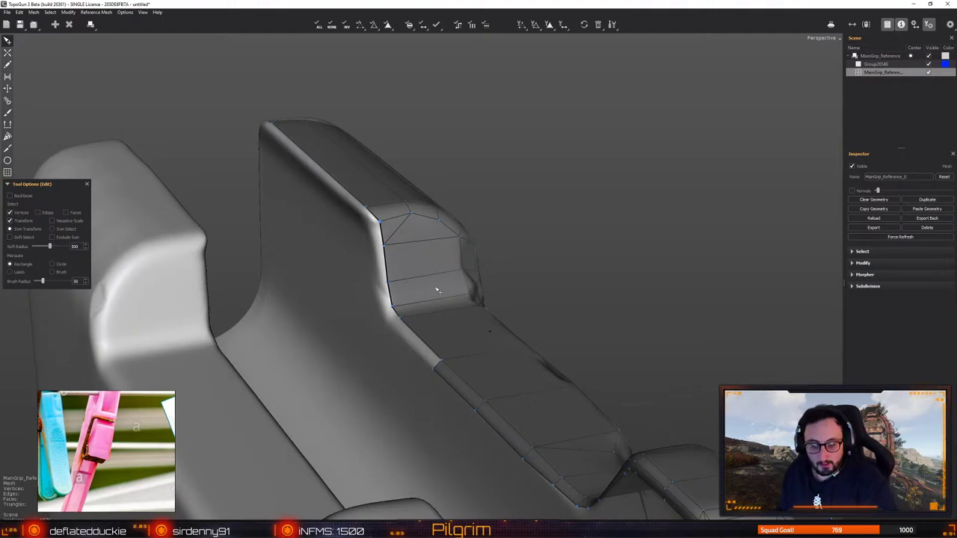
Add a narrow strip of quads along the inner edge of the step, from the lower ledge up to the front block's top corner
middle_click_drag(439, 330, 445, 370)
key("c")
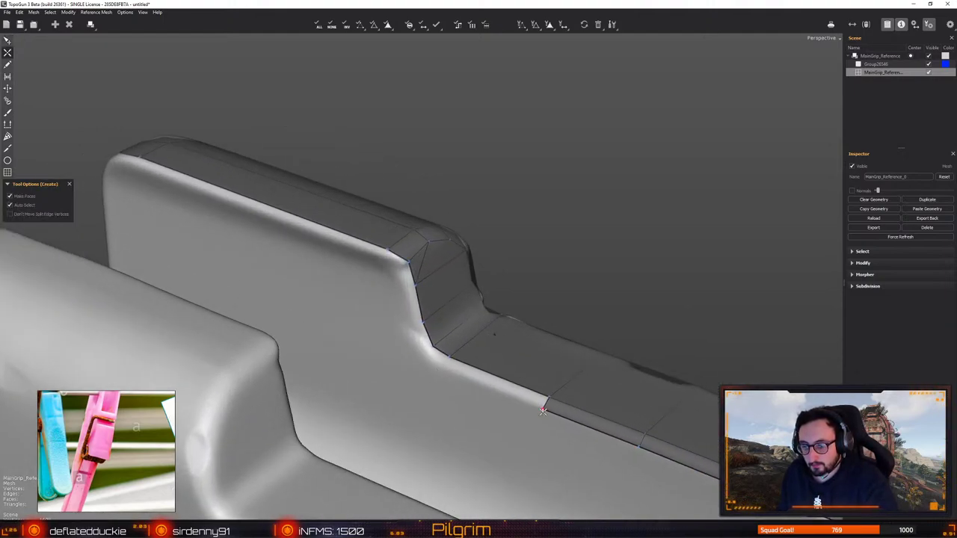
left_click(445, 371)
left_click(423, 356)
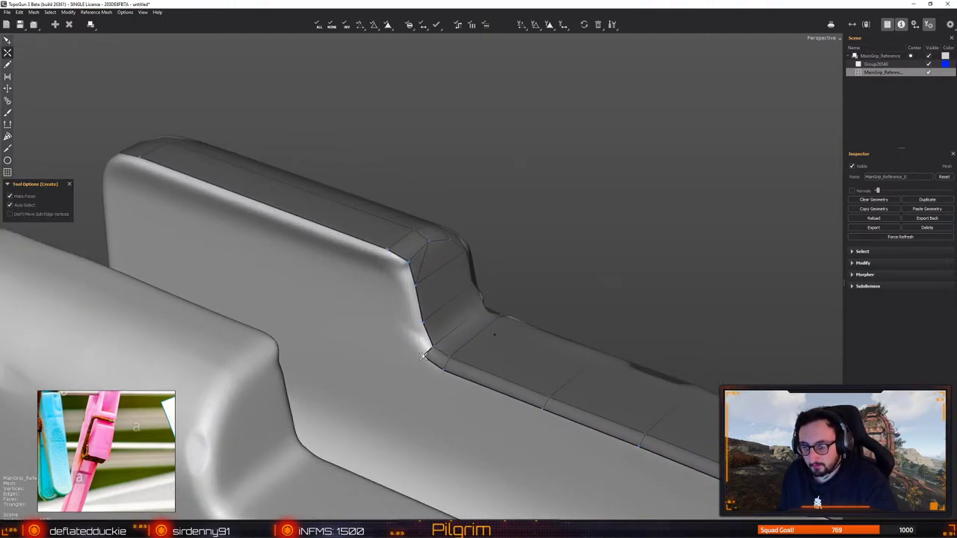
left_click(403, 291)
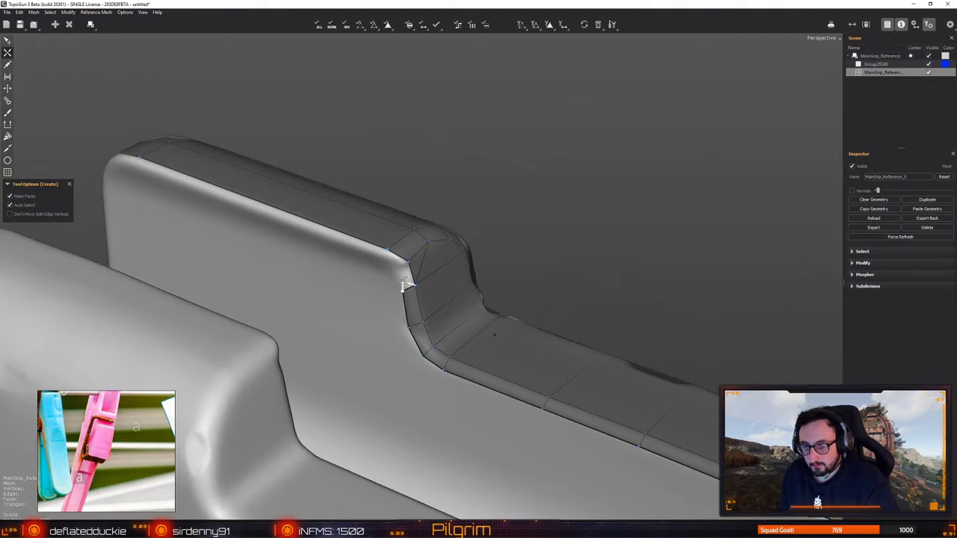
left_click(396, 273)
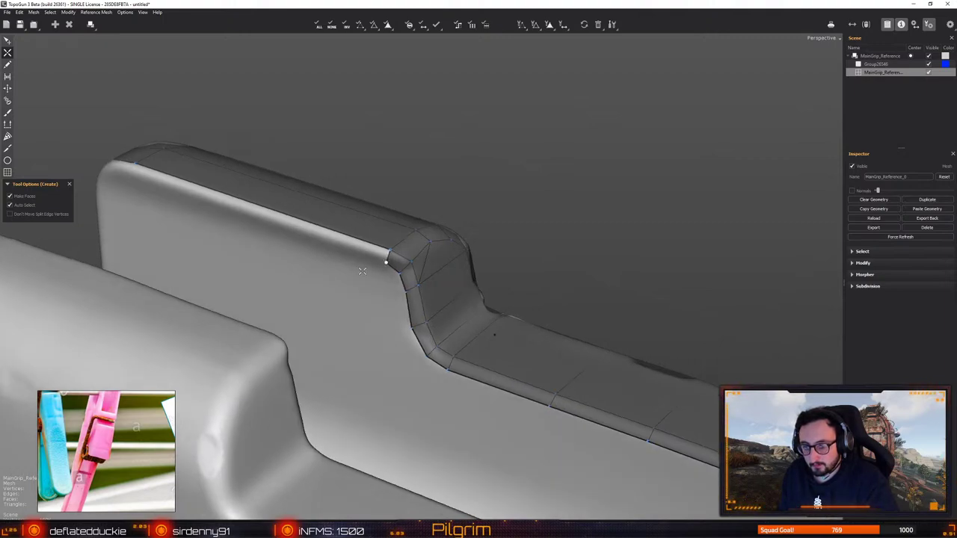
Continue the narrow inner strip along the front block's top edge and around its rounded front corner to the cap's lower edge
middle_click_drag(386, 258, 406, 263)
left_click(335, 296)
left_click(303, 305)
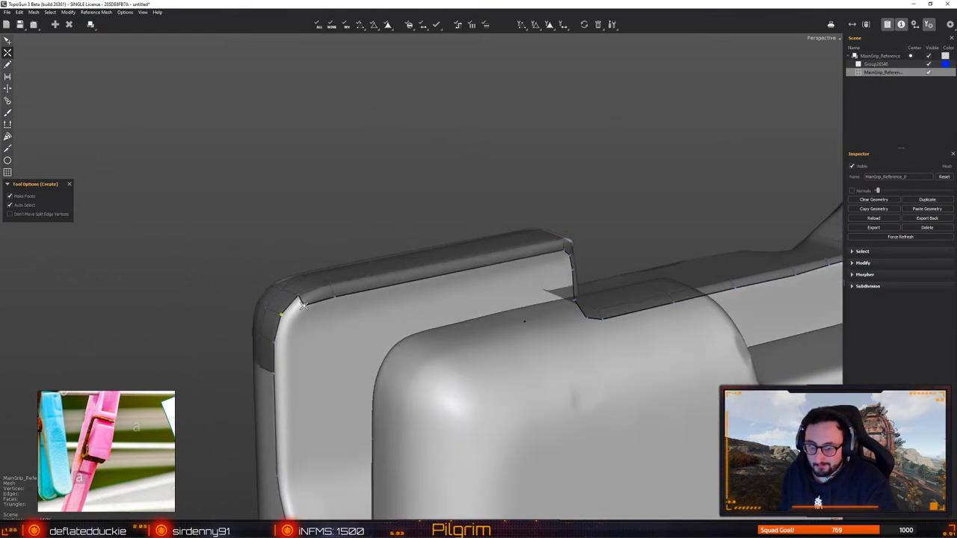
left_click(309, 307)
left_click(293, 320)
left_click(288, 346)
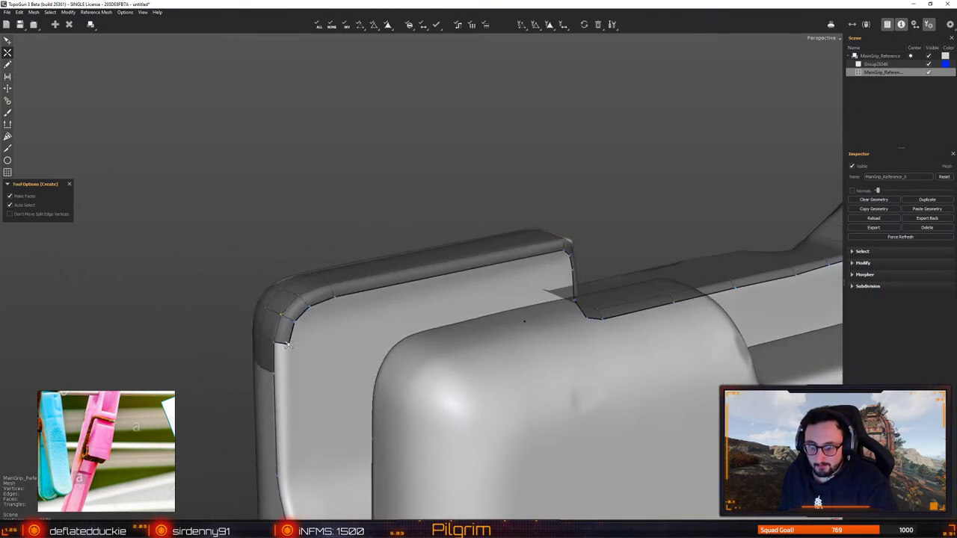
left_click(286, 374)
Extend the narrow strip down the slot's straight side and into the start of its lower curve
middle_click_drag(322, 424, 374, 274, "alt")
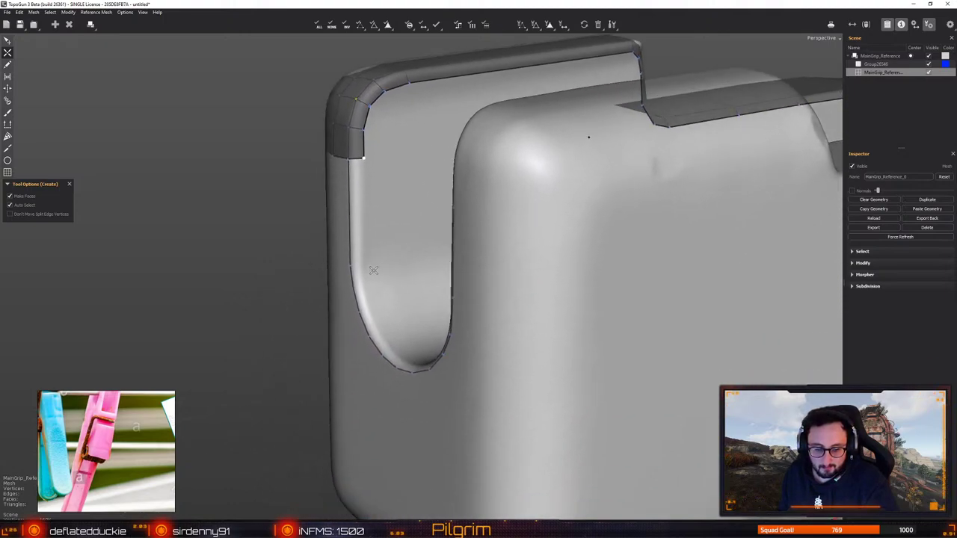
mouse_move(374, 274)
left_mouse_down("alt")
mouse_move(393, 318)
mouse_move(377, 260)
left_mouse_up("alt")
left_click(377, 282)
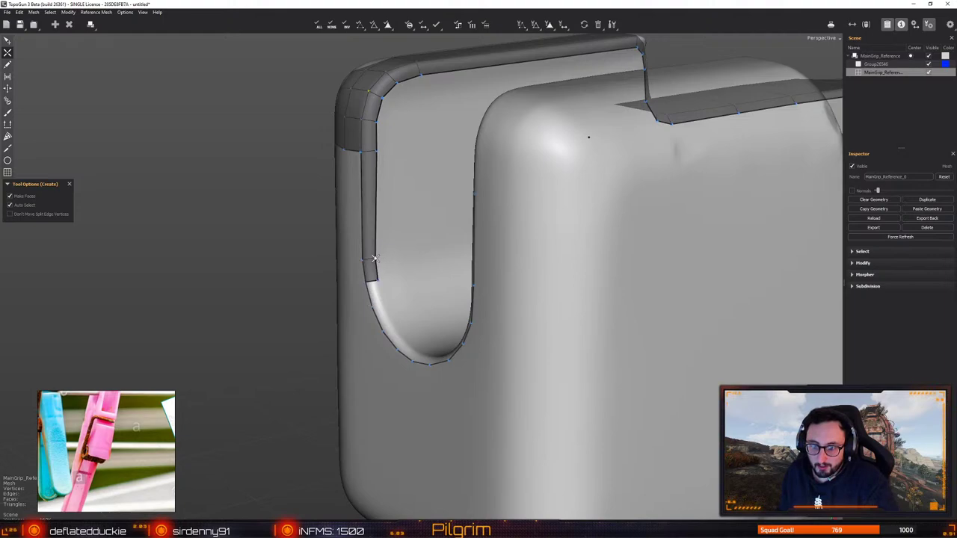
left_click(378, 282)
left_click(382, 303)
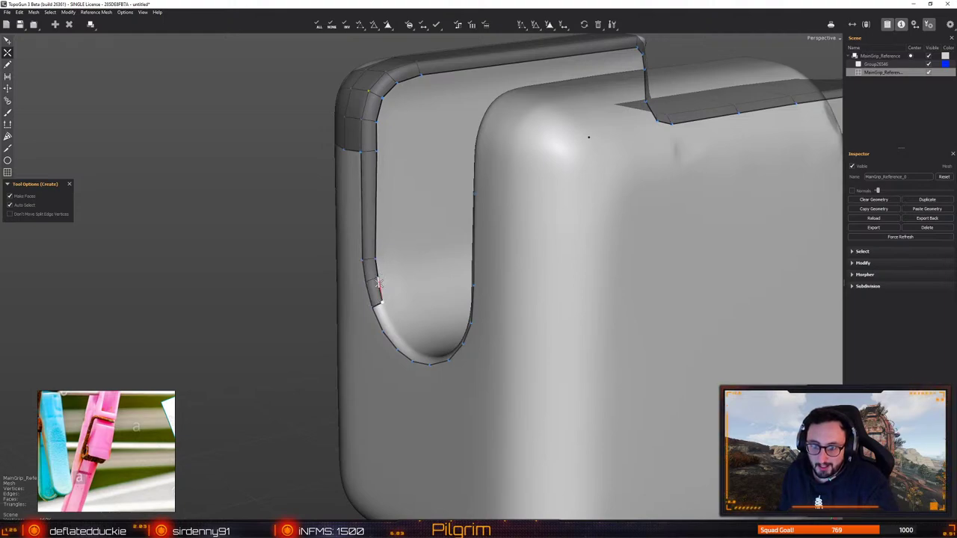
Continue the narrow quad strip around the slot's rounded bottom to just past its middle
left_click_drag(383, 299, 353, 348, "alt")
left_click(462, 362)
left_click(472, 353)
left_click(372, 365)
left_click(373, 353)
left_click(395, 360)
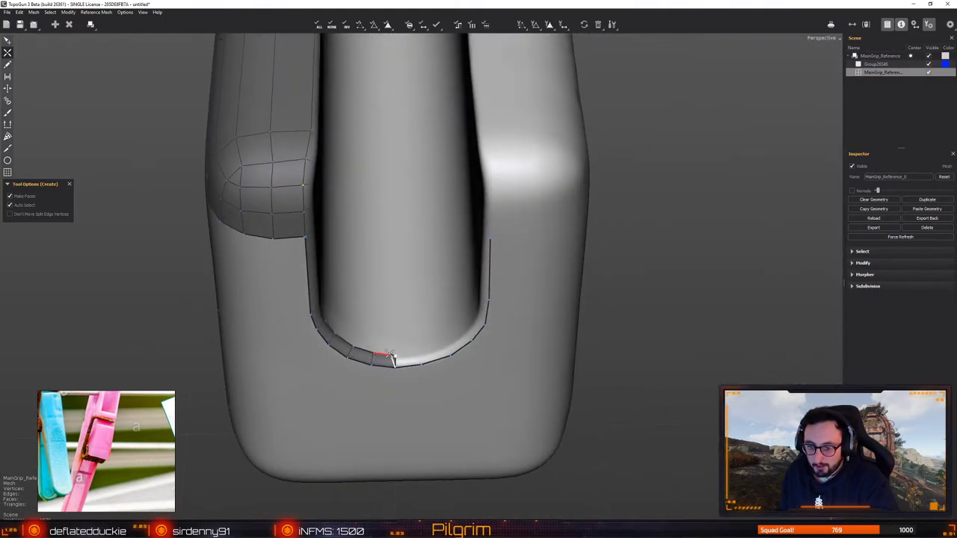
left_click(390, 356)
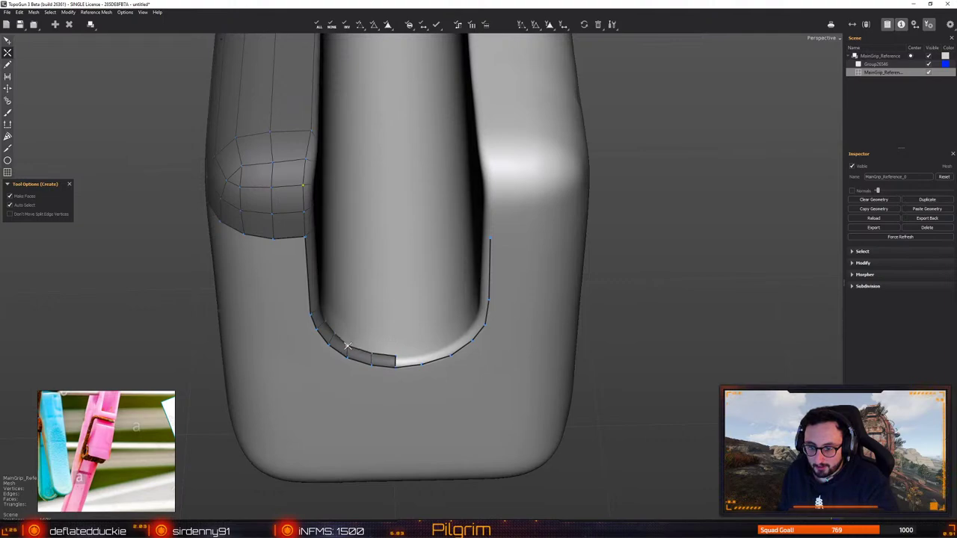
left_click(420, 358)
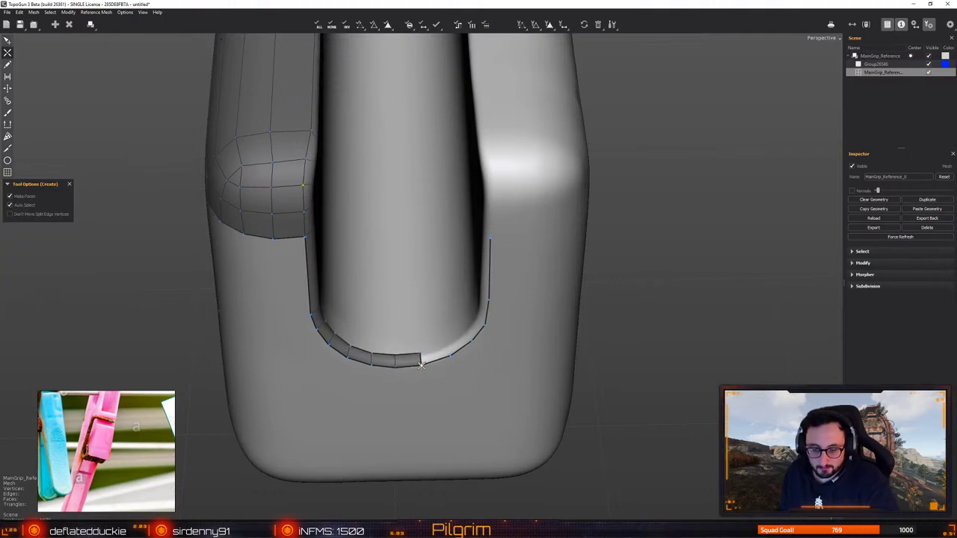
middle_click_drag(422, 365, 310, 367, "alt")
left_click_drag(309, 368, 345, 418, "alt")
middle_click_drag(345, 418, 401, 368, "alt")
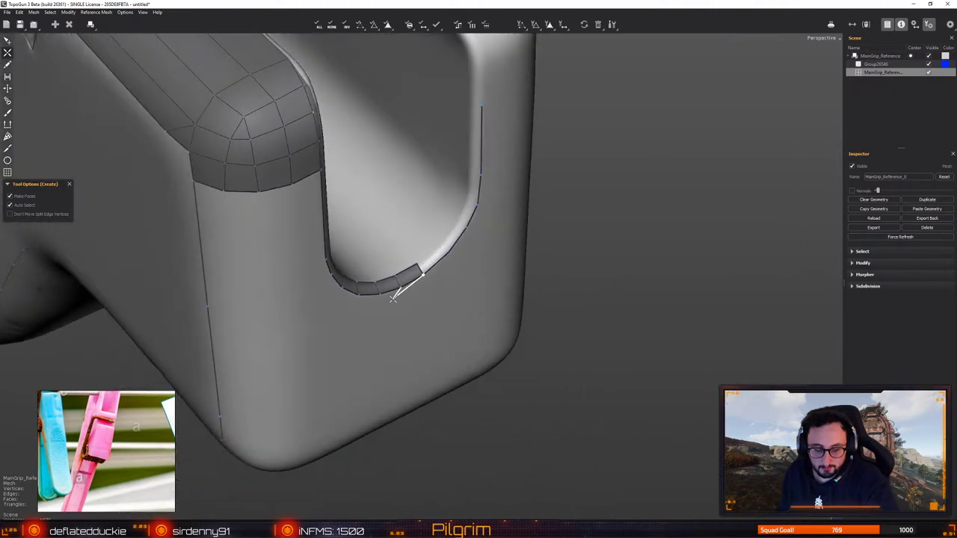
Continue the narrow quad strip around the U-shaped slot's rim up to the end of the guide edge on the far side
right_click_drag(399, 299, 422, 262)
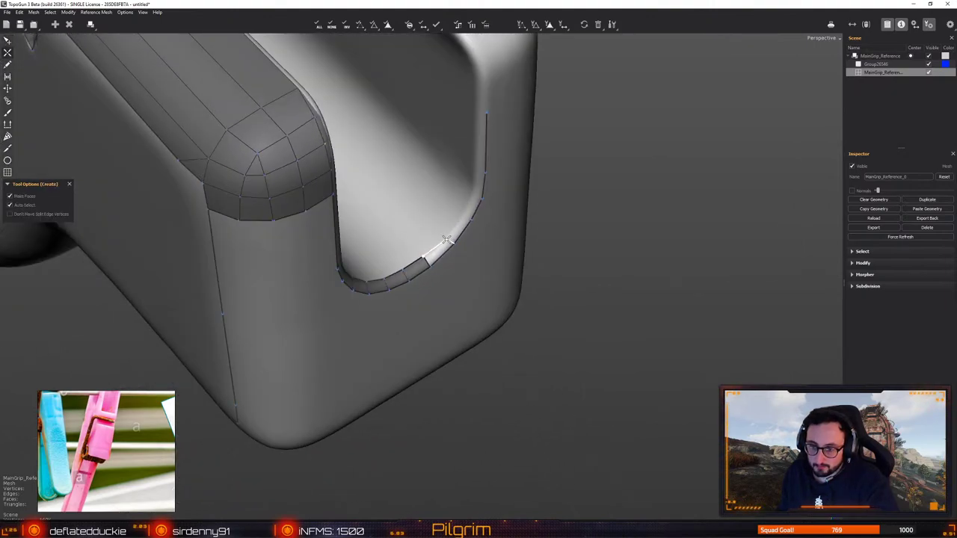
left_click(447, 239)
left_click(463, 217)
left_click_drag(466, 216, 485, 152, "alt")
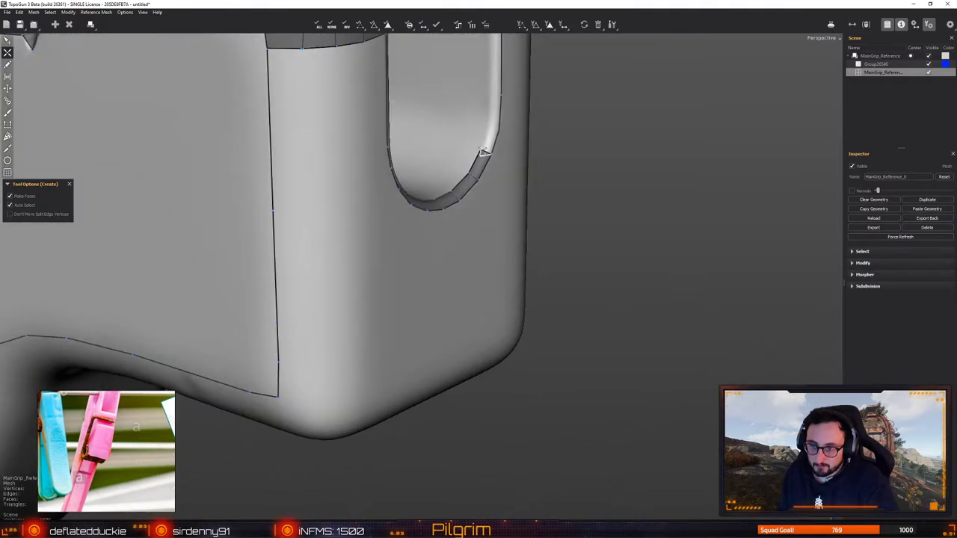
left_click(488, 128)
left_click(487, 95)
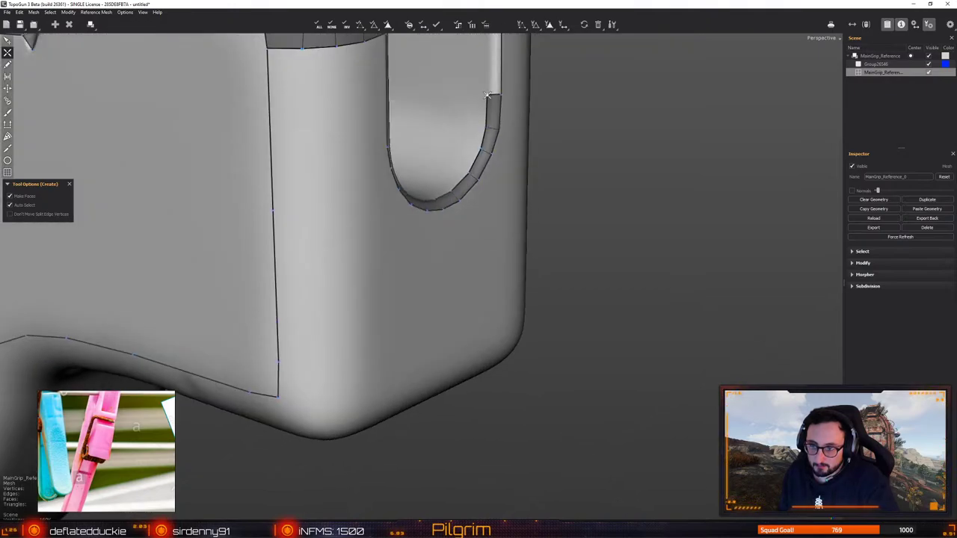
right_click_drag(486, 95, 479, 211)
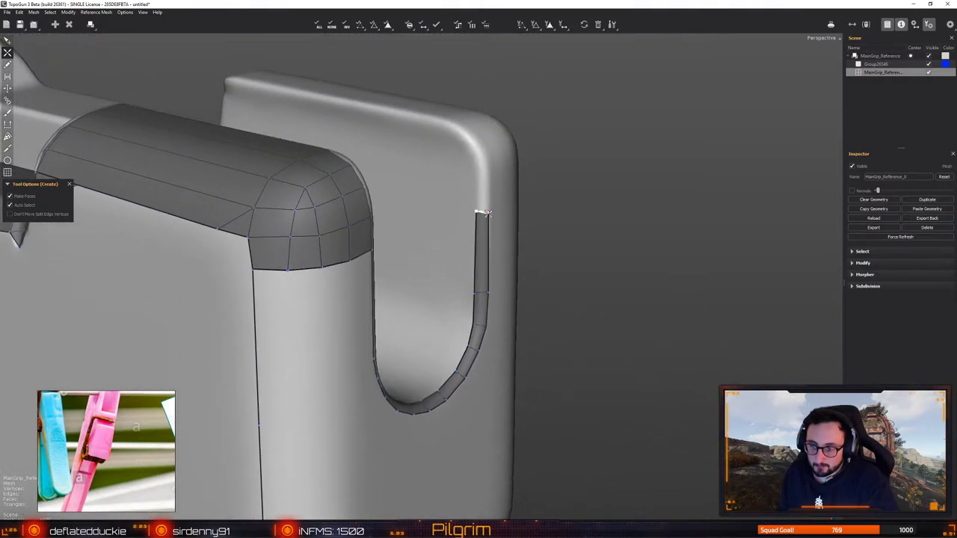
key("q")
scroll(481, 259, "down", 3)
left_click_drag(480, 259, 449, 288, "alt")
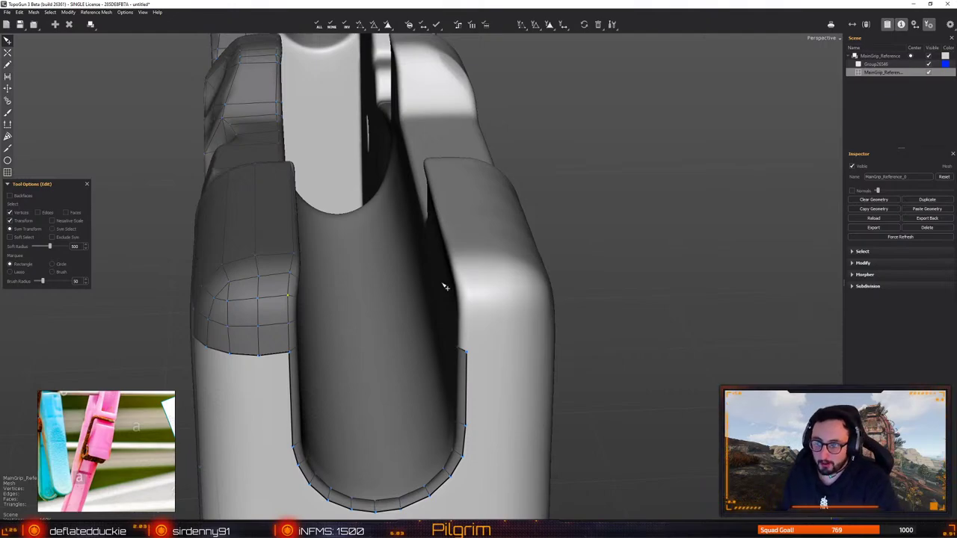
Create a first column of two quads down the block's rounded vertical corner, below the retopologized cap and along the existing guide edge
right_click_drag(447, 284, 391, 234)
key("w")
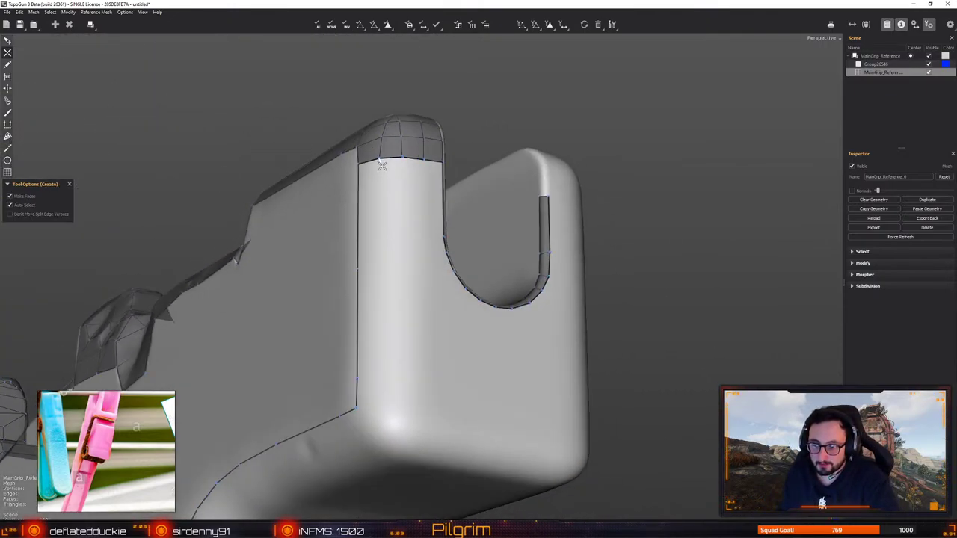
left_click(380, 158)
left_click(358, 269)
left_click(376, 267)
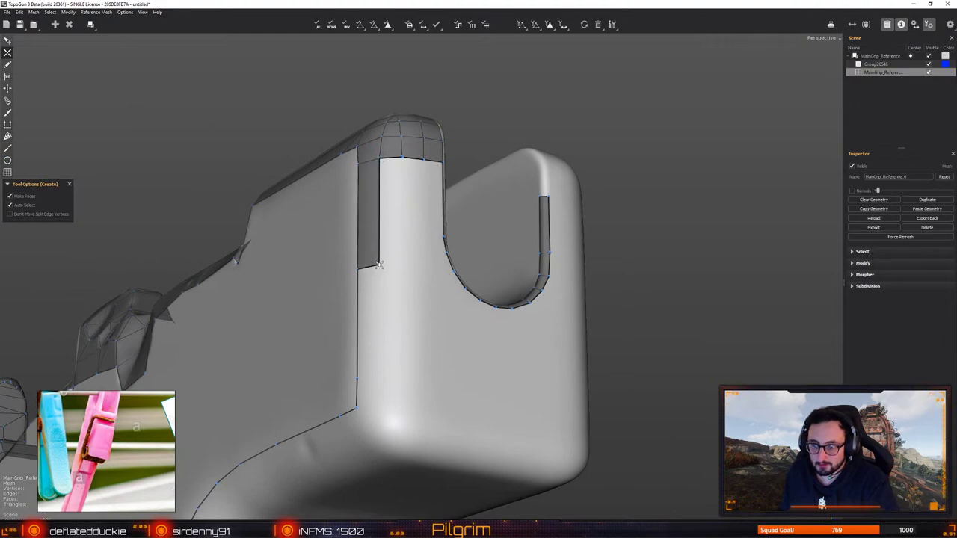
left_click(357, 377)
left_click(378, 372)
Add a second column of two quads beside the first, joined to the cap, and align its outer vertices vertically
left_click_drag(378, 264, 398, 263)
left_click_drag(377, 372, 397, 372)
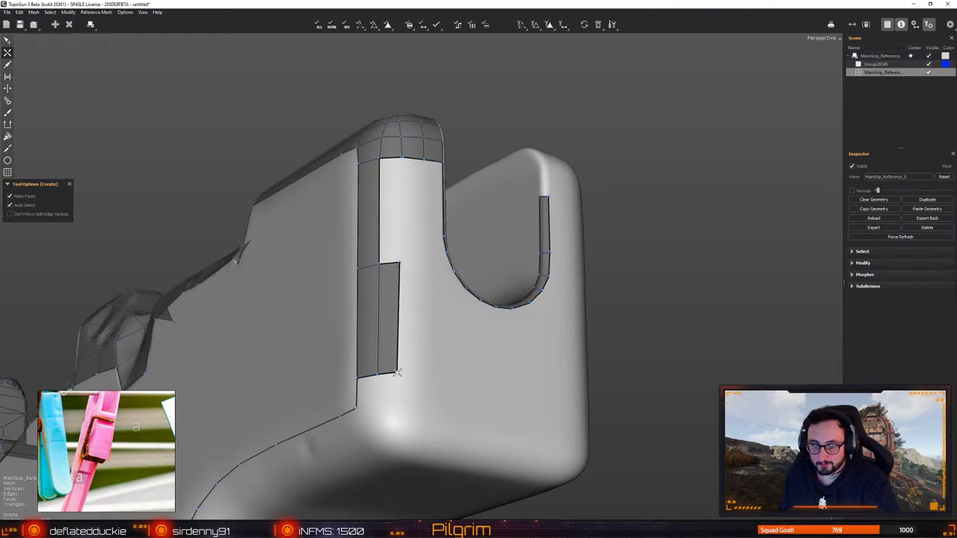
left_click_drag(399, 263, 401, 261)
left_click(403, 158)
key("q")
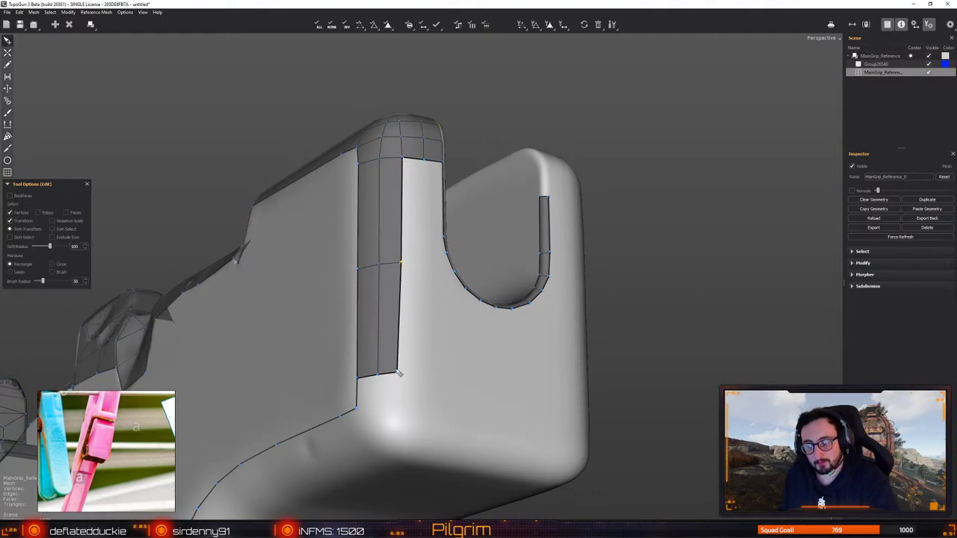
left_click_drag(397, 372, 400, 371)
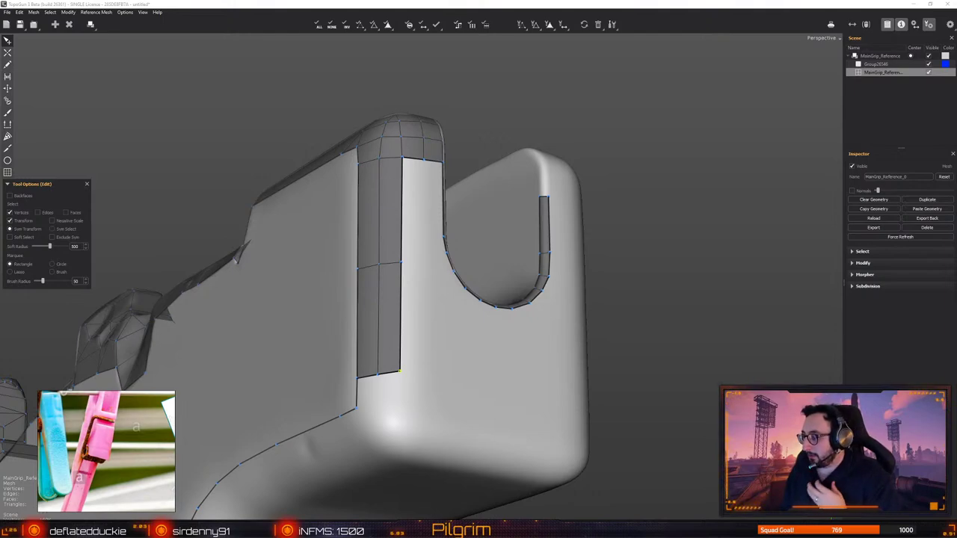
Add a third column of two quads toward the slot, connected to the next vertex on the cap's lower edge
middle_click_drag(473, 297, 510, 240, "alt")
left_click_drag(510, 239, 499, 252, "alt")
key("c")
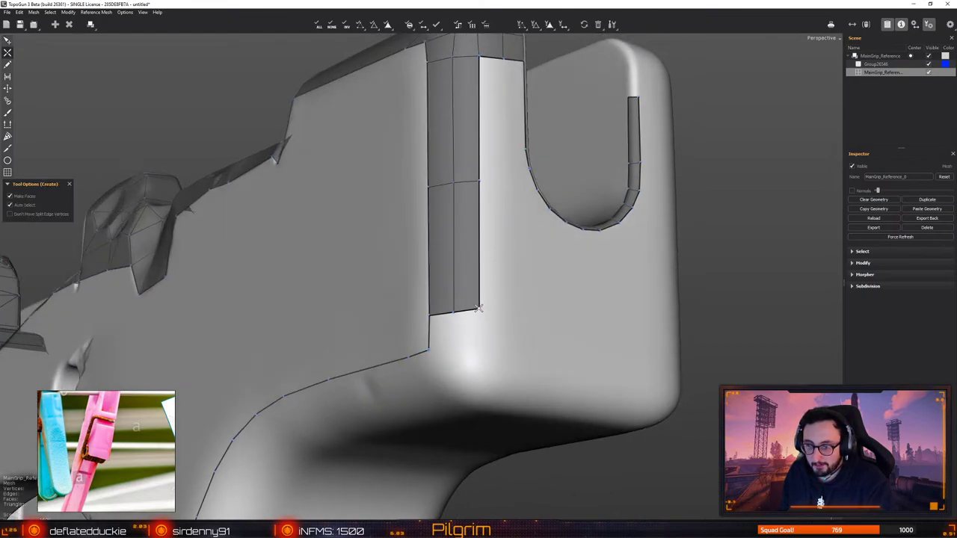
left_click_drag(489, 289, 447, 306, "alt")
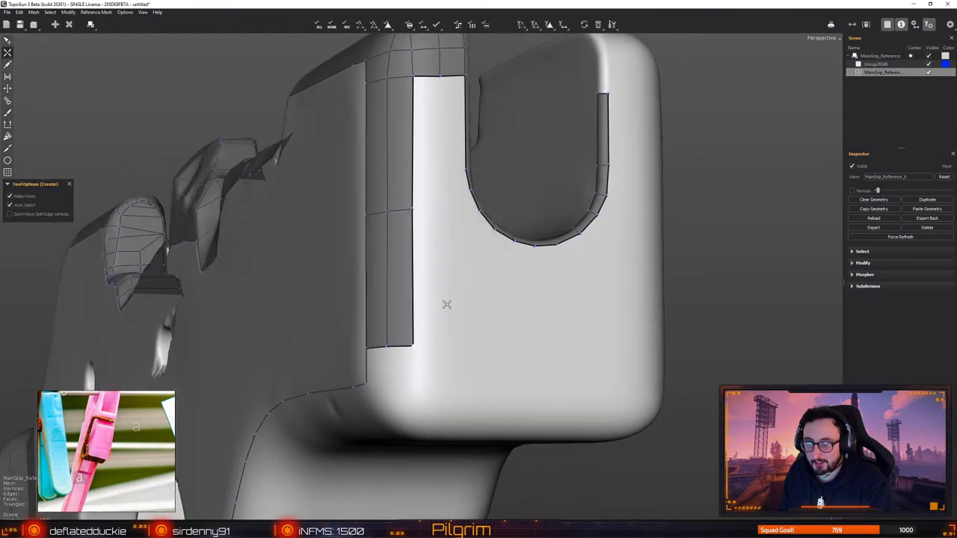
mouse_move(428, 223)
left_mouse_down()
mouse_move(430, 209)
mouse_move(440, 207)
mouse_move(438, 219)
left_mouse_up()
left_click(441, 346)
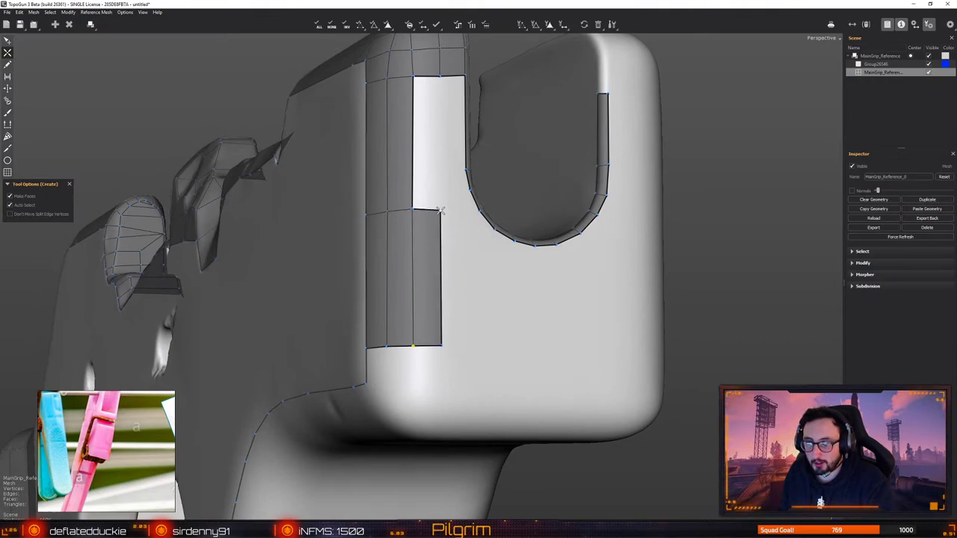
left_click(440, 76)
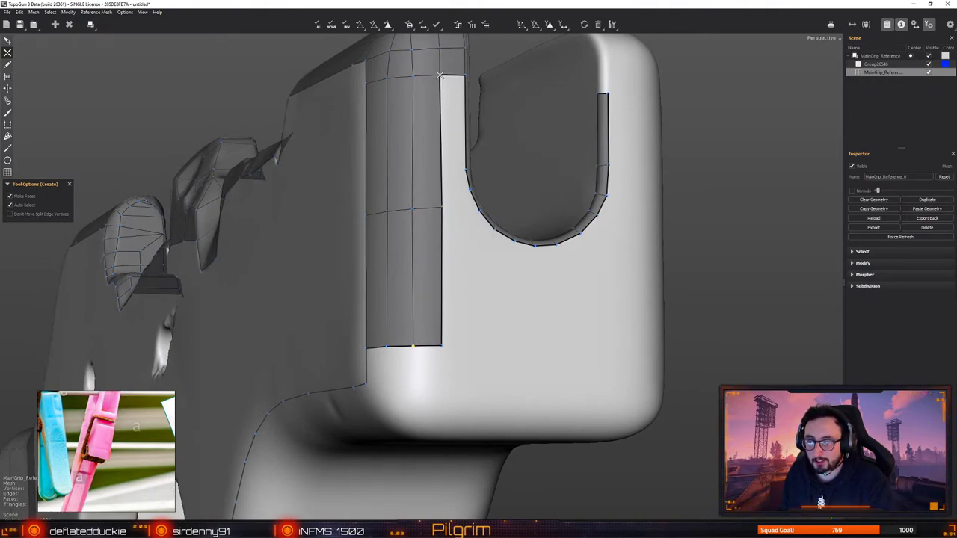
key("e")
key("c")
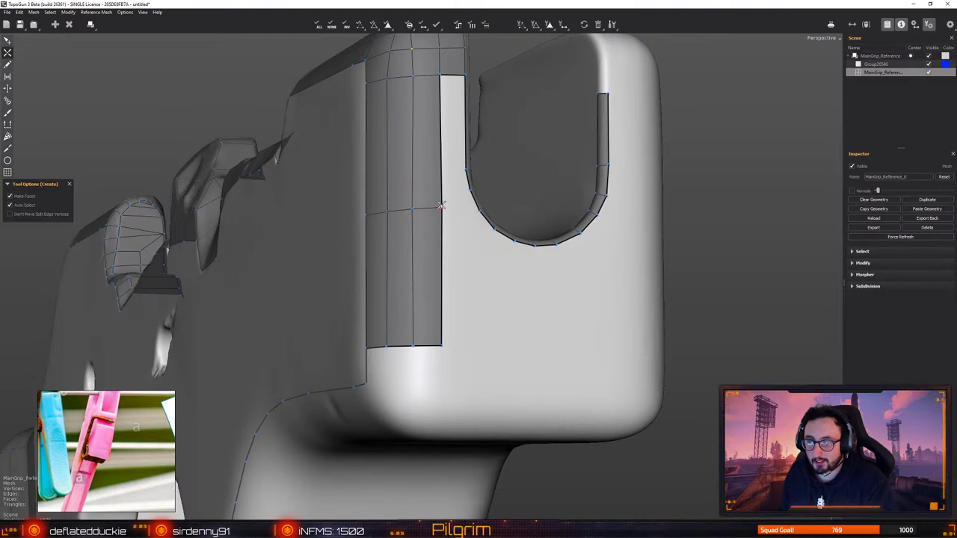
Fill the gap between the third column and the slot's rim strip, fanning triangles from the column's middle vertex
mouse_move(441, 208)
left_mouse_down("alt")
mouse_move(419, 289)
mouse_move(442, 251)
left_mouse_up("alt")
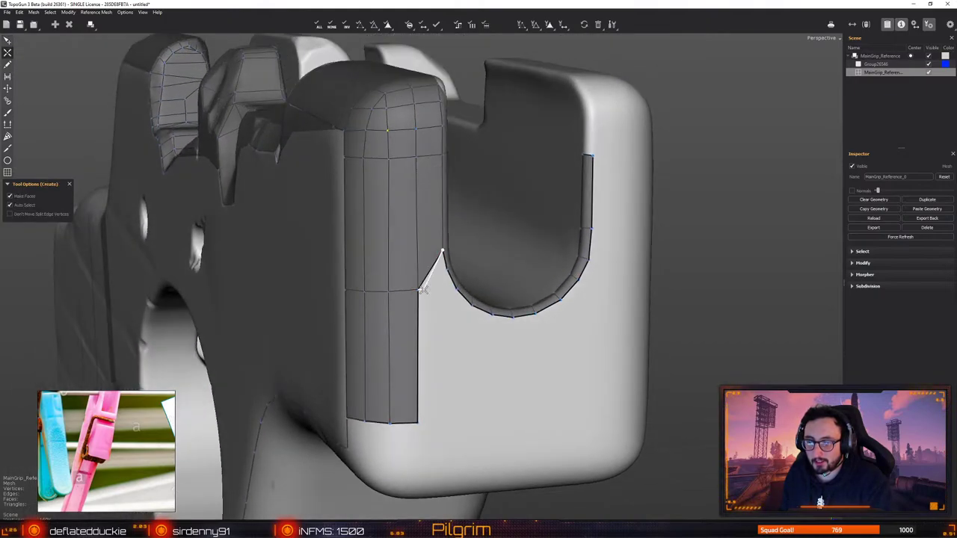
left_click(417, 289)
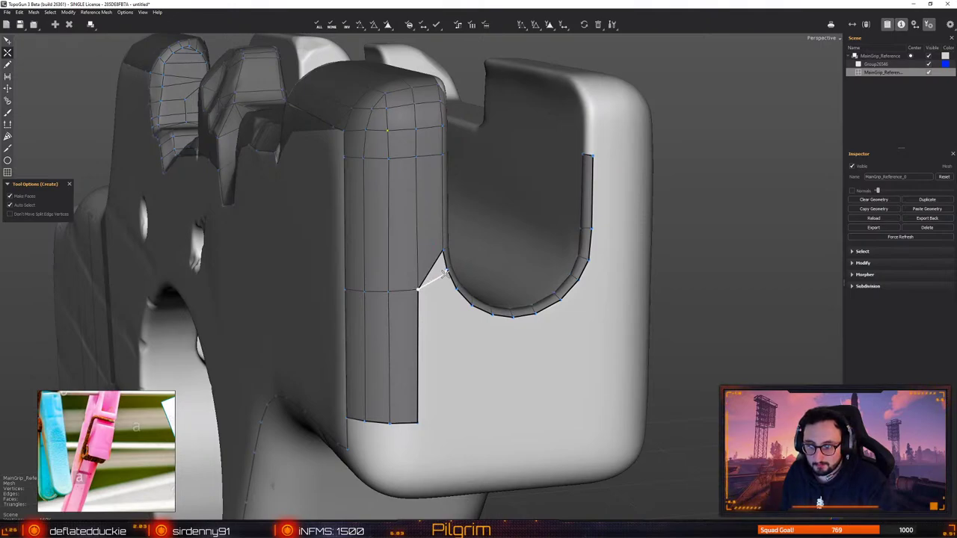
left_click(419, 290)
left_click(456, 289)
key("q")
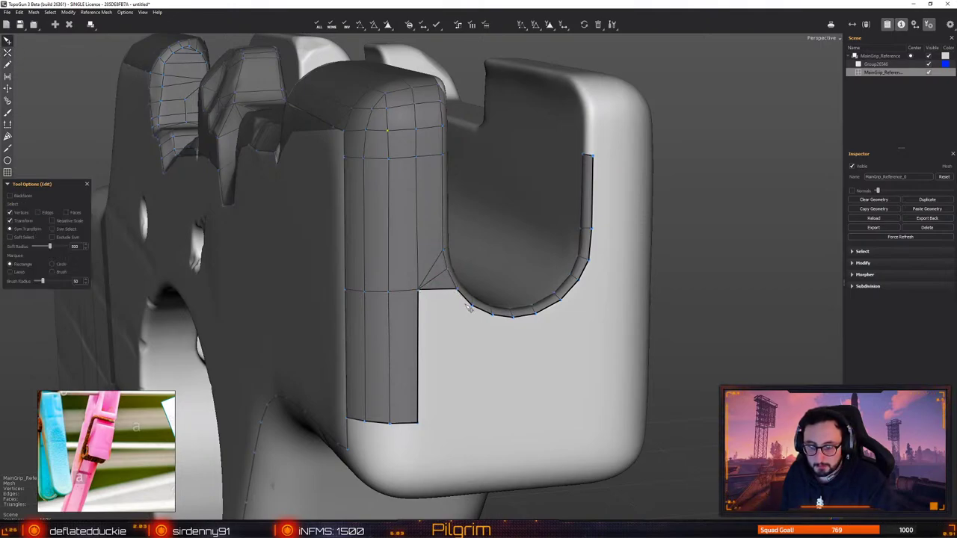
left_click_drag(468, 305, 413, 338, "alt")
middle_click_drag(414, 338, 493, 301, "alt")
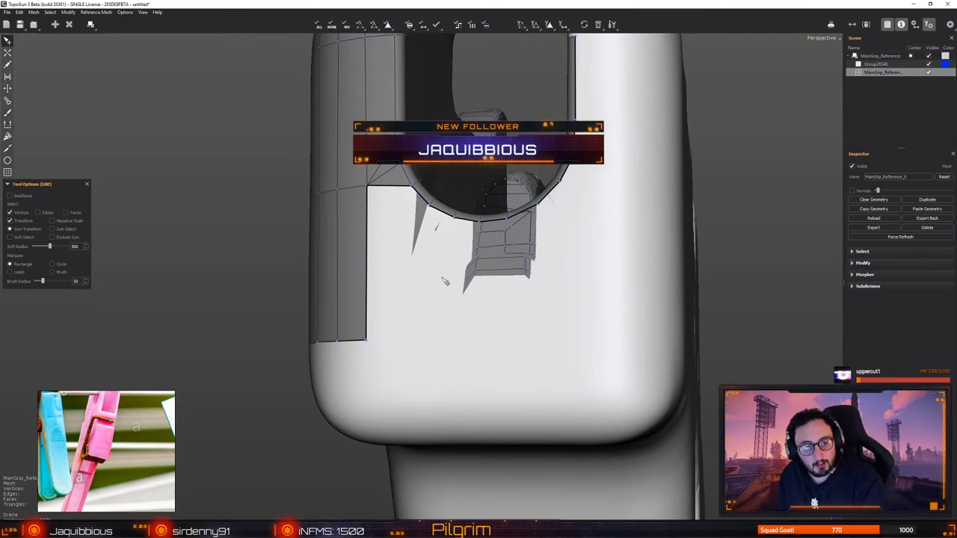
Draw an edge down from the slot's lowest point, connect it to the third column's bottom corner, and close a narrow triangle under the rim
key("c")
left_click_drag(427, 232, 474, 327, "alt")
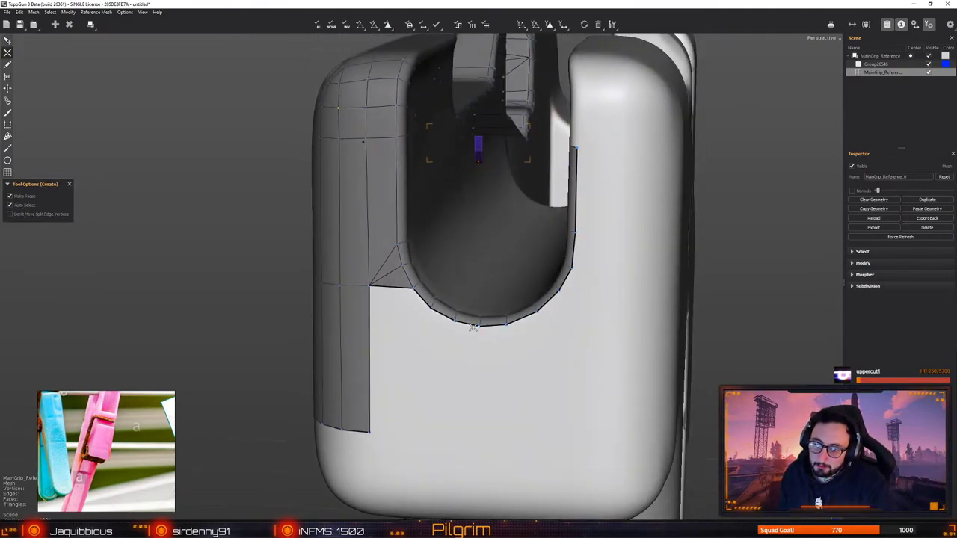
left_click(479, 327)
left_click_drag(428, 432, 476, 437)
key("q")
key("c")
left_click(455, 322)
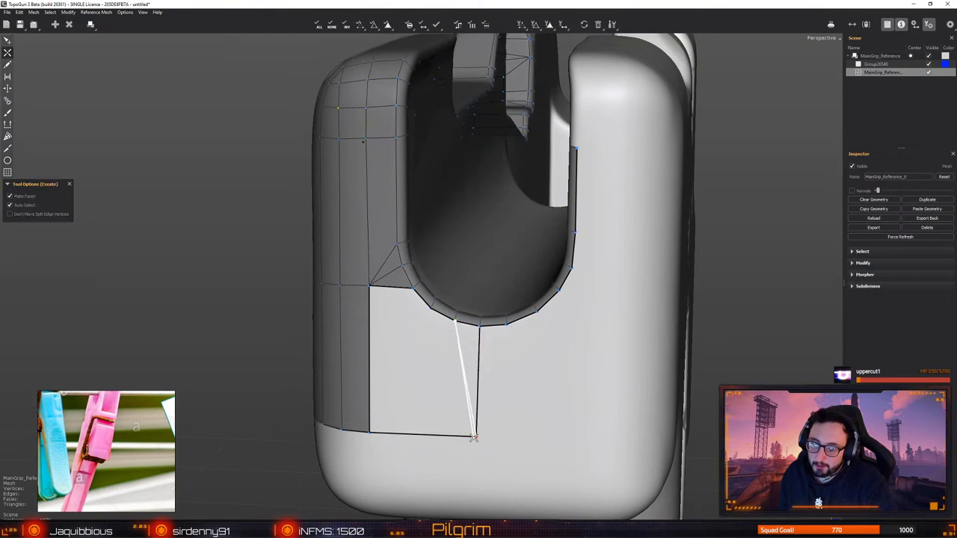
left_click(477, 437)
Fill the remaining area below the slot's near half with faces connecting the rim to the third column's bottom corner
key("q")
key("c")
left_click(431, 309)
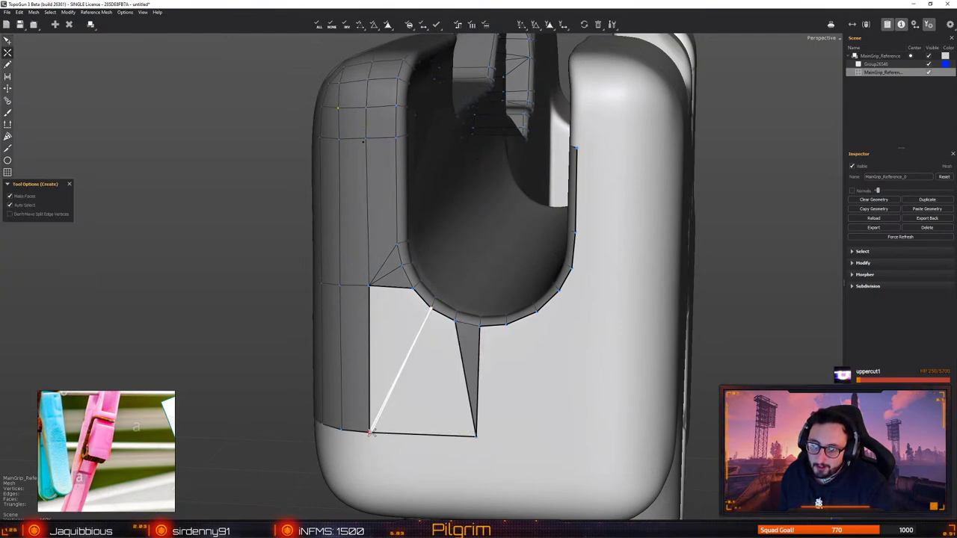
left_click(369, 432)
key("q")
key("c")
left_click(370, 432)
key("q")
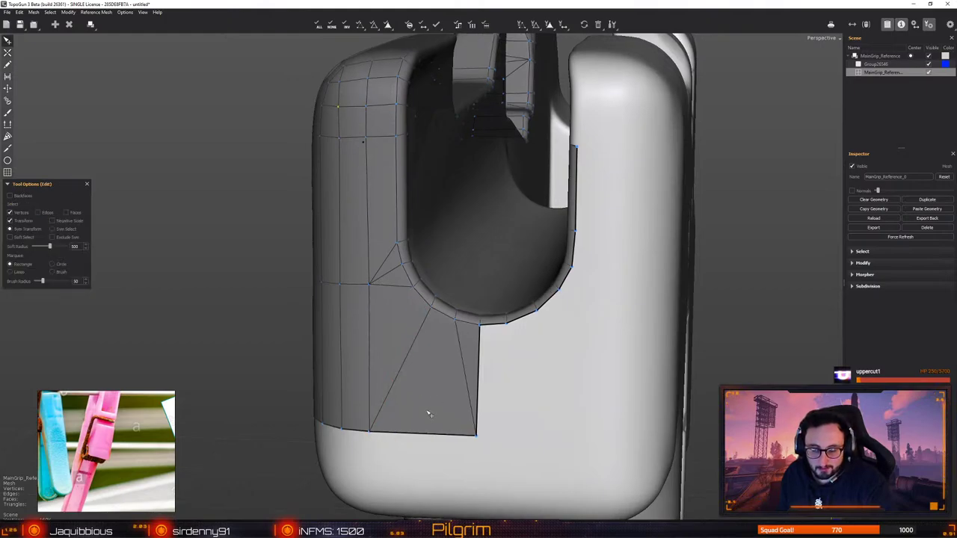
Add a long face strip along the side panel's upper edge, from the step notch to the vertical corner columns
middle_click_drag(429, 412, 431, 356)
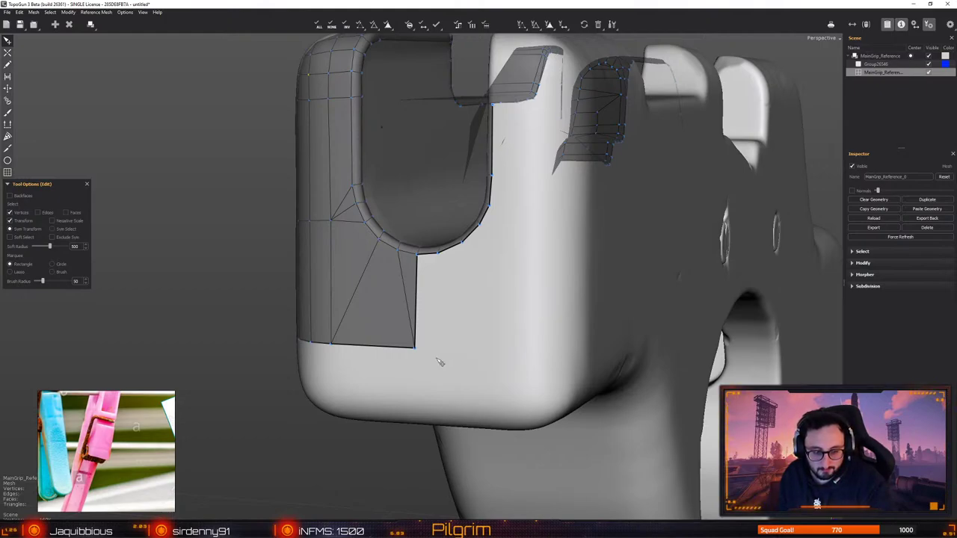
key("c")
left_click_drag(406, 353, 623, 214, "alt")
left_click_drag(476, 149, 413, 144, "alt")
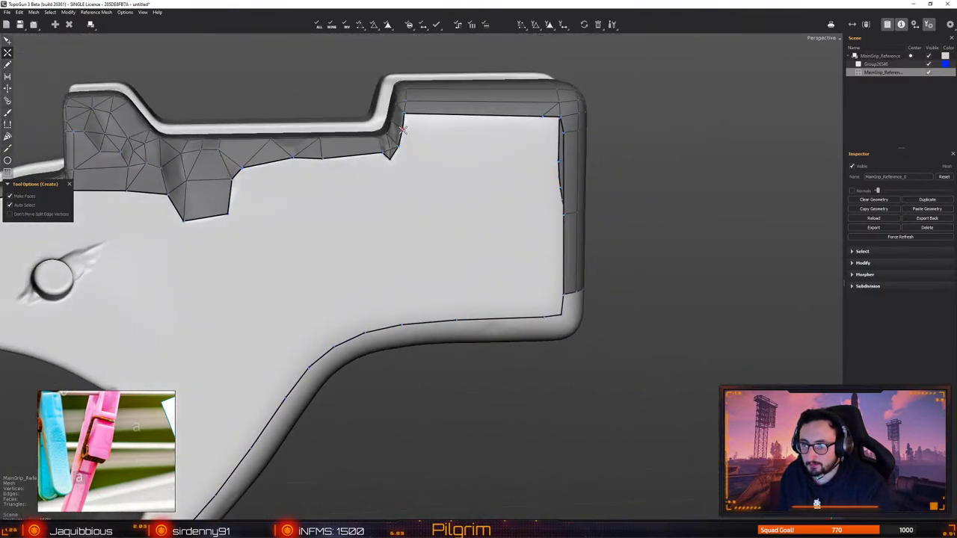
left_click(403, 130)
left_click_drag(536, 134, 505, 136, "alt")
left_click(566, 140)
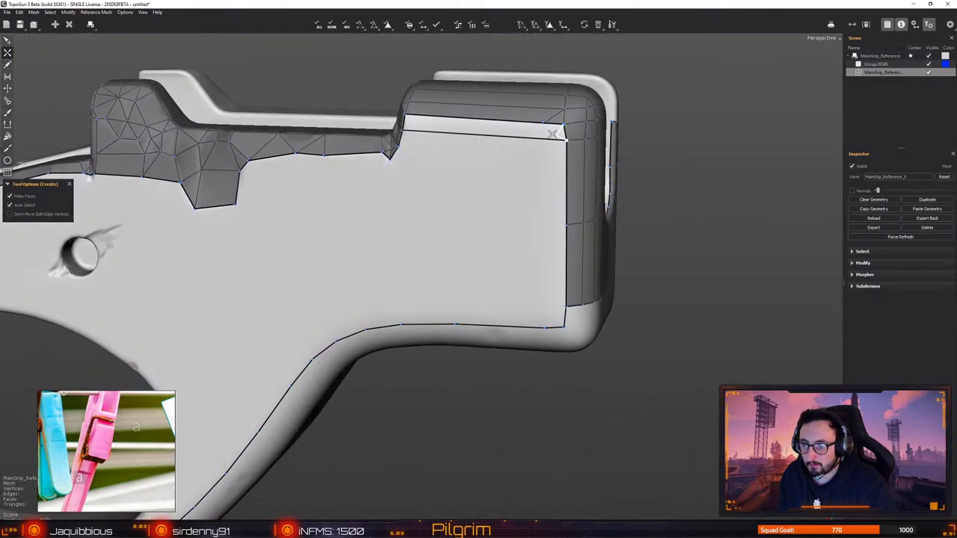
left_click(550, 132)
Reposition the side boundary vertices where the upper strip meets the vertical corner columns to even out the edge flow
key("e")
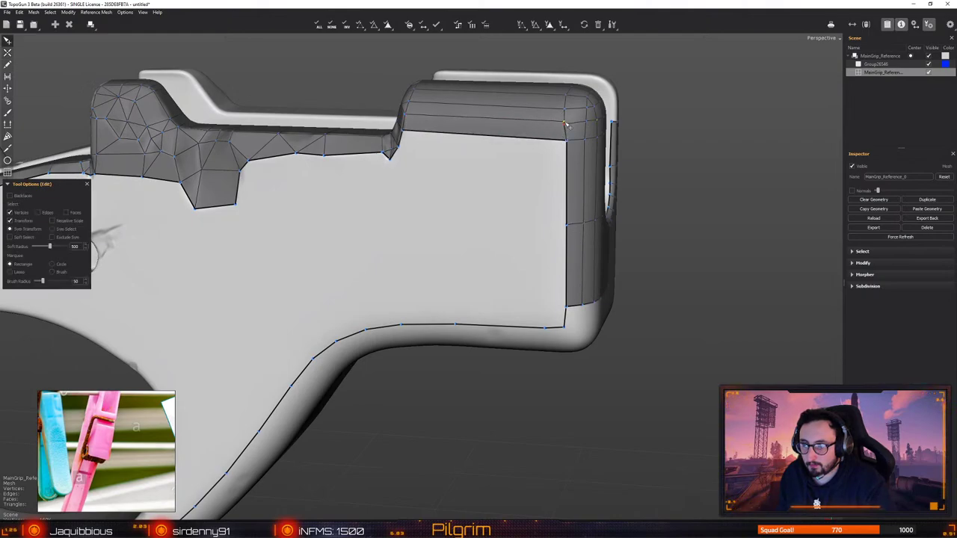
key("f")
left_click_drag(565, 123, 439, 262)
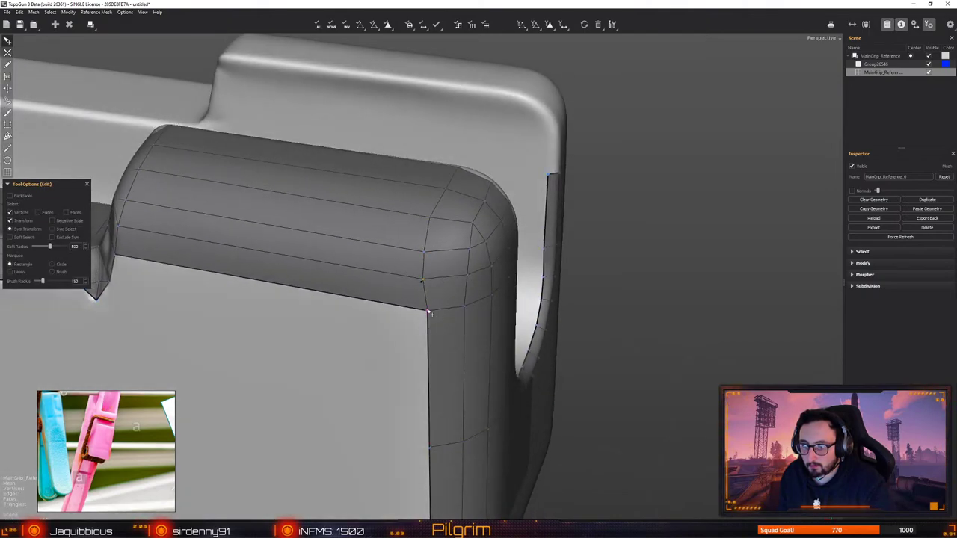
right_click_drag(424, 317, 433, 280)
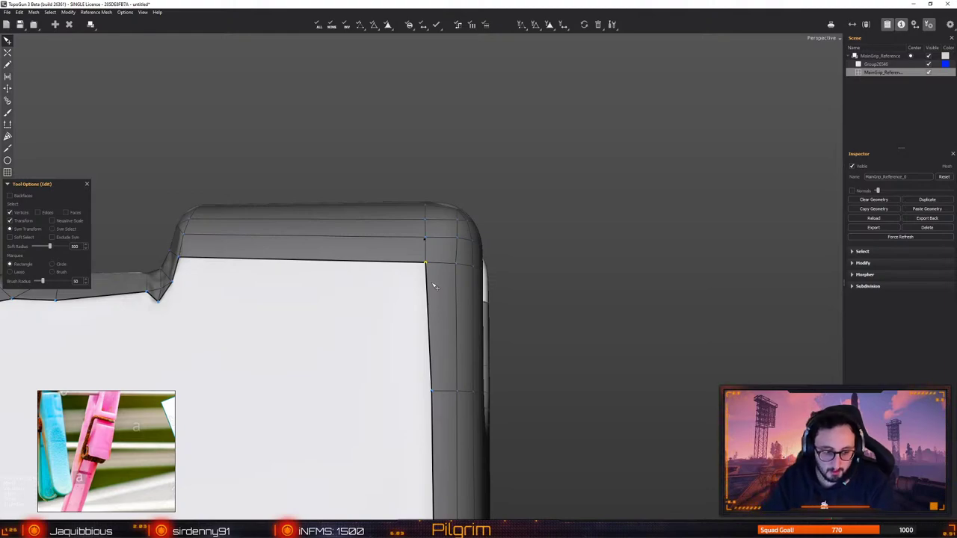
left_click_drag(430, 389, 418, 428)
scroll(417, 428, "down", 3)
scroll(429, 218, "up", 2)
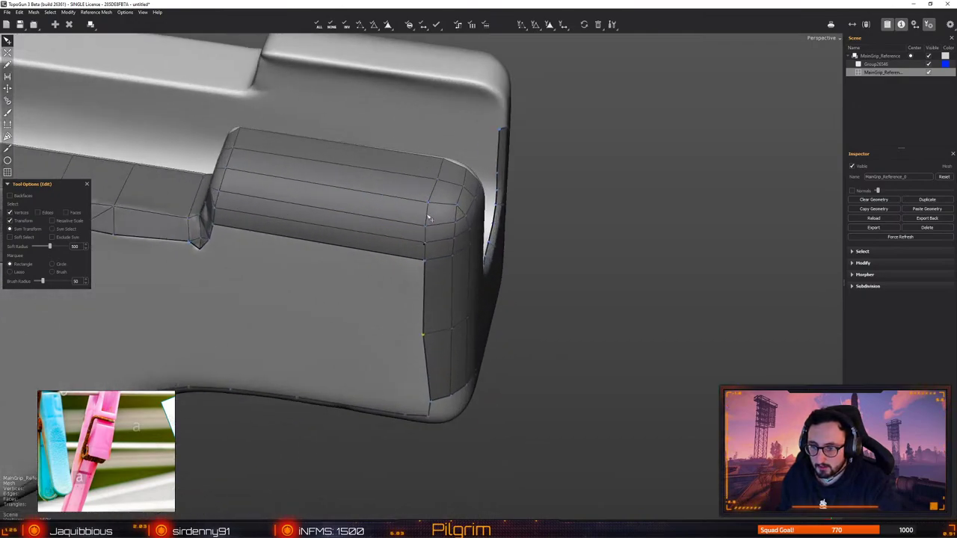
Split the long face strips on the block's inner side with a crosswise edge near the rounded front corner
left_click_drag(429, 206, 143, 297, "alt")
middle_click_drag(391, 281, 448, 332, "alt")
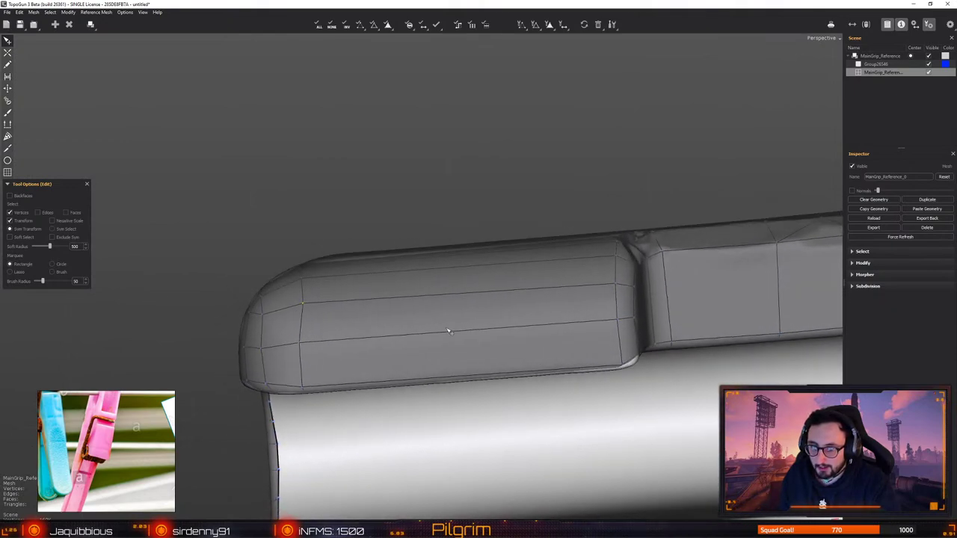
middle_click_drag(354, 270, 372, 300)
middle_click_drag(412, 359, 373, 348)
middle_click_drag(502, 264, 411, 367)
key("c")
left_click(416, 302)
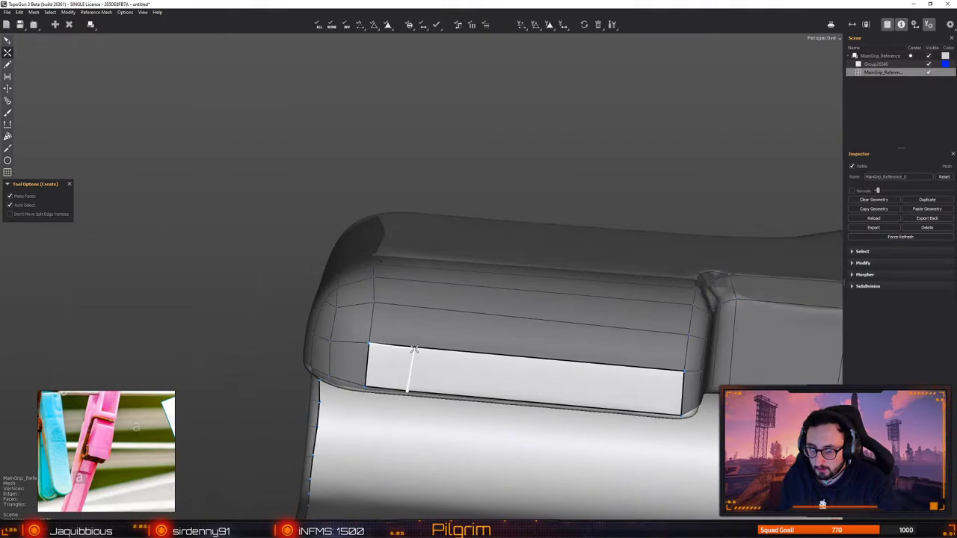
left_click(414, 349)
left_click(418, 308)
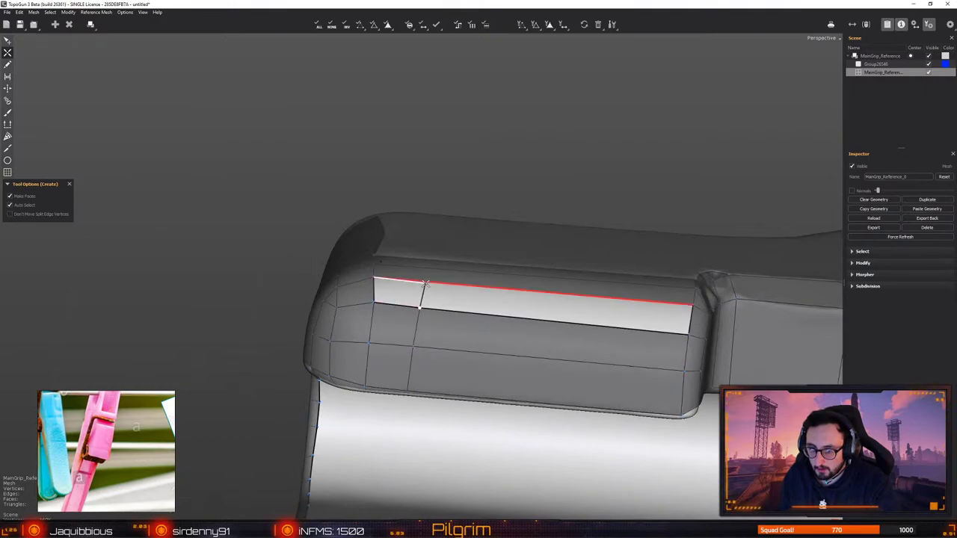
left_click(424, 284)
Continue the crosswise edge down through the side panel's upper strip and add a face below it beside the corner columns
middle_click_drag(424, 285, 459, 300)
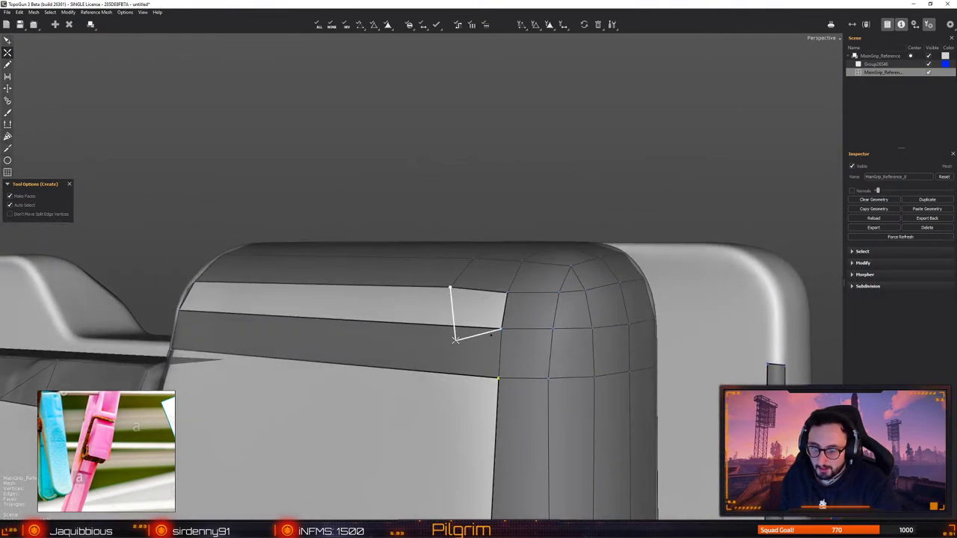
middle_click_drag(496, 331, 438, 317)
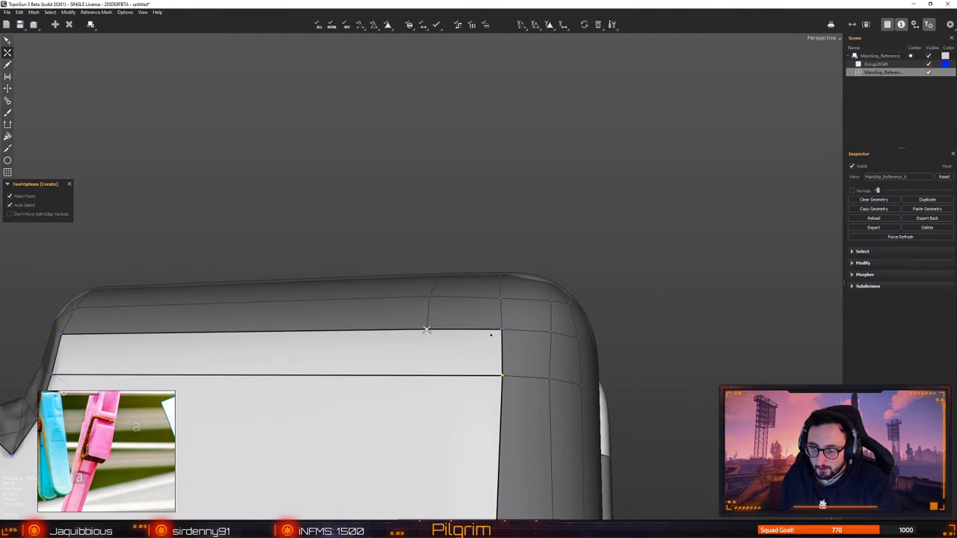
middle_click_drag(422, 373, 433, 320)
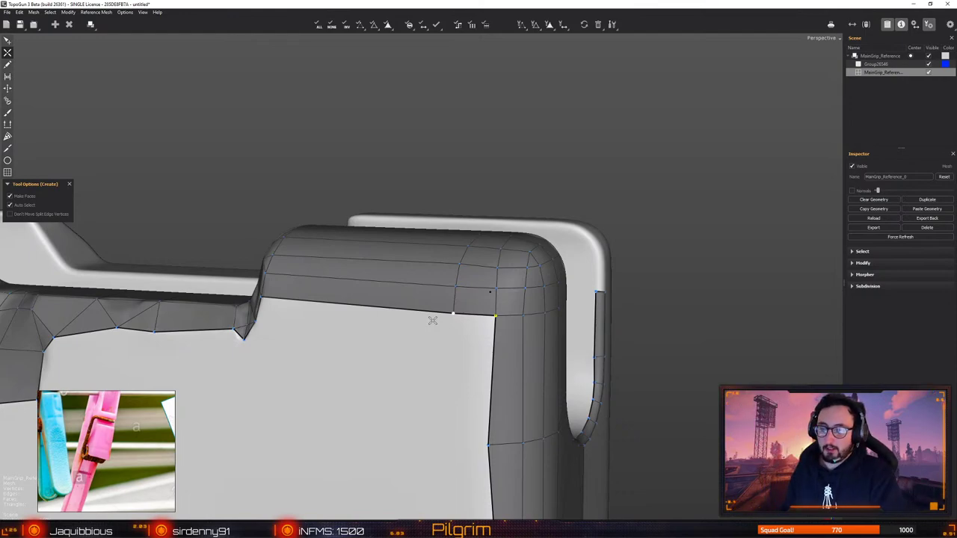
middle_click_drag(427, 364, 418, 368)
left_click(451, 447)
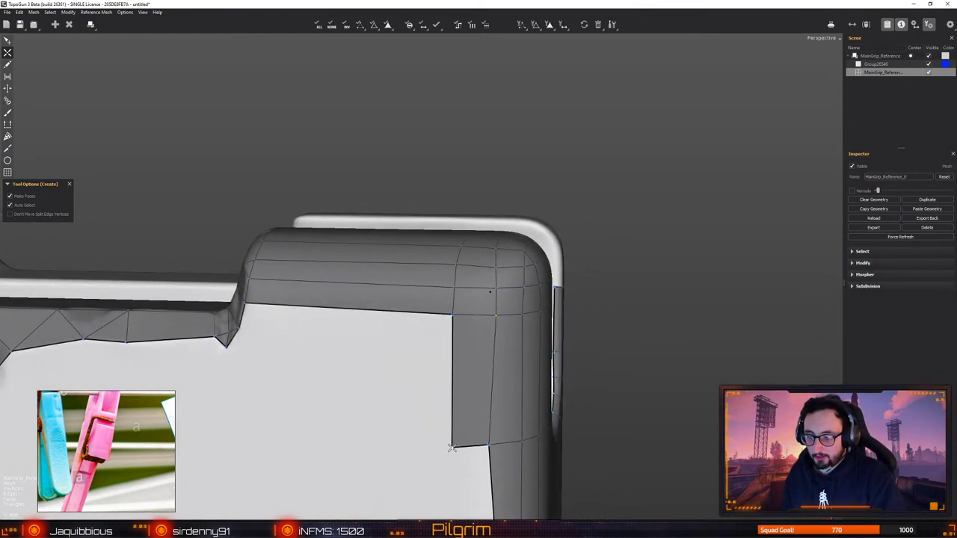
Adjust the boundary vertices at the side panel's lower corner and add a small square face between the column end and lower boundary
middle_click_drag(492, 445, 515, 170, "alt")
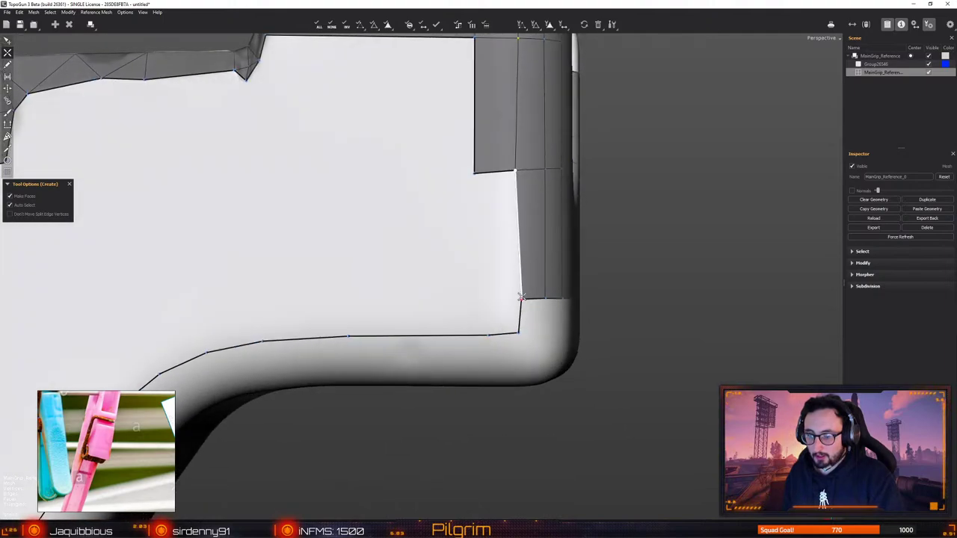
left_click_drag(522, 299, 518, 299)
key("q")
left_click_drag(490, 335, 482, 334)
key("w")
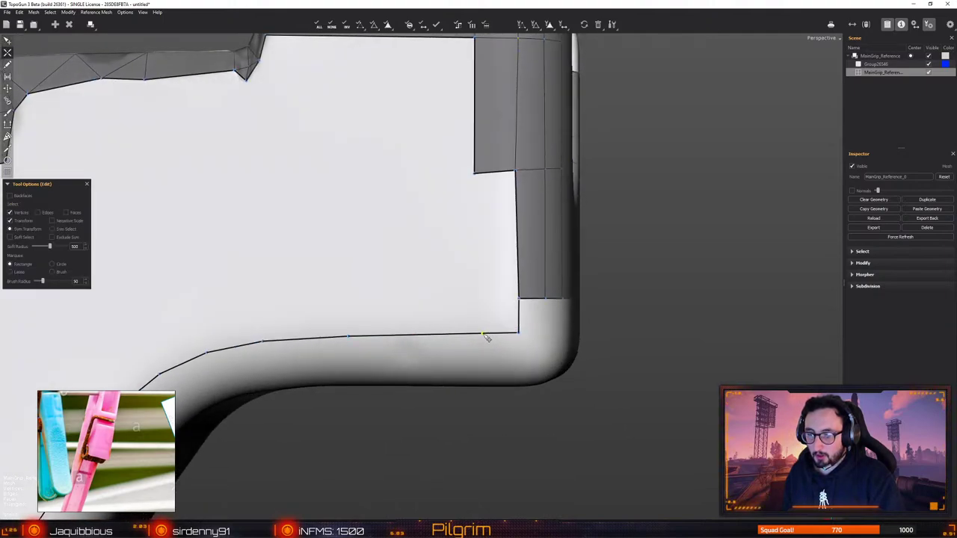
left_click(485, 301)
key("q")
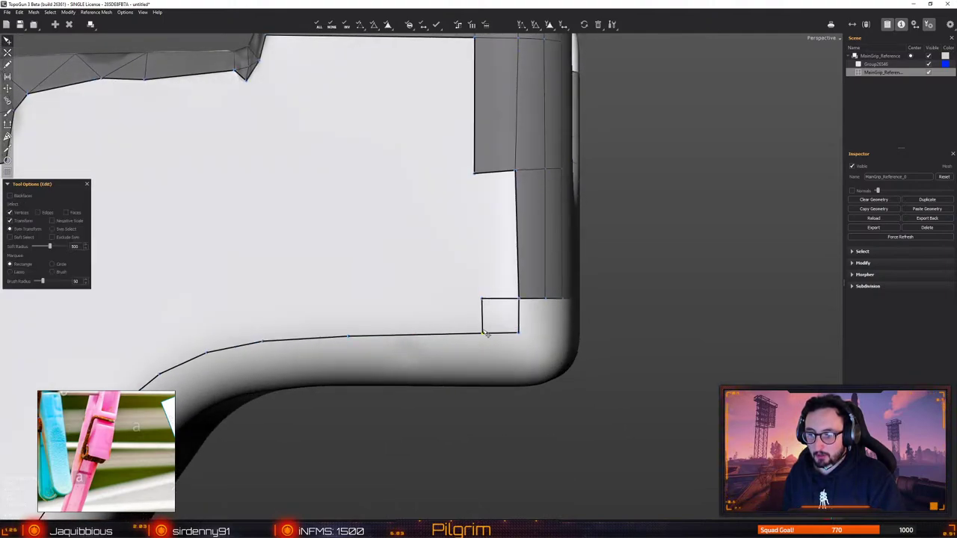
left_click_drag(484, 334, 485, 335)
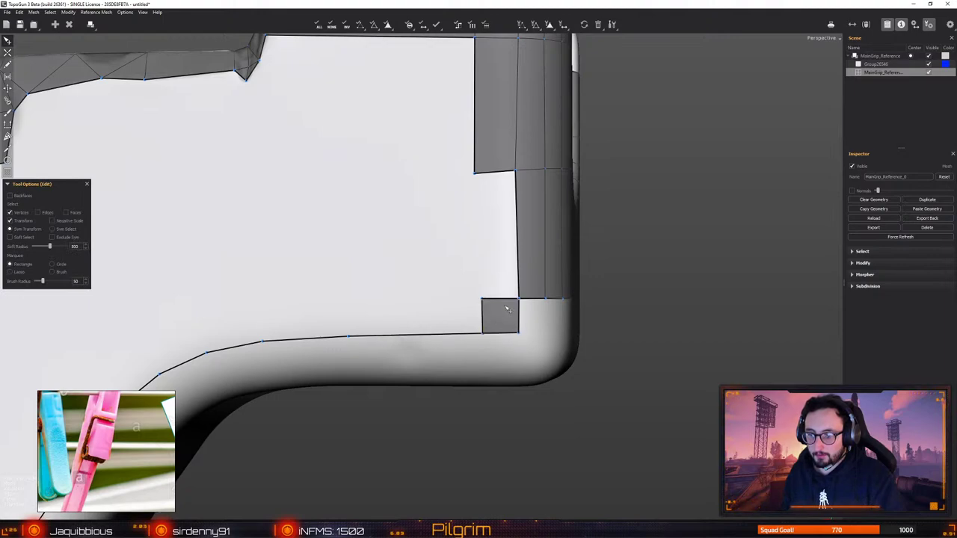
Fill the gap between the upper face and the small square face, and straighten the neighbouring column's vertices
key("w")
left_click(481, 299)
left_click(474, 174)
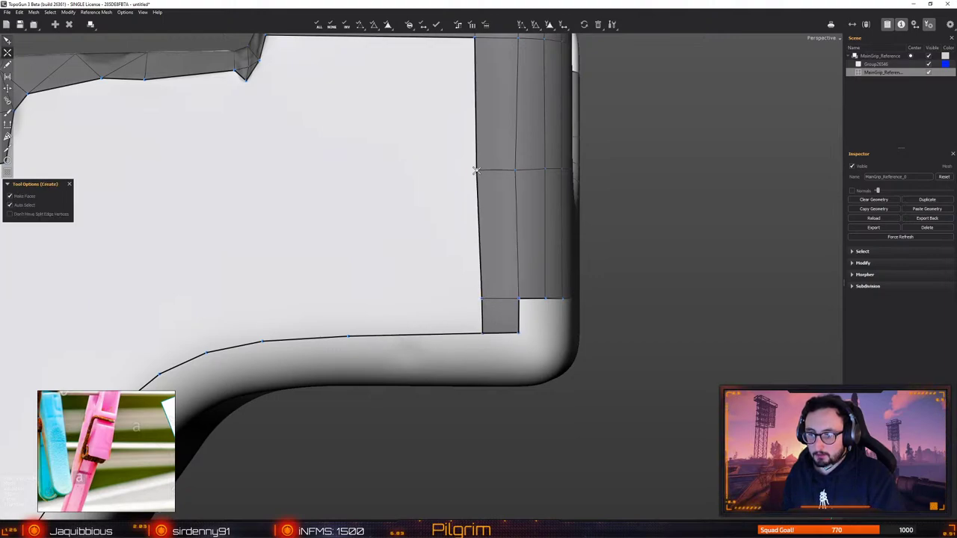
key("e")
left_click(517, 171)
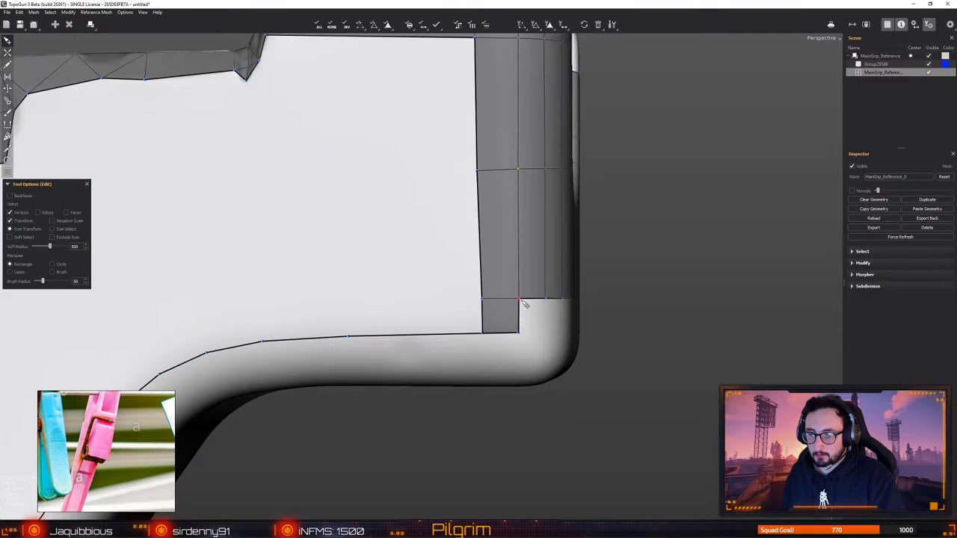
mouse_move(521, 300)
left_mouse_down()
mouse_move(474, 291)
mouse_move(521, 318)
mouse_move(512, 293)
left_mouse_up()
scroll(506, 279, "down", 2)
scroll(468, 282, "up", 1)
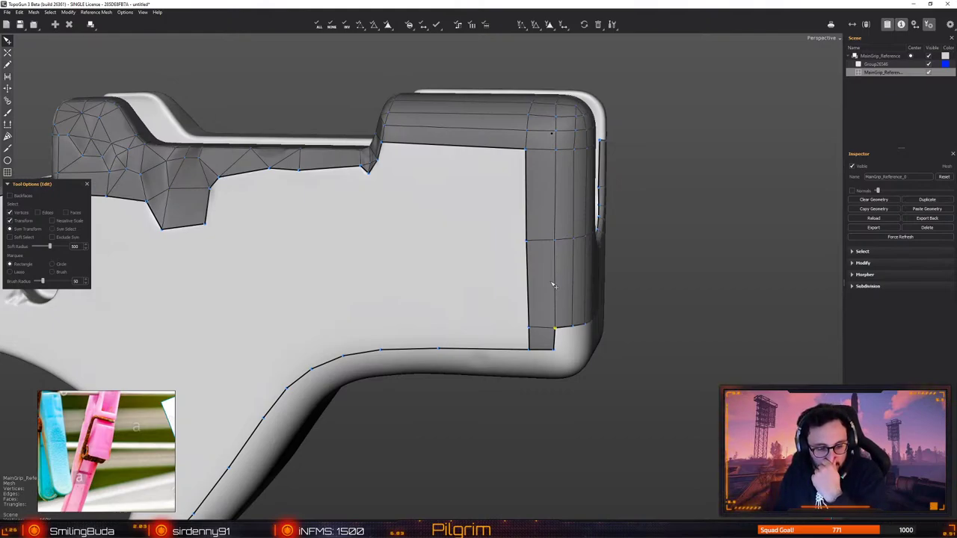
Add a long face along the side panel's lower boundary and a larger face above it, both joined to the new column
key("c")
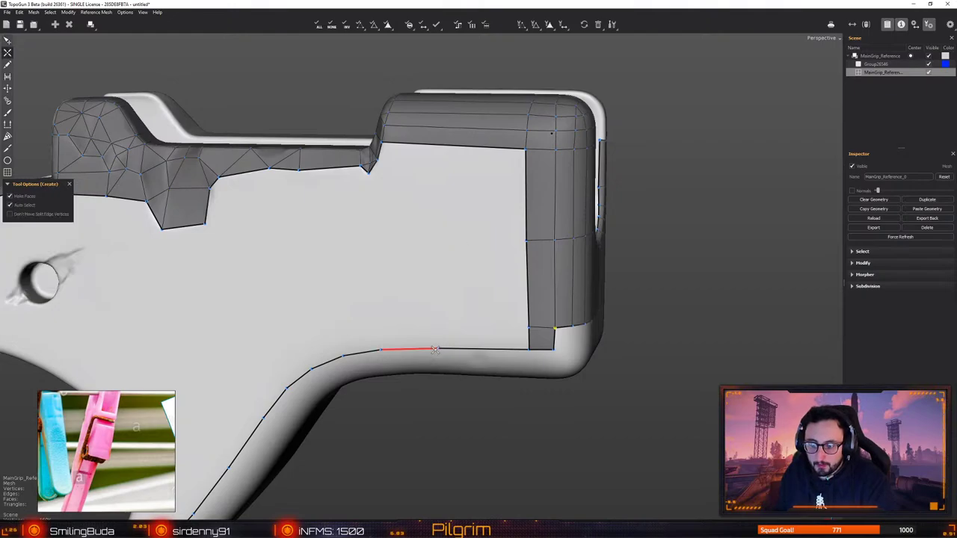
left_click_drag(471, 325, 448, 398, "alt")
middle_click_drag(449, 398, 465, 321)
left_click(437, 331)
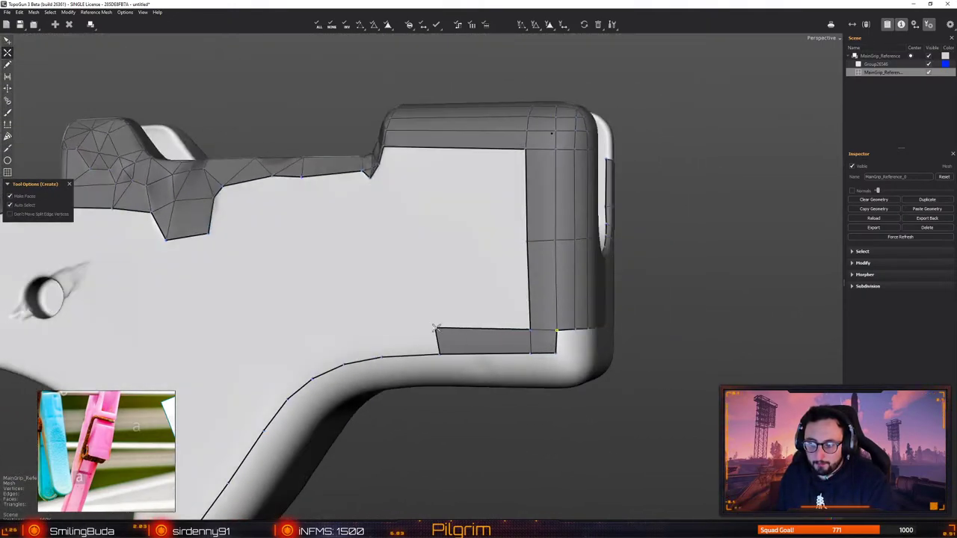
left_click(447, 243)
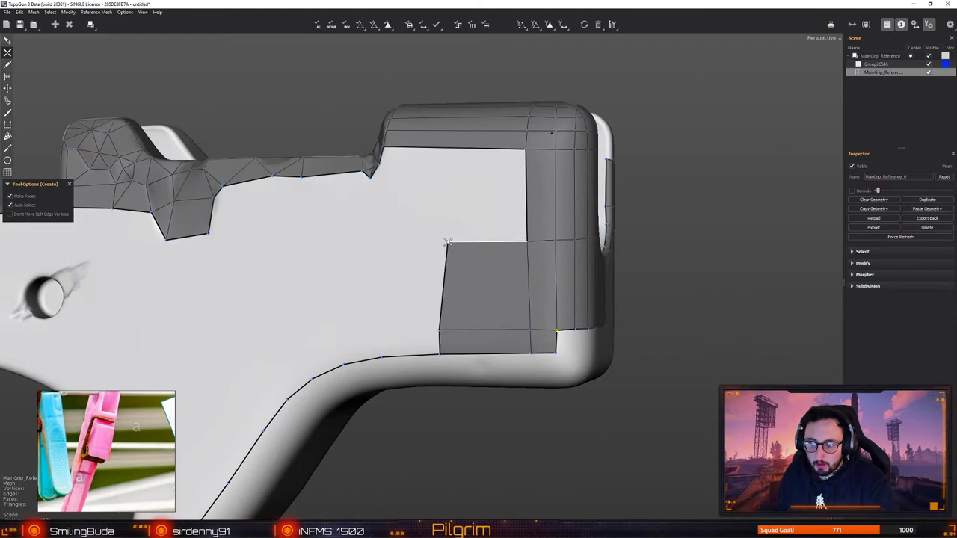
Bridge the step notch's edge to the large side face with a slanted face
middle_click_drag(380, 194, 413, 189)
left_click(367, 180)
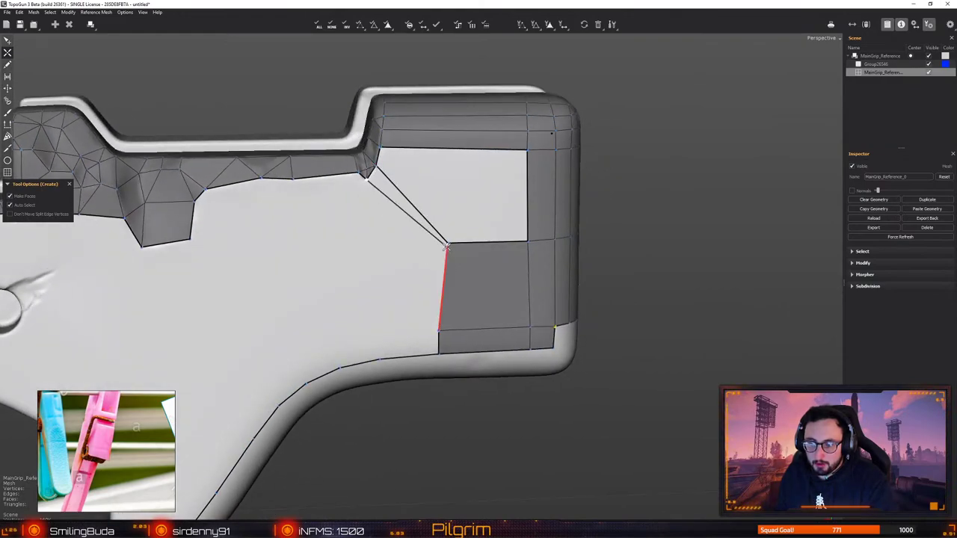
left_click(434, 323)
left_click_drag(367, 180, 382, 352)
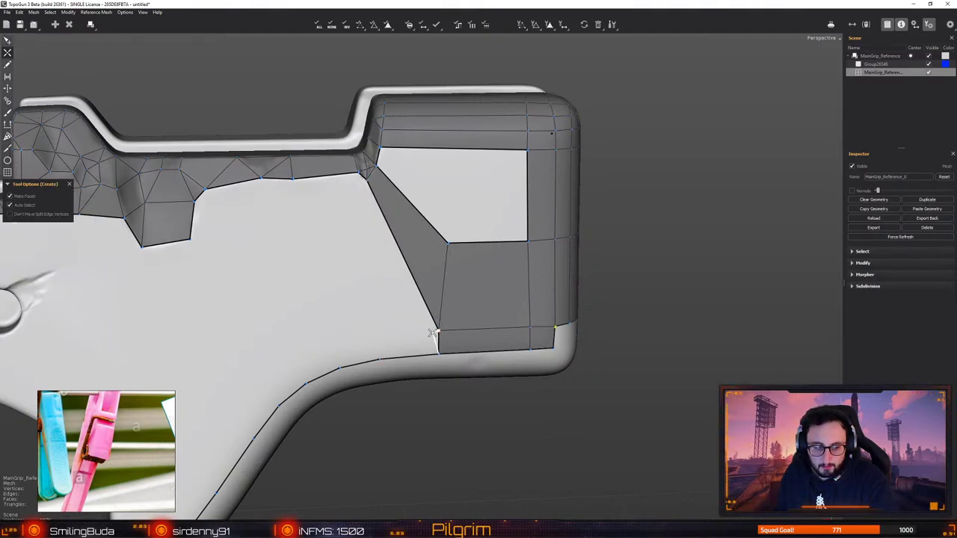
Extend the lower boundary strip with eight faces around the bend and down to the oval opening's near edge
left_click(379, 331)
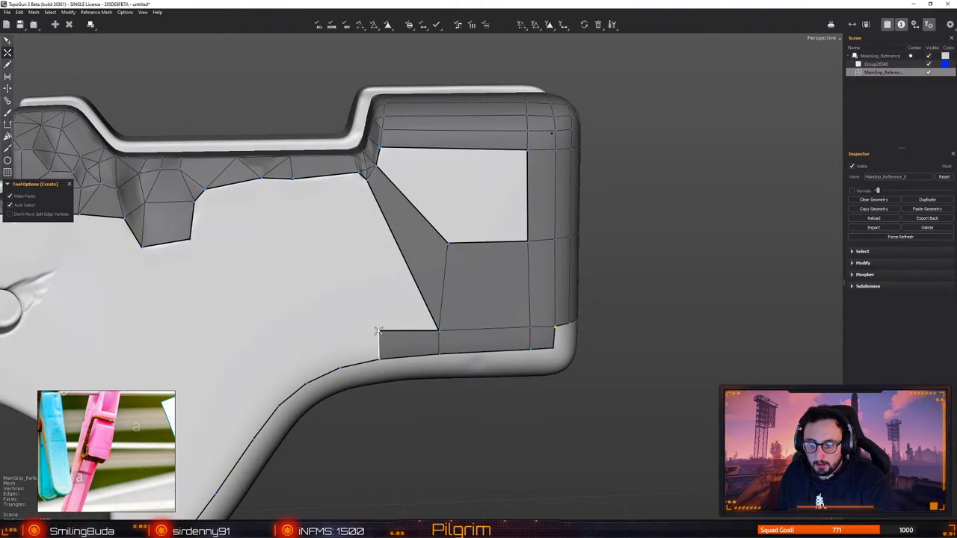
left_click(332, 338)
left_click(294, 355)
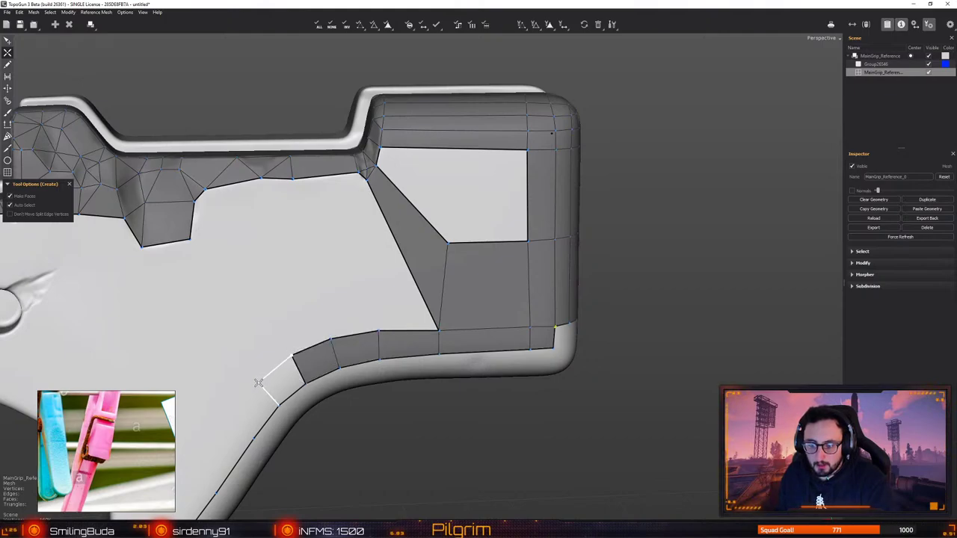
left_click(258, 383)
middle_click_drag(258, 383, 520, 218)
left_click(484, 258)
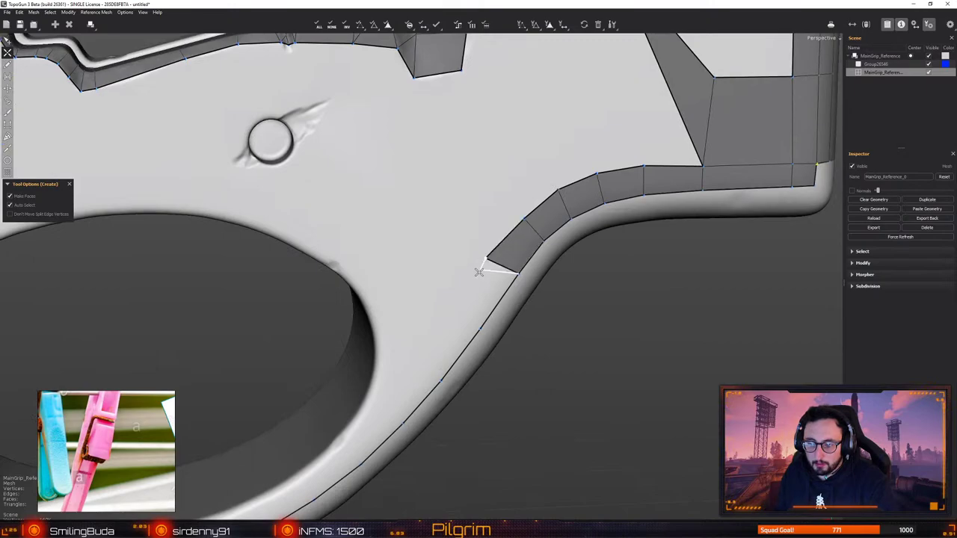
left_click(451, 313)
left_click(412, 366)
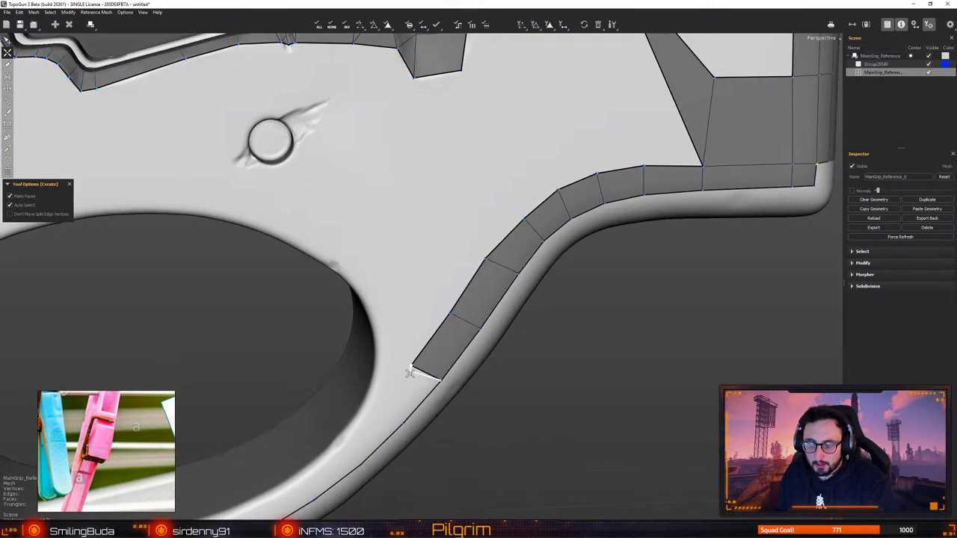
left_click(373, 401)
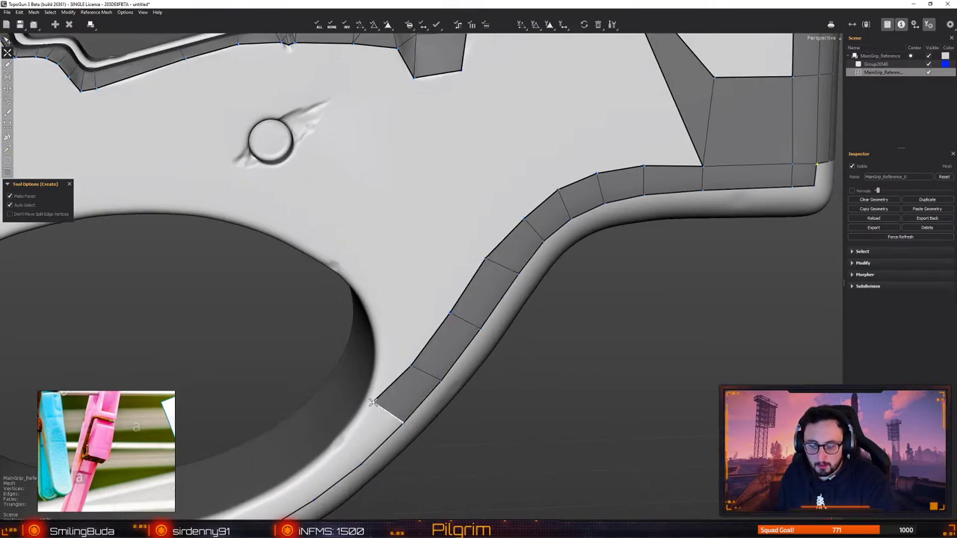
Continue the face strip between the oval opening's rim and the lower boundary to the lowest part of the opening
middle_click_drag(374, 401, 507, 332, "alt")
left_click_drag(545, 317, 512, 274, "alt")
scroll(513, 276, "up", 2)
middle_click_drag(513, 276, 507, 290, "alt")
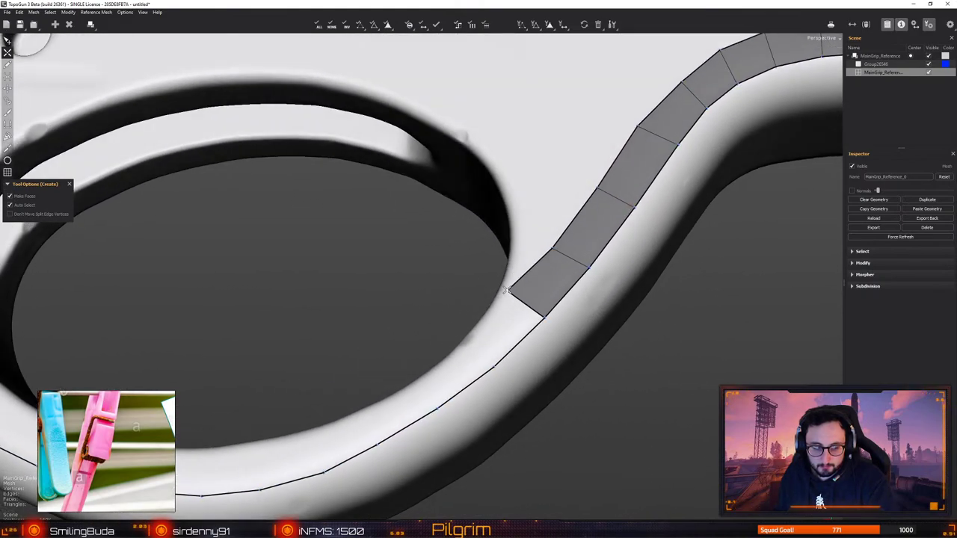
left_click_drag(506, 290, 516, 298, "alt")
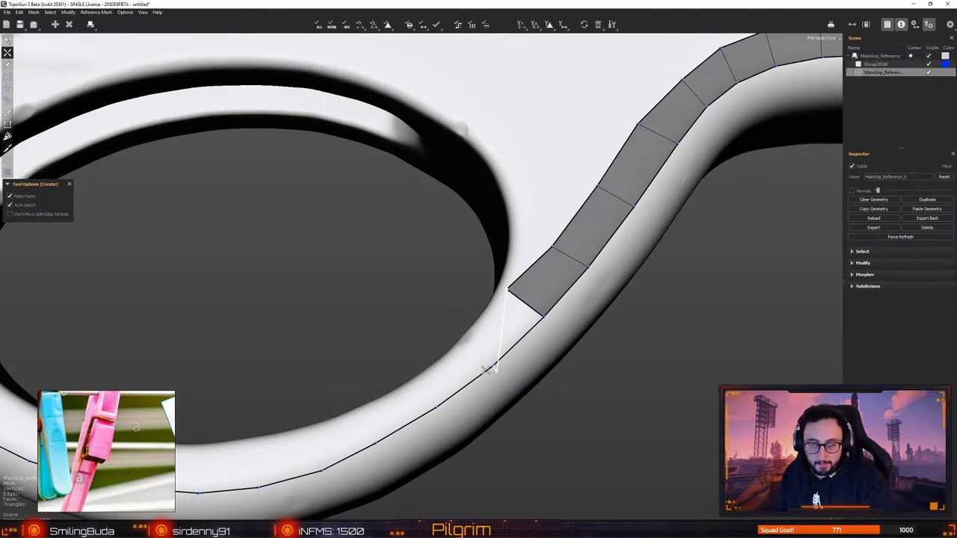
left_click(469, 340)
scroll(460, 376, "down", 3)
left_click_drag(460, 376, 466, 369, "alt")
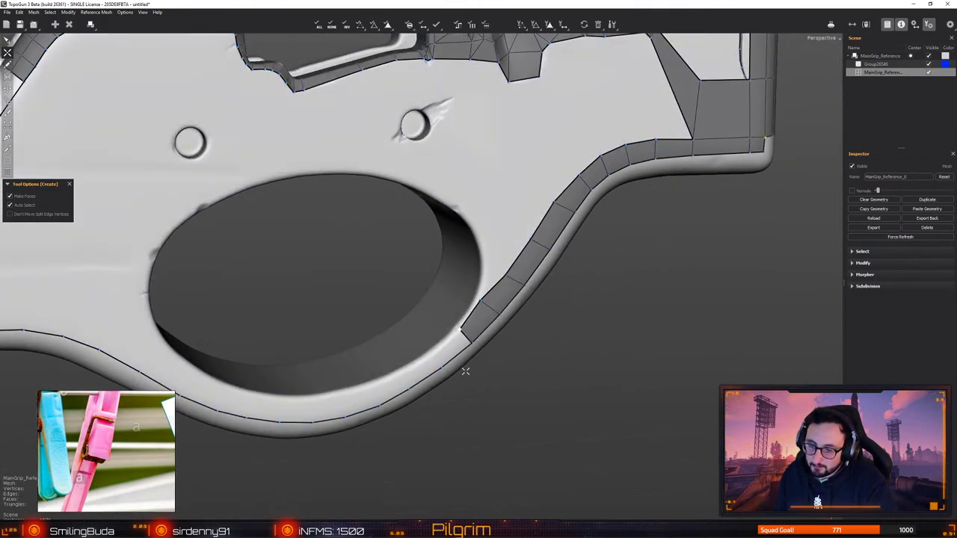
scroll(471, 362, "up", 3)
left_click_drag(499, 341, 506, 333)
left_click(456, 363)
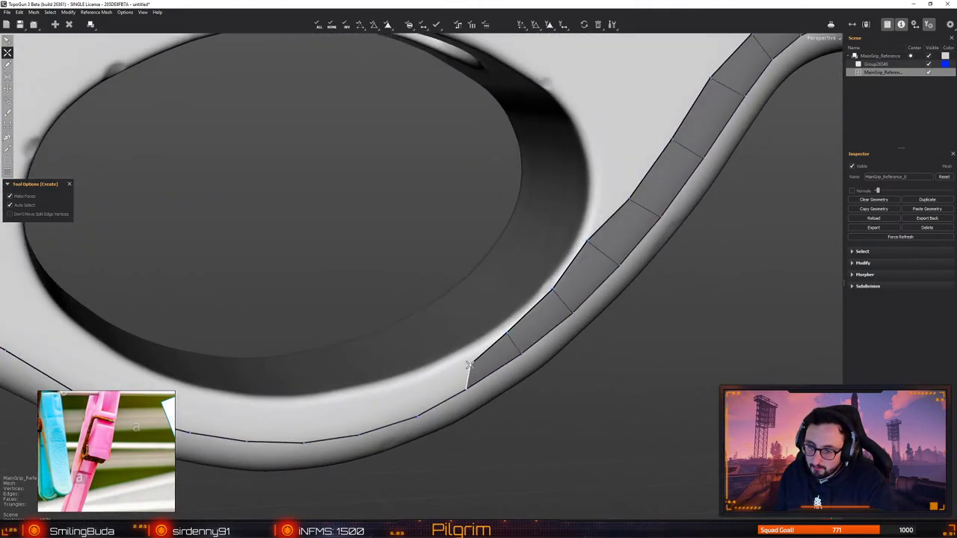
left_click(408, 382)
left_click(355, 396)
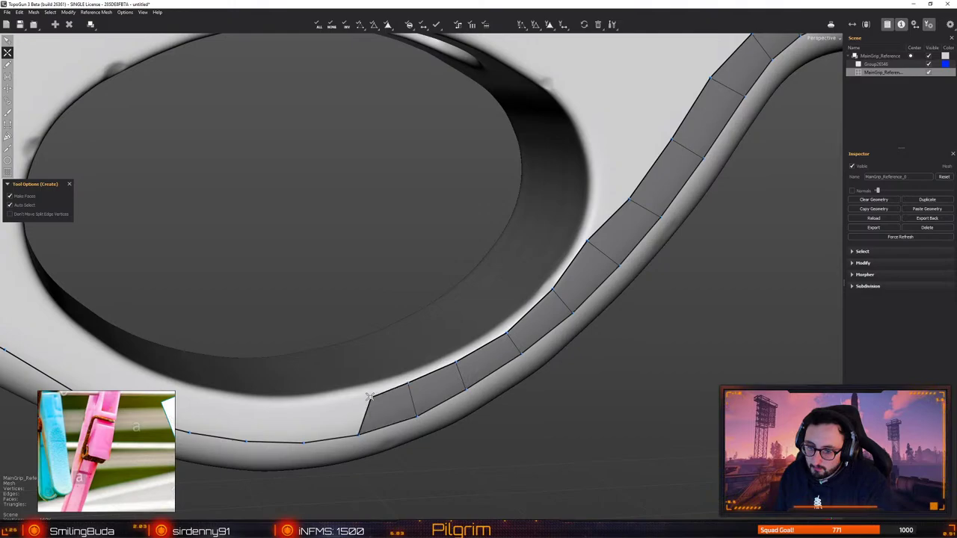
left_click(303, 404)
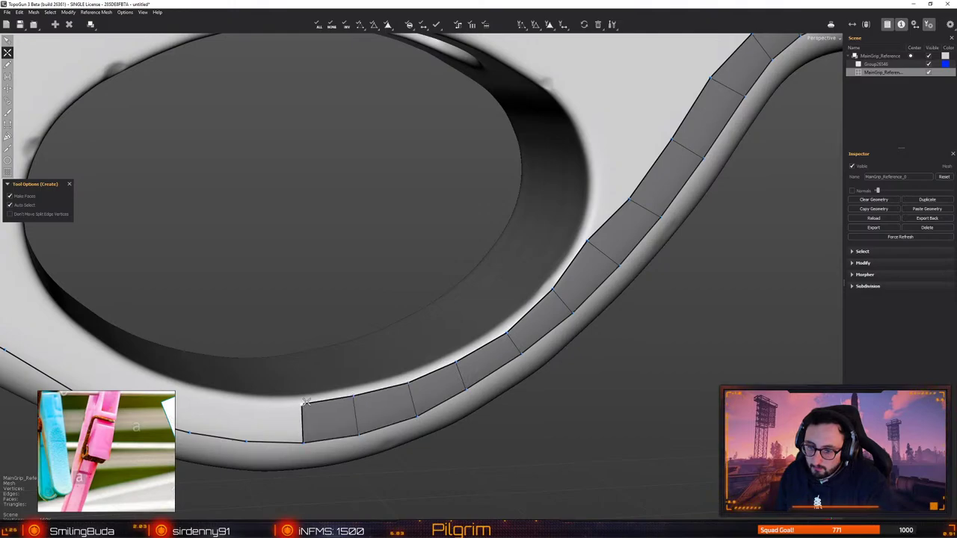
Carry the face strip up the far side of the oval opening to where the lower boundary curves away from the rim
middle_click_drag(302, 404, 404, 308)
left_click(383, 293)
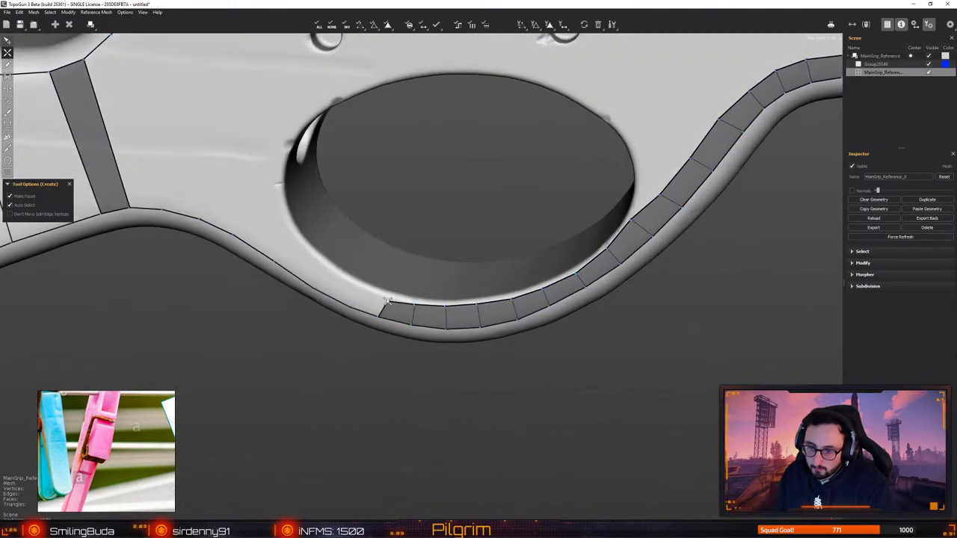
left_click(356, 284)
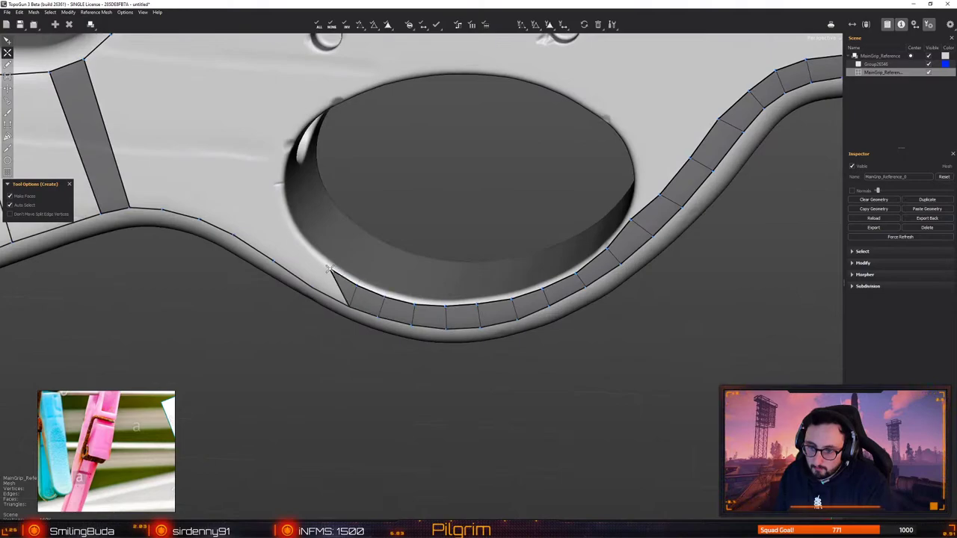
left_click(323, 274)
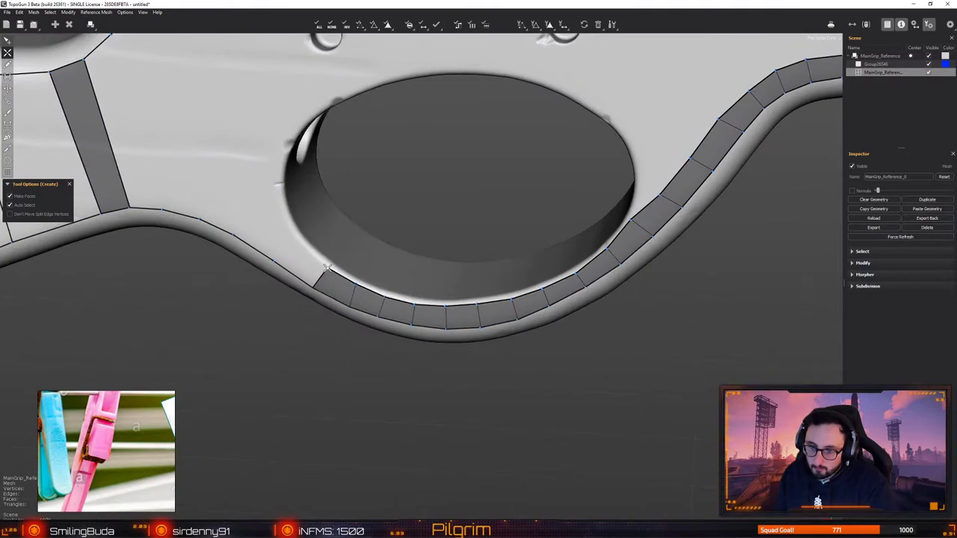
left_click(326, 268)
Trace an edge chain from the face strip's end up around the near end of the oval opening's rim
middle_click_drag(297, 242, 341, 260, "alt")
left_click_drag(341, 261, 403, 329, "alt")
scroll(403, 328, "up", 2)
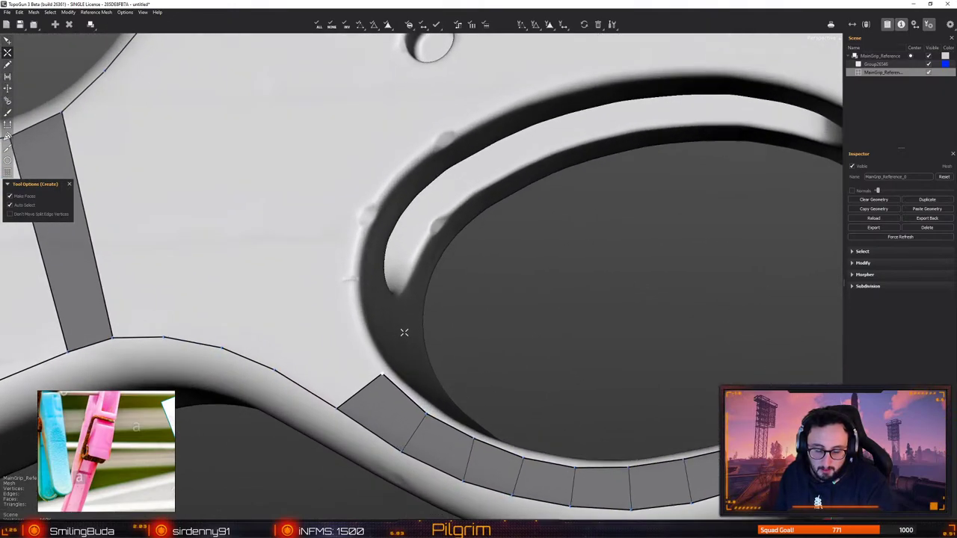
left_click(350, 306)
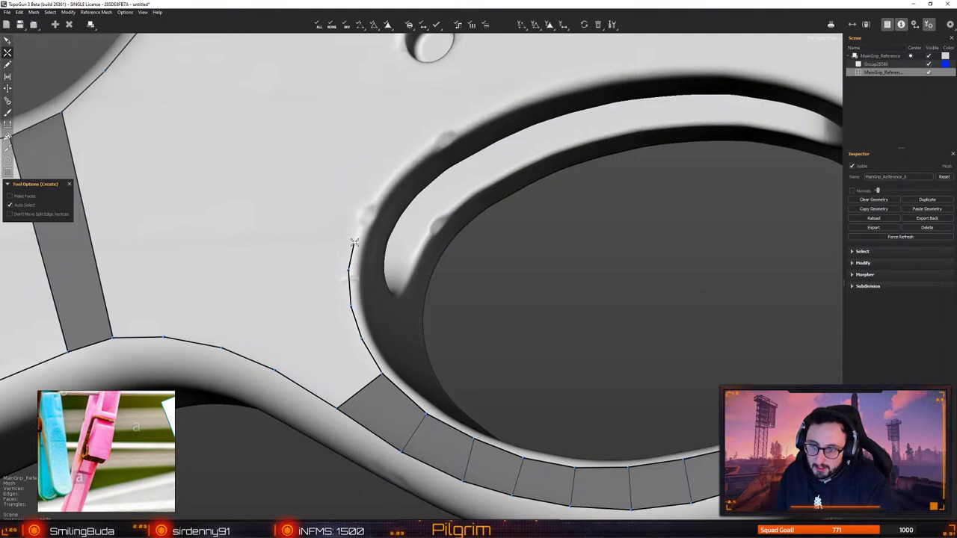
left_click(354, 238)
left_click(371, 202)
left_click_drag(370, 202, 355, 256, "alt")
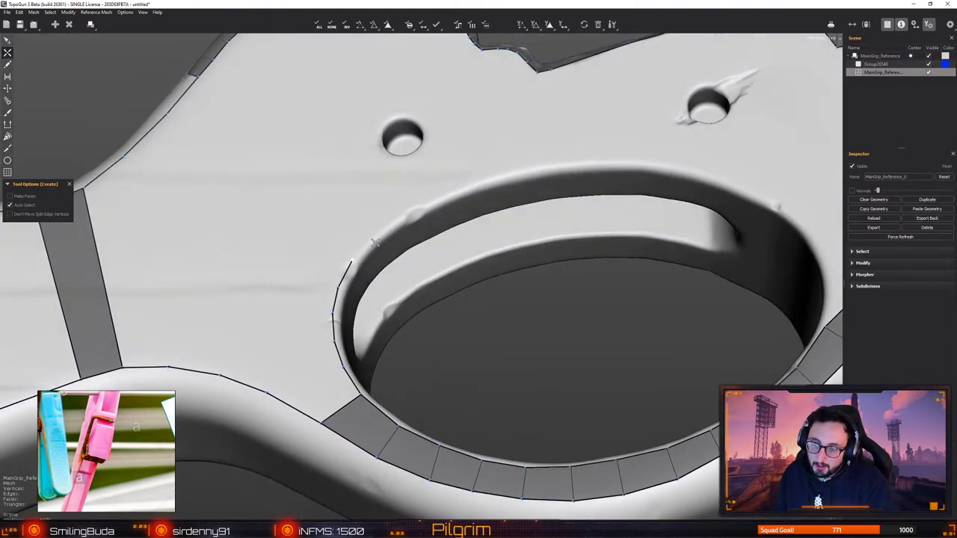
Continue the edge chain along the oval opening's upper rim to about its middle
left_click(406, 213)
left_click(445, 194)
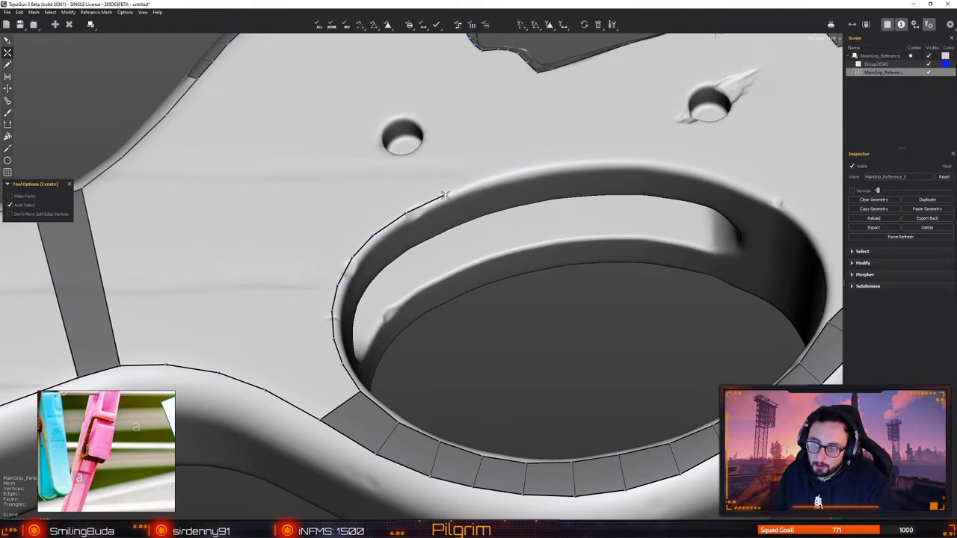
left_click(486, 178)
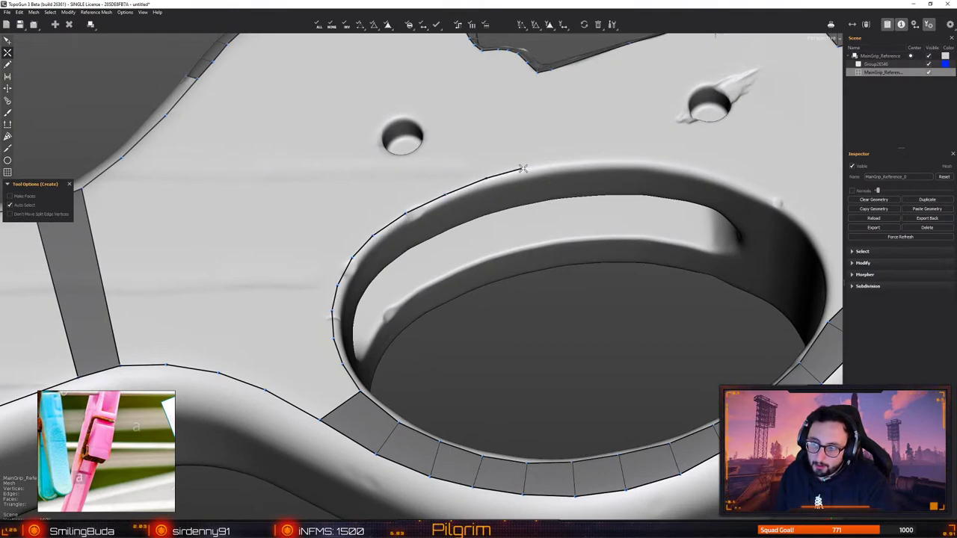
left_click(524, 168)
left_click(605, 160)
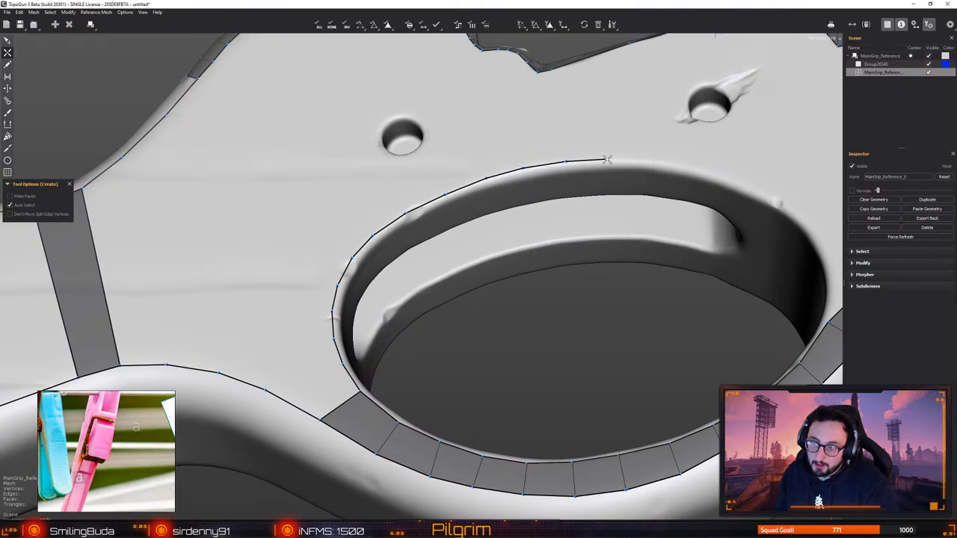
Carry the edge chain from the middle of the upper rim down around the far end of the oval opening
middle_click_drag(645, 161, 463, 199, "alt")
left_click_drag(464, 199, 453, 150, "alt")
left_click(465, 151)
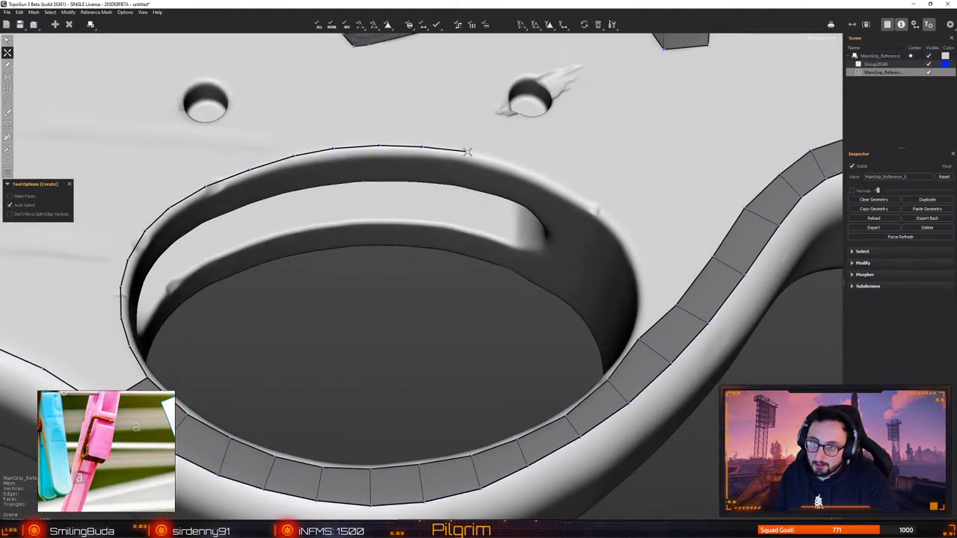
left_click(508, 162)
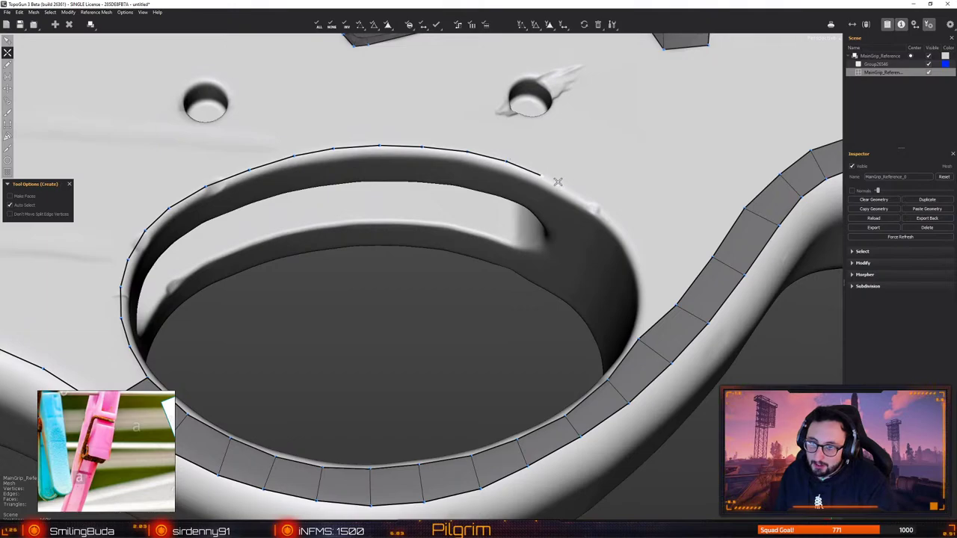
left_click(581, 196)
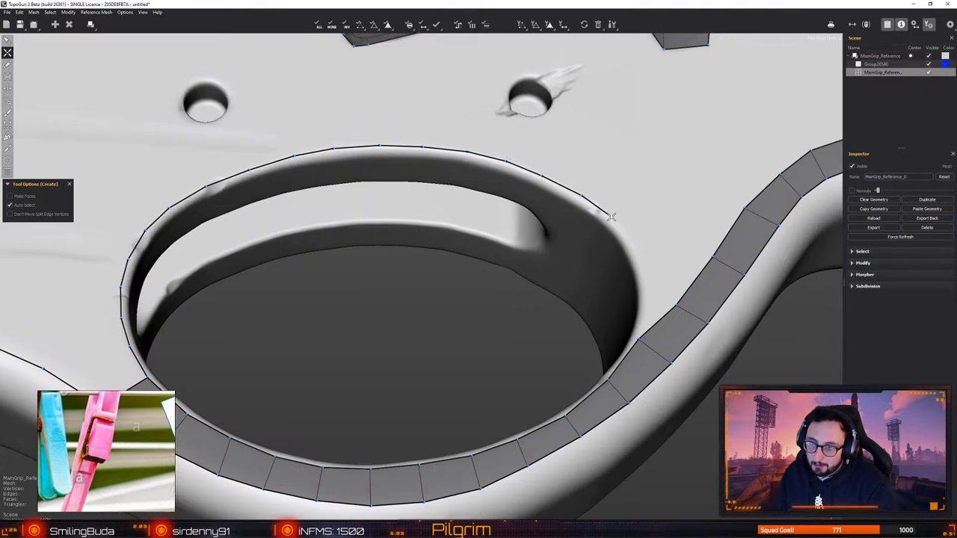
left_click(611, 217)
left_click_drag(611, 217, 624, 247, "alt")
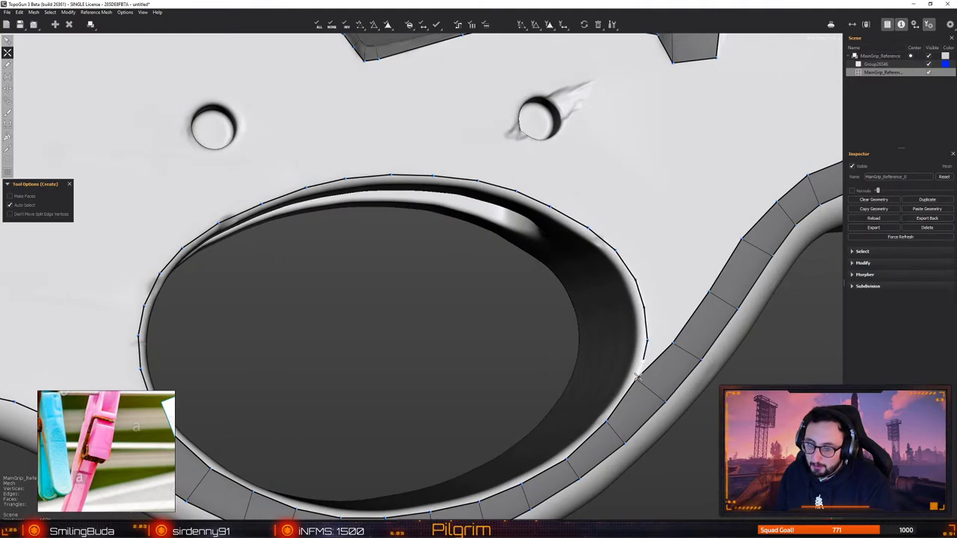
Close the rim's edge loop at the face strip and move the strip's corner vertex onto the opening's rim
left_click_drag(636, 379, 636, 387)
key("q")
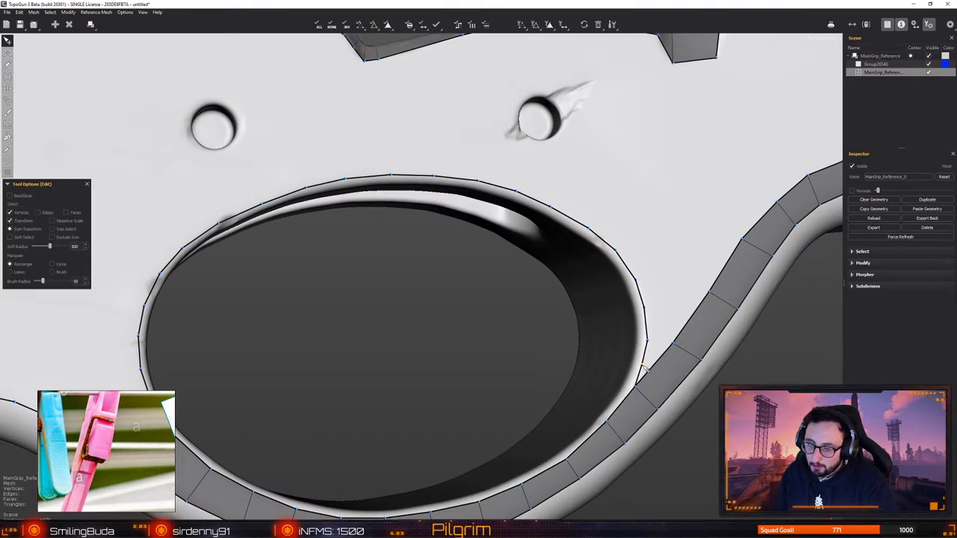
left_click_drag(635, 388, 632, 395)
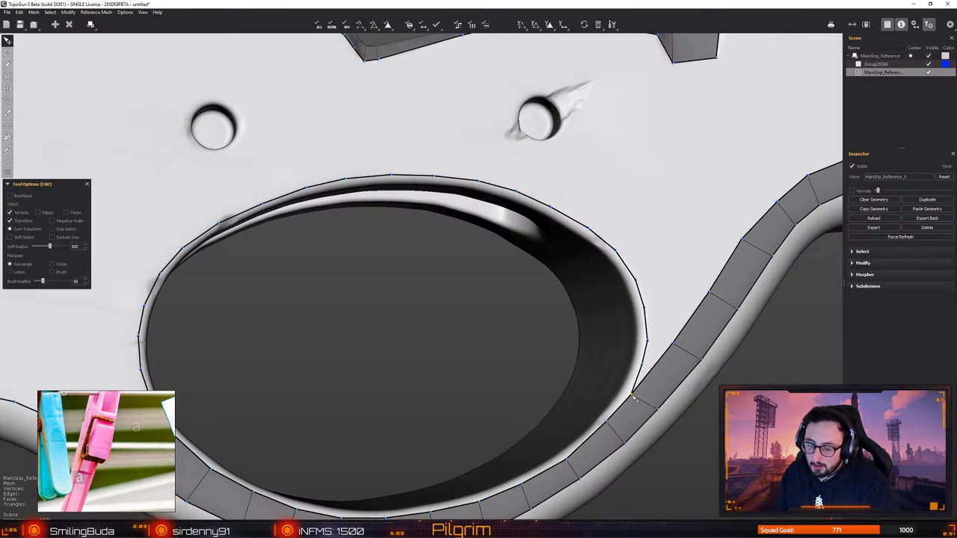
key("c")
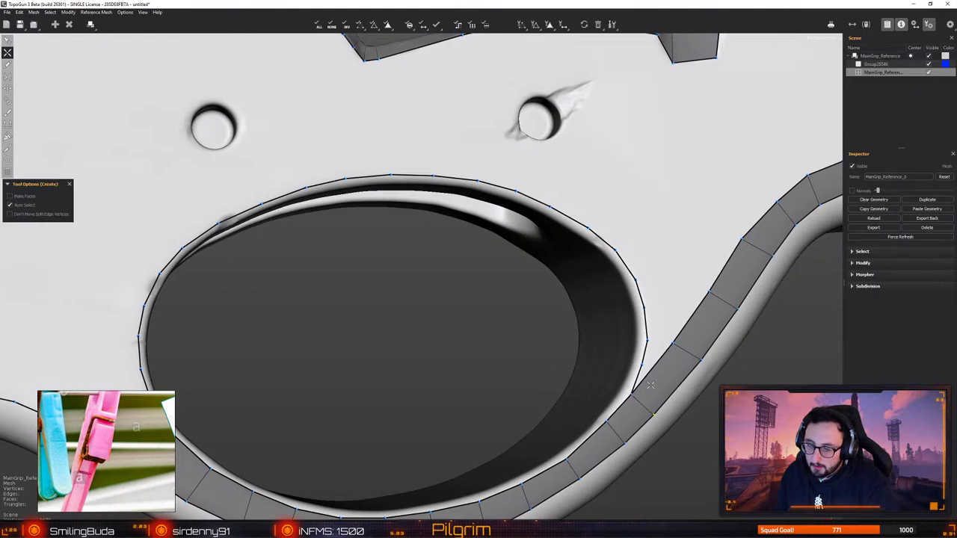
Fill the narrow wedge between the rim's far end and the lower boundary strip with two faces, splitting the adjoining strip face
left_click(642, 365)
key("e")
left_click(652, 371)
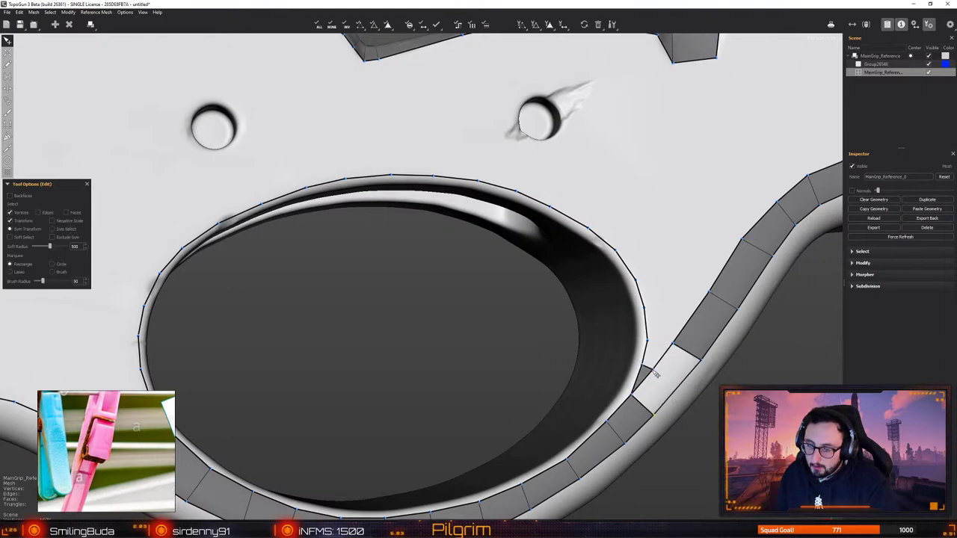
key("c")
key("e")
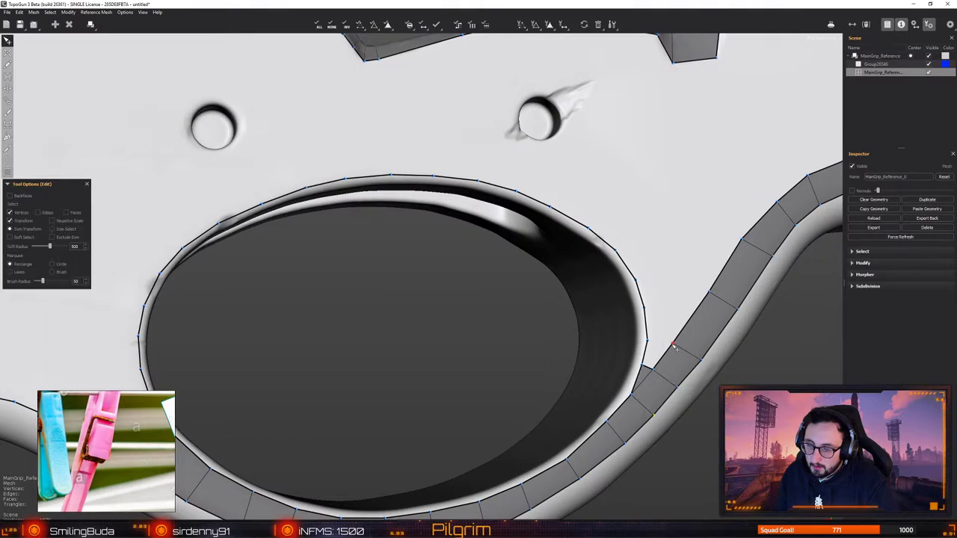
key("c")
left_click(648, 342)
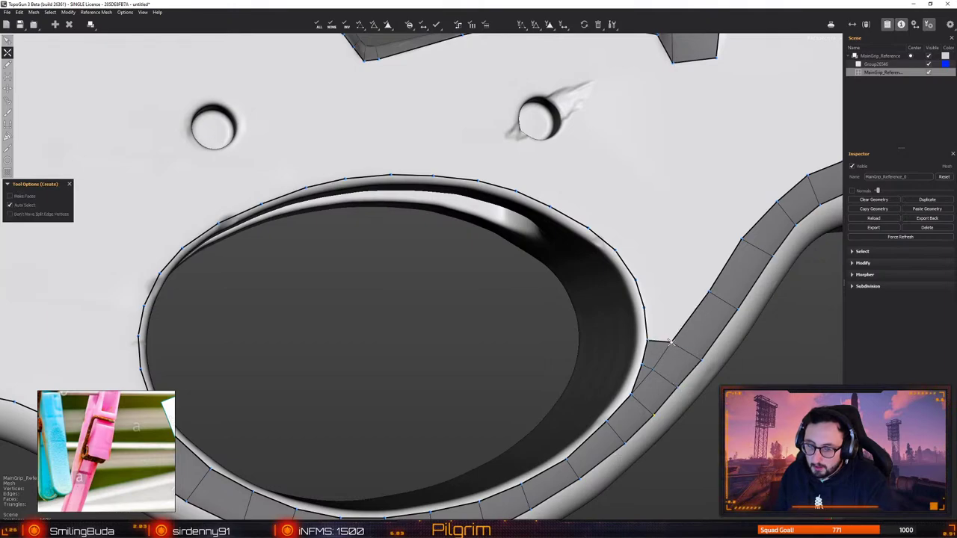
key("e")
scroll(691, 314, "down", 1)
middle_click_drag(690, 315, 608, 342, "alt")
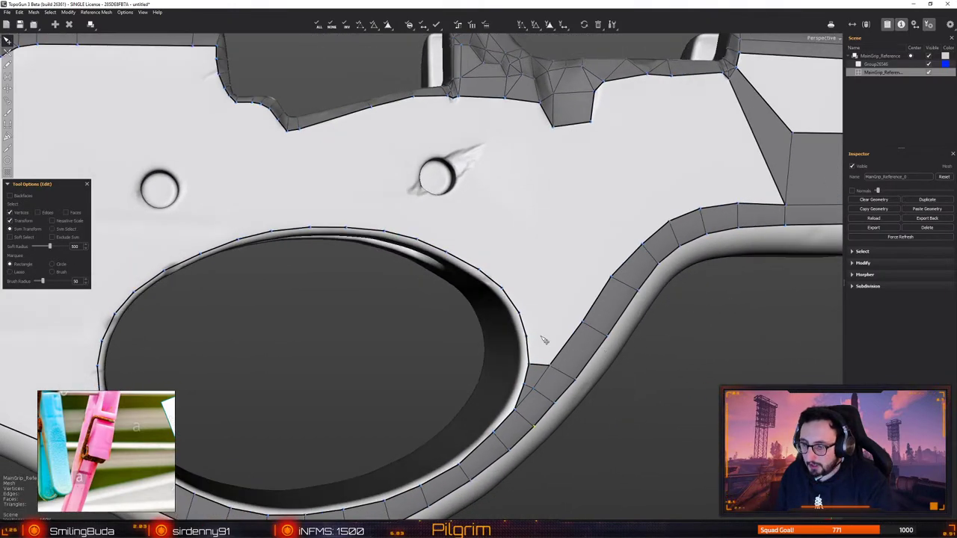
Extend the wedge fill upward with faces joining the next rim vertices to the lower boundary strip
key("c")
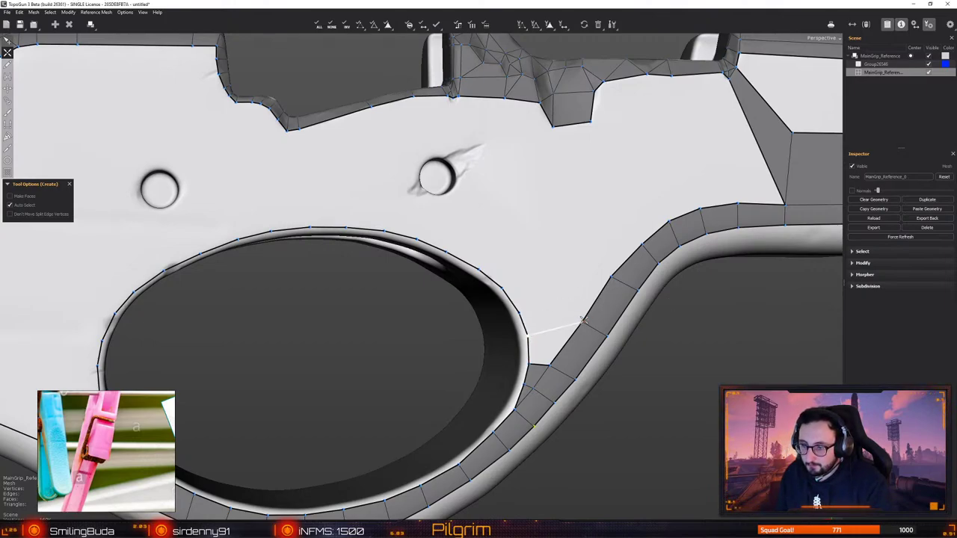
left_click(519, 312)
key("q")
key("w")
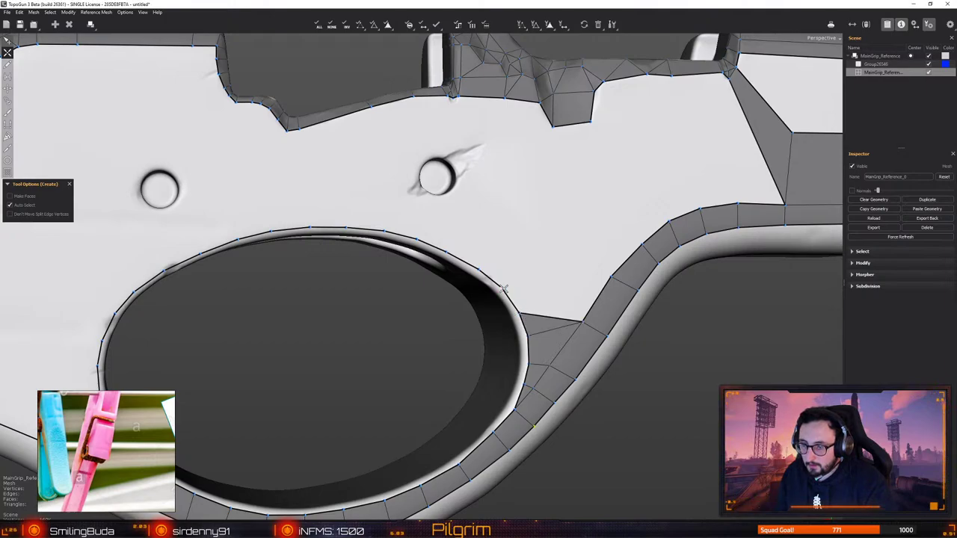
Add a small face on the lower boundary strip and connect it to the step notch's lower corner with a dividing edge line
left_click_drag(518, 278, 515, 341, "alt")
scroll(532, 292, "down", 3)
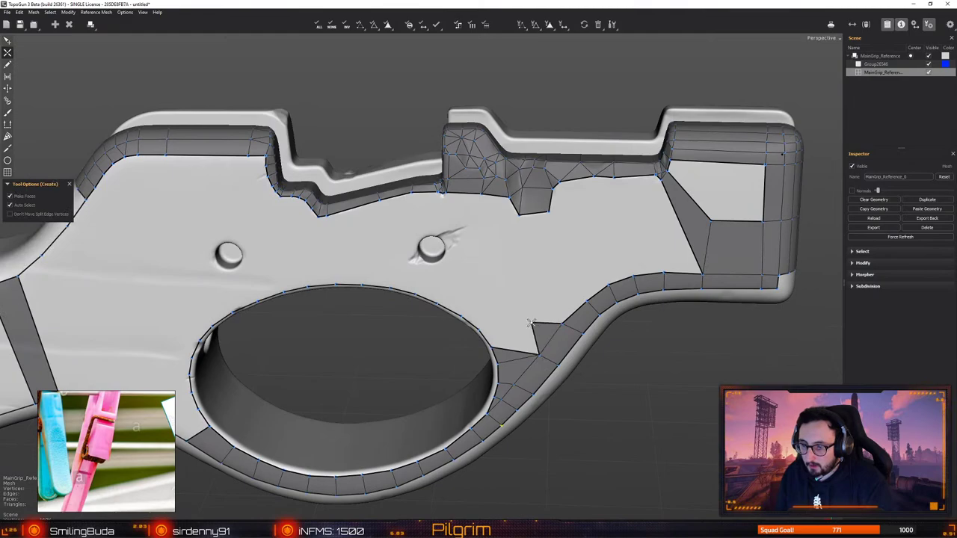
left_click(534, 324)
left_click(520, 215)
left_click(525, 259)
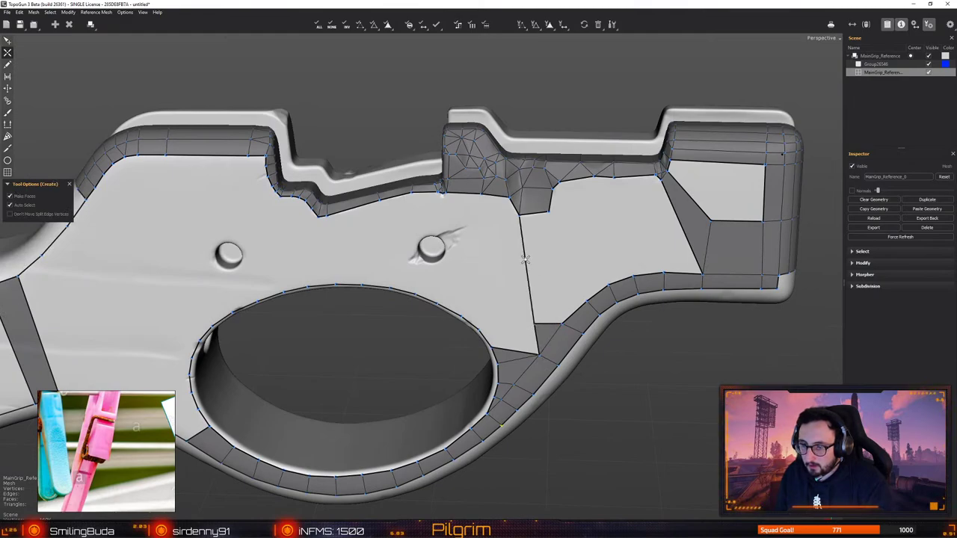
key("e")
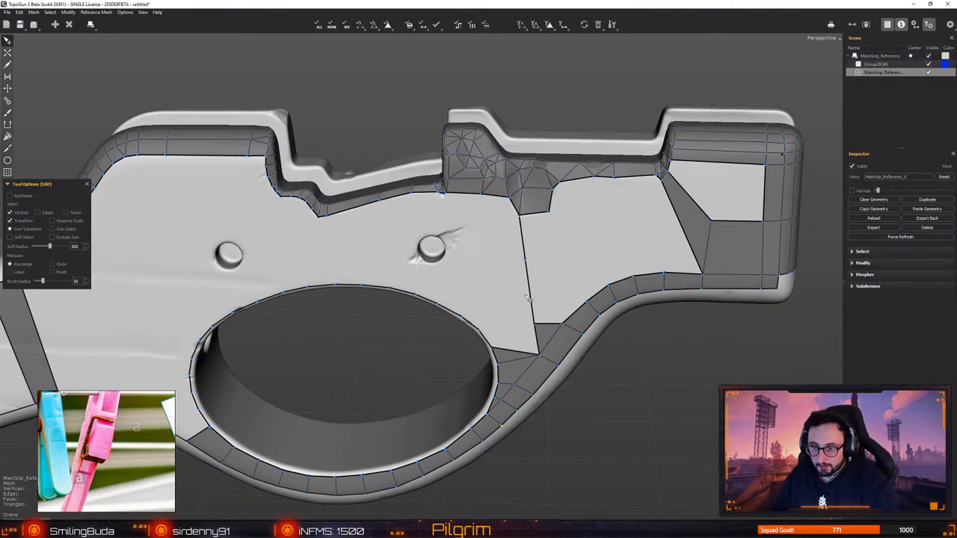
key("c")
Add a face below the step notch and run an edge line from it across the side panel to the end block's slanted face
left_click_drag(520, 264, 570, 246, "alt")
left_click(573, 247)
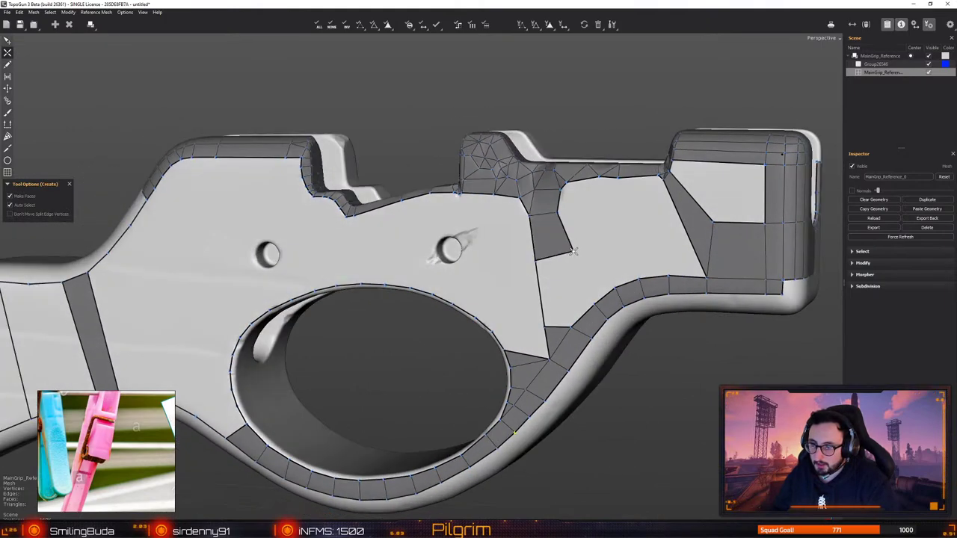
left_click_drag(629, 248, 630, 232)
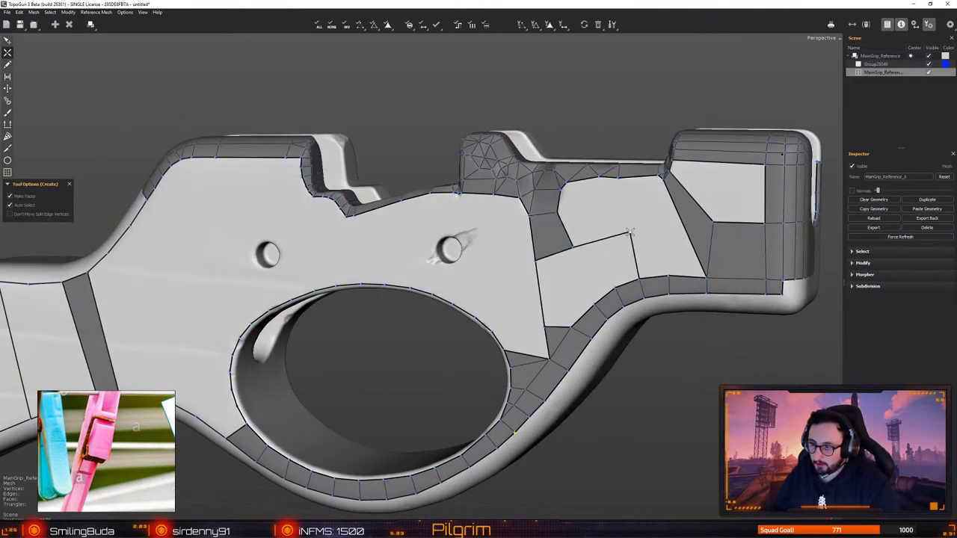
left_click(684, 227)
left_click(682, 226)
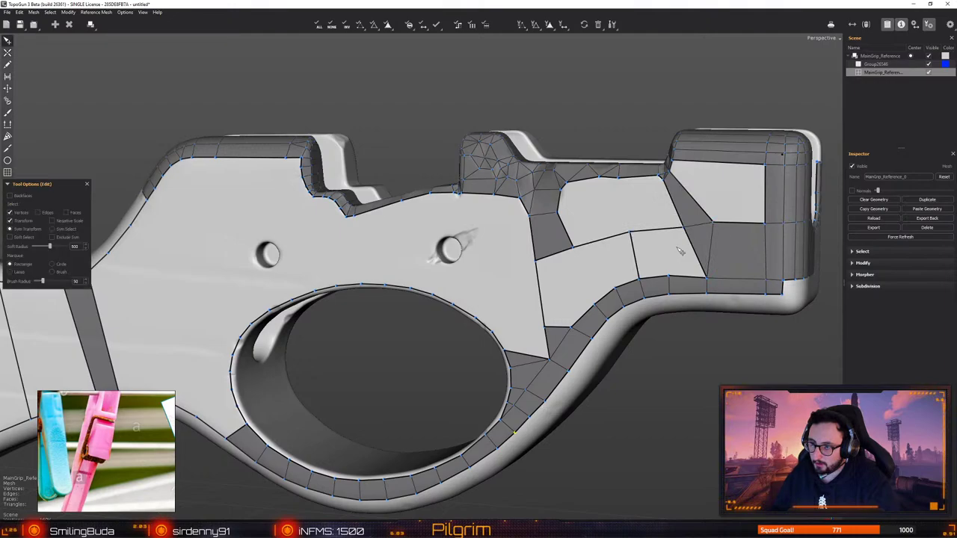
Straighten the slanted face's edge, fill the panel beside it, and close the end block's remaining hole with triangles
key("q")
key("w")
left_click_drag(694, 252, 665, 231)
key("q")
key("w")
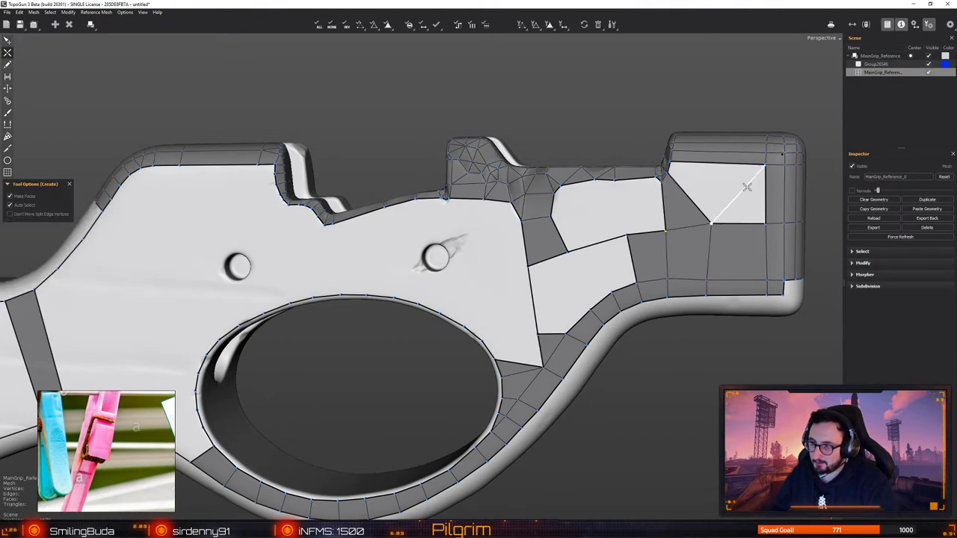
left_click(713, 224)
key("e")
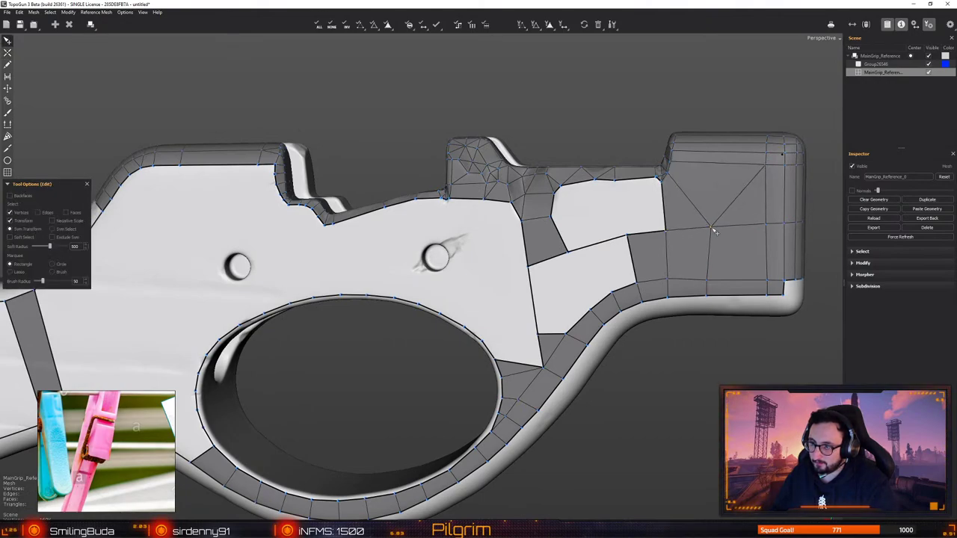
Fill the side panel area next to the end block with faces between the upper boundary and the dividing edge line
right_click_drag(695, 232, 626, 235)
key("c")
left_click_drag(627, 235, 616, 181)
key("q")
key("w")
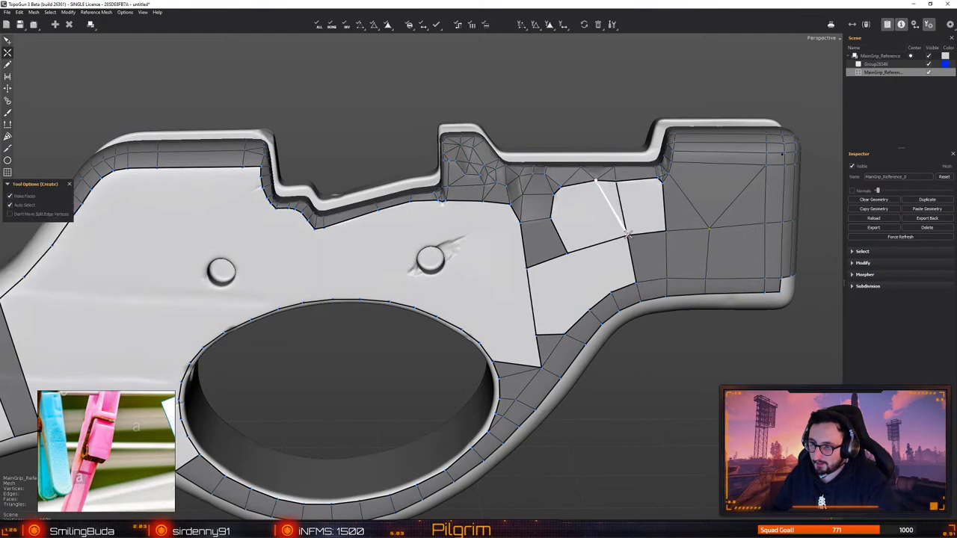
left_click(661, 197)
key("e")
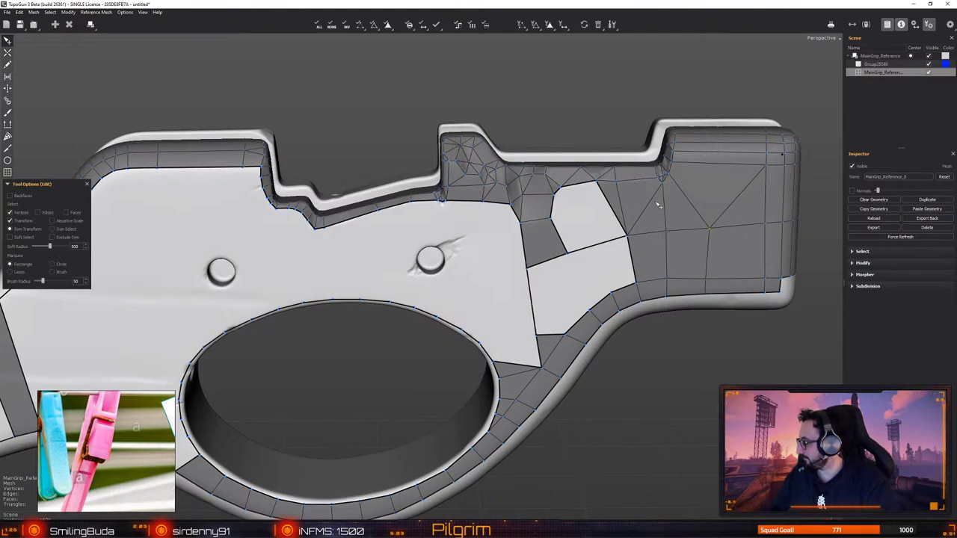
Bridge the step notch's lower corner to the filled panel with a face band and rework the adjoining faces around its new vertex
key("c")
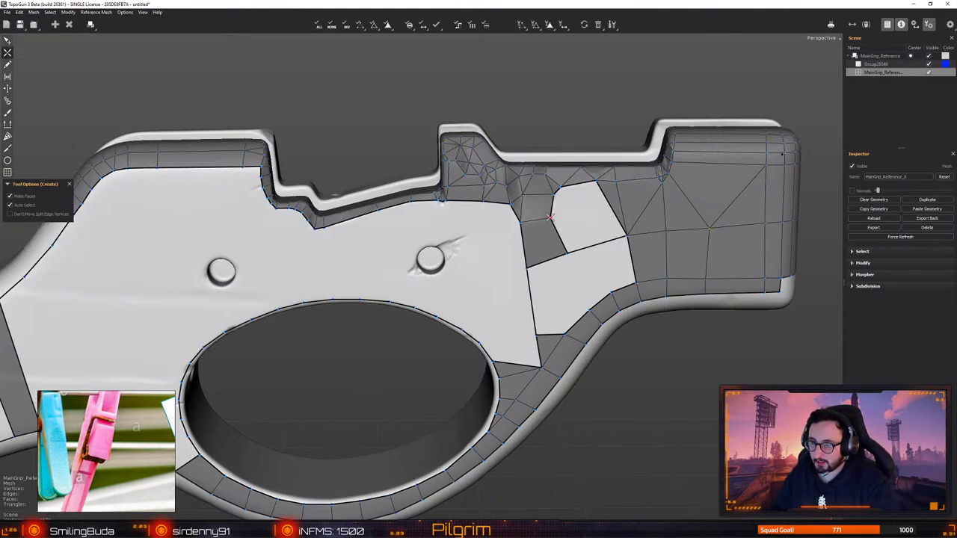
left_click(550, 218)
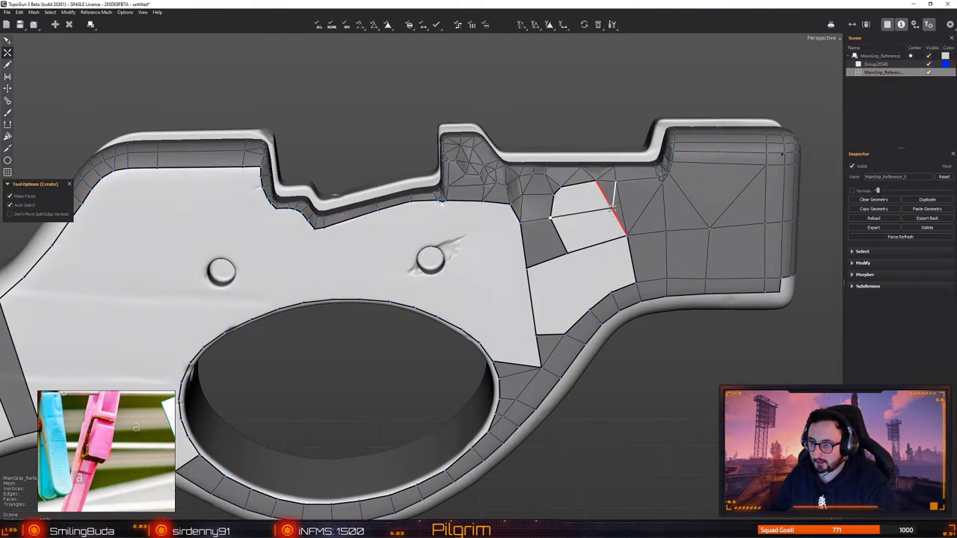
left_click(612, 207)
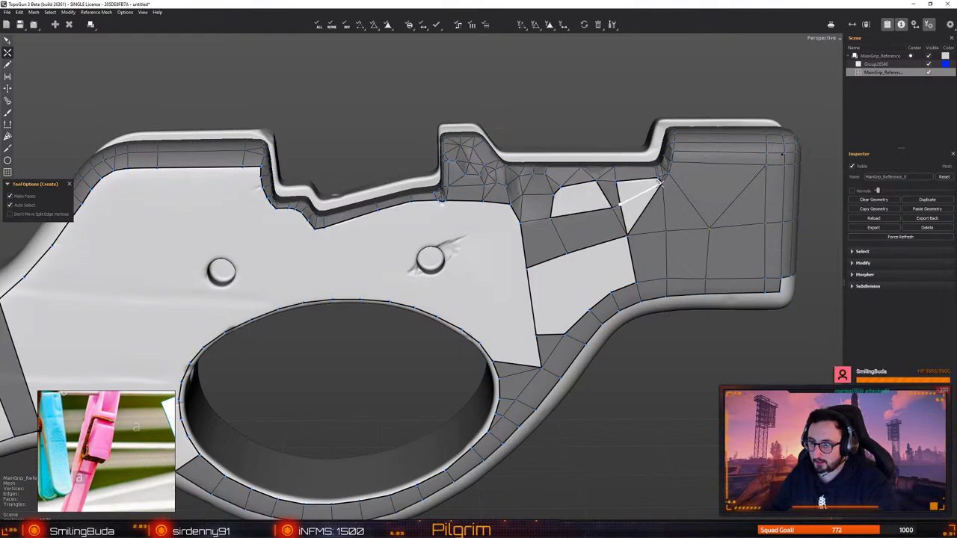
key("e")
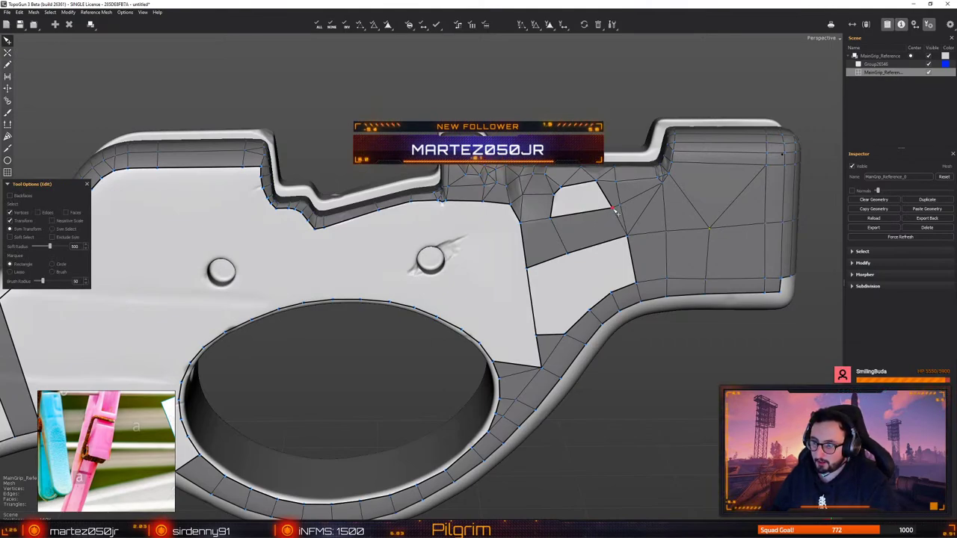
Close the remaining hole between the new face band and the upper boundary beside the step notch
key("c")
left_click(561, 187)
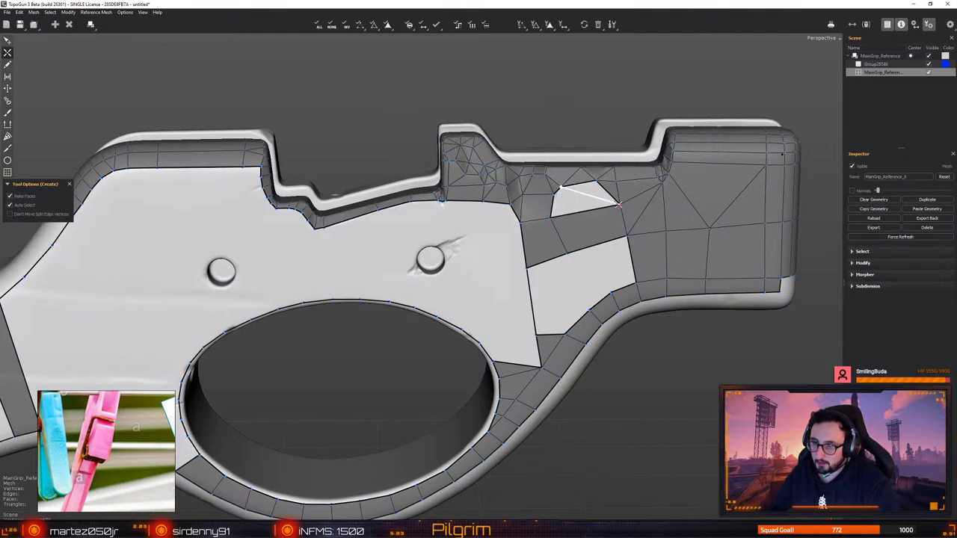
left_click(619, 204)
left_click_drag(620, 204, 613, 237)
middle_click_drag(625, 251, 567, 253, "alt")
scroll(567, 254, "up", 2)
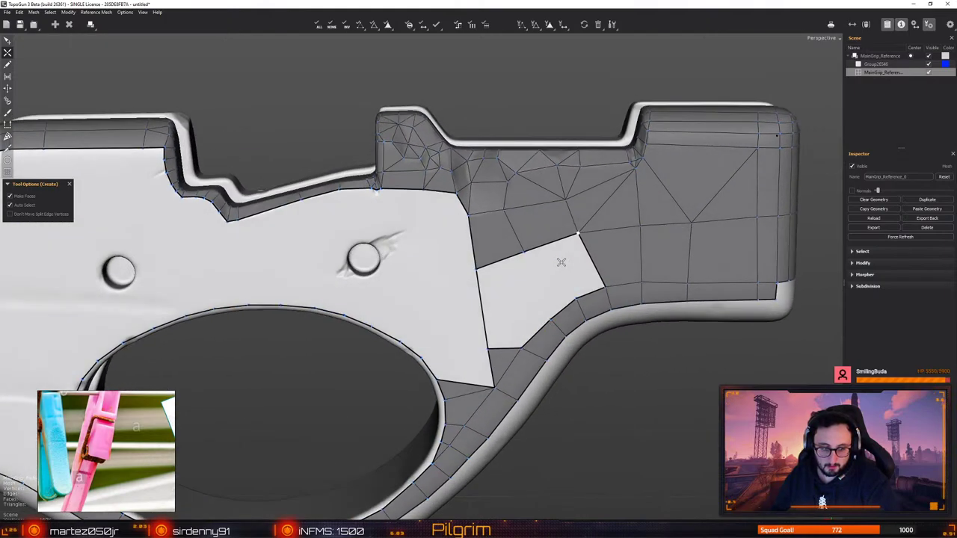
Fill the remaining gap between the side panel faces and the curved lower boundary strip, ending at the panel's dividing edge
middle_click_drag(557, 258, 588, 252)
left_click(618, 204)
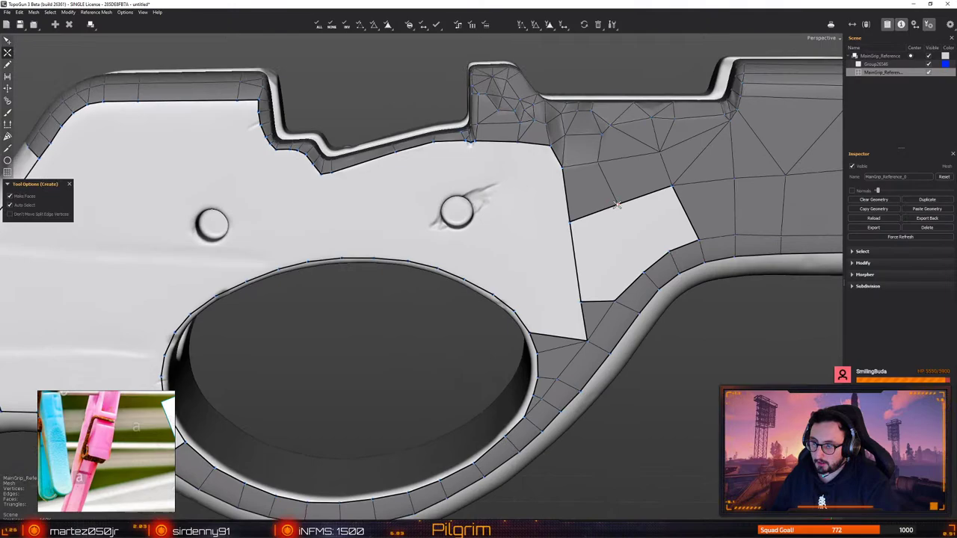
left_click(644, 272)
left_click(670, 250)
left_click(619, 204)
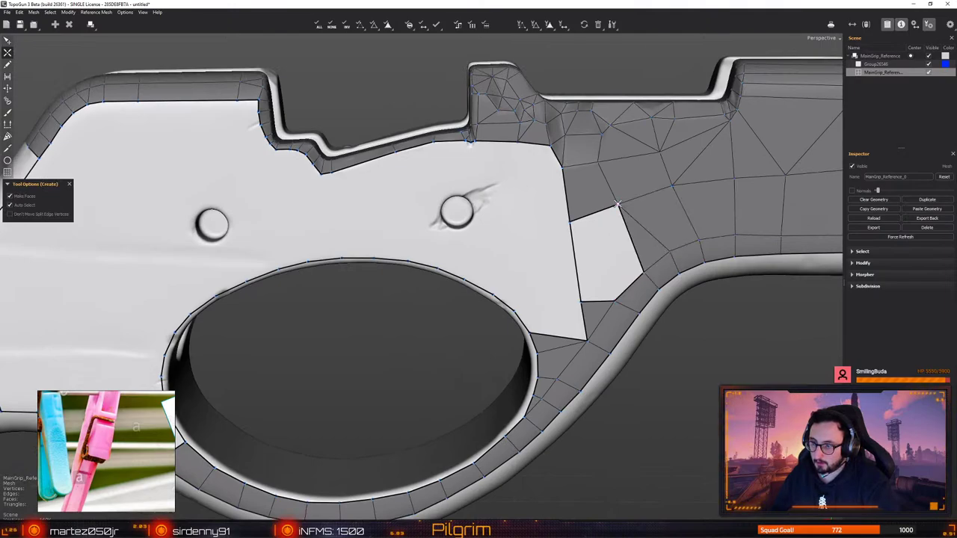
left_click_drag(612, 314, 639, 269, "alt")
left_click(650, 270)
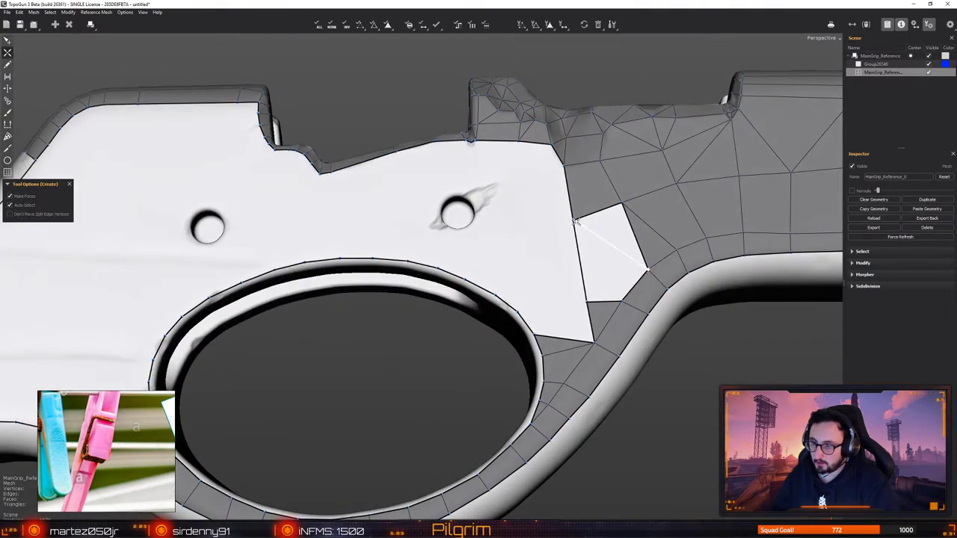
left_click(574, 220)
key("q")
left_click_drag(574, 224, 591, 297, "alt")
key("w")
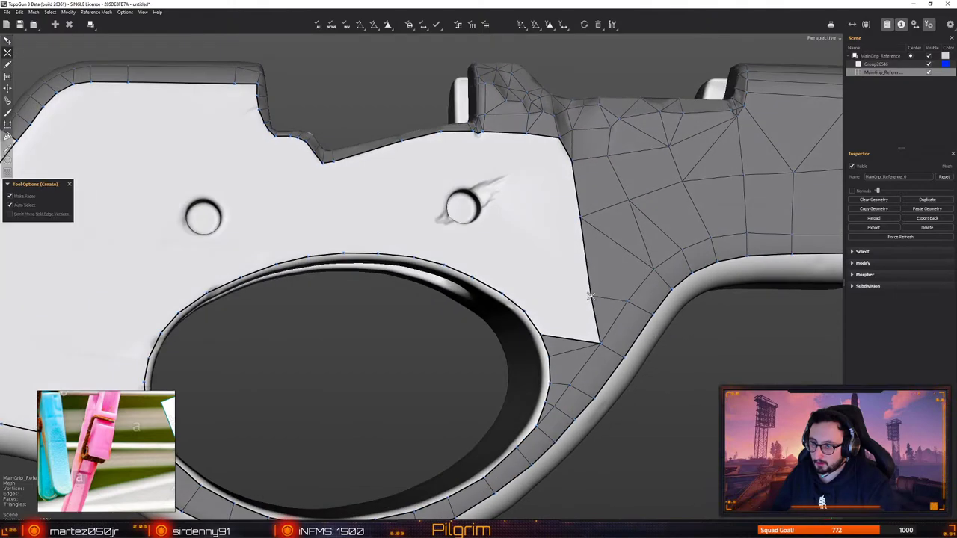
Close the corner between the dividing edge and the oval opening's rim with faces and adjust their shared corner vertex
key("q")
key("w")
left_click_drag(562, 339, 589, 302)
key("e")
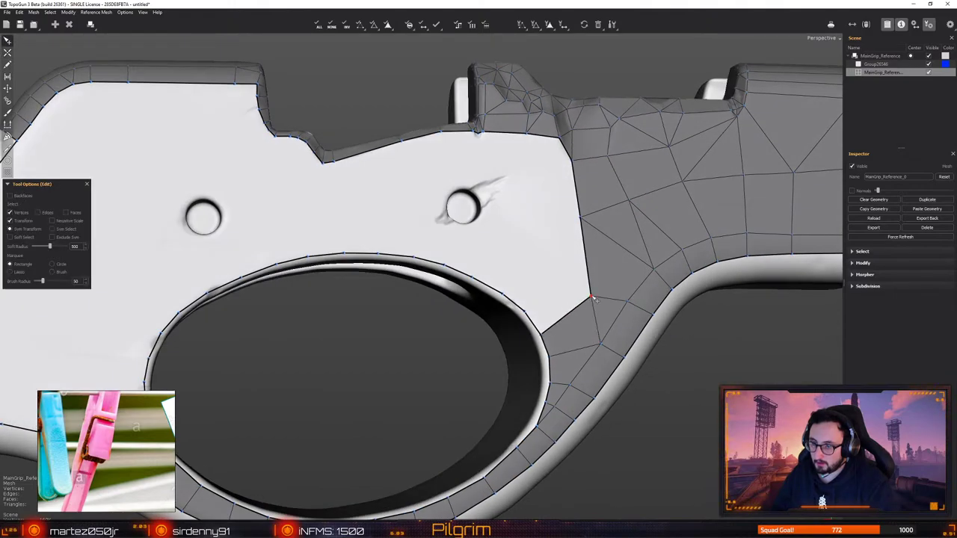
key("c")
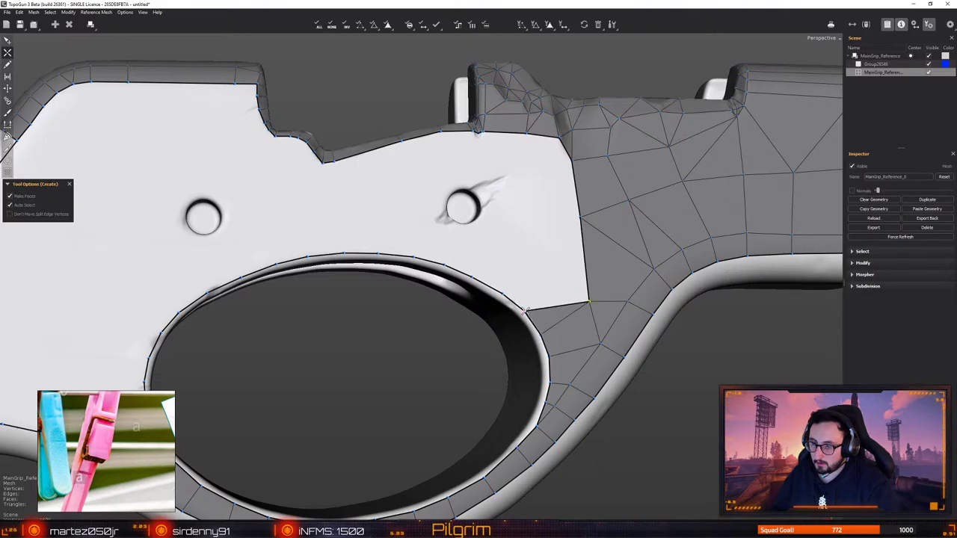
key("e")
Outline the round hole beside the wing-shaped crease with a four-point diamond of edges around its rim
left_click_drag(527, 308, 529, 296, "alt")
right_click_drag(526, 291, 543, 321, "alt")
left_click_drag(543, 320, 628, 262, "alt")
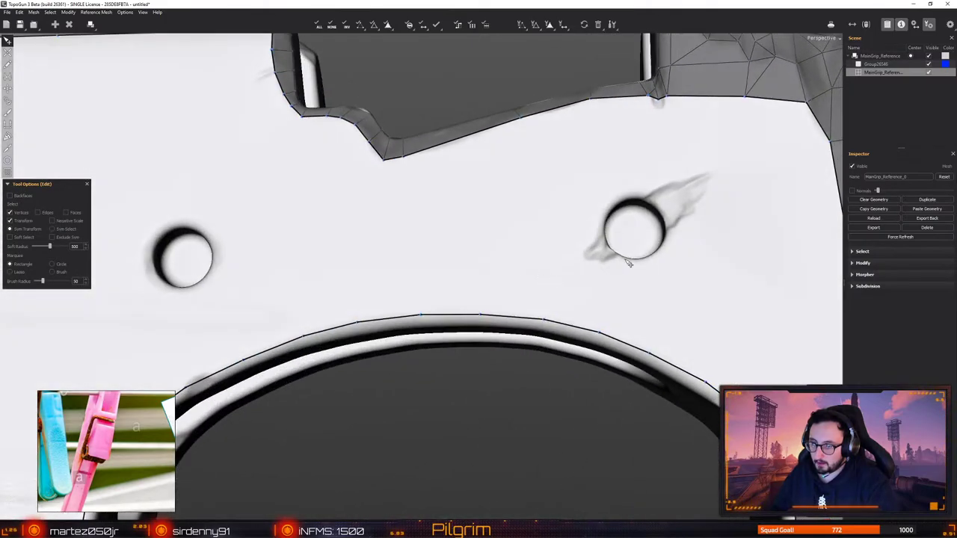
right_click_drag(628, 262, 638, 291, "alt")
middle_click_drag(639, 291, 532, 303, "alt")
right_click_drag(532, 304, 528, 311, "alt")
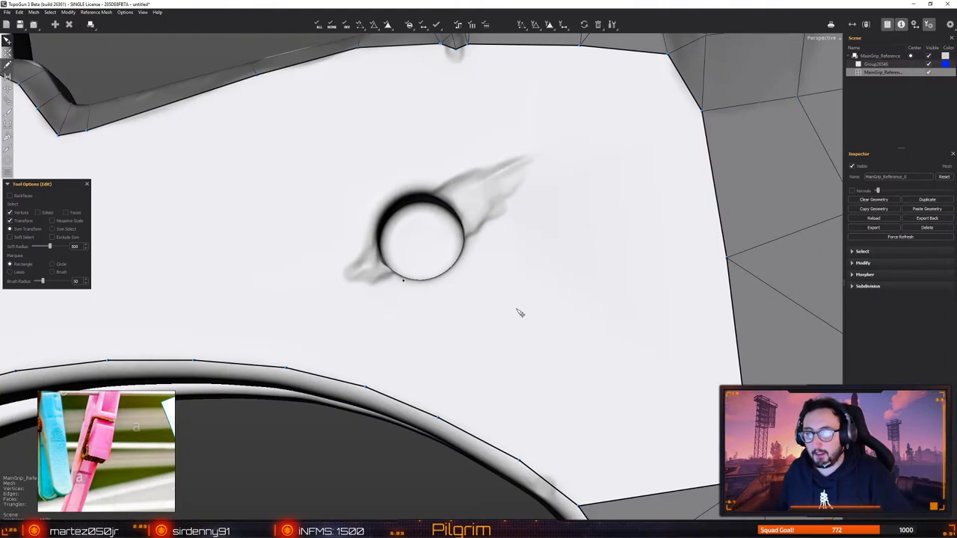
mouse_move(438, 179)
left_mouse_down()
mouse_move(439, 210)
mouse_move(426, 181)
mouse_move(436, 170)
left_mouse_up()
key("c")
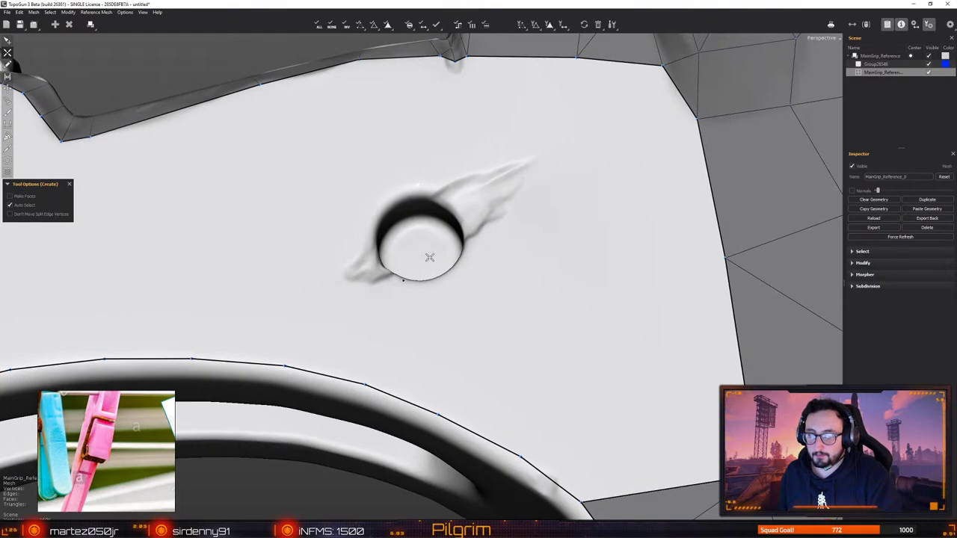
left_click_drag(430, 257, 427, 310, "alt")
left_click(422, 285)
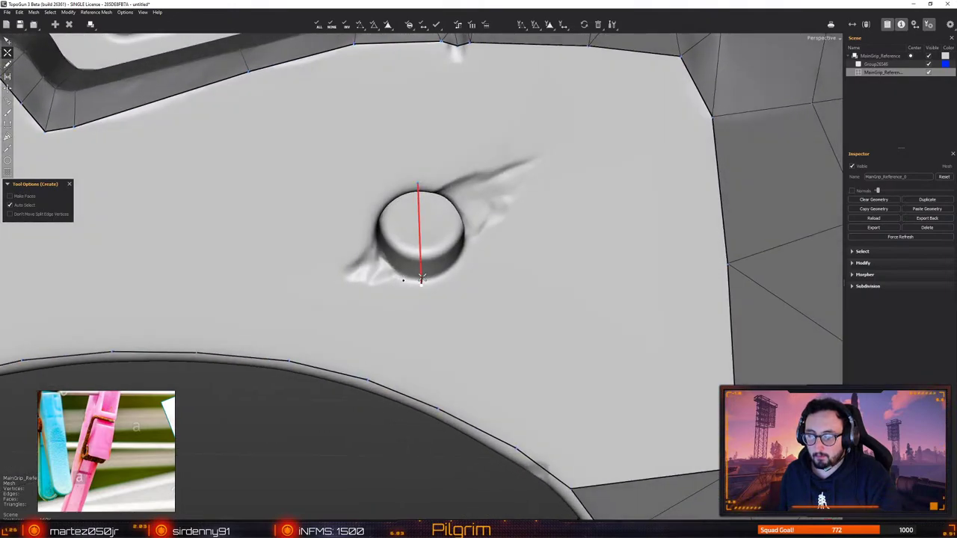
mouse_move(420, 238)
left_mouse_down()
mouse_move(468, 234)
mouse_move(456, 240)
left_mouse_up()
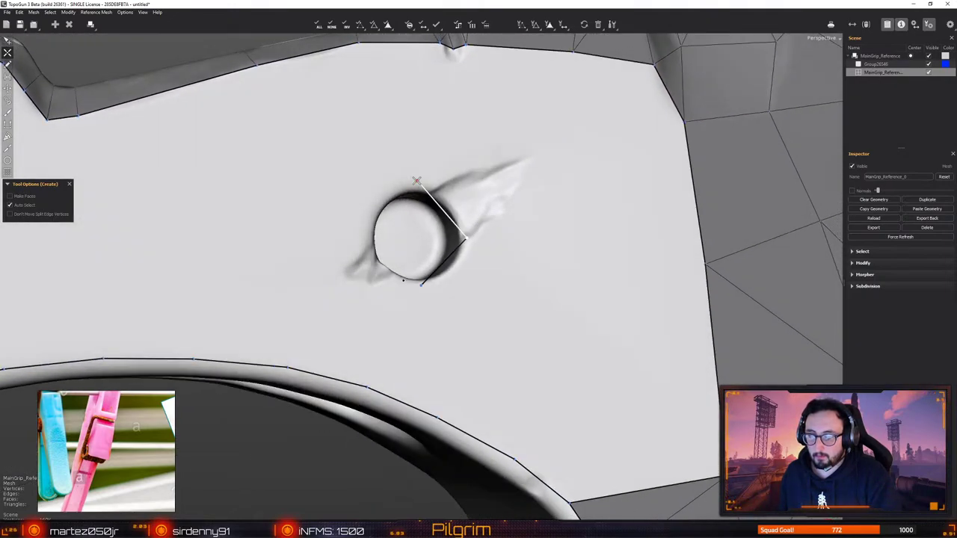
left_click(416, 181)
left_click_drag(373, 214, 329, 212, "alt")
left_click(368, 243)
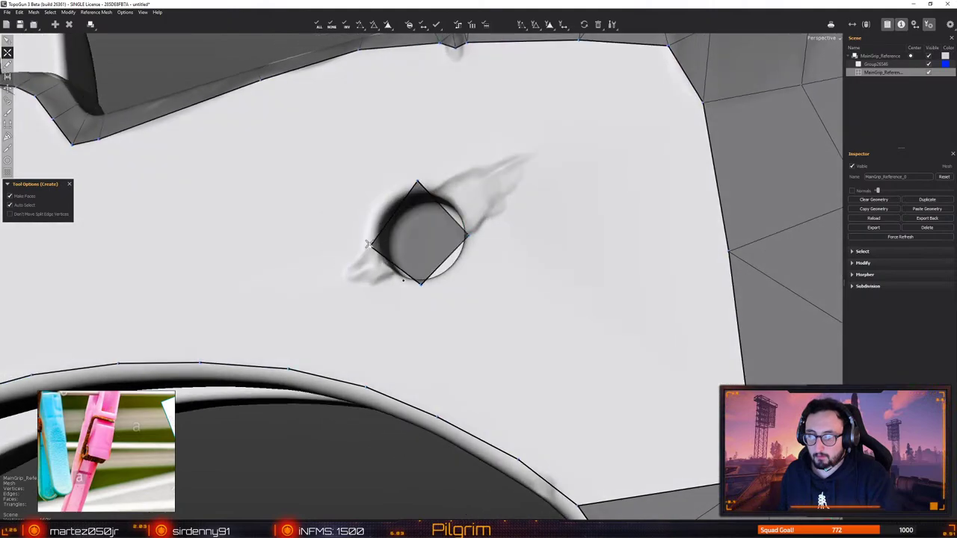
Split the diamond's edges with extra vertices and position them so the open loop follows the round hole's rim
left_click_drag(369, 243, 379, 202)
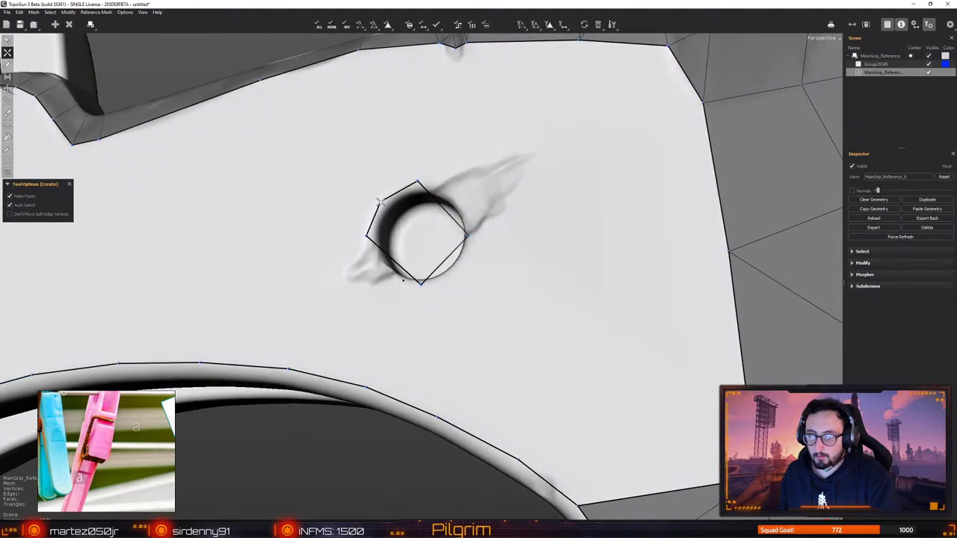
left_click(380, 201)
left_click(459, 197)
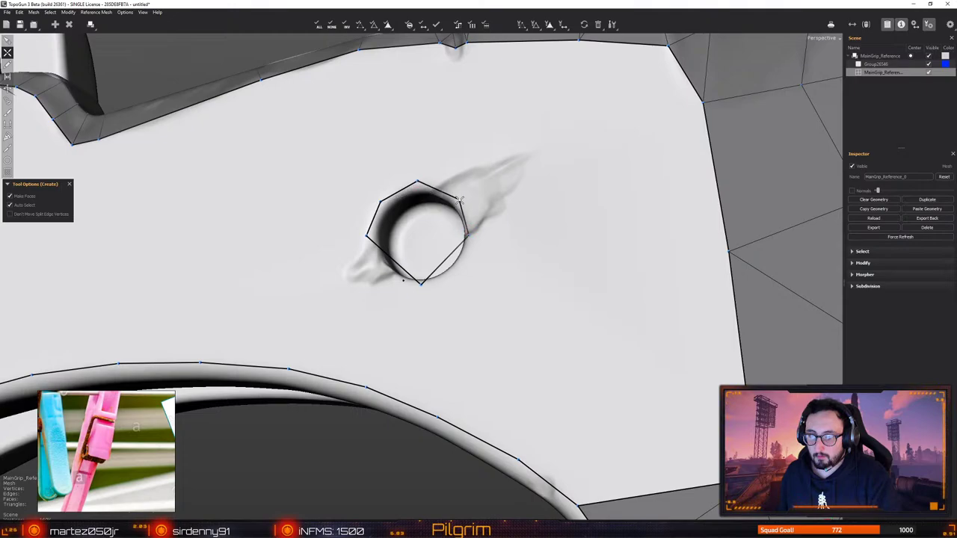
mouse_move(459, 198)
left_mouse_down("alt")
mouse_move(477, 271)
mouse_move(453, 290)
mouse_move(374, 283)
mouse_move(396, 276)
mouse_move(372, 238)
mouse_move(377, 223)
mouse_move(412, 187)
mouse_move(386, 196)
mouse_move(432, 197)
mouse_move(420, 184)
mouse_move(457, 200)
mouse_move(420, 196)
left_mouse_up("alt")
left_click(455, 269)
key("q")
key("w")
left_click(387, 273)
key("e")
key("c")
key("e")
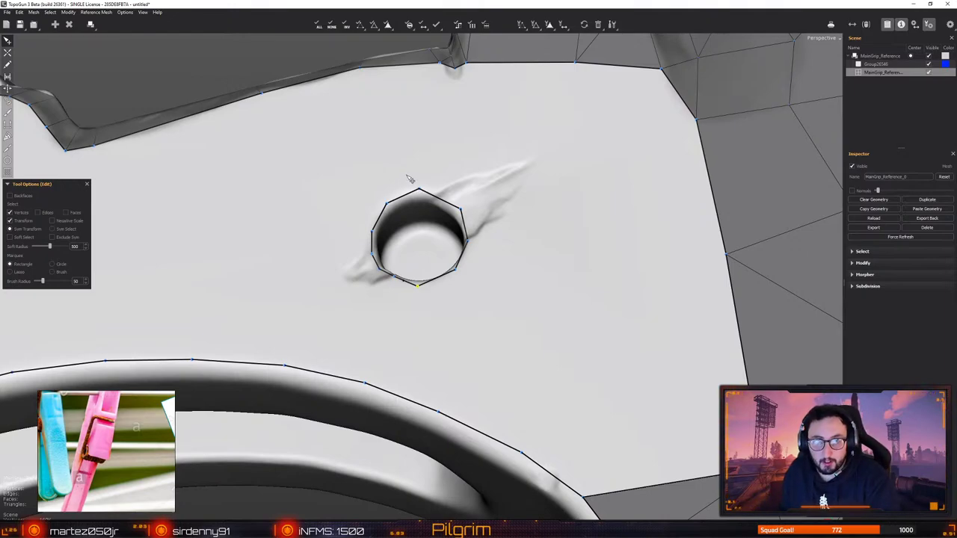
Add another vertex to the upper-left part of the hole's loop and fit the neighbouring vertices to the rim
left_click_drag(405, 231, 411, 227, "alt")
key("c")
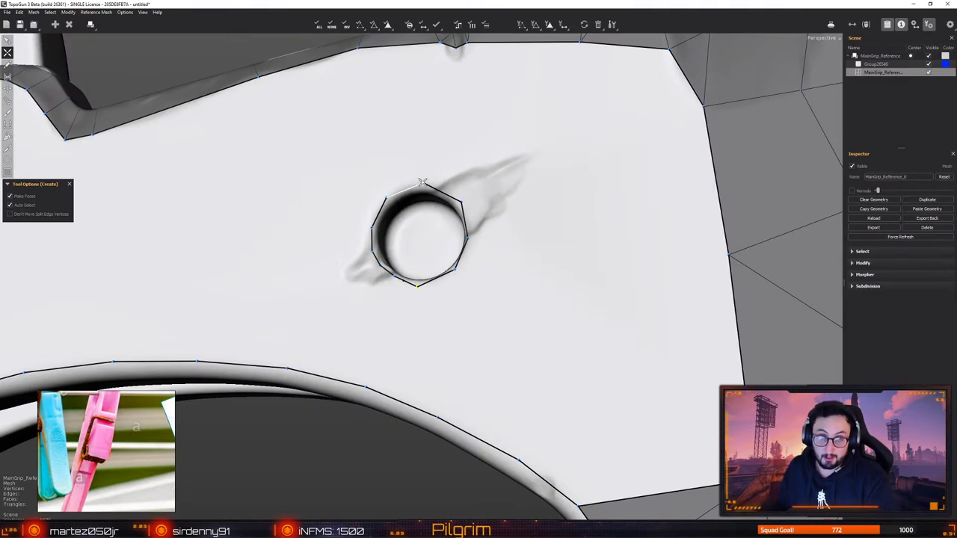
left_click_drag(406, 210, 415, 179, "alt")
key("q")
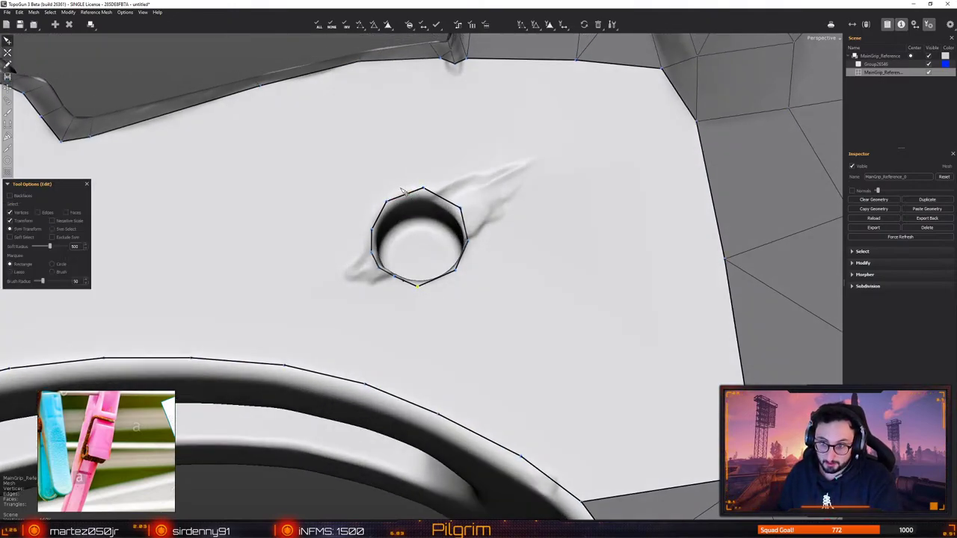
key("w")
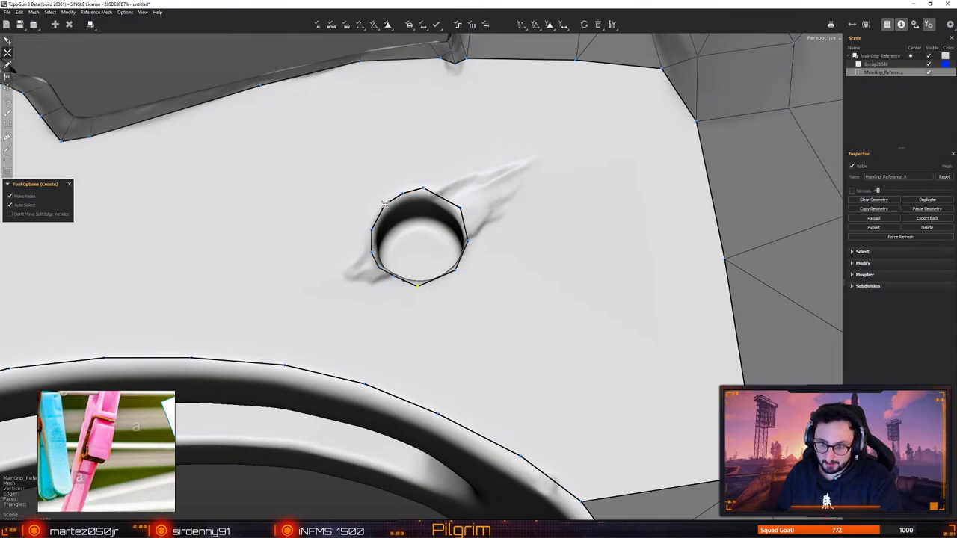
key("q")
left_click_drag(381, 220, 369, 233, "alt")
key("w")
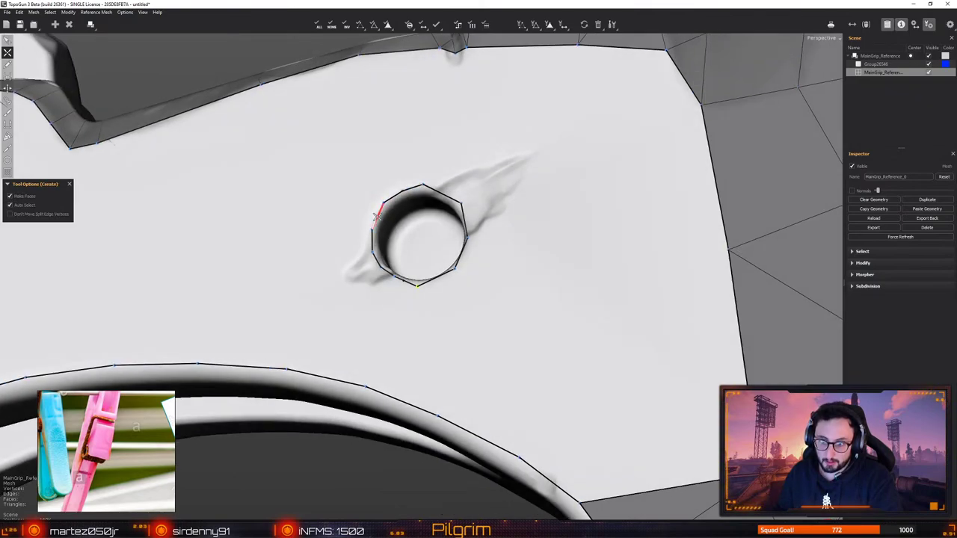
key("q")
mouse_move(442, 212)
left_mouse_down("alt")
mouse_move(468, 205)
mouse_move(457, 216)
mouse_move(451, 187)
mouse_move(461, 285)
mouse_move(444, 195)
left_mouse_up("alt")
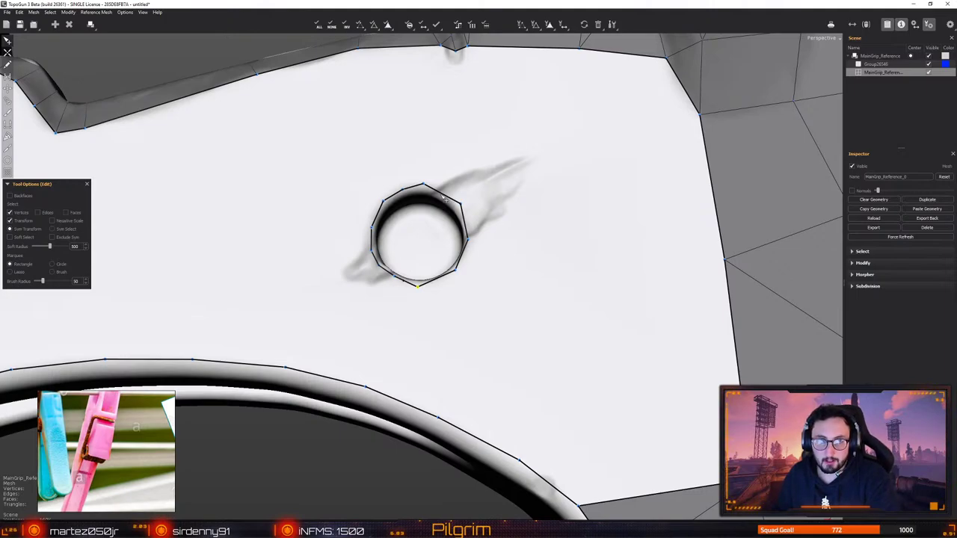
Split the loop's lower-right edge with a new vertex and move the surrounding vertices to round it around the hole
left_click_drag(445, 198, 430, 287, "alt")
key("w")
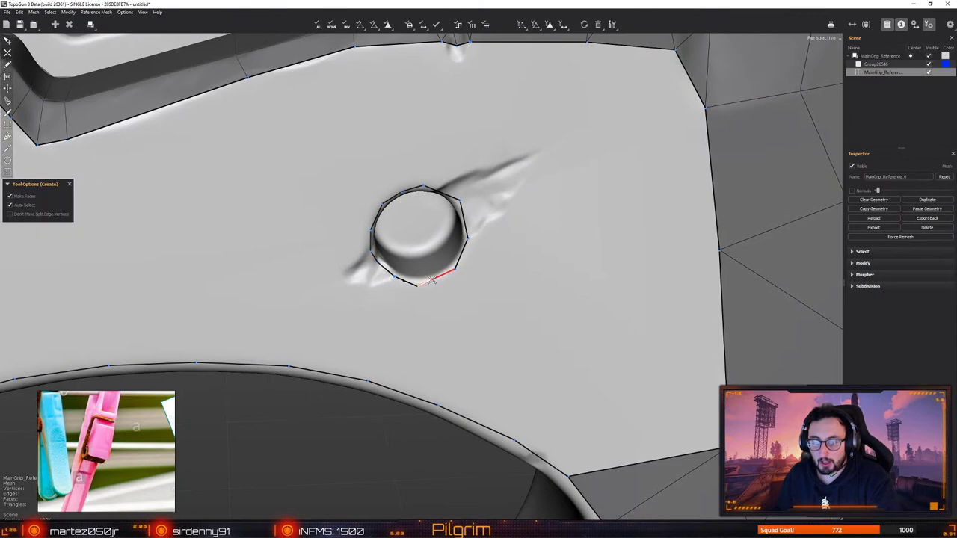
left_click(435, 279)
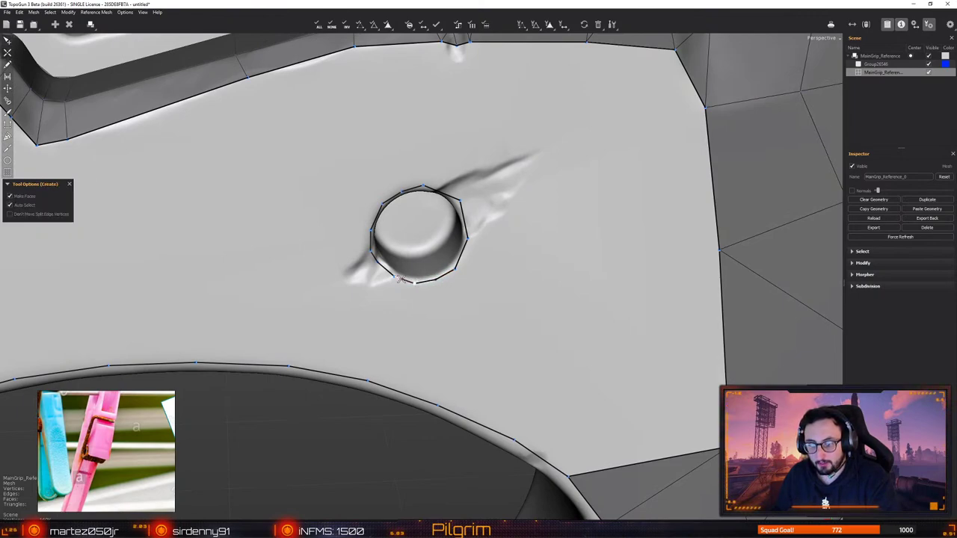
key("e")
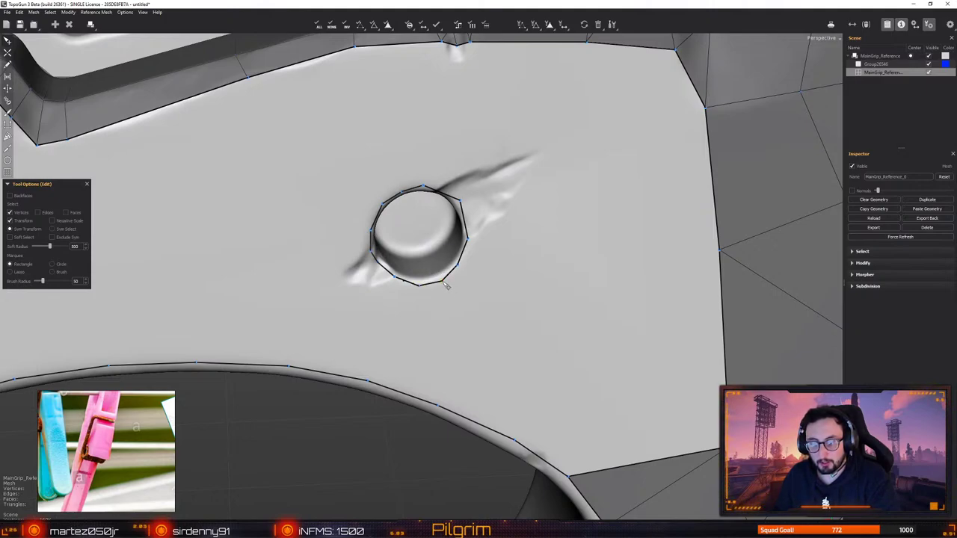
left_click_drag(457, 265, 470, 238)
left_click_drag(469, 237, 469, 228, "alt")
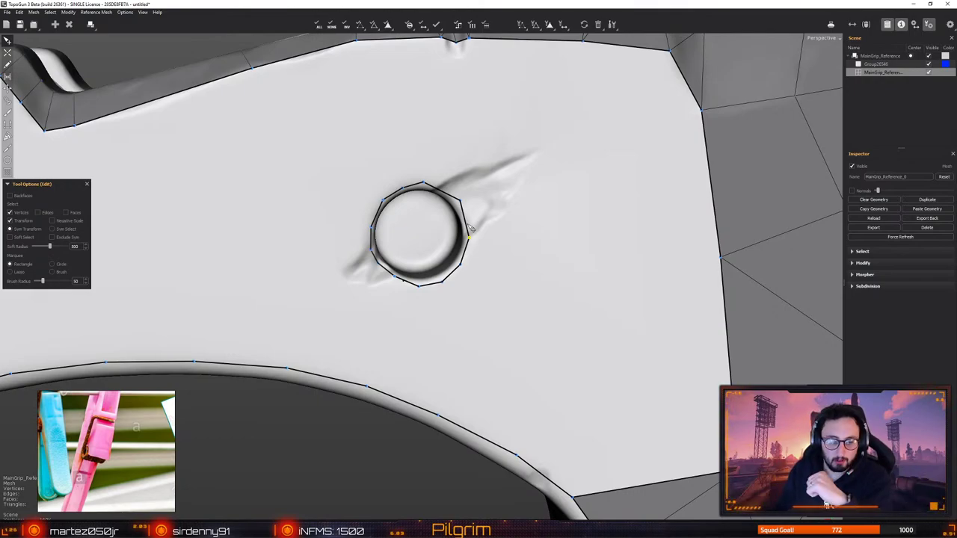
Move the corner vertex of the filled side panel near the oval opening up and inward toward the round hole
scroll(658, 374, "down", 3)
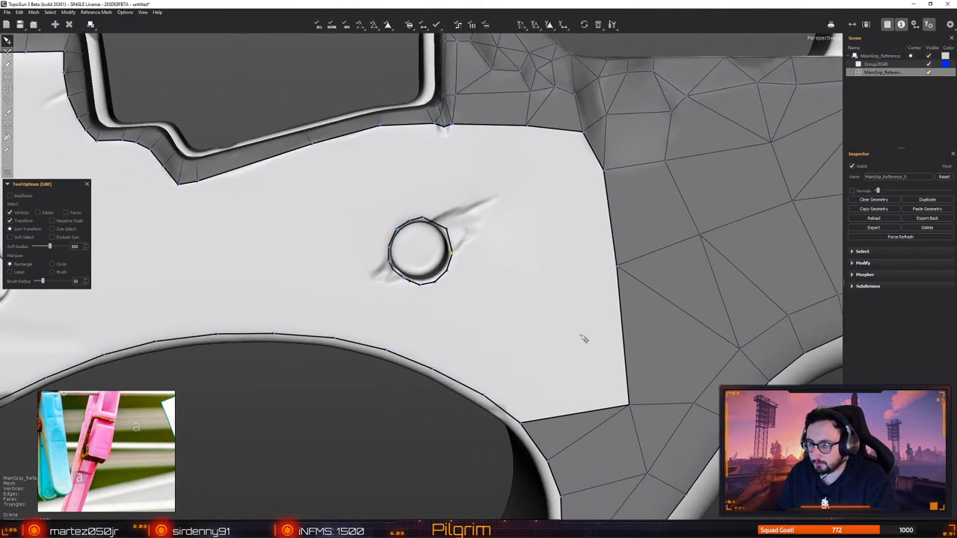
left_click(622, 391)
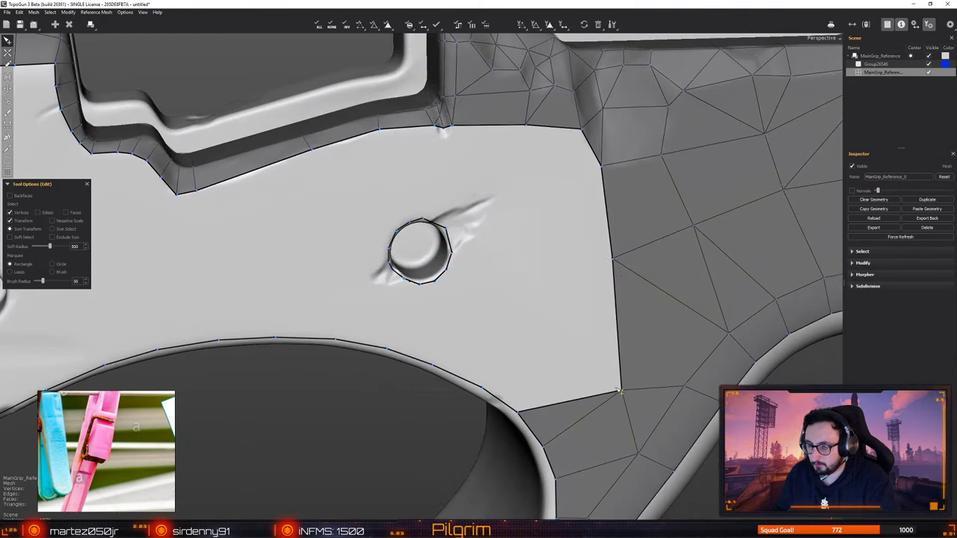
left_click_drag(622, 391, 594, 344)
mouse_move(594, 344)
left_mouse_down("alt")
mouse_move(444, 223)
mouse_move(442, 210)
mouse_move(468, 233)
mouse_move(451, 145)
mouse_move(431, 216)
mouse_move(427, 204)
left_mouse_up("alt")
Add vertices along the upper-right part of the round hole's loop to make that section rounder
scroll(446, 227, "up", 2)
key("w")
left_click(441, 209)
left_click(458, 228)
key("q")
middle_click_drag(430, 208, 434, 146)
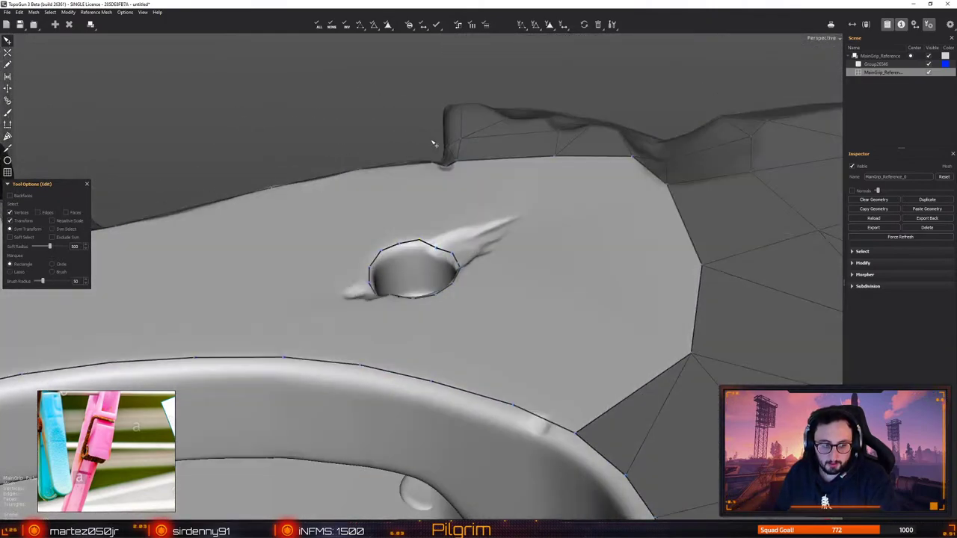
middle_click_drag(440, 188, 432, 223)
Fine-tune the vertices on the loop's upper-right side so they follow the round hole's rim
scroll(424, 215, "down", 10)
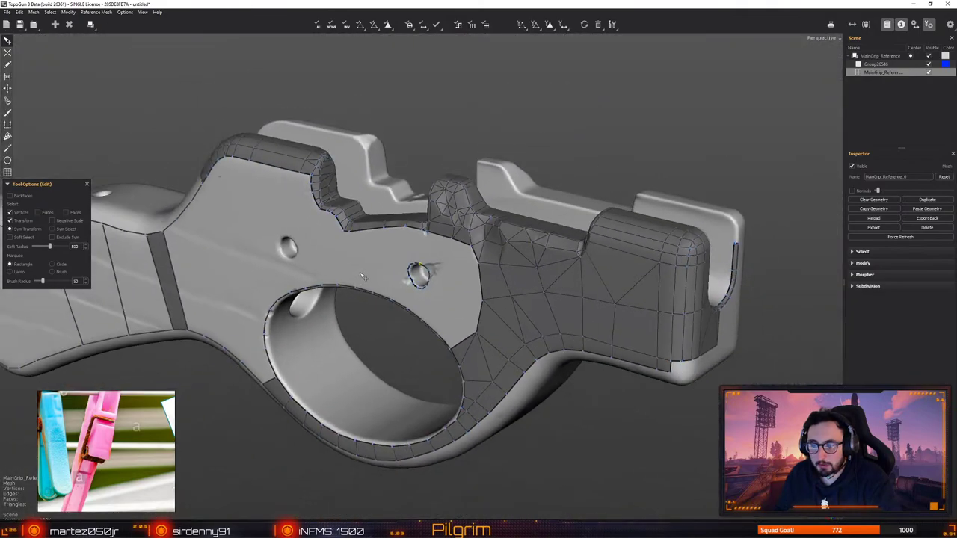
scroll(362, 277, "down", 2)
scroll(366, 277, "up", 5)
left_click_drag(366, 278, 612, 312, "alt")
middle_click_drag(612, 313, 292, 361)
right_click_drag(291, 361, 416, 421, "alt")
left_click_drag(416, 421, 442, 329, "alt")
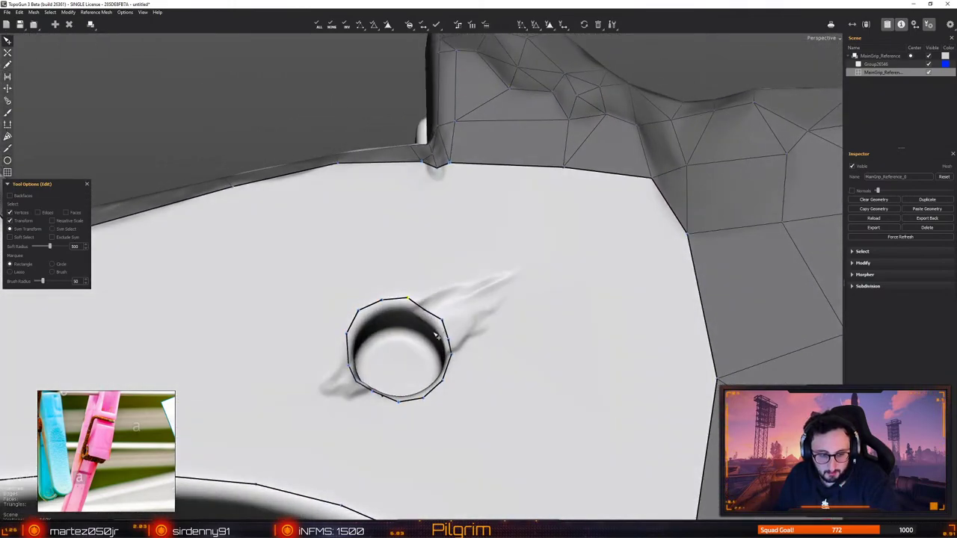
middle_click_drag(420, 354, 423, 365)
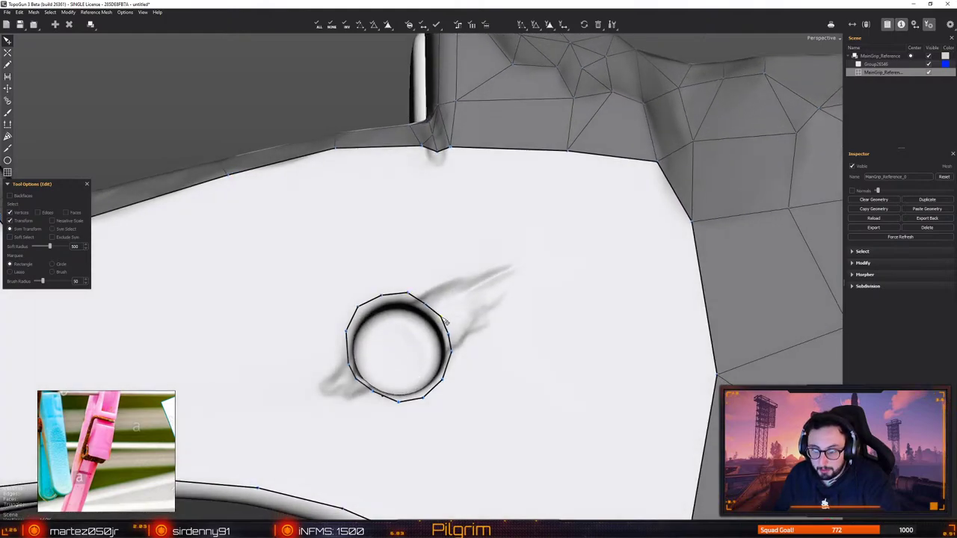
middle_click_drag(430, 311, 414, 313)
Create the first quad face on the round hole's inner wall, extending inward from the left side of the loop
key("c")
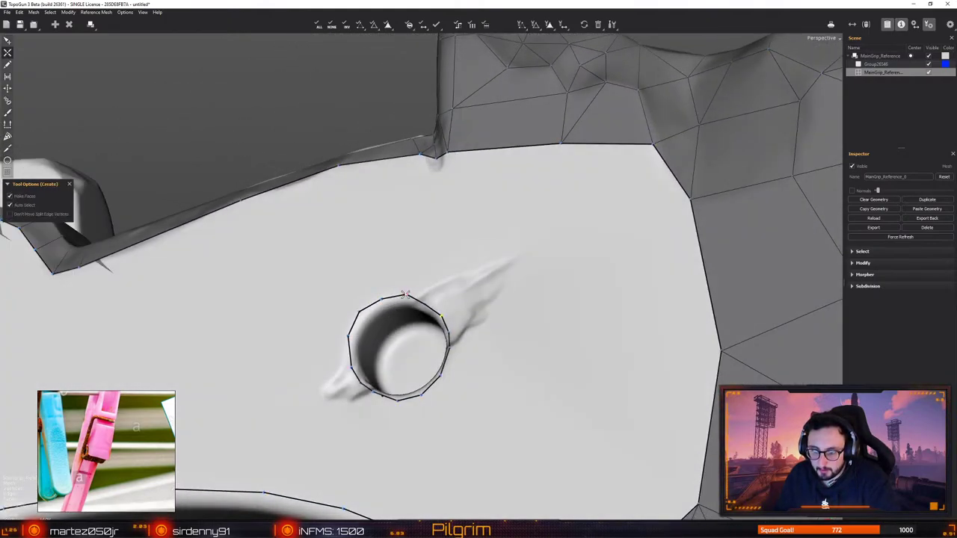
left_click(380, 300)
left_click(359, 312)
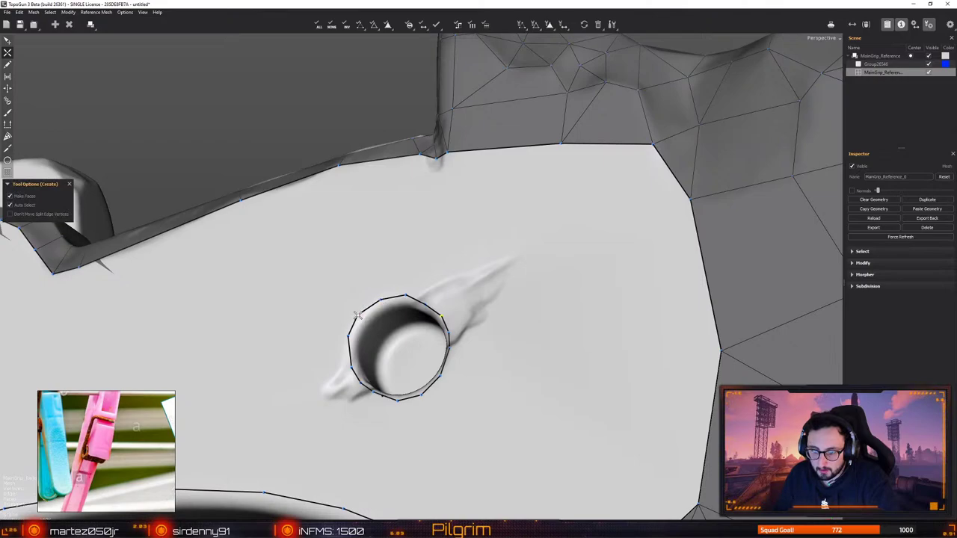
left_click_drag(358, 313, 351, 333, "alt")
left_click(356, 360)
key("ctrl+z")
middle_click_drag(351, 333, 367, 336)
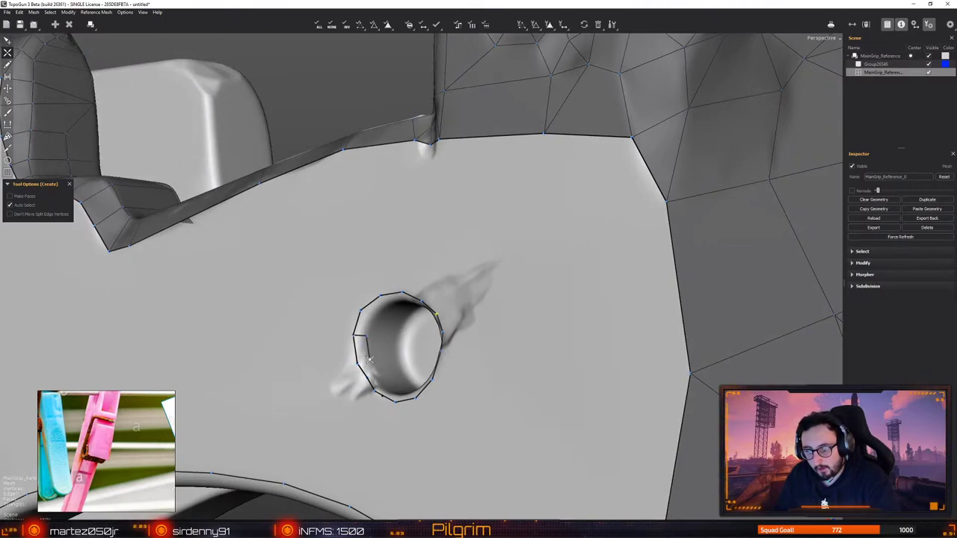
left_click(369, 359)
left_click(358, 363)
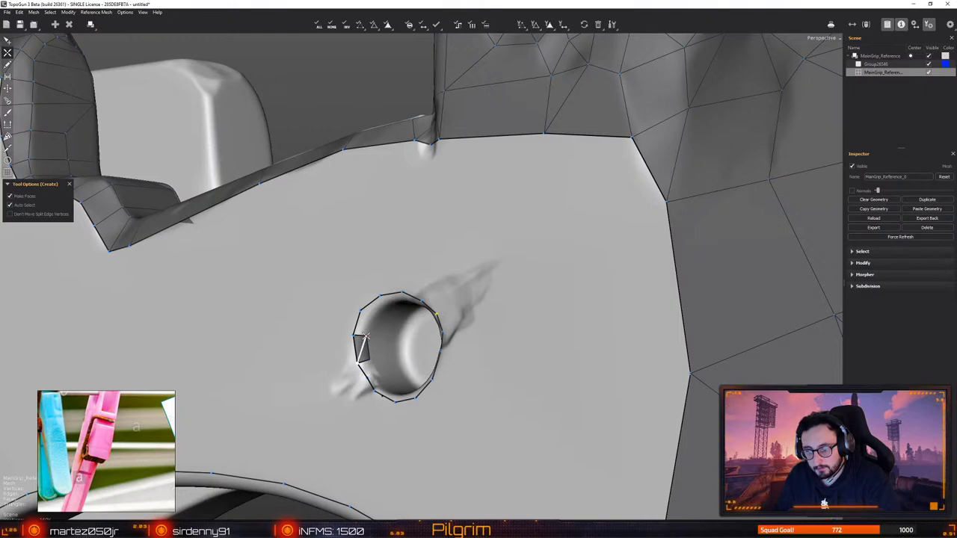
left_click(366, 337)
Continue the inner wall strip with adjoining quads along the upper-left part of the round hole's loop
left_click_drag(357, 363, 377, 314, "alt")
left_click(372, 338)
left_click(355, 334)
left_click(372, 338)
left_click(385, 342)
left_click(382, 328)
left_click(385, 341)
key("e")
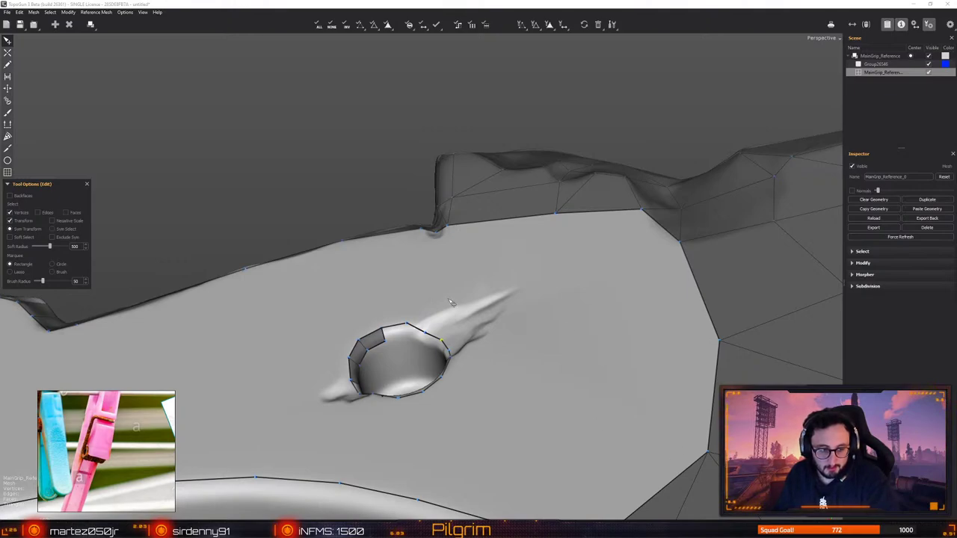
Continue the inner wall strip with adjoining quads along the top and right side of the round hole's loop
left_click_drag(433, 277, 448, 293, "alt")
key("w")
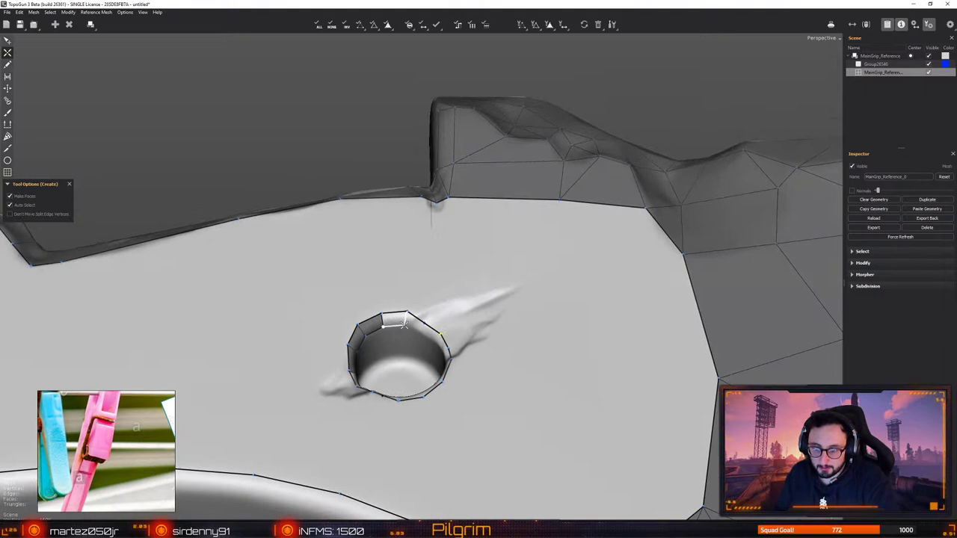
middle_click_drag(404, 324, 424, 332)
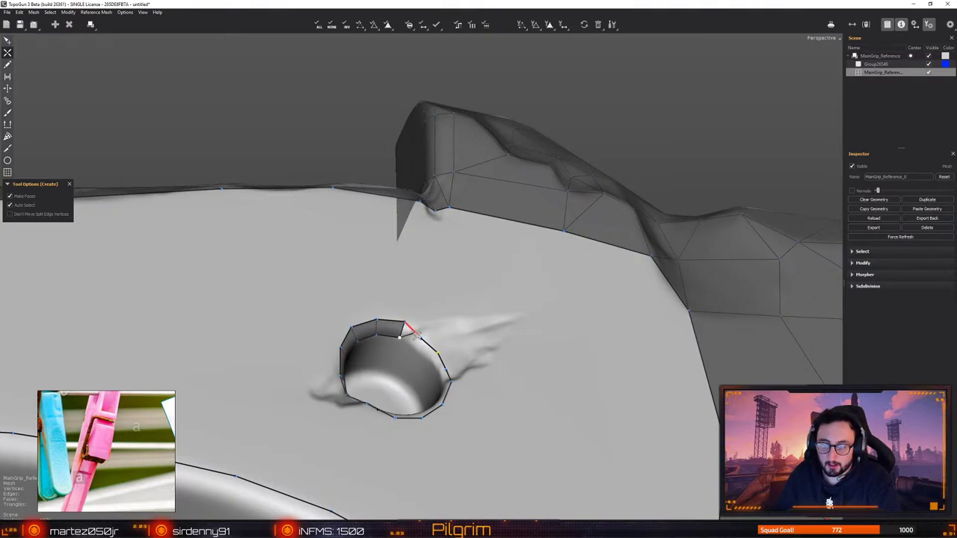
middle_click_drag(402, 342, 420, 340)
left_click_drag(420, 347, 416, 314, "alt")
left_click(422, 327)
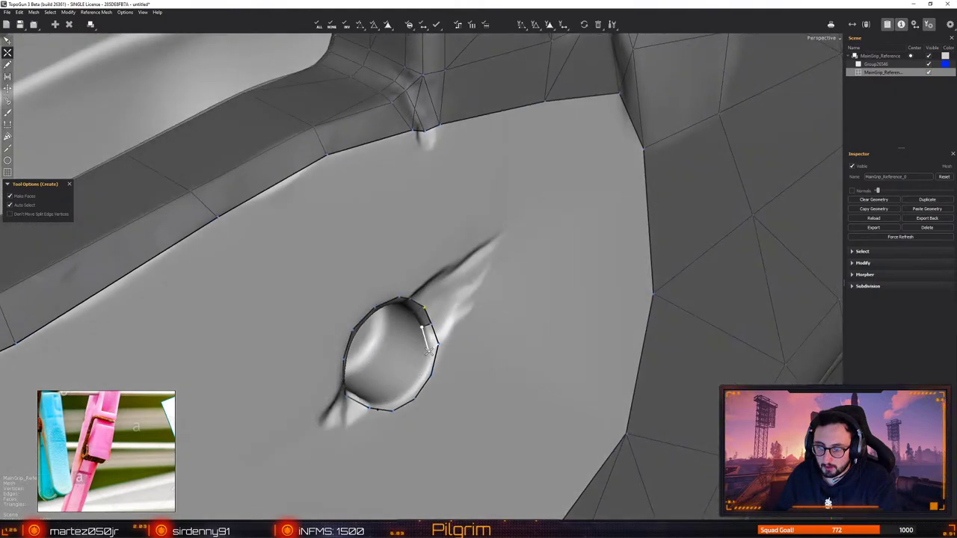
left_click(428, 345)
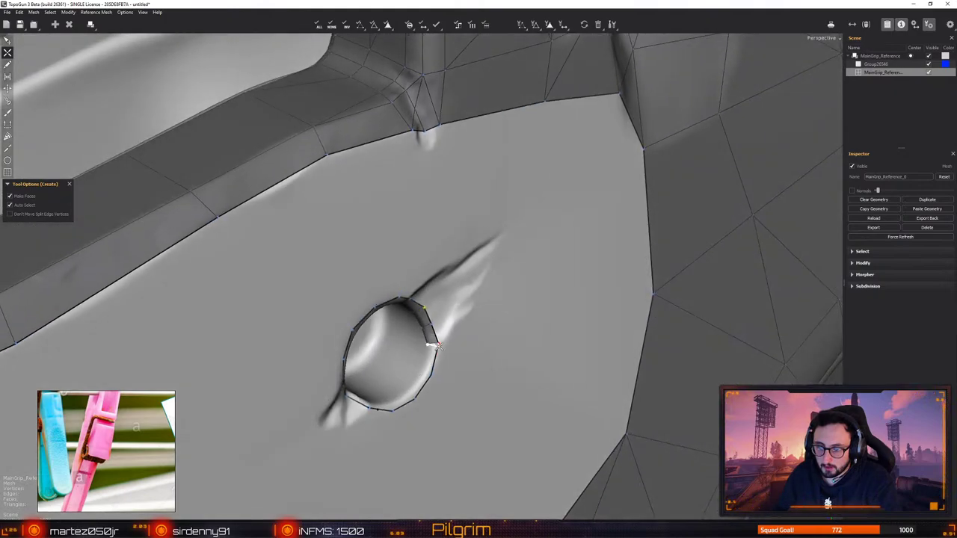
middle_click_drag(428, 351, 432, 402)
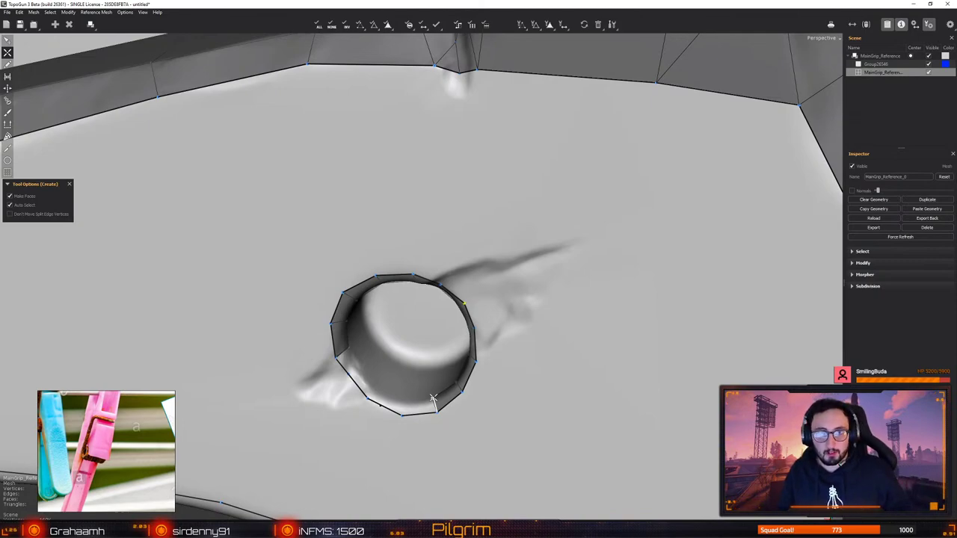
Add quads along the bottom and lower-left of the round hole's loop to close the inner wall ring
left_click(407, 403)
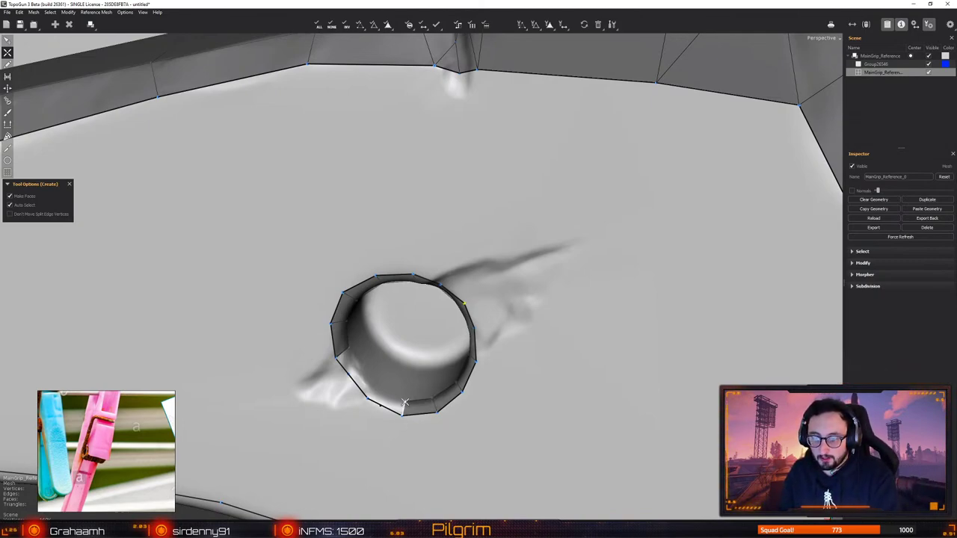
left_click_drag(407, 403, 375, 386, "alt")
left_click(380, 386)
left_click(369, 362)
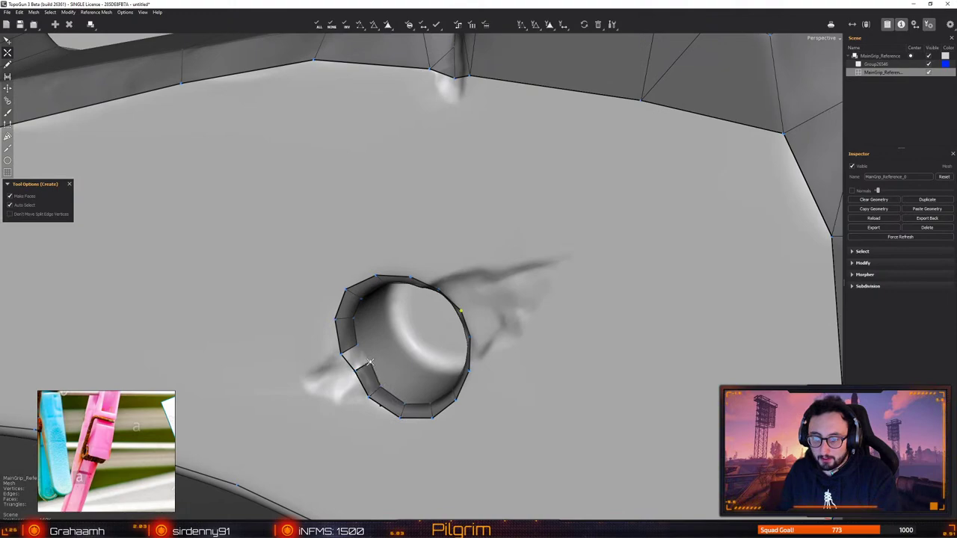
key("e")
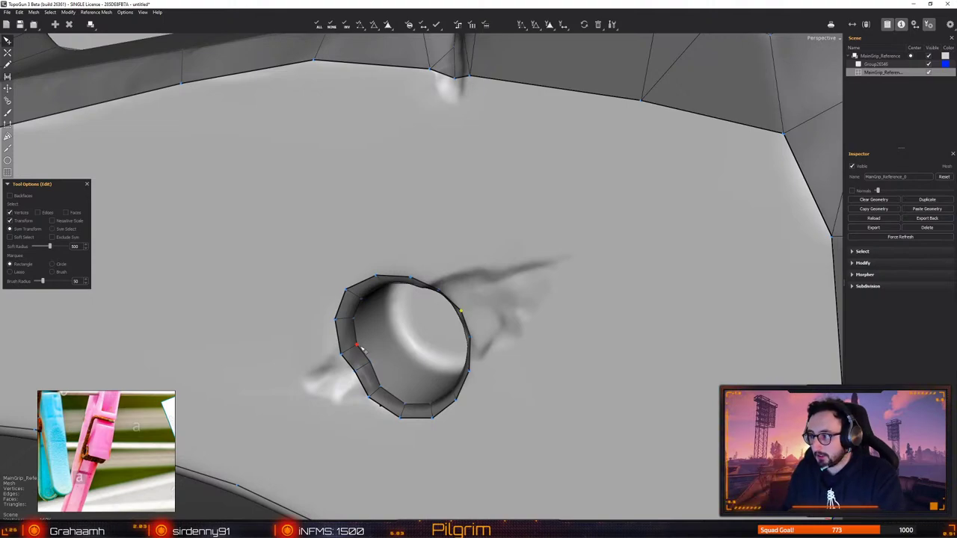
Start a second, deeper row of quads on the left side of the round hole's inner wall
left_click_drag(354, 381, 366, 340, "alt")
key("c")
left_click(371, 344)
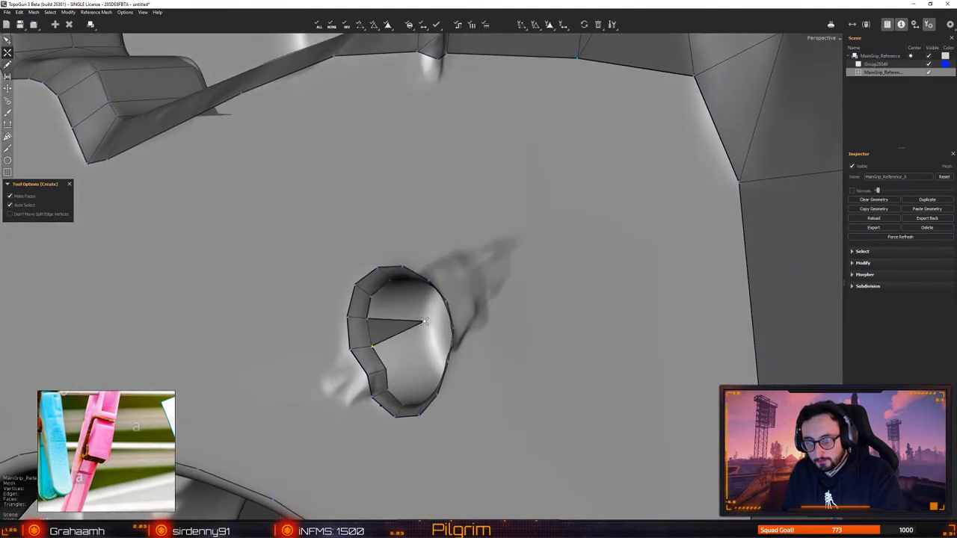
left_click(423, 321)
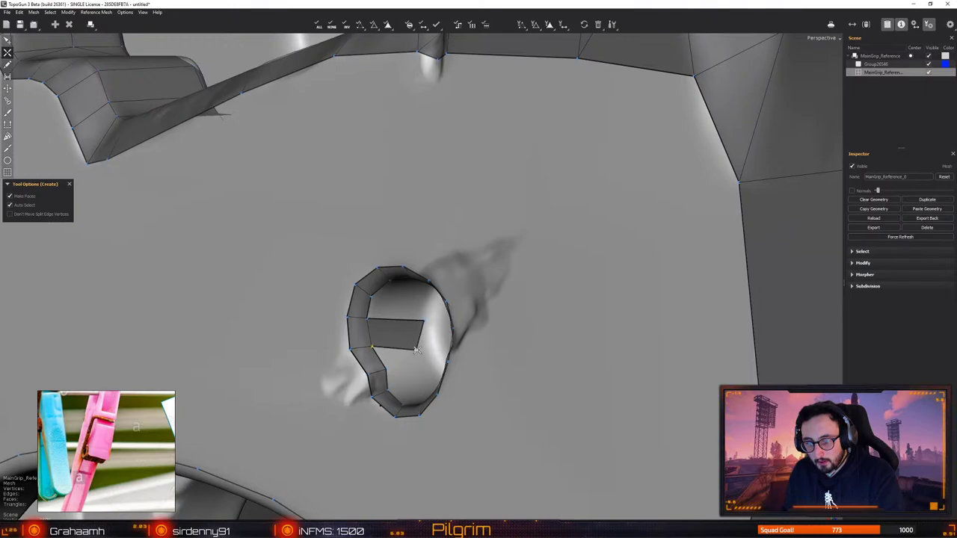
middle_click_drag(423, 322, 405, 384)
left_click(427, 338)
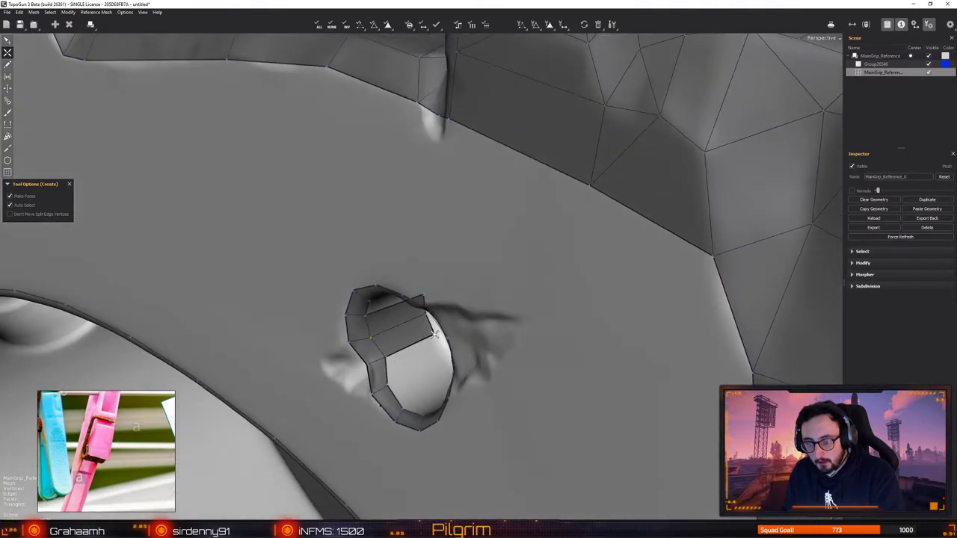
left_click_drag(435, 340, 381, 377, "alt")
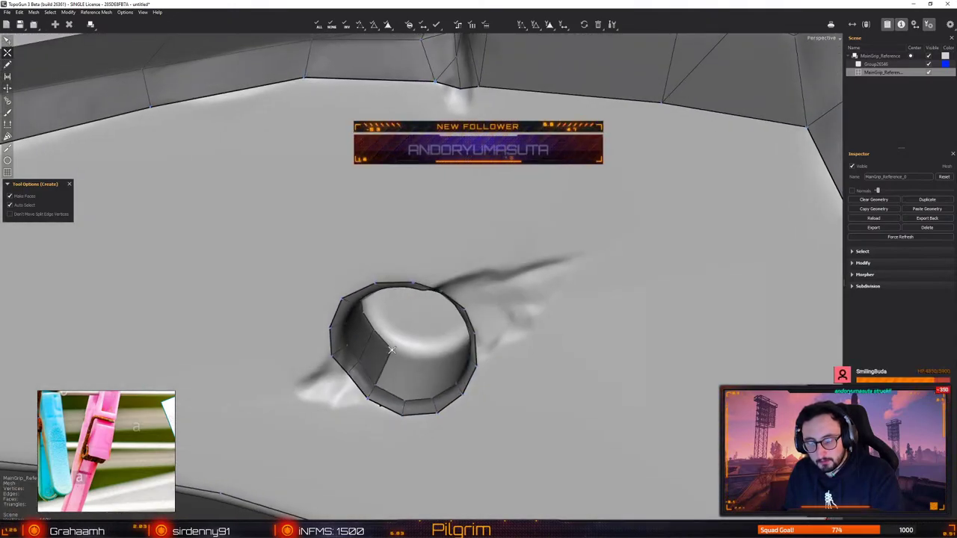
Continue the deeper row of quads along the lower side of the round hole's inner wall
middle_click_drag(382, 380, 414, 354)
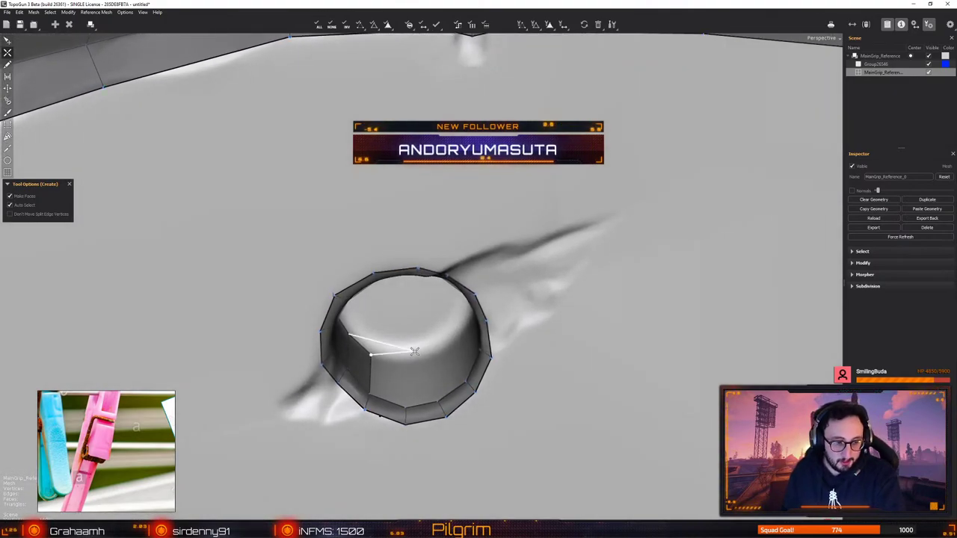
left_click(374, 350)
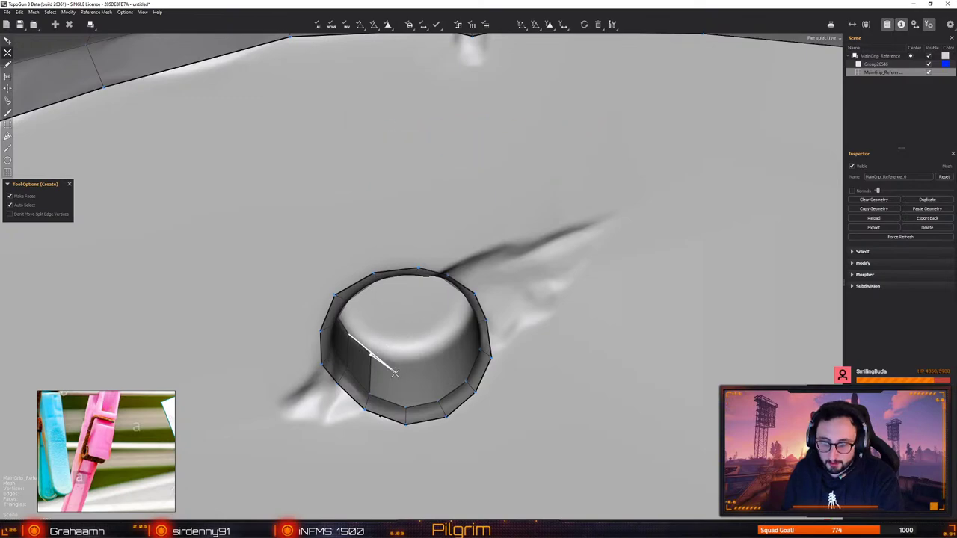
middle_click_drag(382, 359, 399, 381)
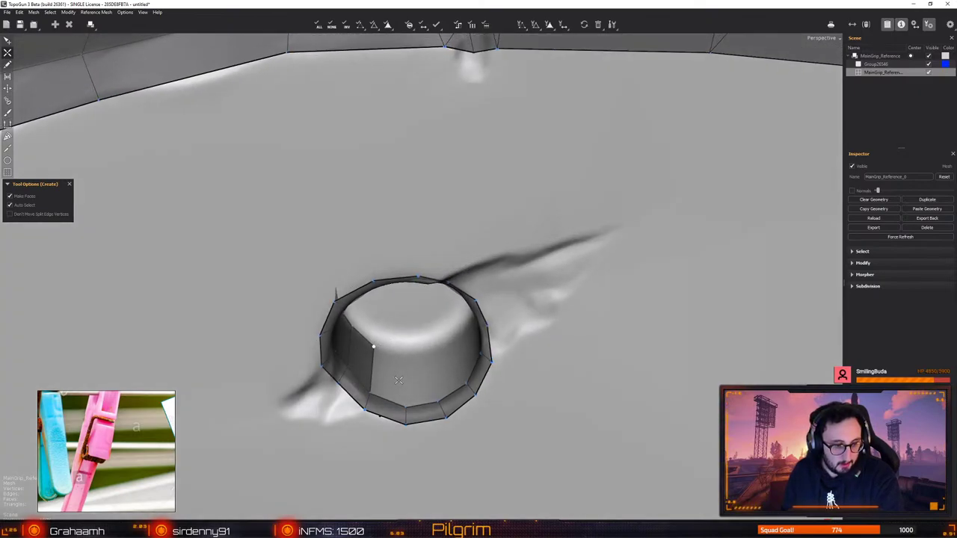
left_click(401, 383)
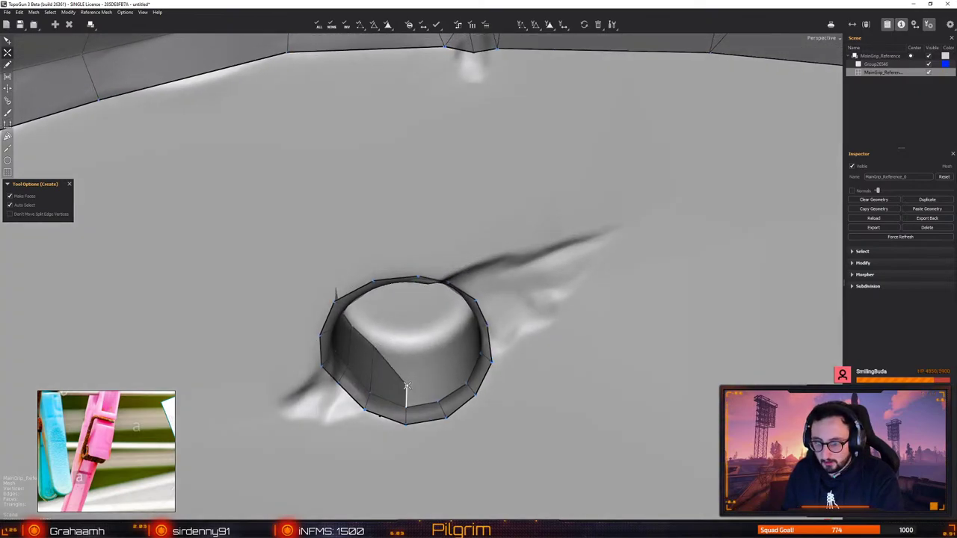
middle_click_drag(402, 382, 433, 389)
left_click(424, 348)
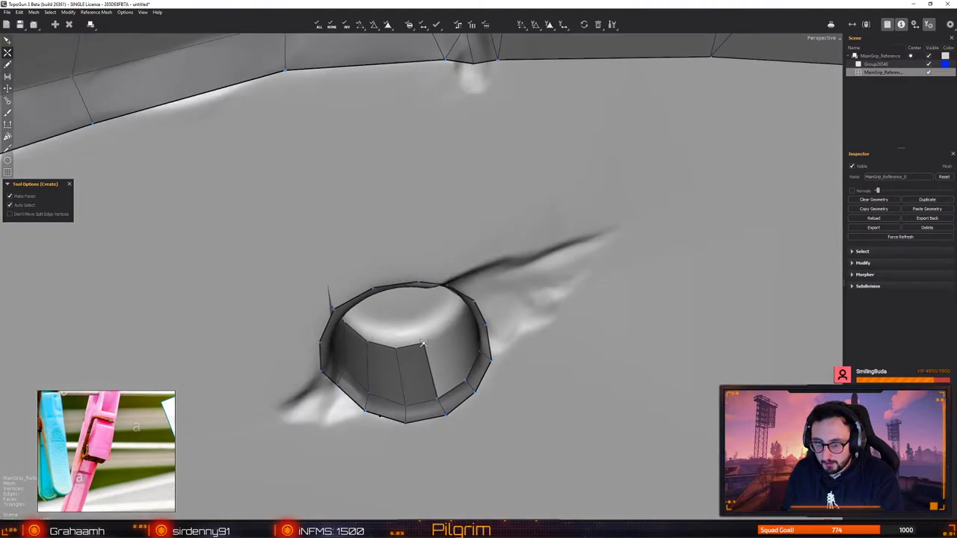
mouse_move(423, 343)
middle_mouse_down()
mouse_move(433, 366)
mouse_move(438, 335)
middle_mouse_up()
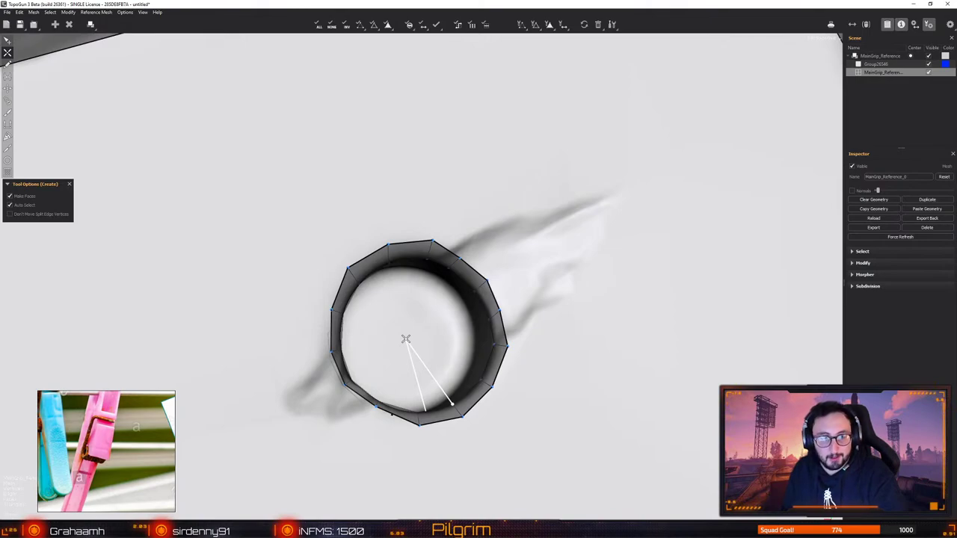
Extend the deeper row of quads around the right and upper sides of the round hole's inner wall
left_click_drag(436, 382, 406, 312, "alt")
left_click(450, 337)
left_click(466, 352)
right_click_drag(424, 348, 398, 360)
left_click(418, 334)
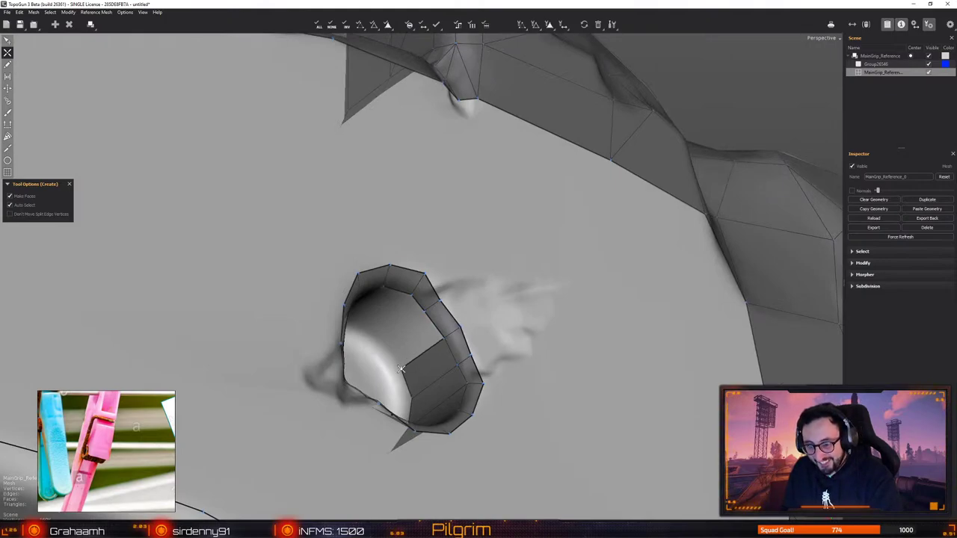
right_click_drag(401, 370, 448, 340)
left_click(413, 326)
Adjust the vertex on the upper-right part of the round hole's rim loop
key("e")
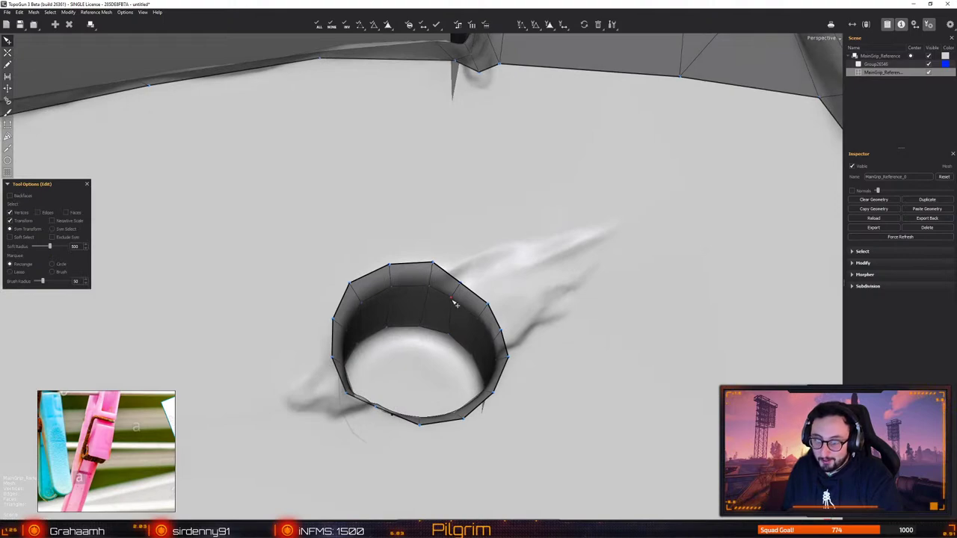
right_click_drag(457, 303, 473, 320)
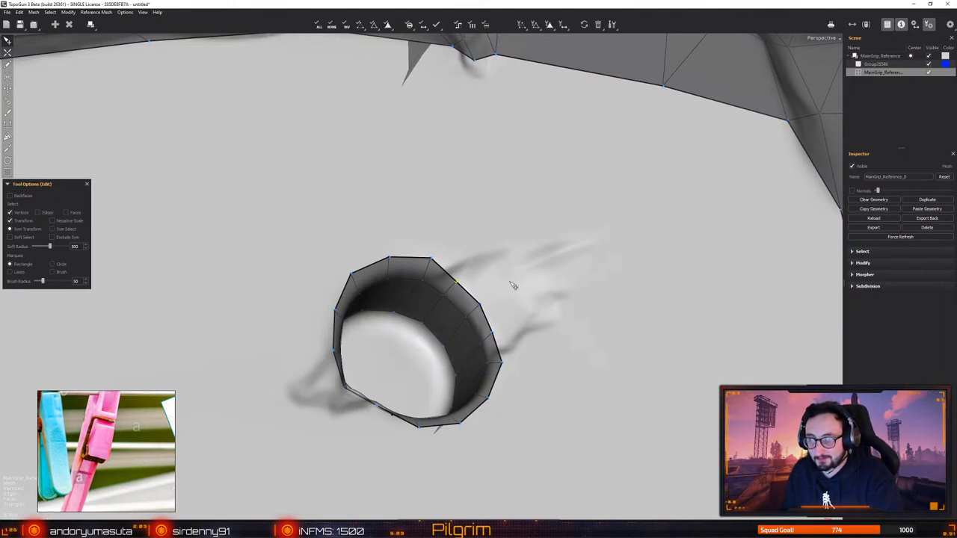
left_click_drag(511, 282, 455, 299, "alt")
Build quads outward from the round hole's rim onto the side panel along its upper-right side
key("w")
left_click(430, 261)
scroll(441, 260, "down", 3)
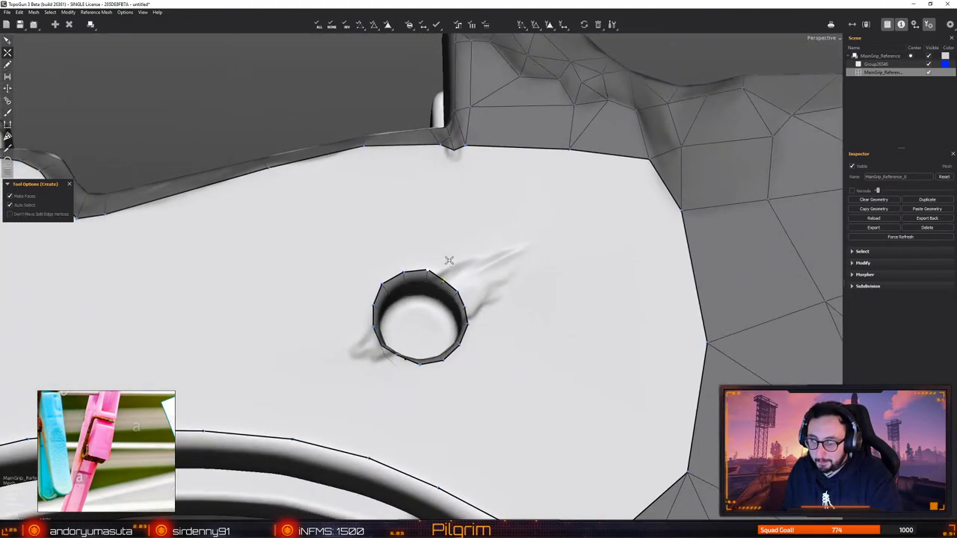
mouse_move(449, 260)
middle_mouse_down()
mouse_move(419, 301)
mouse_move(429, 232)
mouse_move(356, 295)
mouse_move(429, 306)
mouse_move(433, 256)
middle_mouse_up()
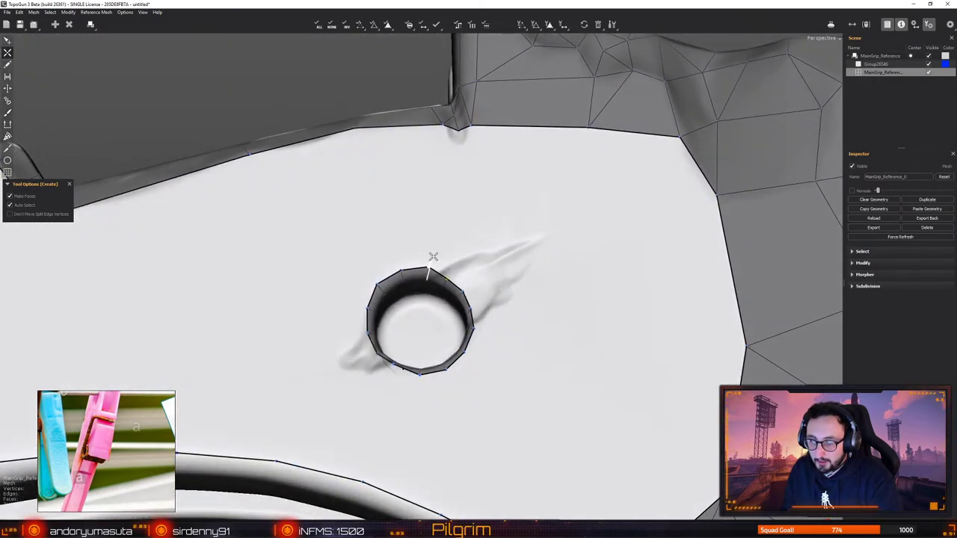
left_click_drag(441, 260, 439, 252)
left_click(455, 264)
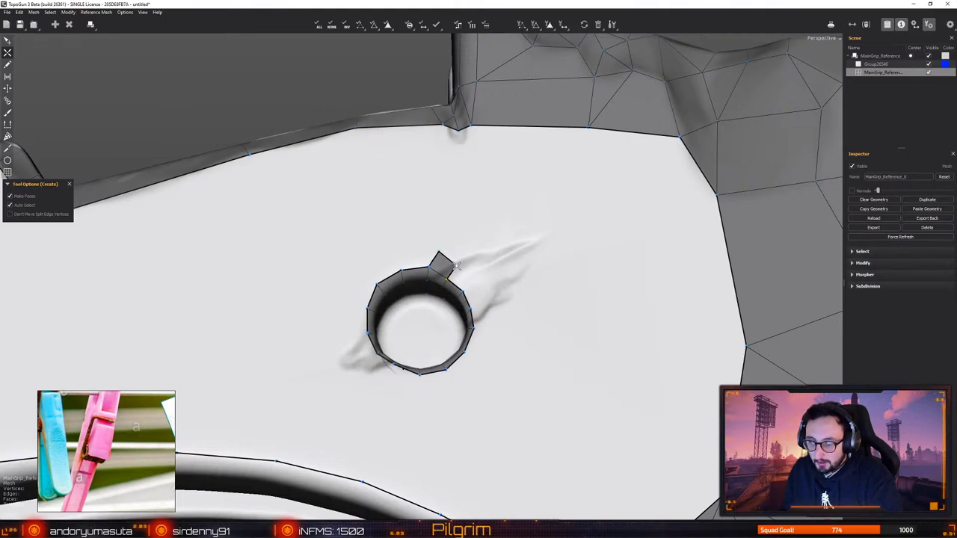
left_click(479, 279)
left_click_drag(479, 279, 489, 327, "alt")
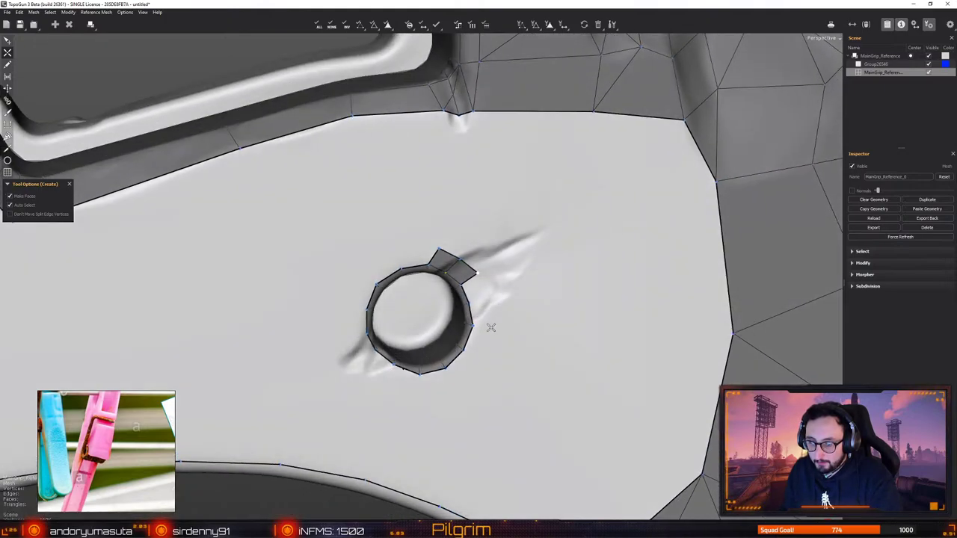
left_click(486, 295)
left_click(487, 322)
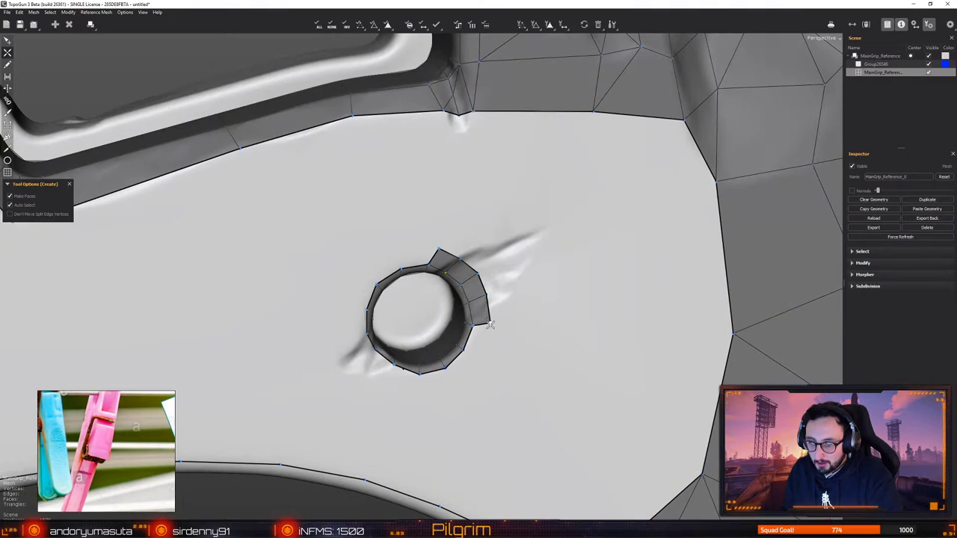
Continue the outer ring of quads around the lower side of the round hole to its lower-left
left_click(486, 351)
left_click(454, 386)
left_click(419, 392)
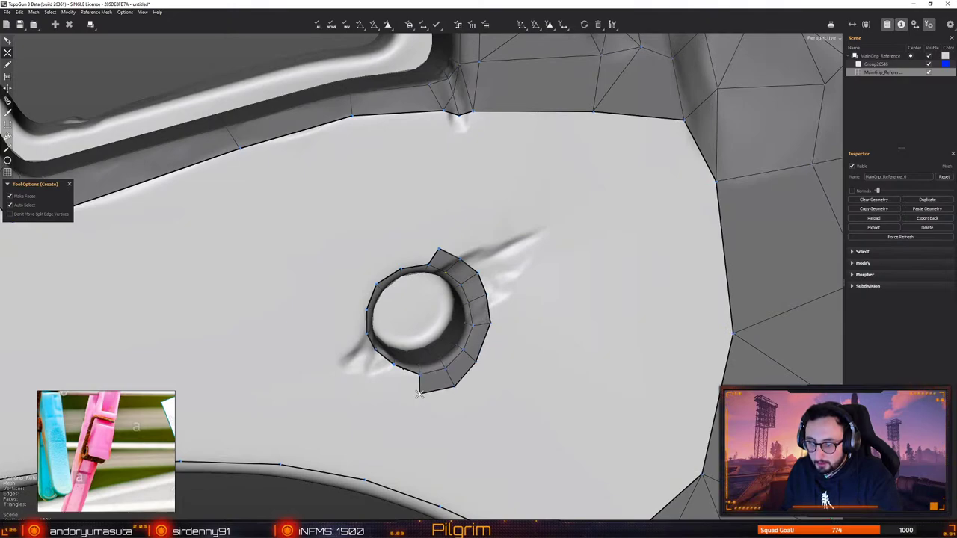
left_click(385, 381)
left_click_drag(383, 382, 357, 349, "alt")
left_click(359, 364)
left_click(348, 344)
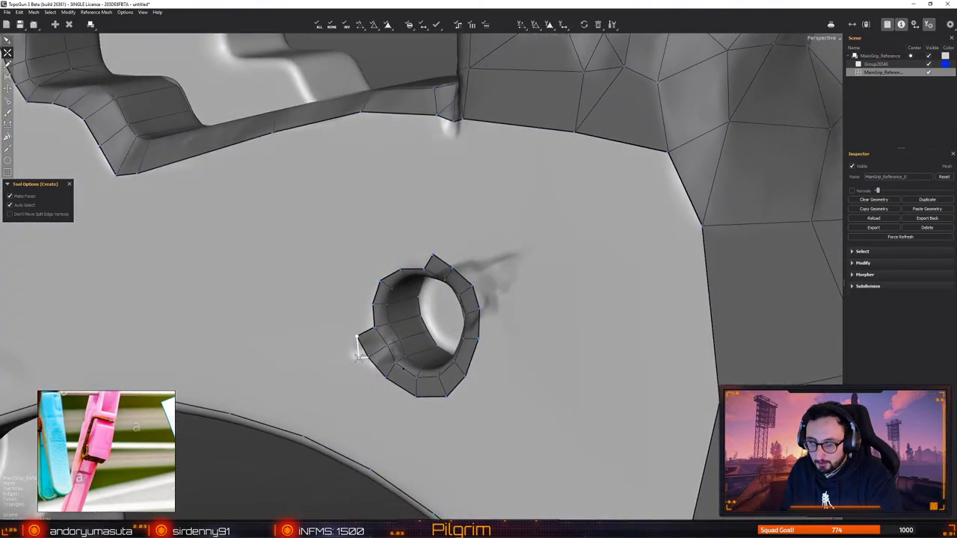
Complete the outer ring with quads along the round hole's left side and top, closing the gap
middle_click_drag(359, 338, 344, 322)
left_click_drag(348, 306, 361, 271)
left_click_drag(345, 308, 347, 300)
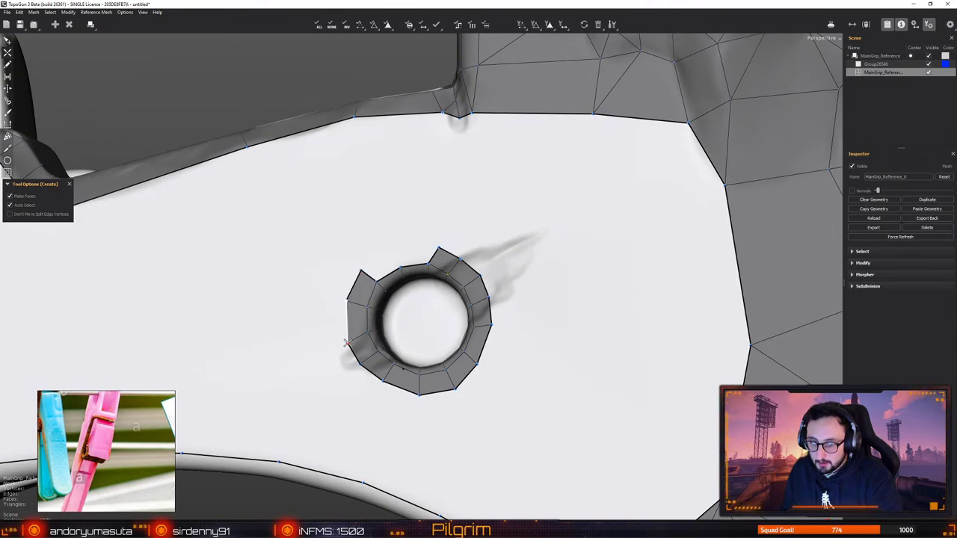
left_click_drag(347, 343, 347, 338)
left_click(361, 272)
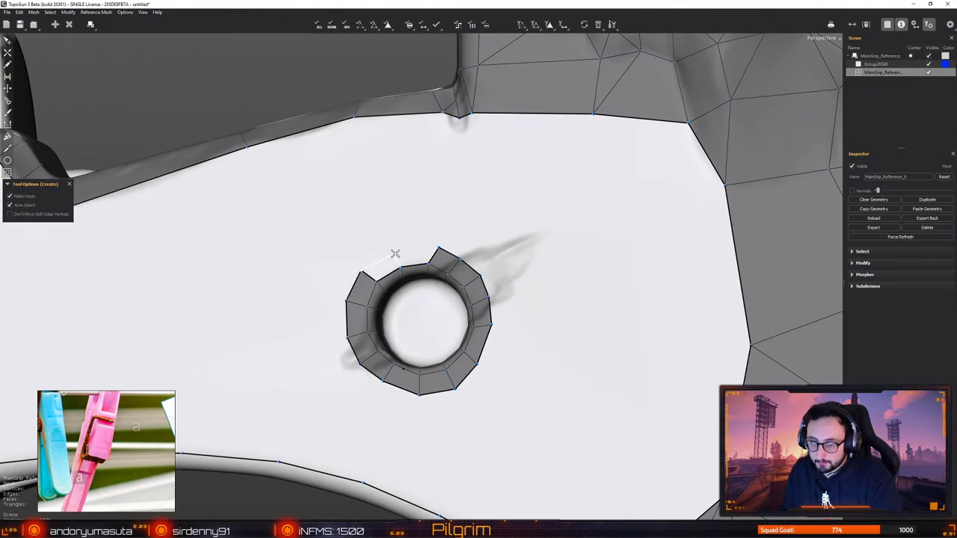
left_click(397, 248)
left_click(428, 245)
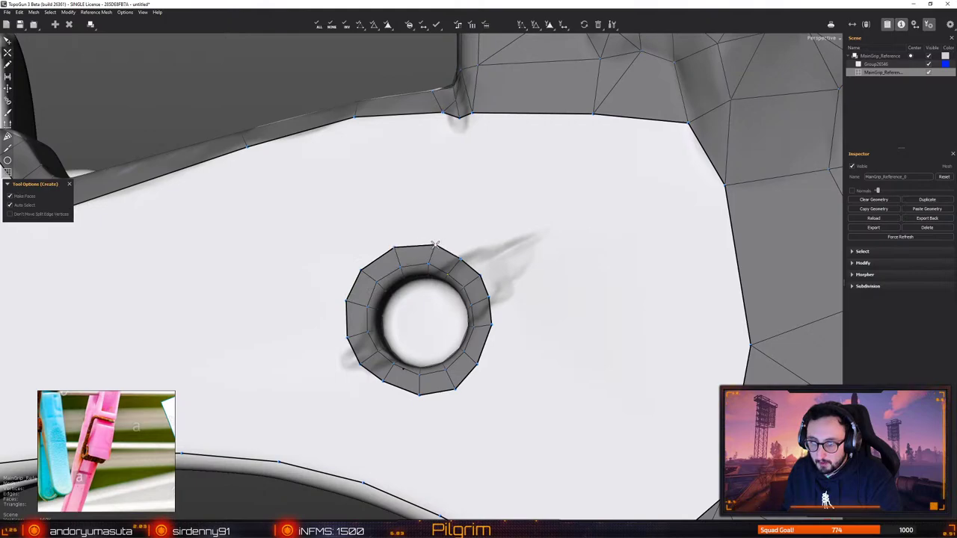
Move the outer ring's upper-right vertex slightly outward to round off the ring
key("q")
left_click_drag(459, 260, 462, 256)
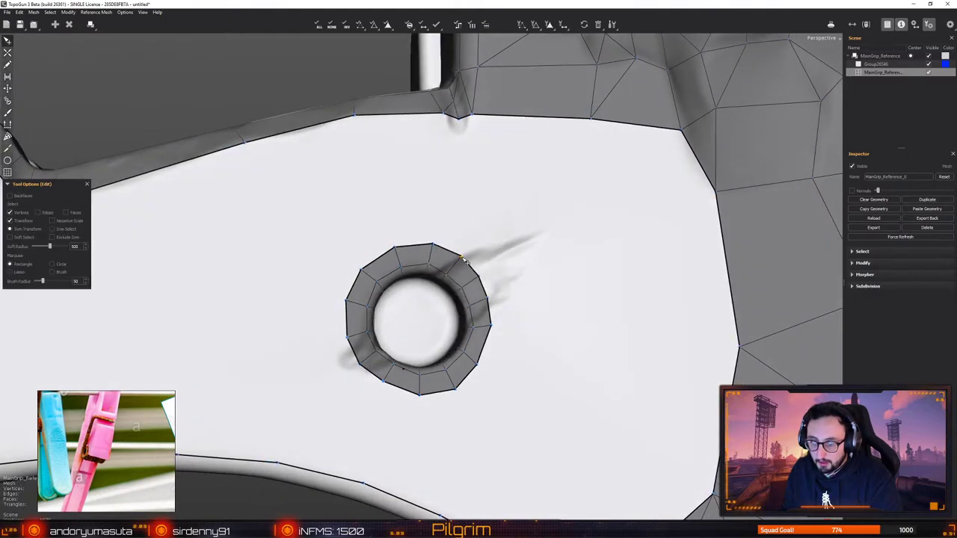
right_click_drag(464, 258, 434, 253, "alt")
Create a small face filling the notch on the side panel's upper edge above the round hole
left_click_drag(433, 253, 484, 199, "alt")
key("c")
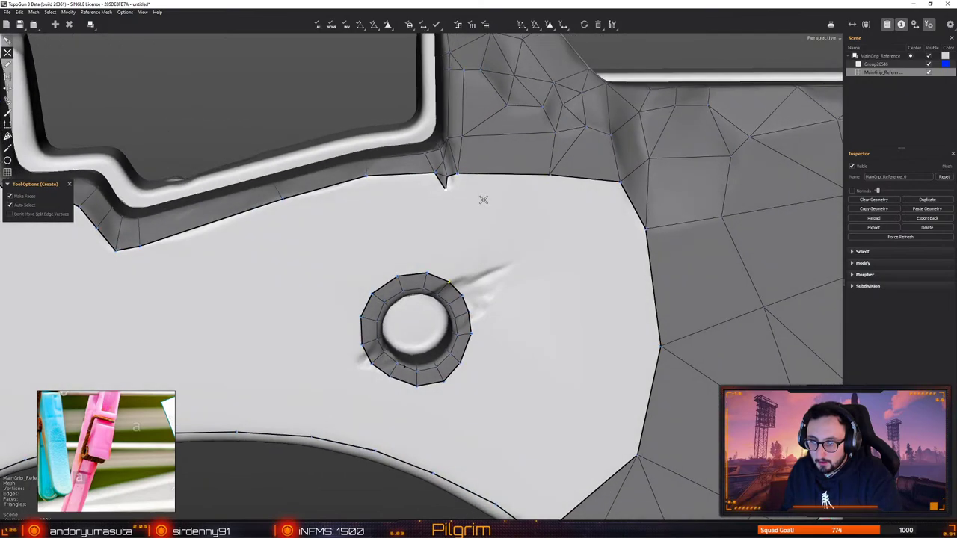
key("e")
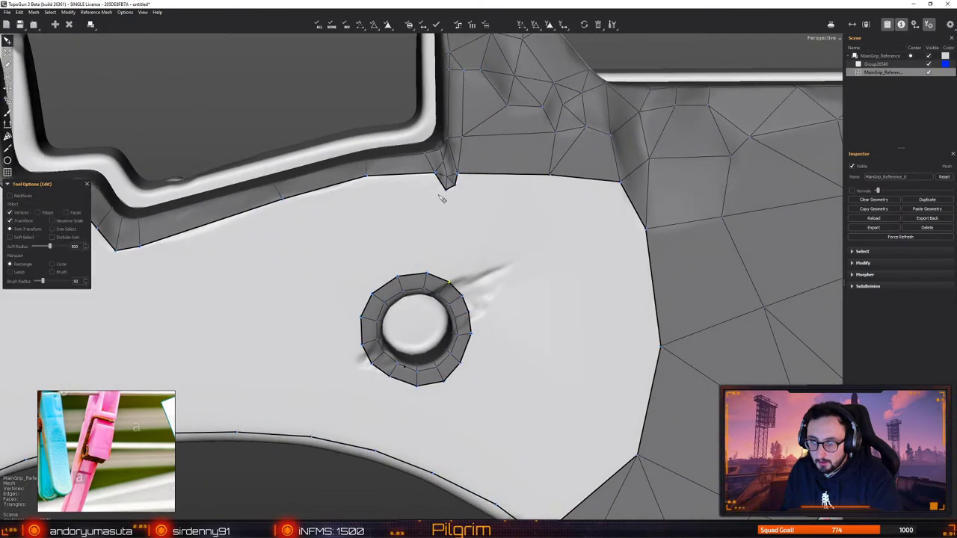
key("c")
key("e")
key("c")
mouse_move(446, 180)
left_mouse_down("alt")
mouse_move(441, 172)
mouse_move(438, 190)
left_mouse_up("alt")
key("e")
key("c")
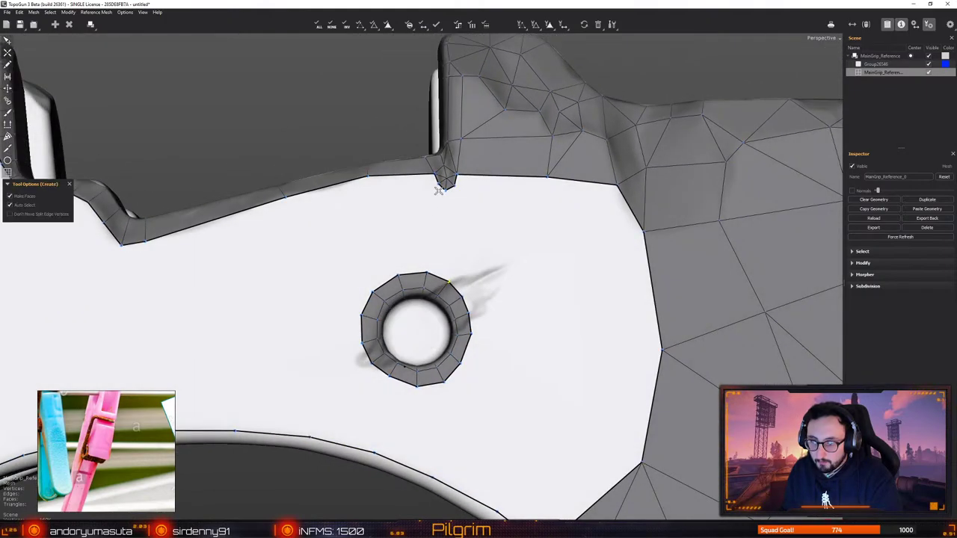
Bridge the top of the round hole's outer ring to the notch on the panel's upper edge with a narrow face
left_click(427, 273)
key("e")
left_click_drag(447, 260, 412, 242, "alt")
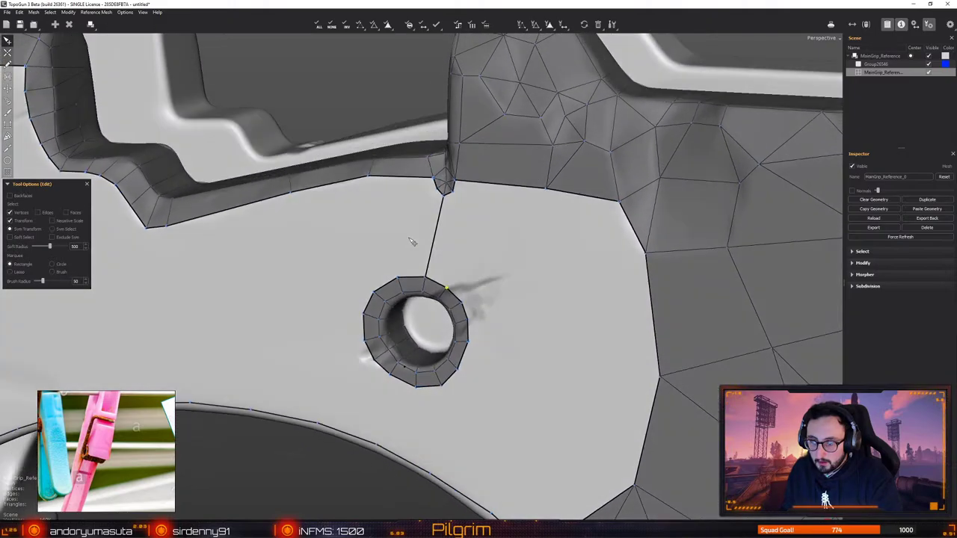
key("c")
left_click(452, 192)
key("e")
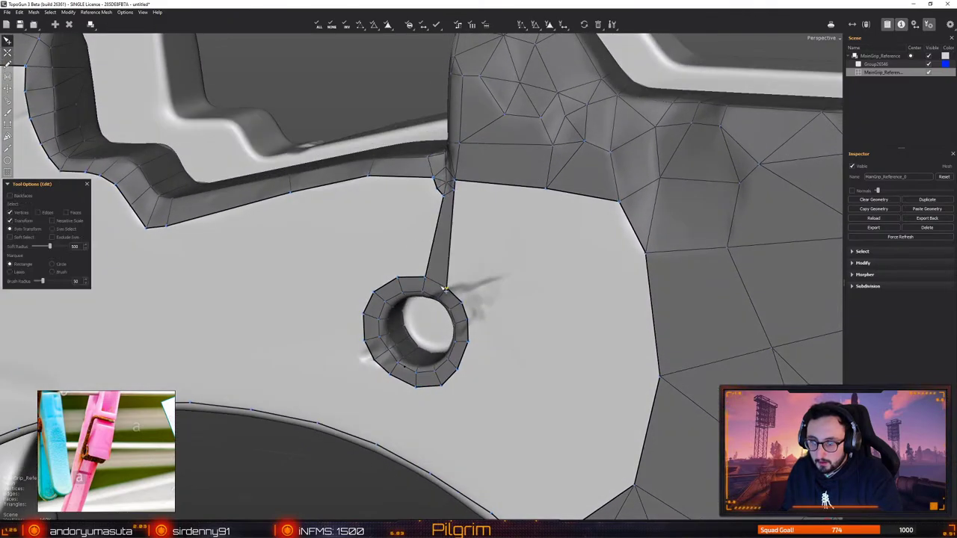
Add a vertex to the upper right of the round hole and fill faces between the ring and the panel's upper edge
left_click_drag(452, 192, 529, 193, "alt")
key("c")
left_click(529, 192)
left_click_drag(493, 269, 481, 315, "alt")
left_click(509, 269)
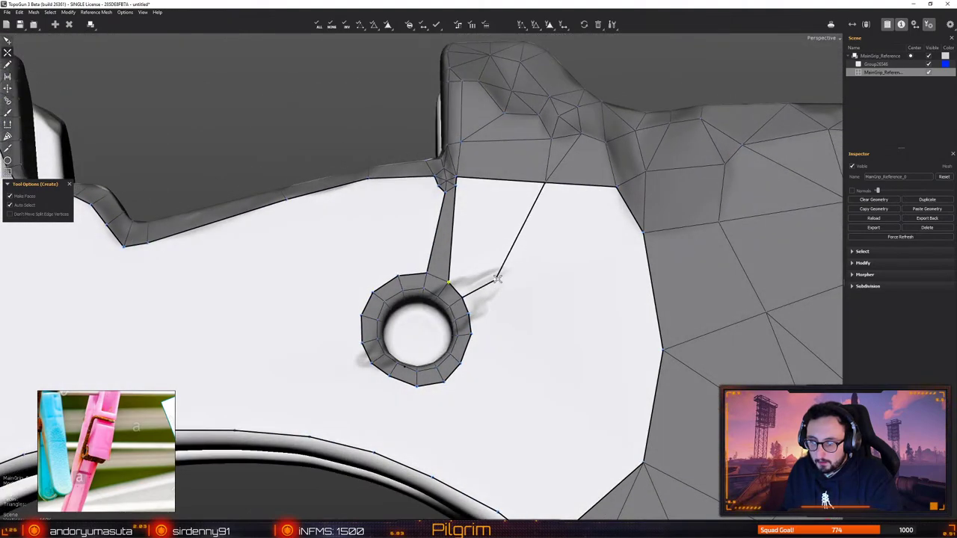
left_click(448, 282)
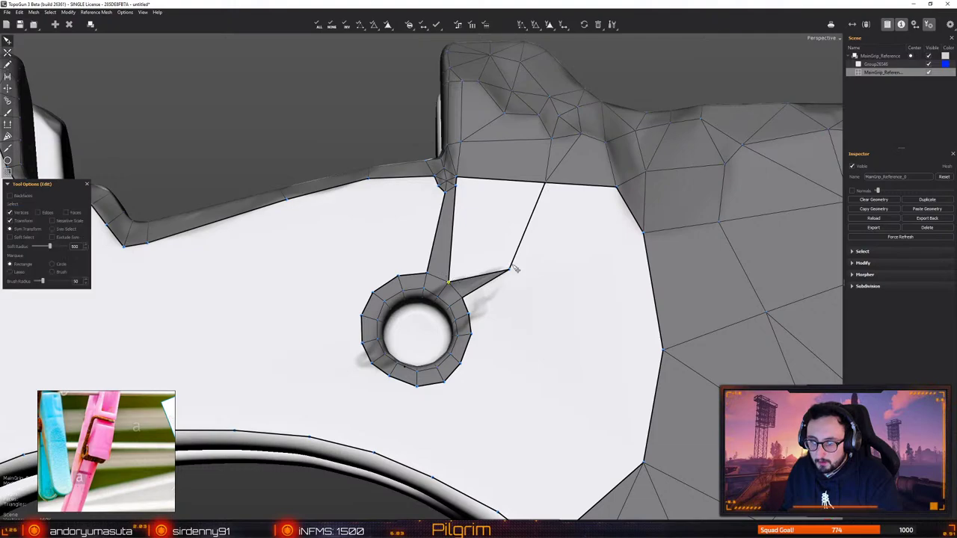
left_click(456, 187)
left_click(545, 183)
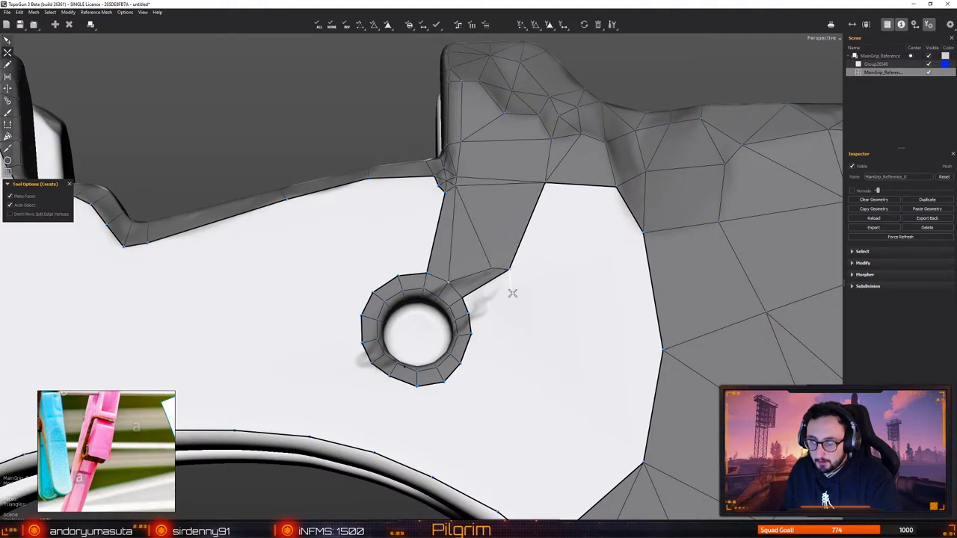
Continue the faces down the right side of the round hole's outer ring, closing them onto the ring
left_click_drag(509, 270, 498, 329, "alt")
left_click(490, 303)
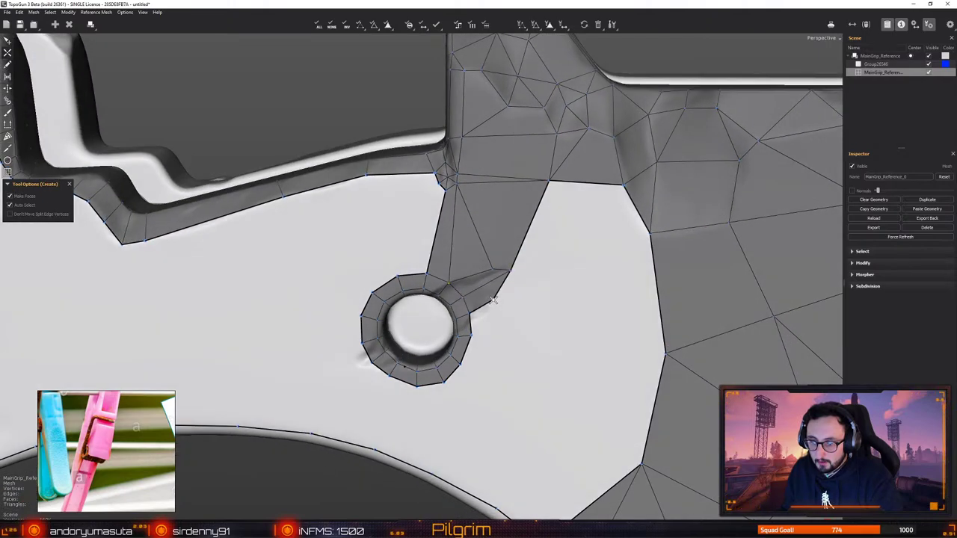
left_click(493, 300)
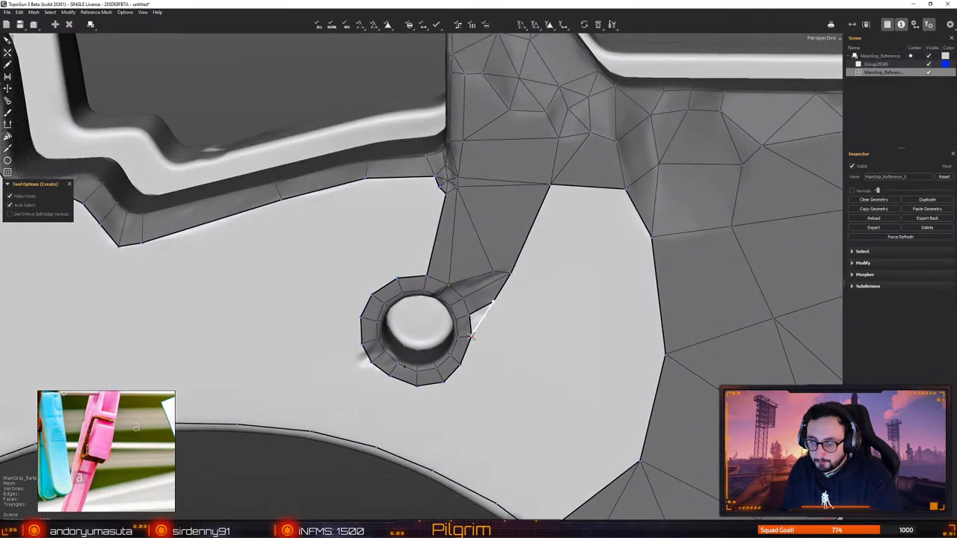
left_click(471, 337)
Fill the area between the upper-left of the round hole's ring and the panel's upper edge with faces
key("q")
scroll(478, 321, "down", 3)
left_click_drag(483, 306, 493, 278, "alt")
key("w")
left_click(406, 278)
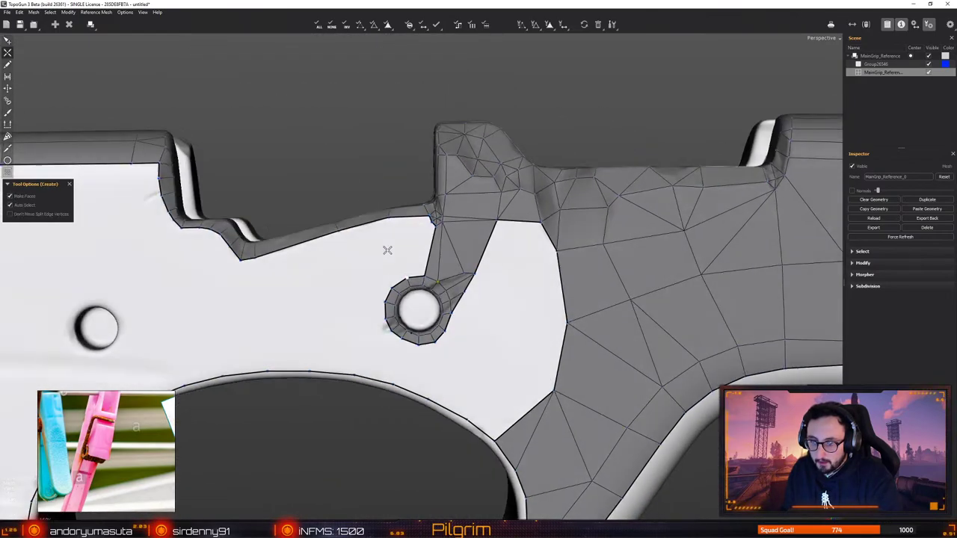
key("w")
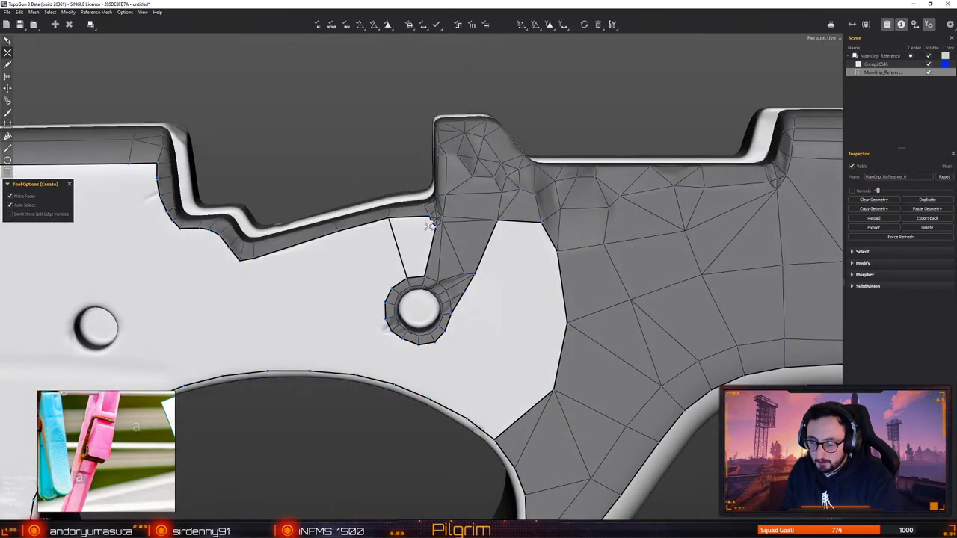
left_click(407, 277)
key("q")
Draw an edge from the panel's upper edge to the oval opening's rim, and link its lower end to the hole's ring
middle_click_drag(391, 279, 457, 280, "alt")
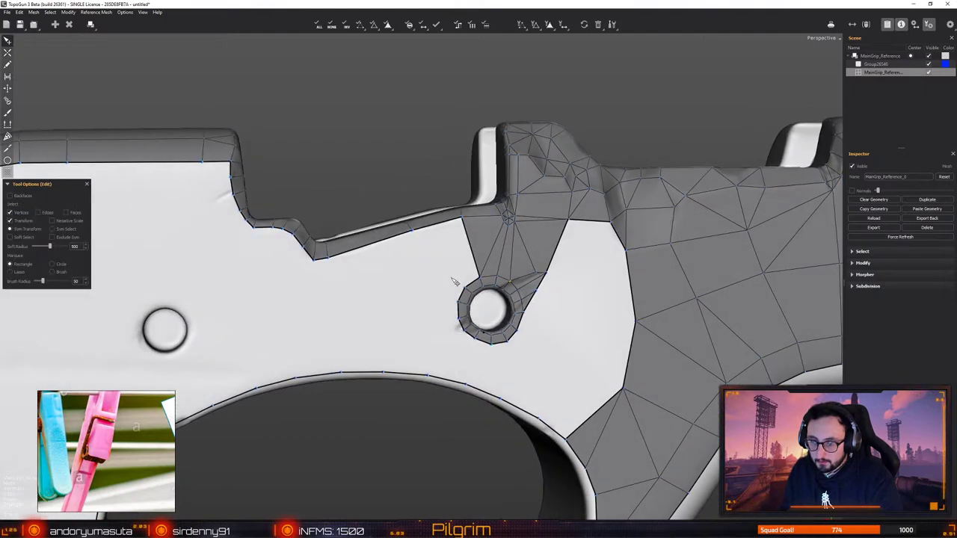
key("w")
left_click(412, 232)
left_click_drag(402, 301, 394, 313, "alt")
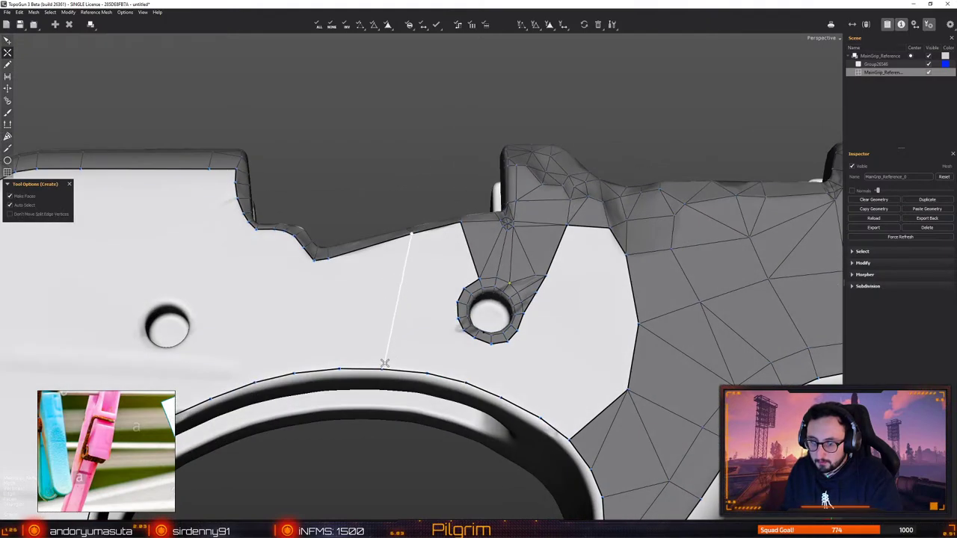
left_click(426, 371)
mouse_move(454, 341)
left_mouse_down("alt")
mouse_move(464, 331)
mouse_move(436, 351)
mouse_move(440, 365)
mouse_move(459, 337)
left_mouse_up("alt")
key("q")
key("w")
left_click(427, 372)
key("q")
scroll(440, 365, "up", 2)
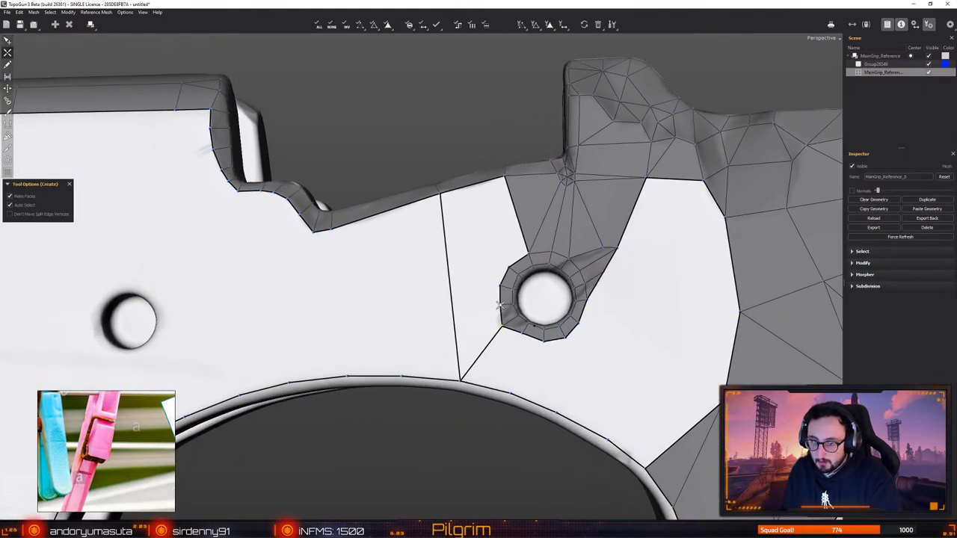
Split the new edge at mid-height and fill the faces between it and the left side of the round hole's ring
left_click(450, 285)
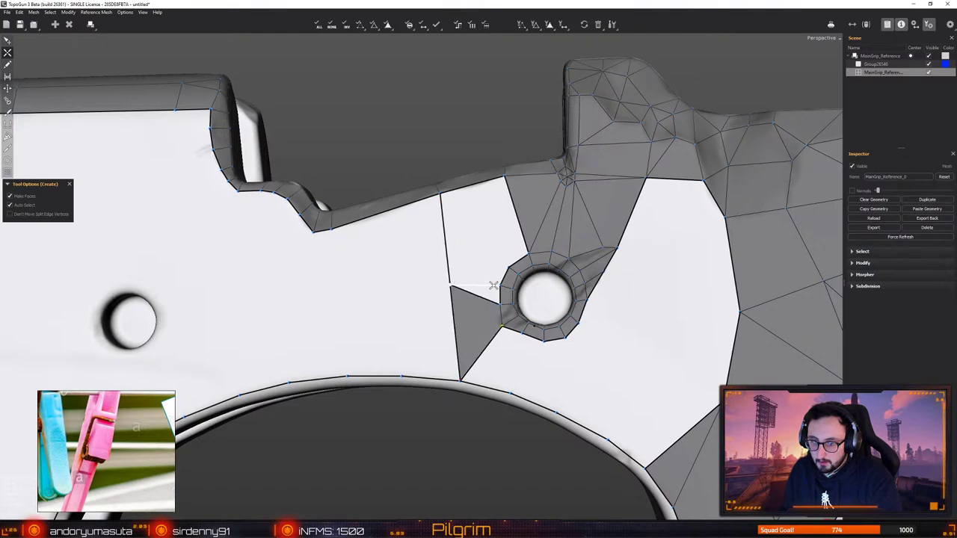
left_click(501, 285)
key("ctrl")
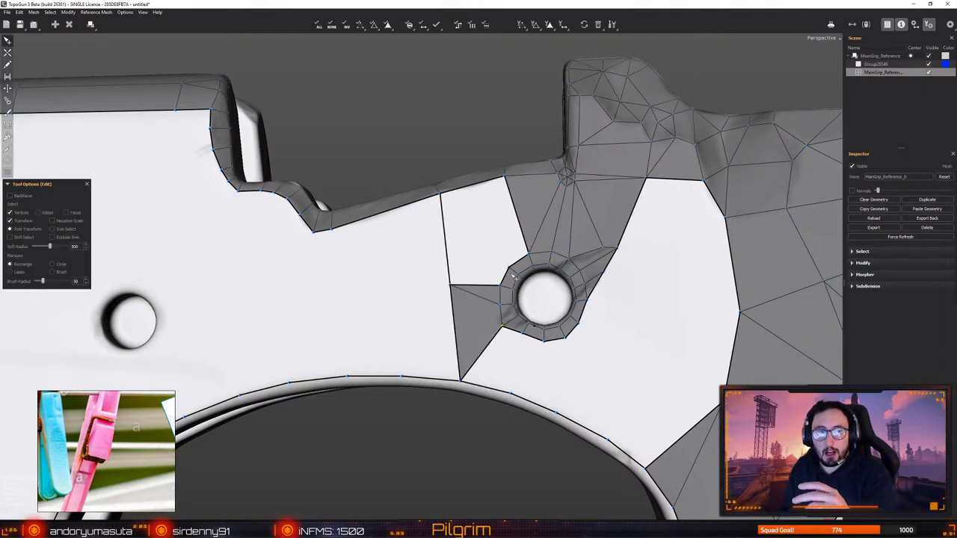
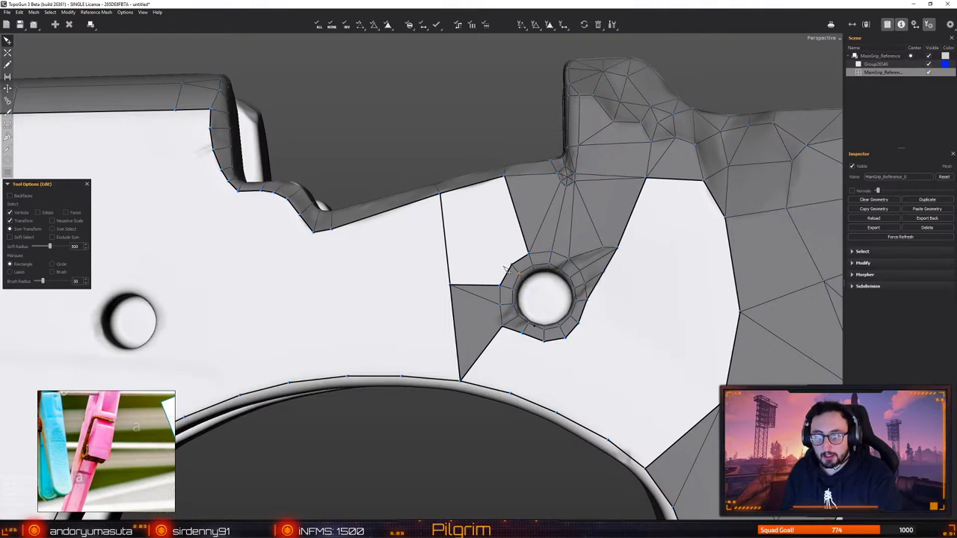
key("c")
left_click_drag(512, 266, 440, 193)
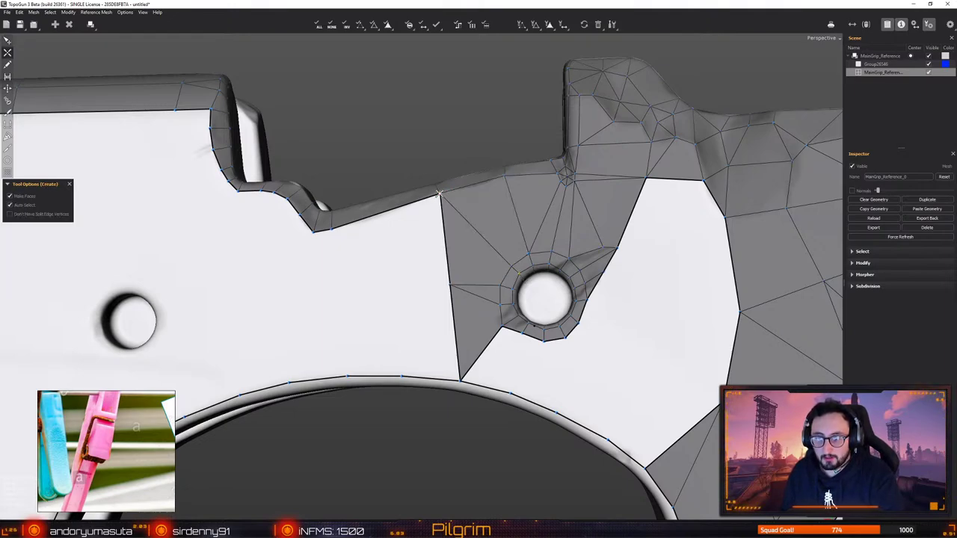
key("q")
key("c")
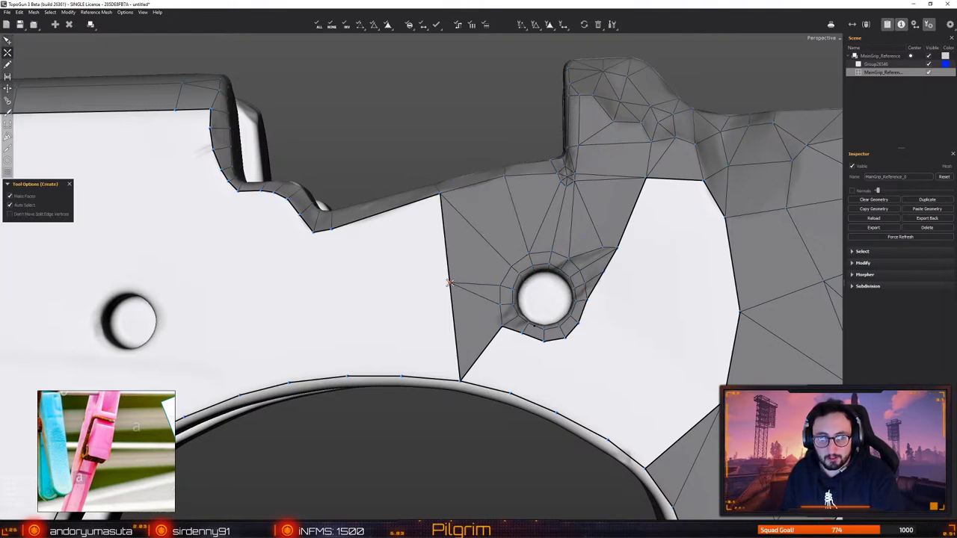
Extend the panel leftward with a column of faces from the upper edge down to the oval opening's rim
middle_click_drag(453, 288, 501, 307)
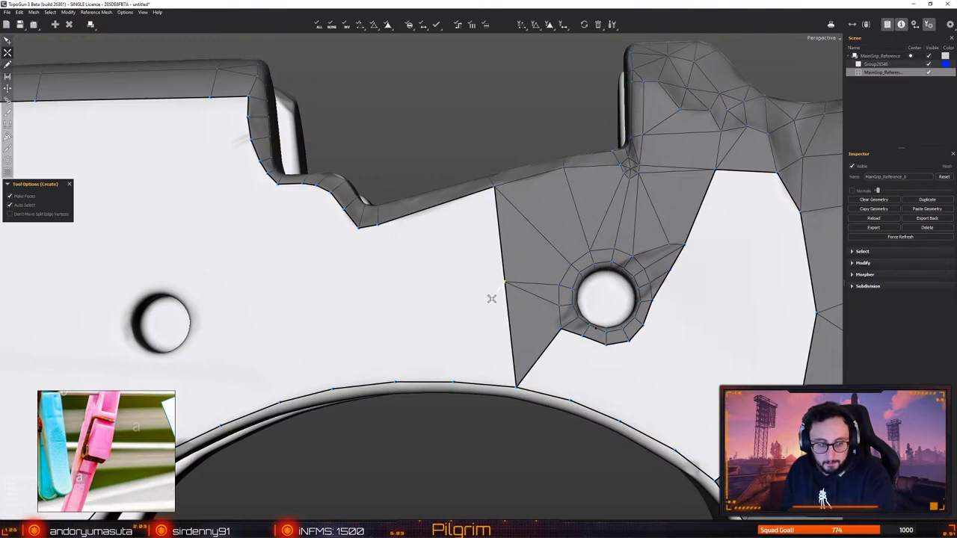
left_click_drag(419, 285, 395, 382)
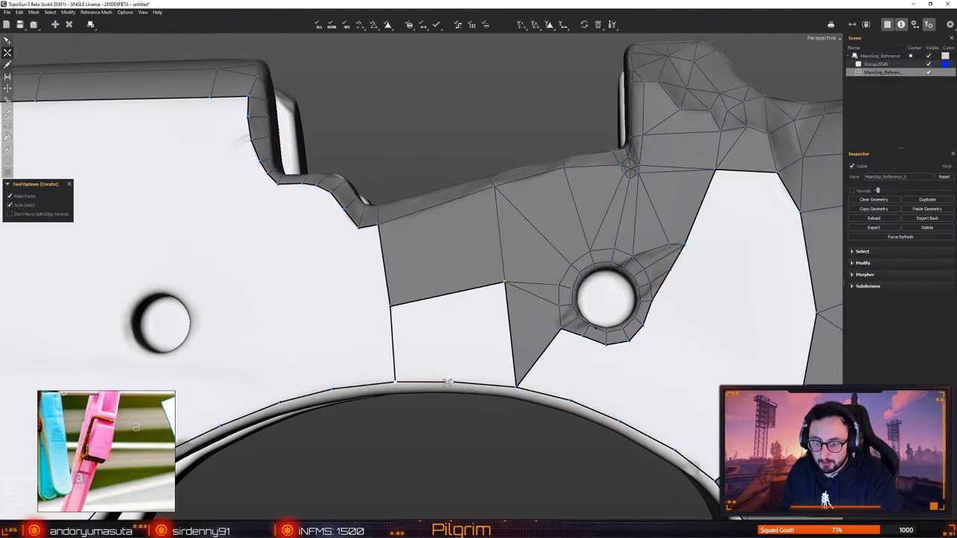
left_click_drag(453, 382, 505, 282)
key("q")
Add another column of two quads on the left, ending at the corner of the panel's stepped upper edge
middle_click_drag(452, 333, 529, 355, "alt")
scroll(528, 355, "down", 1)
key("w")
left_click(432, 256)
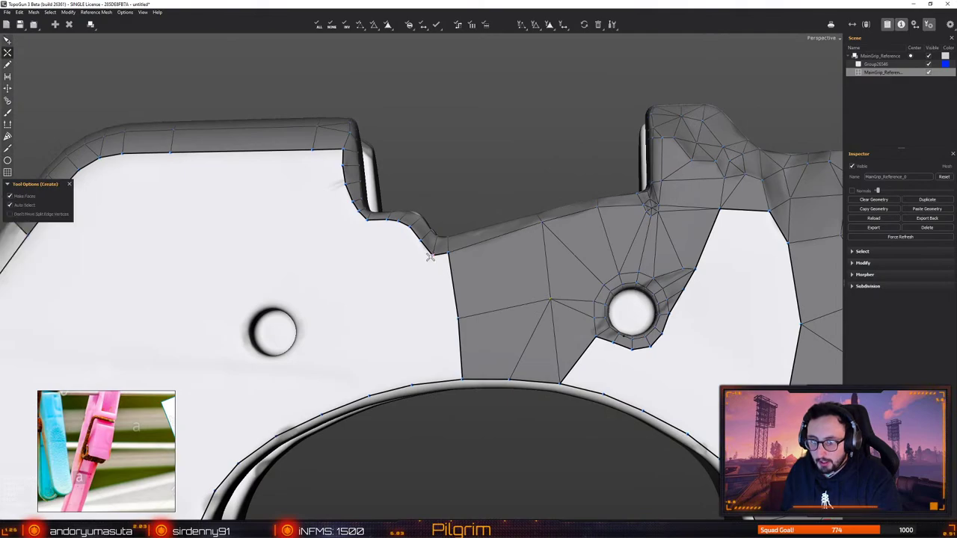
left_click(424, 323)
left_click(412, 384)
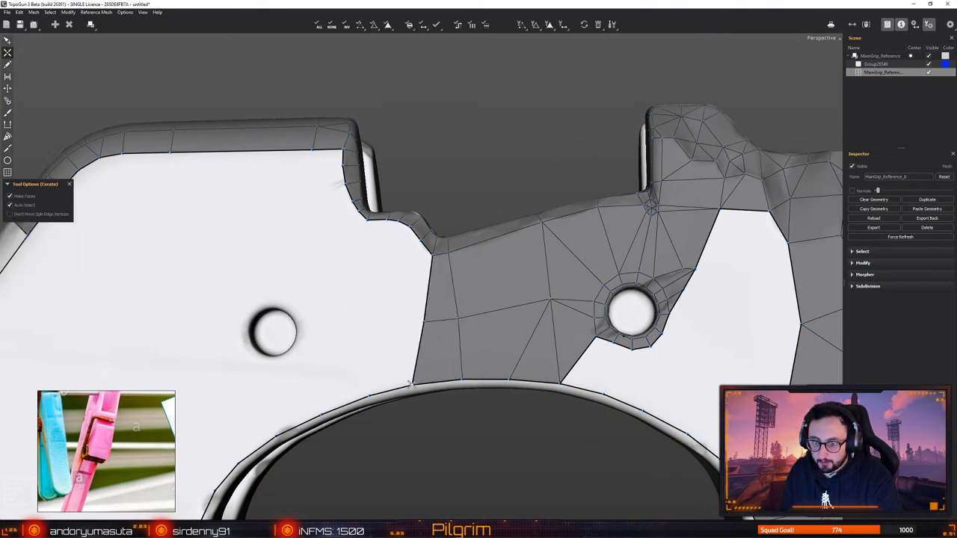
key("q")
Fill the area below the round hole with faces joining the ring's underside to the oval opening's rim
mouse_move(630, 338)
middle_mouse_down("alt")
mouse_move(534, 320)
mouse_move(436, 283)
middle_mouse_up("alt")
key("c")
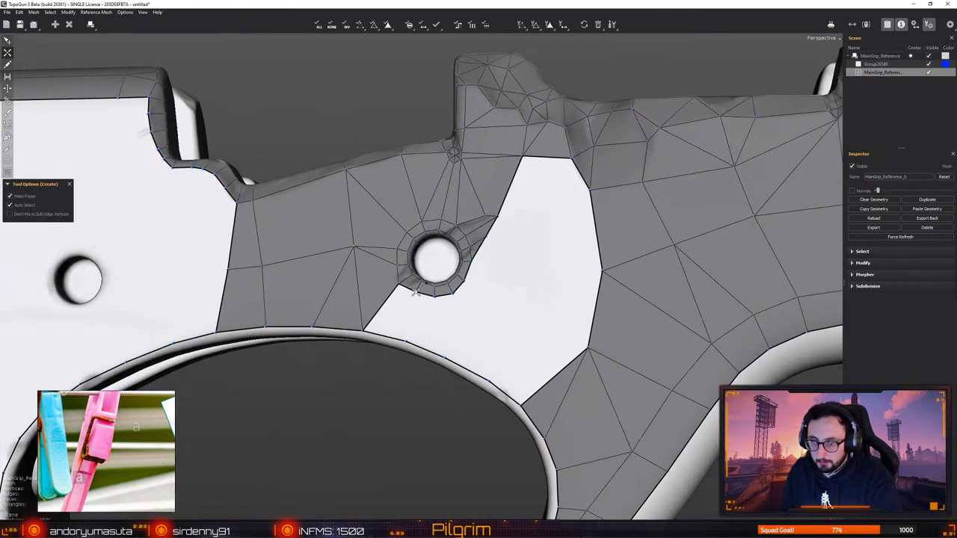
left_click_drag(417, 293, 407, 340)
key("e")
key("c")
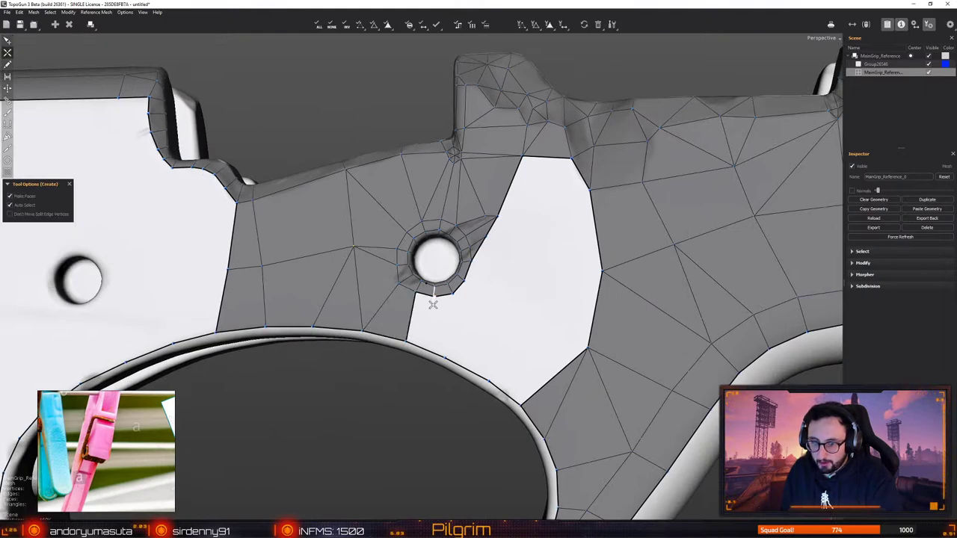
left_click_drag(436, 298, 444, 359)
key("e")
key("c")
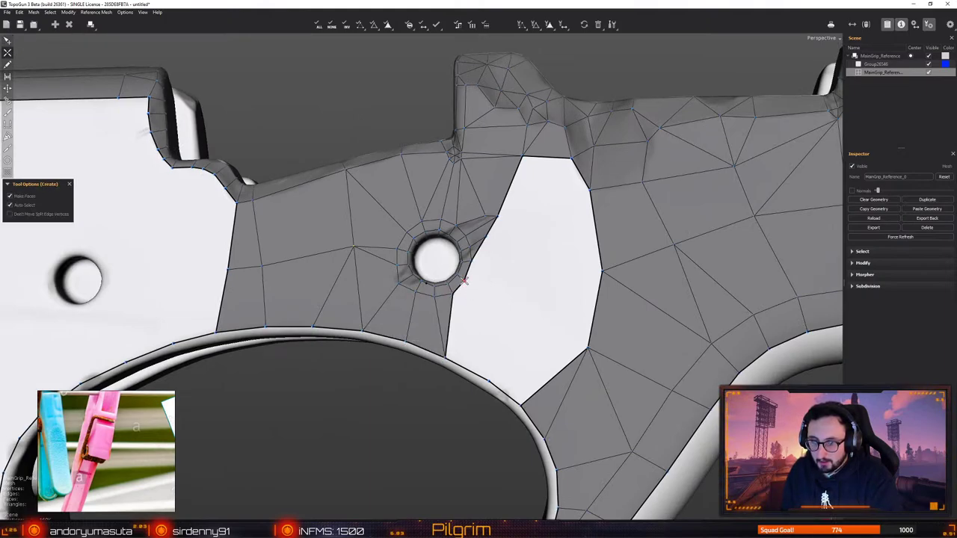
Bridge the ring's lower right to the mesh across the gap, and build quads along the gap's right side
mouse_move(463, 283)
left_mouse_down()
mouse_move(589, 349)
mouse_move(573, 330)
left_mouse_up()
key("e")
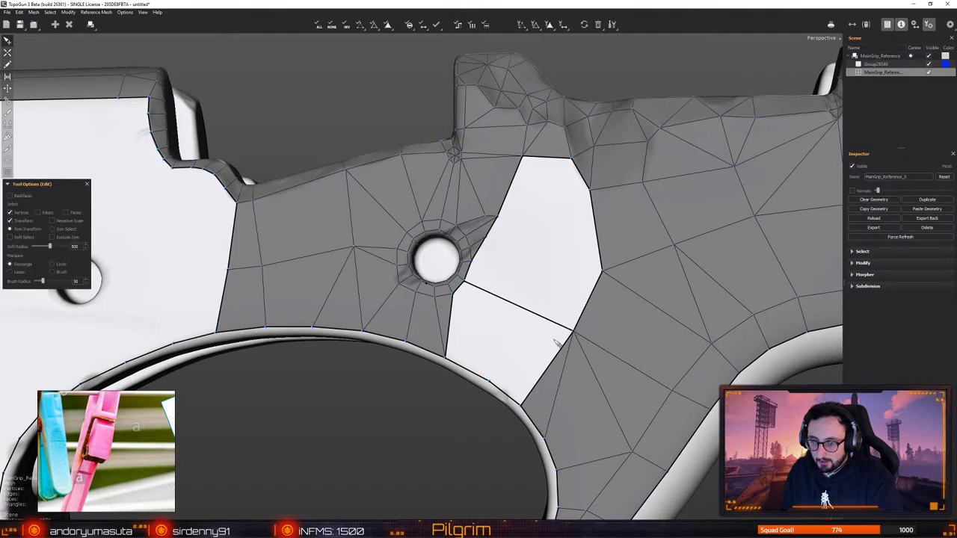
key("c")
left_click(482, 376)
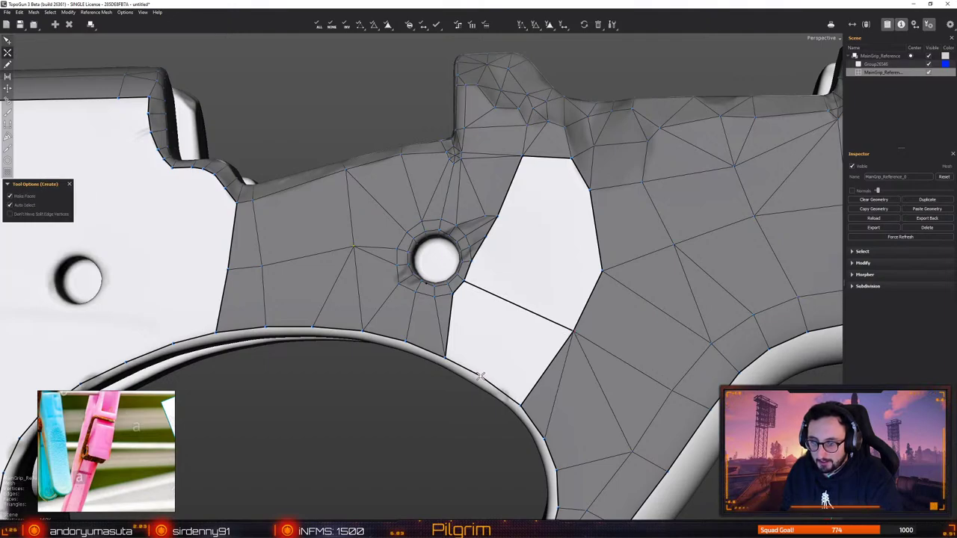
left_click(519, 306)
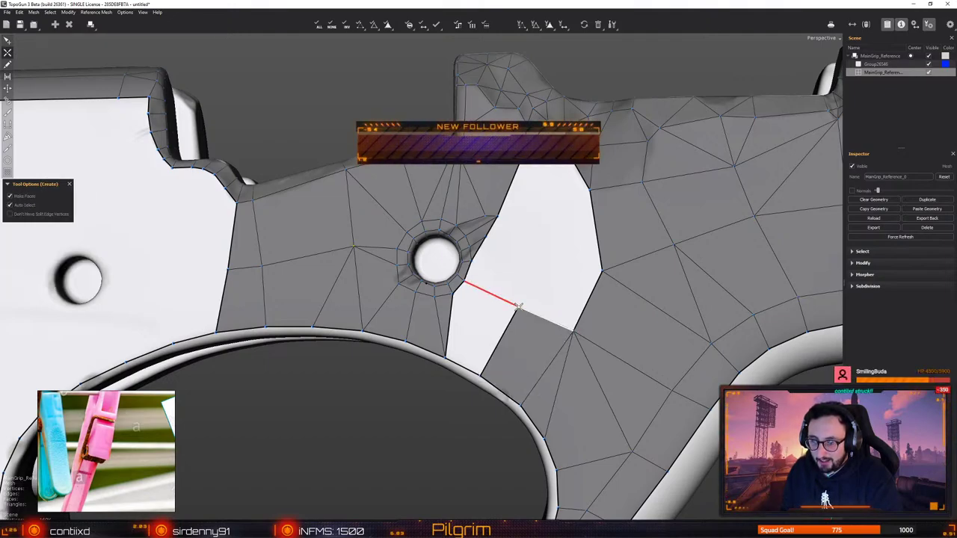
left_click(540, 243)
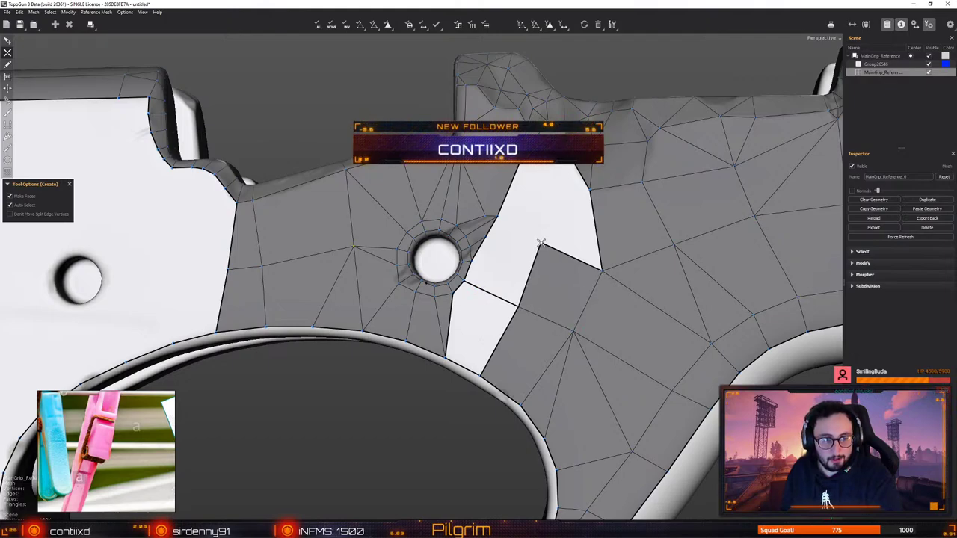
left_click_drag(540, 243, 587, 192)
left_click(588, 192)
key("q")
Fill the upper part of the gap right of the round hole with a triangle and quads up to the panel's upper edge
key("w")
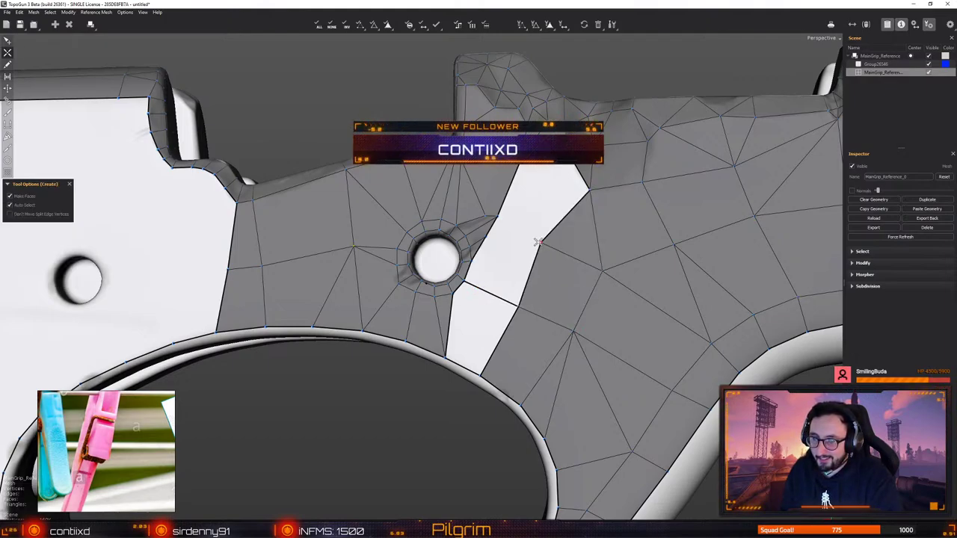
left_click(541, 243)
left_click(498, 217)
key("q")
key("w")
left_click(486, 238)
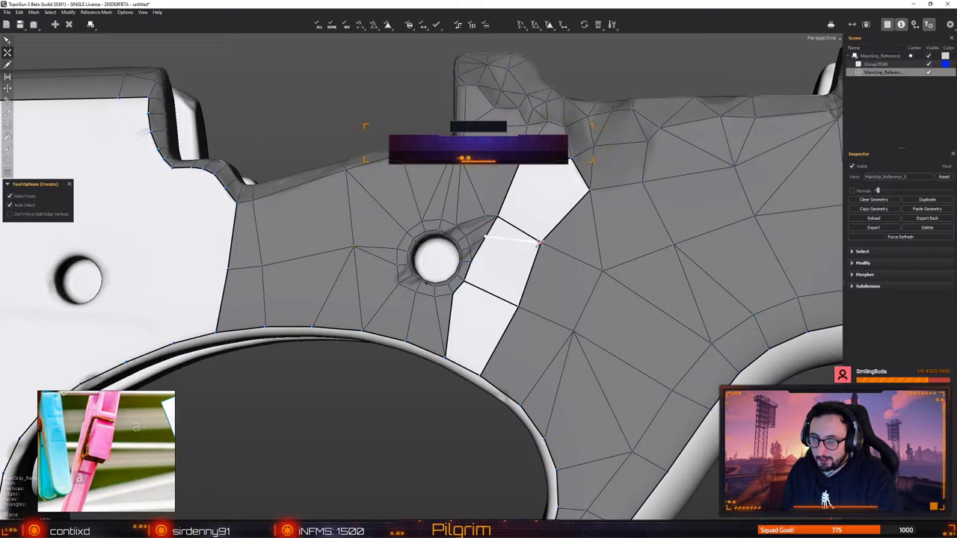
left_click(541, 243)
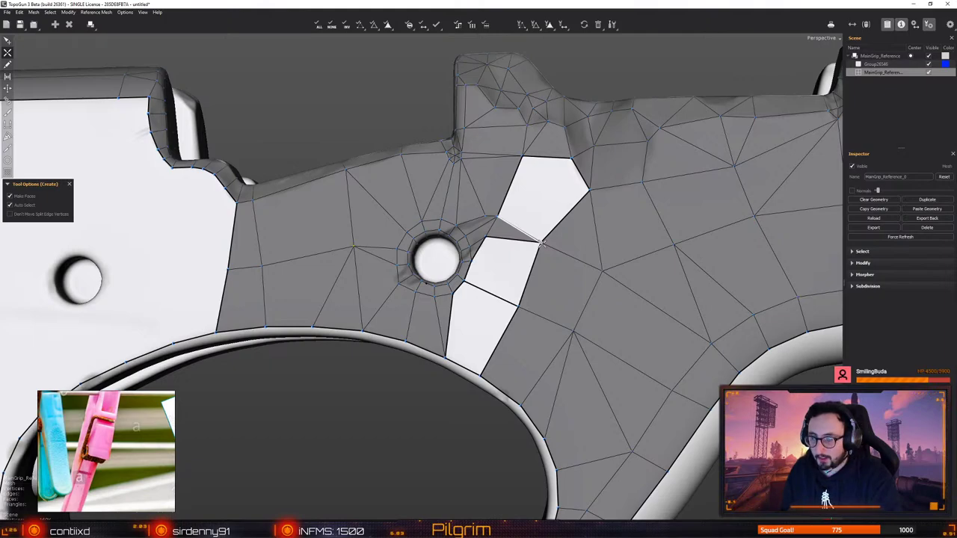
left_click(572, 159)
left_click(541, 243)
key("q")
Close the two remaining gaps between the round hole's right side and the oval opening's rim with faces
key("w")
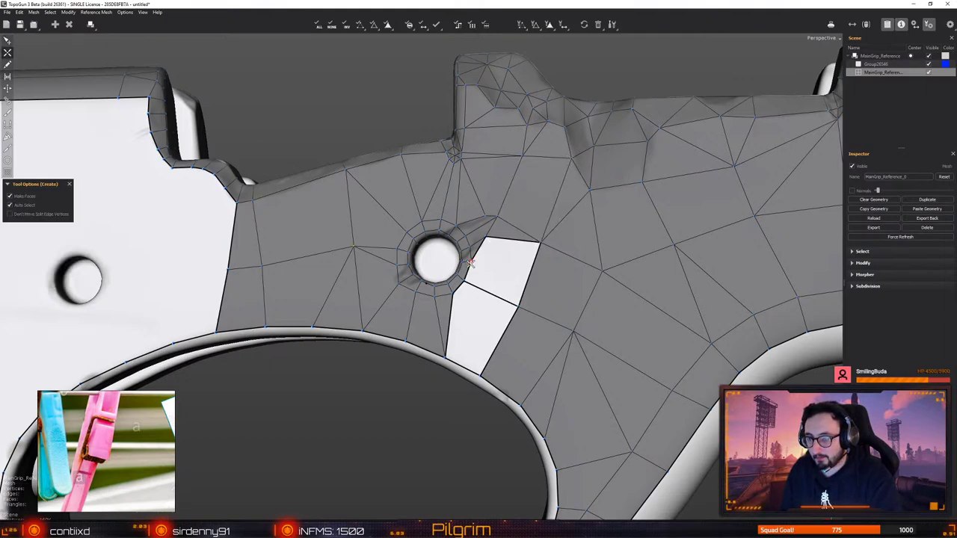
left_click_drag(470, 262, 516, 307)
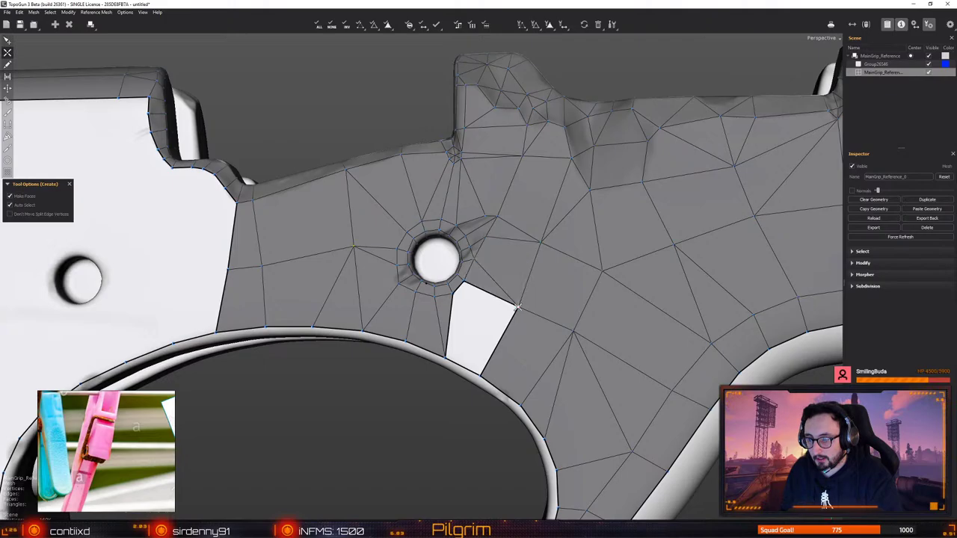
left_click(445, 356)
key("q")
Examine the retopology coverage of the whole grip and the bare area around the second round hole
right_click_drag(496, 414, 468, 310, "alt")
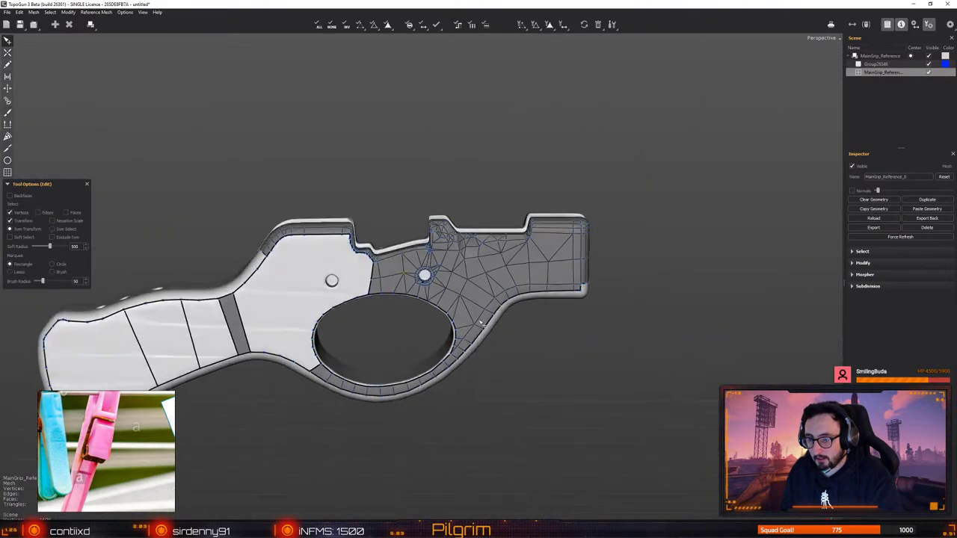
left_click_drag(467, 309, 479, 307, "alt")
middle_click_drag(479, 307, 560, 337, "alt")
right_click_drag(560, 337, 545, 367, "alt")
left_click_drag(545, 367, 505, 312, "alt")
right_click_drag(452, 284, 451, 312, "alt")
mouse_move(451, 312)
left_mouse_down("alt")
mouse_move(457, 254)
mouse_move(670, 358)
mouse_move(463, 331)
mouse_move(452, 311)
left_mouse_up("alt")
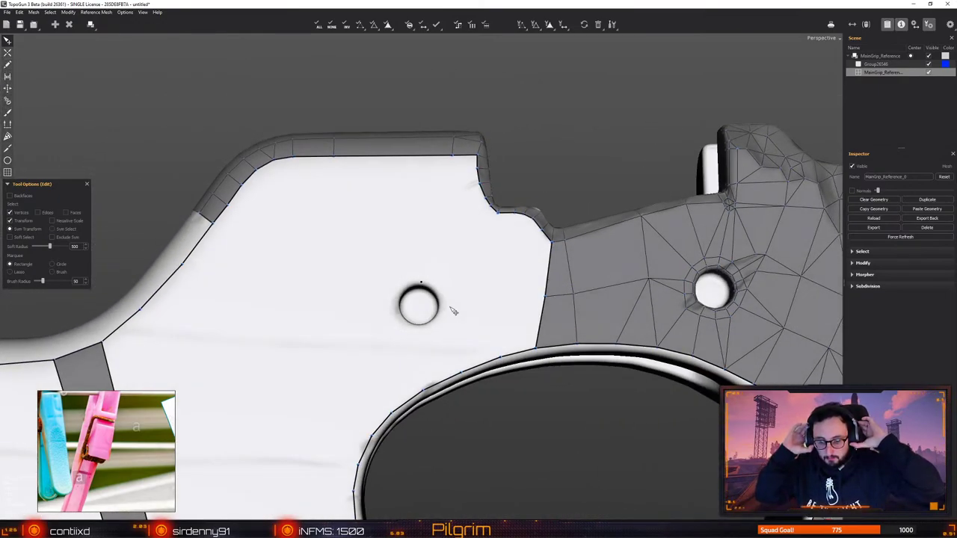
With face creation turned off, draw a chain of edges around the right side of the second round hole, from below it to above it
scroll(403, 294, "up", 1)
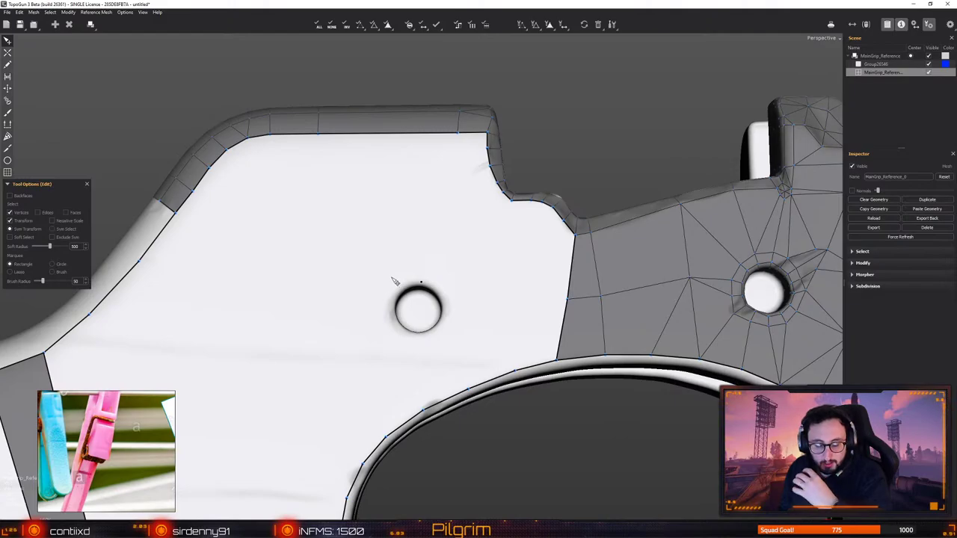
left_click_drag(470, 213, 470, 261, "alt")
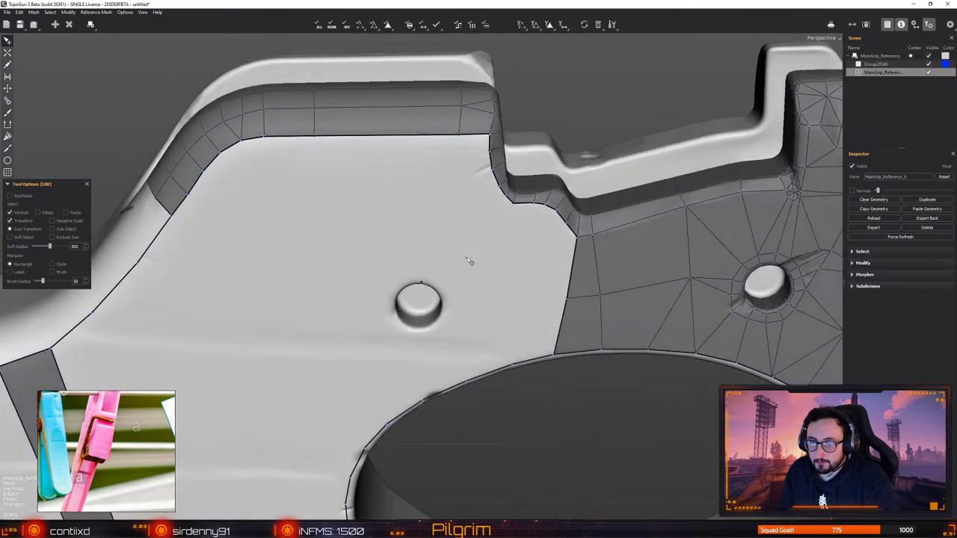
scroll(472, 254, "down", 3)
mouse_move(472, 222)
left_mouse_down("alt")
mouse_move(499, 210)
mouse_move(489, 218)
left_mouse_up("alt")
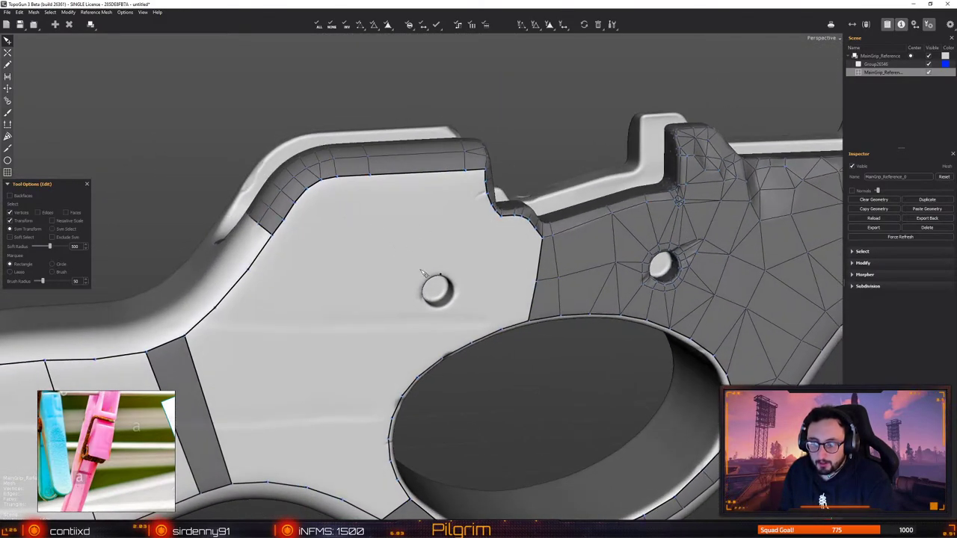
left_click_drag(424, 278, 404, 286, "alt")
key("c")
middle_click_drag(453, 340, 457, 331)
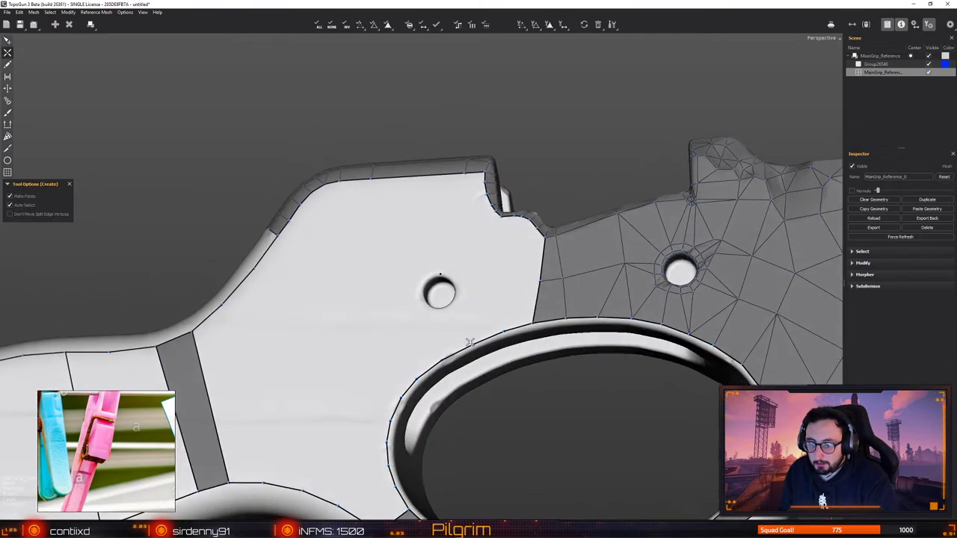
scroll(465, 329, "up", 5)
key("e")
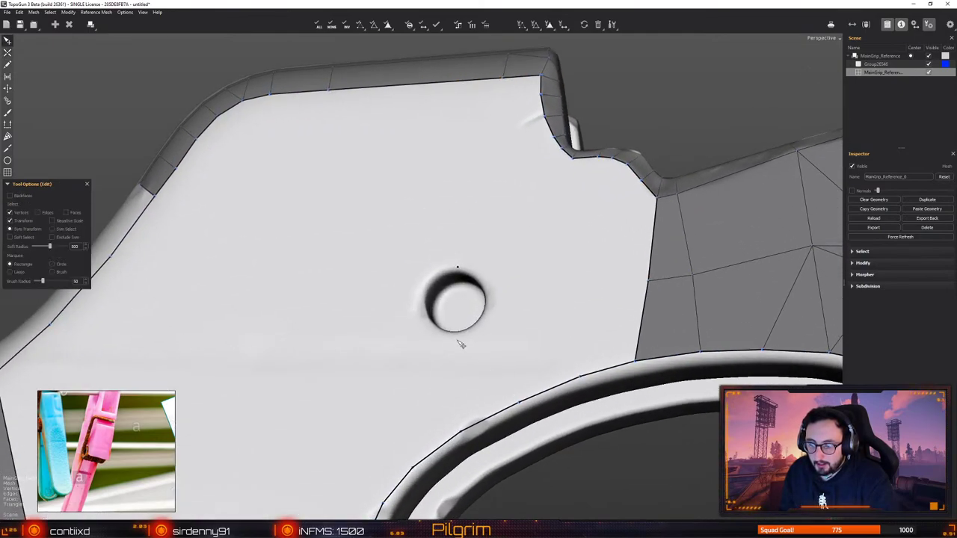
left_click_drag(457, 341, 462, 354, "alt")
key("c")
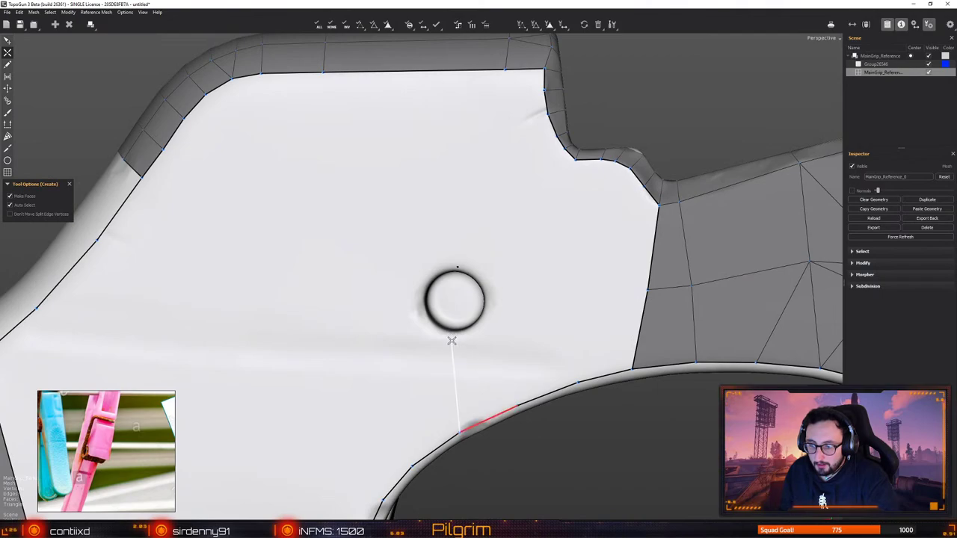
middle_click_drag(454, 329, 494, 297)
left_click(451, 262)
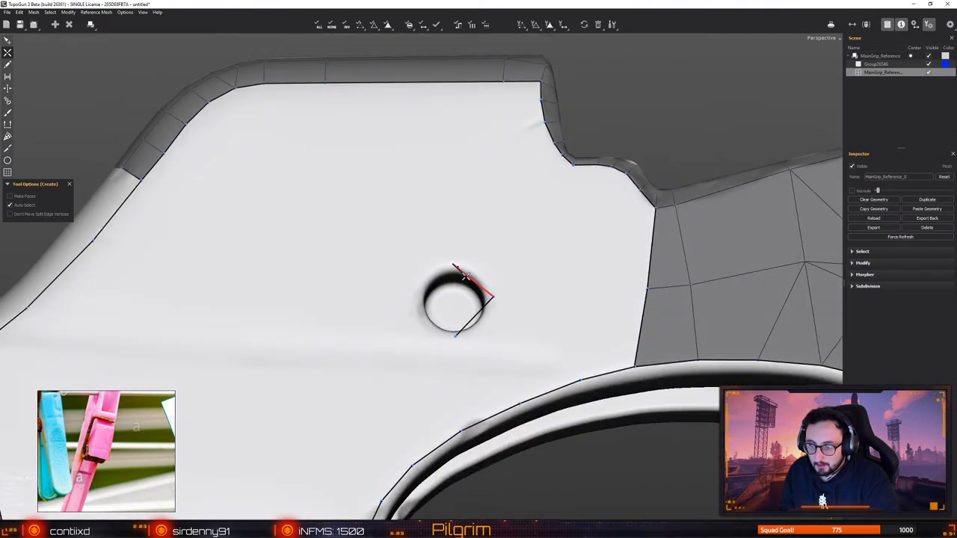
Split the upper and lower edges of the chain with extra vertices pulled outward to follow the hole's right curve
left_click_drag(464, 273, 480, 275)
middle_click_drag(474, 309, 482, 349)
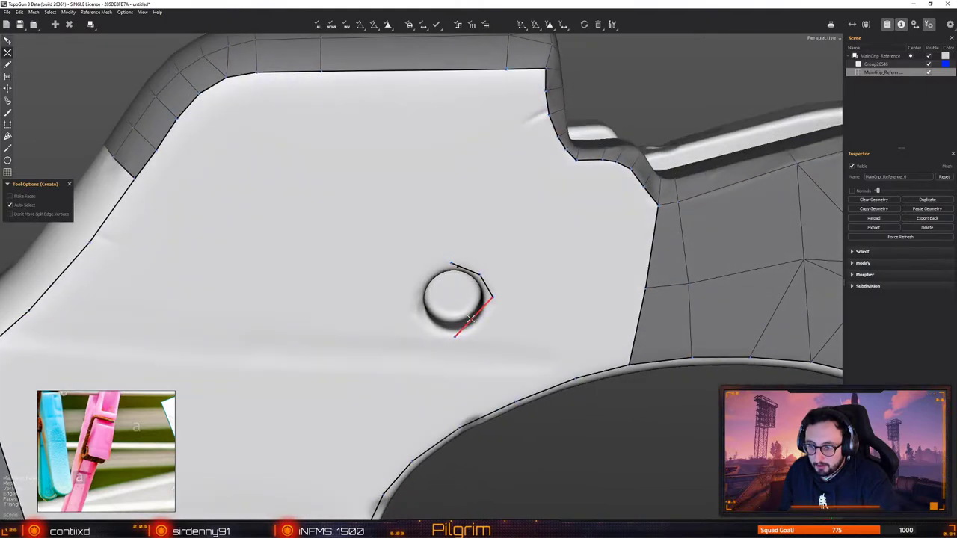
left_click_drag(471, 318, 483, 325)
middle_click_drag(487, 323, 485, 295)
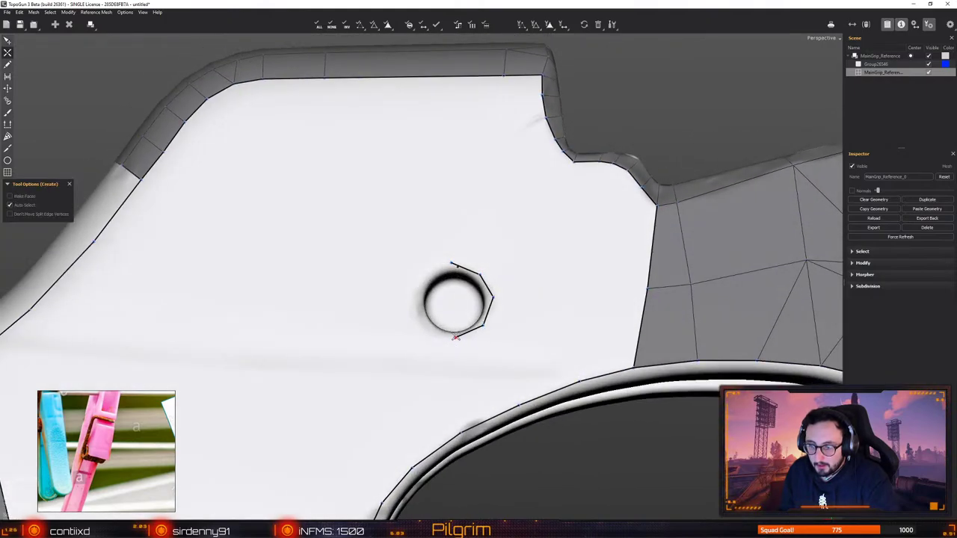
Close the edge loop around the hole's left side and split its left edges to round it off
left_click(424, 278)
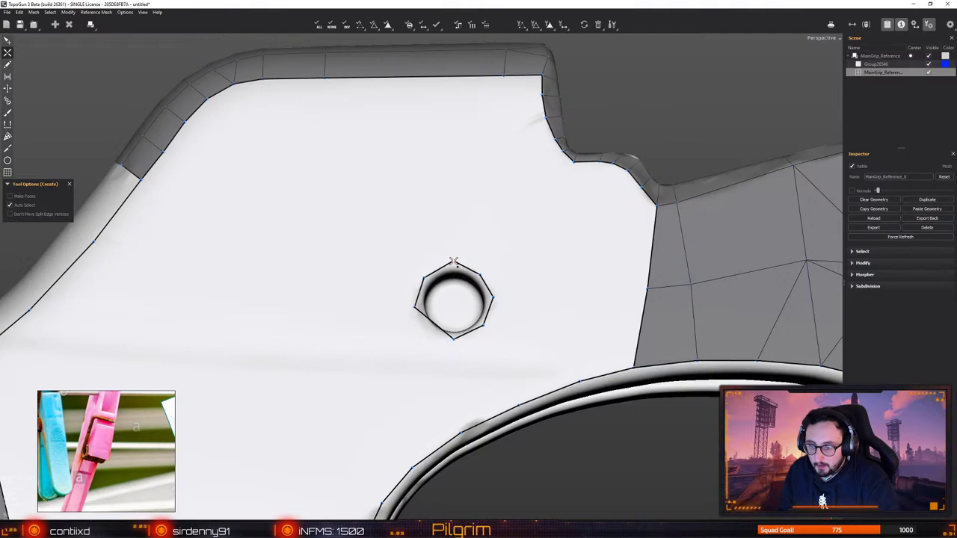
left_click(439, 268)
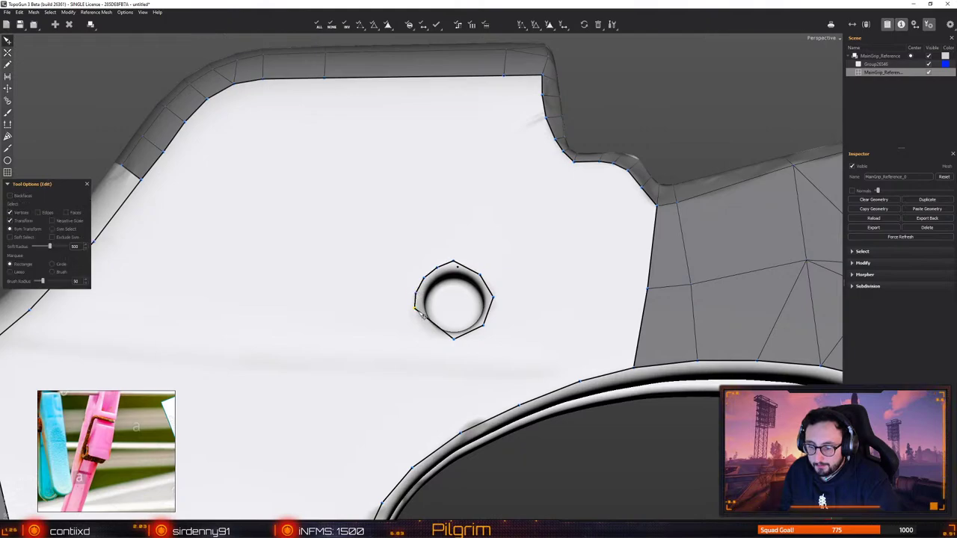
mouse_move(420, 312)
left_mouse_down("alt")
mouse_move(440, 340)
mouse_move(438, 332)
left_mouse_up("alt")
left_click(430, 324)
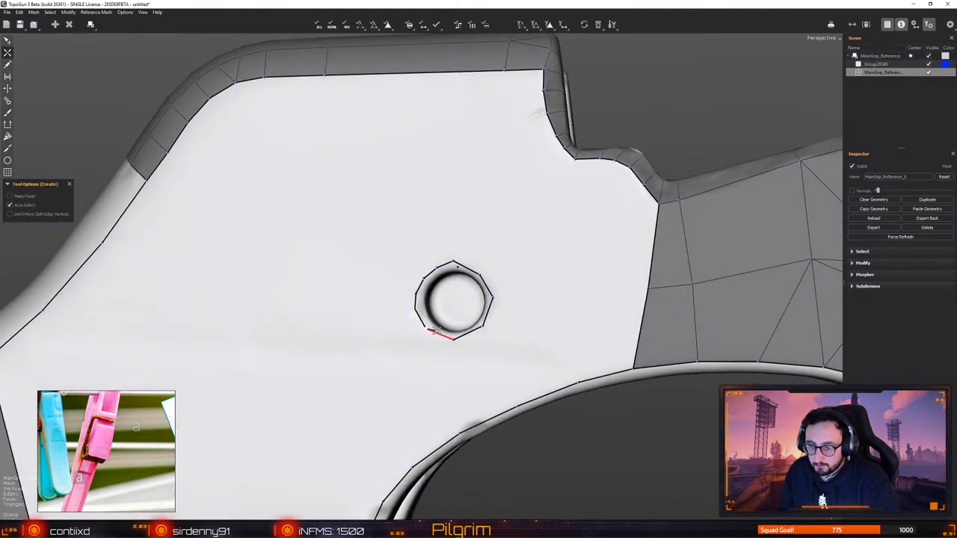
Add more vertices along the lower and right edges of the loop around the round hole
left_click(489, 312)
left_click_drag(489, 313, 481, 339, "alt")
key("q")
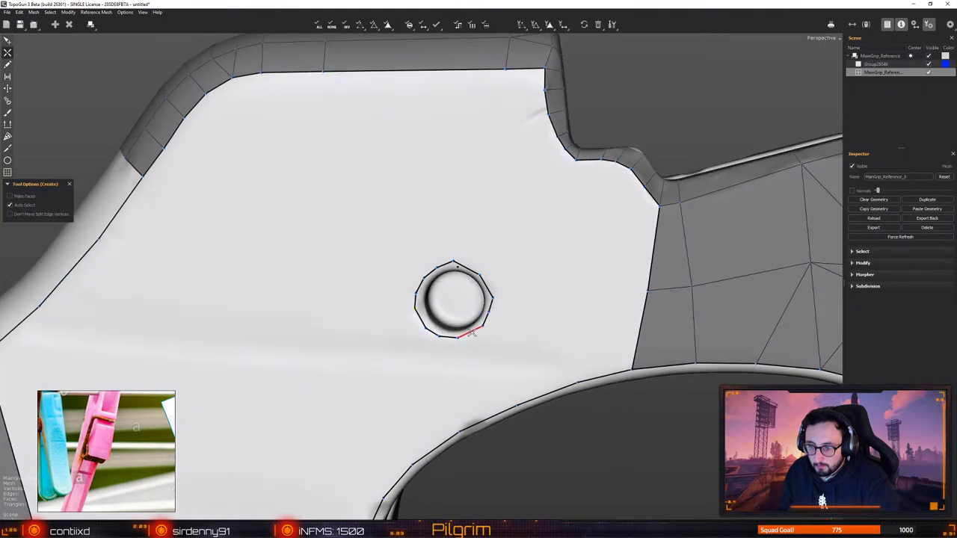
left_click_drag(486, 329, 494, 303, "alt")
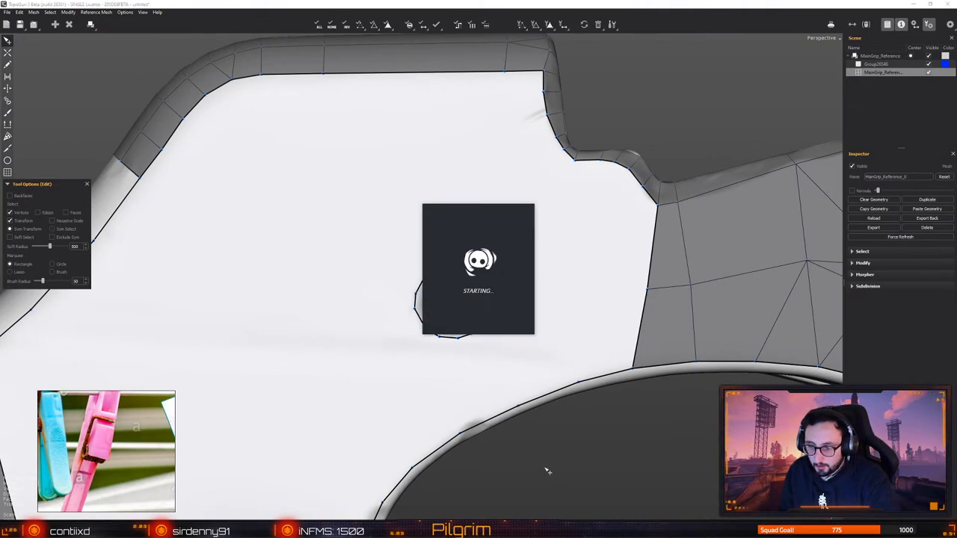
left_click_drag(499, 343, 486, 361, "alt")
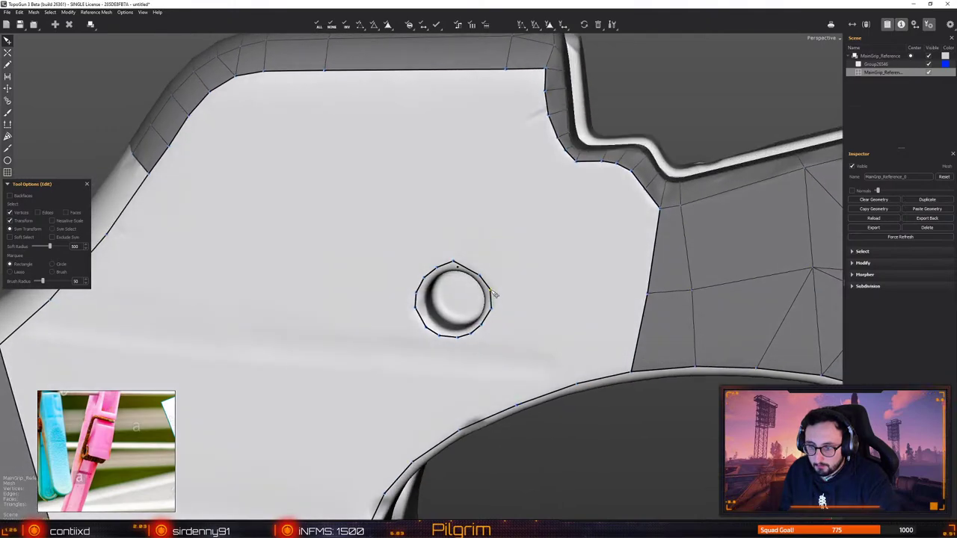
Reposition the loop's upper-right vertices and add one beside the top vertex to even out the spacing around the hole
left_click_drag(493, 295, 486, 272, "alt")
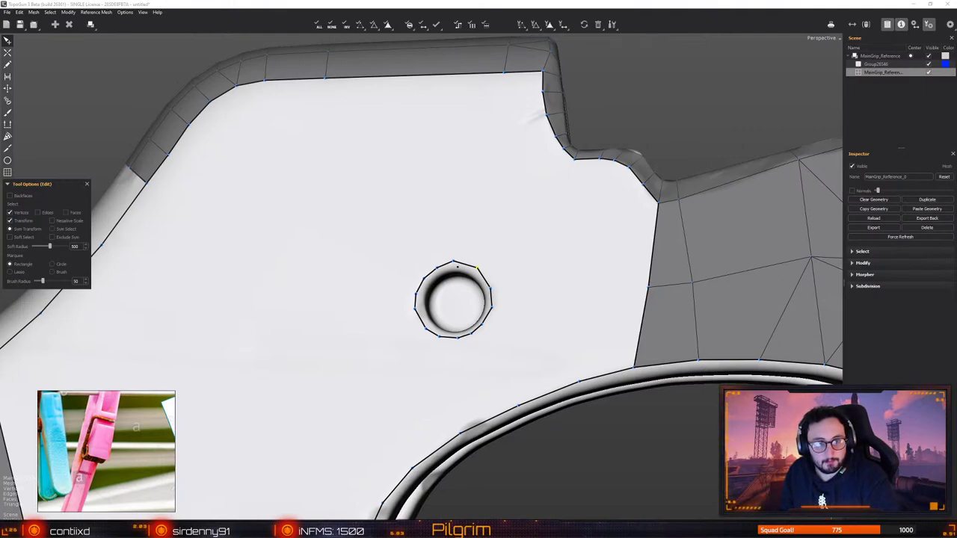
left_click_drag(434, 340, 449, 329, "alt")
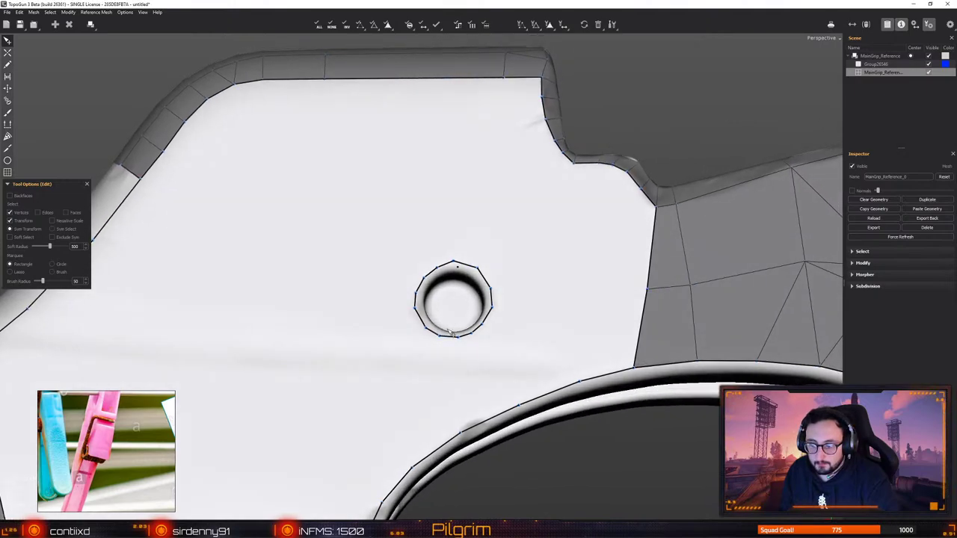
right_click_drag(449, 332, 438, 363)
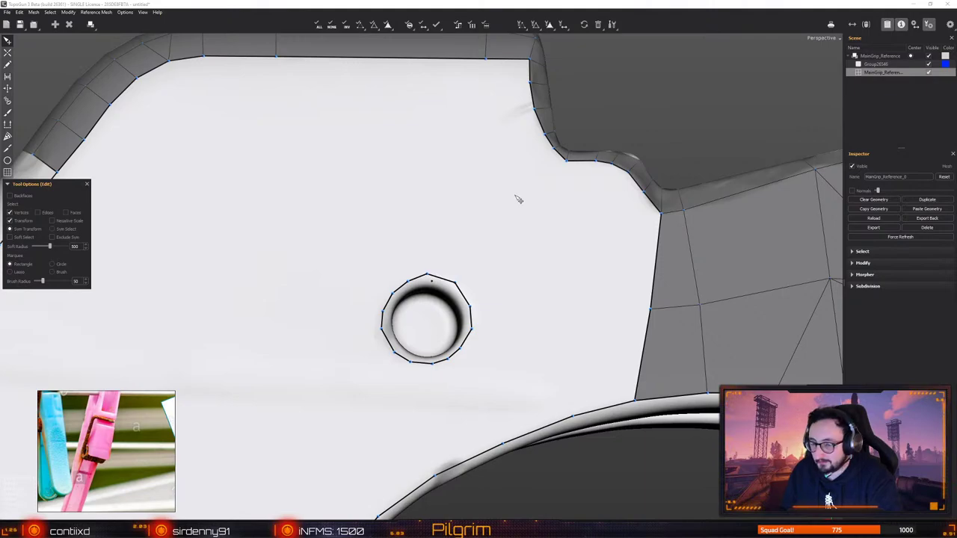
left_click_drag(442, 272, 432, 276, "alt")
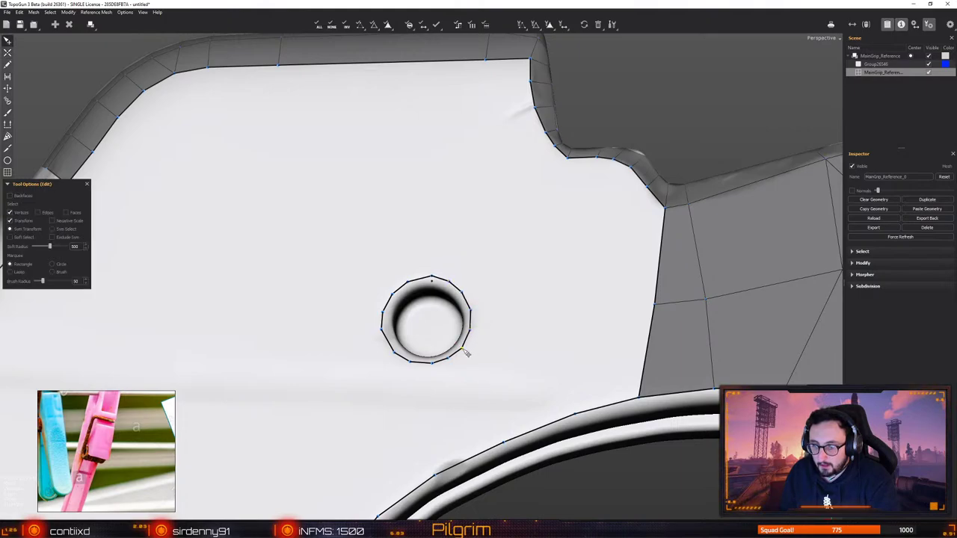
left_click_drag(452, 356, 401, 373, "alt")
right_click_drag(401, 373, 399, 399, "alt")
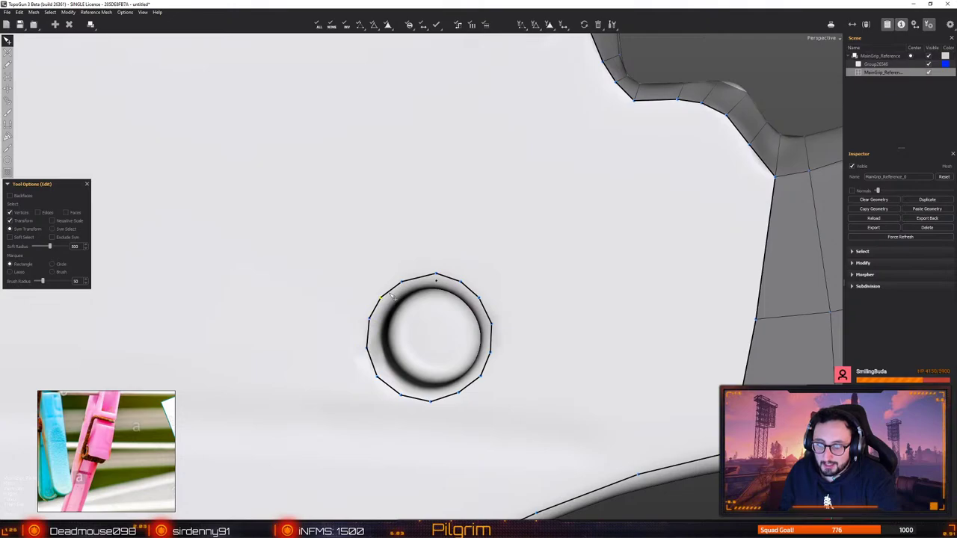
Adjust the vertices on the loop's left side and split the left edge with an additional vertex
left_click_drag(396, 280, 406, 316, "alt")
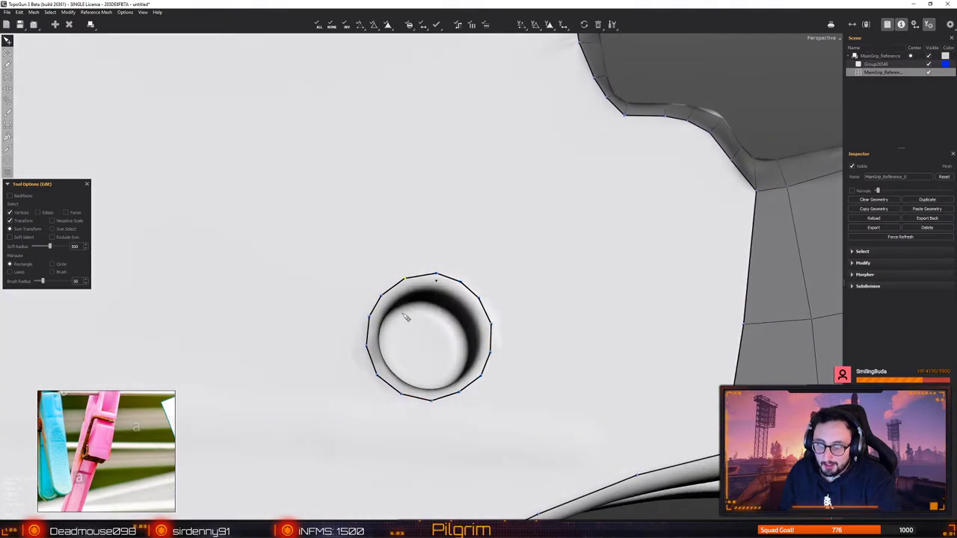
left_click_drag(365, 347, 367, 352)
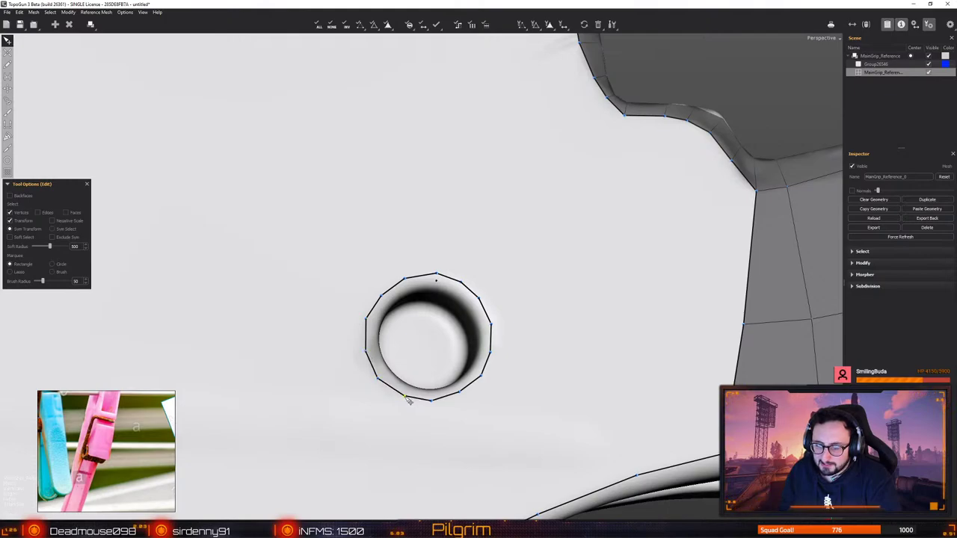
left_click_drag(437, 404, 436, 281, "alt")
key("c")
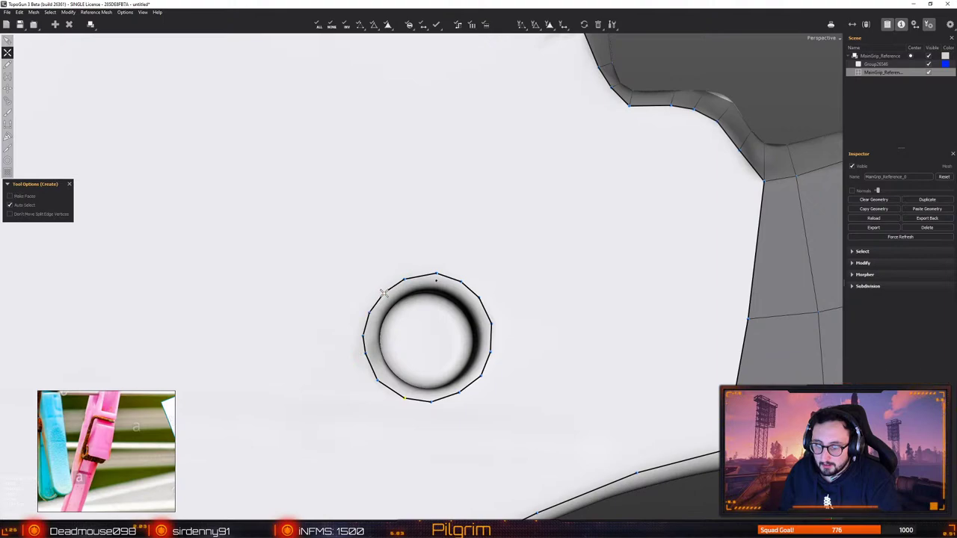
key("e")
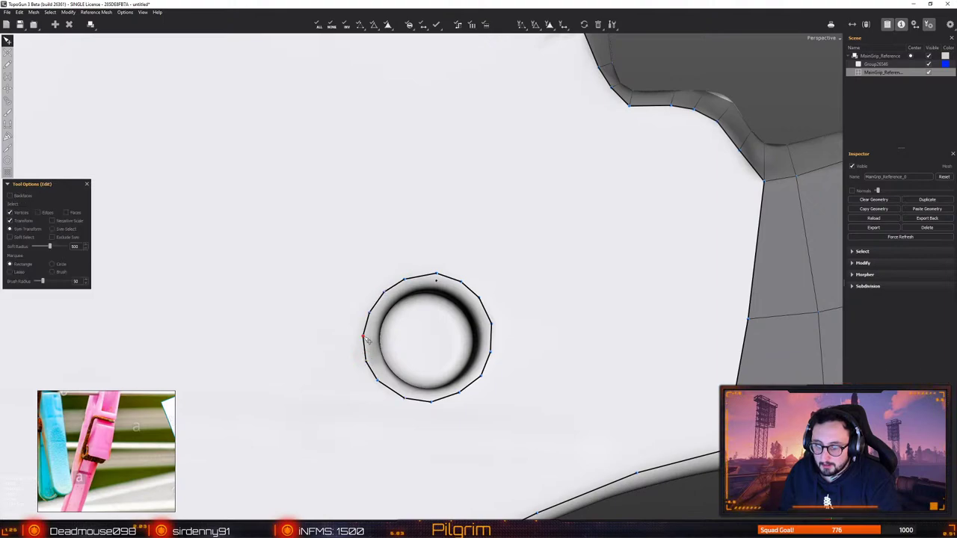
Fine-tune the vertices all around the loop so it follows the round hole's rim in an evenly spaced circle
left_click_drag(424, 359, 396, 394, "alt")
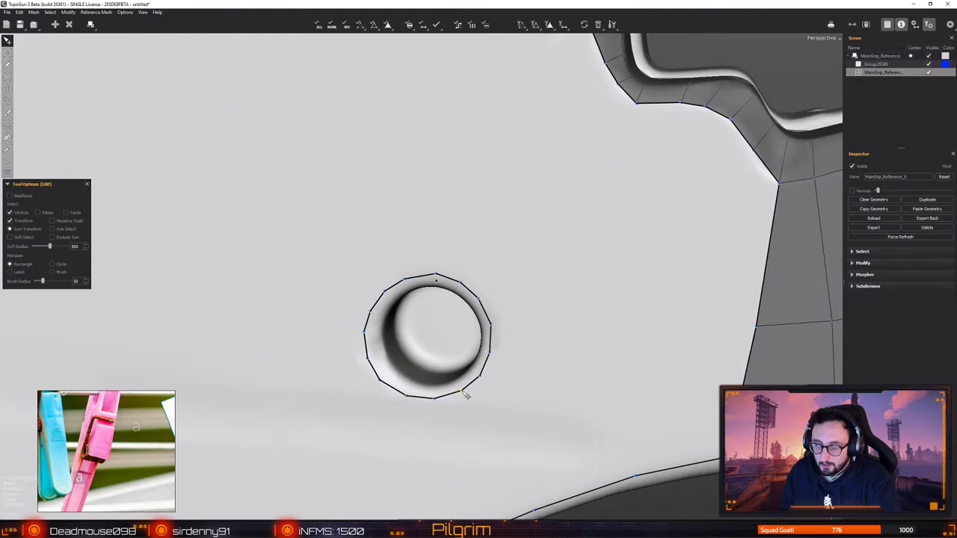
left_click_drag(465, 395, 487, 369, "alt")
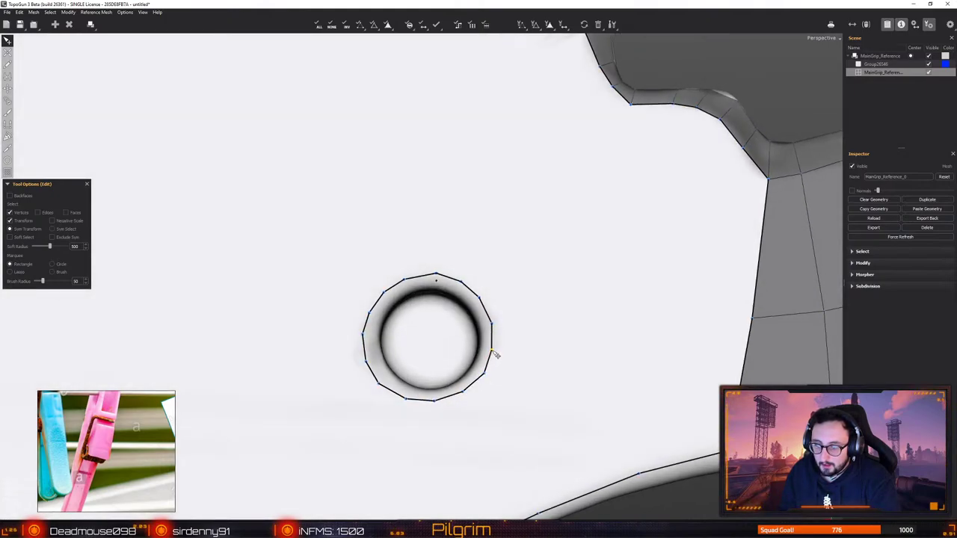
left_click_drag(492, 323, 491, 320)
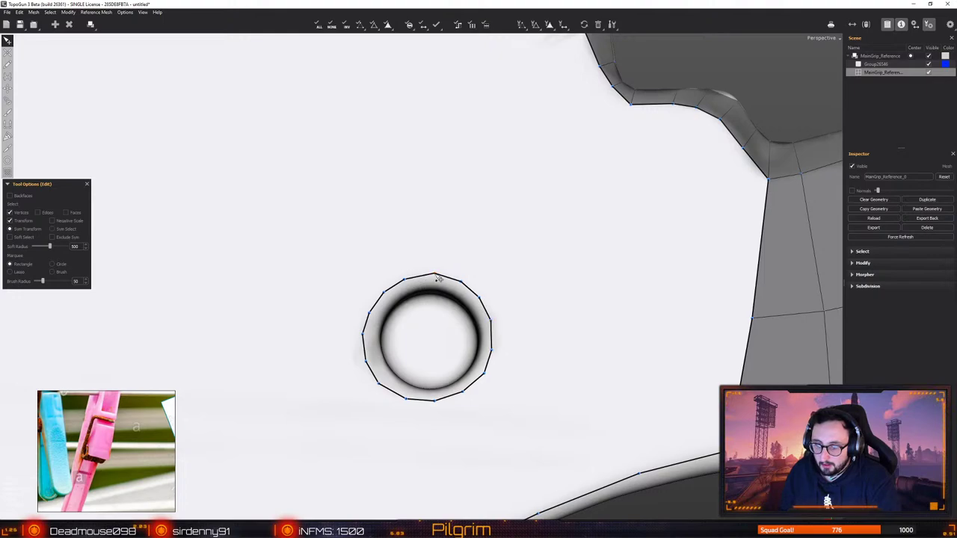
left_click_drag(404, 280, 404, 279)
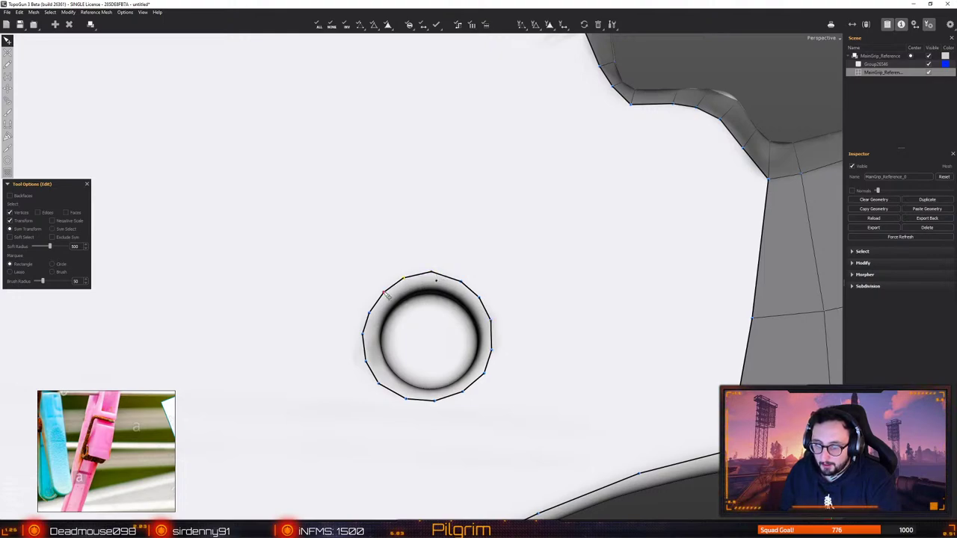
left_click(362, 338)
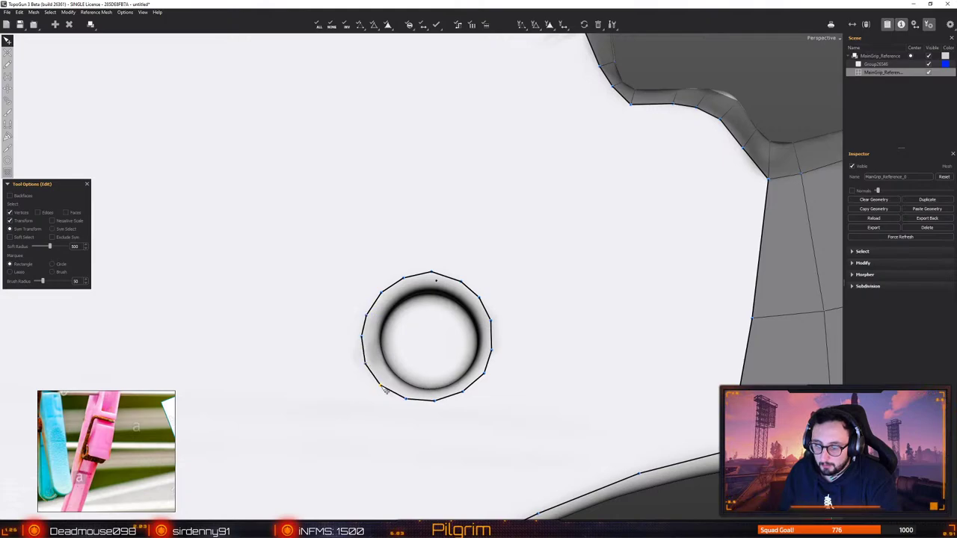
left_click(404, 400)
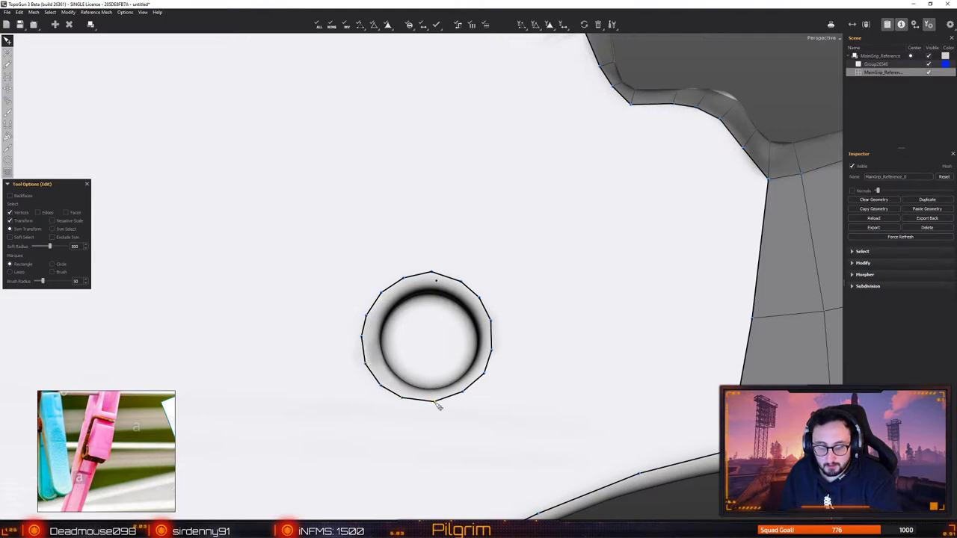
Enable Make Faces and build the first inner face from the loop's left edge toward the round hole's rim
left_click_drag(434, 401, 359, 336, "alt")
scroll(396, 401, "up", 1)
key("w")
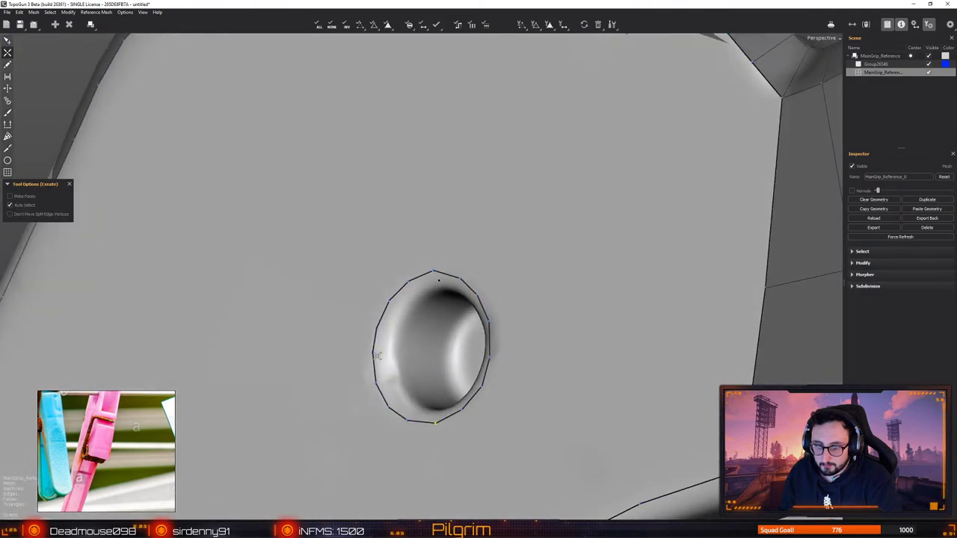
middle_click_drag(374, 352, 401, 361)
scroll(402, 362, "up", 2)
left_click_drag(404, 364, 371, 350, "alt")
key("f")
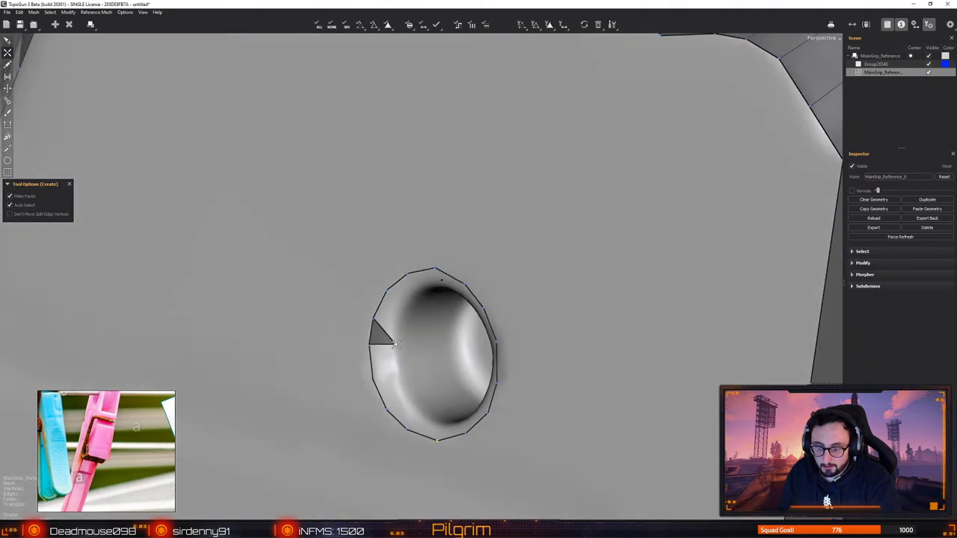
left_click(397, 343)
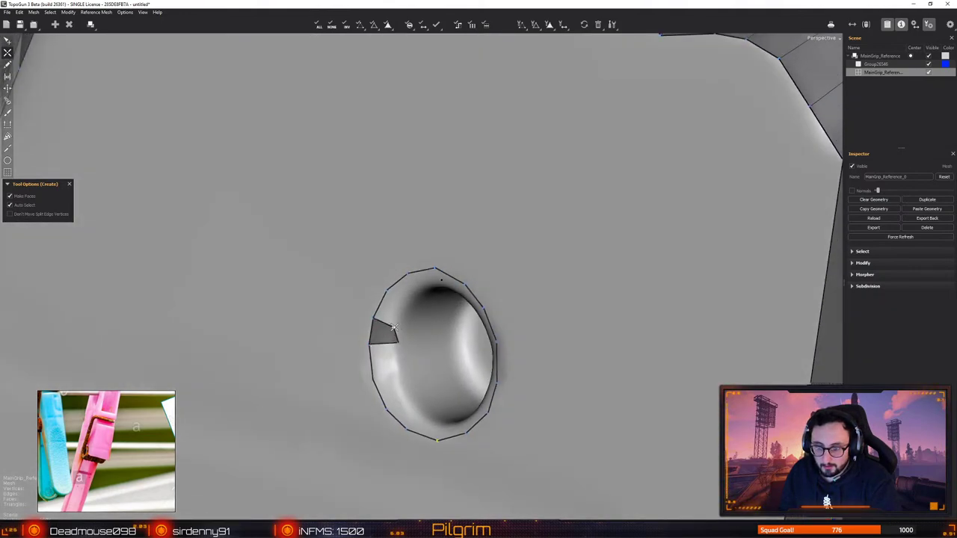
Move the loop's left and lower-left vertices closer to the hole around the first inner face
key("e")
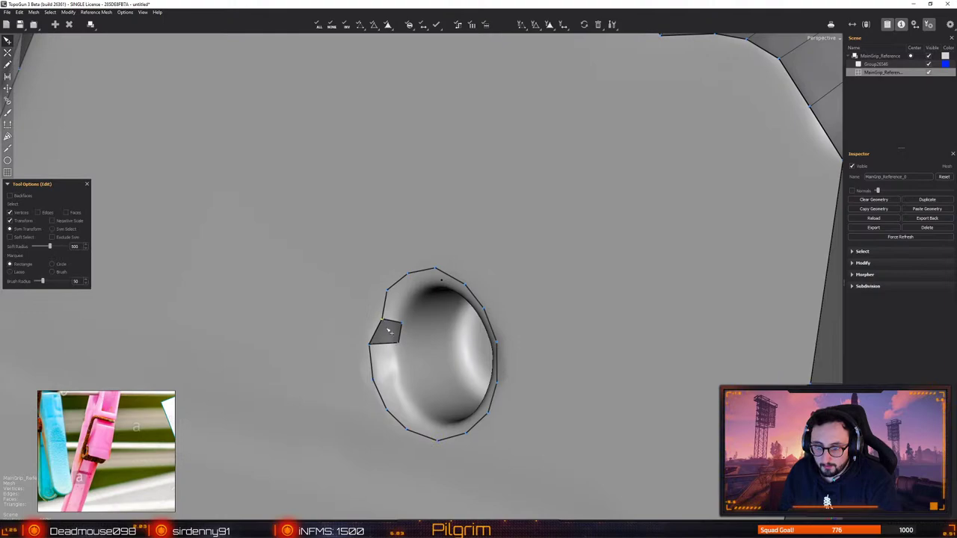
left_click_drag(387, 330, 406, 290, "alt")
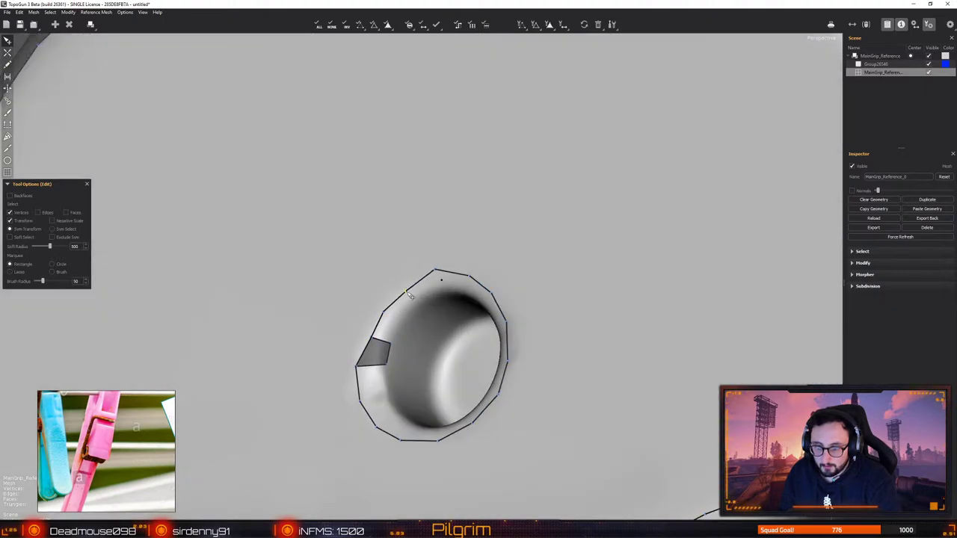
left_click_drag(363, 367, 369, 369)
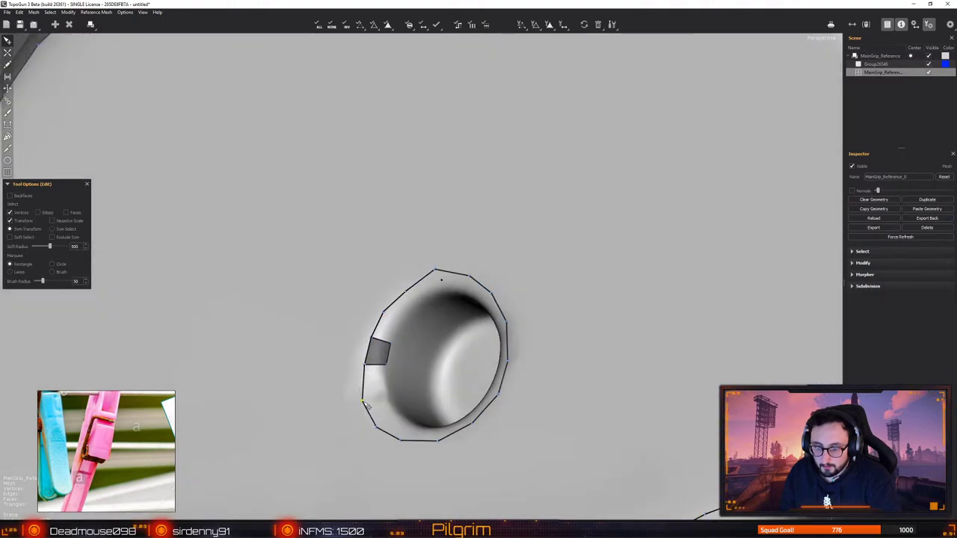
middle_click_drag(365, 407, 374, 415)
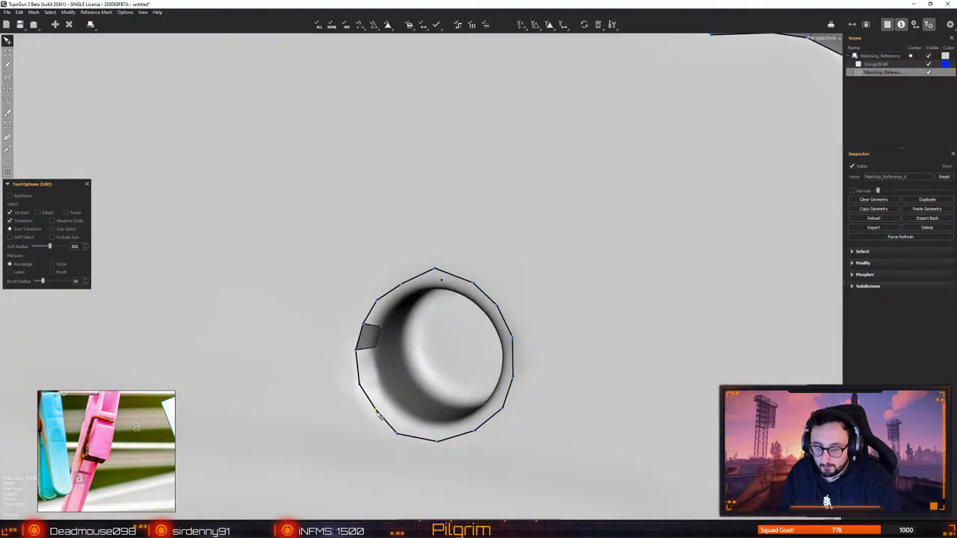
Continue the strip of inner quads down the lower-left side of the round hole
key("c")
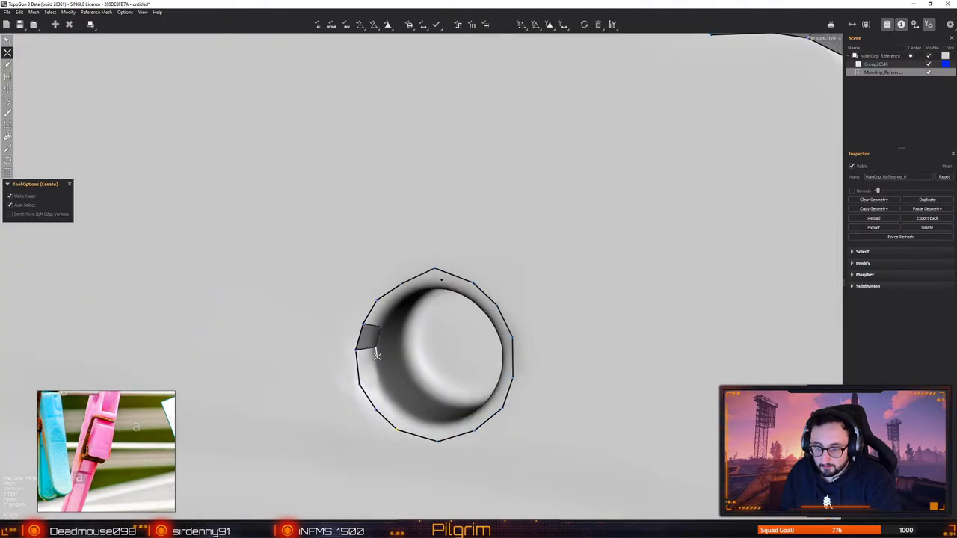
left_click_drag(376, 351, 385, 366, "alt")
left_click(394, 358)
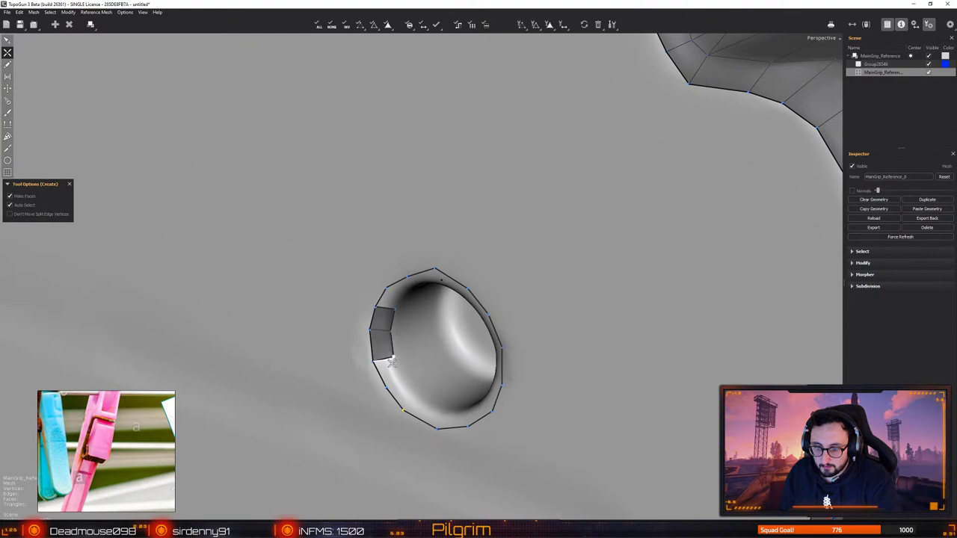
left_click(401, 378)
middle_click_drag(402, 378, 398, 396)
left_click(397, 412)
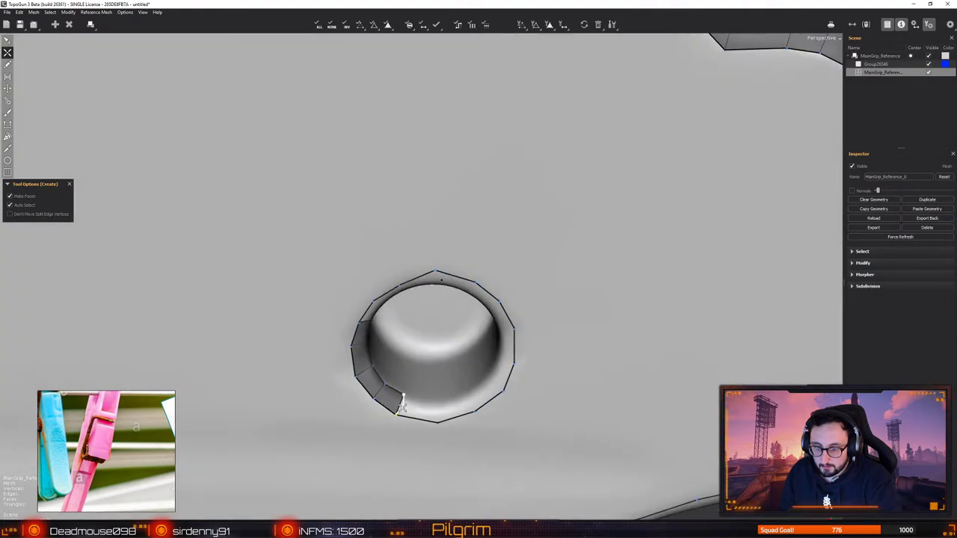
Shift the loop's bottom vertex, split the edge beside it and extend the inner quads along the bottom of the hole
left_click_drag(438, 423, 429, 420)
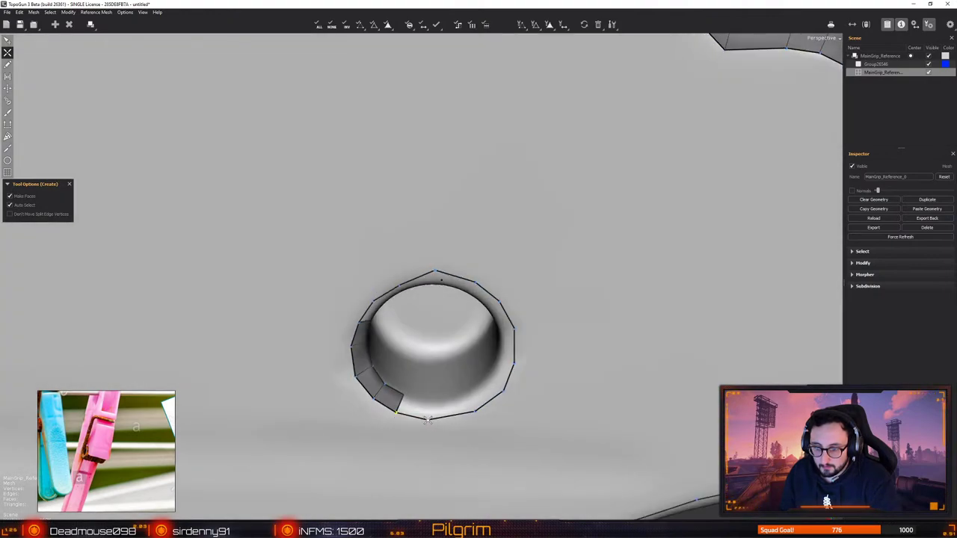
left_click(429, 387)
middle_click_drag(424, 401, 429, 423)
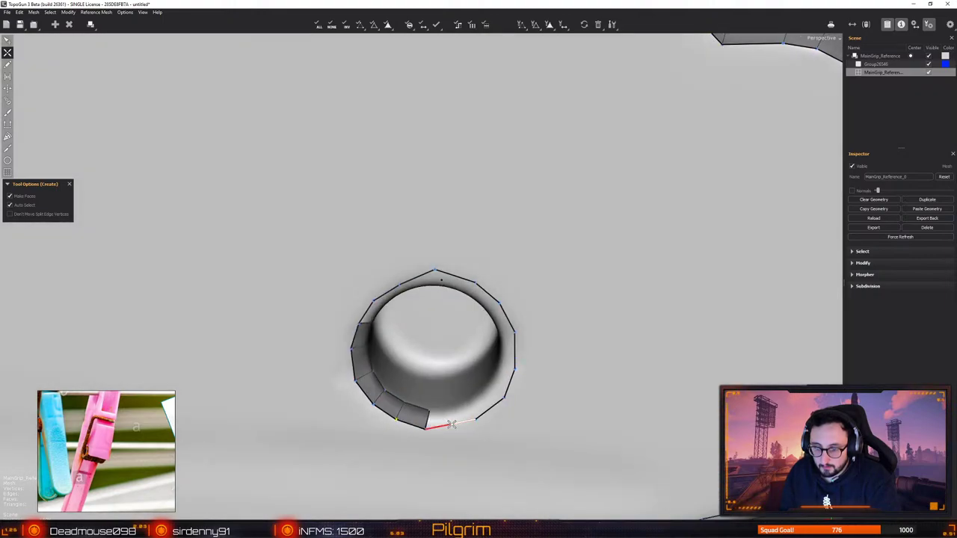
left_click(449, 406)
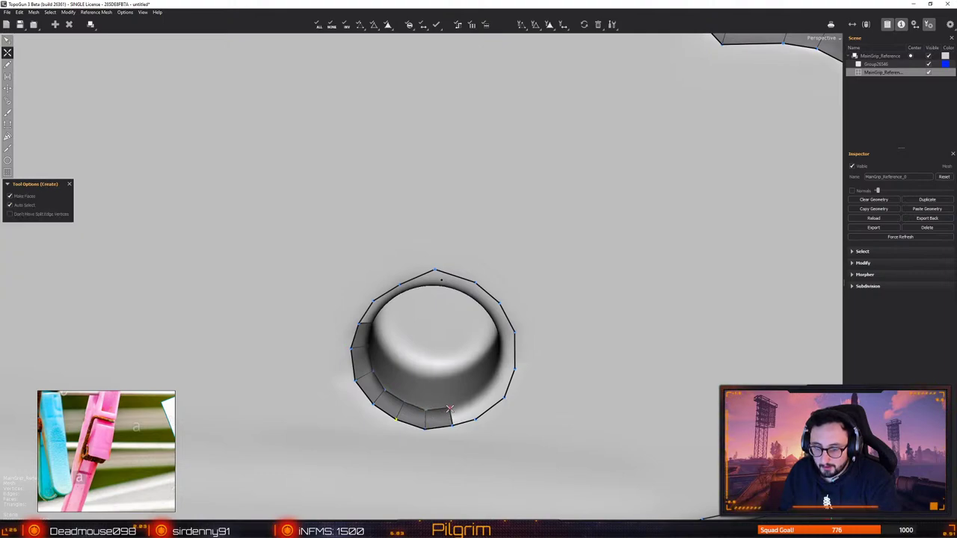
middle_click_drag(449, 408, 461, 413)
left_click(479, 410)
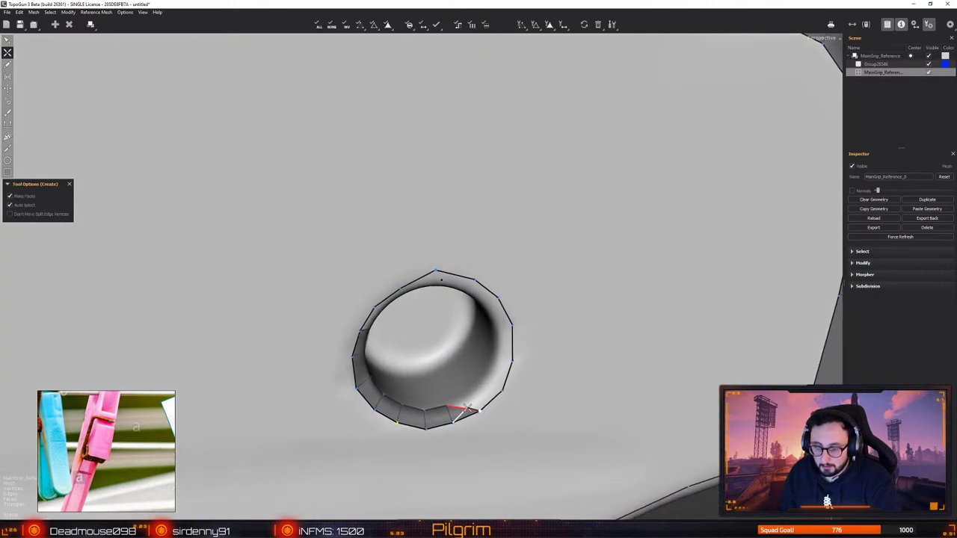
left_click_drag(462, 409, 486, 398)
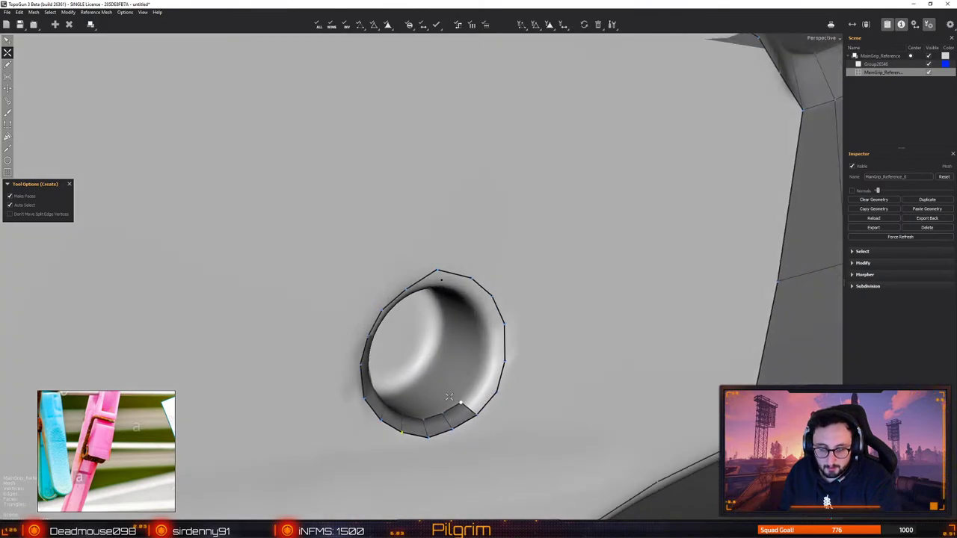
Extend the inner quads up the lower-right side of the round hole
scroll(451, 398, "up", 1)
mouse_move(450, 398)
middle_mouse_down("alt")
mouse_move(431, 394)
mouse_move(436, 407)
middle_mouse_up("alt")
left_click(448, 388)
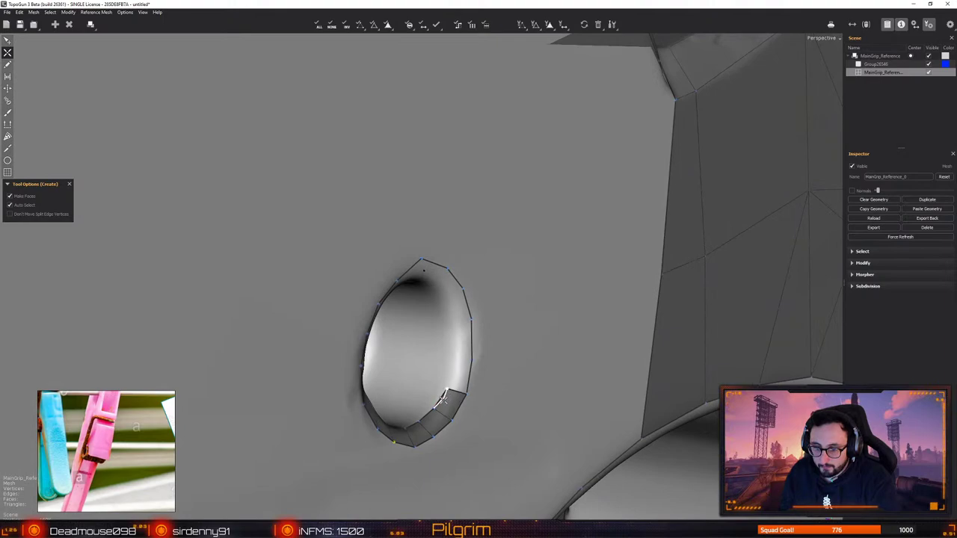
left_click_drag(443, 398, 454, 360, "alt")
left_click(448, 382)
left_click(454, 356)
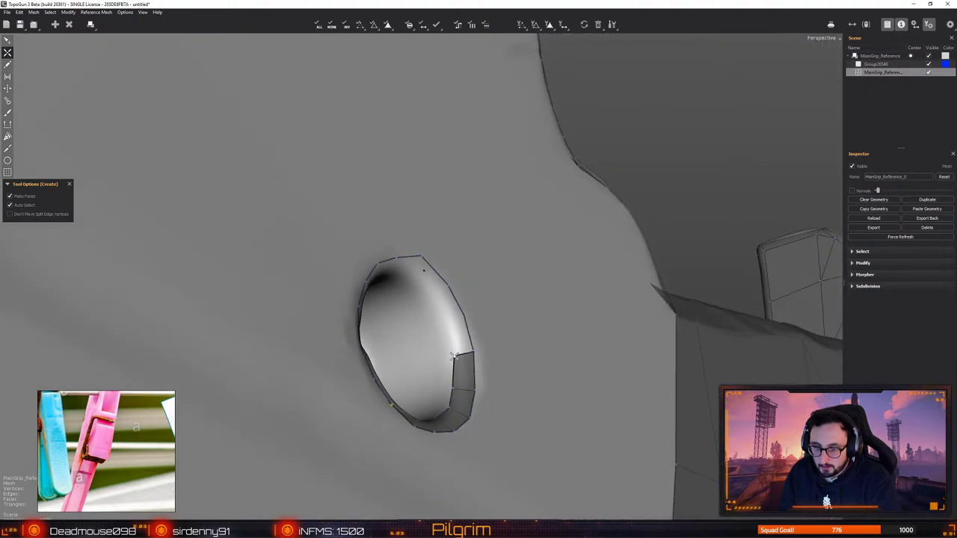
Nudge the loop's upper-right vertex and add inner quads along the upper-right side of the hole
middle_click_drag(453, 356, 474, 310)
left_click(476, 308)
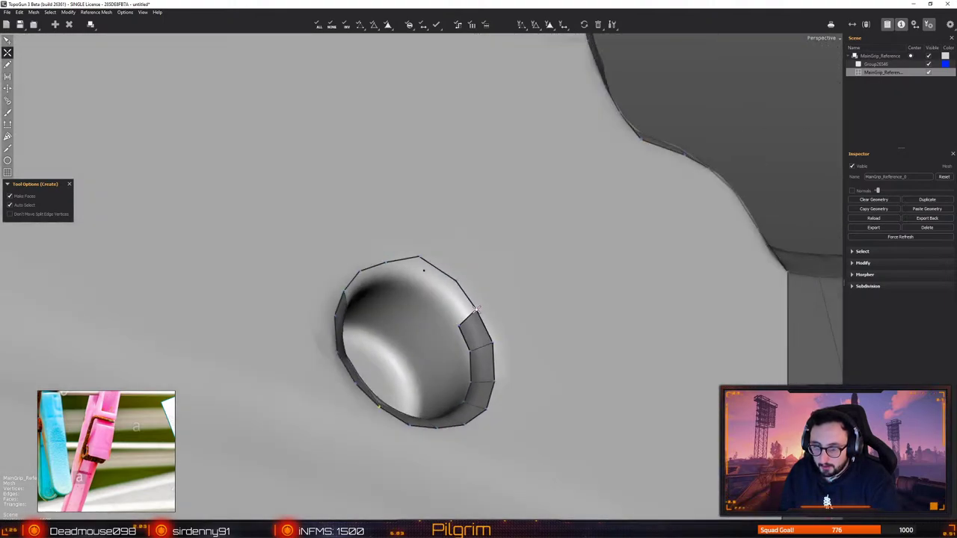
left_click_drag(456, 281, 453, 282)
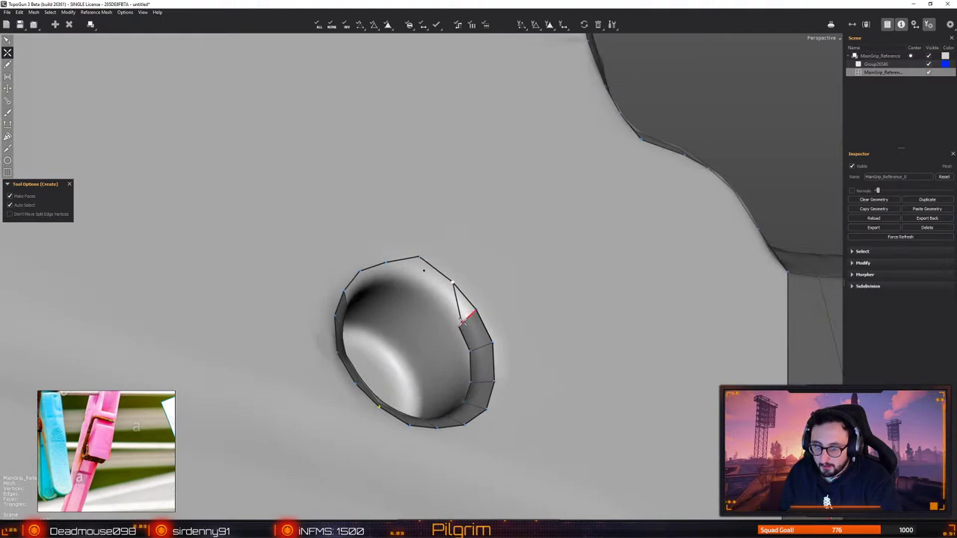
left_click(440, 303)
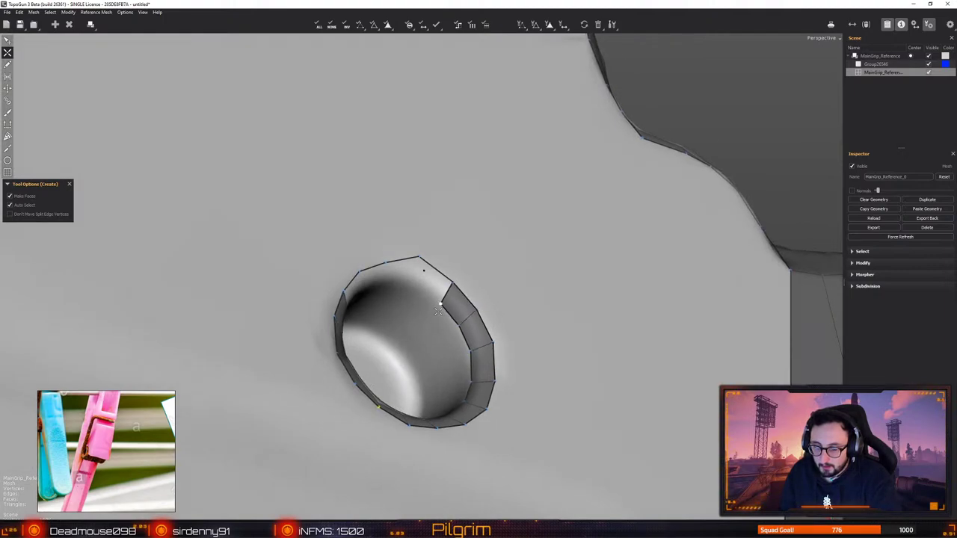
Build the remaining inner quads across the top and upper left to close the ring around the hole
middle_click_drag(439, 311, 422, 275)
left_click(417, 267)
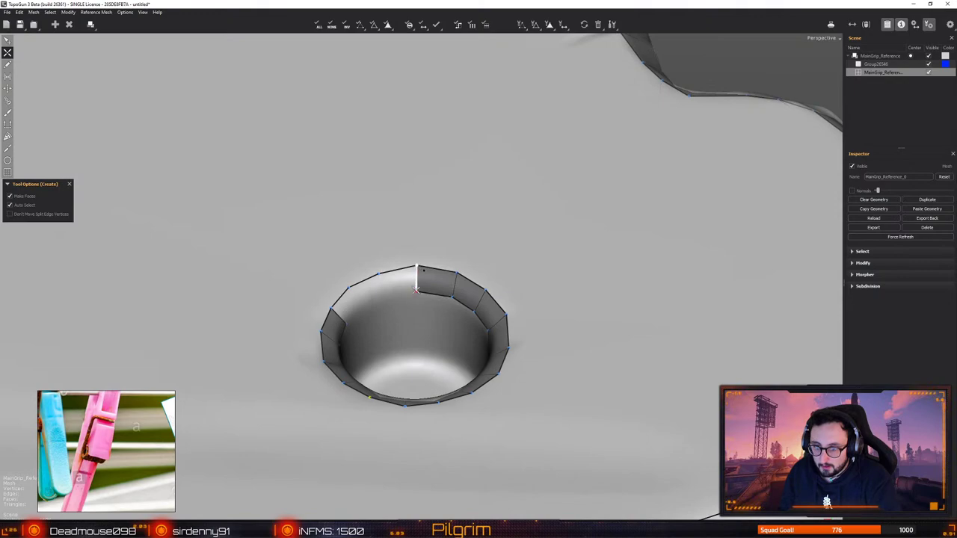
left_click(384, 293)
left_click(362, 308)
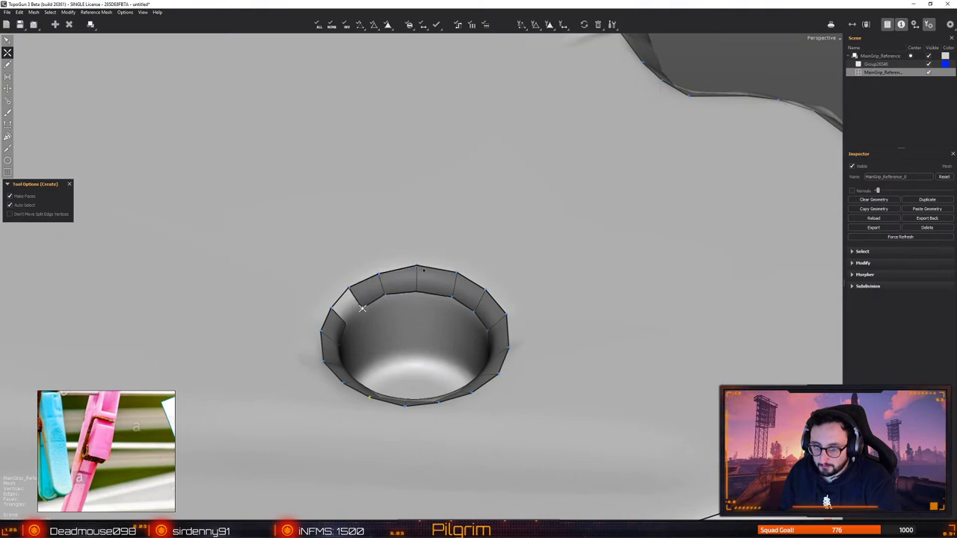
middle_click_drag(361, 308, 372, 318)
left_click(359, 339)
Fine-tune the outer loop vertices at the top and left of the hole ring to round out its shape
key("q")
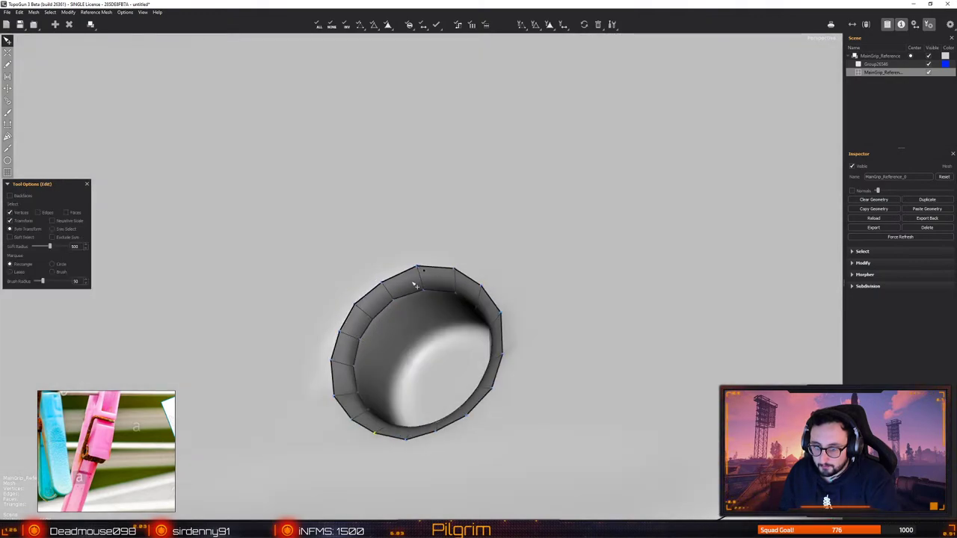
left_click(385, 286)
middle_click_drag(385, 285, 412, 305)
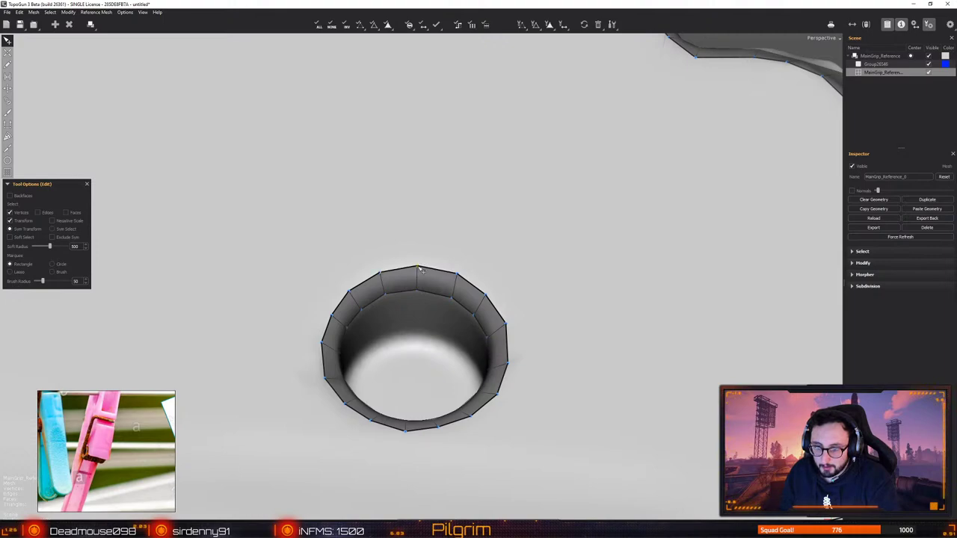
middle_click_drag(411, 321, 419, 338)
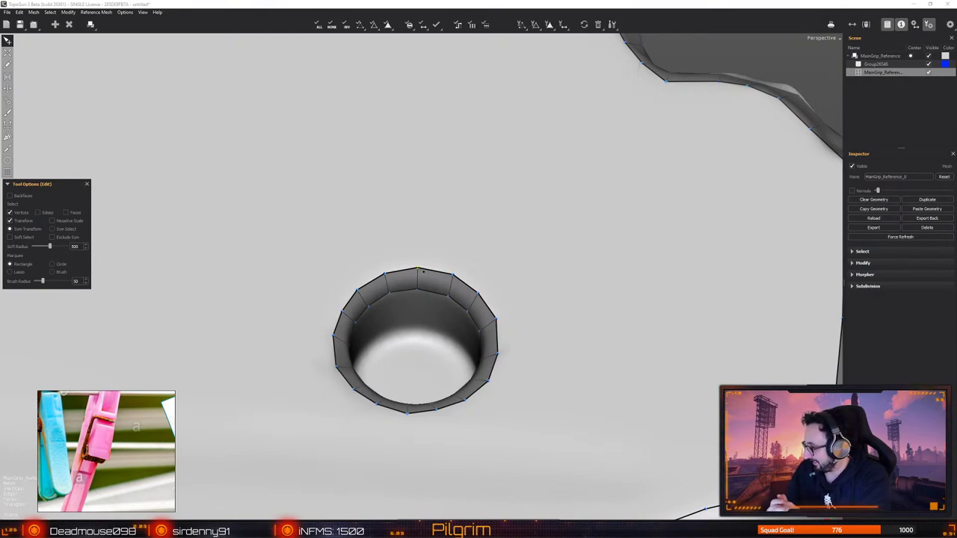
left_click_drag(396, 358, 342, 354, "alt")
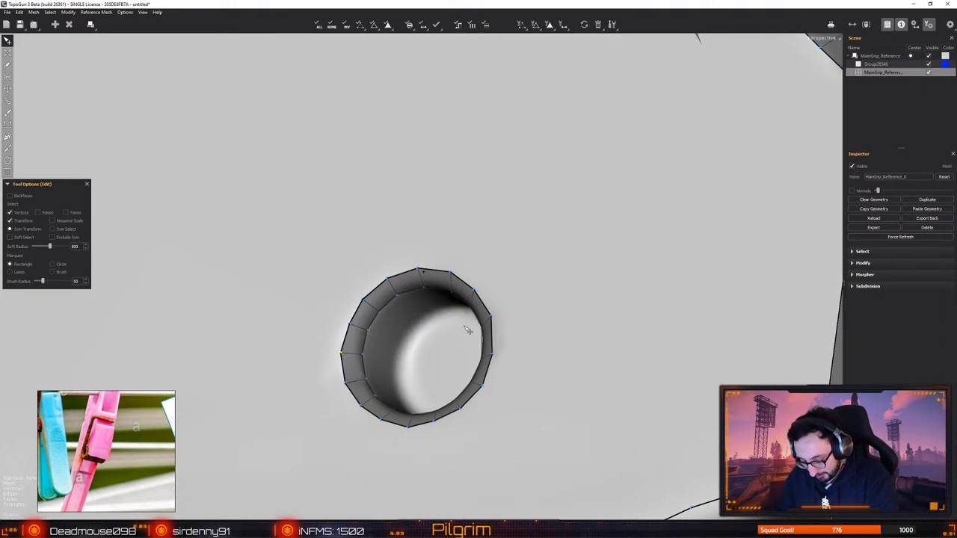
left_click_drag(423, 366, 399, 374, "alt")
Enable edge selection, select the hole ring's outer edge loop and extrude it outward into a second ring of faces
key("c")
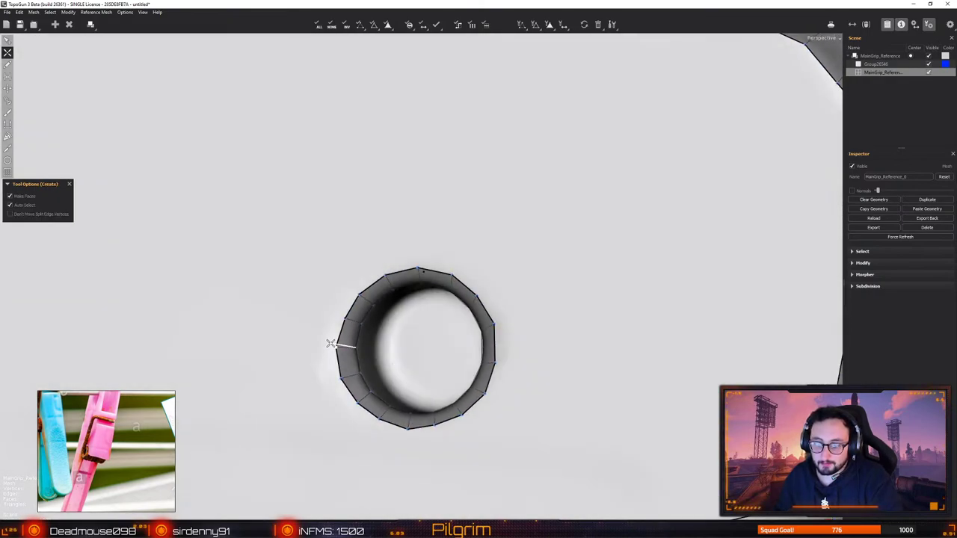
key("e")
left_click(39, 212)
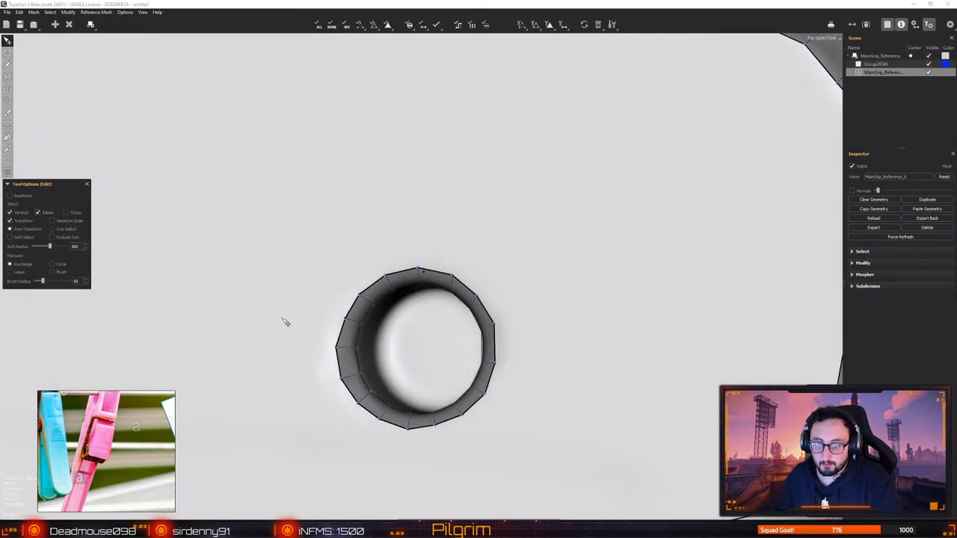
key("space")
right_click_drag(372, 329, 446, 332)
key("x")
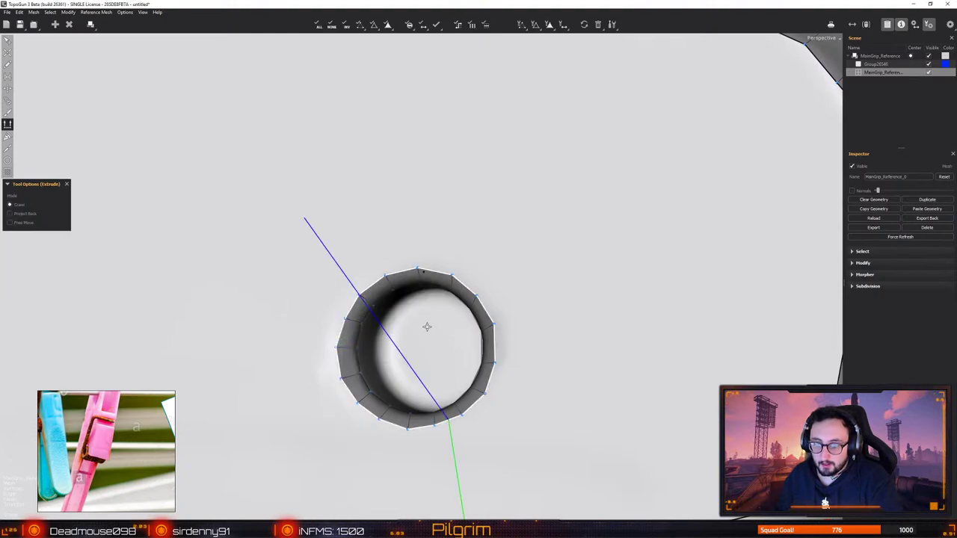
left_click_drag(451, 437, 455, 451)
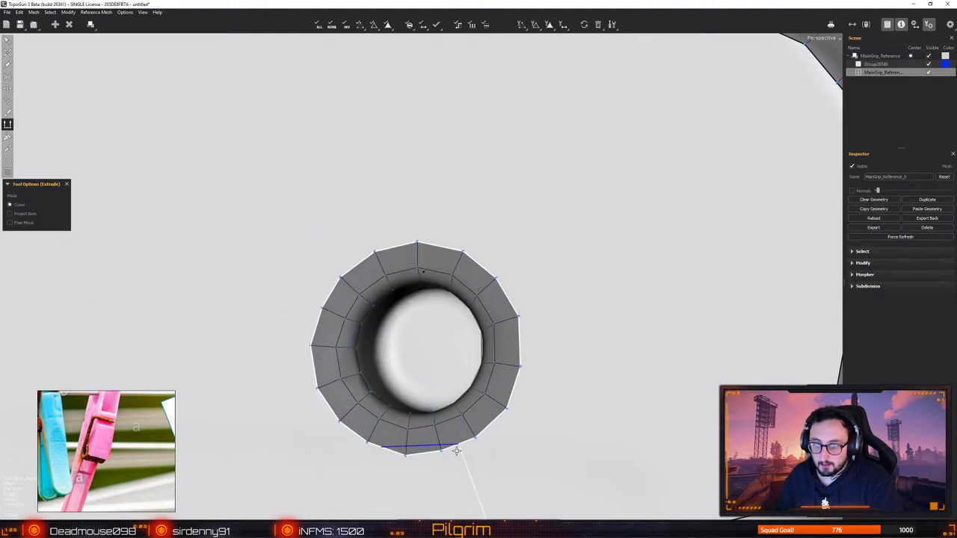
Connect the outer ring's right side with an edge to the middle vertex of the open panel's right border
scroll(513, 327, "down", 3)
key("e")
left_click_drag(512, 327, 530, 317, "alt")
left_click(522, 312)
middle_click_drag(530, 317, 460, 314, "alt")
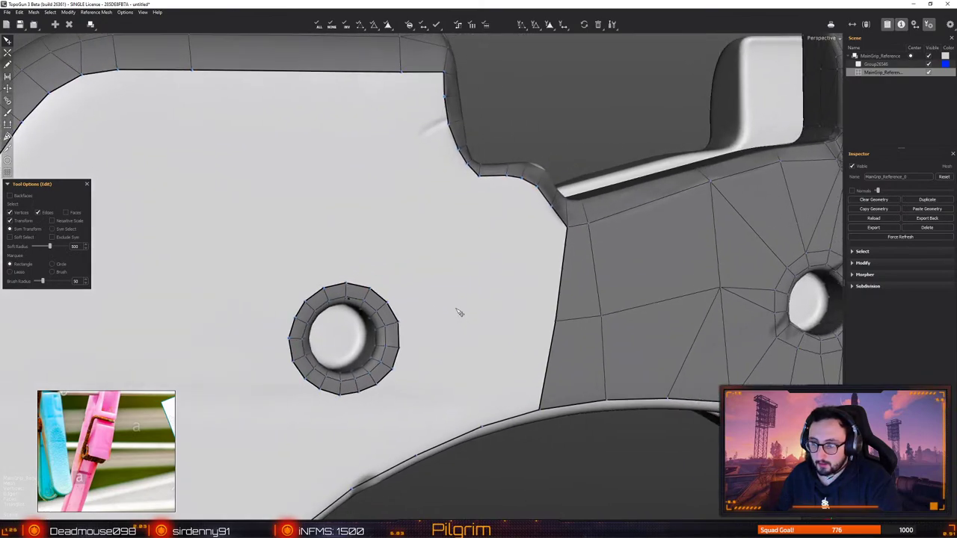
left_click_drag(459, 314, 423, 352, "alt")
key("c")
left_click(400, 323)
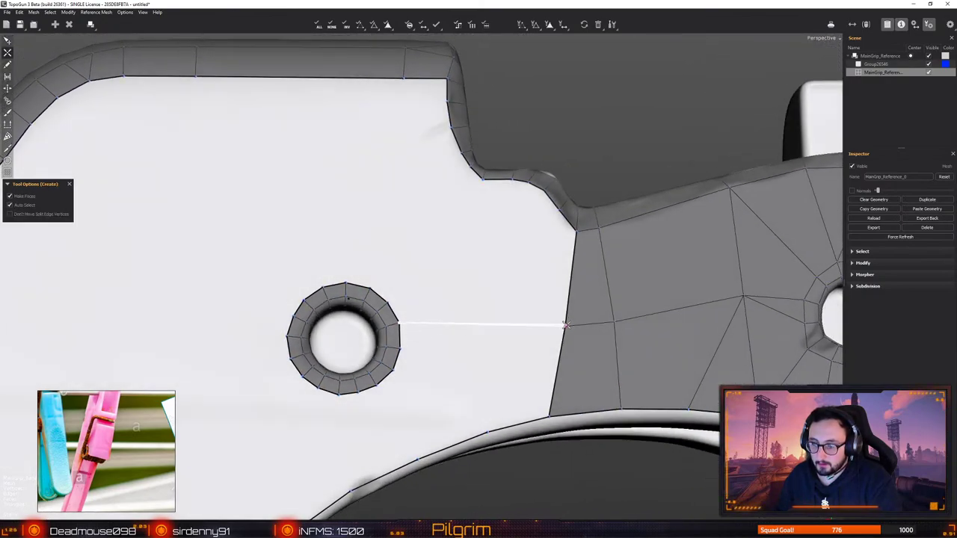
left_click(565, 326)
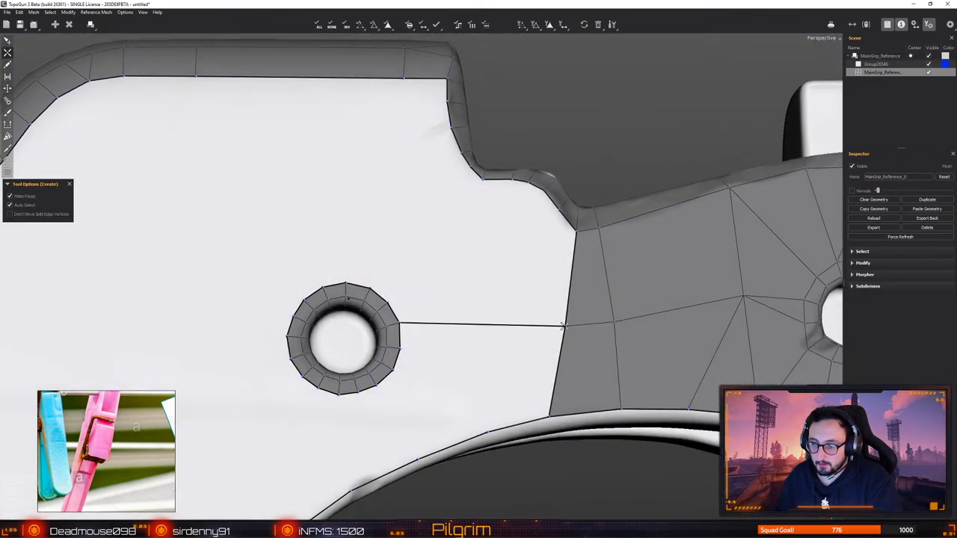
Bridge the ring's lower-right edge to the panel's bottom border with a quad and fill a triangle toward the right border's middle vertex
left_click(417, 458)
left_click(487, 432)
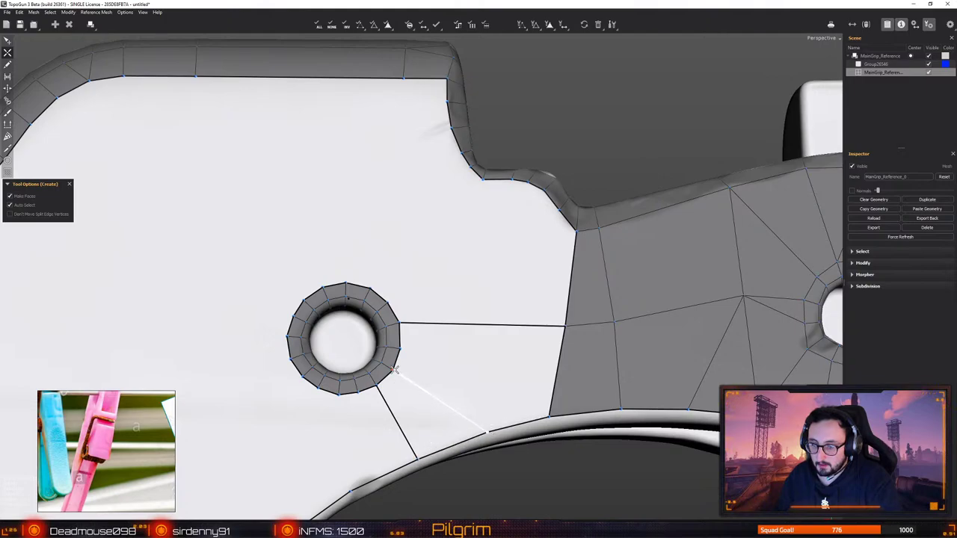
left_click(397, 371)
left_click(400, 346)
left_click(565, 326)
key("e")
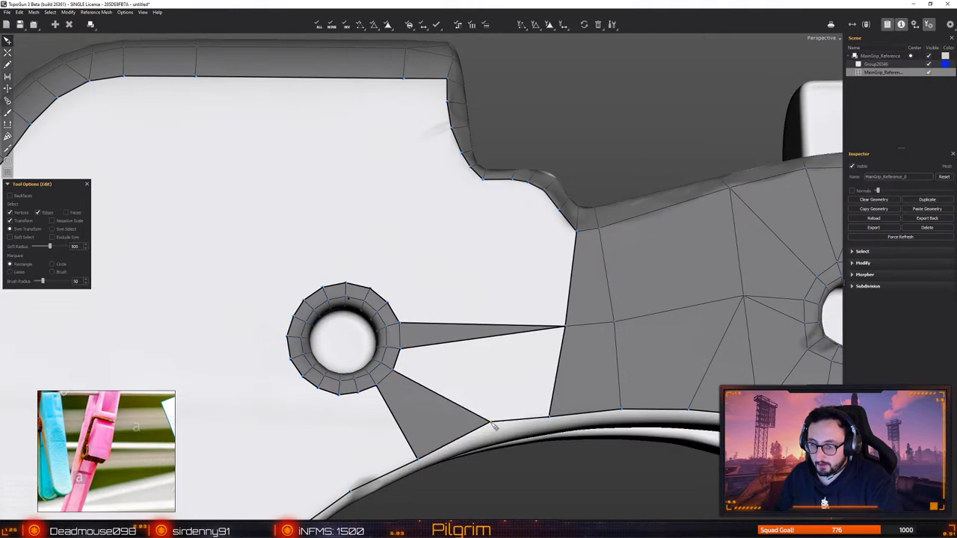
Adjust the gap's border vertices and fill the open area between the hole ring's lower-right side, the right border and the bottom border
left_click(407, 377)
left_click(406, 376)
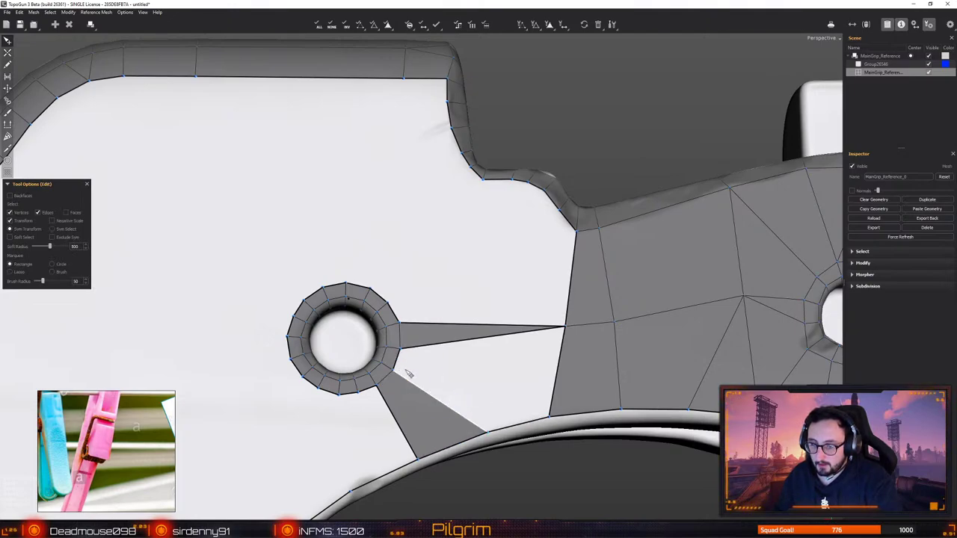
left_click(406, 376)
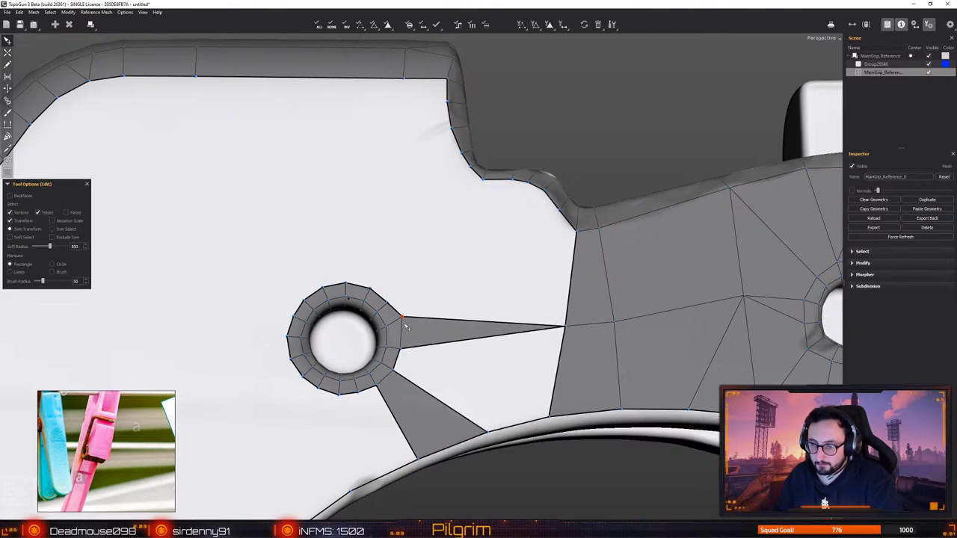
left_click(543, 418)
left_click(551, 410)
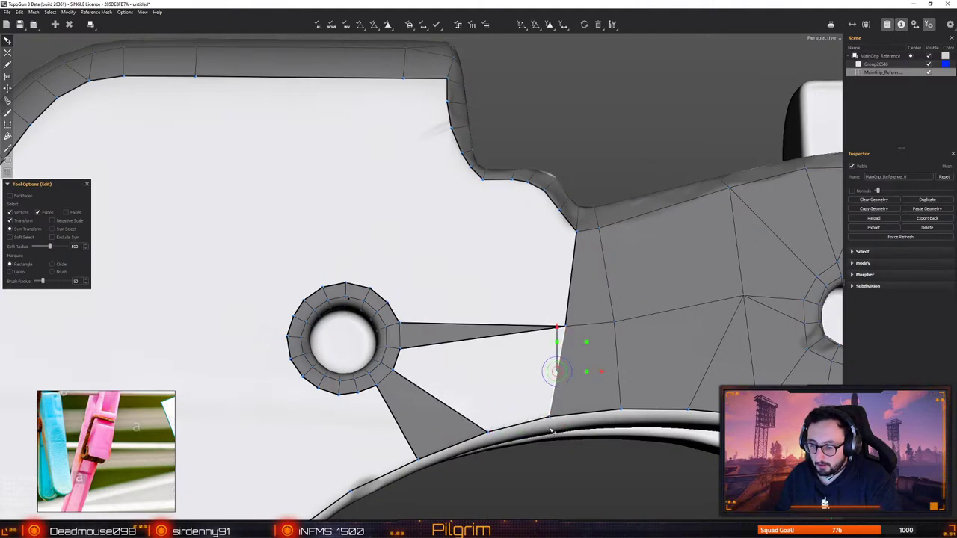
left_click_drag(549, 416, 552, 419)
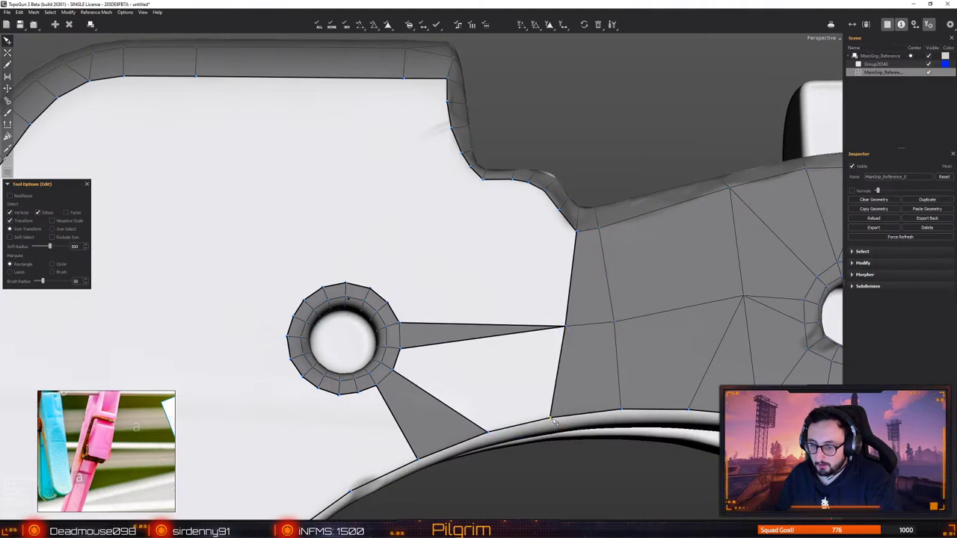
key("w")
left_click(565, 327)
left_click(393, 370)
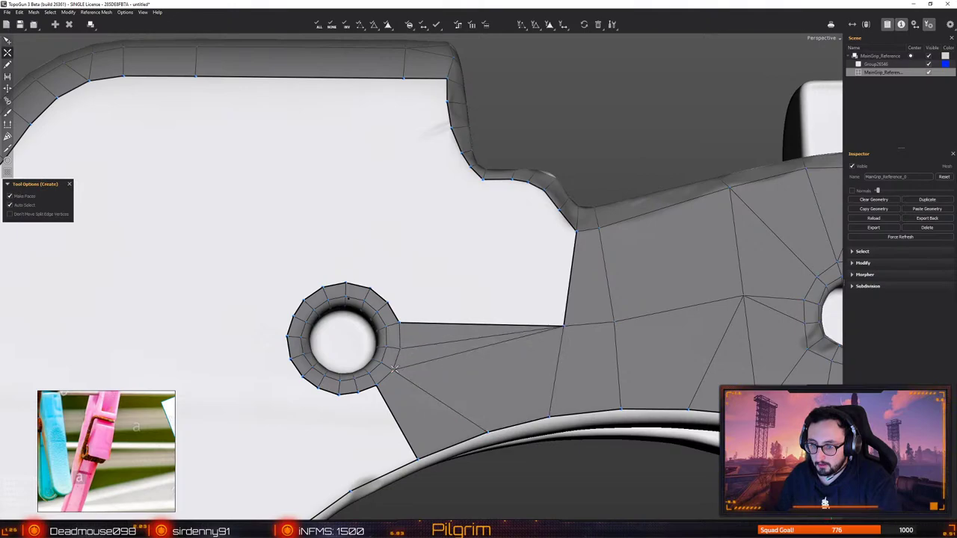
Create a face from the ring's right side to the panel's right border and snap its free corner to the border's top vertex
key("q")
scroll(449, 356, "down", 3)
left_click_drag(449, 355, 468, 366, "alt")
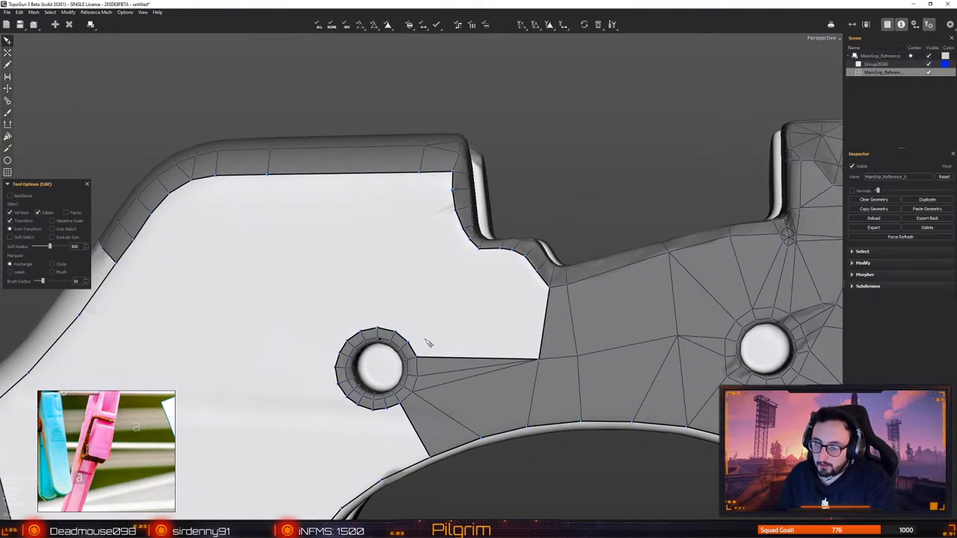
middle_click_drag(508, 348, 458, 349)
key("c")
left_click(539, 358)
left_click(540, 296)
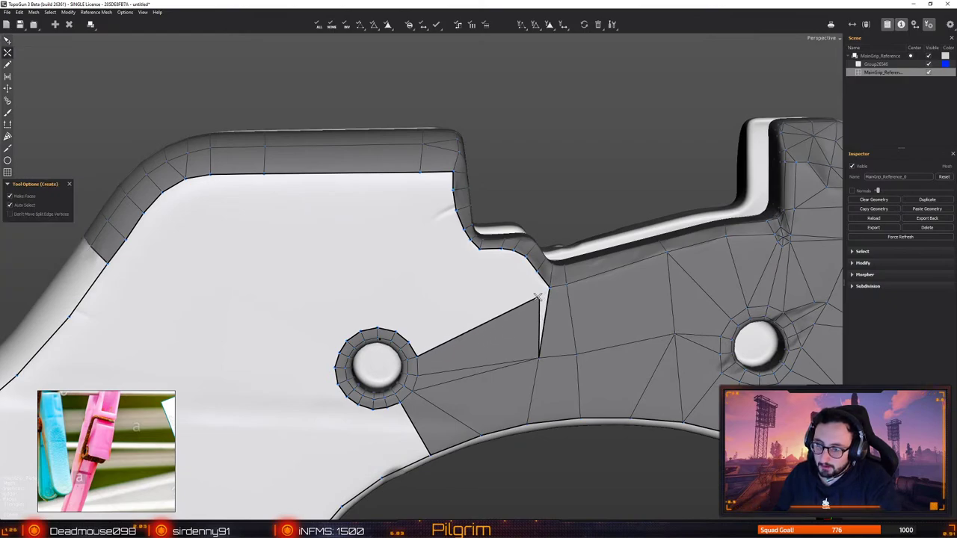
key("e")
left_click_drag(539, 295, 550, 289)
left_click_drag(550, 290, 513, 337, "alt")
middle_click_drag(514, 337, 480, 269)
key("c")
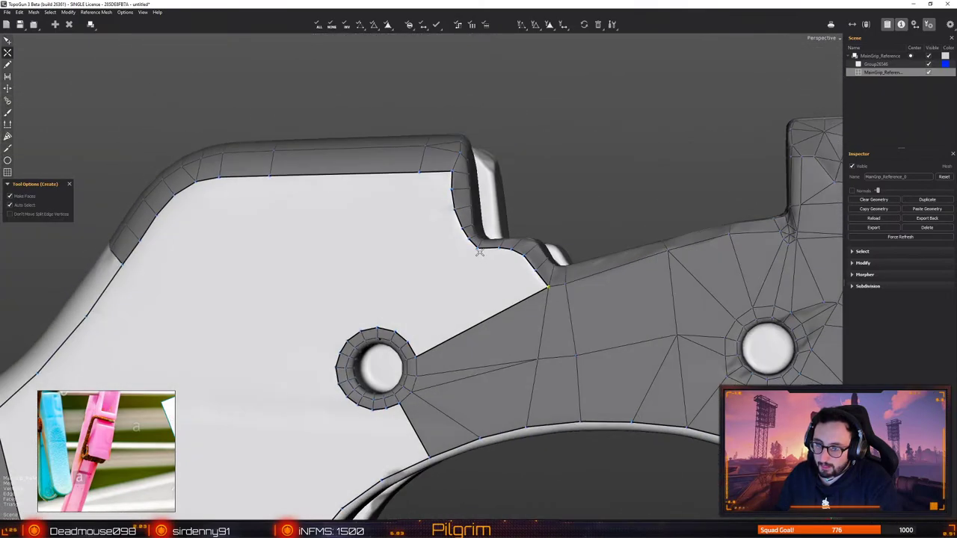
Draw two edges from the ring's upper-right vertex to the border vertices on either side of the notch's curved lower corner
left_click(408, 343)
left_click(524, 257)
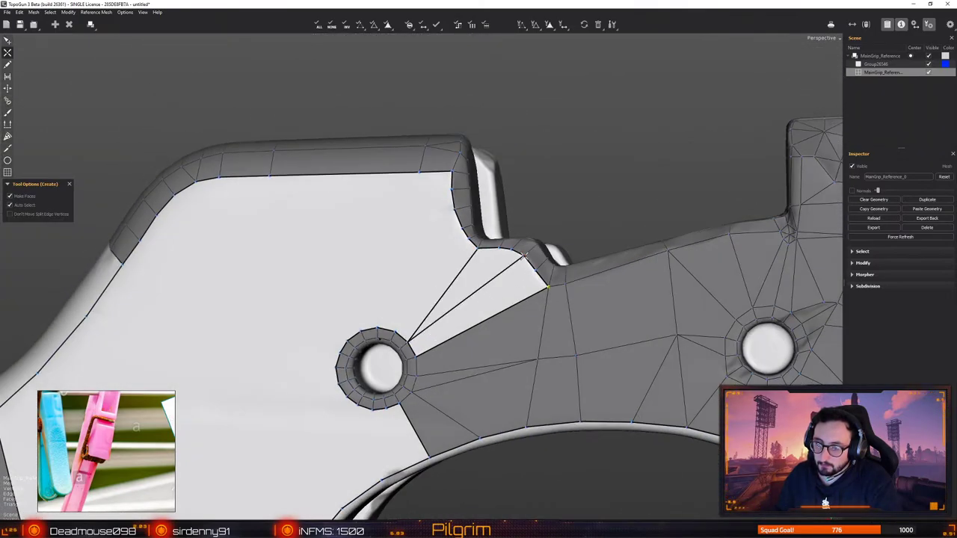
key("q")
left_click_drag(485, 297, 484, 299, "alt")
middle_click_drag(484, 299, 476, 323)
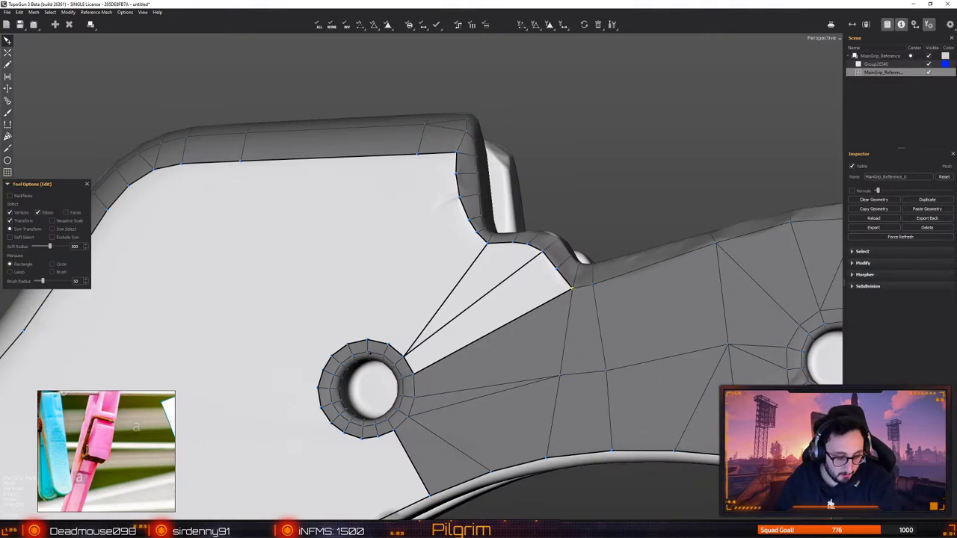
key("alt+Tab")
left_click_drag(369, 411, 400, 387, "alt")
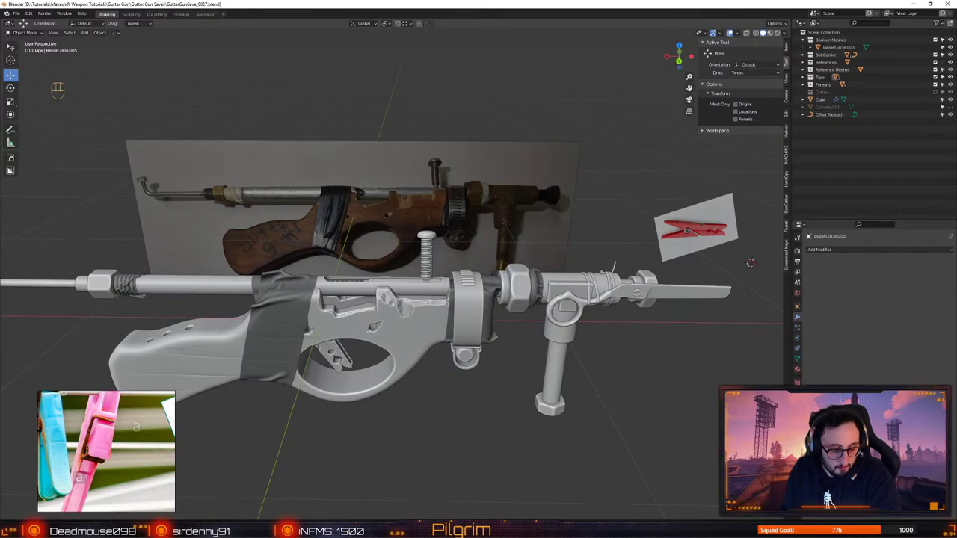
key("alt+Tab")
Split the upper connecting edge and snap its new vertex onto the ring's next vertex to widen the strip toward the notch
left_click_drag(470, 322, 444, 325, "alt")
scroll(412, 359, "down", 2)
right_click_drag(444, 325, 534, 256, "alt")
left_click_drag(506, 267, 502, 285, "alt")
scroll(502, 285, "up", 1)
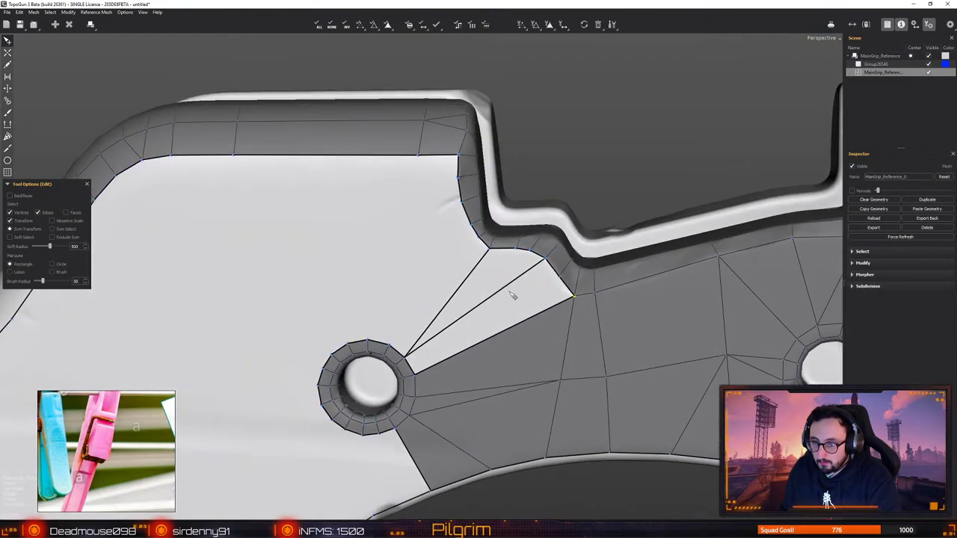
key("w")
left_click_drag(516, 249, 405, 356)
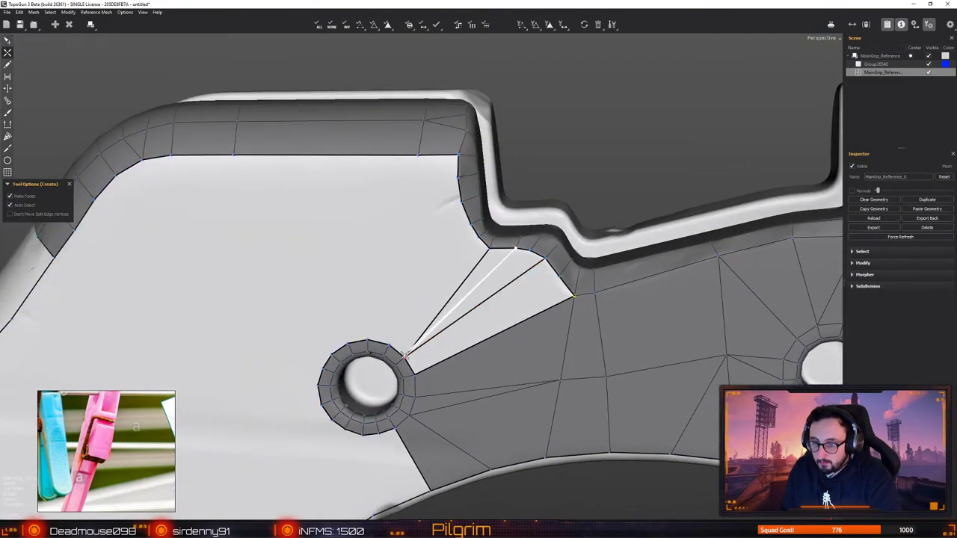
left_click(404, 355)
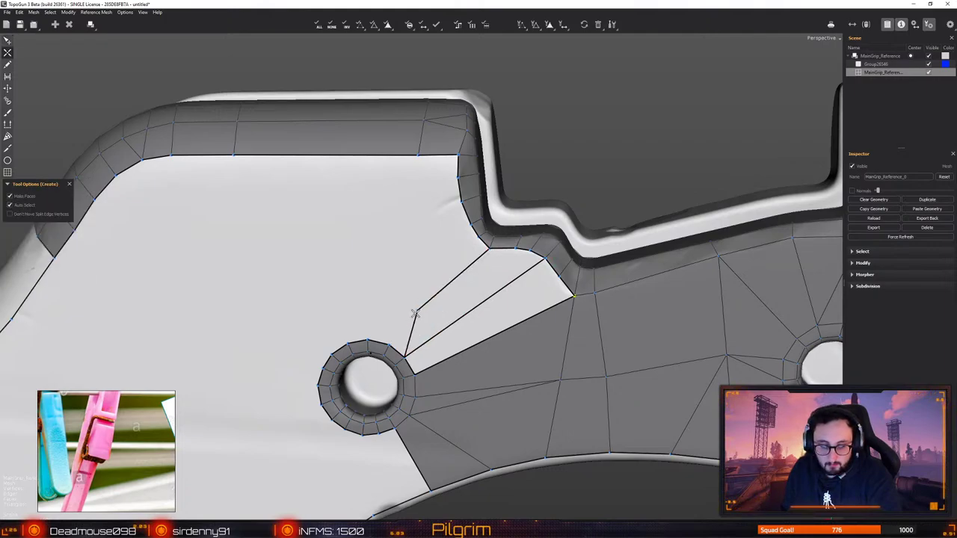
key("e")
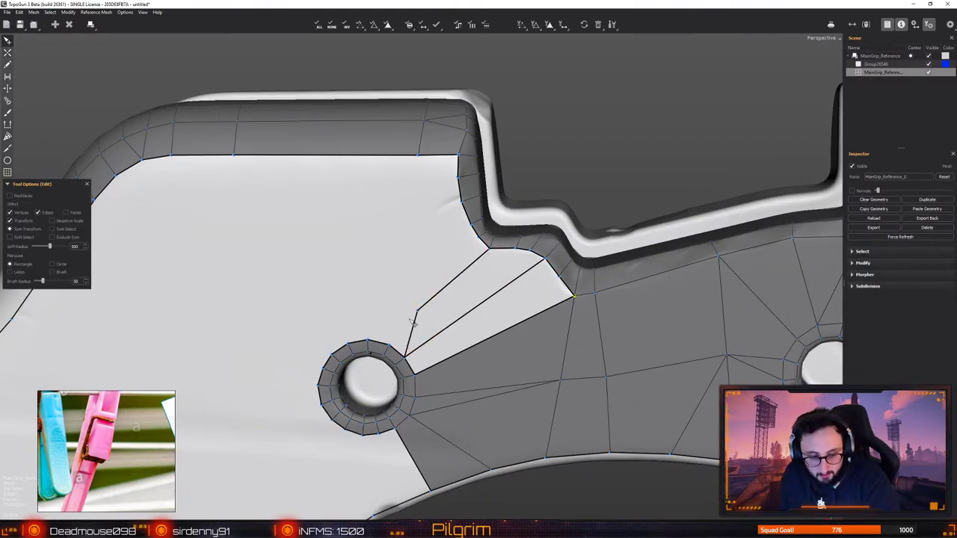
left_click_drag(417, 310, 389, 352)
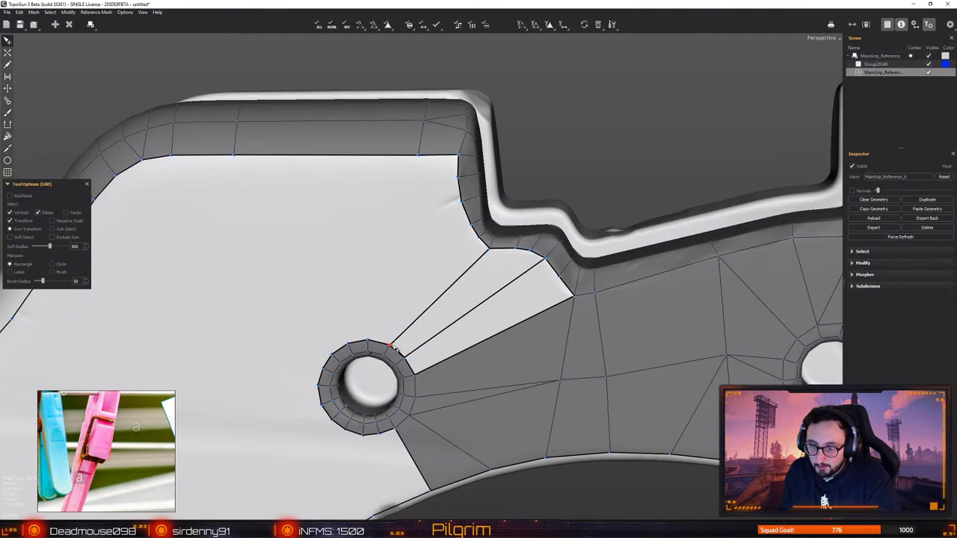
Fill the strip between the ring's upper-right side and the notch border with narrow faces that meet each border vertex
key("c")
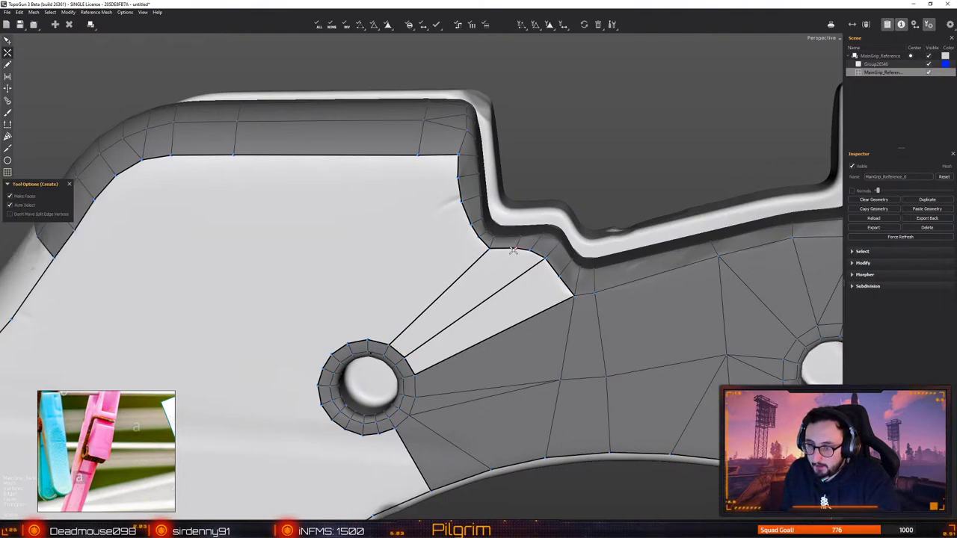
left_click(405, 356)
key("e")
key("c")
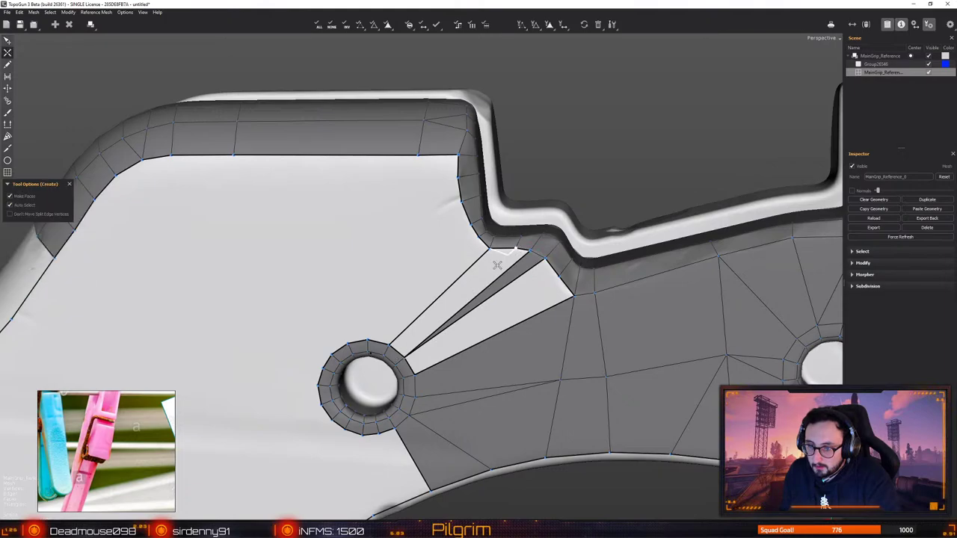
left_click(391, 345)
key("e")
middle_click_drag(414, 333, 354, 380, "alt")
scroll(354, 379, "up", 1)
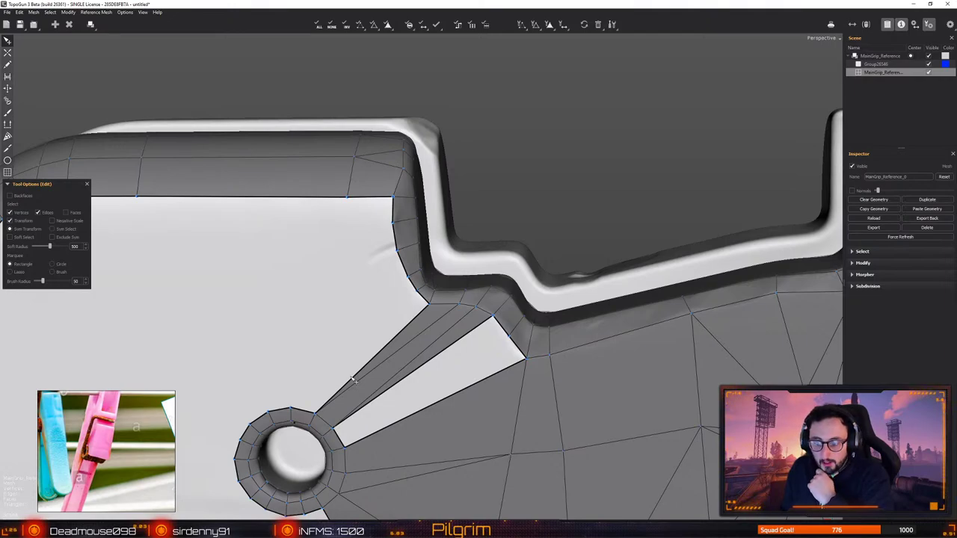
key("c")
left_click(290, 409)
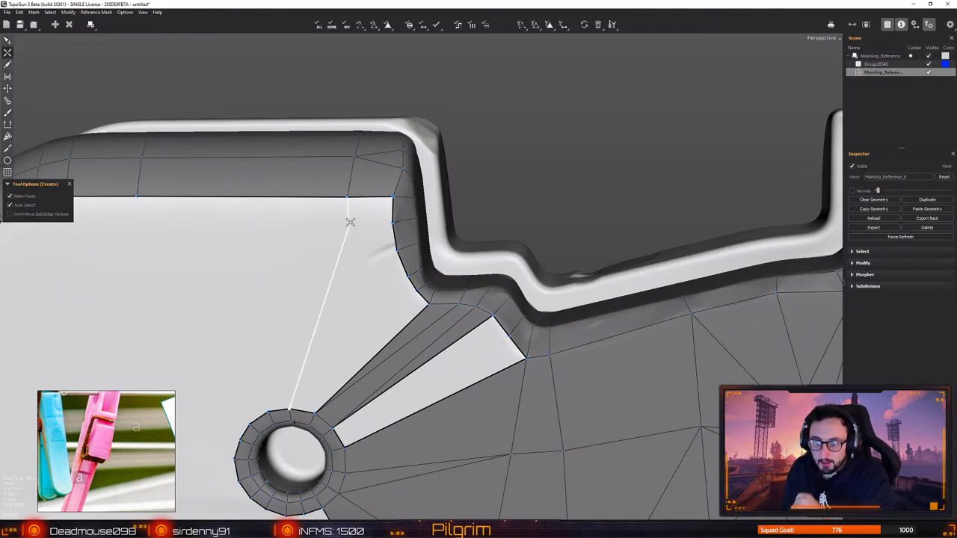
left_click(417, 290)
middle_click_drag(418, 290, 516, 303, "alt")
scroll(516, 303, "down", 1)
left_click_drag(516, 303, 490, 326, "alt")
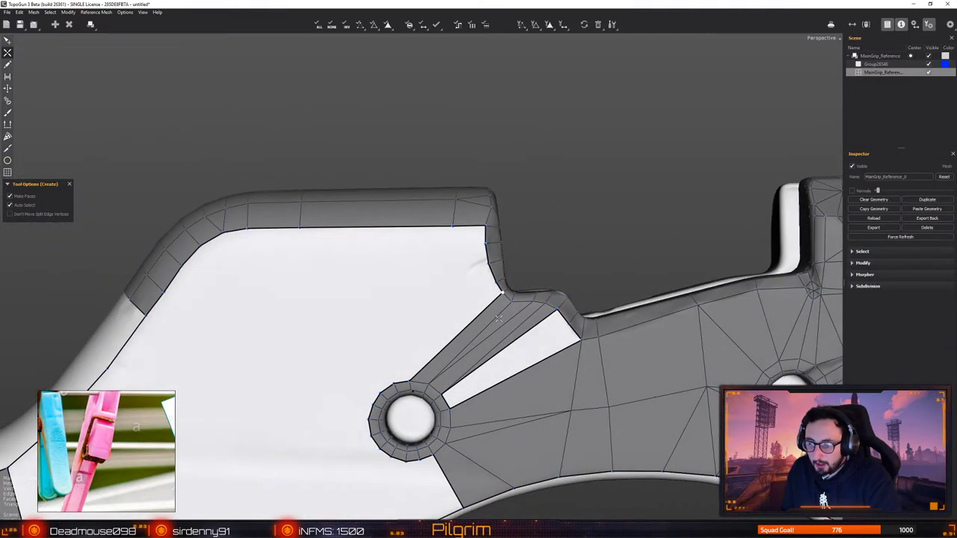
scroll(490, 327, "down", 3)
middle_click_drag(489, 327, 468, 341, "alt")
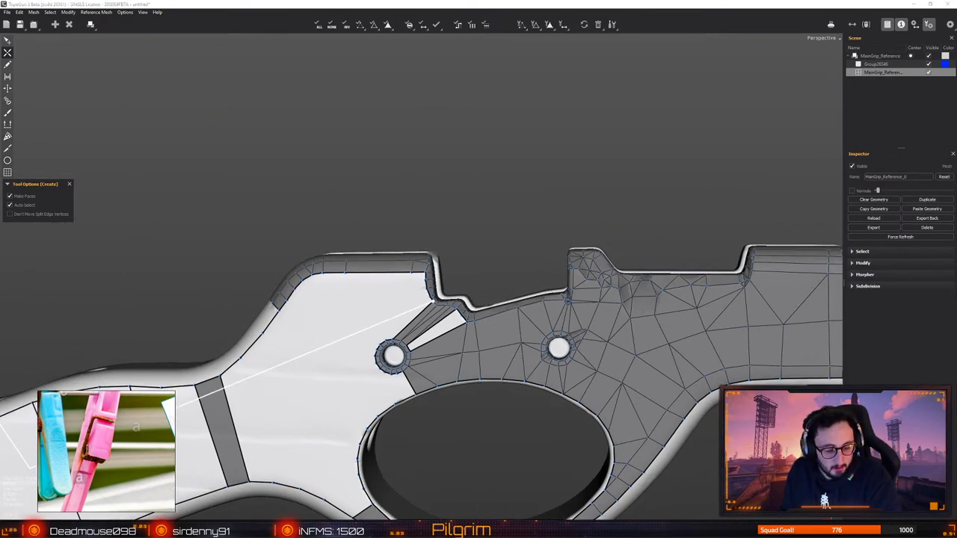
Switch to Blender, orbit around the gun model, save the scene and return to TopoGun
key("alt+Tab")
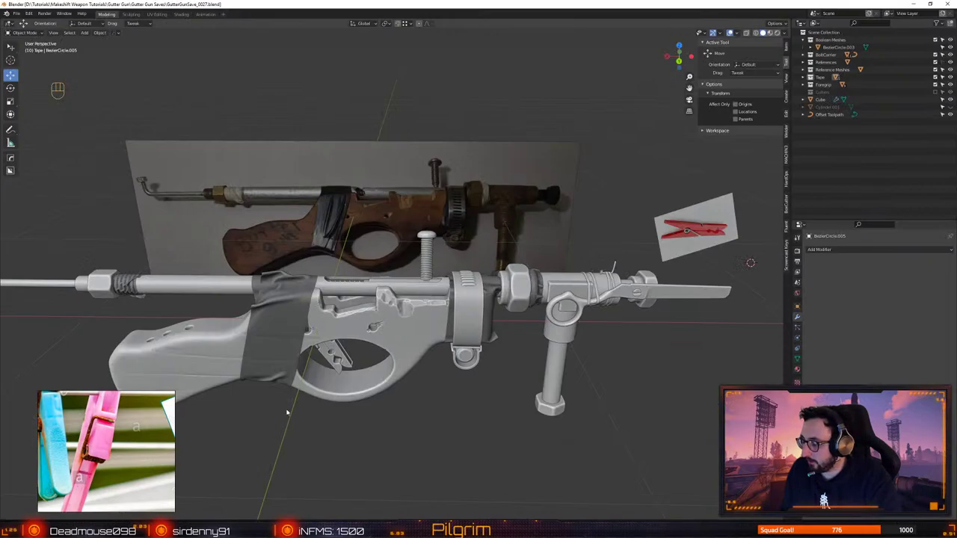
left_click_drag(287, 412, 479, 400, "alt")
left_click_drag(610, 332, 389, 368, "alt")
key("ctrl+s")
left_click(365, 328)
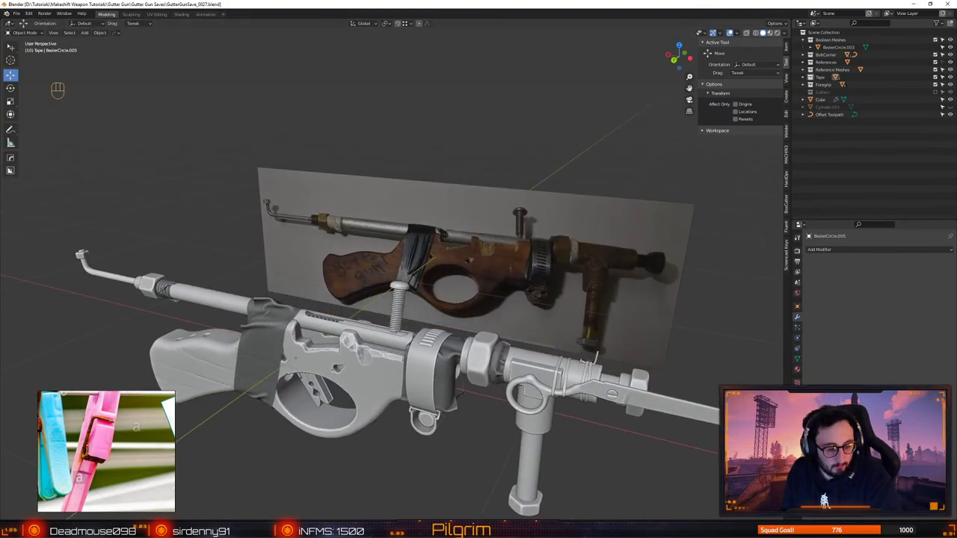
key("alt+Tab")
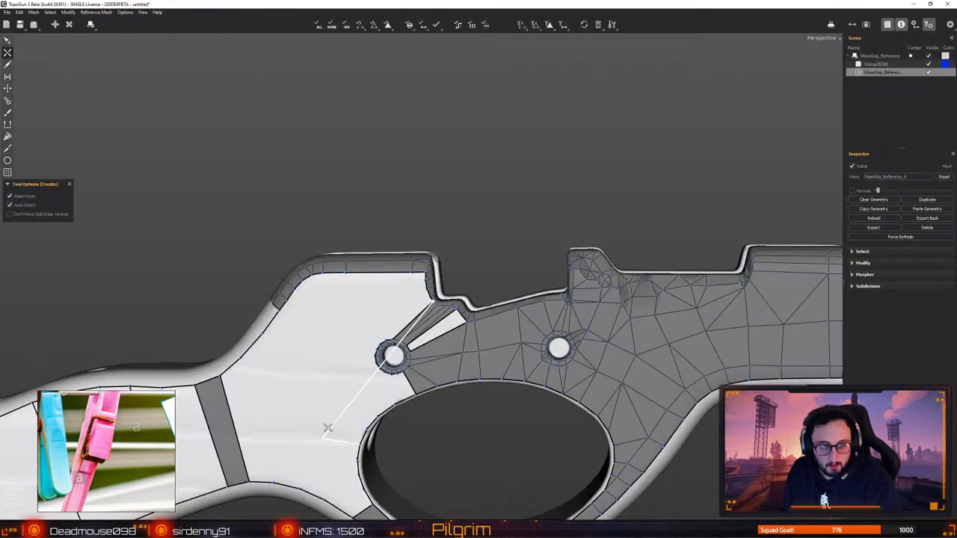
Fill the remaining narrow opening between the ring's upper-right edge and the border below the notch
left_click_drag(326, 427, 468, 229, "alt")
right_click_drag(468, 229, 434, 430, "alt")
scroll(434, 430, "up", 1)
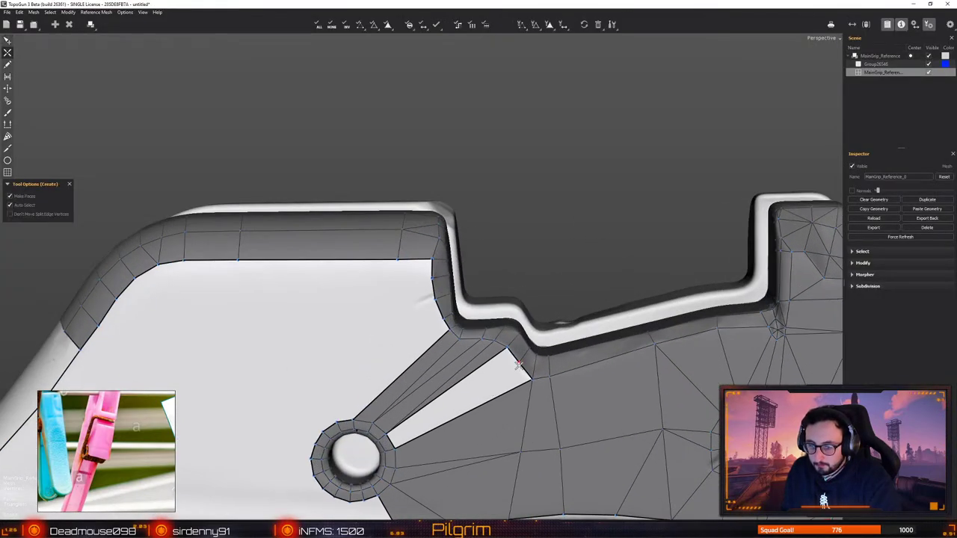
left_click(396, 448)
key("q")
left_click_drag(396, 449, 351, 341, "alt")
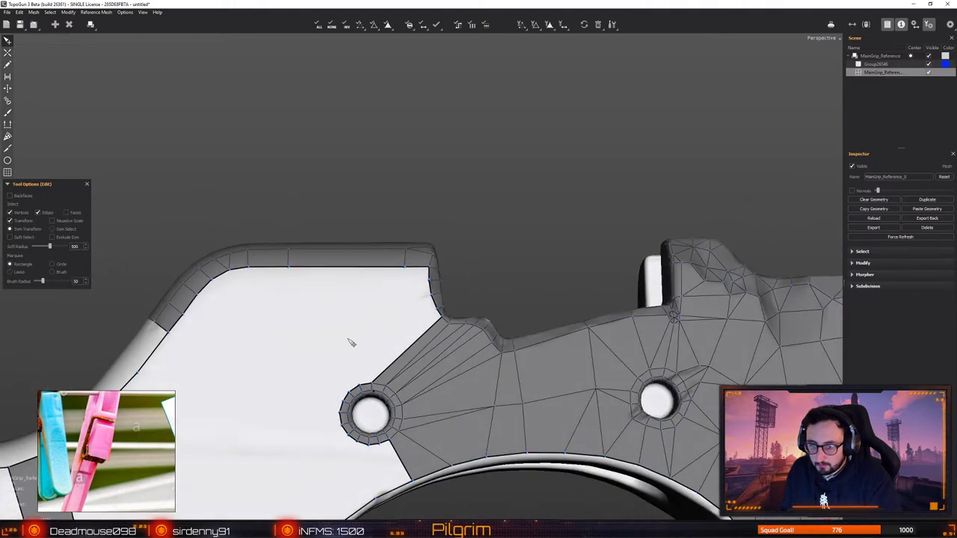
Connect the ring's top vertex to the top border near its corner and fill the panel's upper-right corner down to that edge
right_click_drag(351, 342, 421, 411, "alt")
key("c")
left_click(421, 412)
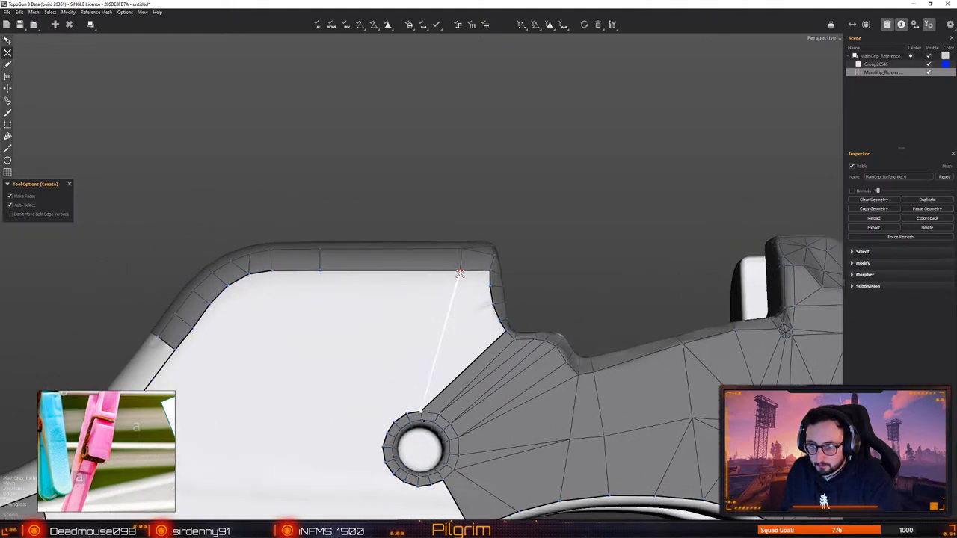
left_click(460, 272)
key("c")
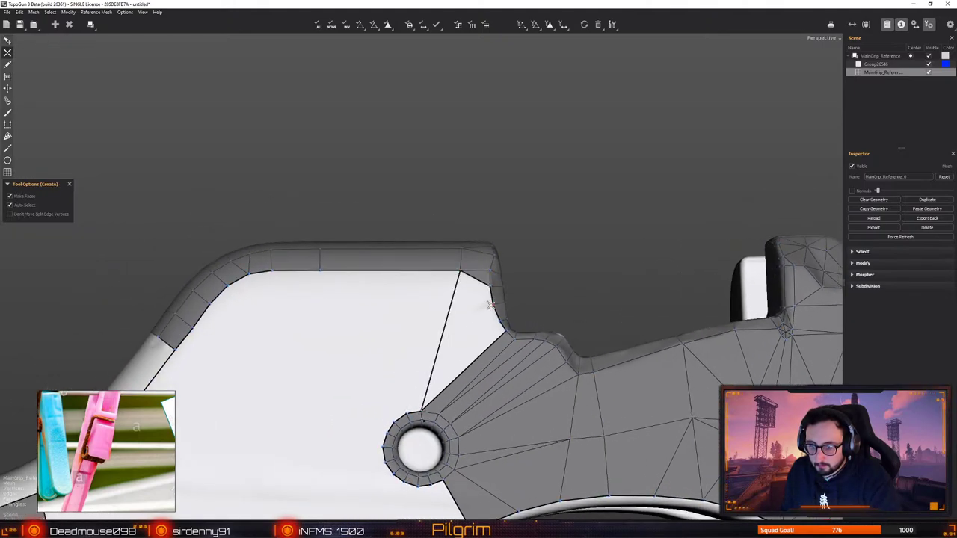
left_click(492, 304)
left_click(447, 308)
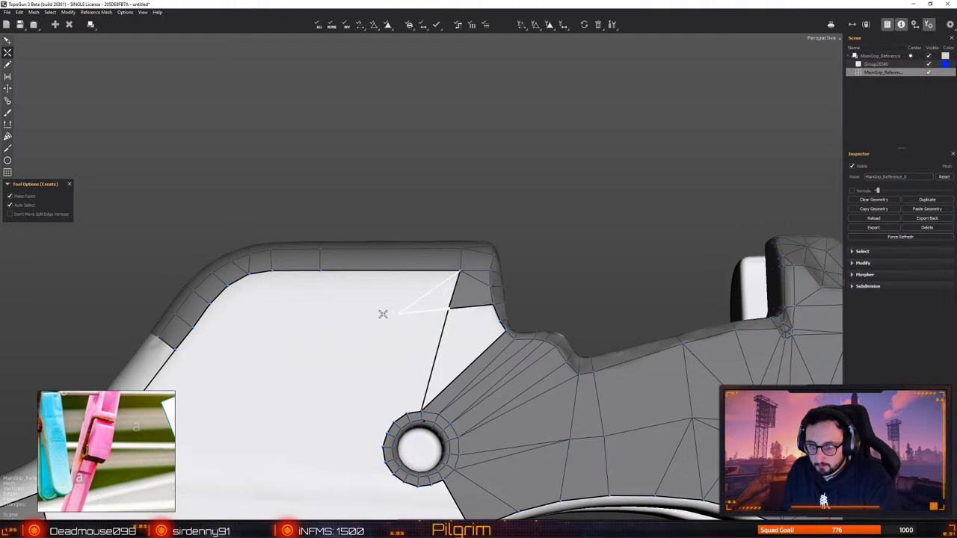
Extend a face along the panel's top border and fan triangles around the curved upper-left border from its lower corner
left_click(323, 308)
left_click(210, 304)
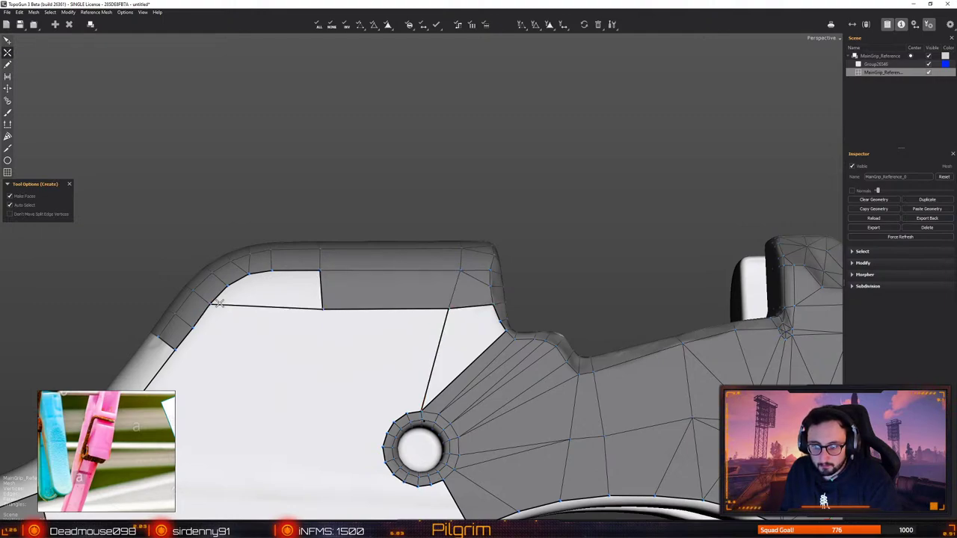
left_click(272, 271)
left_click_drag(323, 309, 296, 308)
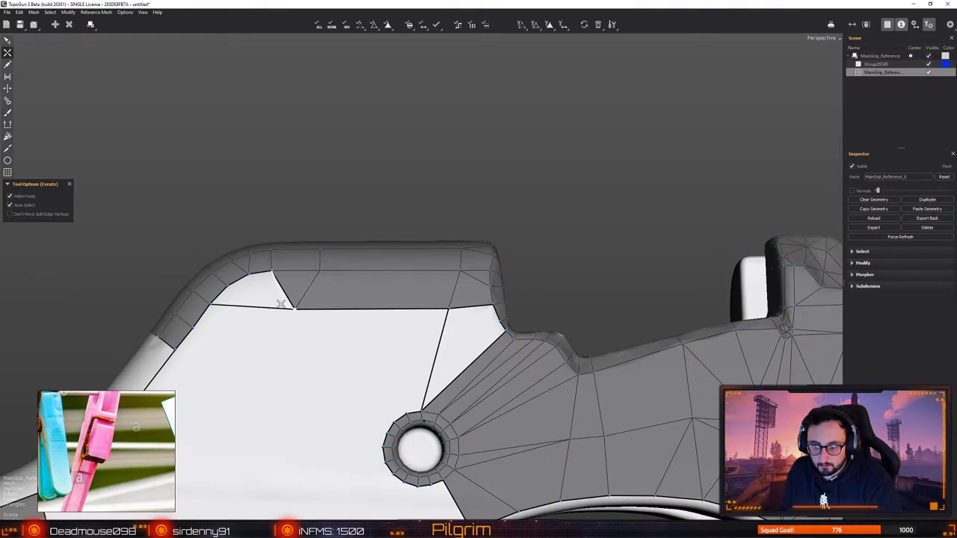
left_click(229, 287)
Move the shared vertex of the upper-left triangle fan slightly down and toward the curved border
key("q")
middle_click_drag(324, 345, 355, 349, "alt")
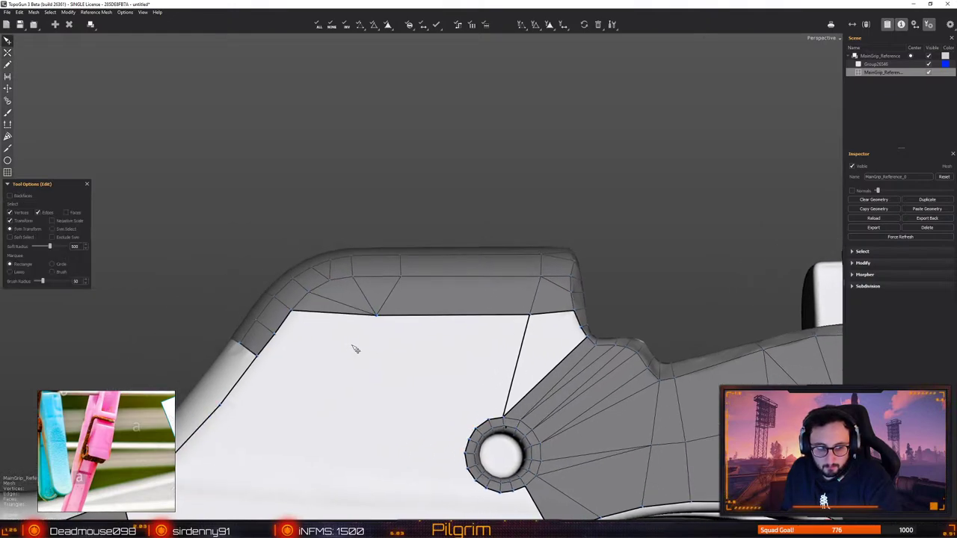
left_click_drag(376, 316, 364, 320)
key("c")
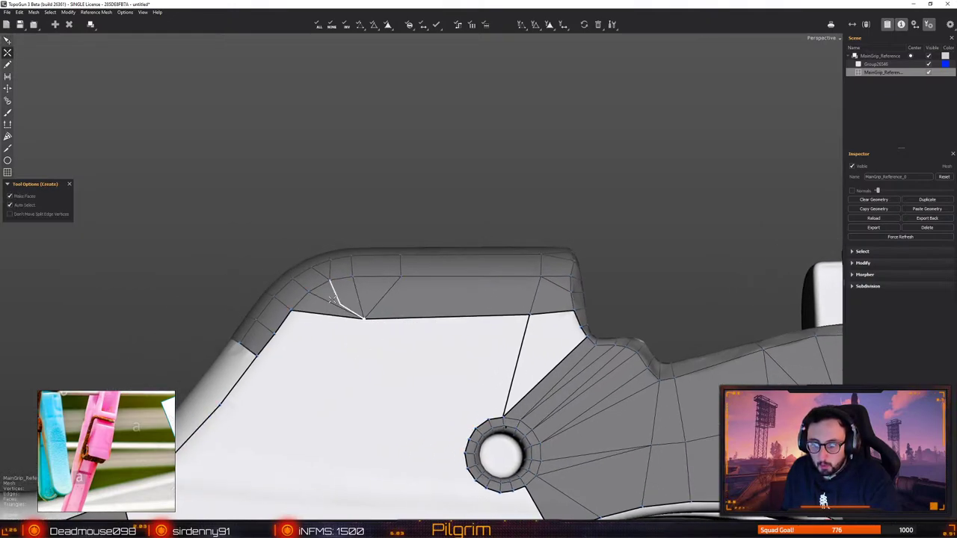
key("e")
scroll(377, 379, "down", 5)
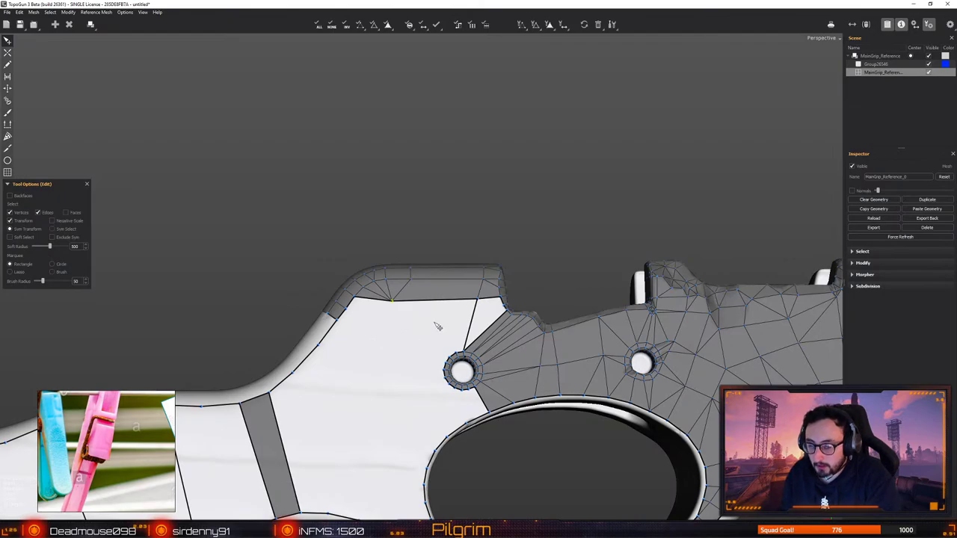
Fill the remaining opening between the edge rising from the ring and the border beside the notch
scroll(437, 327, "up", 3)
key("c")
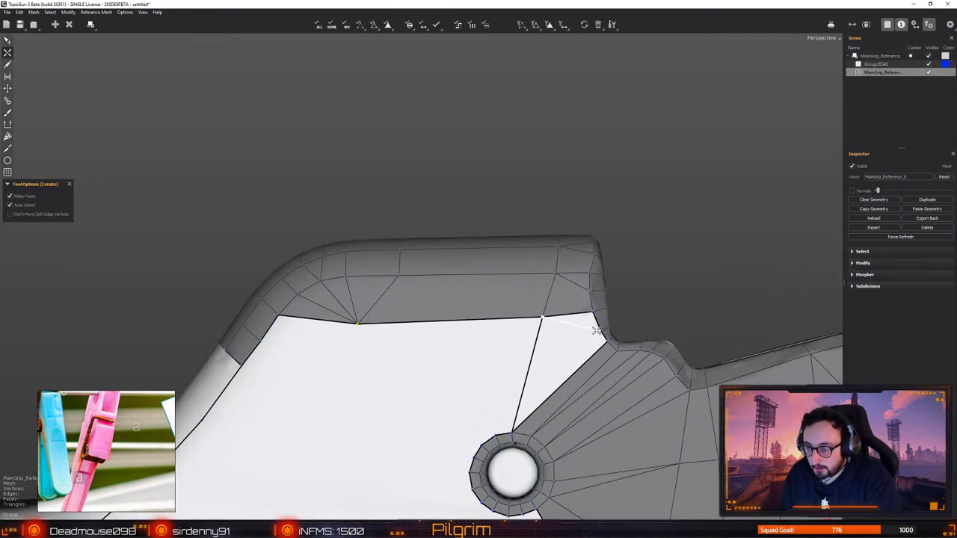
left_click(598, 331)
scroll(430, 357, "down", 2)
left_click_drag(429, 357, 400, 351, "alt")
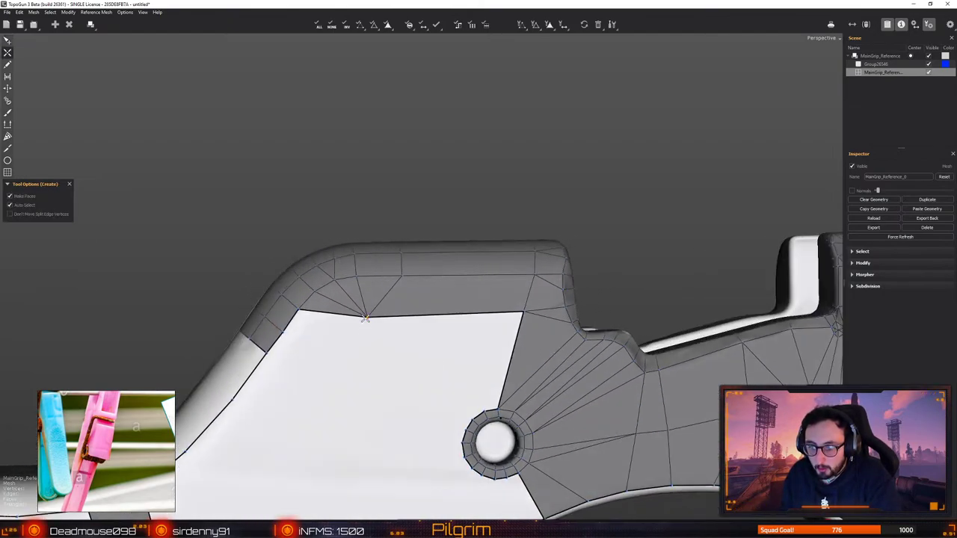
Fill the area between the top border and the ring's upper-left side, then slide the fan's shared vertex toward the ring along the border
left_click(374, 317)
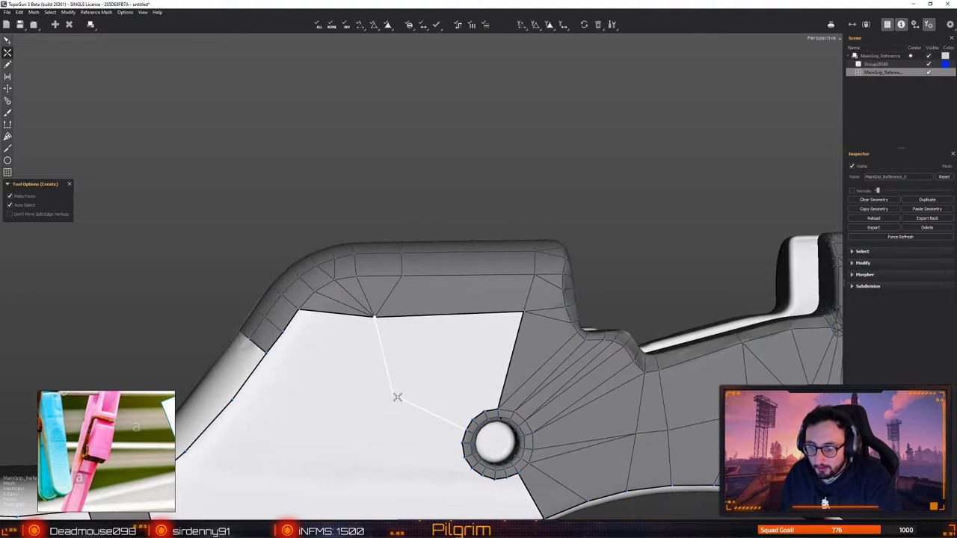
left_click(485, 412)
key("q")
left_click_drag(376, 318, 418, 317)
Split the fan's lower edge with a new vertex below the curved corner and adjust its position
key("w")
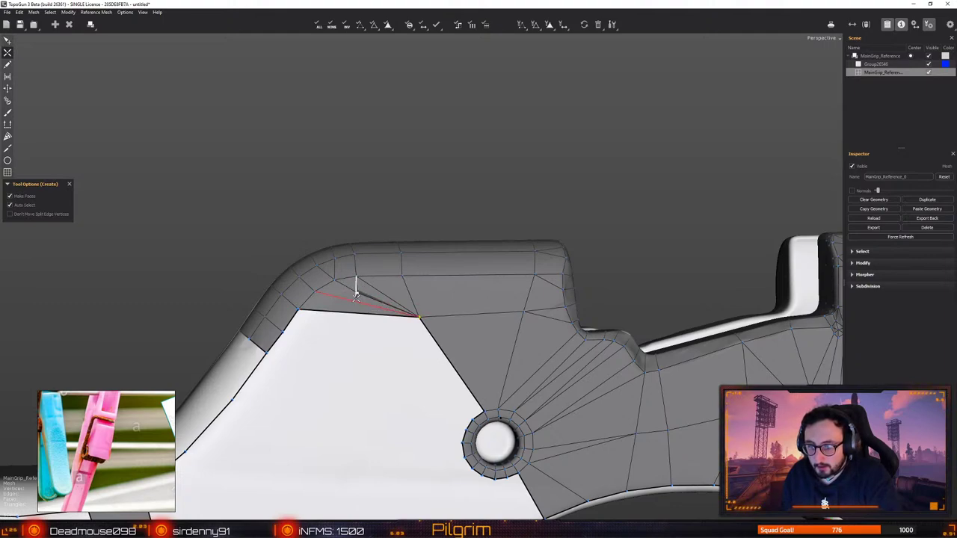
left_click(358, 303)
key("q")
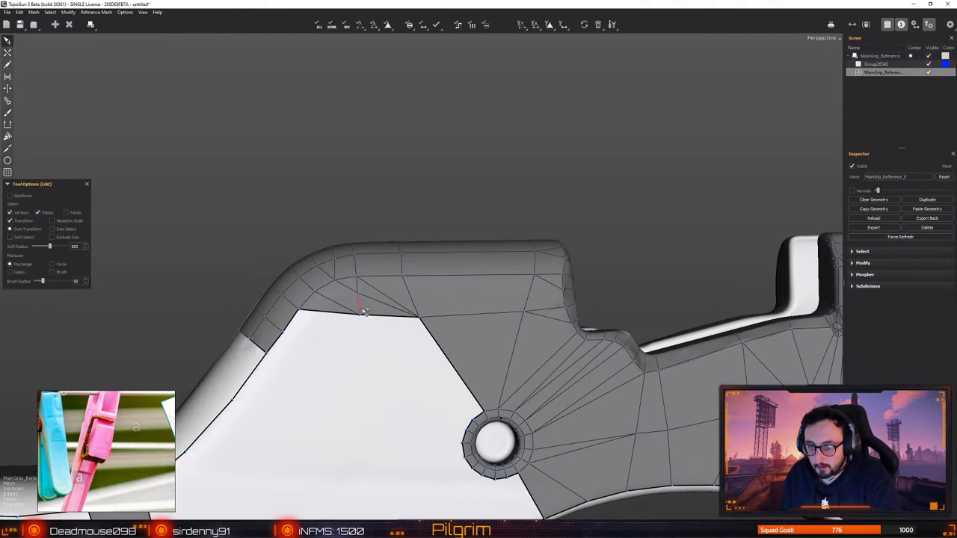
key("w")
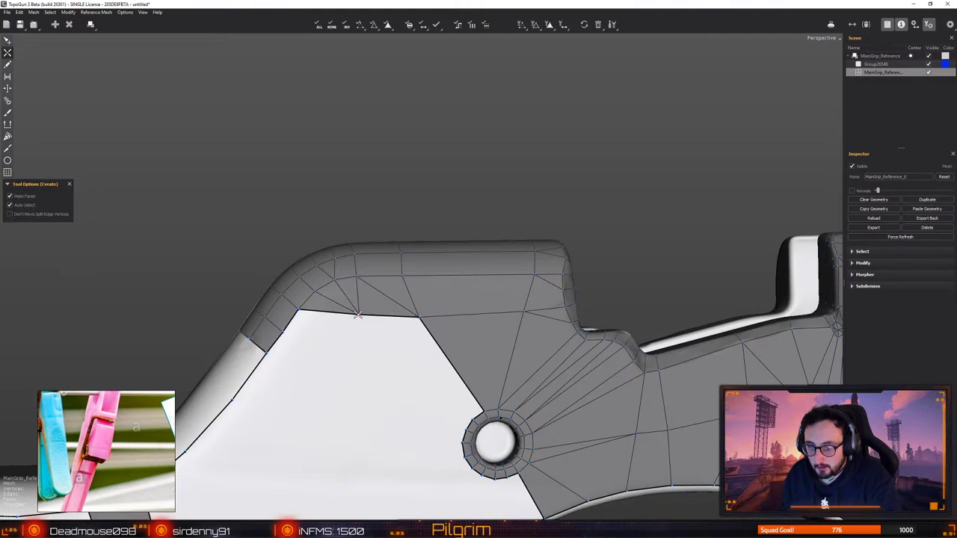
left_click_drag(358, 315, 356, 319)
Create a quad along the curved left border below the finished corner and extend a second quad from it toward the ring
middle_click_drag(409, 398, 438, 349, "alt")
scroll(438, 348, "down", 2)
left_click_drag(438, 348, 405, 348, "alt")
key("q")
key("w")
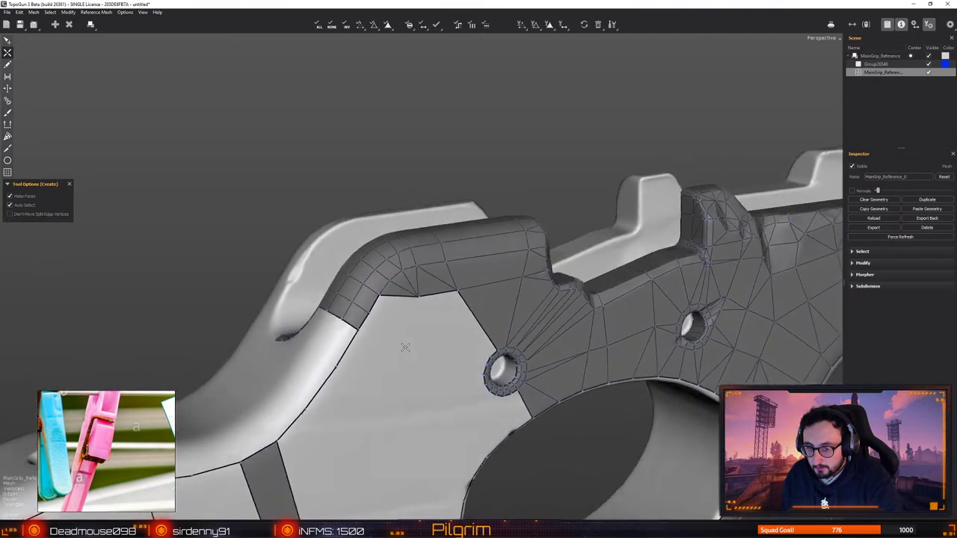
middle_click_drag(404, 347, 399, 288)
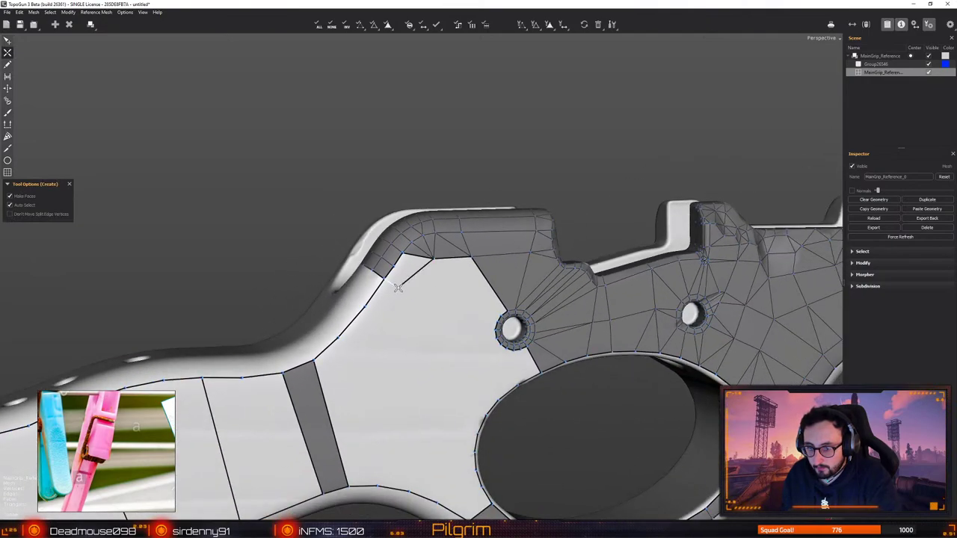
left_click(387, 325)
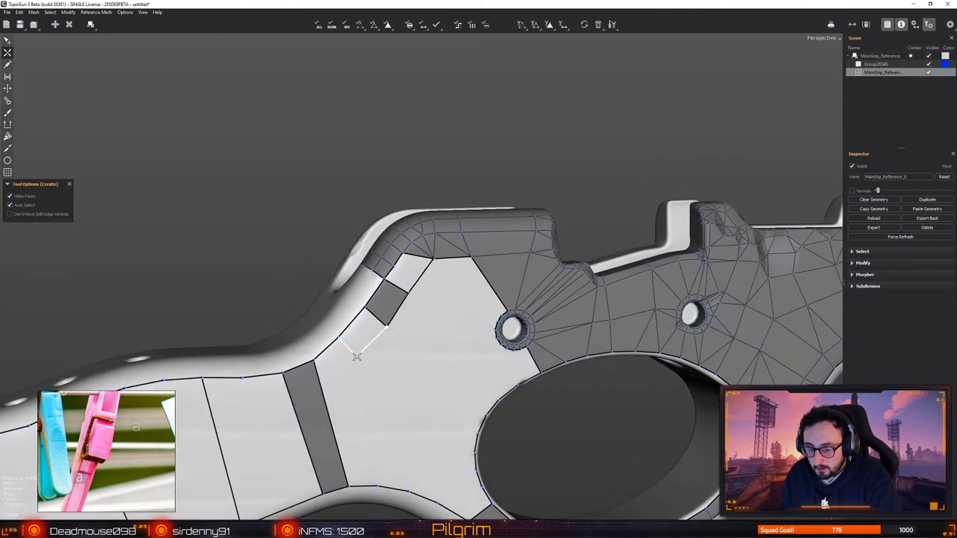
middle_click_drag(353, 354, 341, 371)
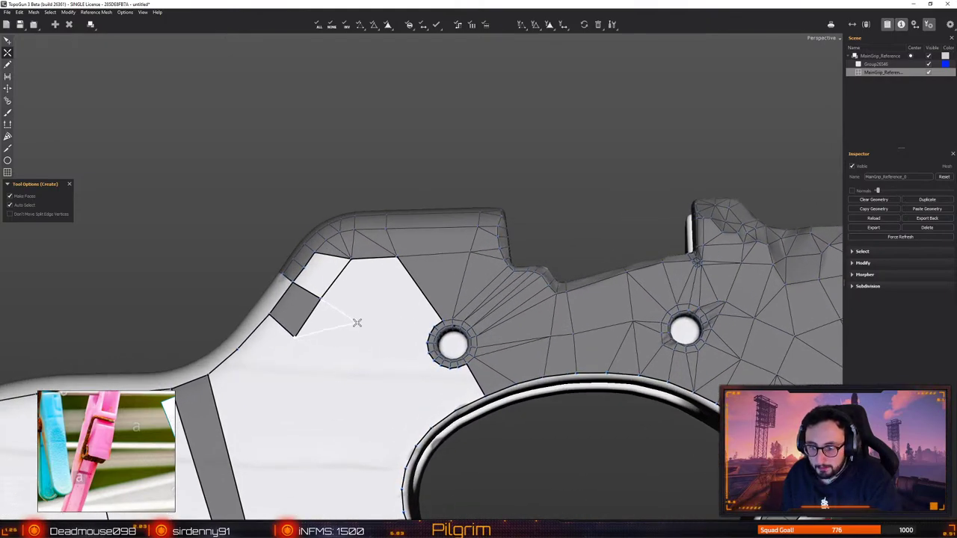
left_click(379, 327)
left_click(353, 377)
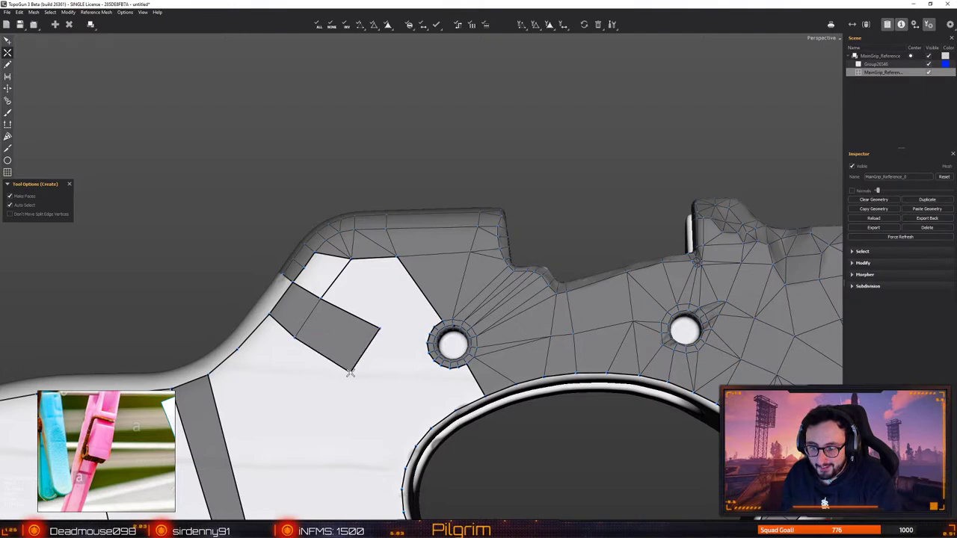
Fill the gaps joining the two new quads to the top border and the curved upper-left border, then nudge their shared vertex
left_click(396, 258)
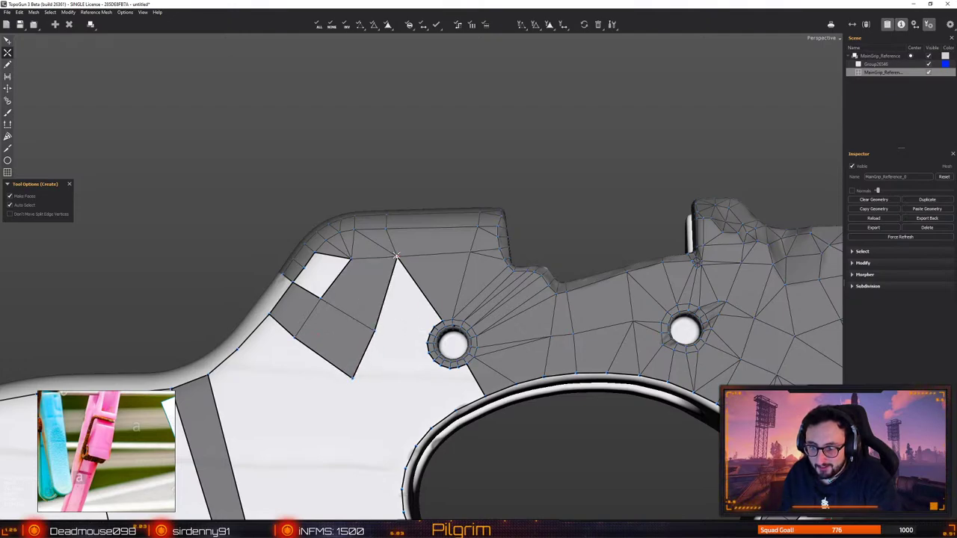
left_click(305, 266)
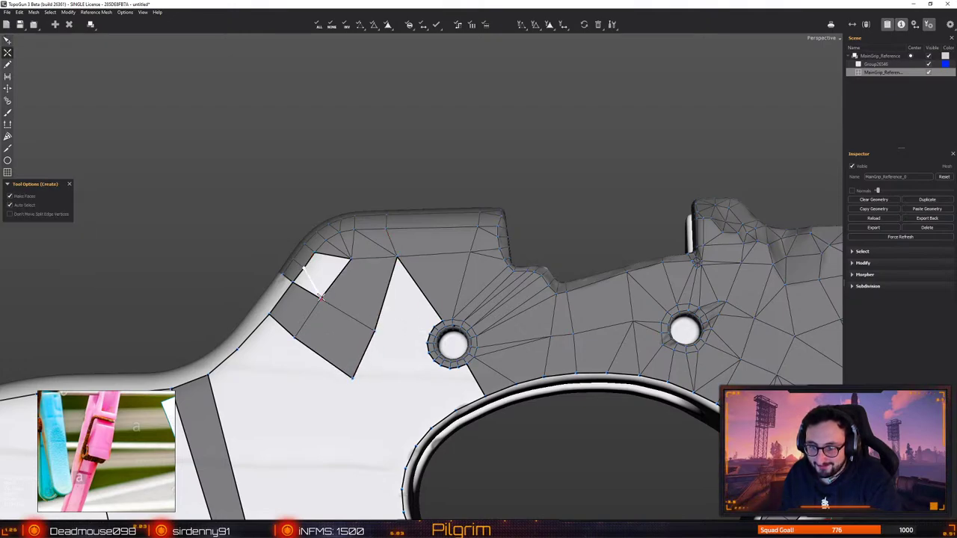
left_click(321, 297)
left_click_drag(321, 298, 325, 295)
Raise the second quad's corner vertex slightly and connect it to the ring's left side with a narrow triangle
key("q")
left_click_drag(374, 331, 377, 322)
key("w")
left_click(427, 344)
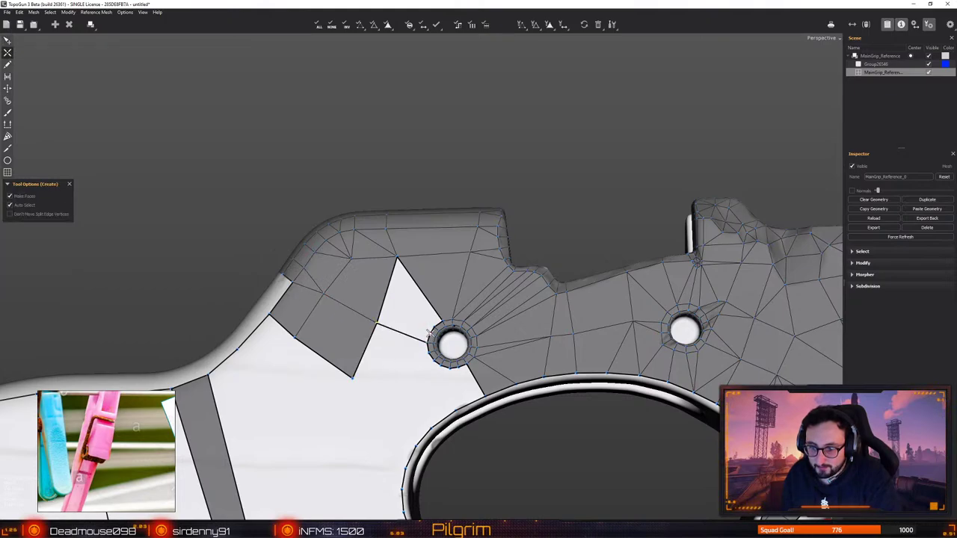
left_click(429, 333)
key("q")
key("w")
Split the upper edge beside the wedge and fill the wedge between the top border and the ring's left side
left_click_drag(429, 333, 376, 271, "alt")
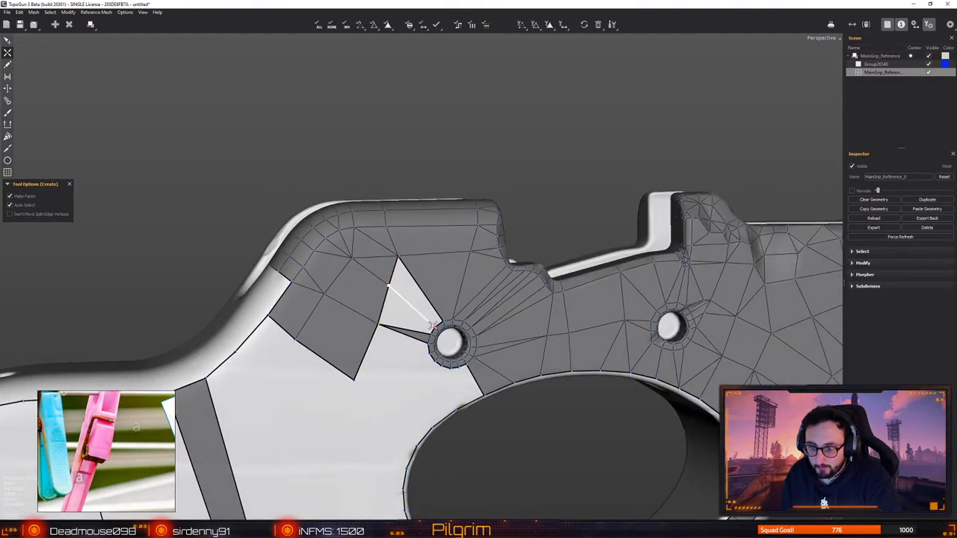
left_click(410, 294)
key("e")
right_click_drag(410, 295, 399, 276)
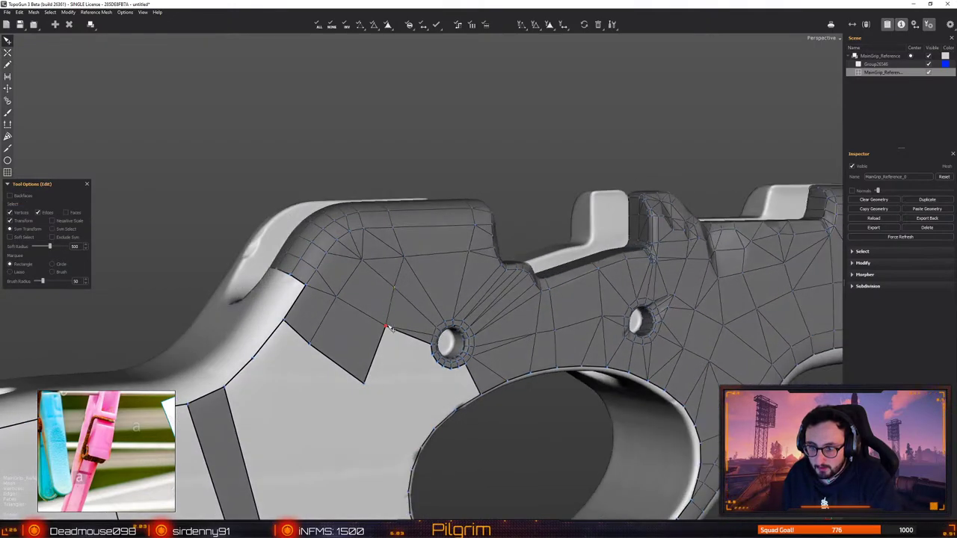
mouse_move(385, 326)
left_mouse_down("alt")
mouse_move(369, 356)
mouse_move(371, 340)
left_mouse_up("alt")
Add faces between the ring's underside and the upper-left border of the large oval opening
key("w")
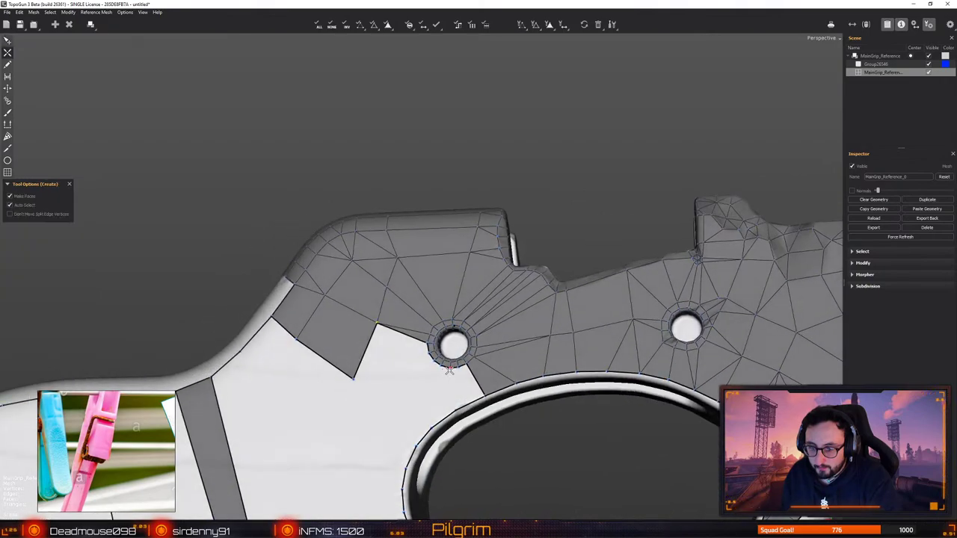
left_click(456, 408)
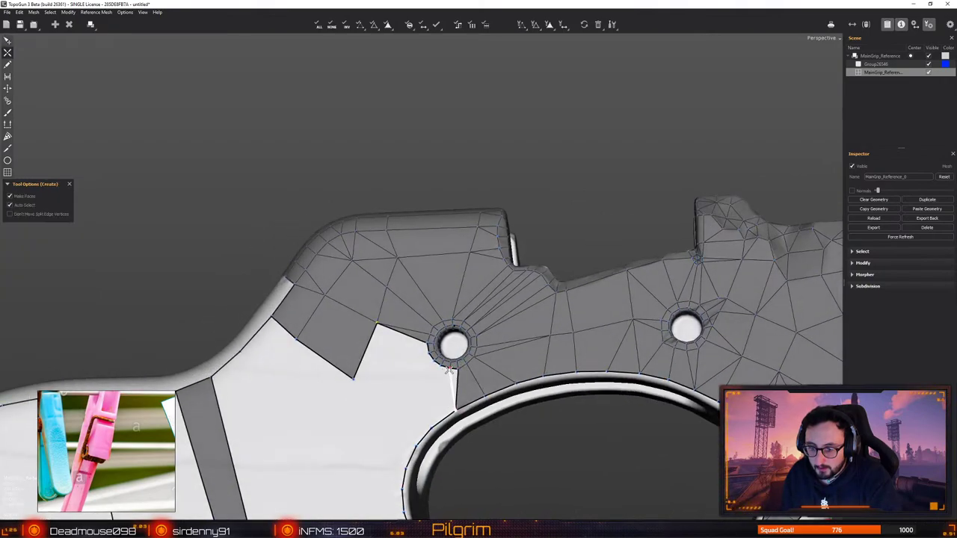
left_click(449, 369)
left_click_drag(438, 382, 436, 374, "alt")
left_click(432, 428)
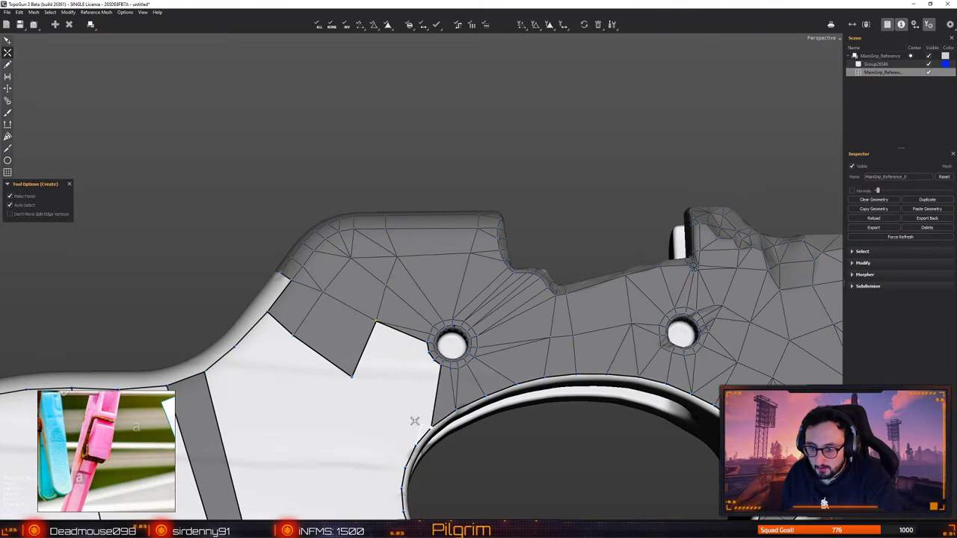
Fill the area between the ring's lower-left side, the second quad's lower corner and the oval opening's border
left_click(433, 361)
key("e")
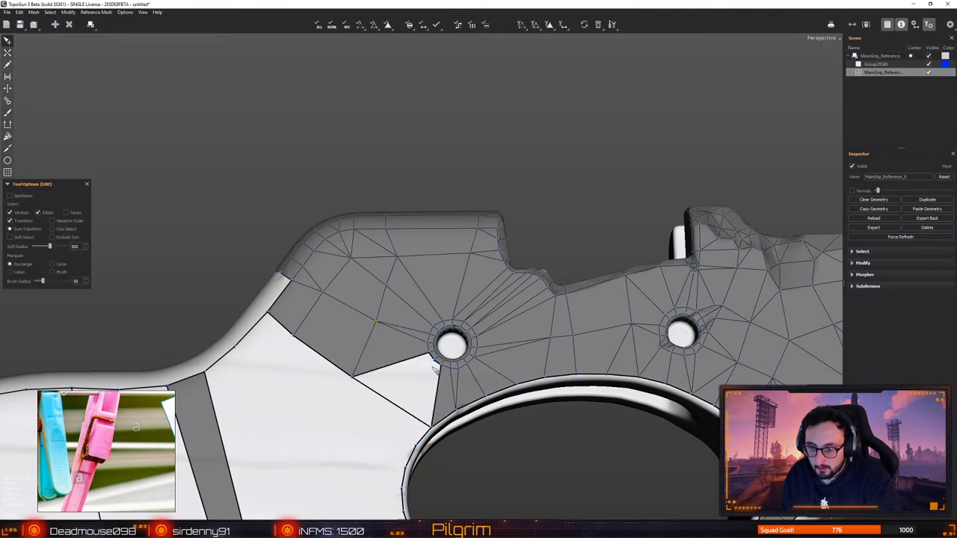
key("c")
left_click(430, 427)
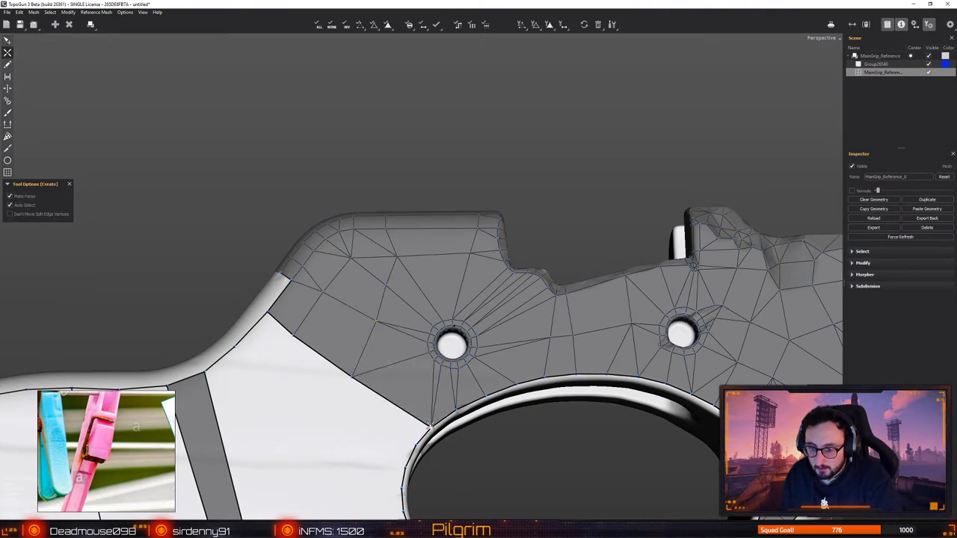
mouse_move(429, 426)
left_mouse_down("alt")
mouse_move(415, 421)
mouse_move(456, 380)
mouse_move(432, 410)
left_mouse_up("alt")
Extend the band below the oval opening with faces between its left border and the panel's lower border
key("c")
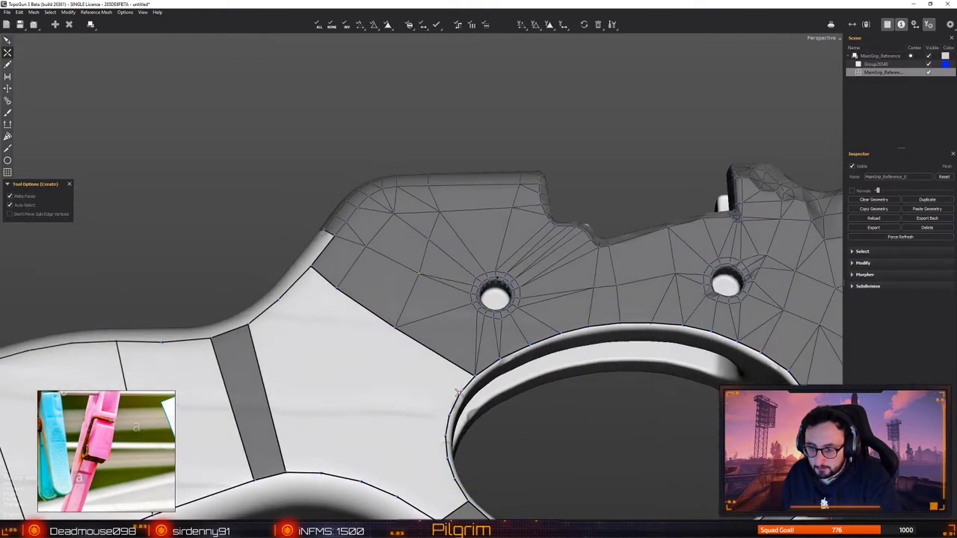
right_click_drag(432, 410, 444, 389)
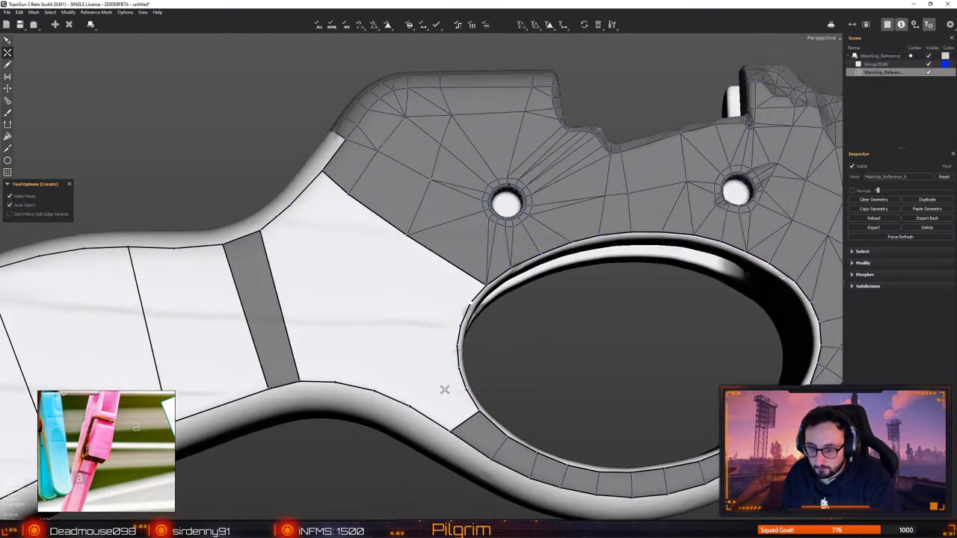
left_click(410, 405)
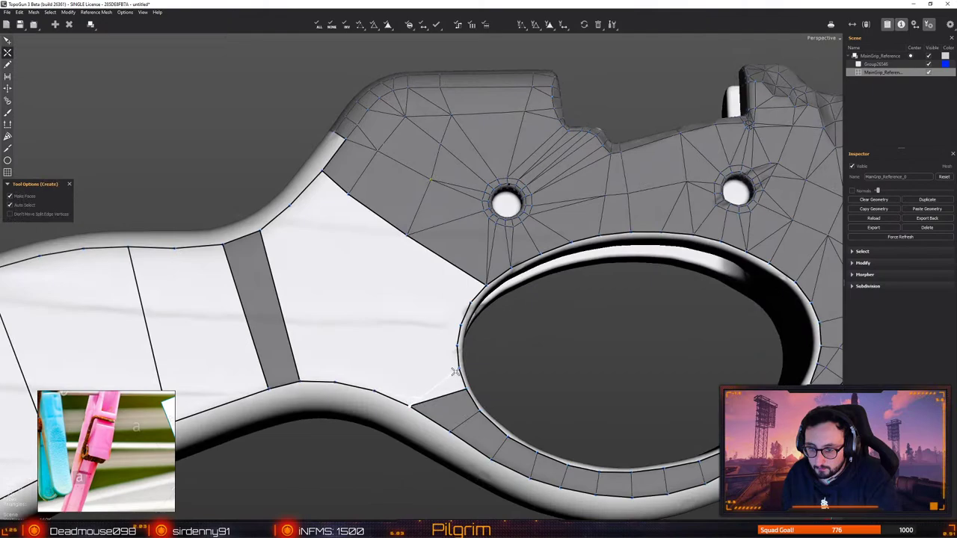
key("e")
key("c")
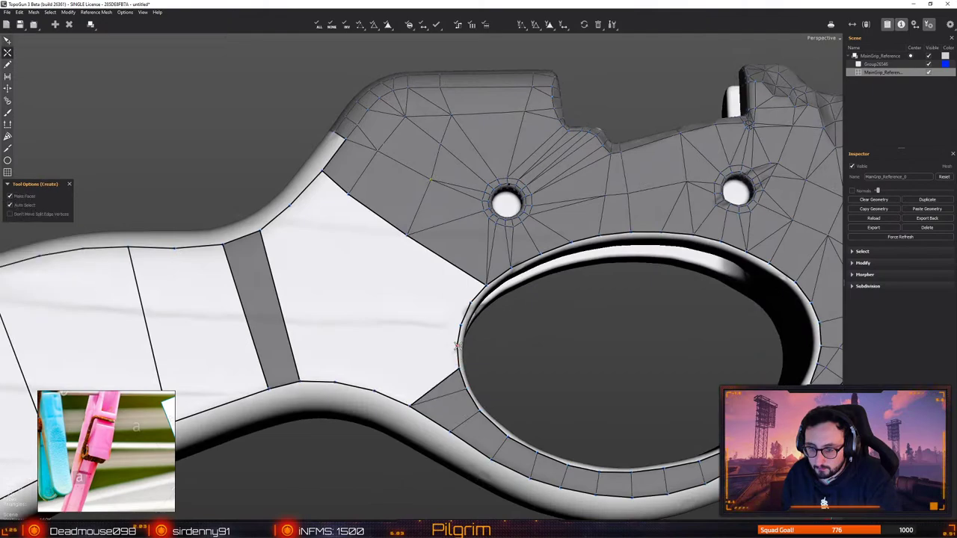
left_click(375, 390)
key("e")
left_click_drag(418, 365, 414, 379, "alt")
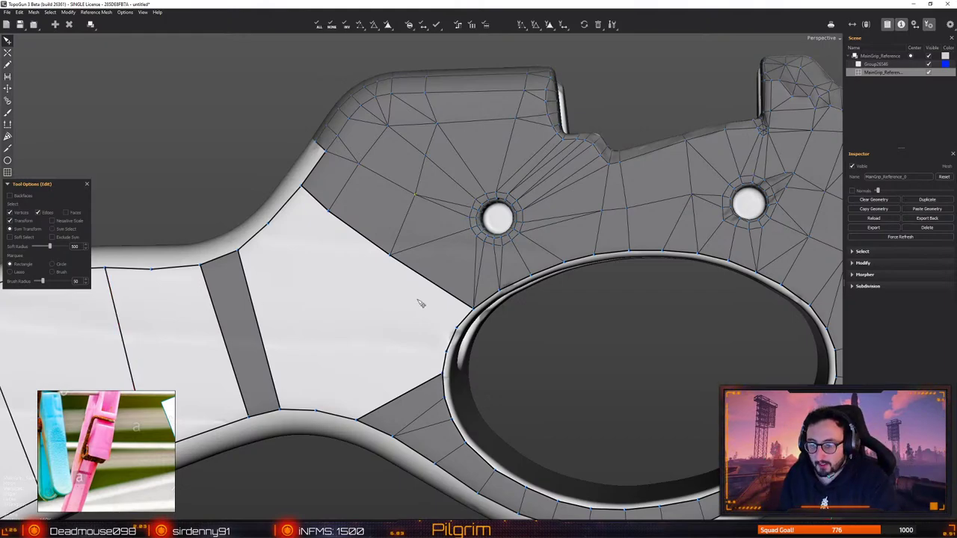
Divide the open area with edges from the quad corner to the lower border and to the oval, and fill the face beside the filled strip
mouse_move(391, 284)
left_mouse_down("alt")
mouse_move(406, 273)
mouse_move(398, 268)
left_mouse_up("alt")
key("w")
left_click(388, 255)
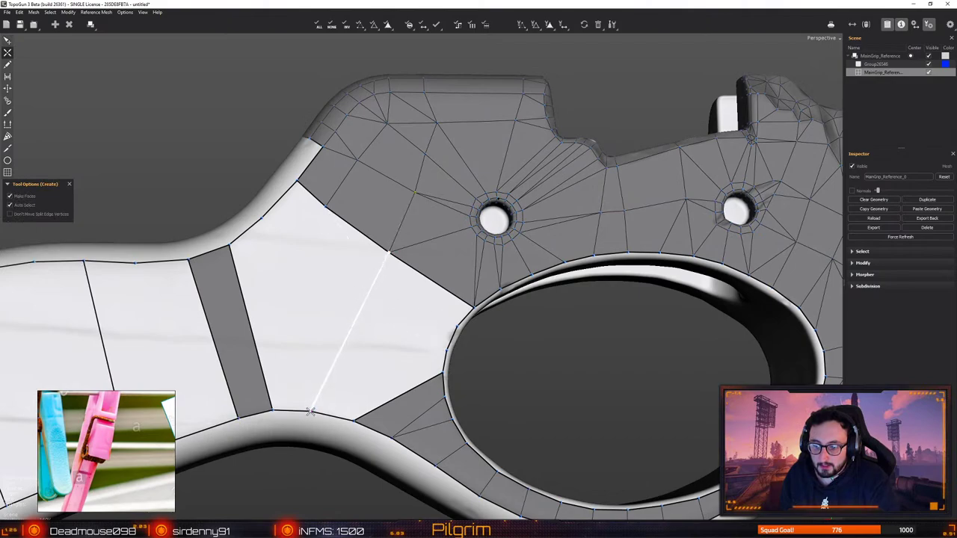
left_click(312, 411)
left_click(447, 350)
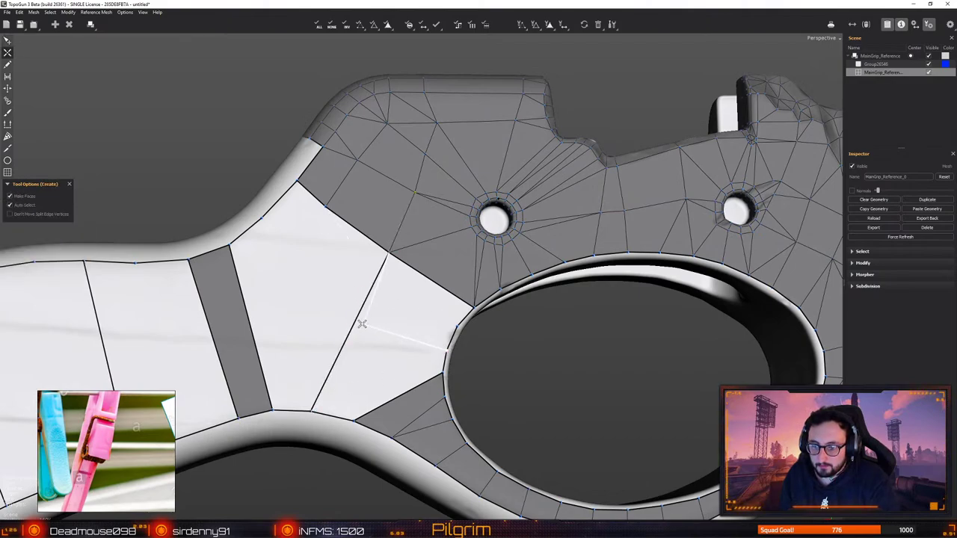
left_click(355, 320)
left_click(230, 245)
Reposition the central vertex where the dividing edges meet to even out the surrounding faces
key("q")
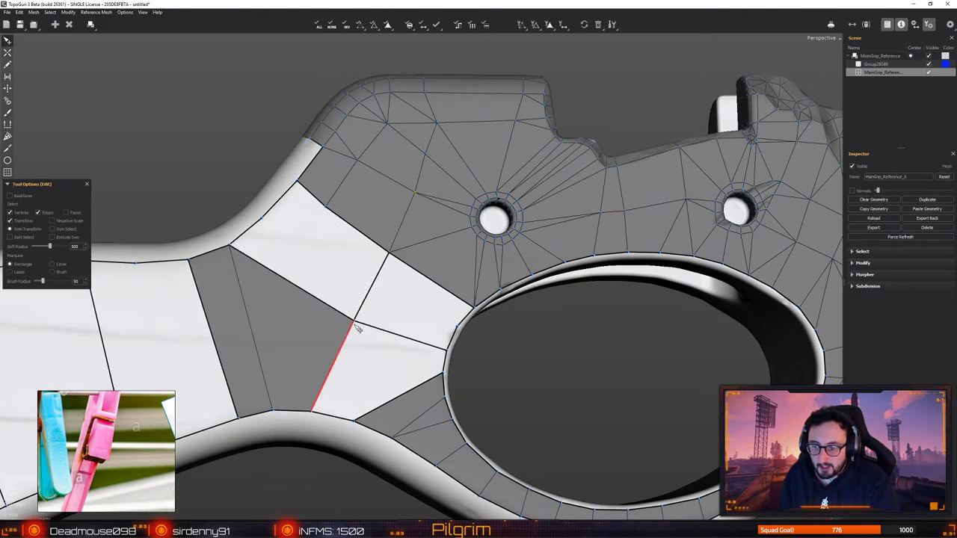
left_click_drag(354, 321, 349, 309)
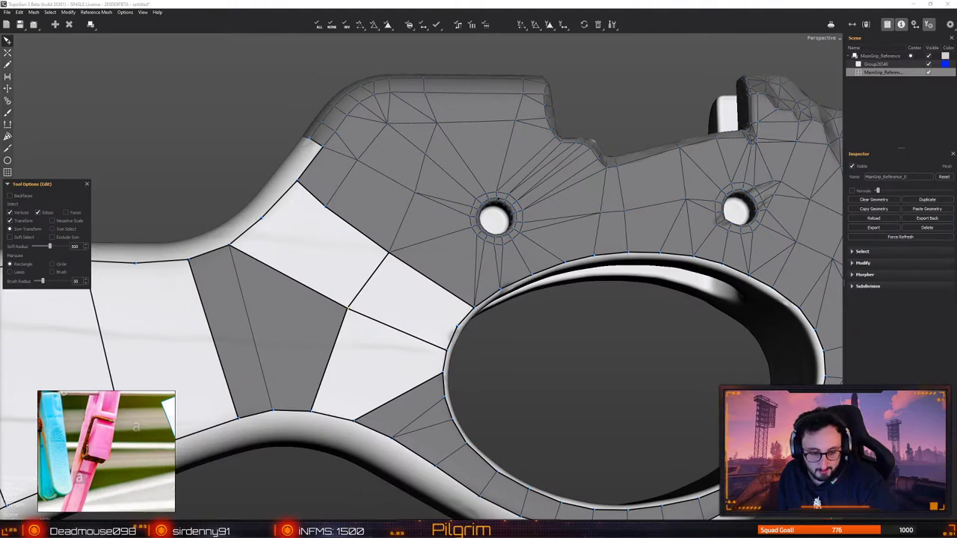
middle_click_drag(386, 310, 421, 337, "alt")
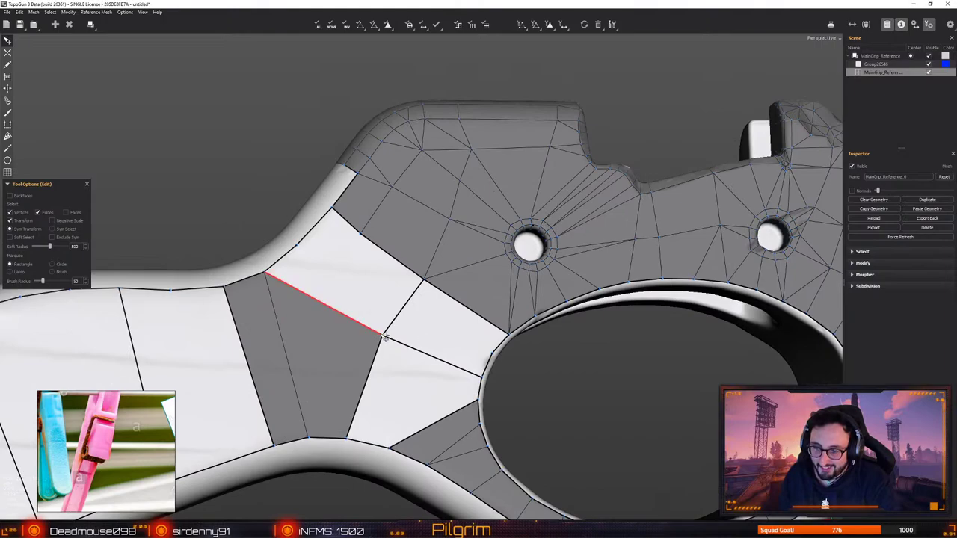
left_click_drag(384, 335, 381, 338)
Fill the upper-left opening between the curved border and the central vertex with a fan of triangles
key("c")
left_click(360, 233)
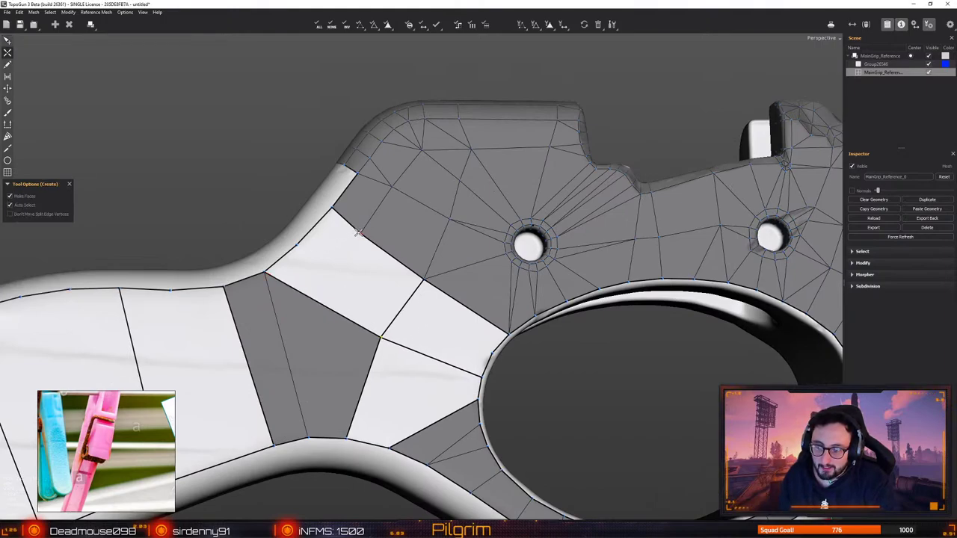
left_click(297, 245)
left_click(355, 312)
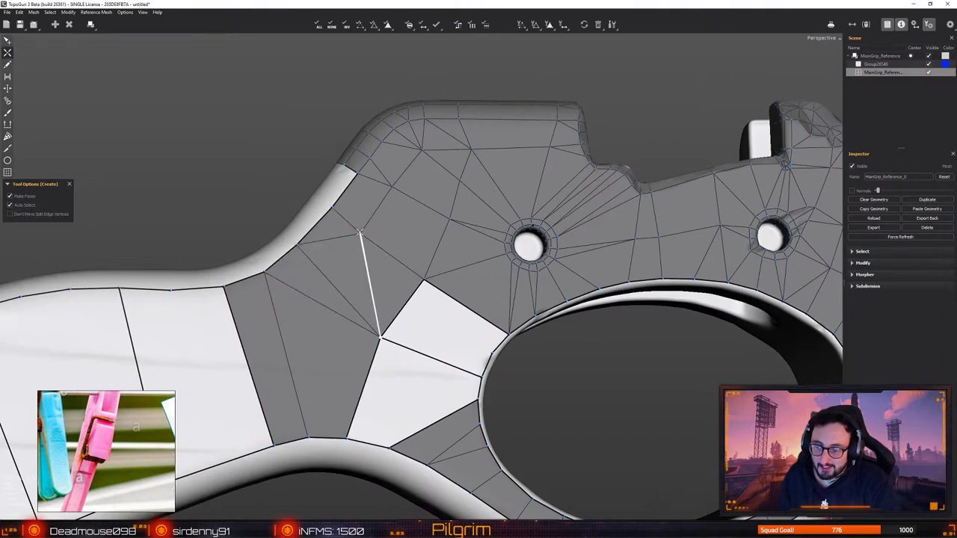
key("e")
Fill the two remaining openings between the central vertex, the oval's left border and the panel's lower border
key("c")
left_click(492, 352)
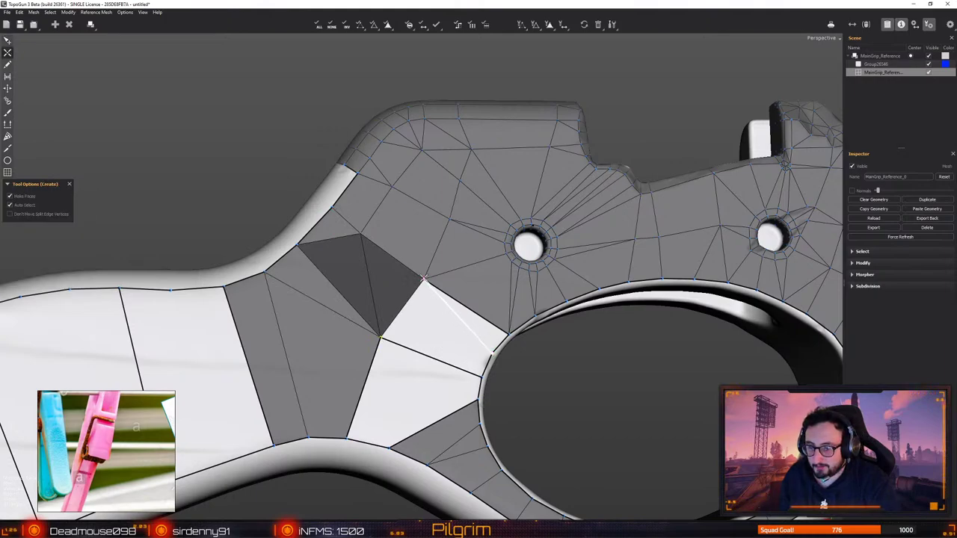
left_click(424, 280)
key("e")
key("c")
left_click(380, 338)
left_click(392, 444)
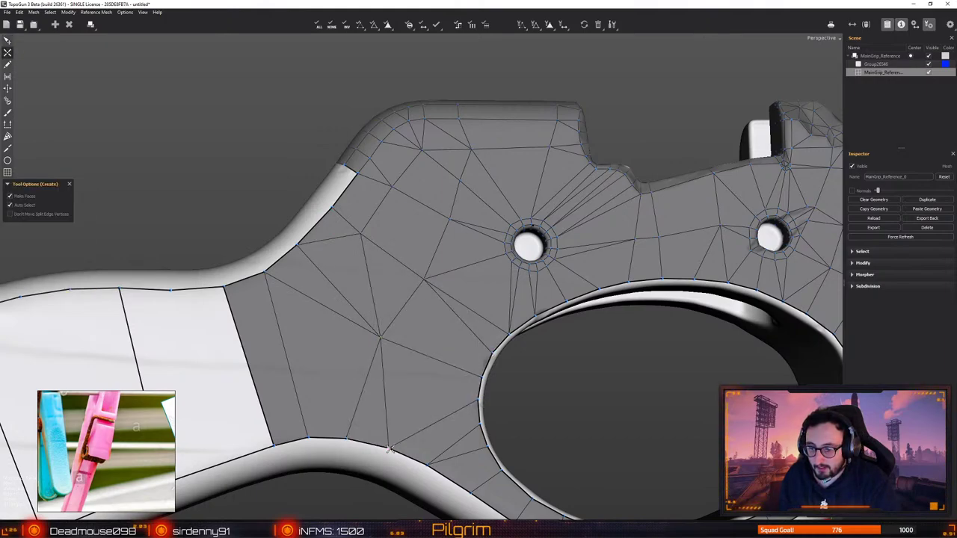
Extend the quad strip down the rounded upper border, from the curved rear corner to the start of the handle panel
key("e")
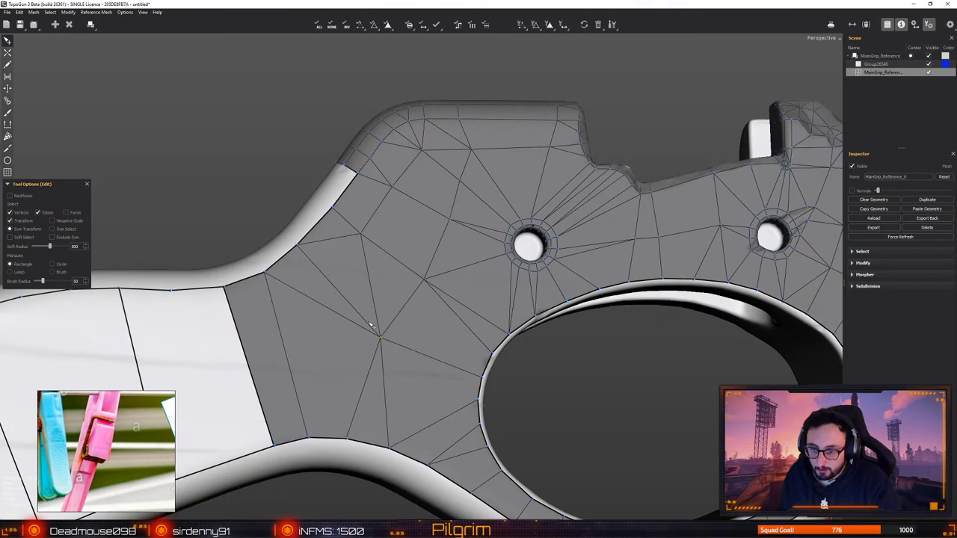
left_click_drag(372, 325, 423, 294, "alt")
key("w")
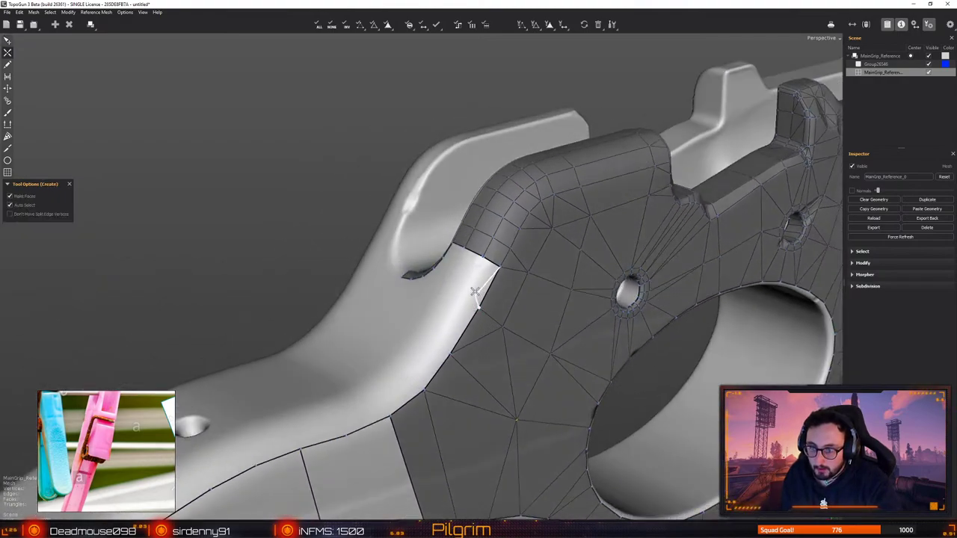
left_click(436, 342)
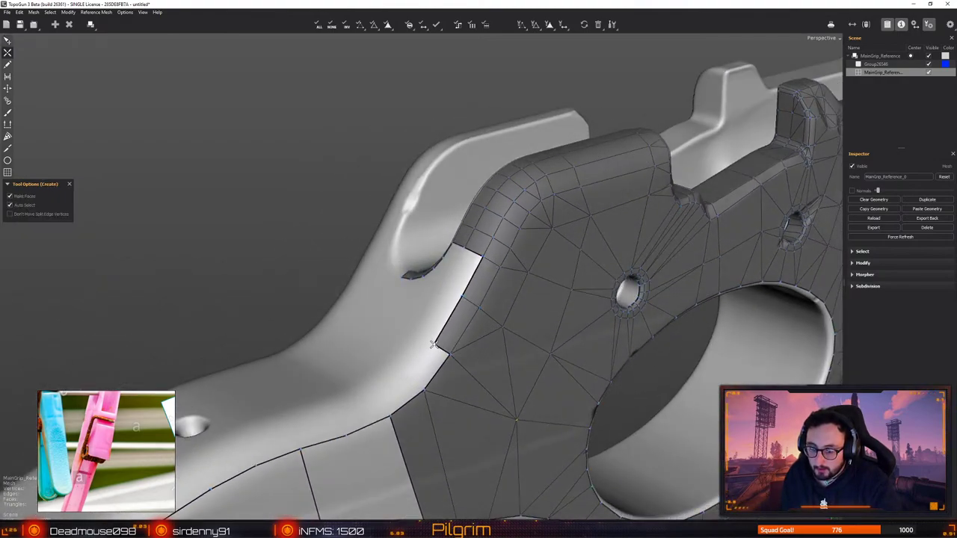
left_click(417, 374)
left_click_drag(417, 375, 495, 392, "alt")
left_click(438, 329)
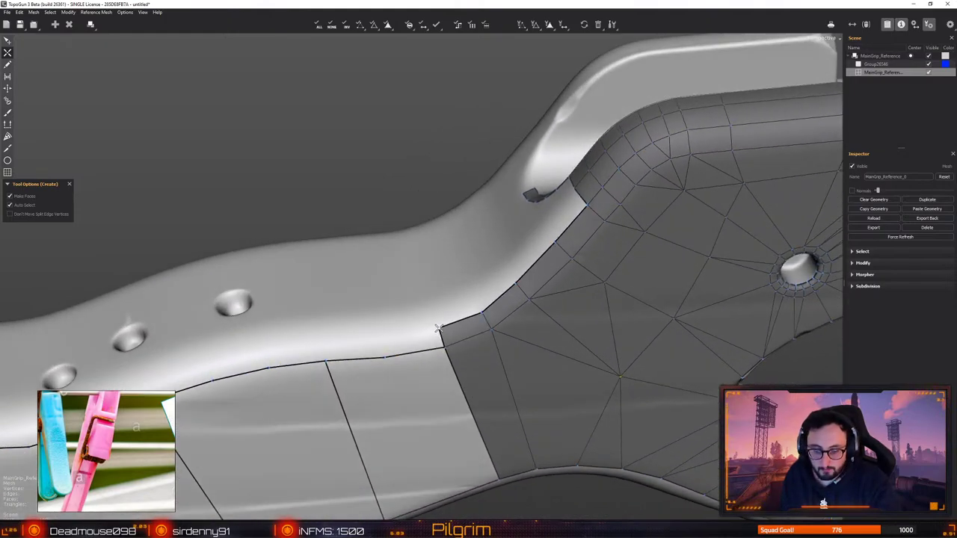
Continue the narrow quad strip along the handle's upper border to the middle of the handle, matching the existing border vertices
left_click_drag(439, 328, 466, 337, "alt")
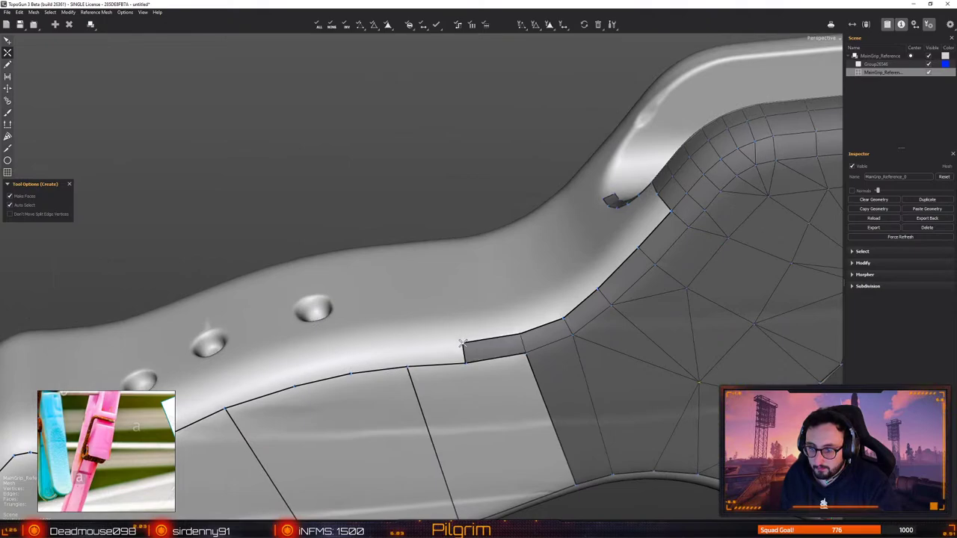
left_click(408, 346)
left_click(348, 350)
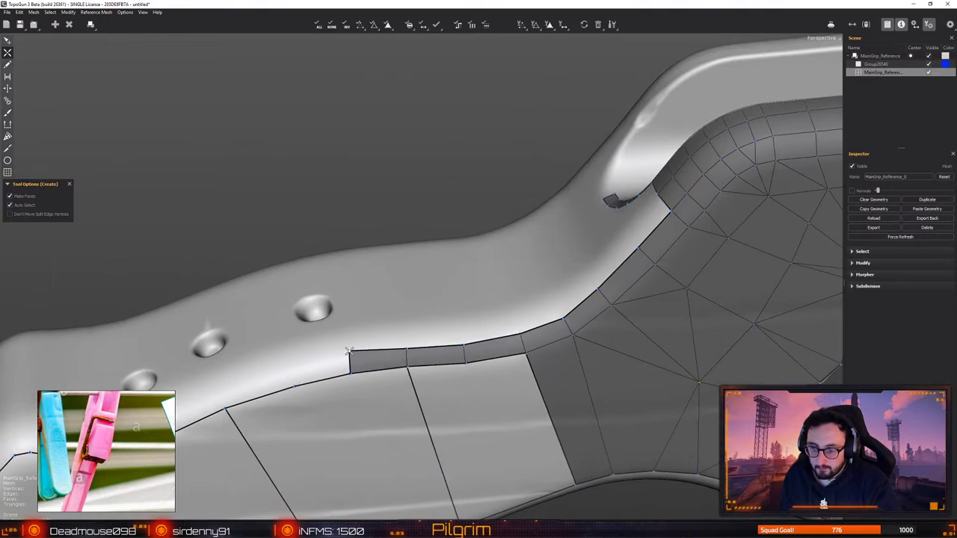
scroll(350, 350, "down", 2)
left_click_drag(349, 350, 453, 318, "alt")
left_click(465, 312)
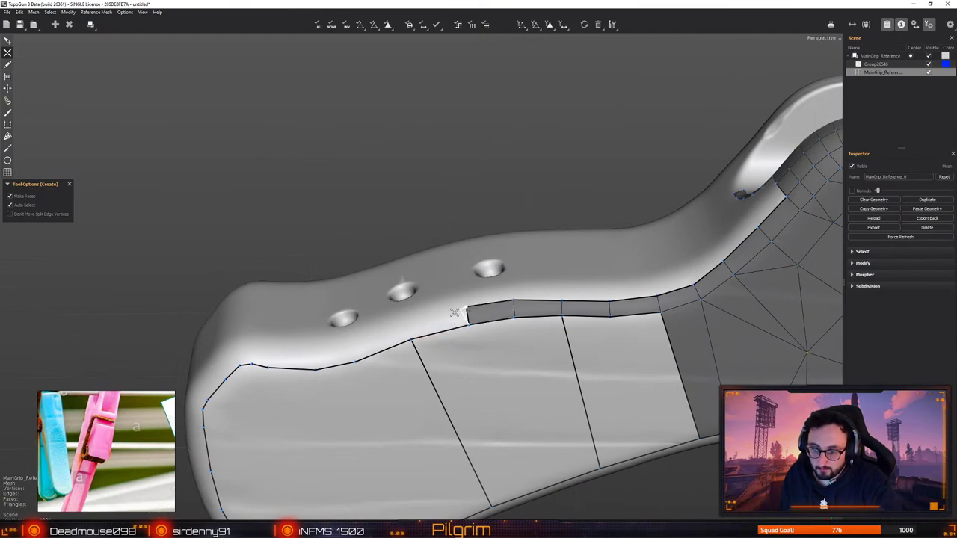
Extend the narrow quad strip past the small holes to the handle's rounded end and adjust its lower border edge
left_click(404, 321)
left_click(350, 346)
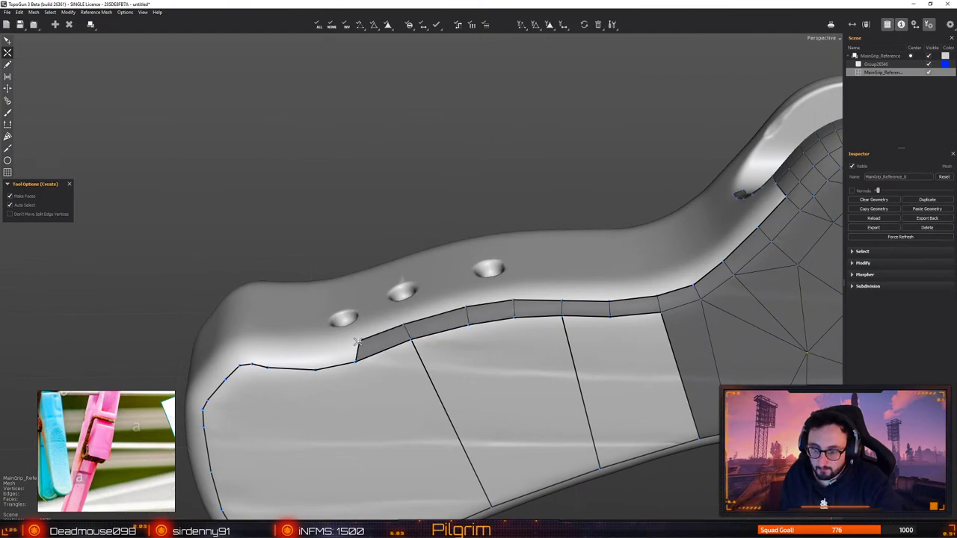
left_click(315, 354)
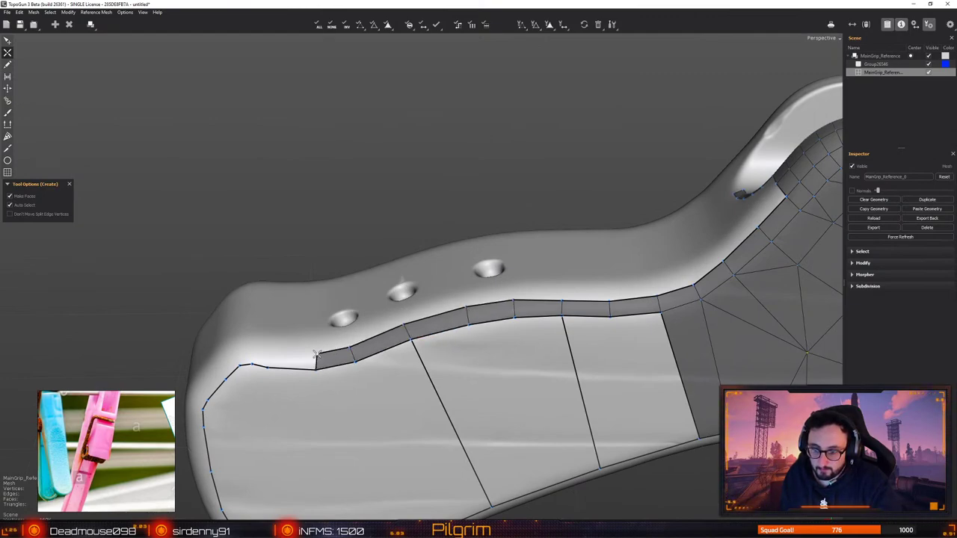
left_click(269, 352)
key("e")
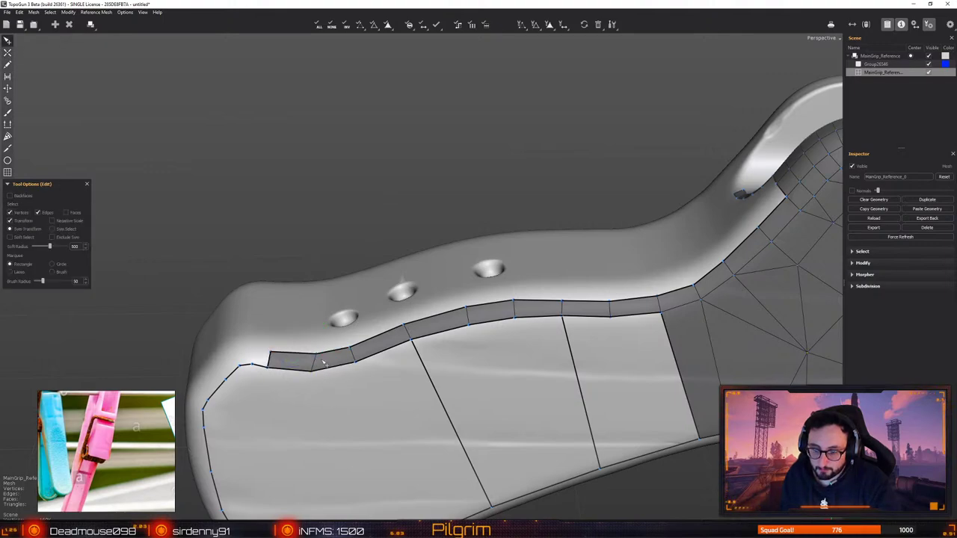
left_click(357, 365)
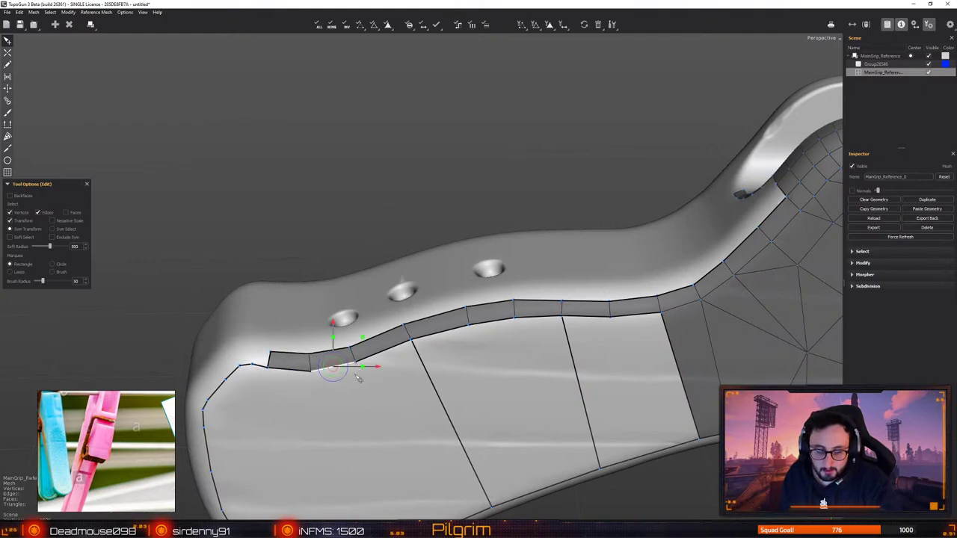
Fill two adjacent quad bands across the handle panel between its upper and lower borders, on the side nearer the rounded end
middle_click_drag(359, 368, 417, 338)
key("c")
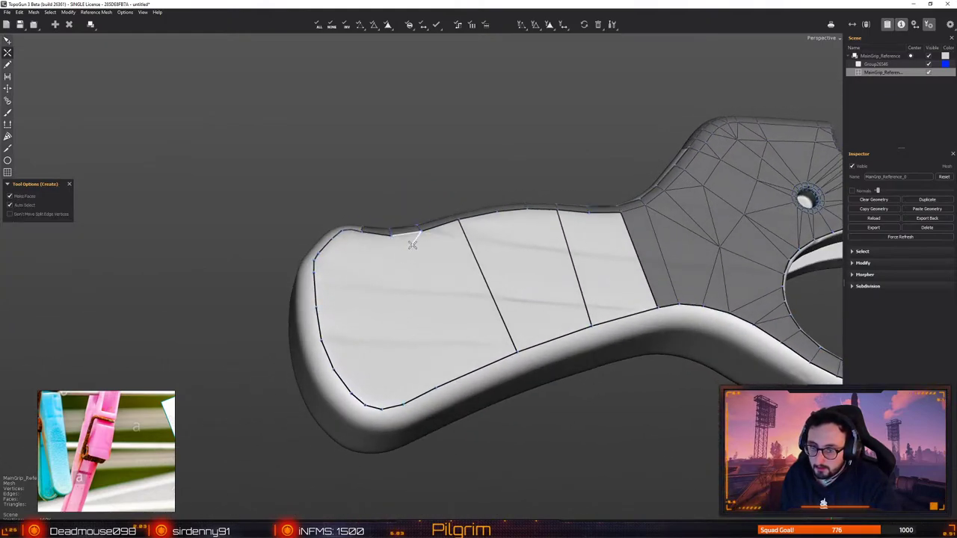
left_click(421, 231)
left_click(473, 371)
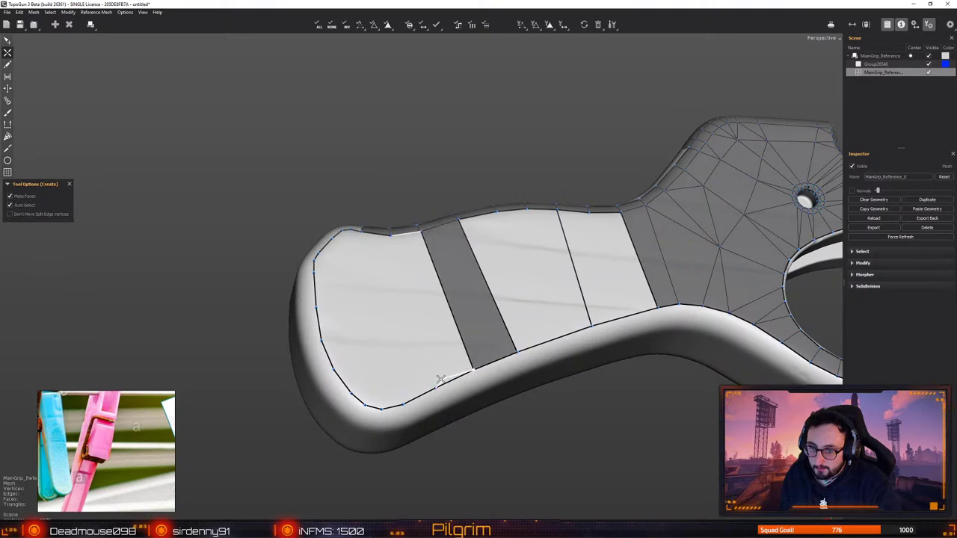
left_click(435, 388)
left_click(389, 235)
mouse_move(389, 235)
middle_mouse_down()
mouse_move(389, 310)
mouse_move(354, 336)
middle_mouse_up()
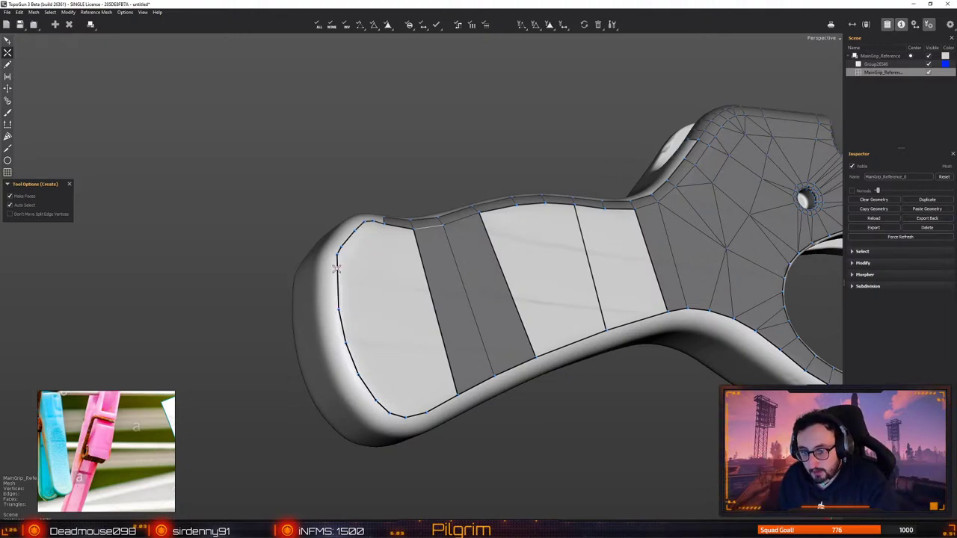
Reposition a border vertex on the upper corner of the handle's rounded end
middle_click_drag(332, 270, 330, 276)
key("e")
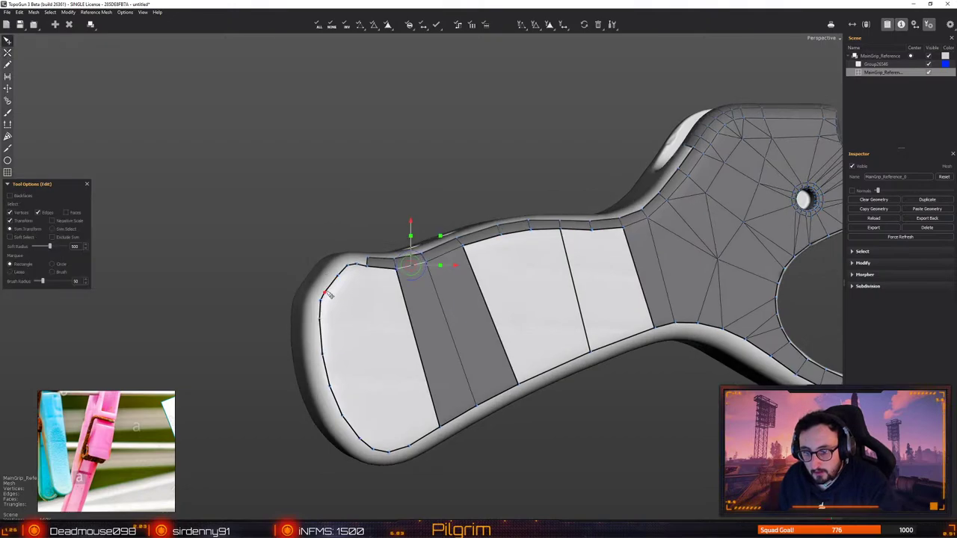
key("c")
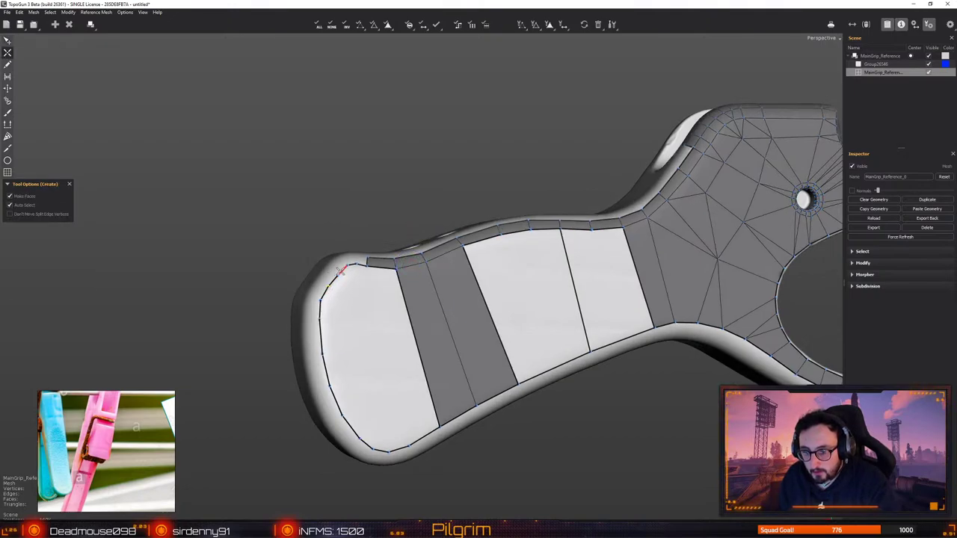
key("e")
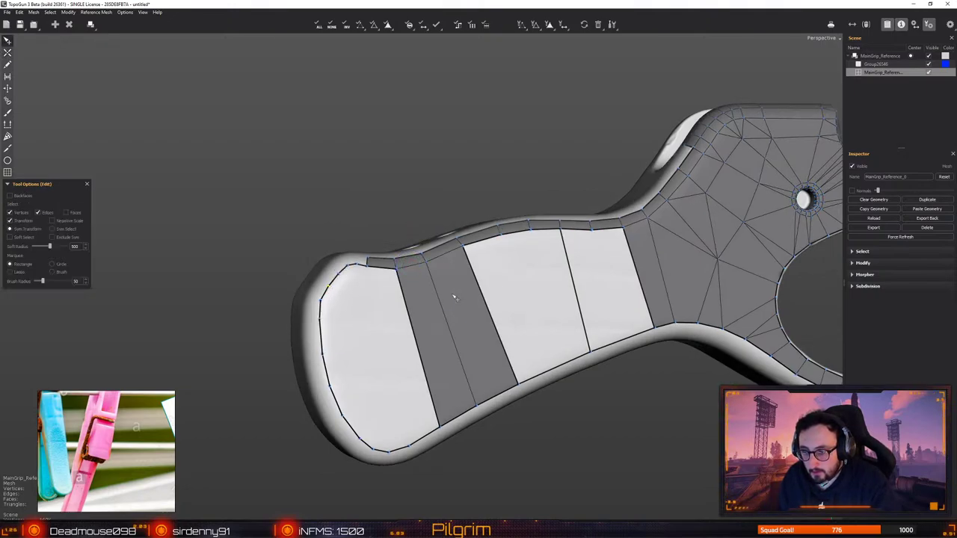
Move the central fan vertex between the handle and the oval opening slightly toward the handle
middle_click_drag(338, 274, 496, 307)
key("c")
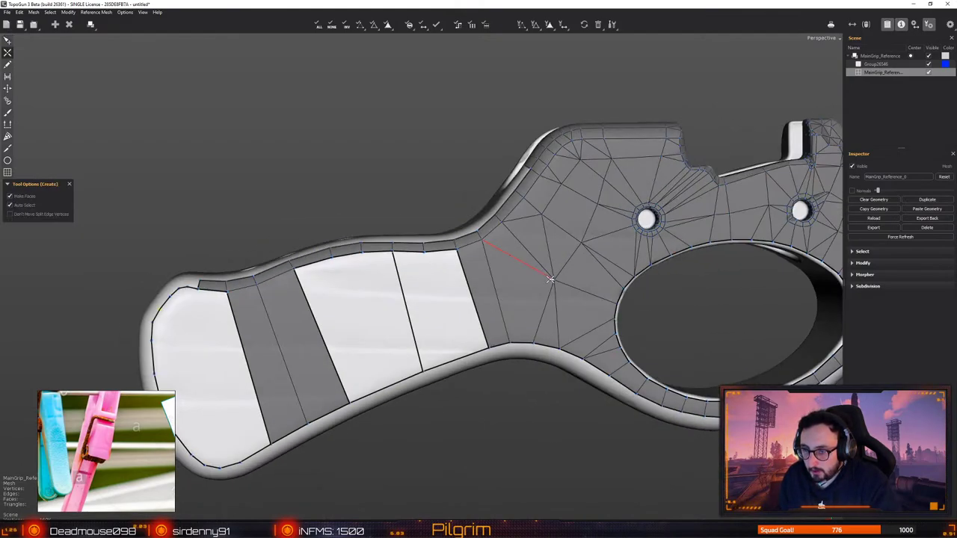
left_click_drag(555, 280, 536, 283)
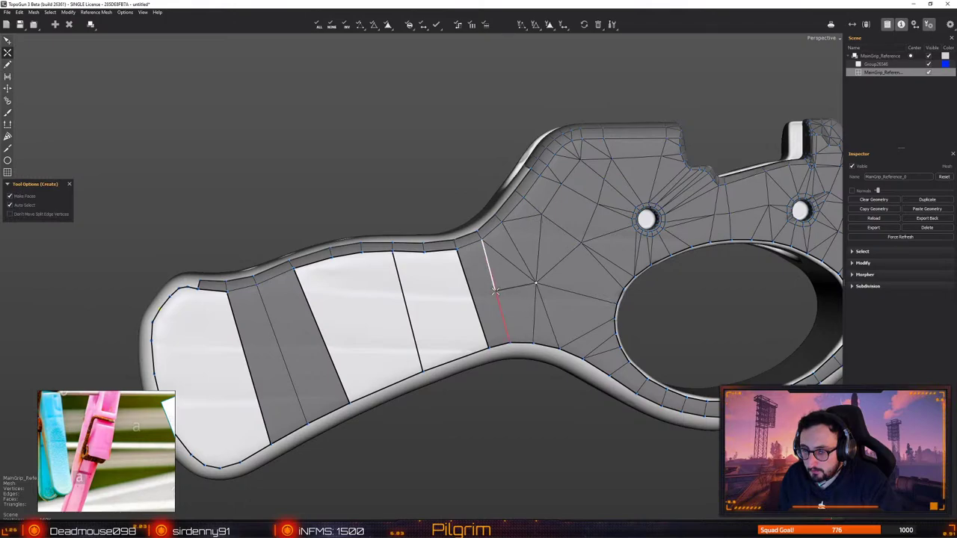
Run a dividing edge lengthwise through the handle bands from the central vertex, filling the lower halves of the open bands
left_click(494, 288)
left_click(472, 296)
left_click(406, 312)
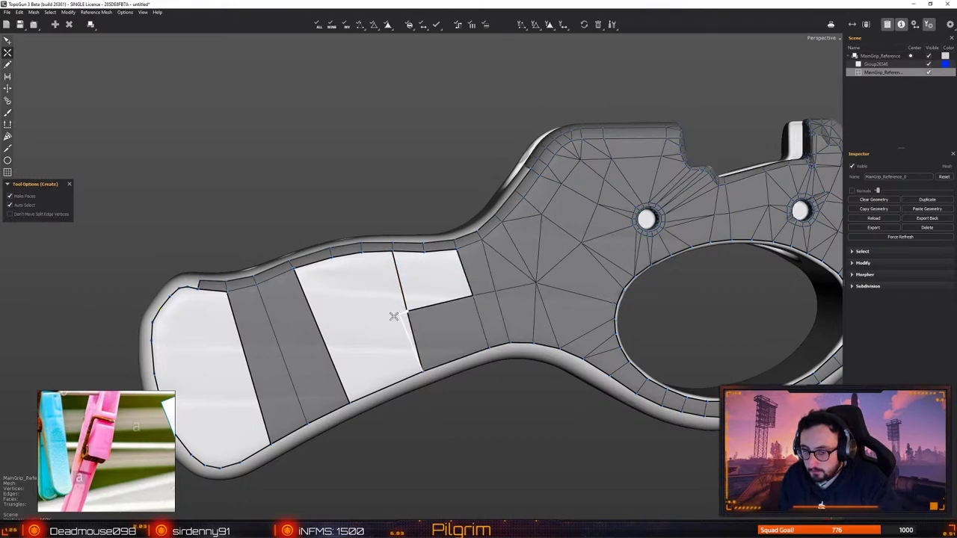
left_click(320, 336)
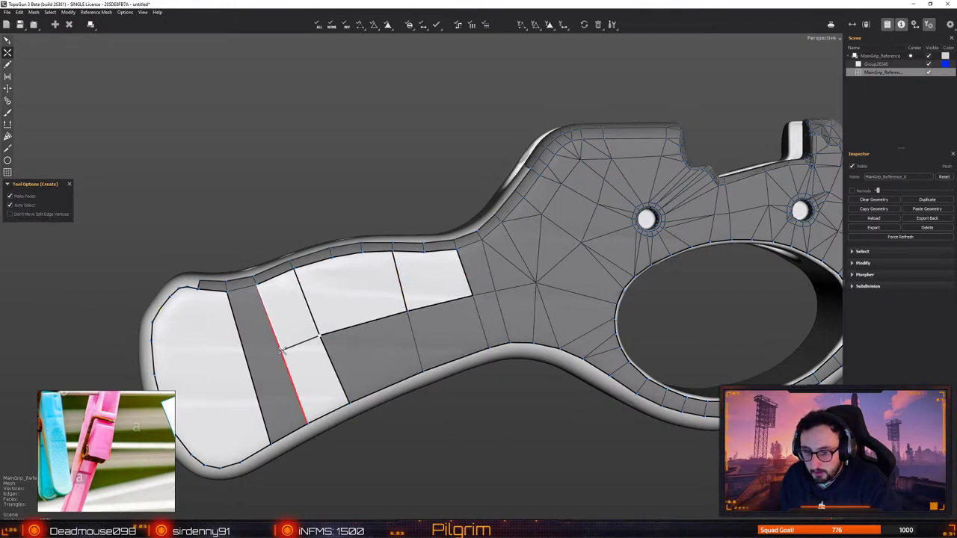
left_click(284, 350)
left_click(249, 360)
Fill a triangle from the end of the lengthwise dividing edge to the border of the handle's rounded end
middle_click_drag(249, 372, 428, 327, "alt")
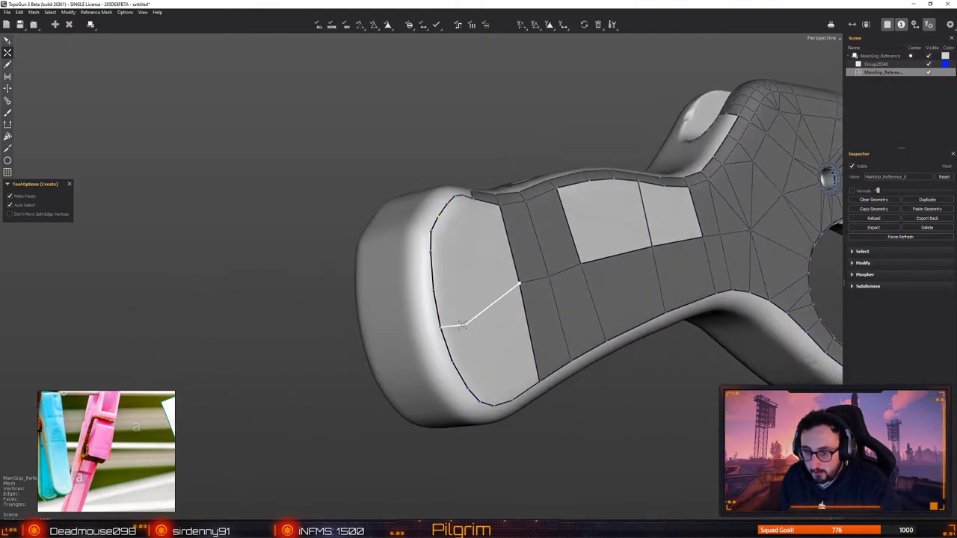
left_click(433, 291)
left_click(519, 284)
Even out the spacing of the border vertices around the upper curve of the handle's rounded end
key("q")
left_click_drag(518, 284, 447, 301, "alt")
key("w")
left_click_drag(383, 258, 399, 304, "alt")
key("q")
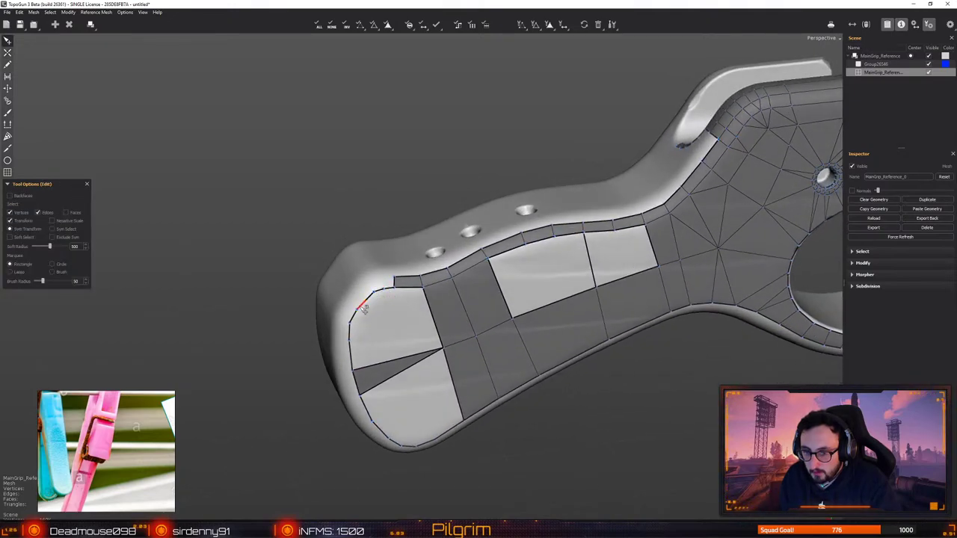
middle_click_drag(351, 329, 403, 323)
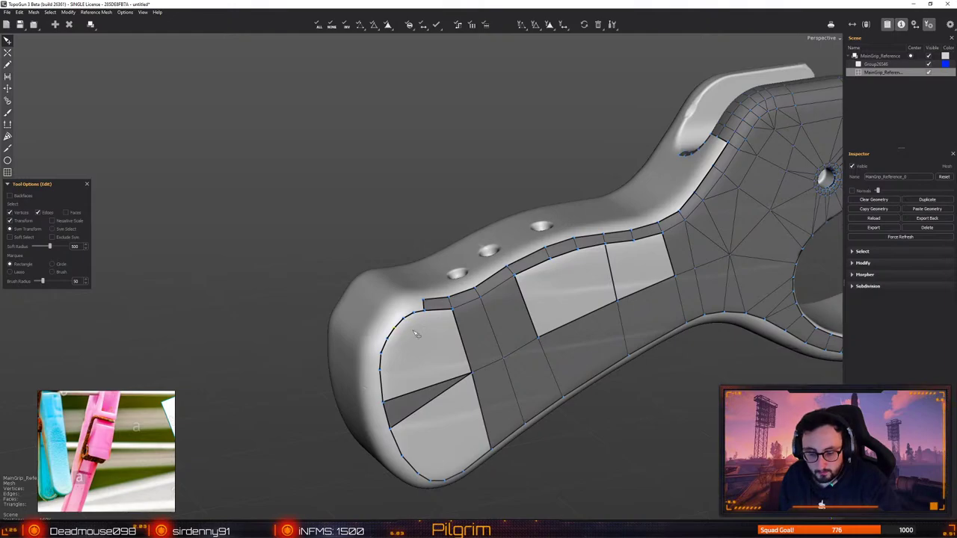
middle_click_drag(416, 334, 452, 252)
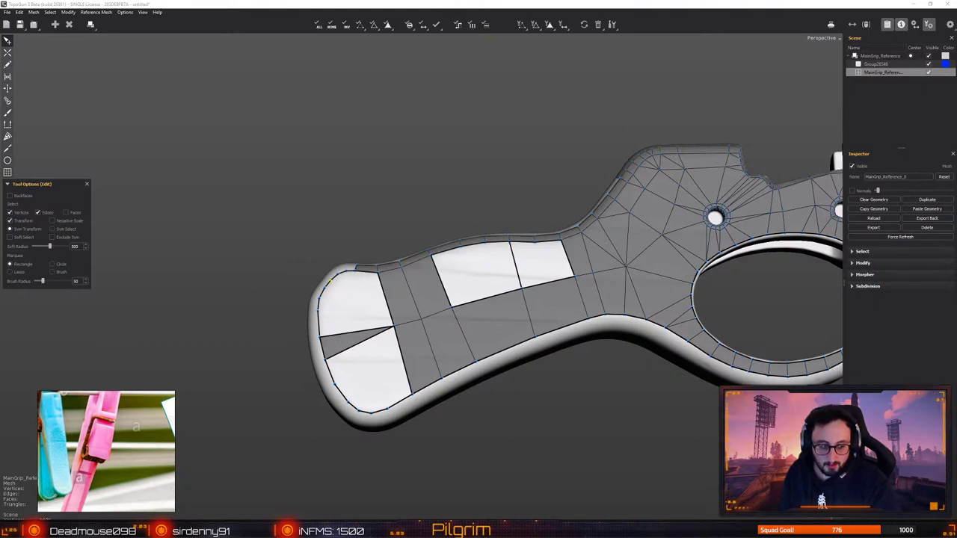
Fill the wider opening between the upper strip and the lengthwise dividing edge with triangles and a quad tied to the strip's vertices
left_click_drag(358, 180, 432, 209, "alt")
scroll(436, 279, "up", 2)
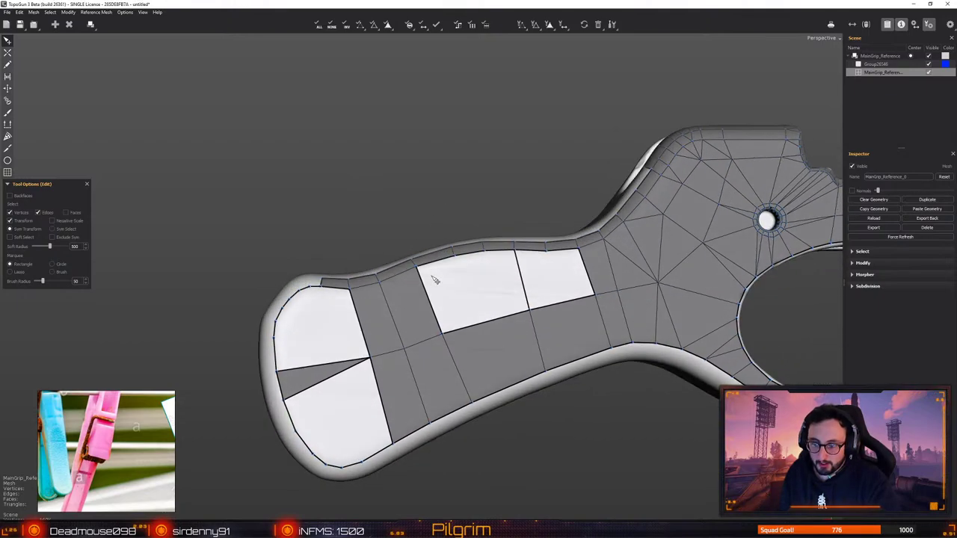
key("c")
left_click(455, 261)
left_click(444, 334)
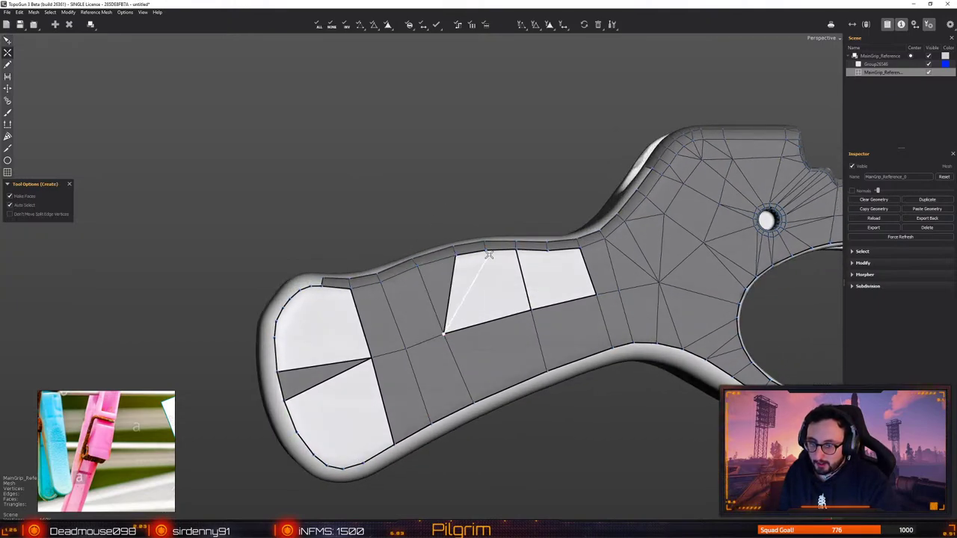
key("e")
key("c")
left_click(484, 253)
left_click(530, 309)
key("e")
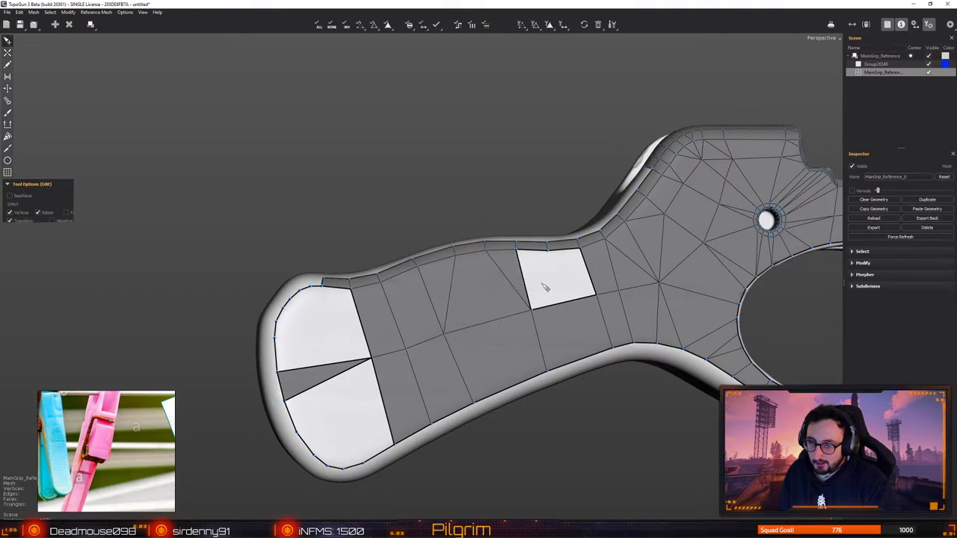
Fill the remaining smaller opening below the upper strip, next to the fan area, with a triangle and a quad
key("c")
left_click(547, 252)
left_click(530, 308)
key("e")
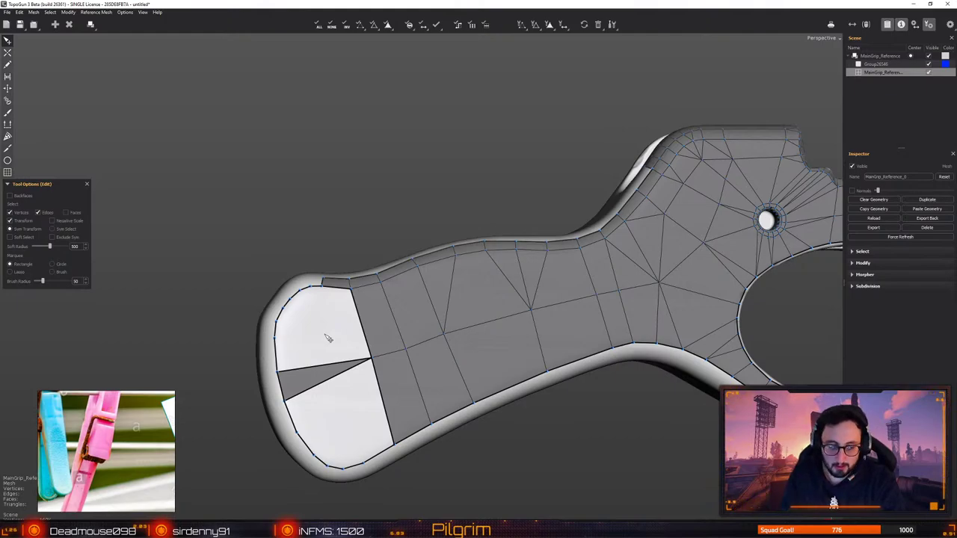
Add a border vertex below the triangle on the handle's rounded end and even out the neighbouring lower border vertices
left_click_drag(342, 344, 367, 367, "alt")
right_click_drag(338, 330, 334, 359, "alt")
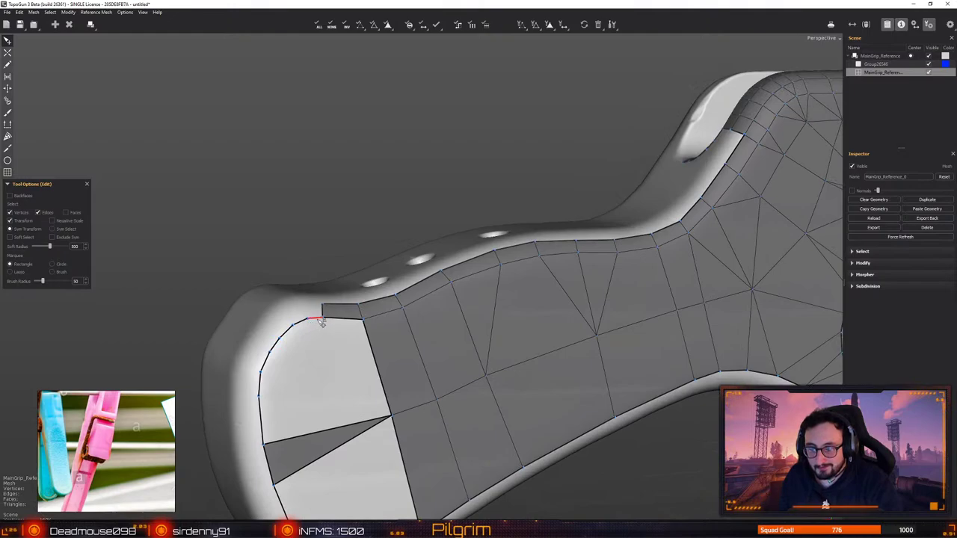
key("c")
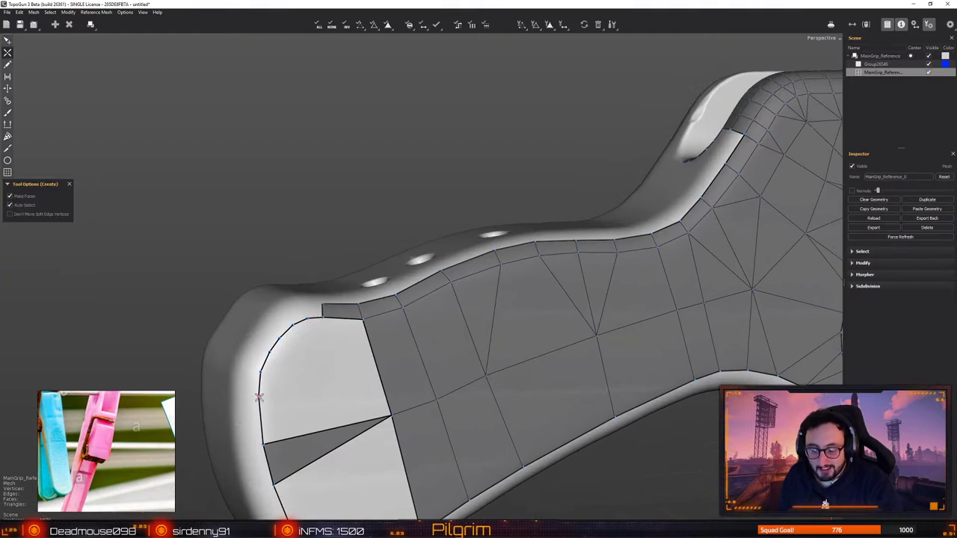
middle_click_drag(359, 399, 477, 423)
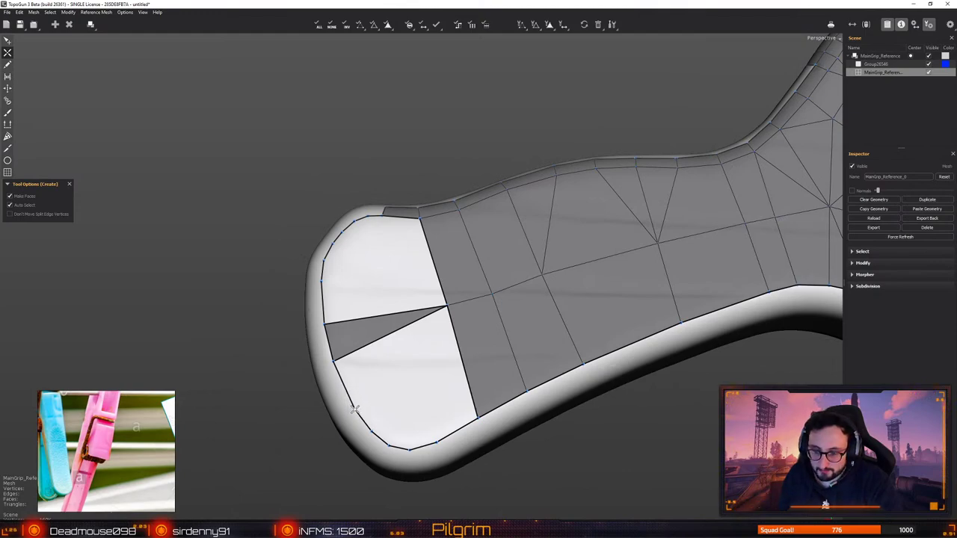
left_click_drag(346, 390, 366, 352, "alt")
key("q")
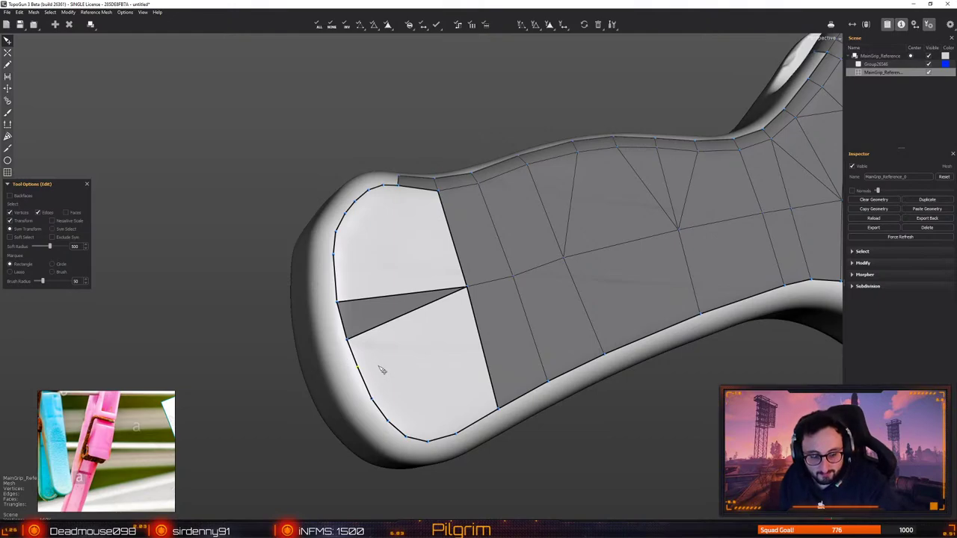
Split the dividing edge below the existing triangle and connect the new vertex to the lower border vertices with a quad and a triangle fan
right_click_drag(414, 350, 364, 388, "alt")
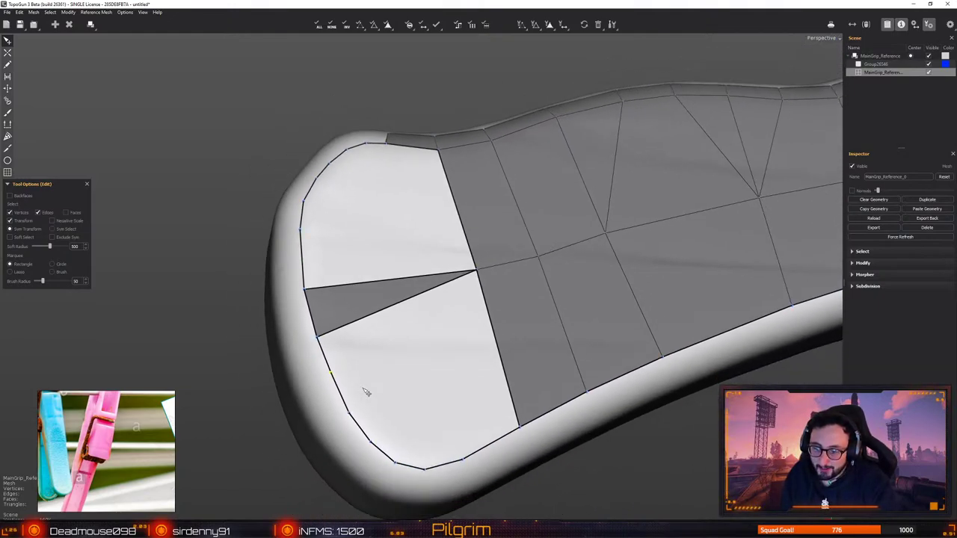
left_click_drag(363, 388, 371, 398, "alt")
key("w")
left_click(493, 341)
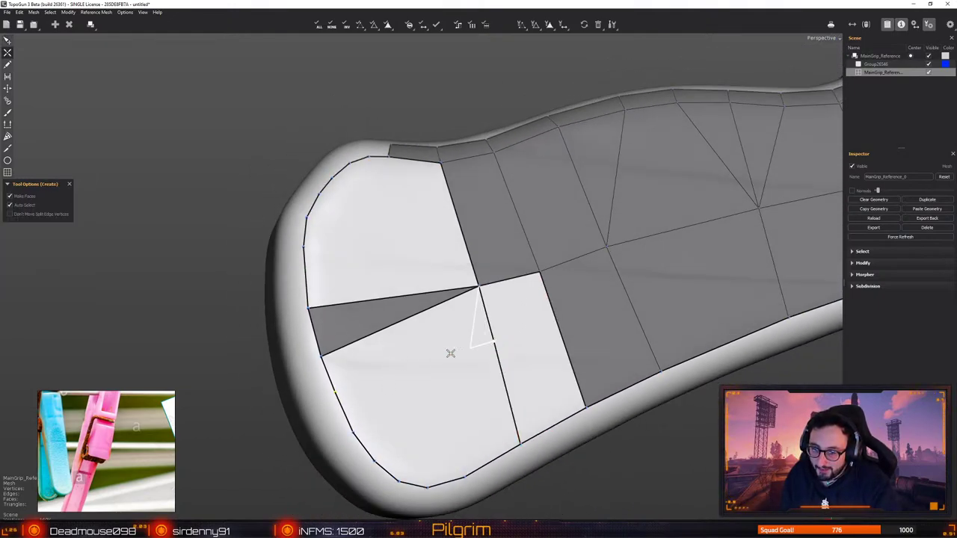
left_click(335, 392)
left_click(354, 433)
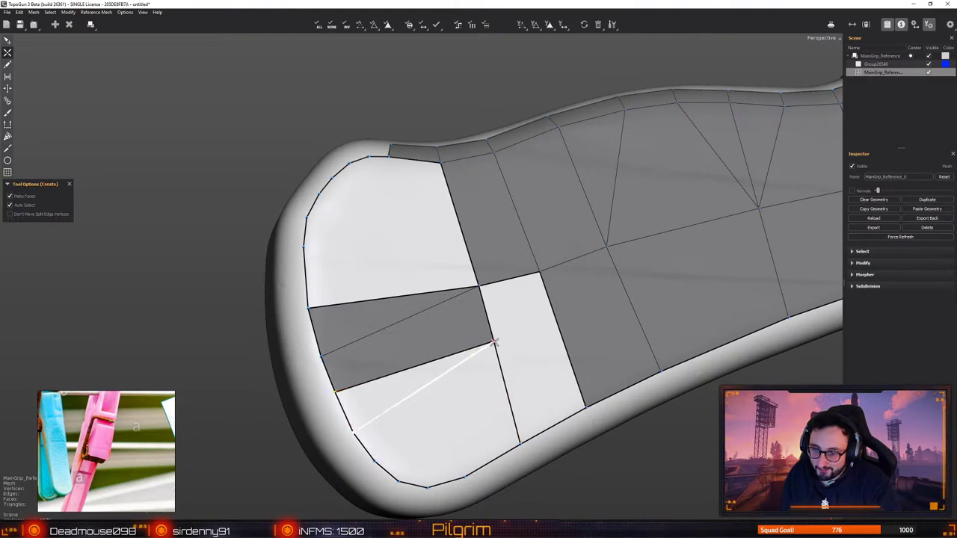
left_click(354, 431)
left_click(374, 459)
key("e")
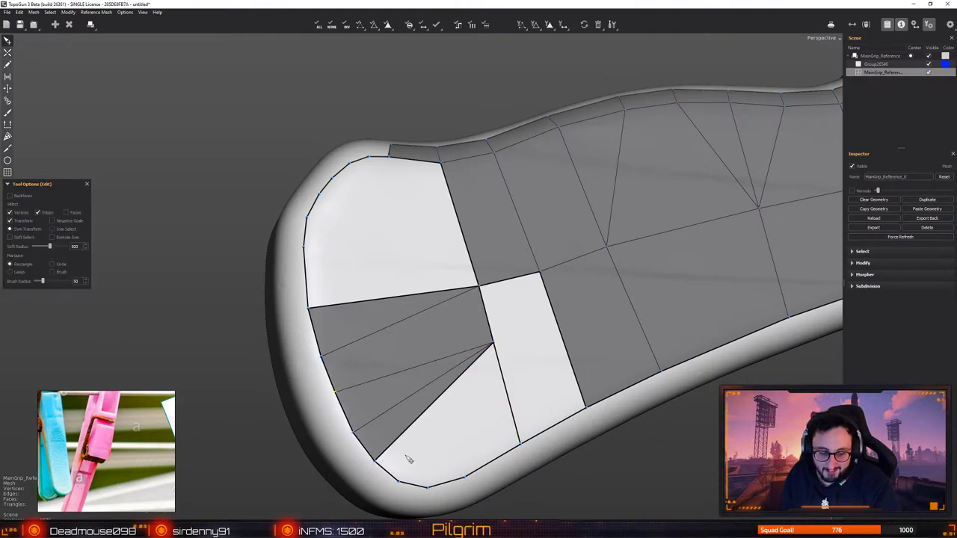
Fill the opening on the inner side of the dividing edge with a triangle and a quad tied to the split vertex
left_click_drag(391, 455, 397, 404, "alt")
key("c")
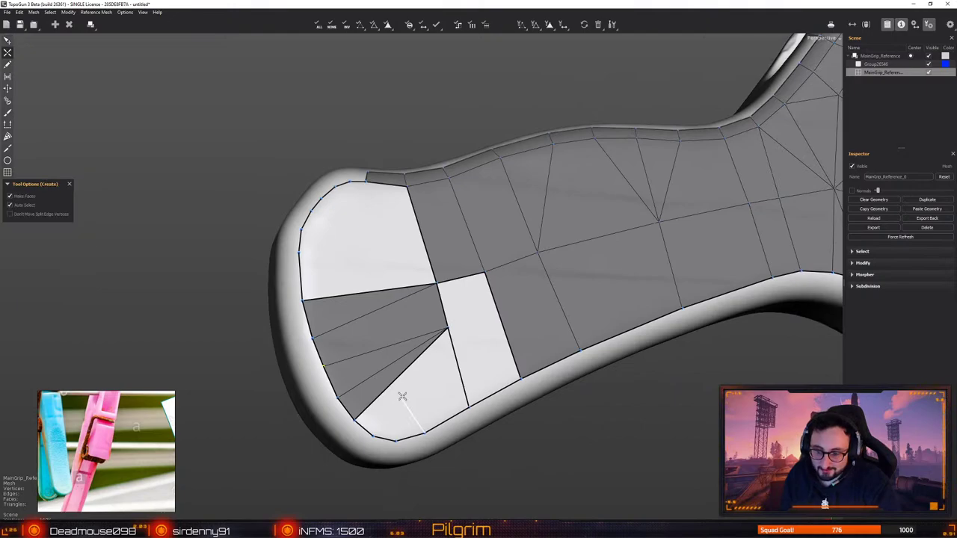
left_click_drag(435, 359, 439, 374, "alt")
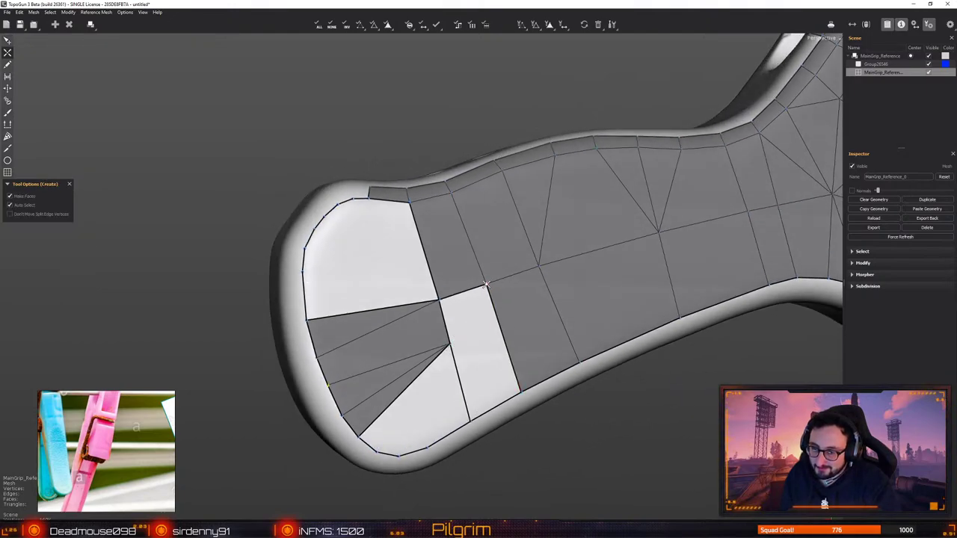
left_click_drag(486, 284, 450, 344)
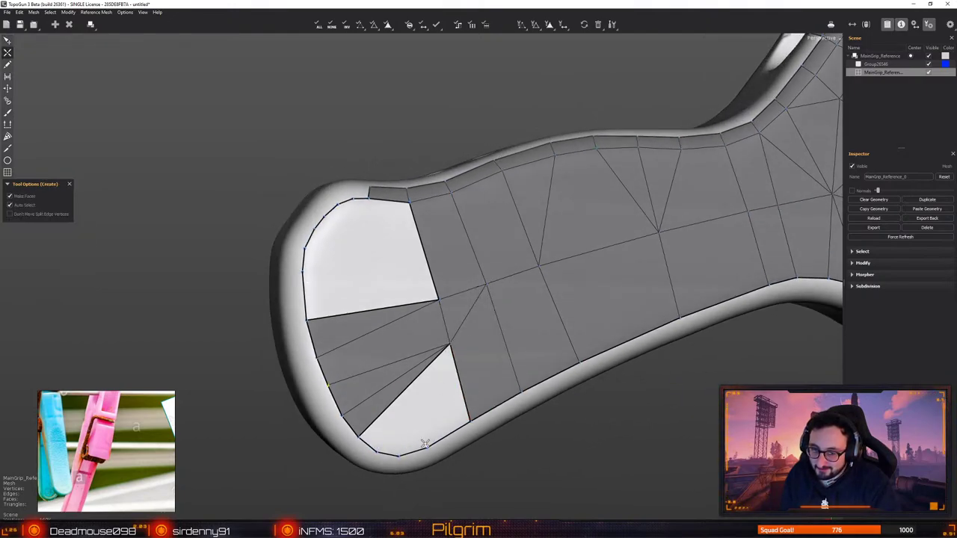
Remove the fan's two lowest triangles and rebuild the handle's lower rounded corner with quads and triangles around a new interior vertex
key("e")
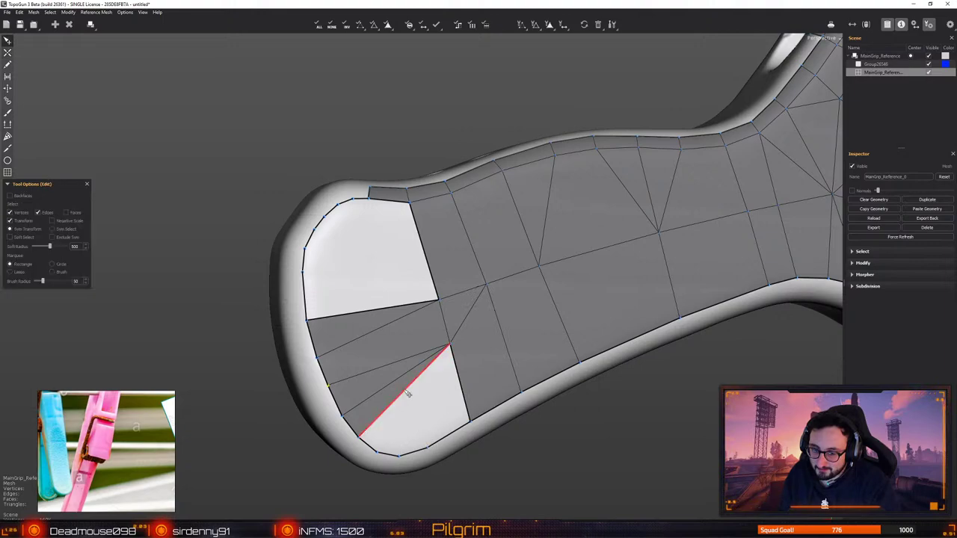
left_click(402, 380)
key("BackSpace")
key("c")
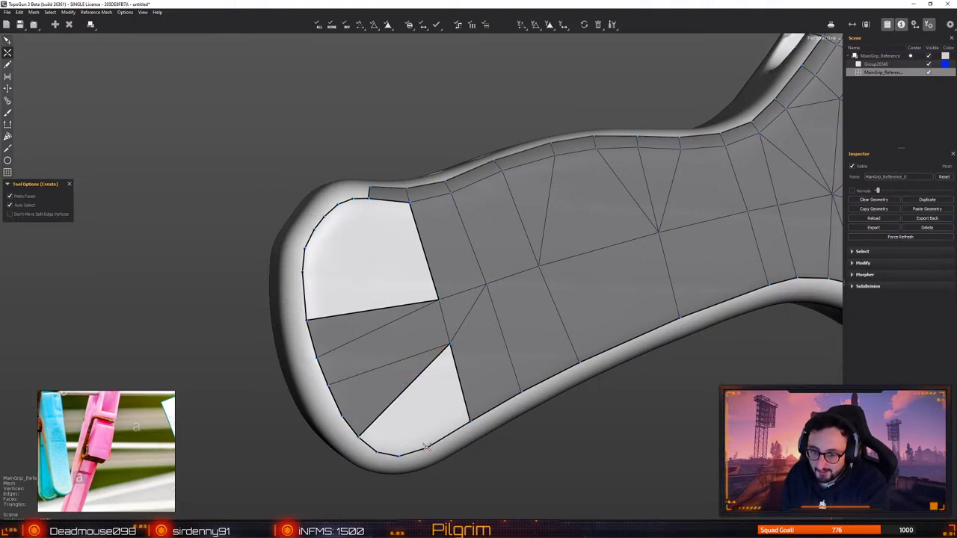
mouse_move(427, 447)
left_mouse_down()
mouse_move(402, 393)
mouse_move(407, 406)
left_mouse_up()
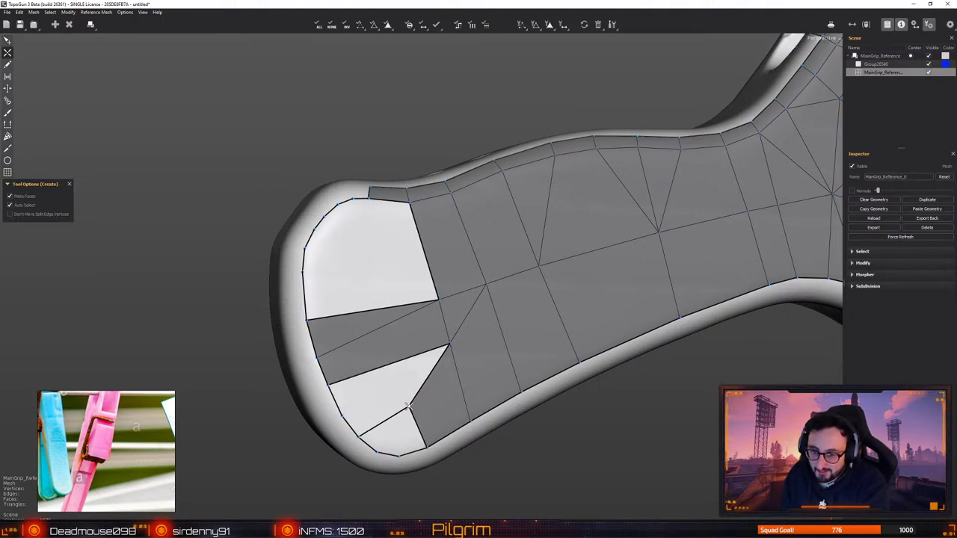
left_click(400, 455)
left_click(407, 406)
left_click(342, 416)
key("e")
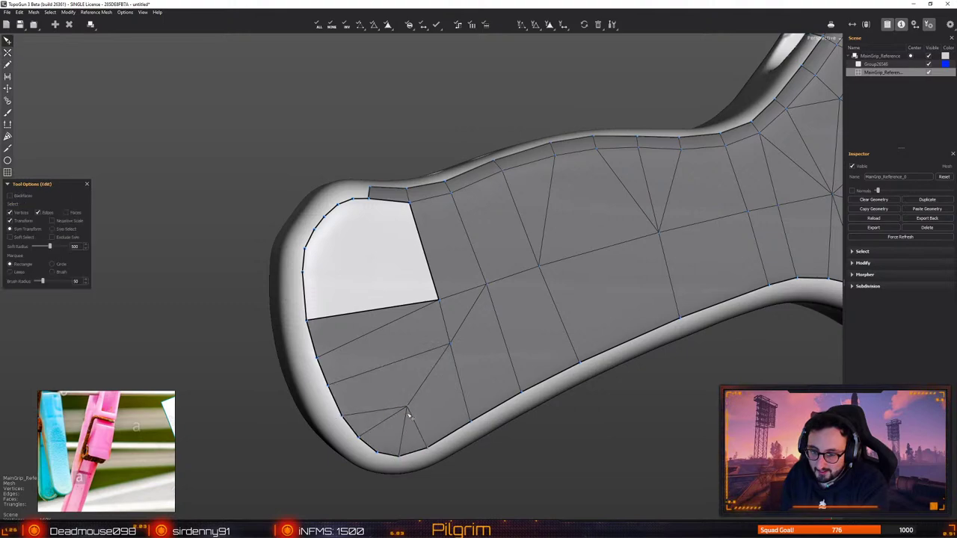
Cut an edge line from the new interior vertex up through the faces to the lower edge of the upper opening
key("c")
left_click(407, 406)
left_click(390, 365)
left_click(378, 330)
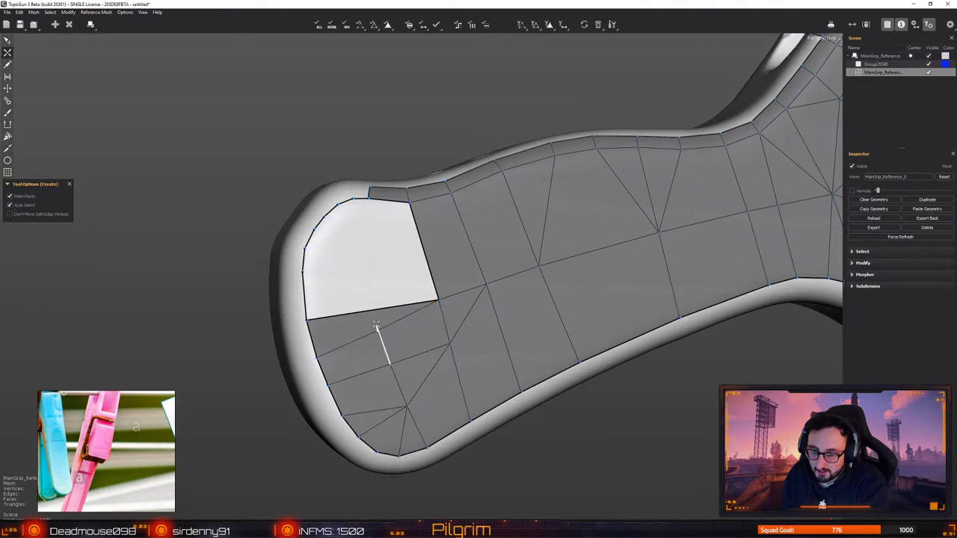
left_click(369, 305)
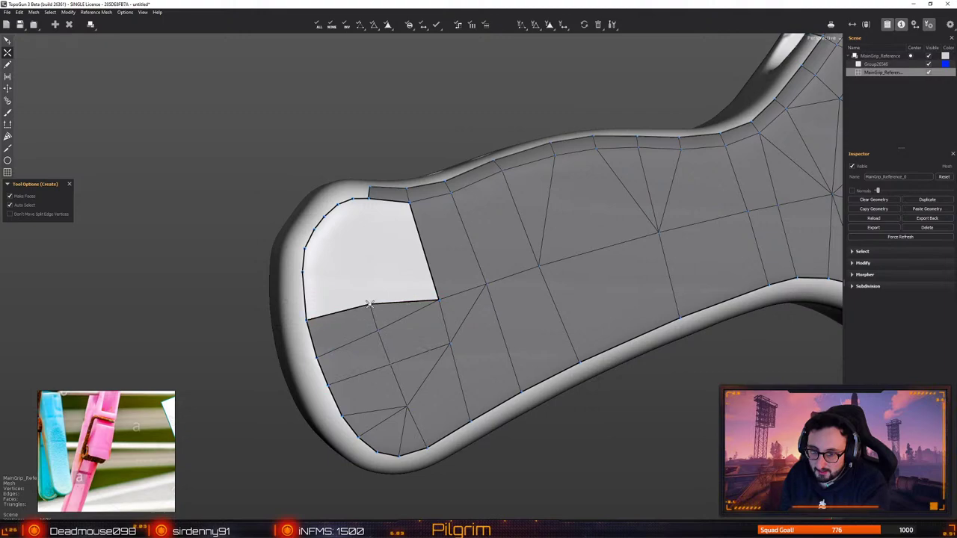
Divide the upper opening through a new interior vertex and fill its outer side with a quad and a triangle fan to the curved border
left_click(354, 255)
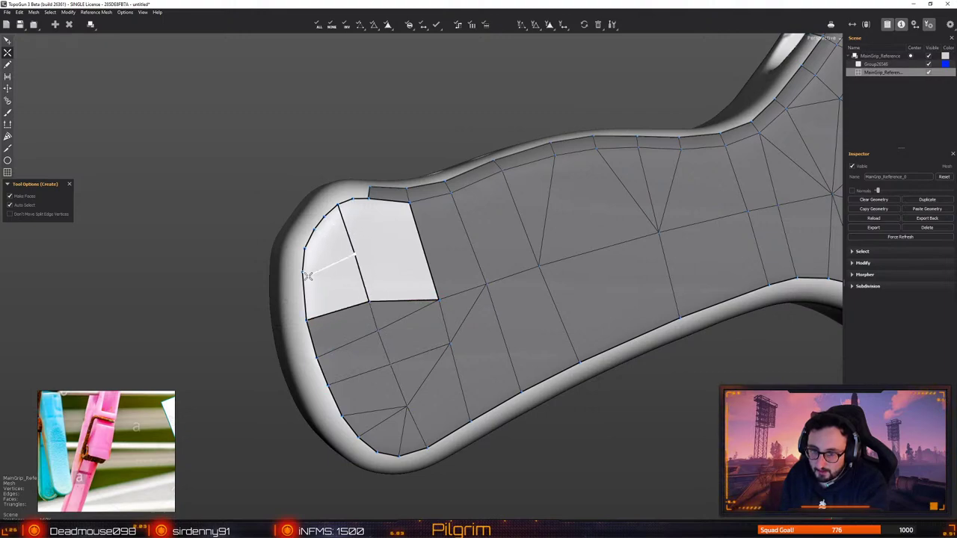
left_click(304, 273)
left_click(304, 252)
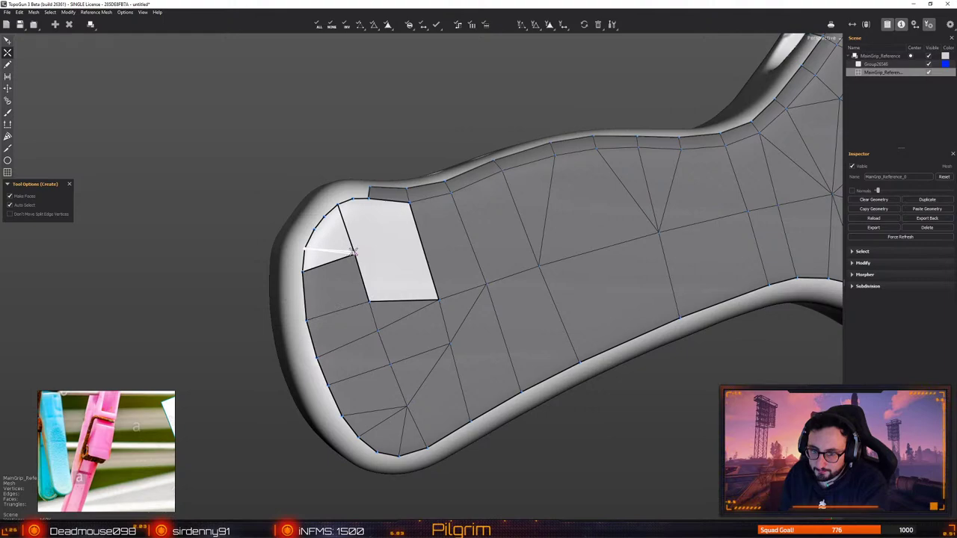
left_click(354, 253)
left_click(316, 230)
left_click(326, 216)
left_click(353, 253)
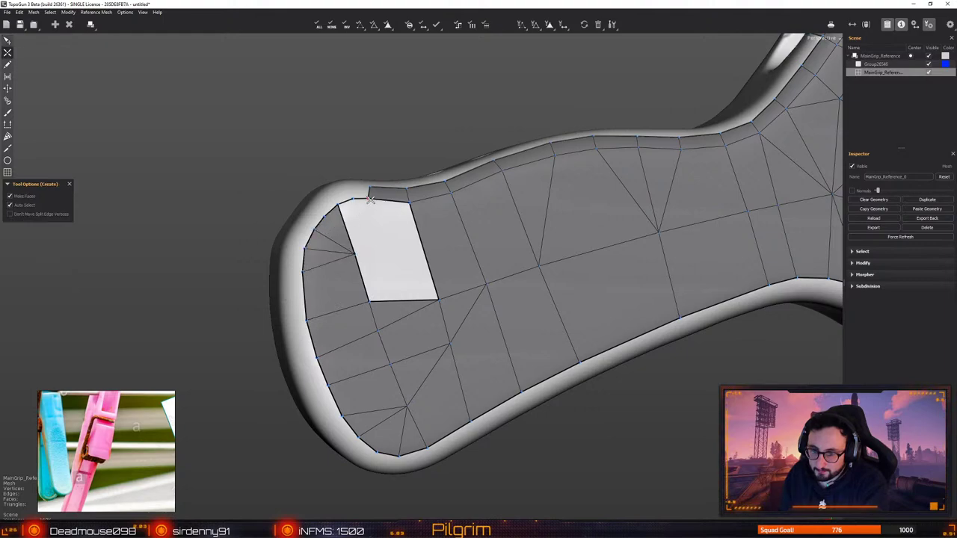
Fill the inner side of the upper opening with a quad from the new interior vertex to the upper strip's corner
left_click(409, 203)
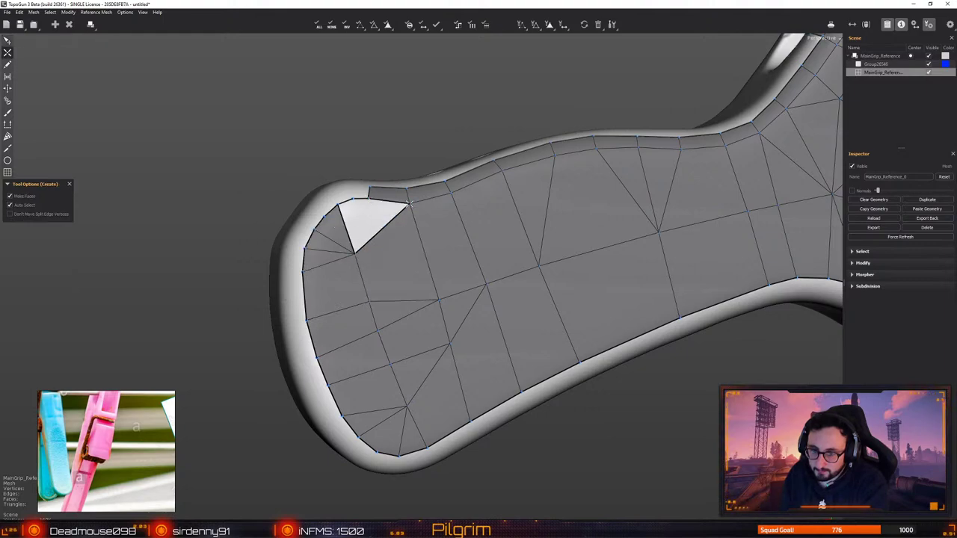
Fill the gap at the upper corner of the grip's end with triangles fanning from the border vertices to the inner vertex
key("q")
key("w")
left_click(368, 198)
left_click(354, 252)
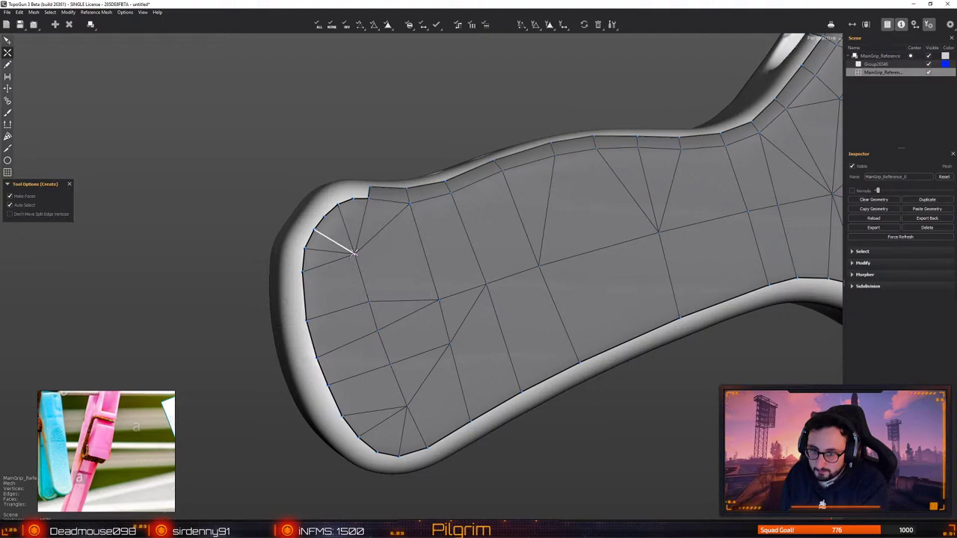
left_click(353, 199)
key("q")
key("w")
left_click(354, 252)
left_click(323, 217)
left_click(338, 206)
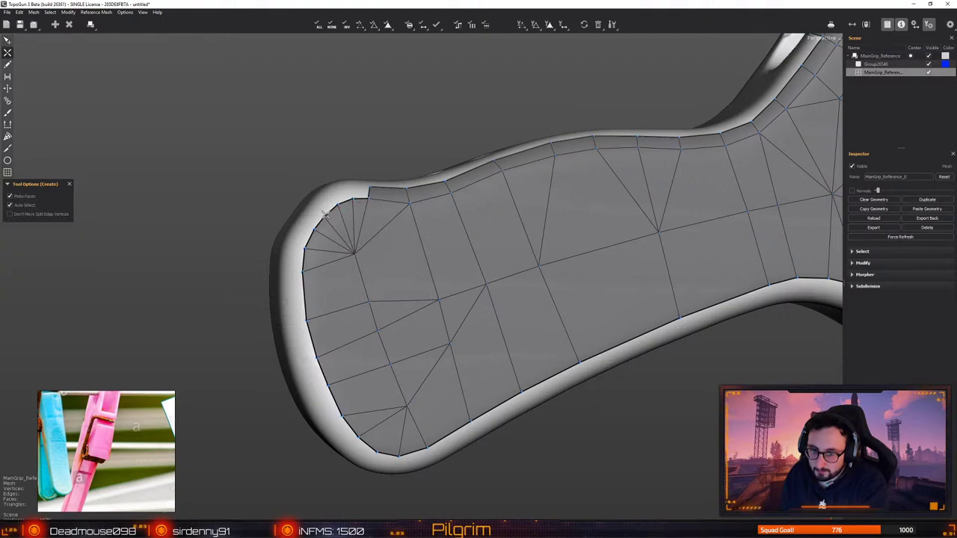
key("q")
Add a vertex on the border edge at the middle of the grip's end and connect it to the nearest inner vertex
mouse_move(412, 312)
left_mouse_down("alt")
mouse_move(393, 325)
mouse_move(407, 326)
left_mouse_up("alt")
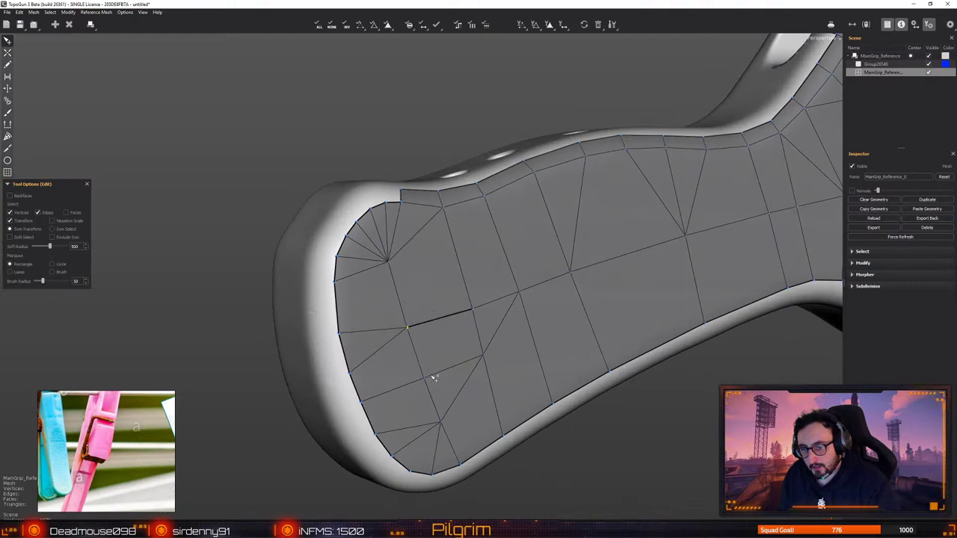
left_click(435, 321)
left_click(438, 346)
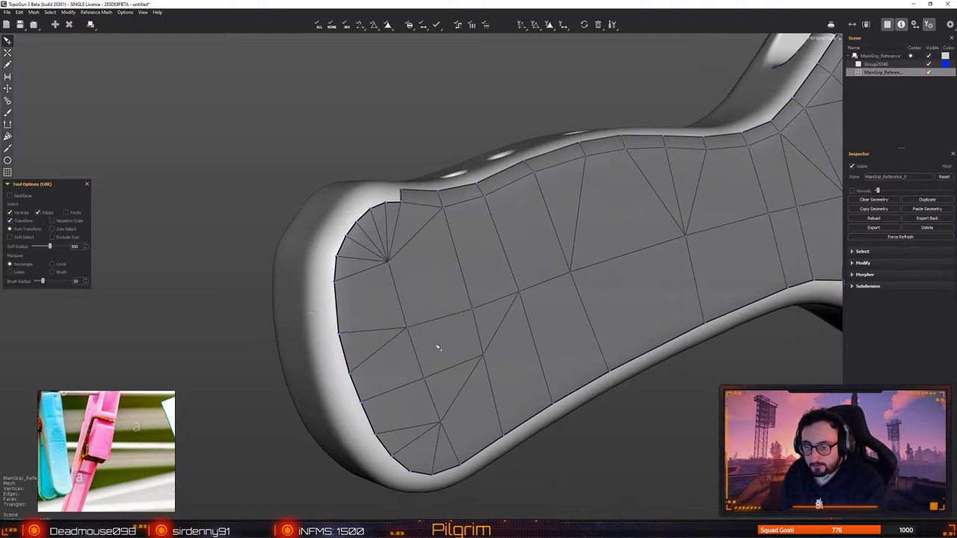
left_click_drag(409, 327, 380, 315)
scroll(400, 323, "down", 2)
key("c")
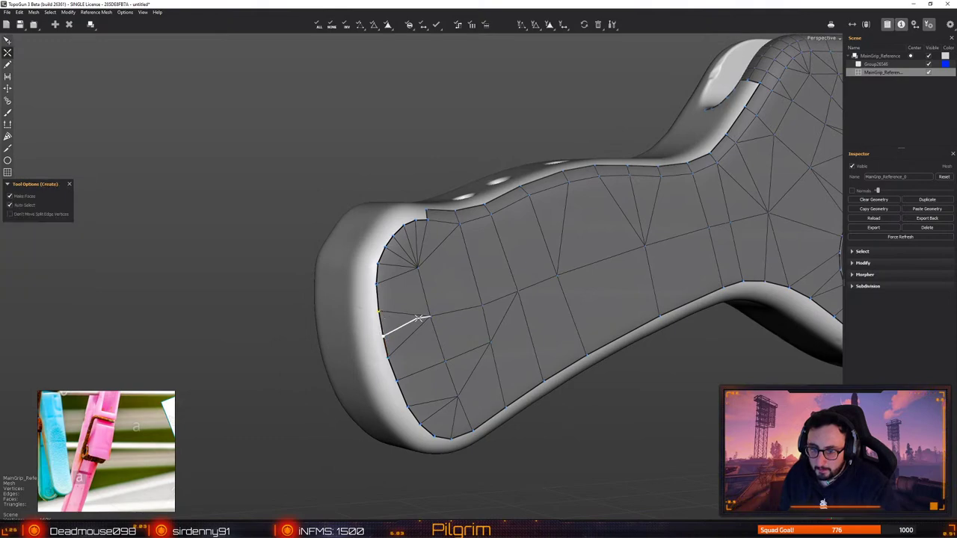
key("e")
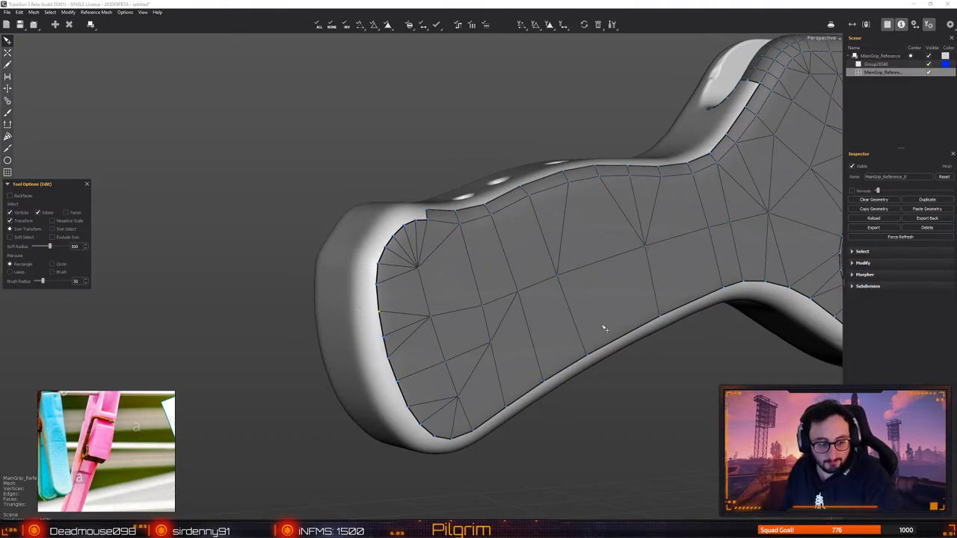
Nudge the inner border-strip vertex beside the upper corner of the grip's end slightly toward the outer edge
left_click_drag(599, 326, 584, 332, "alt")
right_click_drag(583, 331, 561, 315, "alt")
left_click_drag(562, 316, 557, 343, "alt")
key("w")
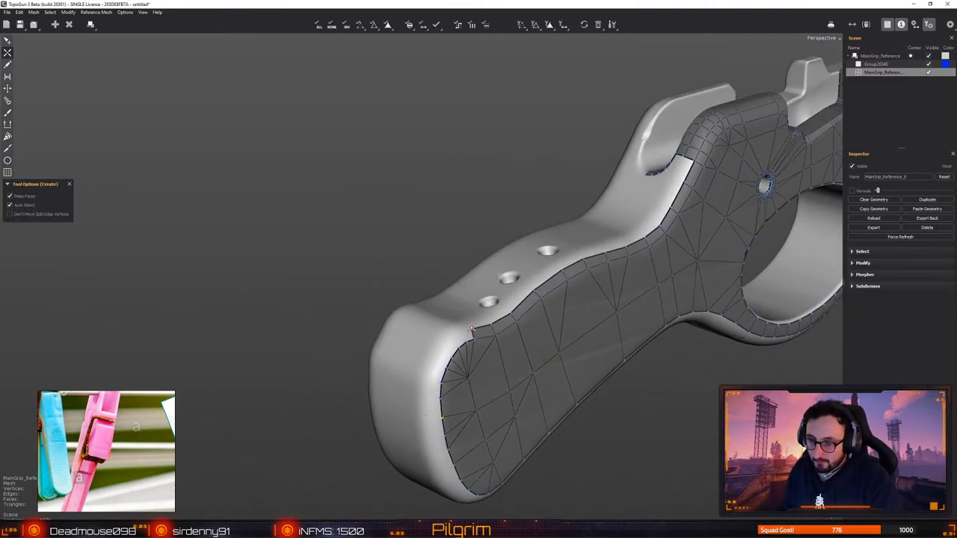
key("q")
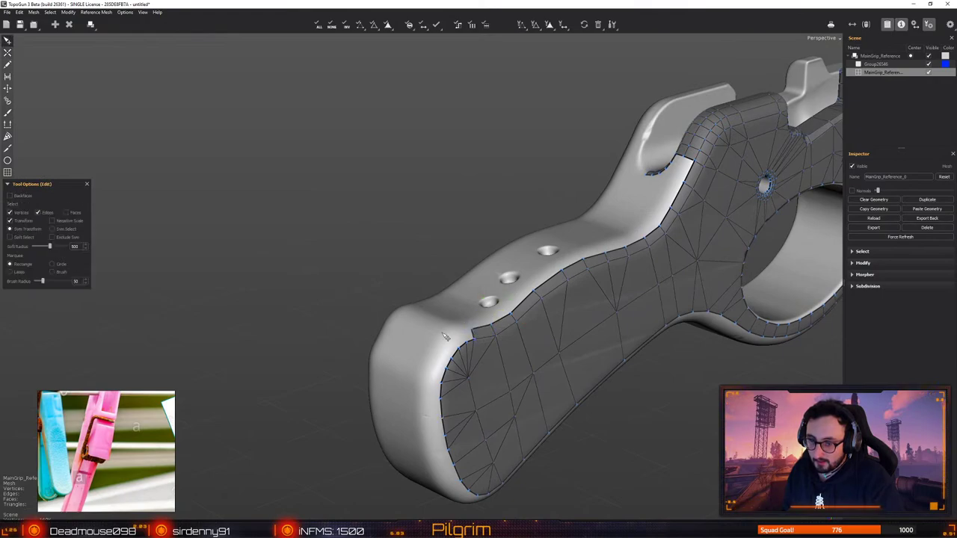
scroll(495, 339, "up", 5)
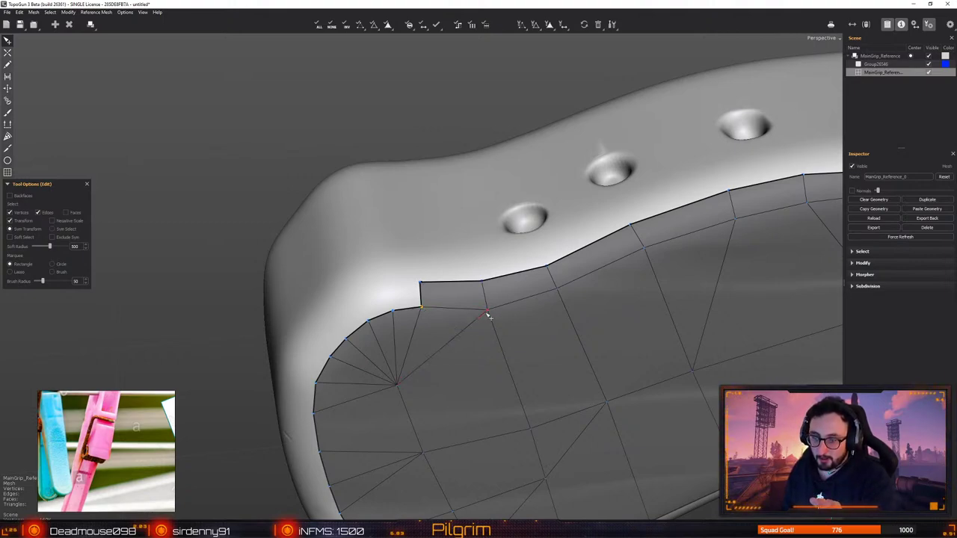
left_click_drag(487, 312, 488, 309)
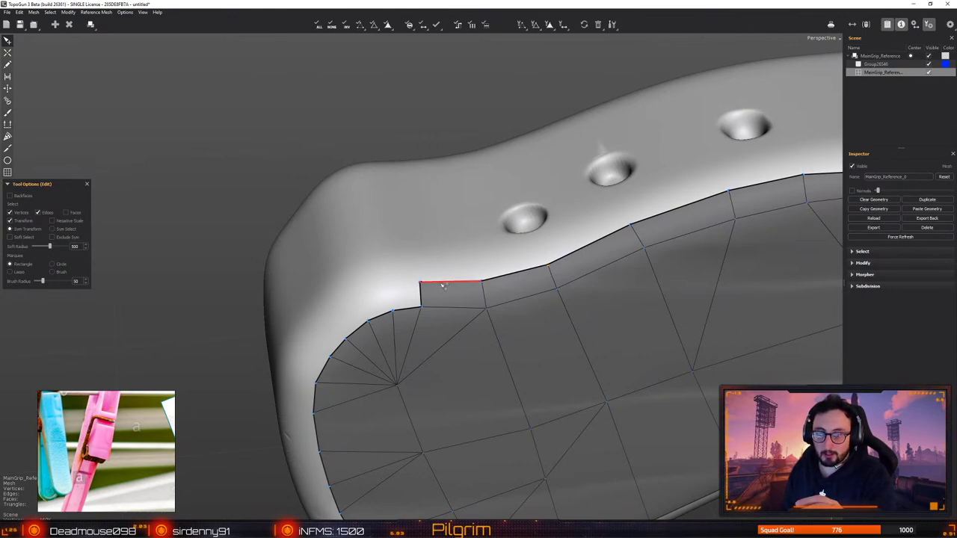
Extend the border strip of quads around the rounded upper corner of the grip's end
key("c")
left_click(386, 285)
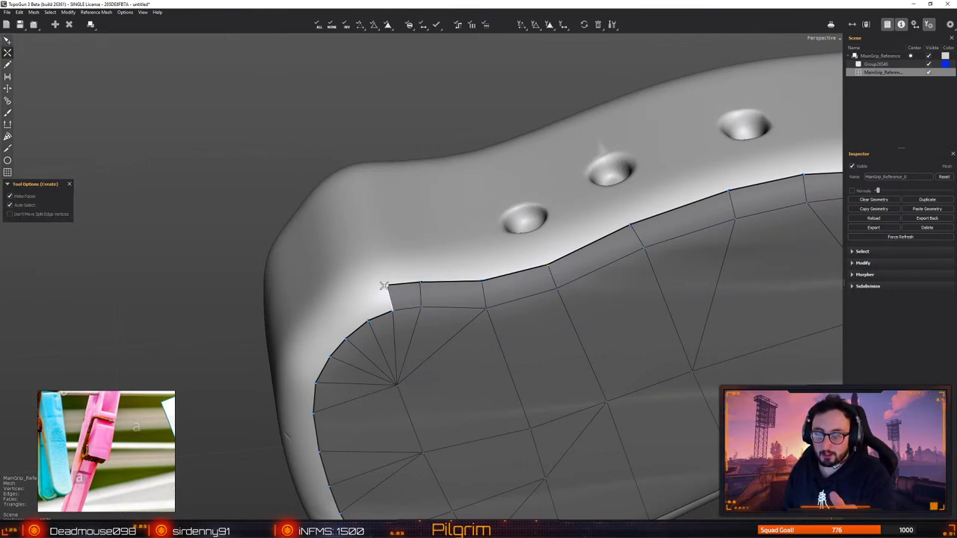
left_click(359, 295)
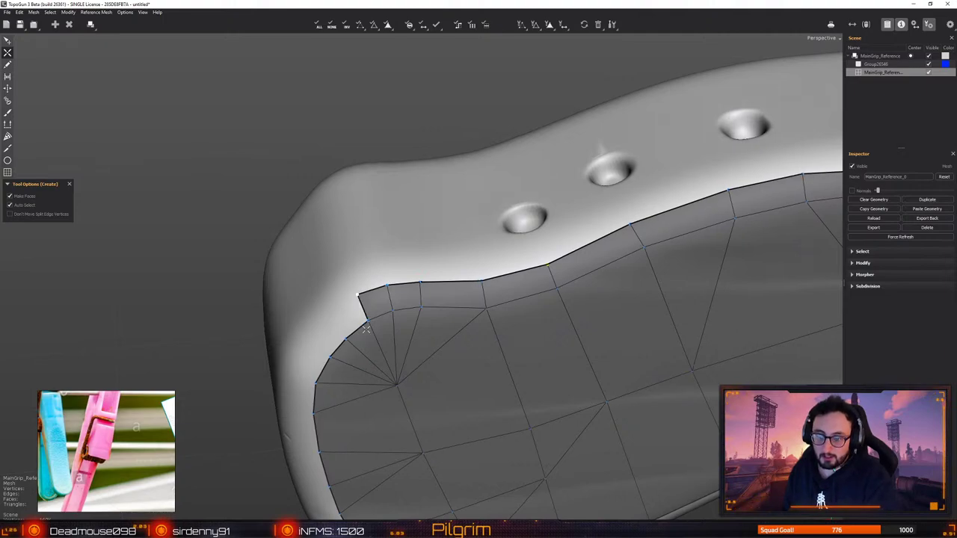
left_click_drag(357, 294, 433, 294, "alt")
left_click(407, 302)
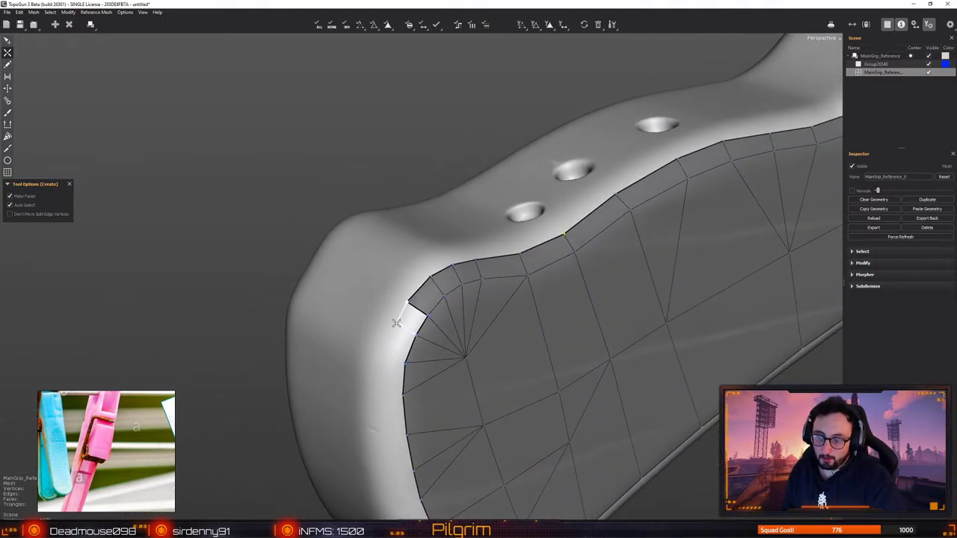
middle_click_drag(387, 360, 386, 375)
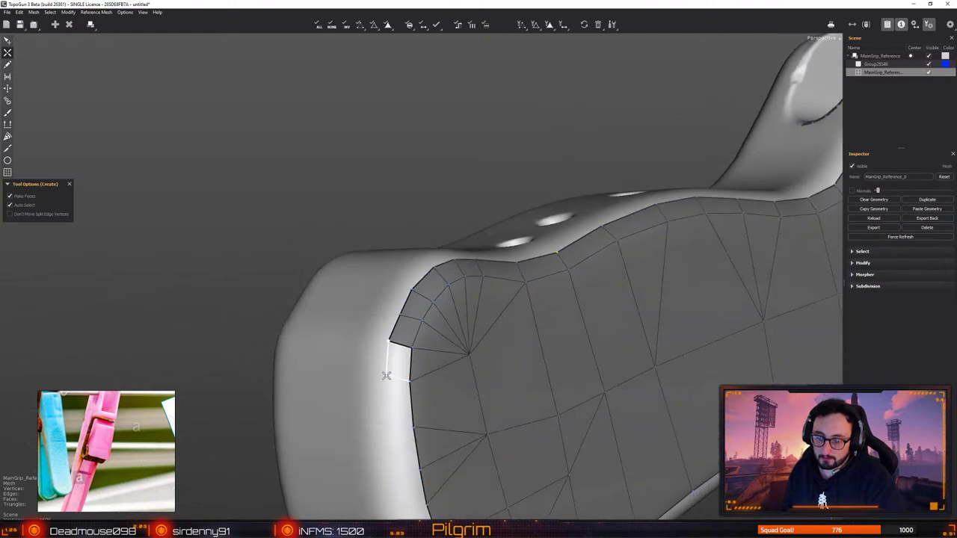
left_click(384, 381)
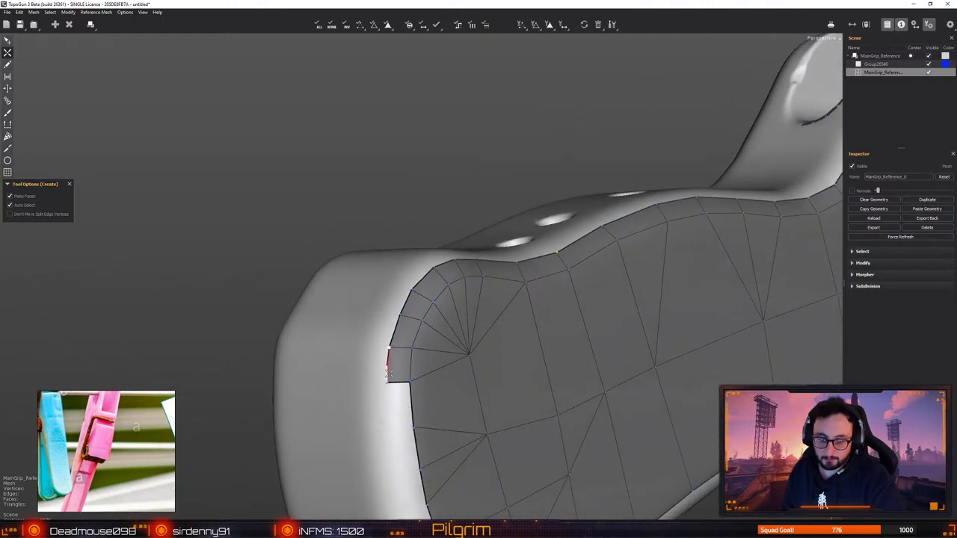
Continue the border strip of quads down the upper half of the grip's end edge, matching the existing border vertices
middle_click_drag(388, 364, 408, 329)
key("q")
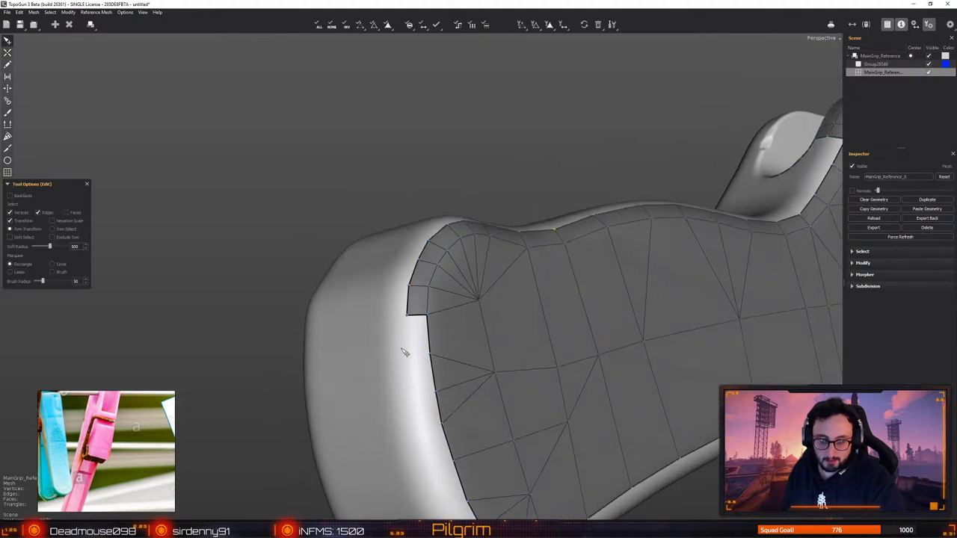
key("w")
left_click(407, 316)
middle_click_drag(406, 365, 413, 325, "alt")
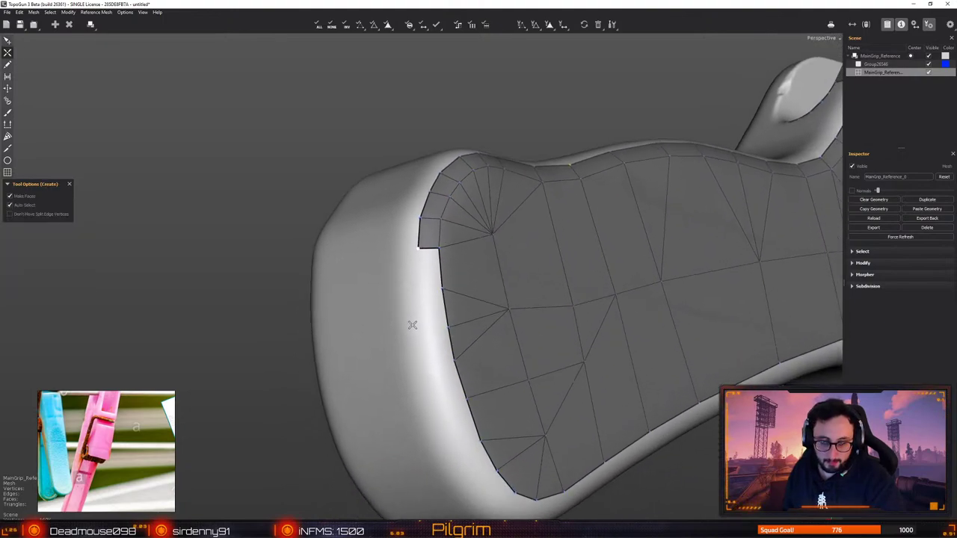
scroll(412, 325, "up", 1)
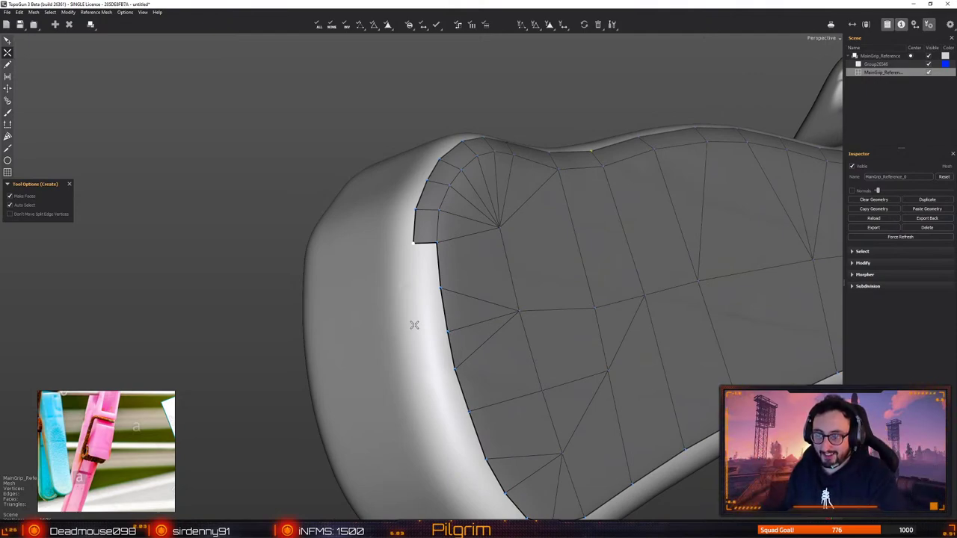
left_click(415, 287)
left_click(419, 333)
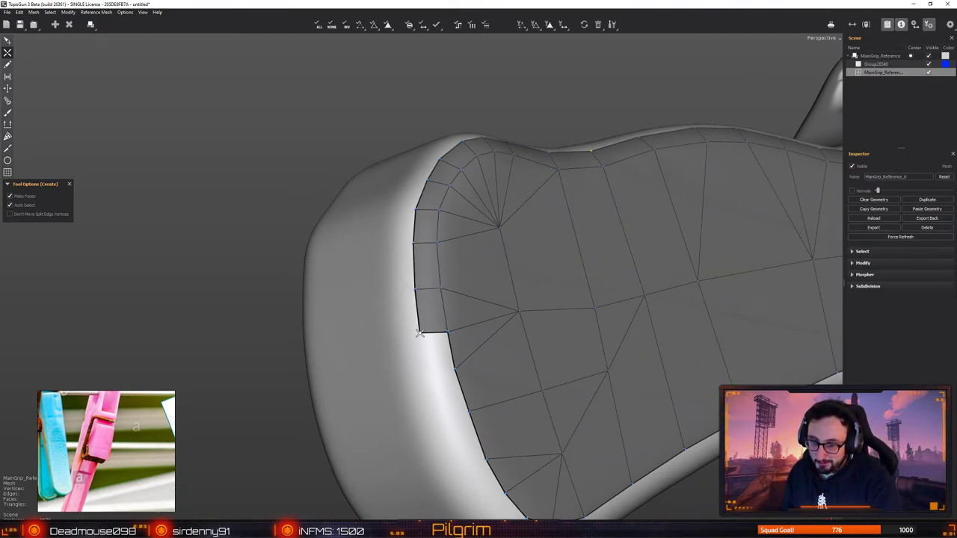
Carry the border strip around the lower corner of the grip's end, splitting the strip with a diagonal edge at the corner
middle_click_drag(428, 379, 461, 363)
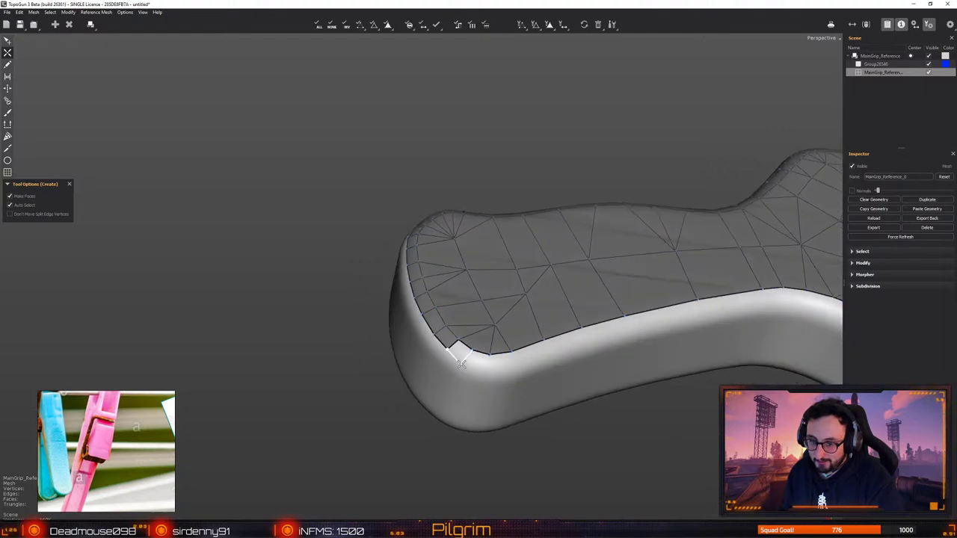
left_click(462, 364)
left_click(487, 367)
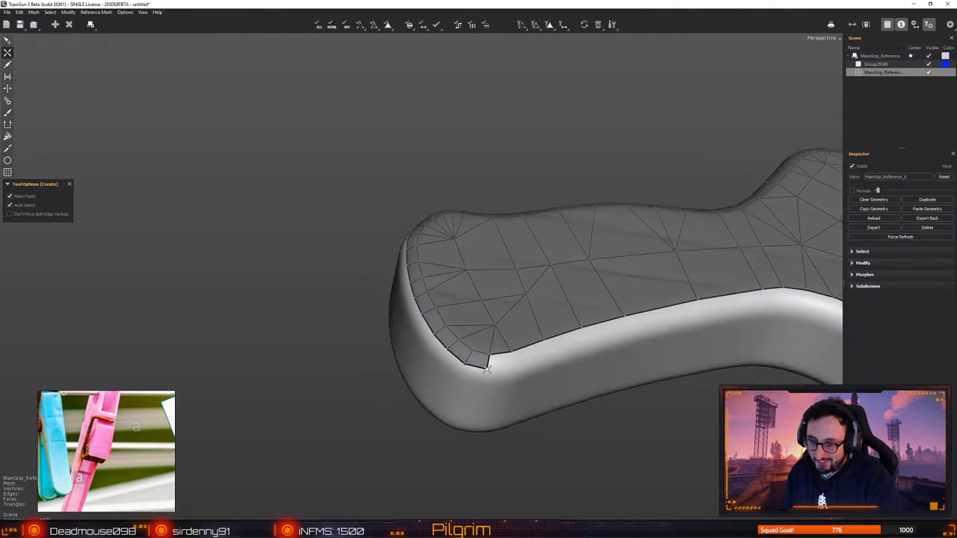
middle_click_drag(485, 368, 497, 373)
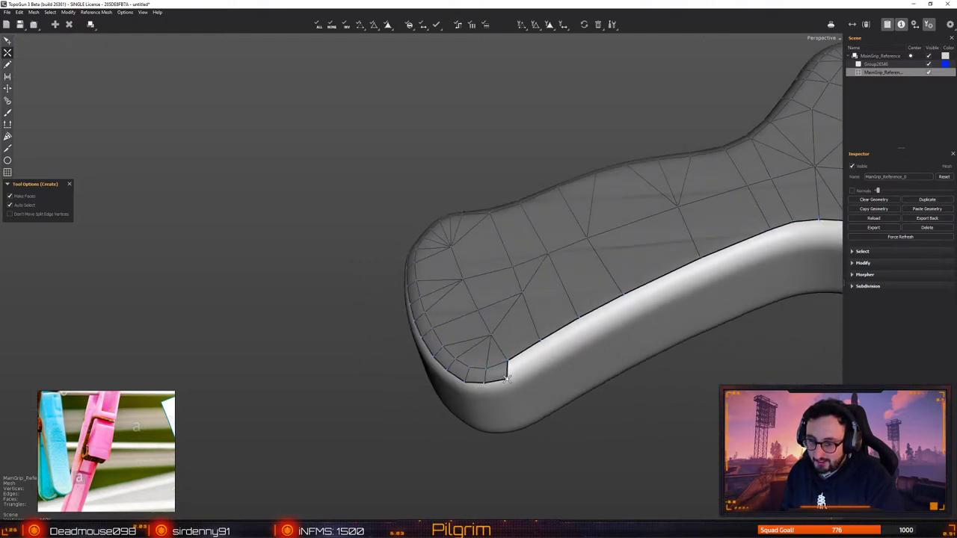
left_click(516, 373)
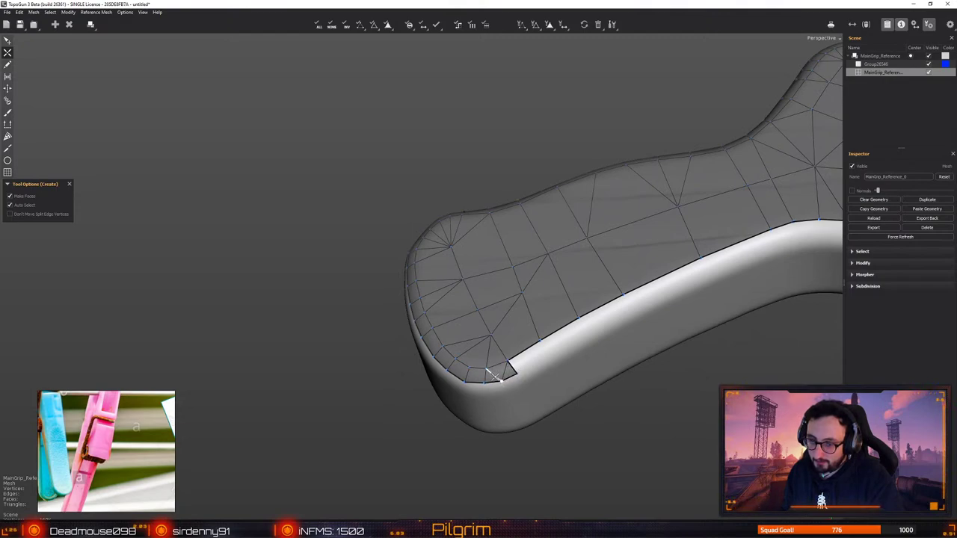
key("e")
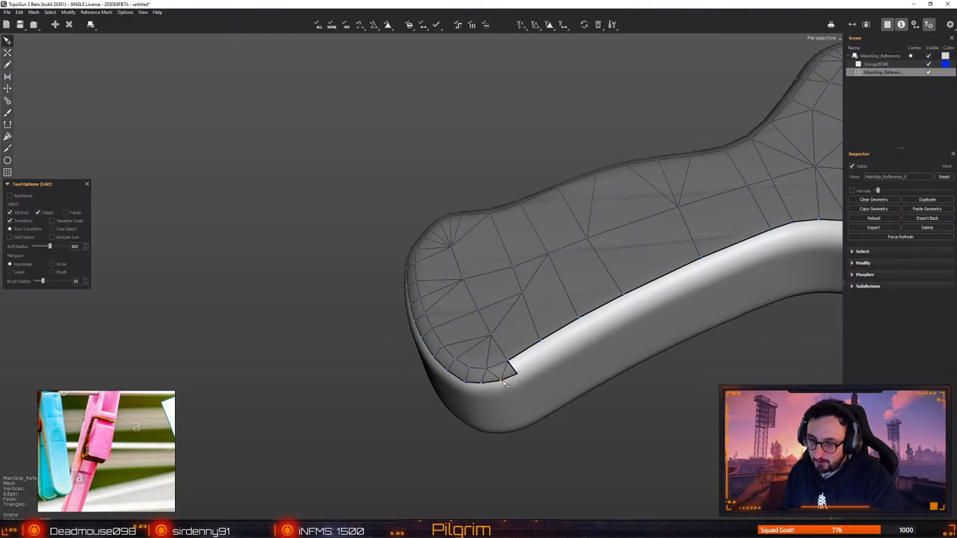
key("c")
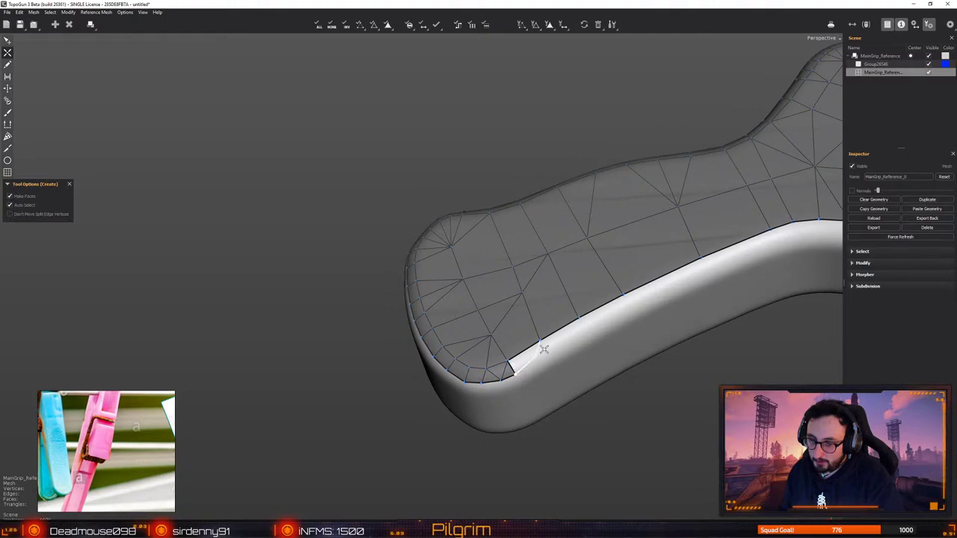
Build the border strip of quads along the grip's lower edge up to the start of the large ring
left_click_drag(549, 354, 632, 307)
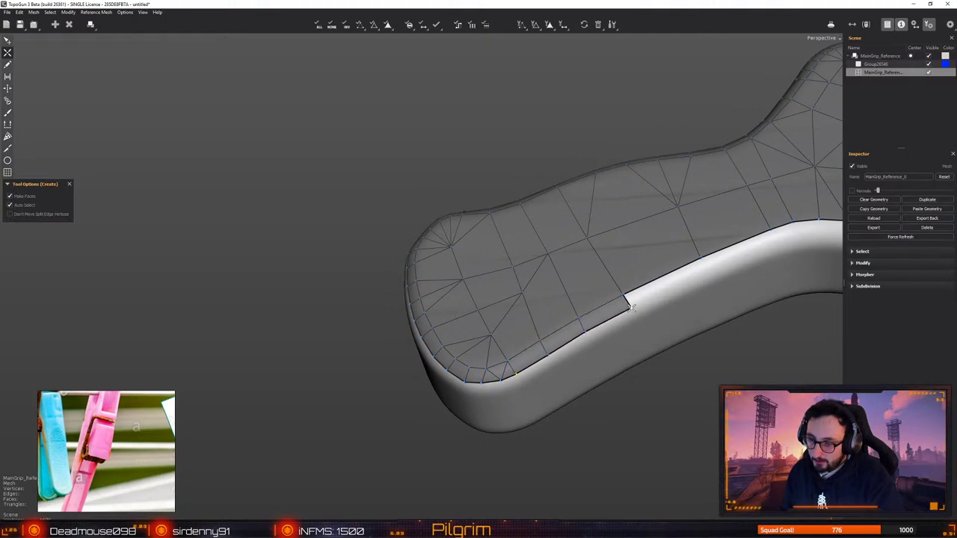
middle_click_drag(632, 306, 370, 395, "alt")
left_click(446, 359)
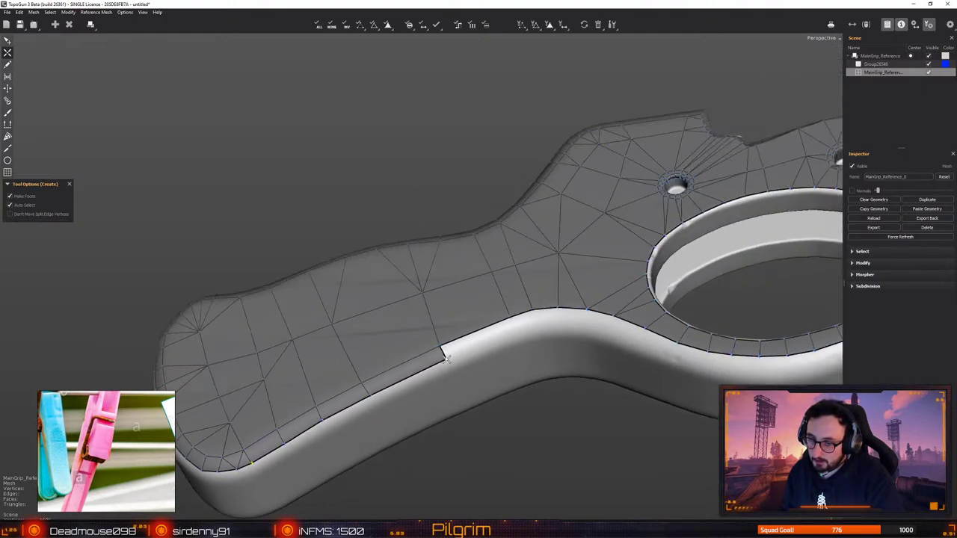
left_click(504, 332)
left_click_drag(505, 332, 641, 339)
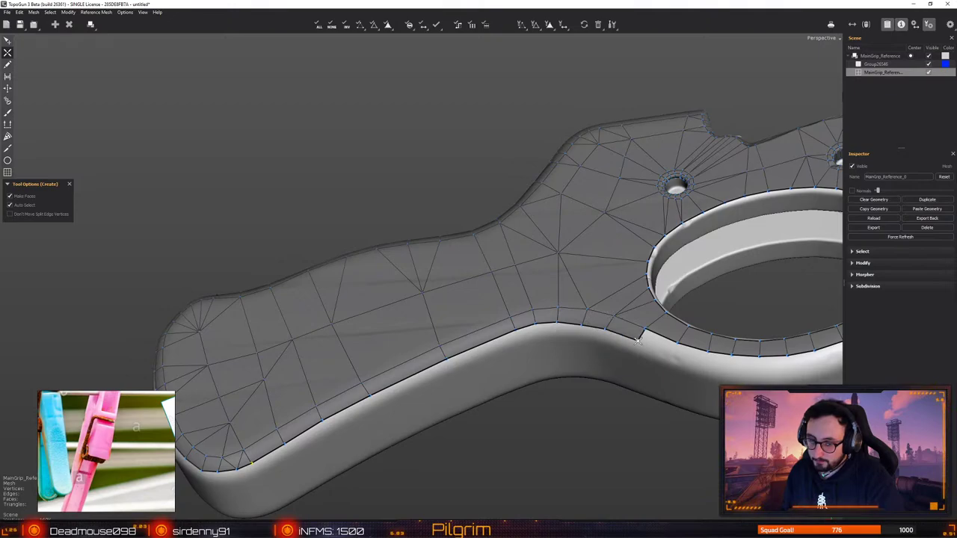
Continue the outer border strip quad by quad around the underside of the large ring
middle_click_drag(640, 338, 404, 356, "alt")
scroll(463, 353, "down", 3)
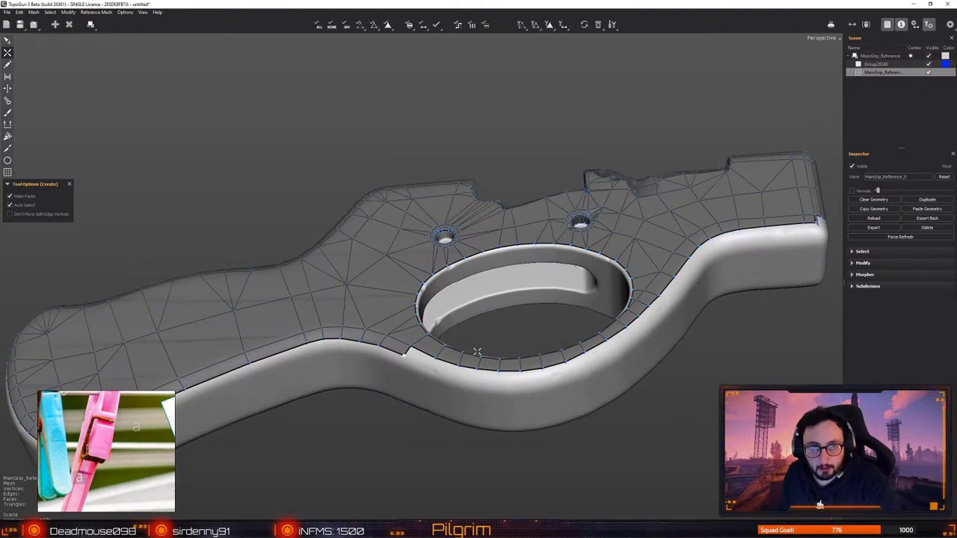
middle_click_drag(477, 351, 427, 374)
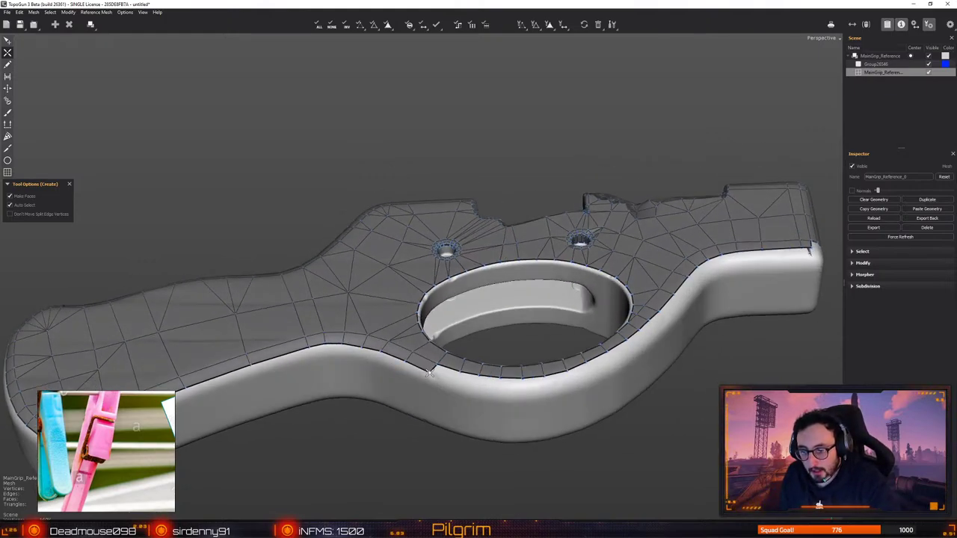
left_click(455, 382)
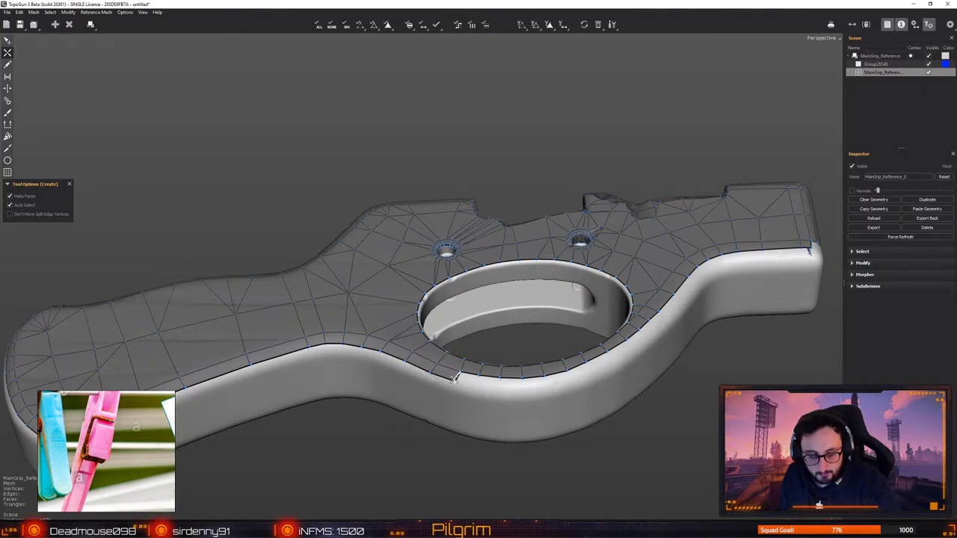
left_click(475, 387)
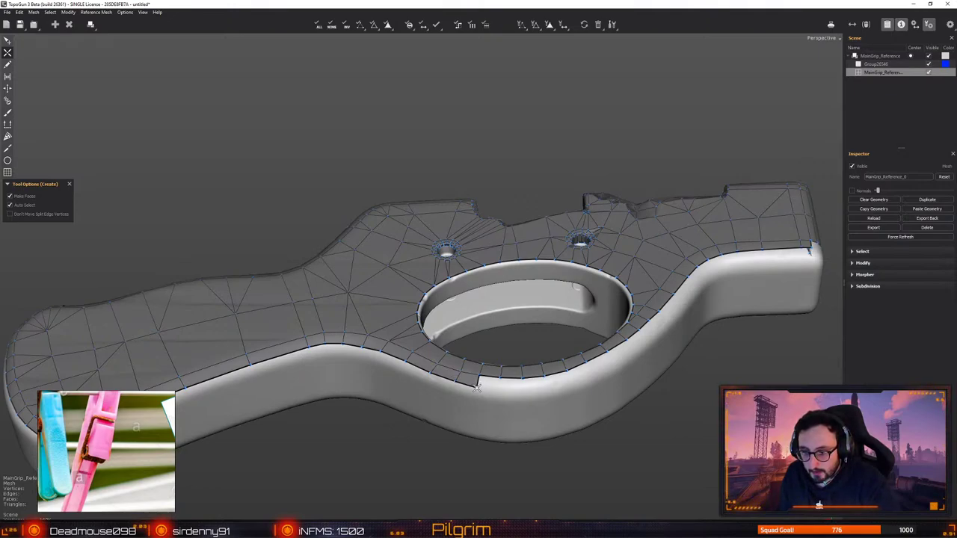
left_click(498, 390)
left_click(526, 389)
left_click(548, 387)
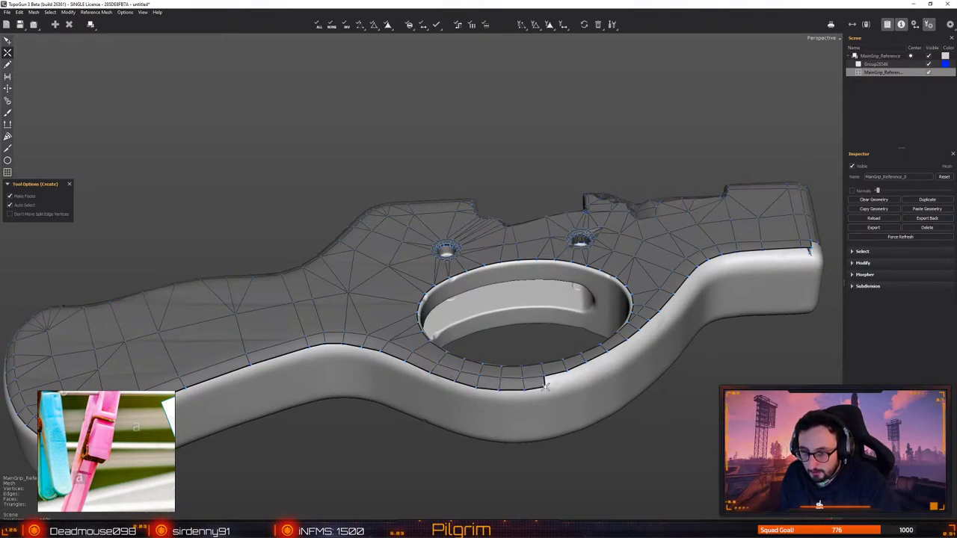
left_click(570, 380)
left_click(590, 370)
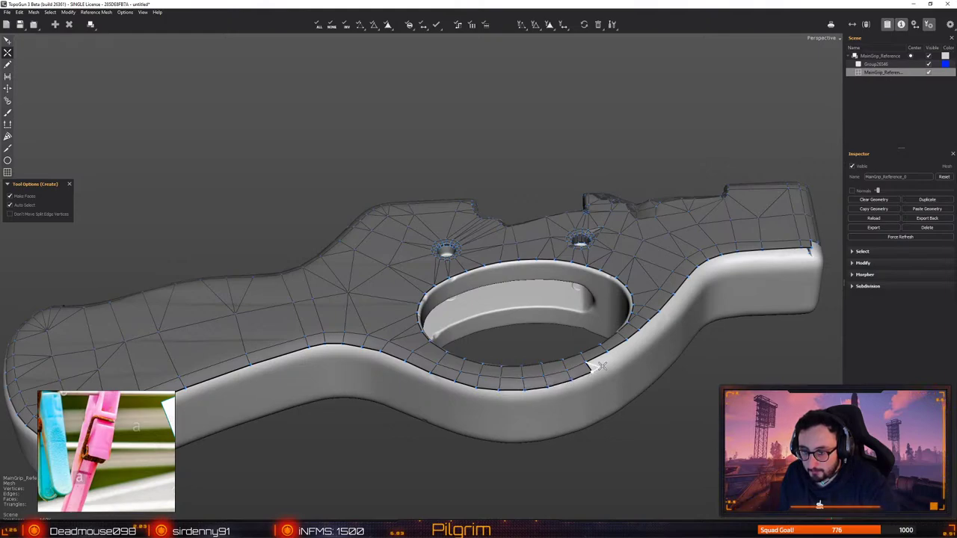
left_click(614, 359)
key("e")
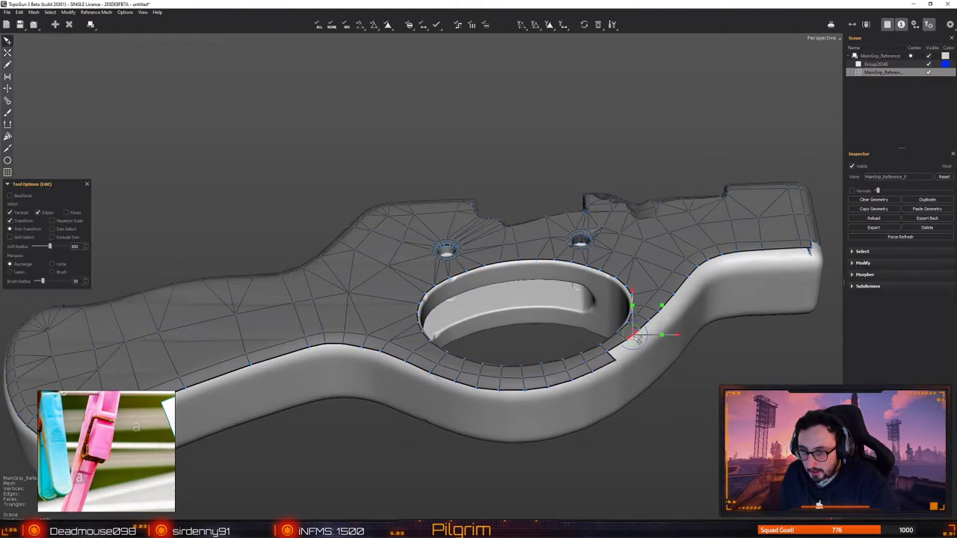
Extrude the border edges beside the large ring and up the front slope outward into another row of quads
left_click_drag(652, 329, 705, 266)
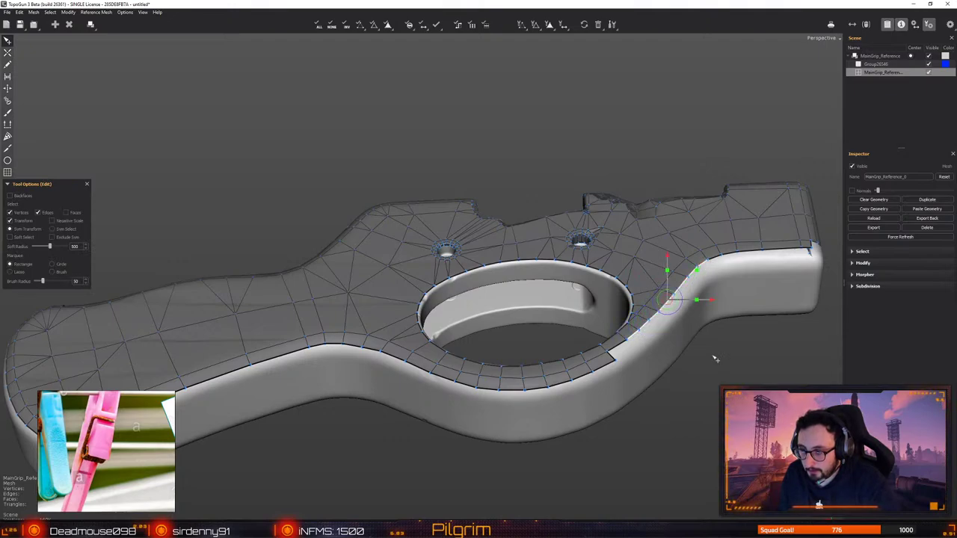
key("x")
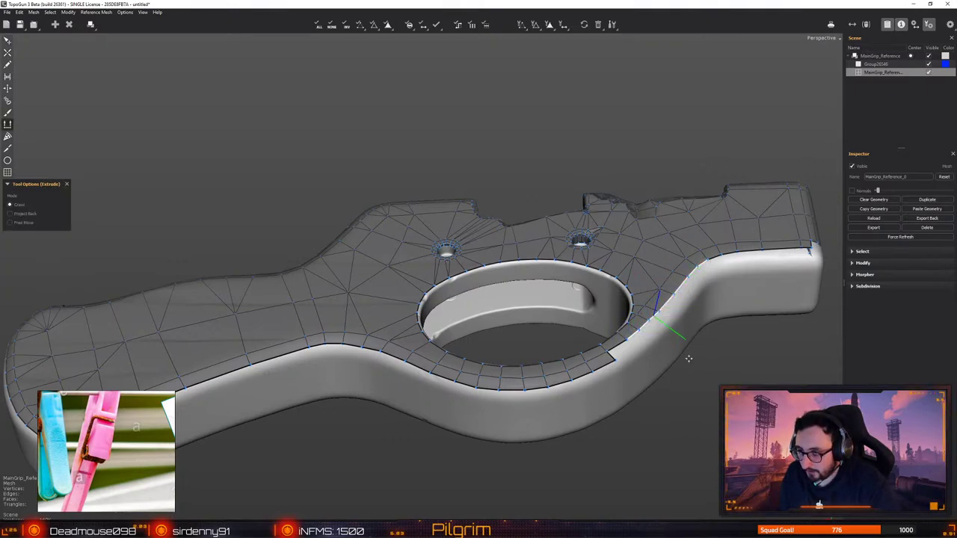
left_click_drag(678, 335, 689, 342)
left_click_drag(721, 290, 726, 300)
key("q")
Fill the gap between the new front-slope strip and the ring's border strip, and extend the outer row by a quad
key("w")
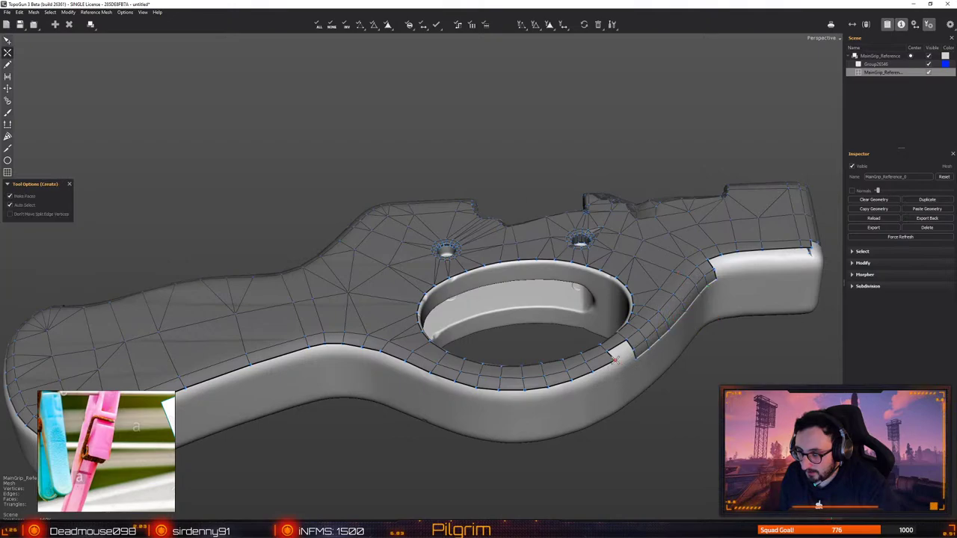
key("q")
middle_click_drag(634, 348, 563, 408)
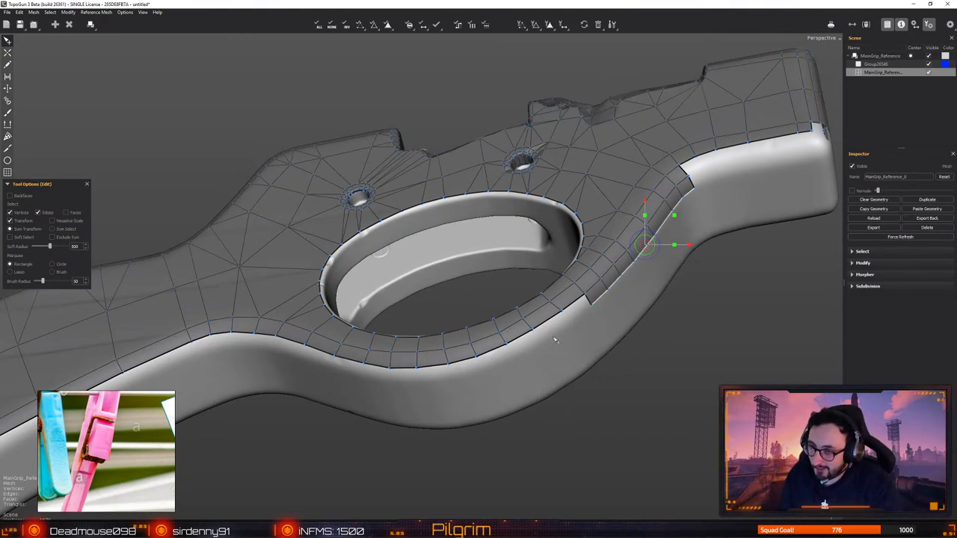
left_click(590, 308)
key("w")
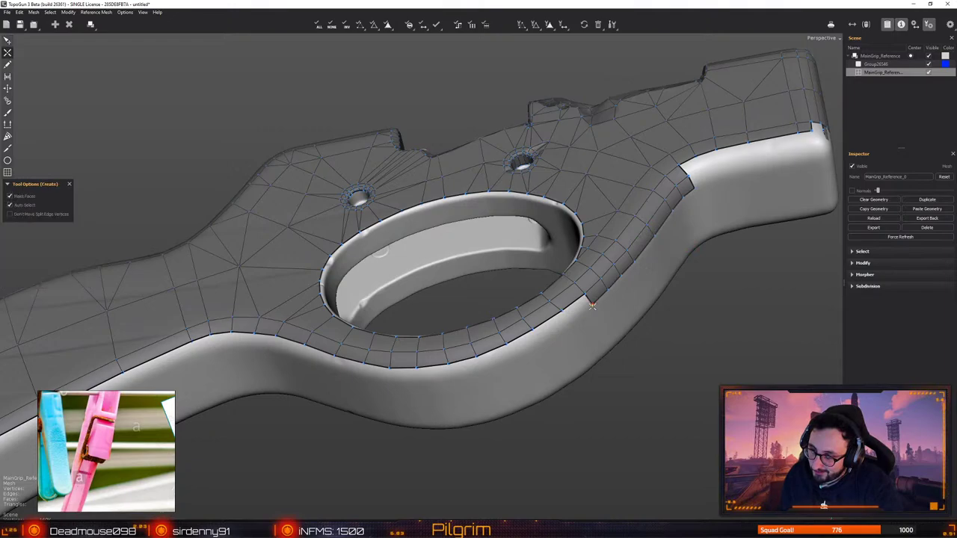
key("e")
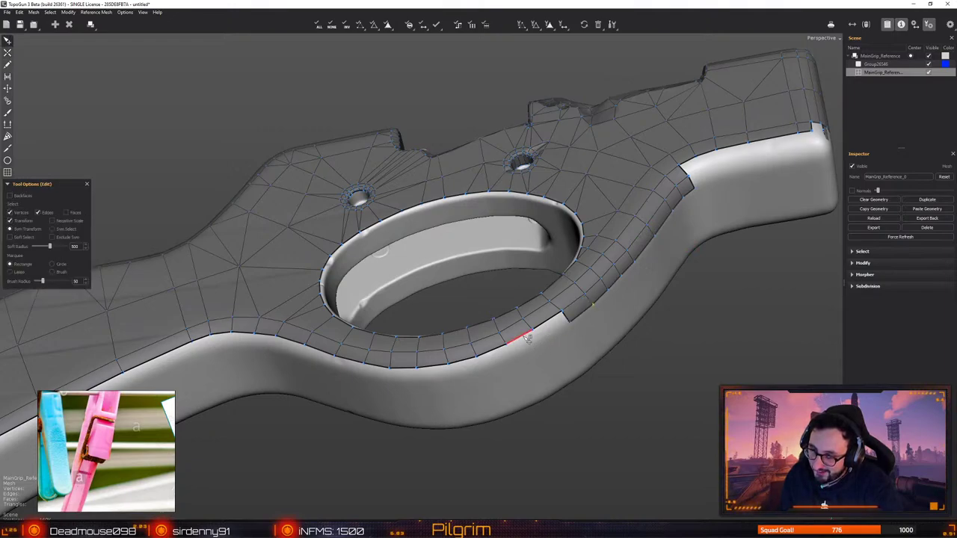
Extrude the outer border edges from the ring's underside to the start of the handle, and bridge the gap to the front-slope strip
left_click(520, 338)
left_click(476, 357, "shift")
left_click(462, 362, "shift")
left_click(432, 367, "shift")
left_click(403, 368, "shift")
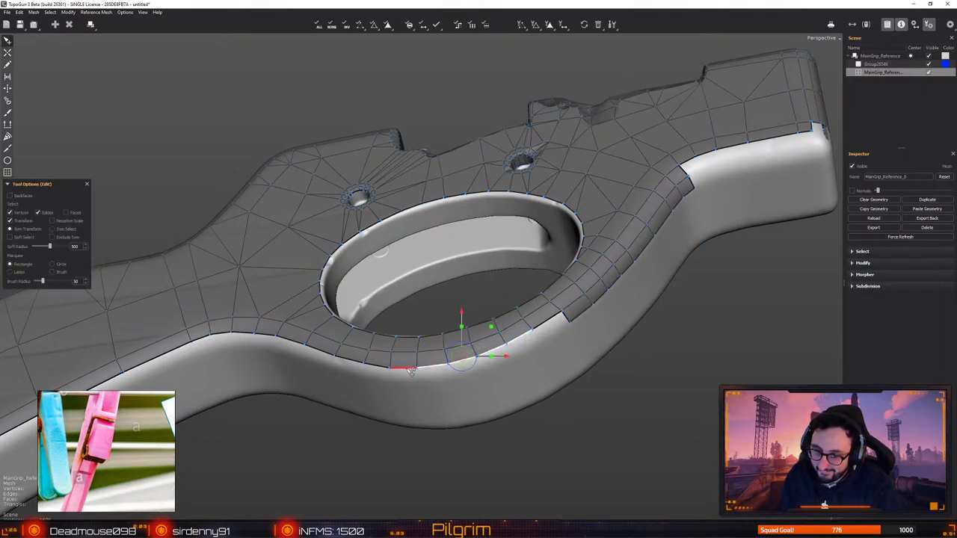
left_click(376, 366, "shift")
mouse_move(359, 365)
left_mouse_down("shift")
mouse_move(269, 340)
mouse_move(211, 339)
left_mouse_up("shift")
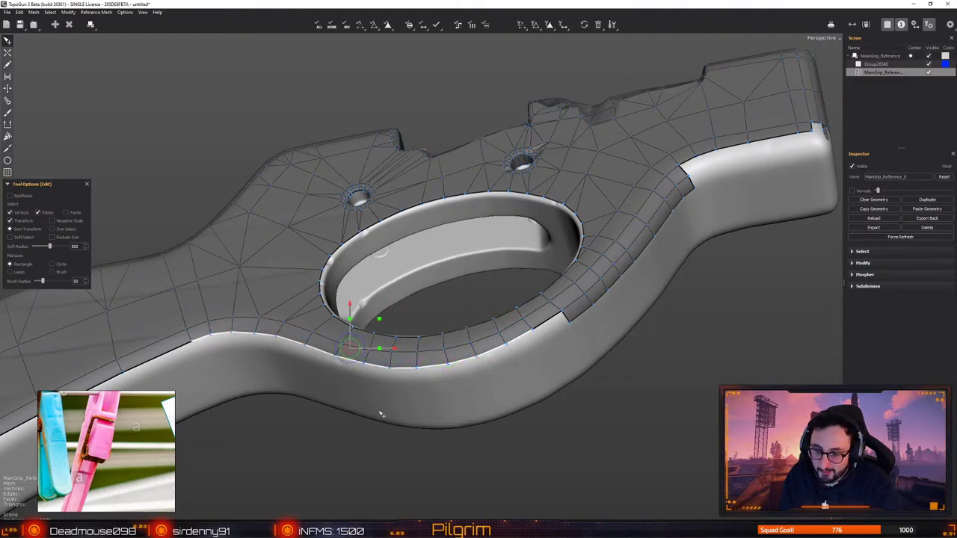
key("e")
left_click_drag(529, 353, 535, 372)
key("q")
key("c")
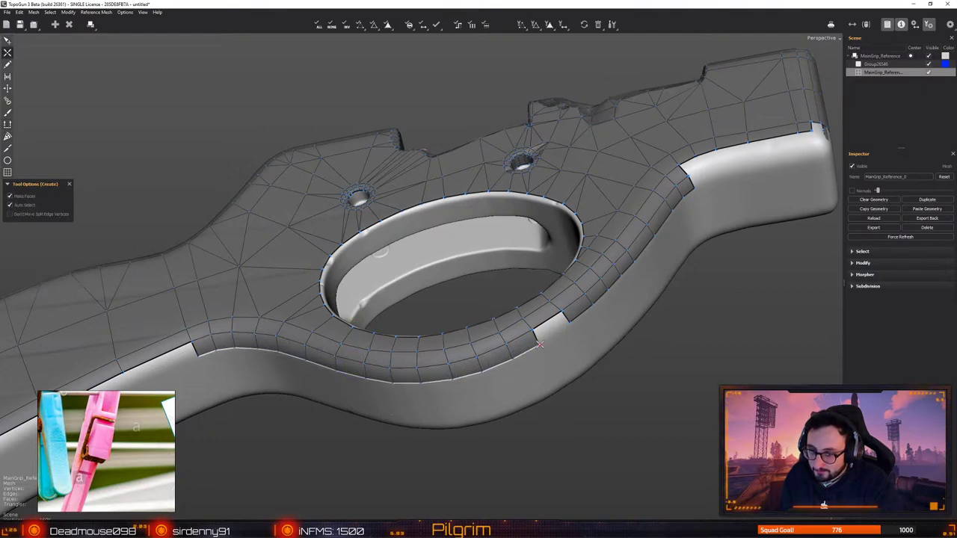
key("e")
Build the outer row of quads along the handle's lower edge down to the corner of its end
middle_click_drag(571, 384, 519, 395)
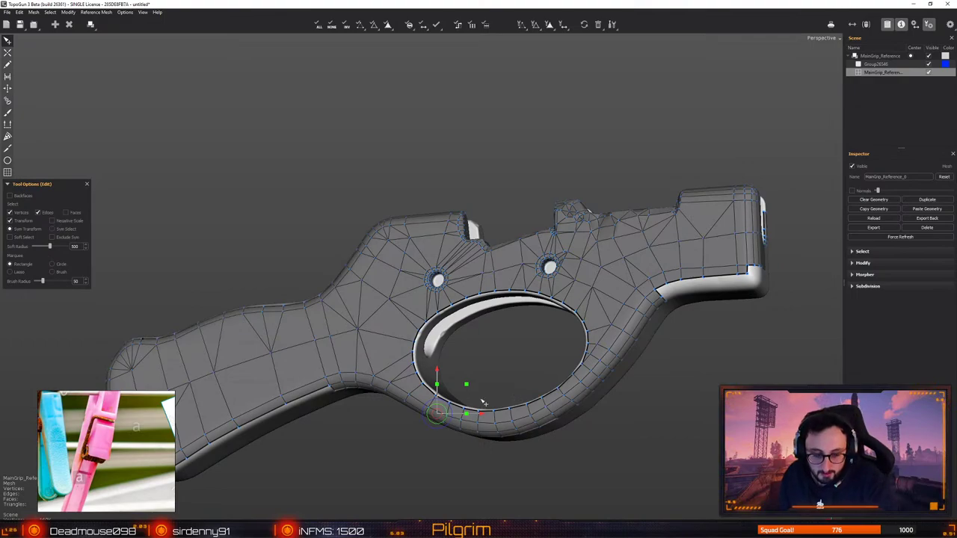
middle_click_drag(483, 402, 548, 336)
right_click_drag(548, 336, 552, 415, "alt")
middle_click_drag(552, 415, 553, 392, "alt")
key("c")
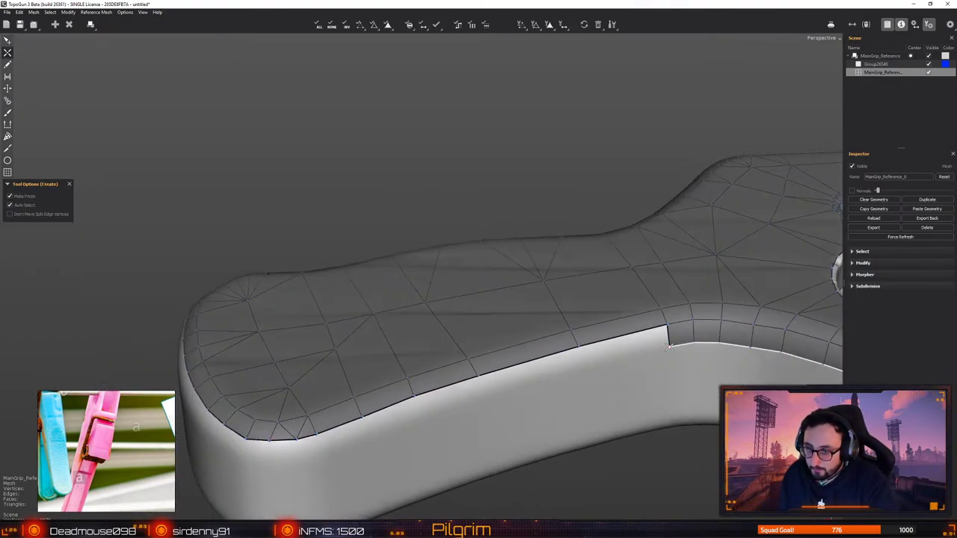
left_click(585, 367)
left_click(482, 397)
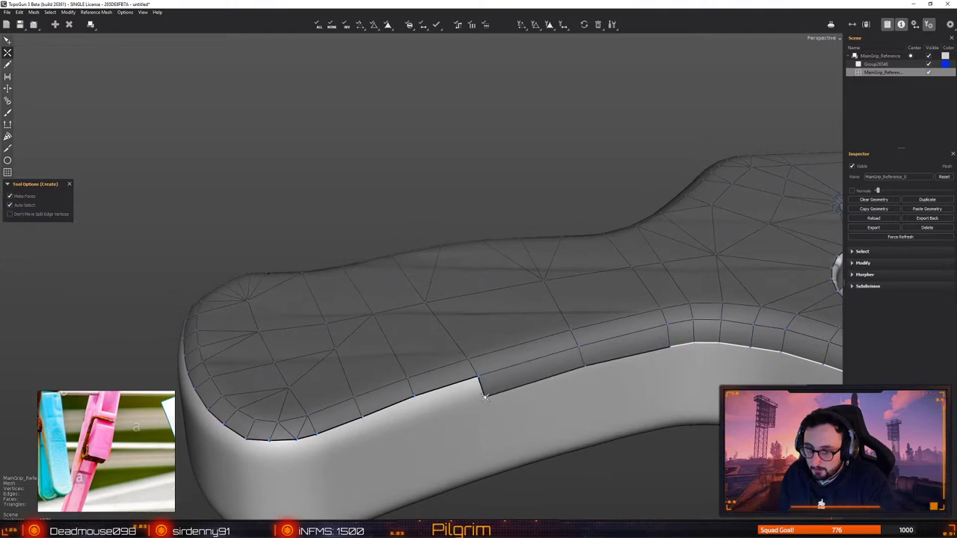
left_click(413, 396)
left_click(416, 417)
left_click(419, 417)
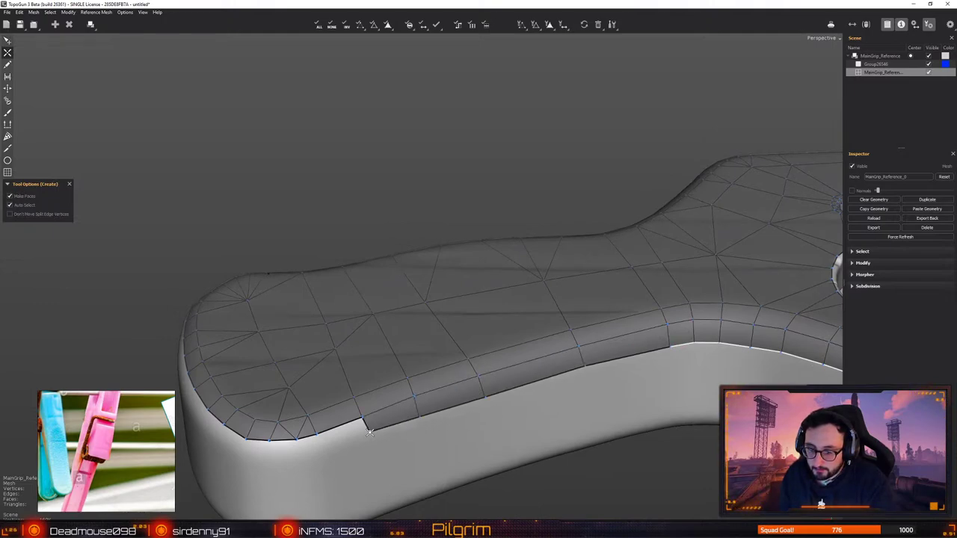
left_click(369, 436)
left_click(321, 452)
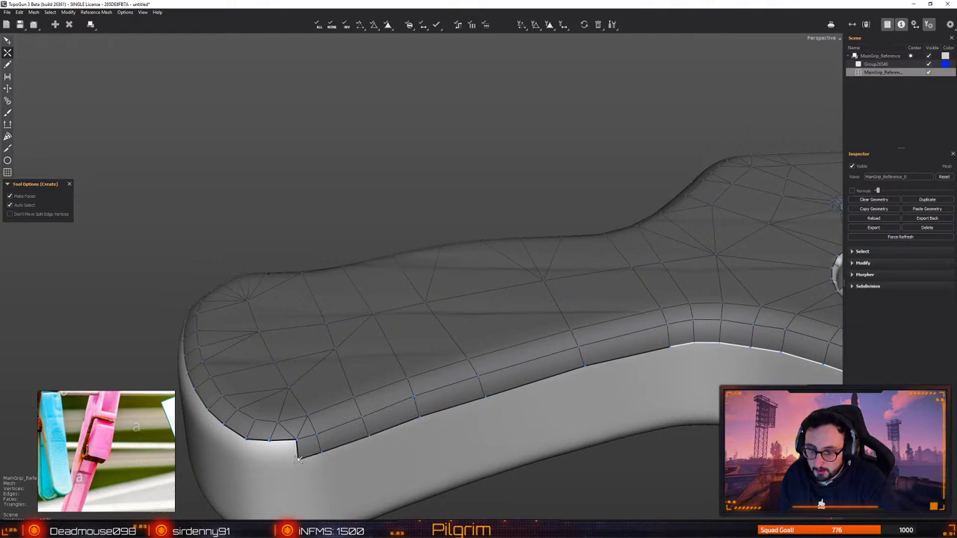
Extrude the border edges around the handle's rounded end, from the lower corner to near the upper corner, into a quad strip
scroll(298, 461, "down", 3)
left_click_drag(298, 461, 336, 396, "alt")
key("q")
left_click(334, 388)
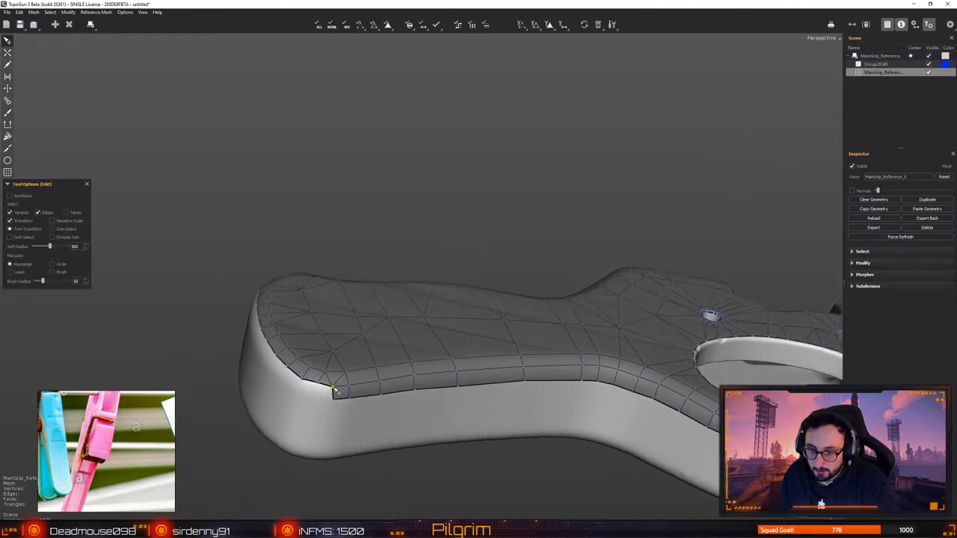
left_click(314, 382)
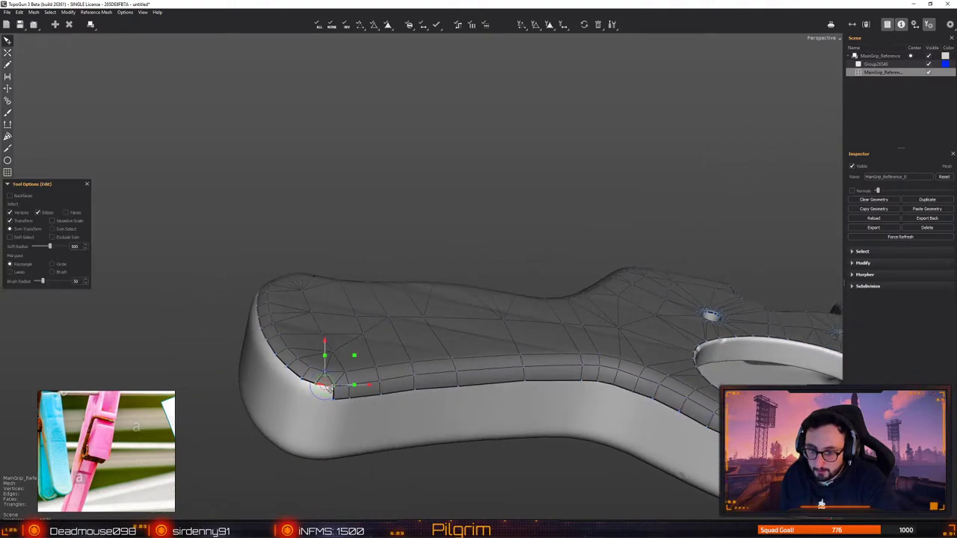
mouse_move(278, 365)
left_mouse_down("alt")
mouse_move(270, 368)
mouse_move(276, 378)
left_mouse_up("alt")
left_click(276, 377, "shift")
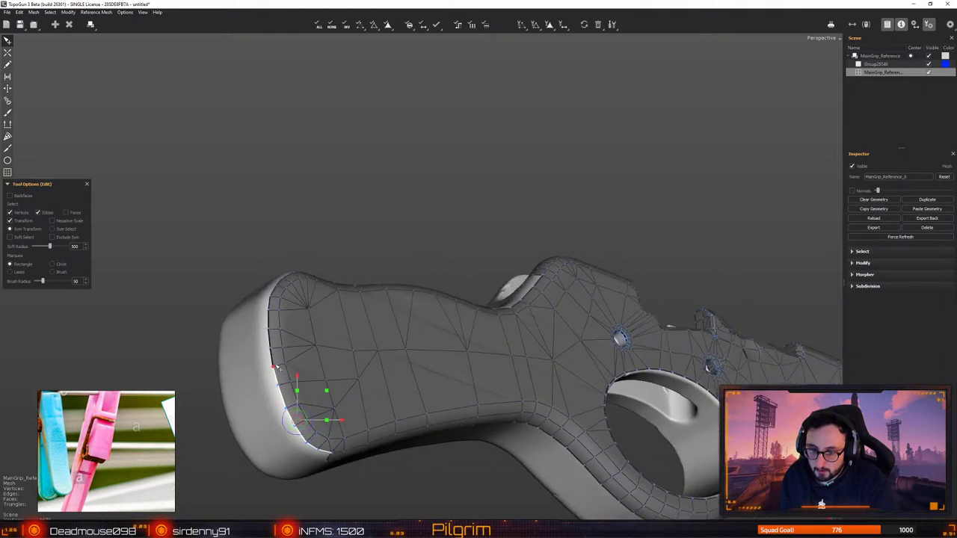
left_click(272, 359, "shift")
left_click(269, 339, "shift")
left_click(270, 322, "shift")
left_click(270, 304, "shift")
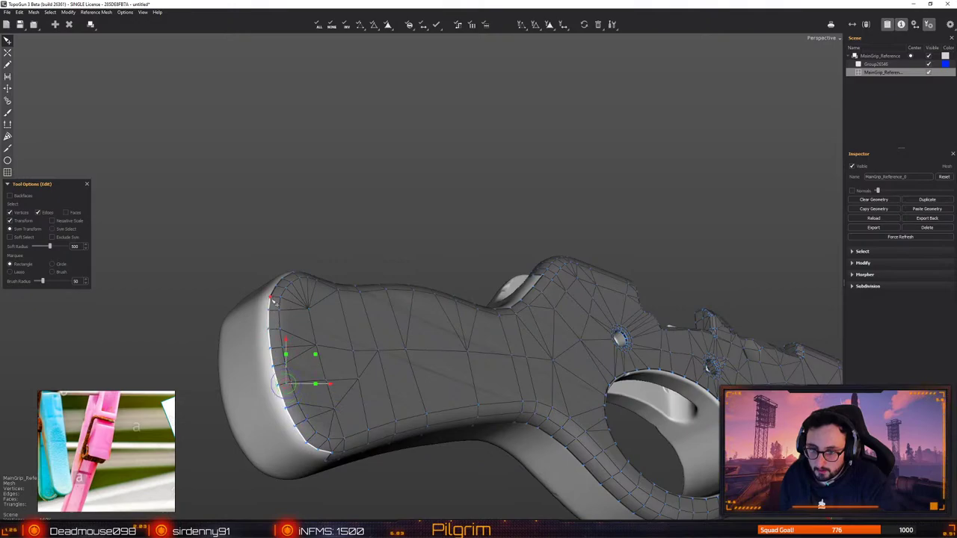
left_click(274, 293, "shift")
left_click_drag(274, 293, 288, 301, "alt")
left_click(288, 300, "shift")
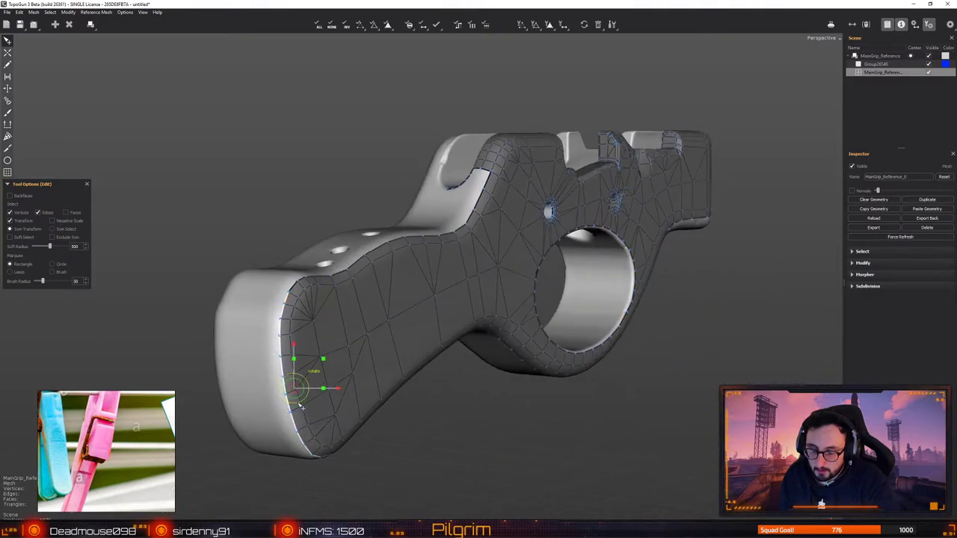
key("e")
left_click_drag(317, 467, 292, 415)
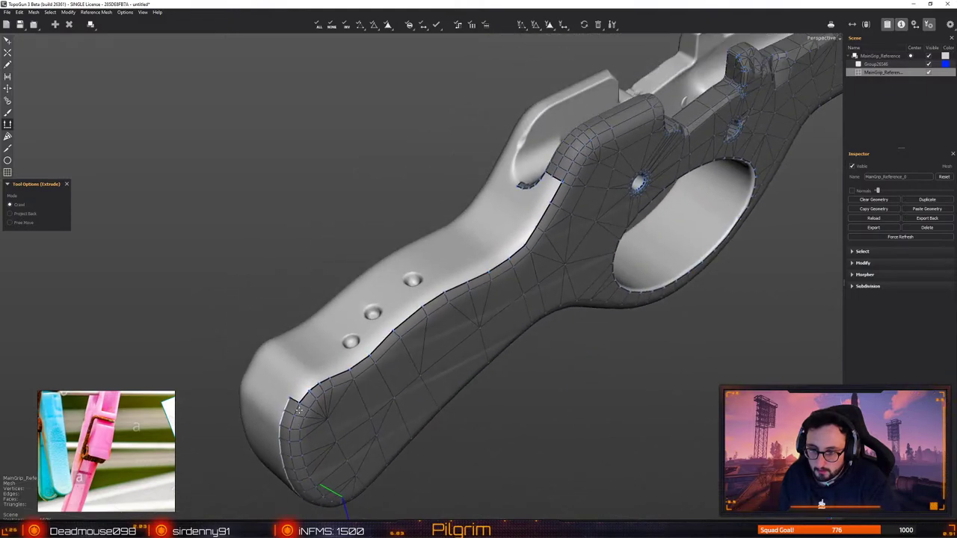
Extrude the border edges along the handle's upper edge, past the three small holes, into a new row of quads
key("q")
left_click(316, 389)
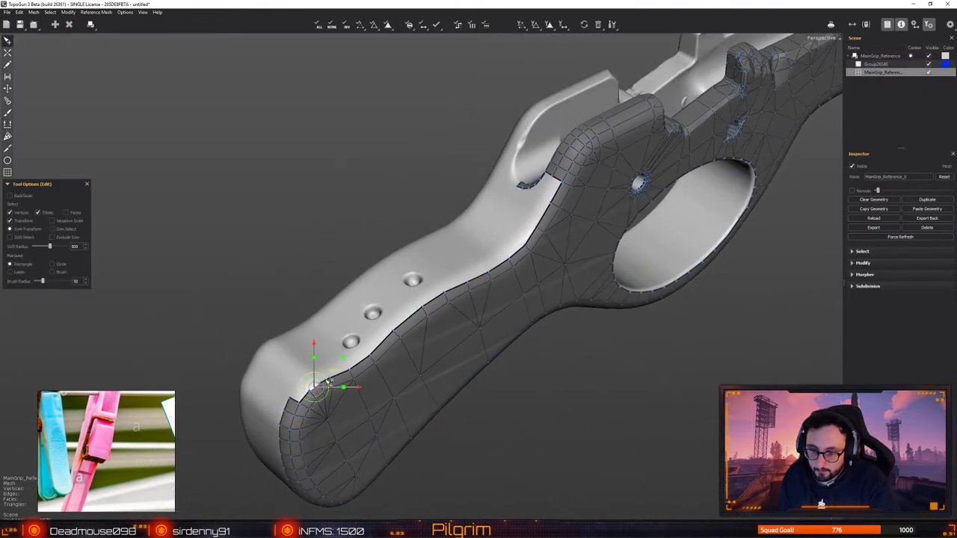
left_click_drag(346, 342, 374, 342, "alt")
right_click_drag(374, 343, 339, 498, "alt")
middle_click_drag(340, 498, 483, 271, "alt")
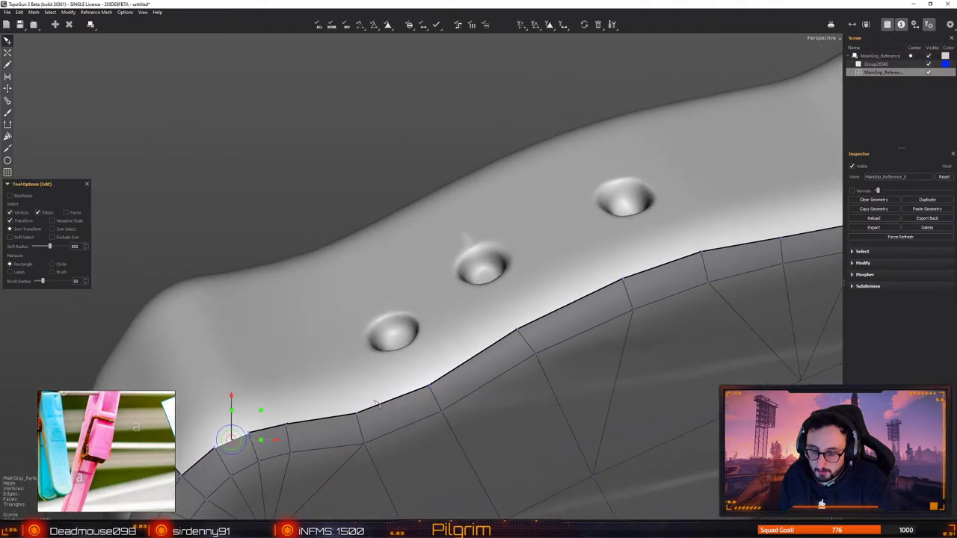
right_click_drag(483, 271, 456, 291, "alt")
left_click(279, 422, "shift")
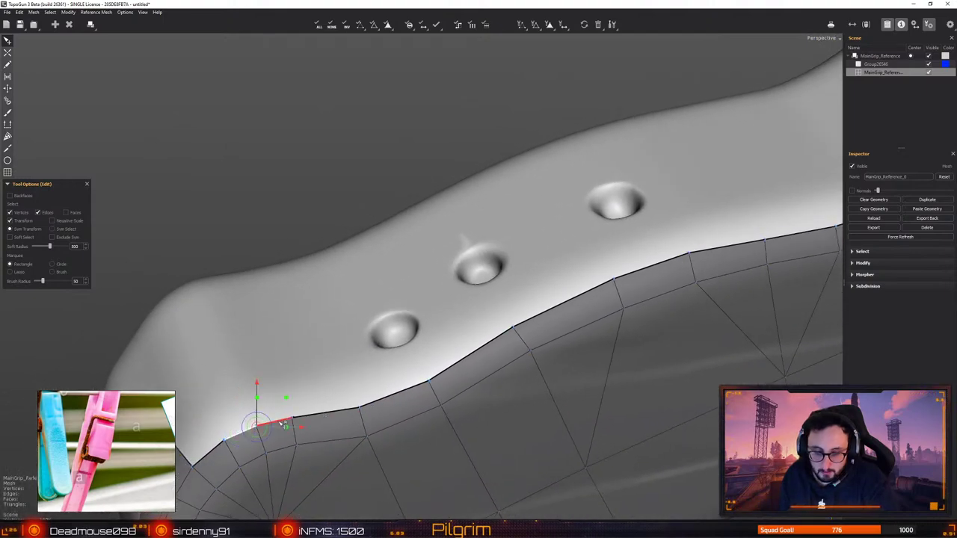
left_click(321, 416, "shift")
left_click(391, 398, "shift")
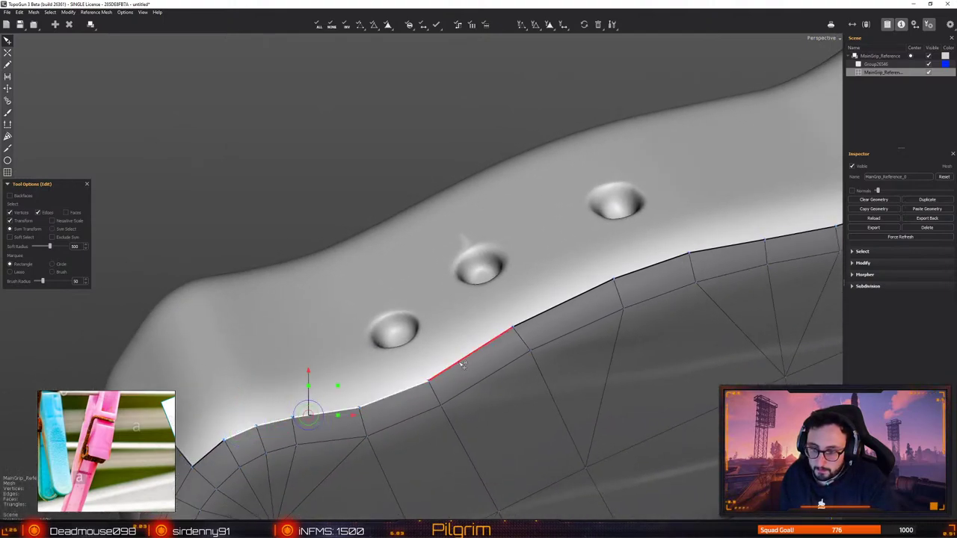
left_click(470, 357, "shift")
left_click(557, 309, "shift")
left_click(642, 275, "shift")
left_click(719, 254, "shift")
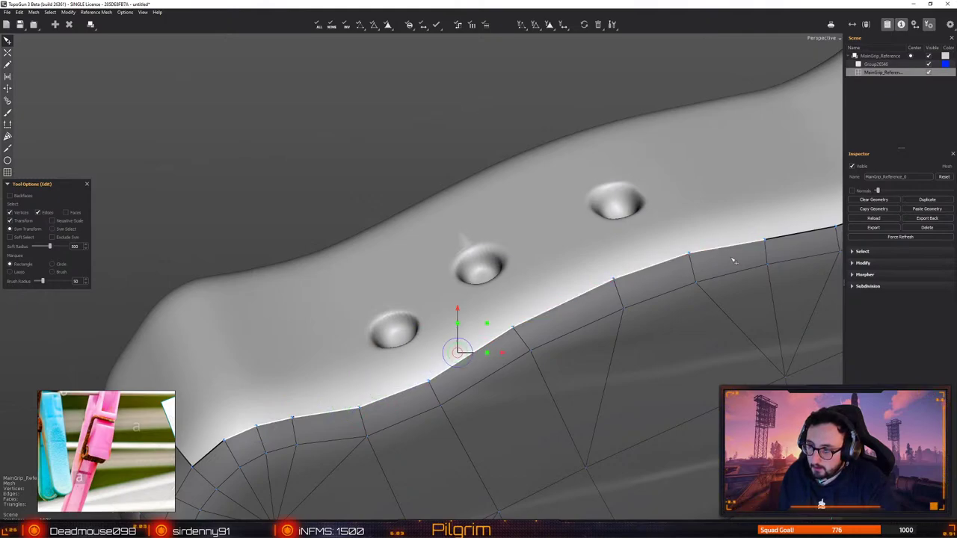
middle_click_drag(733, 259, 560, 313, "alt")
right_click_drag(561, 313, 545, 323, "alt")
left_click_drag(591, 305, 461, 331, "alt")
key("ctrl+e")
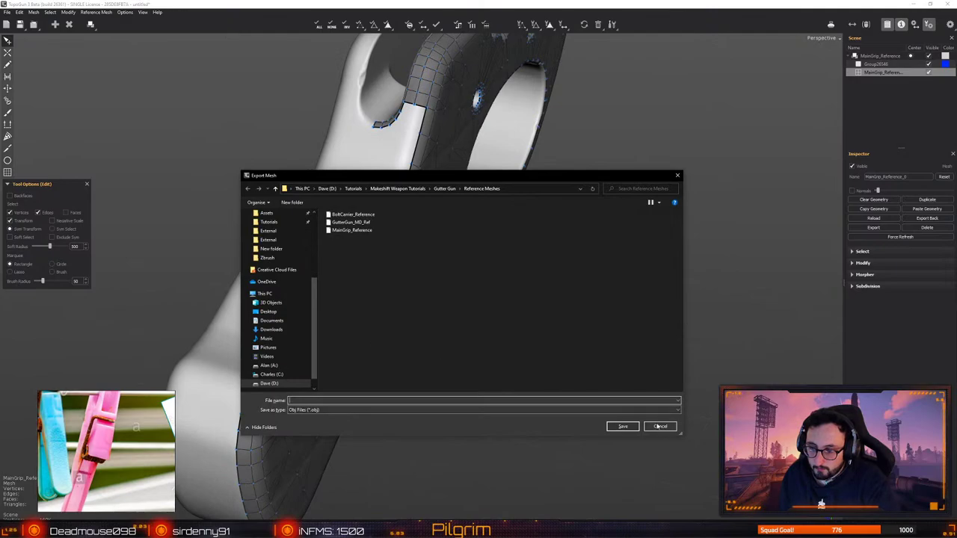
left_click(661, 426)
key("e")
left_click_drag(244, 378, 222, 370)
middle_click_drag(329, 402, 462, 393, "alt")
right_click_drag(461, 393, 524, 412, "alt")
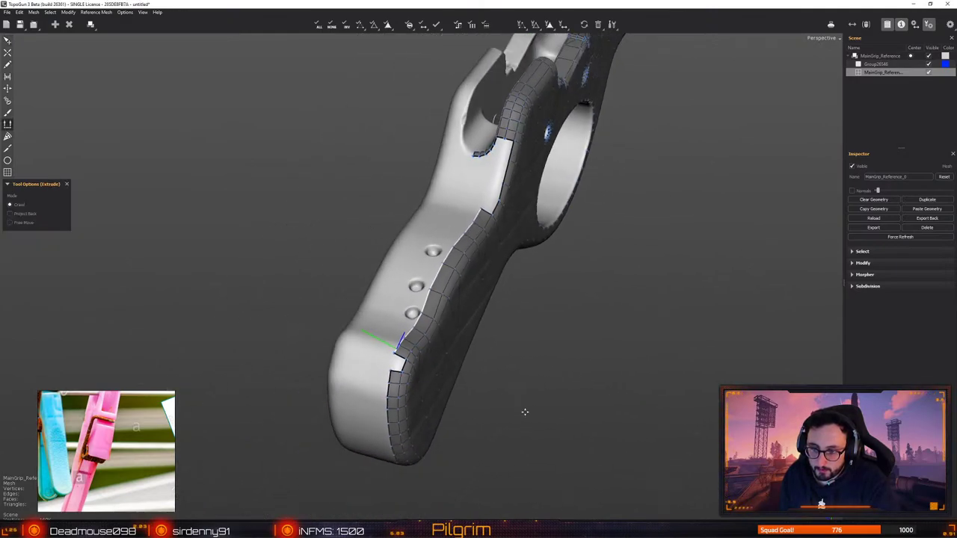
Bridge the gap between the two extruded strips at the upper corner of the handle's end
key("q")
key("w")
key("q")
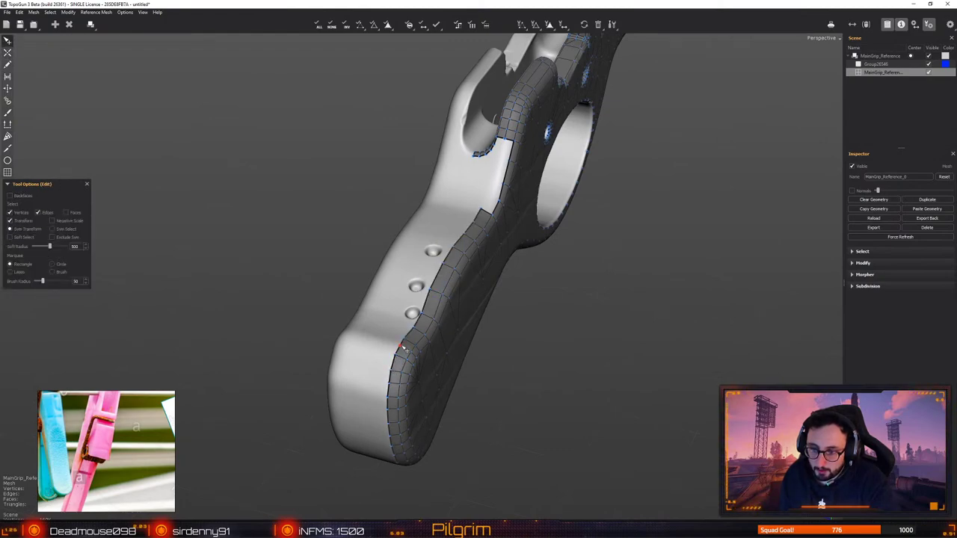
Continue the border strip with quads from the handle's upper edge up the slope toward the slot
right_click_drag(407, 340, 421, 291, "alt")
left_click_drag(421, 291, 453, 364, "alt")
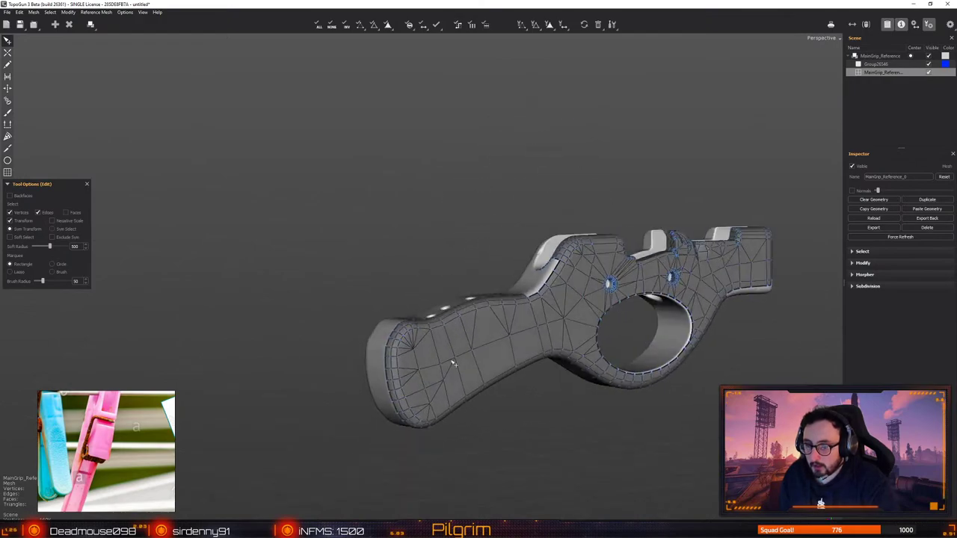
middle_click_drag(453, 364, 346, 404, "alt")
right_click_drag(345, 404, 486, 329, "alt")
left_click_drag(486, 329, 438, 365, "alt")
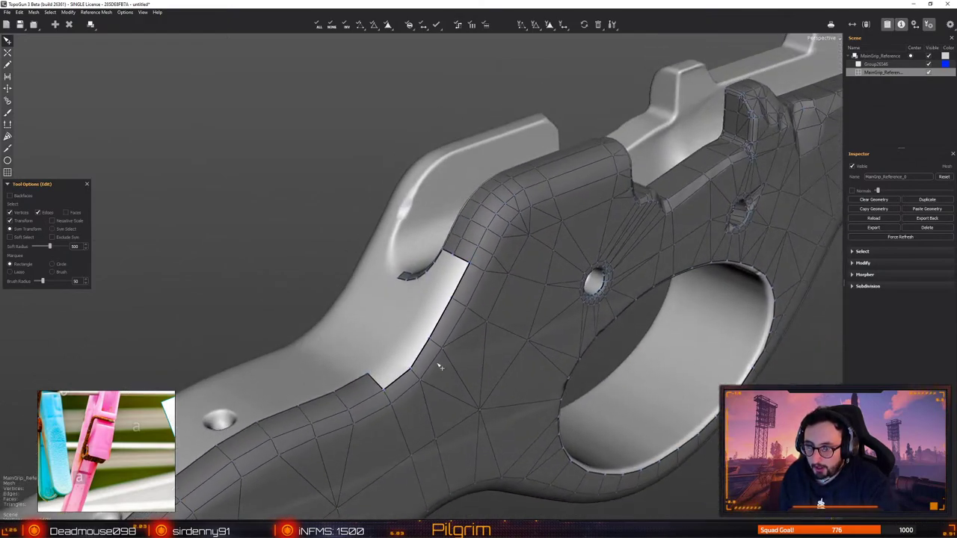
right_click_drag(439, 365, 464, 358, "alt")
key("w")
left_click(388, 370)
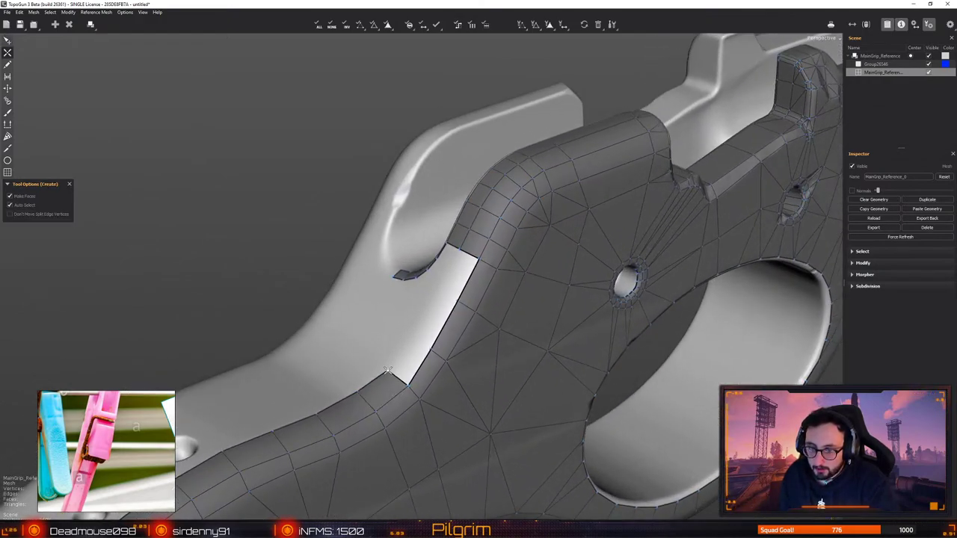
left_click(414, 338)
left_click(441, 287)
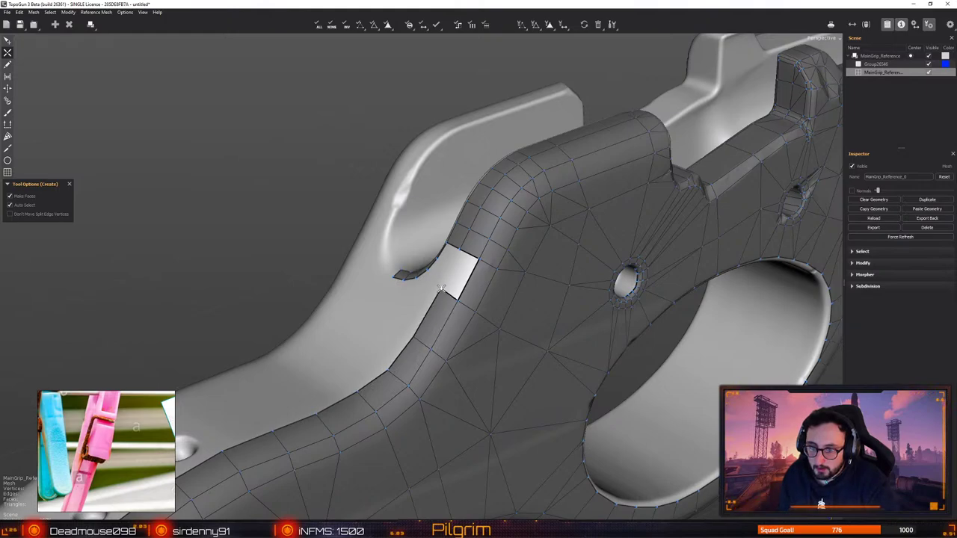
left_click(441, 288)
Close the remaining gap between the border strip and the slot's rounded edge, and add a face below it
key("e")
middle_click_drag(441, 288, 459, 302)
key("c")
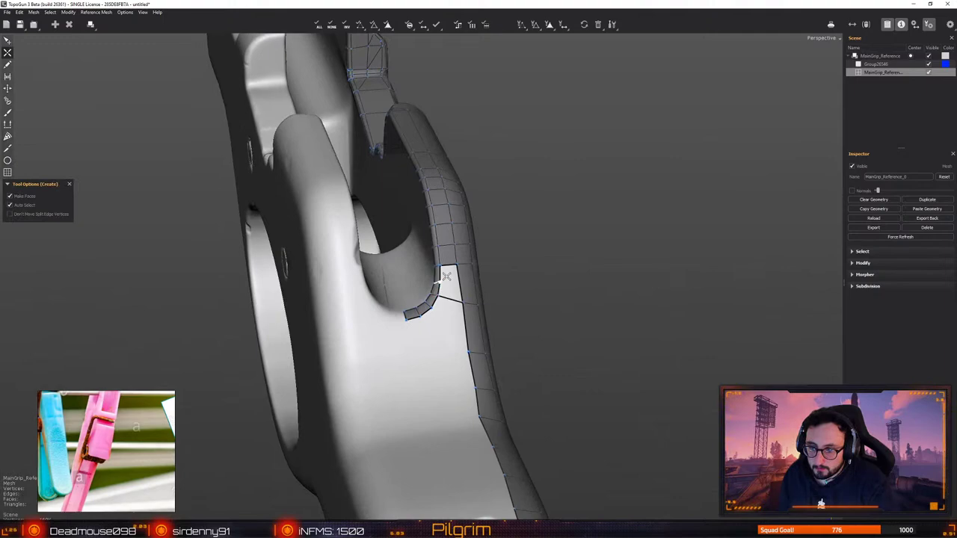
middle_click_drag(433, 311, 468, 311)
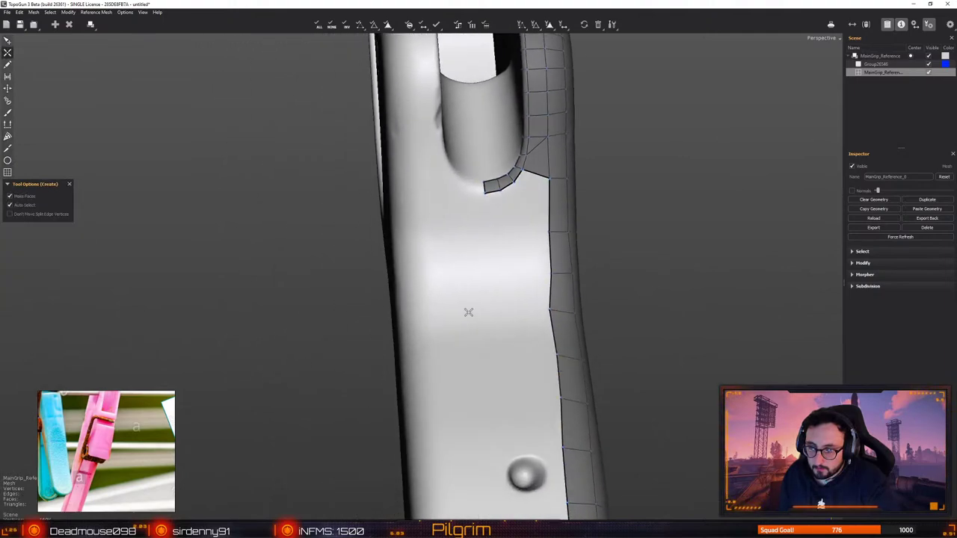
left_click(526, 202)
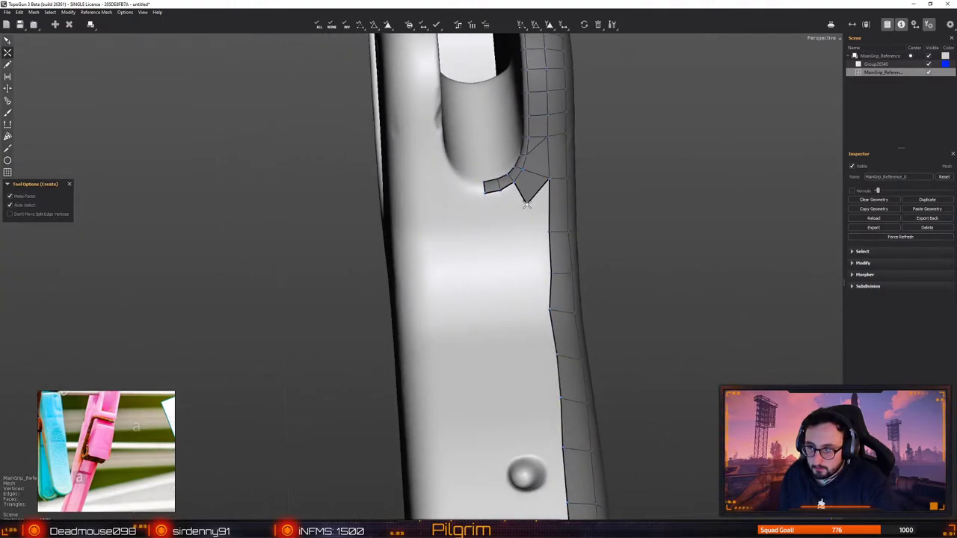
Extend the faces below the slot's rounded end with two more quads and adjust their lower outer vertex
left_click(505, 218)
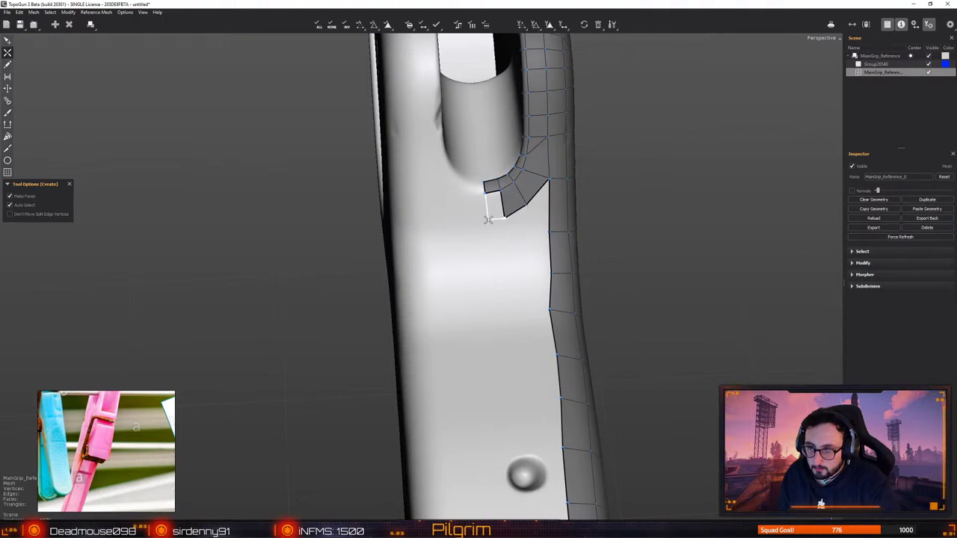
left_click(485, 220)
key("q")
left_click_drag(526, 204, 530, 206)
key("c")
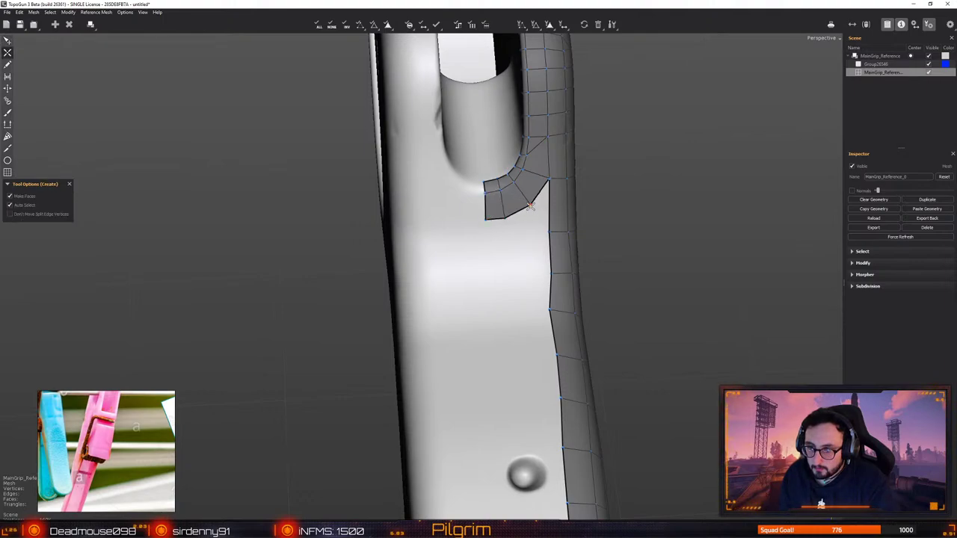
Fill the gap between the faces below the slot and the border strip, squaring off the patch's lower edge
left_click(548, 231)
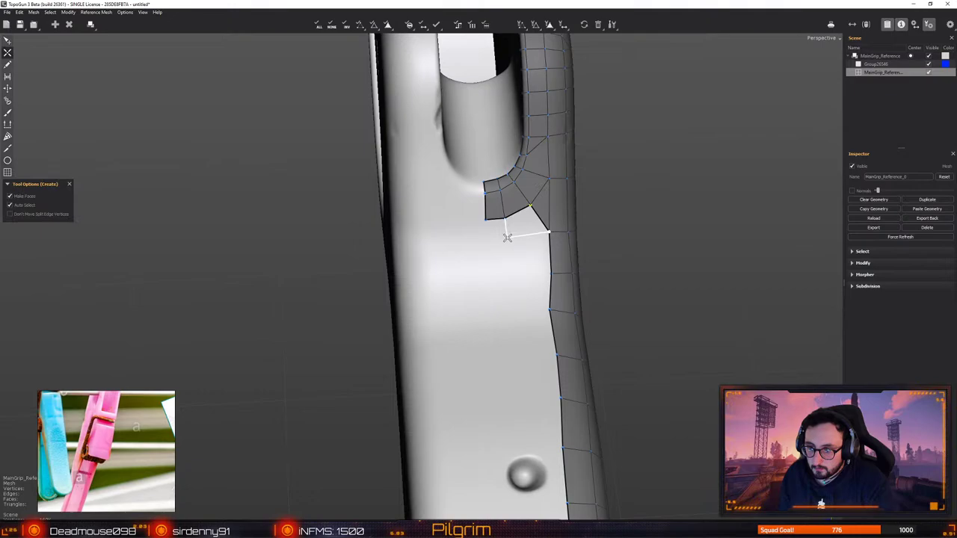
left_click(486, 239)
left_click(505, 219)
key("q")
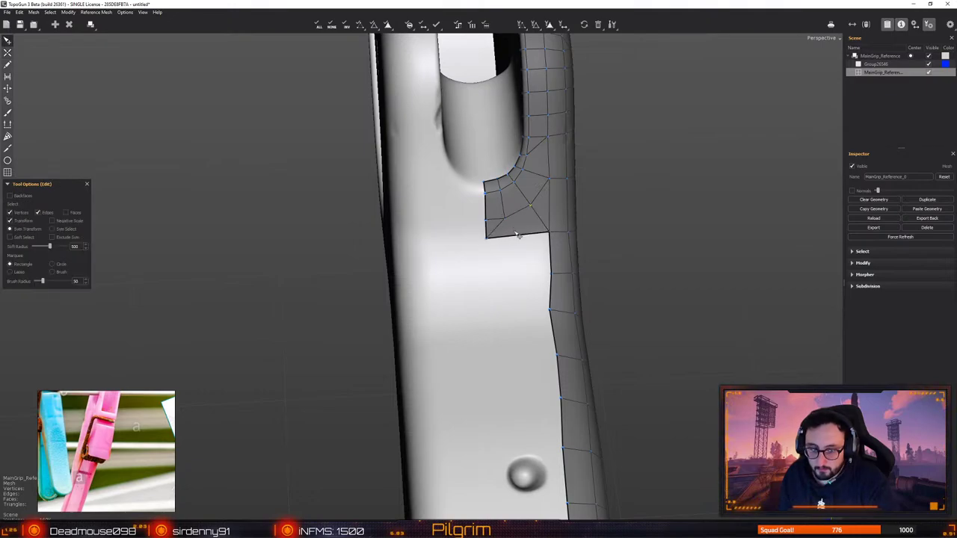
Examine the new patch below the slot and the adjoining border strip from several angles
left_click_drag(519, 234, 446, 353, "alt")
middle_click_drag(445, 353, 421, 349, "alt")
left_click_drag(420, 348, 389, 358, "alt")
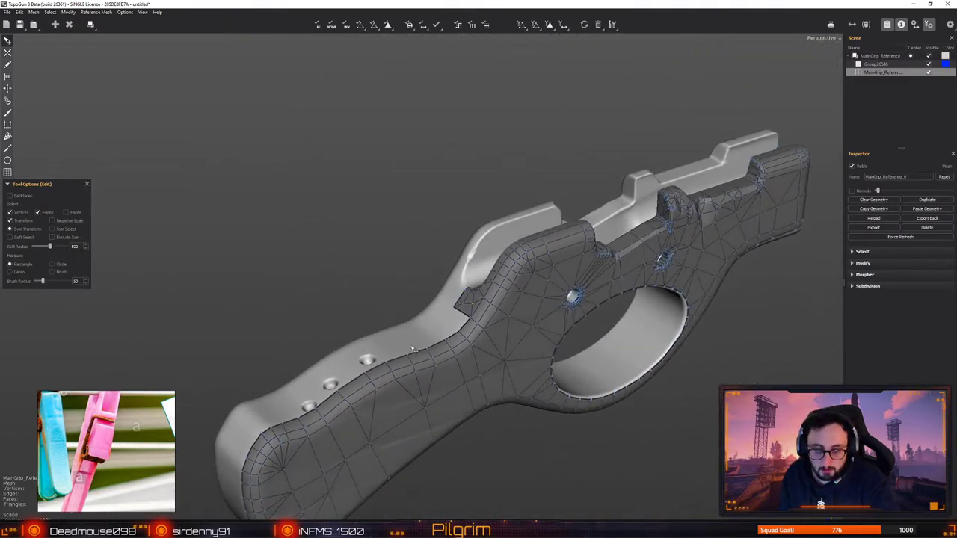
right_click_drag(389, 359, 364, 404, "alt")
left_click_drag(363, 404, 434, 398, "alt")
middle_click_drag(436, 399, 365, 398)
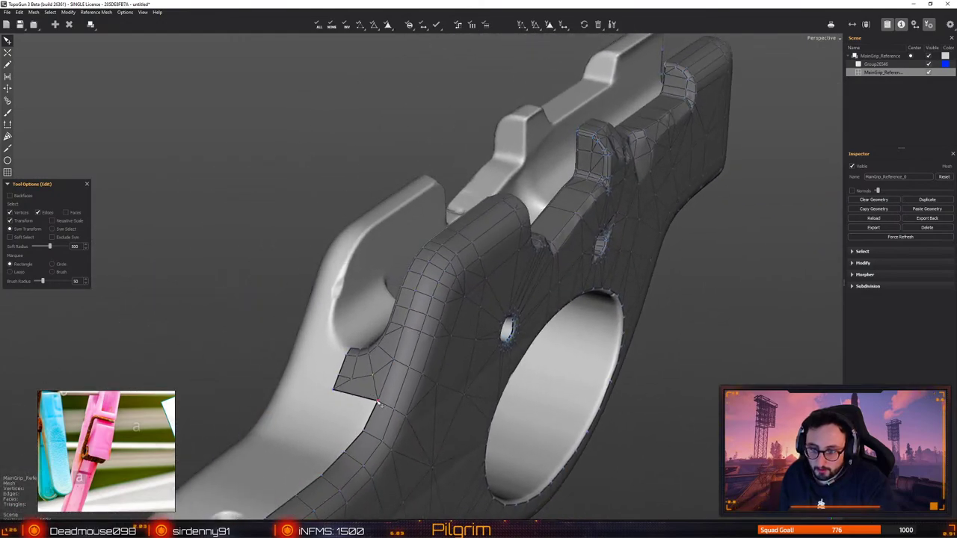
scroll(380, 412, "up", 5)
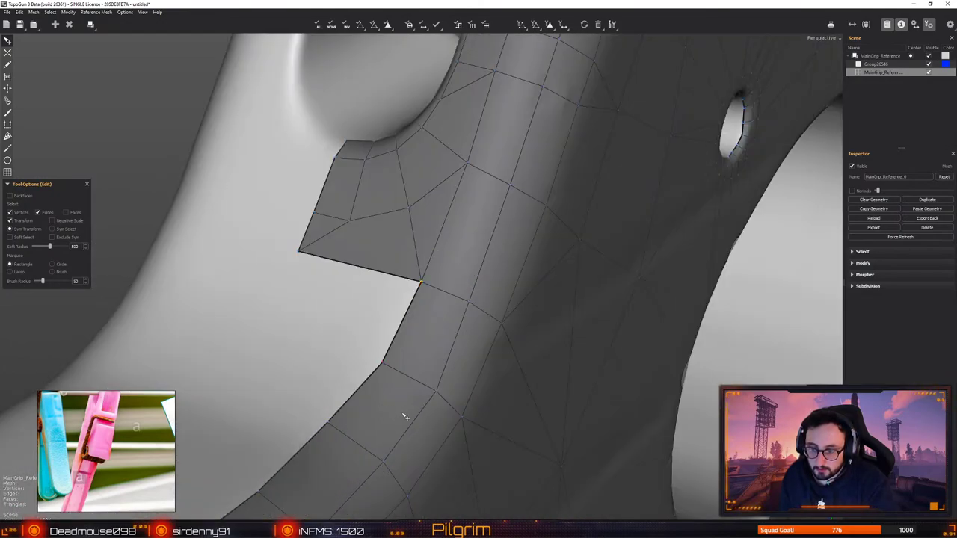
scroll(410, 415, "down", 4)
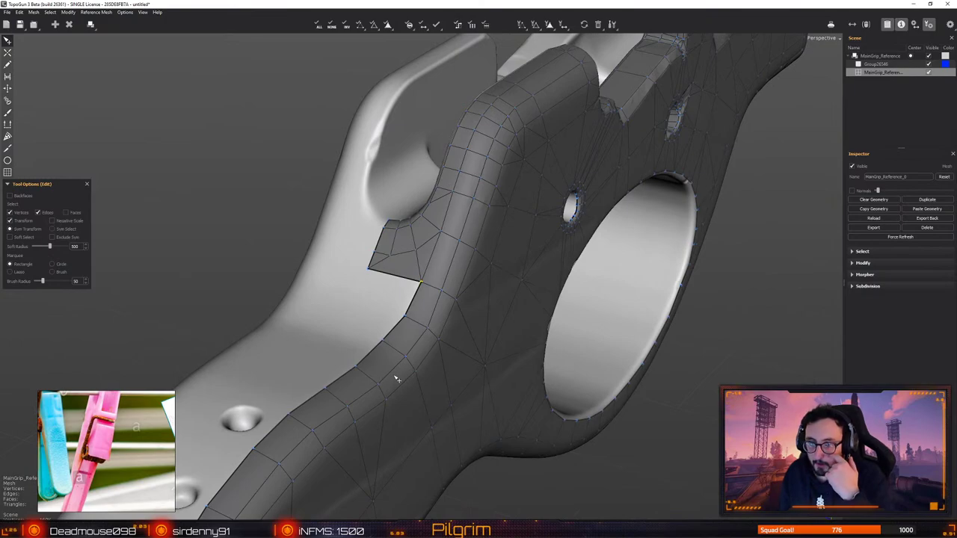
middle_click_drag(372, 351, 421, 320)
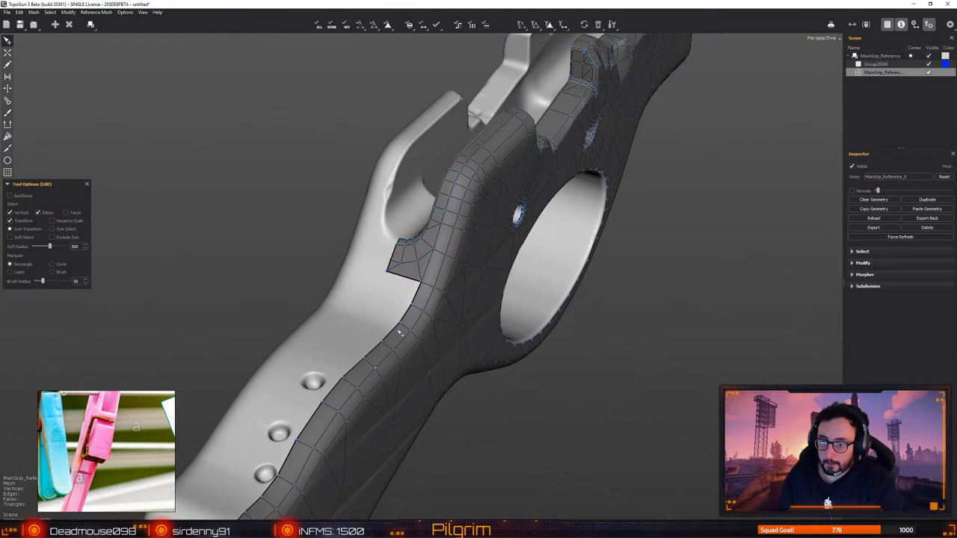
Nudge the border vertices beside the small holes, and divide the face at the patch's lower edge into quads
left_click_drag(348, 333, 406, 346, "alt")
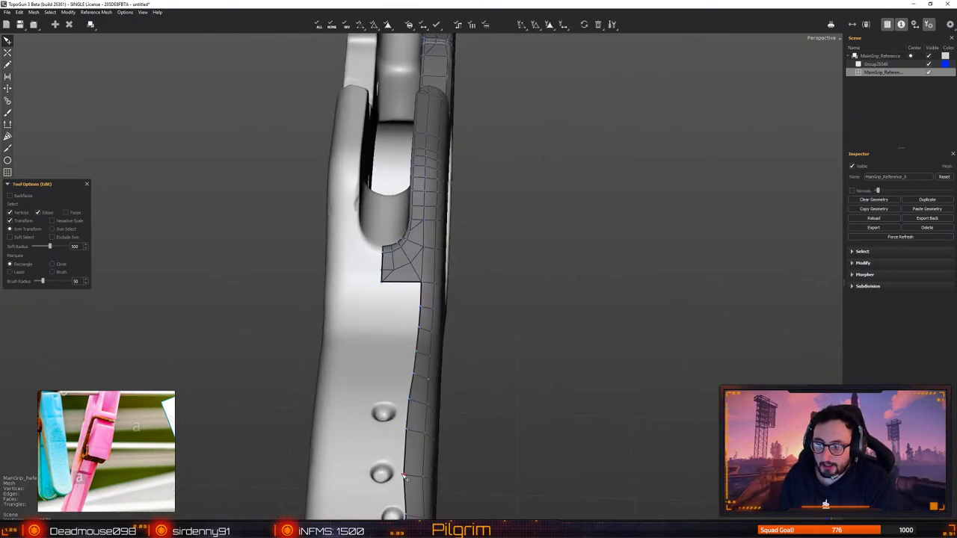
left_click_drag(404, 475, 406, 475)
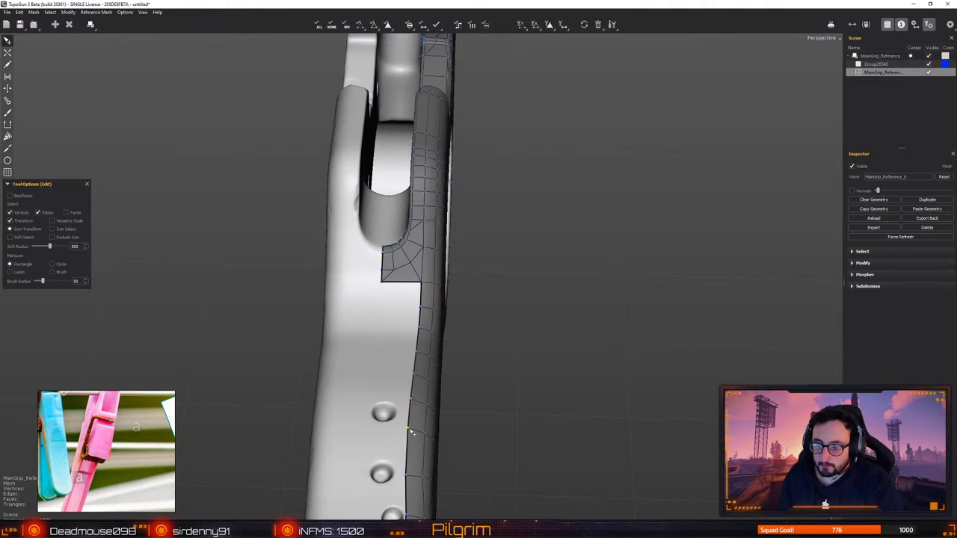
key("c")
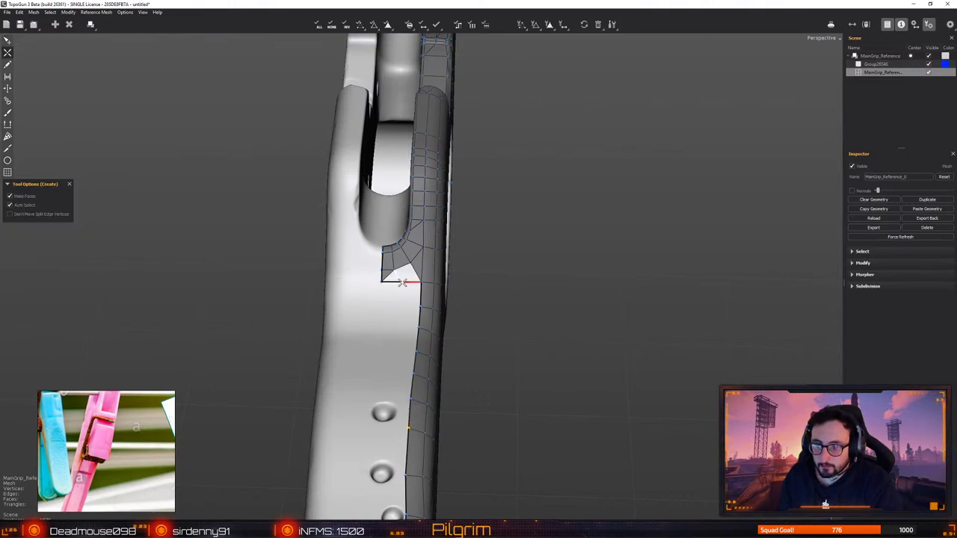
left_click(394, 272)
key("e")
key("c")
left_click(389, 274)
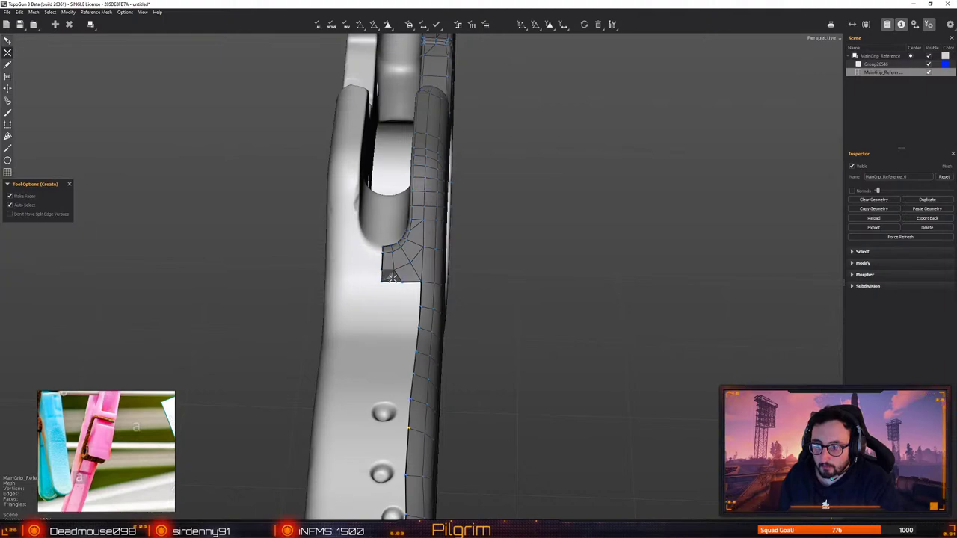
key("e")
left_click_drag(396, 281, 408, 288)
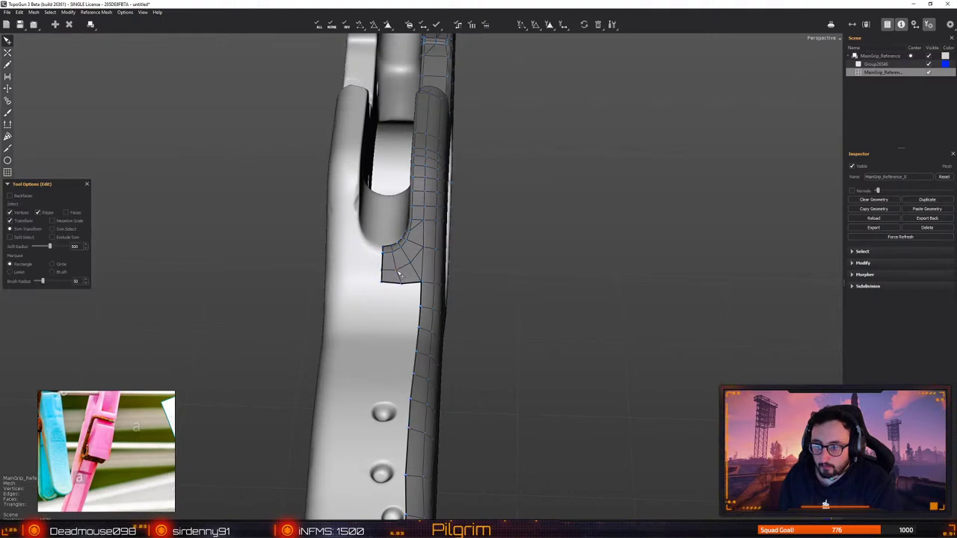
Examine the border strip and the uncovered upper surface of the handle from both sides of the grip
scroll(416, 301, "down", 1)
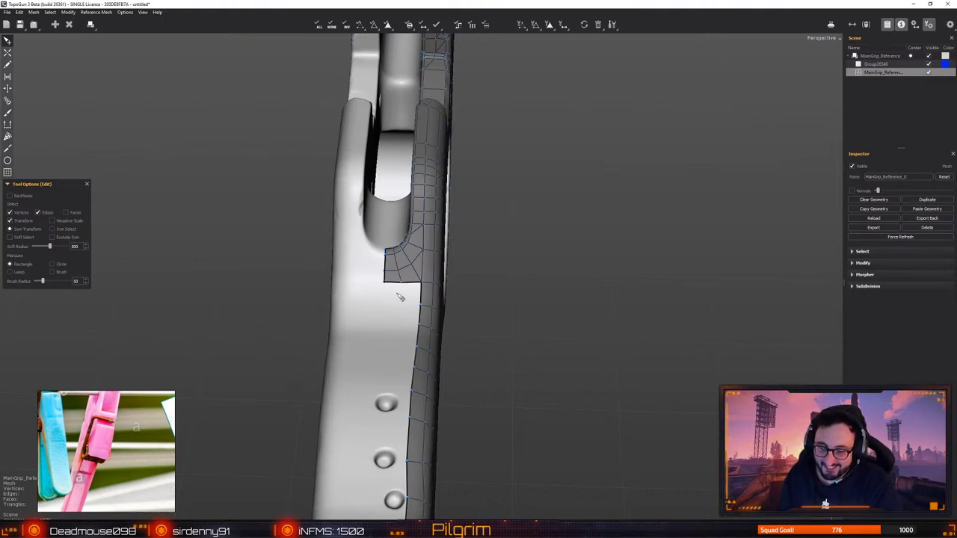
right_click_drag(400, 297, 421, 356)
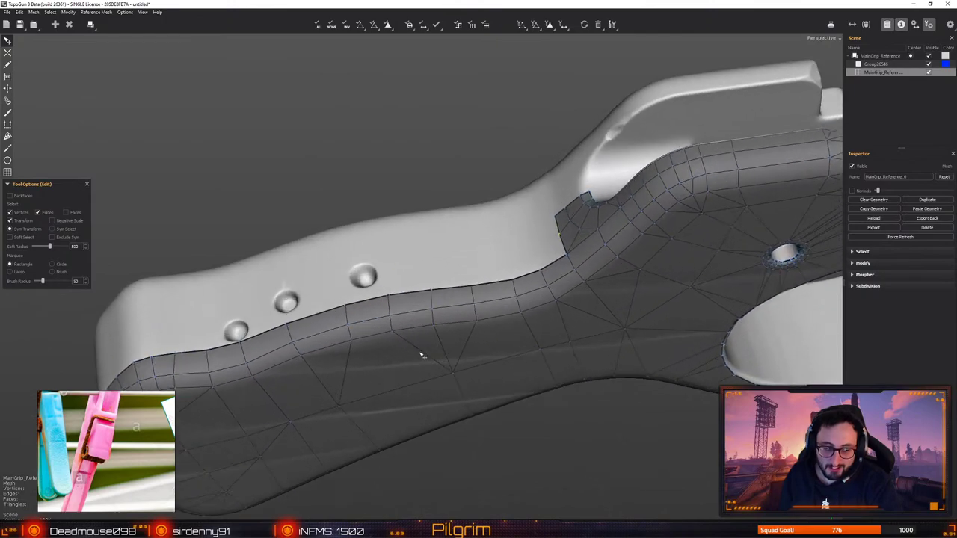
scroll(378, 296, "up", 4)
left_click_drag(367, 286, 493, 261, "alt")
scroll(412, 297, "down", 2)
right_click_drag(493, 261, 486, 317)
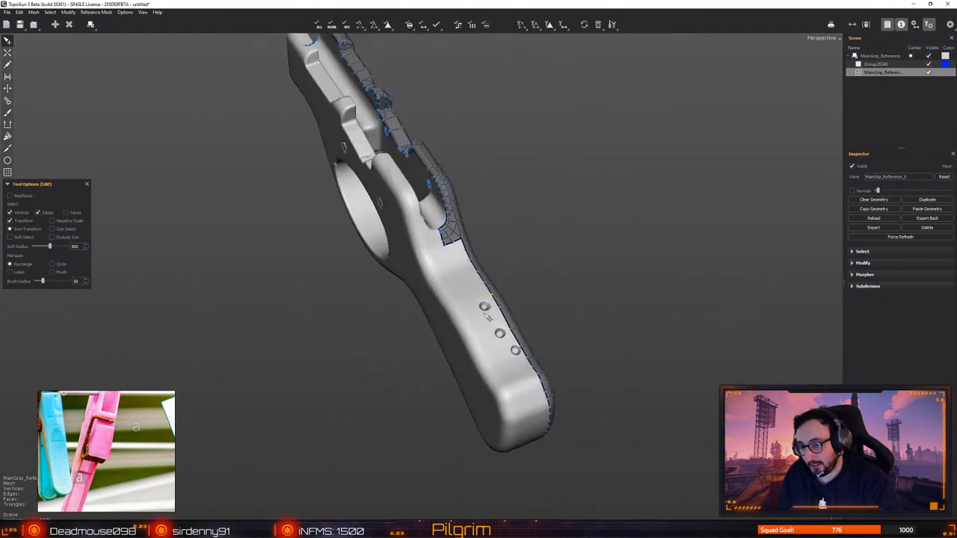
right_click_drag(510, 350, 468, 342)
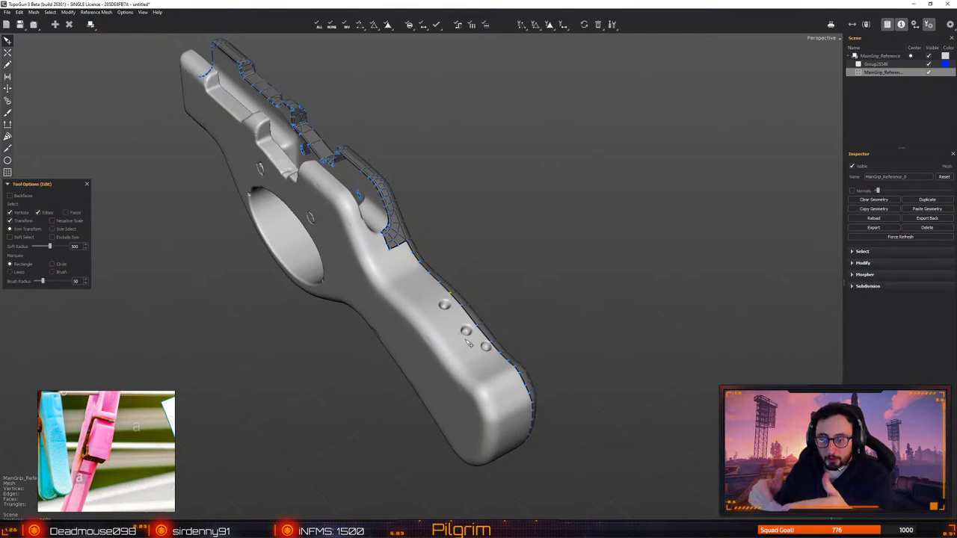
middle_click_drag(468, 342, 476, 351)
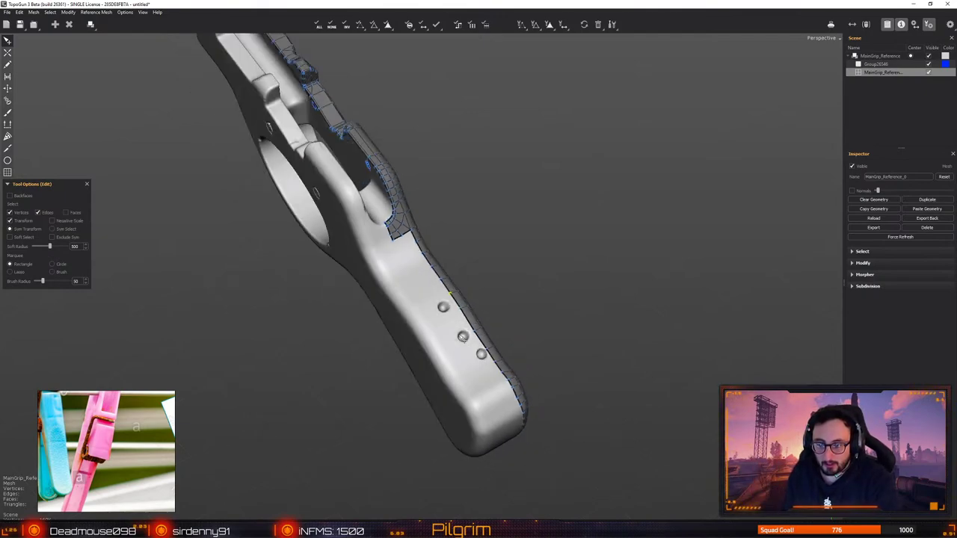
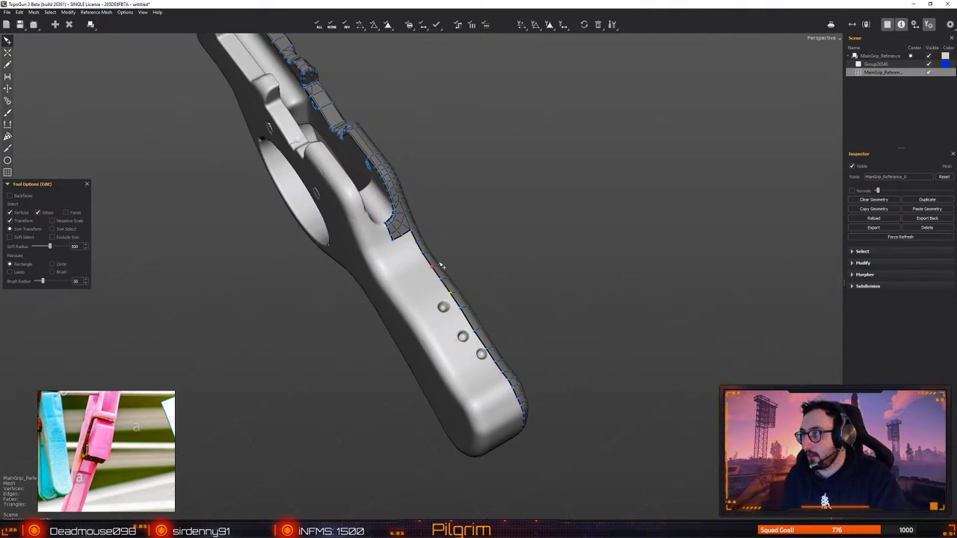
Extend the patch with three quads down the slope, connecting each to the handle's border strip
mouse_move(483, 236)
left_mouse_down("alt")
mouse_move(543, 238)
mouse_move(479, 249)
mouse_move(482, 221)
left_mouse_up("alt")
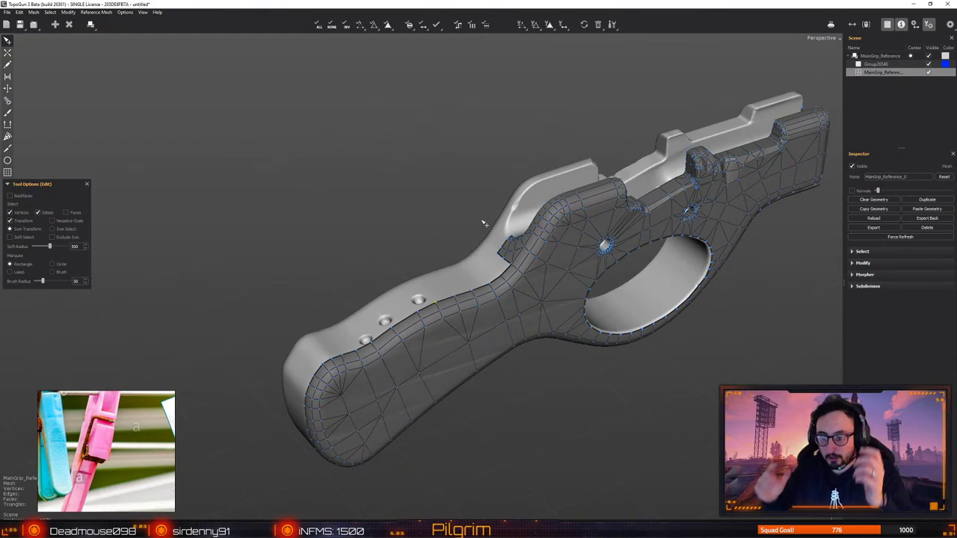
right_click_drag(424, 291, 533, 312, "alt")
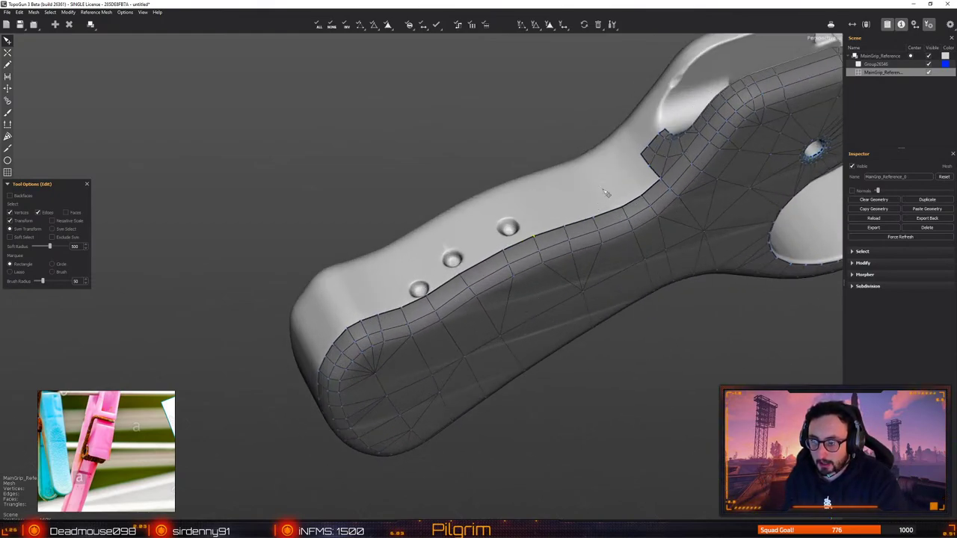
key("w")
middle_click_drag(638, 155, 524, 231)
key("e")
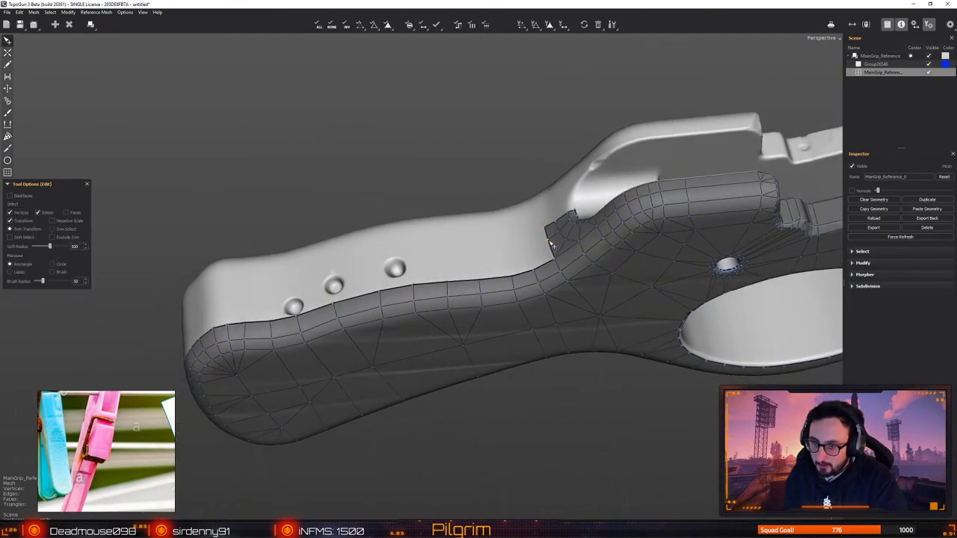
key("c")
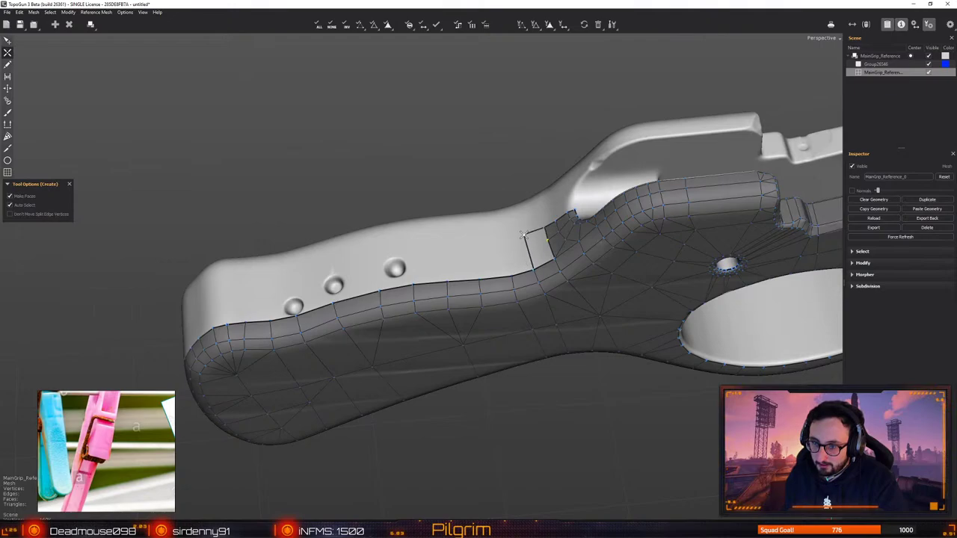
left_click(546, 240)
key("e")
key("c")
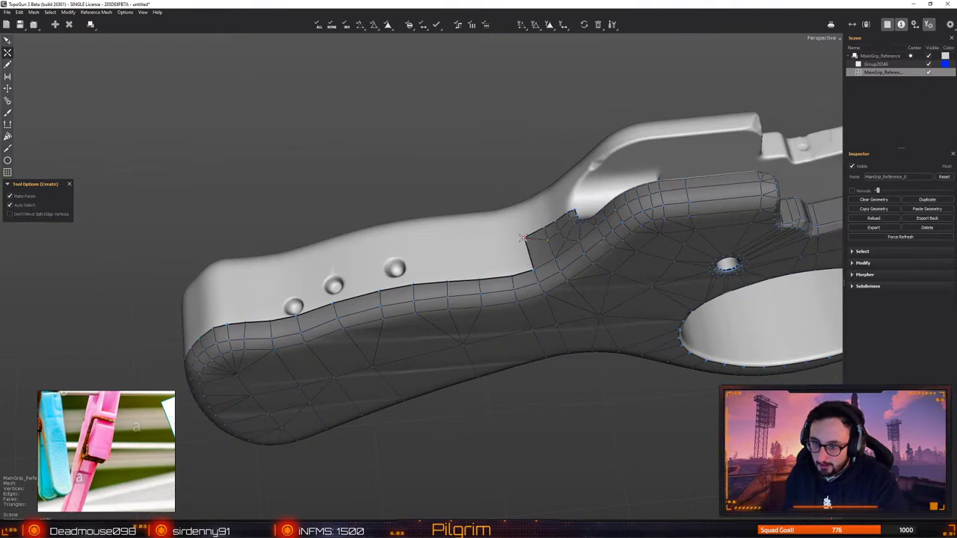
left_click(505, 243)
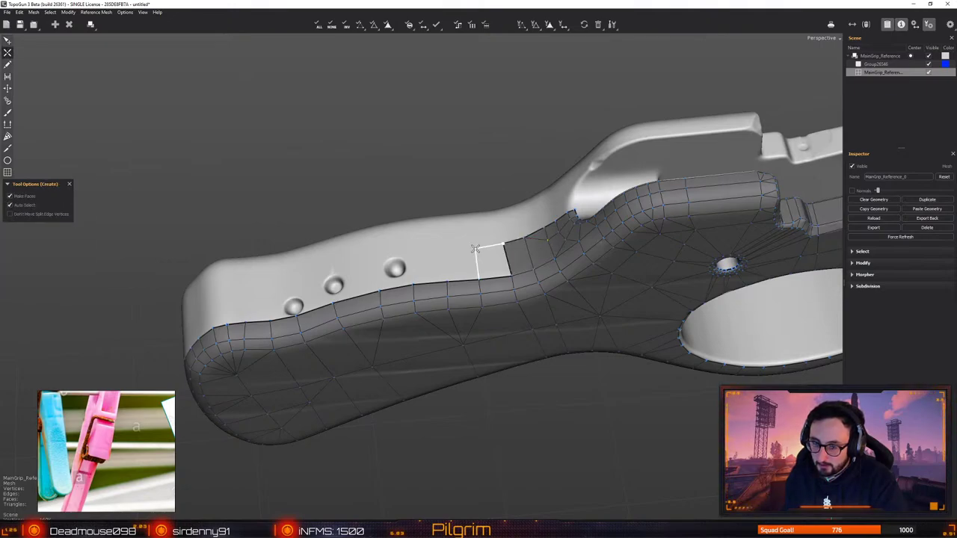
left_click(474, 250)
Continue the row with three more quads along the handle's upper surface, covering the first small hole
left_click_drag(451, 263, 613, 241, "alt")
left_click_drag(376, 246, 382, 262, "alt")
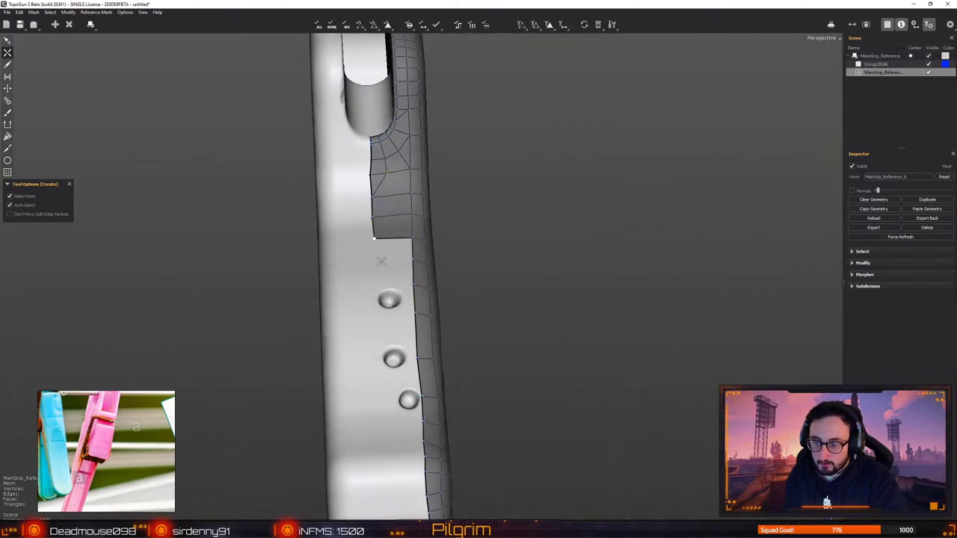
left_click(377, 261)
left_click(376, 284)
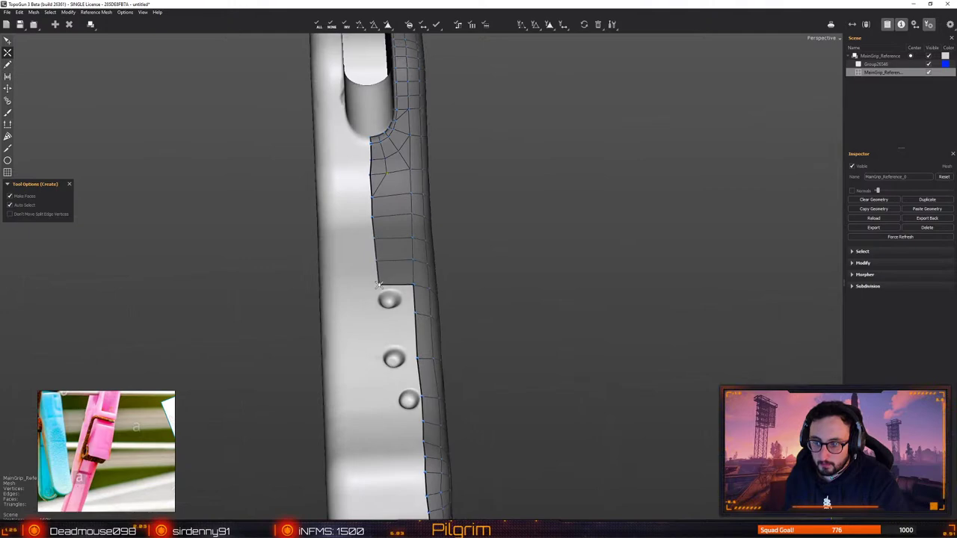
left_click(375, 302)
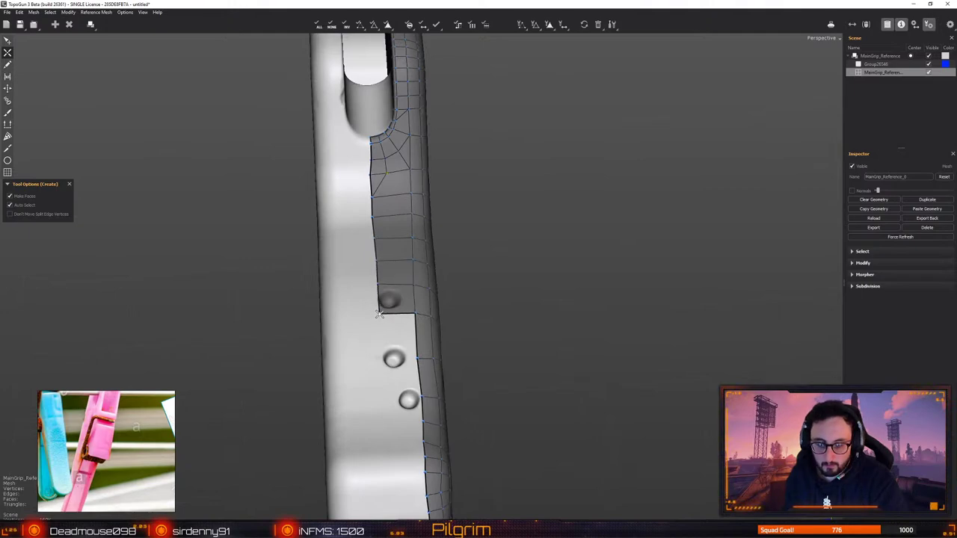
Continue the row of quads over the other two small holes and on toward the handle's end
right_click_drag(375, 301, 387, 301)
middle_click_drag(387, 302, 405, 271, "alt")
scroll(405, 258, "down", 3)
left_click_drag(405, 257, 408, 274, "alt")
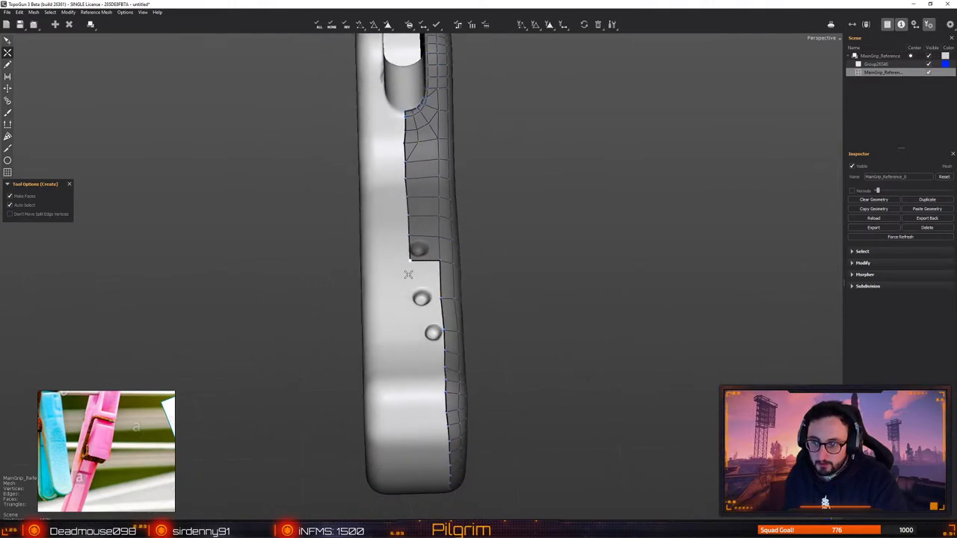
scroll(411, 292, "up", 3)
left_click(434, 304)
left_click(406, 303)
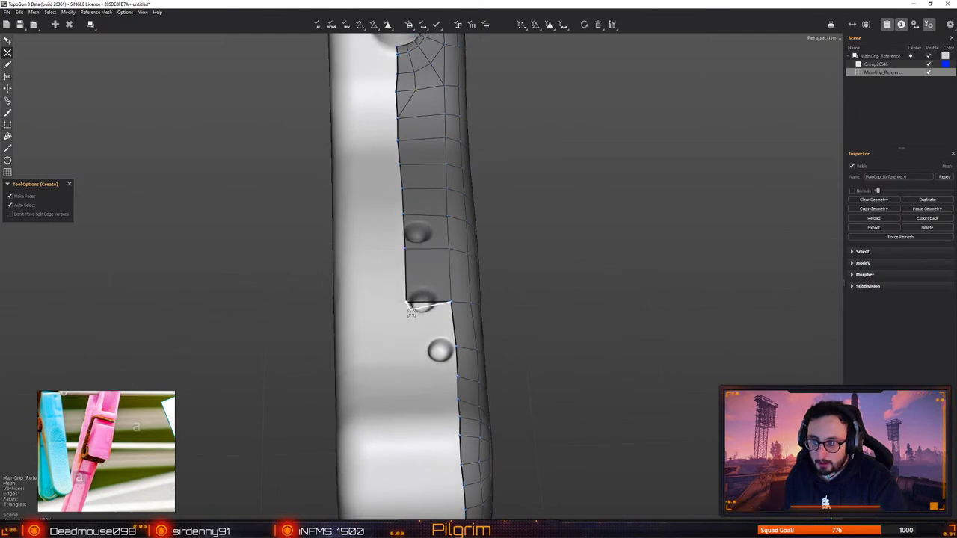
left_click(410, 345)
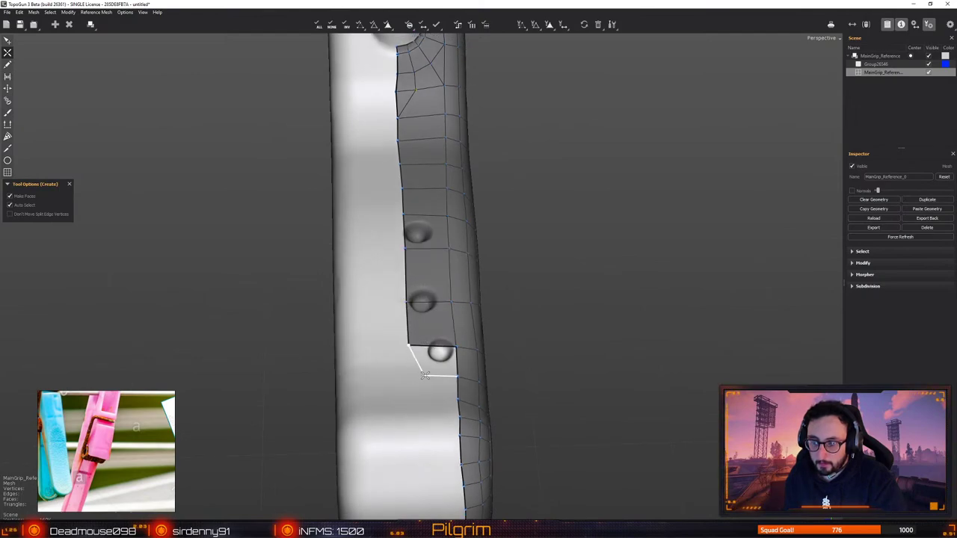
left_click(409, 378)
scroll(431, 385, "down", 3)
left_click_drag(432, 384, 432, 432, "alt")
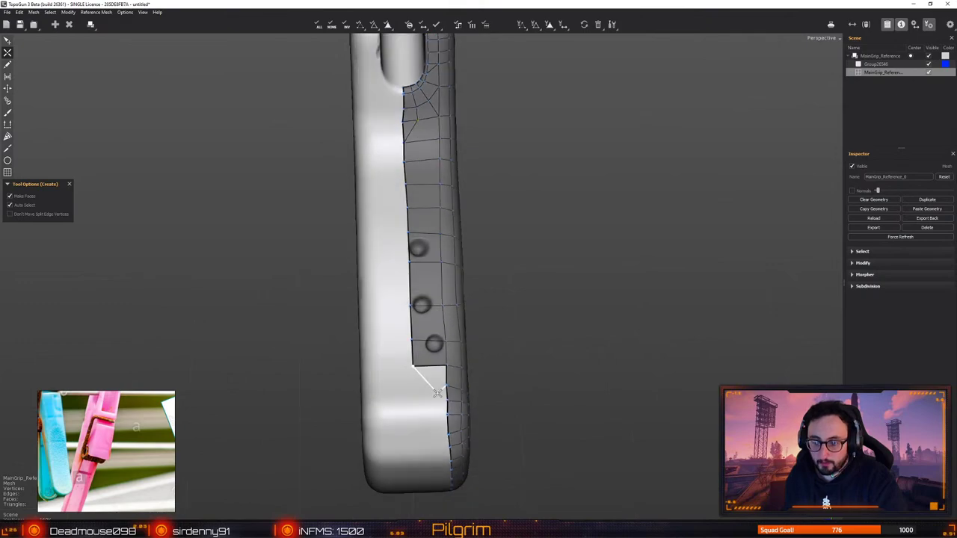
left_click(414, 387)
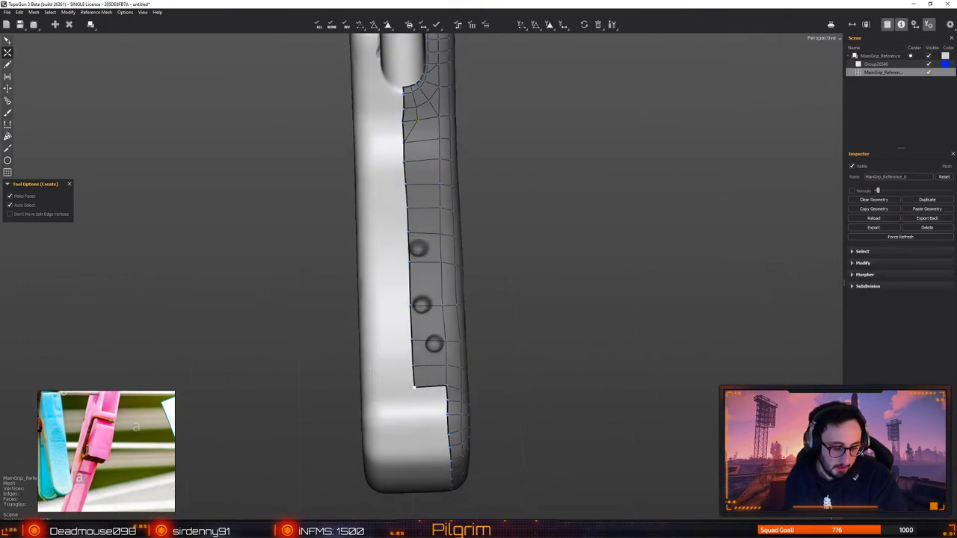
Switch to Blender, reframe the weapon model and save the scene file
key("alt+Tab")
middle_click_drag(339, 133, 404, 310)
key("ctrl+s")
left_click(392, 298)
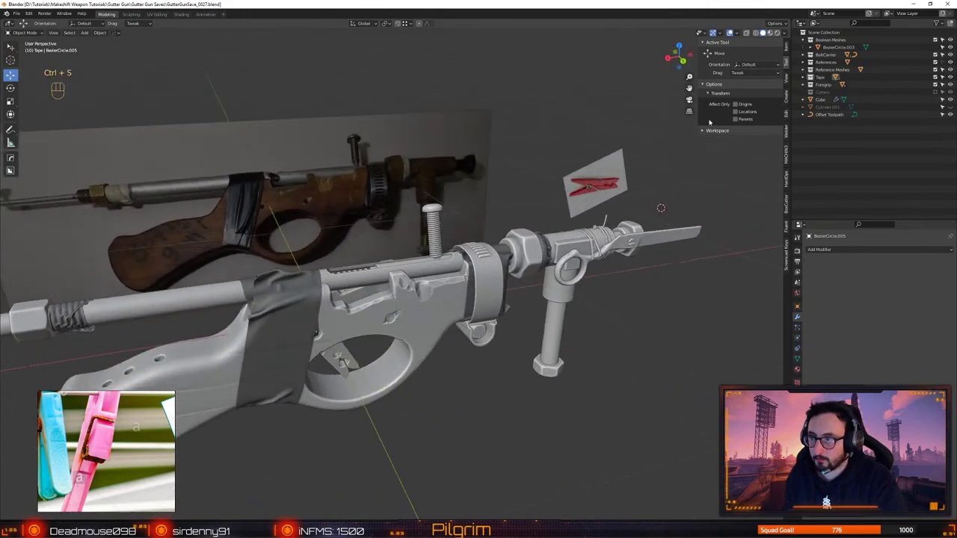
Switch back to TopoGun and start selecting the open border edges at the upper corner of the handle's end
left_click(913, 3)
left_click_drag(524, 299, 483, 296, "alt")
key("q")
key("w")
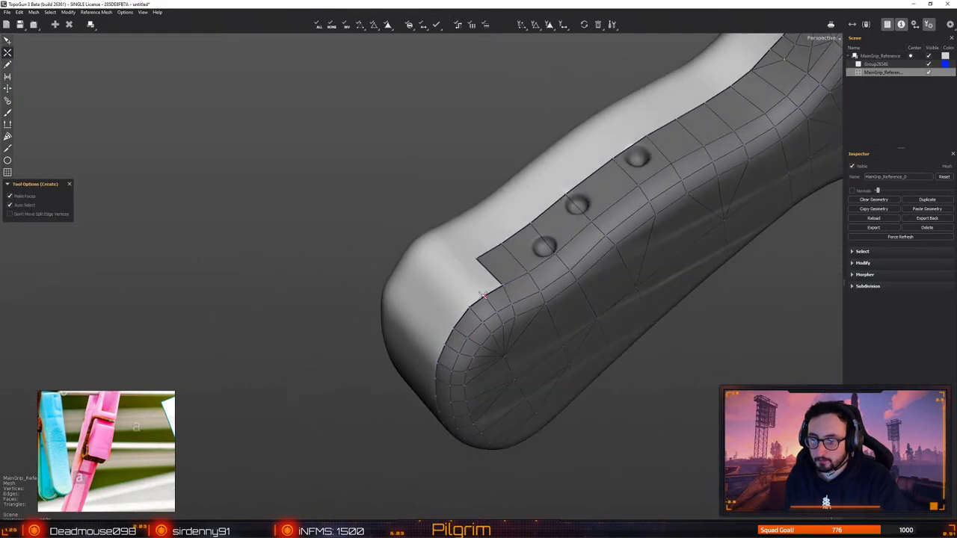
key("q")
left_click(478, 302)
middle_click_drag(480, 303, 532, 338)
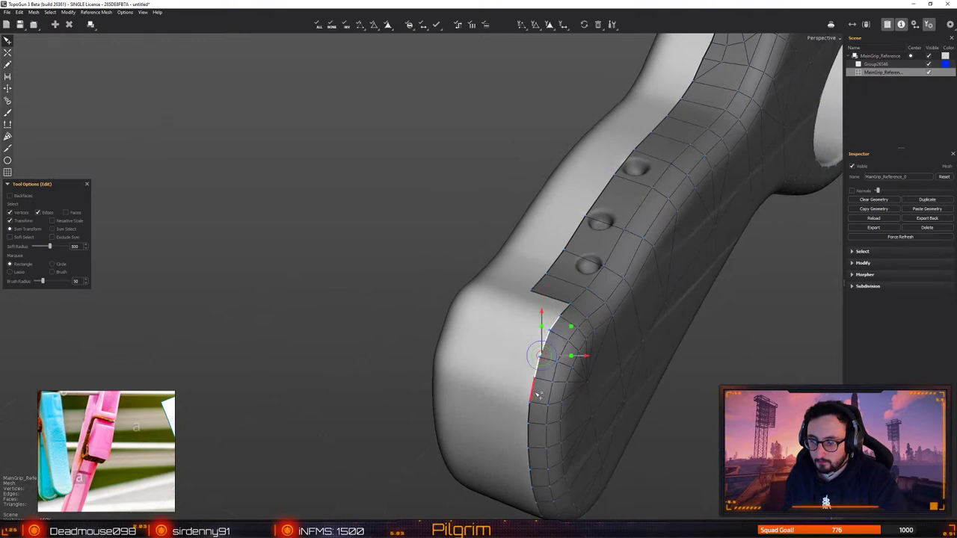
Add the border edges down the handle's end face to the selection and extrude them toward the grip's centre line
middle_click_drag(536, 370, 549, 357)
left_click_drag(549, 355, 545, 349, "alt")
left_click(530, 298, "shift")
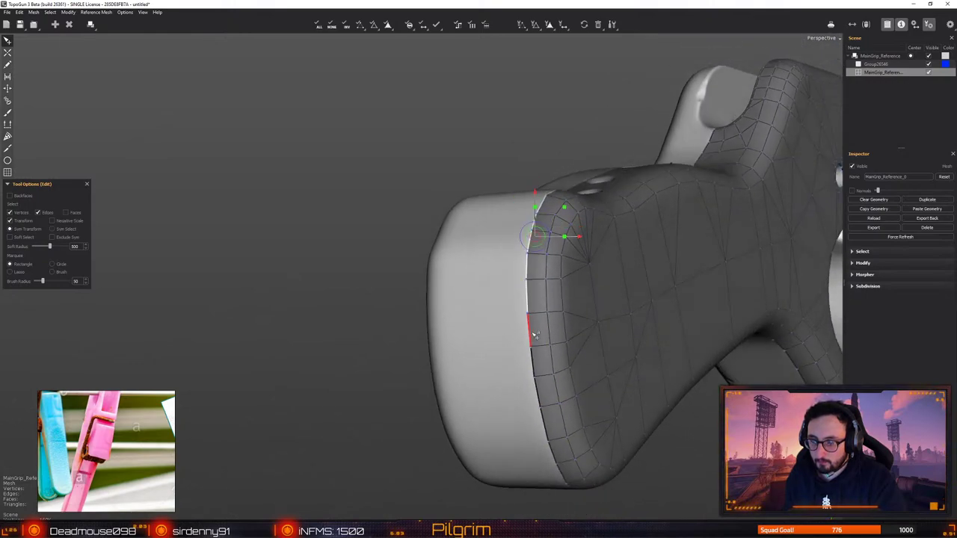
left_click(530, 332, "shift")
left_click(534, 363, "shift")
left_click(541, 393, "shift")
mouse_move(545, 395)
middle_mouse_down()
mouse_move(586, 372)
mouse_move(515, 372)
mouse_move(545, 389)
middle_mouse_up()
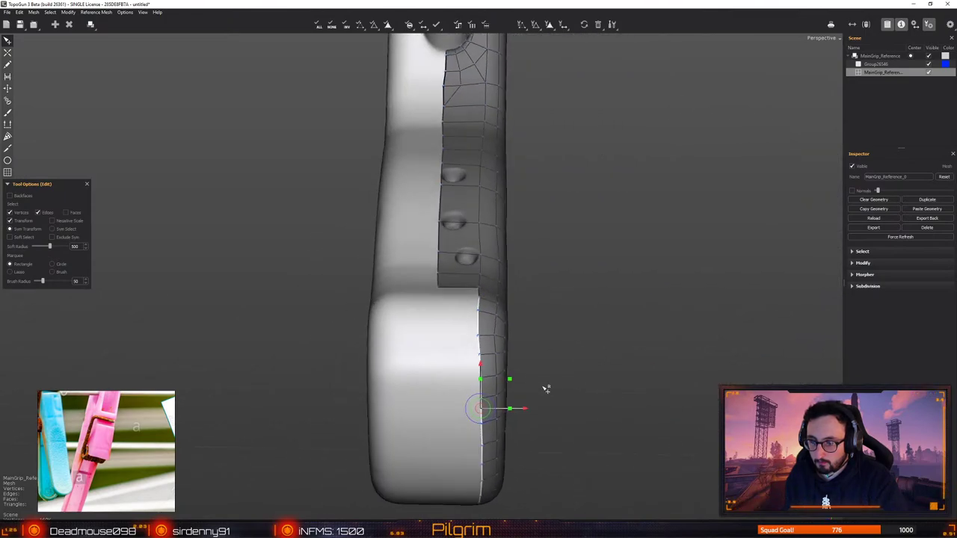
key("e")
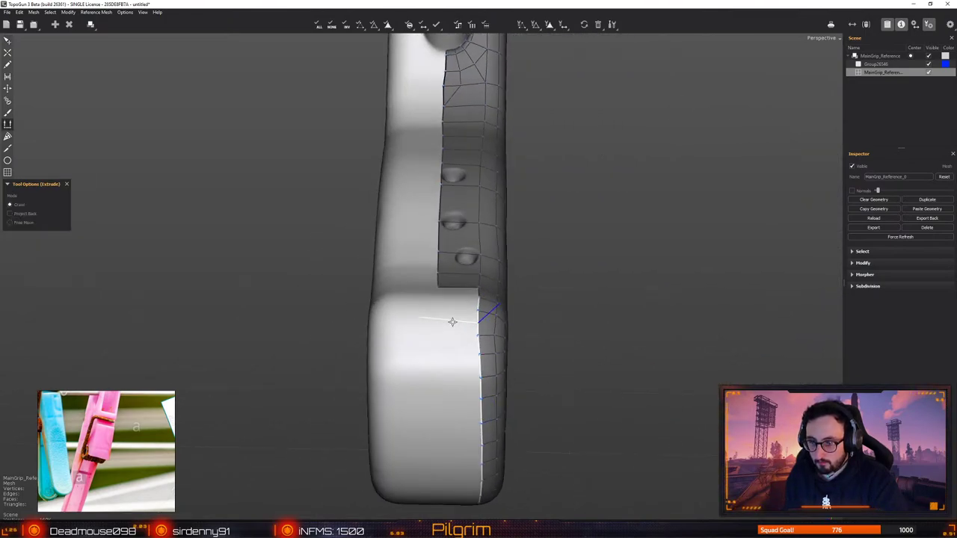
left_click_drag(453, 323, 412, 326)
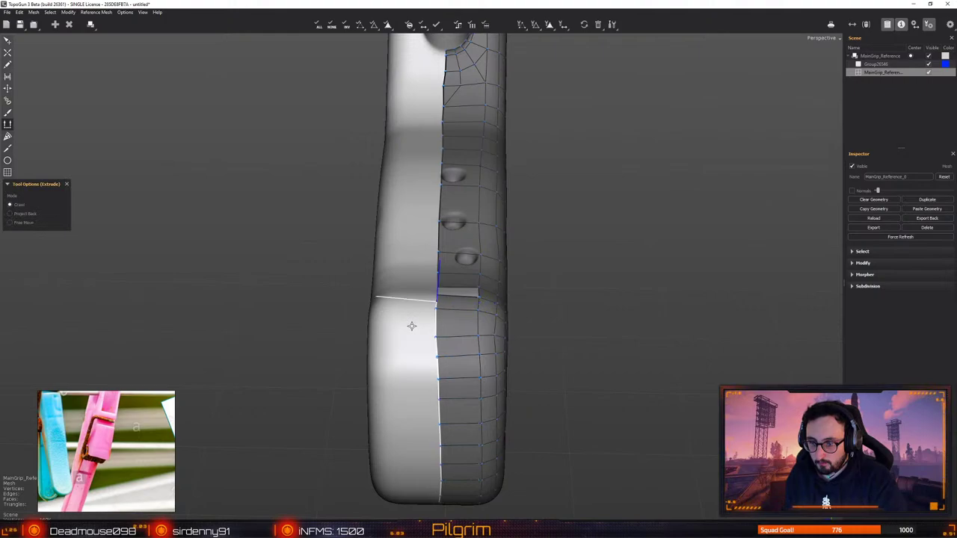
Bridge the gap between the extruded strip and the upper row of quads, and even out the vertices at the corner
middle_click_drag(426, 341, 346, 369)
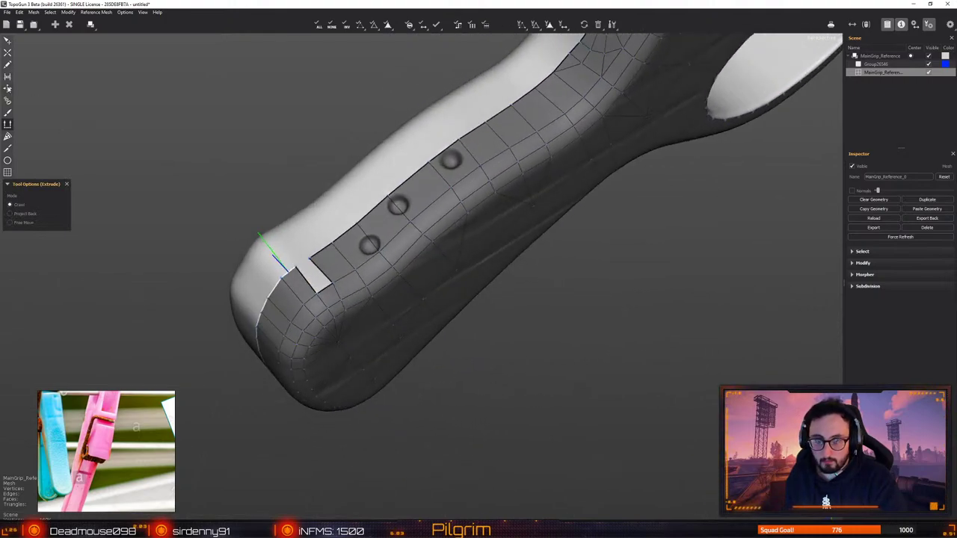
left_click(8, 76)
key("q")
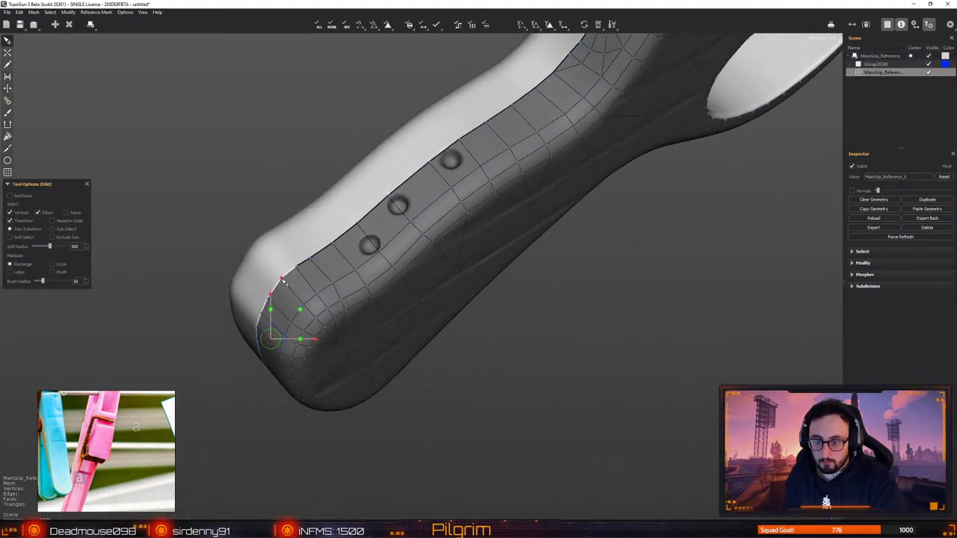
left_click(261, 261)
left_click_drag(297, 267, 295, 269)
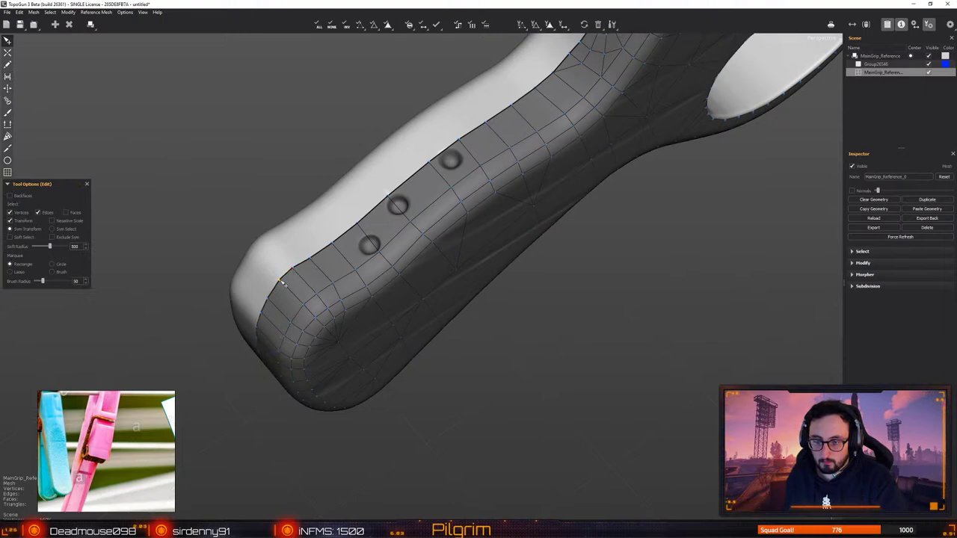
Adjust the border vertex at the handle's upper corner and close the sliver gap in the border strip at the lower corner
middle_click_drag(287, 288, 305, 324)
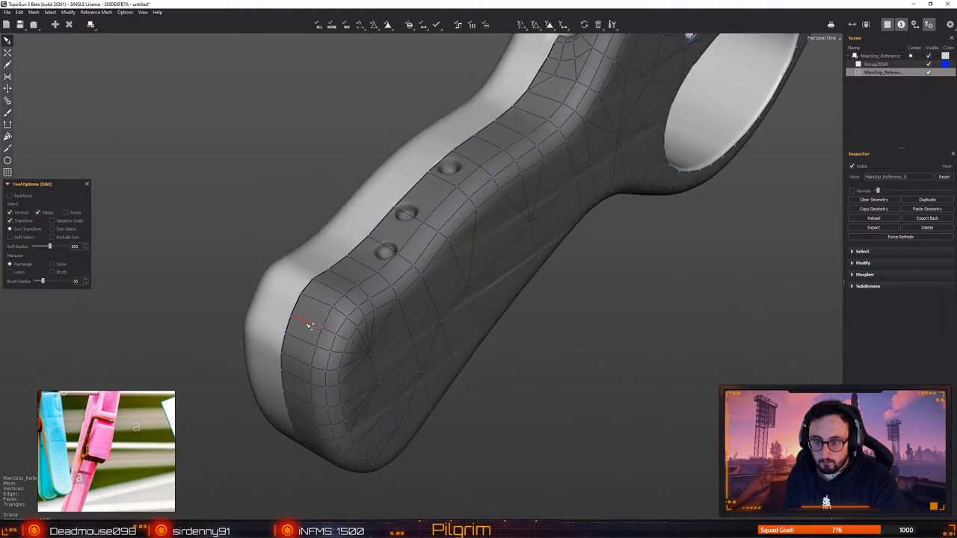
left_click(303, 296)
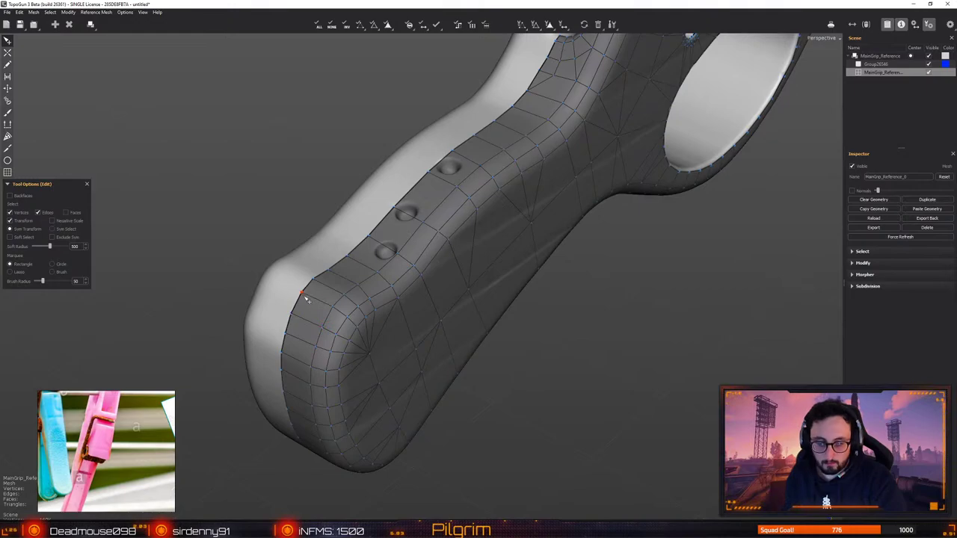
middle_click_drag(305, 297, 399, 234)
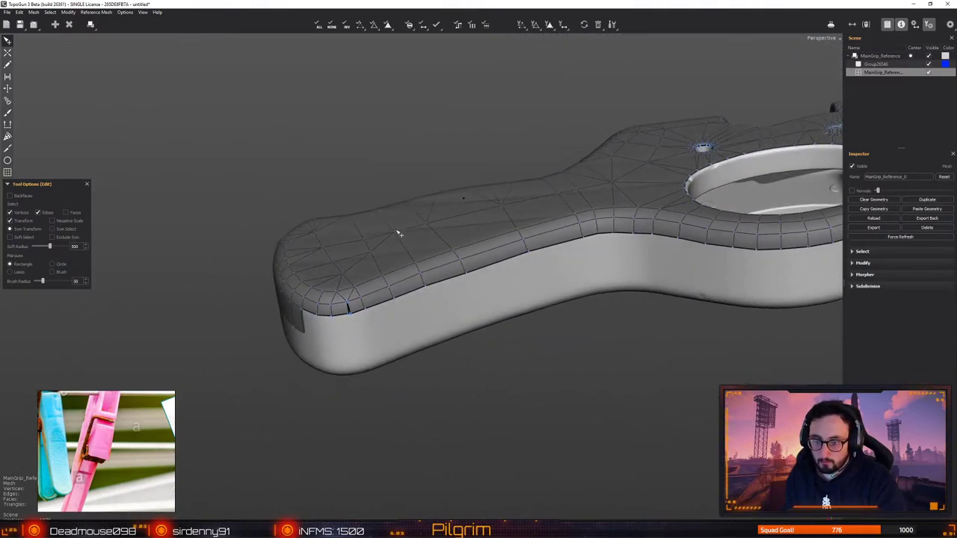
scroll(247, 348, "up", 5)
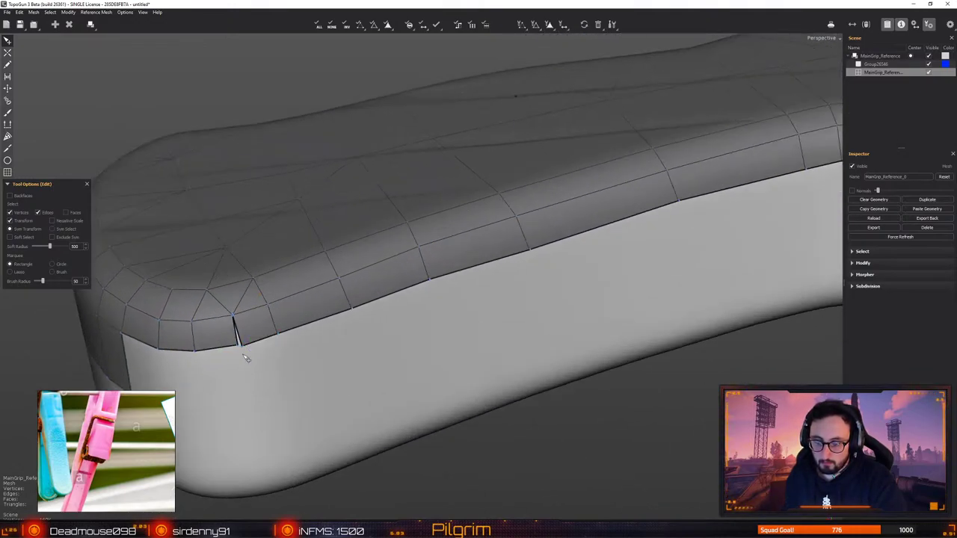
scroll(243, 351, "down", 2)
scroll(364, 264, "down", 5)
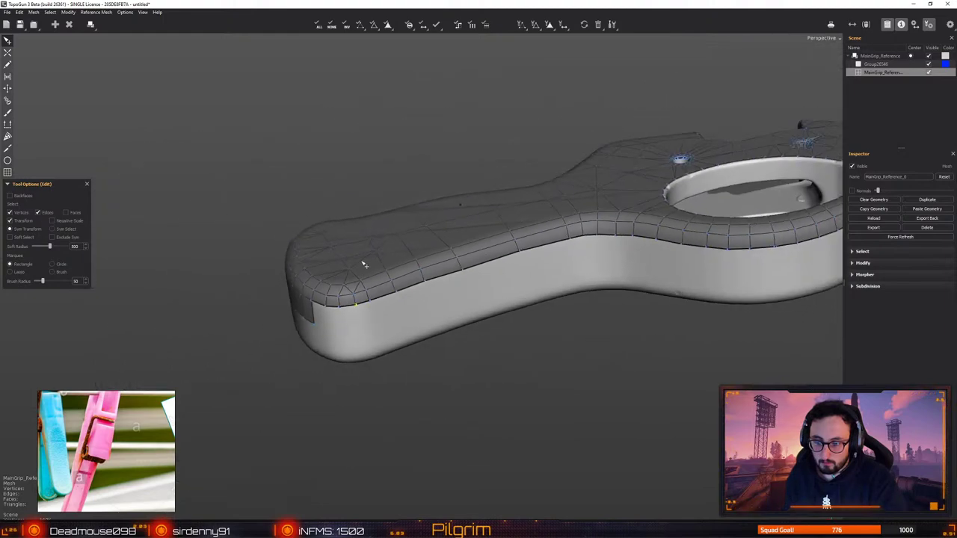
middle_click_drag(365, 263, 585, 241)
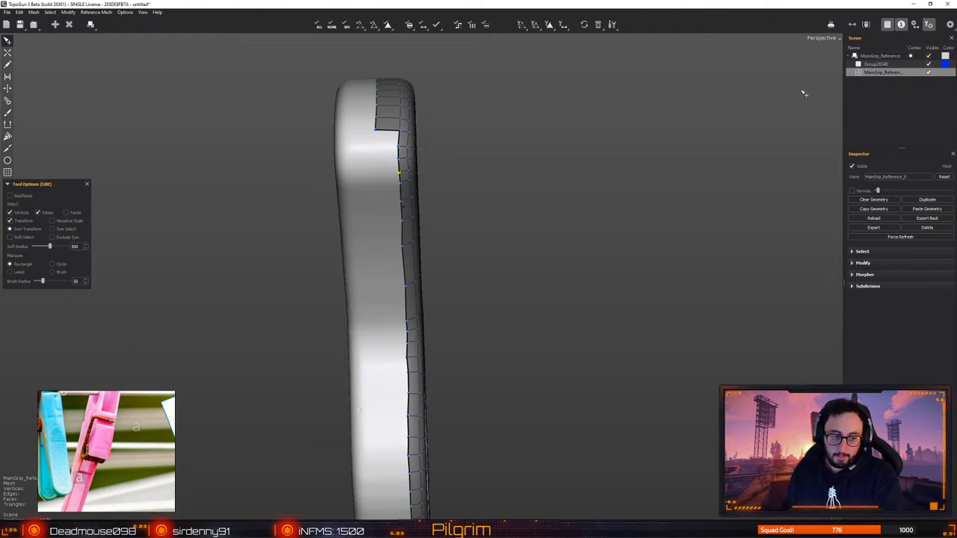
middle_click_drag(505, 142, 528, 188, "alt")
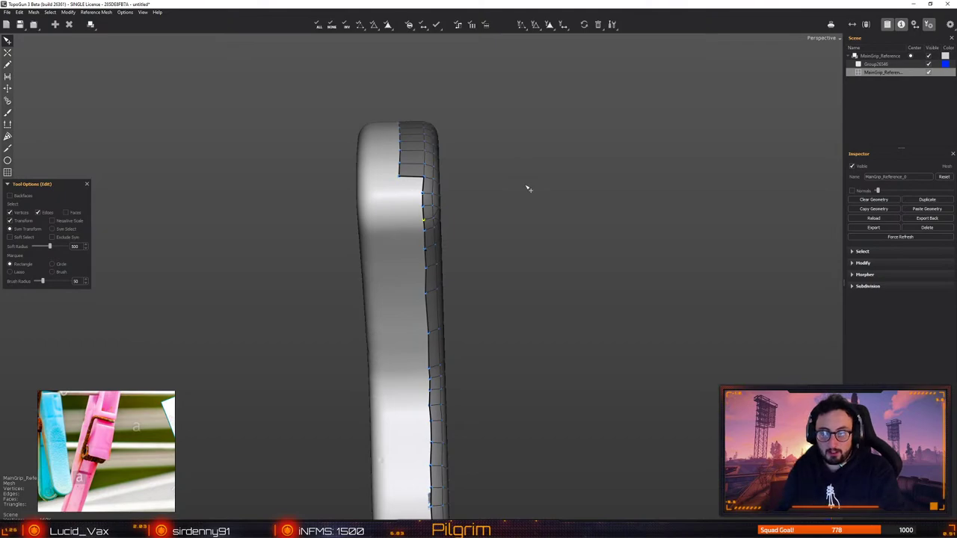
middle_click_drag(566, 160, 436, 212)
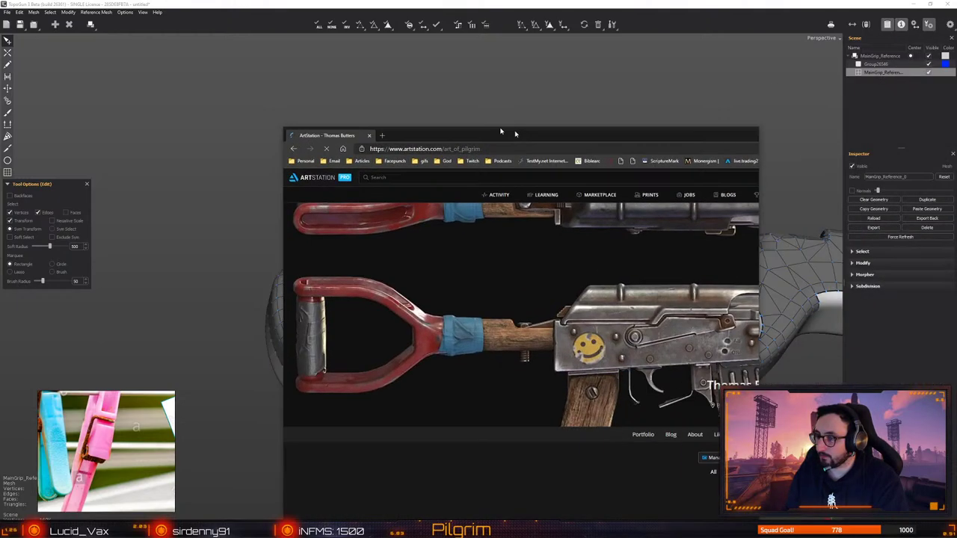
Switch to the browser showing the ArtStation portfolio, and reposition and widen its window
left_click_drag(514, 131, 438, 120)
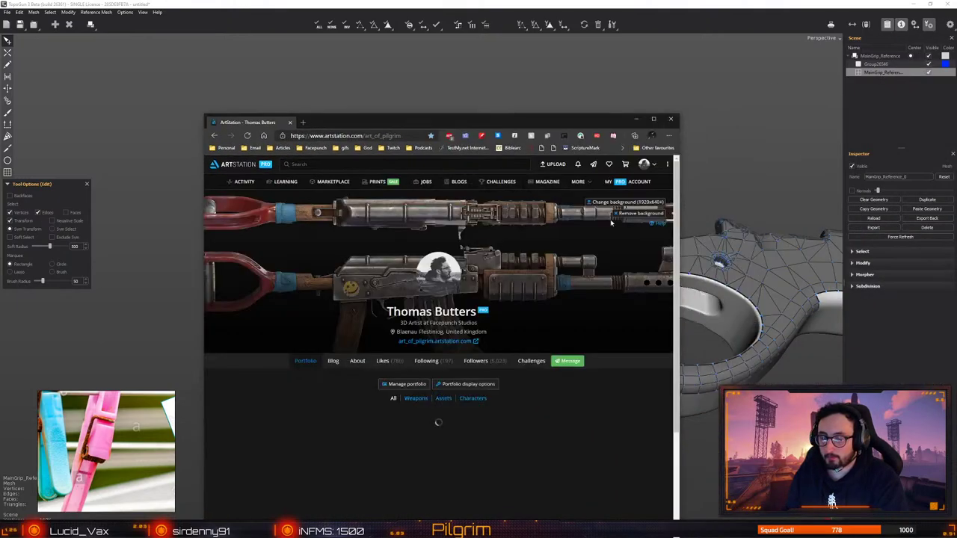
left_click_drag(679, 217, 810, 217)
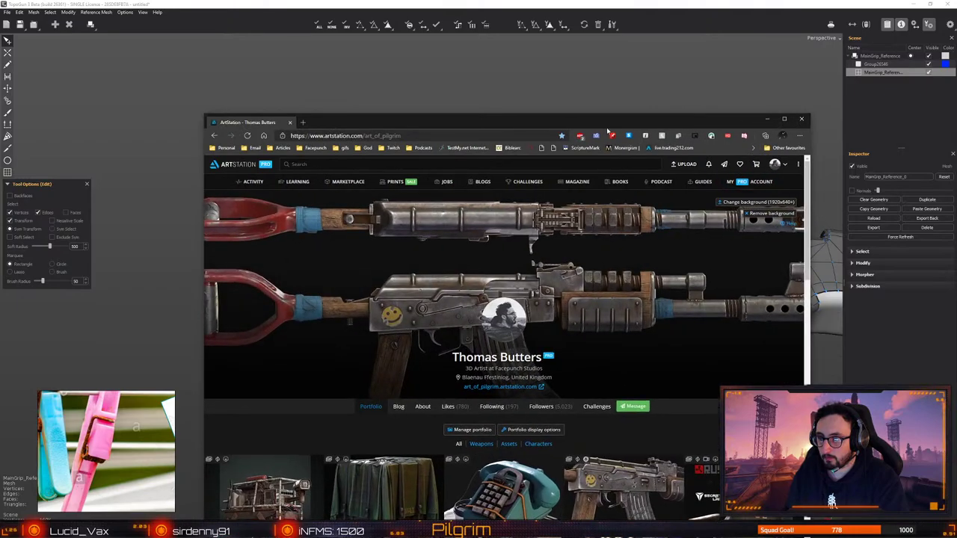
left_click_drag(608, 130, 526, 37)
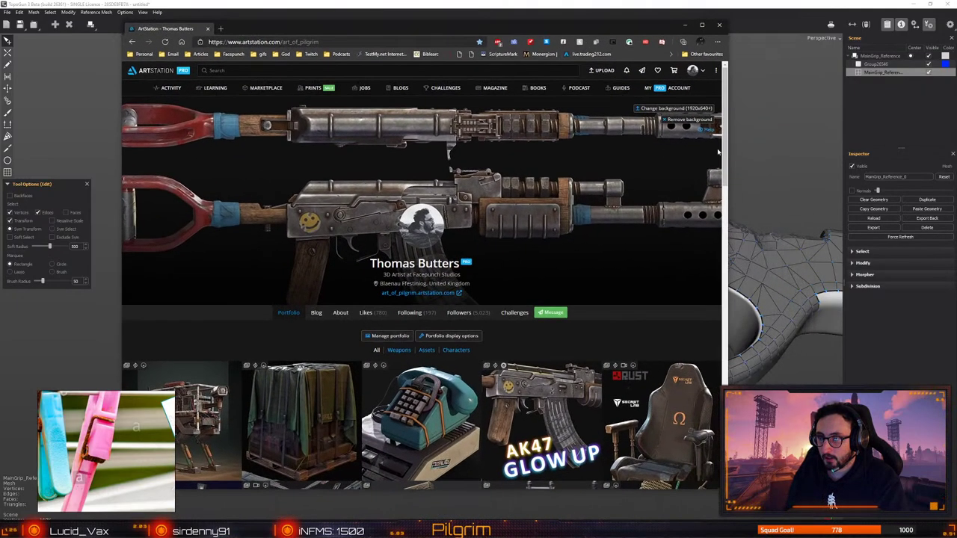
left_click_drag(718, 152, 865, 151)
Open the Phone & Answering Machine project from the portfolio in a new tab and look through its first renders
scroll(802, 198, "down", 3)
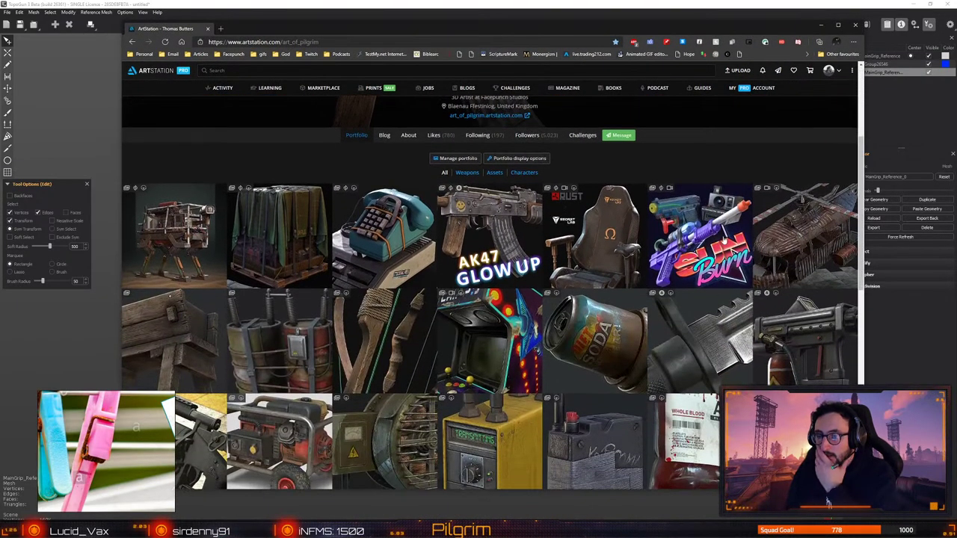
scroll(802, 201, "down", 1)
middle_click(392, 185)
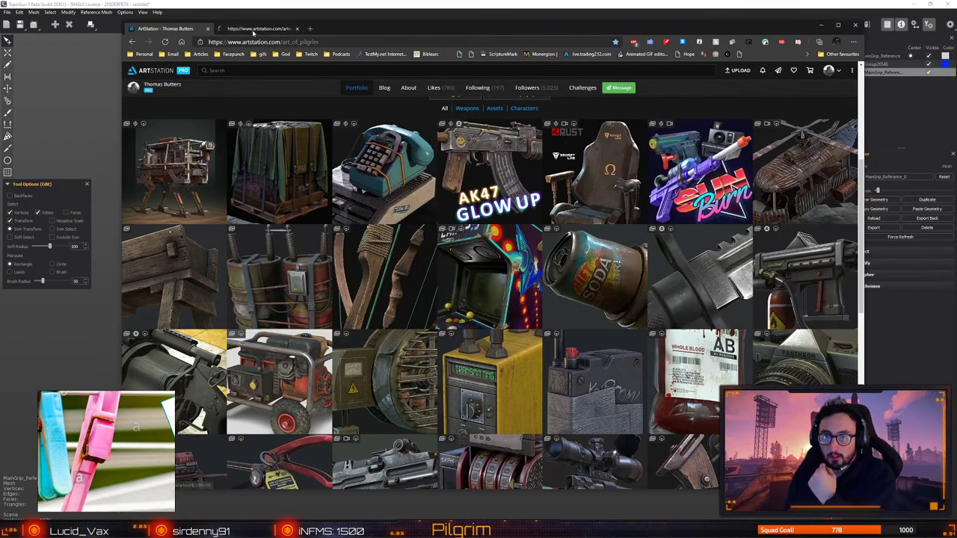
left_click(255, 29)
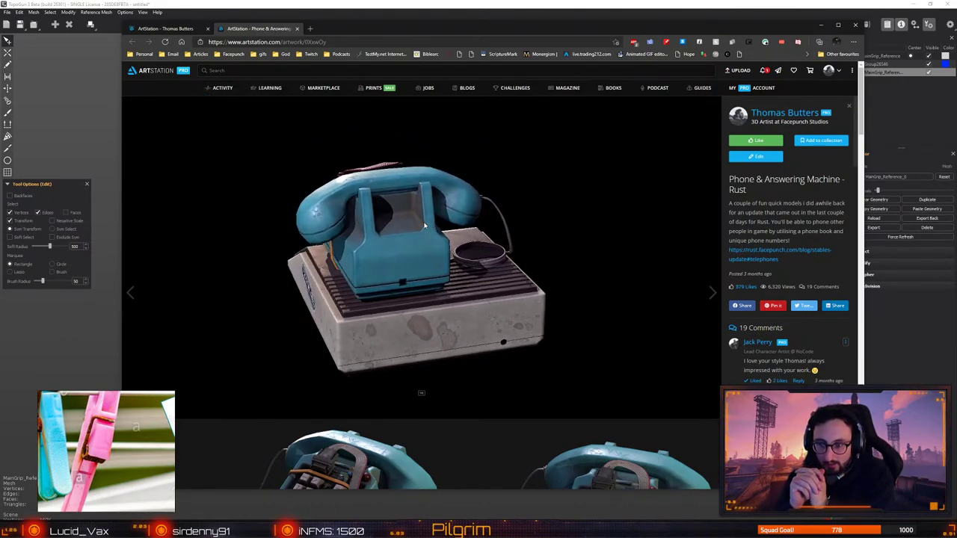
scroll(421, 171, "down", 2)
scroll(421, 171, "down", 3)
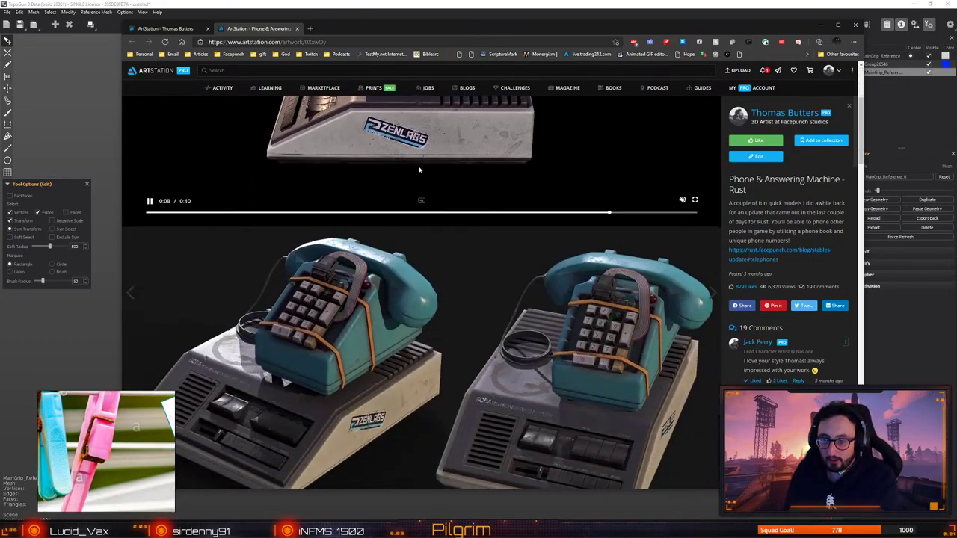
scroll(613, 309, "up", 3)
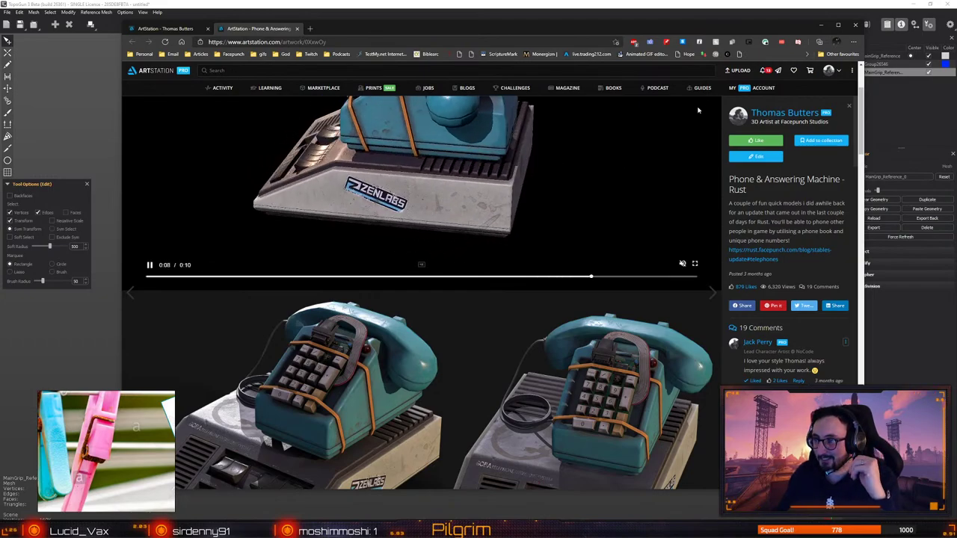
scroll(617, 218, "down", 3)
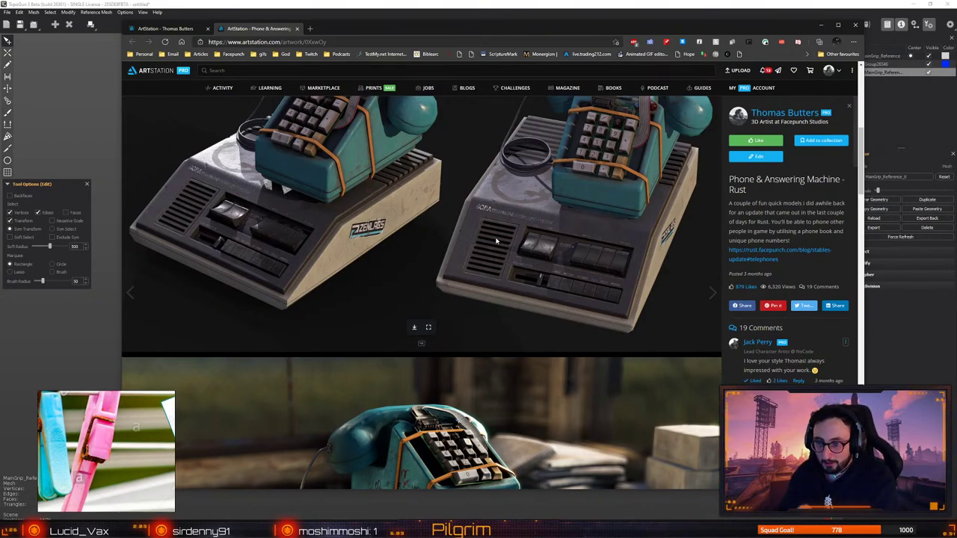
Examine the answering machine's labels in the full-size render, close that image and look through the project's remaining renders
left_click(429, 326)
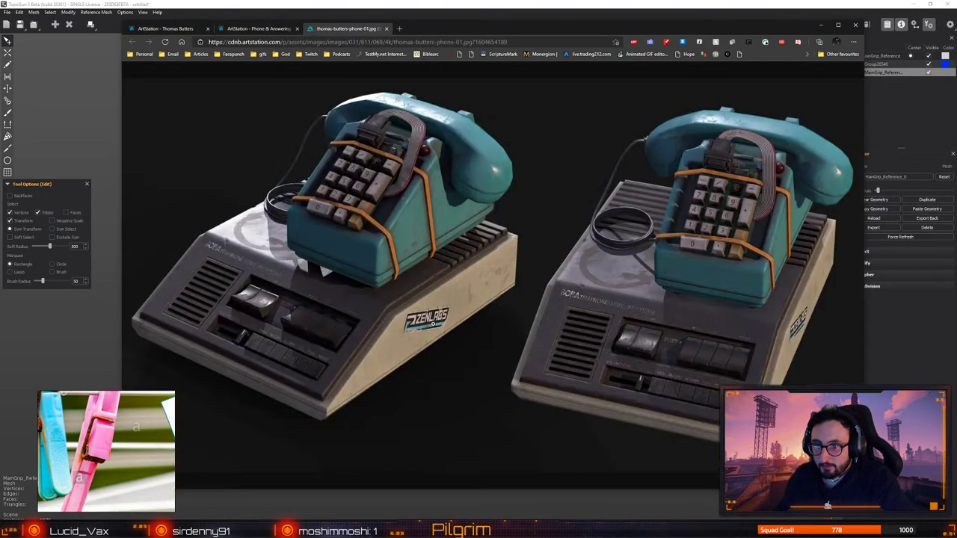
left_click(430, 327)
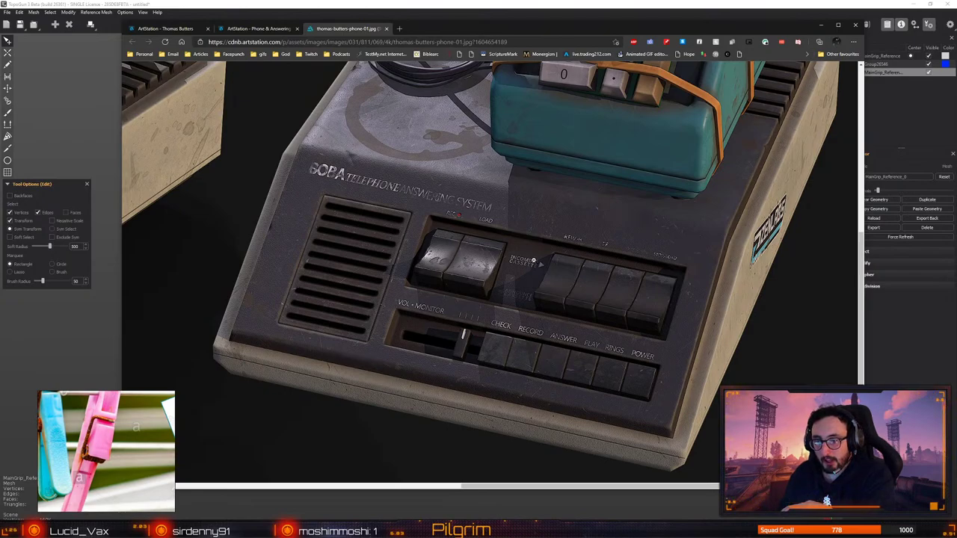
left_click(533, 277)
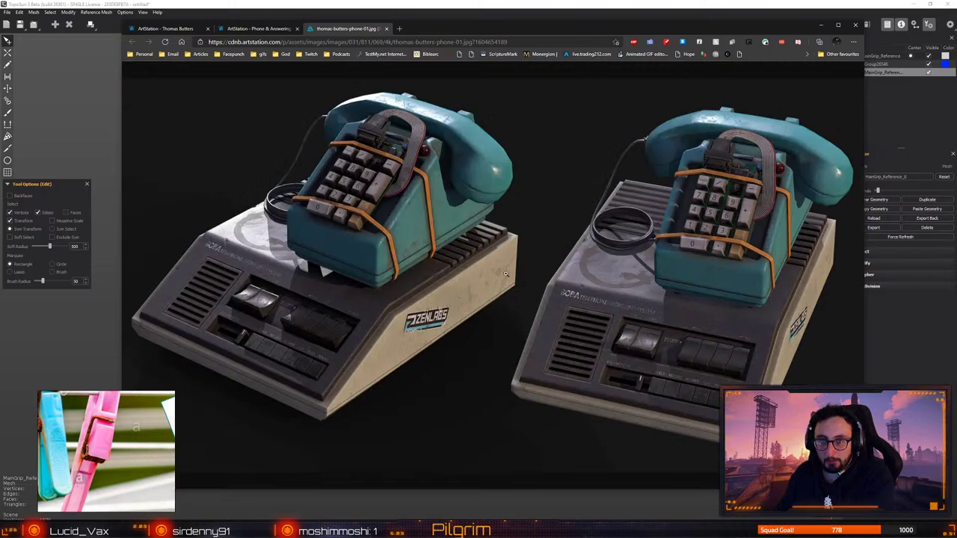
left_click(385, 28)
scroll(471, 249, "down", 10)
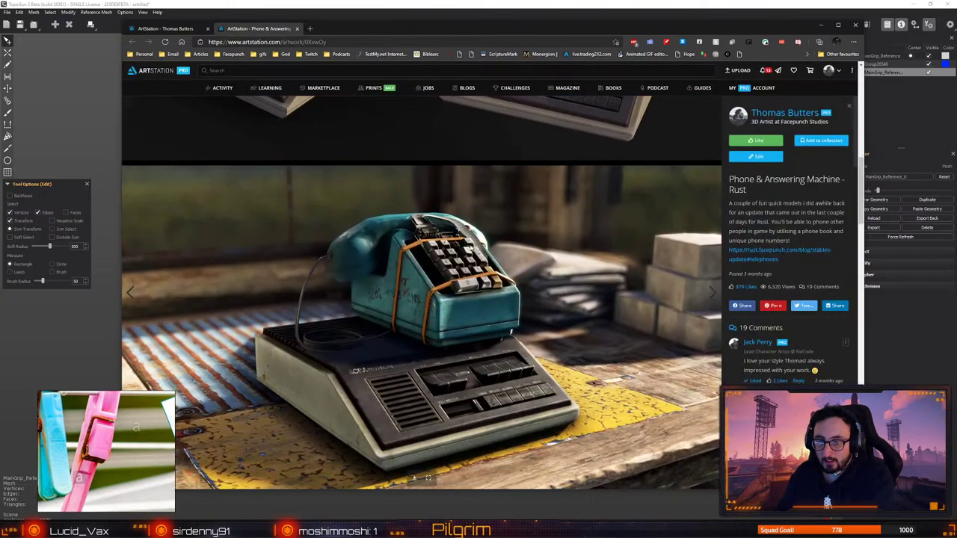
scroll(470, 249, "down", 3)
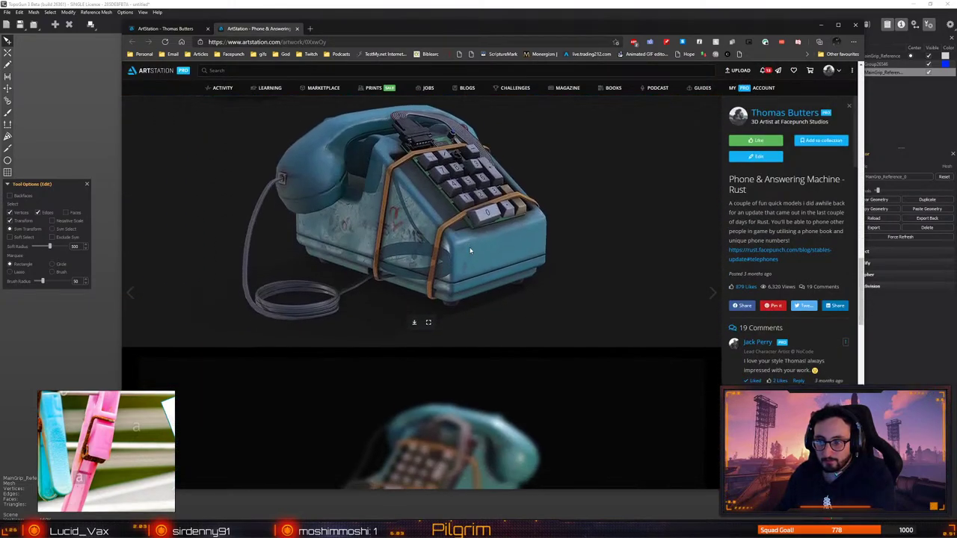
scroll(471, 250, "up", 3)
scroll(470, 246, "down", 5)
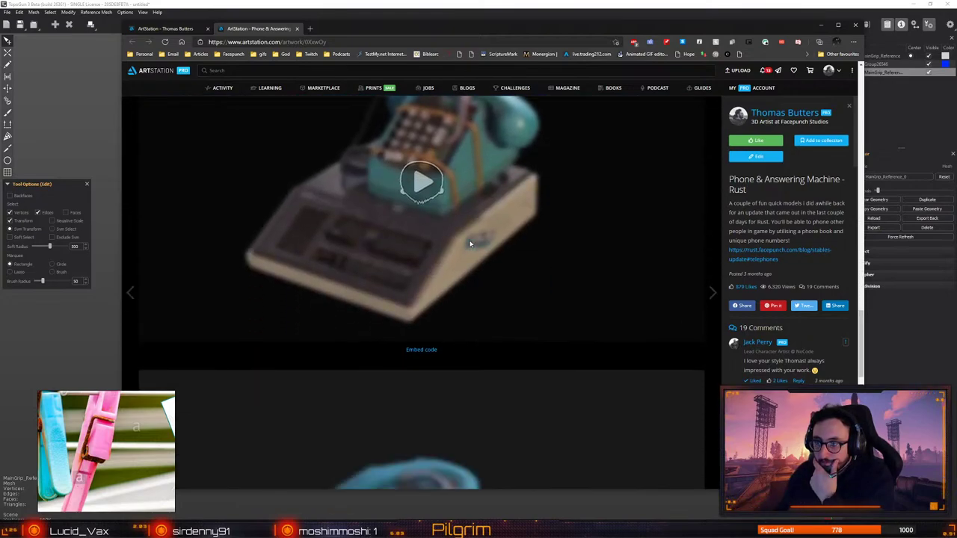
Close the phone project and open the Fire Extinguisher project from further down the portfolio
left_click(297, 28)
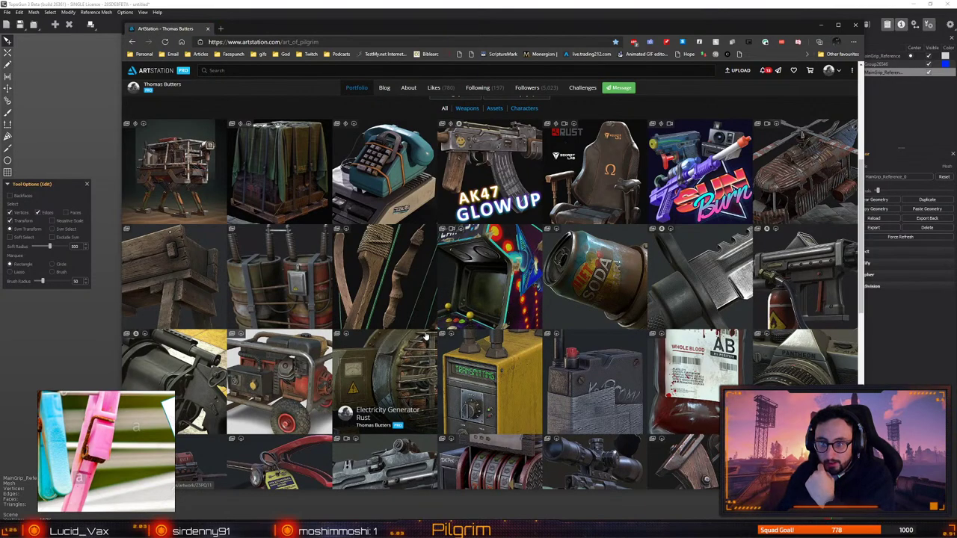
scroll(426, 337, "down", 5)
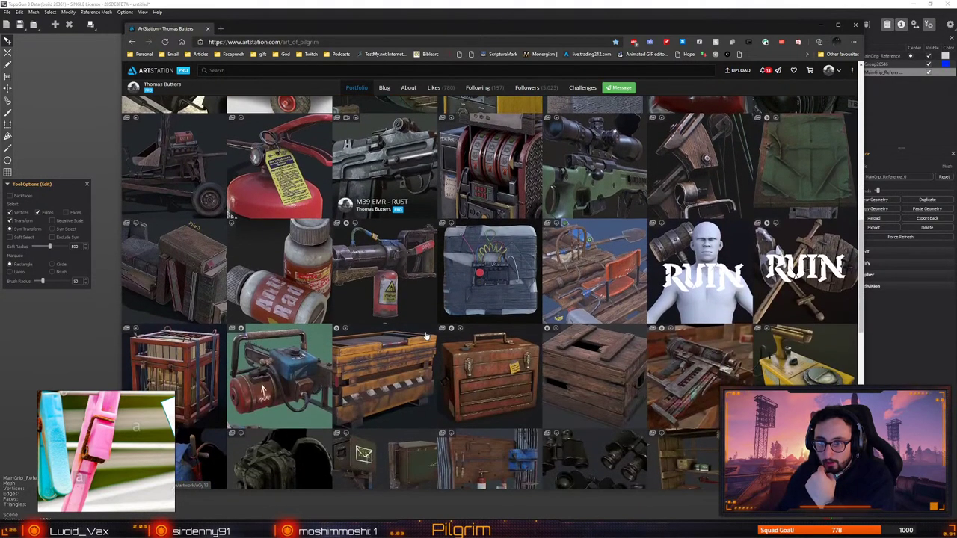
left_click(299, 171)
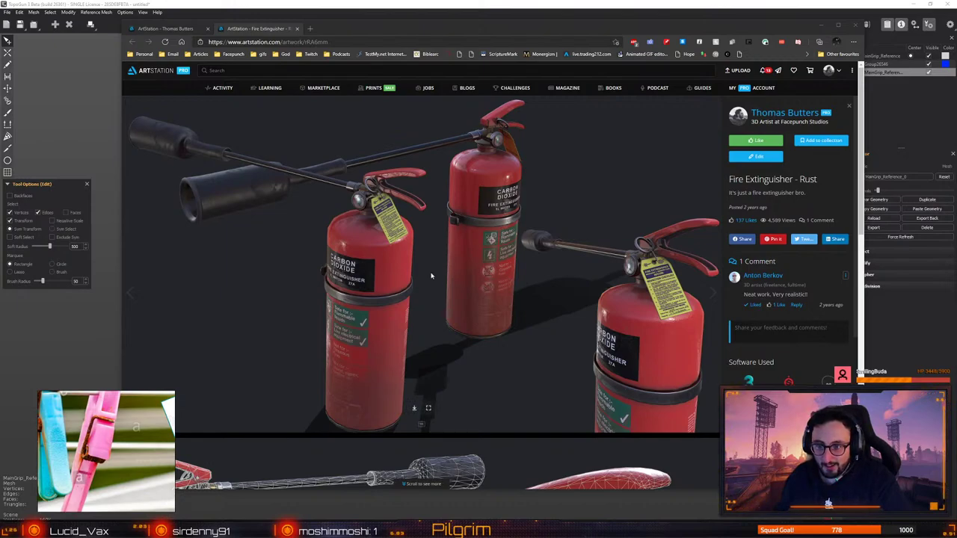
Examine the first Fire Extinguisher render at full size, including its labels and inspection tag, and close the image and the project
left_click(375, 217)
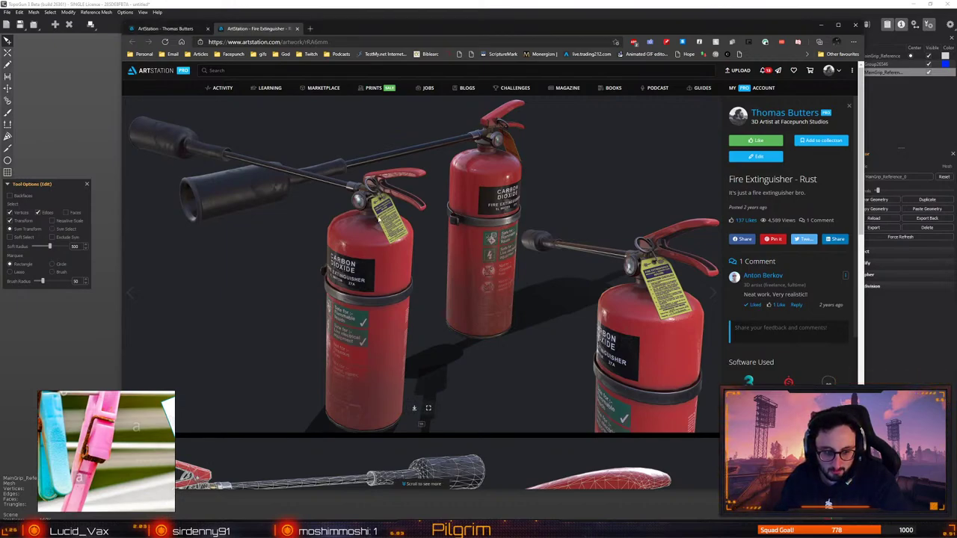
left_click(428, 407)
left_click(459, 197)
scroll(459, 197, "up", 2)
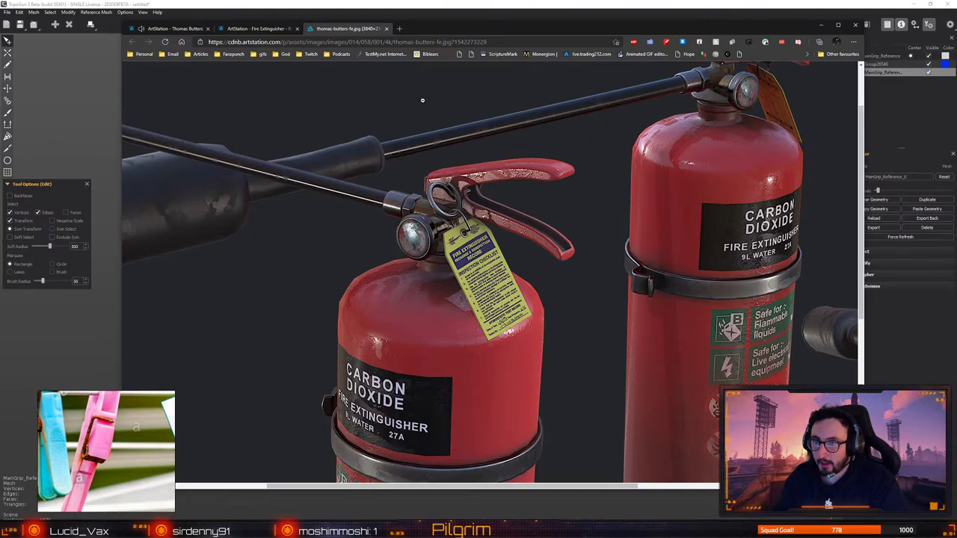
left_click(386, 28)
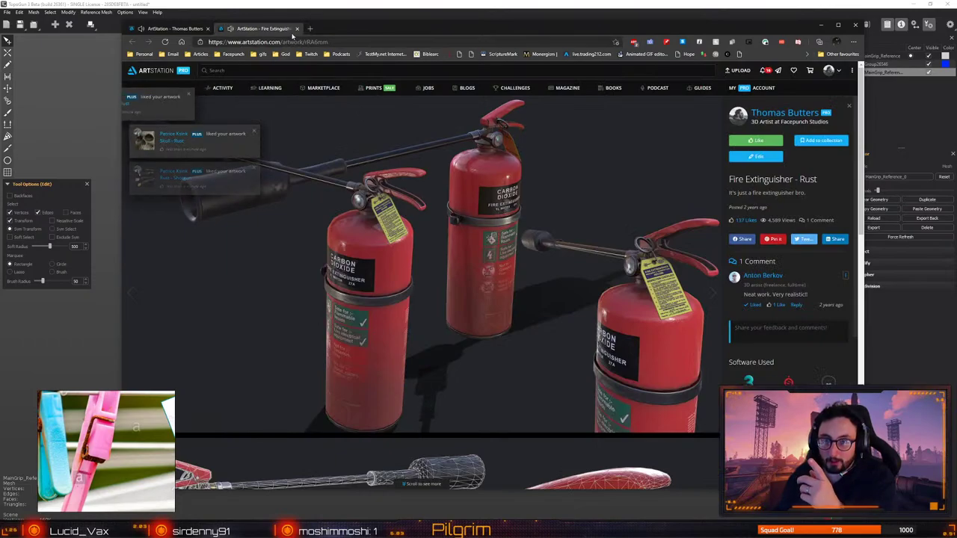
key("ctrl+w")
Look through the portfolio thumbnails, open the Geiger Counter project and bring up its main render at full size
scroll(357, 218, "down", 1)
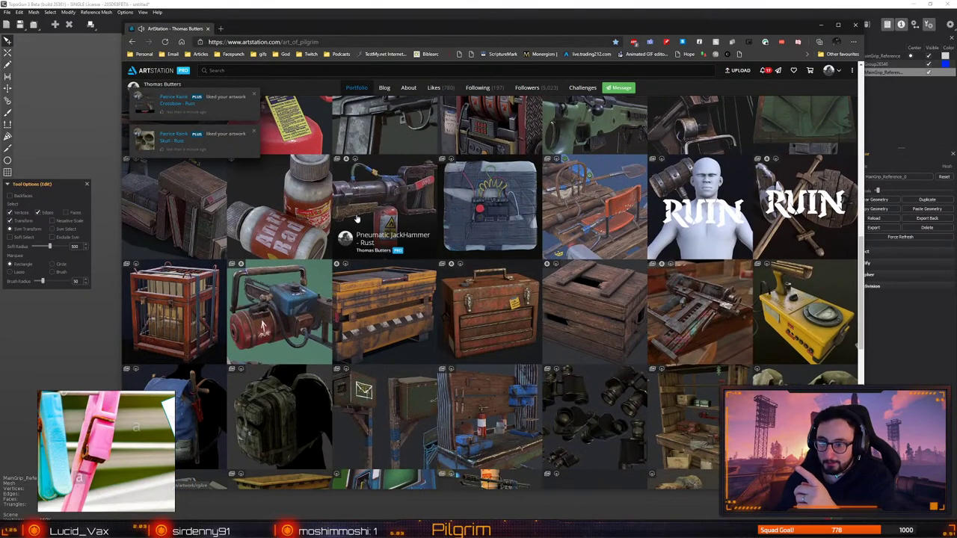
scroll(359, 223, "up", 3)
scroll(362, 227, "up", 1)
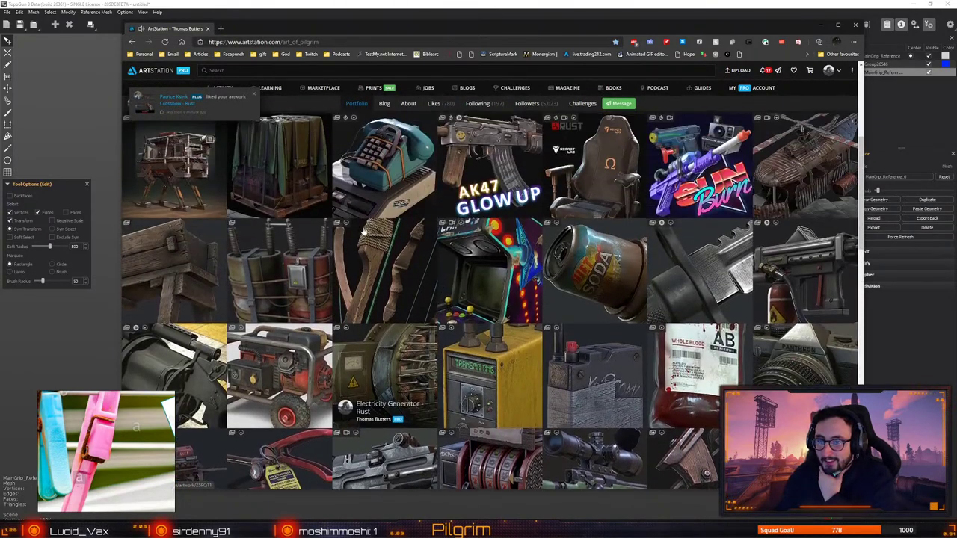
scroll(362, 231, "down", 8)
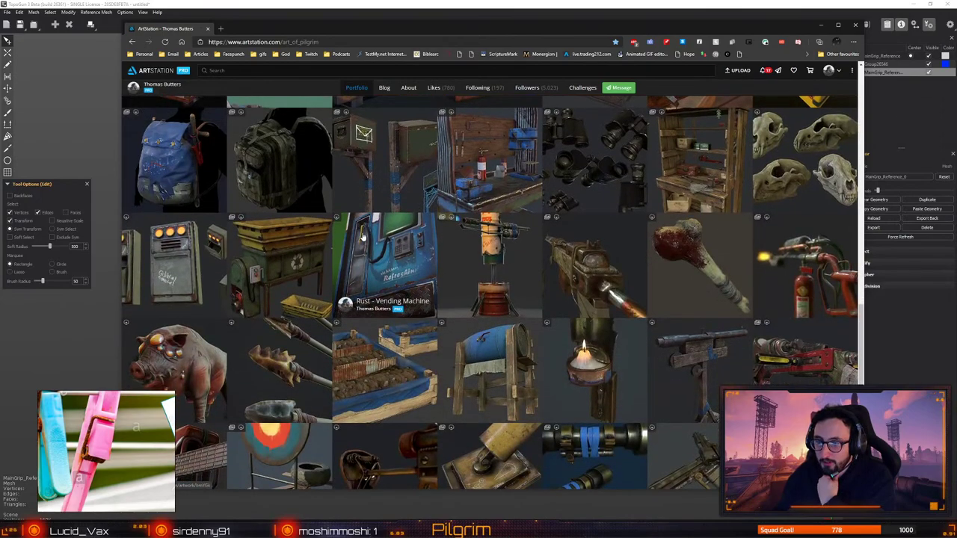
scroll(362, 238, "down", 3)
scroll(361, 239, "up", 3)
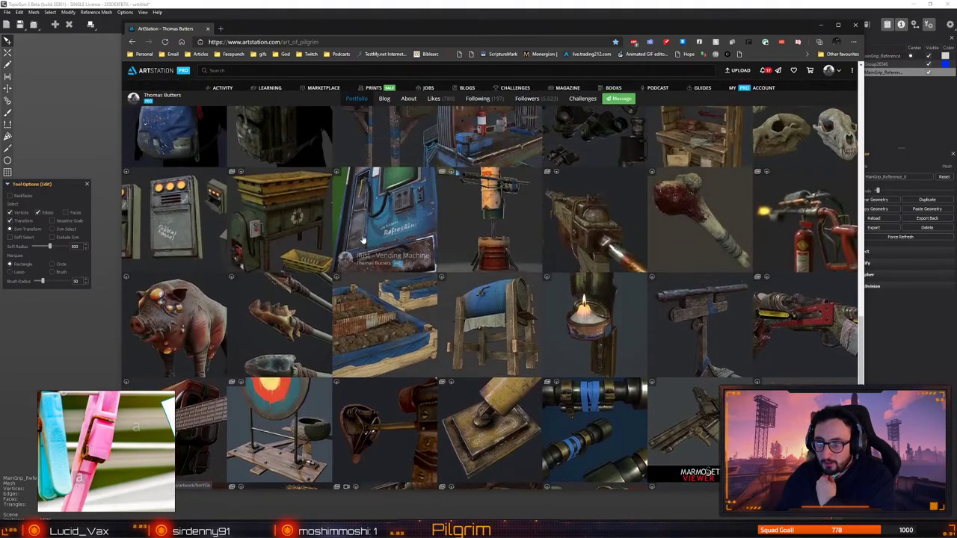
scroll(363, 240, "up", 3)
left_click(780, 170)
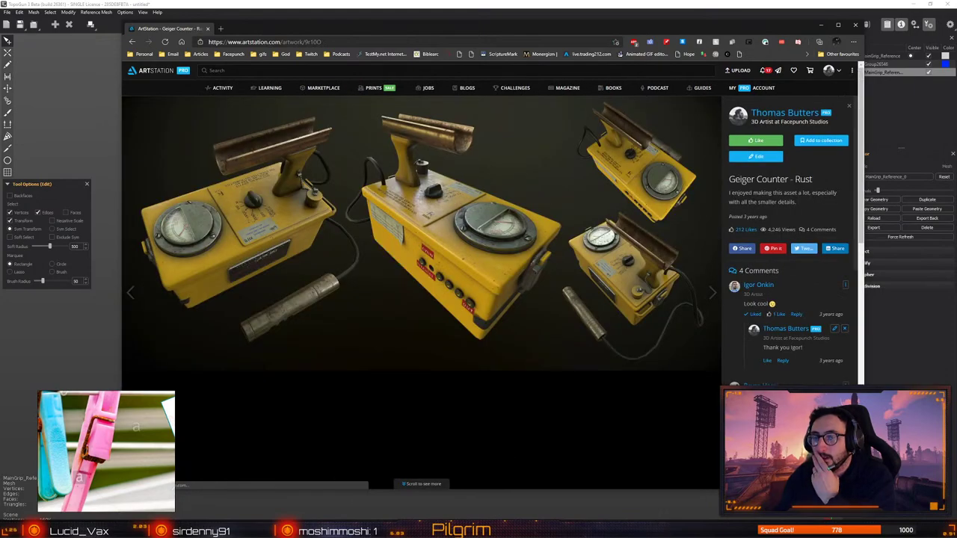
scroll(427, 321, "down", 2)
left_click(429, 282)
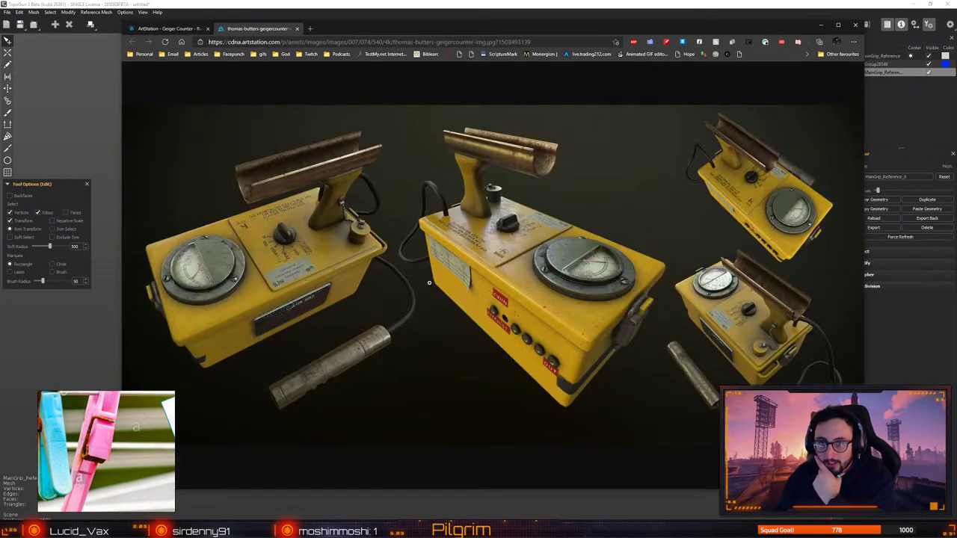
Enlarge the Geiger counter render and examine its dials, labels, handle and metal probe up close
left_click(359, 260)
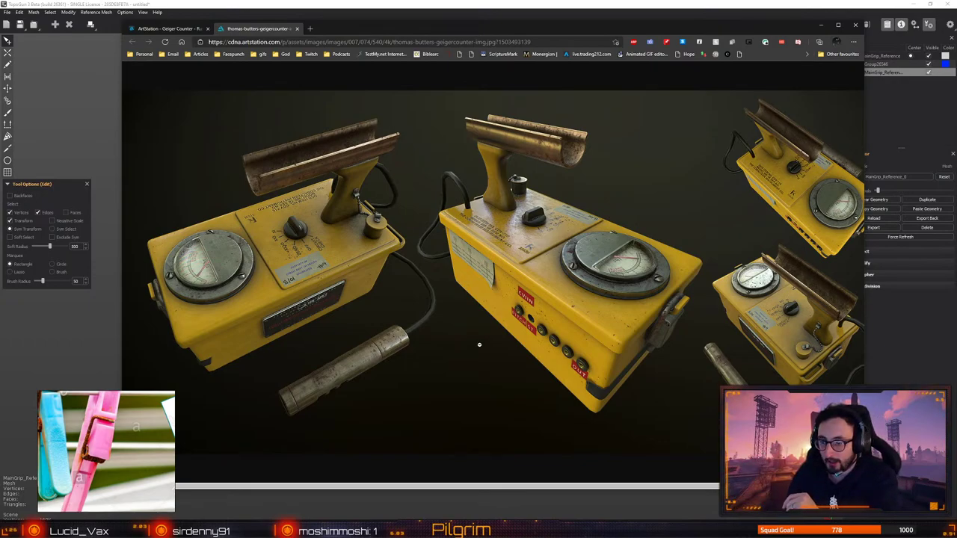
scroll(504, 216, "down", 1, "ctrl")
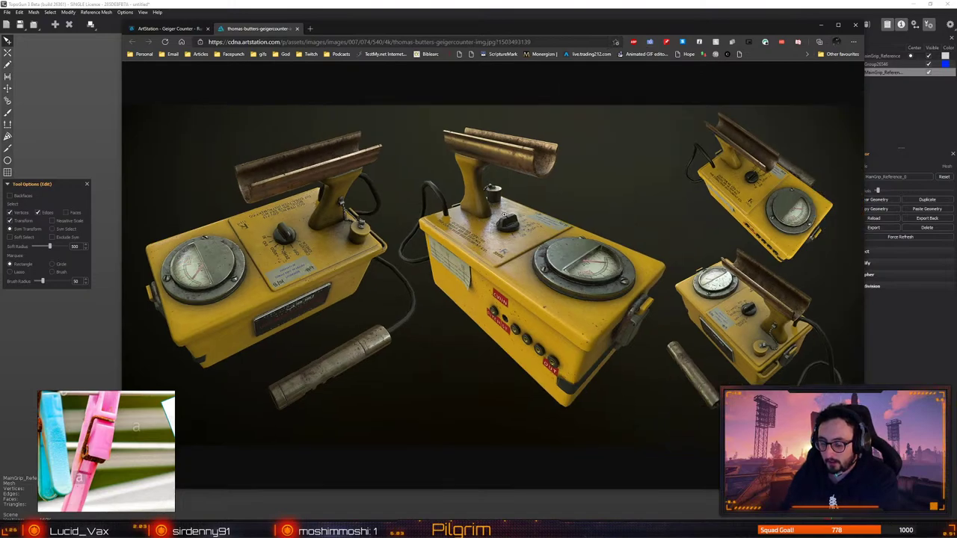
scroll(451, 273, "up", 1, "ctrl")
scroll(441, 285, "up", 2, "ctrl")
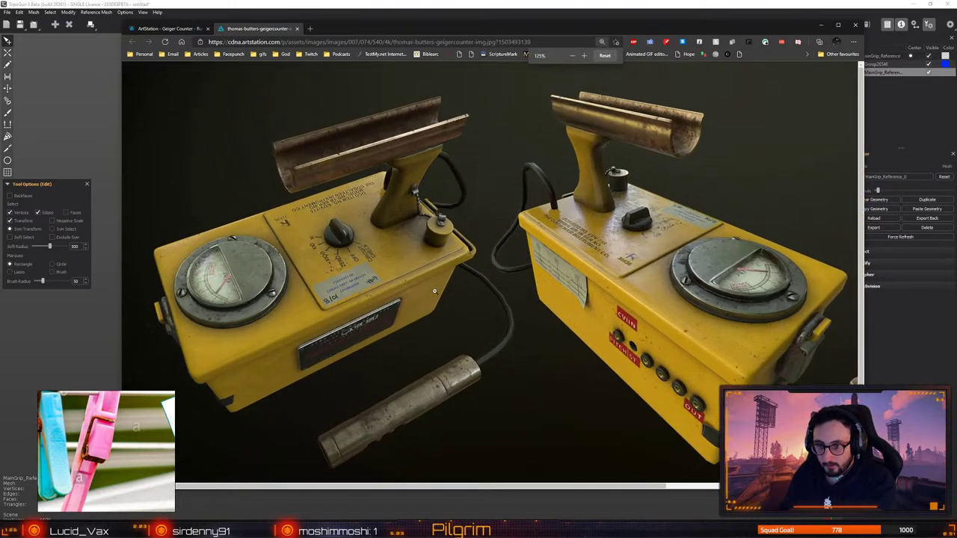
scroll(412, 334, "down", 1)
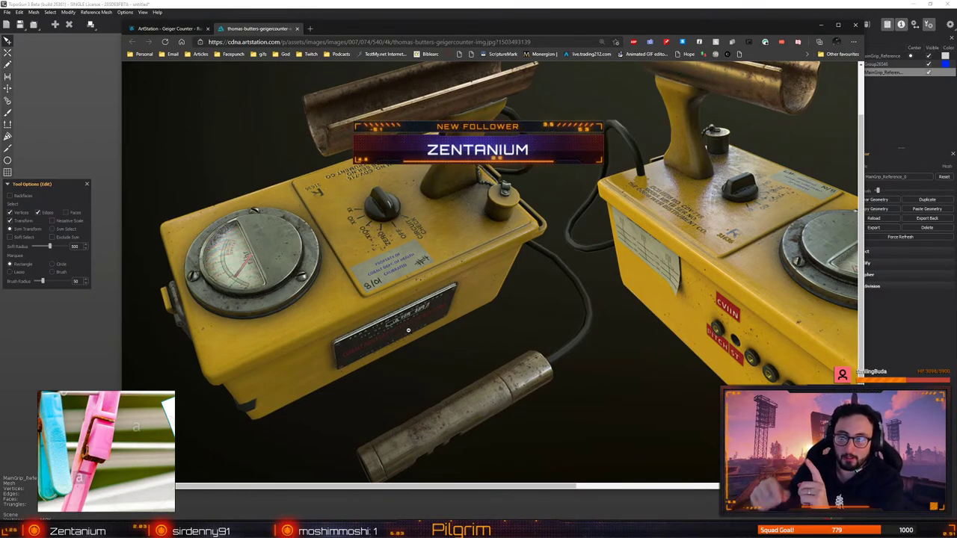
left_click_drag(308, 486, 448, 486)
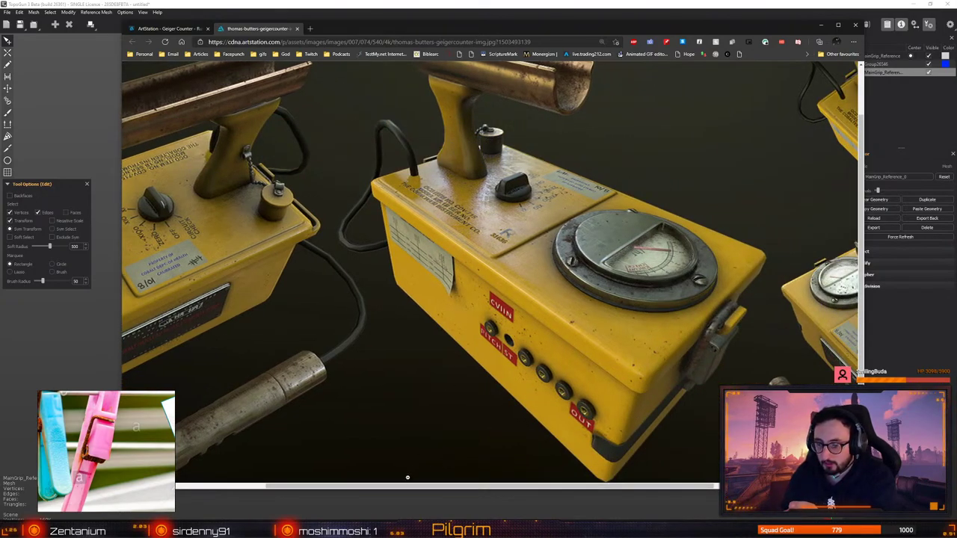
left_click_drag(397, 486, 333, 478)
scroll(300, 373, "down", 1)
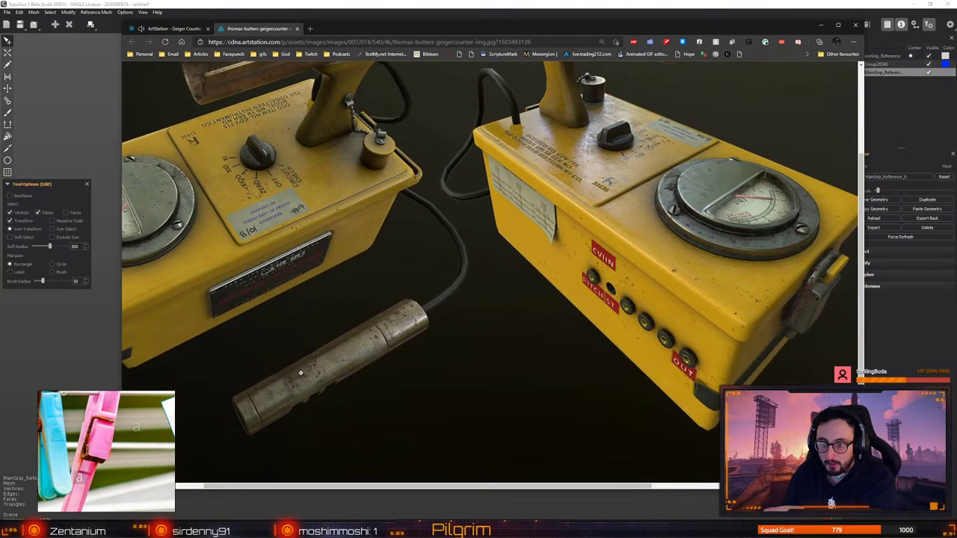
scroll(301, 372, "up", 2)
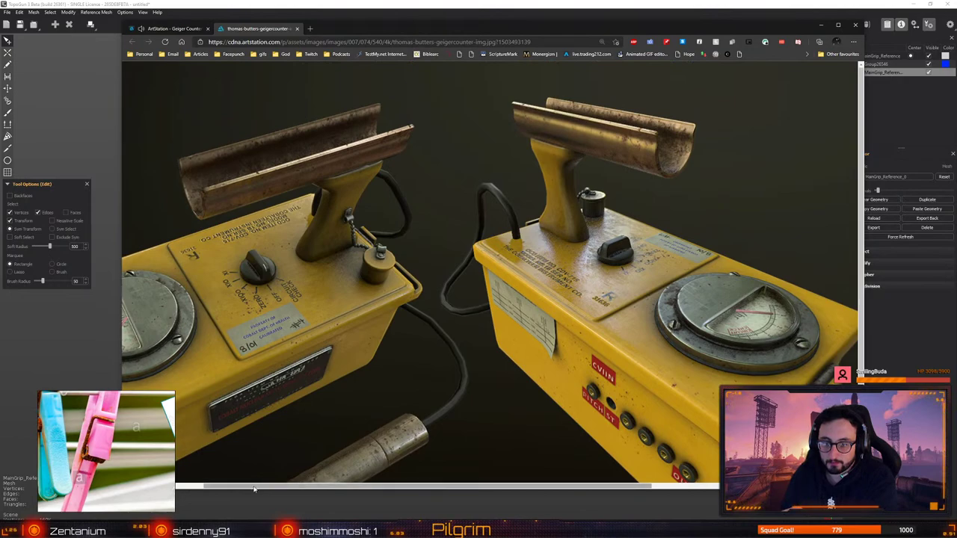
left_click_drag(255, 488, 211, 488)
scroll(486, 210, "down", 1, "ctrl")
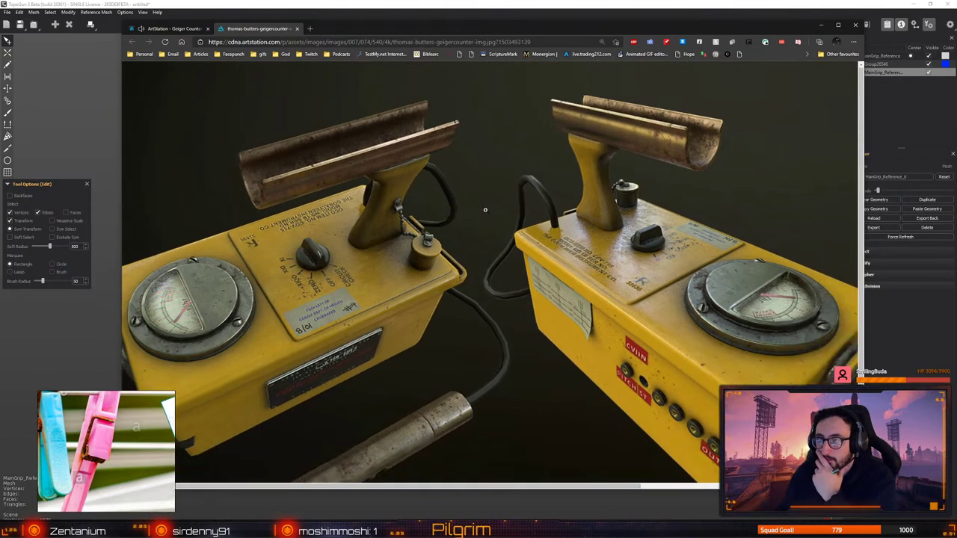
Reset the render's zoom to 100%, close the image and the browser, and switch back to TopoGun
left_click(603, 42)
left_click(605, 56)
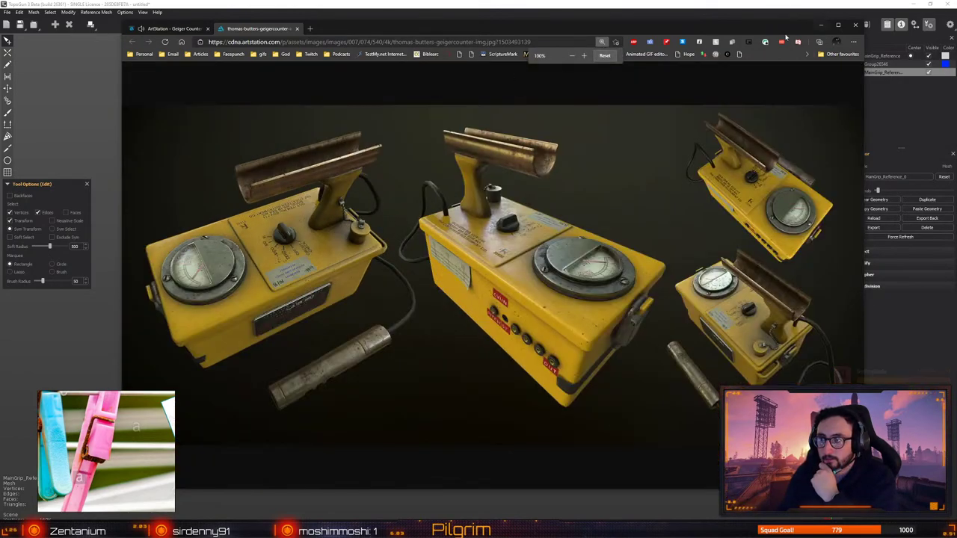
key("ctrl+w")
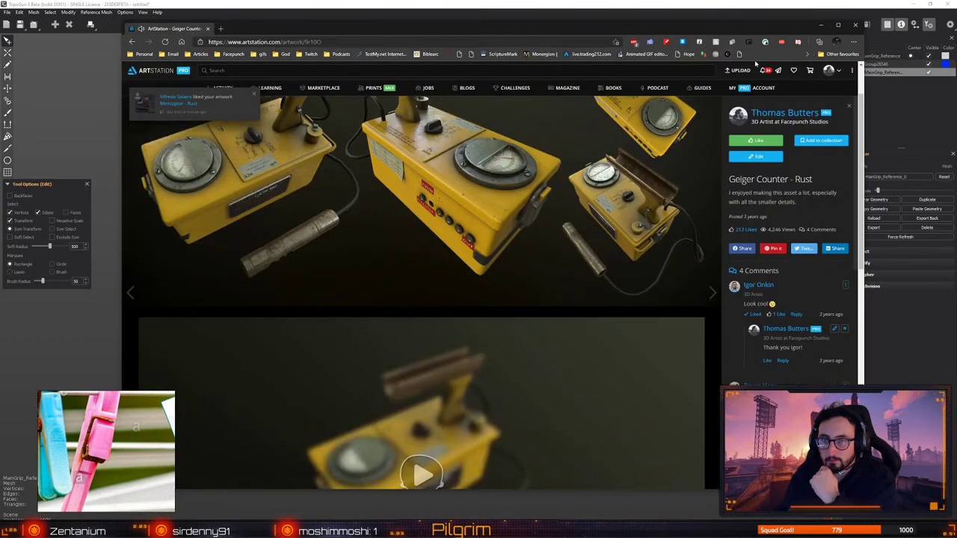
left_click(857, 26)
Extrude the retopology's lower border edges down the handle's side wall, from the rounded end corner to the bend before the oval opening
left_click_drag(469, 399, 348, 334, "alt")
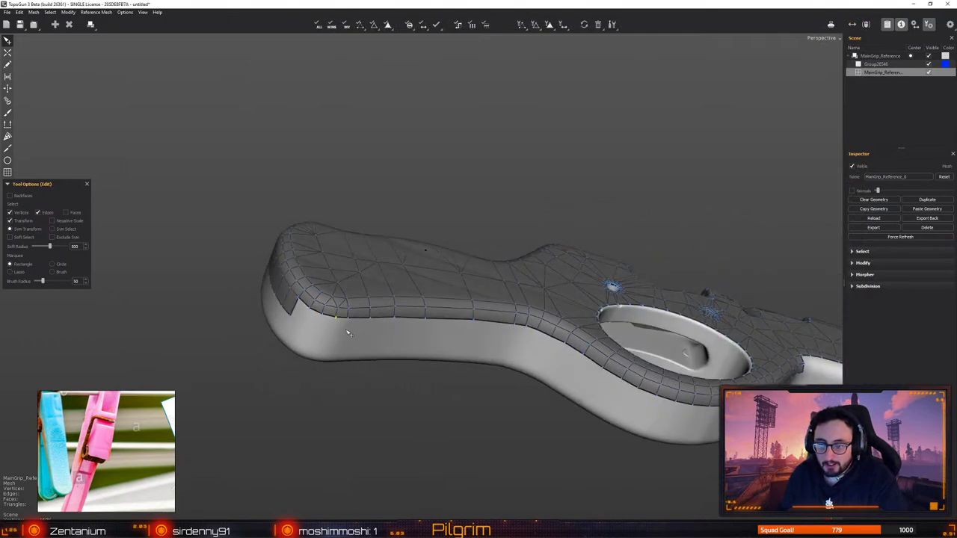
scroll(349, 334, "up", 3)
middle_click_drag(349, 334, 427, 346, "alt")
key("w")
key("q")
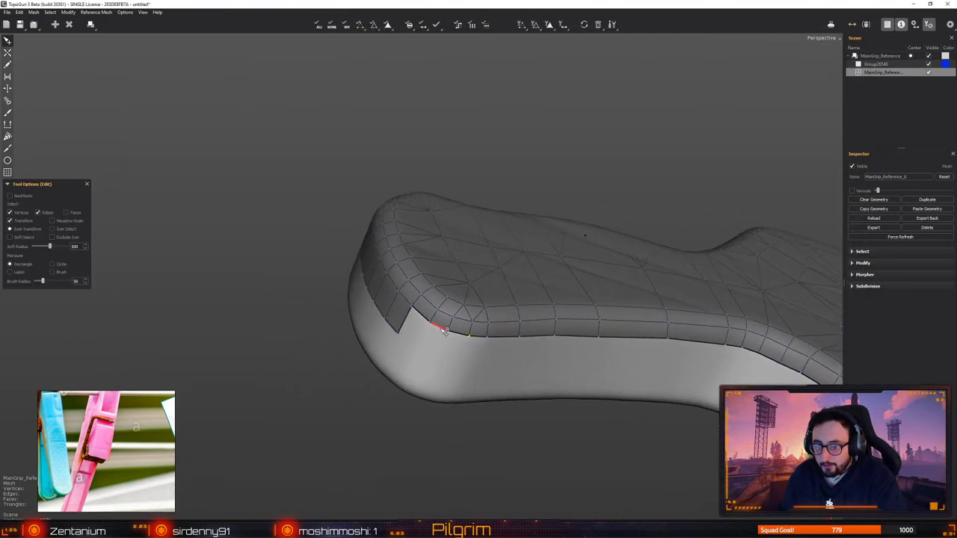
left_click(440, 329)
left_click(460, 335, "shift")
left_click(479, 338, "shift")
left_click(519, 336, "shift")
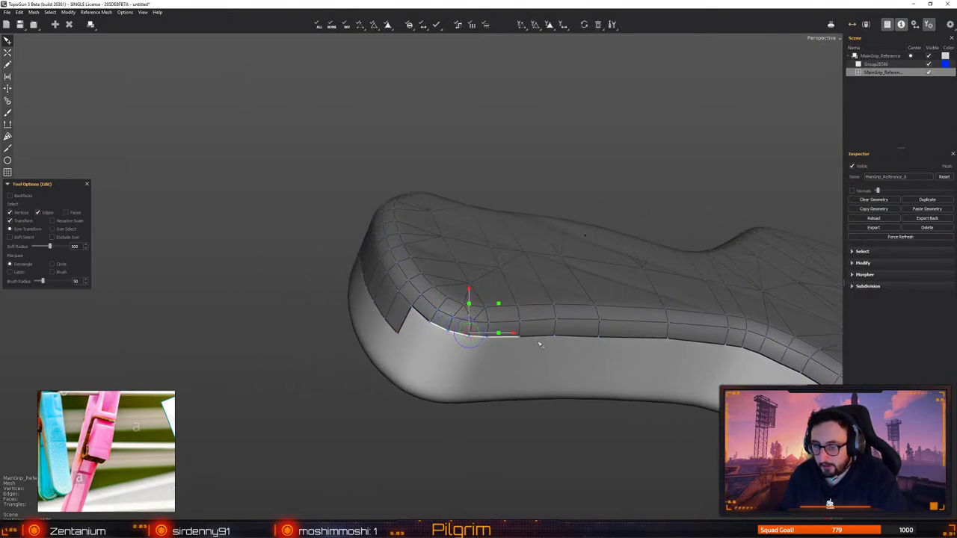
left_click(555, 337, "shift")
left_click(591, 337, "shift")
left_click(636, 341, "shift")
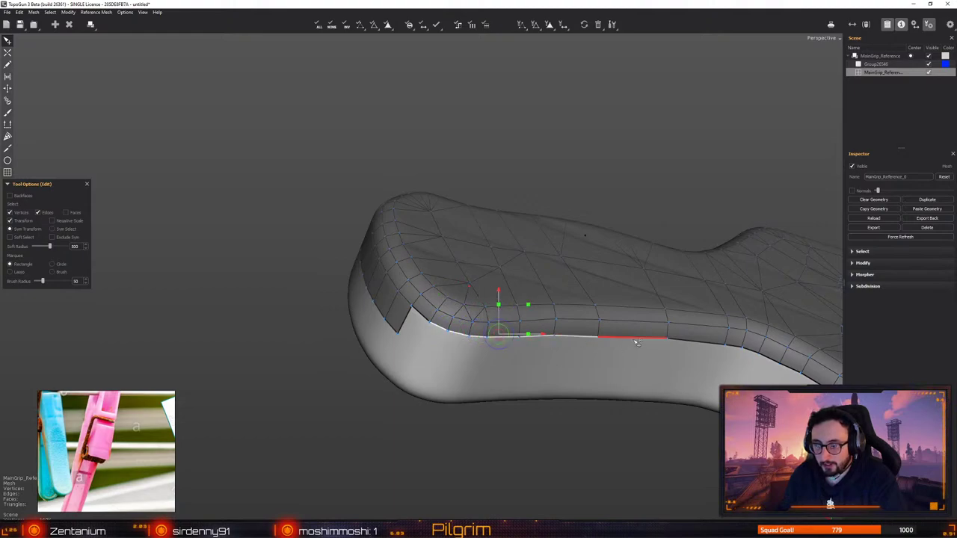
left_click(696, 343, "shift")
left_click(742, 349, "shift")
left_click(759, 356, "shift")
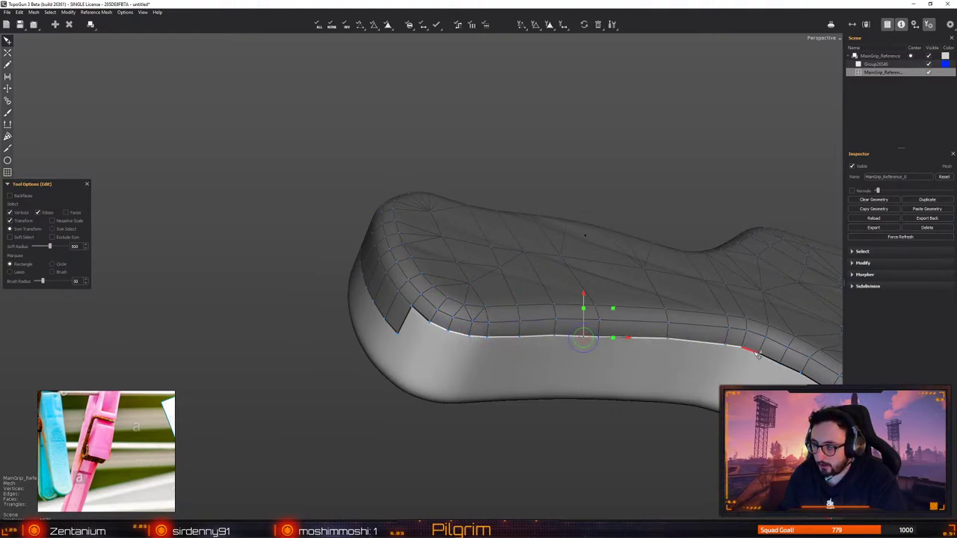
left_click(772, 362, "shift")
left_click(787, 368, "shift")
middle_click_drag(789, 369, 587, 373, "alt")
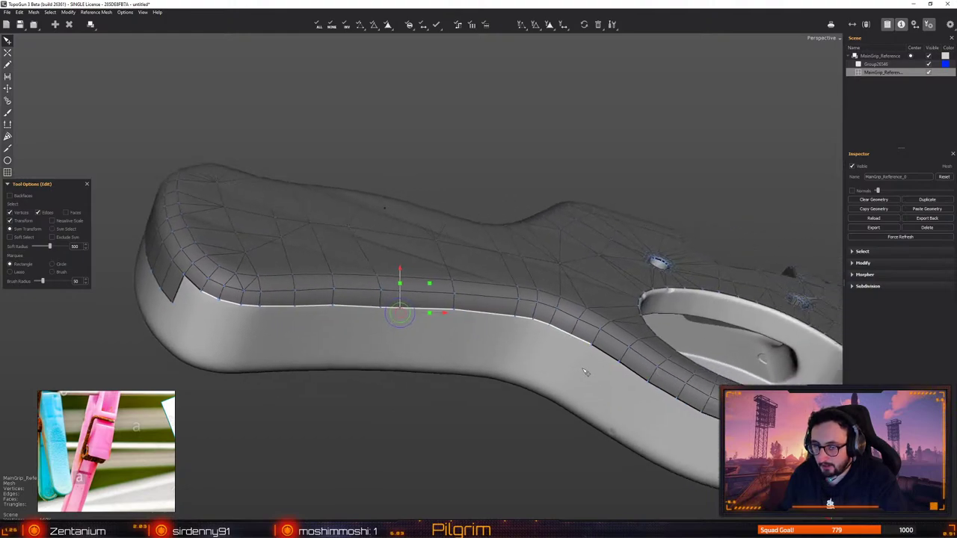
key("e")
left_click_drag(245, 326, 231, 353)
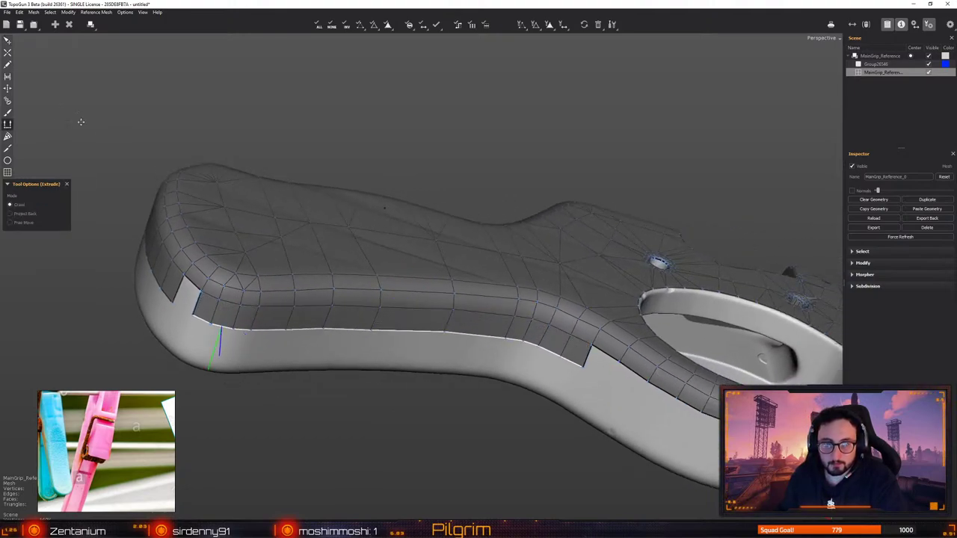
Bridge the gap in the side-wall quad strip at the handle's rounded end corner
key("b")
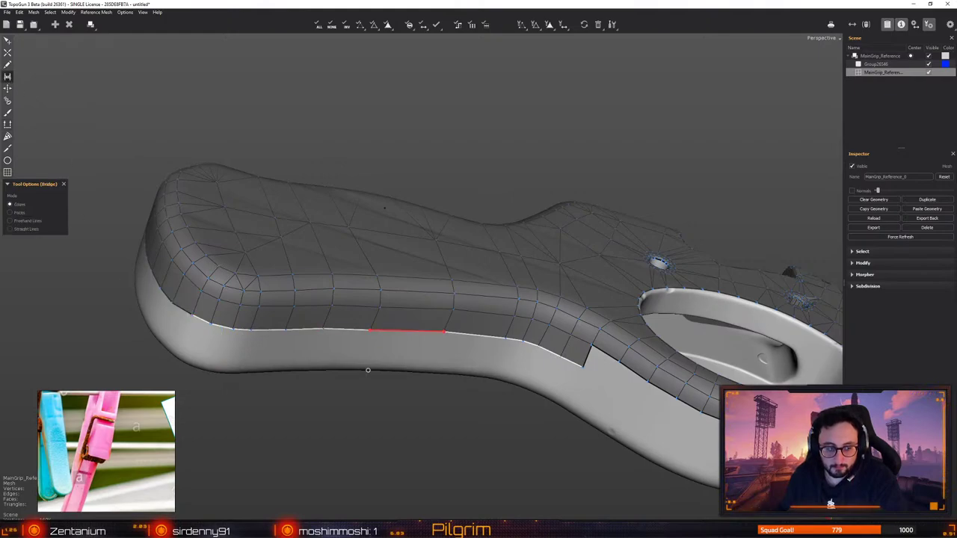
left_click_drag(367, 370, 507, 225, "alt")
key("q")
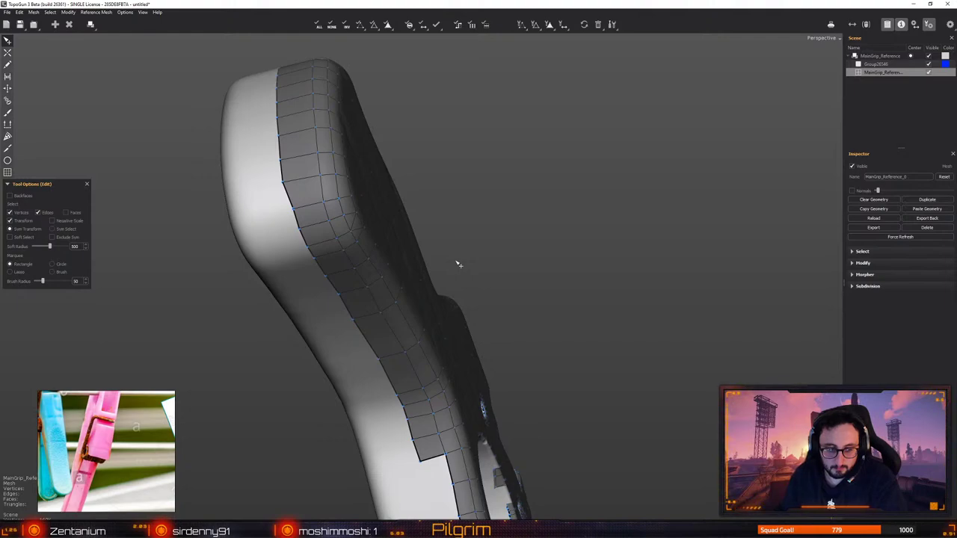
middle_click_drag(458, 264, 331, 364)
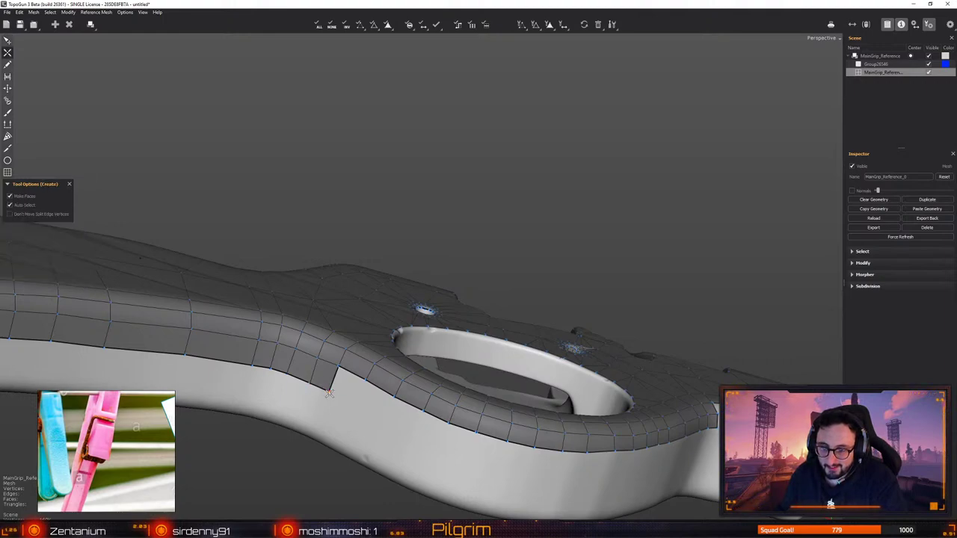
left_click(380, 389)
scroll(416, 413, "down", 2)
middle_click_drag(415, 413, 337, 359, "alt")
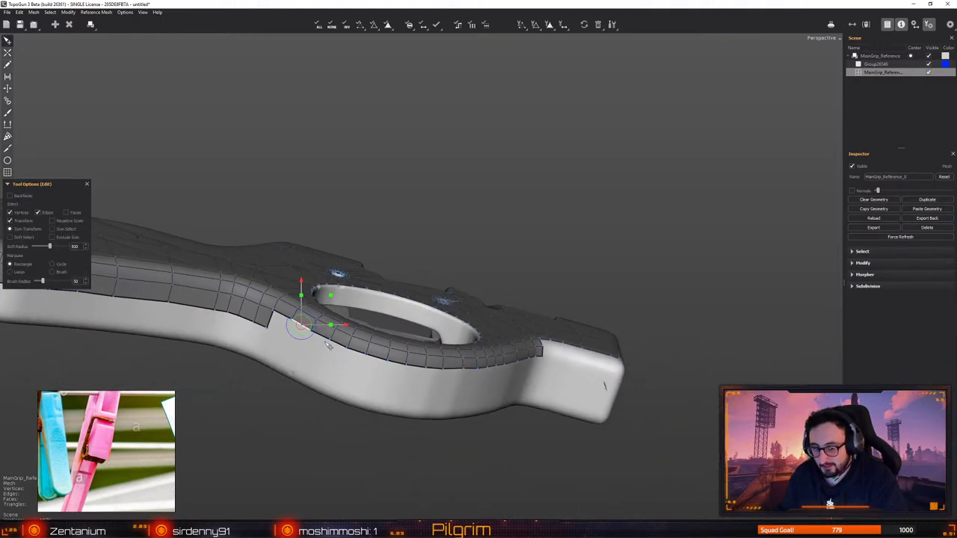
left_click_drag(336, 359, 305, 346, "alt")
left_click(334, 294, "shift")
left_click(349, 299, "shift")
left_click_drag(351, 300, 393, 378)
left_click(450, 301, "shift")
left_click(468, 297, "shift")
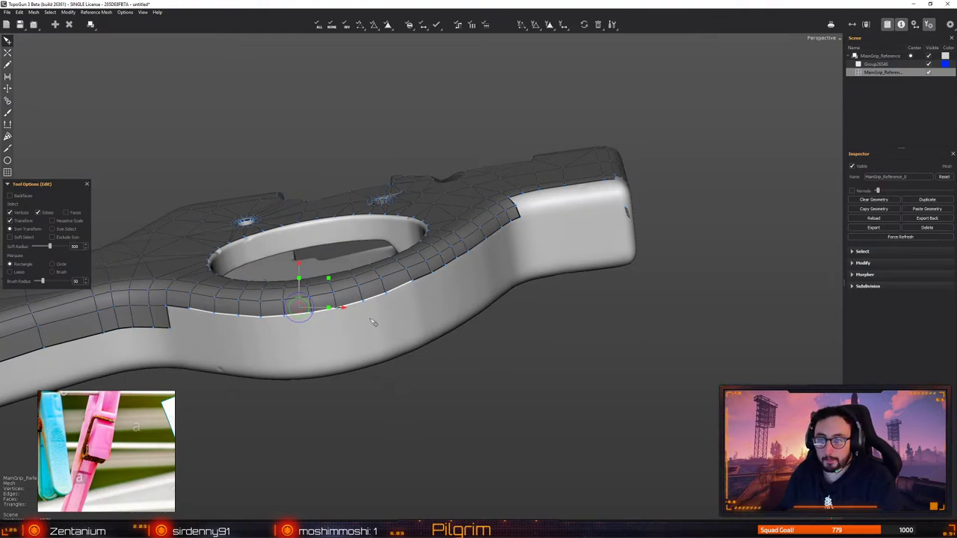
left_click_drag(391, 286, 368, 346, "alt")
left_click(395, 255)
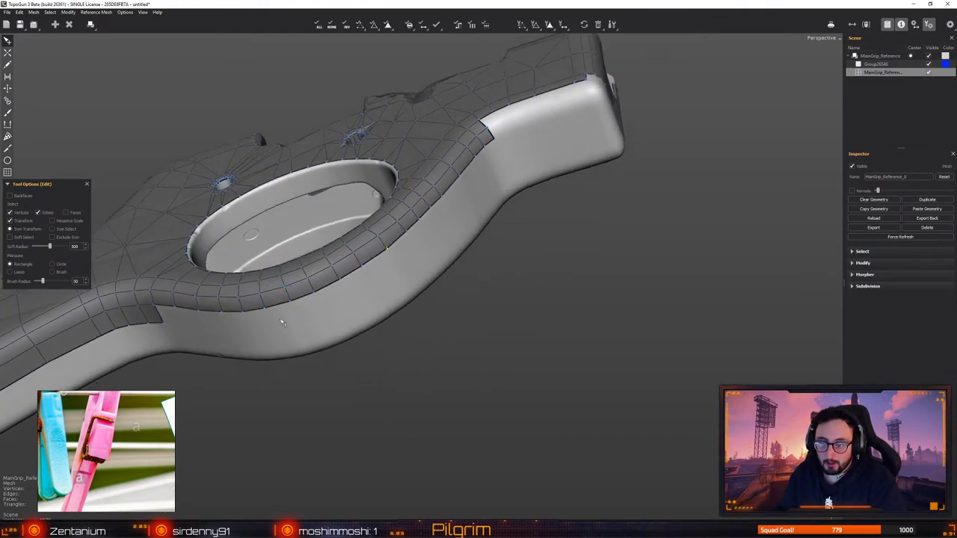
left_click(191, 310)
left_click_drag(220, 315, 235, 317)
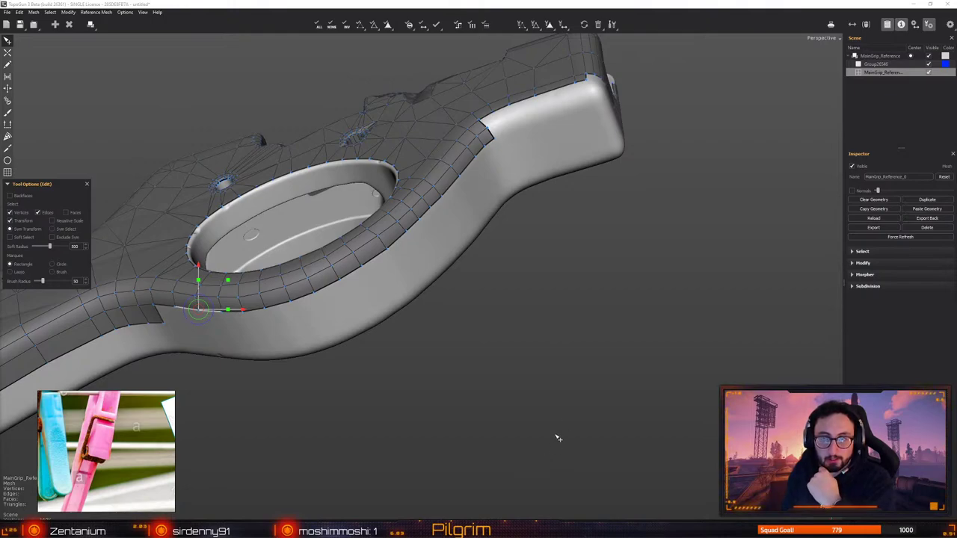
Create quads that carry the side-wall strip around the bend between the oval opening and the squared end
key("c")
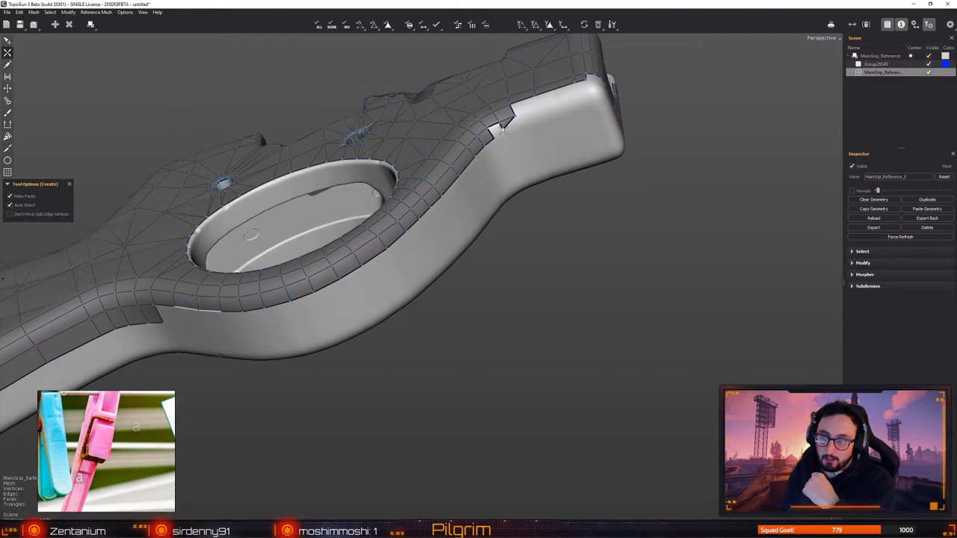
left_click_drag(516, 126, 520, 125)
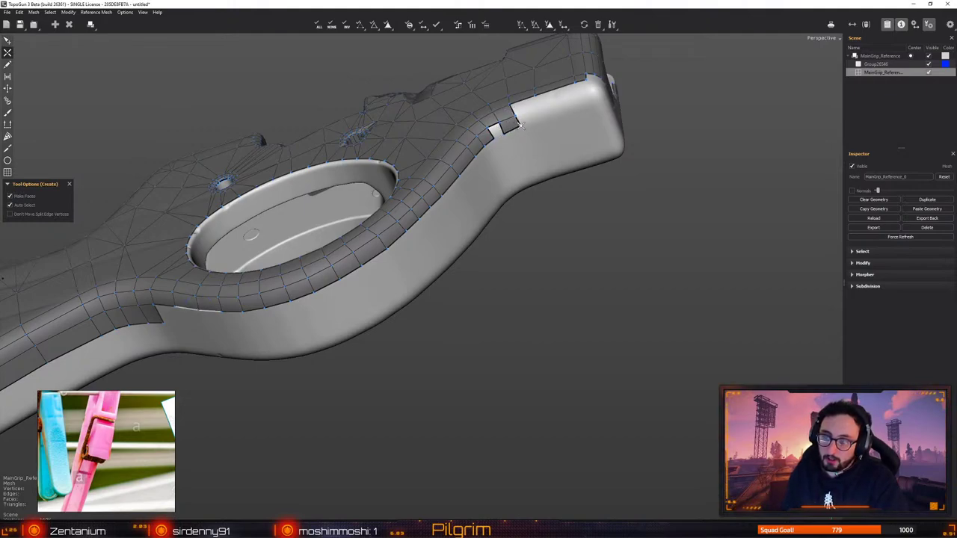
key("q")
key("c")
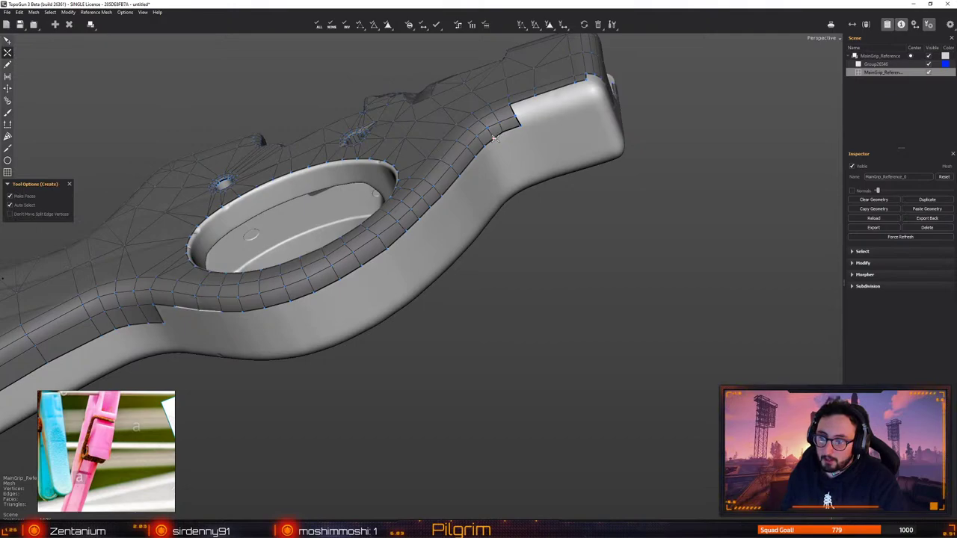
Extend a first row of quads along the upper border from the bend to the squared end's corner
key("e")
middle_click_drag(521, 129, 478, 157, "alt")
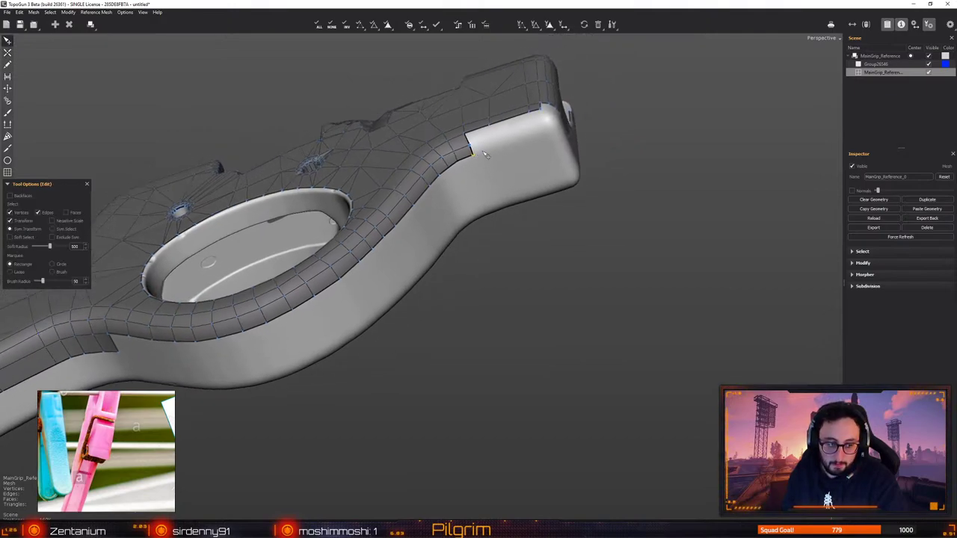
right_click_drag(477, 157, 471, 172, "alt")
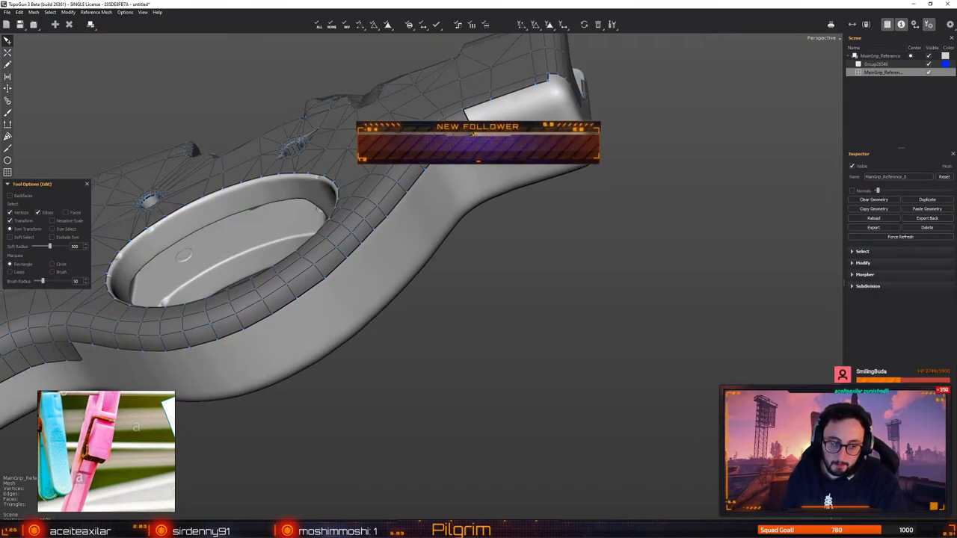
middle_click_drag(479, 136, 473, 170)
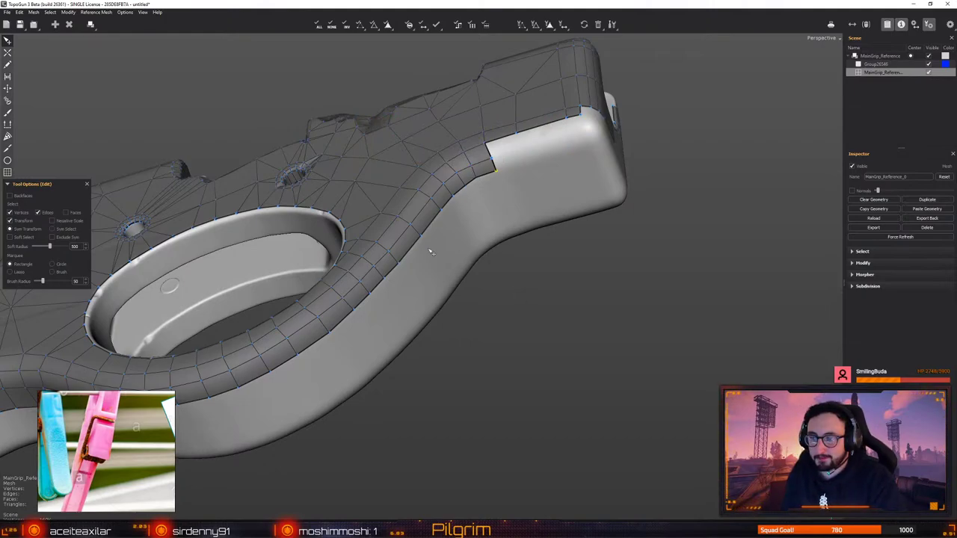
key("q")
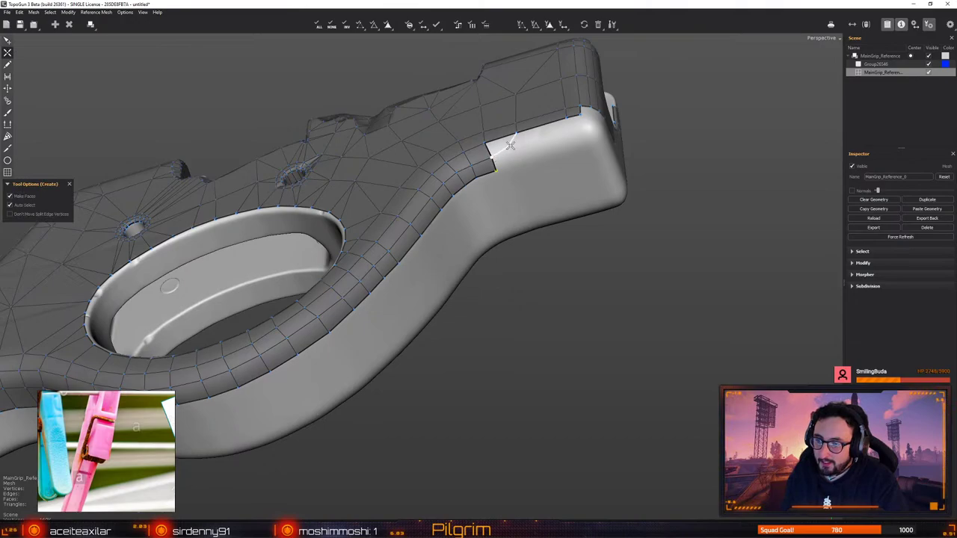
left_click(570, 130)
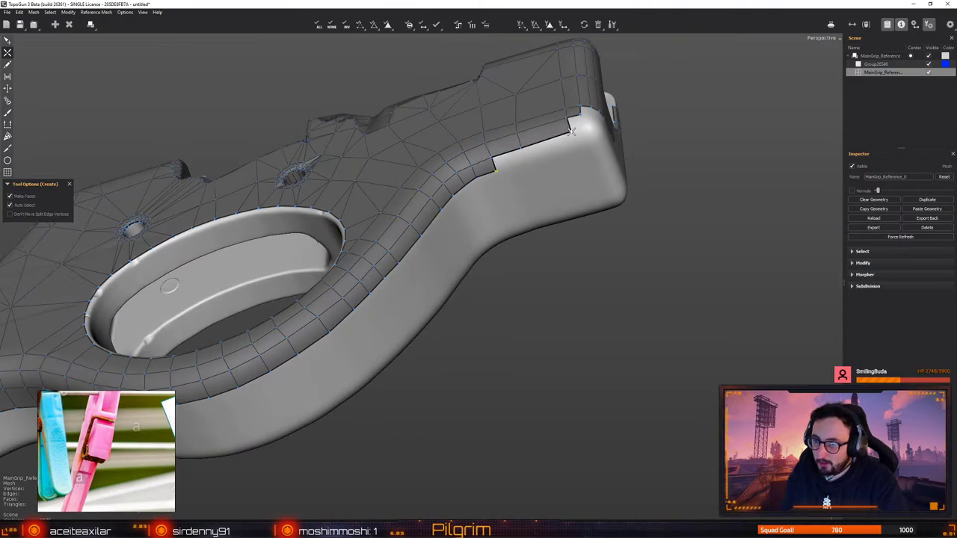
left_click(587, 123)
Wrap the quad row around the squared end's rounded corner to join the mesh on the end face
left_click_drag(584, 127, 487, 243, "alt")
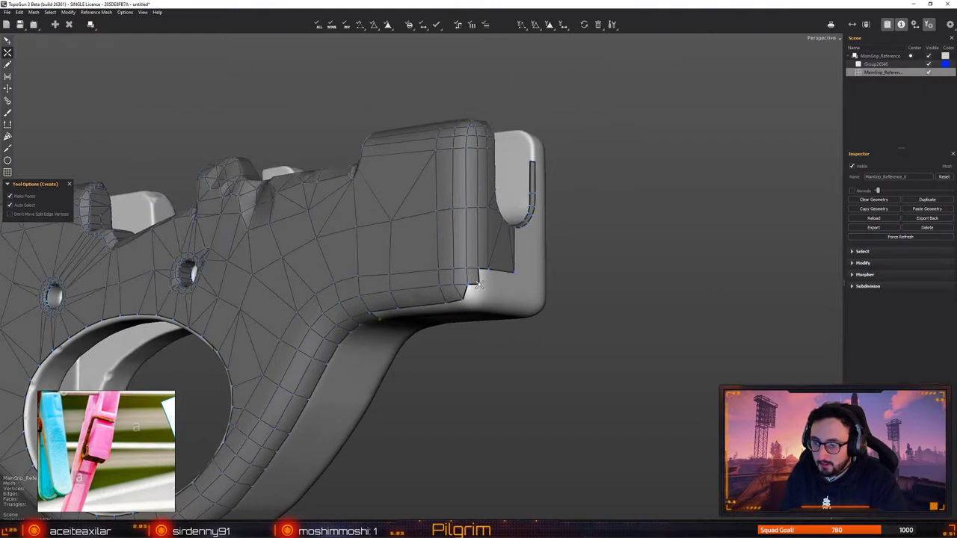
left_click_drag(473, 296, 468, 260, "alt")
scroll(466, 145, "up", 3)
left_click_drag(483, 107, 462, 162, "alt")
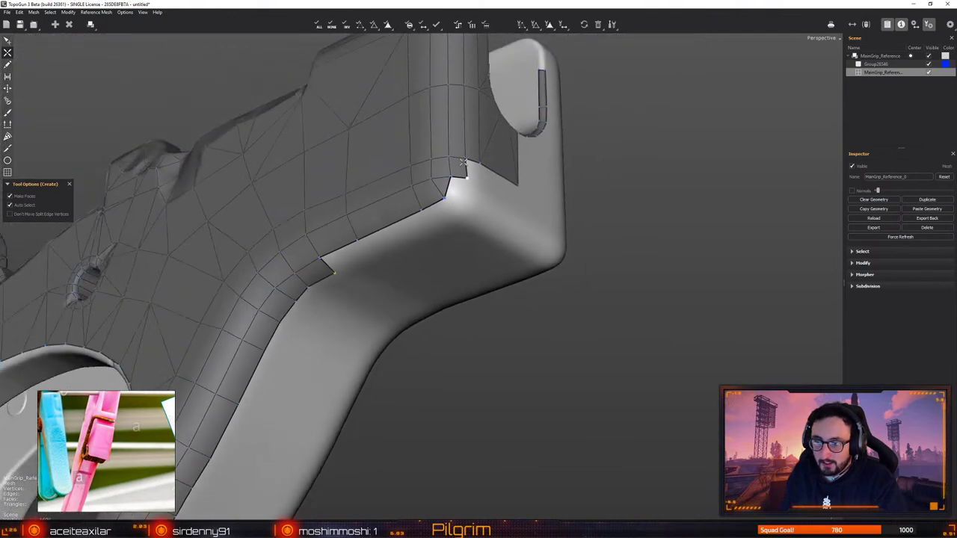
middle_click_drag(464, 161, 453, 183)
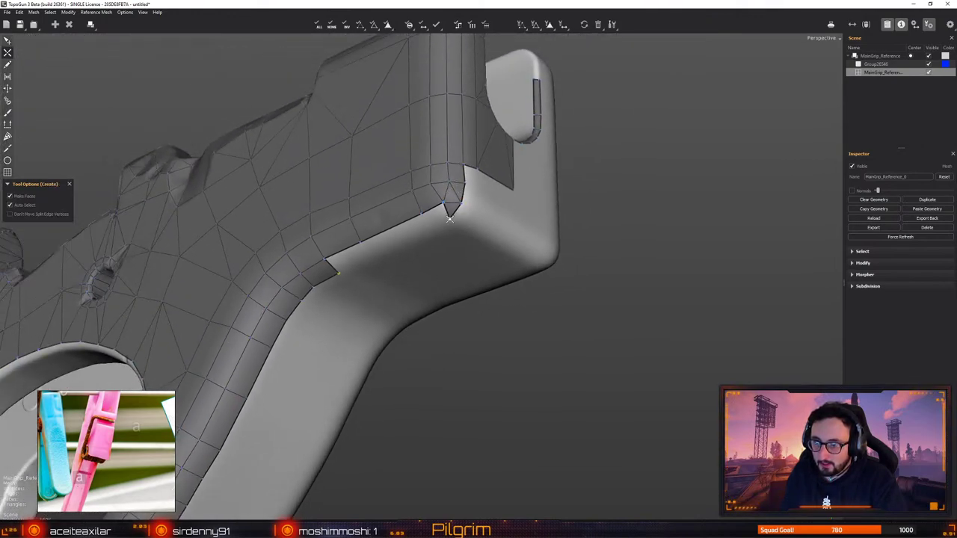
Build a second row of quads from the rounded corner back to the side-wall strip at the bend, adjusting the corner vertex
left_click(426, 228)
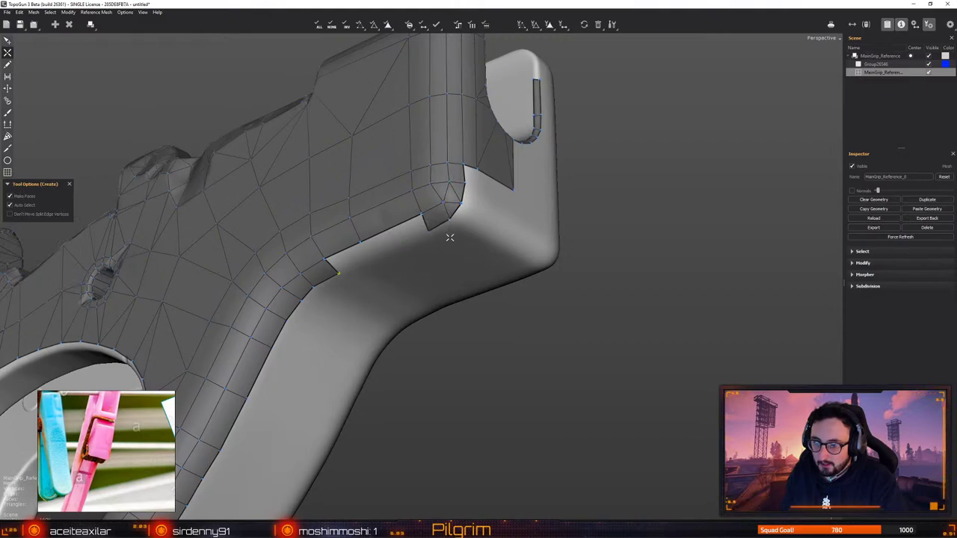
key("q")
left_click_drag(450, 219, 465, 203)
key("w")
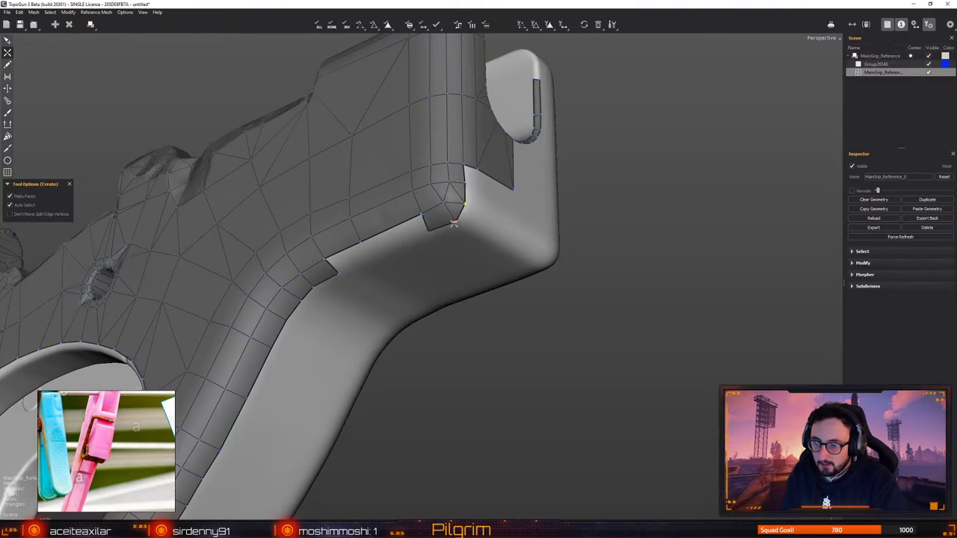
left_click_drag(430, 232, 435, 232)
left_click(371, 257)
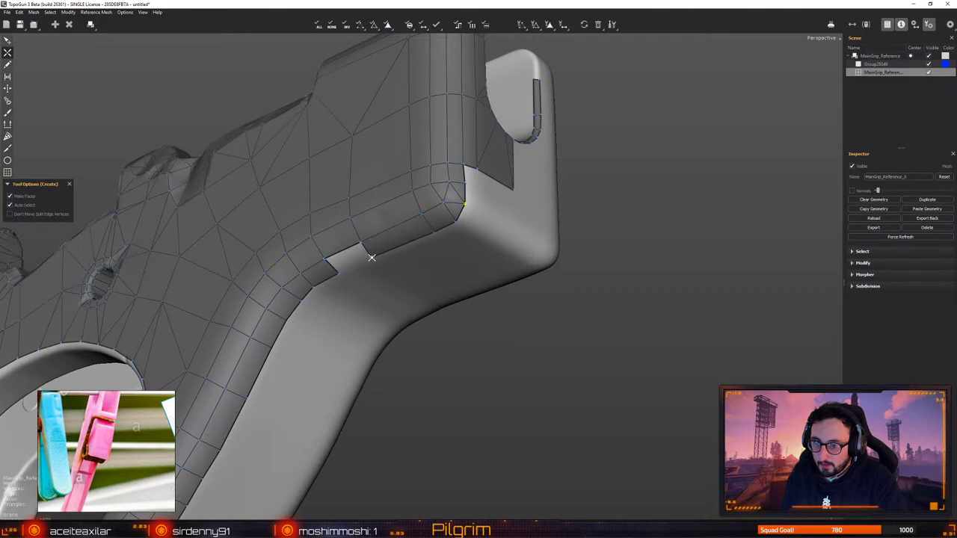
left_click(338, 273)
key("q")
Add a column of quads on the end face below the slot, following the rounded corner down onto the side wall
right_click_drag(337, 274, 391, 271, "alt")
left_click_drag(391, 271, 522, 301, "alt")
key("f")
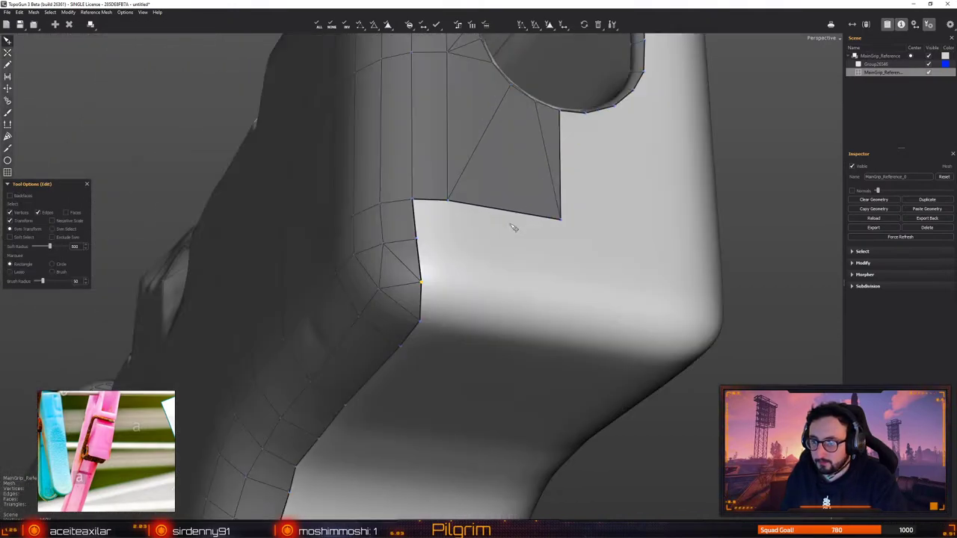
right_click_drag(513, 224, 479, 239, "alt")
left_click_drag(479, 239, 424, 331, "alt")
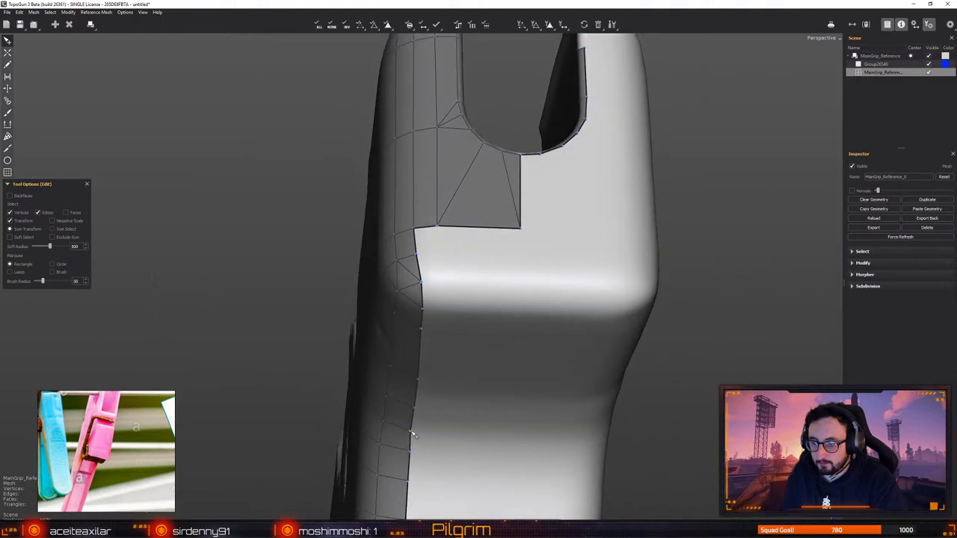
left_click(416, 398)
left_click(415, 410)
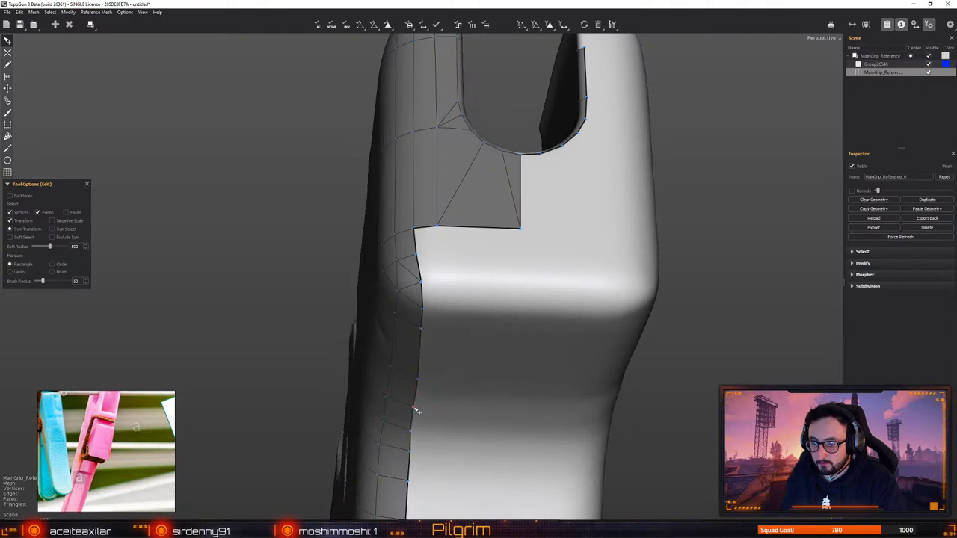
key("c")
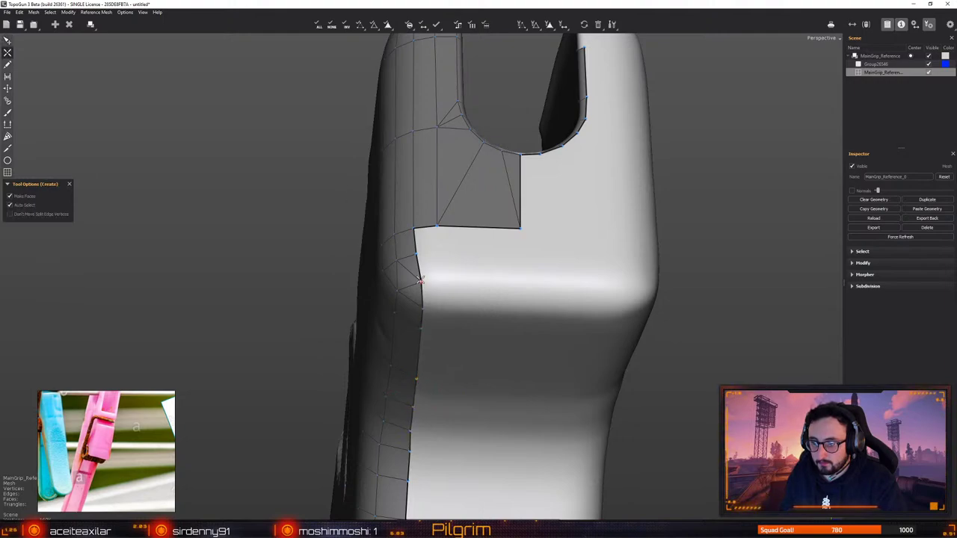
left_click(440, 251)
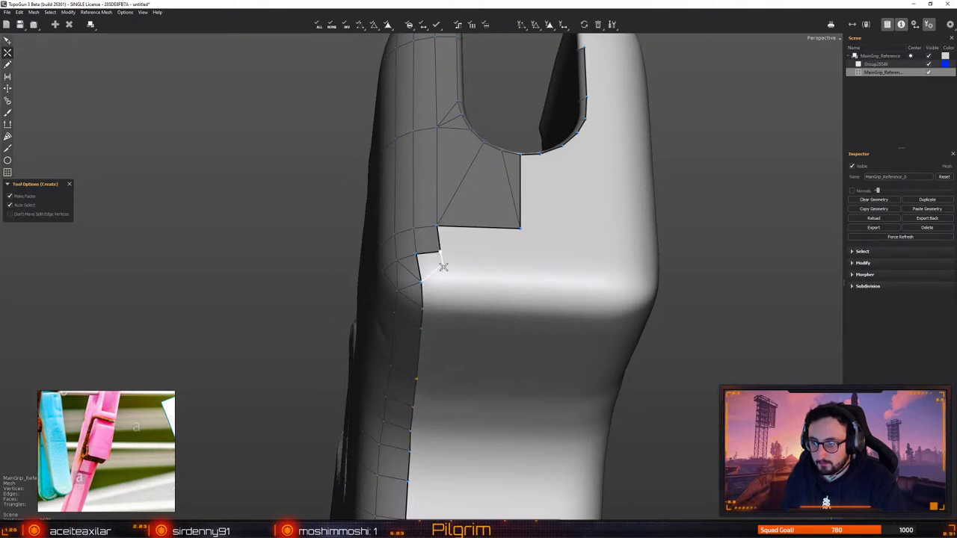
left_click(443, 279)
left_click(439, 311)
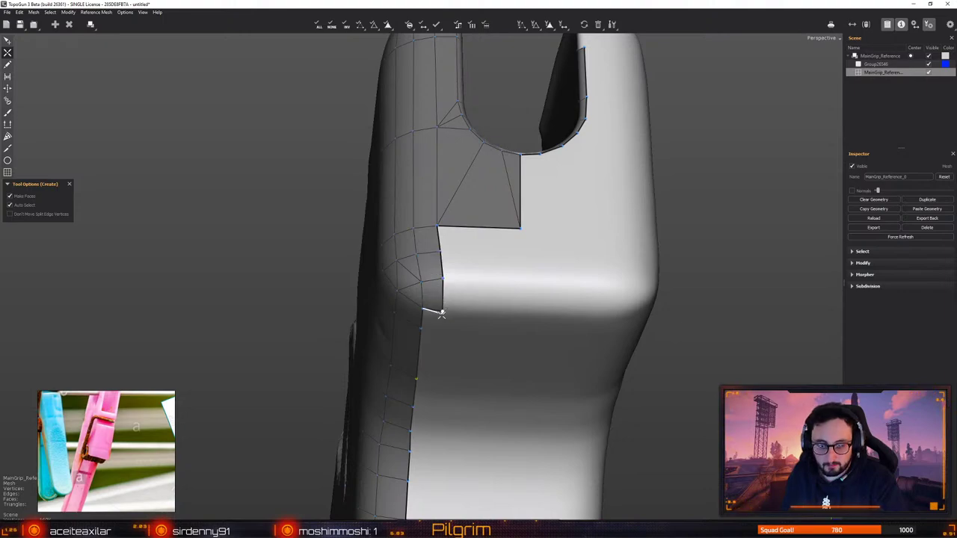
Continue the next row of quads along the side wall from the corner toward the bend, repositioning the border vertex there
middle_click_drag(439, 311, 482, 290)
left_click_drag(483, 291, 438, 304, "alt")
middle_click_drag(438, 303, 523, 248, "alt")
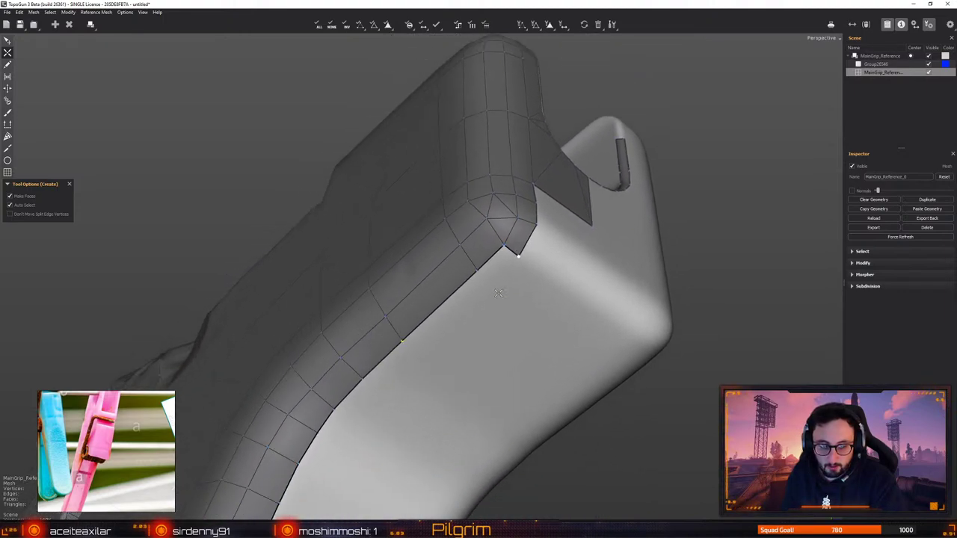
left_click_drag(524, 249, 469, 265, "alt")
left_click(483, 281)
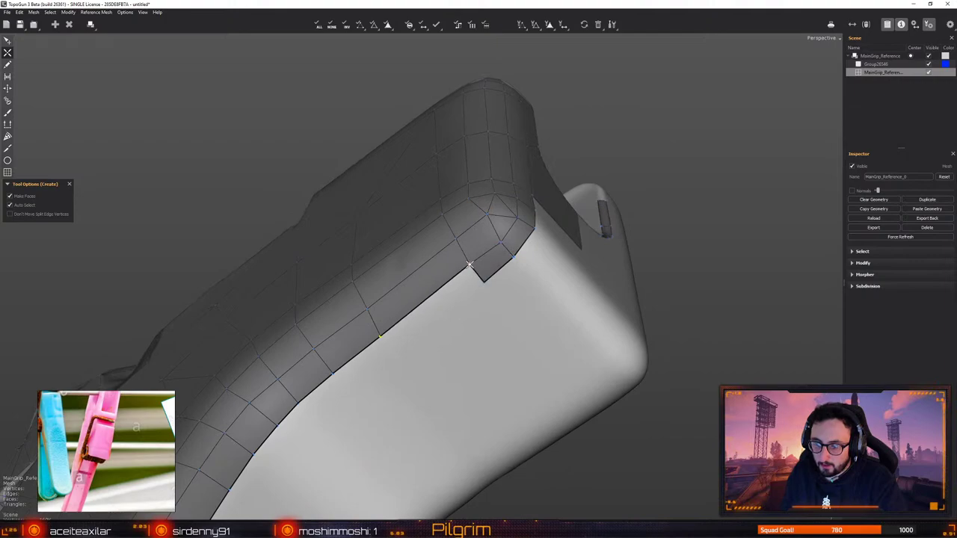
key("q")
key("w")
left_click_drag(380, 337, 382, 330)
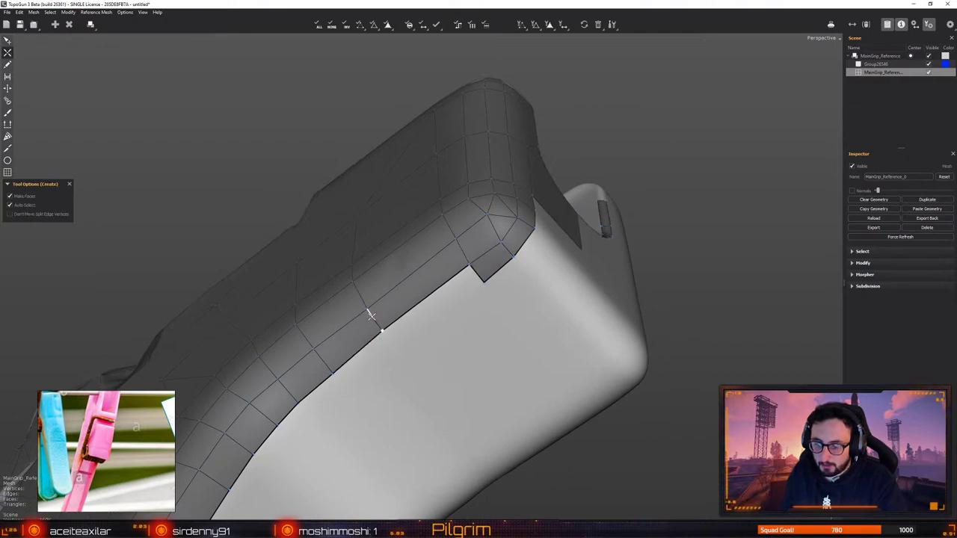
key("q")
key("w")
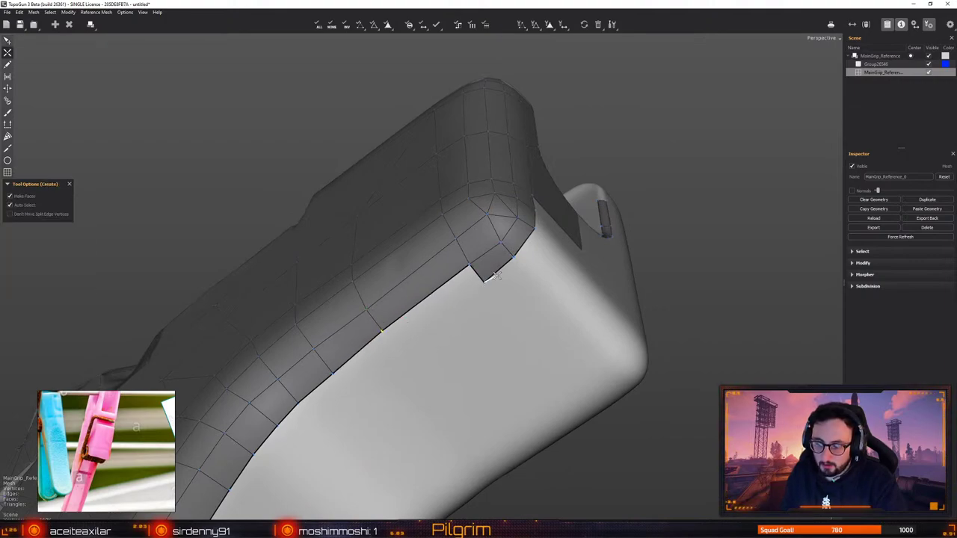
left_click(396, 348)
Fill the end face below the slot with quads to the centre line and continue them around onto the side wall
right_click_drag(396, 347, 396, 269, "alt")
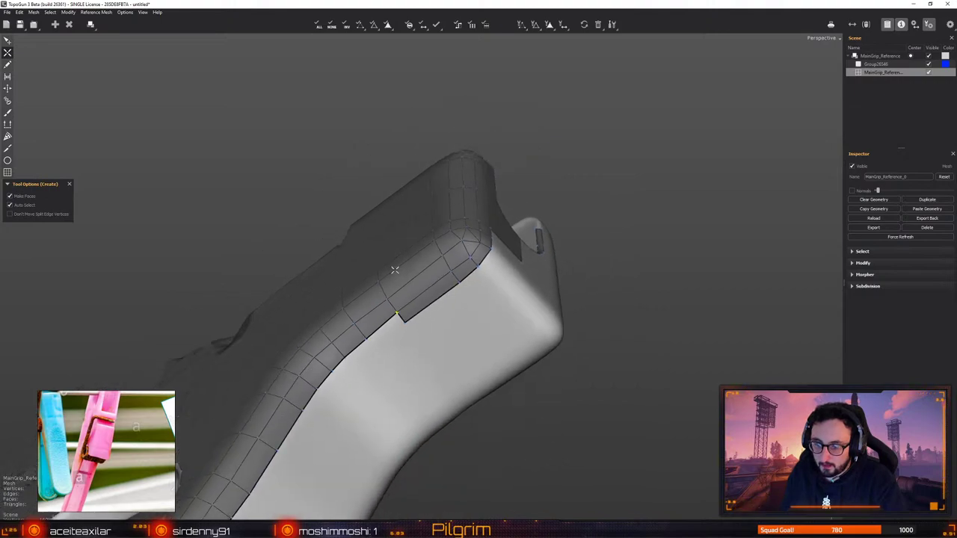
left_click_drag(396, 270, 385, 425, "alt")
right_click_drag(386, 425, 442, 215)
left_click_drag(443, 214, 435, 248, "alt")
right_click_drag(435, 248, 430, 296, "alt")
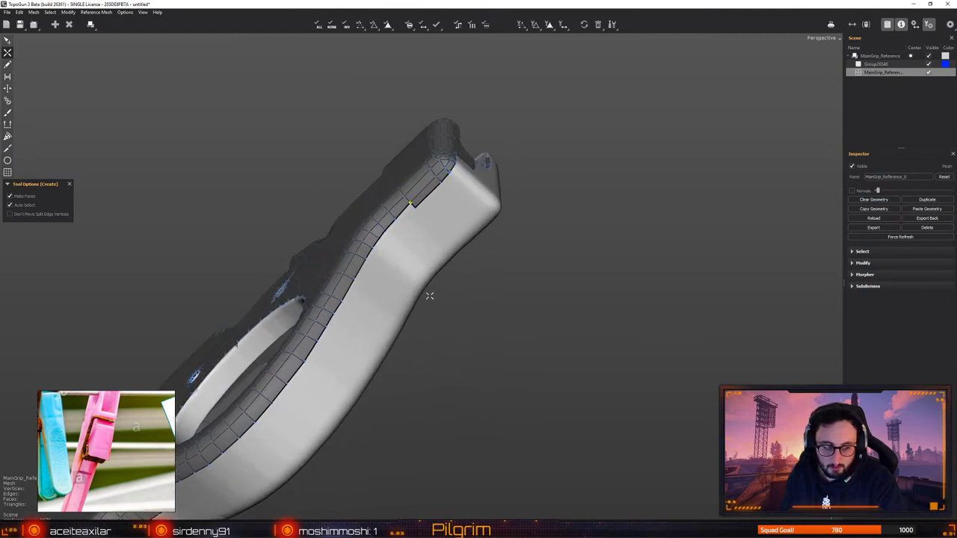
middle_click_drag(395, 301, 546, 288, "alt")
left_click_drag(546, 288, 509, 302, "alt")
middle_click_drag(509, 301, 557, 269, "alt")
key("e")
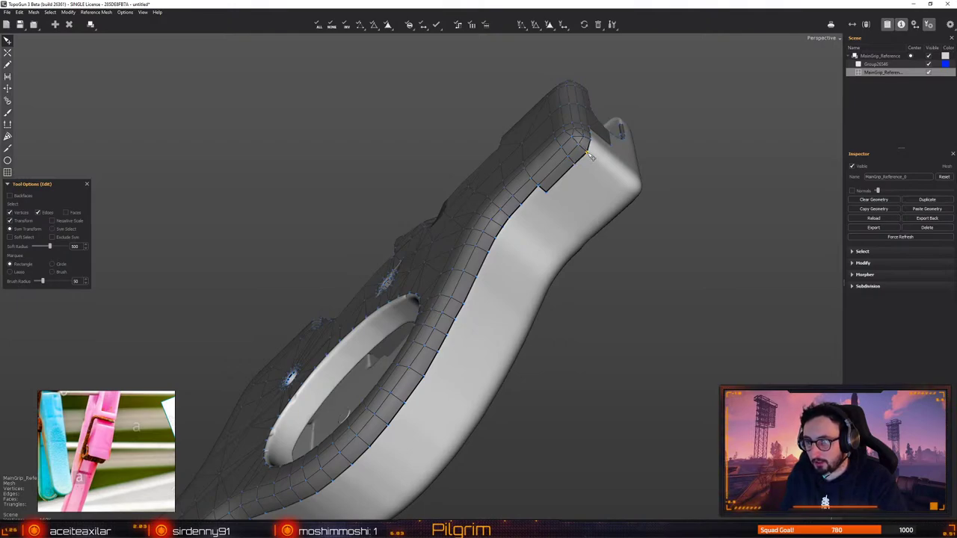
left_click_drag(585, 151, 516, 196, "alt")
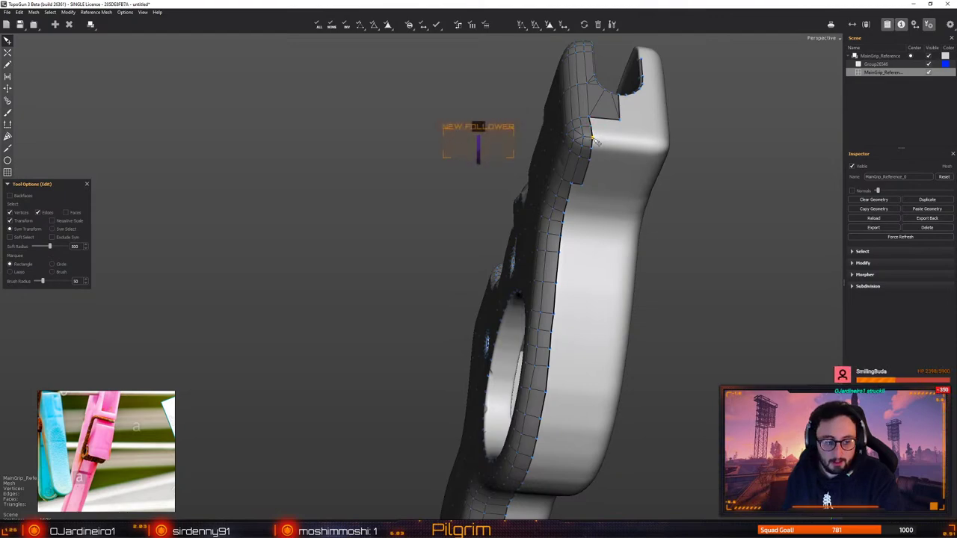
left_click_drag(593, 138, 573, 167, "alt")
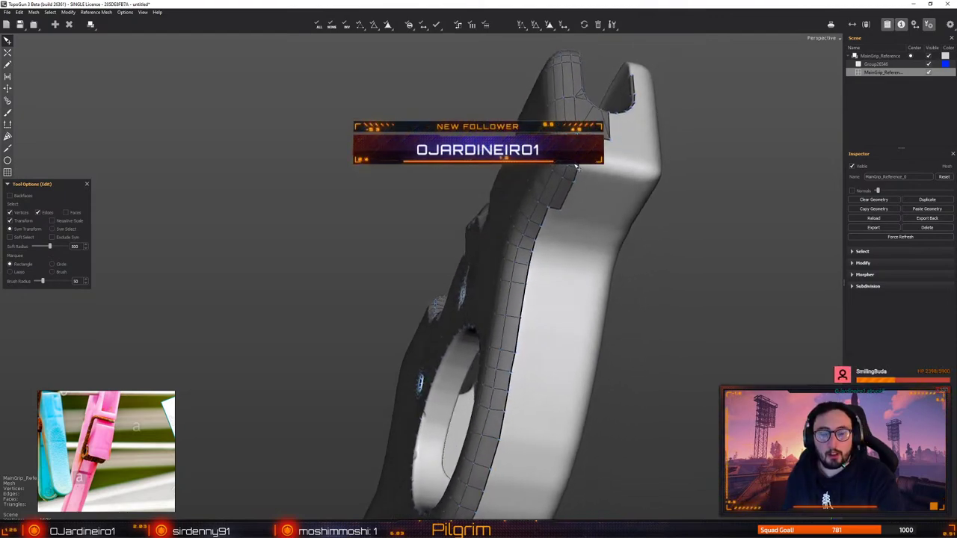
key("c")
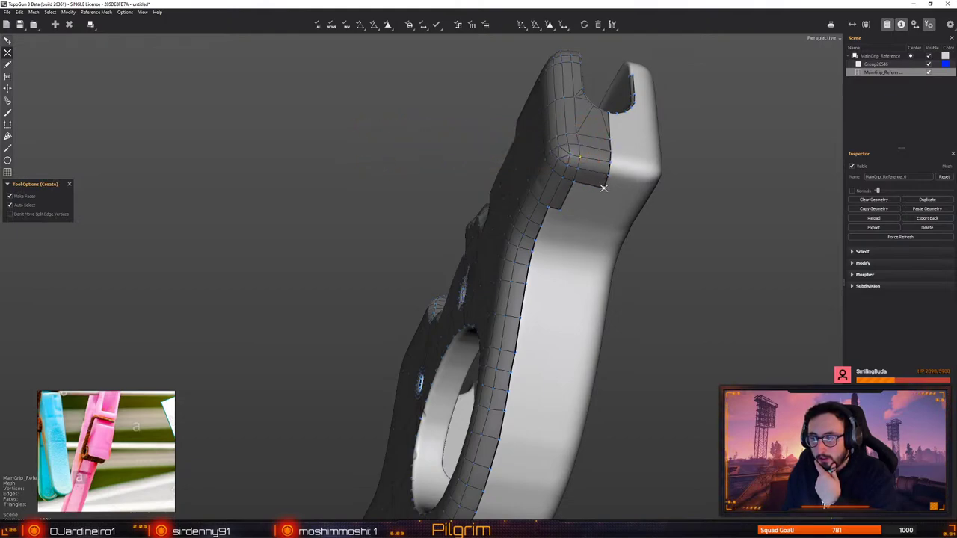
left_click(590, 217)
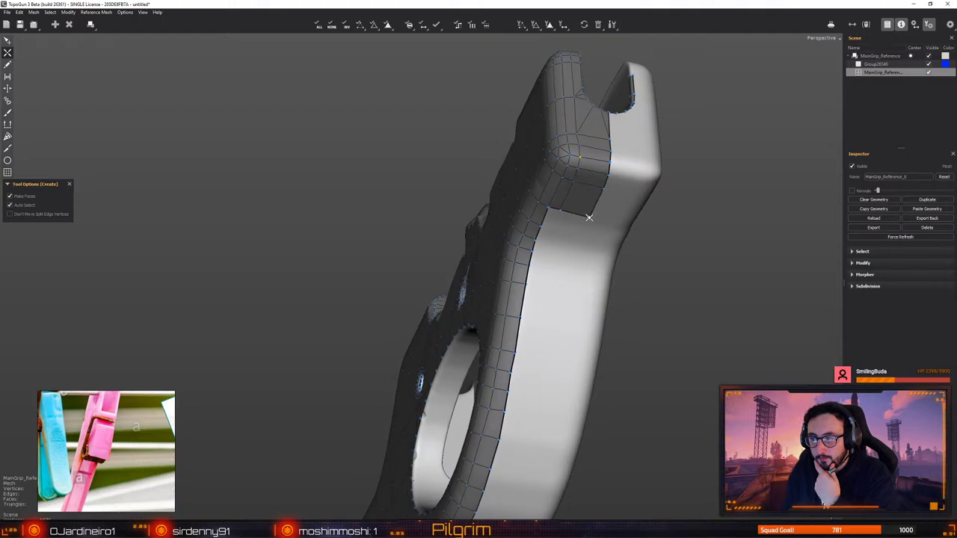
Extrude the side-wall border edges beside the oval opening, from the bend to the squared end, into a new row of quads down the wall
key("e")
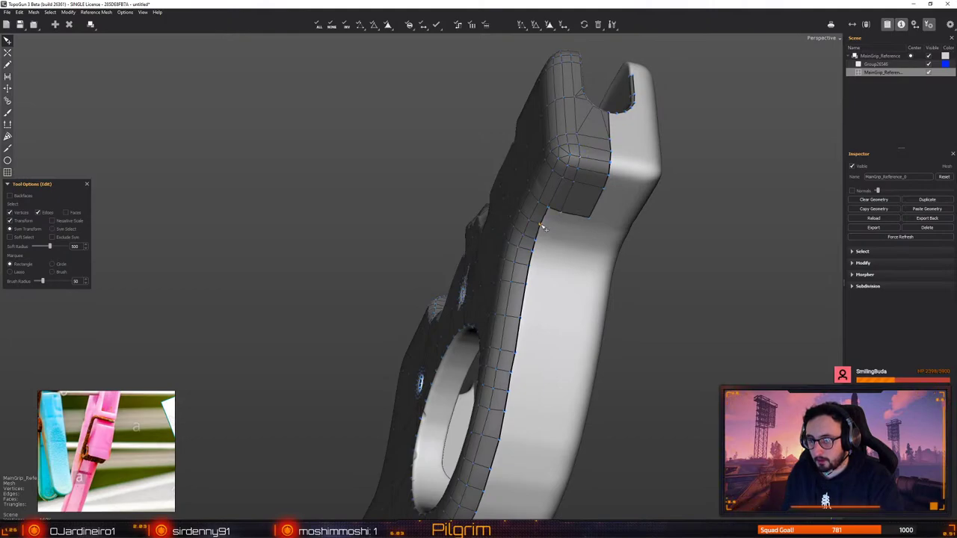
left_click_drag(541, 225, 605, 274, "alt")
right_click_drag(605, 274, 468, 280, "alt")
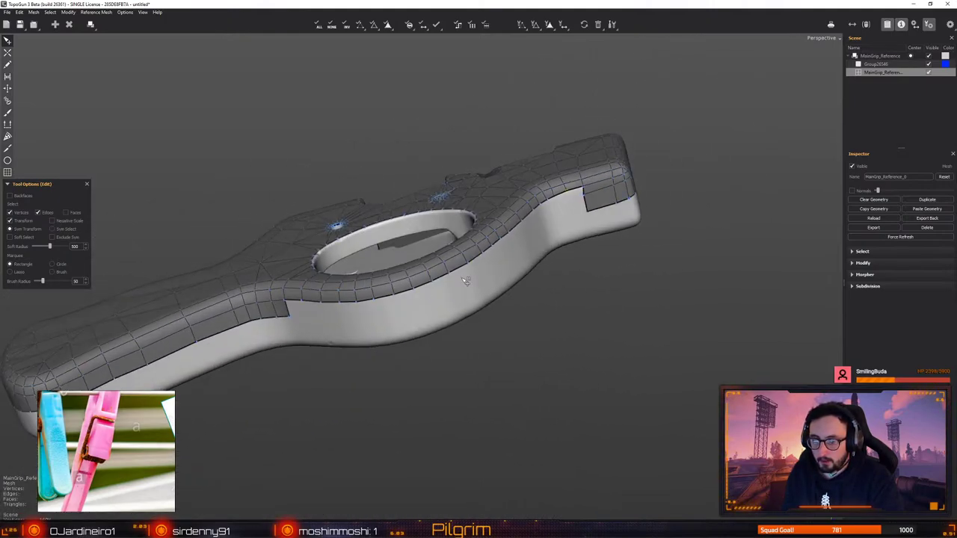
left_click(315, 305)
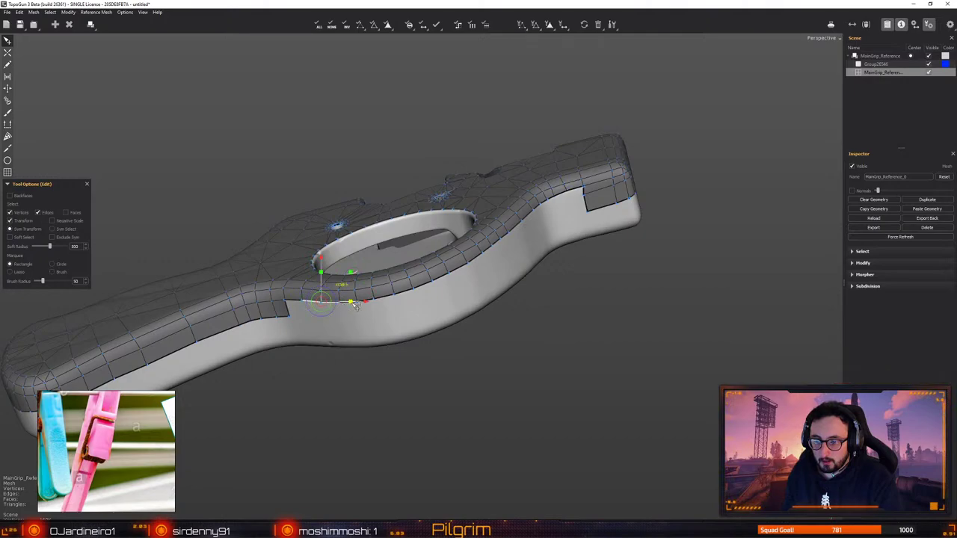
middle_click_drag(355, 330, 362, 357)
right_click_drag(362, 356, 356, 419, "alt")
double_click(265, 326, "shift")
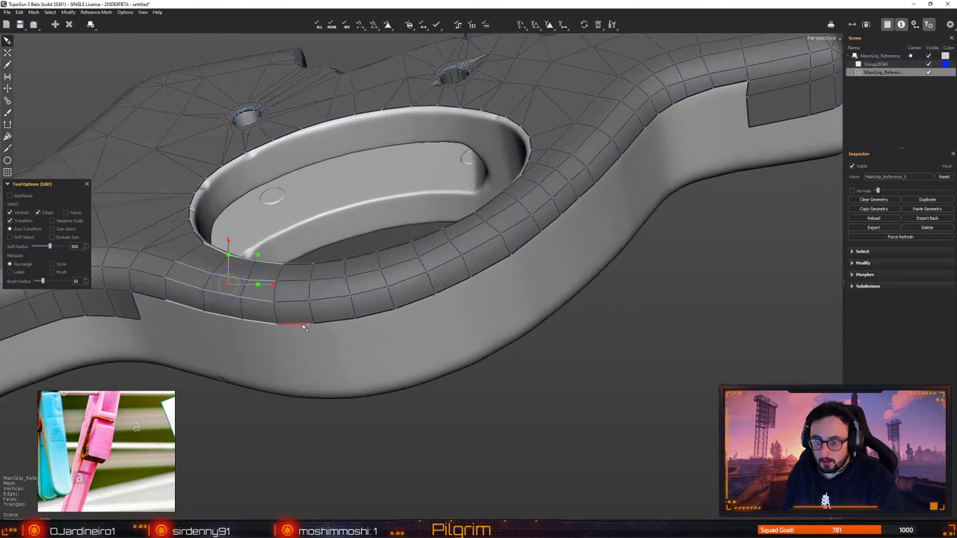
left_click(303, 326, "shift")
left_click(187, 308)
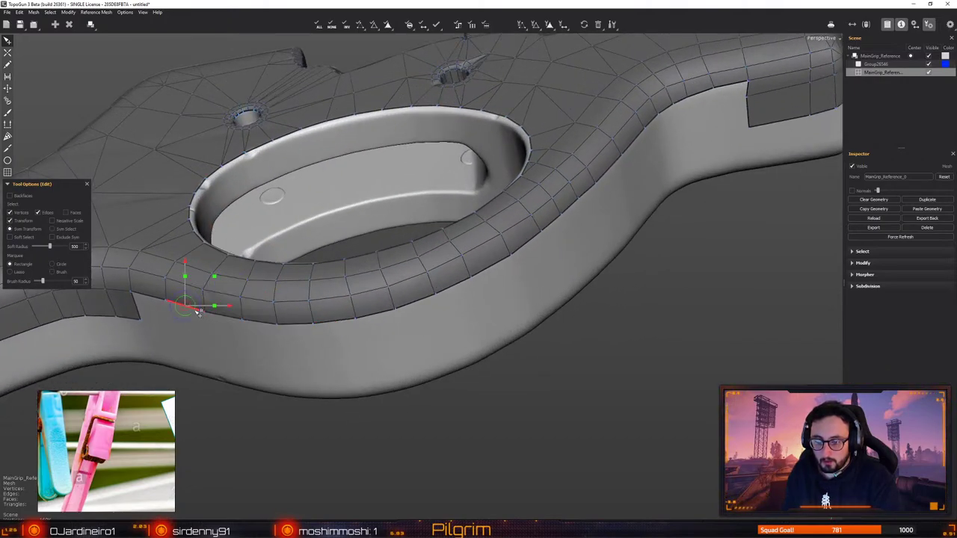
left_click(228, 318, "shift")
left_click(261, 323, "shift")
left_click(295, 325, "shift")
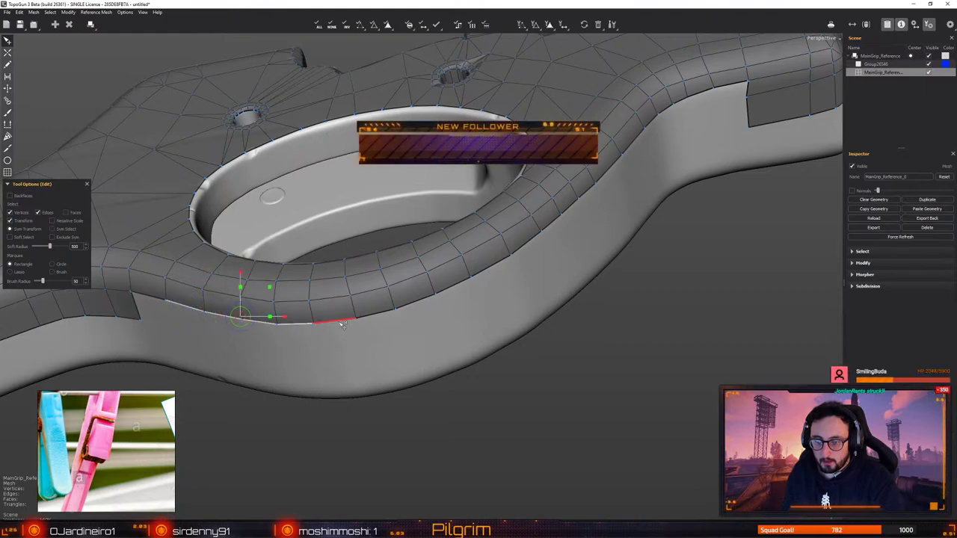
left_click(339, 323, "shift")
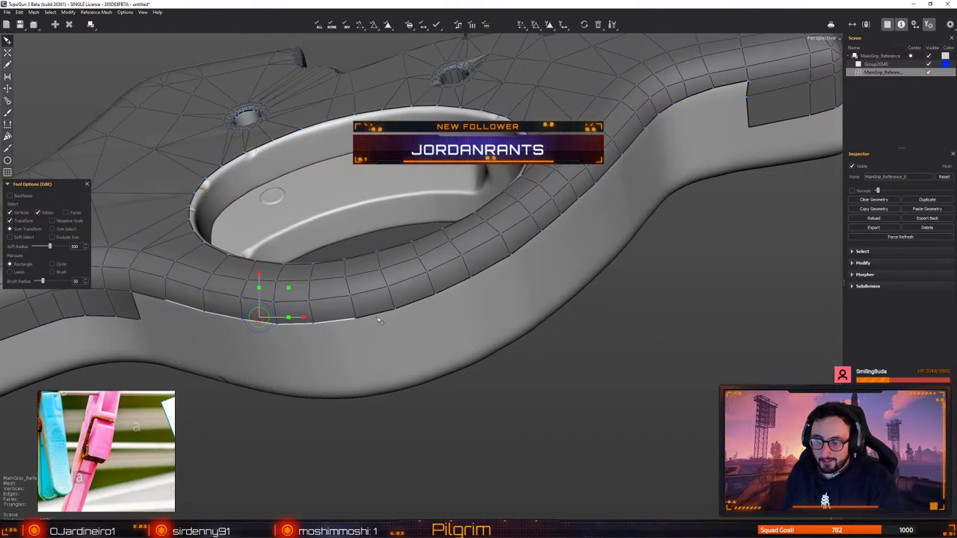
mouse_move(348, 325)
left_mouse_down("shift")
mouse_move(501, 267)
mouse_move(673, 109)
mouse_move(703, 98)
left_mouse_up("shift")
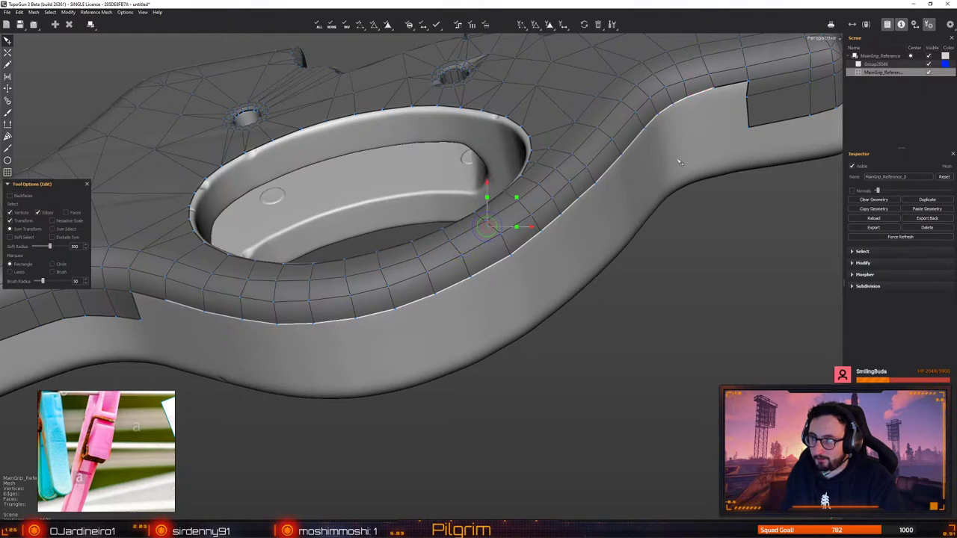
middle_click_drag(679, 162, 628, 195)
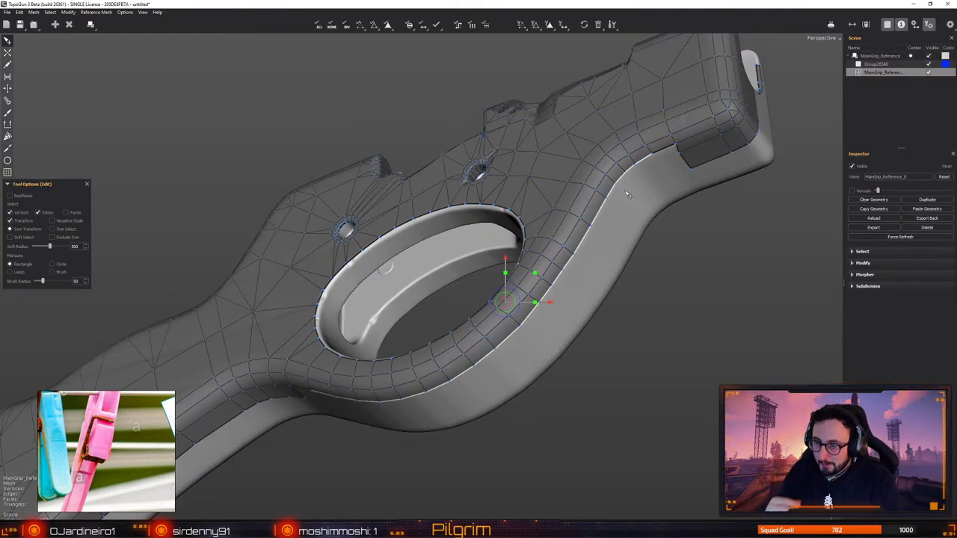
middle_click_drag(458, 337, 489, 314, "alt")
scroll(489, 314, "up", 1)
left_click_drag(489, 315, 491, 264, "alt")
scroll(492, 265, "down", 1)
key("e")
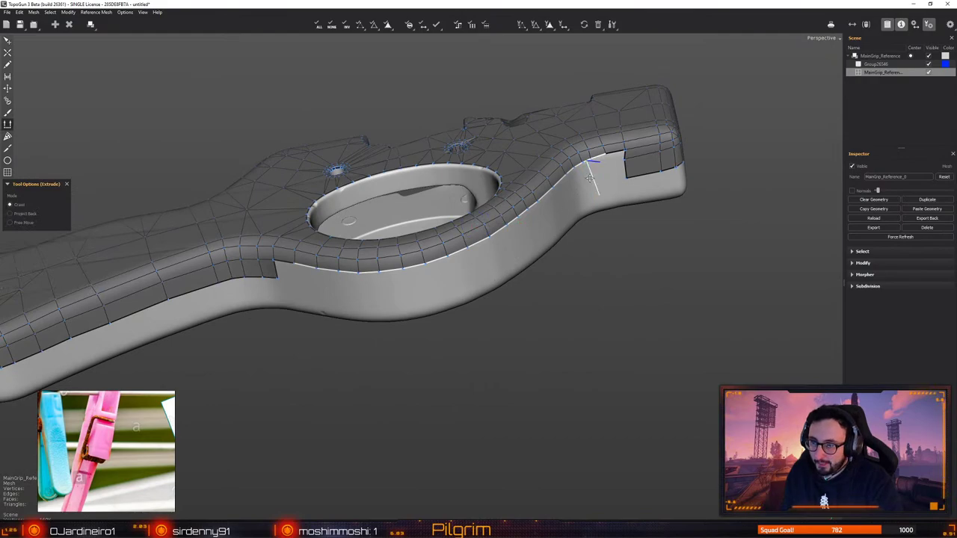
left_click_drag(589, 177, 589, 198)
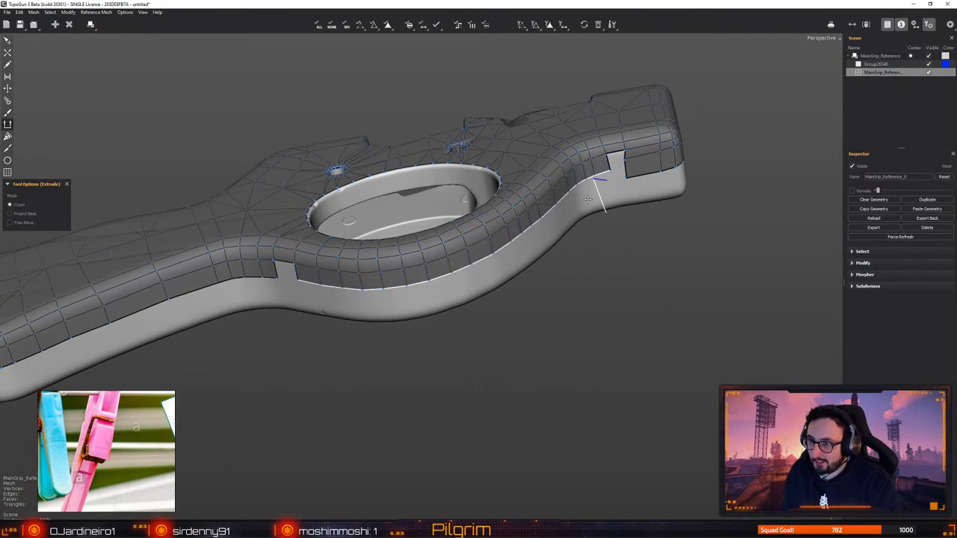
Reposition the new row's first border vertices on the side wall beside the gap below the squared end
key("q")
left_click(619, 176)
left_click(625, 164)
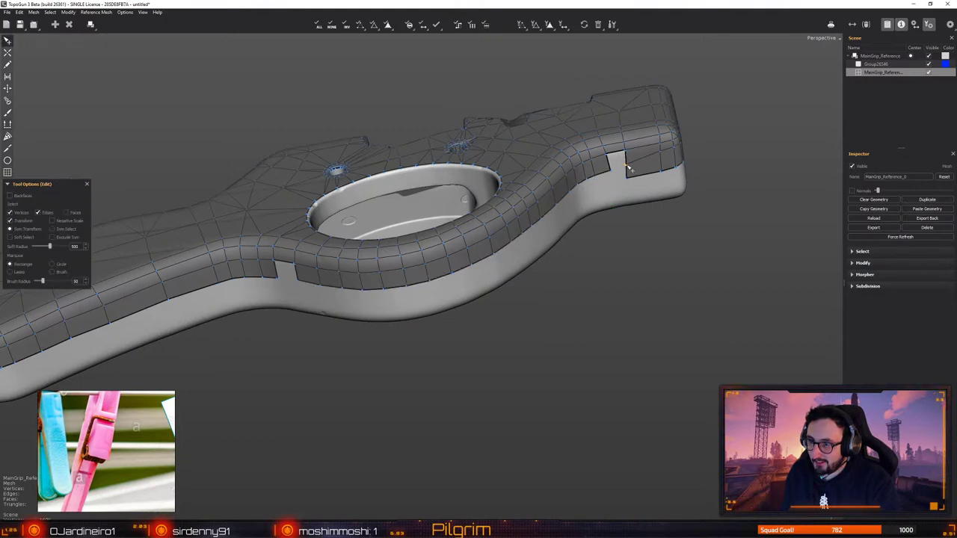
key("f")
left_click_drag(626, 164, 497, 217, "alt")
middle_click_drag(498, 218, 429, 223)
left_click(409, 217)
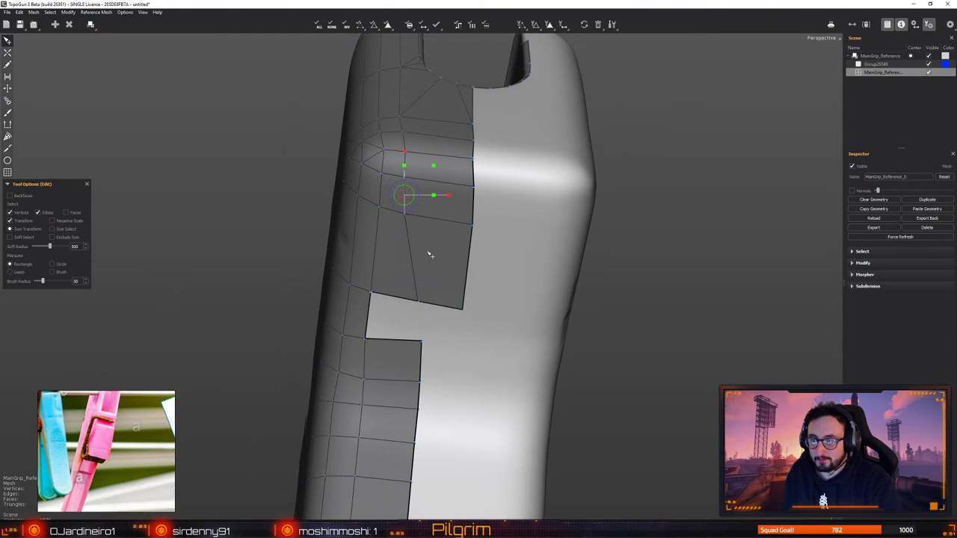
left_click(471, 259)
left_click(406, 215)
left_click(435, 352)
left_click_drag(421, 341, 421, 347)
left_click_drag(421, 382, 415, 411)
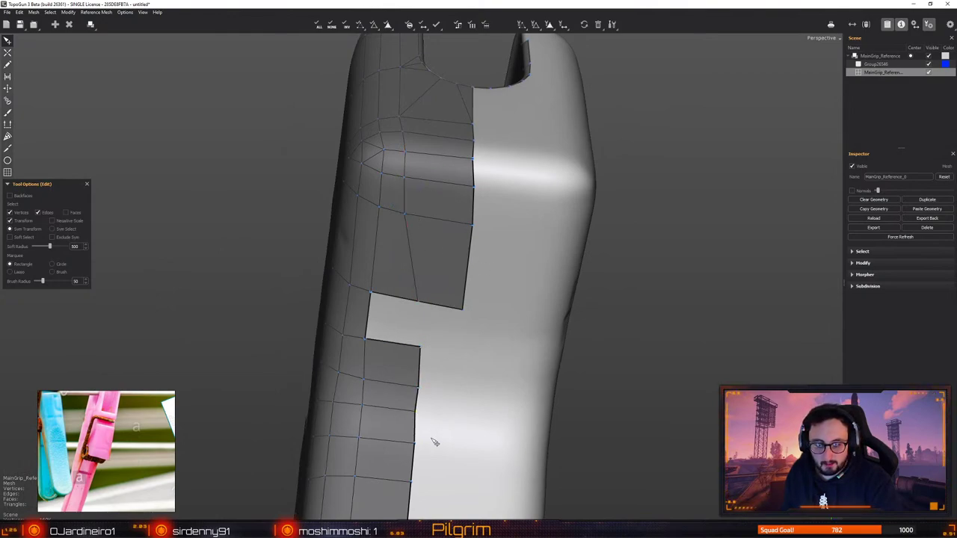
Fill the gap between the new row and the quads of the squared end with a quad on the side wall
scroll(432, 439, "down", 5)
middle_click_drag(432, 439, 424, 301)
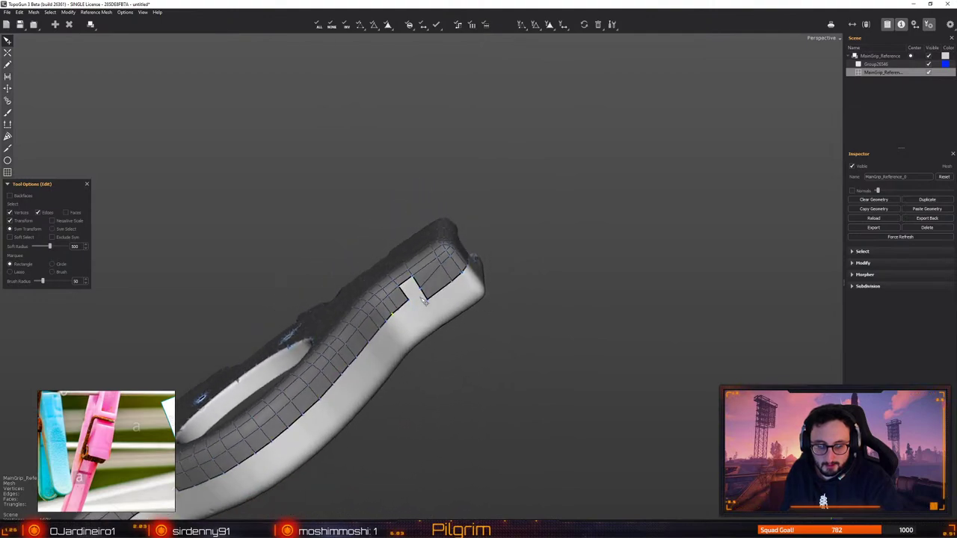
scroll(424, 300, "up", 4)
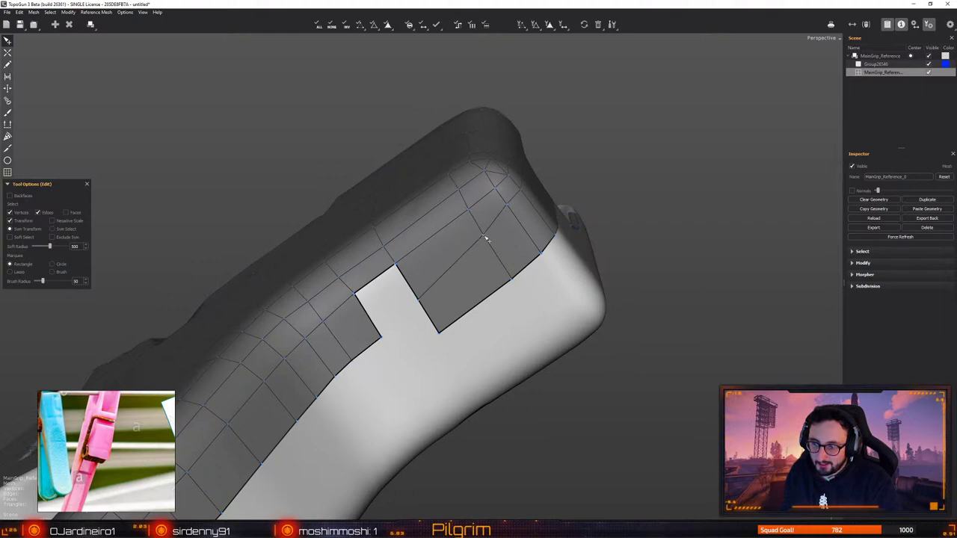
key("c")
left_click(382, 337)
key("q")
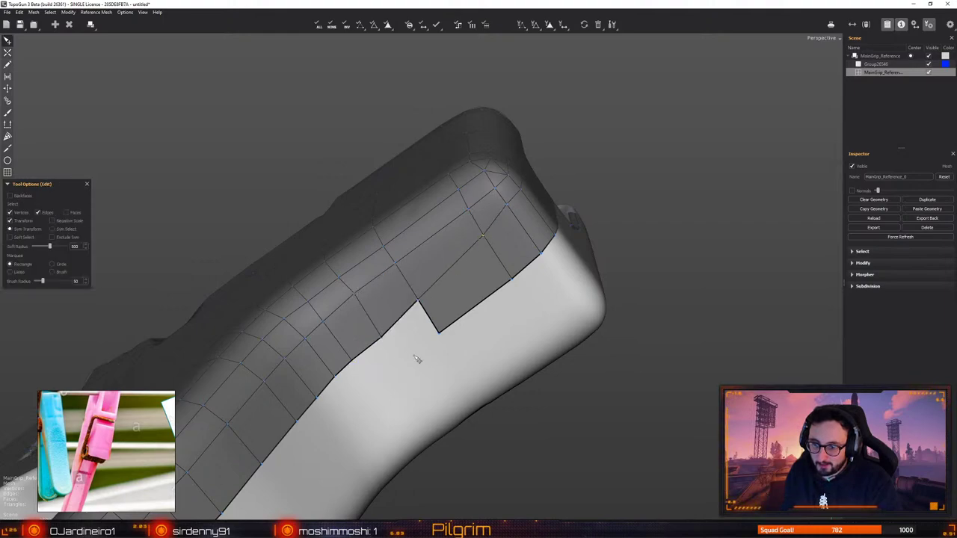
Close the remaining notch in the border between the new row and the squared end's quads, adjusting the vertex there
left_click_drag(418, 361, 336, 382, "alt")
mouse_move(426, 337)
right_mouse_down()
mouse_move(396, 262)
mouse_move(446, 290)
mouse_move(420, 349)
right_mouse_up()
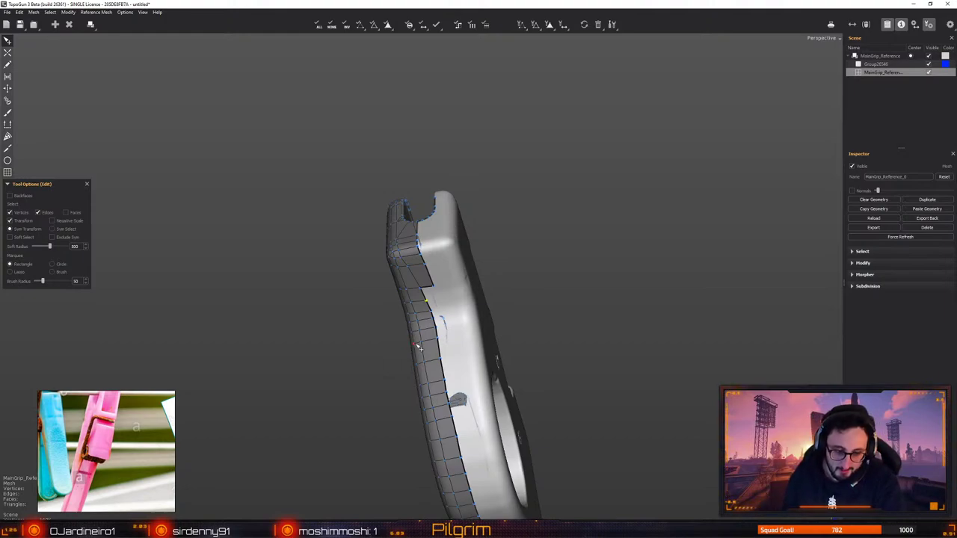
scroll(420, 345, "up", 3)
left_click_drag(421, 344, 457, 335, "alt")
key("w")
left_click(427, 306)
left_click(438, 286)
key("q")
left_click(438, 320)
left_click(440, 322)
right_click_drag(457, 336, 445, 327, "alt")
left_click_drag(444, 327, 451, 355, "alt")
Turn on symmetry, duplicate the Z symmetry plane and centre the copy on the mesh
left_click(914, 24)
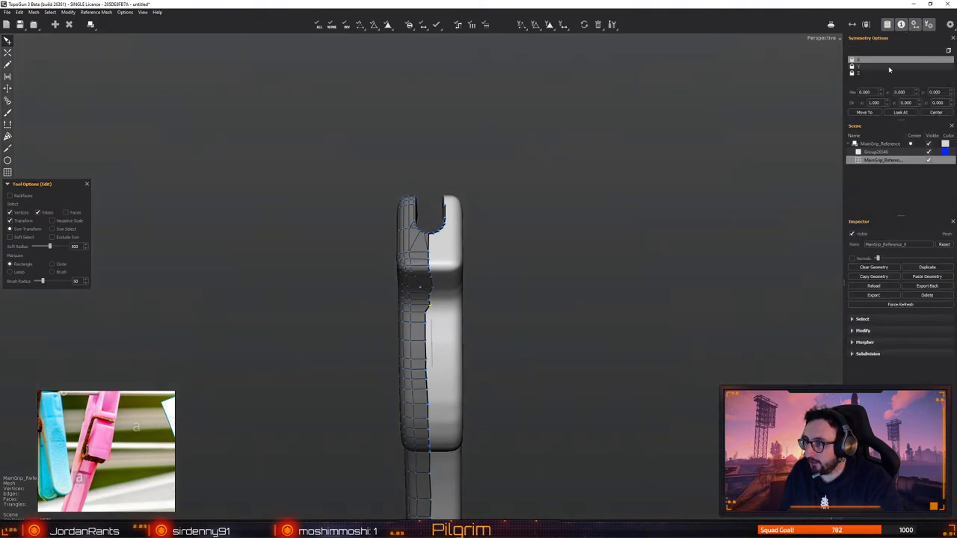
key("x")
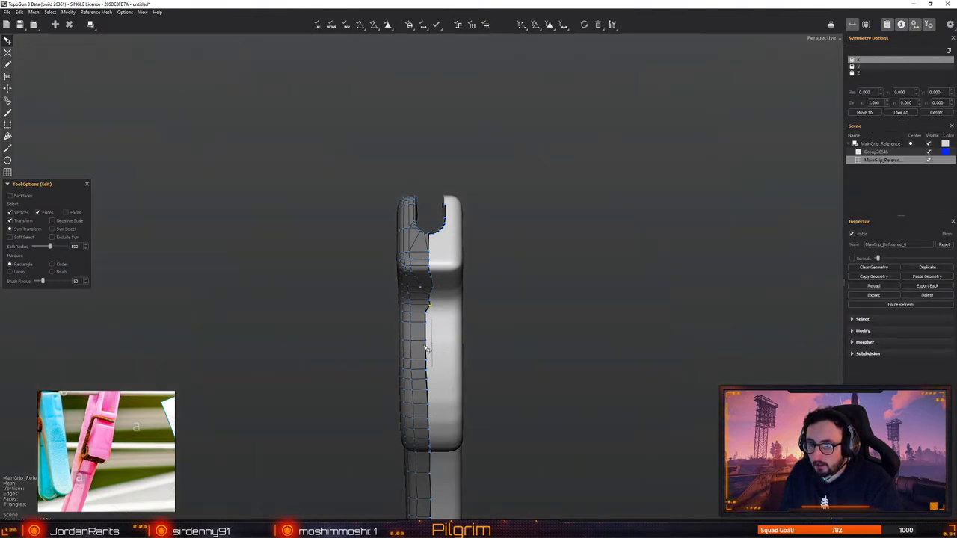
left_click(862, 67)
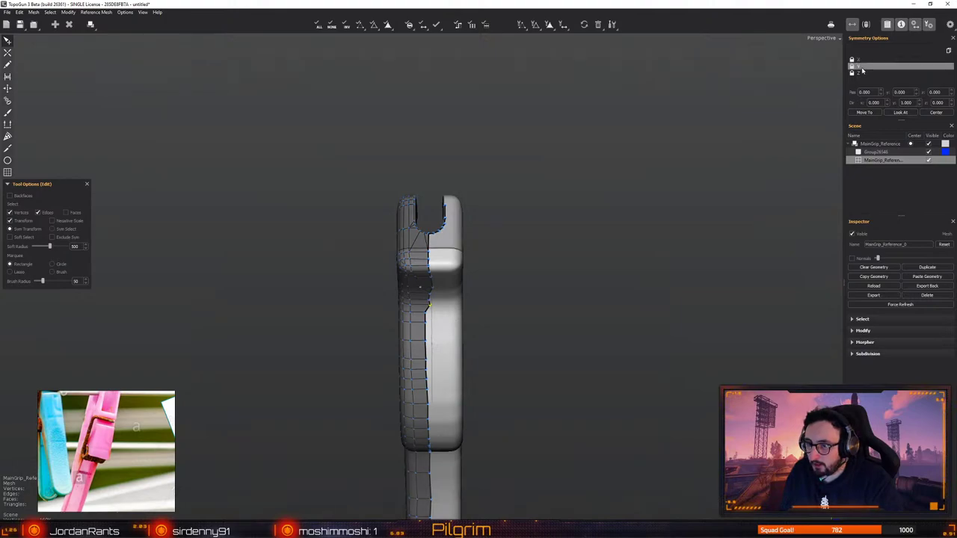
left_click(857, 74)
middle_click_drag(534, 357, 581, 207, "alt")
right_click_drag(433, 271, 528, 259, "alt")
middle_click_drag(528, 258, 467, 256, "alt")
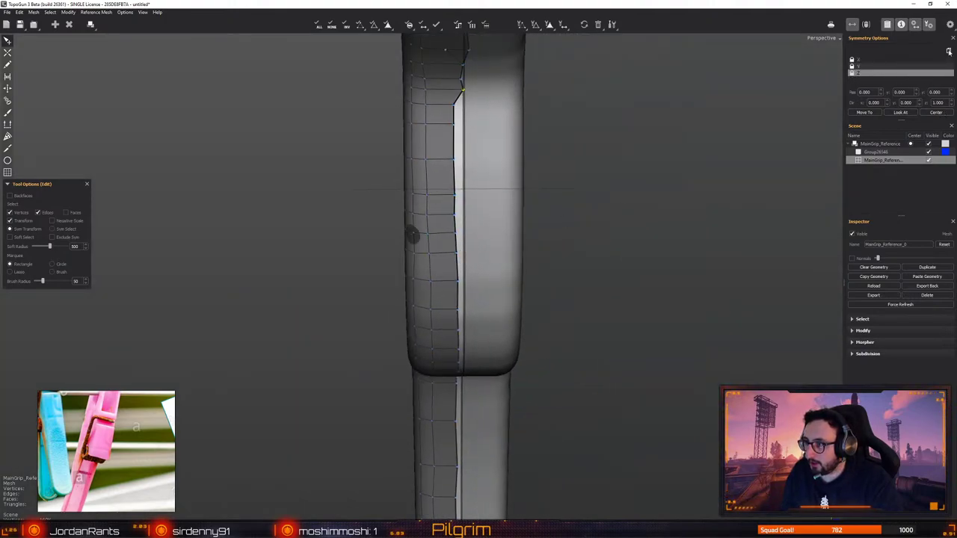
left_click(936, 112)
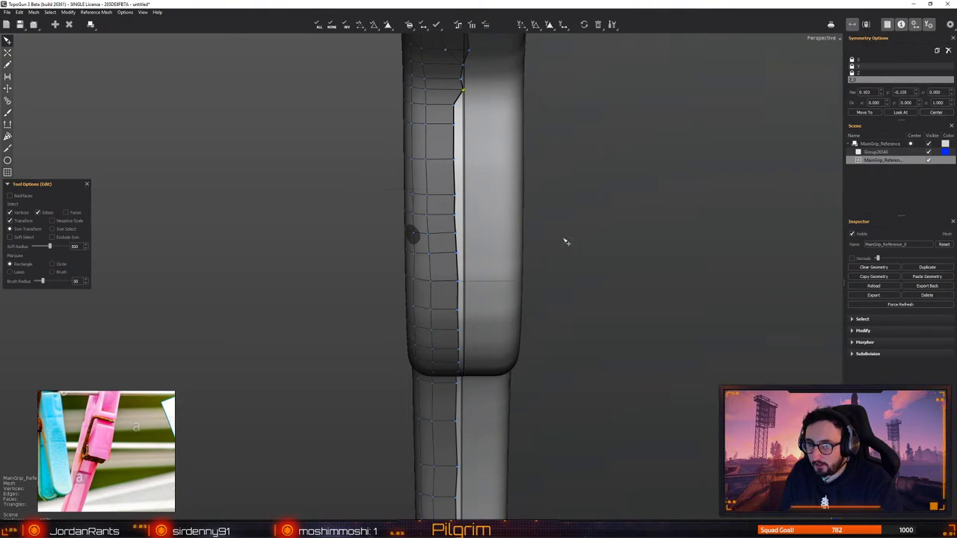
Move the border vertices along the upper part of the side wall onto the symmetry centre line and close the symmetry options
left_click_drag(564, 239, 527, 254, "alt")
mouse_move(452, 191)
left_mouse_down()
mouse_move(462, 193)
mouse_move(457, 138)
mouse_move(469, 105)
mouse_move(454, 93)
left_mouse_up()
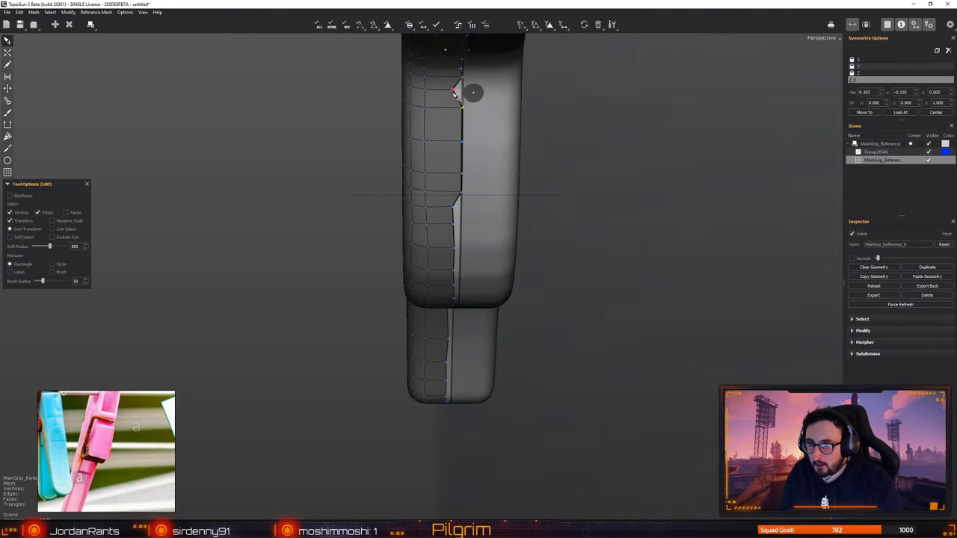
left_click(454, 95)
left_click_drag(555, 130, 475, 153, "alt")
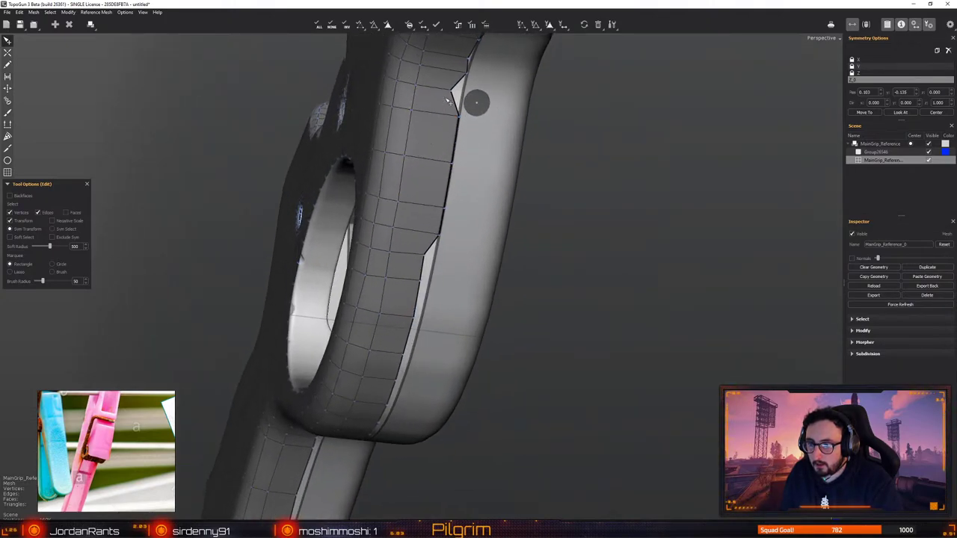
left_click_drag(452, 92, 464, 92)
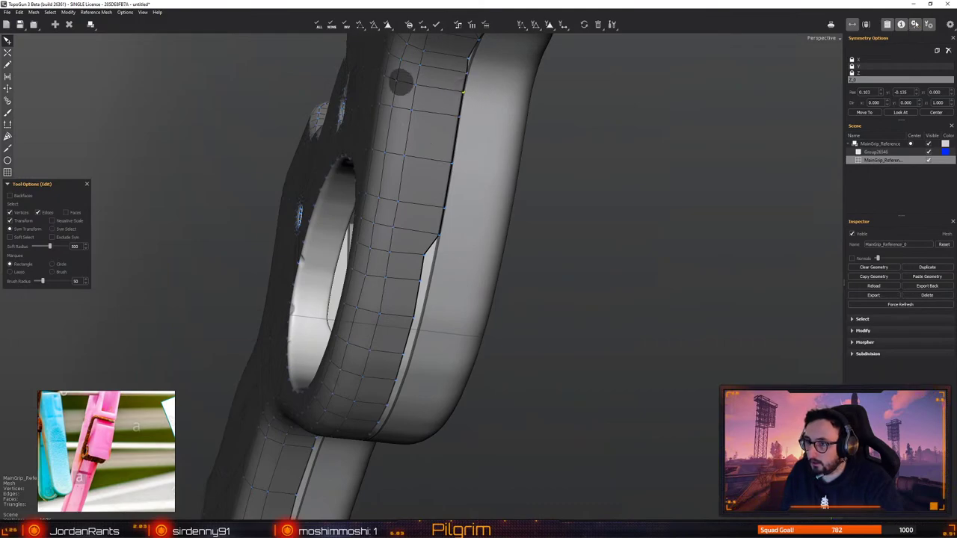
left_click(916, 25)
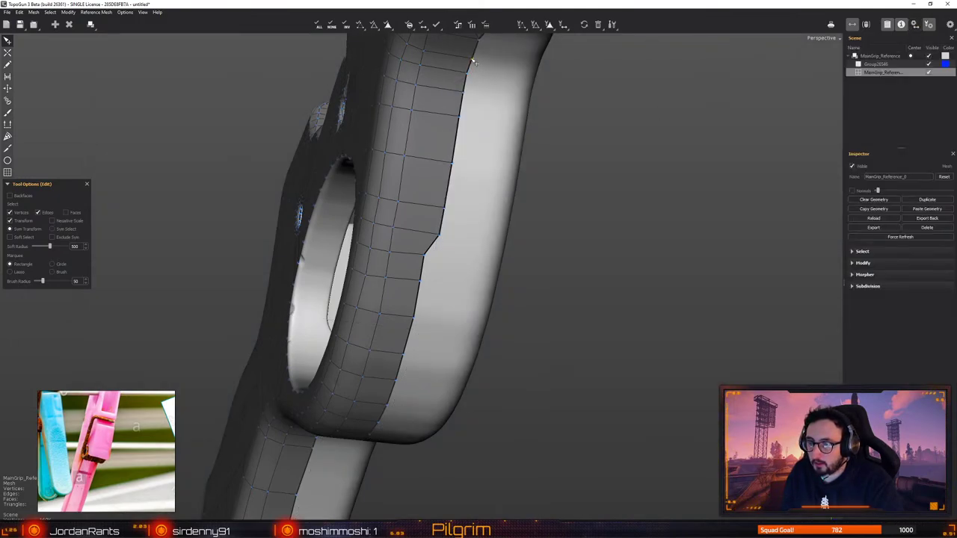
Straighten the border just below the squared end by aligning its vertices with the centre line
middle_click_drag(473, 62, 466, 124)
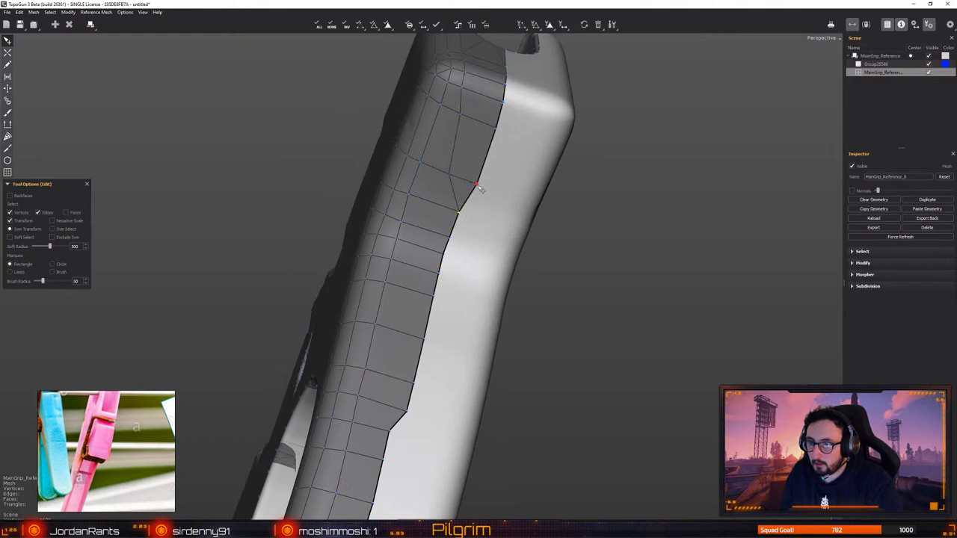
left_click_drag(480, 189, 478, 188)
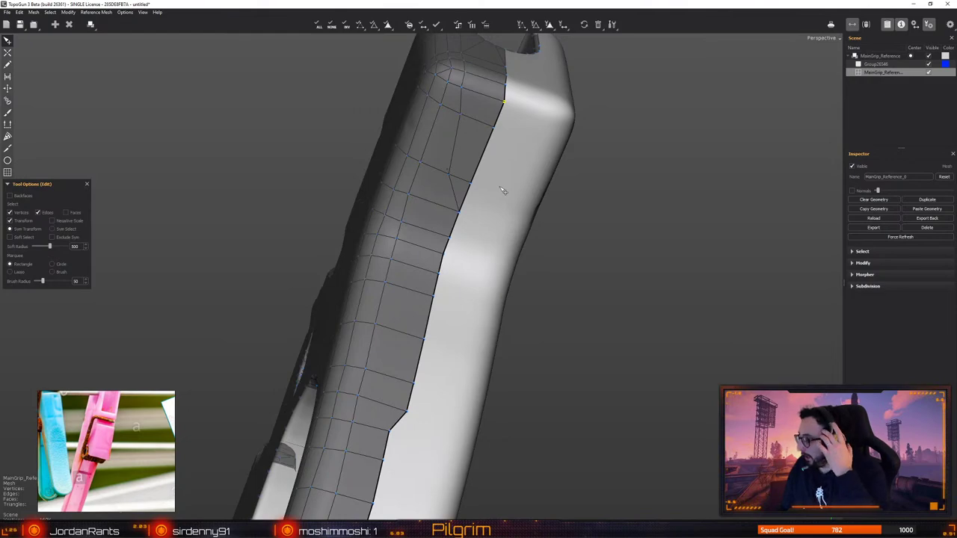
left_click_drag(486, 208, 493, 99, "alt")
middle_click_drag(492, 80, 458, 299)
left_click_drag(452, 415, 450, 440)
Pull the remaining border vertices beside the oval opening out to the centre line, working down to the row's far end
middle_click_drag(446, 465, 444, 311, "alt")
left_click_drag(437, 313, 446, 313)
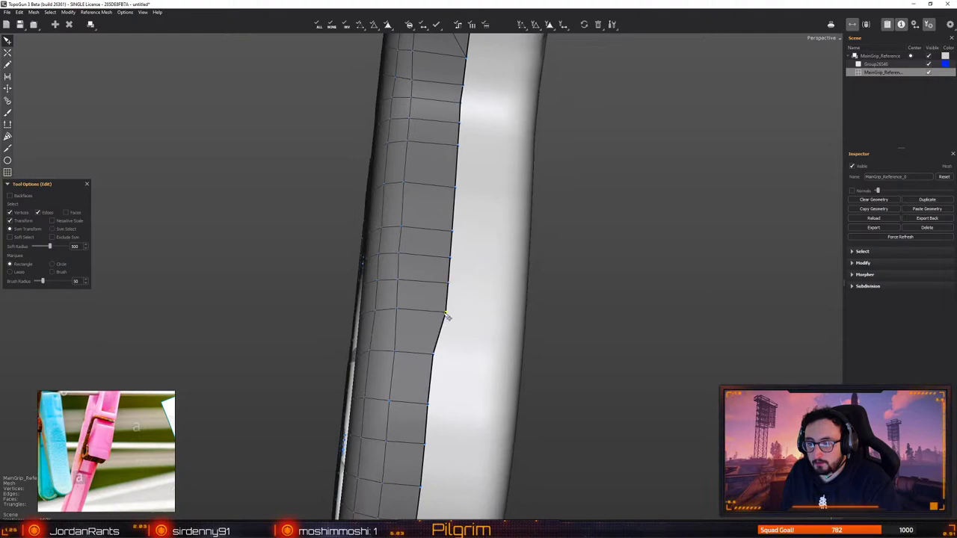
left_click_drag(431, 357, 441, 355)
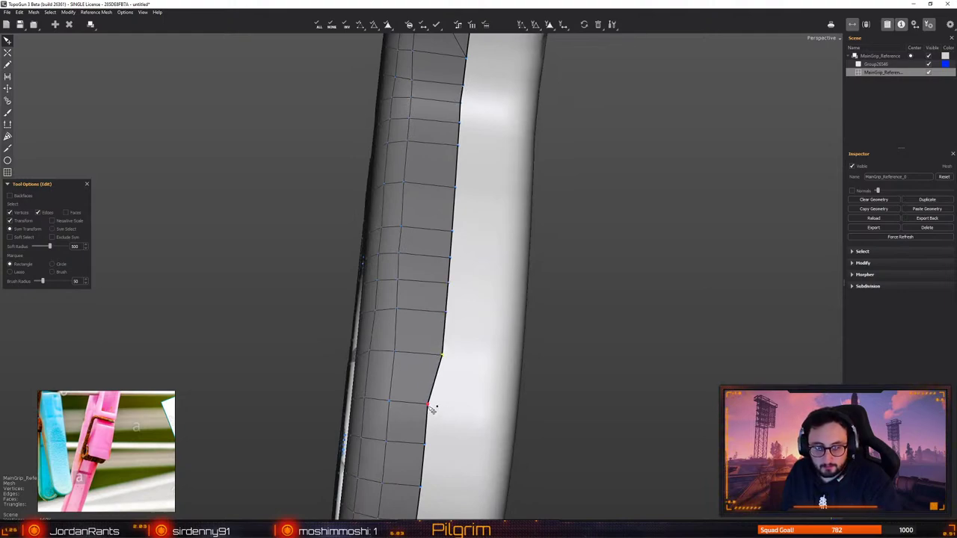
middle_click_drag(431, 407, 449, 318)
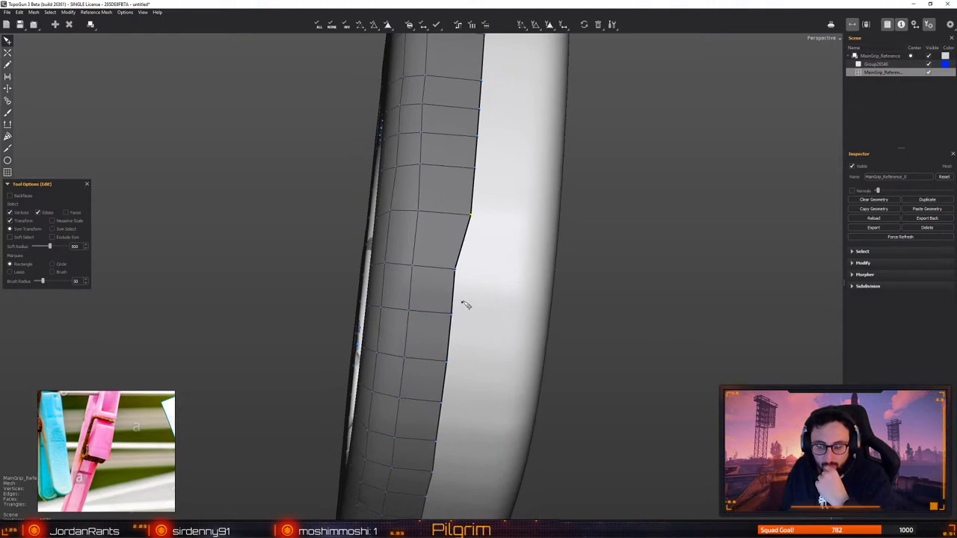
left_click_drag(456, 271, 463, 280)
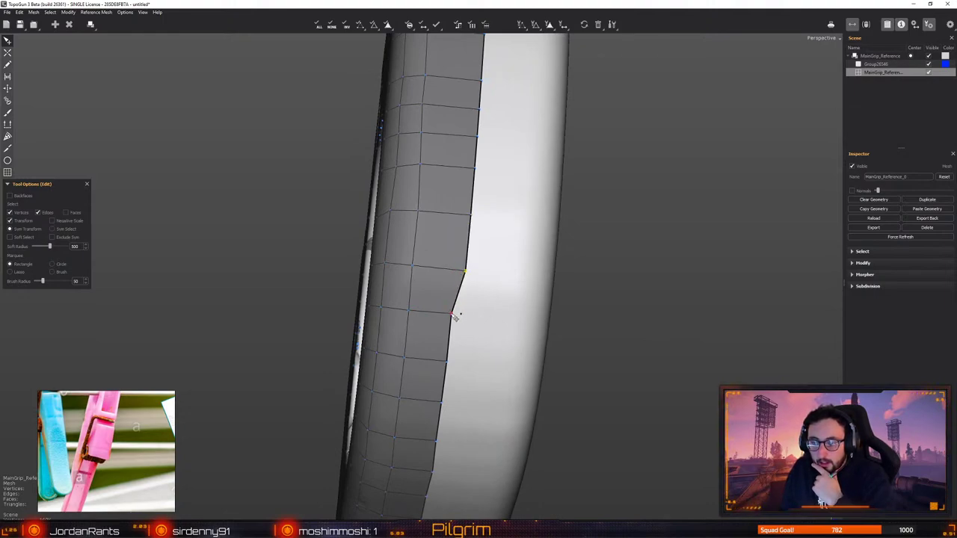
left_click_drag(454, 317, 461, 316)
left_click_drag(447, 363, 454, 367)
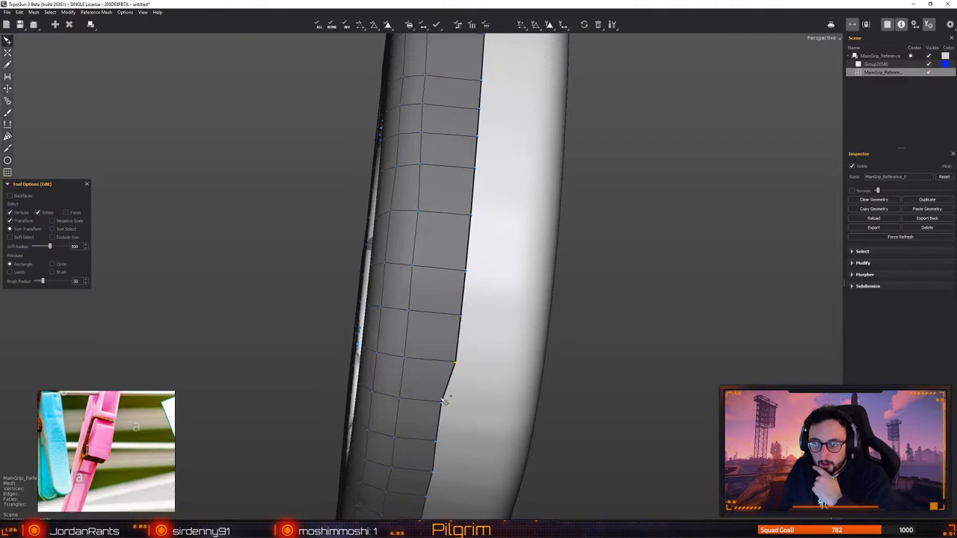
left_click_drag(444, 402, 519, 332)
right_click_drag(518, 331, 428, 263, "alt")
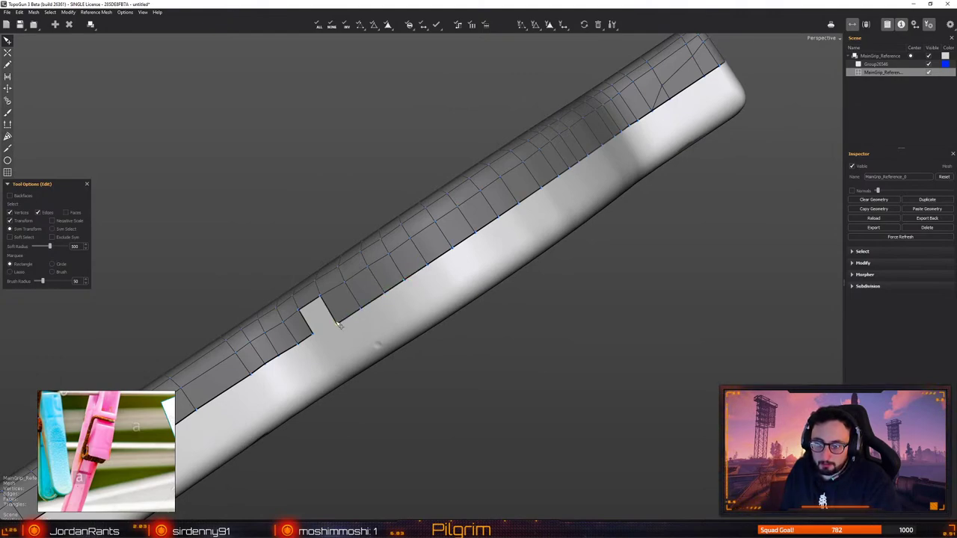
Align the remaining border vertices beyond the gap with the centre line, continuing along the wall and around the rounded end
left_click_drag(320, 338, 285, 362)
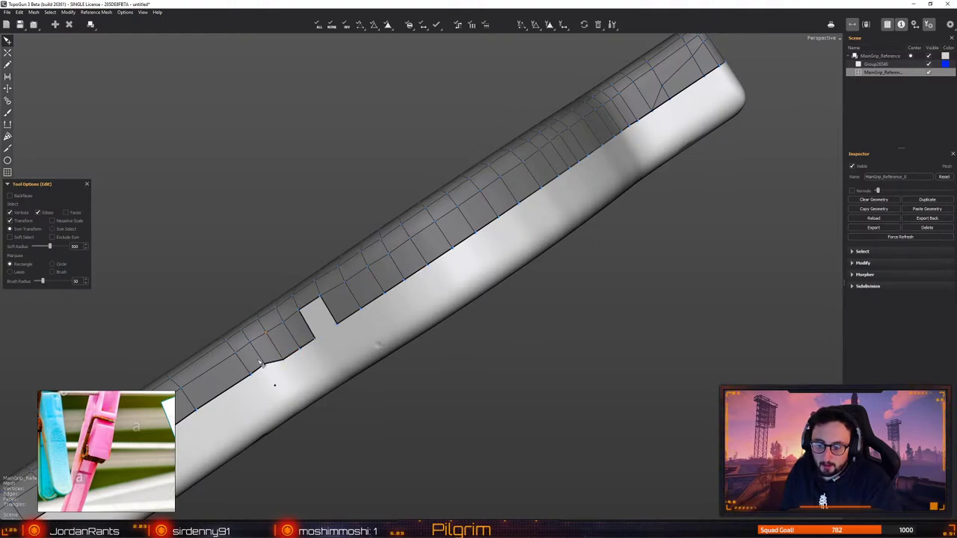
left_click_drag(251, 374, 249, 381)
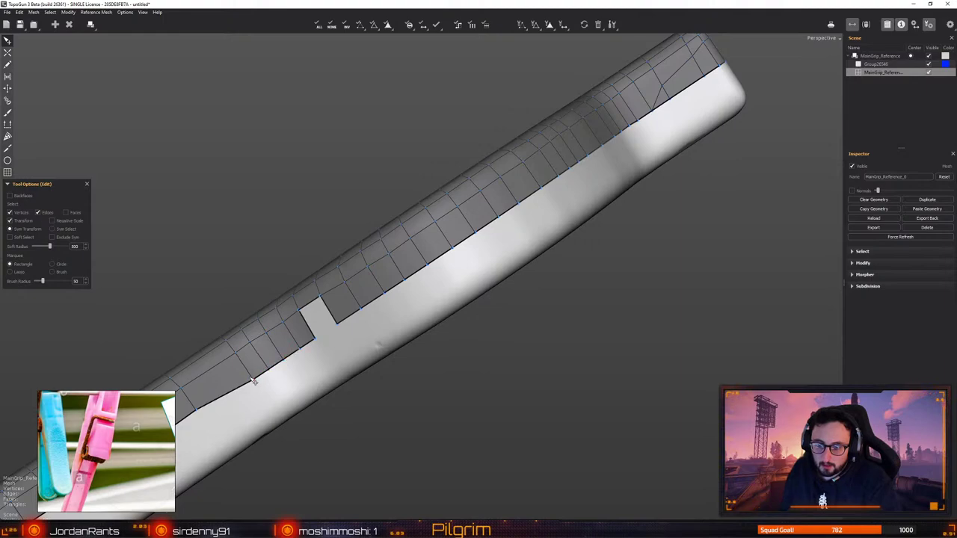
middle_click_drag(250, 380, 462, 276, "alt")
left_click_drag(551, 209, 553, 212)
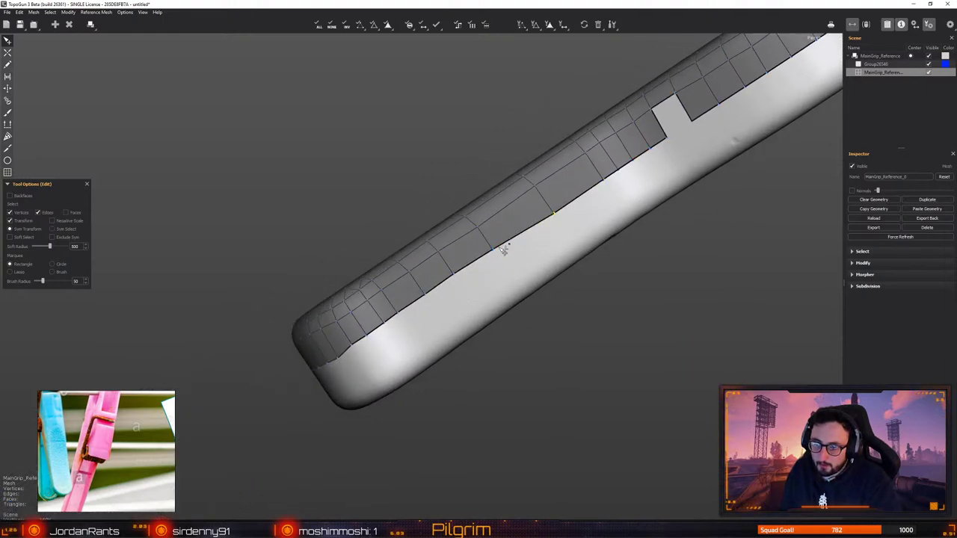
left_click_drag(493, 253, 386, 331)
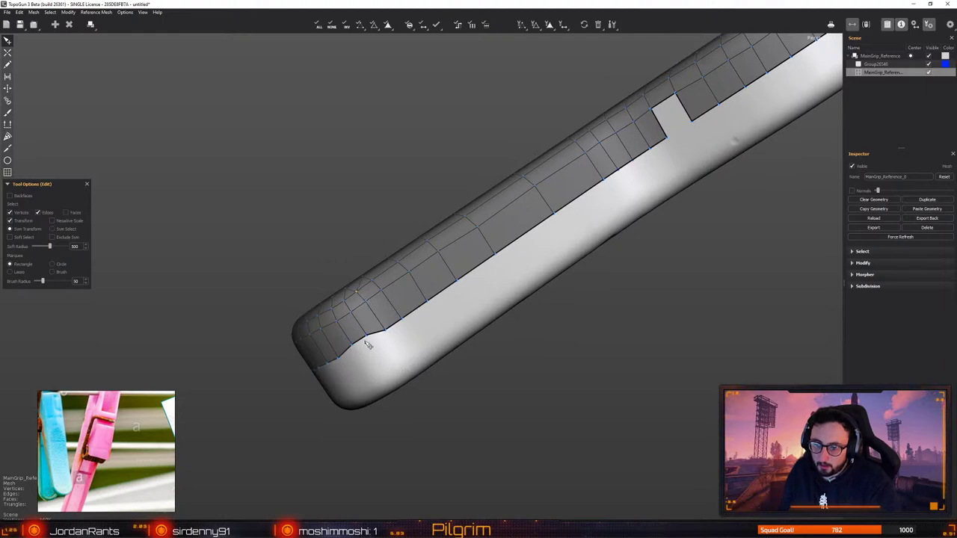
left_click_drag(368, 336, 557, 277)
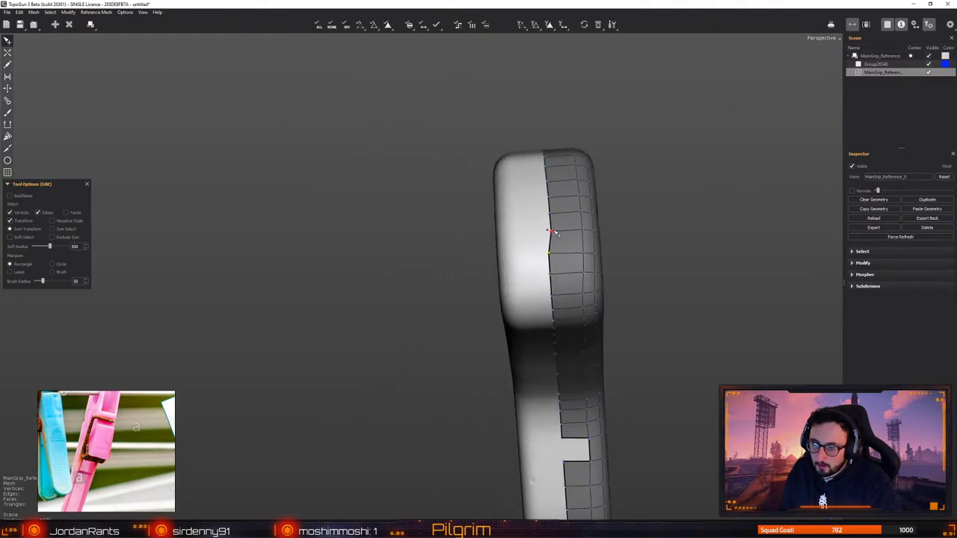
Switch to Blender and save the gun scene file
left_click_drag(548, 289, 314, 417, "alt")
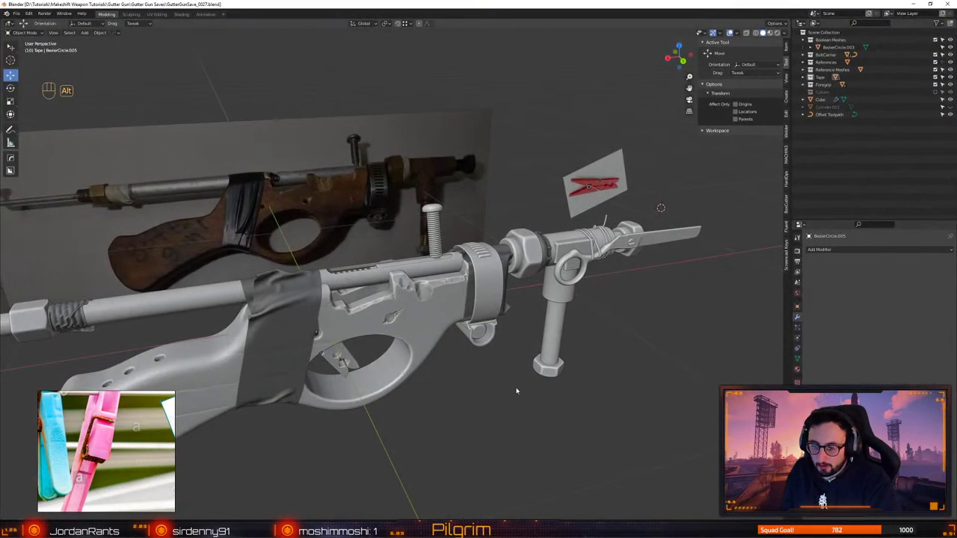
left_click_drag(493, 434, 367, 339, "alt")
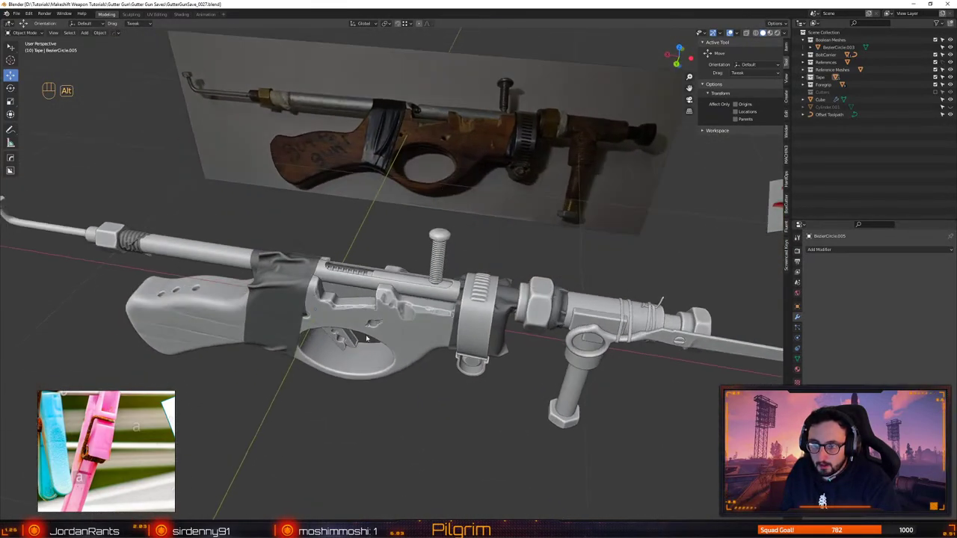
key("ctrl+s")
Examine the gun model's grip, trigger opening and foregrip from several angles, and return to TopoGun
left_click(441, 304)
left_click_drag(402, 304, 450, 277, "alt")
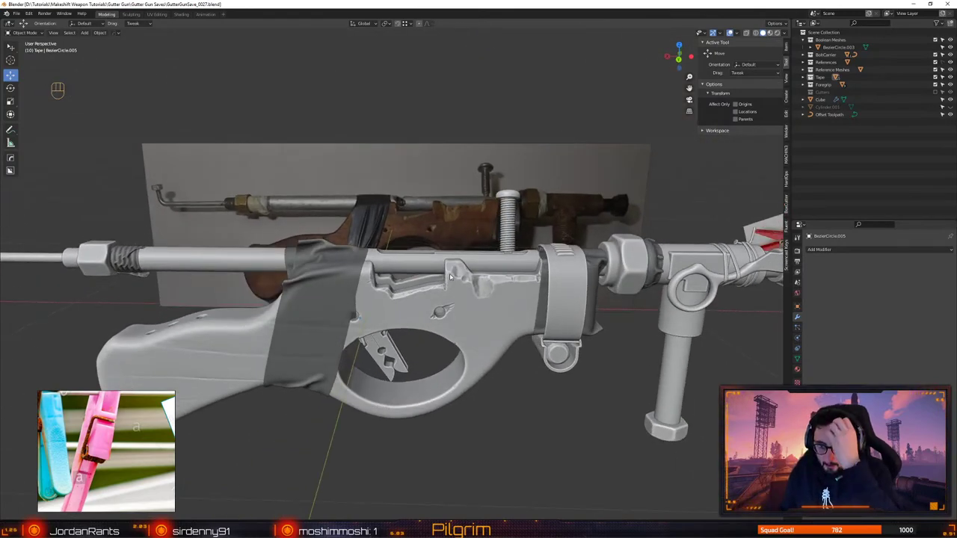
left_click_drag(447, 331, 365, 334, "alt")
scroll(406, 378, "down", 7)
right_click_drag(364, 334, 388, 349, "alt")
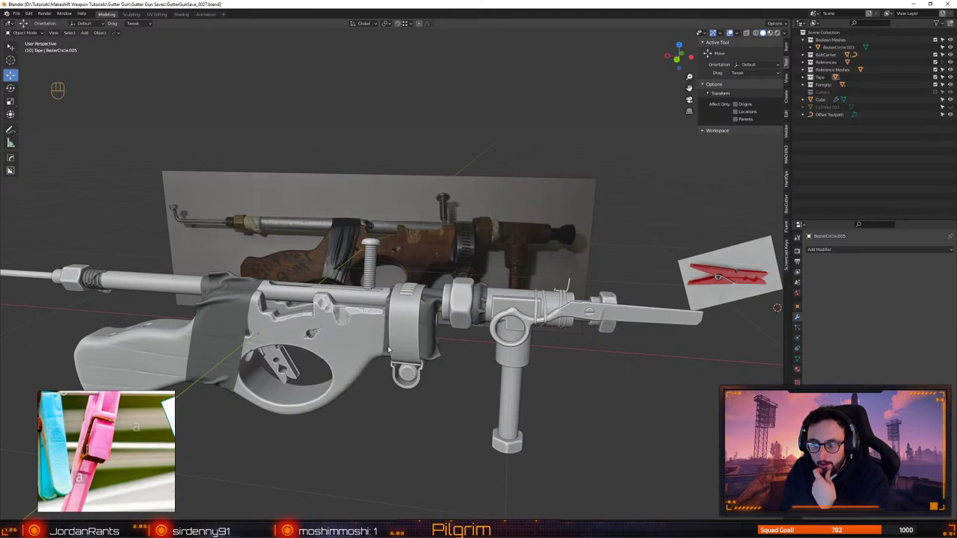
left_click_drag(402, 368, 487, 333, "alt")
key("alt+Tab")
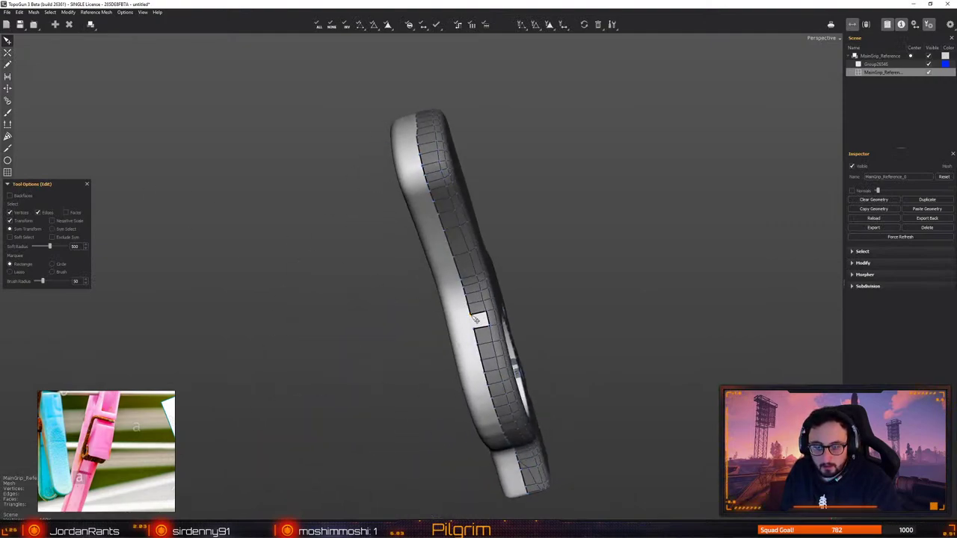
Bridge the one-quad gap in the side wall's border strip and return to the Edit tool
middle_click_drag(464, 338, 421, 333, "alt")
right_click_drag(420, 332, 417, 348, "alt")
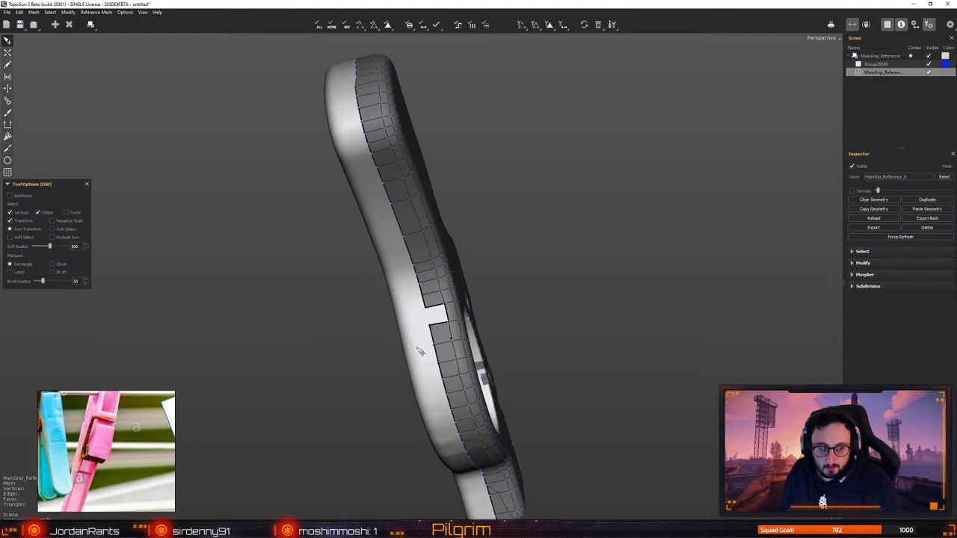
middle_click_drag(410, 357, 423, 322, "alt")
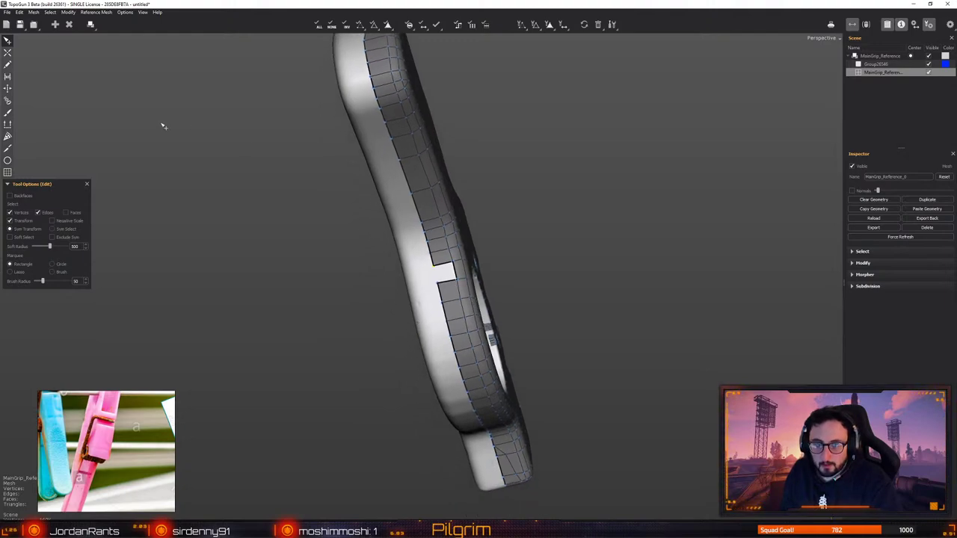
left_click(8, 76)
left_click(429, 273)
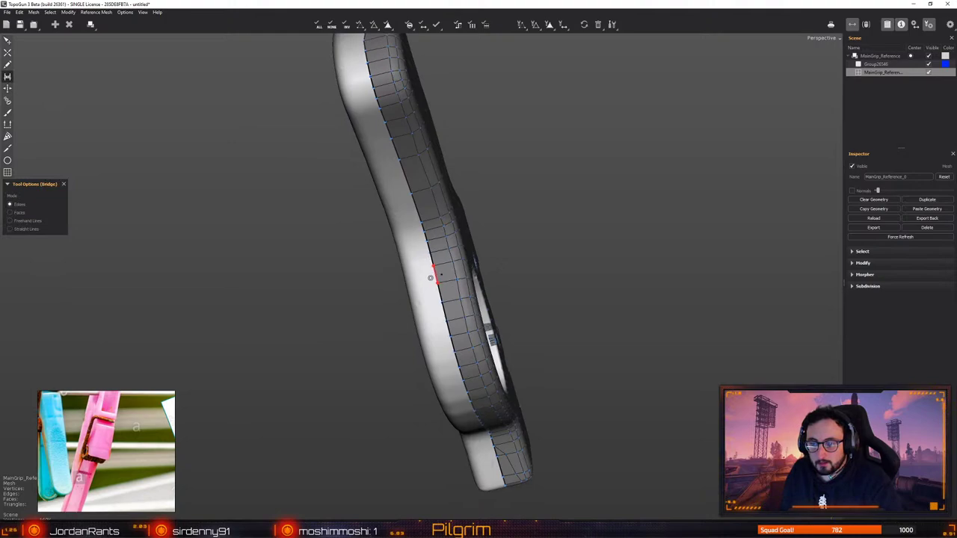
key("q")
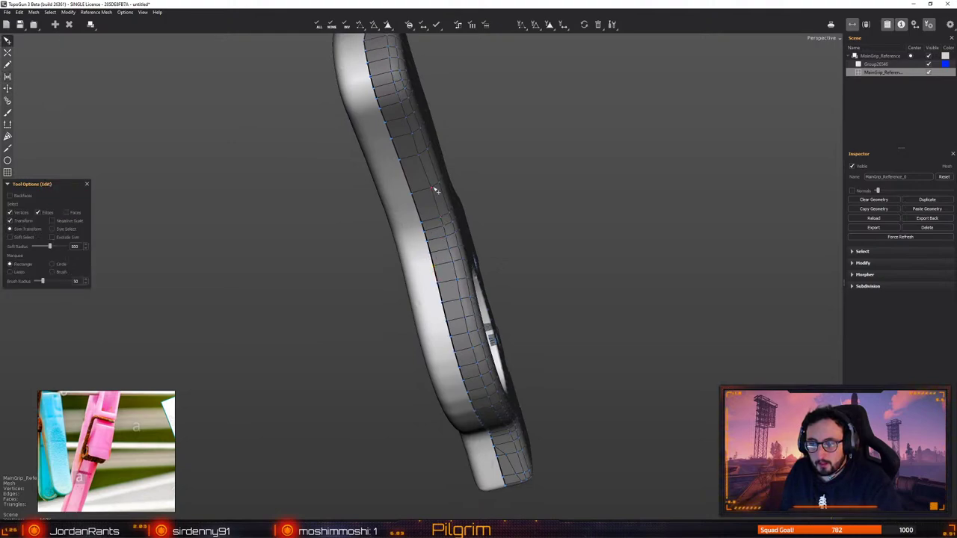
Straighten the border below the rounded end of the slot by moving its vertices onto the centre line
middle_click_drag(433, 192, 484, 359)
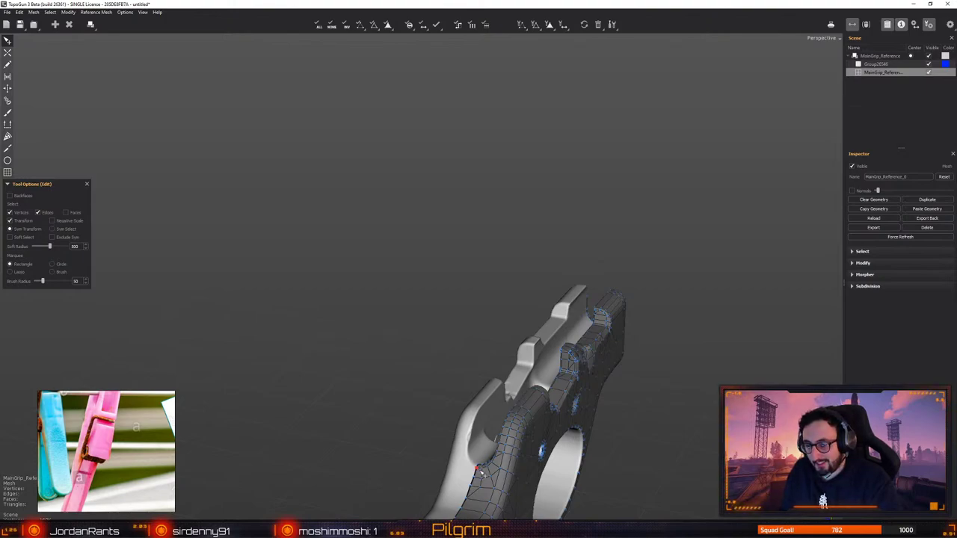
scroll(479, 470, "up", 6)
left_click(422, 284)
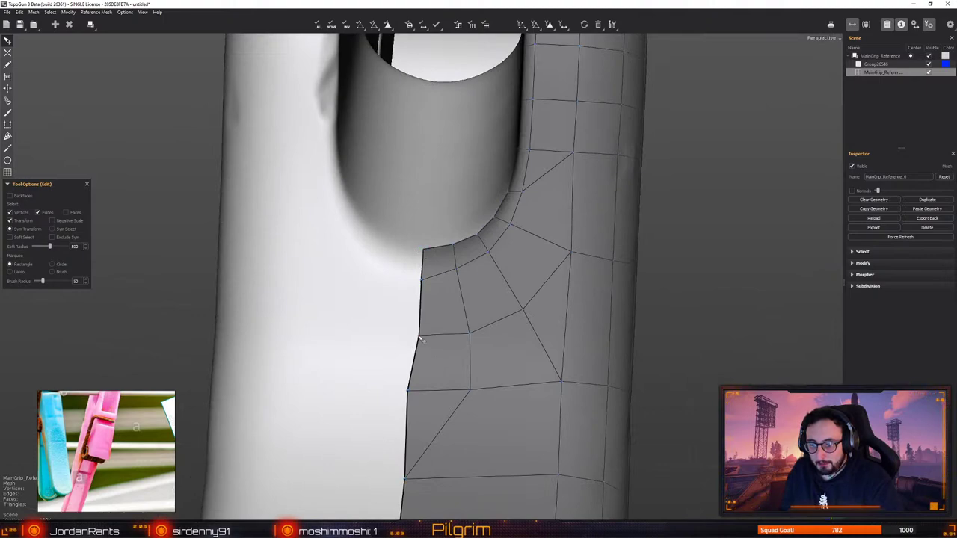
left_click(405, 437)
left_click_drag(407, 391, 417, 392)
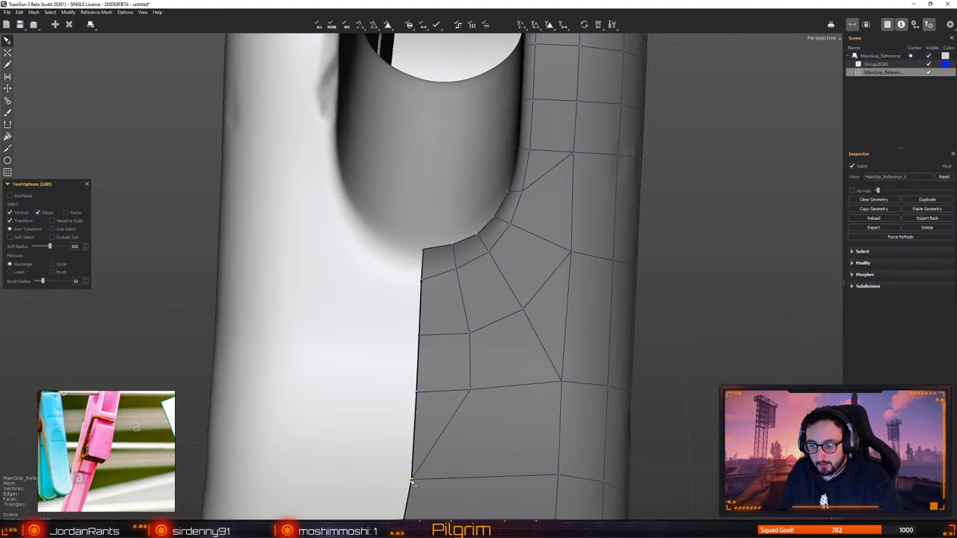
scroll(426, 403, "down", 3)
left_click_drag(426, 394, 429, 394)
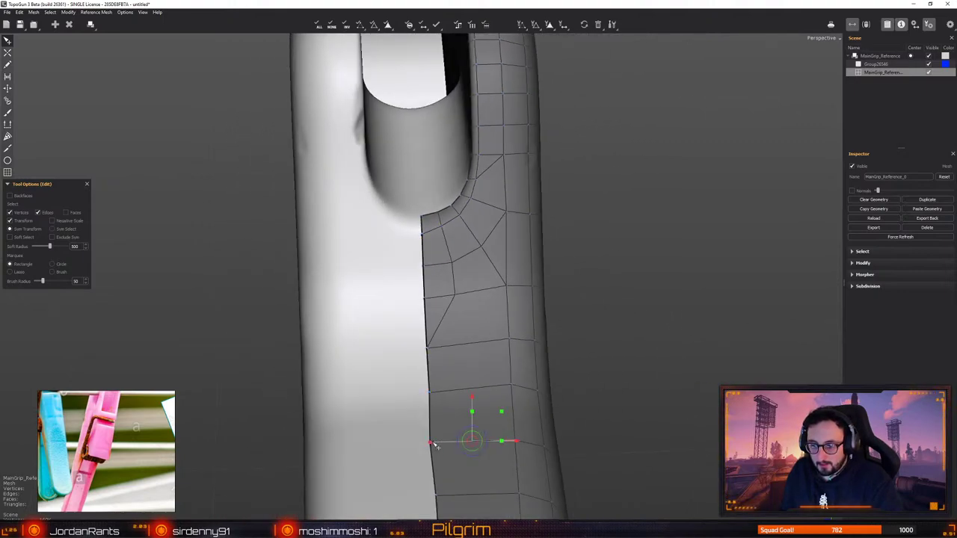
left_click_drag(431, 443, 433, 445)
Align the border vertices beside the three round dimples with the centre line
middle_click_drag(437, 497, 430, 312)
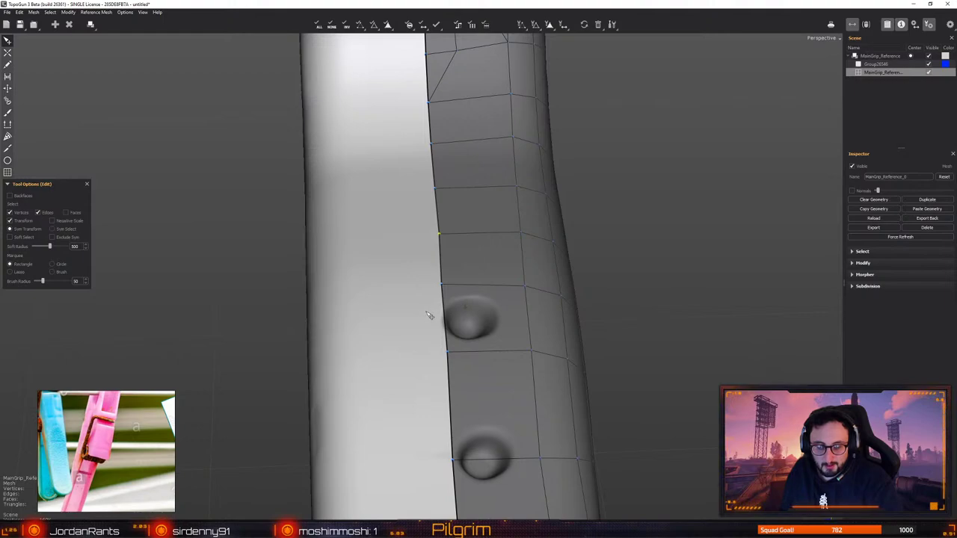
left_click_drag(447, 351, 450, 351)
left_click_drag(441, 284, 444, 286)
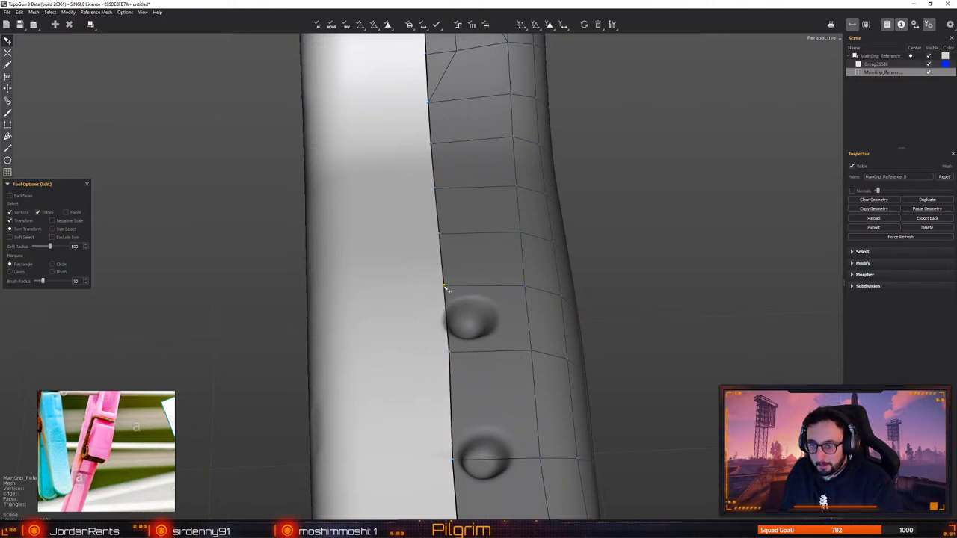
left_click_drag(453, 460, 456, 461)
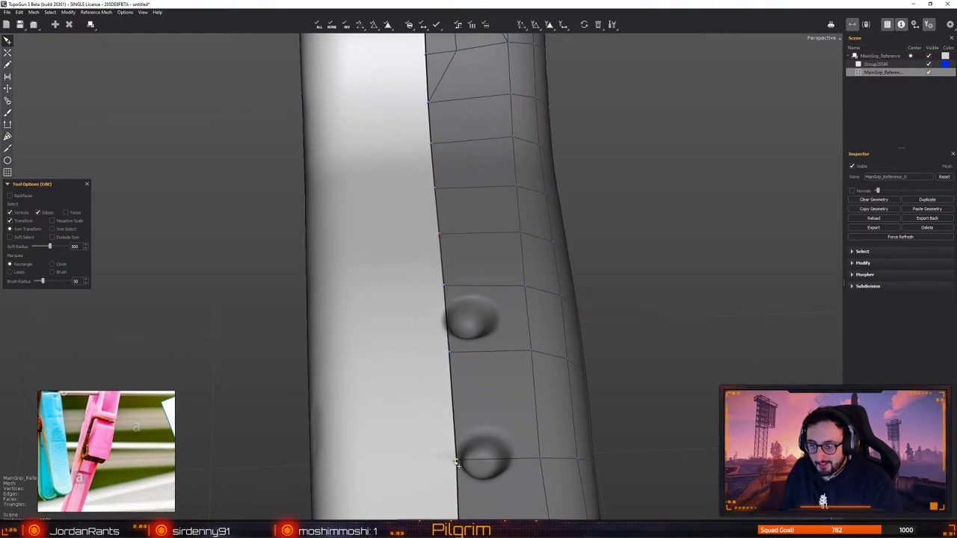
middle_click_drag(457, 460, 416, 291, "alt")
scroll(419, 299, "down", 2)
left_click_drag(424, 353, 427, 354)
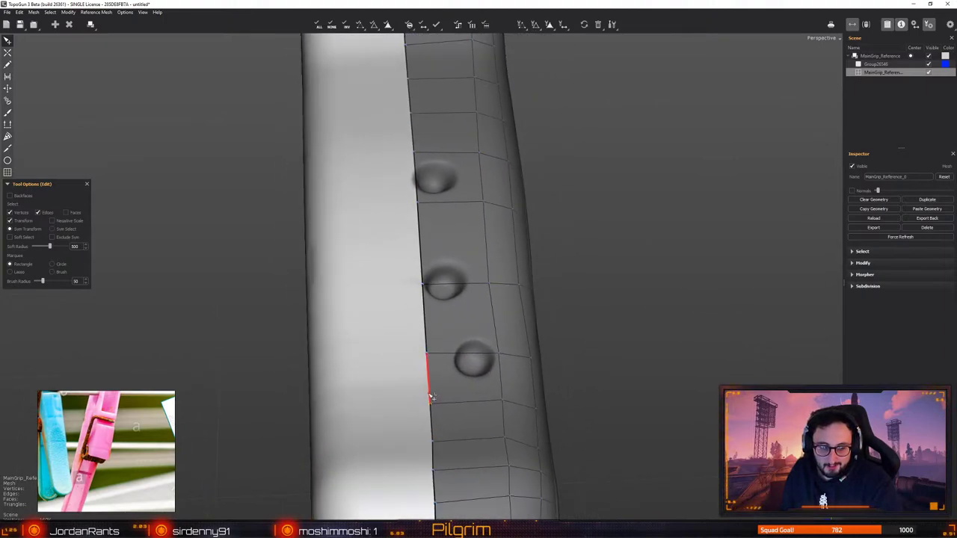
Move the border vertices past the last dimple and over the curve of the butt onto the centre line
middle_click_drag(431, 396, 441, 345)
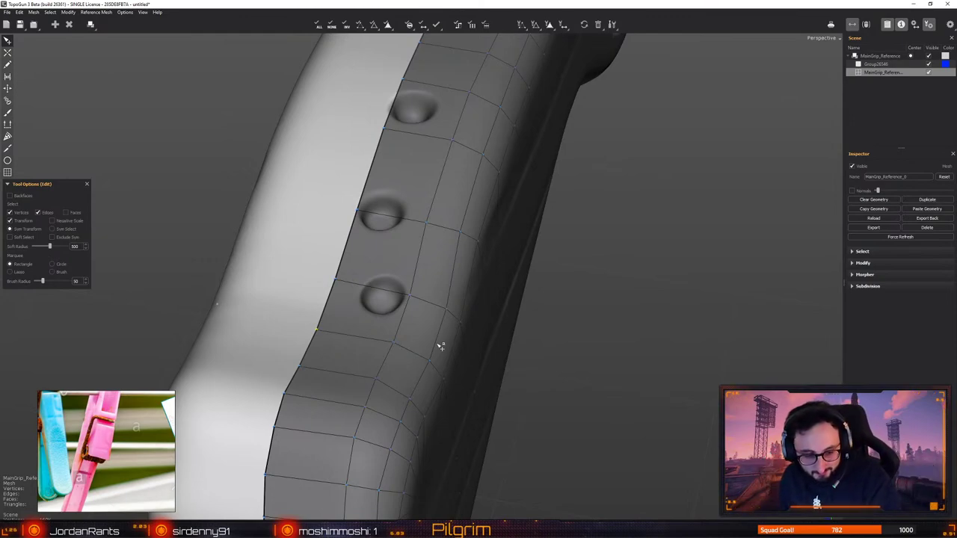
middle_click_drag(411, 381, 460, 339)
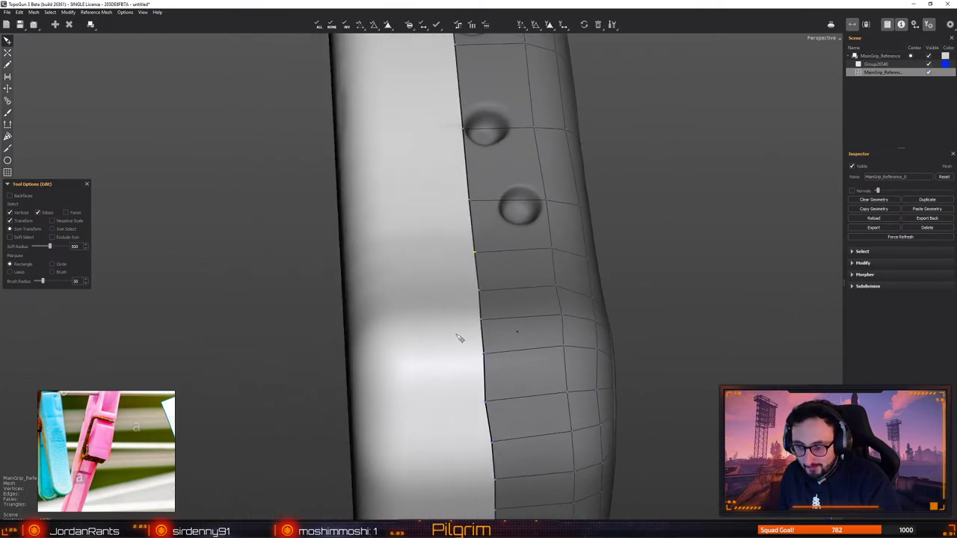
left_click_drag(482, 322, 480, 291)
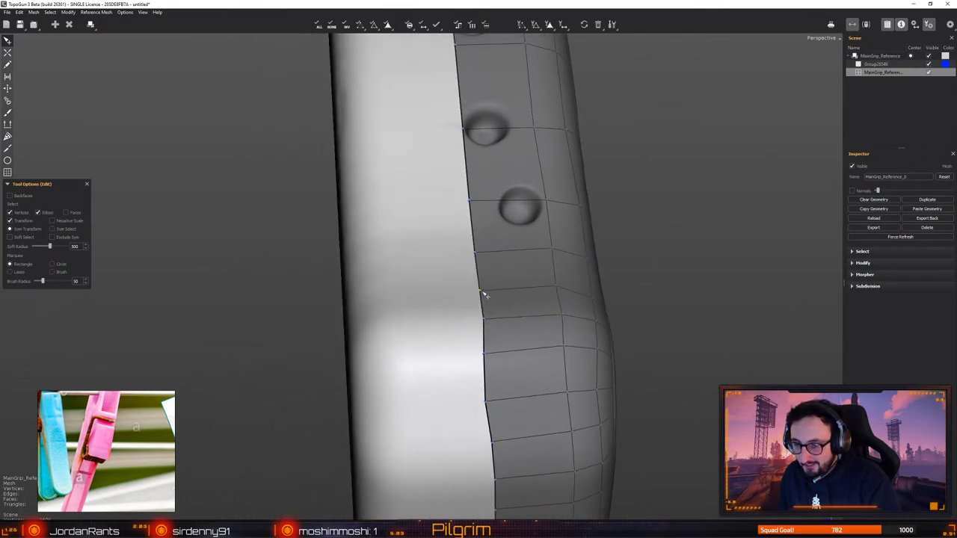
left_click(486, 355)
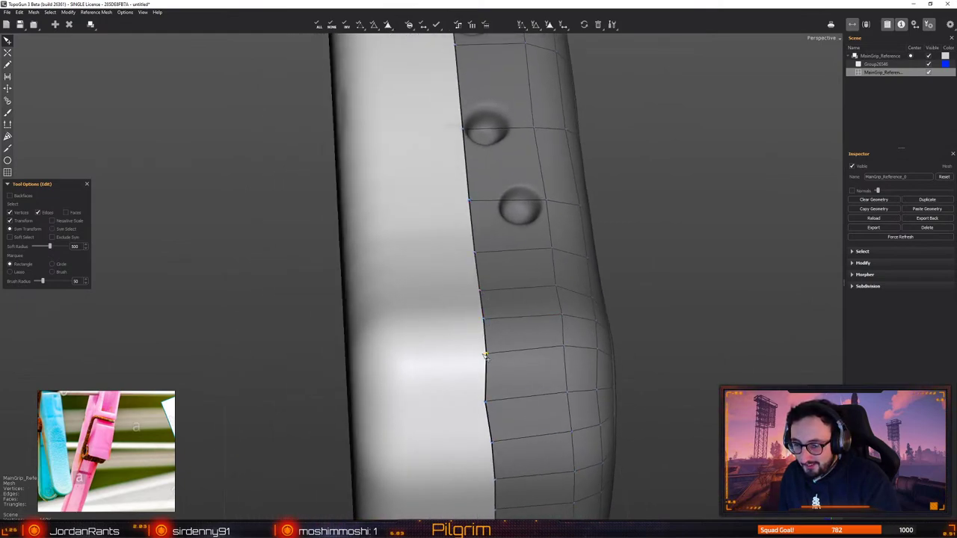
left_click(490, 398)
left_click(492, 440)
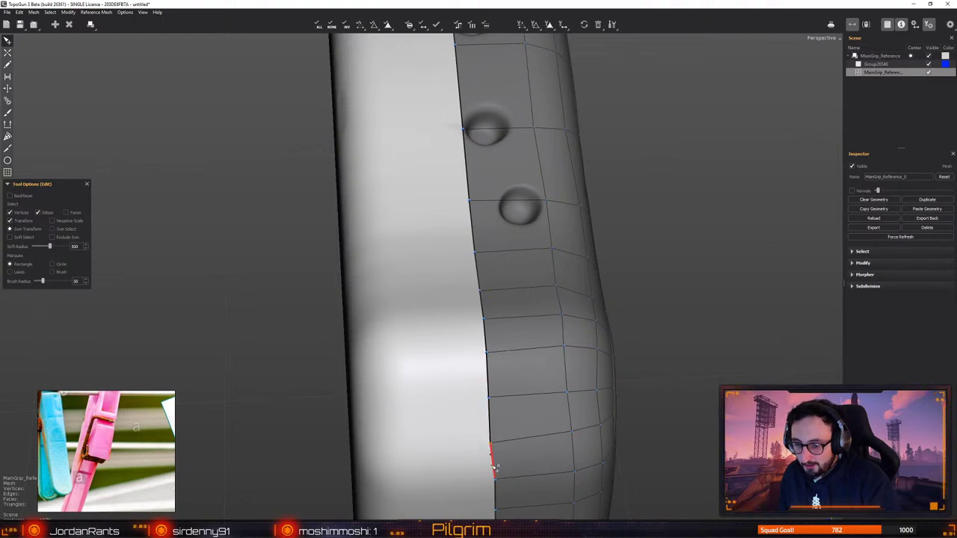
left_click(495, 479)
Snap the uneven border vertices on the flat butt end to the centre line
left_click_drag(498, 485, 502, 430, "alt")
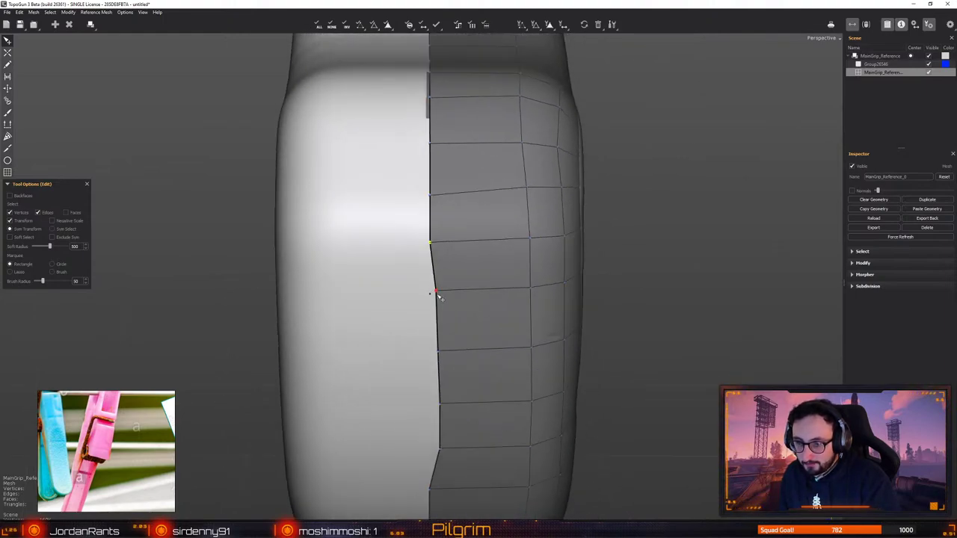
left_click(440, 296)
left_click(441, 354)
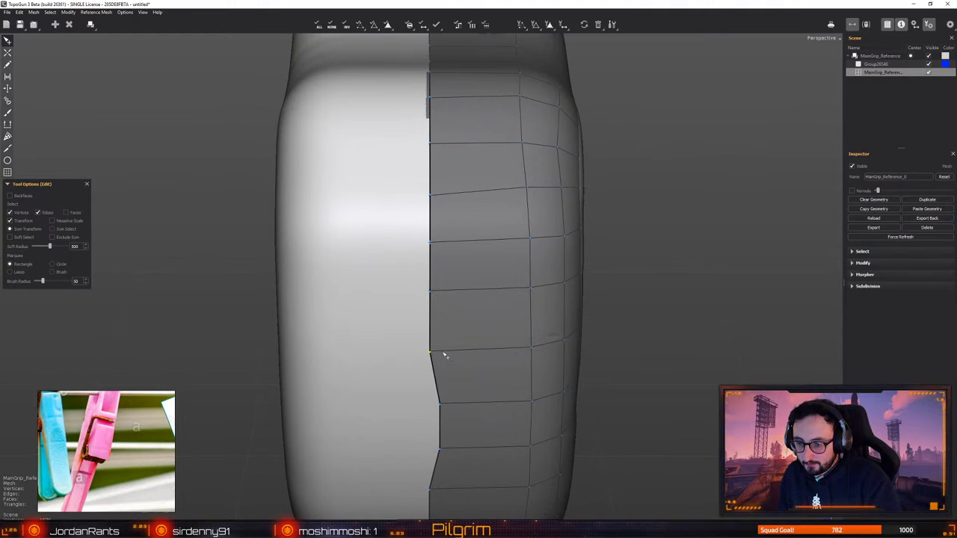
left_click(442, 405)
left_click(440, 449)
right_click_drag(446, 461, 434, 322, "alt")
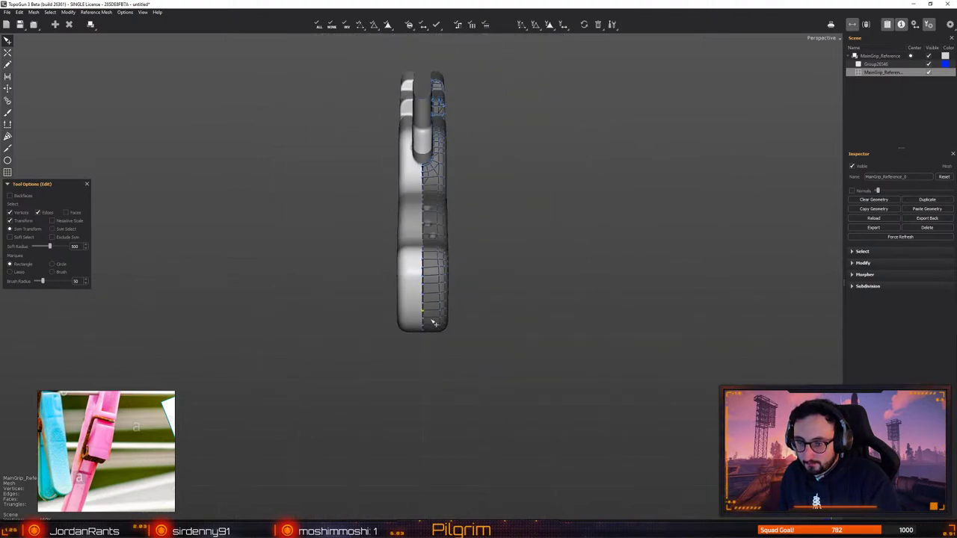
Delete the border geometry that extends past the centre line around the curved slot at the grip's front end
left_click_drag(434, 323, 397, 336, "alt")
right_click_drag(398, 336, 404, 347, "alt")
left_click_drag(404, 348, 415, 356, "alt")
middle_click_drag(416, 356, 509, 359, "alt")
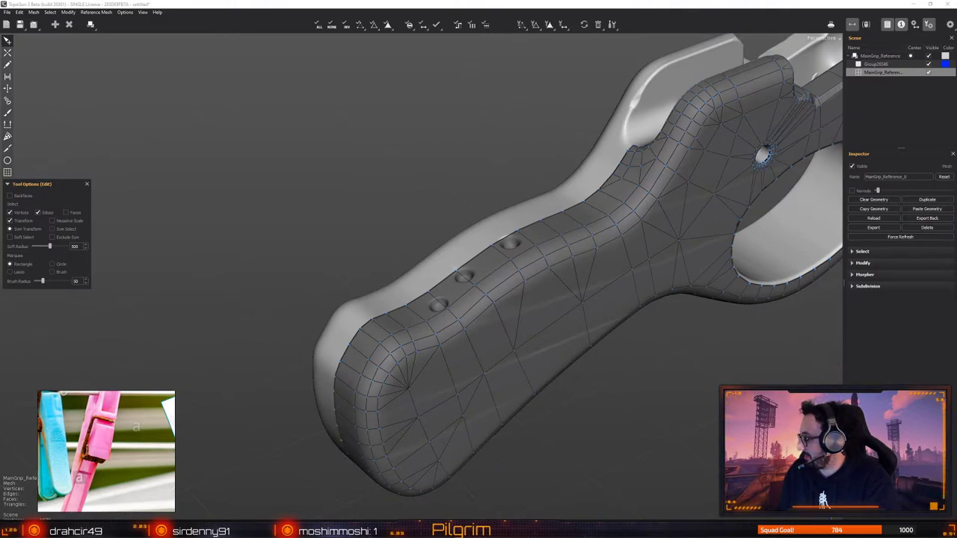
middle_click_drag(518, 268, 420, 195)
left_click_drag(419, 194, 427, 222, "alt")
mouse_move(427, 222)
right_mouse_down("alt")
mouse_move(427, 162)
mouse_move(424, 240)
right_mouse_up("alt")
middle_click_drag(423, 240, 482, 345)
left_click_drag(555, 259, 505, 376)
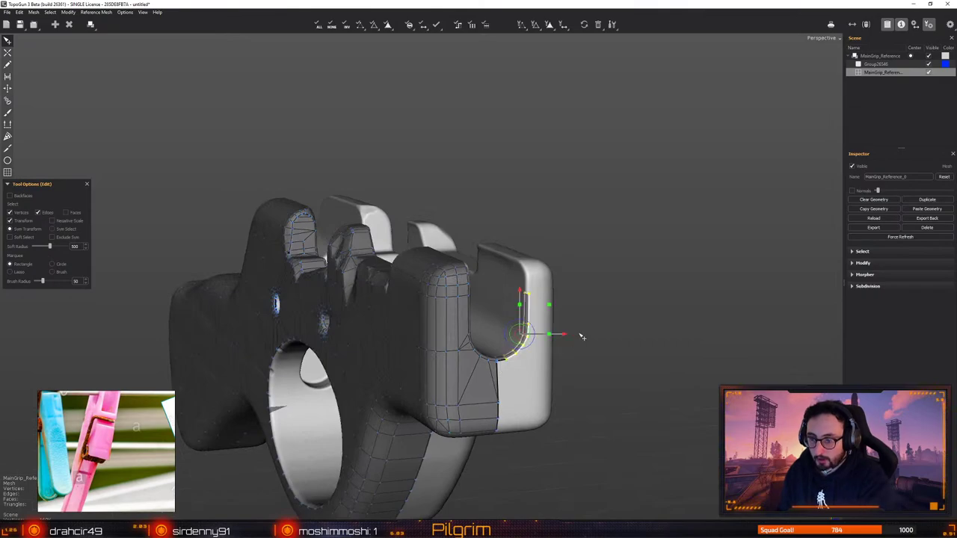
key("Delete")
Open the mesh export for the retopologized grip with OBJ as the file type and move the dialog aside
middle_click_drag(533, 340, 570, 260)
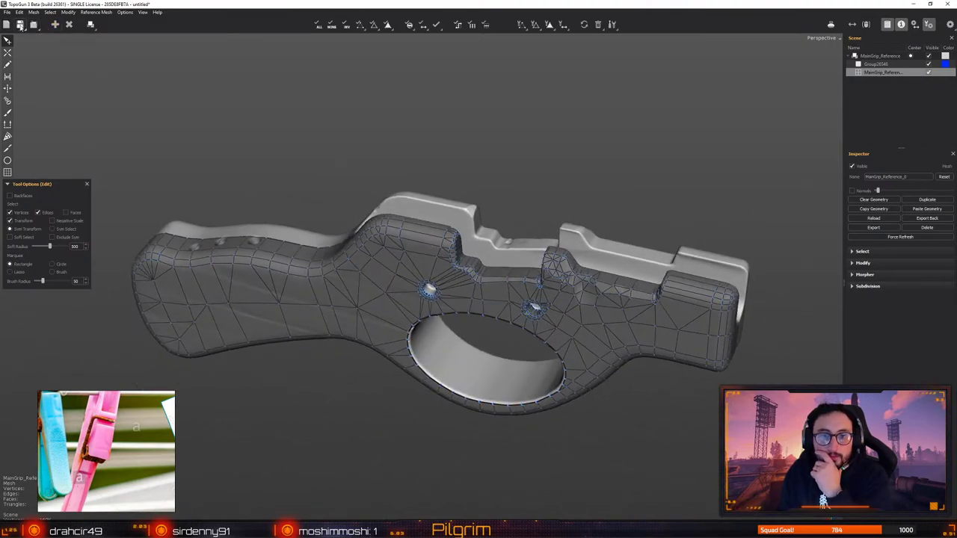
left_click(21, 25)
left_click(40, 53)
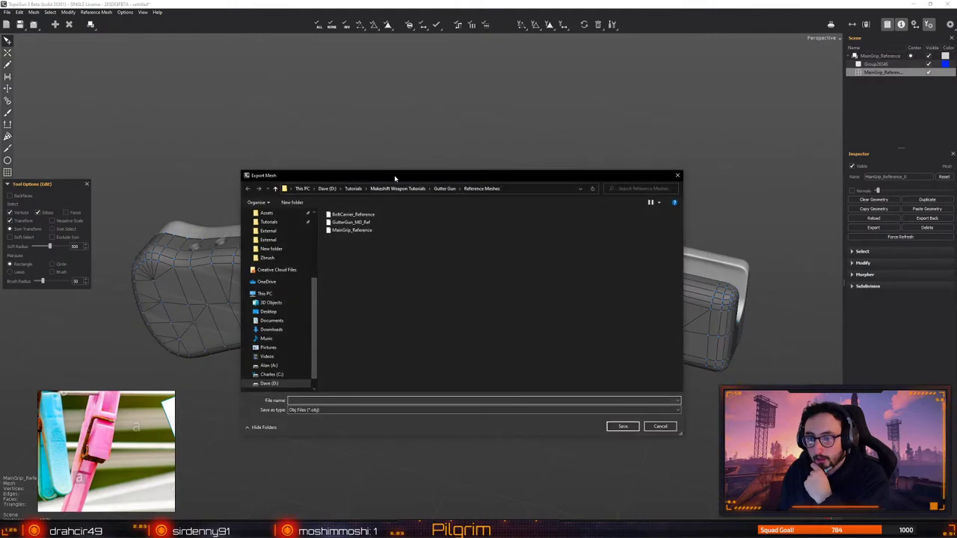
left_click_drag(394, 175, 956, 225)
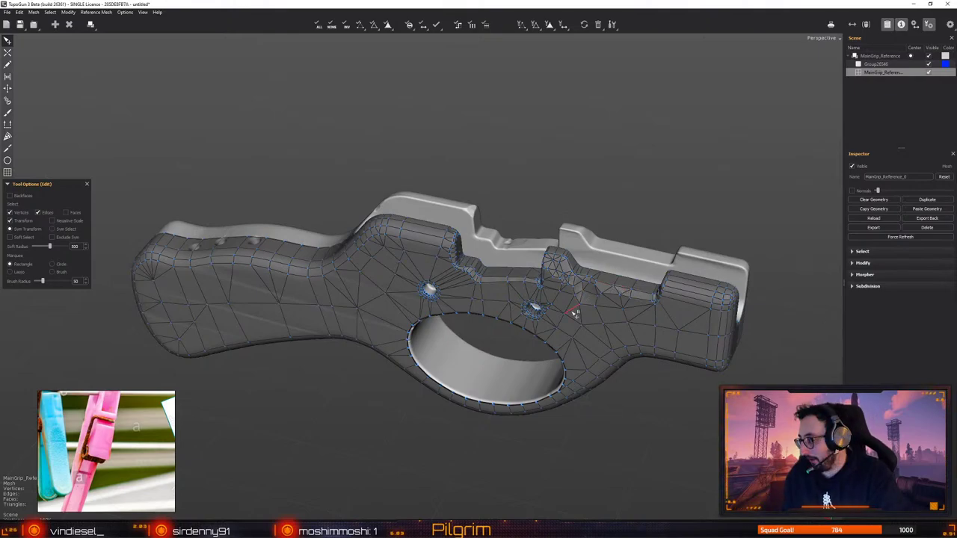
middle_click_drag(552, 328, 573, 345, "alt")
left_click_drag(572, 345, 475, 318, "alt")
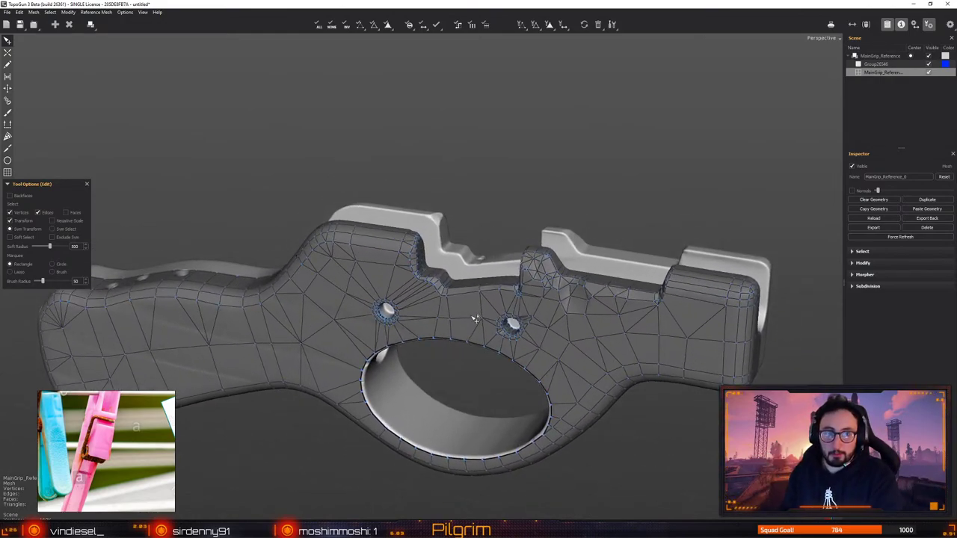
left_click_drag(445, 262, 459, 253, "alt")
middle_click_drag(459, 253, 484, 253, "alt")
right_click_drag(484, 253, 470, 269, "alt")
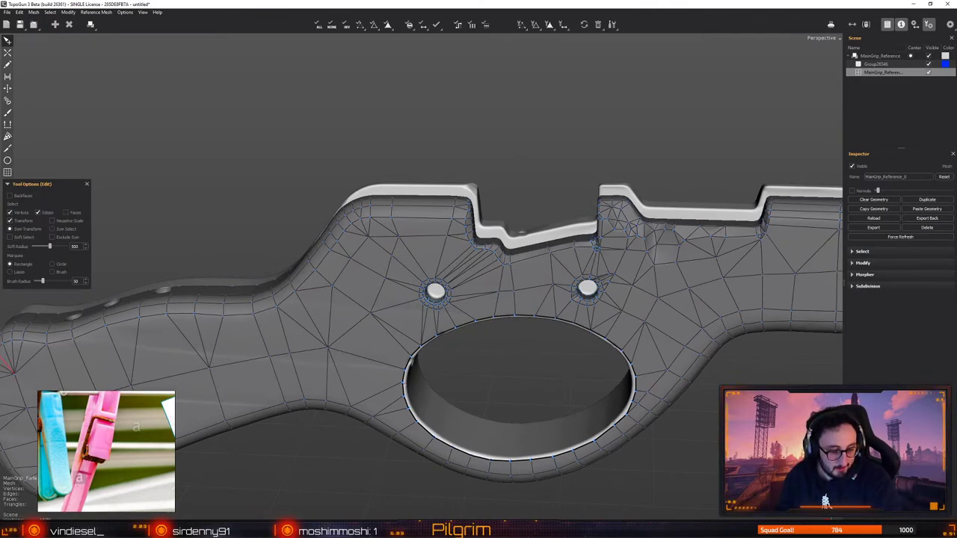
Switch to Blender and save the gun scene, including a new incremental save as GutterGunSave_0028.blend
key("alt+Tab")
left_click_drag(348, 421, 516, 389, "alt")
left_click(388, 381)
left_click_drag(388, 381, 390, 324, "alt")
middle_click_drag(390, 323, 423, 307)
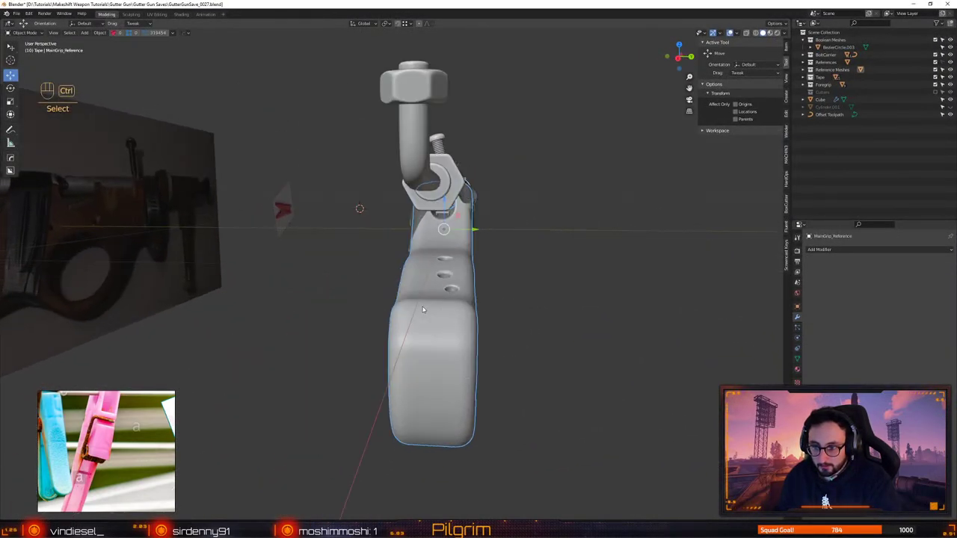
key("ctrl+s")
left_click(388, 282)
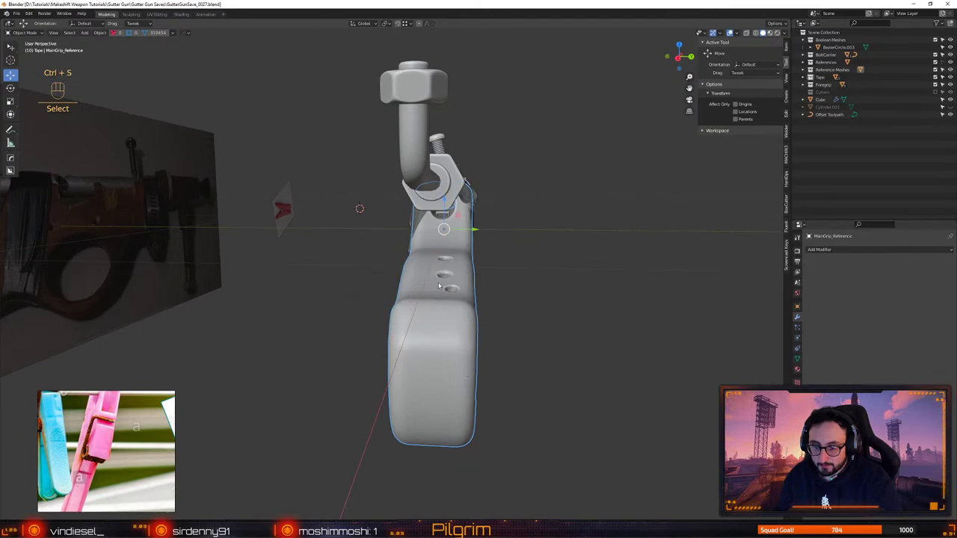
left_click_drag(486, 279, 406, 325, "alt")
key("ctrl+s")
Isolate the MainGrip_Reference object in local view
left_click(403, 314)
left_click(419, 306)
key("alt+q")
key("alt+q")
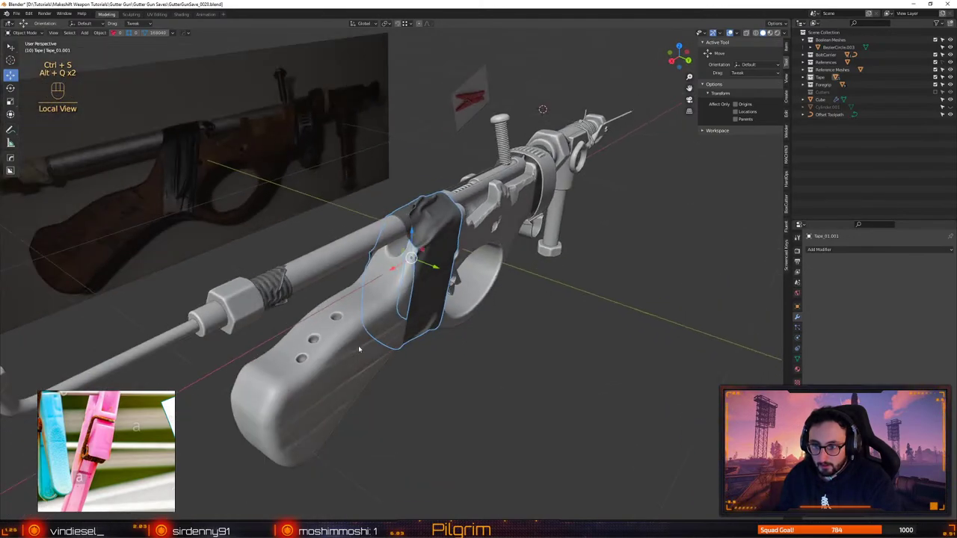
left_click(351, 349, "alt")
key("alt+q")
middle_click_drag(459, 354, 500, 360)
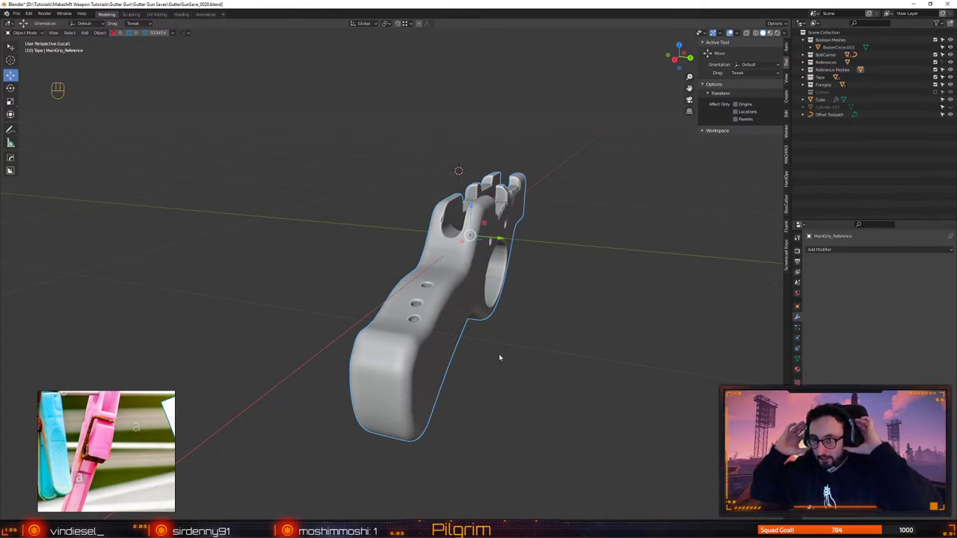
left_click_drag(466, 348, 336, 306, "alt")
Deselect the reference grip, open the Wavefront OBJ import and adjust the width of the file browser's folder list
left_click(538, 306)
key("q")
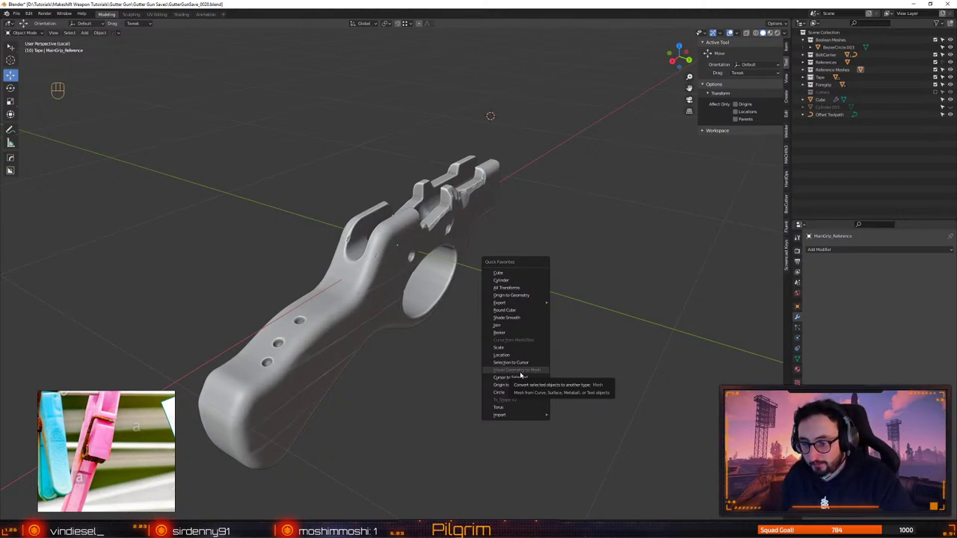
mouse_move(524, 414)
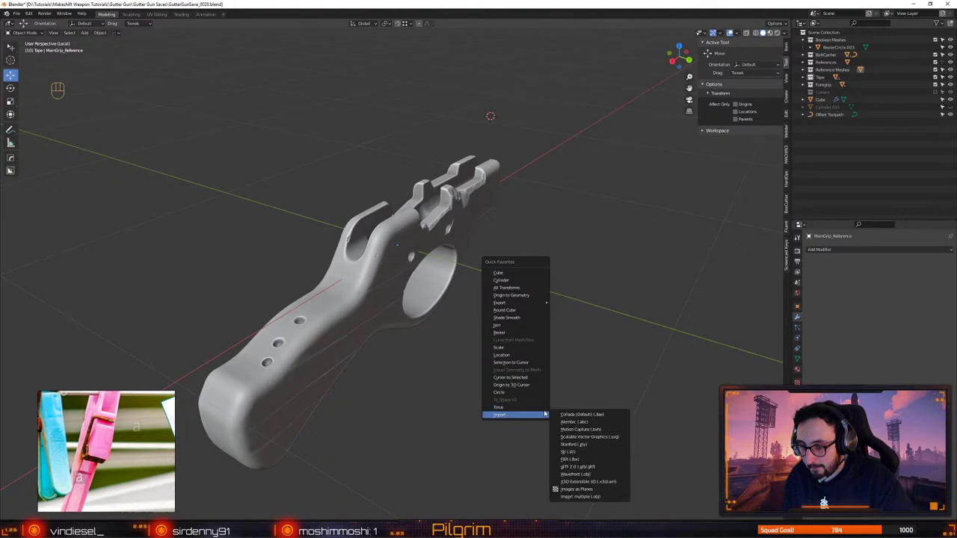
left_click(595, 476)
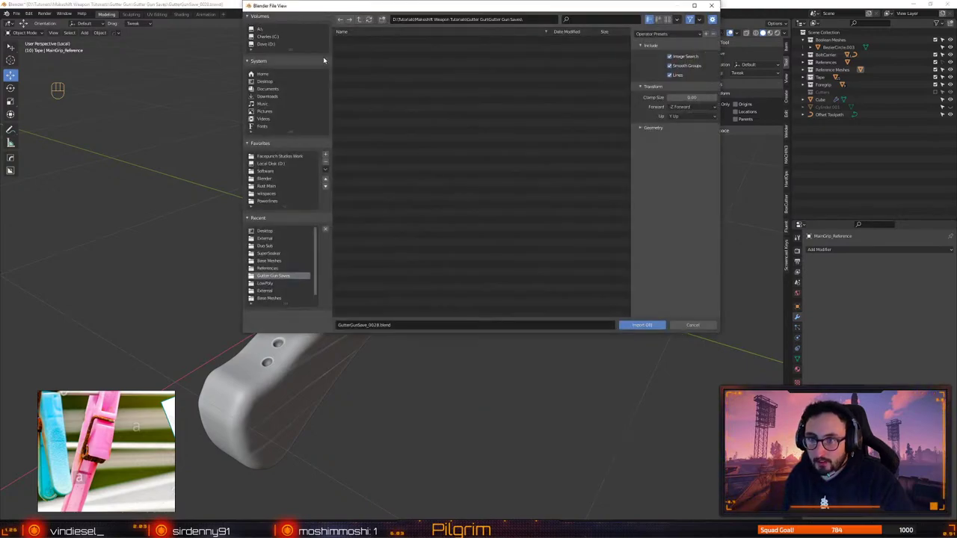
left_click_drag(331, 58, 285, 56)
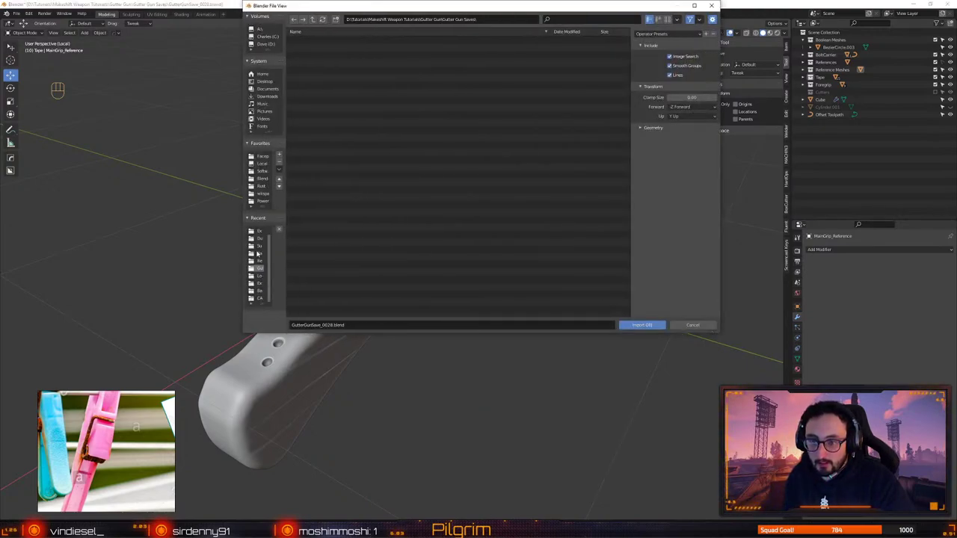
left_click_drag(285, 252, 300, 263)
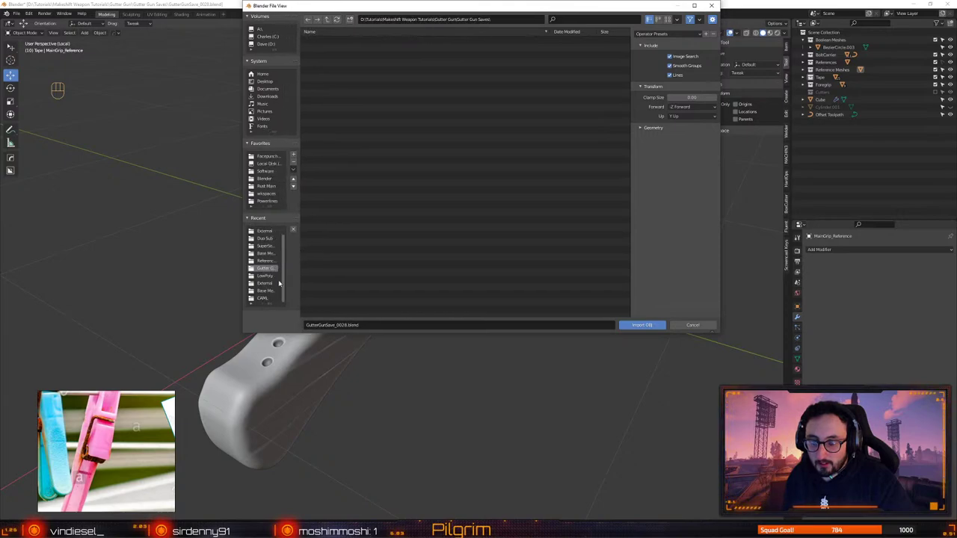
Import GutterMainGrip.obj from the LowPoly folder of the Gutter Gun project
left_click(265, 276)
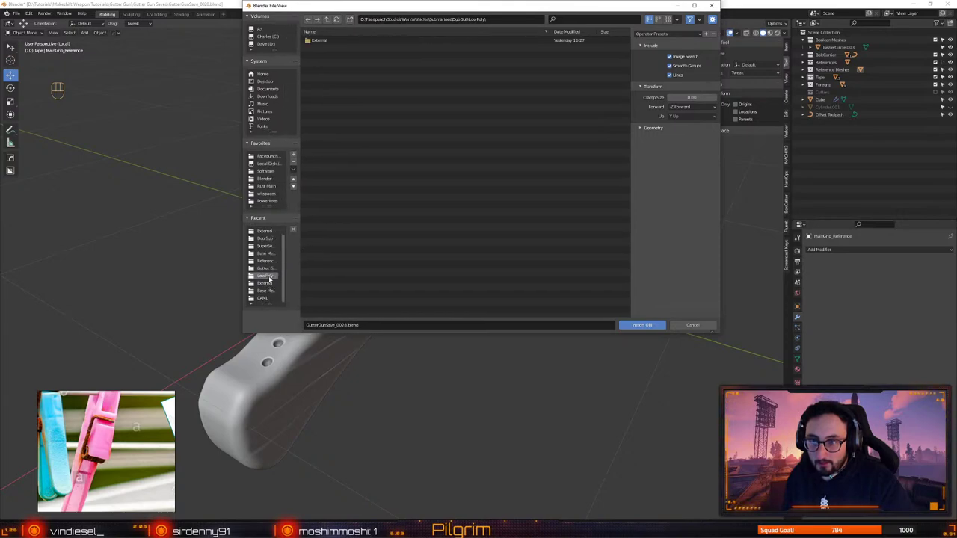
left_click(267, 268)
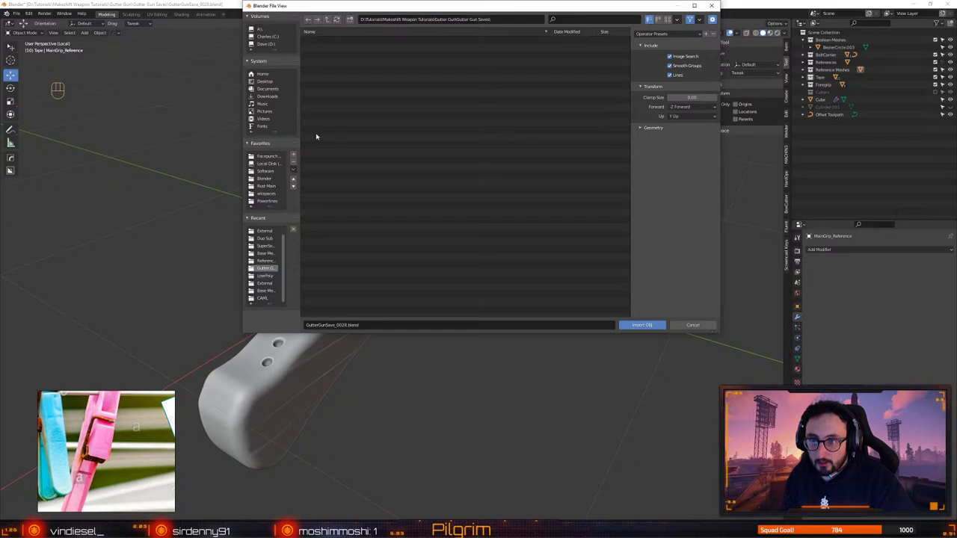
left_click(265, 261)
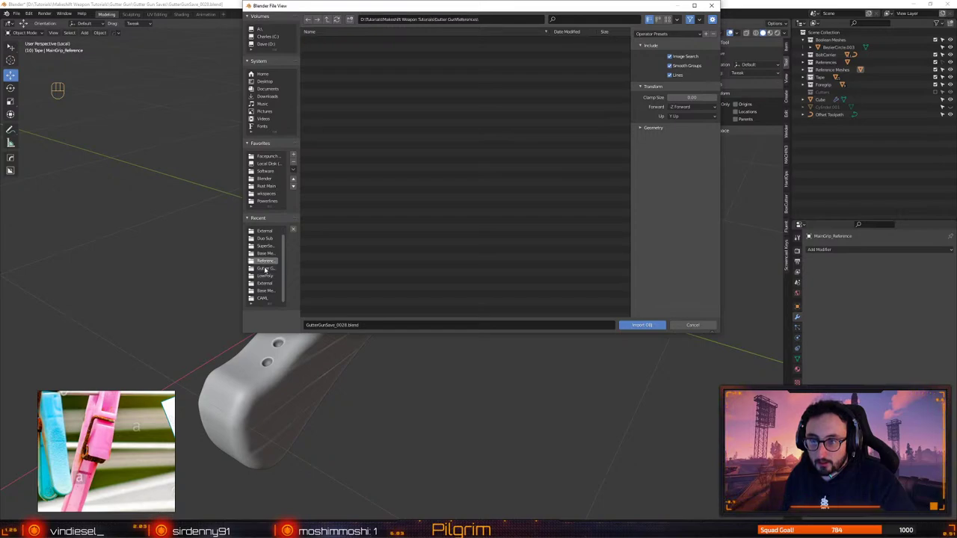
left_click(265, 269)
left_click(328, 20)
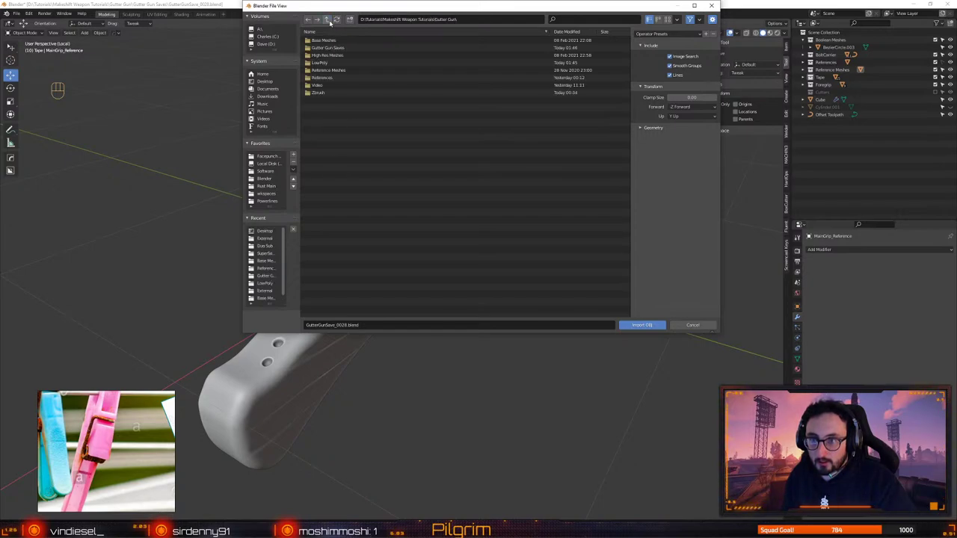
left_click(332, 68)
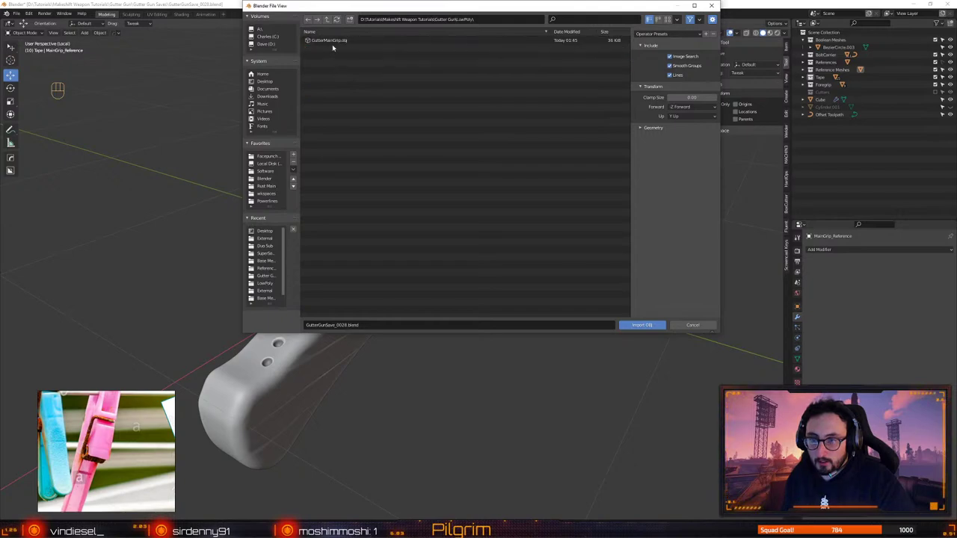
left_click(329, 40)
left_click(641, 325)
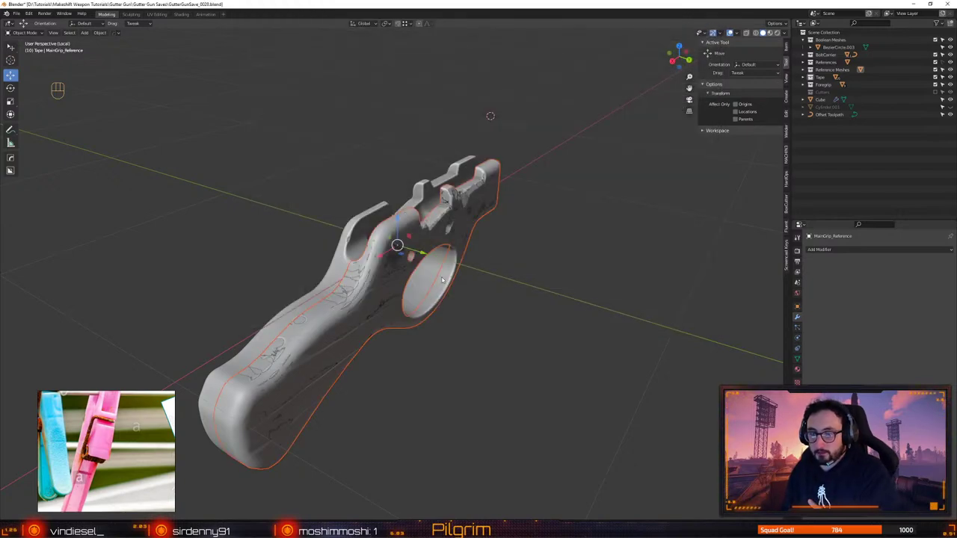
Mirror the imported half grip across the centre line, using MainGrip_Reference as the mirror object
middle_click_drag(423, 282, 487, 307)
key("alt+x")
left_click(477, 249)
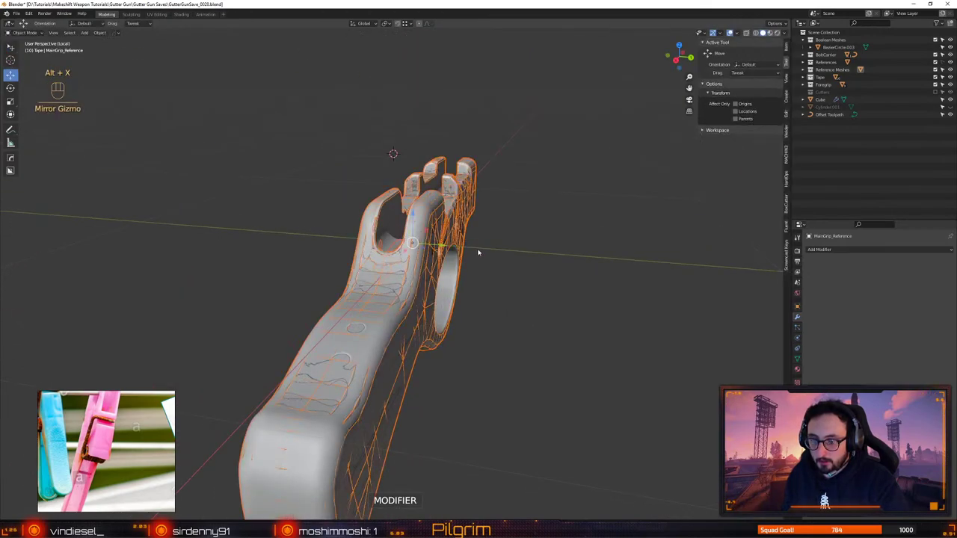
middle_click_drag(465, 260, 519, 330)
Isolate the mirrored GutterMainGrip in local view and apply its mirror modifier
key("alt+q")
key("alt+q")
scroll(460, 317, "up", 4)
key("1")
mouse_move(428, 290)
middle_mouse_down()
mouse_move(351, 299)
mouse_move(402, 299)
mouse_move(443, 282)
middle_mouse_up()
key("4")
left_click(455, 250)
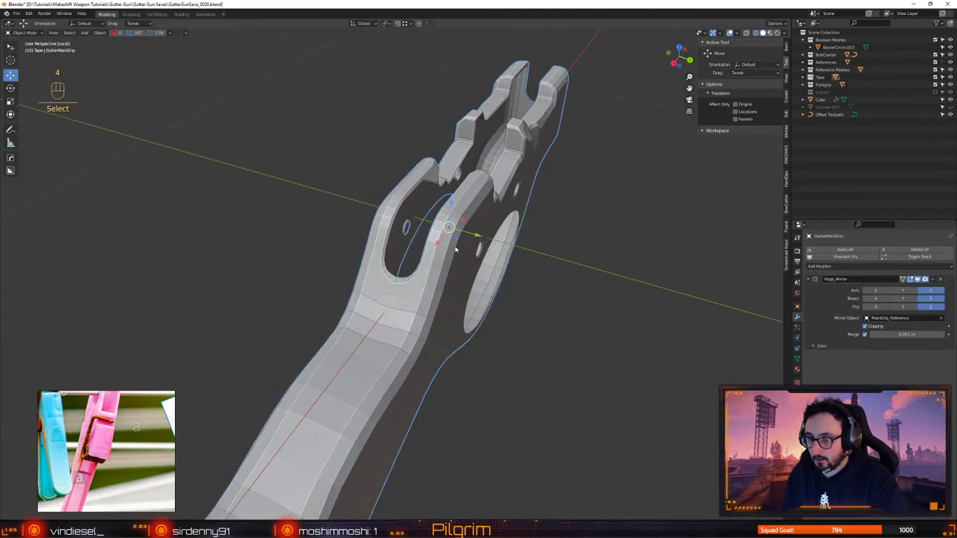
left_click(933, 280)
left_click(924, 289)
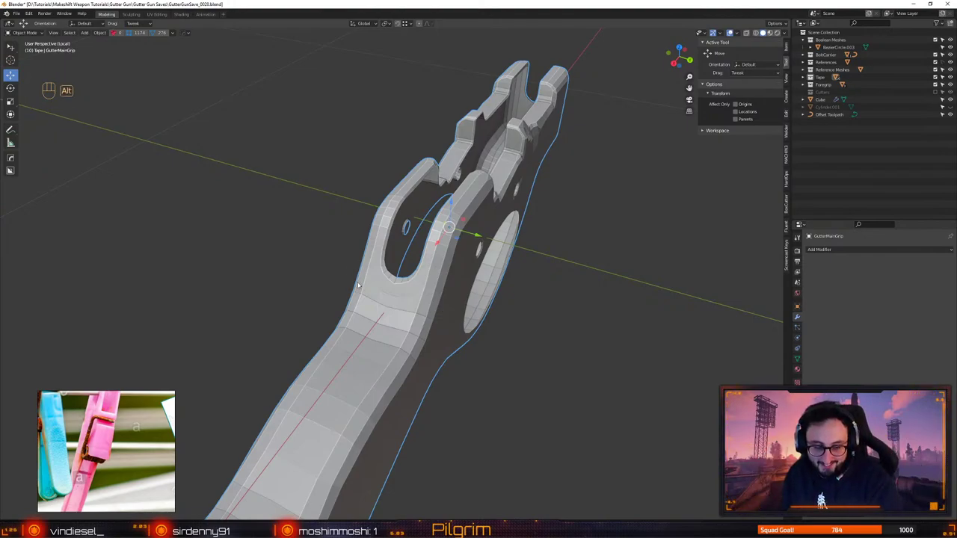
Merge the inner edge loop of the rear pin hole above the trigger opening at its centre
left_click_drag(356, 282, 516, 265, "alt")
key("1")
scroll(392, 276, "up", 6)
left_click_drag(389, 266, 403, 299, "alt")
key("2")
left_click(396, 275)
left_click(401, 267, "alt")
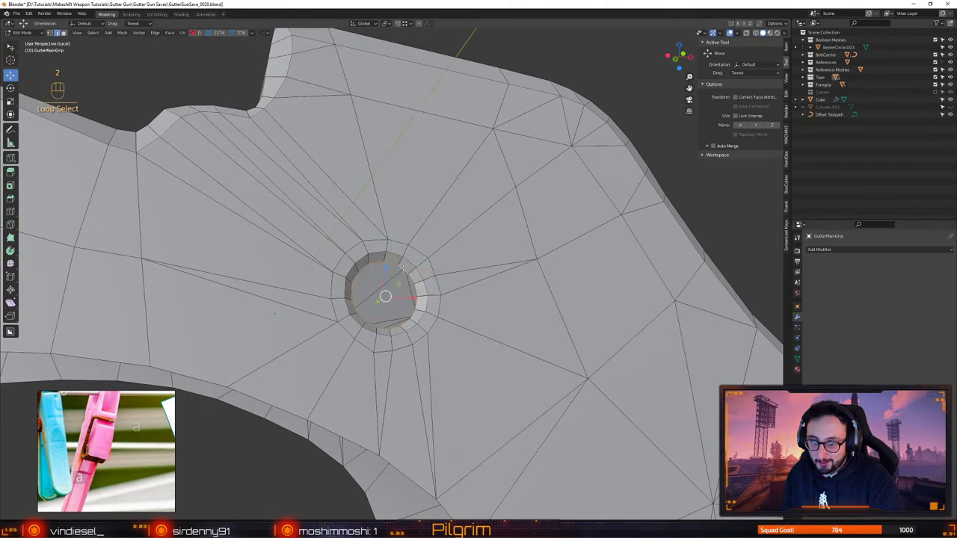
middle_click_drag(403, 267, 356, 268)
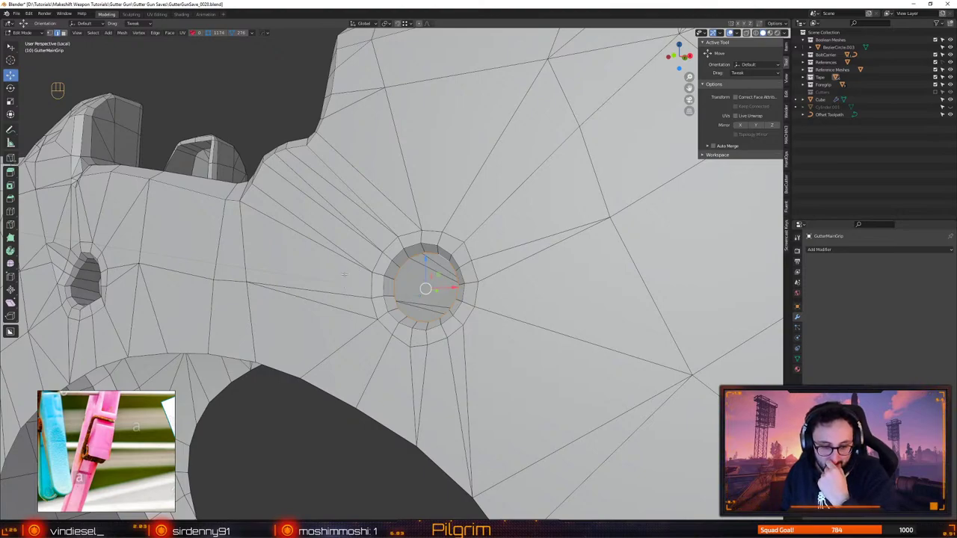
left_click_drag(419, 258, 410, 284, "alt")
key("ctrl+BackSpace")
key("alt+c")
Dissolve the rear pin hole's centre vertex into a flat face and merge the loop around that face at its centre
key("1")
left_click(409, 286)
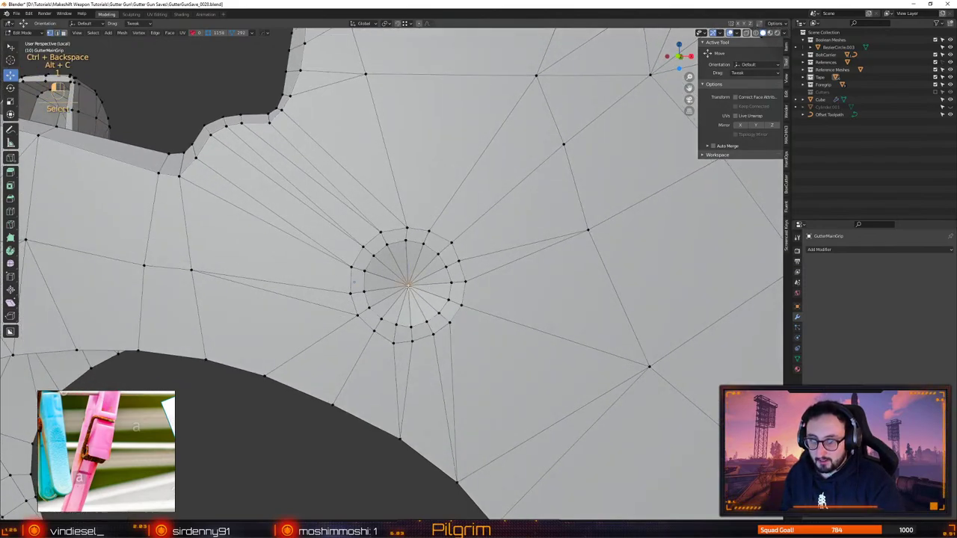
key("ctrl+BackSpace")
key("2")
left_click(431, 268, "alt")
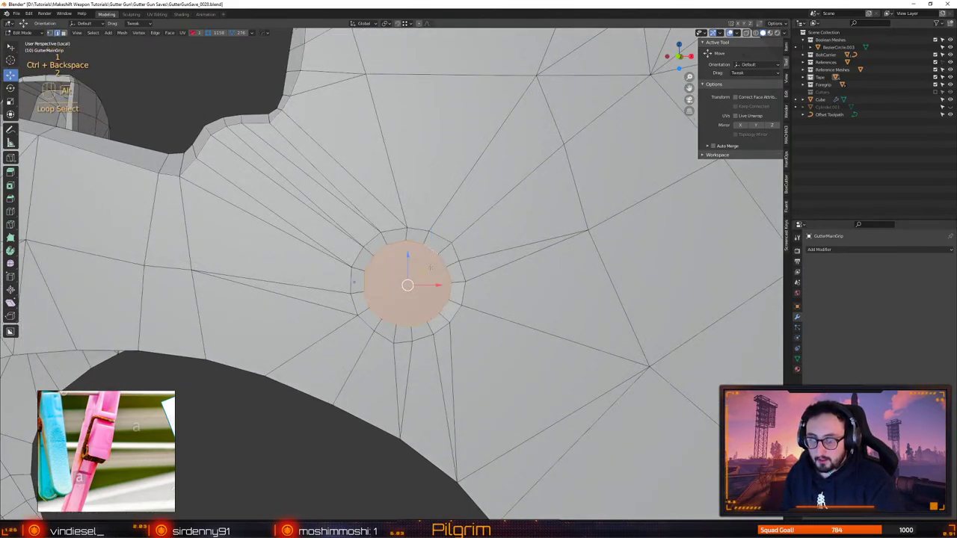
scroll(431, 268, "down", 2)
left_click_drag(431, 267, 412, 299, "alt")
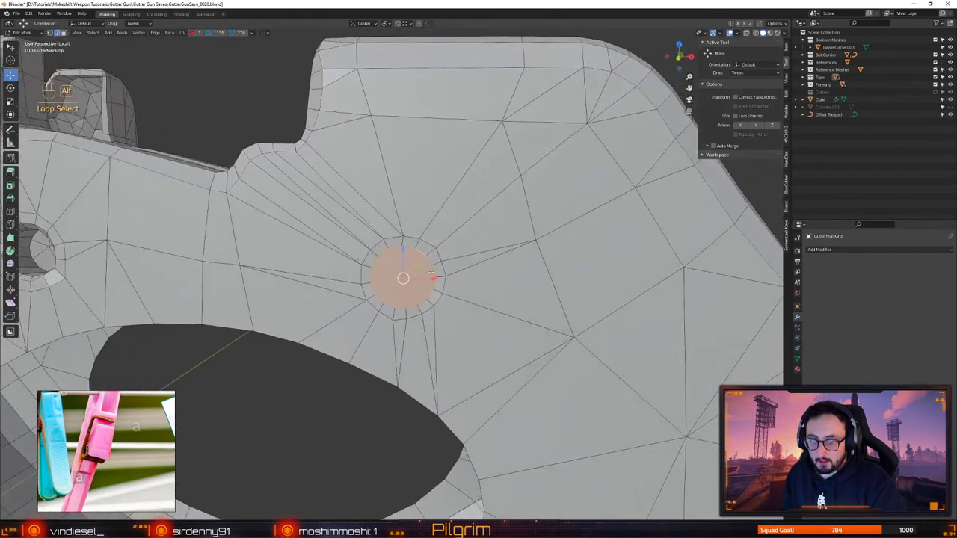
key("alt+c")
scroll(412, 300, "down", 2)
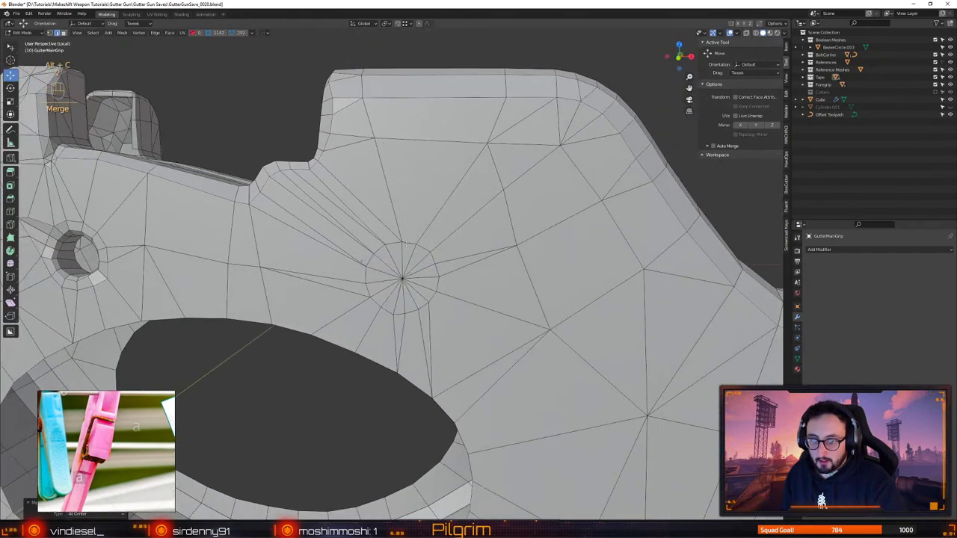
Merge the last vertex ring around the former rear pin hole into one vertex and dissolve it
key("1")
mouse_move(405, 244)
left_mouse_down("alt")
mouse_move(397, 275)
mouse_move(389, 245)
left_mouse_up("alt")
key("alt+z")
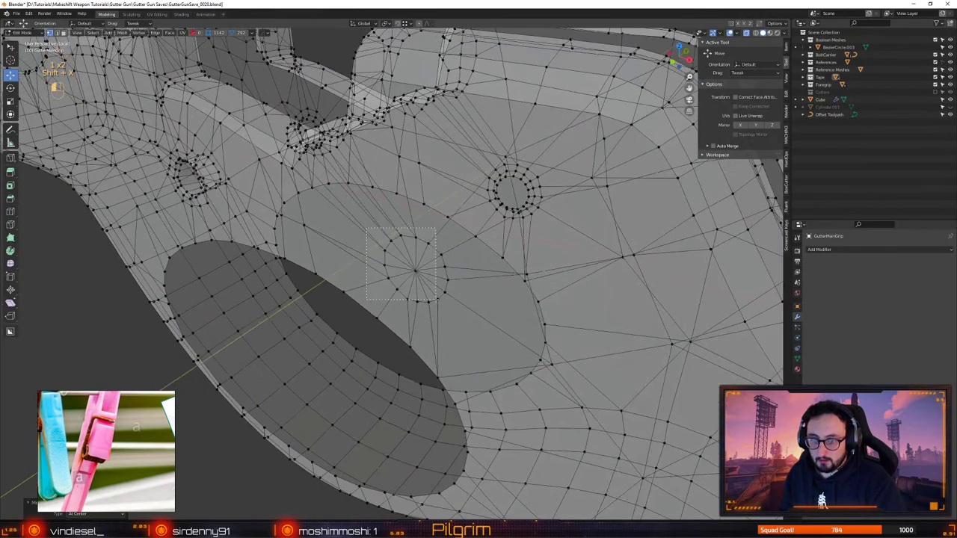
key("alt+c")
left_click_drag(455, 314, 415, 291)
key("shift+x")
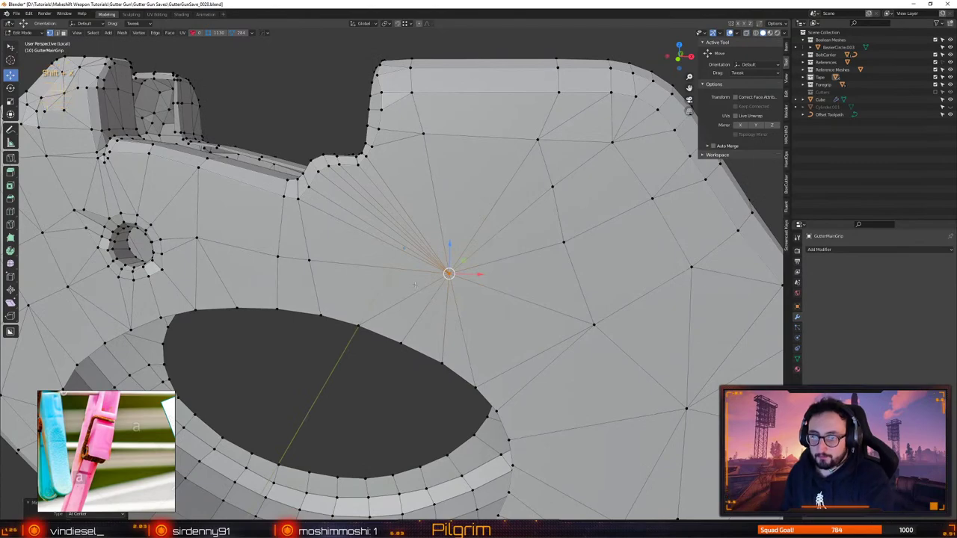
key("ctrl+BackSpace")
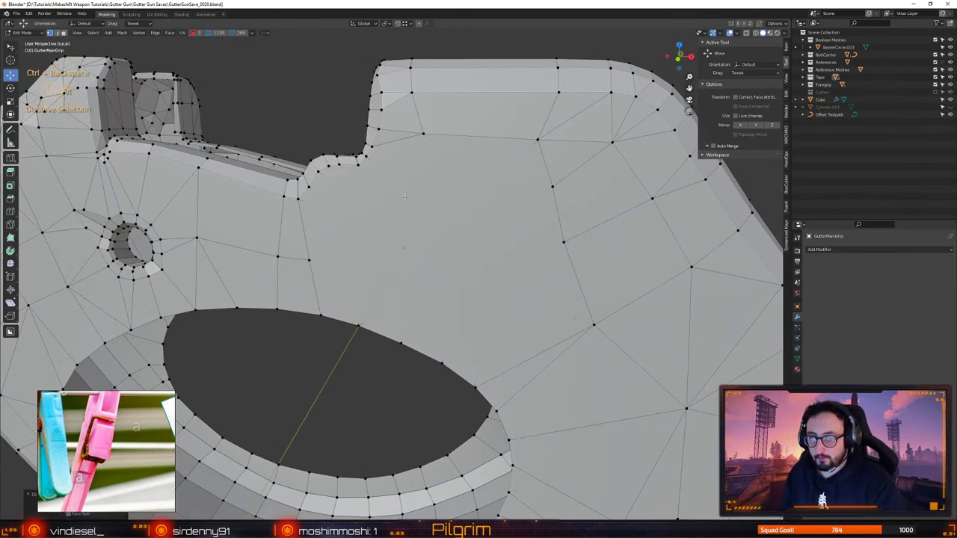
Connect the cleared side face with two edges rising from the trigger opening to the upper outline and one lengthwise edge crossing them
left_click_drag(404, 196, 415, 174, "alt")
left_click(415, 146)
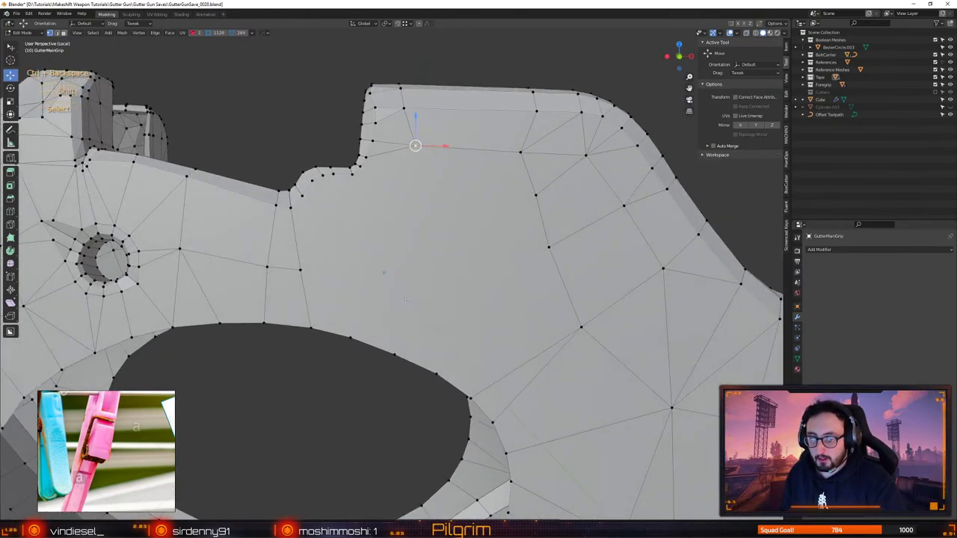
left_click(394, 355, "shift")
key("alt+d")
left_click(350, 338)
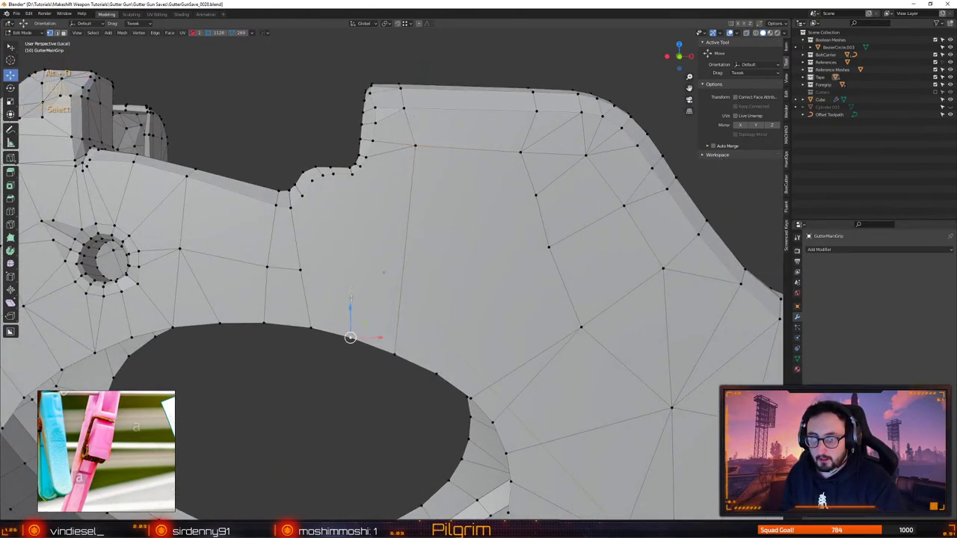
left_click(351, 172, "shift")
key("j")
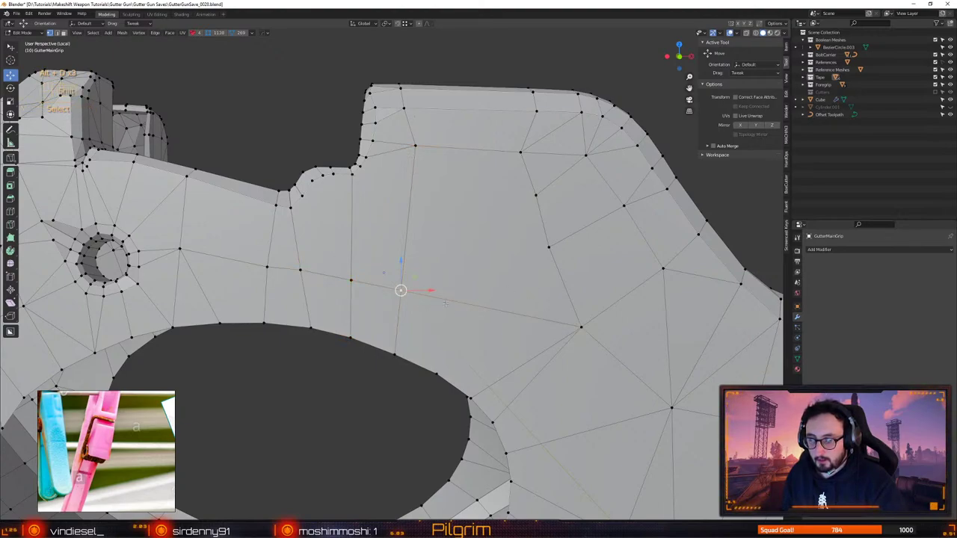
Connect the trigger opening's border vertex diagonally across the lengthwise edge to the rear vertex and reposition the crossing vertices
left_click_drag(415, 278, 554, 249, "alt")
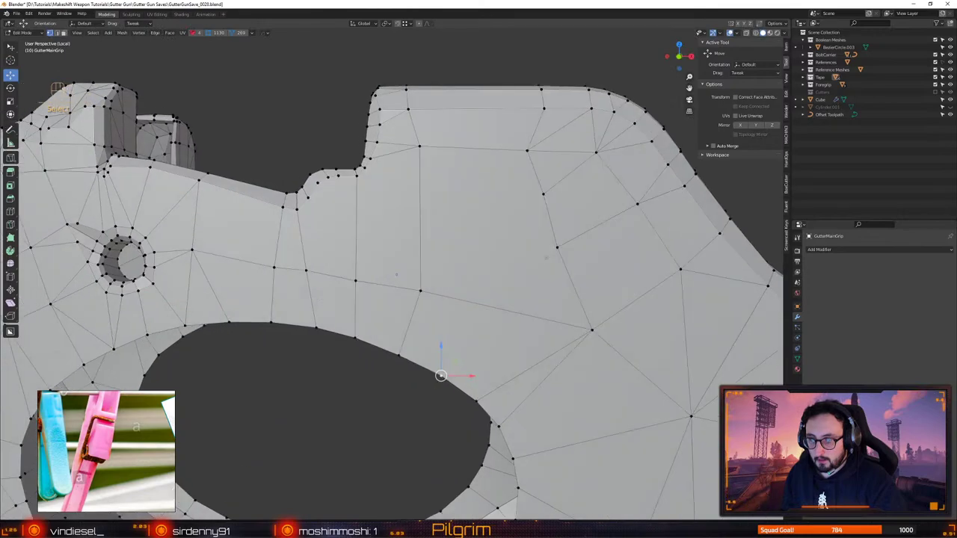
key("alt+d")
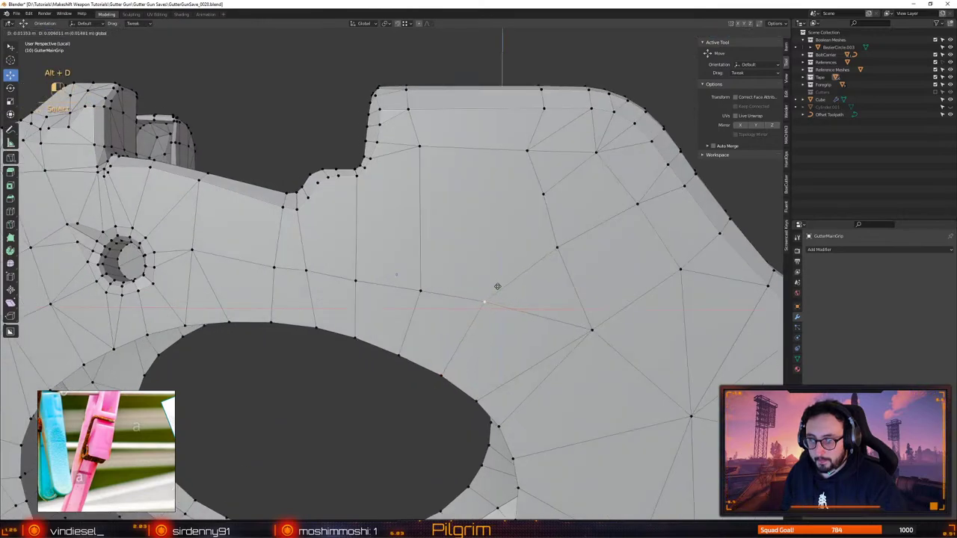
left_click(421, 291)
left_click_drag(434, 277, 430, 272)
mouse_move(450, 228)
left_mouse_down("alt")
mouse_move(461, 269)
mouse_move(465, 238)
left_mouse_up("alt")
Merge the extra vertex on the rear vertical edge into the vertex above it on the raised section's lower edge line
left_click(511, 205)
left_click_drag(525, 191, 467, 191)
left_click(500, 168, "shift")
key("alt+f")
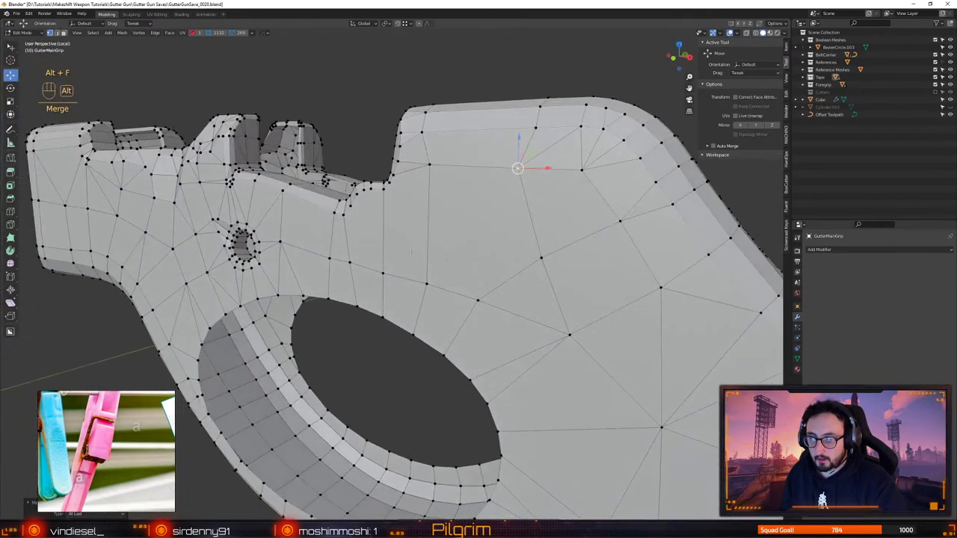
Merge the side-face vertex beneath the raised section into its neighbour on the lengthwise edge nearer the trigger opening
left_click(544, 257)
left_click(479, 299, "shift")
key("alt+f")
left_click_drag(479, 299, 447, 277, "alt")
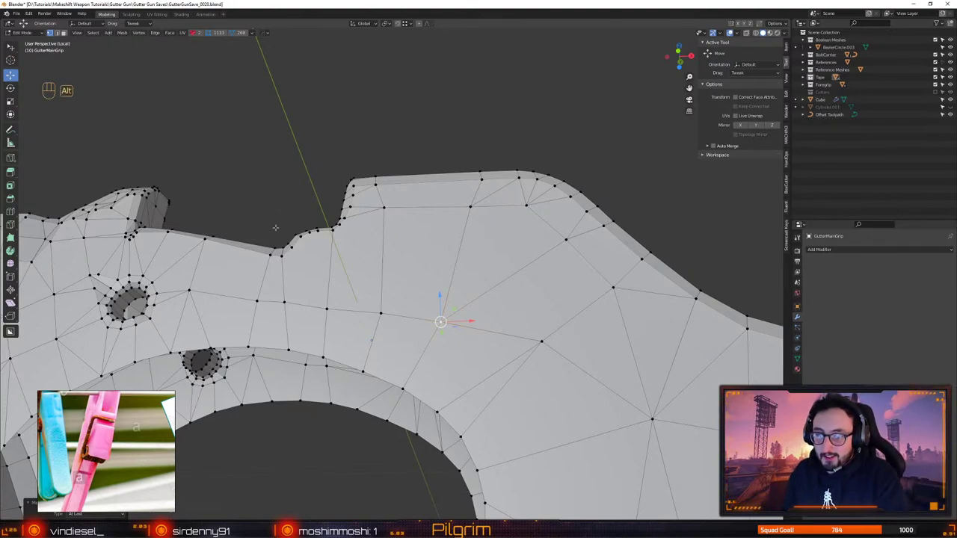
Connect outline vertices of the small curved step before the raised section to the vertices on the lengthwise edge below
middle_click_drag(276, 228, 318, 195)
left_click(318, 193)
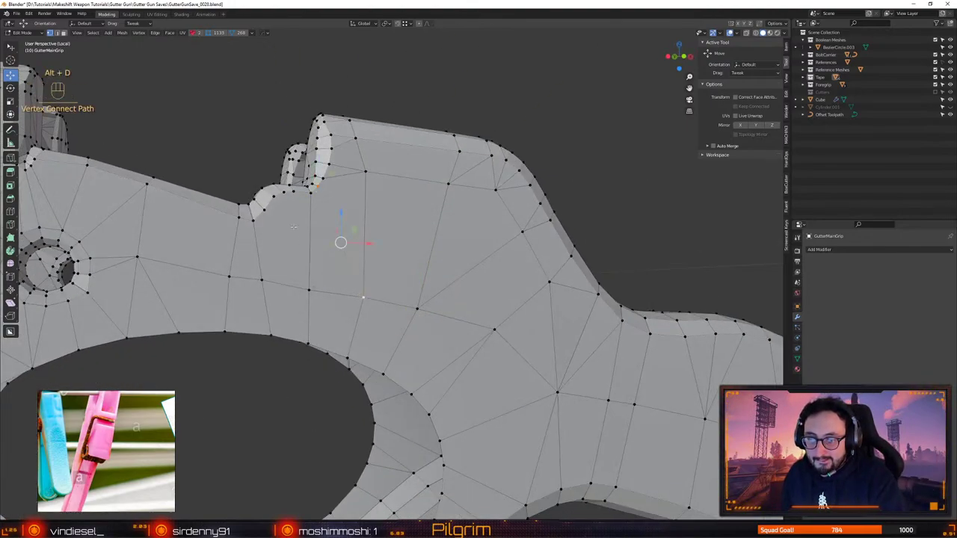
key("alt+d")
key("alt+d")
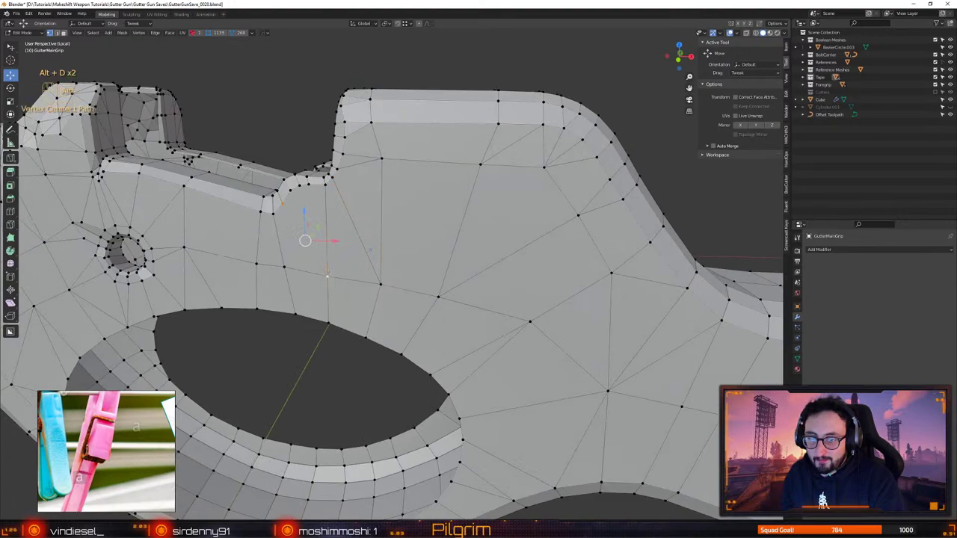
key("alt+d")
left_click(278, 193)
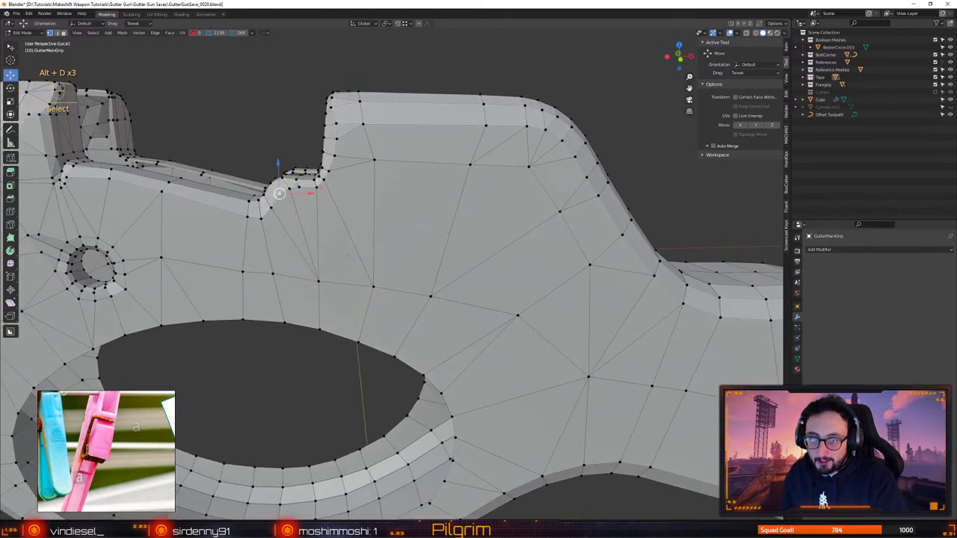
middle_click_drag(278, 193, 261, 208)
right_click_drag(283, 200, 329, 160, "alt")
left_click(316, 285, "shift")
key("alt+d")
Slide the middle vertex of the raised section's bevel line along its edge
right_click_drag(418, 280, 339, 360, "alt")
left_click(419, 202)
key("shift+s")
left_click(420, 202)
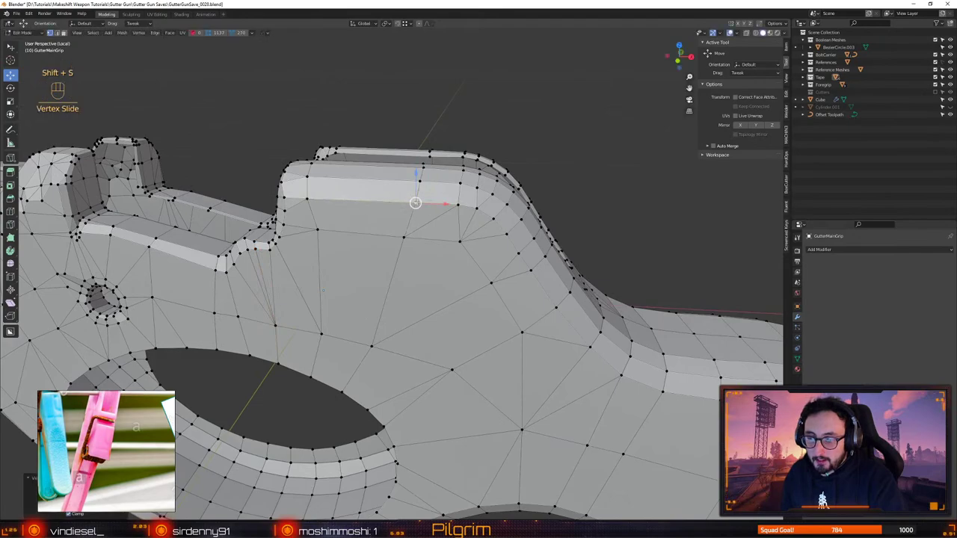
middle_click_drag(418, 198, 474, 295)
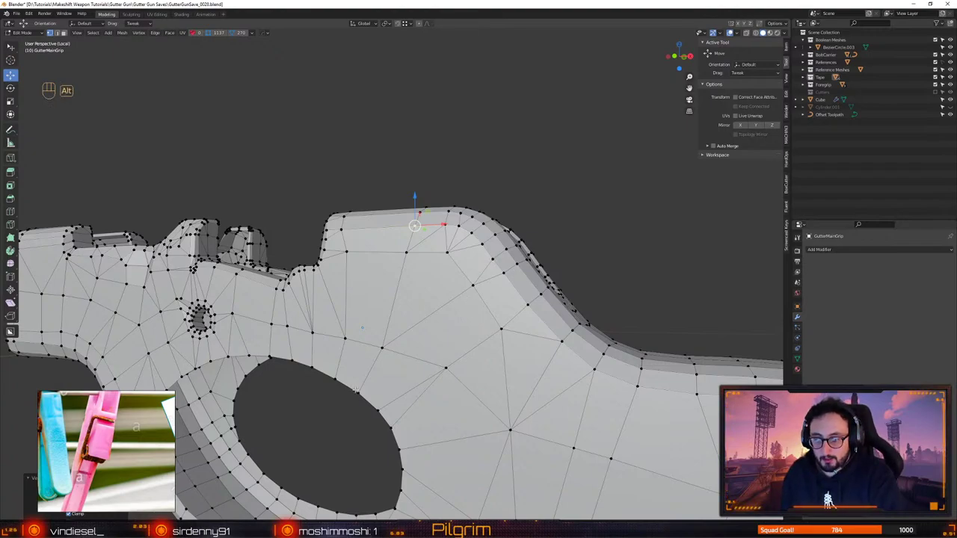
Merge the inner edge loop of the front pin hole at its centre and dissolve the resulting vertex
middle_click_drag(355, 389, 451, 360)
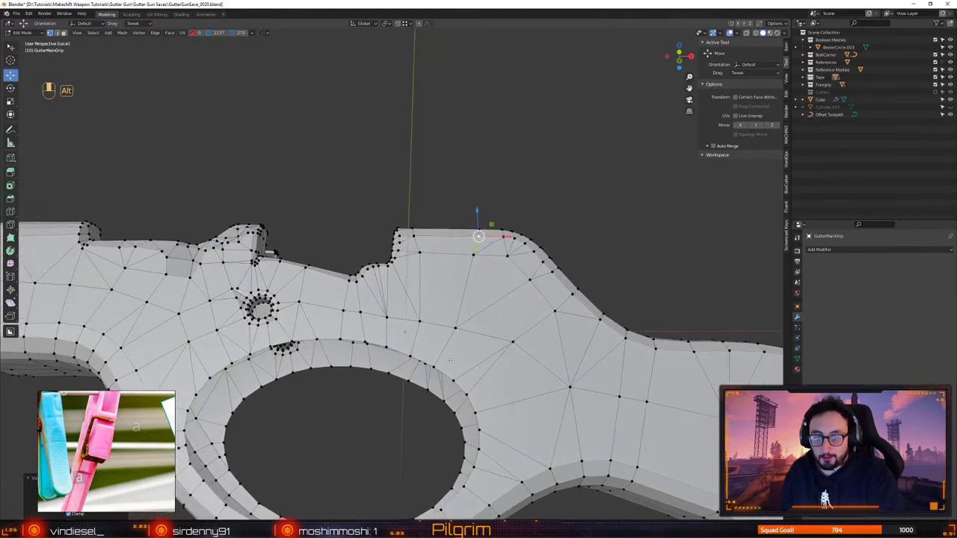
left_click_drag(450, 360, 419, 329, "alt")
middle_click_drag(419, 329, 407, 318, "alt")
right_click_drag(408, 318, 329, 295, "alt")
left_click_drag(329, 296, 364, 288, "alt")
right_click_drag(363, 288, 372, 286, "alt")
key("2")
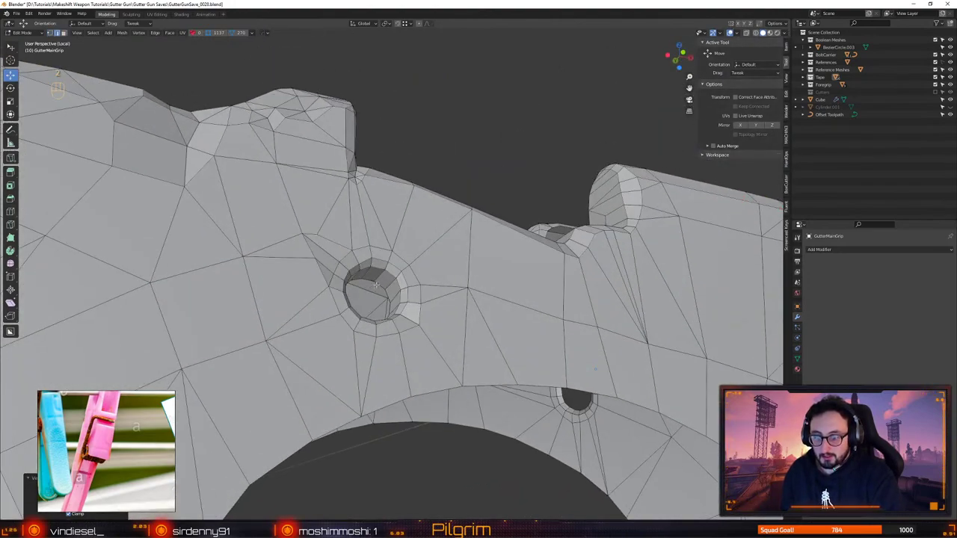
left_click(376, 284, "alt")
key("alt+c")
key("1")
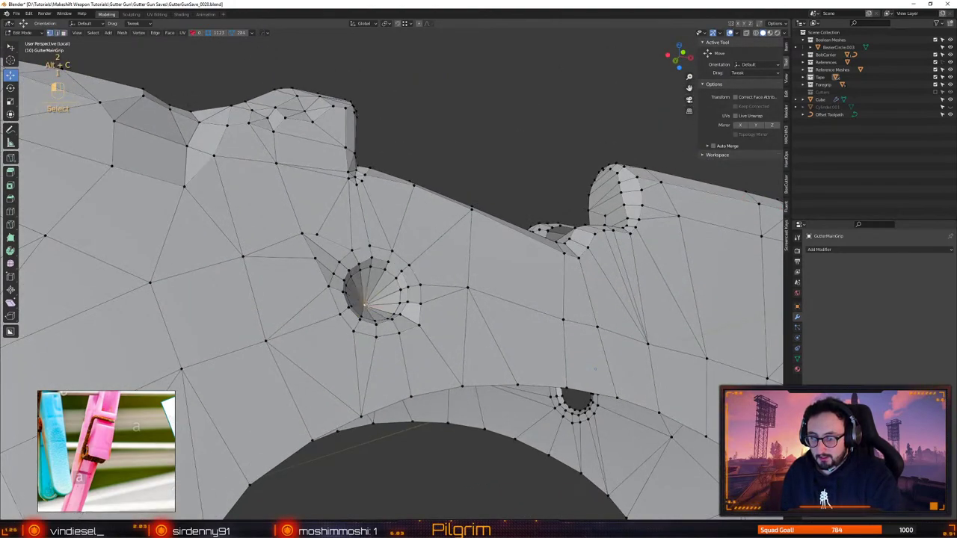
key("ctrl+BackSpace")
Collapse the face capping the front pin hole to its centre and dissolve that vertex
key("2")
key("3")
left_click(376, 292)
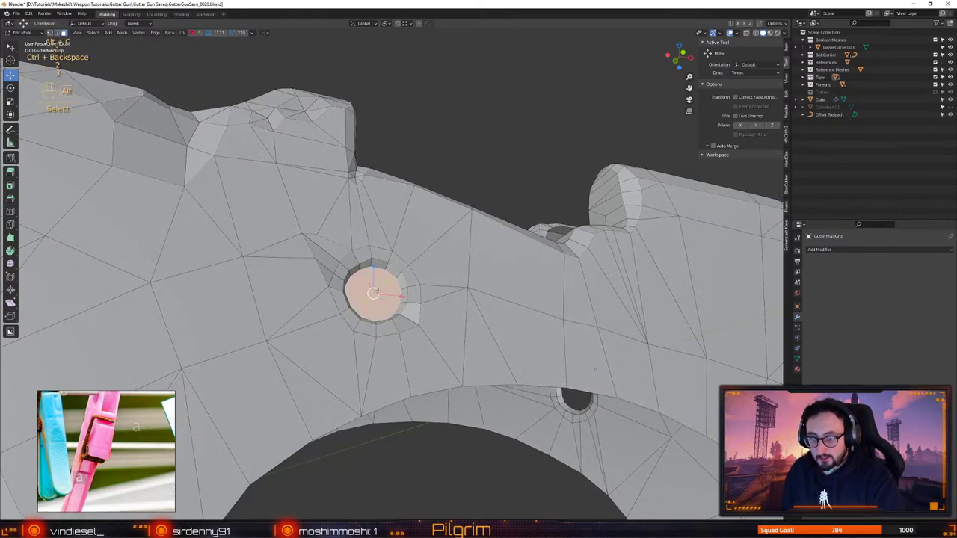
key("alt+c")
key("1")
left_click(377, 293)
key("ctrl+BackSpace")
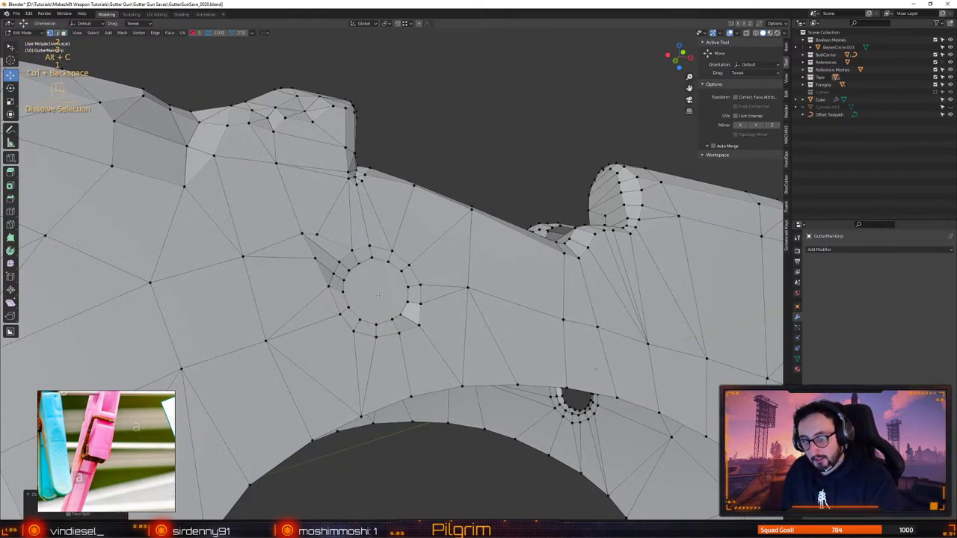
Collapse the flush hole face to its centre and merge the surrounding vertex ring into that single vertex
key("3")
left_click(377, 295)
key("alt+c")
key("1")
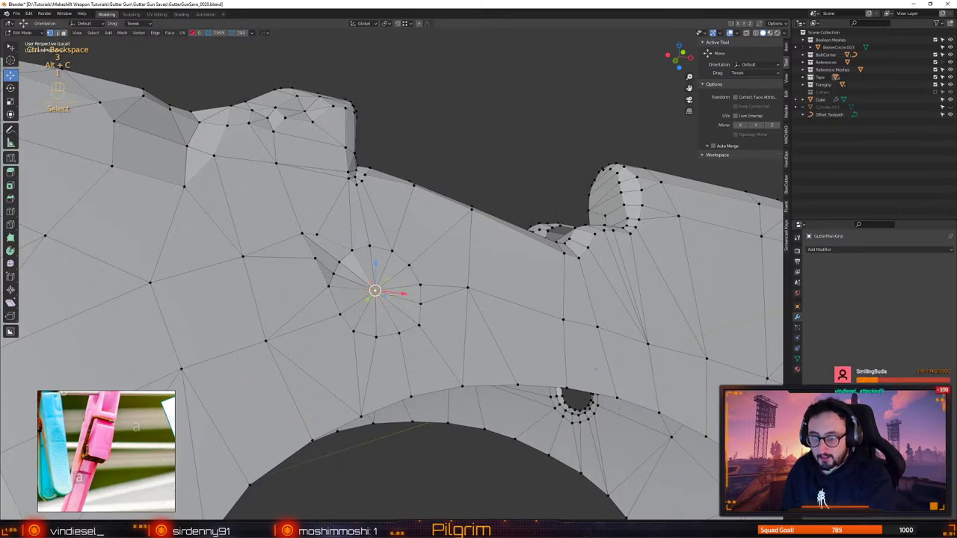
key("Up")
key("alt+c")
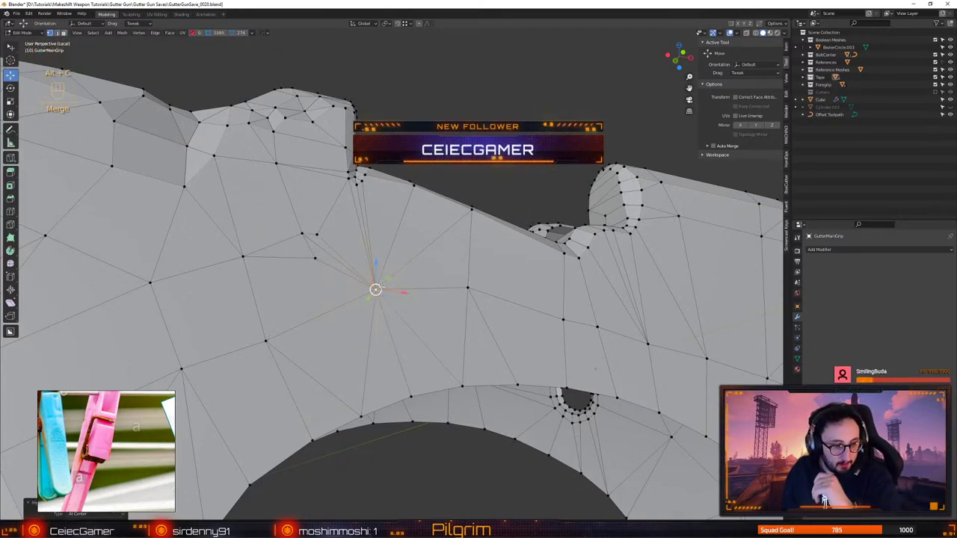
Merge the stray neighbouring vertices ahead of the former front pin hole at their centre
middle_click_drag(380, 287, 354, 241)
left_click_drag(335, 212, 319, 230)
left_click(324, 239, "shift")
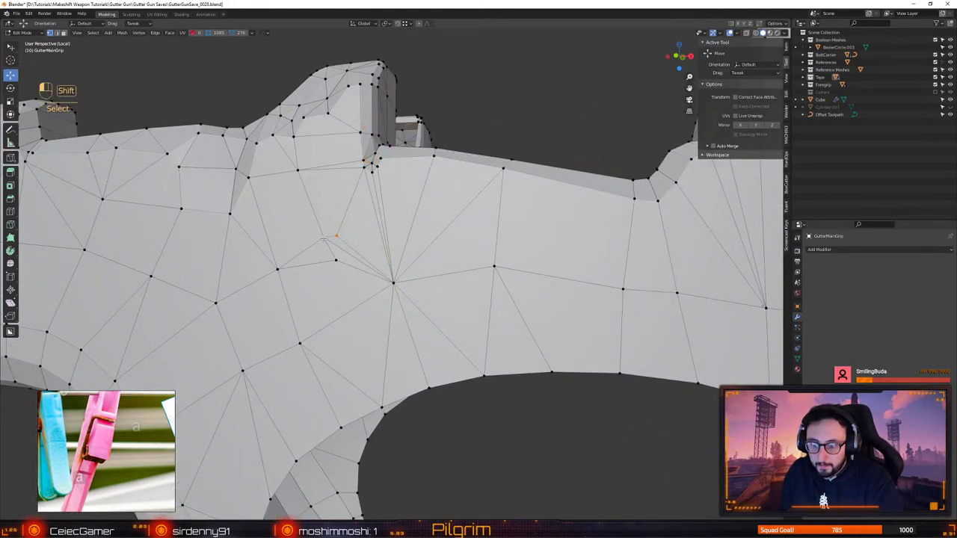
key("alt+c")
Dissolve two redundant edges running from the notch corner to the former pin hole's central vertex
left_click_drag(351, 284, 419, 285, "alt")
left_click(390, 272)
key("2")
left_click(407, 228)
key("ctrl+BackSpace")
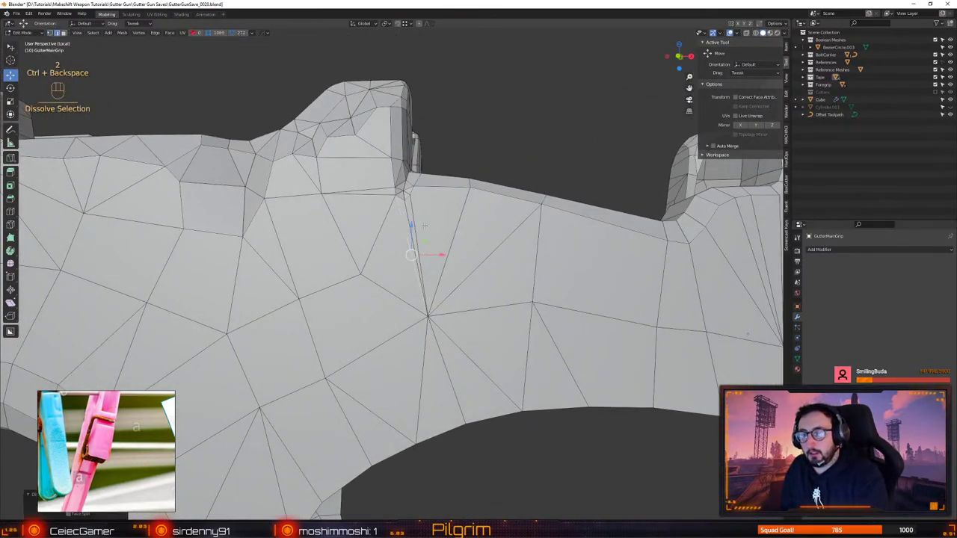
left_click(417, 226)
key("ctrl+BackSpace")
key("1")
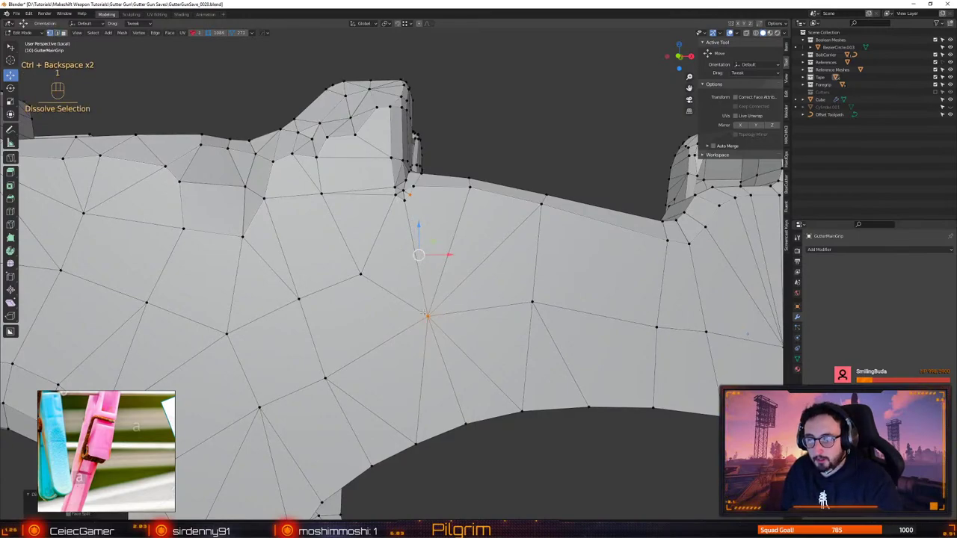
Reposition the former pin hole's central vertex and merge it with the neighbouring vertex ahead of it at their centre
left_click(427, 316)
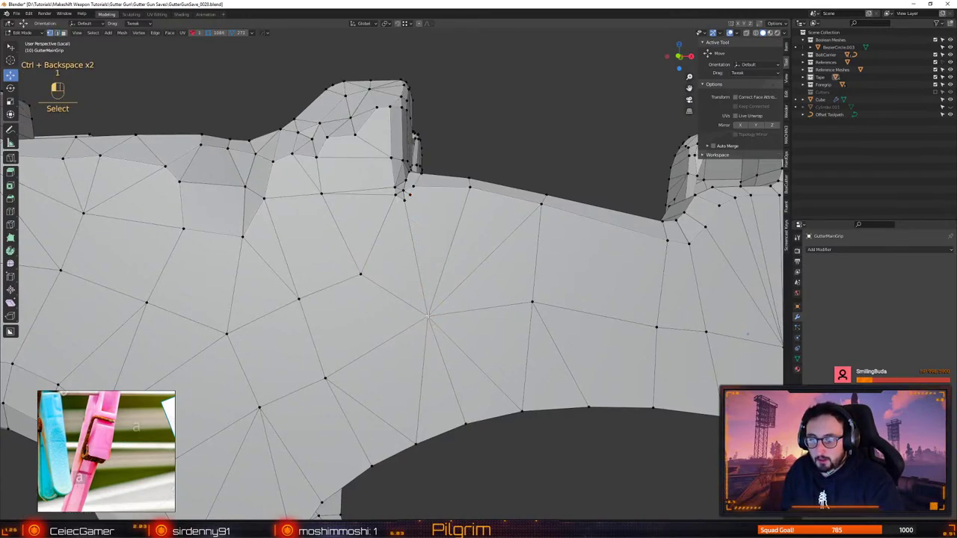
left_click_drag(443, 302, 459, 279)
mouse_move(458, 280)
left_mouse_down("alt")
mouse_move(419, 321)
mouse_move(461, 293)
left_mouse_up("alt")
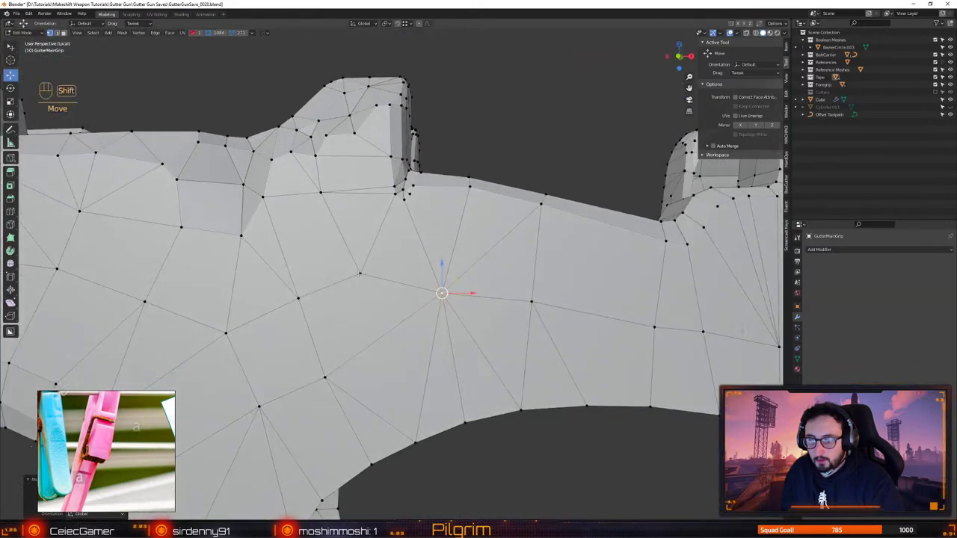
left_click(360, 274, "shift")
key("alt+c")
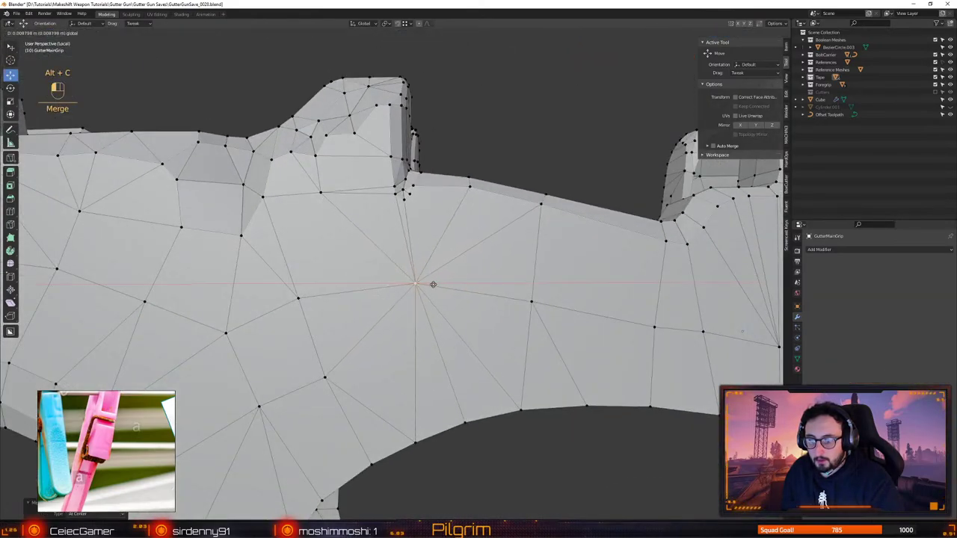
Connect the notch corner vertex diagonally to the next lengthwise-edge vertex and collapse the short edge between the crossings
middle_click_drag(404, 262, 400, 247)
left_click(421, 188)
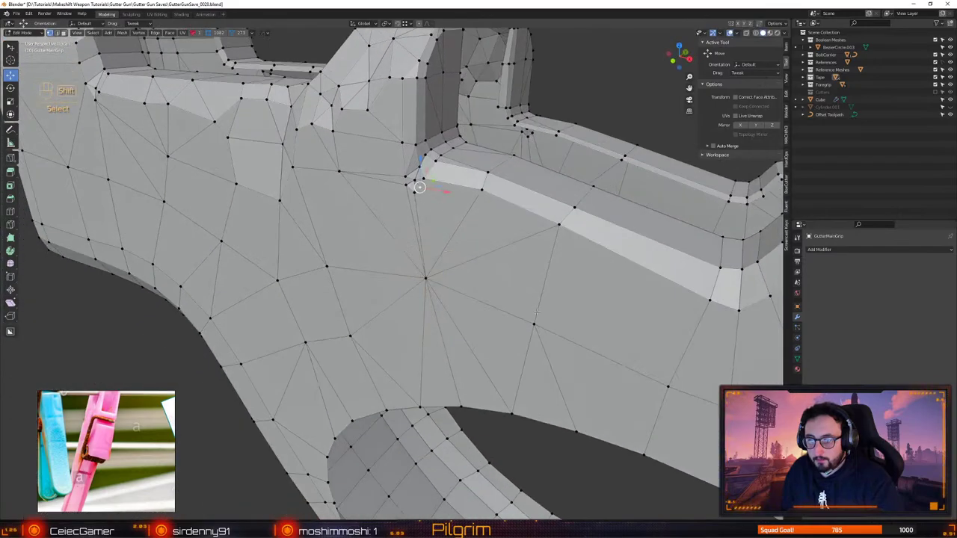
left_click(534, 325, "shift")
key("alt+d")
key("2")
middle_click_drag(523, 314, 419, 240)
left_click(470, 245)
key("alt+c")
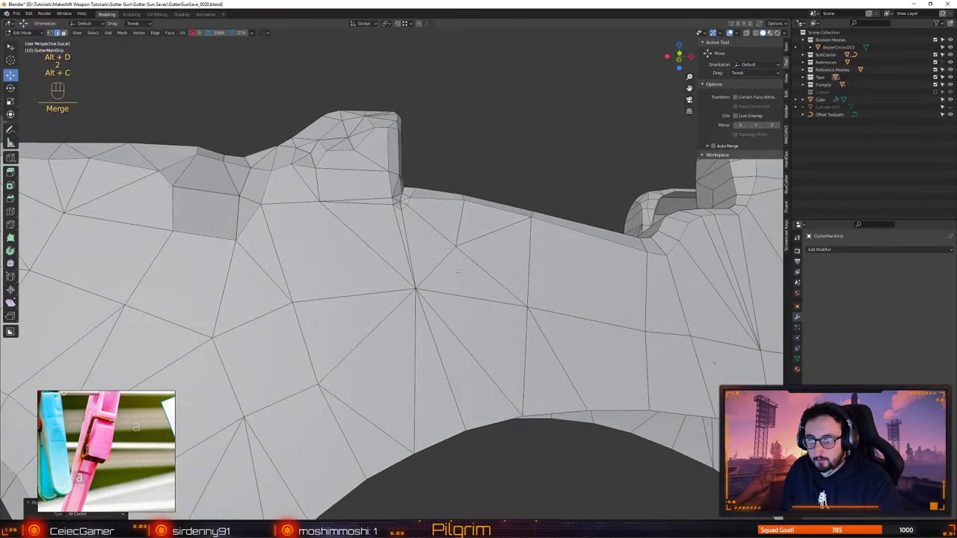
Dissolve the redundant edge between the notch corner and the merged central vertex
key("1")
key("2")
key("2")
key("2")
left_click(394, 214)
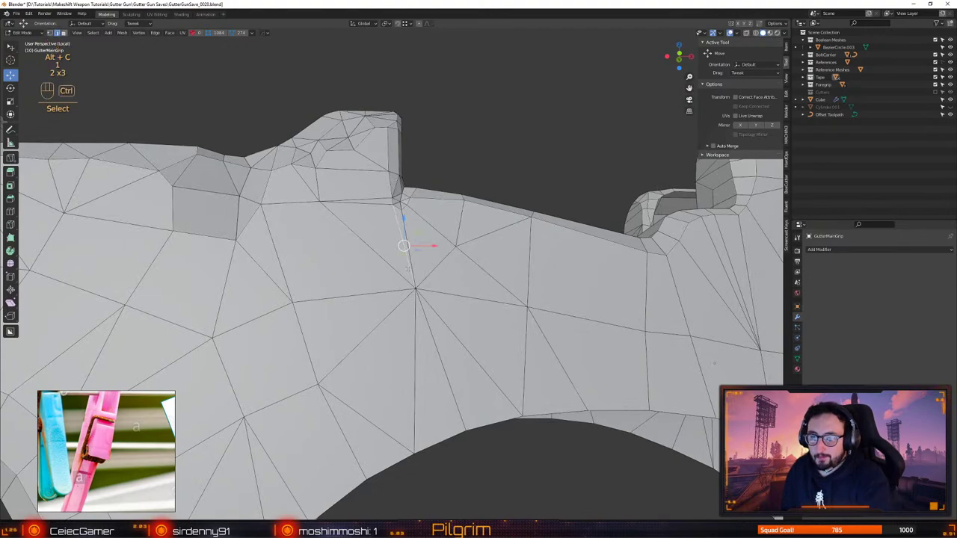
key("ctrl+BackSpace")
Try to reposition the vertex at the notch's lower corner
scroll(421, 233, "up", 3)
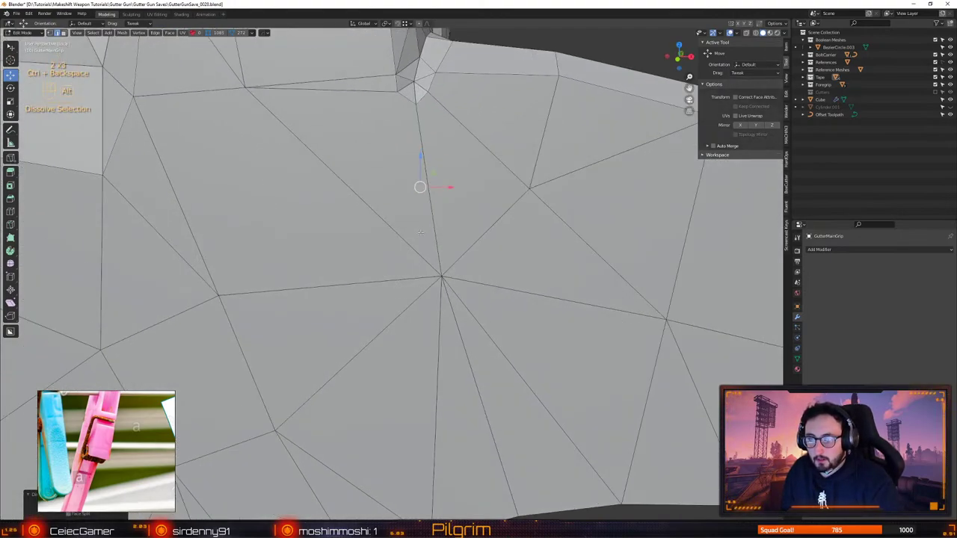
middle_click_drag(420, 233, 407, 217)
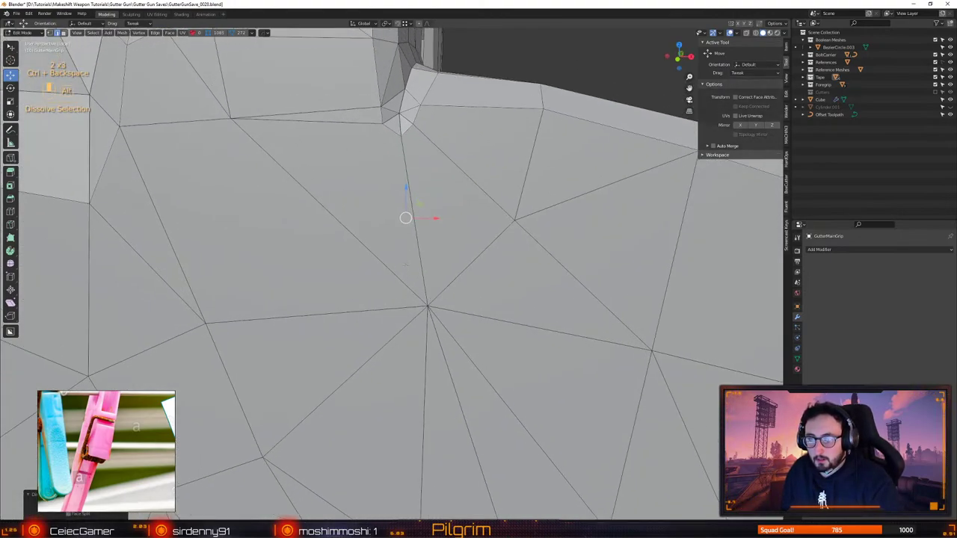
key("1")
left_click(415, 139)
key("ctrl+z")
key("ctrl+z")
key("ctrl+z")
key("ctrl+z")
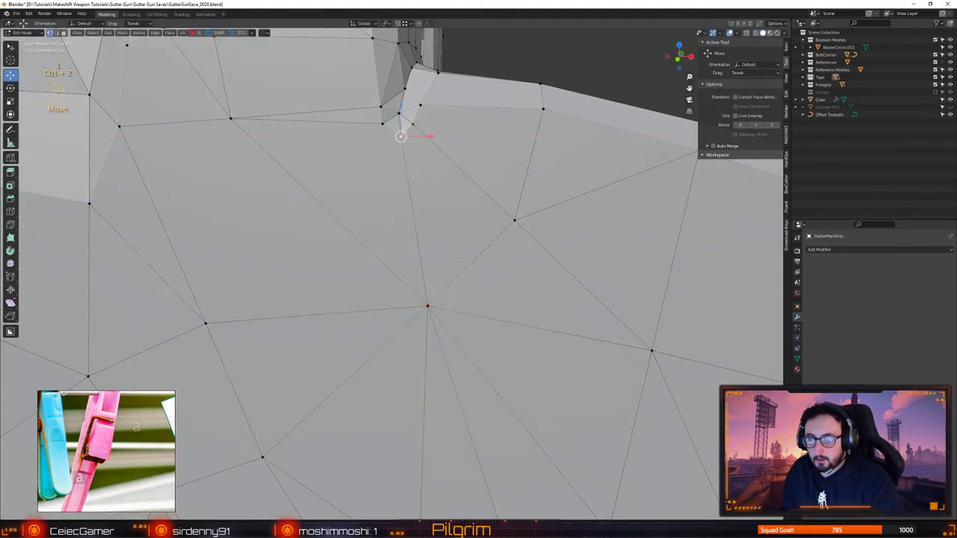
Inspect the notch area of the grip, compare it with the retopology in TopoGun, and return to Blender
middle_click_drag(354, 211, 442, 254)
scroll(442, 255, "up", 3)
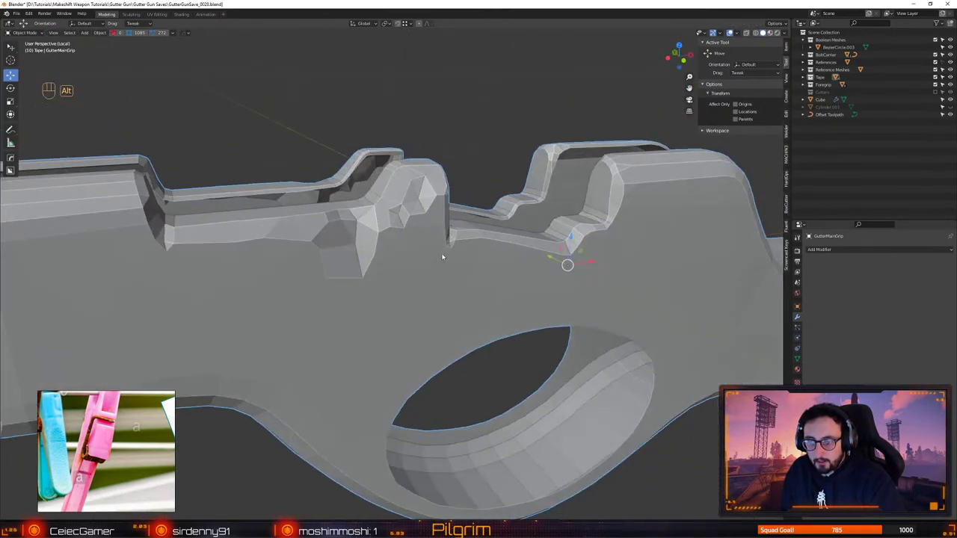
key("1")
key("alt+Tab+Tab")
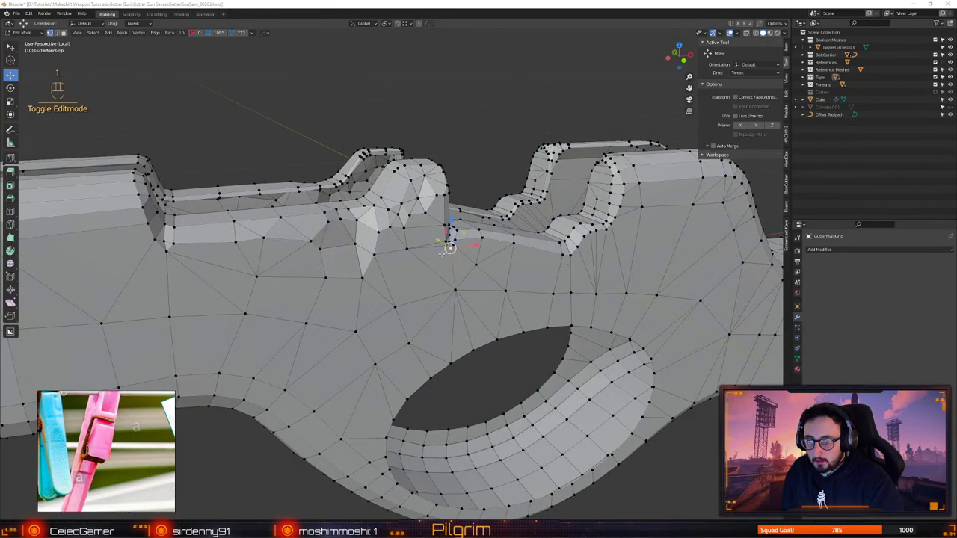
key("alt+Tab")
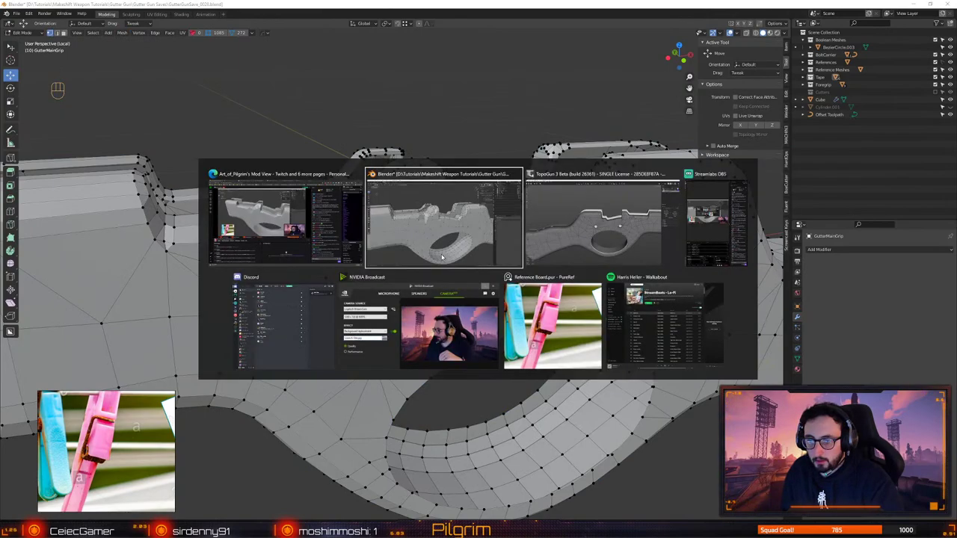
middle_click_drag(564, 233, 377, 224)
scroll(377, 225, "up", 3)
key("alt+Tab")
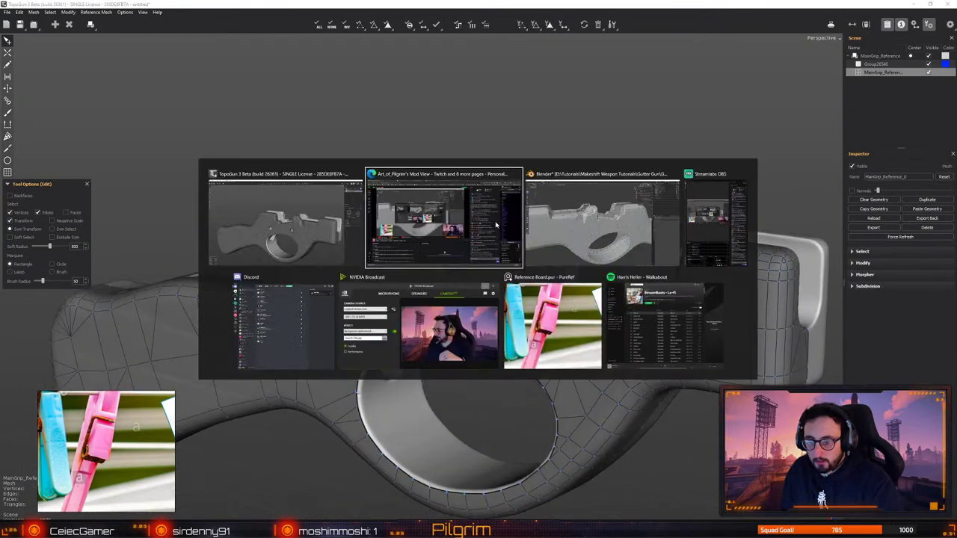
left_click(538, 236)
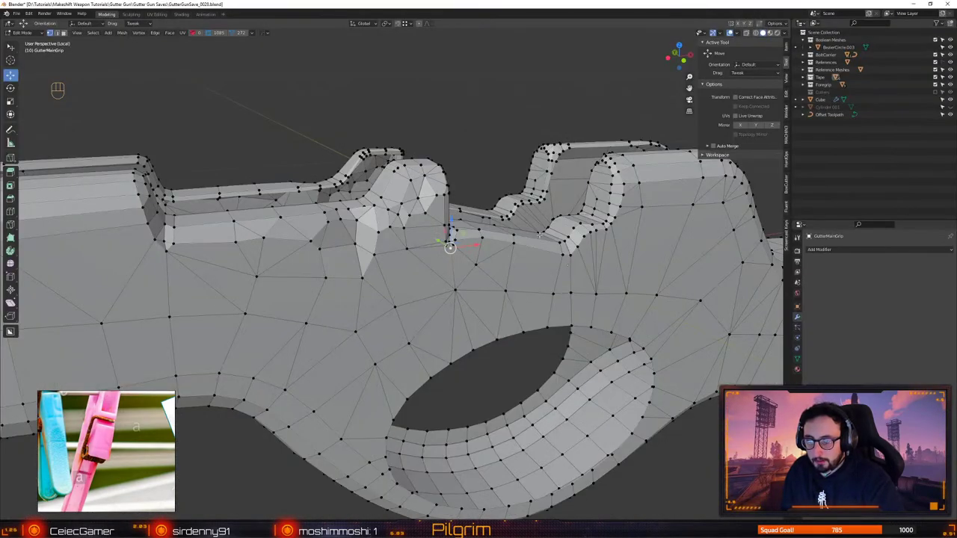
Switch to the web browser and look through the team section of facepunch.com
key("alt+Tab")
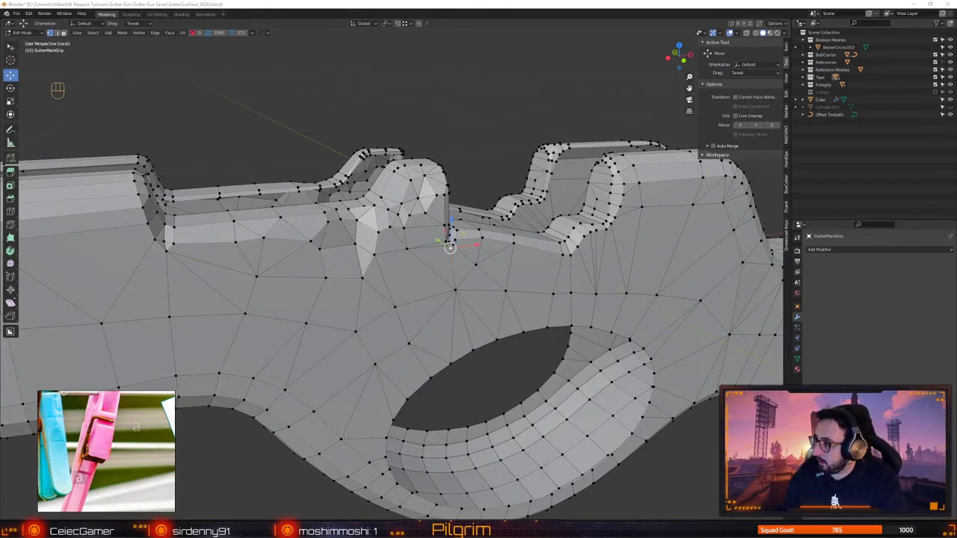
left_click_drag(347, 126, 403, 2)
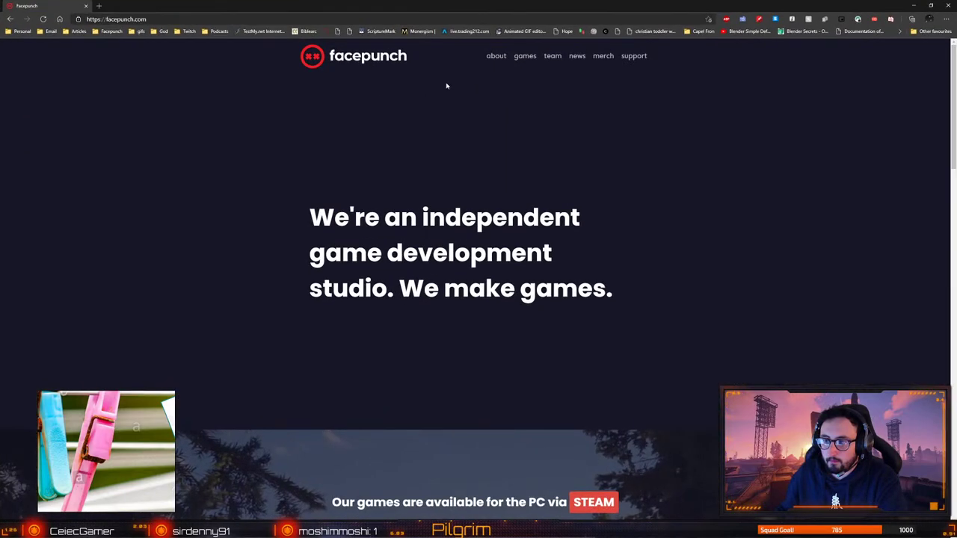
left_click(553, 59)
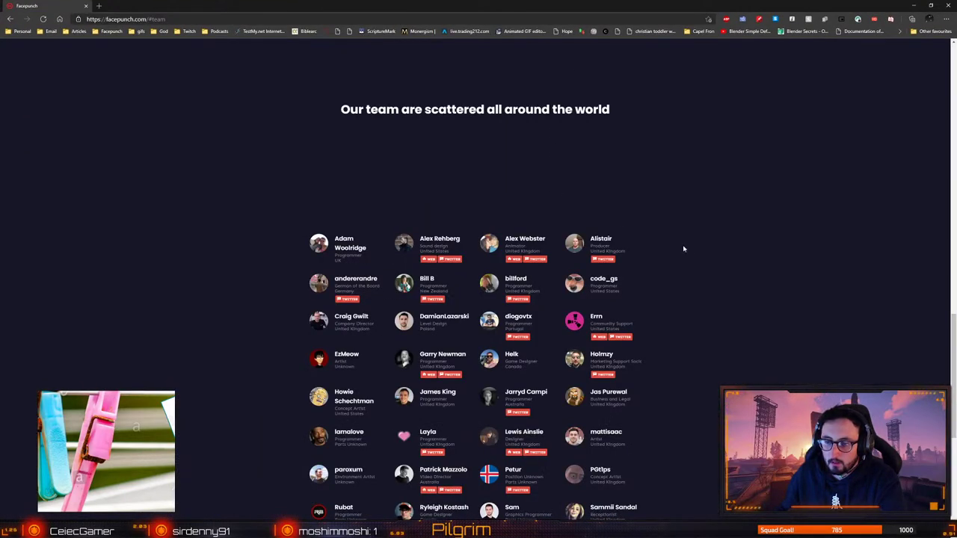
scroll(695, 255, "down", 2)
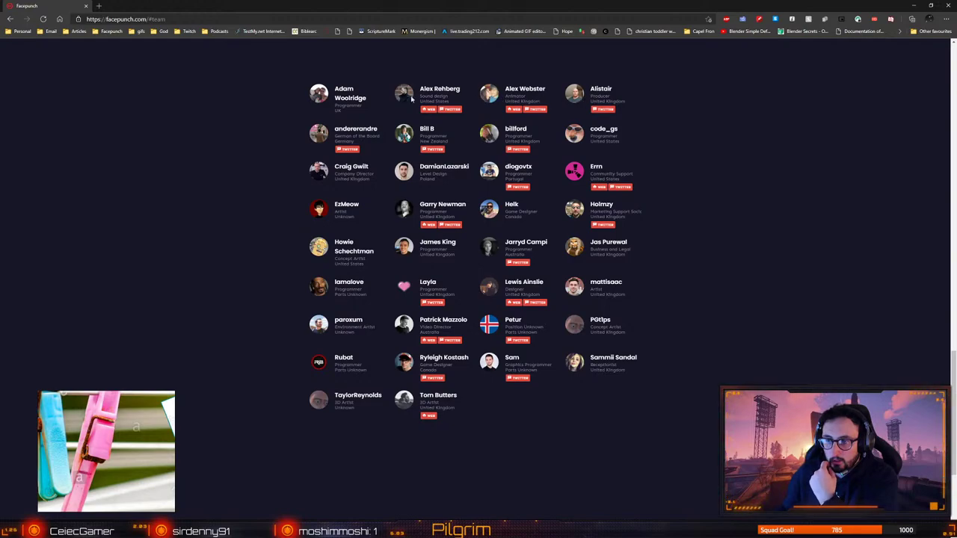
scroll(722, 183, "up", 2)
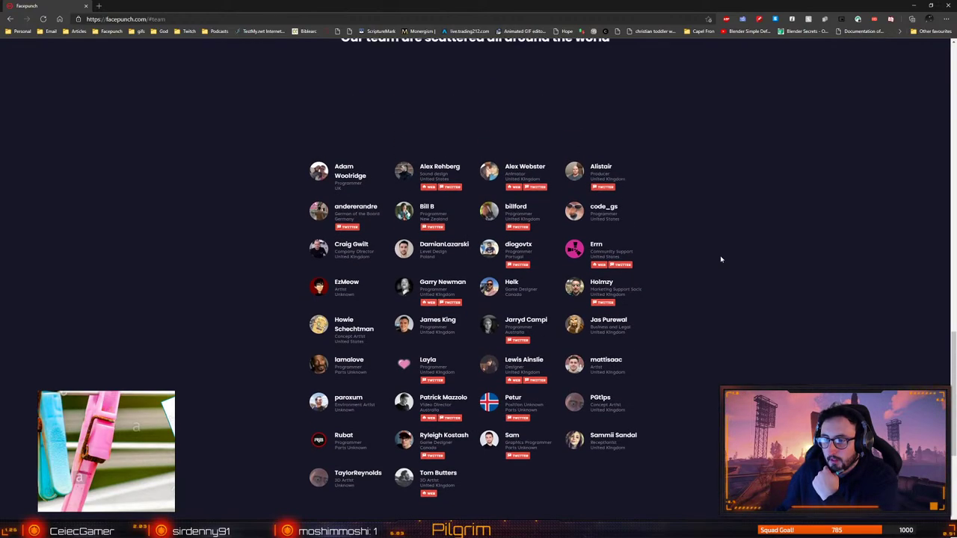
Return to Blender and merge a stray vertex into its neighbour in the uneven area where the rail meets the raised tab
left_click(949, 6)
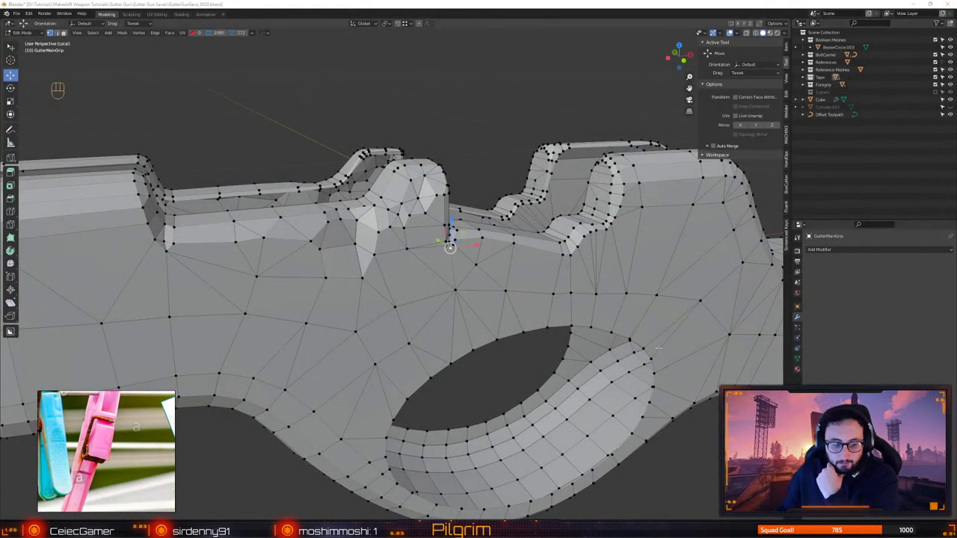
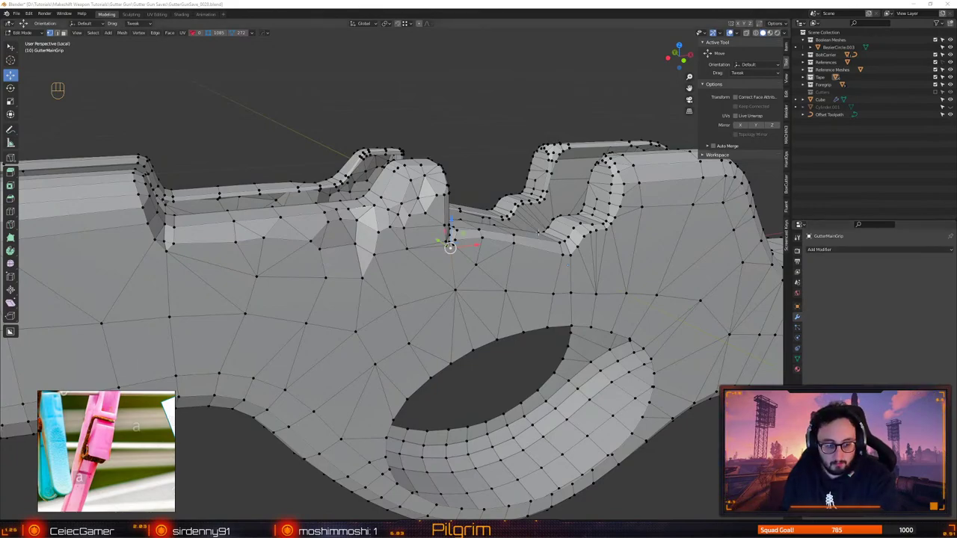
left_click_drag(400, 151, 112, 180, "alt")
scroll(408, 131, "down", 2)
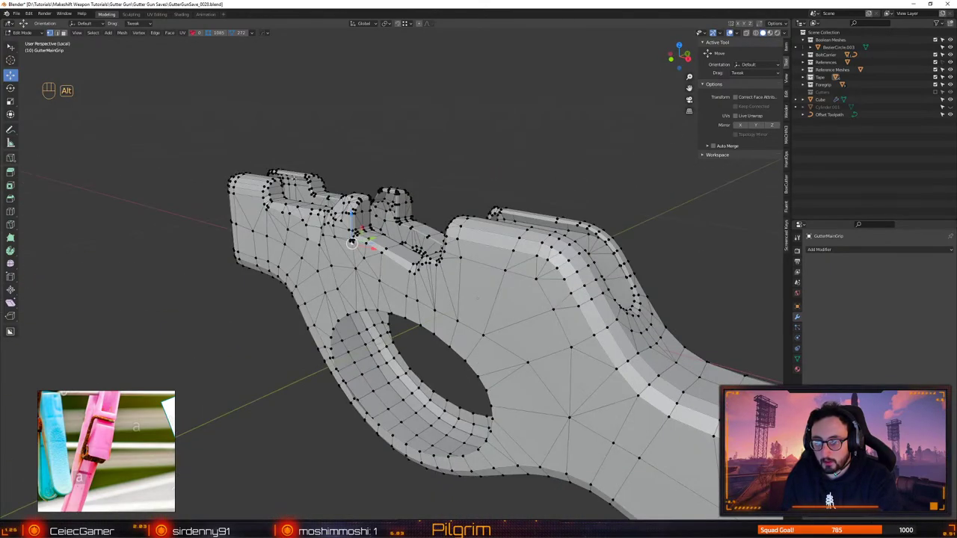
left_click_drag(294, 180, 378, 173, "alt")
scroll(314, 180, "up", 2)
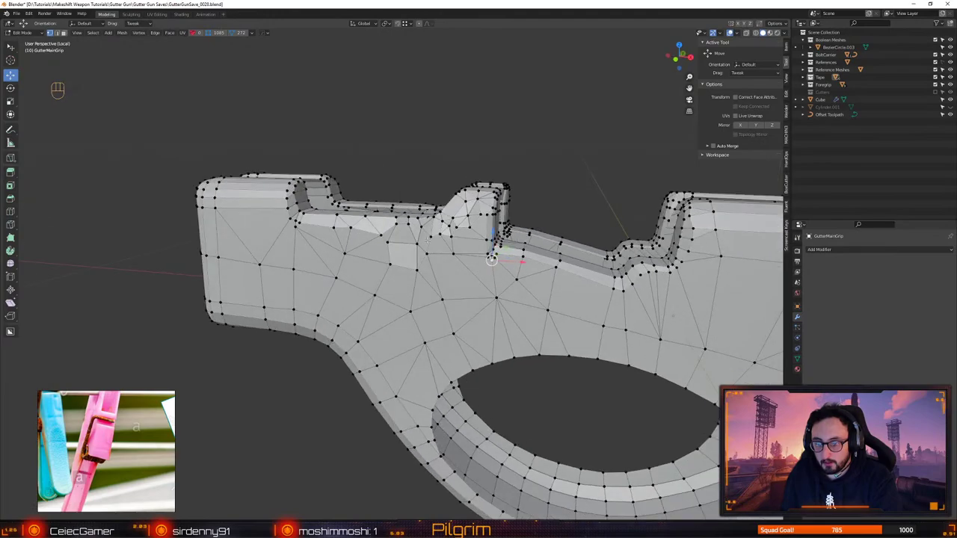
left_click(418, 244)
key("f")
scroll(398, 291, "down", 12)
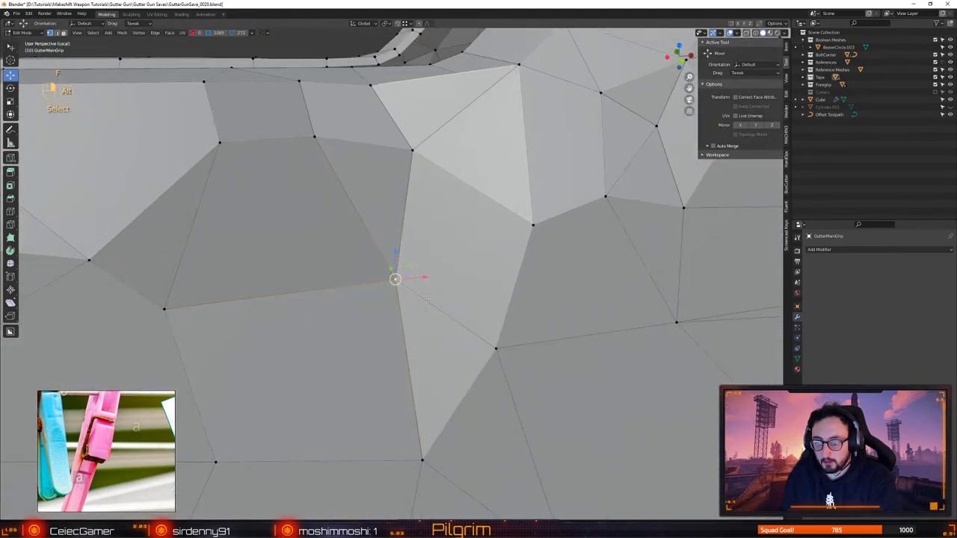
left_click_drag(399, 291, 424, 293, "alt")
left_click(409, 268)
left_click(442, 281, "shift")
key("alt+f")
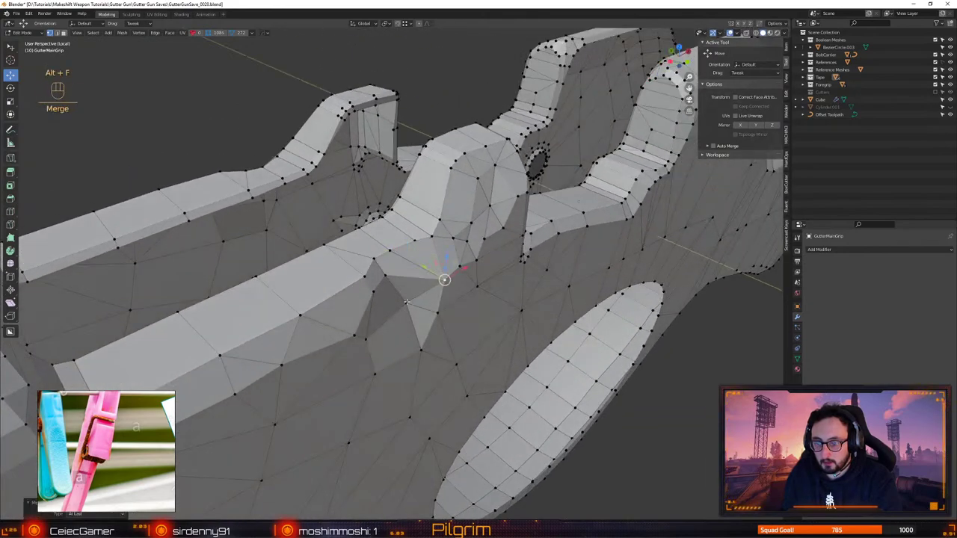
Merge two extra vertices around the dent below the raised tab into adjacent vertices on the tab's base
left_click(406, 301)
left_click(439, 312)
left_click(444, 280, "shift")
key("alt+f")
left_click_drag(503, 329, 429, 279, "alt")
left_click(487, 314)
left_click(484, 281, "shift")
key("alt+f")
Merge two protruding vertices beside the raised tab and under the rail into the rail's lower bevel edge
left_click(461, 279)
left_click(391, 305)
left_click(431, 293, "shift")
key("alt+f")
left_click(326, 303)
left_click(309, 288, "shift")
key("alt+f")
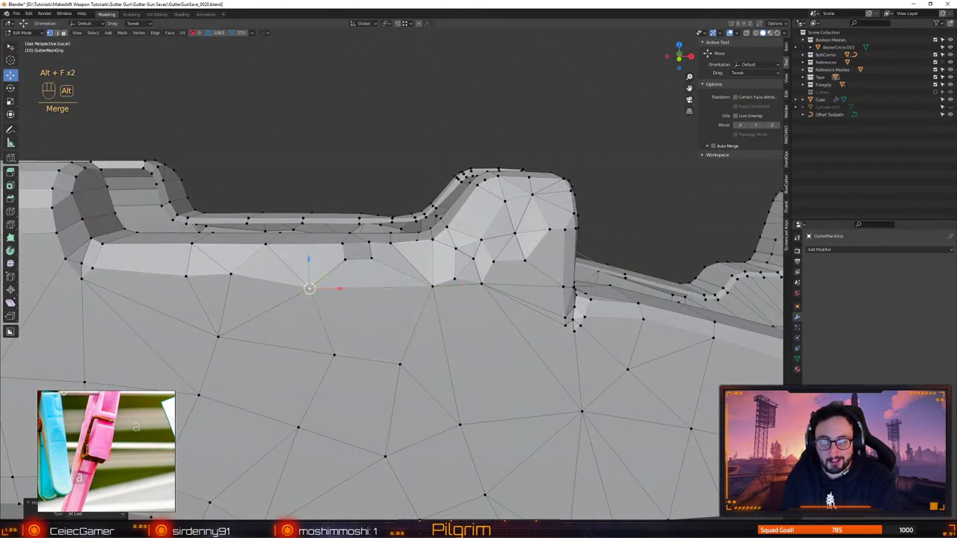
Merge the side-face vertex below the rail's end and the extra tab-base vertex into the corner where rail and tab meet
left_click(401, 365)
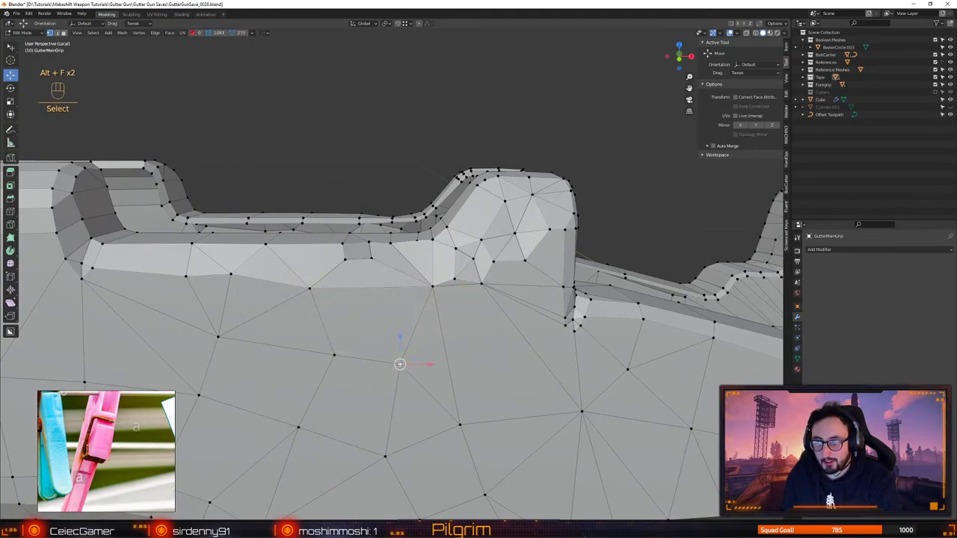
left_click(421, 311, "alt")
key("alt+f")
mouse_move(421, 312)
left_mouse_down("alt")
mouse_move(404, 305)
mouse_move(435, 276)
mouse_move(419, 293)
left_mouse_up("alt")
left_click(452, 266, "shift")
key("alt+f")
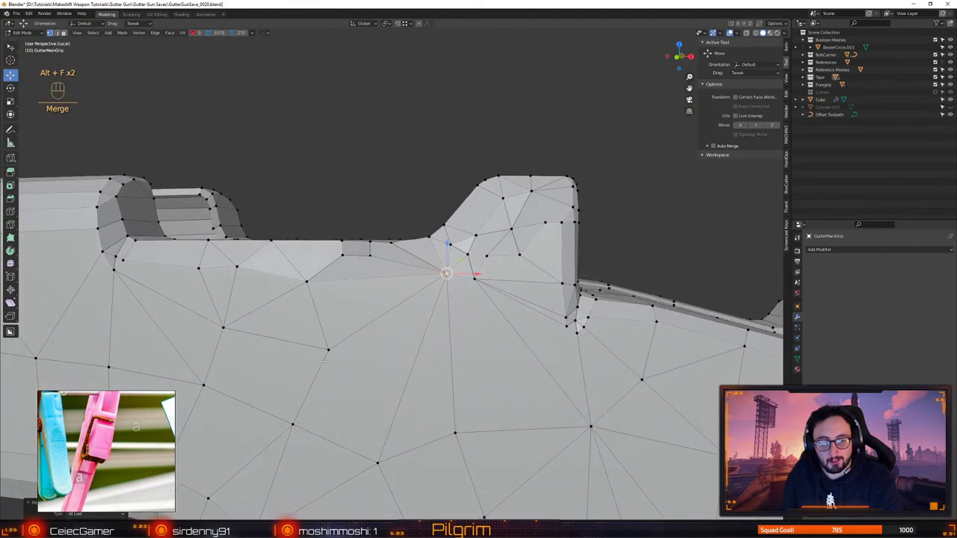
Merge three surplus vertices on and below the rail's lower edge into the two neighbouring bevel-edge vertices
left_click(329, 347)
left_click(306, 282, "shift")
key("alt+f")
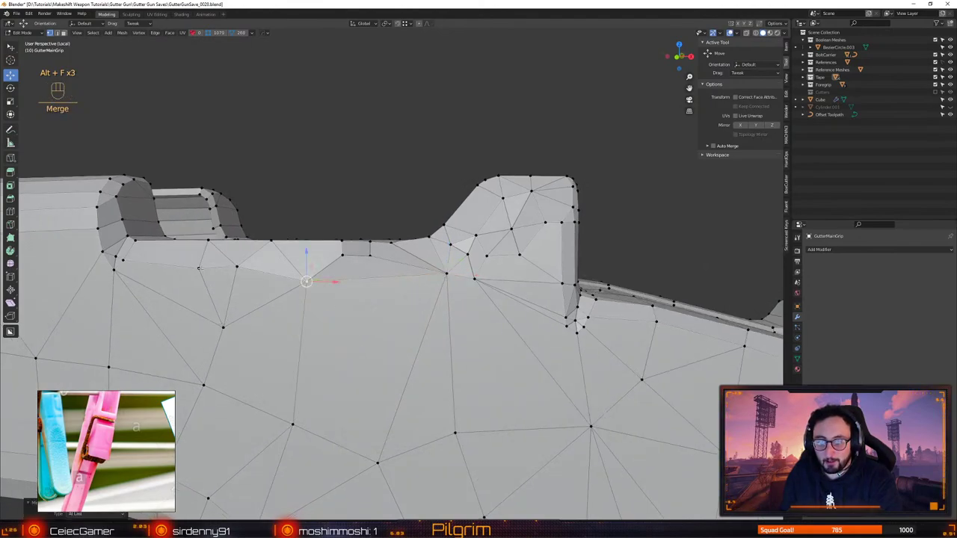
left_click(200, 269)
left_click(237, 266, "shift")
key("alt+f")
left_click(223, 326)
left_click(237, 266, "shift")
key("alt+f")
left_click_drag(291, 267, 273, 308, "alt")
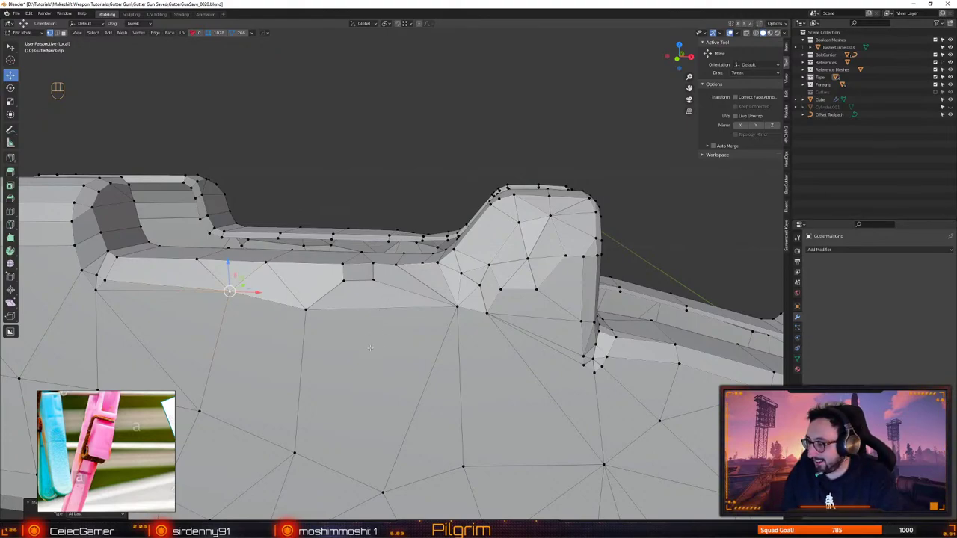
Merge two pairs of close vertices on the rail's bevel, near its middle, to simplify the small recess
middle_click_drag(369, 348, 427, 387)
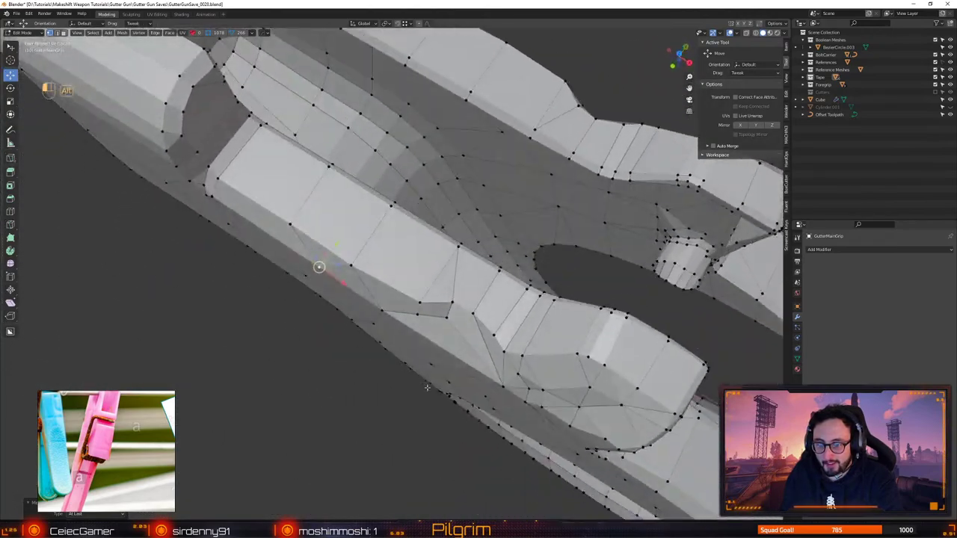
left_click_drag(427, 387, 438, 273, "alt")
left_click(445, 246)
left_click(430, 268, "shift")
key("alt+f")
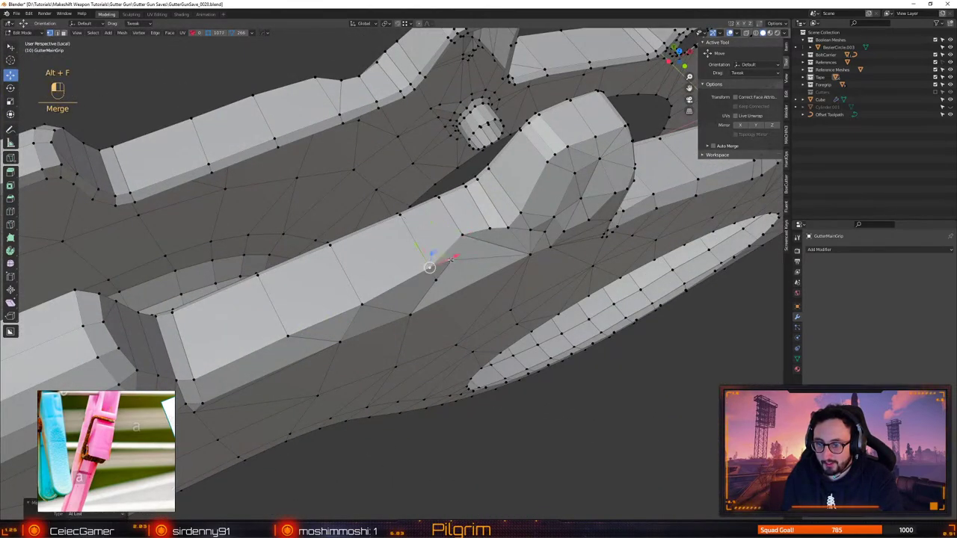
left_click(451, 260)
left_click(436, 279, "shift")
key("alt+f")
Merge the remaining recess vertices at the end of the rail into the bevel corner beside the raised tab
middle_click_drag(450, 278, 409, 265)
left_click(479, 273)
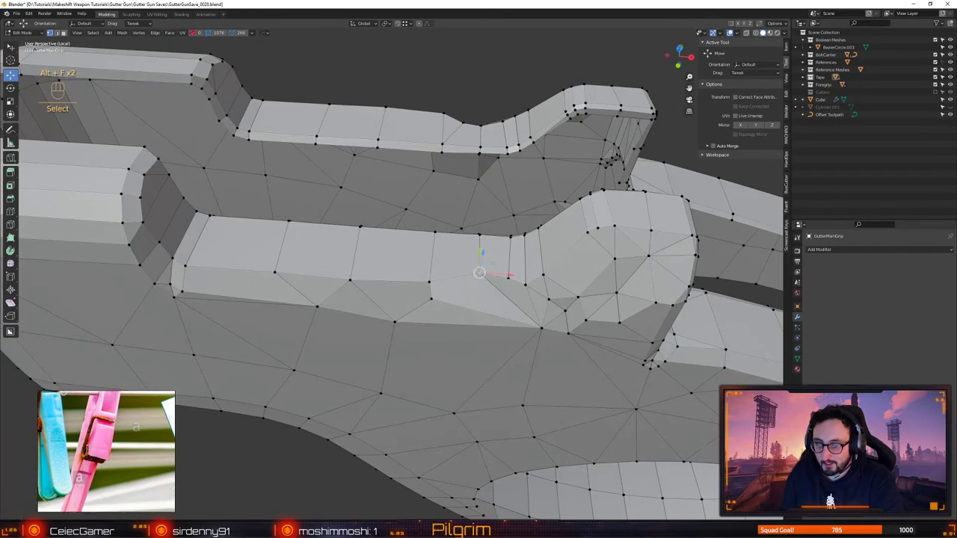
key("alt+f")
middle_click_drag(478, 271, 403, 324)
key("alt+f")
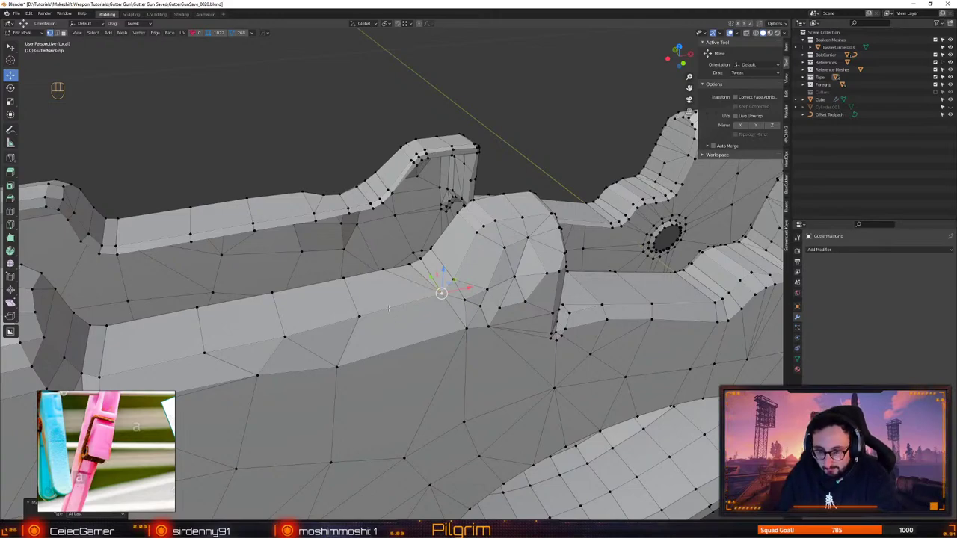
middle_click_drag(460, 314, 419, 296)
Save the file and check the cleaned-up grip from several angles in Object Mode
key("ctrl+s")
scroll(359, 306, "down", 3)
key("4")
right_click_drag(419, 297, 380, 327, "alt")
left_click_drag(380, 326, 418, 299, "alt")
key("1")
right_click_drag(388, 314, 403, 299, "alt")
left_click_drag(403, 299, 380, 305, "alt")
key("4")
right_click_drag(381, 306, 419, 269, "alt")
left_click_drag(419, 270, 483, 281, "alt")
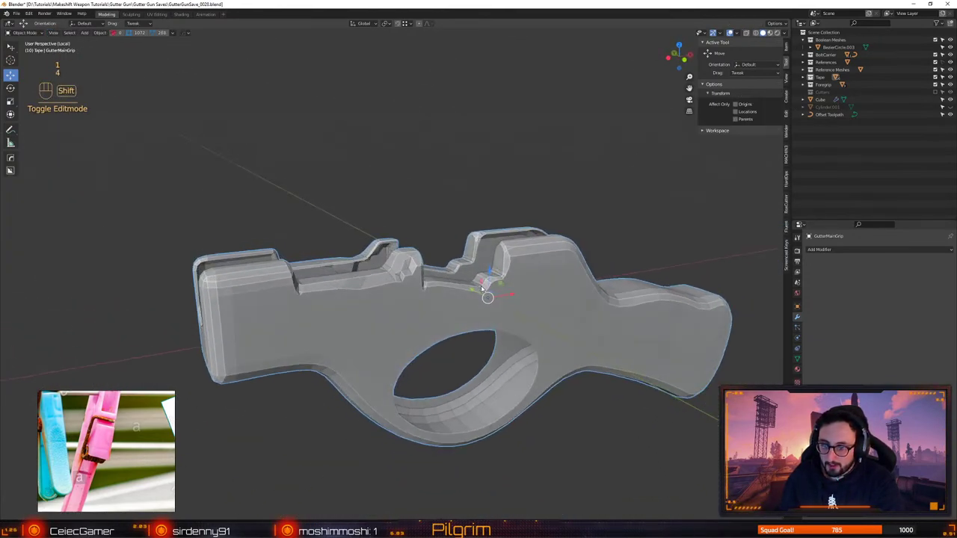
Export the grip as OBJ over GutterMainGrip.obj in the LowPoly folder, using the "Low Poly - No Triangulation" preset
key("shift+Tab")
mouse_move(478, 173)
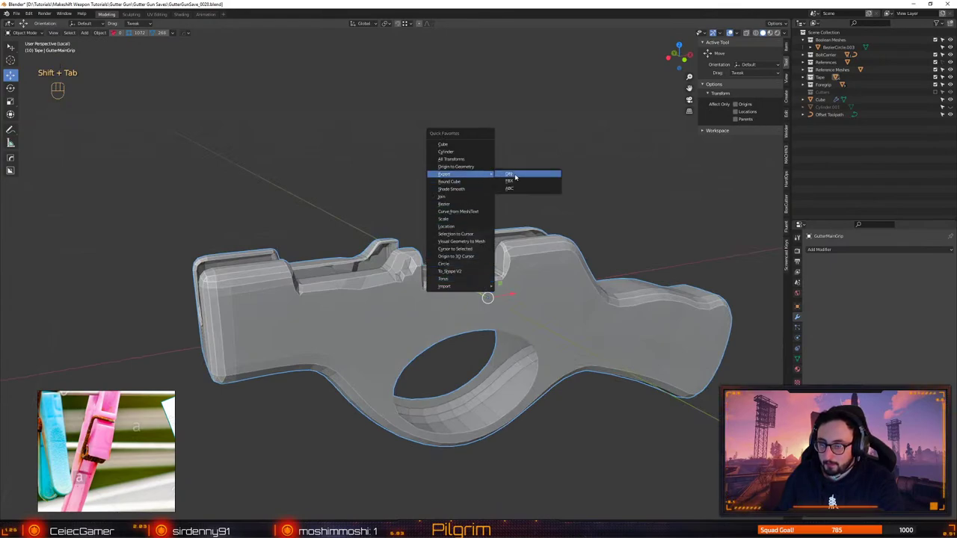
left_click(512, 178)
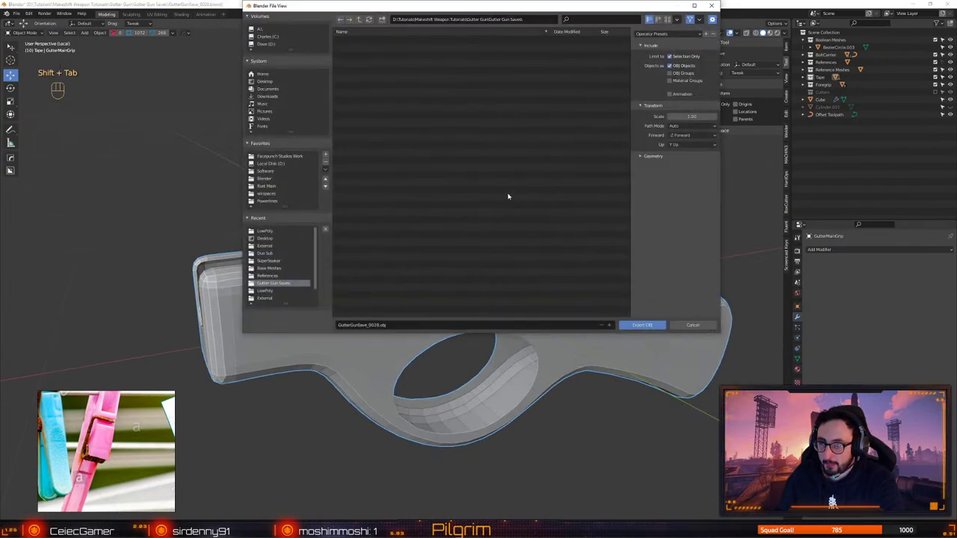
left_click(359, 20)
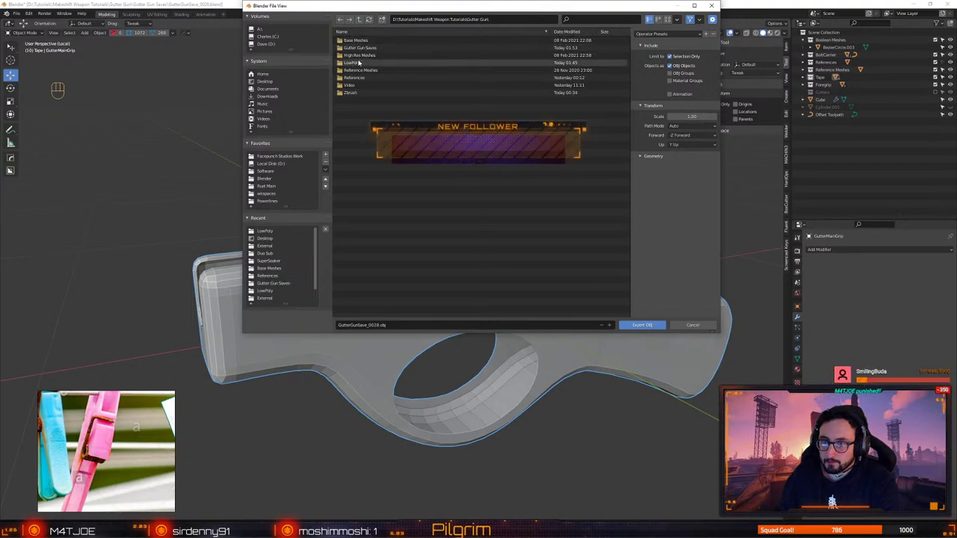
double_click(351, 62)
left_click(362, 40)
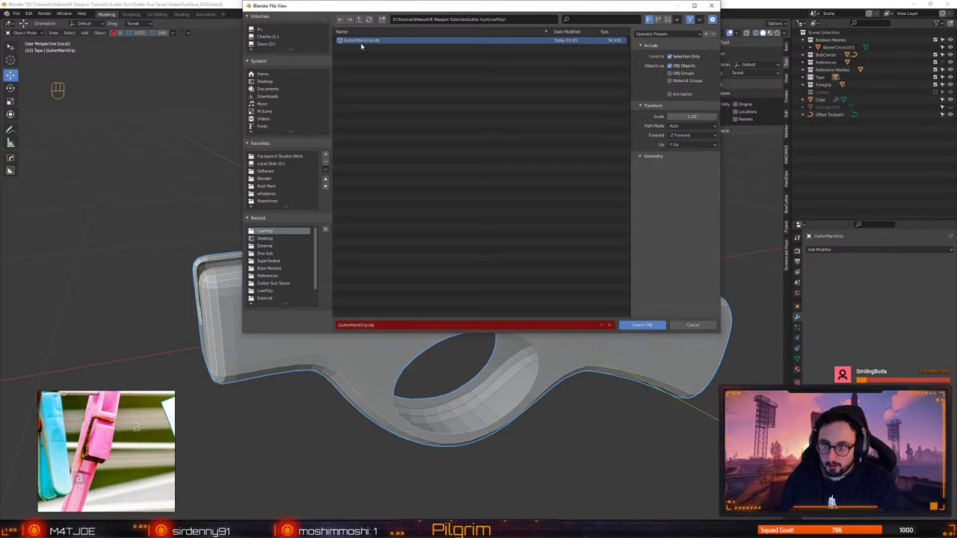
left_click(658, 34)
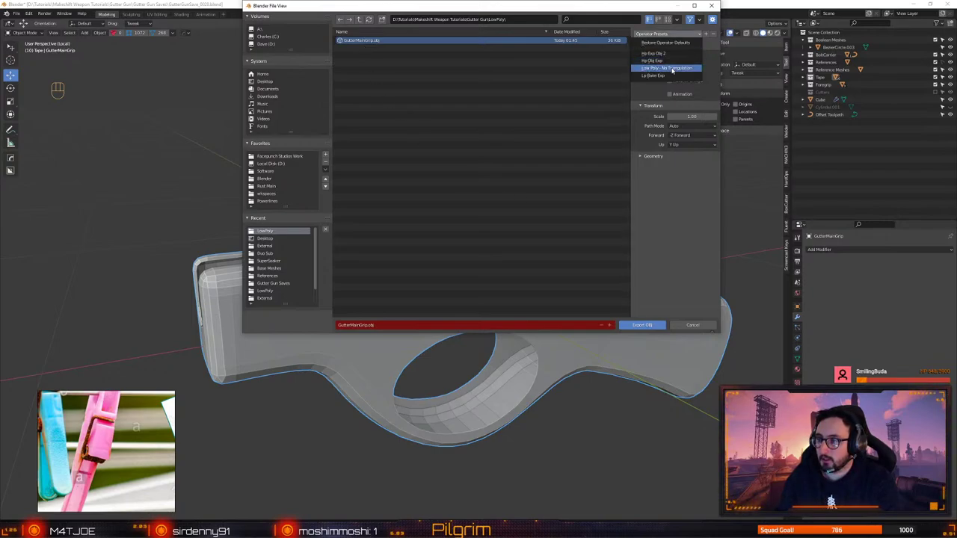
left_click(664, 77)
left_click(635, 326)
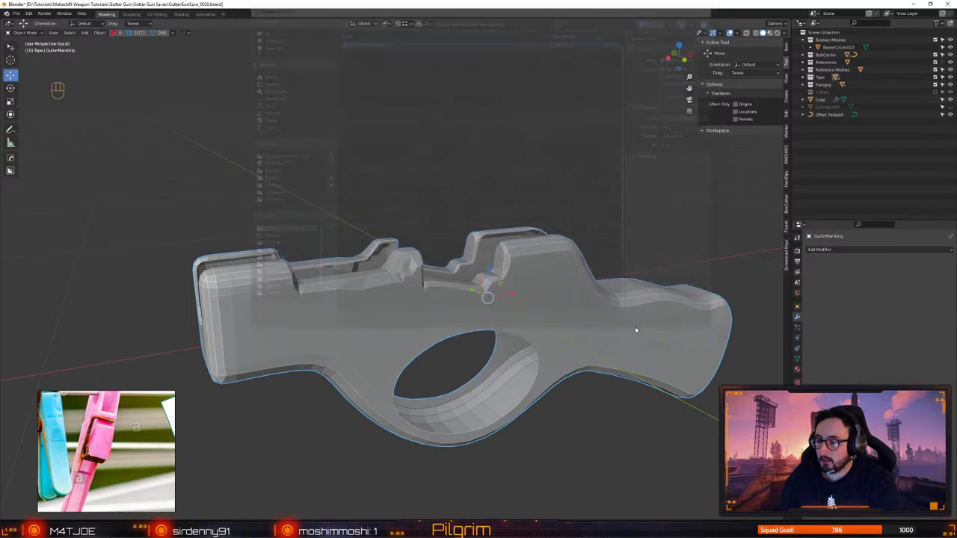
Delete the low-poly grip from the scene, leave Local View and save the Blender file
left_click_drag(635, 326, 401, 244, "alt")
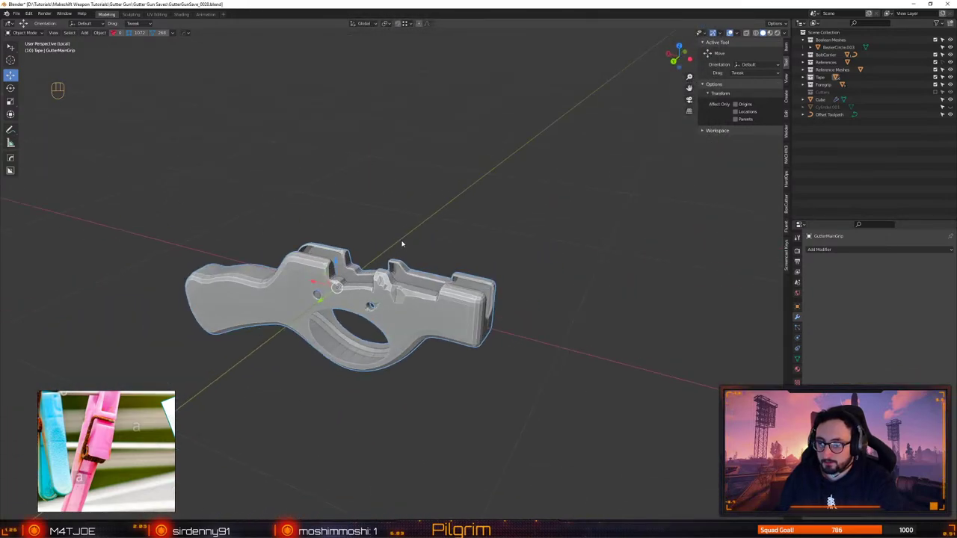
key("Delete")
key("alt+q")
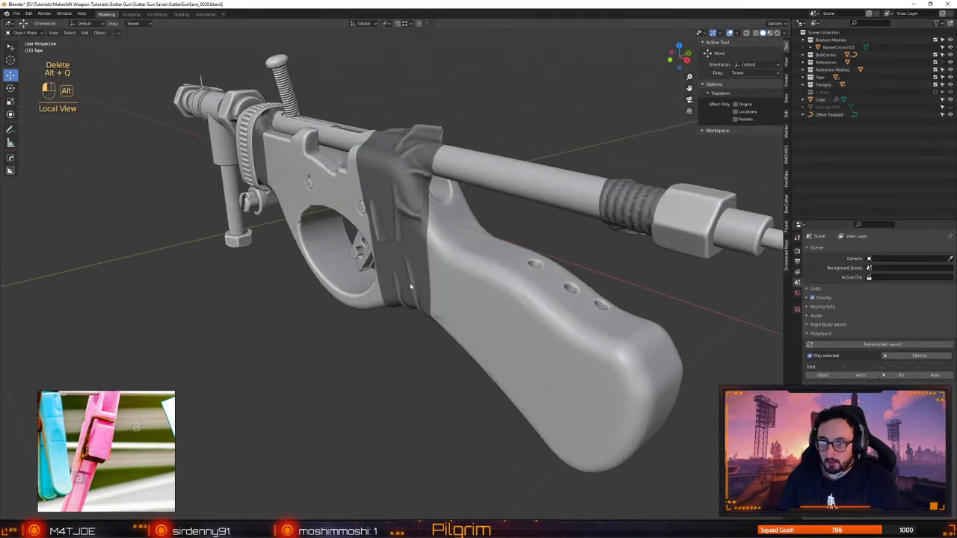
key("ctrl+s")
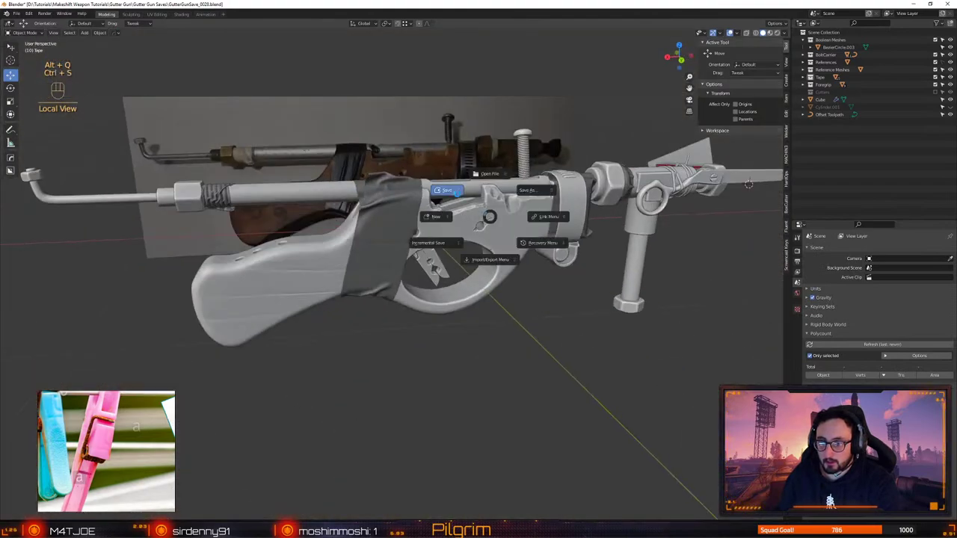
scroll(425, 224, "up", 1)
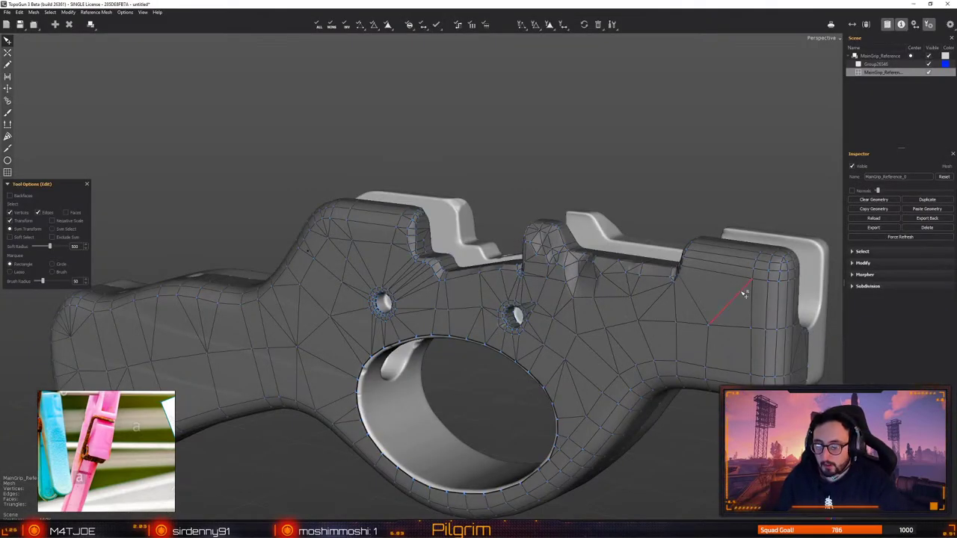
Switch to TopoGun and replace the old MainGrip_Reference mesh with the exported GutterMainGrip mesh
left_click(72, 28)
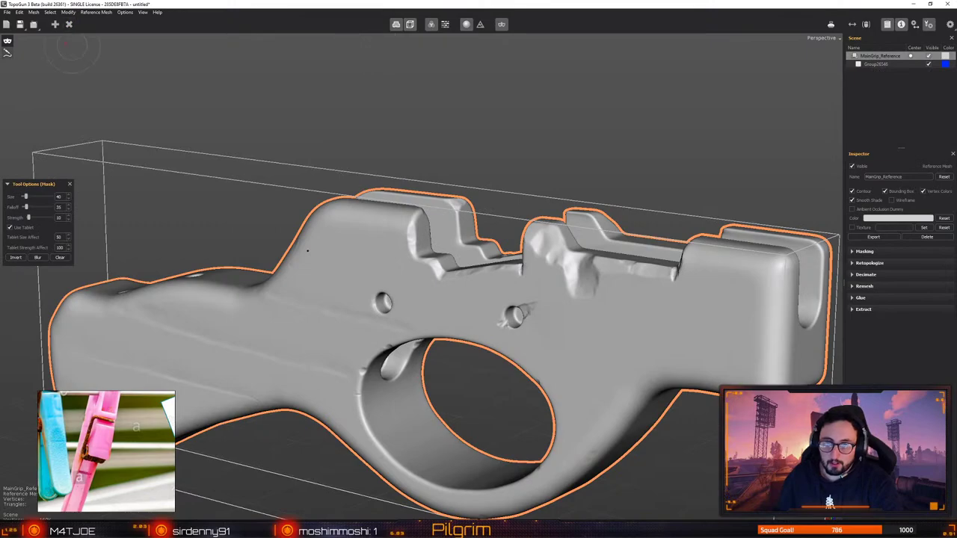
left_click(55, 24)
left_click(33, 25)
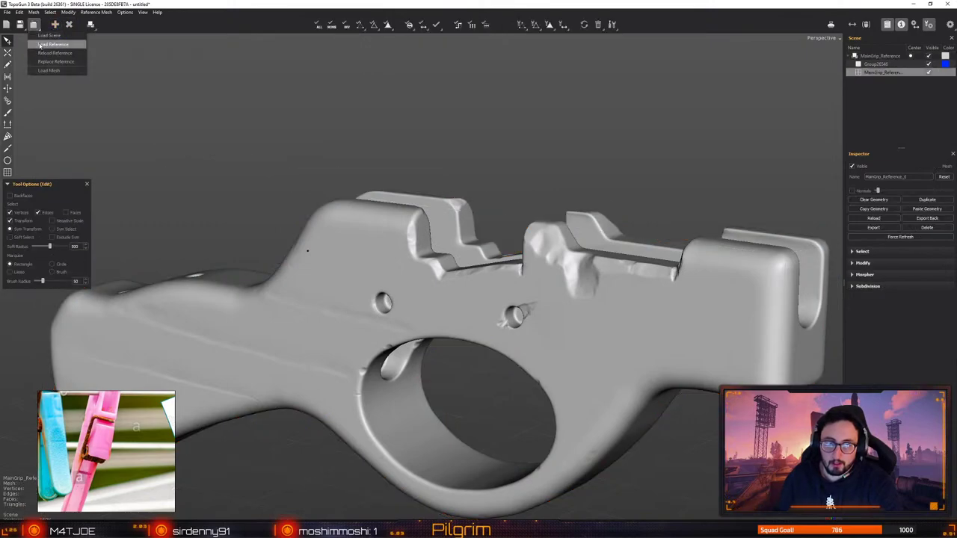
left_click(180, 77)
left_click(70, 25)
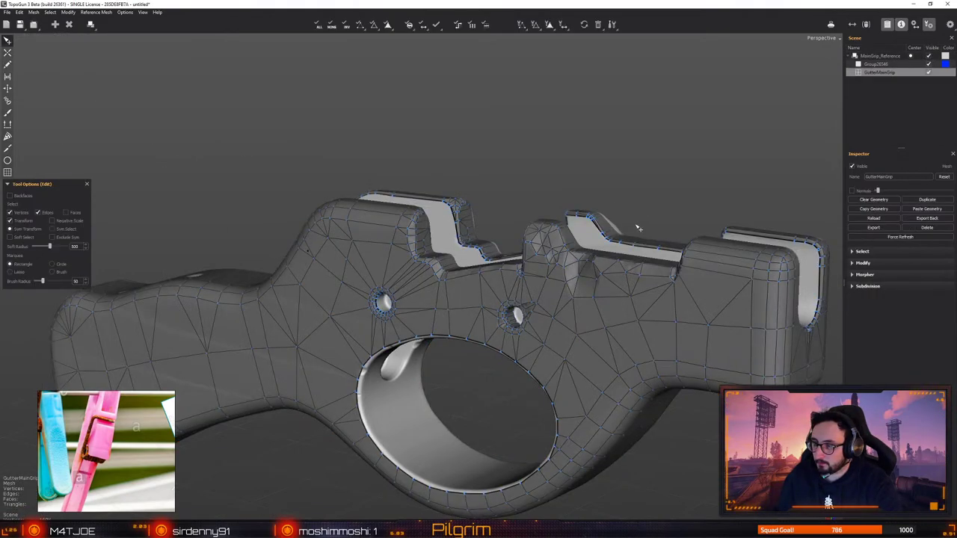
Set up the Brush tool in Conform mode with Keep Border enabled for the GutterMainGrip mesh
left_click_drag(636, 227, 462, 264, "alt")
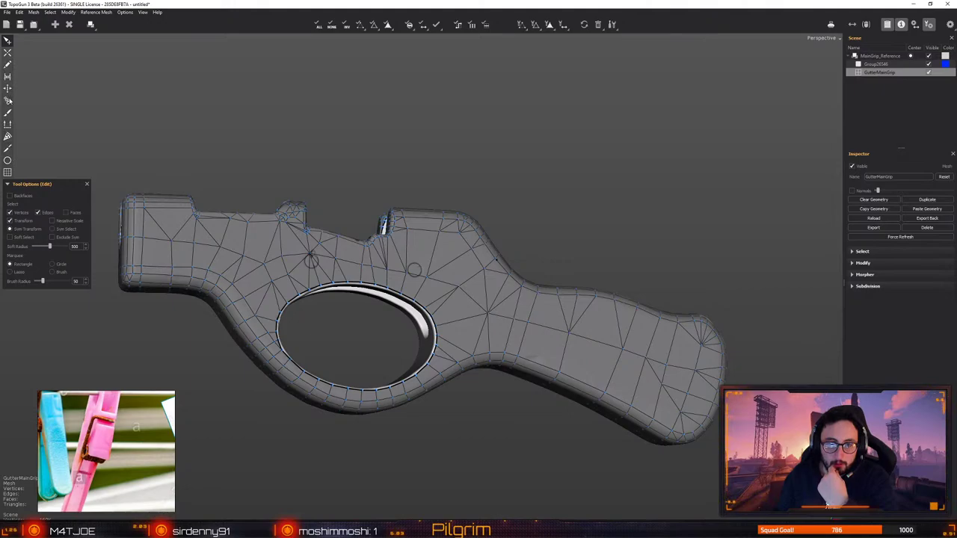
left_click(8, 113)
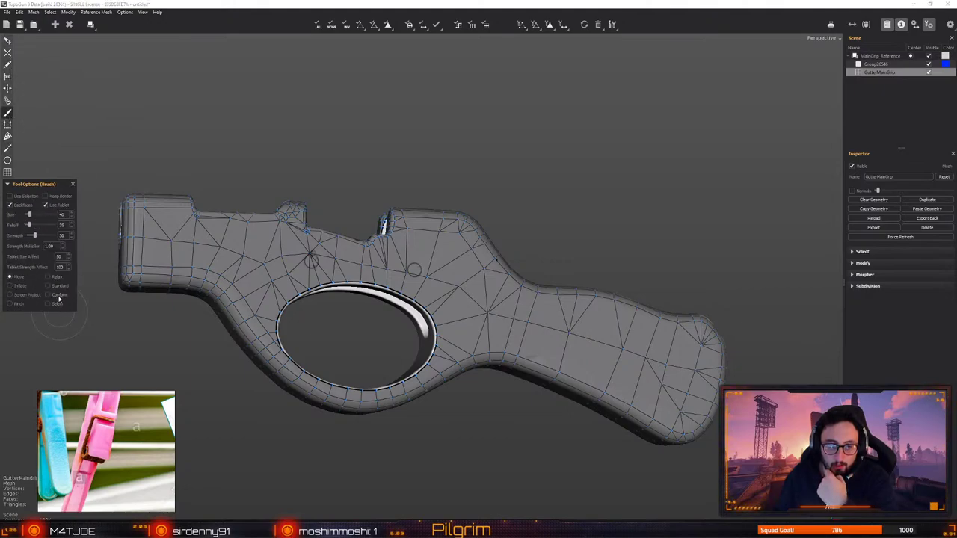
left_click(49, 196)
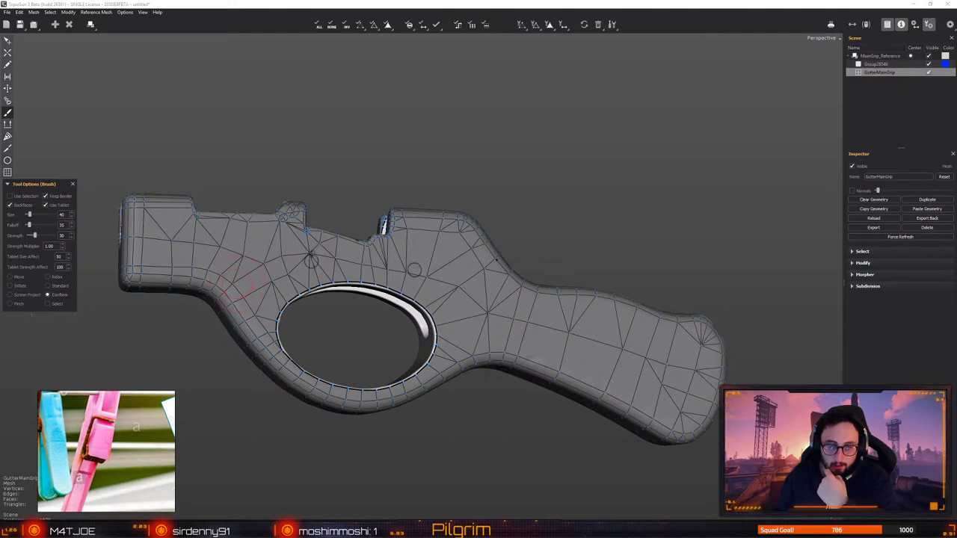
Conform the side faces of the low-poly grip to the reference around the trigger opening, handle and front end
middle_click_drag(382, 234, 453, 288)
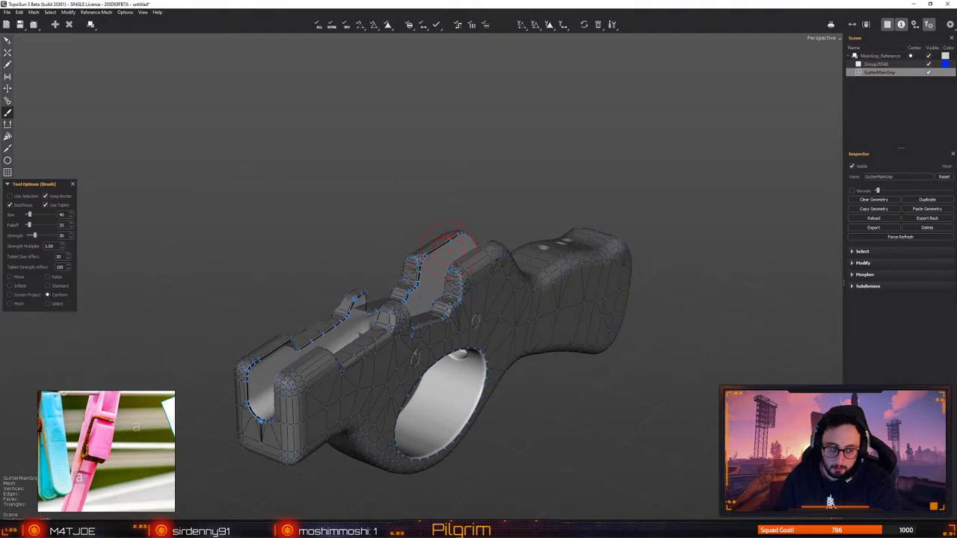
left_click_drag(449, 250, 367, 259, "alt")
middle_click_drag(368, 259, 389, 238)
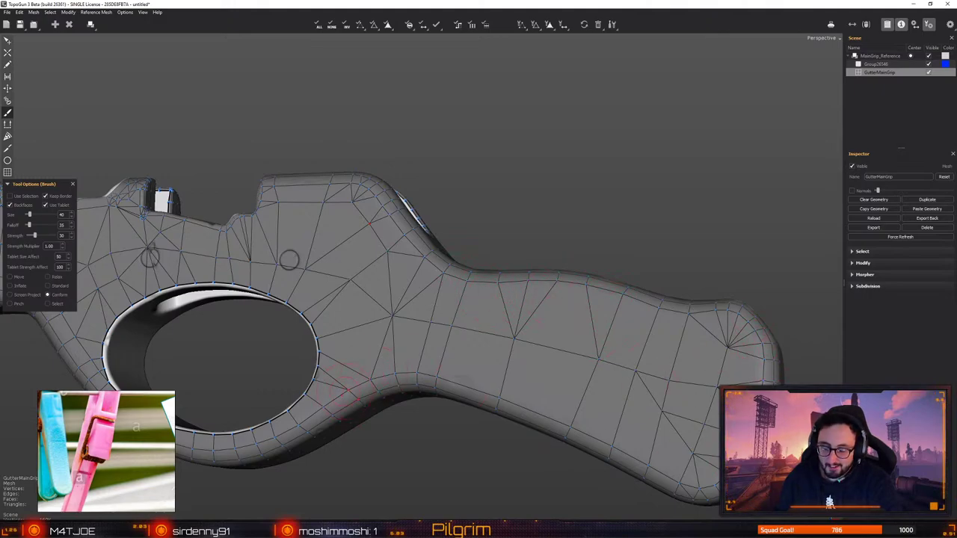
left_click_drag(347, 387, 449, 244, "alt")
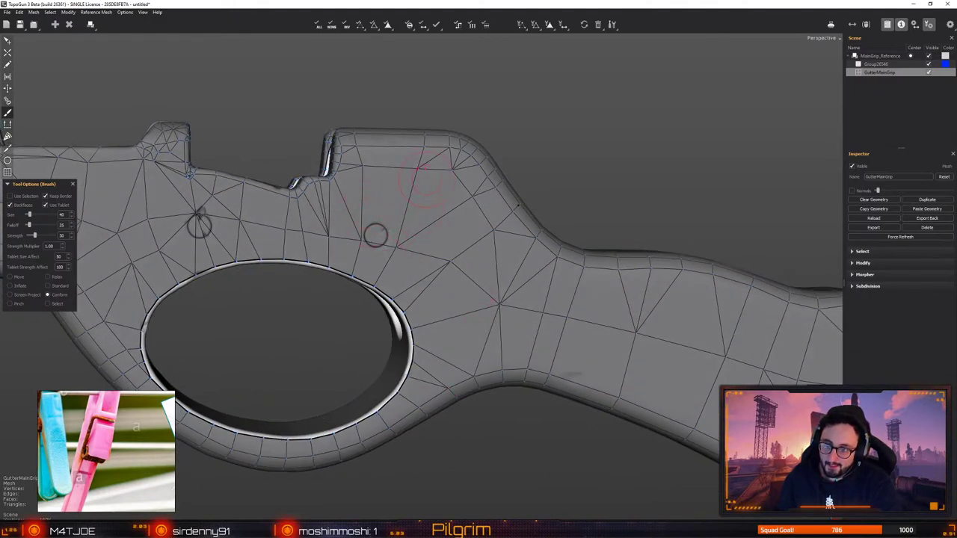
middle_click_drag(511, 236, 505, 258)
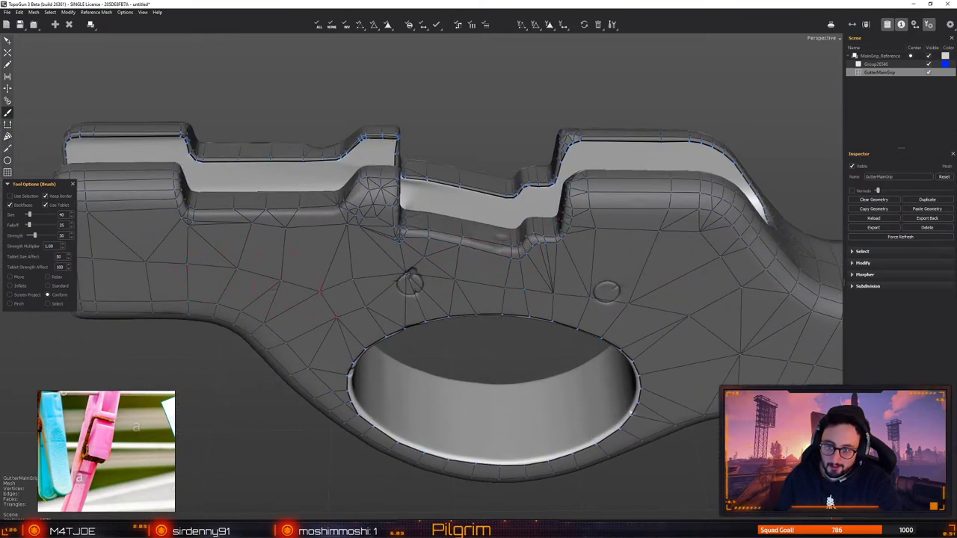
middle_click_drag(275, 275, 363, 287)
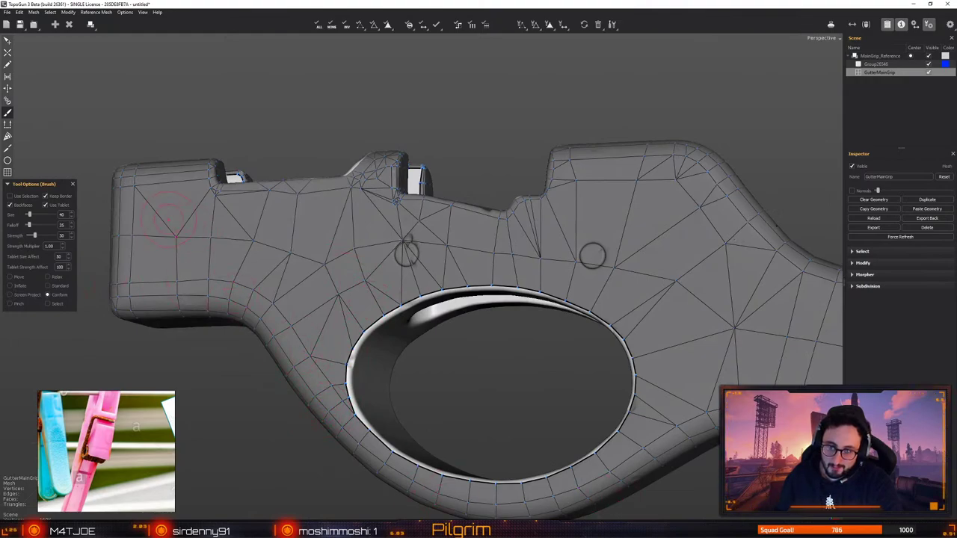
middle_click_drag(232, 198, 58, 166)
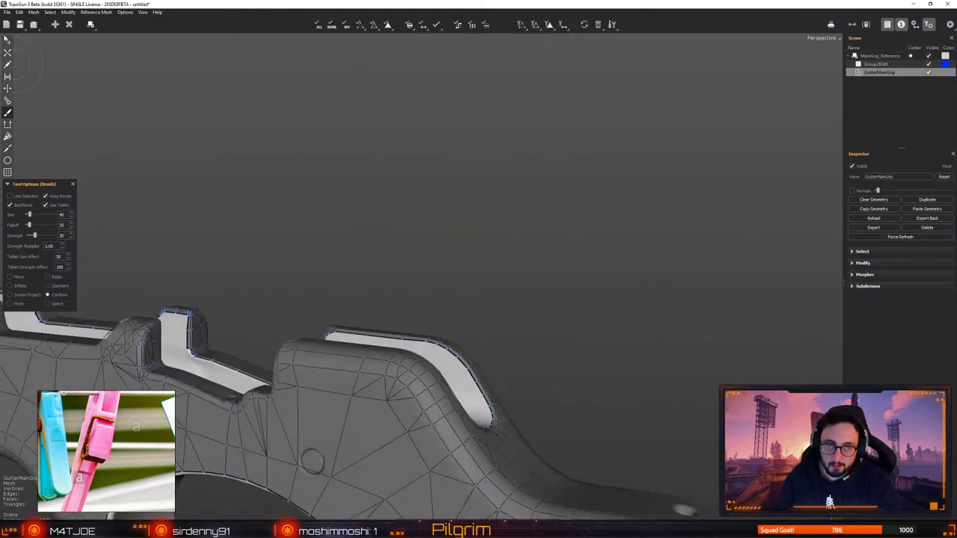
Move the vertex at the front circular recess to its centre and shift the neighbouring vertex towards the front slightly down
left_click(7, 40)
middle_click_drag(218, 310, 456, 217, "alt")
scroll(443, 290, "up", 3)
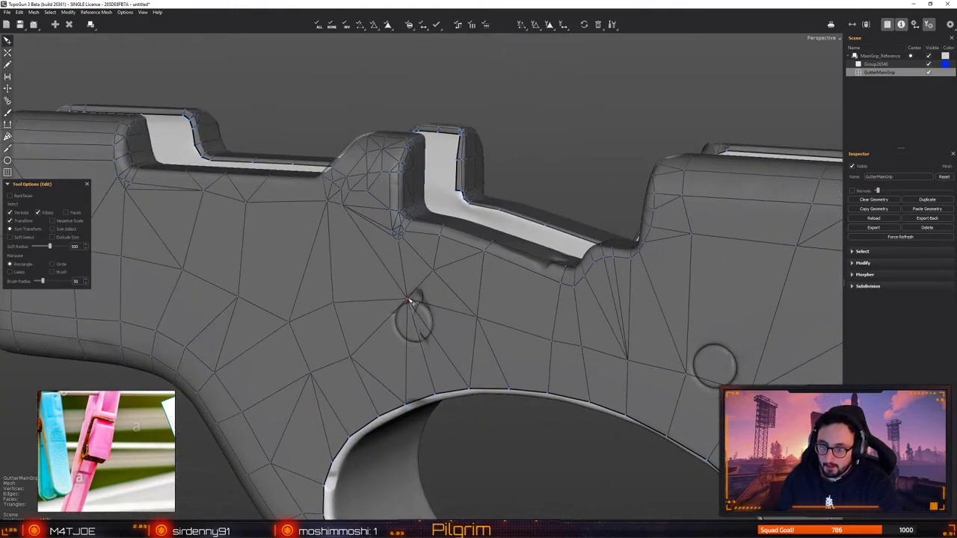
left_click_drag(410, 298, 415, 321)
left_click_drag(348, 307, 345, 317)
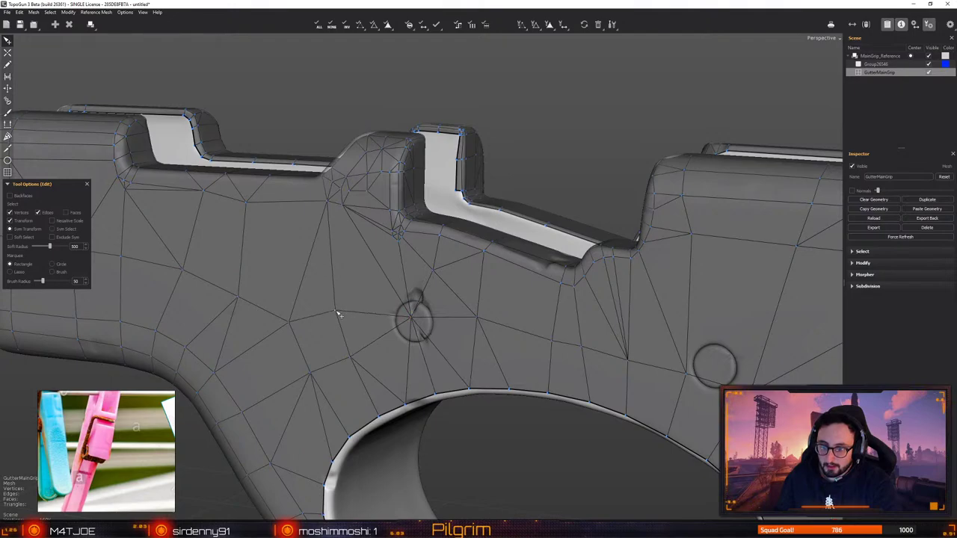
Move the stray vertex below the raised tab's base up towards the lower corner of the upper notch
left_click_drag(360, 382, 423, 287, "alt")
scroll(381, 333, "down", 3)
scroll(423, 291, "up", 2)
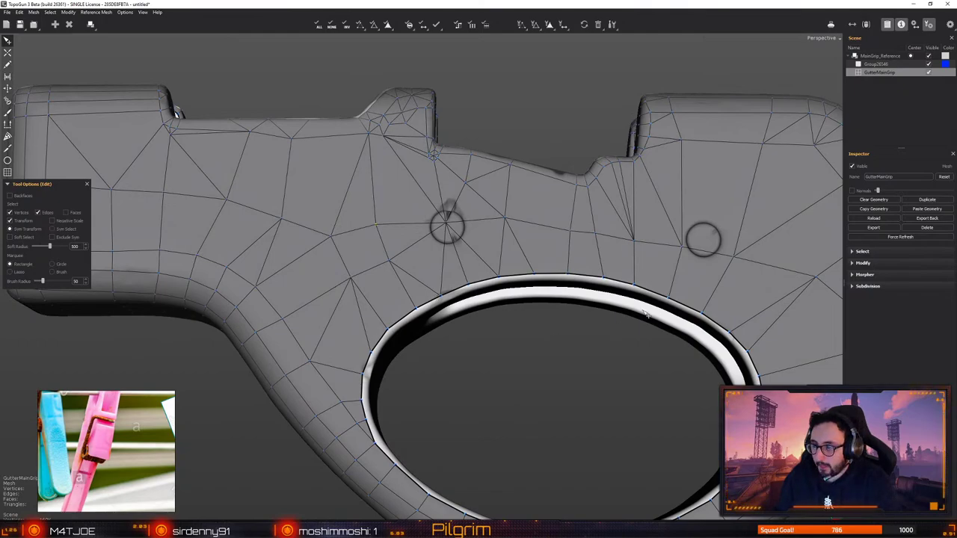
middle_click_drag(428, 299, 474, 305)
left_click_drag(362, 248, 364, 264, "alt")
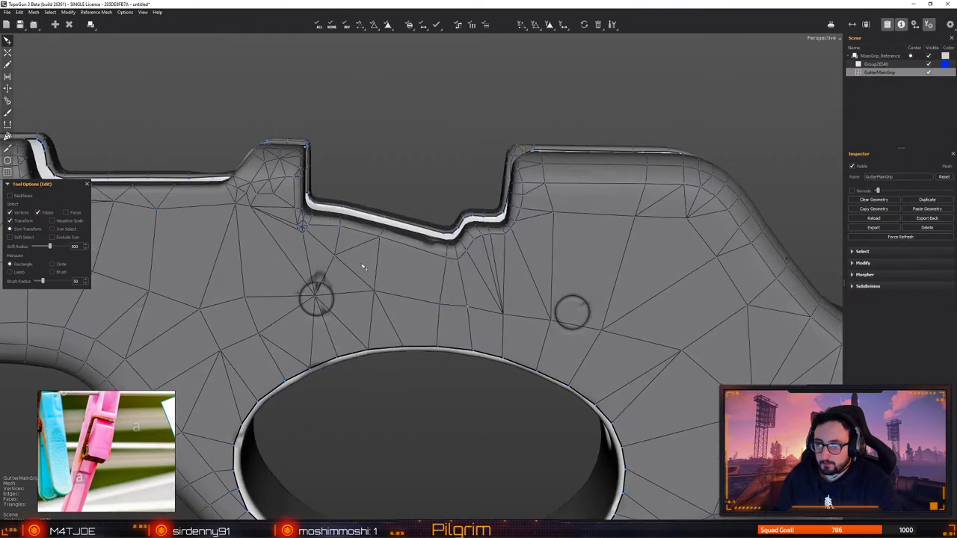
middle_click_drag(364, 265, 469, 267, "alt")
left_click_drag(470, 267, 523, 257, "alt")
left_click(551, 239)
key("f")
middle_click_drag(554, 243, 378, 310)
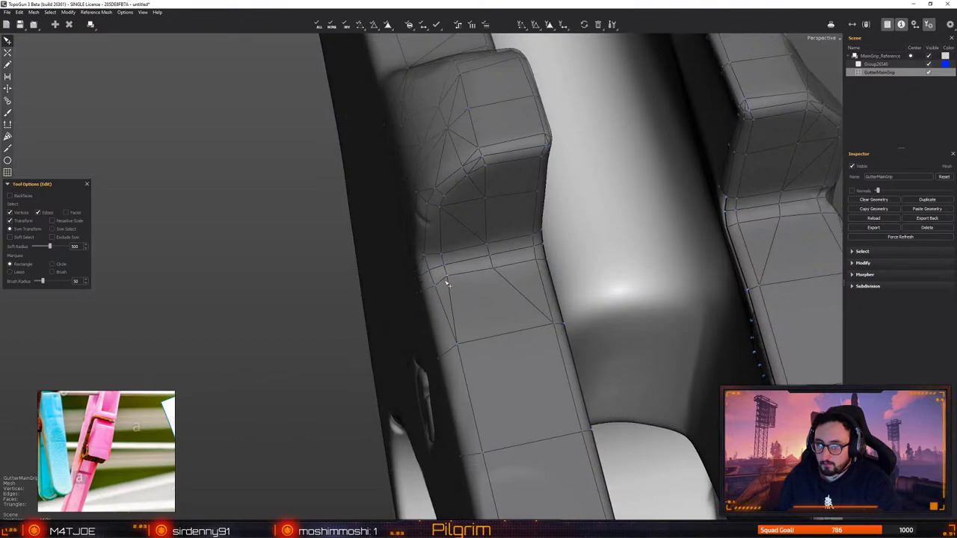
middle_click_drag(433, 282, 454, 265)
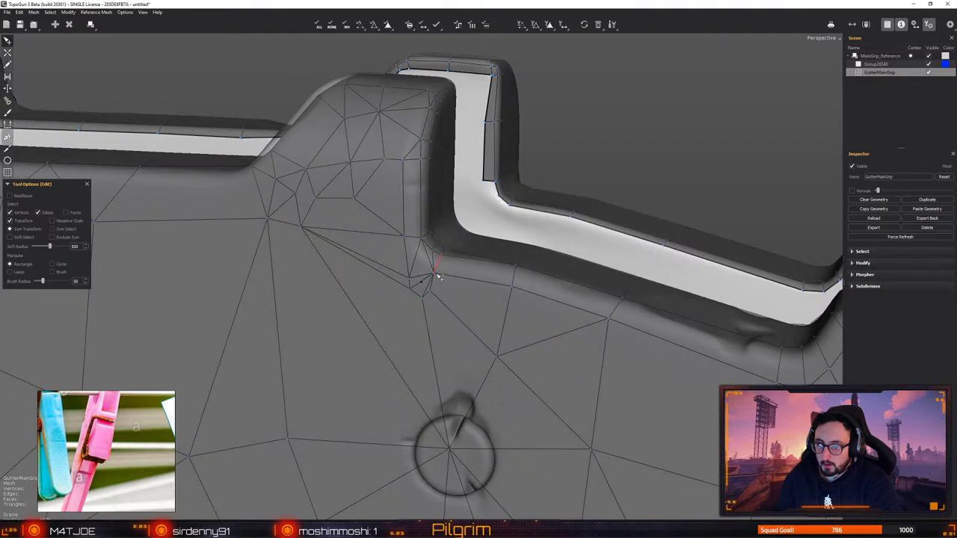
left_click(392, 303)
left_click_drag(408, 280, 416, 260)
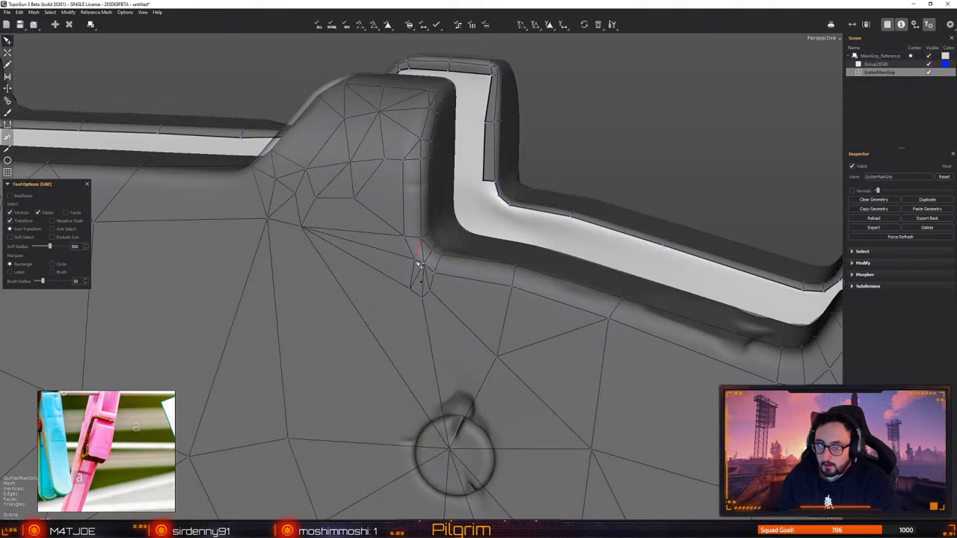
Merge the surplus small vertices at the inner corner below the raised block into their neighbouring vertices
left_click(418, 262)
left_click(417, 261)
left_click_drag(416, 261, 411, 254)
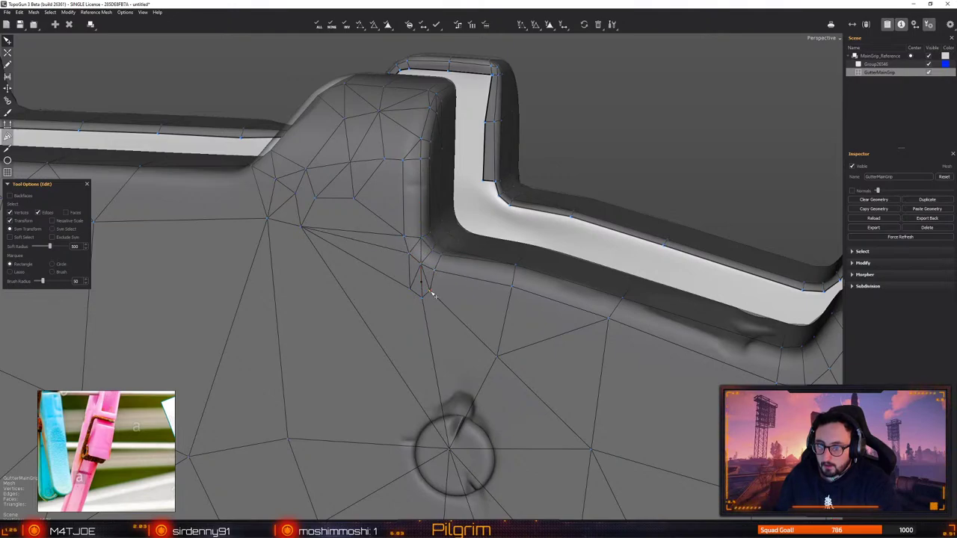
mouse_move(429, 291)
left_mouse_down()
mouse_move(434, 271)
mouse_move(424, 298)
mouse_move(434, 271)
mouse_move(422, 264)
mouse_move(429, 281)
left_mouse_up()
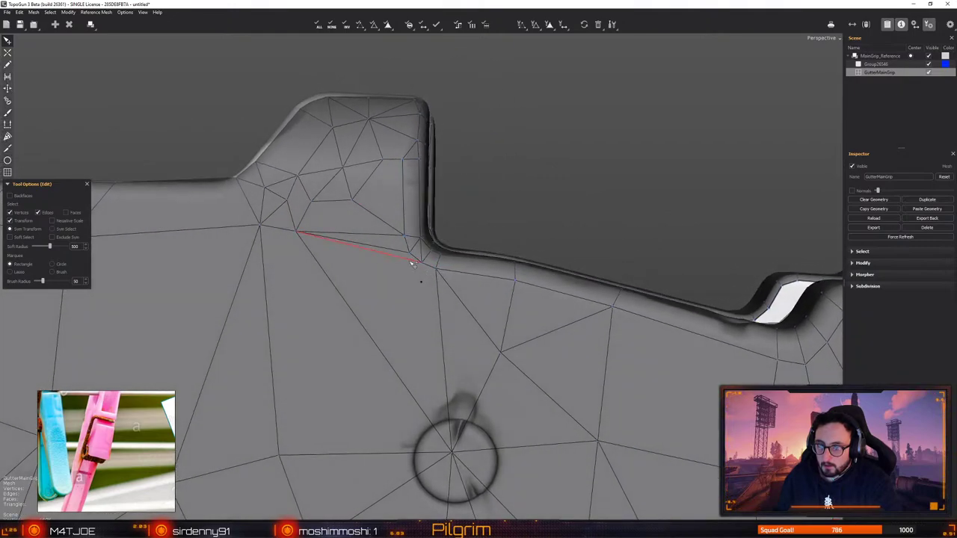
Delete the long diagonal edge below the block and refill the hole with faces routed through a new point on the opposite diagonal
key("Delete")
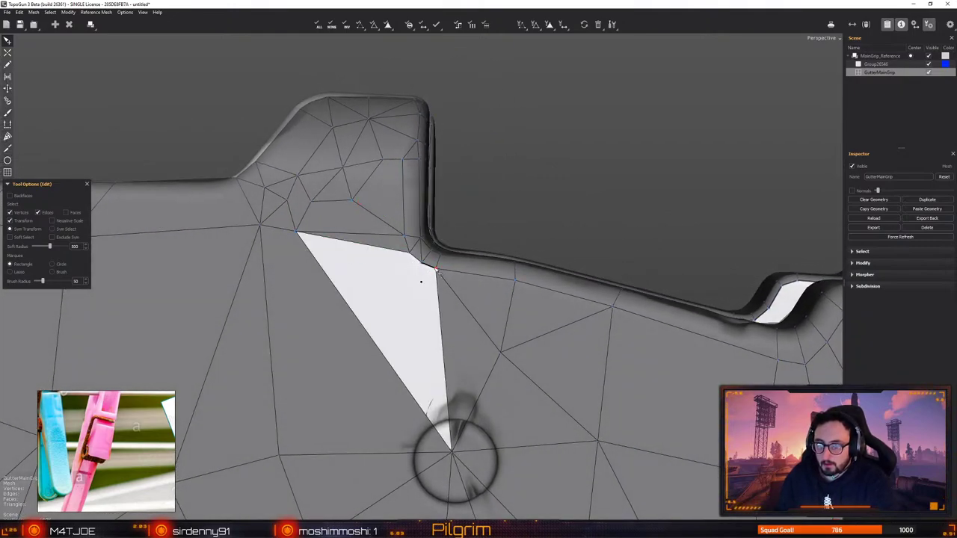
key("c")
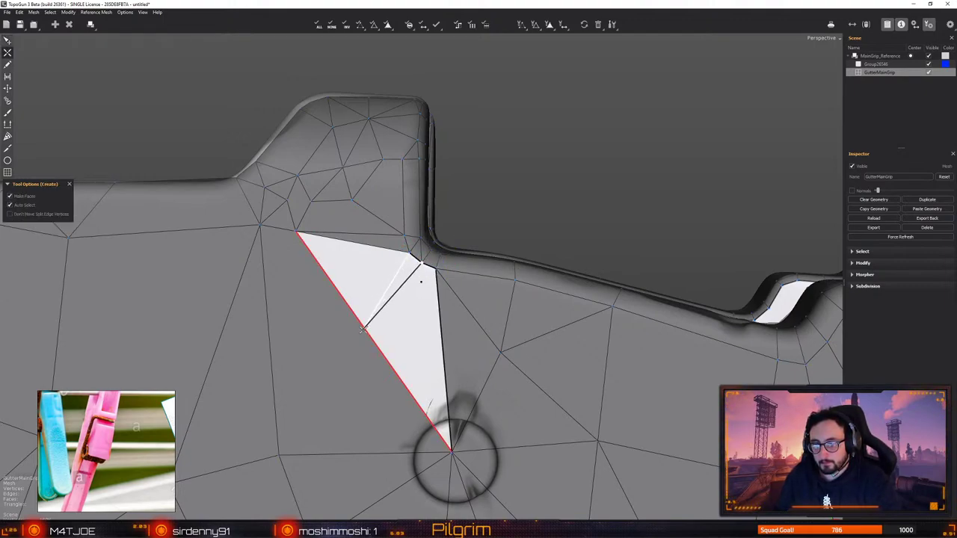
left_click(283, 452)
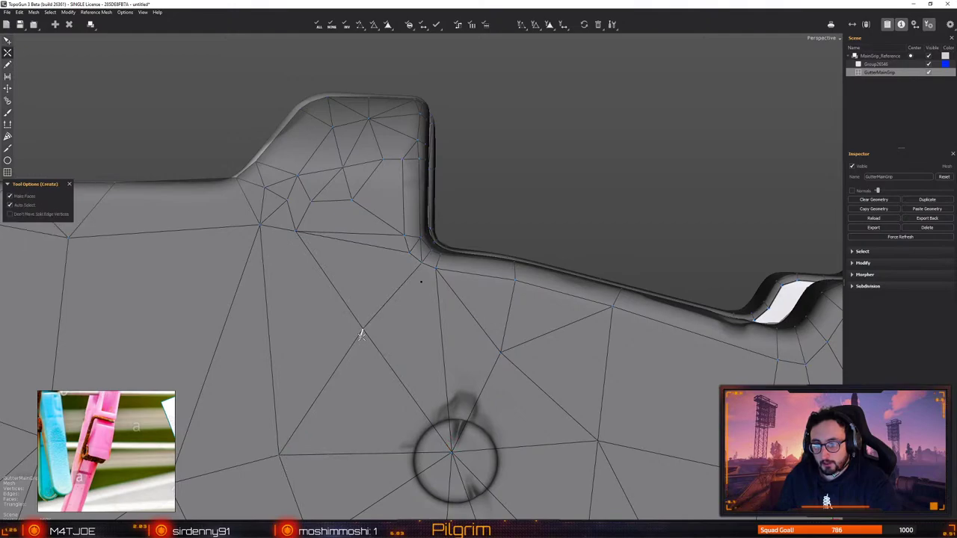
Reposition the vertices around the rounded inner corner of the wide end block so they follow the bevel
middle_click_drag(359, 331, 398, 268)
left_click_drag(398, 269, 293, 320, "alt")
key("q")
left_click_drag(294, 365, 304, 373, "alt")
middle_click_drag(305, 373, 348, 329)
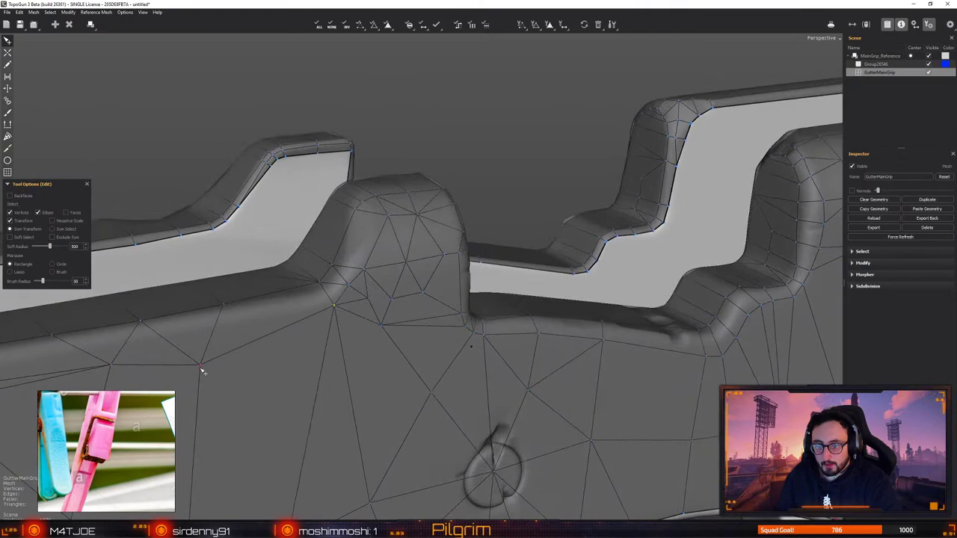
middle_click_drag(263, 337, 310, 299)
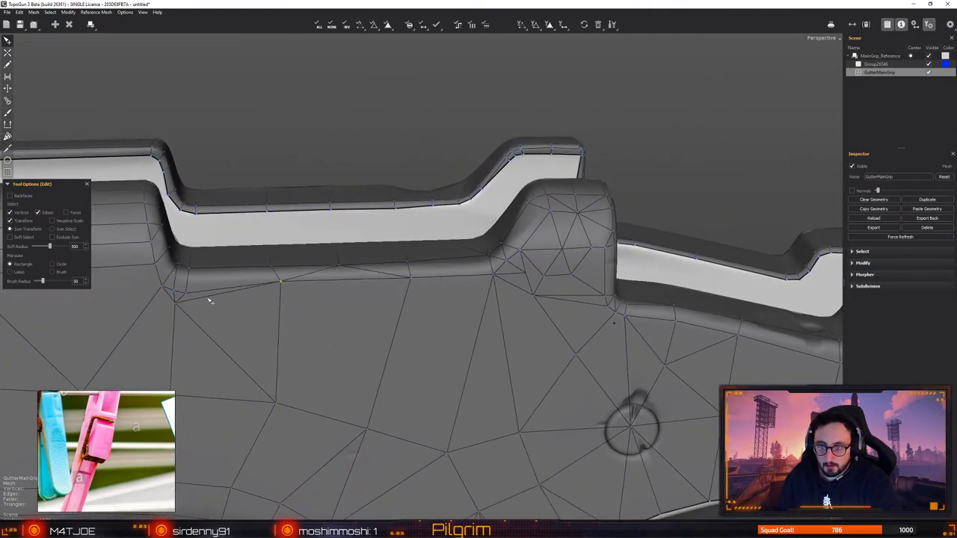
middle_click_drag(189, 297, 302, 333)
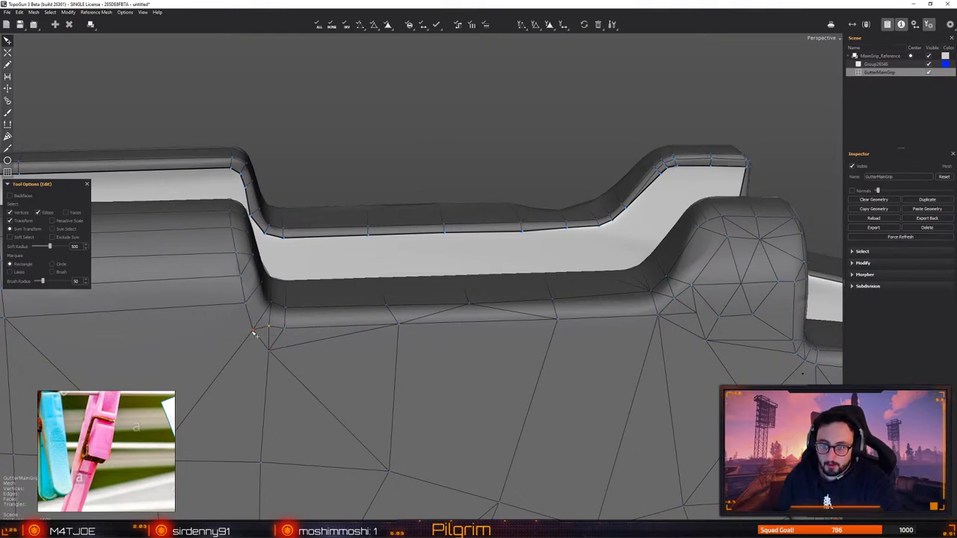
left_click_drag(253, 332, 286, 337)
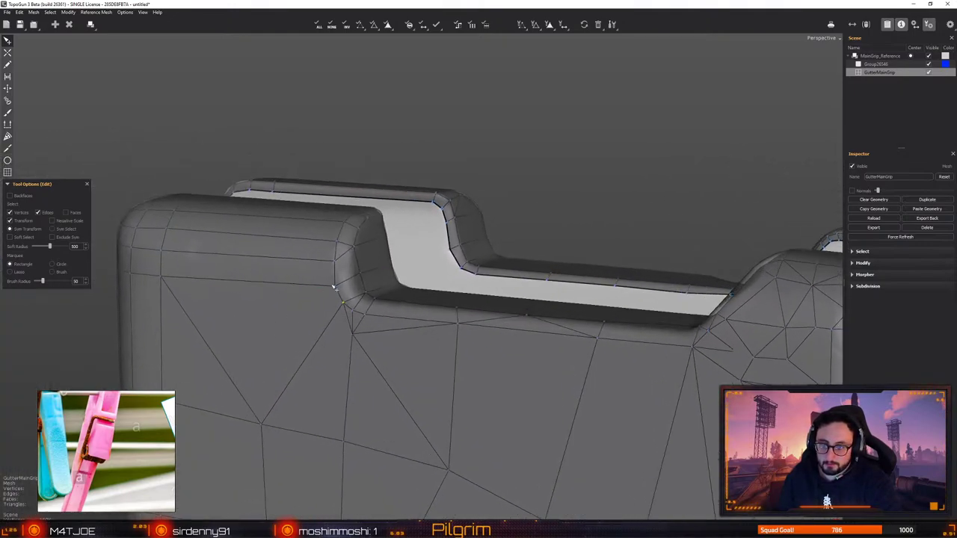
left_click_drag(336, 286, 339, 283)
Merge the vertex under the end block's inner corner into the one below it and collapse the remaining sliver beside it
left_click_drag(399, 271, 513, 256, "alt")
scroll(513, 269, "down", 2)
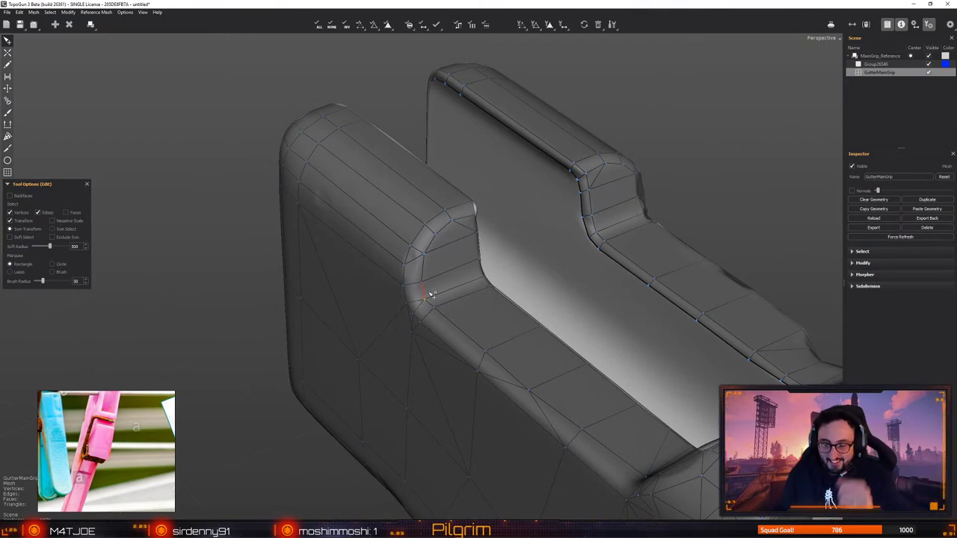
left_click_drag(409, 353, 477, 317, "alt")
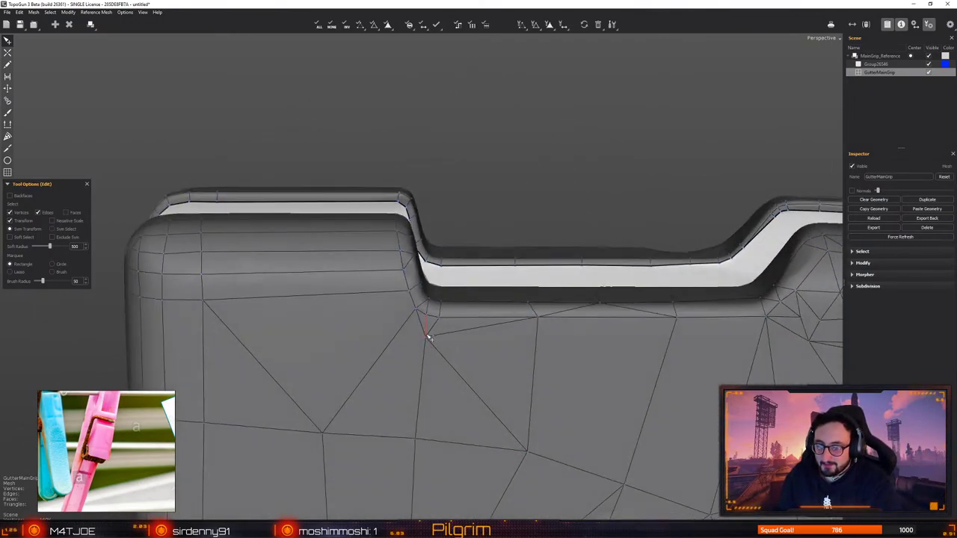
left_click_drag(424, 342, 420, 442)
middle_click_drag(427, 331, 416, 315)
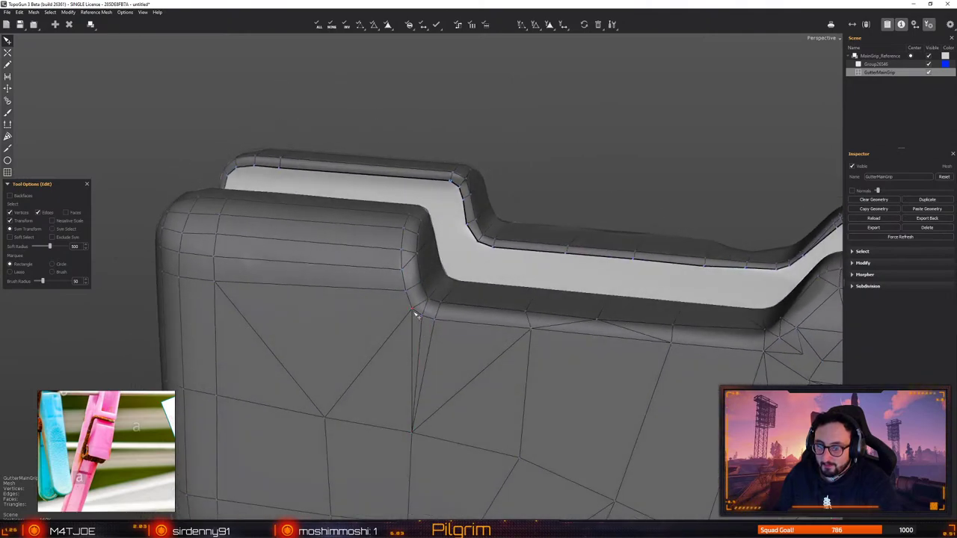
left_click_drag(424, 317, 417, 314)
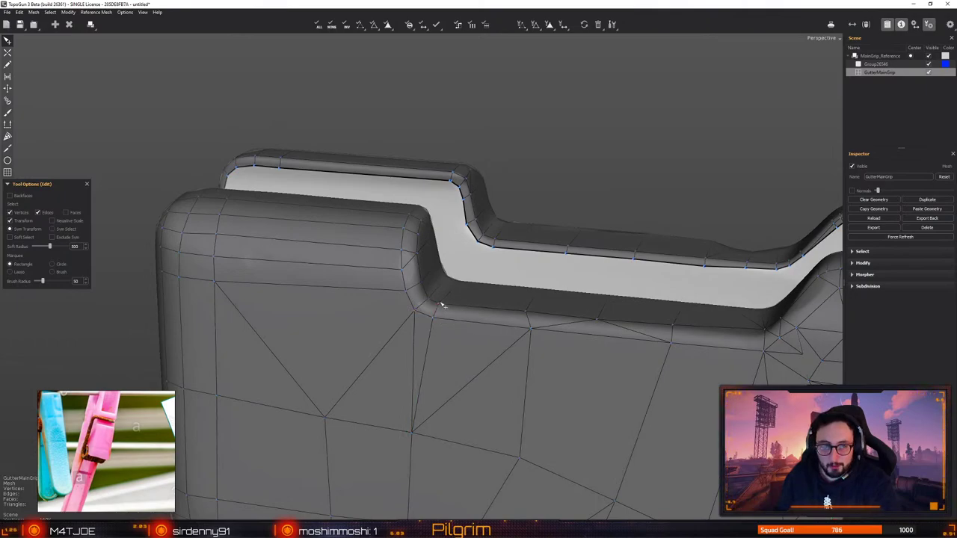
Nudge the vertices along the upper bevel edge of the recess between the two blocks into line
middle_click_drag(441, 305, 406, 321)
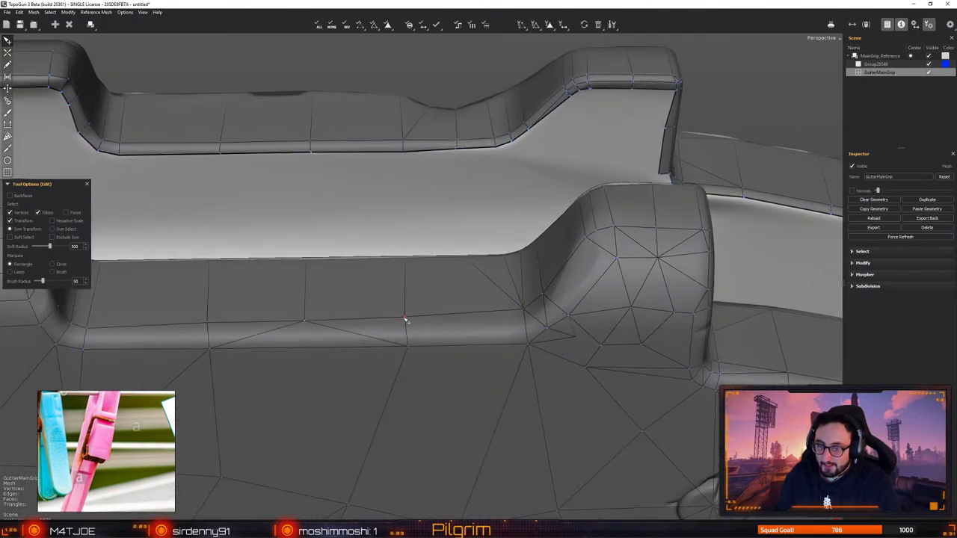
left_click(306, 323)
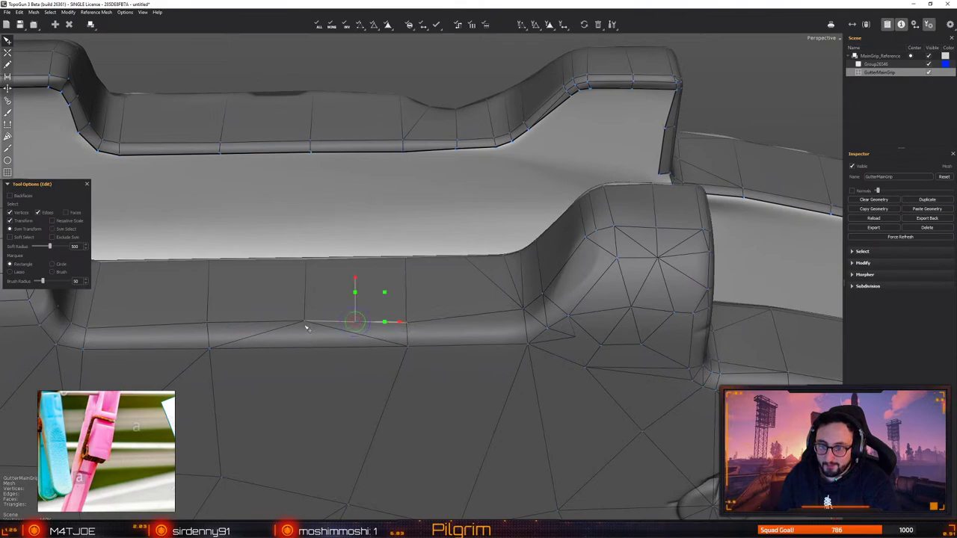
left_click_drag(305, 322, 306, 325)
left_click(213, 326)
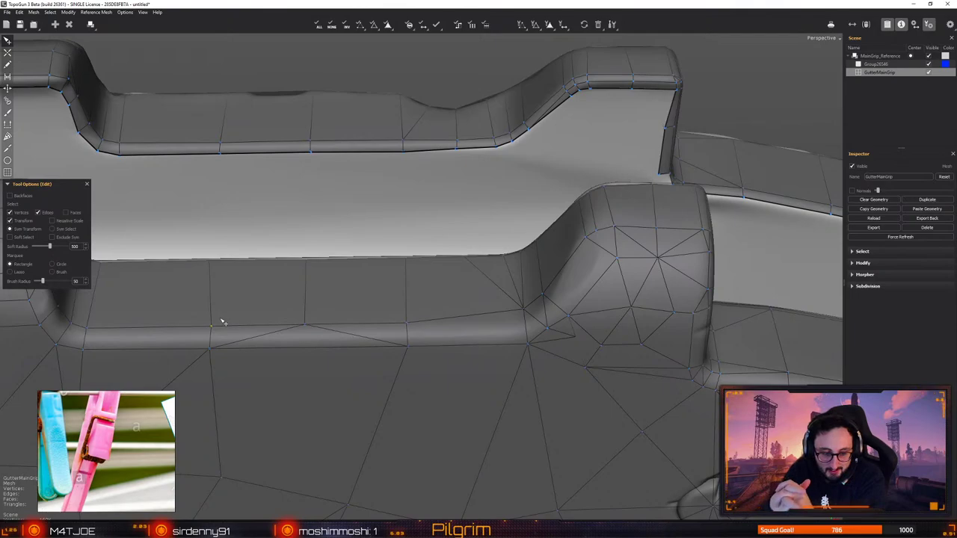
Delete the diagonal edges on the recess bevel and rebuild the faces with an edge running down to the side-wall vertex
left_click_drag(329, 323, 337, 271, "alt")
left_click(338, 269)
key("Delete")
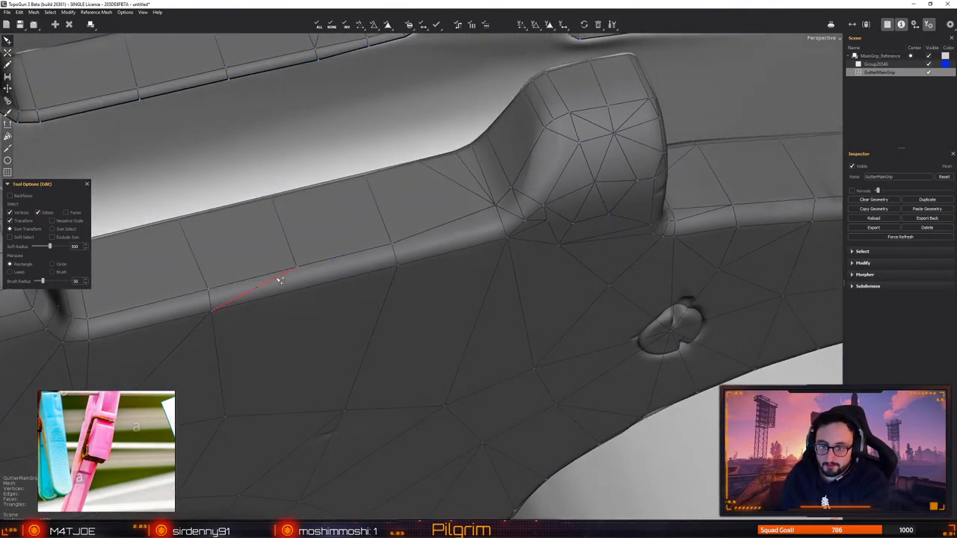
left_click(278, 279)
key("Delete")
key("c")
left_click(297, 268)
left_click(305, 288)
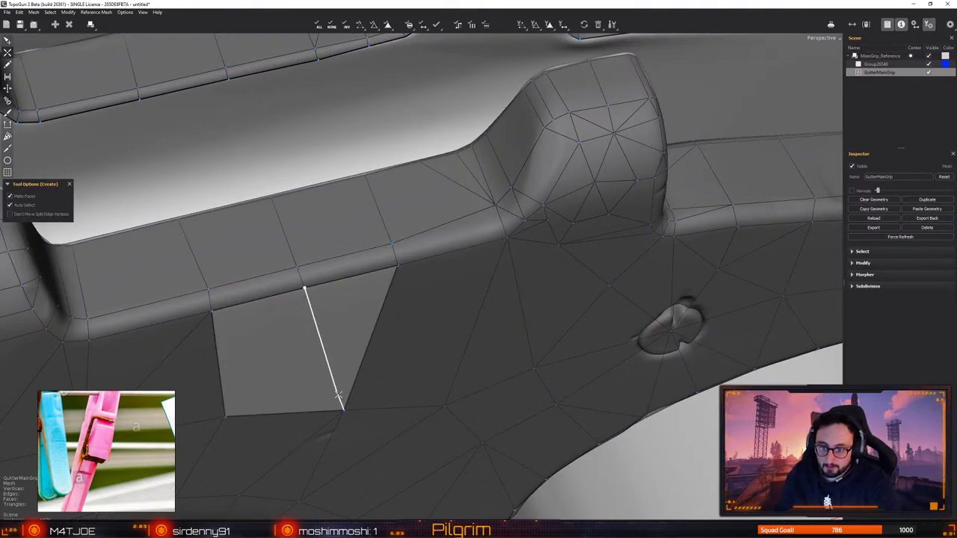
left_click(343, 411)
key("q")
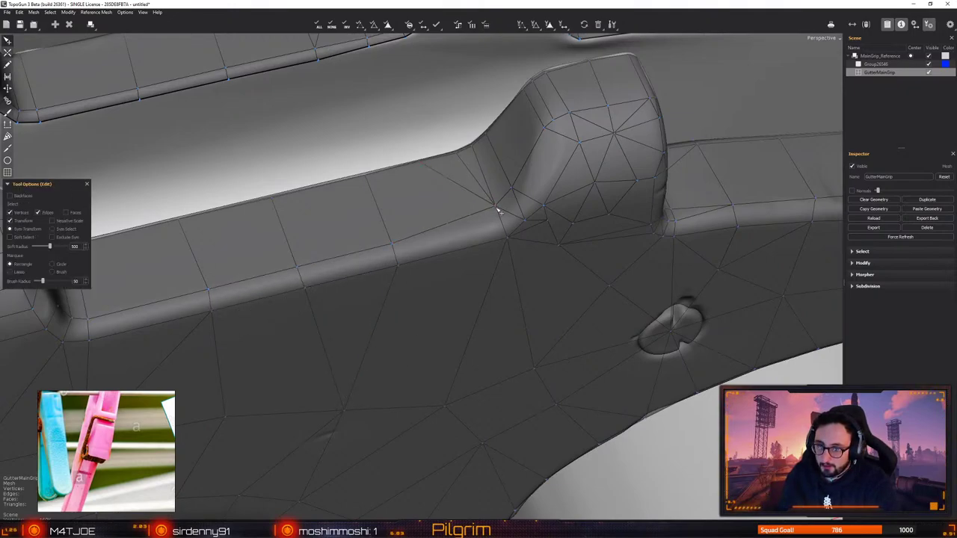
Adjust the vertices at the base of the raised block's slope and merge the stray side-face vertices into the slope's bevel
mouse_move(513, 191)
left_mouse_down()
mouse_move(521, 197)
mouse_move(517, 188)
left_mouse_up()
middle_click_drag(464, 186, 380, 265, "alt")
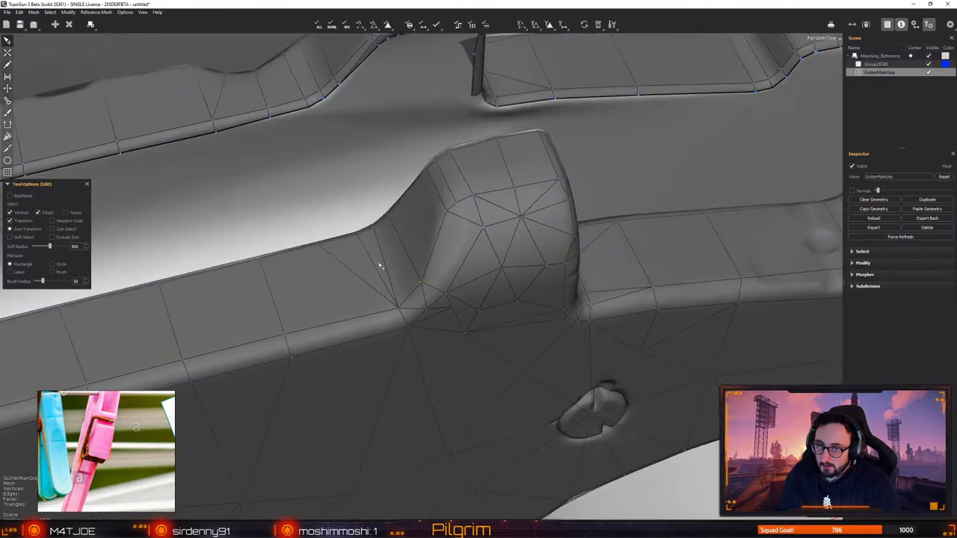
left_click_drag(381, 265, 549, 217, "alt")
middle_click_drag(550, 218, 451, 284)
left_click(452, 290)
left_click(457, 405)
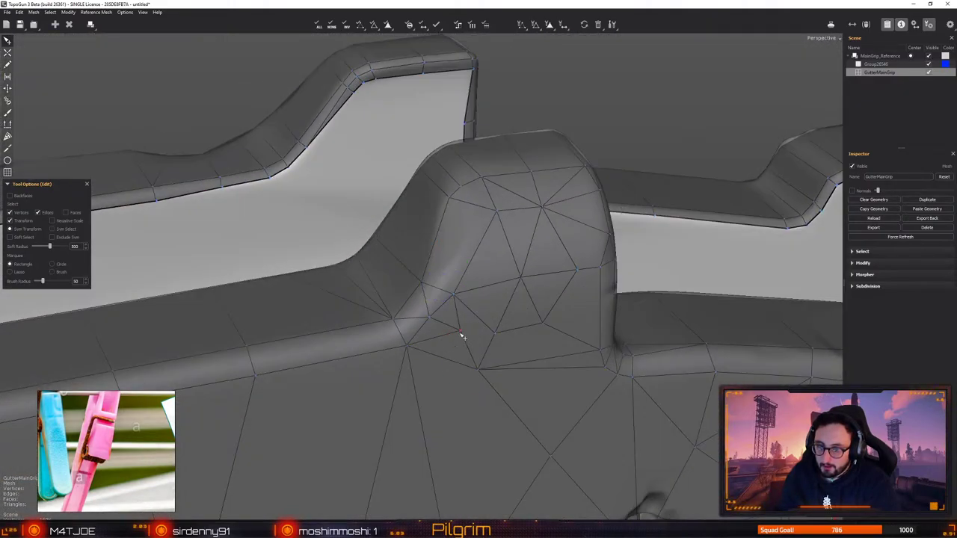
left_click_drag(459, 330, 425, 315)
left_click_drag(549, 346, 453, 286)
left_click_drag(441, 248, 465, 314, "alt")
right_click_drag(466, 317, 489, 196)
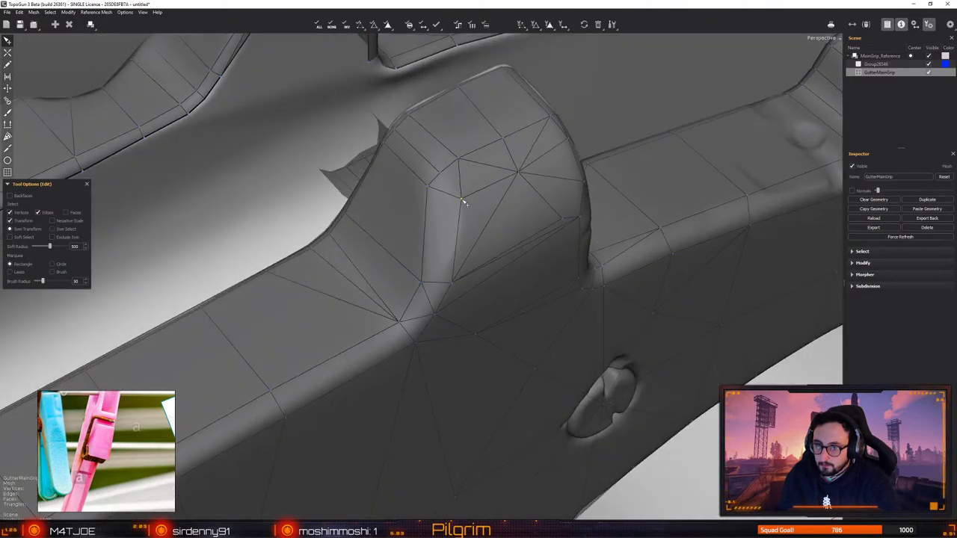
Remove the large slope face and rebuild the bevel strip beside it with a cross edge extending onto the block's side
key("c")
key("e")
left_click_drag(476, 238, 424, 259, "alt")
key("c")
key("e")
key("c")
left_click(421, 251, "ctrl")
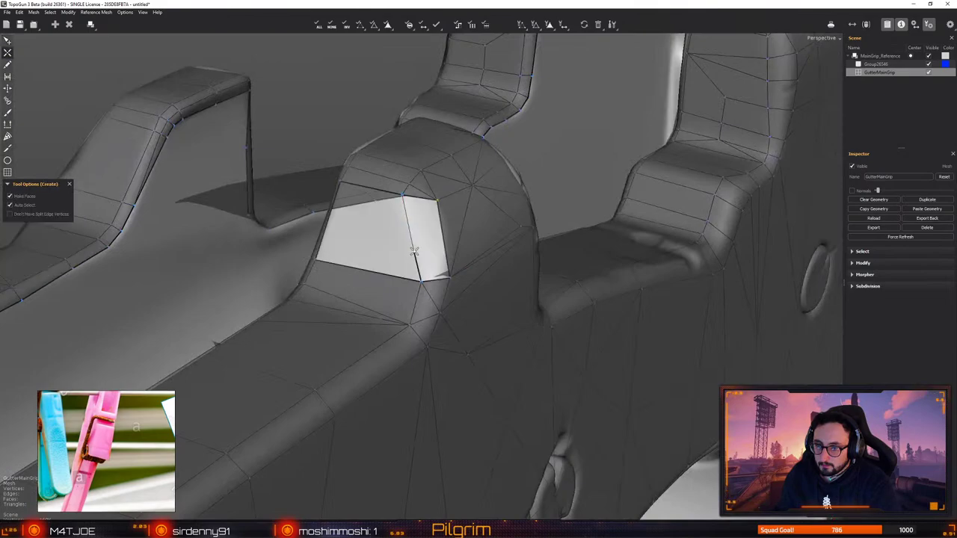
left_click(417, 250)
left_click(449, 239)
left_click(449, 238)
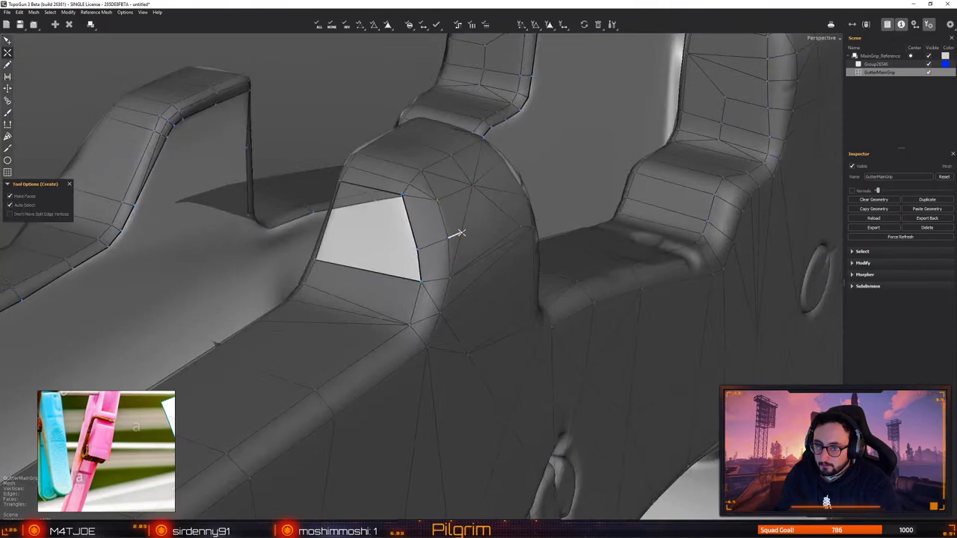
left_click(461, 230)
left_click_drag(463, 230, 488, 265, "alt")
key("e")
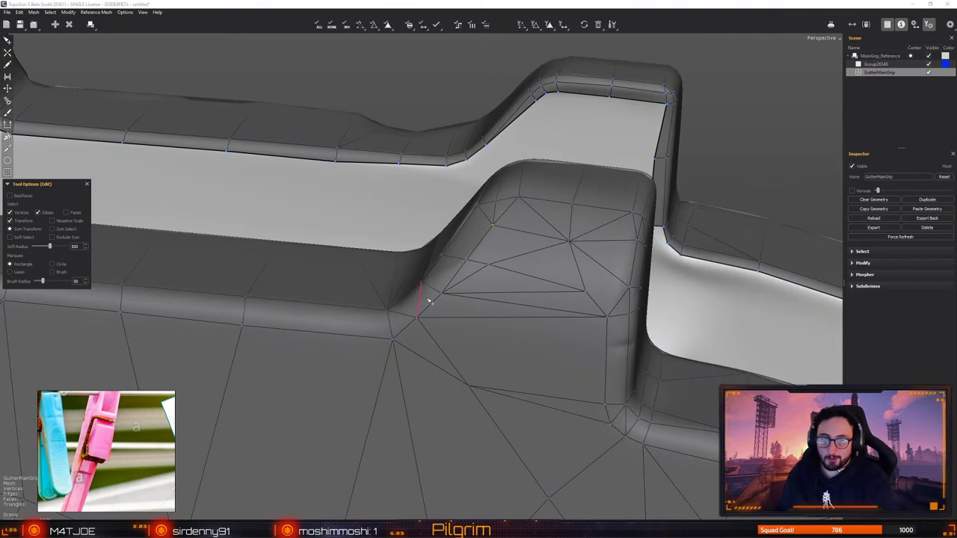
Create a new vertex and connecting edges on the block's side face along its far vertical bevel
middle_click_drag(516, 291, 555, 339)
key("c")
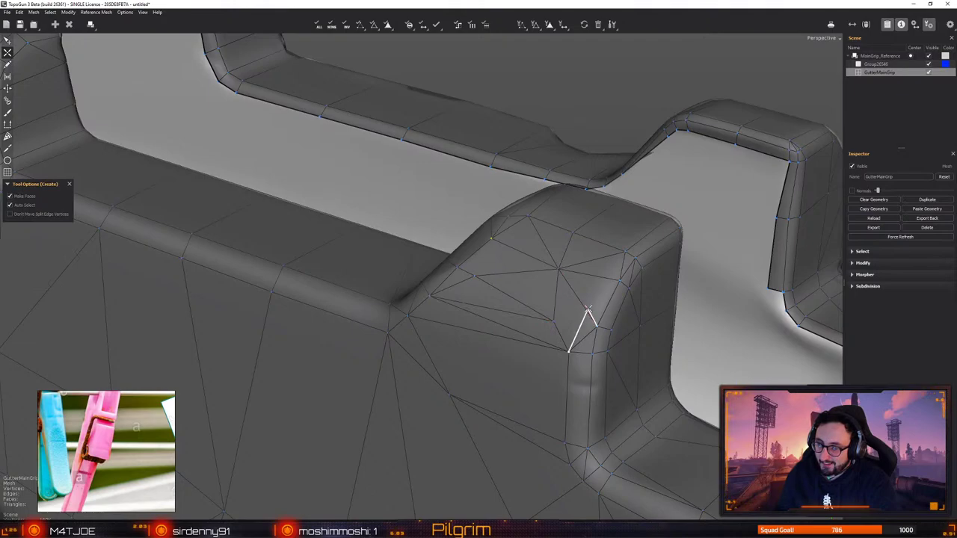
left_click(580, 317)
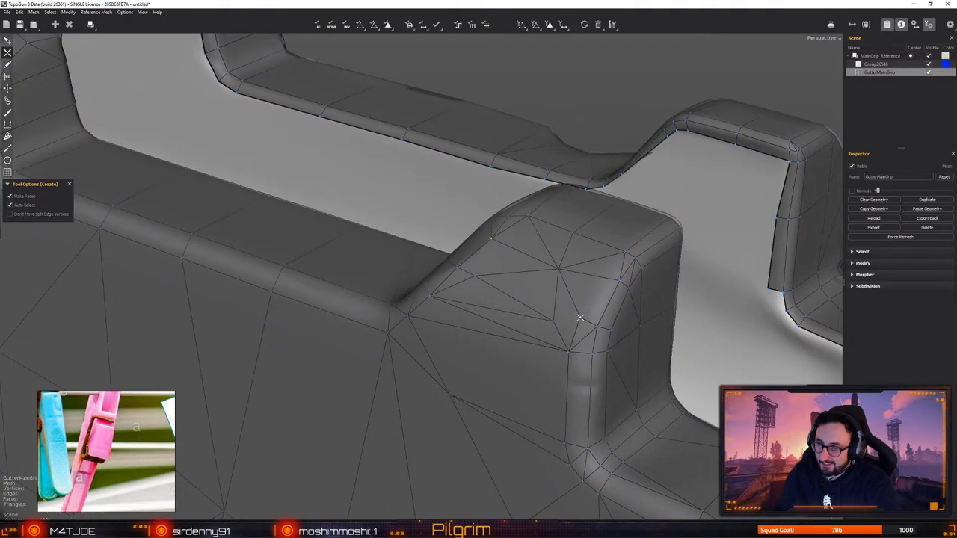
left_click(599, 275)
left_click(624, 252)
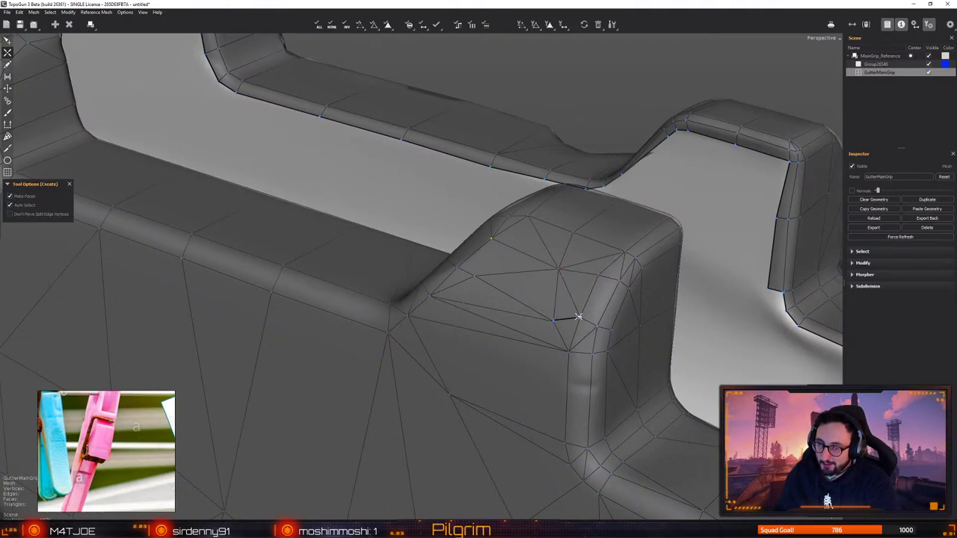
Merge the interior vertices of the block's side face into its two bevel loops to simplify the triangulation
key("e")
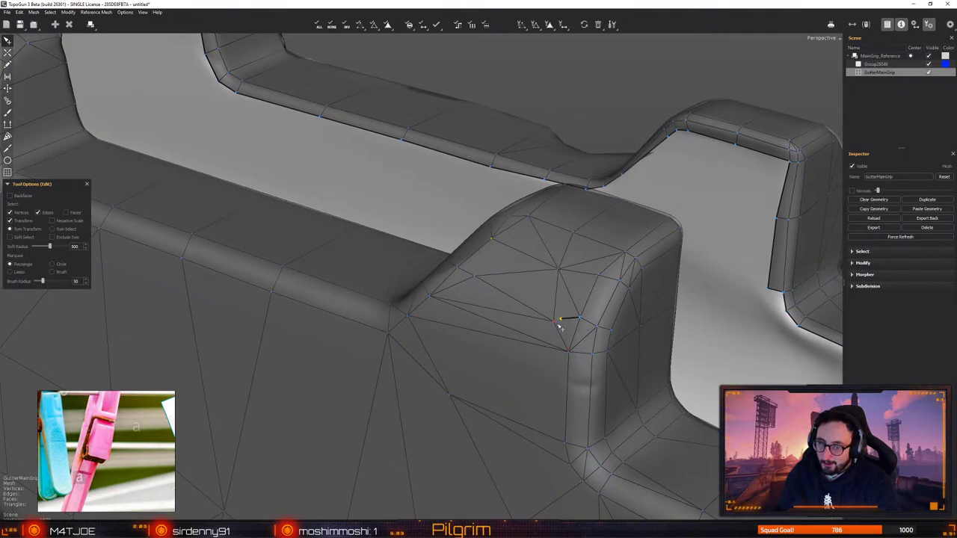
left_click_drag(555, 323, 617, 226)
left_click(570, 319)
left_click(542, 341)
left_click_drag(490, 259, 470, 259)
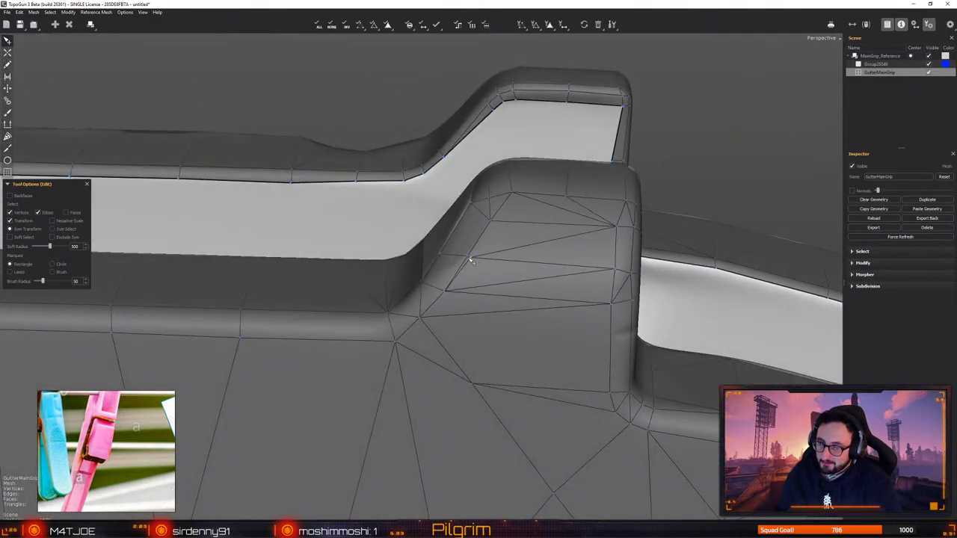
key("Delete")
left_click(494, 258)
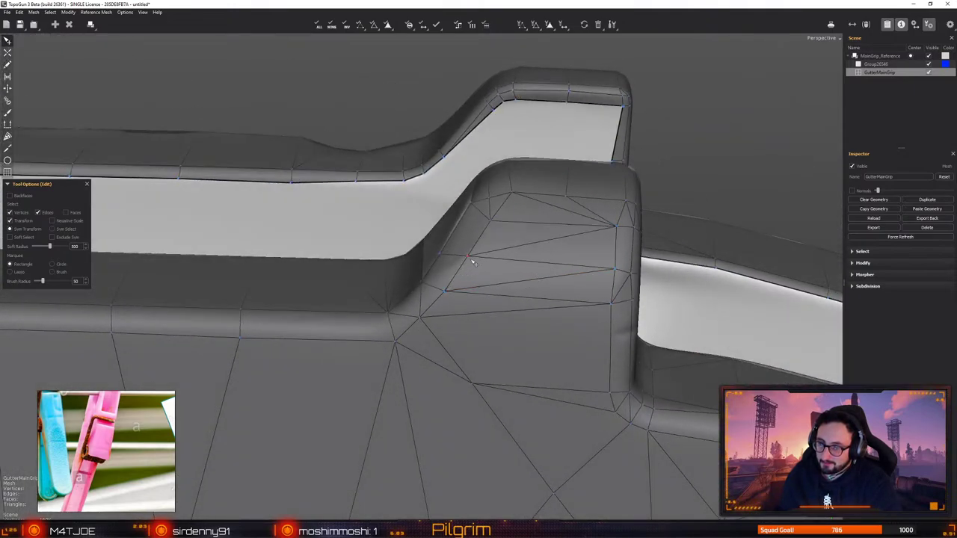
Fill the open slope of the raised block with new faces linking the outer bevel's middle vertex to the inner edge
middle_click_drag(470, 269, 496, 261)
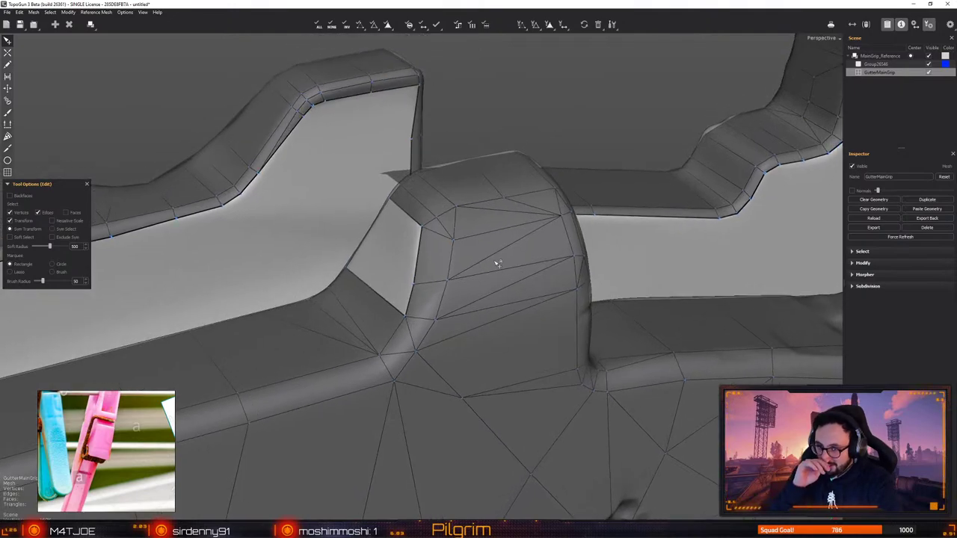
left_click_drag(435, 267, 331, 306, "alt")
key("c")
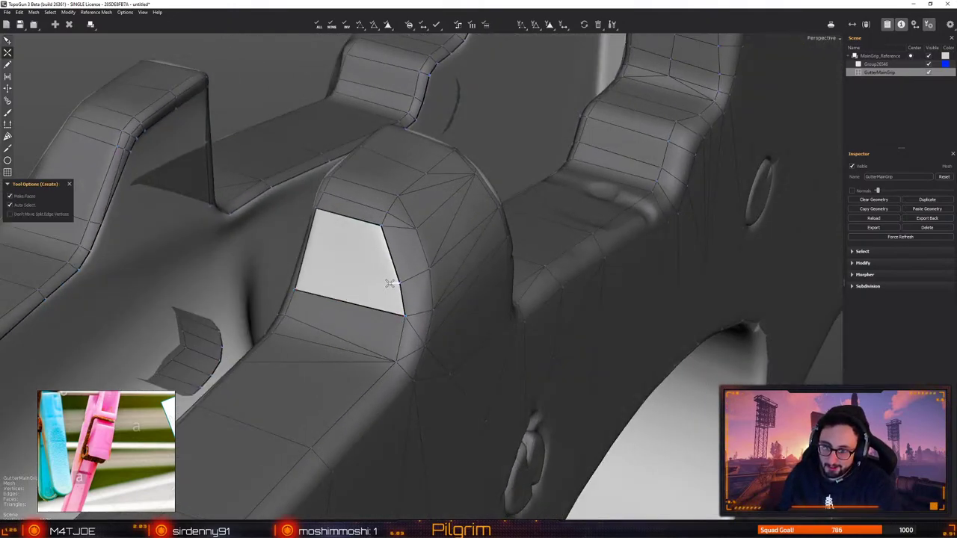
left_click(398, 281)
left_click_drag(398, 281, 422, 251, "alt")
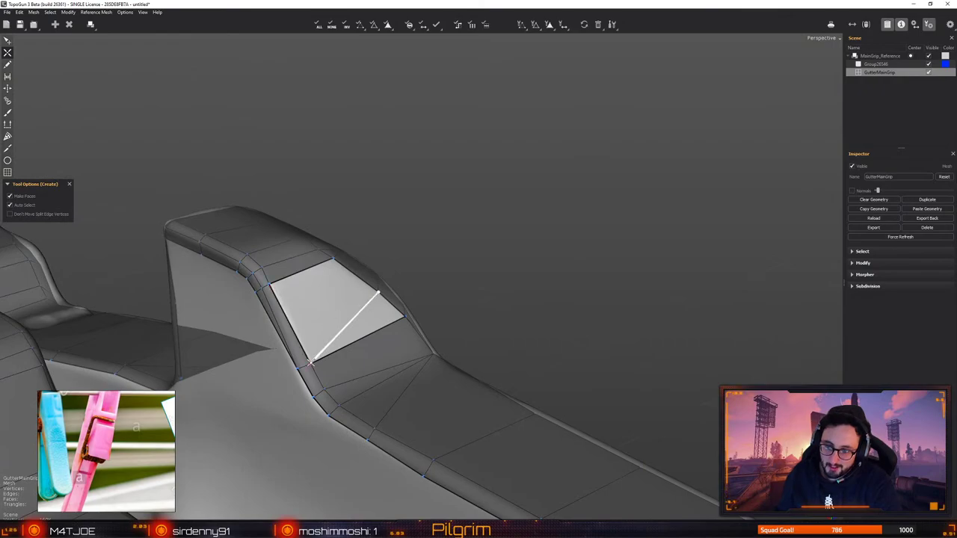
left_click(316, 356)
key("q")
left_click_drag(318, 361, 292, 269, "alt")
middle_click_drag(291, 269, 389, 241)
left_click(334, 239)
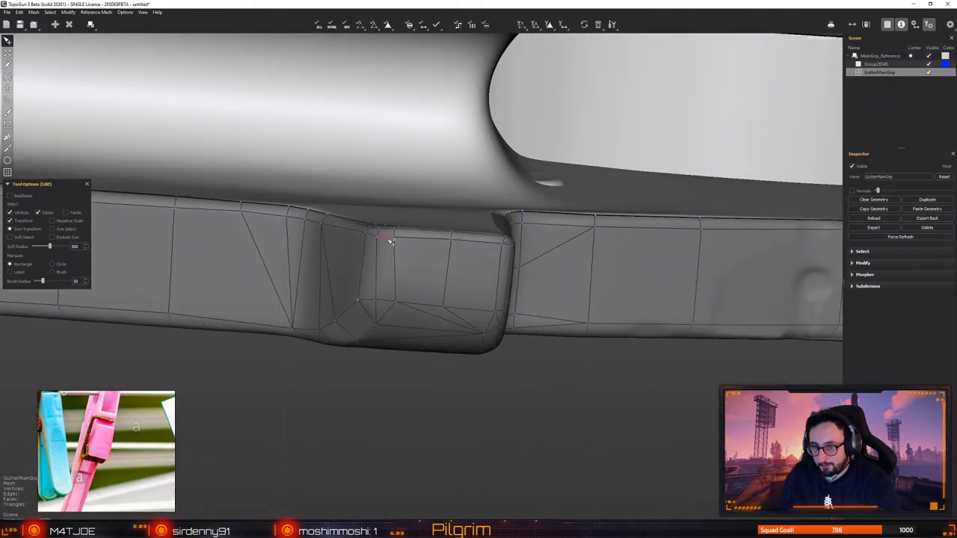
Adjust the cross edge and bevel vertices at the corner where the raised block's top meets its slope
left_click(392, 243)
left_click(396, 270)
left_click(394, 240)
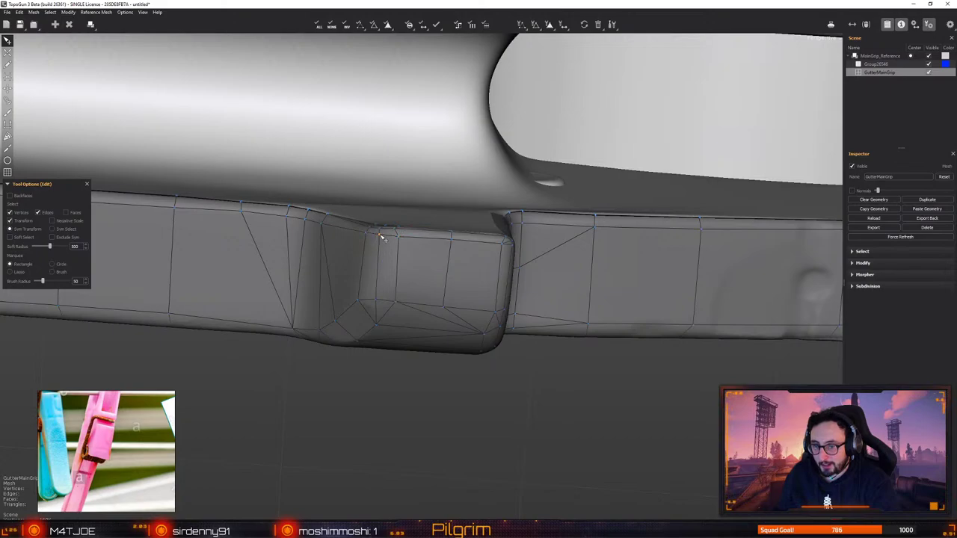
middle_click_drag(381, 242, 445, 270)
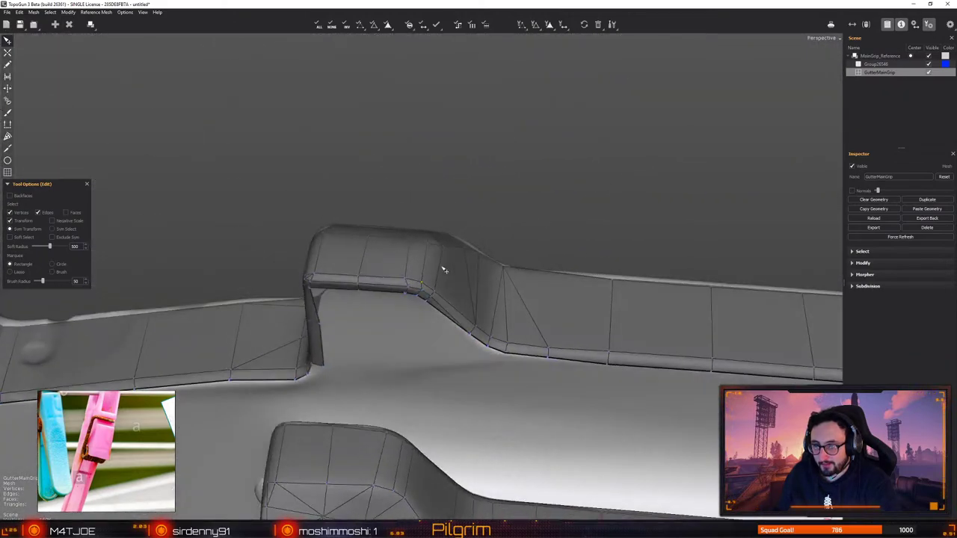
scroll(444, 271, "up", 3)
middle_click_drag(408, 334, 403, 295)
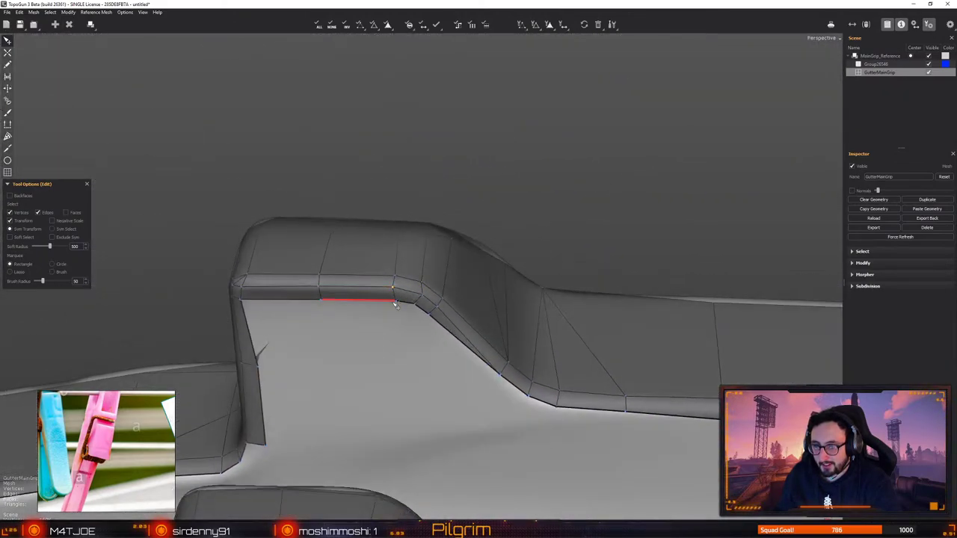
left_click(430, 300)
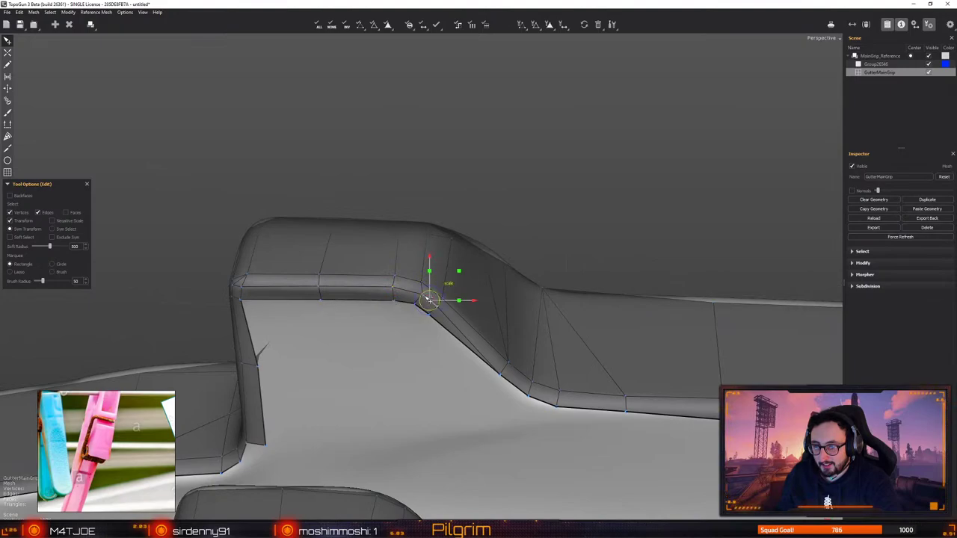
left_click(391, 334)
Shift the cross-edge vertices upward along the near block's curved front bevel and restrict component selection to vertices
middle_click_drag(423, 298, 364, 264)
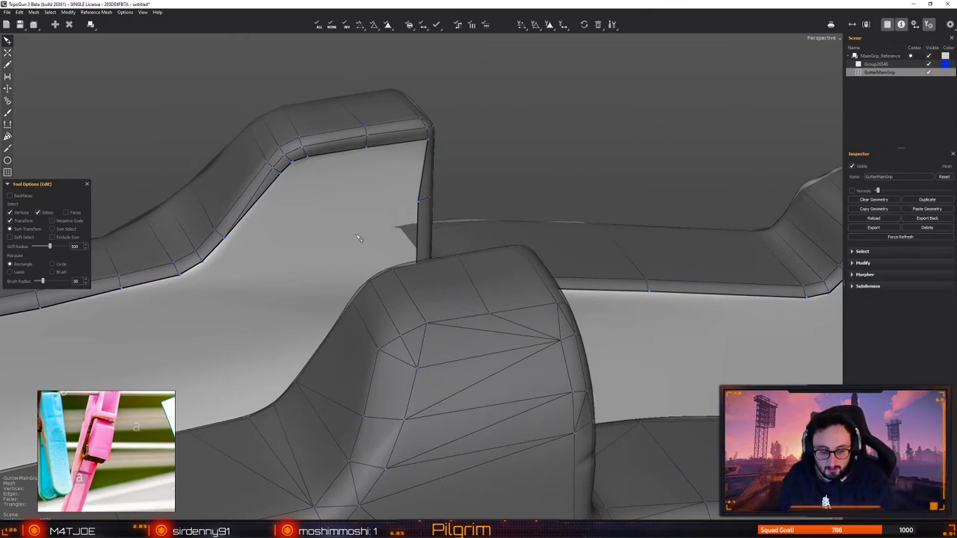
middle_click_drag(358, 237, 345, 335)
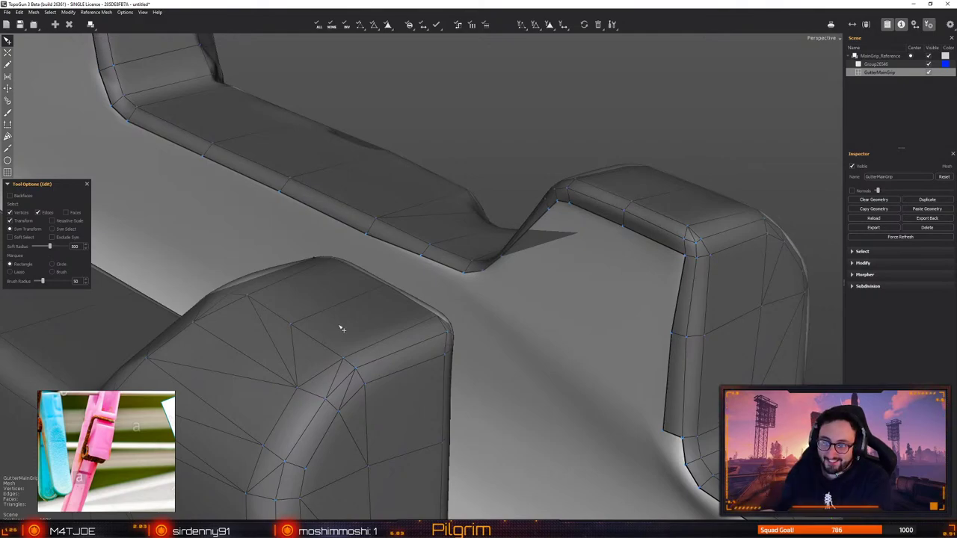
left_click_drag(676, 334, 507, 324, "alt")
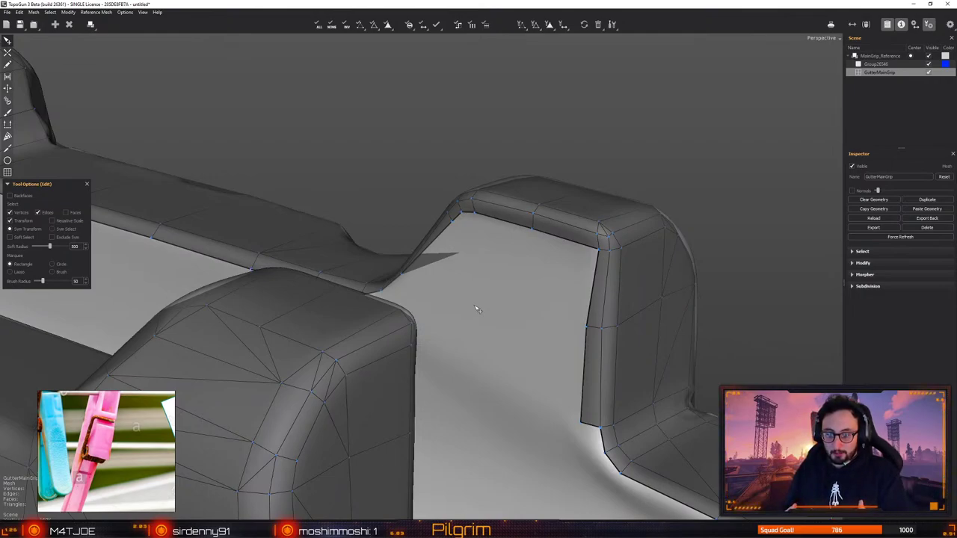
left_click(281, 385)
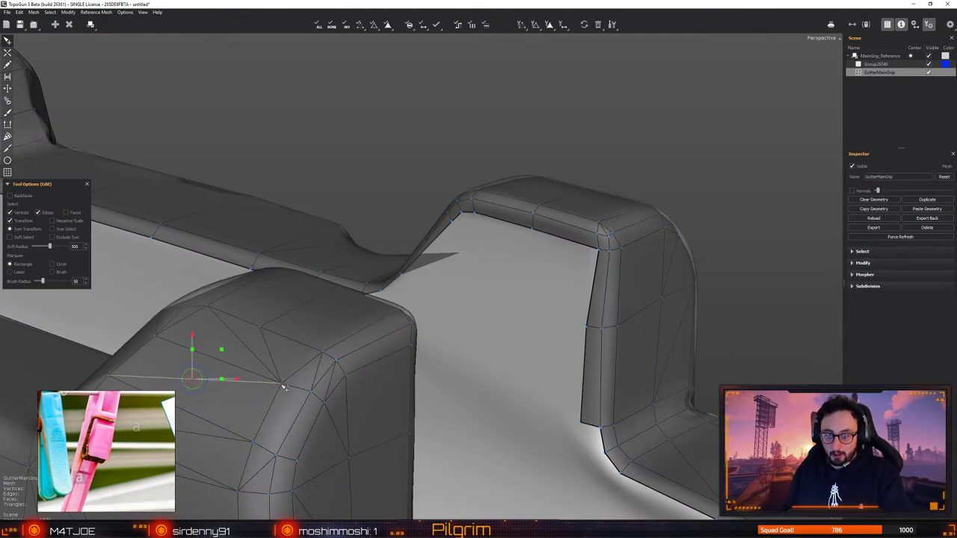
left_click(285, 386)
left_click(286, 386)
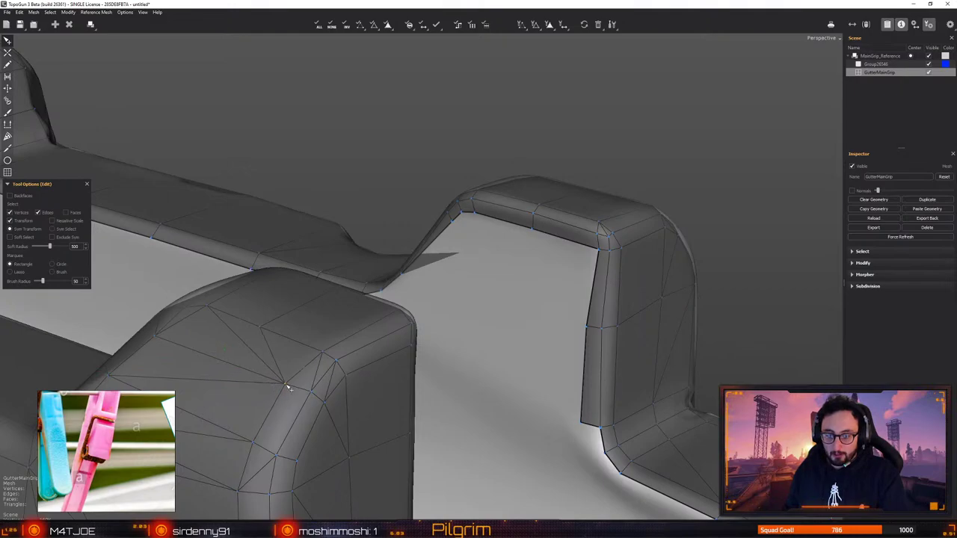
left_click(307, 391)
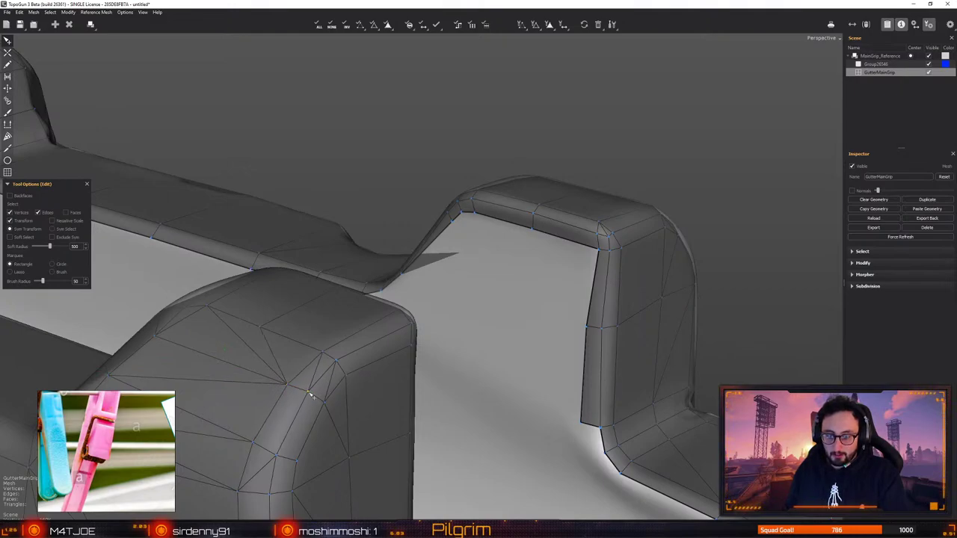
left_click(281, 441)
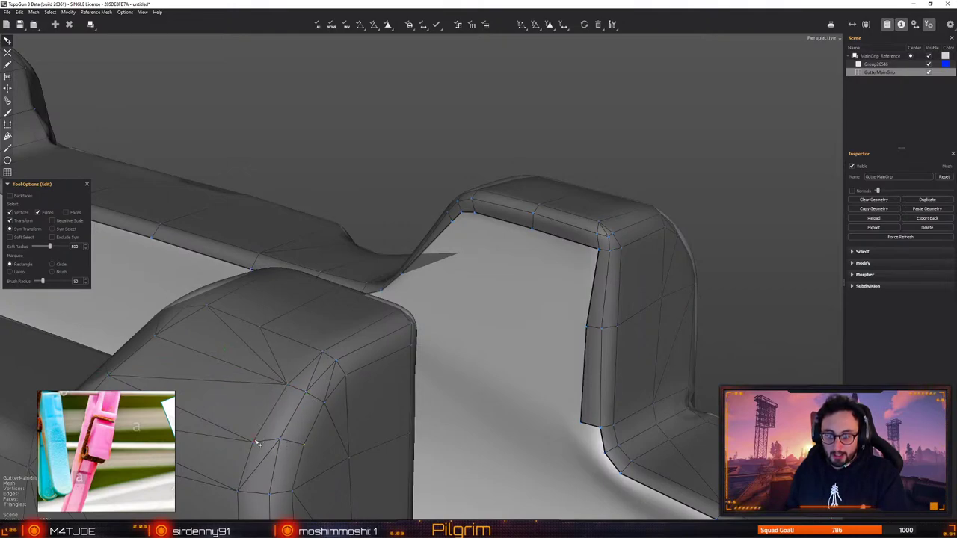
left_click_drag(255, 440, 258, 427)
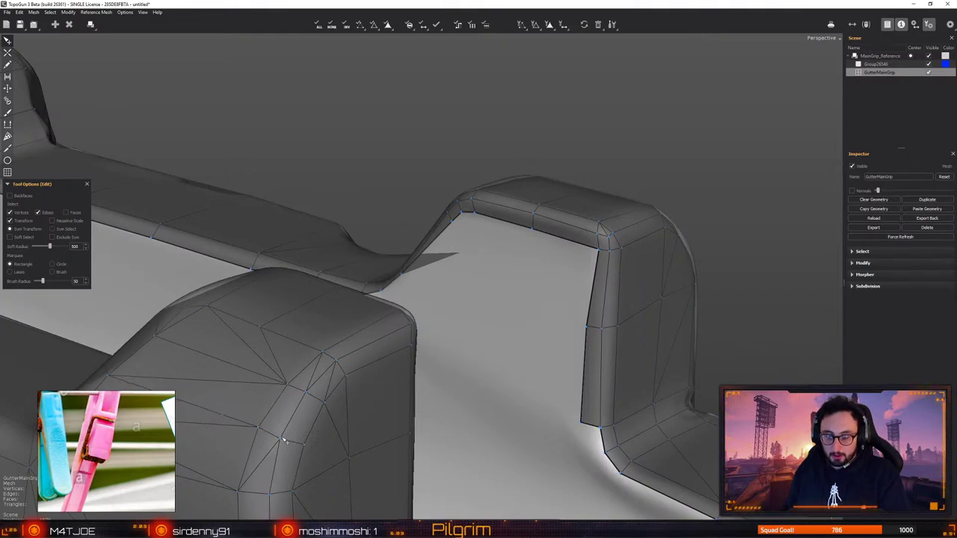
left_click(284, 444)
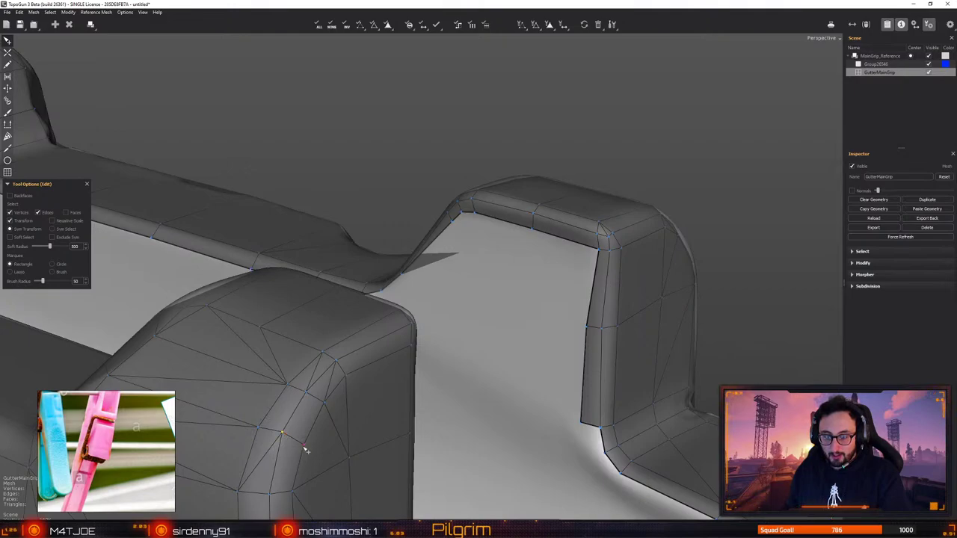
left_click_drag(304, 447, 305, 442)
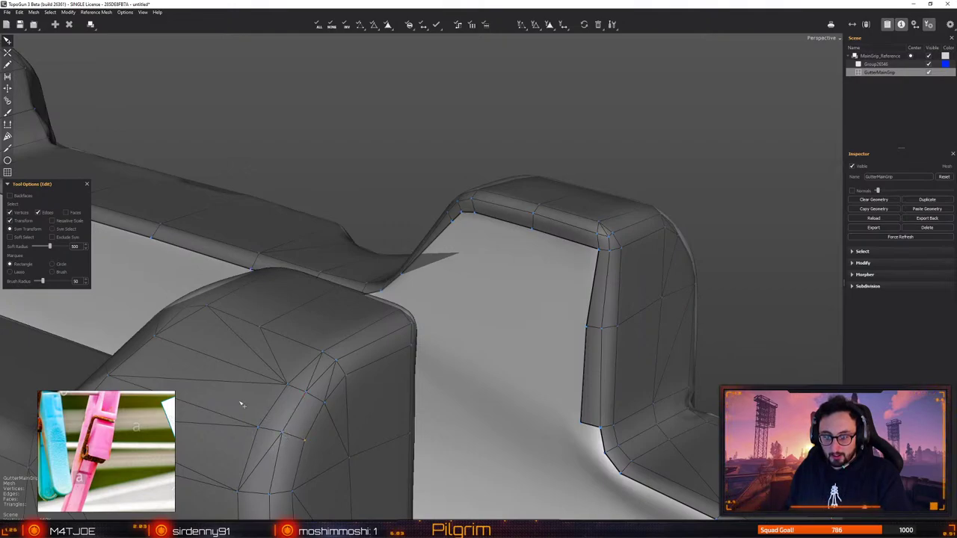
left_click(44, 214)
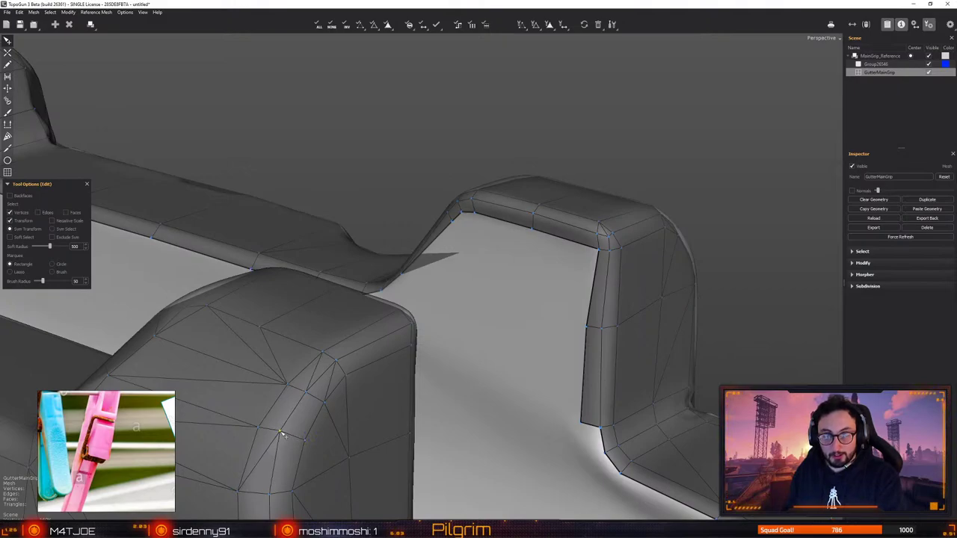
Cut a lengthwise edge through the near block's front bevel and top, ending at the slope's inner base vertex
middle_click_drag(261, 430, 327, 318)
left_click_drag(327, 317, 333, 361, "alt")
key("c")
left_click(343, 372)
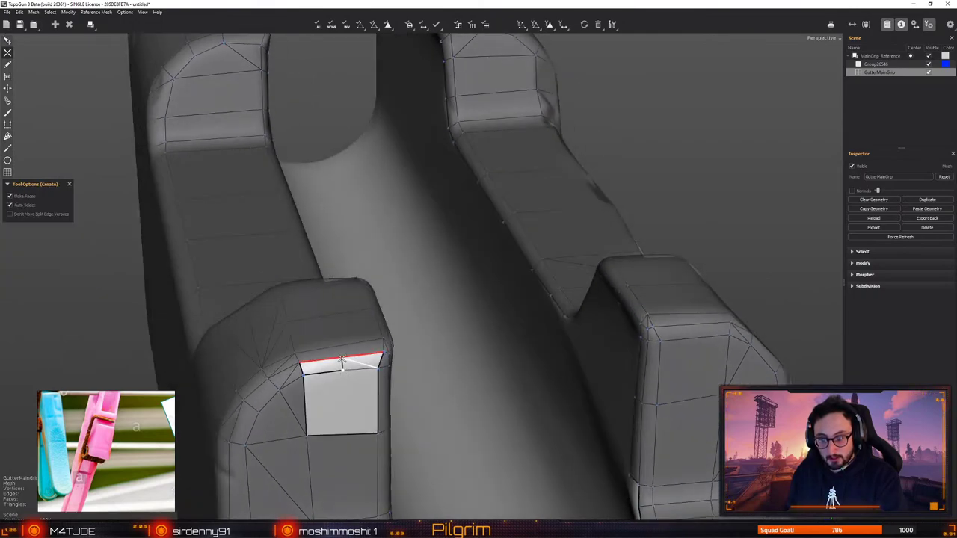
left_click(339, 345)
left_click_drag(338, 345, 429, 337, "alt")
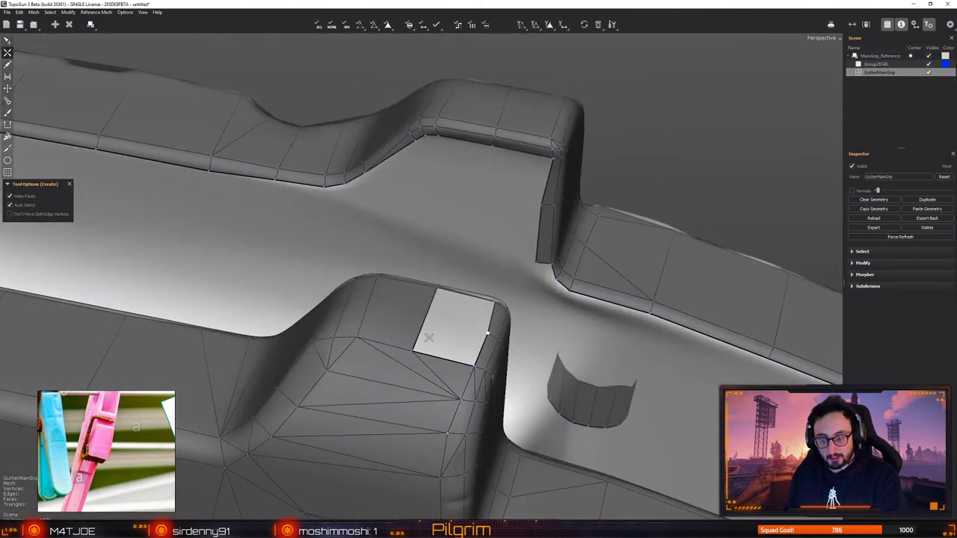
left_click(425, 317)
left_click_drag(357, 318, 436, 262, "alt")
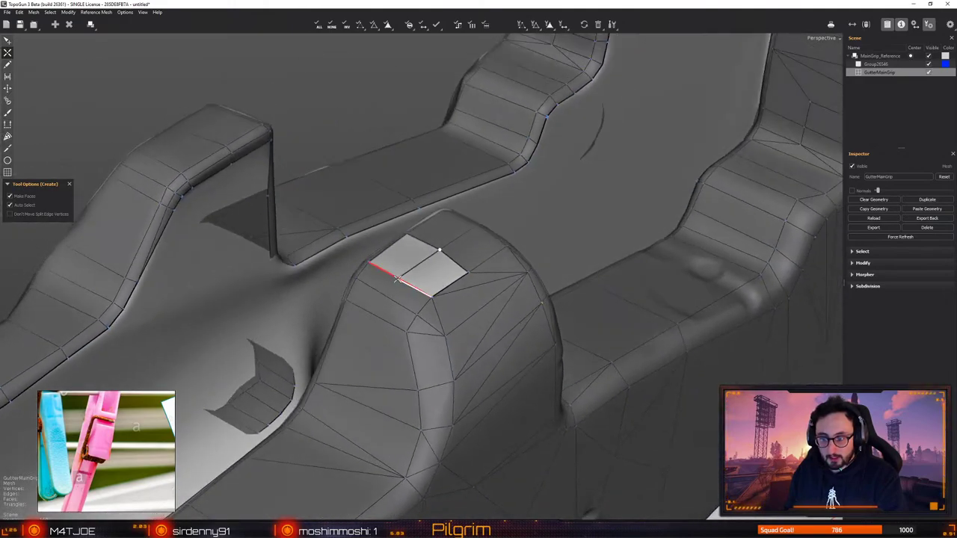
left_click(399, 279)
left_click(383, 295)
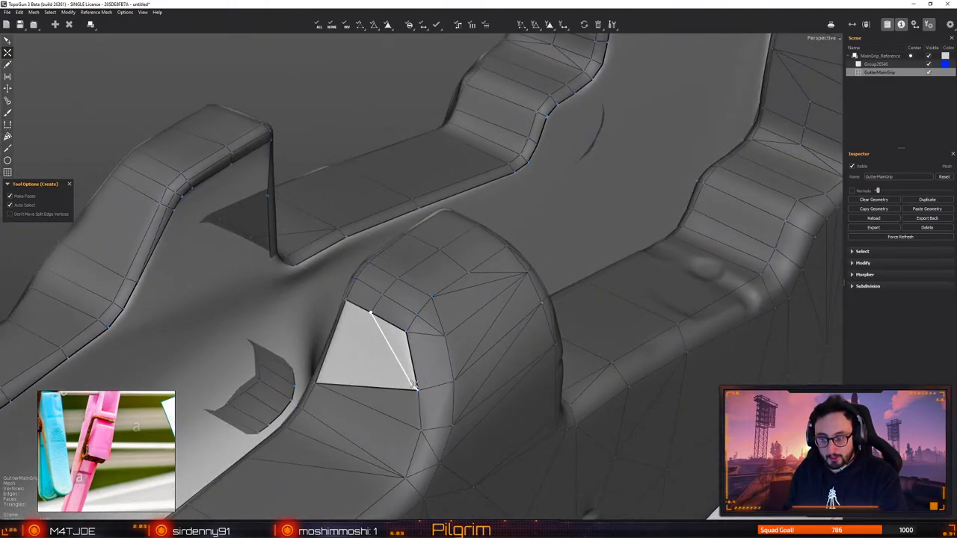
left_click(317, 384)
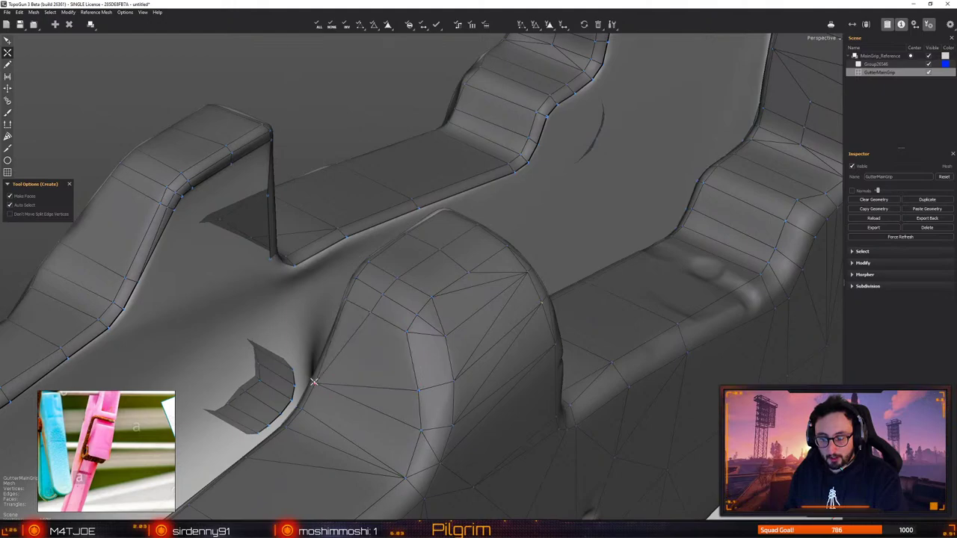
Connect the midpoint vertex of the block's front bevel to the central vertex of its front face
key("q")
left_click_drag(314, 382, 357, 321, "alt")
middle_click_drag(357, 322, 336, 309)
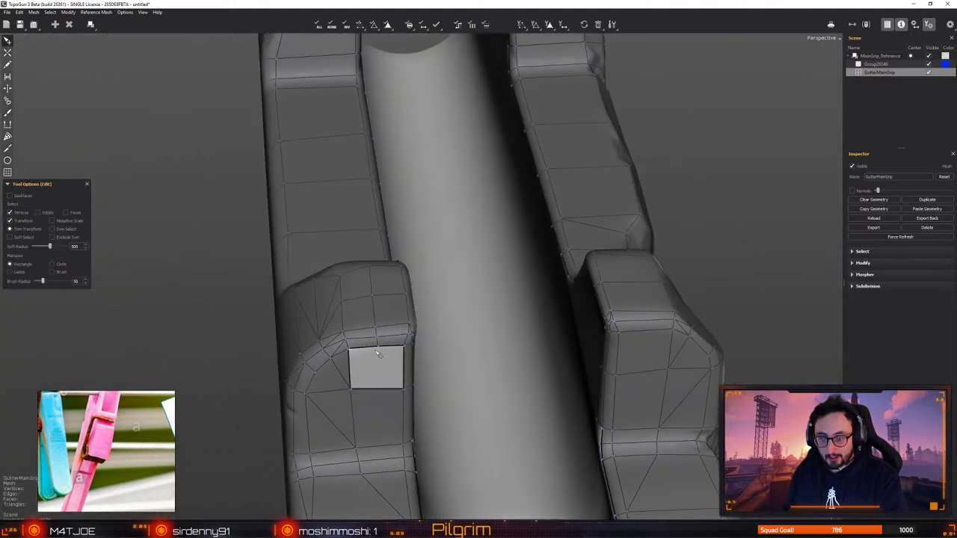
left_click_drag(378, 355, 333, 342, "alt")
key("w")
left_click(316, 307)
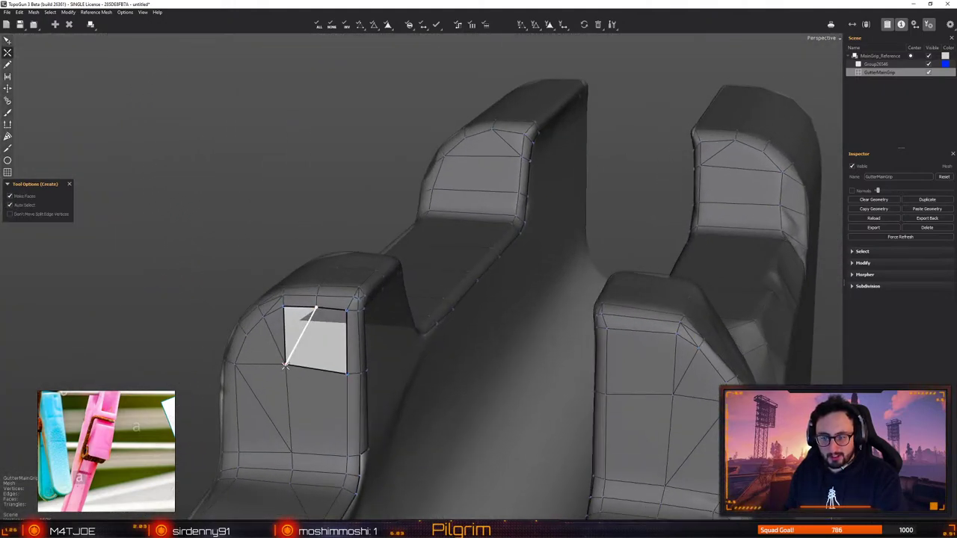
left_click(285, 365)
Cut a matching lengthwise edge across the front bevel and top of the opposite raised block
key("q")
middle_click_drag(285, 365, 551, 376)
key("w")
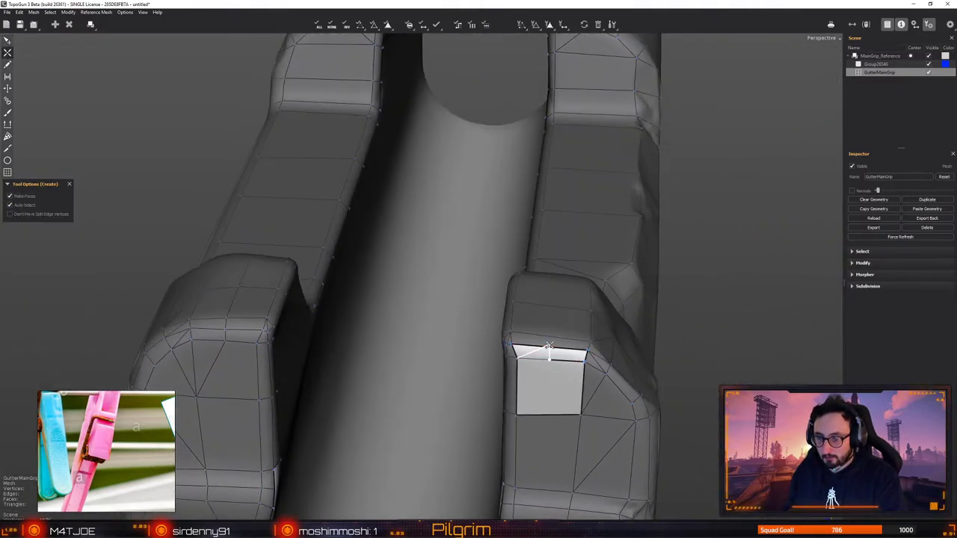
middle_click_drag(551, 314, 314, 277)
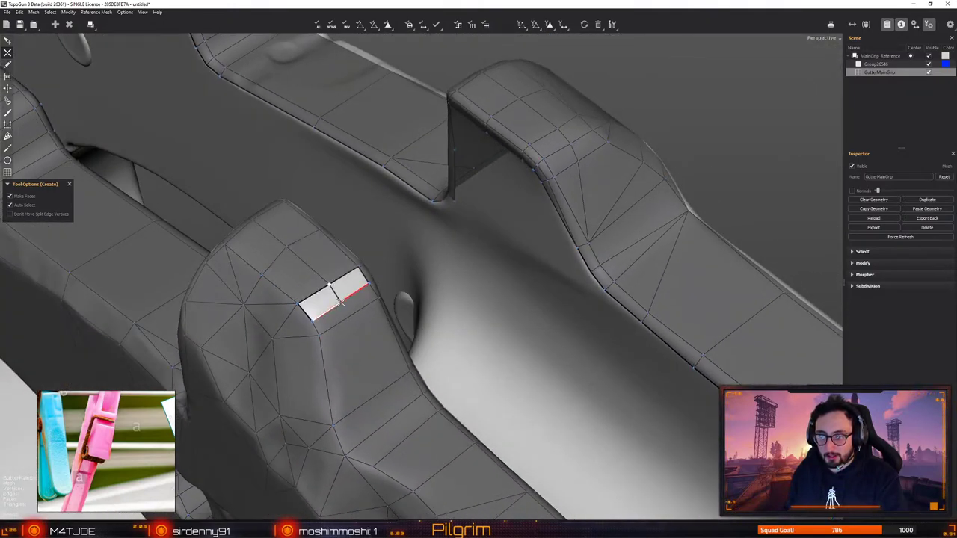
left_click(340, 302)
left_click(350, 316)
Link the opposite block's new lengthwise edge to the inner vertex at the base of its slope
key("q")
key("w")
left_click(409, 371)
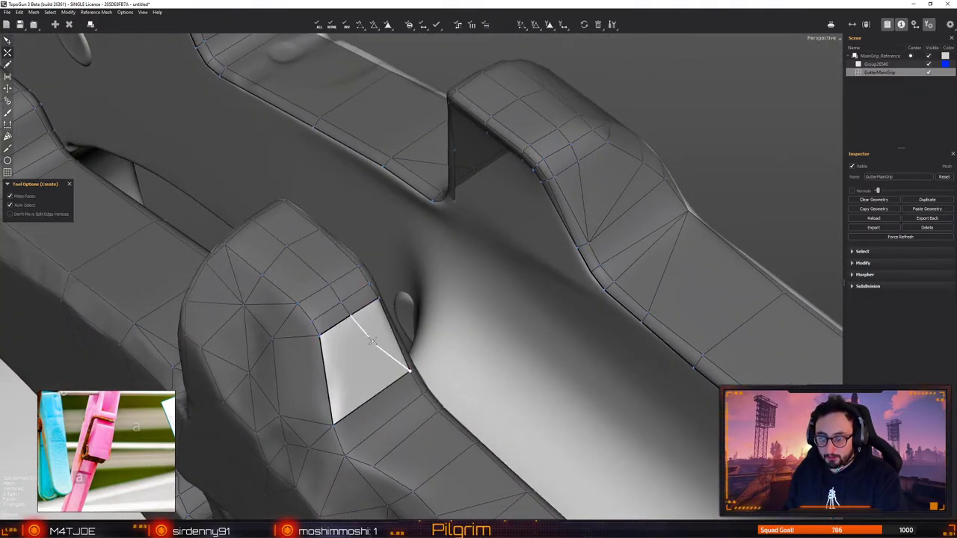
key("q")
middle_click_drag(351, 322, 679, 299)
key("c")
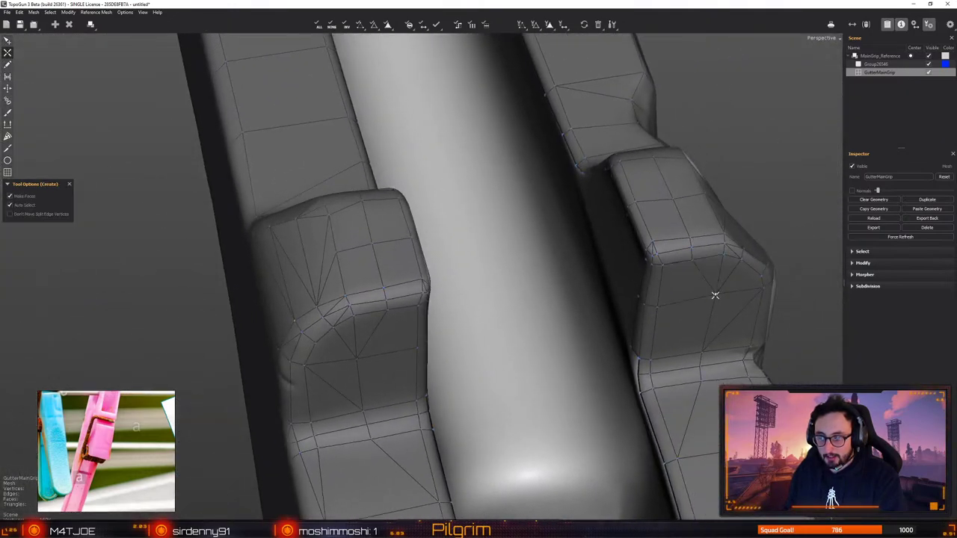
key("e")
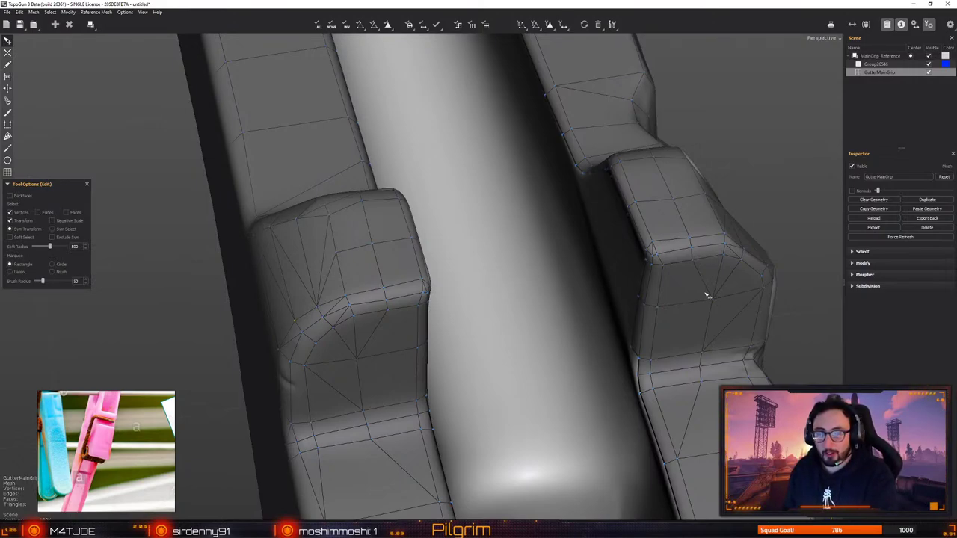
Split the flat strip face before the block's slope with a cross edge from its outer bevel to the inner edge
left_click_drag(293, 344, 339, 278, "alt")
key("c")
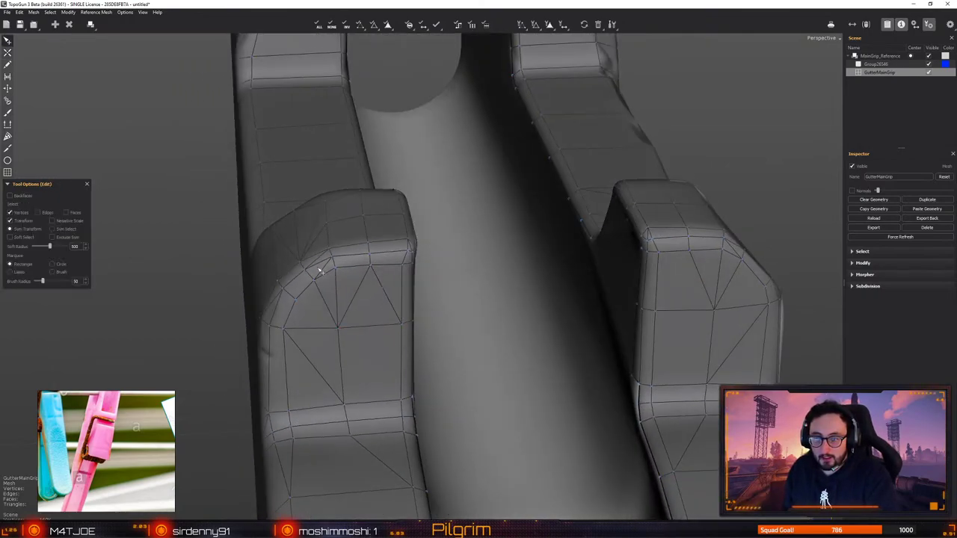
middle_click_drag(399, 327, 434, 309)
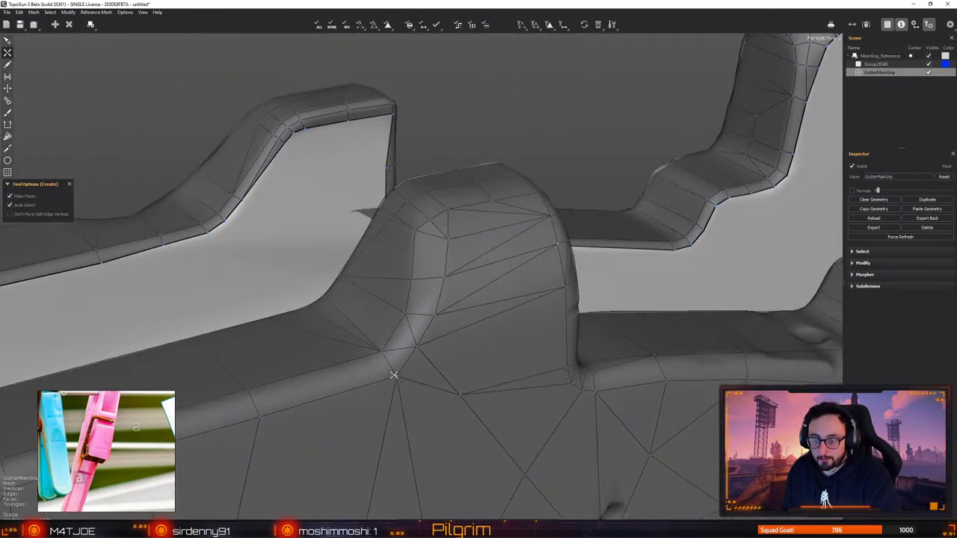
mouse_move(382, 352)
middle_mouse_down()
mouse_move(314, 421)
mouse_move(438, 354)
mouse_move(382, 343)
middle_mouse_up()
left_click(395, 323)
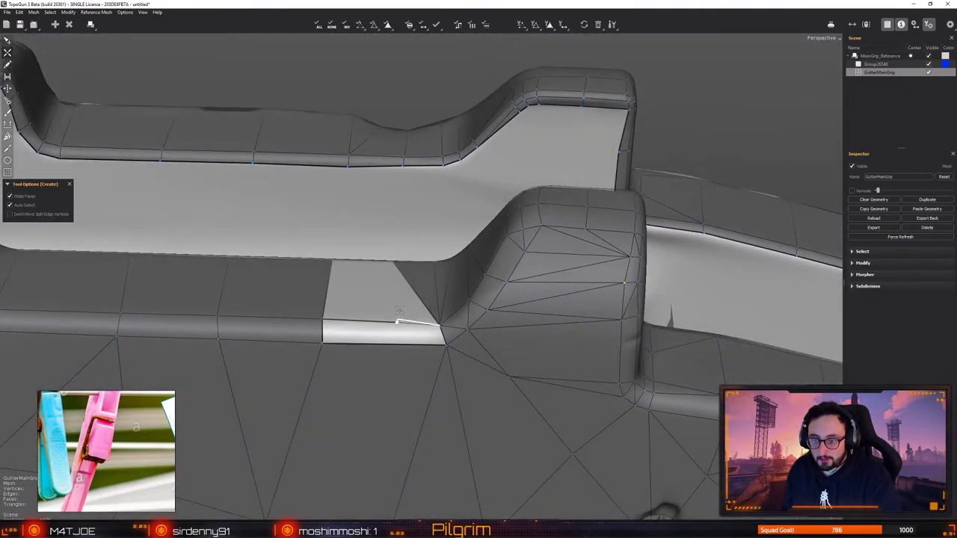
left_click_drag(395, 322, 391, 255, "alt")
left_click(391, 197)
key("e")
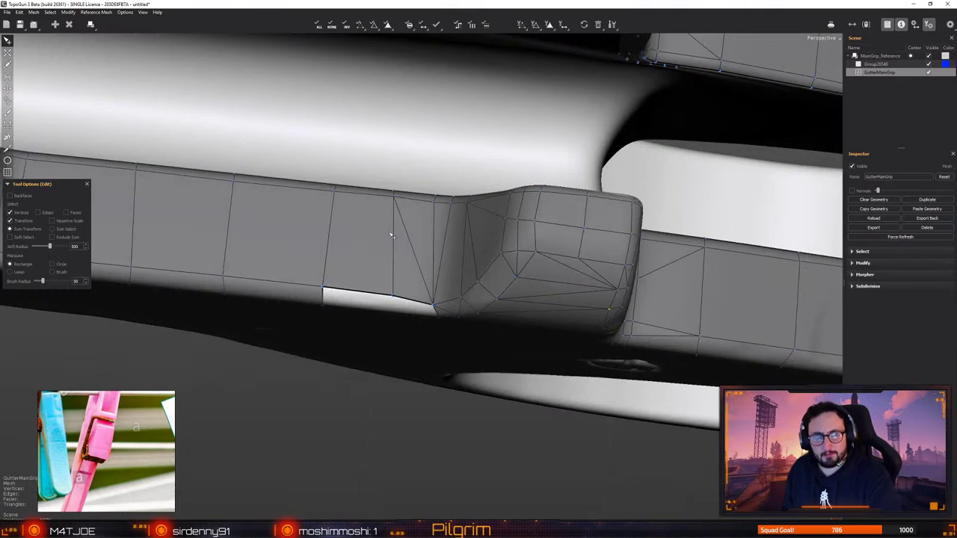
Extend the flat strip's new cross edge over the outer bevel and down onto the grip's side face
middle_click_drag(439, 340, 399, 341)
key("c")
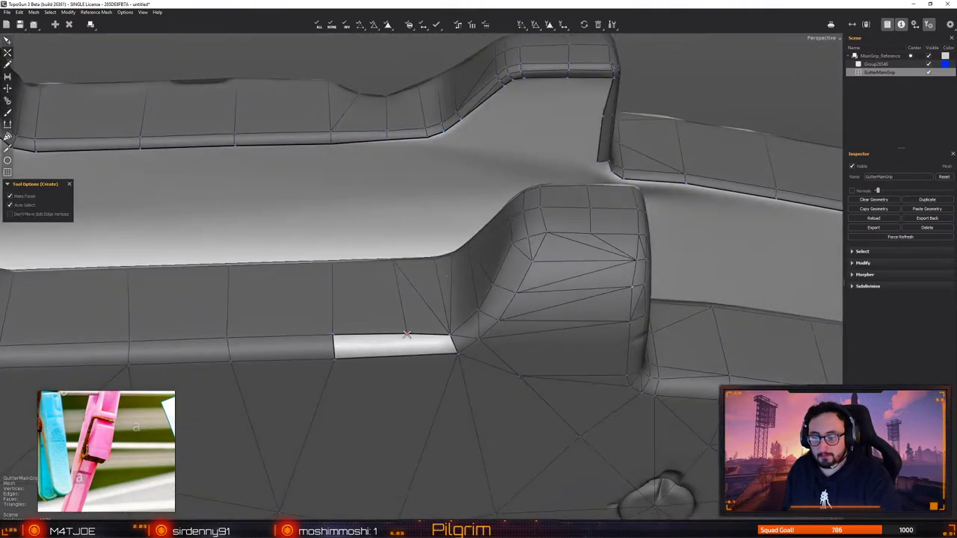
left_click_drag(335, 337, 336, 337)
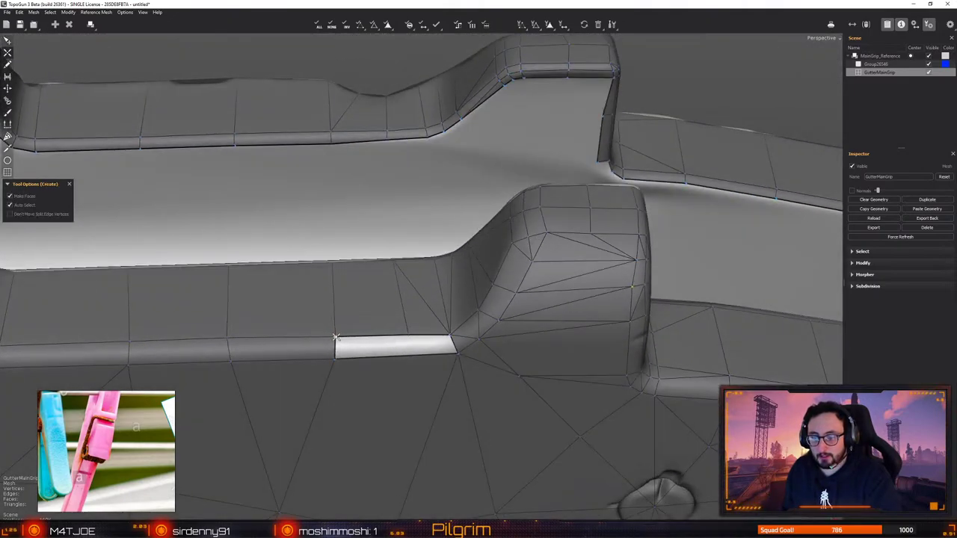
key("e")
key("c")
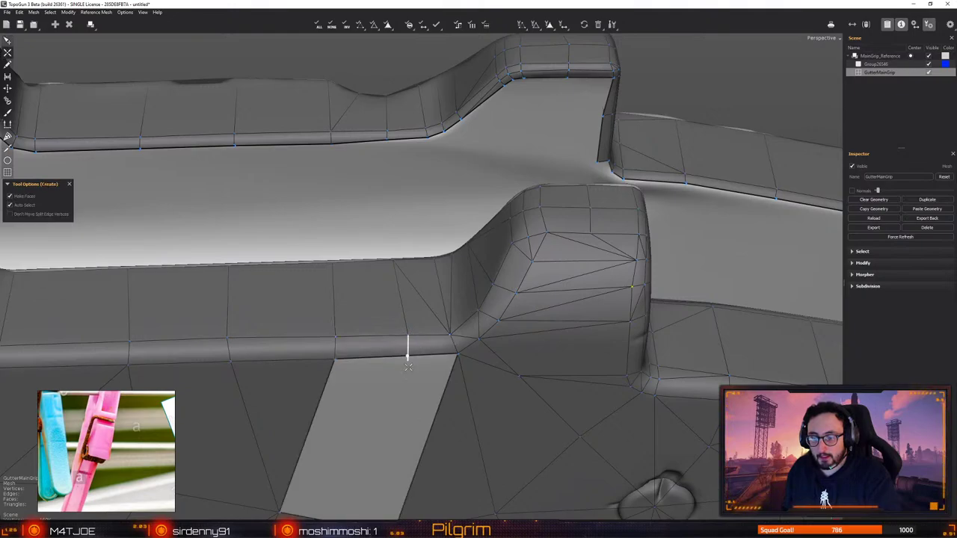
middle_click_drag(406, 342, 387, 327)
key("e")
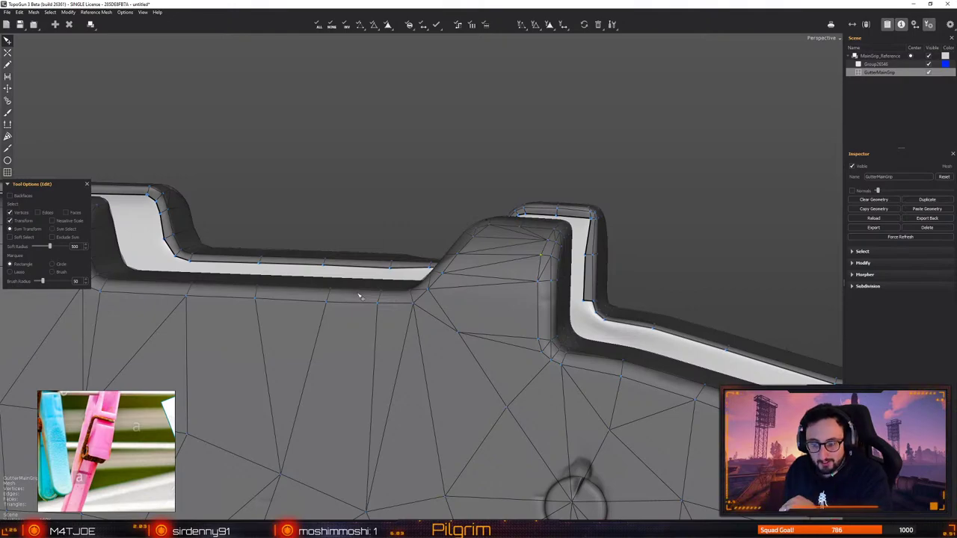
Draw a cross edge at the base of the raised block's slope, from the outer bevel vertex to the inner edge
left_click_drag(407, 349, 396, 408, "alt")
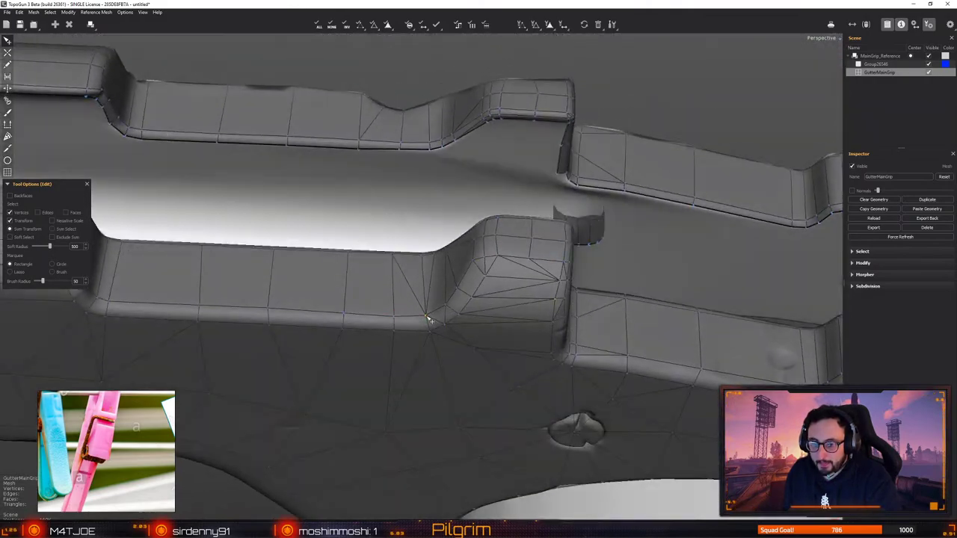
mouse_move(432, 323)
right_mouse_down()
mouse_move(418, 314)
mouse_move(448, 299)
mouse_move(429, 338)
right_mouse_up()
left_click_drag(429, 338, 329, 319, "alt")
right_click_drag(329, 318, 404, 371, "alt")
key("c")
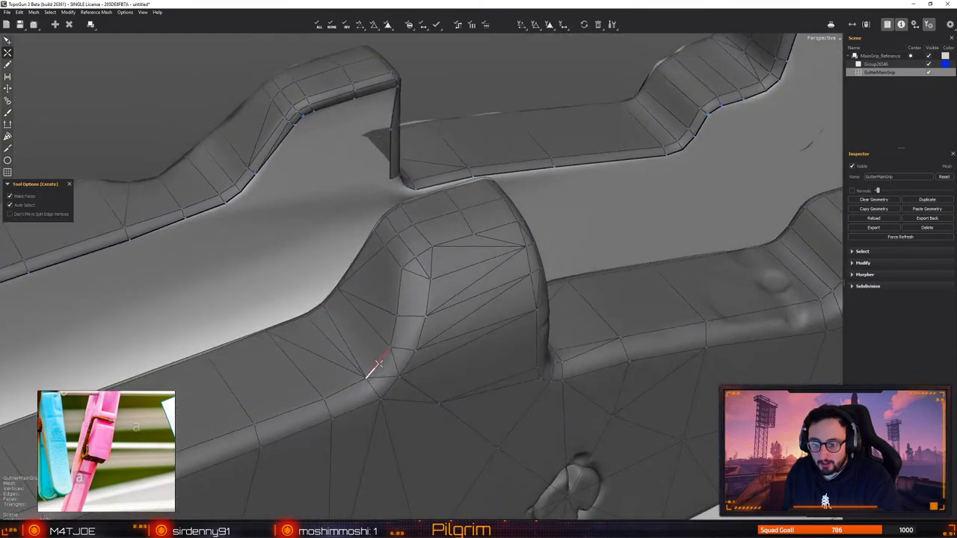
left_click(379, 366)
left_click(380, 365)
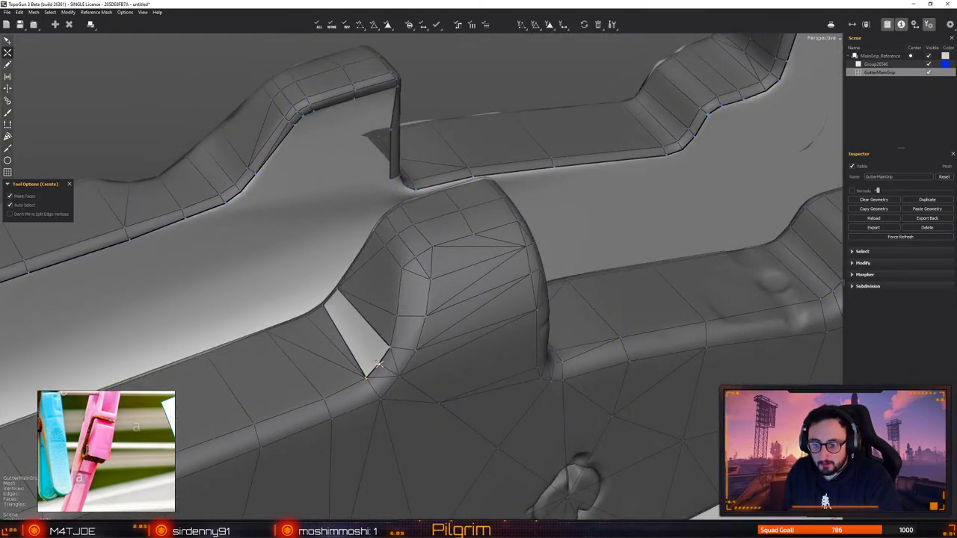
left_click(323, 305)
key("q")
left_click_drag(323, 306, 387, 336, "alt")
right_click_drag(387, 337, 389, 335)
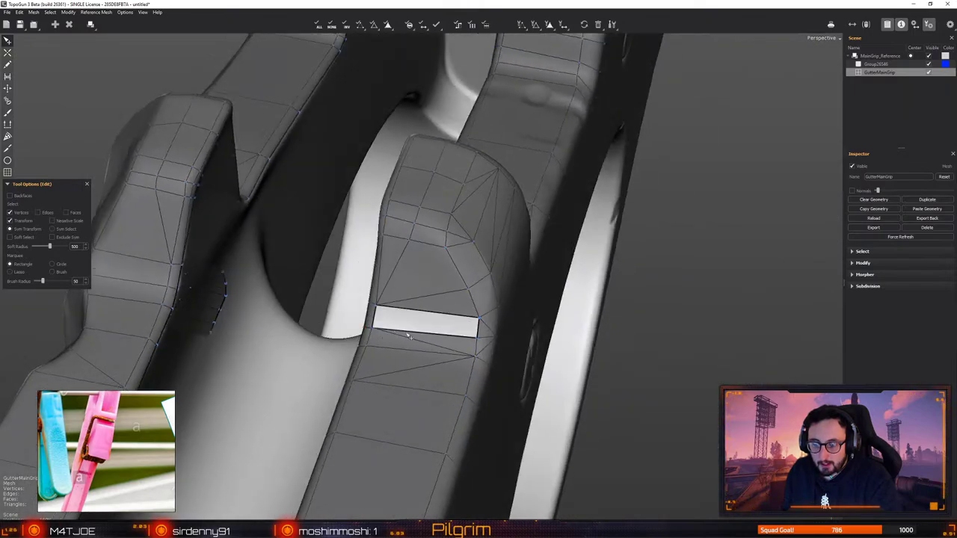
right_click_drag(391, 335, 408, 336)
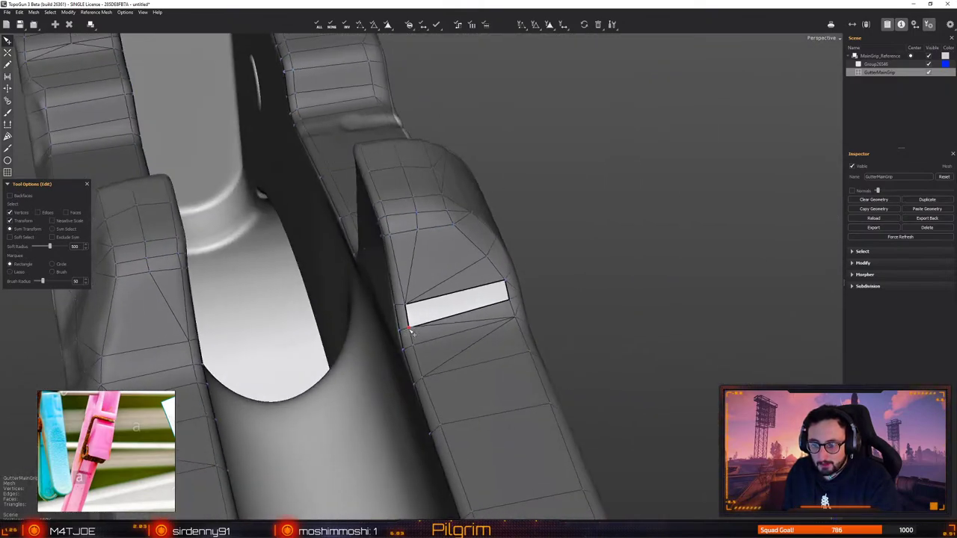
Delete the edge bordering the gap at the base of the block's slope and fill the gap with new faces
key("2")
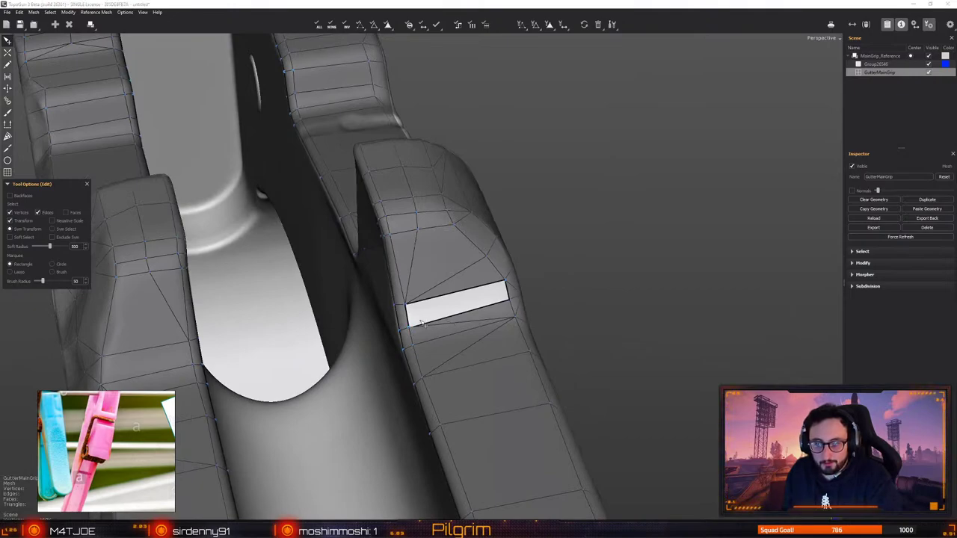
left_click(482, 312)
key("Delete")
key("c")
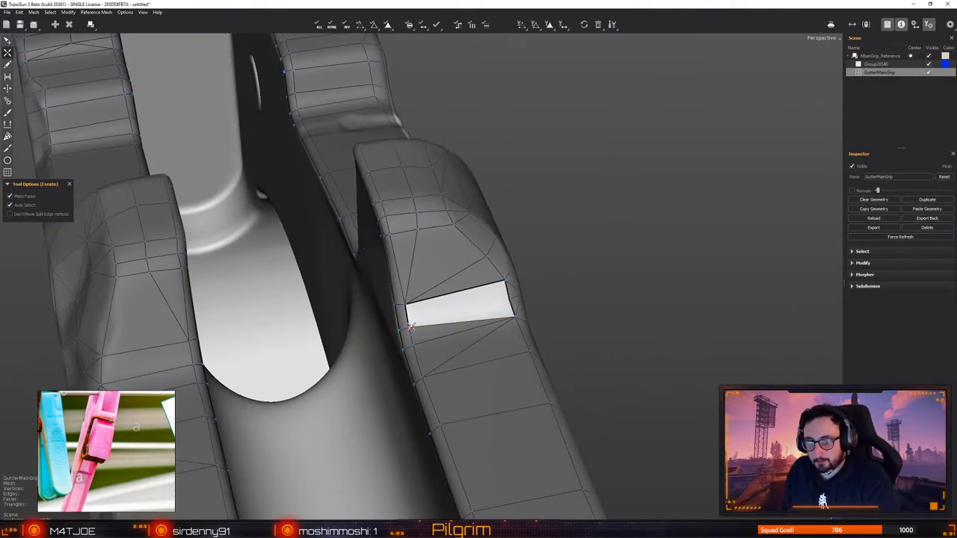
left_click(409, 326)
key("e")
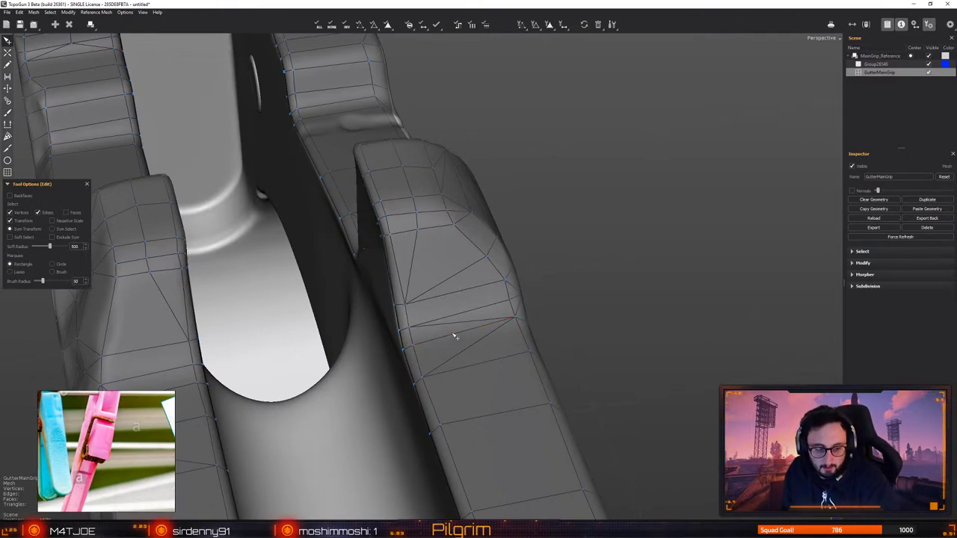
Save the scene as MainGrip.tgs in the Gutter Gun project's LowPoly folder
left_click_drag(435, 349, 459, 367, "alt")
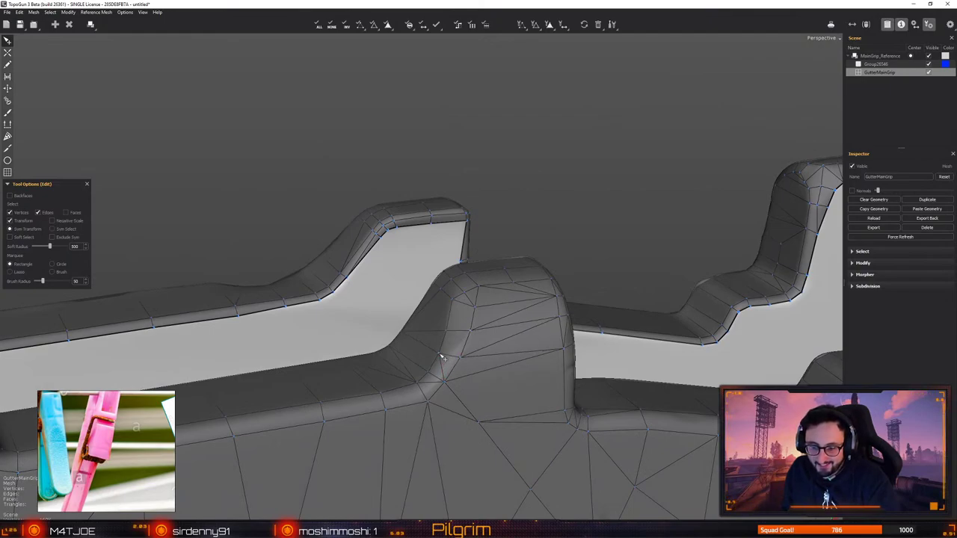
left_click_drag(441, 362, 419, 336, "alt")
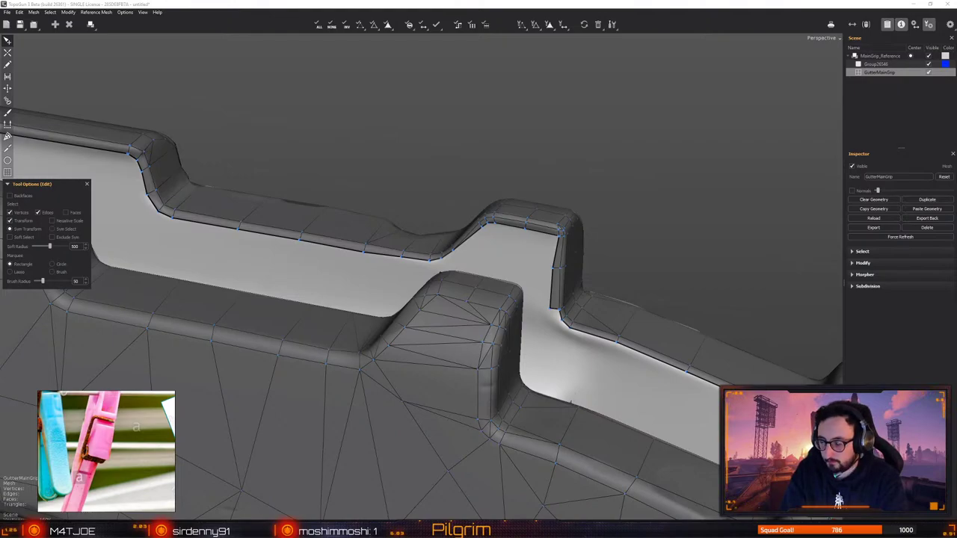
key("ctrl+s")
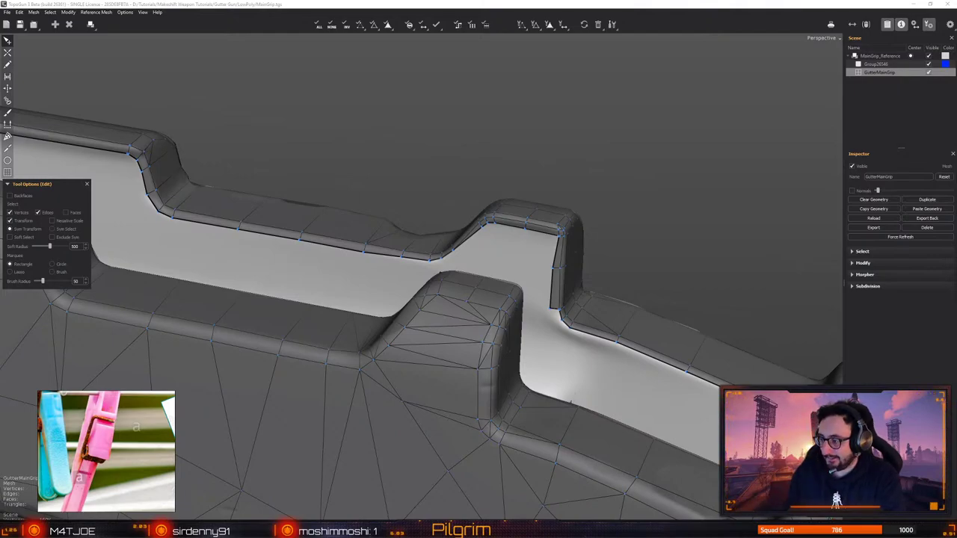
right_click_drag(632, 313, 459, 290, "alt")
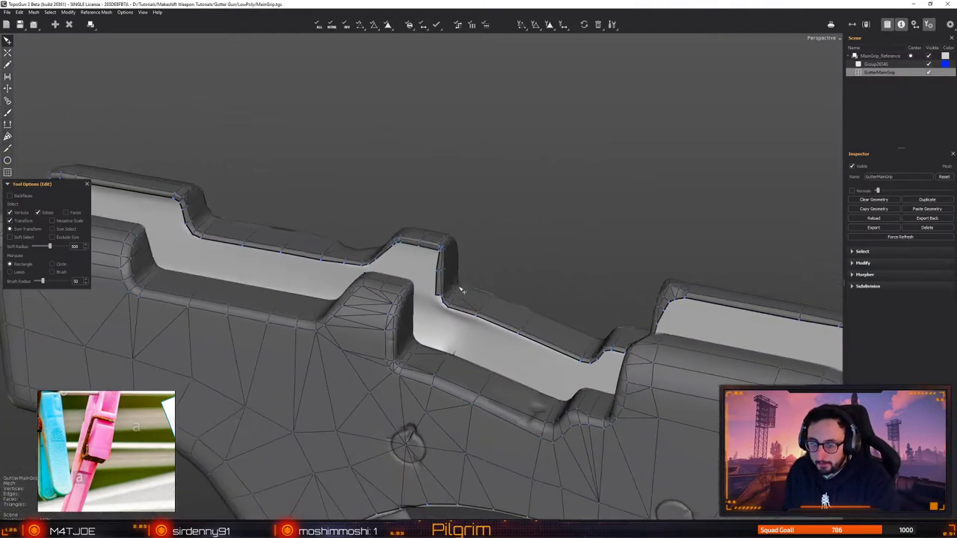
left_click_drag(460, 291, 444, 316, "alt")
middle_click_drag(444, 316, 414, 301, "alt")
left_click_drag(415, 301, 398, 368, "alt")
middle_click_drag(398, 368, 379, 338)
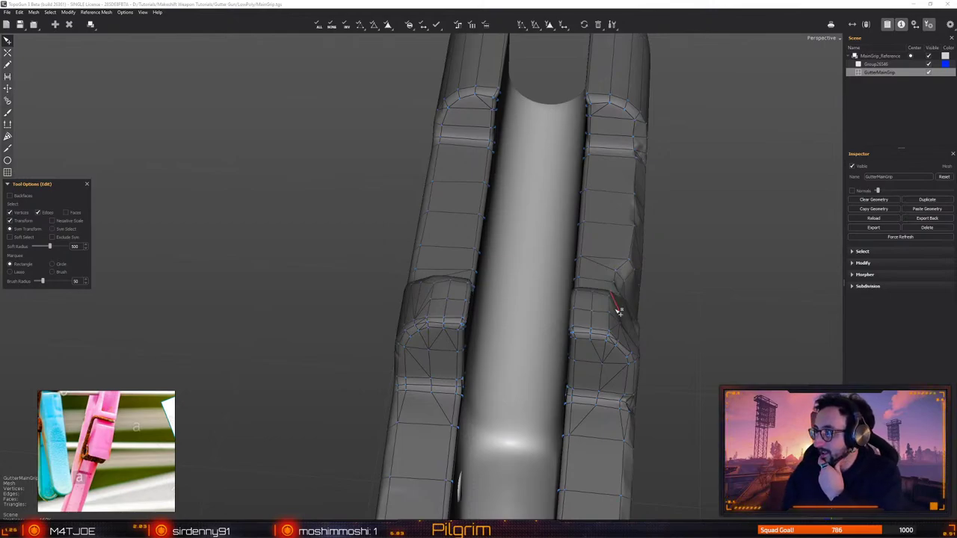
middle_click_drag(499, 311, 413, 307)
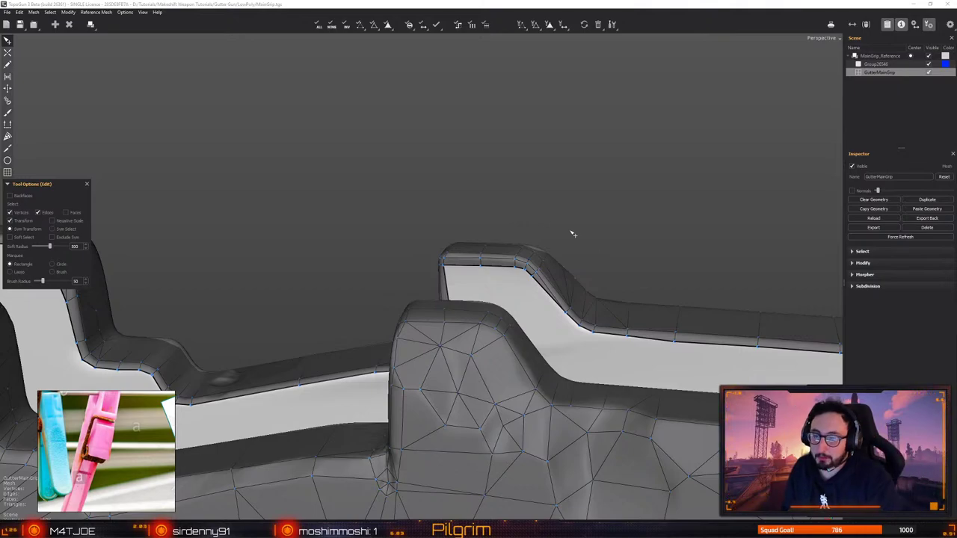
Create the upper row of faces on the raised block's inner wall, from its vertical edge across to the slope, leaving the middle open
middle_click_drag(570, 231, 470, 290)
mouse_move(464, 282)
left_mouse_down()
mouse_move(472, 287)
mouse_move(465, 282)
left_mouse_up()
key("c")
left_click(472, 335)
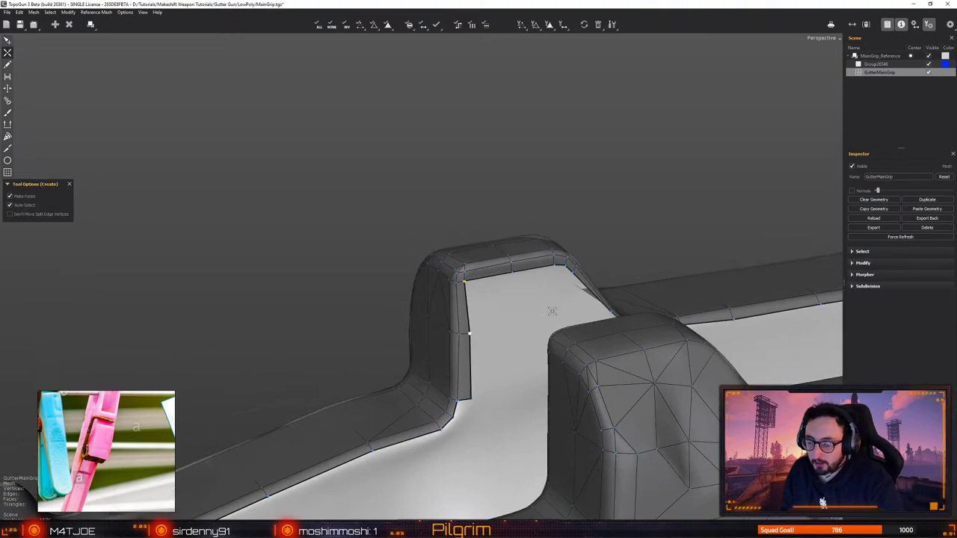
left_click_drag(552, 311, 490, 326, "alt")
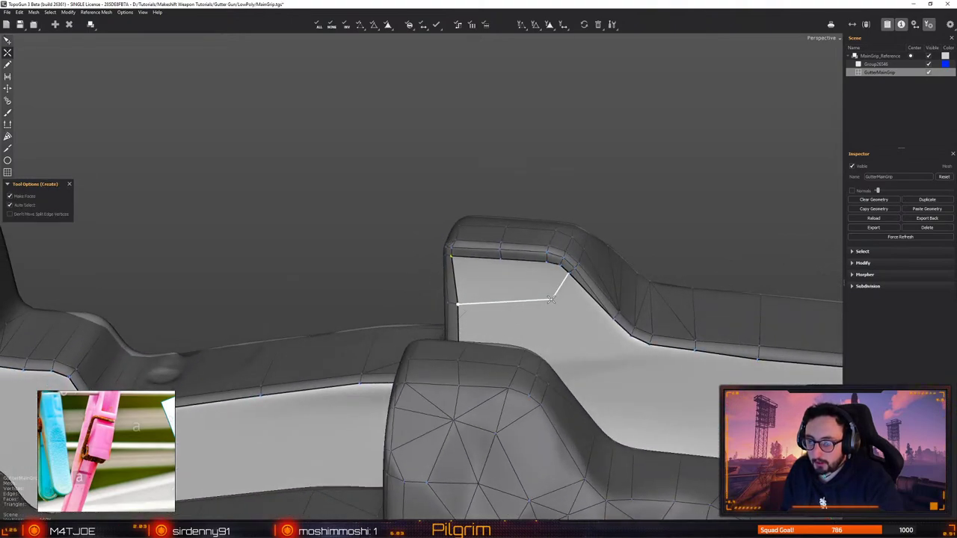
left_click(504, 306)
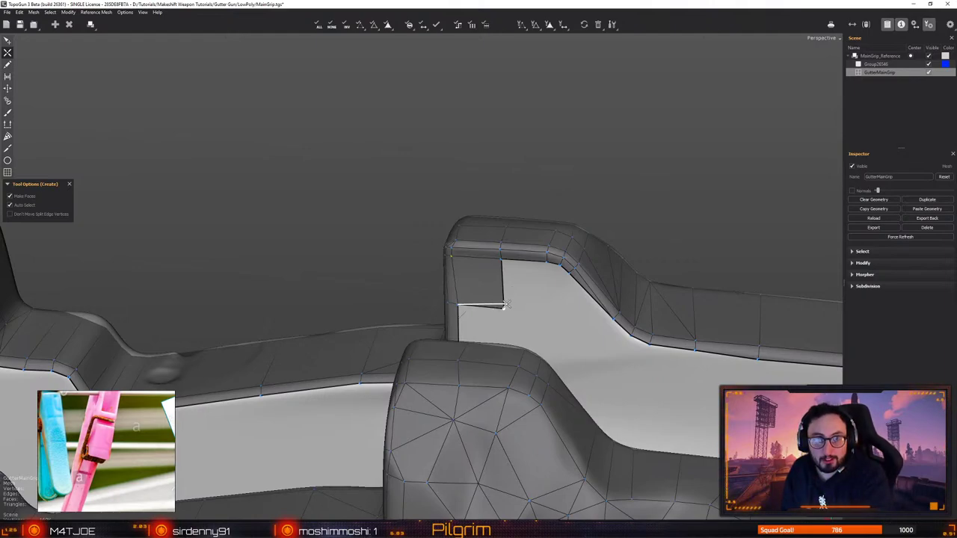
left_click(569, 314)
left_click(613, 320)
key("q")
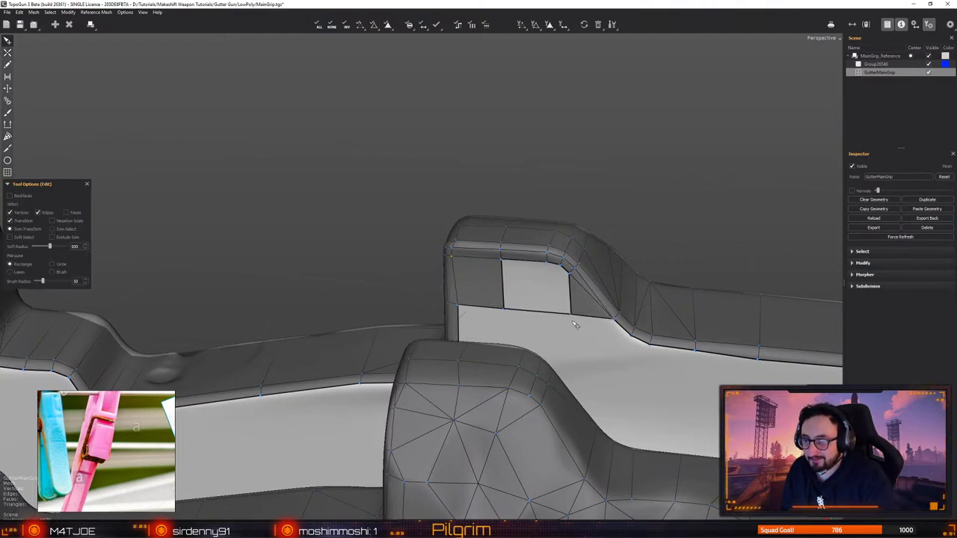
Adjust the lower vertex of the inner wall's upper row and fill the open middle section with a face
key("w")
left_click_drag(570, 313, 498, 344)
left_click(546, 261)
key("q")
key("w")
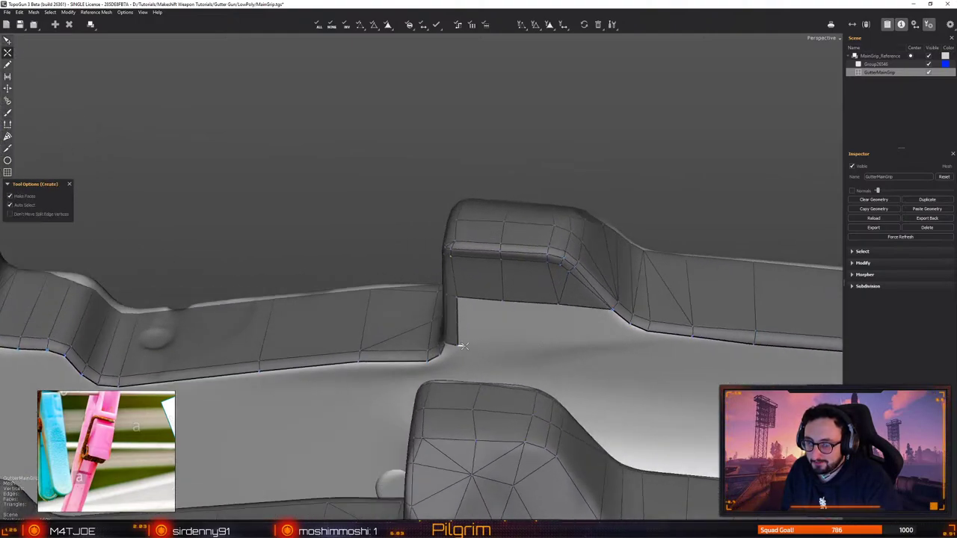
Add a second row of faces along the base of the block's inner wall and taper it into the flat strip beyond the slope
left_click(458, 346)
left_click(504, 344)
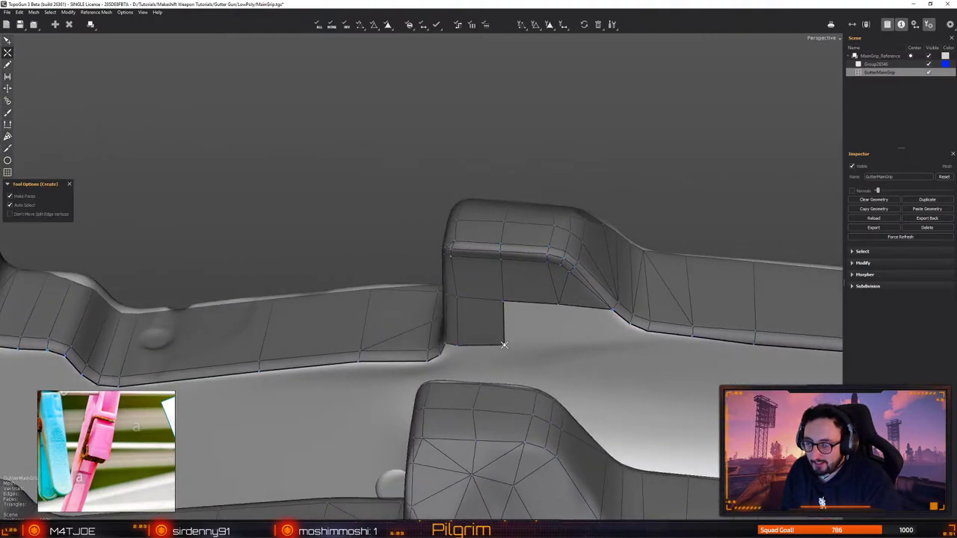
left_click(560, 330)
left_click(564, 346)
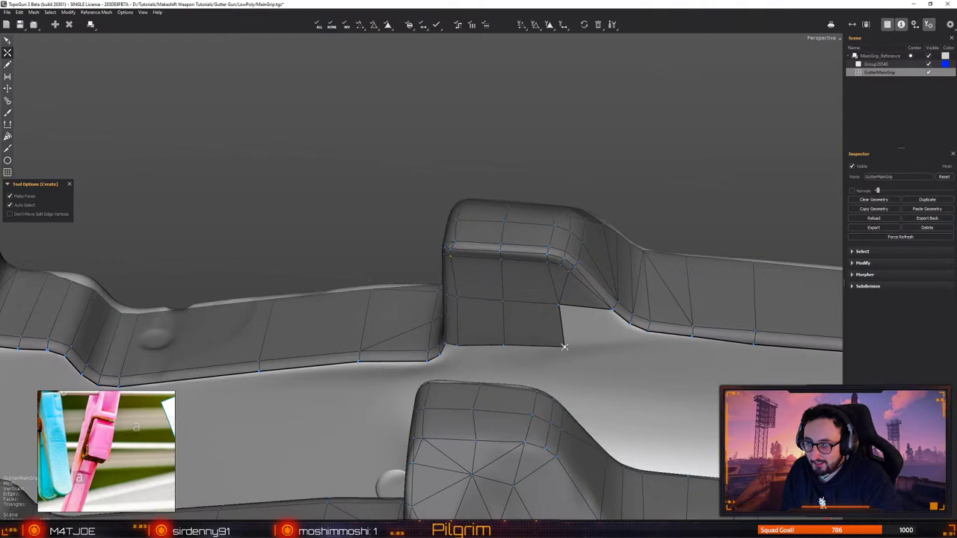
left_click(629, 344)
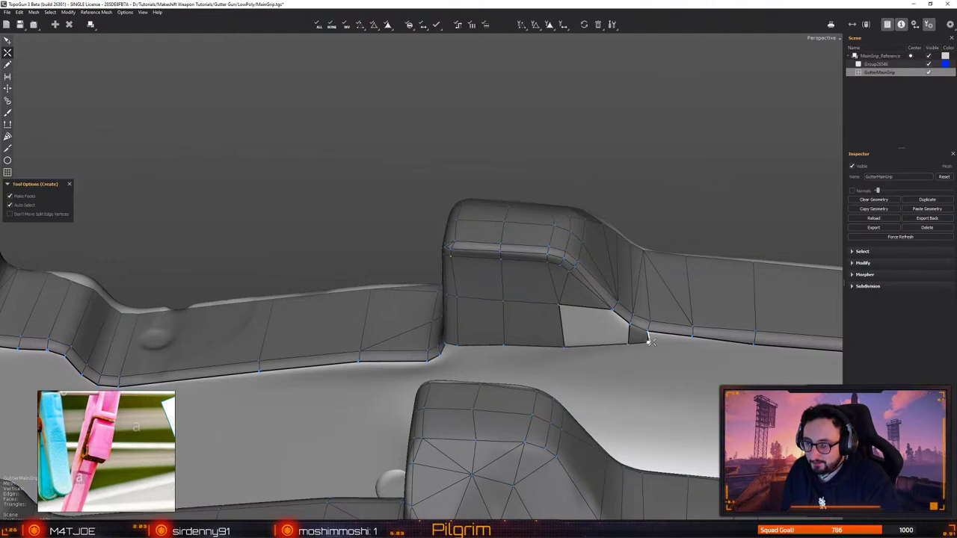
left_click(693, 339)
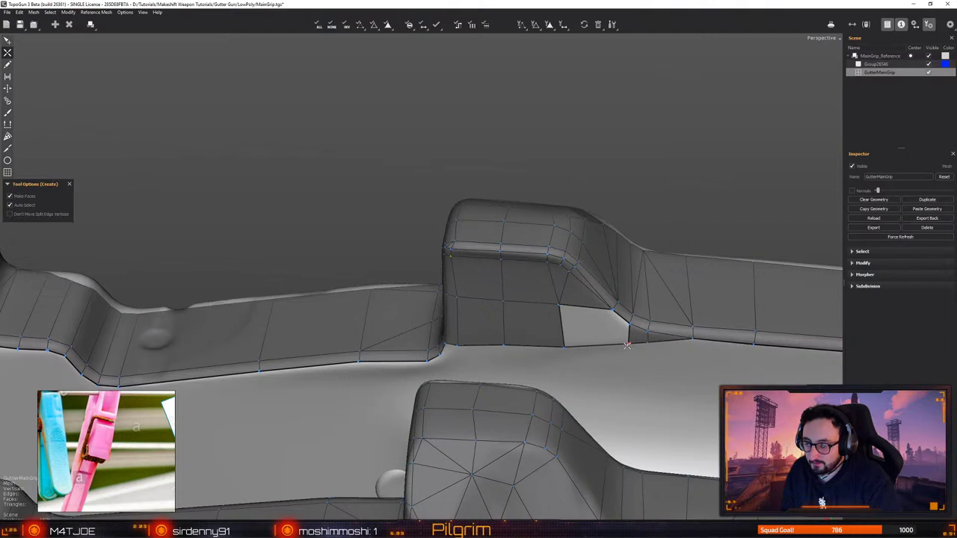
Merge the lower vertices at the foot of the slope and fill the remaining gap in the inner wall's second row
key("e")
key("c")
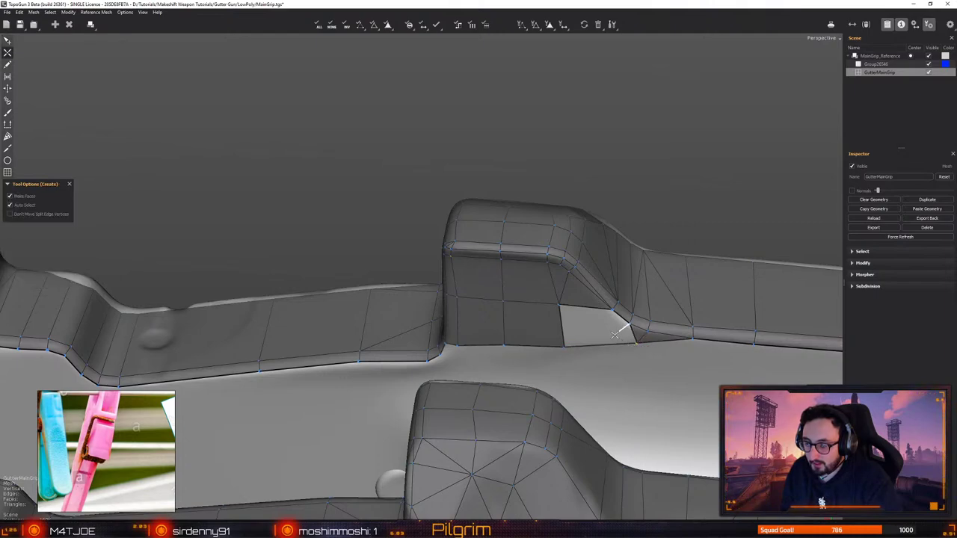
left_click(564, 347)
left_click(613, 310)
key("e")
Extend a narrow band of faces from the block's base beneath the flat strip's inner edge up to the stepped slope
mouse_move(611, 316)
middle_mouse_down()
mouse_move(540, 325)
mouse_move(530, 314)
mouse_move(529, 339)
mouse_move(557, 314)
mouse_move(620, 316)
mouse_move(604, 311)
middle_mouse_up()
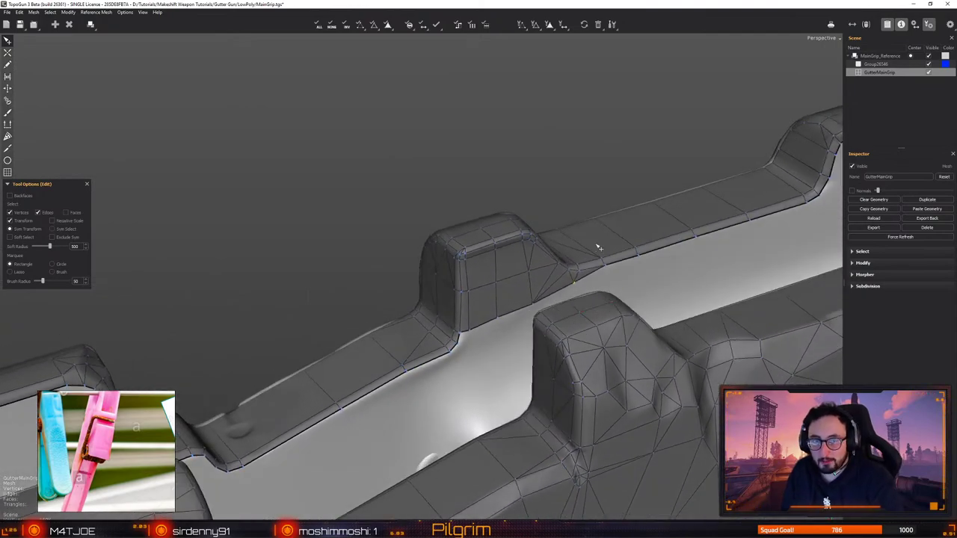
scroll(482, 330, "up", 2)
middle_click_drag(481, 331, 479, 322)
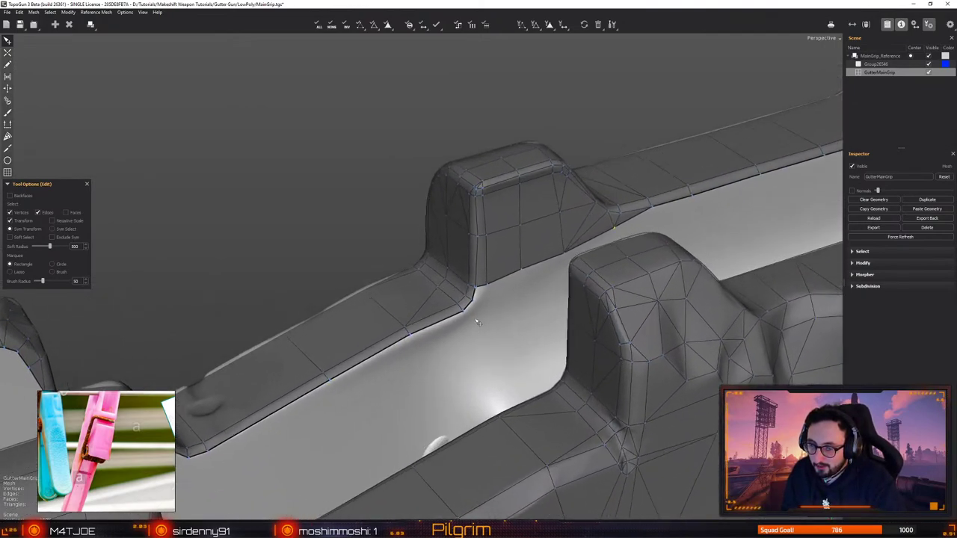
key("c")
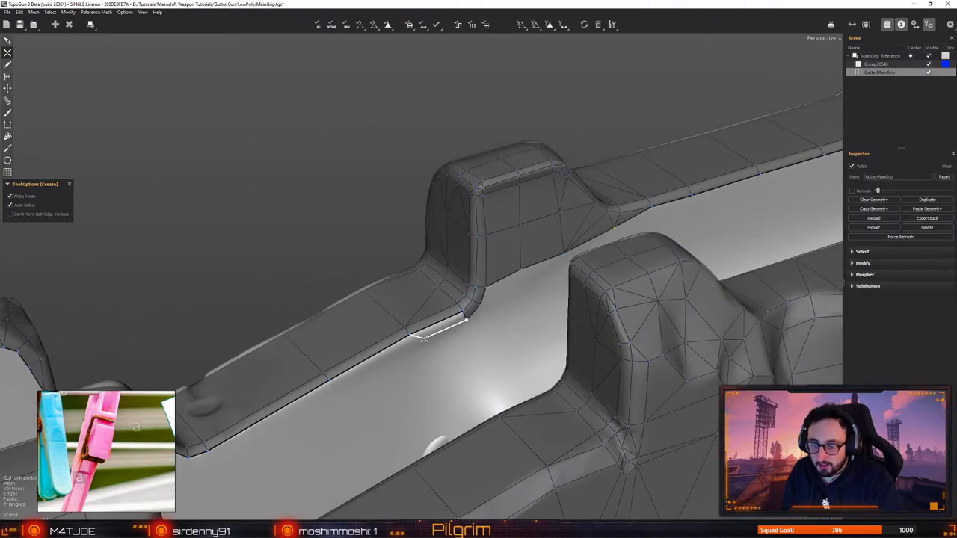
left_click(335, 392)
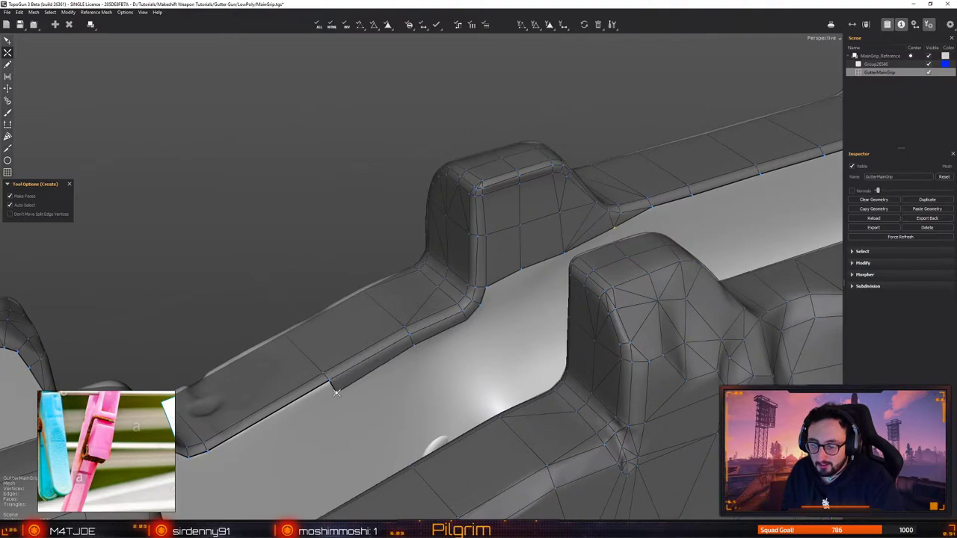
middle_click_drag(334, 392, 511, 293, "alt")
left_click_drag(426, 346, 303, 223, "alt")
middle_click_drag(302, 223, 392, 308, "alt")
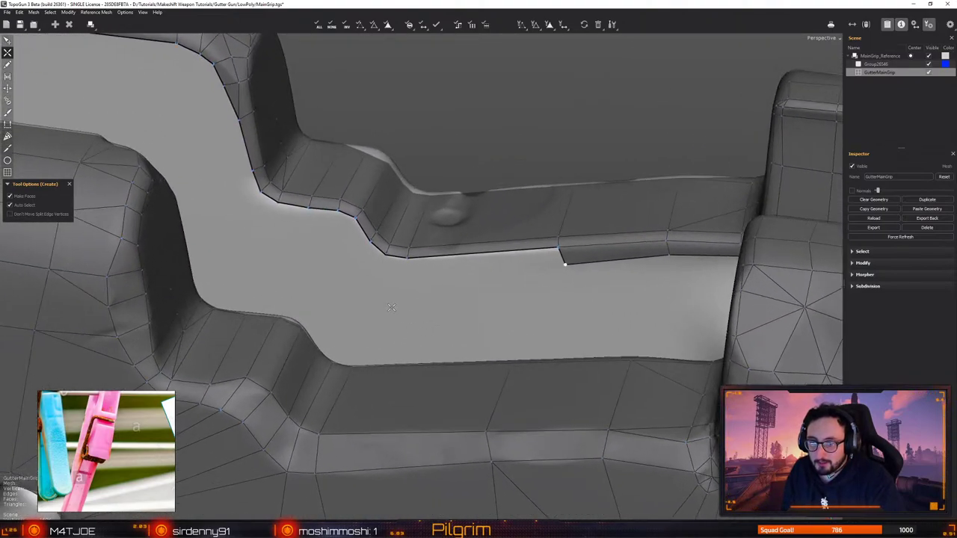
left_click(405, 271)
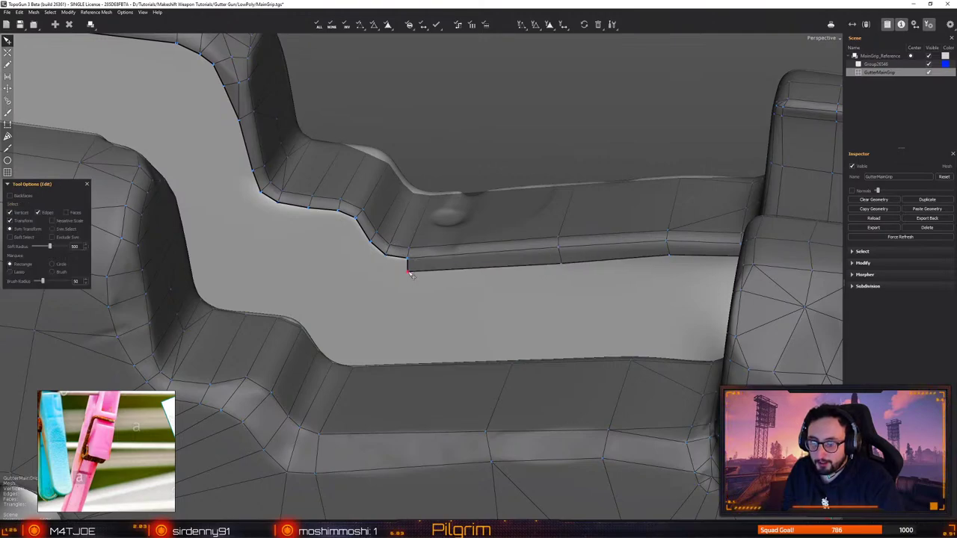
Continue the narrow band of faces around the lower bend and up the stepped slope to its upper edge
left_click(378, 265)
left_click(361, 247)
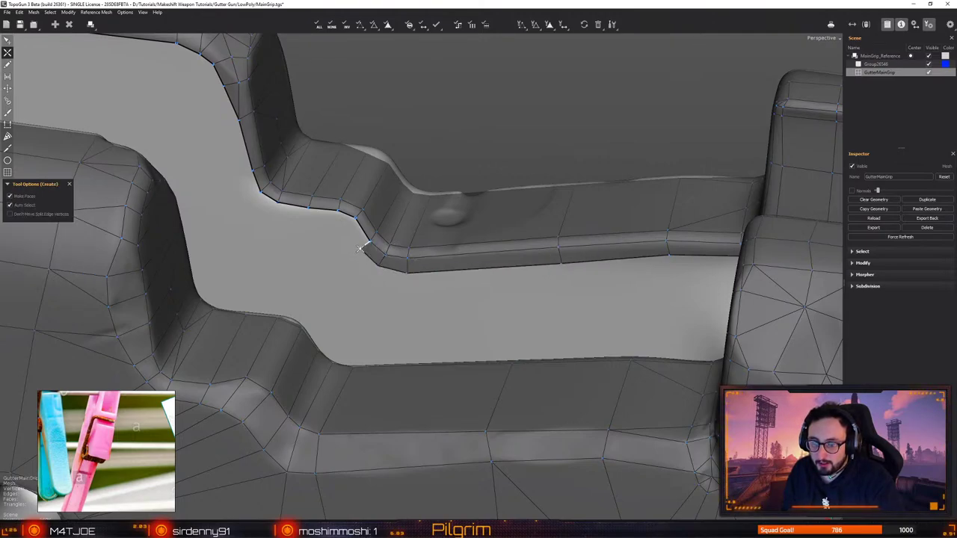
left_click(342, 229)
left_click(352, 215)
key("q")
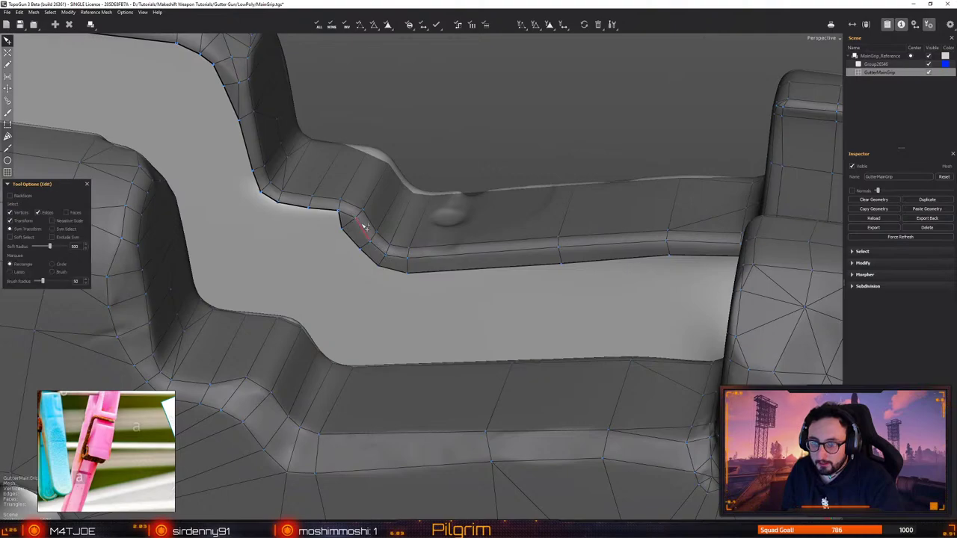
Reposition the bevel vertex on the opposite strip's stepped slope to follow the reference surface more closely
left_click(385, 164)
key("f")
left_click_drag(426, 164, 400, 236, "alt")
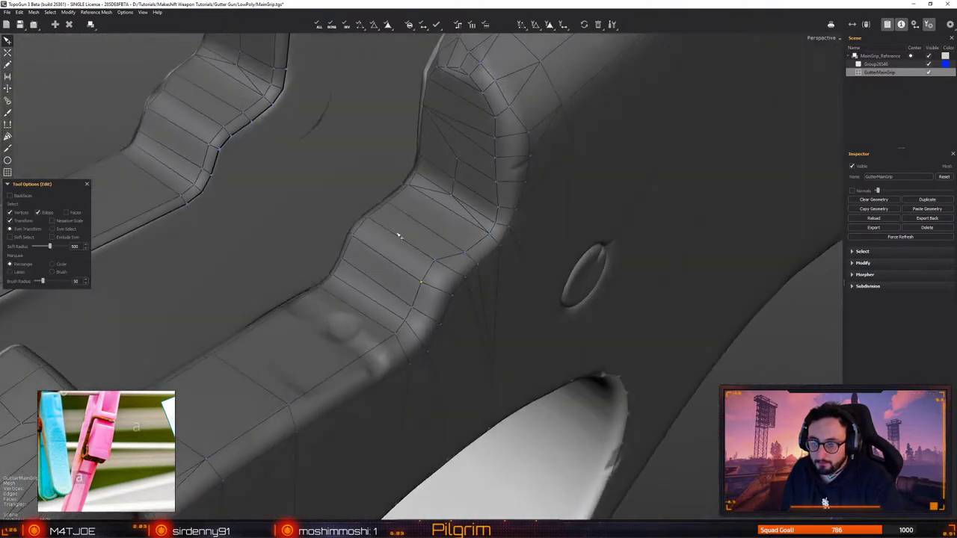
left_click_drag(423, 282, 428, 284)
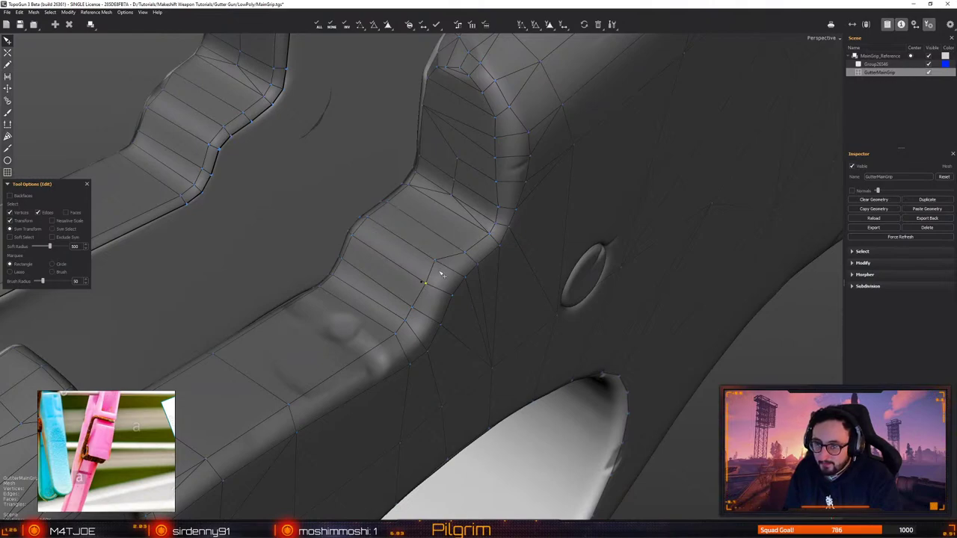
left_click_drag(425, 285, 463, 299)
left_click_drag(411, 242, 434, 295, "alt")
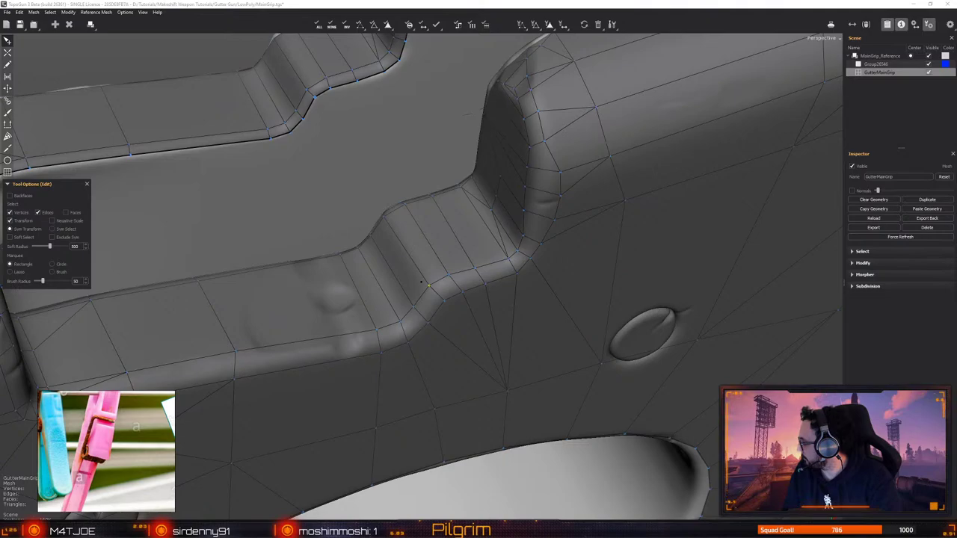
Reposition vertices along the lower bevel edge of the stepped slope so the edge flow follows the reference surface
mouse_move(406, 318)
left_mouse_down("alt")
mouse_move(449, 314)
mouse_move(416, 310)
left_mouse_up("alt")
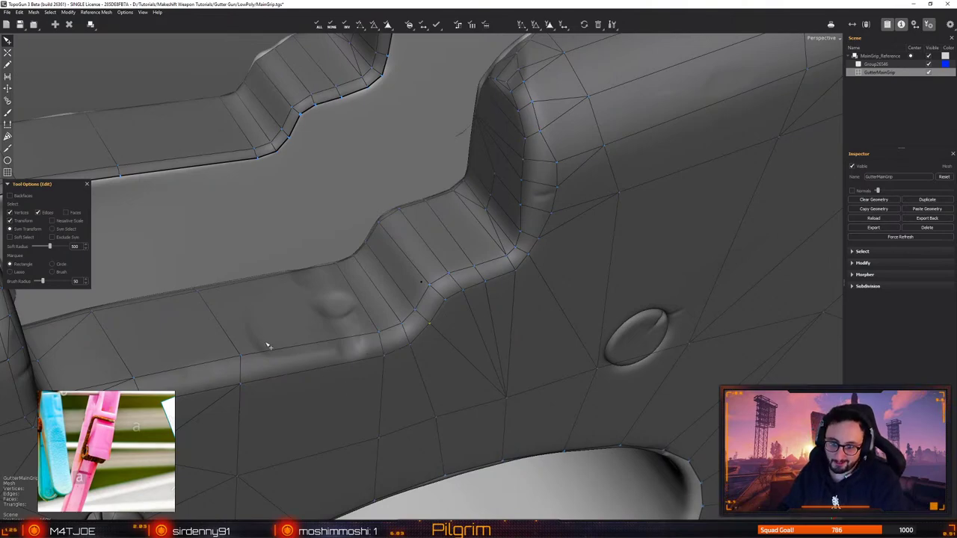
middle_click_drag(265, 346, 222, 291)
left_click(211, 307)
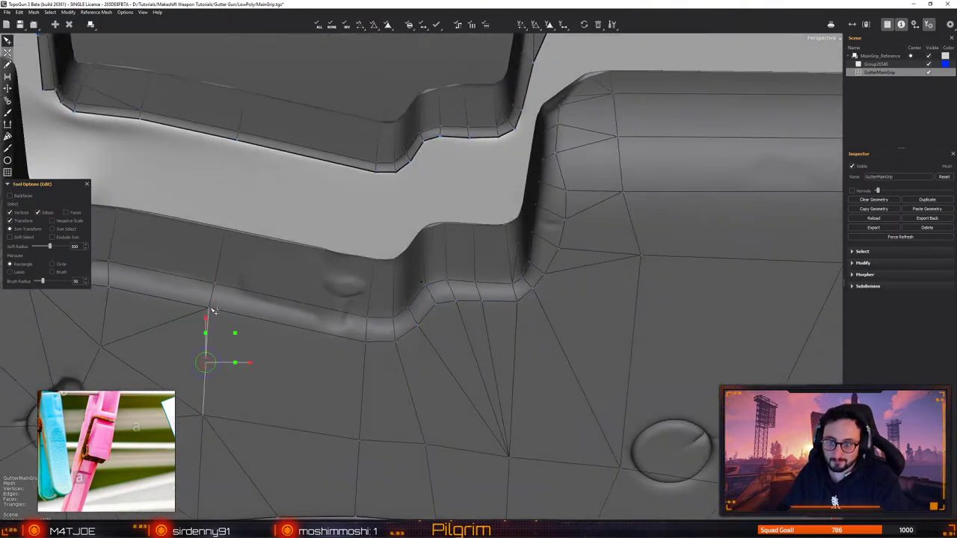
left_click(366, 342)
left_click(395, 345)
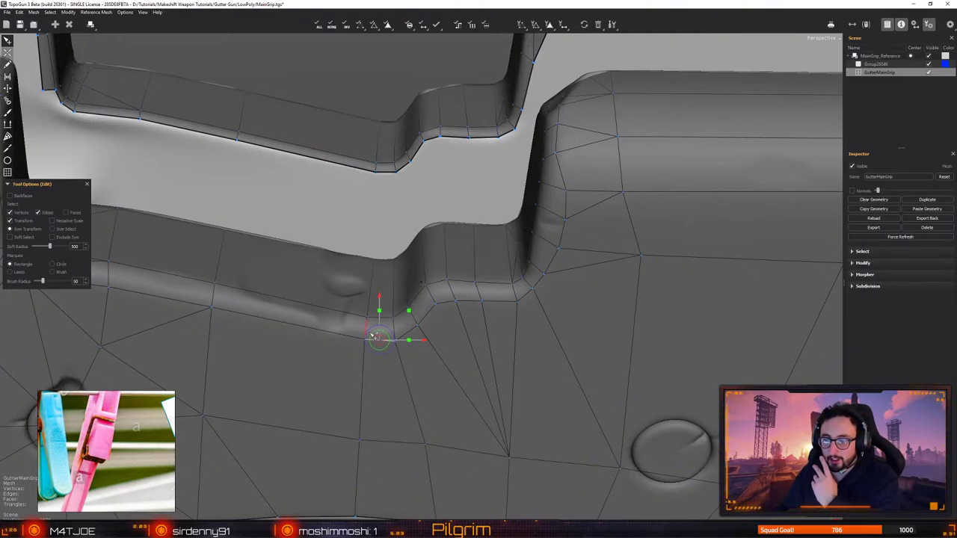
left_click_drag(436, 332, 448, 293, "alt")
left_click(441, 298)
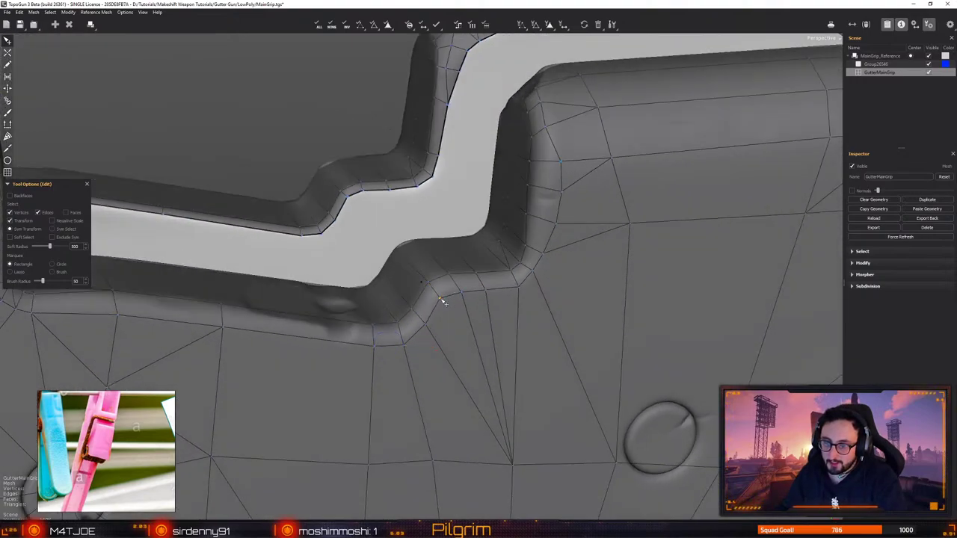
left_click_drag(424, 326, 428, 320)
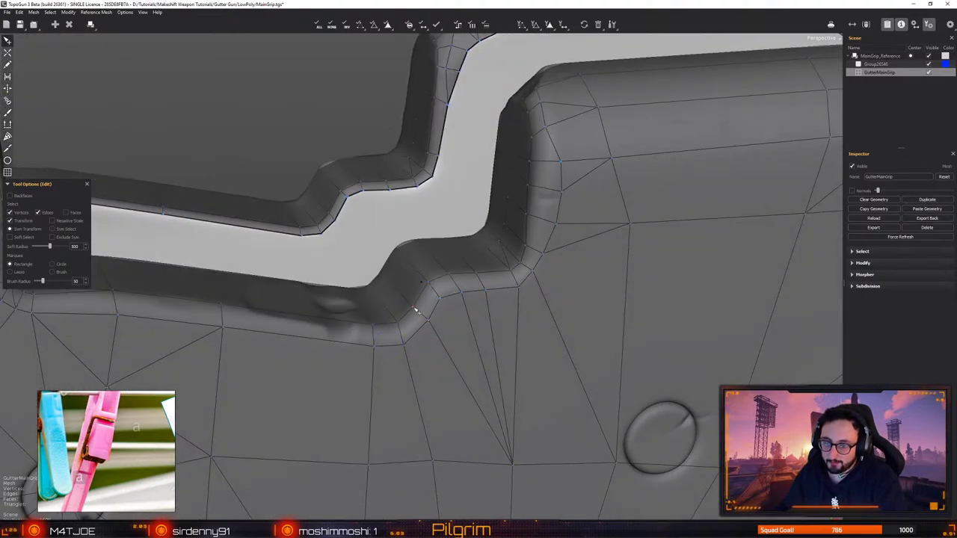
Add an edge across the bevel at the upper corner of the opposite side's stepped slope
left_click_drag(381, 292, 533, 411, "alt")
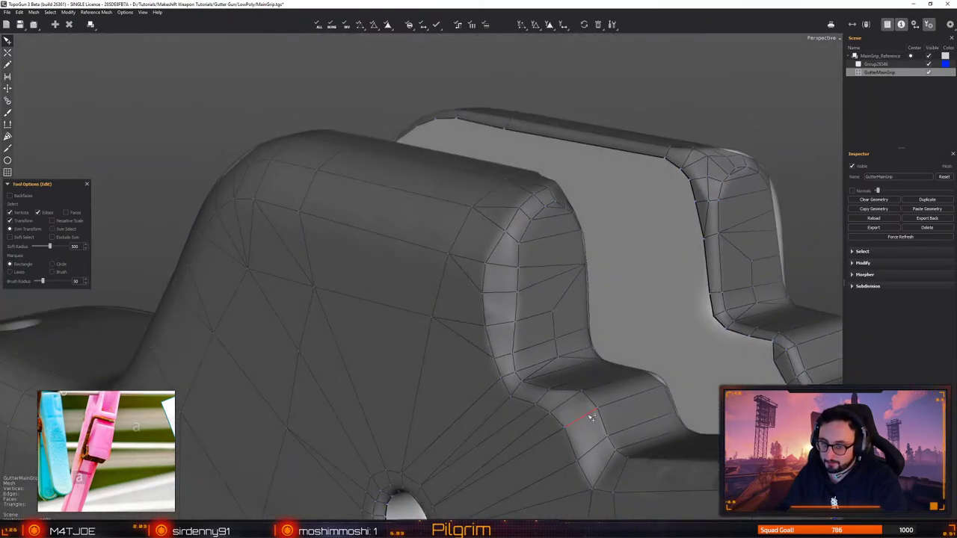
left_click_drag(598, 411, 397, 359, "alt")
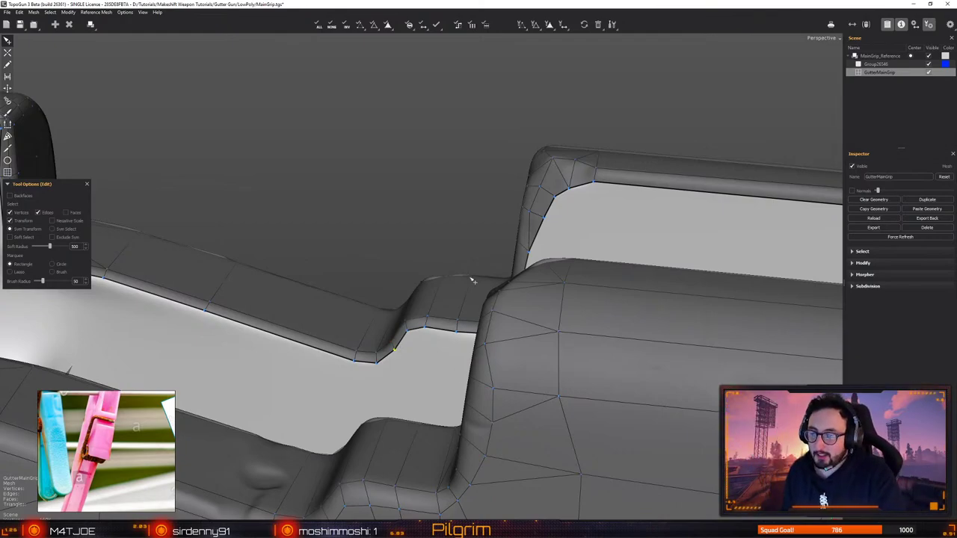
middle_click_drag(472, 277, 554, 354)
left_click_drag(554, 354, 400, 259, "alt")
key("w")
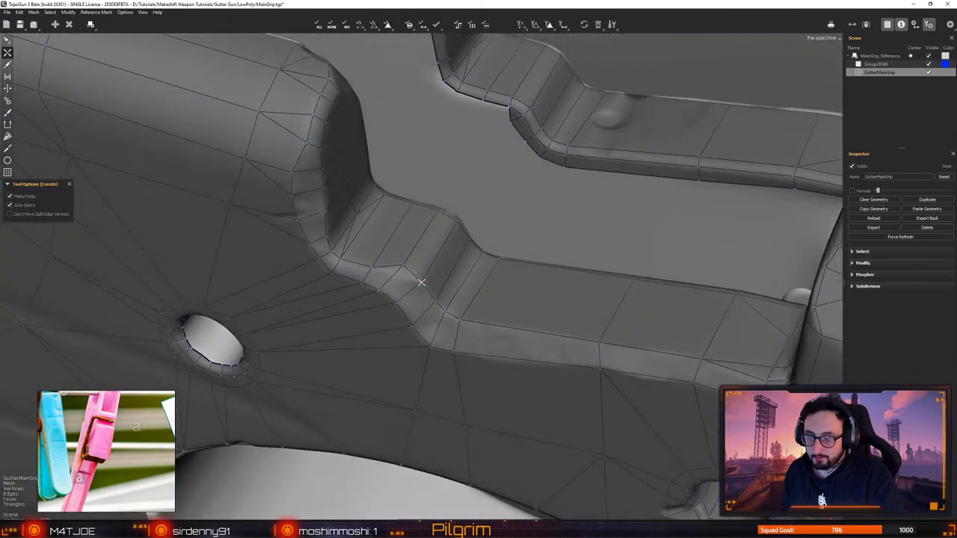
left_click(390, 275)
key("e")
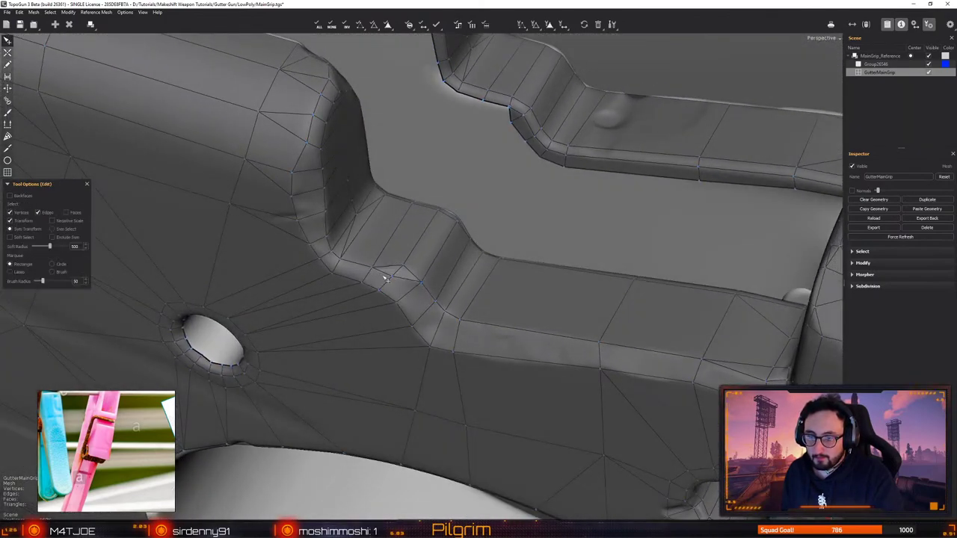
Select the border loop of the large oval opening and extrude it slightly inward as a narrow bevel row
middle_click_drag(400, 279, 425, 188)
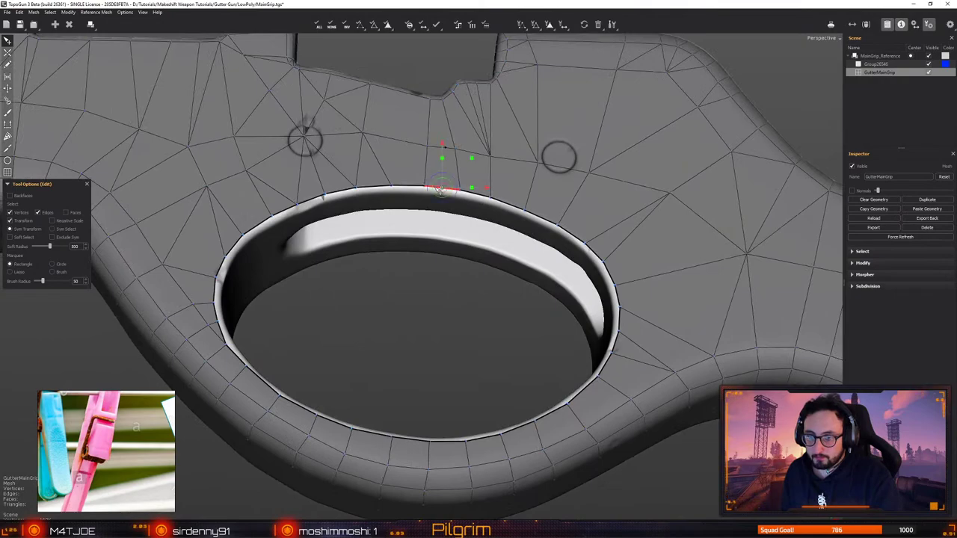
right_click_drag(441, 188, 551, 191)
key("e")
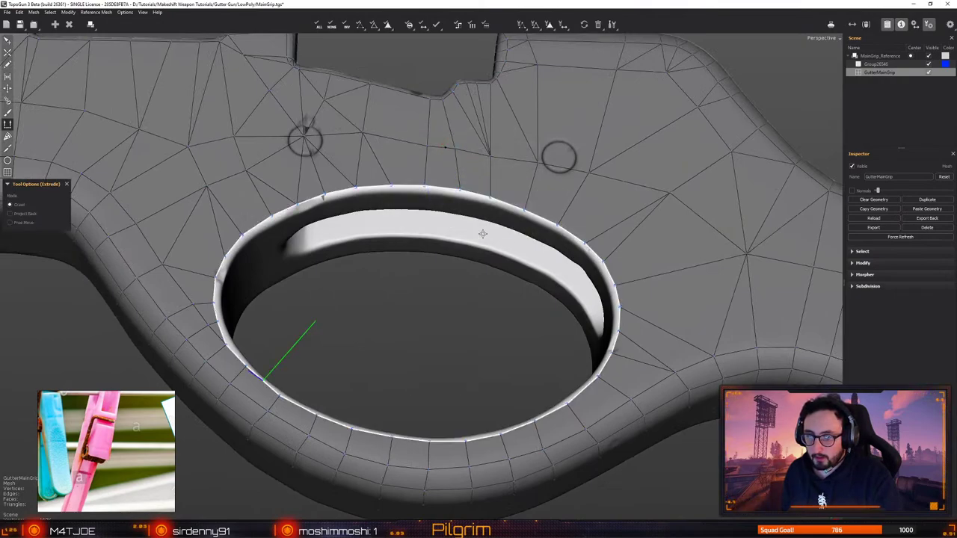
left_click_drag(483, 235, 352, 331, "alt")
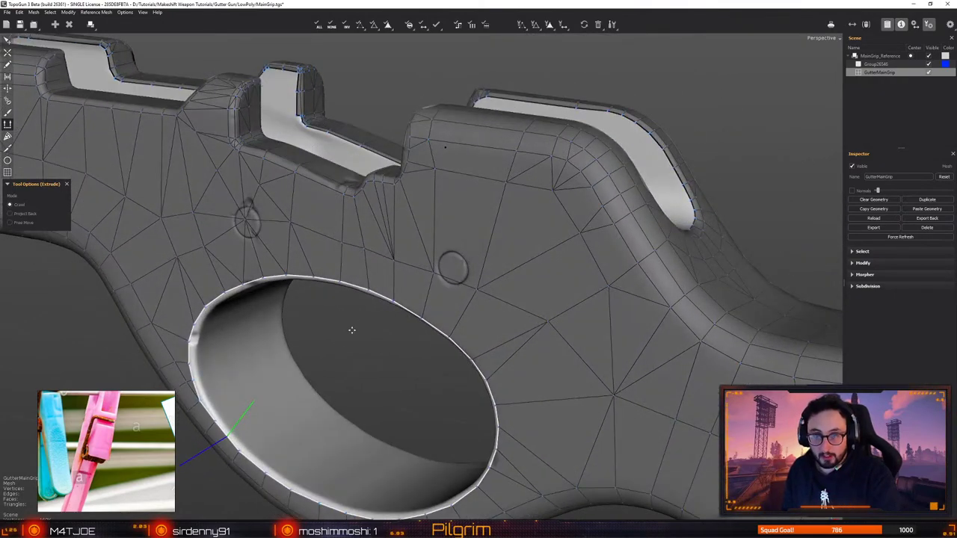
middle_click_drag(299, 426, 418, 331, "alt")
scroll(336, 341, "up", 2)
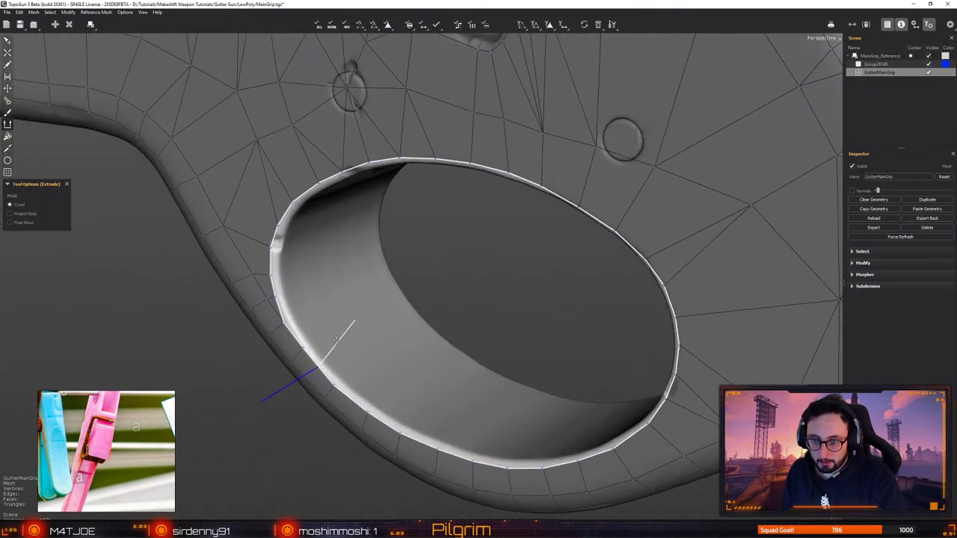
left_click_drag(337, 339, 346, 332)
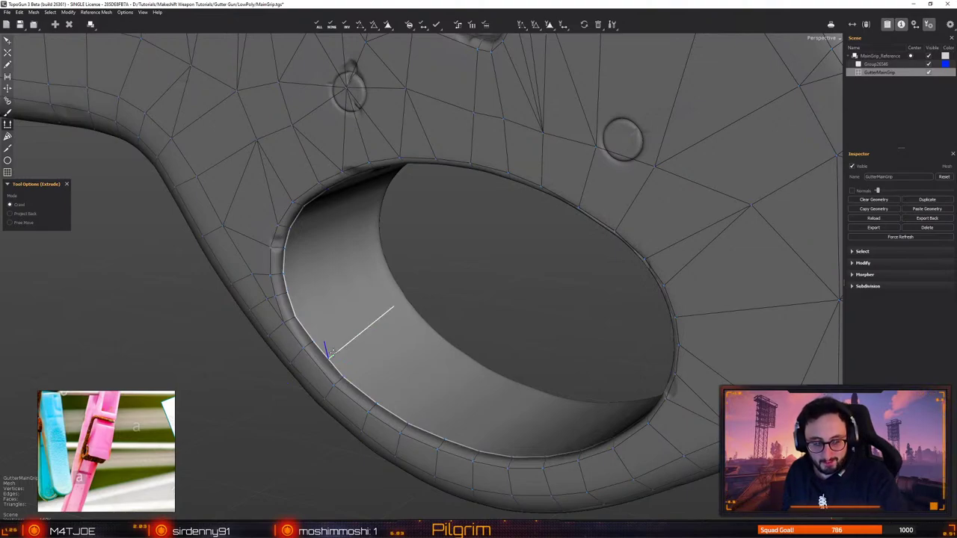
Extrude the oval opening's border loop deeper along the inner wall as a second, wider row of faces
middle_click_drag(337, 345, 412, 298)
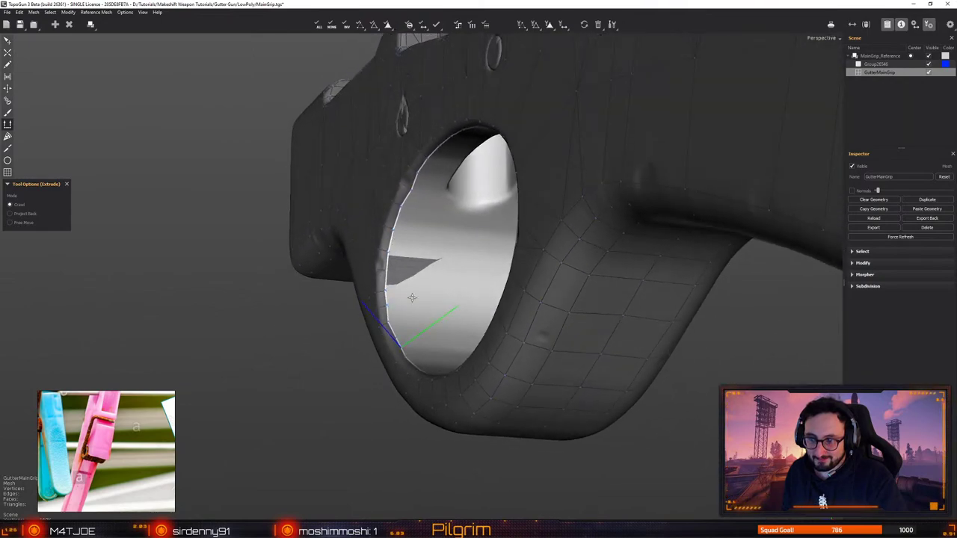
left_click_drag(427, 326, 463, 322)
key("e")
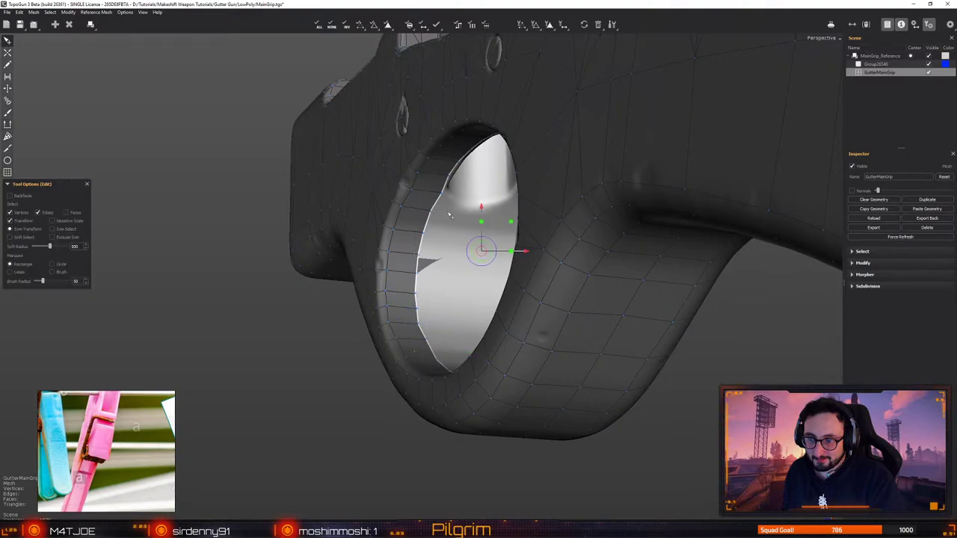
Move the extruded row's inner vertices to line up with the lower corner of the recess inside the opening
scroll(443, 194, "up", 5)
middle_click_drag(453, 229, 434, 270)
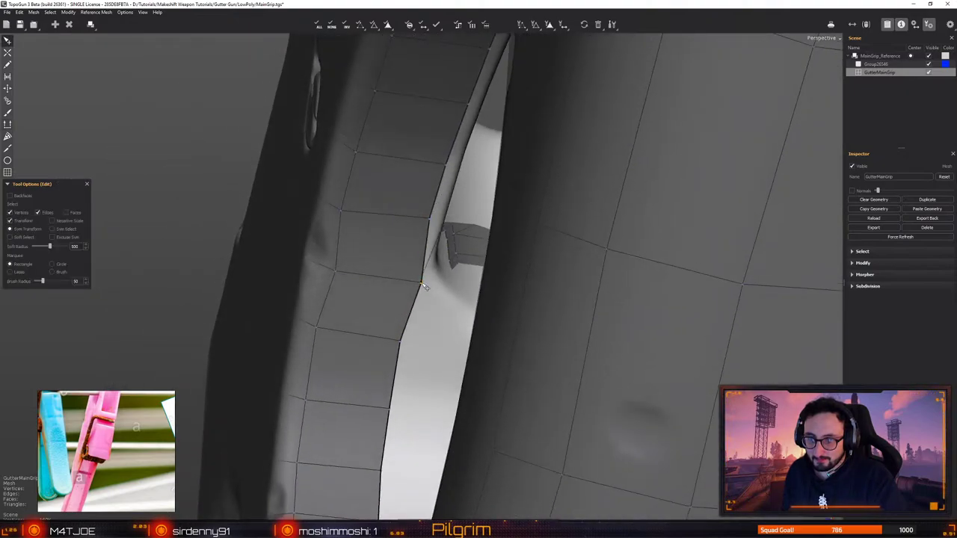
left_click_drag(420, 285, 369, 304)
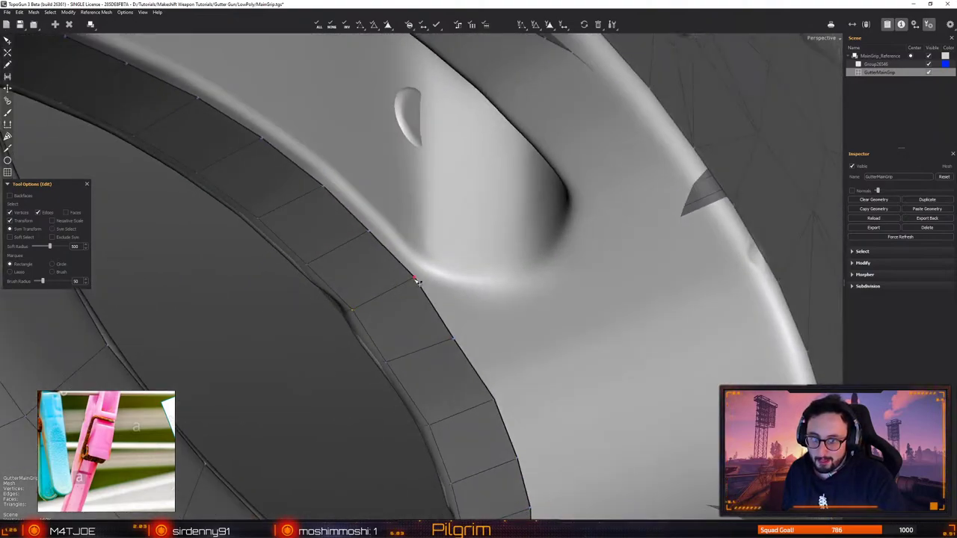
left_click_drag(415, 279, 444, 308)
scroll(413, 277, "down", 2)
Trace a chain of edges around the rounded end of the recess with face creation disabled, undoing the misplaced points
key("c")
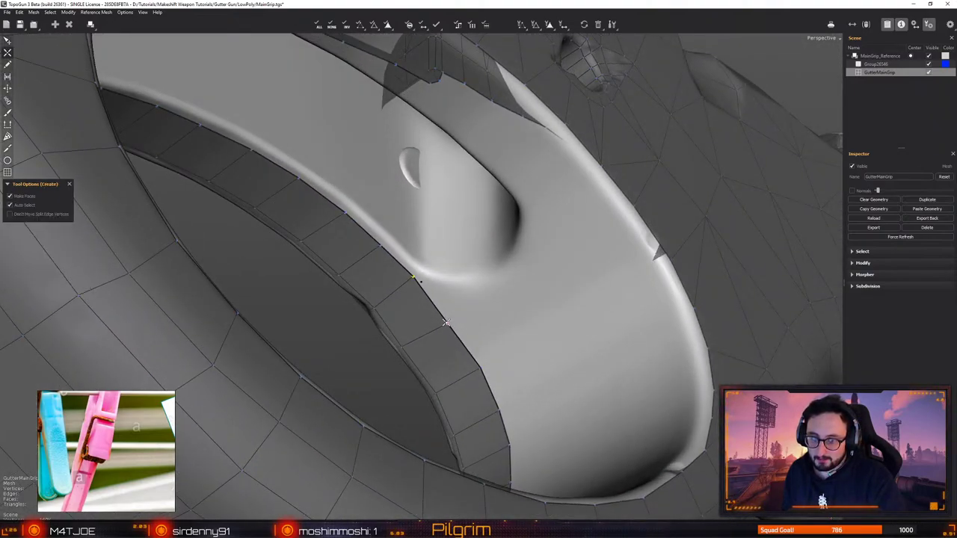
middle_click_drag(465, 346, 484, 317)
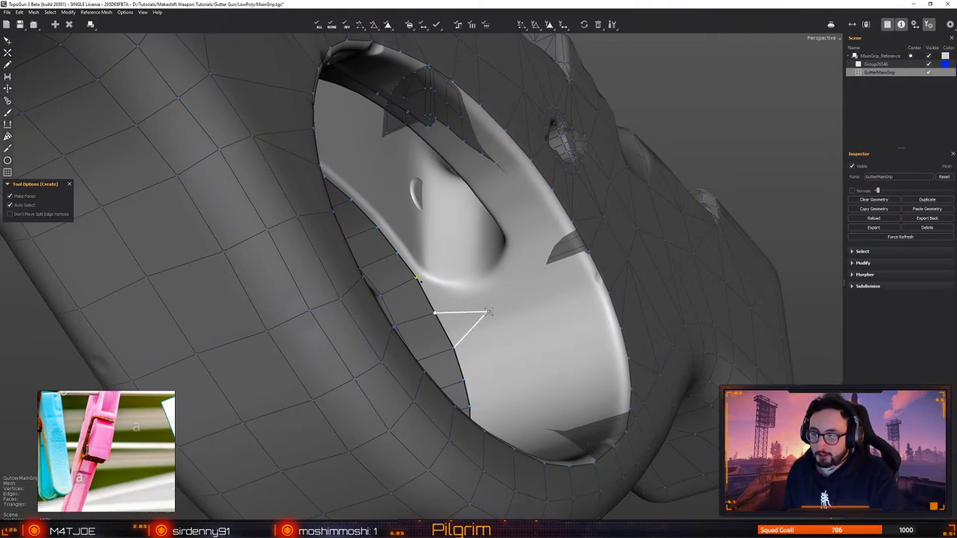
left_click_drag(446, 295, 436, 285, "alt")
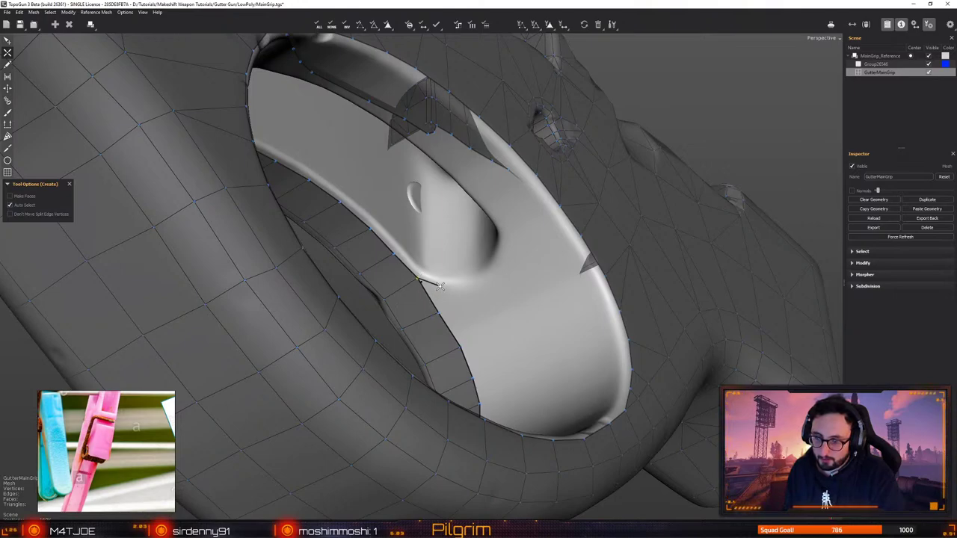
right_click_drag(441, 287, 482, 297)
left_click_drag(484, 298, 541, 281, "alt")
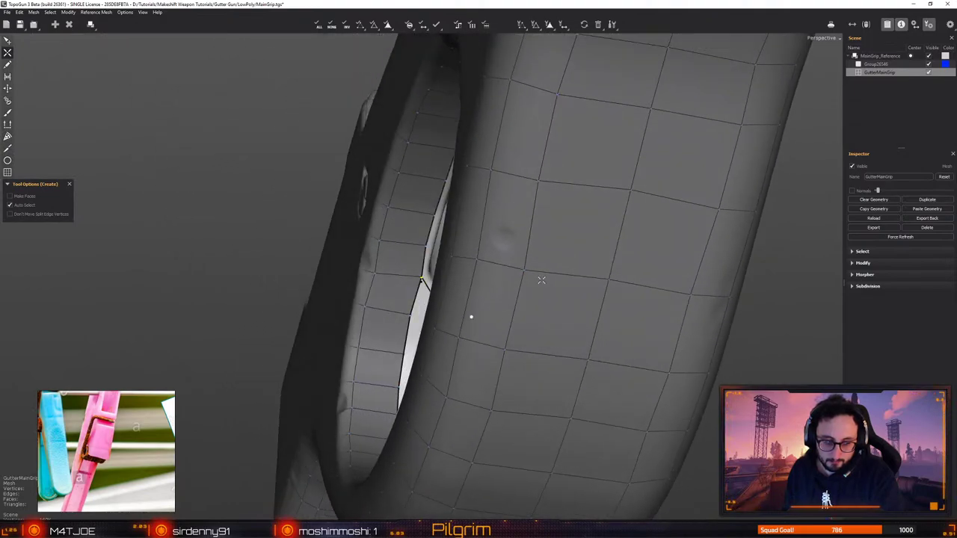
right_click_drag(541, 280, 501, 317)
key("ctrl+z")
key("ctrl+z")
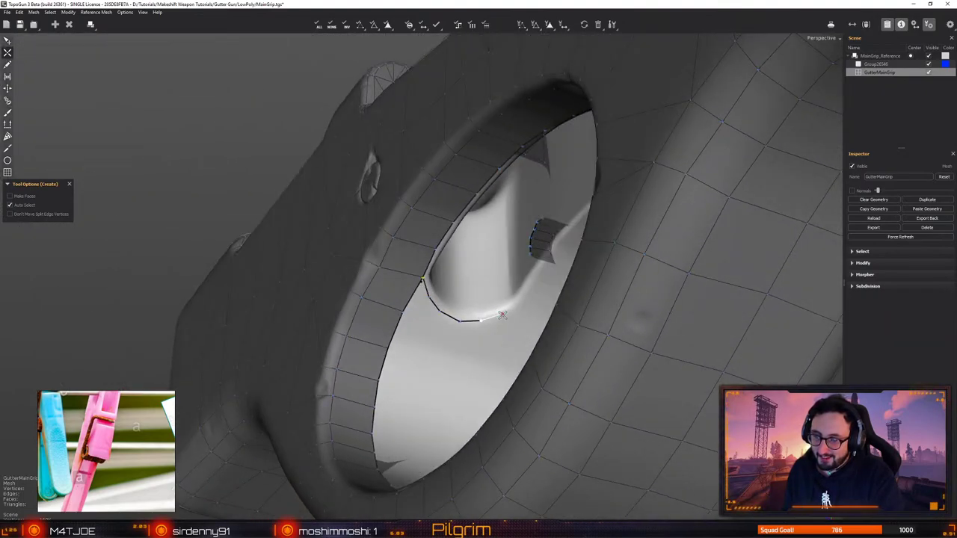
left_click_drag(514, 306, 496, 381, "alt")
Select the opening's border loop on the opposite side and extrude it slightly inward as a narrow bevel row
key("q")
right_click_drag(497, 382, 530, 231)
left_click(440, 219)
left_click(554, 221)
key("e")
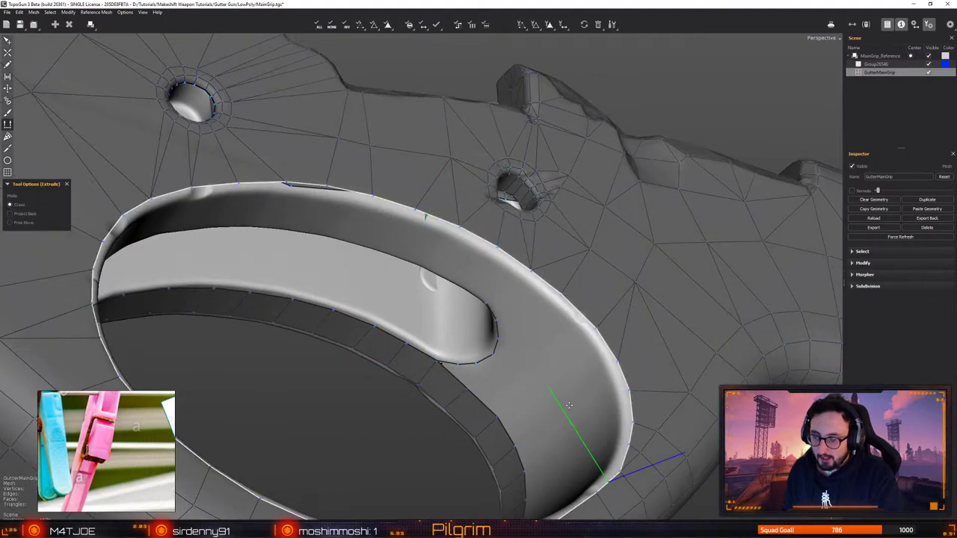
left_click_drag(569, 405, 541, 407)
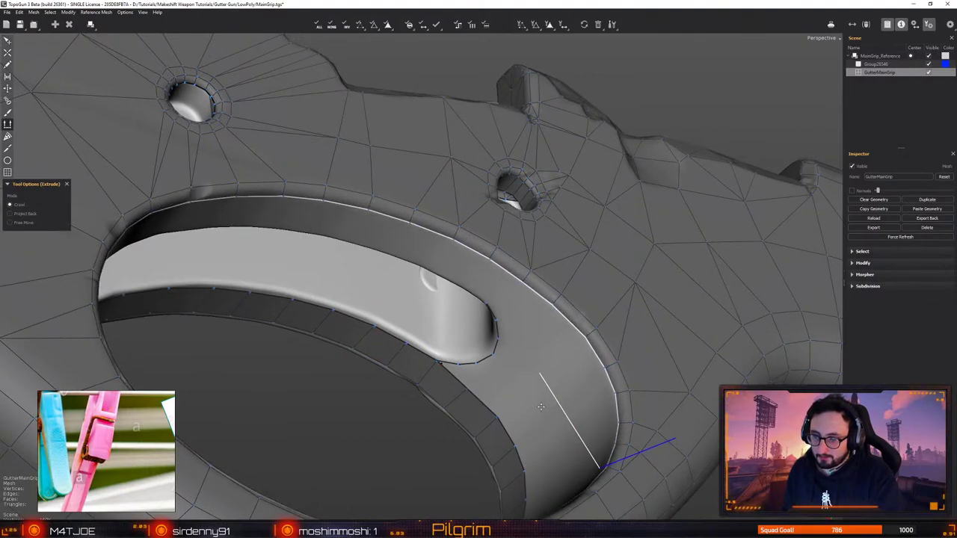
Extrude the opposite border loop further along the inner wall up to the edge of the recess
middle_click_drag(540, 407, 530, 362)
left_click_drag(541, 492, 476, 504)
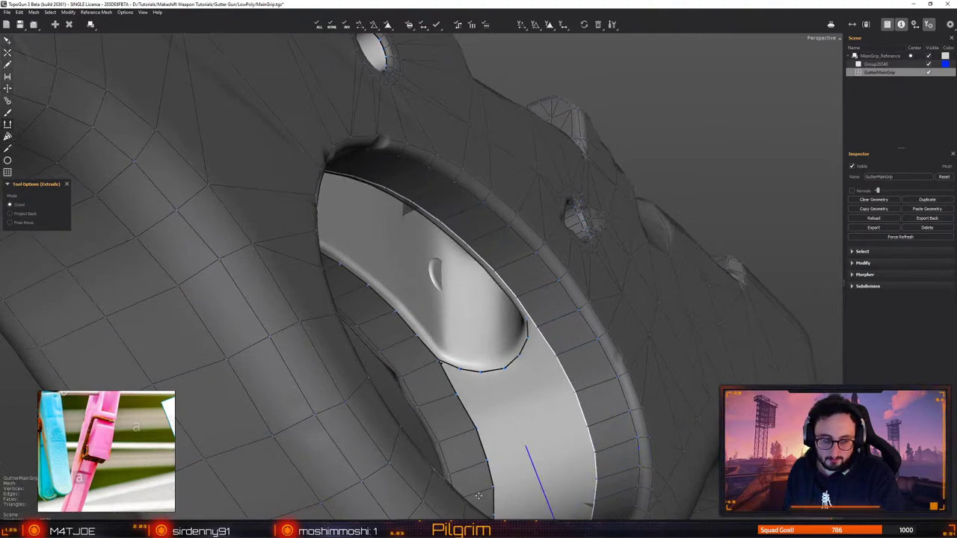
key("q")
middle_click_drag(504, 454, 524, 269)
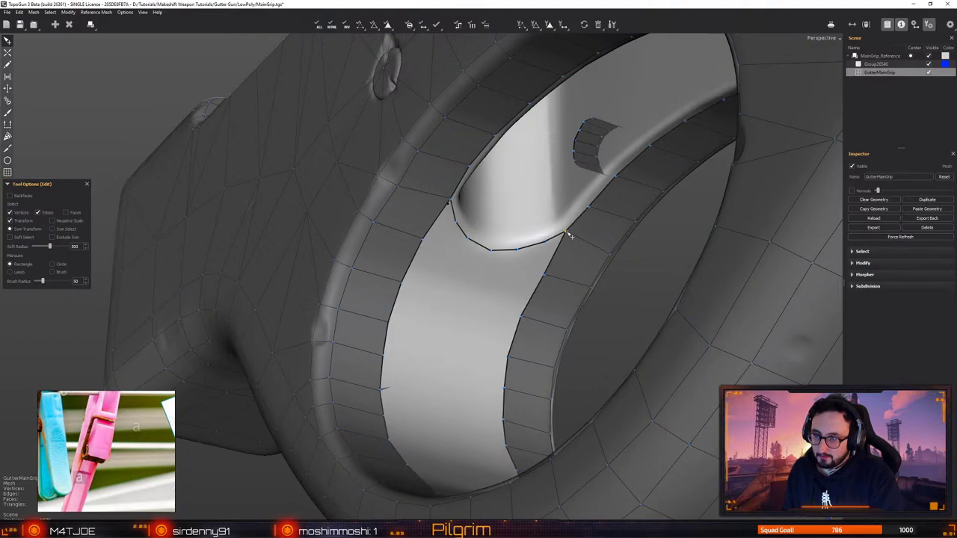
Fill the corner beside the recess's rounded end and bridge the two wall rows with an edge just below it
key("w")
middle_click_drag(565, 234, 414, 283)
left_click(539, 250)
left_click(538, 282)
left_click(414, 282)
left_click(550, 302)
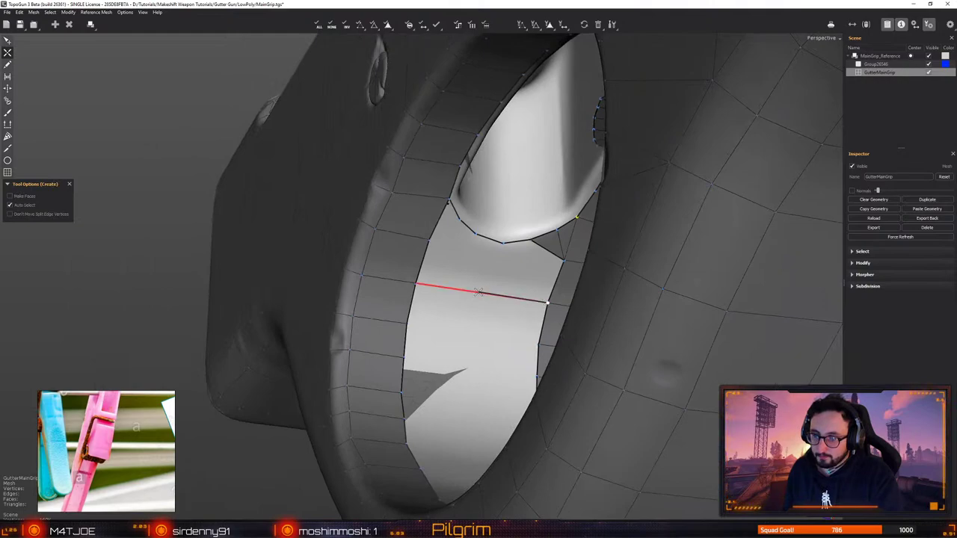
Enable face creation and fill faces between the recess's rounded end and the bridging edge
key("f")
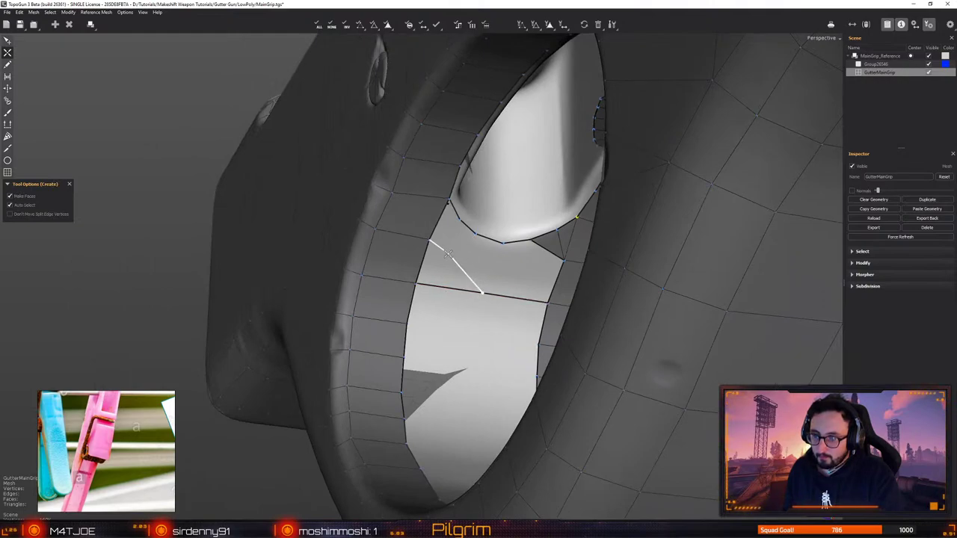
left_click(496, 261)
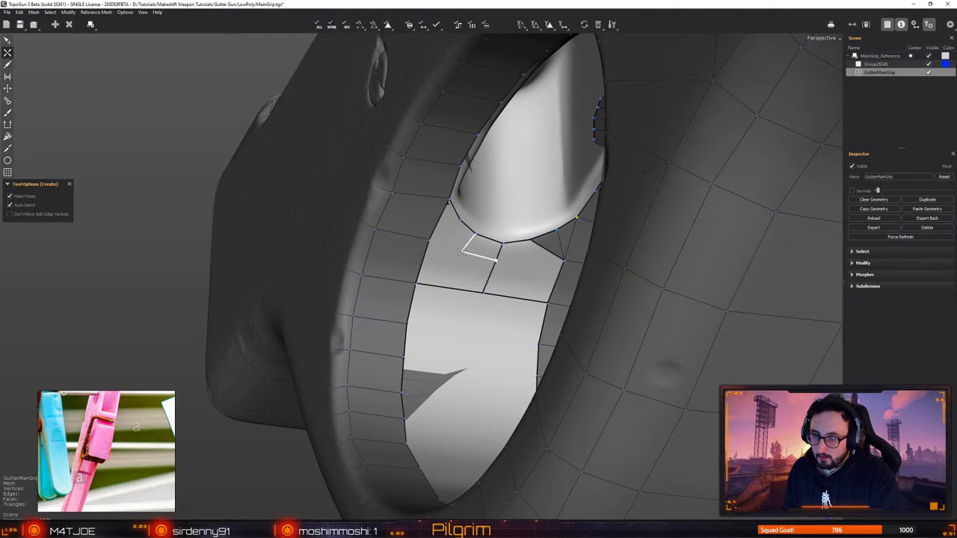
left_click(460, 248)
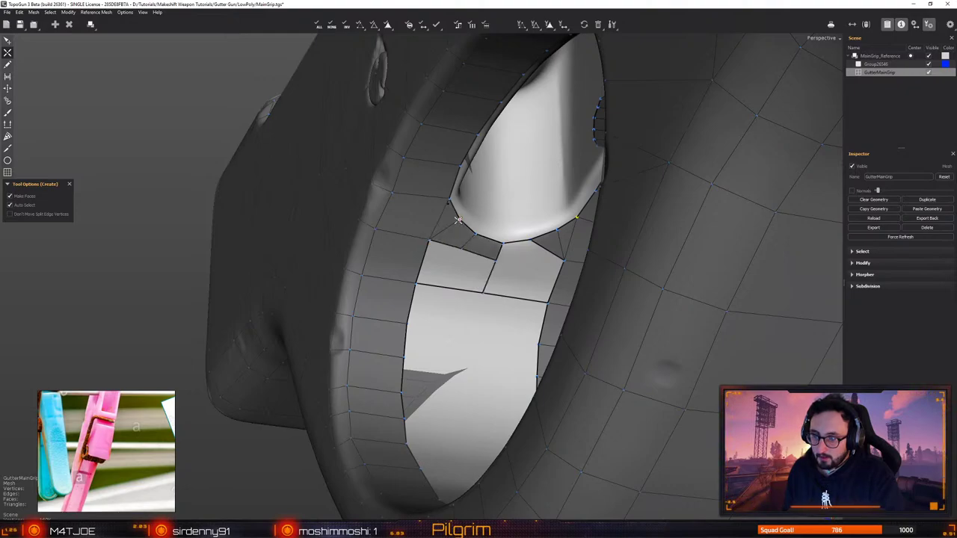
left_click(416, 283)
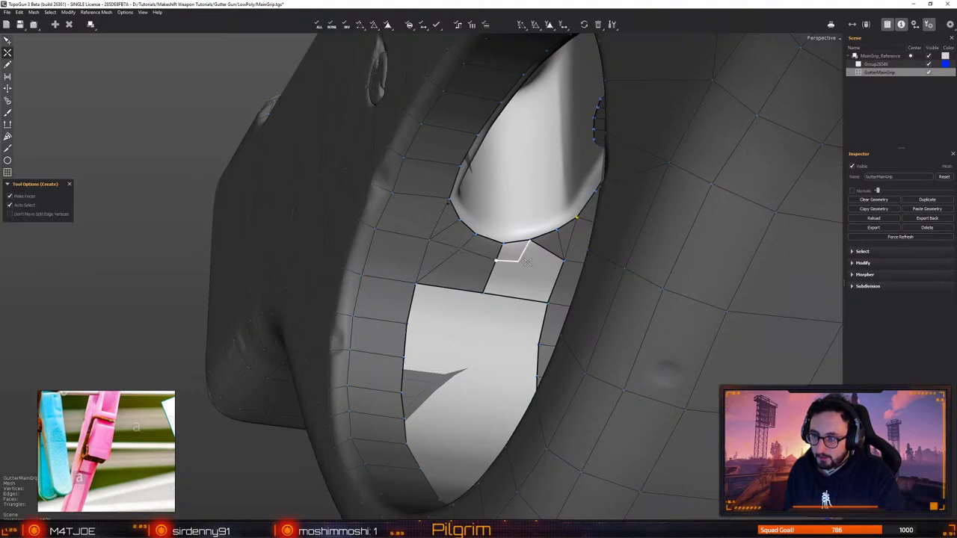
key("e")
middle_click_drag(402, 329, 430, 315)
key("c")
left_click(440, 306)
key("e")
key("ctrl+z")
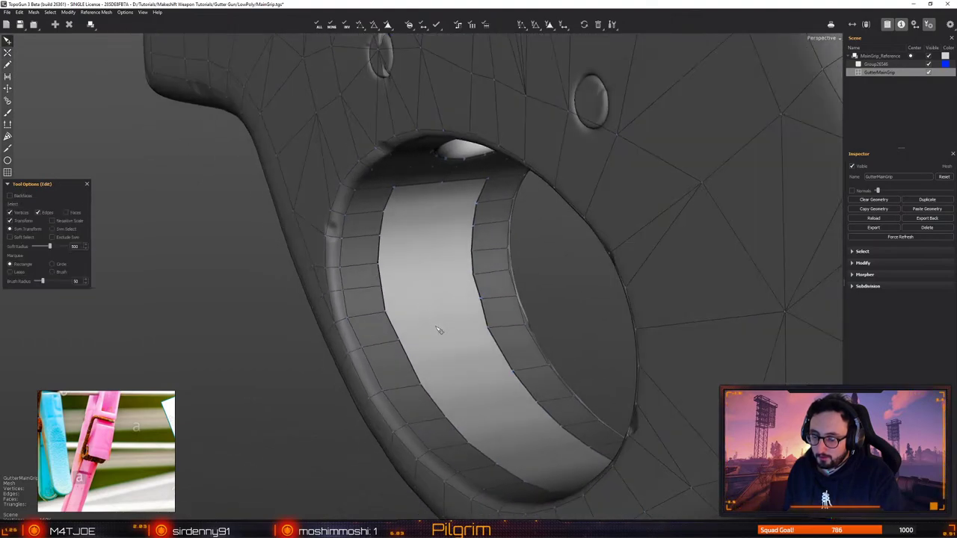
Enable symmetry and pull the wall rows' first four border vertex pairs below the recess onto the midline to close the gap
key("x")
left_click_drag(387, 315, 434, 311)
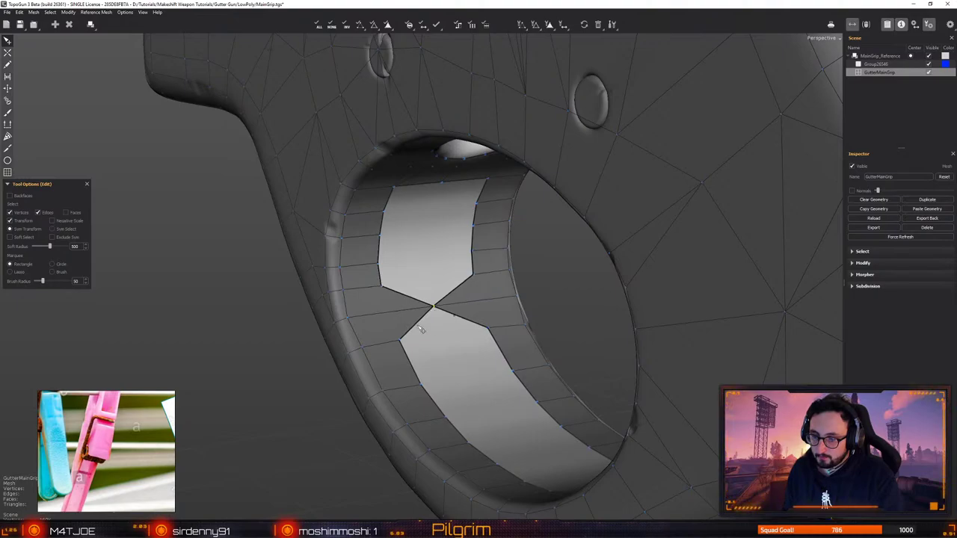
left_click_drag(400, 341, 442, 336)
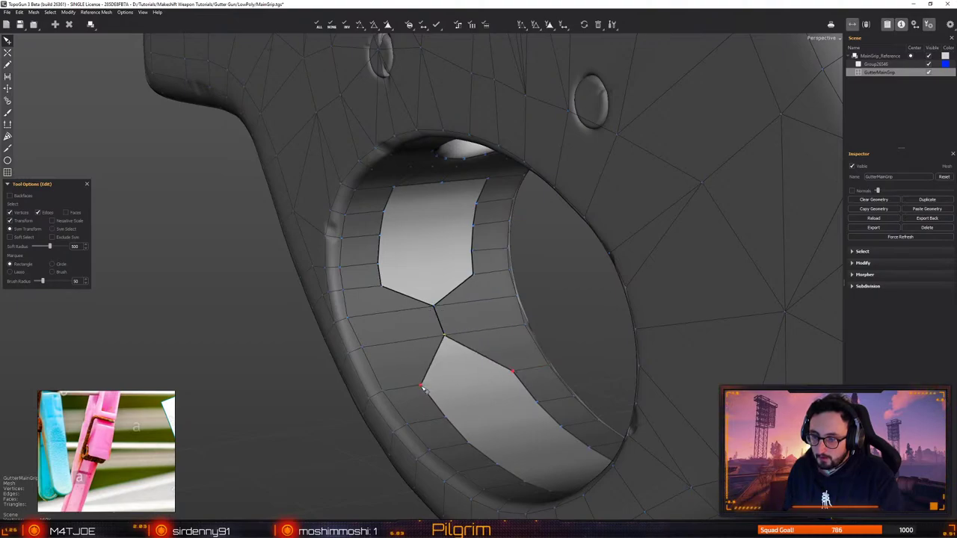
left_click_drag(422, 385, 491, 416)
left_click(445, 338)
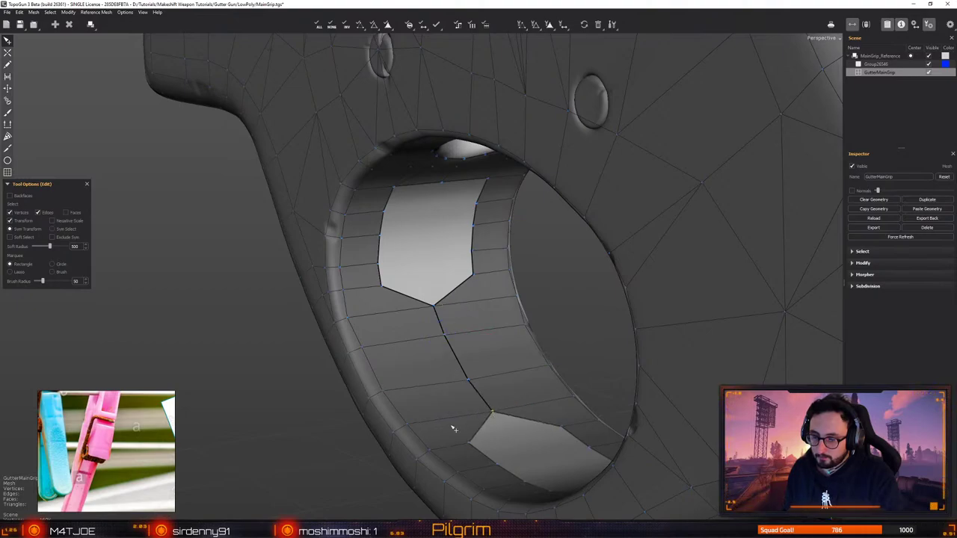
Continue closing the wall gap along the opening's long lower side by pulling the border vertices onto the midline
middle_click_drag(453, 429, 496, 331)
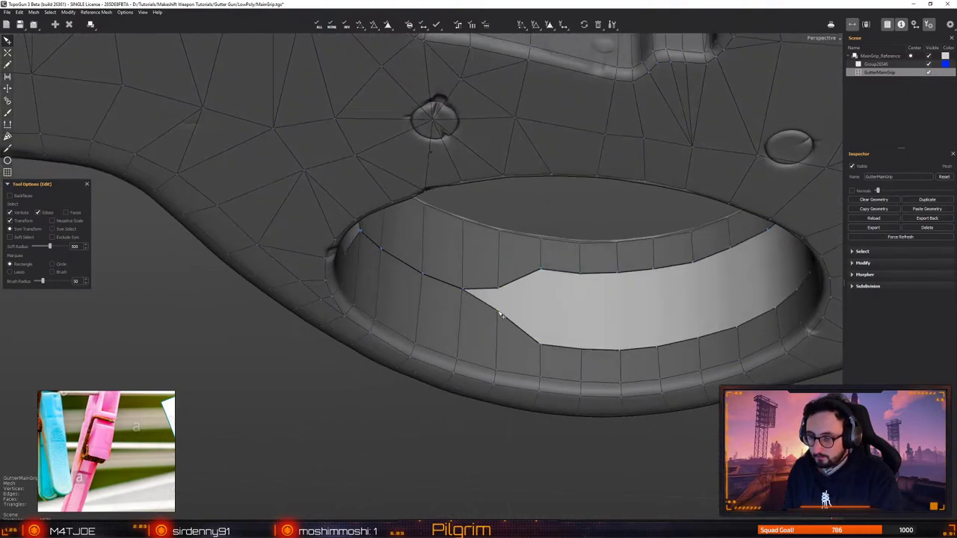
left_click(500, 312)
left_click_drag(546, 275, 544, 305)
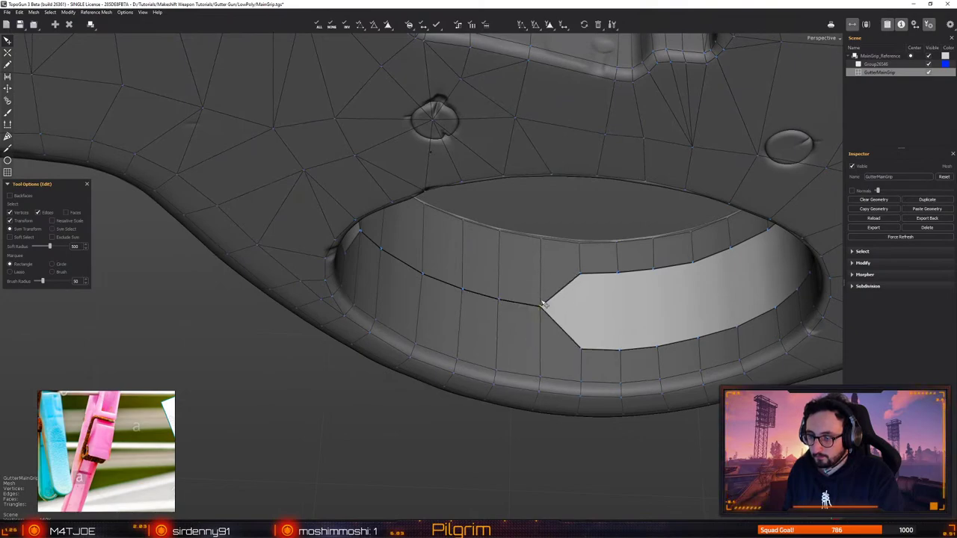
left_click_drag(580, 275, 583, 311)
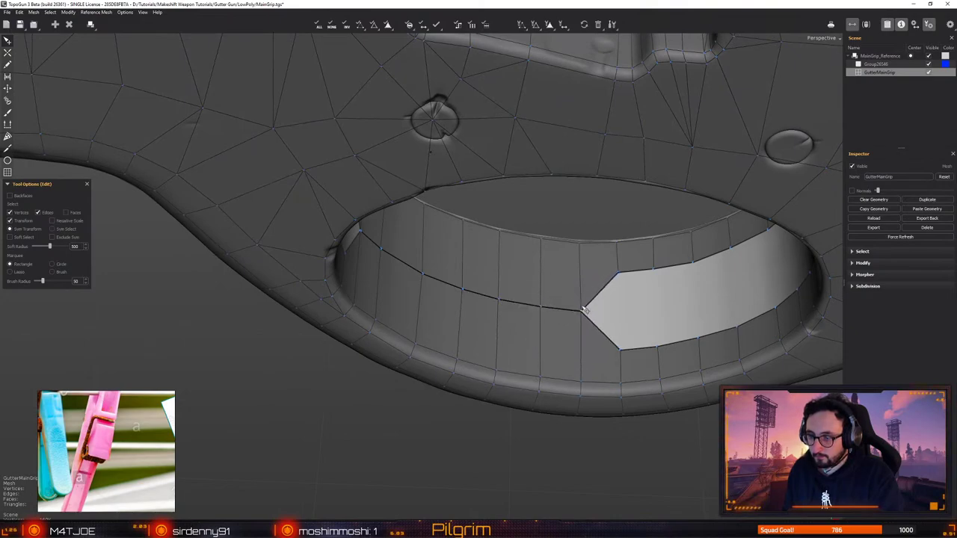
left_click_drag(618, 274, 619, 272)
Close the gap around the opening's far bend by drawing the remaining border vertex pairs there together at the midline
left_click_drag(628, 308, 467, 345, "alt")
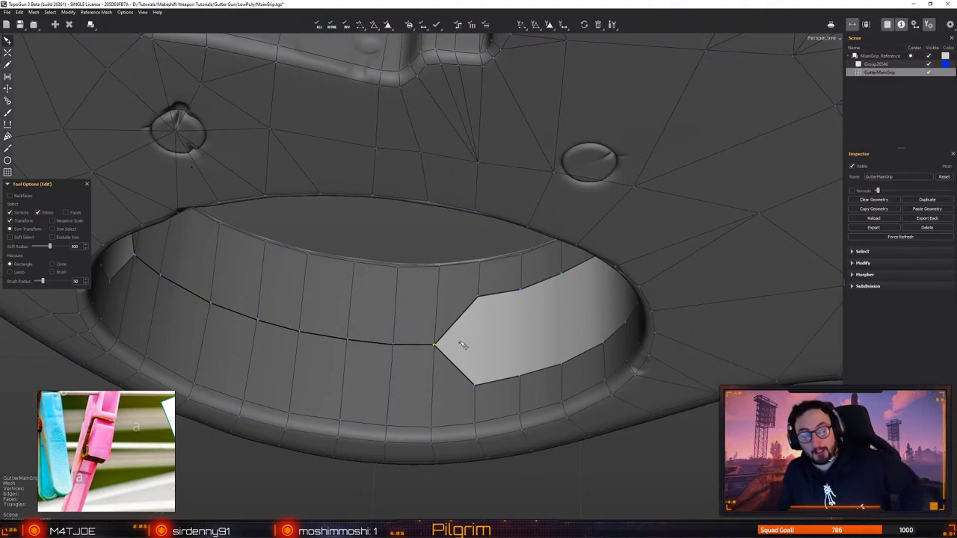
mouse_move(478, 298)
left_mouse_down()
mouse_move(478, 341)
mouse_move(483, 284)
mouse_move(488, 310)
left_mouse_up()
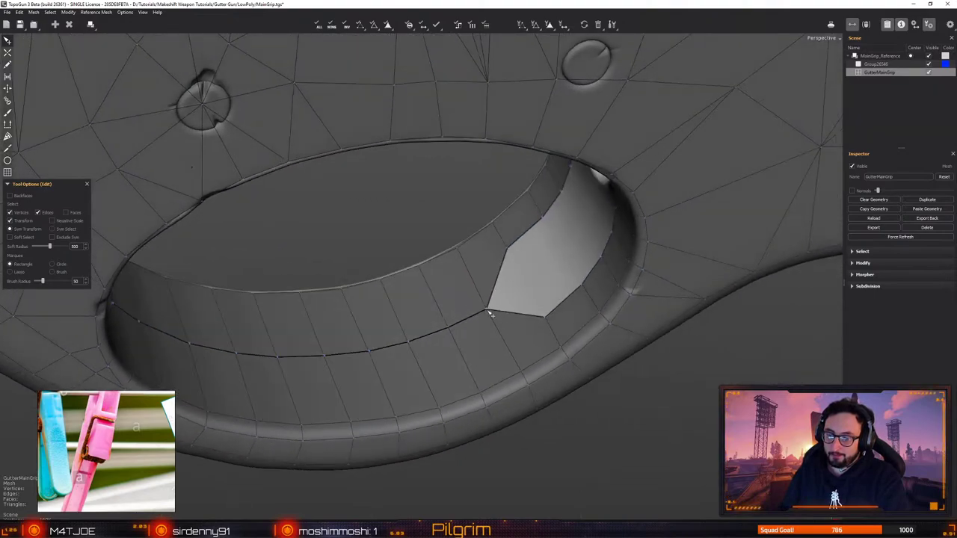
left_click_drag(511, 252, 526, 293)
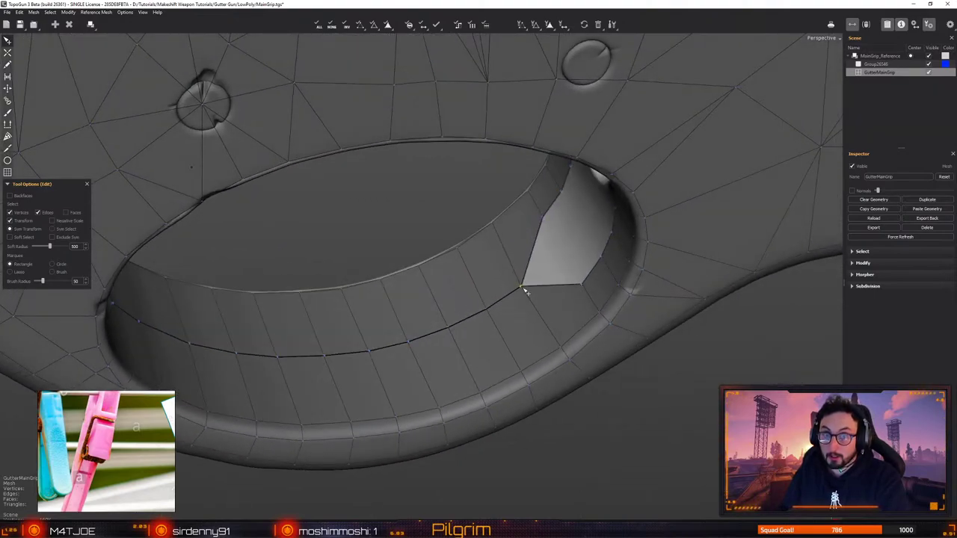
left_click_drag(544, 220, 562, 256)
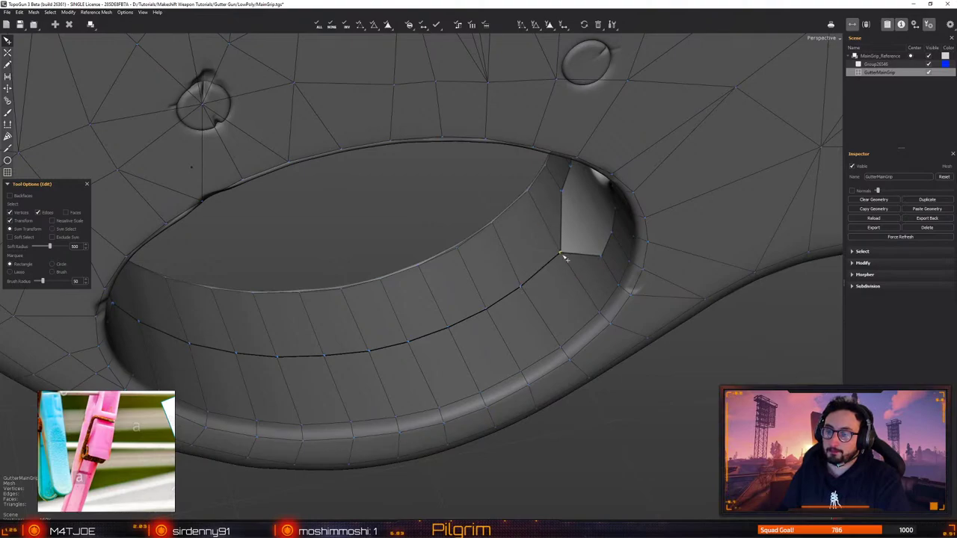
left_click_drag(564, 349, 568, 348)
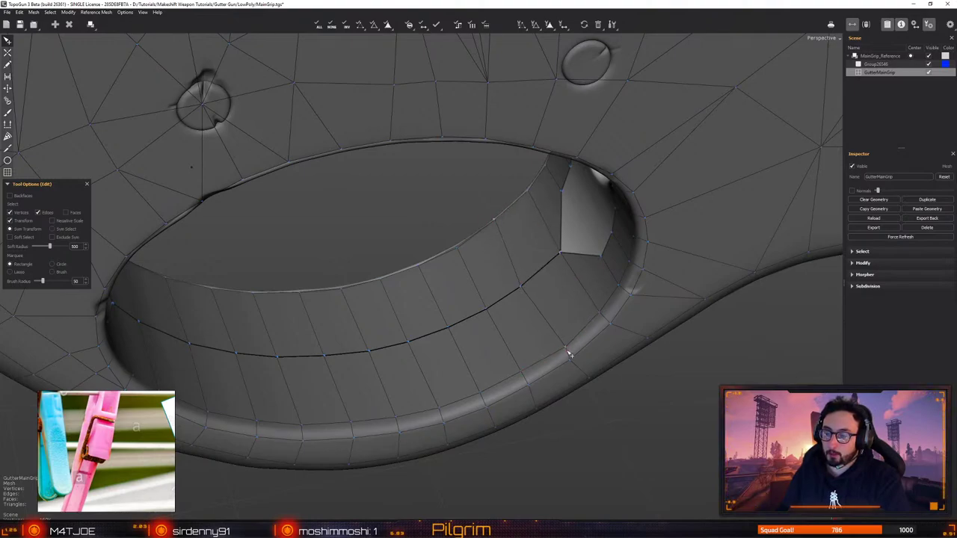
left_click(573, 359)
left_click(571, 361)
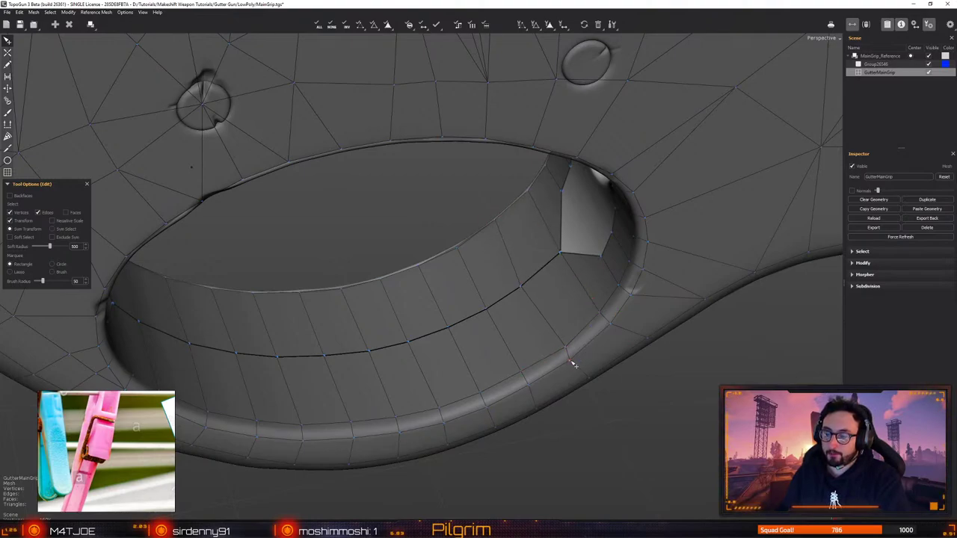
left_click(523, 287)
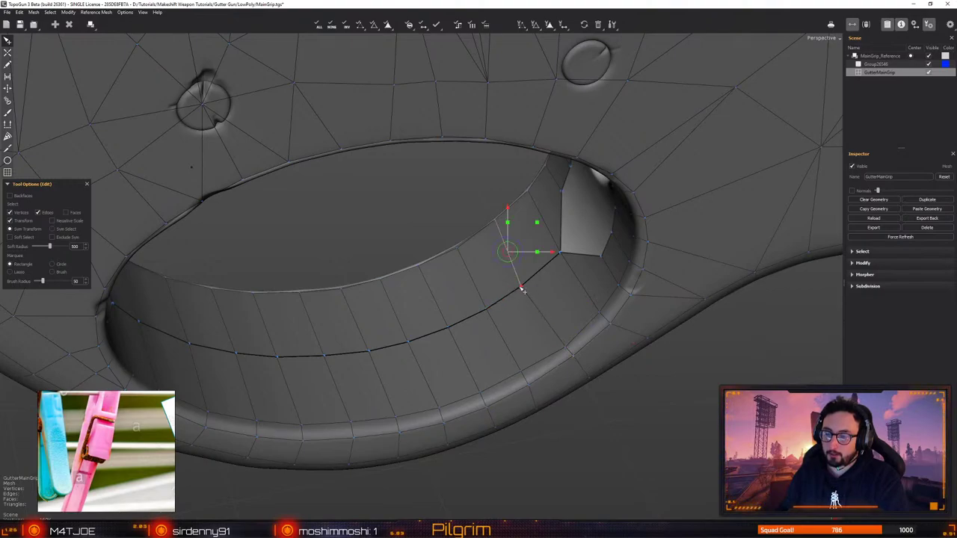
left_click(522, 286)
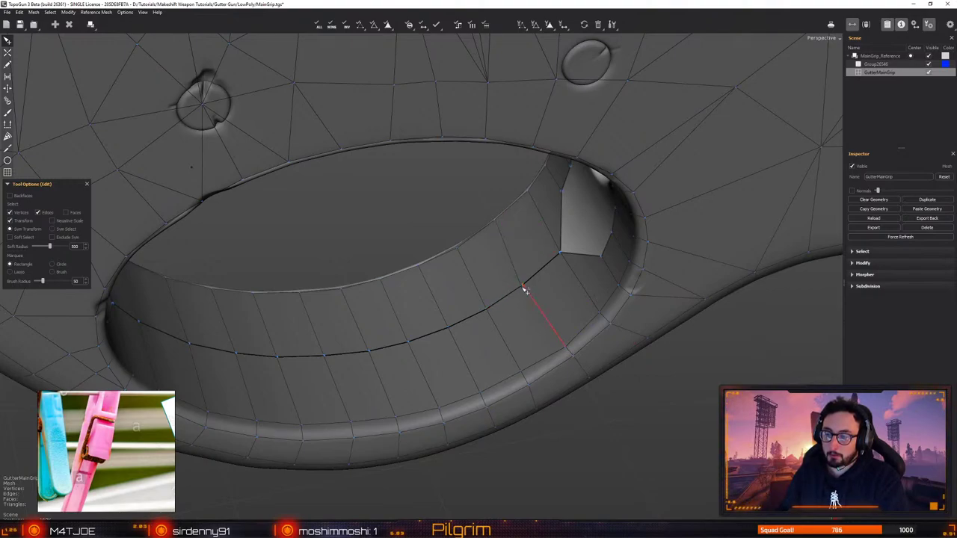
Turn off symmetry and weld the paired midline vertices at the far-bend end of the closed seam
middle_click_drag(514, 309, 465, 245)
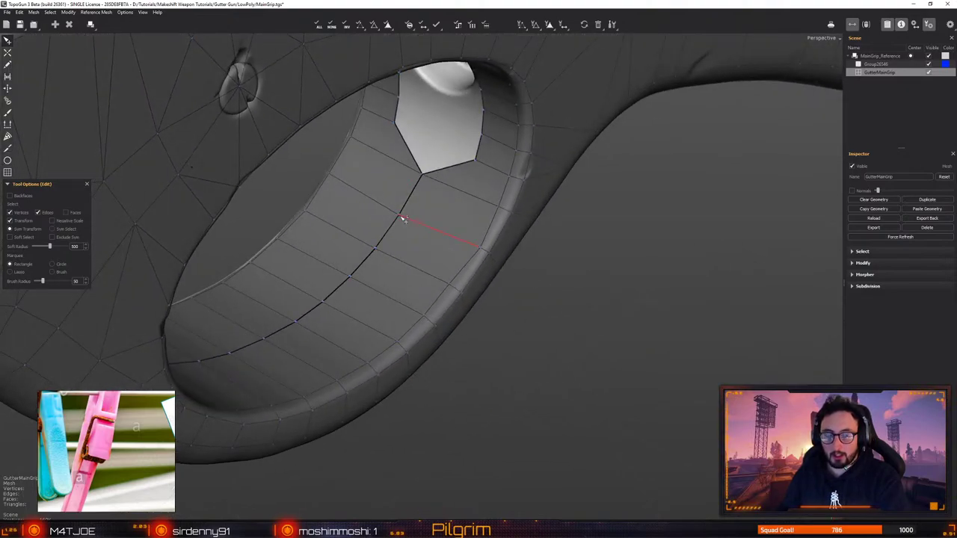
scroll(397, 239, "up", 3)
mouse_move(428, 263)
left_mouse_down("alt")
mouse_move(429, 247)
mouse_move(433, 259)
mouse_move(412, 261)
left_mouse_up("alt")
key("x")
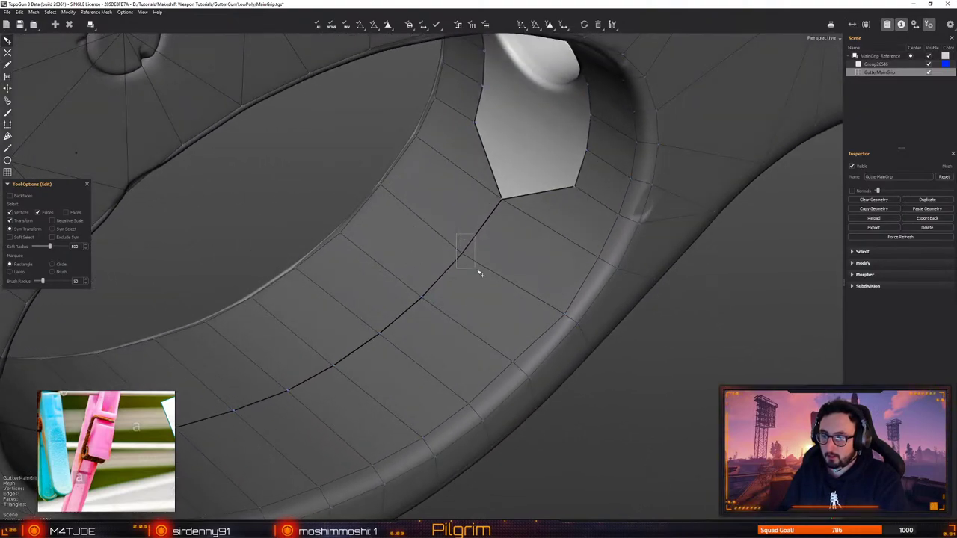
left_click(480, 274)
left_click(470, 310)
left_click_drag(462, 253, 463, 255)
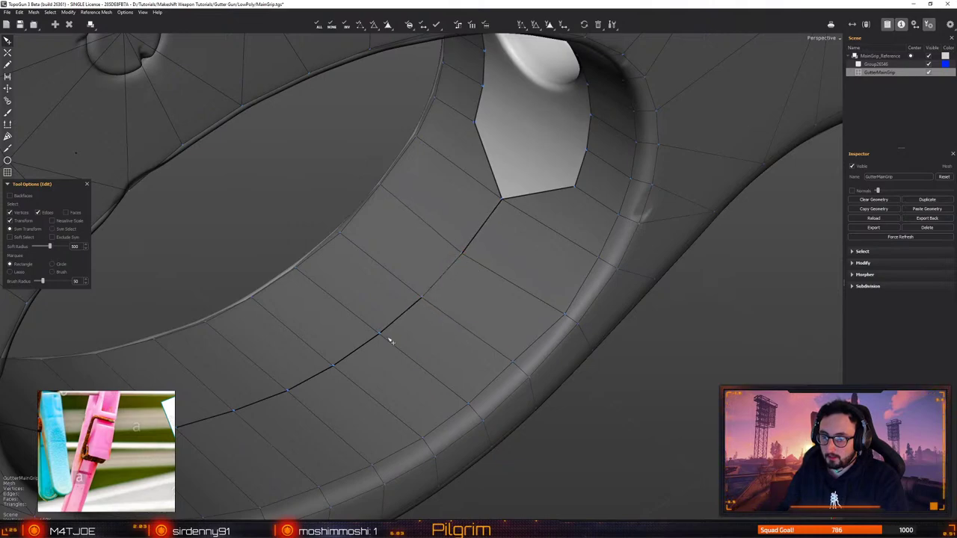
Weld the remaining paired vertices along the midline seam, up to the point of the unfilled gap below the recess
left_click(338, 371)
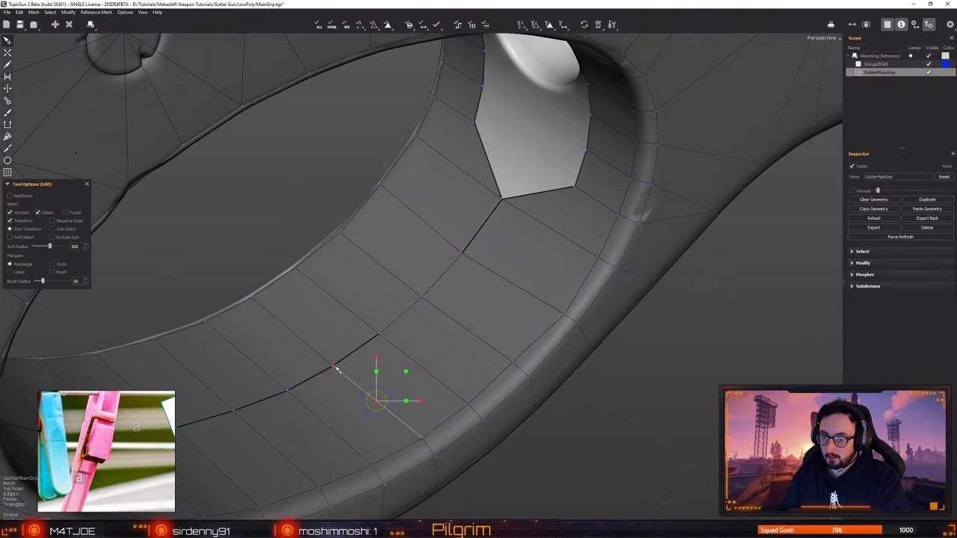
left_click_drag(334, 367, 306, 393)
middle_click_drag(306, 393, 371, 332, "alt")
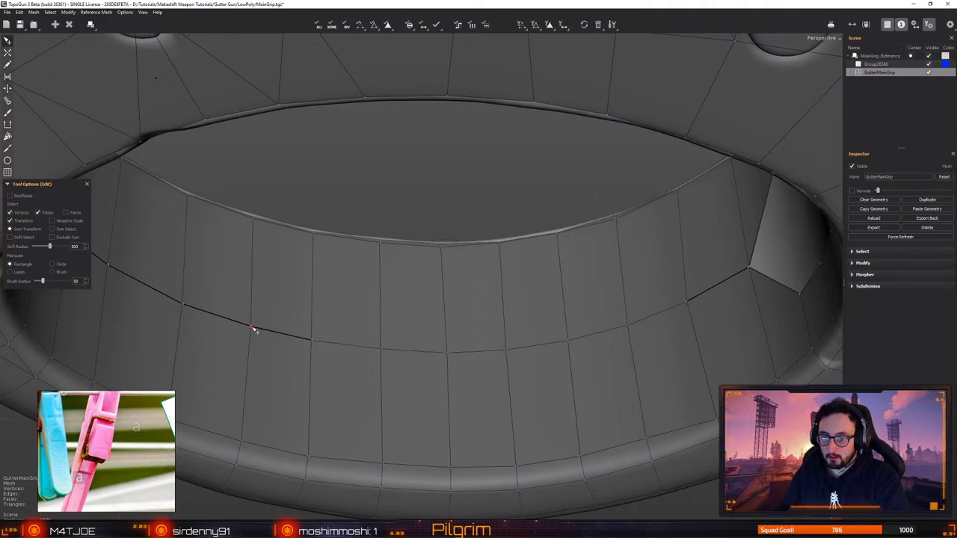
left_click_drag(182, 306, 183, 314)
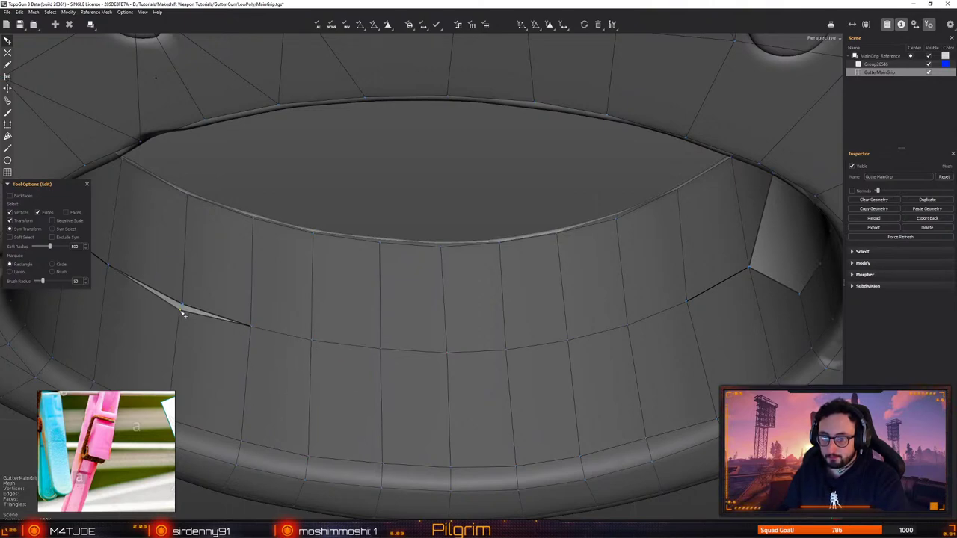
middle_click_drag(285, 329, 333, 365)
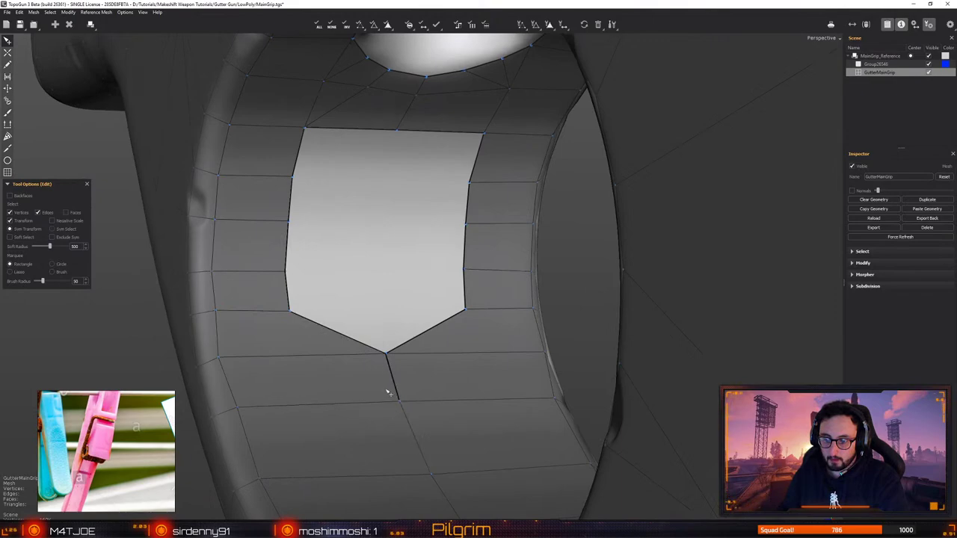
left_click_drag(386, 354, 386, 354)
Align the rim vertices beside the remaining gap and, with symmetry on, pull its border vertices onto the midline up to the row below the recess
key("x")
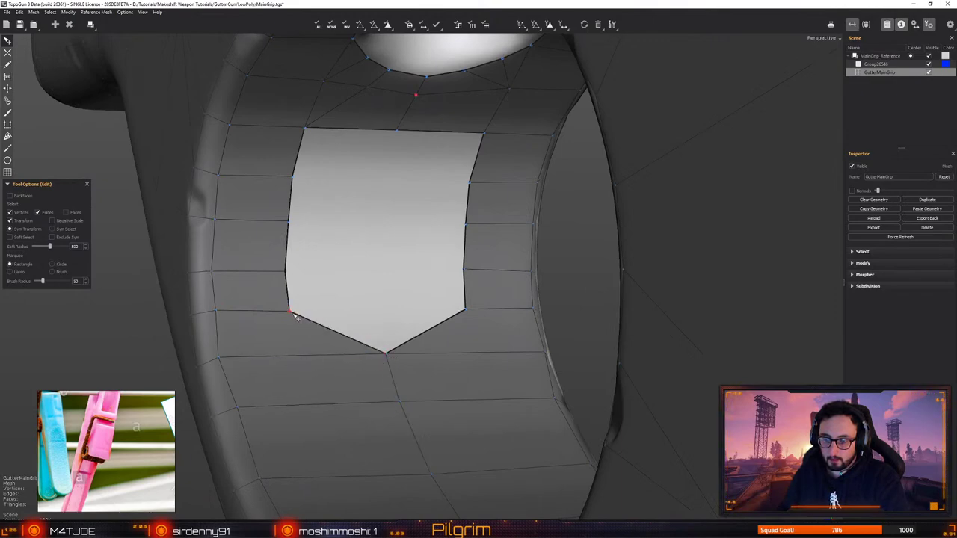
key("x")
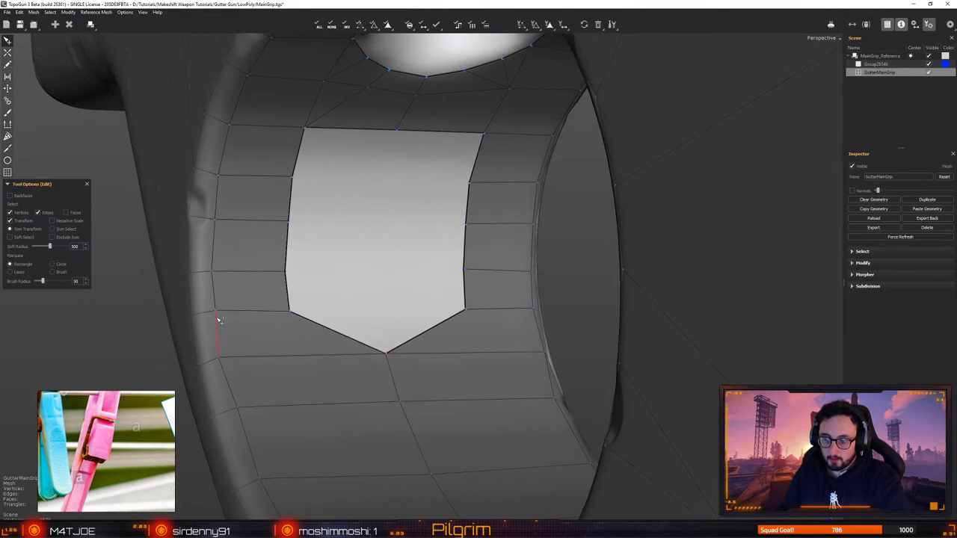
key("x")
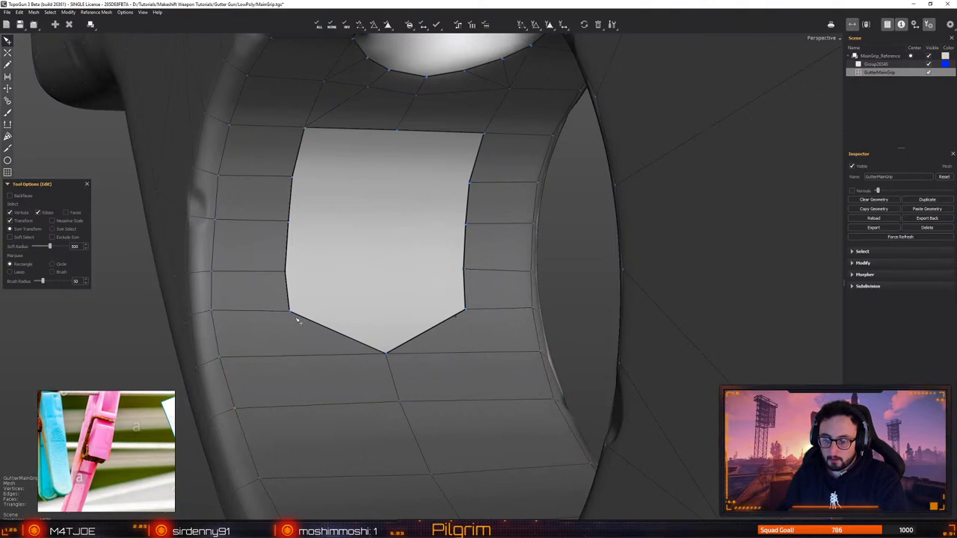
left_click_drag(291, 316, 371, 314)
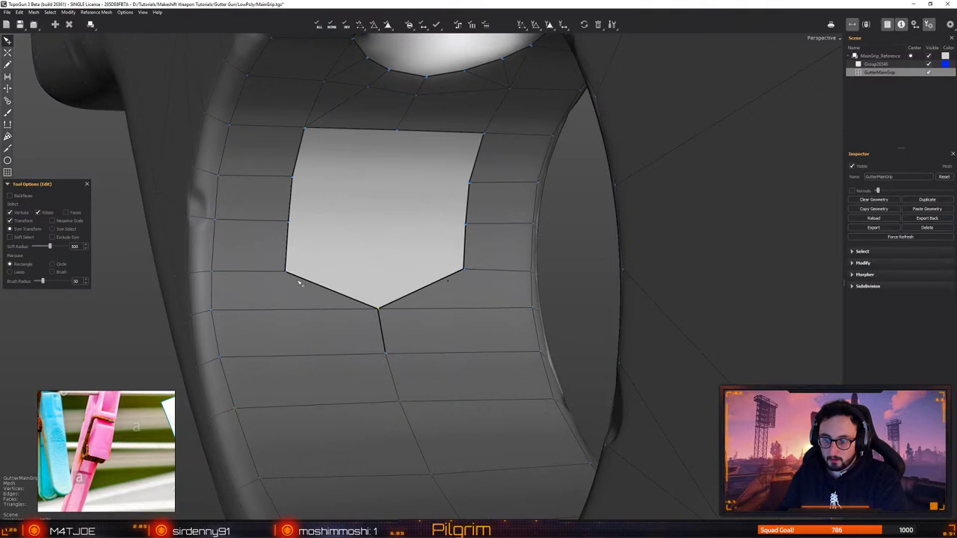
left_click_drag(299, 283, 325, 259)
middle_click_drag(324, 259, 357, 269, "alt")
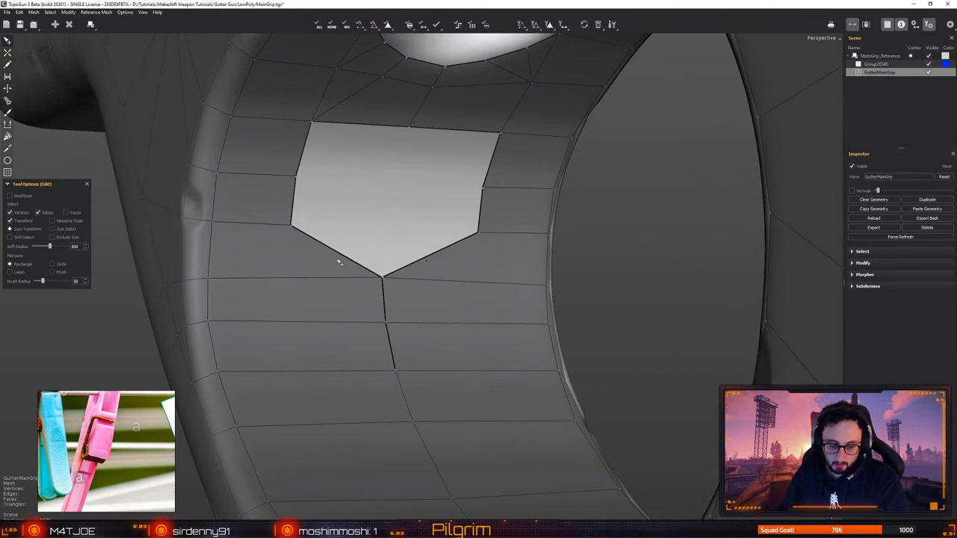
left_click_drag(292, 227, 368, 230)
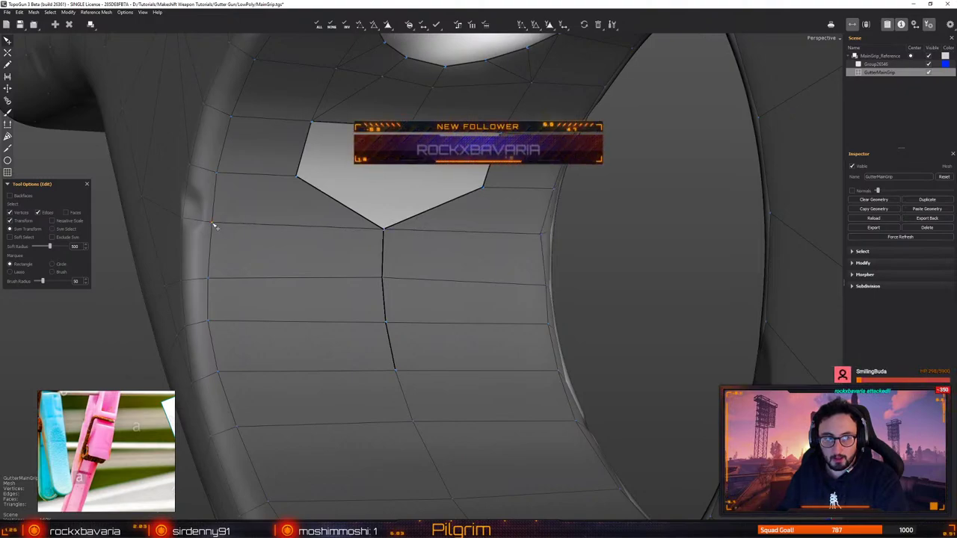
left_click_drag(213, 223, 209, 222)
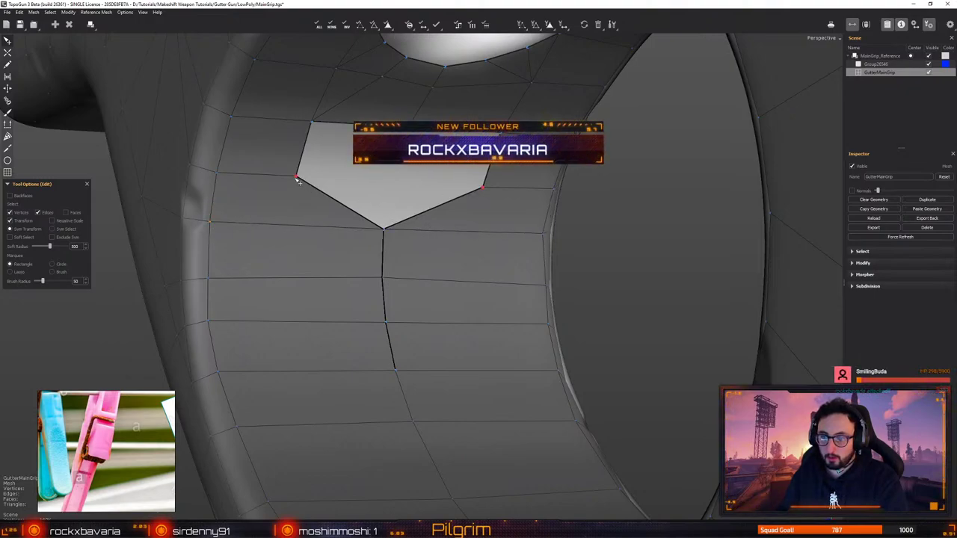
left_click_drag(298, 180, 390, 179)
Create triangular faces joining the top midline vertex to the edge row below the recess, filling the last opening
key("c")
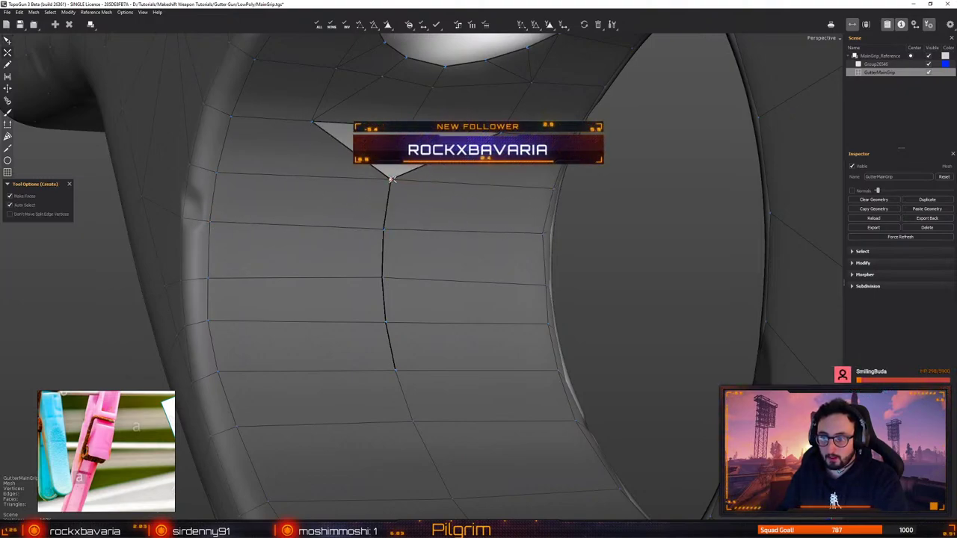
left_click(409, 127)
key("q")
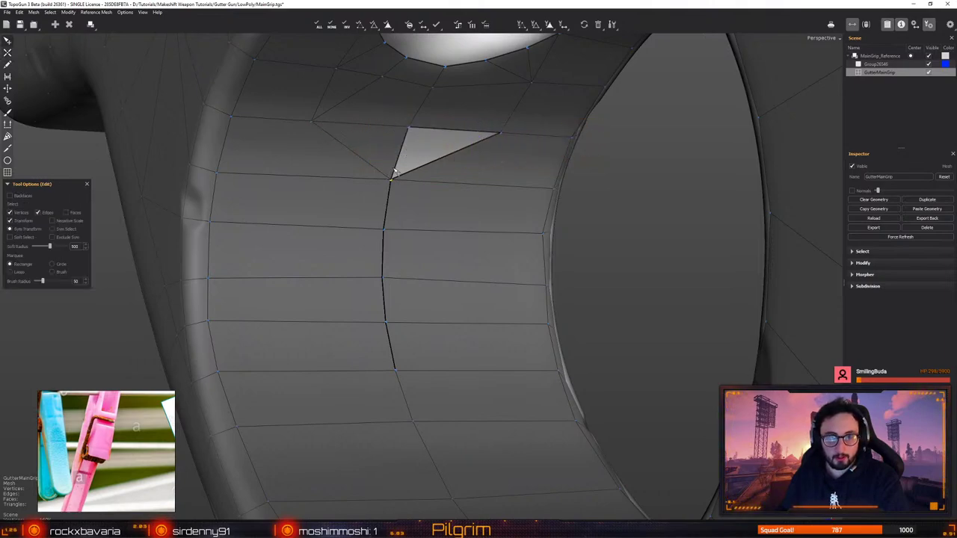
left_click(397, 173)
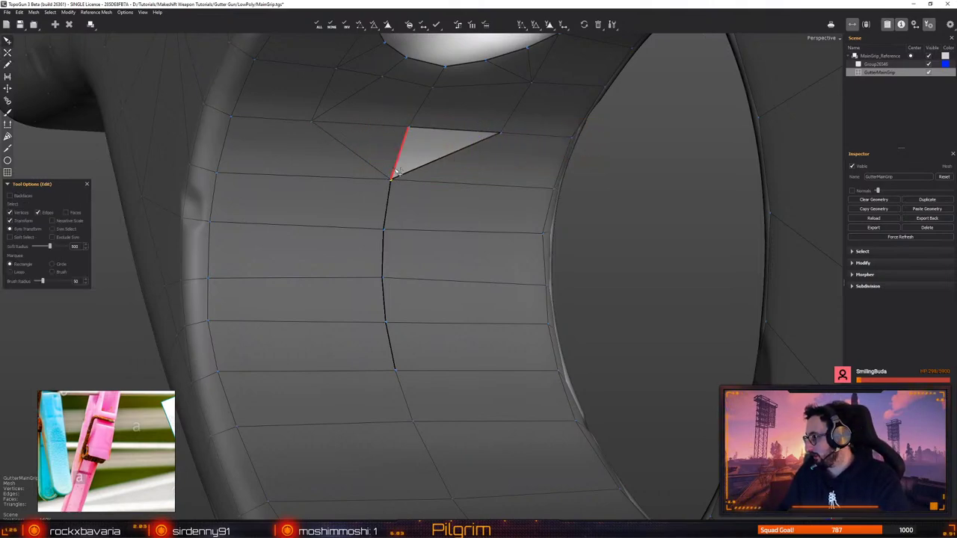
With symmetry off, weld the paired midline vertices down the newly closed section of the inner wall
left_click(390, 179)
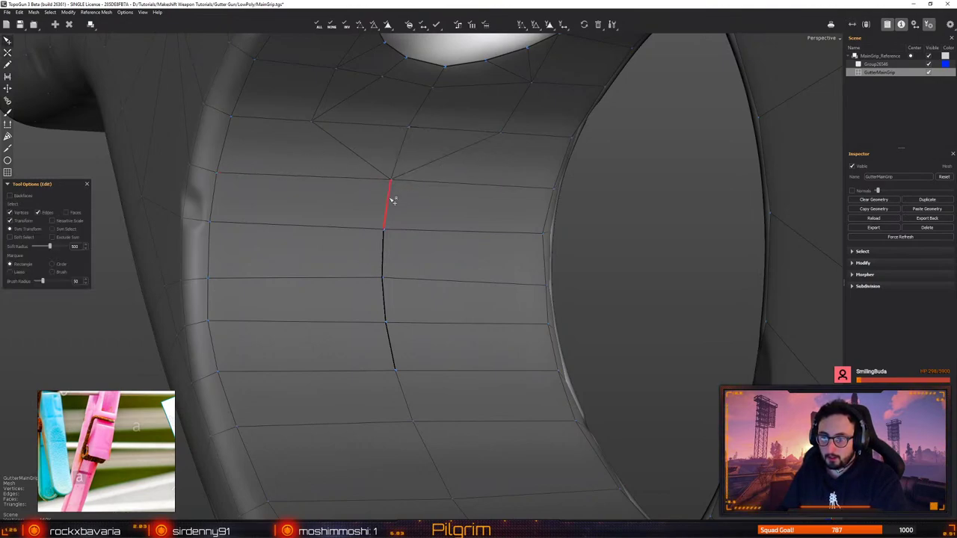
left_click(382, 279)
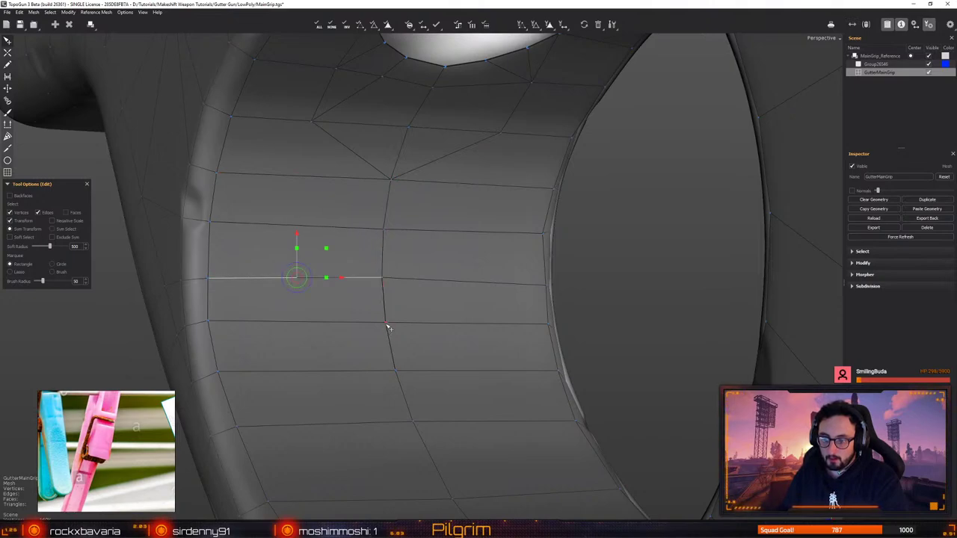
left_click(389, 328)
middle_click_drag(392, 362, 384, 289, "alt")
scroll(384, 288, "down", 1)
left_click_drag(385, 288, 382, 308, "alt")
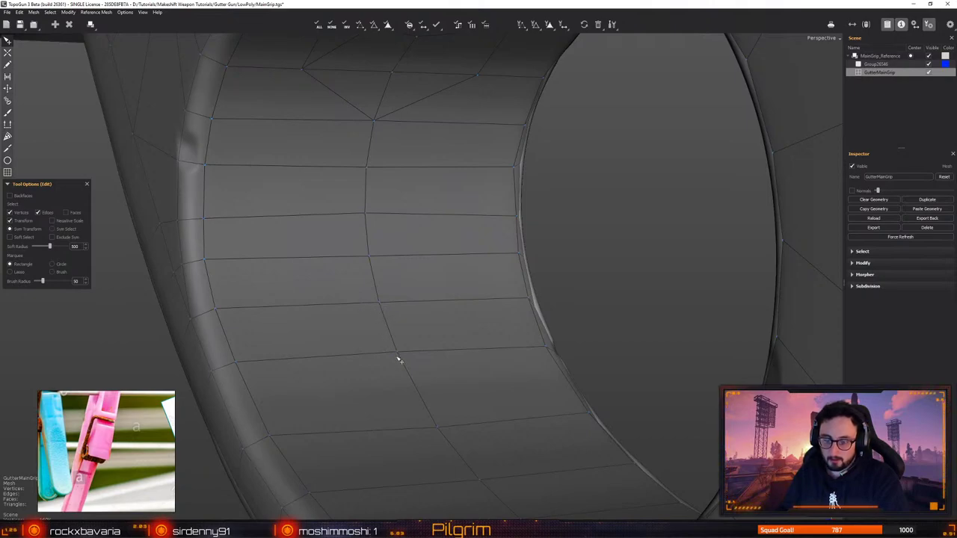
middle_click_drag(399, 361, 406, 382)
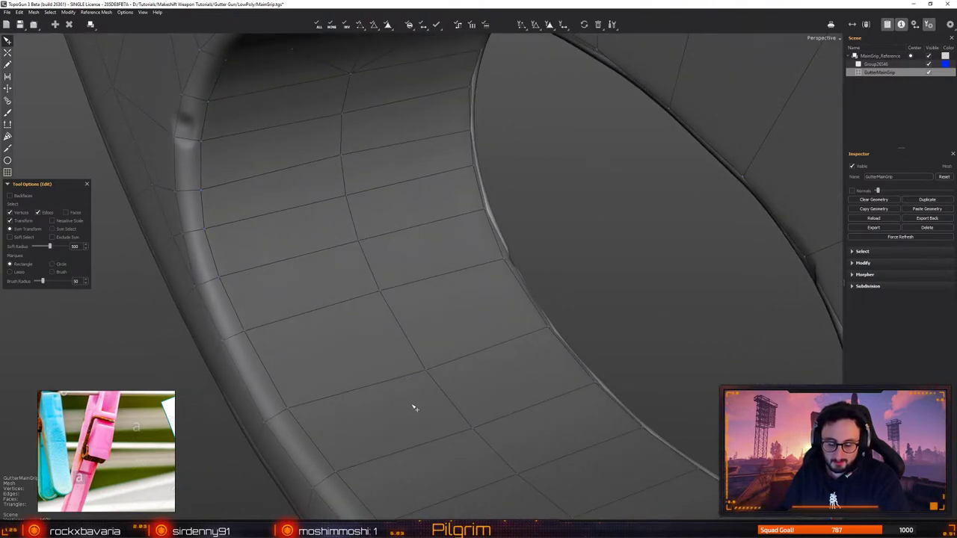
With symmetry on, reposition the midline and rim vertices of the inner wall's middle rows to even out their spacing
key("x")
left_click_drag(427, 372, 423, 367)
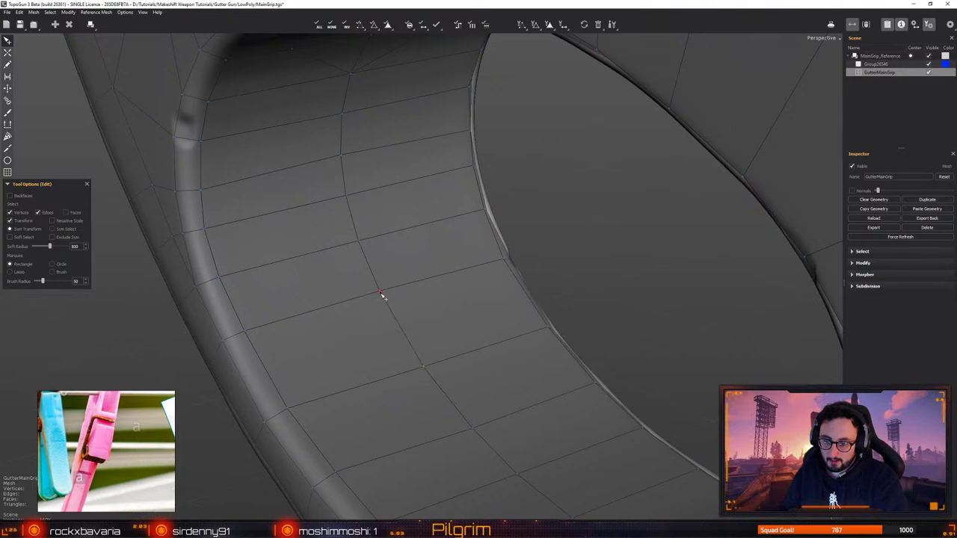
left_click(234, 334)
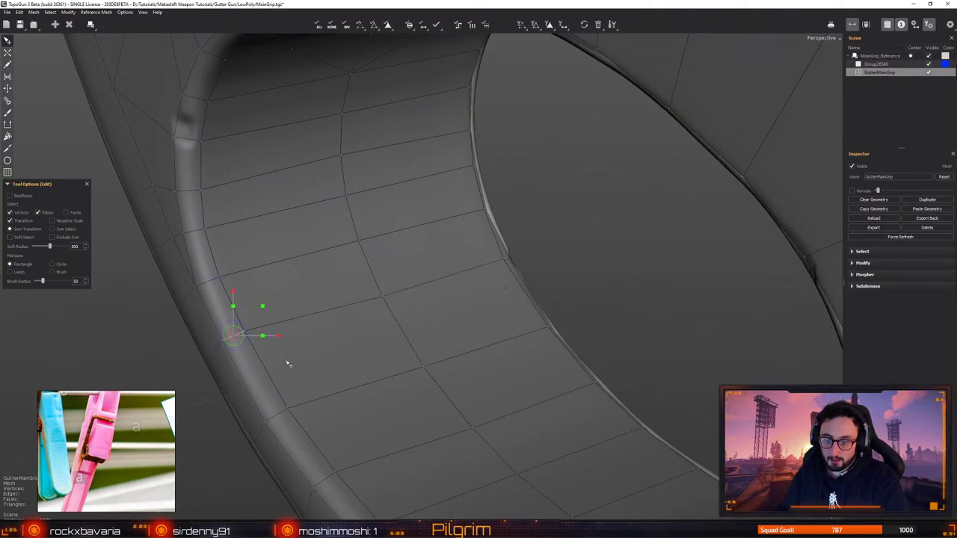
left_click(286, 362)
left_click_drag(245, 332, 247, 340)
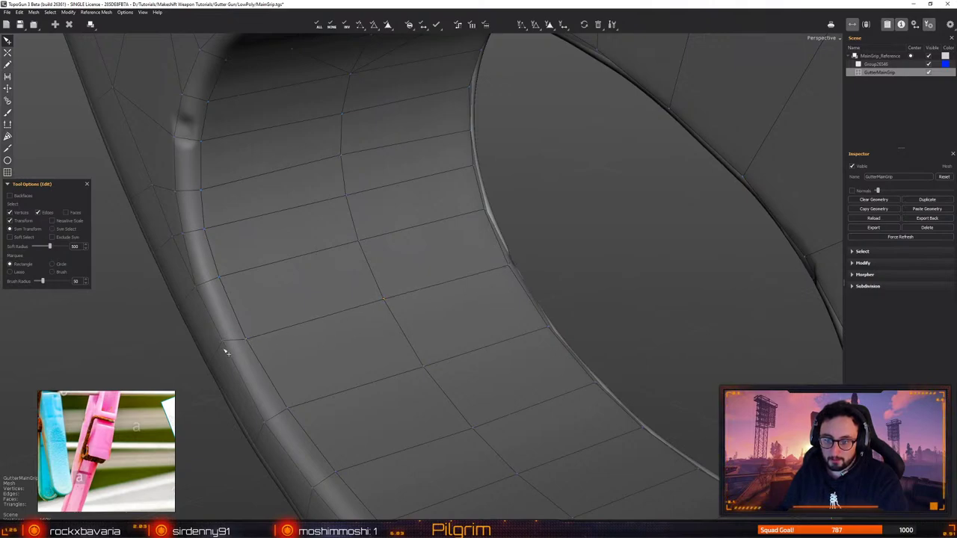
Examine the closed inner wall of the oval opening and the border around the recess from several angles
scroll(239, 350, "down", 3)
left_click_drag(255, 348, 272, 292, "alt")
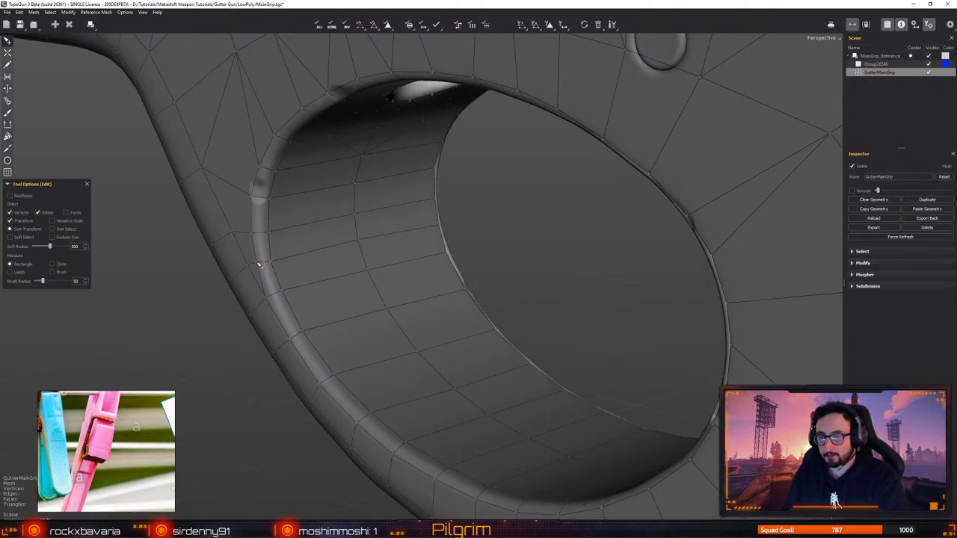
middle_click_drag(261, 269, 412, 280)
left_click_drag(412, 281, 374, 349, "alt")
scroll(376, 329, "down", 5)
left_click_drag(378, 310, 356, 279, "alt")
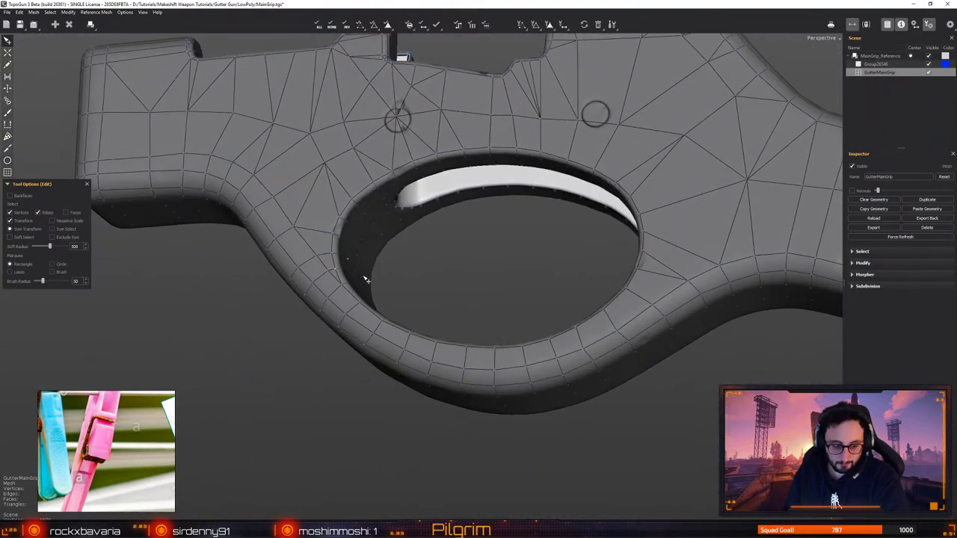
scroll(361, 280, "down", 1)
middle_click_drag(358, 282, 337, 306)
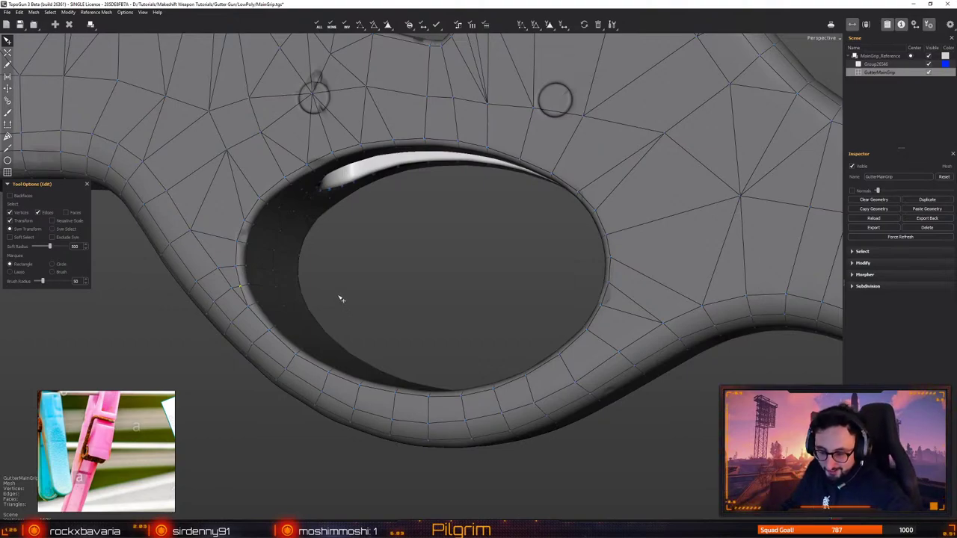
left_click_drag(464, 133, 444, 82, "alt")
right_click_drag(369, 156, 419, 199, "alt")
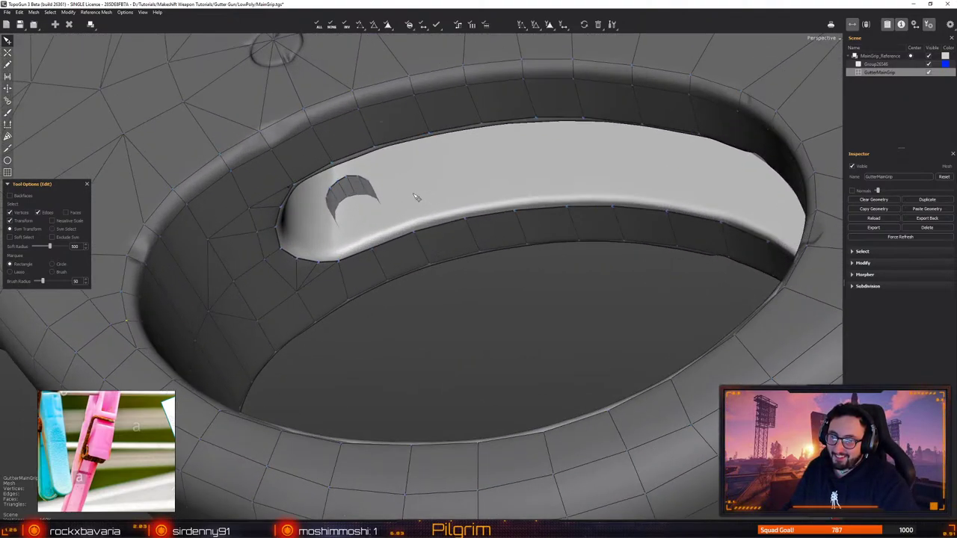
left_click_drag(419, 199, 384, 205, "alt")
middle_click_drag(383, 207, 389, 302)
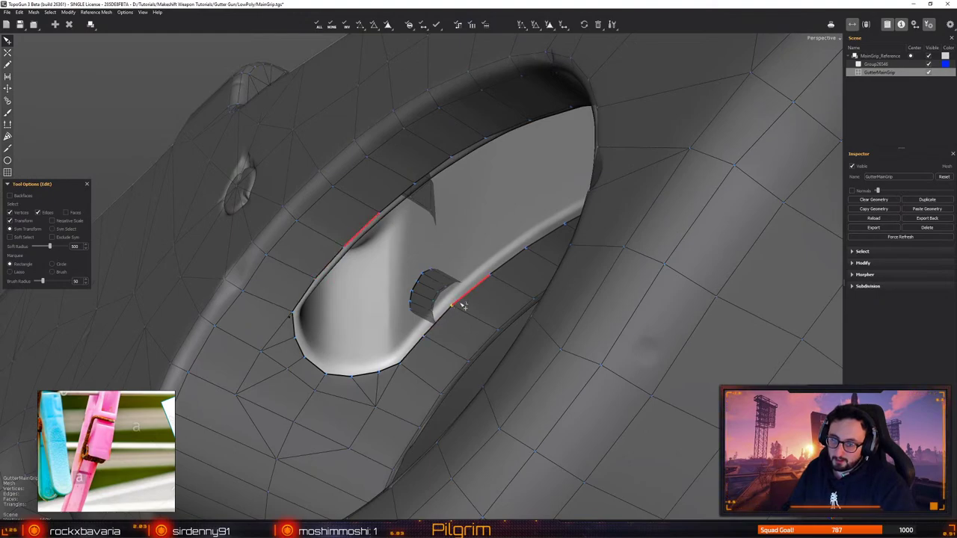
Adjust the border vertices along the middle of the recess's long edge so they follow the reference surface
middle_click_drag(463, 304, 513, 373)
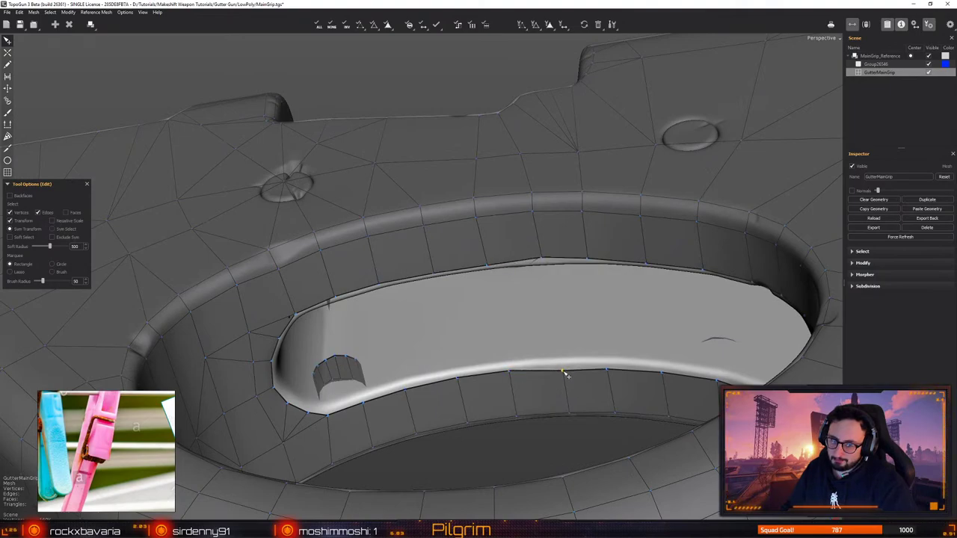
left_click(607, 370)
left_click(618, 349)
left_click(611, 371)
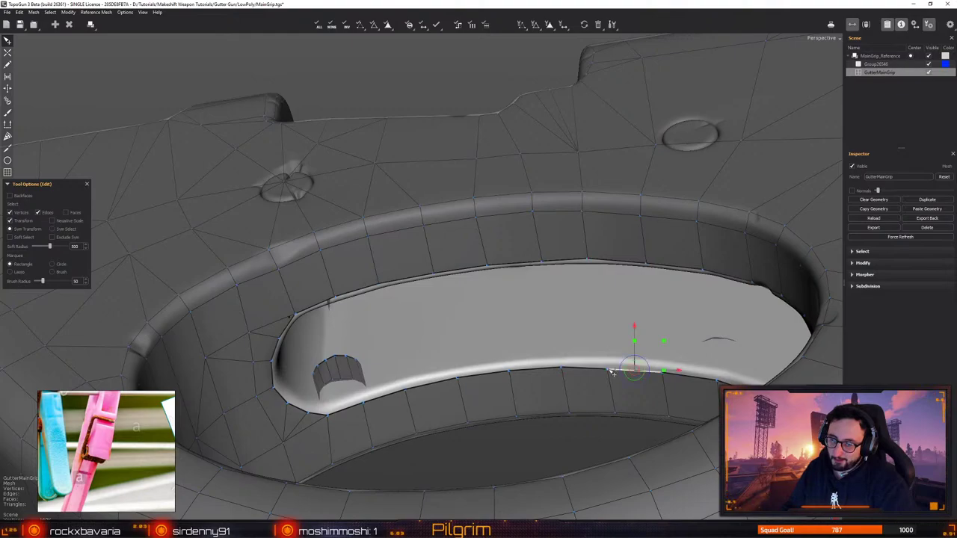
left_click(605, 358)
left_click_drag(610, 370, 663, 393, "alt")
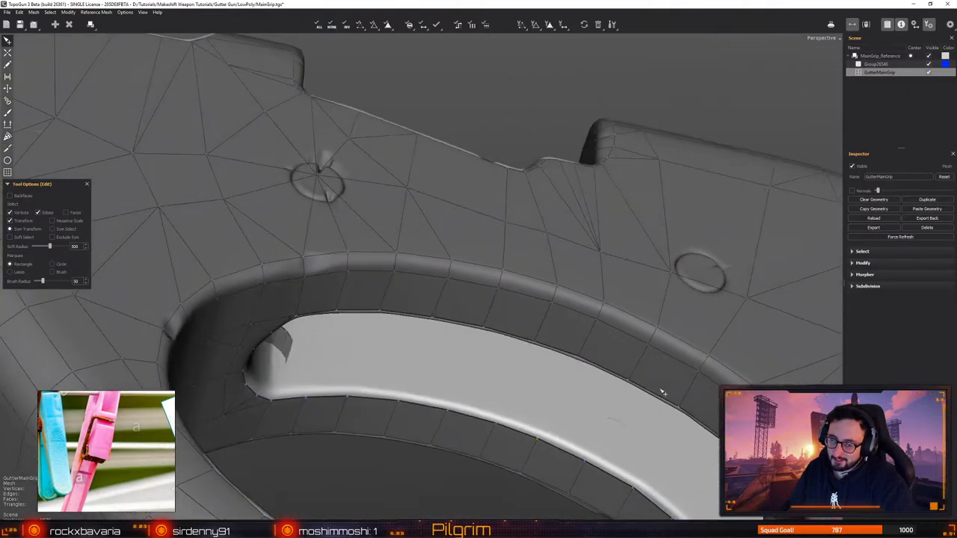
At the recess's other end, create mirrored edges from the border vertices around its rounded tip, closing the outline at the midline
middle_click_drag(555, 438, 460, 355, "alt")
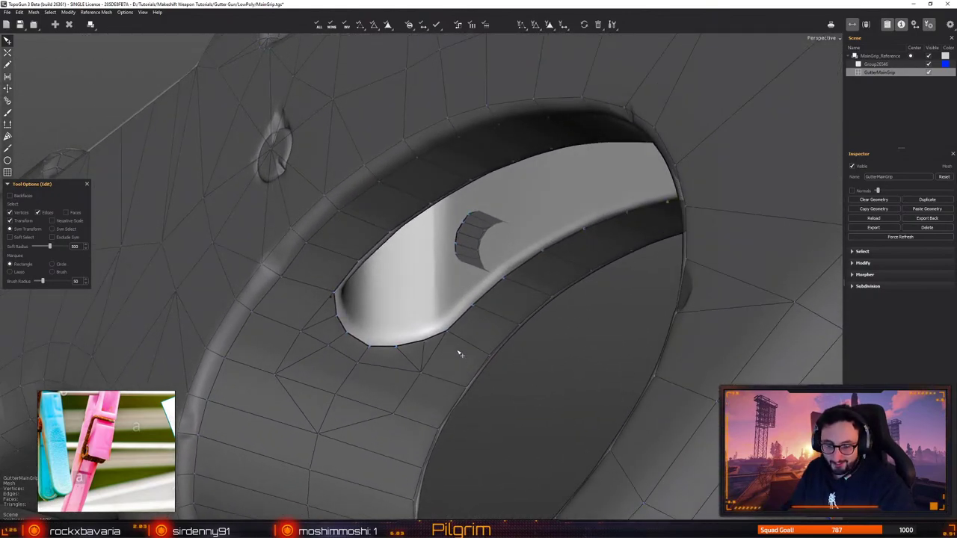
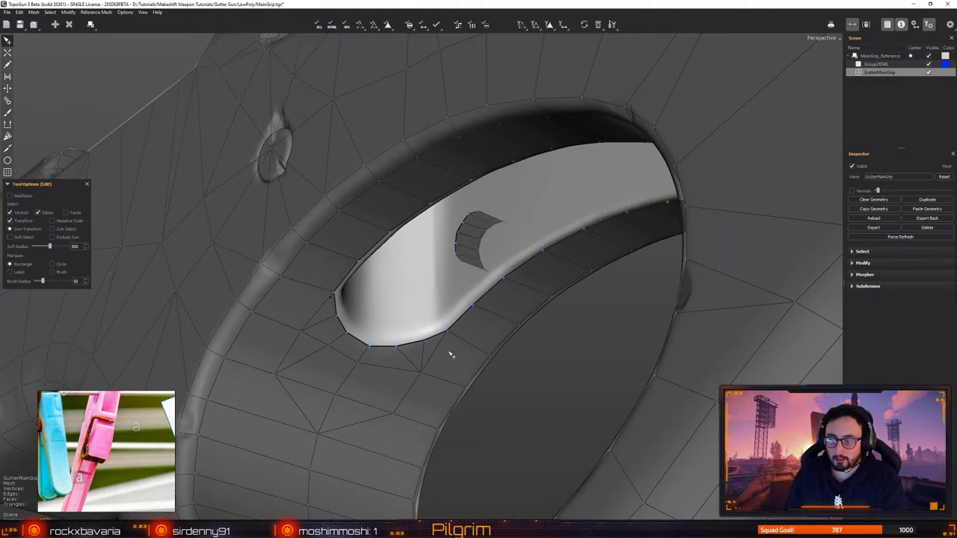
left_click_drag(448, 331, 452, 361, "alt")
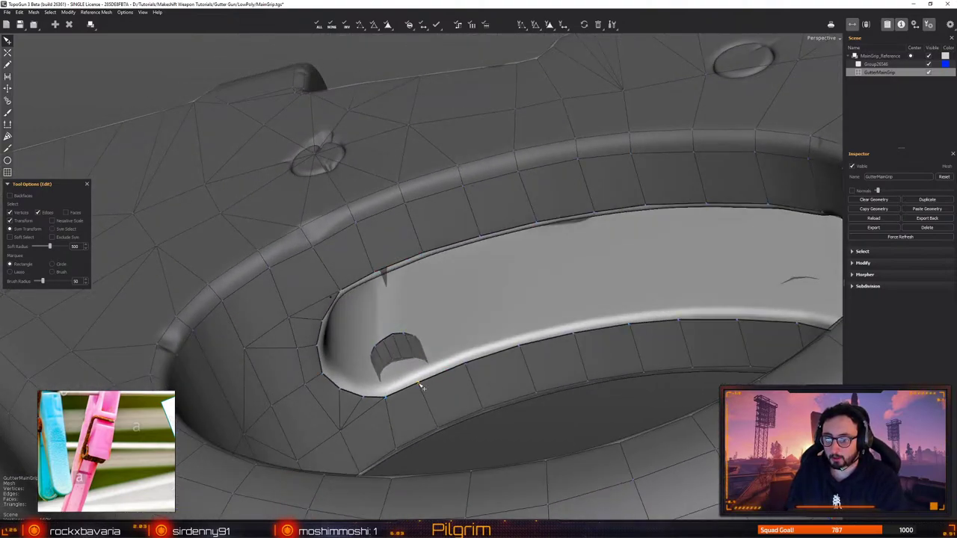
left_click_drag(442, 365, 453, 382, "alt")
left_click(470, 361)
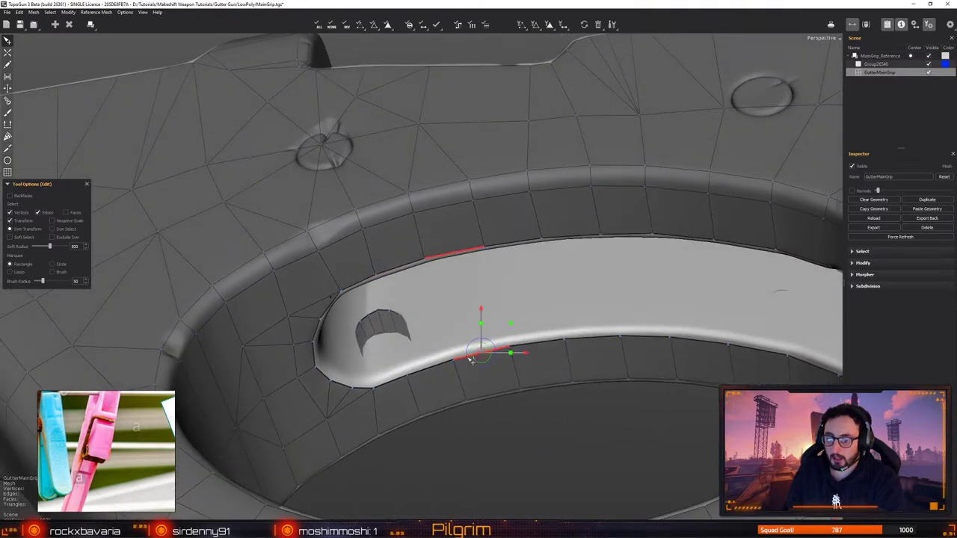
middle_click_drag(469, 361, 528, 363)
left_click(528, 363)
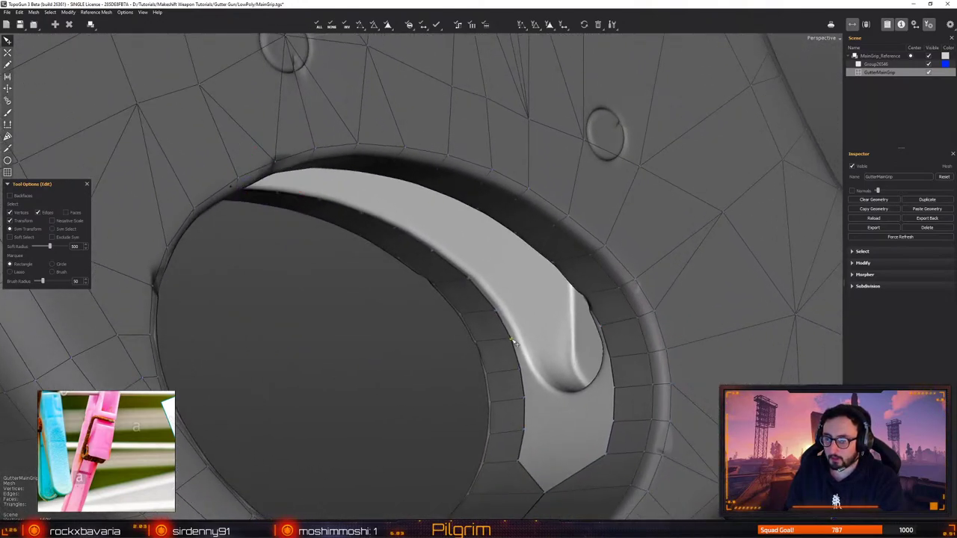
left_click_drag(514, 340, 503, 375, "alt")
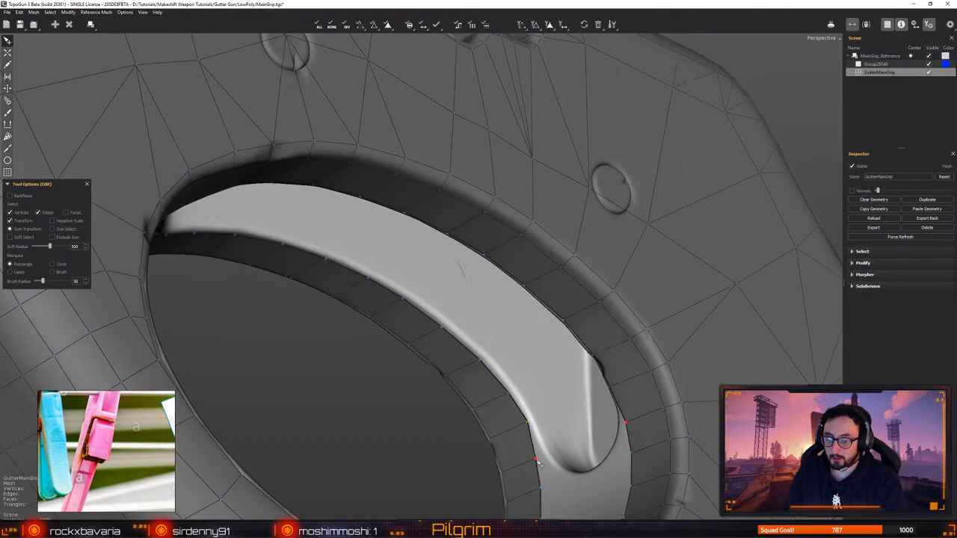
key("c")
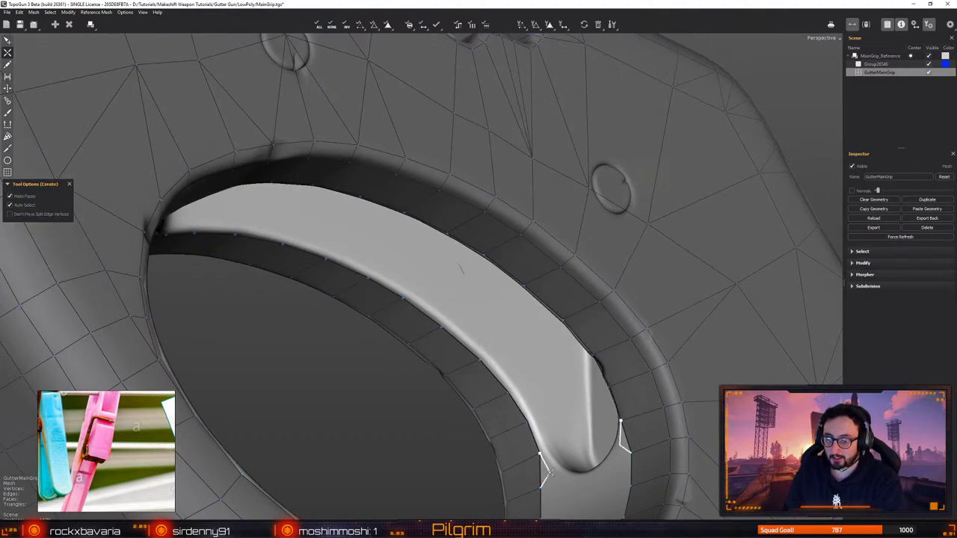
left_click(557, 470)
left_click_drag(556, 470, 499, 331, "alt")
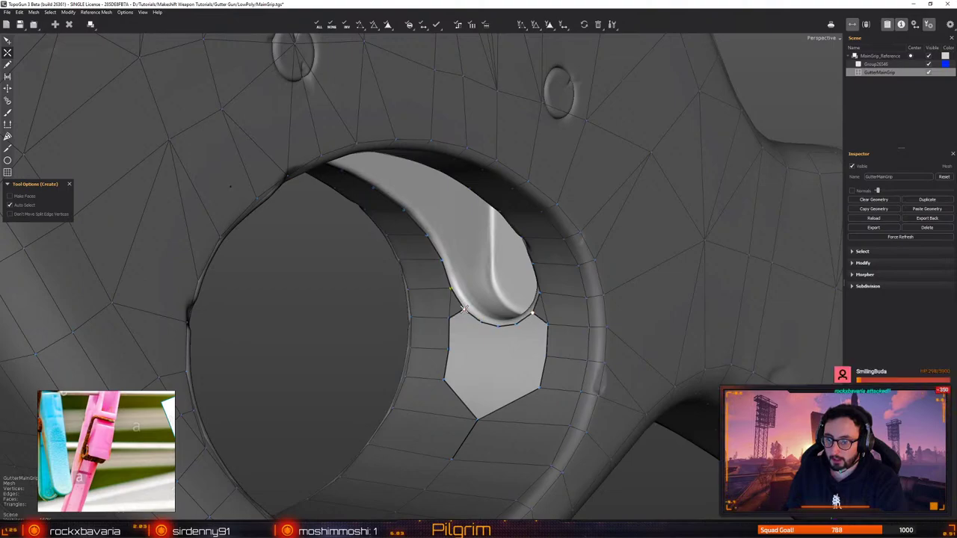
Add midline vertices below the recess's rounded tip and connect them to both side walls with a row of faces
key("e")
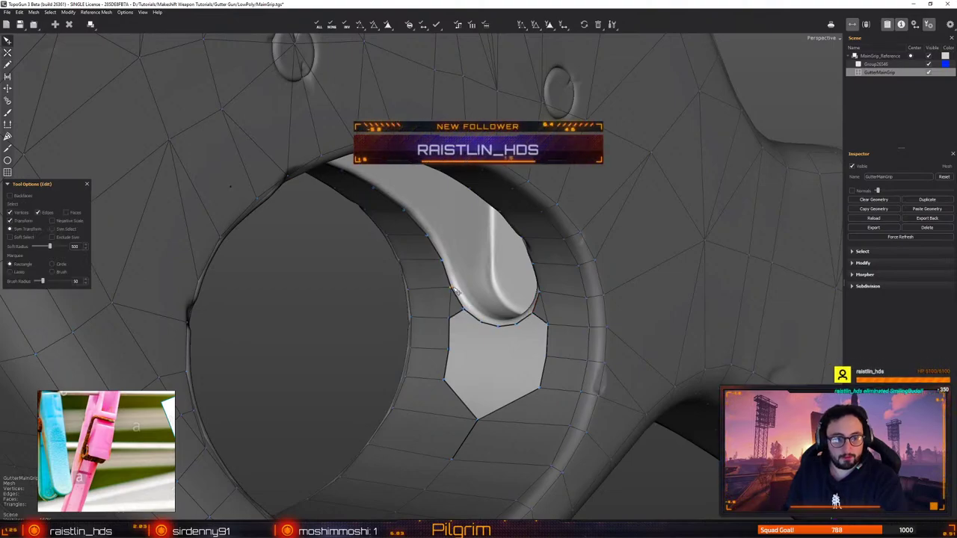
scroll(455, 344, "up", 2)
key("c")
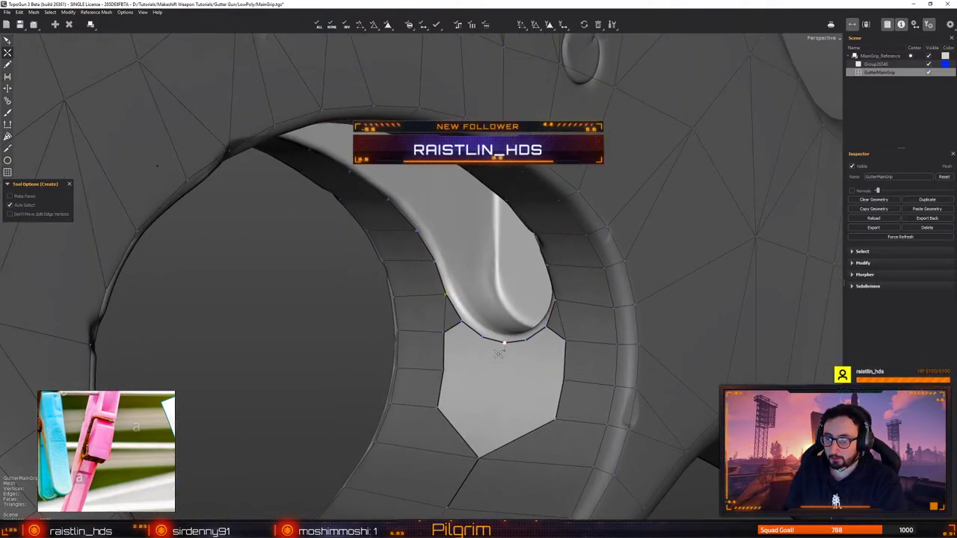
left_click(503, 376)
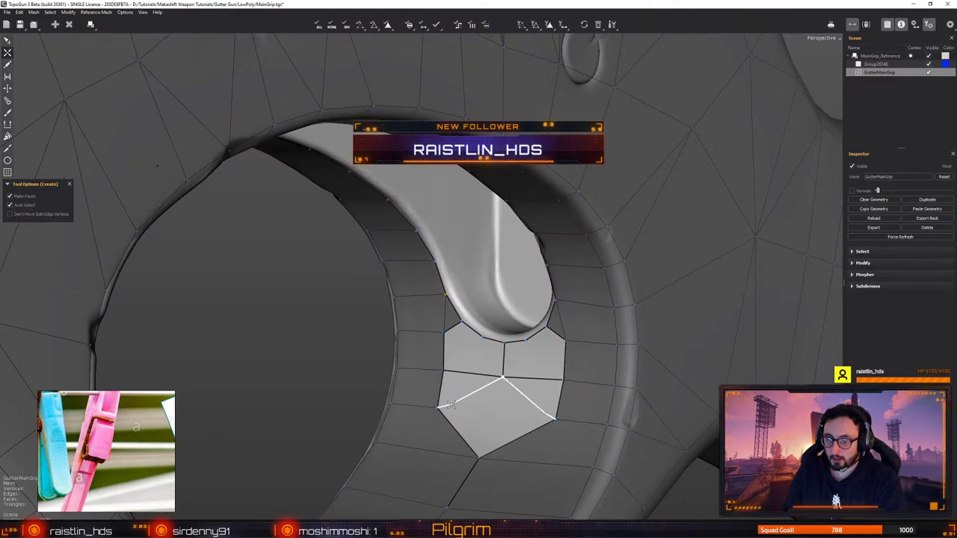
left_click(496, 410)
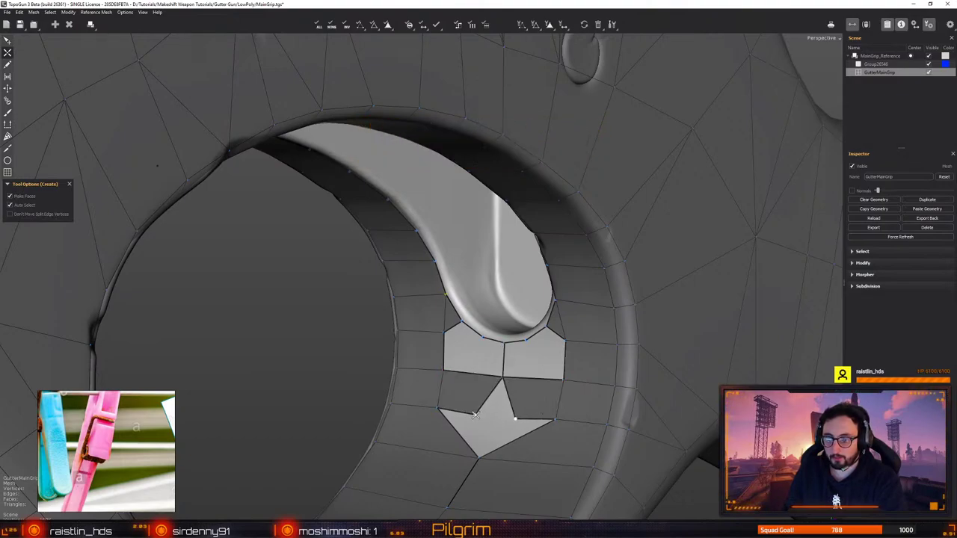
key("q")
key("w")
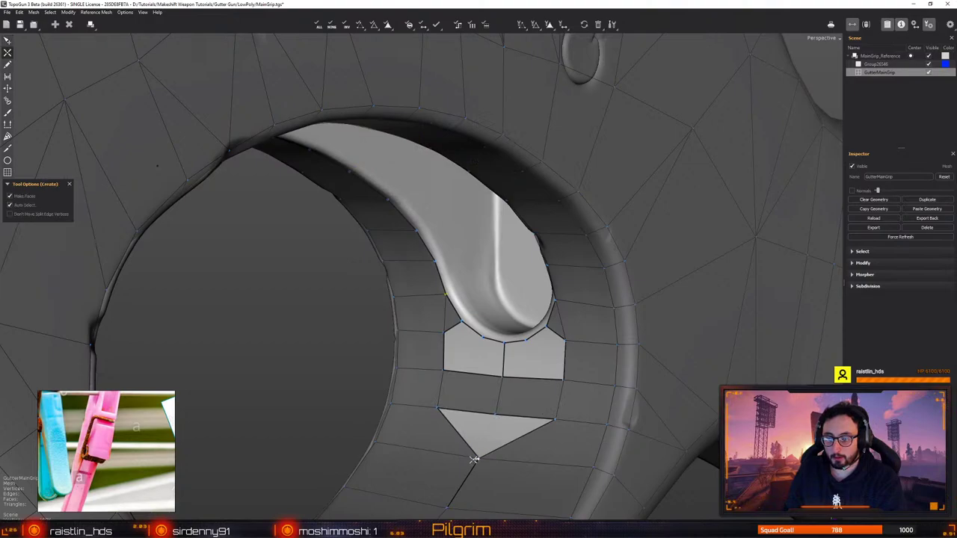
Fill the remaining triangular gap on the midline and the two side gaps directly beneath the recess tip with faces
key("q")
key("x")
left_click(480, 460)
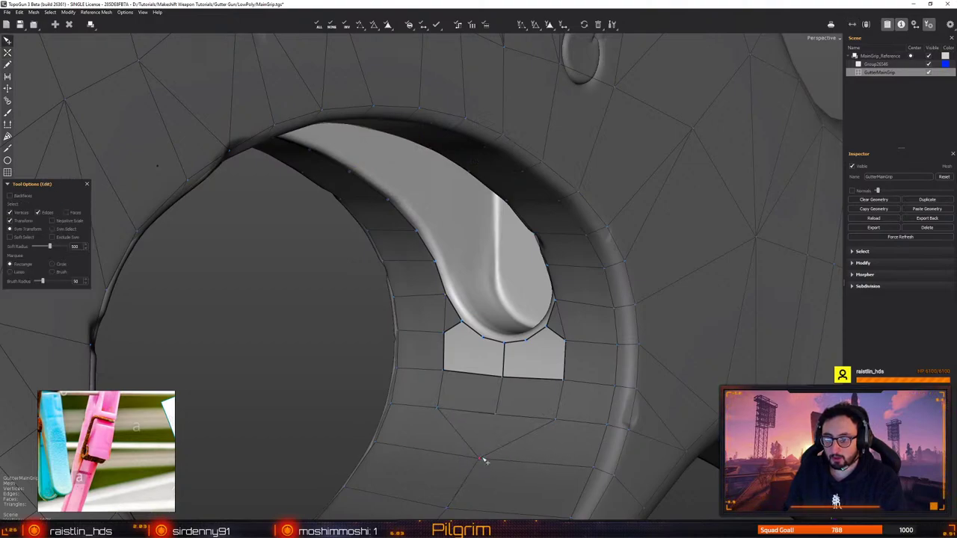
key("c")
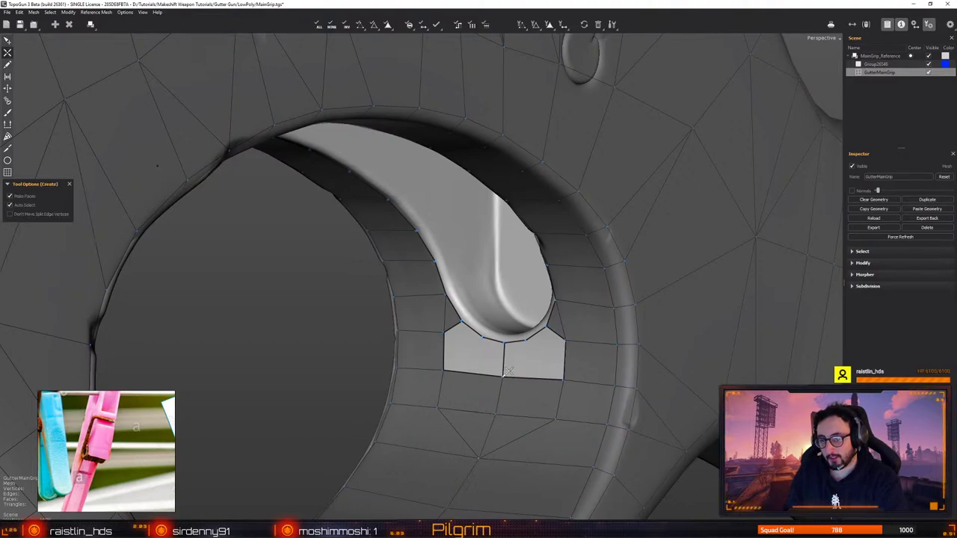
key("x")
left_click(527, 340)
left_click(563, 380)
key("e")
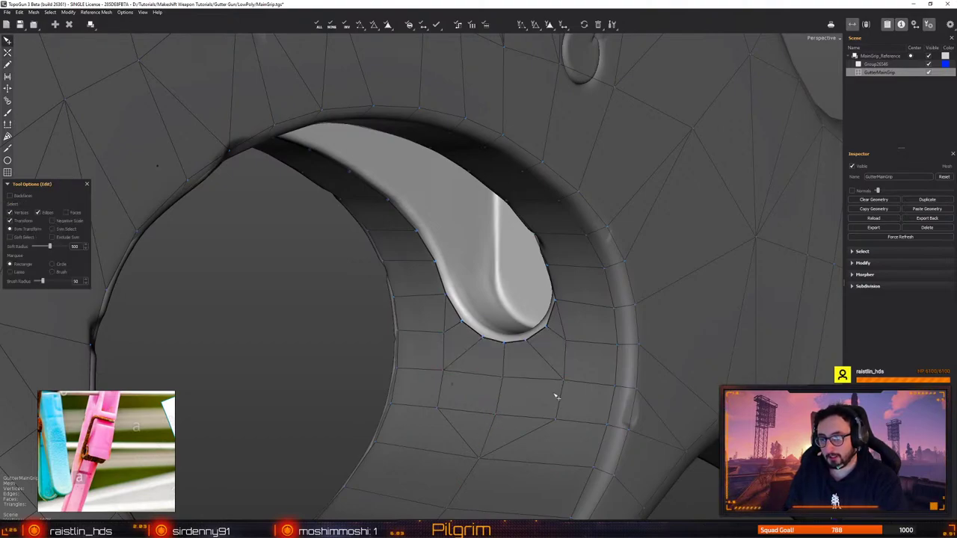
Examine the newly filled area and the border around the recess's rounded tip from both sides
left_click_drag(527, 421, 583, 481, "alt")
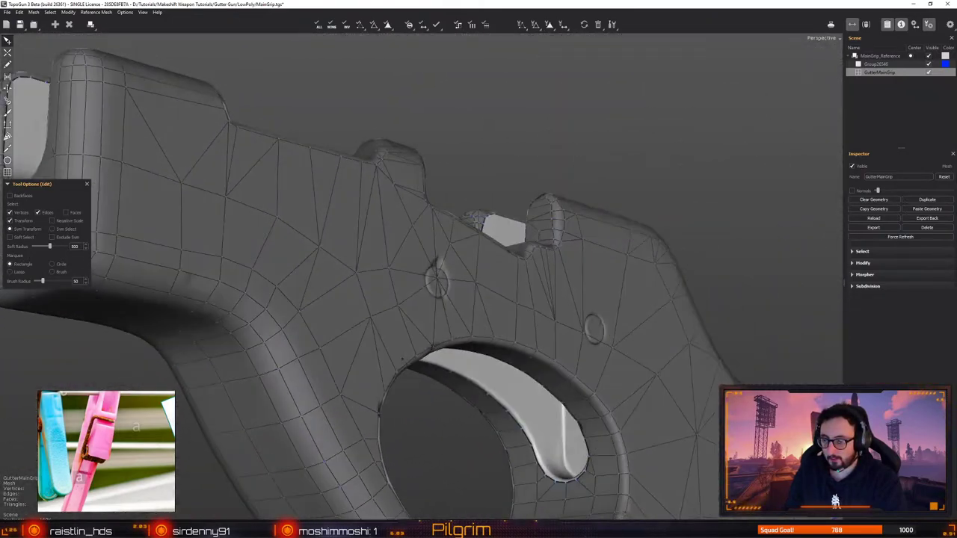
middle_click_drag(584, 481, 557, 360, "alt")
scroll(557, 359, "up", 3)
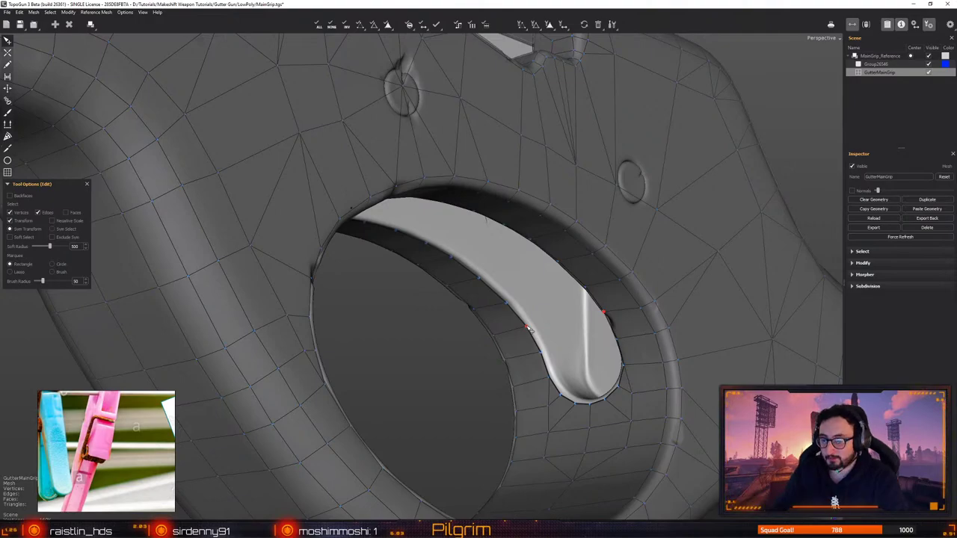
left_click_drag(513, 337, 495, 294, "alt")
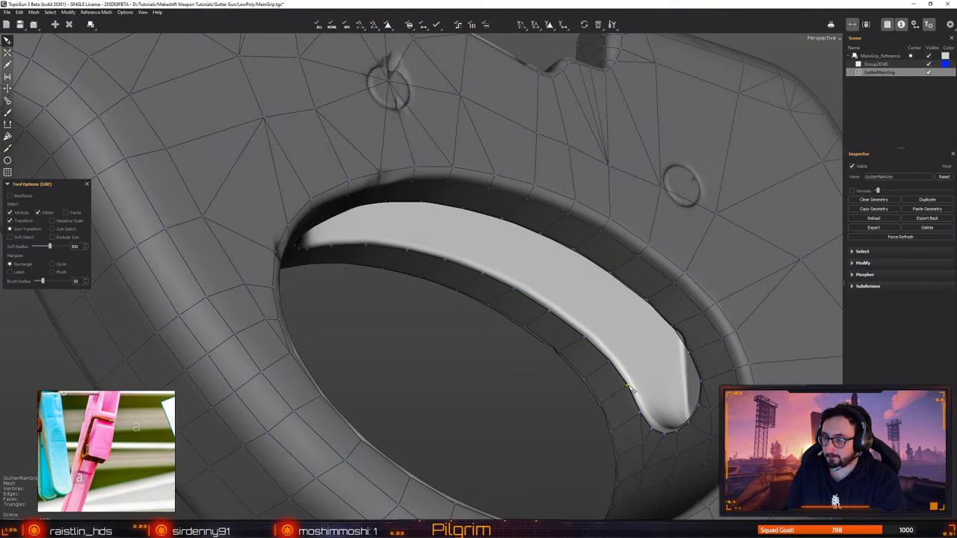
key("f")
right_click_drag(545, 381, 657, 438, "alt")
scroll(657, 437, "down", 3)
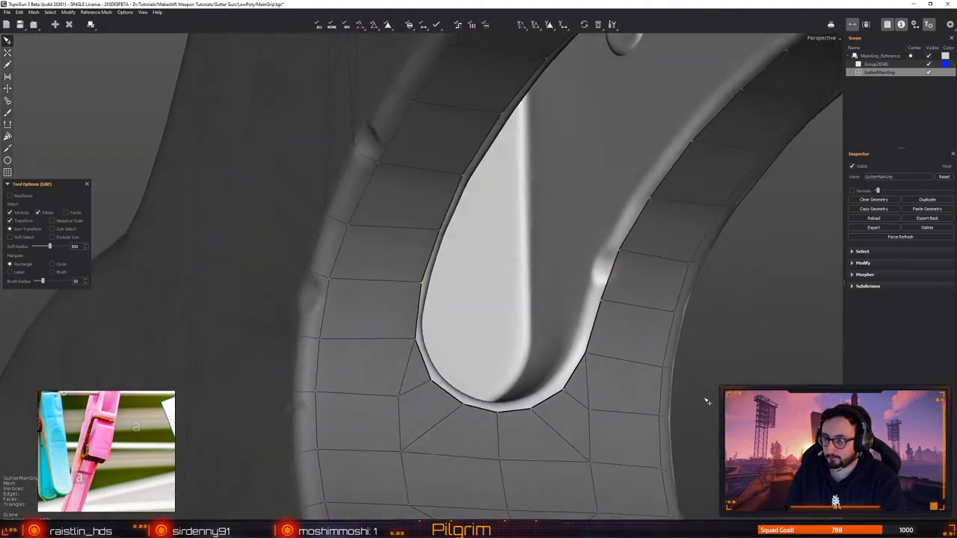
left_click(533, 410)
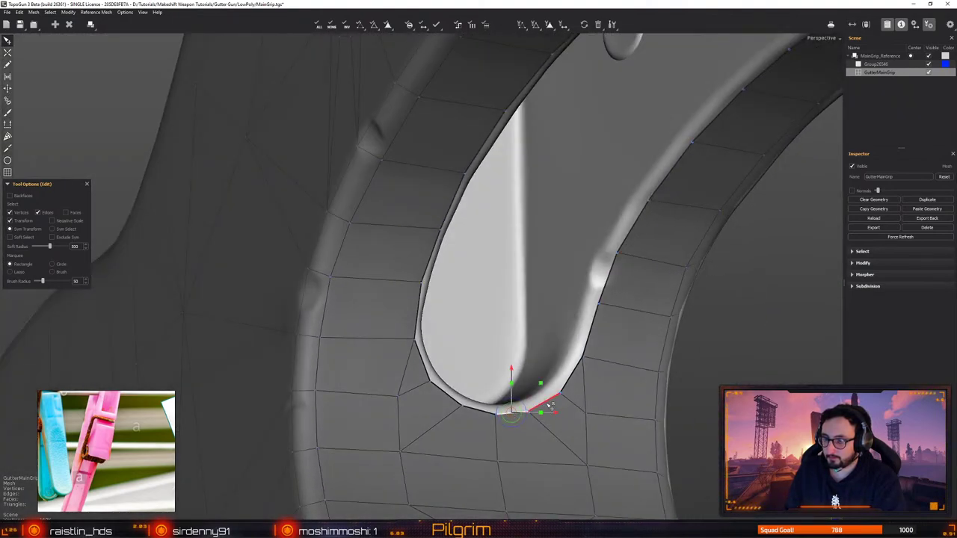
left_click(574, 376)
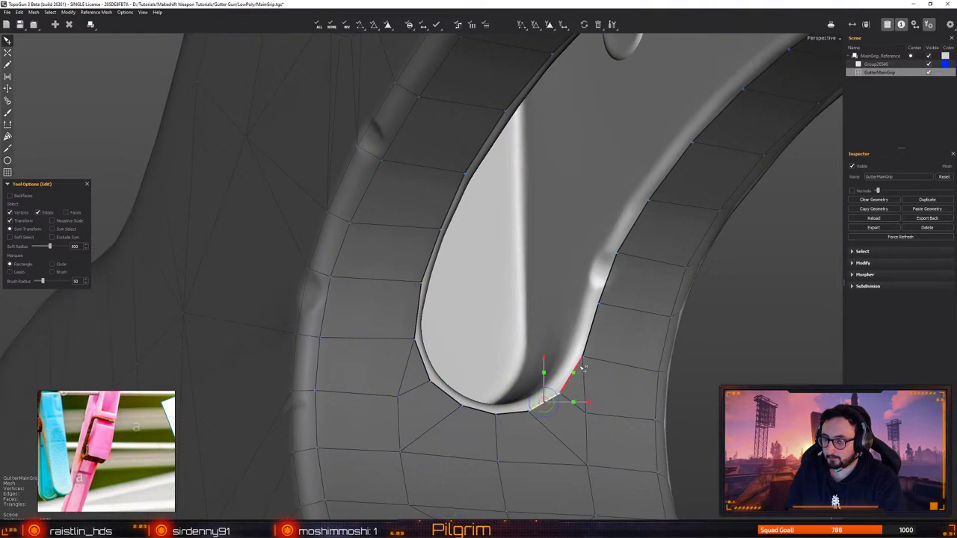
left_click(592, 338)
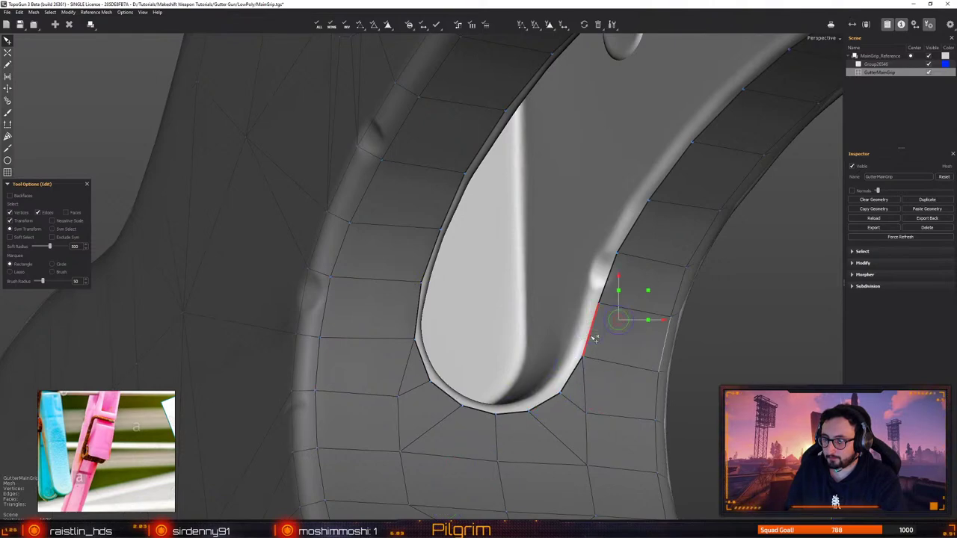
left_click(592, 338)
left_click(603, 289, "shift")
right_click_drag(602, 289, 622, 282)
left_click_drag(621, 282, 554, 330, "alt")
key("e")
key("q")
left_click(605, 411)
left_click_drag(605, 411, 501, 383, "alt")
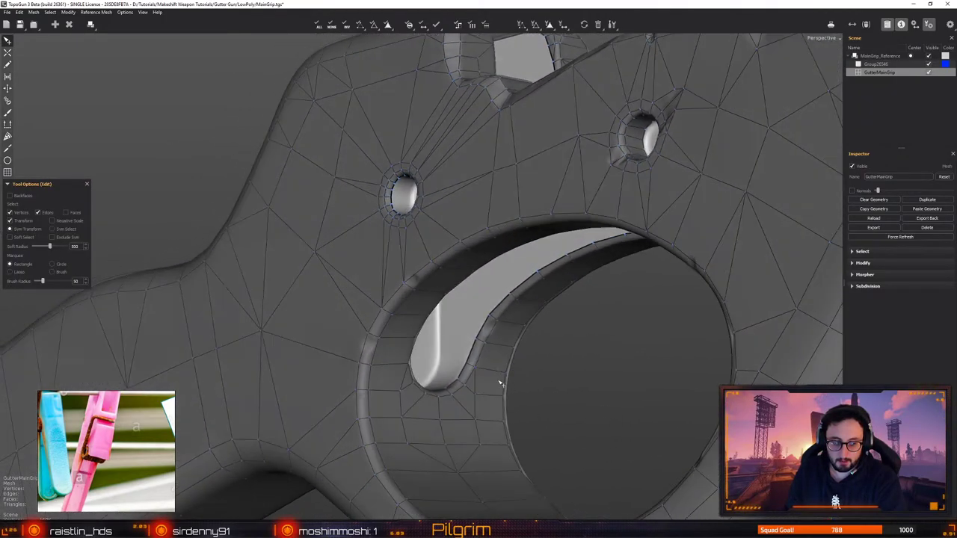
Bridge the channel's upper border at the foot of the step to the recess border with a quad on the inner wall
middle_click_drag(501, 384, 397, 391)
key("c")
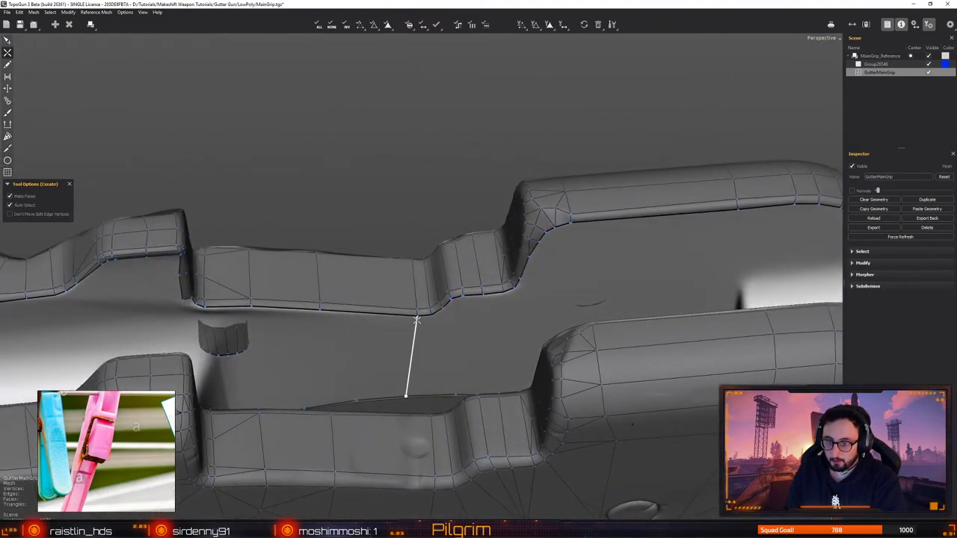
left_click(416, 315)
left_click(431, 314)
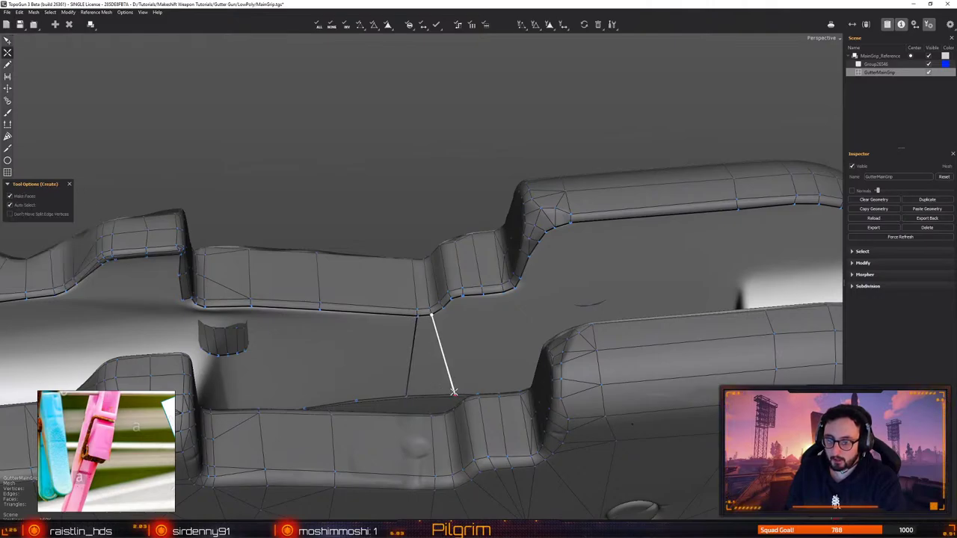
left_click(454, 394)
key("e")
middle_click_drag(454, 394, 420, 358)
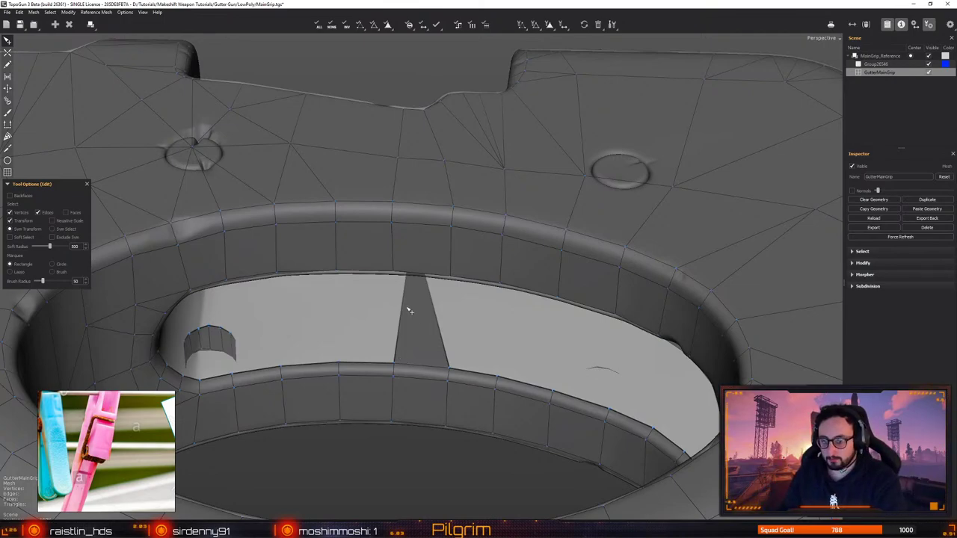
Add a second bridging face on the inner wall from the end of the step's ledge, beside the tall block, to the recess border
left_click_drag(409, 310, 440, 309, "alt")
key("w")
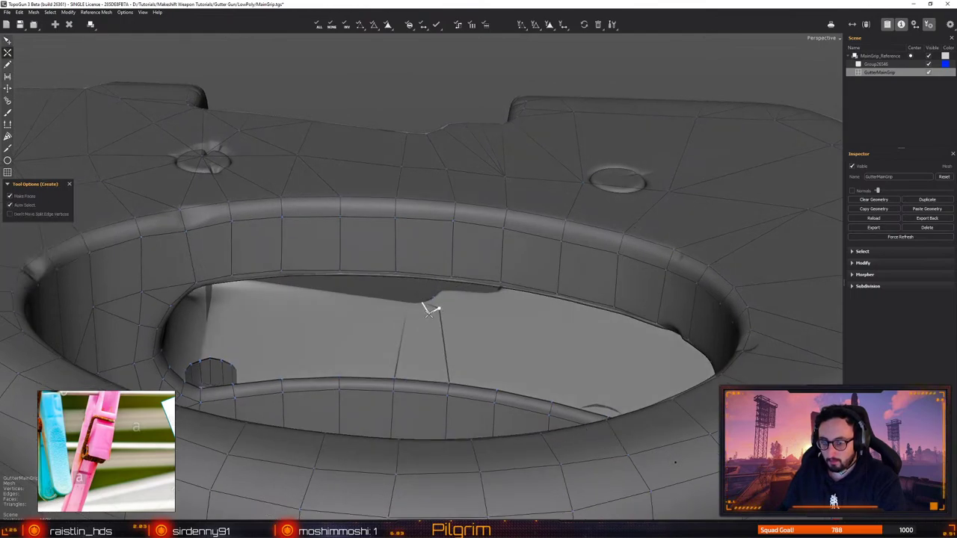
left_click(426, 314)
left_click_drag(447, 386, 475, 278, "alt")
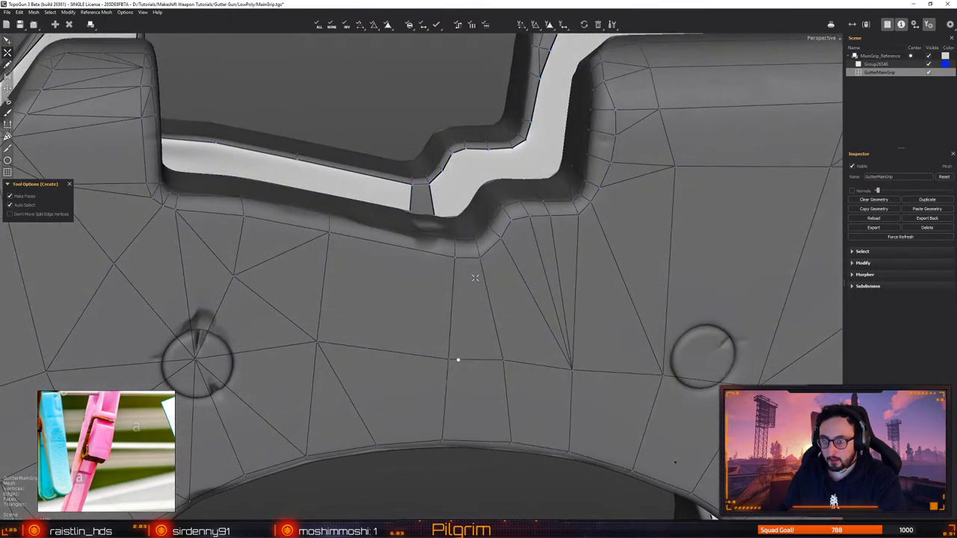
key("q")
left_click_drag(451, 175, 374, 292, "alt")
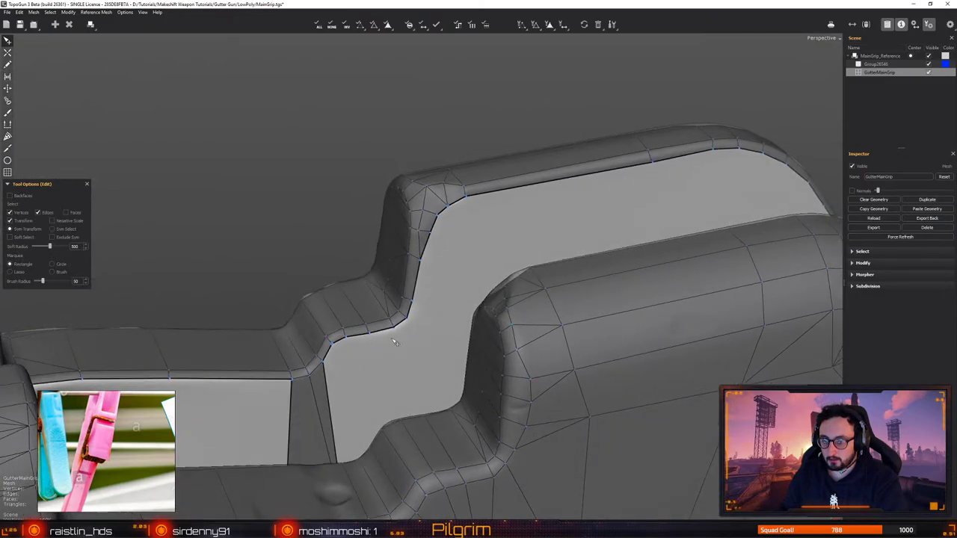
key("c")
left_click_drag(392, 329, 391, 370, "alt")
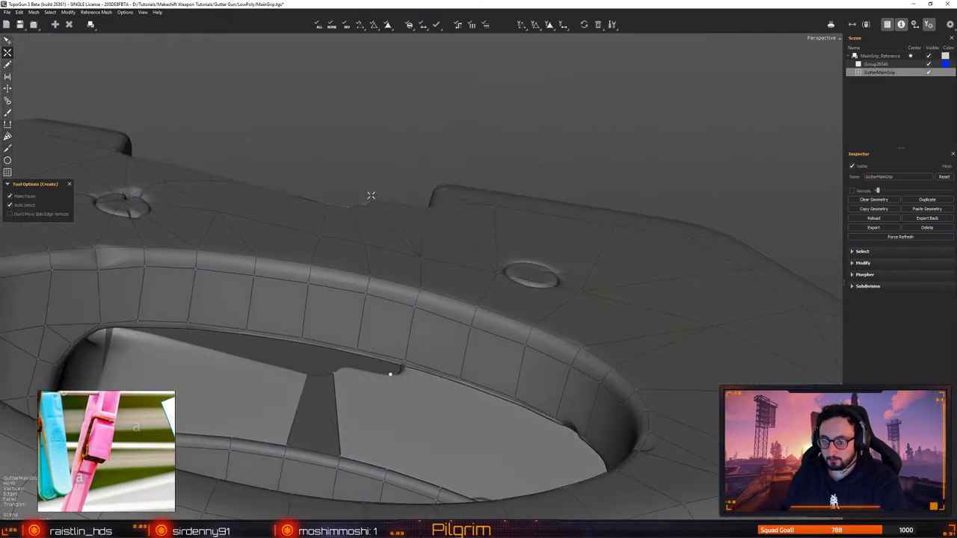
left_click(390, 372)
left_click_drag(384, 466, 359, 299, "alt")
left_click(359, 299)
key("e")
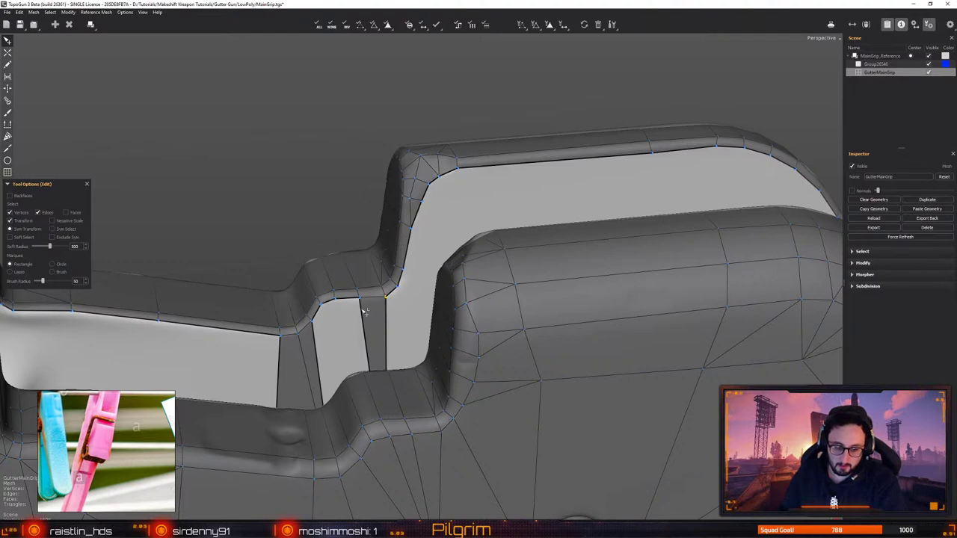
Fill the gap between the two bridging faces beneath the stepped border
key("c")
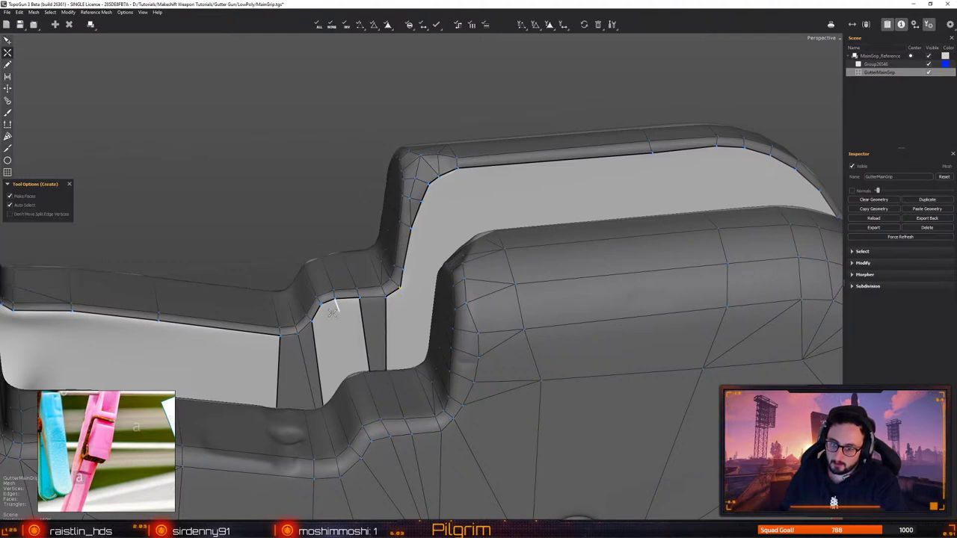
left_click(312, 321)
left_click(360, 298)
key("e")
left_click_drag(361, 299, 387, 334, "alt")
middle_click_drag(387, 334, 327, 314)
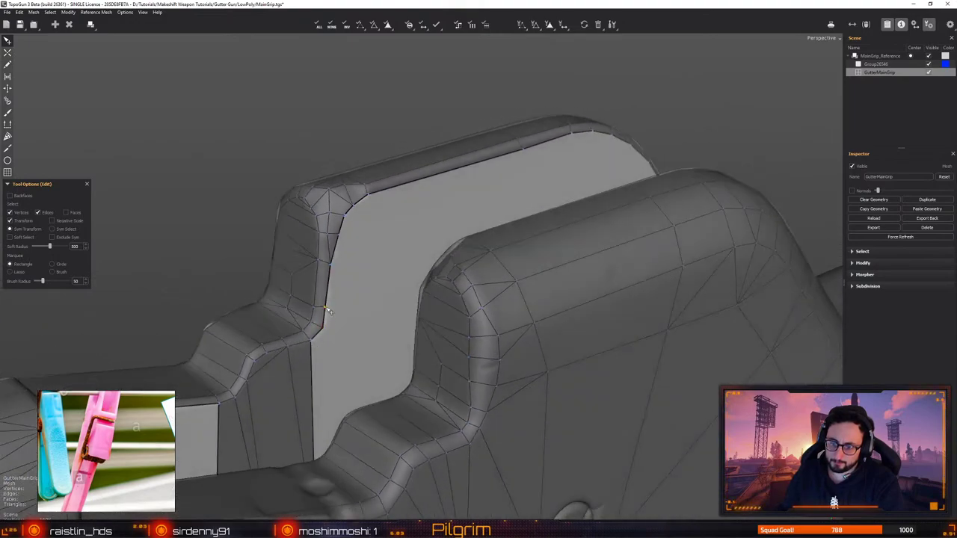
Create a quad below the far end of the tall block's straight border, using two new vertices lower on the inner wall
middle_click_drag(322, 306, 410, 296)
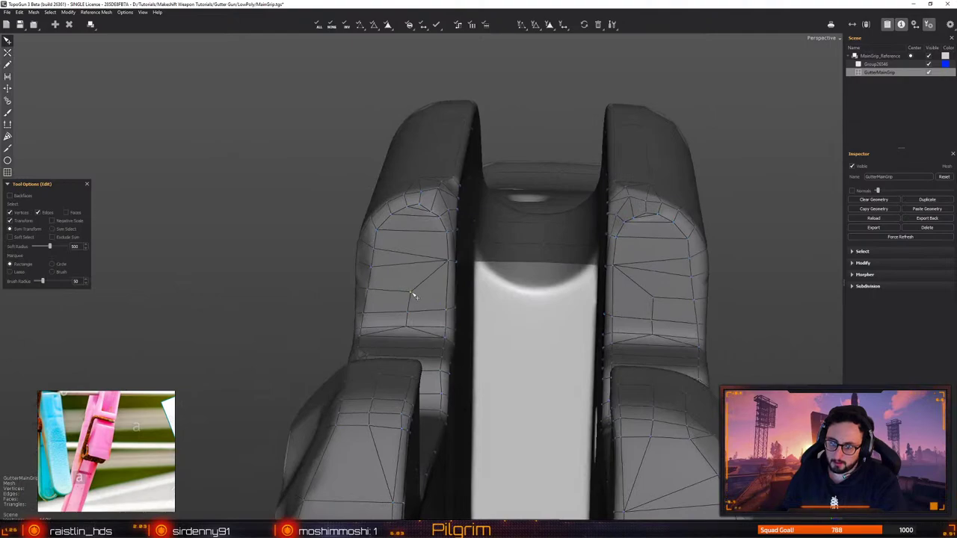
middle_click_drag(407, 316, 364, 339)
key("c")
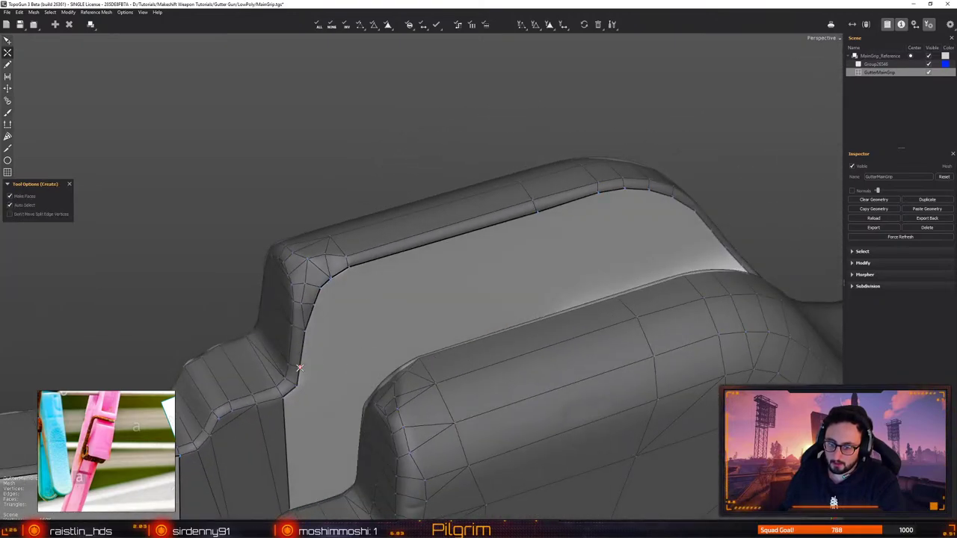
middle_click_drag(301, 366, 514, 393)
key("e")
key("c")
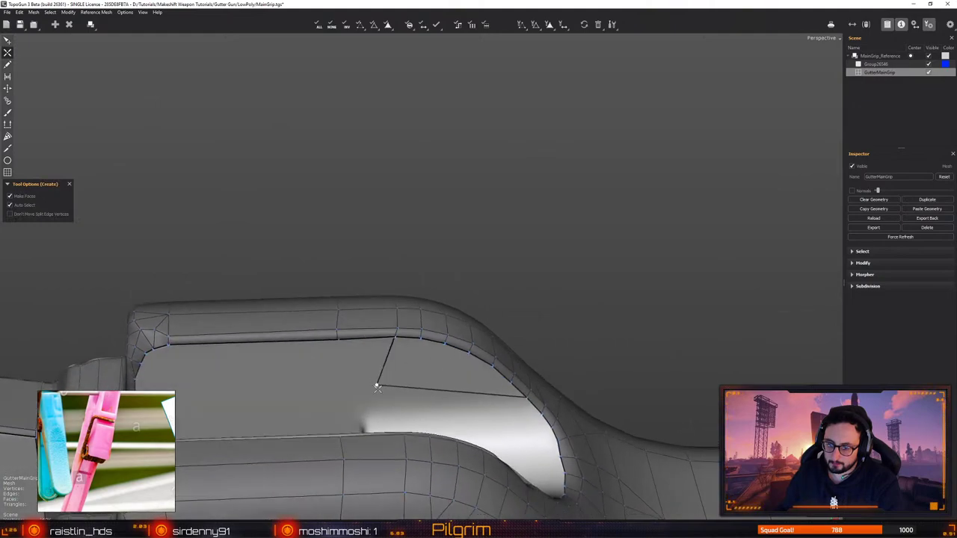
left_click(395, 405)
left_click(363, 408)
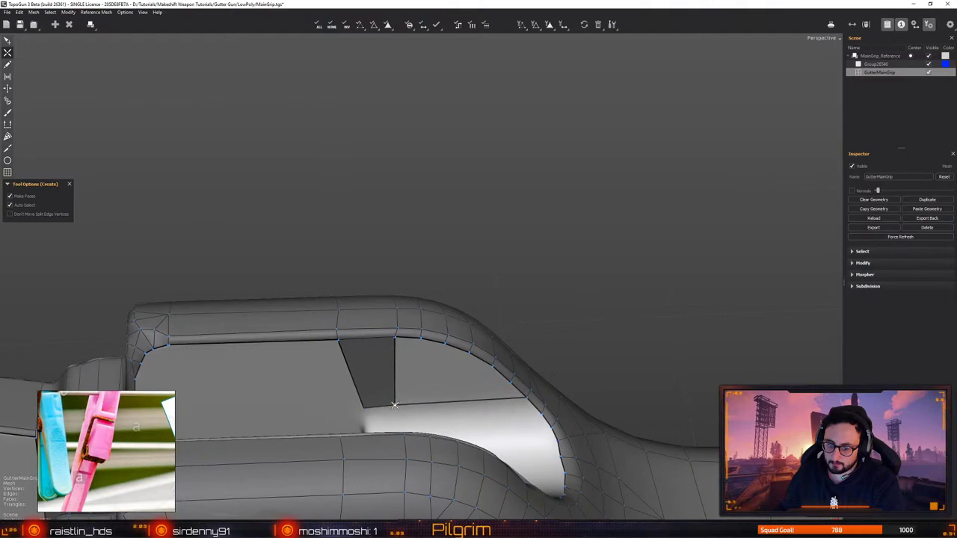
Fill the area under the tall block's curved border with faces and nudge the new lower vertex into line
left_click(444, 344)
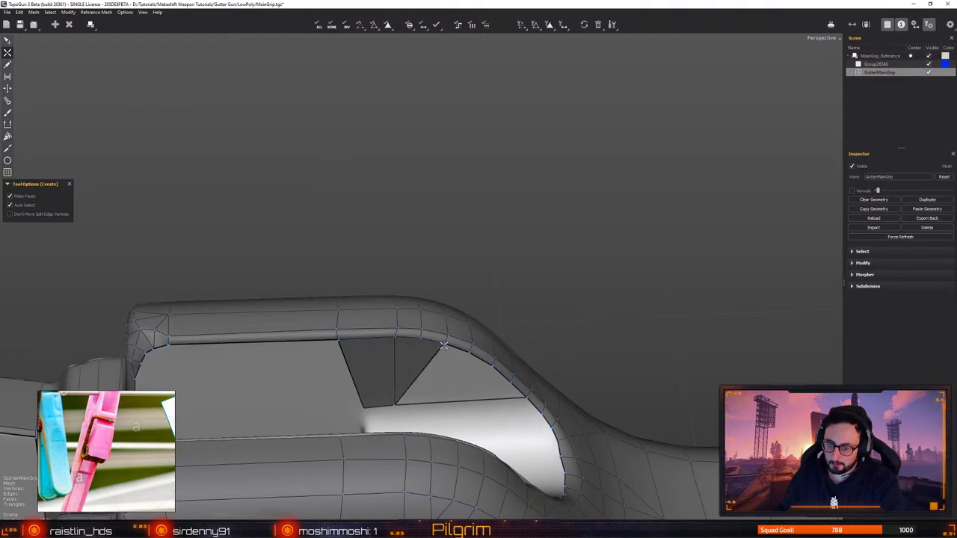
left_click(469, 353)
left_click(469, 398)
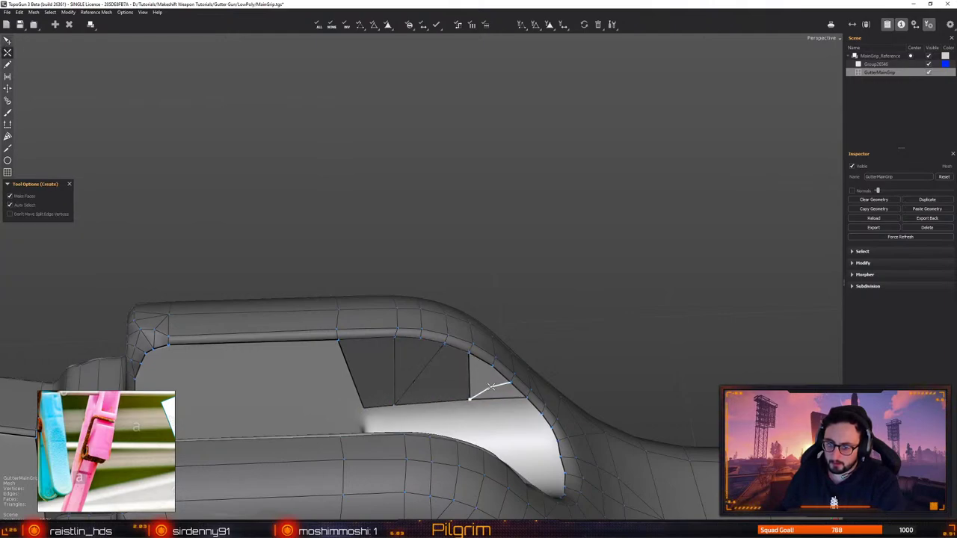
left_click(510, 383)
key("q")
left_click_drag(470, 399, 473, 403)
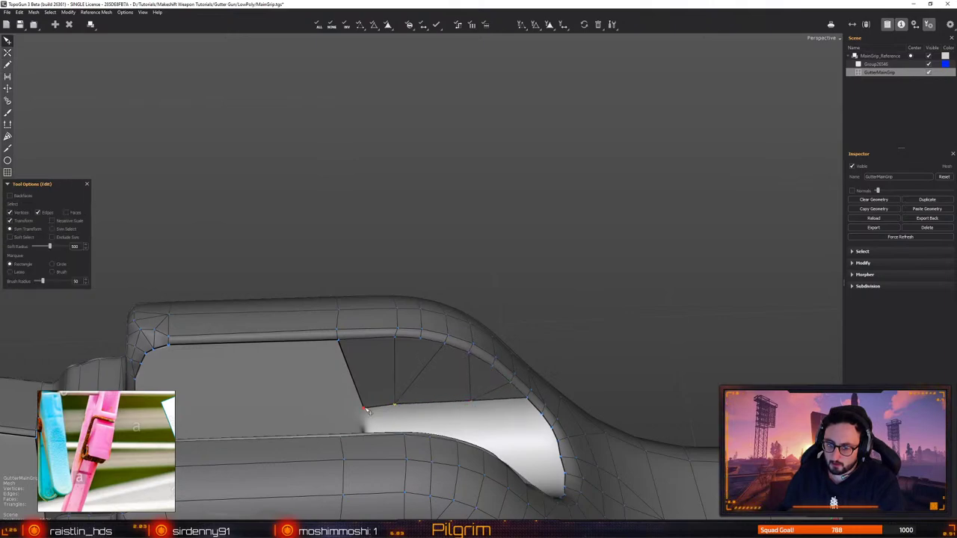
Trace edges from the new faces' lower corner along the inner wall's rounded end and connect them to the recess border near its tip
scroll(398, 403, "up", 3)
middle_click_drag(402, 361, 389, 379)
left_click_drag(423, 284, 372, 334, "alt")
left_click(414, 299)
left_click(415, 333)
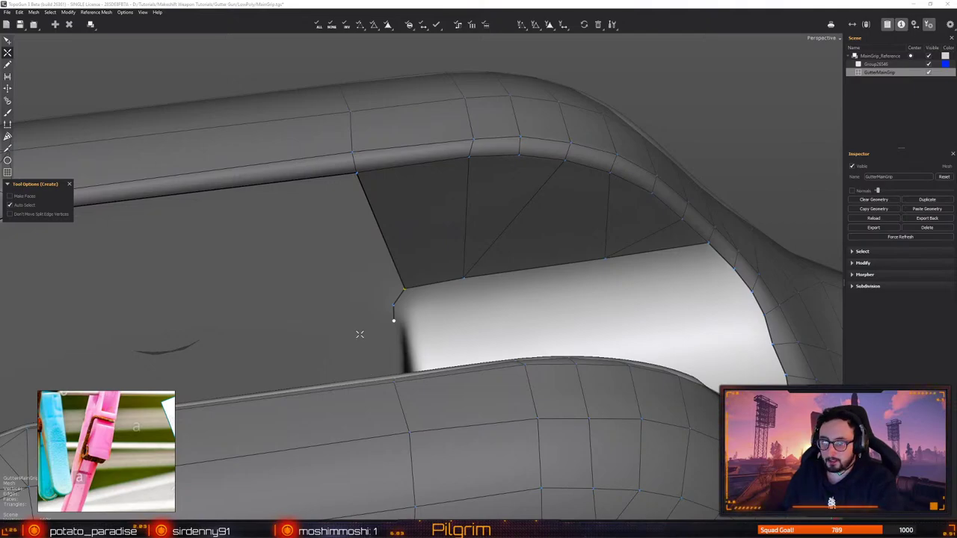
left_click_drag(359, 336, 405, 409, "alt")
middle_click_drag(405, 408, 404, 336)
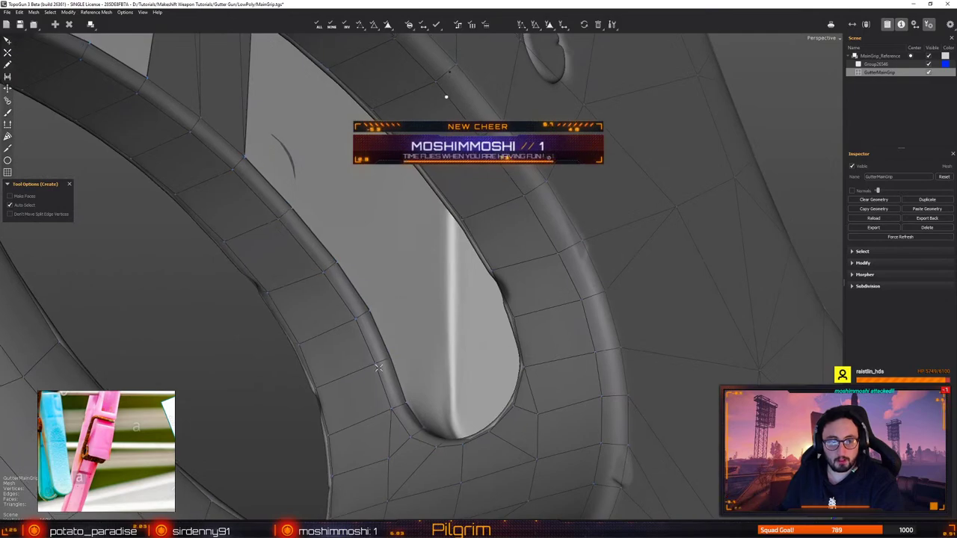
left_click(447, 368)
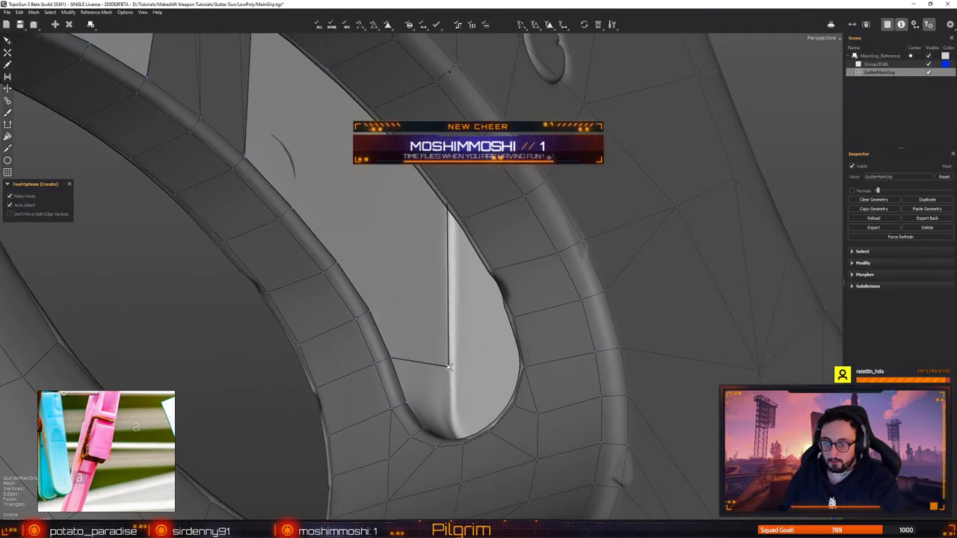
Fill the strip between the inner wall's rounded edge and the recess border with faces around the recess tip
left_click_drag(447, 368, 429, 406, "alt")
middle_click_drag(429, 406, 410, 215)
left_click_drag(400, 178, 400, 208)
left_click(301, 167)
key("q")
key("w")
left_click_drag(368, 251, 407, 304)
left_click_drag(404, 245, 415, 277)
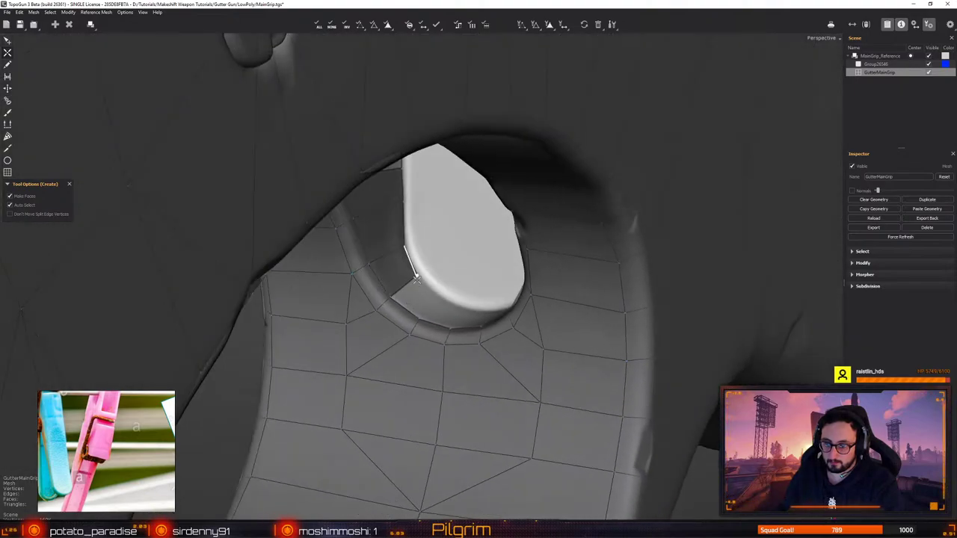
right_click_drag(415, 277, 505, 297)
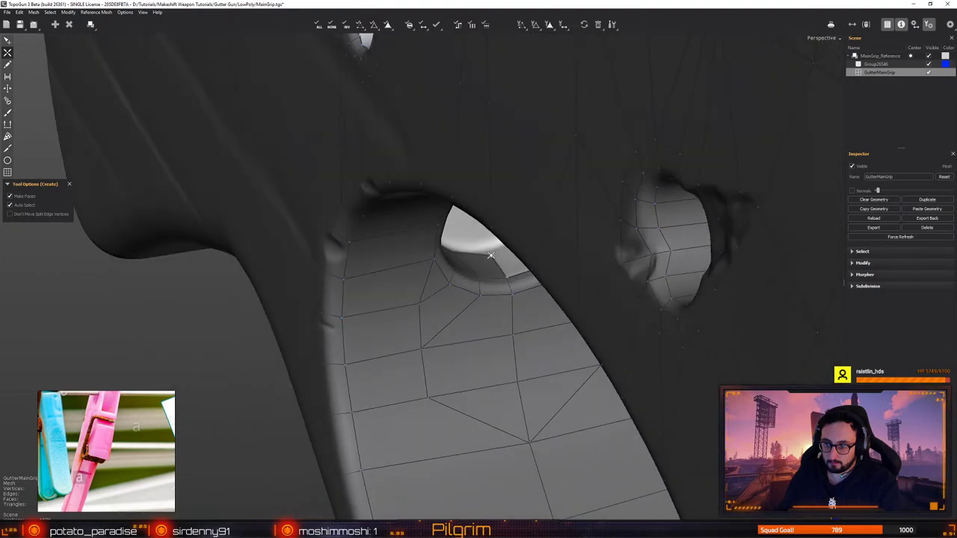
left_click_drag(491, 251, 385, 252, "alt")
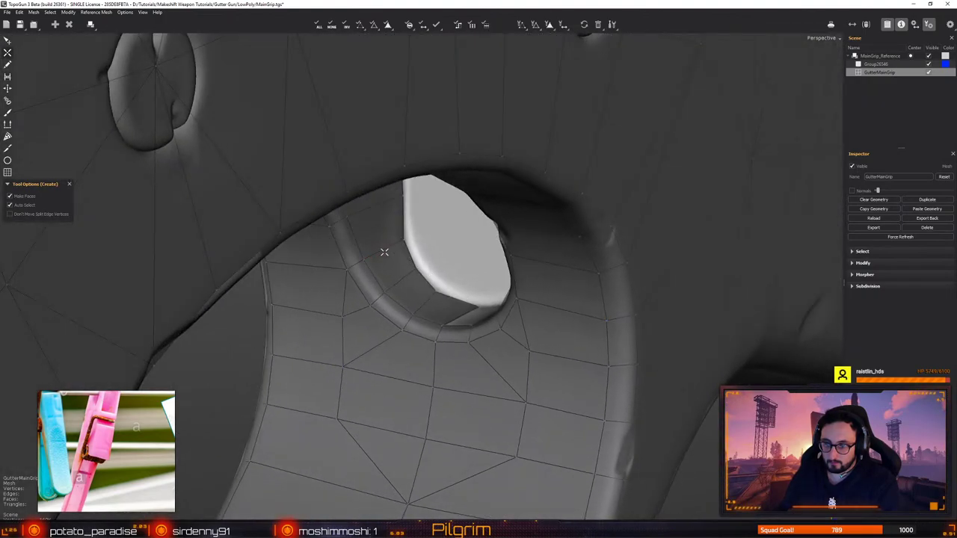
Continue the strip around the tip on the opposite side and extend its faces up the wall's vertical rounded edge
key("q")
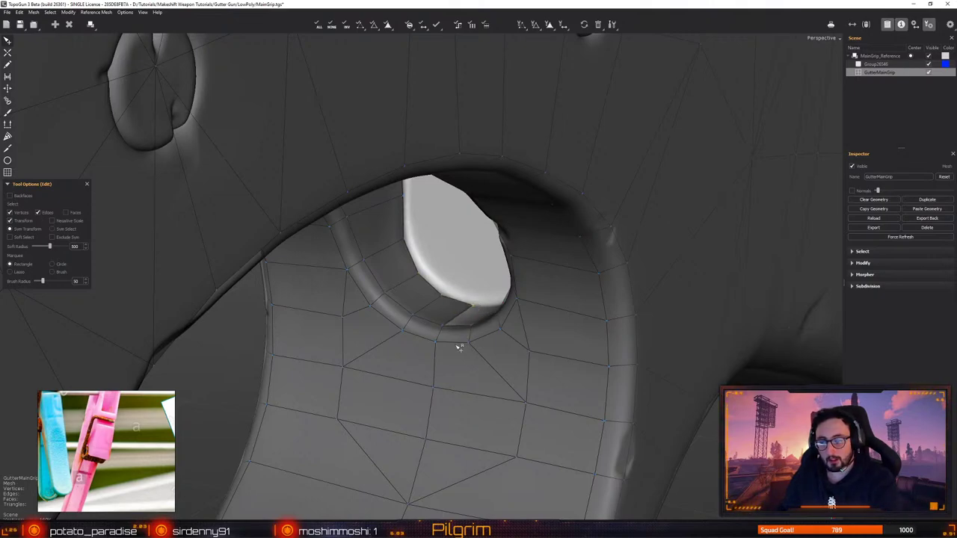
left_click_drag(458, 346, 501, 303, "alt")
key("w")
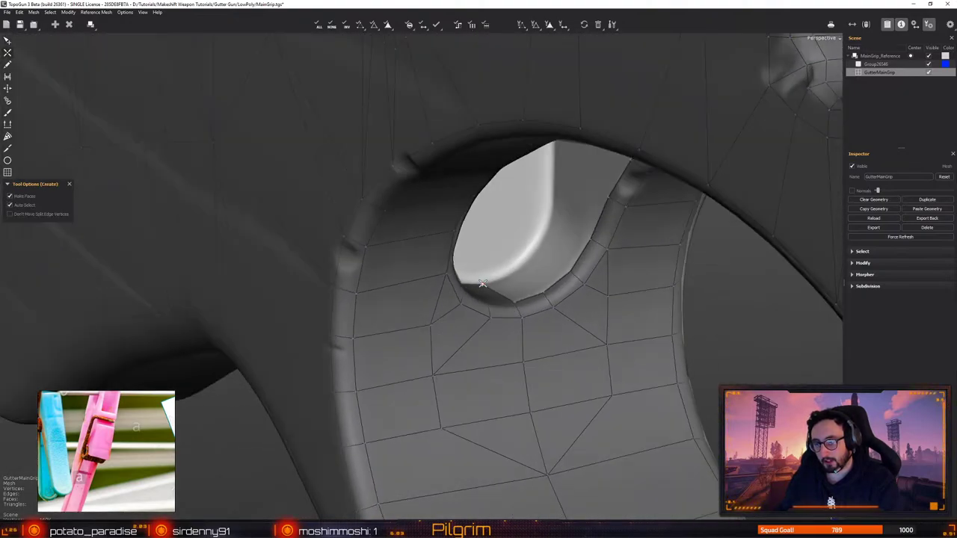
middle_click_drag(483, 286, 509, 245)
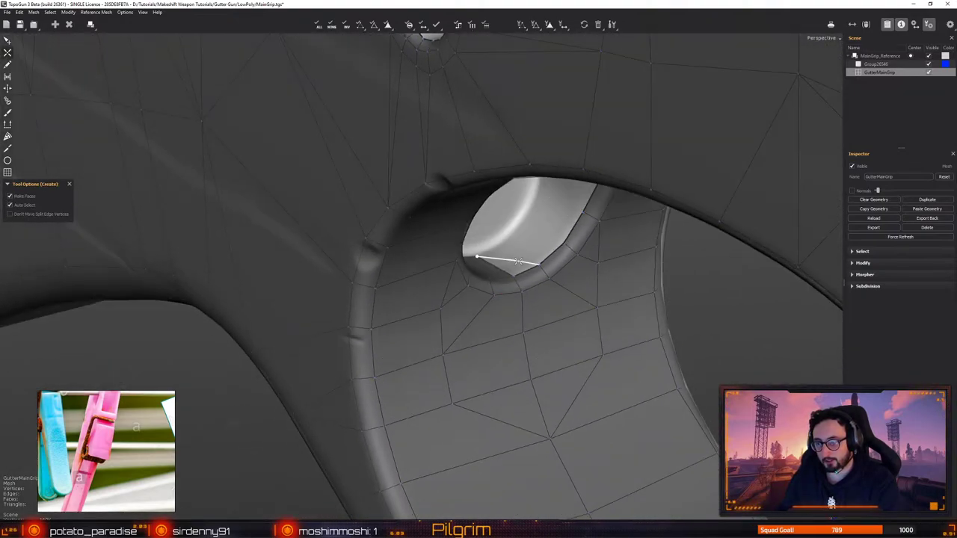
left_click_drag(503, 242, 530, 240, "alt")
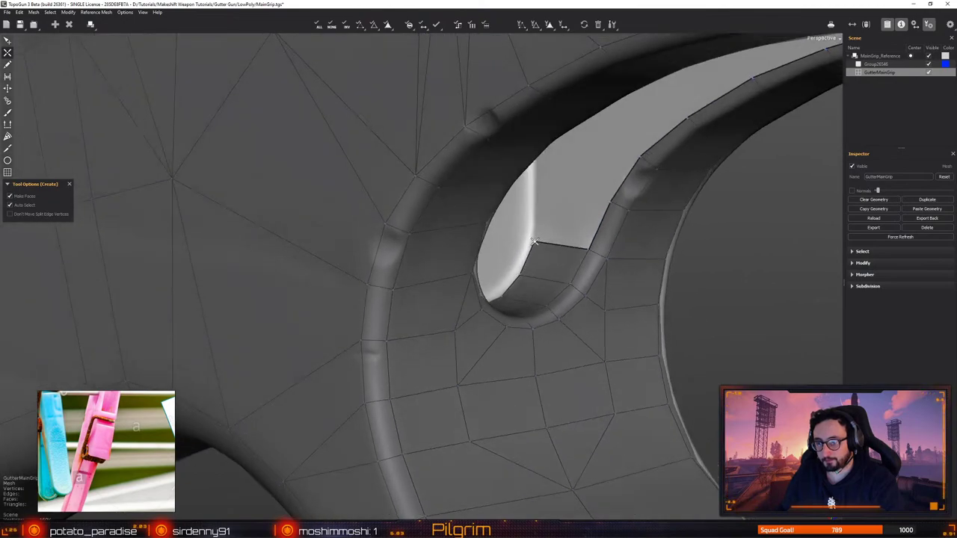
middle_click_drag(528, 240, 474, 381)
left_click(602, 193)
middle_click_drag(491, 424, 491, 402)
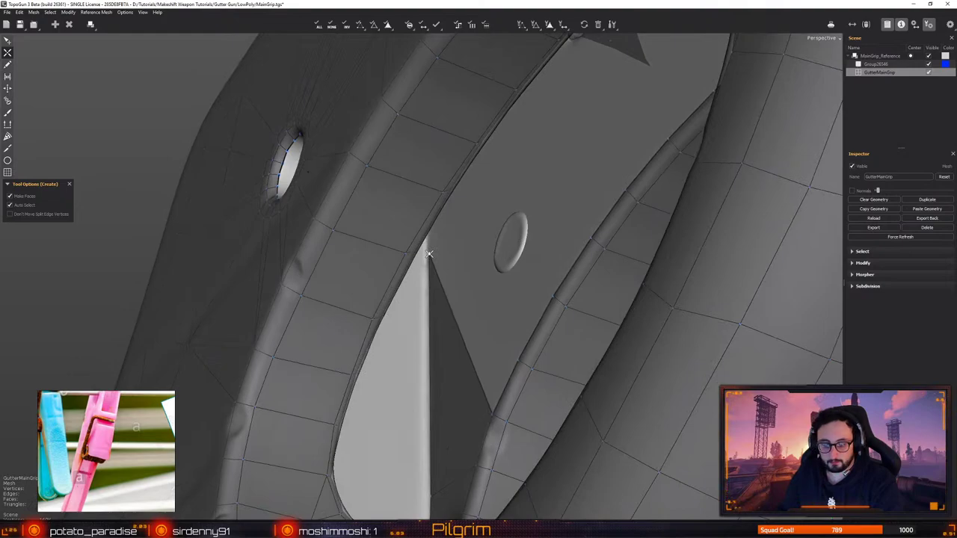
Extend the opposite inner wall with faces along the recess border, past the shallow circular mark
middle_click_drag(433, 265, 372, 296)
left_click_drag(372, 296, 378, 294, "alt")
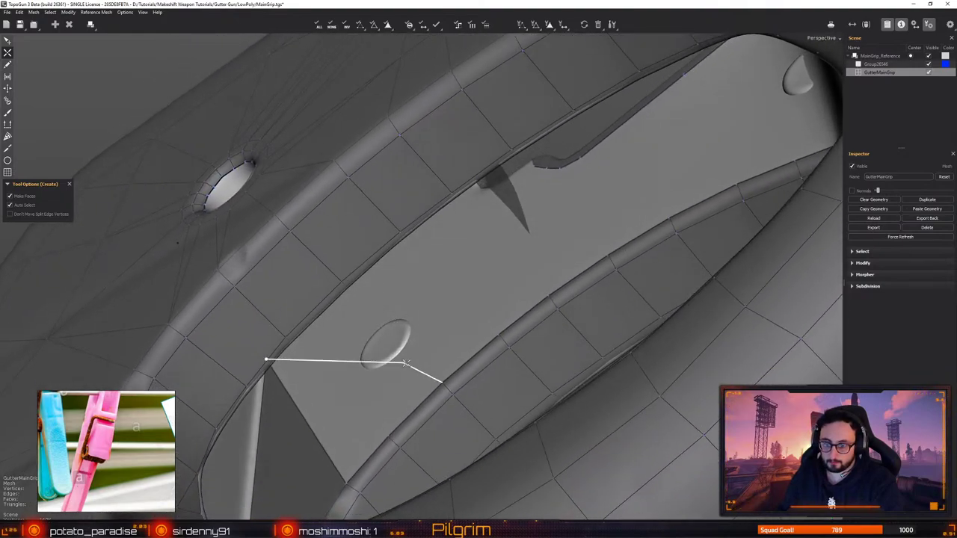
mouse_move(404, 363)
left_mouse_down("alt")
mouse_move(416, 346)
mouse_move(421, 280)
mouse_move(387, 241)
mouse_move(389, 468)
left_mouse_up("alt")
key("q")
left_click_drag(437, 351, 447, 332, "alt")
middle_click_drag(447, 334, 386, 267)
key("c")
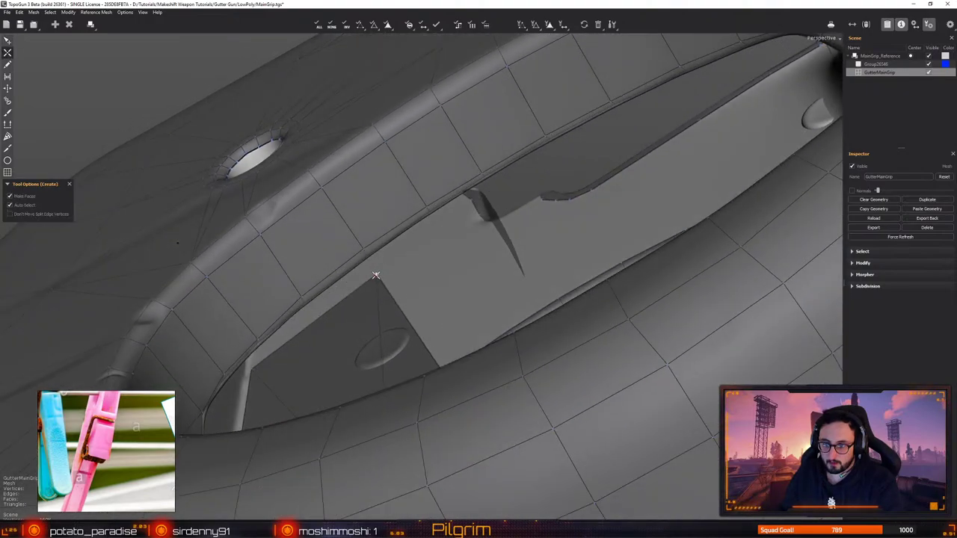
left_click_drag(402, 279, 380, 261, "alt")
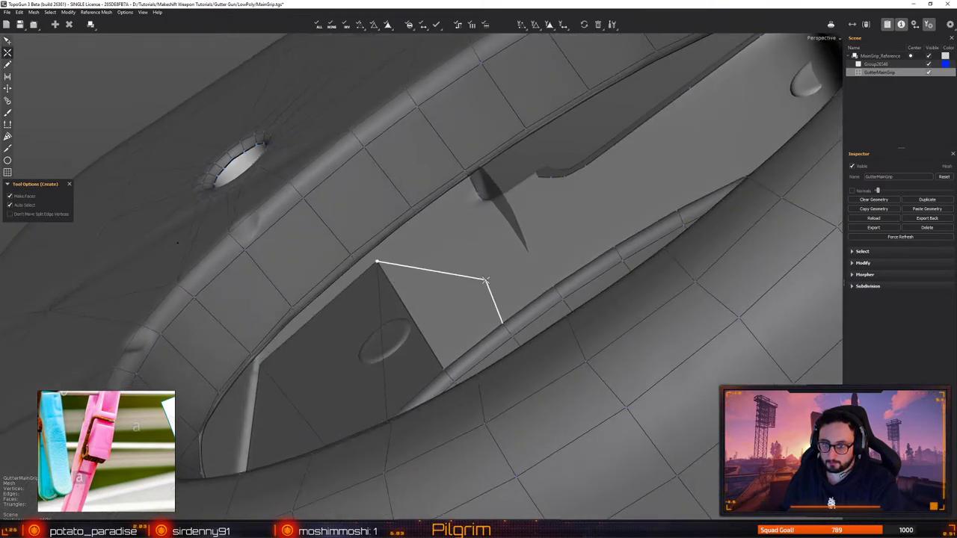
left_click(450, 215)
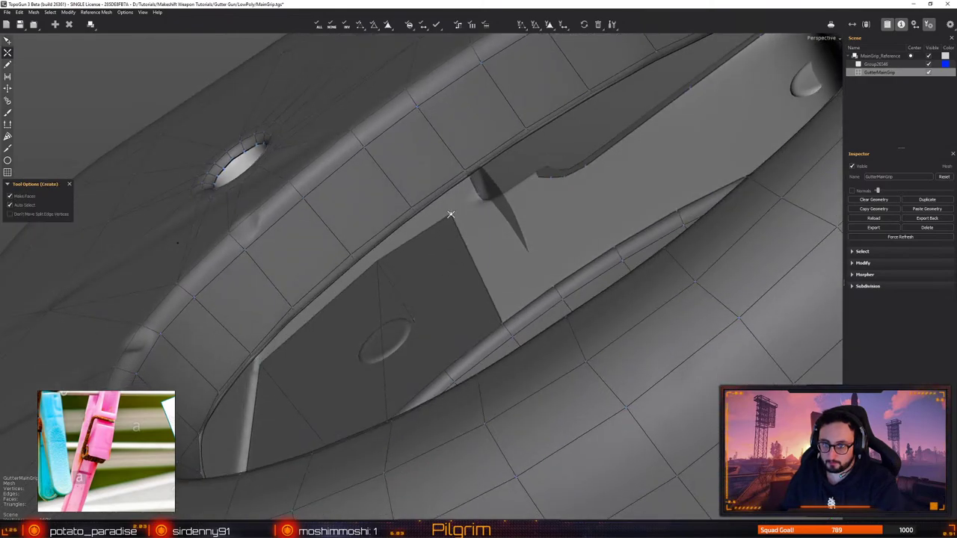
Add two more faces along the recess border, bringing the opposite inner wall up to the channel's stepped border
left_click_drag(456, 225, 506, 240)
left_click(555, 325)
left_click_drag(509, 283, 523, 195)
key("e")
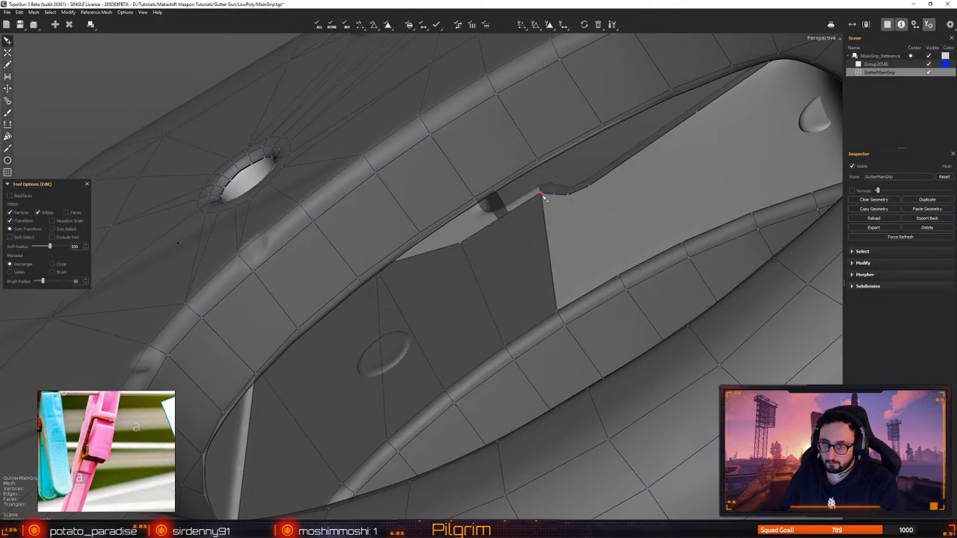
middle_click_drag(545, 200, 409, 287)
Join the opposite inner wall's upper vertices to the stepped border, filling the gap below its ledge up to the tall block's foot
key("c")
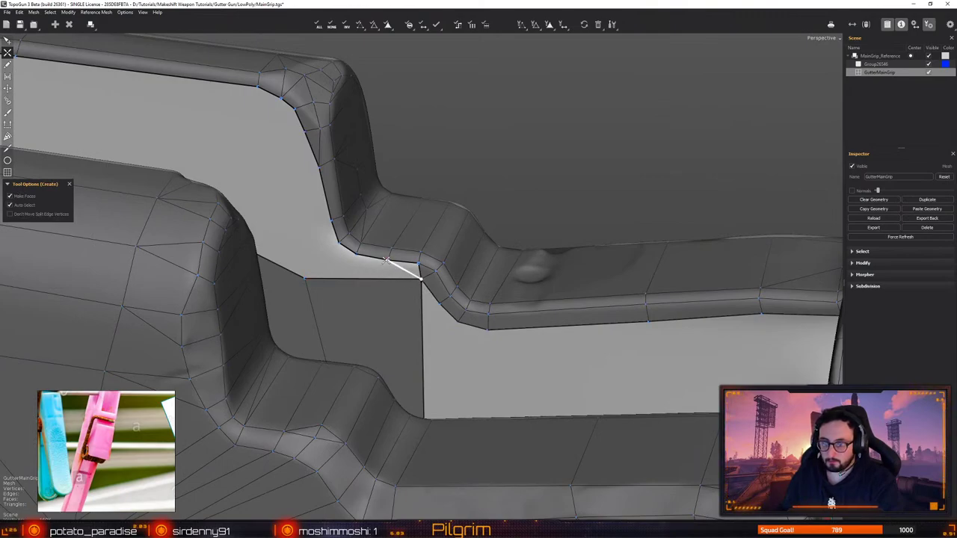
left_click(421, 279)
key("e")
left_click(356, 255)
key("c")
left_click_drag(305, 278, 275, 265)
left_click(338, 247)
middle_click_drag(257, 159, 342, 184)
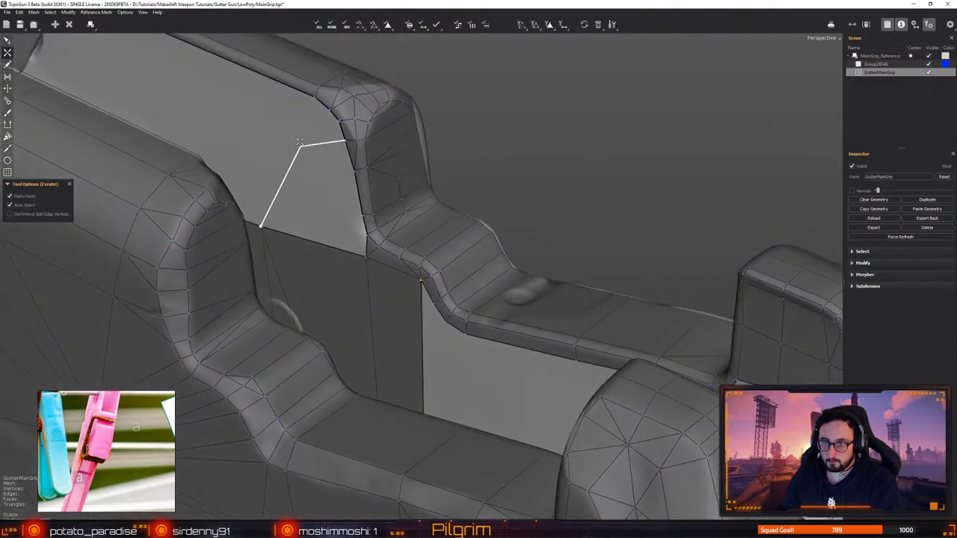
Link the recess border to the tall block's upper inner corner with an edge, and add a triangle at the block's foot
key("q")
left_click_drag(311, 100, 342, 256, "alt")
left_click(292, 297)
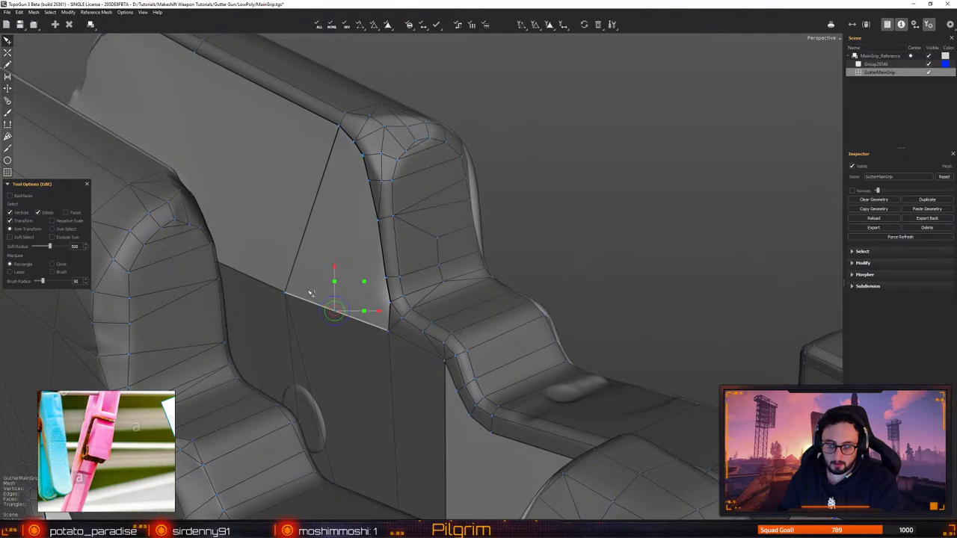
middle_click_drag(311, 308, 258, 298)
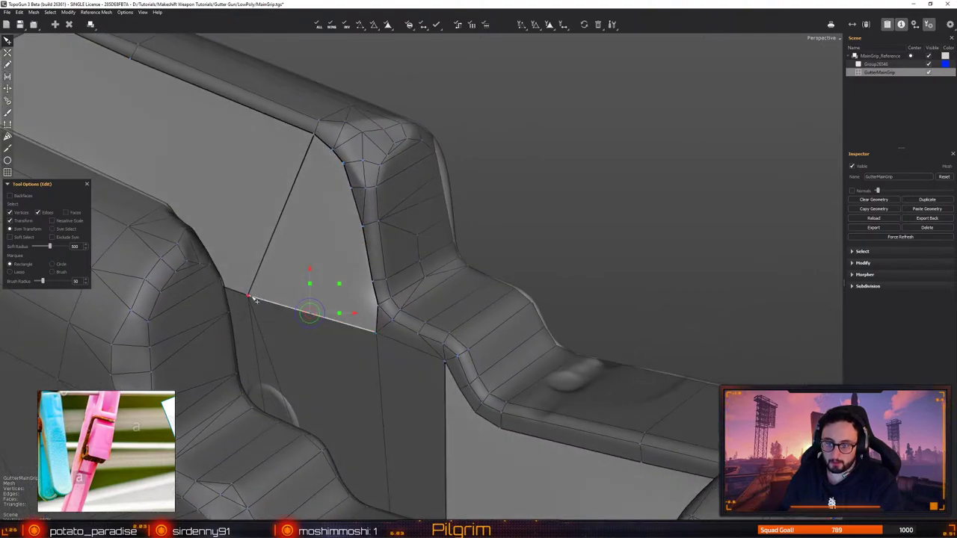
left_click(267, 216)
left_click_drag(250, 297, 258, 298)
key("w")
left_click(257, 298)
left_click(373, 281)
key("q")
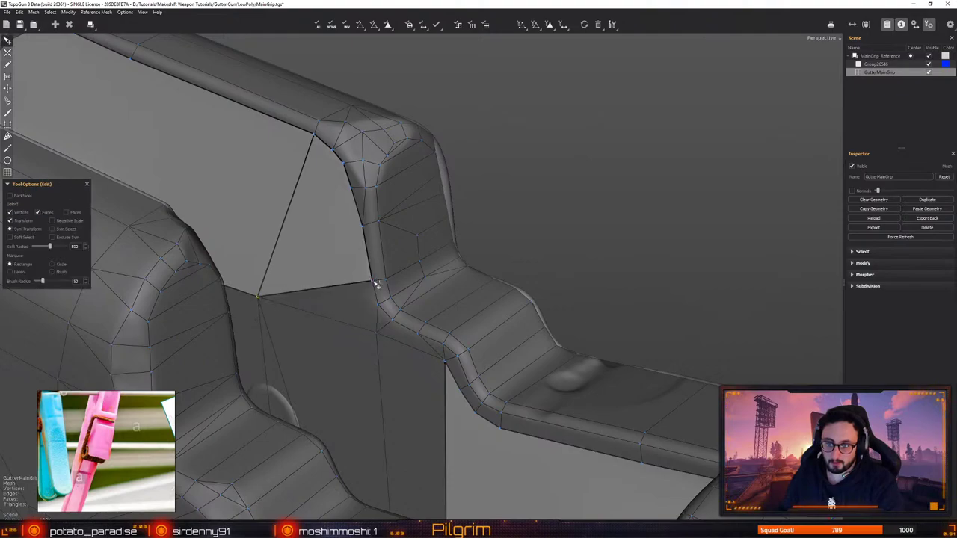
Fill the wall area between the slanted edge and the tall block's vertical rounded border with faces up to its upper corner
middle_click_drag(373, 282, 363, 226)
key("q")
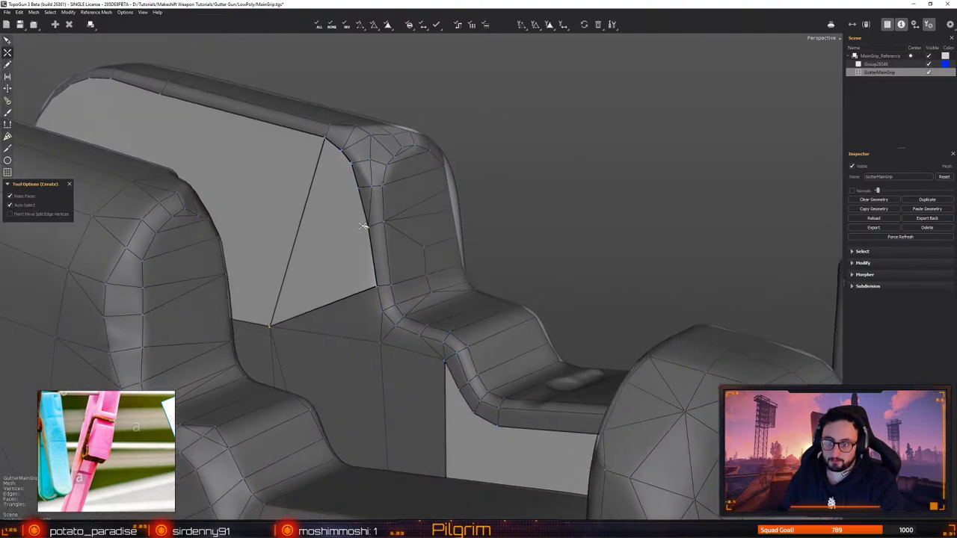
left_click(299, 224)
left_click(348, 161)
key("w")
middle_click_drag(349, 154, 382, 187)
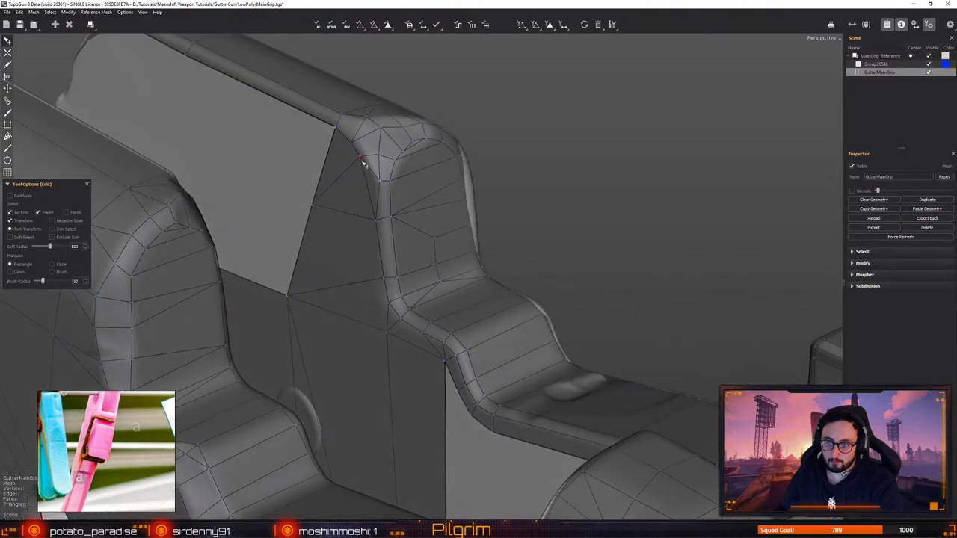
Nudge the vertices around the tall block's rounded upper corner to even out its topology
left_click_drag(364, 165, 366, 156)
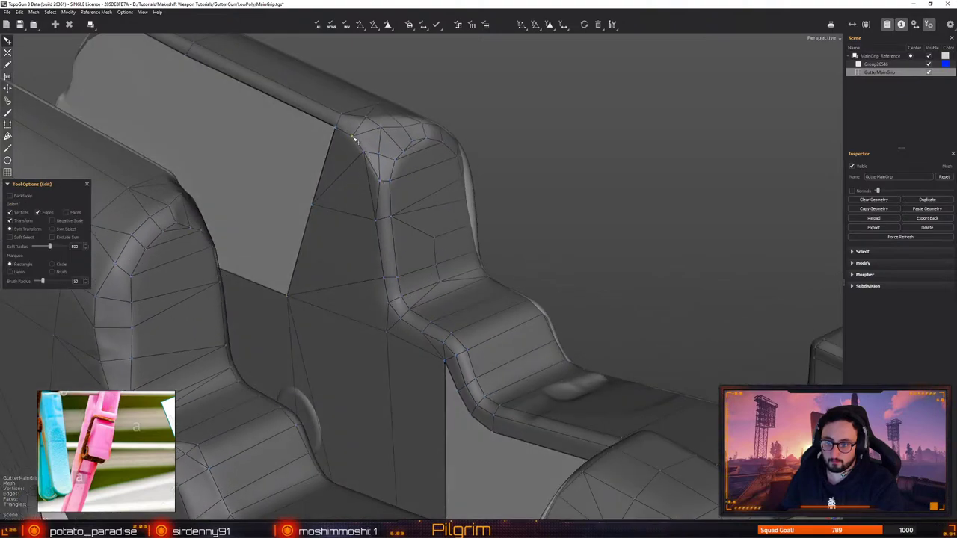
left_click_drag(337, 128, 336, 125)
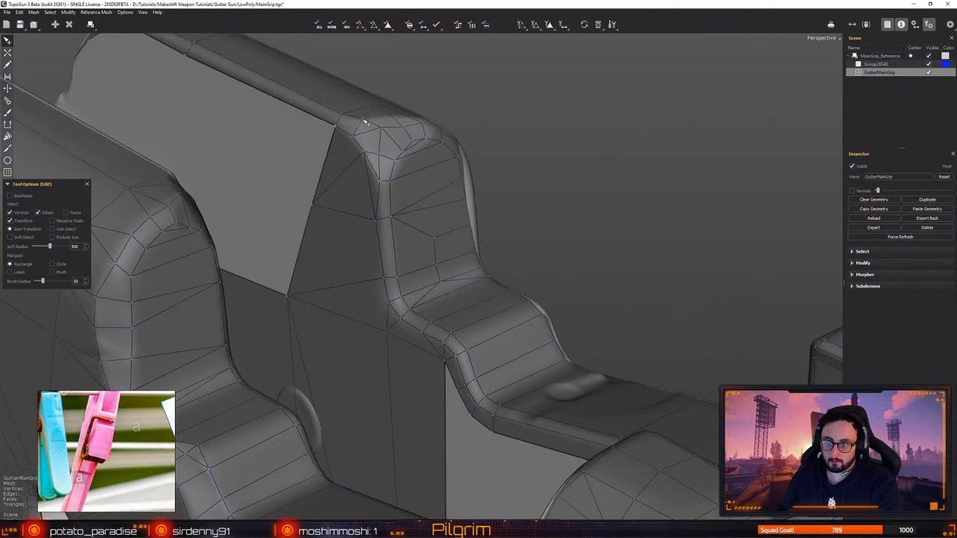
middle_click_drag(364, 121, 417, 211)
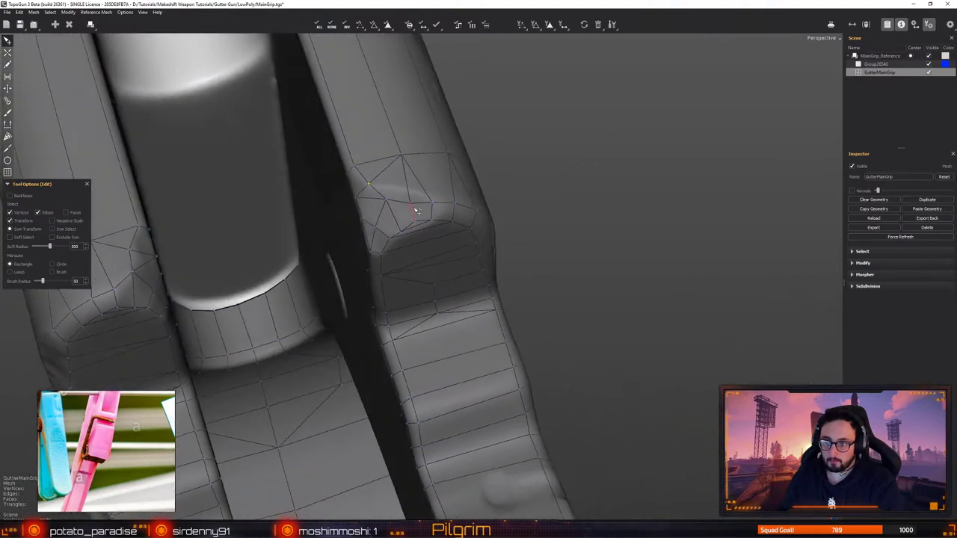
left_click_drag(434, 203, 435, 198)
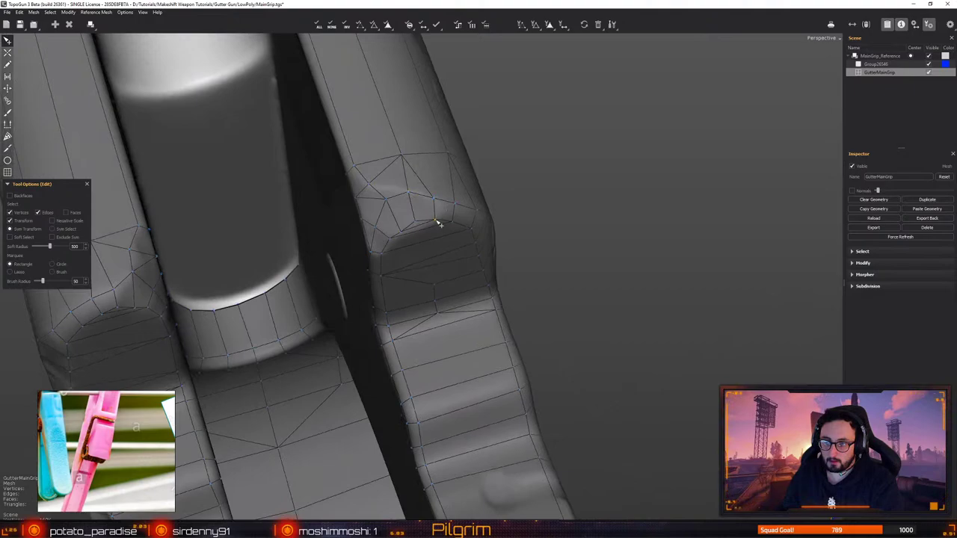
middle_click_drag(440, 224, 423, 213)
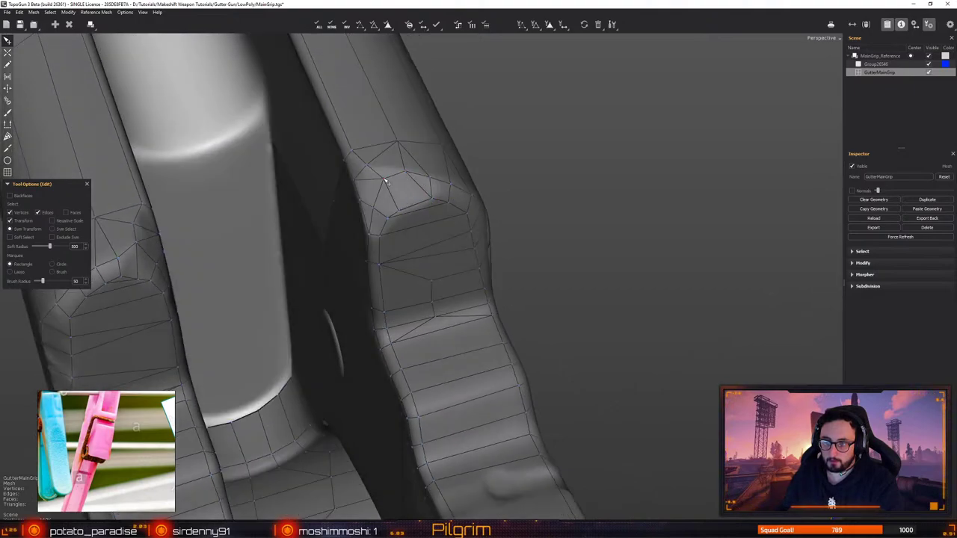
middle_click_drag(386, 183, 393, 262)
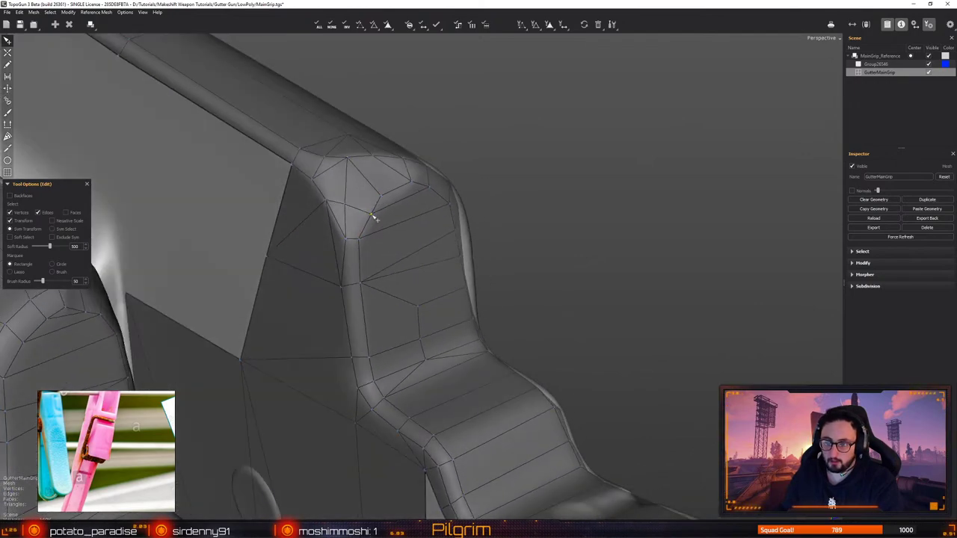
middle_click_drag(322, 203, 423, 240)
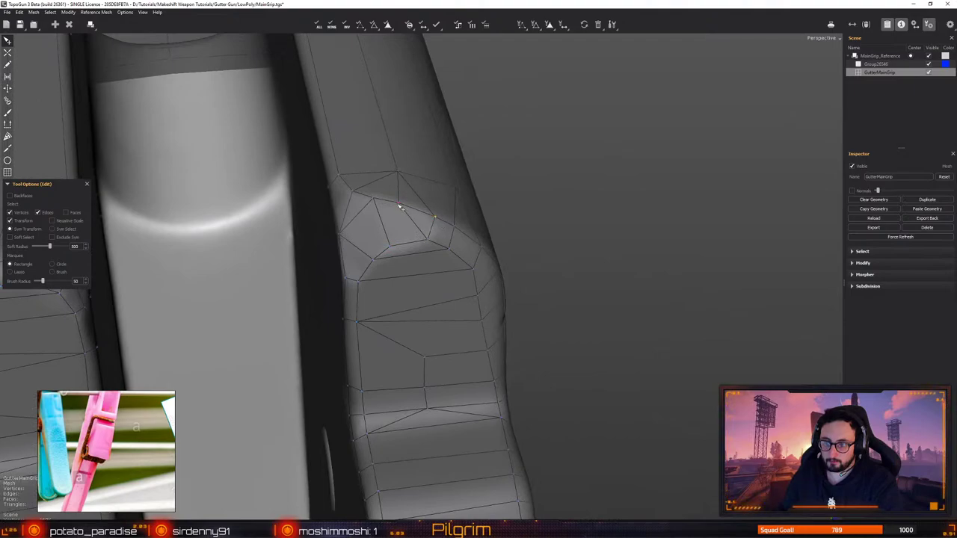
middle_click_drag(401, 205, 400, 258)
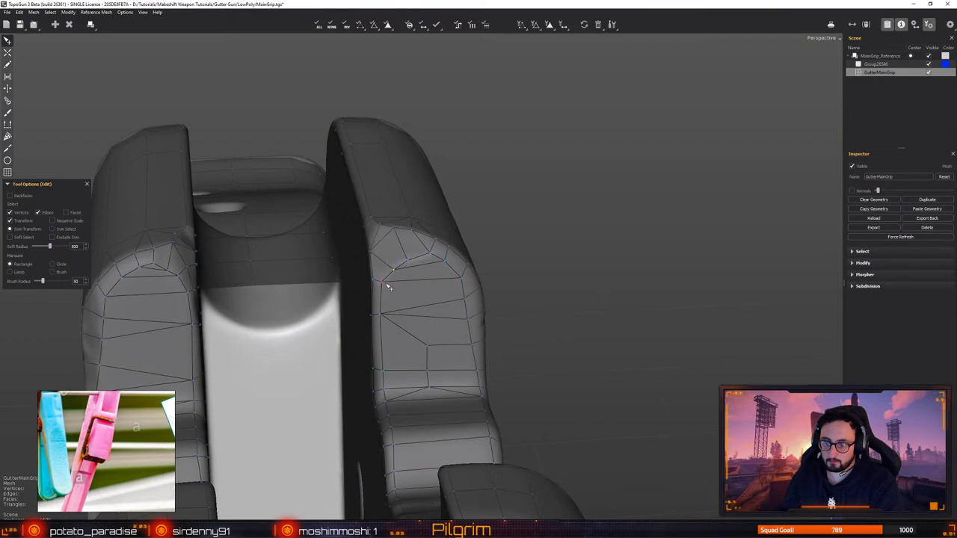
middle_click_drag(385, 284, 398, 378)
left_click_drag(433, 360, 437, 389, "alt")
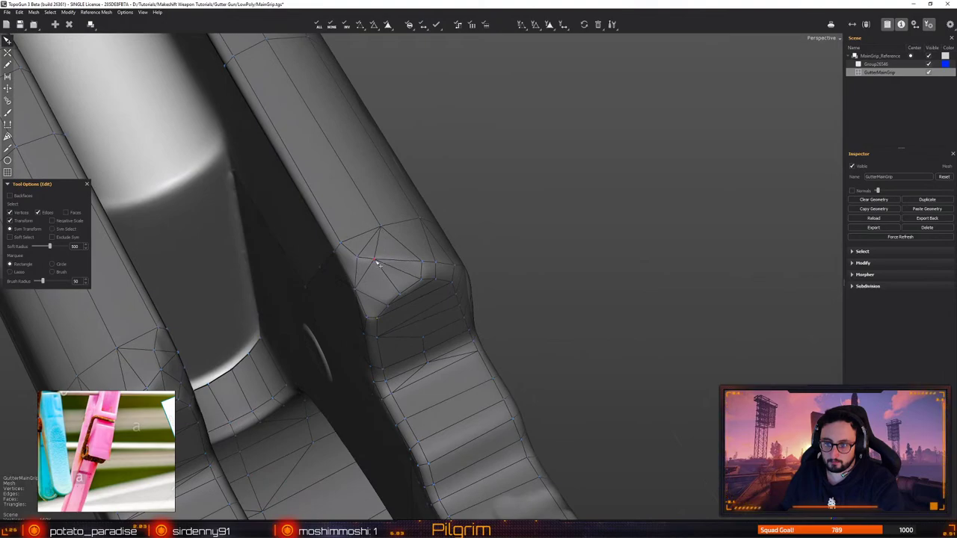
middle_click_drag(380, 263, 537, 340)
Reposition the vertices along the side edges of the tall blocks' front faces to space the horizontal edges better
left_click_drag(547, 337, 550, 361)
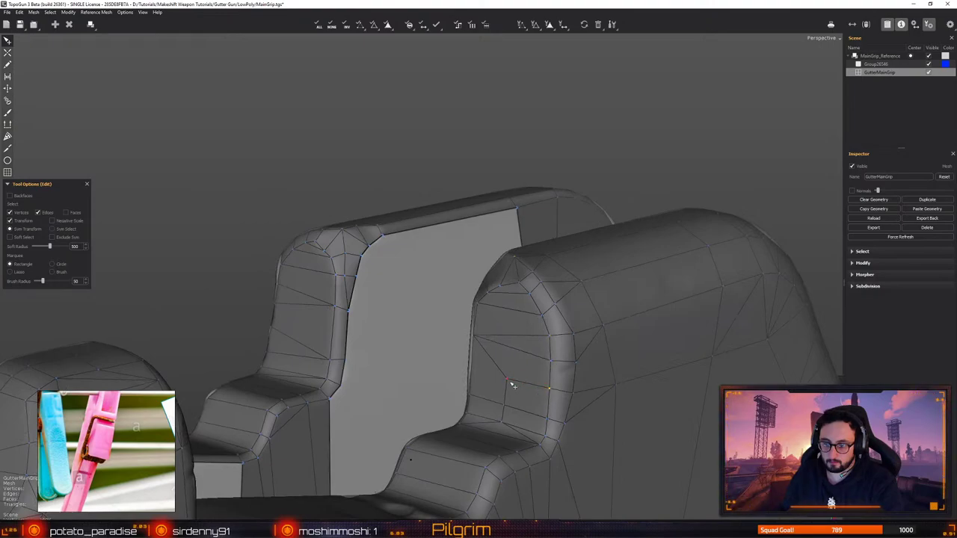
middle_click_drag(512, 385, 427, 331)
left_click(393, 326)
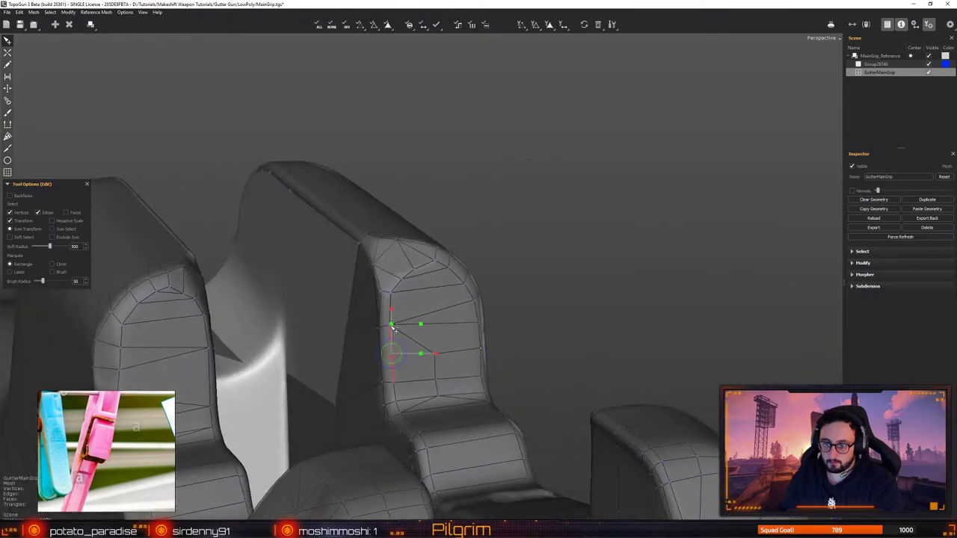
left_click(512, 316)
left_click_drag(391, 325, 392, 336)
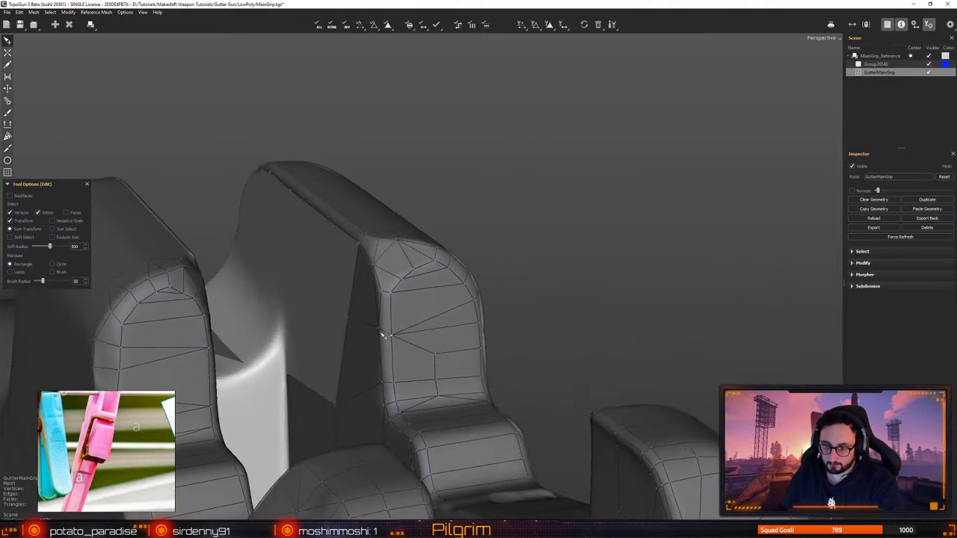
middle_click_drag(406, 368, 479, 363)
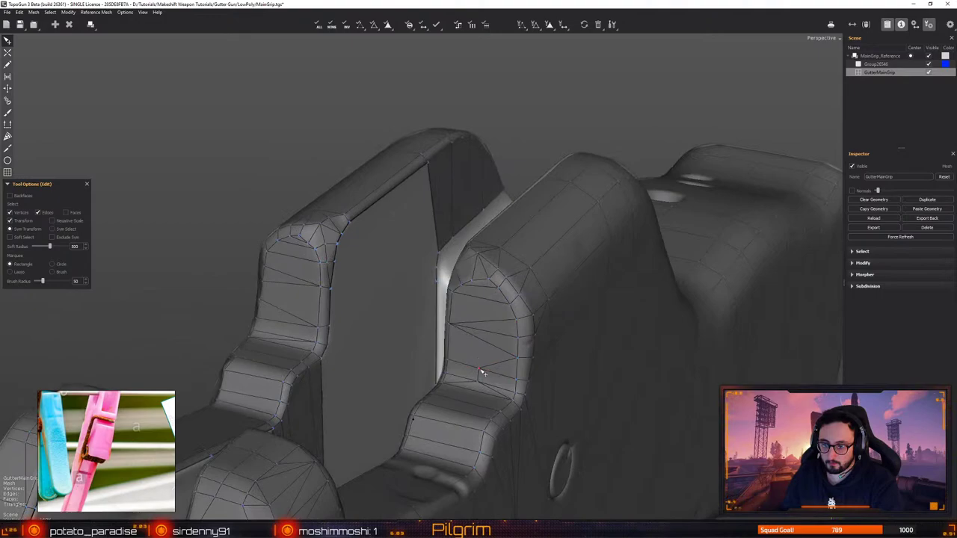
left_click_drag(540, 491, 481, 395, "alt")
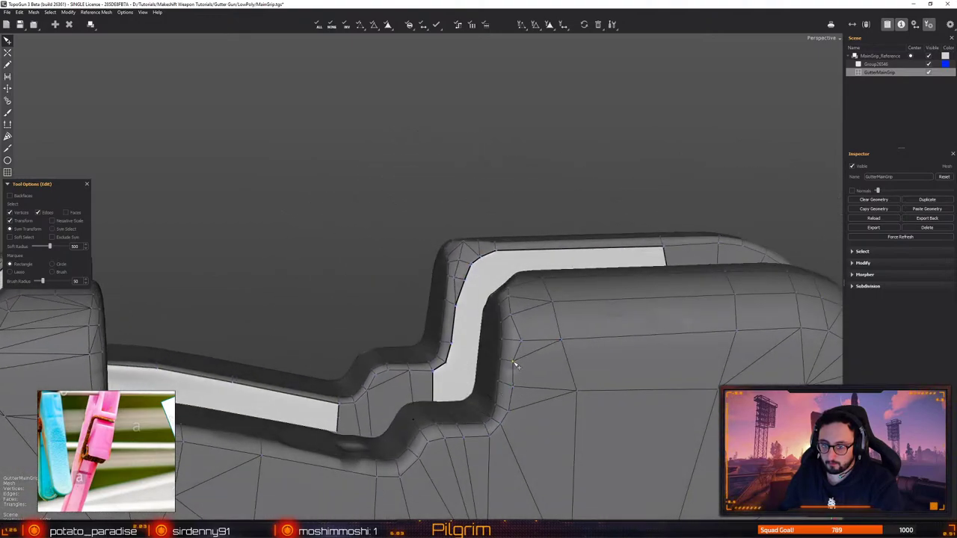
Create a quad from the tall block's upper border down the inner wall and run an edge from its lower corner to the curved rear border
middle_click_drag(522, 346, 449, 334)
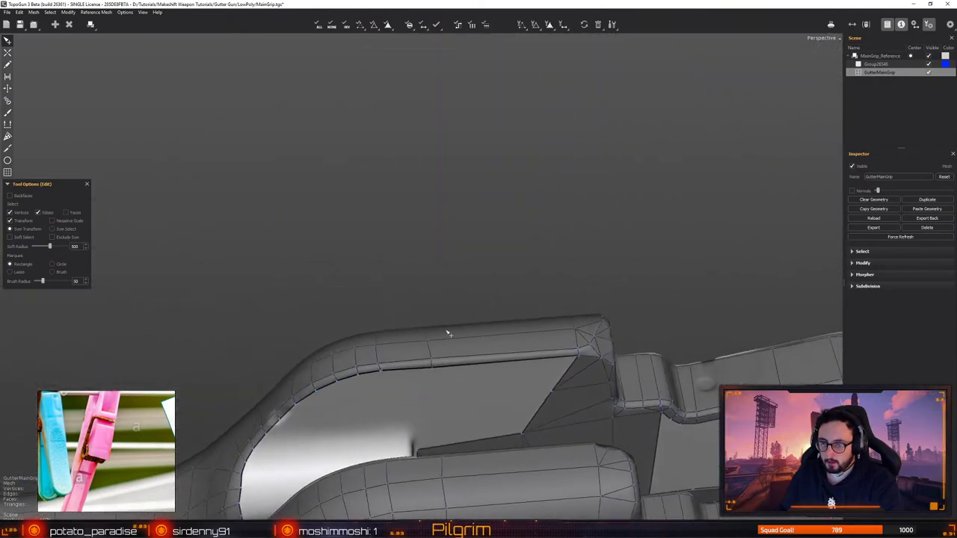
middle_click_drag(298, 432, 407, 421)
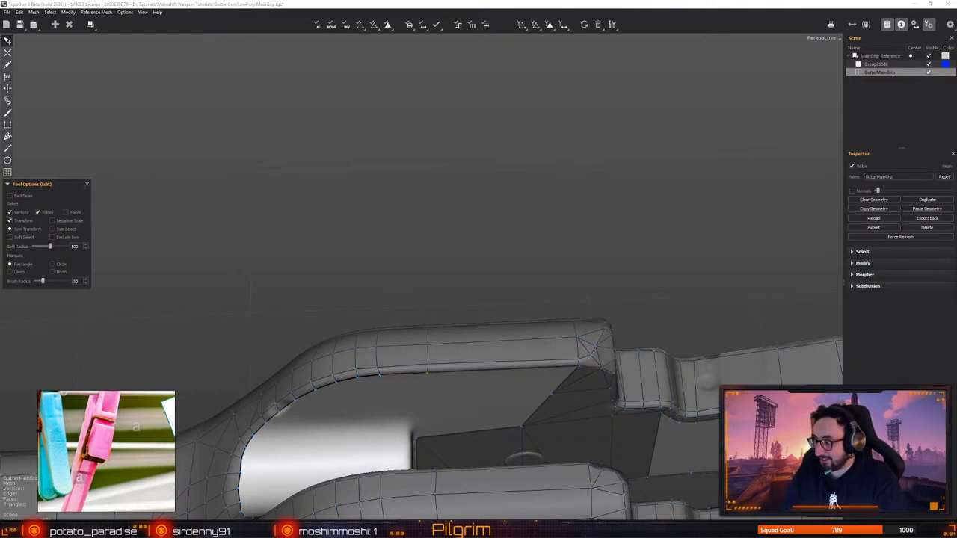
left_click_drag(573, 342, 539, 356, "alt")
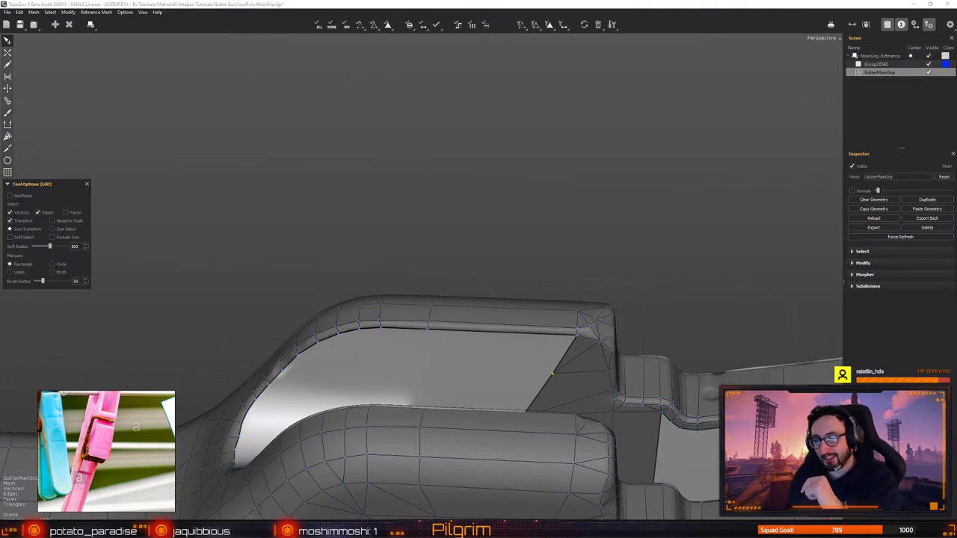
left_click_drag(482, 336, 473, 310, "alt")
key("c")
left_click(427, 329)
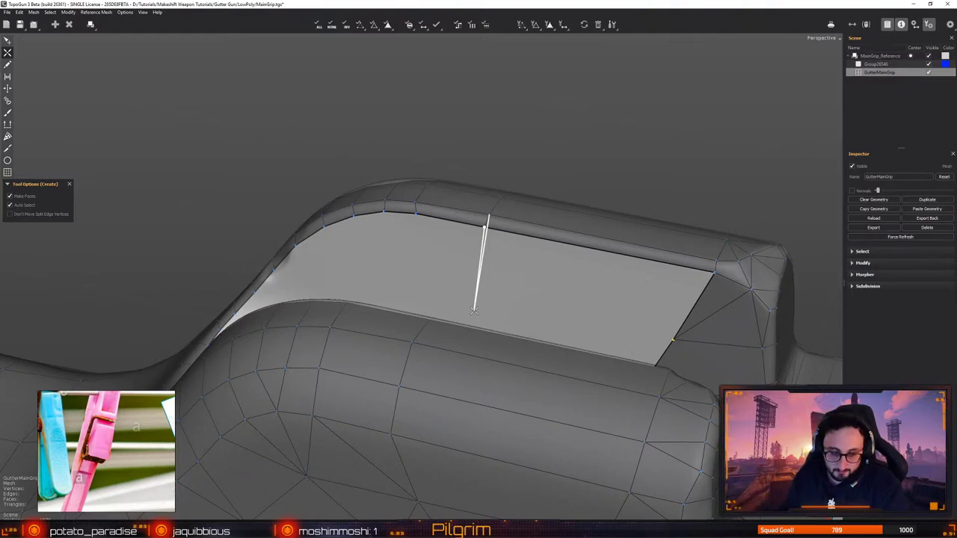
left_click_drag(436, 280, 434, 314, "alt")
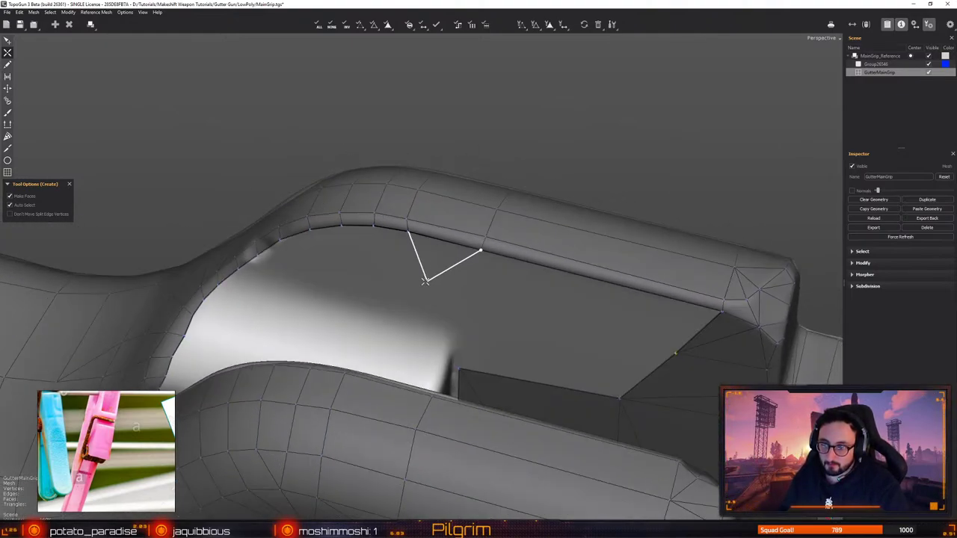
left_click_drag(427, 279, 448, 331)
left_click_drag(420, 260, 364, 307)
mouse_move(364, 307)
right_mouse_down()
mouse_move(470, 201)
mouse_move(568, 295)
mouse_move(610, 351)
mouse_move(524, 378)
right_mouse_up()
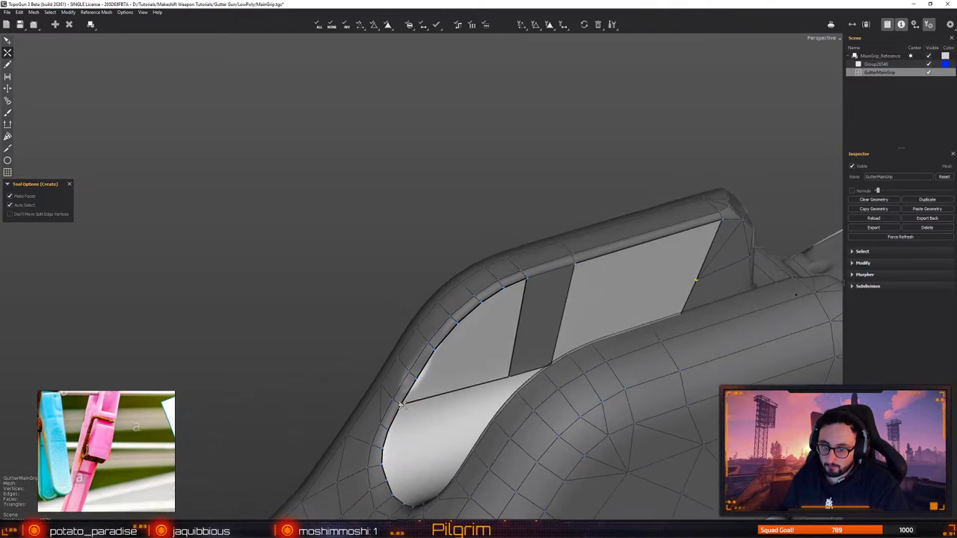
Fan triangles from the quad's lower corner to the vertices of the curved rear border
left_click(505, 379)
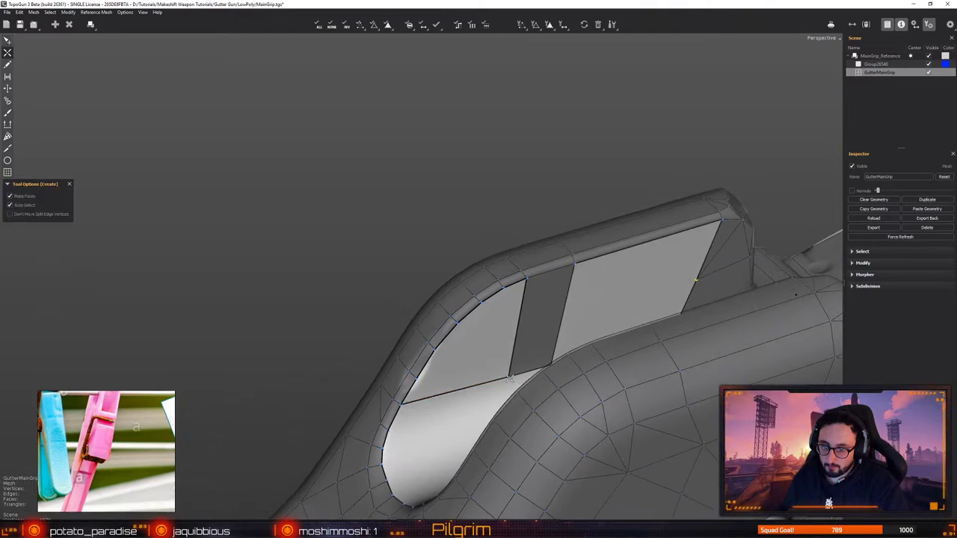
left_click(433, 349)
left_click(456, 321)
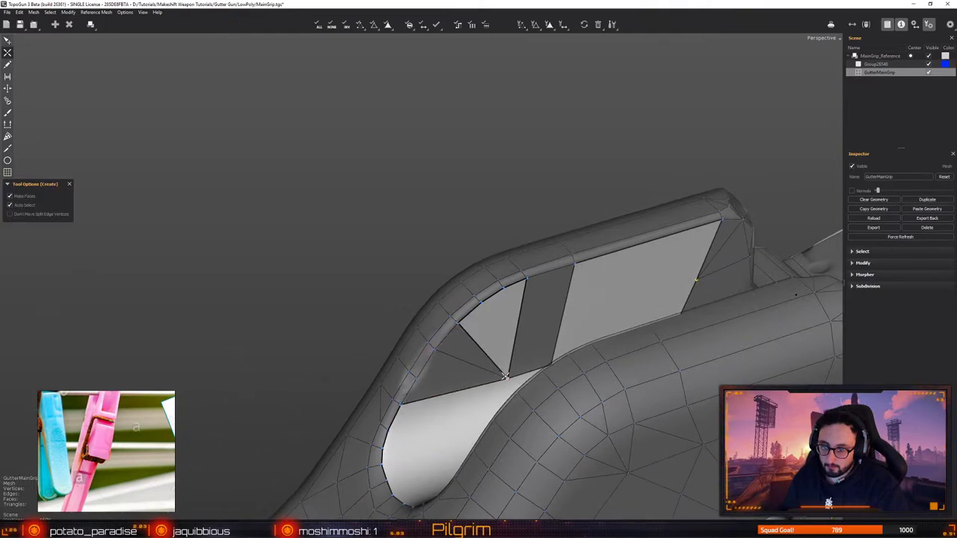
left_click(481, 304)
Move the new faces' lower corner and the recess border's end vertex towards each other along the inner wall's edge
key("q")
left_click_drag(483, 310, 285, 272, "alt")
right_click_drag(287, 274, 420, 201)
left_click_drag(418, 200, 433, 243)
scroll(416, 199, "up", 3)
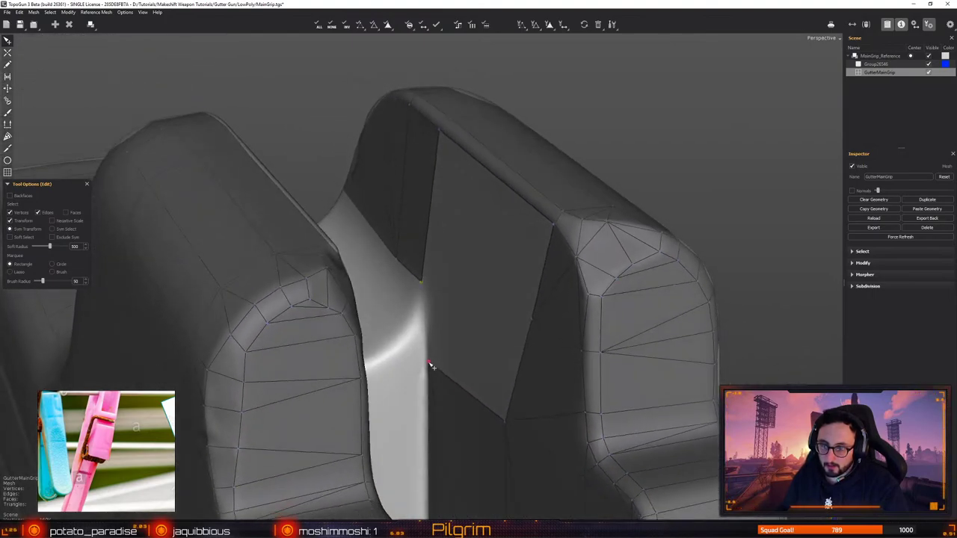
left_click_drag(429, 367, 430, 341)
Close the remaining gap in the inner wall with faces between the rear quad, the recess border and the upper border
scroll(468, 374, "down", 3)
left_click_drag(468, 374, 430, 298, "alt")
key("c")
left_click(426, 294)
left_click(535, 309)
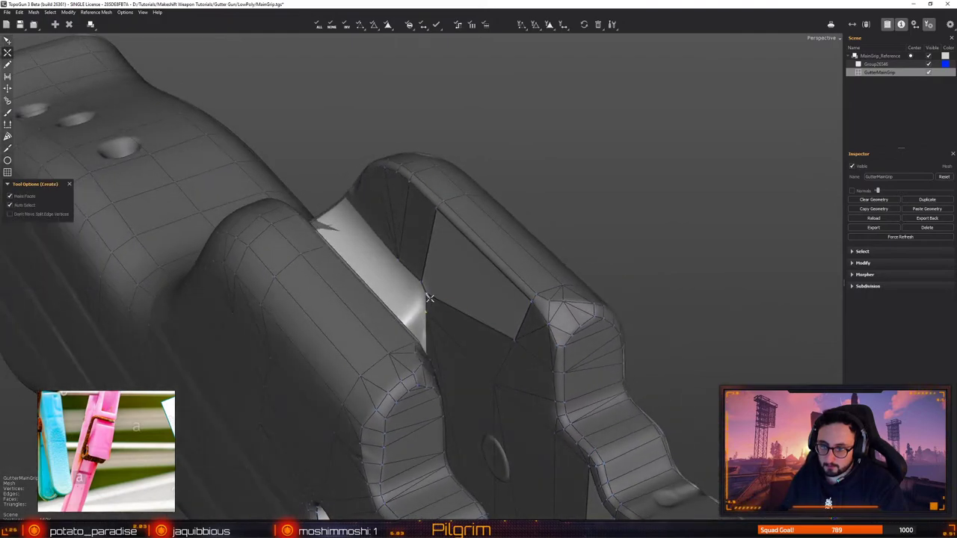
left_click(436, 210)
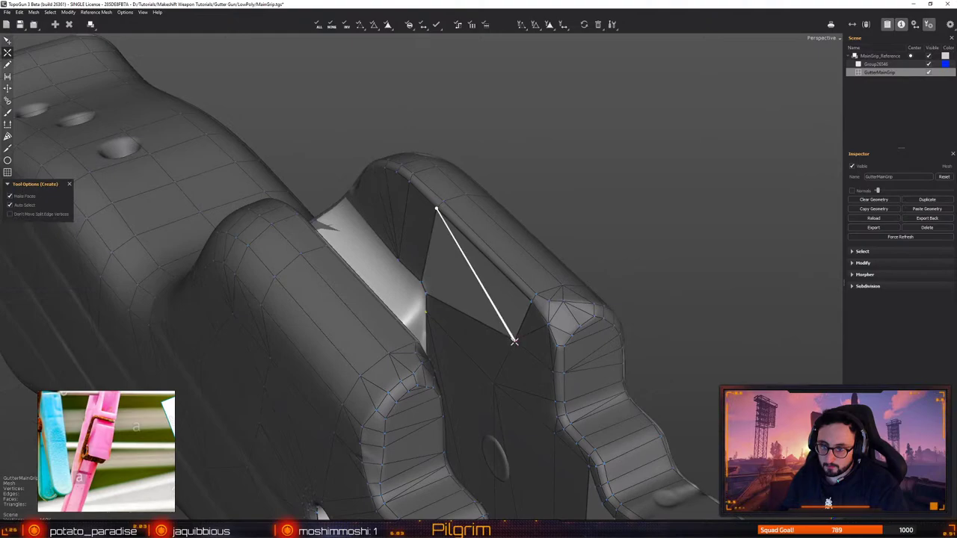
left_click(513, 339)
Turn on symmetry and move the middle vertices of the channel's arched end border up to smooth its curve
right_click_drag(513, 339, 401, 175, "alt")
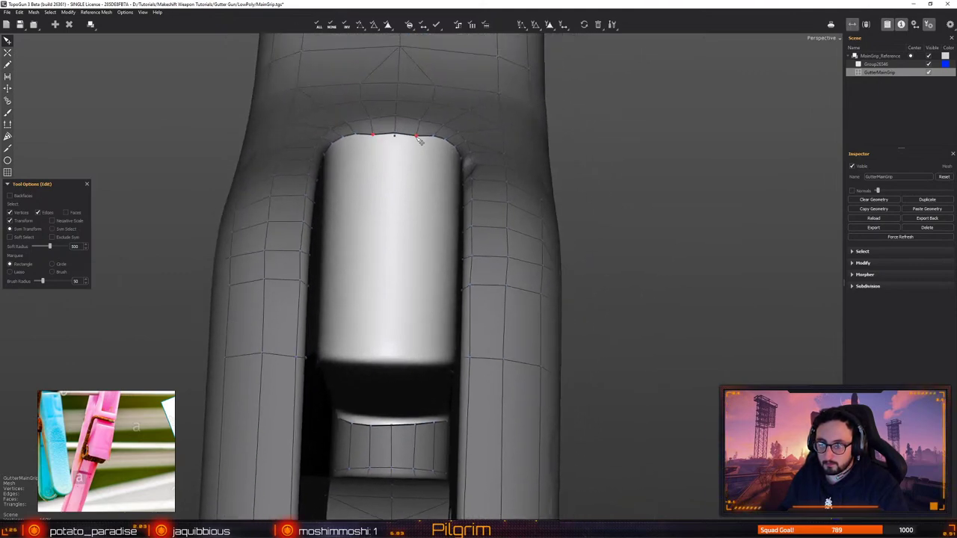
left_click_drag(417, 137, 416, 130)
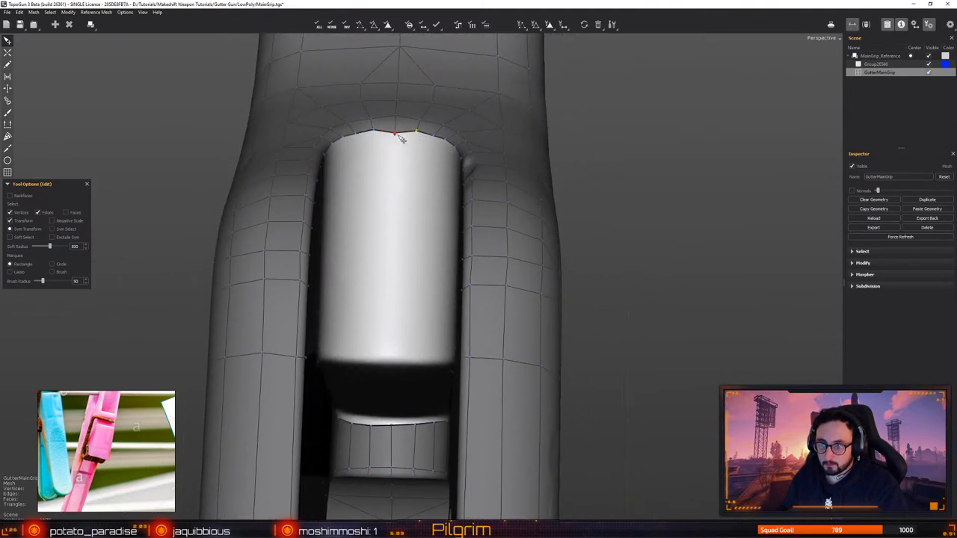
left_click(395, 134)
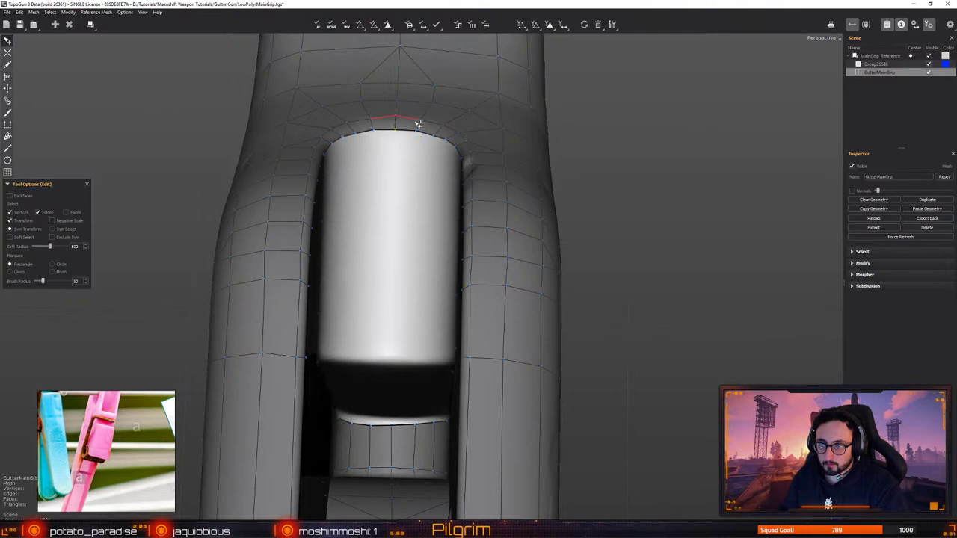
Create two triangles from the middle of the arched end border to a shared vertex at the curved floor's front edge
key("c")
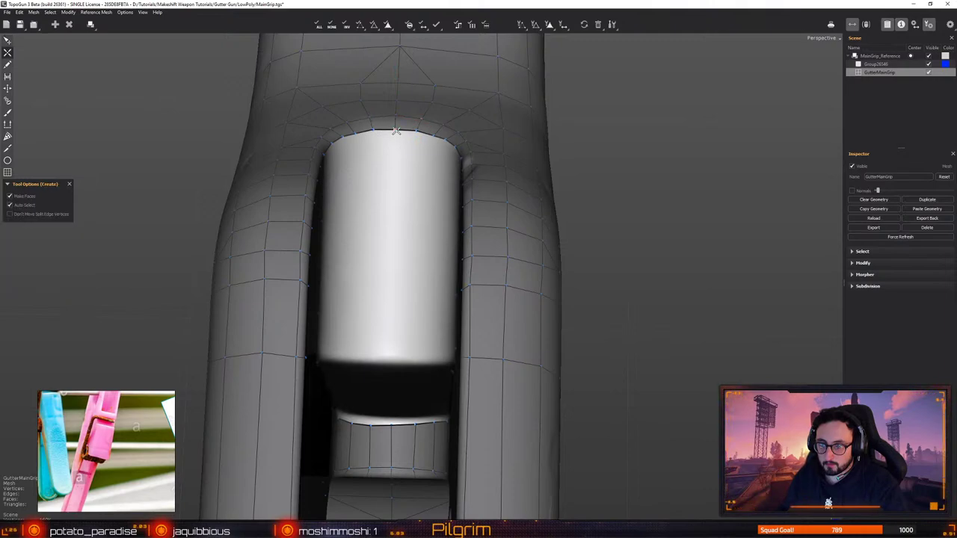
left_click_drag(404, 292, 406, 274, "alt")
left_click(404, 213)
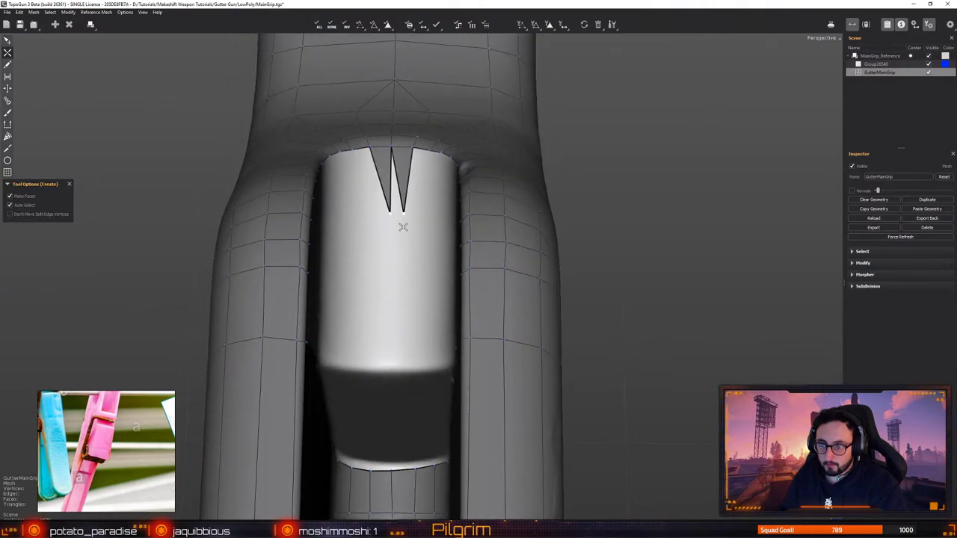
left_click_drag(403, 226, 395, 369)
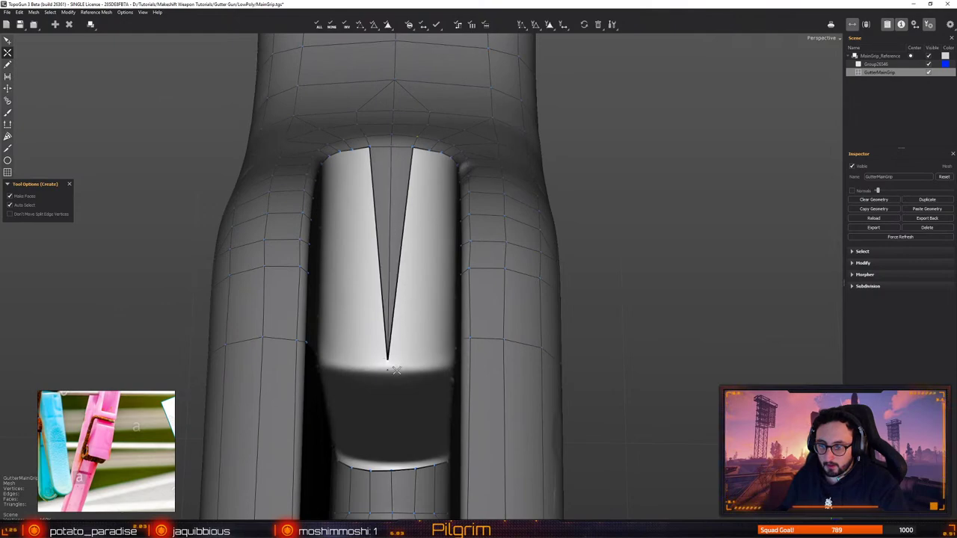
right_click_drag(396, 370, 366, 128, "alt")
left_click_drag(366, 128, 378, 154, "alt")
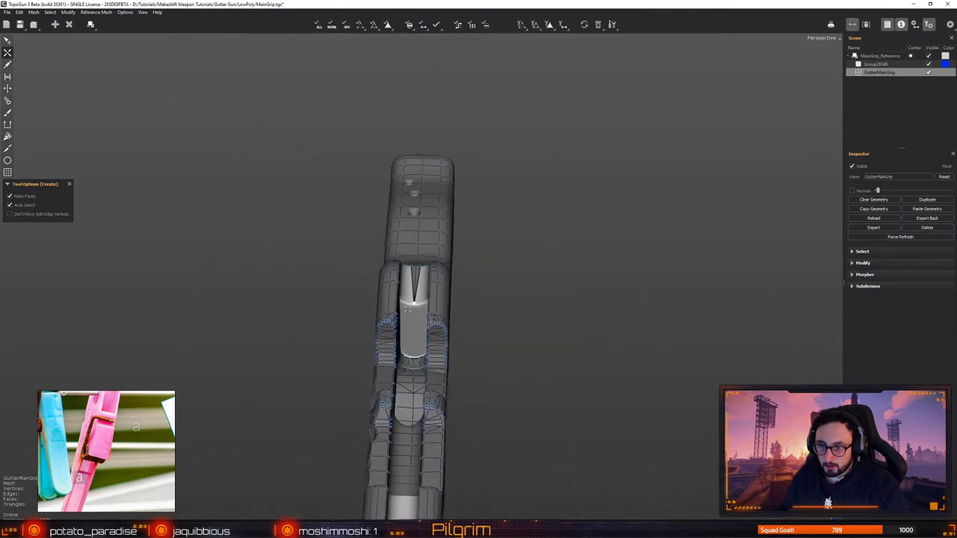
scroll(414, 274, "up", 8)
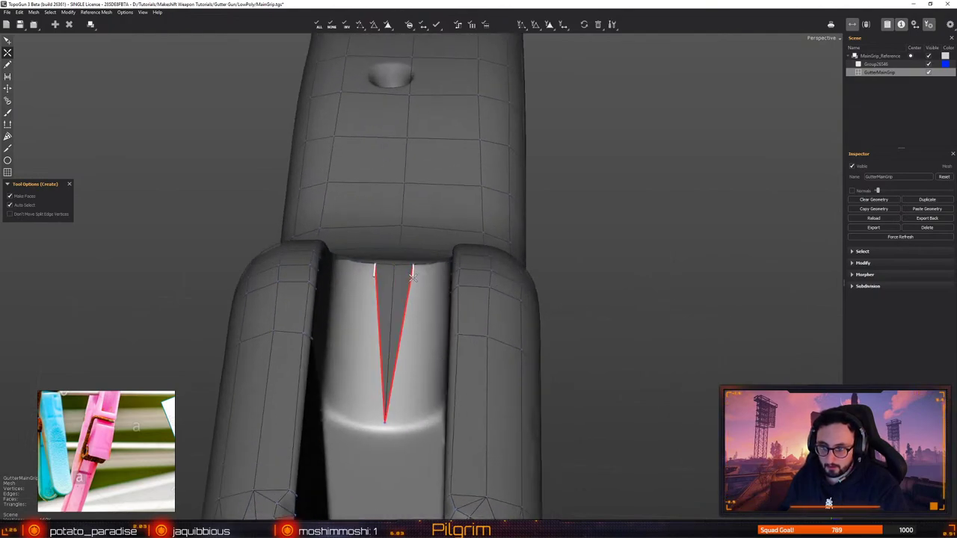
left_click_drag(412, 275, 405, 421)
key("ctrl+z")
key("ctrl+y")
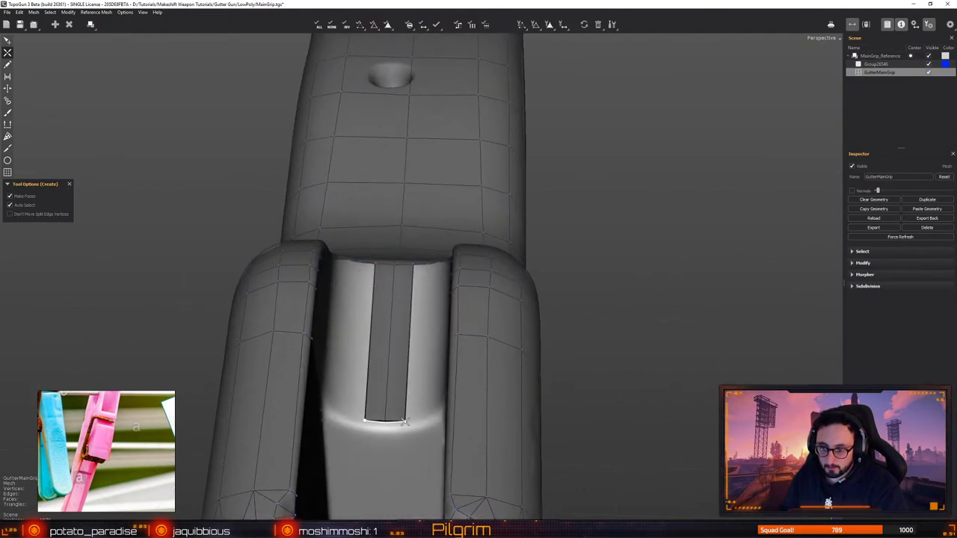
key("ctrl+z")
Turn off symmetry and extend the floor faces on one side into a full-length strip ending at the floor's front edge
key("e")
key("c")
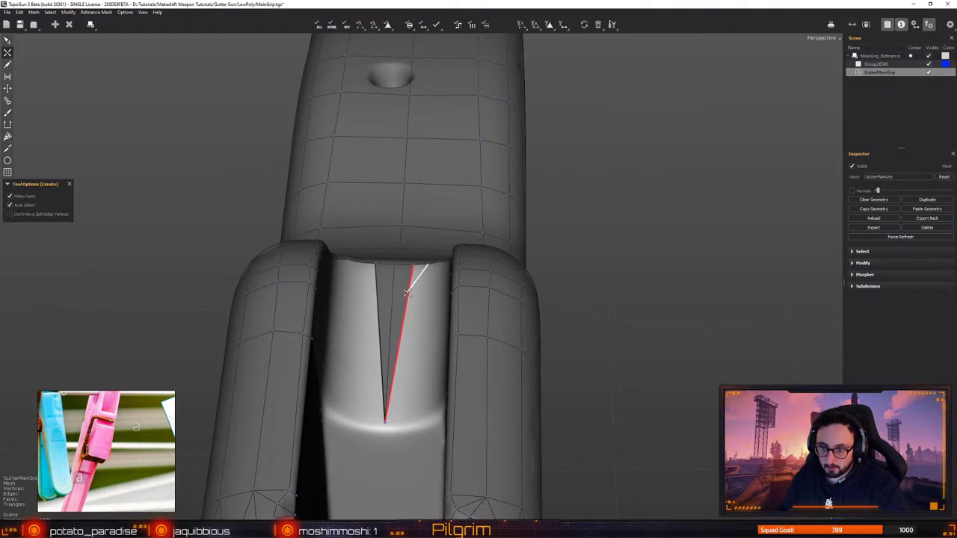
left_click_drag(401, 423, 471, 424, "alt")
left_click(321, 284)
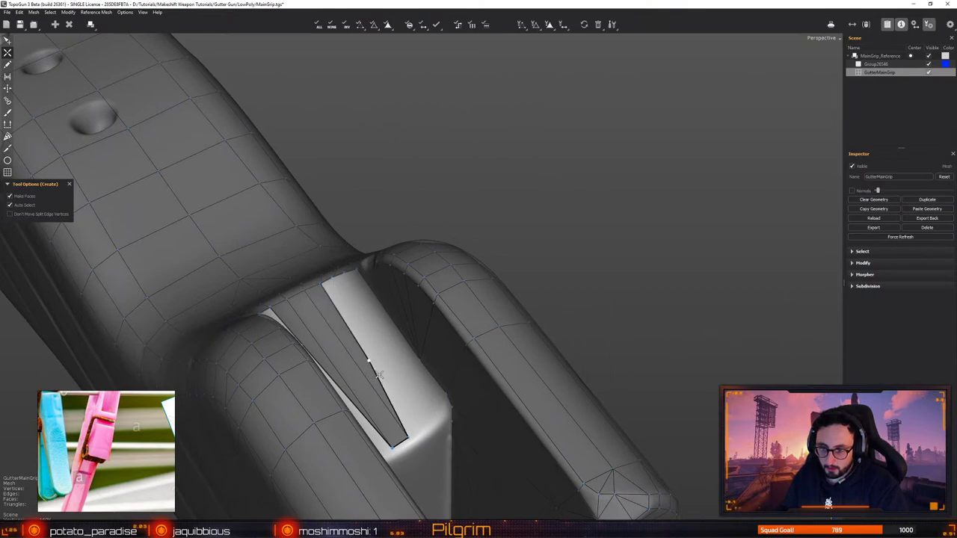
left_click(424, 428)
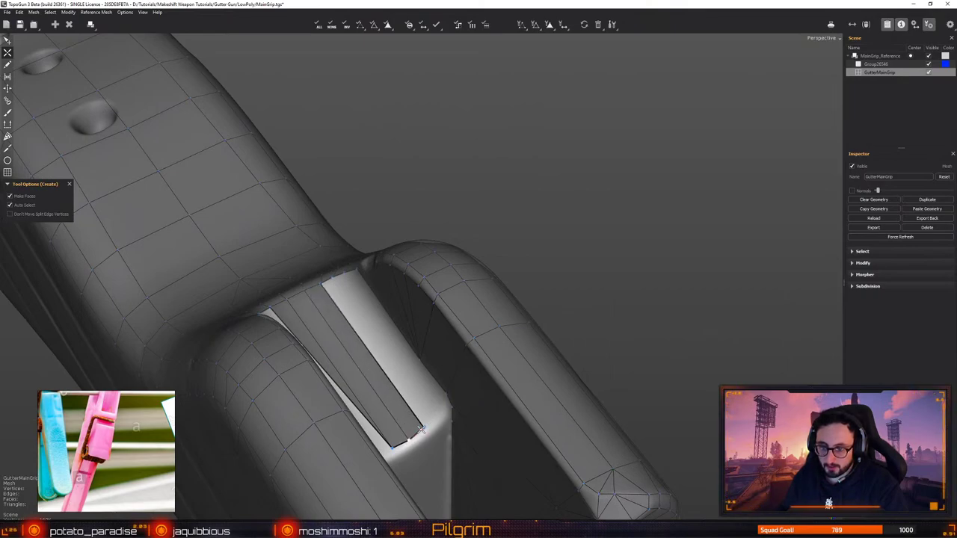
Add another lengthwise floor strip towards the inner wall, from the arched end border to the front edge
left_click_drag(410, 438, 455, 364, "alt")
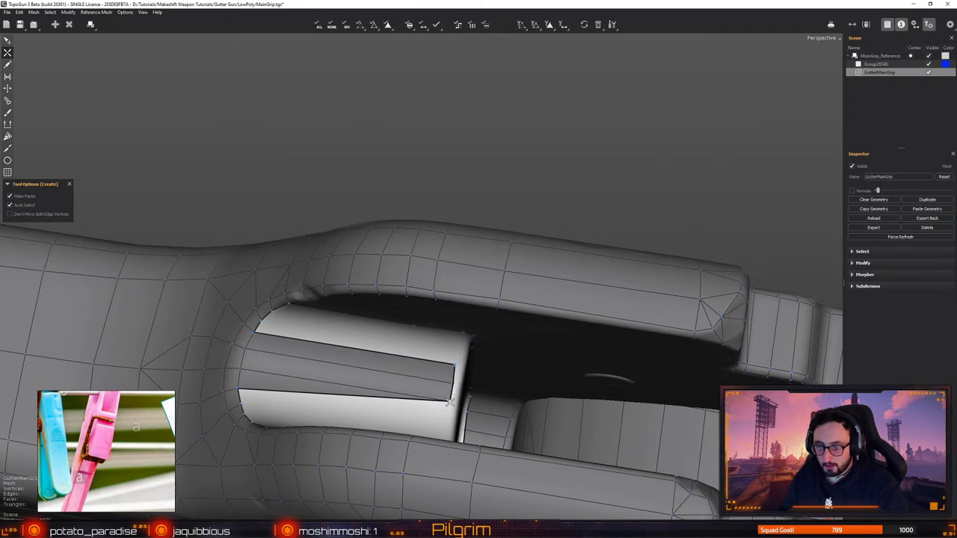
key("e")
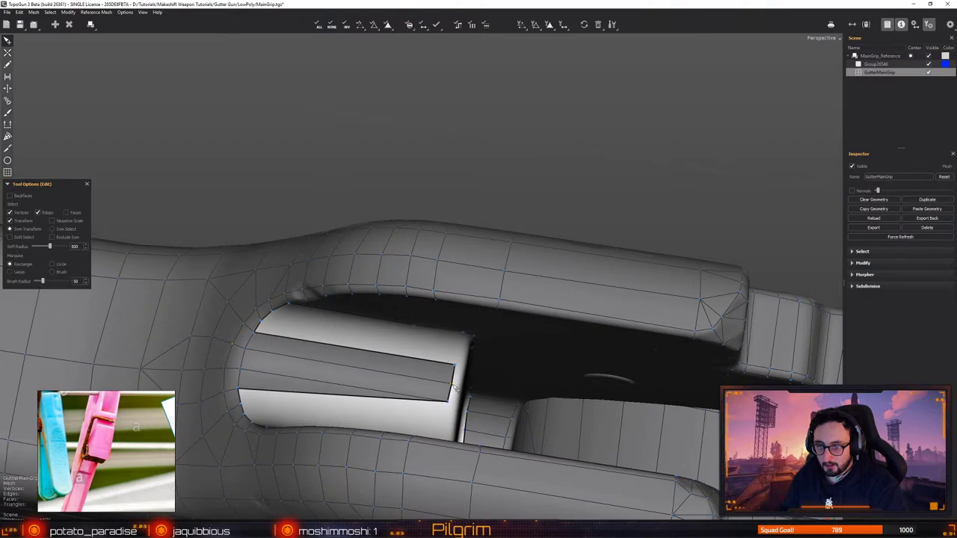
left_click_drag(452, 386, 456, 374, "alt")
key("c")
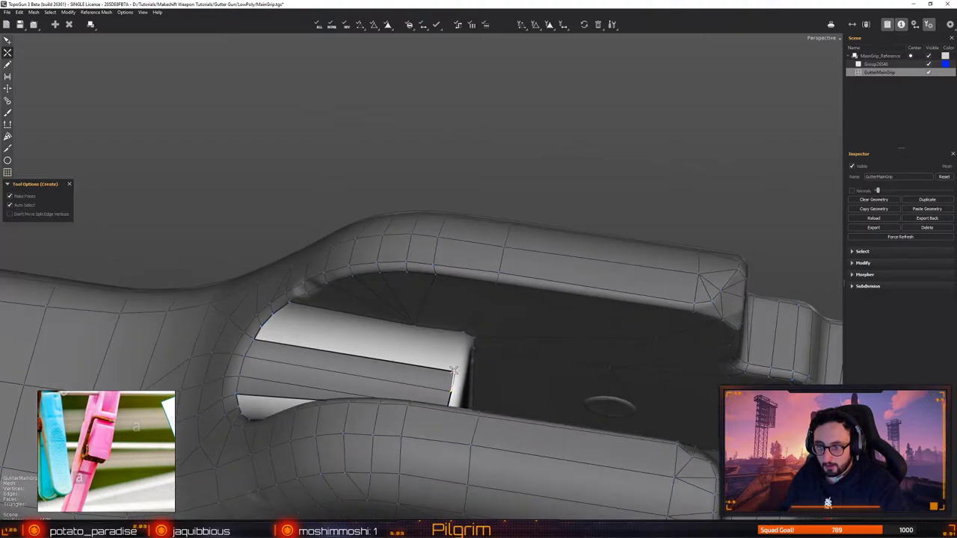
left_click(455, 355)
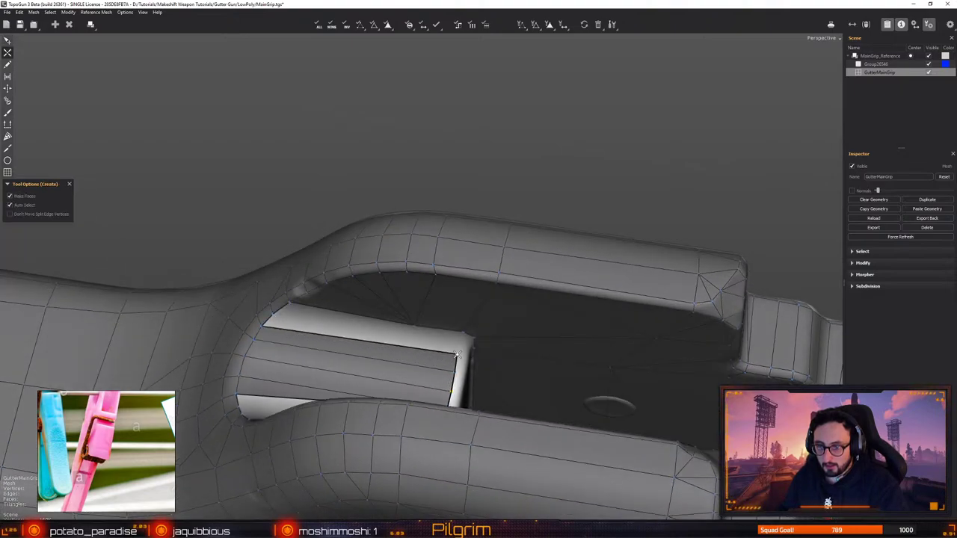
Join the floor strips to the inner wall's lower vertices to close that side of the curved floor
left_click_drag(457, 354, 473, 382, "alt")
key("q")
key("w")
left_click(414, 331)
left_click(461, 341)
key("q")
scroll(469, 376, "up", 2)
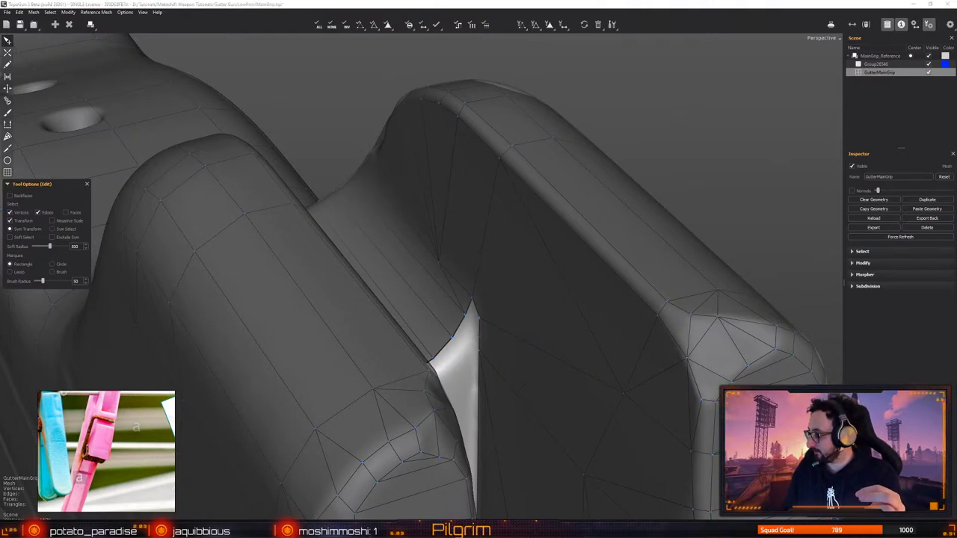
Adjust the corner vertex where the floor's front edge meets the inner wall
left_click_drag(469, 338, 470, 302, "alt")
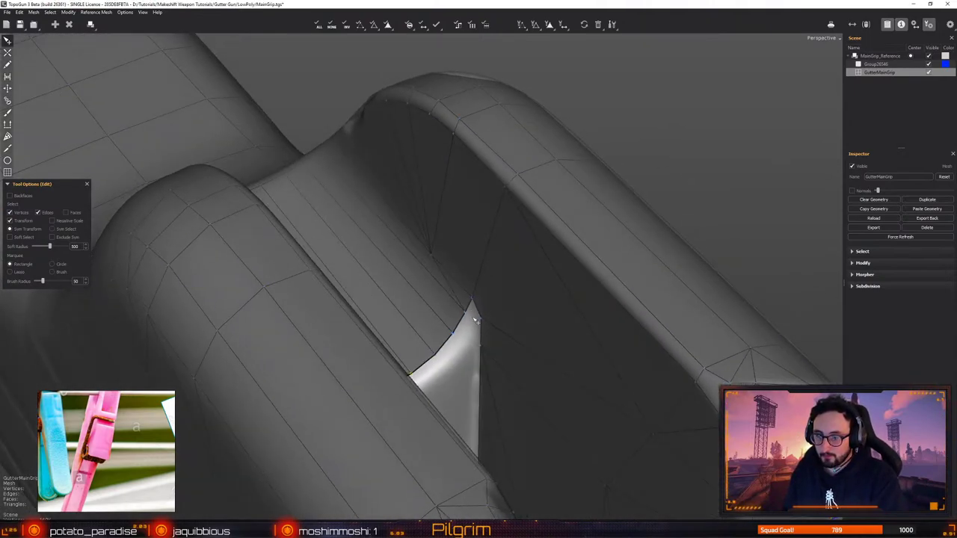
left_click(468, 298)
mouse_move(476, 308)
right_mouse_down()
mouse_move(502, 321)
mouse_move(506, 343)
mouse_move(475, 307)
right_mouse_up()
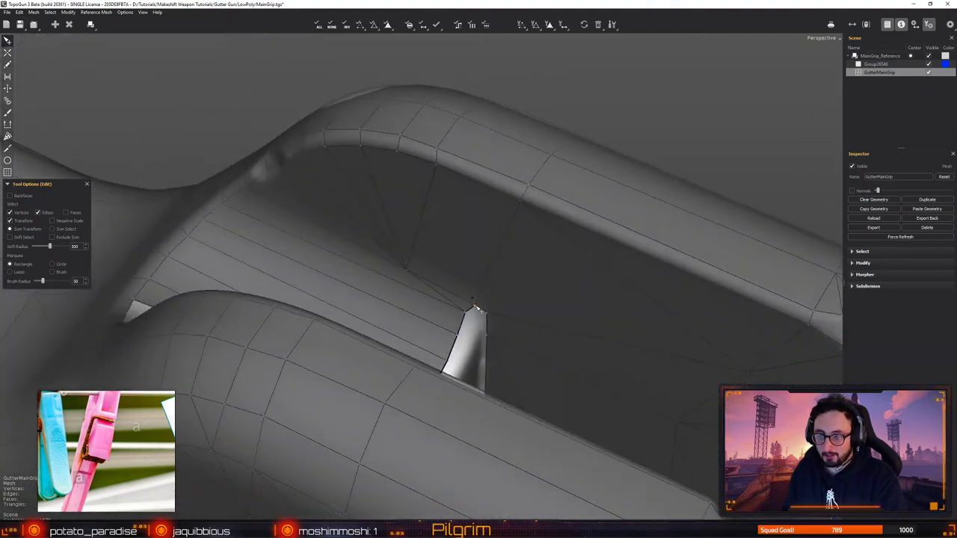
left_click_drag(487, 316, 486, 350, "alt")
key("w")
key("q")
Create a narrow strip of faces along the recess's rounded lower border and up the opposite side wall
key("c")
right_click_drag(479, 346, 396, 371)
left_click(429, 349)
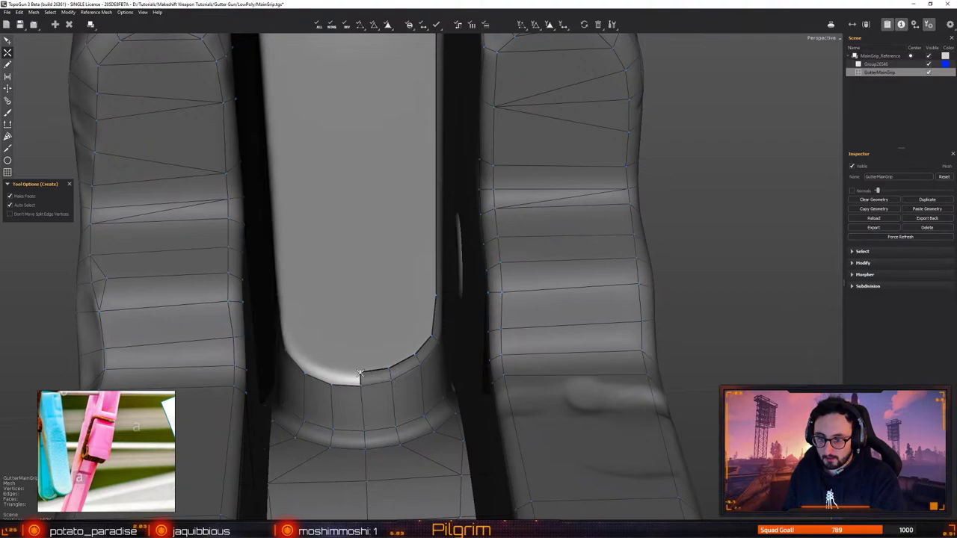
right_click_drag(364, 369, 378, 412)
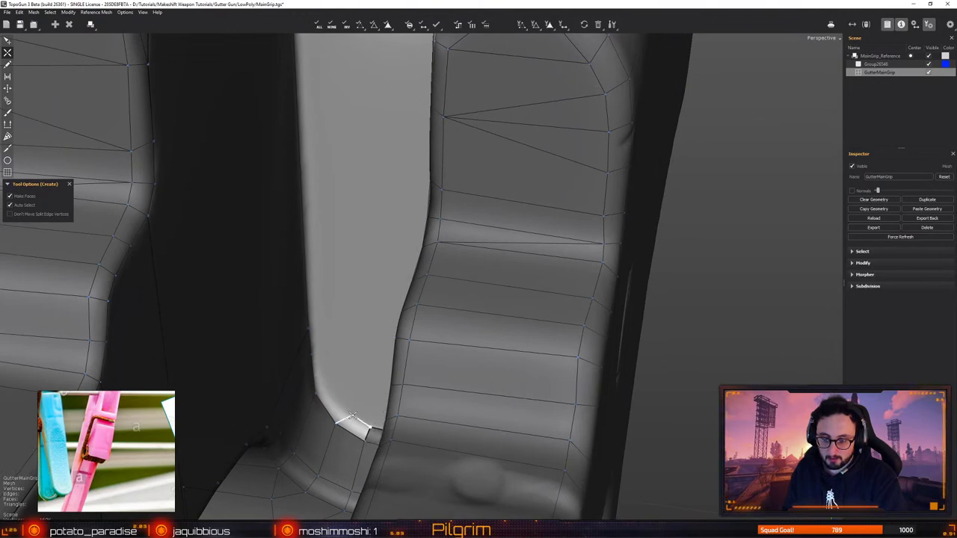
mouse_move(323, 387)
right_mouse_down()
mouse_move(332, 369)
mouse_move(326, 405)
mouse_move(313, 374)
right_mouse_up()
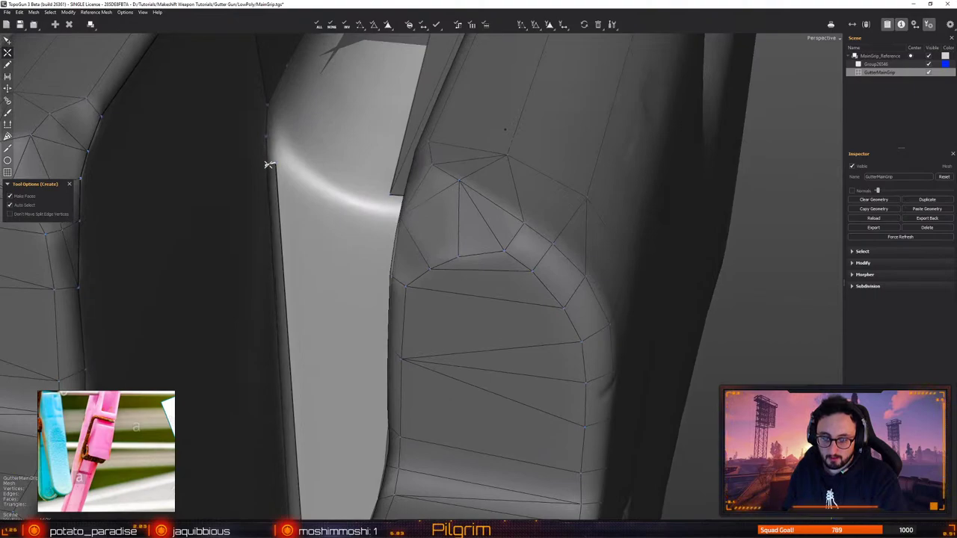
Continue the narrow strip around the wall's corner and along the curved floor's edge up to the arched end border
key("e")
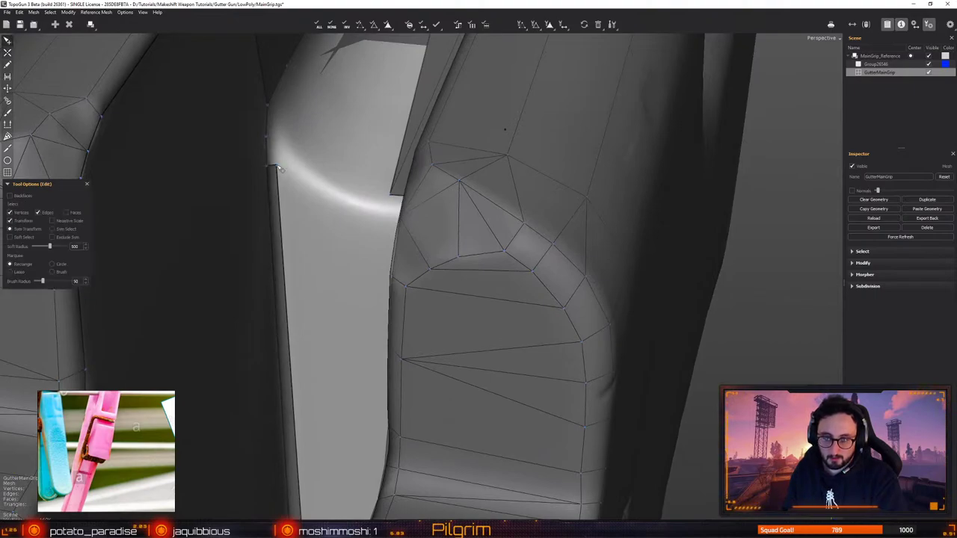
right_click_drag(298, 169, 384, 299)
key("c")
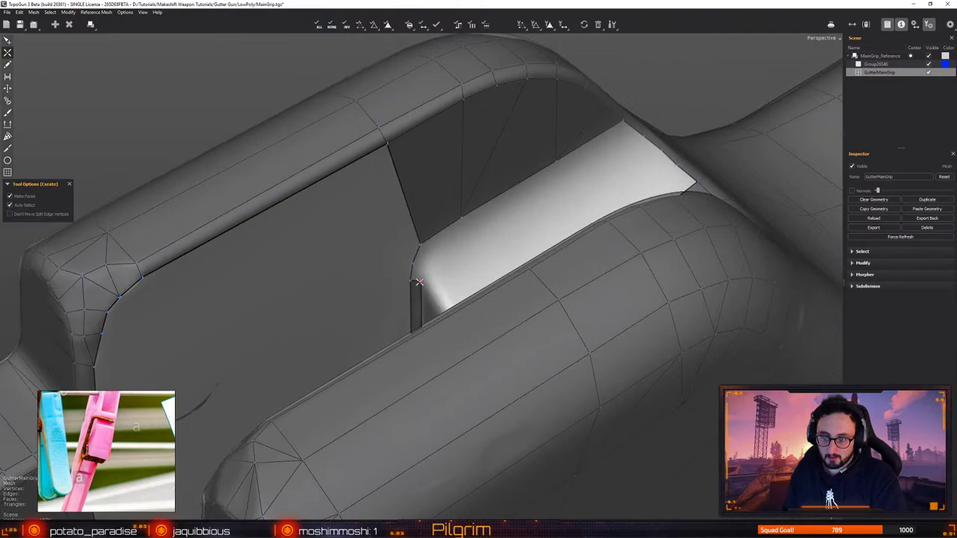
left_click(435, 253)
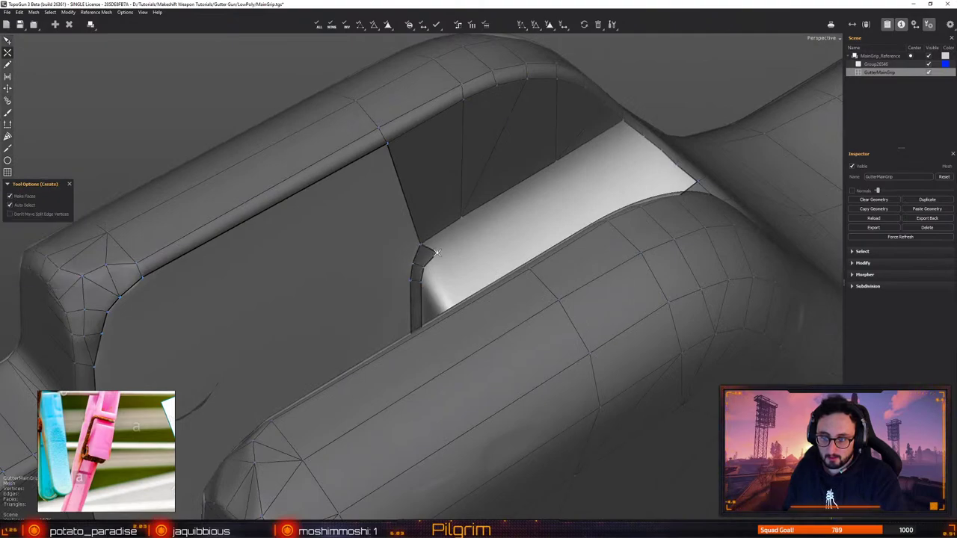
left_click(469, 232)
left_click(569, 175)
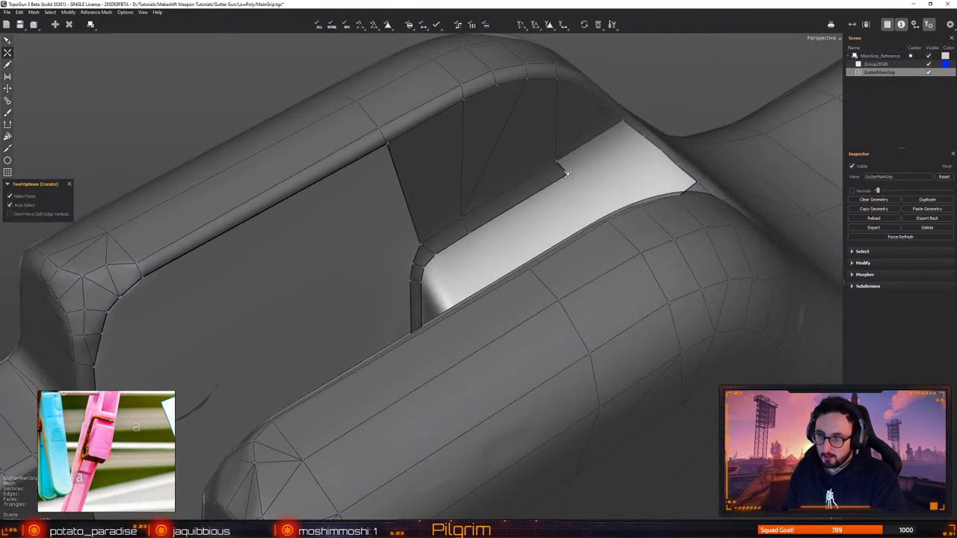
left_click(644, 136)
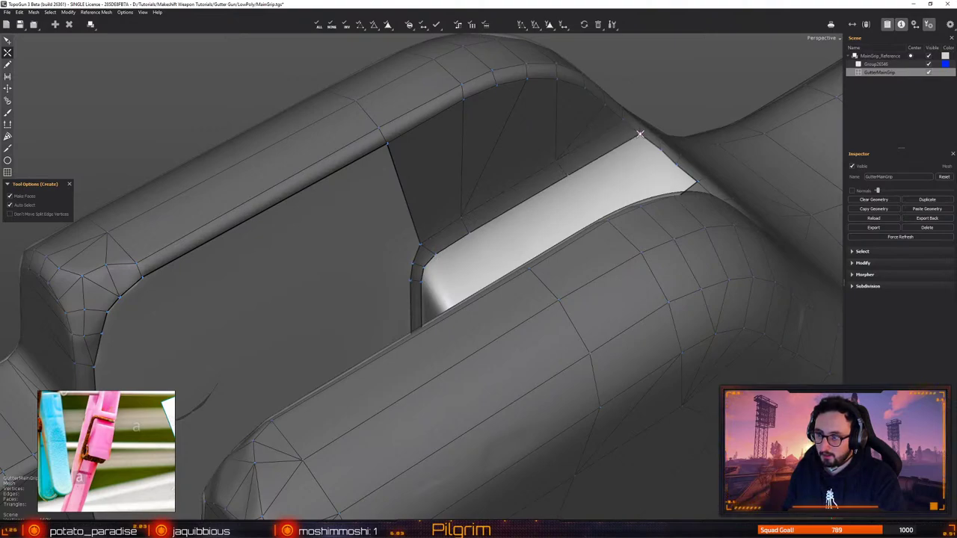
Reposition the vertices of the floor strips' front border so they follow the curved front edge evenly
key("q")
left_click_drag(571, 186, 620, 196, "alt")
middle_click_drag(449, 288, 436, 294)
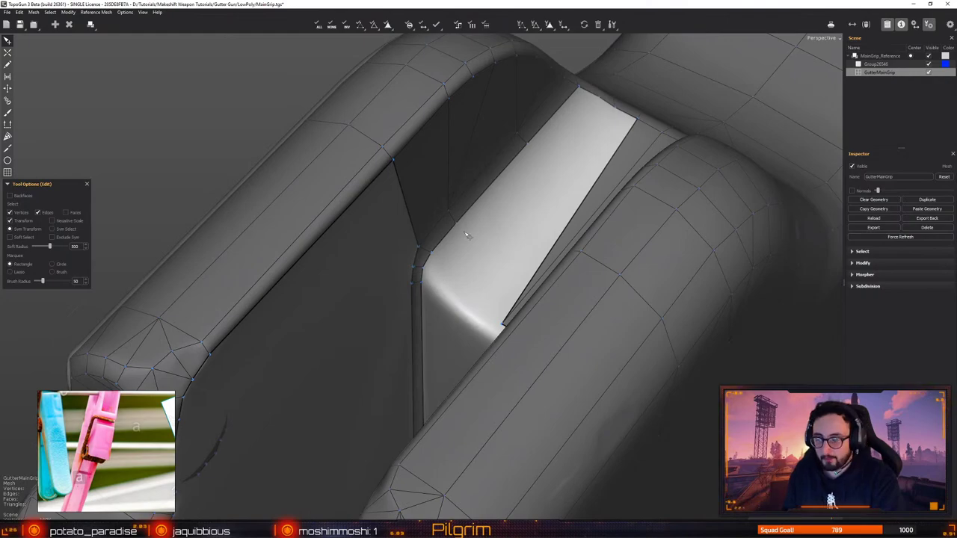
key("w")
left_click_drag(597, 115, 476, 291, "alt")
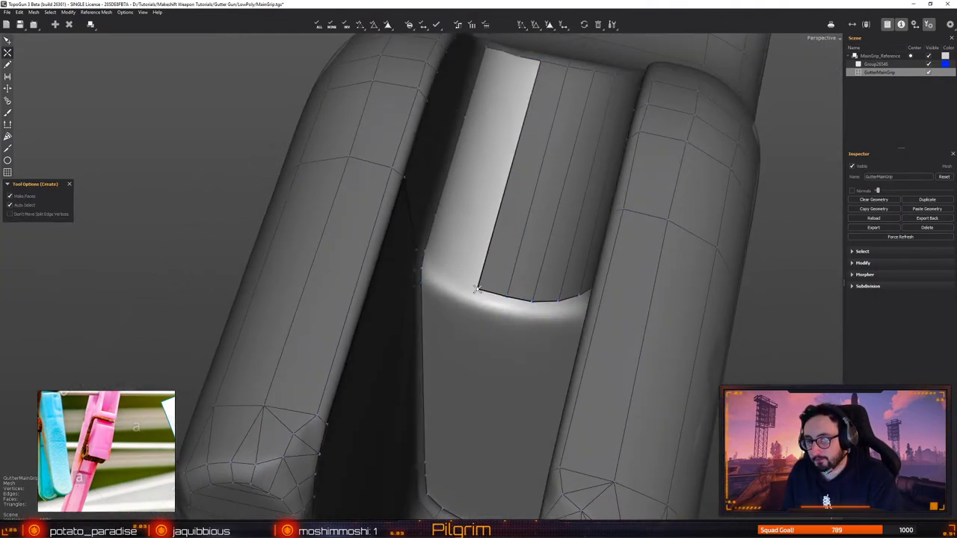
key("e")
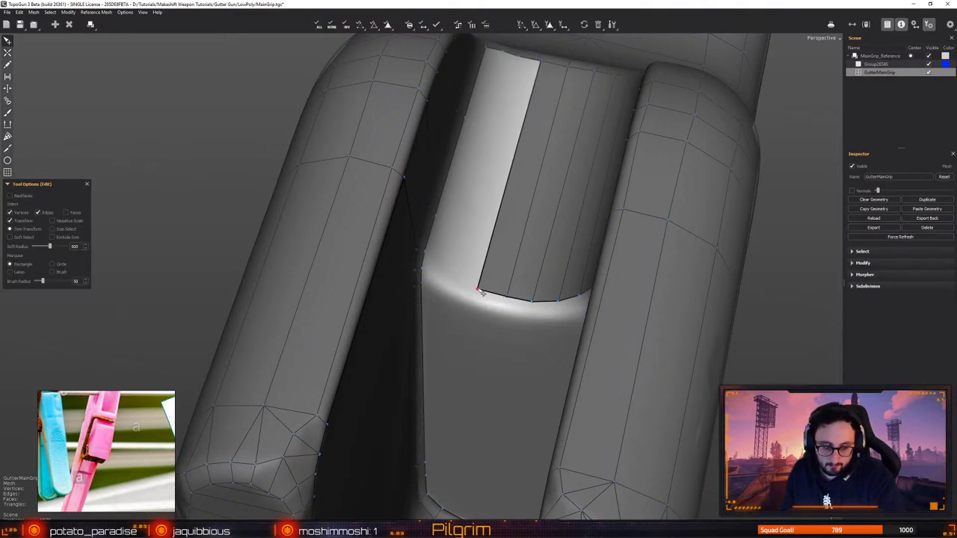
left_click_drag(507, 297, 477, 292)
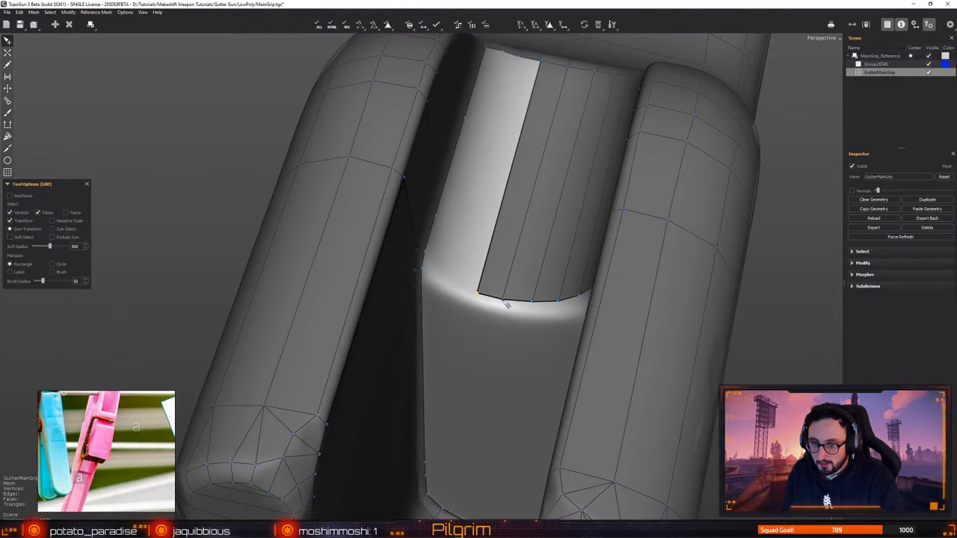
left_click_drag(532, 302, 553, 265)
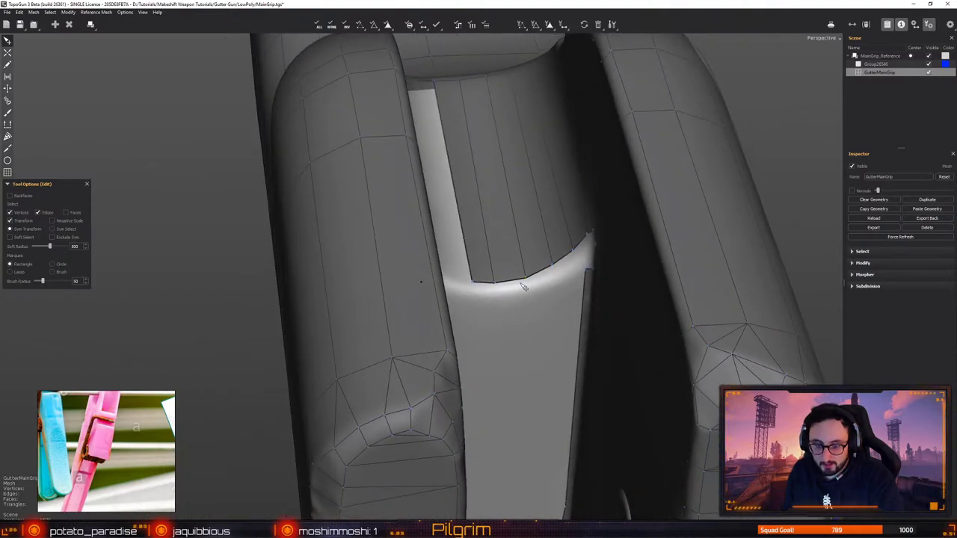
Fill the uncovered half of the curved floor with lengthwise strips and join them to the narrow strip beside the wall
middle_click_drag(523, 287, 433, 317)
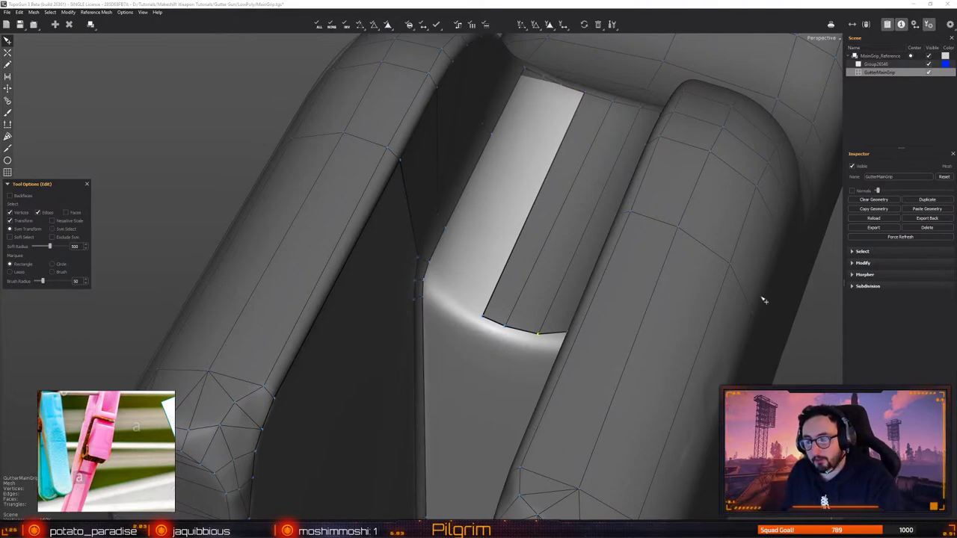
key("c")
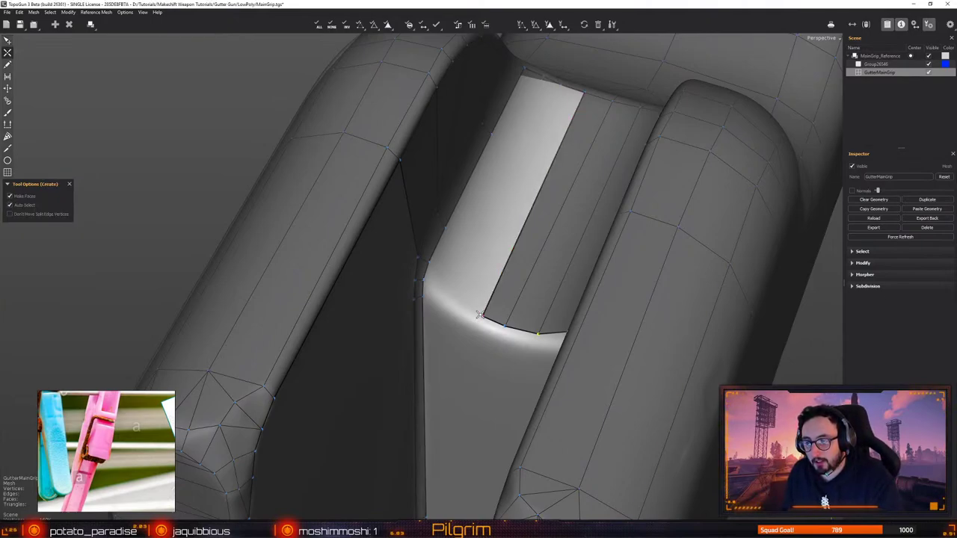
left_click(481, 315)
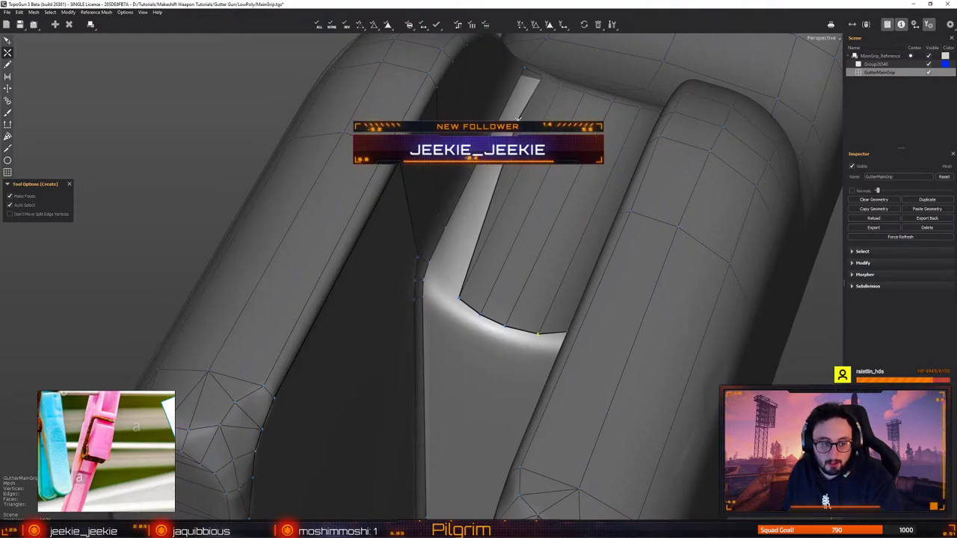
left_click(437, 282)
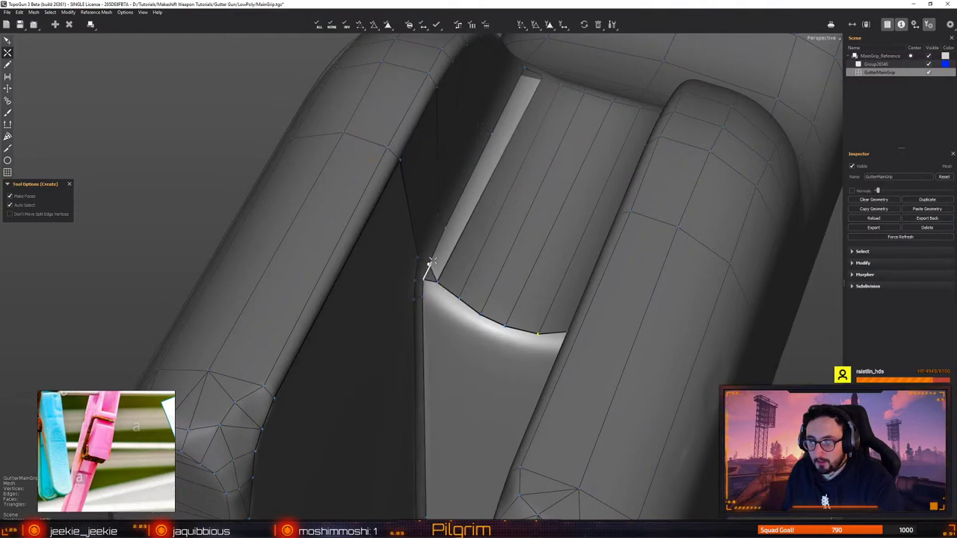
left_click(445, 228)
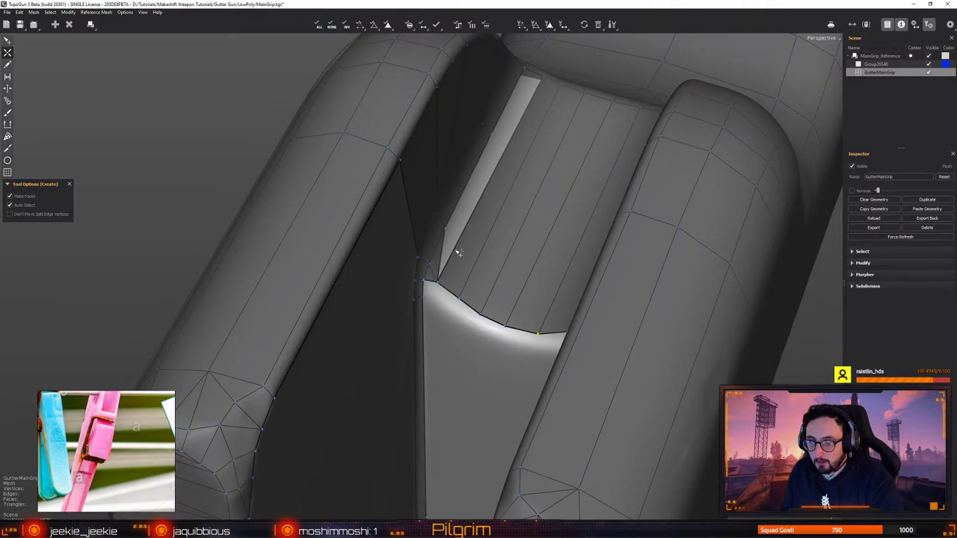
key("ctrl")
left_click(543, 77)
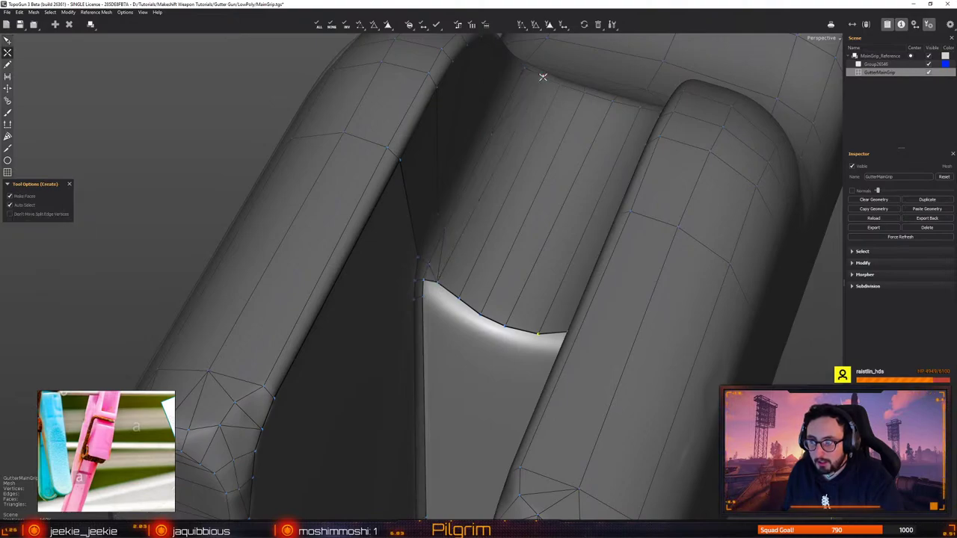
Start a narrow row of faces under the curved floor's front border, beginning at the corner beside the side wall
key("q")
left_click_drag(507, 274, 489, 307, "alt")
key("q")
key("w")
key("q")
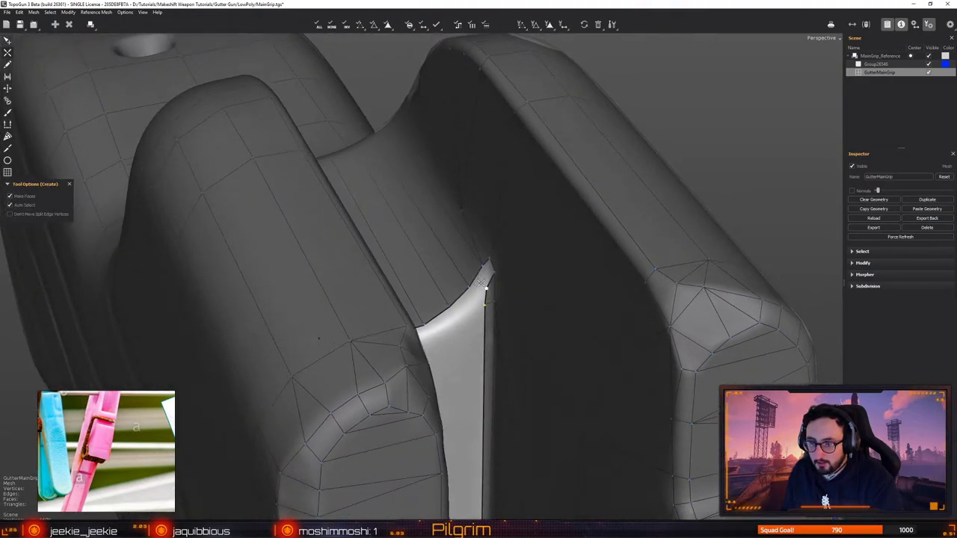
left_click_drag(490, 284, 477, 262, "alt")
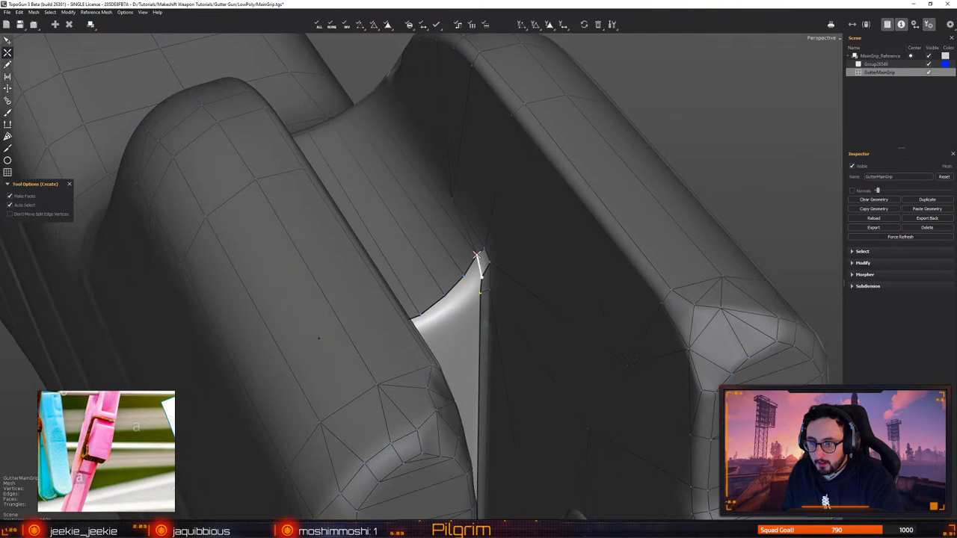
left_click(479, 294)
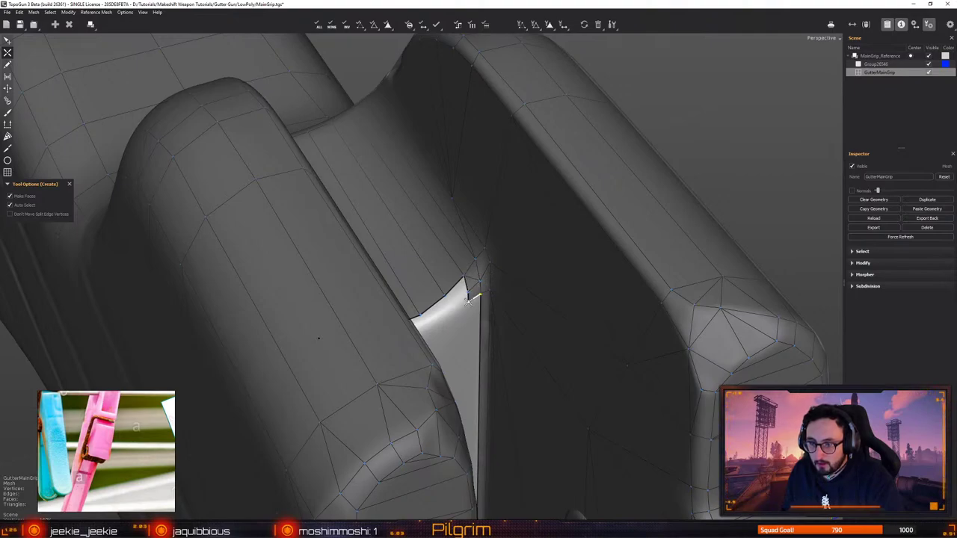
left_click(468, 302)
left_click_drag(468, 302, 438, 327, "alt")
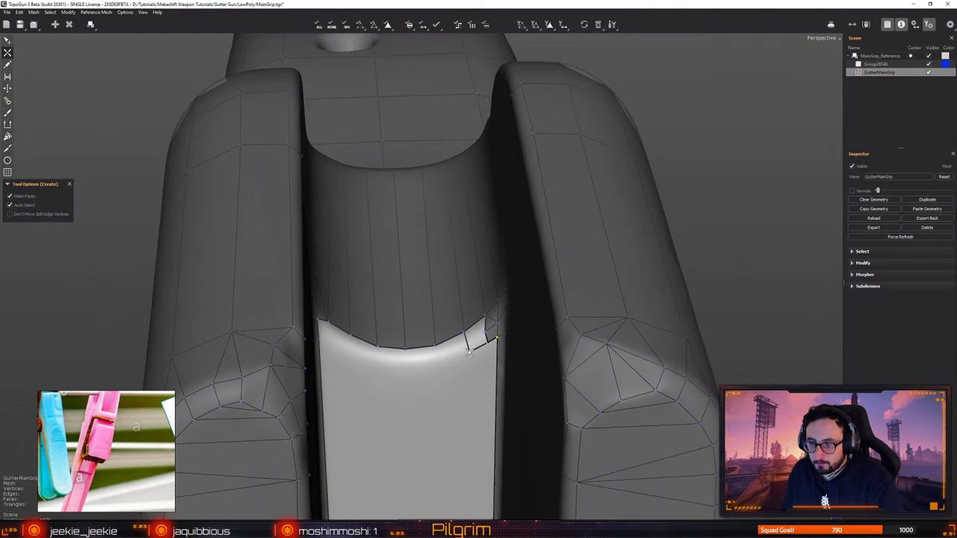
Continue the narrow row along the curved front border to the opposite wall and close the remaining gap near the starting corner
middle_click_drag(410, 365, 378, 363)
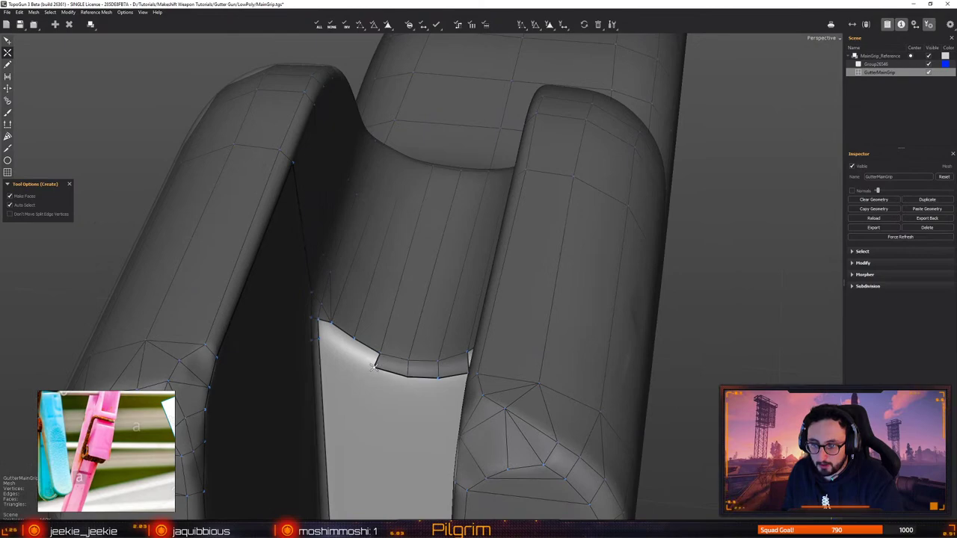
left_click(374, 368)
left_click(349, 353)
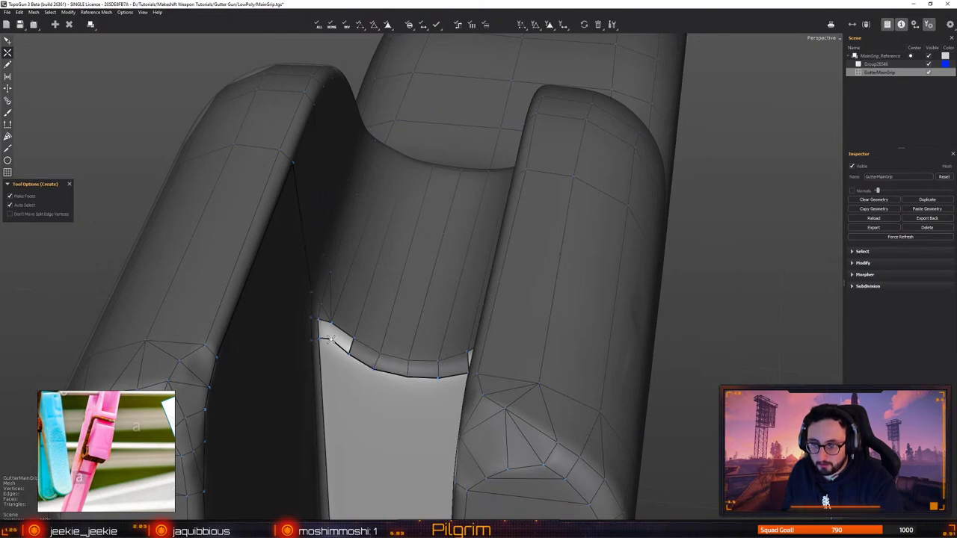
key("q")
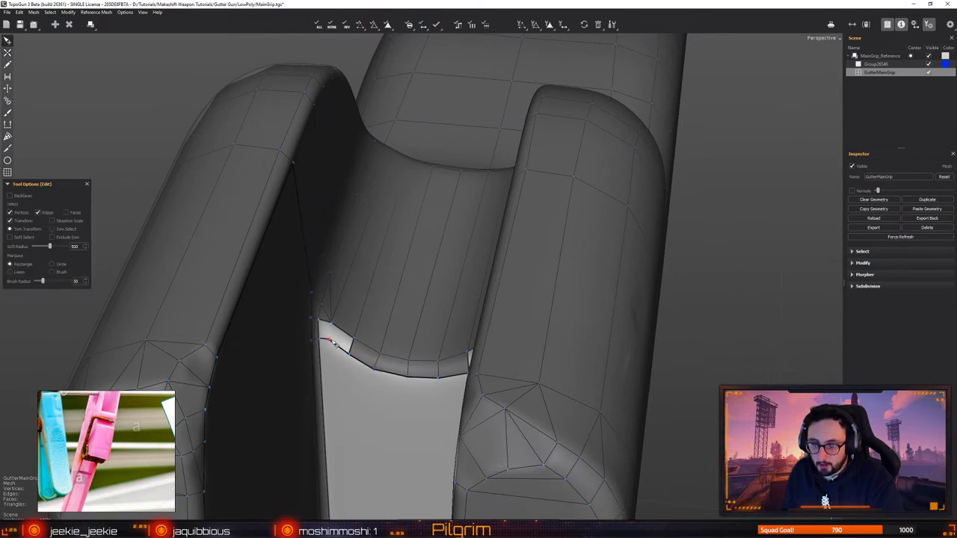
key("w")
left_click(331, 324)
key("q")
middle_click_drag(331, 326, 470, 326)
key("w")
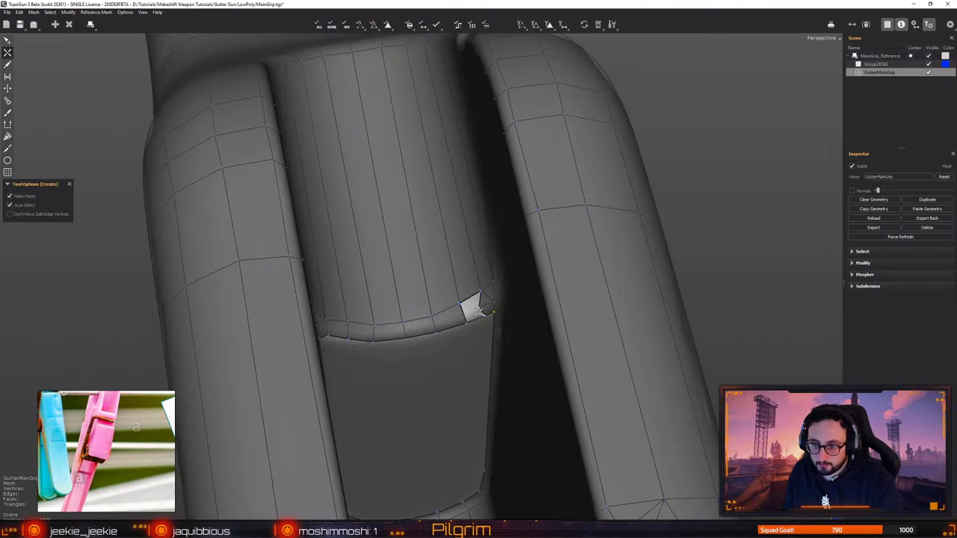
key("e")
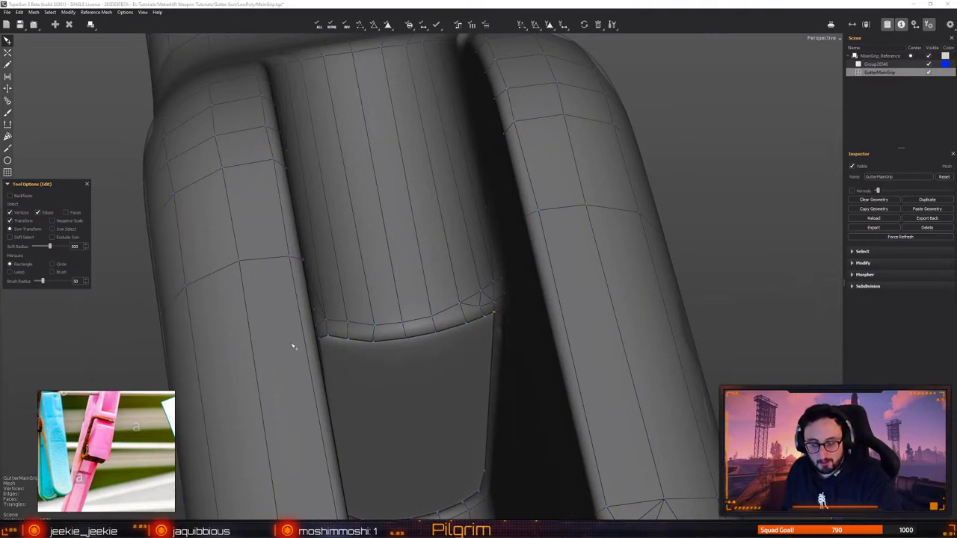
Connect the lower and upper borders of the flat recess face with a lengthwise edge down its middle
middle_click_drag(416, 336, 363, 363)
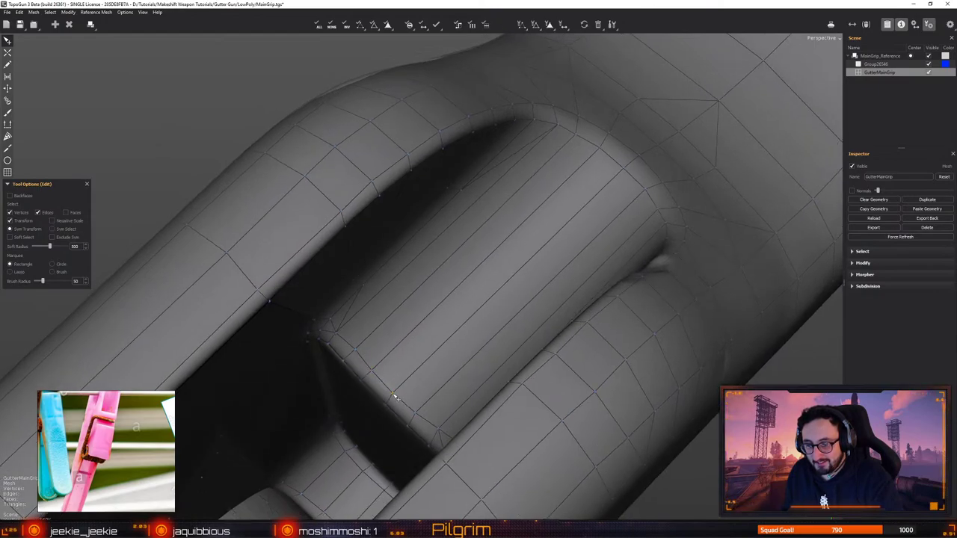
middle_click_drag(393, 394, 451, 335)
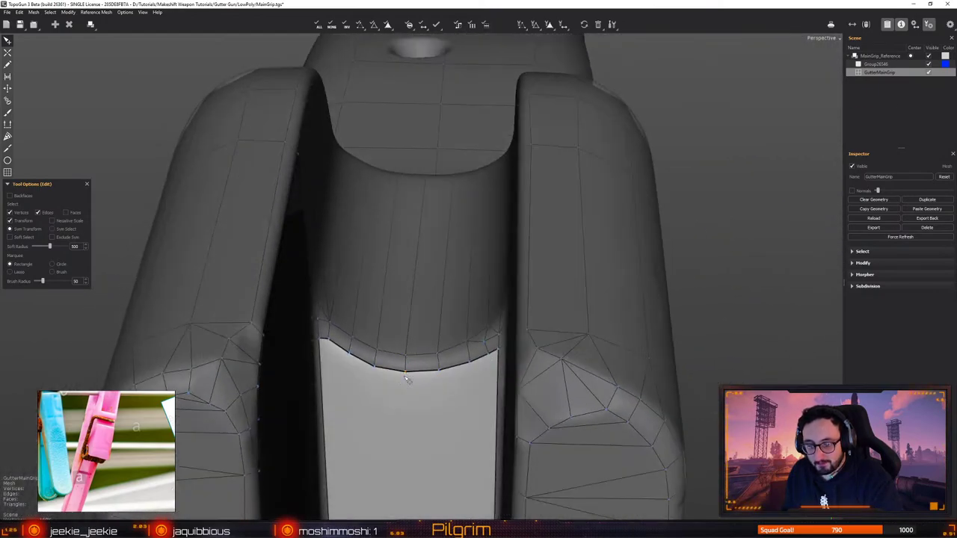
scroll(410, 382, "down", 3)
left_click_drag(410, 382, 416, 232, "alt")
scroll(412, 254, "up", 3)
middle_click_drag(420, 235, 394, 252)
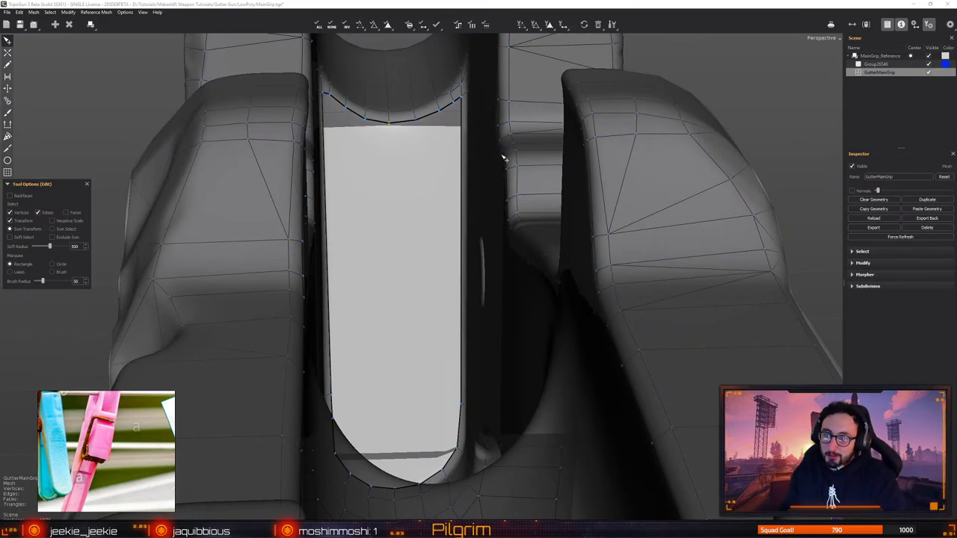
left_click_drag(400, 177, 396, 227, "alt")
key("w")
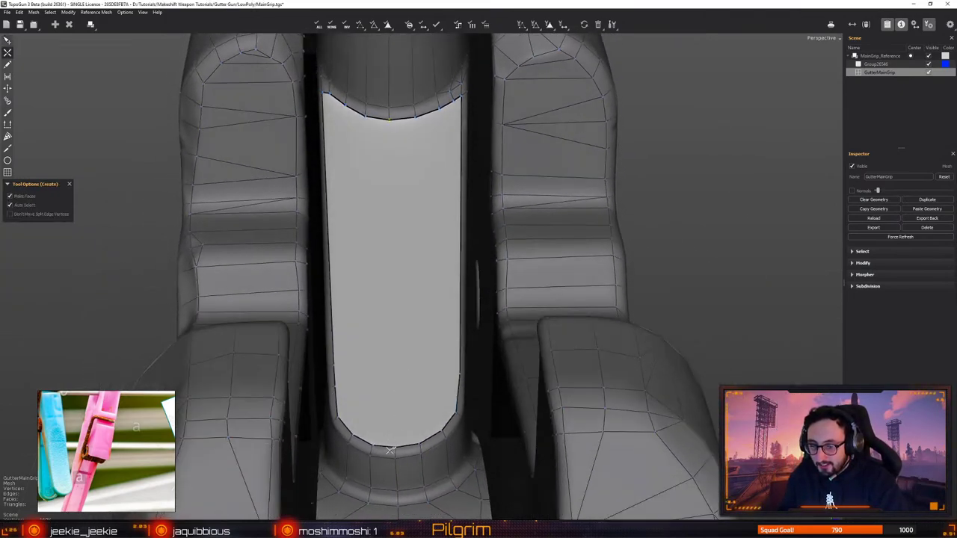
left_click(395, 446)
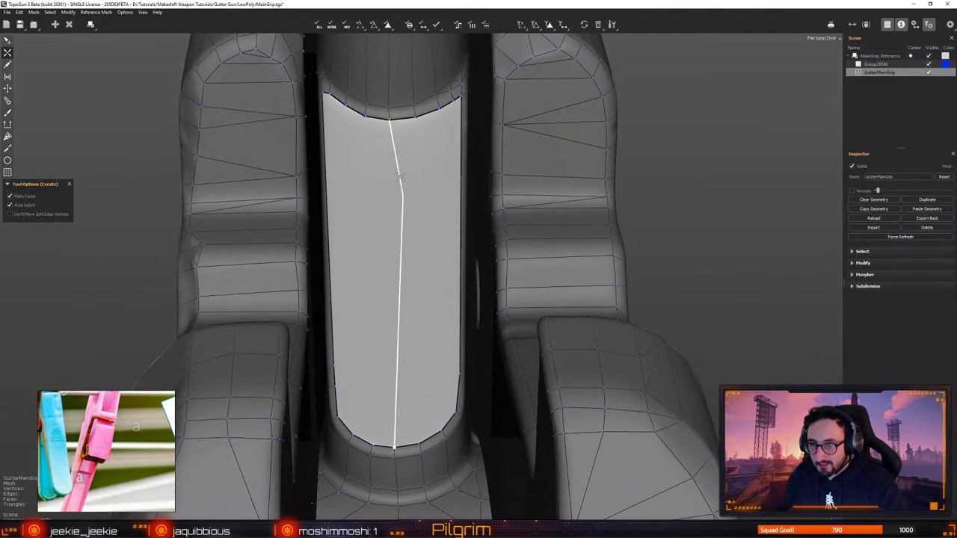
left_click(389, 118)
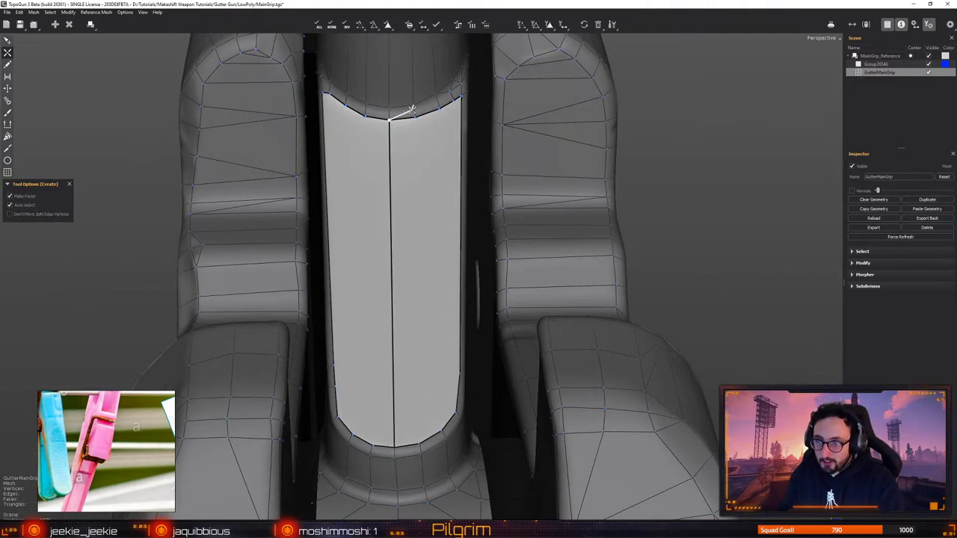
Fill one half of the flat recess face with lengthwise strips from the middle edge out to the side wall
left_click(416, 117)
left_click(421, 444)
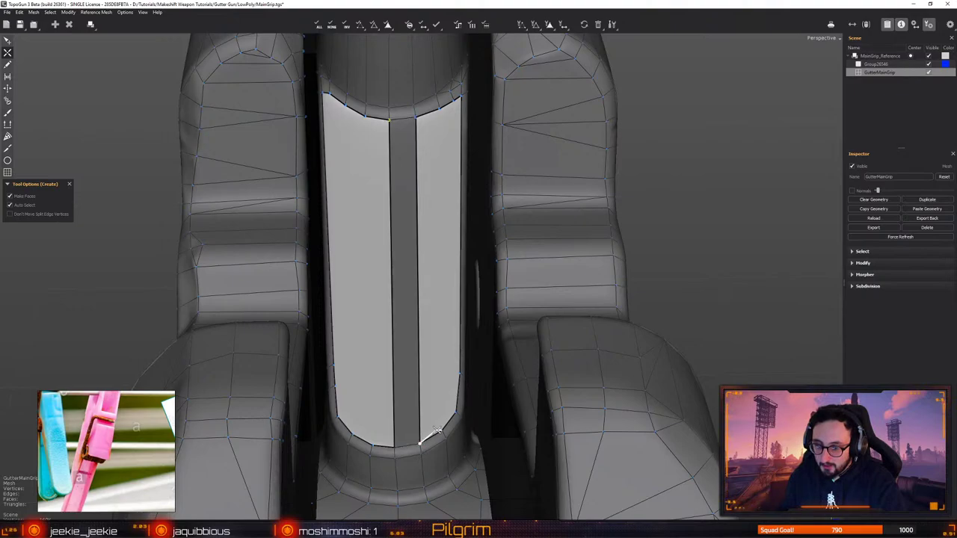
left_click(441, 431)
left_click(440, 109)
key("q")
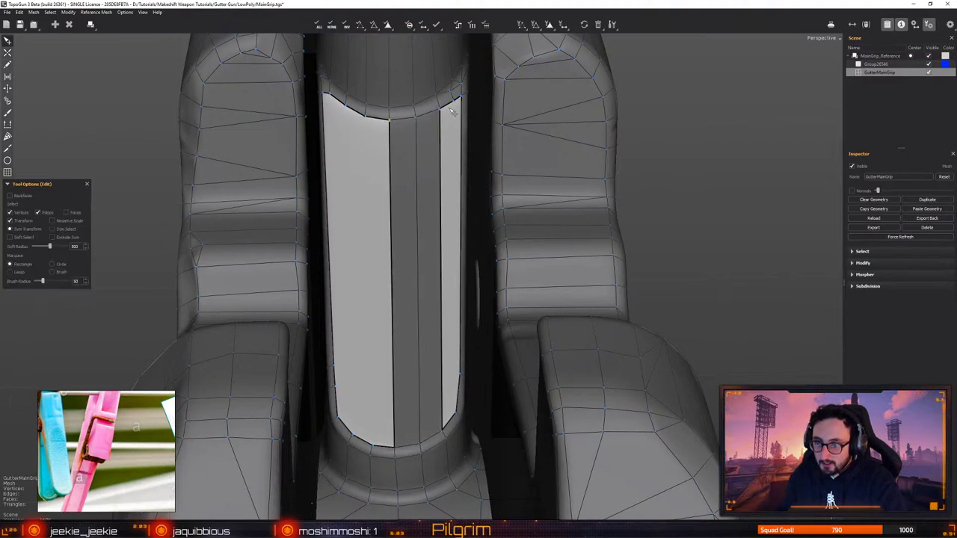
key("w")
left_click_drag(453, 107, 461, 102, "alt")
key("q")
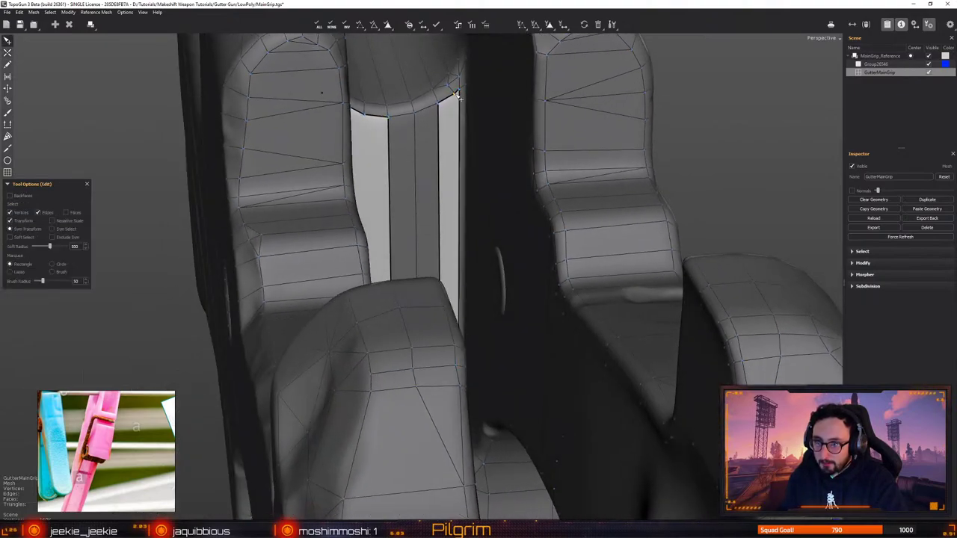
key("w")
left_click_drag(463, 96, 417, 140, "alt")
Cut a crosswise edge through the finished strips near the rounded lower end and connect it to the opposite side border with a triangle
left_click(458, 344)
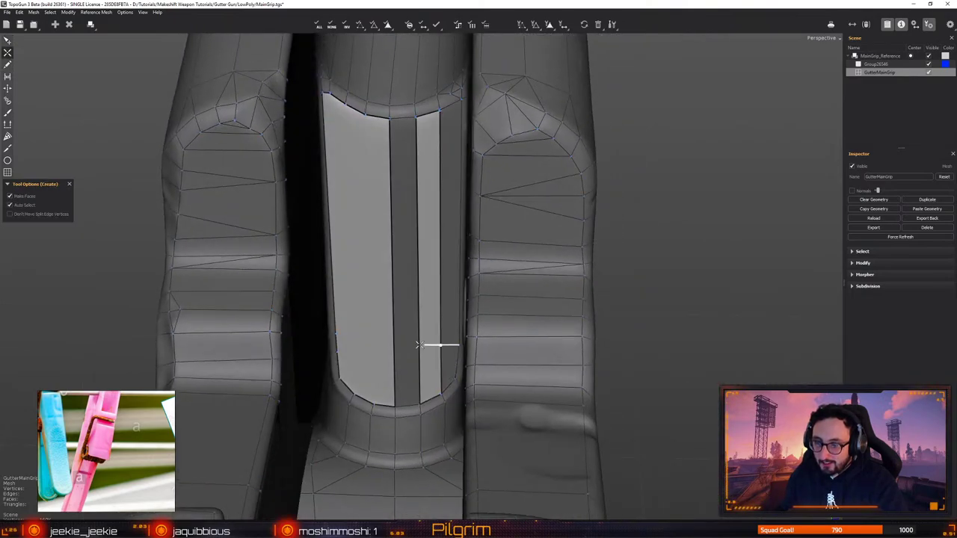
left_click(419, 347)
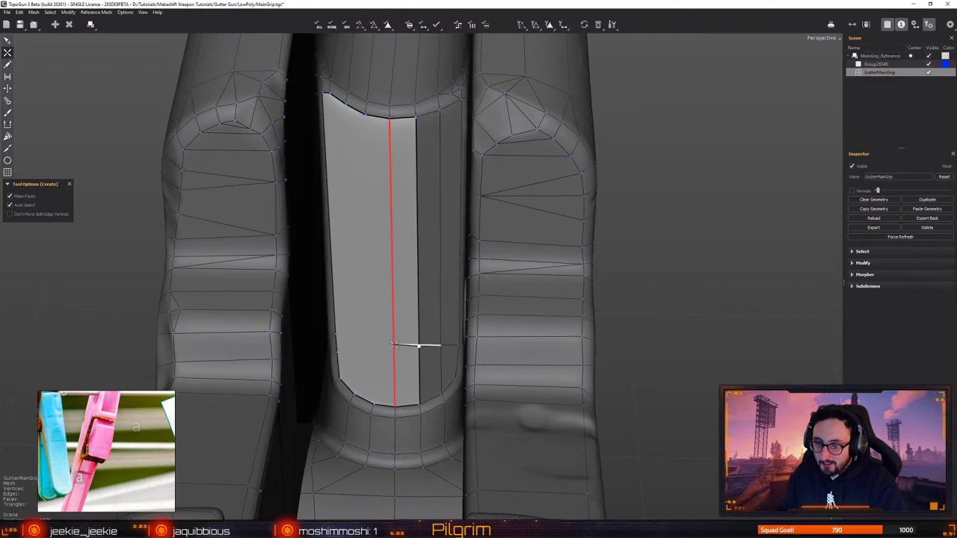
left_click(391, 345)
left_click(334, 335)
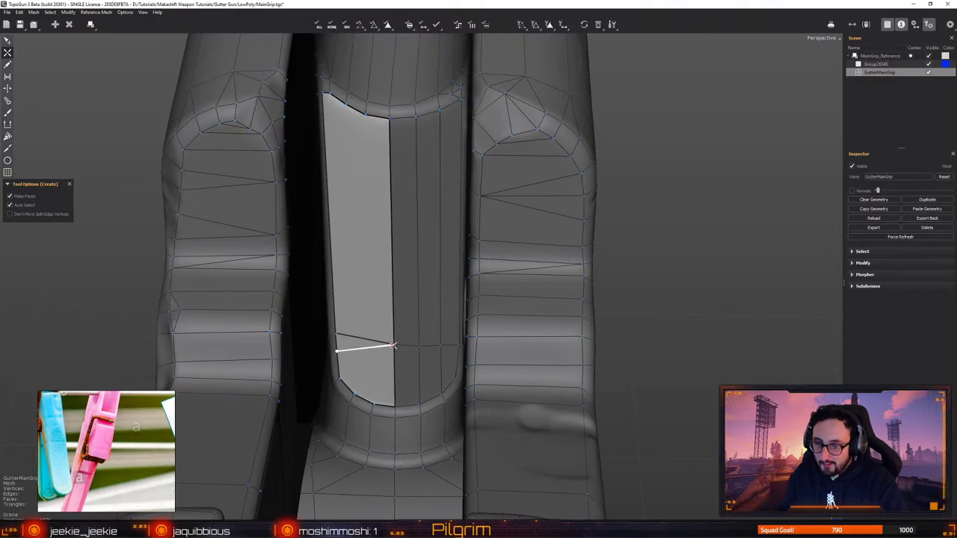
left_click(394, 344)
Fill the recess's open rounded lower corner with triangles fanning out from the vertex on the middle edge
left_click(372, 403)
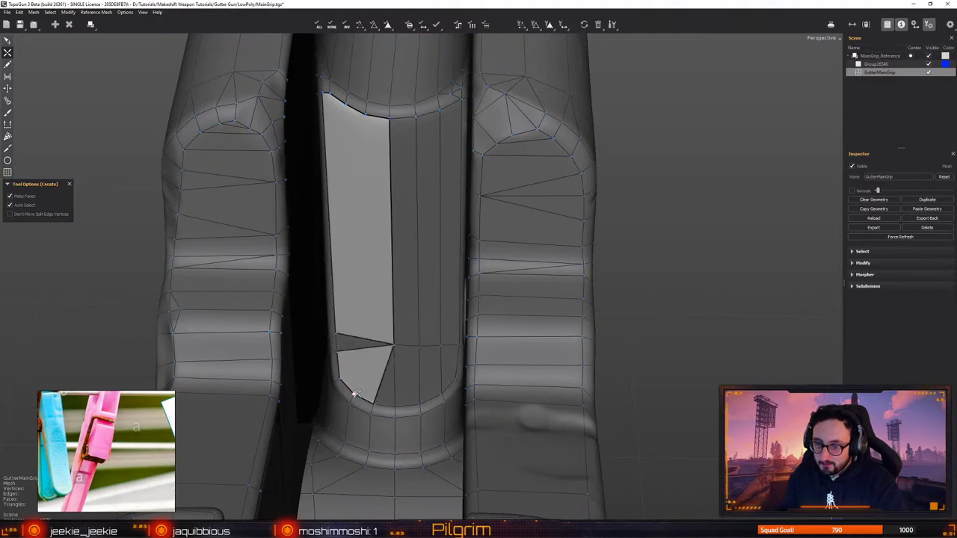
left_click(355, 394)
left_click(394, 345)
key("q")
key("w")
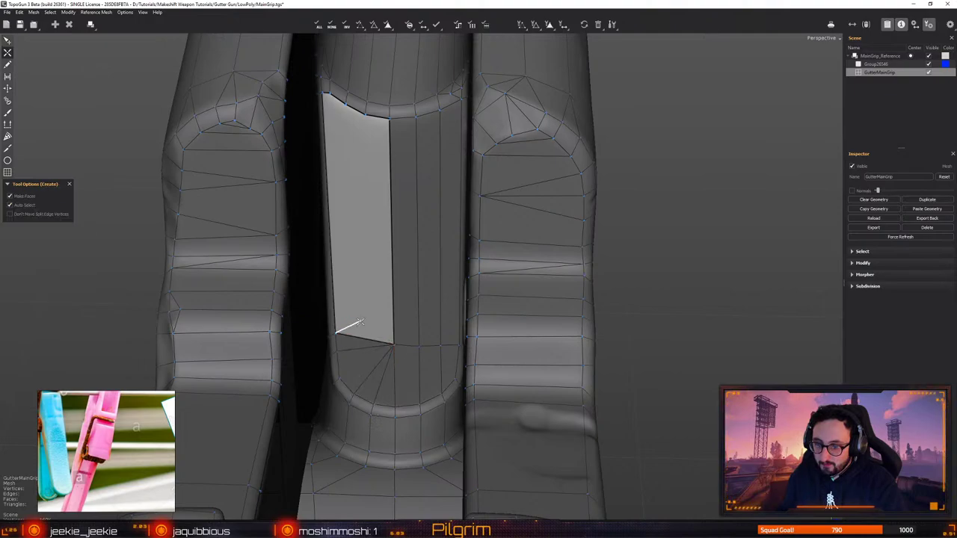
Add a lengthwise strip beside the middle edge on the uncovered half and carry its edge down through the corner fan to the lower border
left_click(364, 114)
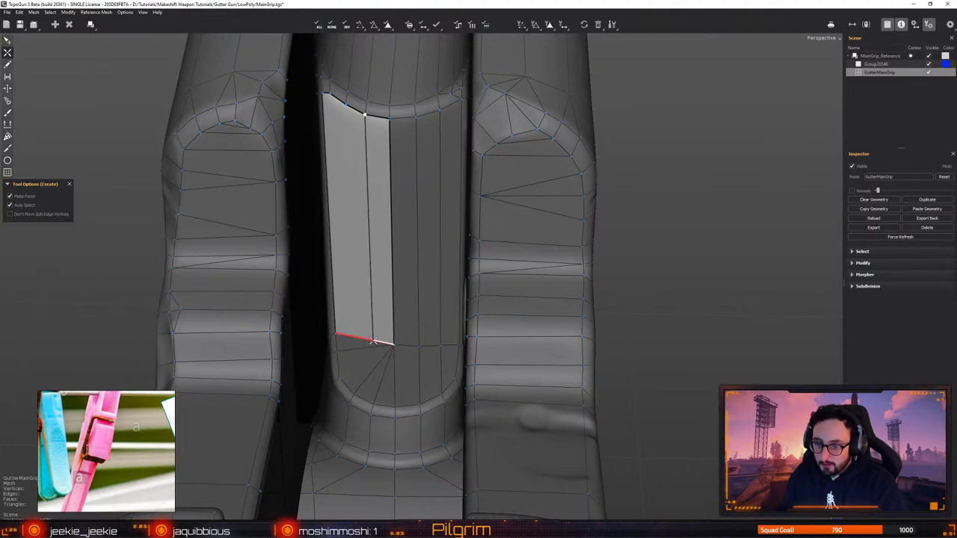
left_click(372, 341)
left_click(373, 368)
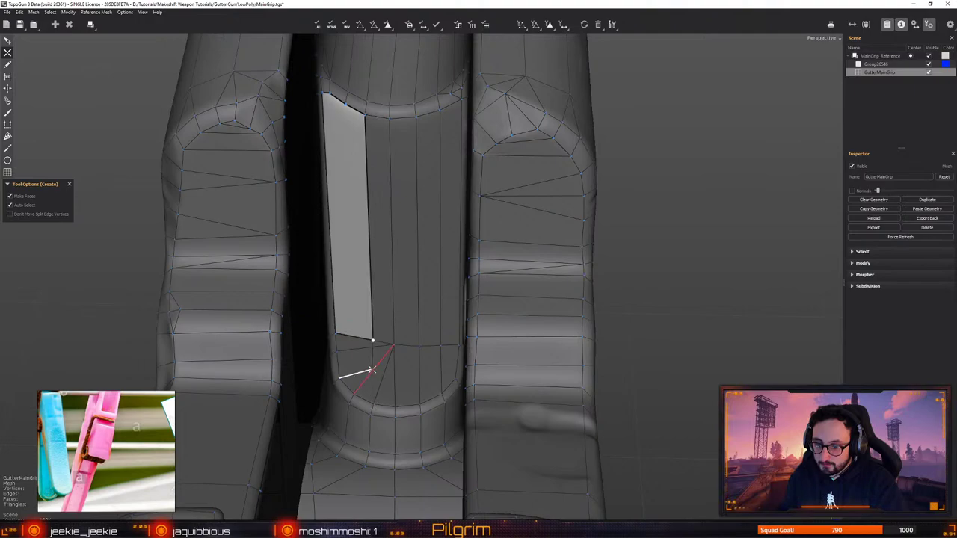
left_click(340, 378)
left_click(374, 343)
left_click(374, 371)
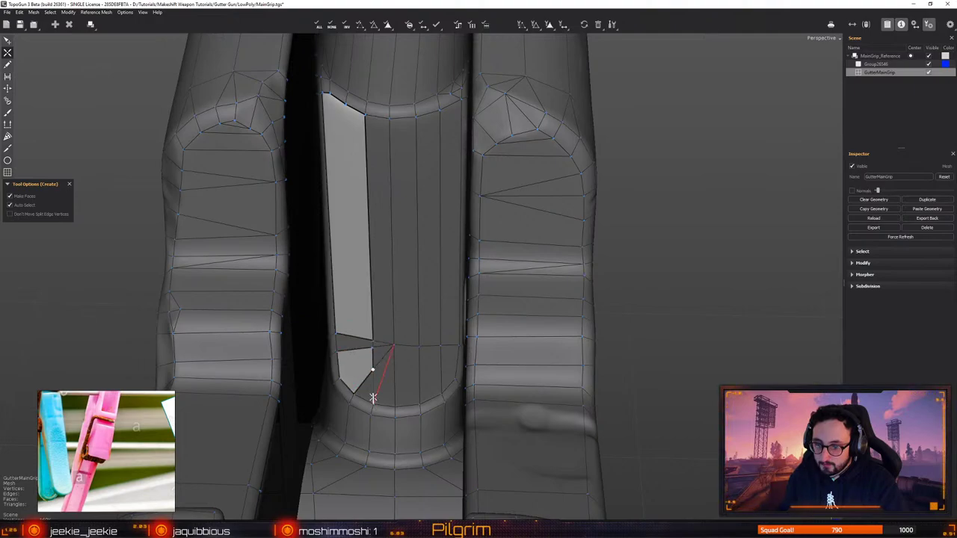
left_click(373, 403)
Rebuild the open part of the rounded corner with another lengthwise edge from the lower border up to the crosswise edge
key("q")
middle_click_drag(378, 391, 429, 397, "alt")
scroll(430, 397, "up", 2)
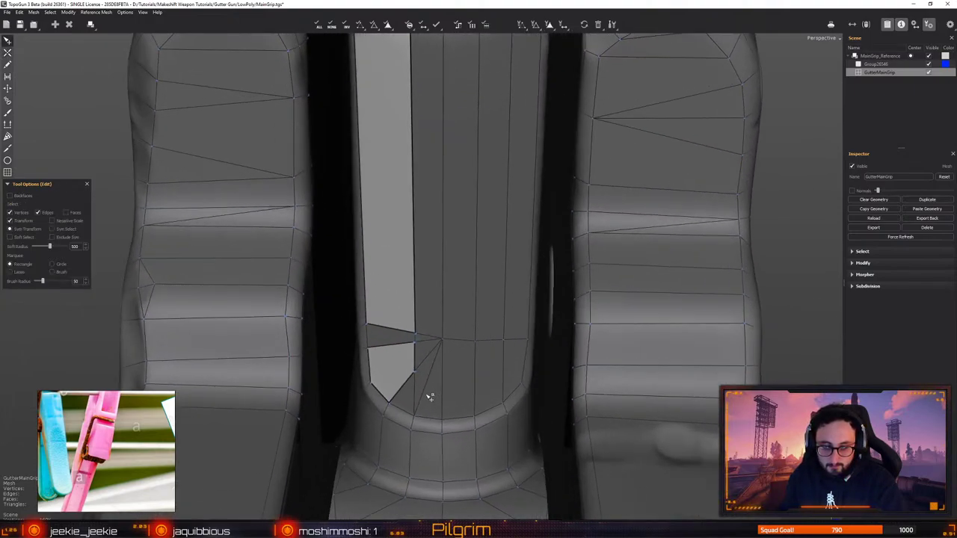
left_click_drag(430, 397, 422, 375, "alt")
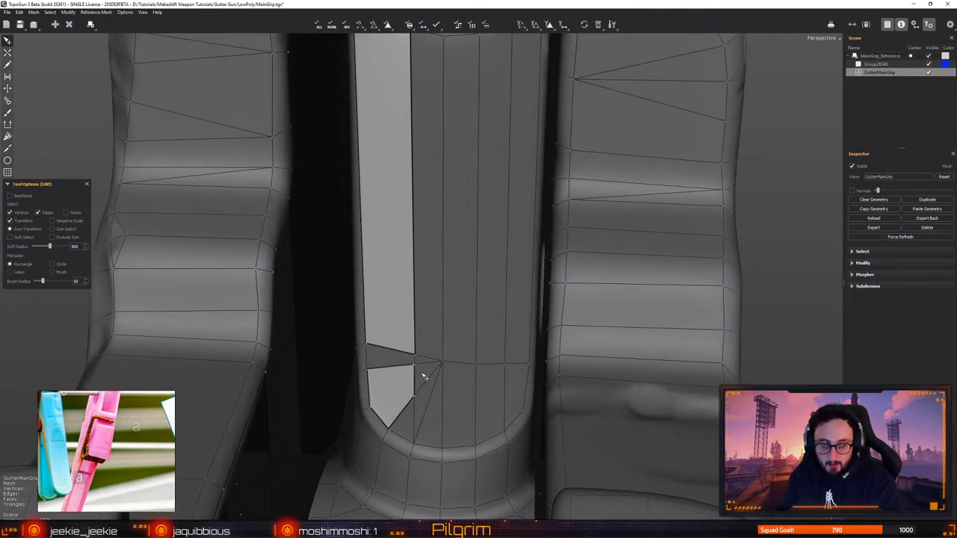
left_click_drag(415, 365, 414, 365)
left_click(418, 394)
left_click(399, 395)
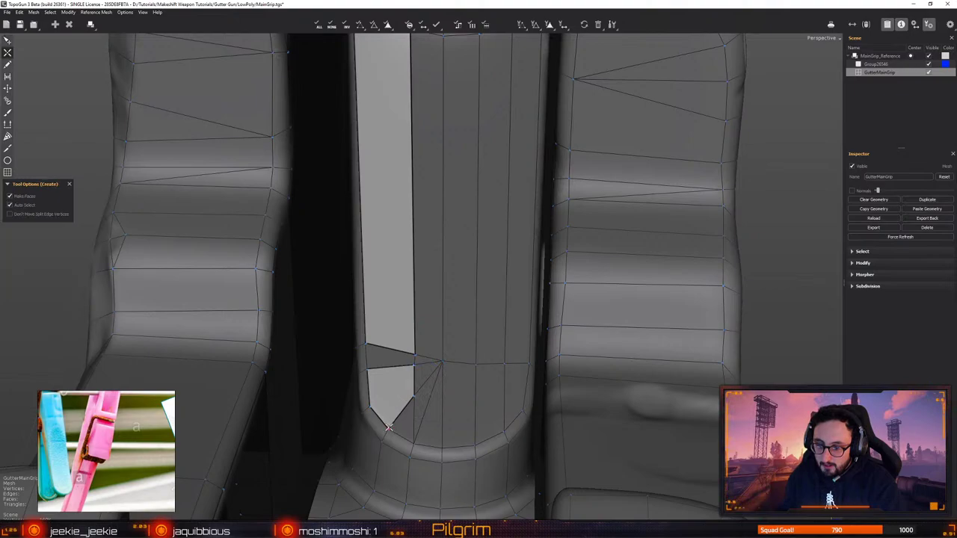
key("c")
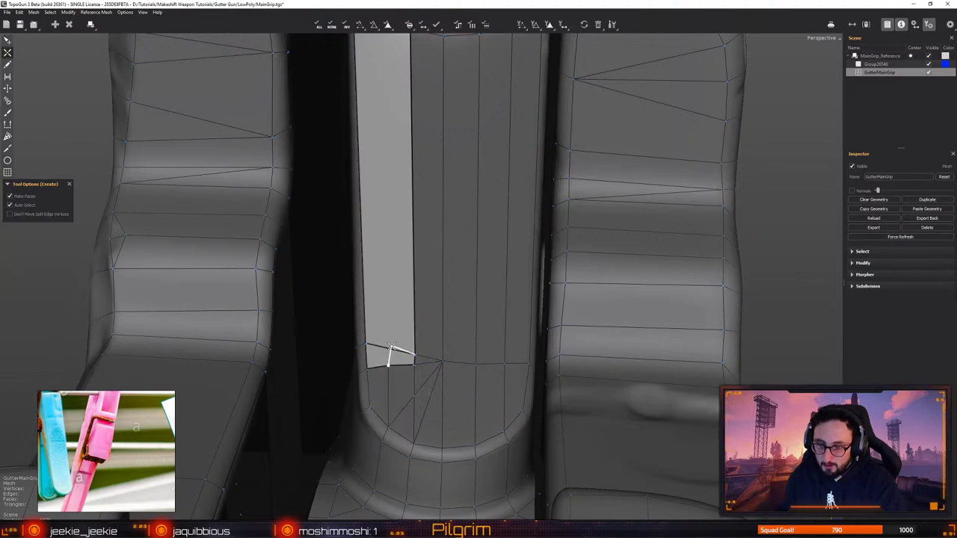
left_click(389, 349)
Extend the corner's lengthwise edge up to the upper curved border to form the next strip on the recess face
middle_click_drag(394, 321, 393, 492, "alt")
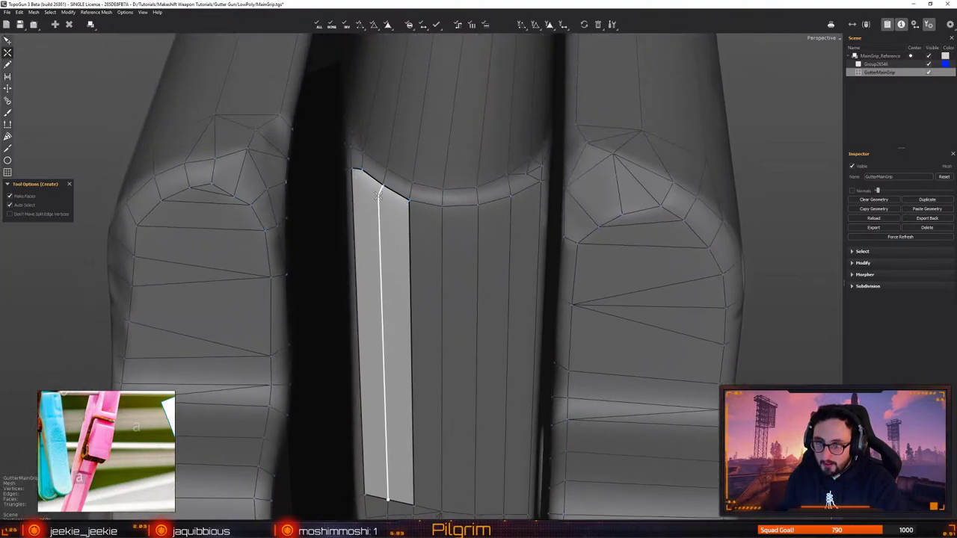
left_click(383, 185)
key("q")
key("c")
key("q")
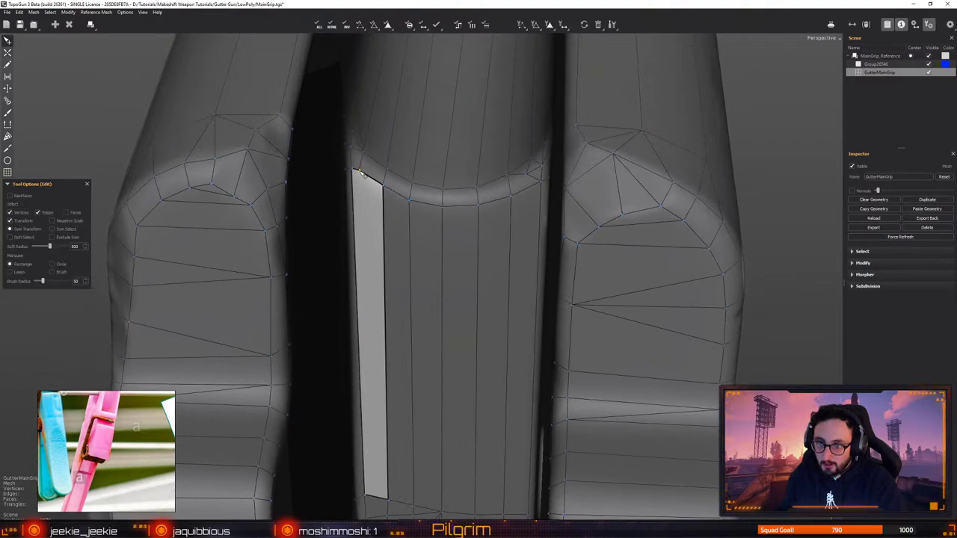
Merge the vertices at the recess's upper corner and close the last strip, collapsing the thin crosswise row near the lower end
left_click_drag(355, 168, 356, 170)
middle_click_drag(426, 353, 426, 219, "alt")
mouse_move(396, 397)
left_mouse_down("alt")
mouse_move(418, 406)
mouse_move(386, 397)
left_mouse_up("alt")
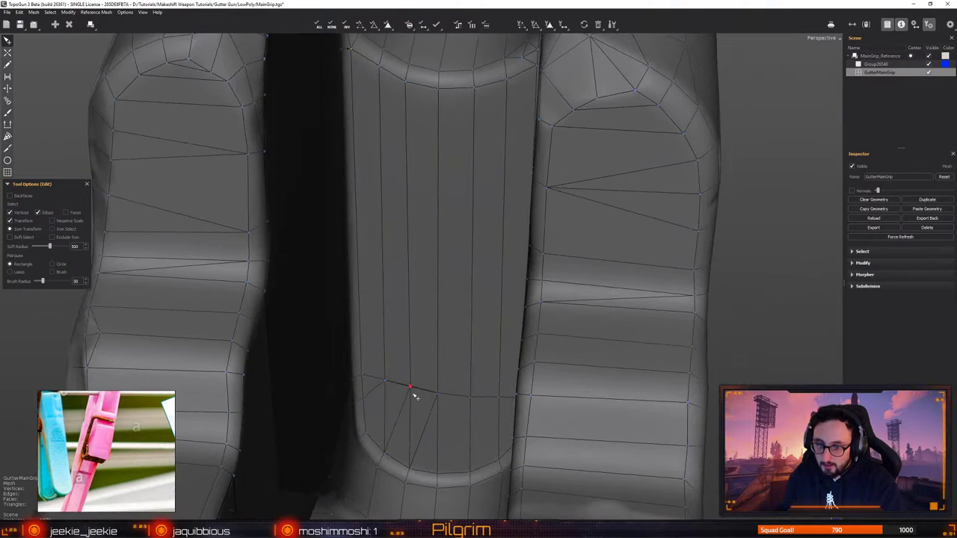
scroll(442, 376, "down", 5)
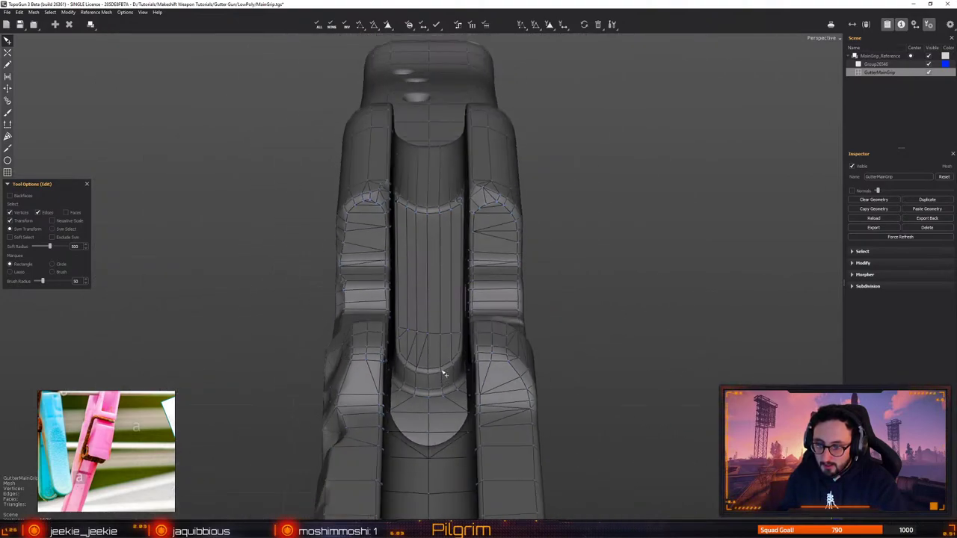
left_click_drag(442, 371, 479, 186, "alt")
scroll(479, 202, "down", 5)
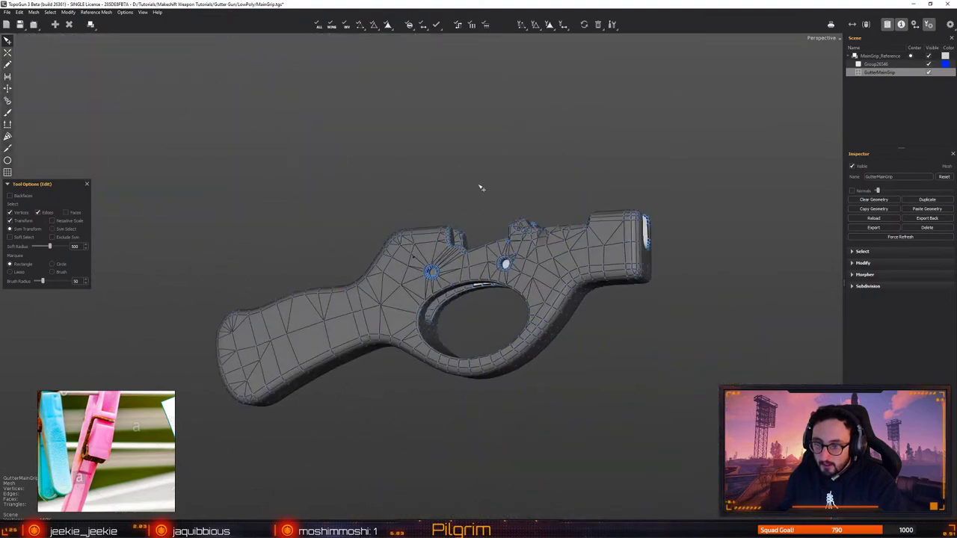
Extrude the open inner edge loop of the round hole nearer the handle into the hole to form its side wall
right_click_drag(481, 188, 483, 341, "alt")
left_click_drag(483, 342, 553, 409, "alt")
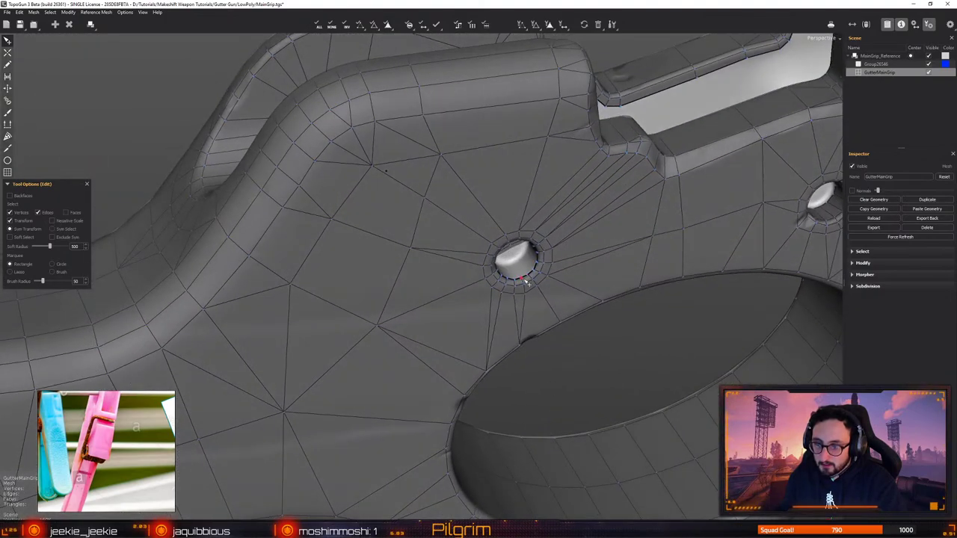
key("f")
scroll(441, 310, "up", 2)
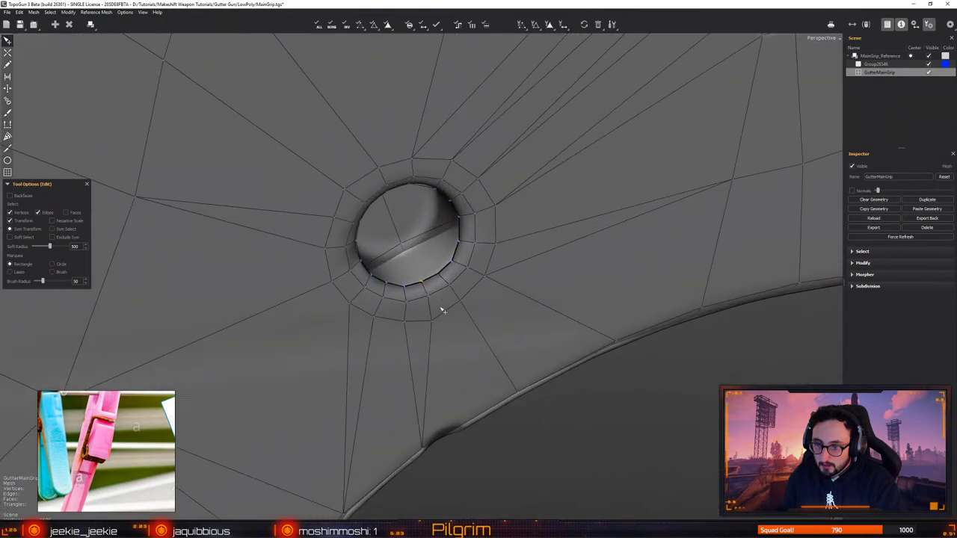
left_click(432, 278)
right_click_drag(440, 277, 549, 276)
key("e")
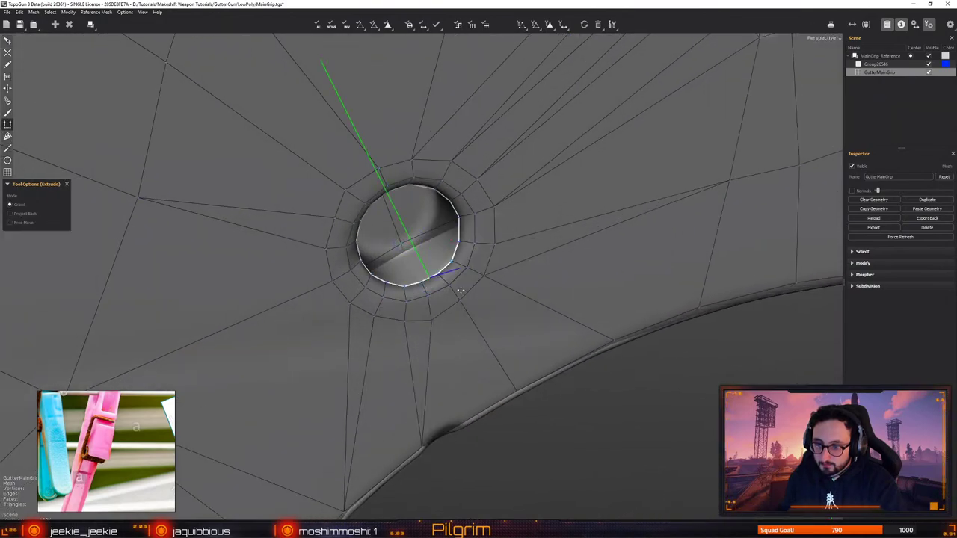
left_click_drag(446, 277, 359, 297, "alt")
left_click_drag(430, 247, 476, 176)
Reposition vertices along the extruded wall's deep edge and upper rim to follow the reference hole
key("q")
left_click(422, 224)
left_click_drag(423, 224, 435, 301, "alt")
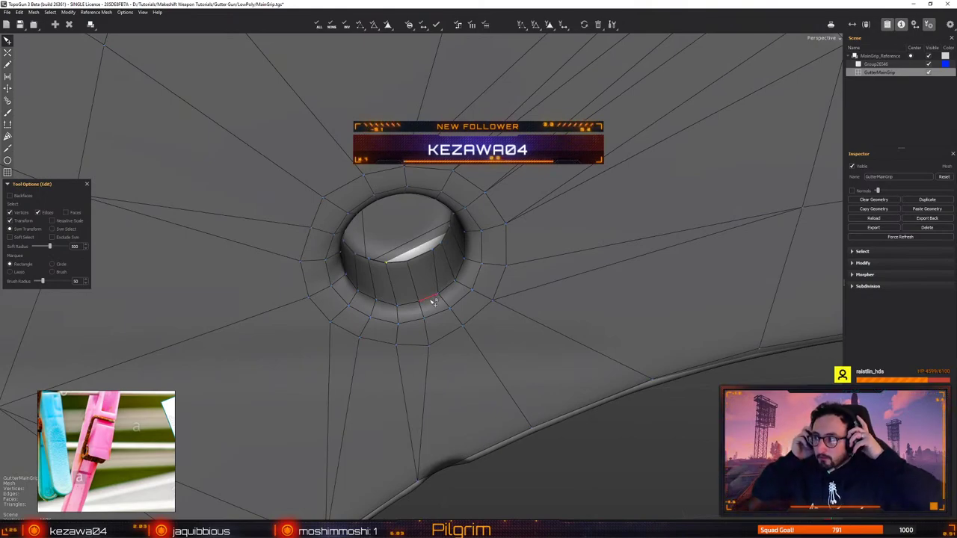
left_click_drag(434, 301, 406, 265, "alt")
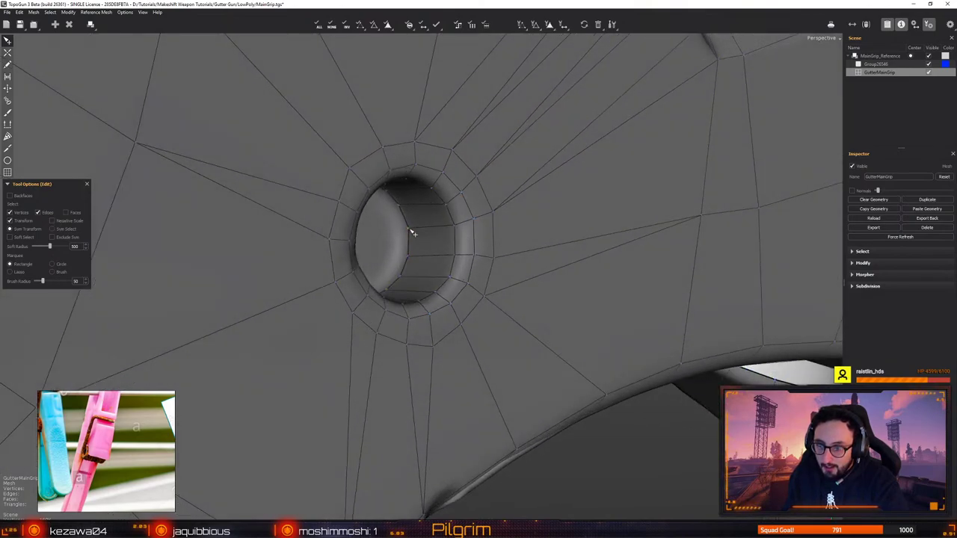
left_click_drag(412, 227, 433, 237, "alt")
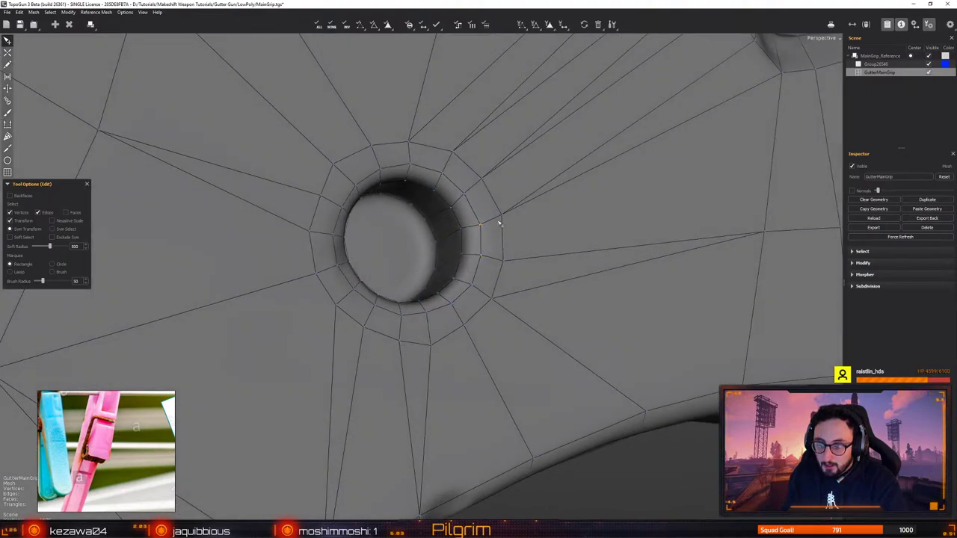
left_click_drag(502, 224, 405, 202, "alt")
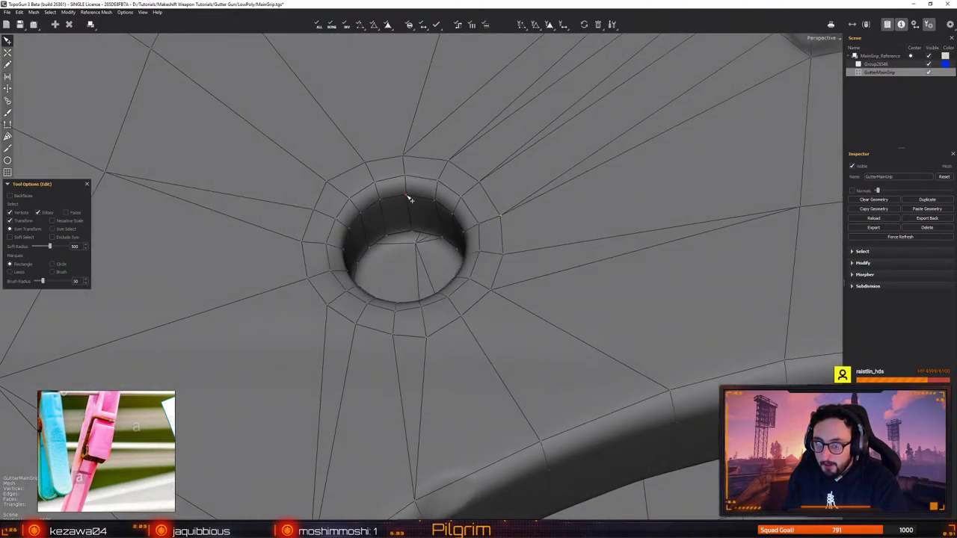
left_click(406, 194)
left_click_drag(423, 275, 411, 265, "alt")
left_click(413, 270)
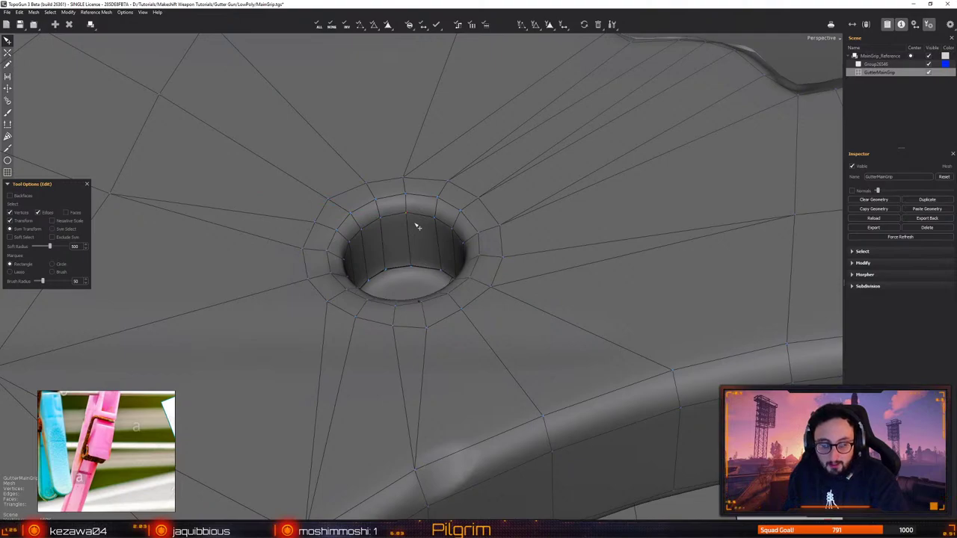
Check the hole wall all around and nudge the remaining vertices on its deep loop and rim into even spacing
left_click_drag(418, 226, 408, 328, "alt")
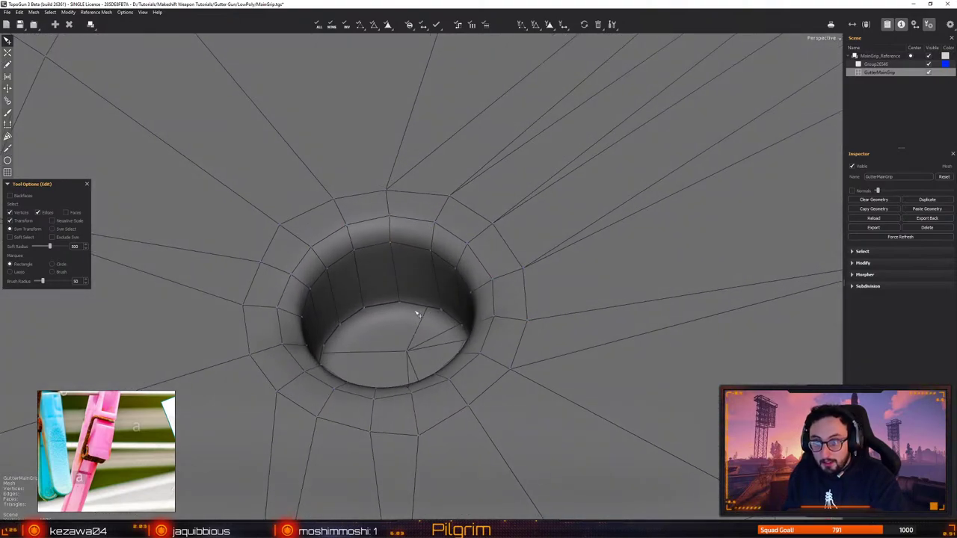
left_click_drag(434, 253, 421, 277, "alt")
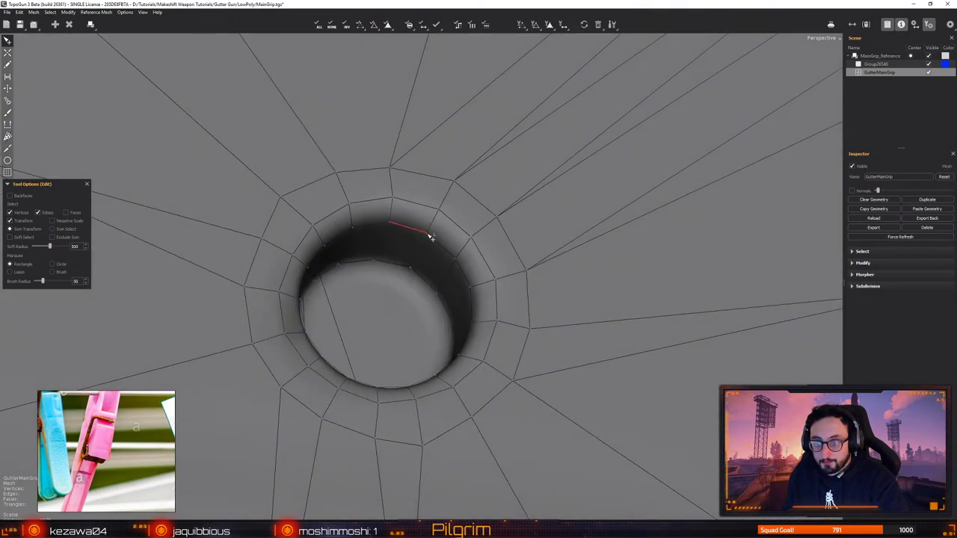
left_click_drag(431, 235, 335, 363, "alt")
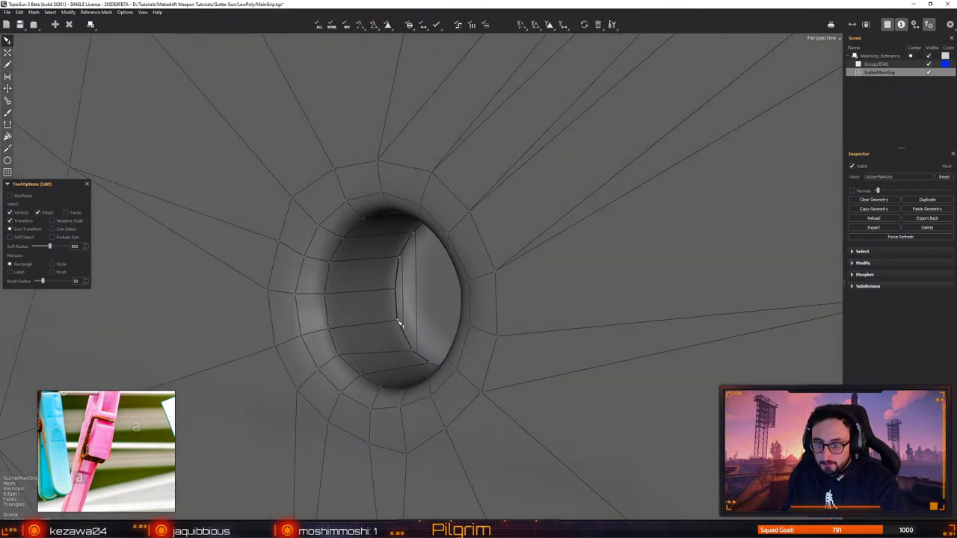
mouse_move(399, 331)
left_mouse_down("alt")
mouse_move(382, 351)
mouse_move(394, 367)
mouse_move(388, 332)
left_mouse_up("alt")
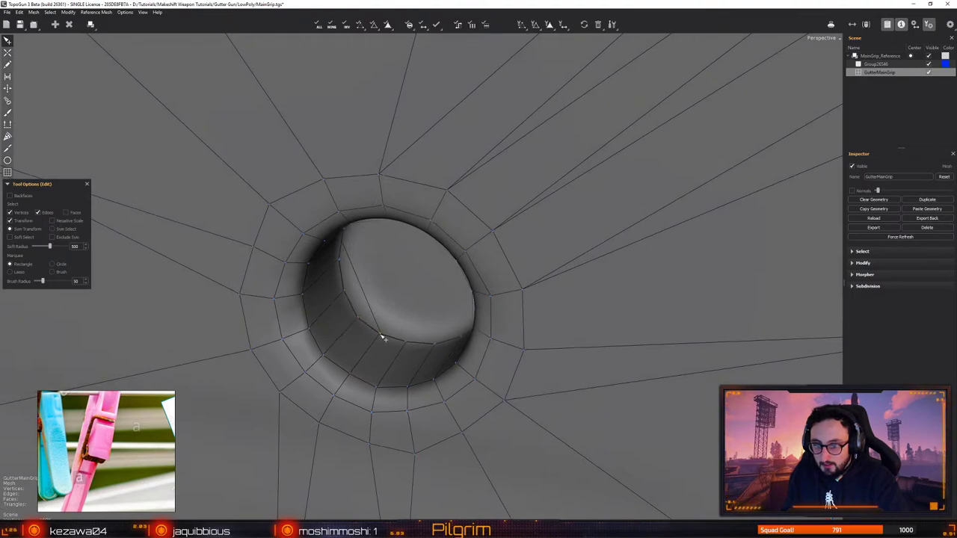
left_click_drag(405, 344, 455, 399, "alt")
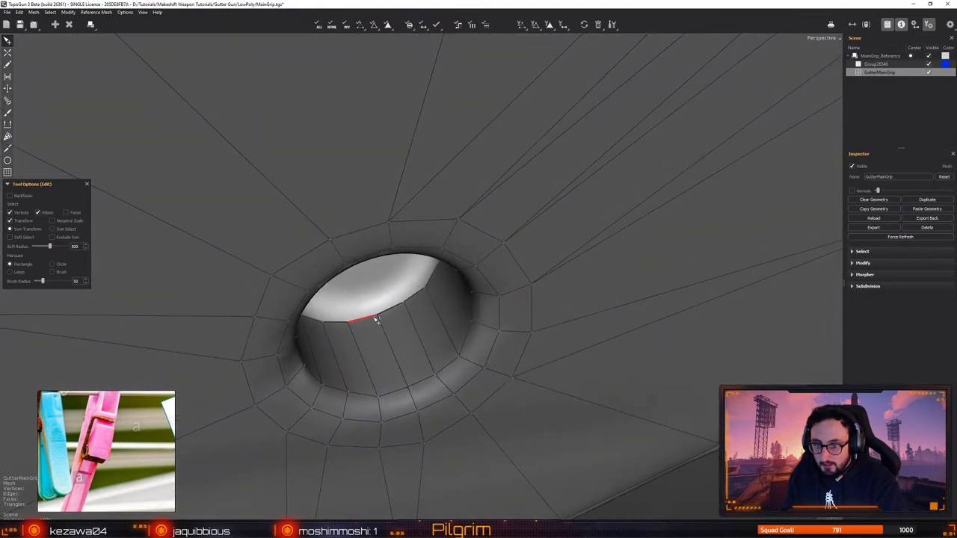
left_click_drag(376, 321, 451, 277, "alt")
left_click_drag(409, 318, 394, 330, "alt")
left_click(487, 283)
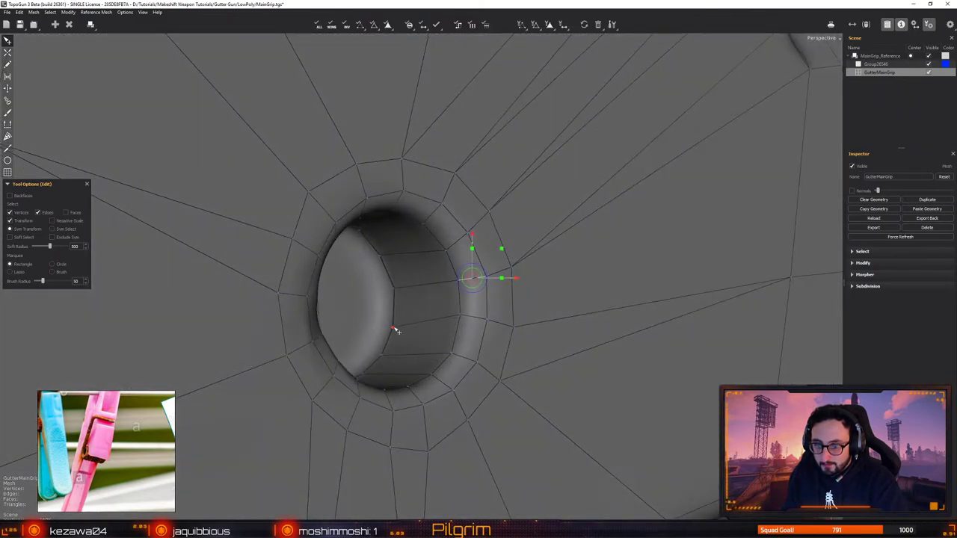
left_click(394, 330)
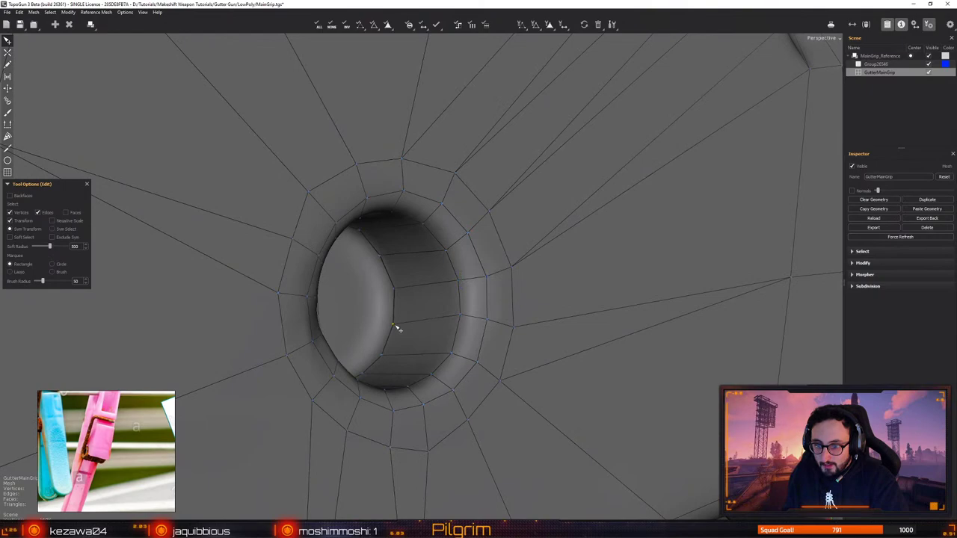
left_click(487, 324)
left_click_drag(487, 323, 496, 367, "alt")
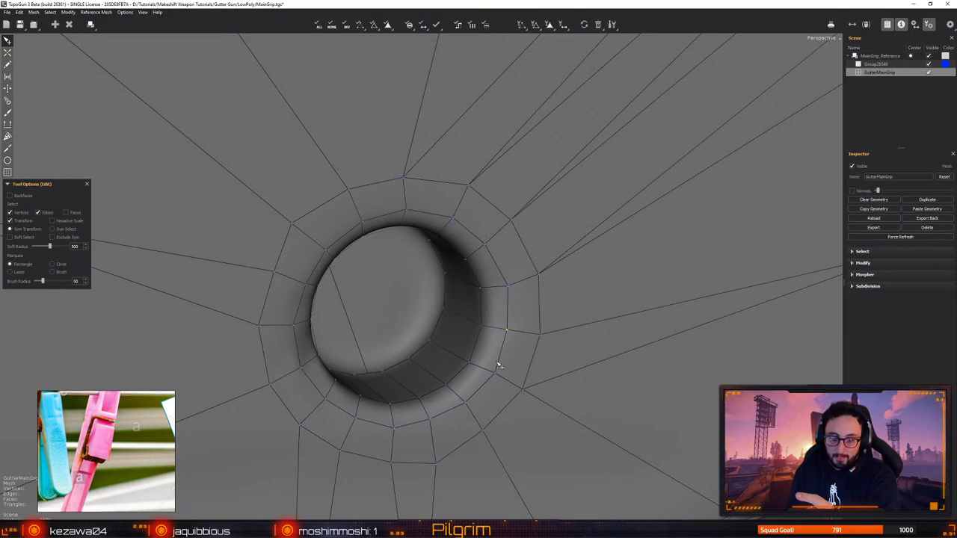
Extrude the wall's deep edge loop inward onto the hole's floor as a narrow border ring and adjust its vertices
mouse_move(446, 368)
middle_mouse_down()
mouse_move(427, 349)
mouse_move(517, 402)
mouse_move(448, 376)
middle_mouse_up()
left_click_drag(447, 373, 456, 360, "alt")
left_click(489, 372)
right_click_drag(488, 371, 591, 374)
key("e")
left_click_drag(592, 373, 534, 324, "alt")
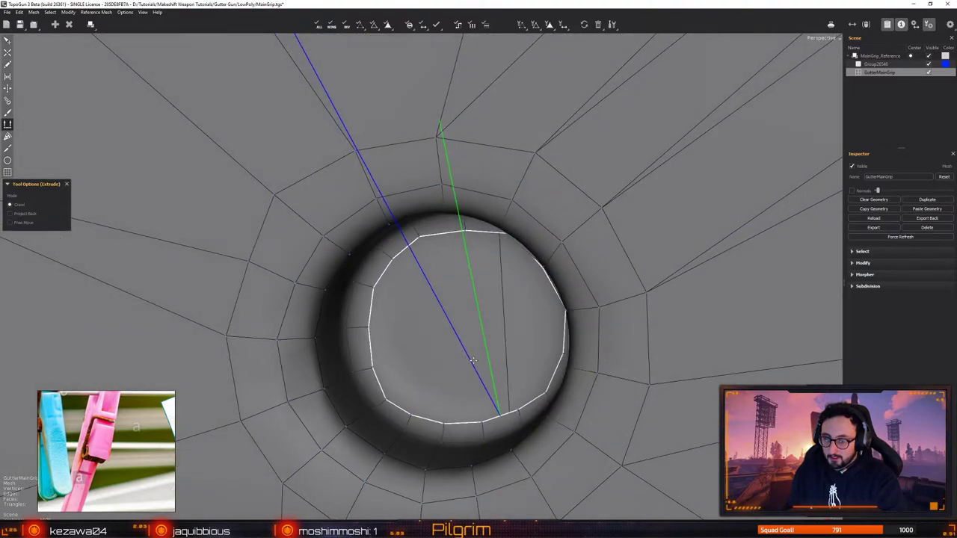
key("q")
left_click_drag(385, 400, 392, 377)
middle_click_drag(395, 379, 441, 310)
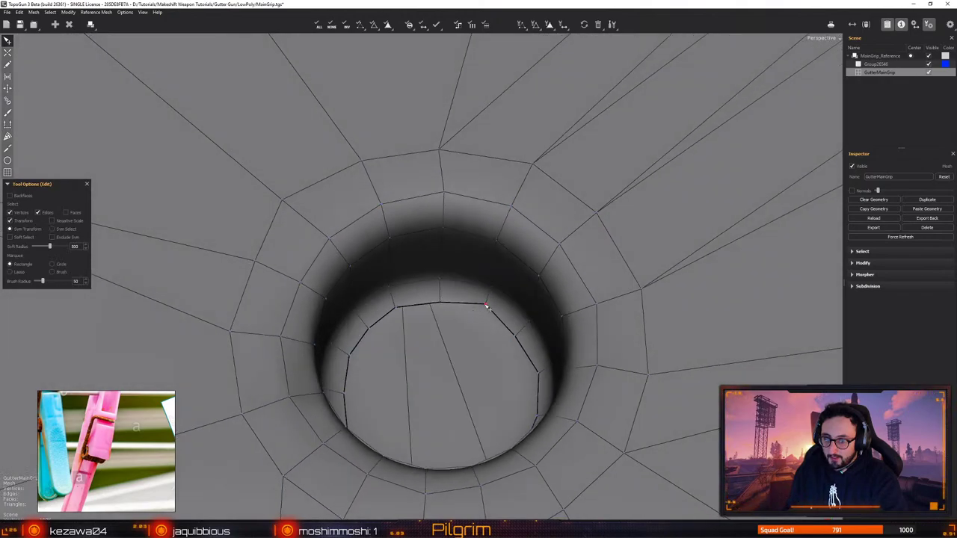
Bridge opposite vertices of the floor loop with parallel edges, filling the middle and forward part of the hole's floor
left_click_drag(471, 312, 455, 434, "alt")
key("w")
left_click(462, 259)
left_click(431, 371)
left_click(464, 370)
left_click(475, 288)
left_click(479, 287)
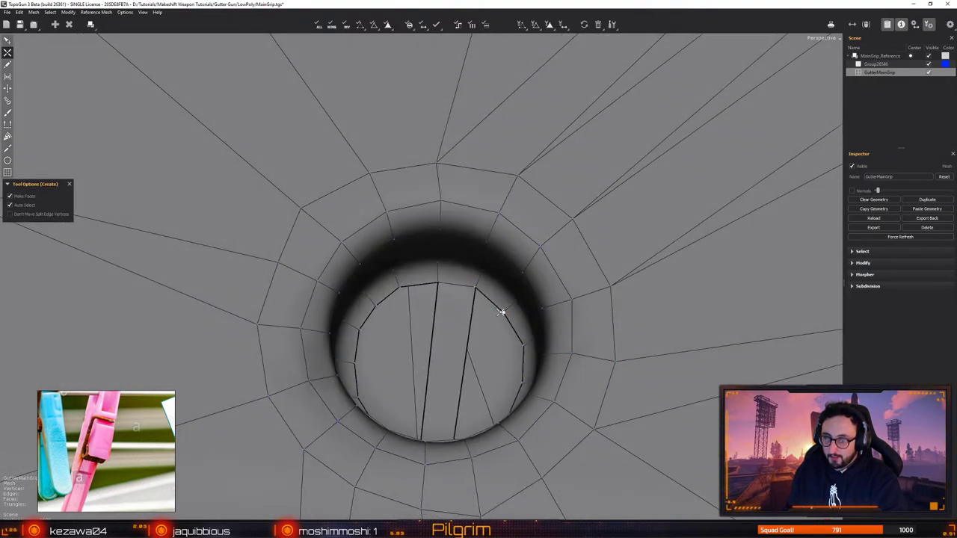
left_click_drag(502, 314, 498, 267, "alt")
left_click(498, 267)
left_click(476, 391)
left_click(500, 376)
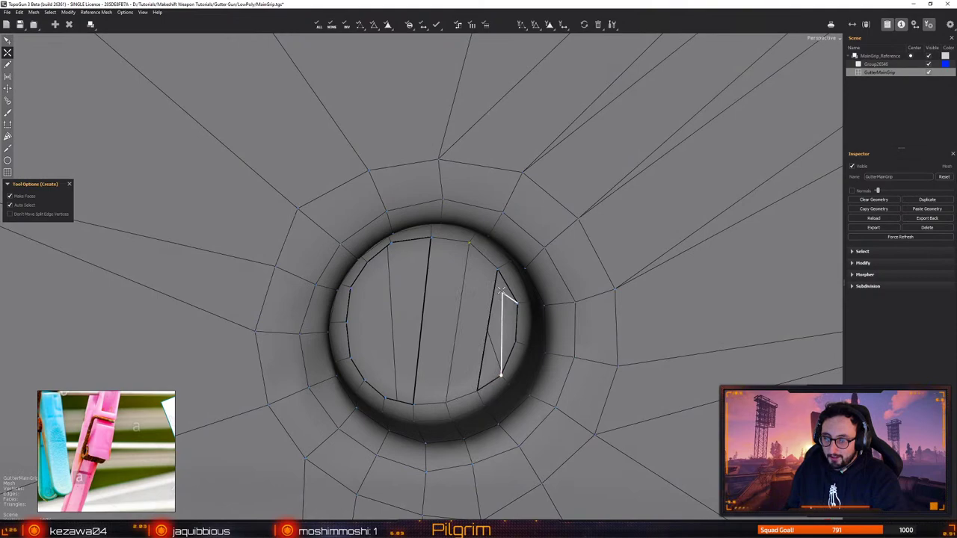
left_click(498, 269)
Fill the rest of the hole's floor towards the handle by connecting the remaining opposite vertices of the loop
key("q")
key("w")
left_click(392, 243)
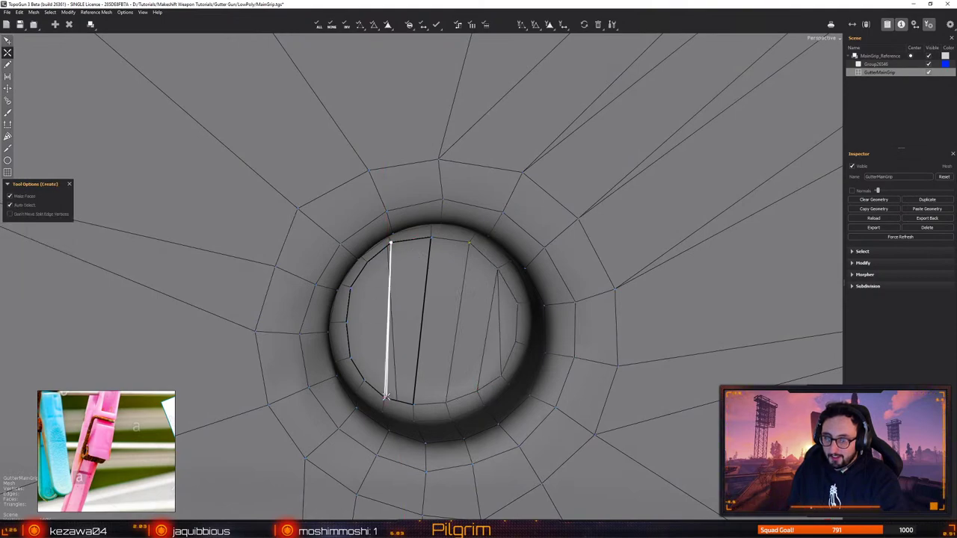
left_click(384, 397)
left_click(362, 380)
left_click_drag(363, 379, 366, 337, "alt")
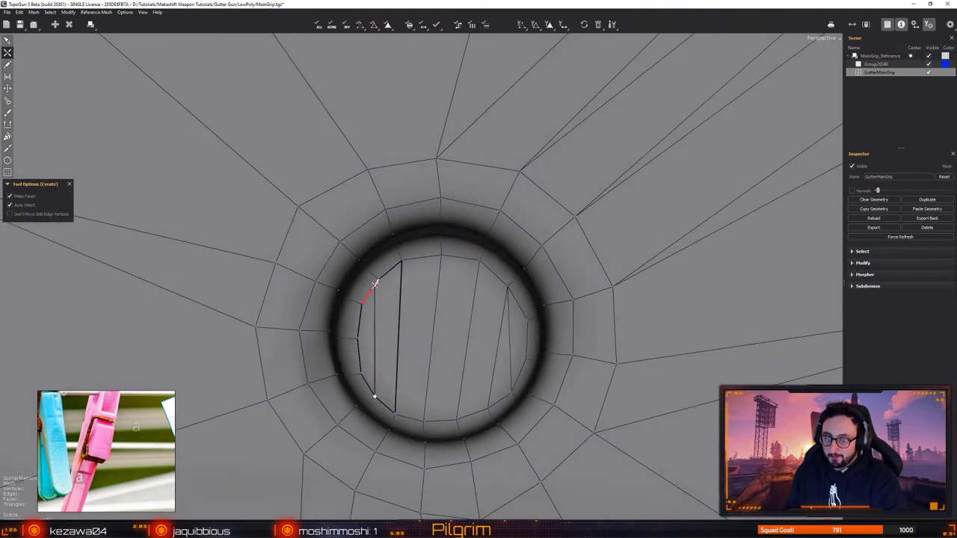
left_click(377, 282)
left_click(361, 373)
key("e")
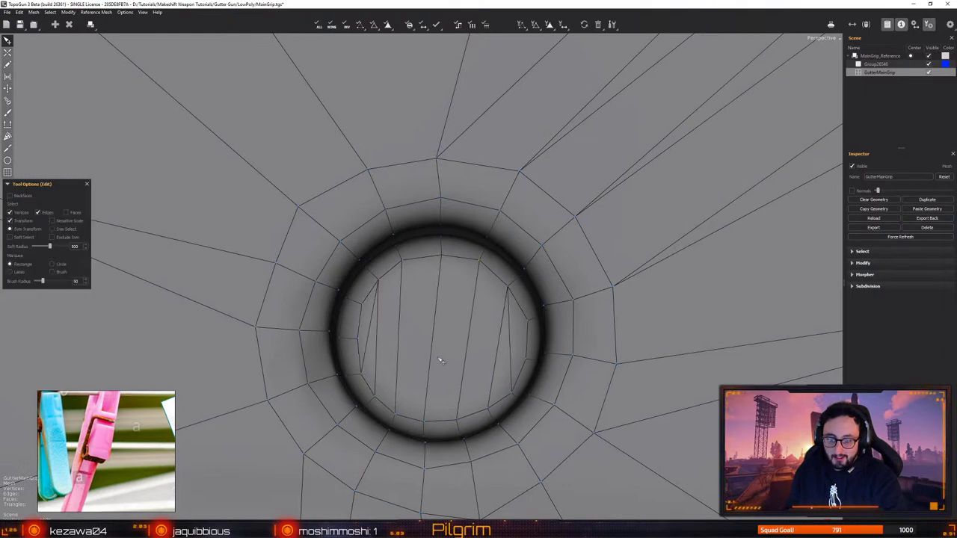
Shift the vertices on the upper handle-side arc of the hole's outer ring to even out the surrounding faces
left_click_drag(438, 359, 436, 272, "alt")
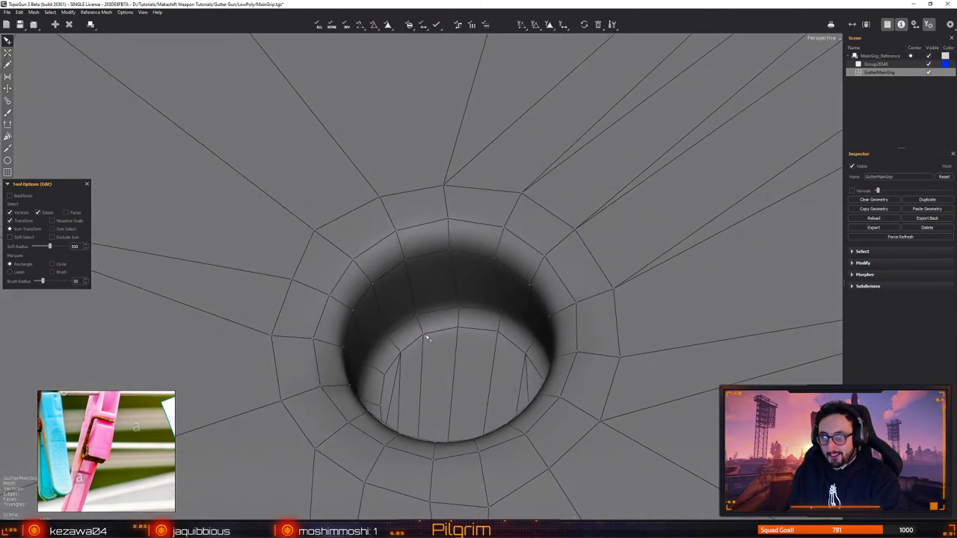
left_click(410, 268)
key("ctrl+z")
left_click(392, 308)
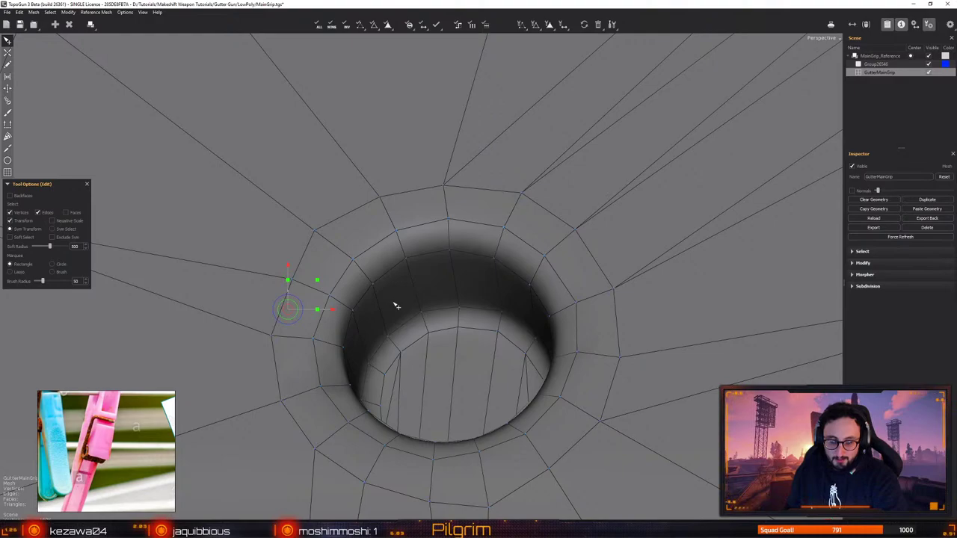
left_click(408, 182)
left_click_drag(314, 232, 329, 230)
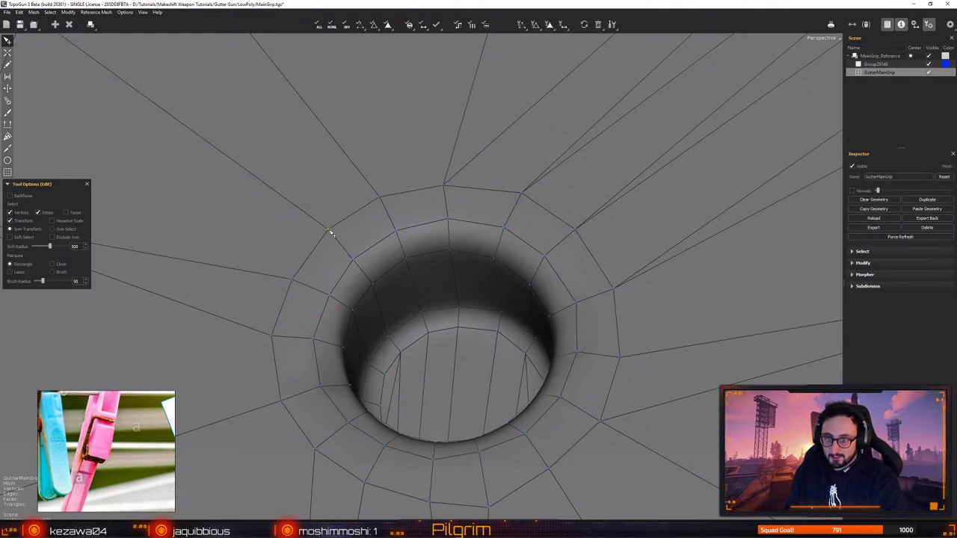
left_click(385, 198)
left_click_drag(381, 198, 384, 198)
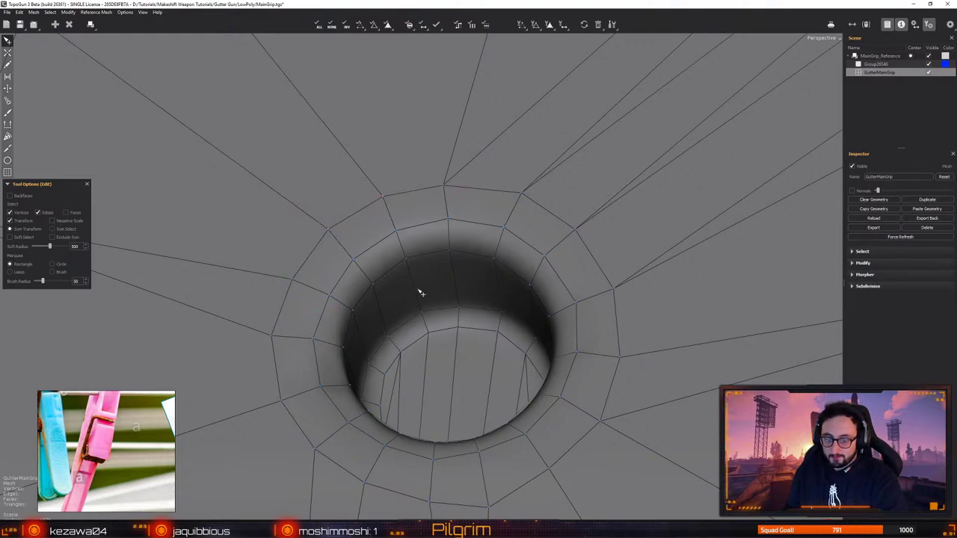
middle_click_drag(421, 293, 359, 327)
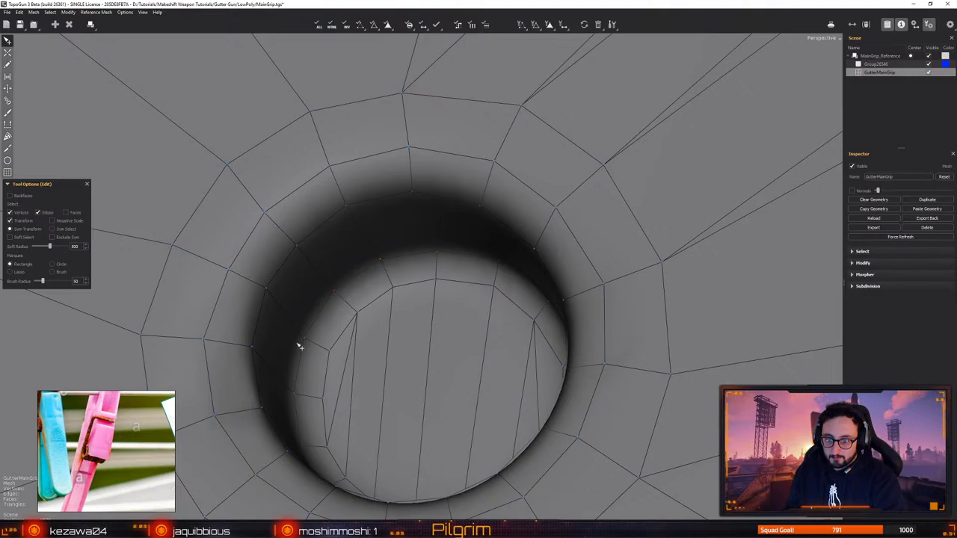
middle_click_drag(304, 375, 380, 267)
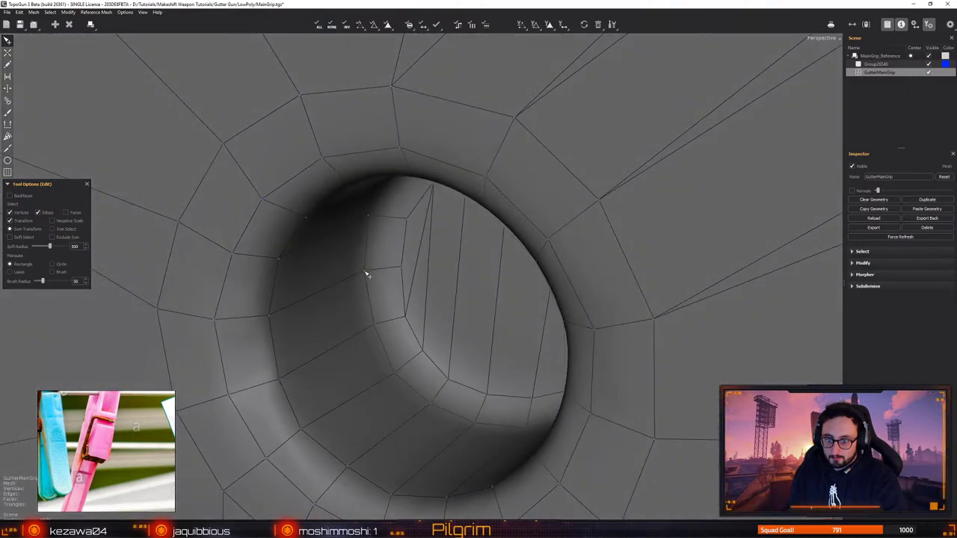
Extrude the open inner edge loop of the second round hole, farther forward on the grip, inward to form its wall
scroll(382, 359, "down", 8)
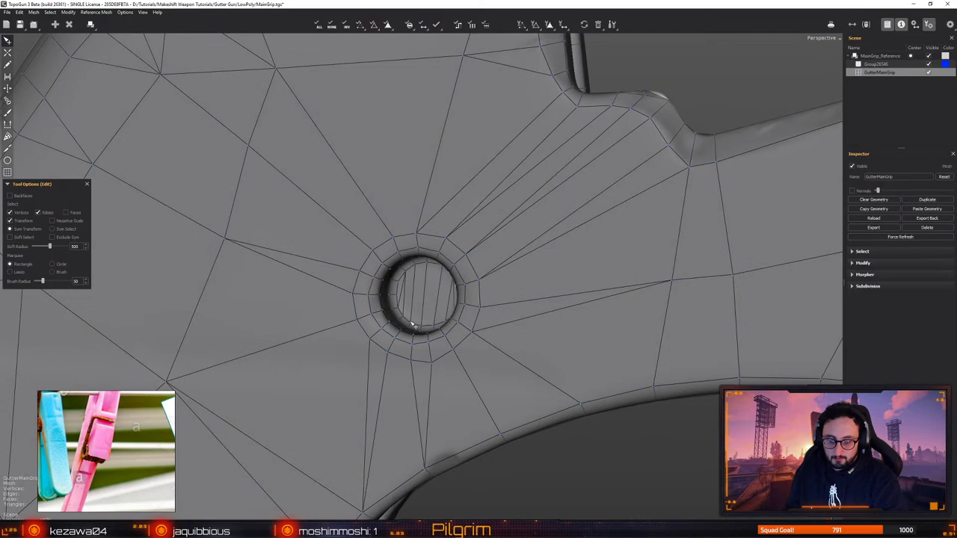
scroll(389, 388, "up", 3)
middle_click_drag(388, 387, 406, 304)
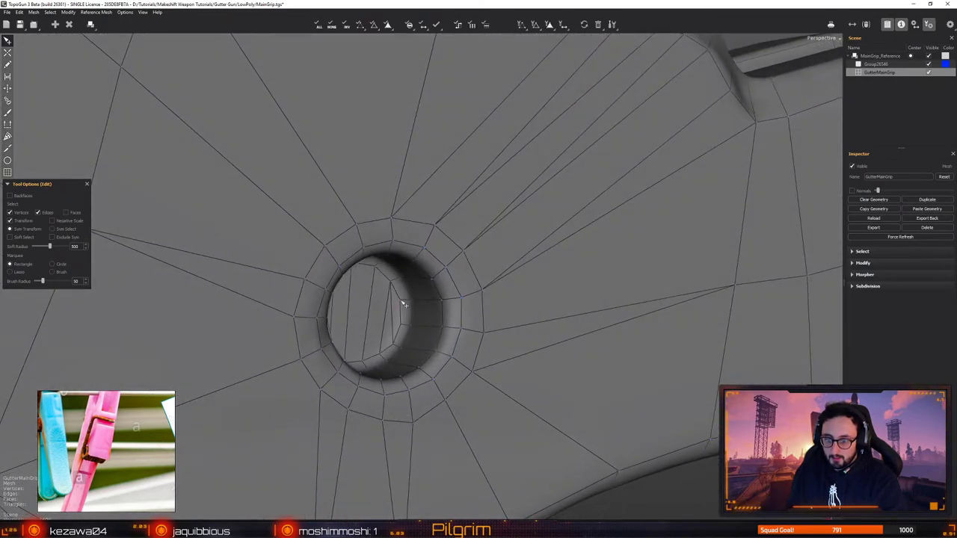
scroll(402, 303, "down", 6)
scroll(416, 364, "up", 7)
middle_click_drag(369, 262, 371, 333)
left_click(377, 360)
right_click_drag(375, 361, 486, 363)
middle_click_drag(464, 363, 391, 403)
key("x")
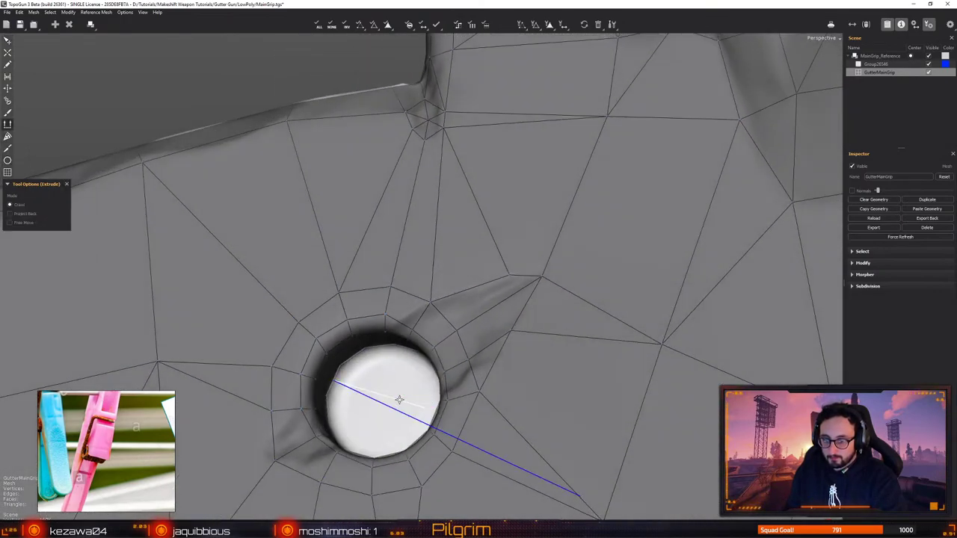
left_click_drag(400, 400, 406, 399)
key("q")
Adjust the vertices of the second hole's extruded loop so that they follow the bottom edge of its wall
middle_click_drag(401, 404, 341, 414)
scroll(341, 414, "up", 2)
left_click(337, 416)
left_click_drag(334, 416, 343, 440)
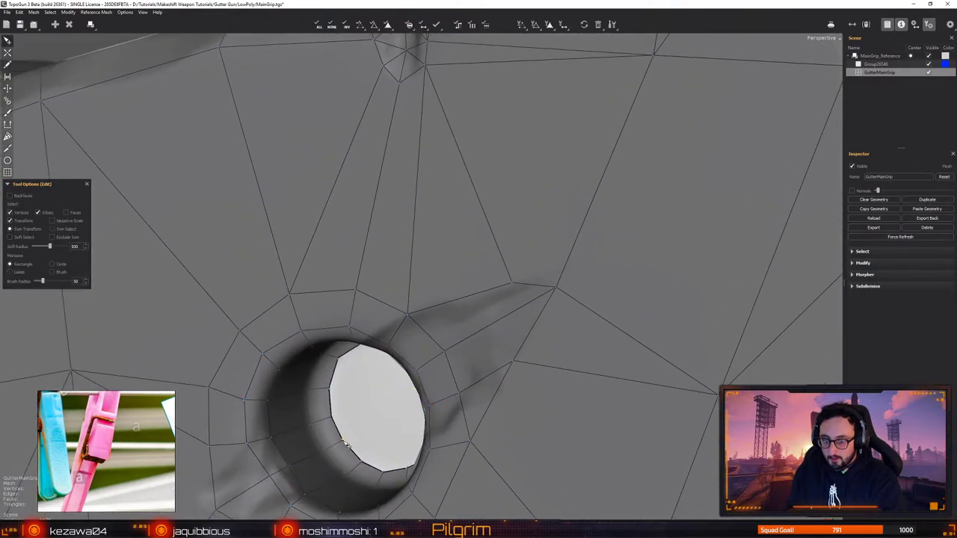
middle_click_drag(324, 458, 428, 339)
left_click_drag(418, 330, 390, 328)
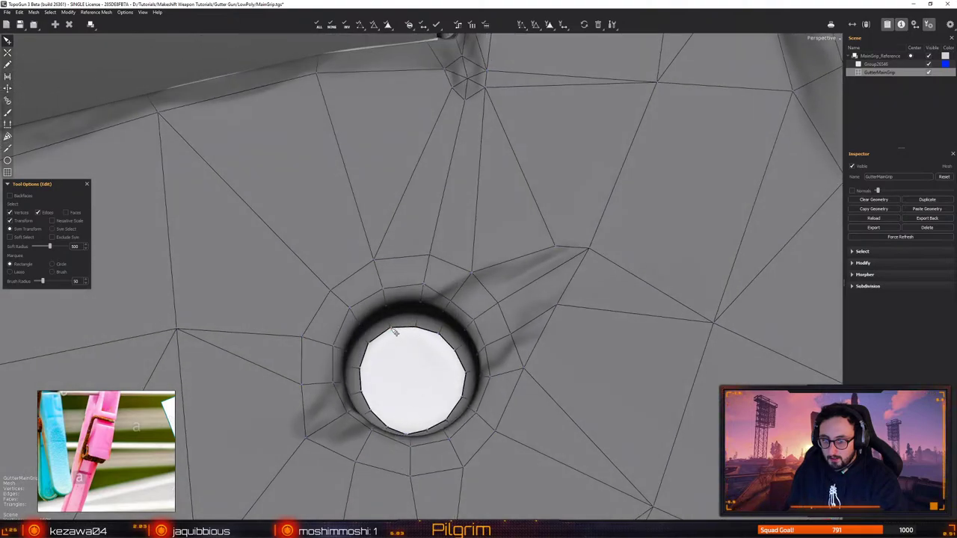
middle_click_drag(389, 346, 452, 362)
middle_click_drag(332, 380, 400, 316)
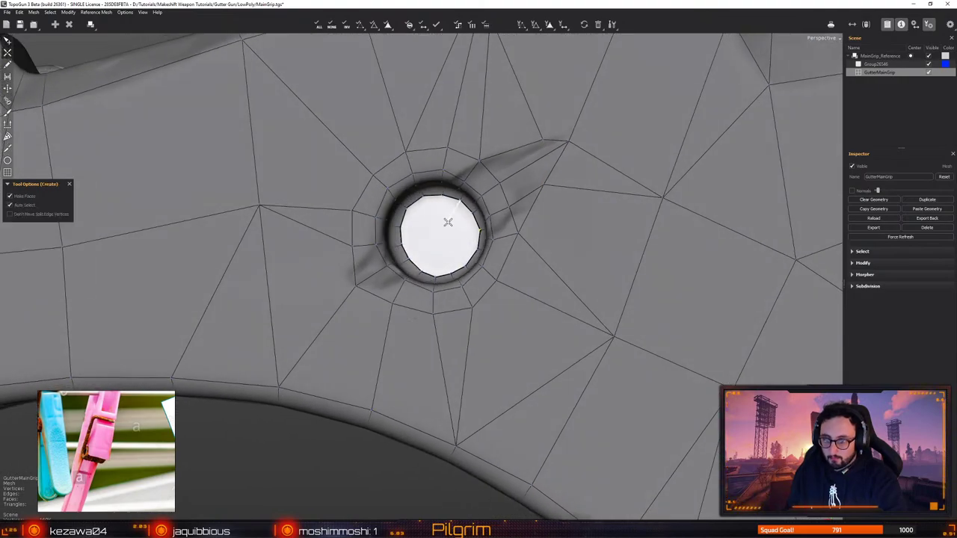
Fill the handle-side part of the second round hole's floor with faces connecting opposite vertices of its inner loop
middle_click_drag(449, 220, 424, 228)
key("c")
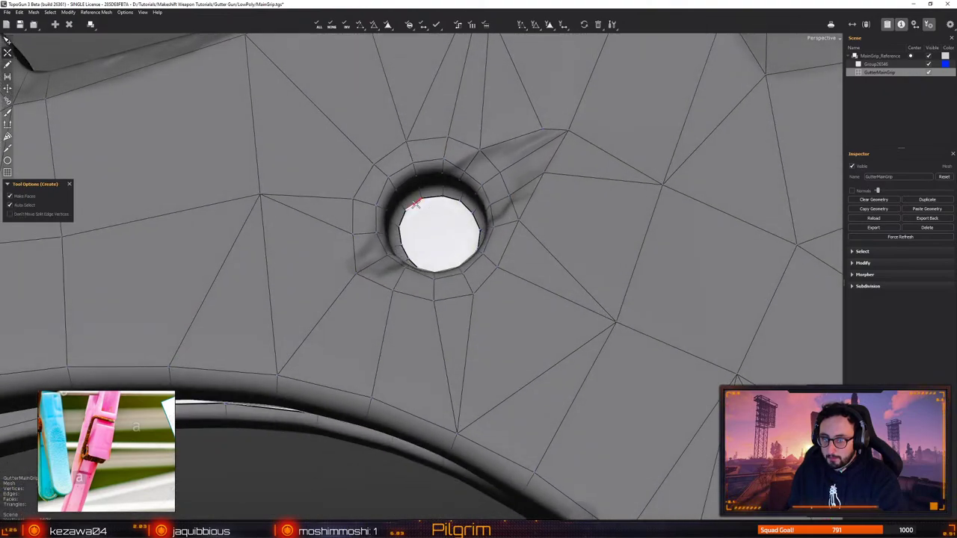
left_click(422, 198)
left_click_drag(414, 219, 421, 272, "alt")
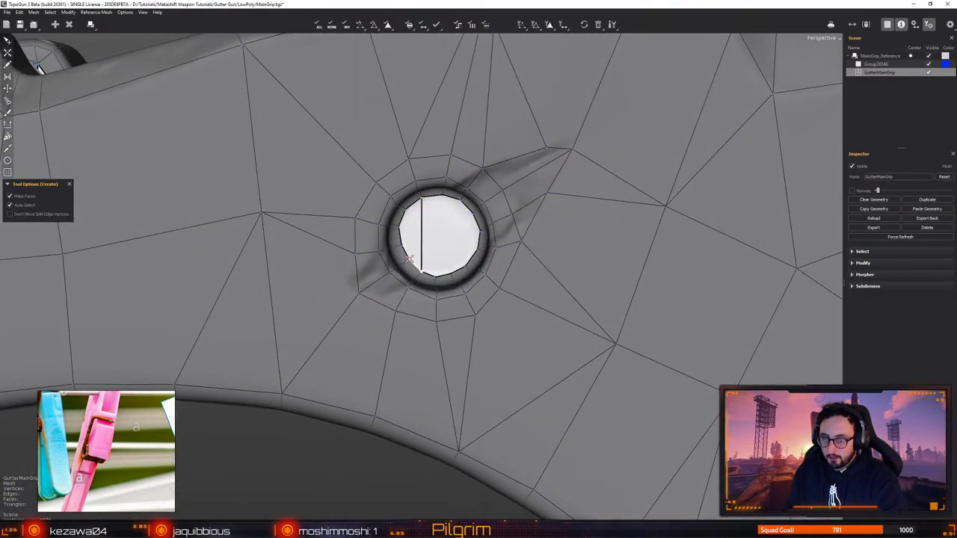
left_click(409, 260)
left_click(405, 212)
left_click(422, 198)
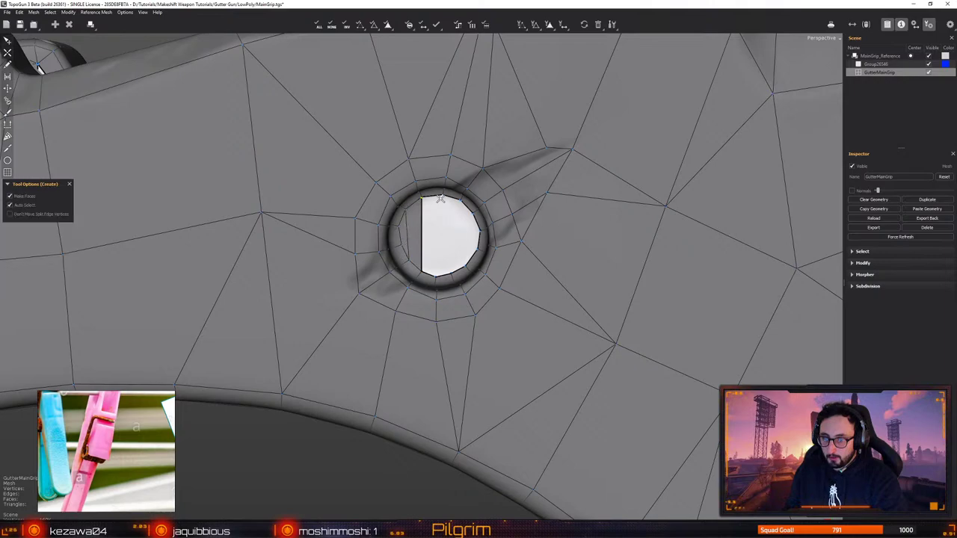
Cap the remaining front part of the second hole's floor by joining opposite loop vertices into face strips, and return to the Edit tool
left_click(441, 196)
left_click(436, 276)
left_click(451, 273)
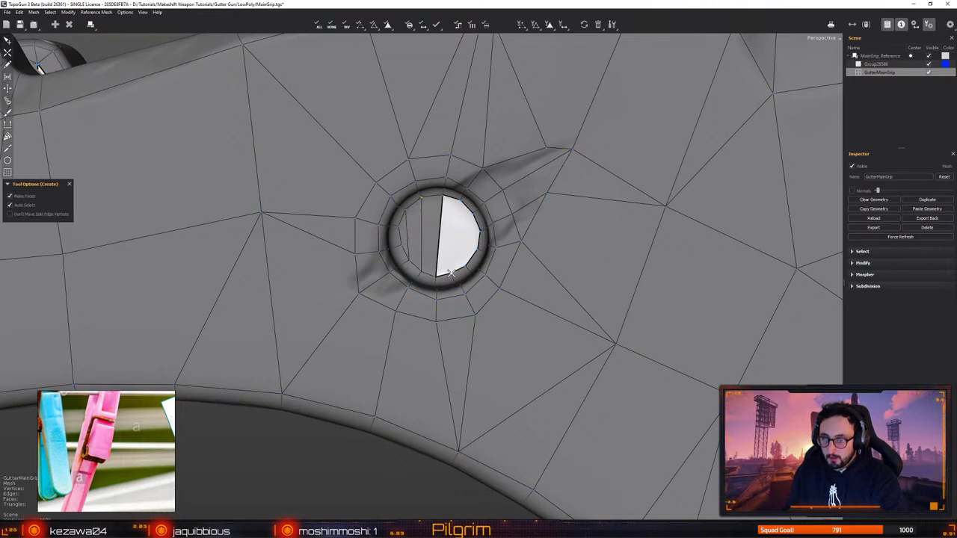
left_click(460, 200)
left_click_drag(465, 266, 469, 263)
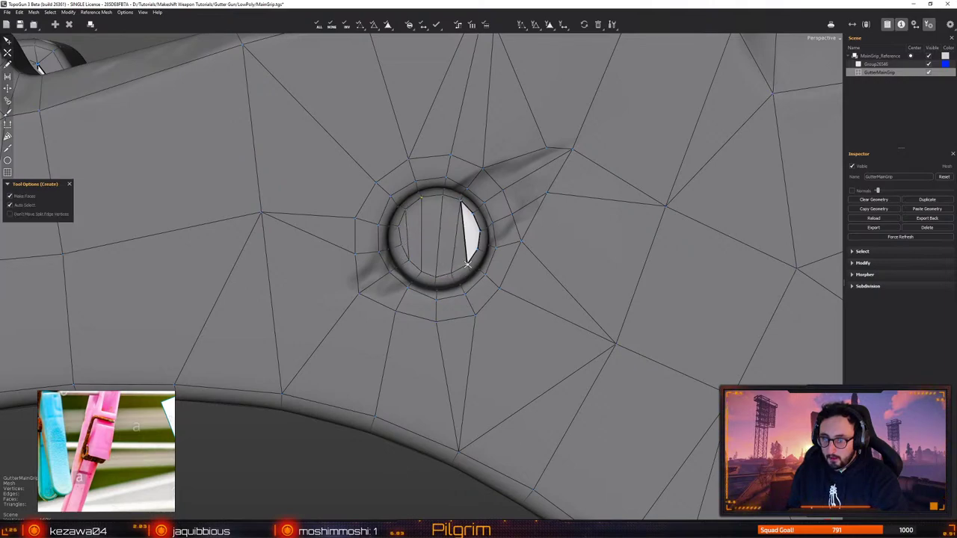
left_click(472, 215)
key("q")
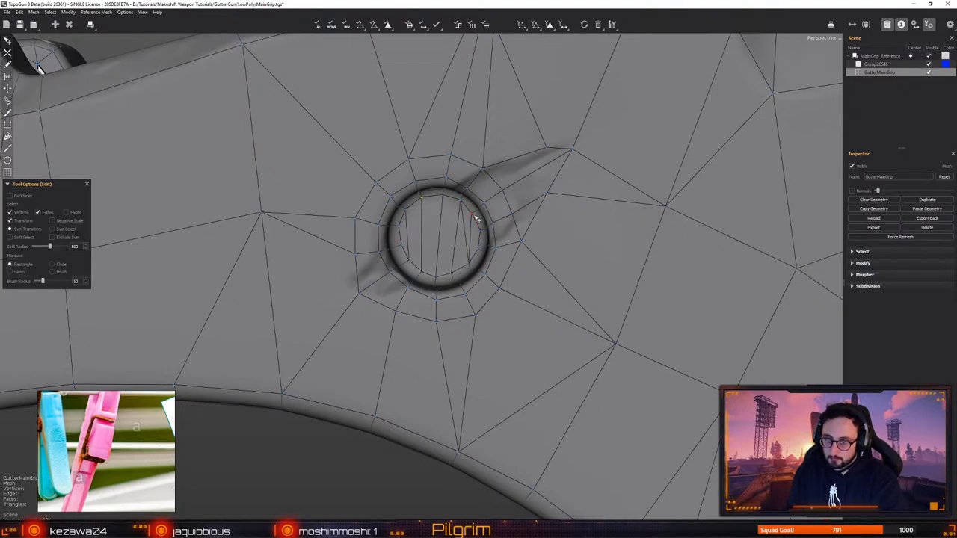
Save the MainGrip.tgs scene with both of the grip's side holes capped
scroll(423, 296, "down", 5)
scroll(423, 295, "down", 2)
left_click_drag(423, 296, 478, 237, "alt")
scroll(478, 237, "down", 3)
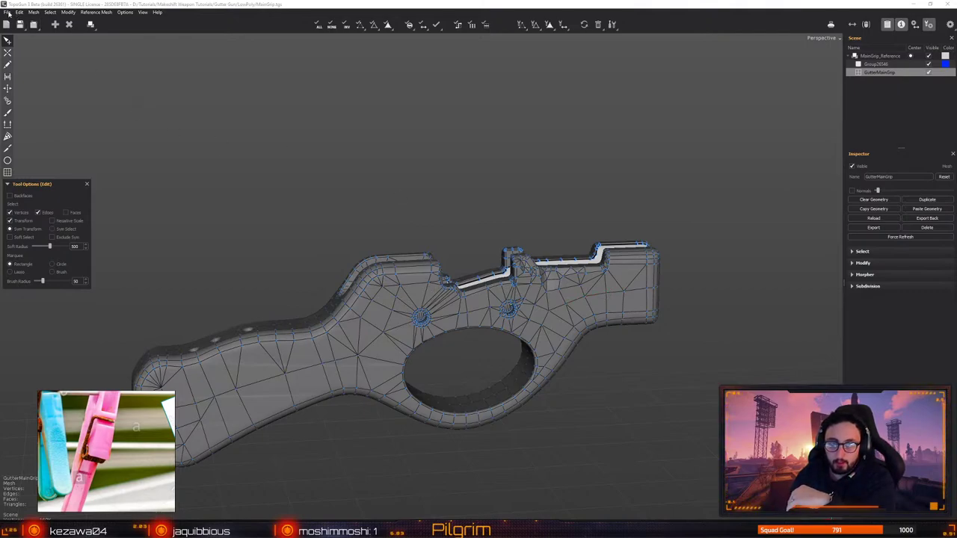
left_click(8, 13)
left_click(30, 91)
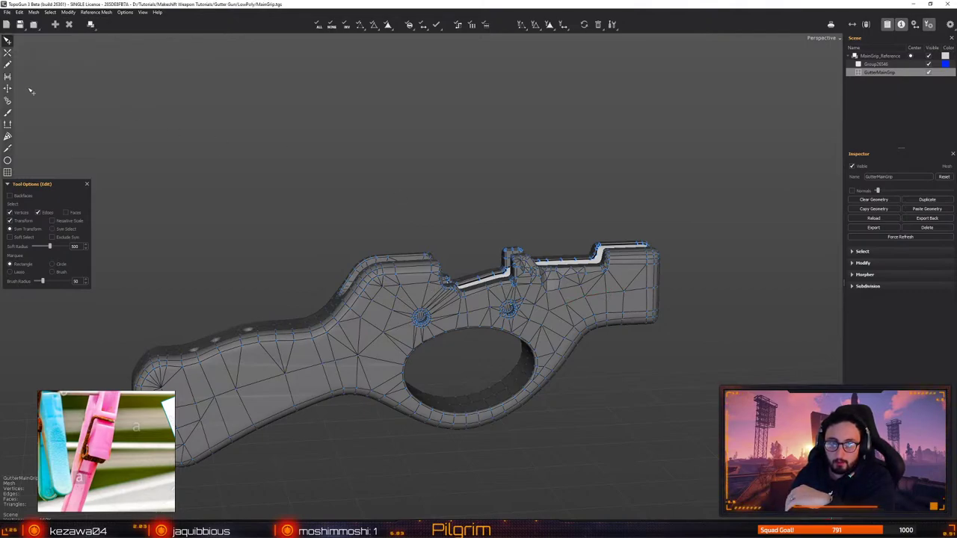